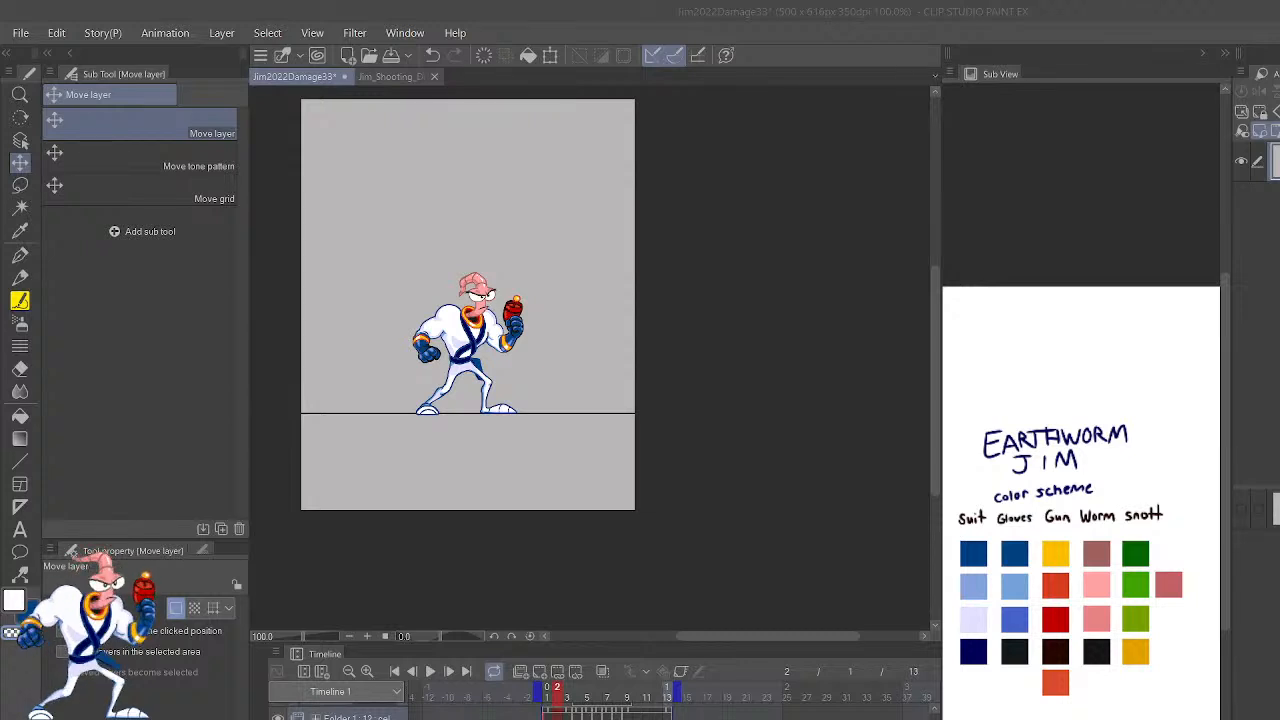
Step through the opening frames of the Jim2022Damage33 animation to compare the finished pose with the following rough poses.
scroll(463, 209, up, 3)
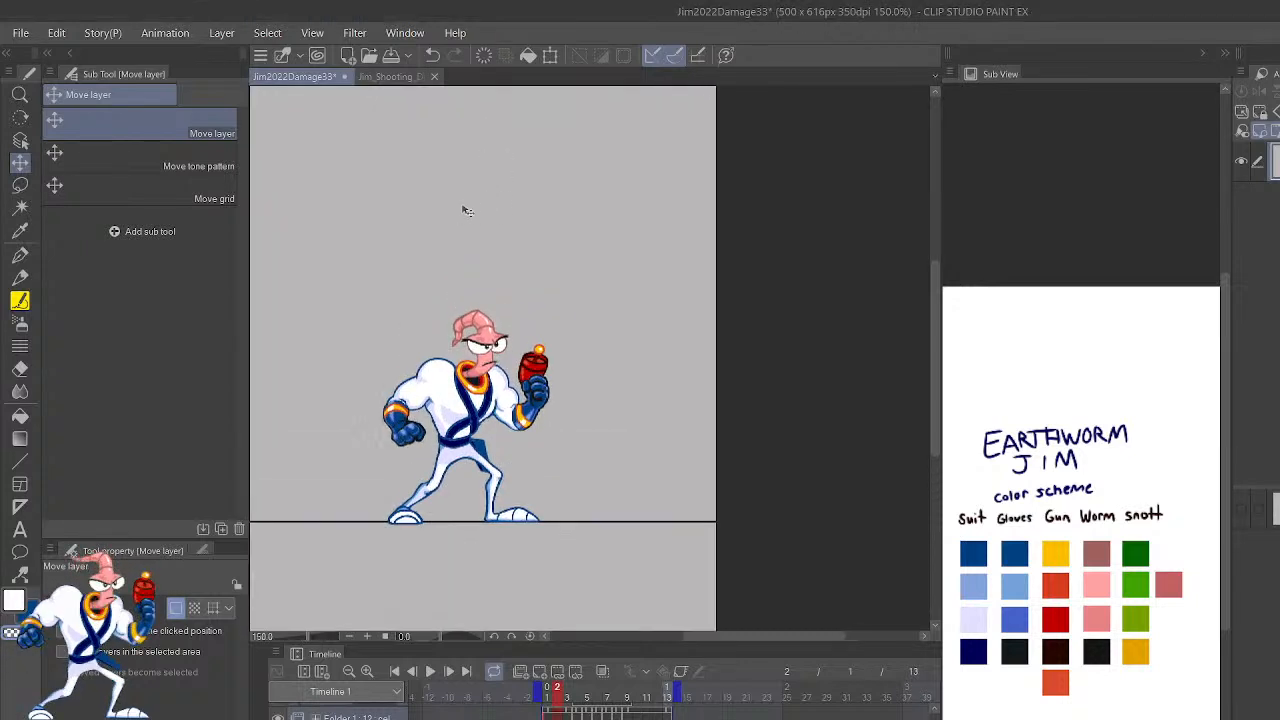
key(Right)
key(Right)
key(Right)
key(Right)
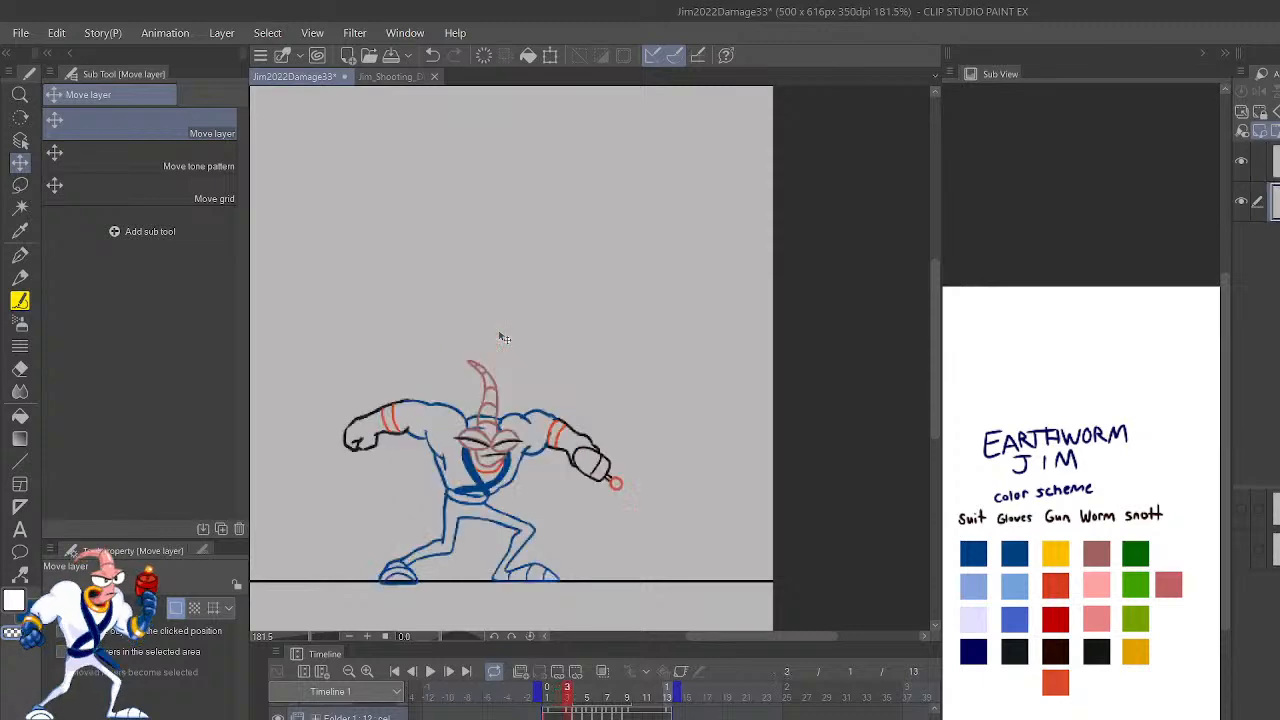
key(Left)
key(Left)
key(Left)
key(Left)
key(Left)
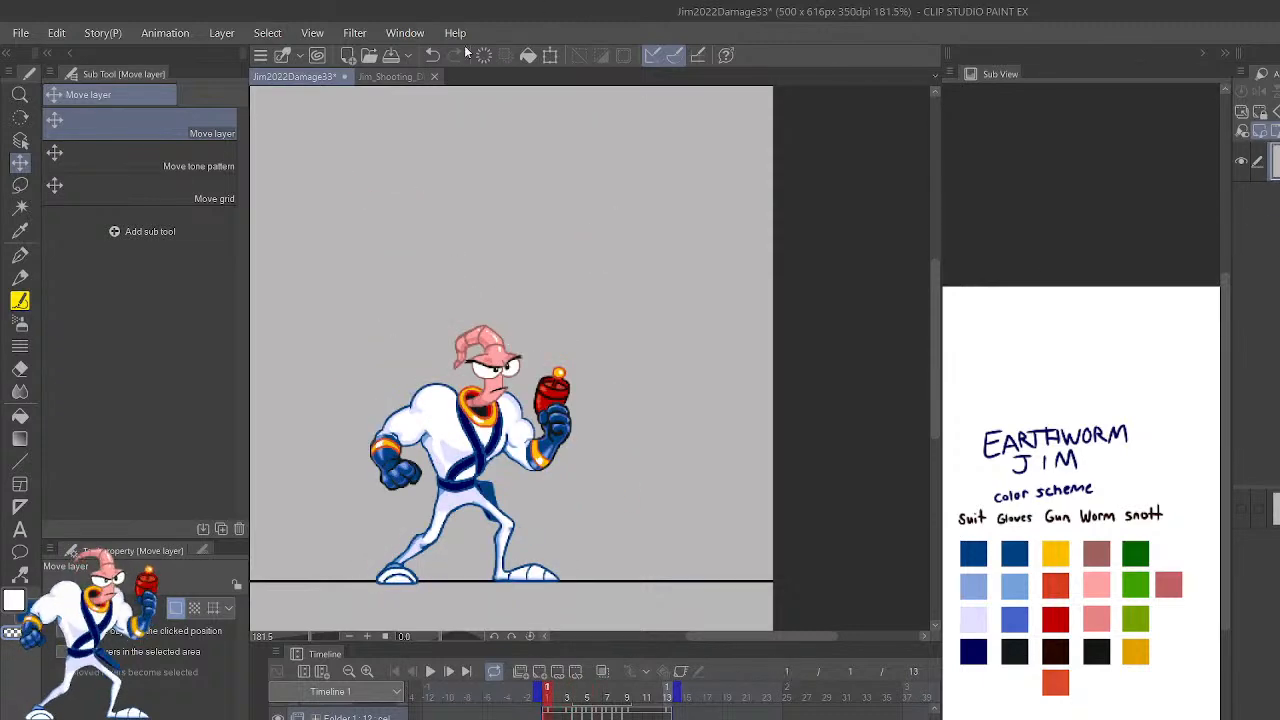
Switch to Jim_Shooting_Diagonal.png and compare Jim's coloured pose on frame 1 with the diagonal line drawing on frame 2.
click(392, 78)
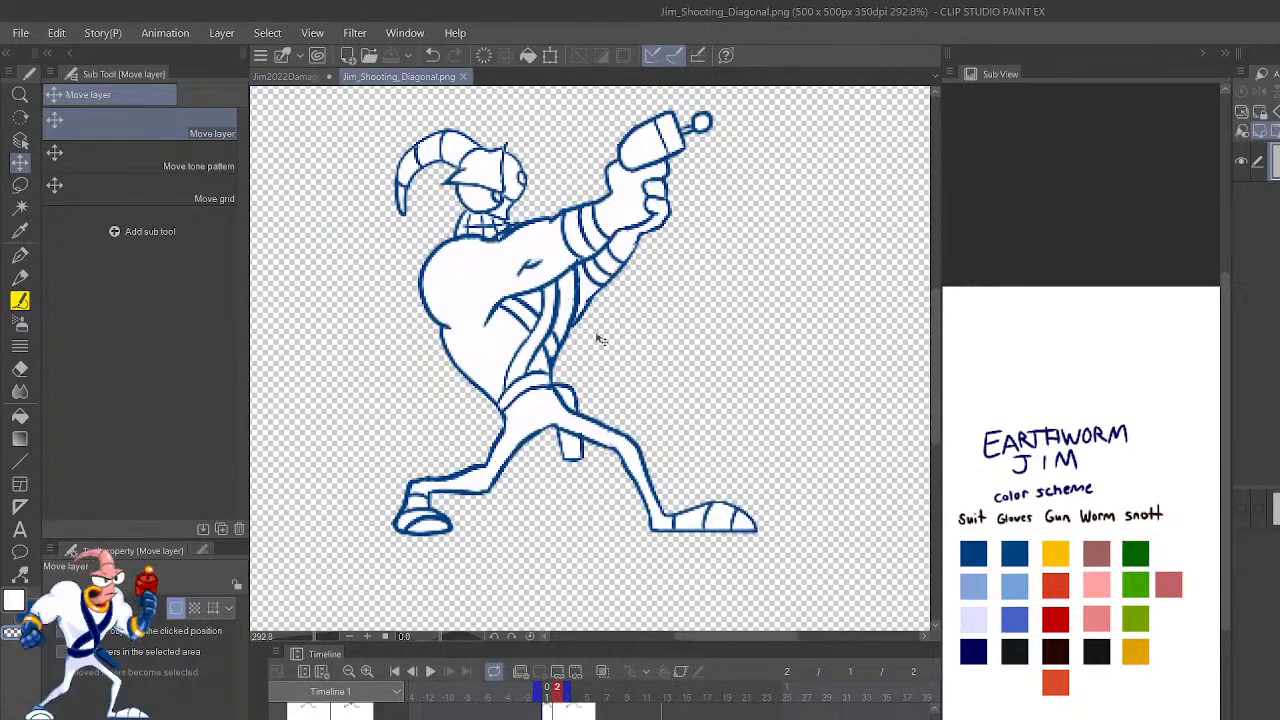
scroll(614, 370, down, 3)
scroll(640, 478, up, 1)
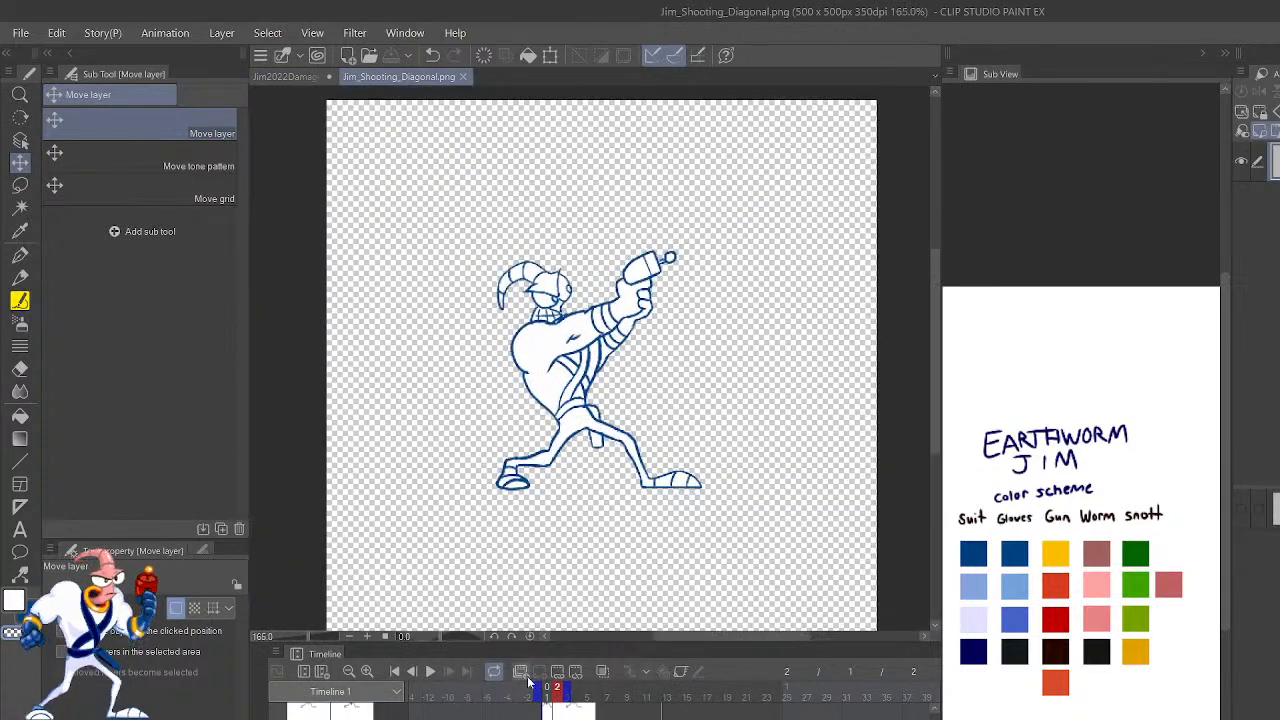
scroll(547, 704, up, 3)
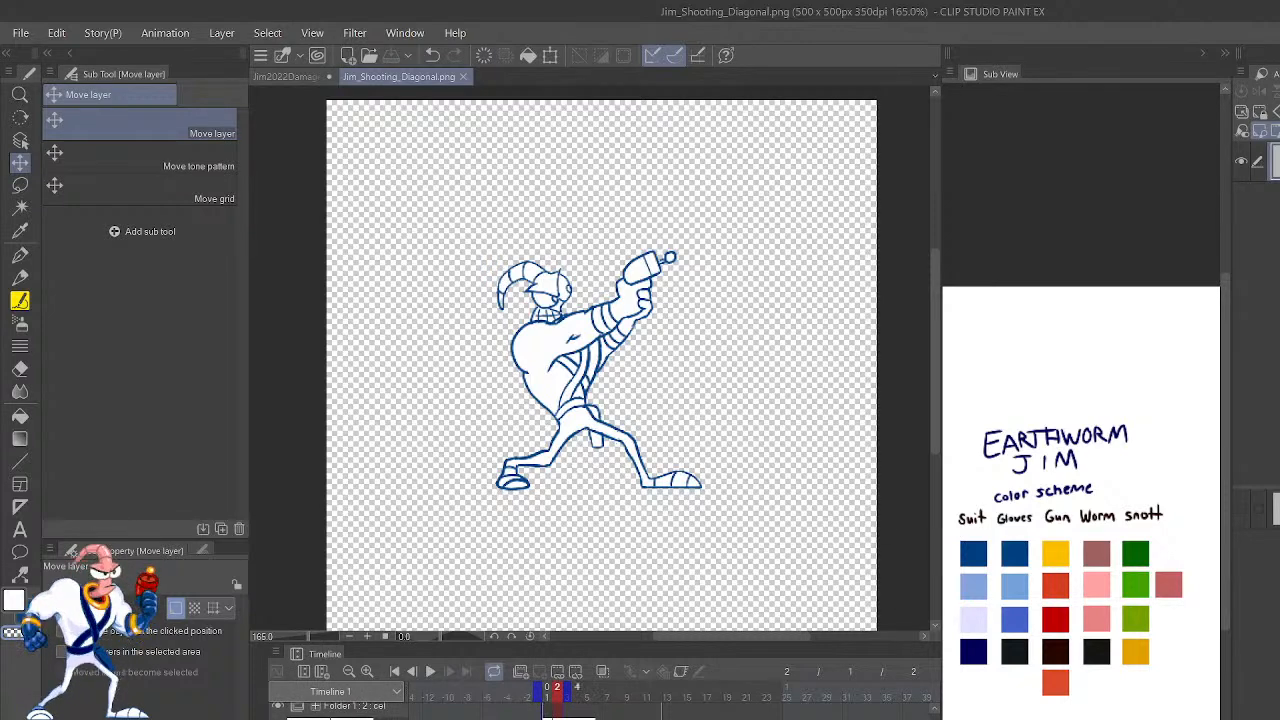
scroll(560, 710, up, 1)
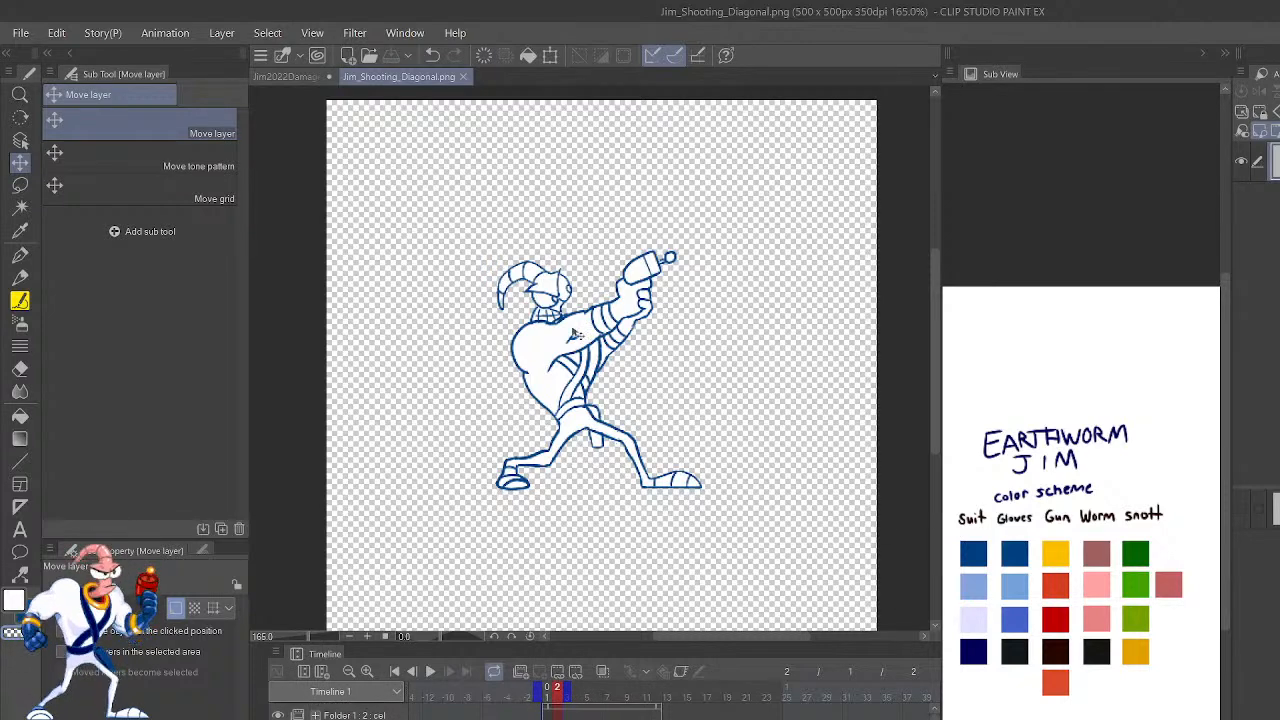
click(547, 698)
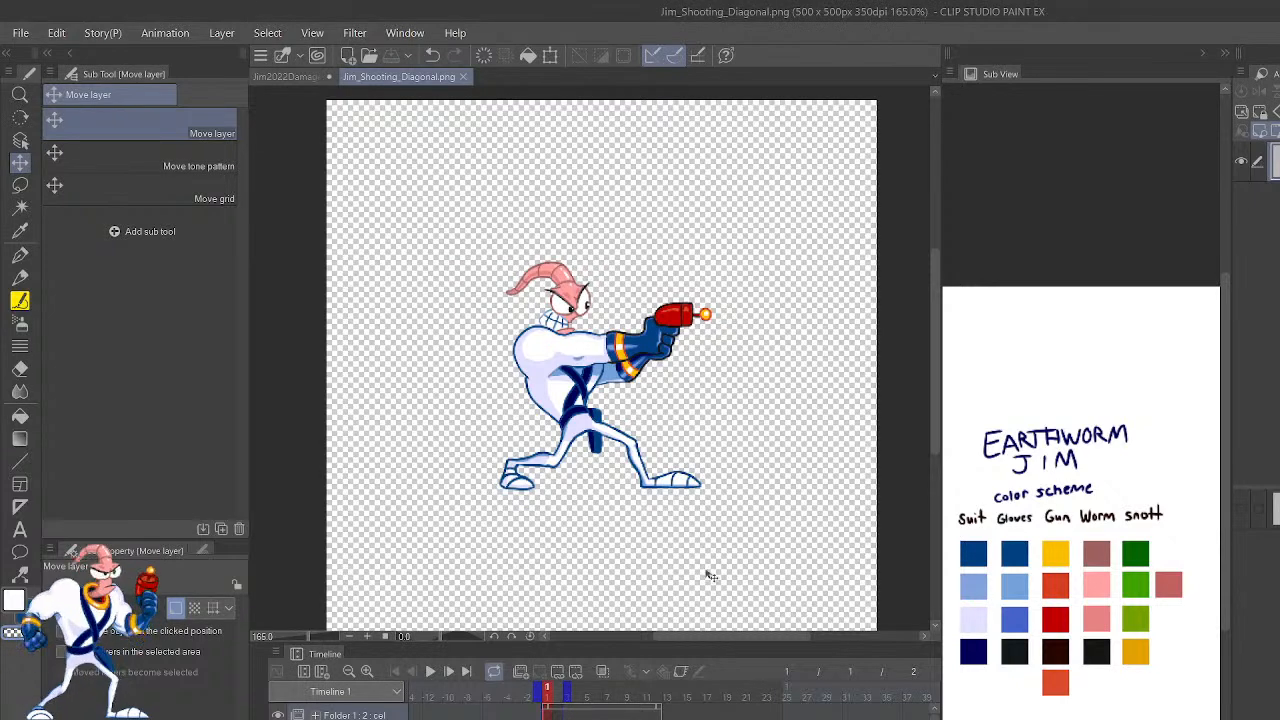
click(557, 688)
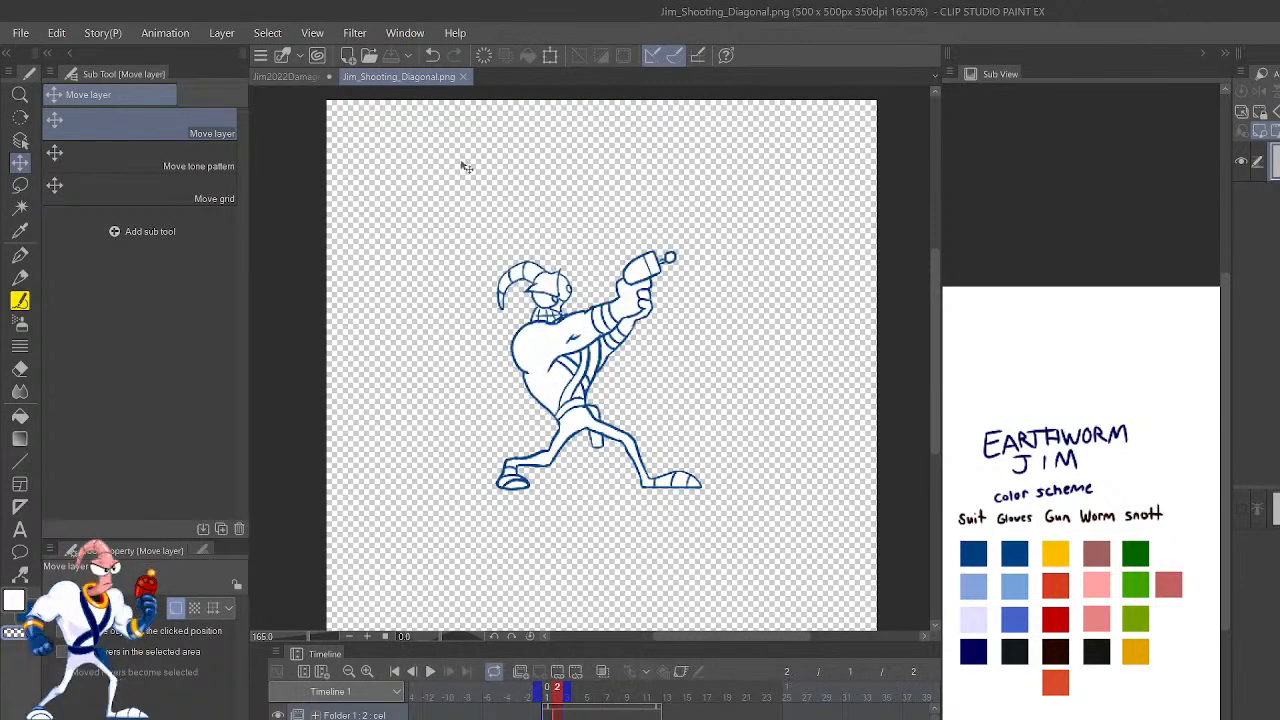
Return to the Jim2022Damage33 file and view its whole canvas at 100%.
click(287, 76)
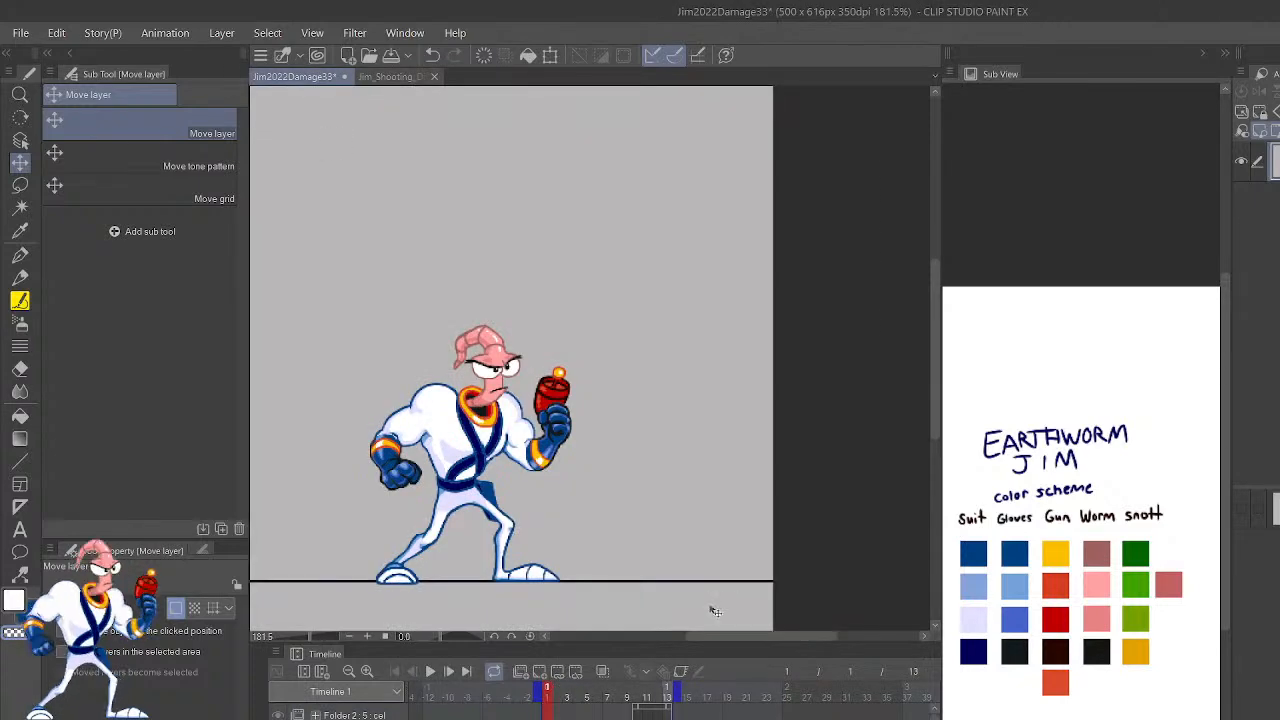
key(ctrl+alt+0)
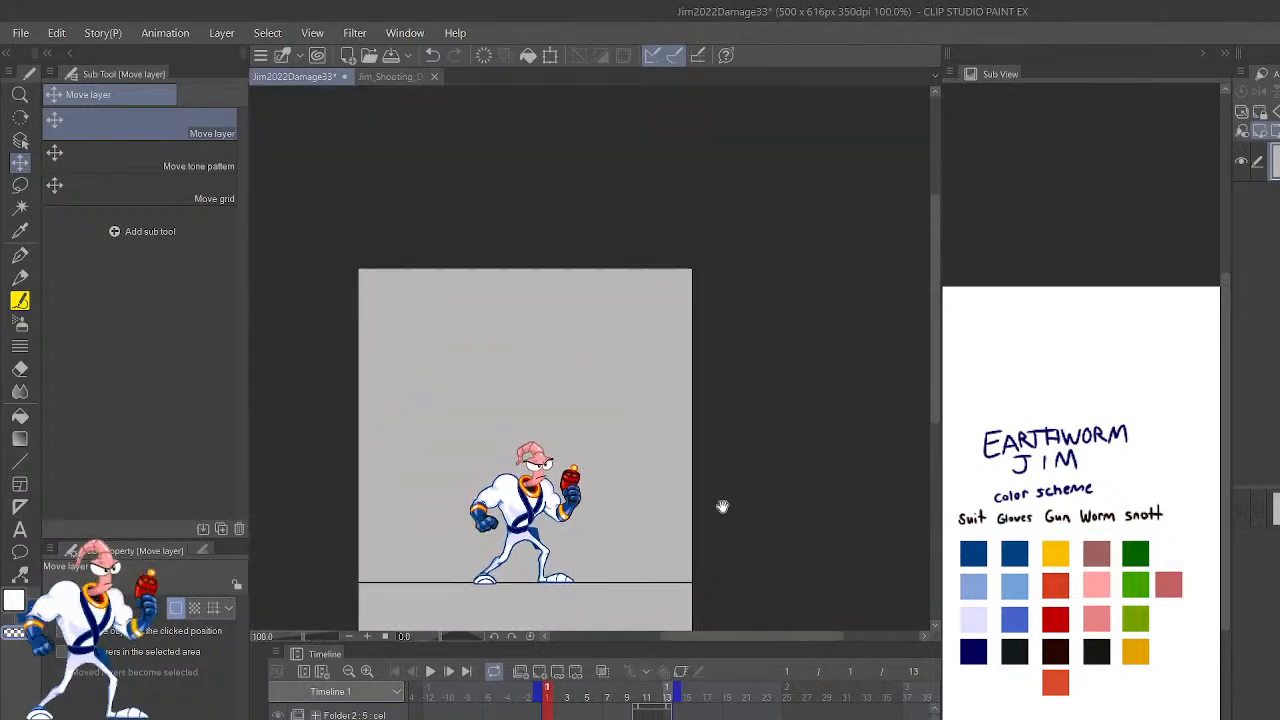
drag(723, 508, 774, 392)
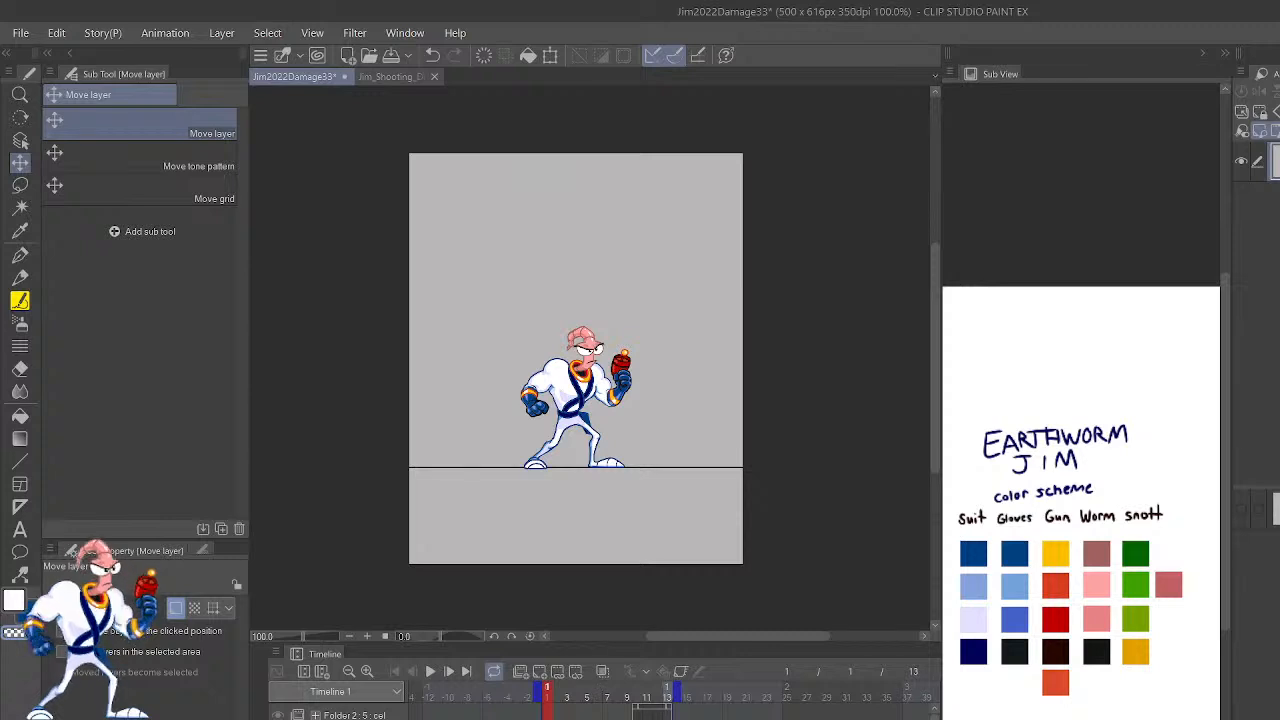
scroll(600, 711, down, 1)
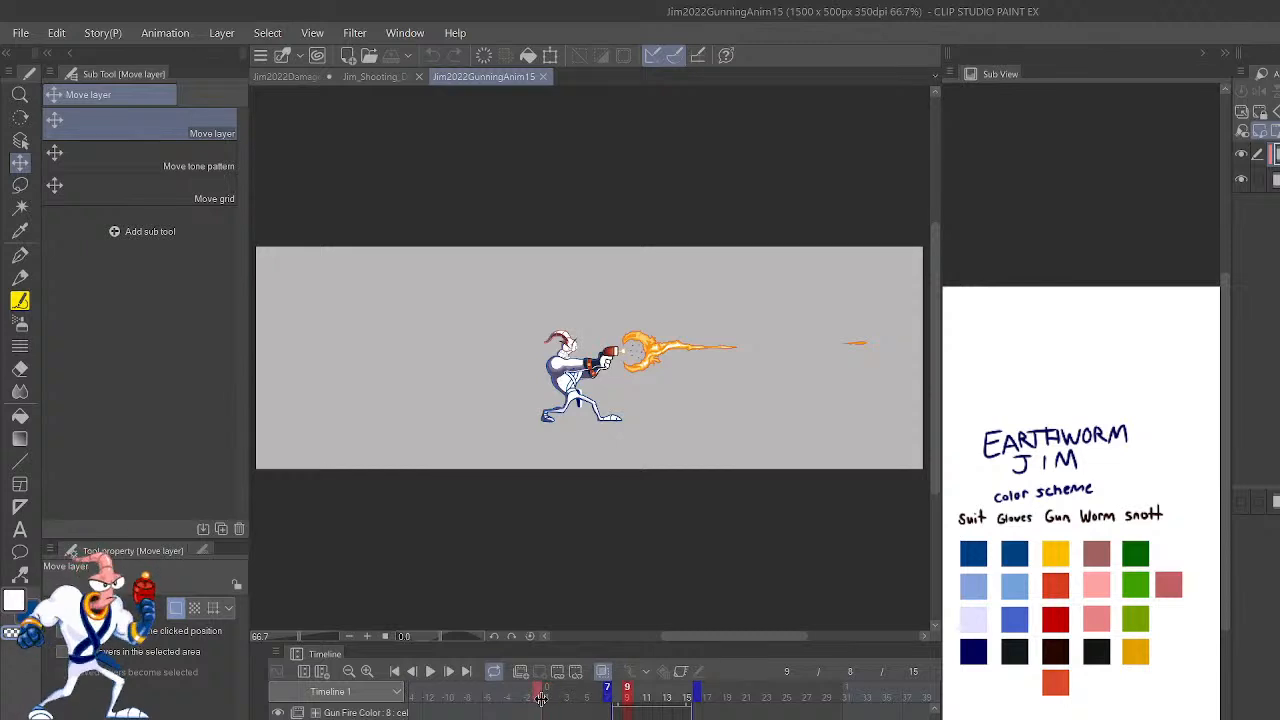
Extend the playback range of Jim2022GunningAnim15 back to frame 1 and go to frame 8.
click(544, 697)
mouse_move(625, 695)
mouse_down()
mouse_move(606, 697)
mouse_move(617, 697)
mouse_up()
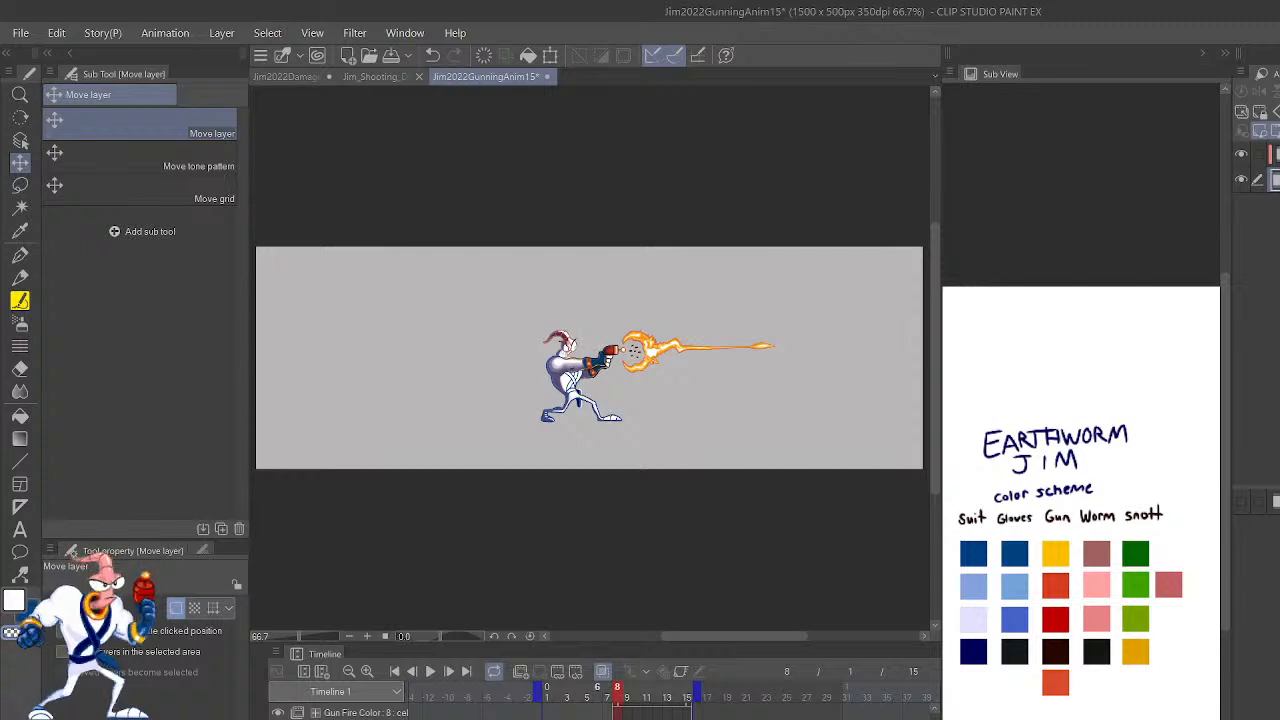
Hide the gun fire colour and gun fire outline animation folders, leaving only Jim's figure displayed.
scroll(617, 712, down, 1)
scroll(617, 712, down, 3)
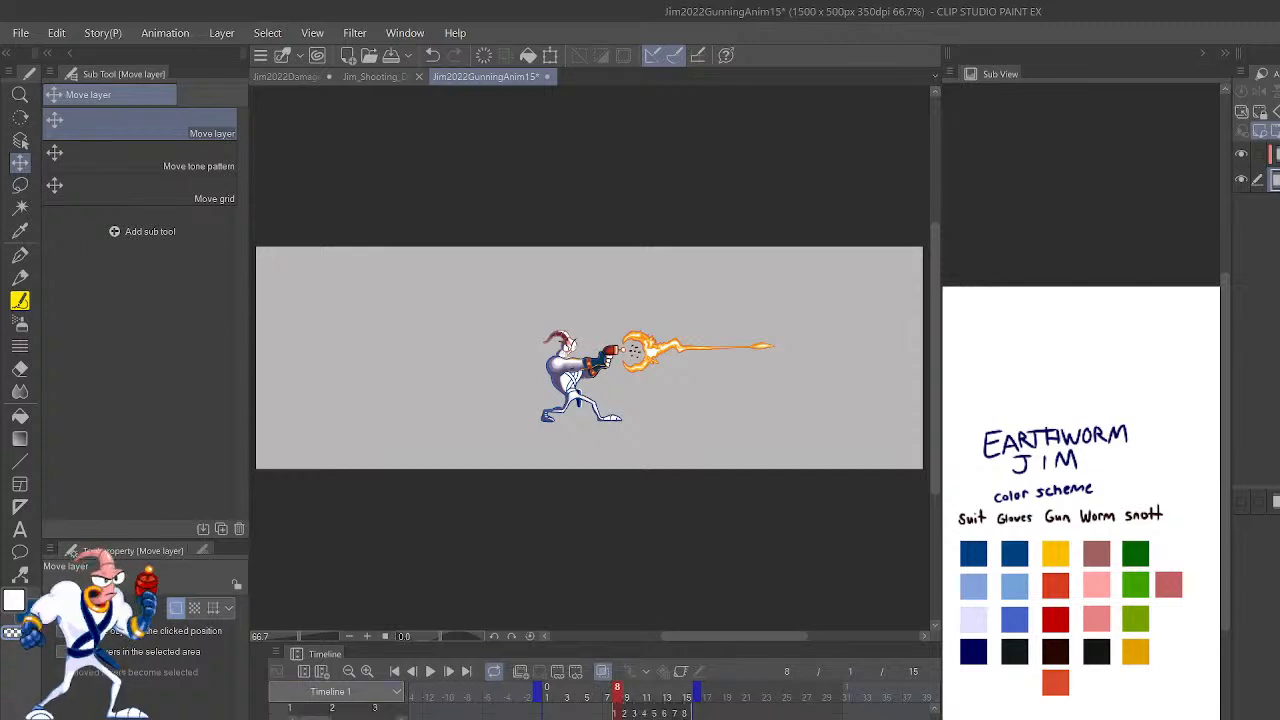
click(278, 715)
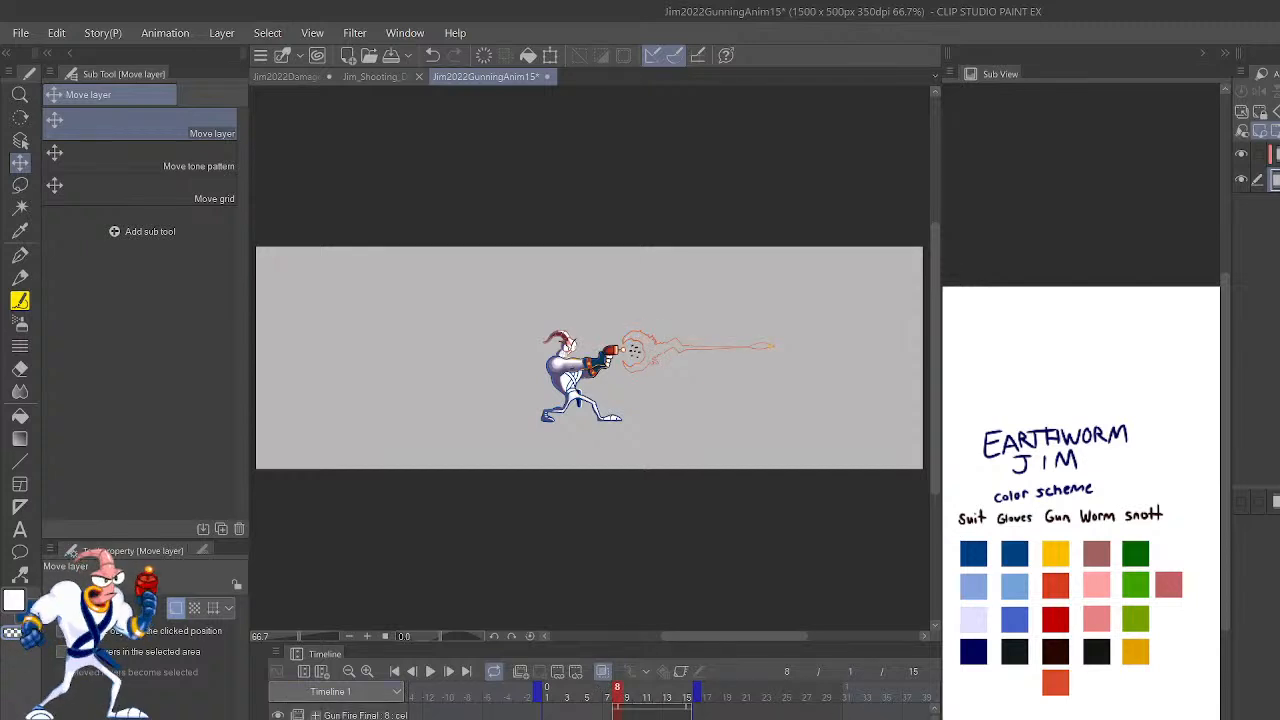
scroll(278, 712, down, 2)
click(278, 715)
scroll(278, 712, down, 1)
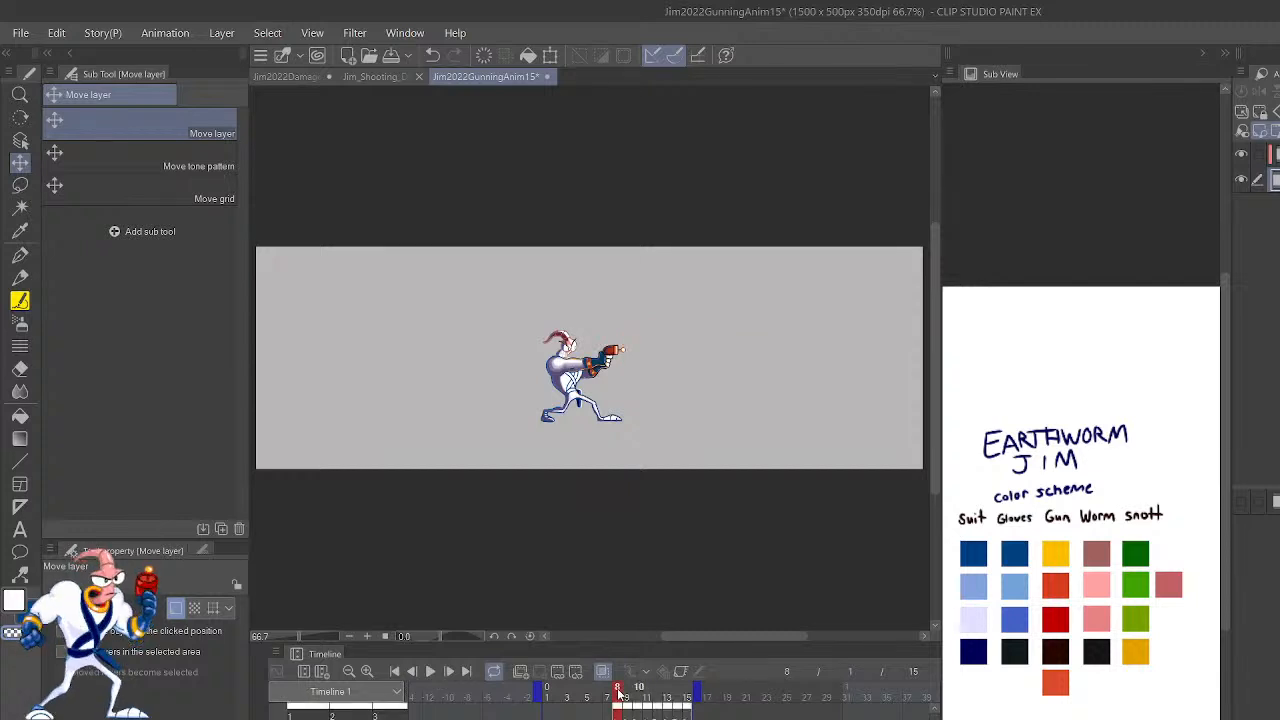
Go to frame 7 and reduce the canvas width to 500 px, keeping it centred.
click(607, 698)
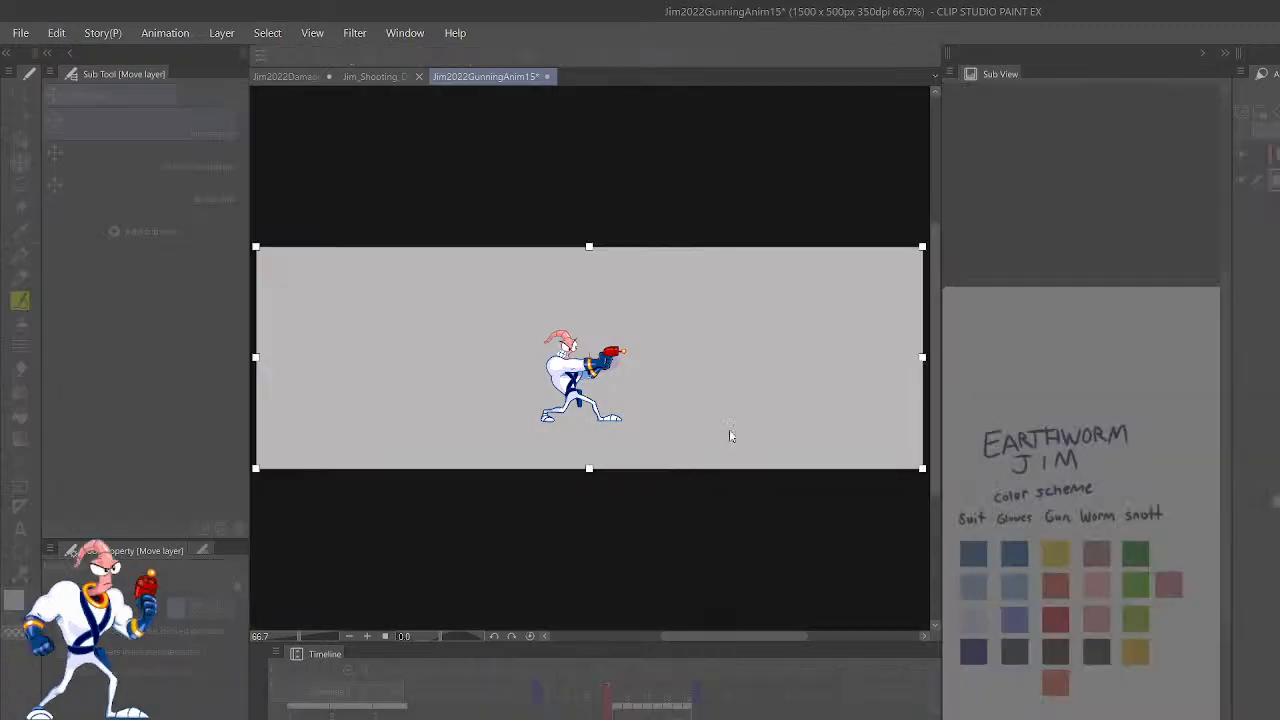
text(500)
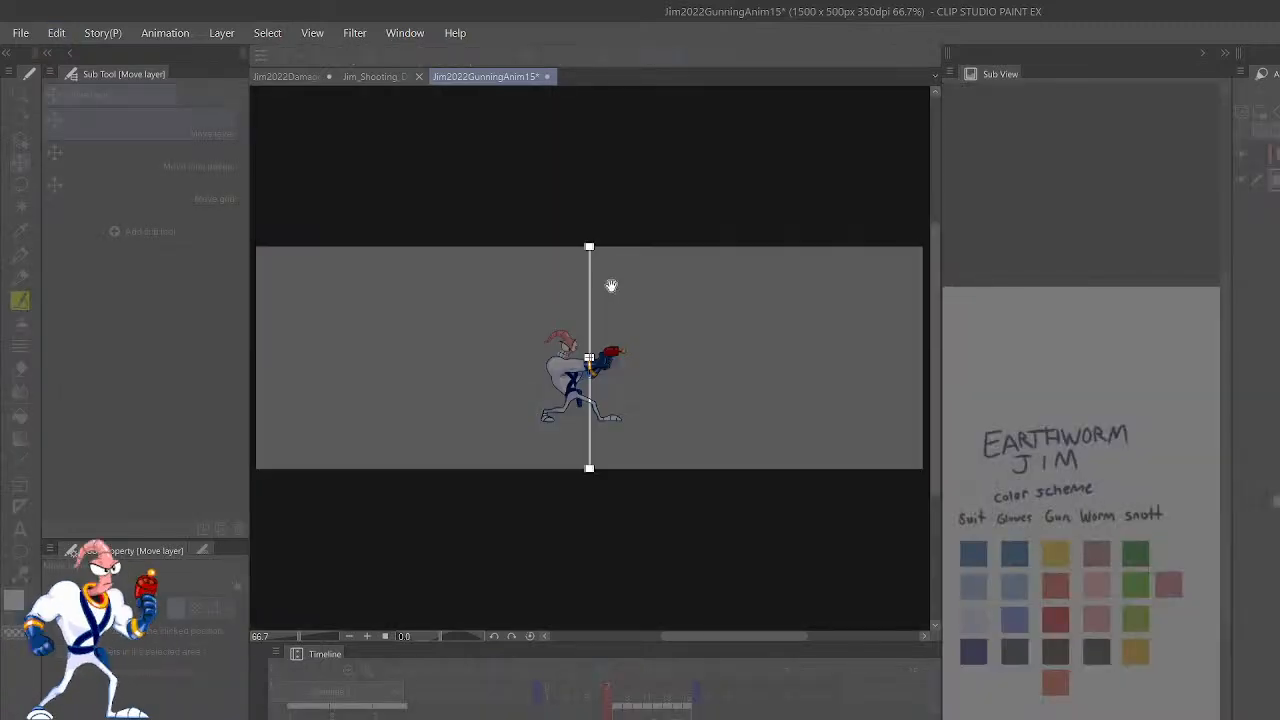
click(953, 270)
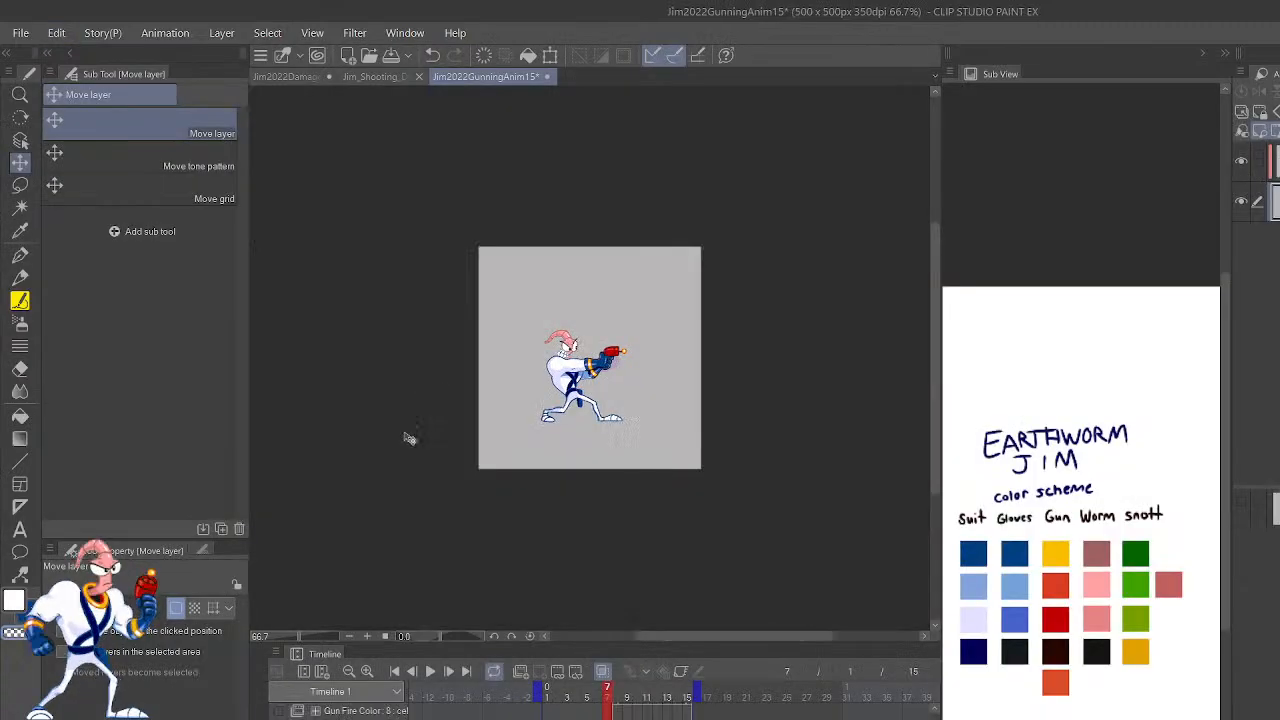
Lasso Jim's whole figure on frame 7 and try deleting it.
scroll(582, 388, up, 1)
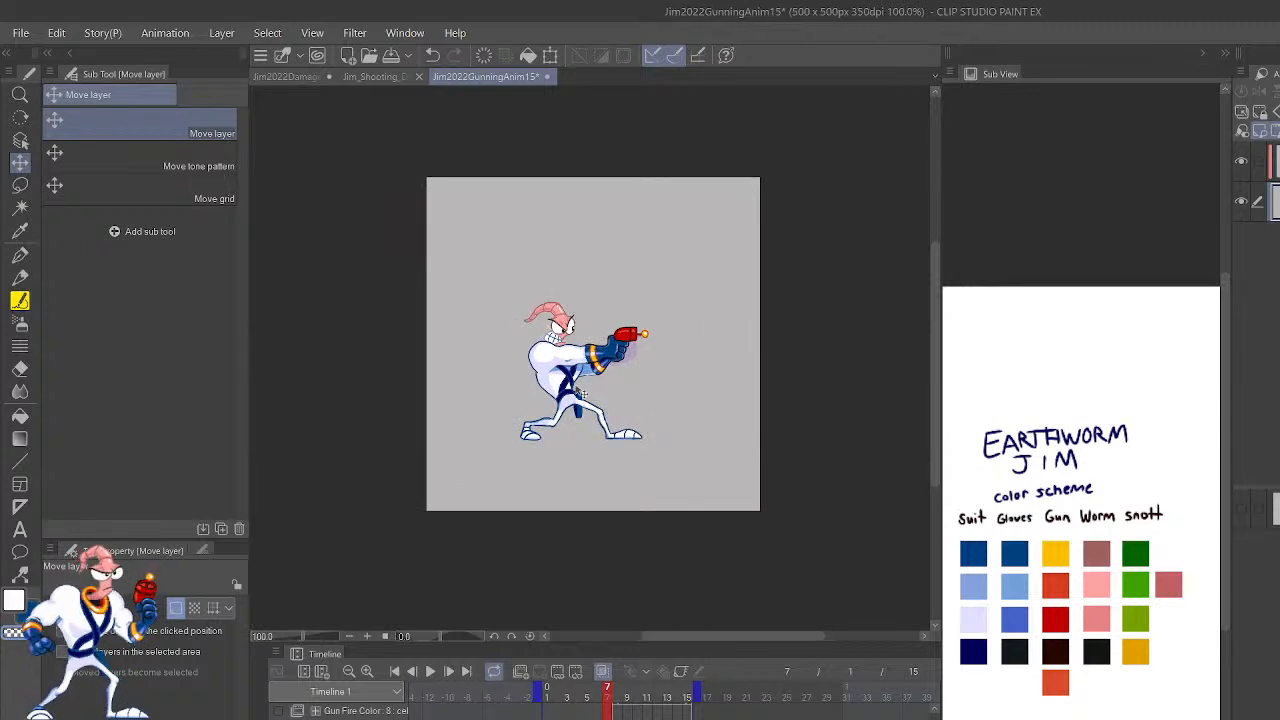
scroll(610, 708, down, 1)
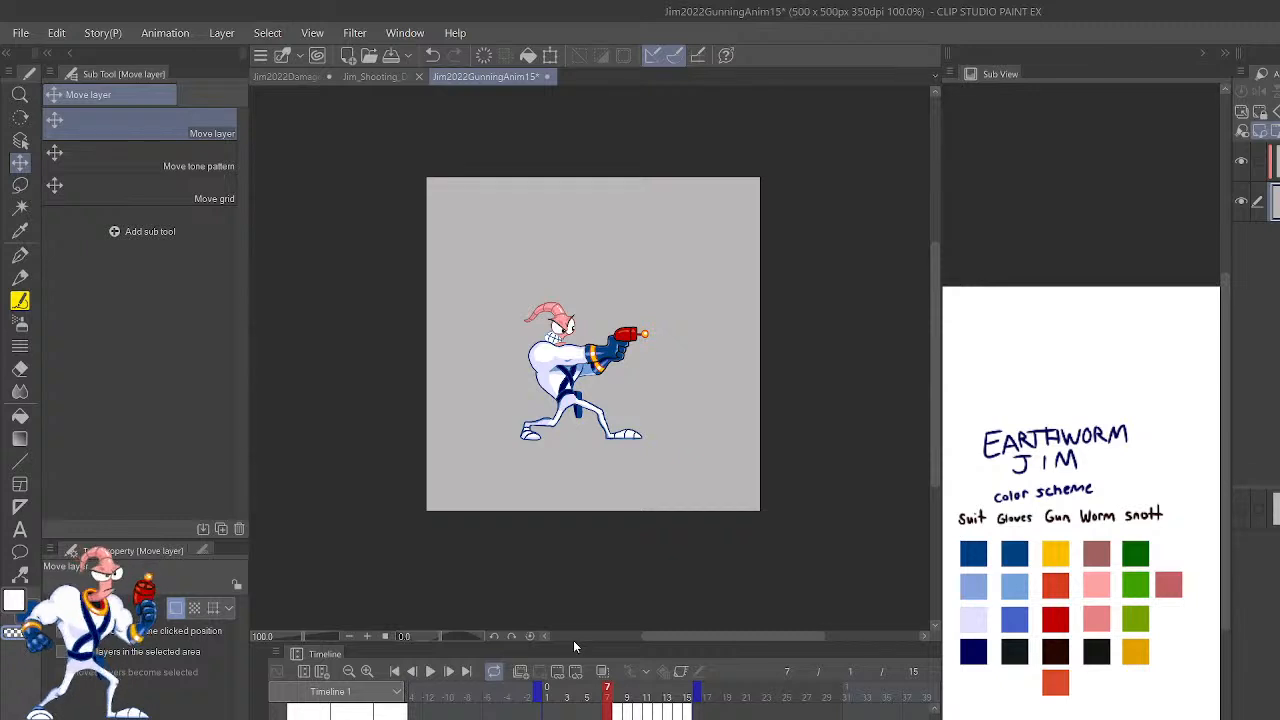
key(m)
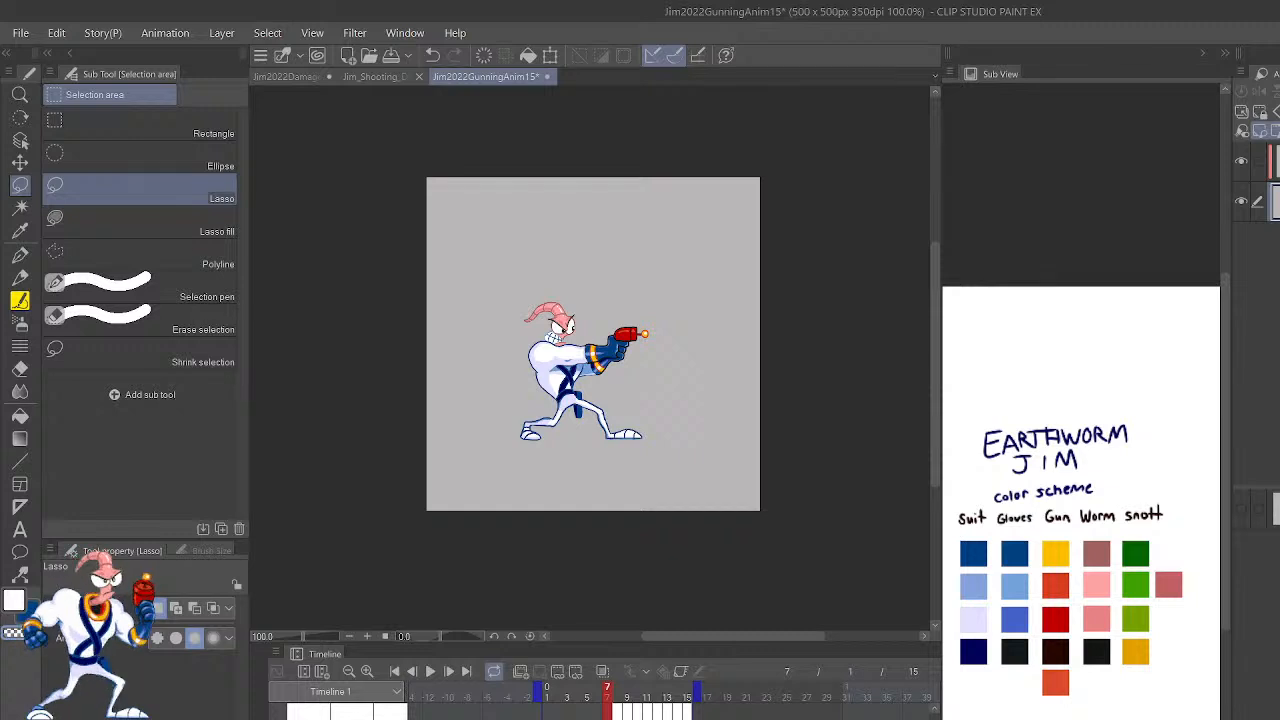
key(Right)
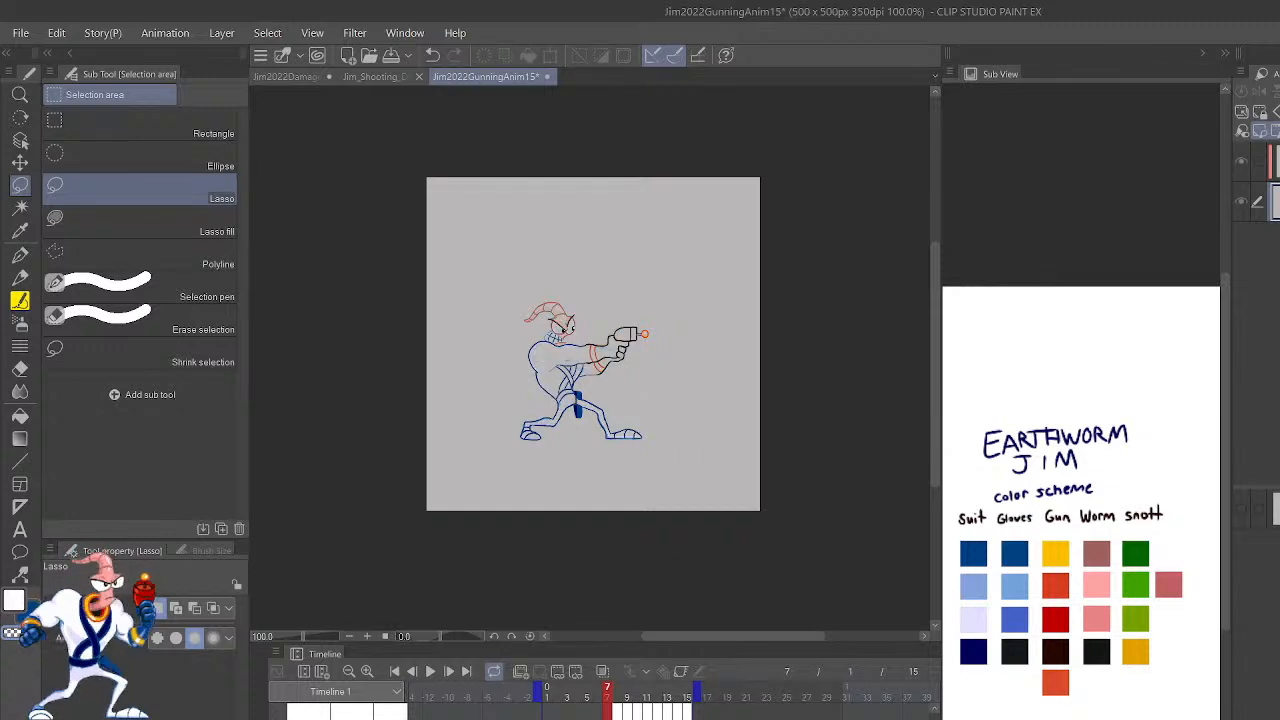
key(Left)
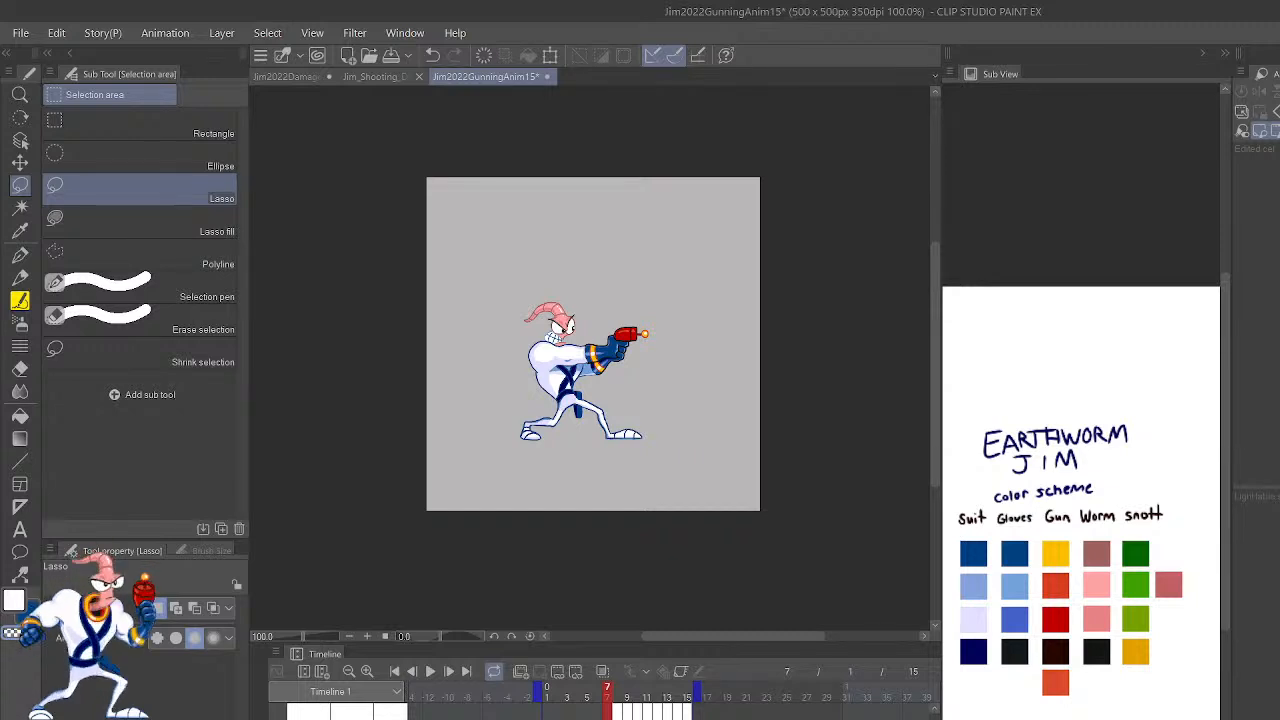
mouse_move(666, 434)
mouse_down()
mouse_move(657, 270)
mouse_move(498, 288)
mouse_move(648, 455)
mouse_up()
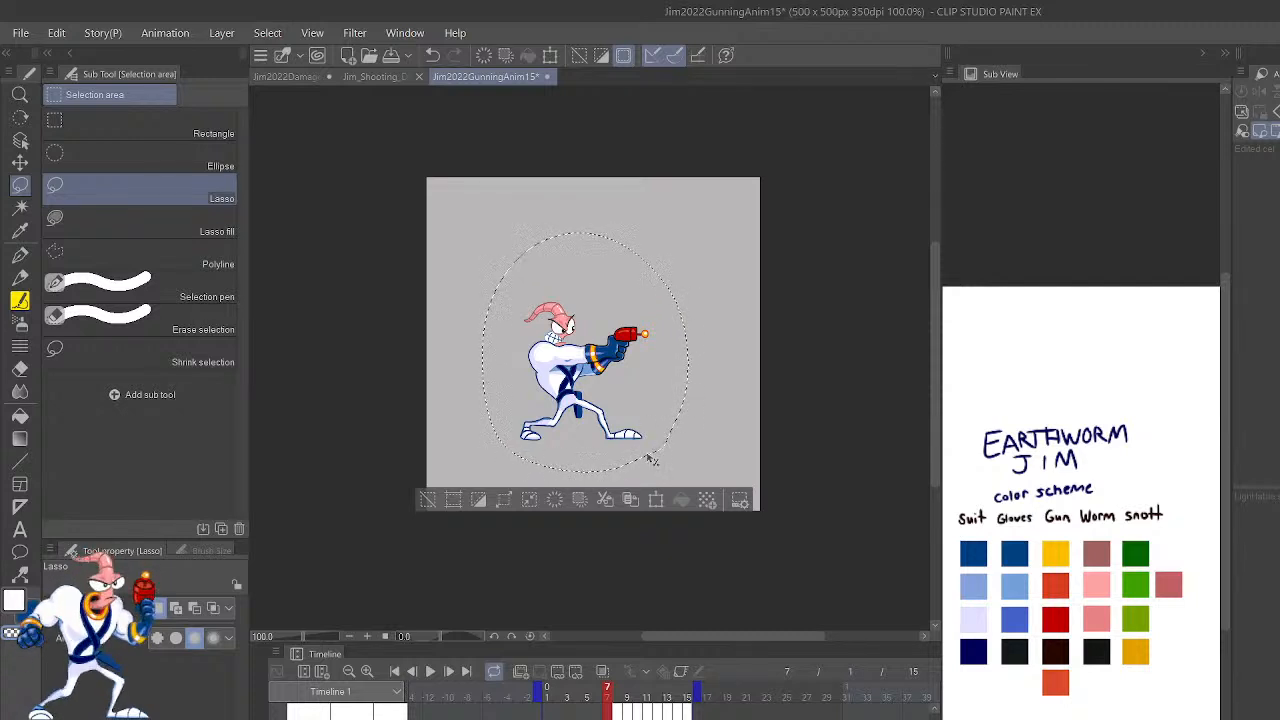
key(Delete)
key(ctrl+z)
key(ctrl+d)
Switch to Jim_Shooting_Diagonal.png and add an animation folder at frame 1.
click(385, 77)
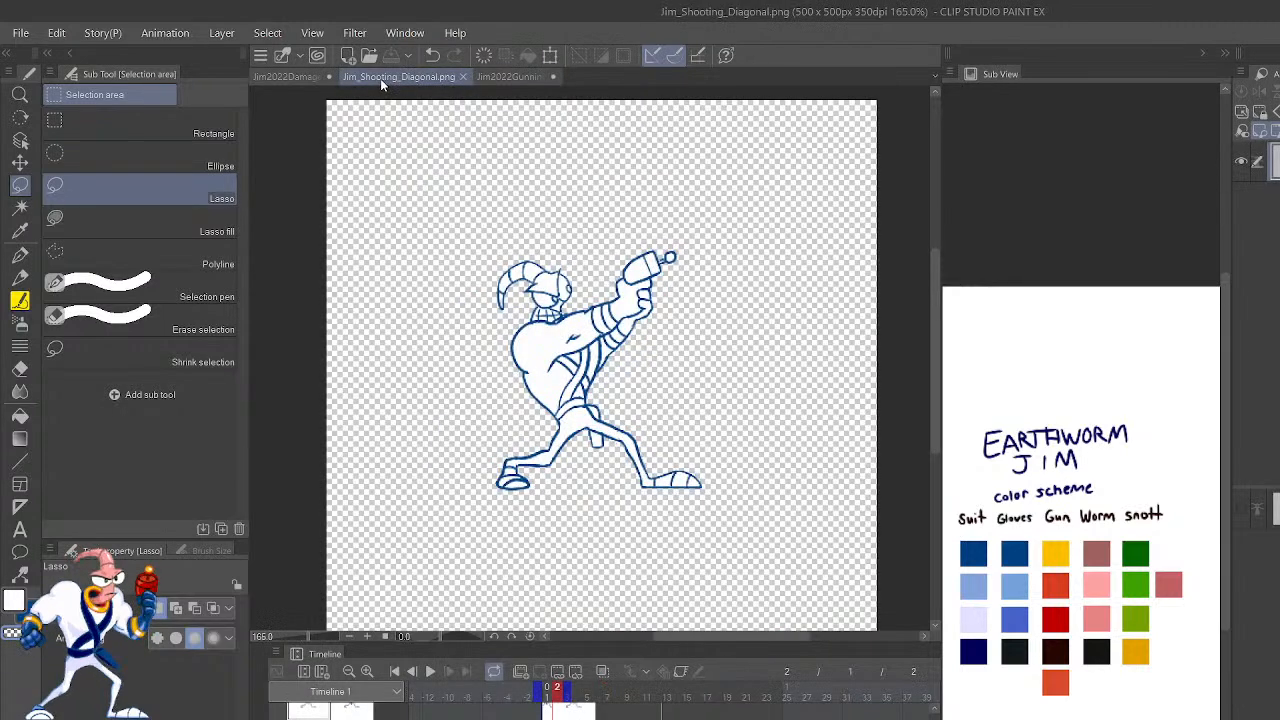
click(547, 692)
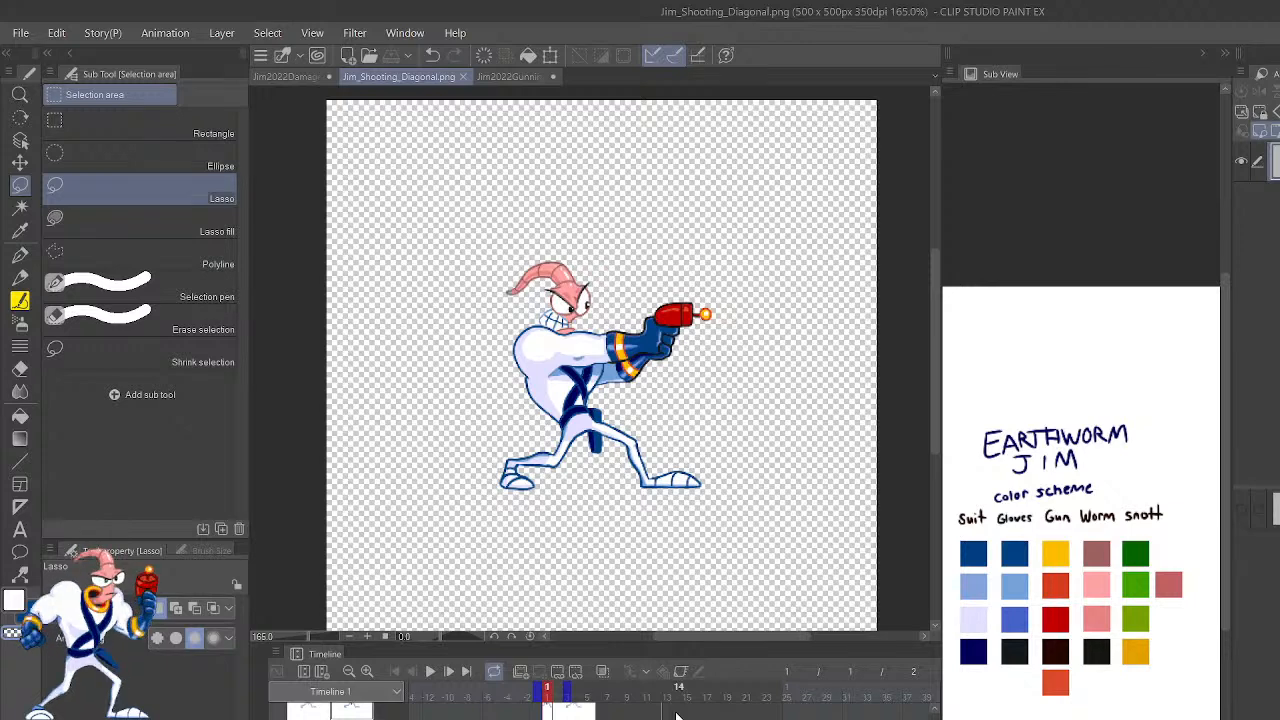
click(650, 692)
click(547, 692)
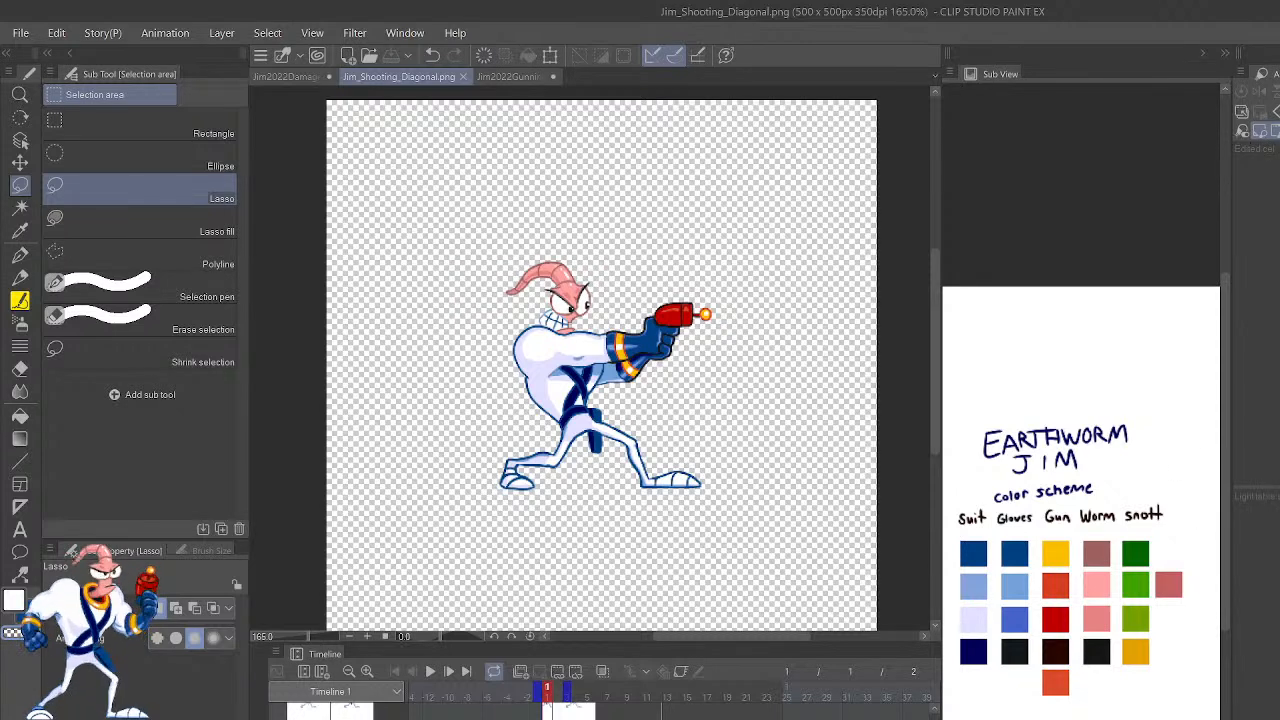
click(521, 672)
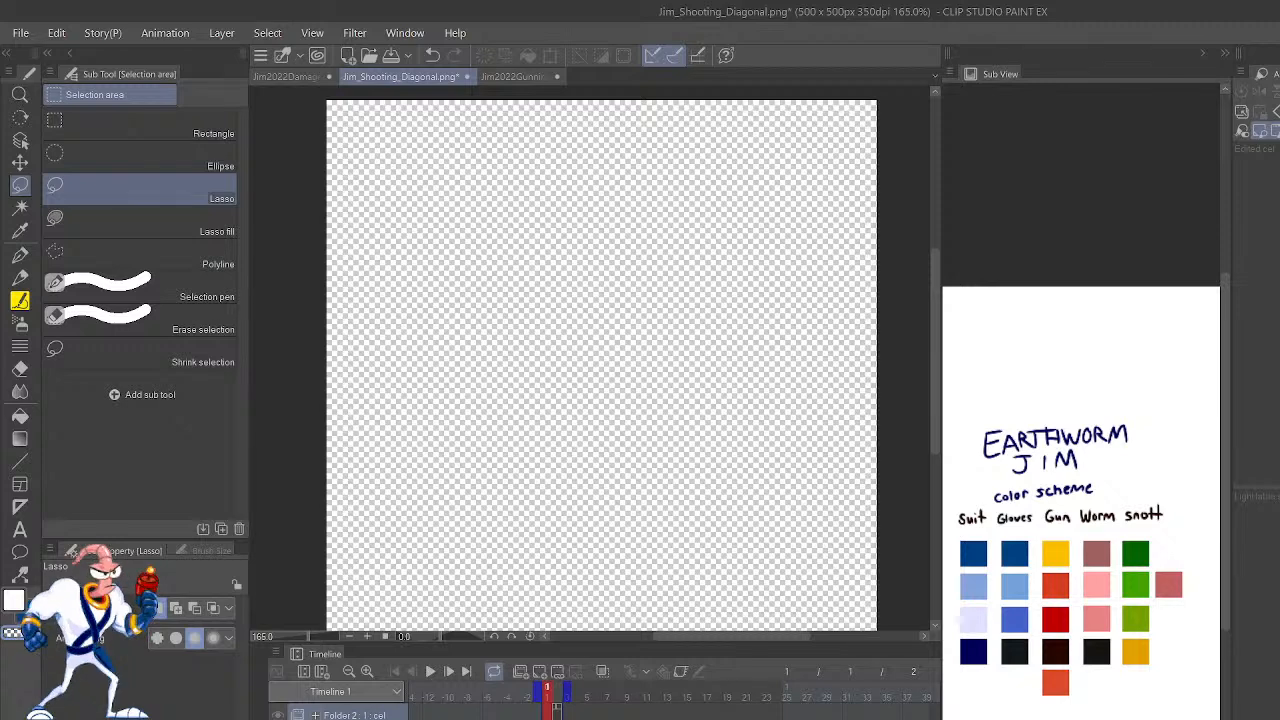
Show the grey Paper background and add a new animation folder with a cel on frame 1.
click(345, 715)
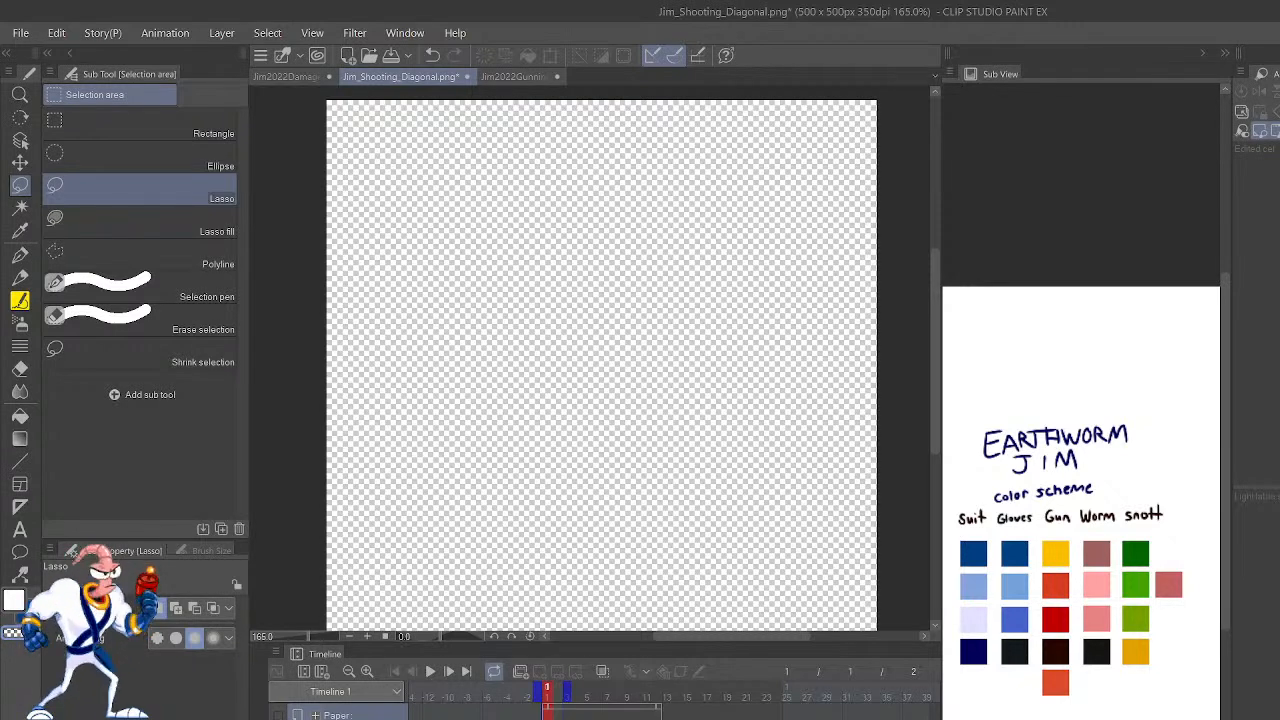
click(277, 714)
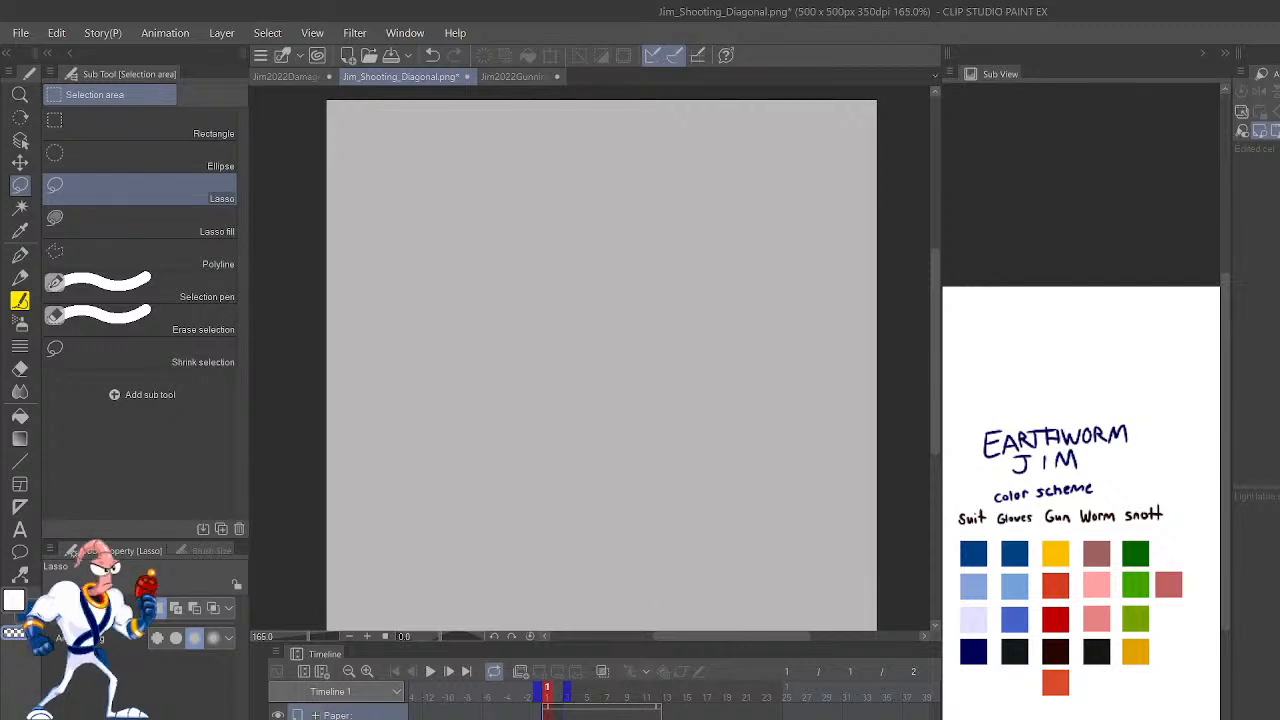
click(519, 674)
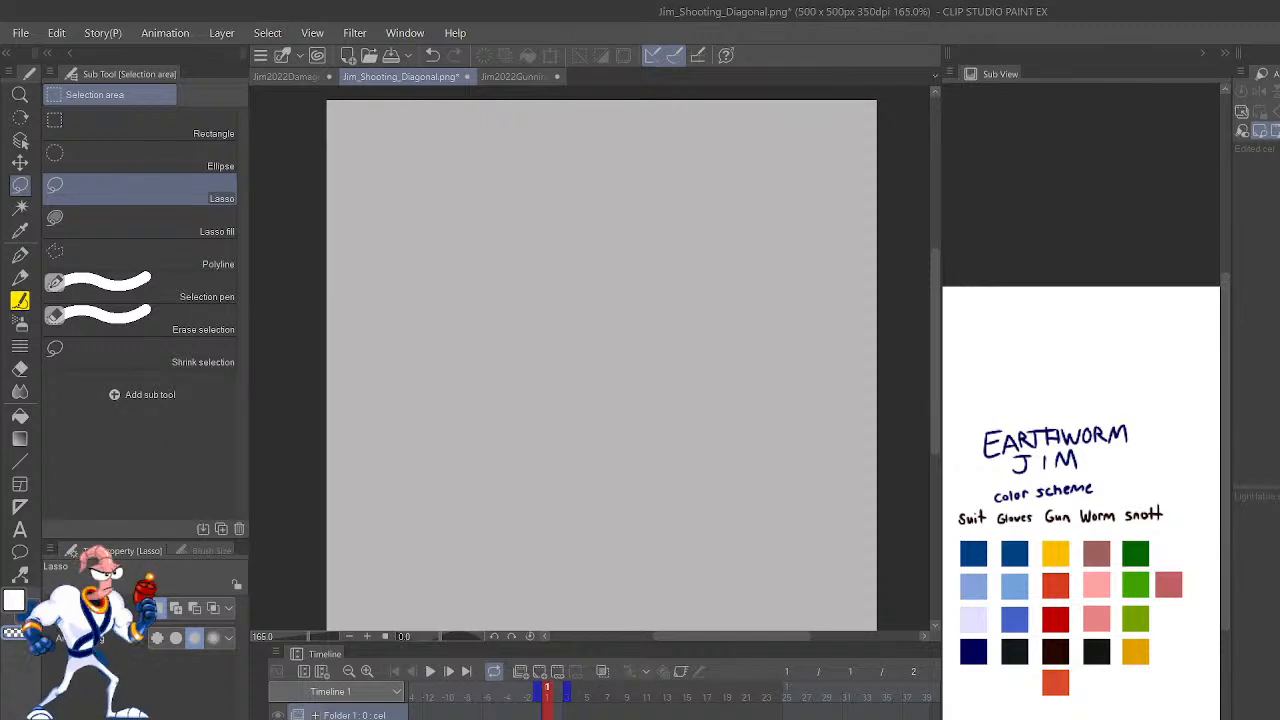
key(ctrl+shift+n)
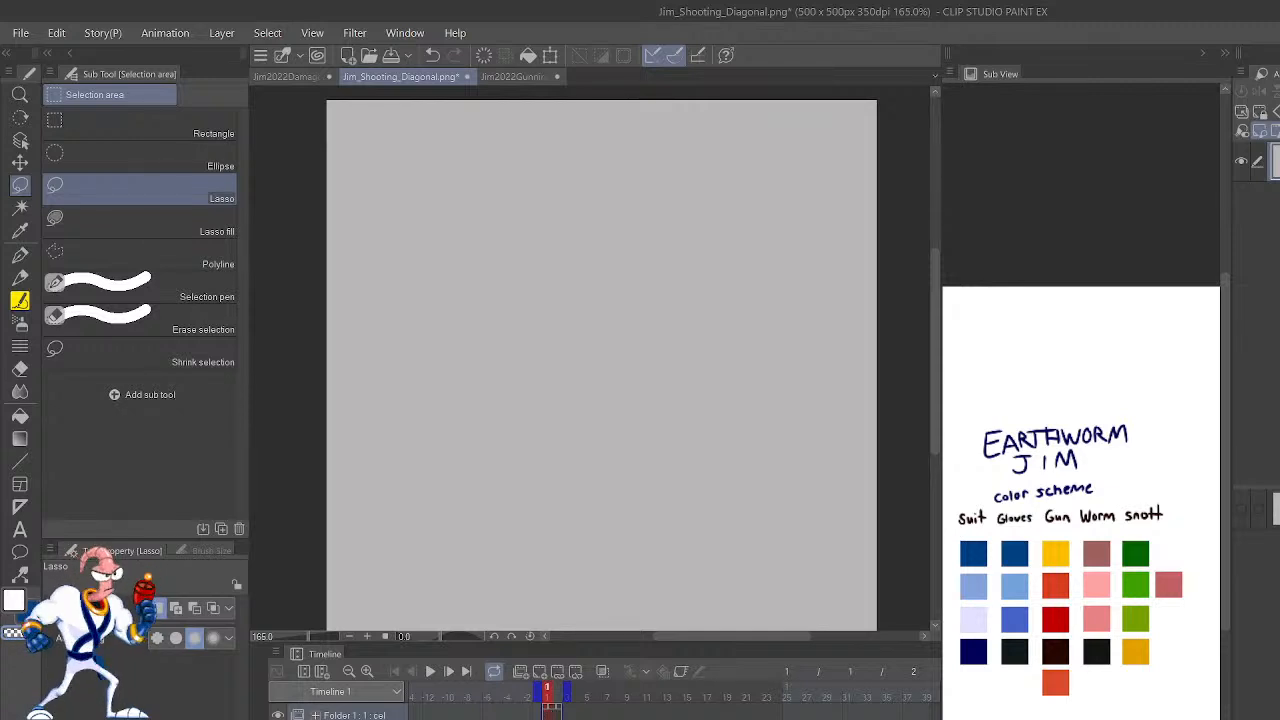
click(1000, 350)
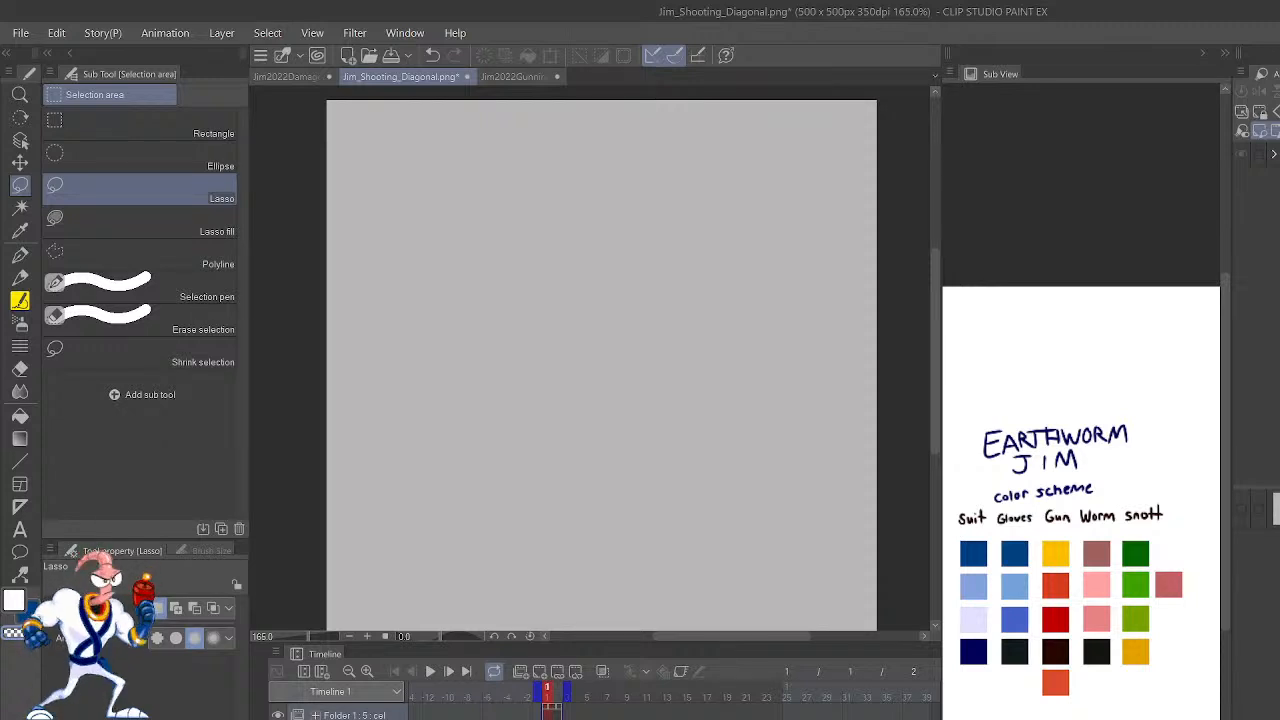
Step back through the recent cel changes and paste Jim's copied horizontal shooting pose into the animation folder.
key(ctrl+z)
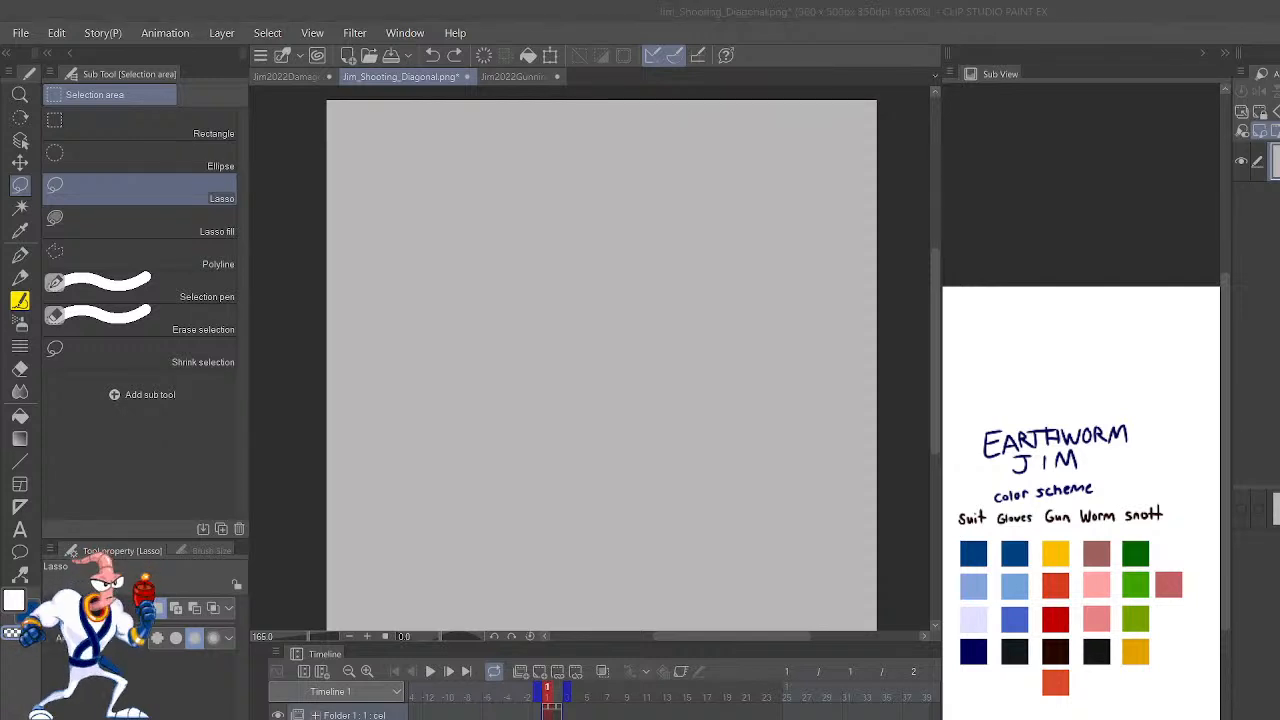
key(ctrl+y)
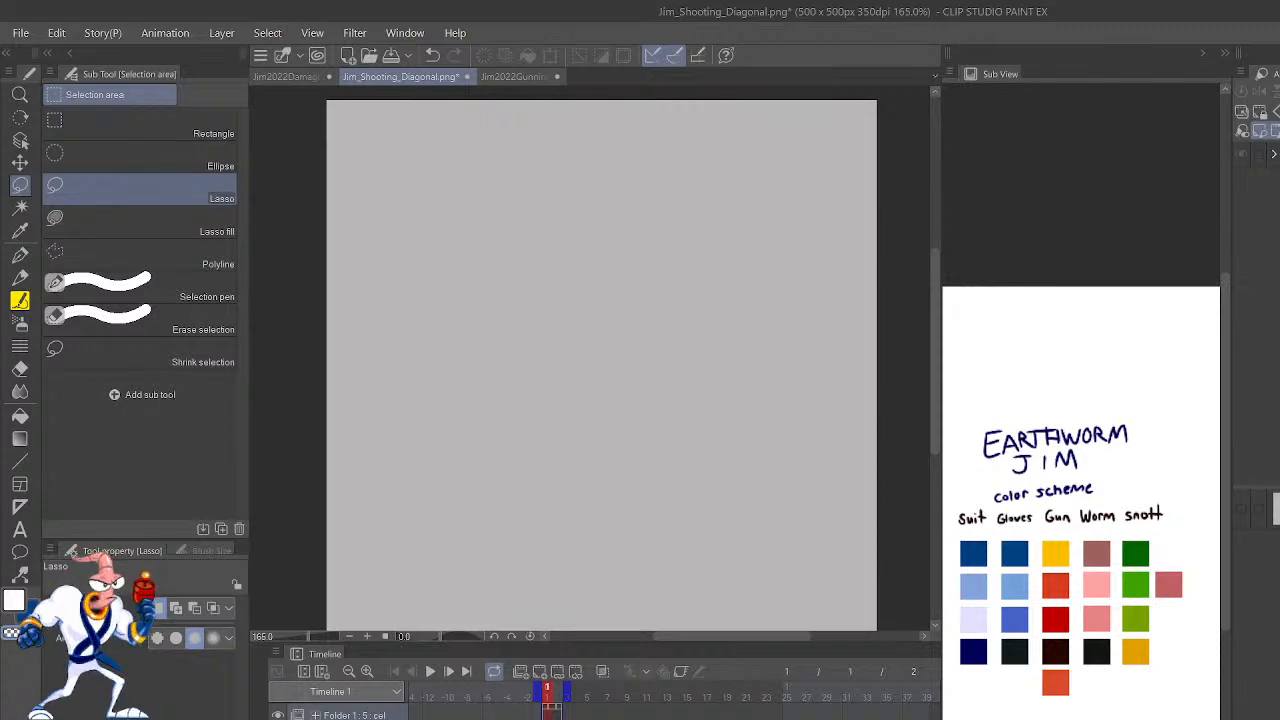
key(ctrl+z)
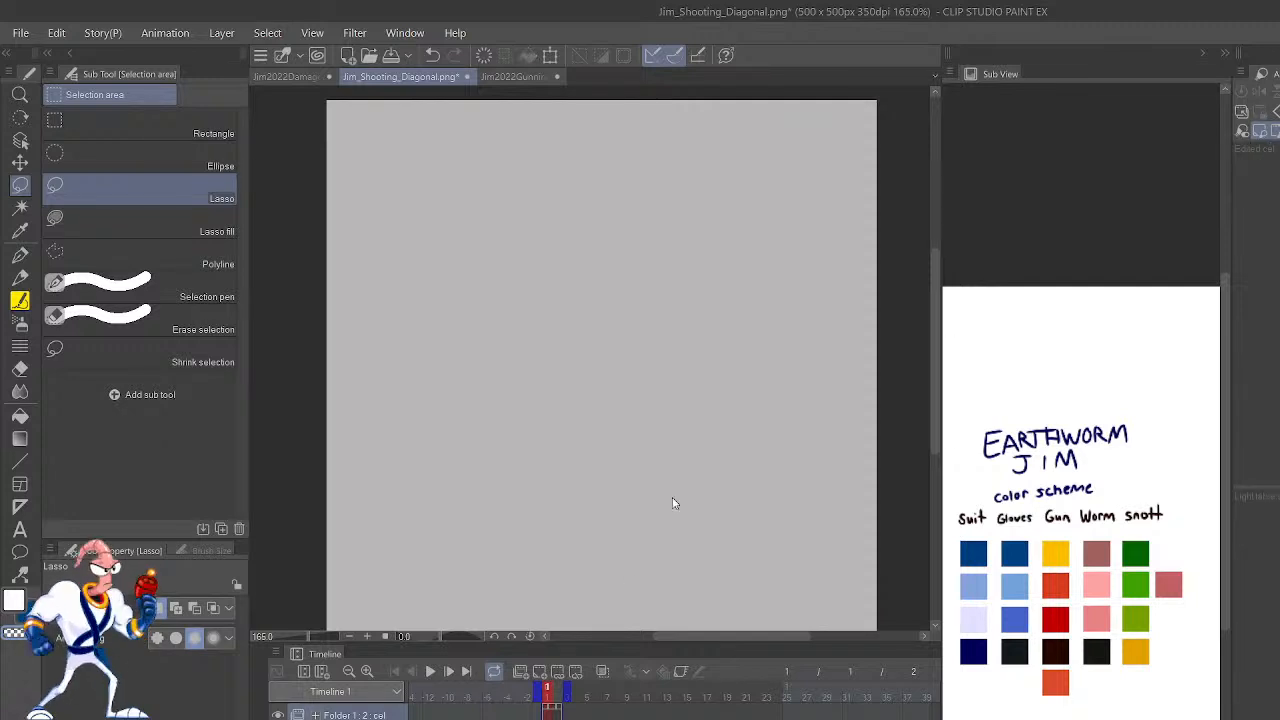
key(ctrl+v)
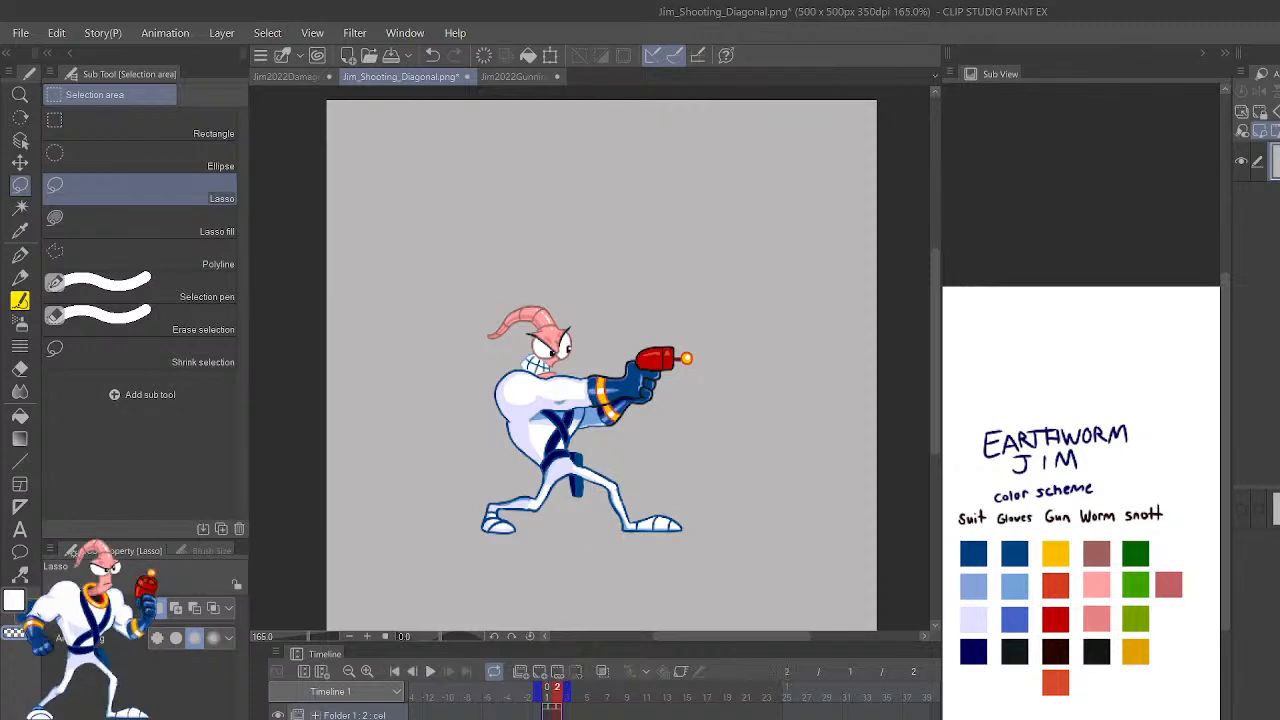
Turn on onion skin and add a new blank cel to the animation folder at frame 2.
key(ctrl+minus)
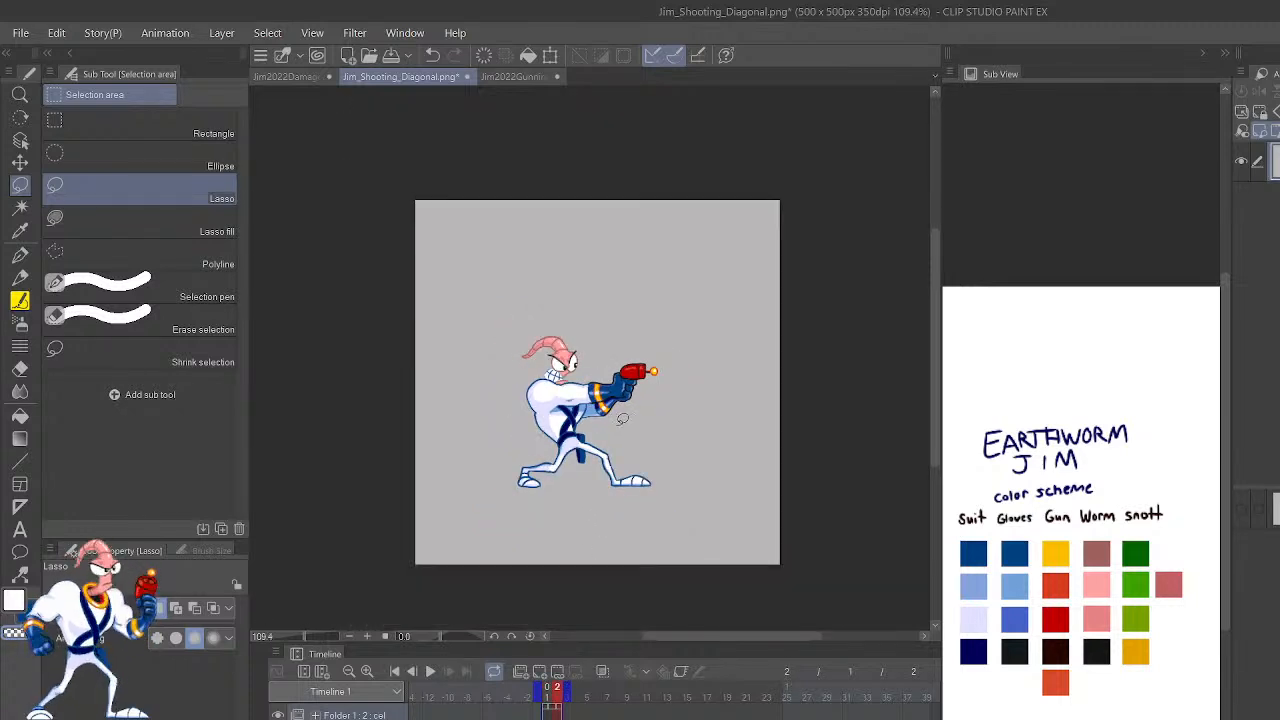
scroll(604, 396, up, 5)
drag(660, 445, 762, 441)
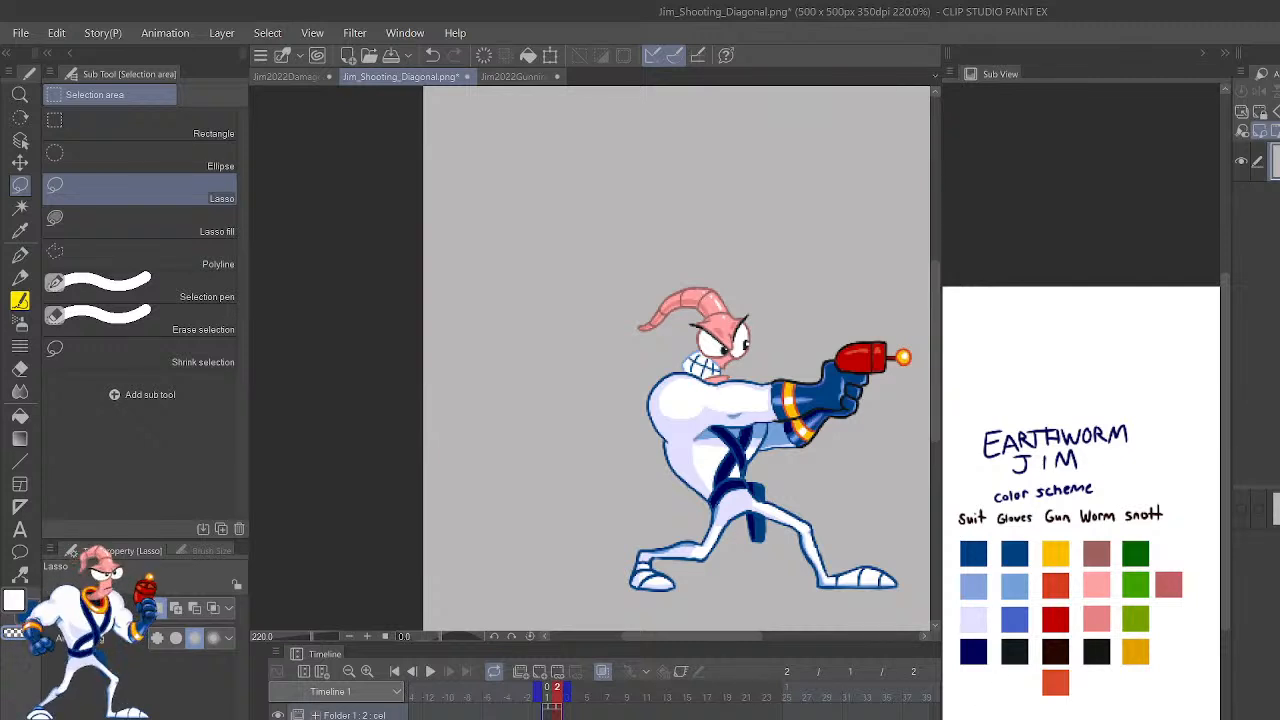
click(540, 672)
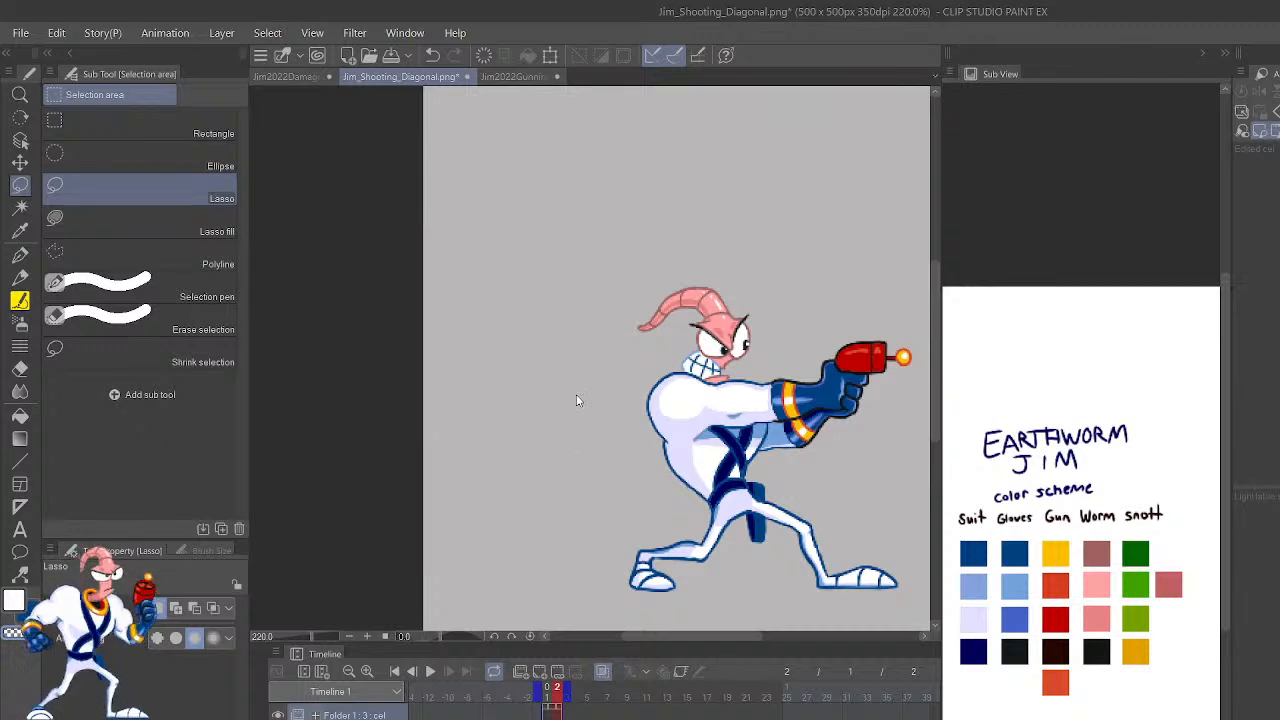
drag(814, 457, 709, 505)
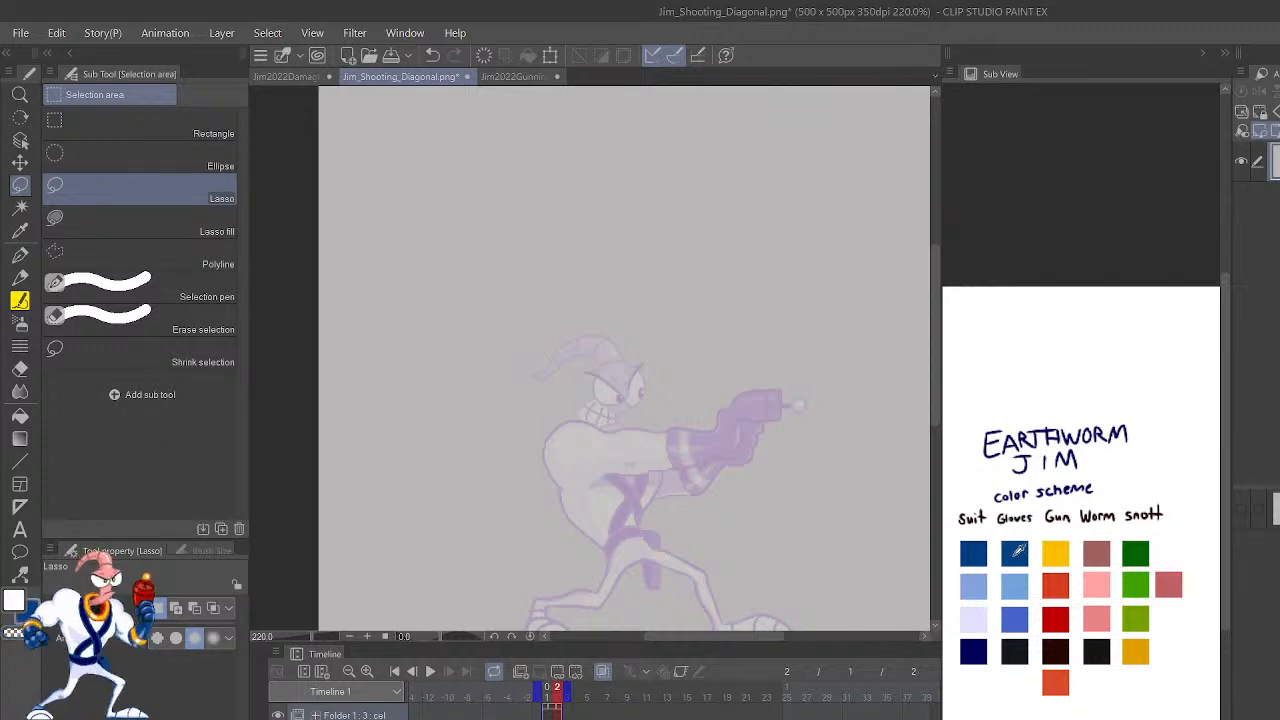
Trace the flat sole of Jim's front foot with the size 4 Fine Pen in the dark blue Gloves colour.
key(ctrl+minus)
key(ctrl+plus)
key(ctrl+plus)
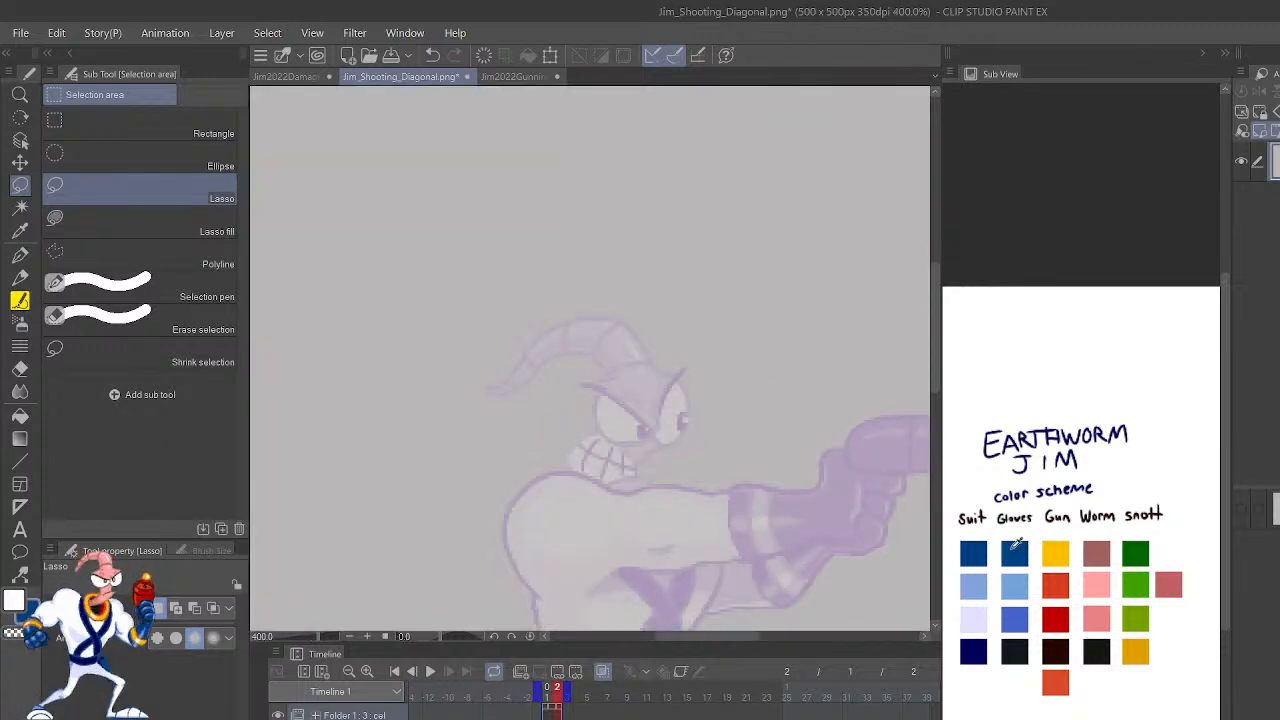
drag(852, 522, 936, 335)
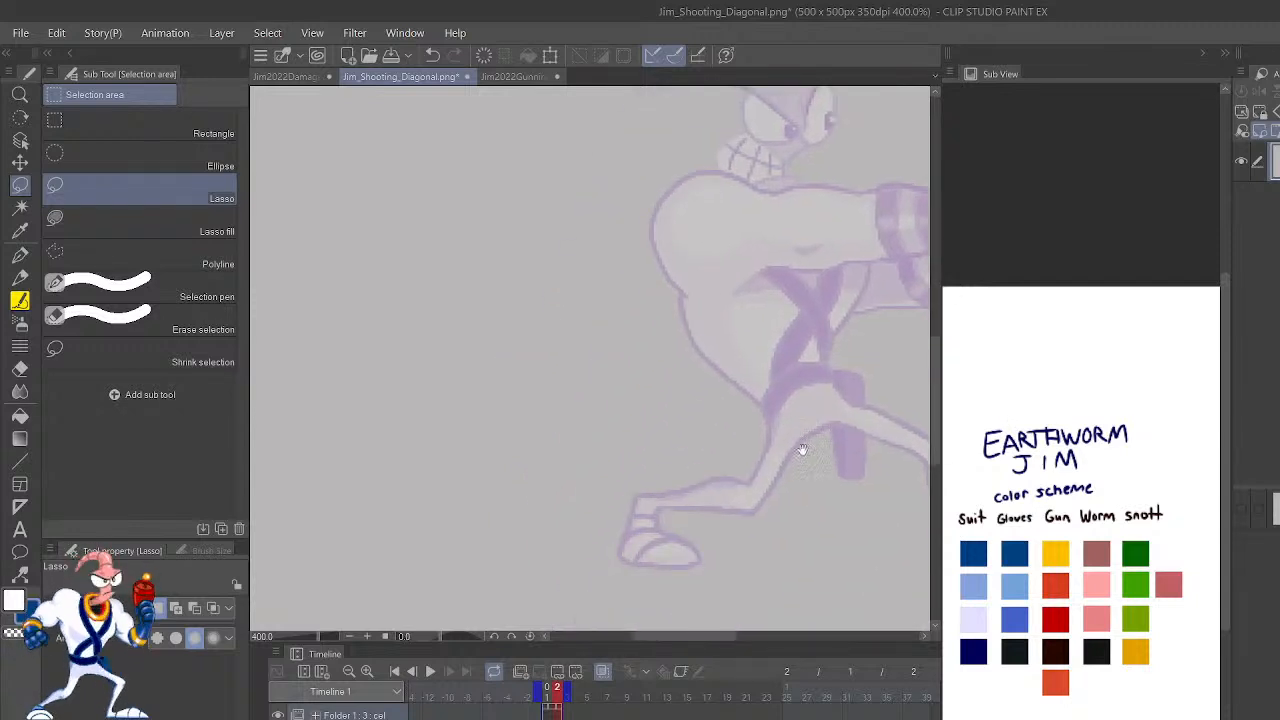
drag(789, 440, 597, 447)
key(p)
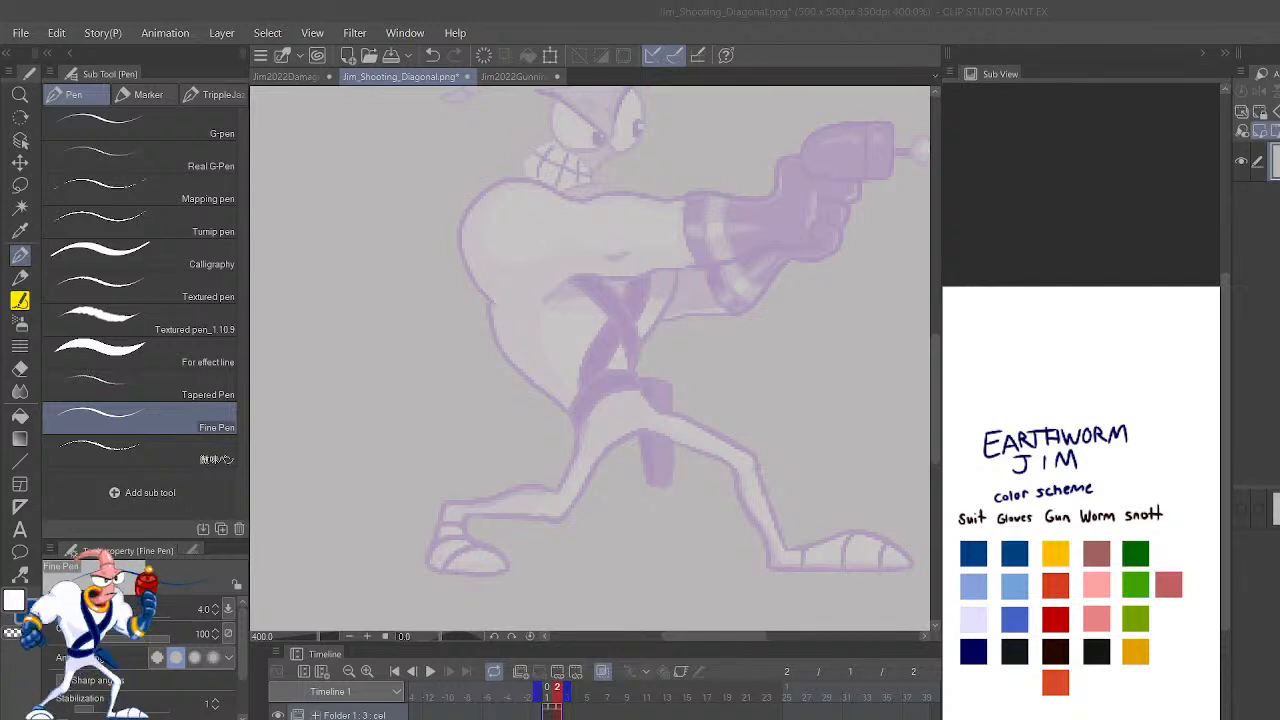
drag(770, 566, 908, 573)
key(ctrl+z)
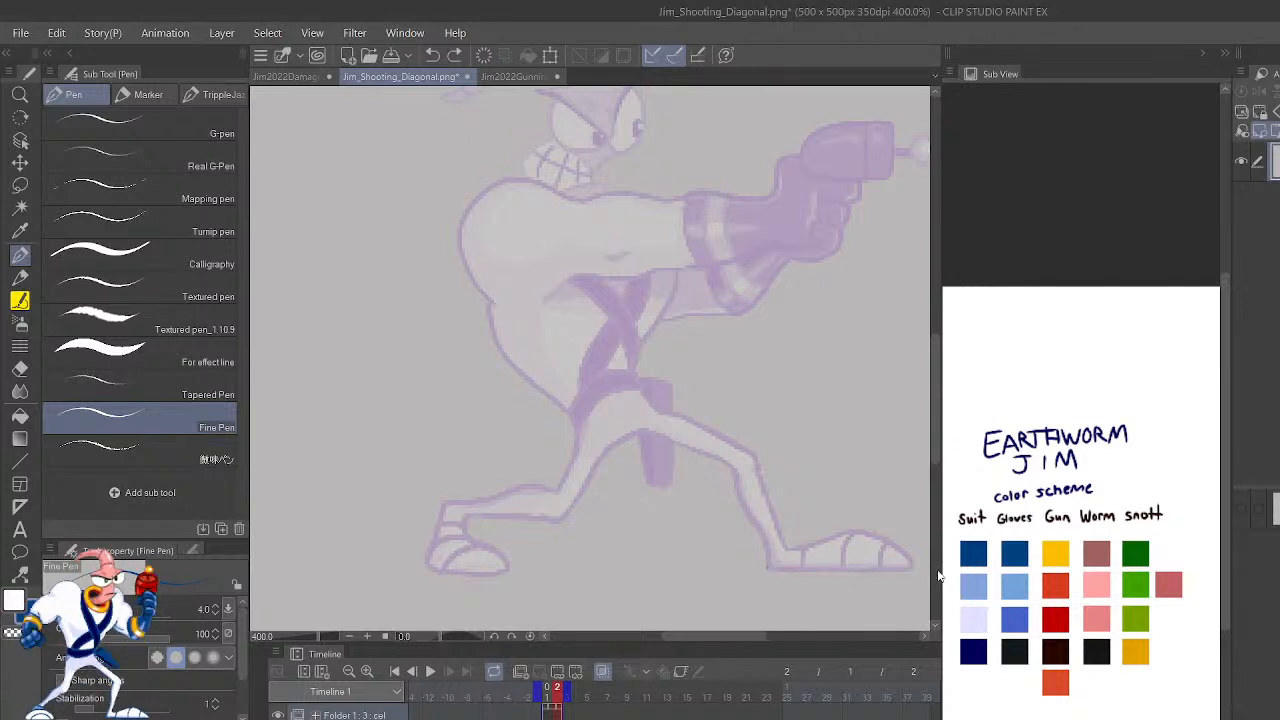
scroll(242, 656, down, 2)
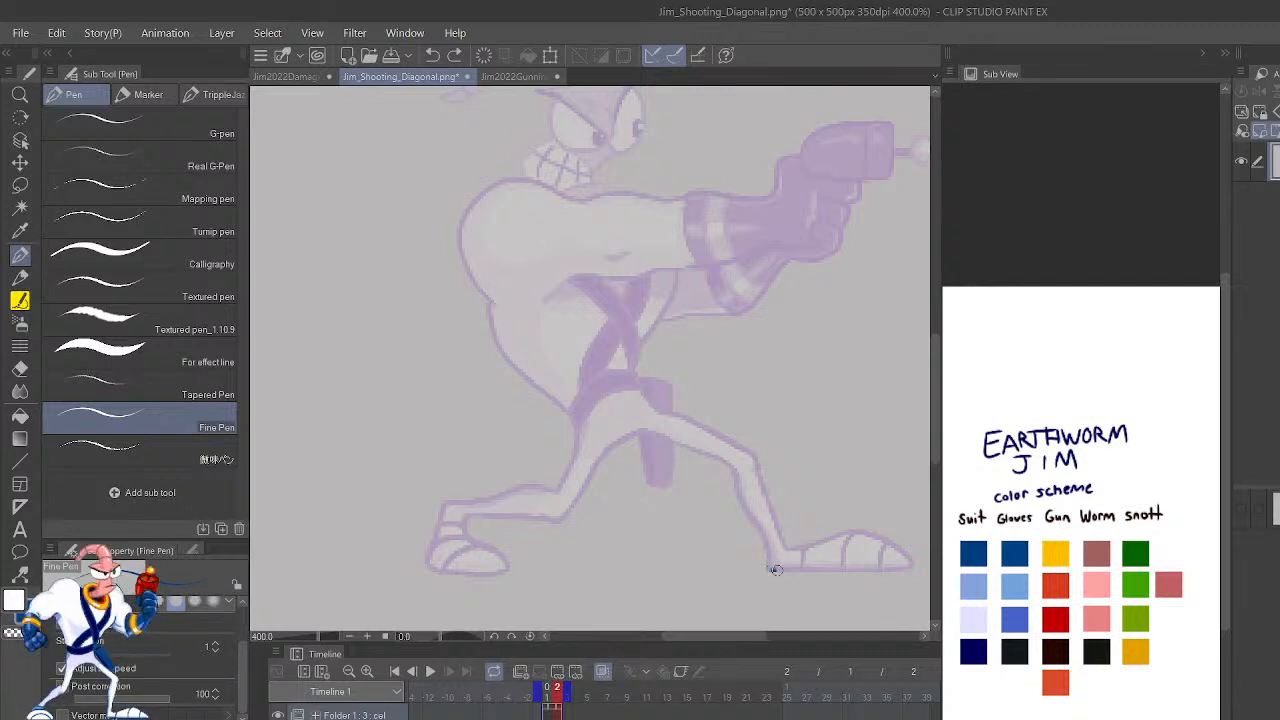
drag(770, 568, 908, 566)
key(ctrl+z)
drag(766, 568, 920, 566)
Try tracing the sole of Jim's rear foot with the Fine Pen.
drag(428, 569, 505, 577)
key(ctrl+z)
drag(424, 569, 495, 576)
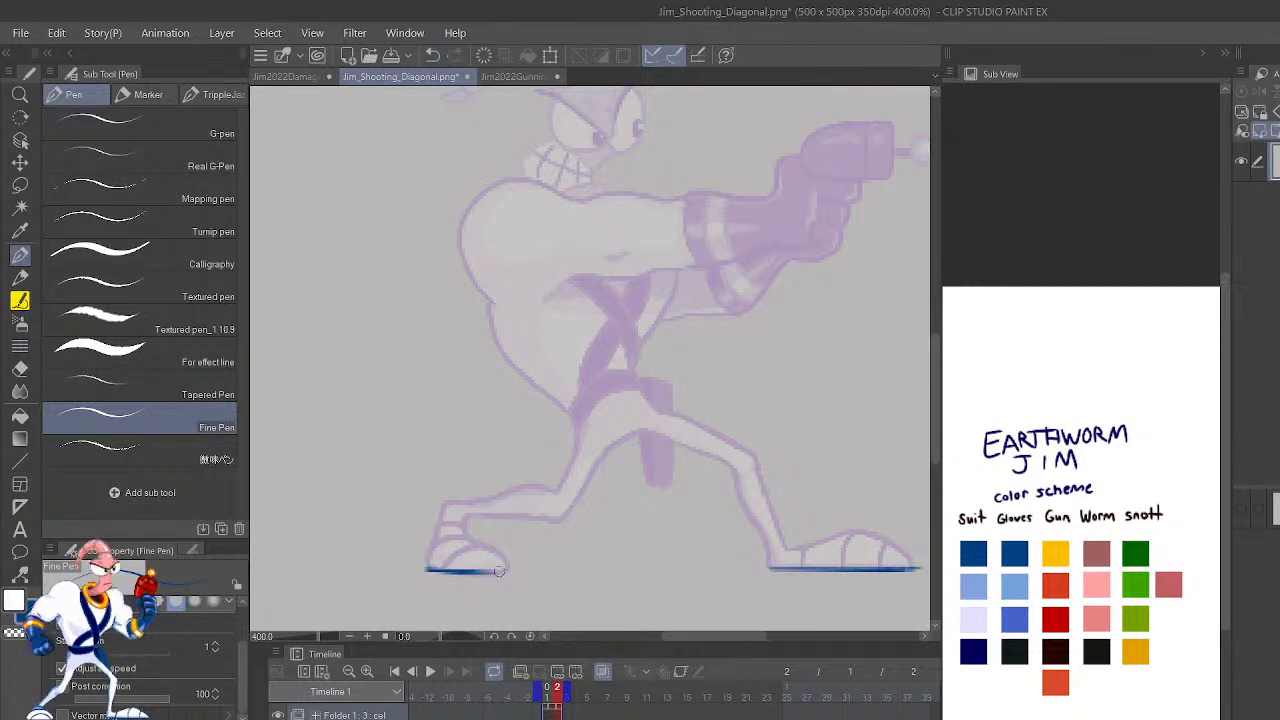
key(ctrl+z)
Outline the upper edge of Jim's front foot with the Lighter pencil at size 5.
key(p)
drag(772, 568, 850, 536)
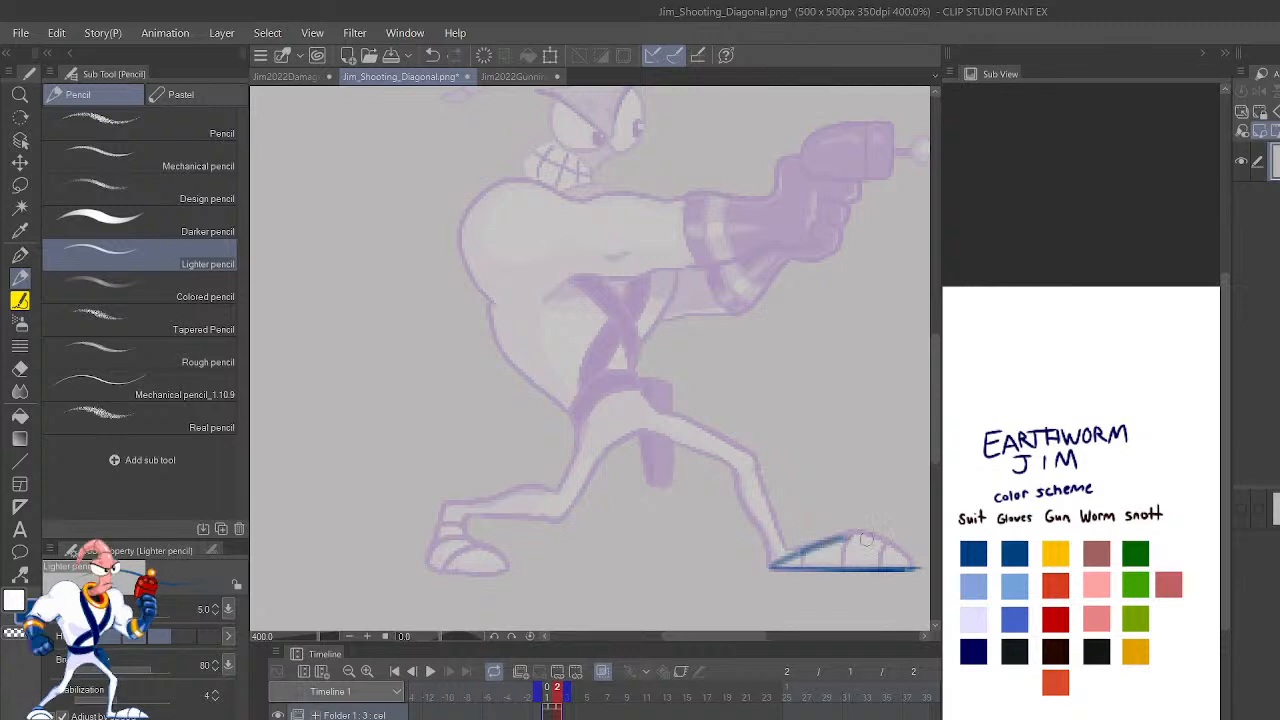
key(ctrl+z)
key(p)
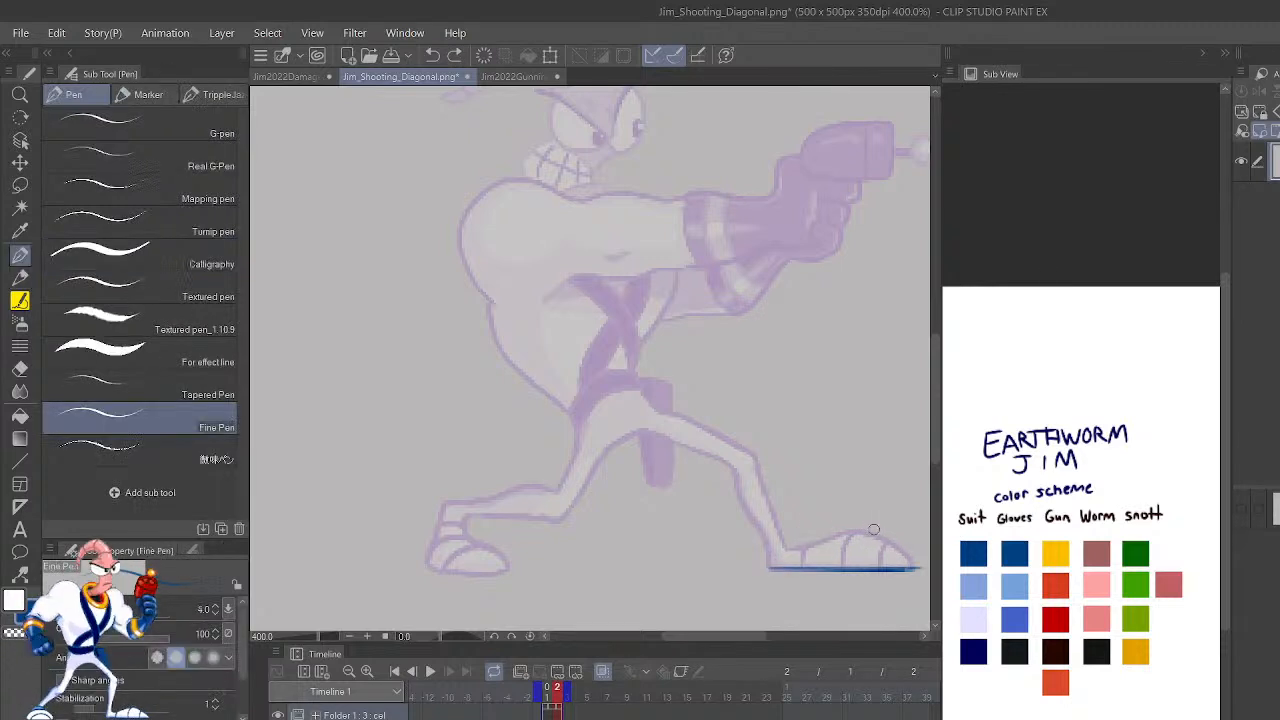
key(p)
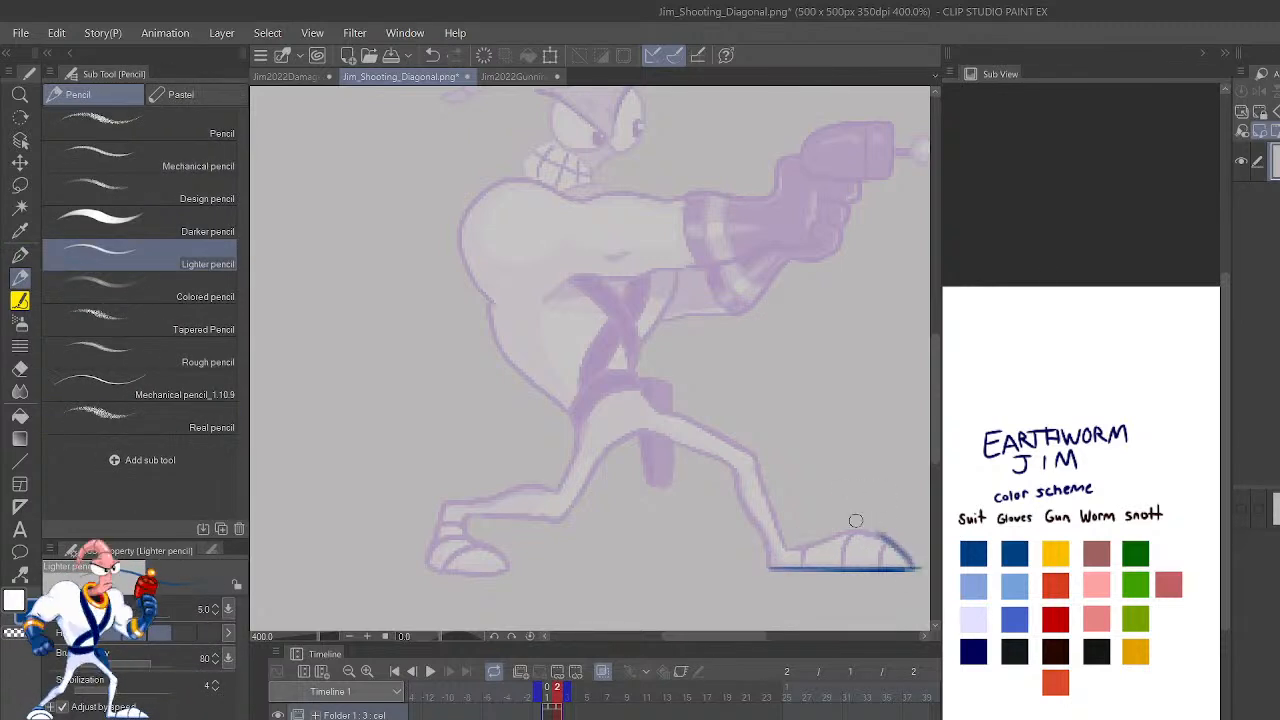
mouse_move(790, 553)
mouse_down()
mouse_move(876, 532)
mouse_move(906, 560)
mouse_up()
Try tracing the back edge of Jim's front lower leg with the Lighter pencil.
drag(767, 562, 733, 476)
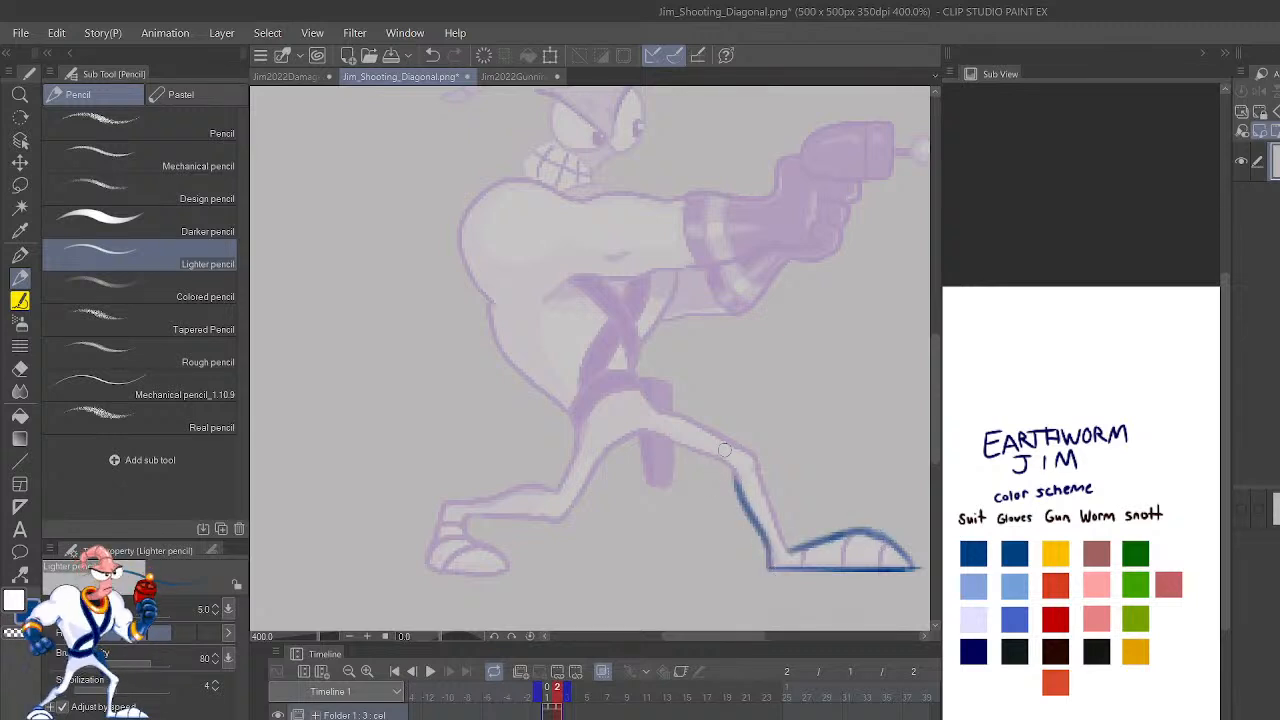
key(ctrl+z)
drag(768, 565, 744, 501)
key(ctrl+z)
Draw a circle over Jim's shoulder with the Lighter pencil and try a rising arm-direction line from its centre.
scroll(814, 323, up, 5)
mouse_move(552, 312)
mouse_down()
mouse_move(560, 428)
mouse_move(545, 305)
mouse_up()
drag(538, 378, 810, 262)
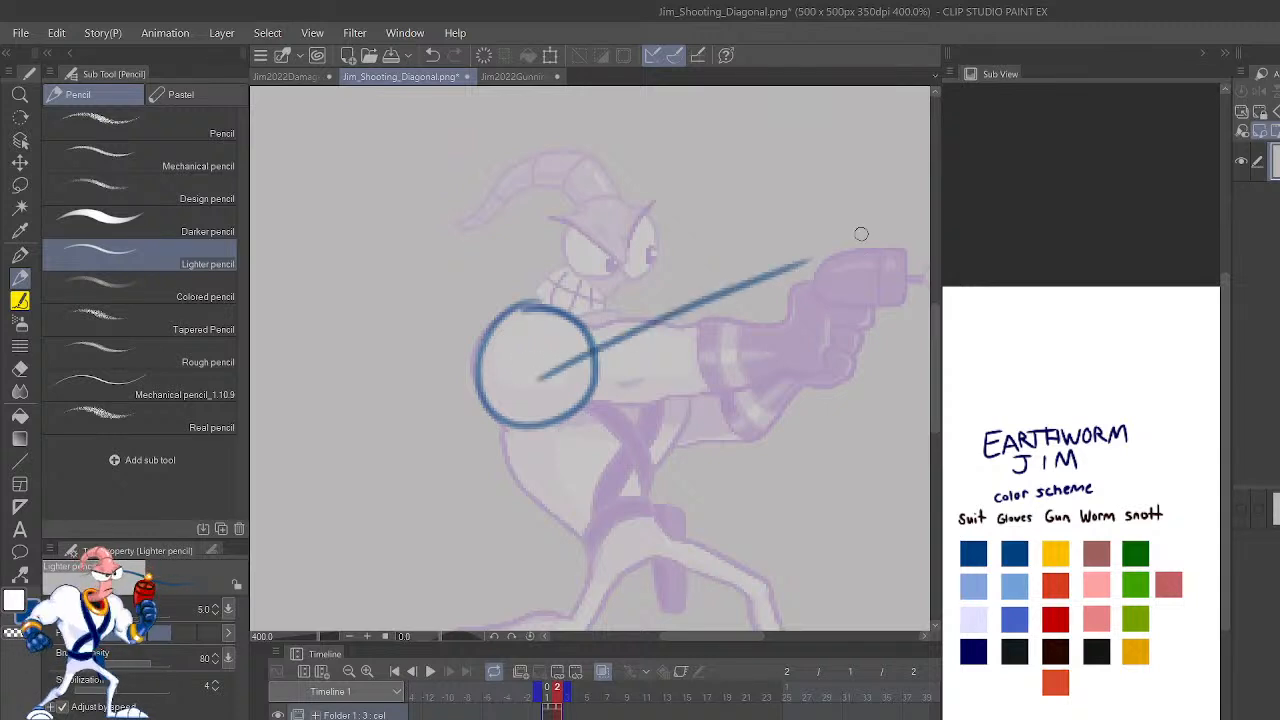
key(ctrl+z)
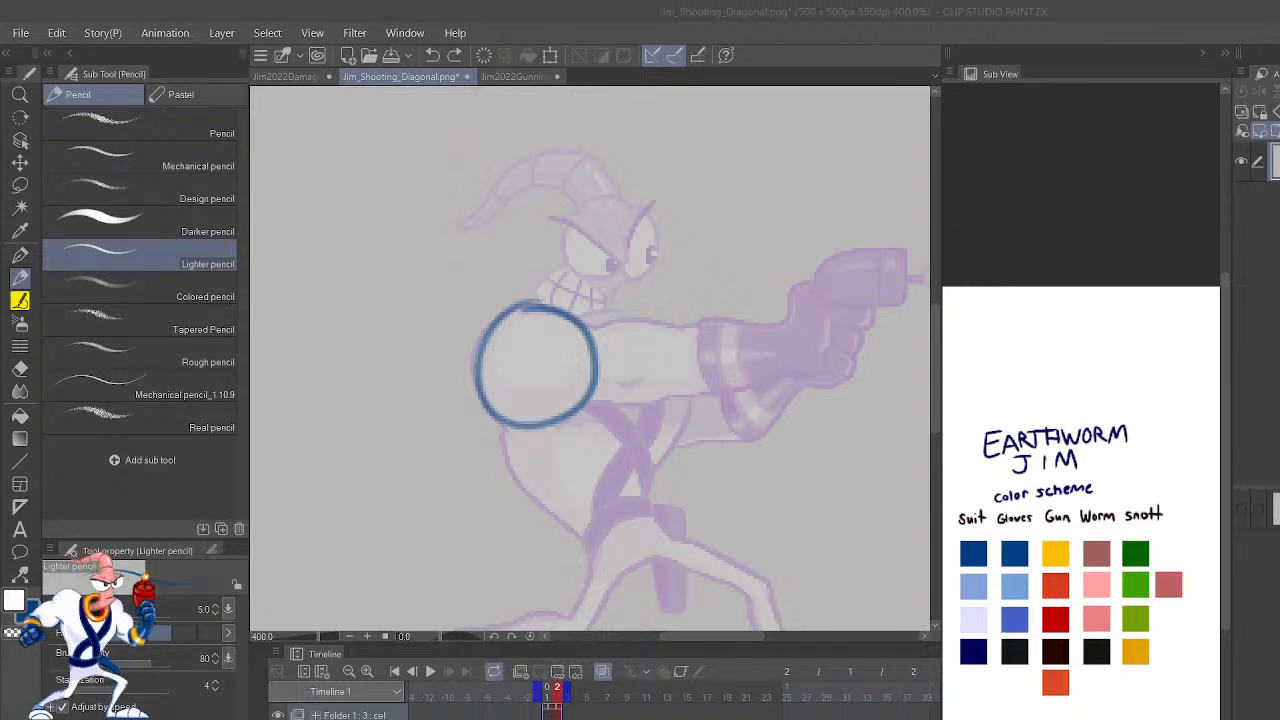
Try a long diagonal guide line rising across the canvas through Jim's torso with the Straight line tool.
scroll(500, 360, down, 4)
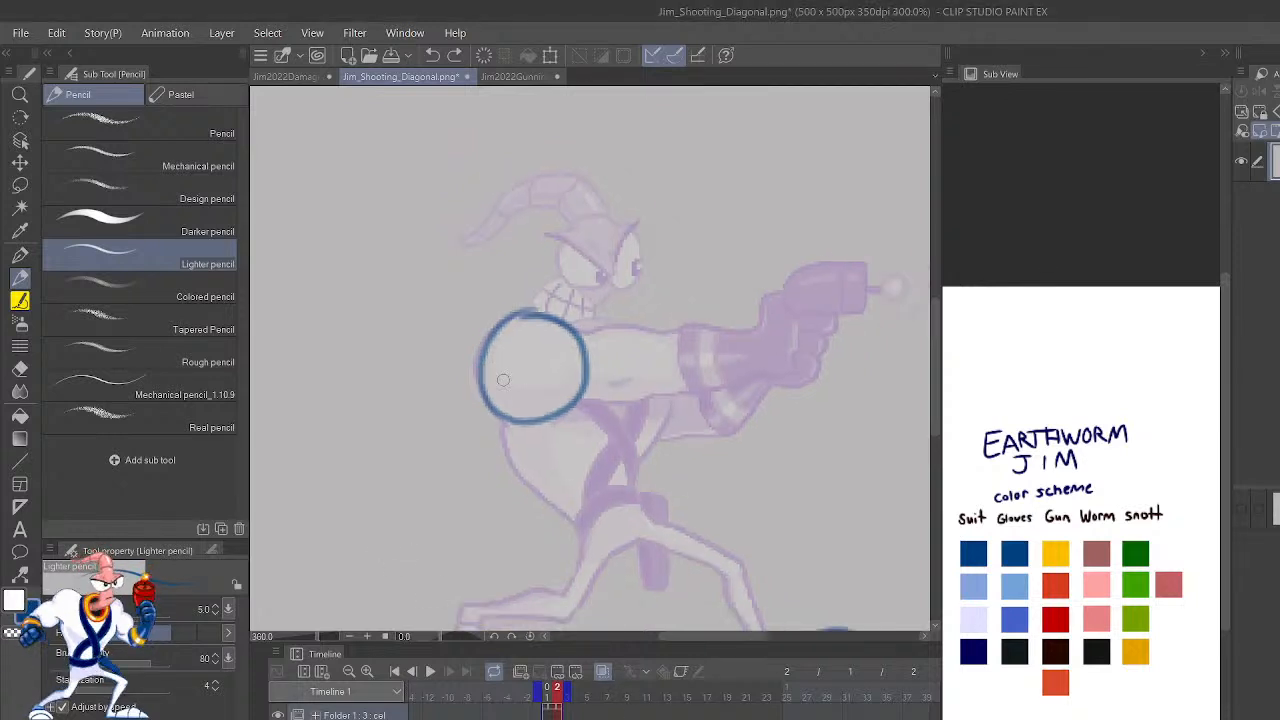
key(u)
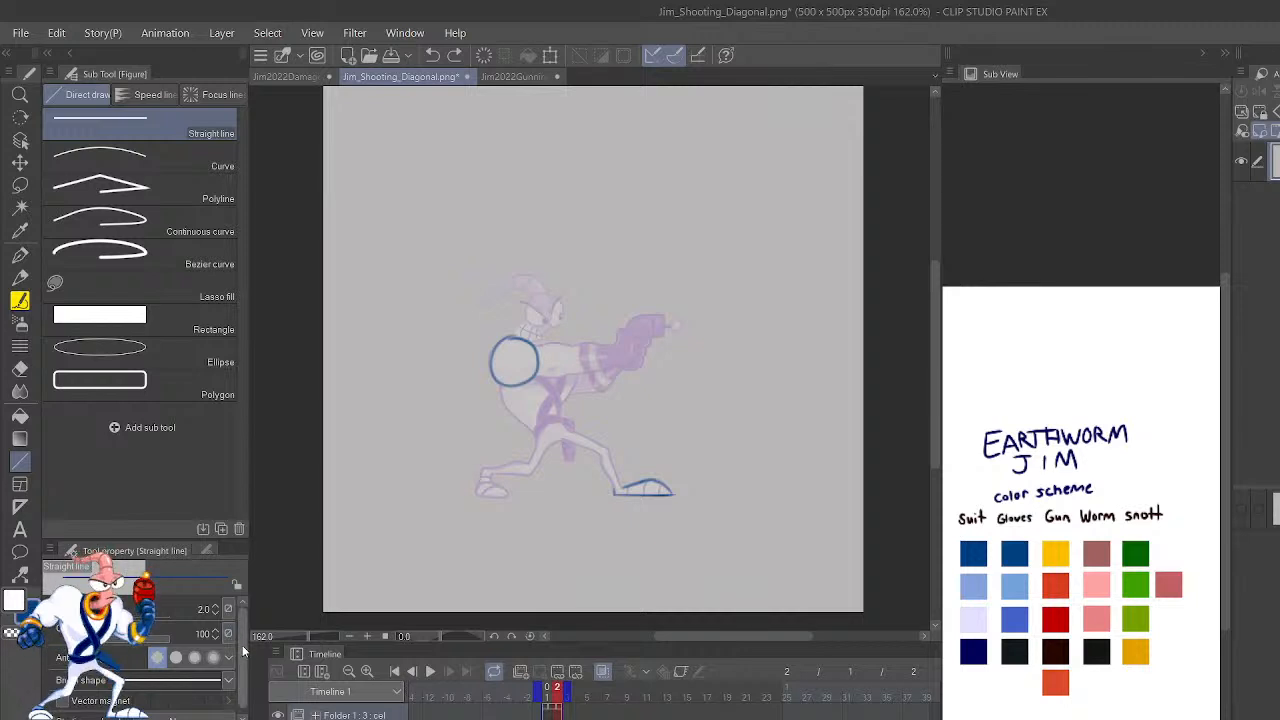
scroll(242, 665, down, 1)
drag(430, 492, 919, 60)
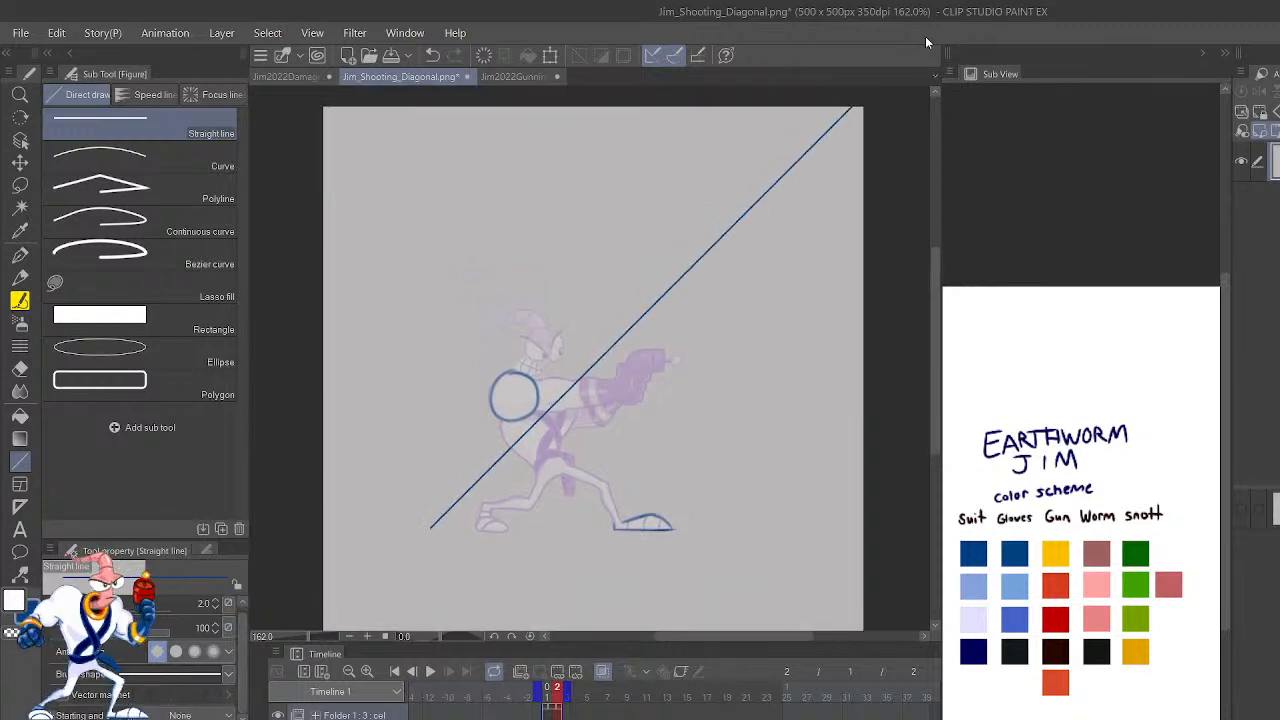
key(ctrl+z)
Try horizontal guide lines at different heights around Jim's shoulder, extending forward to the canvas edge.
drag(488, 387, 900, 345)
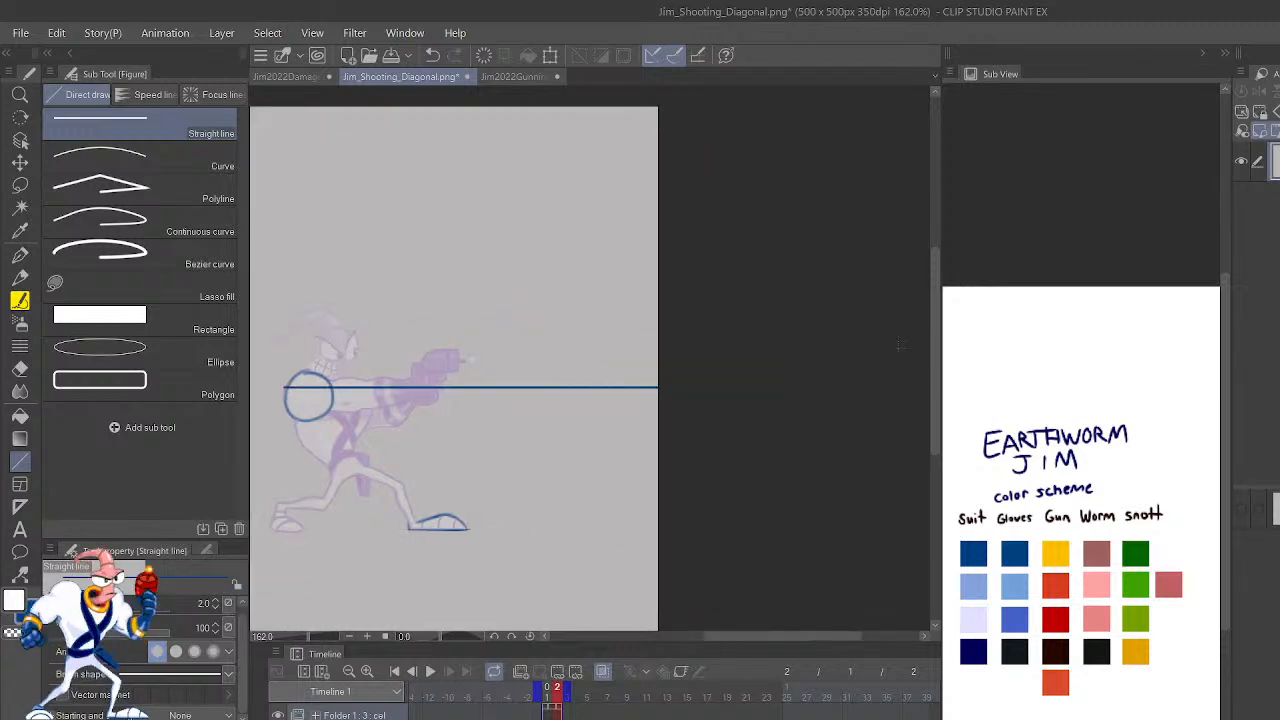
key(ctrl+z)
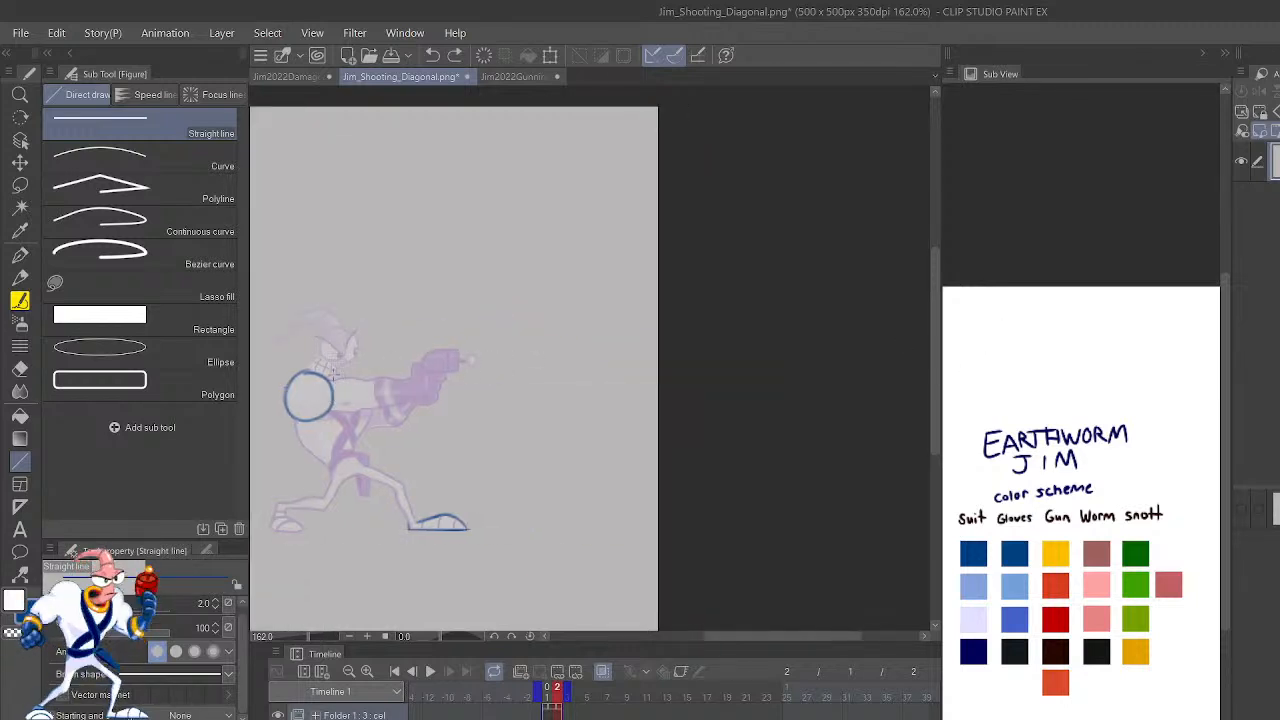
drag(288, 398, 857, 371)
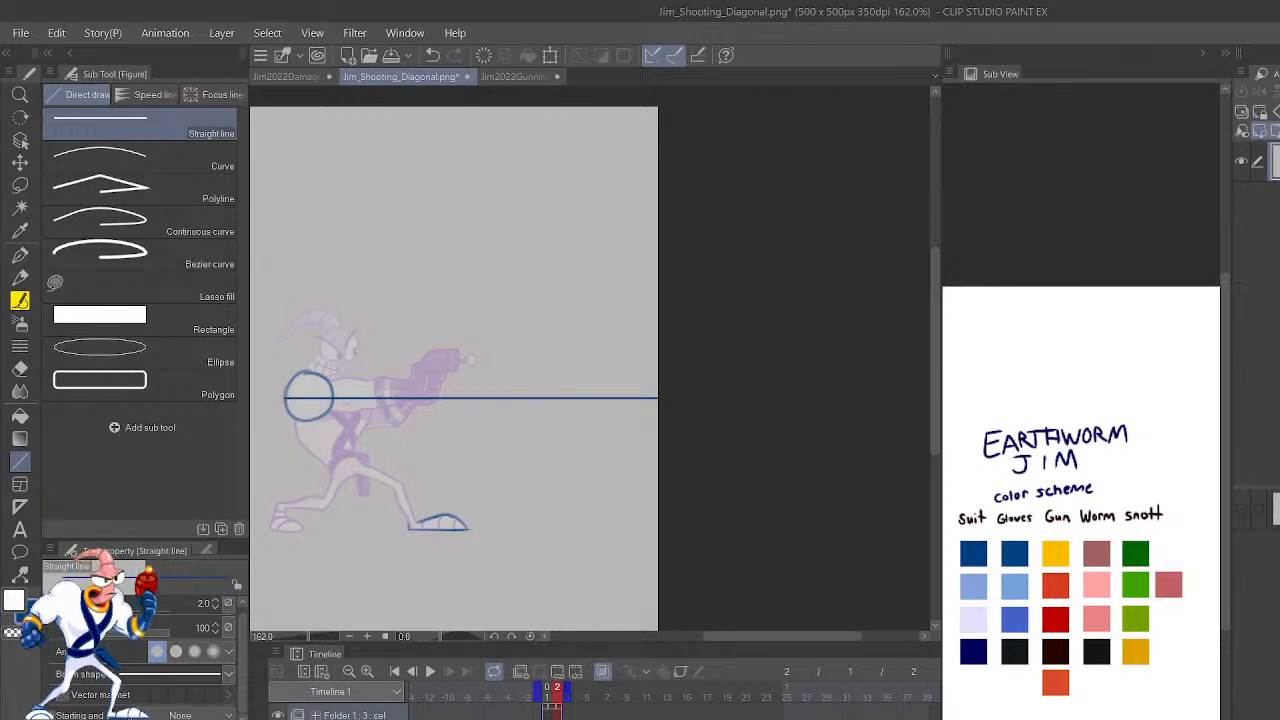
key(ctrl+z)
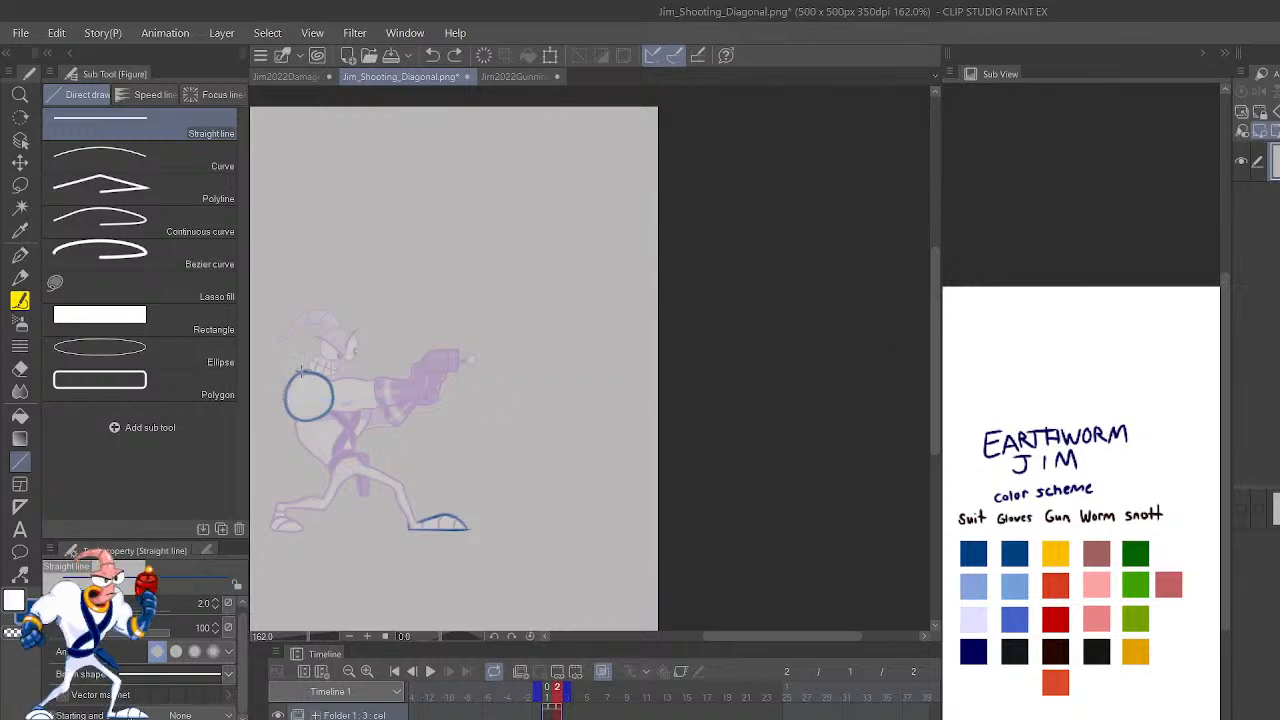
drag(300, 370, 860, 370)
key(ctrl+z)
drag(304, 358, 860, 360)
key(ctrl+z)
Draw horizontal, 45-degree and vertical guide lines from one point just above Jim's shoulder circle with the size 2 Straight line tool.
drag(305, 362, 803, 366)
drag(304, 362, 957, 33)
drag(303, 430, 305, 40)
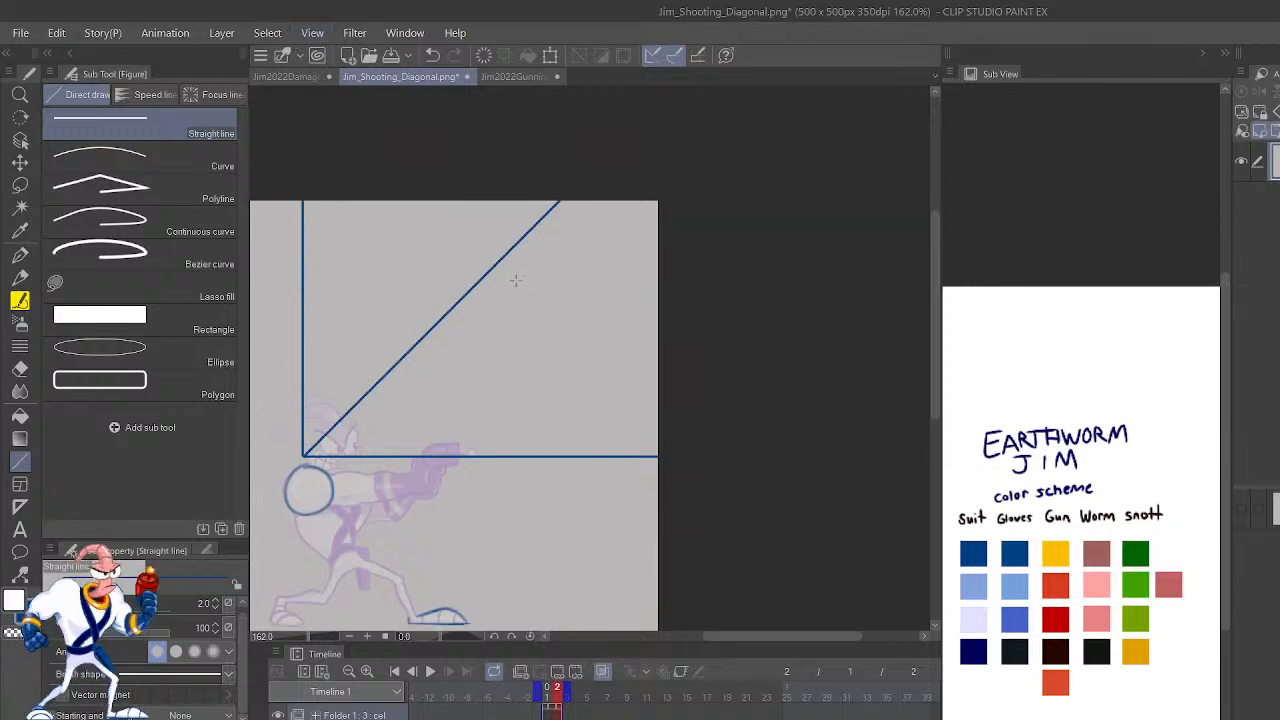
Try tracing the curve of Jim's lower back beneath the shoulder circle with the Lighter pencil.
mouse_move(517, 317)
mouse_down()
mouse_move(660, 337)
mouse_move(687, 327)
mouse_up()
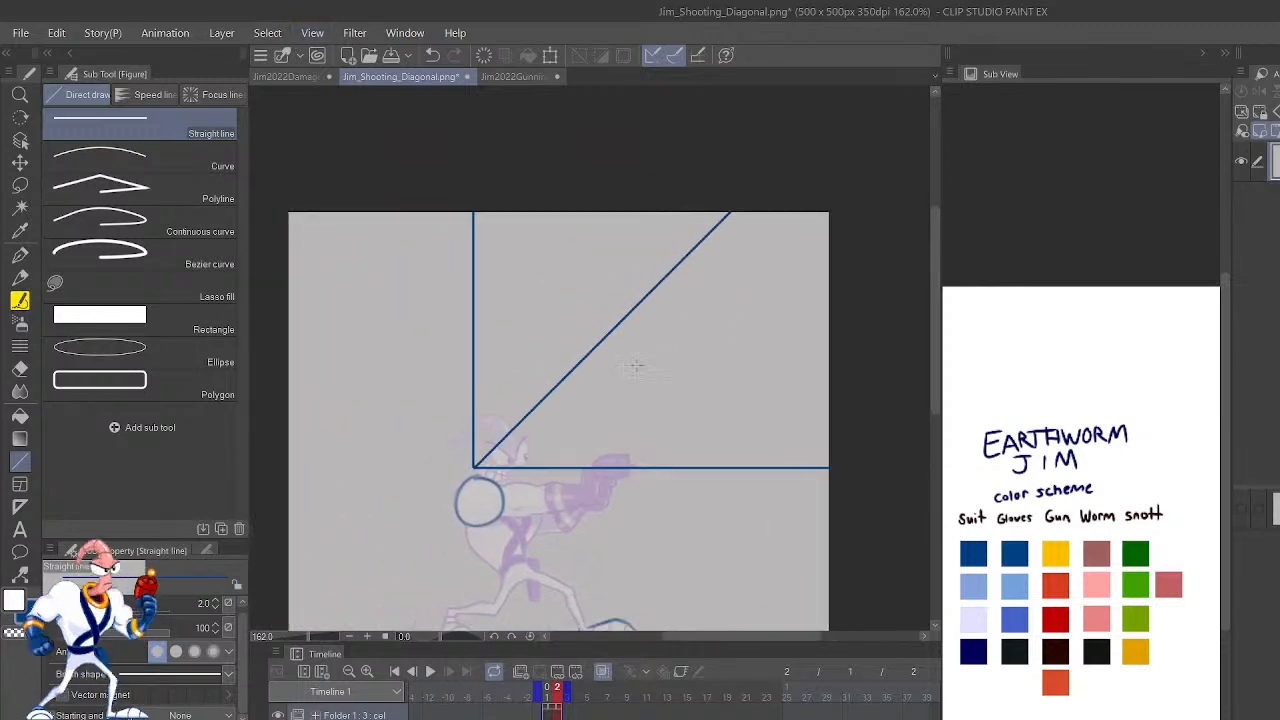
scroll(506, 413, up, 5)
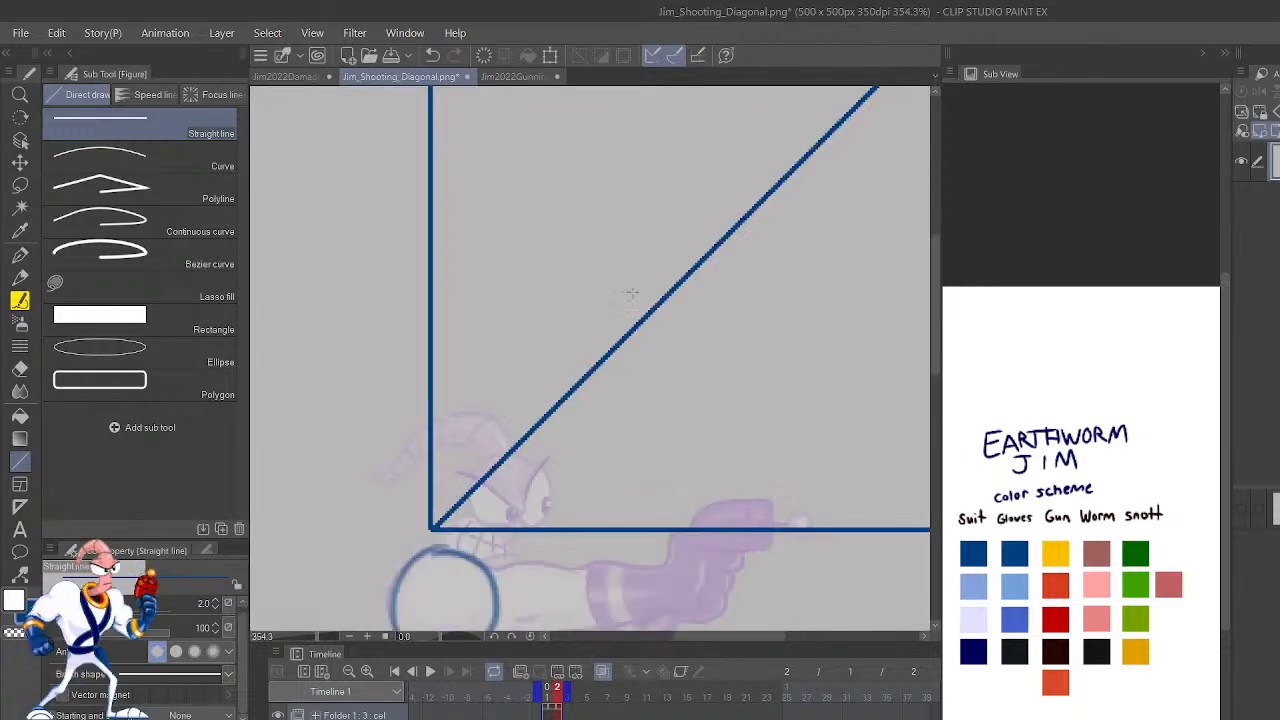
scroll(632, 295, down, 1)
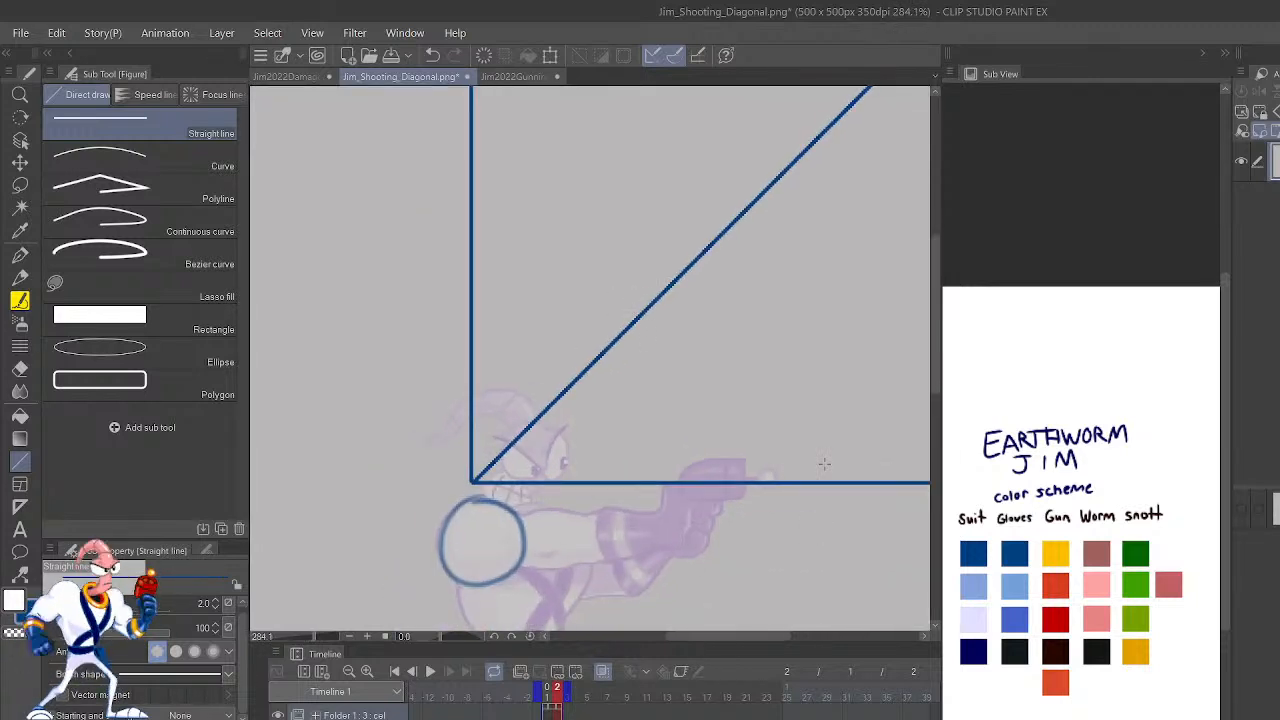
key(p)
key(p)
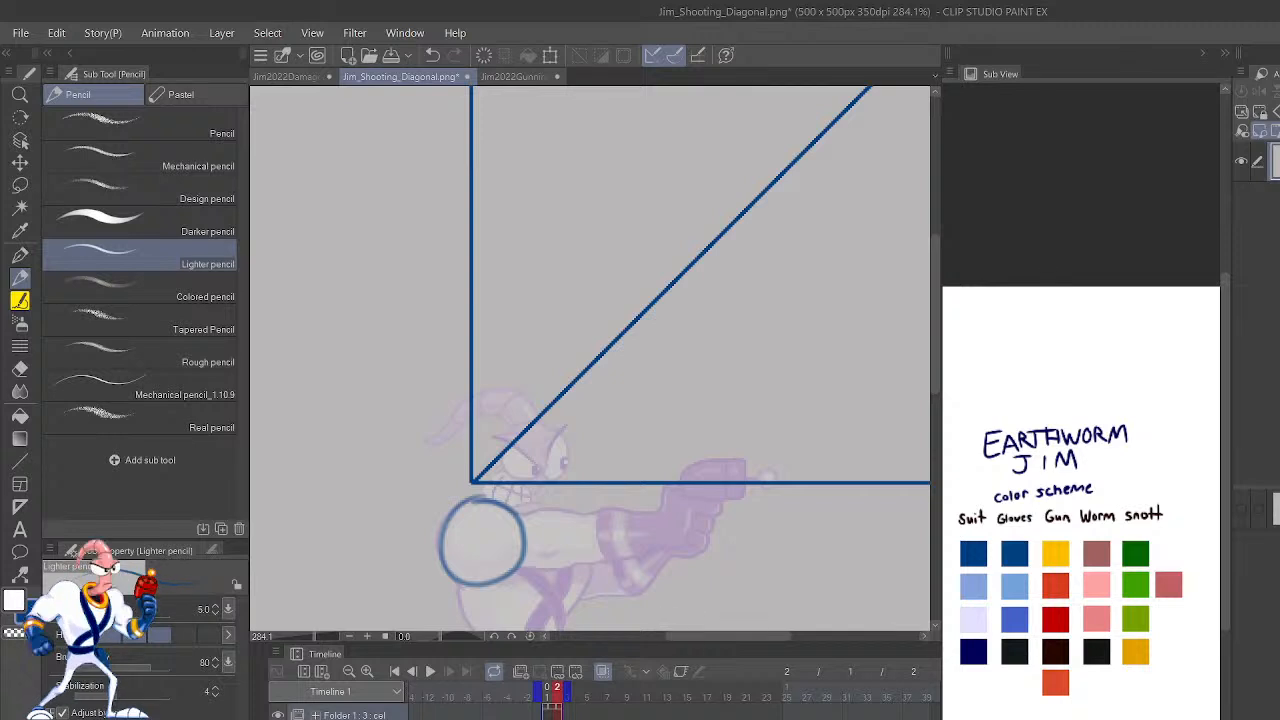
drag(671, 589, 810, 441)
drag(657, 525, 596, 398)
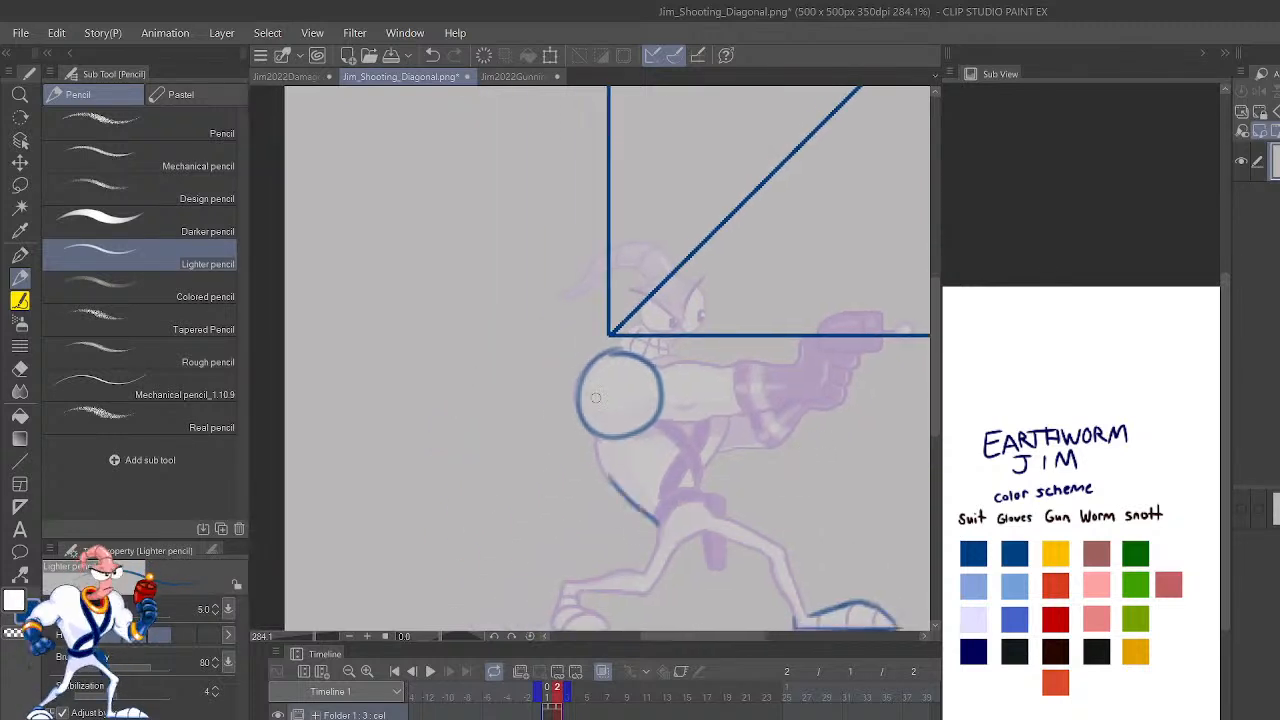
key(ctrl+z)
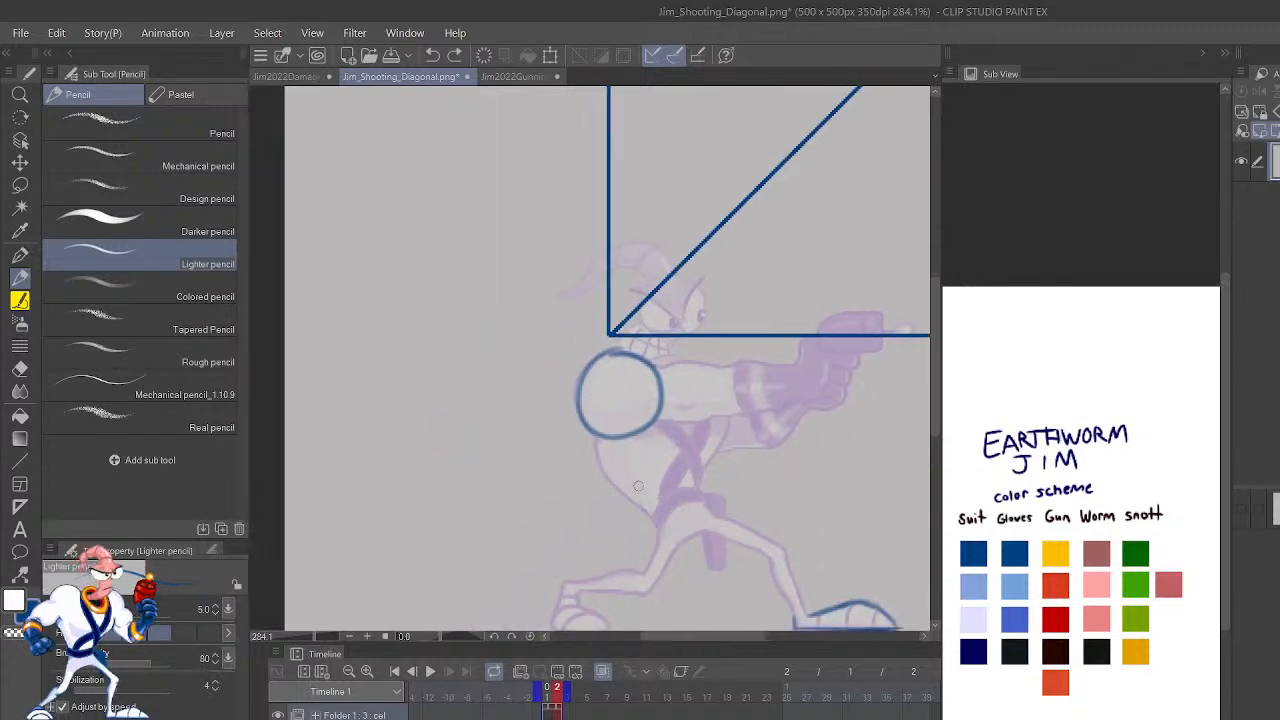
scroll(638, 486, down, 3)
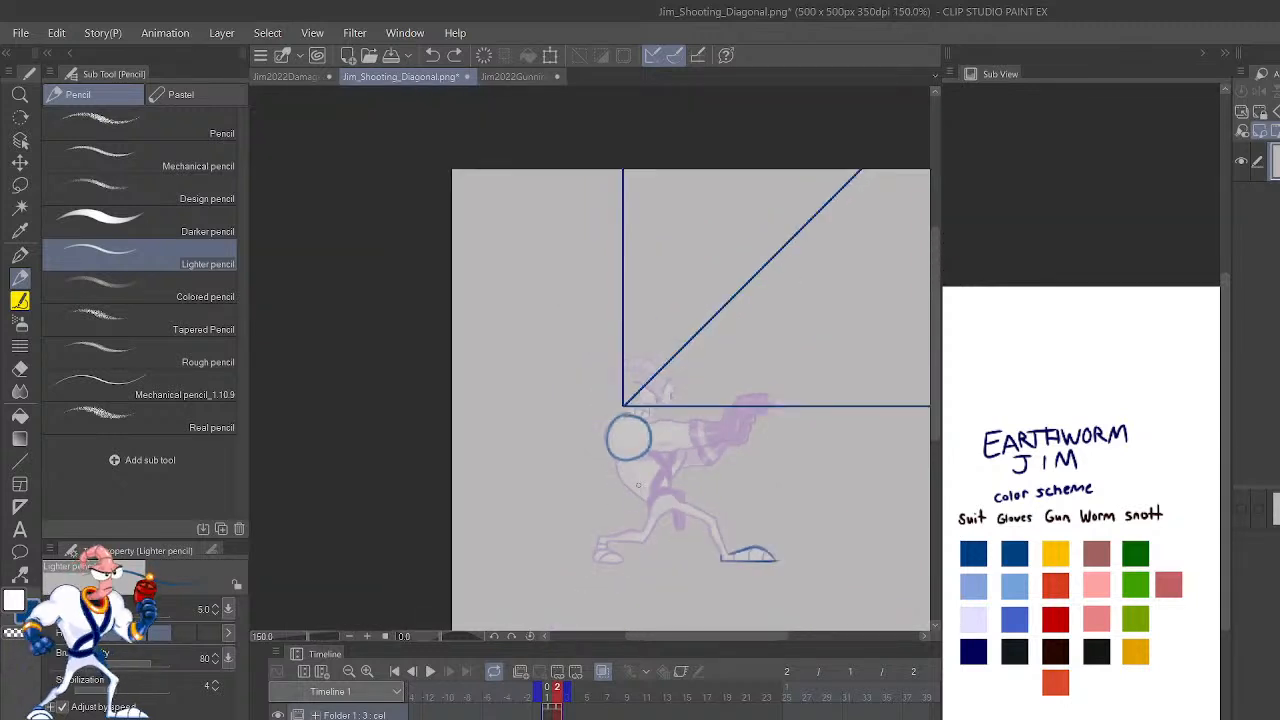
Try a downward 45-degree guide line from the shared point above Jim's shoulder circle with the Straight line tool.
drag(827, 471, 736, 510)
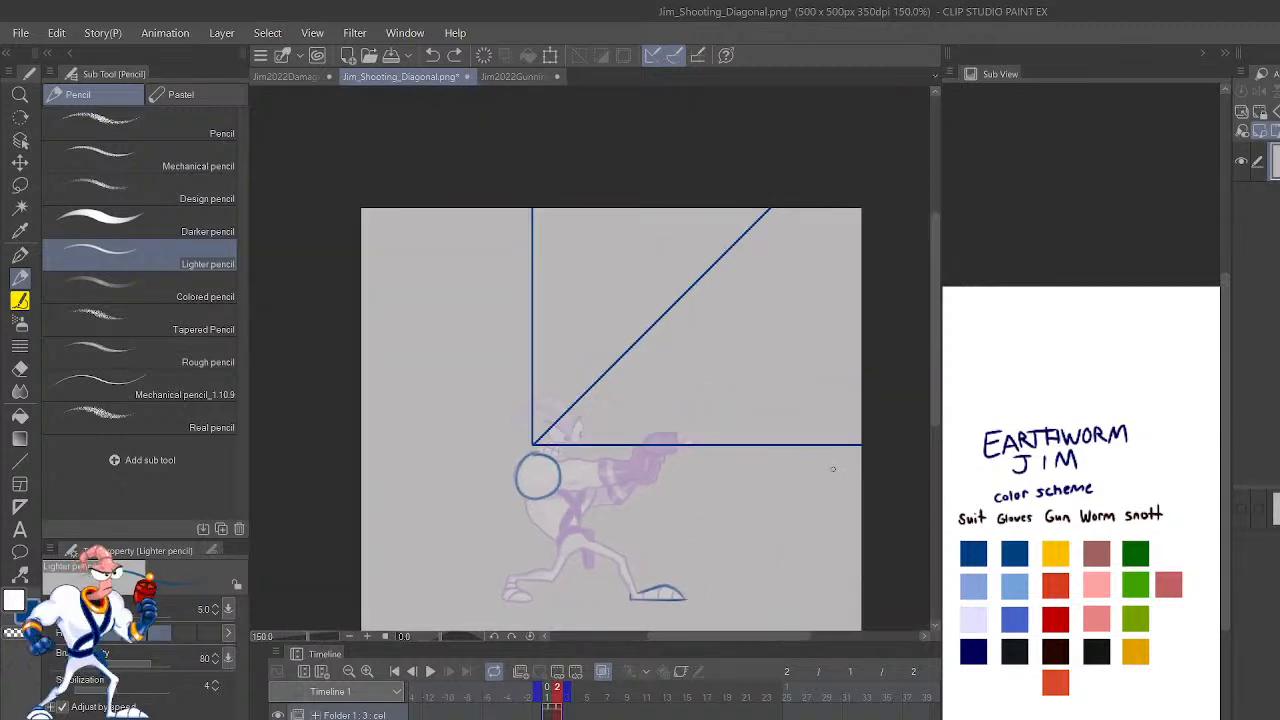
key(u)
drag(533, 445, 985, 715)
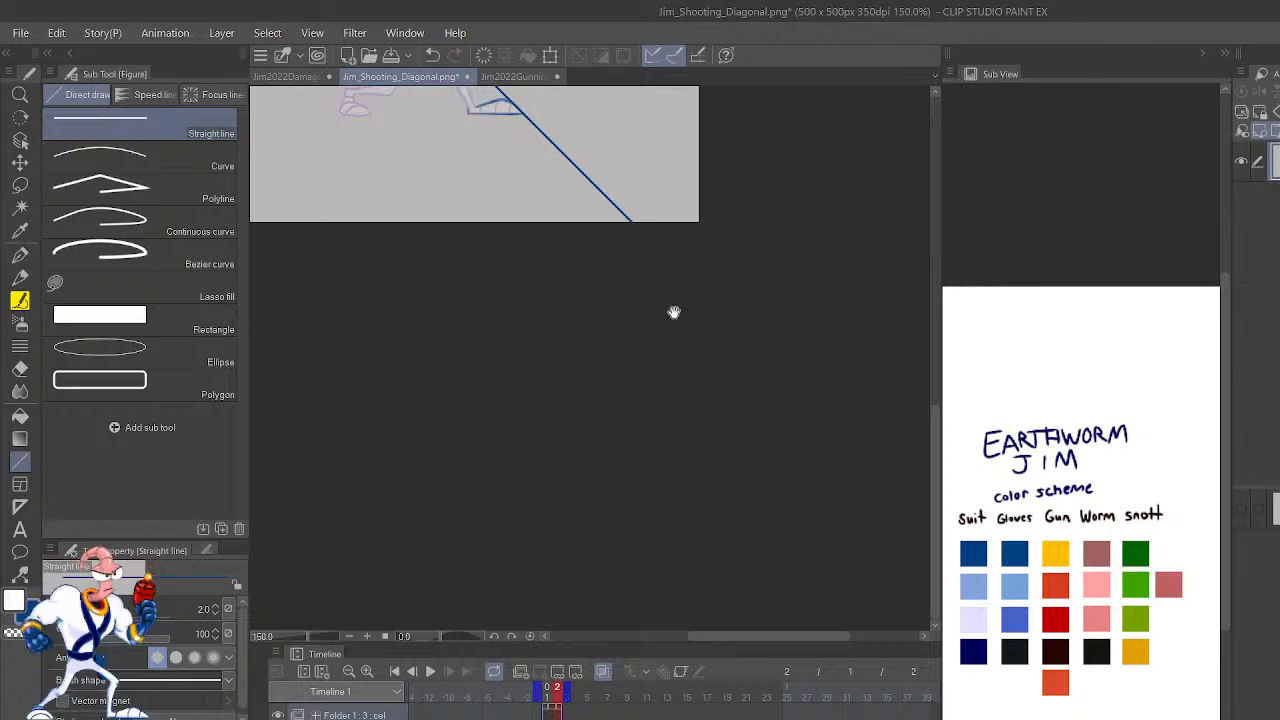
drag(674, 311, 802, 656)
key(ctrl+z)
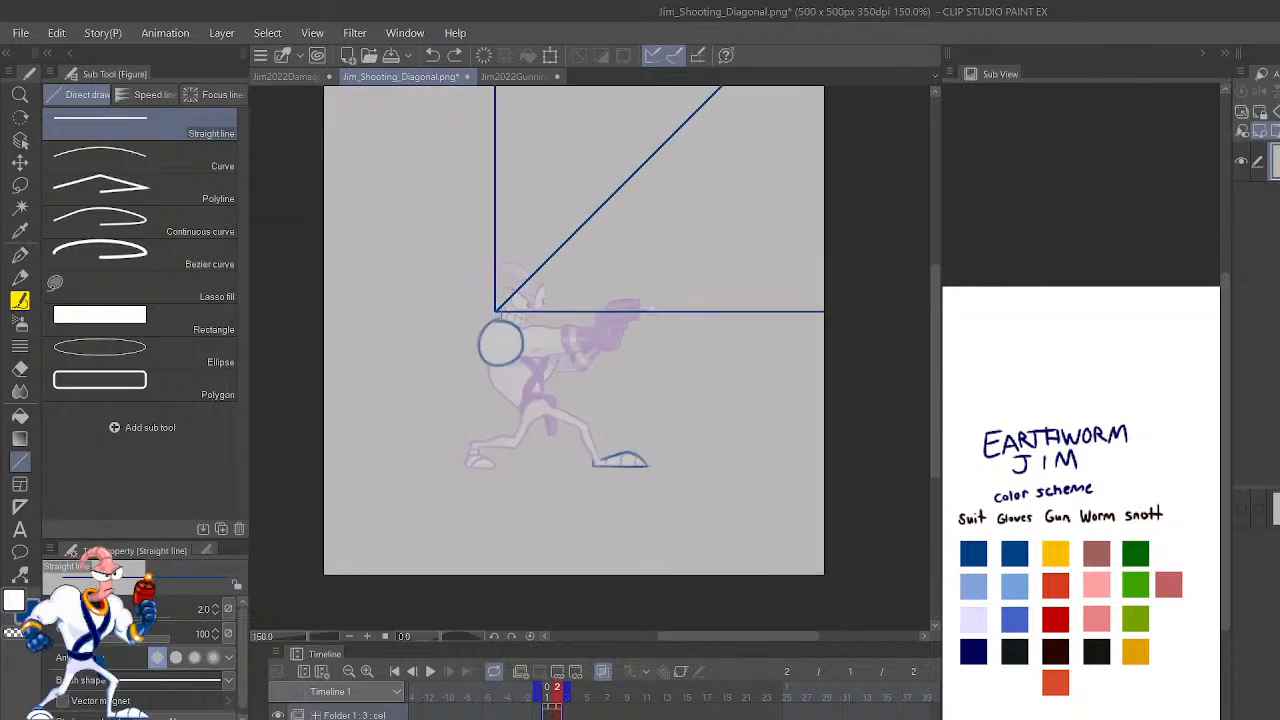
drag(493, 310, 960, 713)
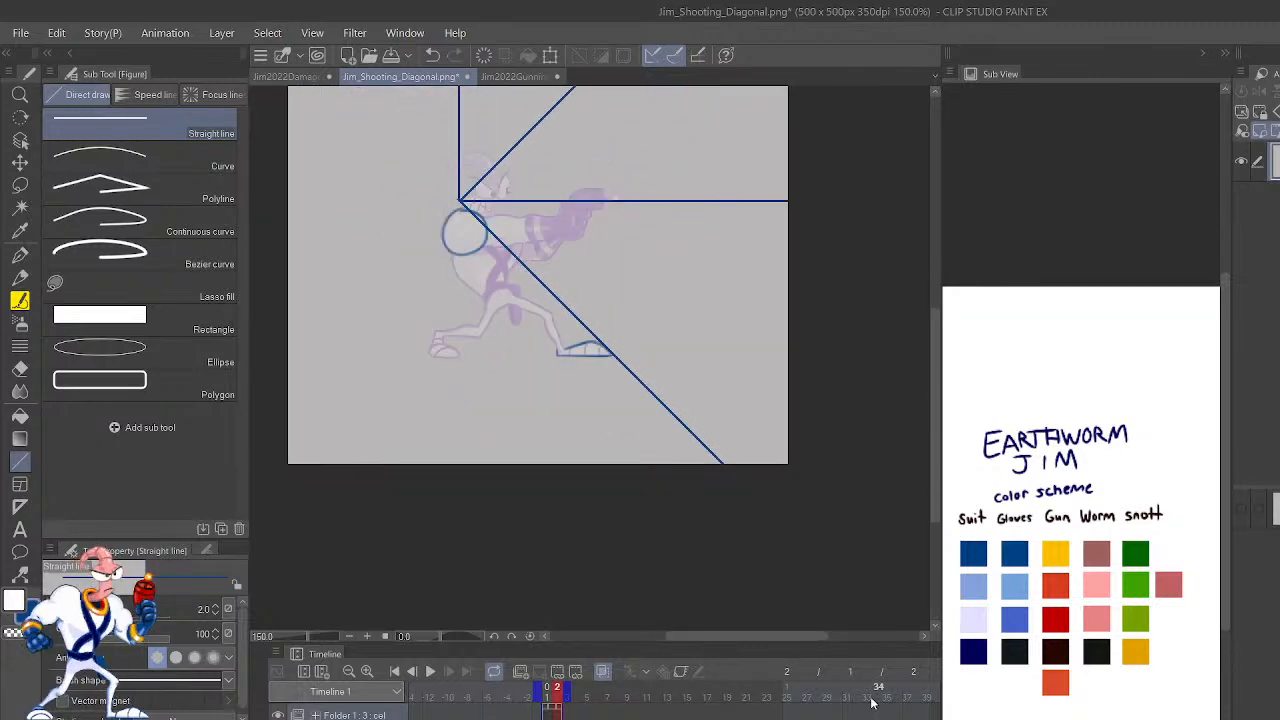
key(ctrl+plus)
key(ctrl+plus)
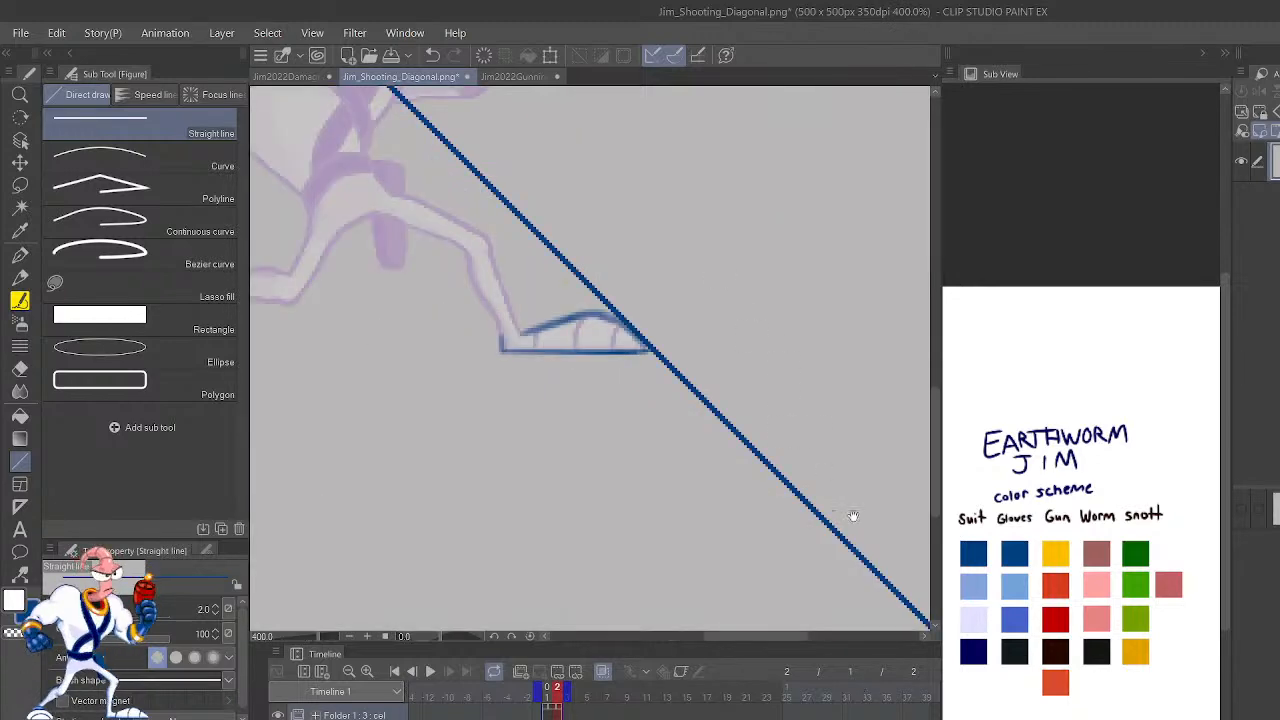
drag(851, 514, 980, 678)
key(ctrl+z)
Draw a downward 45-degree guide line and a vertical guide line from the shared point down to the canvas's lower edge.
drag(478, 340, 950, 700)
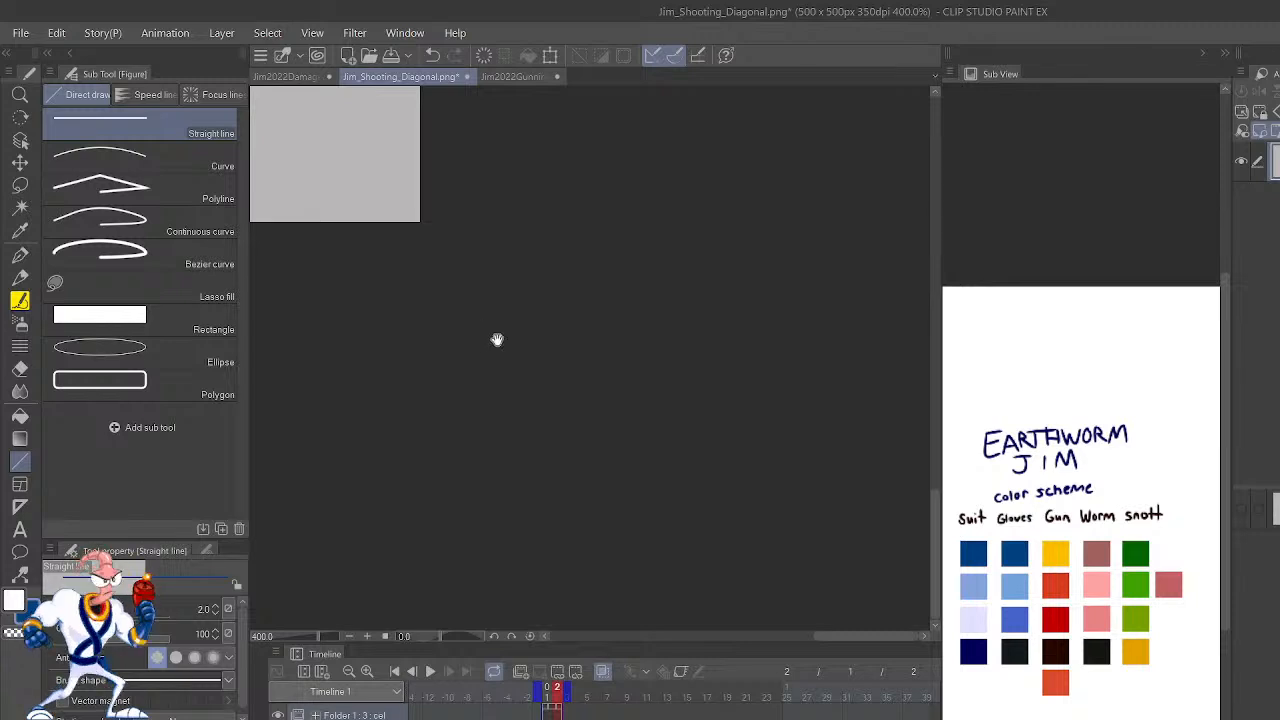
drag(497, 340, 1106, 711)
key(ctrl+minus)
key(ctrl+minus)
key(ctrl+minus)
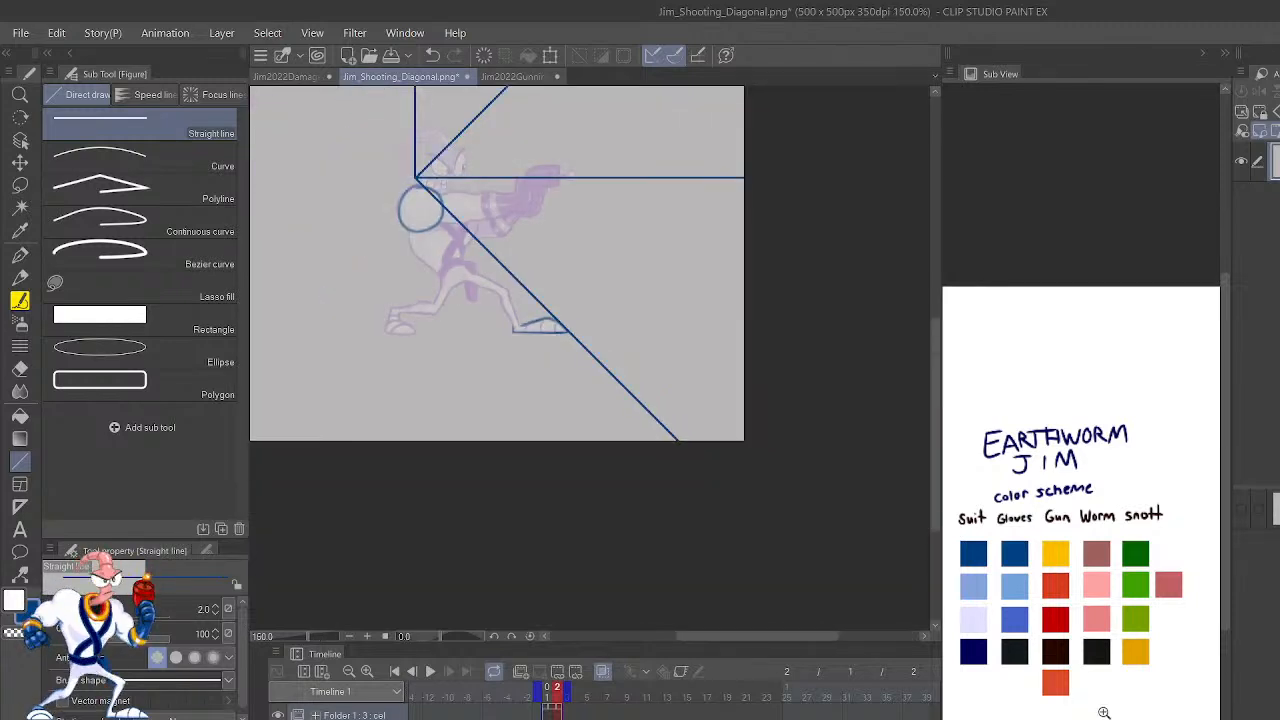
drag(415, 174, 415, 437)
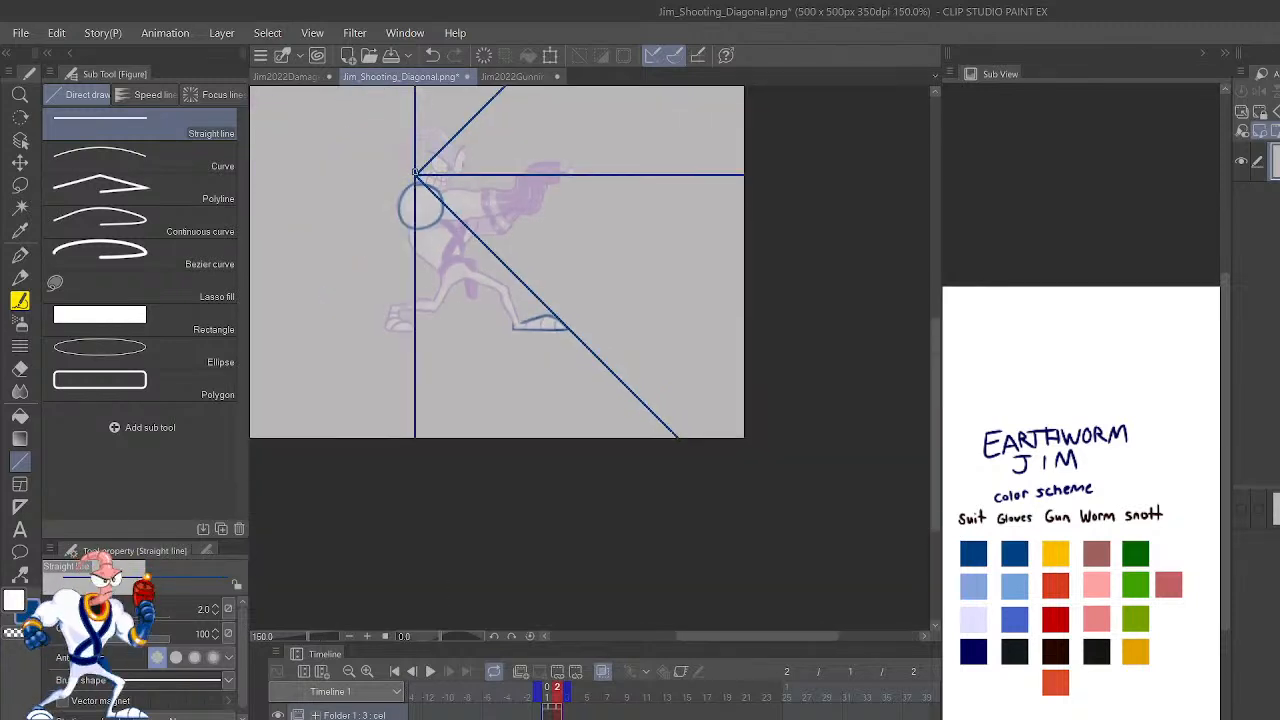
scroll(450, 637, down, 1)
drag(551, 323, 593, 663)
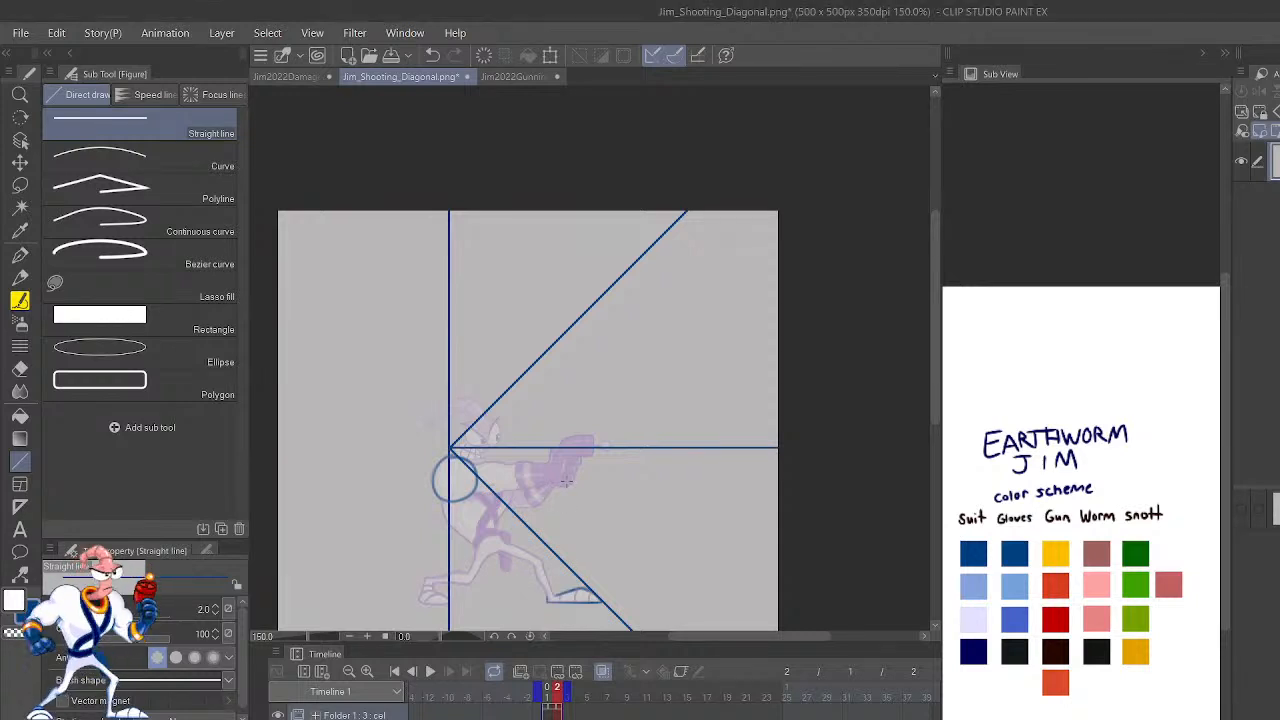
Lasso the guide lines and sketch on the cel and move them to a separate new layer at reduced opacity.
drag(565, 482, 921, 413)
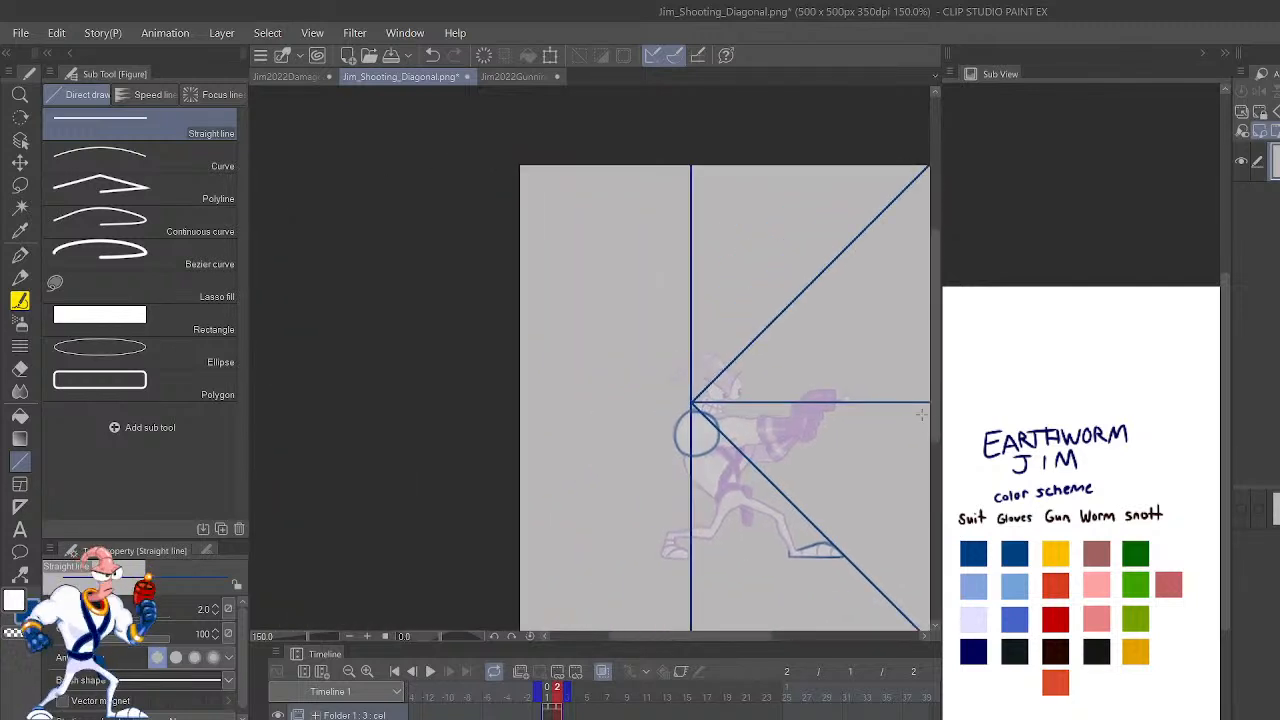
scroll(921, 413, down, 1)
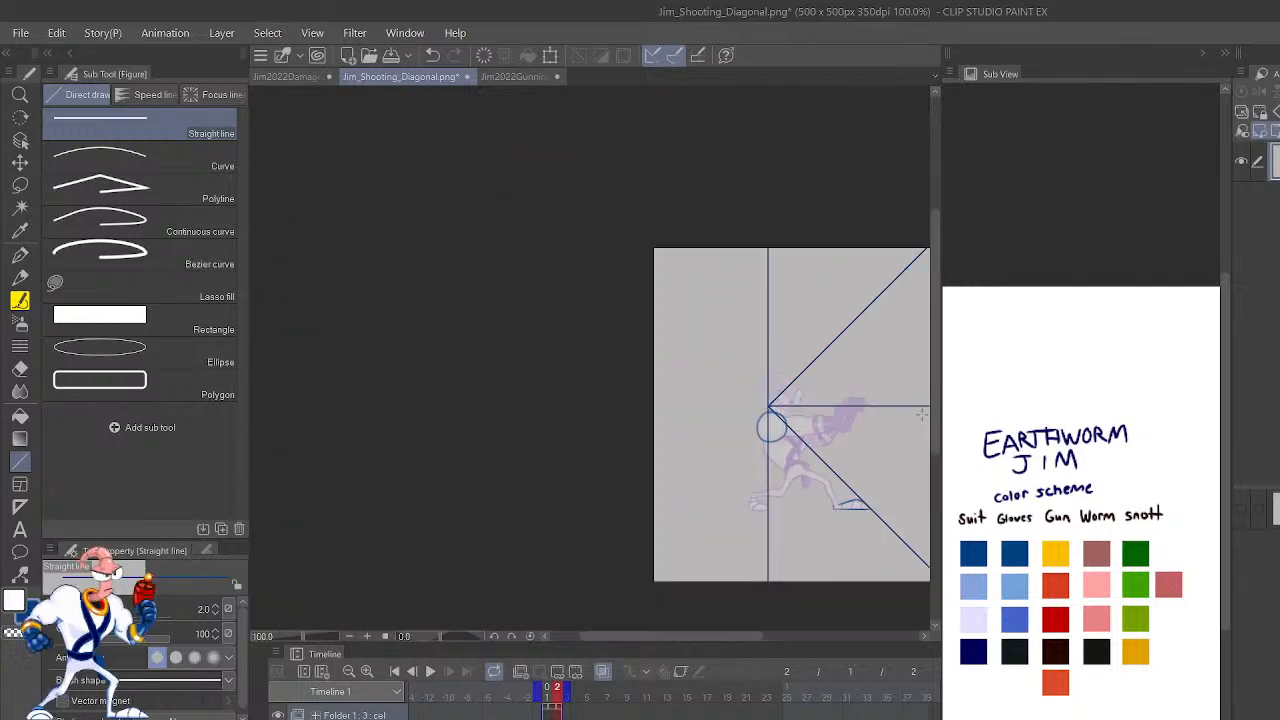
drag(826, 606, 756, 620)
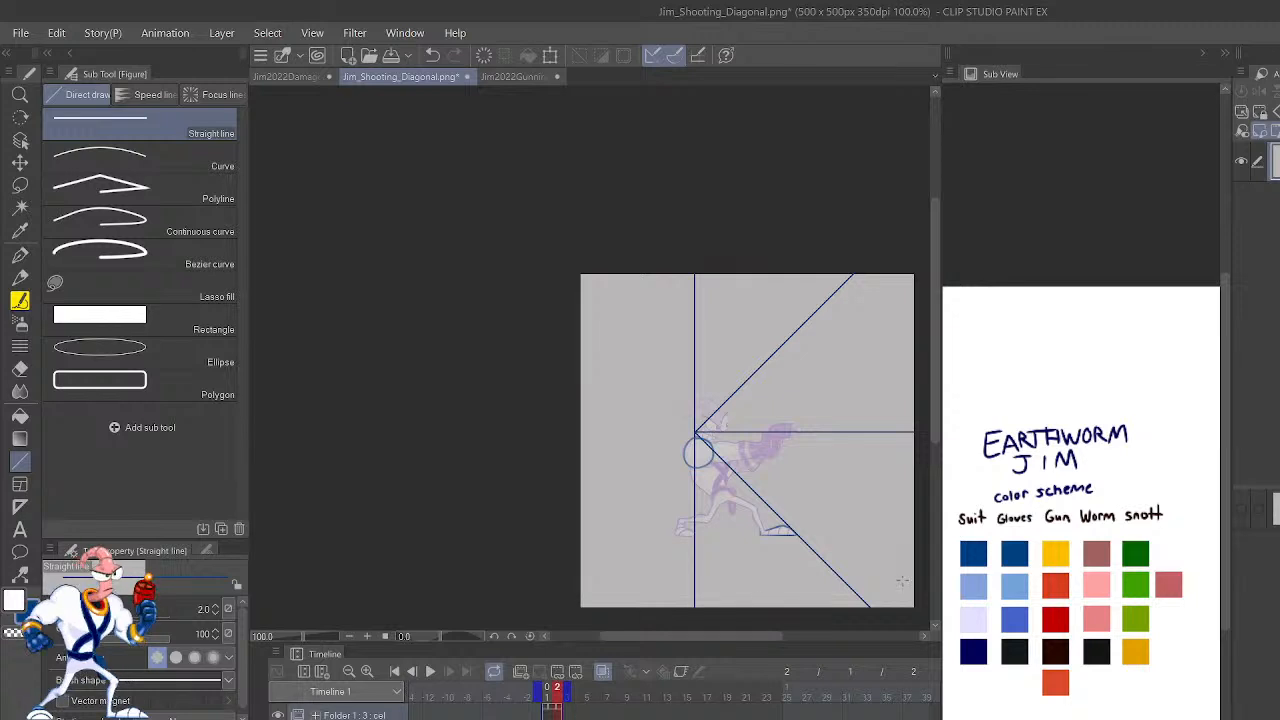
mouse_move(901, 580)
mouse_down()
mouse_move(888, 536)
mouse_move(890, 182)
mouse_move(626, 340)
mouse_move(787, 631)
mouse_move(905, 621)
mouse_up()
key(m)
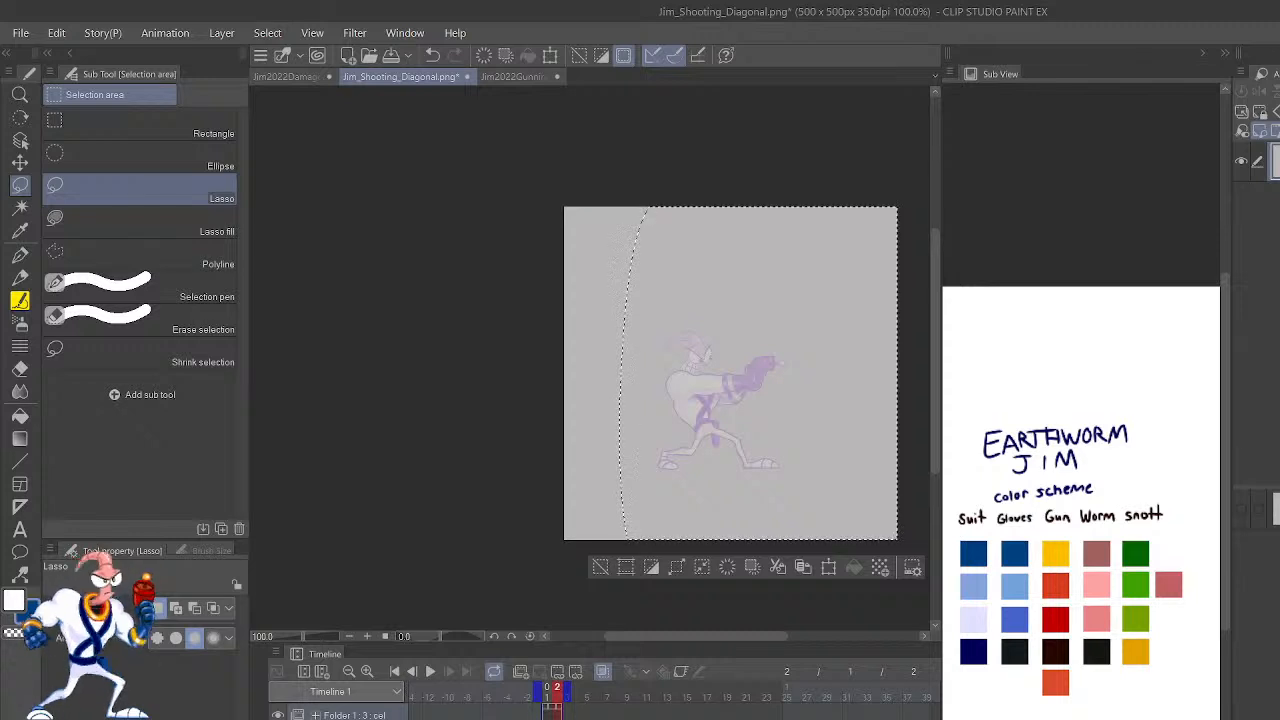
click(880, 597)
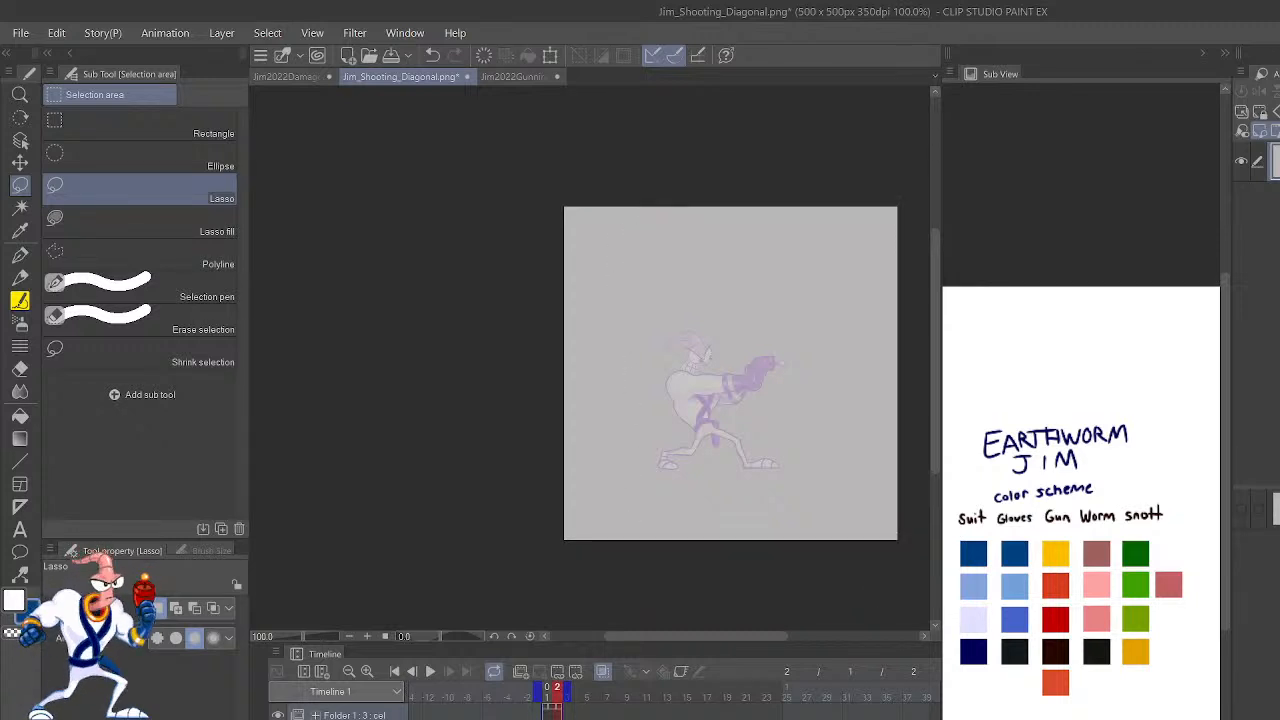
key(ctrl+shift+n)
key(ctrl+z)
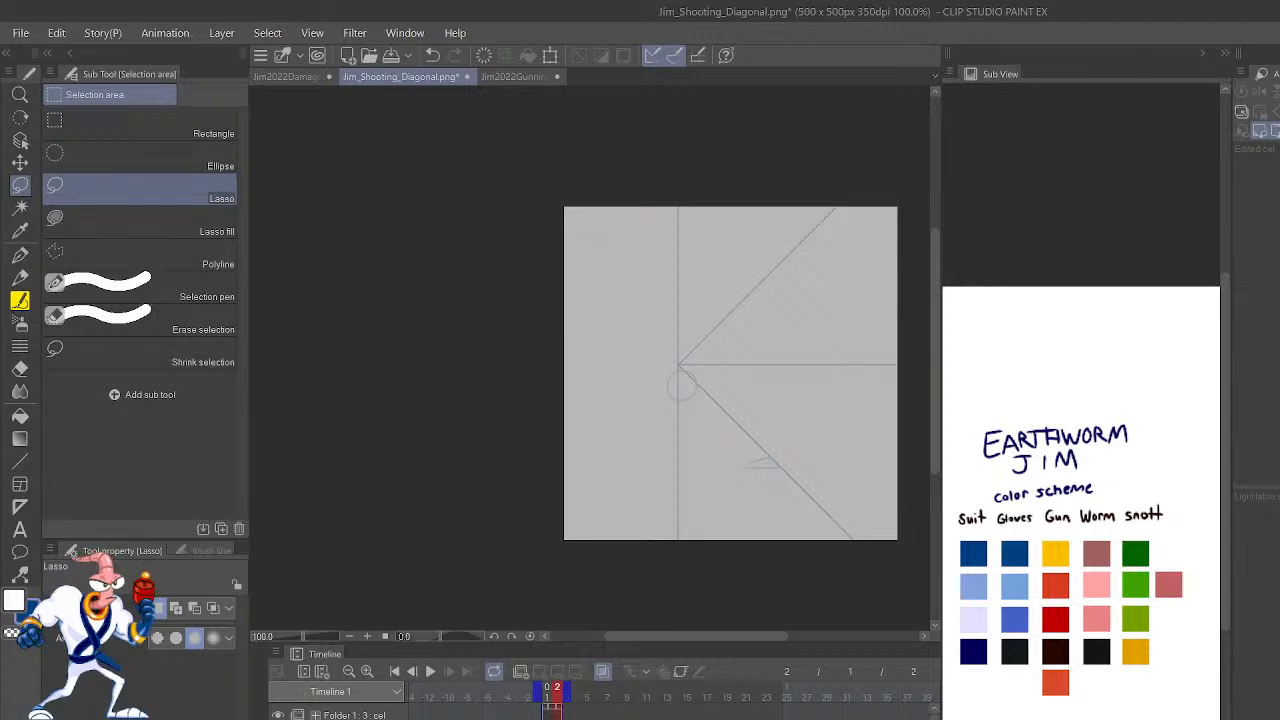
Lasso and delete the foot sketch and the half of the shoulder circle behind the vertical guide.
key(ctrl+plus)
mouse_move(878, 534)
mouse_down()
mouse_move(709, 514)
mouse_move(617, 475)
mouse_up()
key(p)
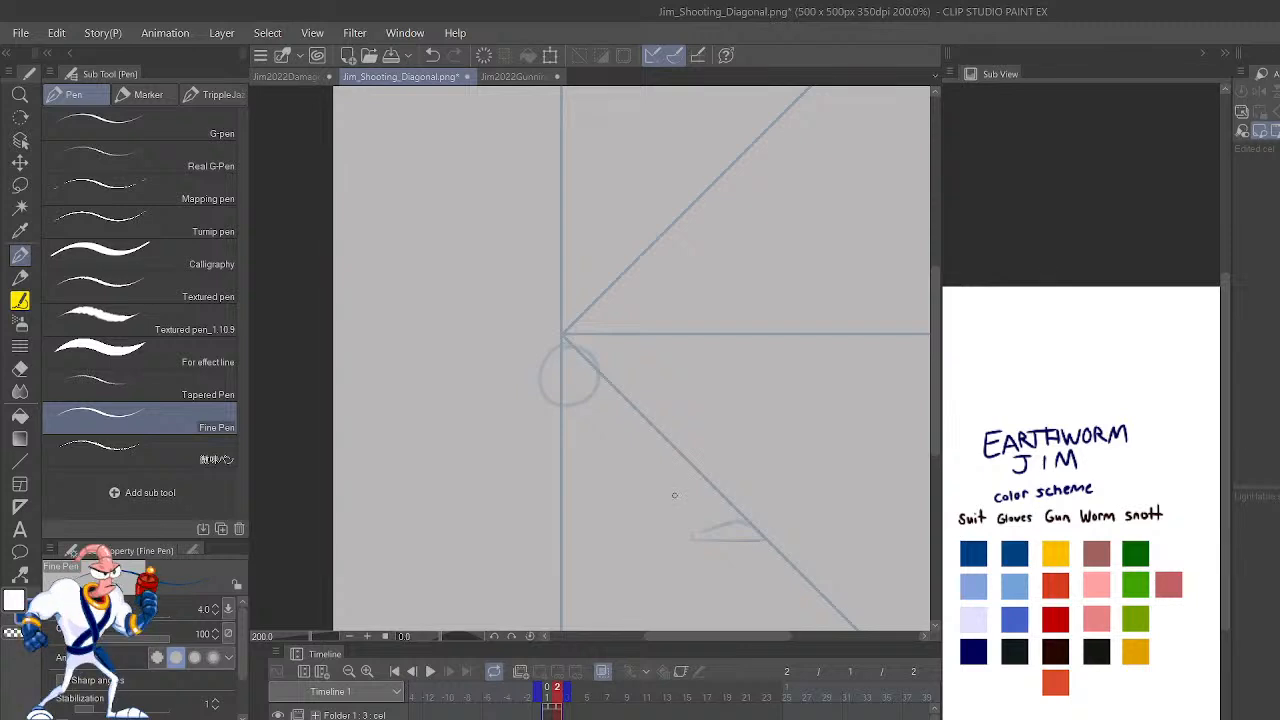
key(m)
mouse_move(690, 510)
mouse_down()
mouse_move(741, 559)
mouse_move(765, 535)
mouse_move(697, 501)
mouse_move(760, 532)
mouse_up()
key(Delete)
key(ctrl+d)
click(751, 463)
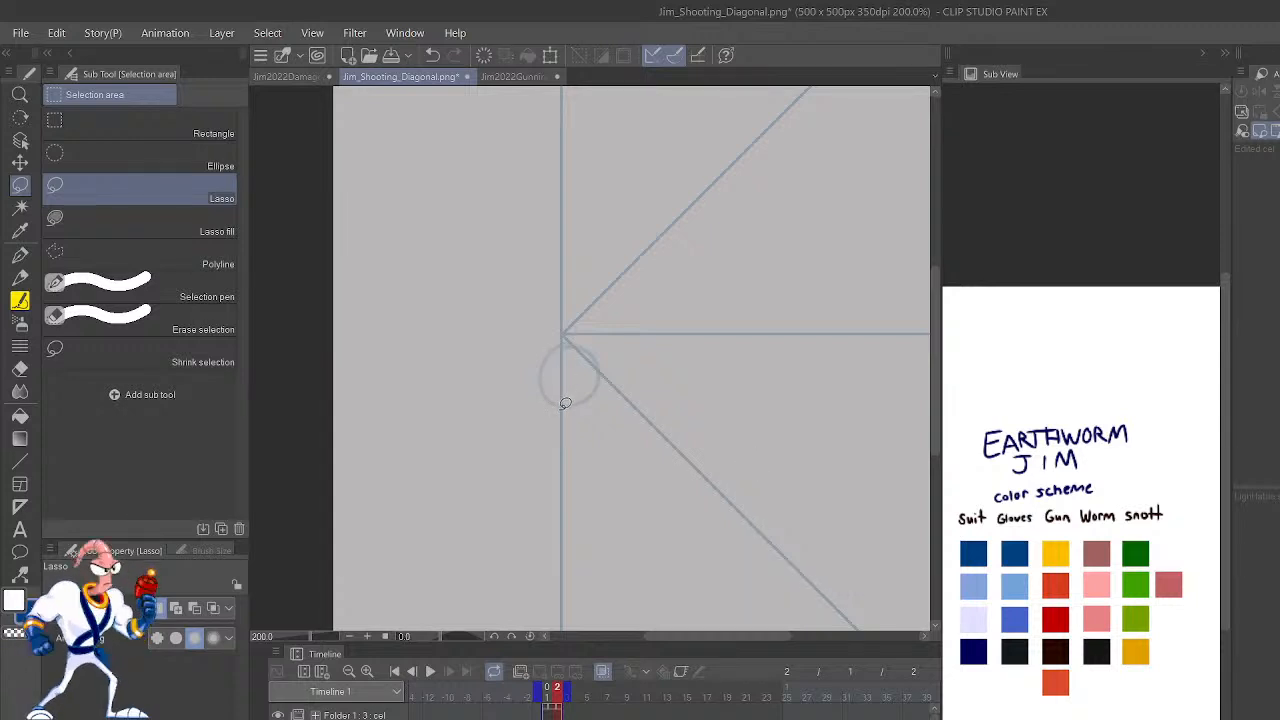
mouse_move(565, 403)
mouse_down()
mouse_move(552, 334)
mouse_move(558, 410)
mouse_up()
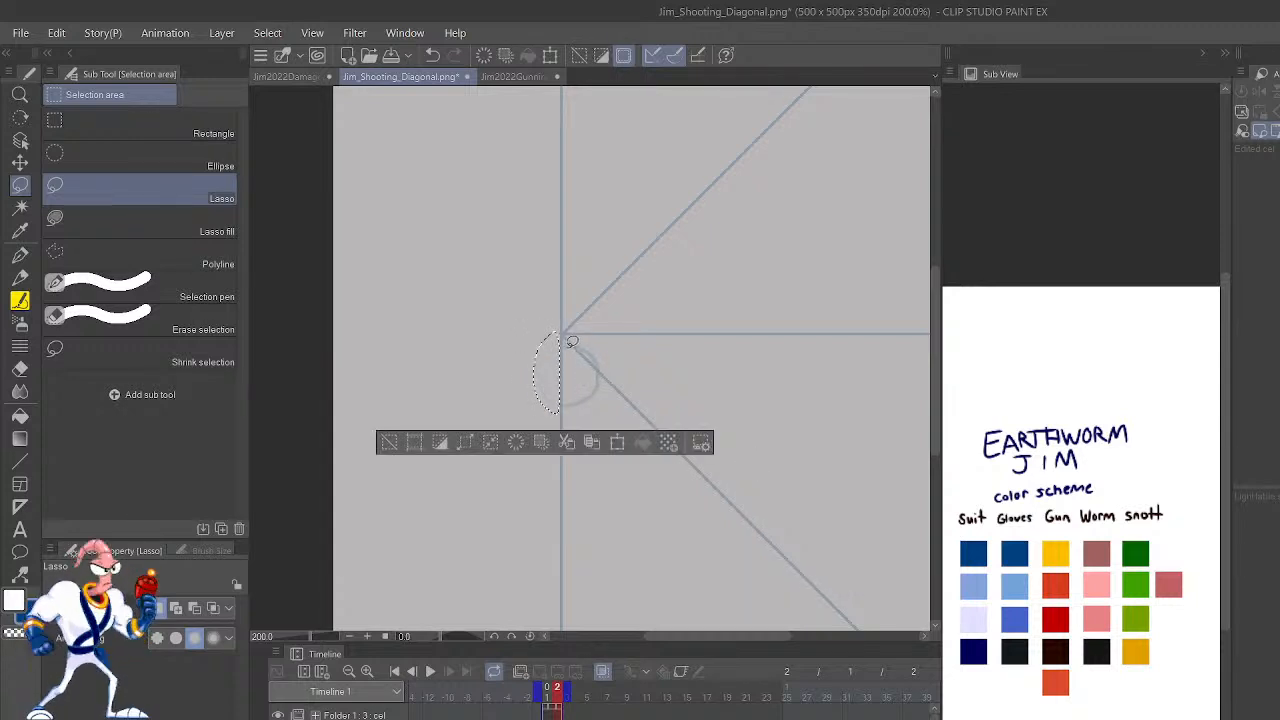
Try clearing the rest of the shoulder circle around the diagonal guide with lasso selections.
mouse_move(564, 338)
mouse_down()
mouse_move(590, 405)
mouse_move(575, 423)
mouse_move(580, 337)
mouse_move(600, 366)
mouse_move(574, 336)
mouse_up()
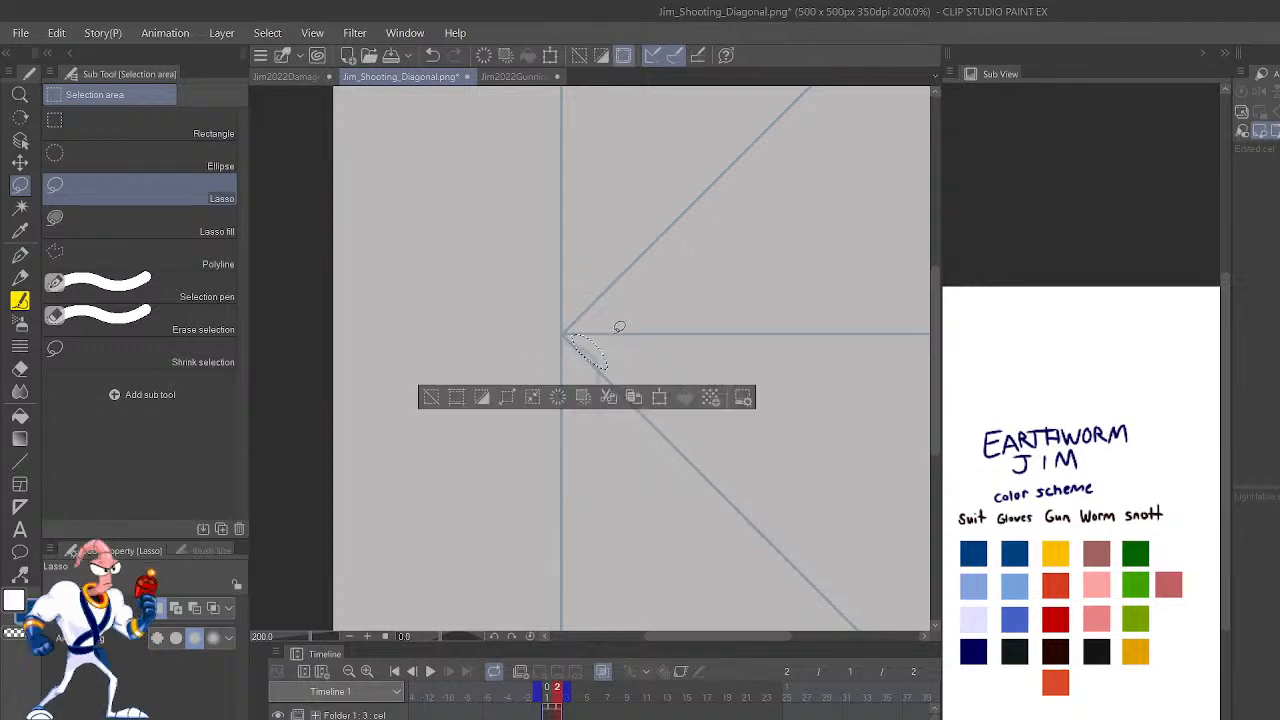
click(623, 297)
scroll(580, 290, up, 2)
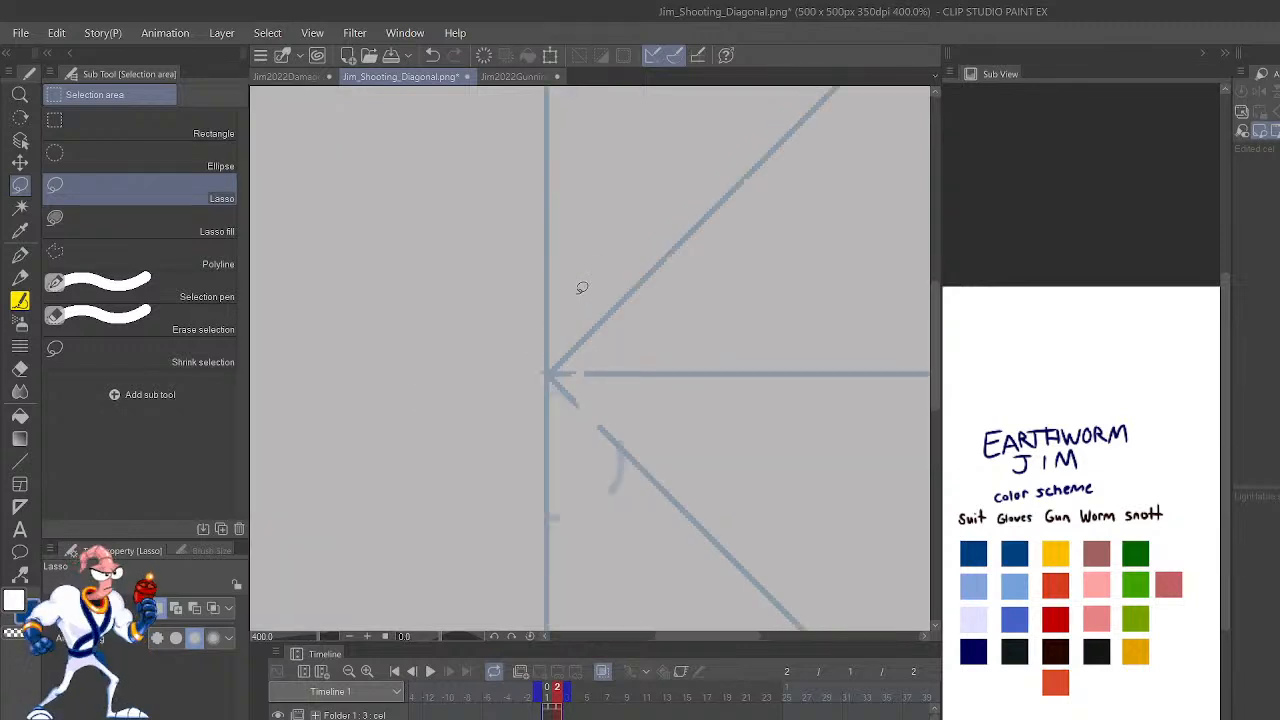
scroll(580, 290, up, 2)
key(ctrl+z)
key(ctrl+z)
click(692, 514)
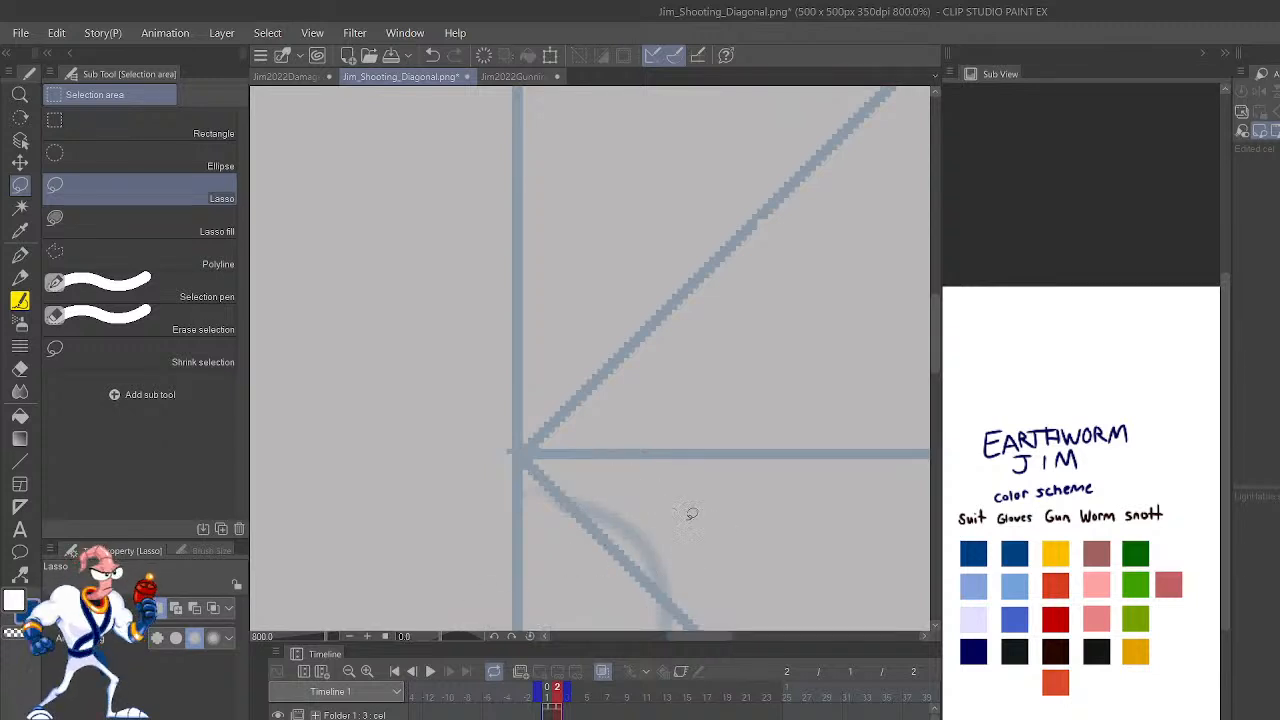
Lasso and delete the shoulder circle's arc lying above the downward diagonal guide, leaving the guide lines intact.
drag(745, 541, 707, 475)
mouse_move(577, 419)
mouse_down()
mouse_move(541, 408)
mouse_move(539, 422)
mouse_move(650, 528)
mouse_move(537, 410)
mouse_move(554, 437)
mouse_move(541, 409)
mouse_up()
key(Delete)
key(ctrl+d)
key(Delete)
key(ctrl+d)
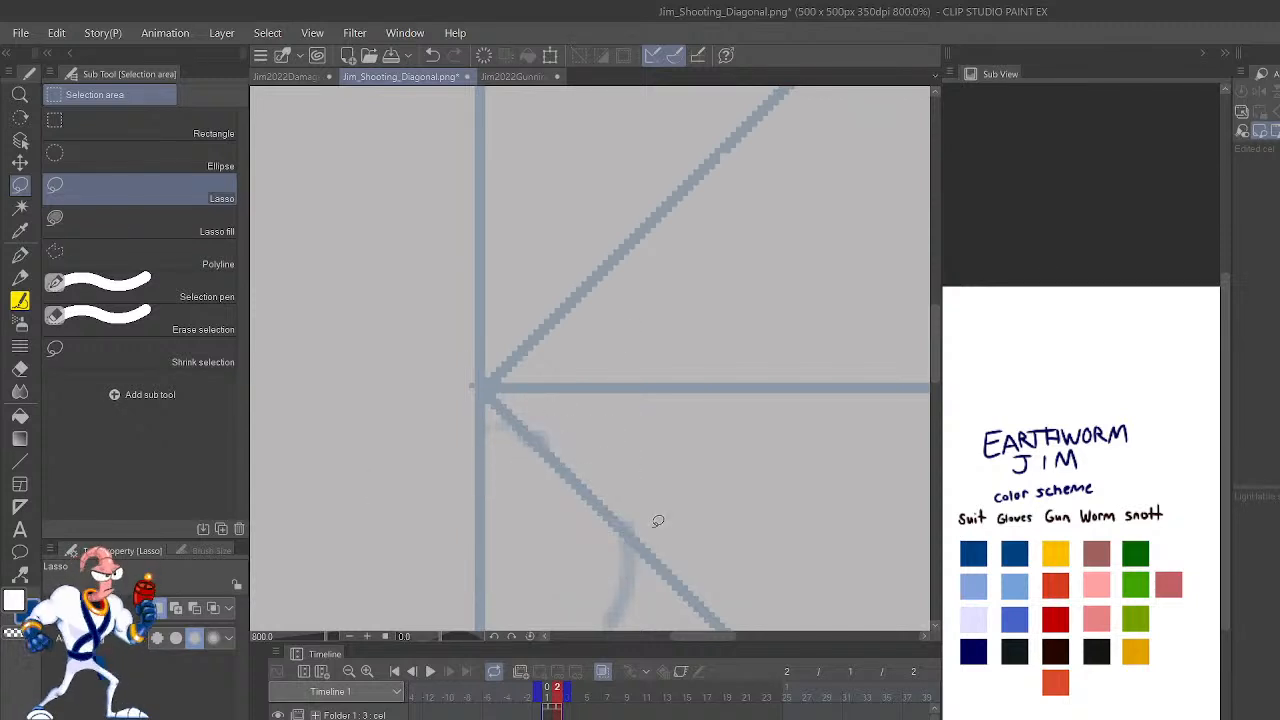
Delete the circle remnants hugging the downward diagonal guide, including the piece between it and the vertical guide.
drag(657, 521, 628, 494)
key(ctrl+d)
mouse_move(566, 432)
mouse_down()
mouse_move(543, 414)
mouse_move(556, 440)
mouse_up()
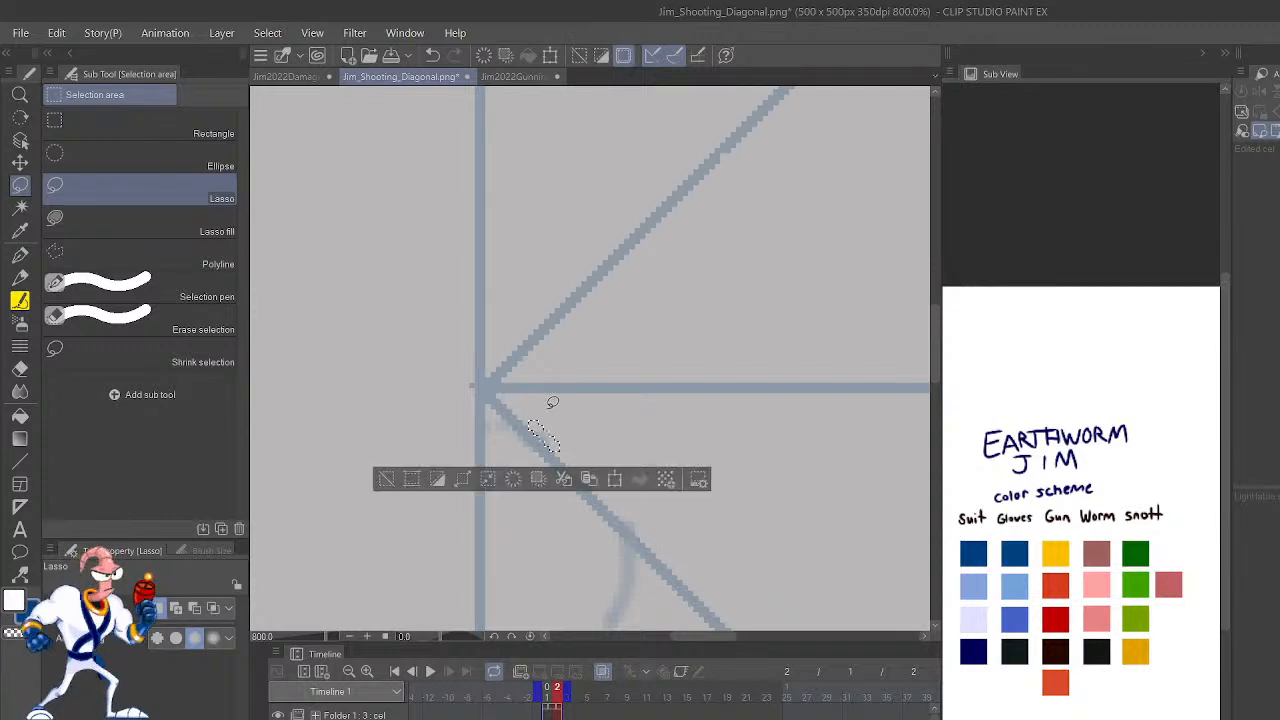
key(ctrl+d)
mouse_move(492, 410)
mouse_down()
mouse_move(536, 445)
mouse_move(506, 395)
mouse_up()
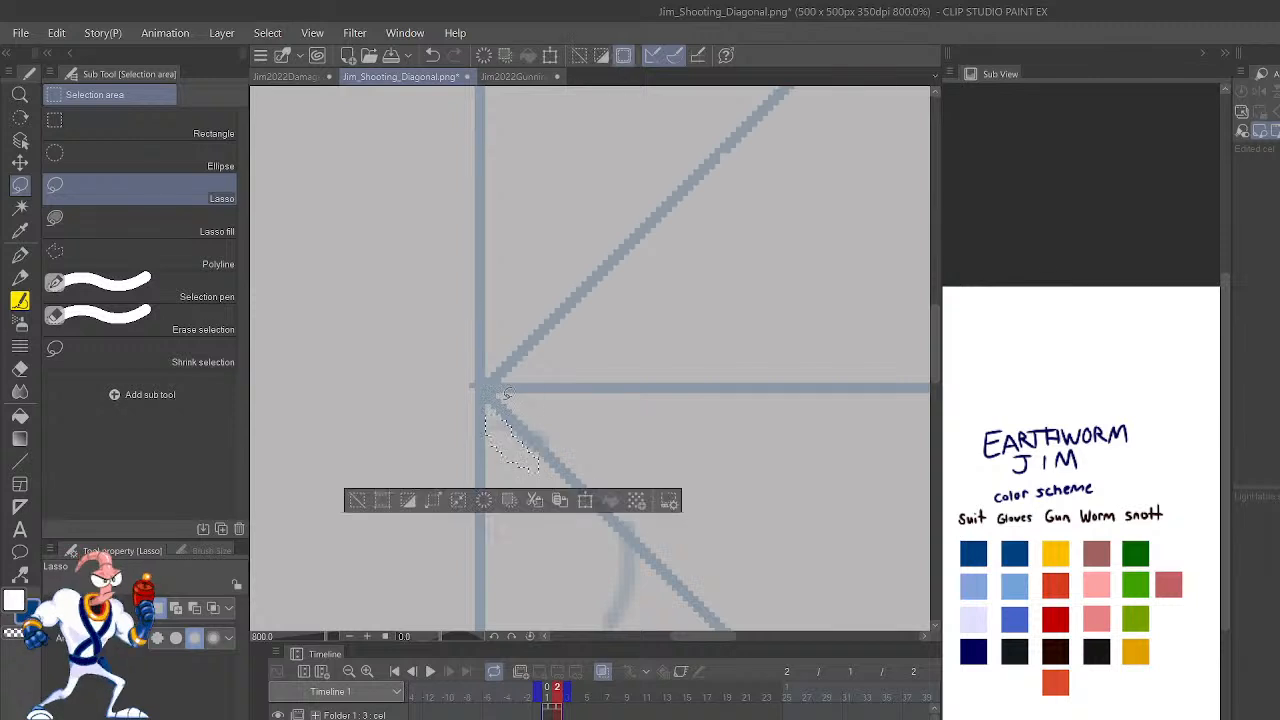
click(582, 415)
drag(716, 514, 703, 430)
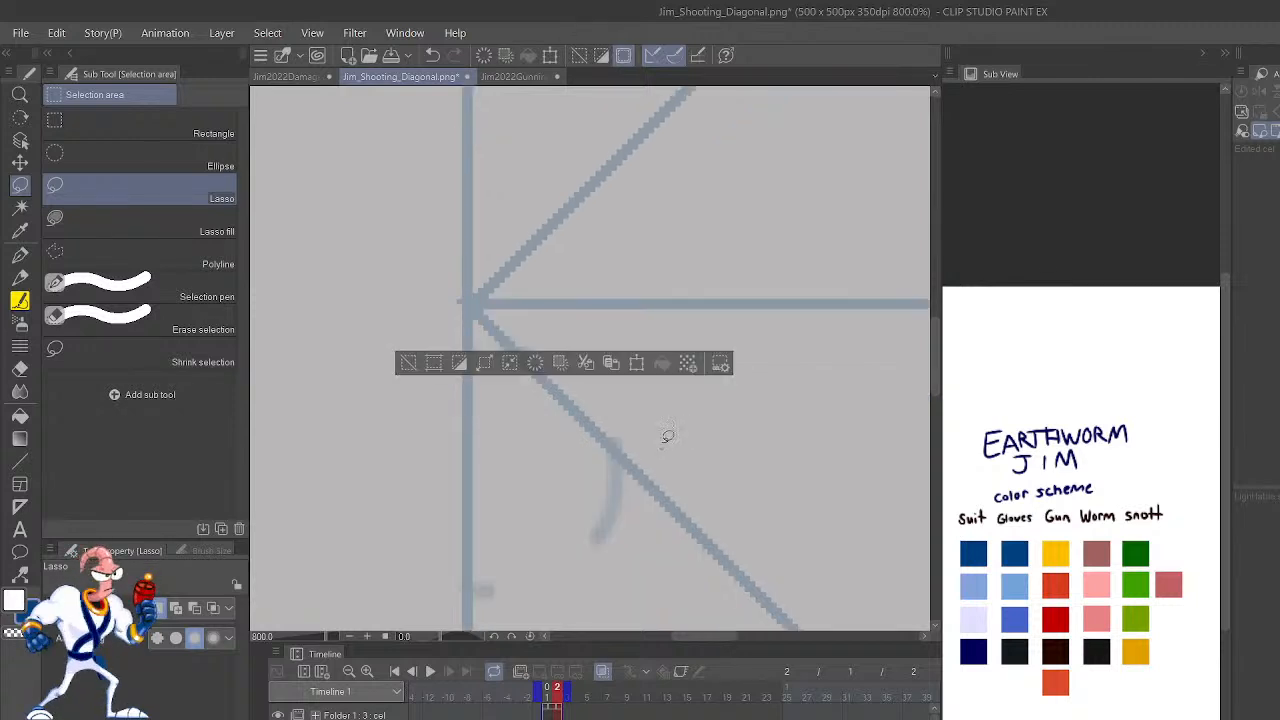
Lasso and delete the circle's remaining arc below the diagonal guide and the fragment beside the vertical guide.
mouse_move(579, 500)
mouse_down()
mouse_move(617, 548)
mouse_move(630, 468)
mouse_move(605, 452)
mouse_move(580, 511)
mouse_up()
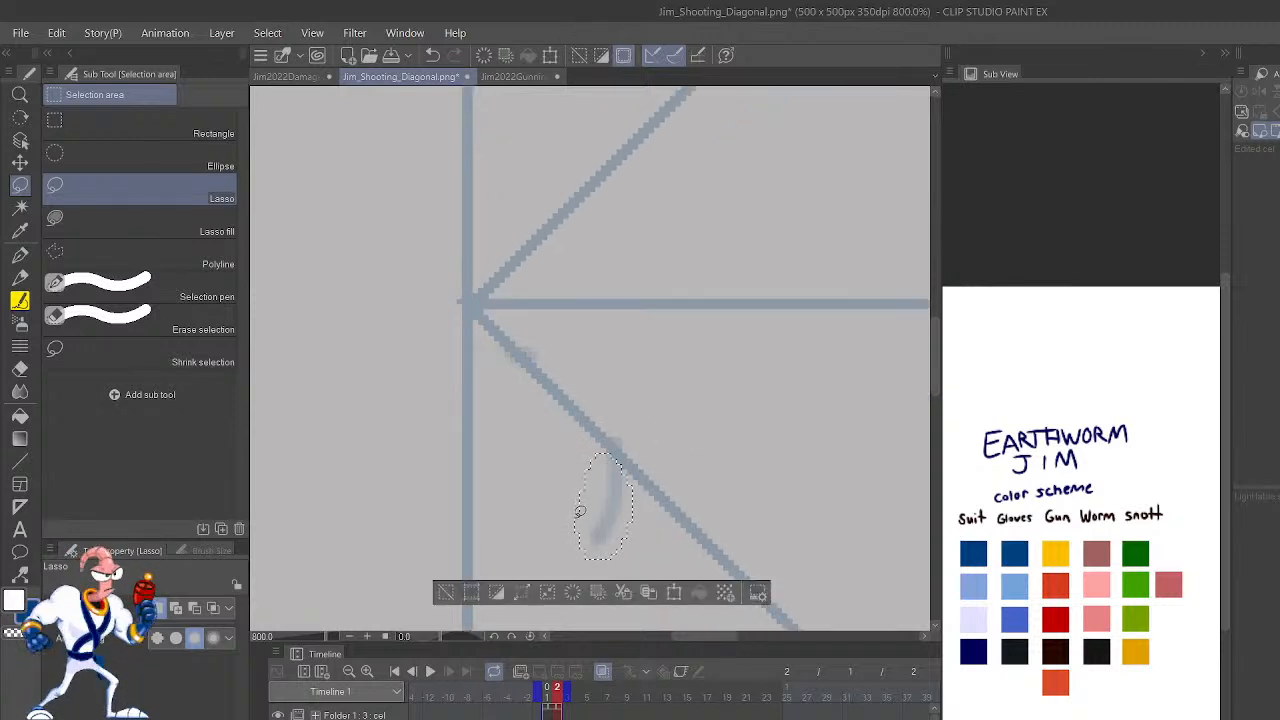
key(Delete)
key(ctrl+d)
mouse_move(500, 596)
mouse_down()
mouse_move(485, 562)
mouse_move(498, 614)
mouse_move(457, 557)
mouse_move(478, 571)
mouse_up()
key(Delete)
key(ctrl+d)
key(Delete)
key(ctrl+d)
key(Delete)
key(ctrl+d)
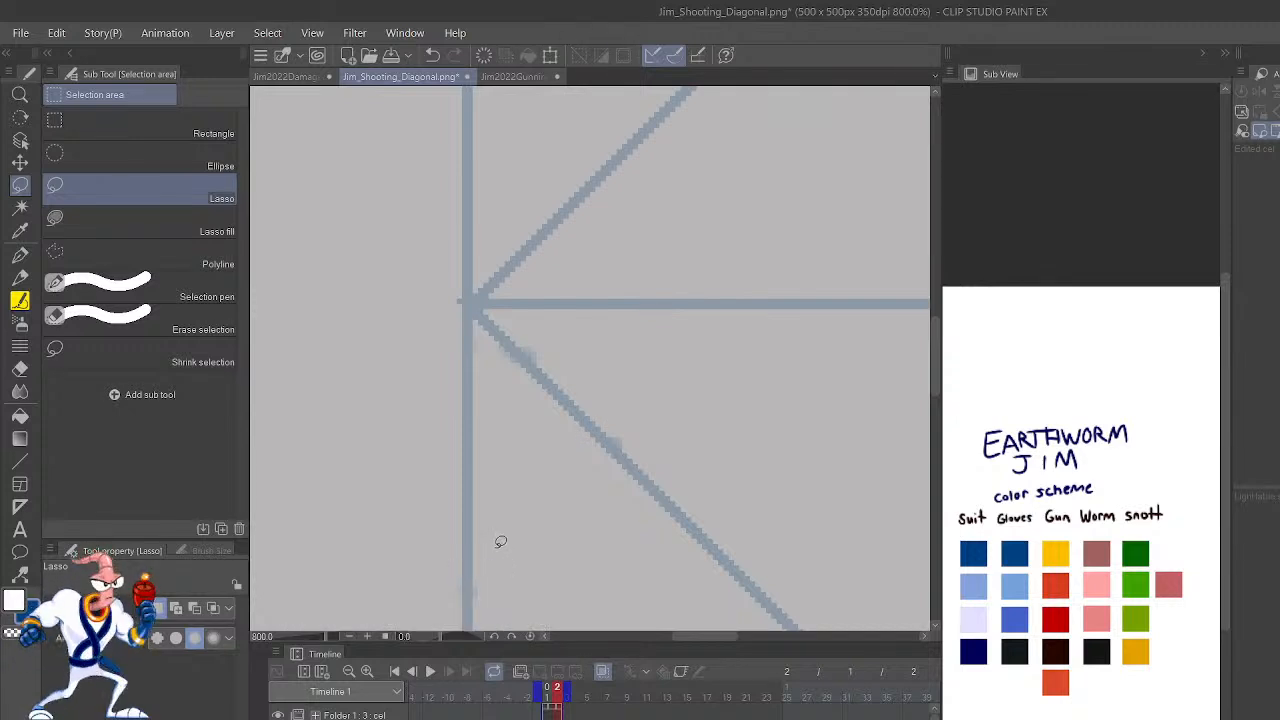
Try erasing the smudge on the diagonal guide and the tiny stub behind the guides' shared point.
mouse_move(540, 340)
mouse_down()
mouse_move(526, 337)
mouse_move(550, 335)
mouse_up()
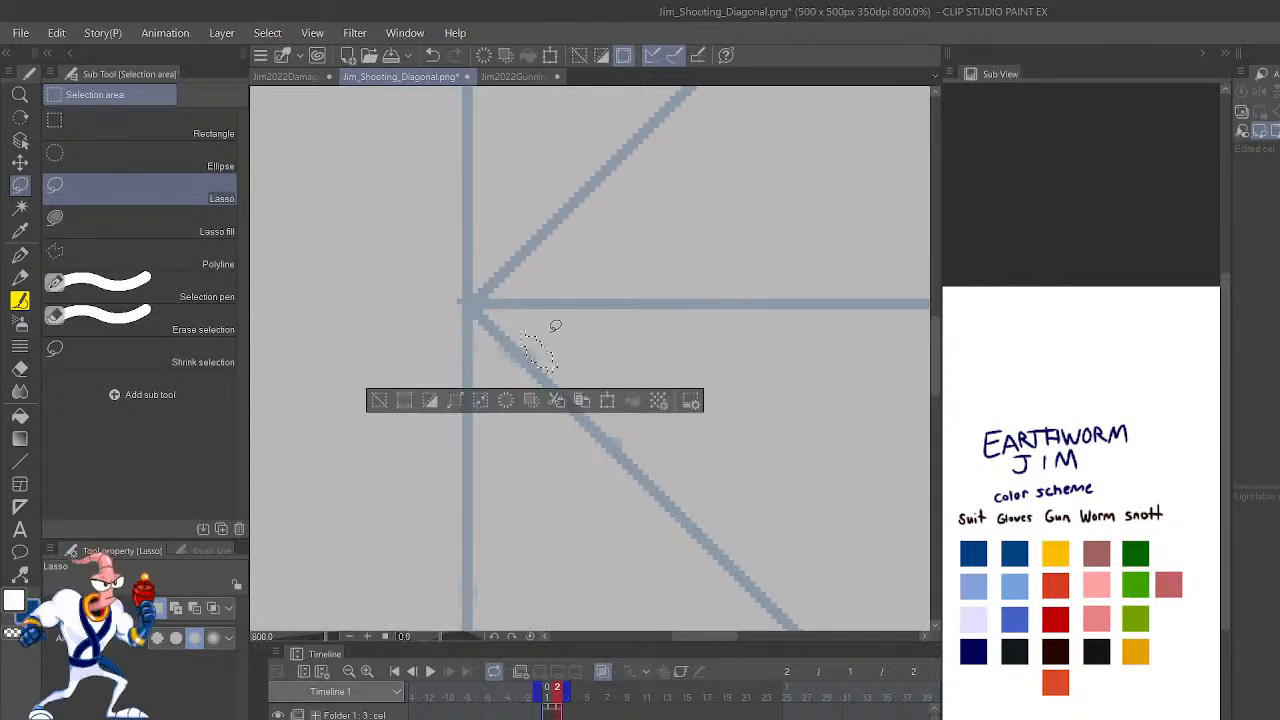
key(Delete)
key(ctrl+d)
drag(466, 305, 454, 278)
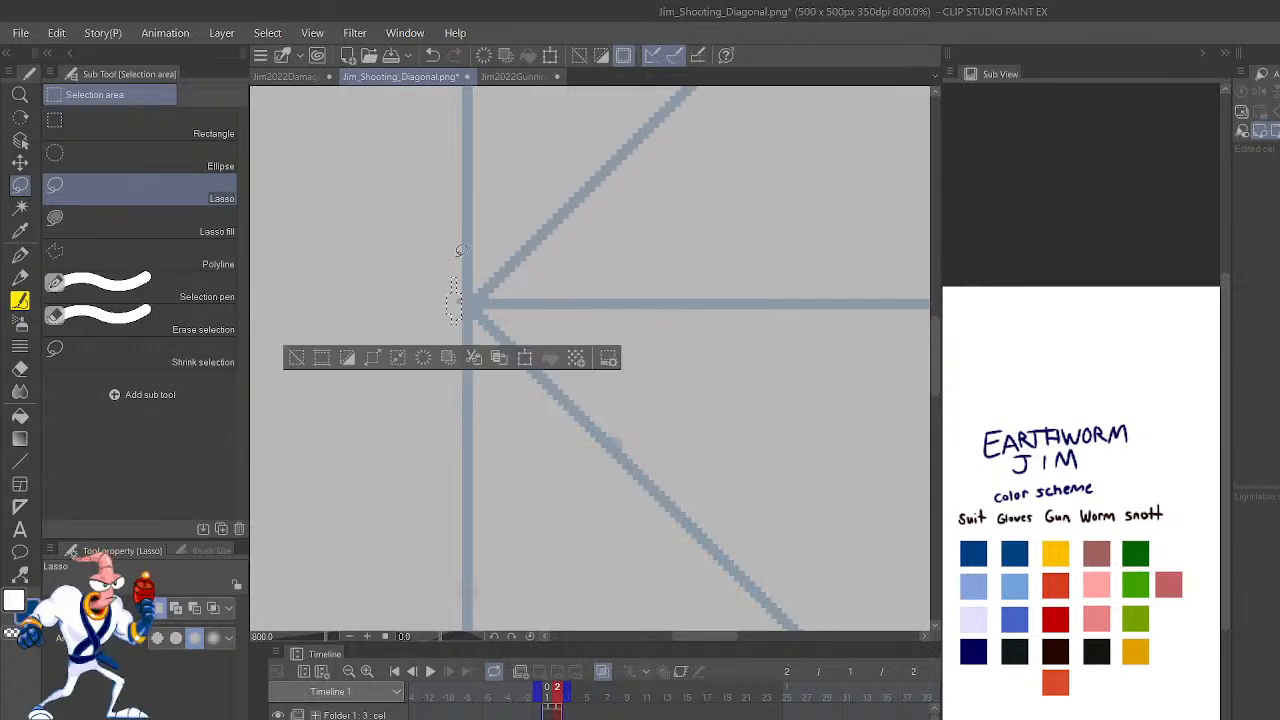
key(ctrl+d)
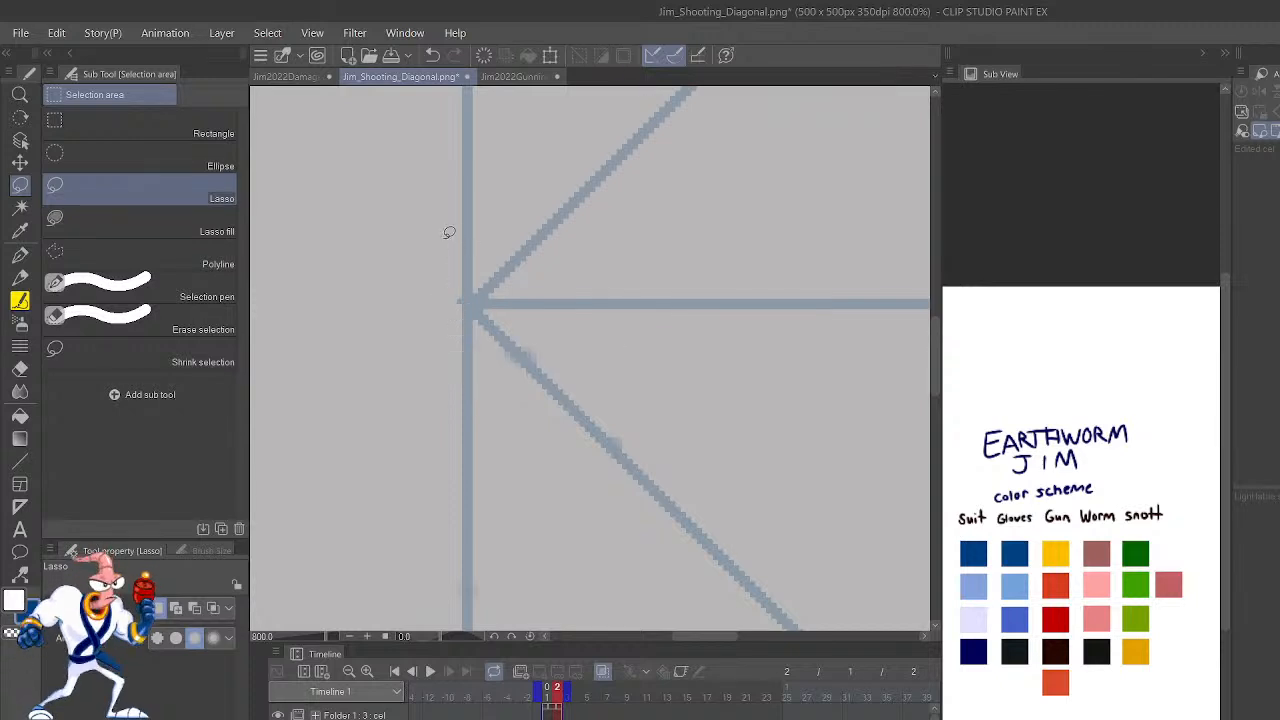
Return to the onion-skinned cel on frame 2 and switch to the Lighter pencil at size 5.
scroll(449, 232, down, 4)
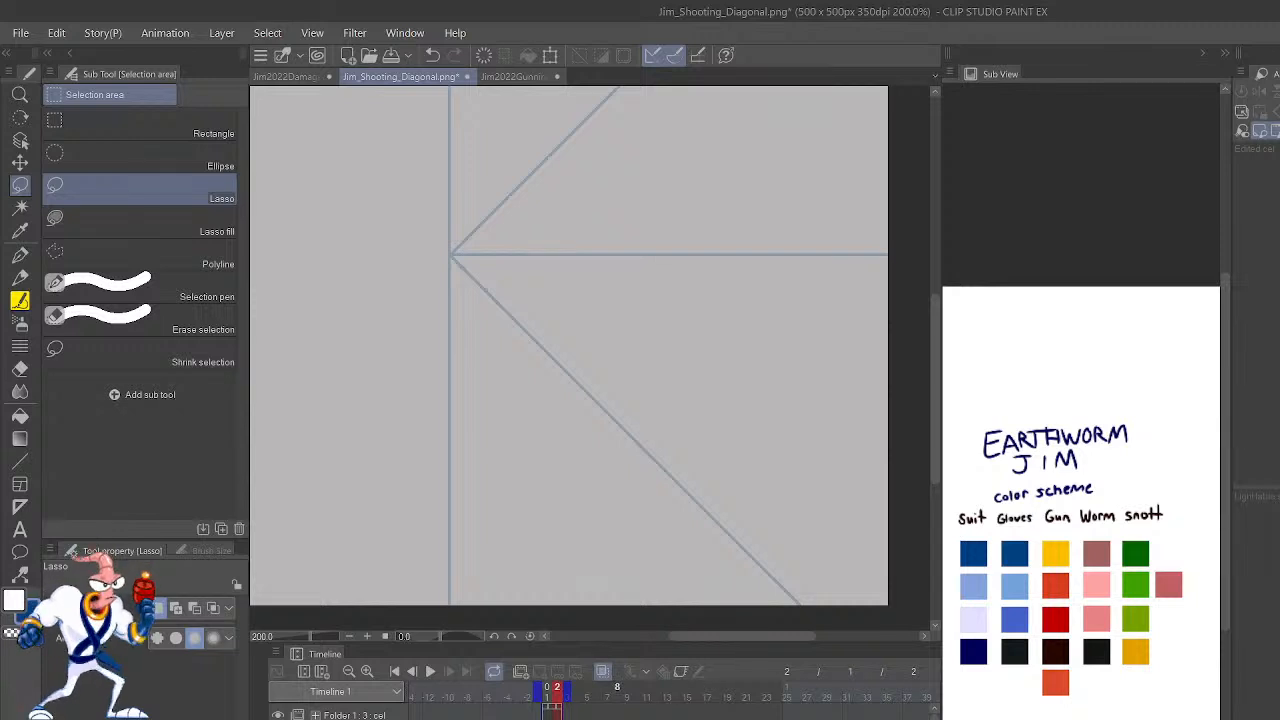
click(557, 711)
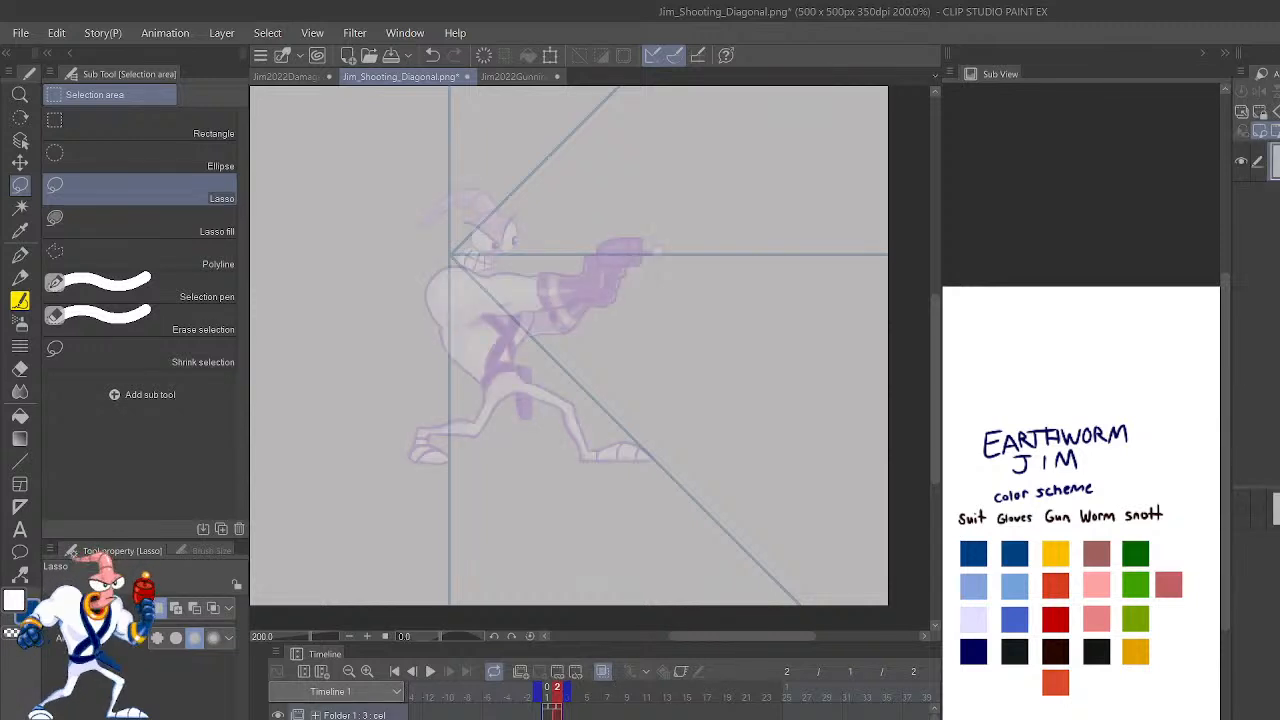
key(p)
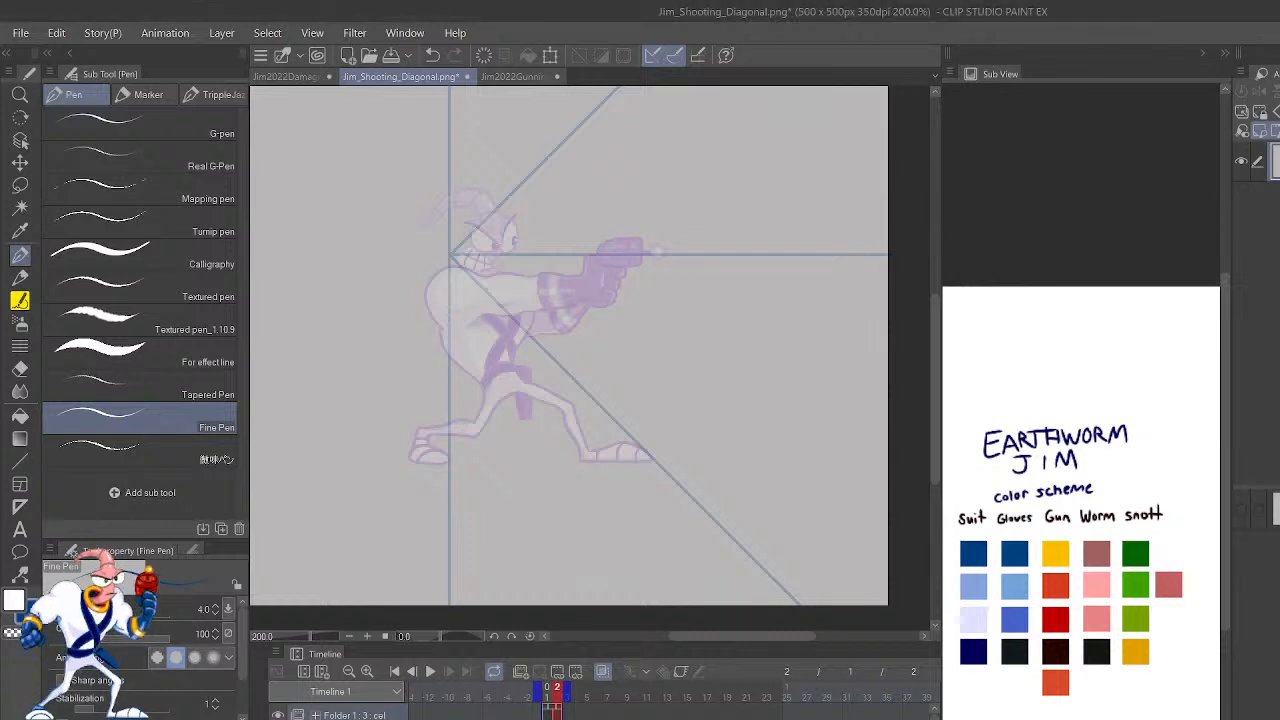
scroll(639, 290, up, 4)
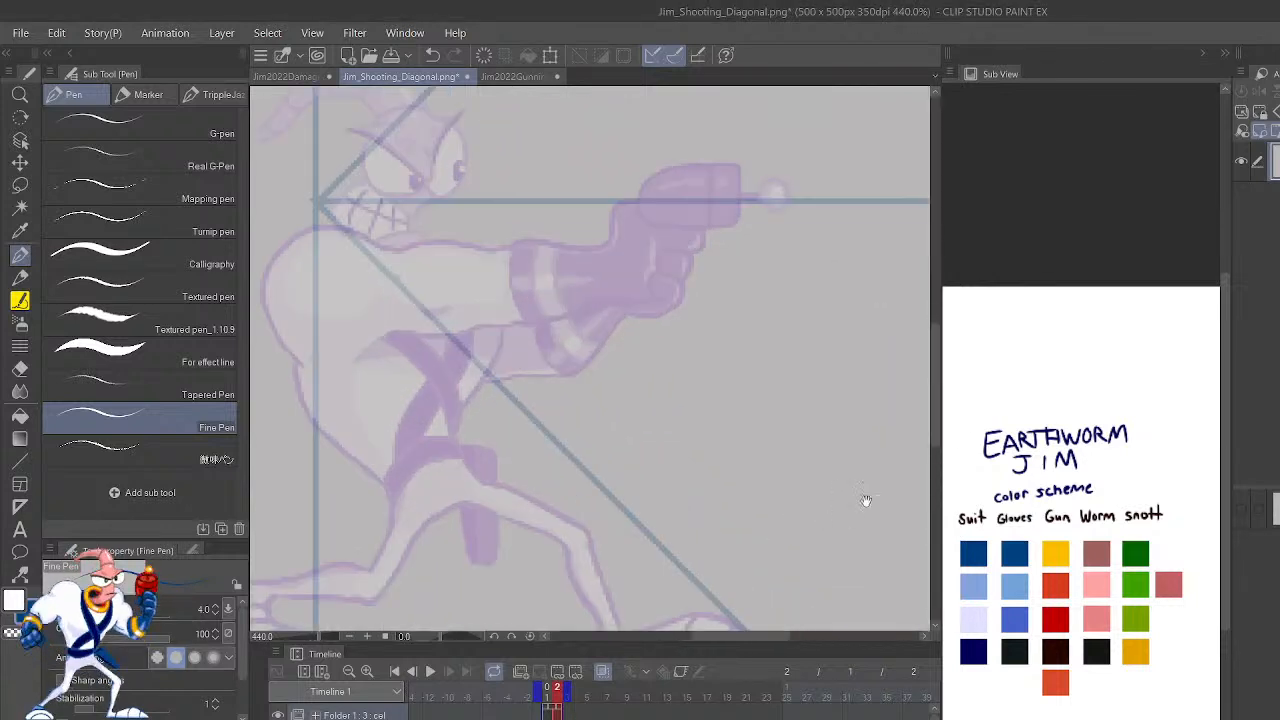
key(p)
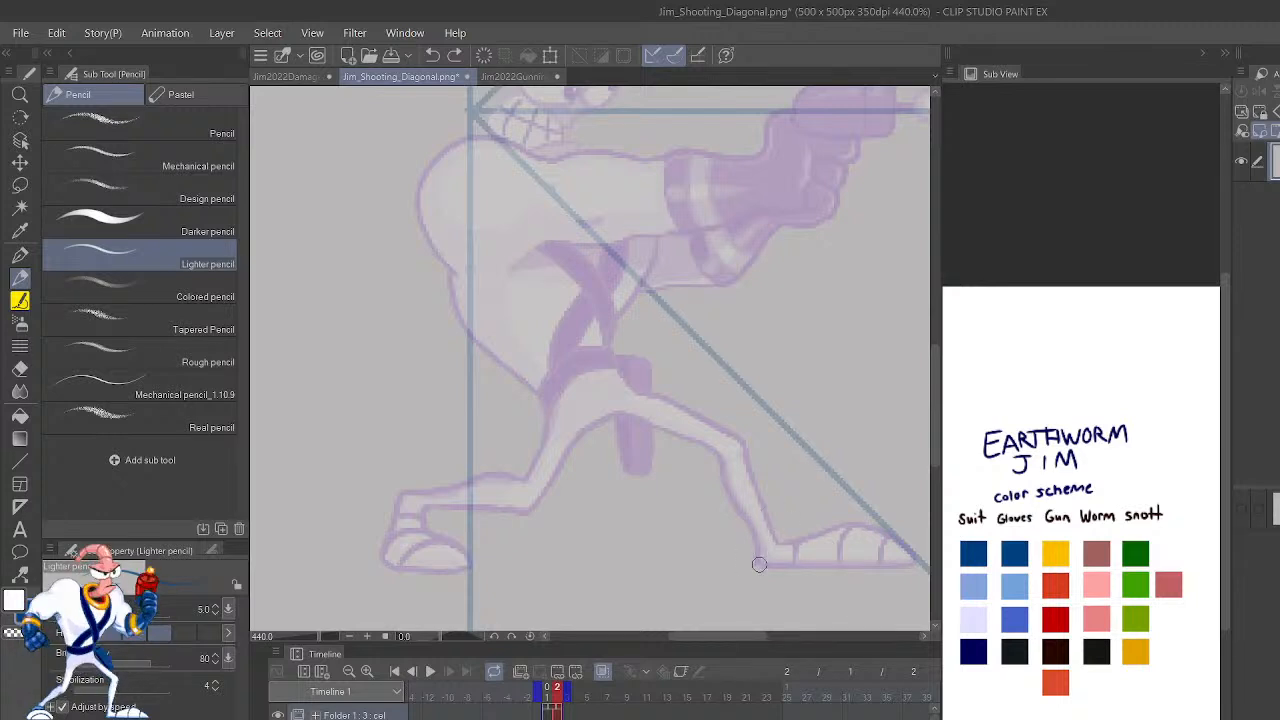
drag(760, 564, 862, 527)
drag(914, 563, 856, 530)
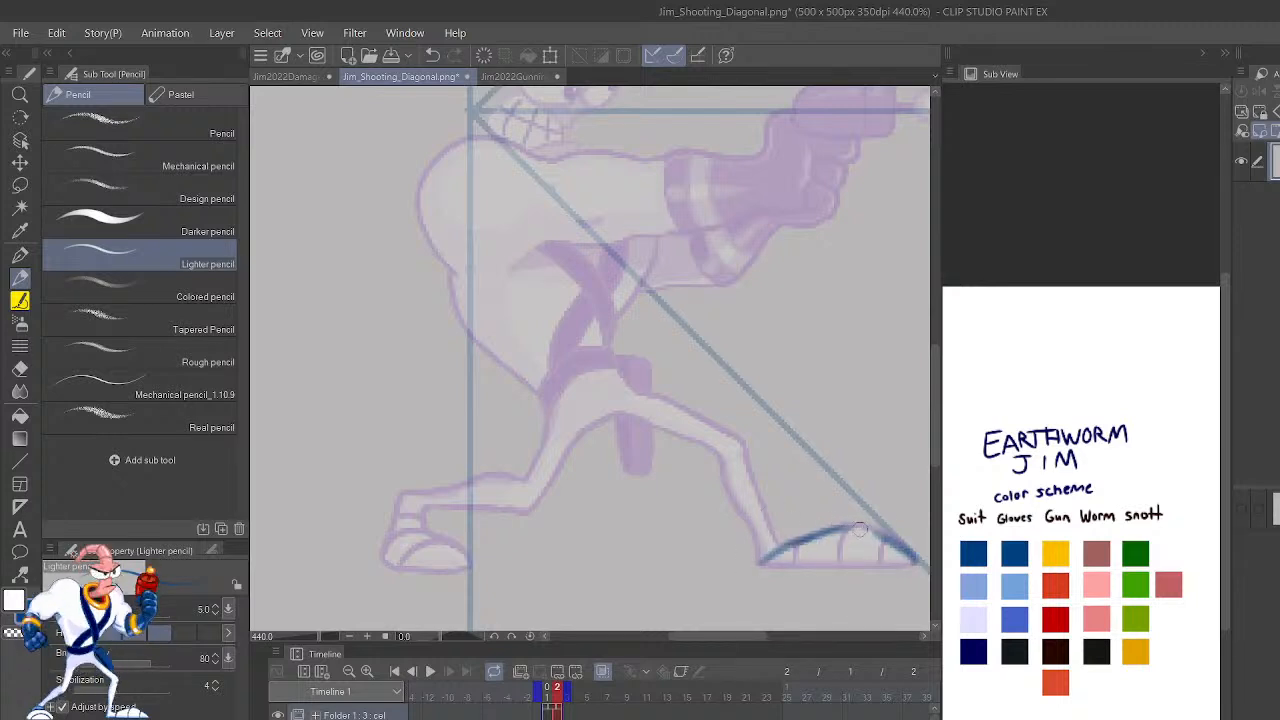
key(ctrl+z)
key(ctrl+z)
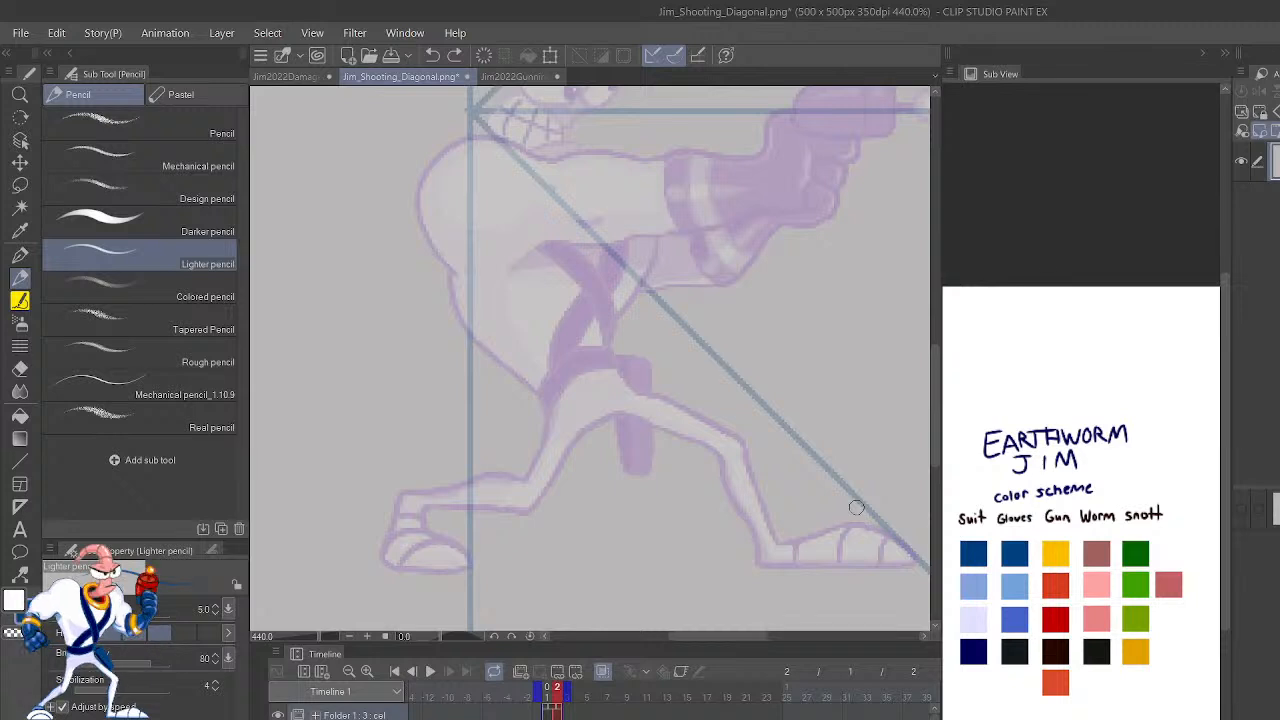
Mirror the view and outline the front foot as a low wedge with a flat sole, tracing the onion-skinned pose.
key(h)
drag(666, 504, 867, 508)
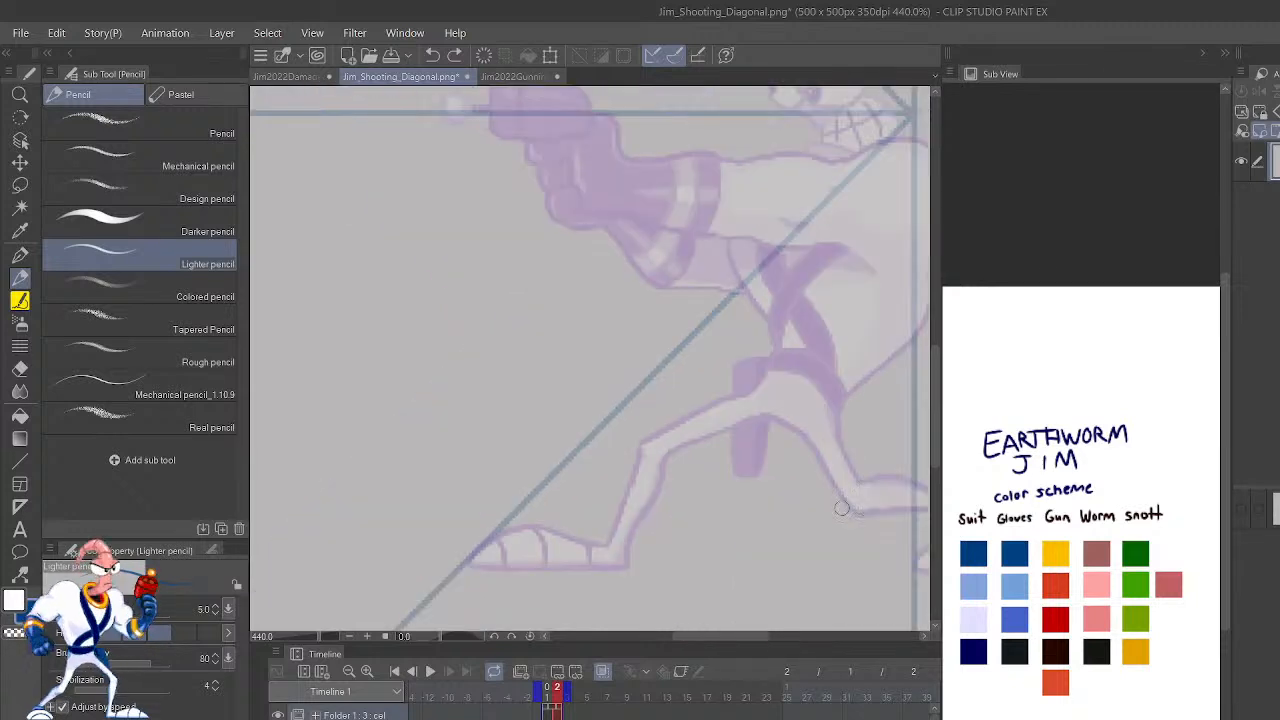
drag(624, 565, 596, 545)
drag(470, 569, 628, 567)
mouse_move(469, 565)
mouse_down()
mouse_move(547, 523)
mouse_move(521, 531)
mouse_move(612, 550)
mouse_up()
key(ctrl+z)
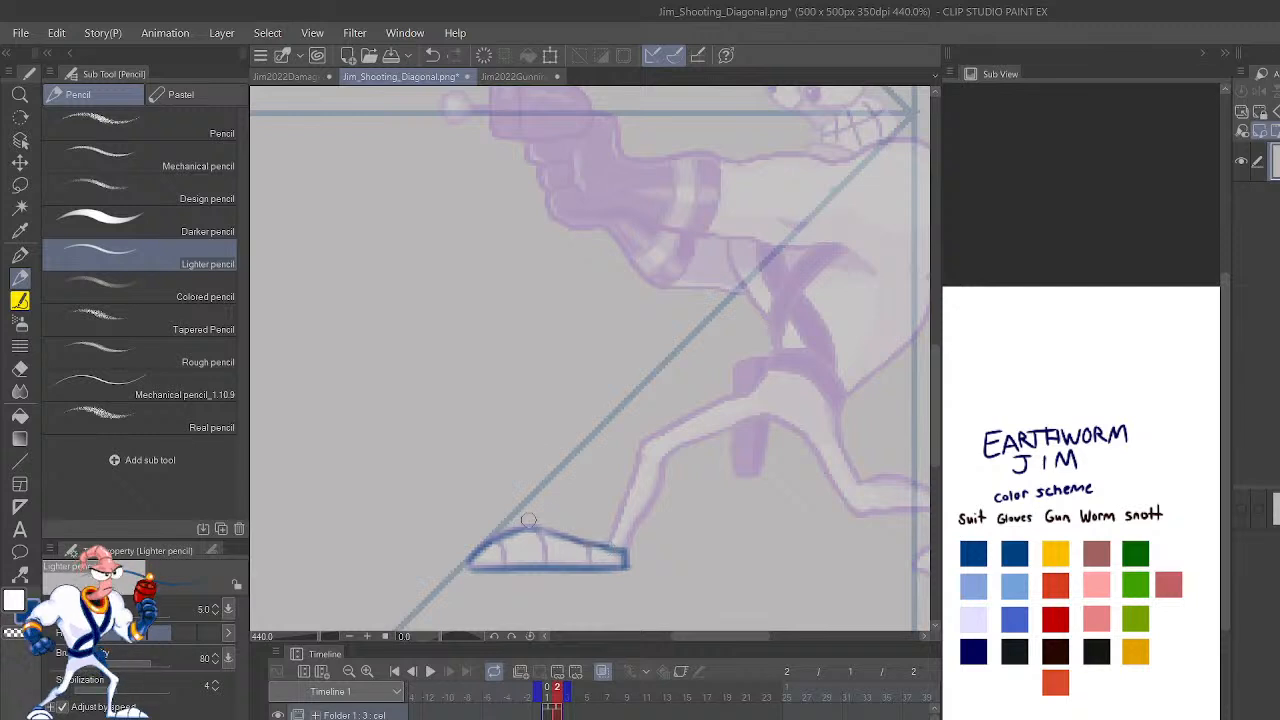
Draw the rear foot's sole and its slanted heel edge over the onion-skinned foot.
drag(844, 568, 748, 574)
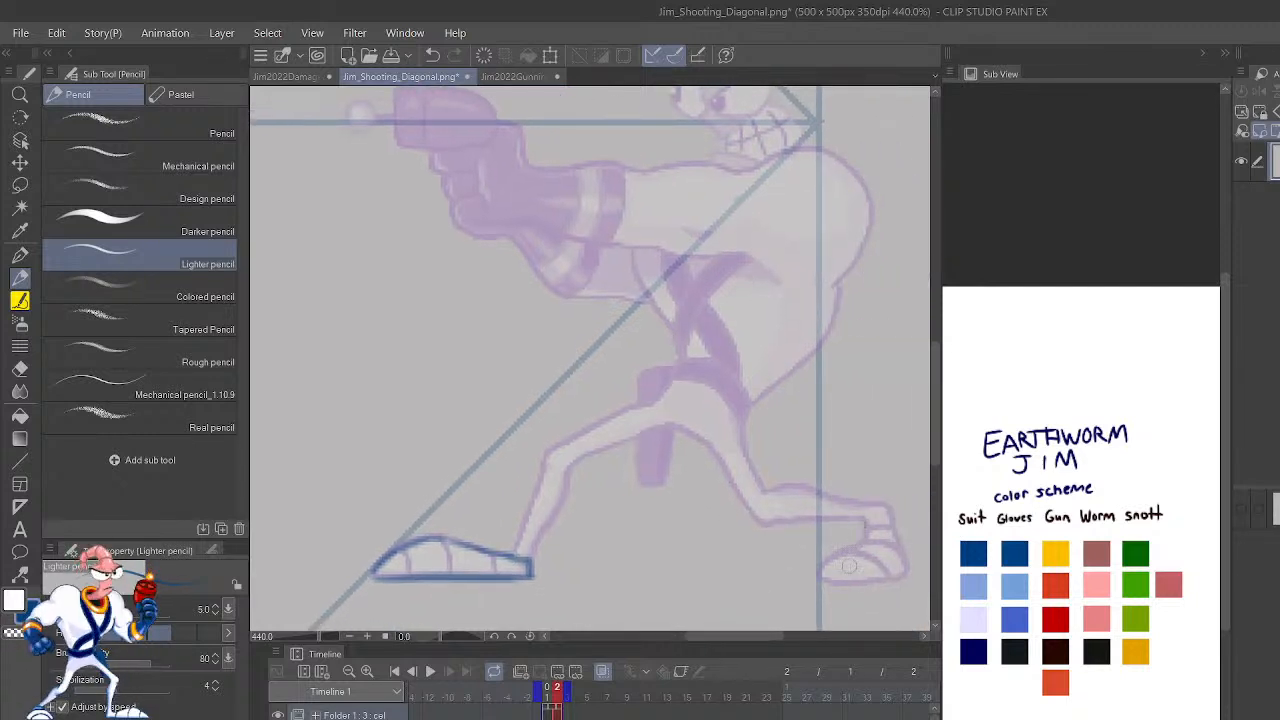
mouse_move(826, 580)
mouse_down()
mouse_move(852, 549)
mouse_move(920, 562)
mouse_up()
key(ctrl+z)
mouse_move(836, 578)
mouse_down()
mouse_move(914, 580)
mouse_move(896, 505)
mouse_up()
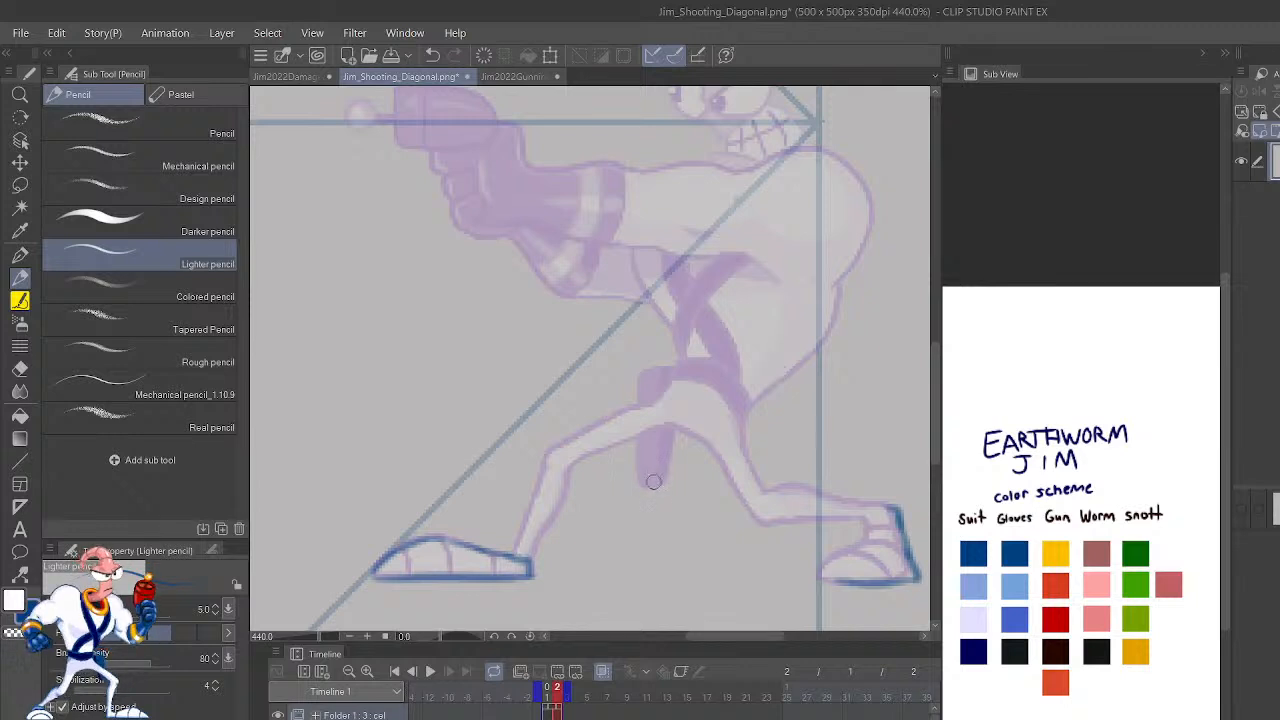
Draw a small circle on the upward diagonal guide, in front of and above the head.
mouse_move(874, 380)
mouse_down()
mouse_move(811, 463)
mouse_move(797, 517)
mouse_move(785, 397)
mouse_up()
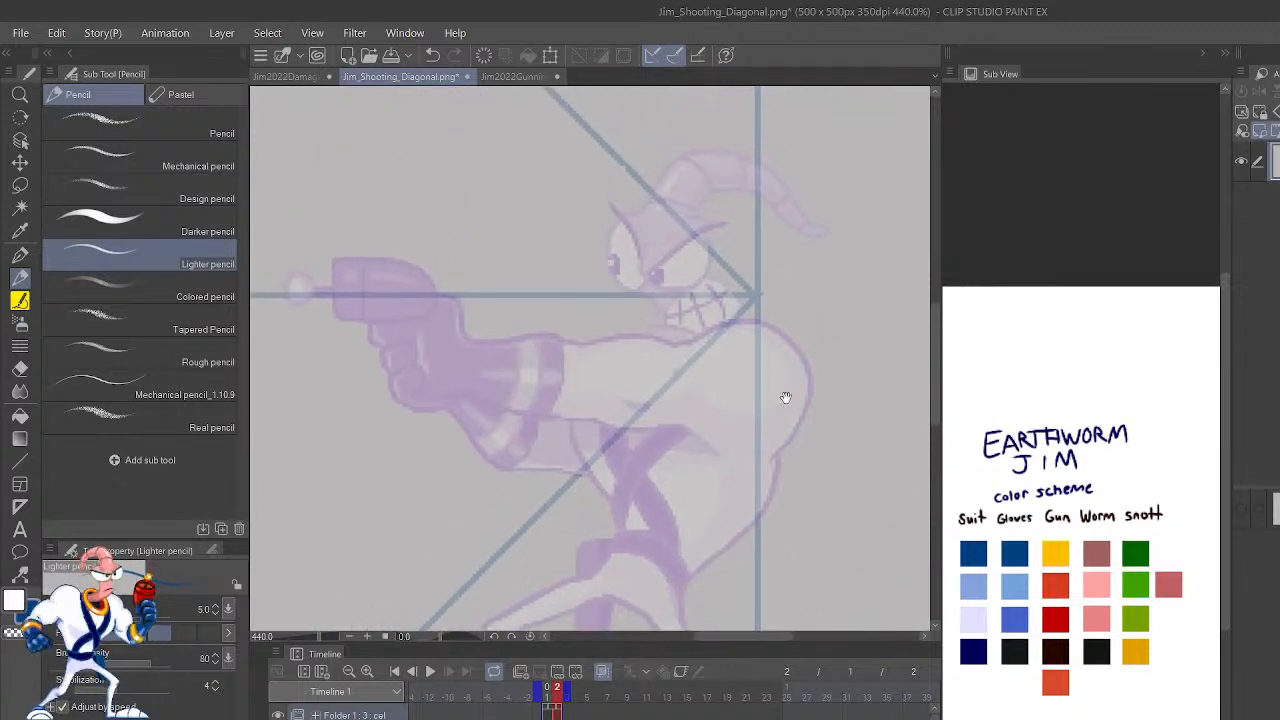
drag(789, 314, 837, 471)
mouse_move(344, 446)
mouse_down()
mouse_move(534, 173)
mouse_move(508, 157)
mouse_move(545, 165)
mouse_up()
key(ctrl+z)
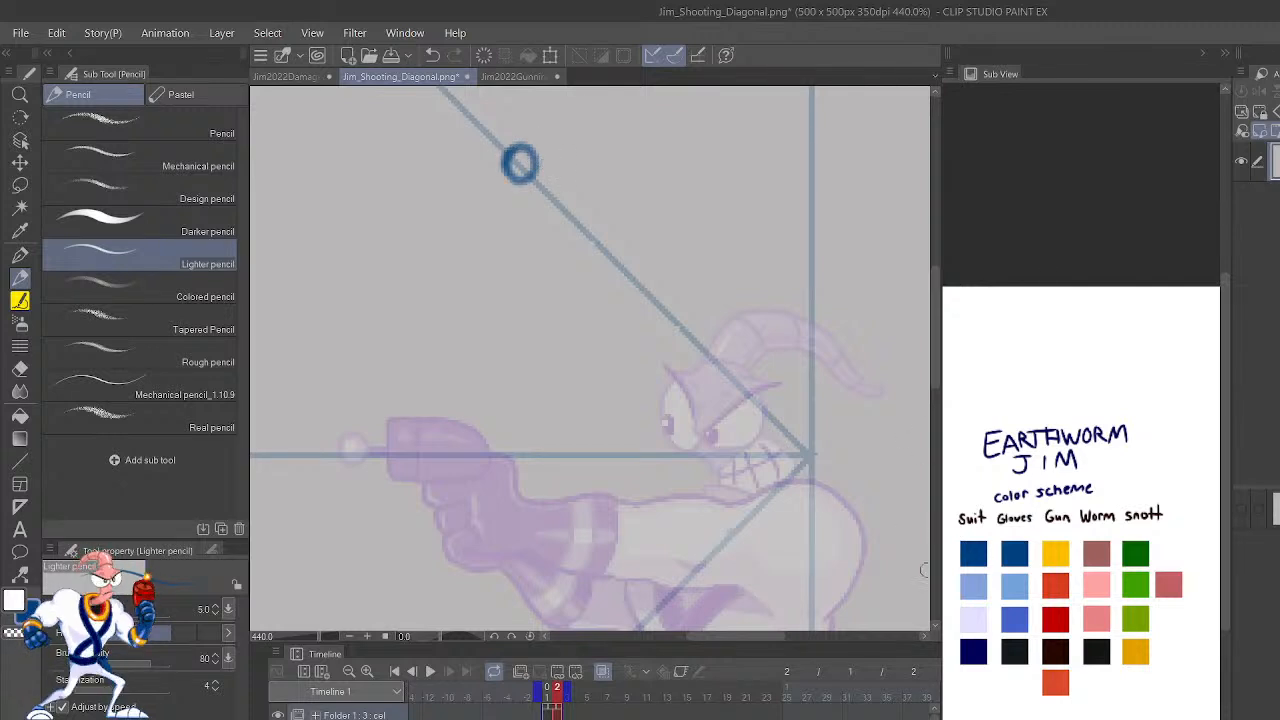
Sketch the front leg as a bent line from the ankle through the knee to the hips.
key(ctrl+minus)
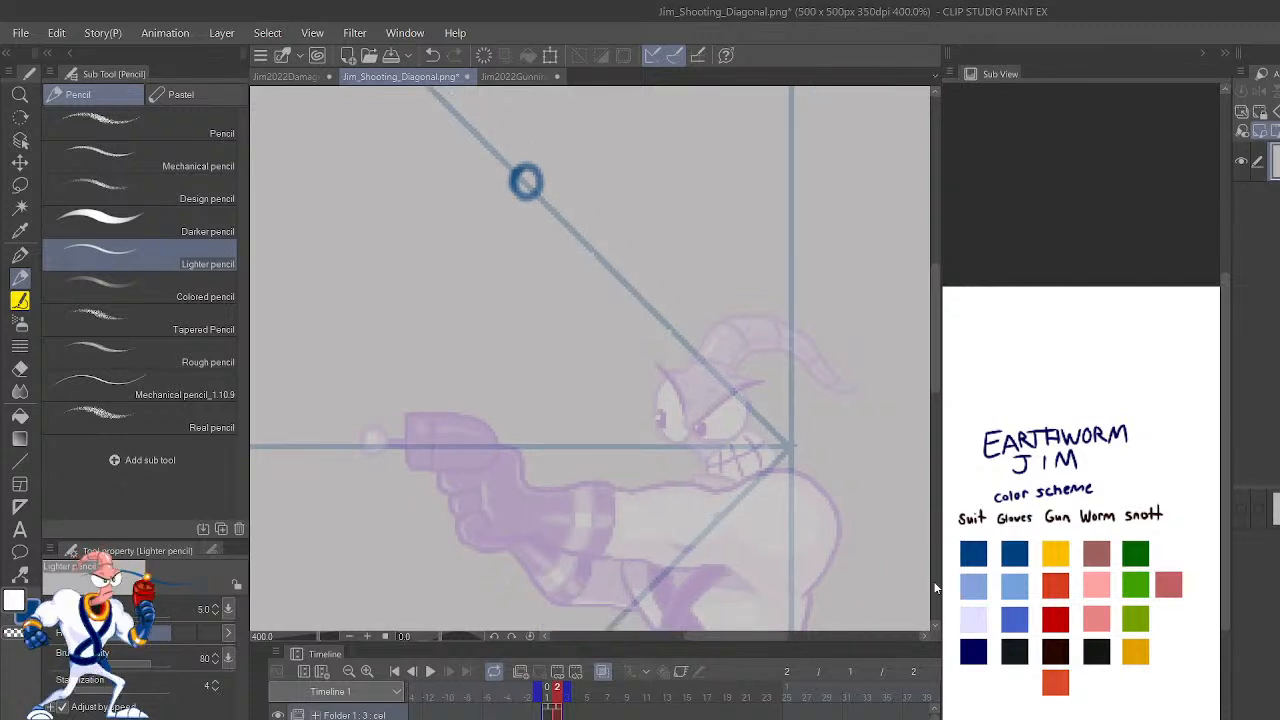
drag(859, 546, 834, 234)
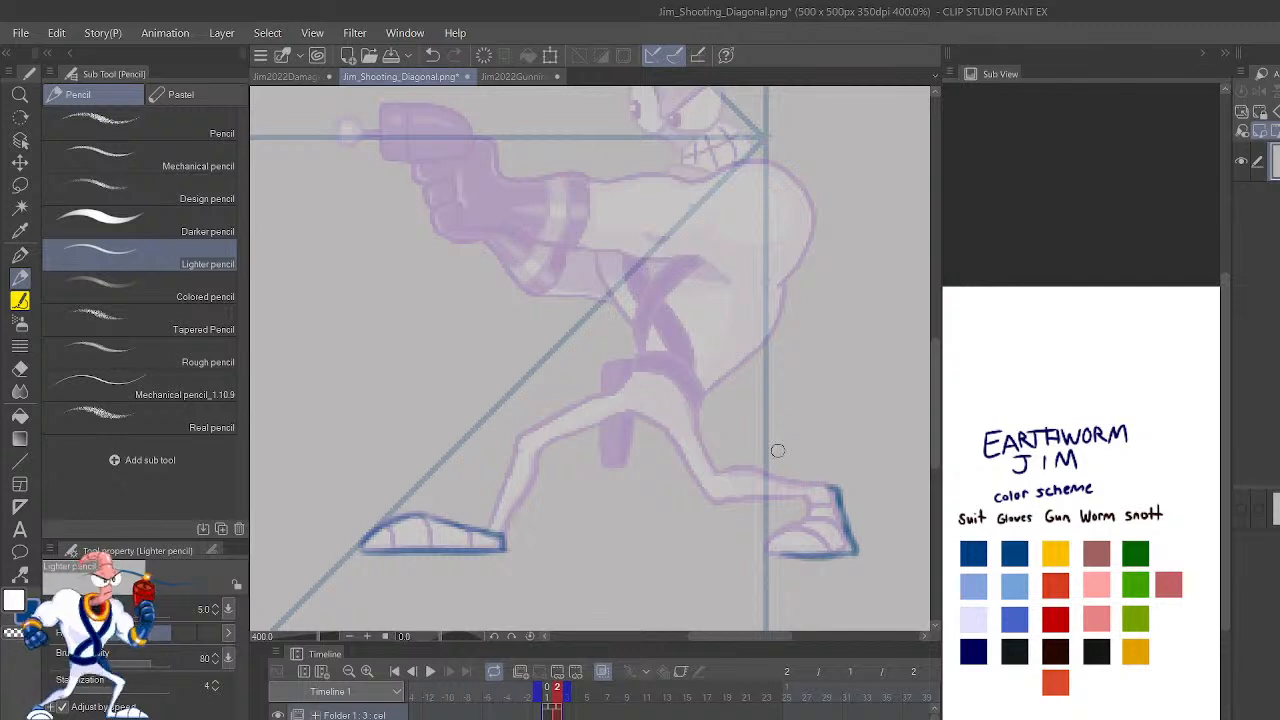
mouse_move(498, 530)
mouse_down()
mouse_move(570, 420)
mouse_move(672, 400)
mouse_up()
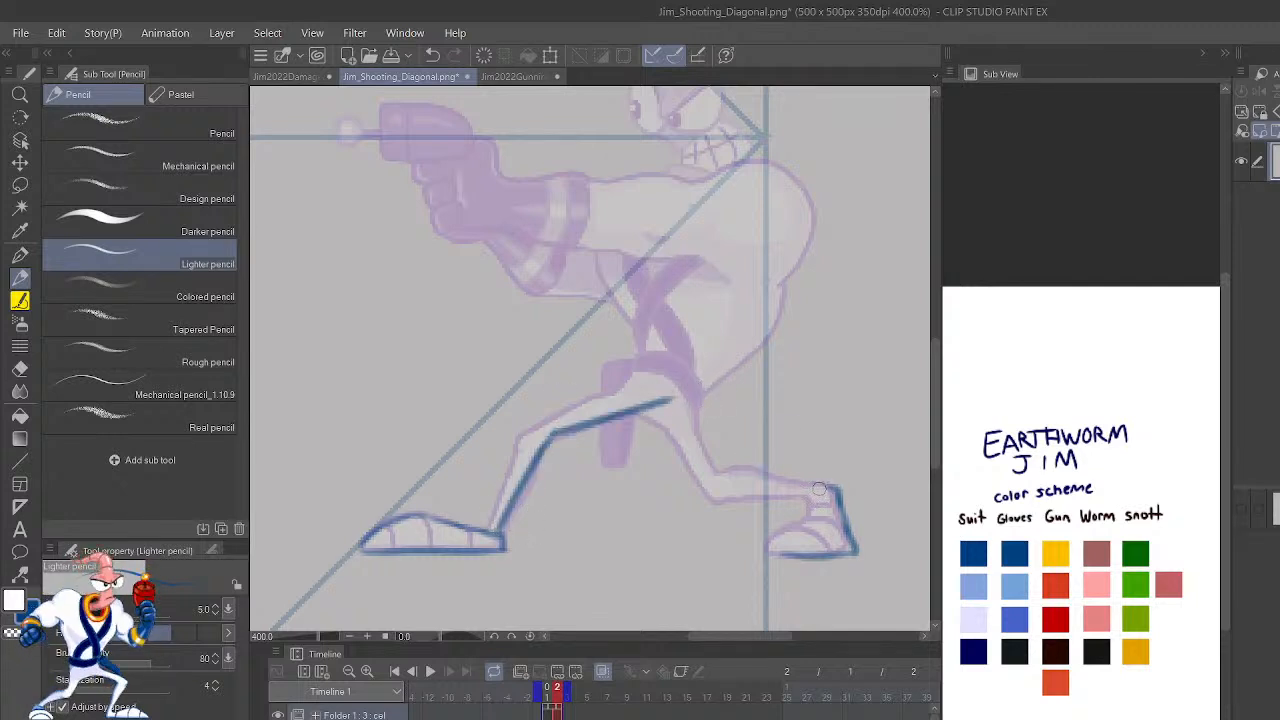
Complete the rear foot's outline with the ankle's front edge, and reshape its toe and heel.
mouse_move(819, 488)
mouse_down()
mouse_move(724, 438)
mouse_move(692, 400)
mouse_up()
mouse_move(670, 397)
mouse_down()
mouse_move(726, 440)
mouse_move(713, 411)
mouse_move(757, 459)
mouse_move(819, 487)
mouse_move(735, 458)
mouse_up()
key(ctrl+z)
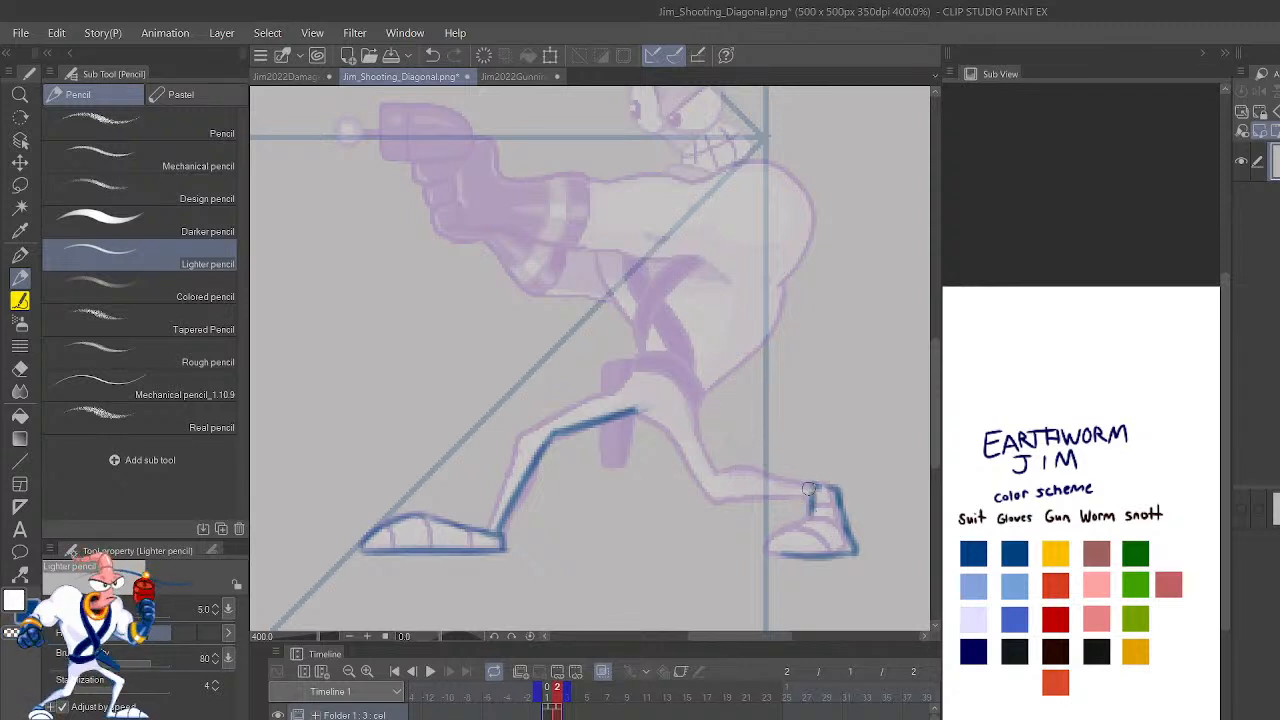
mouse_move(813, 488)
mouse_down()
mouse_move(779, 554)
mouse_move(861, 553)
mouse_move(826, 480)
mouse_up()
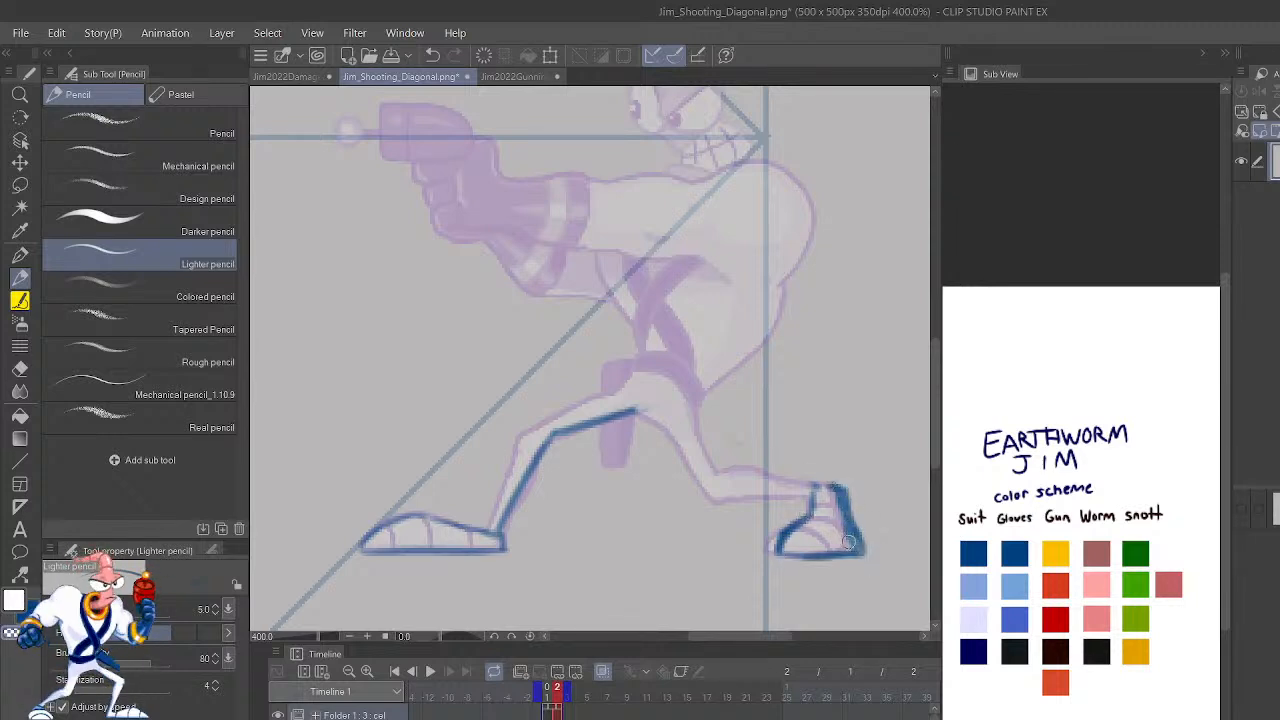
mouse_move(849, 544)
mouse_down()
mouse_move(839, 493)
mouse_move(856, 545)
mouse_move(867, 515)
mouse_up()
Sketch the rear leg as a bent line from the ankle through the knee, and join it to the front leg at the hips.
drag(807, 487, 726, 459)
key(ctrl+z)
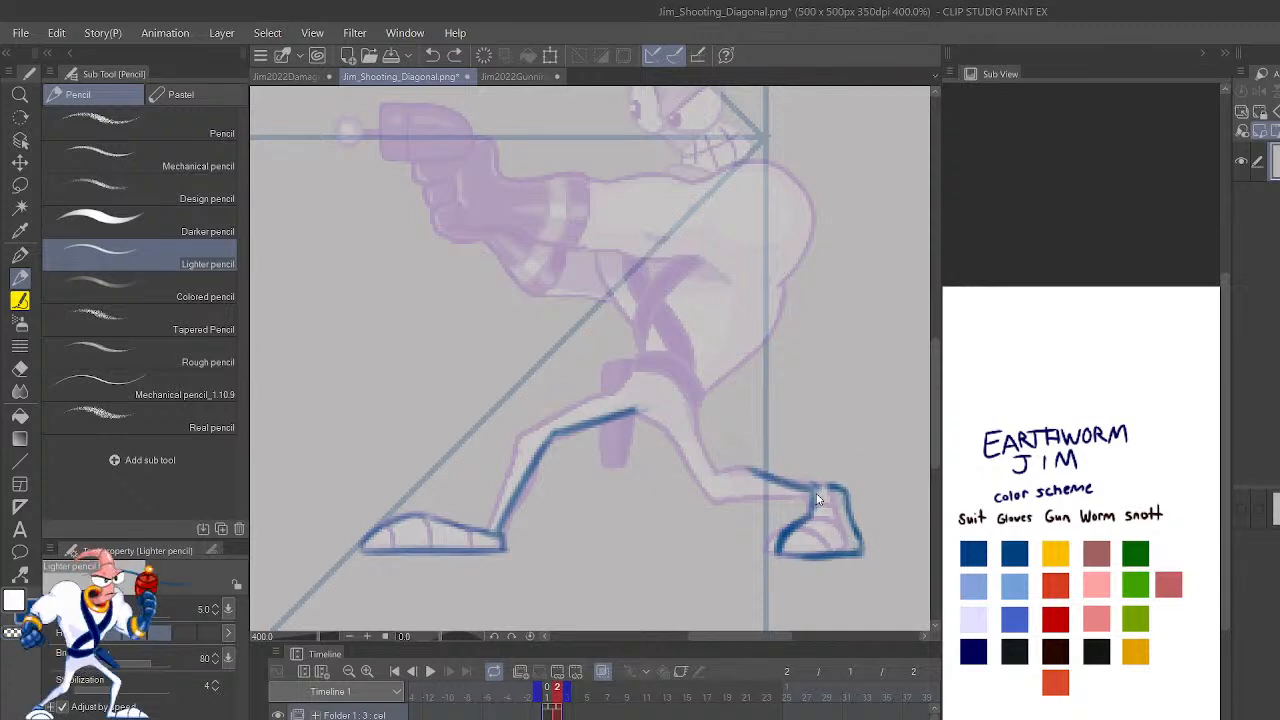
key(ctrl+z)
mouse_move(816, 490)
mouse_down()
mouse_move(726, 477)
mouse_move(700, 415)
mouse_move(645, 375)
mouse_up()
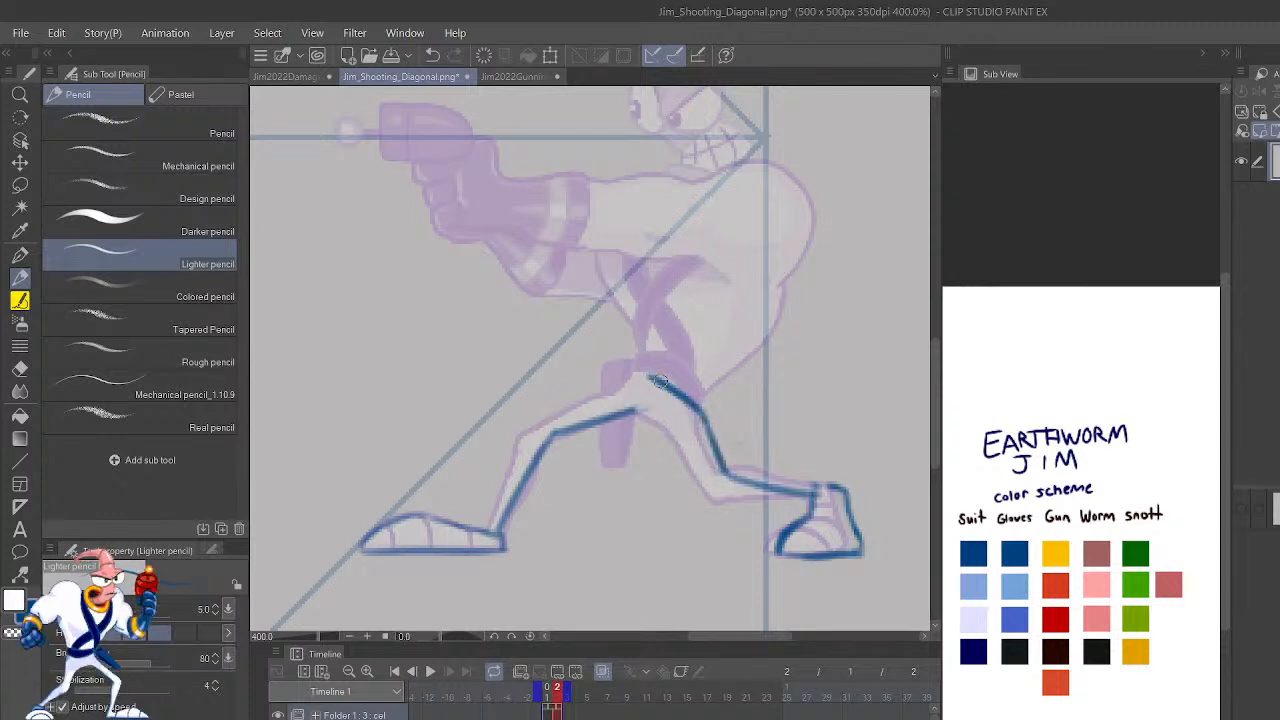
key(ctrl+z)
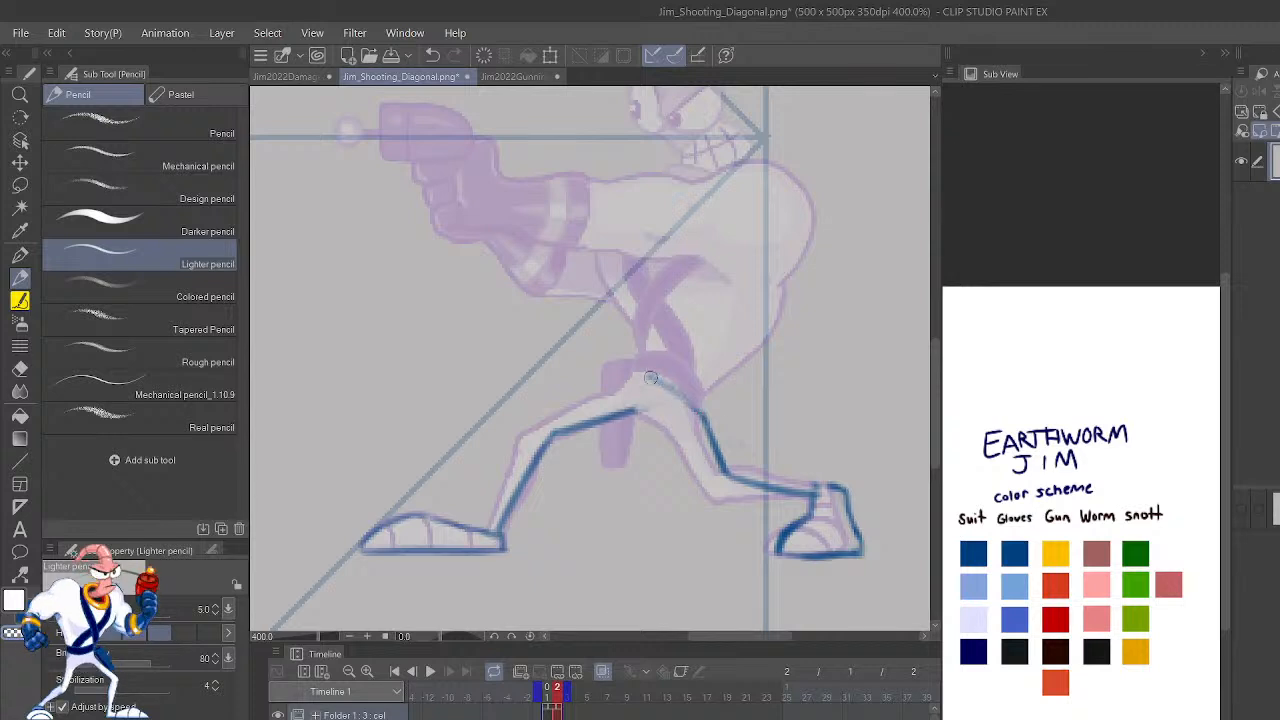
mouse_move(708, 425)
mouse_down()
mouse_move(648, 386)
mouse_move(640, 400)
mouse_up()
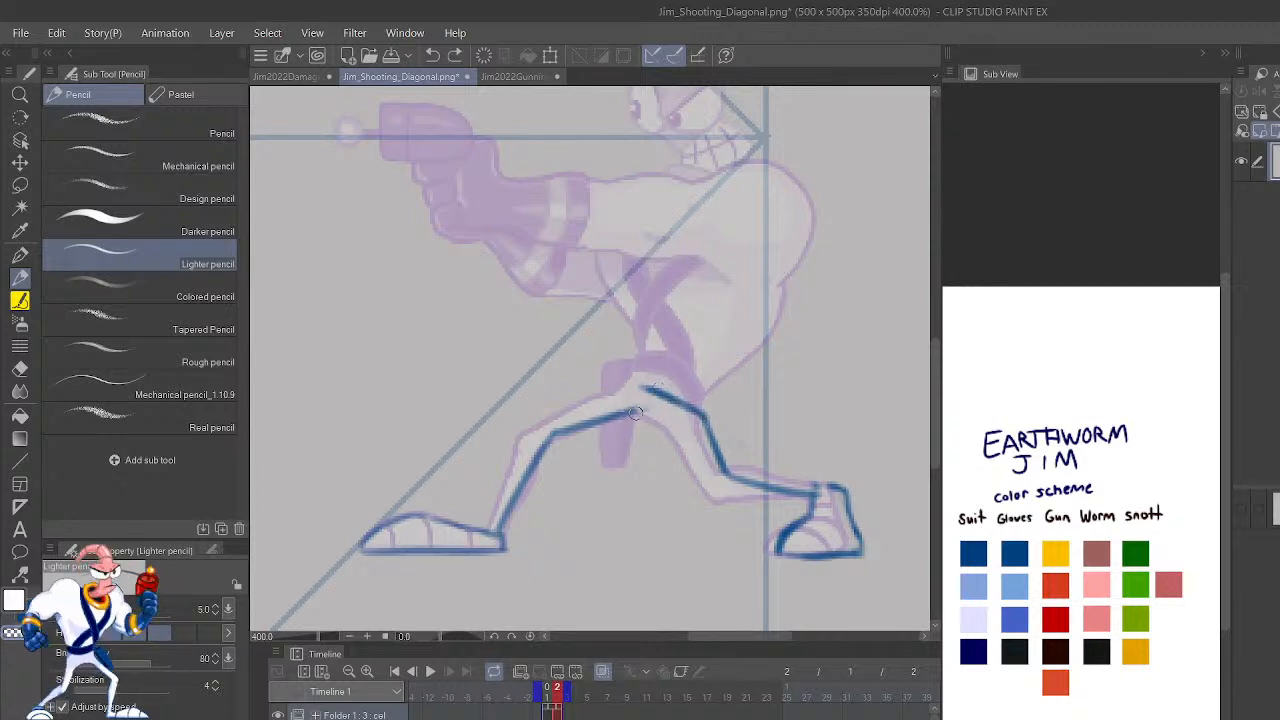
drag(623, 414, 668, 396)
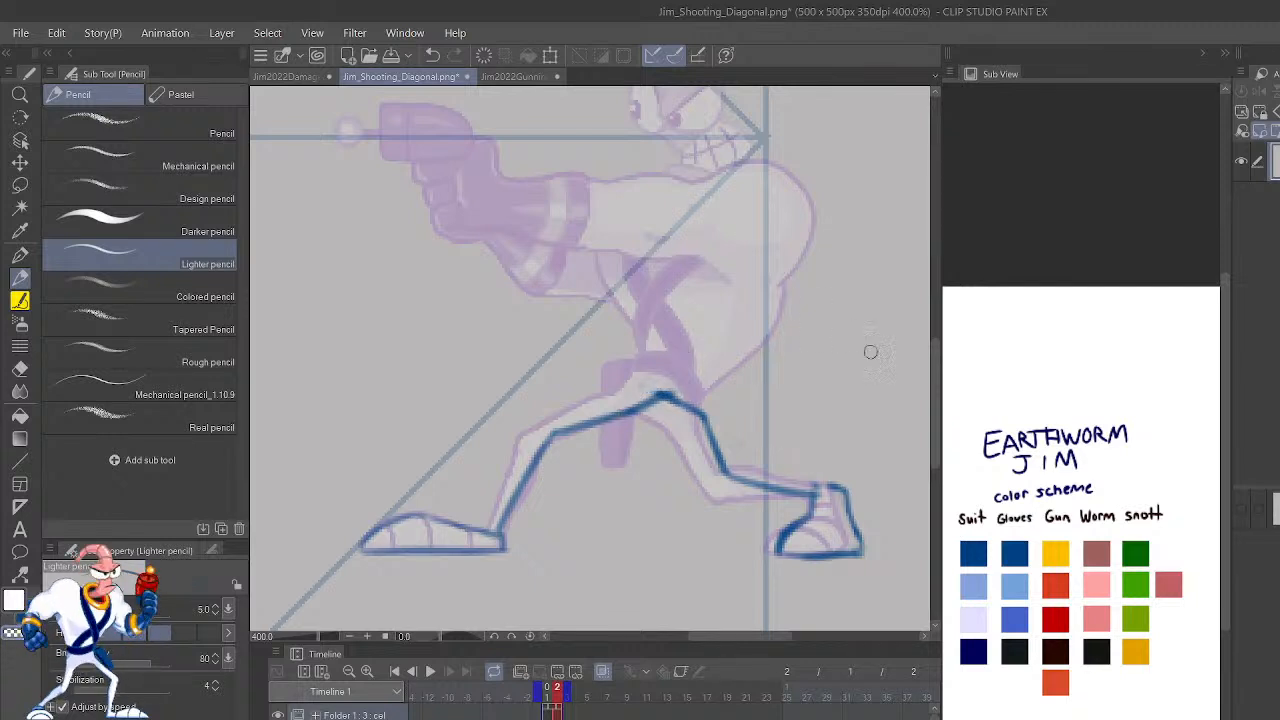
drag(906, 483, 924, 536)
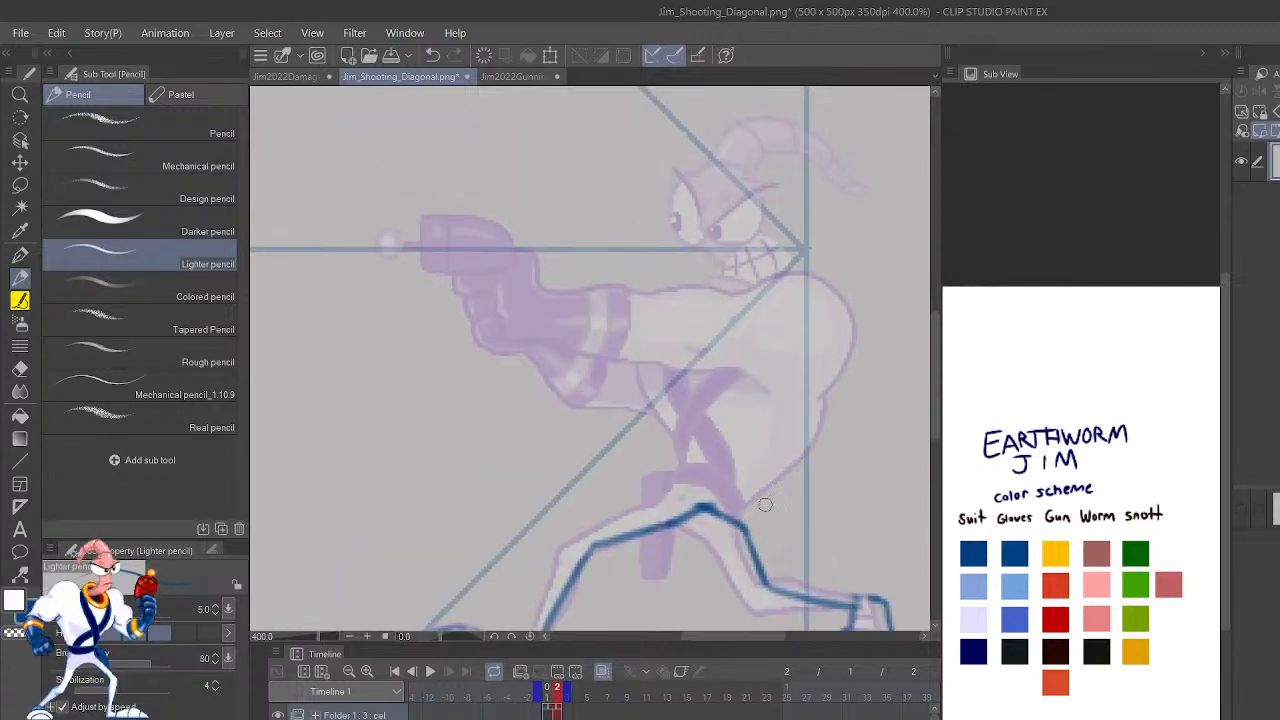
drag(884, 386, 831, 473)
key(ctrl+z)
Unmirror the view and erase the hip section that joins the two leg lines.
scroll(856, 511, down, 3)
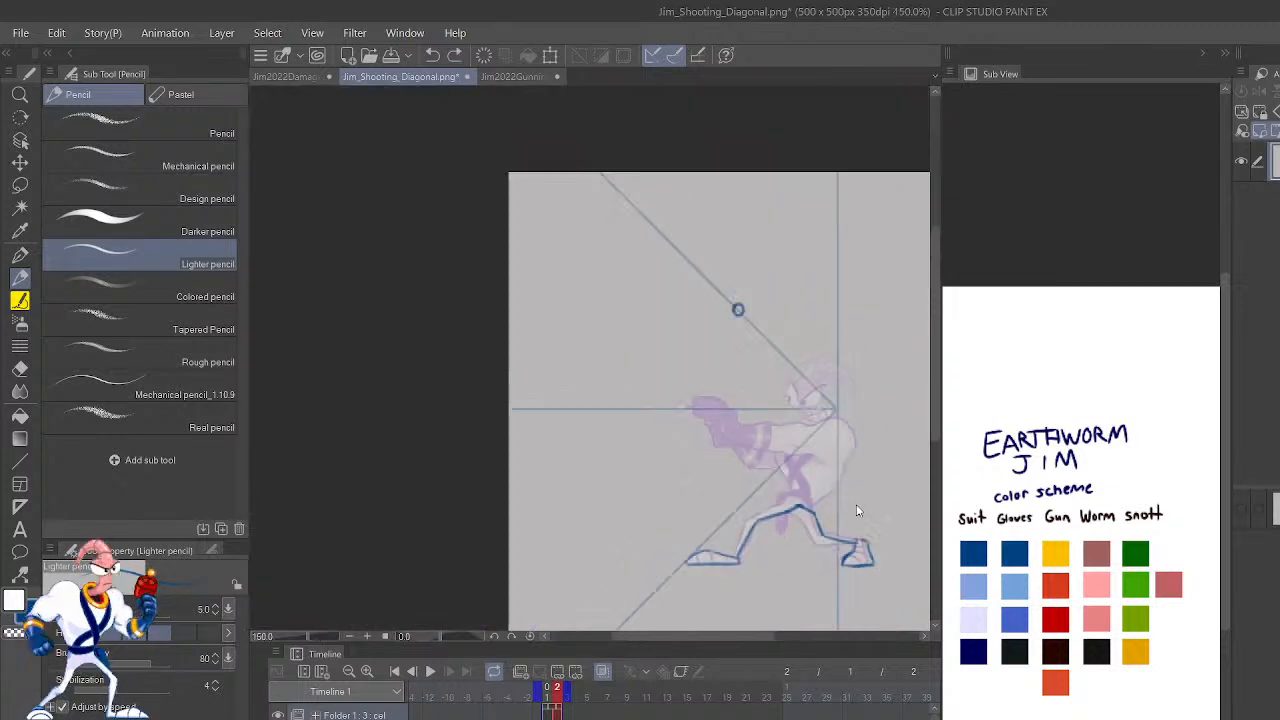
scroll(856, 505, up, 2)
key(h)
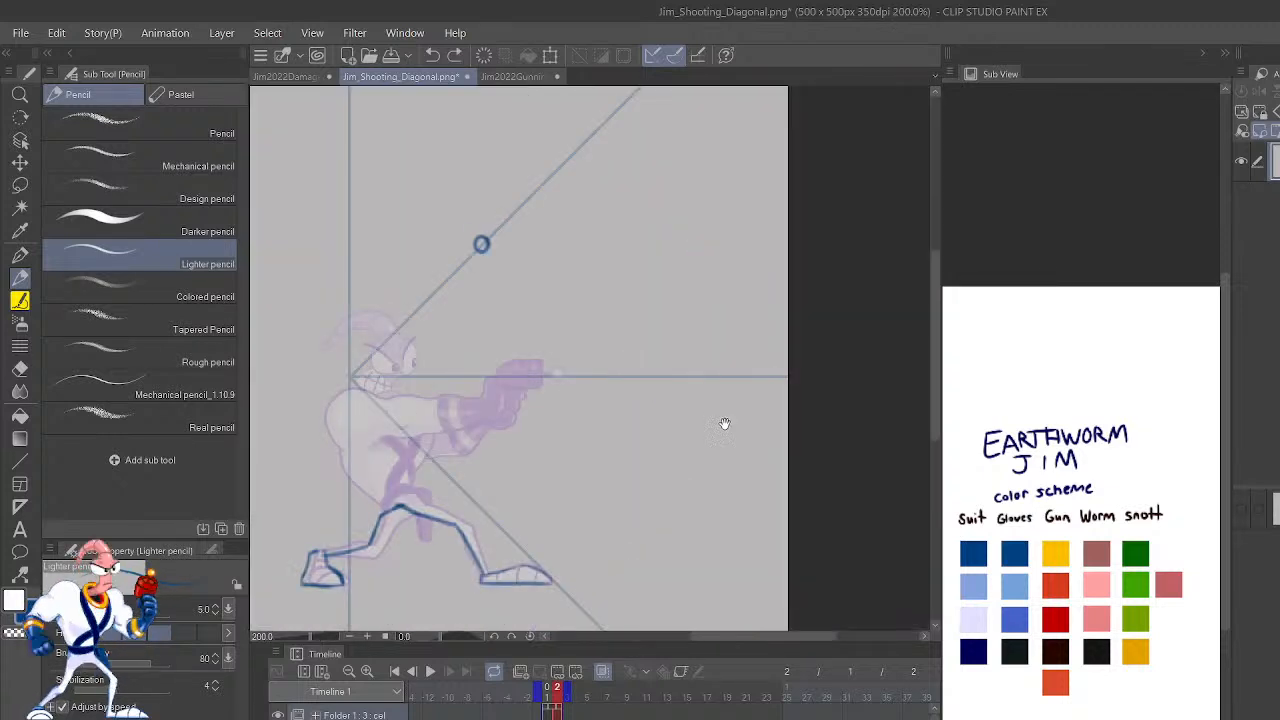
drag(724, 423, 1069, 394)
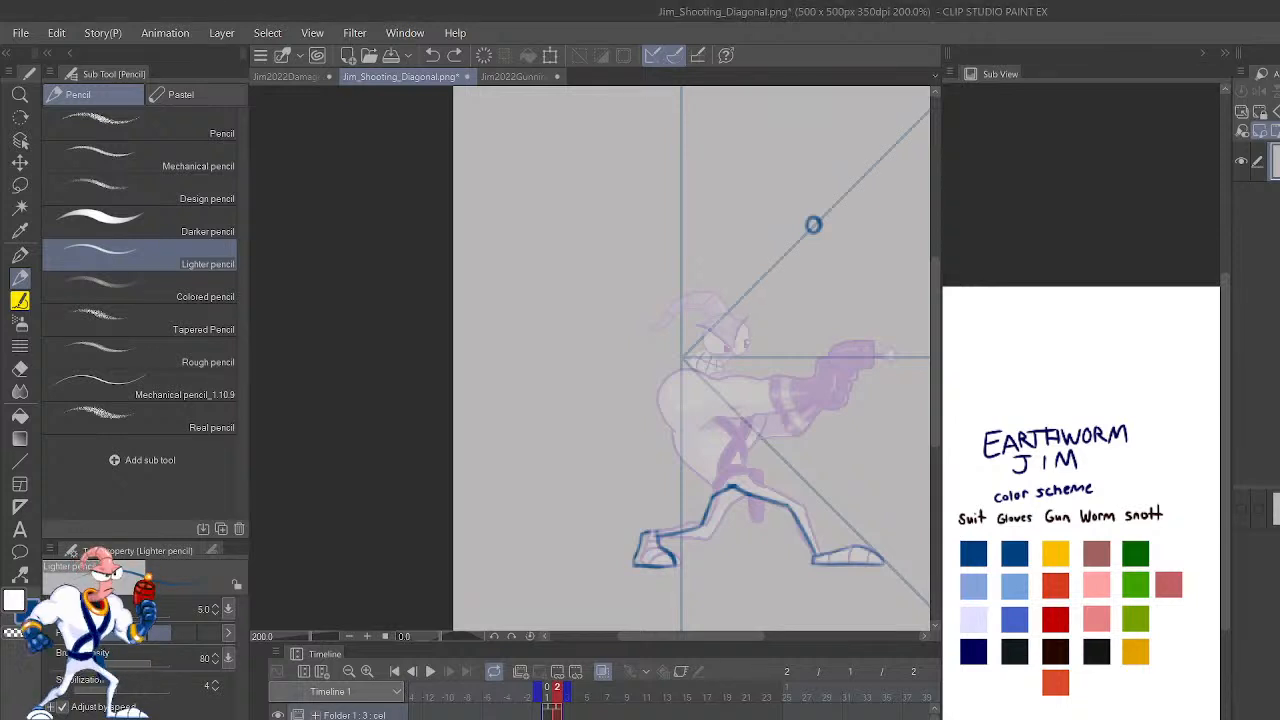
key(ctrl+plus)
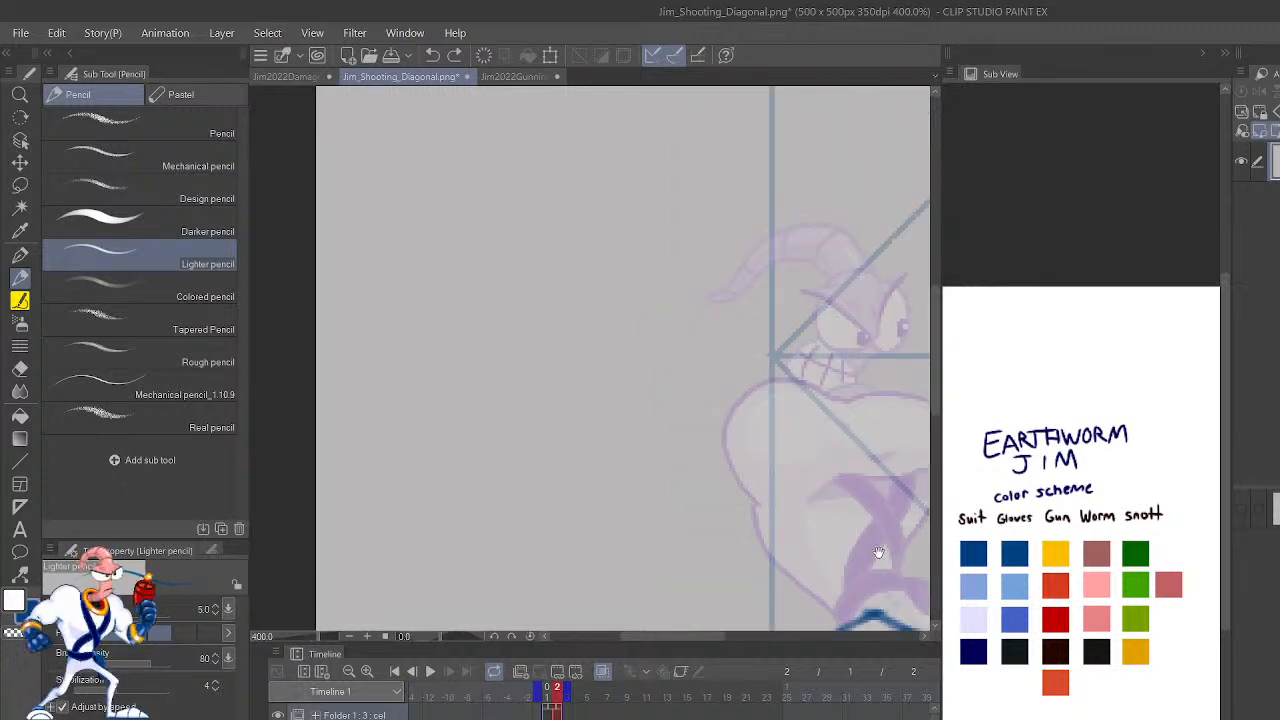
drag(878, 552, 820, 423)
drag(871, 486, 866, 514)
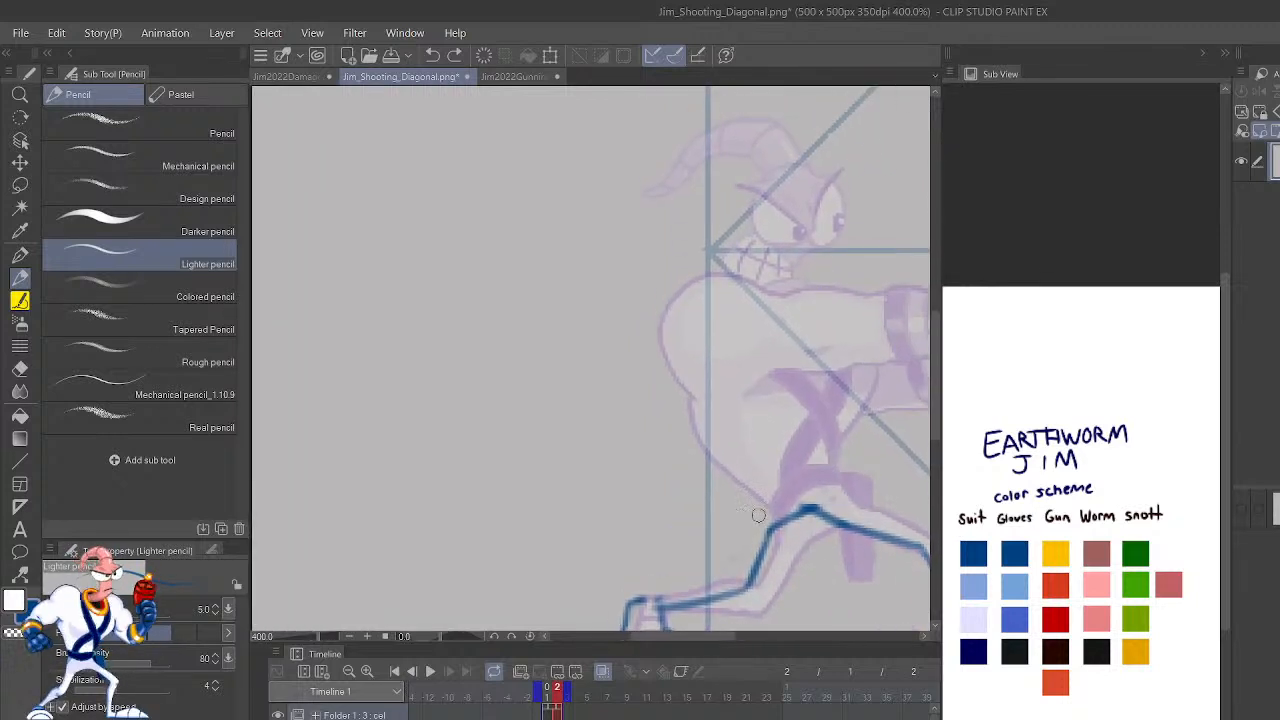
key(c)
mouse_move(772, 526)
mouse_down()
mouse_move(821, 508)
mouse_move(878, 513)
mouse_move(799, 466)
mouse_up()
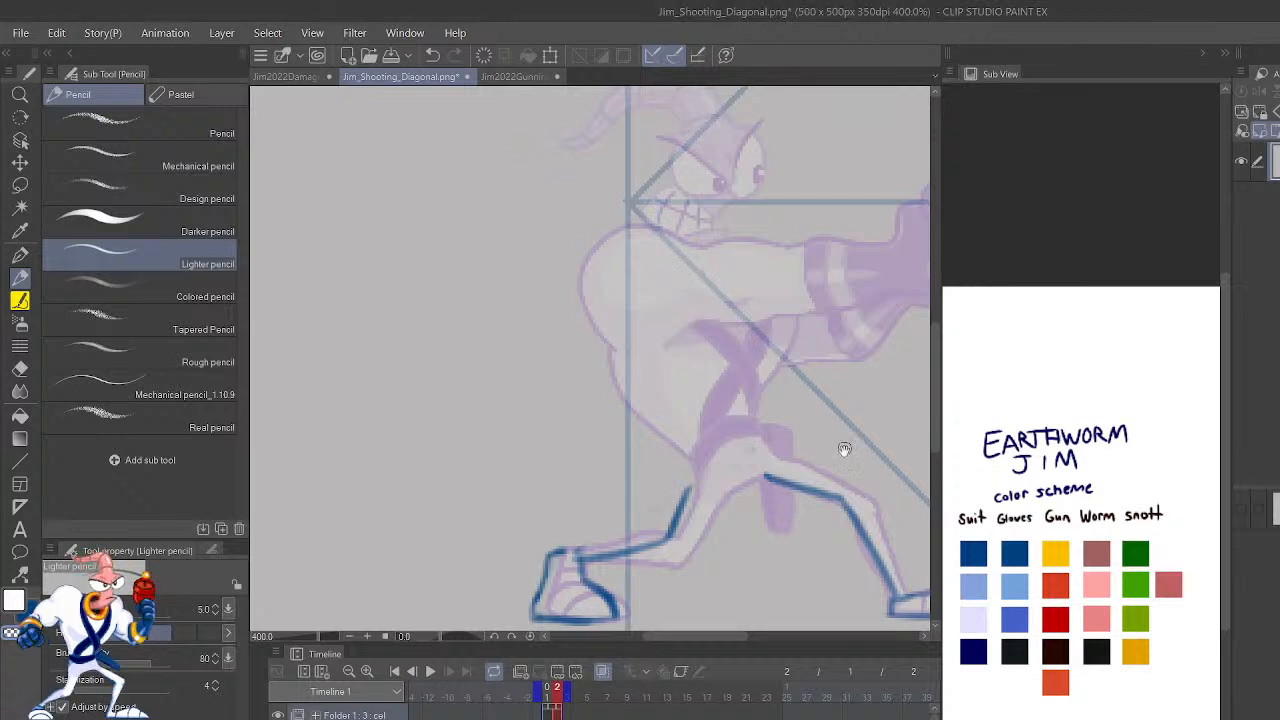
Redraw the front thigh line slightly higher and outline the curved belt band around the waist above both legs.
mouse_move(772, 486)
mouse_down()
mouse_move(805, 488)
mouse_move(762, 470)
mouse_up()
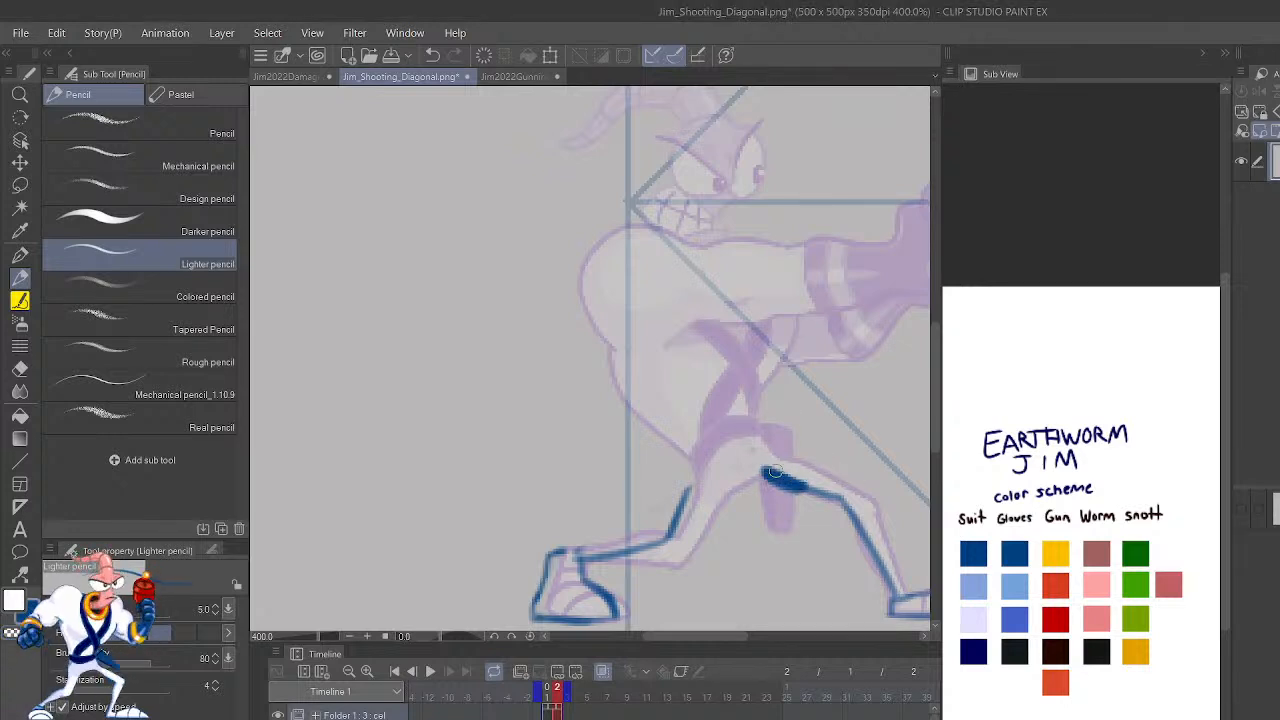
key(ctrl+z)
key(ctrl+z)
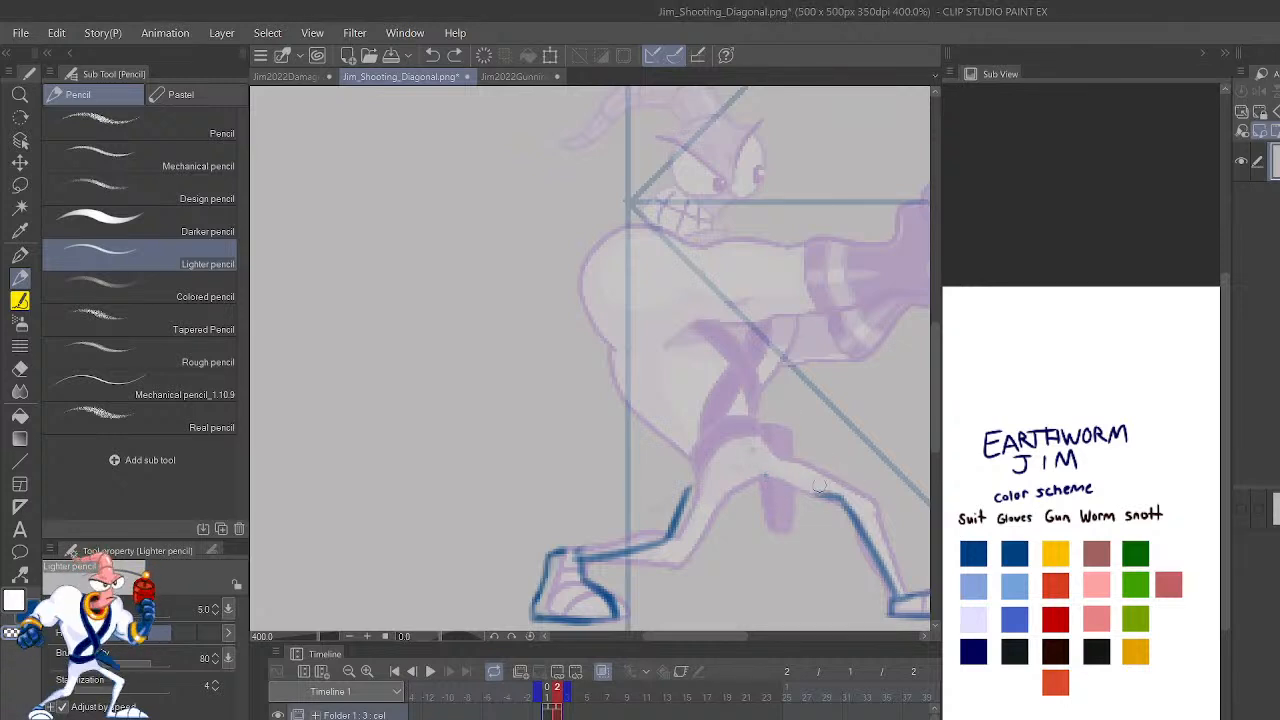
drag(836, 495, 760, 458)
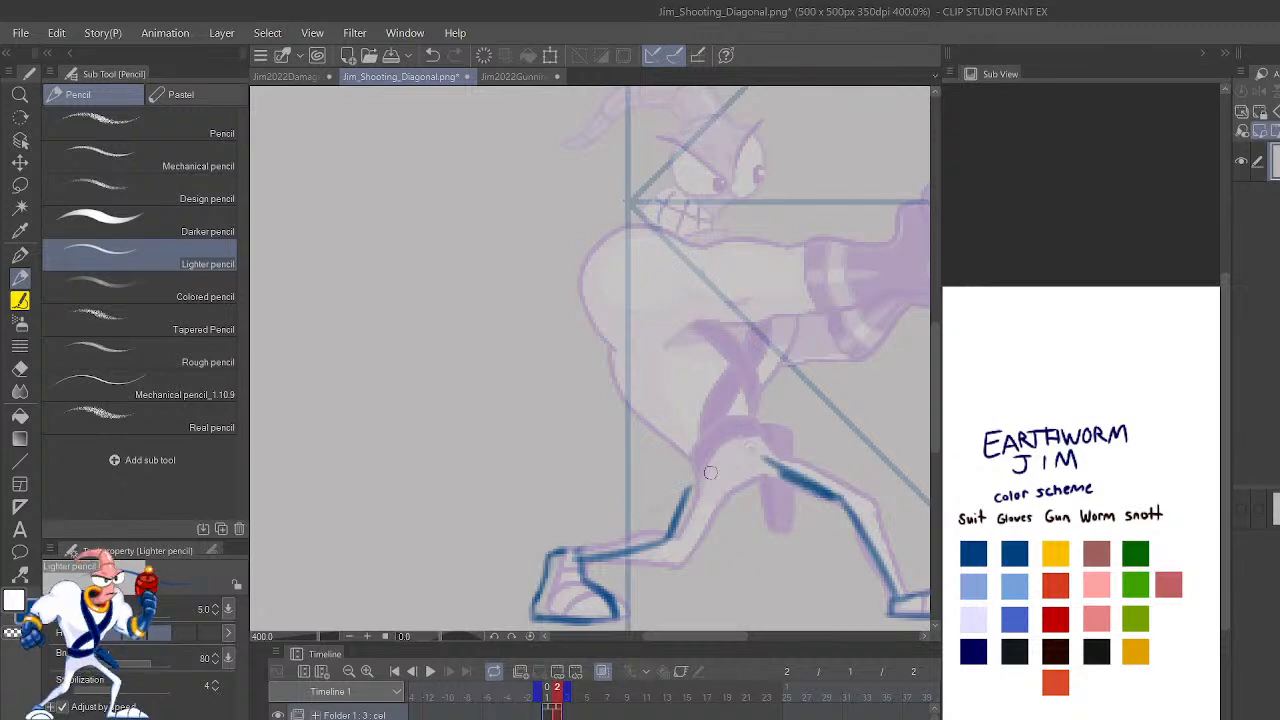
mouse_move(688, 485)
mouse_down()
mouse_move(757, 449)
mouse_move(741, 400)
mouse_up()
mouse_move(688, 478)
mouse_down()
mouse_move(670, 445)
mouse_move(750, 412)
mouse_move(812, 487)
mouse_up()
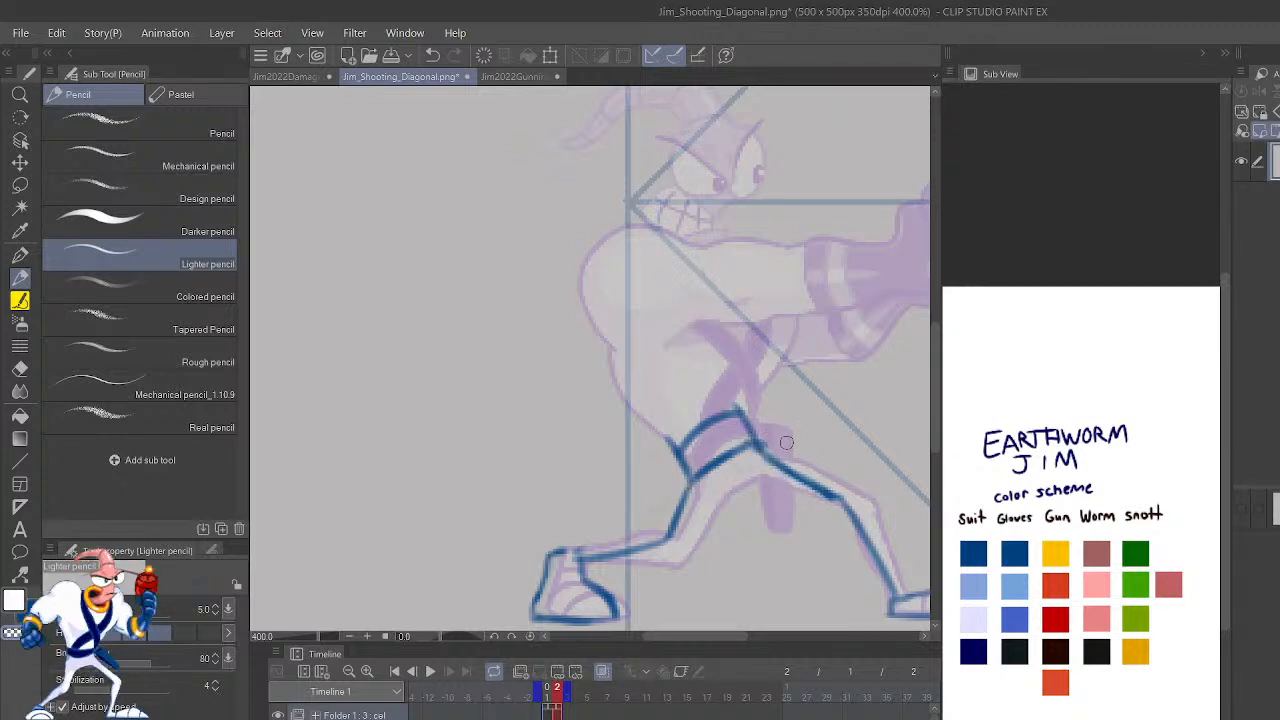
Mirror the view and draw the back's curve rising from the belt into a large circle for the upper torso.
key(h)
drag(888, 424, 1085, 514)
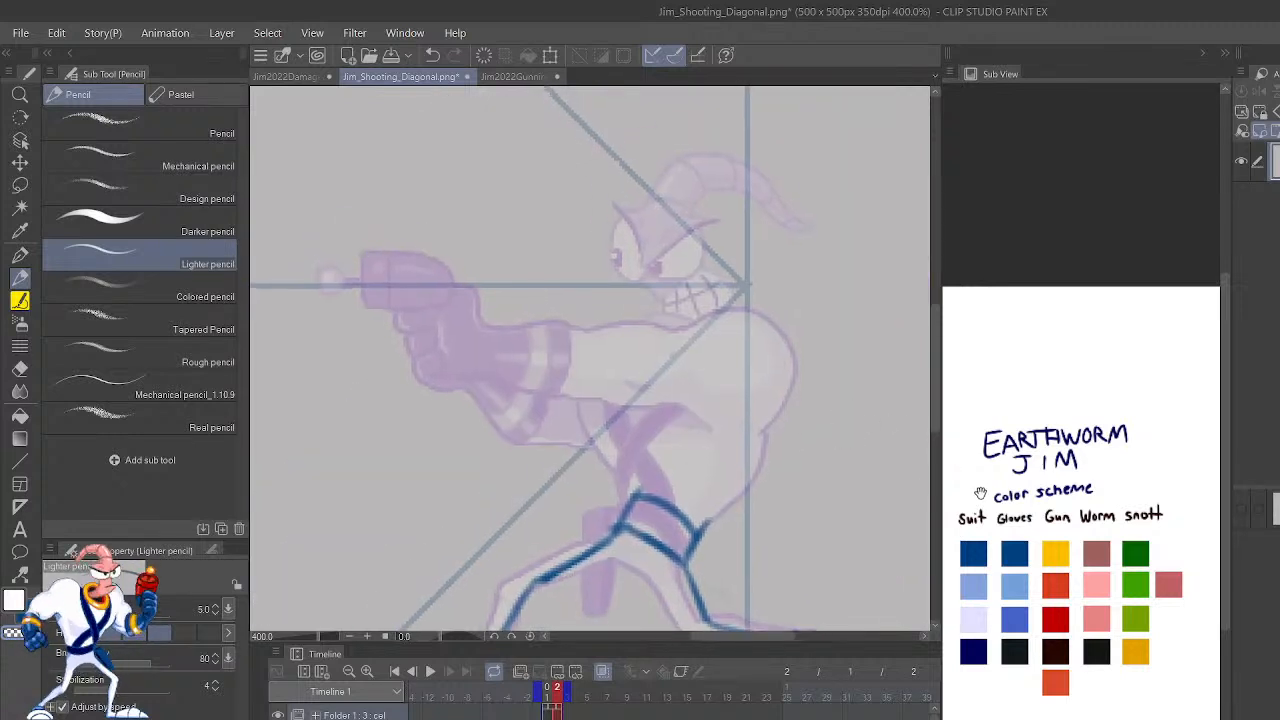
mouse_move(692, 540)
mouse_down()
mouse_move(738, 501)
mouse_move(797, 324)
mouse_move(751, 291)
mouse_move(745, 406)
mouse_move(843, 382)
mouse_move(831, 444)
mouse_move(863, 291)
mouse_move(820, 580)
mouse_up()
Sketch circles for both hands and glove cuffs over the onion-skinned arms, and connect them with arm lines running back toward the torso.
drag(843, 491, 1028, 462)
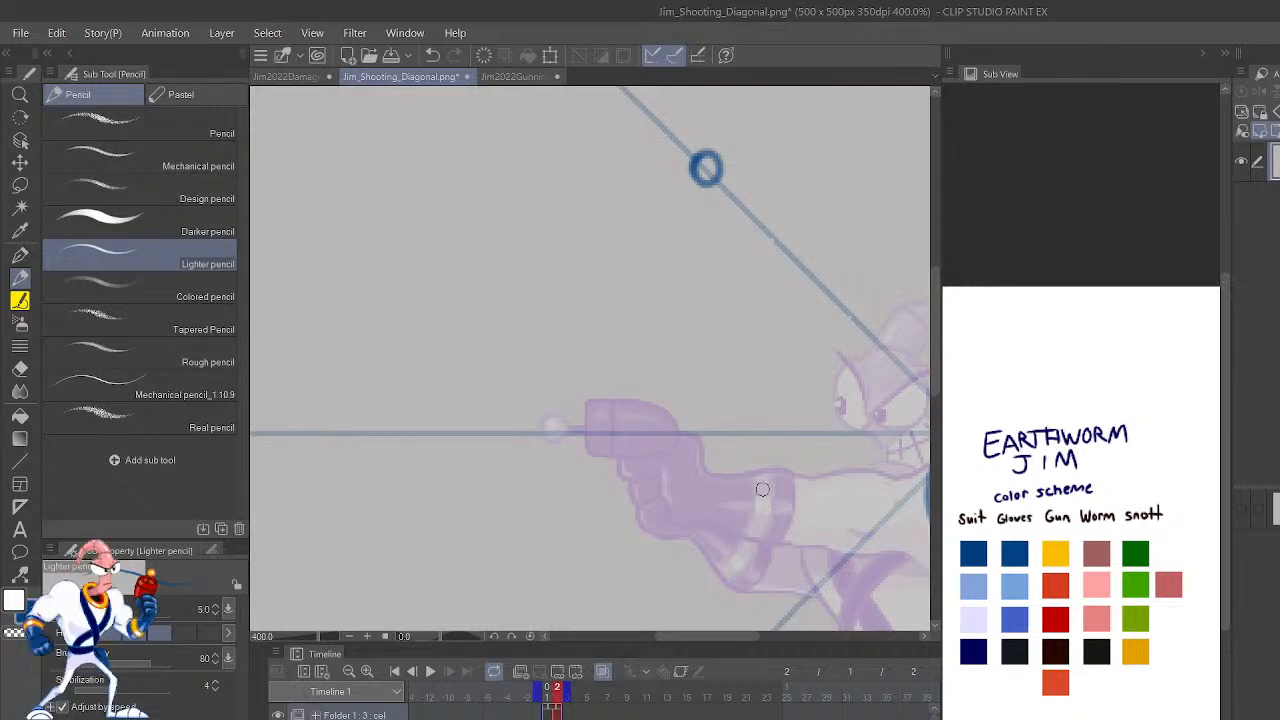
mouse_move(762, 489)
mouse_down()
mouse_move(755, 525)
mouse_move(789, 525)
mouse_move(796, 488)
mouse_move(710, 485)
mouse_move(687, 453)
mouse_move(657, 455)
mouse_move(642, 483)
mouse_move(685, 521)
mouse_move(701, 505)
mouse_move(658, 471)
mouse_move(635, 477)
mouse_move(673, 538)
mouse_move(740, 528)
mouse_up()
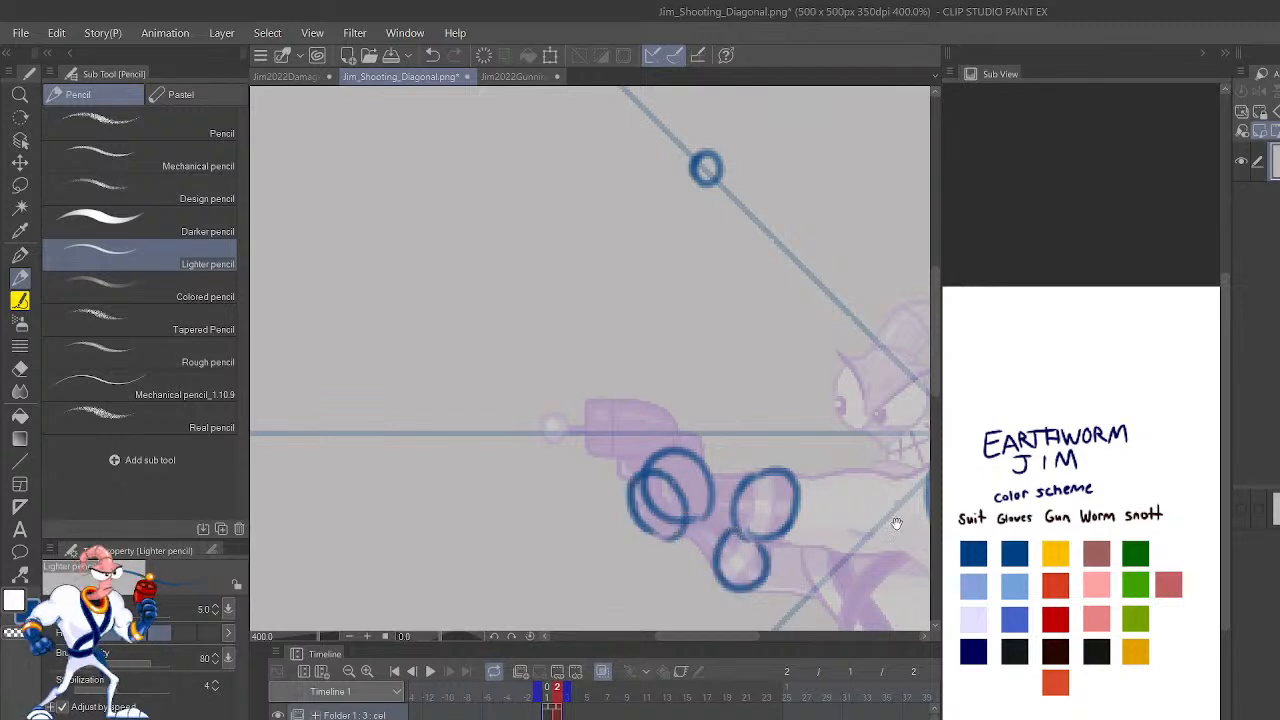
drag(878, 519, 737, 511)
mouse_move(821, 490)
mouse_down()
mouse_move(635, 493)
mouse_move(516, 462)
mouse_move(512, 505)
mouse_move(600, 568)
mouse_move(706, 585)
mouse_up()
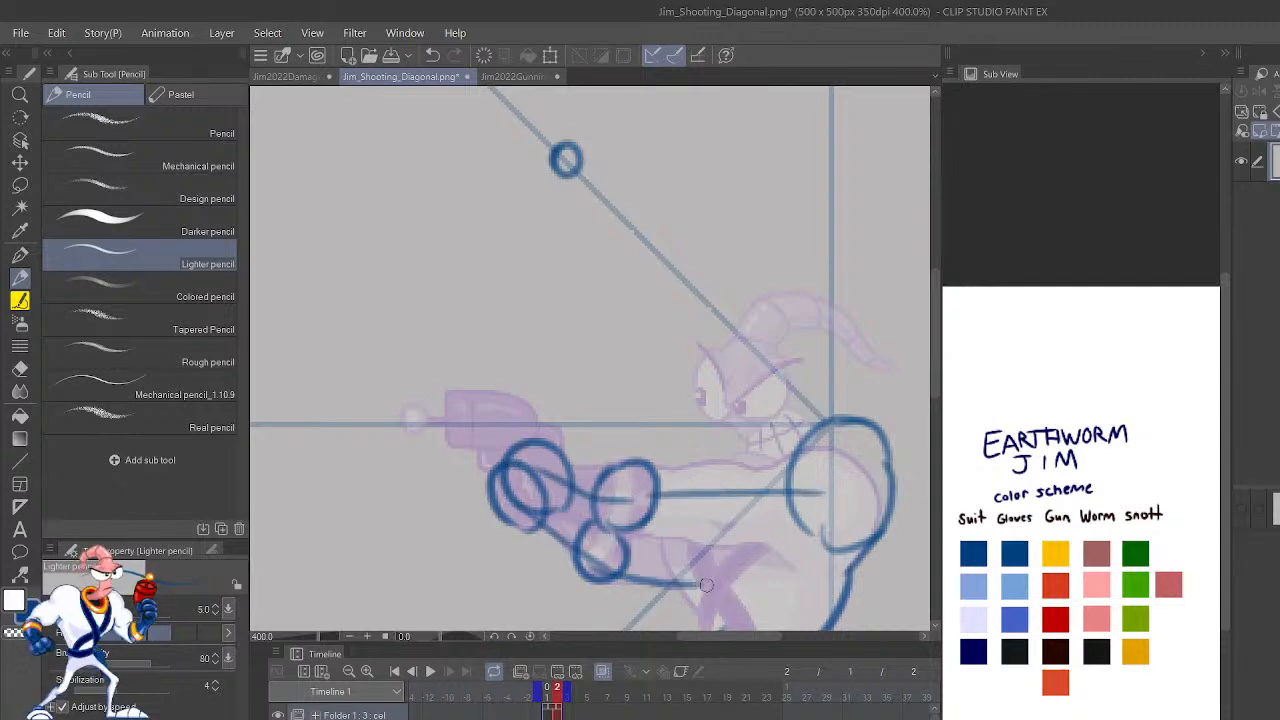
Lasso the upper torso circle with both arms and rotate and reposition them so the arms aim up along the diagonal guide.
mouse_move(899, 551)
mouse_down()
mouse_move(851, 297)
mouse_move(420, 397)
mouse_move(564, 519)
mouse_move(704, 519)
mouse_move(807, 481)
mouse_move(850, 475)
mouse_up()
key(m)
key(ctrl+t)
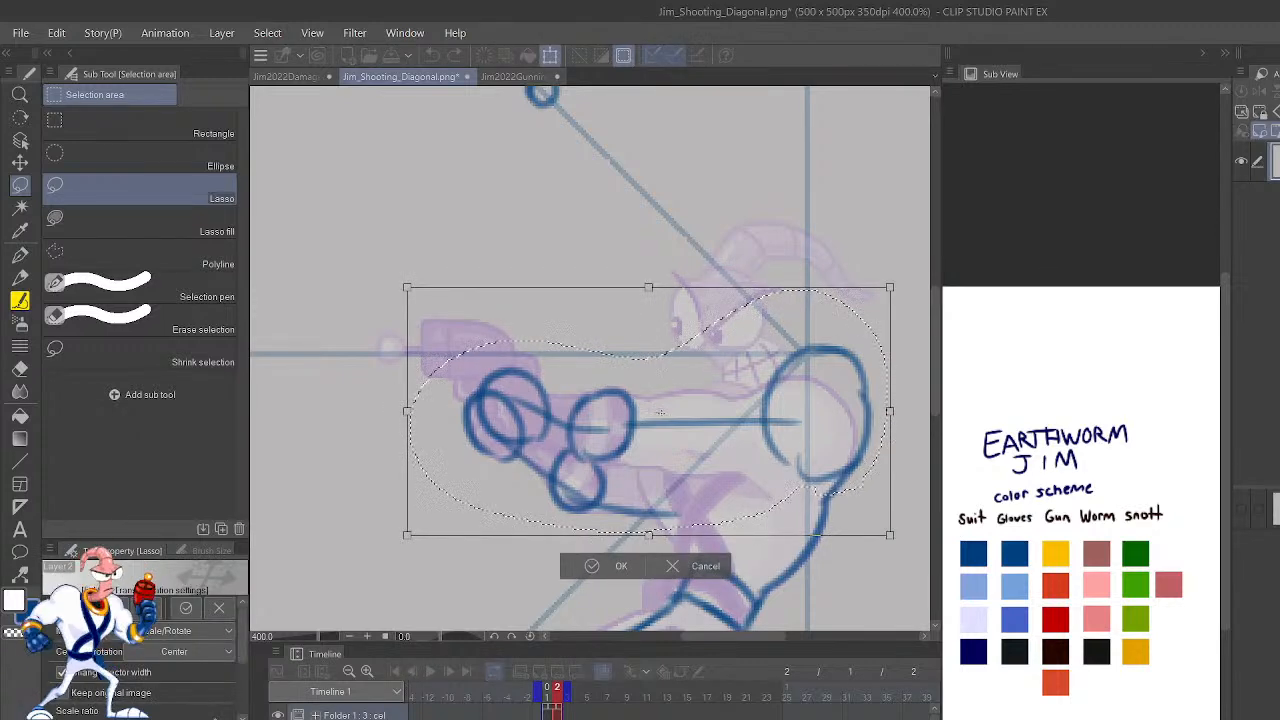
drag(900, 271, 925, 516)
key(Return)
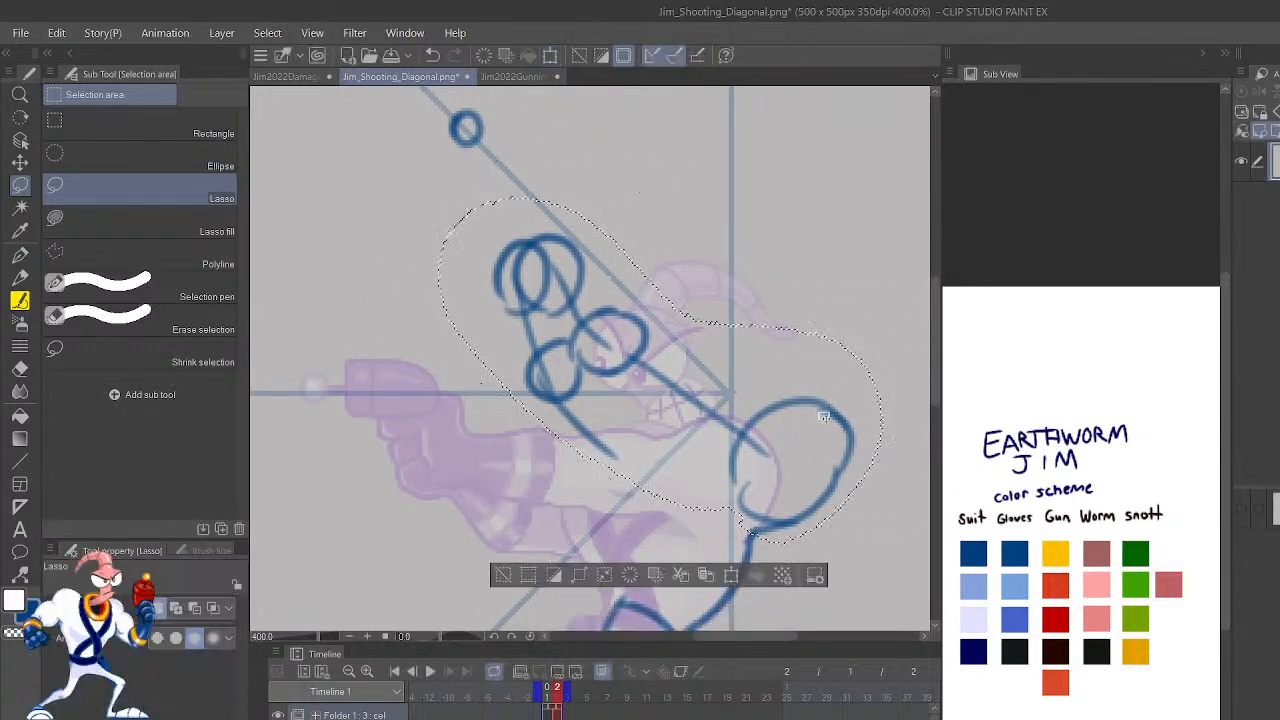
Lasso the rough arms and hands in front of the upper torso circle and delete them.
key(ctrl+d)
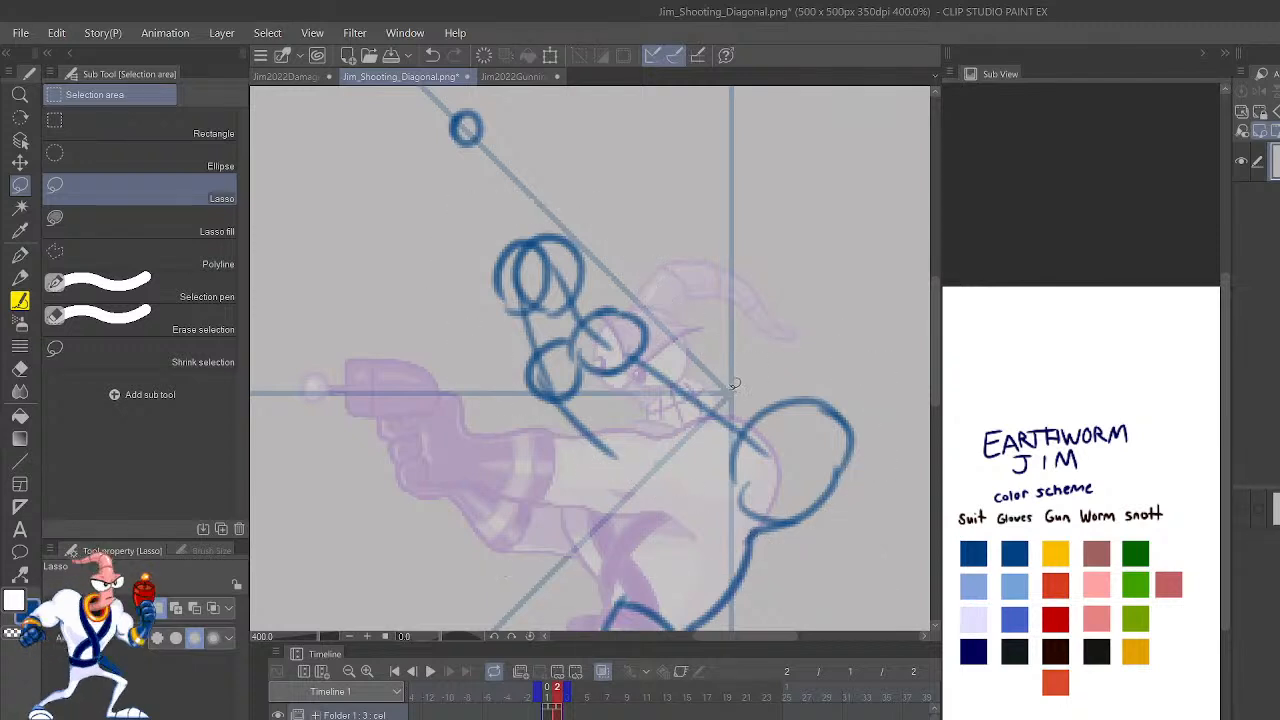
mouse_move(740, 402)
mouse_down()
mouse_move(610, 226)
mouse_move(668, 484)
mouse_move(750, 412)
mouse_up()
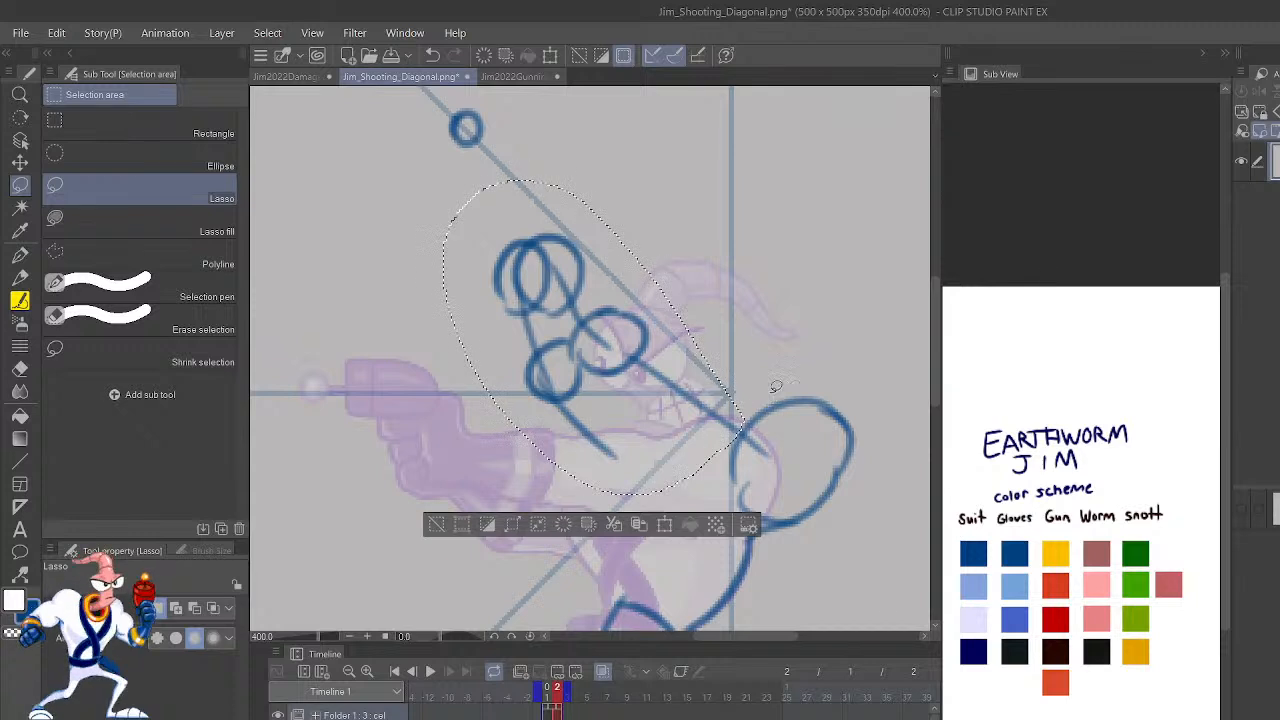
key(Delete)
key(ctrl+d)
key(p)
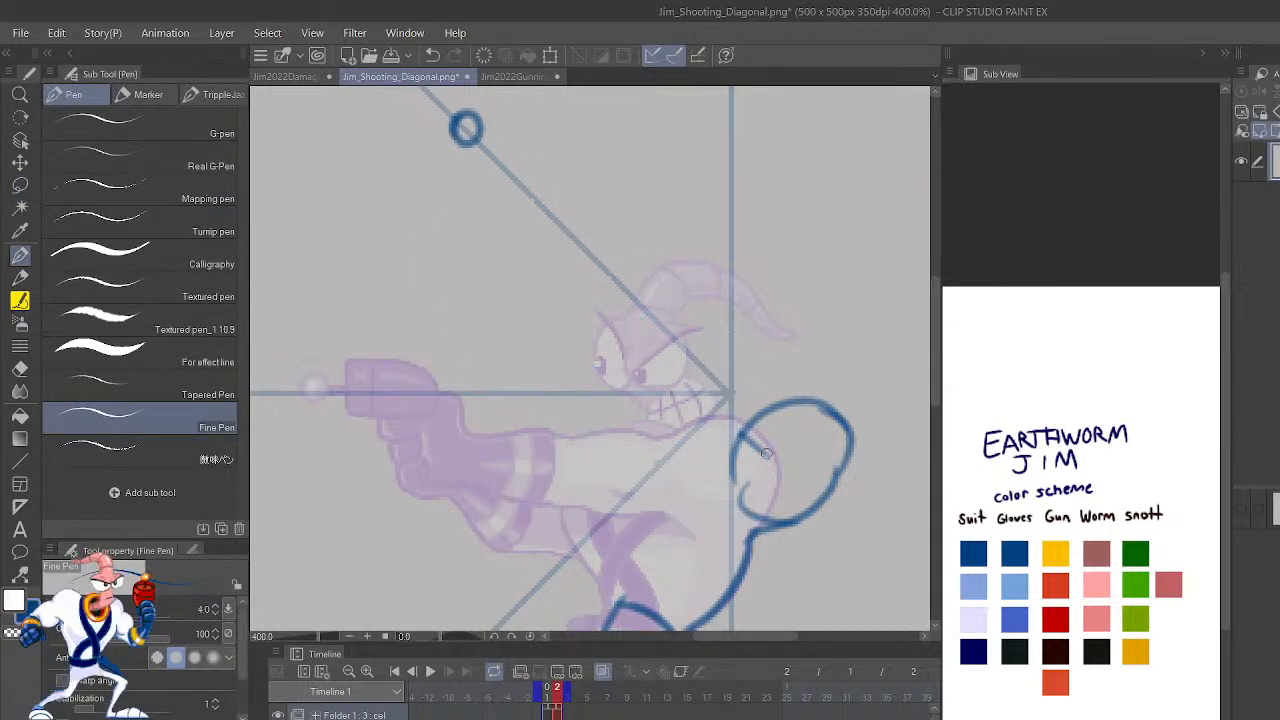
Switch to the Lighter pencil and erase the leftover arm line inside the upper torso circle.
drag(788, 393, 723, 462)
scroll(240, 660, down, 1)
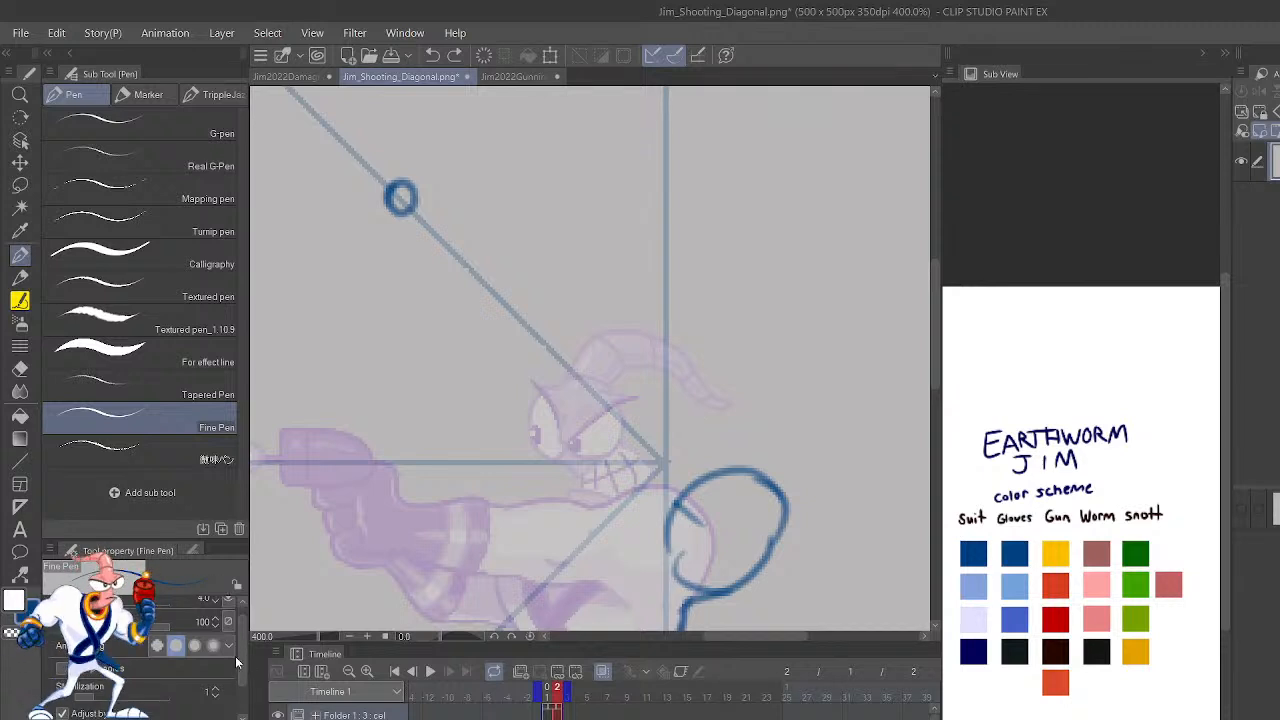
key(p)
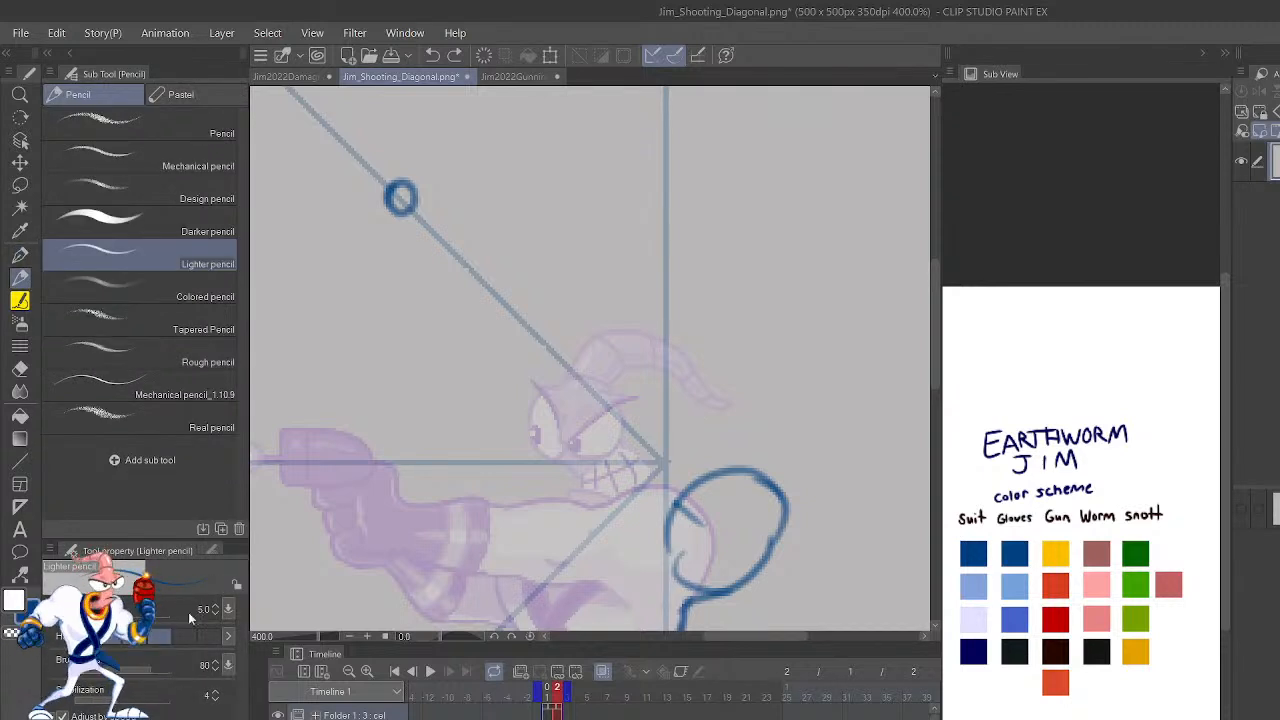
key(p)
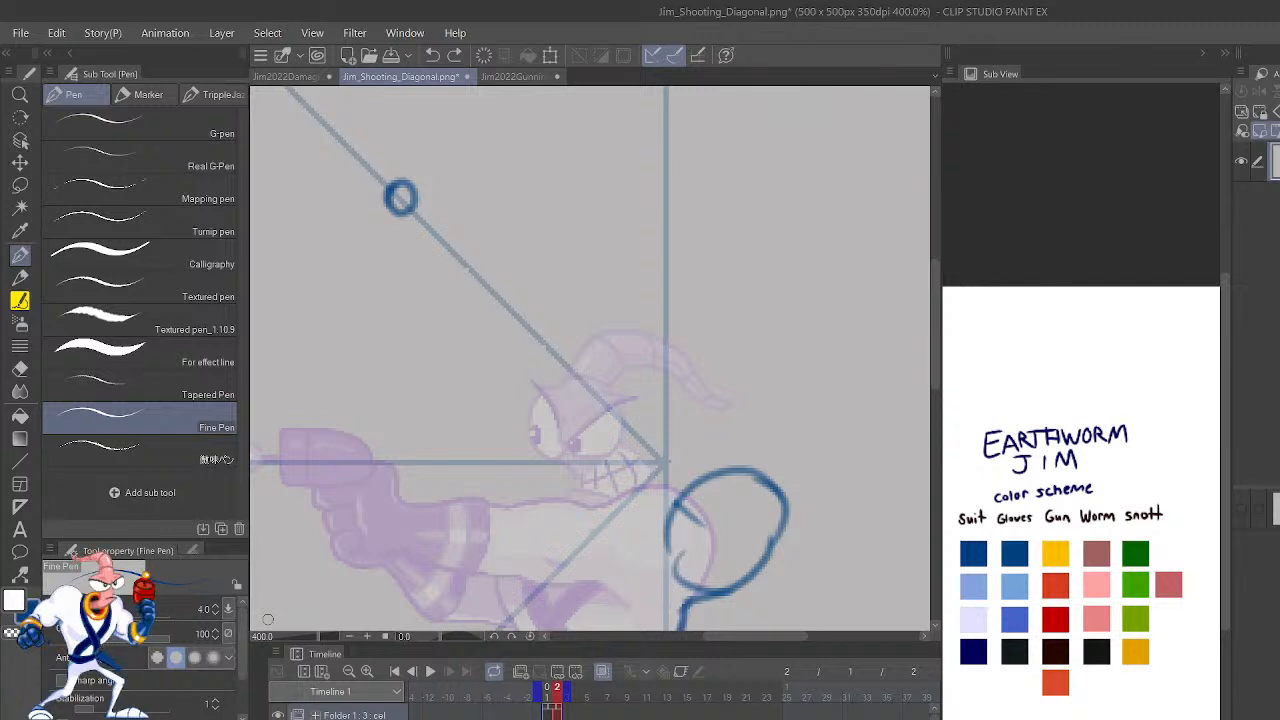
key(p)
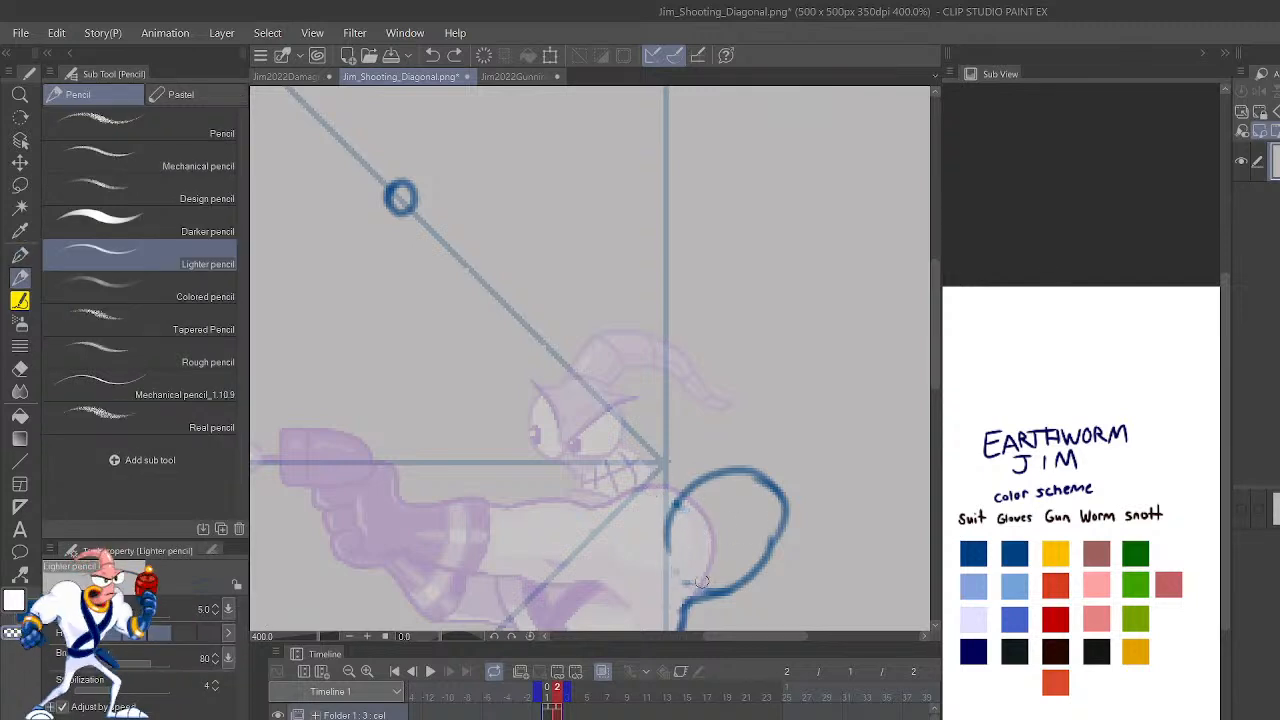
Redraw the back's outer curve from the belt around the torso circle and sketch arm lines from the shoulder along the diagonal guide.
scroll(721, 578, down, 4)
scroll(721, 578, up, 2)
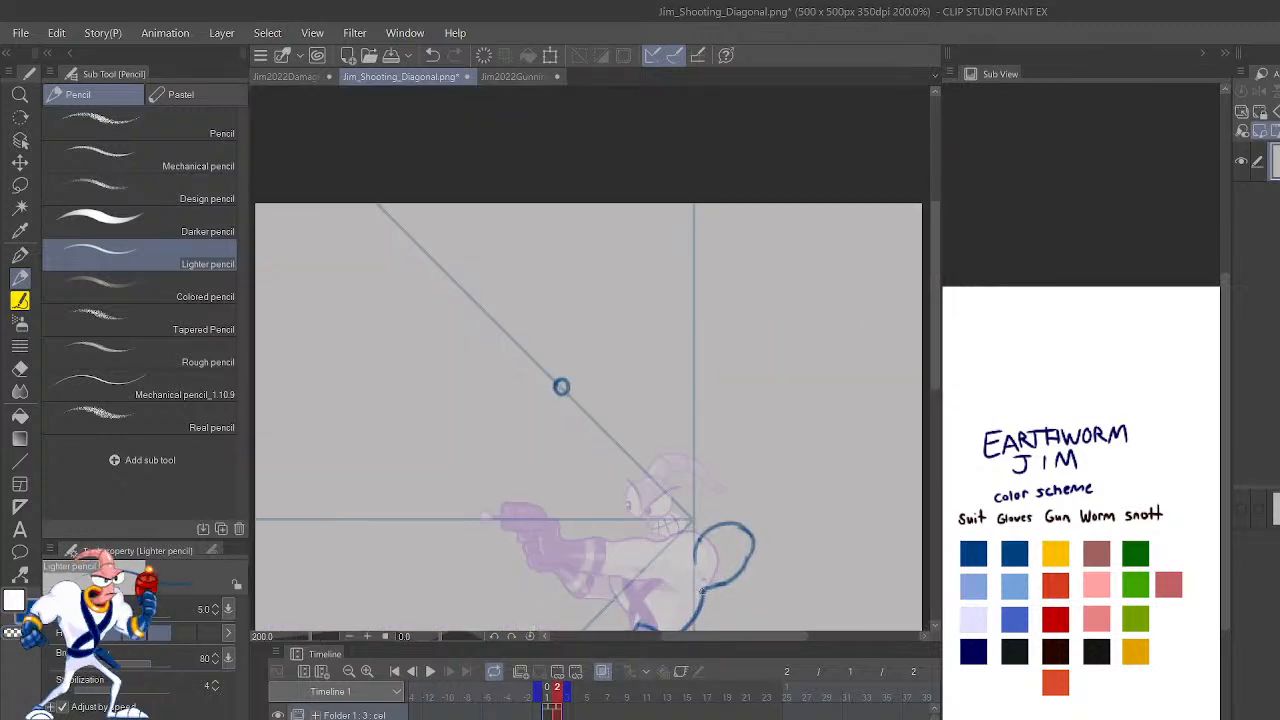
drag(703, 591, 731, 494)
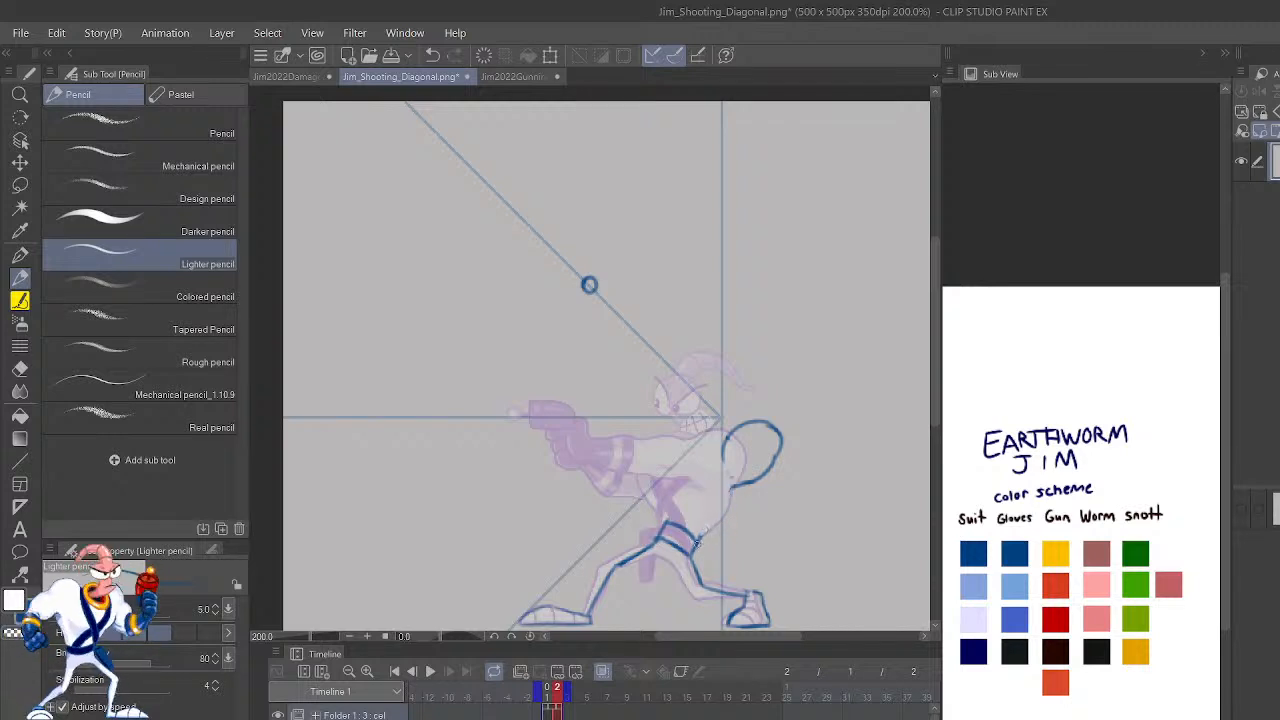
mouse_move(697, 541)
mouse_down()
mouse_move(756, 502)
mouse_move(788, 428)
mouse_move(700, 402)
mouse_up()
mouse_move(725, 400)
mouse_down()
mouse_move(693, 380)
mouse_move(744, 426)
mouse_up()
drag(742, 418, 703, 385)
mouse_move(655, 350)
mouse_down()
mouse_move(646, 365)
mouse_move(652, 352)
mouse_up()
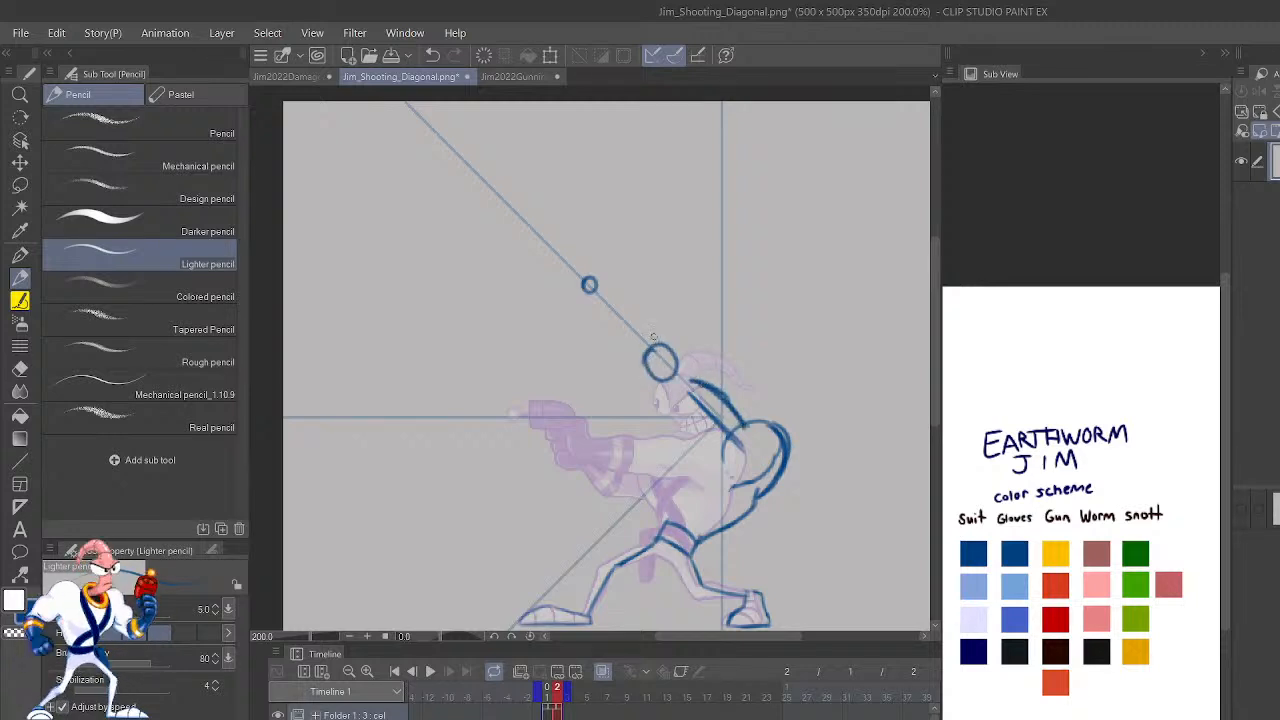
key(ctrl+z)
mouse_move(624, 472)
mouse_down()
mouse_move(607, 439)
mouse_move(625, 466)
mouse_up()
mouse_move(662, 346)
mouse_down()
mouse_move(648, 366)
mouse_move(676, 368)
mouse_move(670, 346)
mouse_up()
mouse_move(592, 432)
mouse_down()
mouse_move(569, 461)
mouse_move(588, 424)
mouse_up()
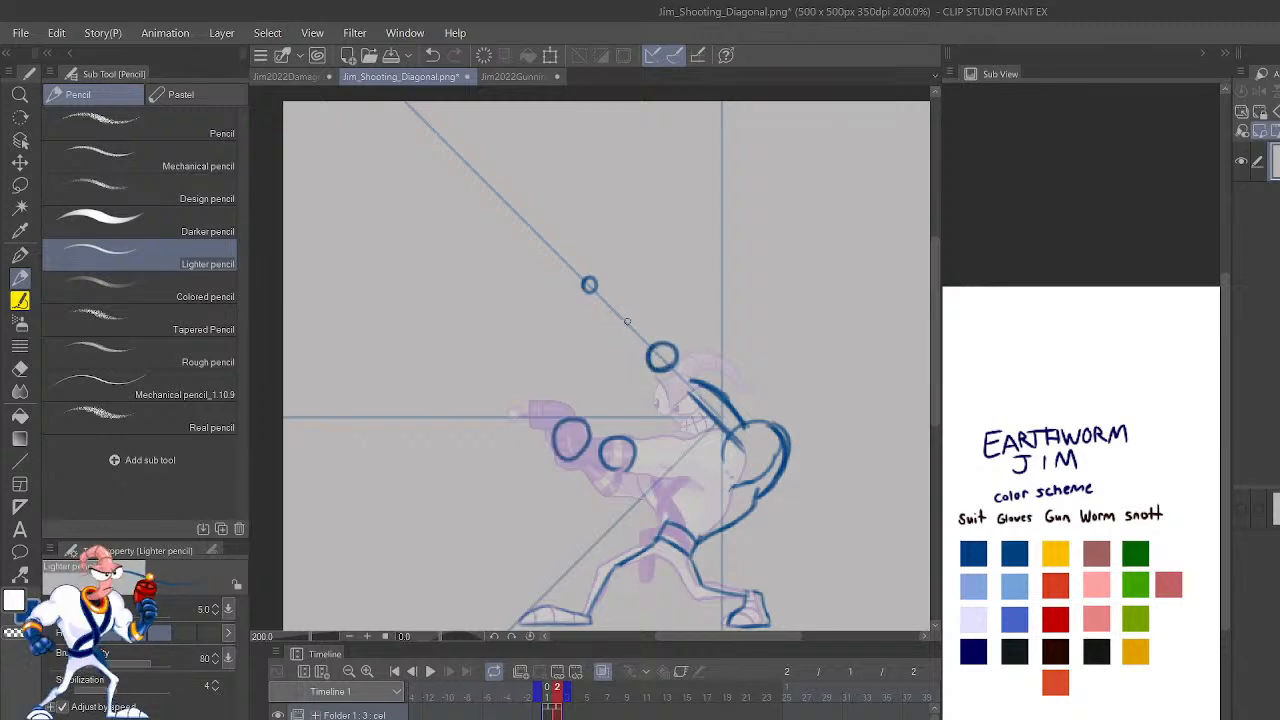
drag(626, 304, 634, 318)
key(ctrl+z)
key(ctrl+z)
key(ctrl+z)
drag(514, 413, 588, 287)
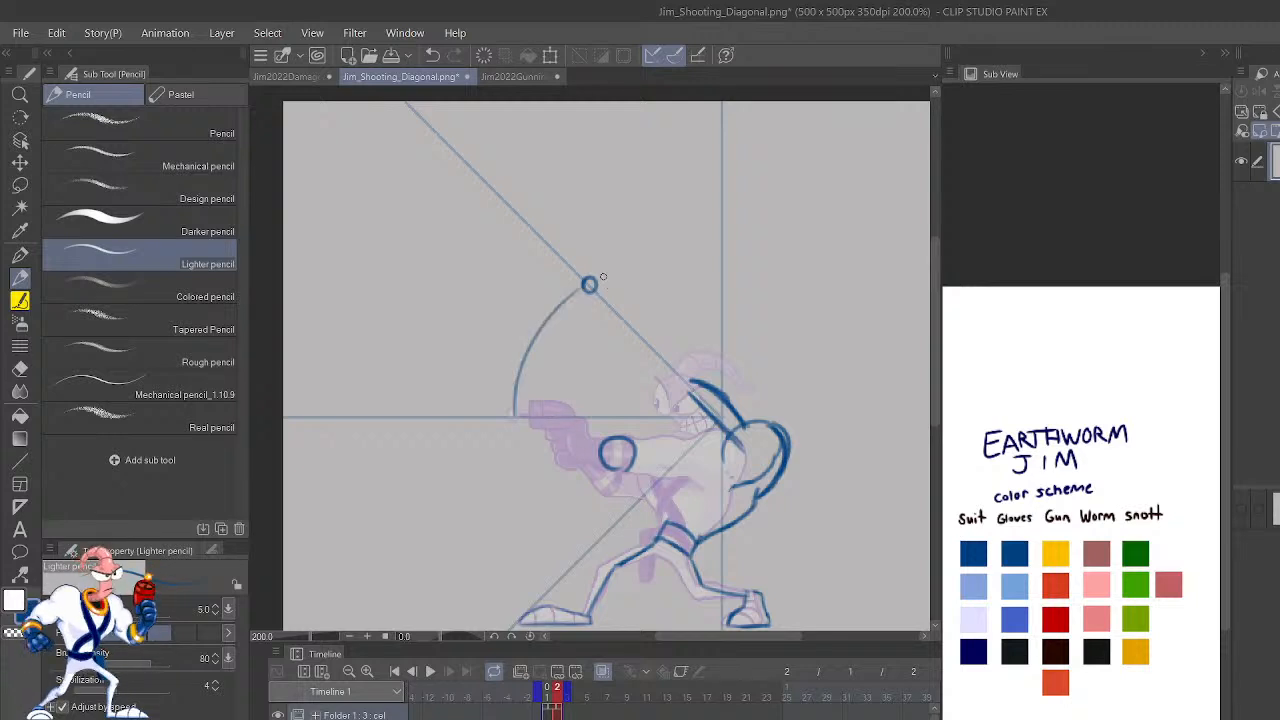
key(ctrl+z)
key(ctrl+z)
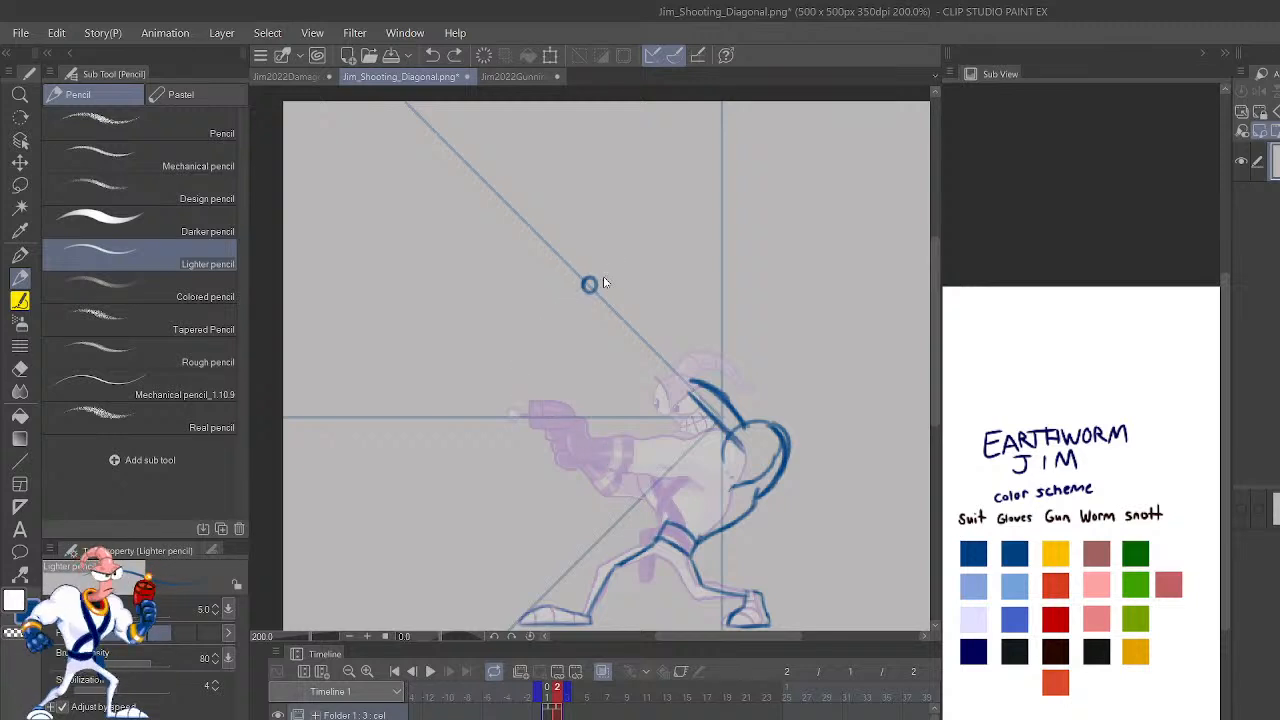
key(ctrl+z)
key(ctrl+z)
Draw the front of the torso as a curved line rising from the belt's front end.
drag(667, 522, 694, 443)
key(ctrl+z)
drag(666, 526, 663, 446)
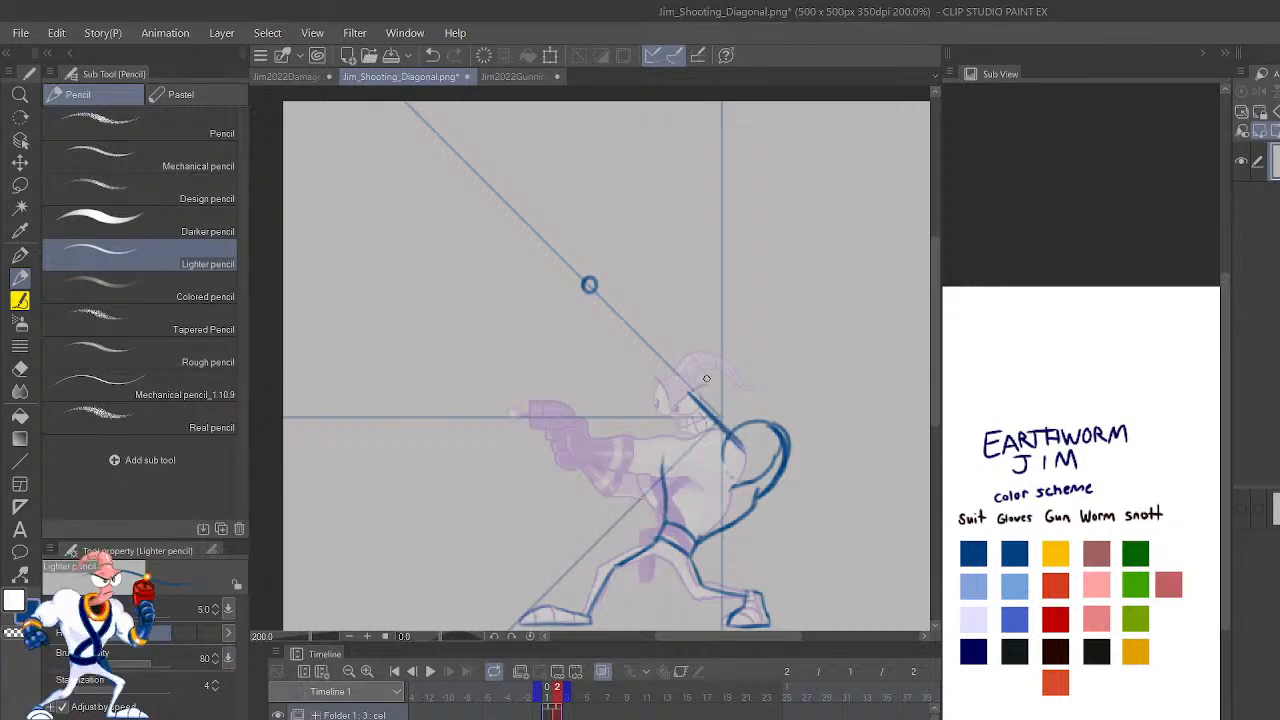
Mirror the view and sketch the ray gun's stem, rounded body and trigger curve behind the muzzle circle, centred on the diagonal guide.
key(h)
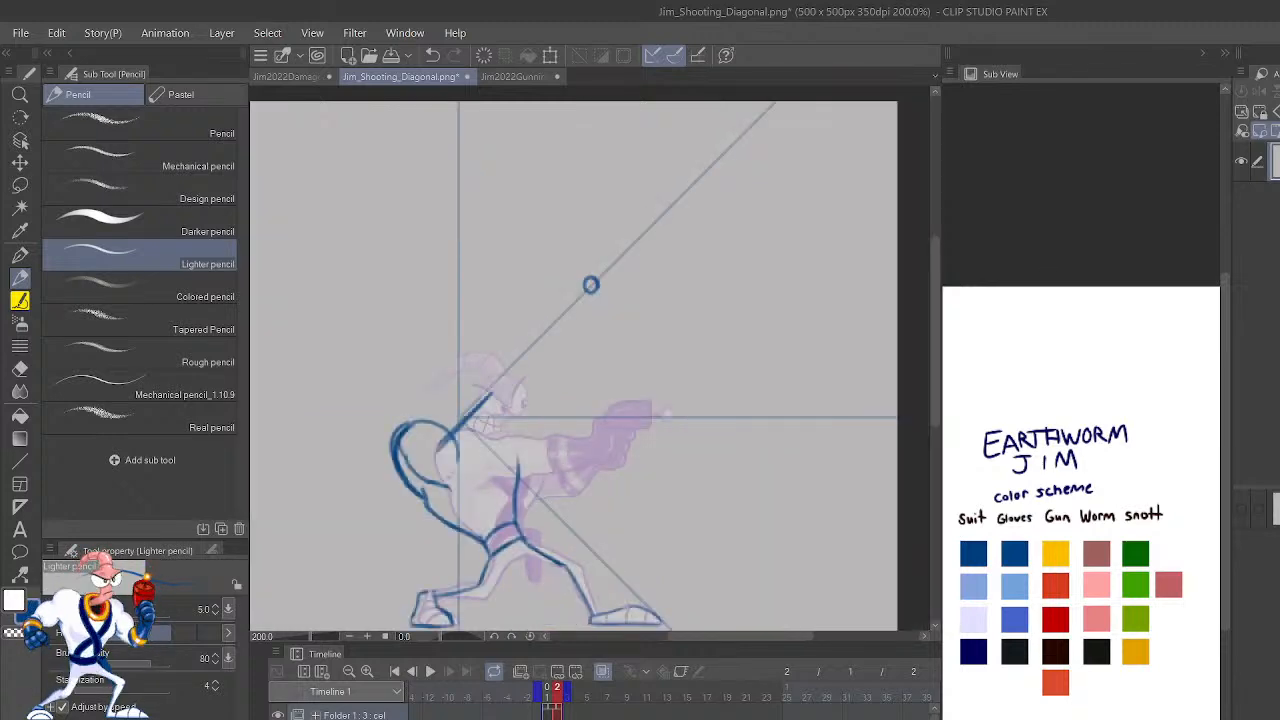
key(ctrl+plus)
mouse_move(652, 460)
mouse_down()
mouse_move(918, 325)
mouse_move(793, 457)
mouse_move(826, 471)
mouse_move(786, 480)
mouse_up()
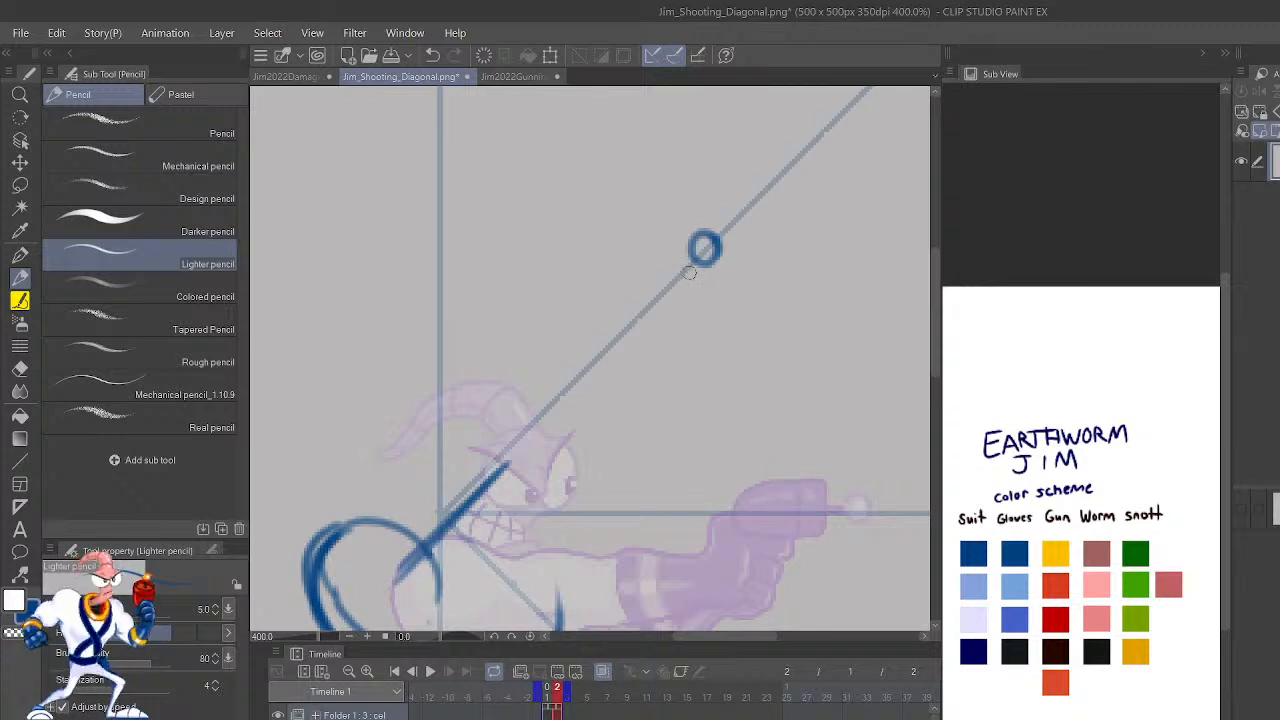
mouse_move(694, 260)
mouse_down()
mouse_move(672, 284)
mouse_move(665, 267)
mouse_move(614, 322)
mouse_move(622, 354)
mouse_move(688, 312)
mouse_move(679, 281)
mouse_move(628, 352)
mouse_move(662, 266)
mouse_move(622, 306)
mouse_move(618, 342)
mouse_move(661, 277)
mouse_move(634, 338)
mouse_move(696, 334)
mouse_move(687, 358)
mouse_up()
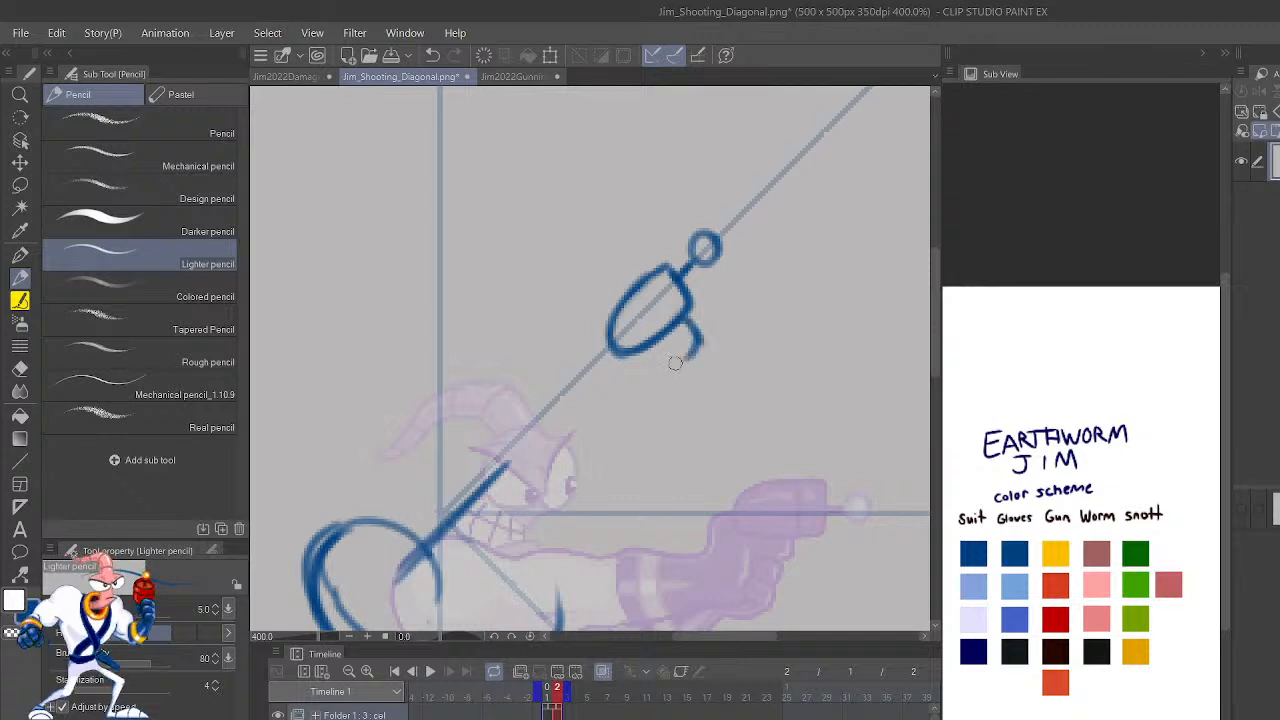
drag(741, 534, 826, 532)
key(ctrl+z)
key(c)
drag(612, 335, 660, 276)
key(c)
drag(611, 331, 662, 268)
scroll(681, 262, down, 6)
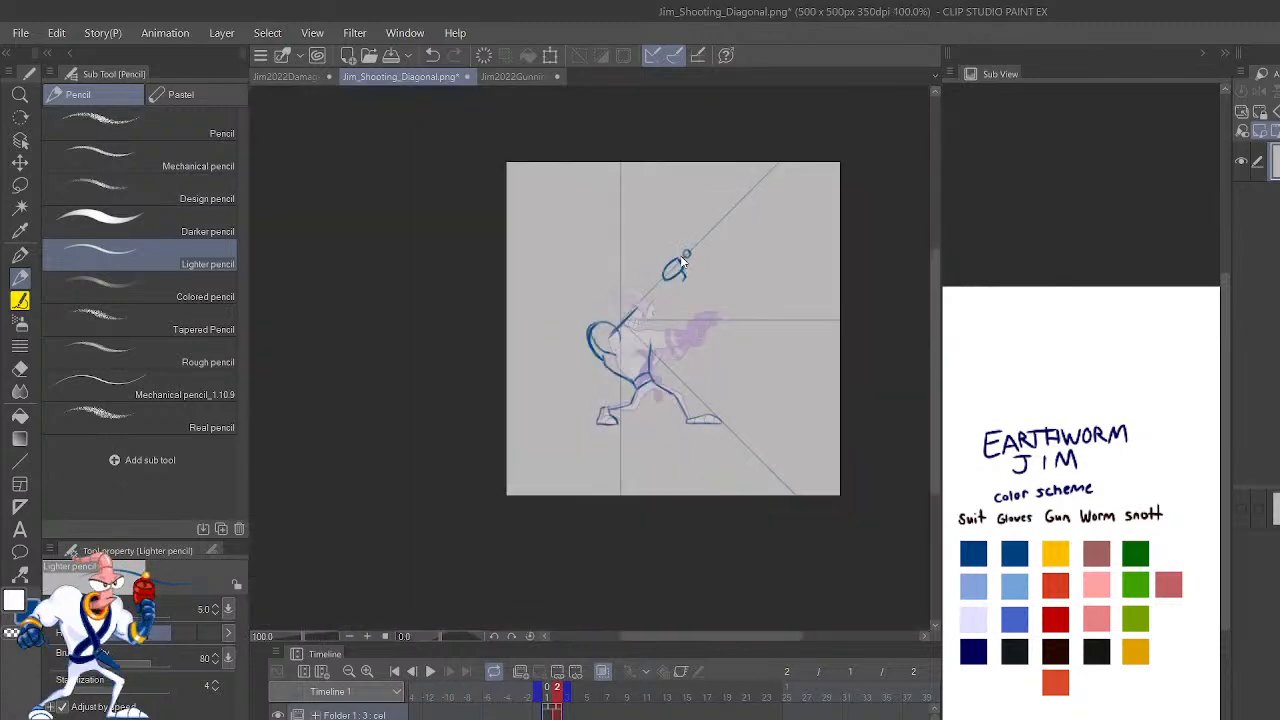
scroll(681, 262, up, 4)
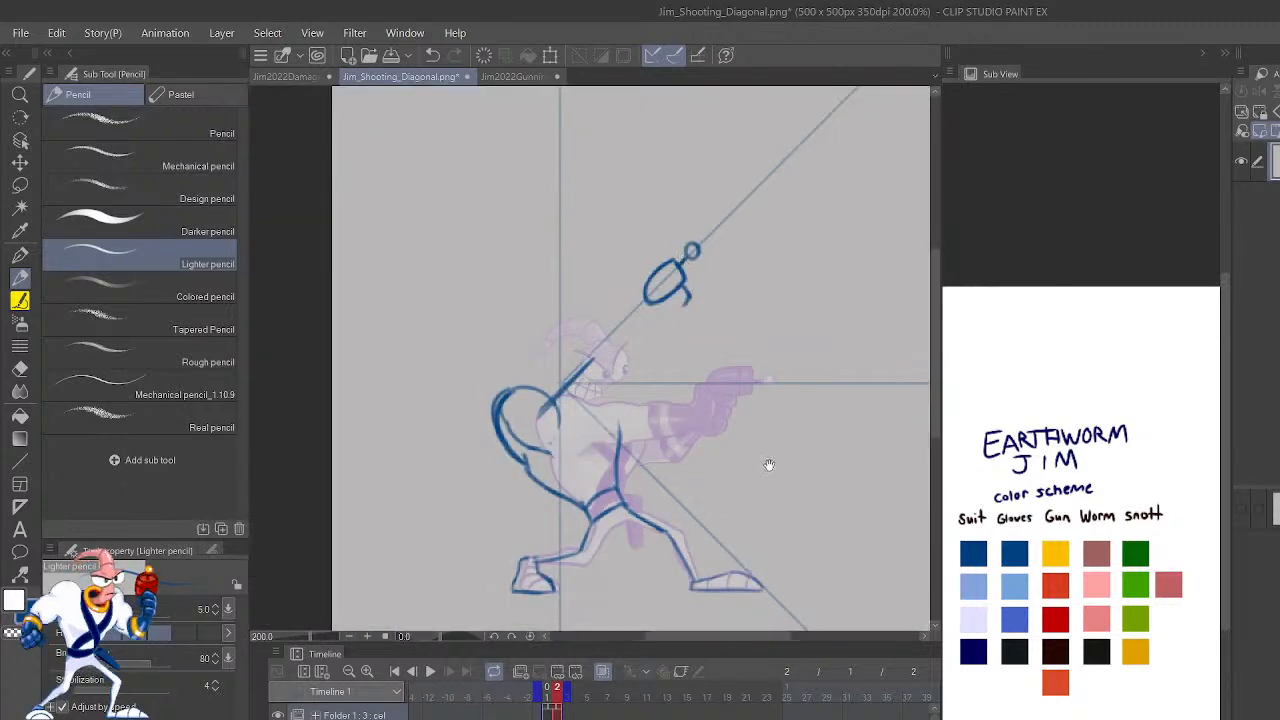
drag(802, 485, 860, 468)
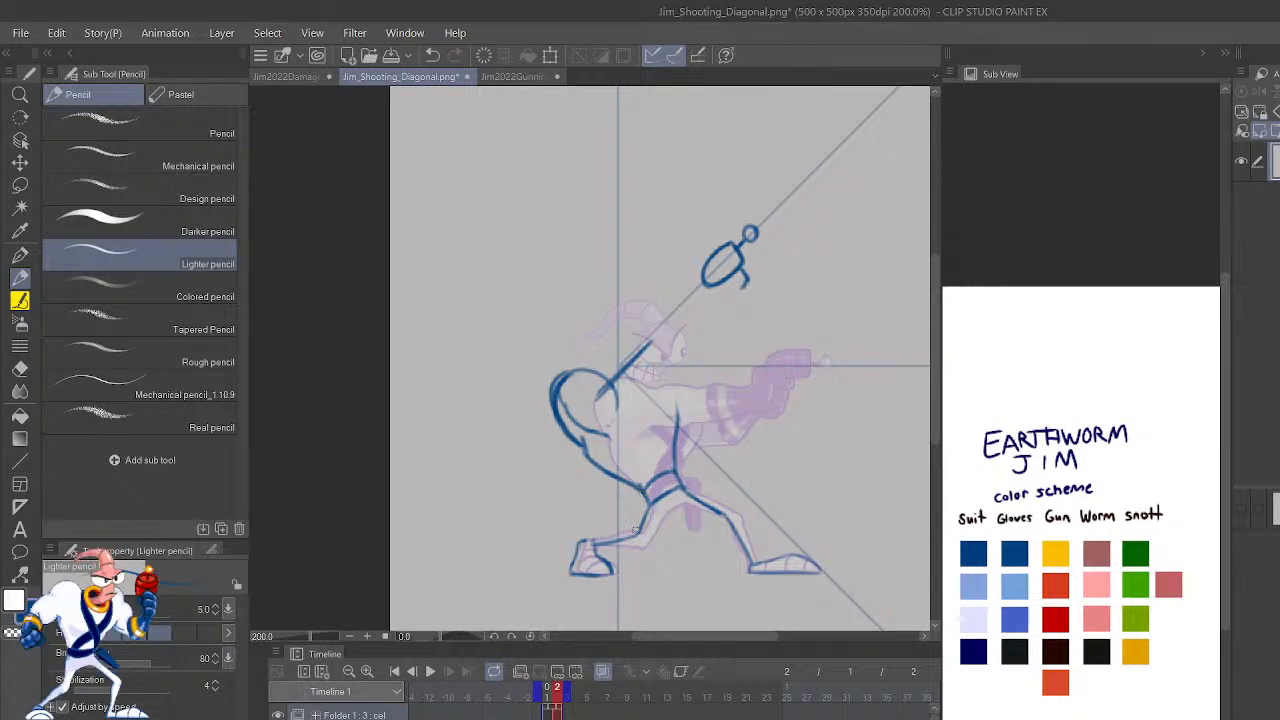
drag(660, 500, 644, 509)
key(ctrl+z)
key(m)
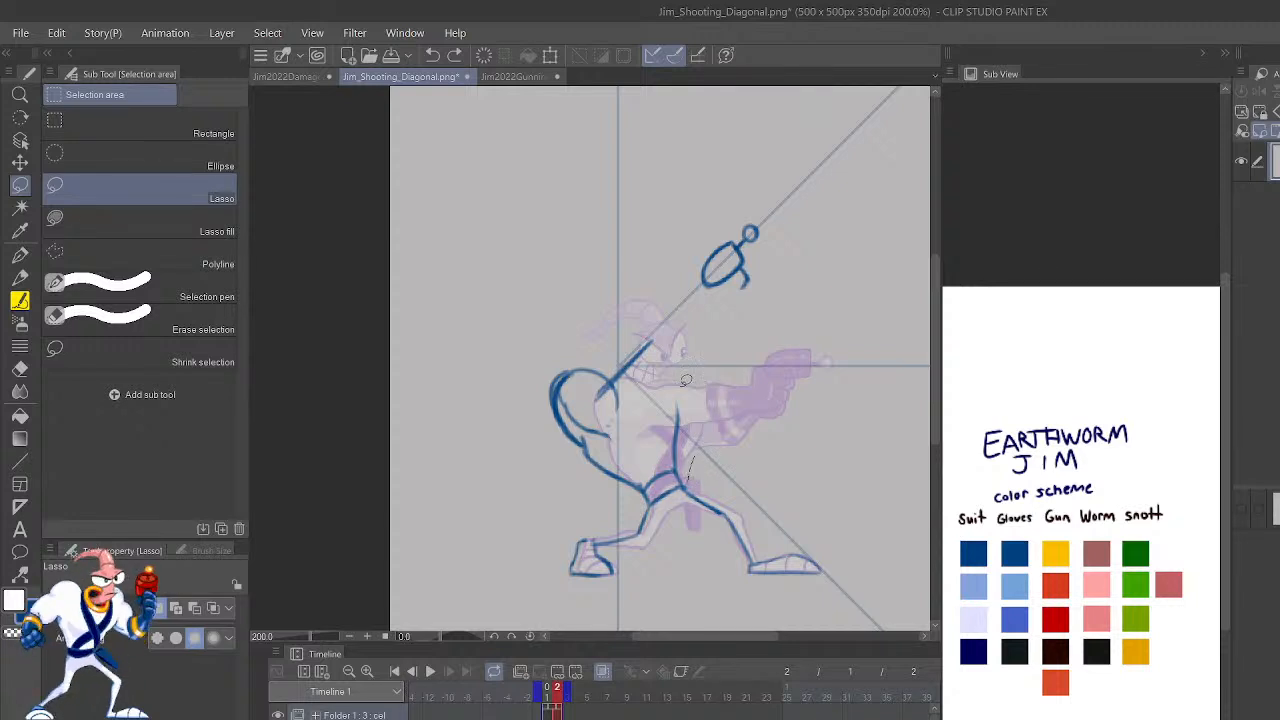
mouse_move(686, 379)
mouse_down()
mouse_move(552, 354)
mouse_move(589, 472)
mouse_move(642, 486)
mouse_up()
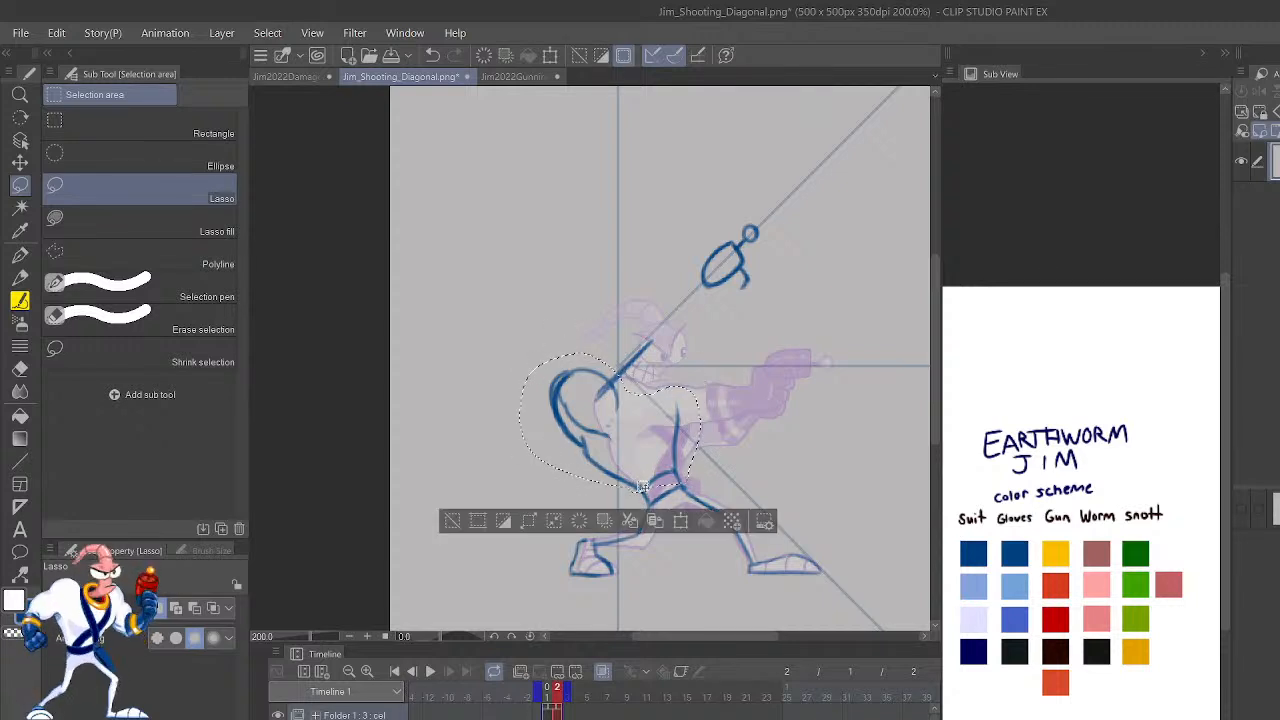
key(k)
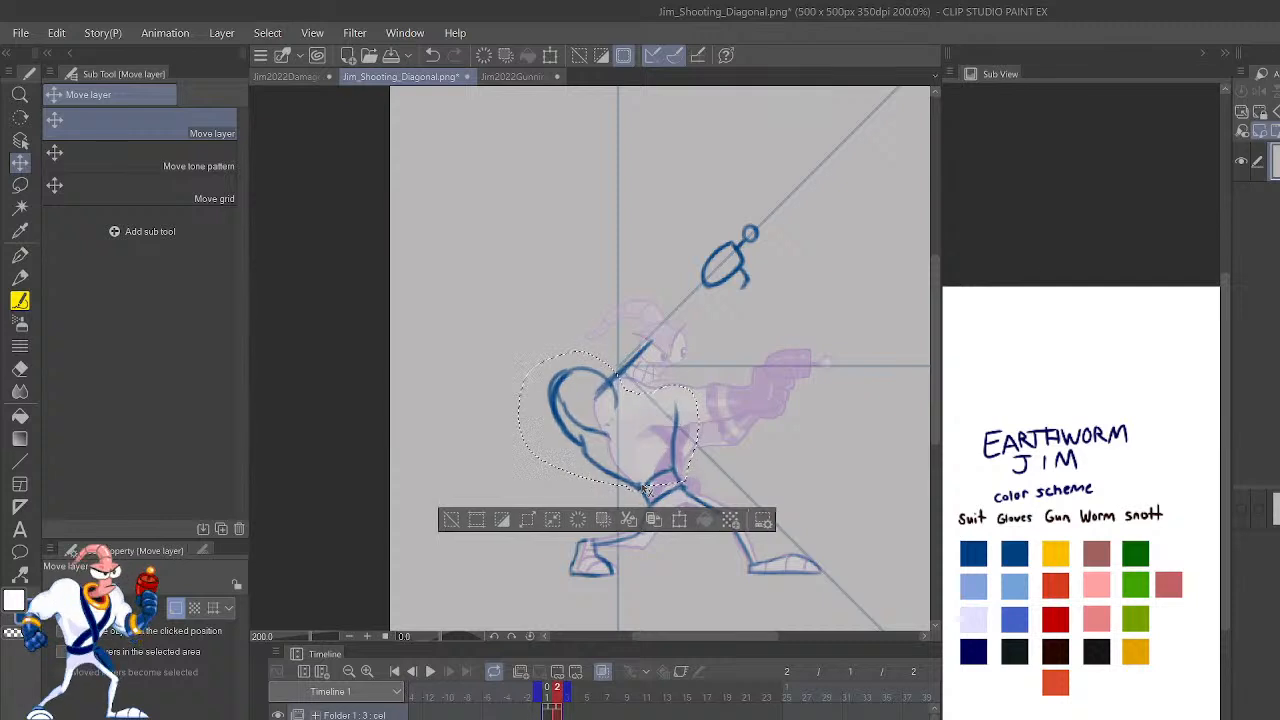
click(453, 522)
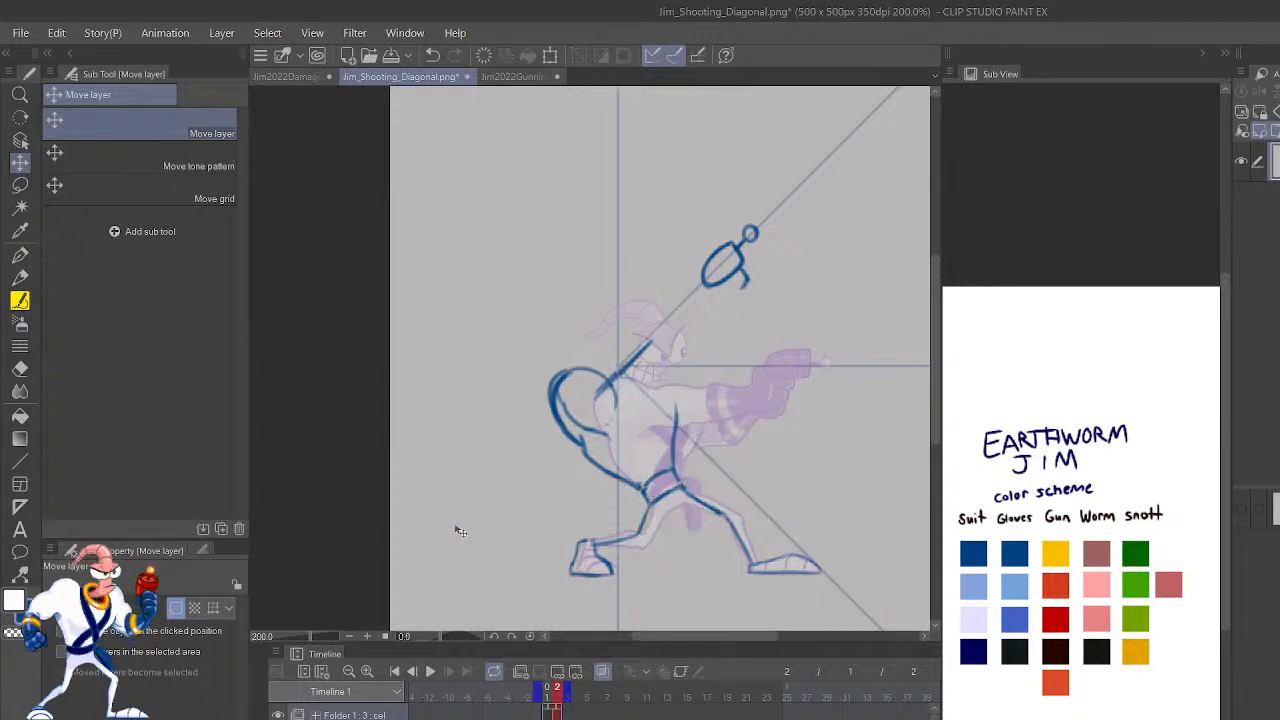
key(p)
drag(660, 513, 694, 502)
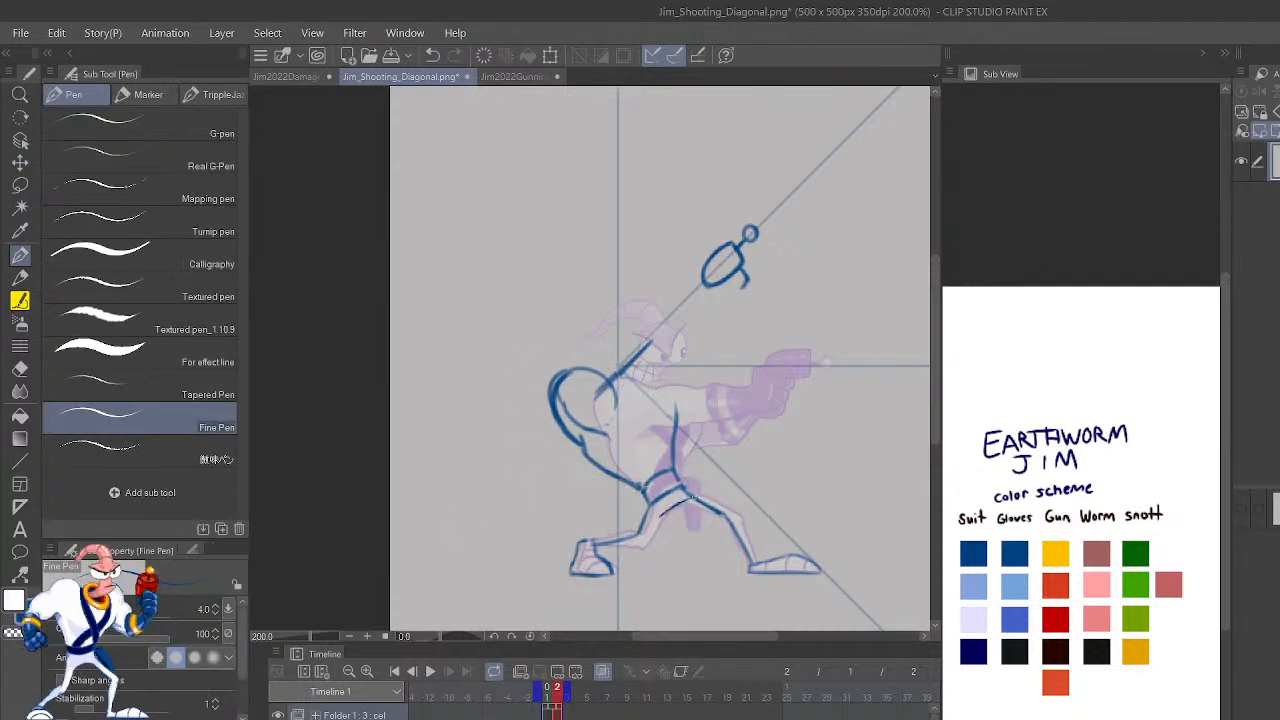
key(ctrl+z)
key(p)
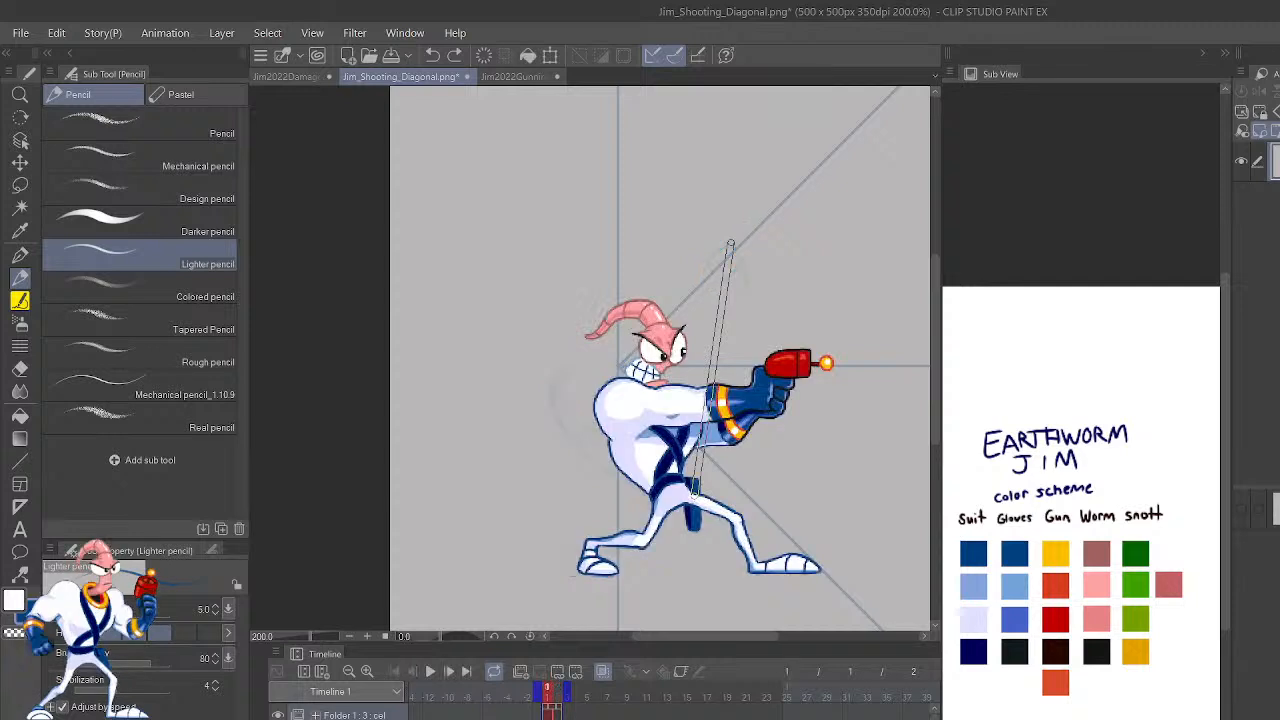
Mirror the view, extend the chest curve up to the neck, and connect it across the shoulders to the upper back.
key(h)
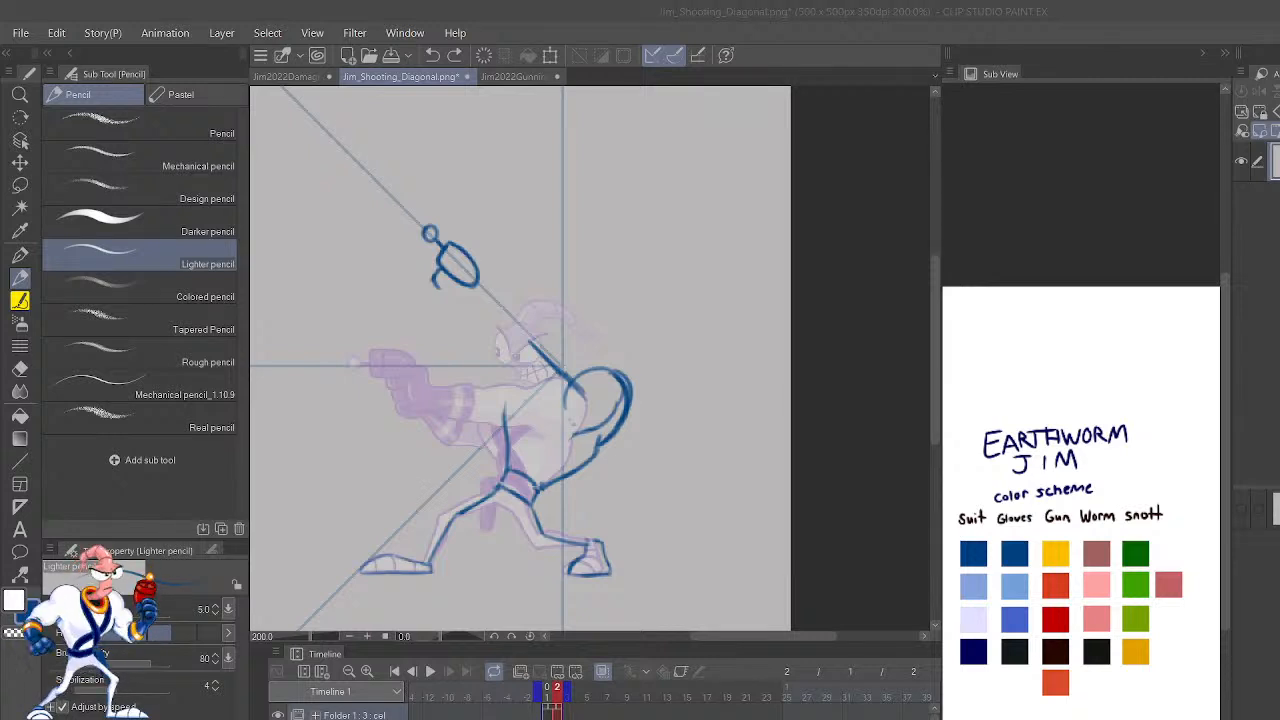
key(ctrl+plus)
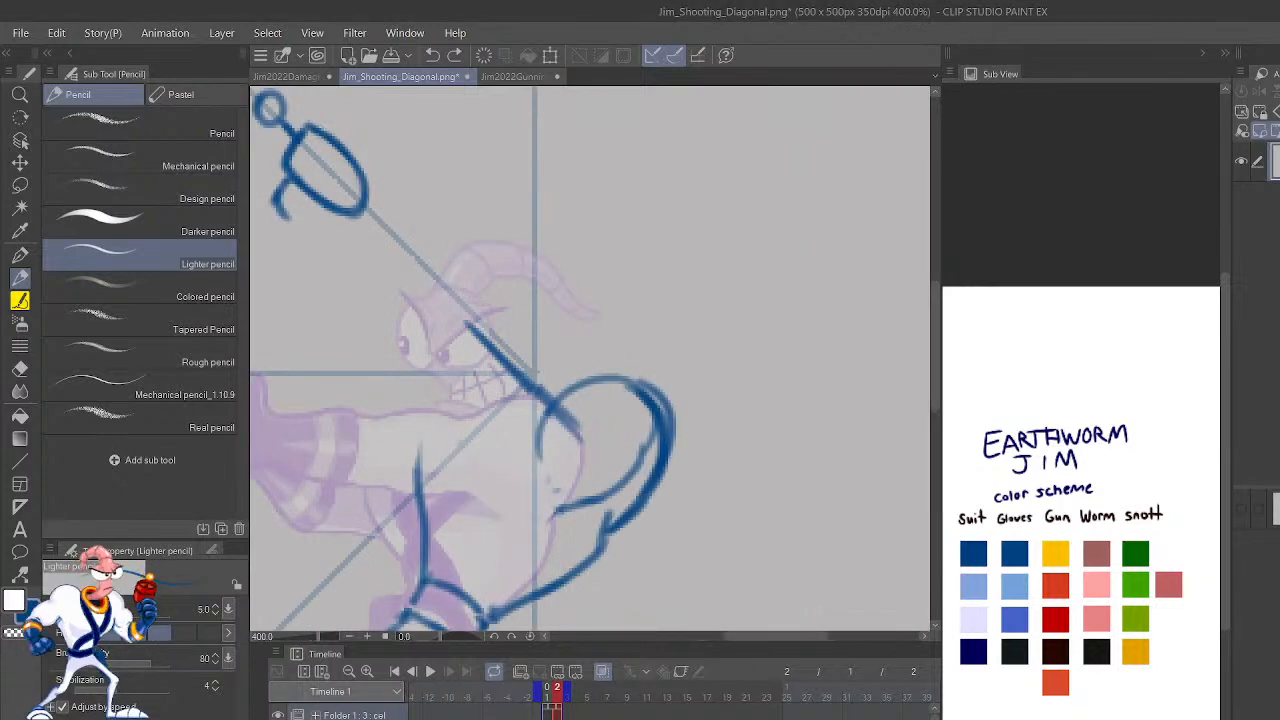
mouse_move(766, 466)
mouse_down()
mouse_move(943, 520)
mouse_move(948, 401)
mouse_up()
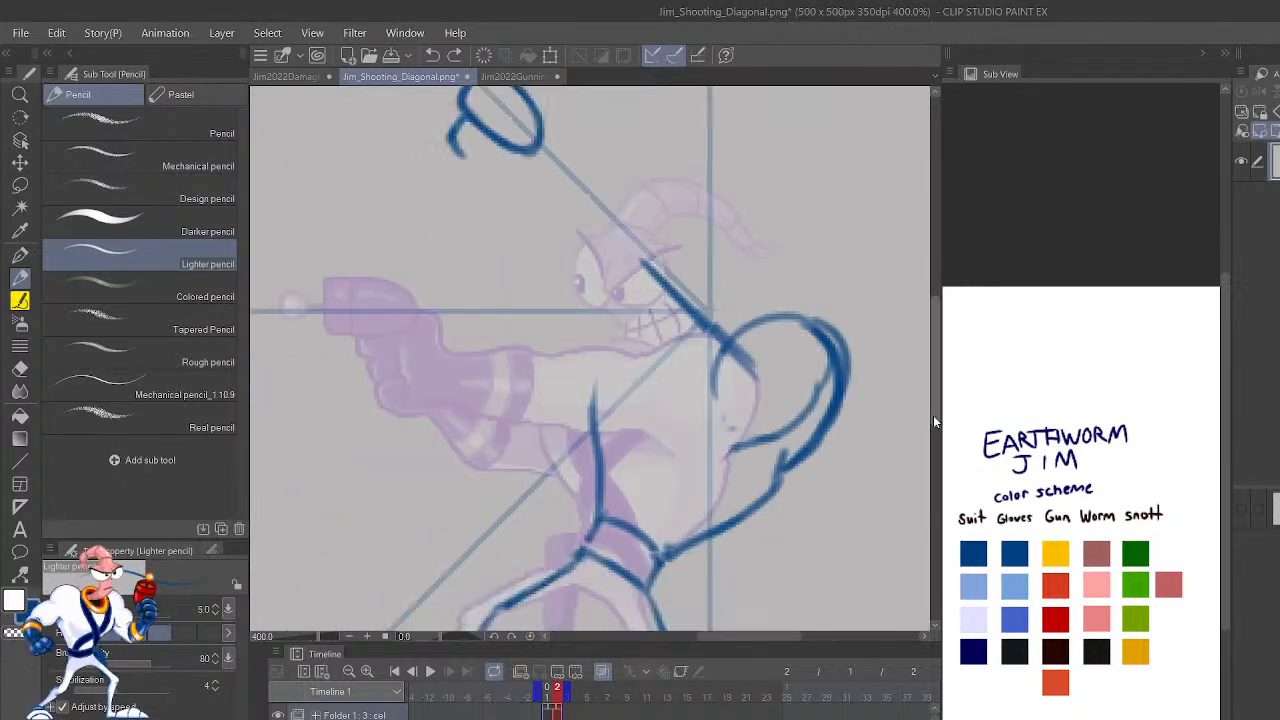
mouse_move(594, 425)
mouse_down()
mouse_move(606, 362)
mouse_move(647, 320)
mouse_move(705, 302)
mouse_up()
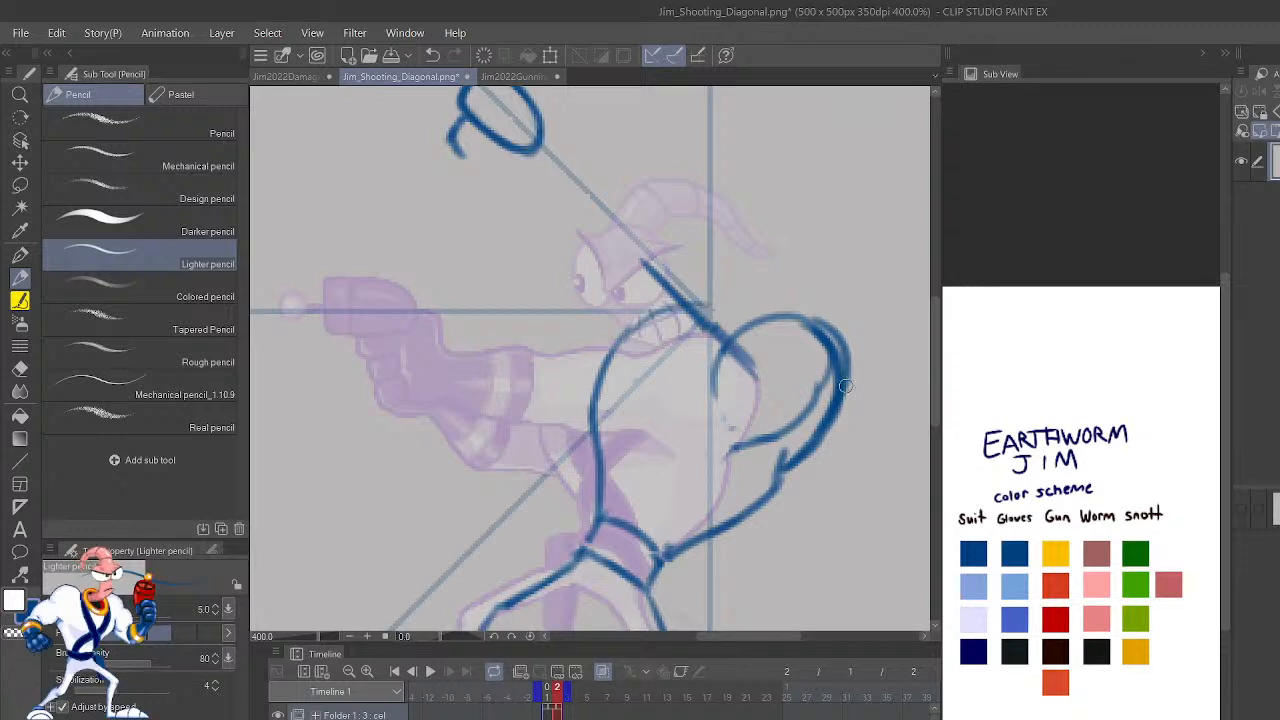
mouse_move(847, 385)
mouse_down()
mouse_move(845, 351)
mouse_move(703, 302)
mouse_up()
drag(838, 338, 686, 303)
drag(617, 348, 485, 212)
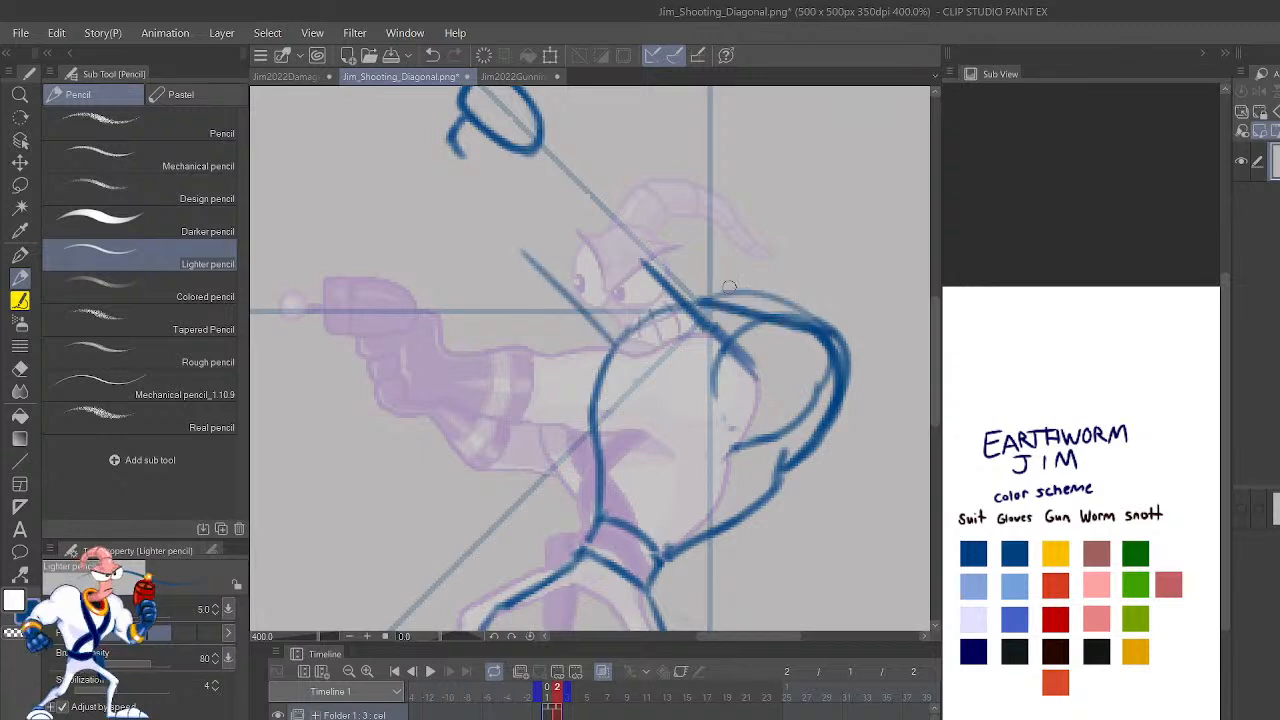
drag(729, 288, 869, 407)
key(ctrl+z)
key(ctrl+z)
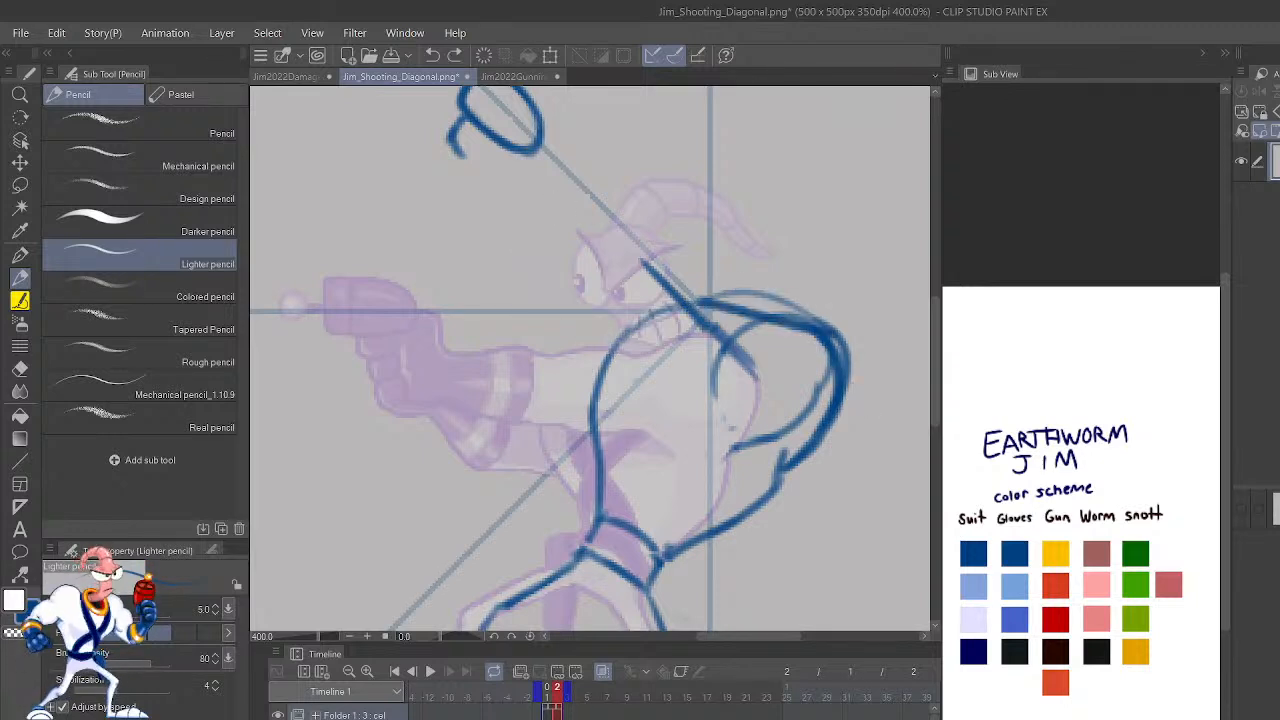
drag(590, 257, 669, 356)
mouse_move(545, 260)
mouse_down()
mouse_move(534, 291)
mouse_move(548, 326)
mouse_move(612, 296)
mouse_up()
key(ctrl+z)
mouse_move(538, 247)
mouse_down()
mouse_move(515, 282)
mouse_move(533, 325)
mouse_up()
key(ctrl+z)
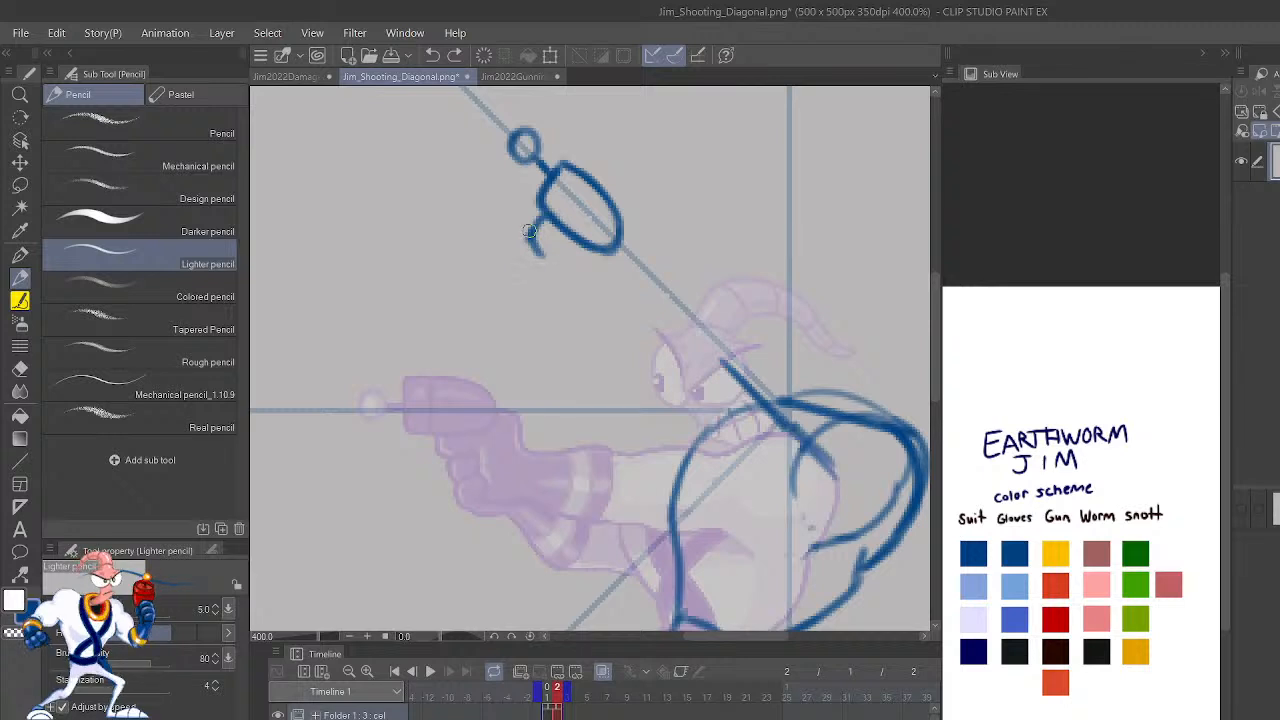
Sketch the gun hand's wrist, cuff circle and fingers below the gun, run the lower arm line to the chest, and mirror the view.
mouse_move(612, 245)
mouse_down()
mouse_move(620, 294)
mouse_move(678, 352)
mouse_move(658, 332)
mouse_move(606, 368)
mouse_move(660, 404)
mouse_move(621, 345)
mouse_up()
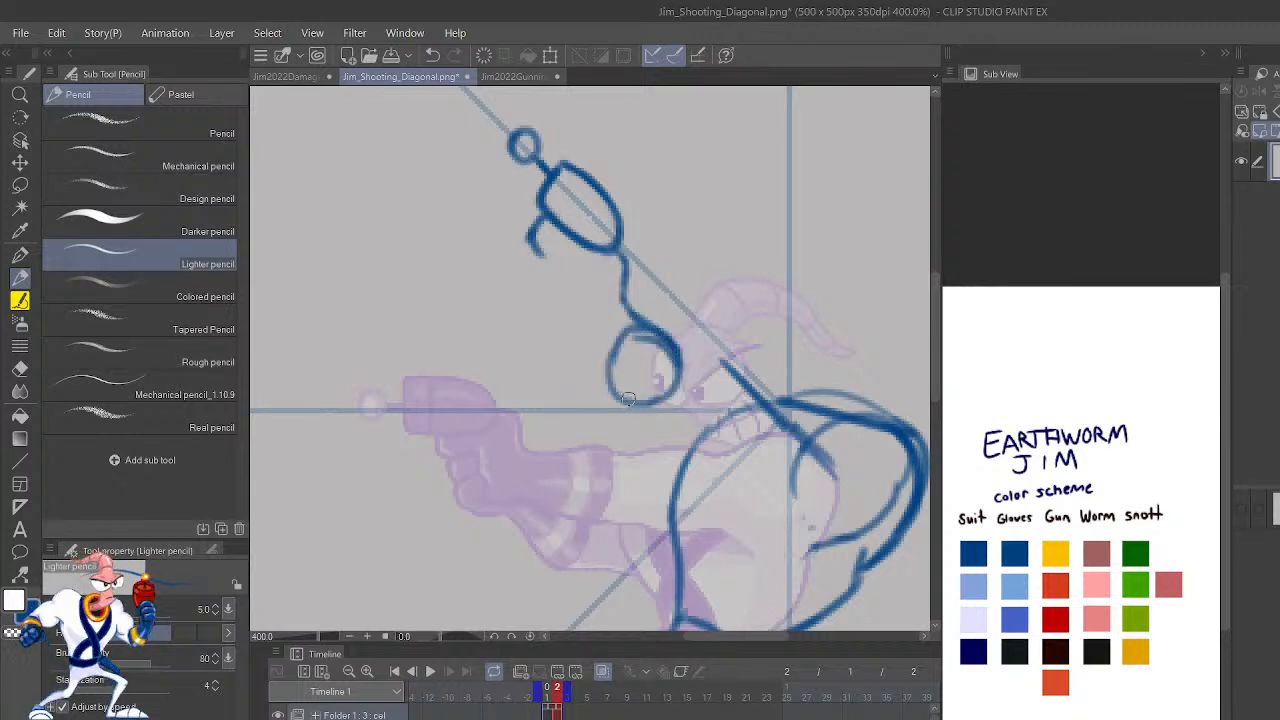
mouse_move(628, 402)
mouse_down()
mouse_move(518, 282)
mouse_move(520, 300)
mouse_move(555, 316)
mouse_move(532, 248)
mouse_move(522, 322)
mouse_move(668, 505)
mouse_move(628, 441)
mouse_up()
key(h)
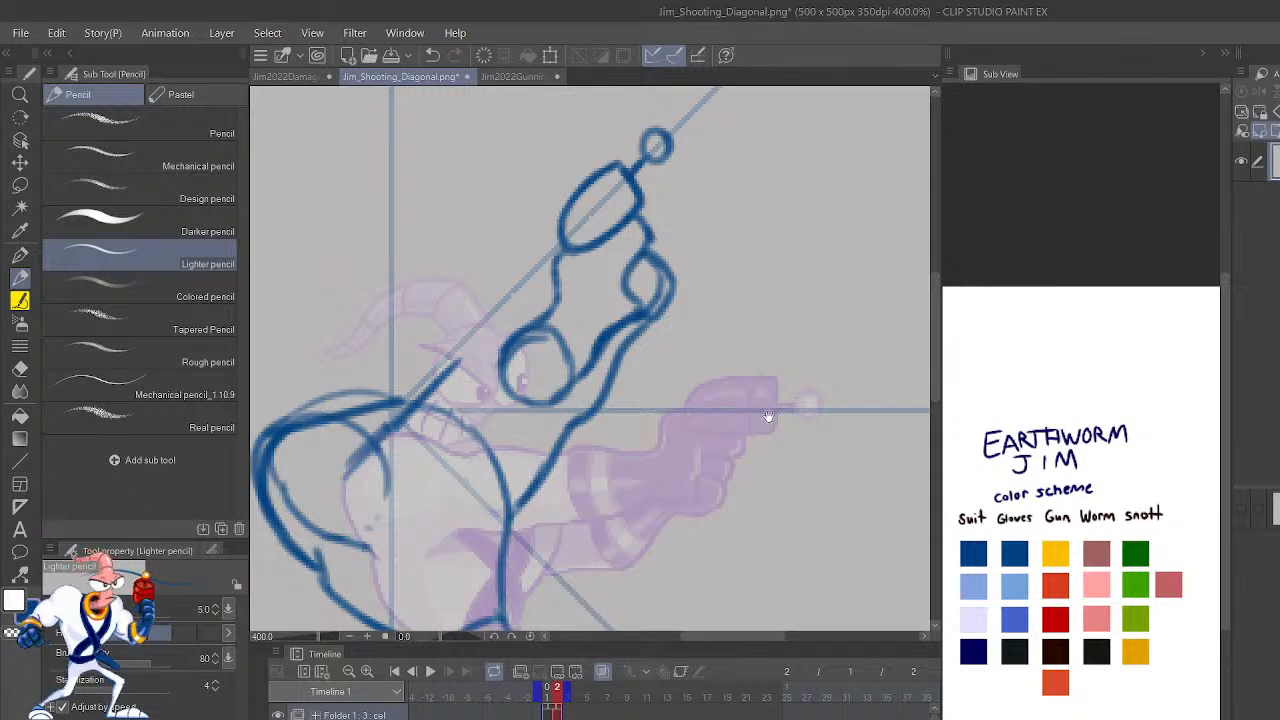
Draw the raised arm's upper line from the cuff to the shoulder and its lower line from the cuff into the chest.
mouse_move(768, 417)
mouse_down()
mouse_move(891, 371)
mouse_move(953, 394)
mouse_up()
drag(711, 301, 582, 378)
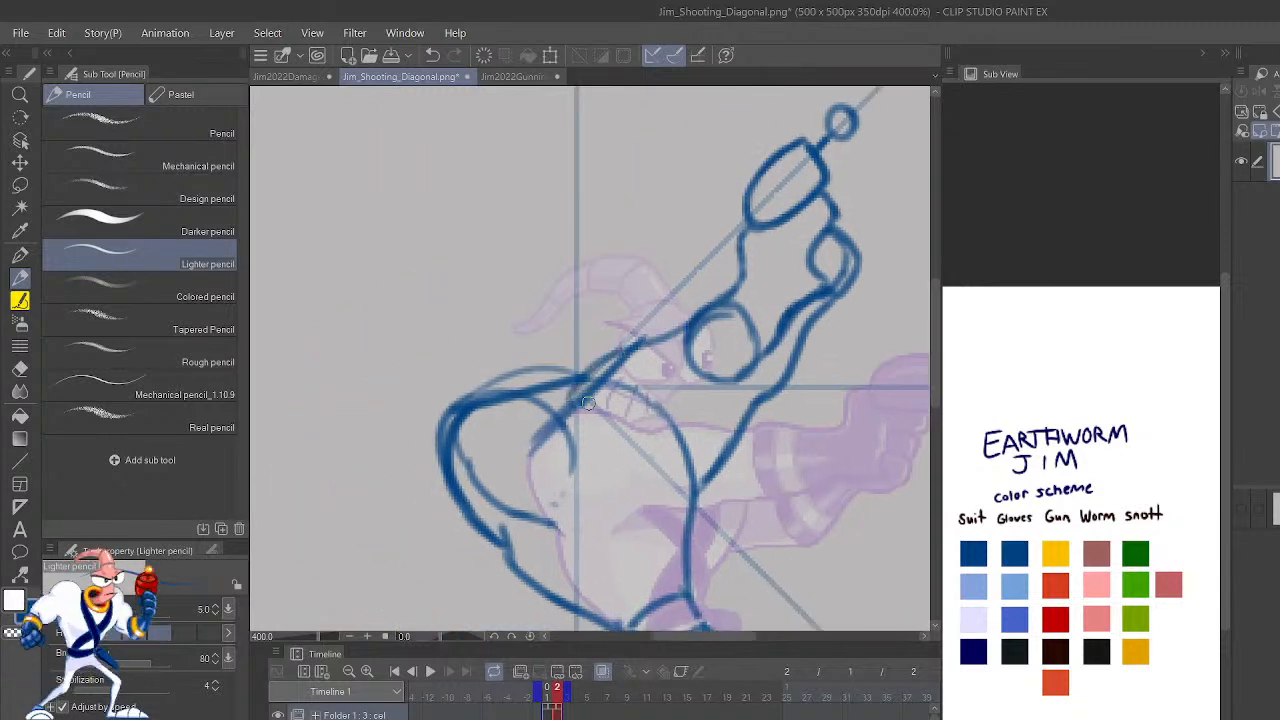
mouse_move(730, 377)
mouse_down()
mouse_move(644, 436)
mouse_move(641, 408)
mouse_move(656, 439)
mouse_move(595, 484)
mouse_up()
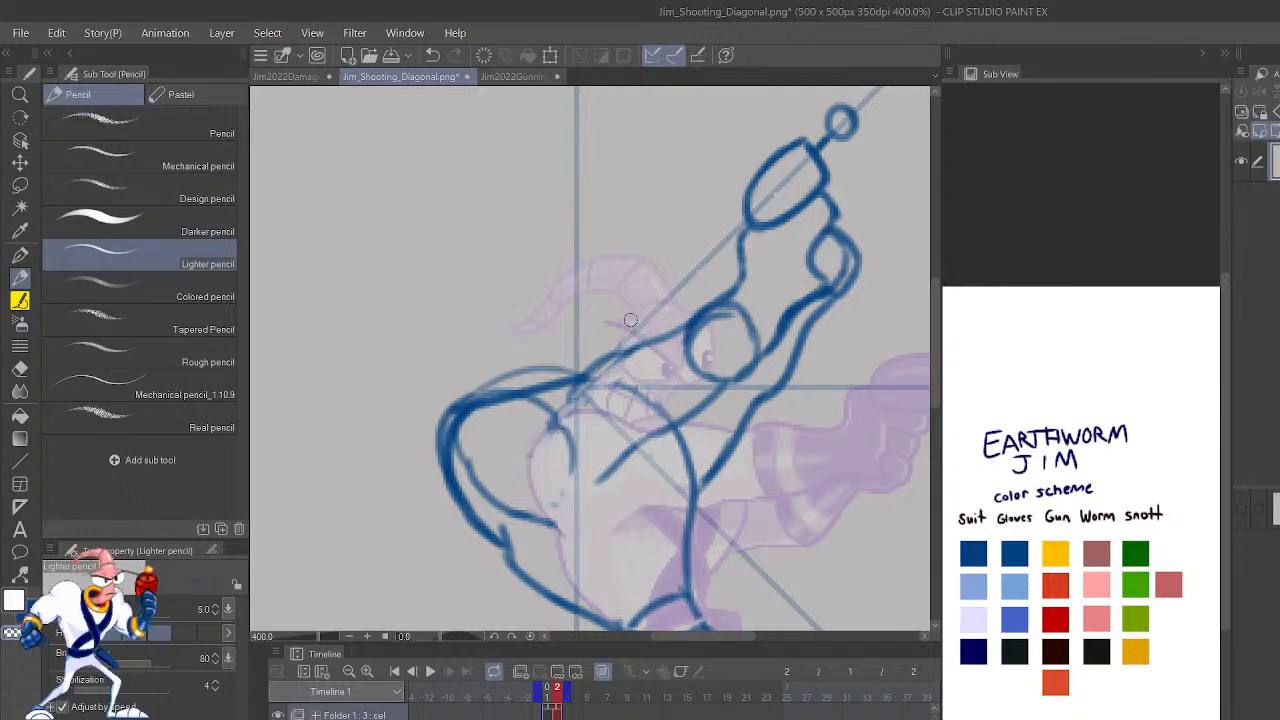
scroll(630, 325, down, 4)
scroll(630, 322, up, 4)
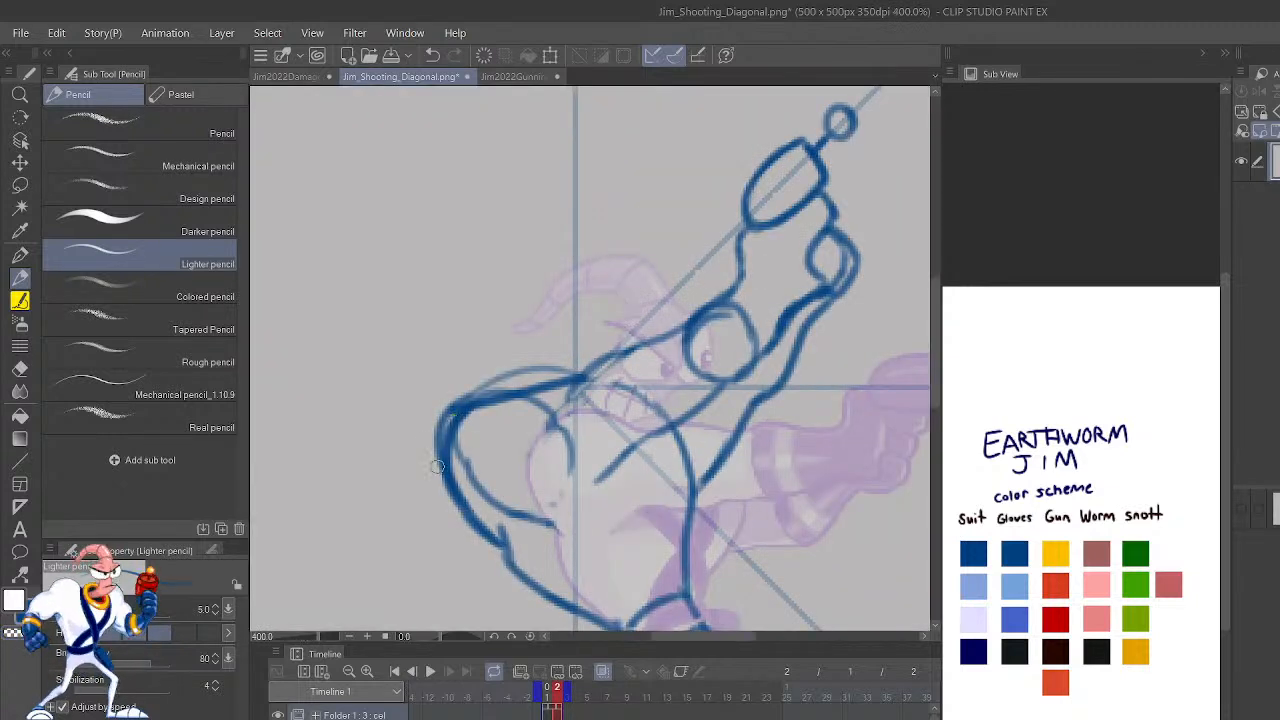
Erase the overlapping shoulder strokes and the rounded upper-back outline between the neck and the lower back.
drag(438, 466, 470, 371)
key(ctrl+z)
mouse_move(568, 372)
mouse_down()
mouse_move(527, 366)
mouse_move(465, 392)
mouse_move(431, 452)
mouse_move(534, 518)
mouse_move(502, 521)
mouse_up()
mouse_move(467, 464)
mouse_down()
mouse_move(460, 441)
mouse_move(465, 454)
mouse_up()
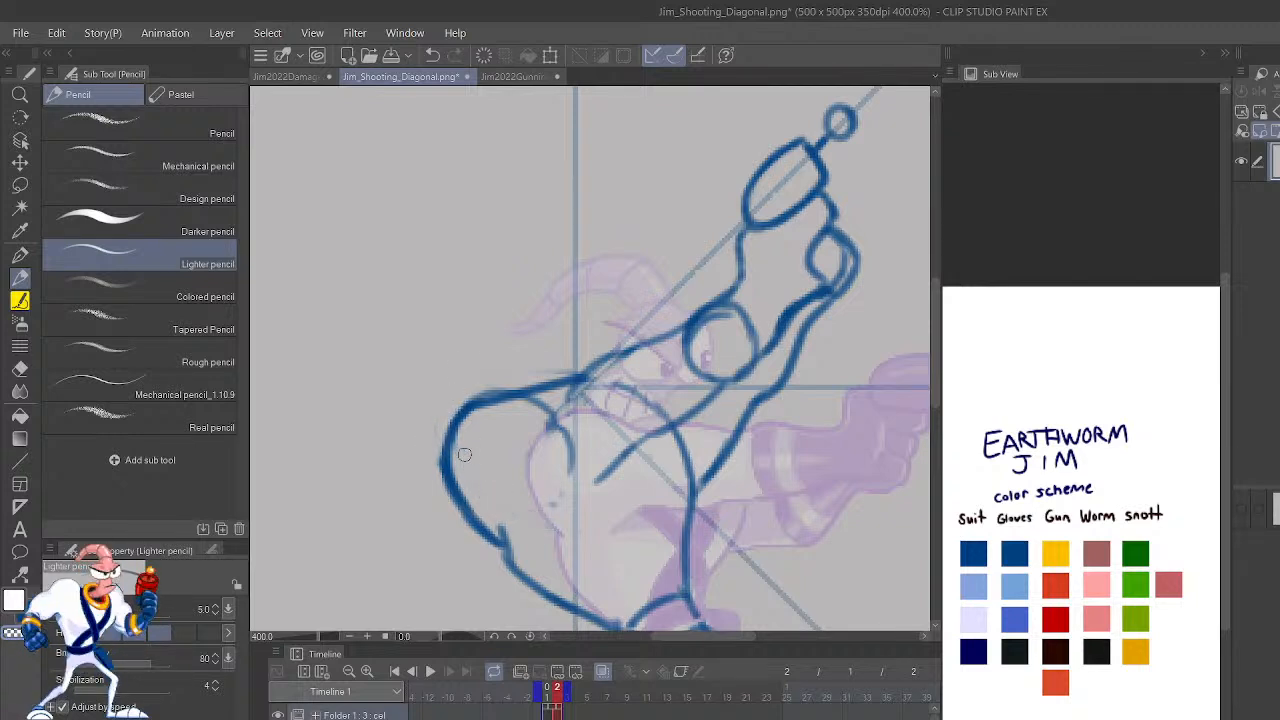
drag(559, 493, 553, 518)
mouse_move(568, 472)
mouse_down()
mouse_move(577, 464)
mouse_move(540, 408)
mouse_move(472, 428)
mouse_move(484, 416)
mouse_move(467, 403)
mouse_move(558, 382)
mouse_move(461, 413)
mouse_move(447, 470)
mouse_move(458, 515)
mouse_move(497, 530)
mouse_up()
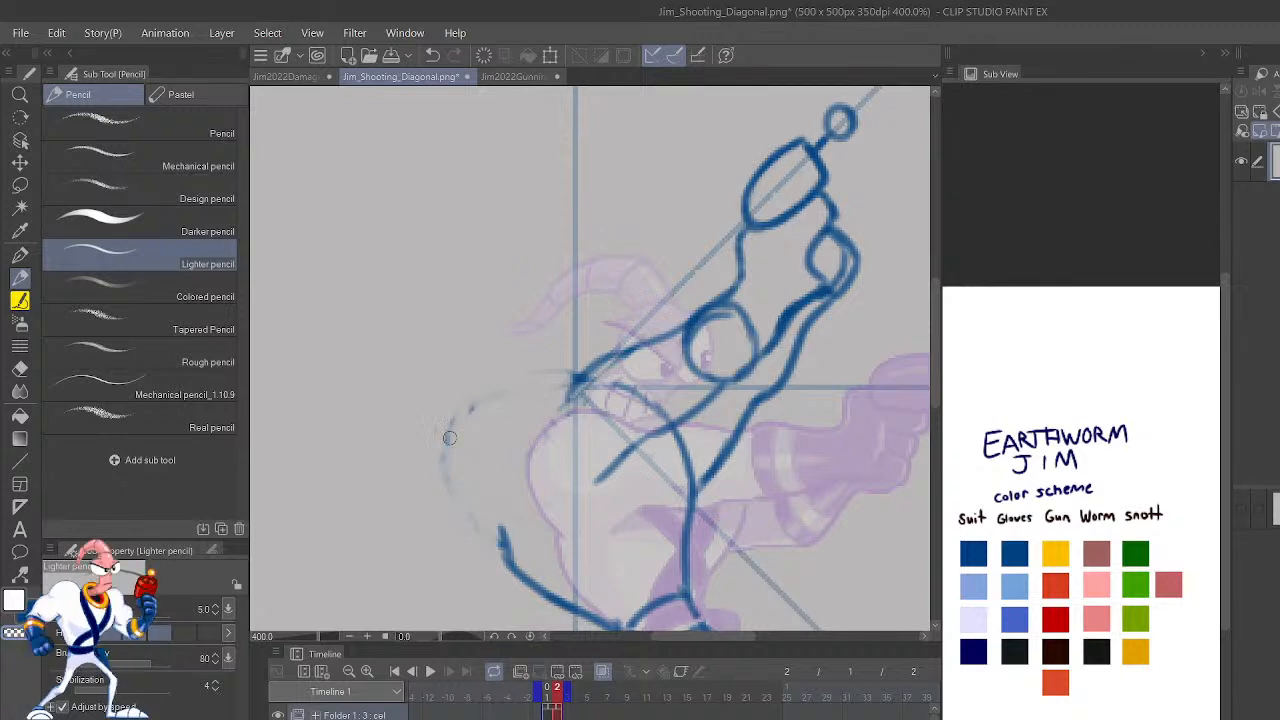
mouse_move(449, 438)
mouse_down()
mouse_move(454, 509)
mouse_move(477, 393)
mouse_move(450, 411)
mouse_move(474, 499)
mouse_up()
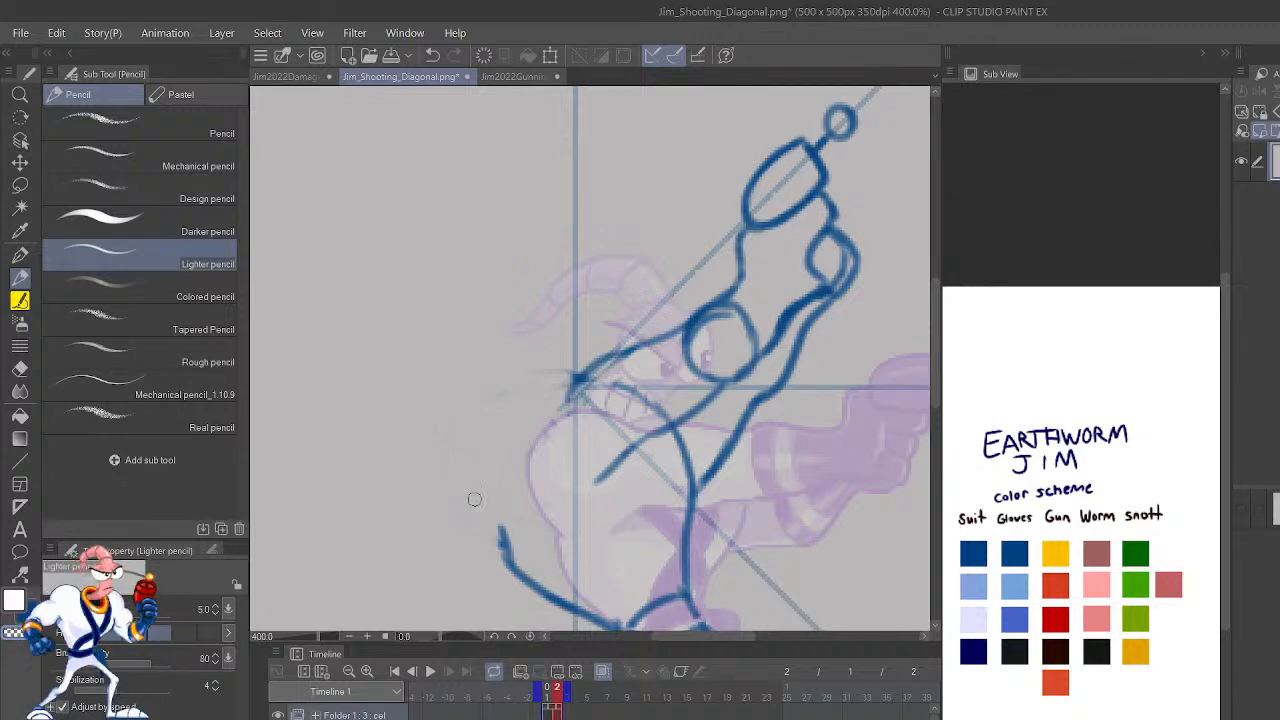
Mirror the view and redraw the upper back as a rounded bulge from the lower back up to the neck.
key(h)
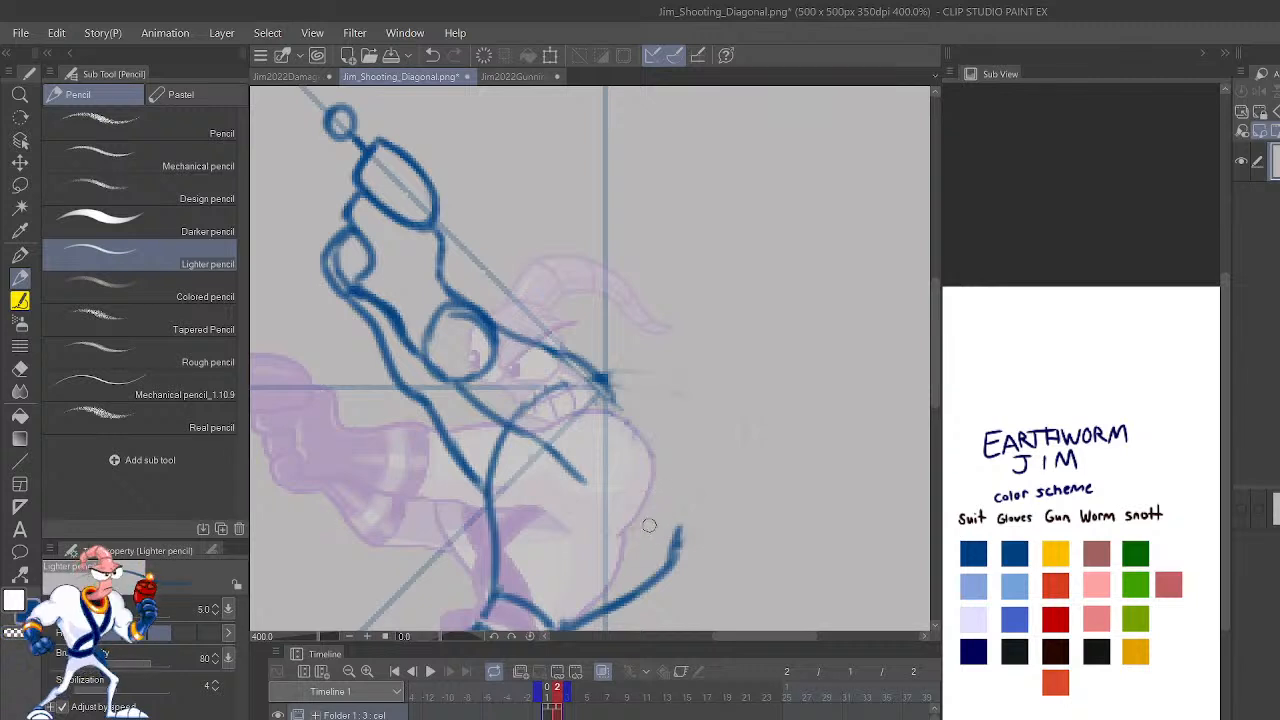
mouse_move(636, 530)
mouse_down()
mouse_move(665, 526)
mouse_move(694, 480)
mouse_move(684, 446)
mouse_up()
key(ctrl+z)
key(ctrl+z)
mouse_move(655, 538)
mouse_down()
mouse_move(686, 477)
mouse_move(677, 449)
mouse_move(657, 414)
mouse_move(610, 412)
mouse_up()
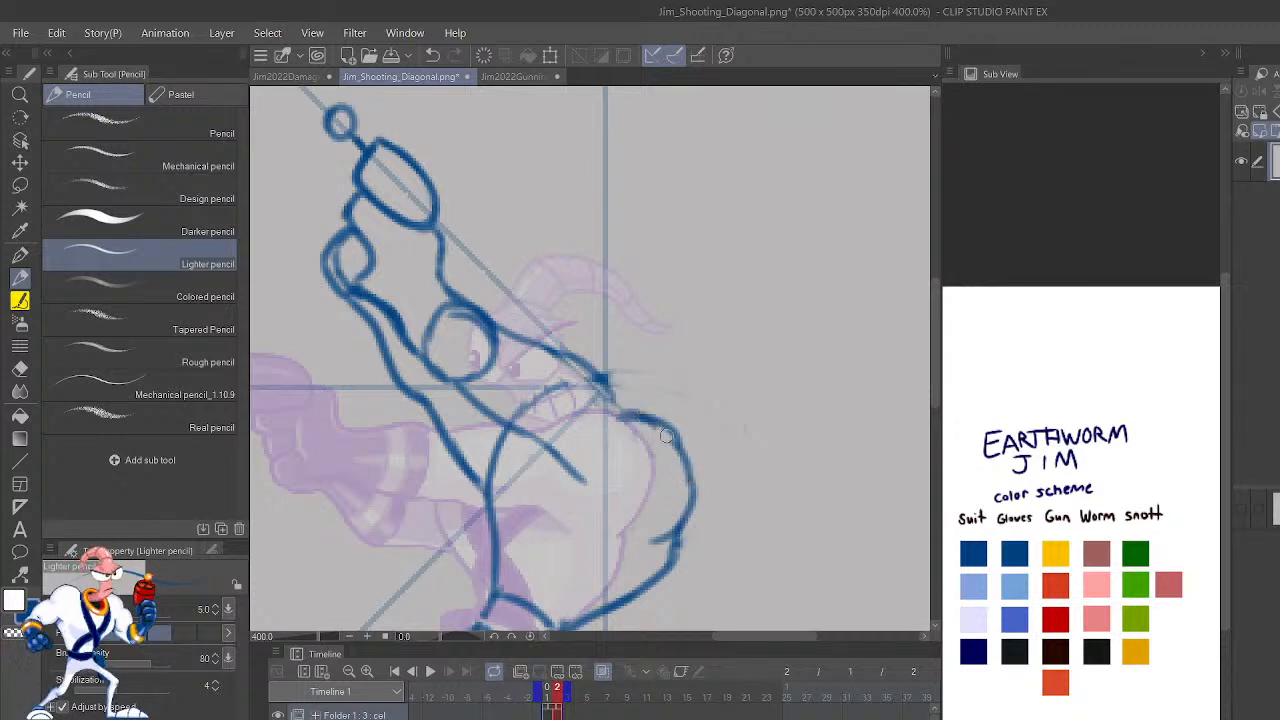
key(ctrl+z)
mouse_move(688, 500)
mouse_down()
mouse_move(664, 427)
mouse_move(603, 372)
mouse_up()
Add curved band lines across the glove cuffs on both forearms.
mouse_move(428, 404)
mouse_down()
mouse_move(458, 377)
mouse_move(465, 304)
mouse_up()
key(ctrl+z)
mouse_move(427, 354)
mouse_down()
mouse_move(459, 309)
mouse_move(476, 309)
mouse_up()
mouse_move(404, 388)
mouse_down()
mouse_move(430, 366)
mouse_move(464, 377)
mouse_up()
key(ctrl+z)
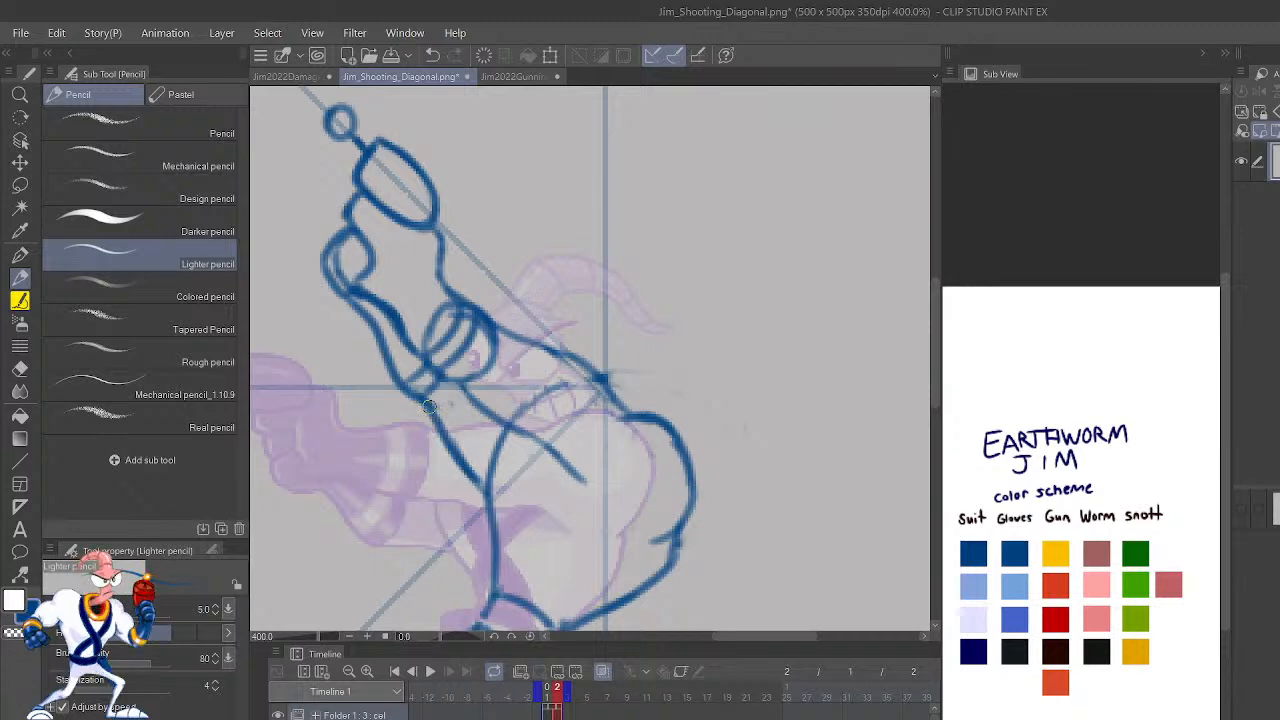
scroll(428, 405, down, 5)
scroll(428, 405, up, 5)
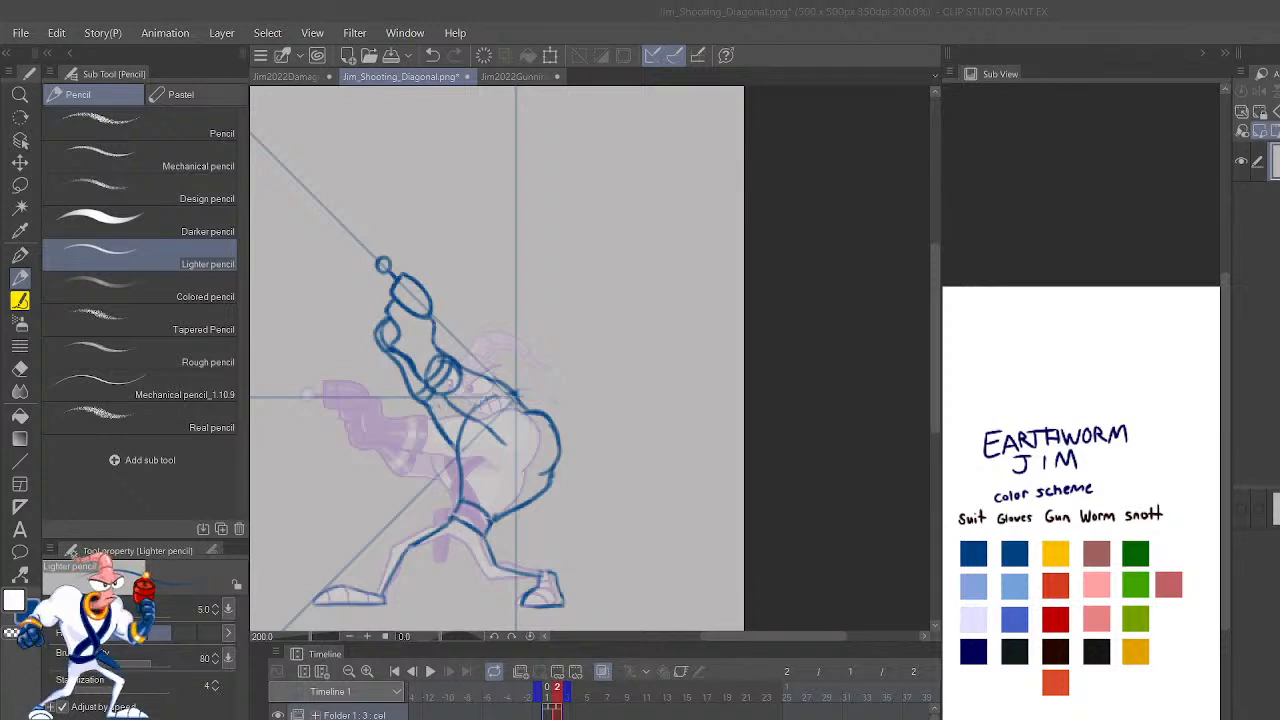
Mirror the view and draw two double-lined straps crossing over the chest from the belt's ends.
scroll(533, 610, up, 2)
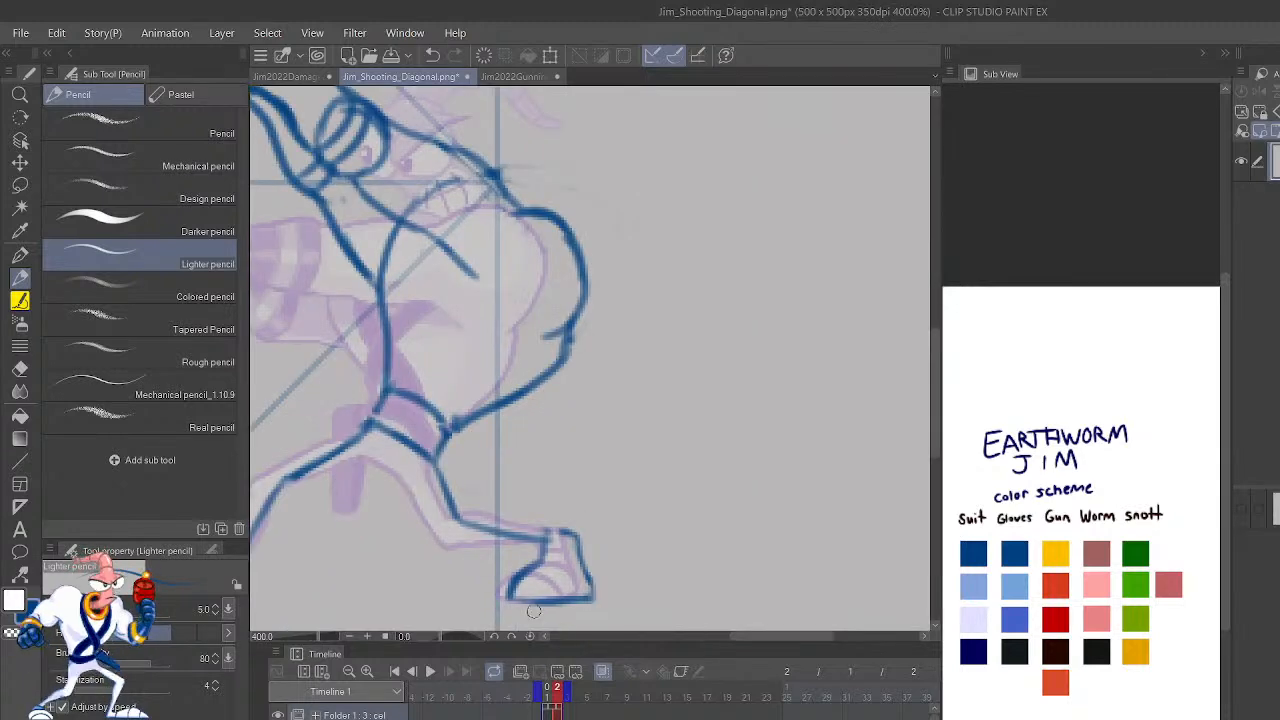
key(h)
drag(871, 424, 867, 479)
drag(788, 438, 679, 338)
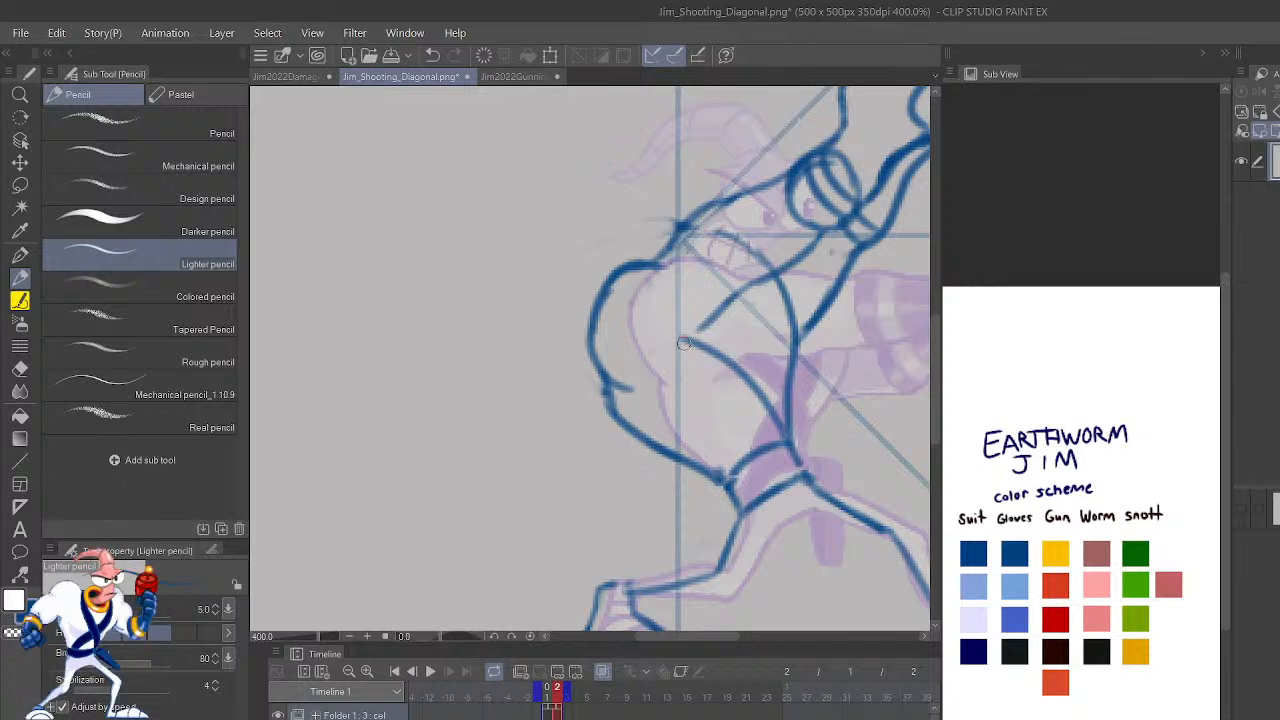
key(ctrl+z)
mouse_move(792, 446)
mouse_down()
mouse_move(772, 378)
mouse_move(702, 326)
mouse_up()
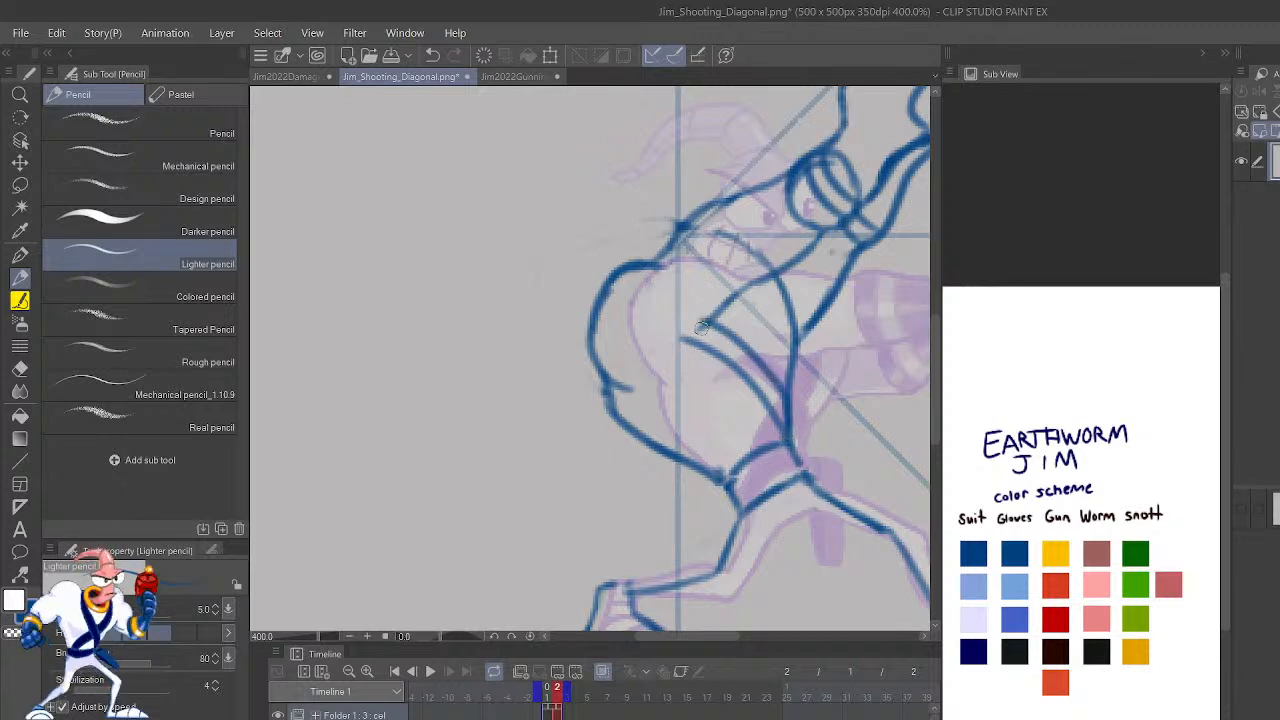
drag(728, 478, 752, 292)
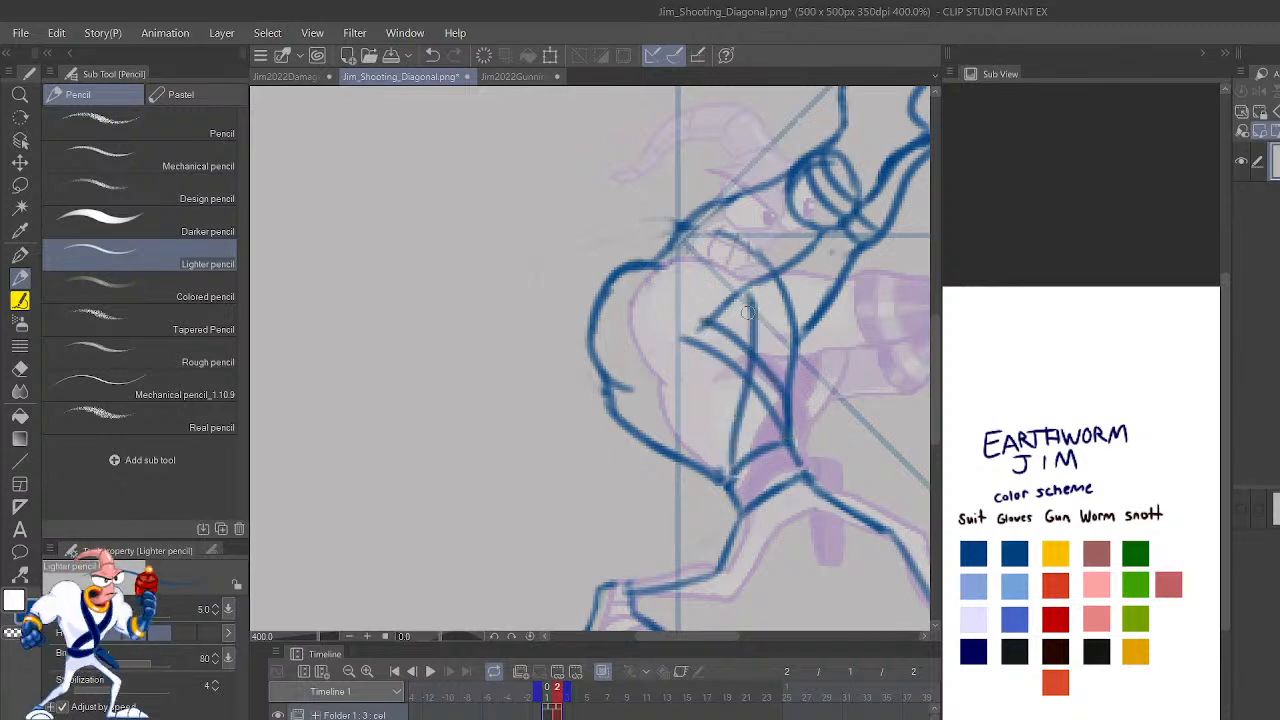
mouse_move(760, 460)
mouse_down()
mouse_move(768, 346)
mouse_move(753, 282)
mouse_move(756, 323)
mouse_up()
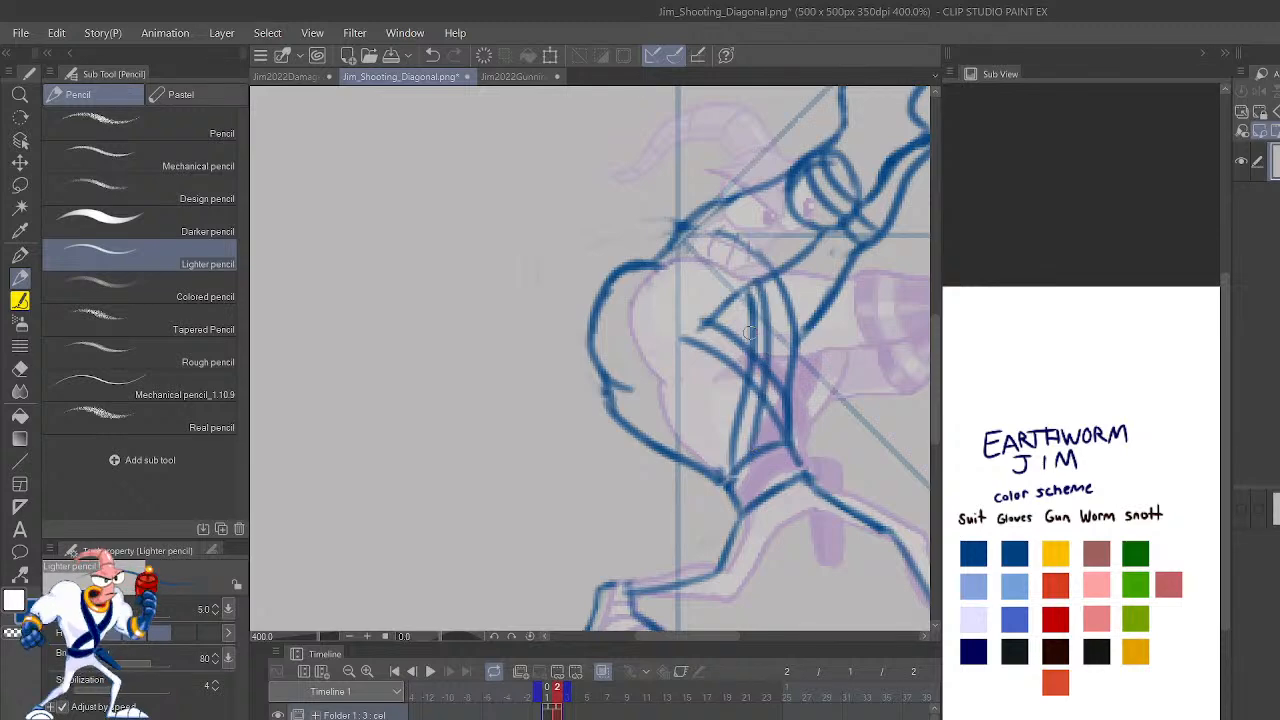
Flip between frames 1 and 2 to compare the diagonal sketch with the finished horizontal shooting pose.
mouse_move(881, 374)
mouse_down()
mouse_move(794, 534)
mouse_move(774, 545)
mouse_up()
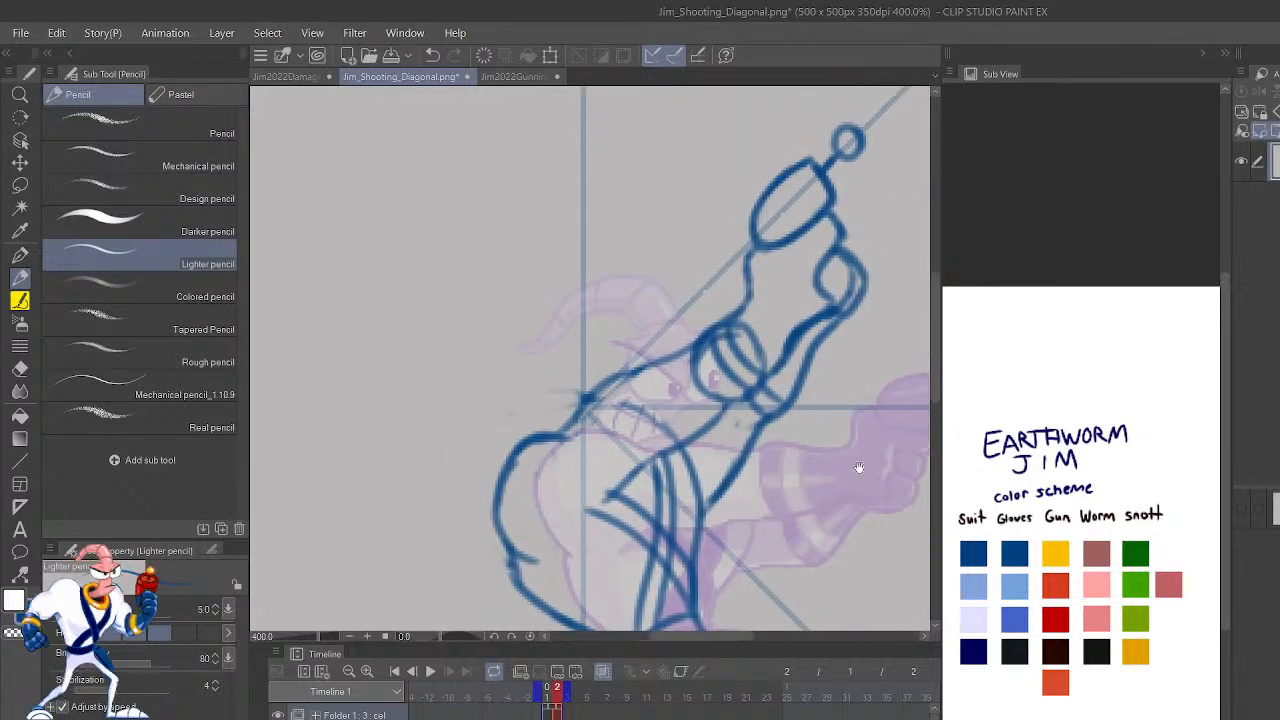
drag(857, 466, 778, 513)
drag(860, 454, 785, 477)
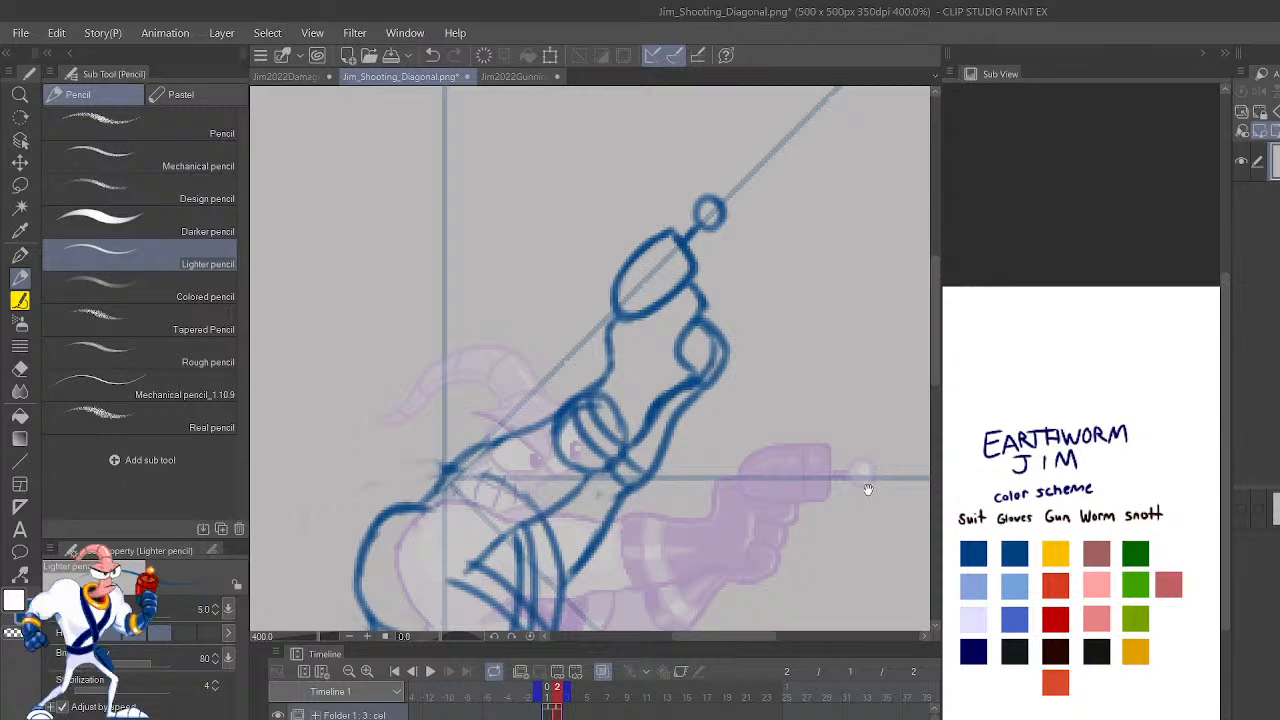
drag(870, 490, 867, 443)
scroll(867, 444, down, 3)
key(Left)
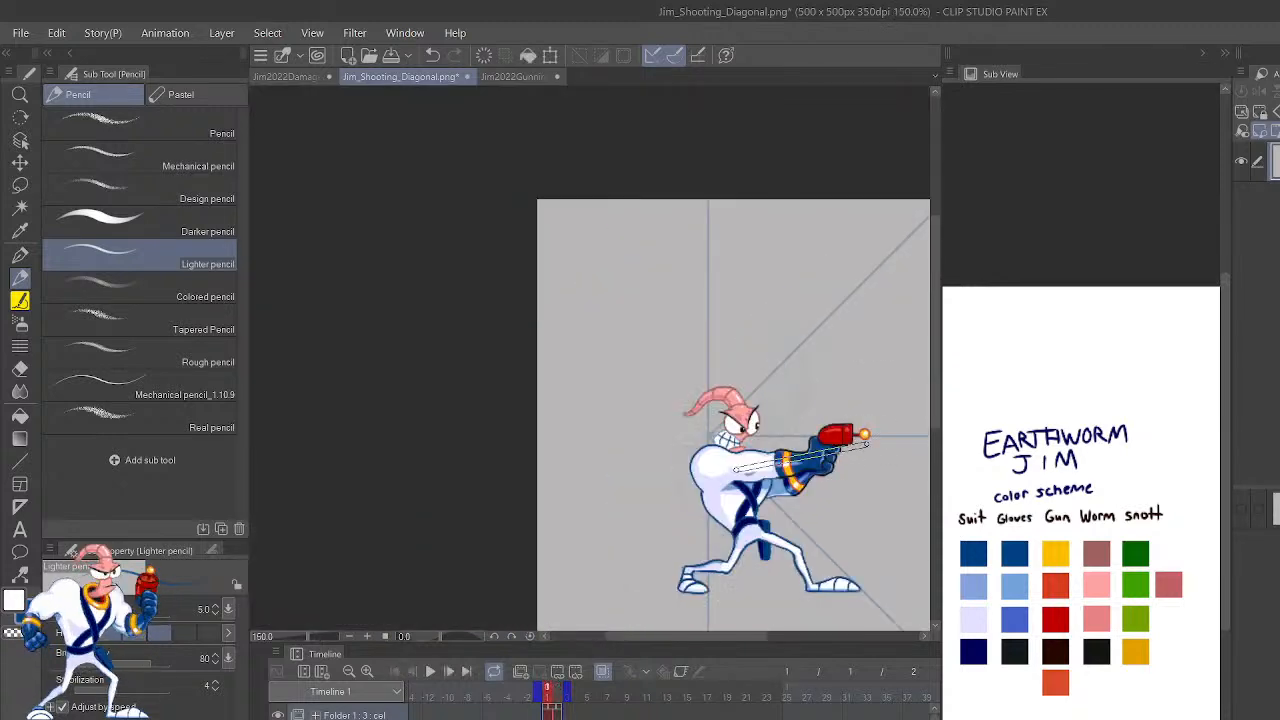
key(Right)
key(Left)
key(Right)
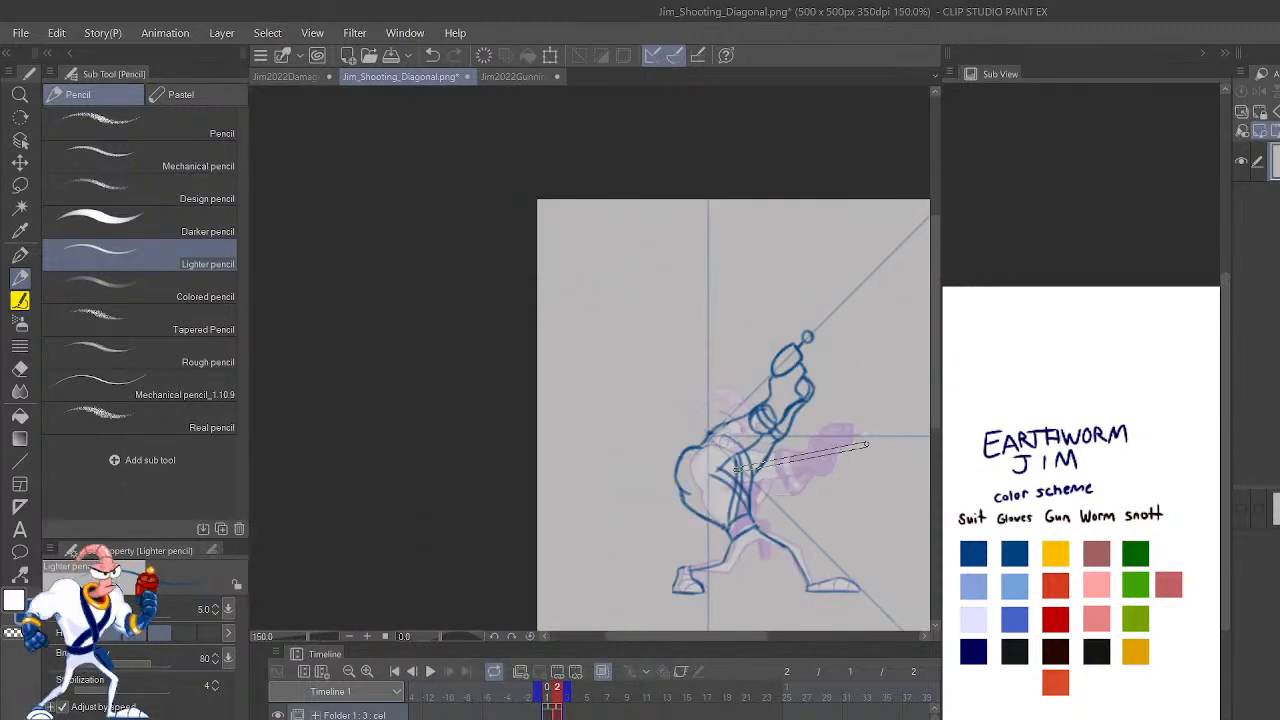
key(Left)
key(Right)
key(Left)
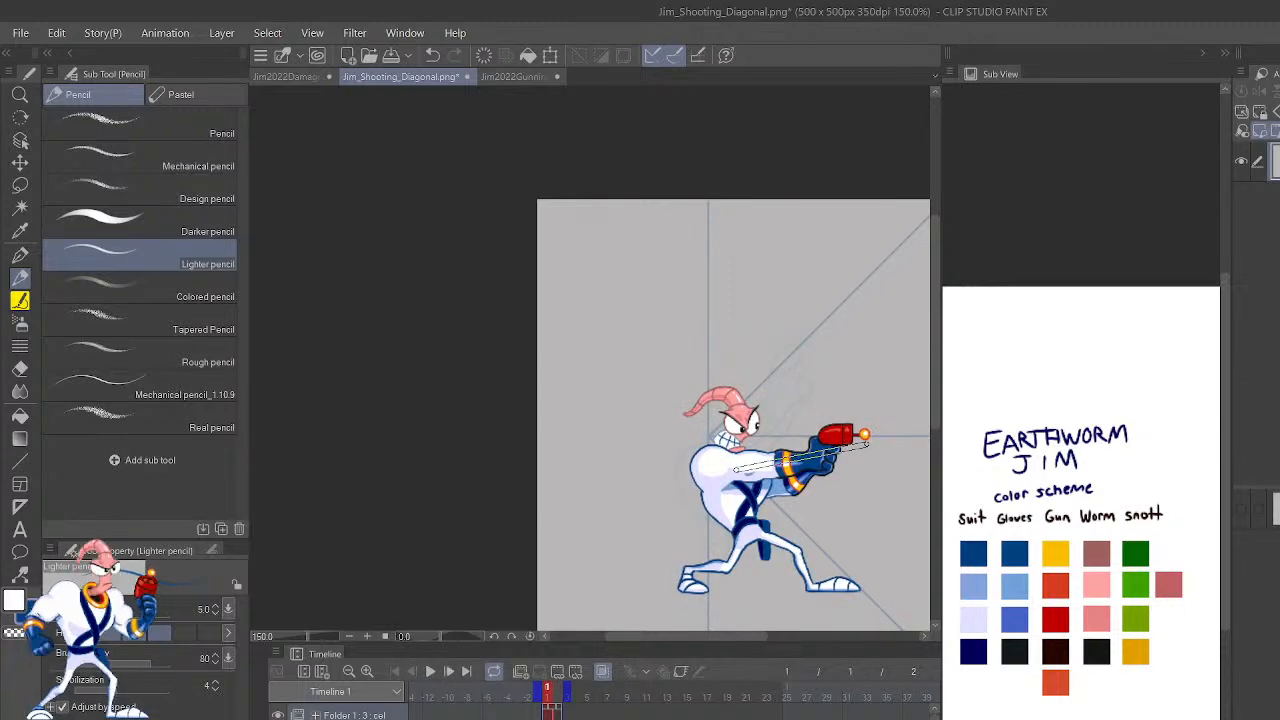
key(Right)
key(Left)
key(Right)
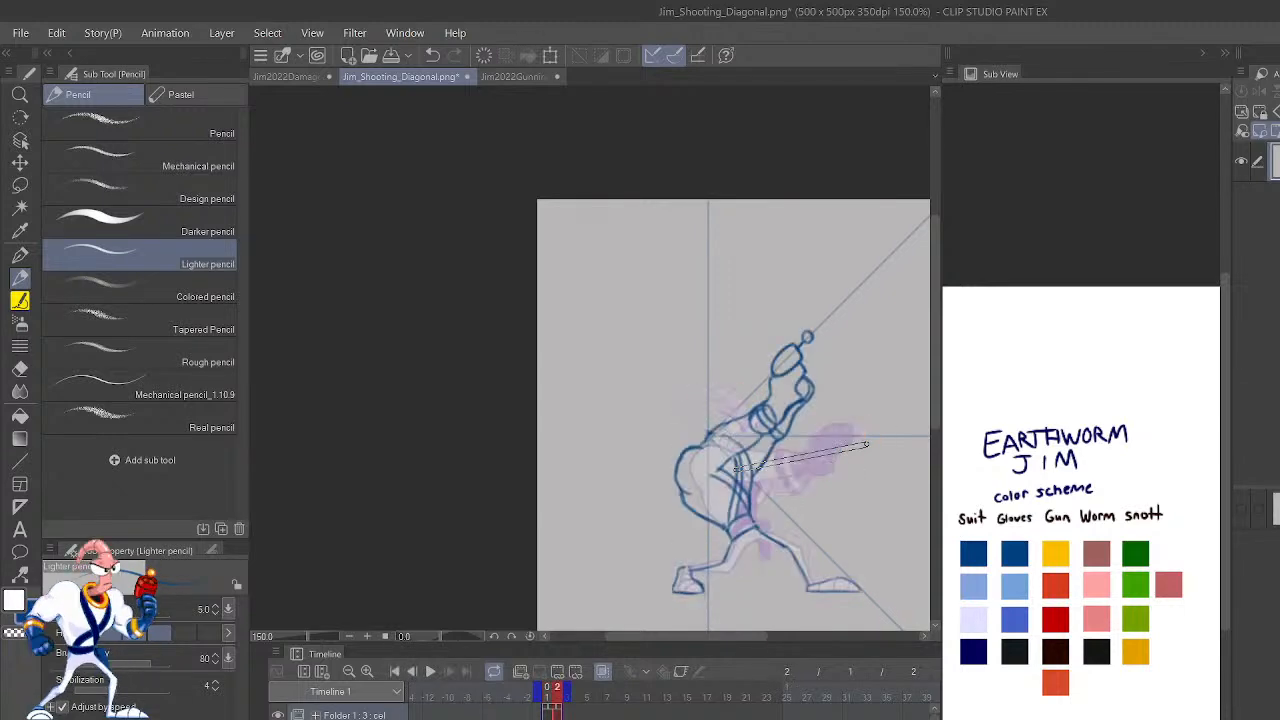
Reshape the back of the gun hand with a wavier contour and redraw the curled fingers below the trigger.
scroll(866, 443, up, 3)
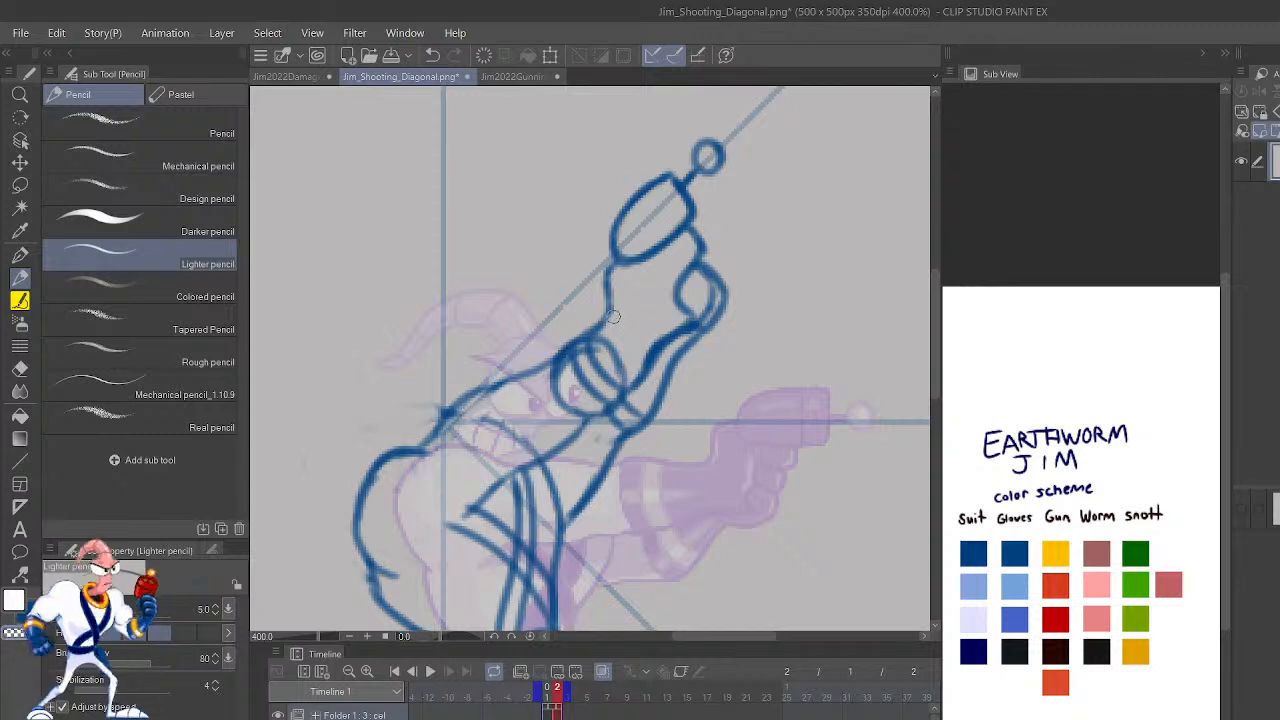
mouse_move(598, 330)
mouse_down()
mouse_move(602, 287)
mouse_move(620, 254)
mouse_up()
mouse_move(698, 292)
mouse_down()
mouse_move(716, 318)
mouse_move(707, 333)
mouse_move(720, 297)
mouse_move(702, 276)
mouse_move(703, 297)
mouse_move(686, 289)
mouse_move(697, 344)
mouse_move(665, 387)
mouse_move(722, 315)
mouse_move(690, 262)
mouse_move(670, 298)
mouse_move(694, 276)
mouse_move(692, 330)
mouse_move(720, 318)
mouse_move(702, 272)
mouse_up()
scroll(701, 271, down, 5)
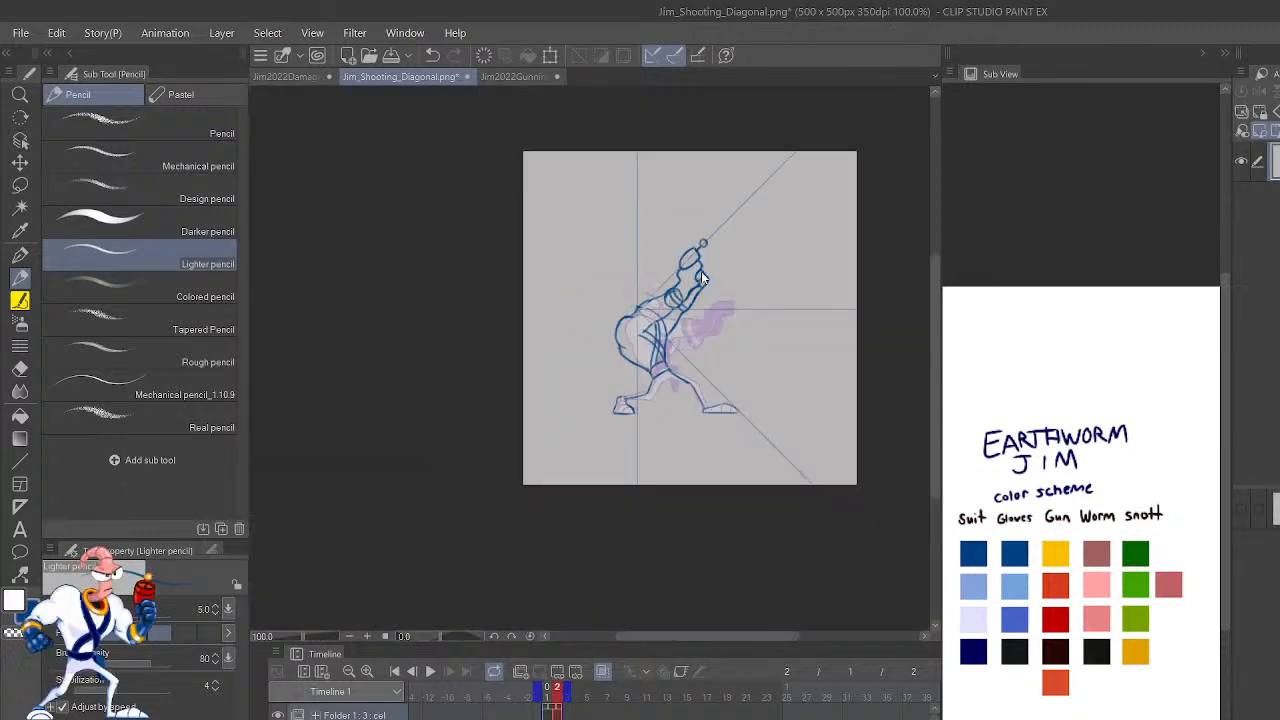
scroll(701, 271, up, 5)
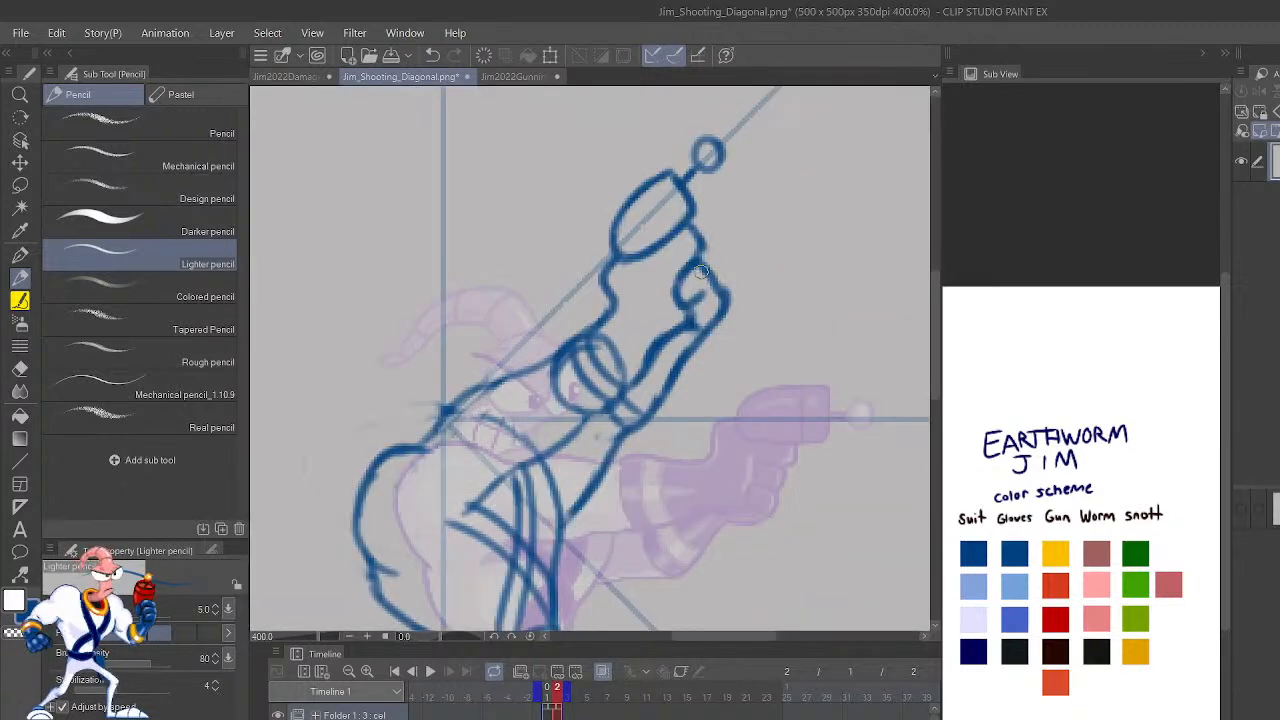
mouse_move(793, 401)
mouse_down()
mouse_move(866, 380)
mouse_move(829, 434)
mouse_up()
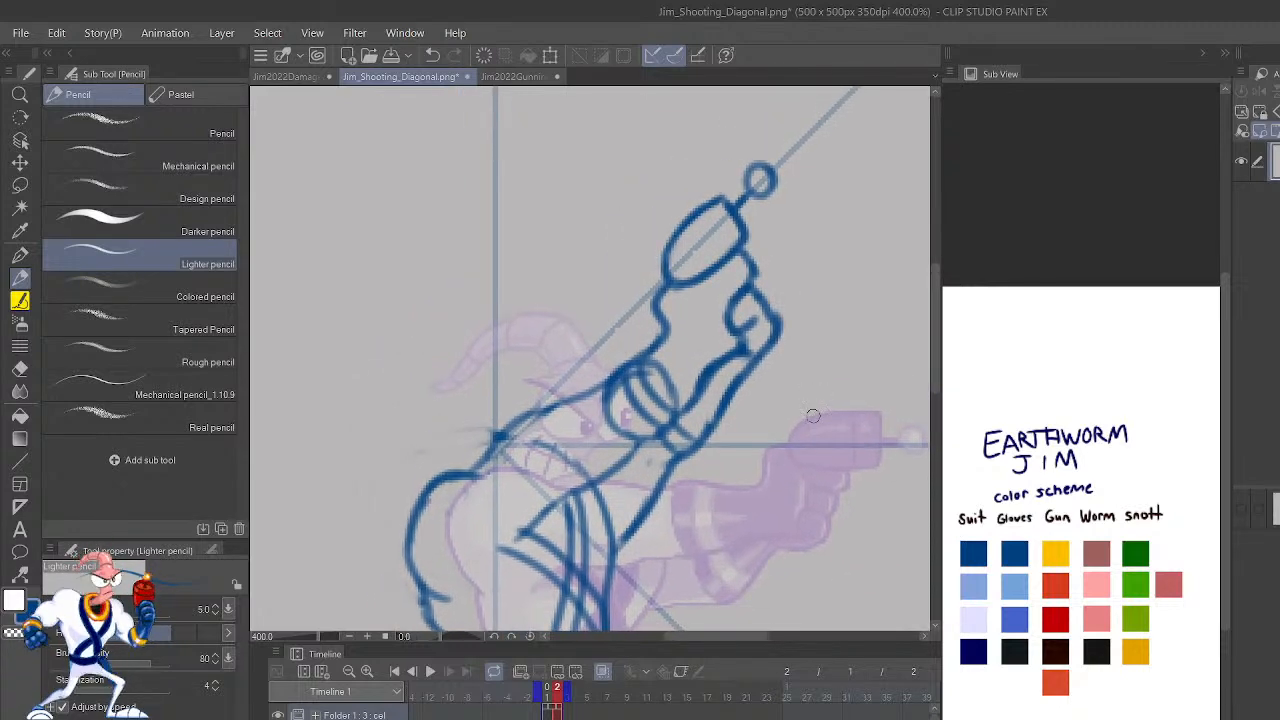
Mirror the view and erase the raised arm's upper and lower lines between the cuff and the shoulder, including the neck end.
key(h)
mouse_move(626, 404)
mouse_down()
mouse_move(698, 454)
mouse_move(599, 407)
mouse_up()
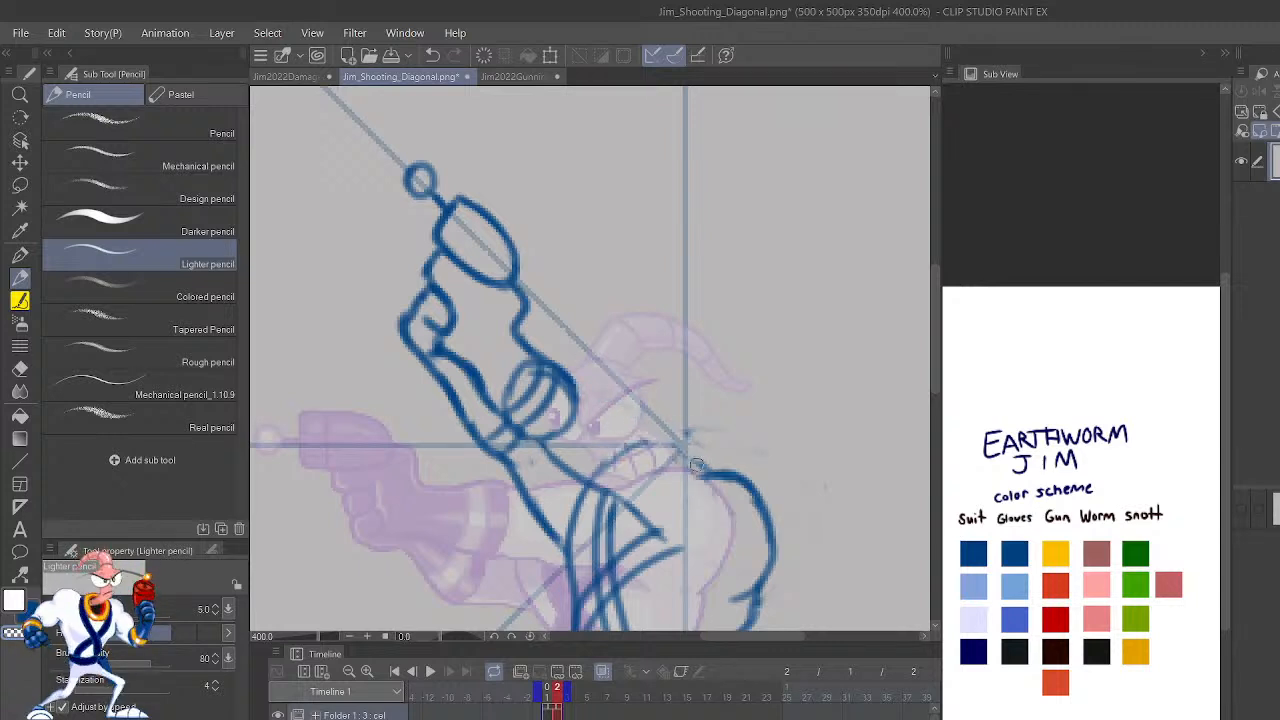
mouse_move(692, 462)
mouse_down()
mouse_move(704, 468)
mouse_move(696, 456)
mouse_up()
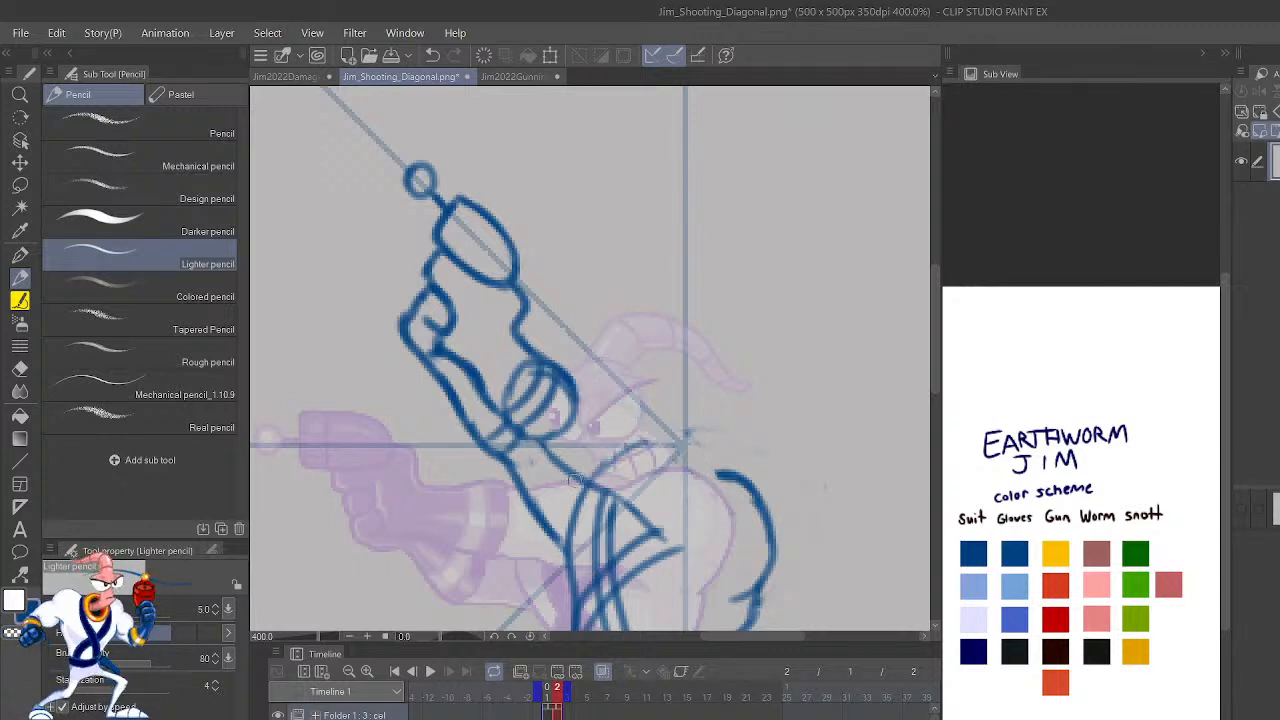
drag(549, 452, 658, 533)
key(ctrl+z)
key(c)
key(c)
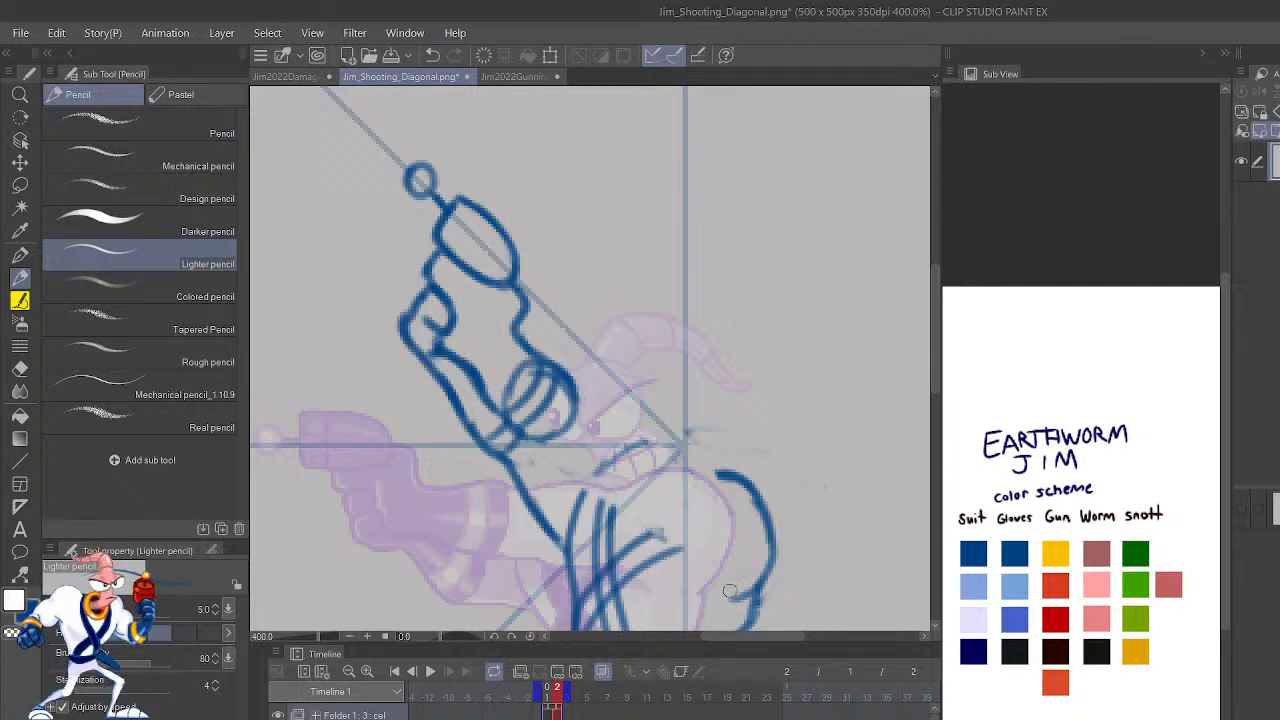
Build the near arm from a shoulder circle and an upper-arm oval, joined to the glove cuff with forearm lines.
mouse_move(722, 598)
mouse_down()
mouse_move(681, 585)
mouse_move(668, 537)
mouse_move(678, 495)
mouse_move(744, 512)
mouse_up()
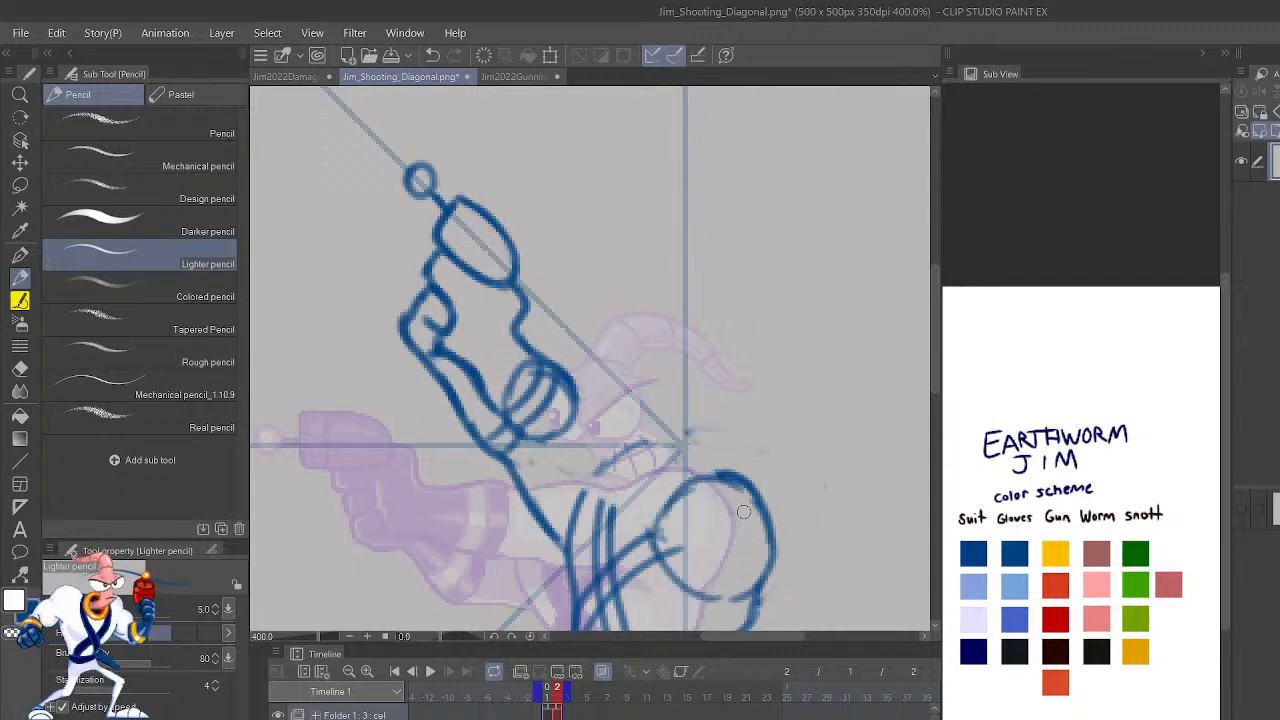
mouse_move(640, 531)
mouse_down()
mouse_move(664, 564)
mouse_move(620, 508)
mouse_move(586, 498)
mouse_move(568, 458)
mouse_up()
key(ctrl+z)
mouse_move(673, 482)
mouse_down()
mouse_move(617, 432)
mouse_move(600, 489)
mouse_move(651, 508)
mouse_move(642, 434)
mouse_up()
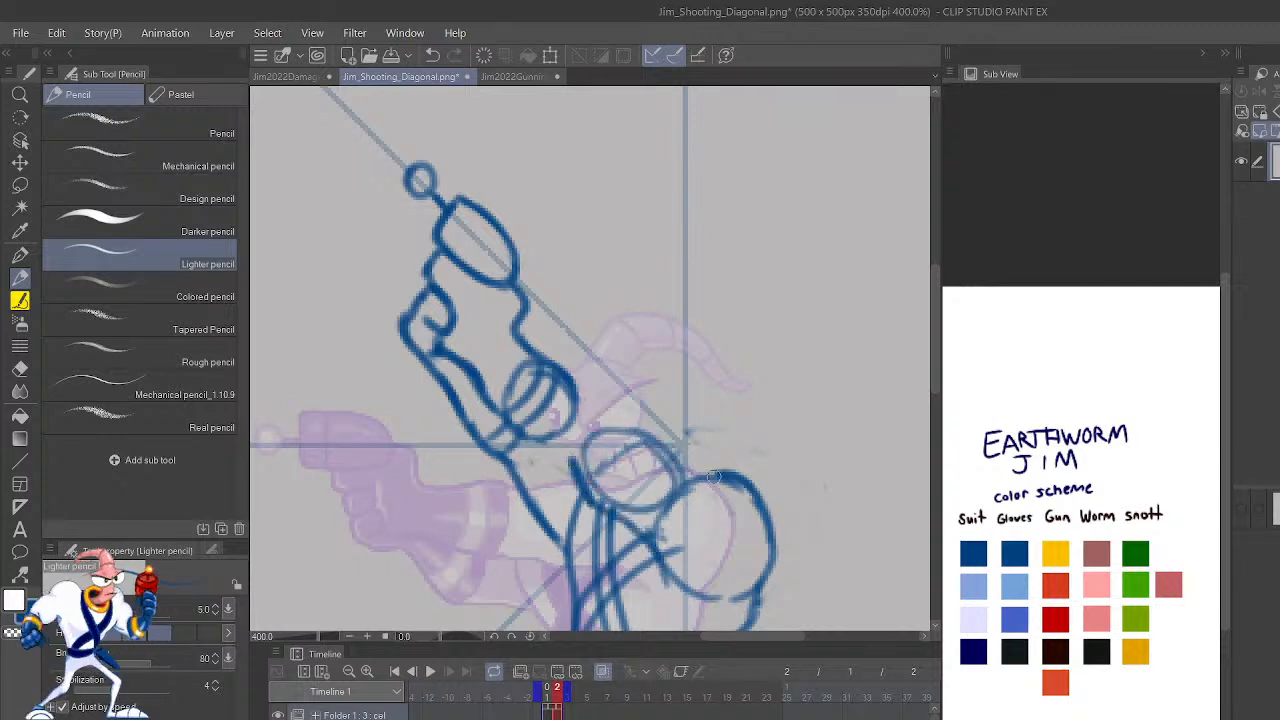
mouse_move(694, 470)
mouse_down()
mouse_move(648, 432)
mouse_move(596, 418)
mouse_move(574, 380)
mouse_up()
drag(573, 468, 522, 420)
Check the rebuilt arm by flipping between the horizontal pose and the diagonal sketch, and inspect the gun hand up close.
scroll(522, 420, down, 4)
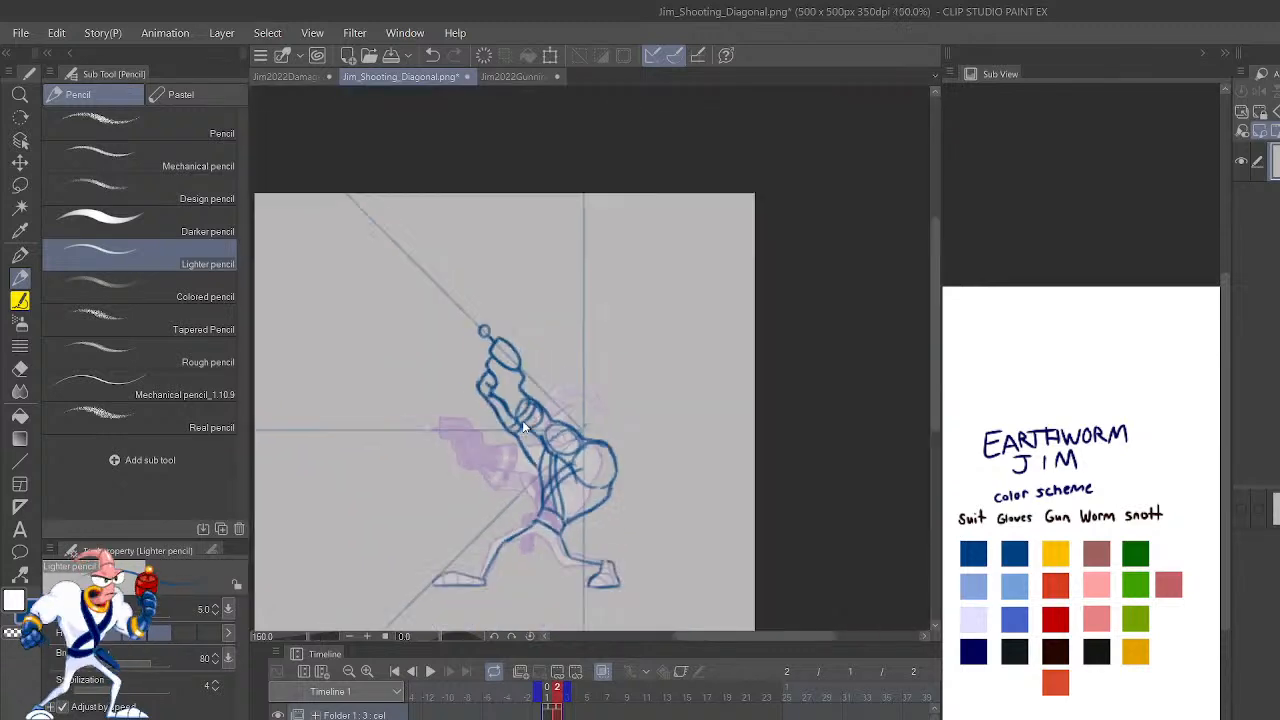
scroll(522, 424, up, 2)
key(Left)
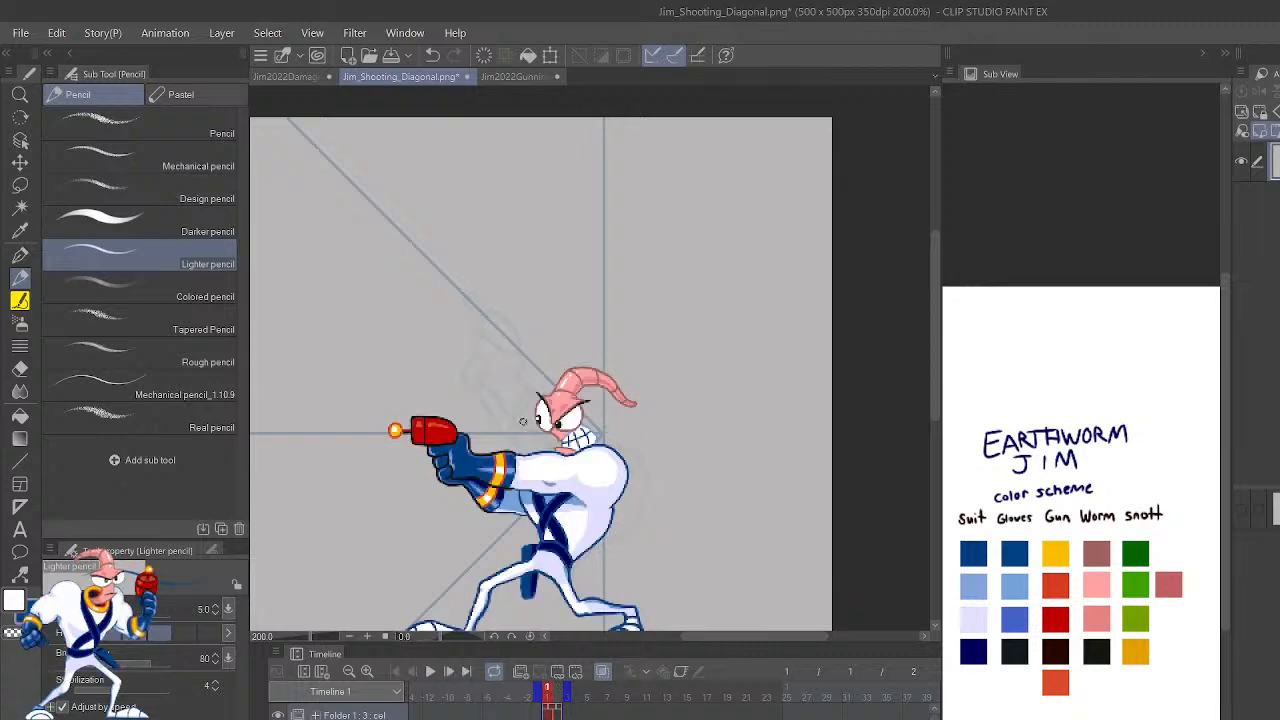
key(Right)
key(Left)
key(Right)
key(Left)
key(Right)
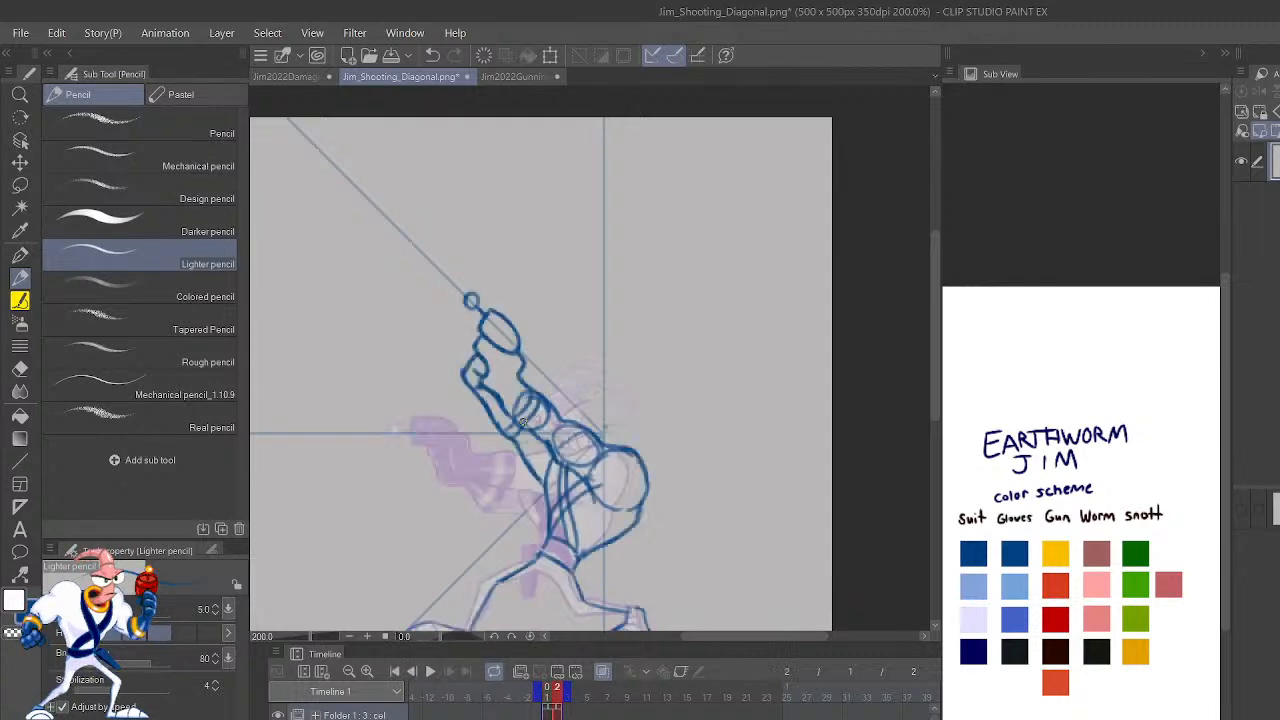
key(Left)
key(Right)
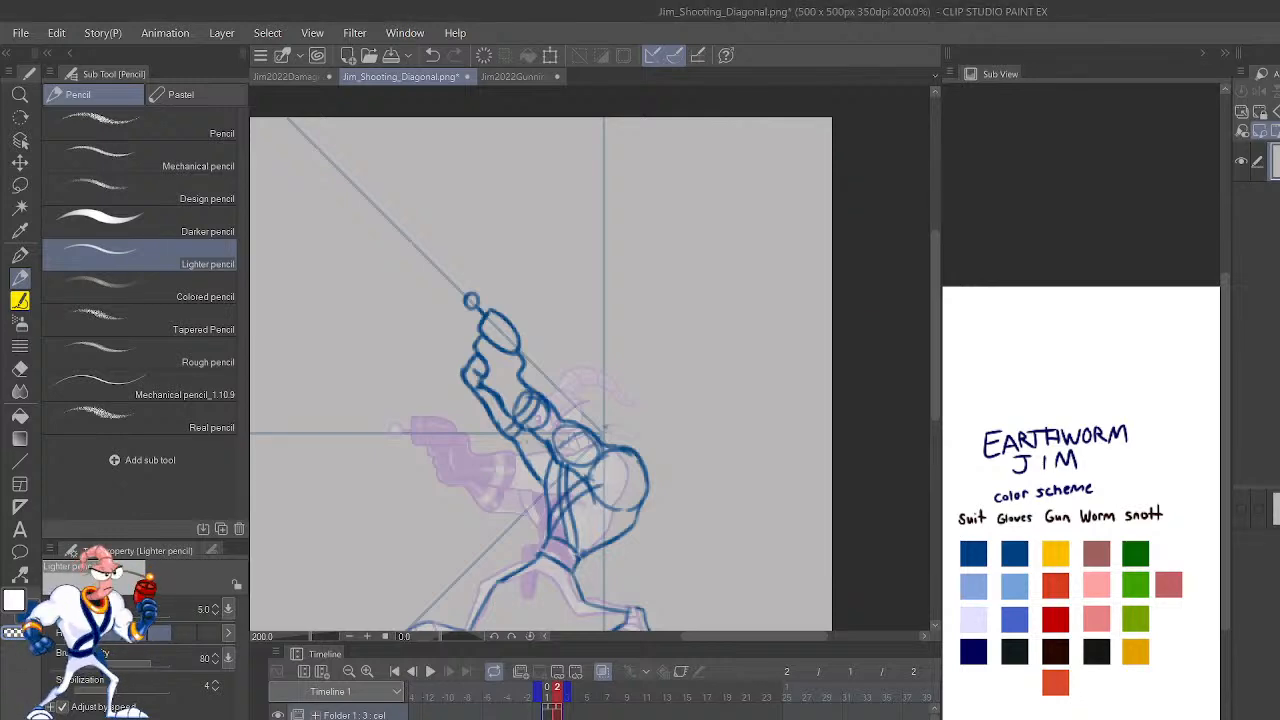
scroll(511, 372, up, 5)
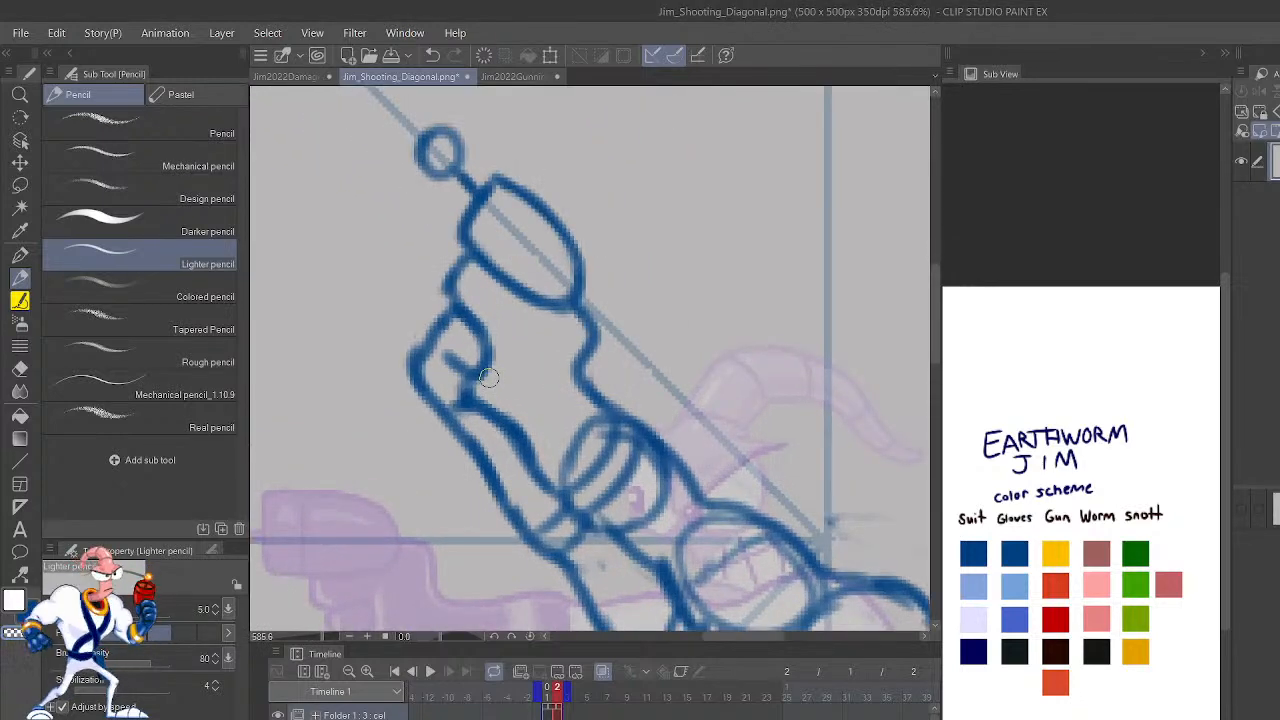
Compare the gun hand with the horizontal pose and reshape its lower contour into a rounder fist with a clearer finger curl.
key(Left)
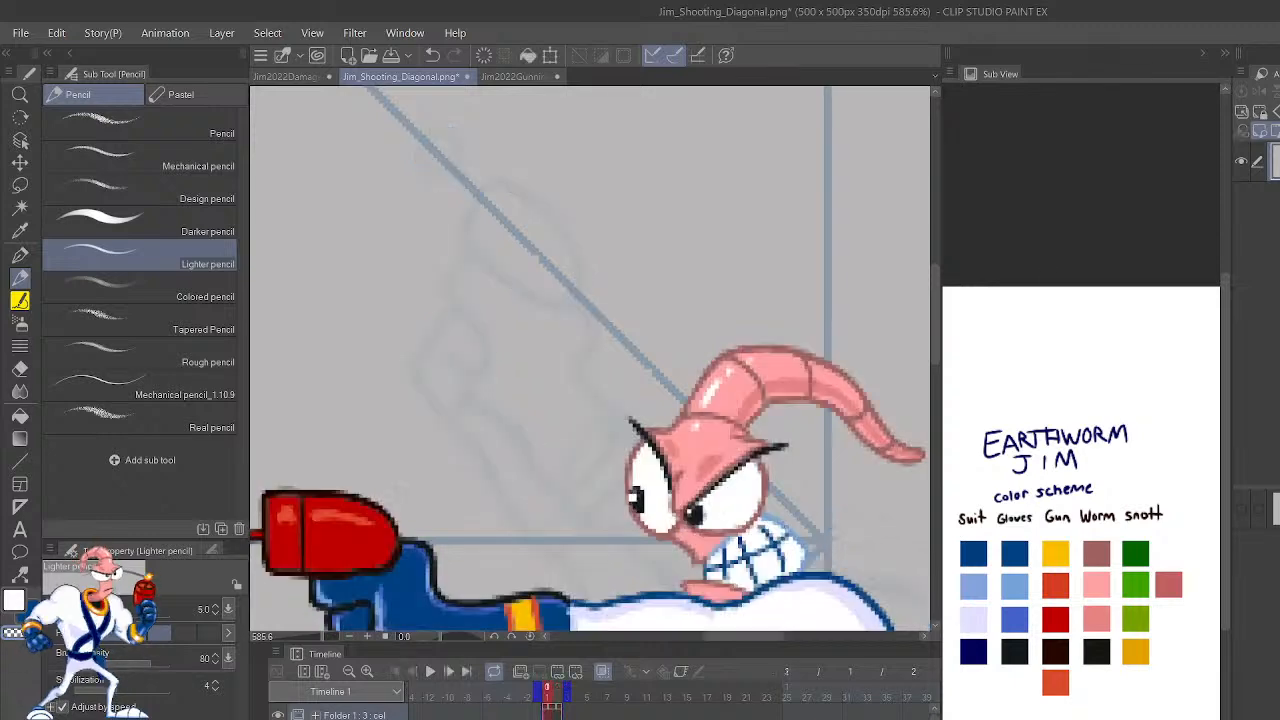
key(Right)
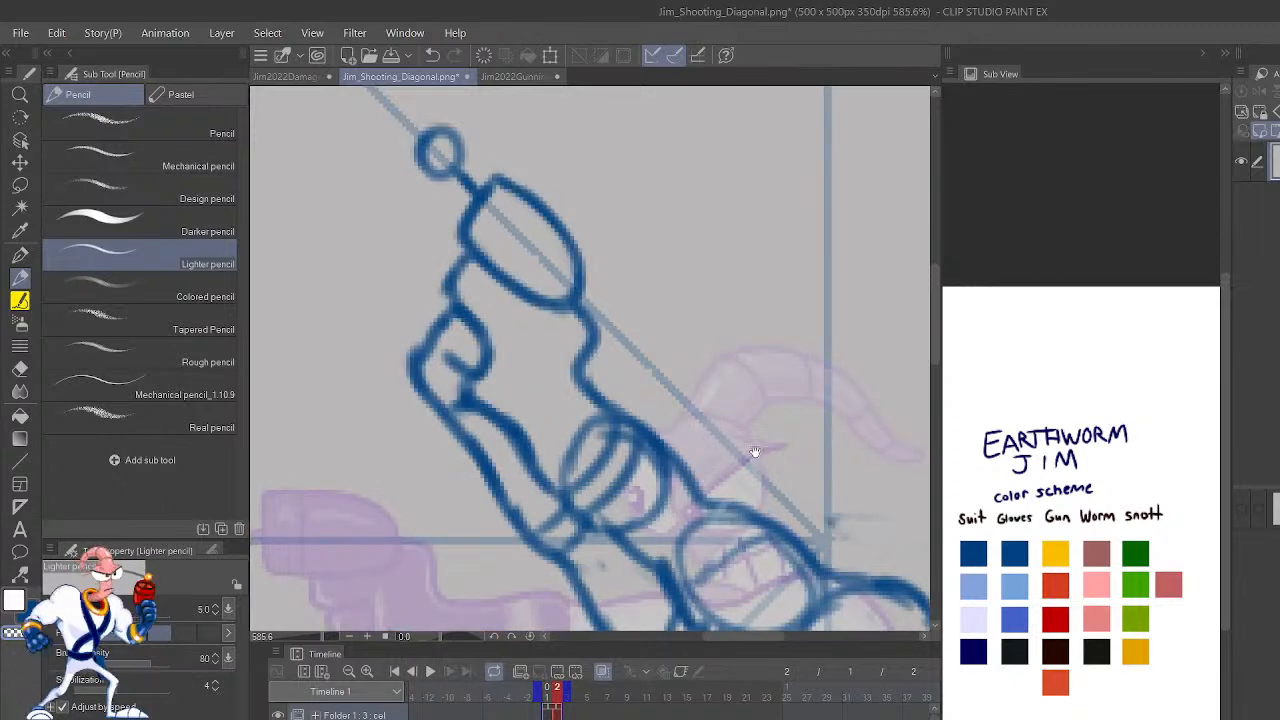
scroll(757, 440, down, 1)
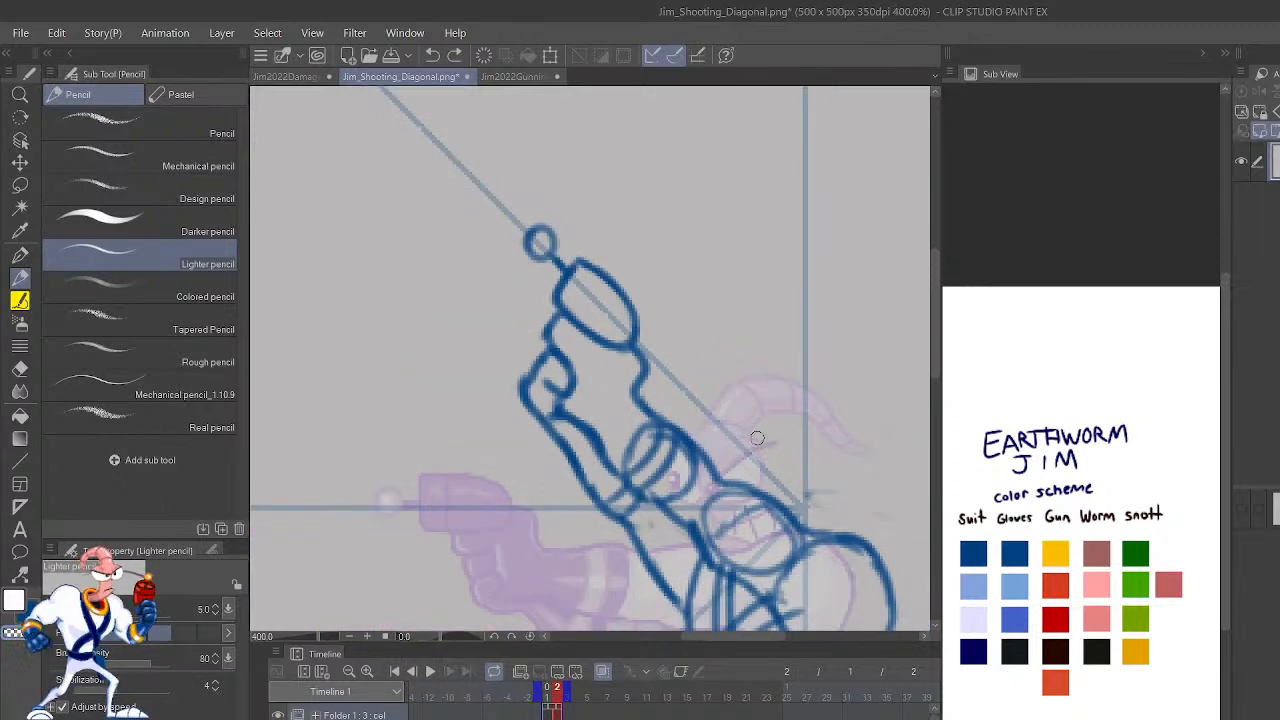
key(Left)
key(Right)
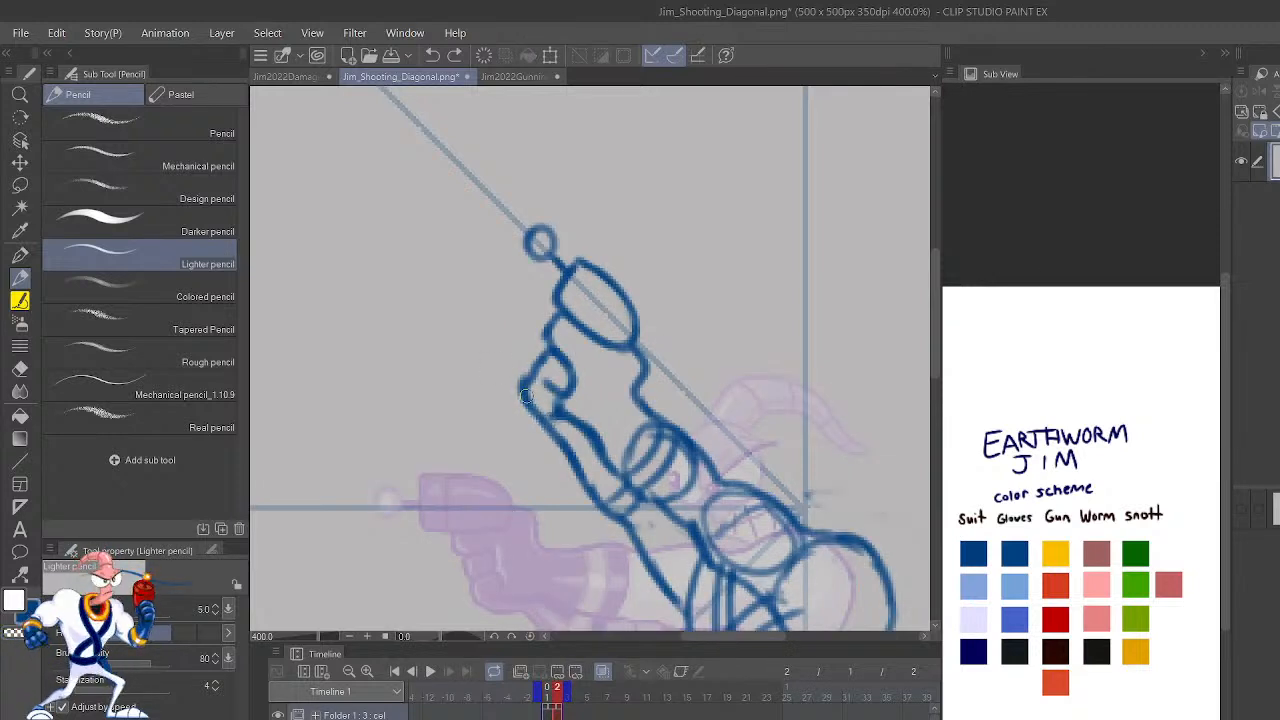
mouse_move(540, 412)
mouse_down()
mouse_move(530, 400)
mouse_move(573, 463)
mouse_move(540, 432)
mouse_move(528, 380)
mouse_move(541, 384)
mouse_move(532, 408)
mouse_up()
key(c)
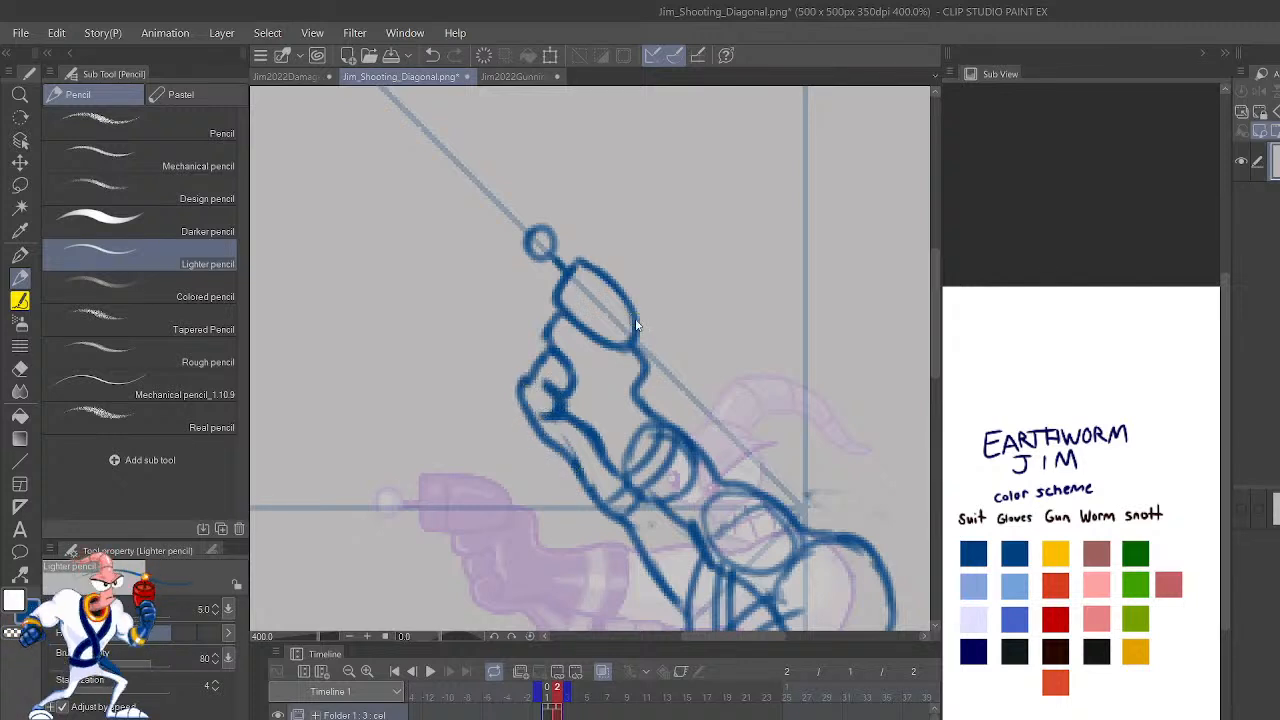
Sketch the belt as curved bands across the waist, where the crossed straps meet the hips.
scroll(636, 325, down, 2)
scroll(636, 325, up, 2)
scroll(636, 325, down, 1)
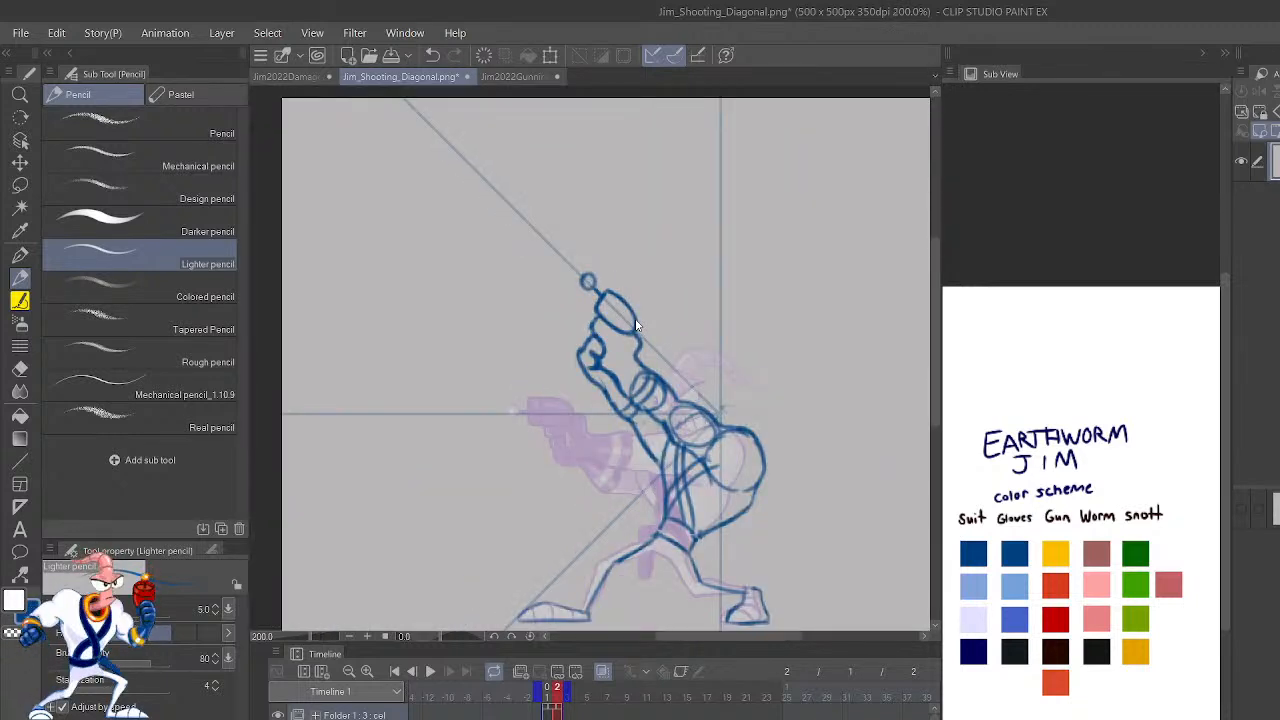
mouse_move(662, 526)
mouse_down()
mouse_move(690, 542)
mouse_move(676, 558)
mouse_up()
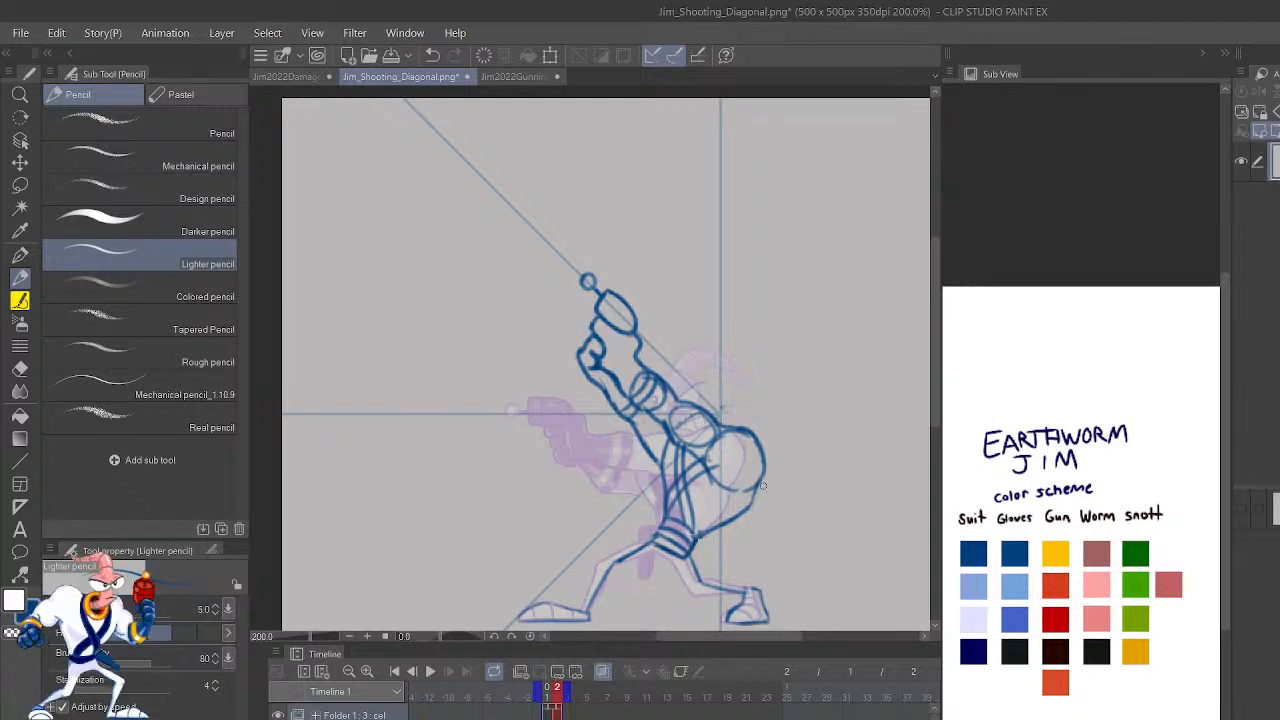
Check the torso and belt by flipping repeatedly between the horizontal pose and the diagonal sketch.
drag(790, 434, 762, 493)
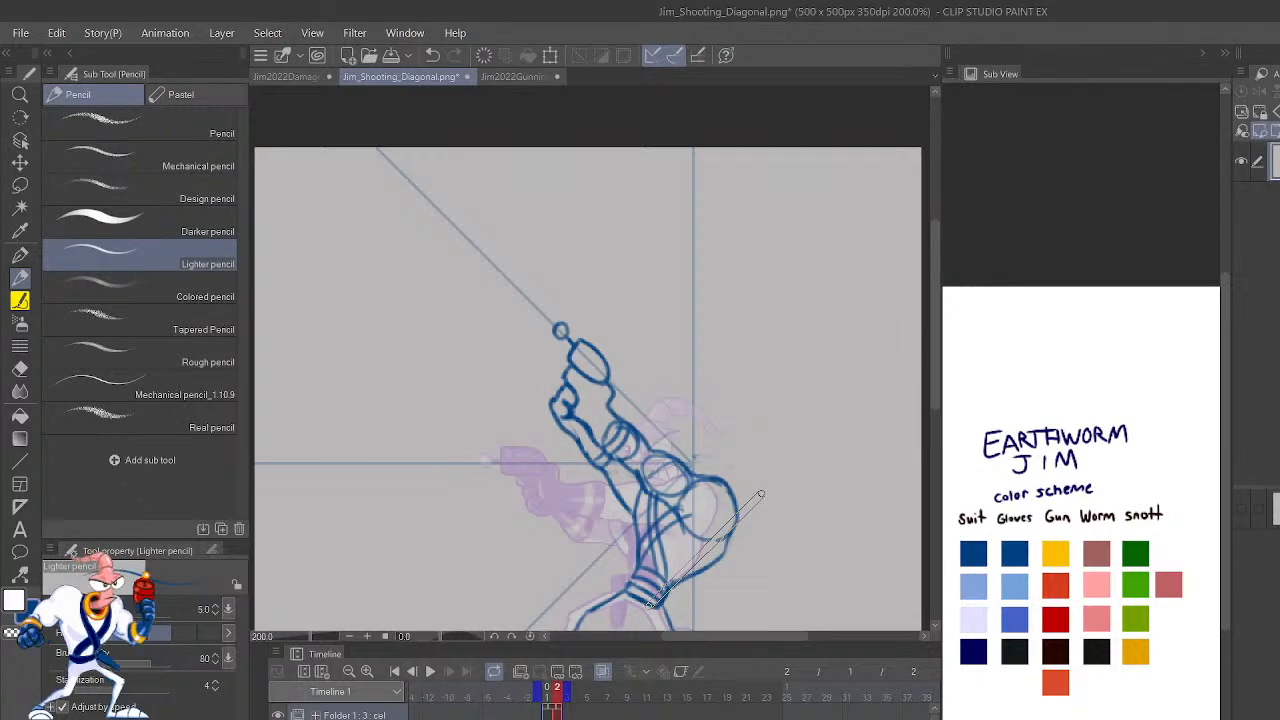
key(Left)
key(Right)
key(Left)
key(Right)
key(Left)
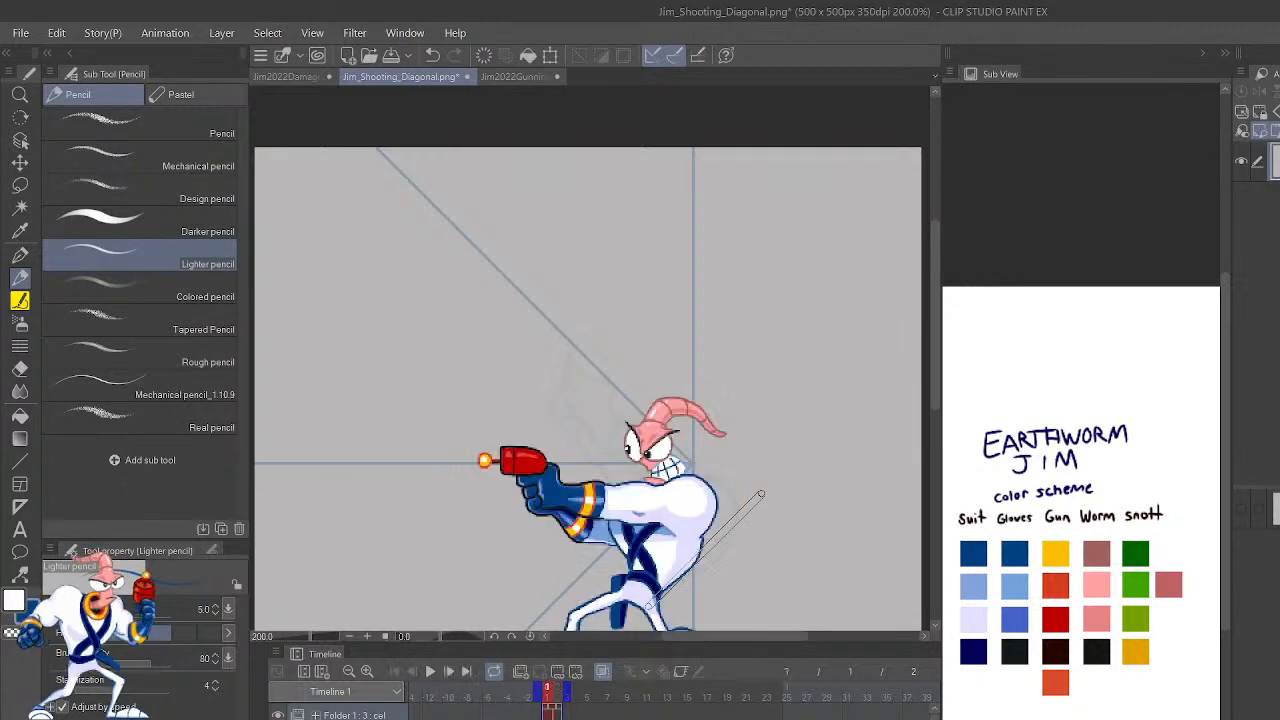
key(Right)
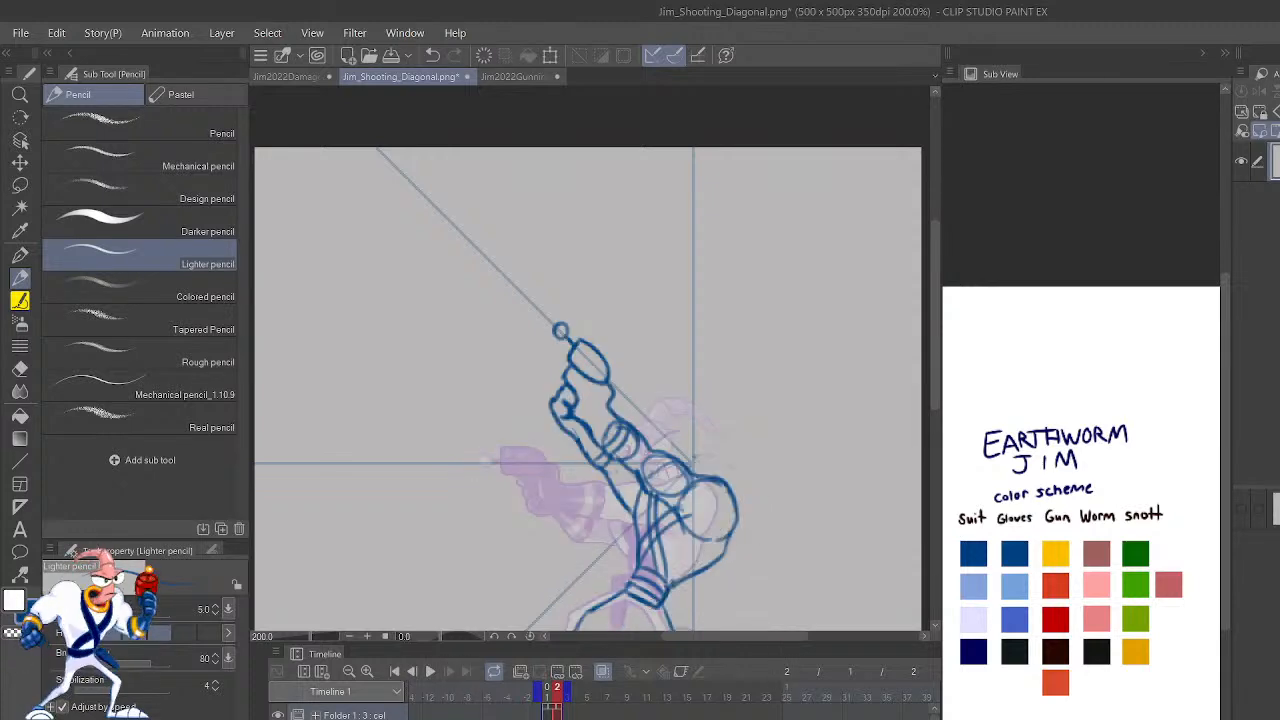
Mirror the view and redraw the lower back as one fuller curve from under the shoulder circle to the belt.
key(h)
key(ctrl+plus)
key(ctrl+plus)
mouse_move(730, 535)
mouse_down()
mouse_move(826, 429)
mouse_move(843, 478)
mouse_move(857, 477)
mouse_up()
drag(517, 478, 559, 535)
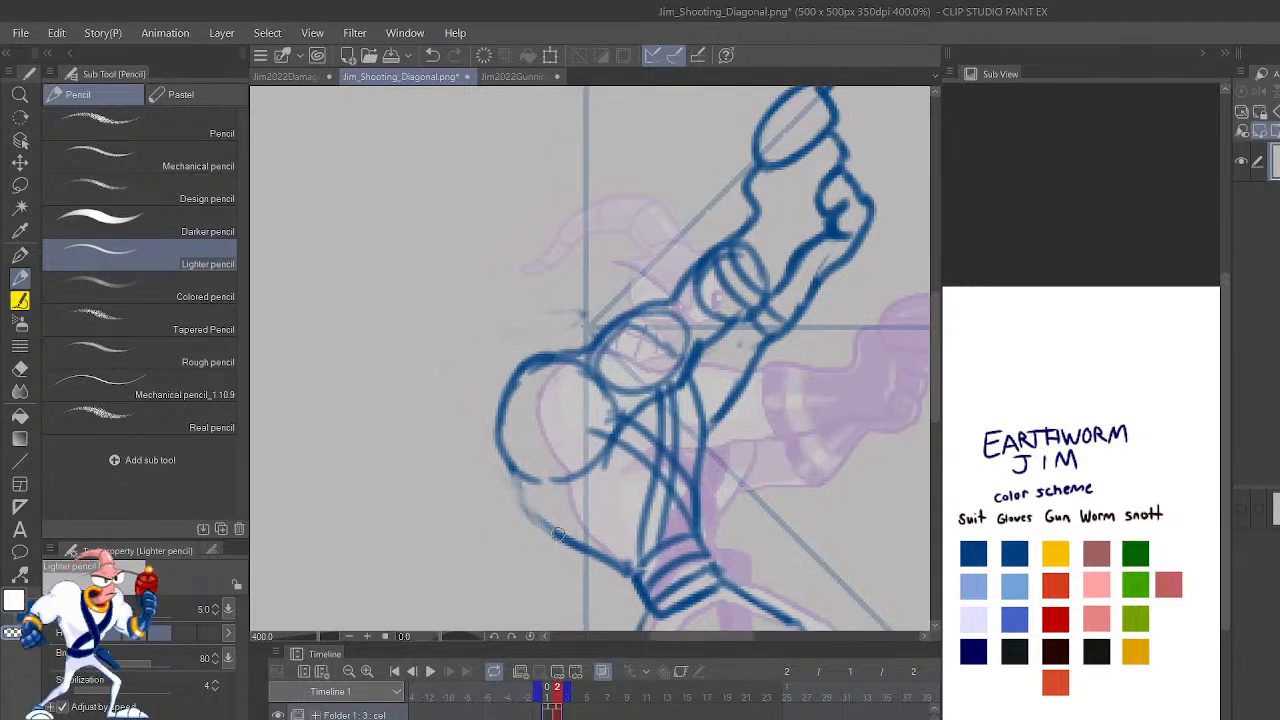
key(ctrl+z)
key(c)
mouse_move(517, 478)
mouse_down()
mouse_move(567, 543)
mouse_move(600, 541)
mouse_up()
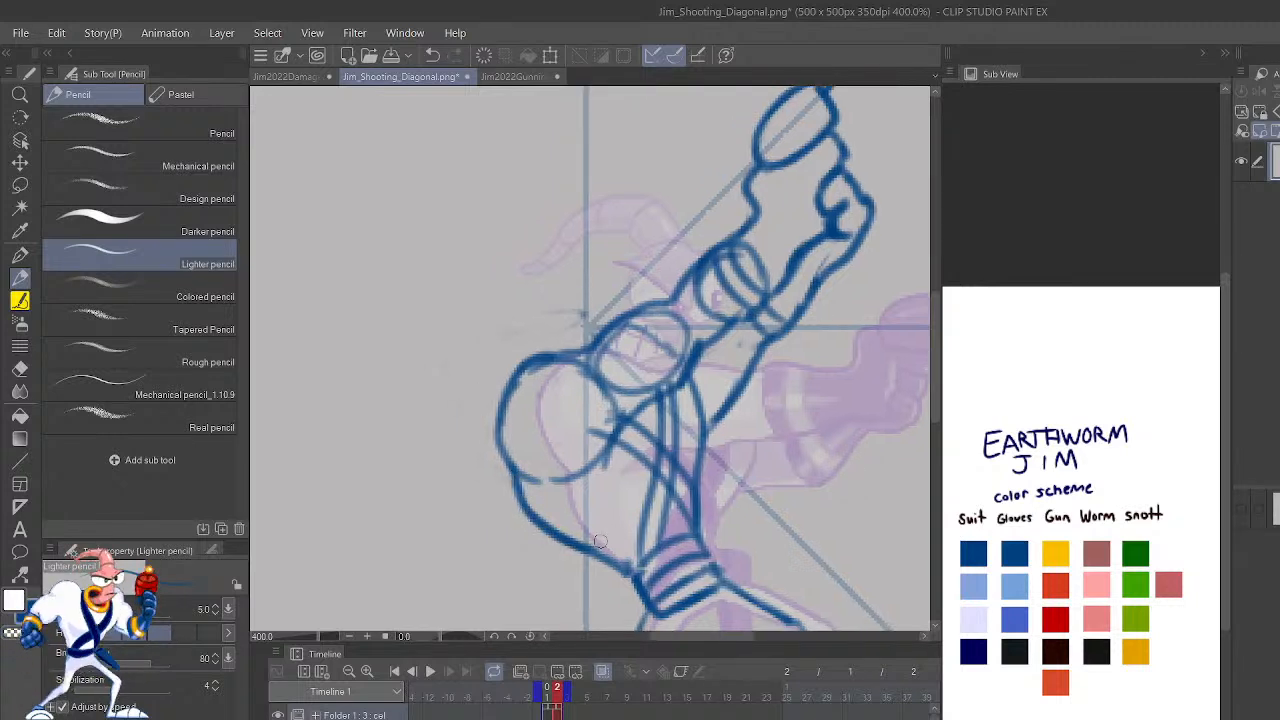
Give both thighs thickness by adding second contour lines between the hips and the knees.
mouse_move(786, 534)
mouse_down()
mouse_move(757, 394)
mouse_move(806, 363)
mouse_move(808, 417)
mouse_up()
mouse_move(736, 463)
mouse_down()
mouse_move(782, 500)
mouse_move(779, 478)
mouse_up()
mouse_move(584, 524)
mouse_down()
mouse_move(570, 538)
mouse_move(606, 517)
mouse_move(632, 458)
mouse_up()
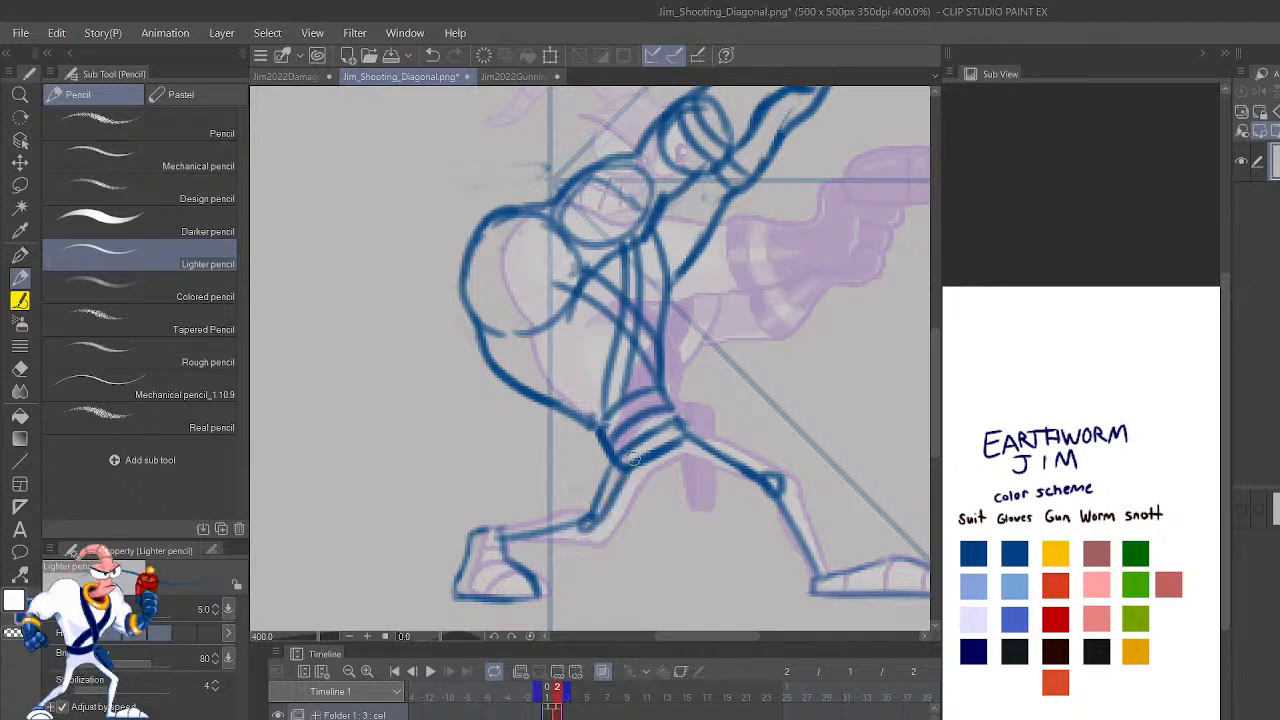
mouse_move(590, 515)
mouse_down()
mouse_move(612, 441)
mouse_move(690, 449)
mouse_move(778, 498)
mouse_up()
mouse_move(712, 448)
mouse_down()
mouse_move(773, 476)
mouse_move(680, 436)
mouse_move(785, 478)
mouse_up()
key(ctrl+z)
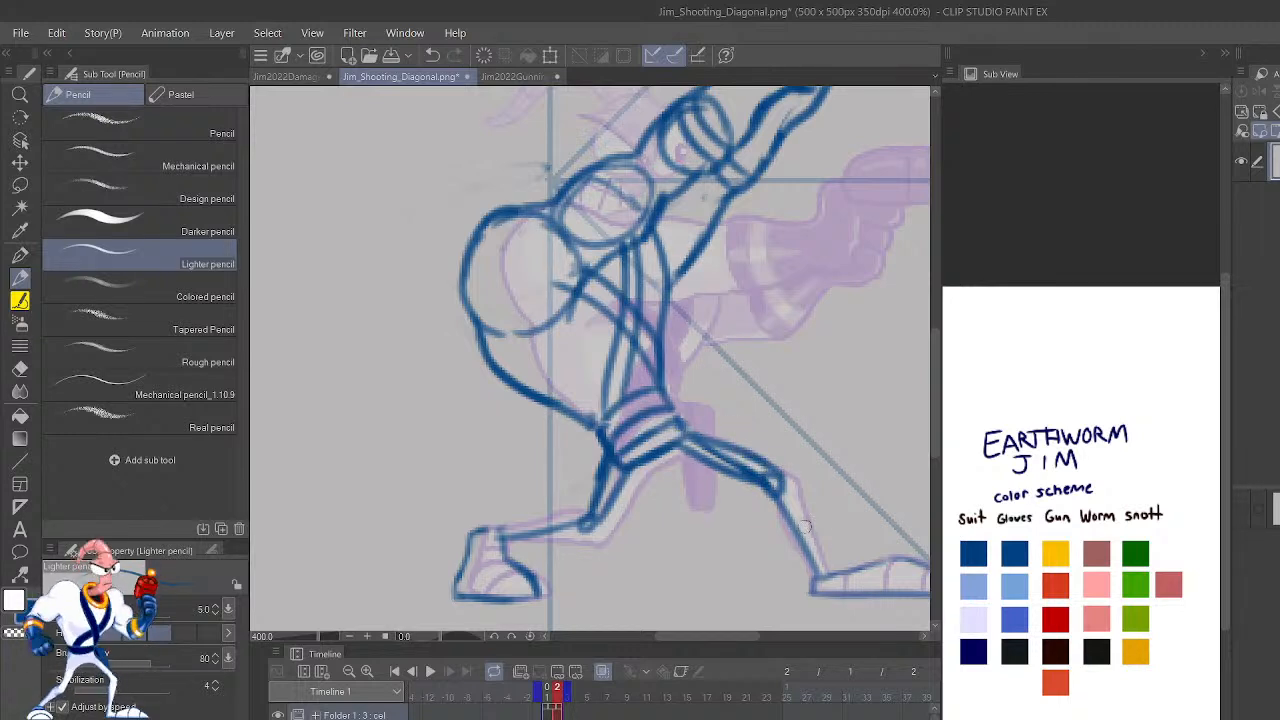
Draw the second contour of the front lower leg from the ankle up to the knee, redoing the first attempt.
mouse_move(812, 584)
mouse_down()
mouse_move(768, 512)
mouse_move(760, 482)
mouse_move(824, 568)
mouse_move(771, 460)
mouse_up()
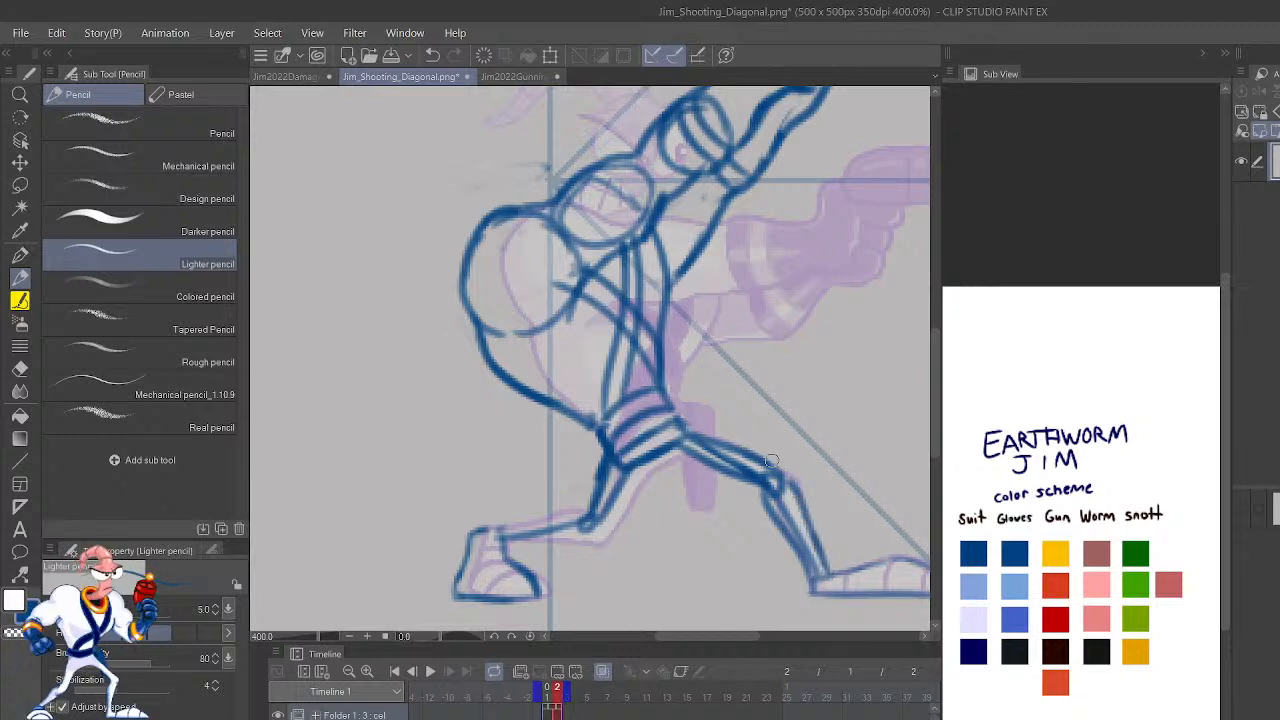
key(ctrl+z)
key(ctrl+z)
drag(827, 574, 776, 462)
Restore the unmirrored view and add the upper contour of the rear lower leg between knee and ankle.
key(h)
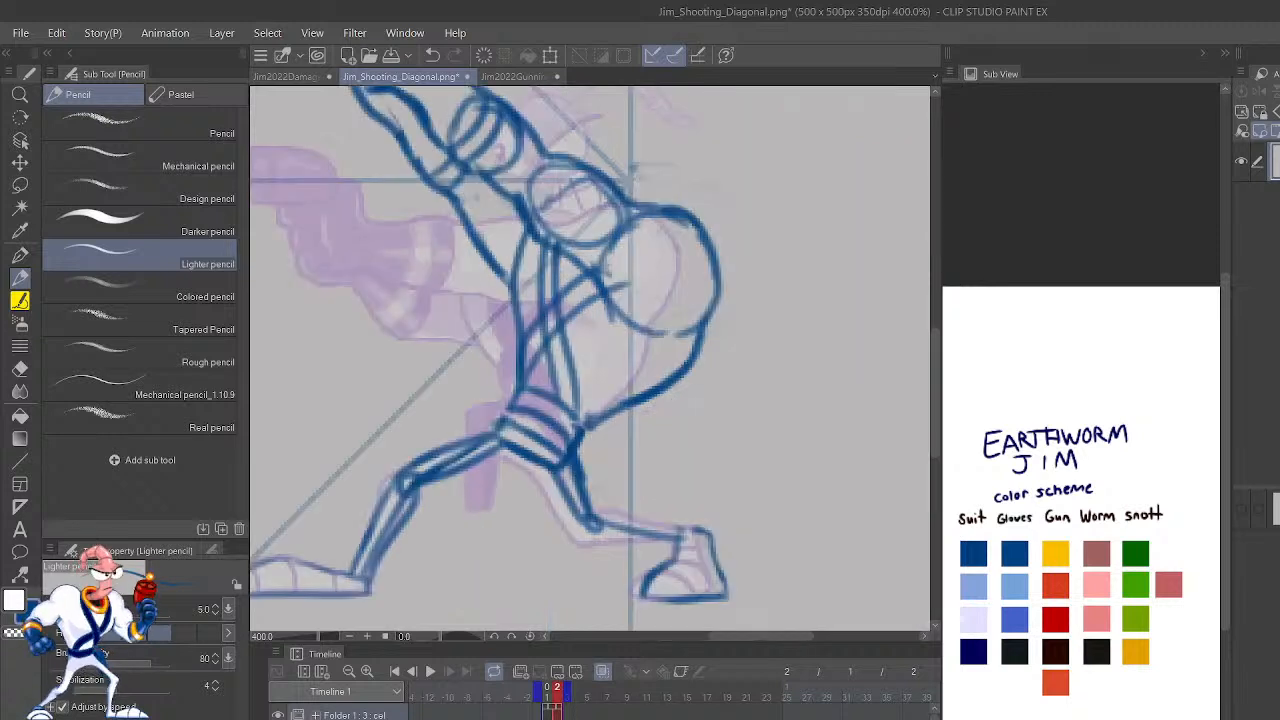
mouse_move(597, 532)
mouse_down()
mouse_move(666, 547)
mouse_move(605, 537)
mouse_move(687, 540)
mouse_move(601, 520)
mouse_move(699, 531)
mouse_move(590, 516)
mouse_up()
key(ctrl+z)
key(Left)
key(Right)
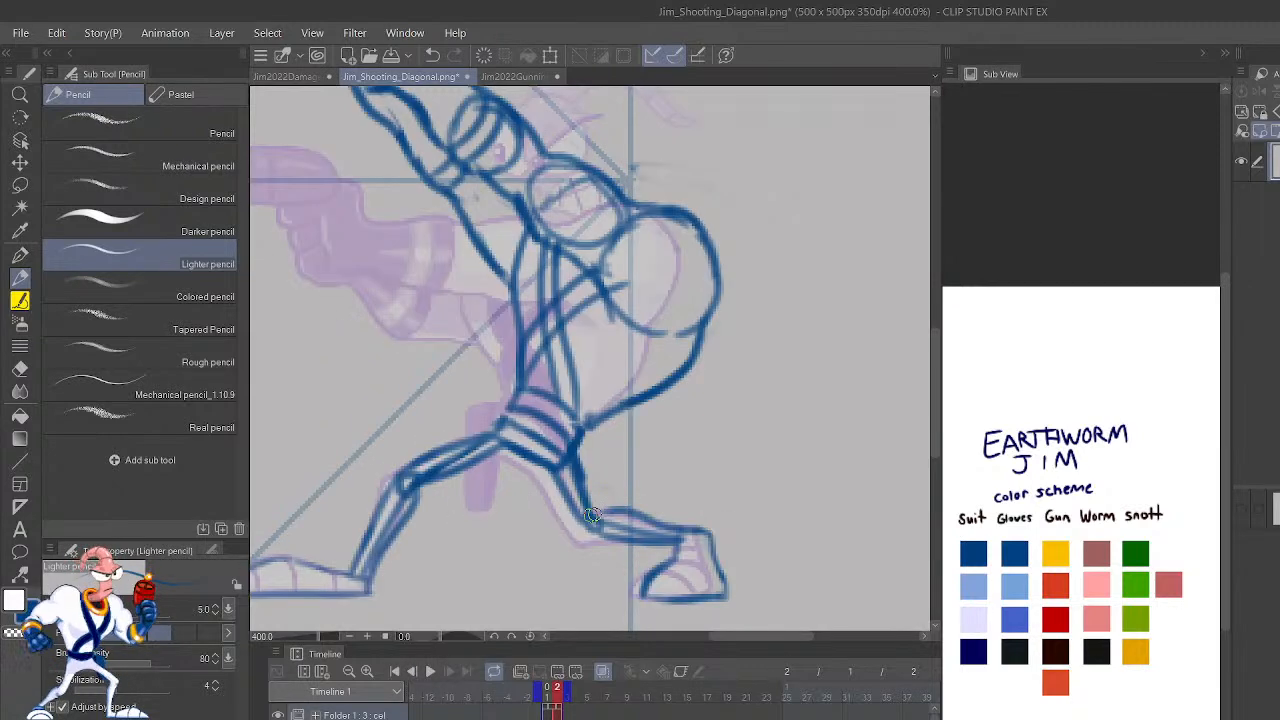
Compare the rear leg with the horizontal pose and rework the ankle and the top of the rear foot.
key(Left)
key(Right)
key(Left)
key(Right)
mouse_move(652, 572)
mouse_down()
mouse_move(703, 590)
mouse_move(674, 563)
mouse_move(693, 555)
mouse_move(723, 571)
mouse_move(678, 547)
mouse_move(708, 544)
mouse_up()
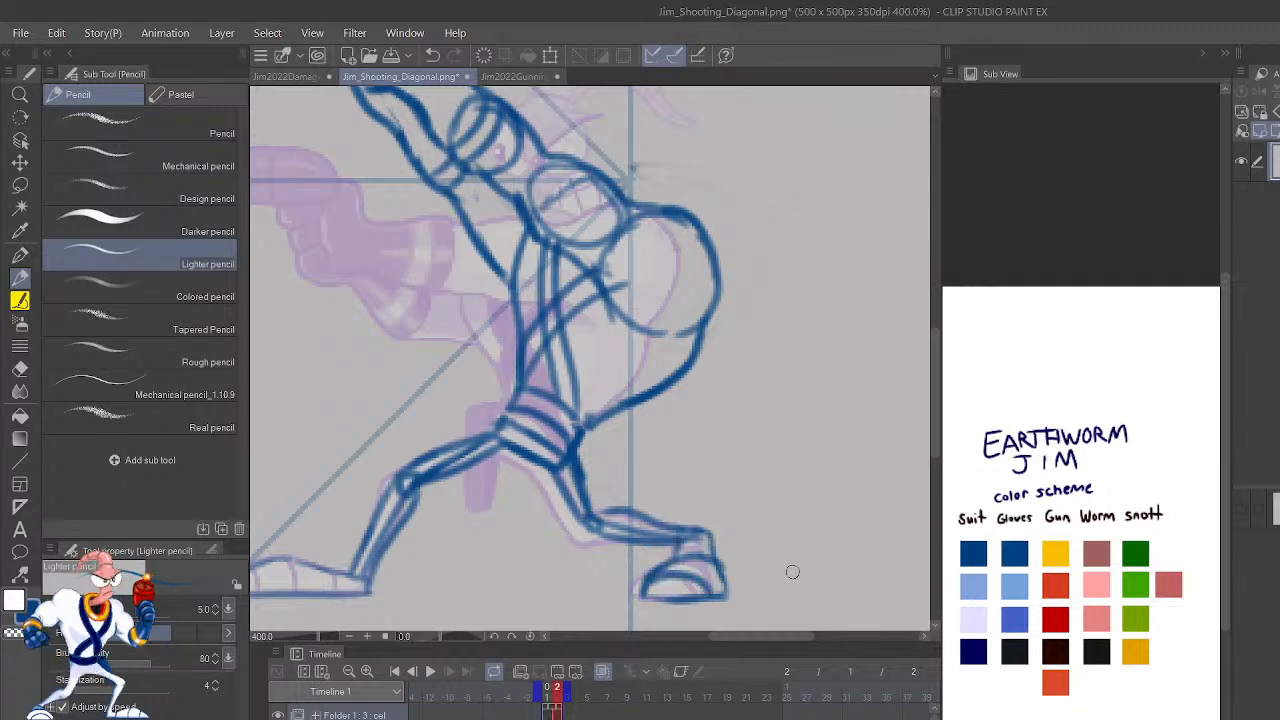
Compare the whole diagonal figure and its upper body with the horizontal pose by flipping between the two frames.
scroll(690, 592, down, 3)
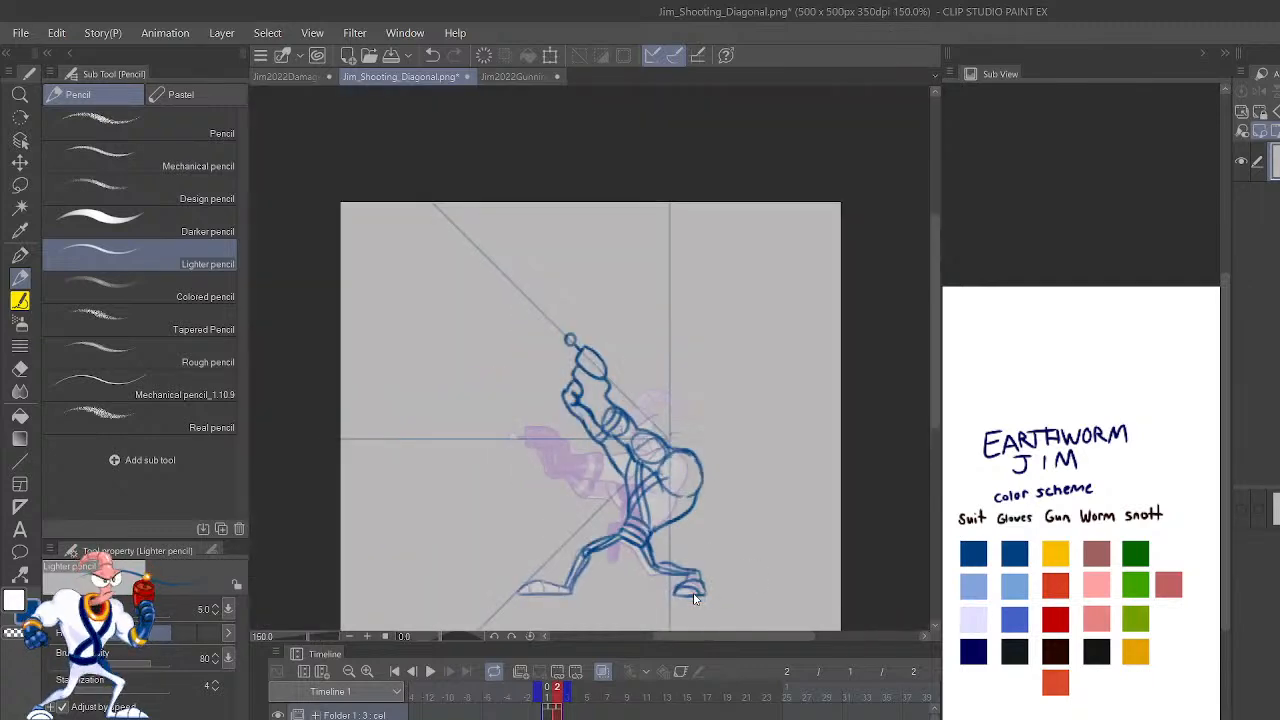
key(Left)
key(Right)
scroll(690, 592, up, 1)
scroll(695, 597, up, 2)
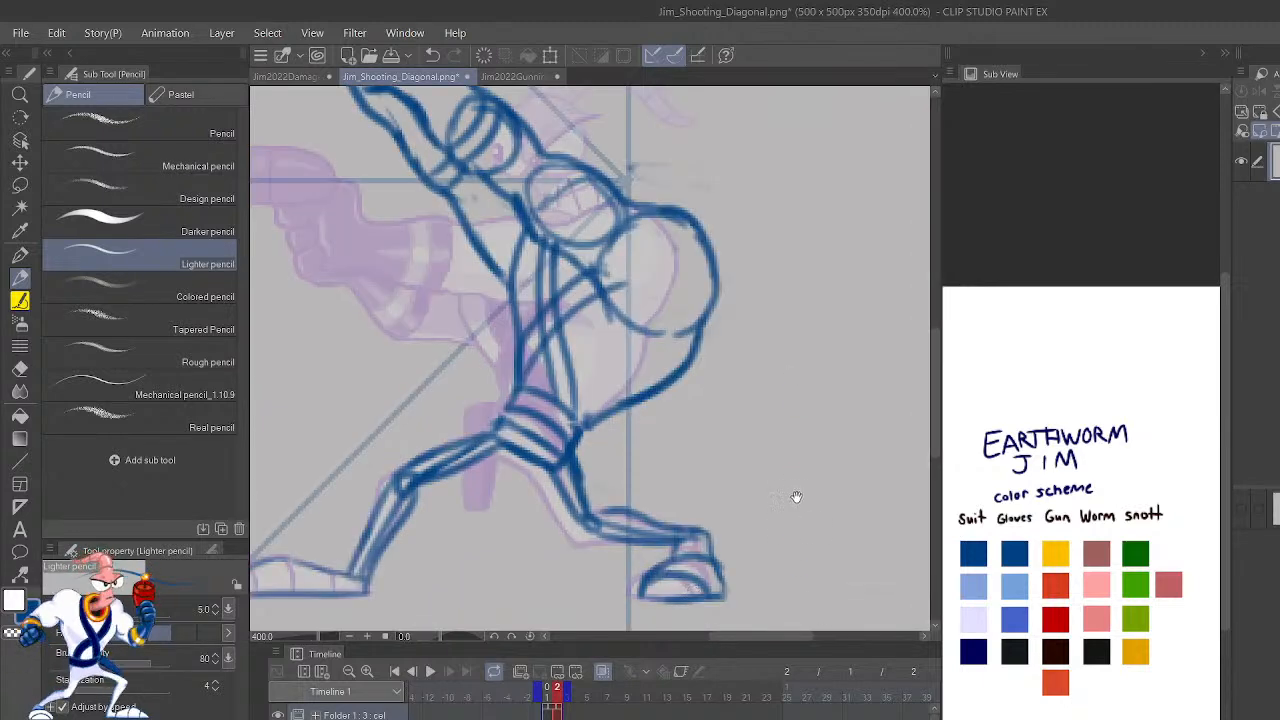
drag(794, 491, 797, 452)
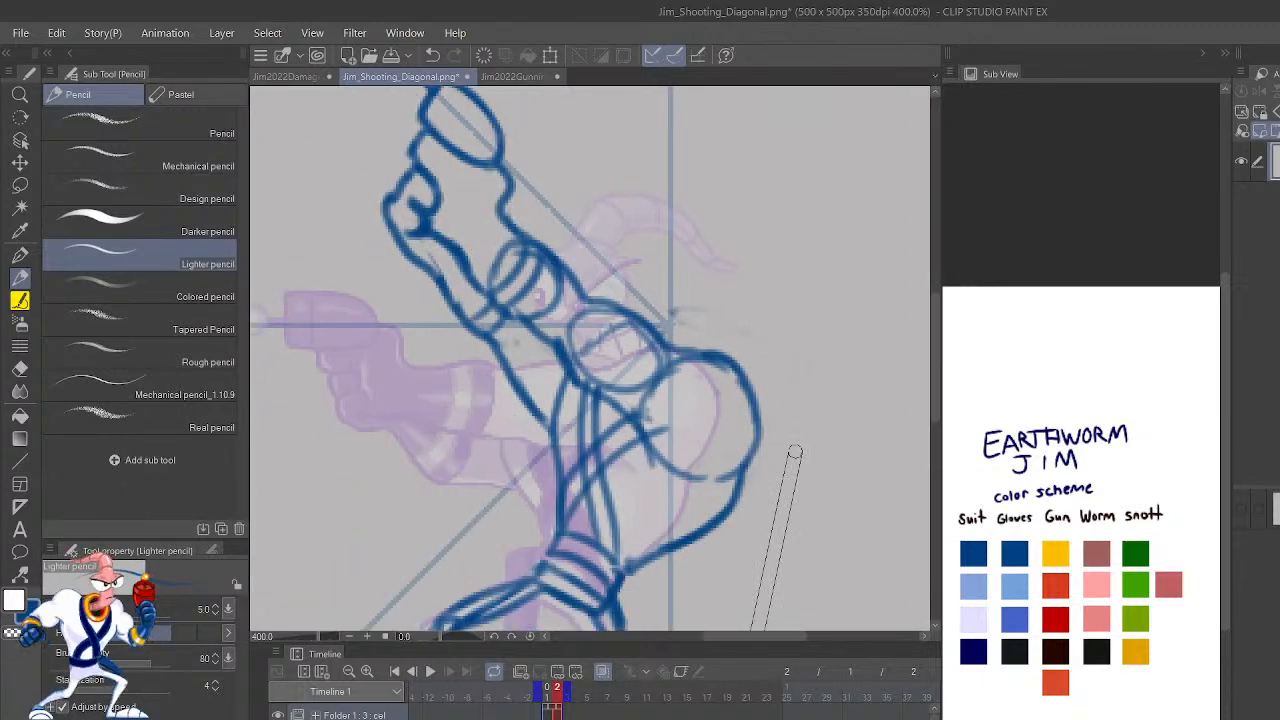
key(Left)
key(Right)
key(Left)
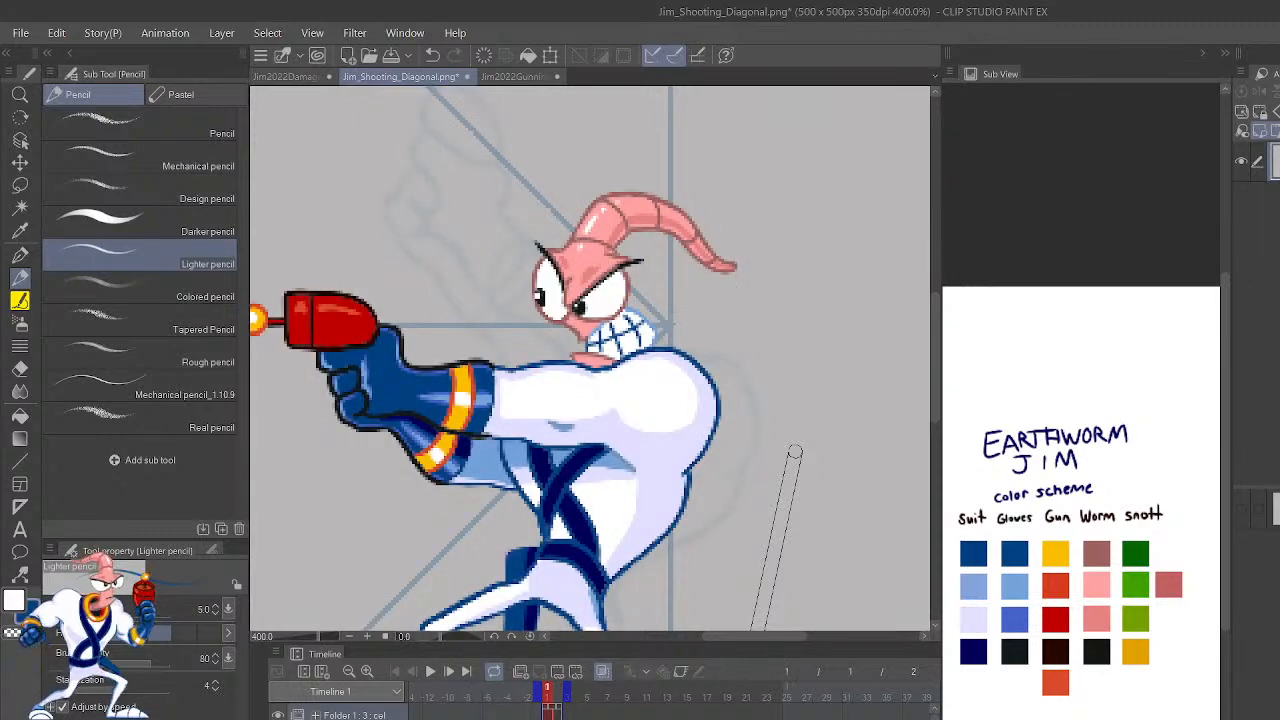
key(Right)
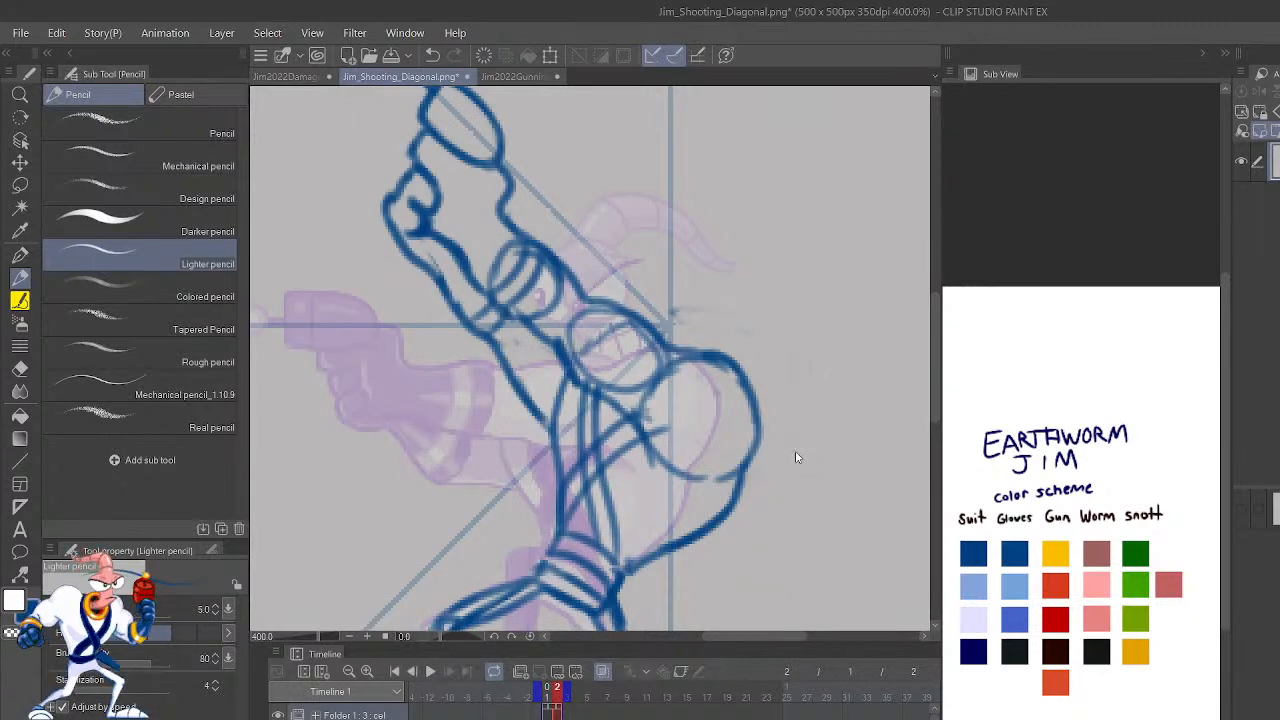
Lasso the gun, hand and glove cuffs, shift them slightly down the diagonal guide toward the body, and deselect.
drag(843, 437, 861, 480)
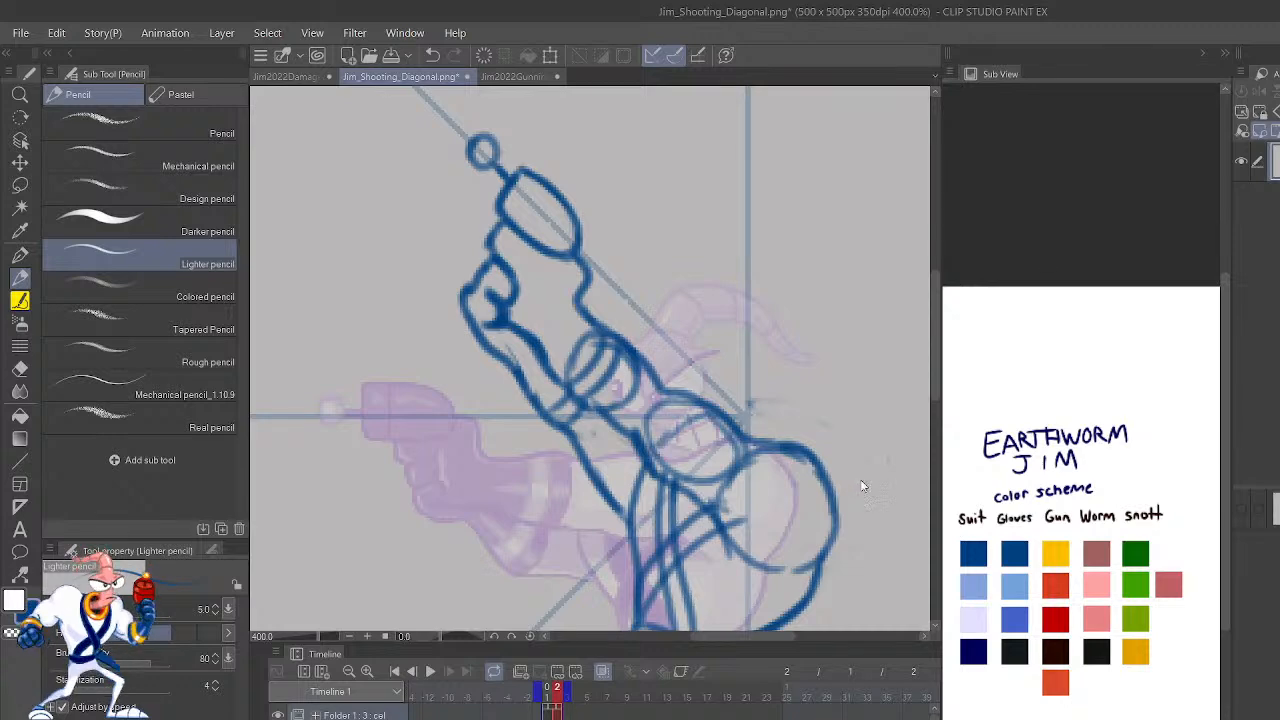
scroll(861, 480, down, 2)
mouse_move(871, 552)
mouse_down()
mouse_move(862, 501)
mouse_move(866, 556)
mouse_up()
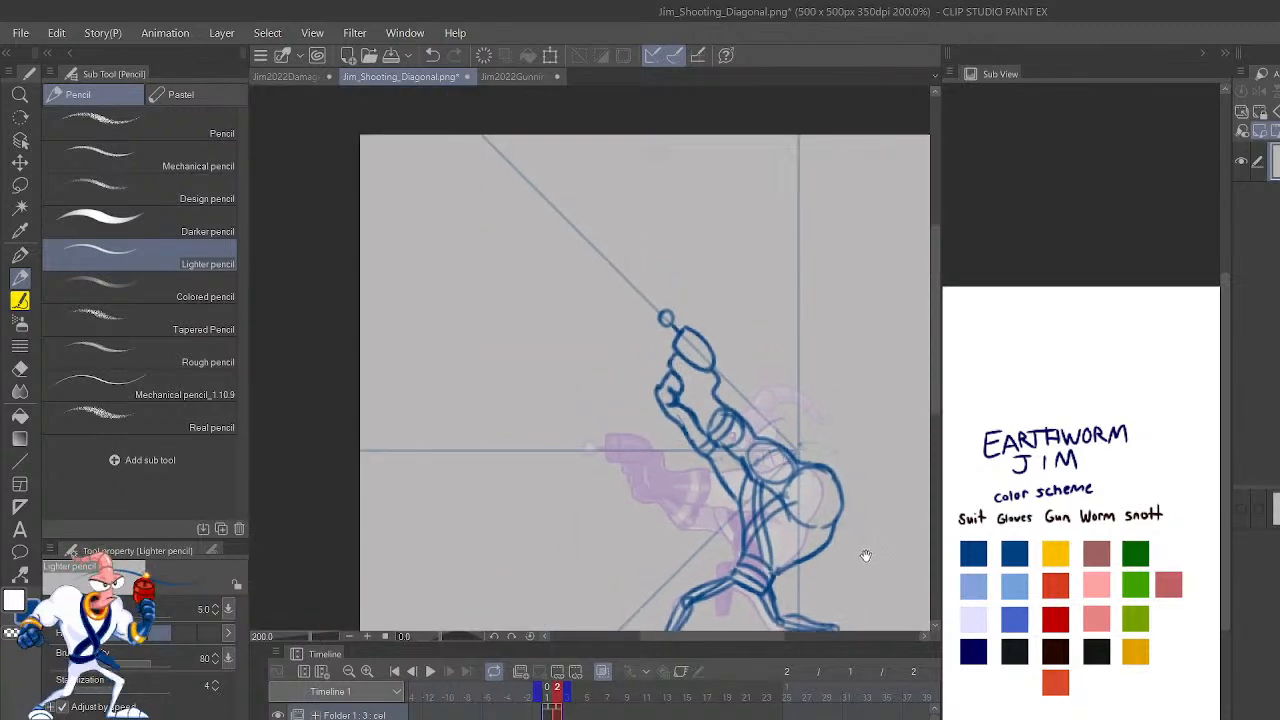
key(m)
mouse_move(708, 466)
mouse_down()
mouse_move(742, 350)
mouse_move(653, 299)
mouse_move(700, 470)
mouse_up()
key(k)
drag(736, 422, 742, 429)
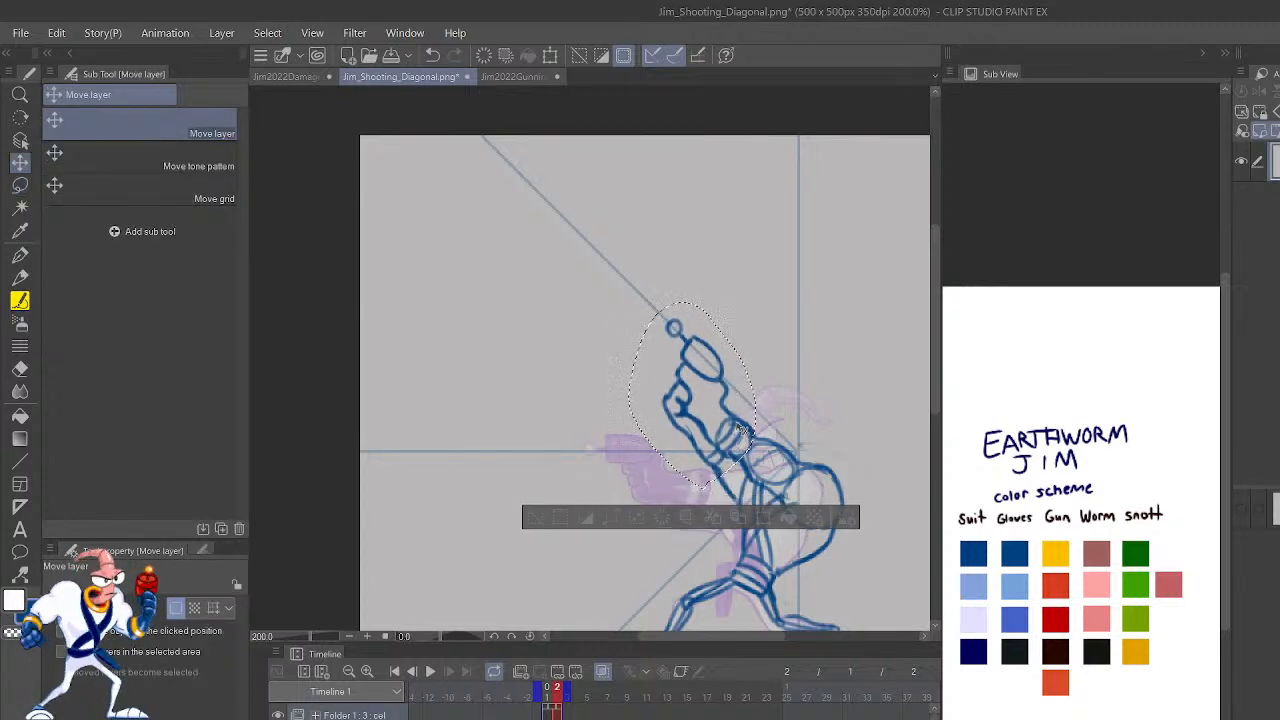
click(541, 518)
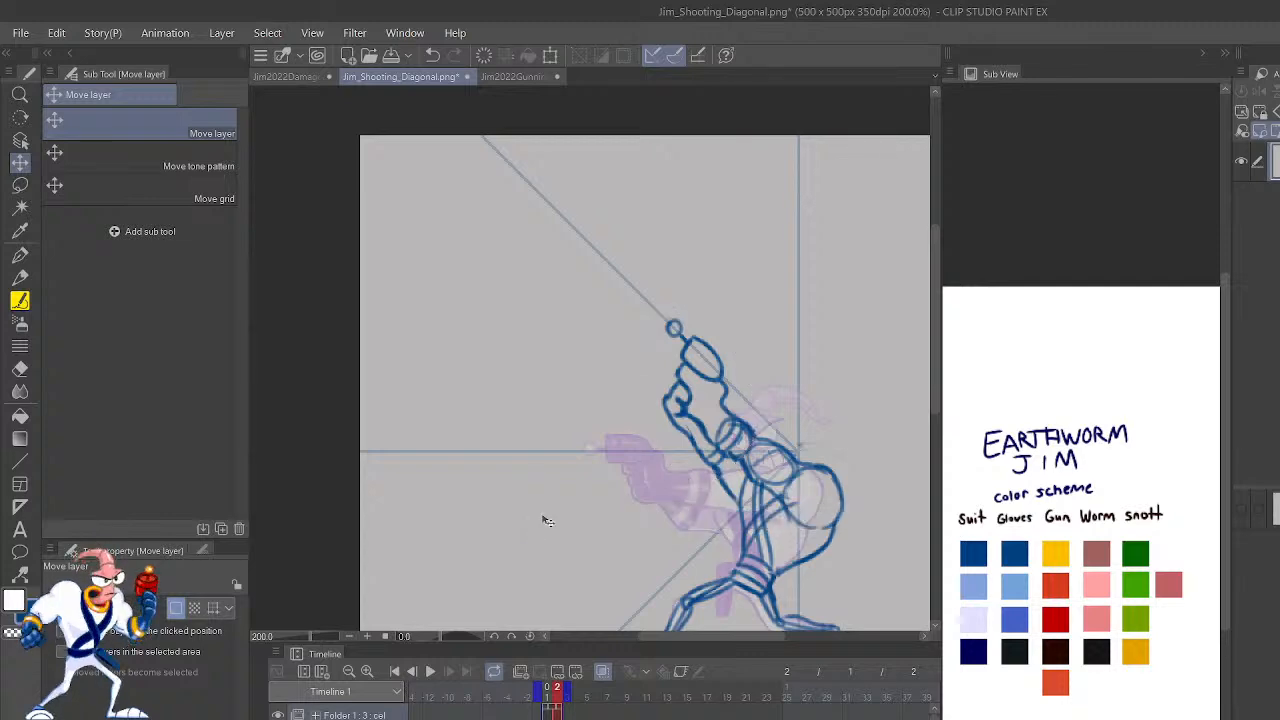
Check the shortened gun arm by flipping between the poses, and inspect the gun, arms and shoulder up close.
scroll(543, 520, down, 2)
scroll(543, 520, up, 2)
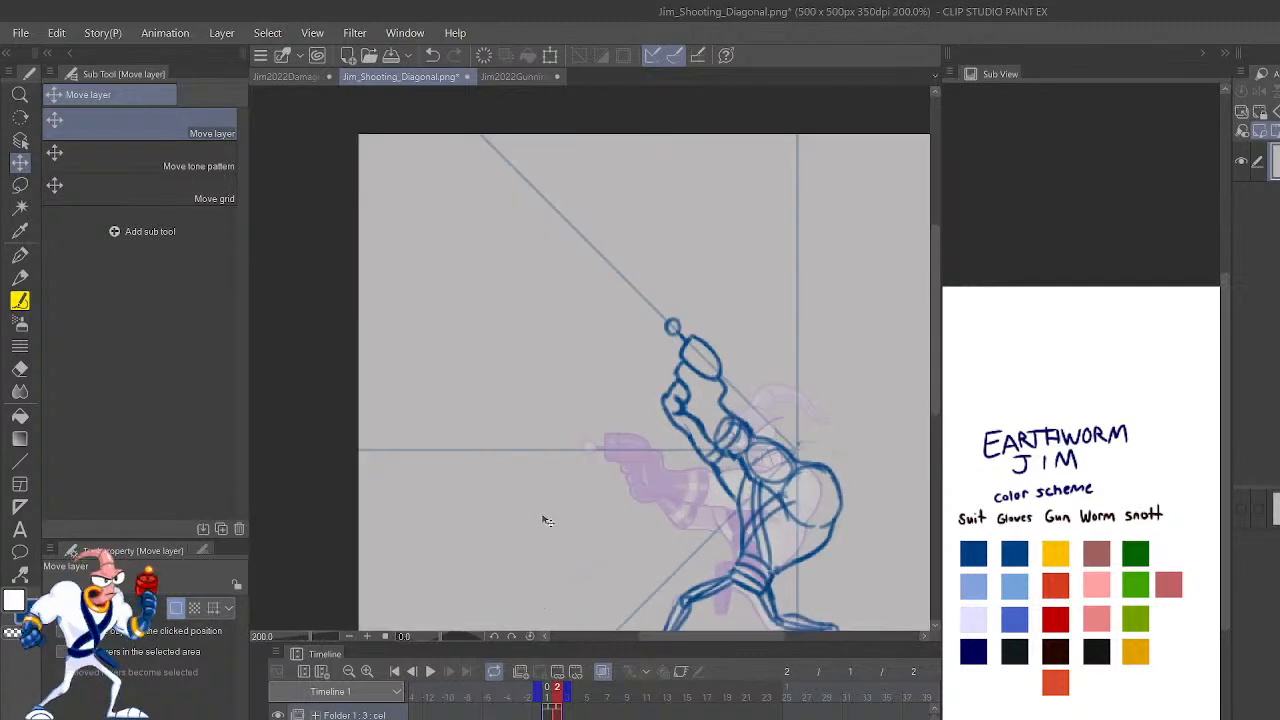
key(Left)
key(Right)
key(Left)
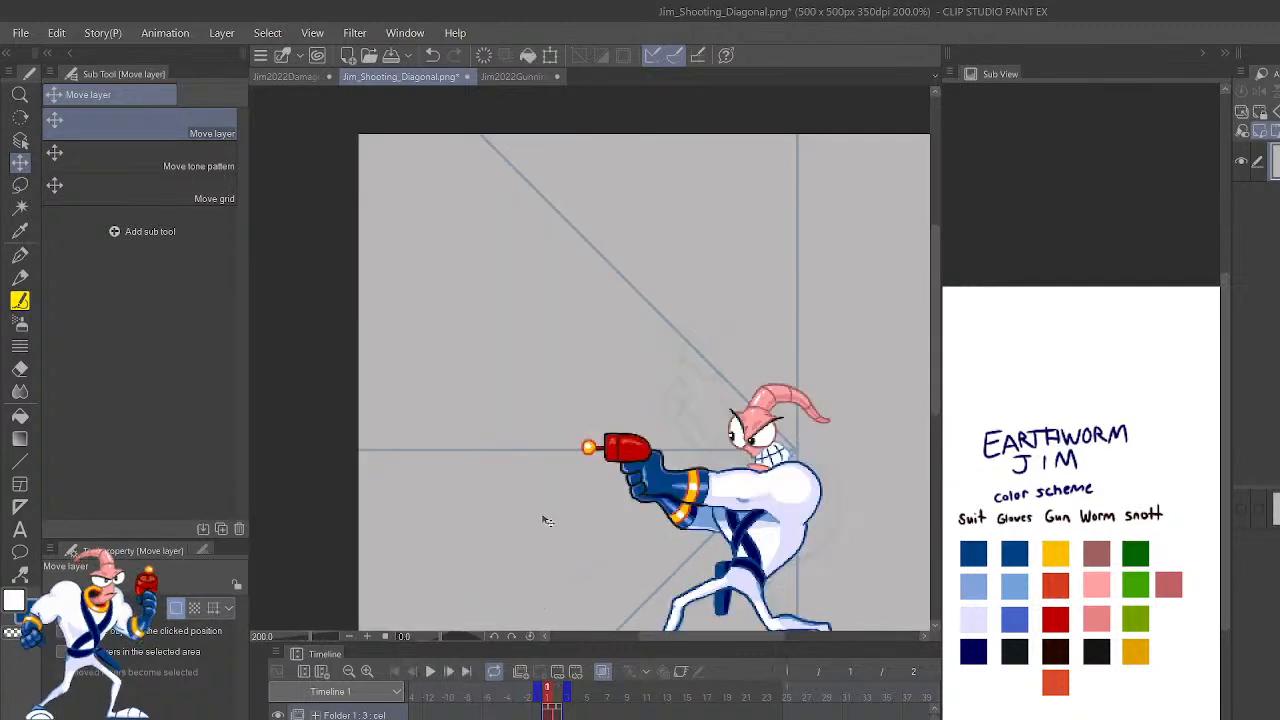
key(Right)
key(Left)
key(Right)
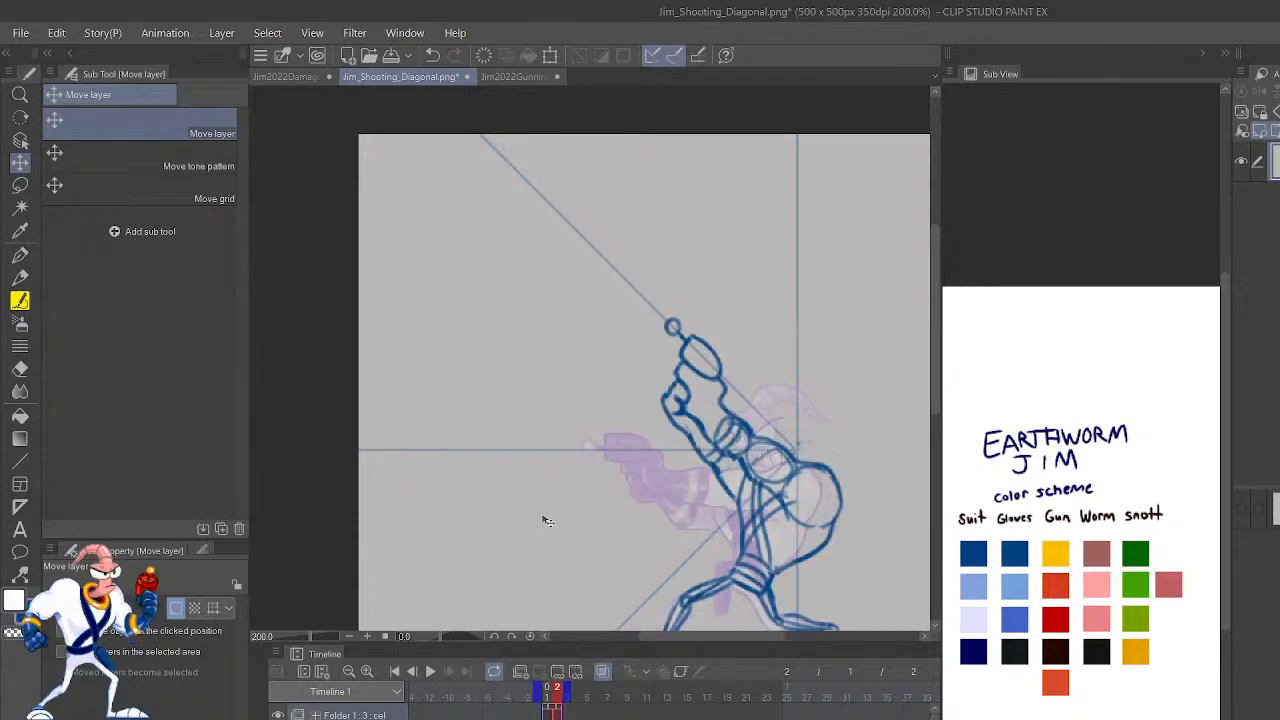
scroll(547, 520, up, 2)
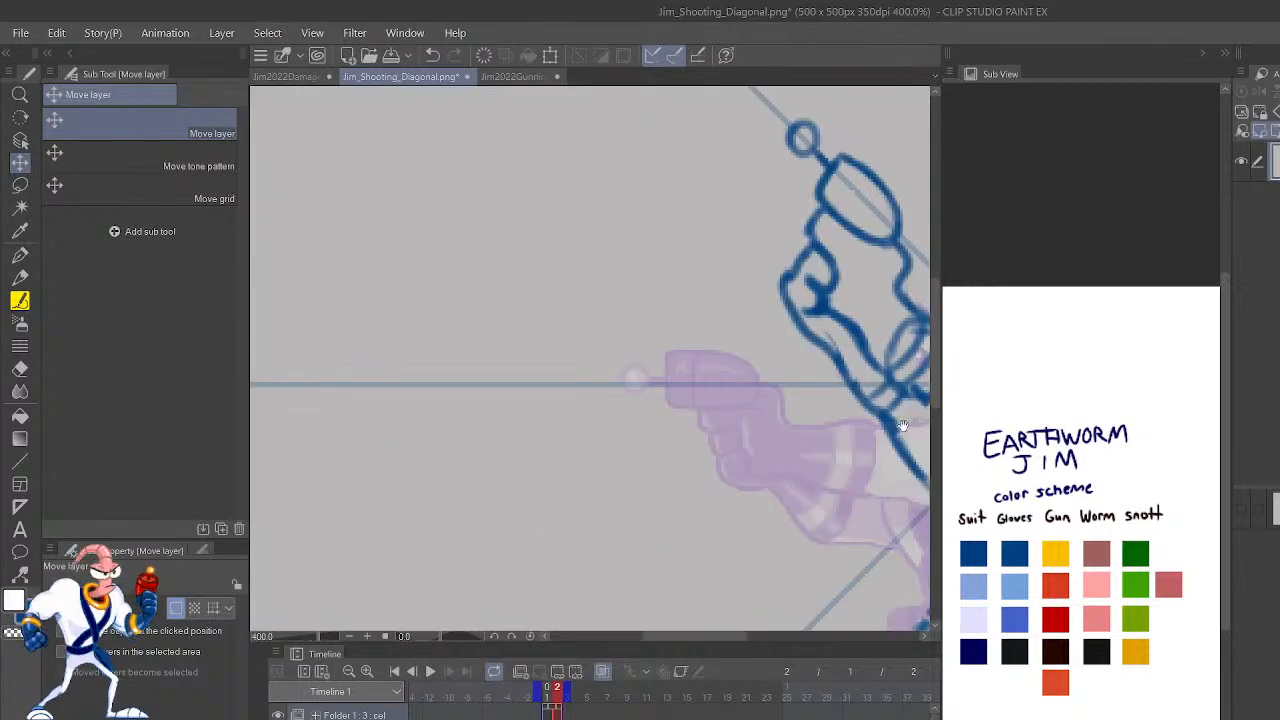
drag(903, 424, 613, 567)
drag(823, 515, 820, 419)
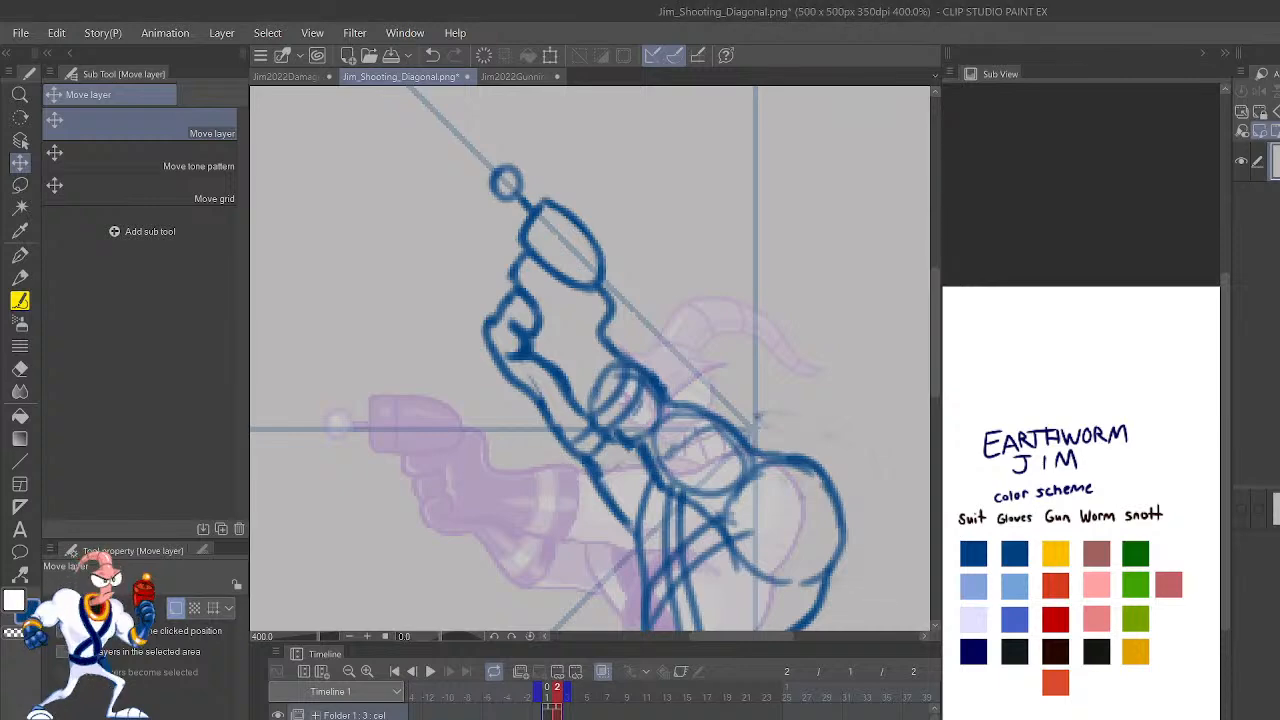
scroll(590, 360, down, 4)
scroll(590, 360, up, 4)
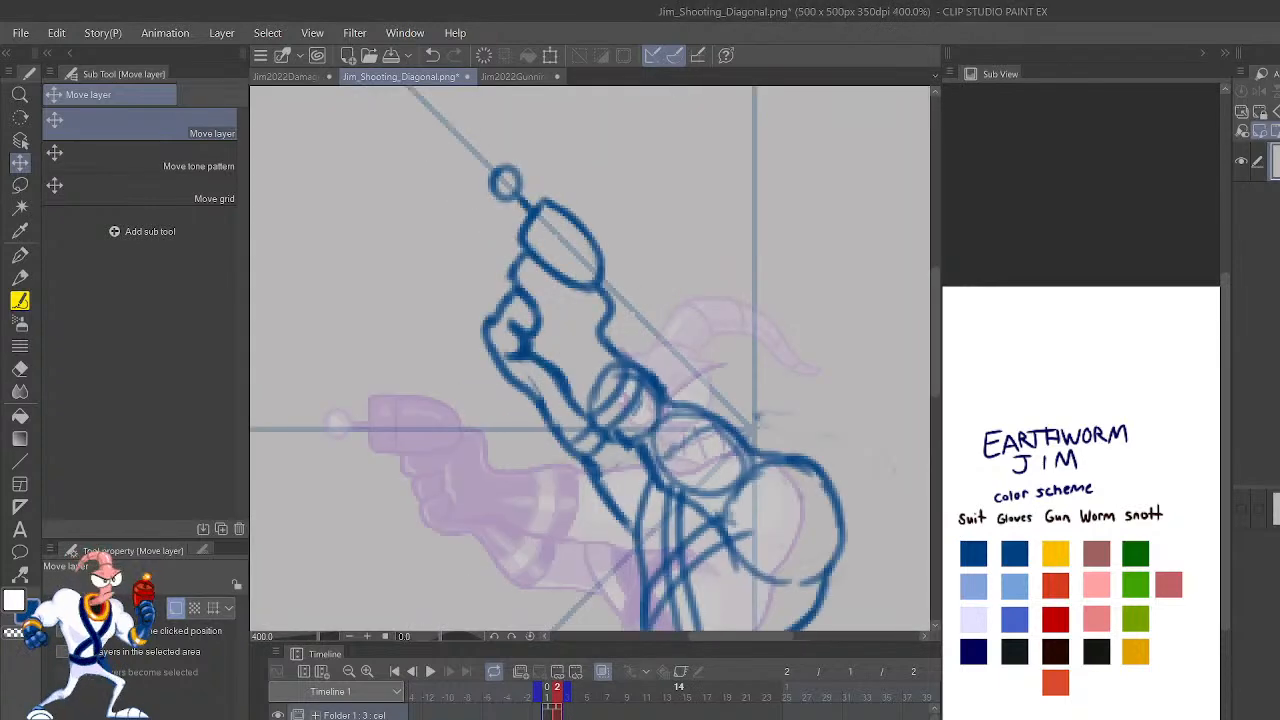
Set up an empty animation cel between the horizontal pose and the diagonal sketch, with both showing as onion skins.
drag(552, 706, 560, 708)
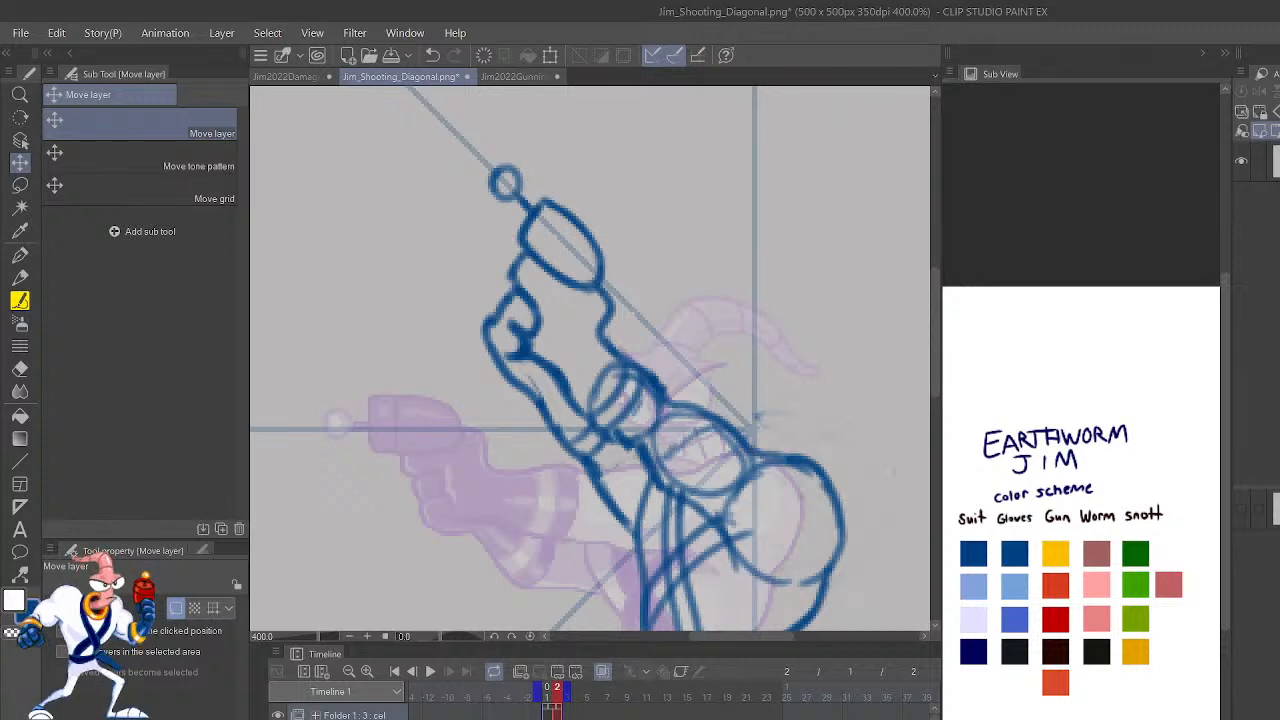
click(1274, 162)
click(1274, 202)
key(Delete)
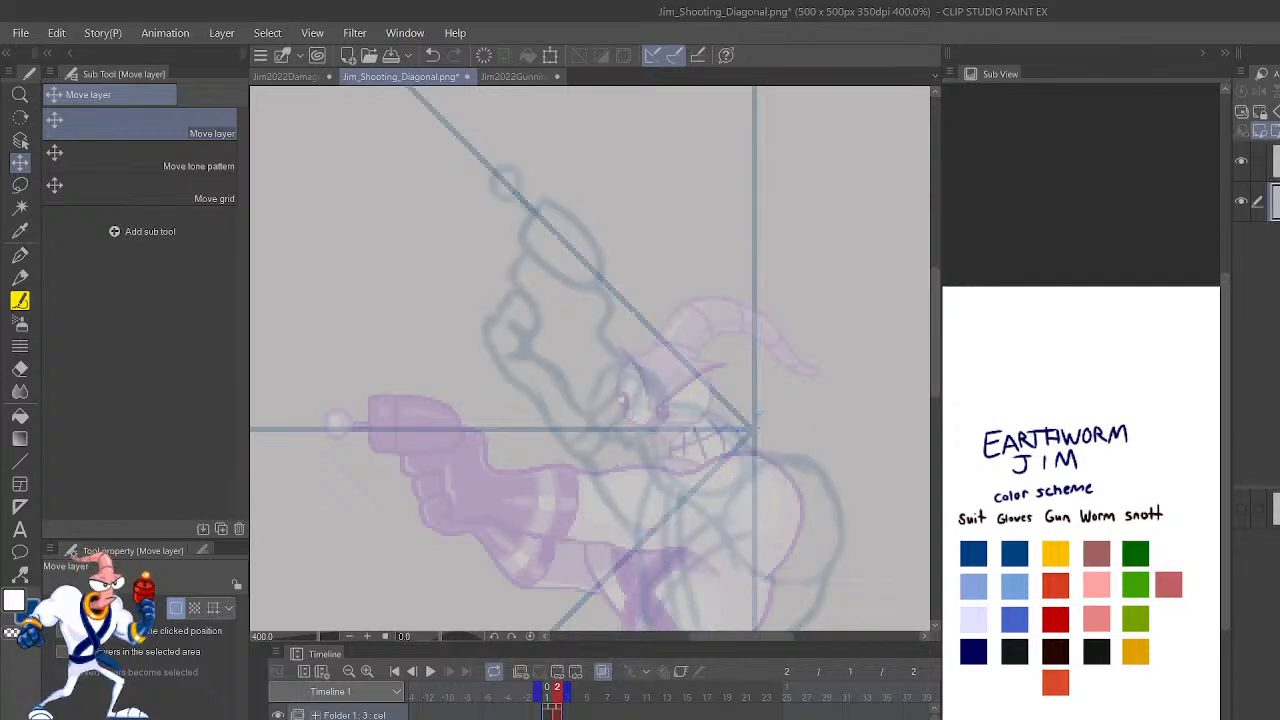
Switch to the Lighter pencil and try a line rising from the shoulder as the start of the tilted-back head.
key(ctrl+plus)
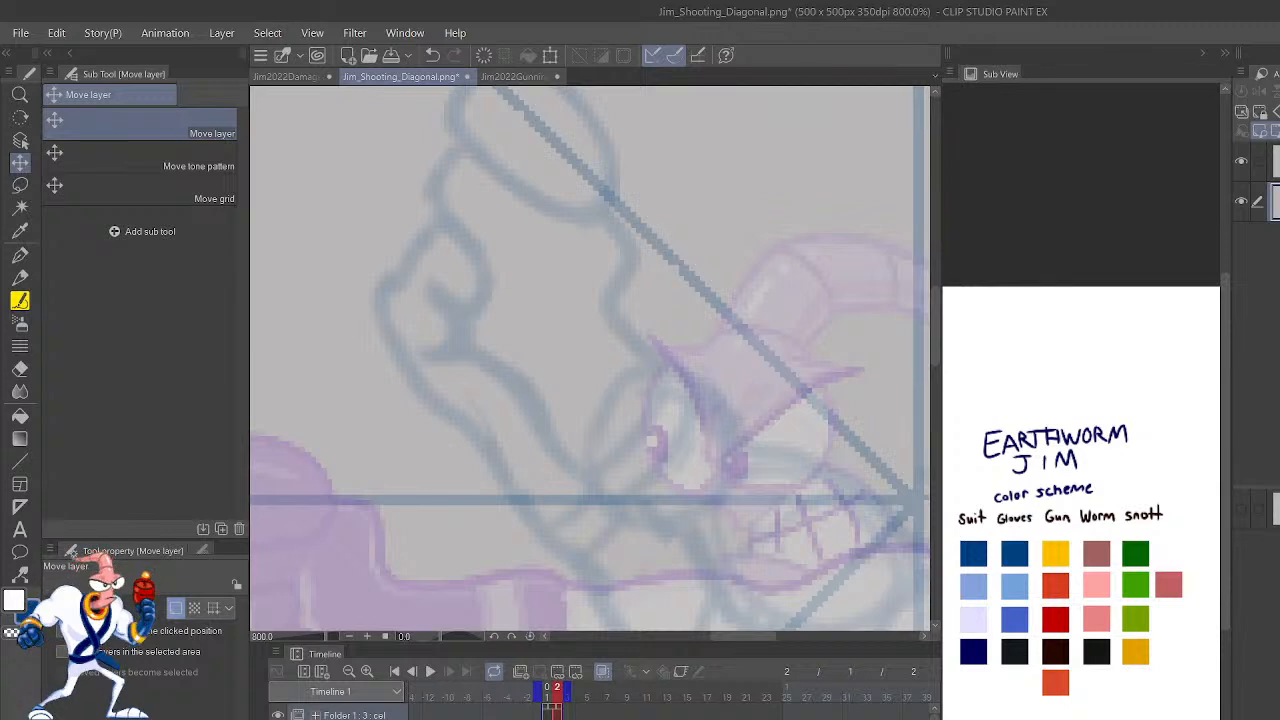
key(ctrl+minus)
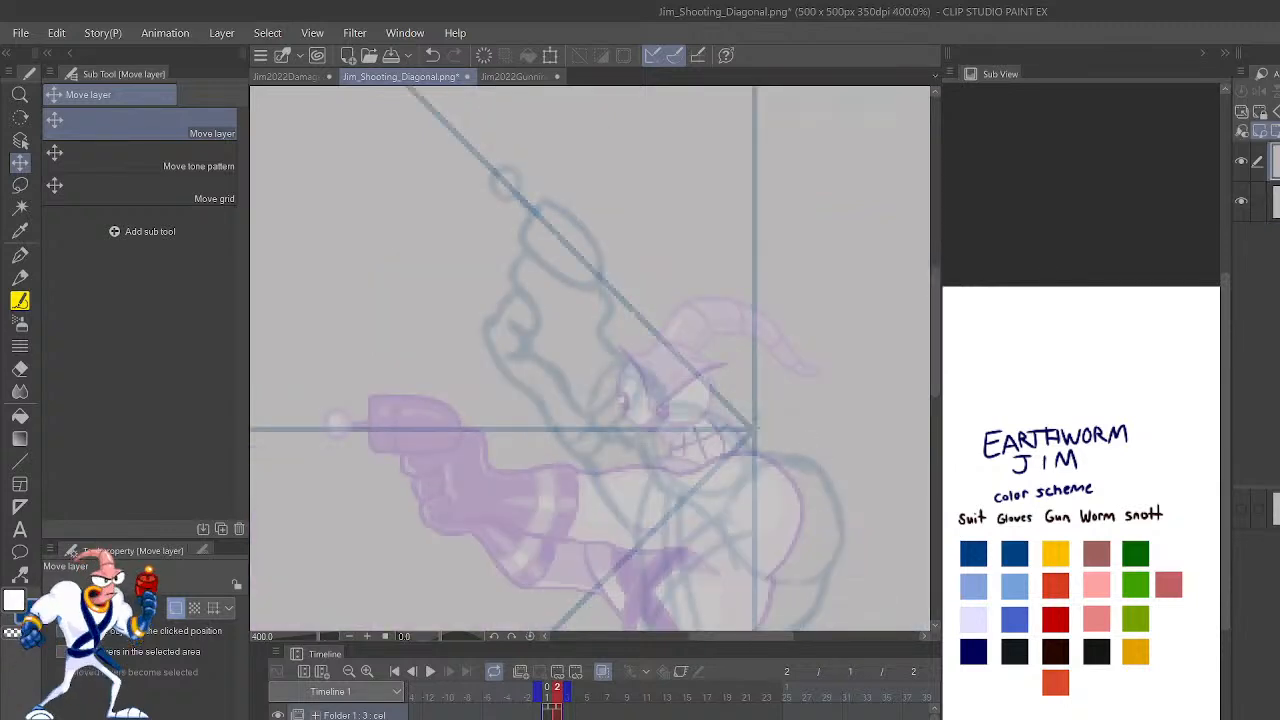
key(p)
drag(792, 460, 795, 397)
key(ctrl+z)
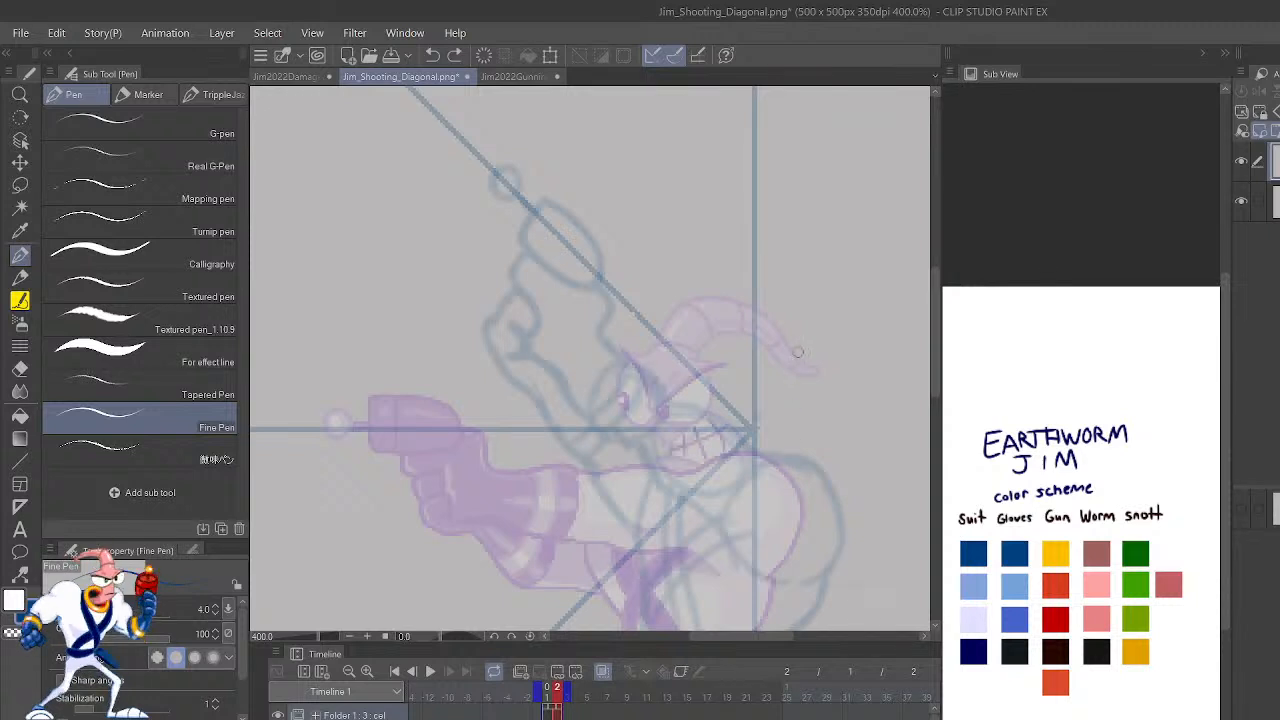
key(p)
mouse_move(668, 407)
mouse_down()
mouse_move(804, 438)
mouse_move(805, 377)
mouse_up()
key(ctrl+z)
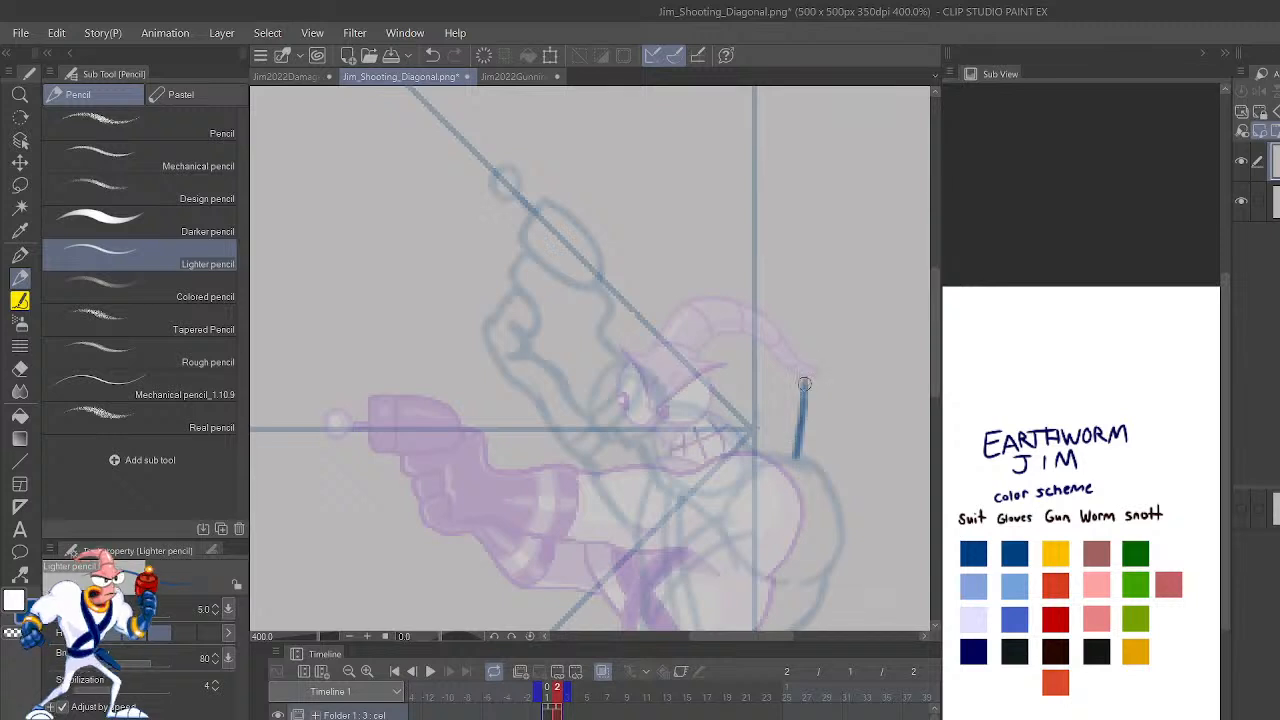
mouse_move(716, 458)
mouse_down()
mouse_move(747, 383)
mouse_move(736, 400)
mouse_move(798, 365)
mouse_up()
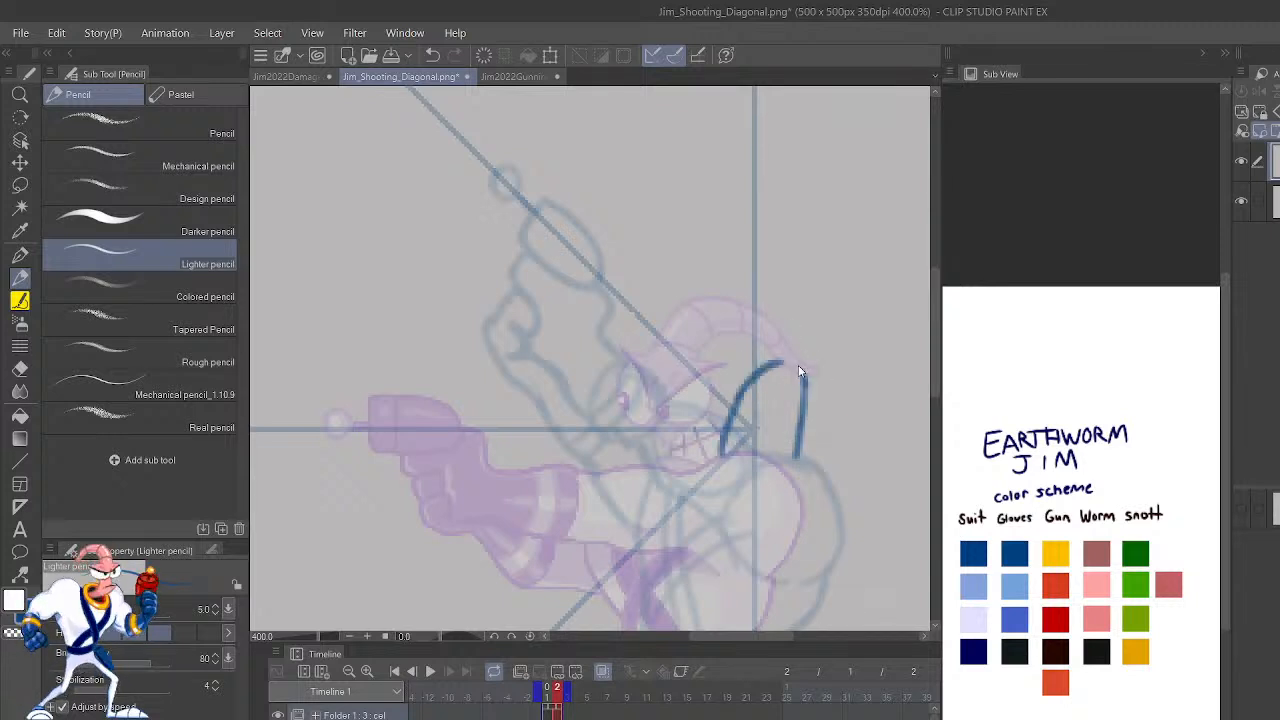
key(ctrl+z)
drag(788, 470, 815, 412)
key(ctrl+z)
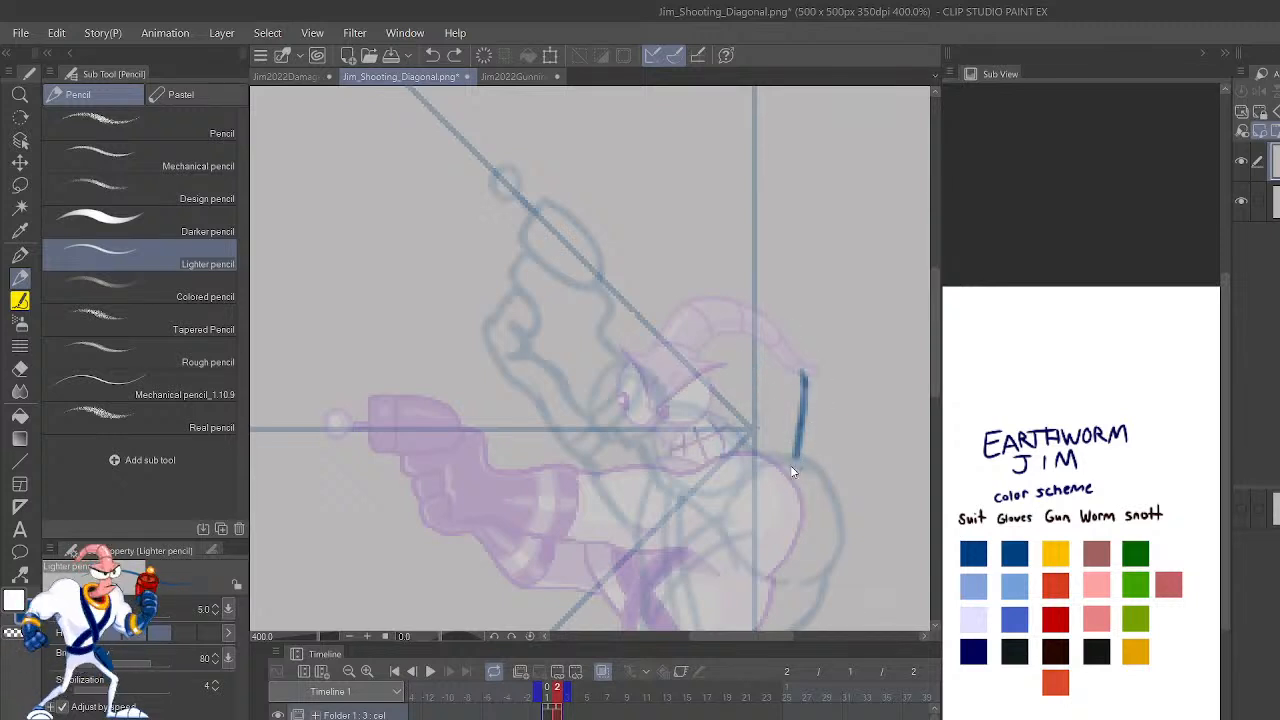
key(ctrl+z)
key(ctrl+z)
drag(720, 420, 795, 420)
key(ctrl+z)
drag(776, 462, 818, 390)
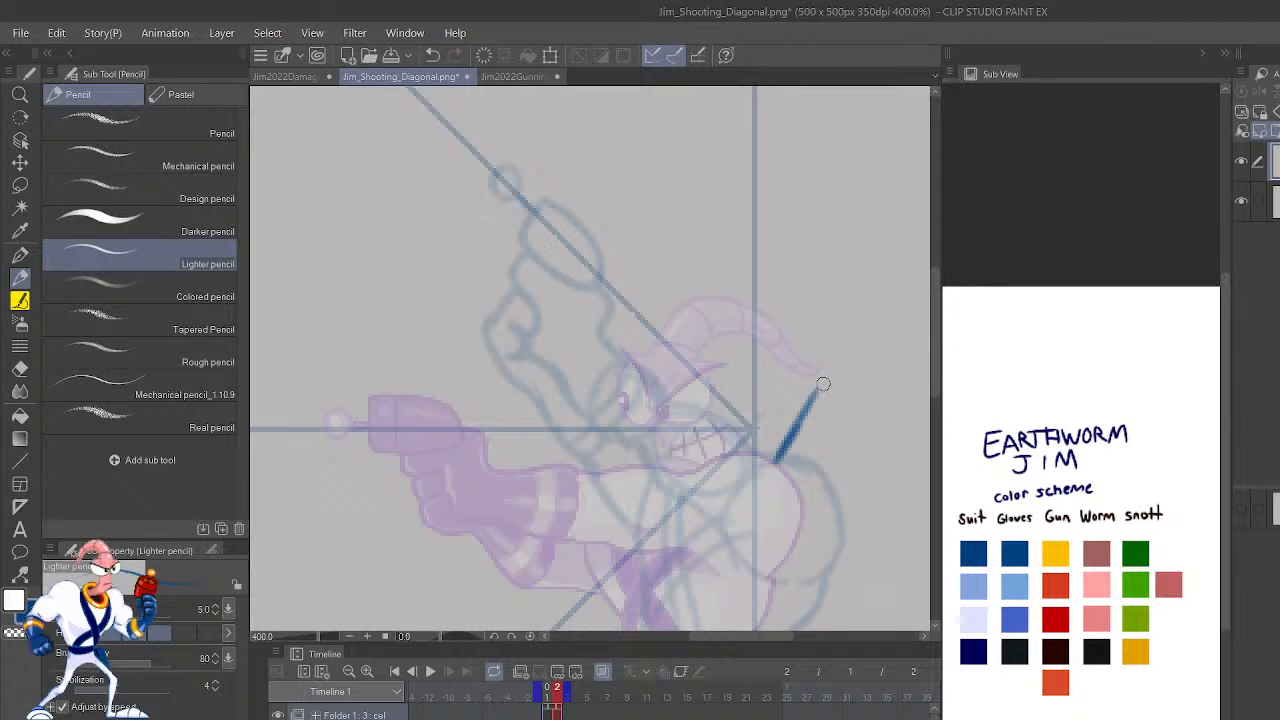
drag(655, 341, 850, 420)
mouse_move(643, 398)
mouse_down()
mouse_move(774, 444)
mouse_move(737, 452)
mouse_move(780, 366)
mouse_up()
key(ctrl+z)
key(ctrl+z)
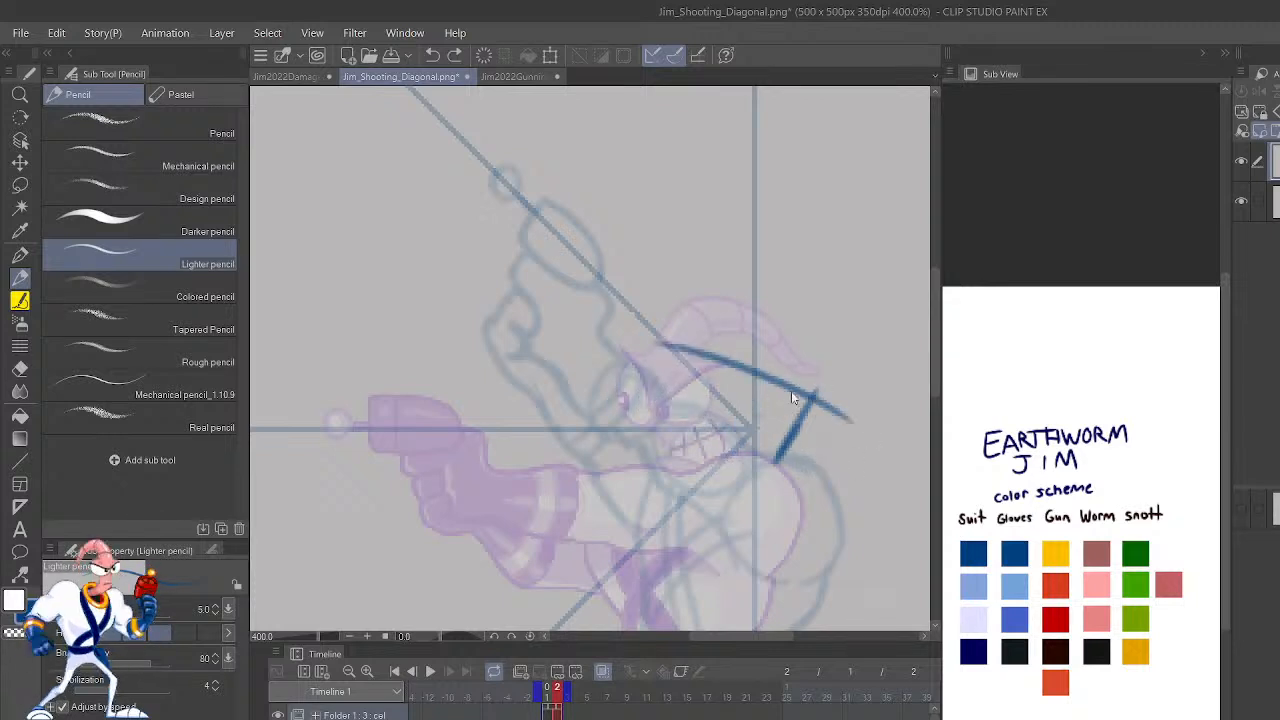
key(ctrl+z)
key(ctrl+z)
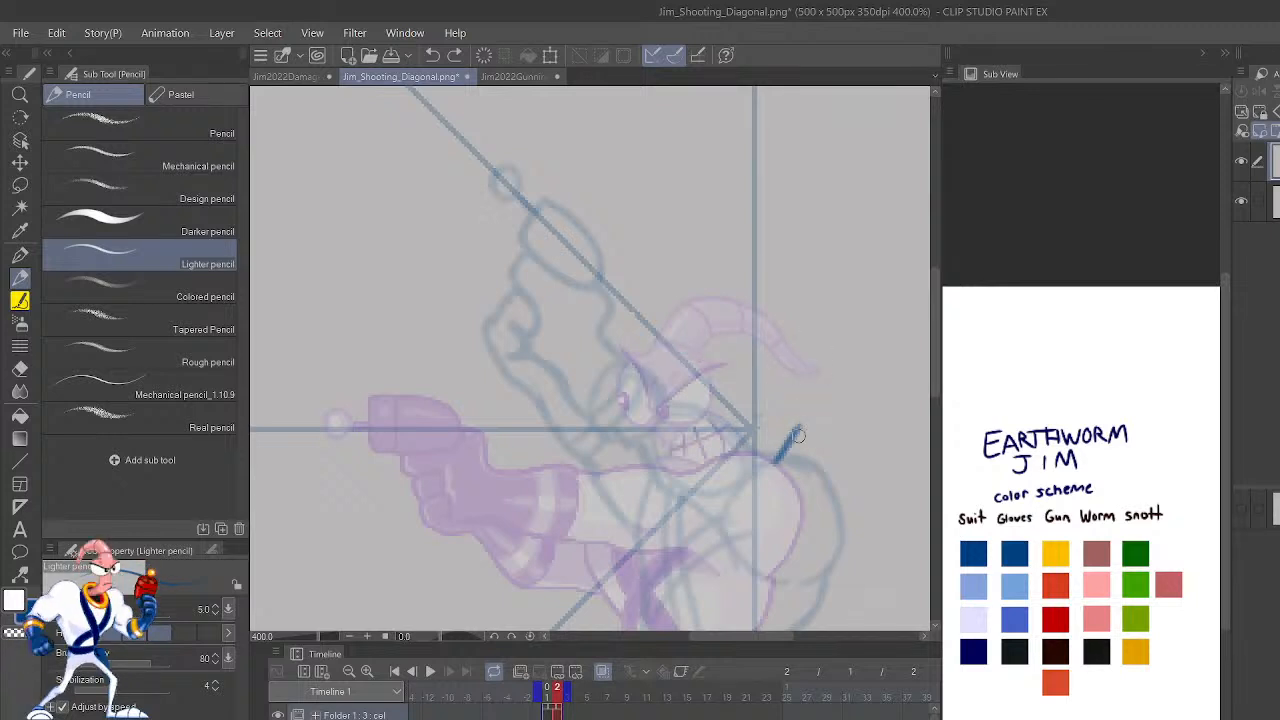
Sketch the curved, drooping tail of Jim's head behind the shoulder as an inner and an outer arc.
mouse_move(790, 437)
mouse_down()
mouse_move(830, 382)
mouse_move(883, 424)
mouse_move(878, 411)
mouse_move(879, 461)
mouse_move(898, 420)
mouse_move(871, 363)
mouse_move(903, 398)
mouse_move(890, 389)
mouse_move(898, 421)
mouse_move(864, 344)
mouse_move(766, 372)
mouse_up()
key(c)
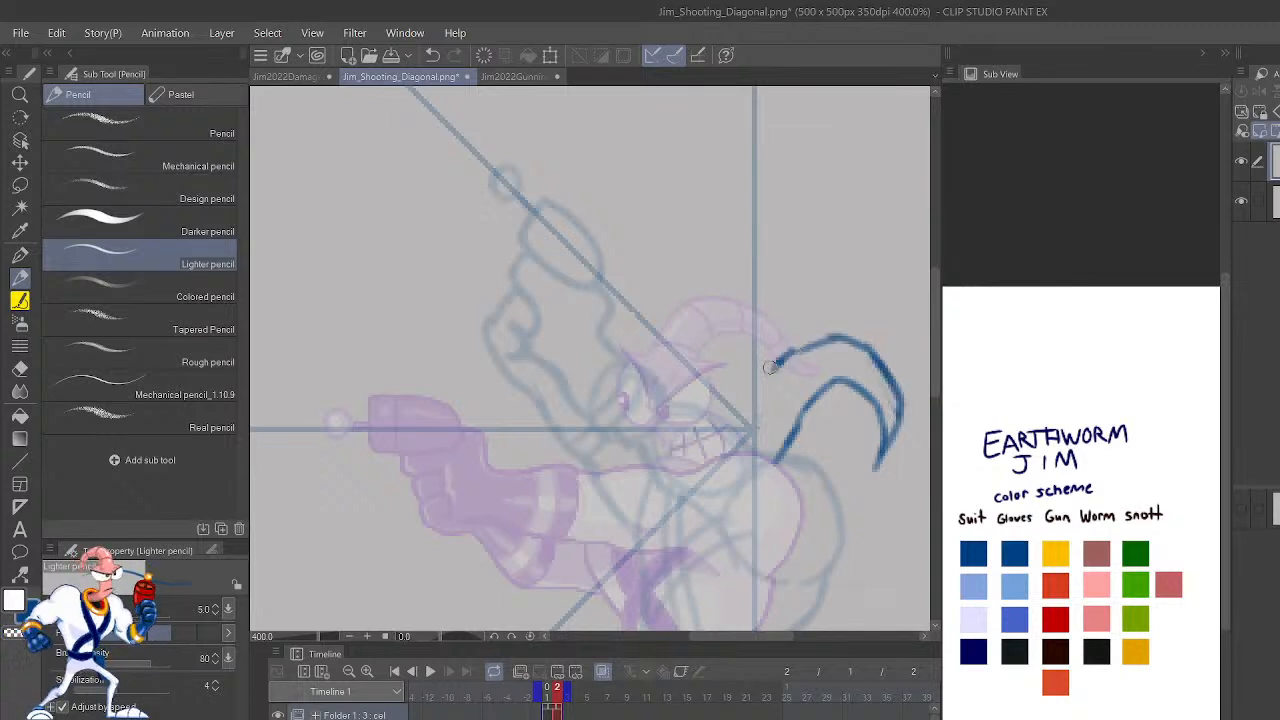
key(h)
drag(743, 471, 886, 531)
Sketch a slanted mouth line between the tail's base and the vertical guide, and erase the overlapping part of the tail's inner line.
drag(459, 489, 544, 470)
key(ctrl+z)
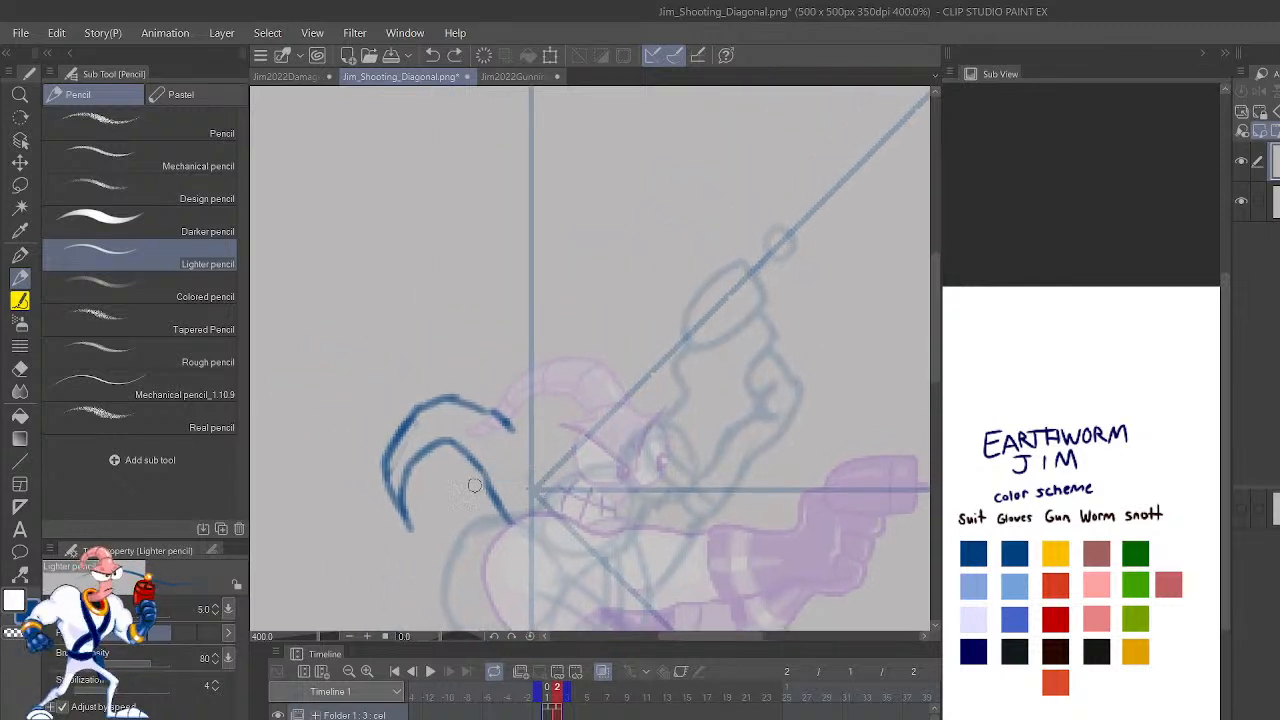
drag(464, 494, 554, 430)
key(ctrl+z)
drag(464, 494, 550, 460)
key(ctrl+z)
key(ctrl+z)
key(ctrl+z)
drag(462, 490, 524, 471)
drag(484, 478, 538, 461)
mouse_move(472, 488)
mouse_down()
mouse_move(516, 501)
mouse_move(548, 479)
mouse_move(499, 488)
mouse_move(532, 495)
mouse_move(547, 483)
mouse_move(537, 495)
mouse_up()
key(c)
key(c)
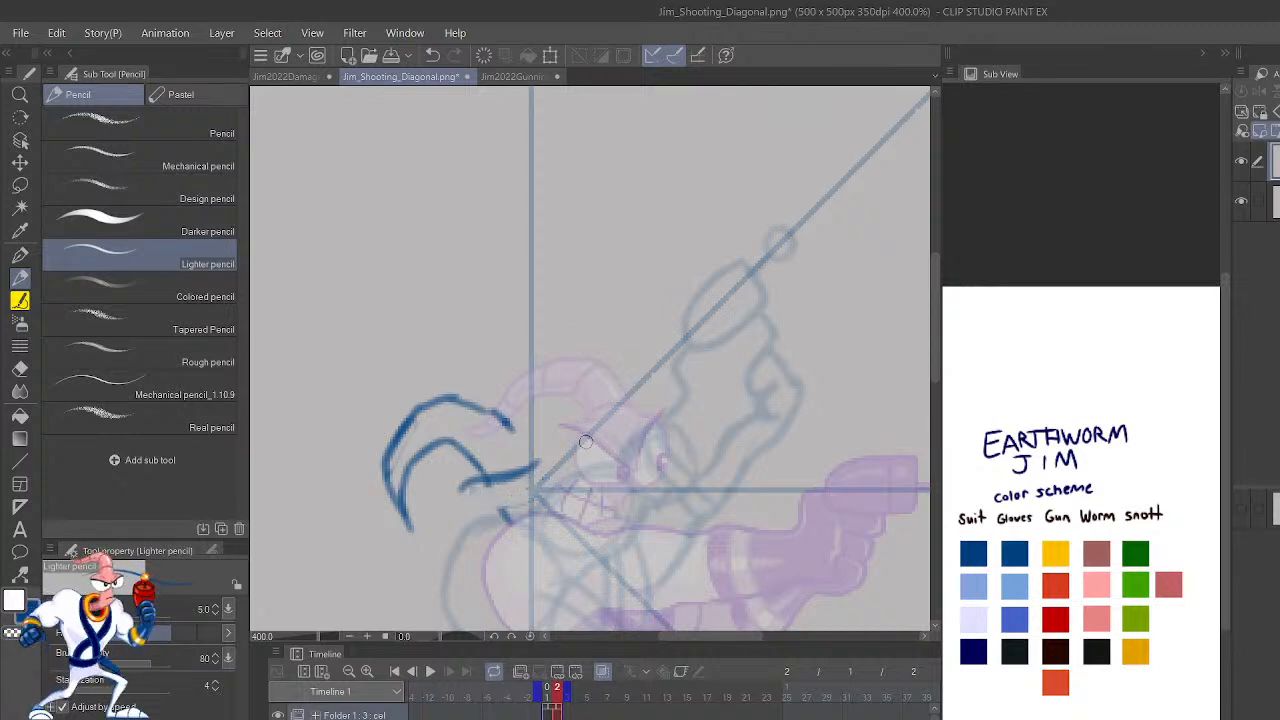
Sketch the eye with its pointed brow above the mouth line and the rounded jaw below it.
drag(586, 441, 633, 469)
key(ctrl+z)
mouse_move(466, 487)
mouse_down()
mouse_move(518, 508)
mouse_move(546, 480)
mouse_move(540, 466)
mouse_move(515, 481)
mouse_move(492, 457)
mouse_move(543, 434)
mouse_move(542, 456)
mouse_move(531, 402)
mouse_move(510, 427)
mouse_up()
key(ctrl+z)
mouse_move(548, 476)
mouse_down()
mouse_move(568, 462)
mouse_move(563, 428)
mouse_move(530, 408)
mouse_up()
key(ctrl+z)
key(ctrl+z)
mouse_move(541, 475)
mouse_down()
mouse_move(568, 464)
mouse_move(561, 427)
mouse_move(530, 407)
mouse_up()
drag(541, 476, 531, 473)
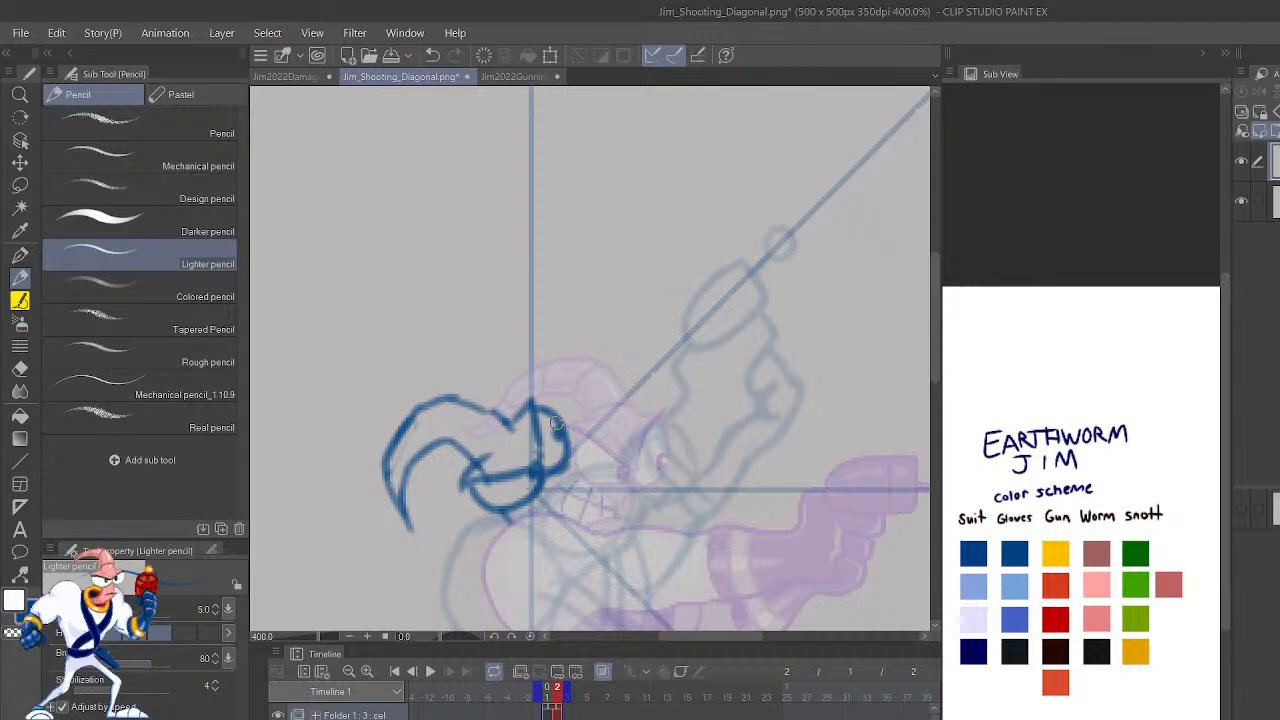
Erase the pointed brow and redraw the eye's back edge so that it leans toward the tail.
scroll(556, 422, down, 4)
scroll(556, 422, up, 2)
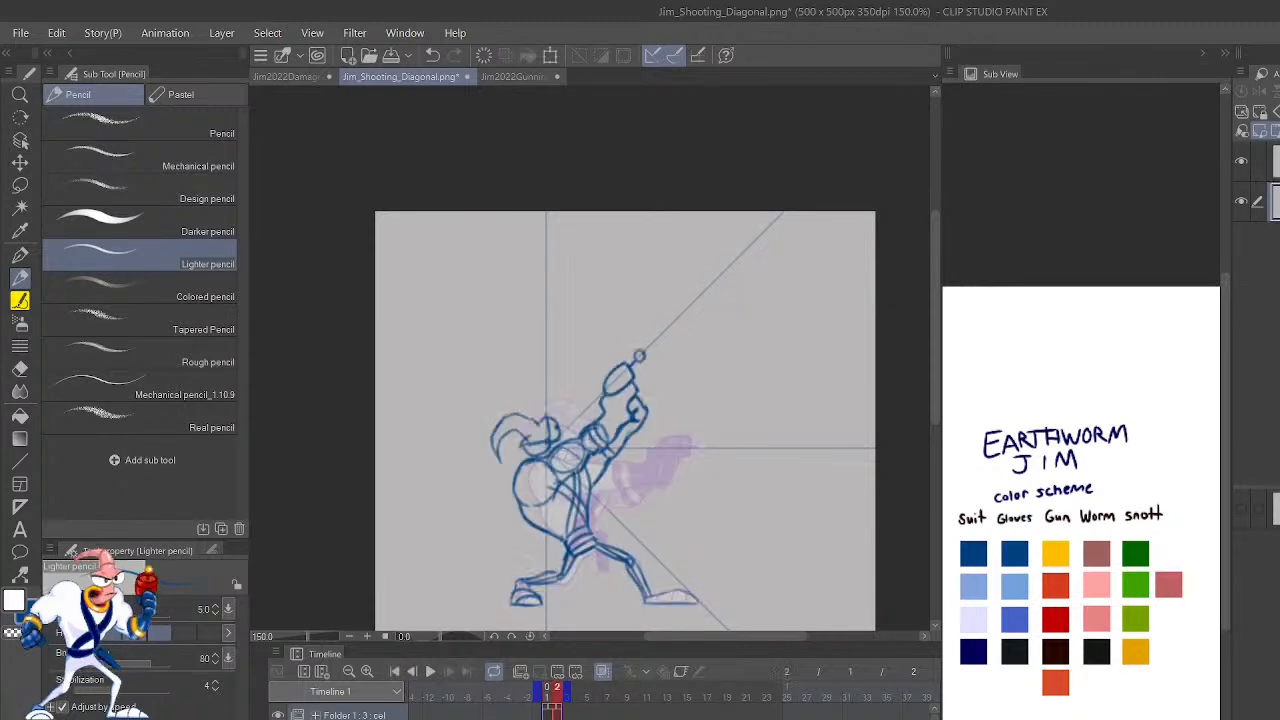
key(ctrl+plus)
key(ctrl+plus)
key(ctrl+plus)
key(ctrl+plus)
key(ctrl+plus)
key(ctrl+plus)
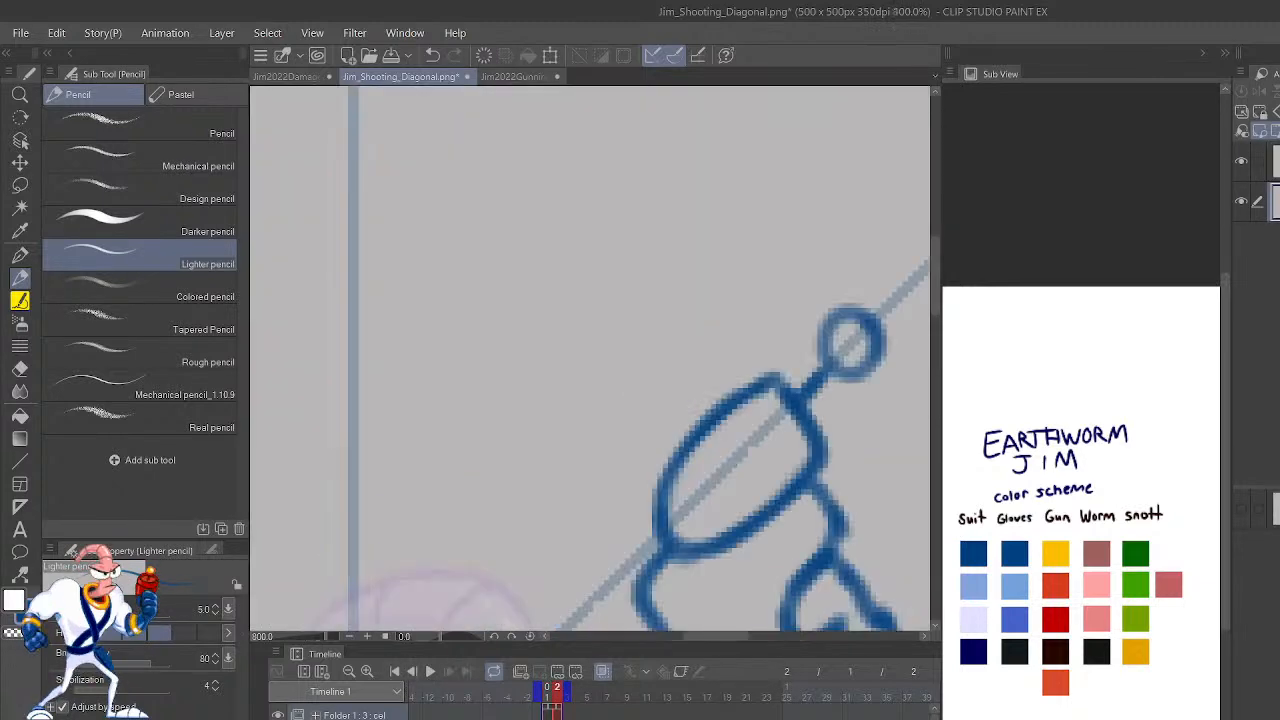
drag(552, 557, 864, 128)
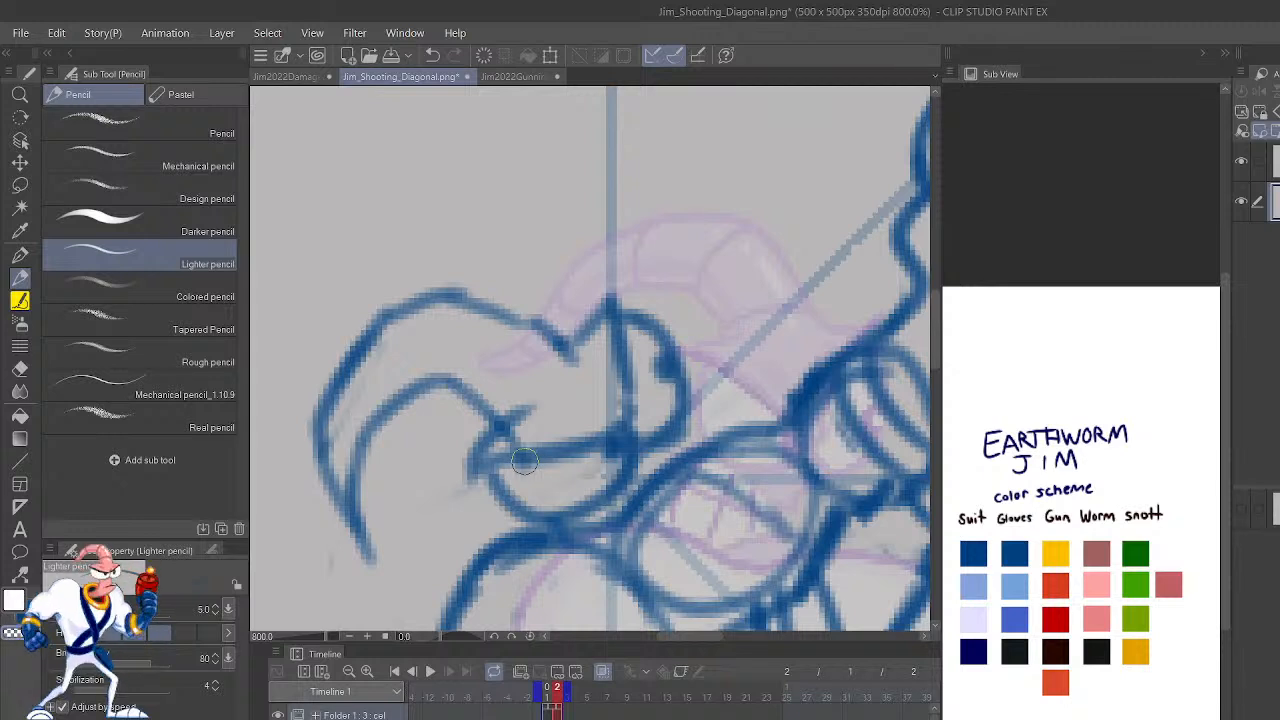
key(ctrl+z)
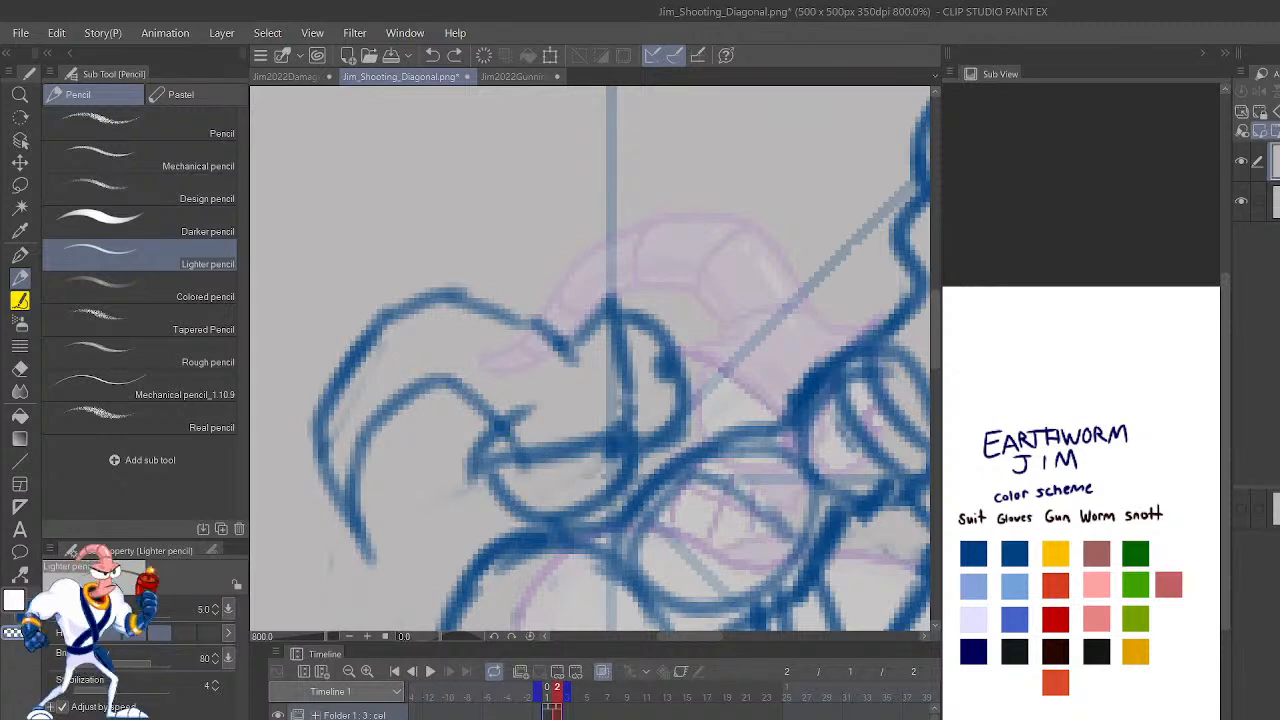
mouse_move(508, 472)
mouse_down()
mouse_move(596, 433)
mouse_move(486, 481)
mouse_move(635, 416)
mouse_move(616, 312)
mouse_move(626, 362)
mouse_up()
key(c)
key(c)
key(c)
mouse_move(622, 418)
mouse_down()
mouse_move(586, 296)
mouse_move(680, 362)
mouse_up()
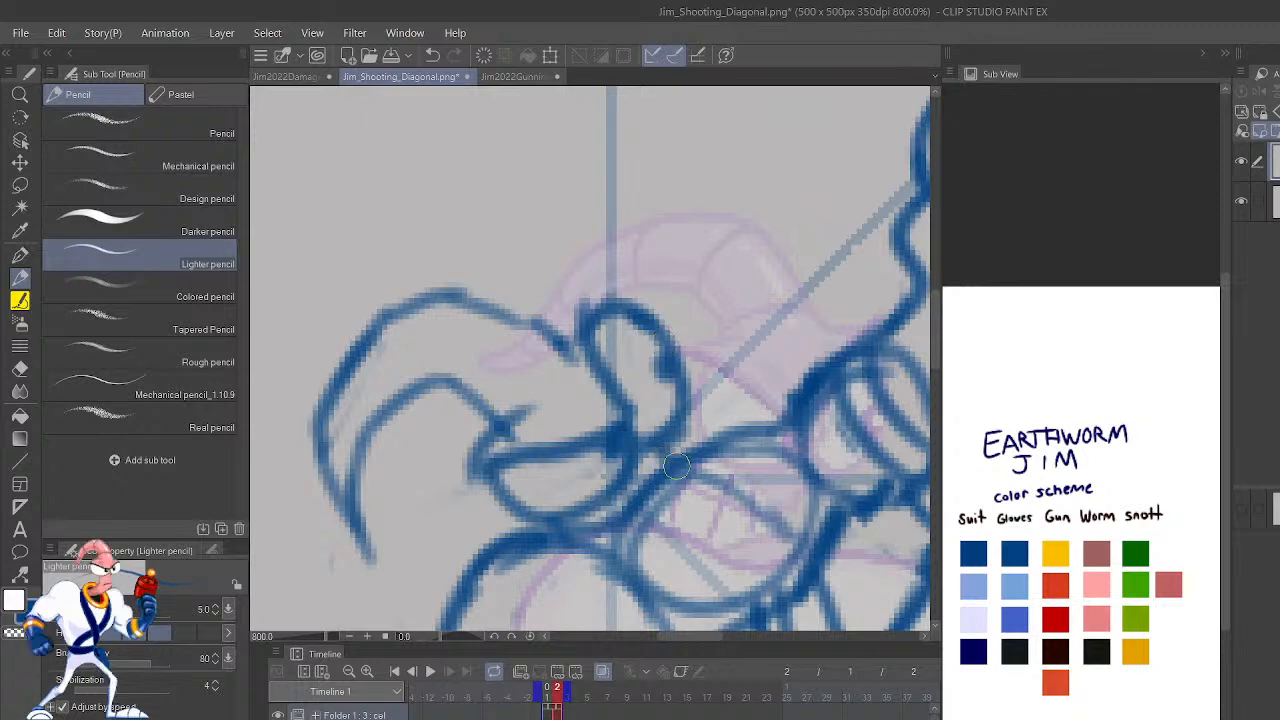
Move the head sketch slightly up and back, away from the gun arm.
scroll(676, 464, down, 7)
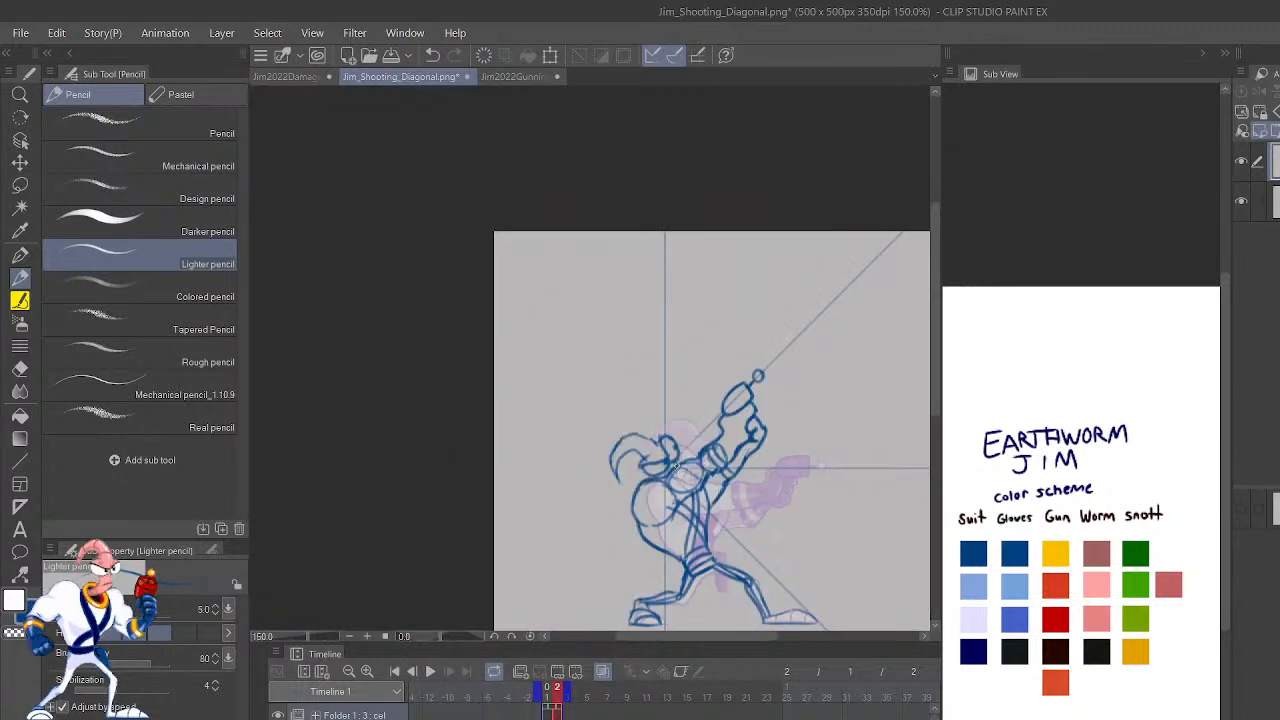
key(k)
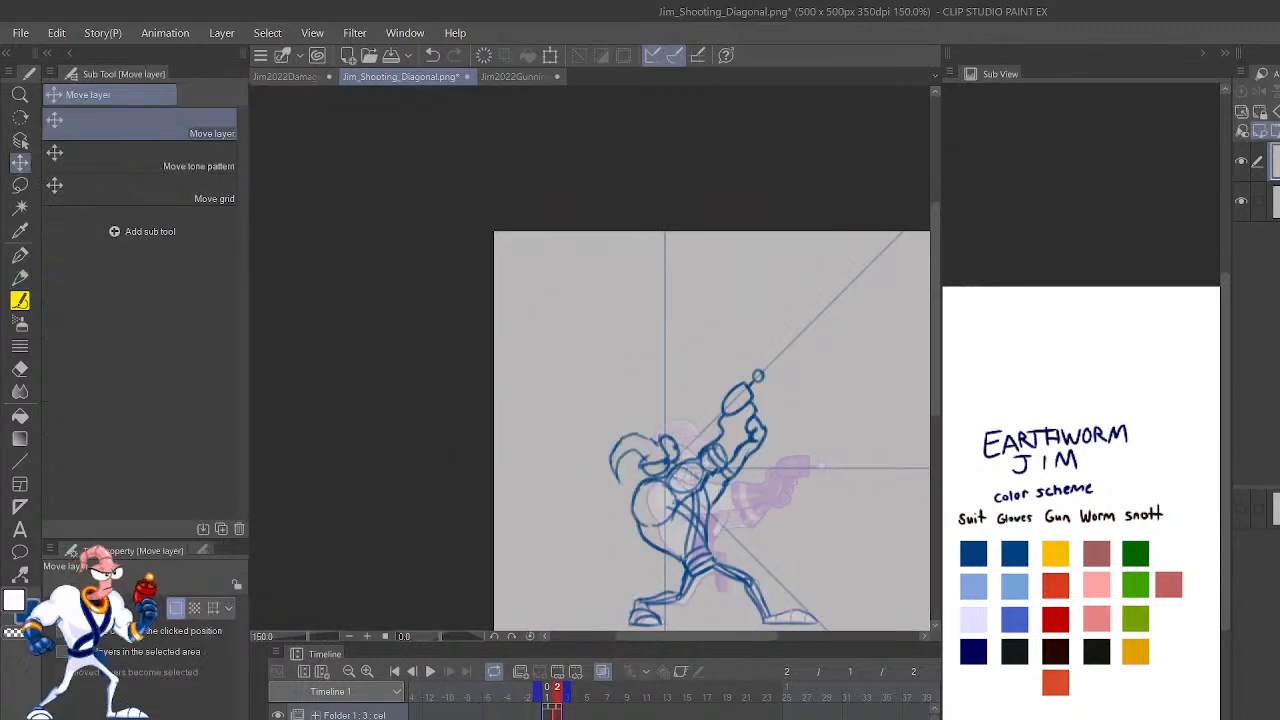
drag(675, 452, 664, 449)
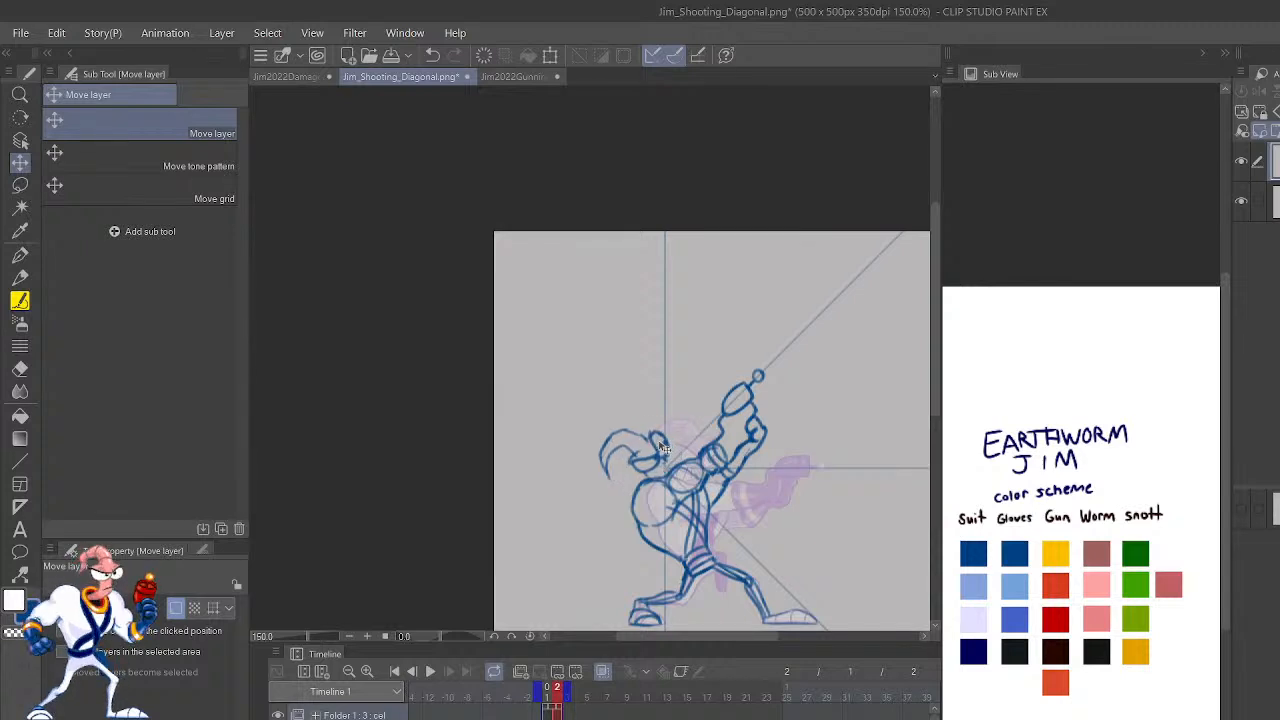
Sketch neck lines joining the jaw to the shoulders with the Lighter pencil, and erase the head tail's tip.
scroll(662, 447, up, 4)
key(p)
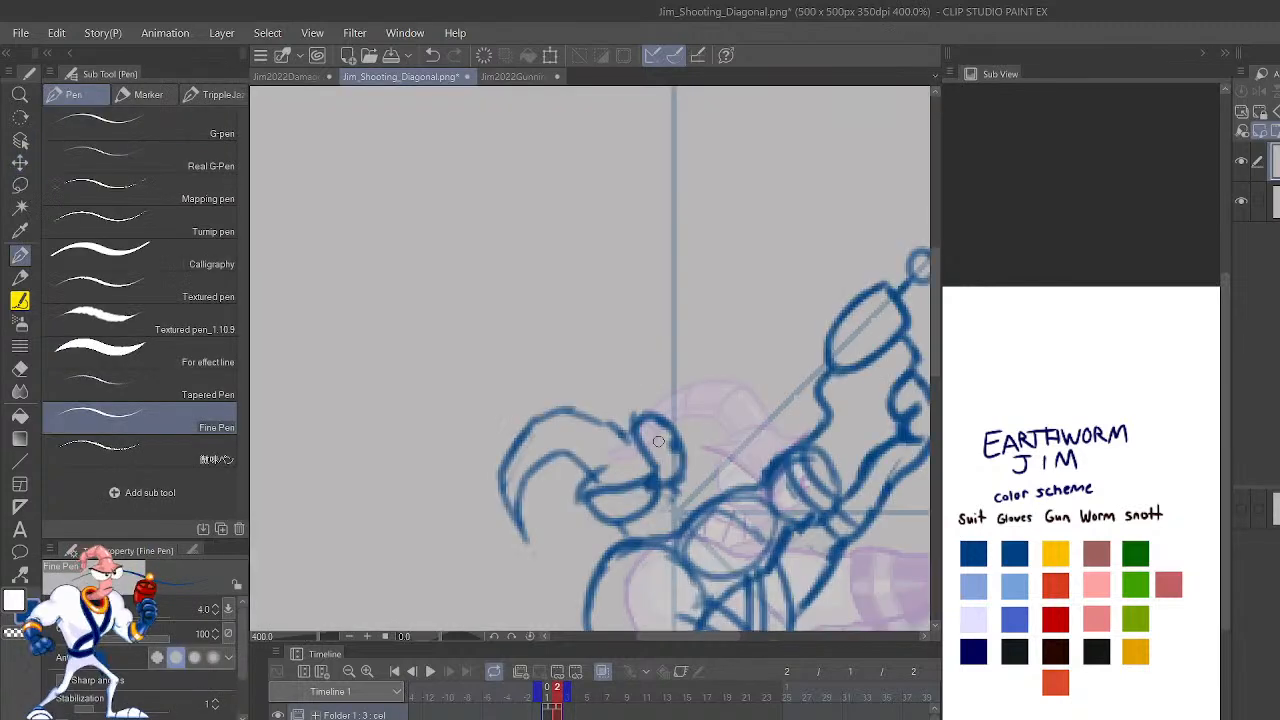
drag(610, 543, 662, 520)
key(ctrl+z)
key(ctrl+z)
key(p)
key(ctrl+y)
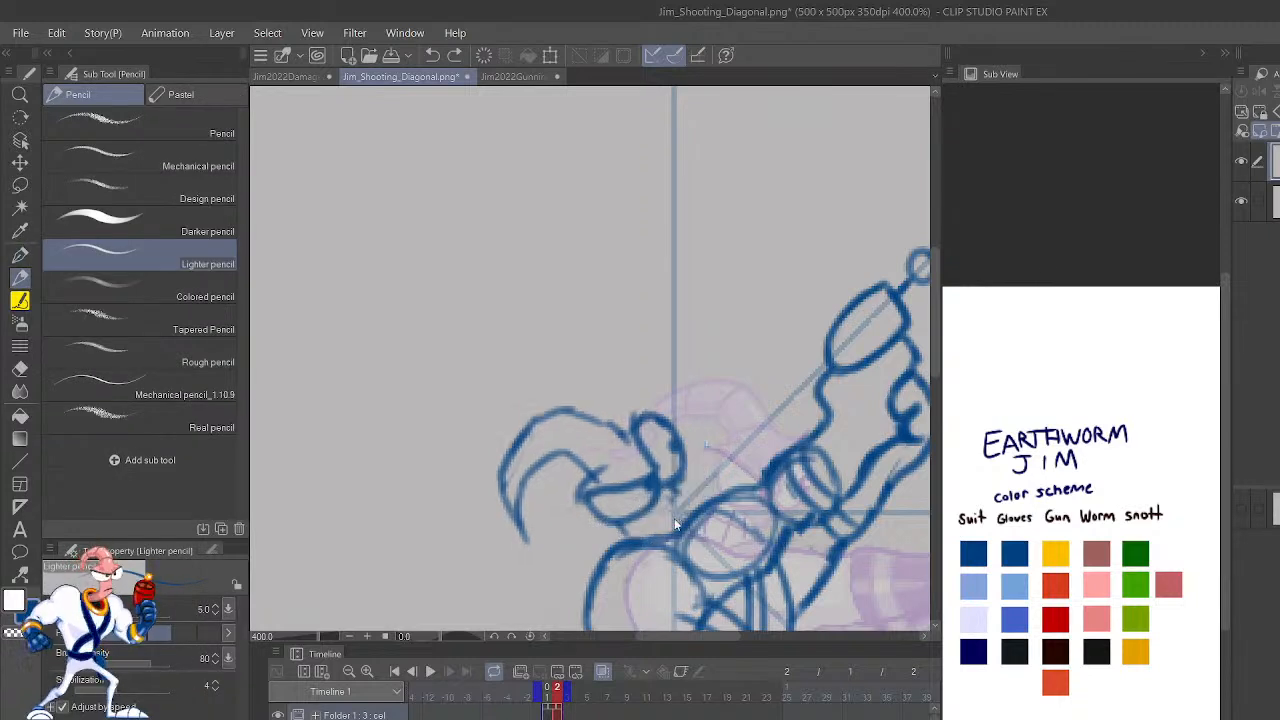
mouse_move(605, 545)
mouse_down()
mouse_move(615, 528)
mouse_move(673, 512)
mouse_move(685, 489)
mouse_move(686, 510)
mouse_up()
key(ctrl+z)
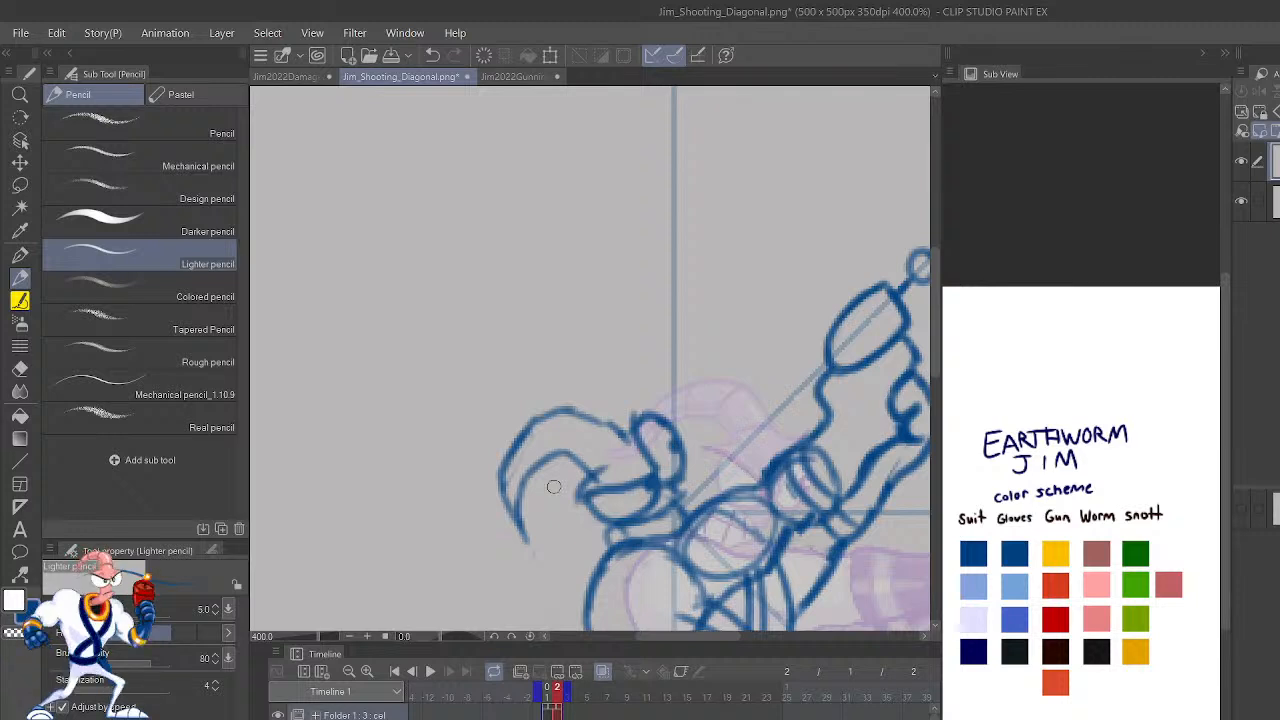
drag(503, 488, 520, 534)
drag(503, 466, 523, 526)
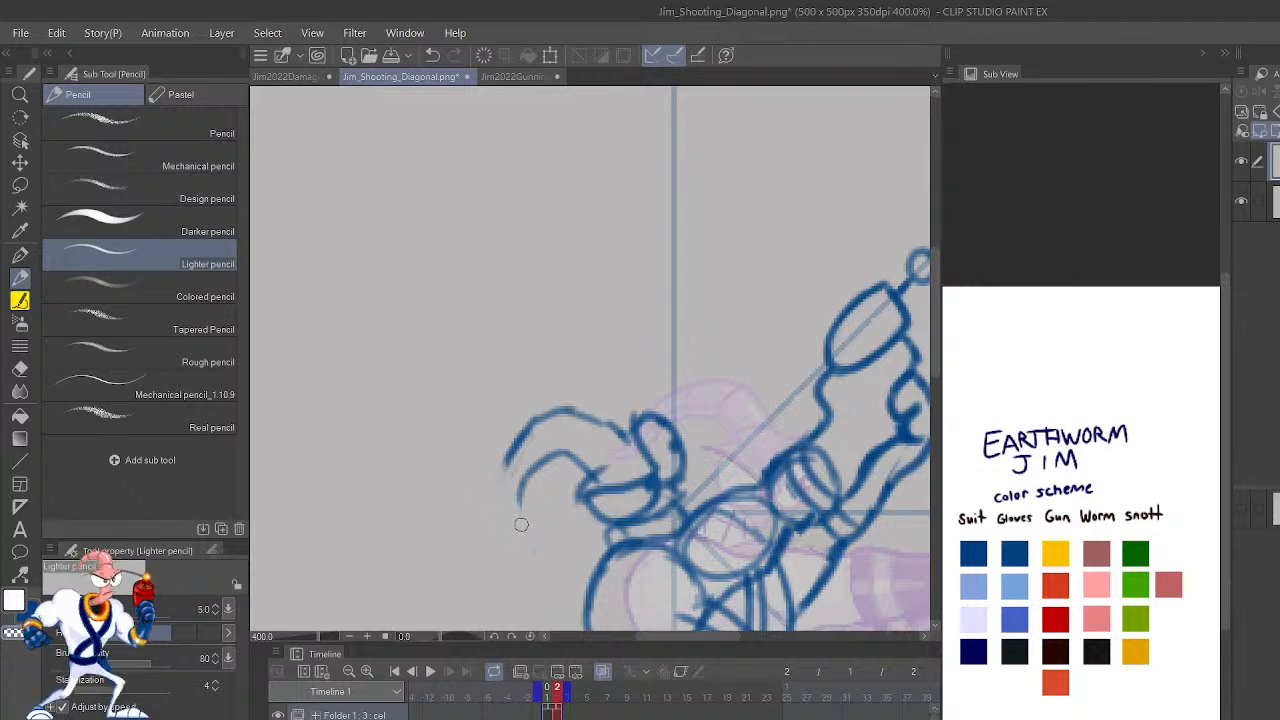
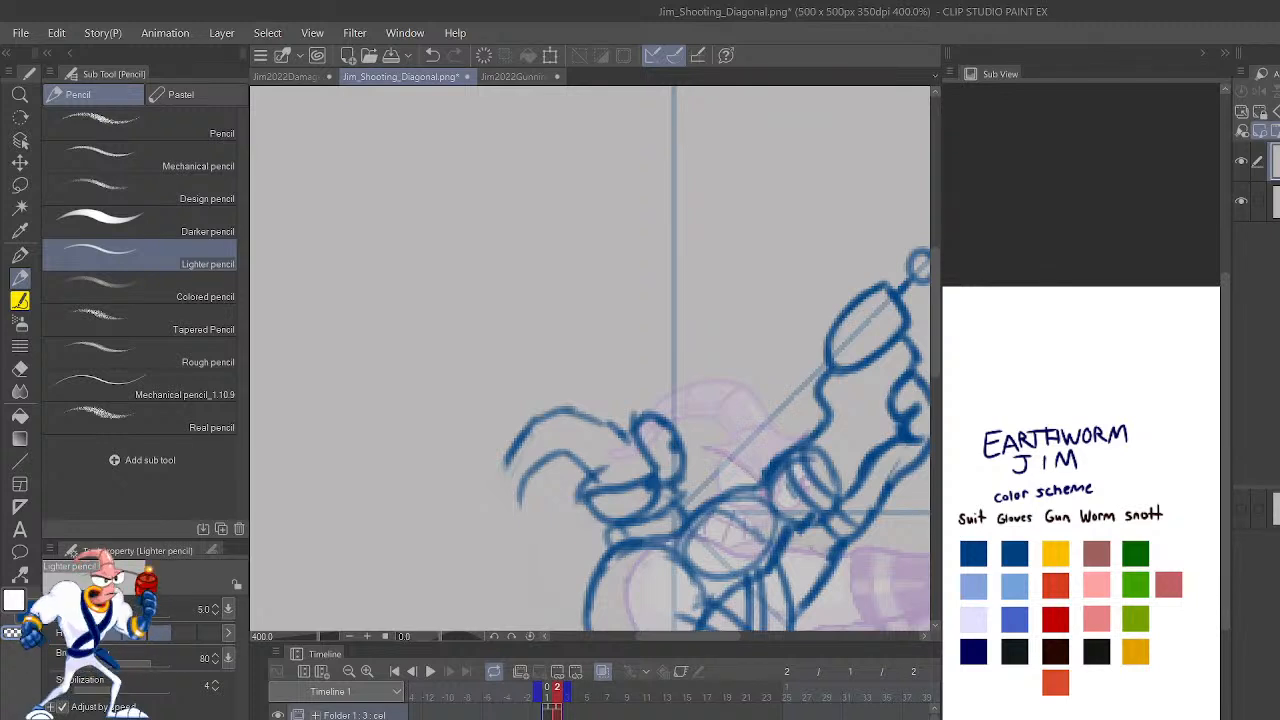
Mirror the canvas view and draw the back edge of the neck down to the shoulder, checking it against the horizontal pose.
key(h)
drag(698, 526, 894, 470)
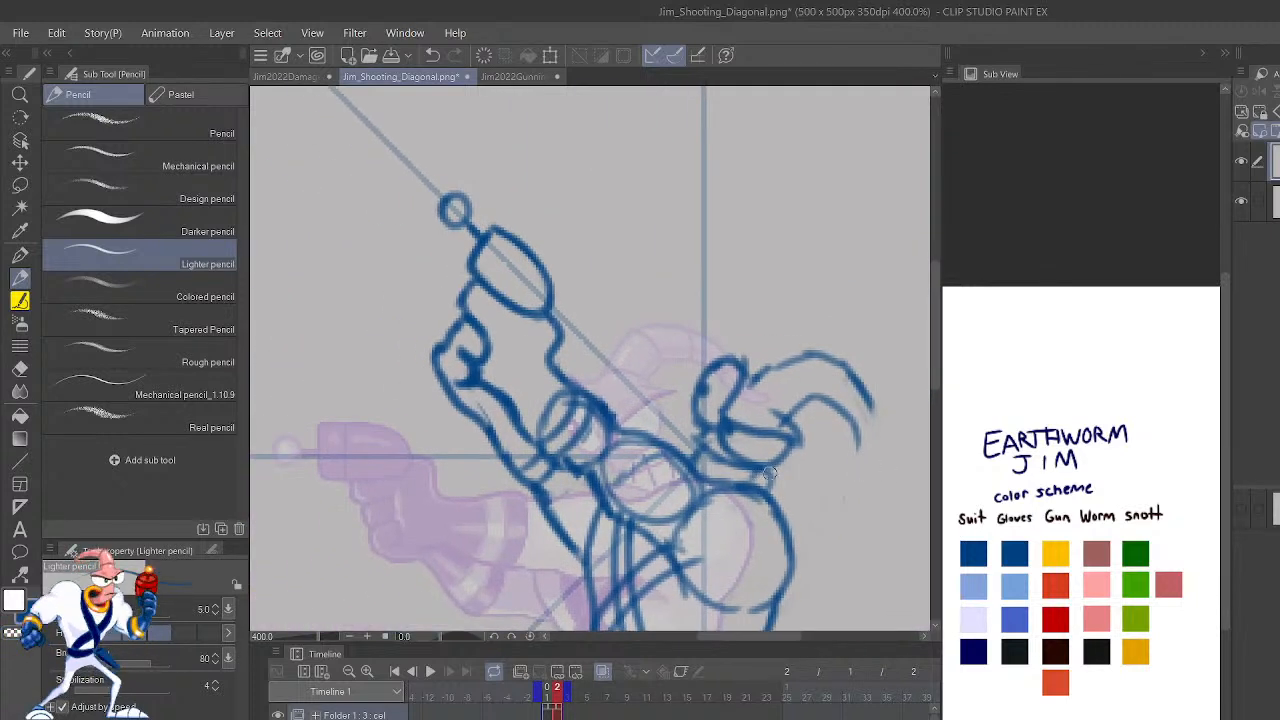
drag(768, 474, 782, 508)
key(ctrl+z)
drag(764, 480, 769, 495)
key(shift+Left)
key(shift+Right)
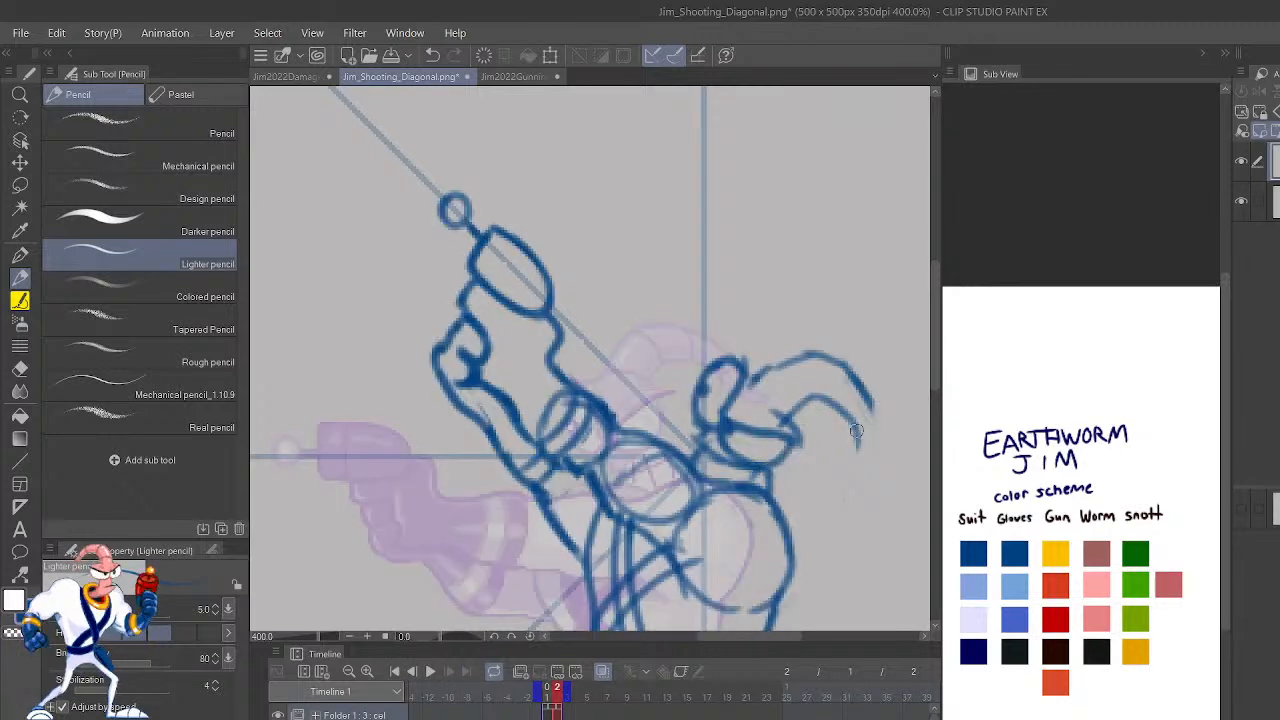
Redraw the head tail's pointed, inward-curving tip and add curved segment lines across the tail.
mouse_move(857, 447)
mouse_down()
mouse_move(845, 480)
mouse_move(879, 436)
mouse_move(863, 376)
mouse_up()
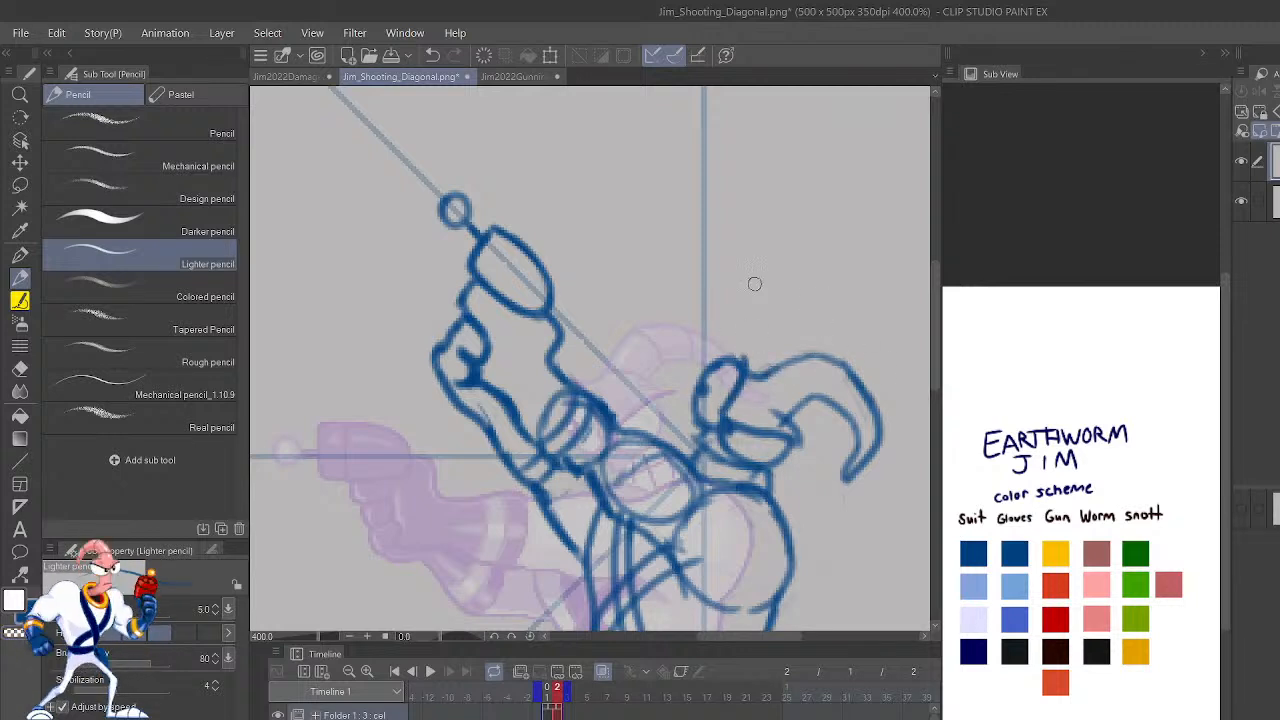
scroll(754, 284, down, 4)
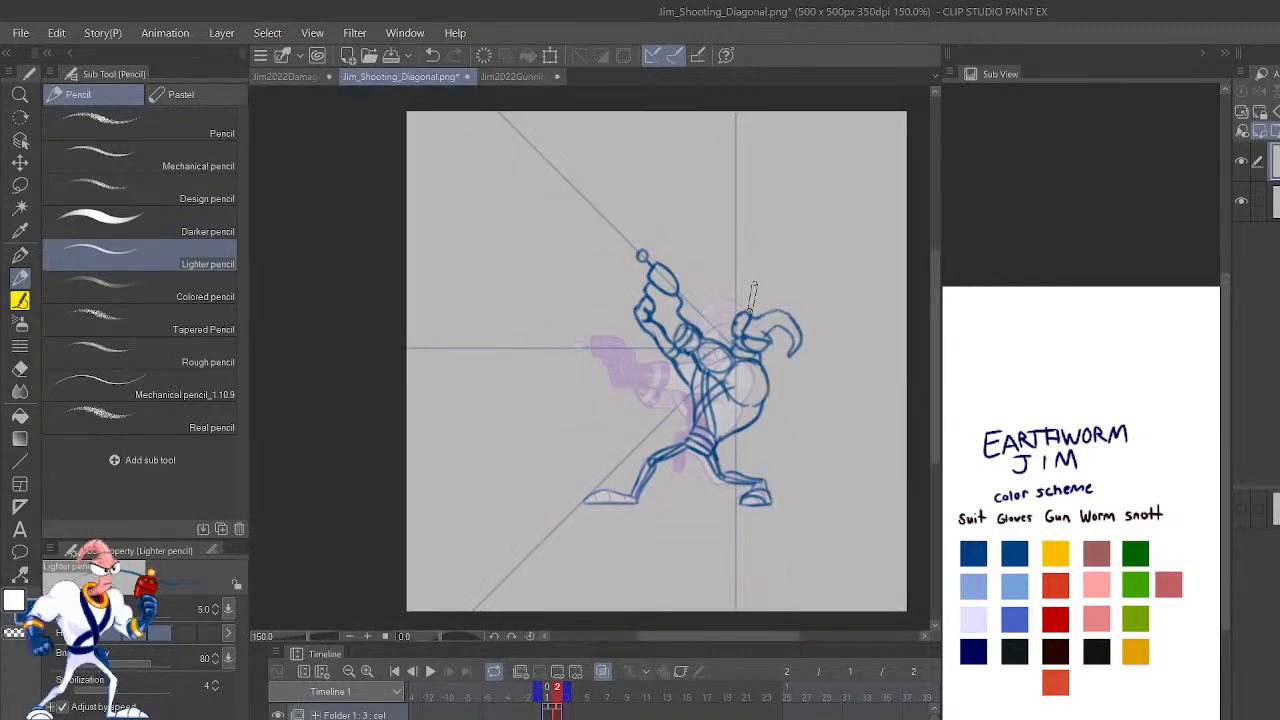
scroll(754, 286, up, 4)
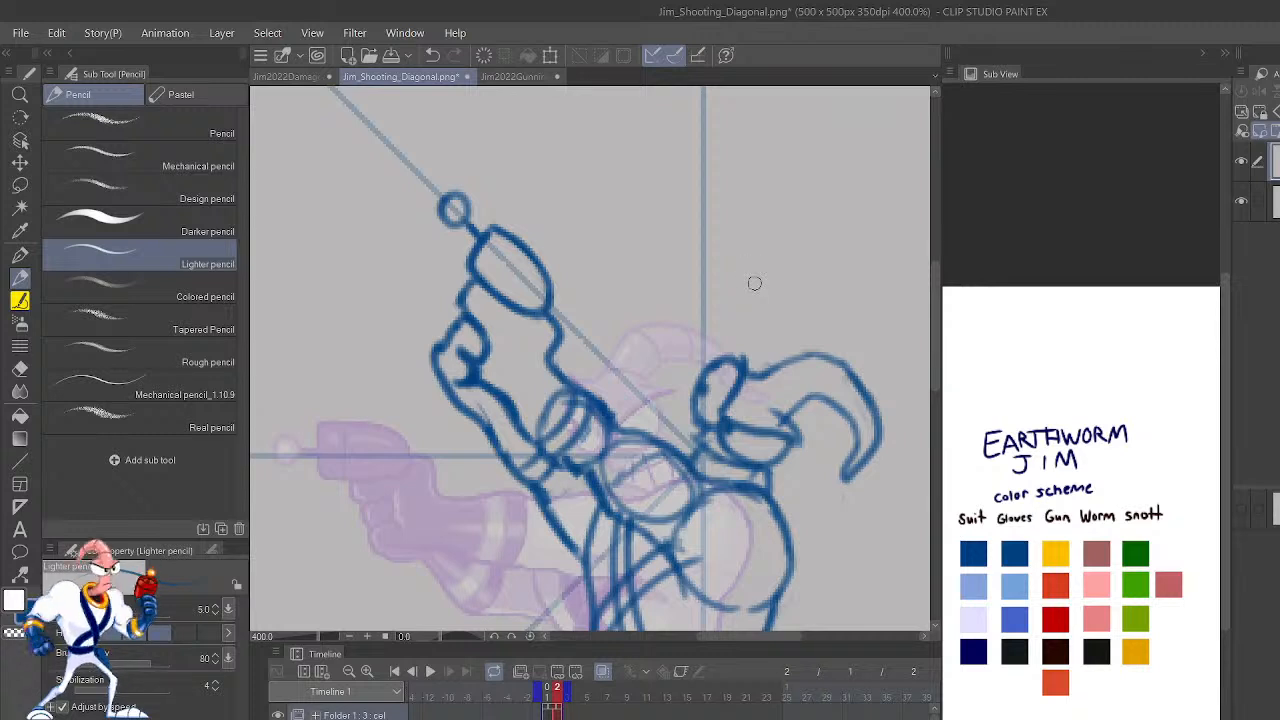
drag(776, 372, 800, 410)
mouse_move(818, 352)
mouse_down()
mouse_move(848, 413)
mouse_move(859, 390)
mouse_move(858, 433)
mouse_up()
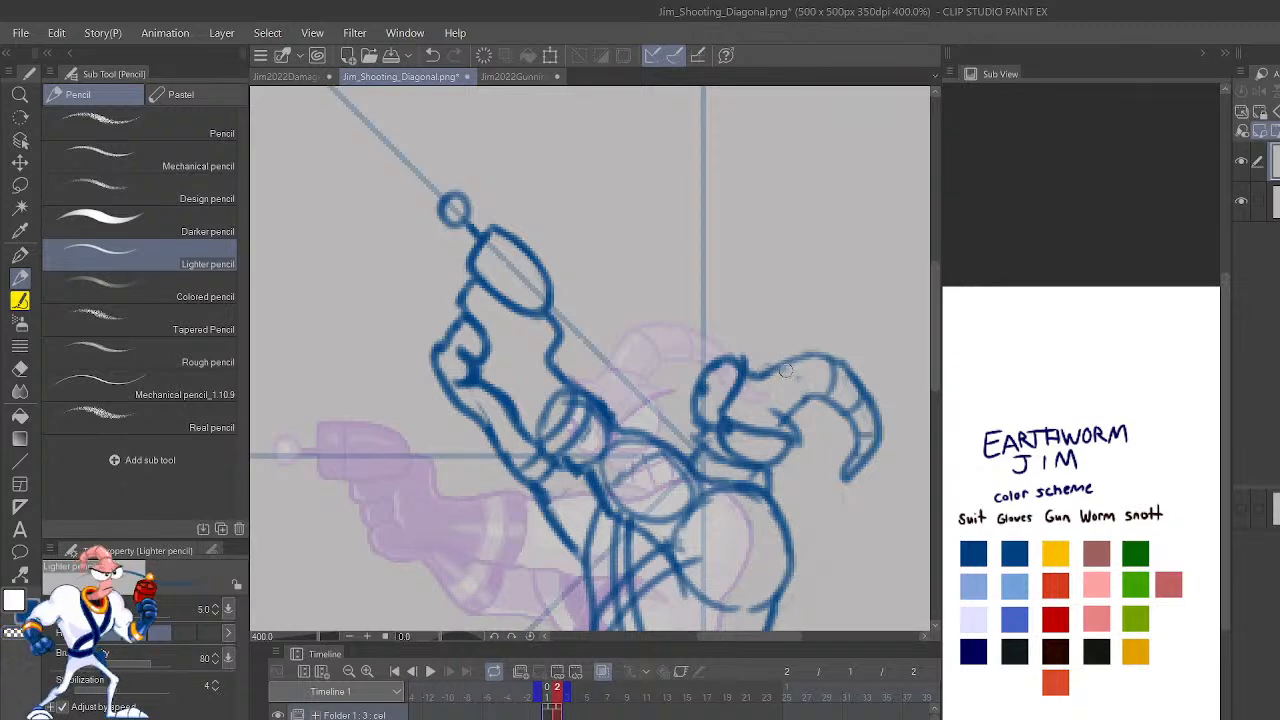
drag(785, 370, 803, 399)
Compare the new head sketch with the horizontal pose's head by flipping between the two frames.
key(shift+Left)
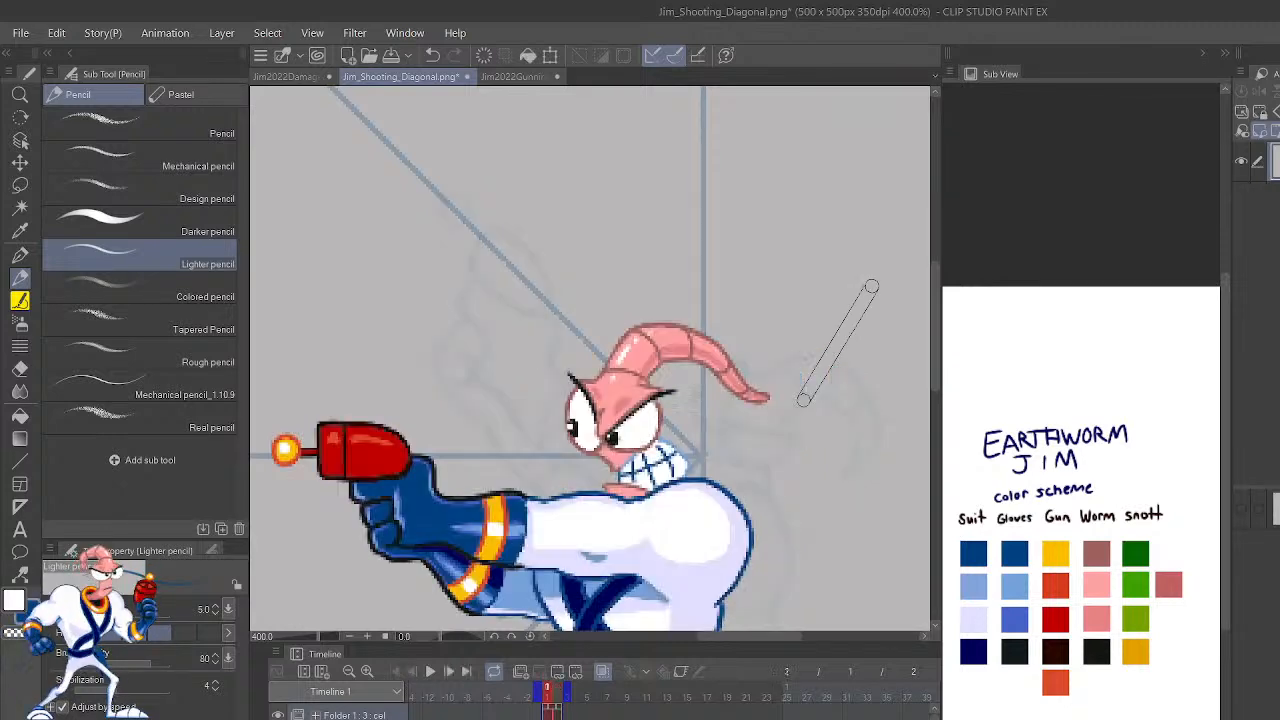
key(shift+Right)
key(shift+Left)
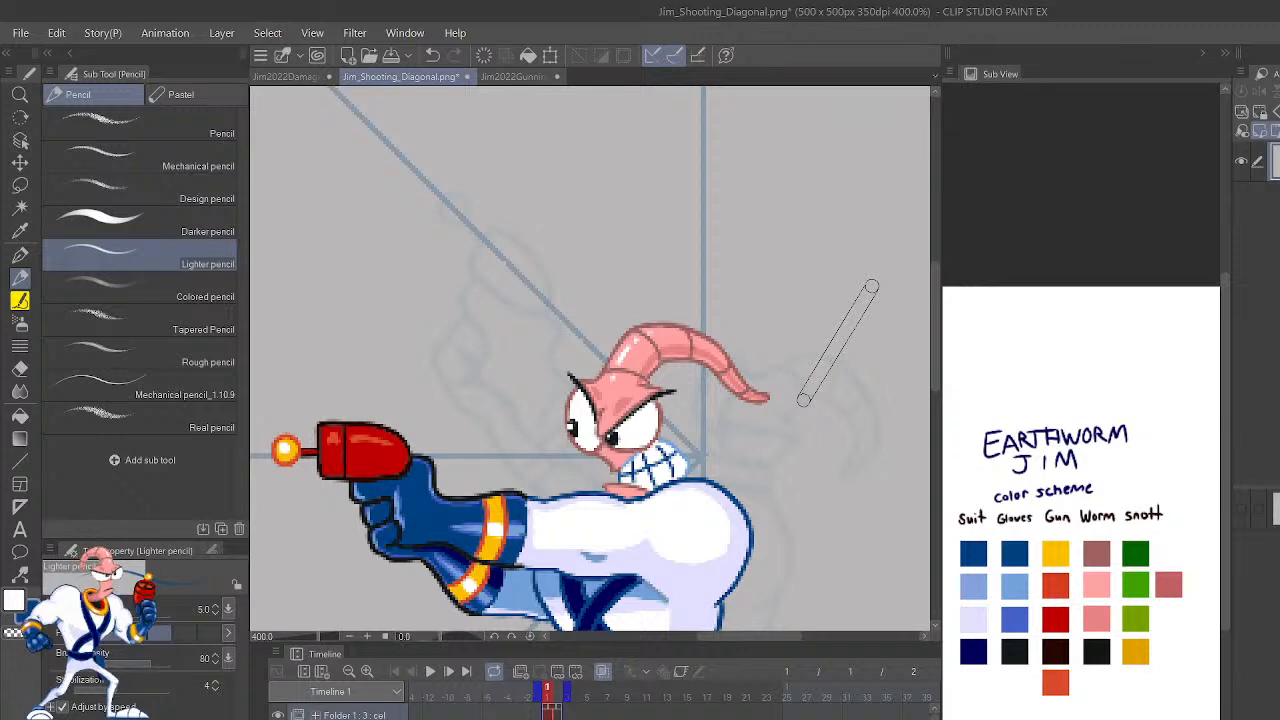
key(shift+Right)
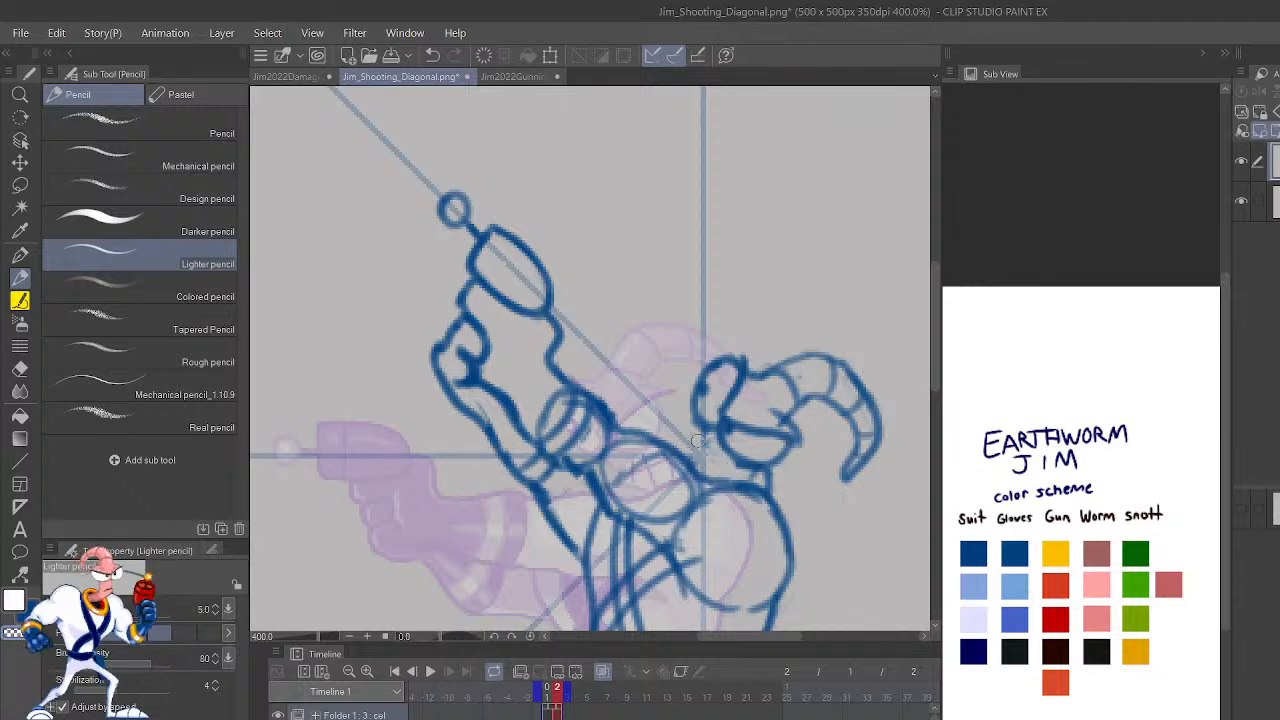
Mirror the canvas view back and draw a collar line across the base of the neck with the Lighter pencil.
key(h)
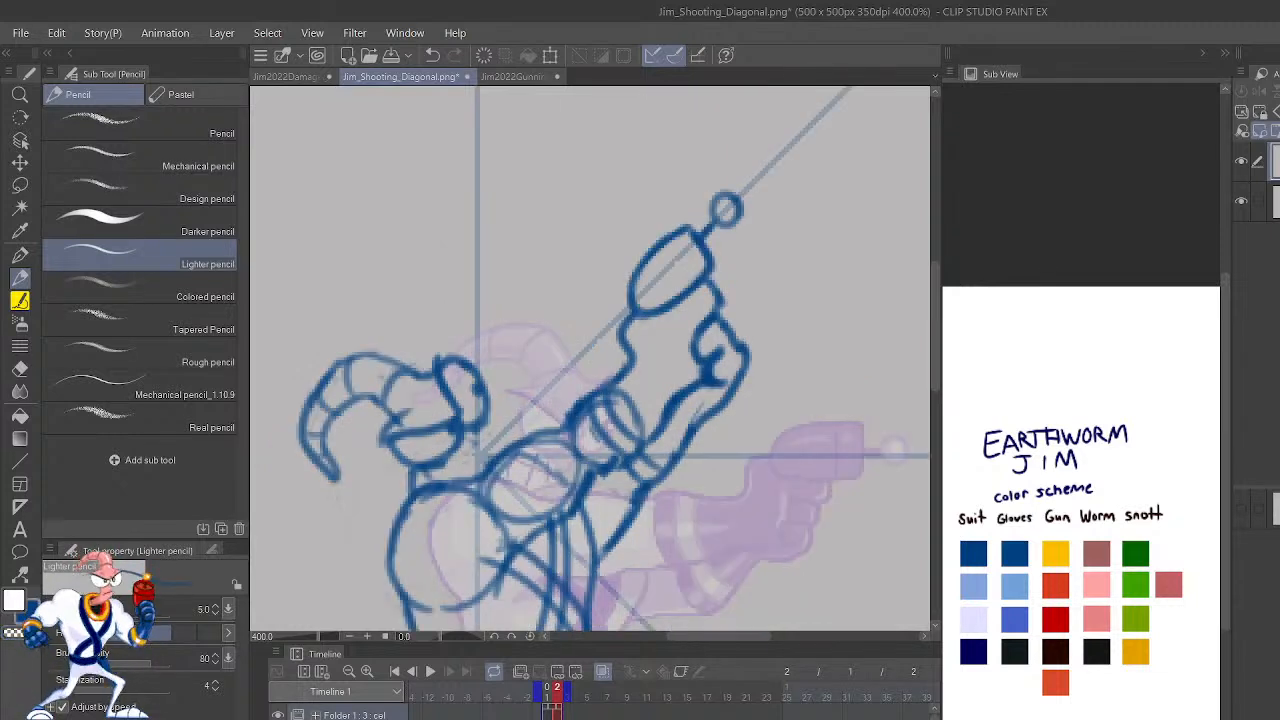
drag(420, 470, 484, 440)
key(ctrl+z)
key(ctrl+z)
drag(424, 467, 472, 455)
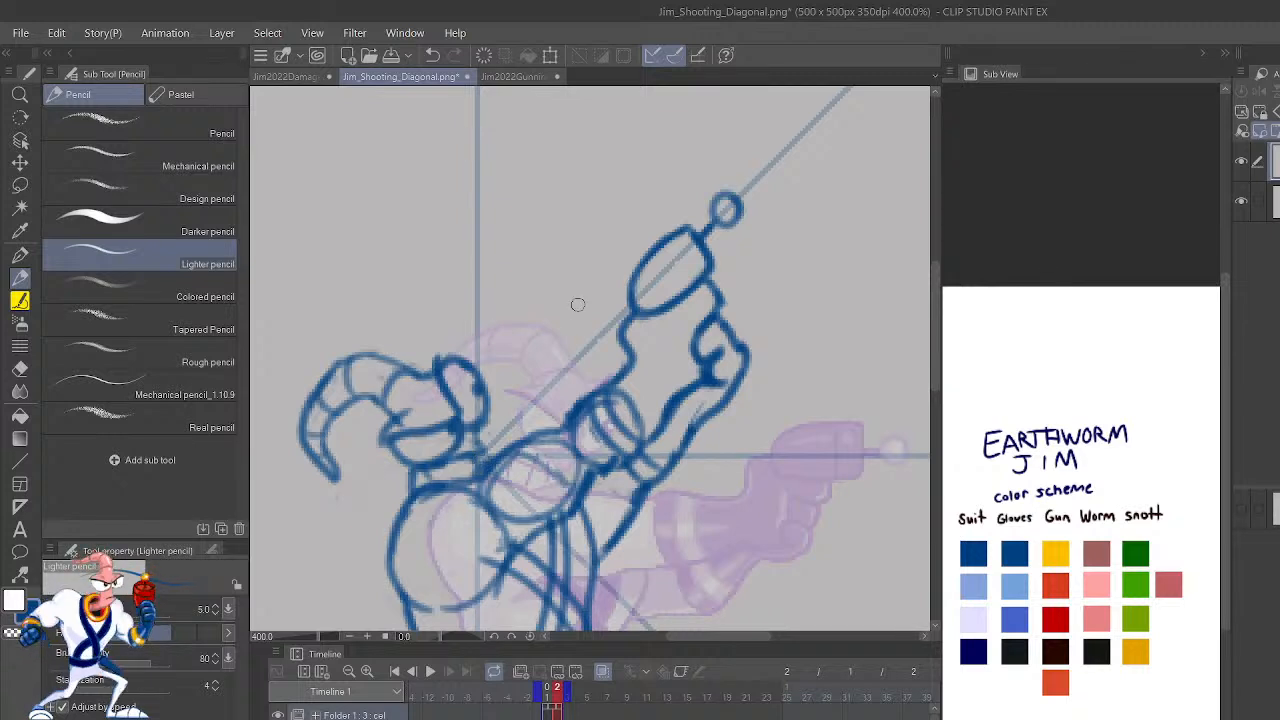
scroll(577, 304, down, 3)
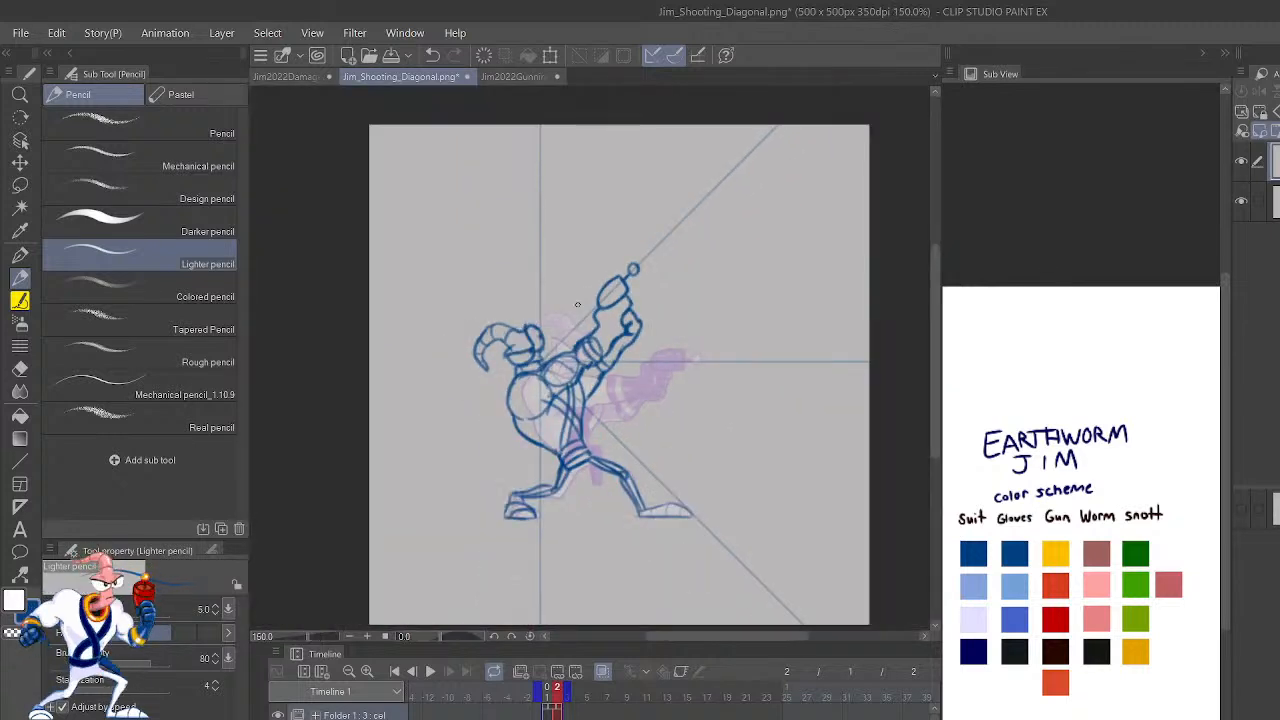
Compare the whole diagonal pose with the horizontal pose by flipping between the two frames.
scroll(577, 304, up, 5)
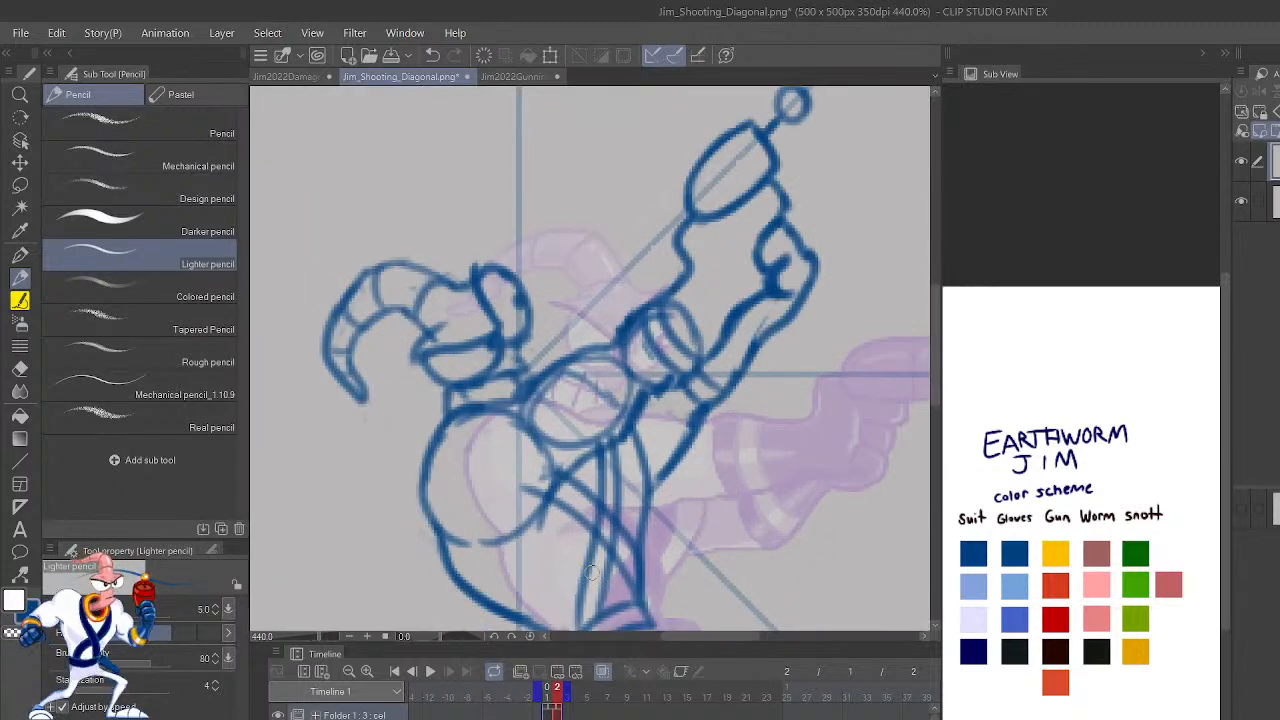
drag(607, 609, 614, 480)
mouse_move(636, 592)
mouse_down()
mouse_move(624, 556)
mouse_move(642, 574)
mouse_up()
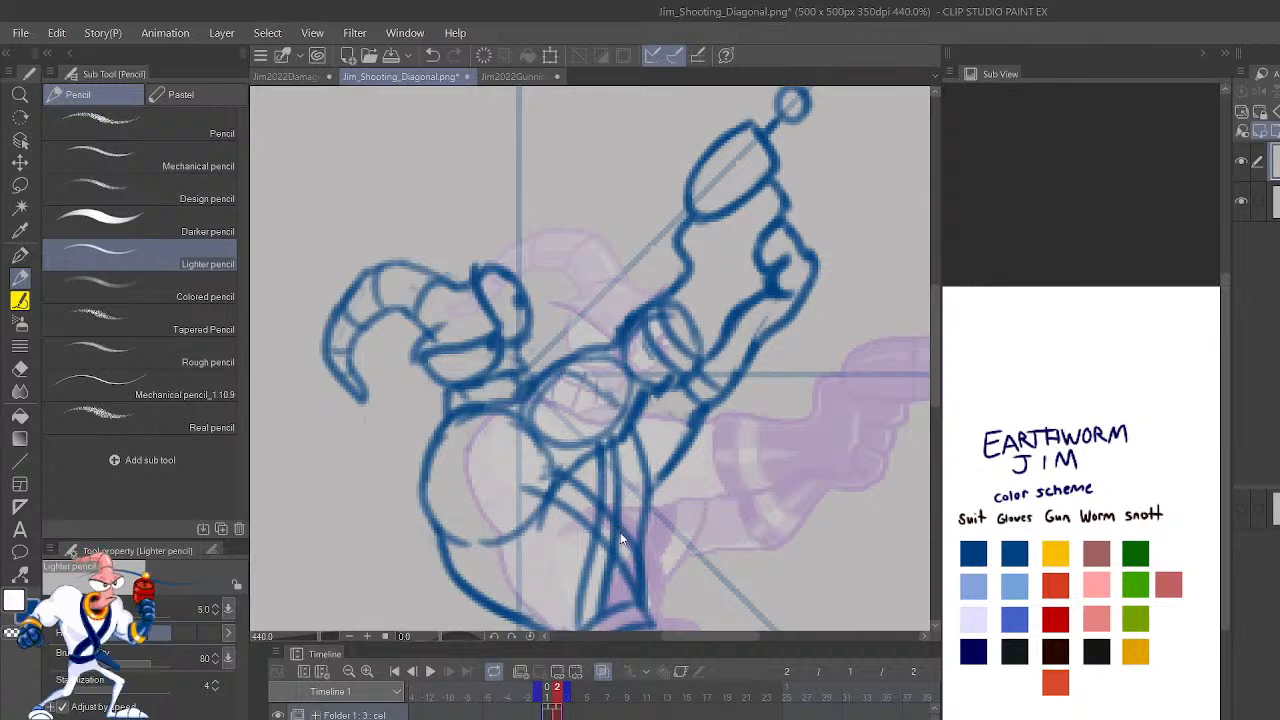
scroll(620, 535, down, 4)
key(Left)
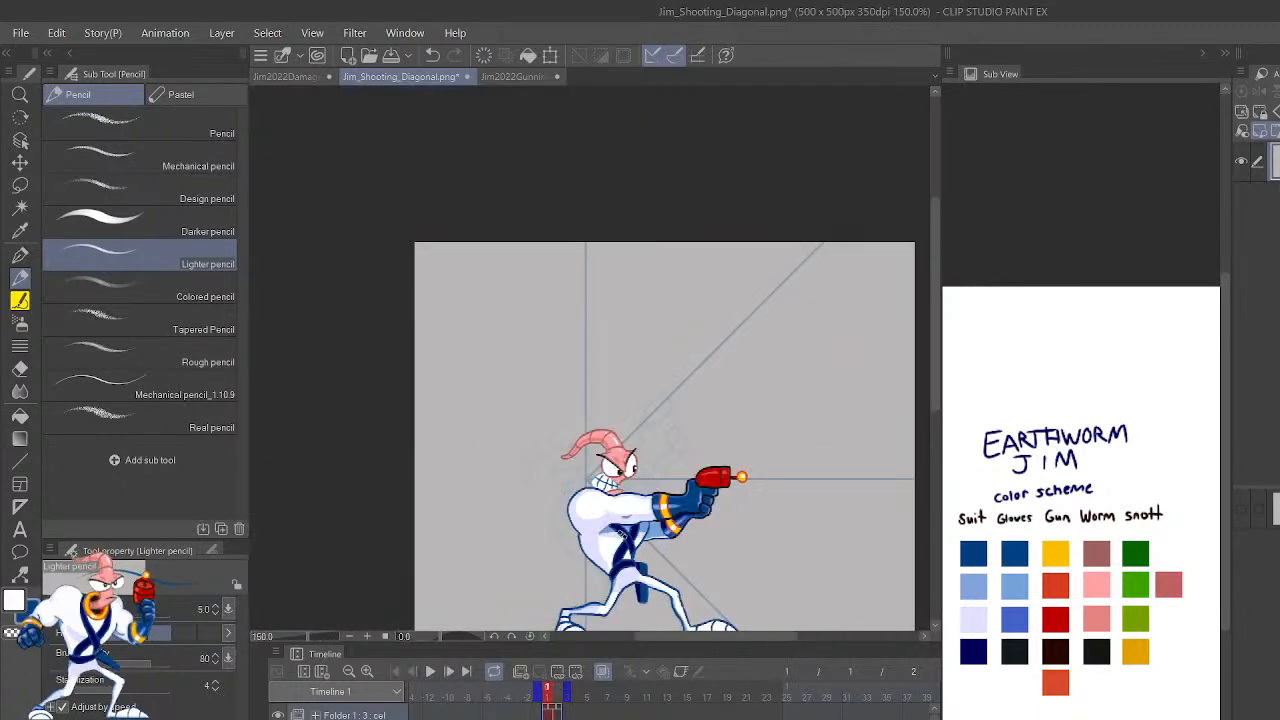
key(Right)
key(Left)
key(Right)
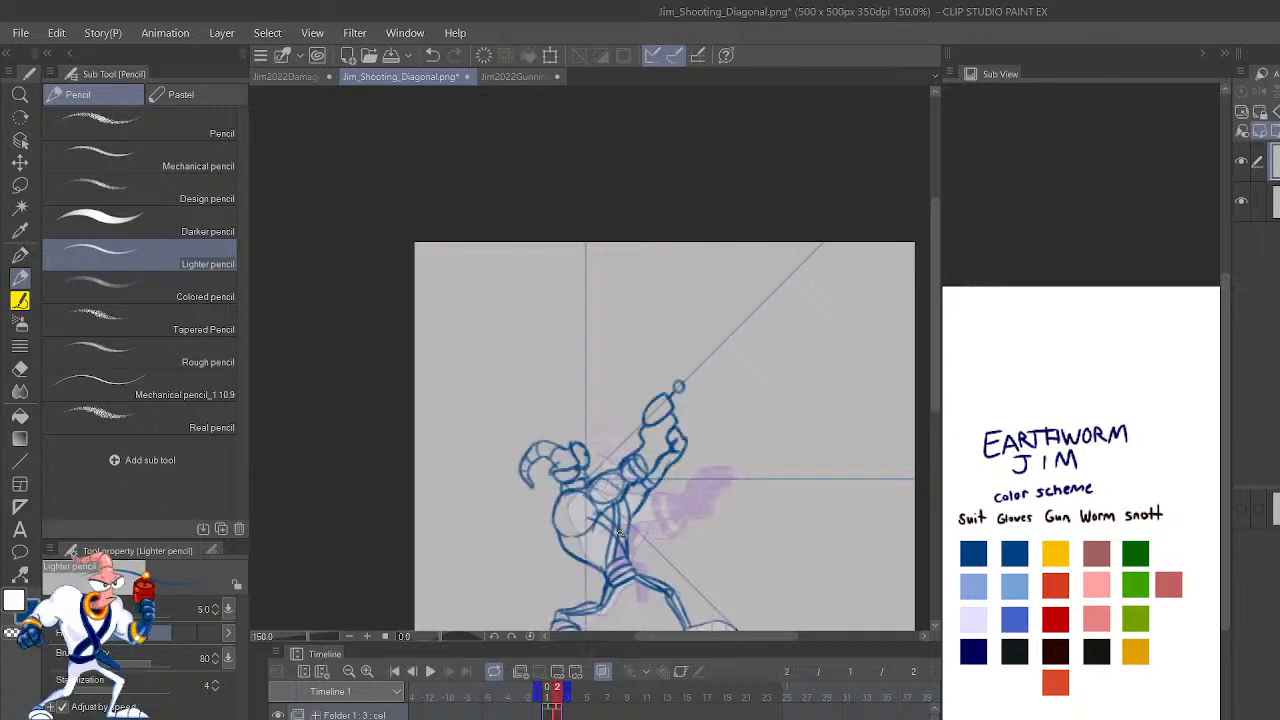
key(Left)
key(Right)
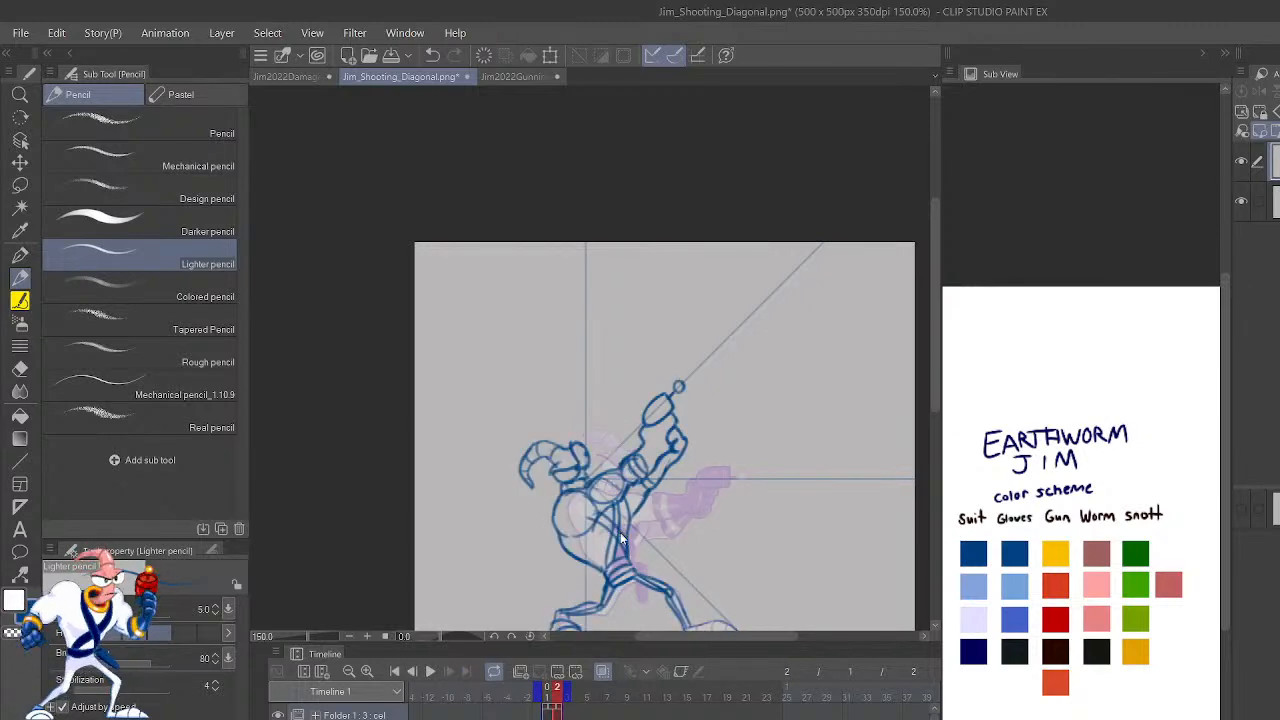
Select the body sketch layer, redraw the gun's front end with a flatter edge and add a curved band across the barrel.
scroll(620, 535, up, 3)
drag(851, 329, 839, 484)
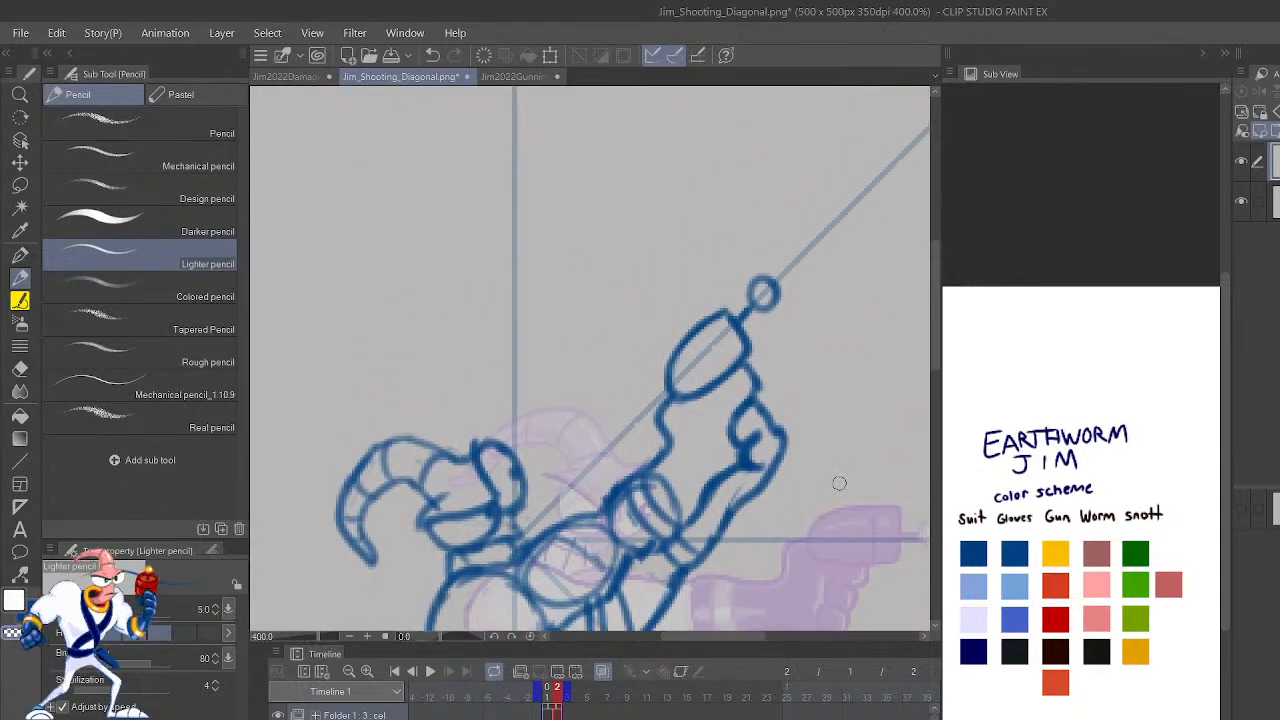
key(Right)
key(Left)
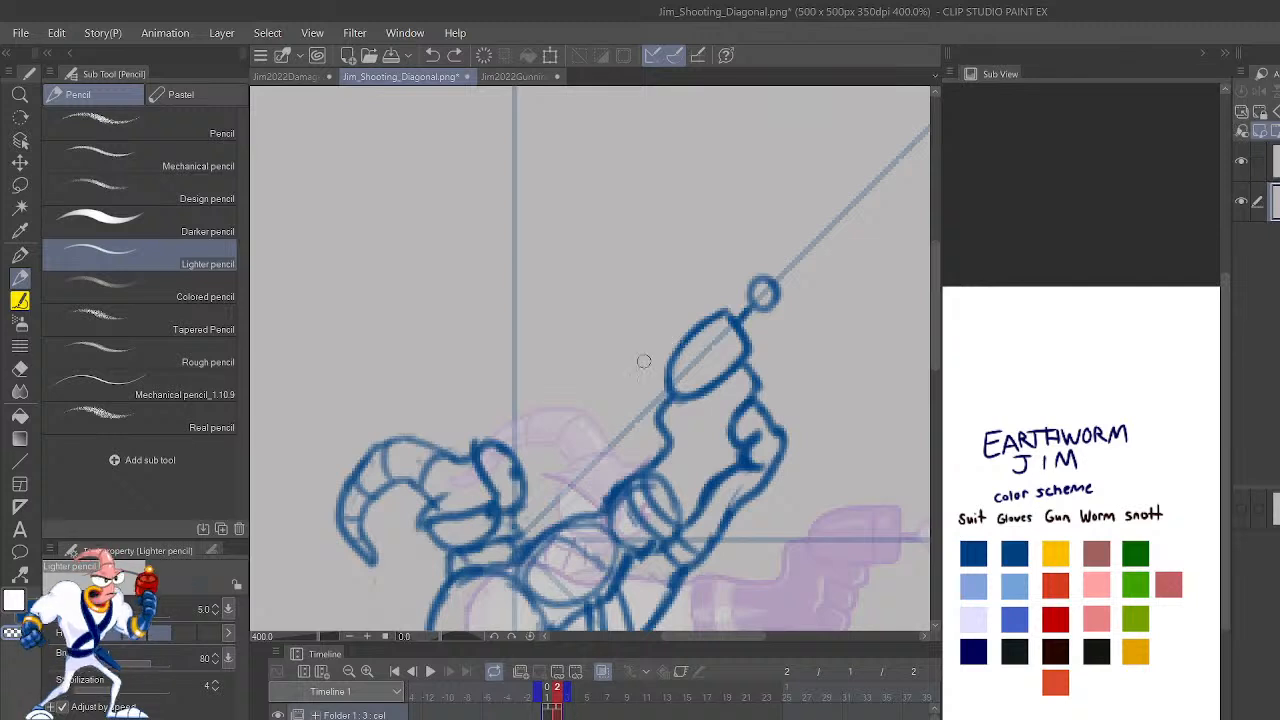
mouse_move(670, 378)
mouse_down()
mouse_move(719, 311)
mouse_move(671, 393)
mouse_move(671, 356)
mouse_move(706, 310)
mouse_move(739, 334)
mouse_move(706, 320)
mouse_move(719, 303)
mouse_move(674, 356)
mouse_move(730, 357)
mouse_move(710, 319)
mouse_move(736, 370)
mouse_up()
key(c)
key(ctrl+z)
key(ctrl+z)
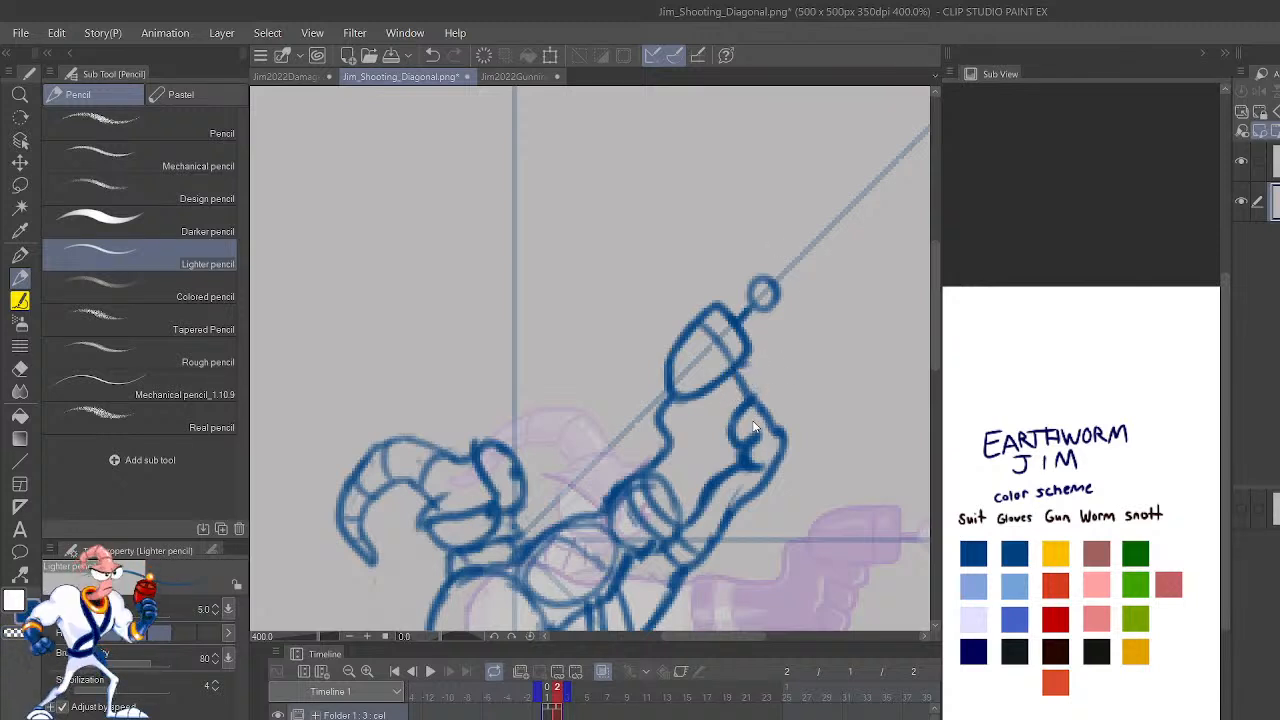
Redraw the gun hand as a rounded fist with separate curled fingers and rejoin the outer wrist line to the forearm.
key(ctrl+z)
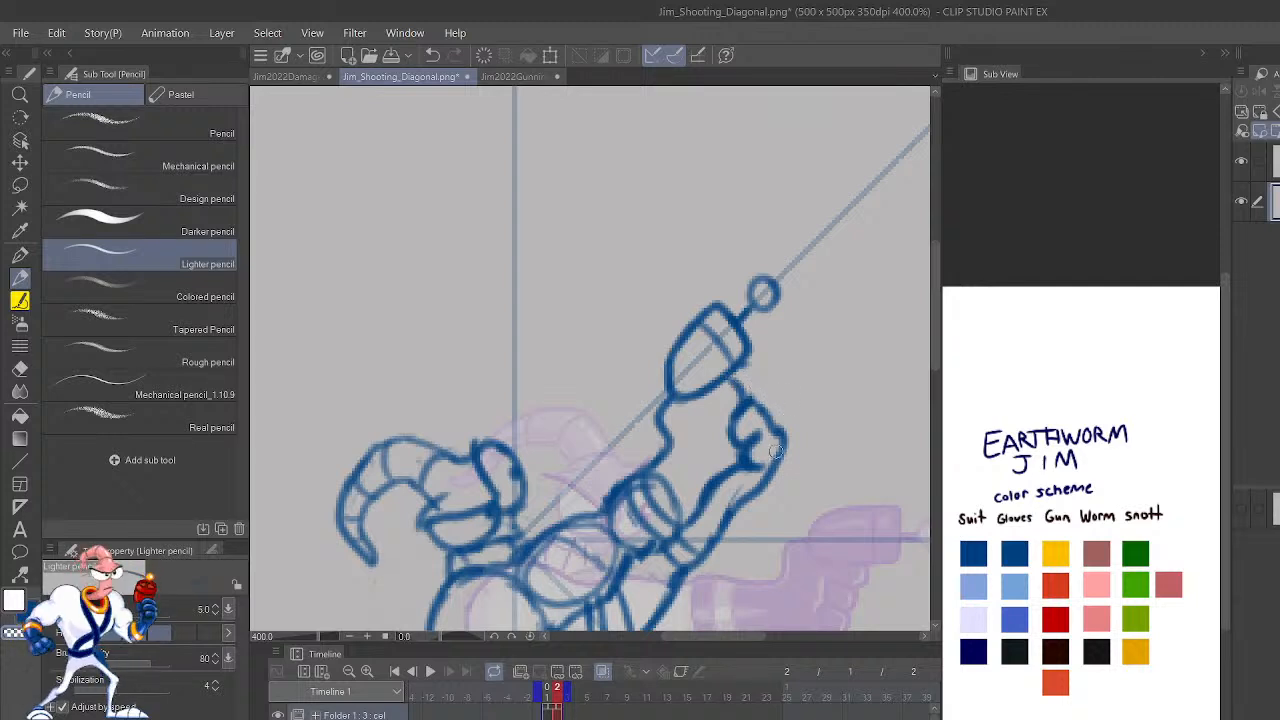
mouse_move(775, 452)
mouse_down()
mouse_move(779, 414)
mouse_move(775, 463)
mouse_move(757, 426)
mouse_move(746, 452)
mouse_move(732, 410)
mouse_move(722, 427)
mouse_move(752, 426)
mouse_move(749, 402)
mouse_move(763, 422)
mouse_move(733, 448)
mouse_move(744, 461)
mouse_move(764, 449)
mouse_move(766, 421)
mouse_move(769, 469)
mouse_move(776, 442)
mouse_move(766, 413)
mouse_move(767, 481)
mouse_move(741, 509)
mouse_move(758, 477)
mouse_up()
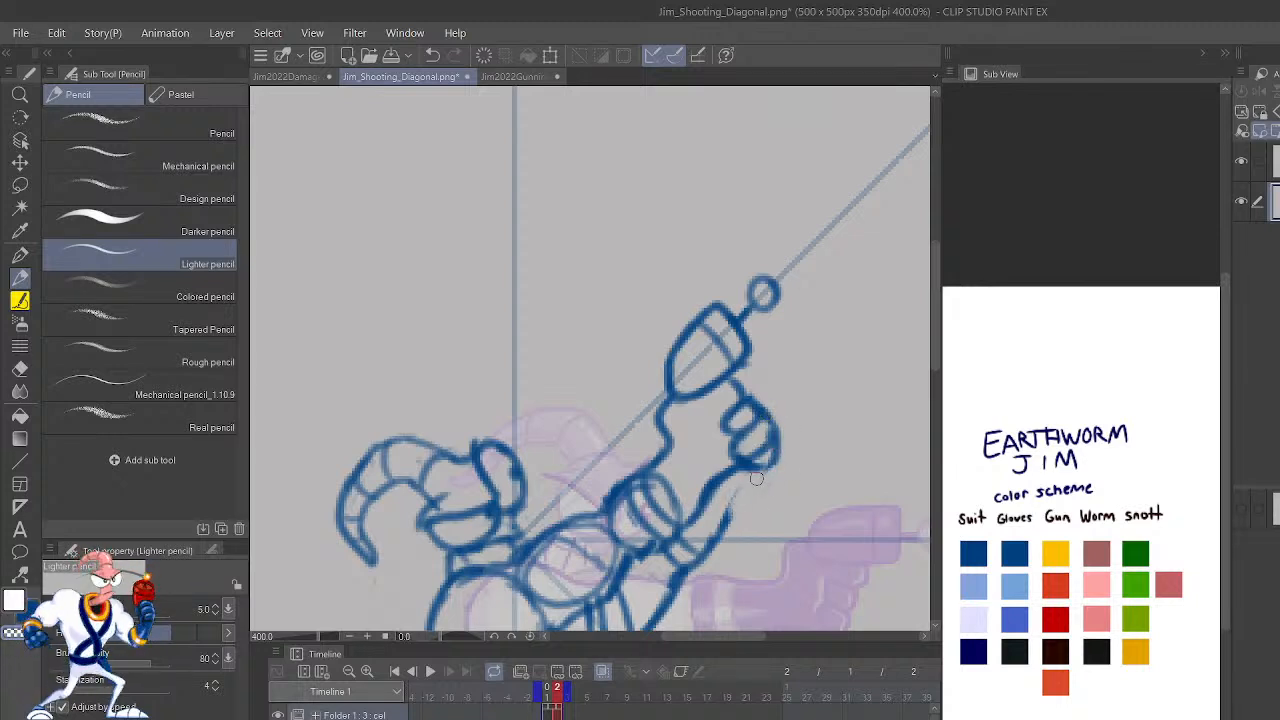
mouse_move(728, 519)
mouse_down()
mouse_move(769, 464)
mouse_move(775, 433)
mouse_move(740, 479)
mouse_move(767, 457)
mouse_up()
key(c)
scroll(770, 418, down, 5)
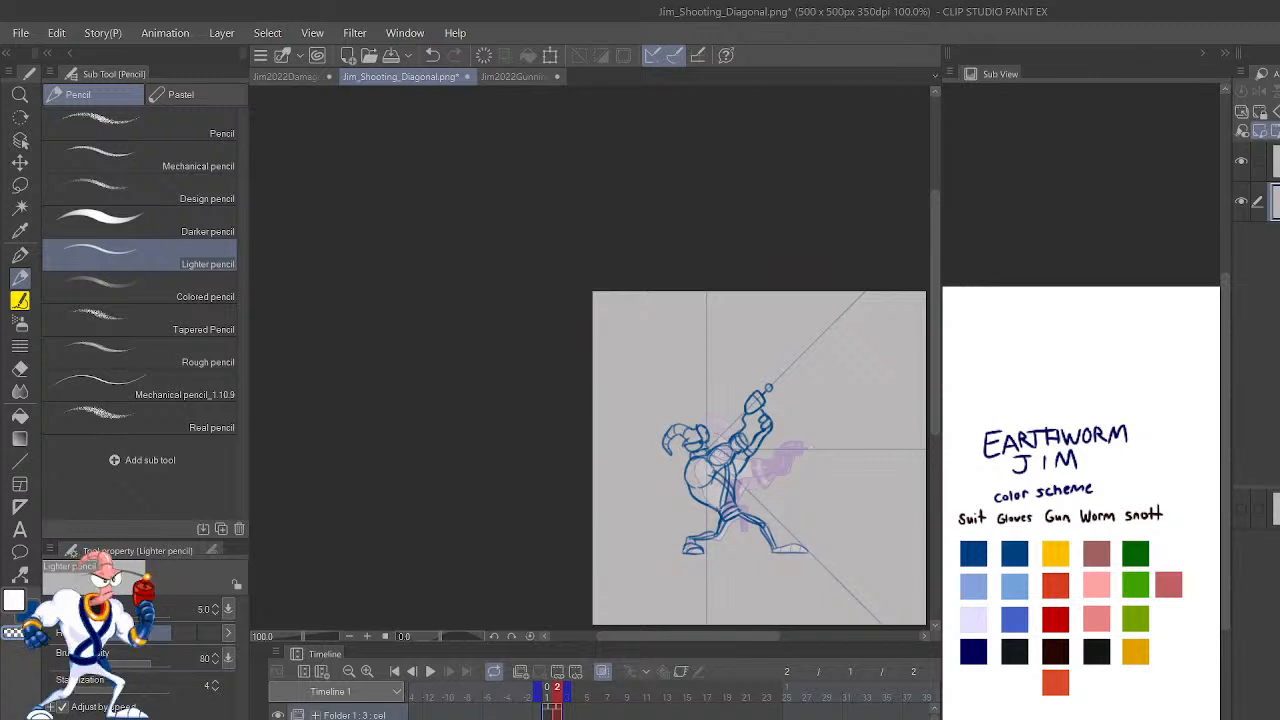
Mirror the canvas view, erase the extra line below the belt, and redraw the curved belt and the hip edges.
key(h)
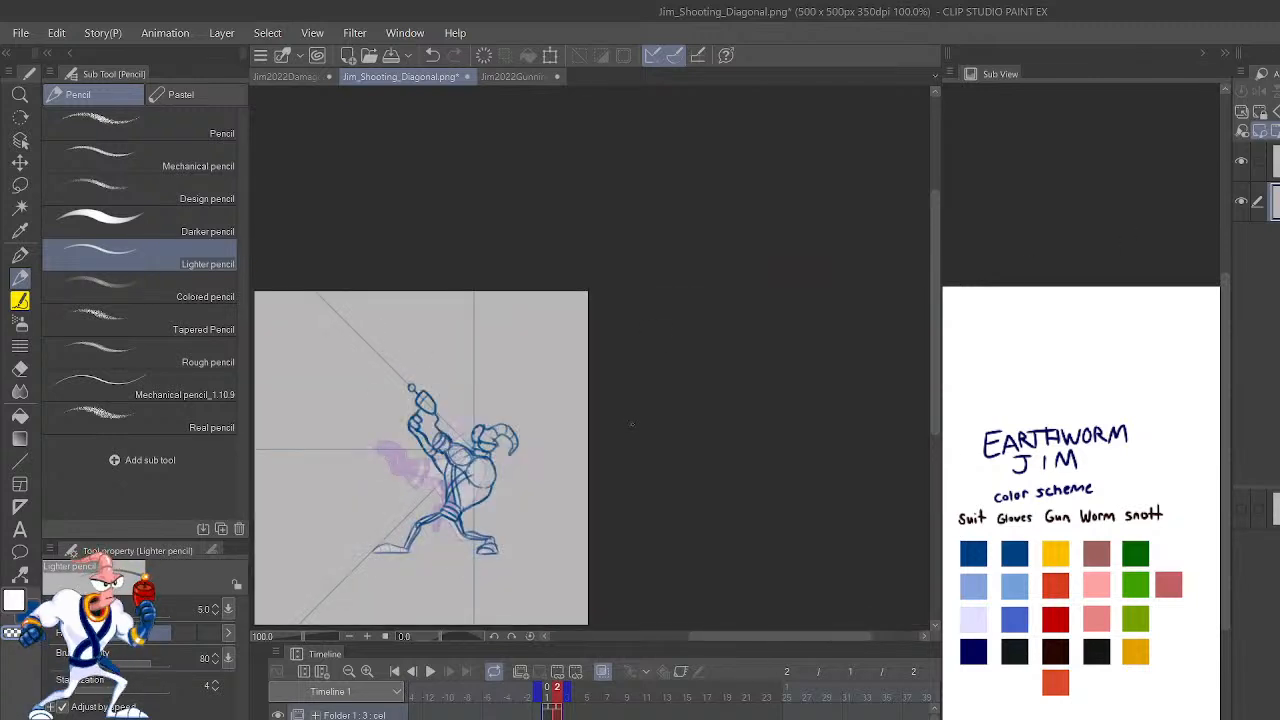
drag(631, 424, 417, 432)
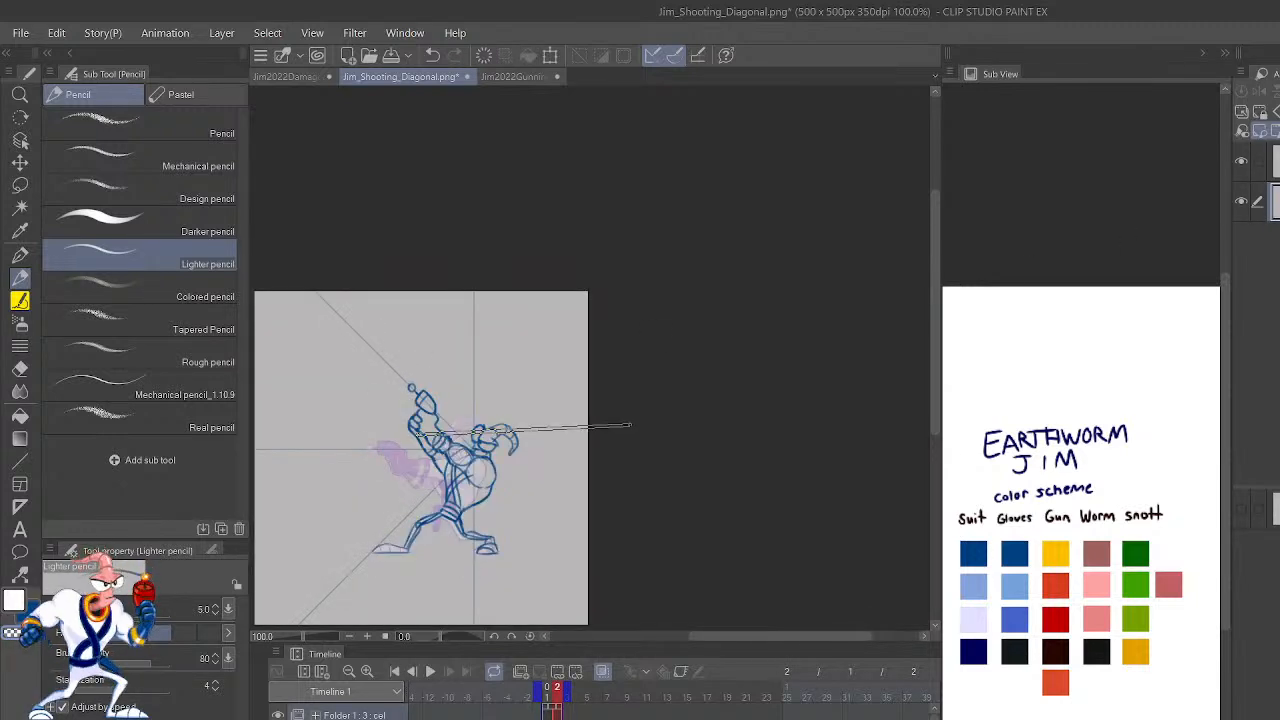
scroll(630, 424, up, 3)
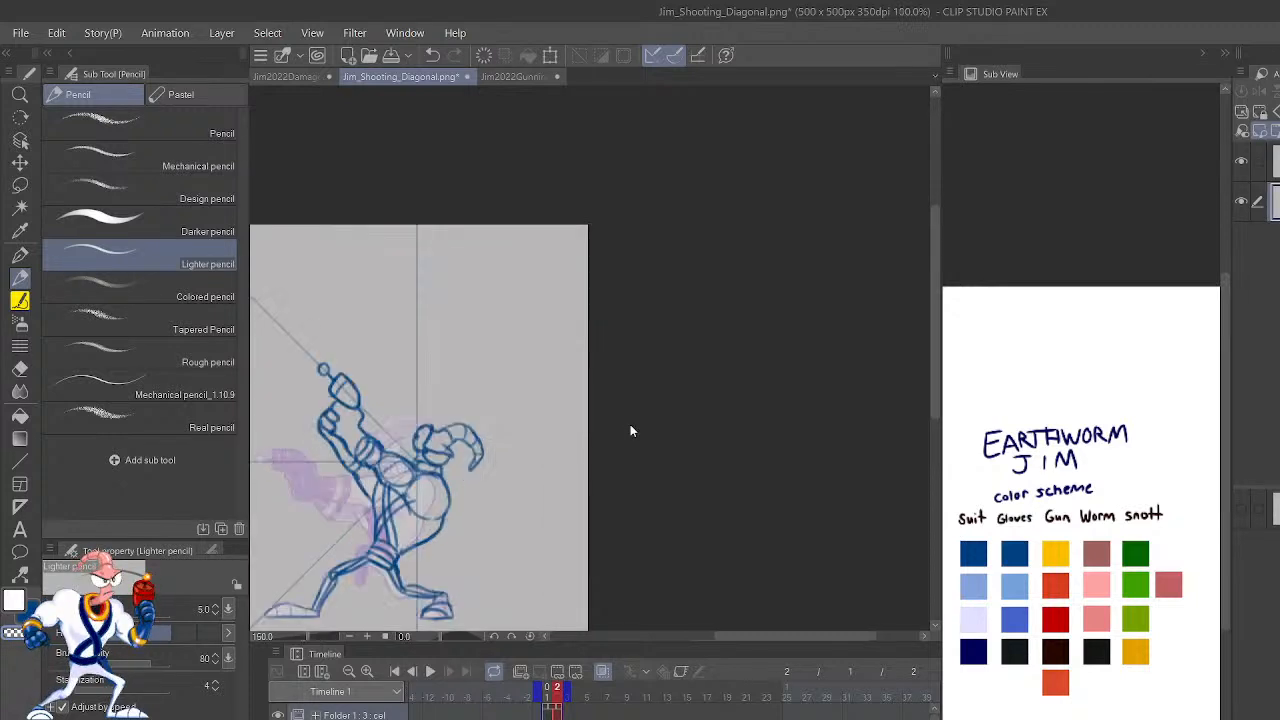
drag(654, 549, 1011, 418)
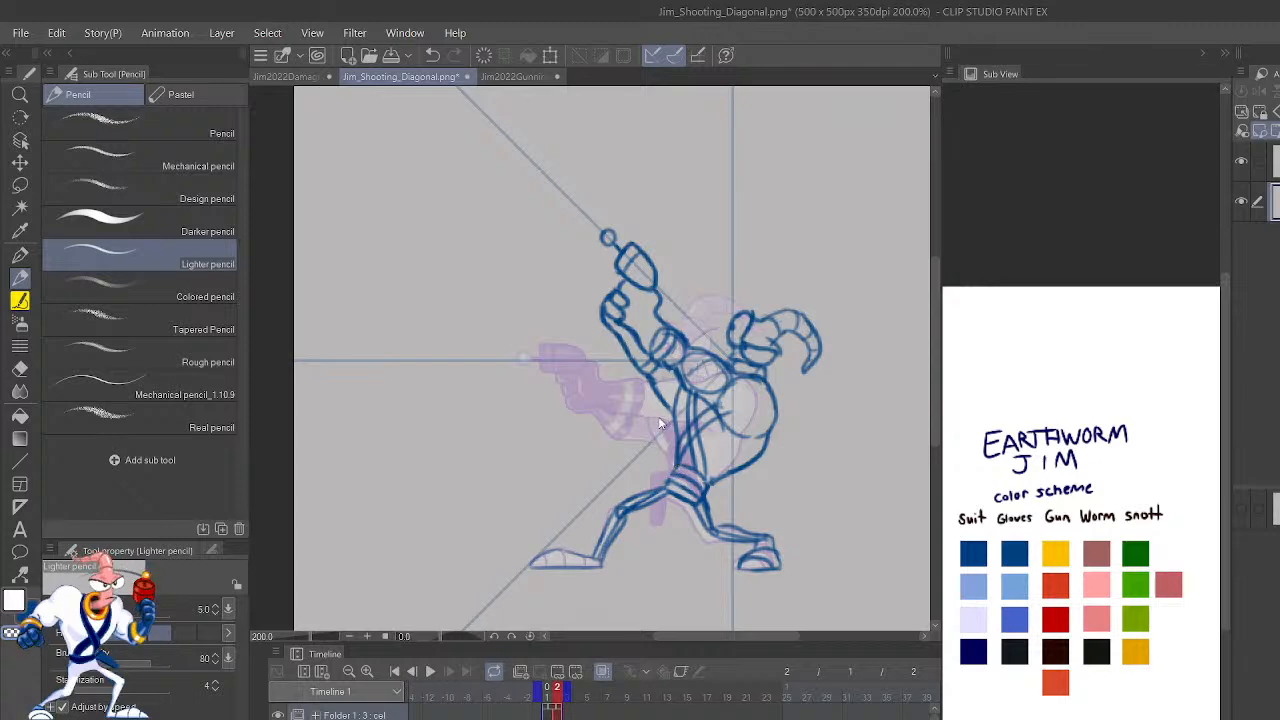
scroll(658, 424, up, 4)
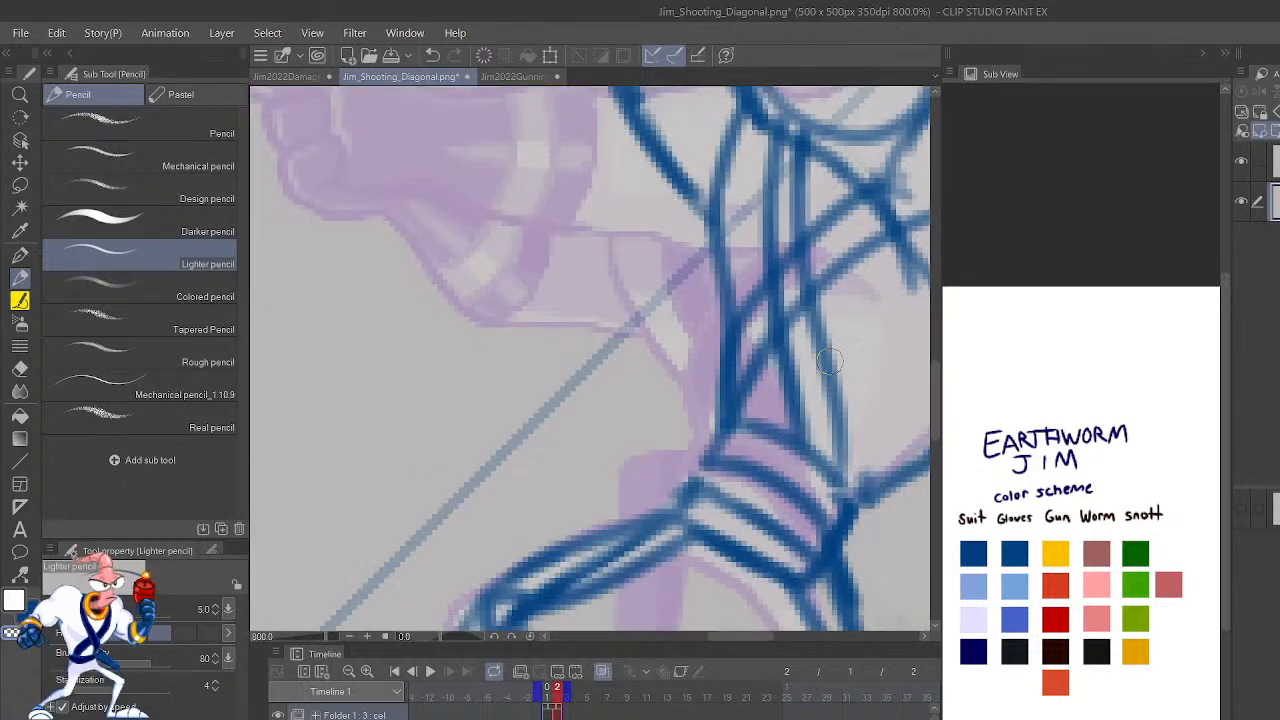
mouse_move(711, 486)
mouse_down()
mouse_move(737, 489)
mouse_move(725, 497)
mouse_move(802, 549)
mouse_move(775, 514)
mouse_move(817, 577)
mouse_move(698, 477)
mouse_move(684, 501)
mouse_move(716, 447)
mouse_up()
key(ctrl+z)
key(ctrl+z)
key(c)
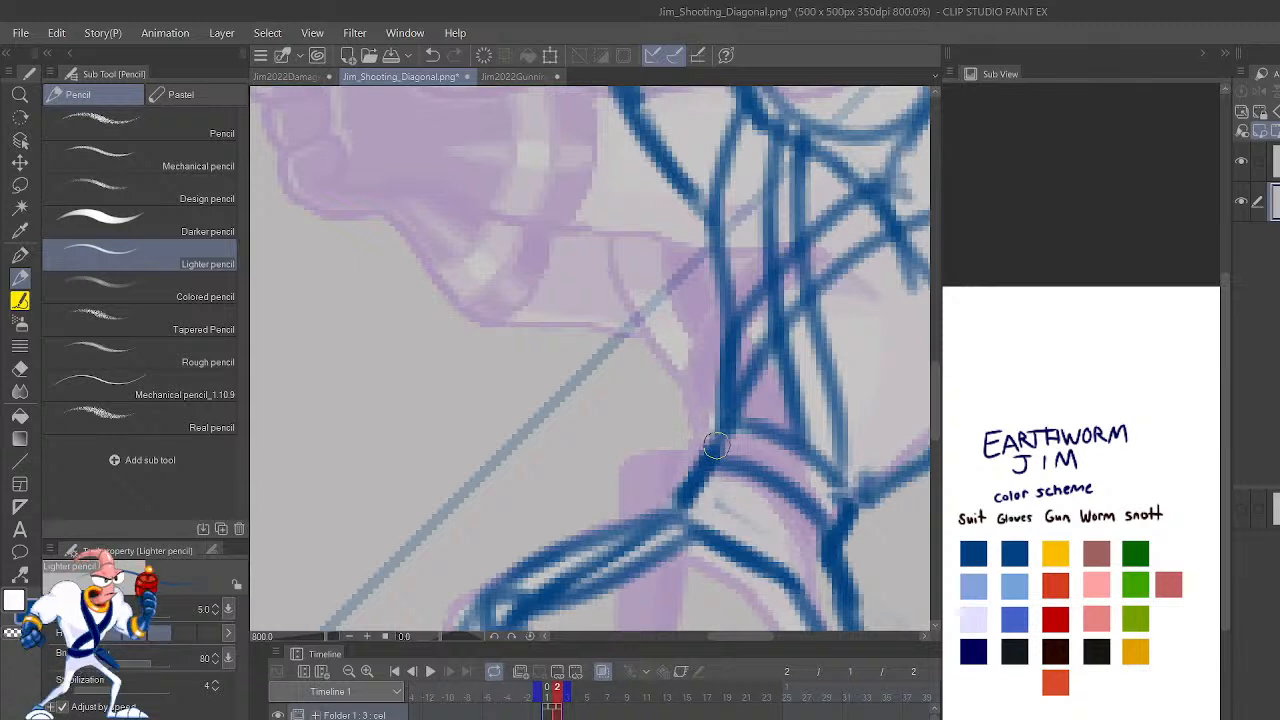
mouse_move(828, 555)
mouse_down()
mouse_move(795, 478)
mouse_move(718, 447)
mouse_up()
drag(845, 517, 805, 432)
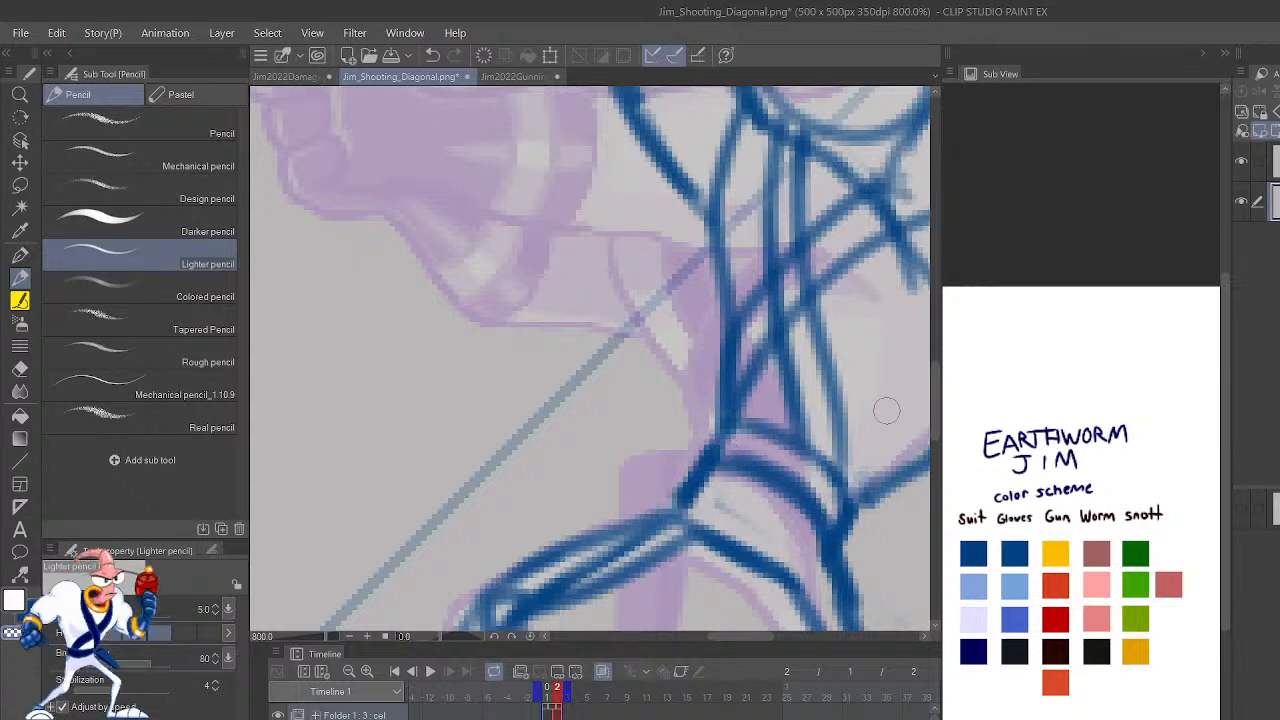
Check the waist against the horizontal pose, then erase the front leg's inner construction lines and clean up its thigh and knee outline.
scroll(888, 416, down, 3)
scroll(888, 416, down, 3)
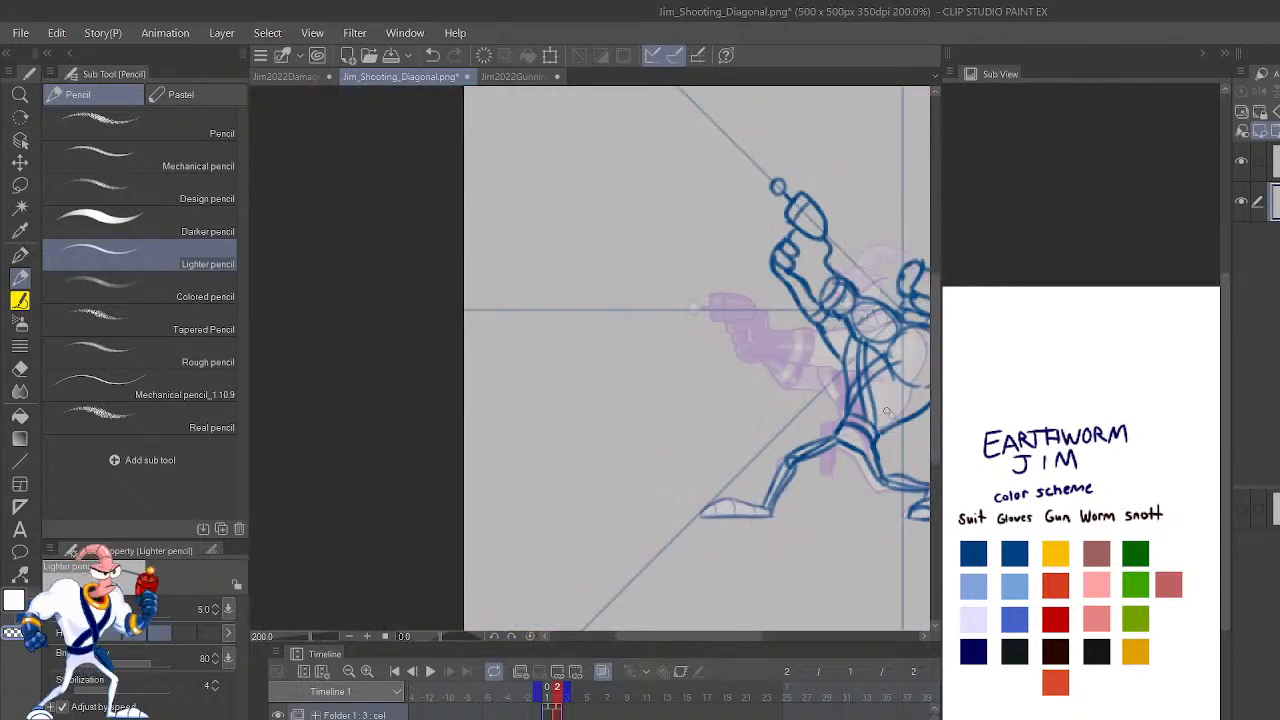
key(Left)
key(Right)
scroll(886, 410, up, 3)
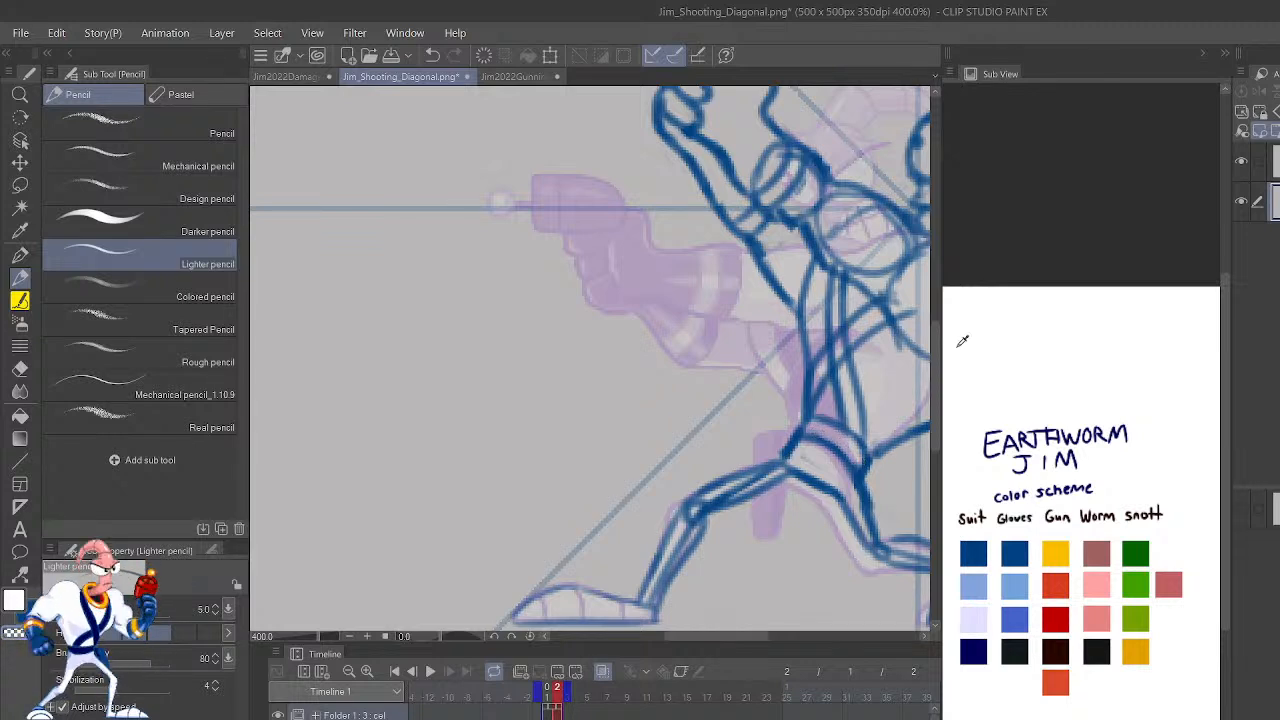
key(ctrl+z)
mouse_move(898, 446)
mouse_down()
mouse_move(835, 475)
mouse_move(857, 457)
mouse_up()
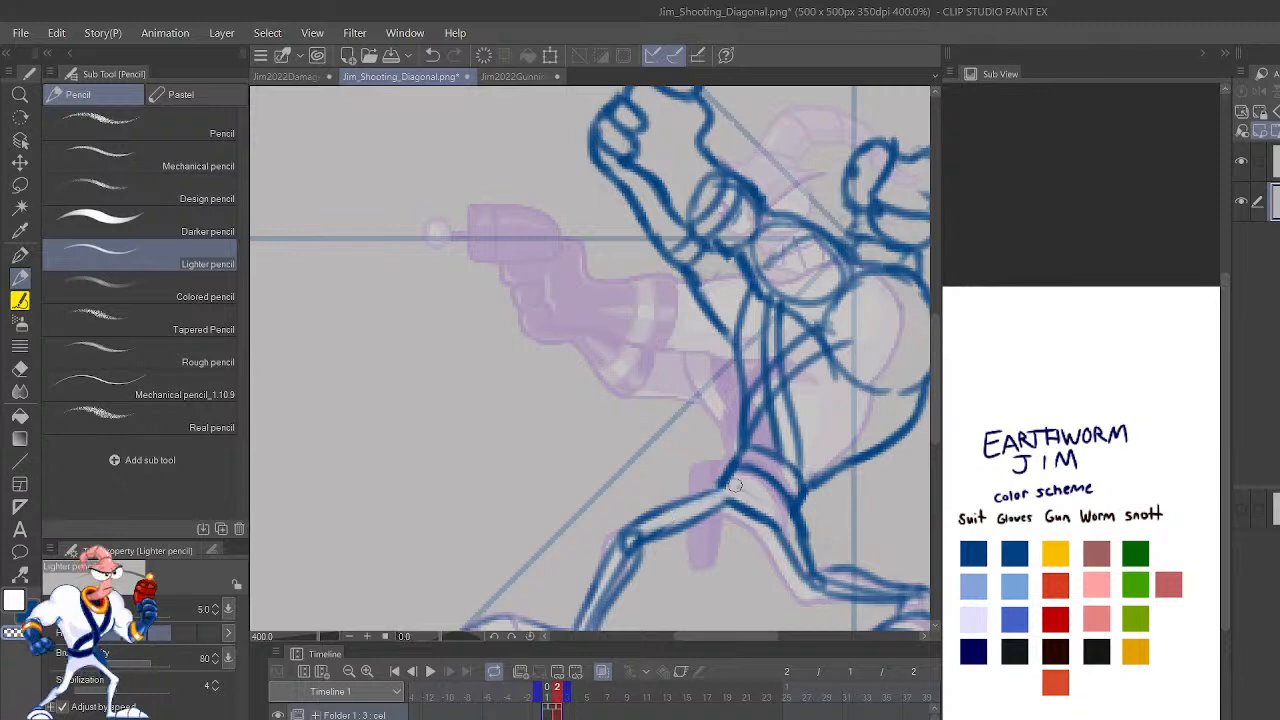
drag(723, 529, 813, 457)
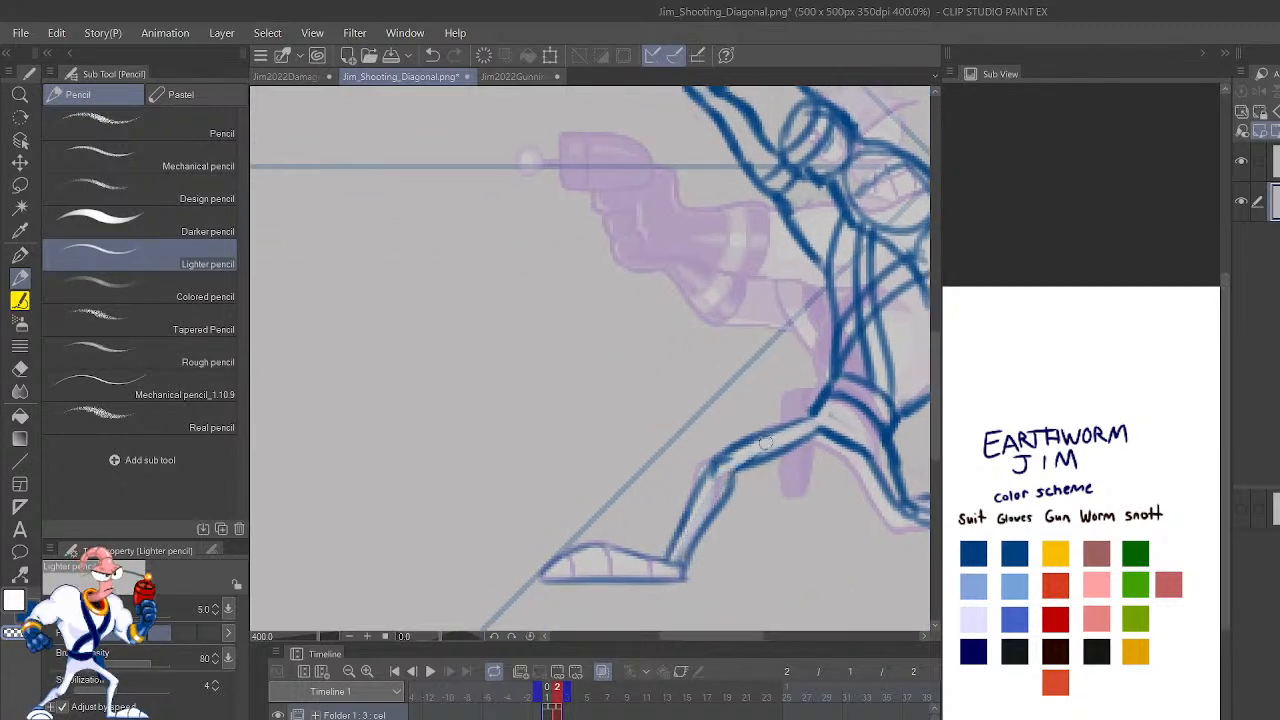
drag(716, 478, 756, 450)
Erase the back leg's inner construction line and redraw its lower edge from the thigh around the knee to the shin.
drag(907, 503, 822, 491)
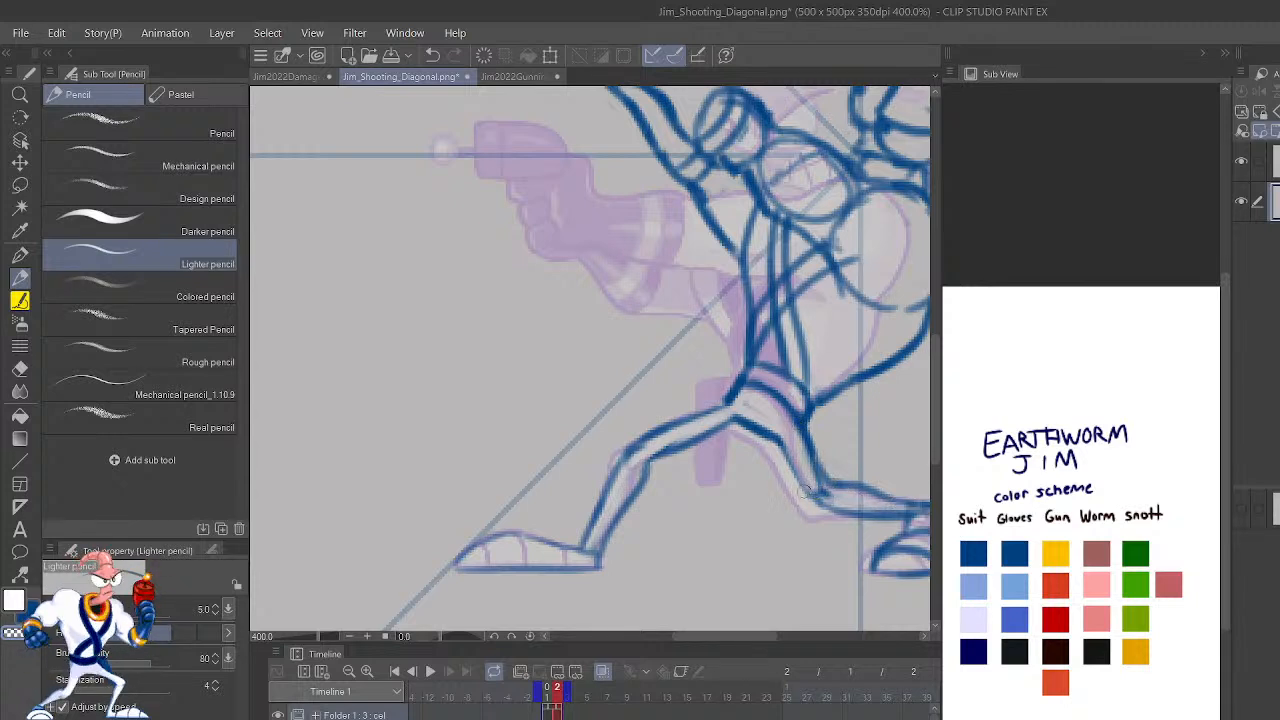
mouse_move(787, 460)
mouse_down()
mouse_move(815, 506)
mouse_move(840, 514)
mouse_up()
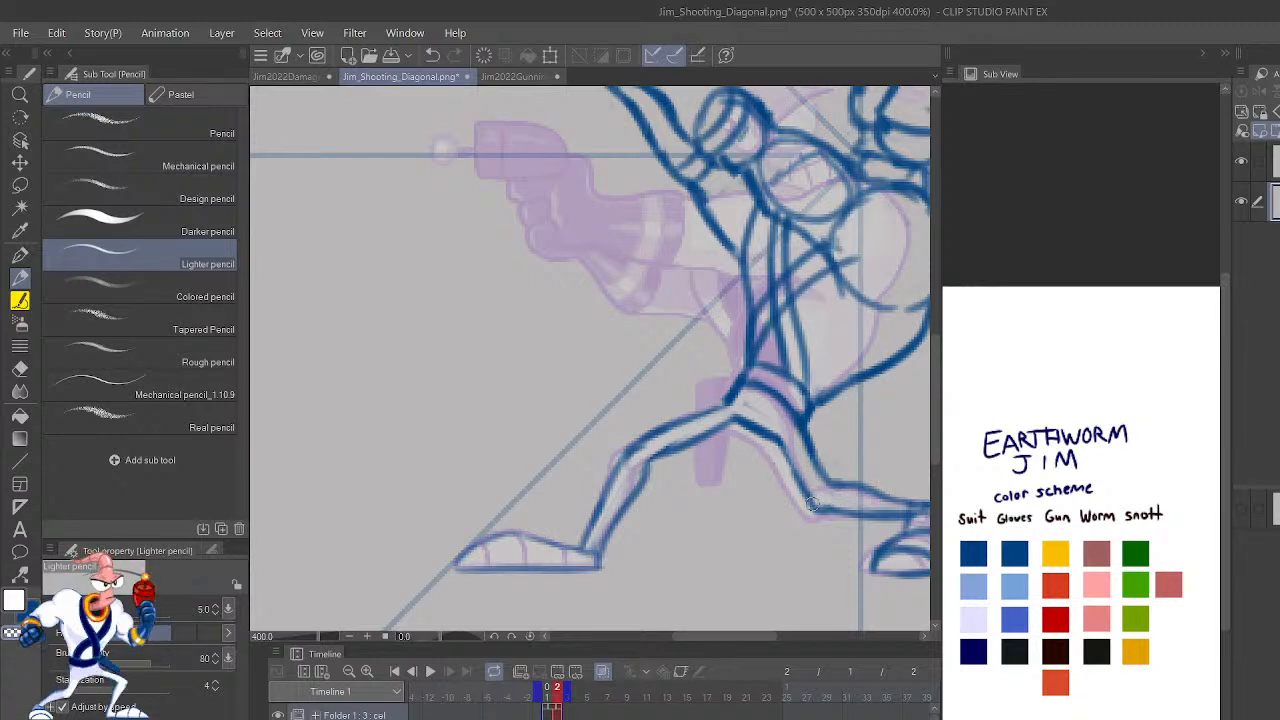
drag(812, 504, 860, 513)
key(c)
Sketch the holster hanging behind the front hip, following the onion-skinned holster of the horizontal pose.
mouse_move(896, 452)
mouse_down()
mouse_move(808, 506)
mouse_move(837, 443)
mouse_move(810, 428)
mouse_up()
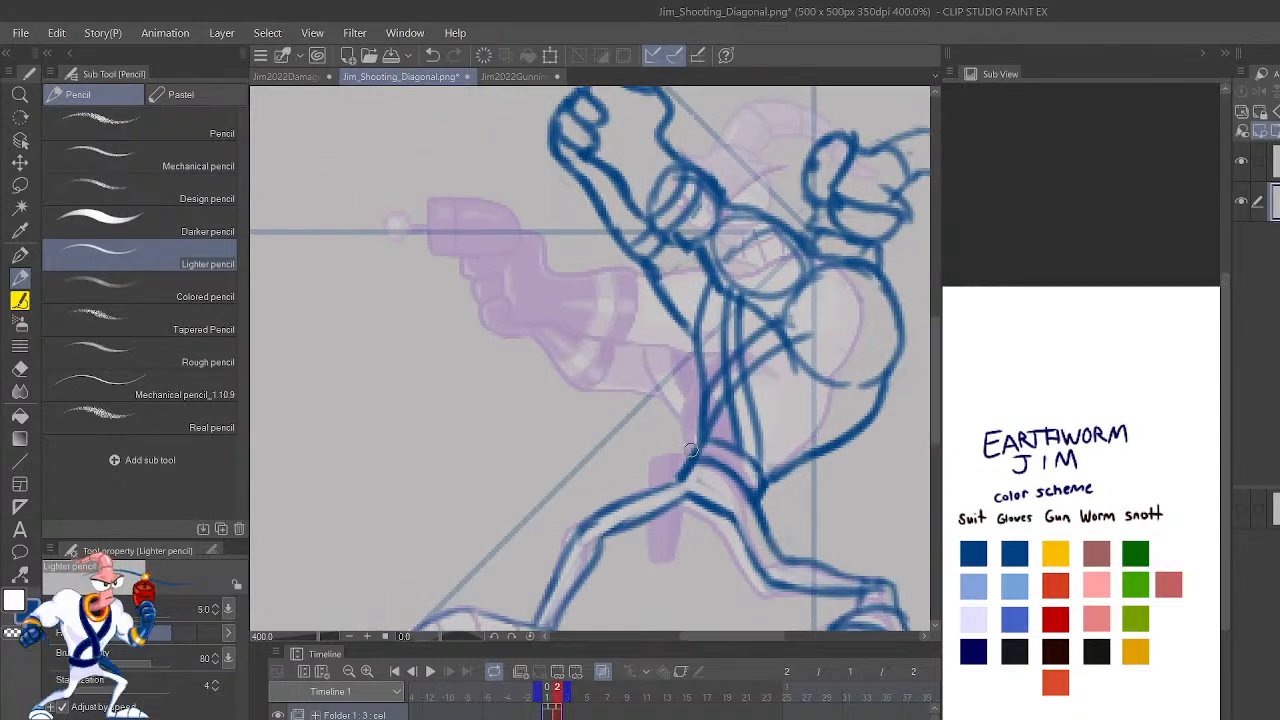
mouse_move(690, 450)
mouse_down()
mouse_move(647, 488)
mouse_move(644, 556)
mouse_move(660, 562)
mouse_move(686, 496)
mouse_up()
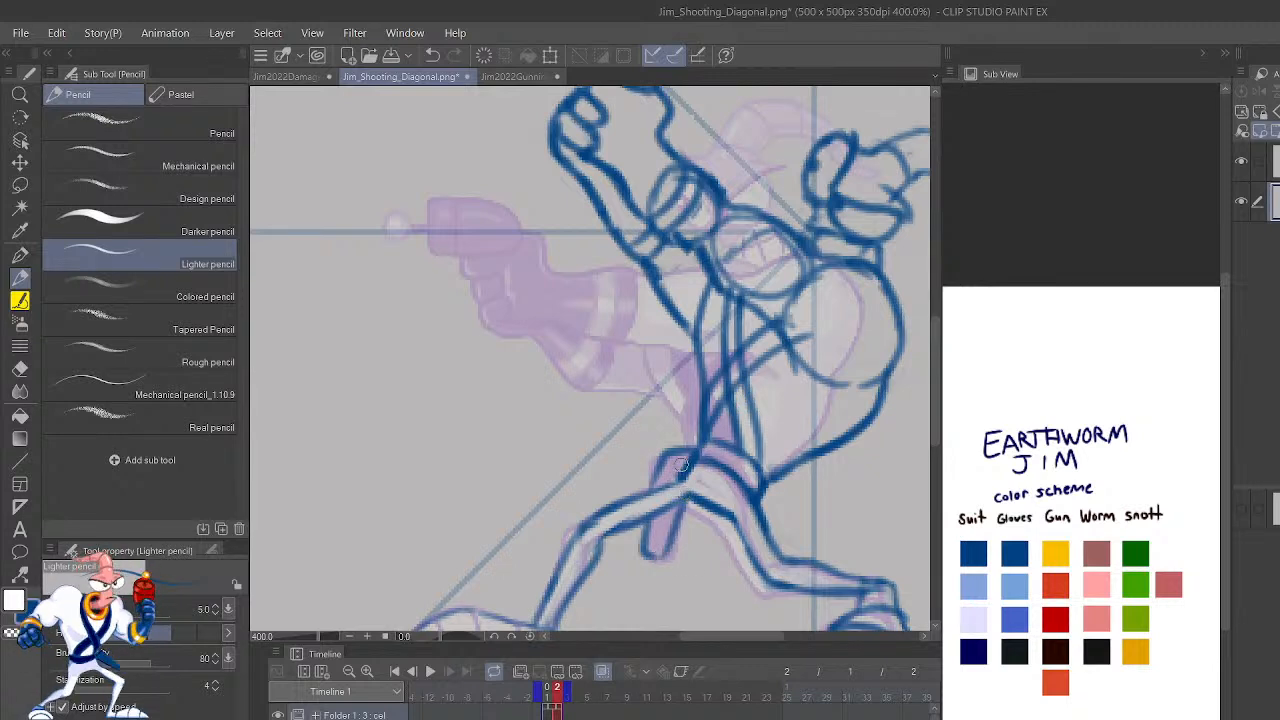
scroll(698, 383, down, 3)
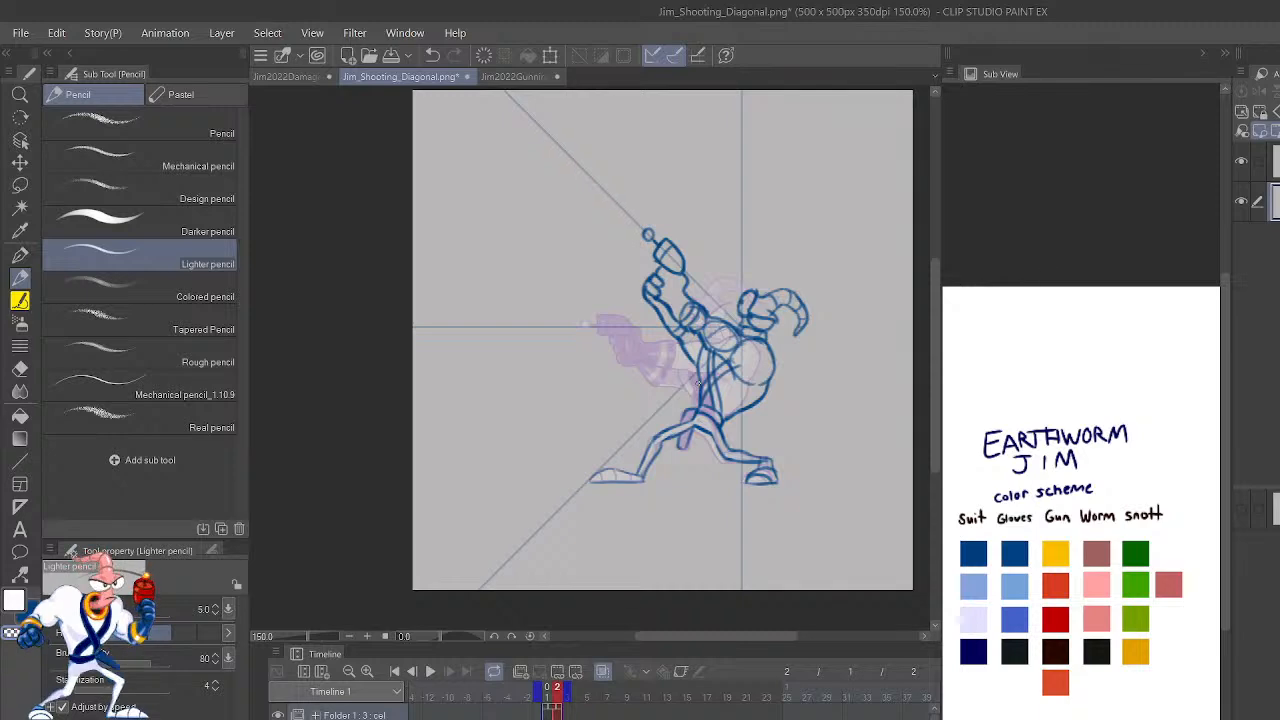
Mirror the canvas view back, erase the round cuff construction on the gun arms, and redraw both glove cuffs with curved bands.
key(h)
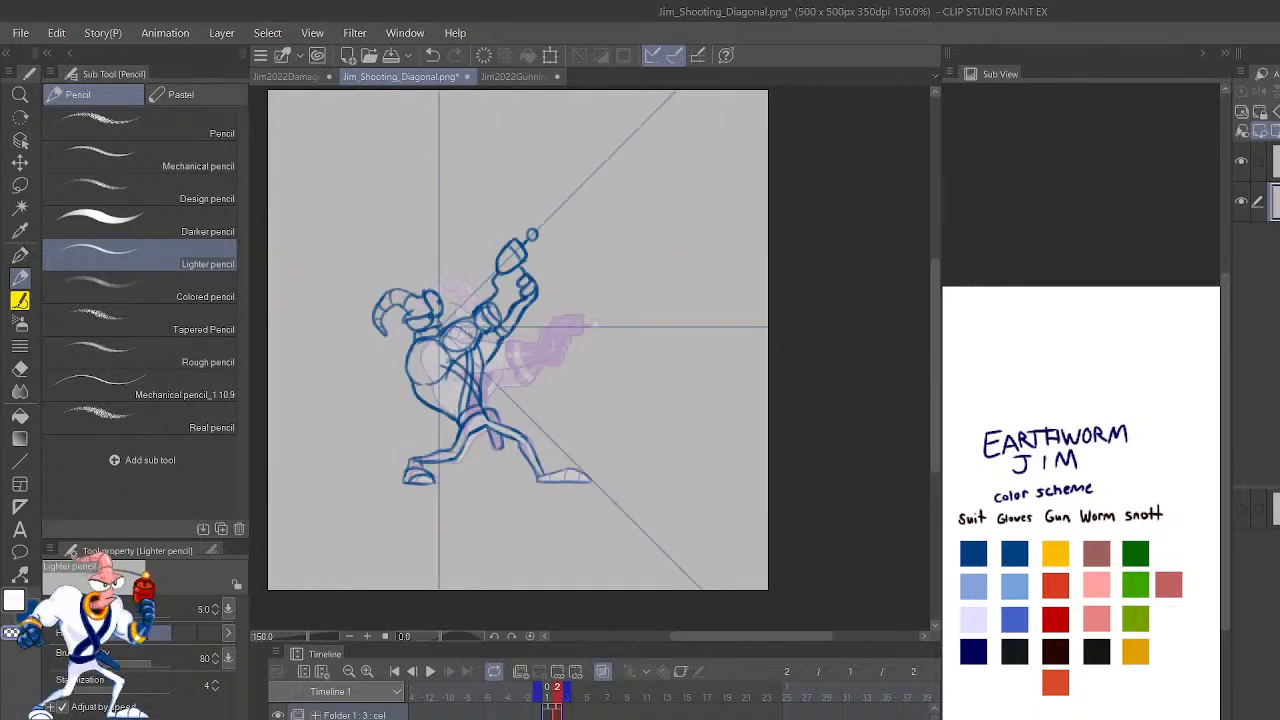
key(ctrl+plus)
key(ctrl+plus)
drag(588, 388, 925, 607)
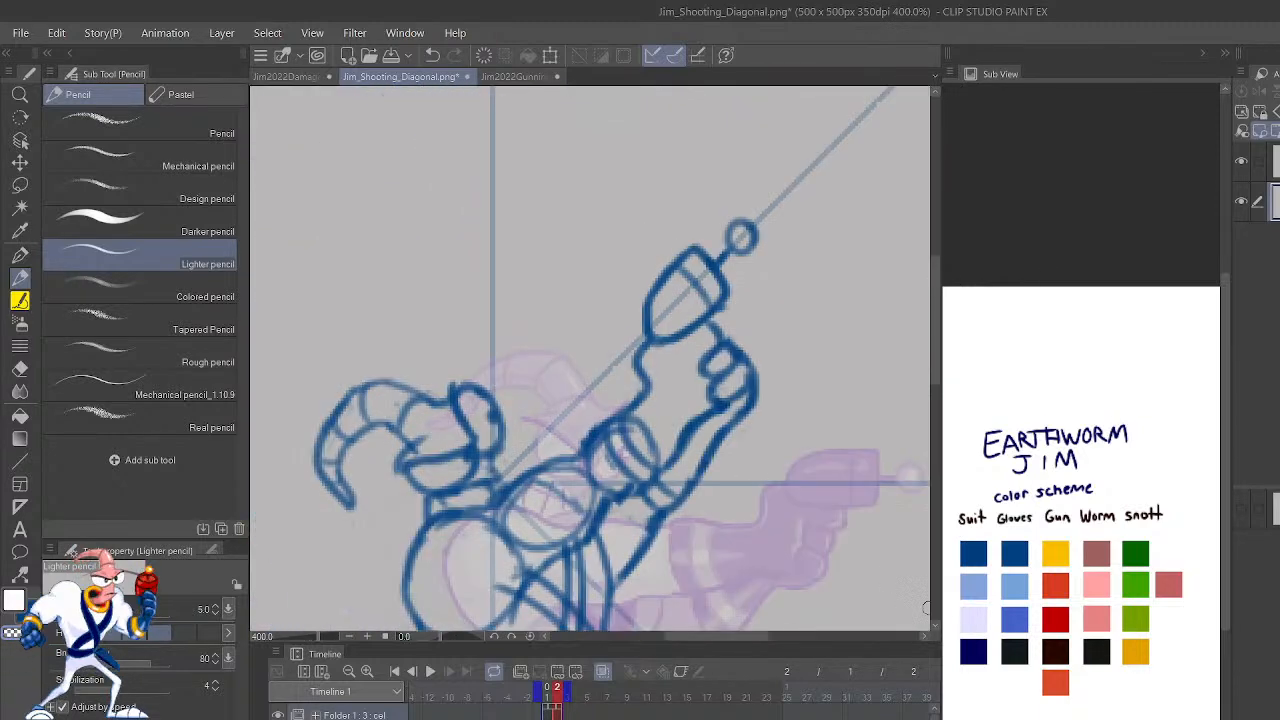
mouse_move(621, 431)
mouse_down()
mouse_move(659, 465)
mouse_move(636, 446)
mouse_move(648, 456)
mouse_move(636, 416)
mouse_up()
key(ctrl+z)
key(ctrl+z)
key(ctrl+z)
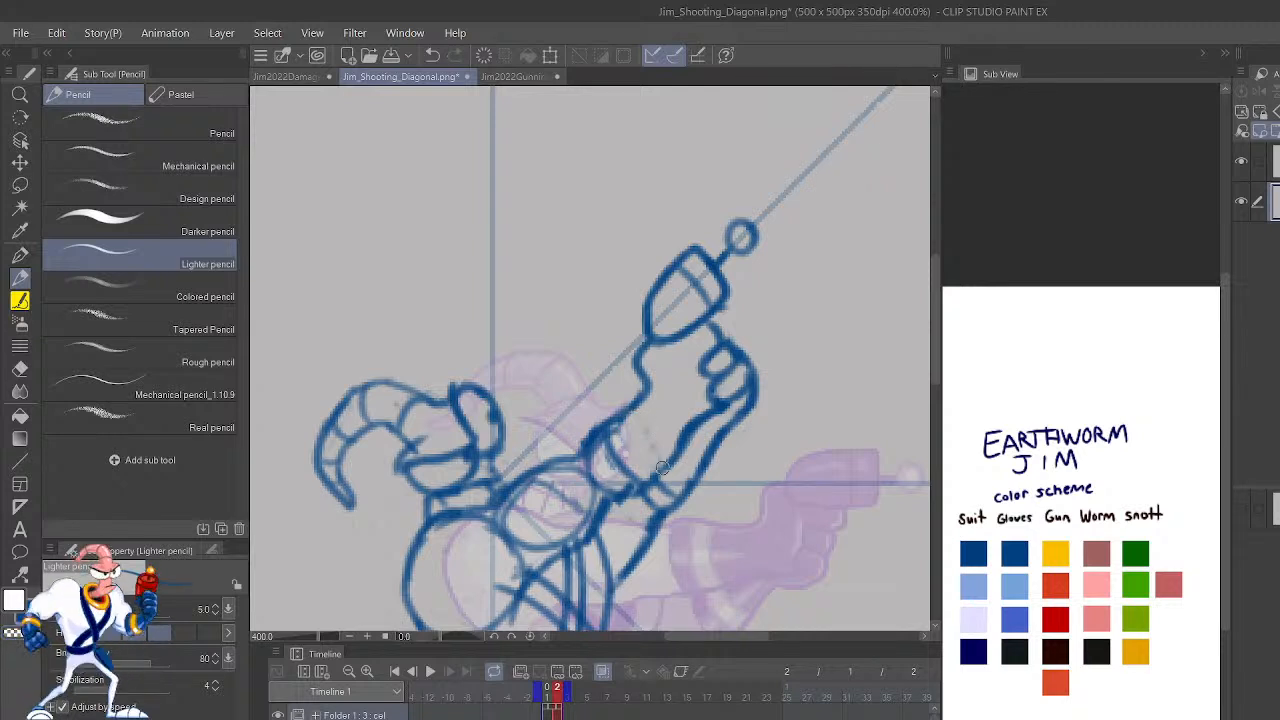
mouse_move(662, 467)
mouse_down()
mouse_move(632, 422)
mouse_move(633, 382)
mouse_up()
drag(588, 446, 605, 460)
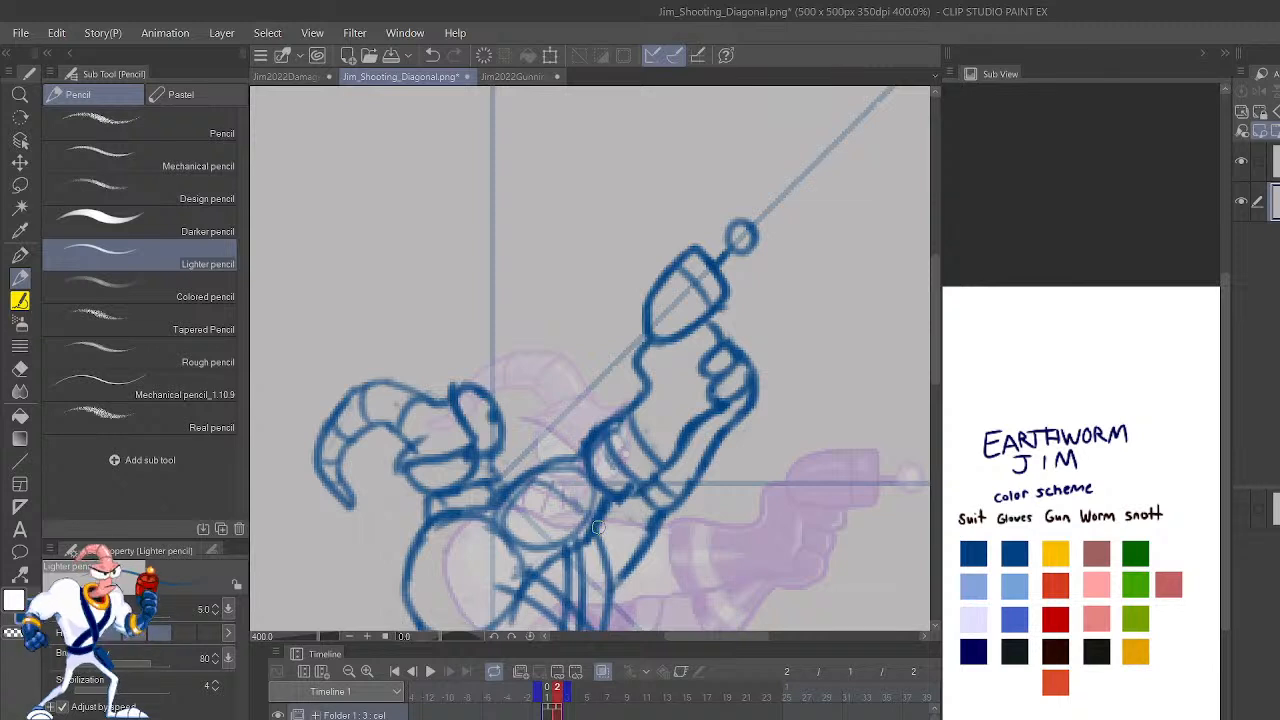
drag(598, 526, 626, 484)
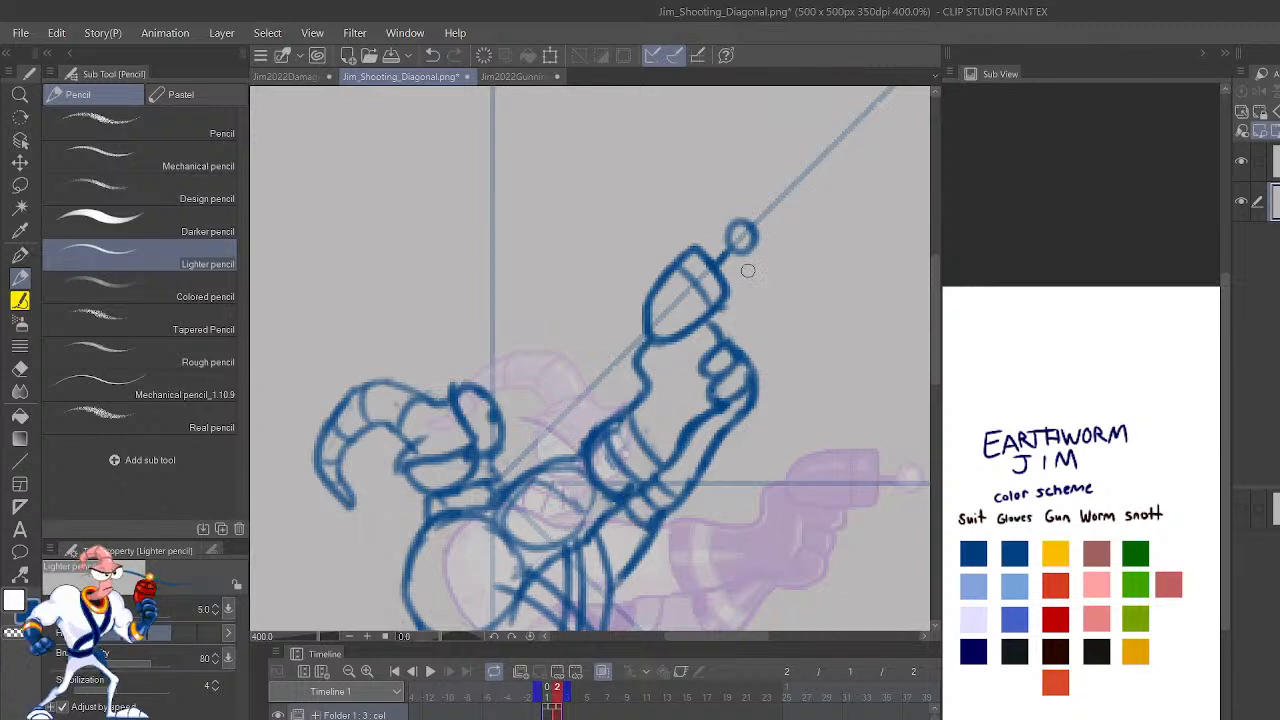
Mirror the canvas view and redraw the upper finger of the gun hand's fist, just below the gun.
key(h)
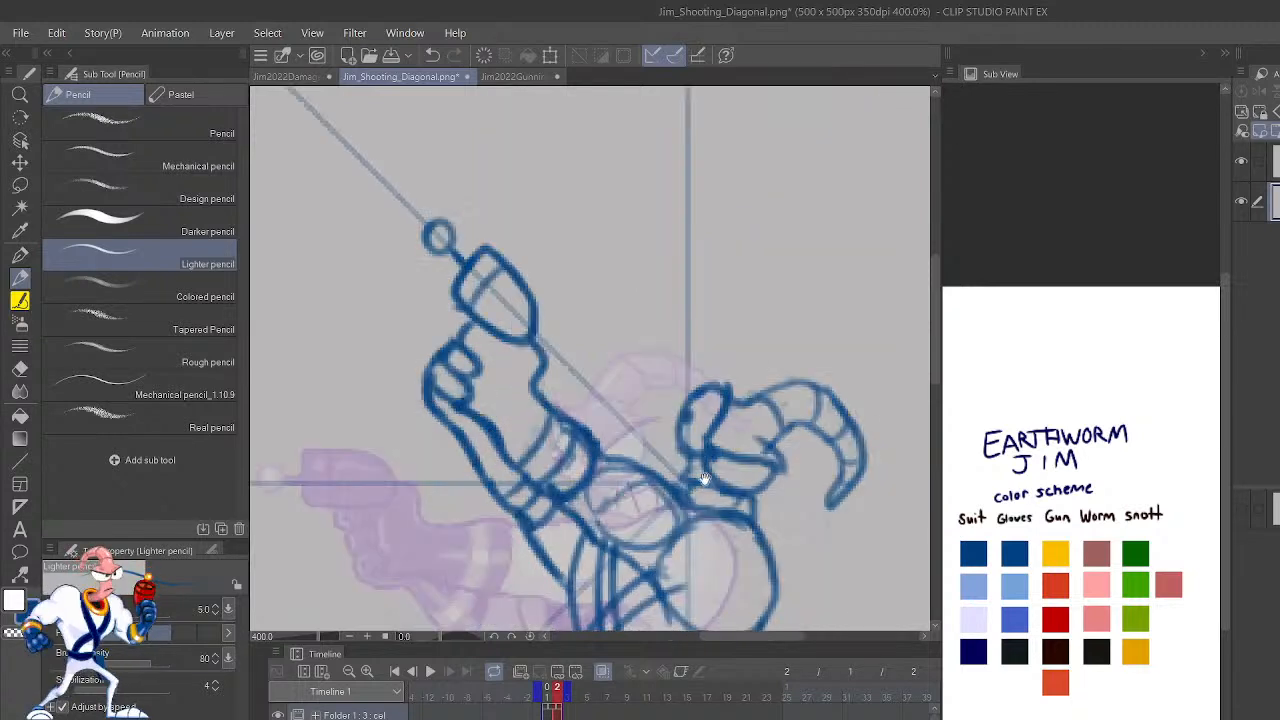
drag(735, 475, 893, 482)
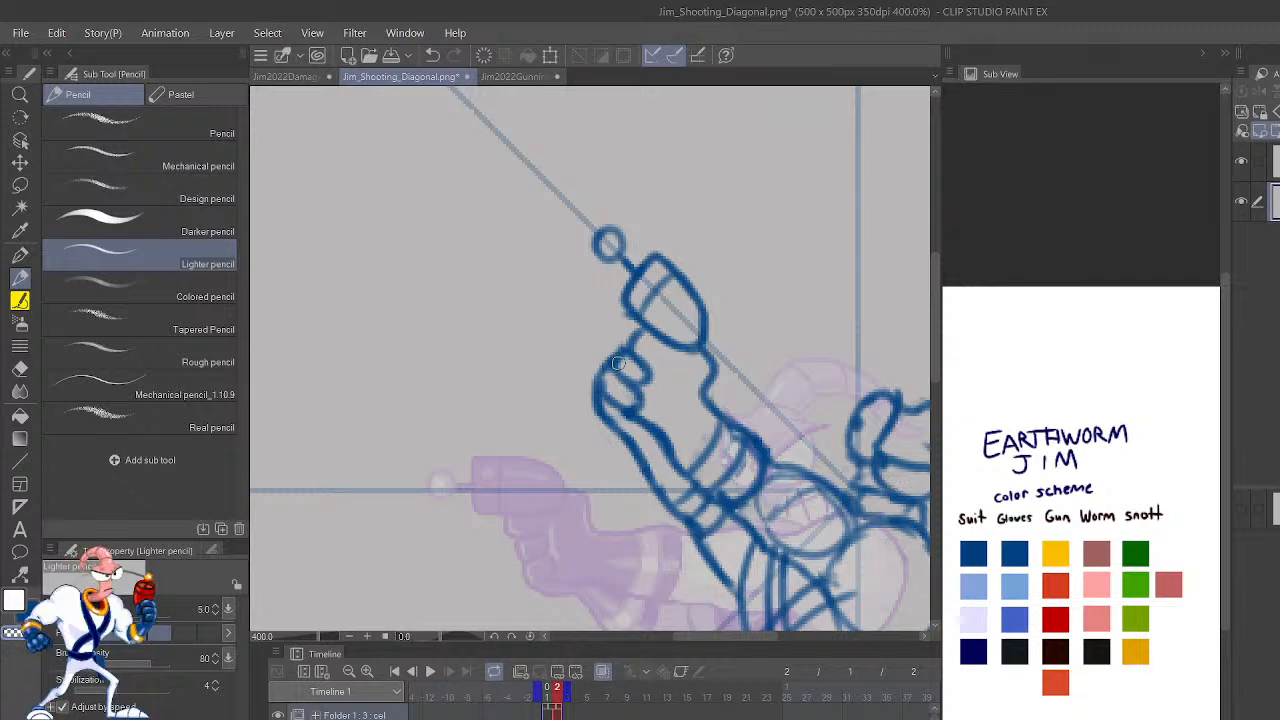
mouse_move(618, 362)
mouse_down()
mouse_move(605, 426)
mouse_move(592, 409)
mouse_move(612, 394)
mouse_move(626, 413)
mouse_move(638, 401)
mouse_move(630, 381)
mouse_move(612, 363)
mouse_move(590, 387)
mouse_move(631, 448)
mouse_move(635, 343)
mouse_up()
key(ctrl+z)
key(ctrl+z)
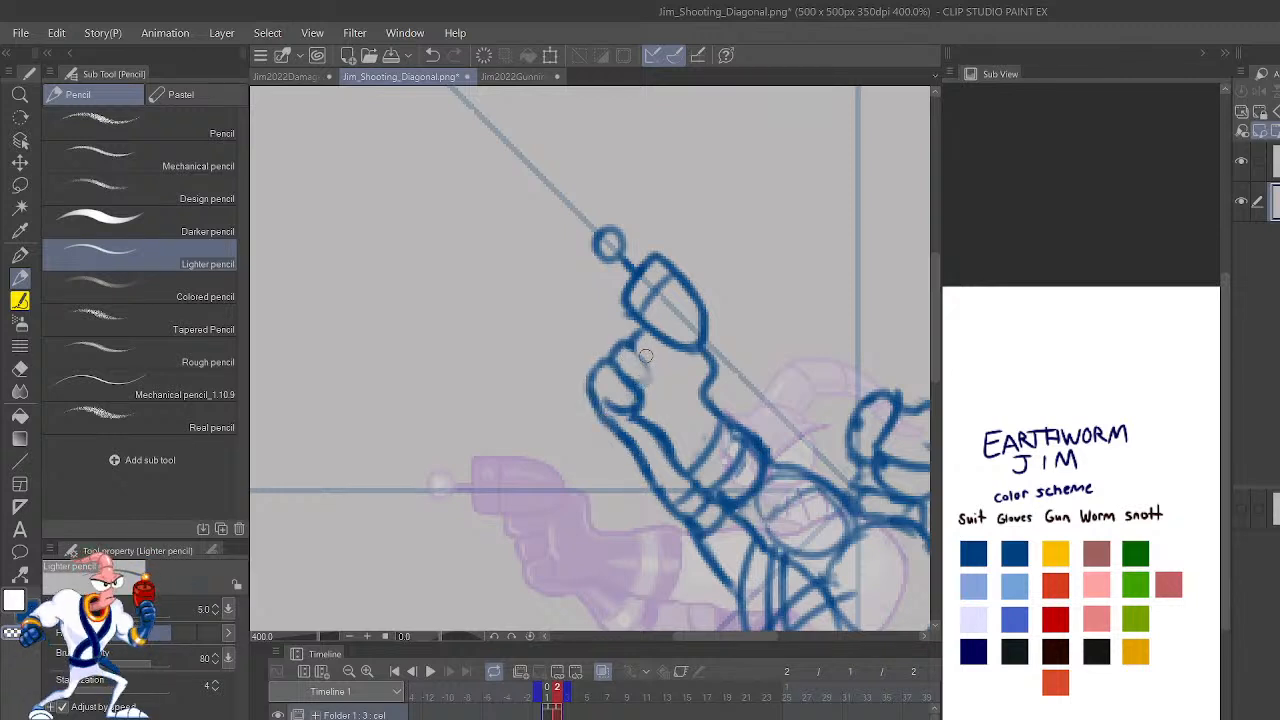
key(ctrl+z)
mouse_move(638, 387)
mouse_down()
mouse_move(653, 372)
mouse_move(640, 345)
mouse_up()
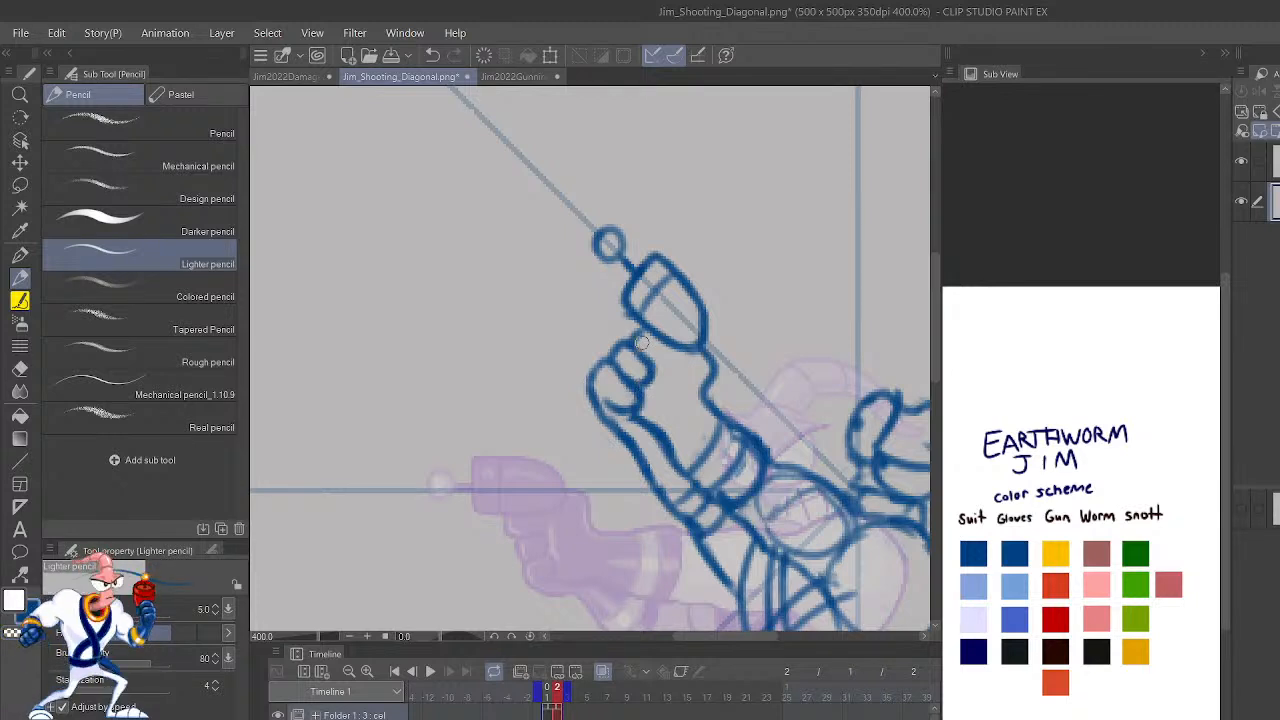
Redraw the rounded knuckle of the fist's lower finger and reshape the palm line running from it towards the glove cuff.
scroll(641, 343, up, 2)
mouse_move(536, 436)
mouse_down()
mouse_move(556, 378)
mouse_move(556, 438)
mouse_move(543, 423)
mouse_move(587, 388)
mouse_move(547, 401)
mouse_move(557, 393)
mouse_move(535, 423)
mouse_up()
key(ctrl+z)
key(ctrl+z)
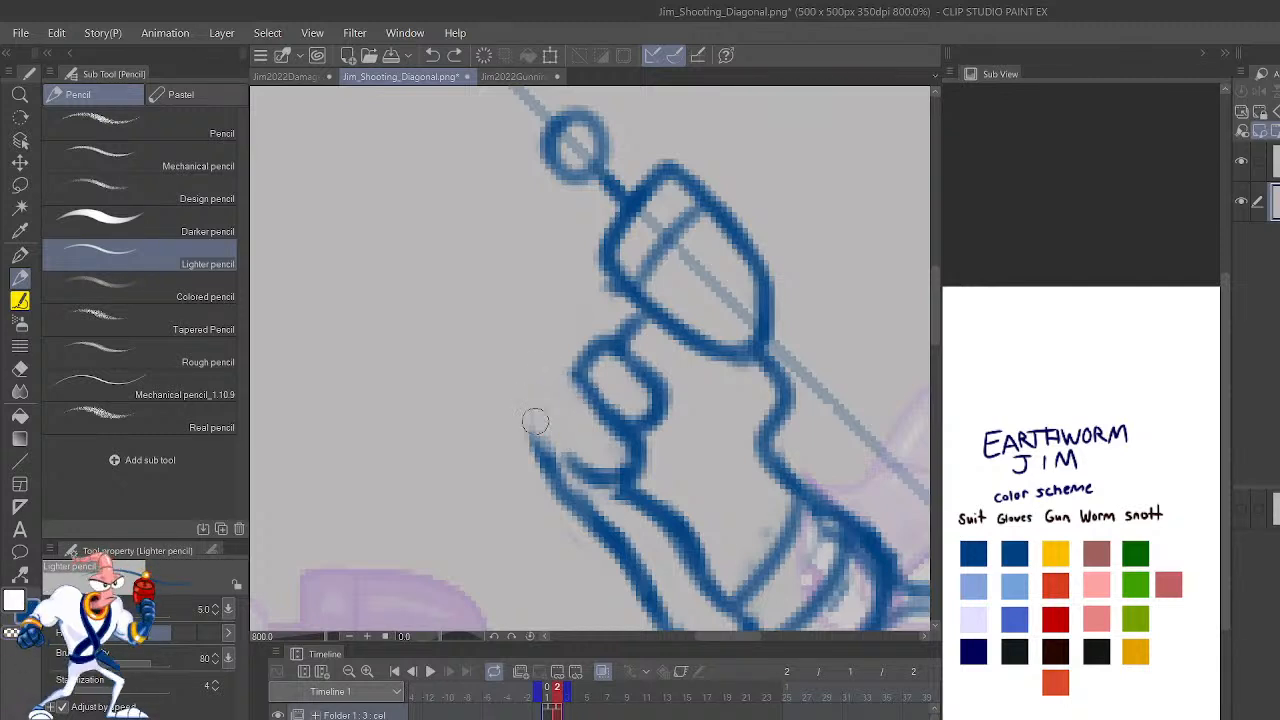
mouse_move(583, 387)
mouse_down()
mouse_move(544, 414)
mouse_move(546, 459)
mouse_move(570, 482)
mouse_up()
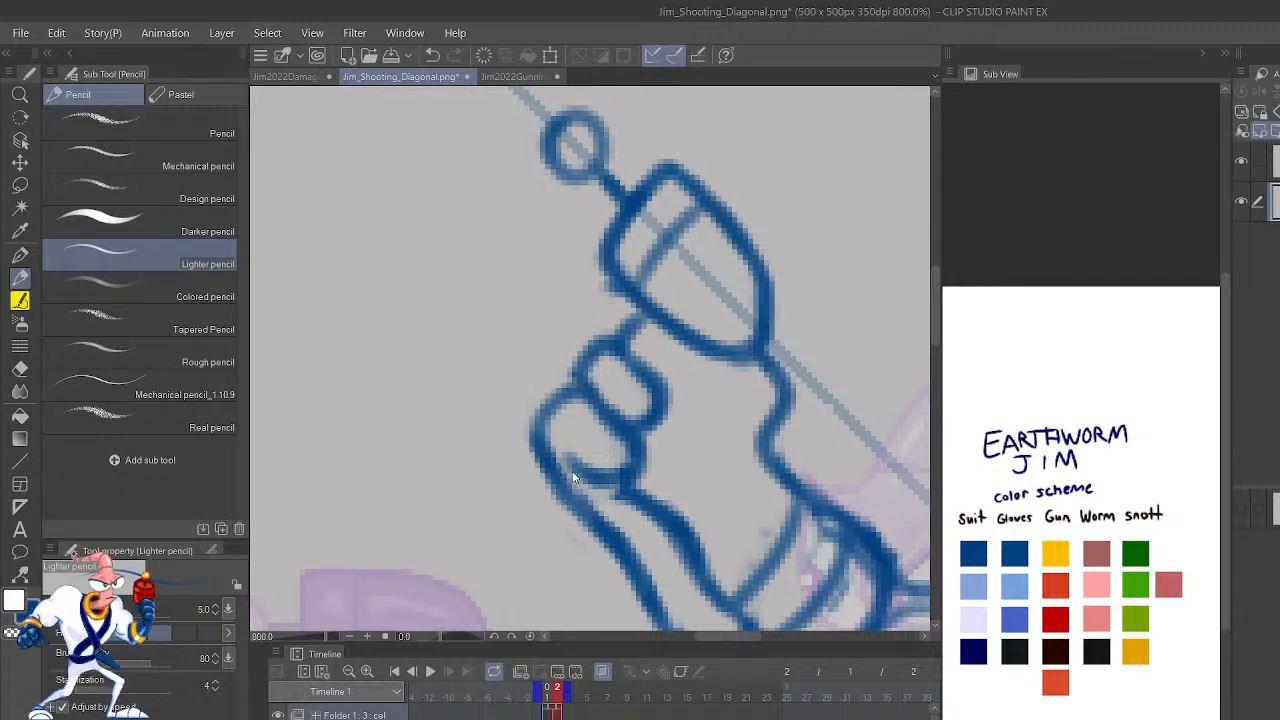
drag(612, 495, 688, 513)
drag(585, 470, 718, 575)
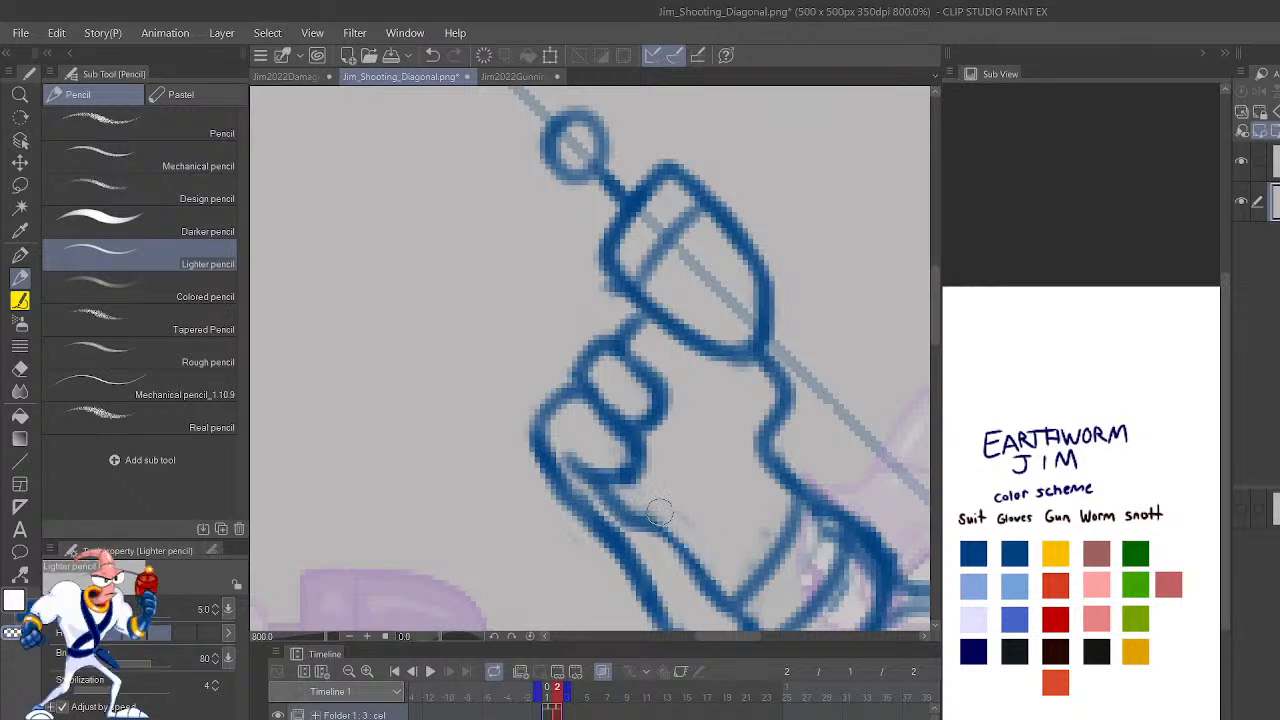
Compare the whole diagonal pose with the coloured horizontal pose by flipping back and forth between the two frames.
scroll(623, 471, down, 3)
scroll(623, 471, down, 4)
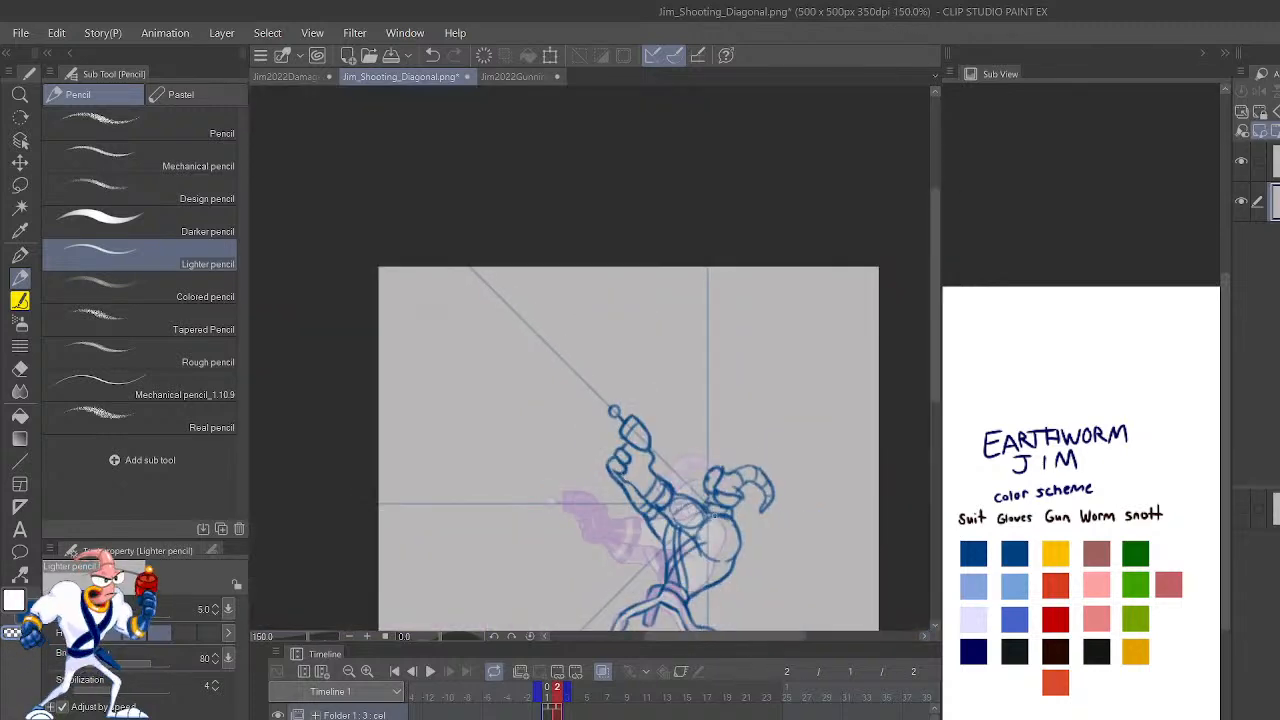
scroll(722, 440, down, 2)
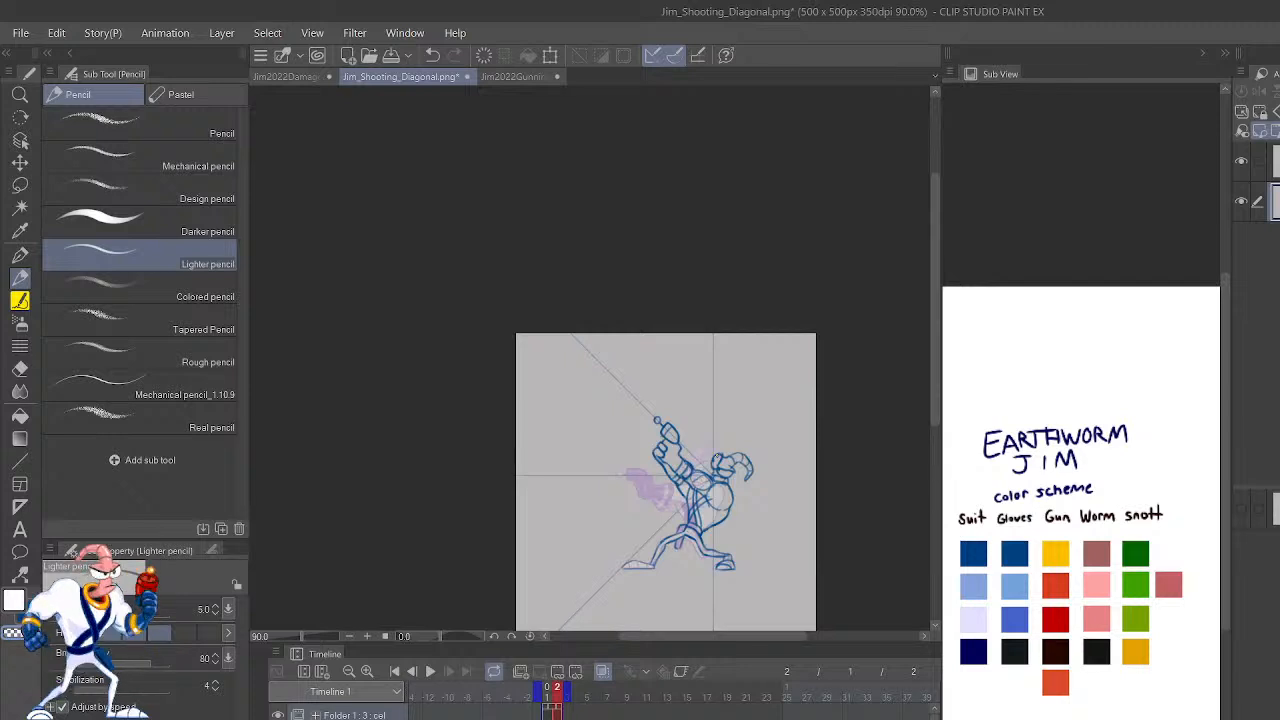
key(Left)
key(Right)
key(Left)
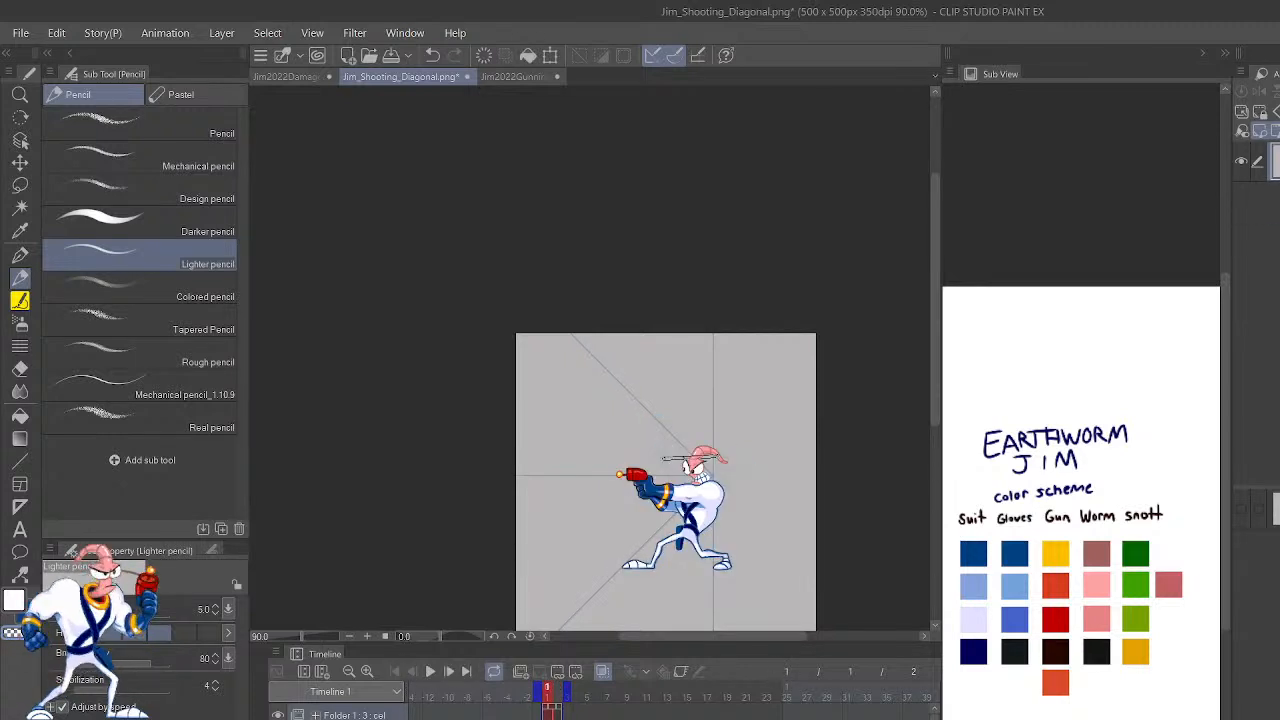
key(Right)
key(Left)
key(Right)
key(Left)
key(Right)
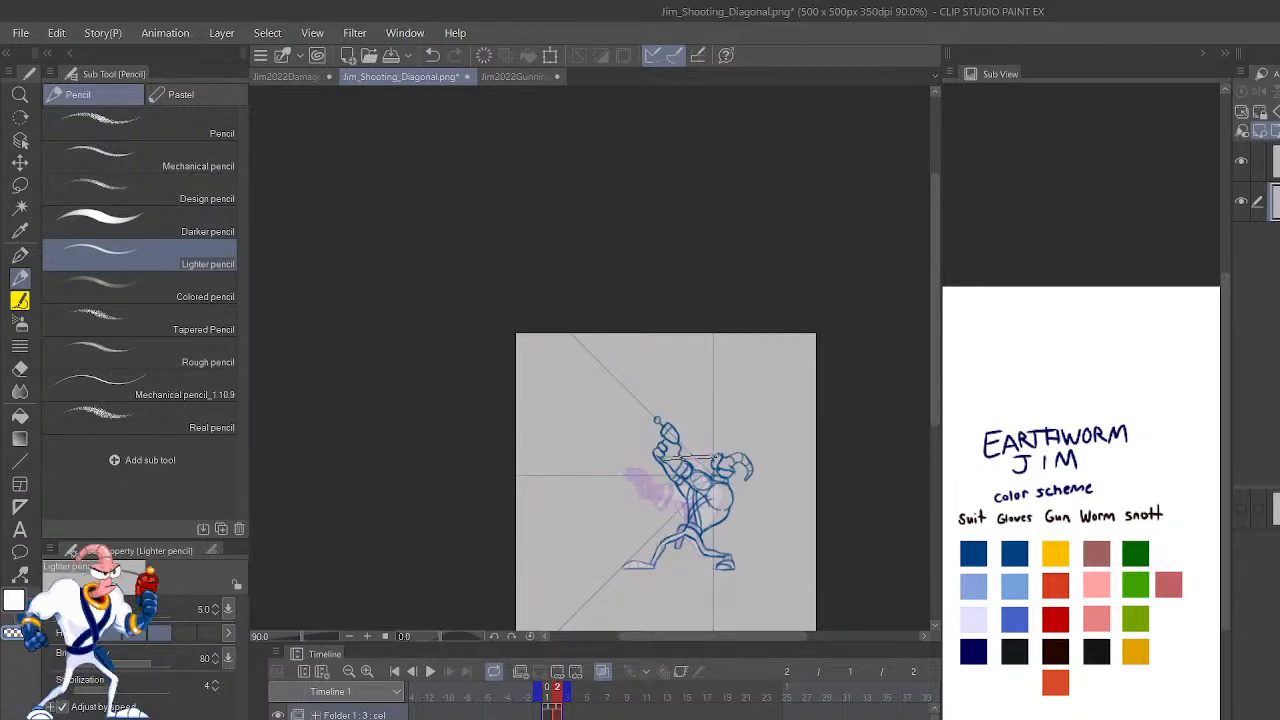
key(Left)
key(Right)
scroll(717, 455, up, 5)
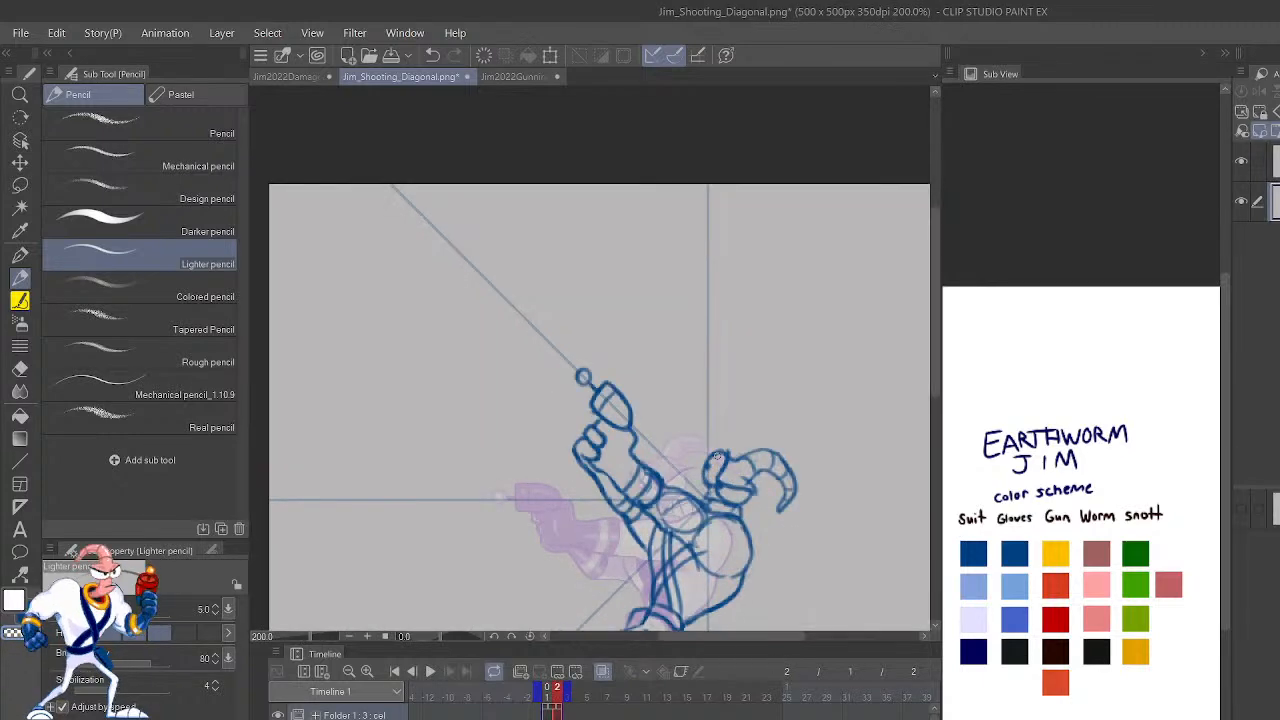
drag(794, 566, 904, 381)
key(Left)
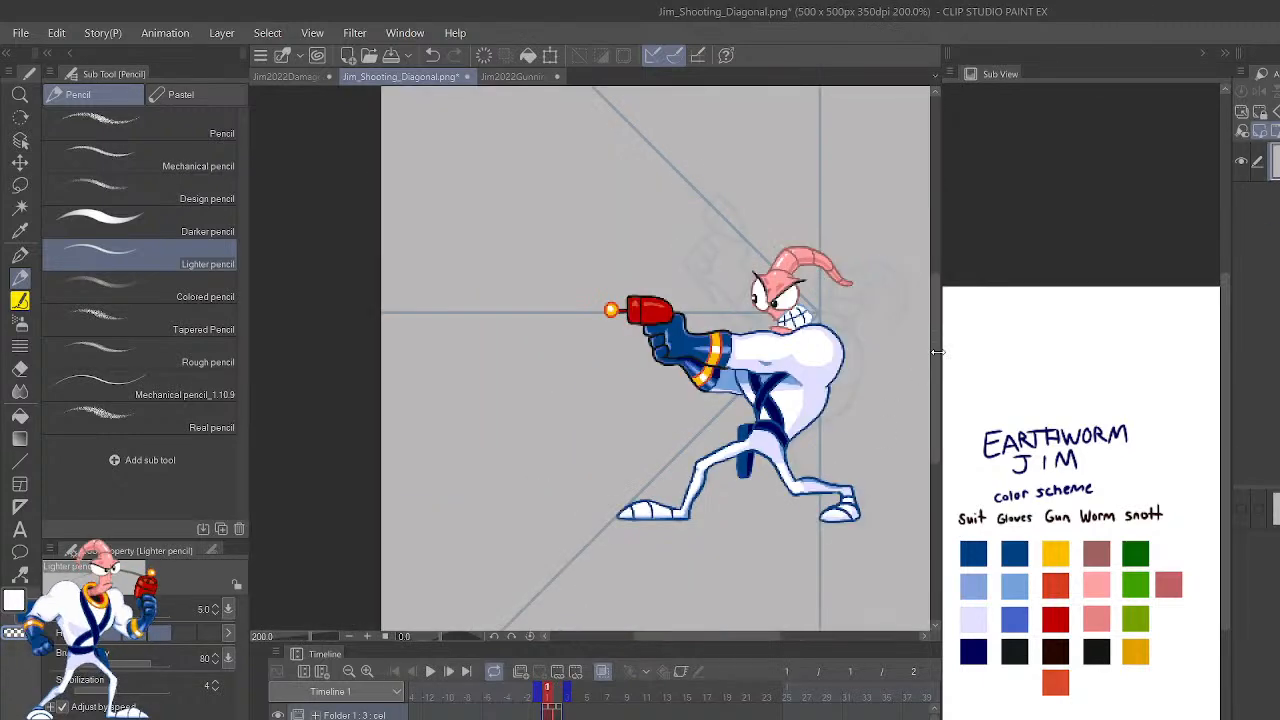
key(Right)
Draw the three upright dividing lines across the front foot, tracing the onion-skinned foot of the horizontal pose.
key(ctrl+plus)
key(ctrl+plus)
key(ctrl+plus)
key(ctrl+plus)
drag(856, 344, 808, 114)
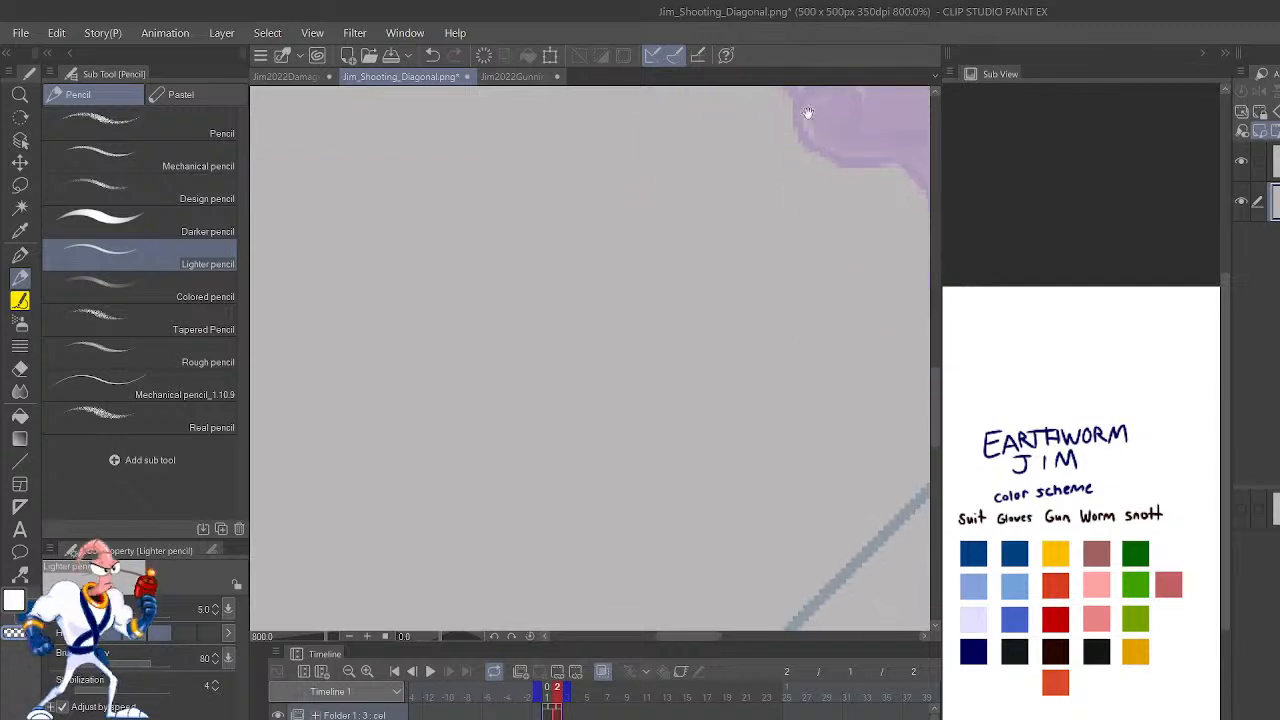
drag(780, 588, 808, 360)
drag(791, 560, 831, 428)
drag(810, 356, 774, 417)
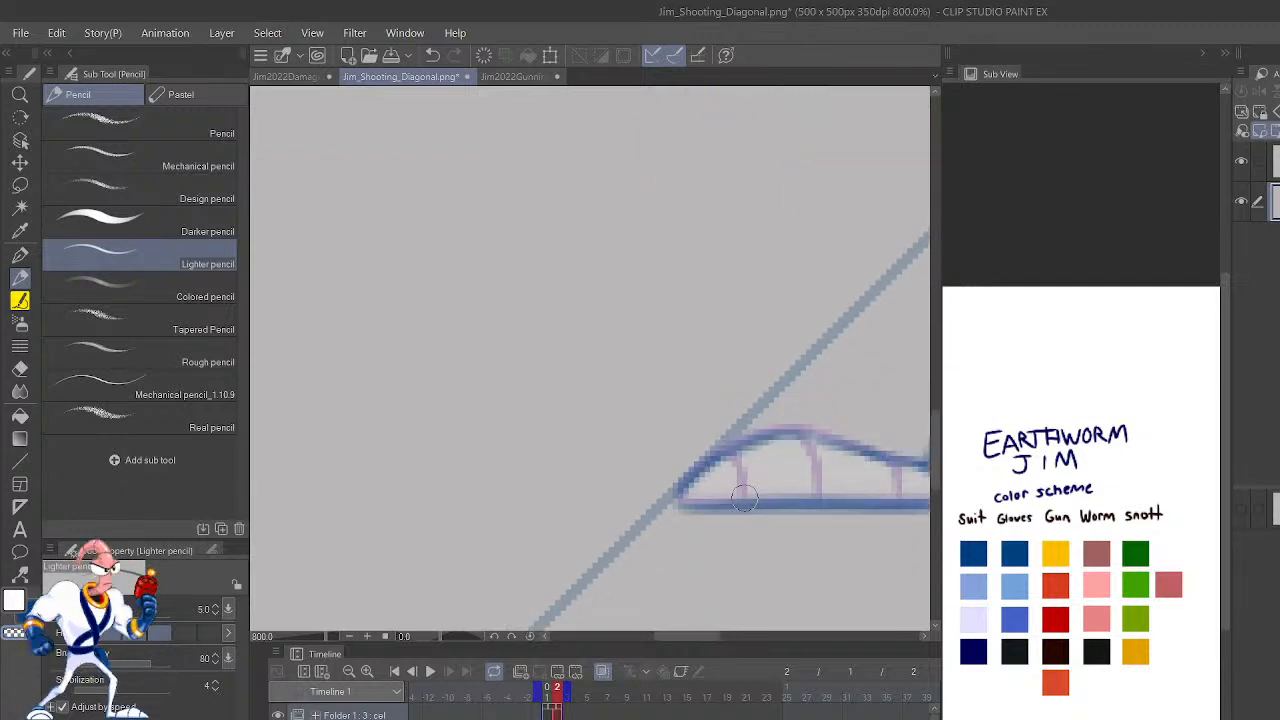
mouse_move(742, 504)
mouse_down()
mouse_move(723, 450)
mouse_move(739, 502)
mouse_move(816, 500)
mouse_move(811, 432)
mouse_up()
key(ctrl+z)
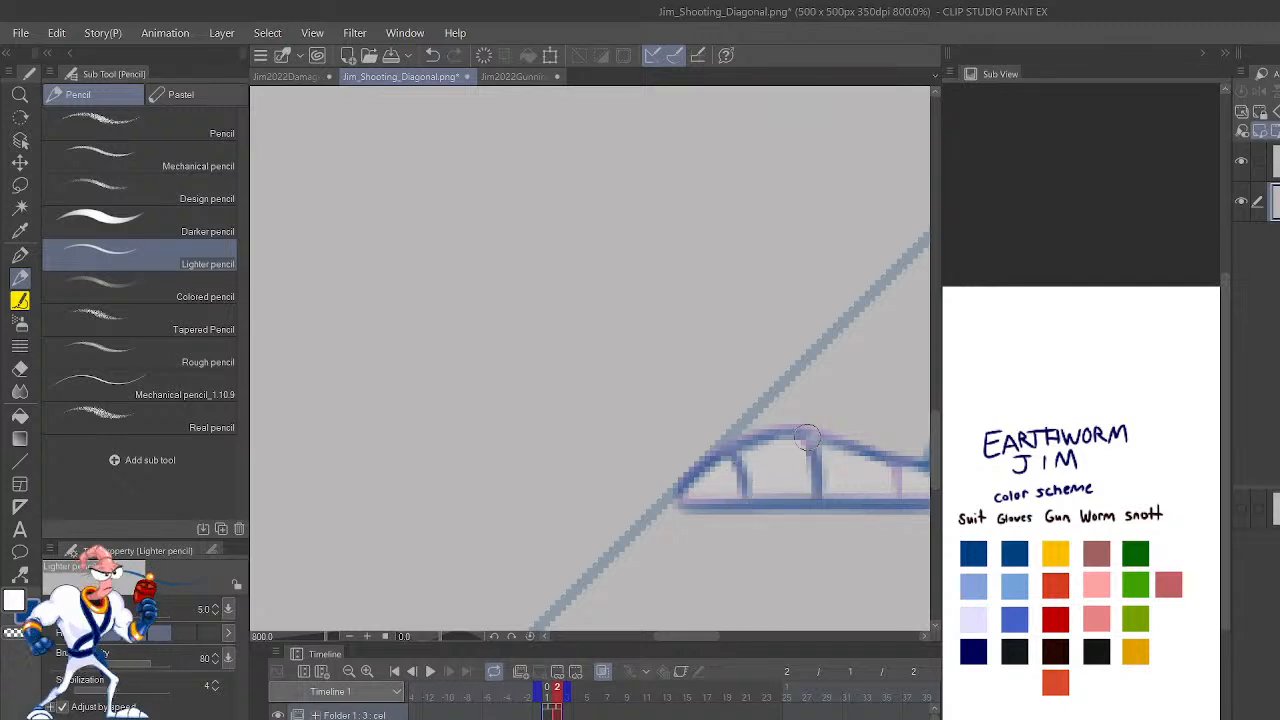
drag(896, 508, 890, 456)
drag(890, 515, 675, 576)
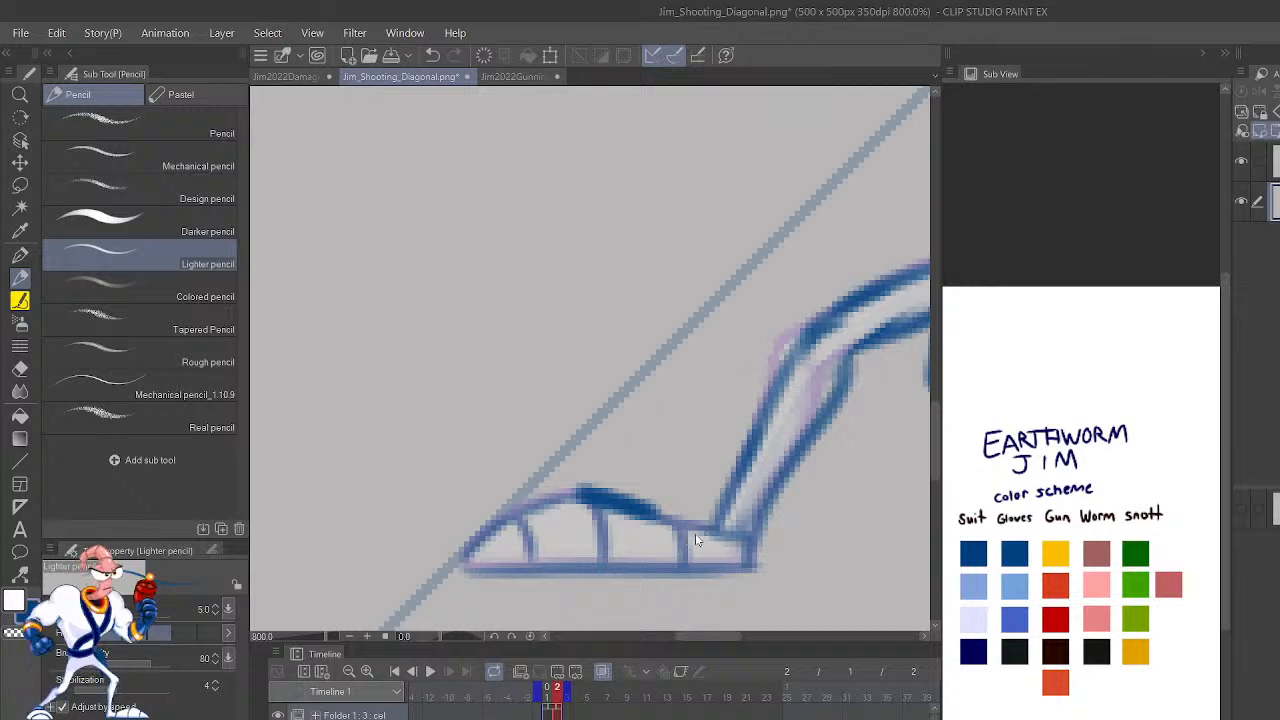
key(ctrl+z)
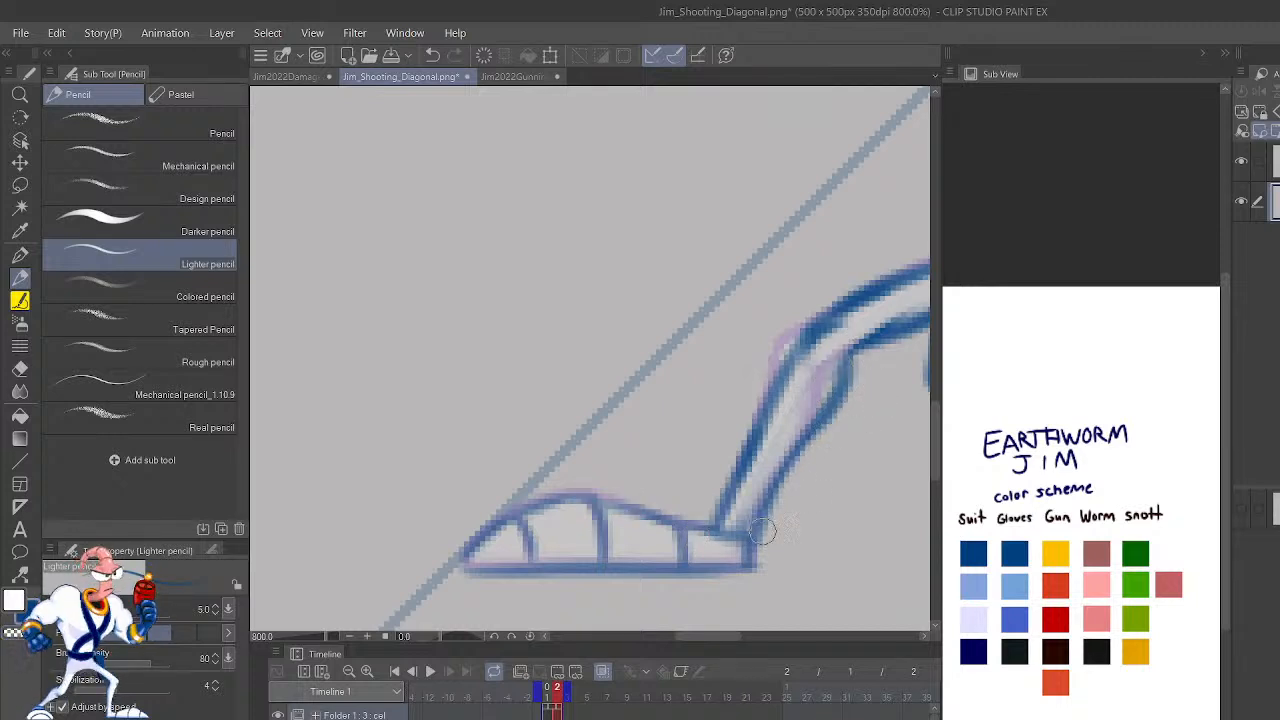
Clean up the front leg's rear shin edge and redraw the upper outline from the knee along the thigh.
mouse_move(775, 483)
mouse_down()
mouse_move(829, 413)
mouse_move(850, 355)
mouse_move(893, 345)
mouse_up()
mouse_move(814, 323)
mouse_down()
mouse_move(860, 313)
mouse_move(825, 320)
mouse_up()
drag(787, 369, 851, 305)
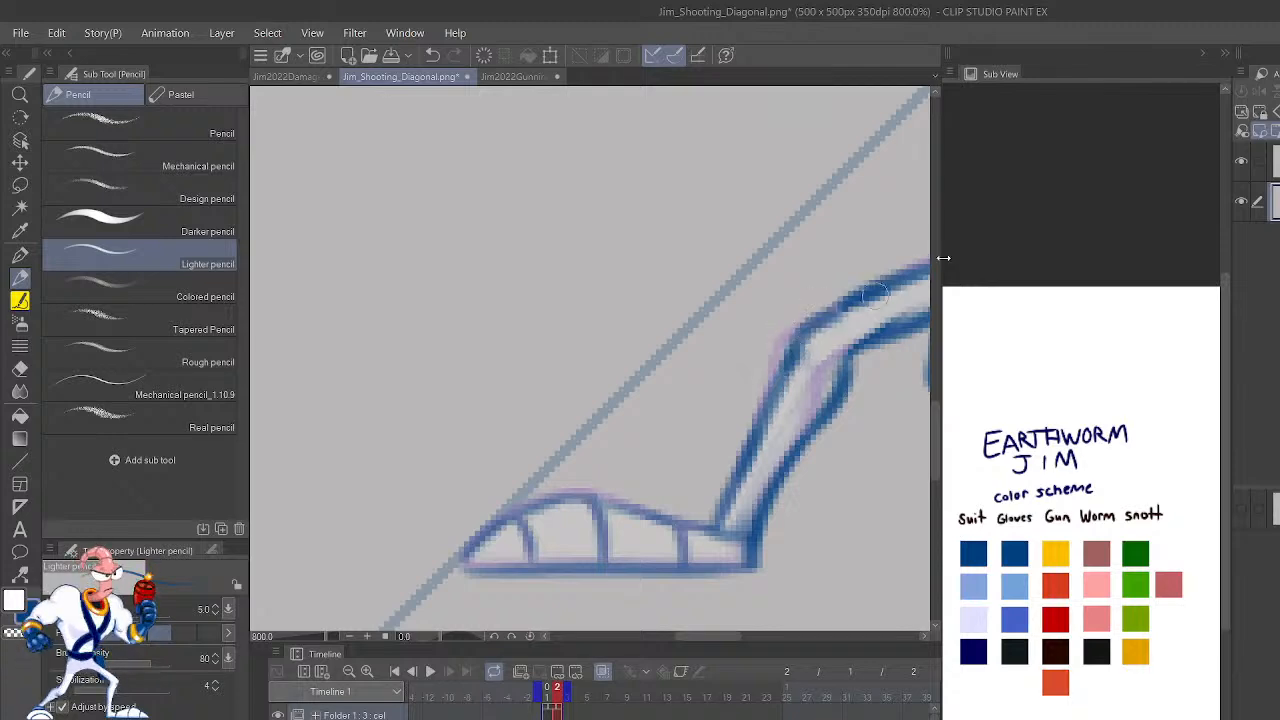
key(ctrl+z)
mouse_move(790, 364)
mouse_down()
mouse_move(805, 331)
mouse_move(917, 263)
mouse_up()
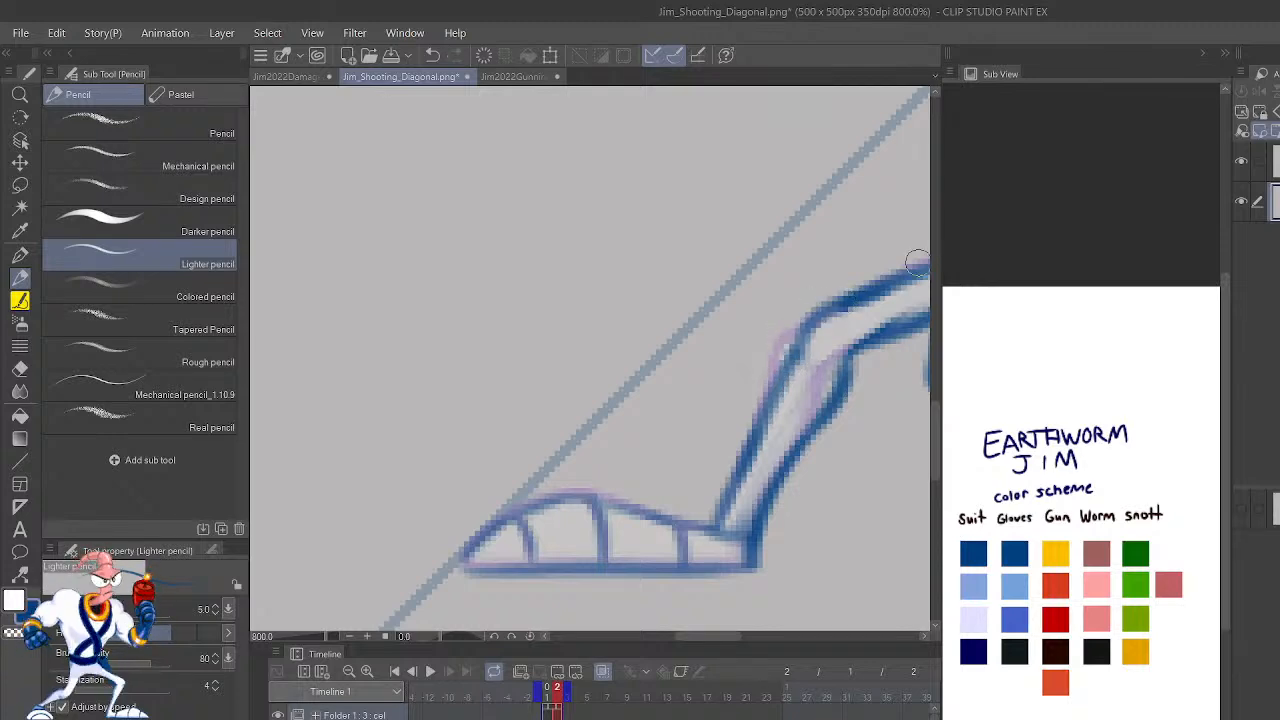
scroll(918, 265, down, 3)
scroll(920, 268, up, 5)
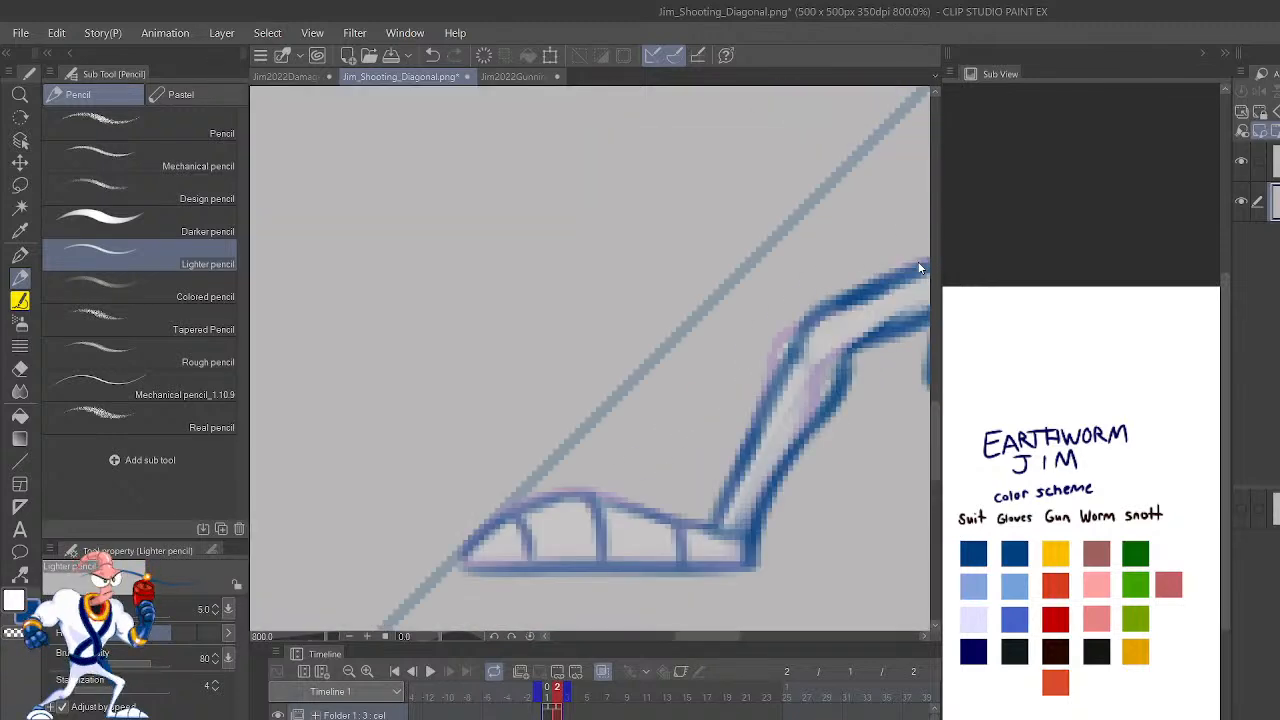
Smooth the top of the front knee with a rounder bend that follows the onion-skinned leg more closely.
mouse_move(783, 352)
mouse_down()
mouse_move(683, 442)
mouse_move(690, 419)
mouse_up()
key(c)
key(c)
mouse_move(665, 460)
mouse_down()
mouse_move(615, 520)
mouse_move(680, 415)
mouse_move(849, 300)
mouse_up()
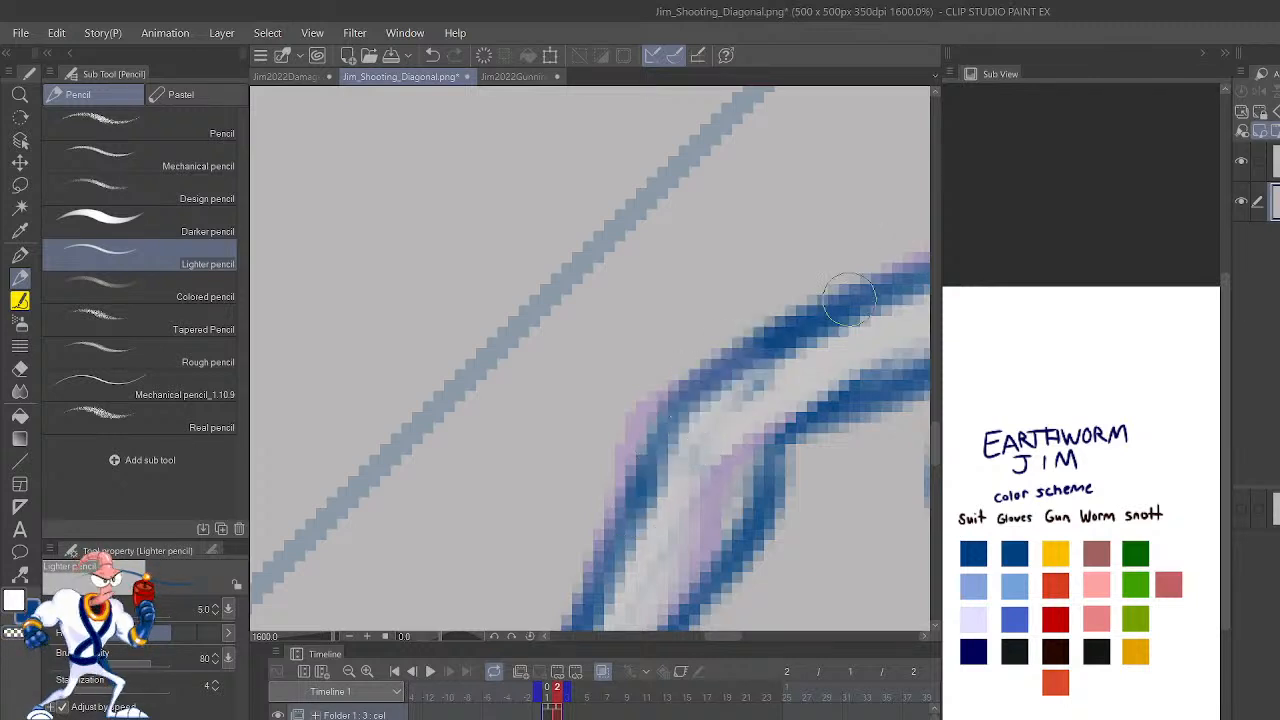
scroll(848, 303, down, 10)
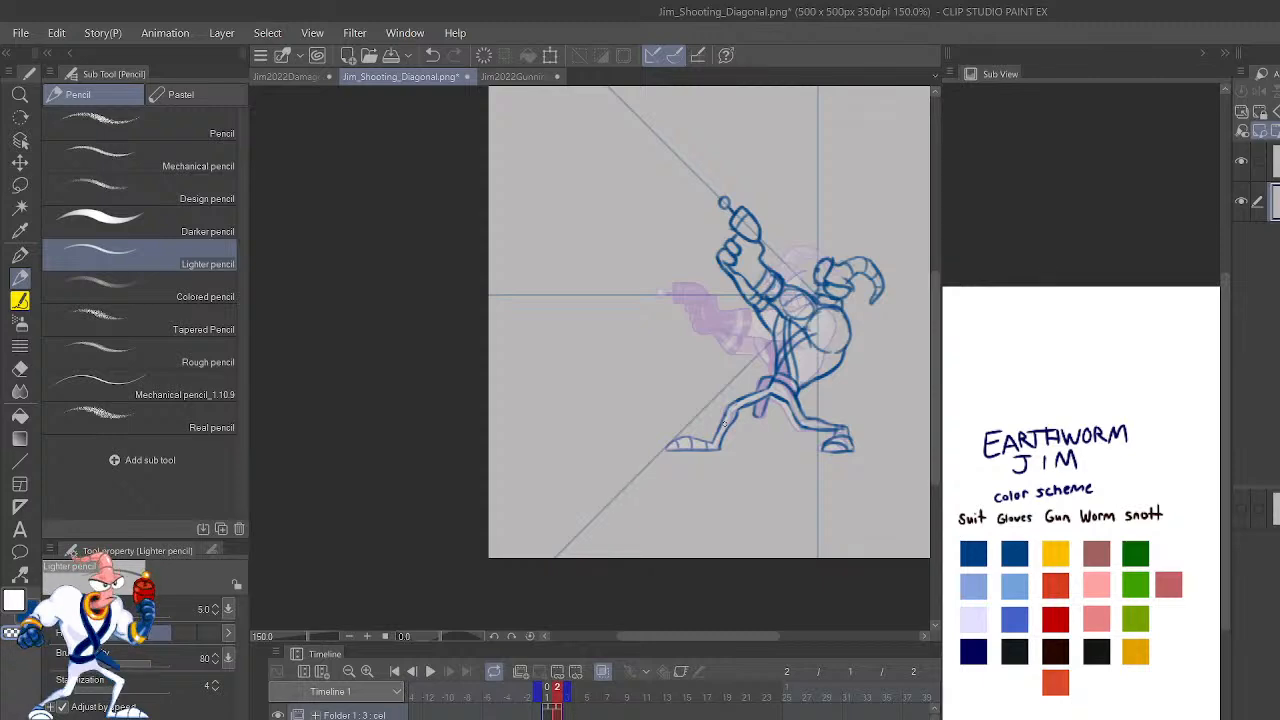
Try to touch up the collar at the base of the neck.
scroll(835, 291, up, 6)
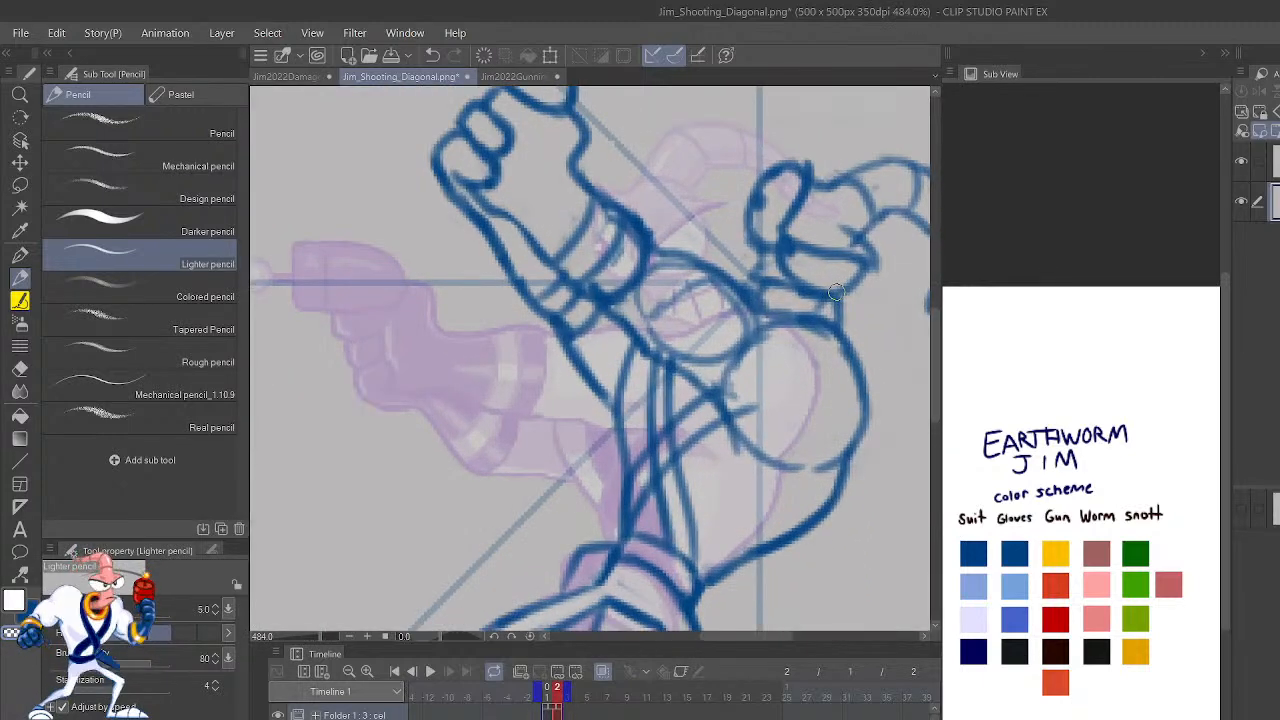
key(c)
drag(827, 312, 795, 304)
key(ctrl+z)
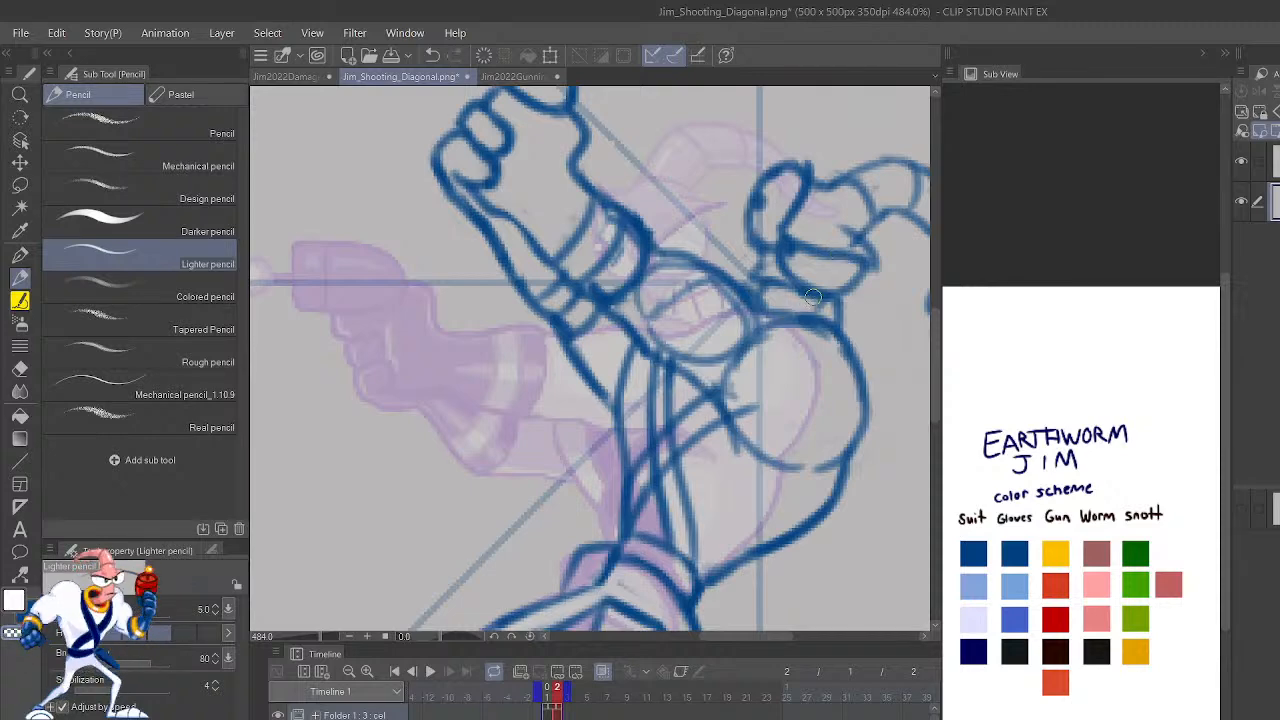
drag(886, 425, 822, 317)
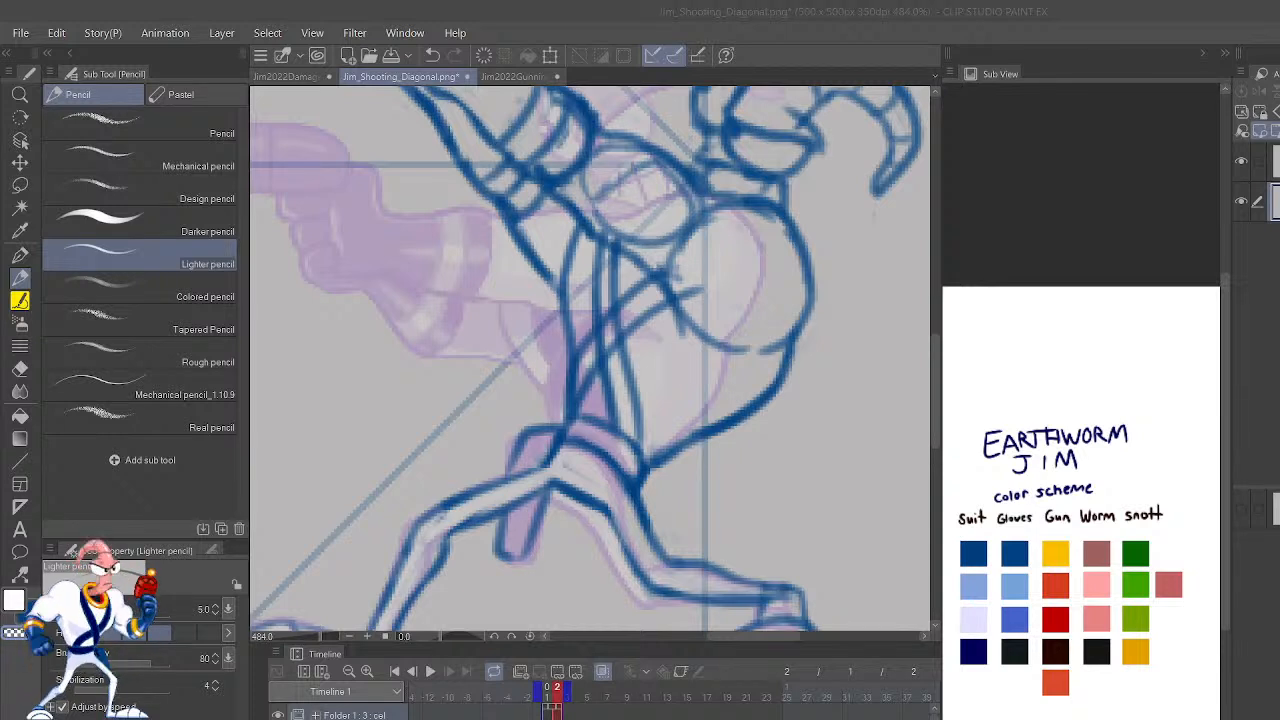
scroll(766, 491, down, 4)
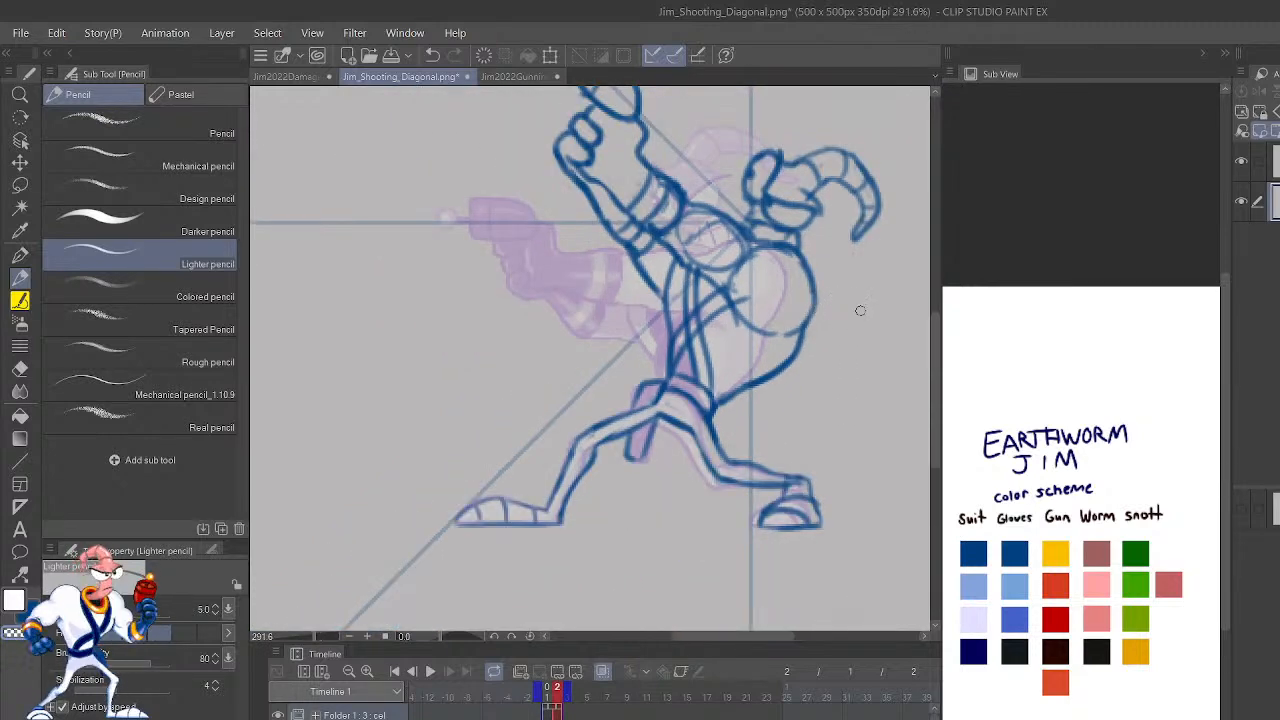
Mirror the canvas and redraw the lower back outline from the shoulder down to the waist, then mirror the view back.
key(h)
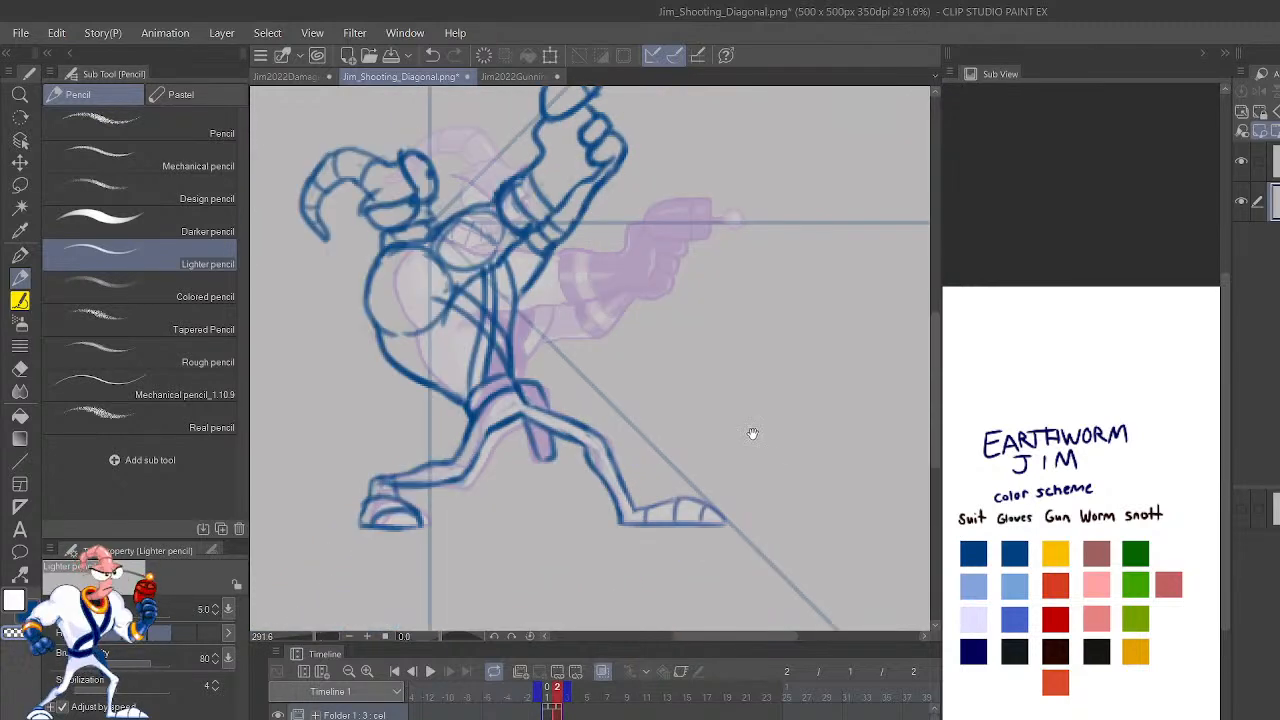
drag(755, 435, 880, 582)
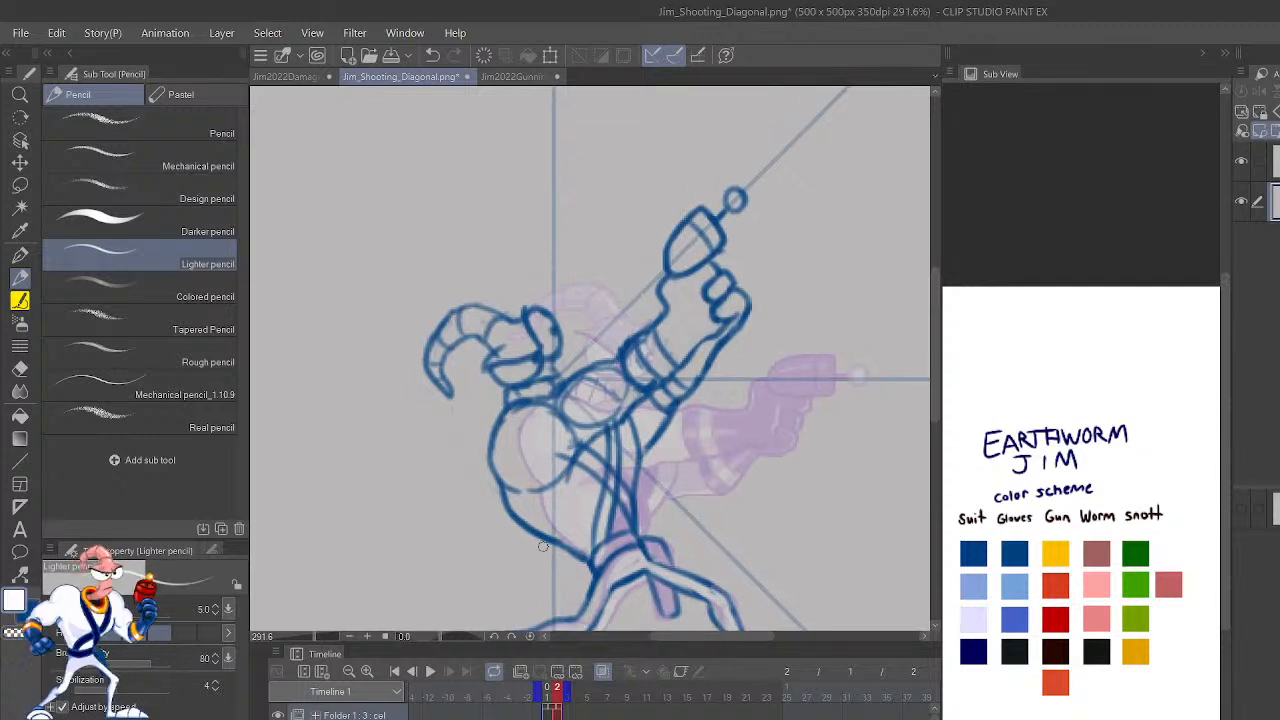
drag(543, 545, 505, 507)
key(ctrl+z)
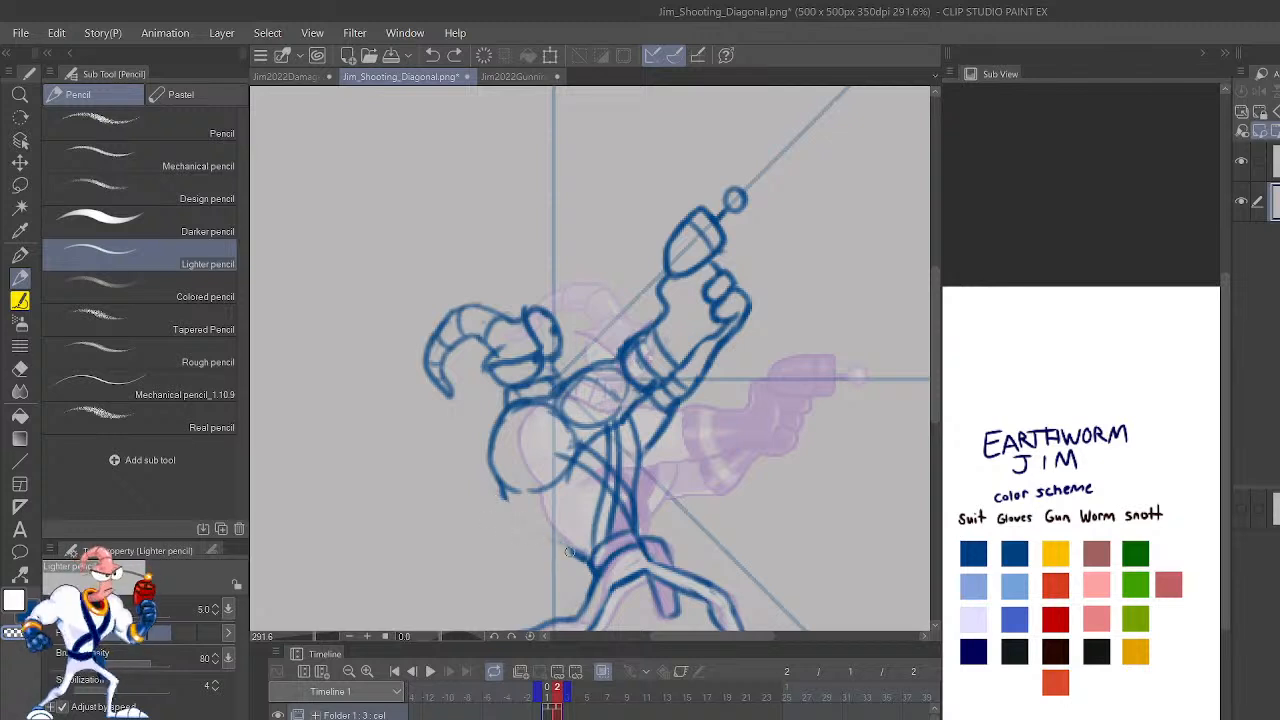
mouse_move(584, 552)
mouse_down()
mouse_move(531, 528)
mouse_move(506, 473)
mouse_up()
scroll(506, 473, down, 3)
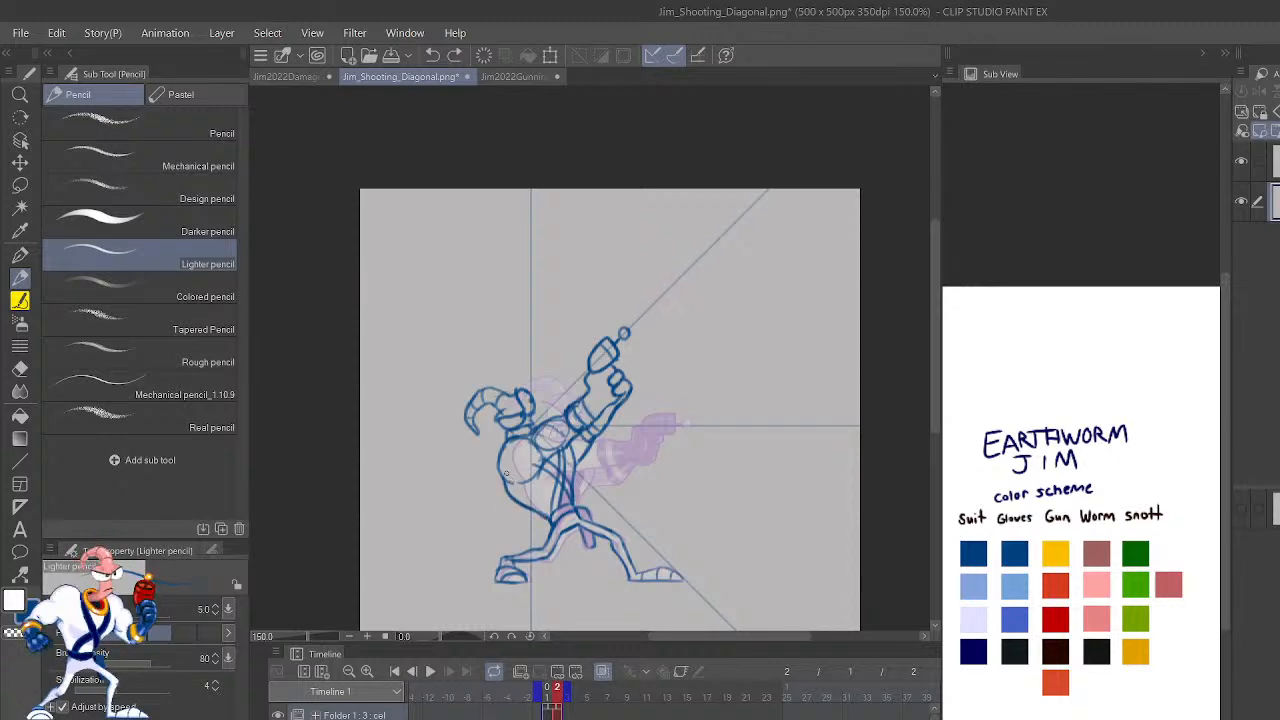
scroll(506, 473, down, 1)
scroll(506, 473, up, 6)
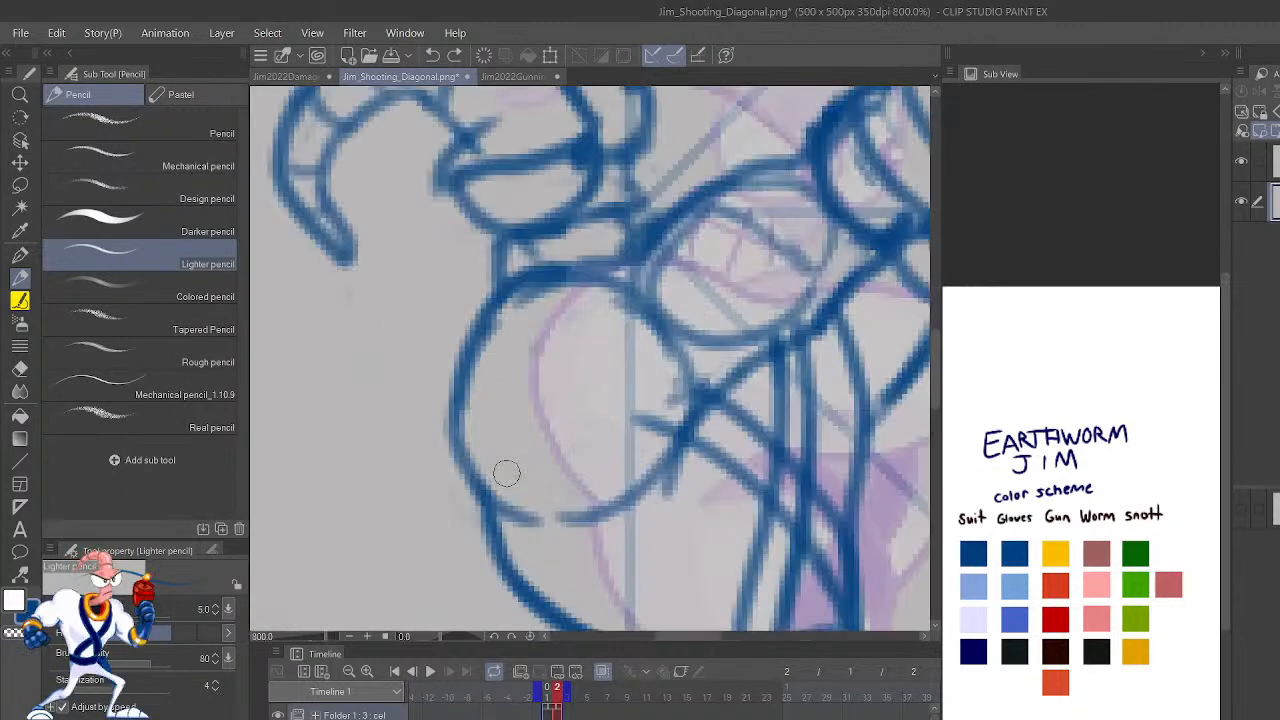
drag(766, 491, 752, 378)
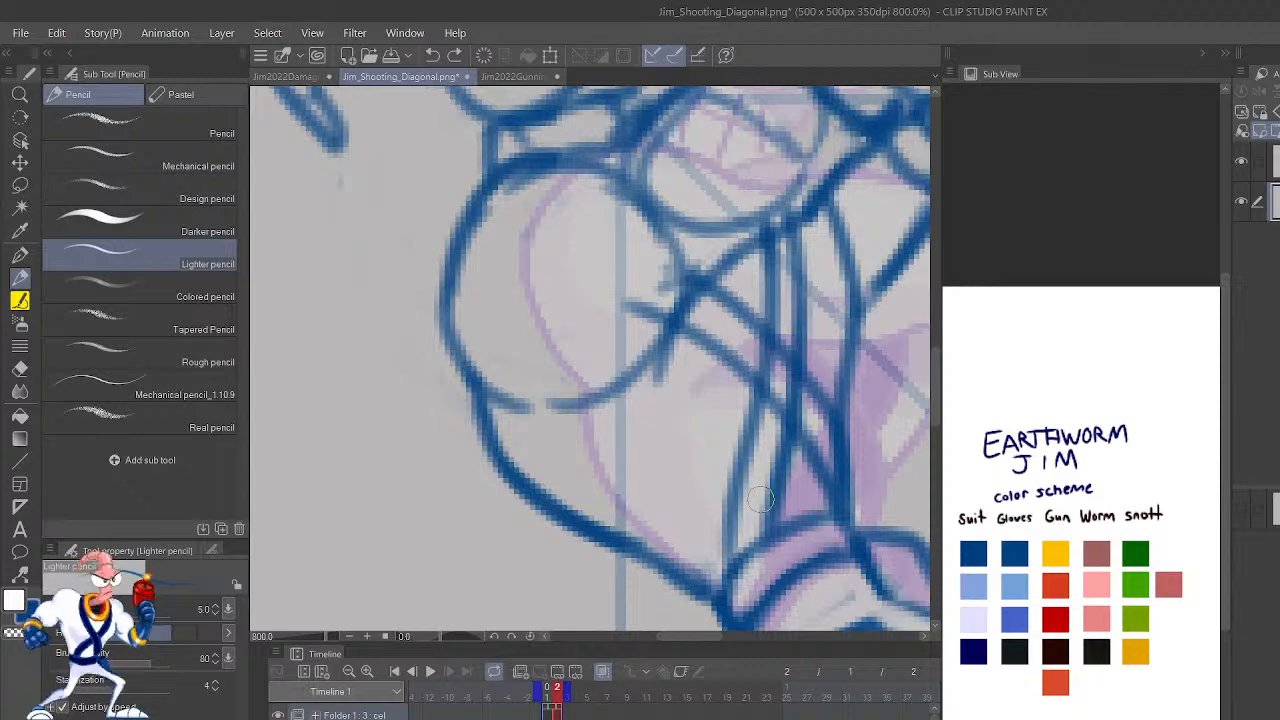
scroll(485, 390, down, 3)
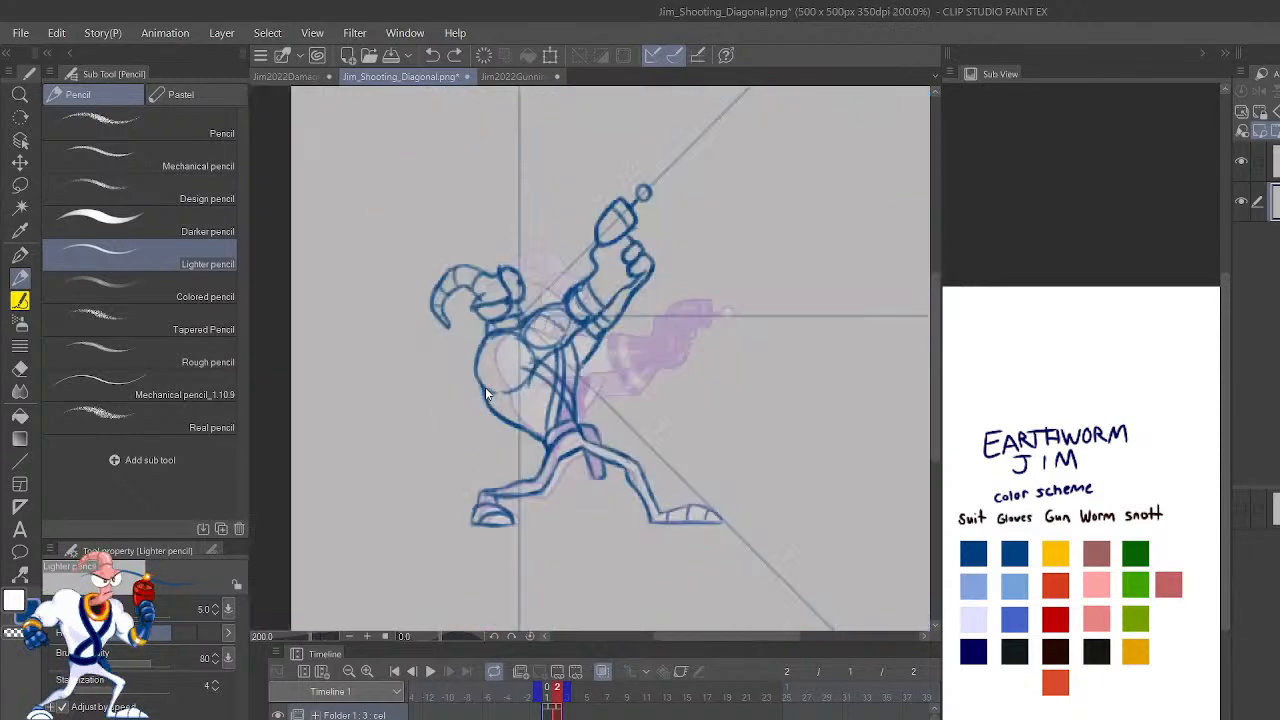
scroll(485, 390, up, 2)
key(h)
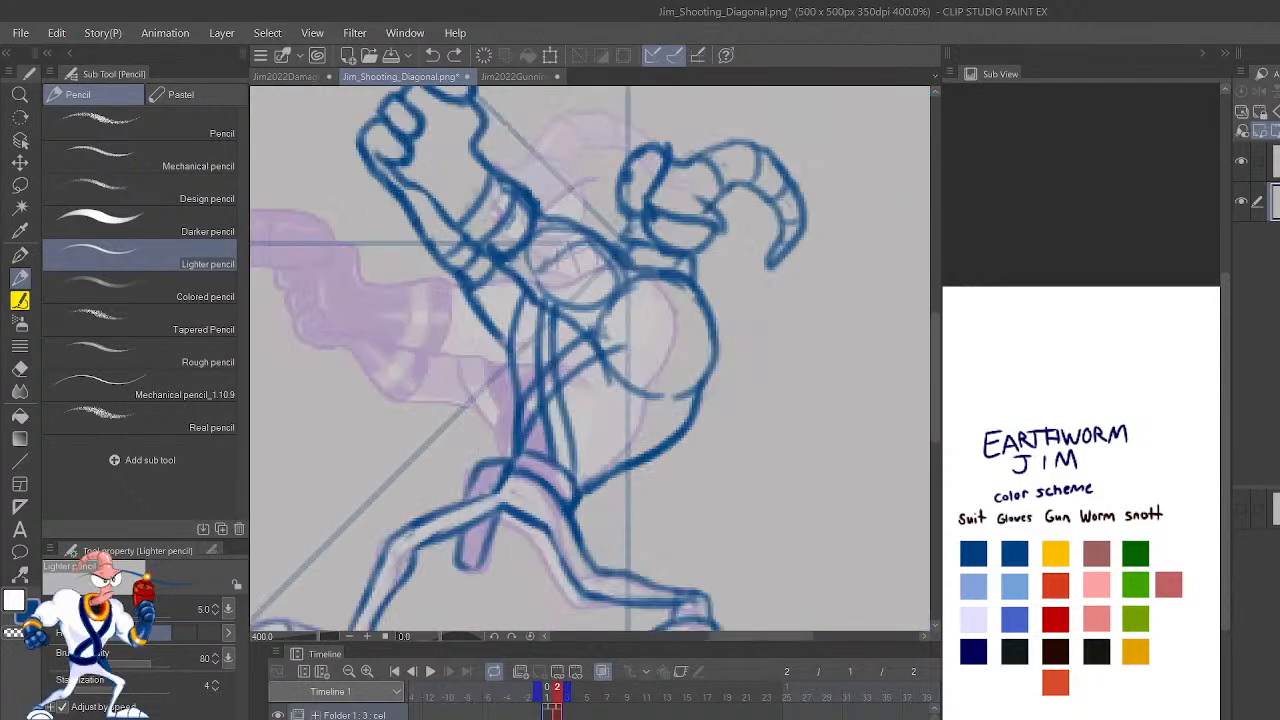
Redraw the outer edge of the rear shoulder with a fuller curve and compare the pose with the previous frame.
mouse_move(825, 489)
mouse_down()
mouse_move(852, 610)
mouse_move(854, 543)
mouse_move(878, 570)
mouse_up()
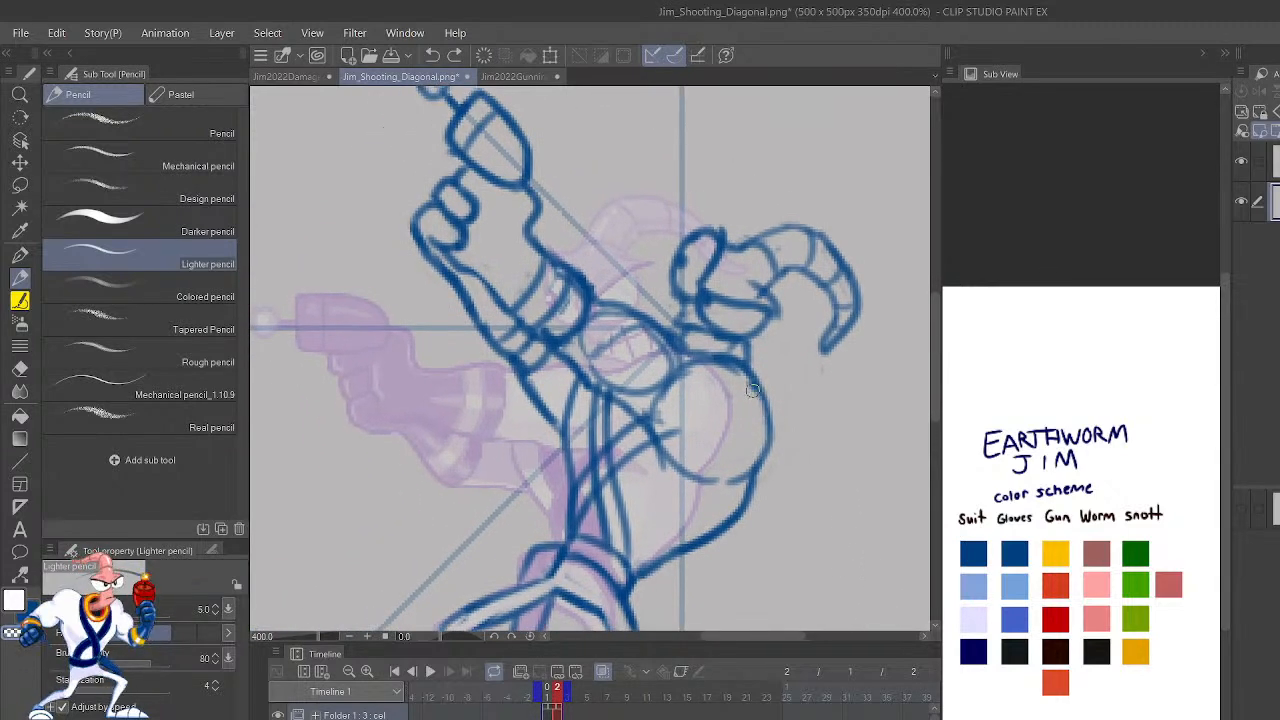
mouse_move(760, 448)
mouse_down()
mouse_move(765, 462)
mouse_move(756, 380)
mouse_up()
mouse_move(748, 482)
mouse_down()
mouse_move(764, 411)
mouse_move(750, 368)
mouse_up()
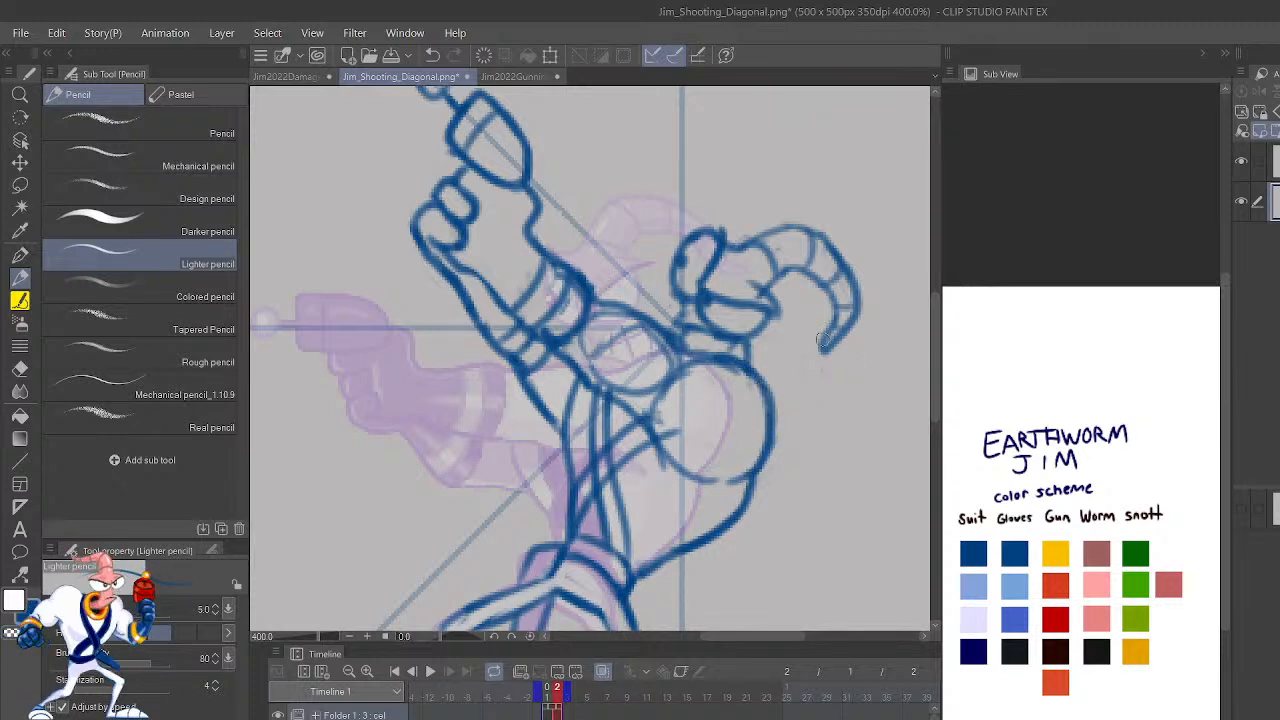
scroll(608, 478, down, 3)
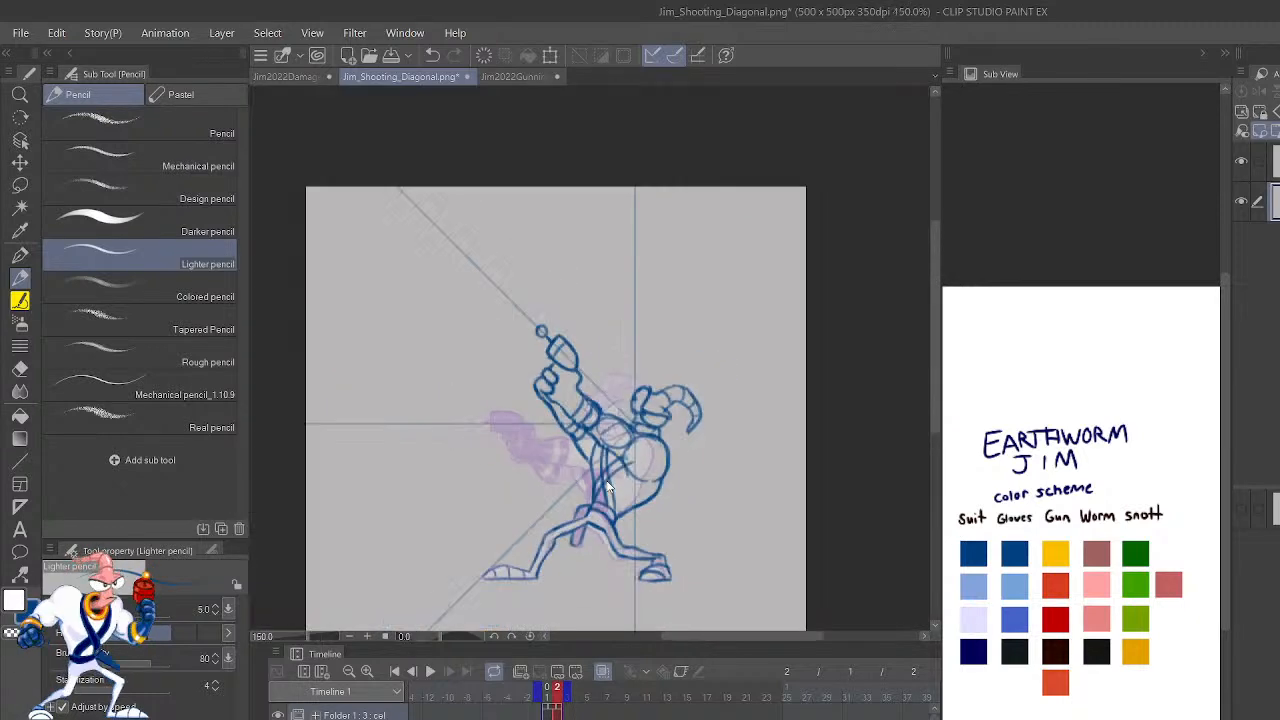
key(Left)
key(Right)
key(Left)
key(Right)
scroll(608, 487, up, 3)
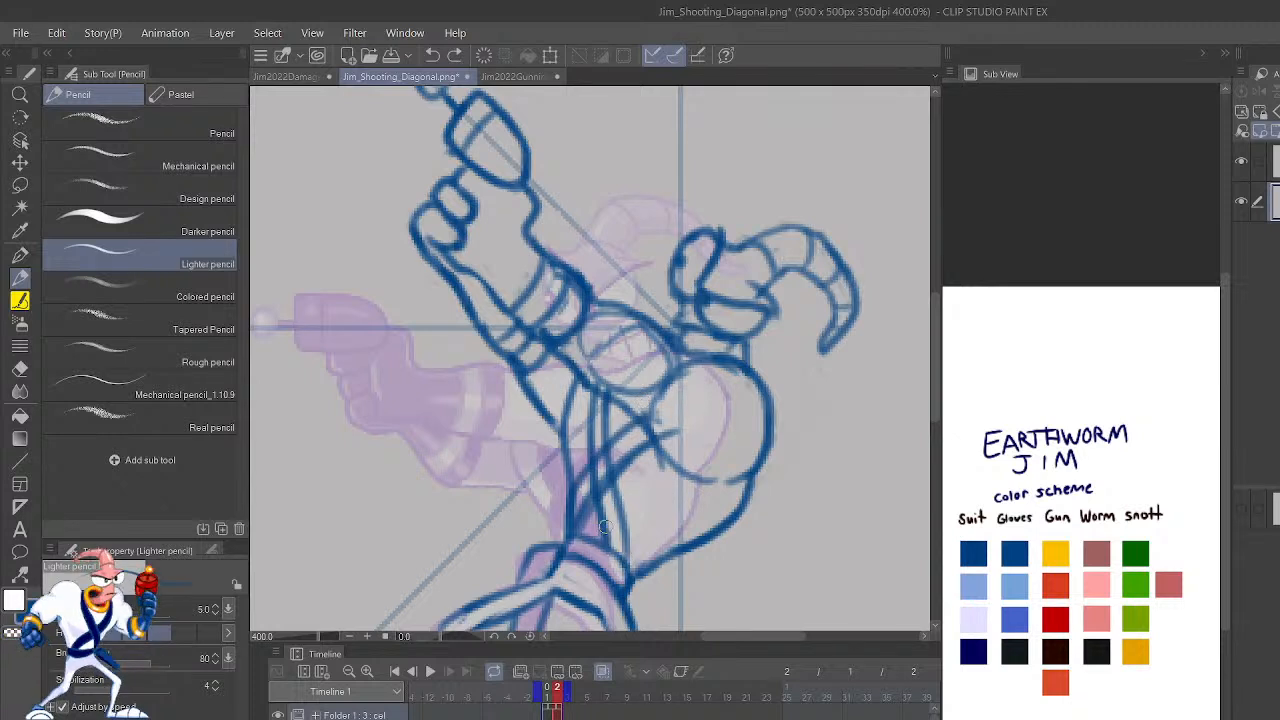
Touch up the edges of the torso strap from the belt to the chest and check the pose against the previous frame.
drag(603, 527, 587, 415)
drag(628, 552, 606, 393)
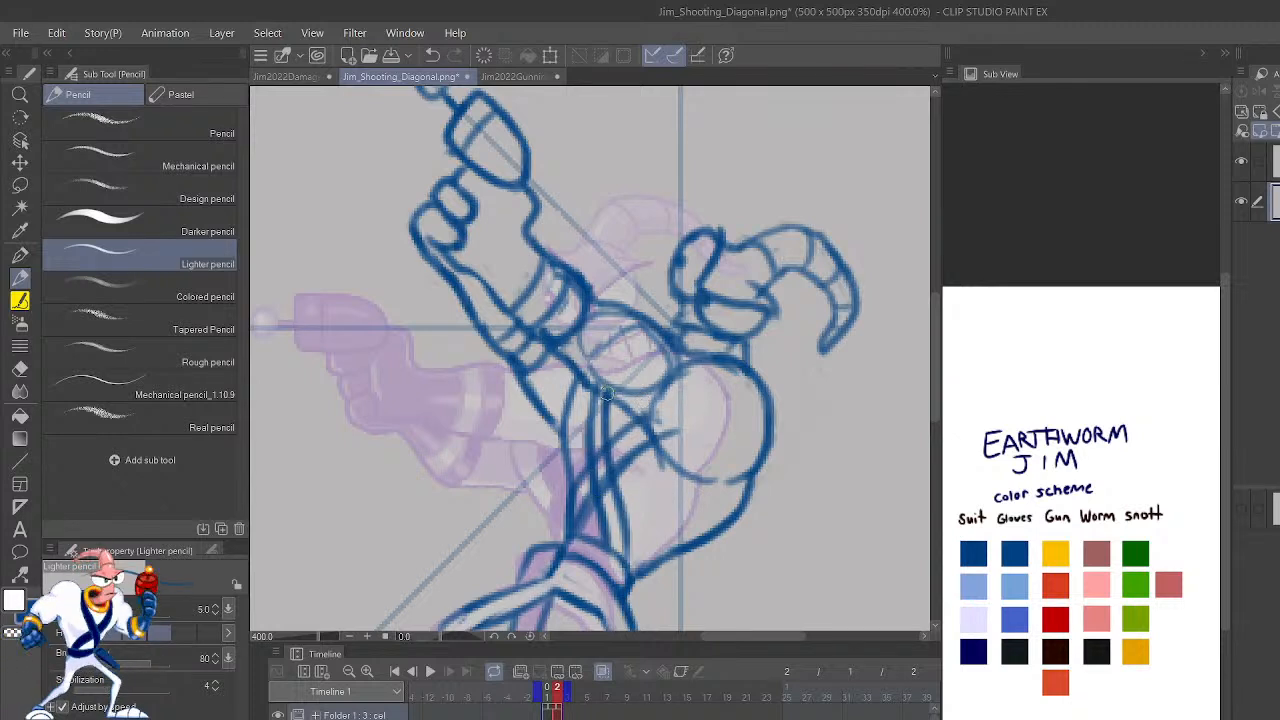
scroll(606, 393, down, 4)
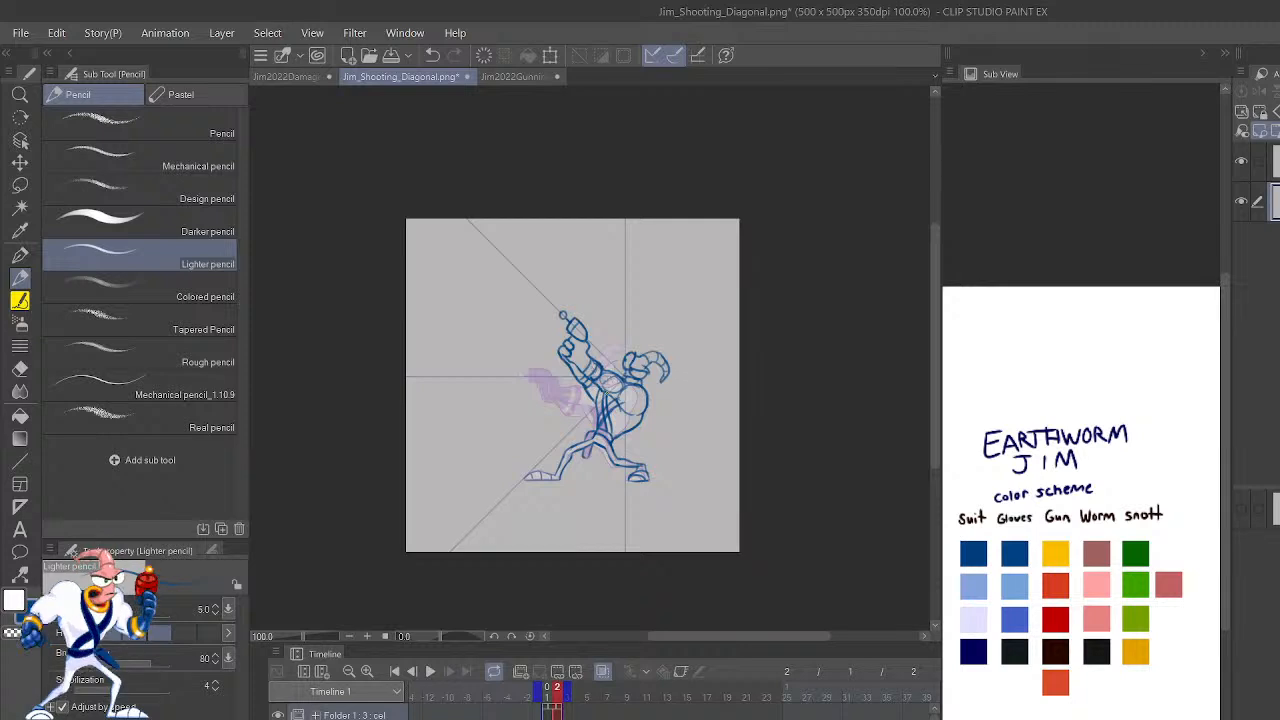
key(Left)
key(Right)
key(Left)
key(Right)
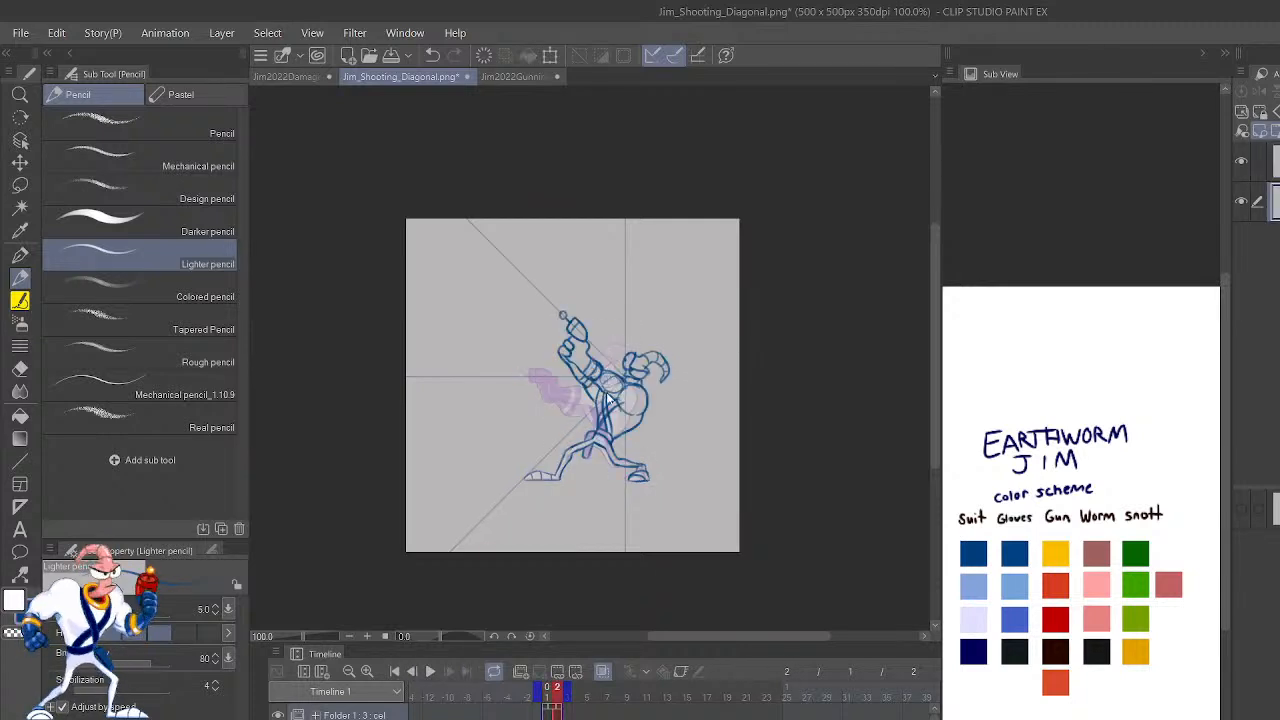
scroll(606, 393, up, 2)
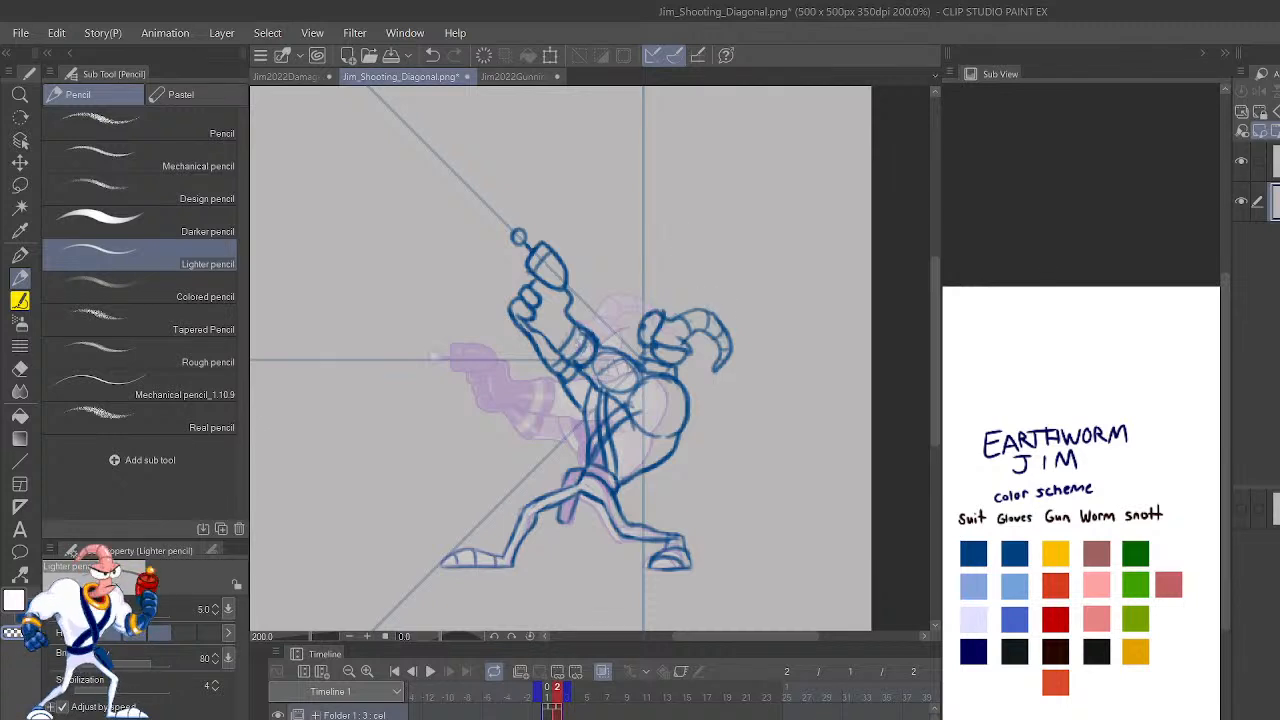
Mirror the canvas and examine the diagonal shooting pose from the opposite direction.
key(h)
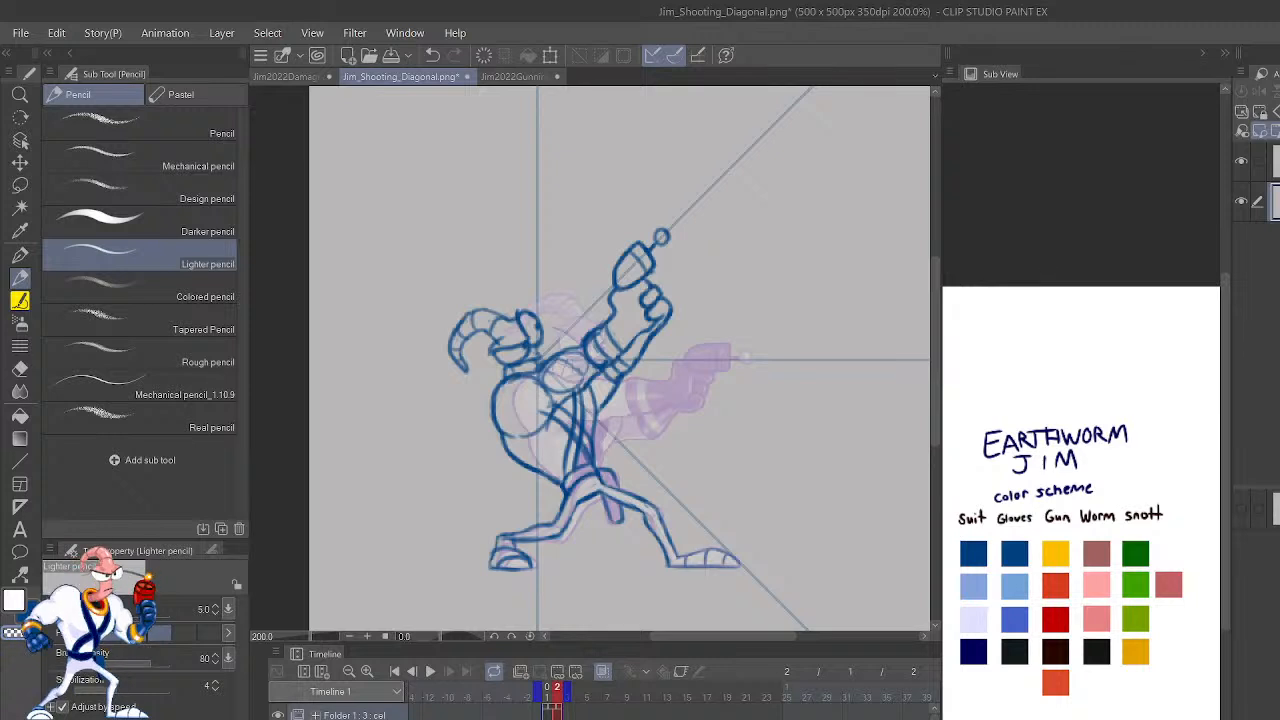
key(ctrl+minus)
key(ctrl+minus)
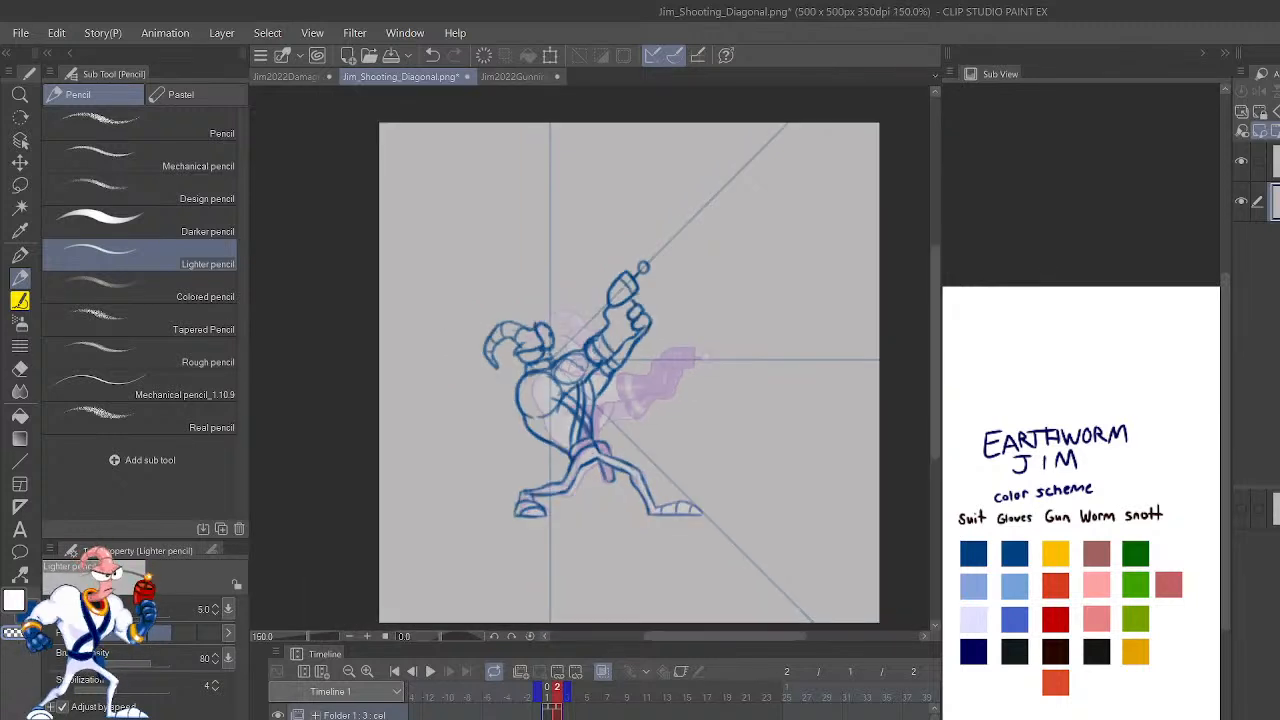
key(ctrl+plus)
key(ctrl+plus)
key(ctrl+plus)
key(ctrl+plus)
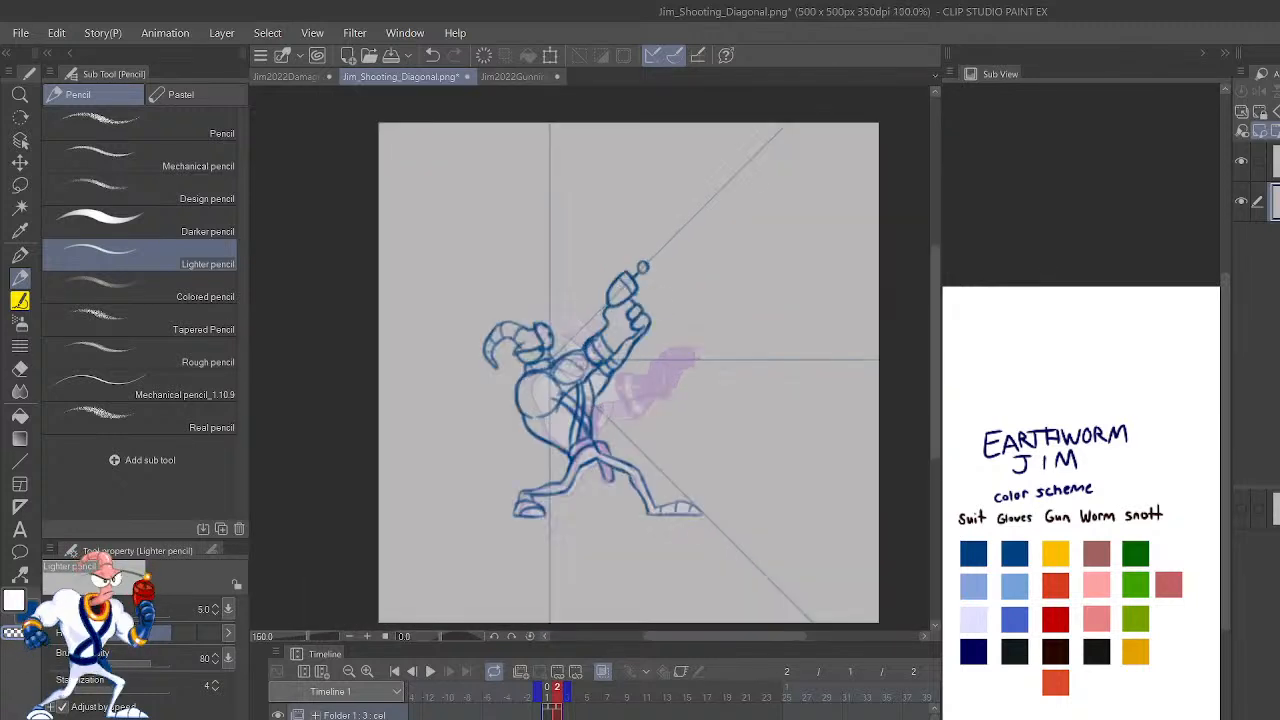
drag(827, 384, 822, 501)
drag(629, 288, 645, 259)
key(ctrl+z)
key(c)
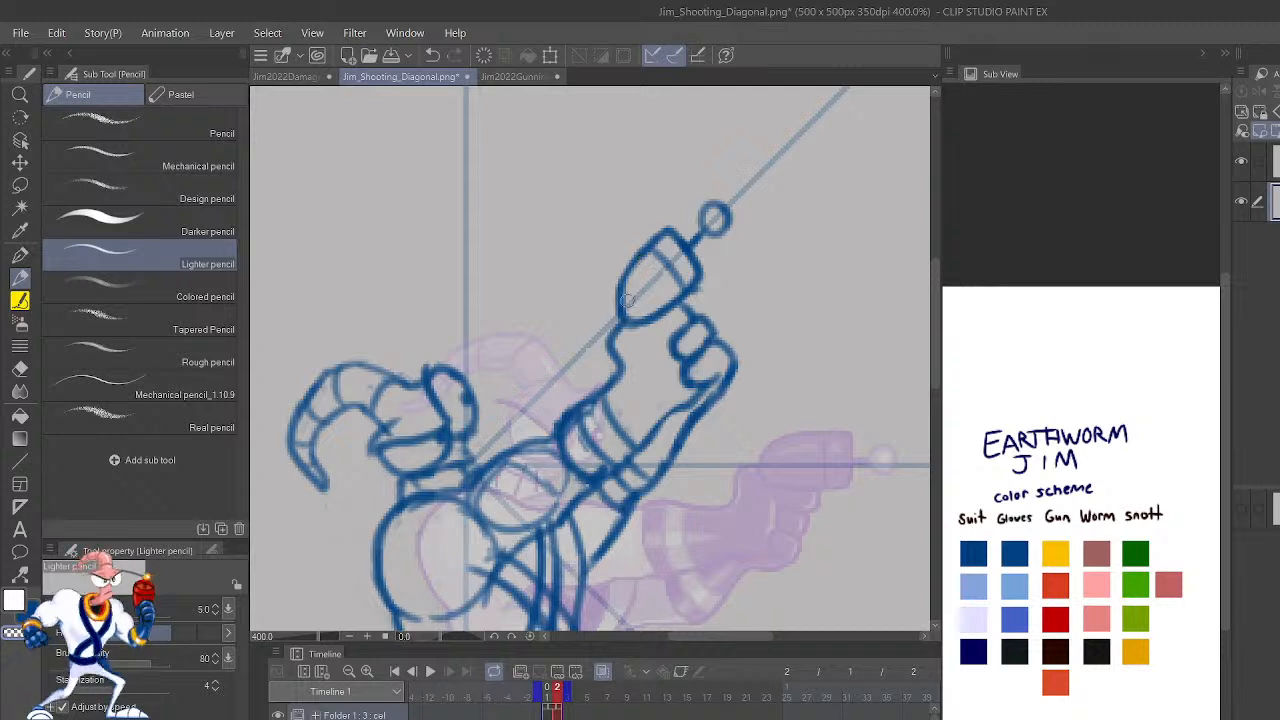
drag(636, 311, 645, 254)
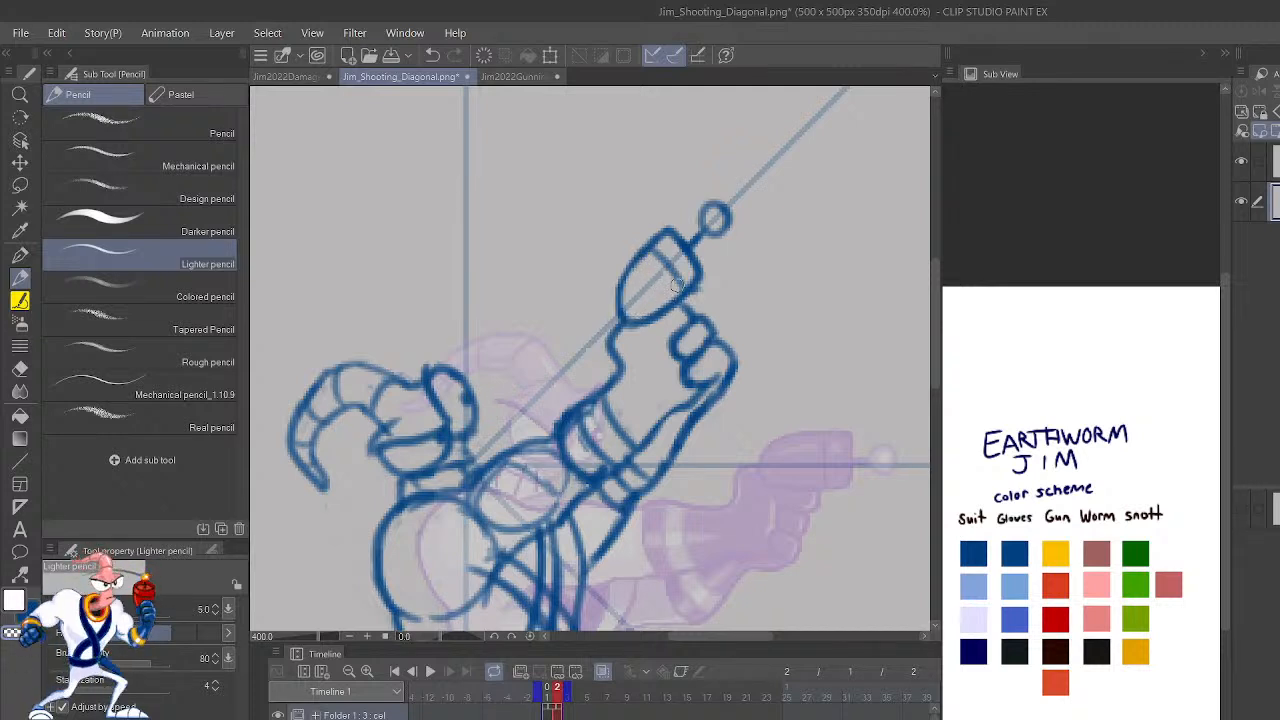
key(ctrl+z)
drag(761, 455, 763, 483)
drag(853, 437, 853, 479)
key(ctrl+z)
key(ctrl+z)
drag(608, 303, 640, 335)
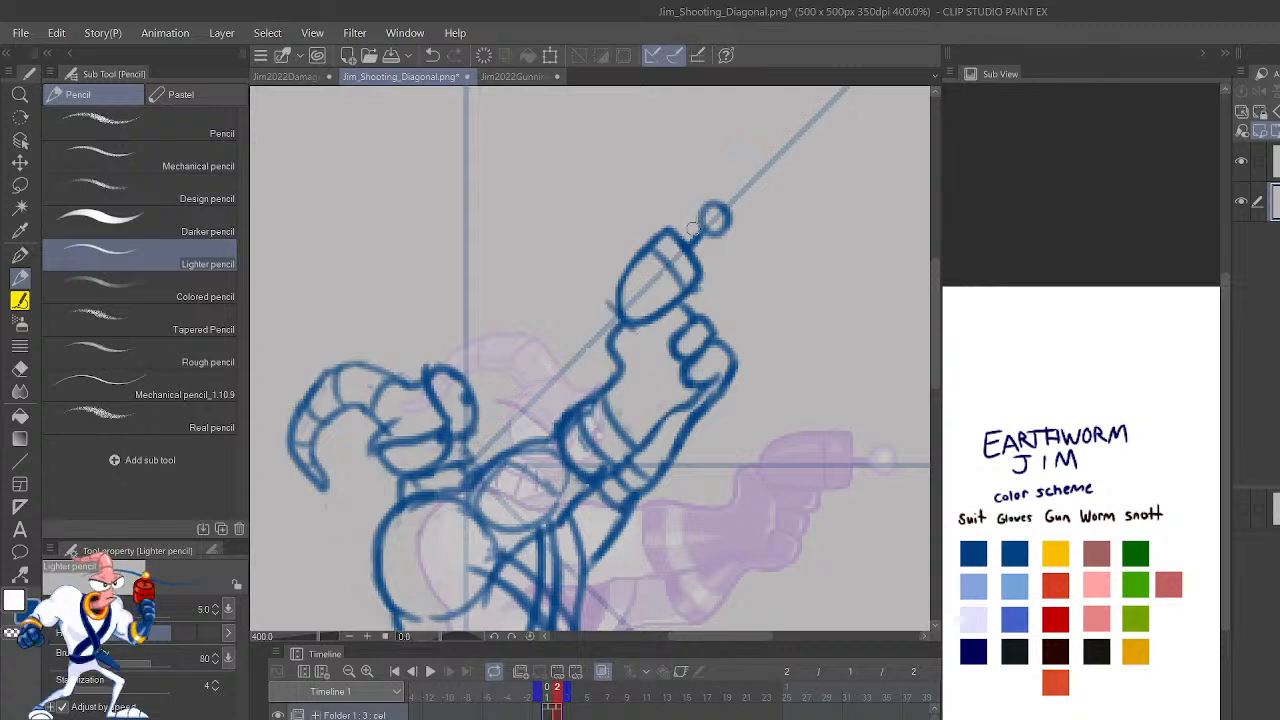
drag(665, 222, 711, 284)
key(ctrl+z)
key(ctrl+z)
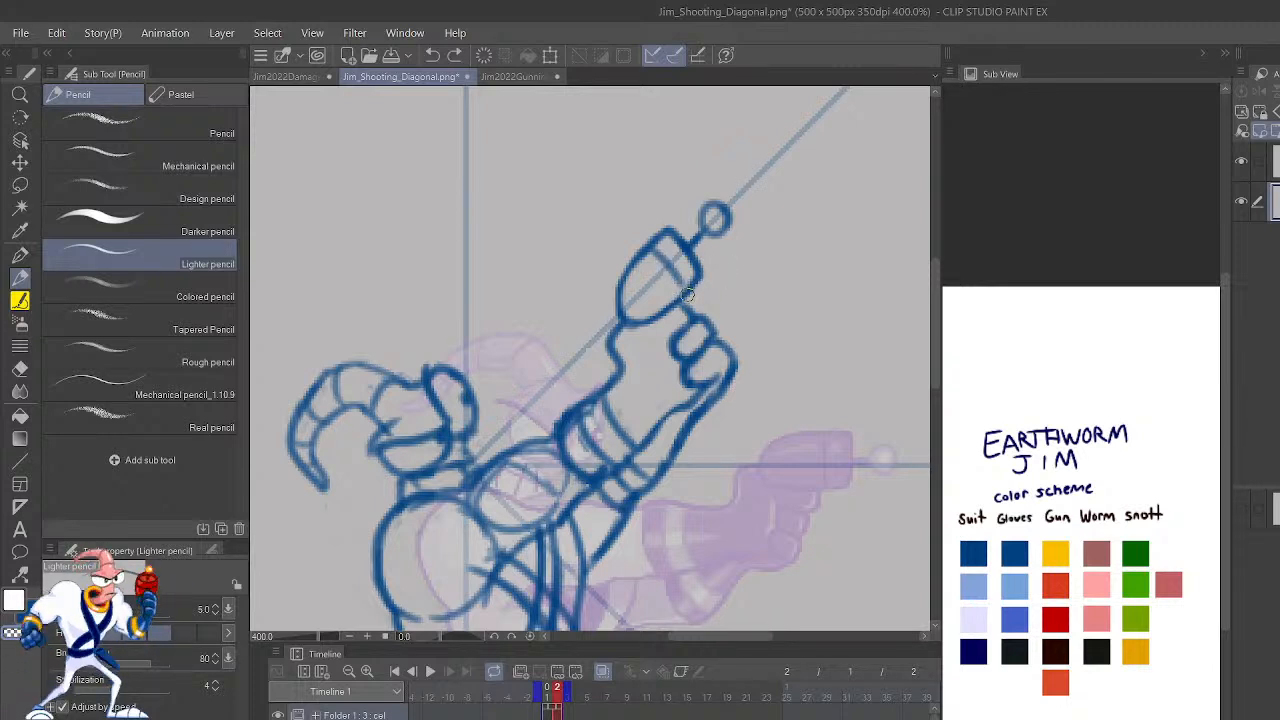
key(ctrl+z)
Touch up the gun's band near the muzzle and trim the outer edge of the fist holding it.
drag(688, 292, 657, 252)
mouse_move(723, 343)
mouse_down()
mouse_move(724, 384)
mouse_move(730, 352)
mouse_move(714, 336)
mouse_up()
key(c)
scroll(756, 267, down, 5)
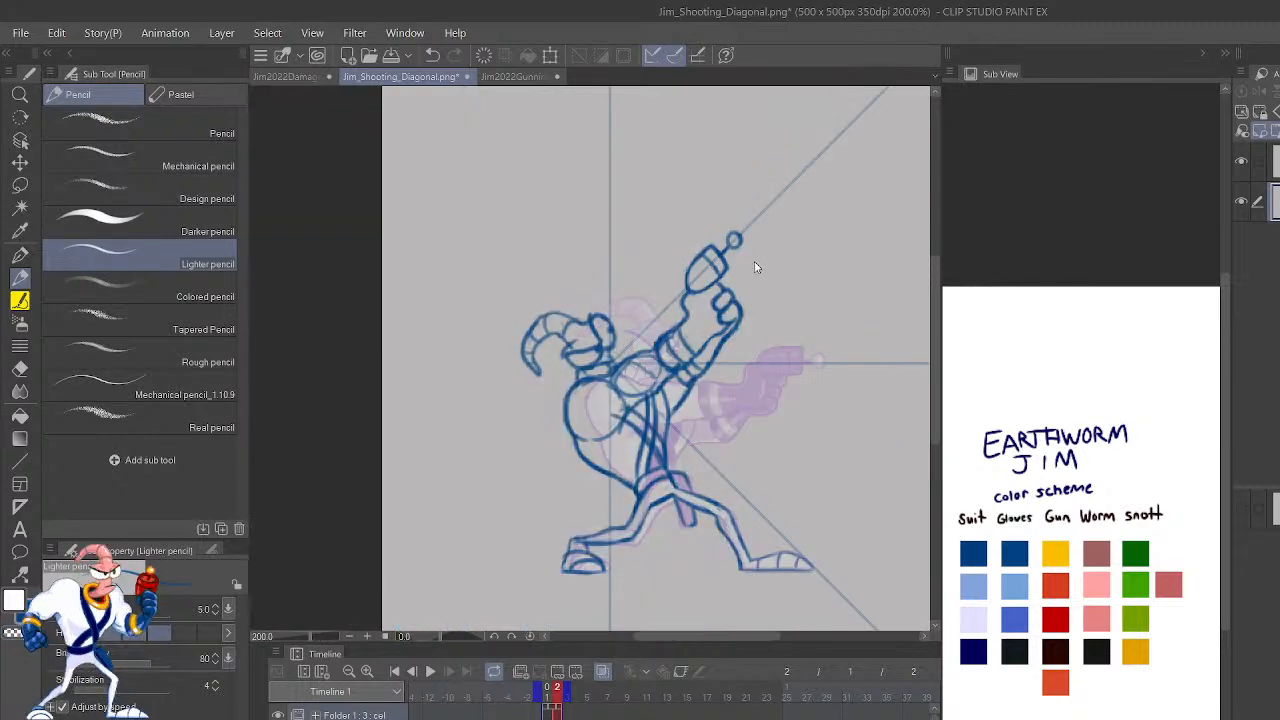
scroll(756, 266, up, 5)
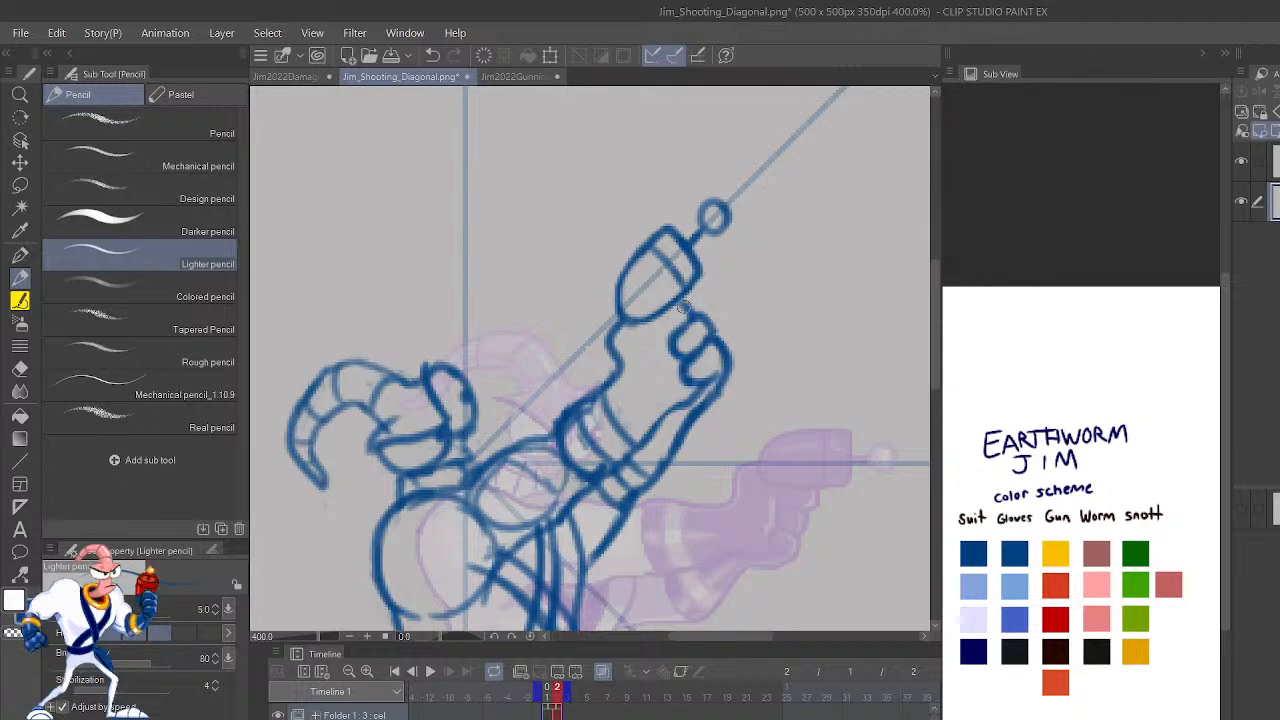
Extend the upper finger line of the gun hand and erase the glove cuff's band line nearest the hand.
drag(682, 360, 663, 335)
scroll(711, 271, down, 3)
scroll(711, 277, up, 3)
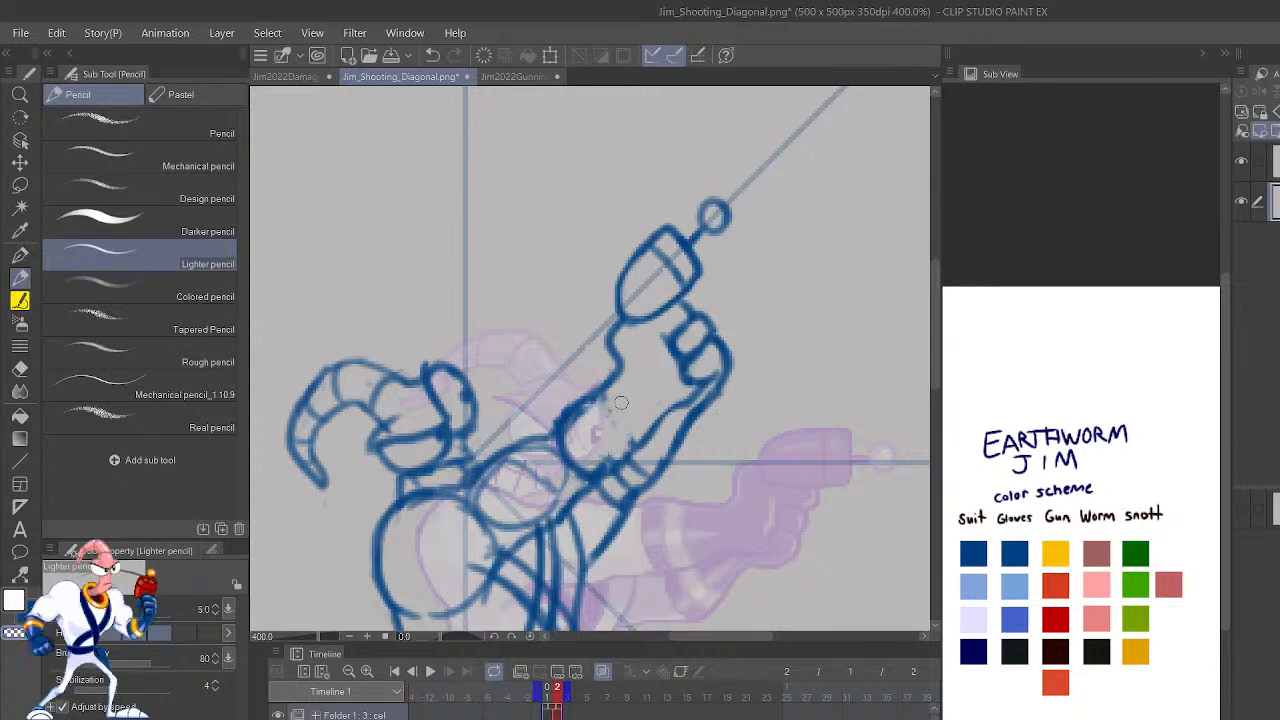
mouse_move(610, 420)
mouse_down()
mouse_move(607, 391)
mouse_move(583, 432)
mouse_move(608, 464)
mouse_move(599, 392)
mouse_move(588, 440)
mouse_move(607, 464)
mouse_up()
key(ctrl+z)
key(ctrl+z)
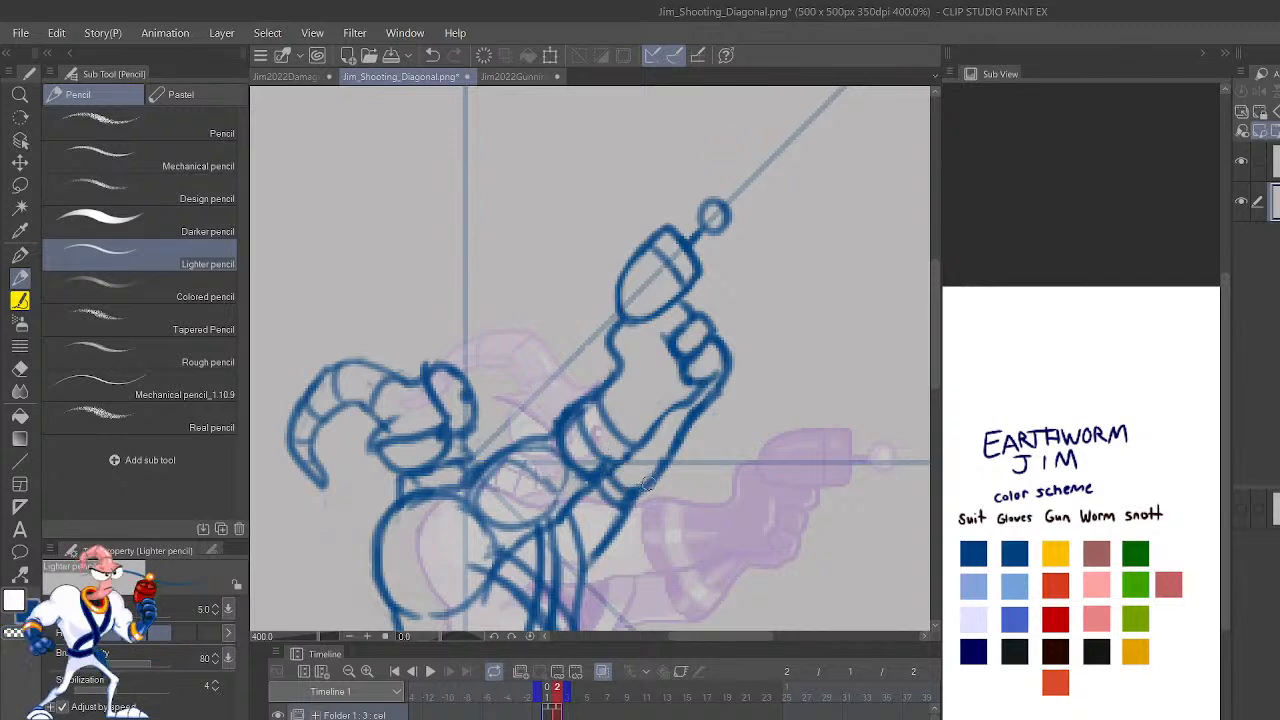
drag(648, 484, 630, 440)
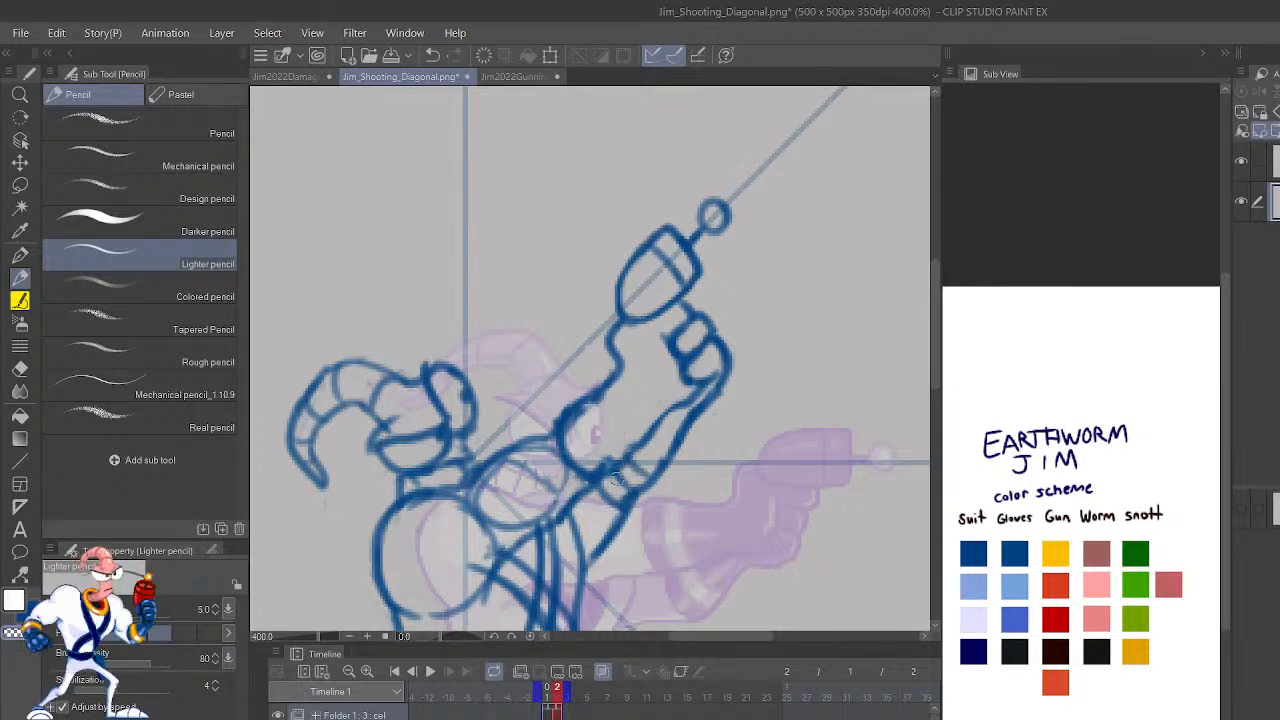
mouse_move(616, 479)
mouse_down()
mouse_move(640, 471)
mouse_move(637, 486)
mouse_move(637, 456)
mouse_up()
key(c)
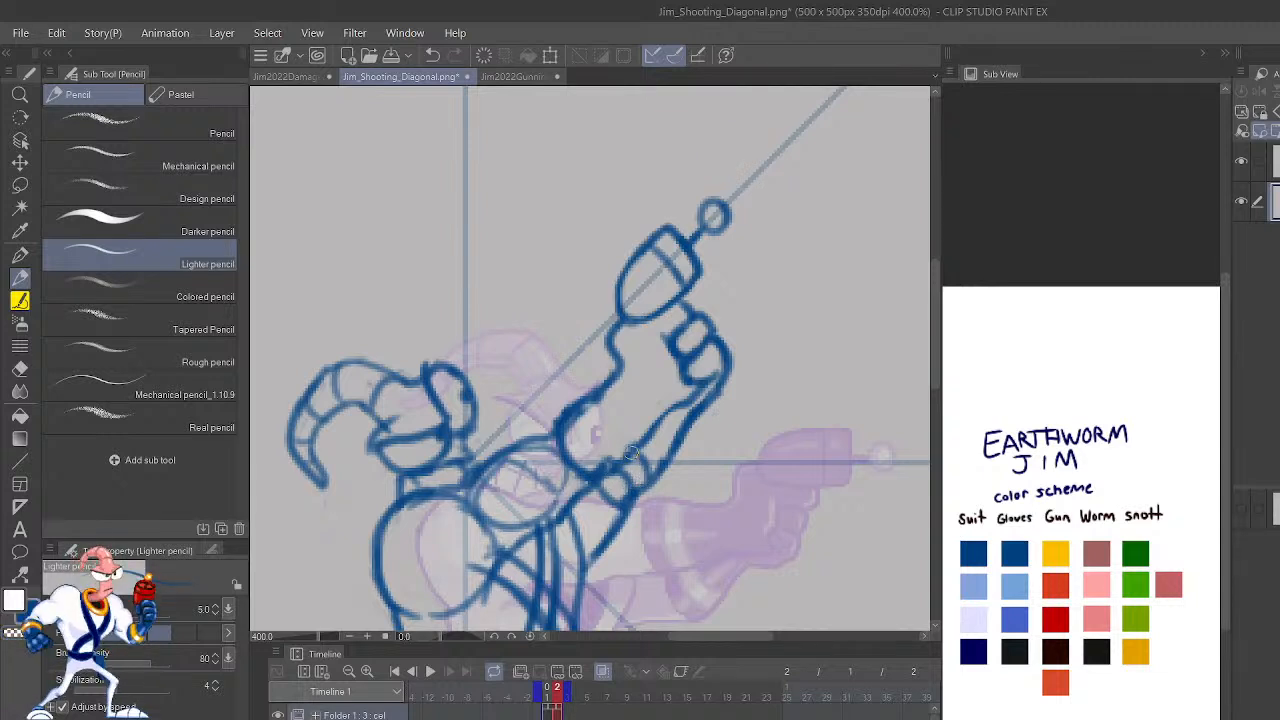
mouse_move(586, 416)
mouse_down()
mouse_move(614, 466)
mouse_move(610, 408)
mouse_move(616, 468)
mouse_move(605, 418)
mouse_up()
key(ctrl+z)
key(ctrl+z)
key(ctrl+z)
drag(607, 469, 644, 490)
key(ctrl+z)
key(ctrl+z)
key(ctrl+z)
key(ctrl+z)
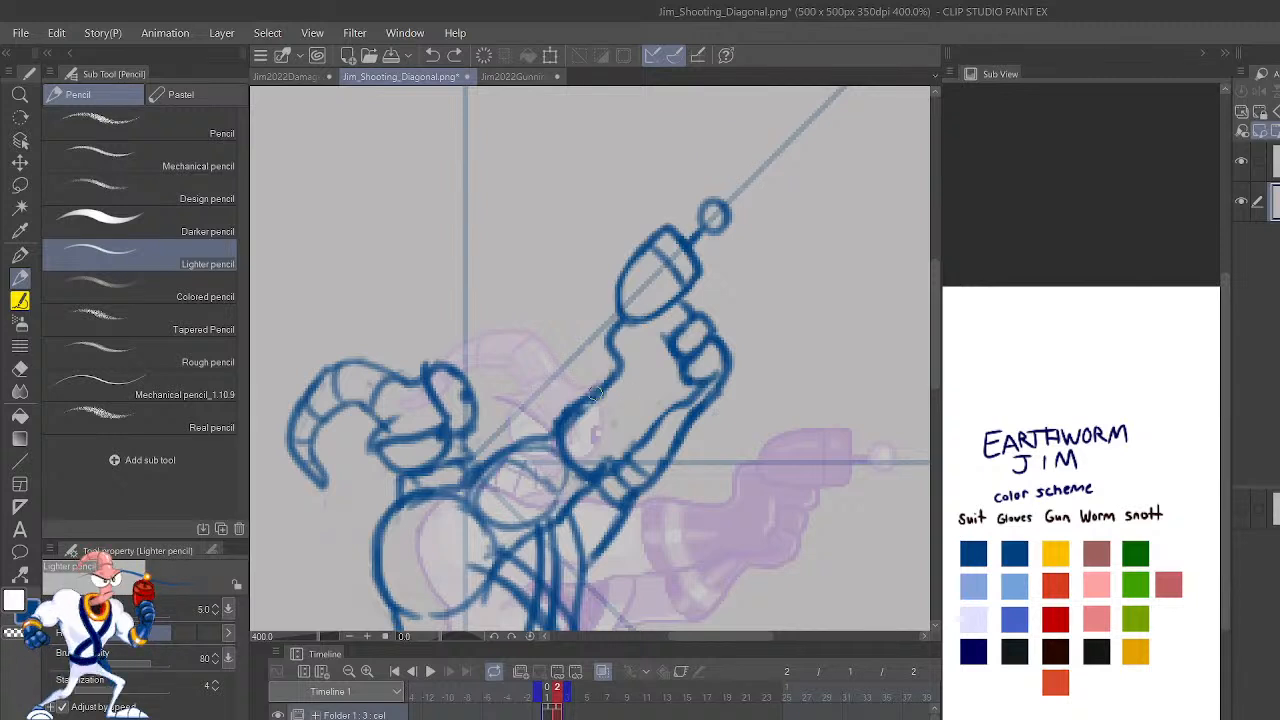
Mirror the canvas and sketch the curved cuff bands around the wrists of both gloves on the raised arms.
key(h)
drag(809, 509, 850, 532)
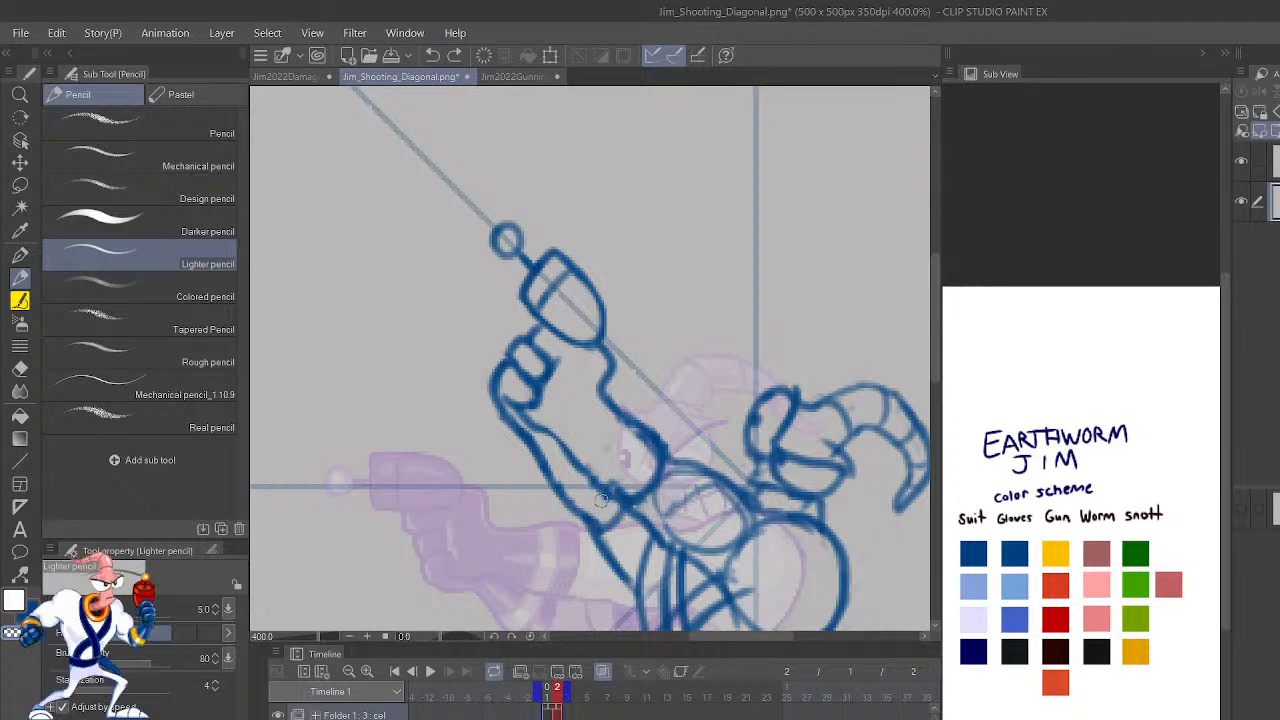
mouse_move(601, 499)
mouse_down()
mouse_move(592, 484)
mouse_move(647, 420)
mouse_up()
key(c)
key(ctrl+z)
drag(591, 471, 635, 428)
drag(613, 485, 652, 440)
key(ctrl+z)
drag(598, 494, 650, 444)
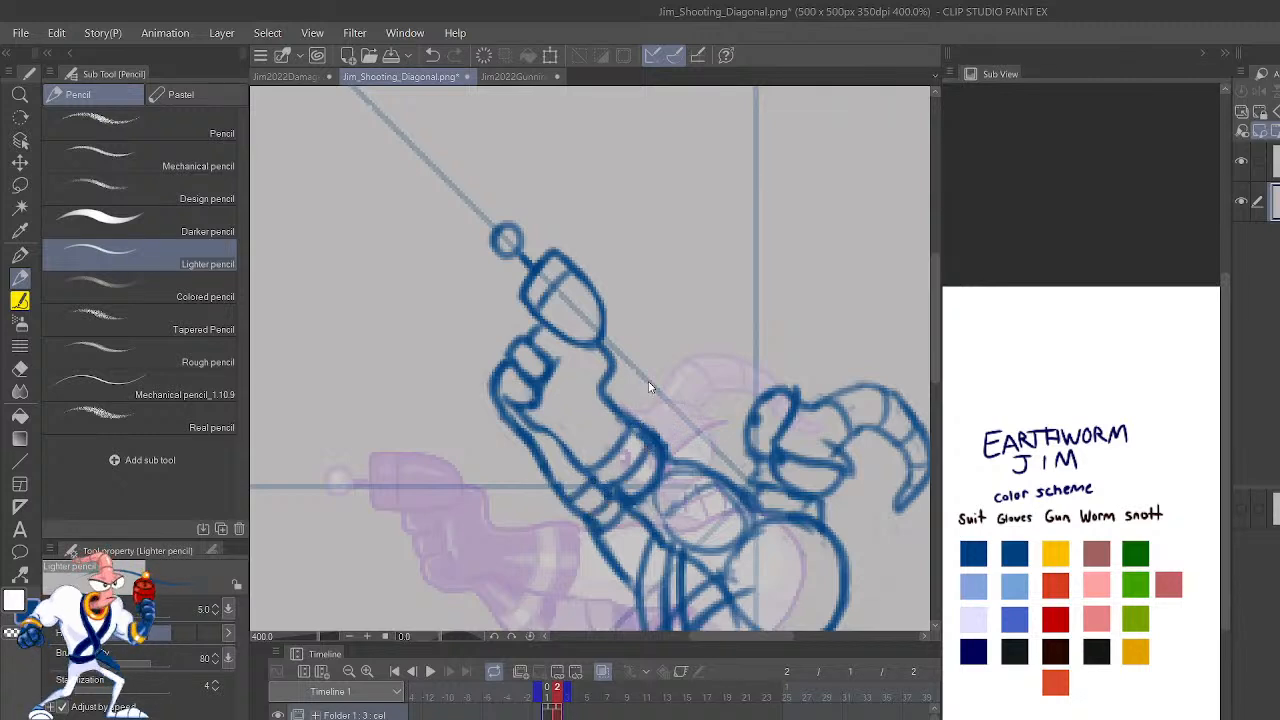
Add a small crease mark inside the oval of the near upper arm.
scroll(648, 387, down, 4)
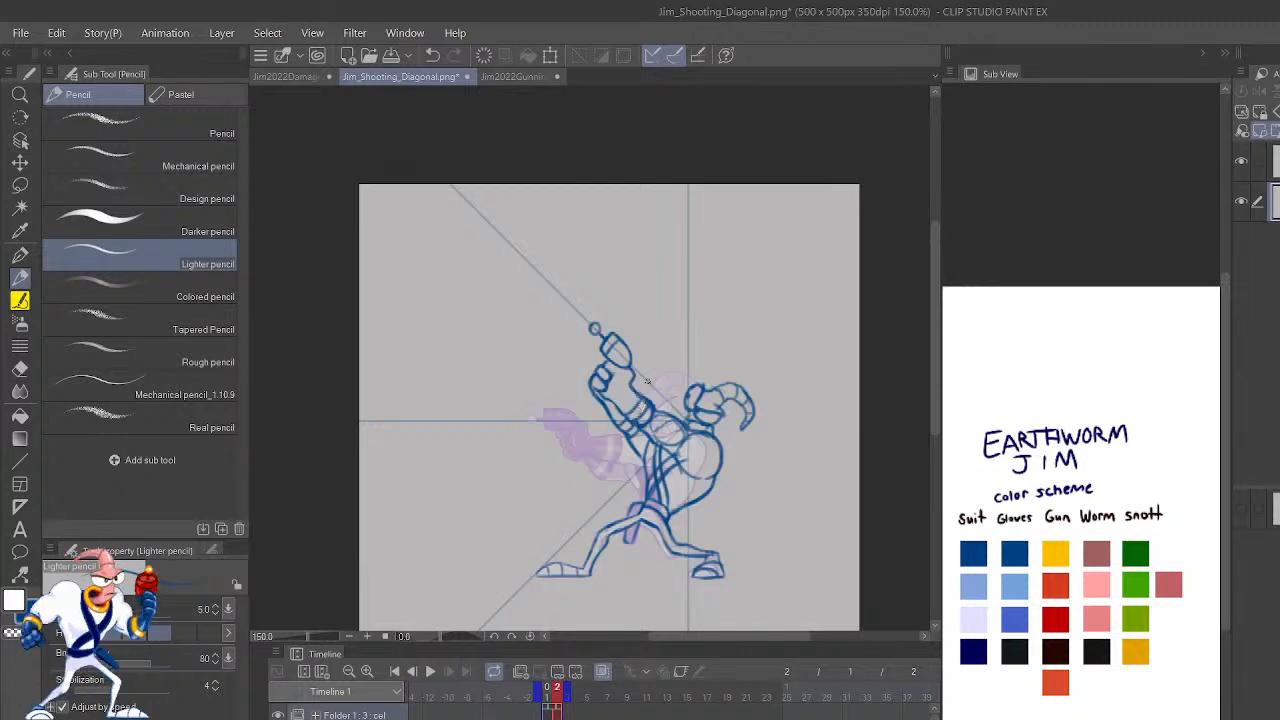
scroll(645, 385, up, 3)
drag(886, 601, 872, 534)
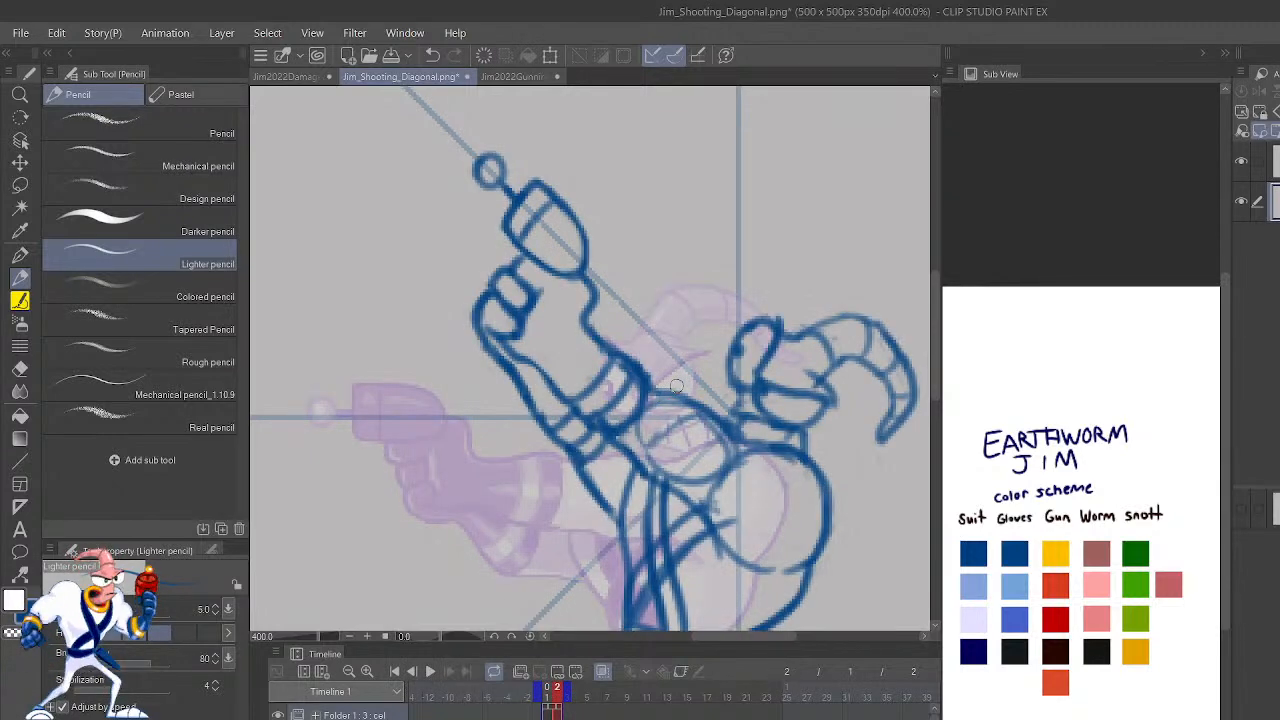
mouse_move(673, 456)
mouse_down()
mouse_move(702, 476)
mouse_move(675, 453)
mouse_up()
key(ctrl+z)
key(ctrl+z)
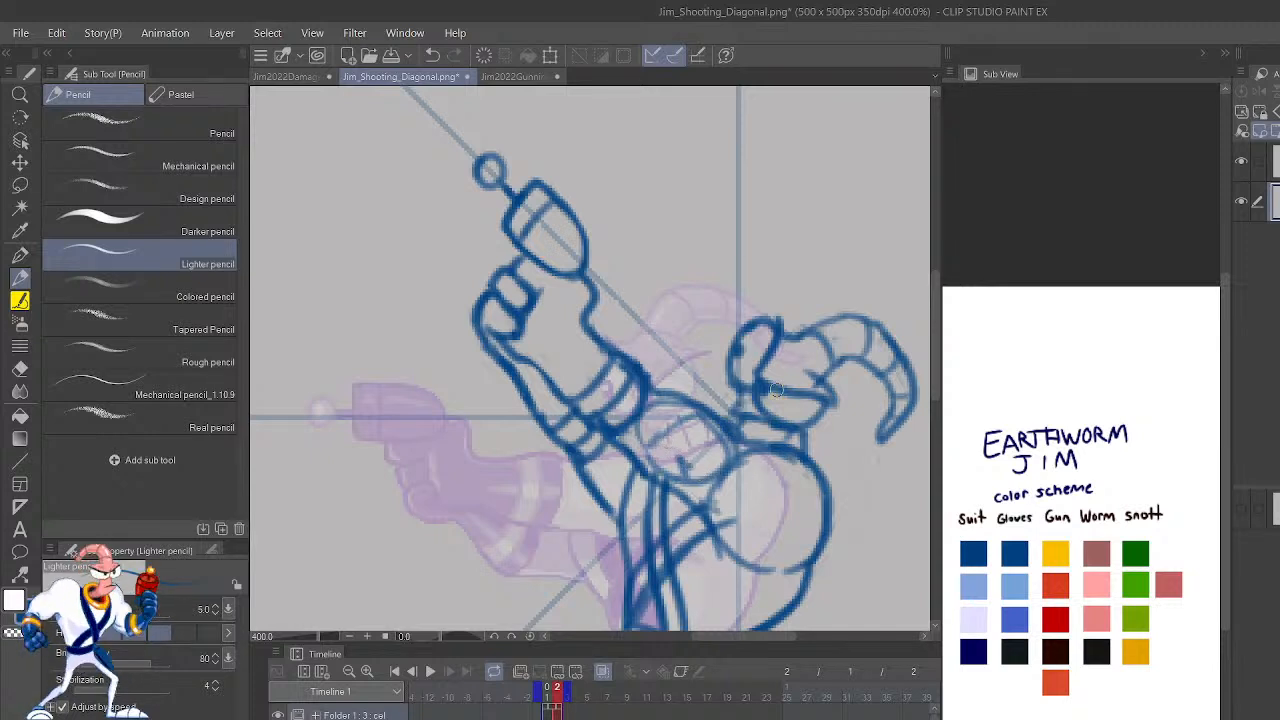
drag(860, 565, 886, 509)
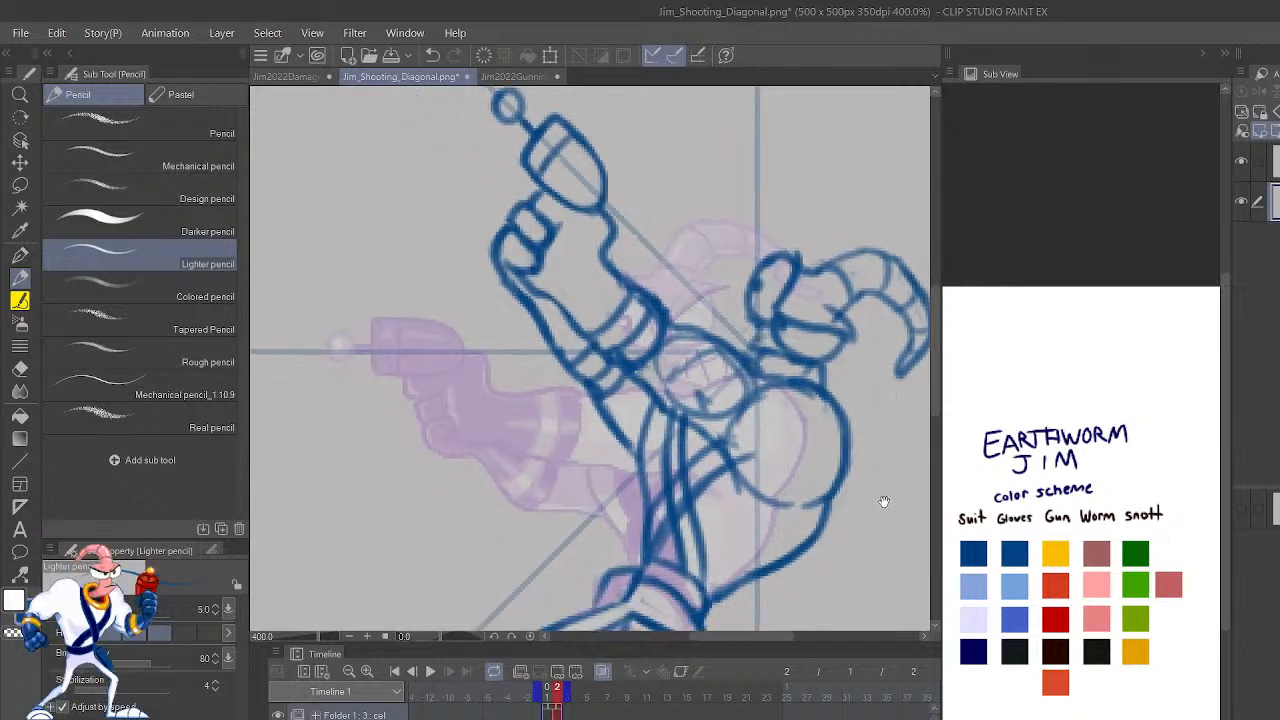
drag(627, 443, 641, 456)
key(ctrl+z)
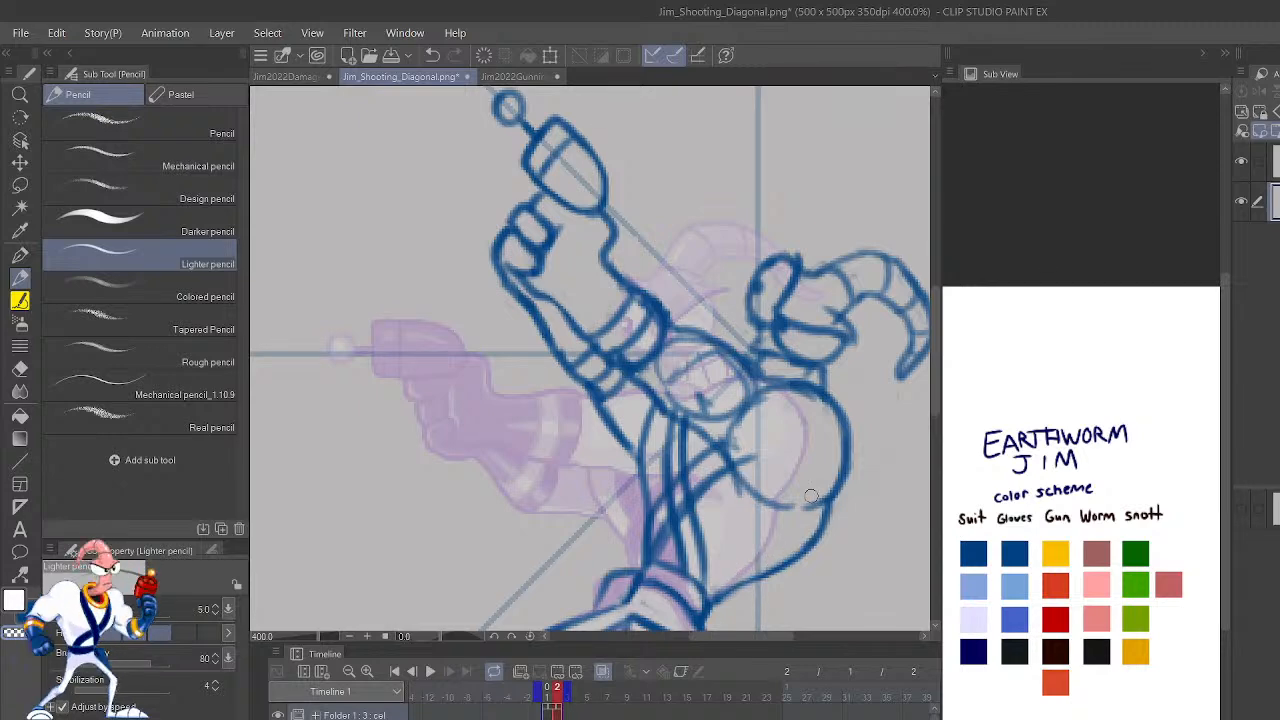
mouse_move(896, 336)
mouse_down()
mouse_move(857, 486)
mouse_move(815, 508)
mouse_up()
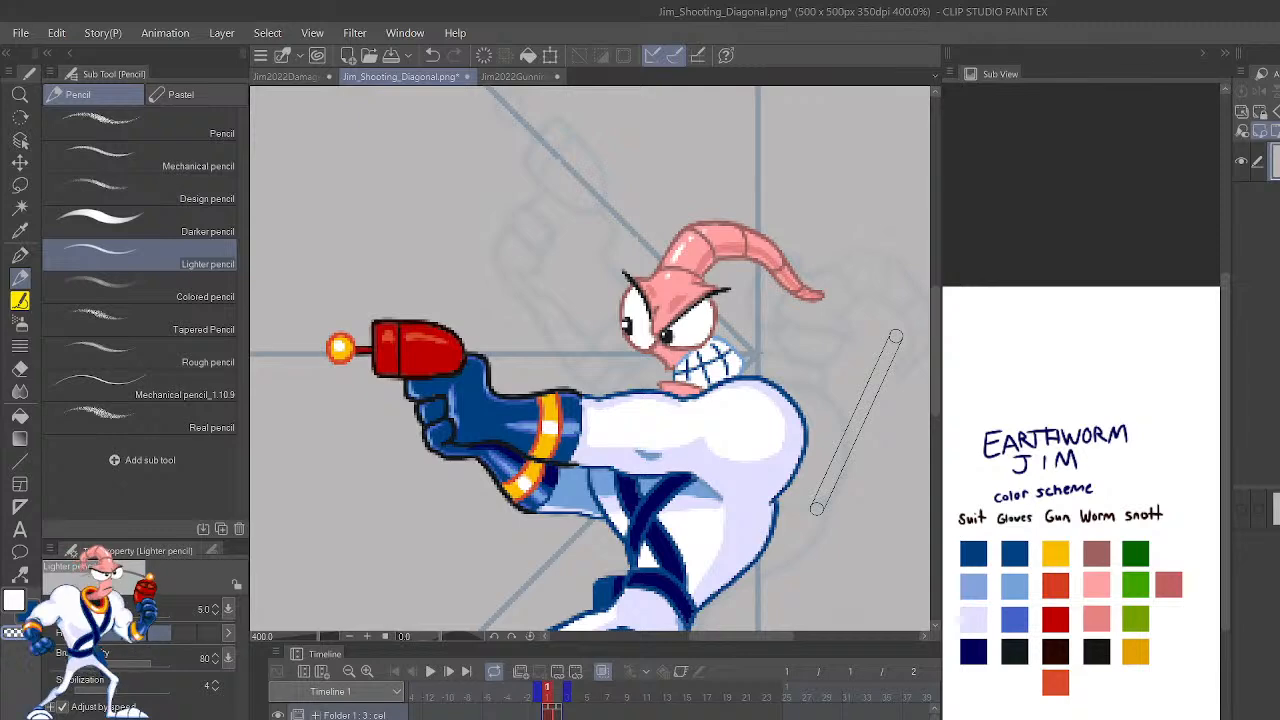
key(ctrl+z)
Touch up the heel and sole outline of the character's rear foot.
scroll(896, 338, down, 2)
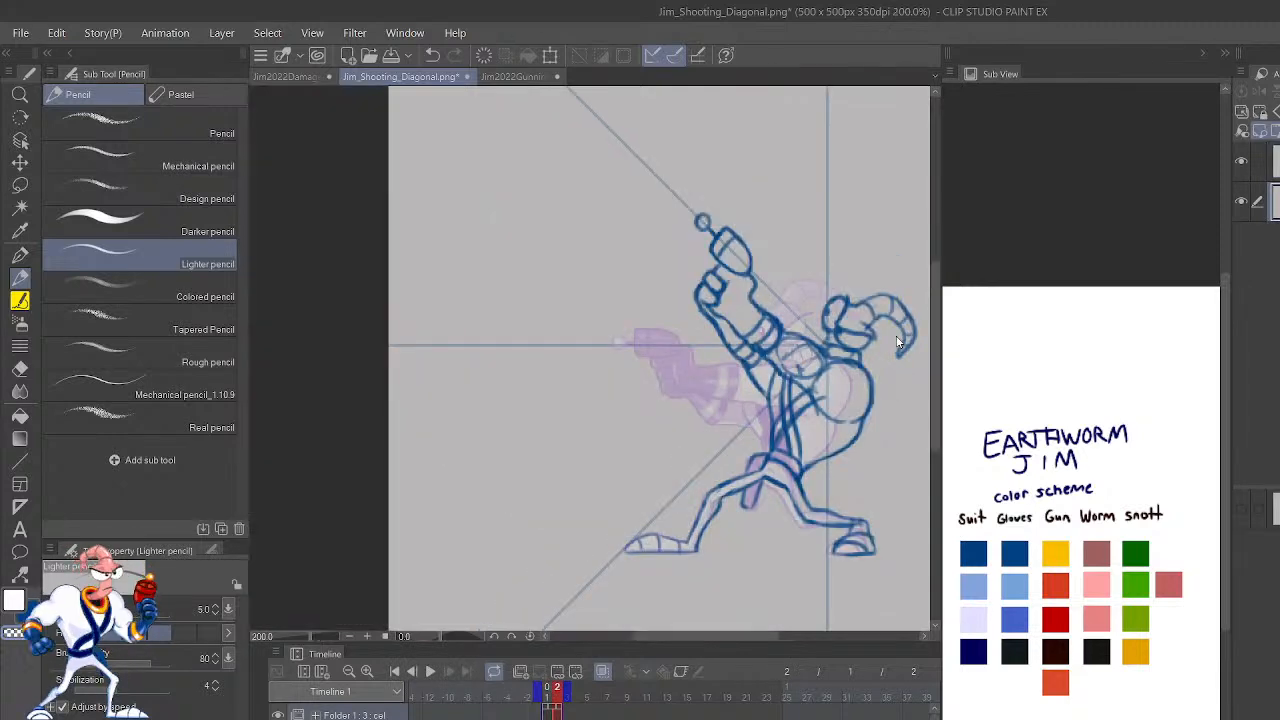
scroll(897, 342, down, 1)
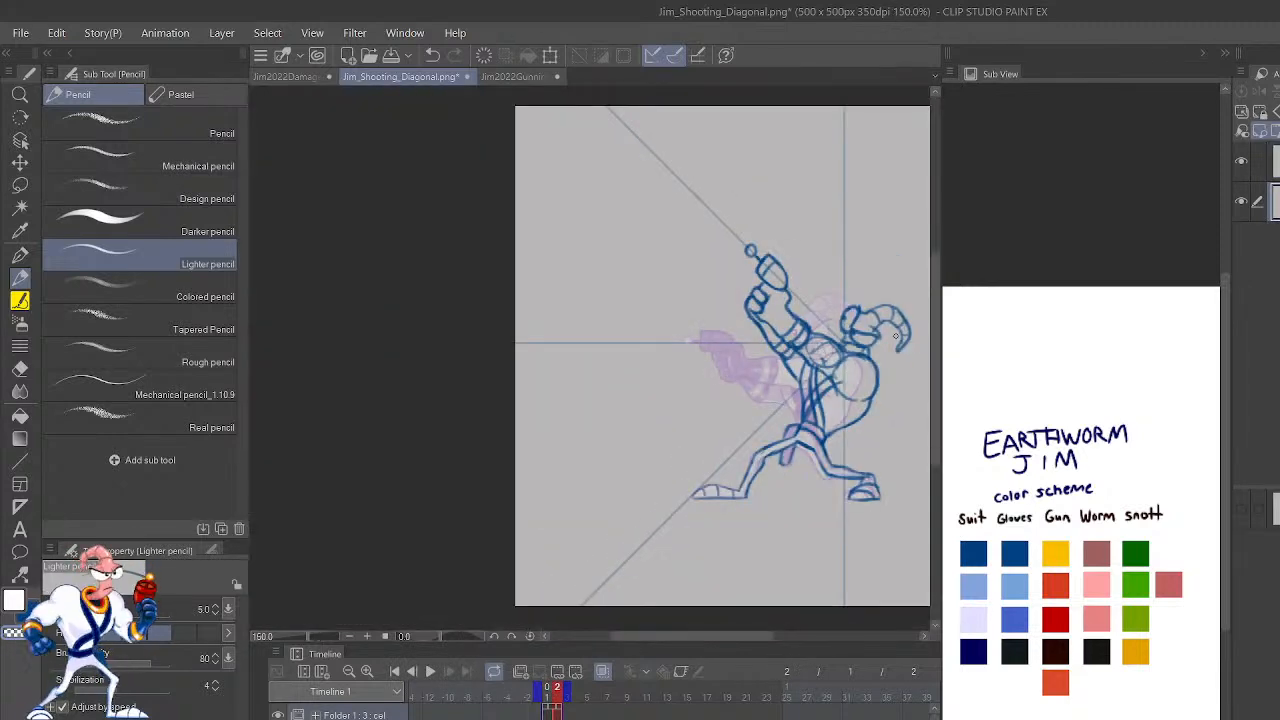
scroll(896, 338, up, 3)
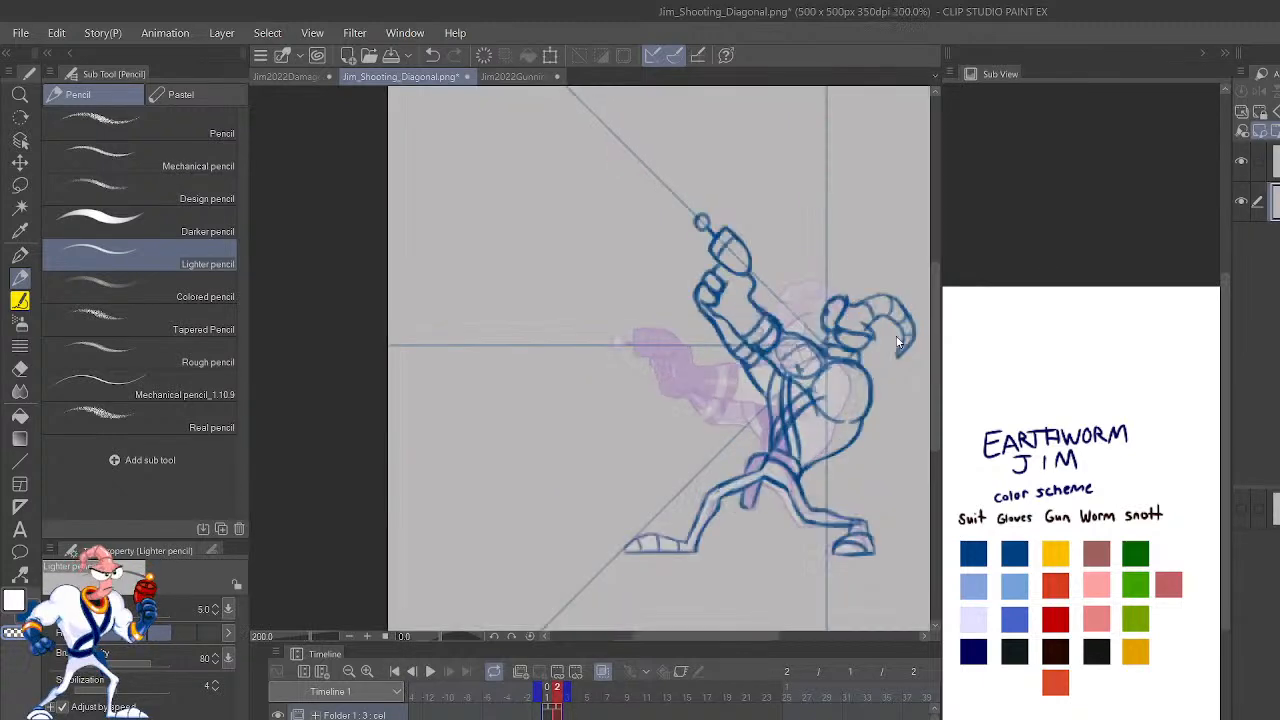
drag(656, 592, 716, 513)
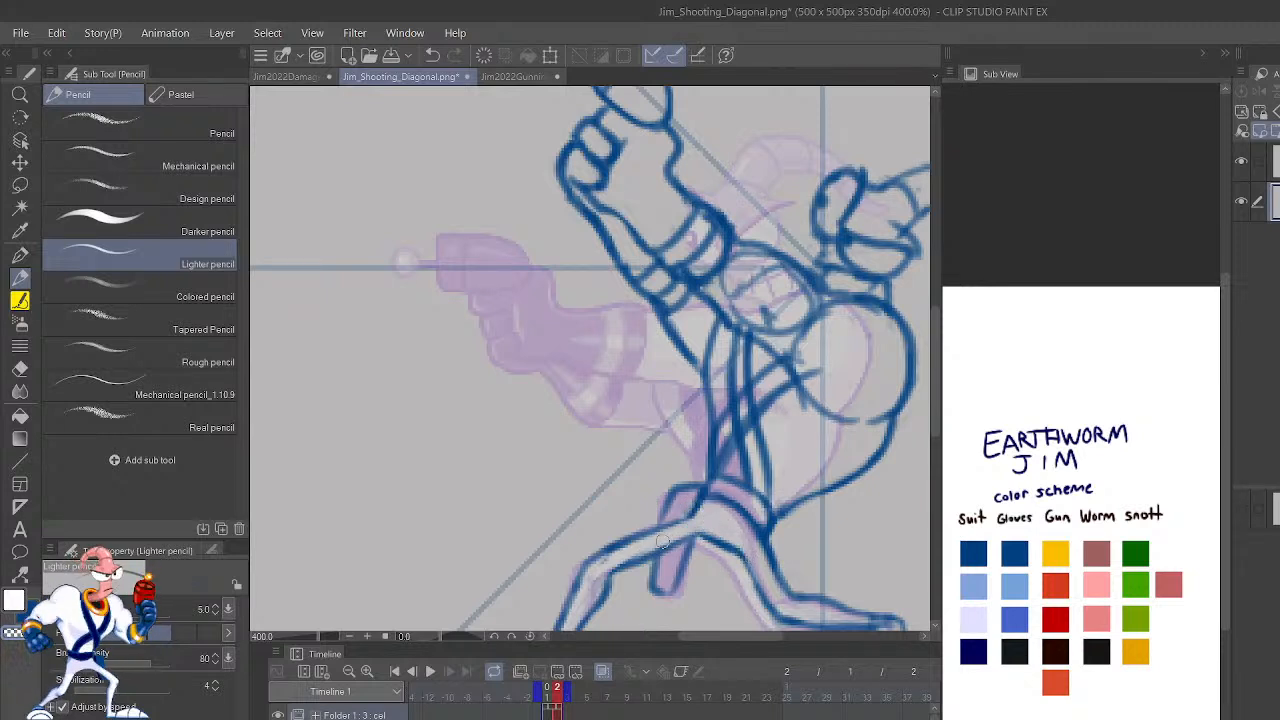
scroll(661, 541, down, 4)
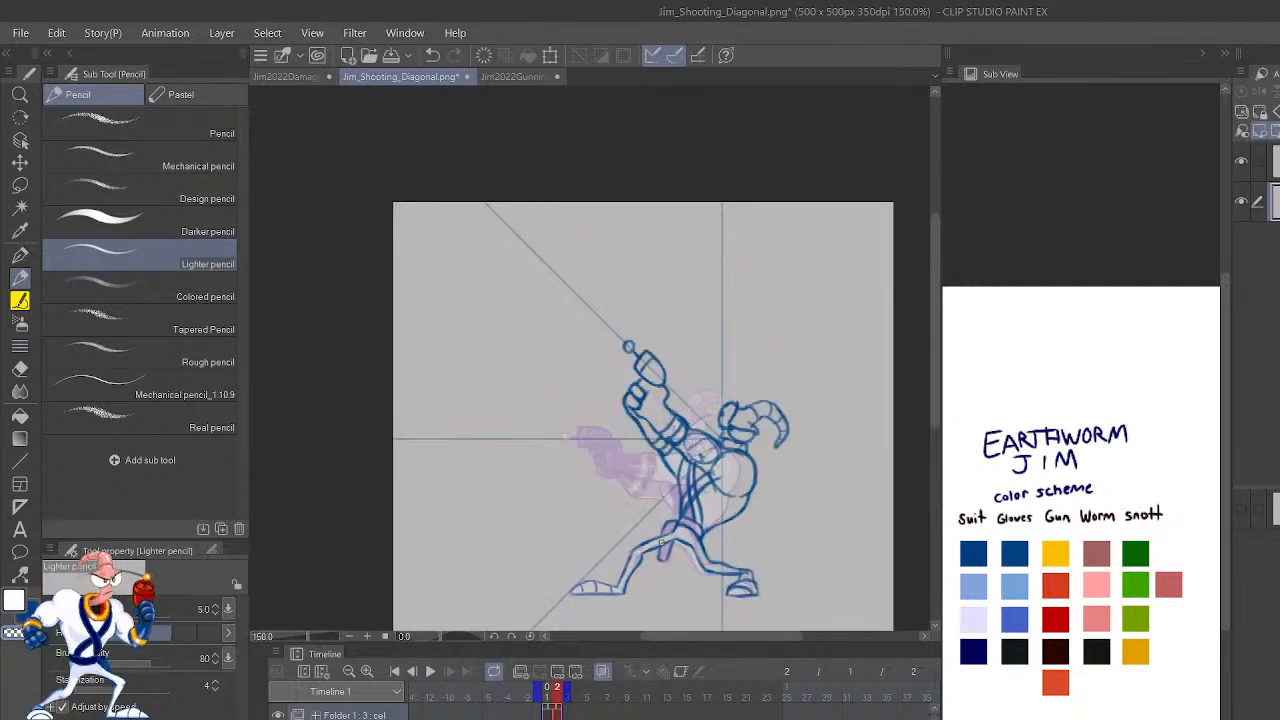
scroll(661, 541, up, 4)
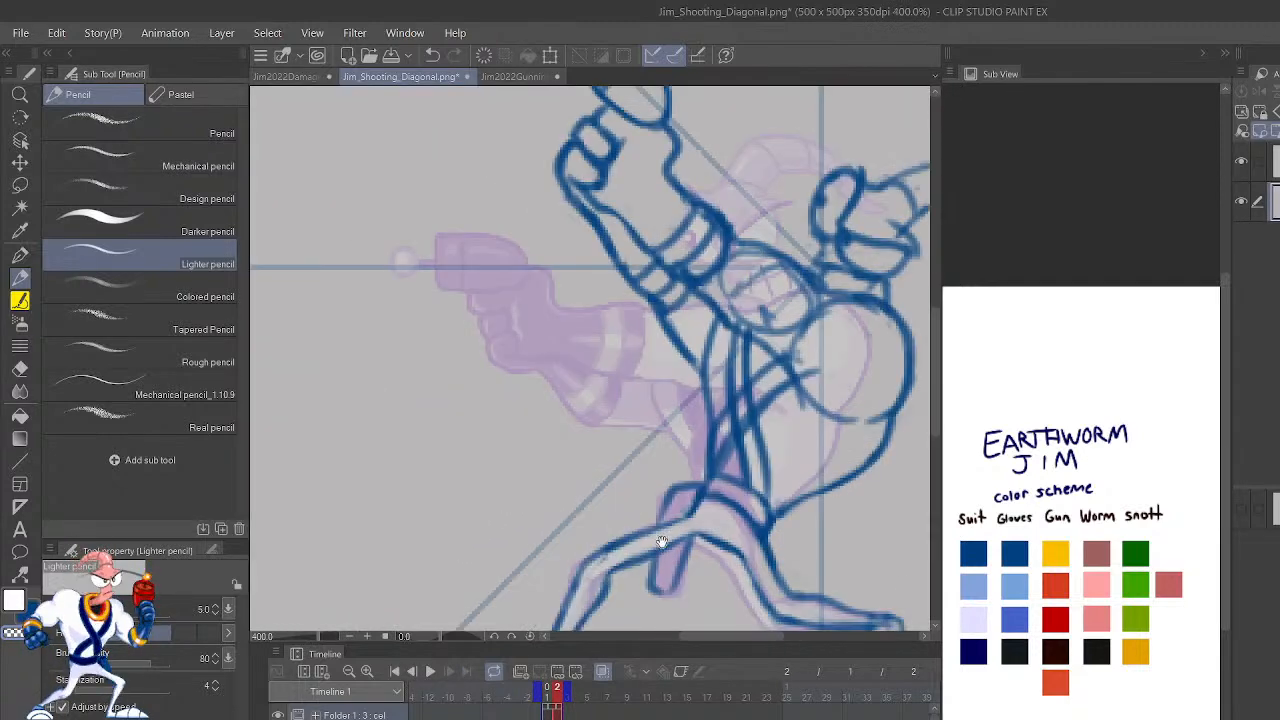
drag(900, 572, 805, 425)
drag(829, 549, 820, 488)
drag(752, 551, 810, 550)
key(ctrl+z)
key(ctrl+z)
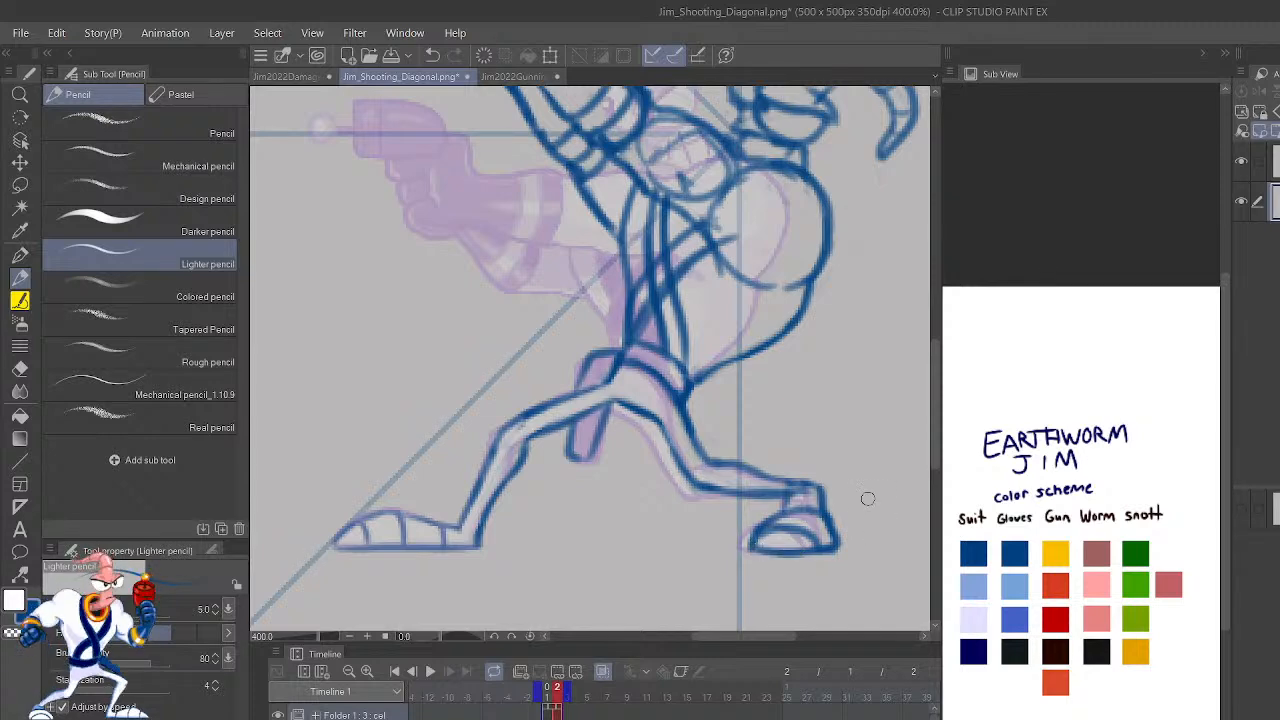
Flip repeatedly between frames 1 and 2 to compare the coloured forward-shooting pose with the diagonal sketch.
scroll(867, 497, down, 3)
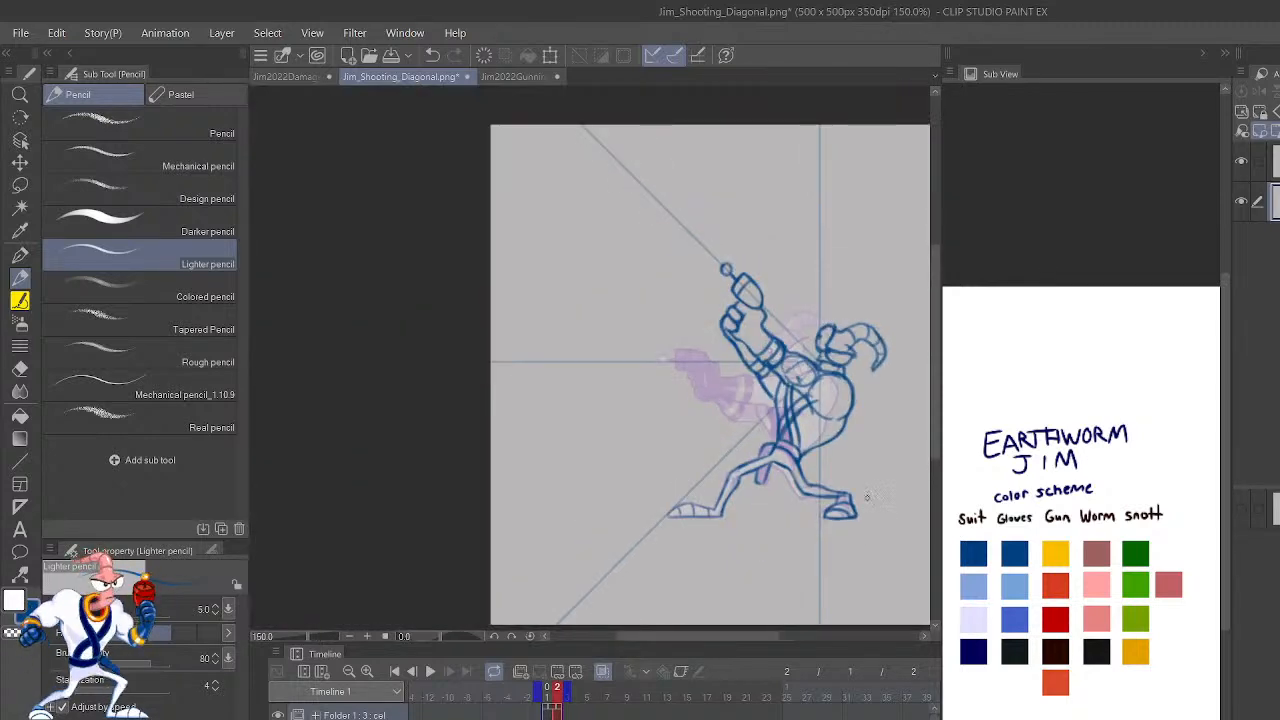
key(ctrl+Left)
key(ctrl+Right)
key(ctrl+Left)
key(ctrl+Right)
key(ctrl+Left)
key(ctrl+Right)
key(ctrl+Left)
key(ctrl+Right)
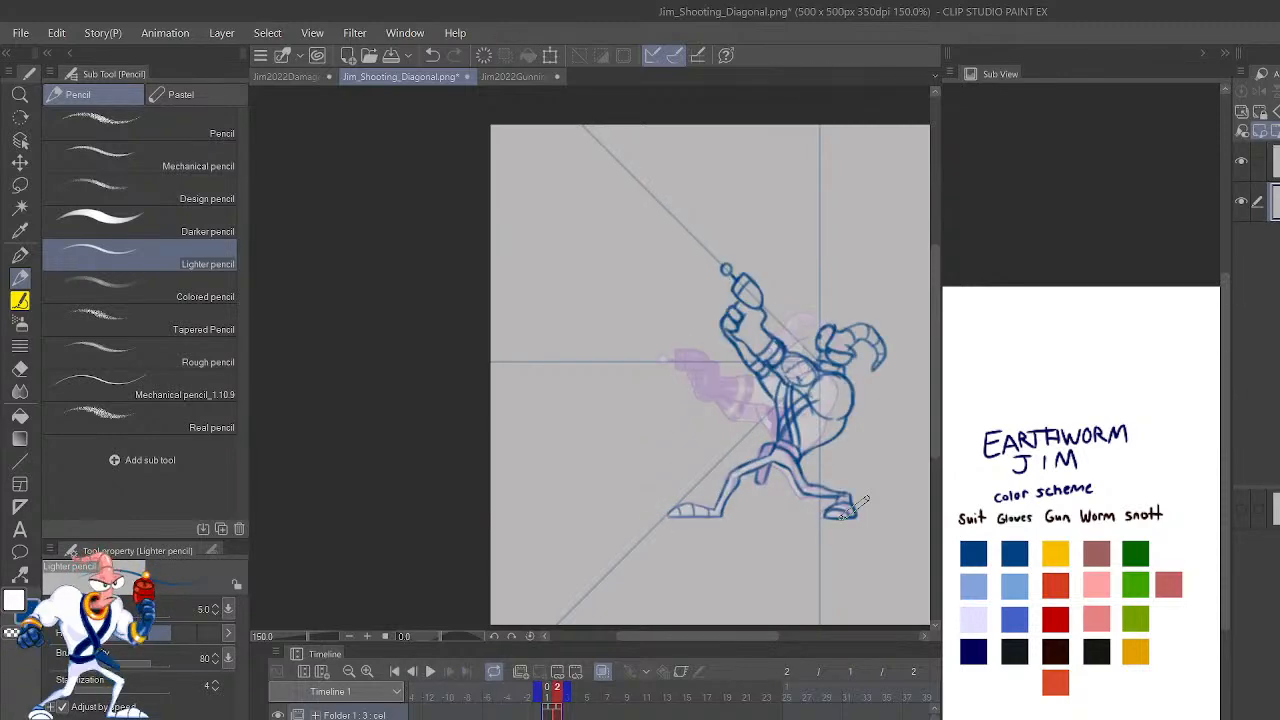
key(ctrl+Left)
key(ctrl+Right)
key(ctrl+Left)
key(ctrl+Right)
key(ctrl+Left)
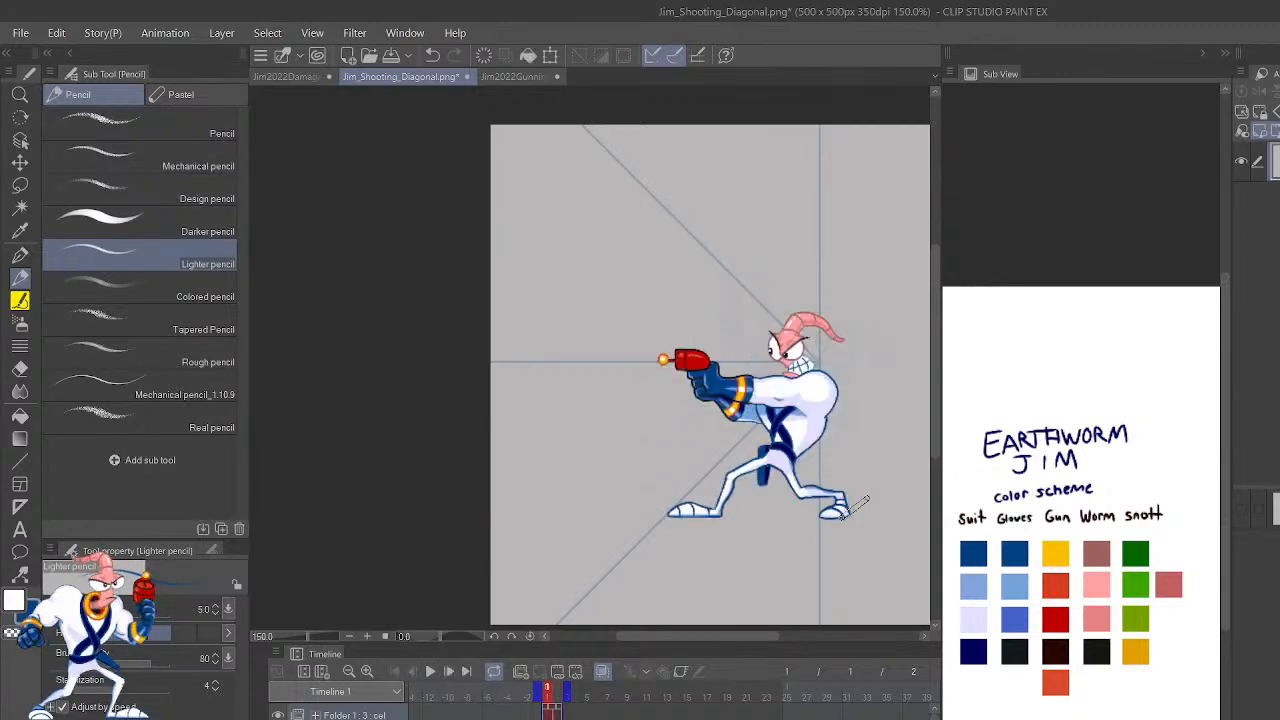
key(ctrl+Right)
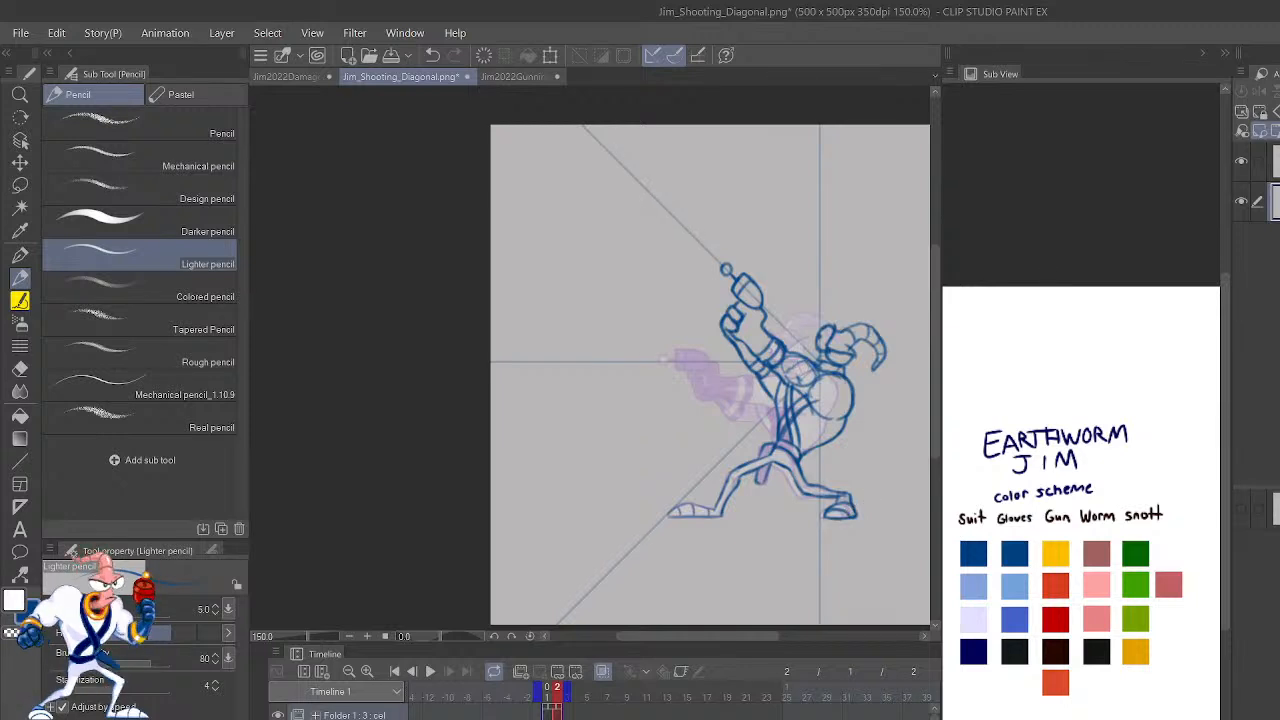
Flip the canvas back and add a new animation folder for the fill colours of the diagonal pose.
key(h)
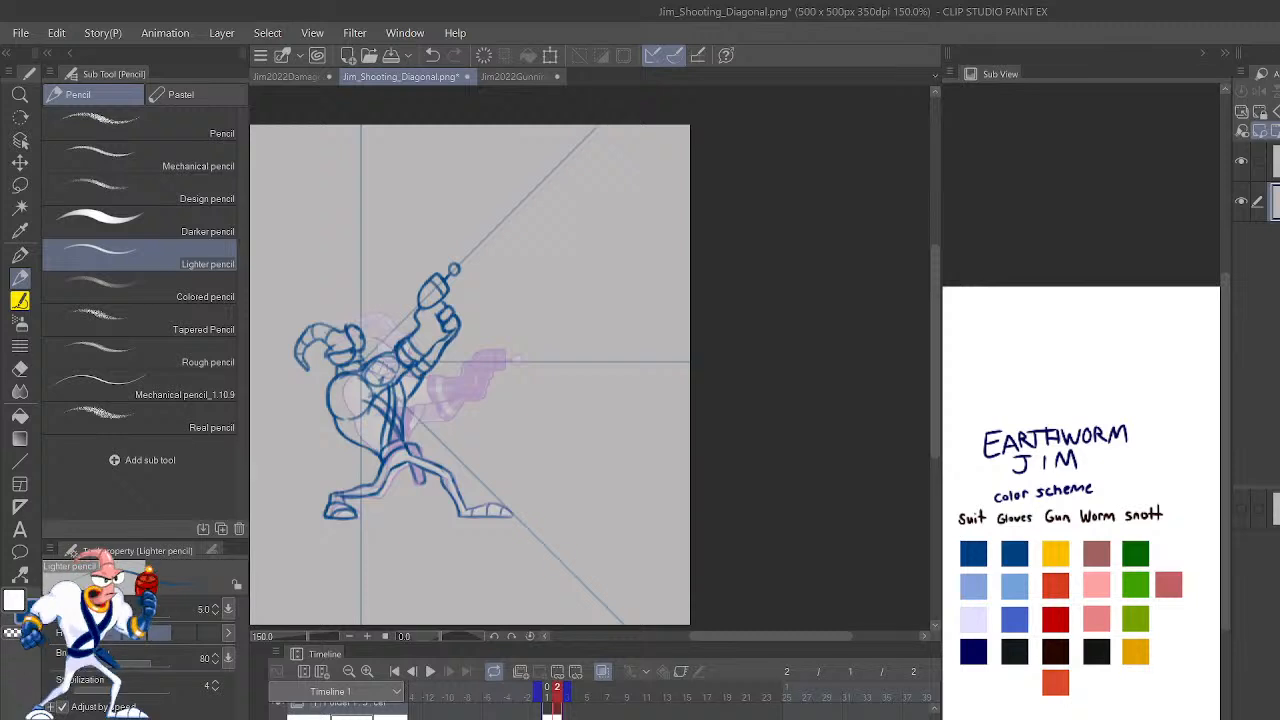
click(522, 673)
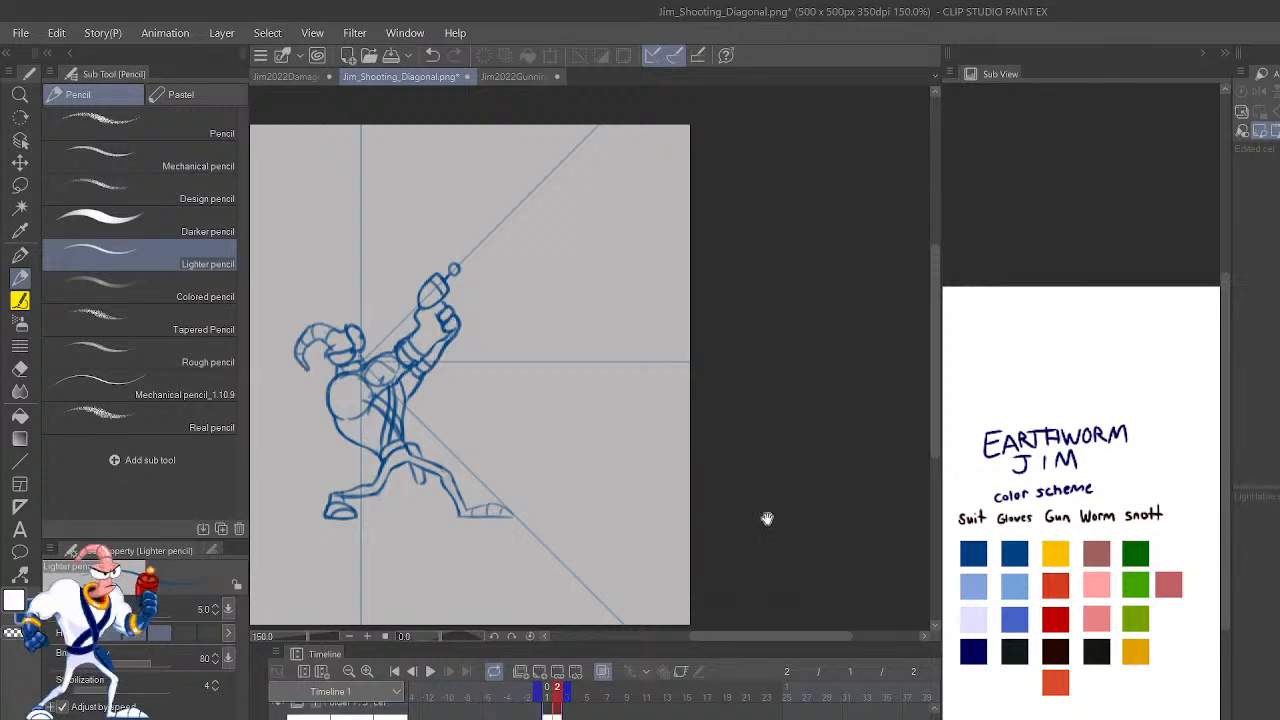
drag(766, 517, 846, 546)
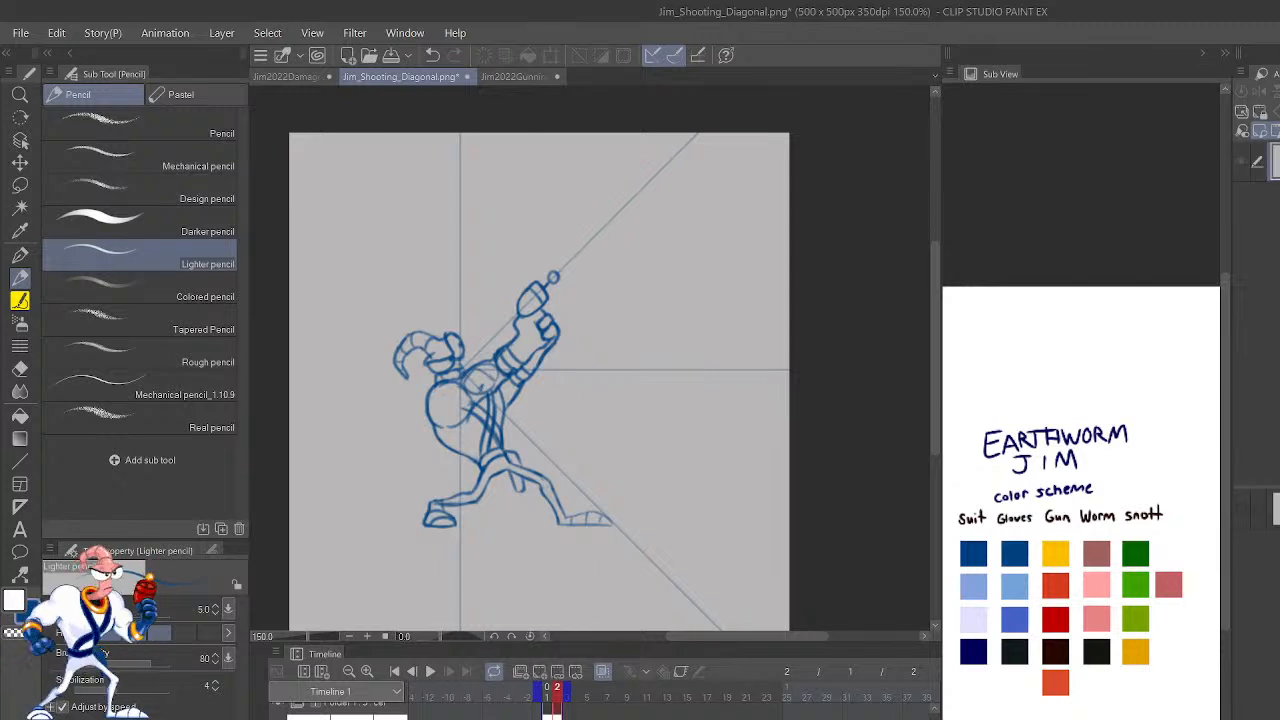
drag(801, 543, 895, 564)
key(g)
key(g)
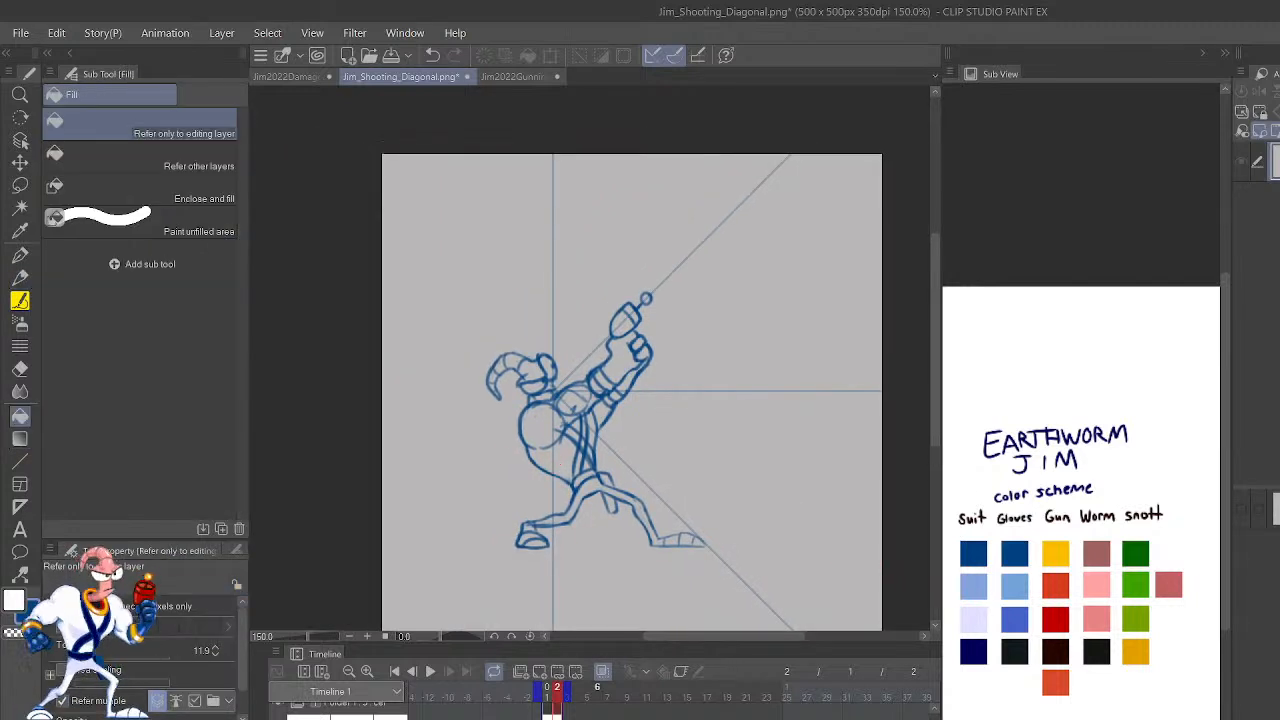
drag(935, 713, 935, 713)
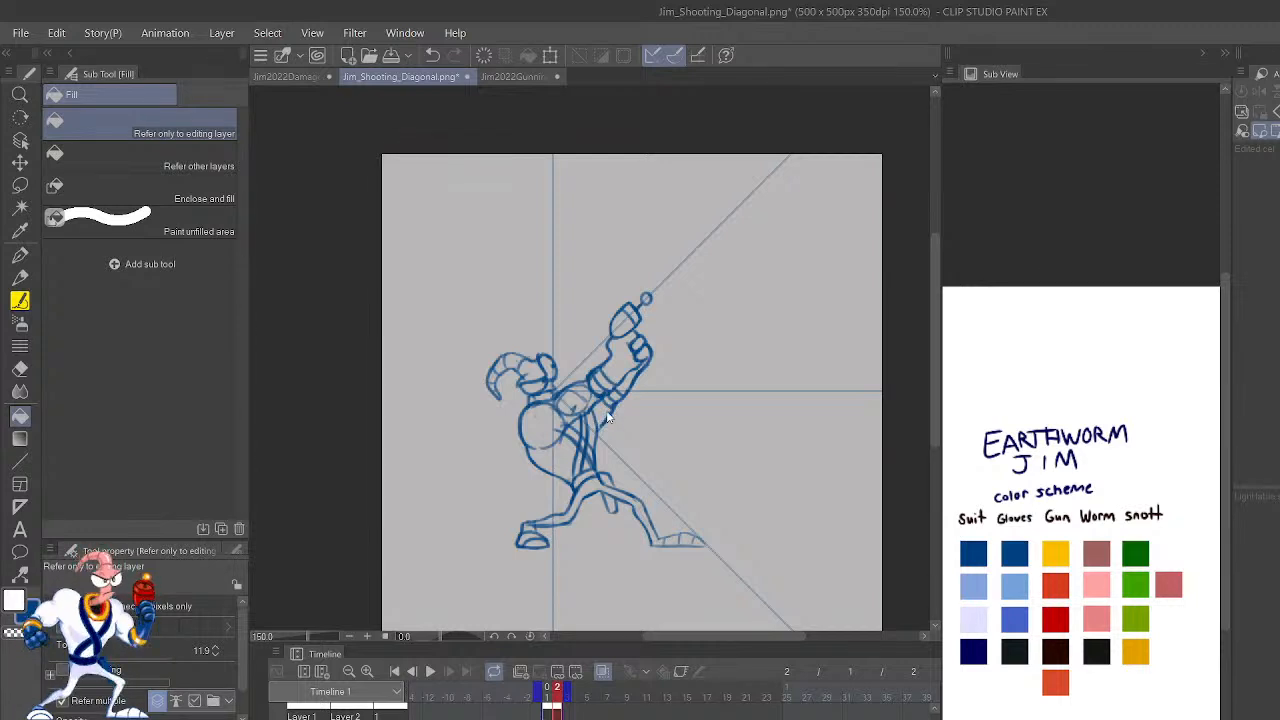
key(g)
key(g)
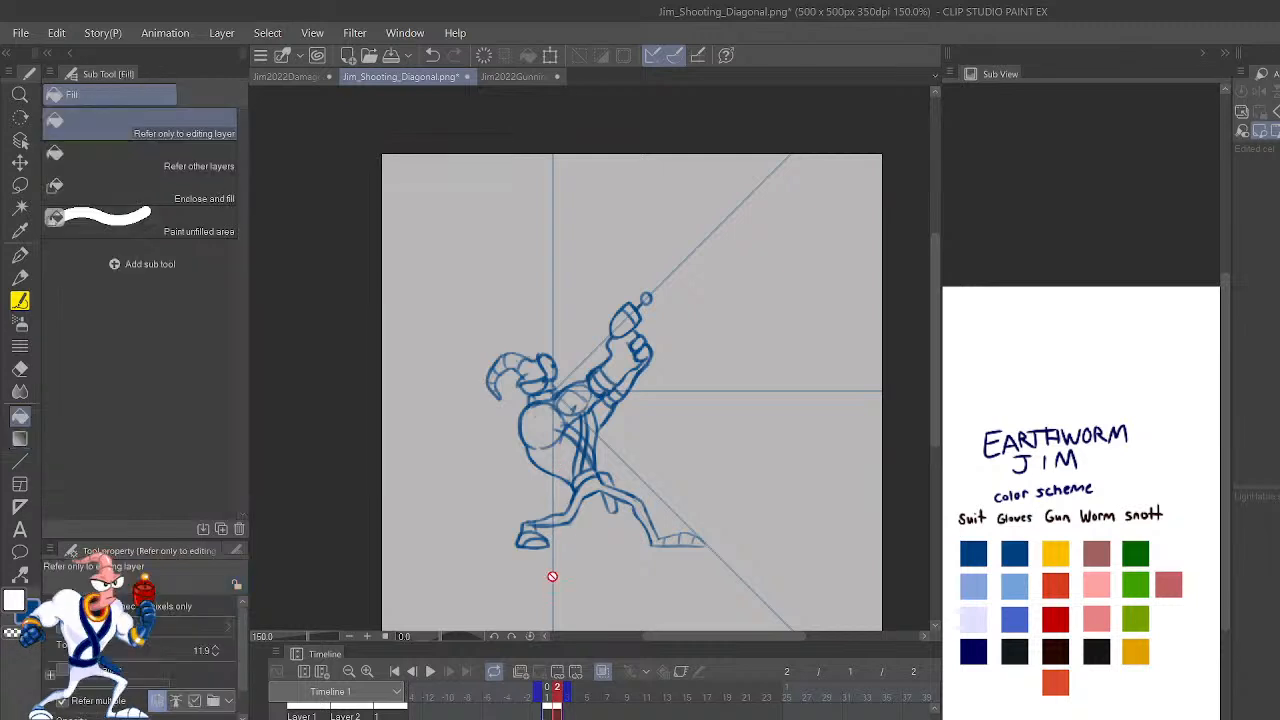
click(556, 706)
click(572, 456)
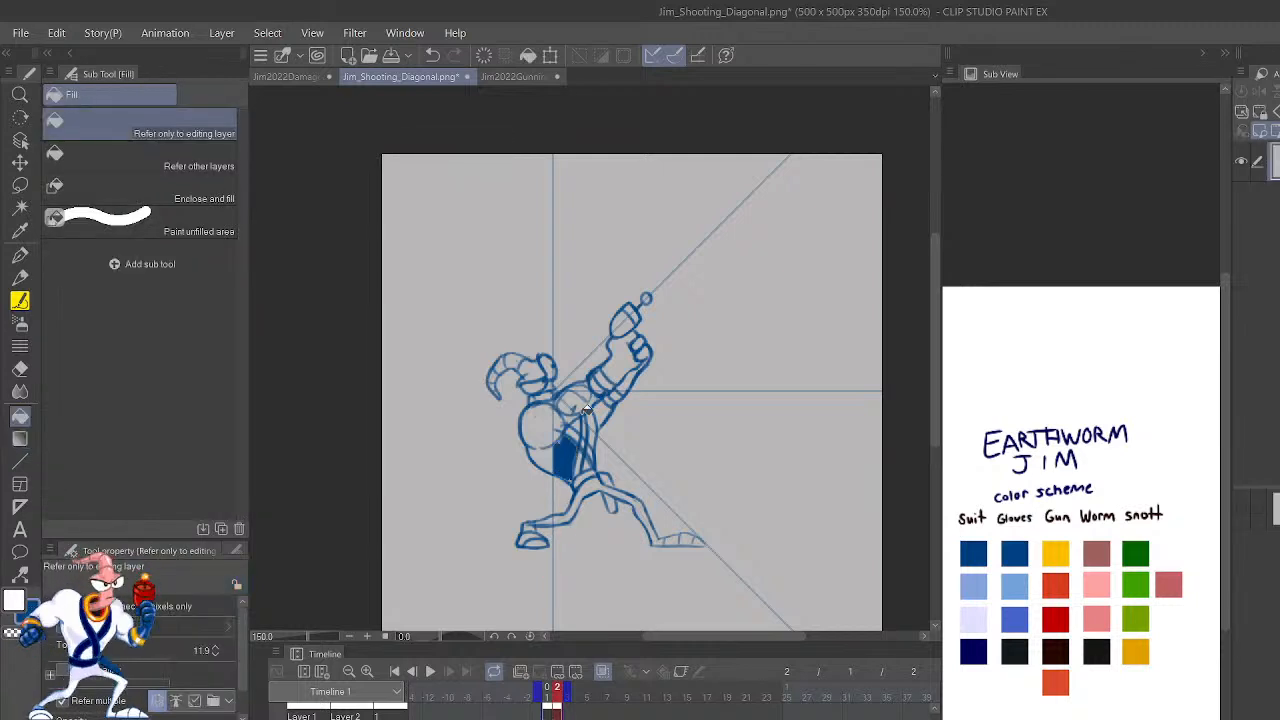
key(ctrl+z)
click(595, 490)
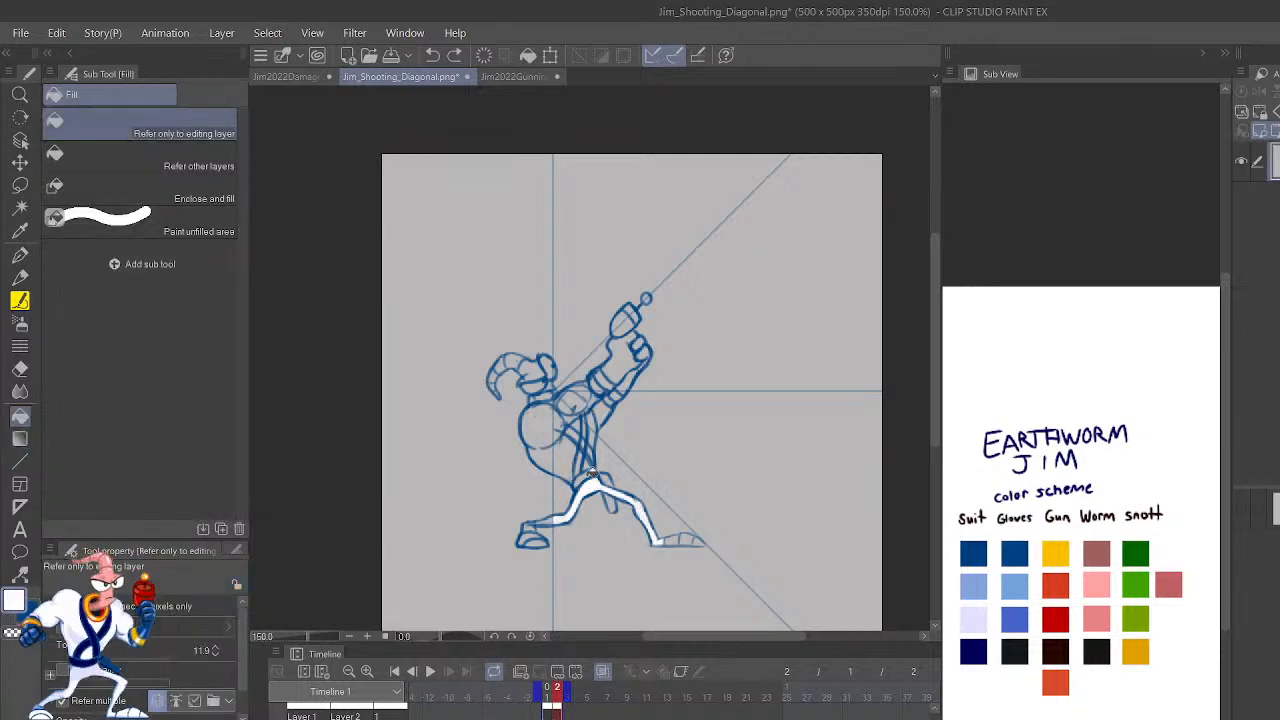
scroll(592, 475, up, 1)
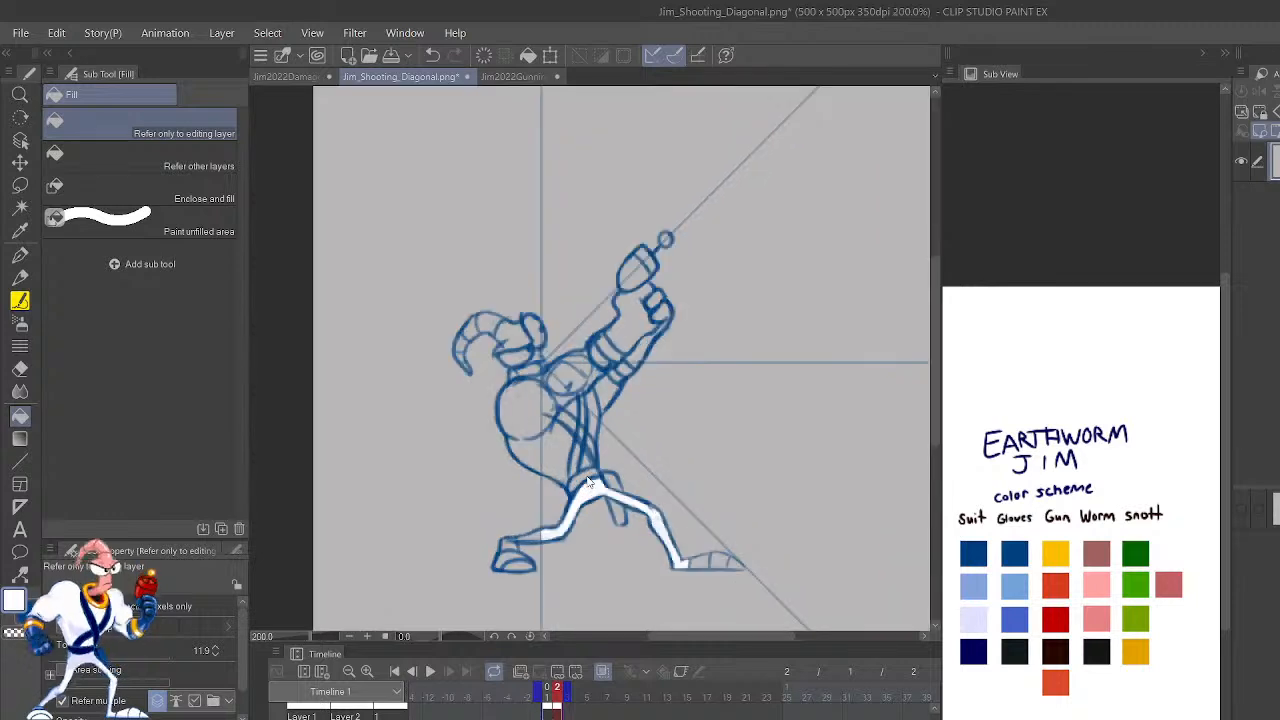
click(702, 560)
click(720, 559)
click(735, 561)
key(ctrl+z)
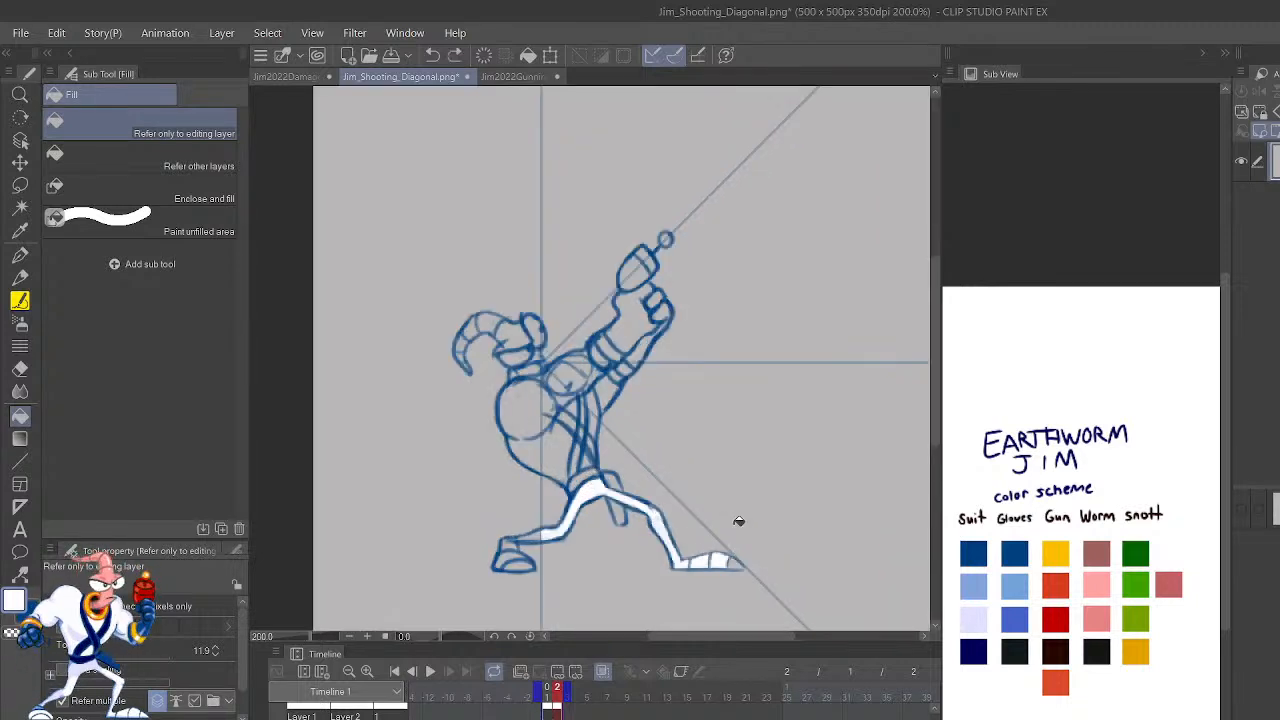
key(ctrl+z)
key(ctrl+z)
key(ctrl+z)
Select the area outside the diagonal sketch and invert it into a selection of the character's silhouette.
key(w)
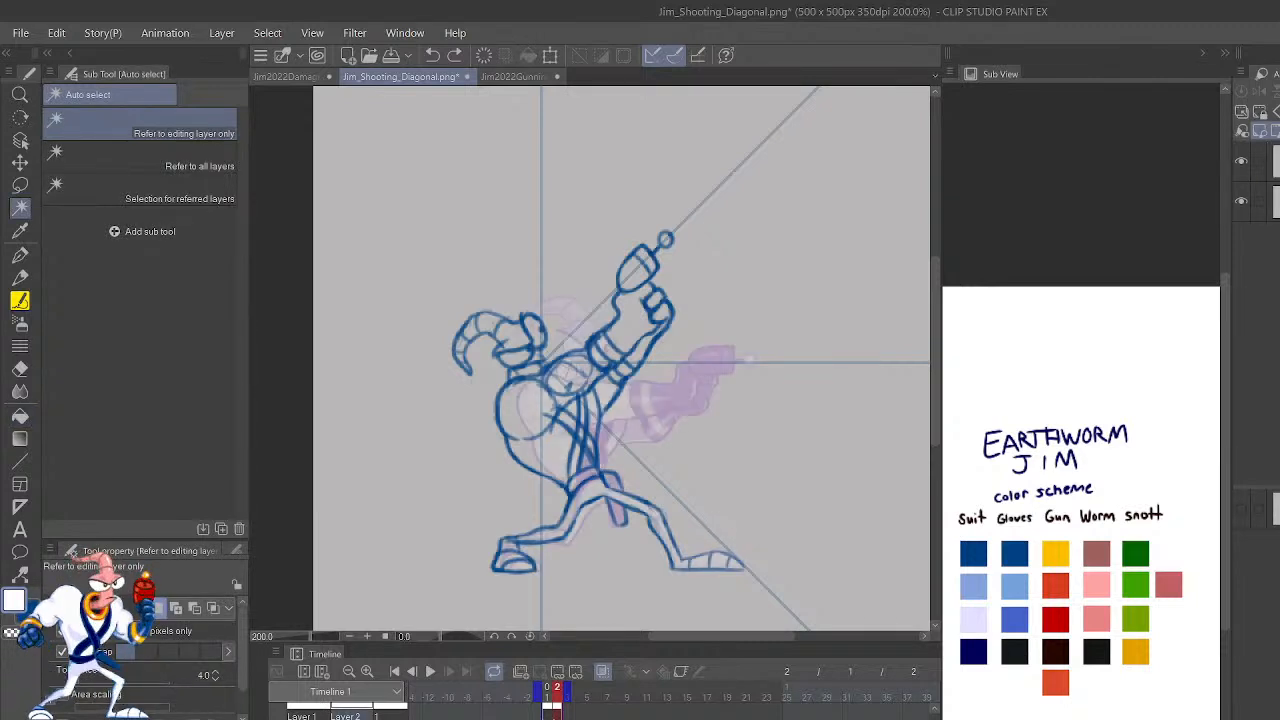
click(768, 469)
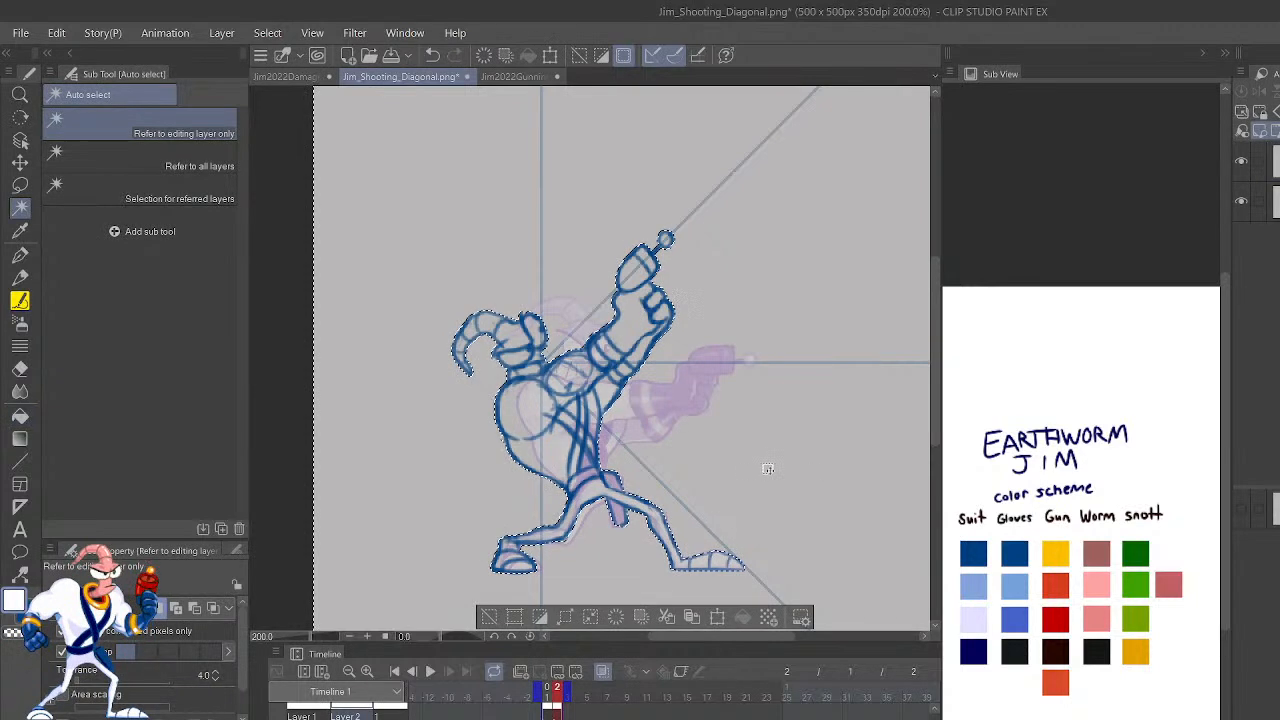
click(540, 617)
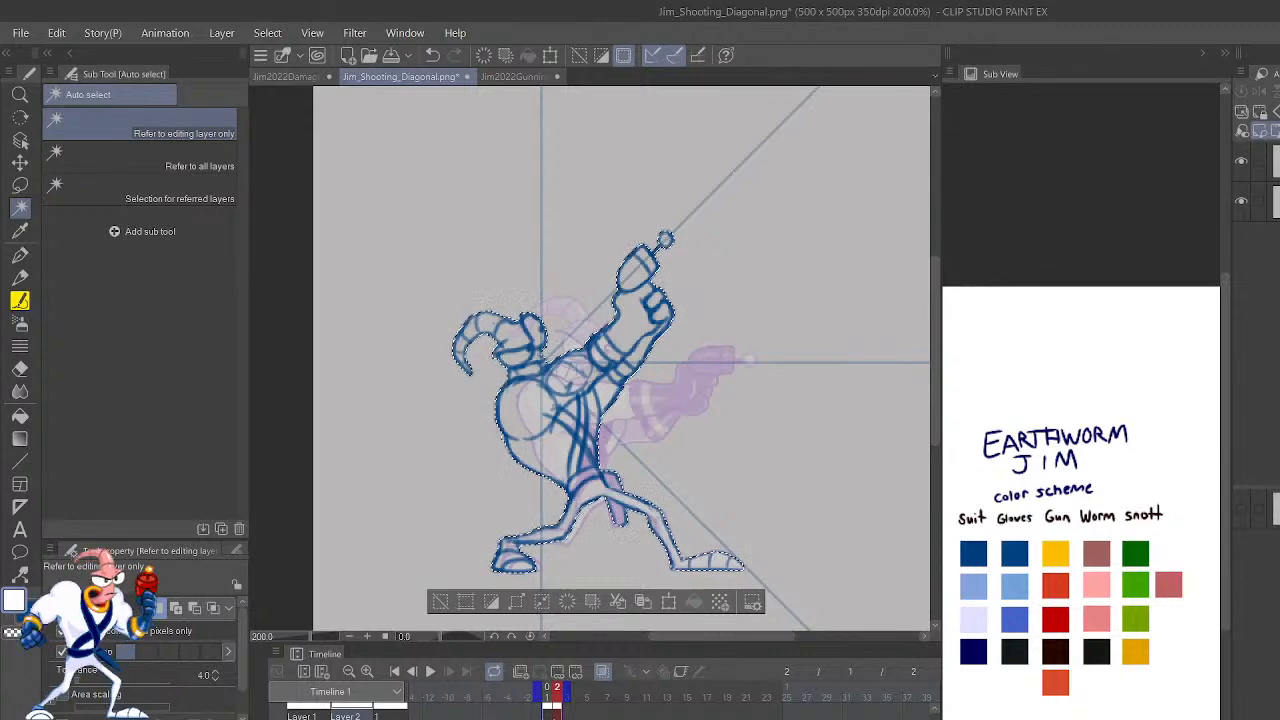
Fill the silhouette selection with white on the fill layer, using the Refer other layers fill, and clear the selection.
key(g)
click(596, 486)
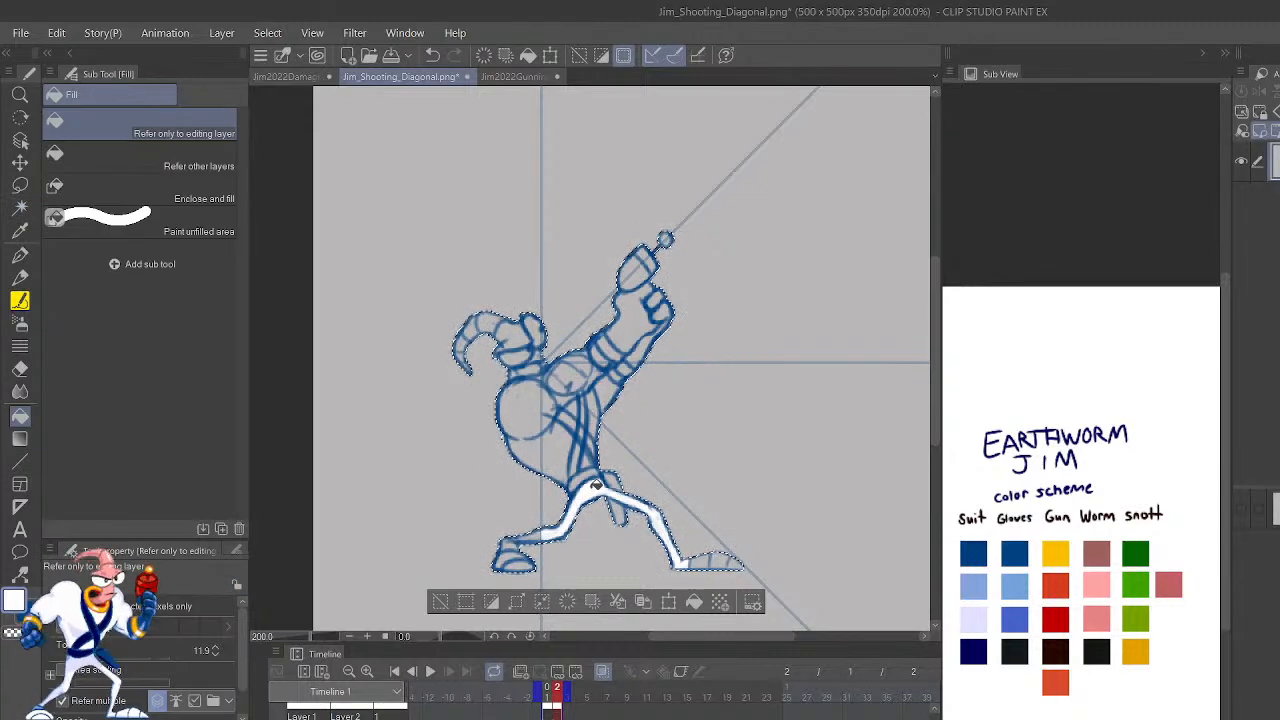
key(ctrl+z)
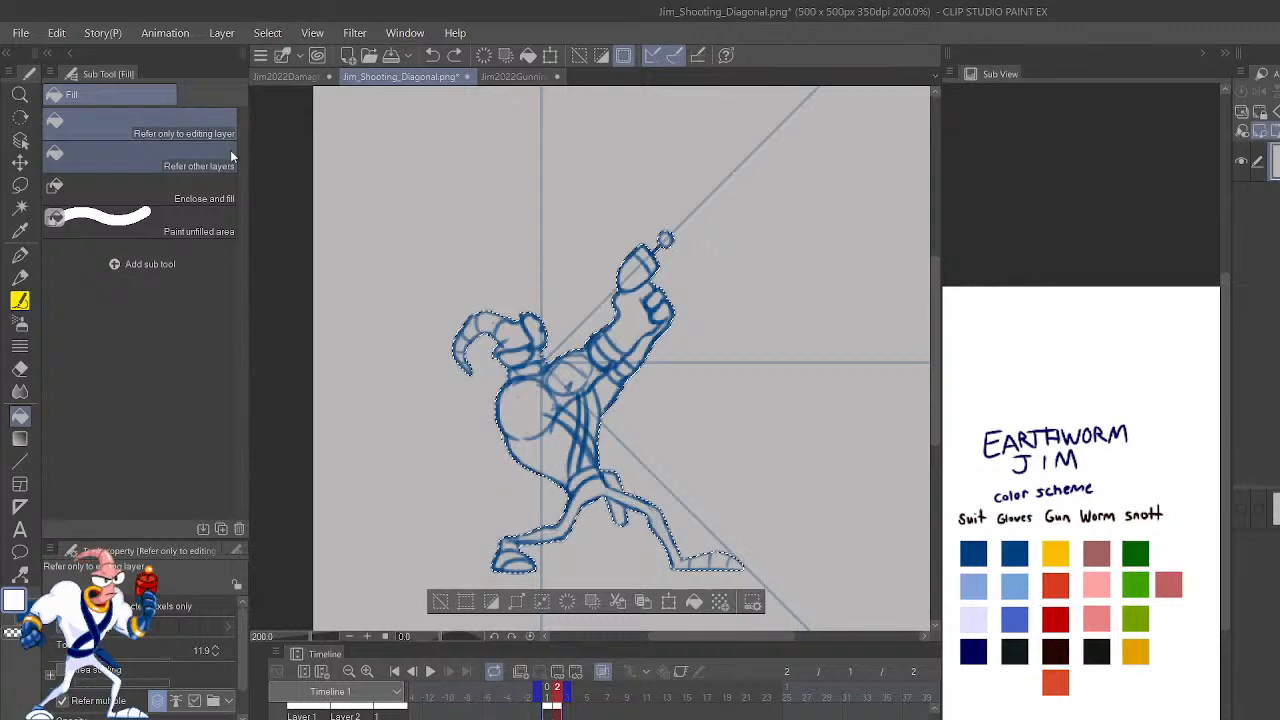
click(221, 158)
click(553, 447)
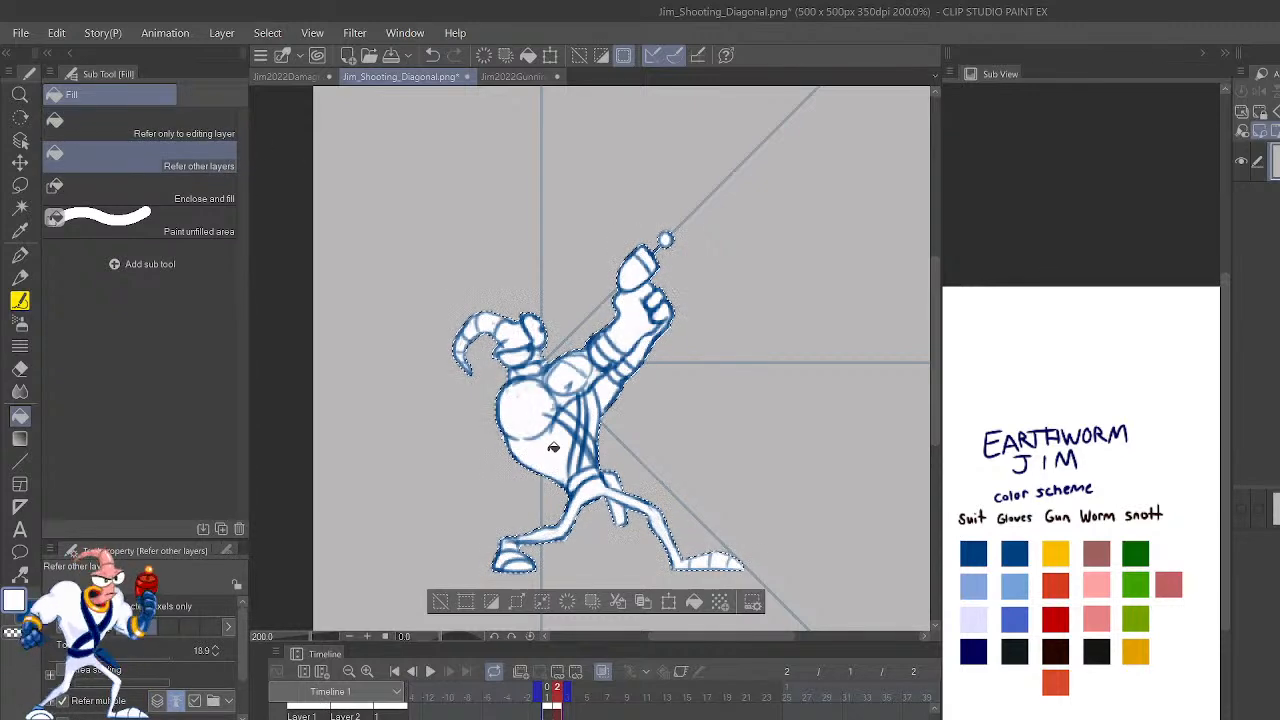
click(447, 598)
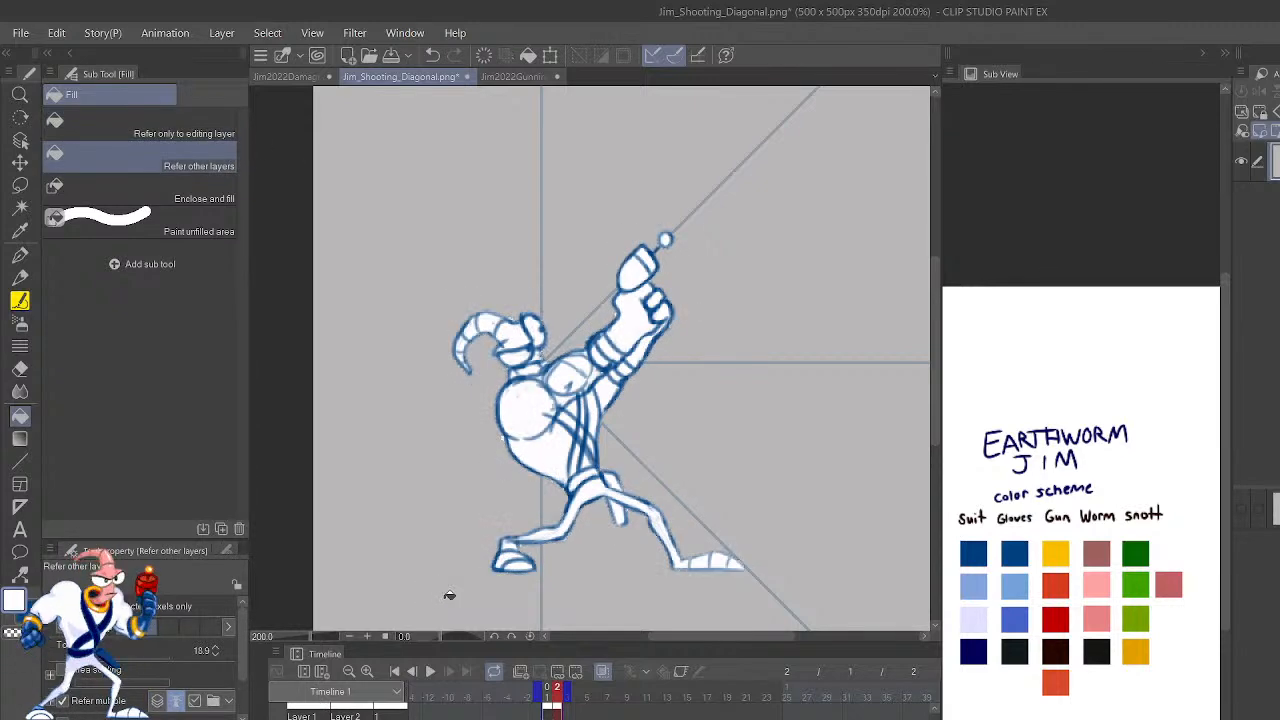
Hide the blue guide lines and save the drawing as Jim_Shooting_Diagonal_edit.png.
scroll(449, 596, down, 2)
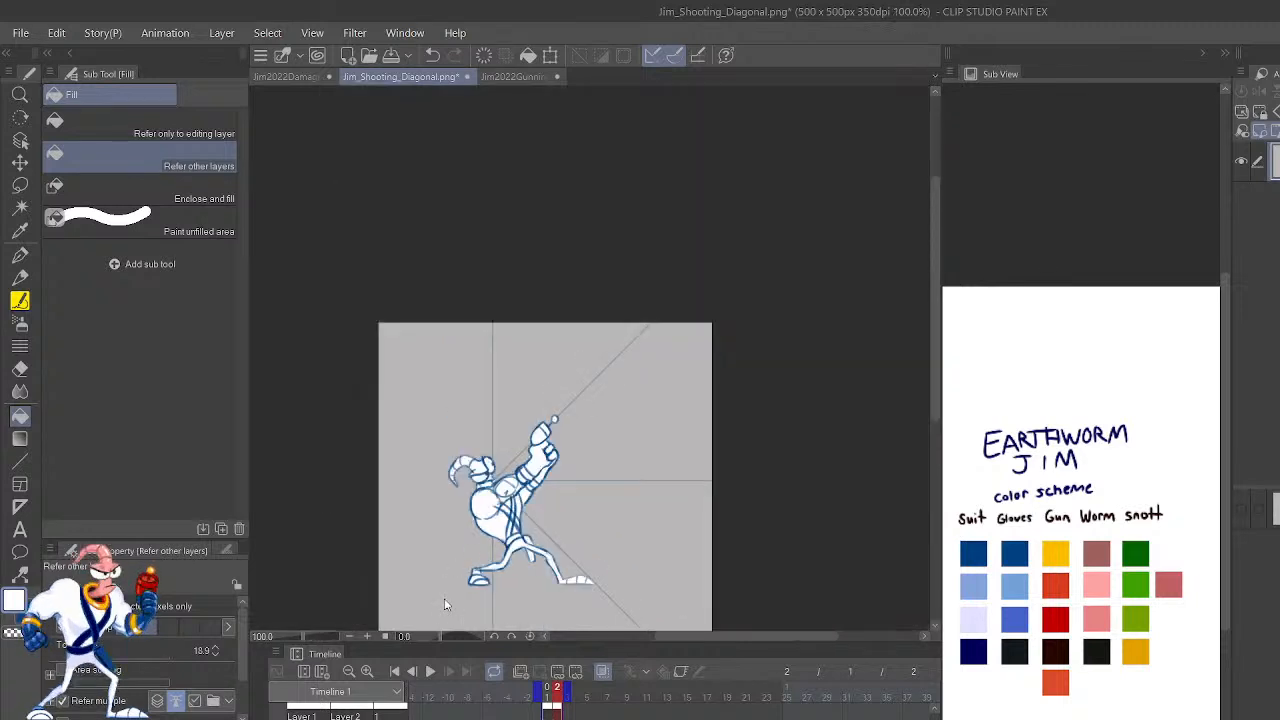
scroll(449, 596, up, 2)
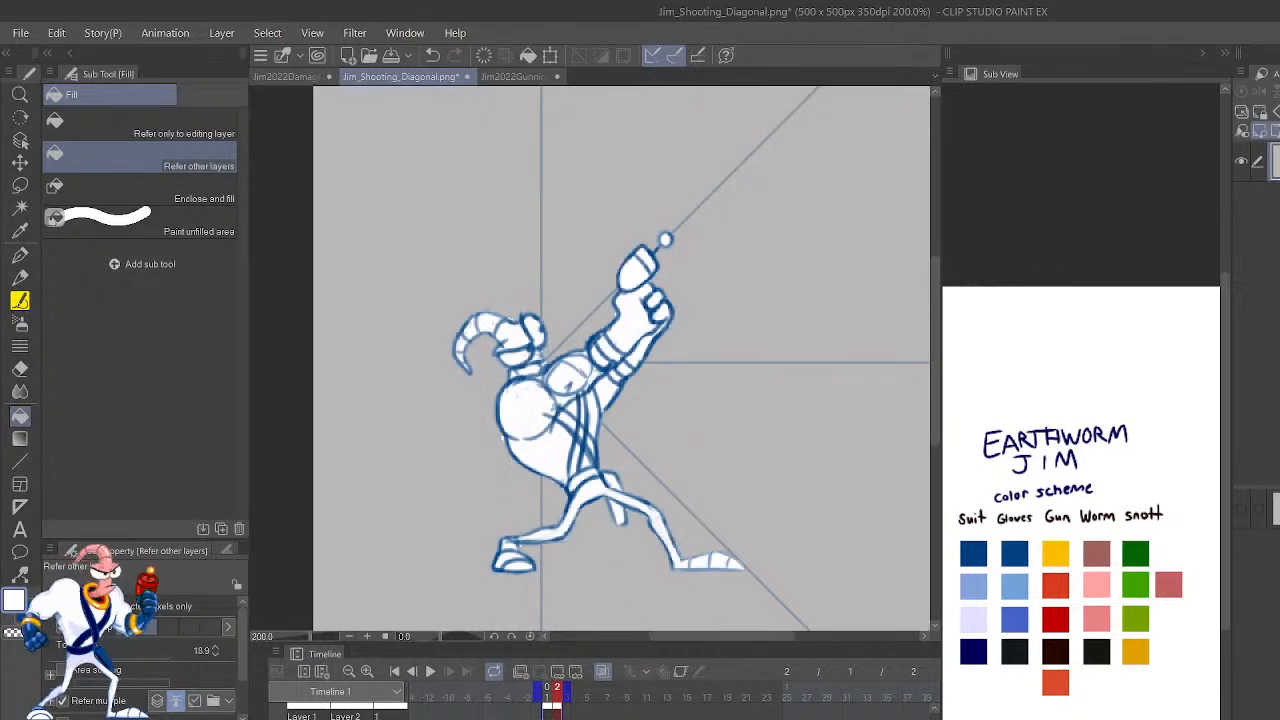
scroll(551, 297, down, 1)
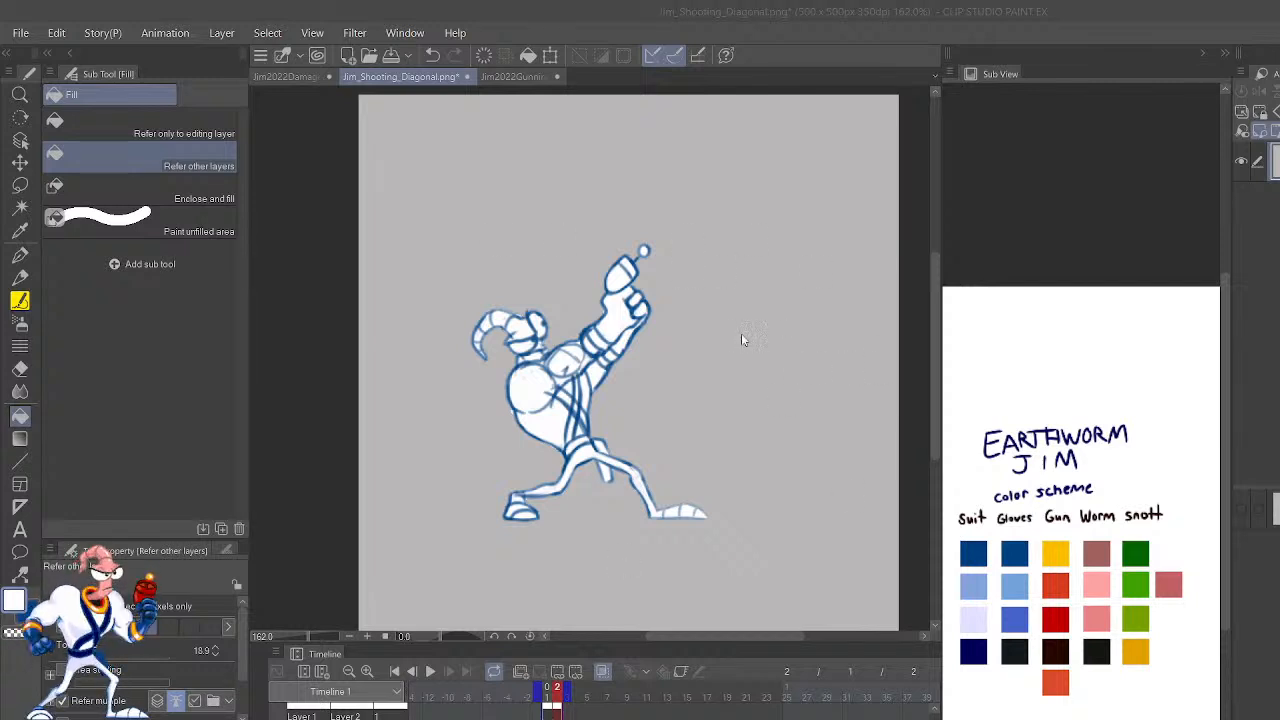
click(897, 361)
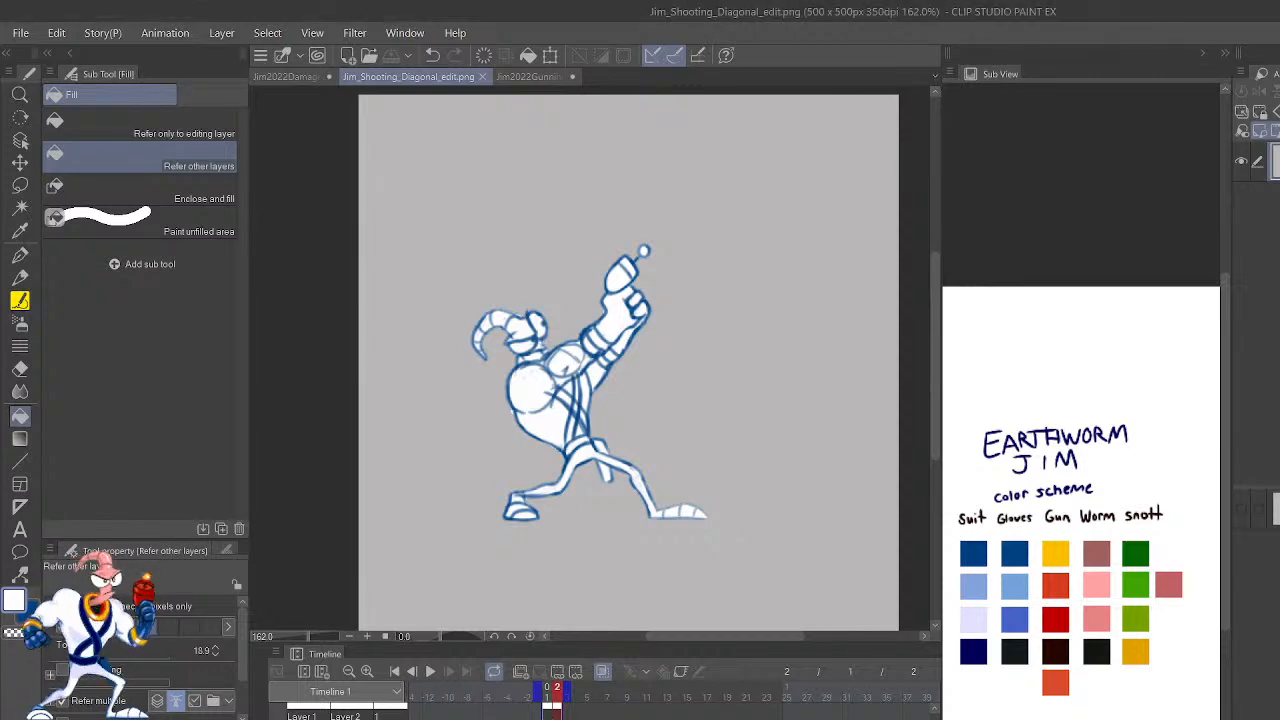
Remove the gray background to leave the sprite on transparency and save the image.
key(Delete)
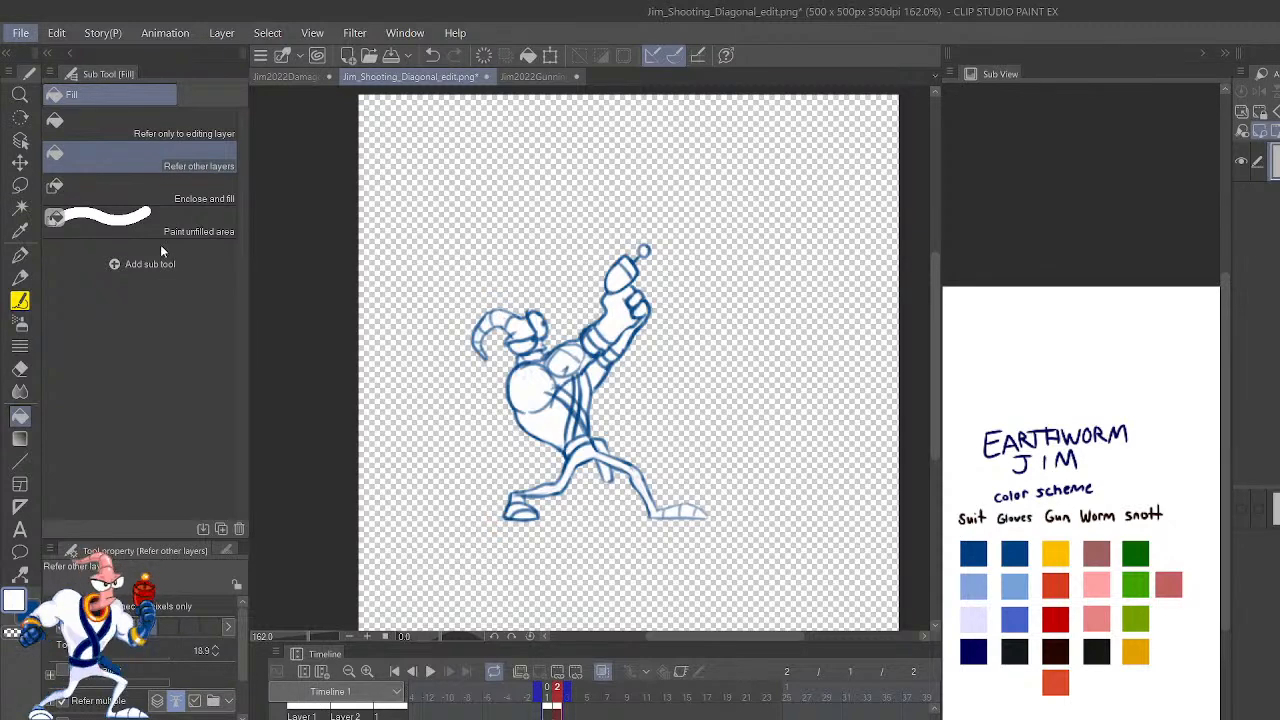
click(140, 182)
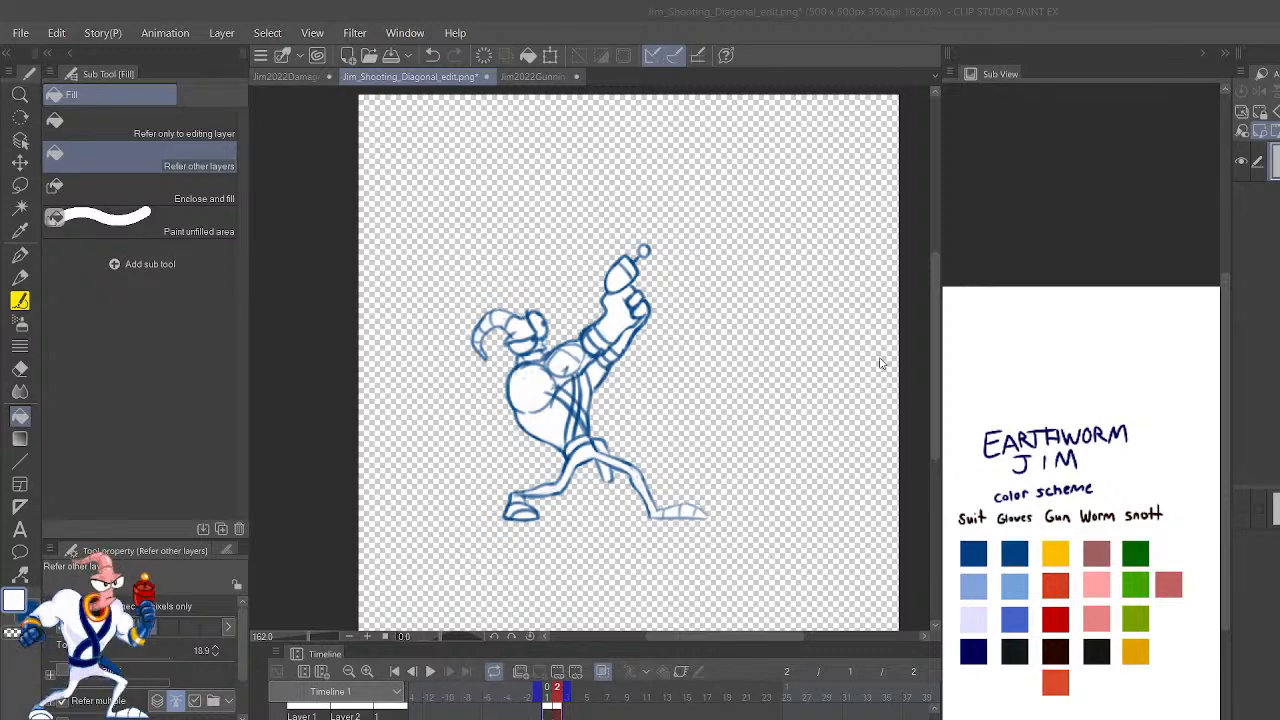
key(ctrl+s)
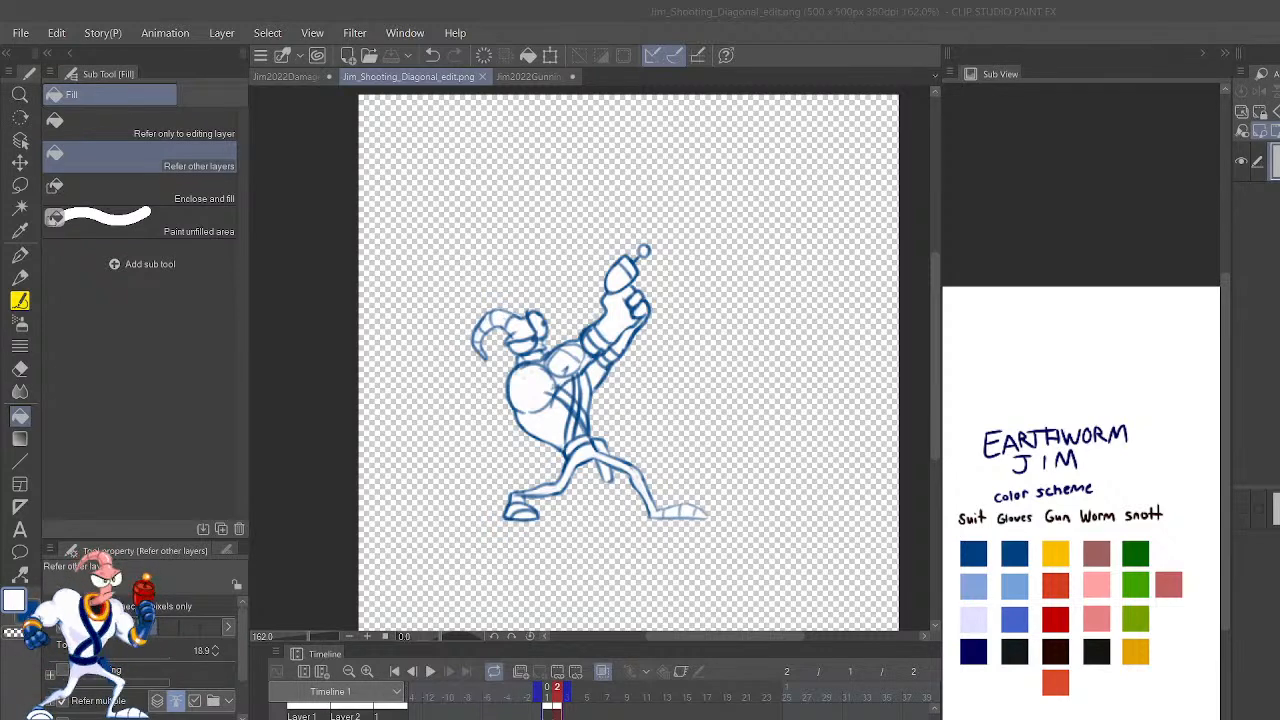
key(alt+Tab)
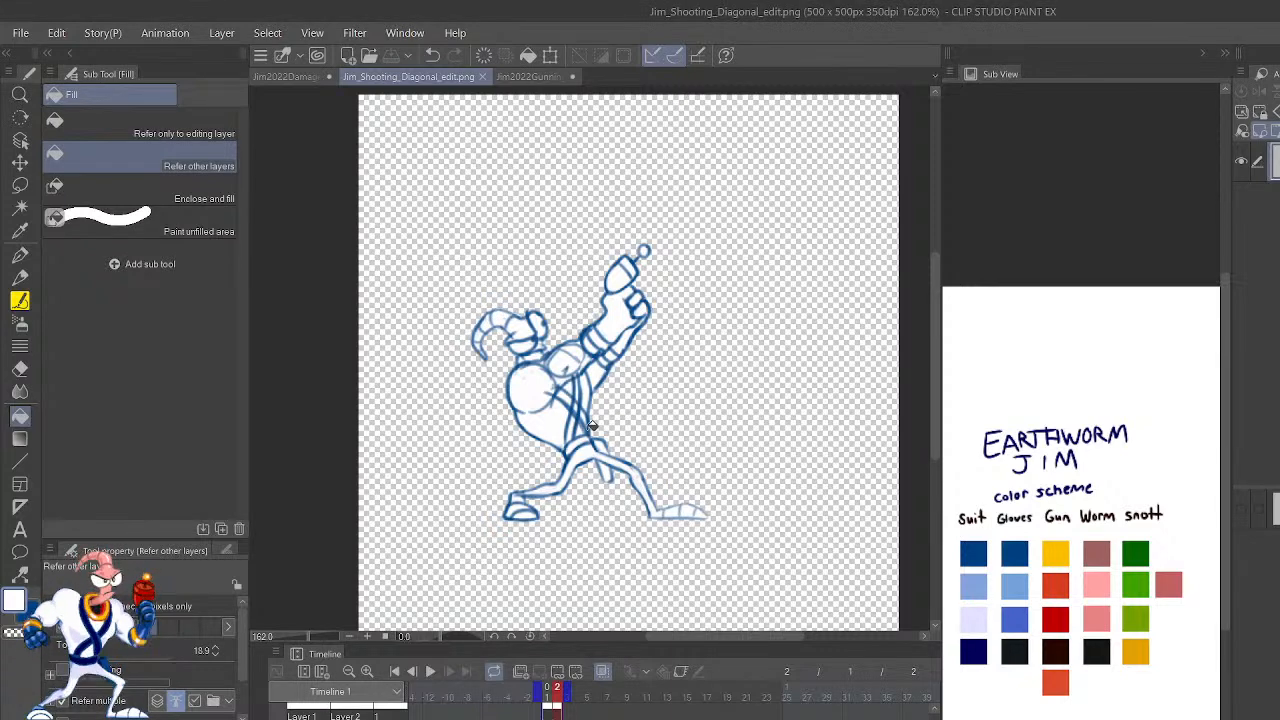
Show the gray background and the guide lines again behind the white-filled sprite.
click(592, 426)
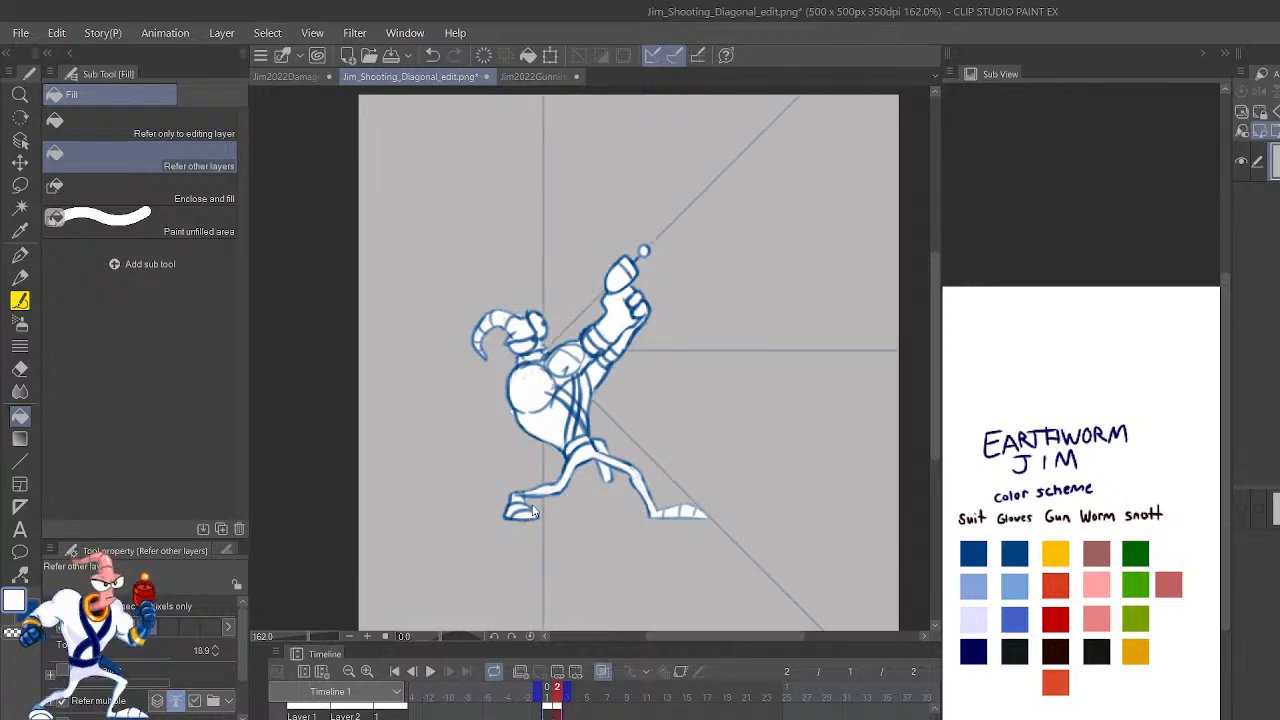
scroll(534, 505, up, 1)
scroll(535, 503, down, 1)
scroll(535, 503, up, 1)
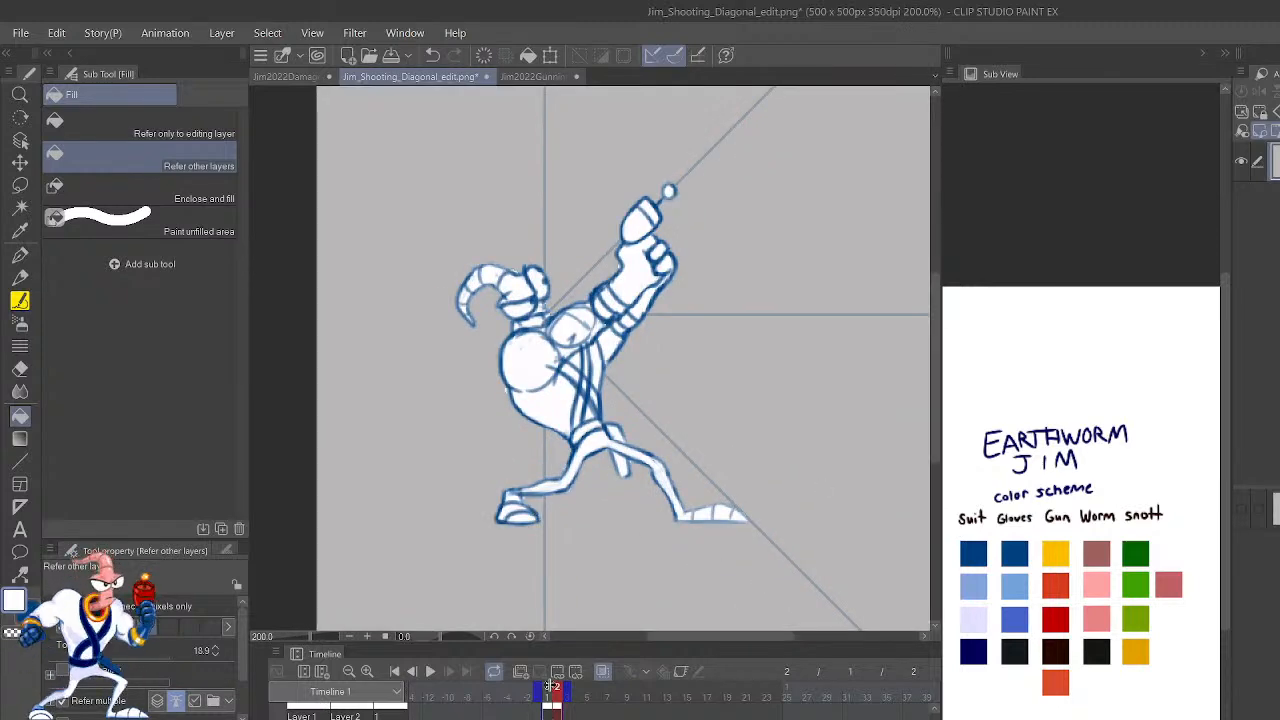
drag(935, 718, 935, 712)
key(Right)
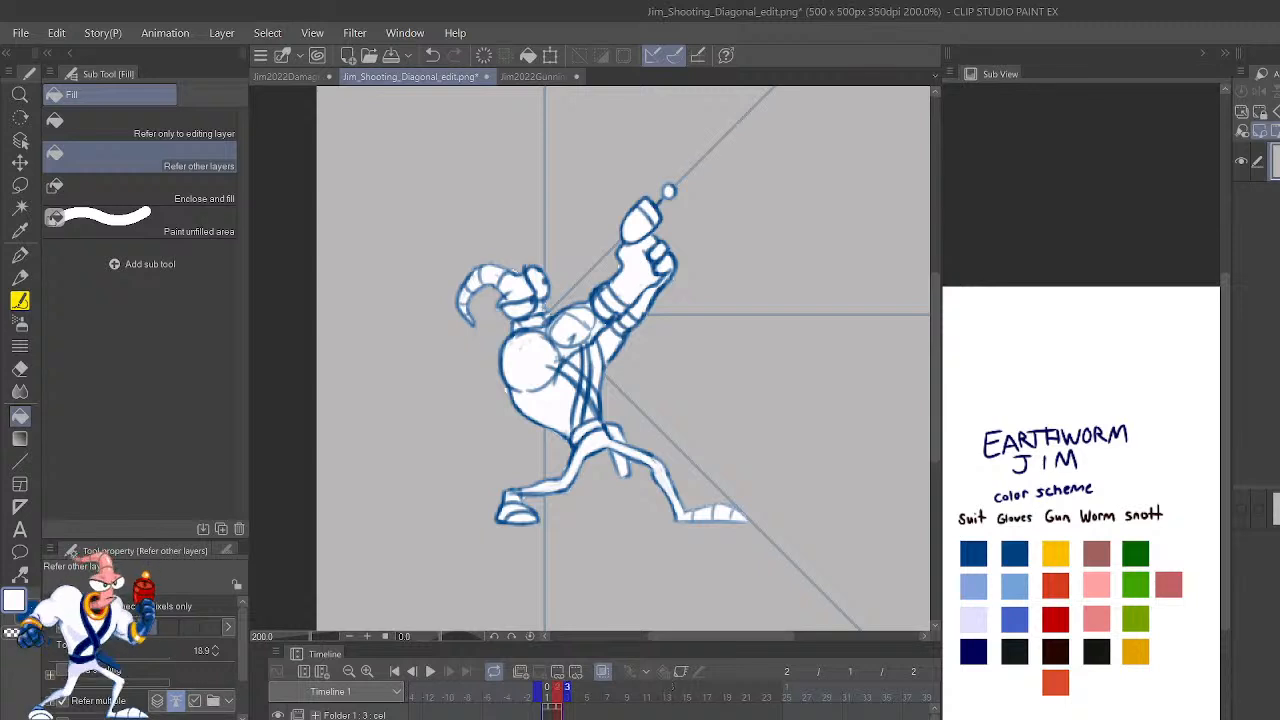
key(Left)
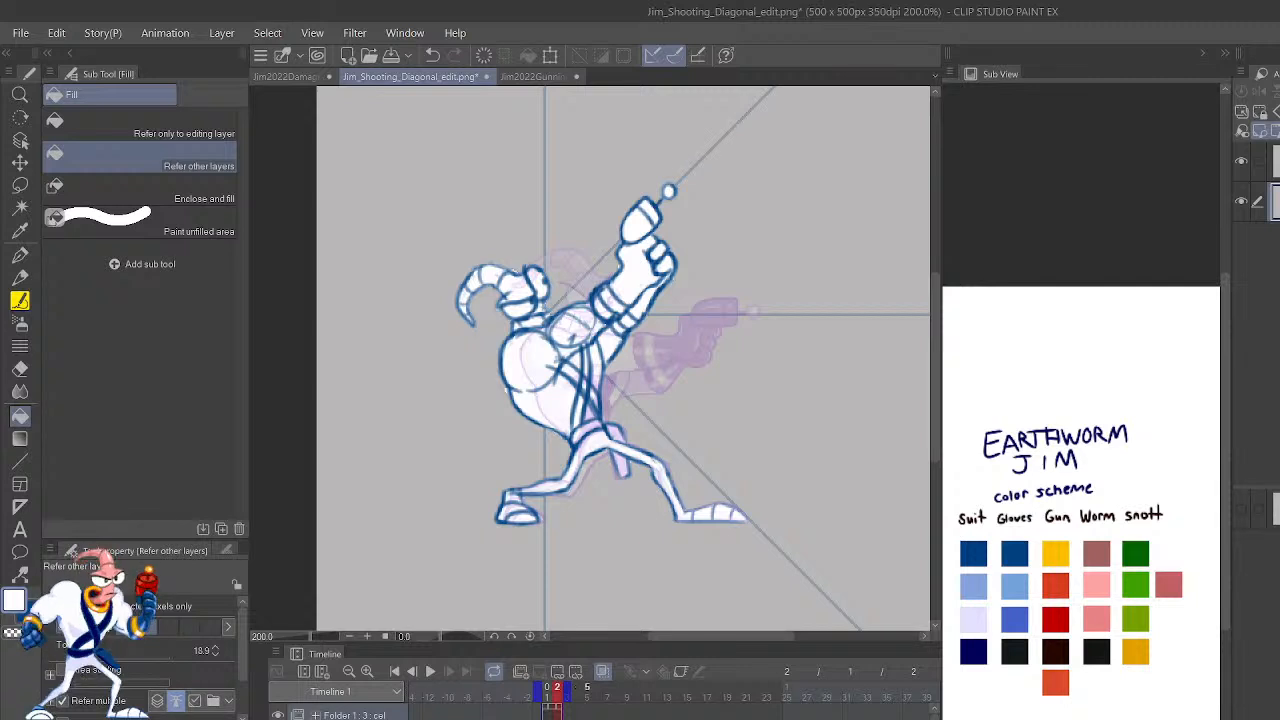
click(518, 666)
key(ctrl+z)
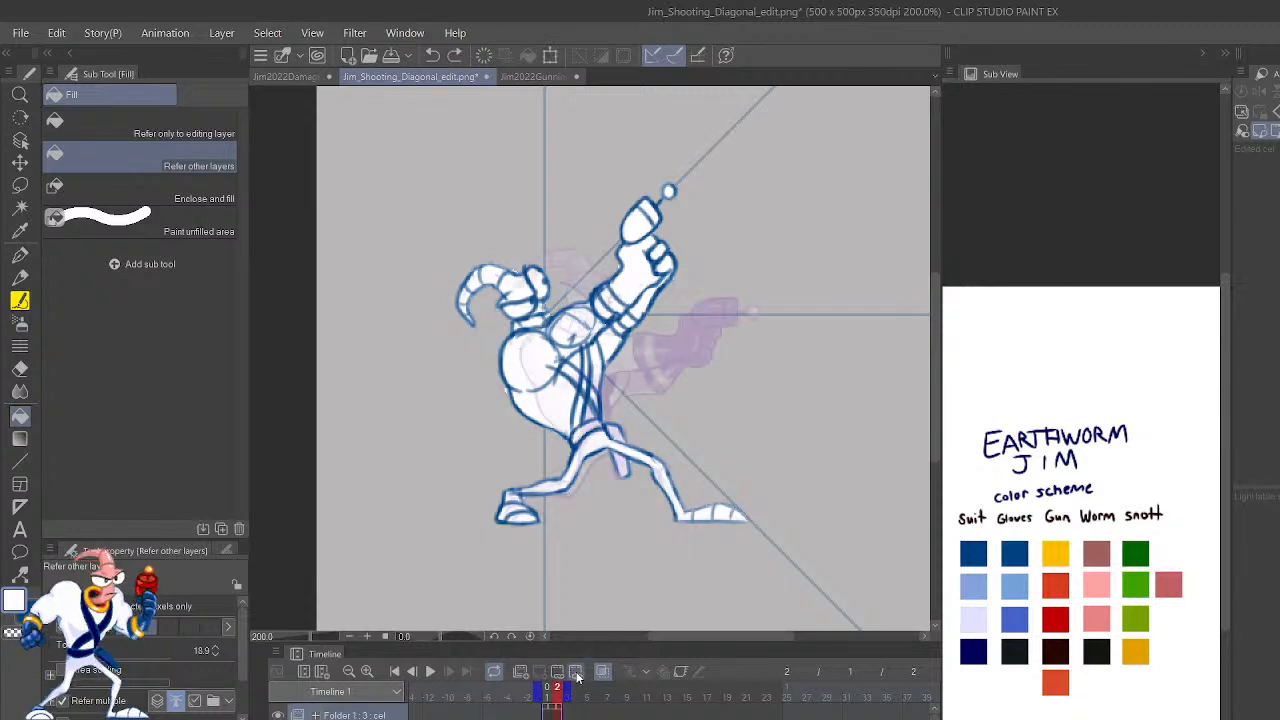
Extend the animation to three frames and add a new empty cel on frame 3.
click(547, 712)
click(557, 712)
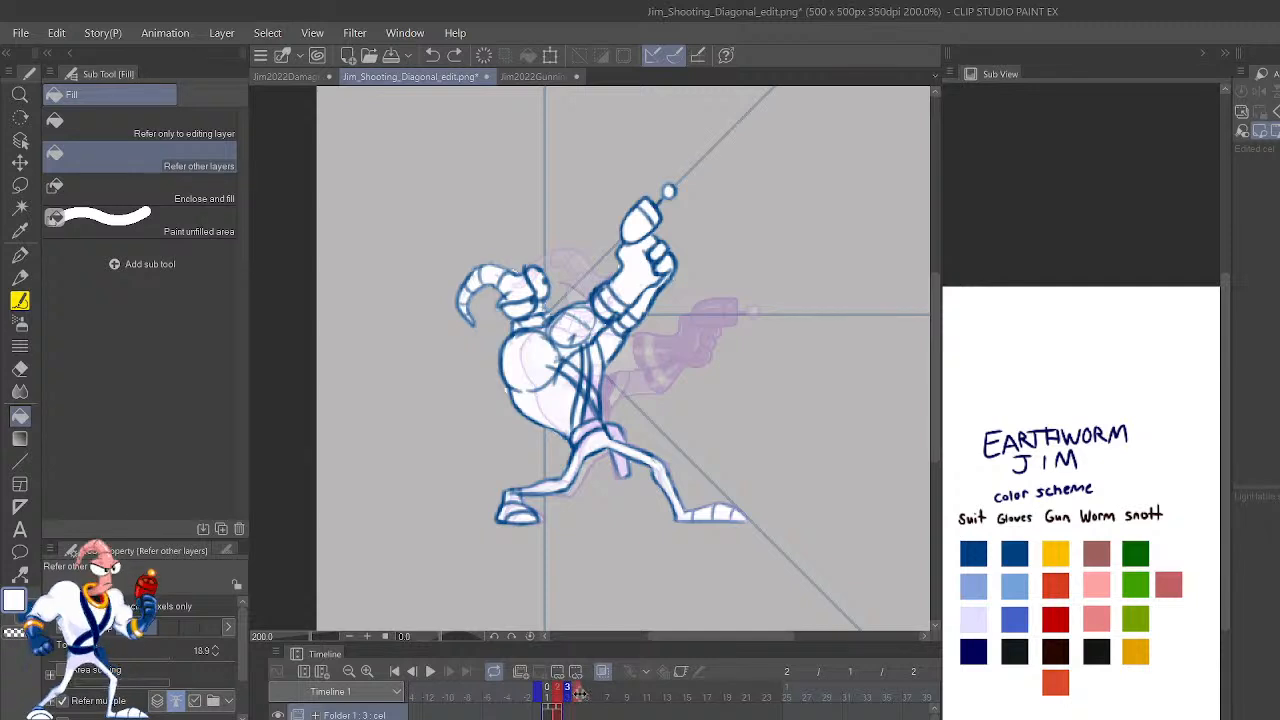
click(522, 671)
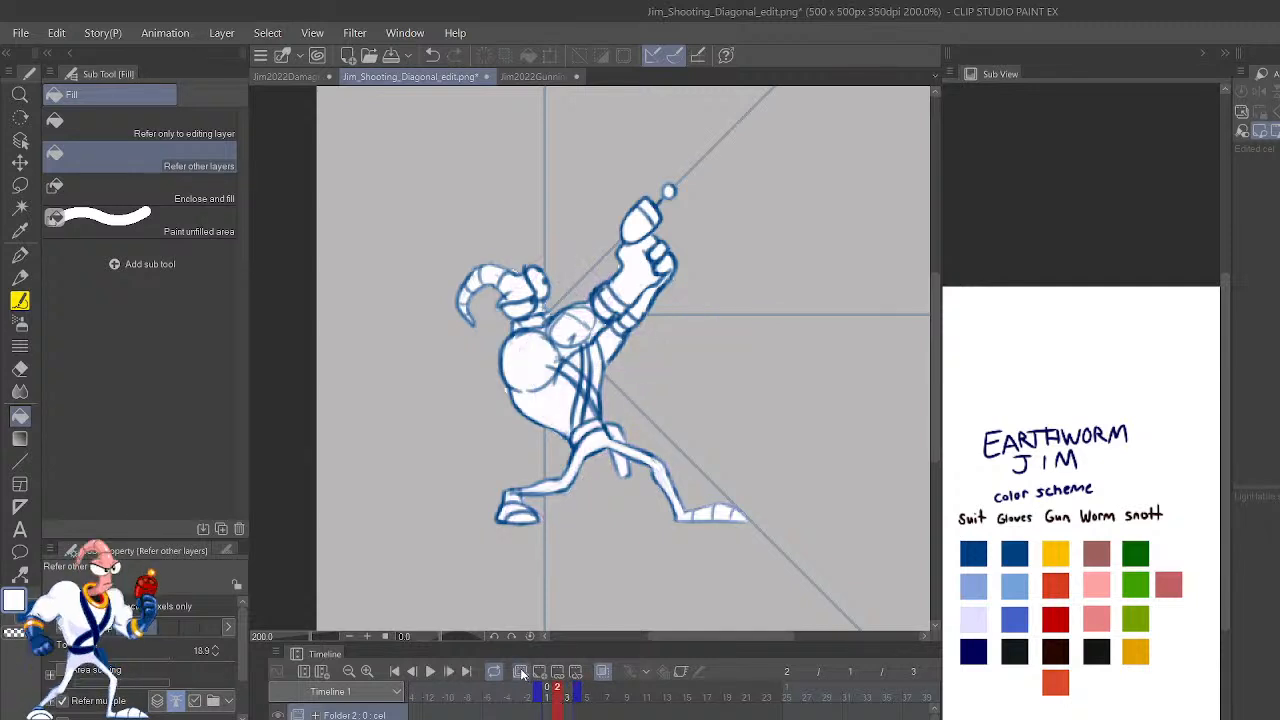
key(ctrl+z)
click(568, 689)
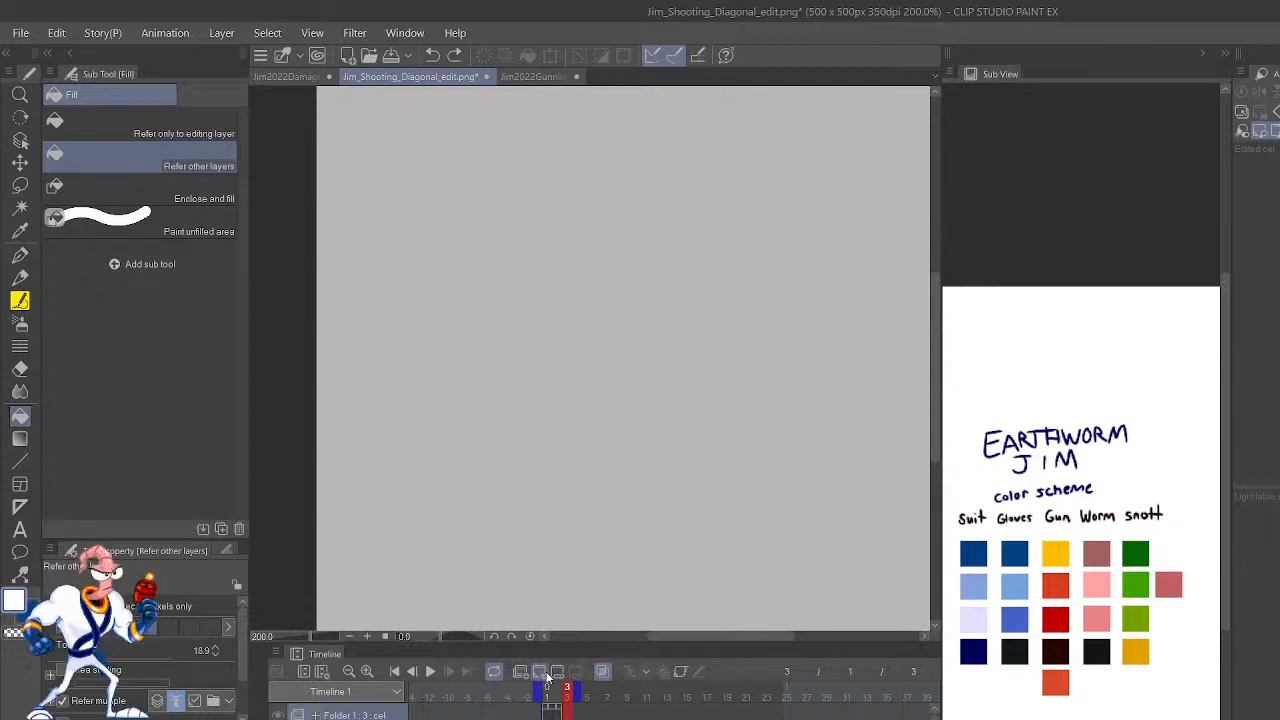
click(543, 674)
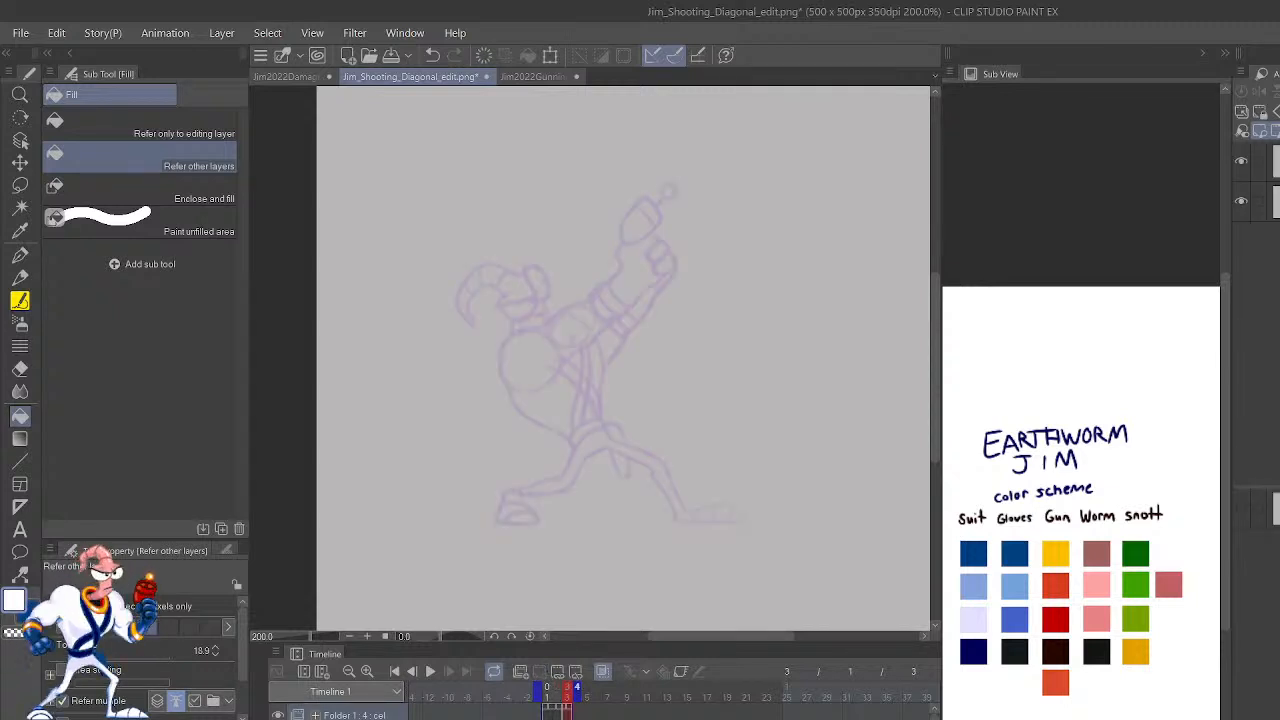
Extend the guide lines layer to cover frame 3 and return to that frame's new cel.
drag(935, 714, 935, 719)
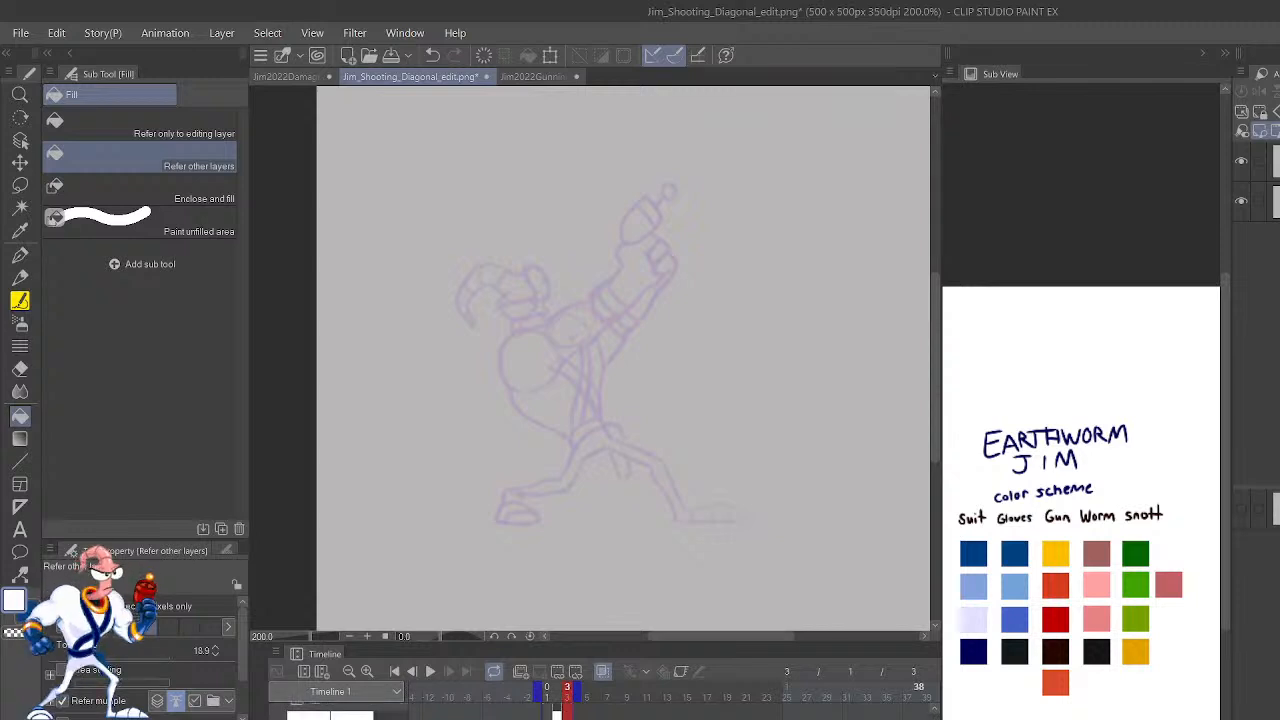
click(557, 717)
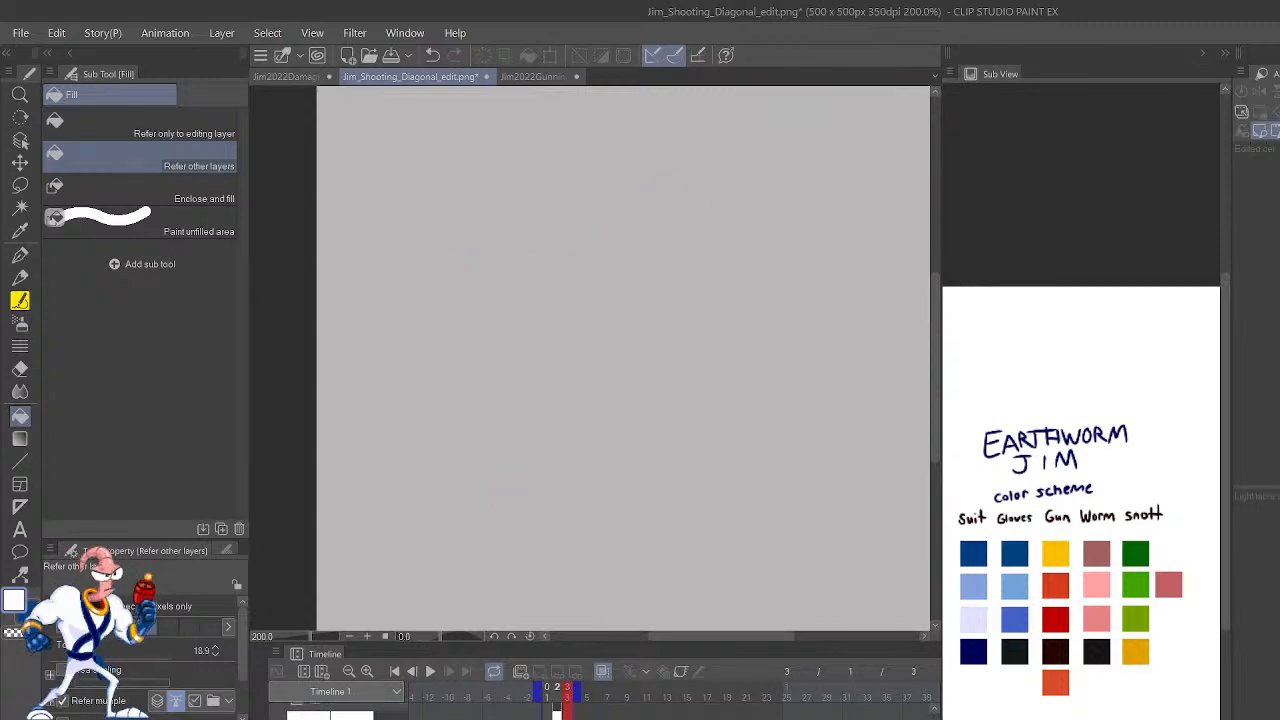
click(557, 716)
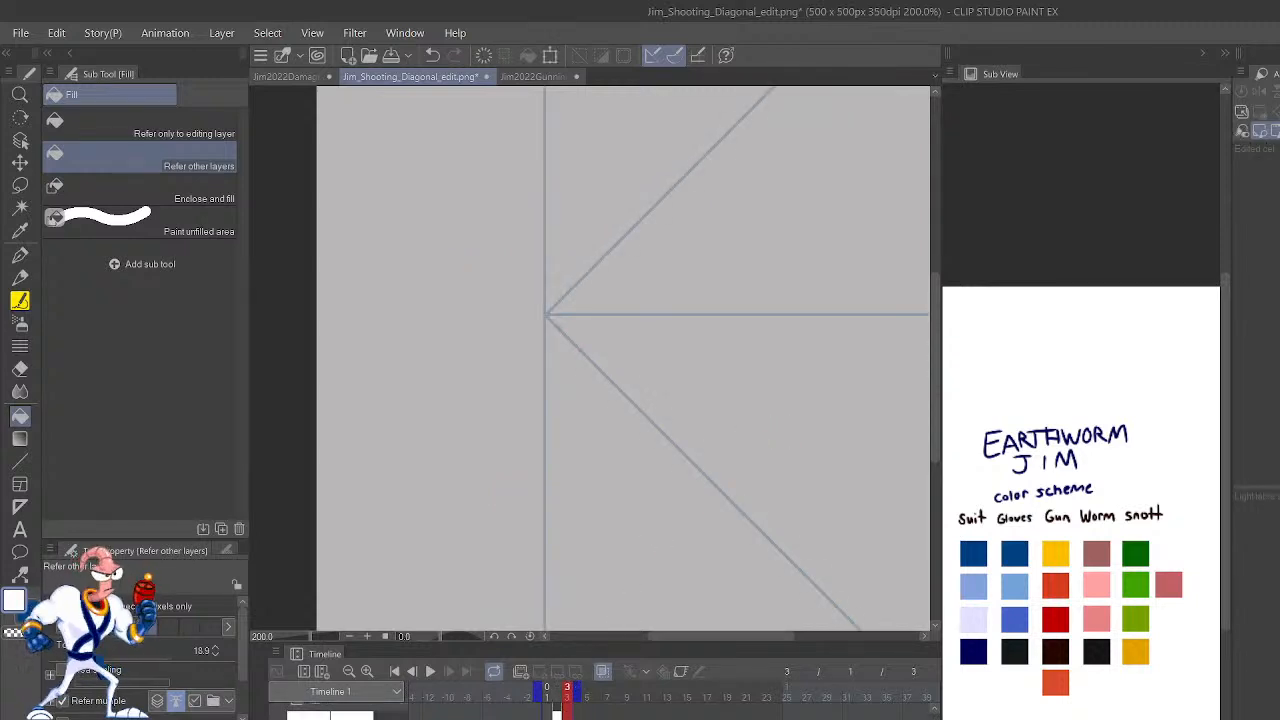
drag(935, 713, 935, 706)
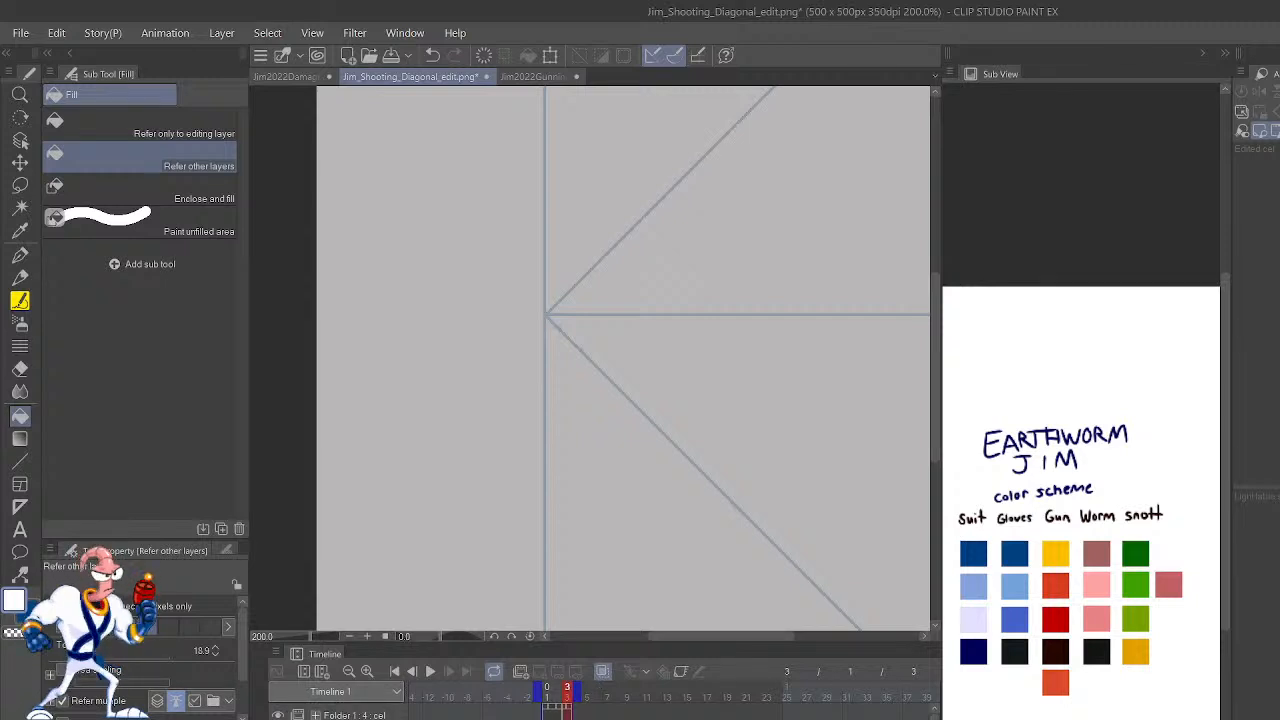
click(567, 714)
Switch to the Lighter pencil and try a stroke beside the vertical guide above the onion-skinned head.
key(ctrl+minus)
key(ctrl+plus)
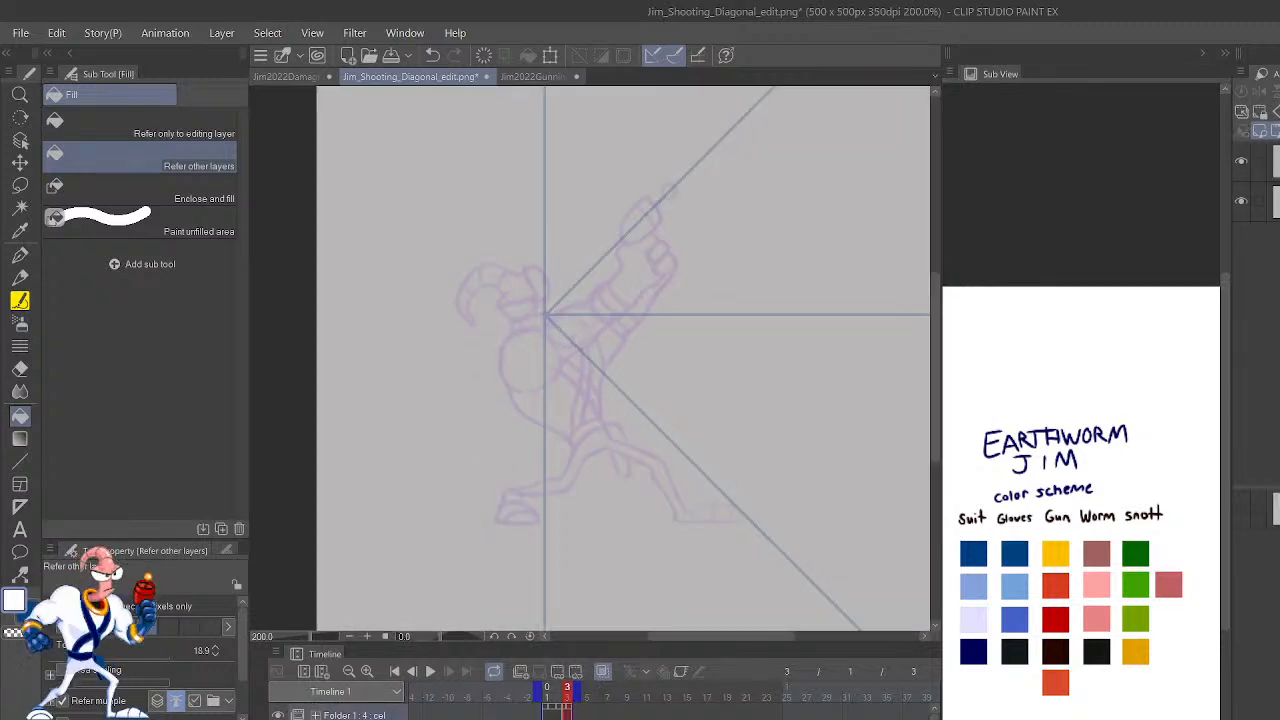
drag(745, 349, 889, 580)
scroll(889, 580, up, 2)
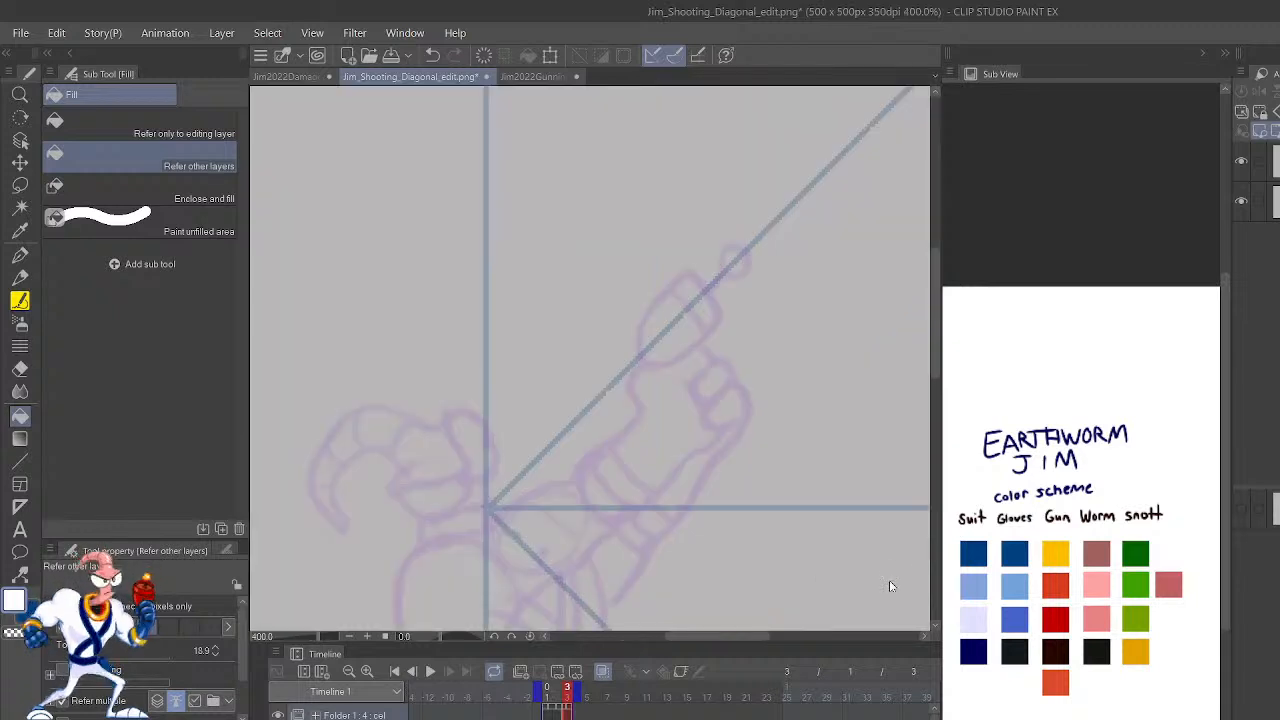
drag(728, 432, 891, 451)
key(p)
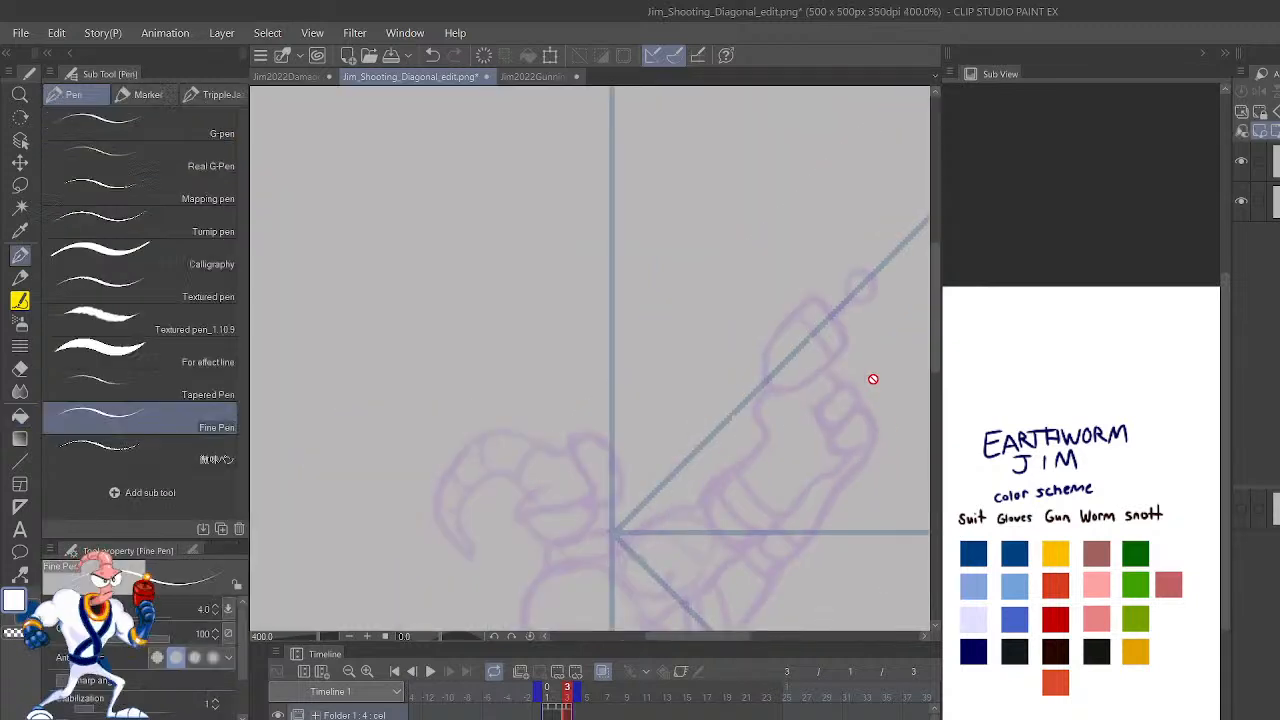
key(p)
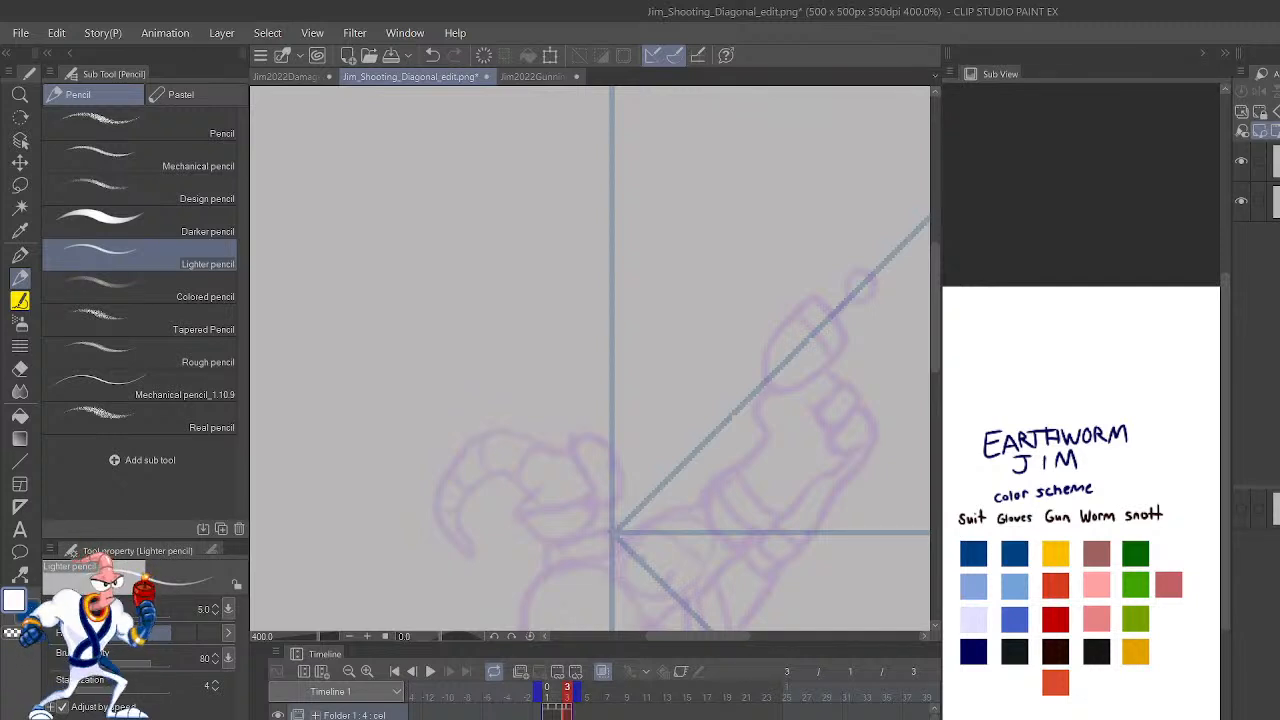
drag(638, 475, 652, 352)
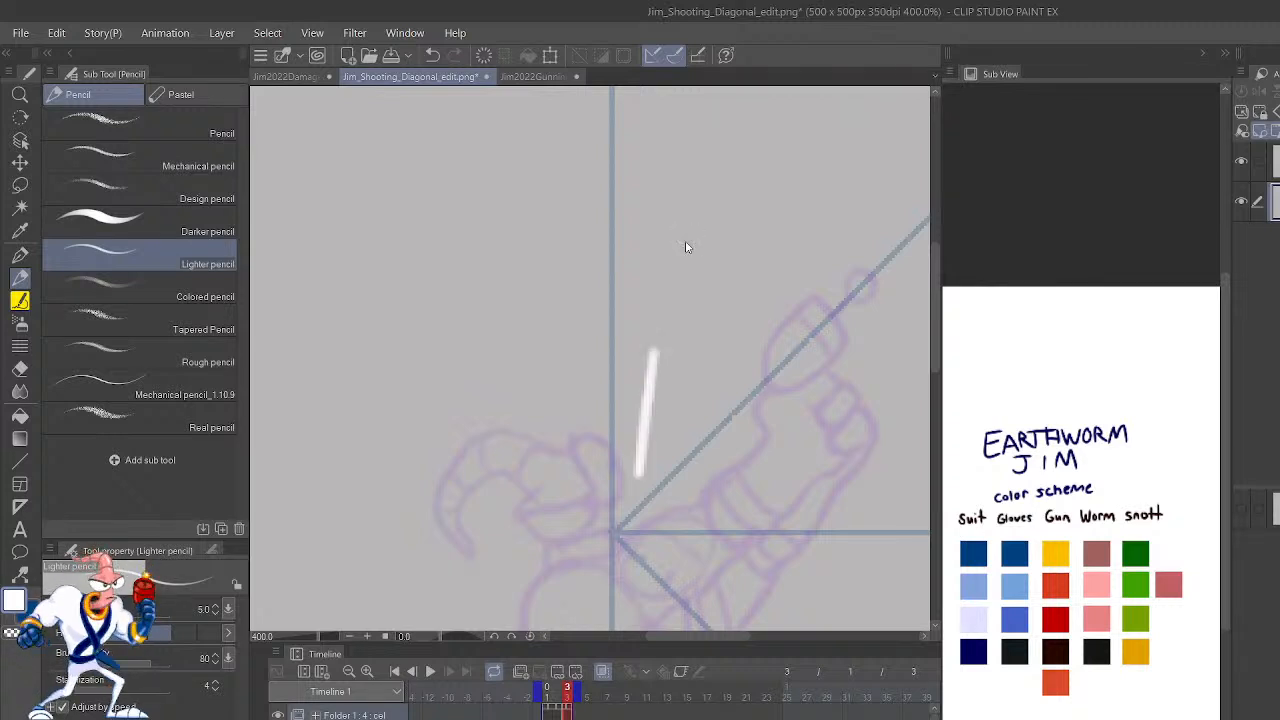
key(ctrl+z)
Sketch the upward gun's tip in dark blue as a small circle on the vertical guide with a short line beneath it.
drag(837, 414, 606, 290)
key(ctrl+z)
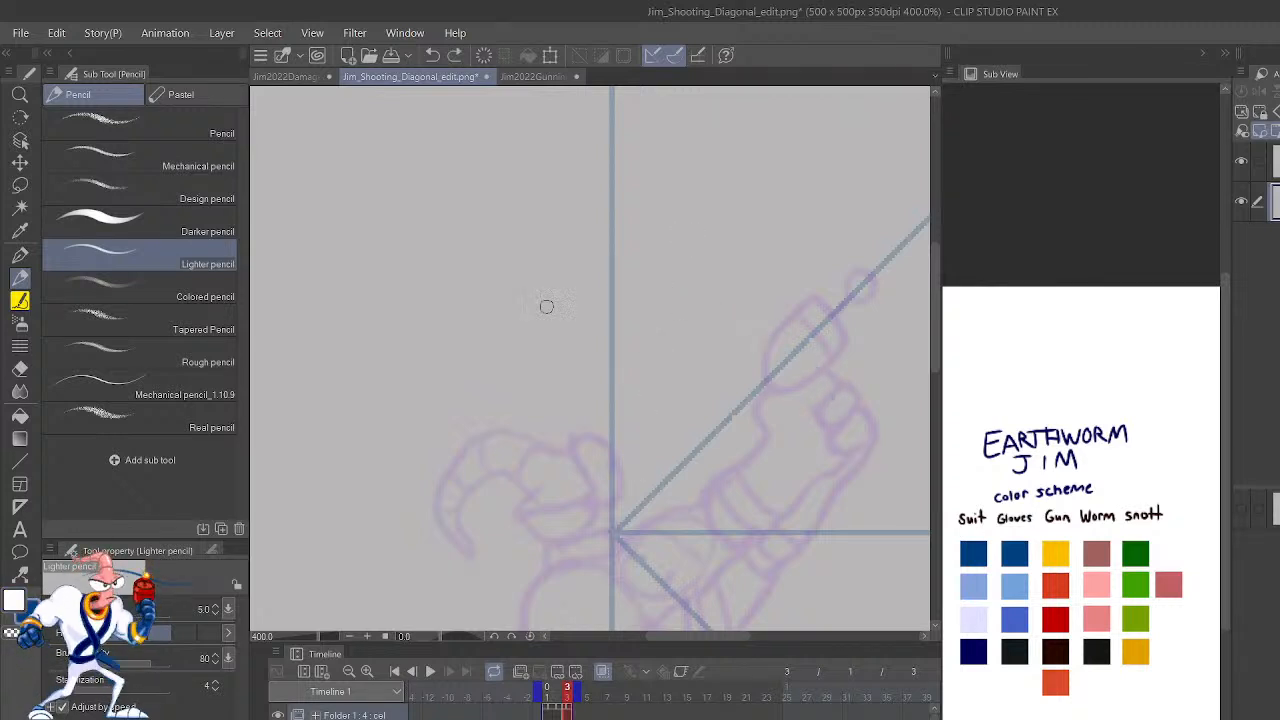
mouse_move(612, 232)
mouse_down()
mouse_move(624, 268)
mouse_move(614, 230)
mouse_up()
key(ctrl+z)
mouse_move(866, 290)
mouse_down()
mouse_move(717, 231)
mouse_move(590, 249)
mouse_move(604, 263)
mouse_move(627, 242)
mouse_move(595, 239)
mouse_move(614, 318)
mouse_up()
key(ctrl+z)
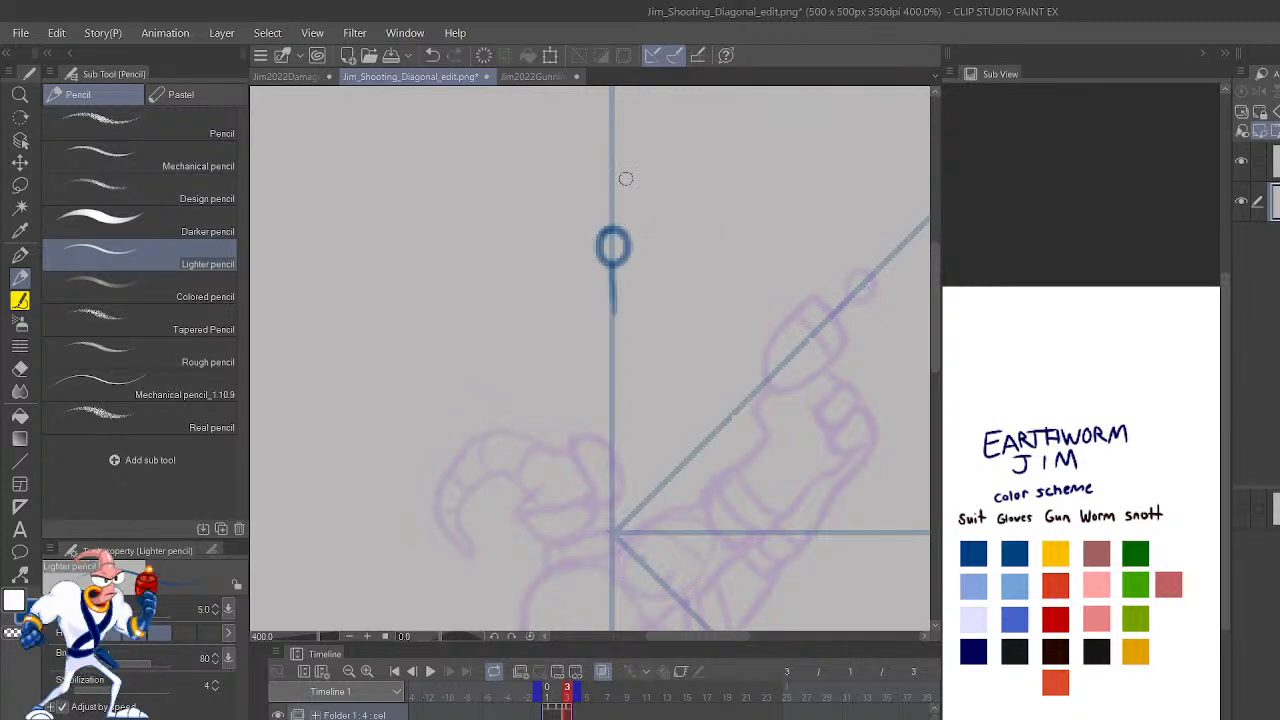
Redraw the short line beneath the gun tip's circle on the vertical guide.
key(ctrl+z)
drag(611, 264, 608, 300)
Trace the onion-skinned front foot in dark blue as a closed shape with an arched top and a flat sole.
drag(811, 438, 823, 212)
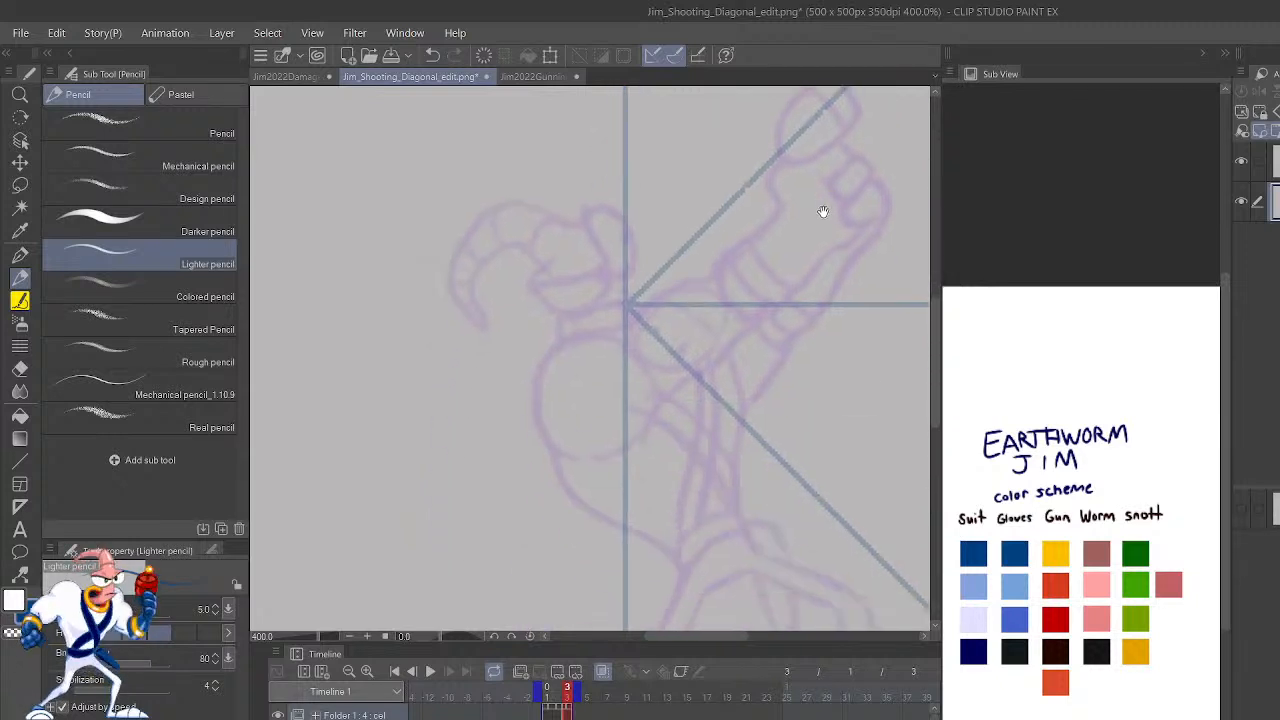
drag(861, 487, 850, 307)
drag(912, 460, 774, 479)
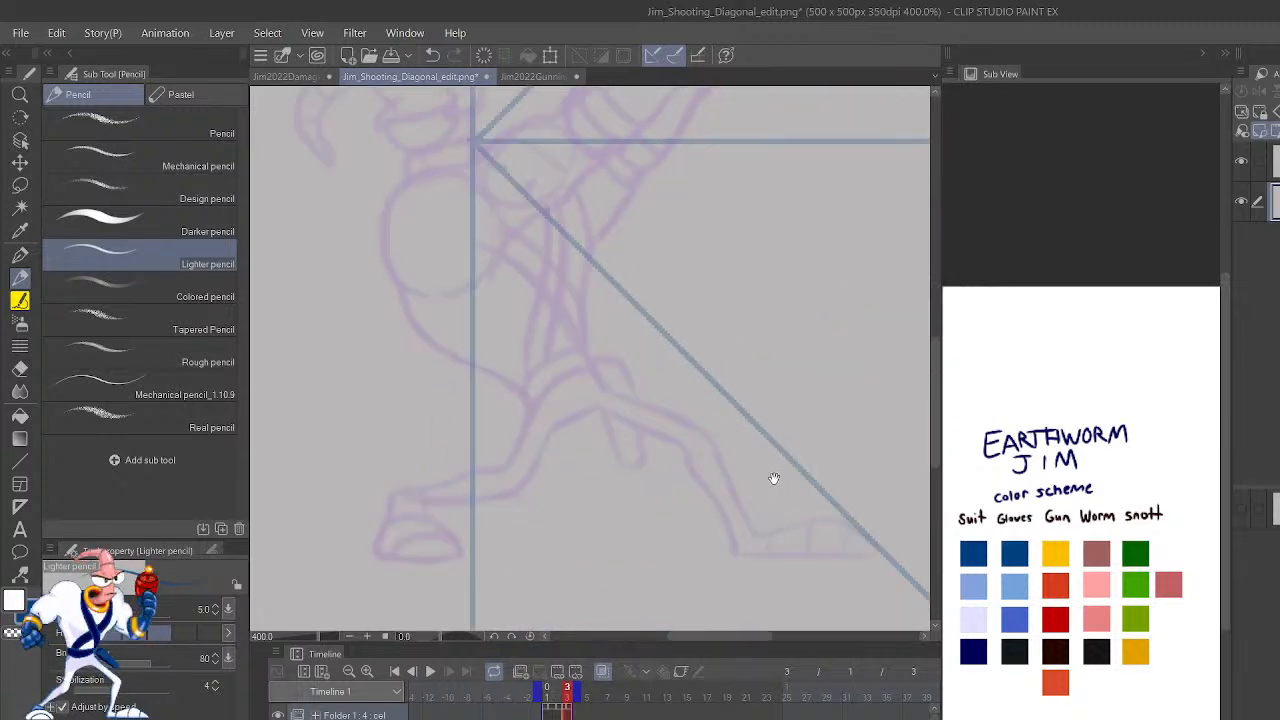
drag(737, 553, 869, 566)
scroll(895, 568, up, 4)
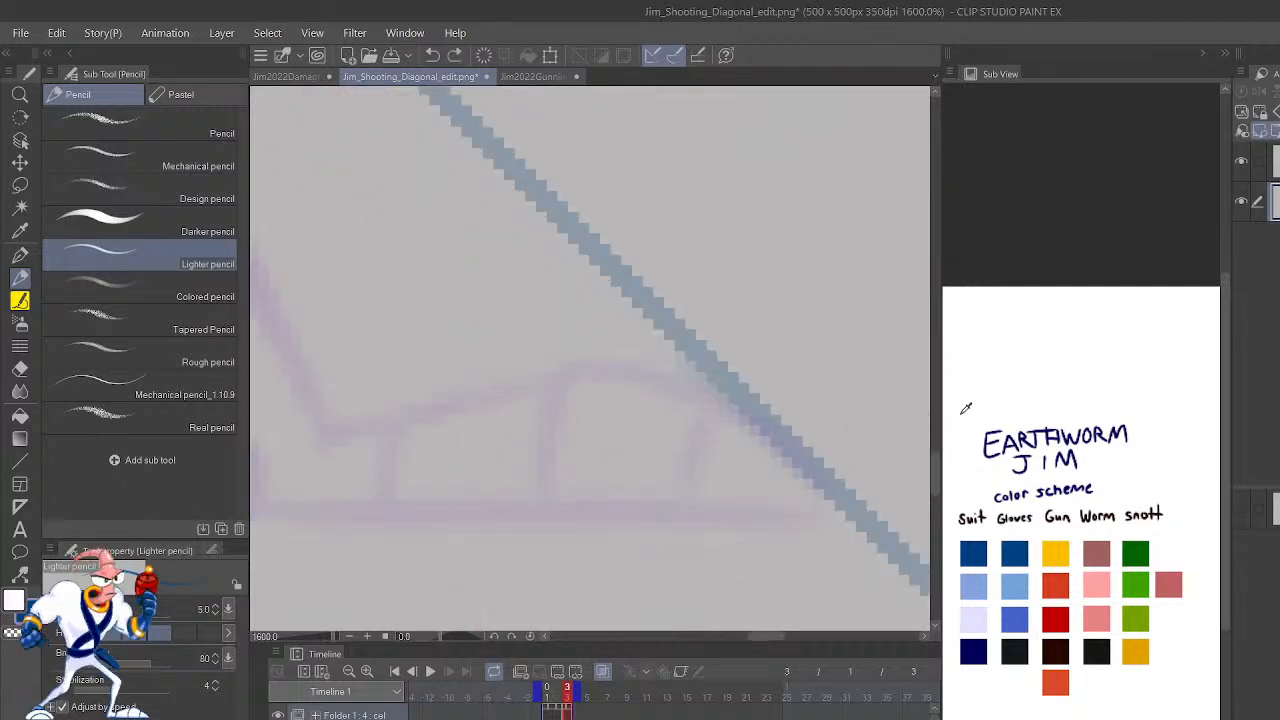
drag(675, 425, 866, 409)
drag(442, 488, 517, 447)
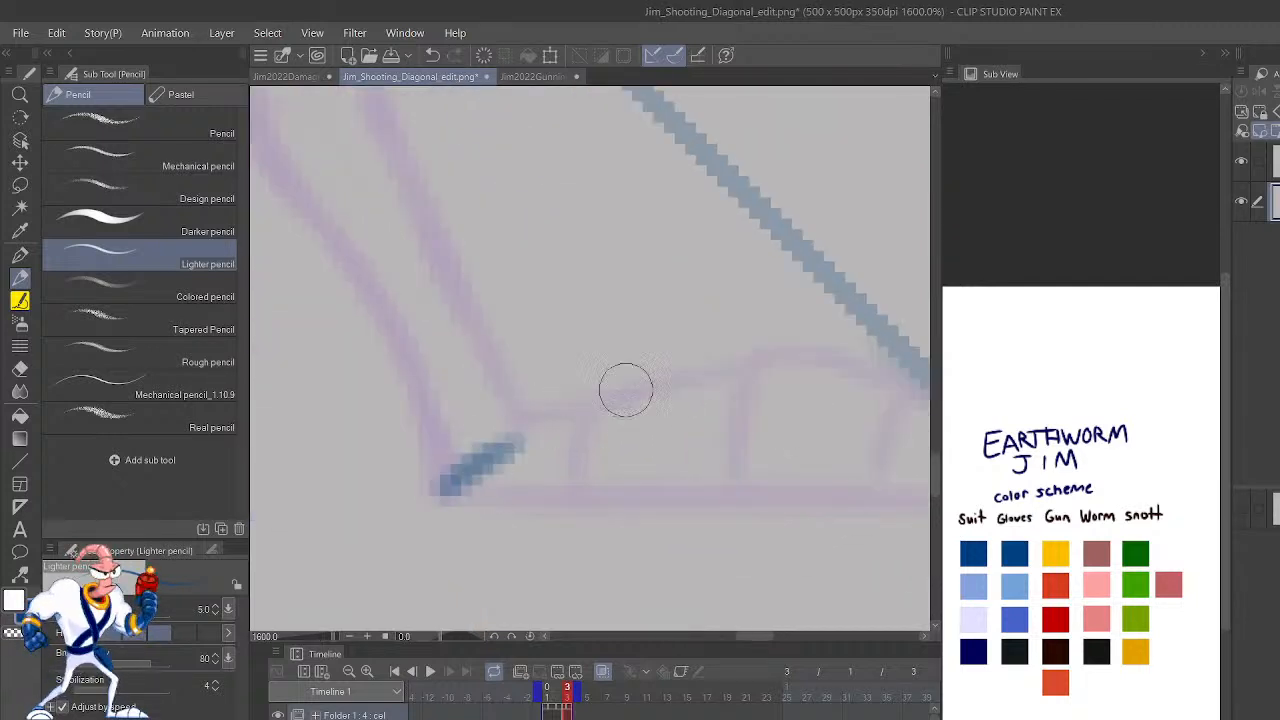
drag(626, 390, 811, 346)
drag(894, 477, 737, 482)
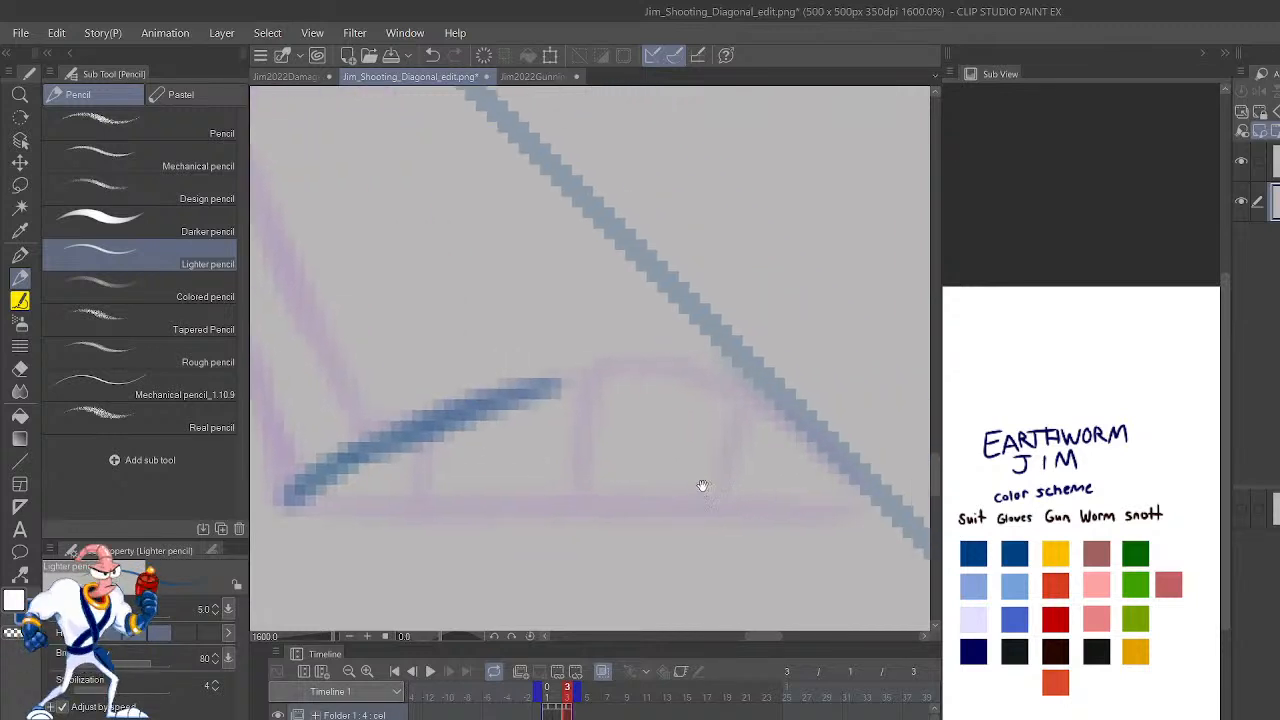
mouse_move(859, 508)
mouse_down()
mouse_move(756, 393)
mouse_move(710, 370)
mouse_move(661, 359)
mouse_move(499, 407)
mouse_up()
mouse_move(294, 509)
mouse_down()
mouse_move(847, 511)
mouse_move(641, 503)
mouse_up()
scroll(641, 501, down, 3)
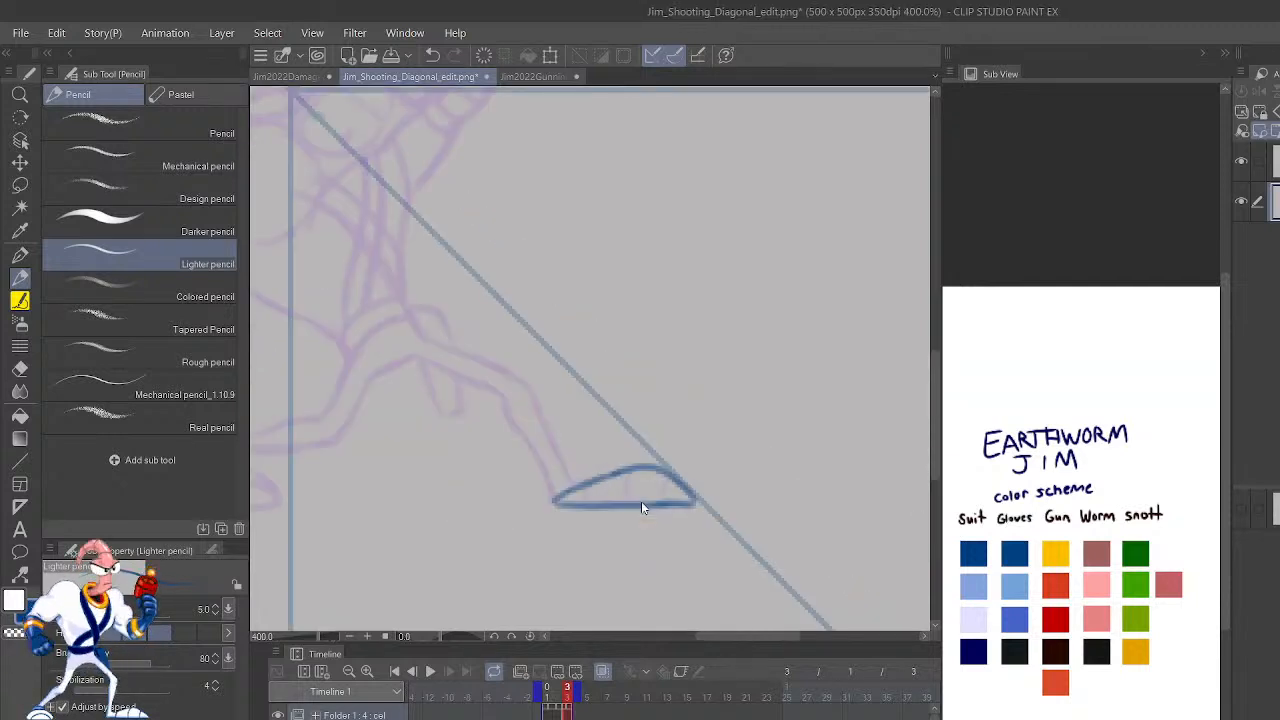
Try a bent line for the front leg, running from the heel through the knee to the hips.
scroll(641, 501, up, 2)
mouse_move(577, 475)
mouse_down()
mouse_move(860, 474)
mouse_move(857, 500)
mouse_move(811, 480)
mouse_move(788, 389)
mouse_up()
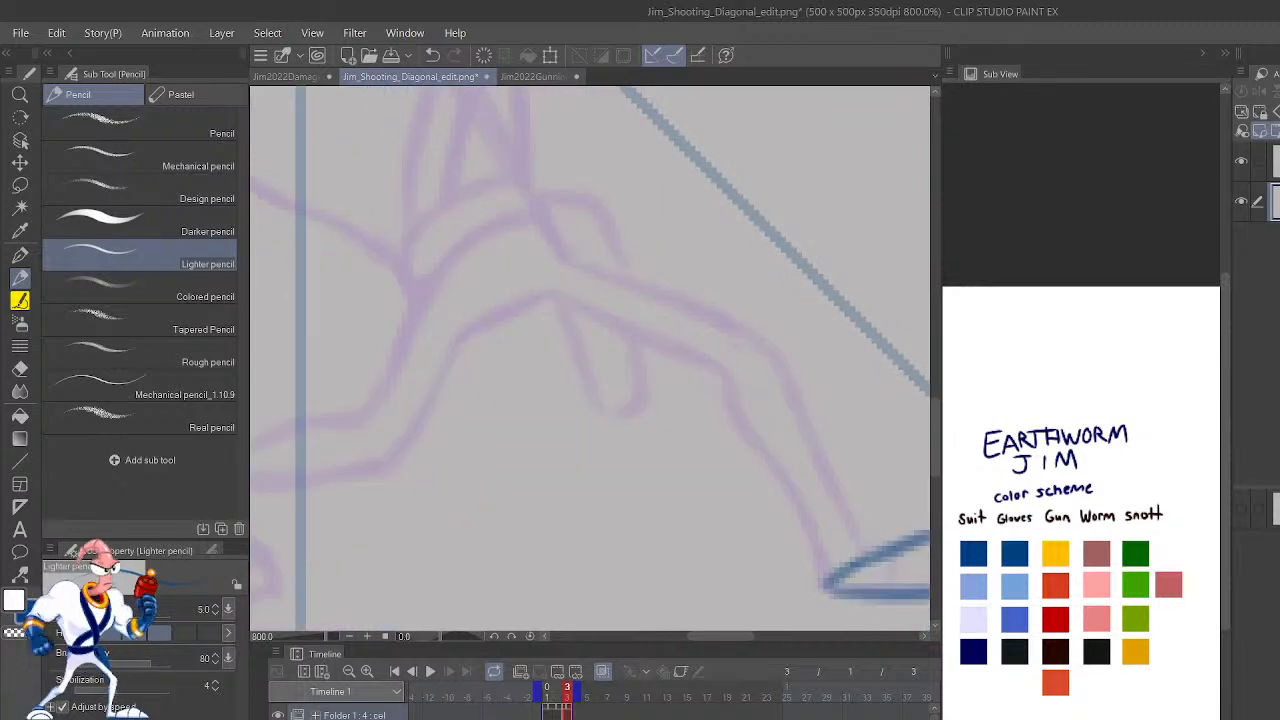
drag(846, 566, 752, 362)
key(ctrl+z)
mouse_move(846, 564)
mouse_down()
mouse_move(737, 362)
mouse_move(519, 258)
mouse_up()
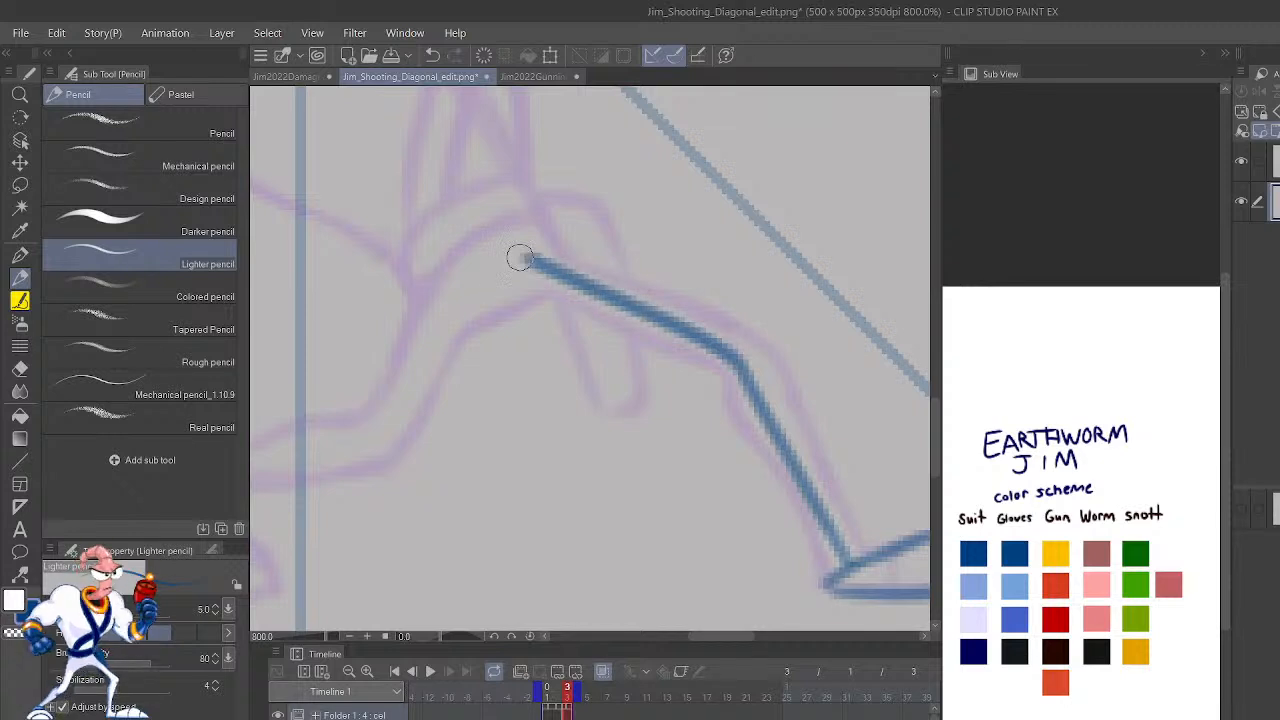
scroll(519, 258, down, 3)
scroll(519, 258, up, 1)
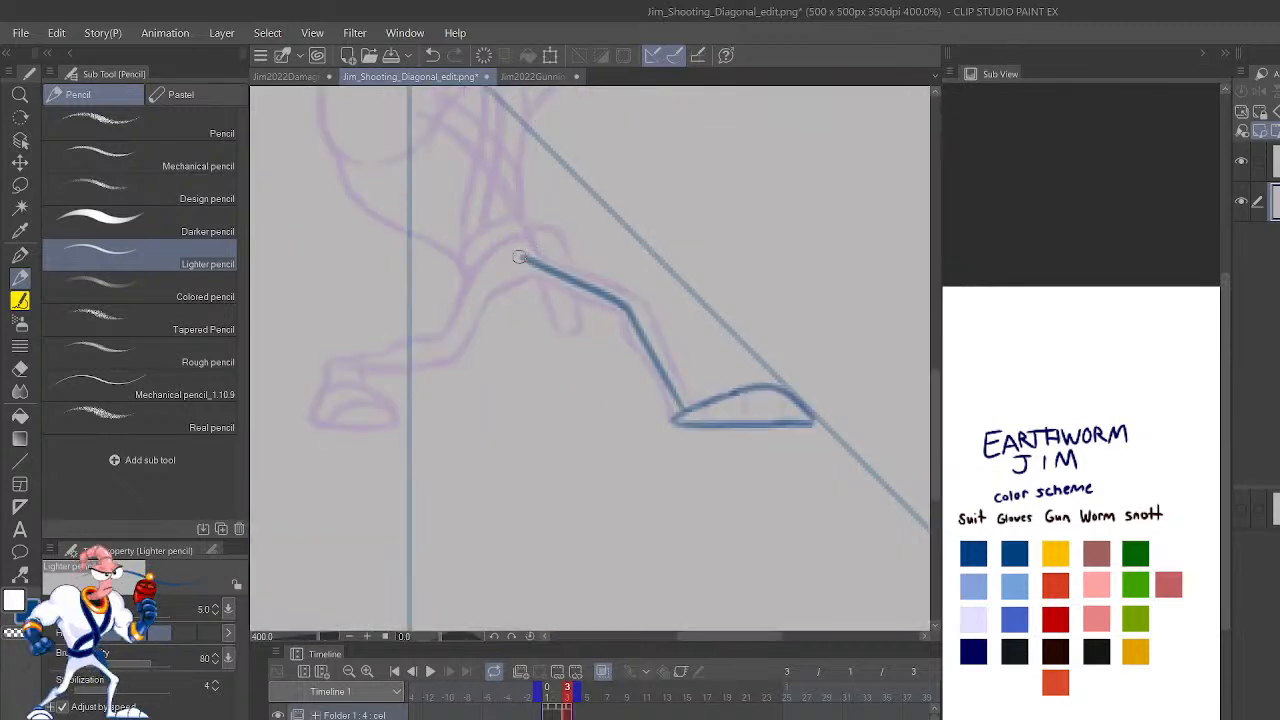
Try several lines for the rear leg from the ankle toward the hips, then undo them along with the front leg line.
drag(676, 401, 927, 526)
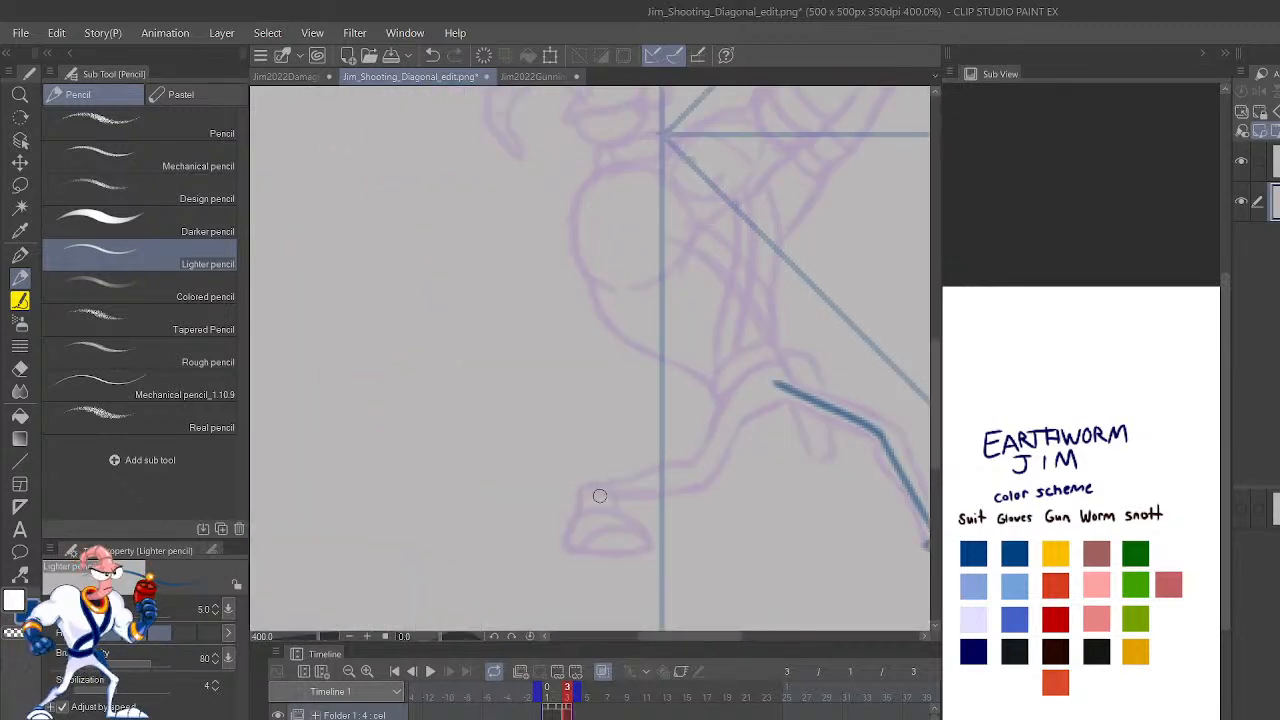
drag(601, 493, 711, 426)
key(ctrl+z)
drag(602, 493, 690, 438)
key(ctrl+z)
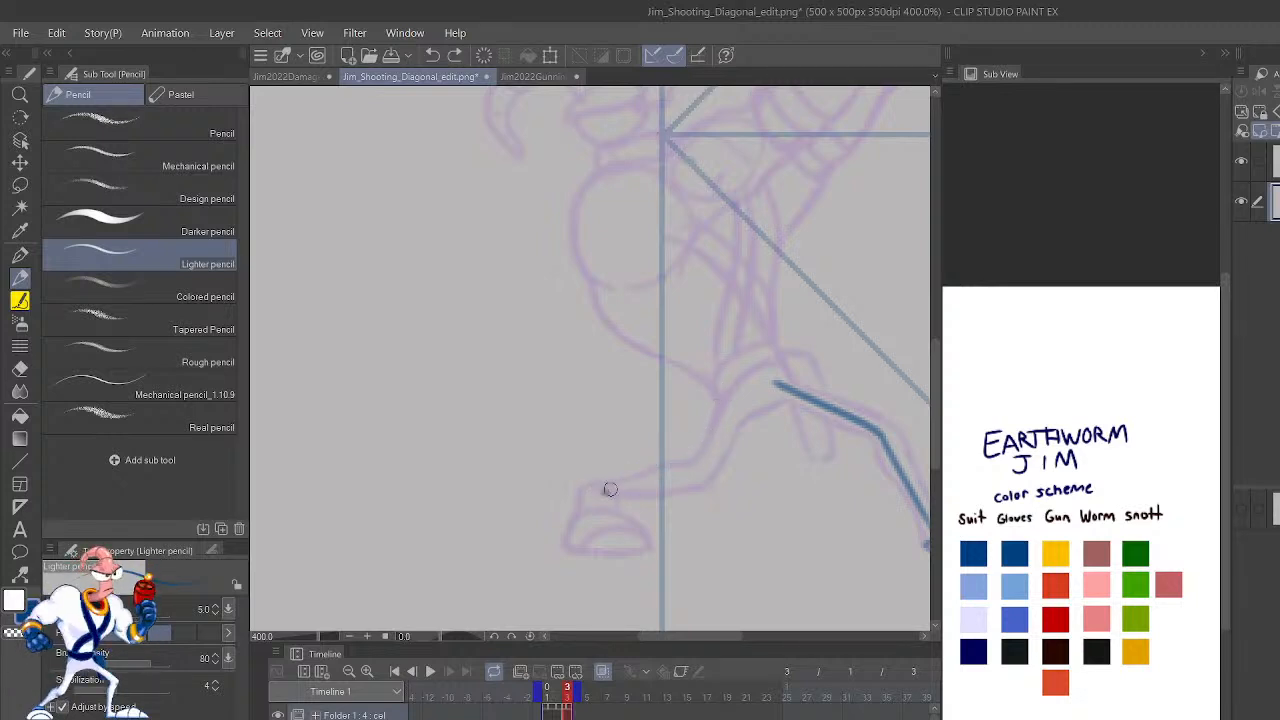
mouse_move(606, 490)
mouse_down()
mouse_move(686, 448)
mouse_move(703, 395)
mouse_up()
drag(702, 395, 750, 358)
key(ctrl+z)
key(ctrl+z)
key(ctrl+z)
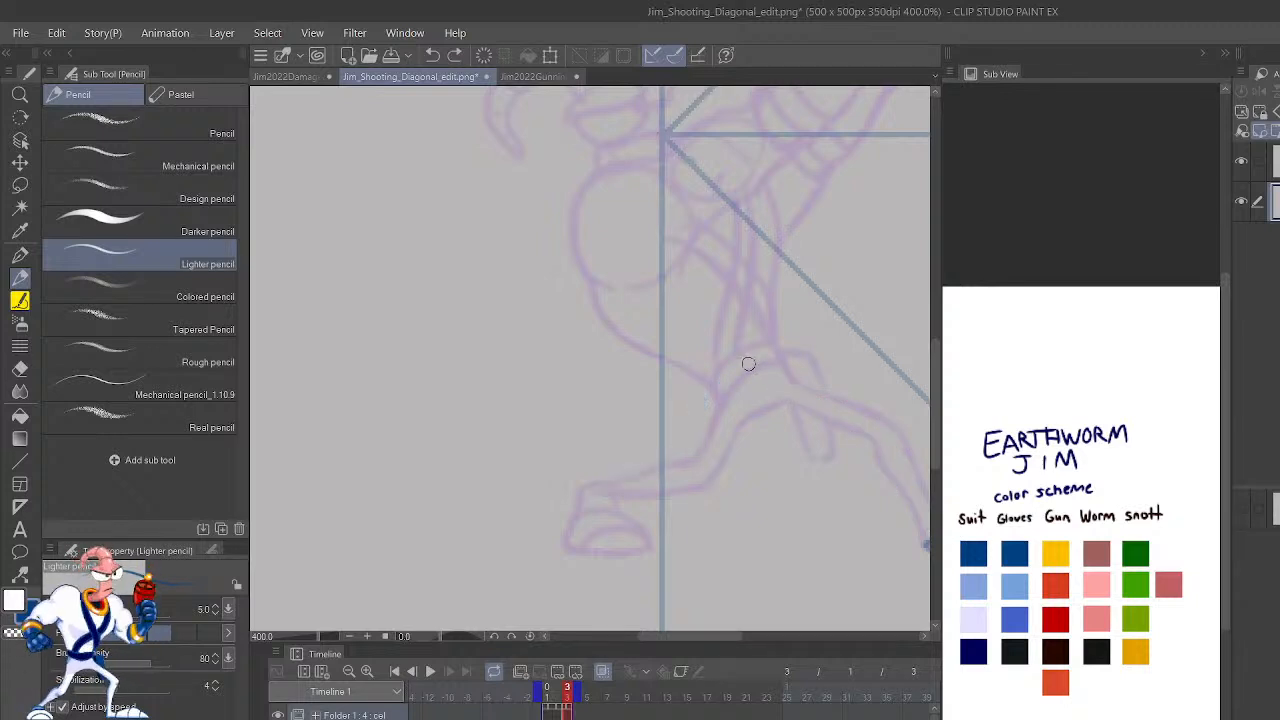
Flip the canvas view horizontally and bring the onion-skinned upper body into view.
key(h)
mouse_move(705, 309)
mouse_down()
mouse_move(757, 407)
mouse_move(811, 581)
mouse_move(791, 551)
mouse_up()
Try a rounded outline for the upper back and a curved line rising from it past the head, then undo both.
mouse_move(660, 413)
mouse_down()
mouse_move(699, 451)
mouse_move(674, 417)
mouse_move(657, 531)
mouse_up()
key(ctrl+z)
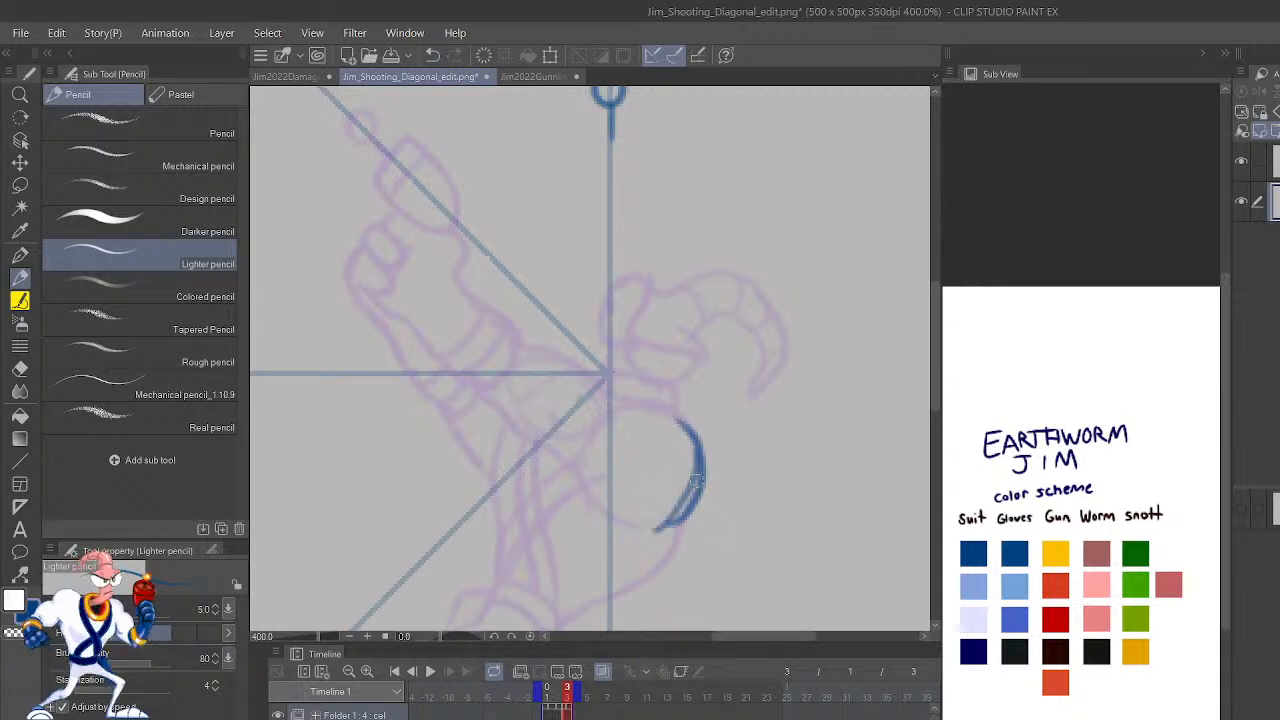
key(ctrl+z)
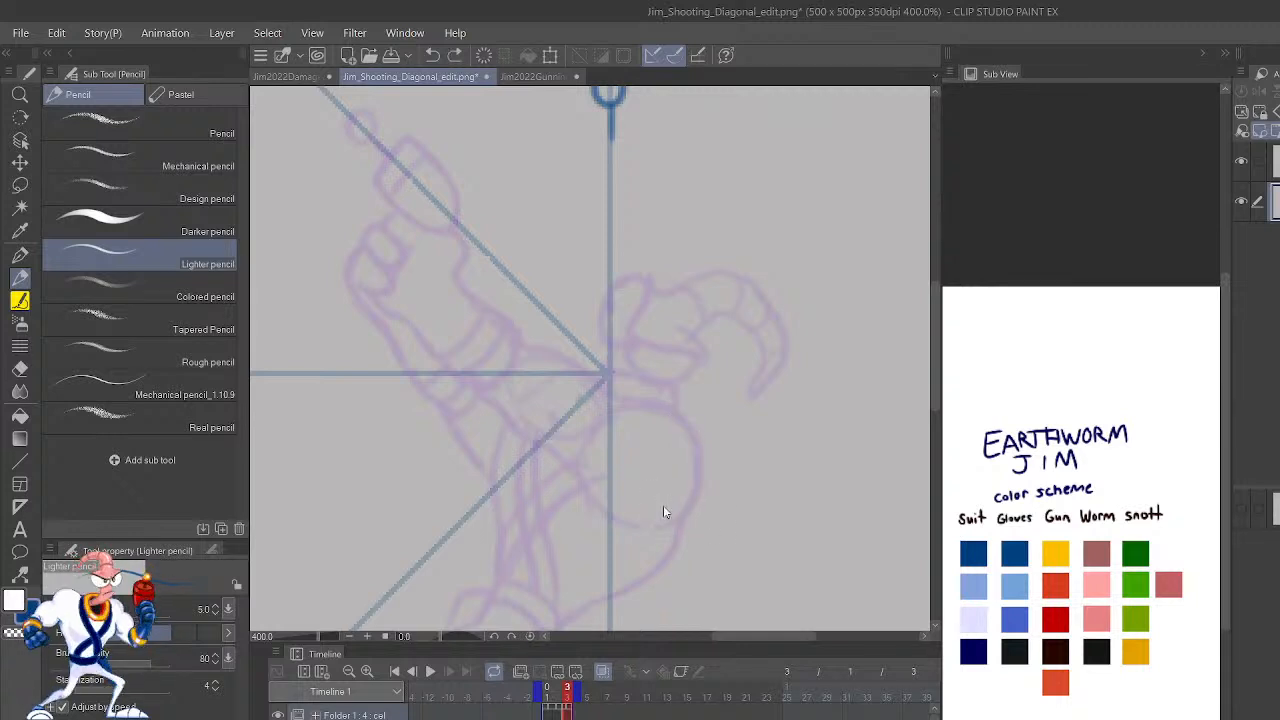
drag(657, 521, 690, 401)
key(ctrl+z)
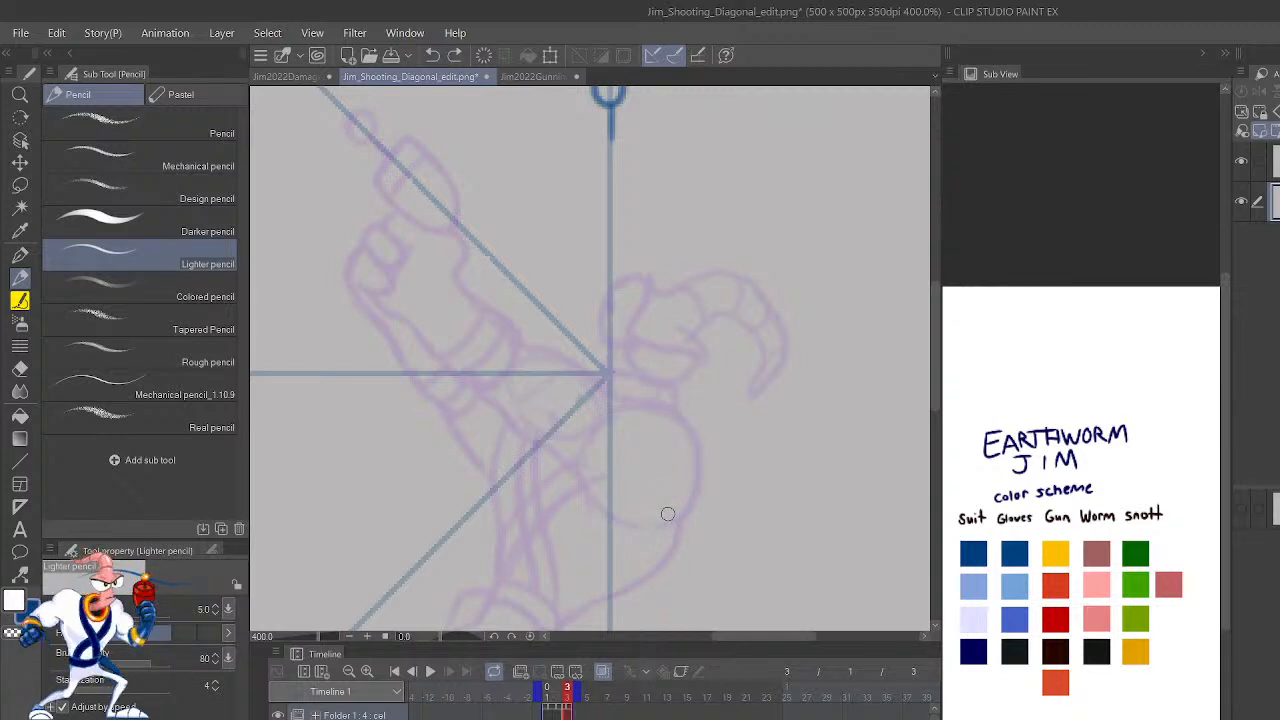
drag(658, 522, 677, 425)
drag(655, 474, 593, 290)
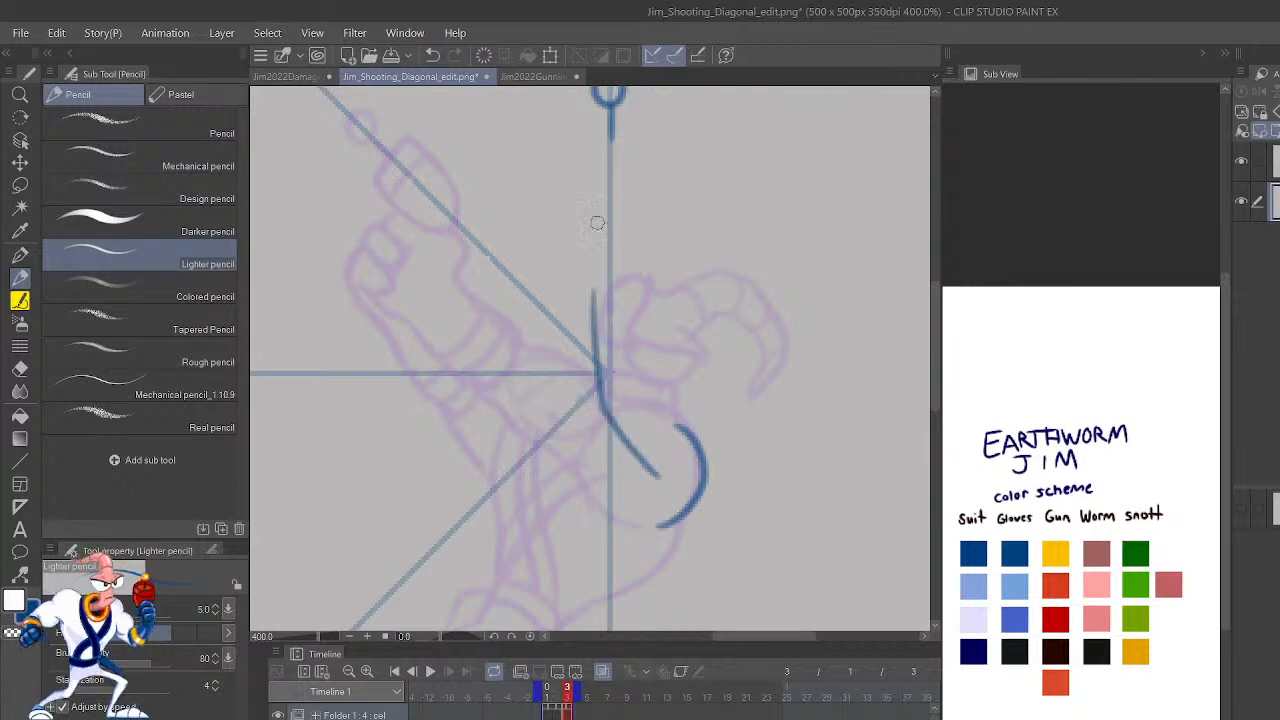
key(ctrl+z)
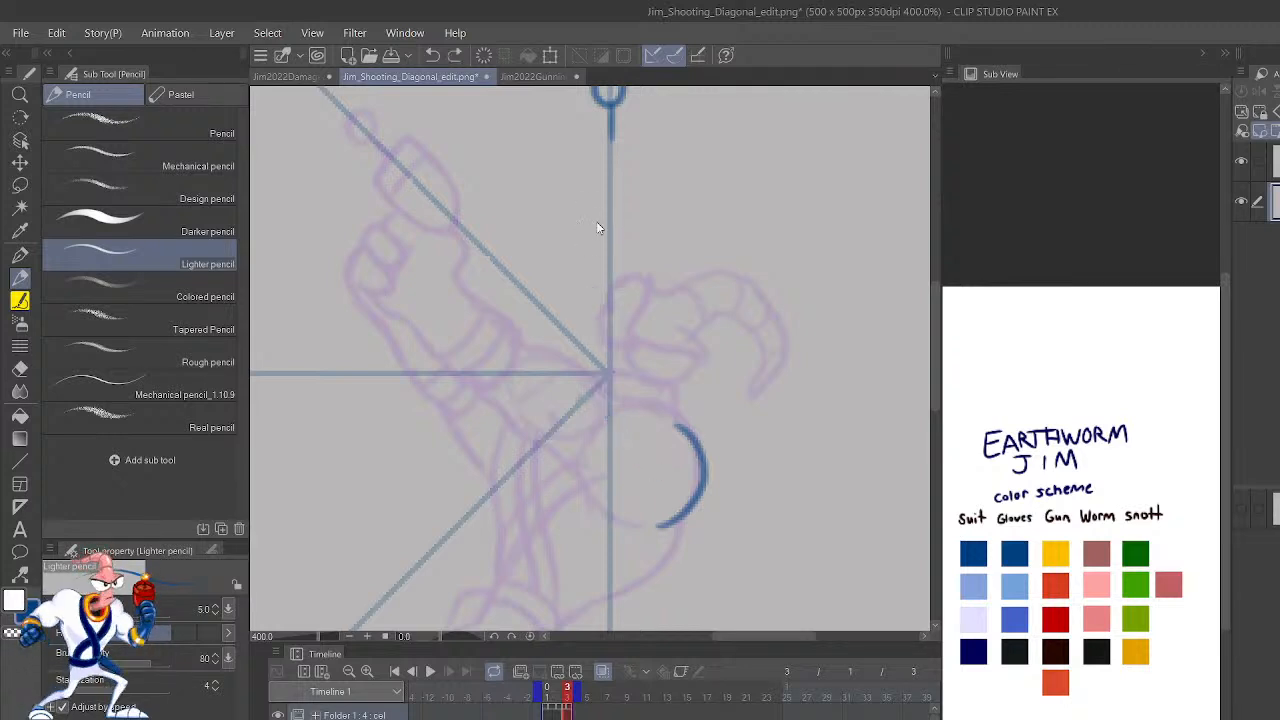
key(ctrl+z)
Try raised-arm lines from the rounded upper body up along both sides of the vertical guide, then undo them.
scroll(596, 221, down, 3)
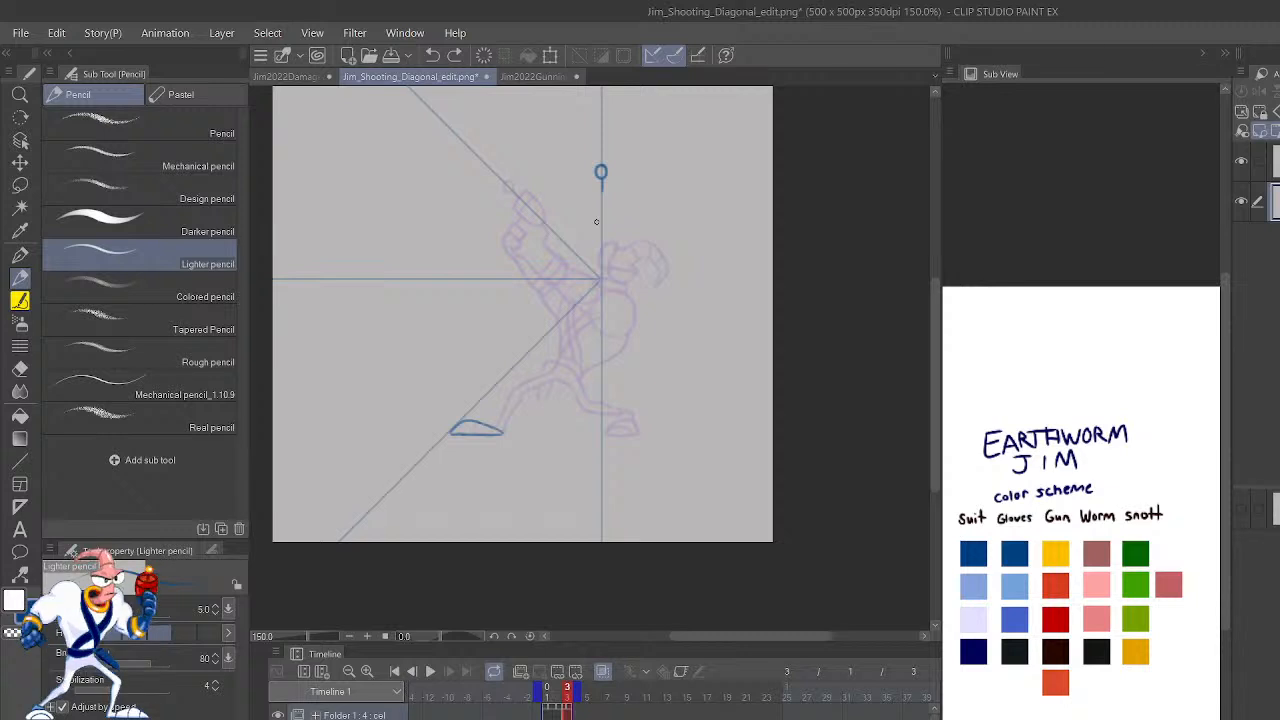
scroll(596, 221, up, 4)
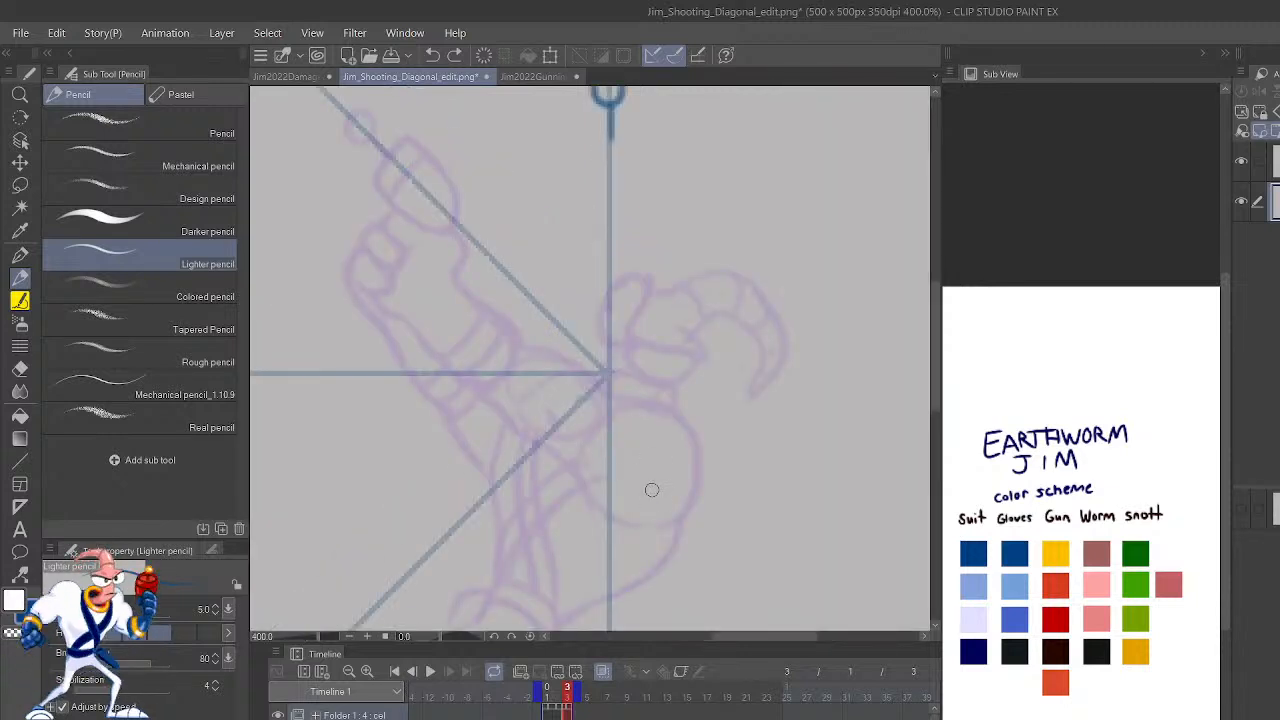
drag(621, 503, 603, 230)
key(ctrl+z)
mouse_move(645, 500)
mouse_down()
mouse_move(601, 316)
mouse_move(600, 205)
mouse_move(651, 491)
mouse_move(603, 346)
mouse_move(604, 240)
mouse_up()
key(ctrl+z)
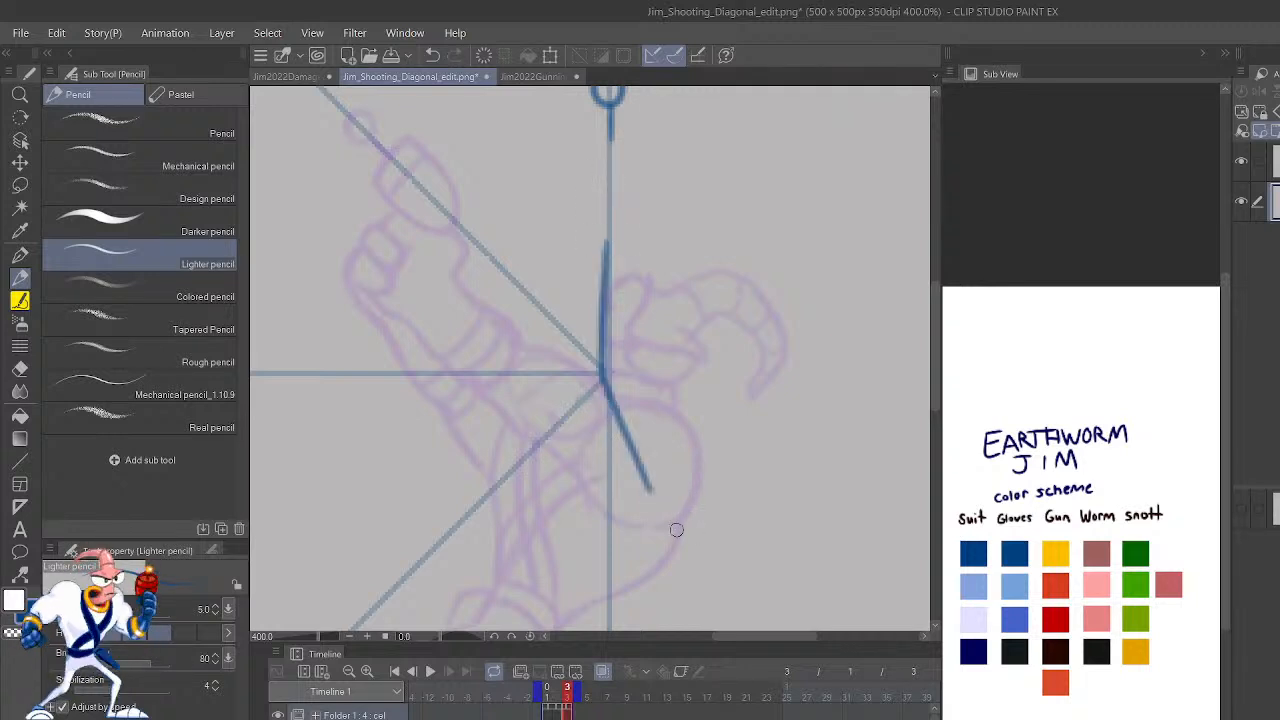
mouse_move(677, 534)
mouse_down()
mouse_move(705, 473)
mouse_move(656, 395)
mouse_move(641, 260)
mouse_up()
drag(583, 365, 580, 230)
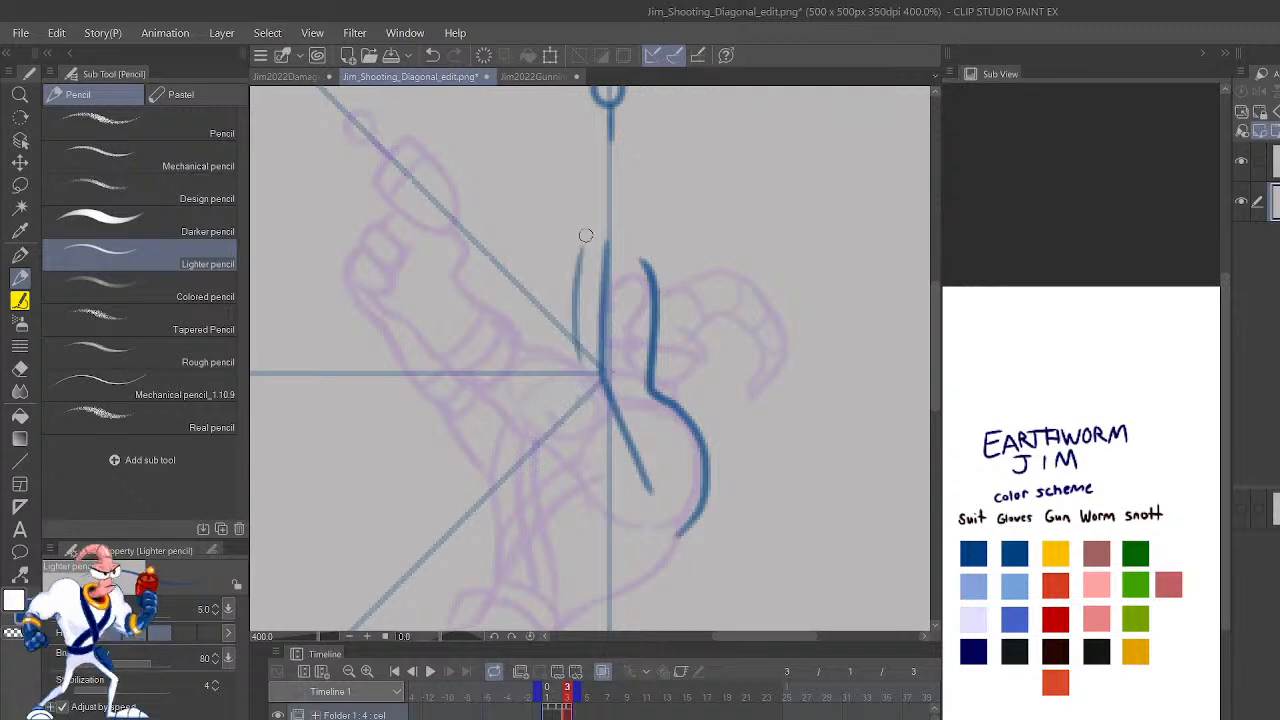
key(ctrl+z)
key(ctrl+z)
key(ctrl+z)
Try a wide stance line from the front foot over the hips to the rear foot, then undo it.
scroll(591, 214, down, 2)
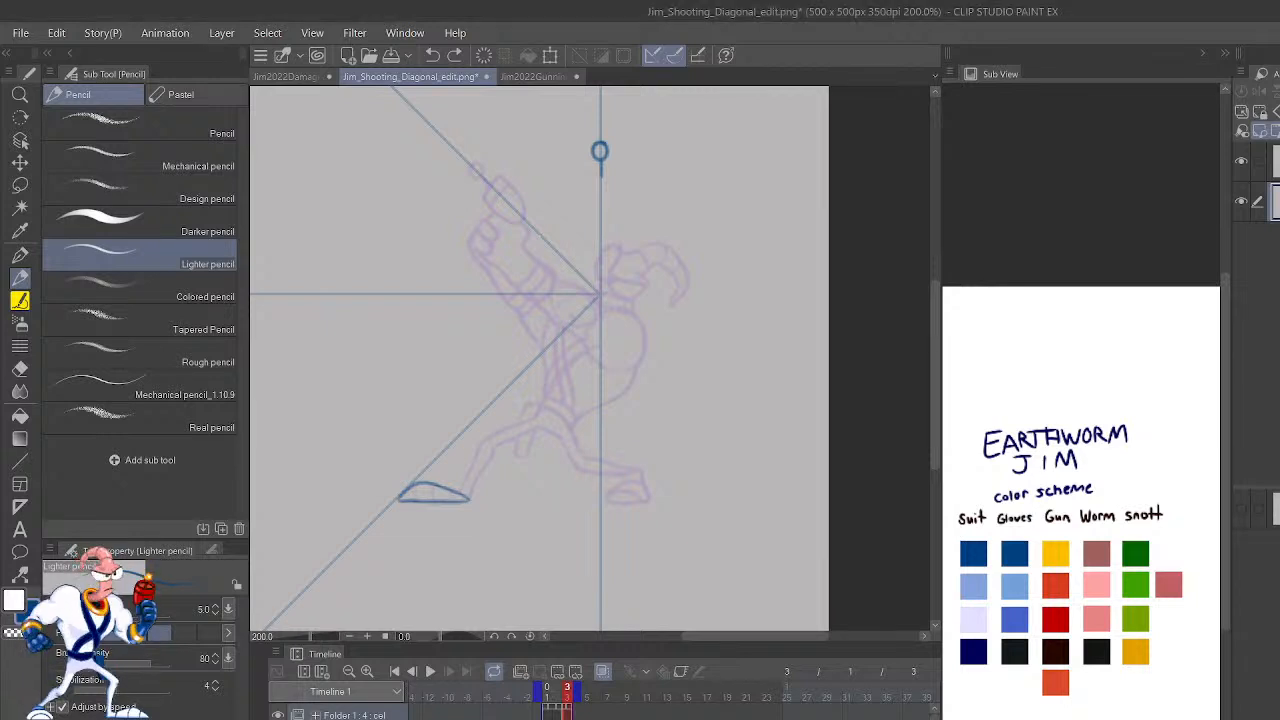
drag(747, 343, 902, 468)
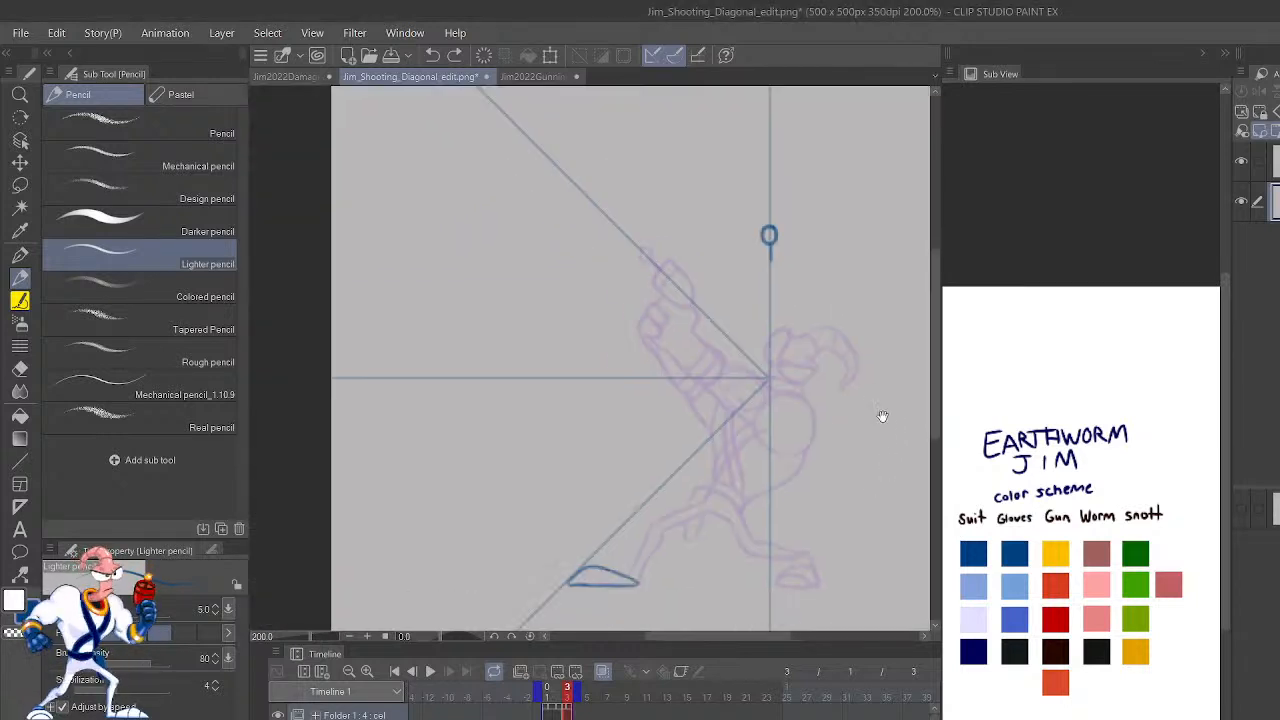
mouse_move(636, 579)
mouse_down()
mouse_move(686, 520)
mouse_move(728, 510)
mouse_move(758, 520)
mouse_move(783, 563)
mouse_up()
key(ctrl+z)
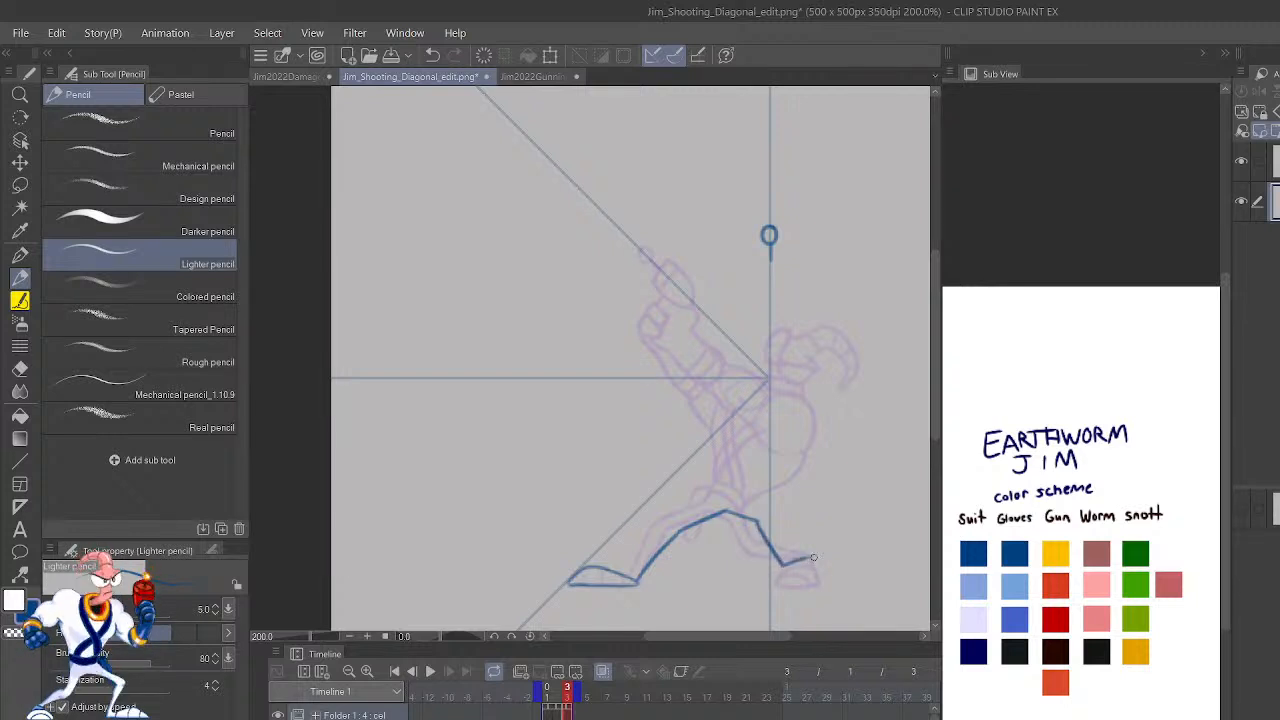
key(ctrl+z)
key(ctrl+z)
key(ctrl+z)
key(ctrl+z)
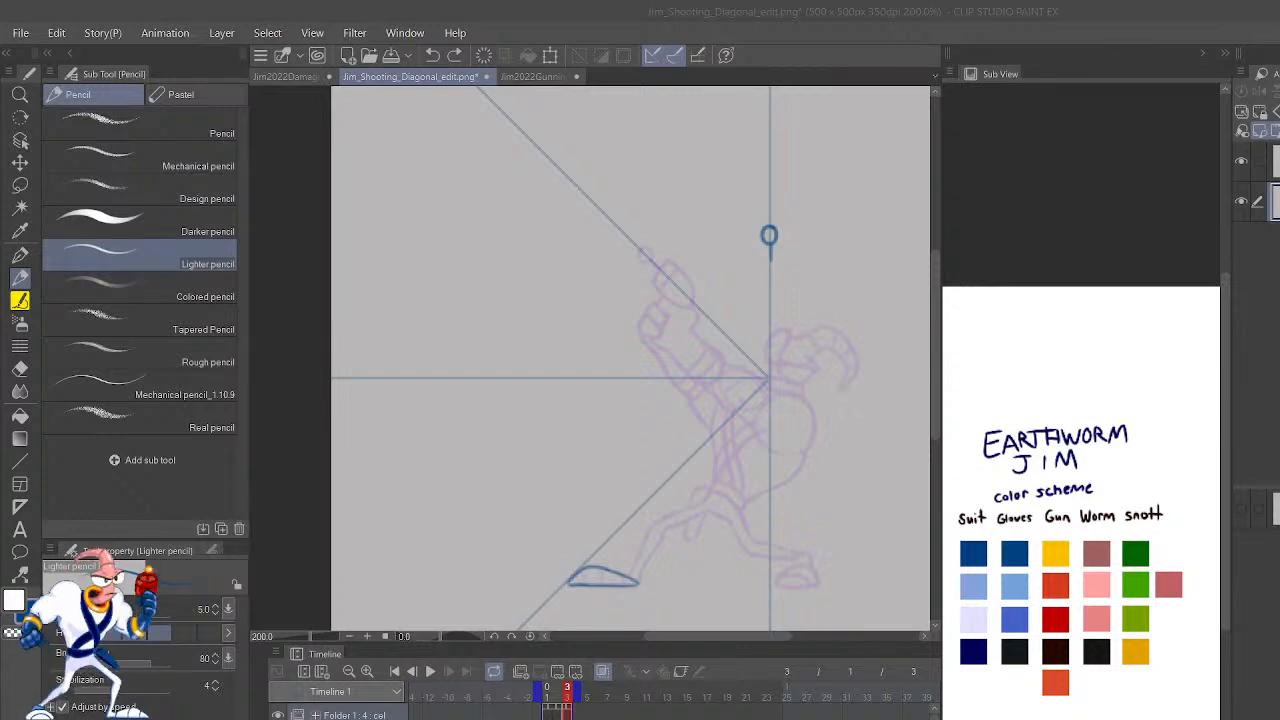
Sketch the front leg as a bent line from the heel through the knee to the hips.
click(619, 712)
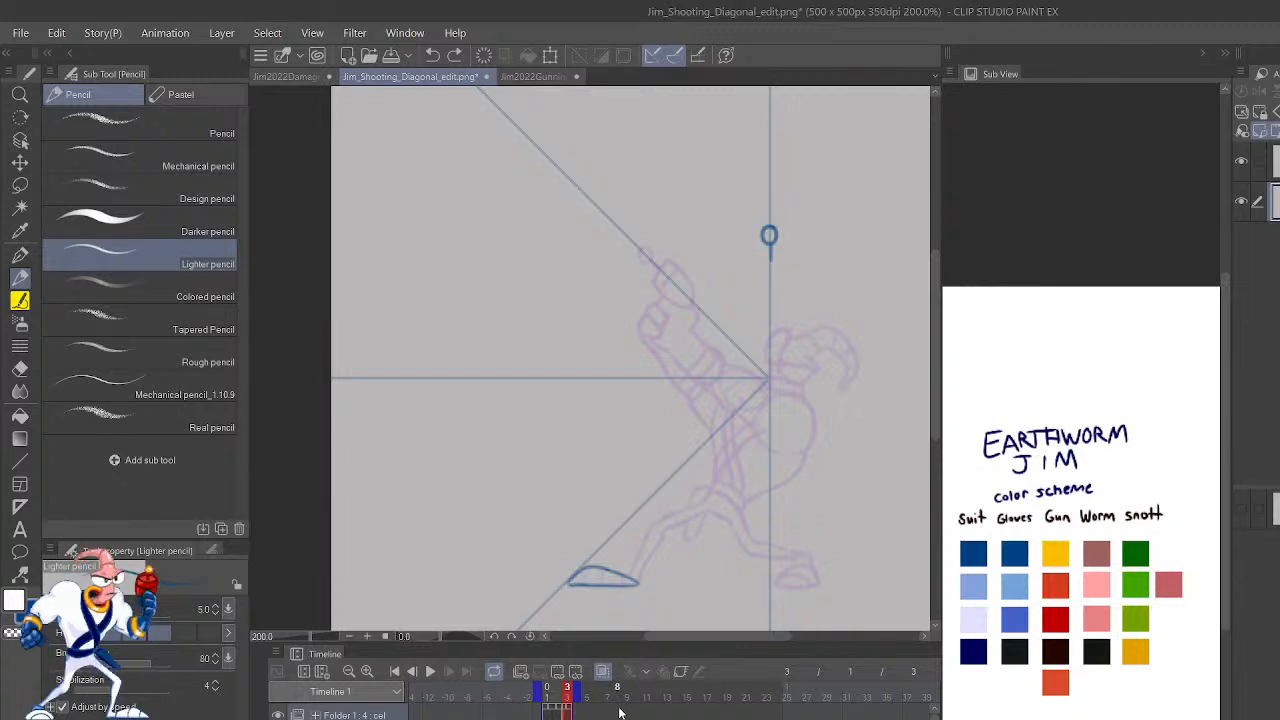
key(ctrl+plus)
key(ctrl+plus)
drag(891, 537, 757, 200)
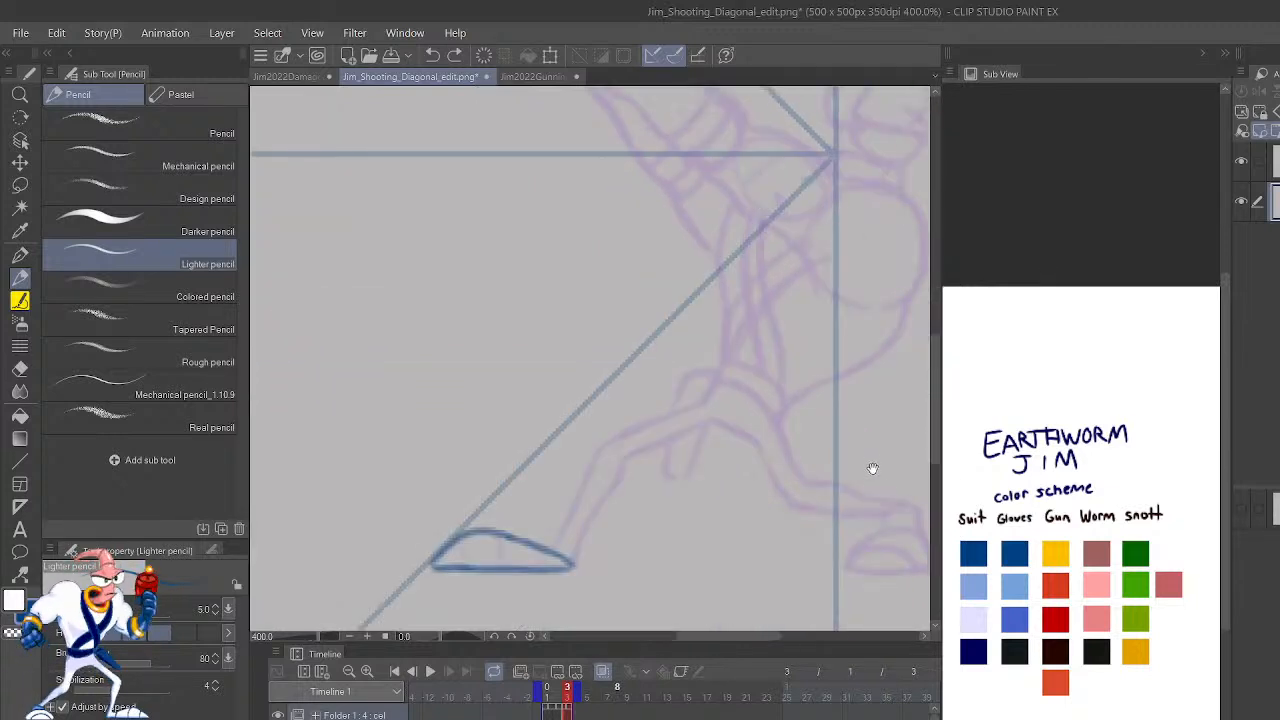
drag(877, 503, 866, 429)
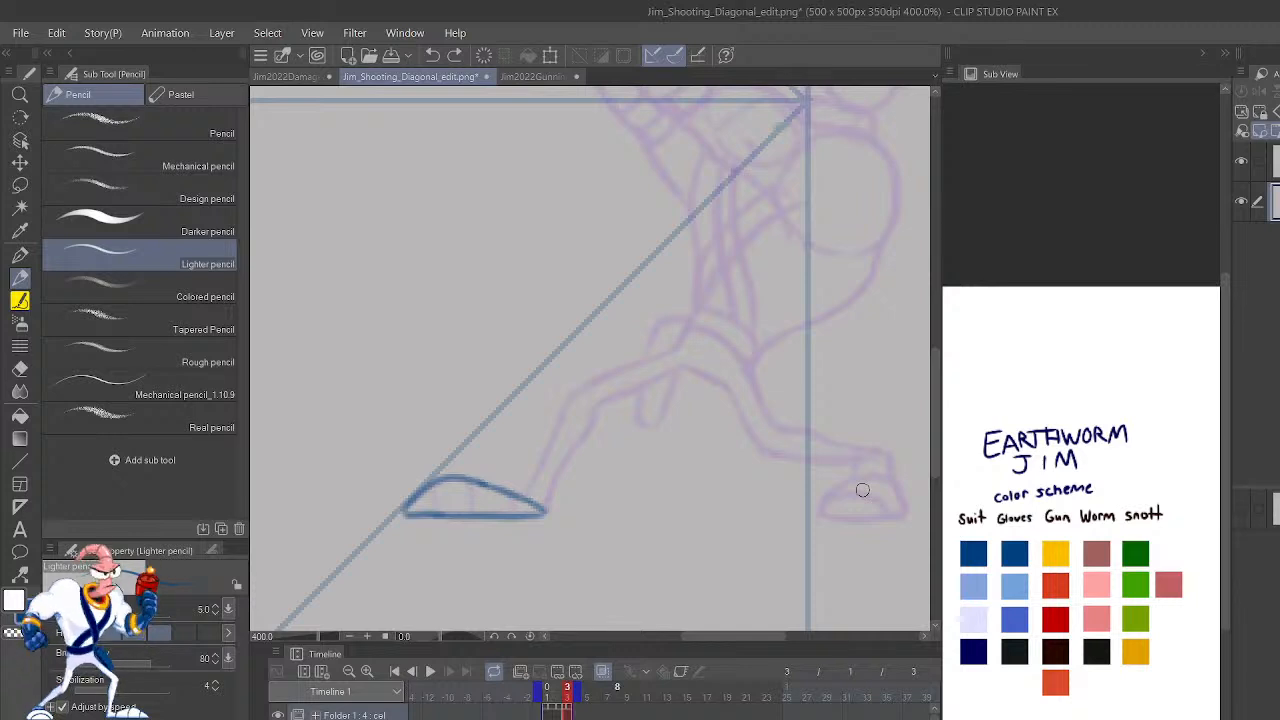
drag(545, 510, 597, 405)
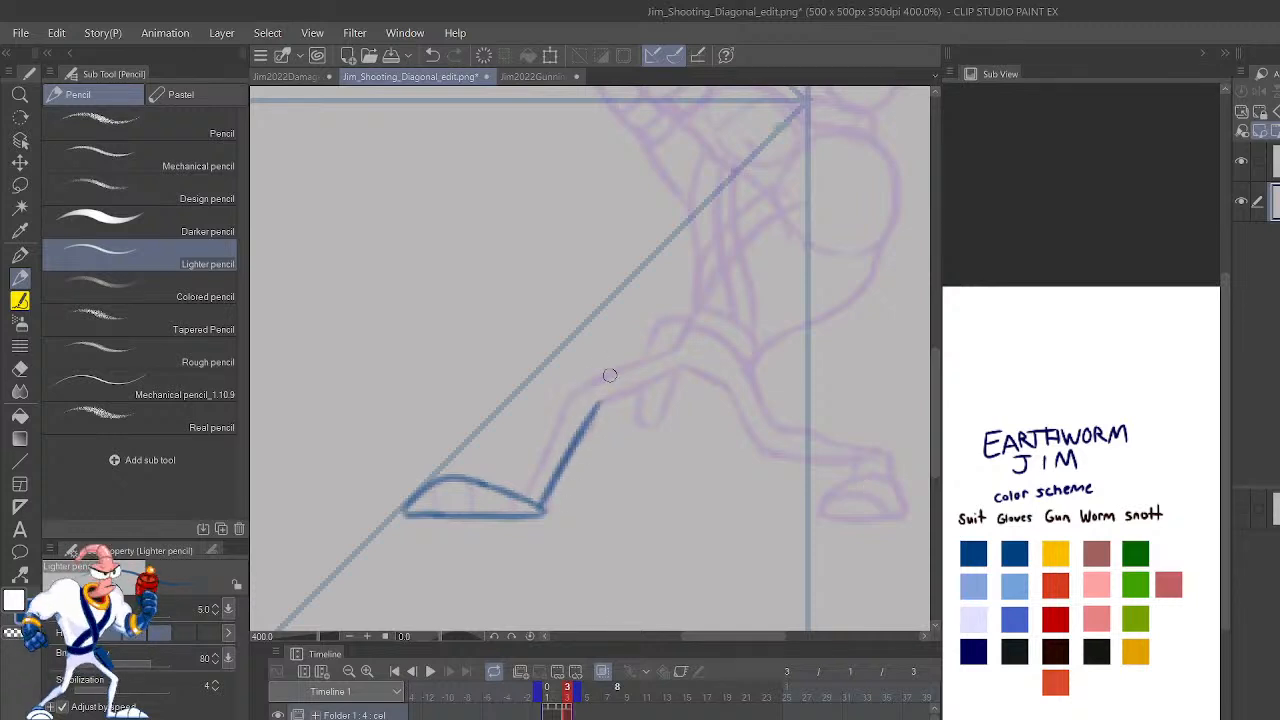
key(ctrl+z)
mouse_move(545, 510)
mouse_down()
mouse_move(600, 389)
mouse_move(587, 409)
mouse_move(672, 334)
mouse_up()
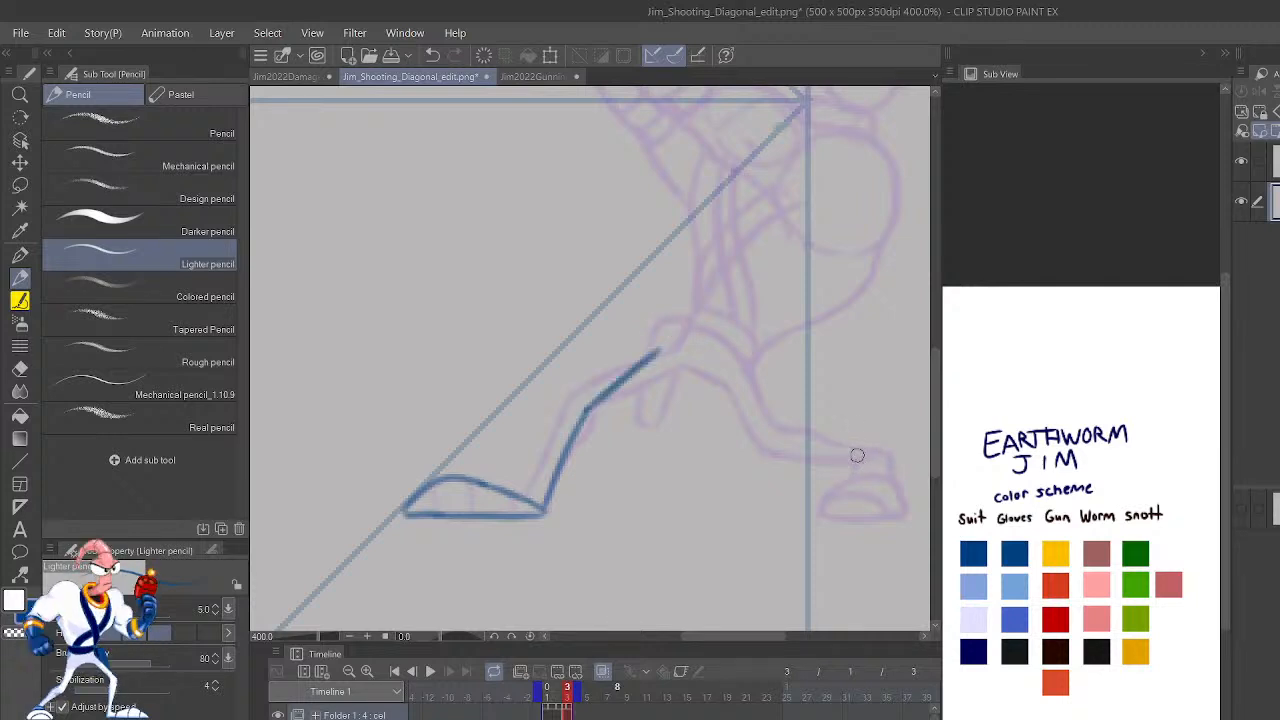
Sketch the rear leg as a bent line from the rear ankle up to a curved line over the hips.
mouse_move(795, 420)
mouse_down()
mouse_move(847, 453)
mouse_move(778, 426)
mouse_move(752, 350)
mouse_move(703, 331)
mouse_move(763, 359)
mouse_up()
key(ctrl+z)
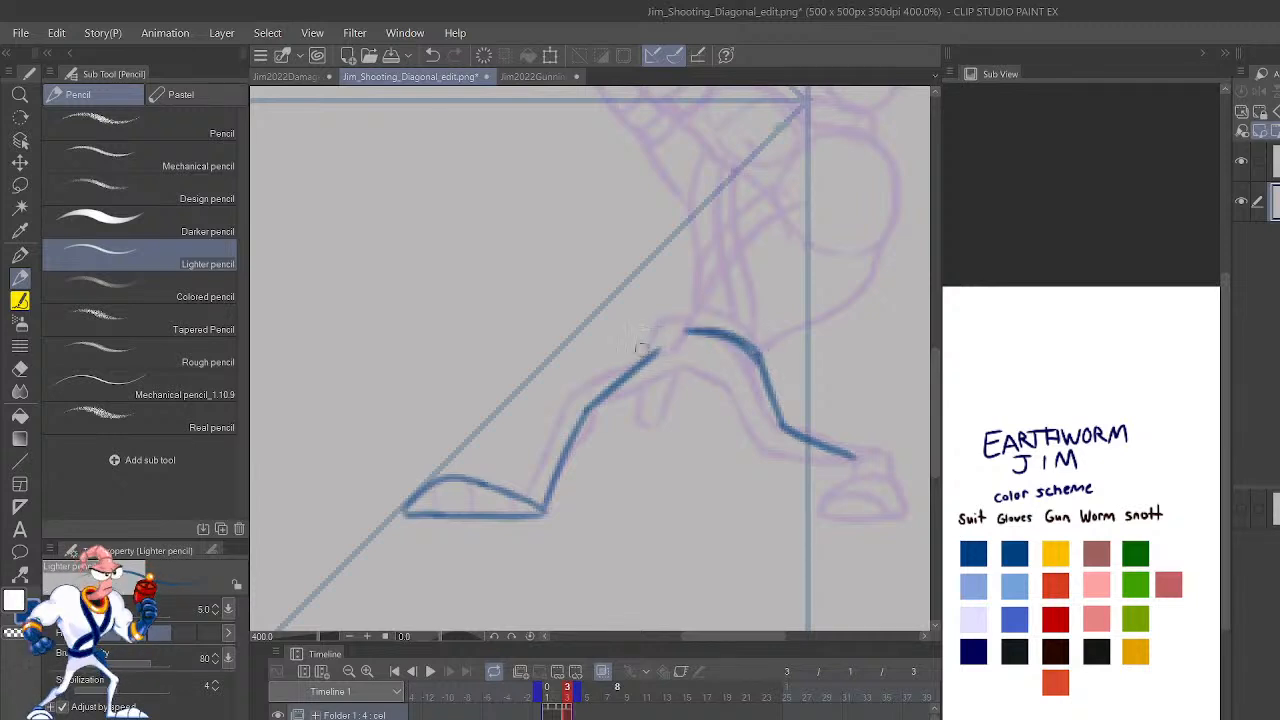
key(ctrl+z)
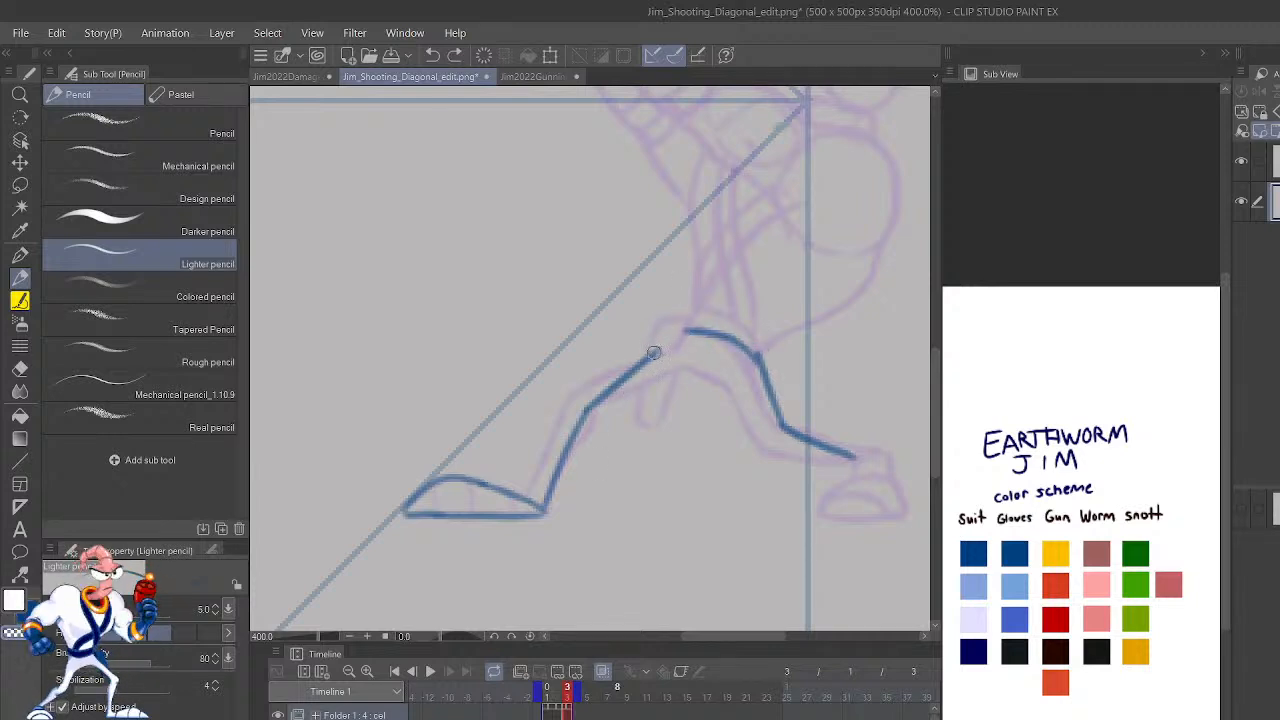
key(ctrl+z)
Sketch the hips as a tilted four-sided box joined to the front leg, and rework the rear leg line to start from its lower corner.
mouse_move(607, 392)
mouse_down()
mouse_move(704, 324)
mouse_move(680, 336)
mouse_move(739, 335)
mouse_move(680, 359)
mouse_move(738, 386)
mouse_move(760, 354)
mouse_up()
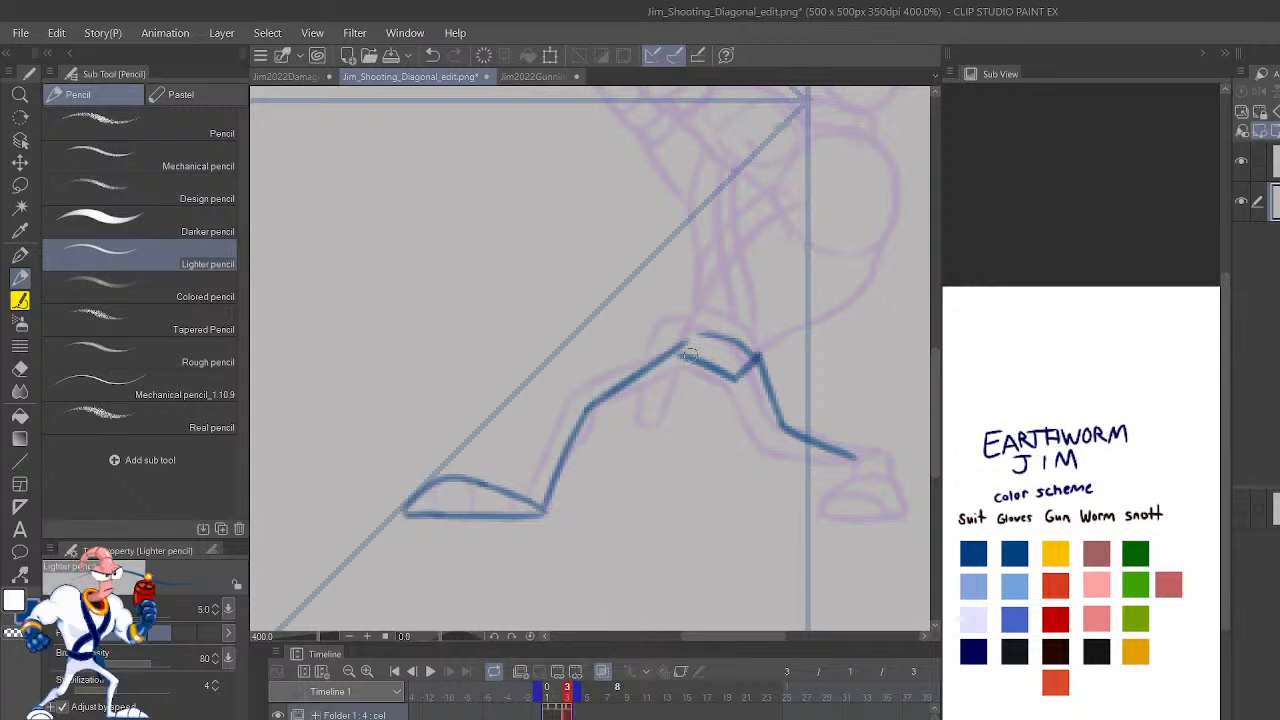
mouse_move(678, 352)
mouse_down()
mouse_move(718, 374)
mouse_move(718, 309)
mouse_move(701, 320)
mouse_move(721, 317)
mouse_move(768, 347)
mouse_move(752, 366)
mouse_move(765, 345)
mouse_move(755, 376)
mouse_move(784, 429)
mouse_up()
drag(750, 372, 782, 440)
mouse_move(758, 398)
mouse_down()
mouse_move(784, 442)
mouse_move(851, 467)
mouse_up()
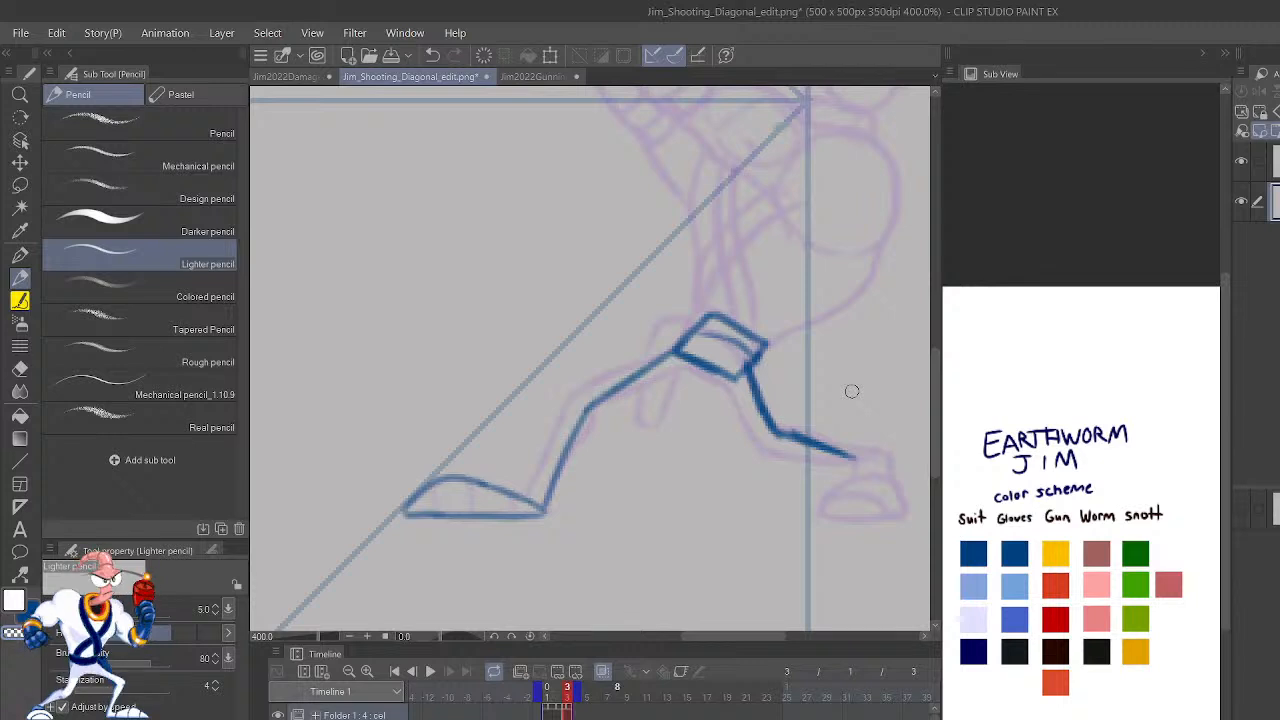
key(shift+Left)
key(shift+Right)
drag(846, 434, 797, 583)
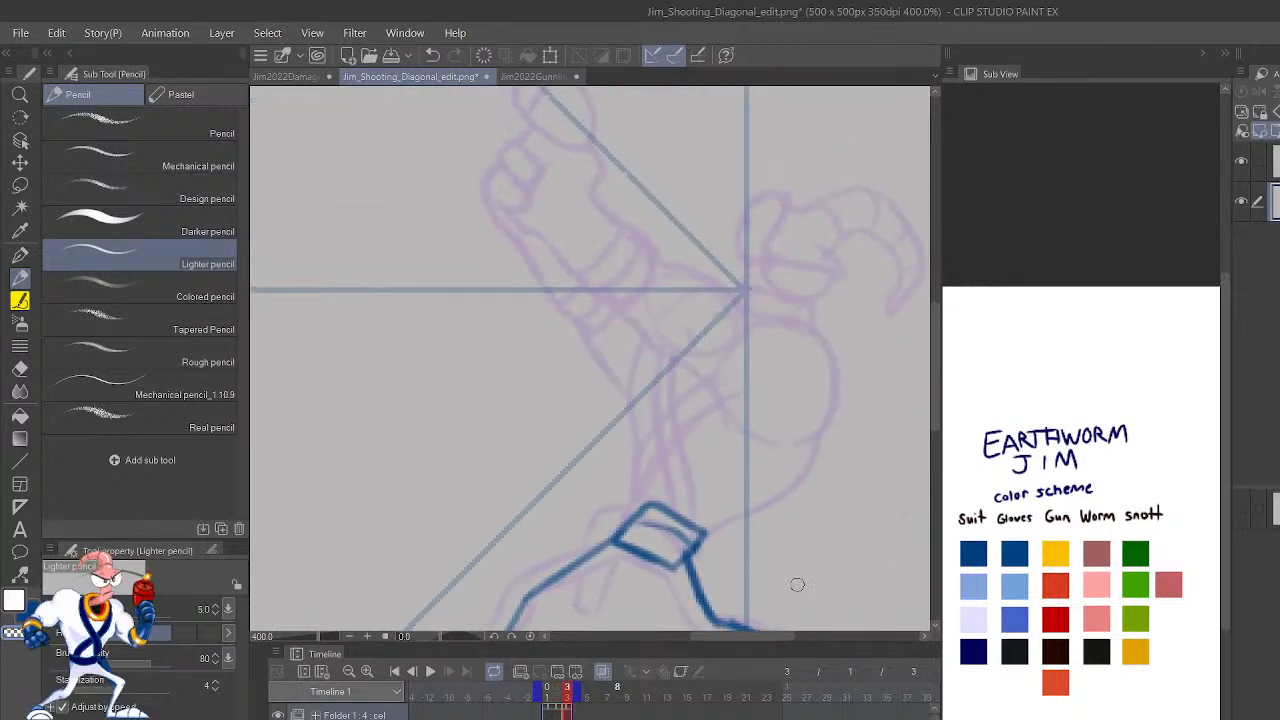
Rework the end of the rear shin line so it stops just short of the ankle.
key(h)
drag(758, 473, 805, 595)
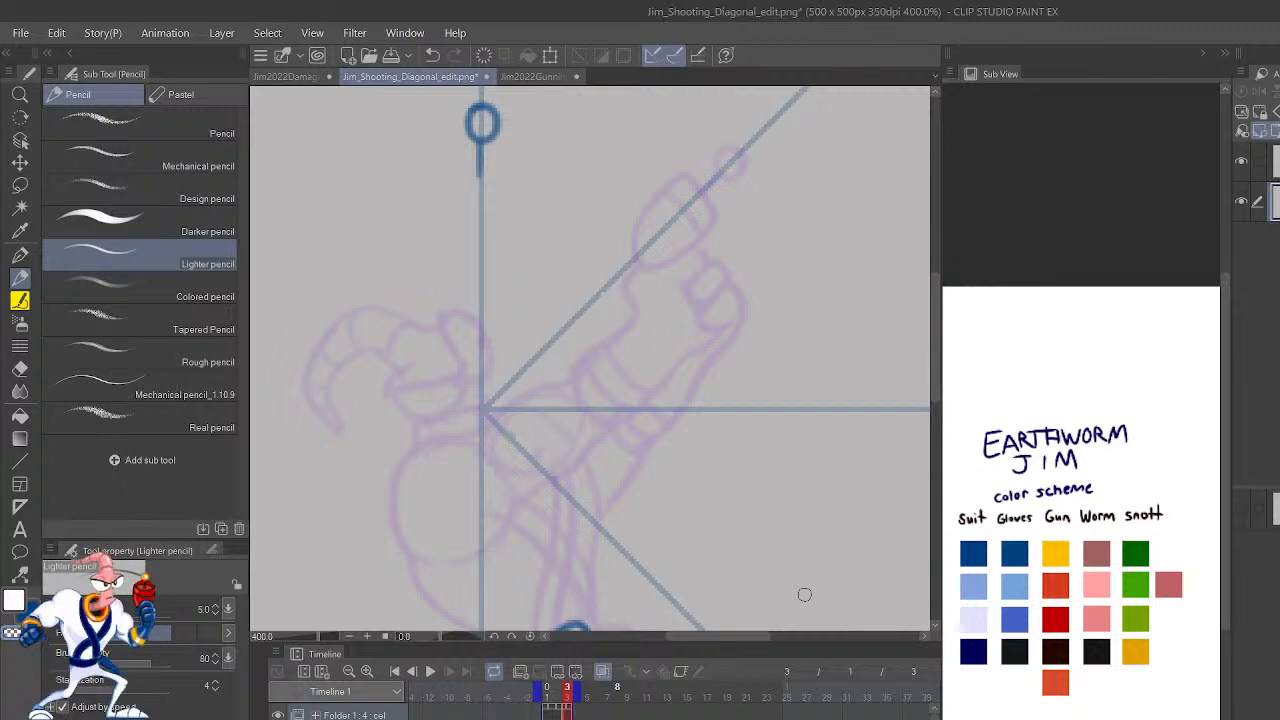
drag(789, 517, 831, 394)
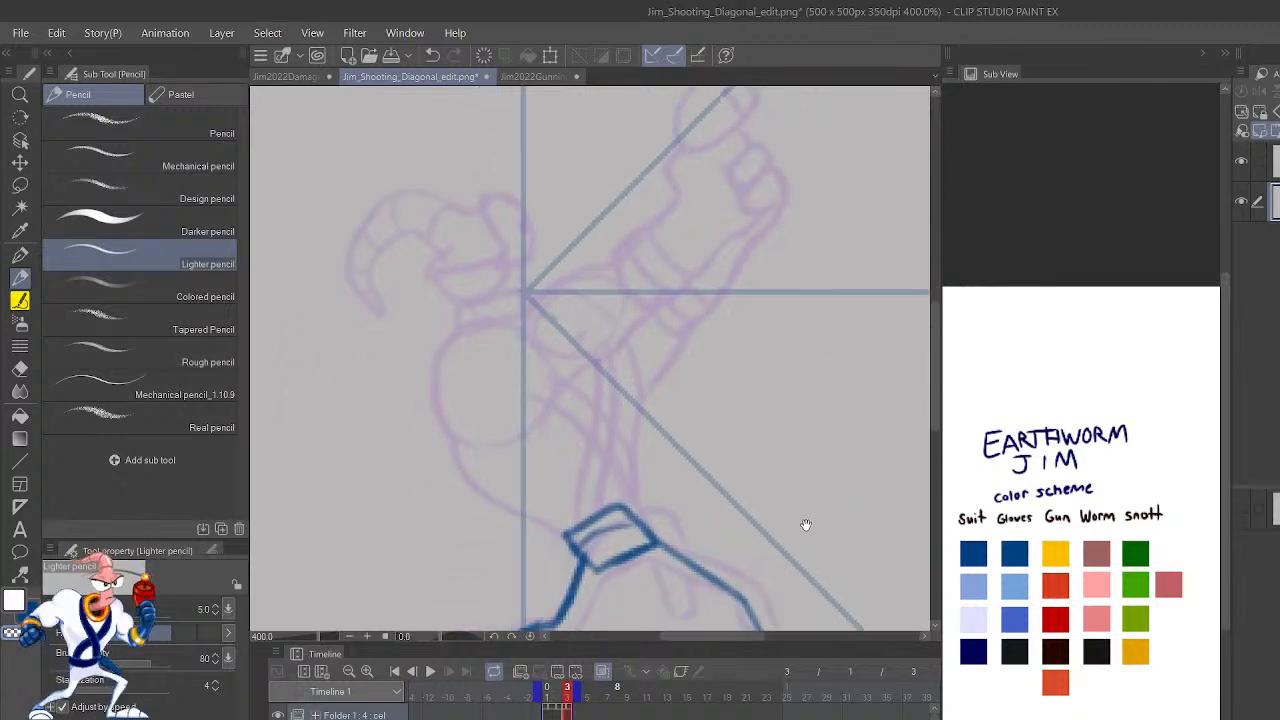
mouse_move(806, 525)
mouse_down()
mouse_move(825, 420)
mouse_move(893, 426)
mouse_up()
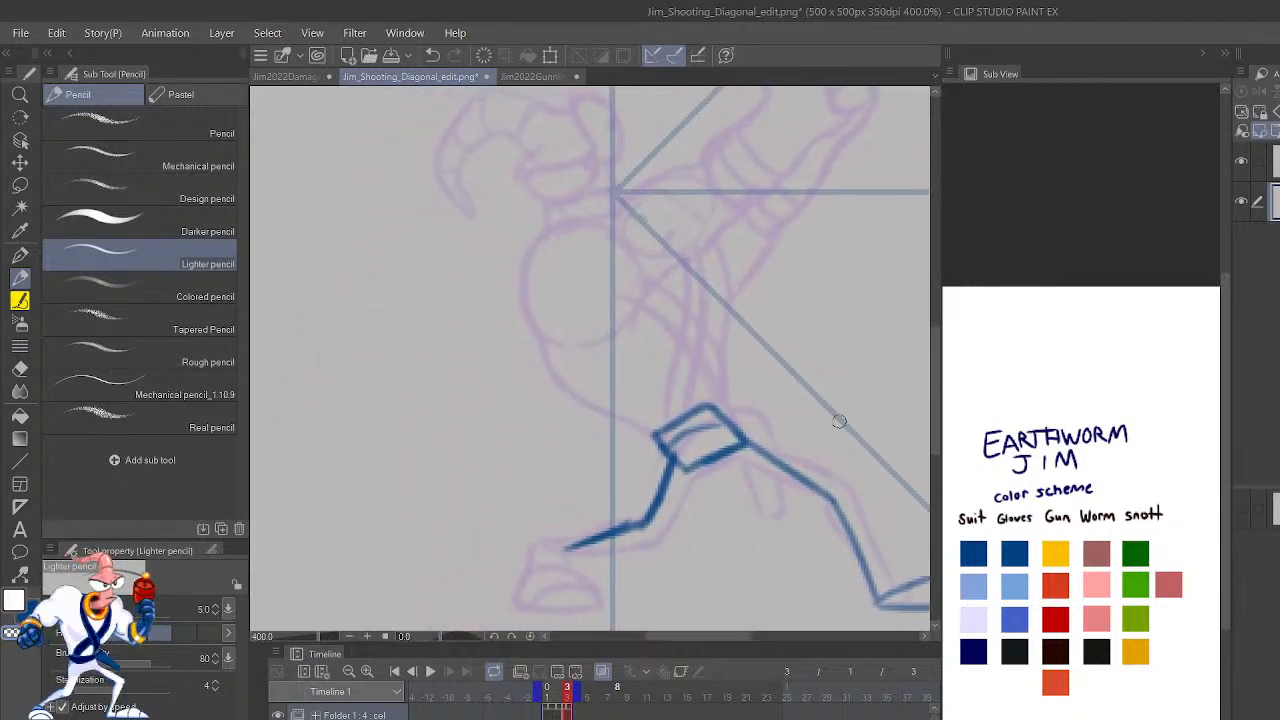
drag(634, 516, 572, 530)
key(ctrl+z)
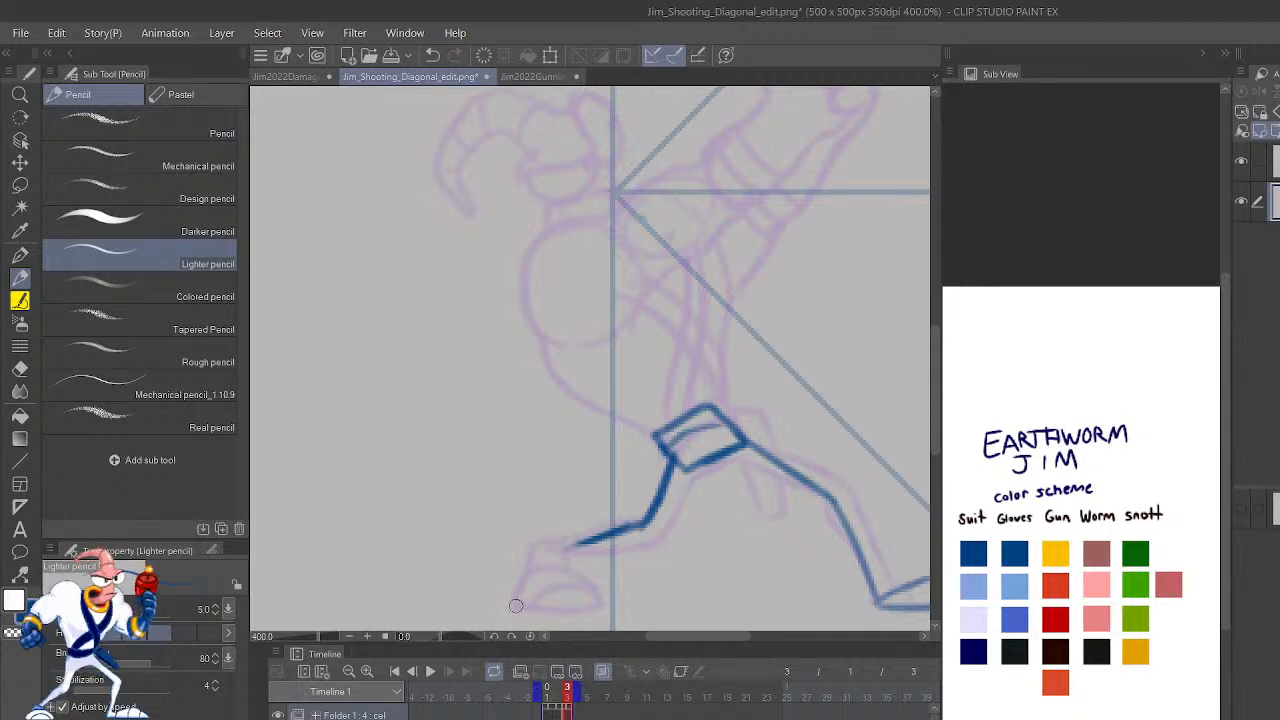
Sketch the rear foot with a flat sole, sloping sides, a rounded ankle and a curved toe line.
drag(515, 605, 594, 608)
mouse_move(511, 592)
mouse_down()
mouse_move(527, 542)
mouse_move(568, 545)
mouse_move(552, 539)
mouse_up()
key(ctrl+z)
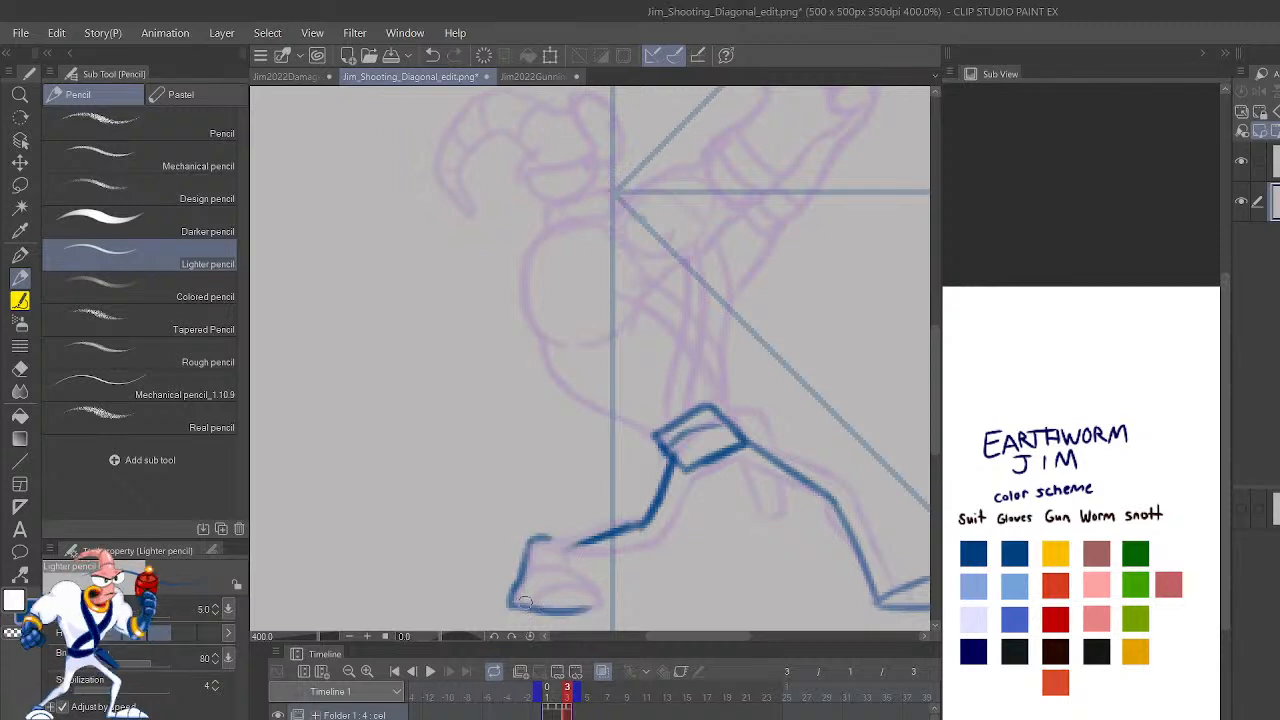
mouse_move(513, 602)
mouse_down()
mouse_move(596, 607)
mouse_move(562, 550)
mouse_up()
mouse_move(522, 606)
mouse_down()
mouse_move(532, 594)
mouse_move(594, 603)
mouse_up()
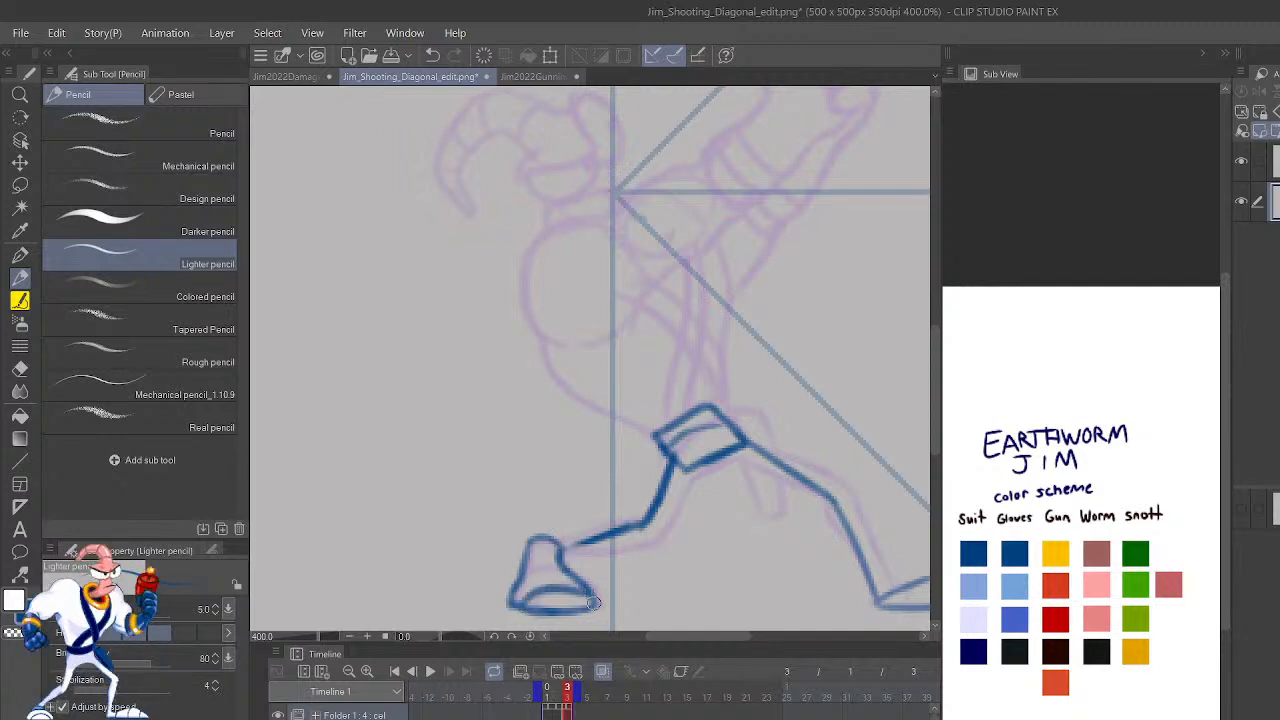
drag(522, 584, 569, 576)
Compare the rear foot and leg with the previous frames by flipping through frames 1 to 3.
key(shift+Left)
key(shift+Left)
key(shift+Right)
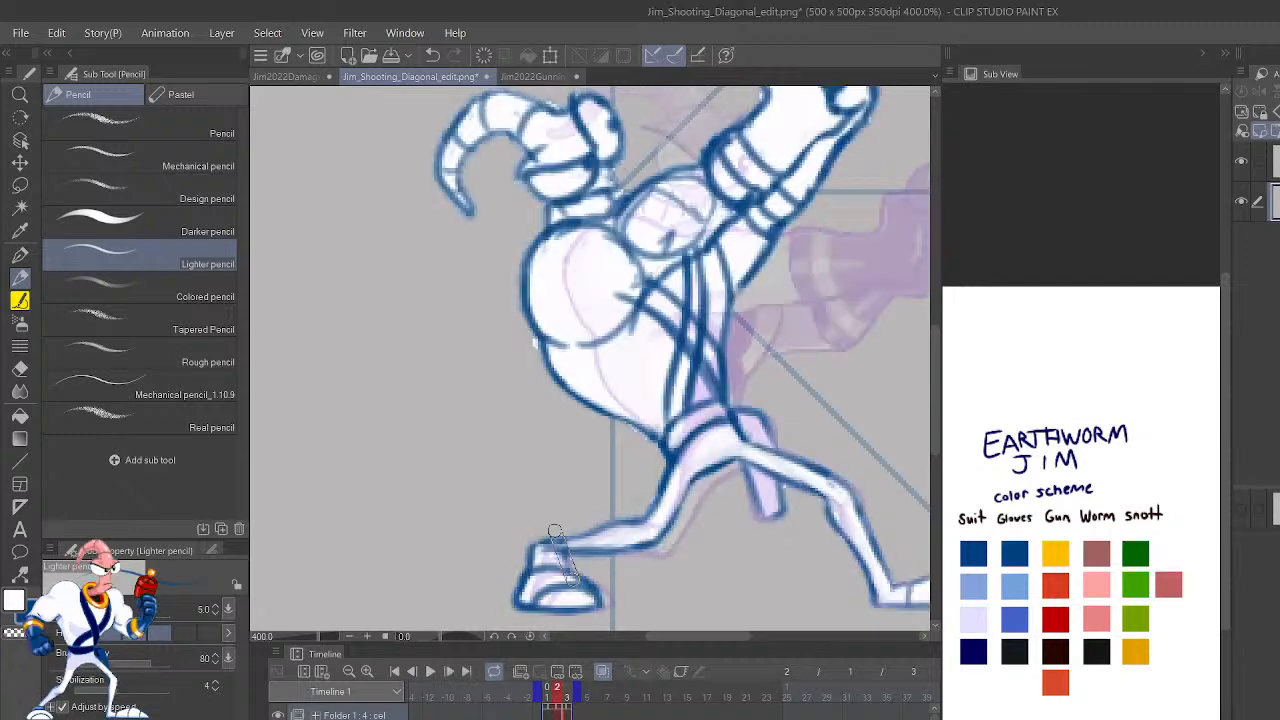
key(shift+Left)
key(shift+Right)
key(shift+Left)
key(shift+Right)
key(shift+Right)
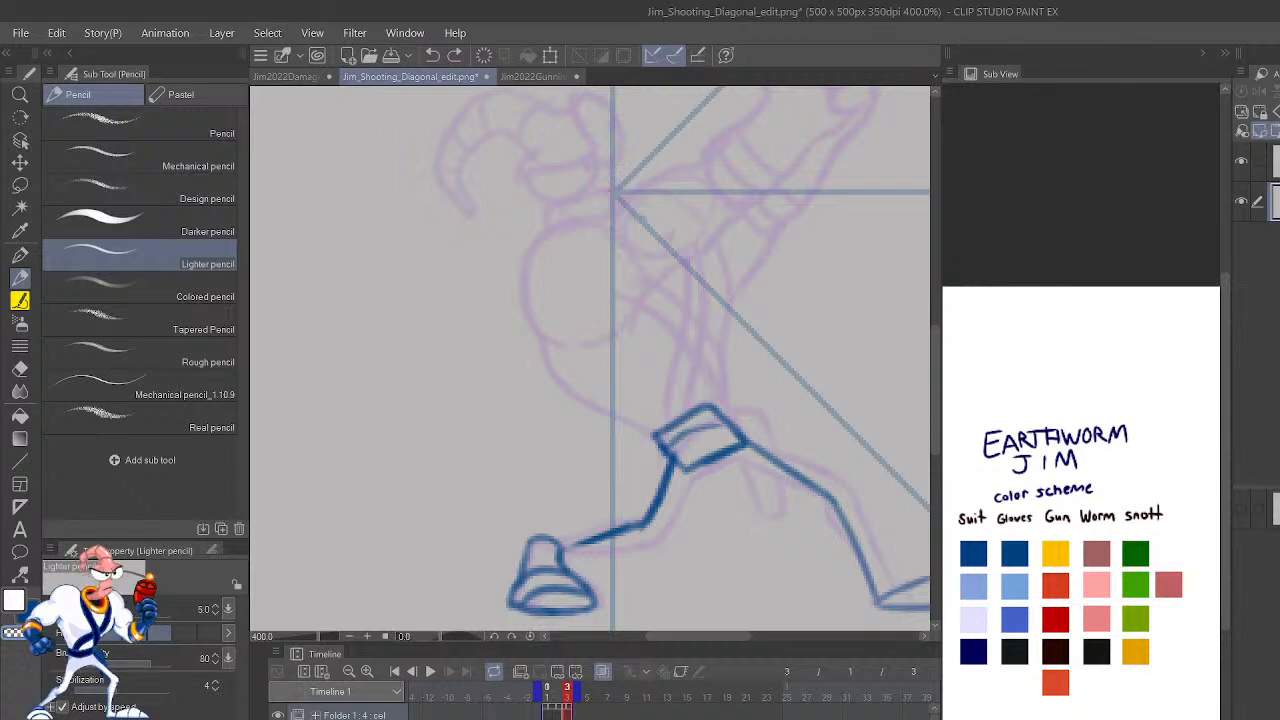
key(shift+Left)
key(shift+Right)
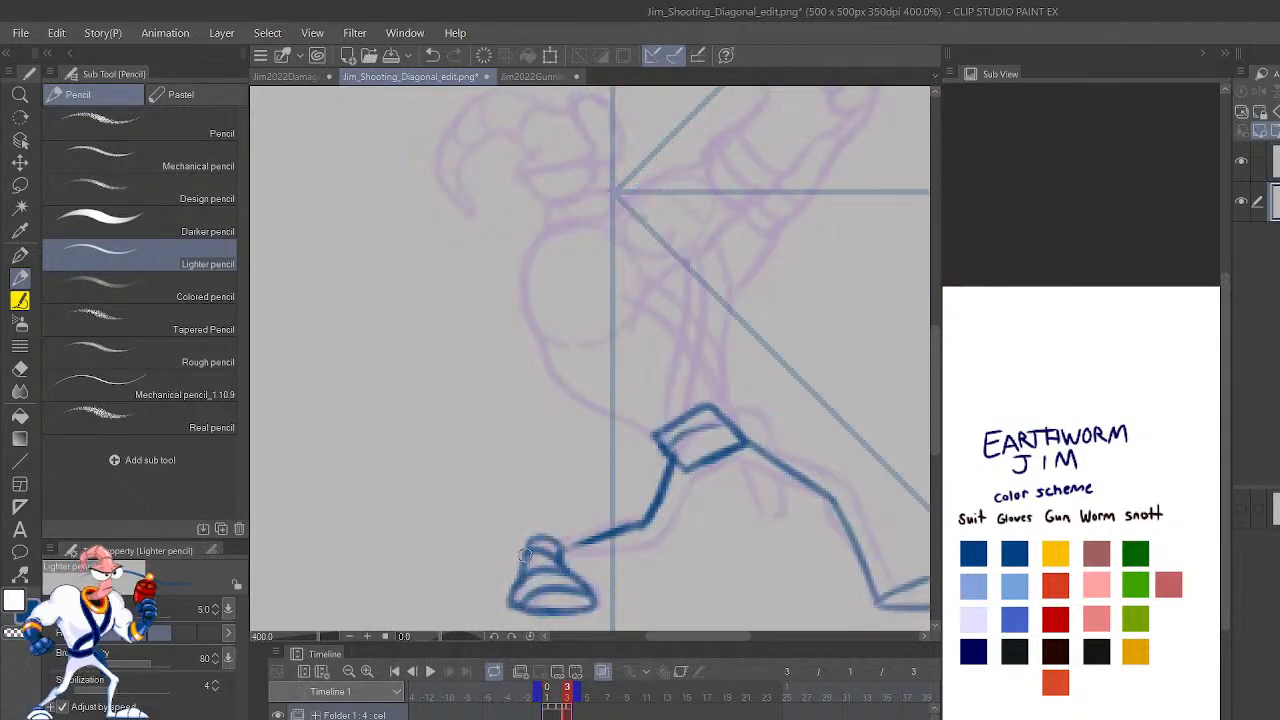
Join the rear shin line to the ankle of the rear foot.
drag(555, 545, 612, 534)
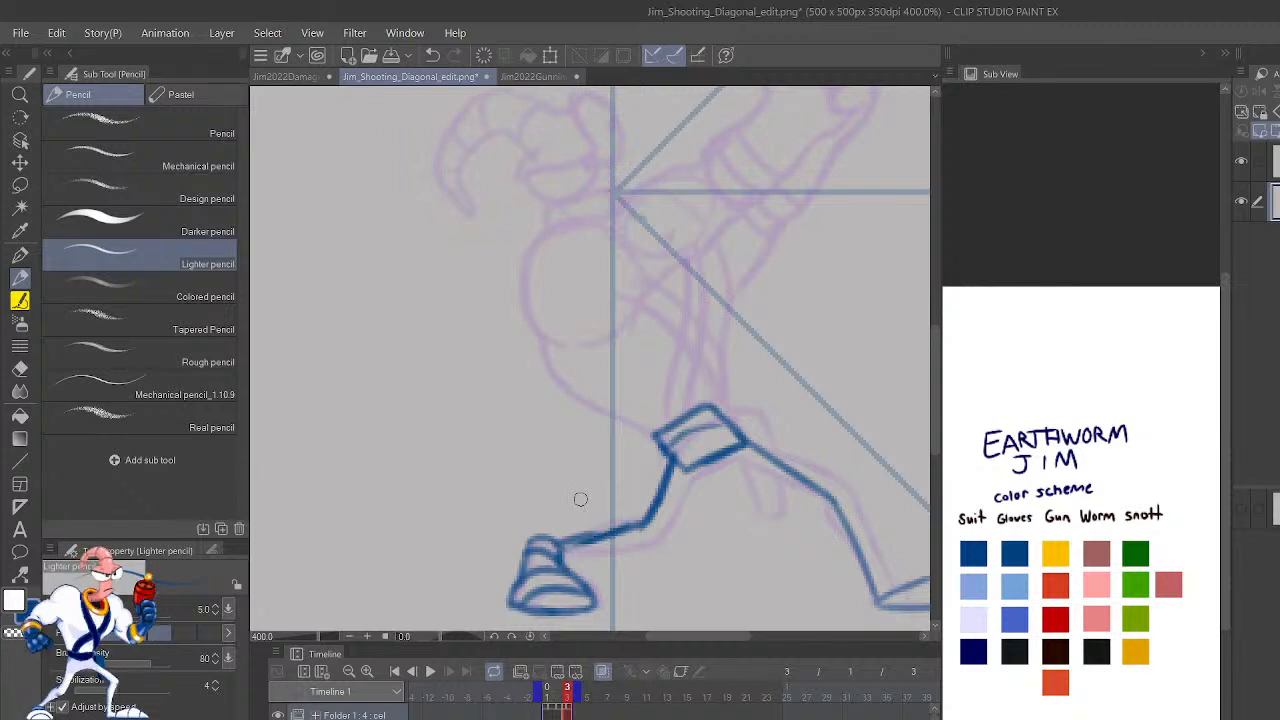
key(h)
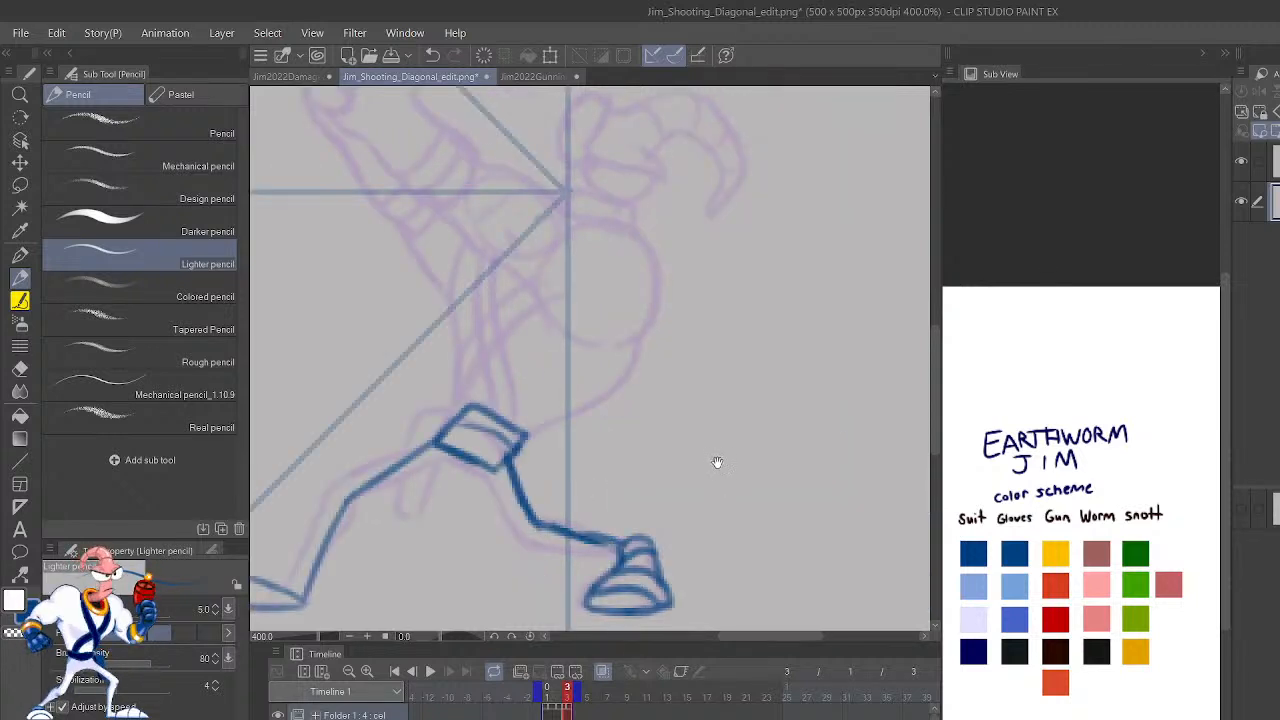
mouse_move(720, 459)
mouse_down()
mouse_move(820, 369)
mouse_move(830, 379)
mouse_up()
drag(861, 445, 863, 466)
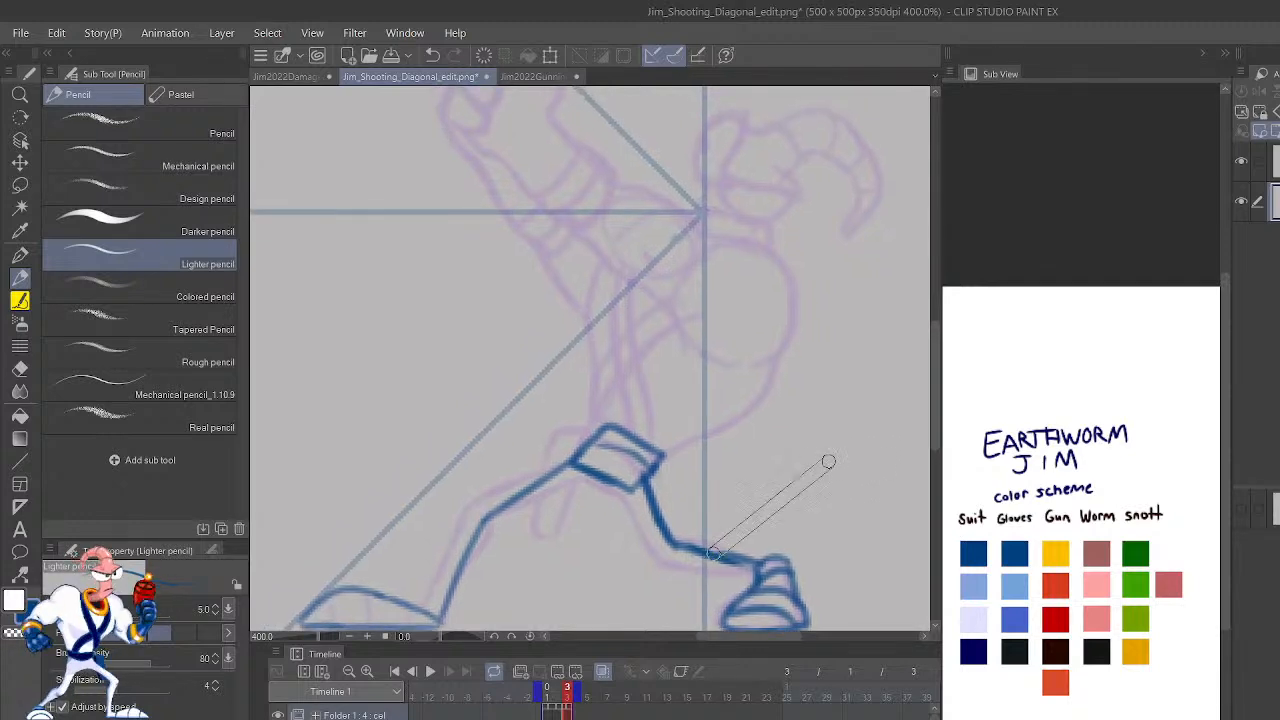
Examine the new legs against the horizontal and diagonal poses by stepping between the frames.
key(shift+Left)
key(shift+Left)
key(shift+Right)
key(shift+Right)
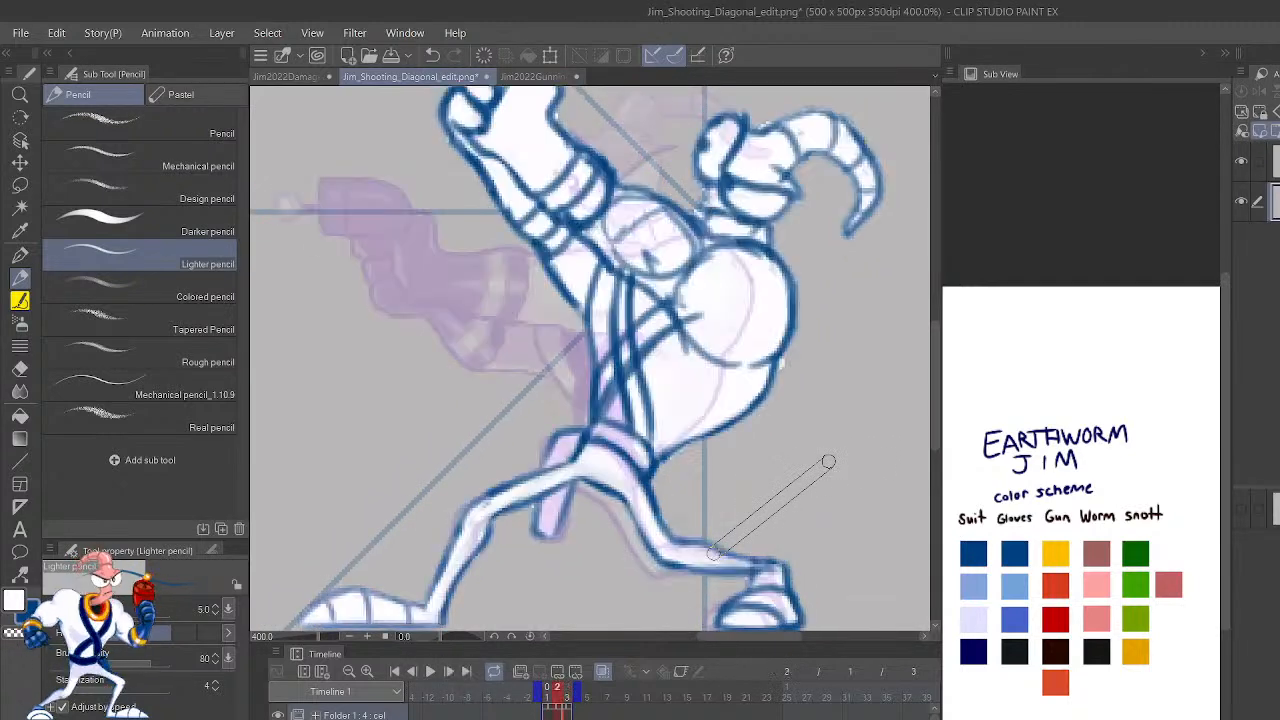
key(shift+Left)
key(shift+Left)
key(shift+Right)
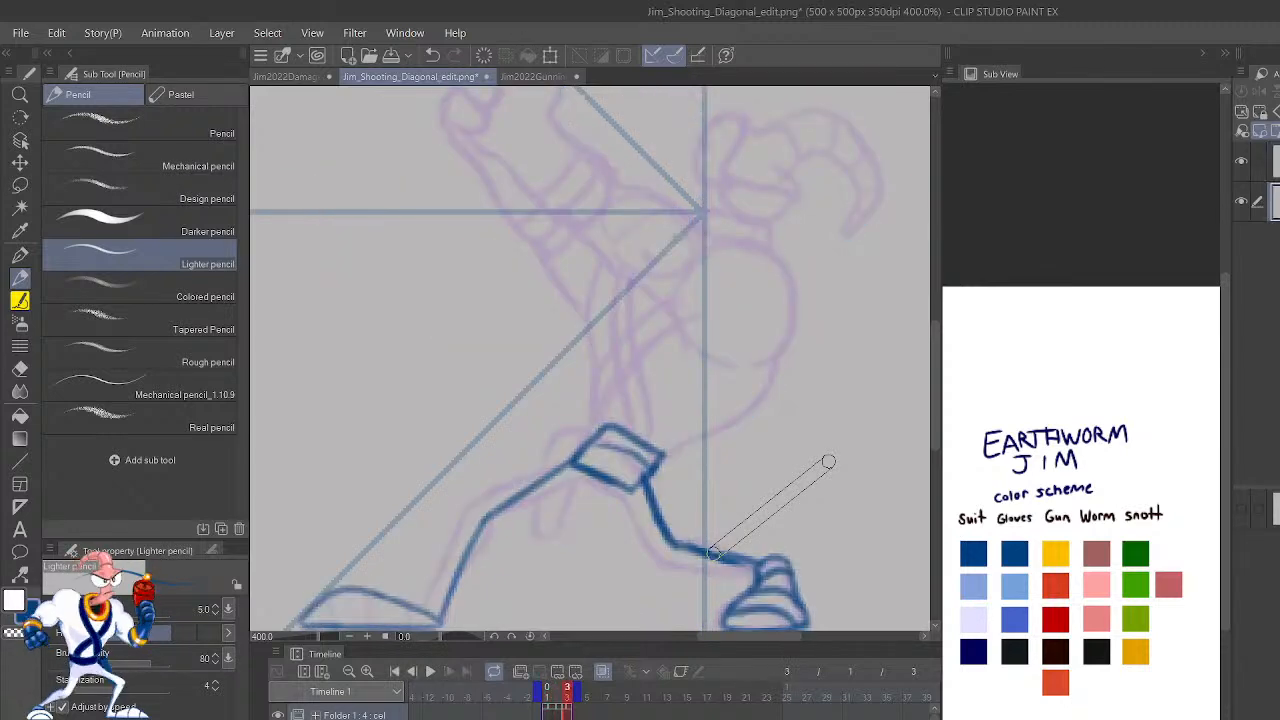
key(shift+Left)
key(shift+Right)
key(shift+Left)
key(shift+Left)
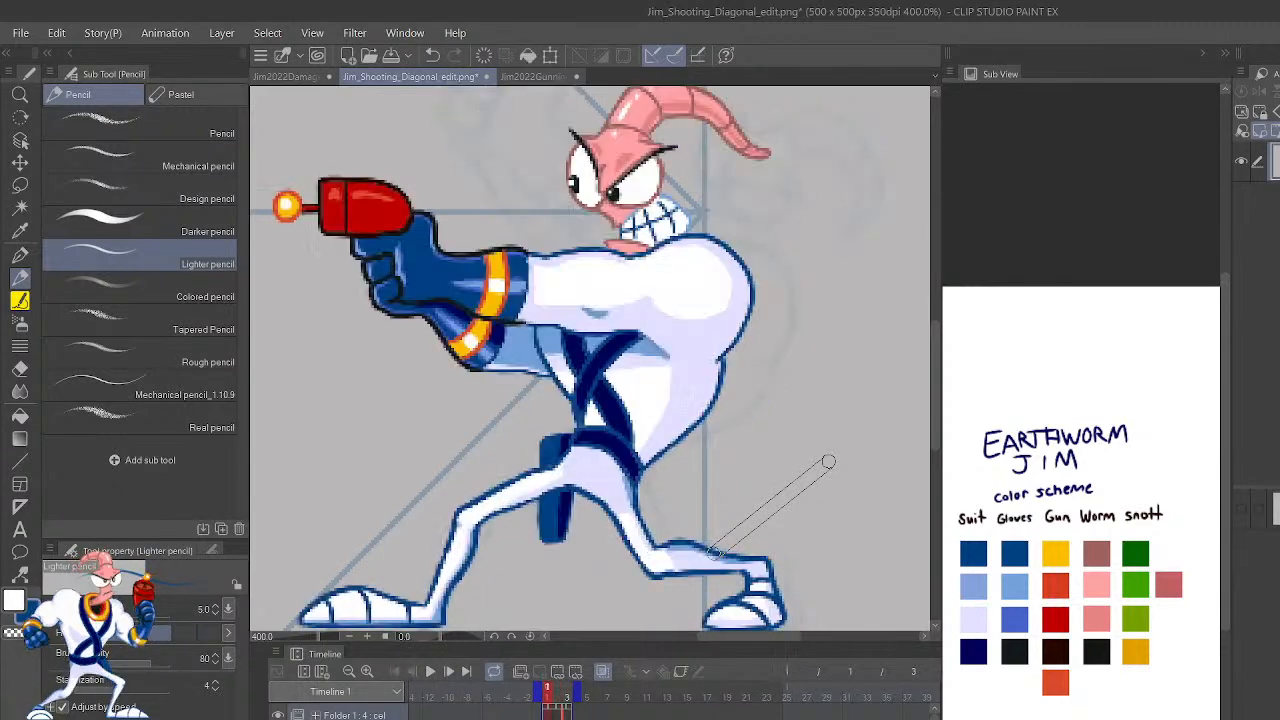
key(shift+Right)
key(shift+Right)
scroll(828, 461, down, 3)
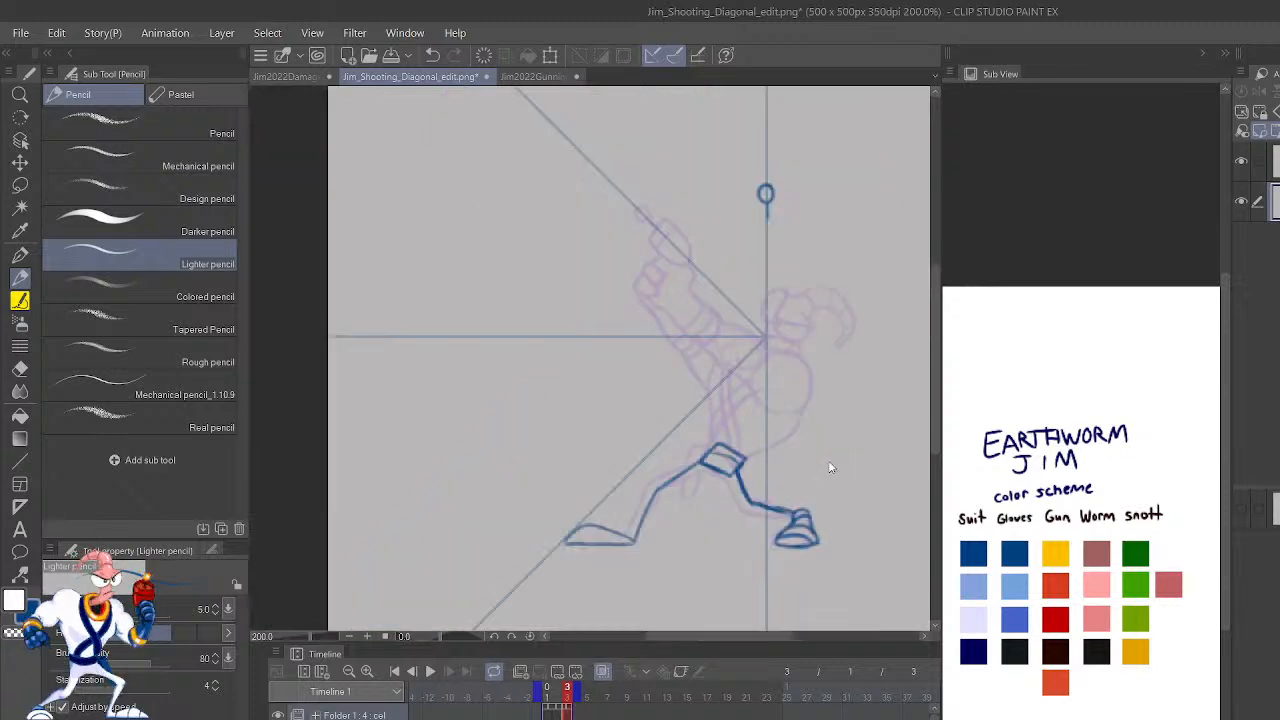
key(shift+Left)
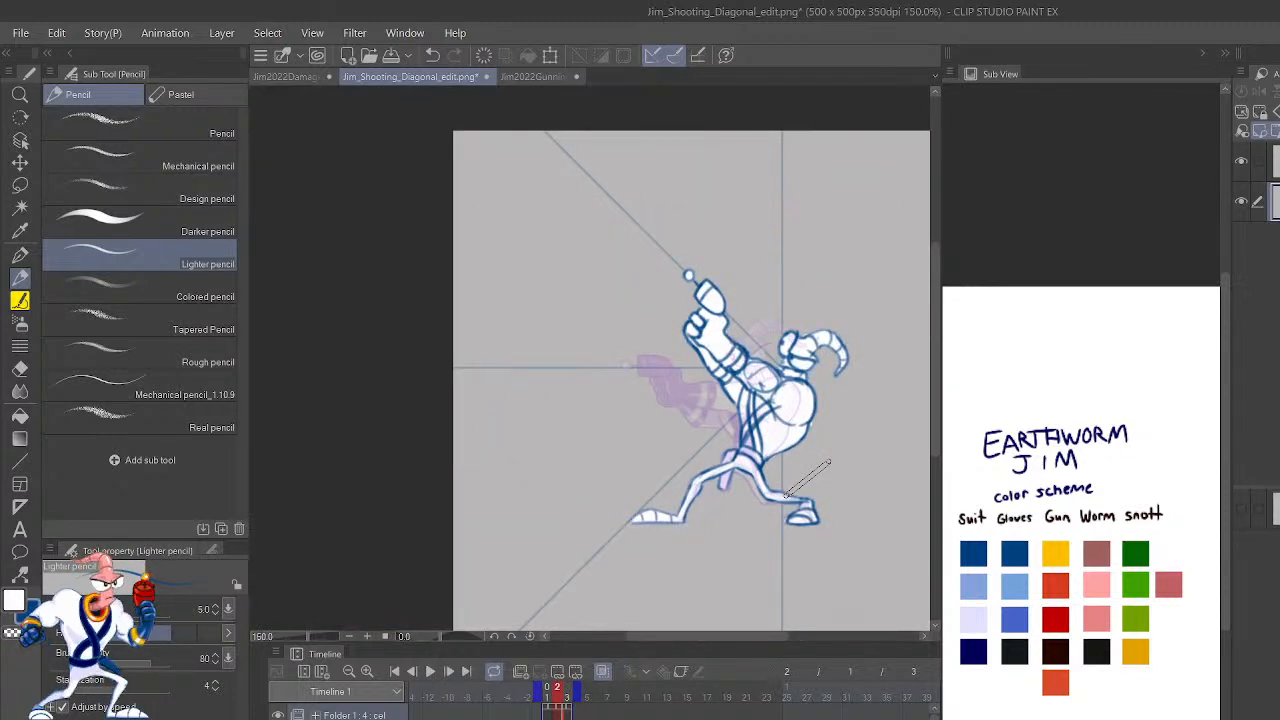
key(shift+Right)
Erase the lower part of the rear foot and redraw its outline below the ankle.
scroll(828, 461, up, 3)
mouse_move(826, 595)
mouse_down()
mouse_move(806, 523)
mouse_move(812, 586)
mouse_move(787, 555)
mouse_move(747, 555)
mouse_move(787, 567)
mouse_move(773, 569)
mouse_move(787, 585)
mouse_move(731, 566)
mouse_up()
key(c)
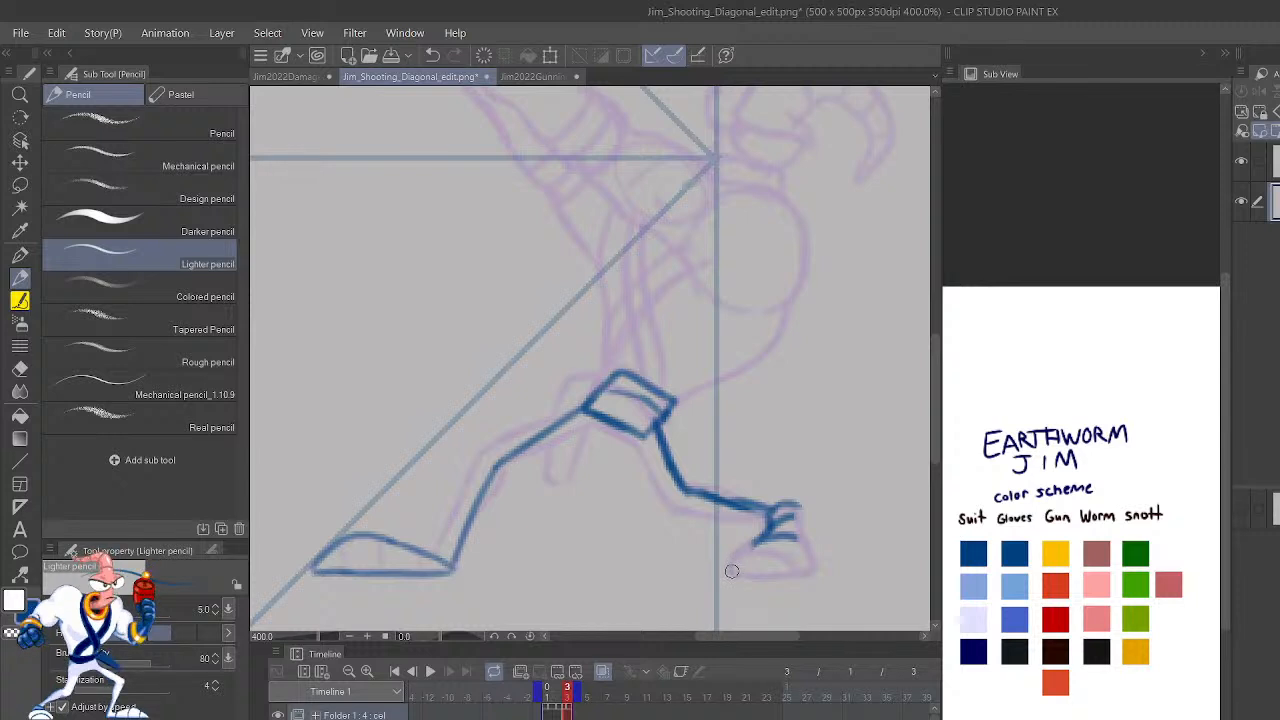
key(c)
mouse_move(785, 512)
mouse_down()
mouse_move(786, 574)
mouse_move(813, 570)
mouse_move(806, 497)
mouse_up()
Sketch the back as a curve from the hips to a bulging shoulder, plus a slanted inner shoulder line.
drag(822, 354, 781, 523)
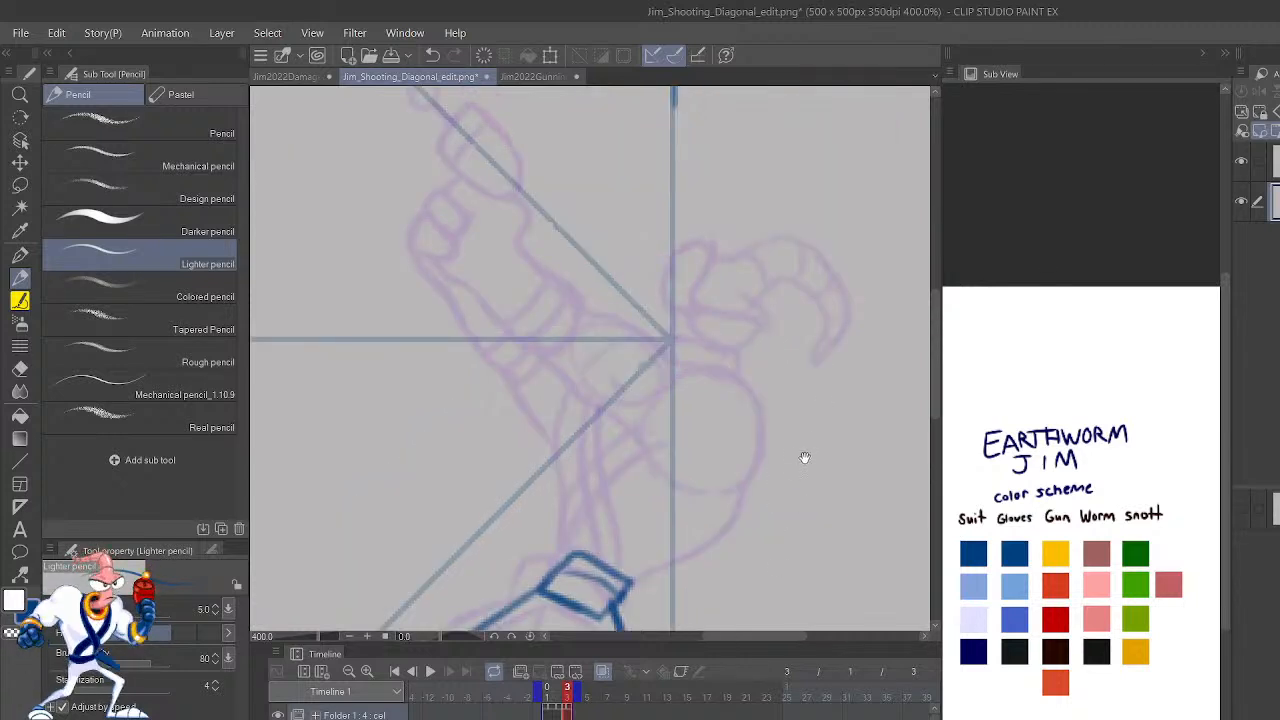
drag(751, 423, 757, 403)
mouse_move(641, 562)
mouse_down()
mouse_move(780, 478)
mouse_move(786, 385)
mouse_up()
mouse_move(760, 493)
mouse_down()
mouse_move(799, 390)
mouse_move(763, 373)
mouse_move(790, 440)
mouse_up()
mouse_move(711, 476)
mouse_down()
mouse_move(696, 464)
mouse_move(678, 360)
mouse_up()
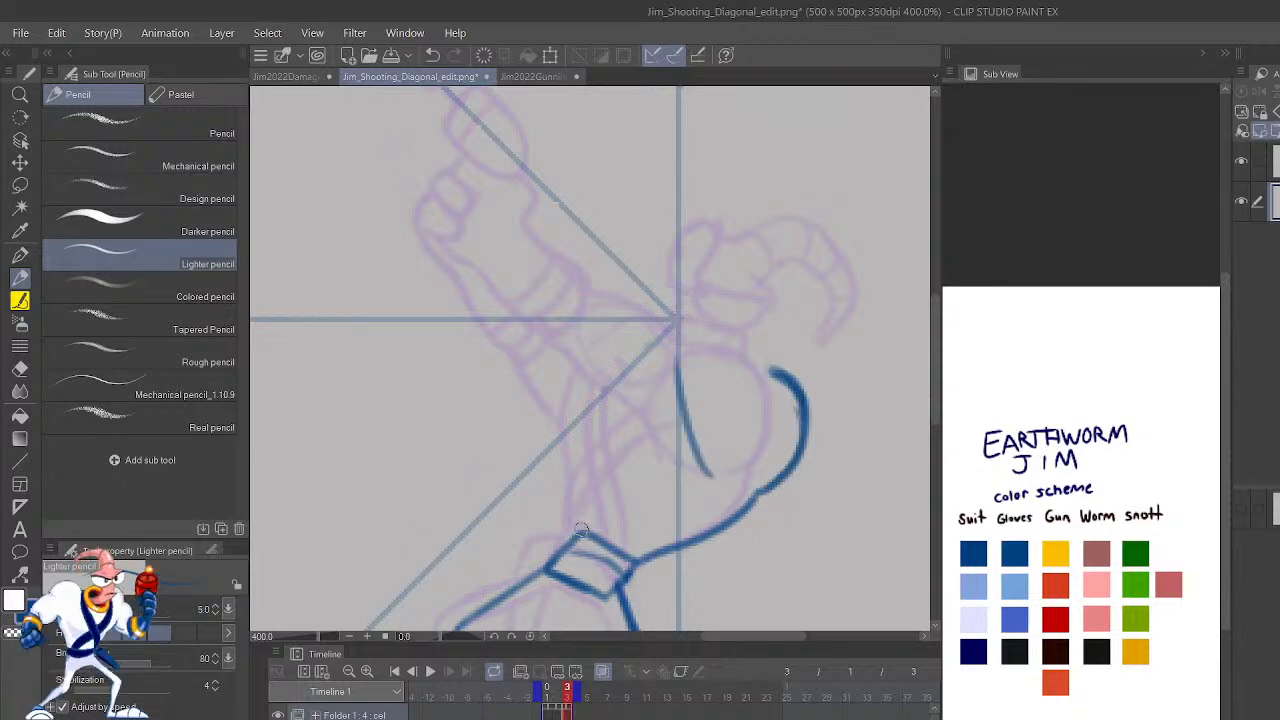
Sketch the front of the torso from the hip box up to the chest, with a separate far shoulder line above it.
drag(583, 532, 606, 427)
key(ctrl+z)
drag(583, 532, 612, 382)
mouse_move(598, 448)
mouse_down()
mouse_move(610, 378)
mouse_move(600, 278)
mouse_up()
Examine how the new torso and legs follow from the earlier poses by flipping repeatedly through the frames at reduced zoom.
scroll(677, 329, down, 3)
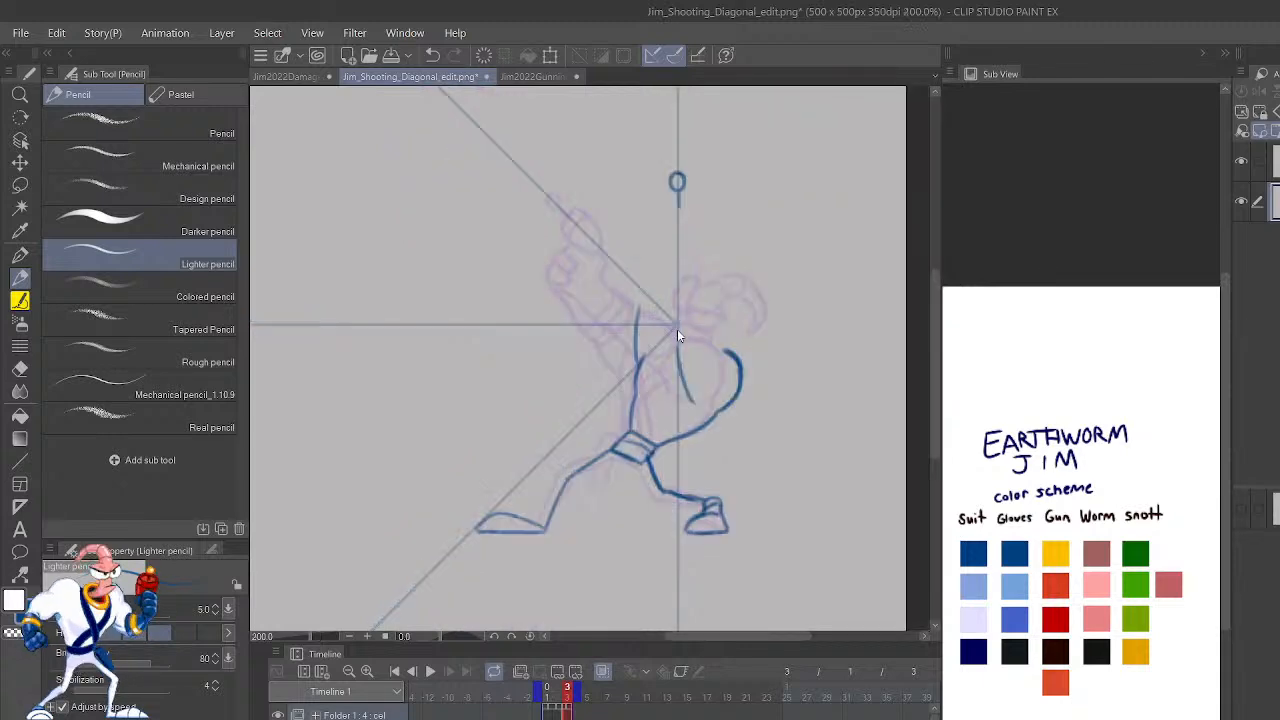
key(Left)
key(Left)
key(Right)
key(Right)
key(Left)
key(Left)
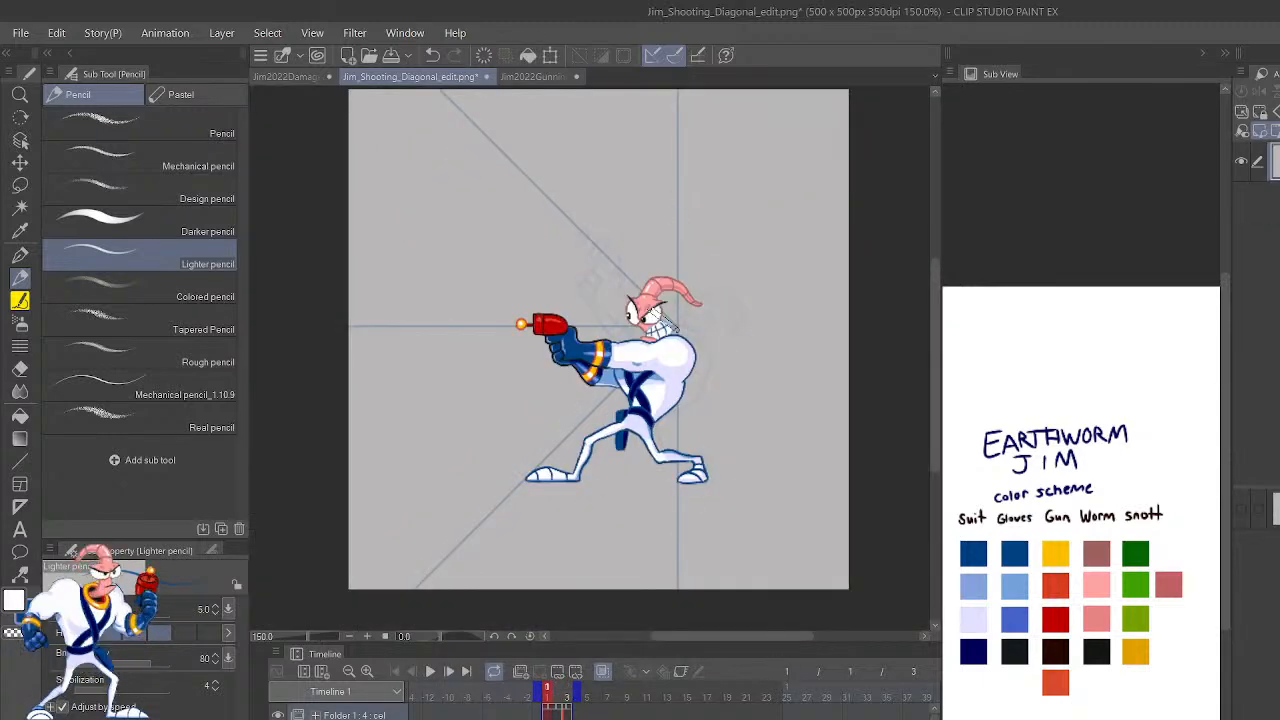
key(Right)
key(Right)
key(Left)
key(Left)
key(Right)
key(Right)
key(Left)
key(Left)
key(Right)
key(Left)
key(Right)
key(Left)
key(Right)
key(Right)
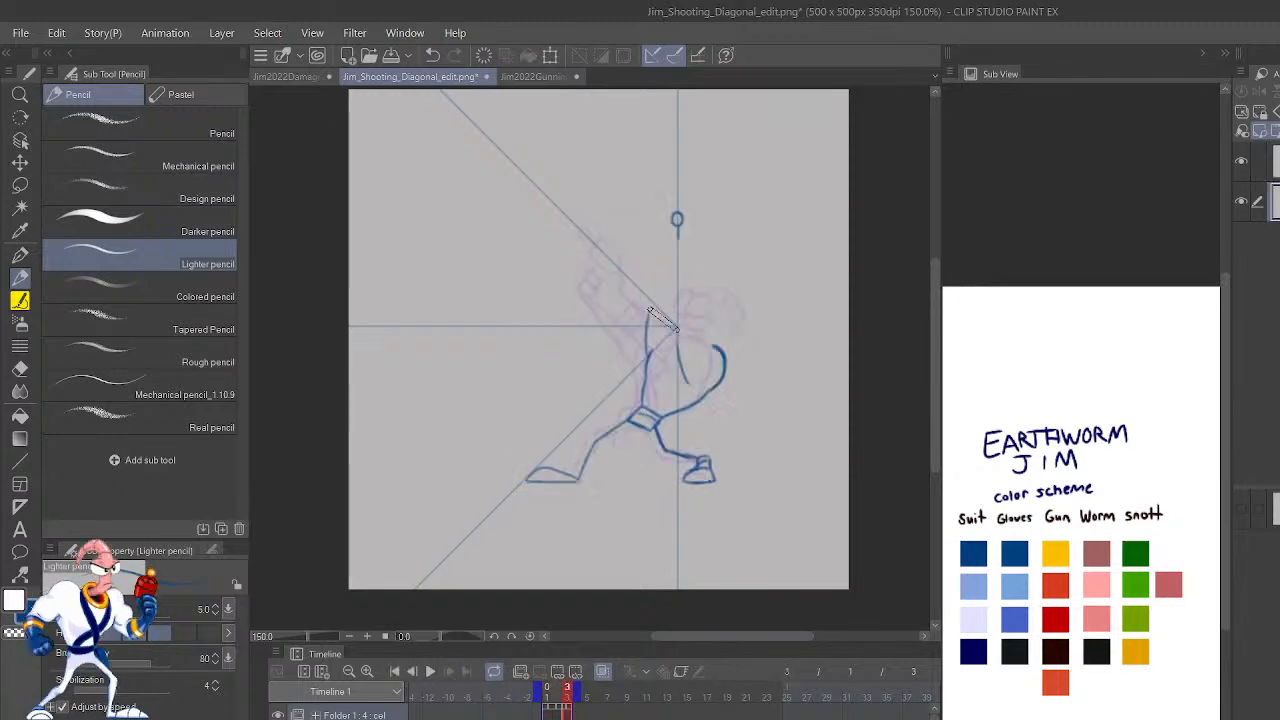
key(Left)
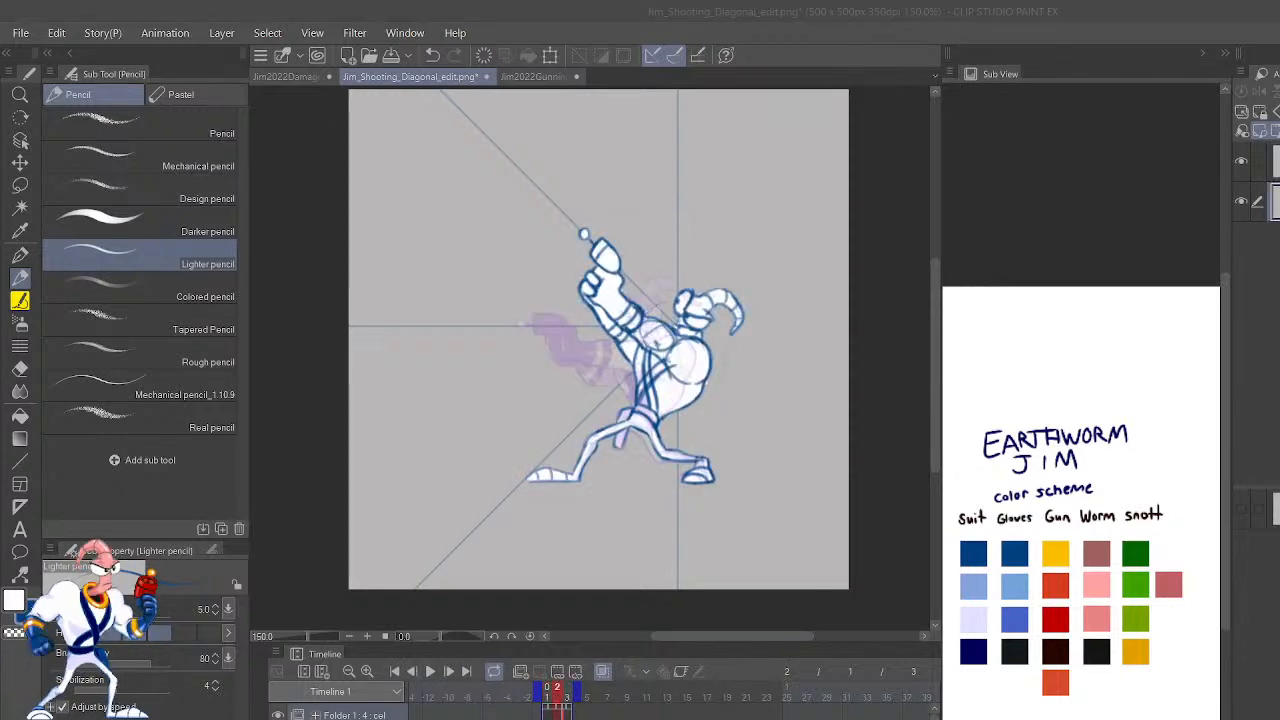
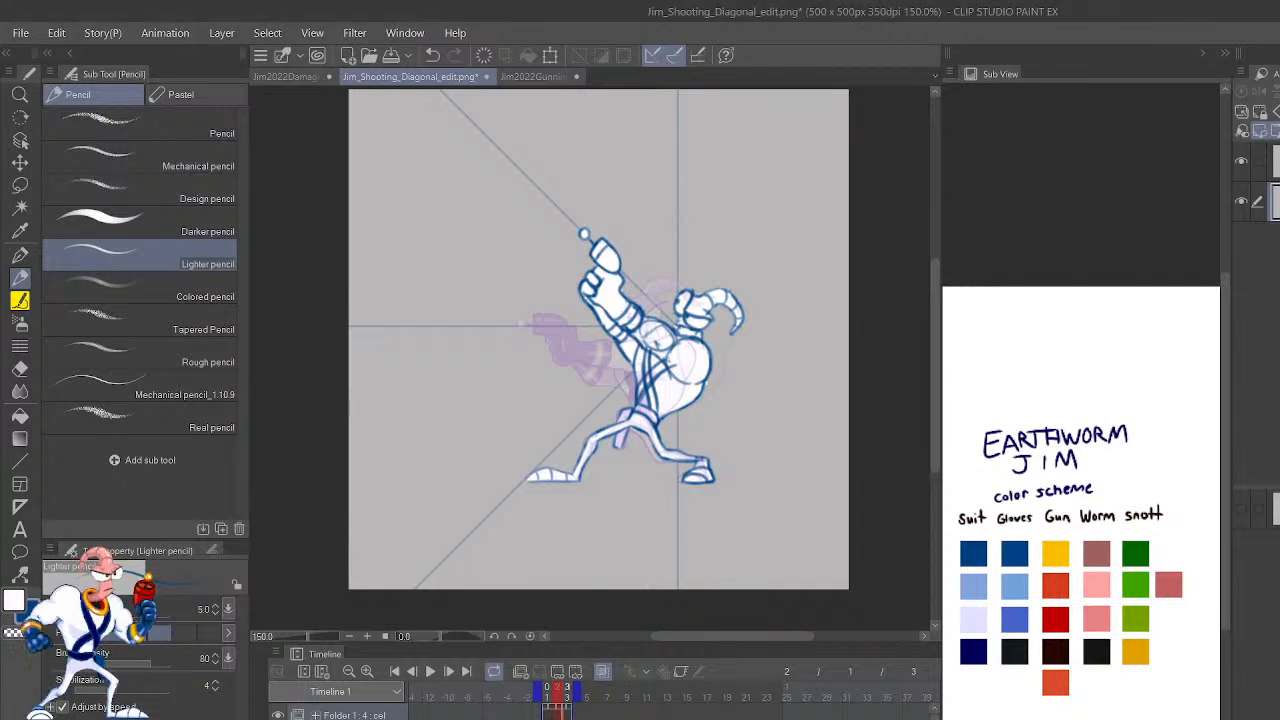
On frame 3, sketch the raised upper arms as lines rising from both shoulders.
key(Right)
key(ctrl+plus)
key(ctrl+plus)
key(ctrl+plus)
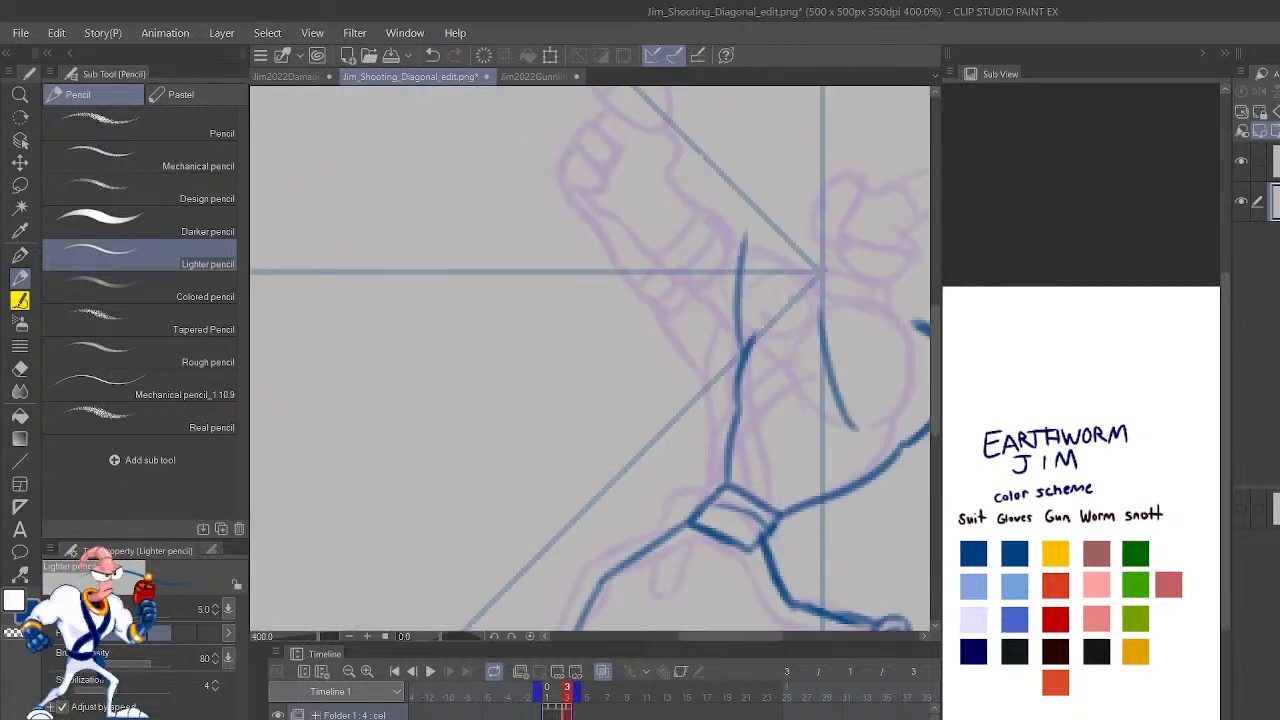
drag(728, 488, 842, 331)
key(ctrl+z)
drag(803, 565, 774, 500)
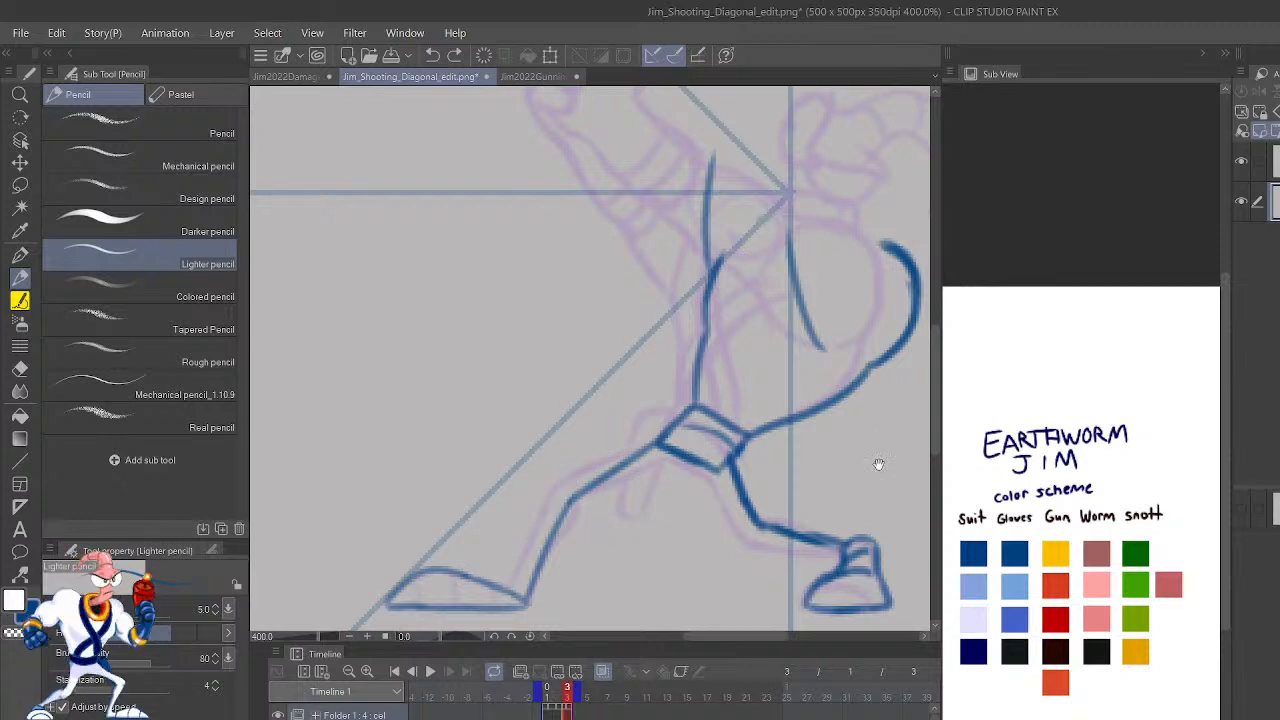
mouse_move(880, 491)
mouse_down()
mouse_move(849, 597)
mouse_move(886, 514)
mouse_up()
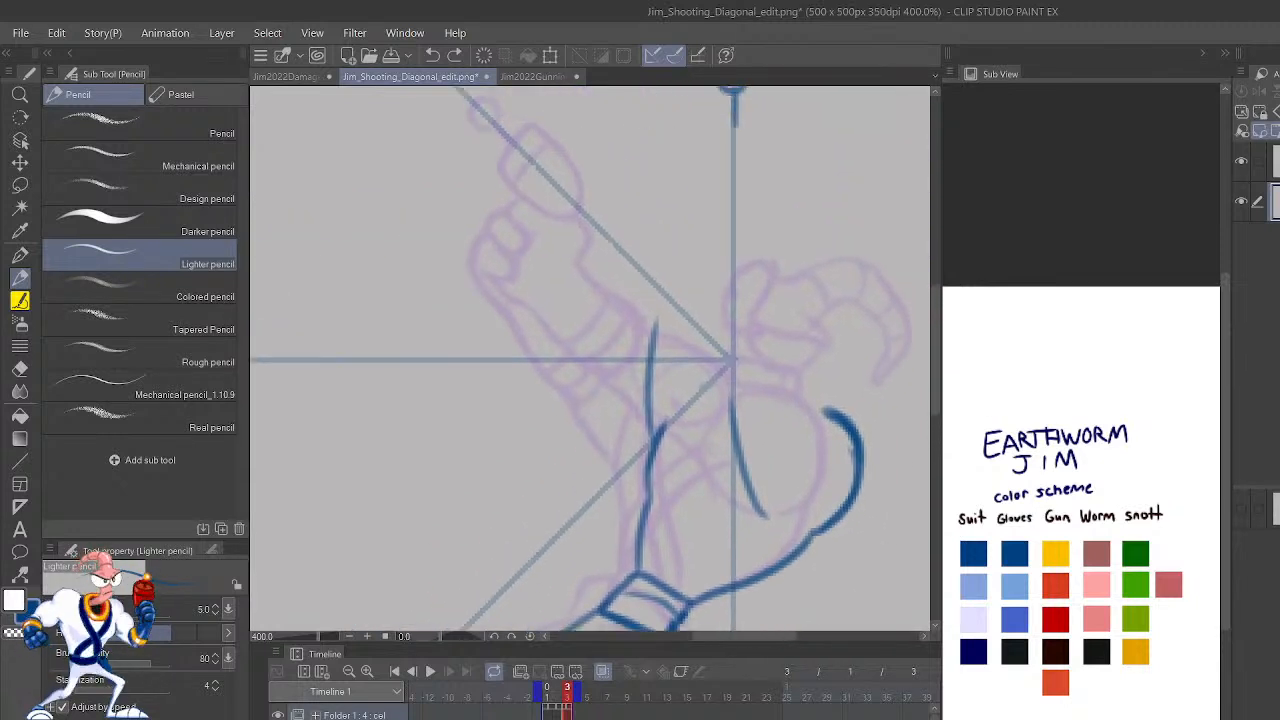
drag(822, 410, 806, 338)
drag(745, 432, 730, 292)
drag(806, 346, 792, 316)
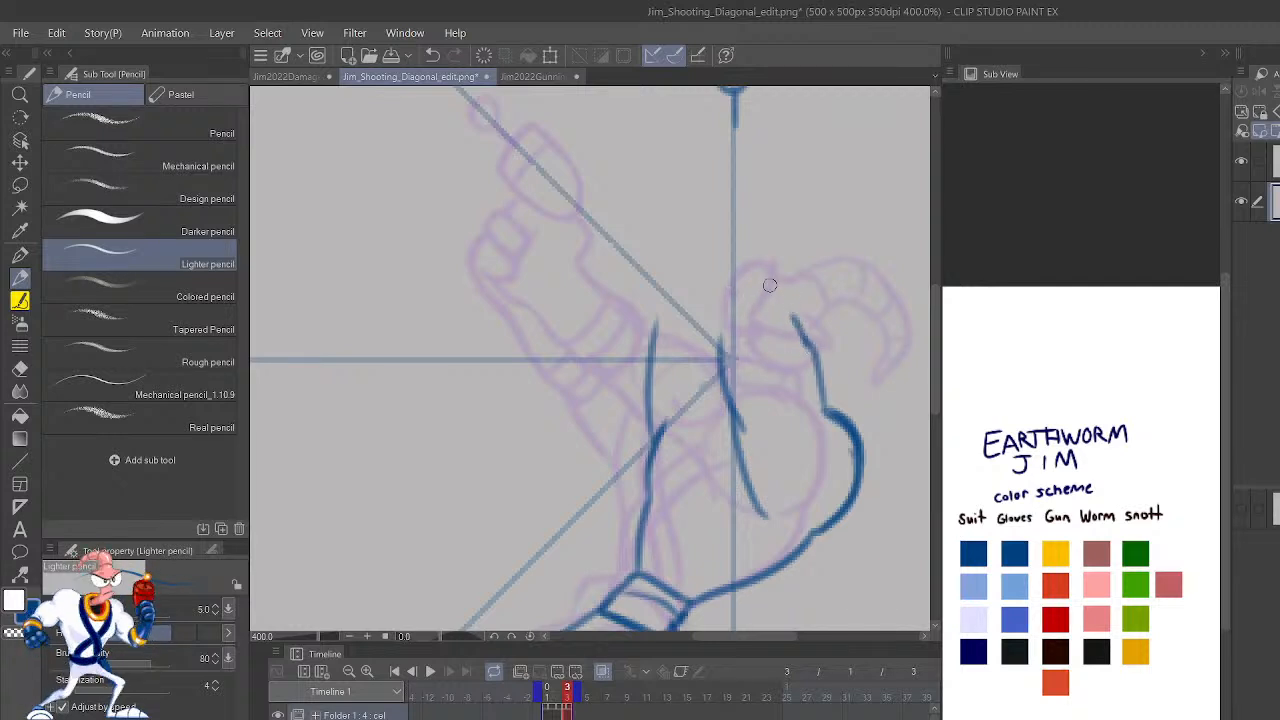
drag(662, 333, 674, 254)
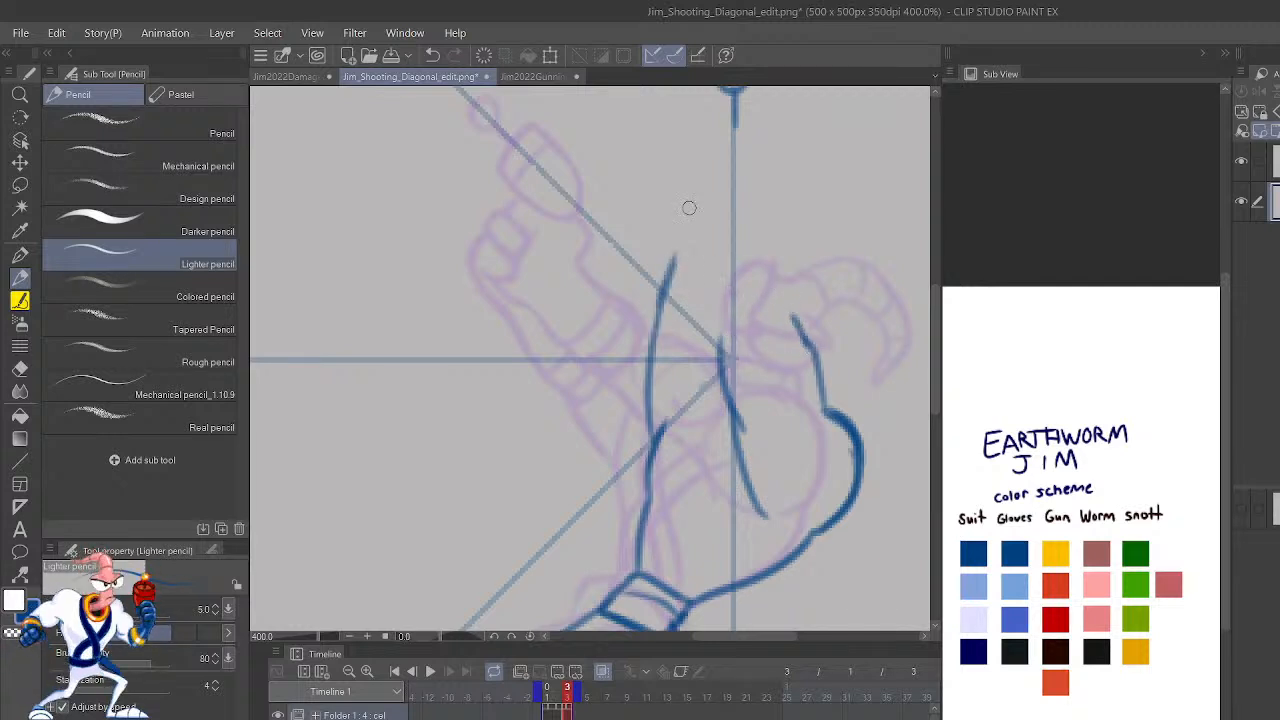
Try extending the rear arm's outer line up toward the gun tip, then undo it.
drag(796, 320, 757, 205)
mouse_move(863, 323)
mouse_down()
mouse_move(854, 297)
mouse_move(882, 490)
mouse_up()
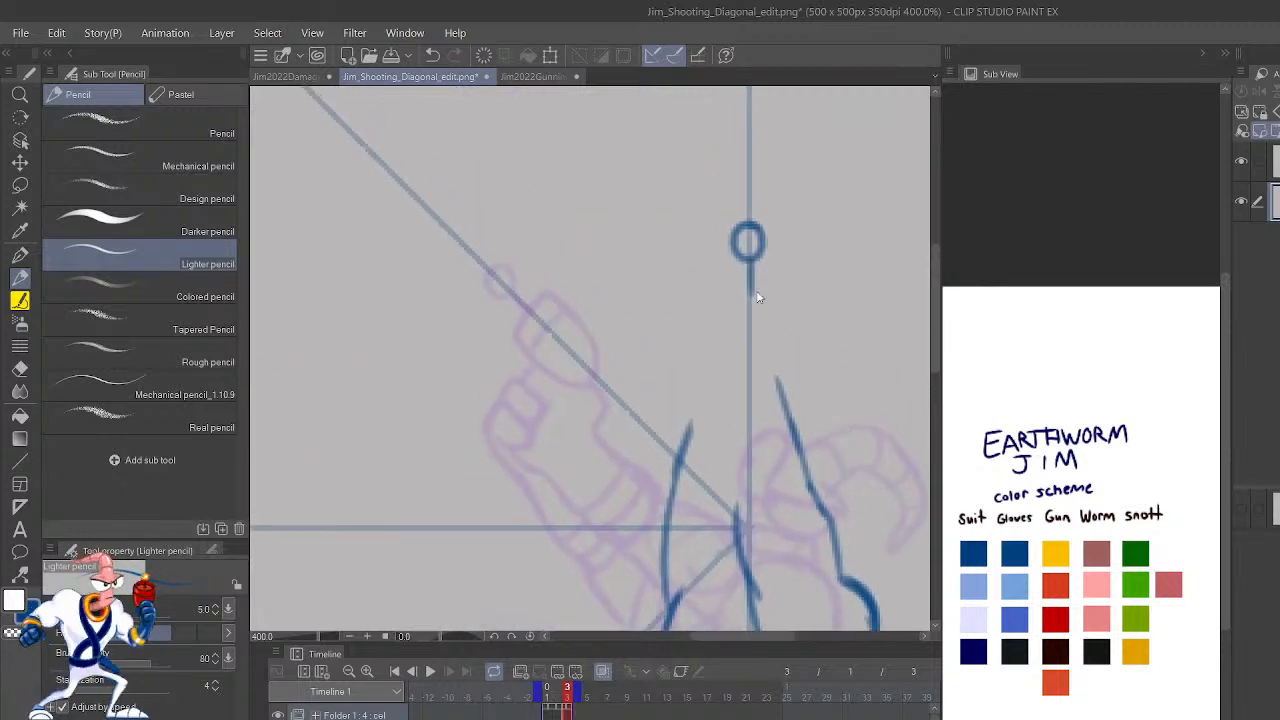
key(ctrl+z)
key(ctrl+z)
key(ctrl+z)
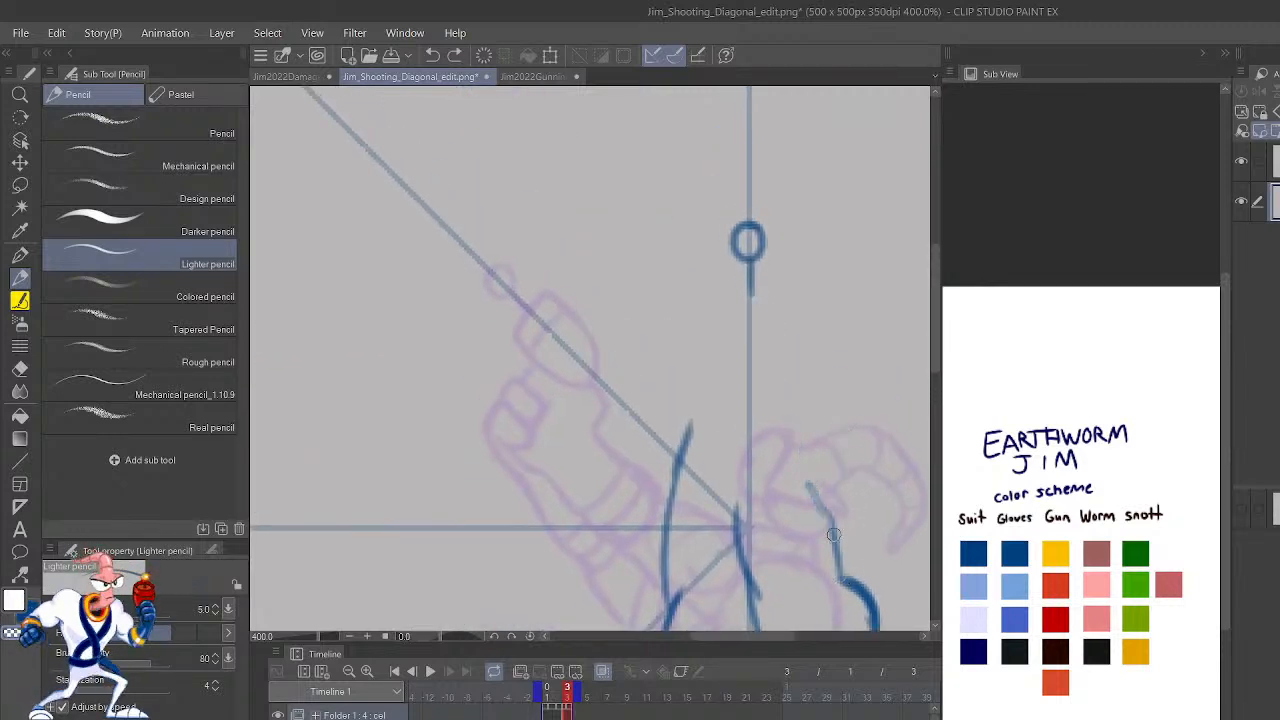
Redraw the rear upper arm's outer line from the shoulder and close both upper arms with curved cross lines.
mouse_move(838, 573)
mouse_down()
mouse_move(778, 490)
mouse_move(789, 484)
mouse_up()
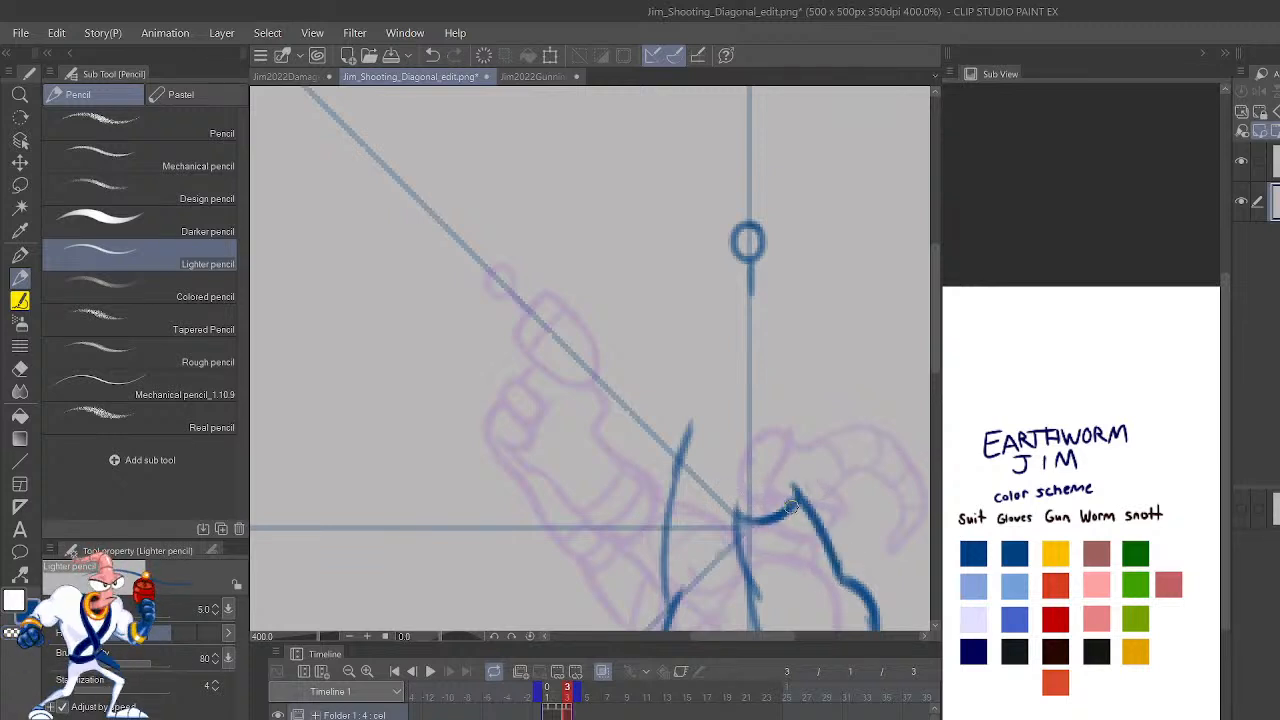
mouse_move(670, 526)
mouse_down()
mouse_move(735, 505)
mouse_move(738, 529)
mouse_up()
key(ctrl+z)
key(ctrl+z)
mouse_move(829, 547)
mouse_down()
mouse_move(834, 403)
mouse_move(857, 362)
mouse_up()
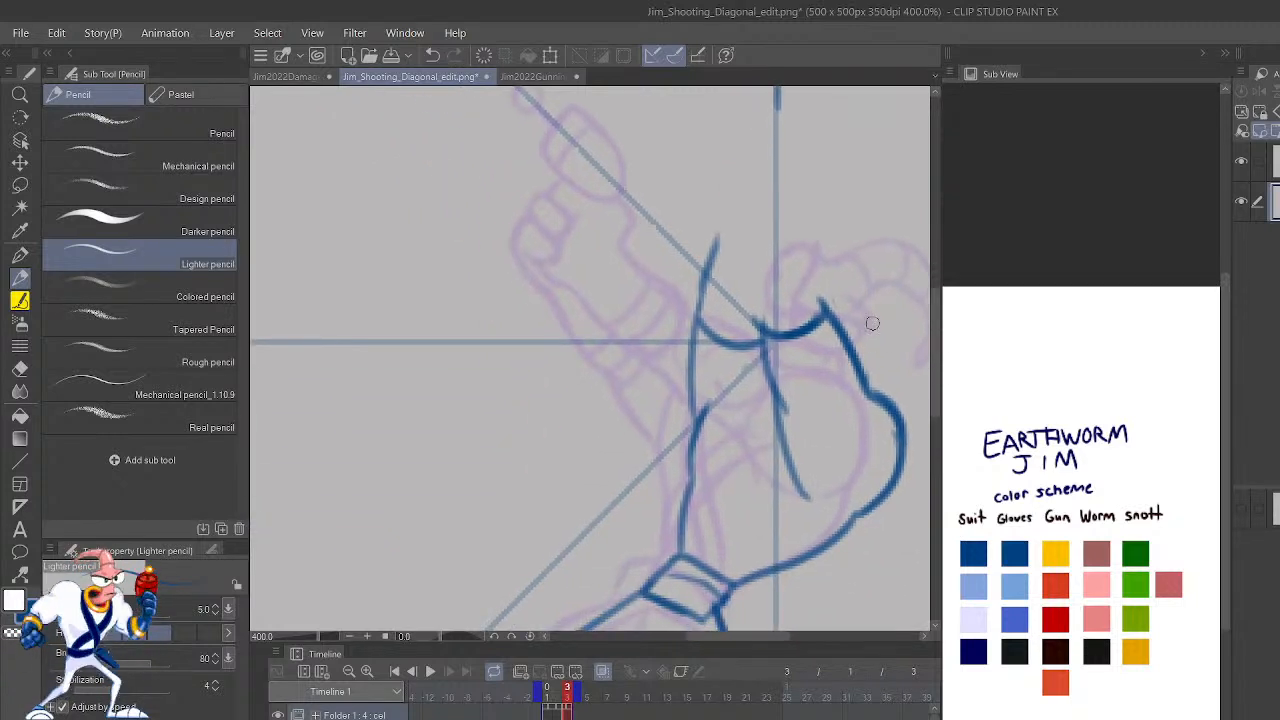
key(h)
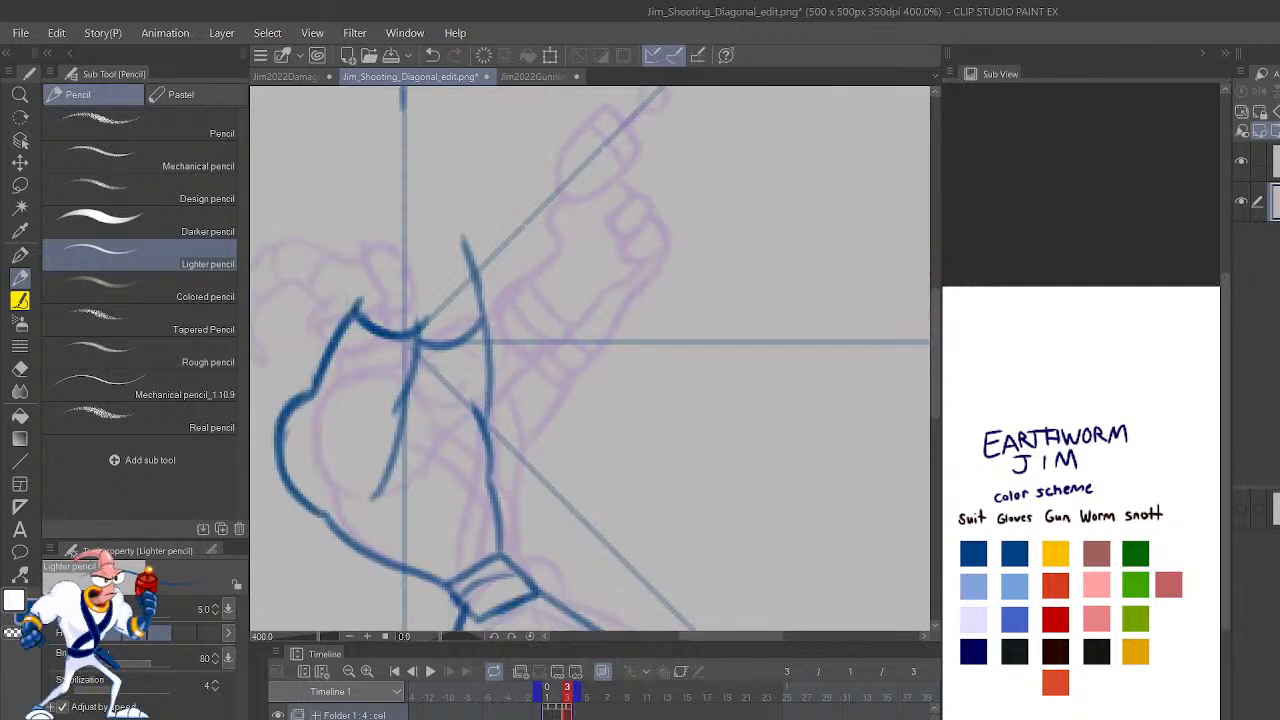
Try sketching a forearm line from the front elbow up toward the gun.
drag(706, 482, 843, 308)
key(ctrl+z)
mouse_move(621, 401)
mouse_down()
mouse_move(754, 471)
mouse_move(820, 611)
mouse_up()
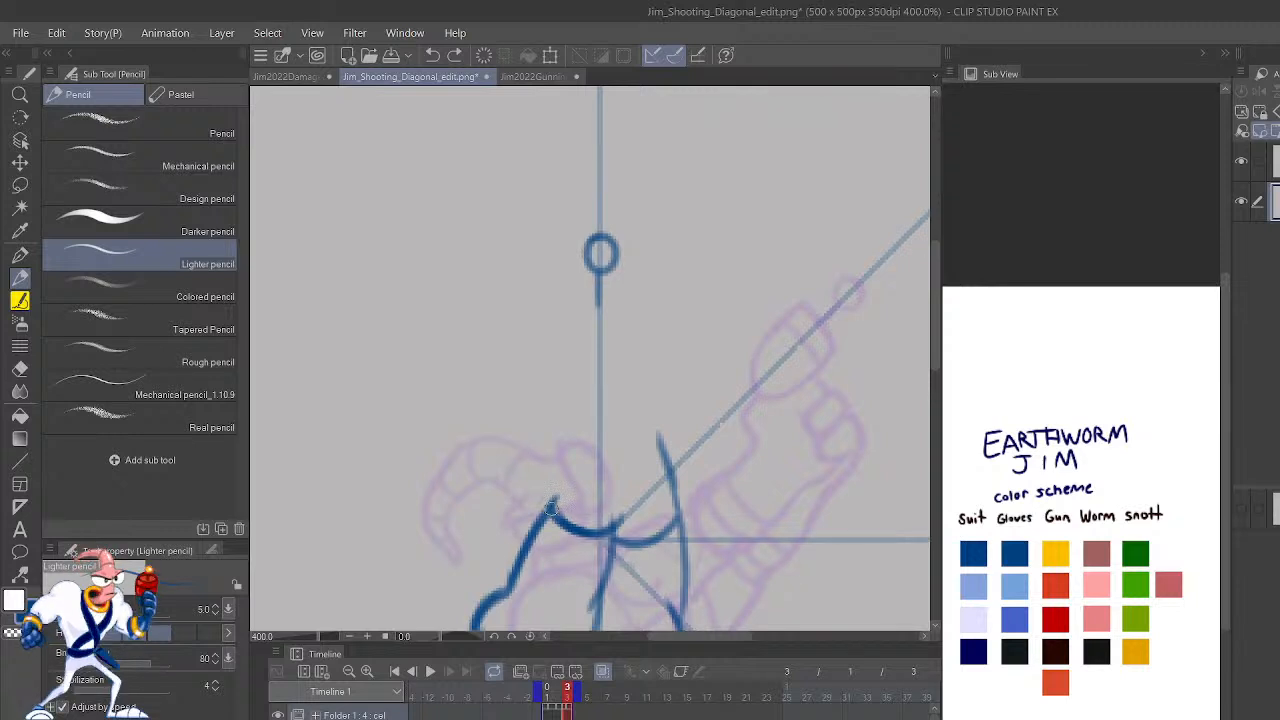
drag(551, 505, 598, 421)
key(ctrl+z)
Draw the gun's rounded body centred on the vertical guideline, directly below the short barrel and round tip.
mouse_move(610, 311)
mouse_down()
mouse_move(568, 326)
mouse_move(586, 410)
mouse_up()
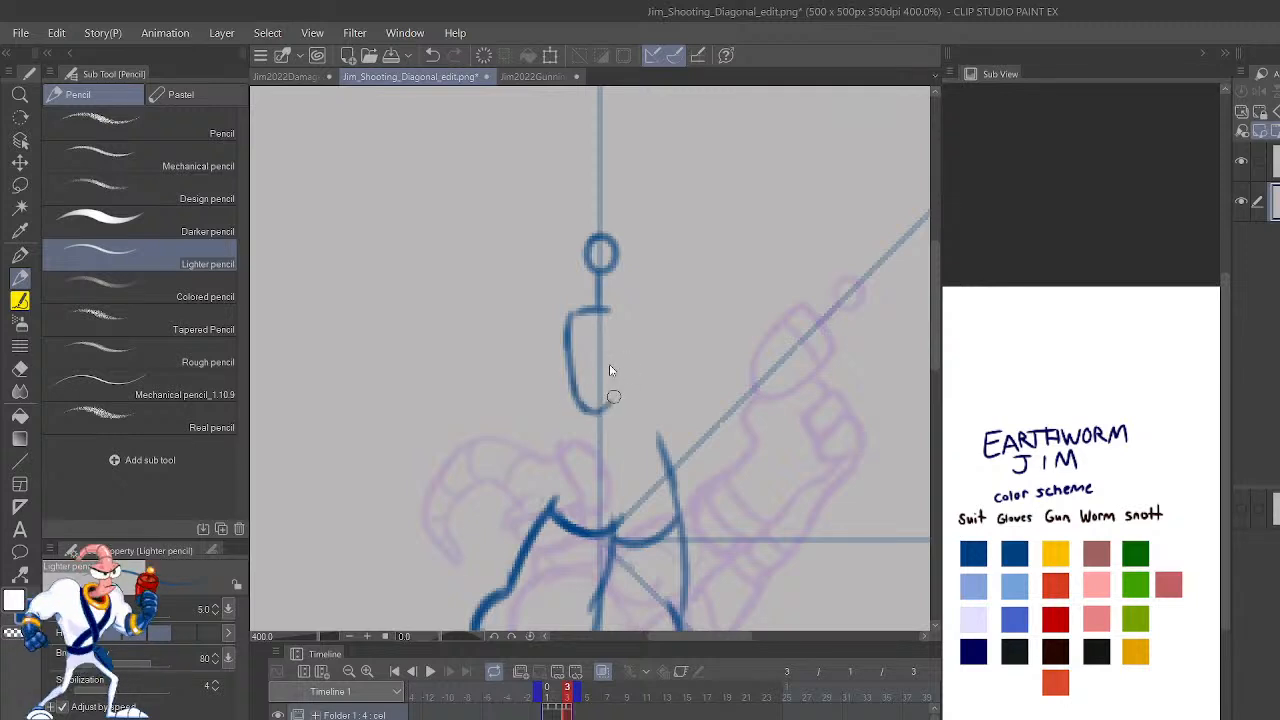
key(ctrl+z)
key(ctrl+z)
key(ctrl+z)
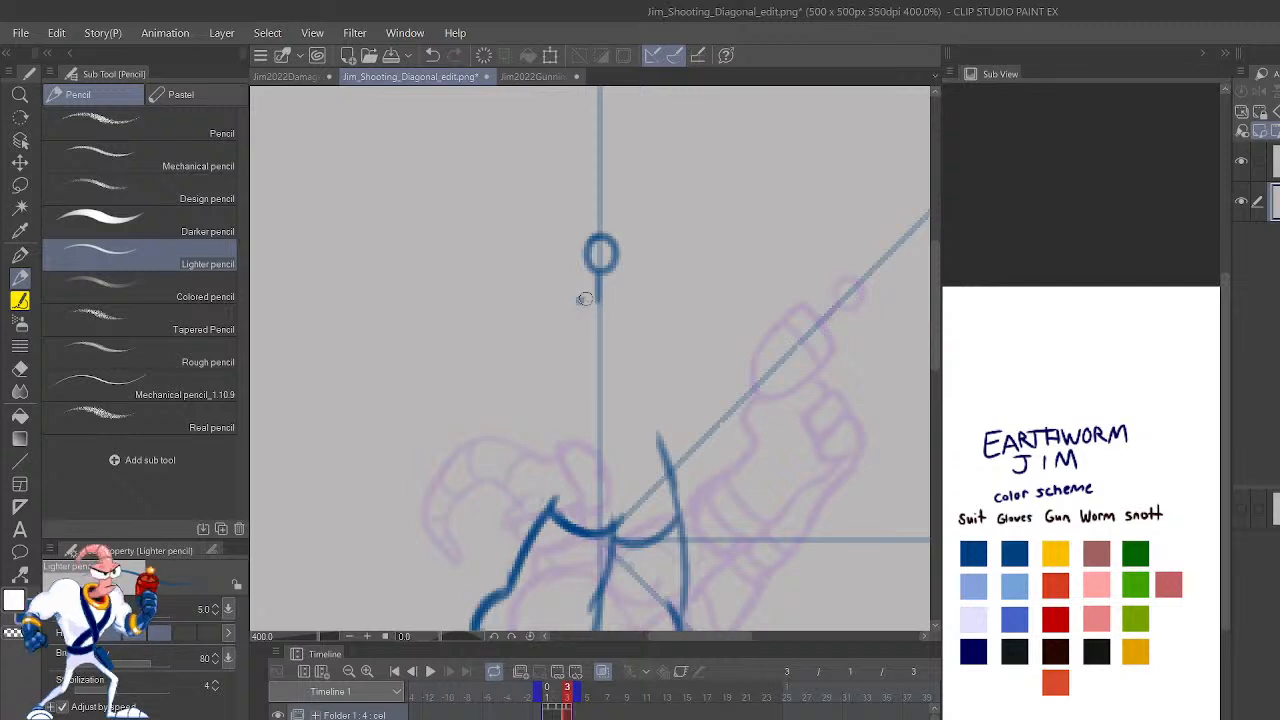
mouse_move(597, 296)
mouse_down()
mouse_move(624, 296)
mouse_move(574, 314)
mouse_move(576, 365)
mouse_move(583, 390)
mouse_move(620, 378)
mouse_move(621, 299)
mouse_move(627, 360)
mouse_move(610, 387)
mouse_up()
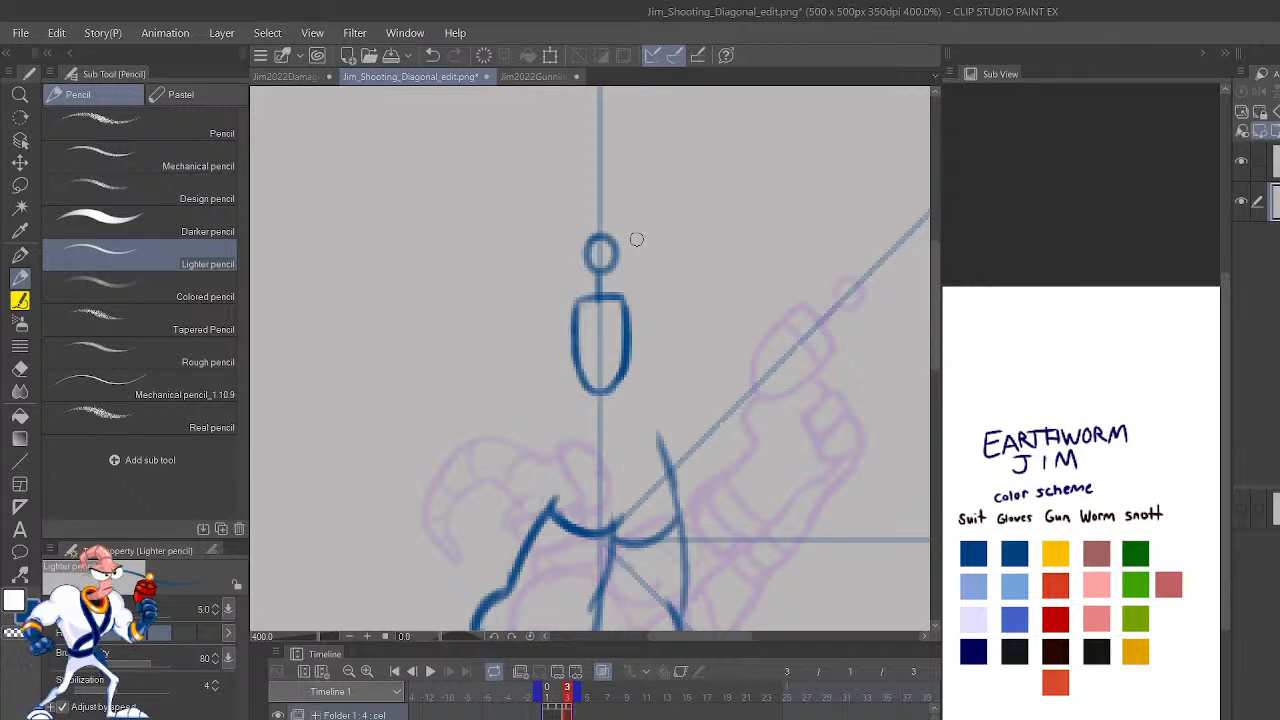
scroll(638, 245, down, 4)
scroll(638, 245, up, 4)
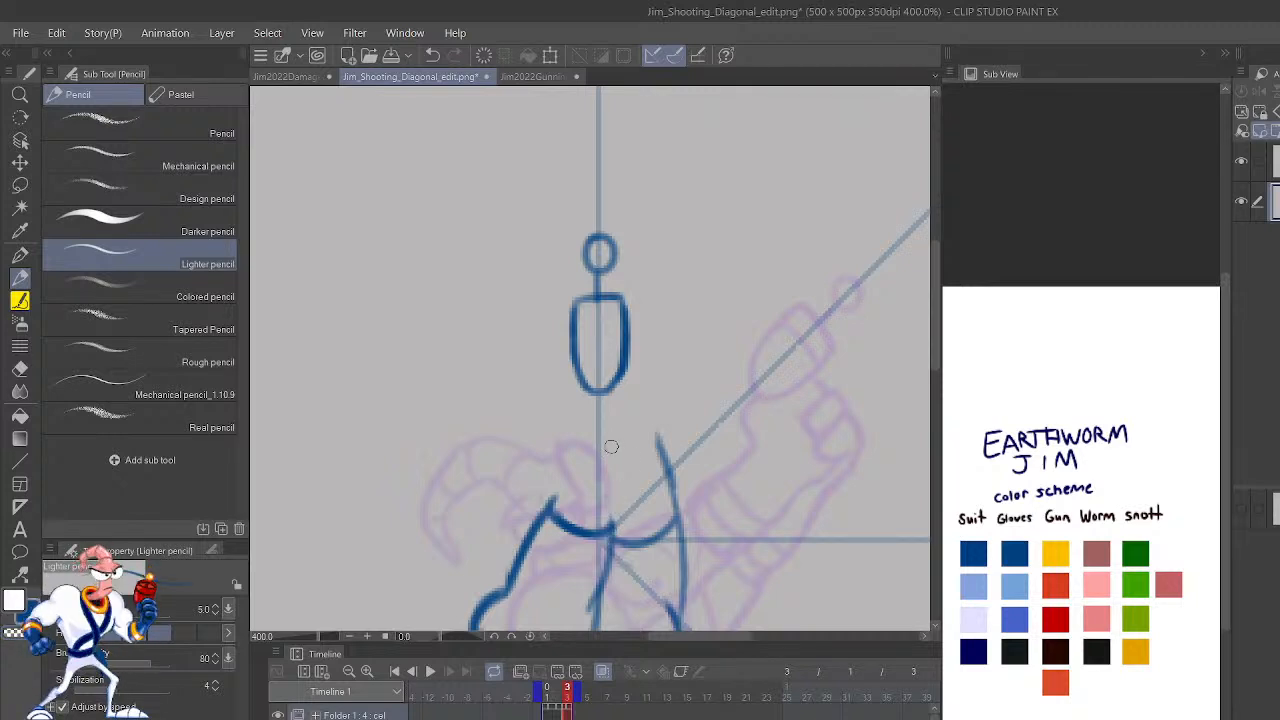
Sketch the forearm's inner line rising from where the two curved elbow lines meet.
drag(612, 535, 646, 417)
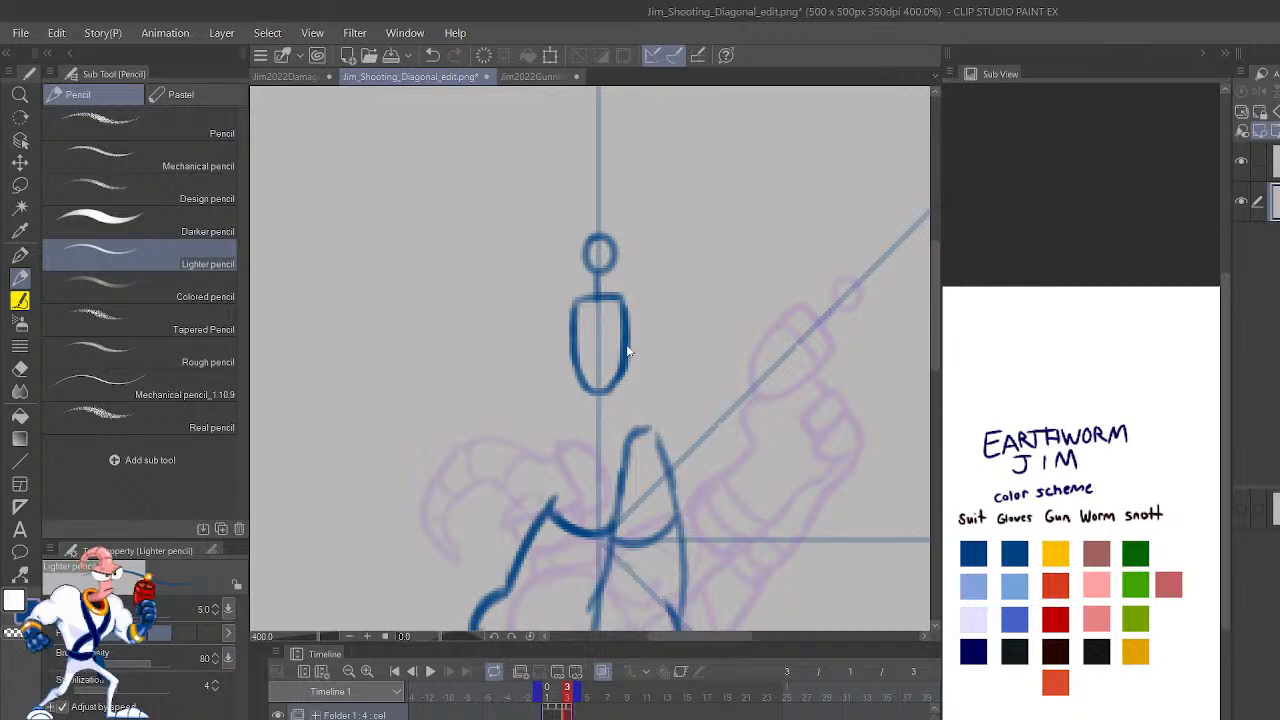
key(ctrl+z)
key(ctrl+z)
Compare the upright gun and arm sketch with the earlier frames by flipping repeatedly between them.
scroll(628, 350, down, 4)
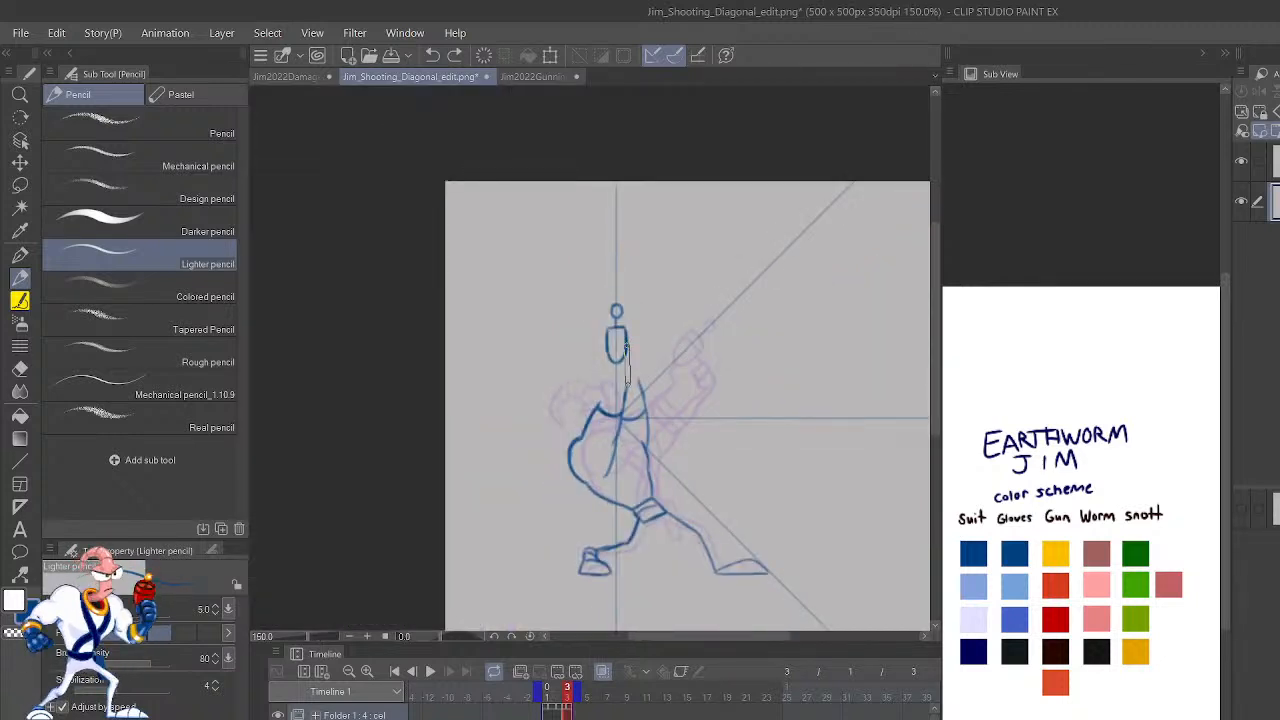
key(Left)
key(Left)
key(Right)
key(Left)
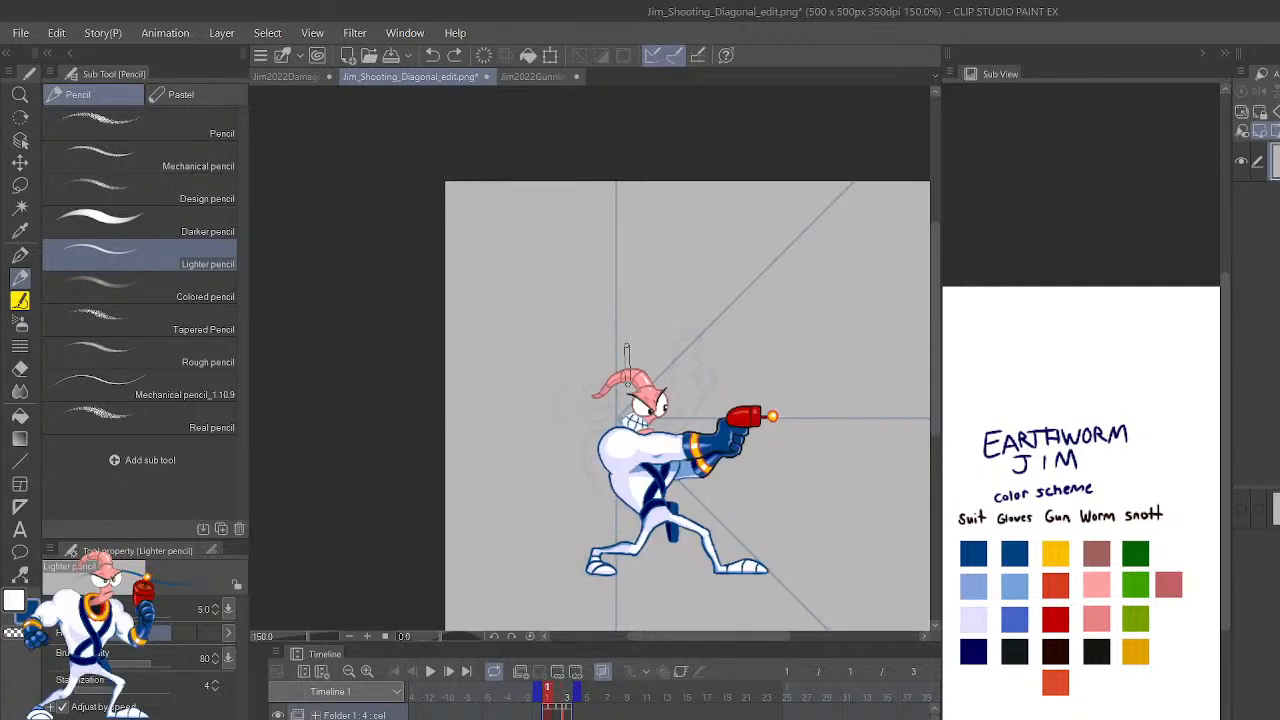
key(Right)
key(Right)
key(Left)
key(Right)
key(Left)
key(Right)
scroll(626, 348, up, 5)
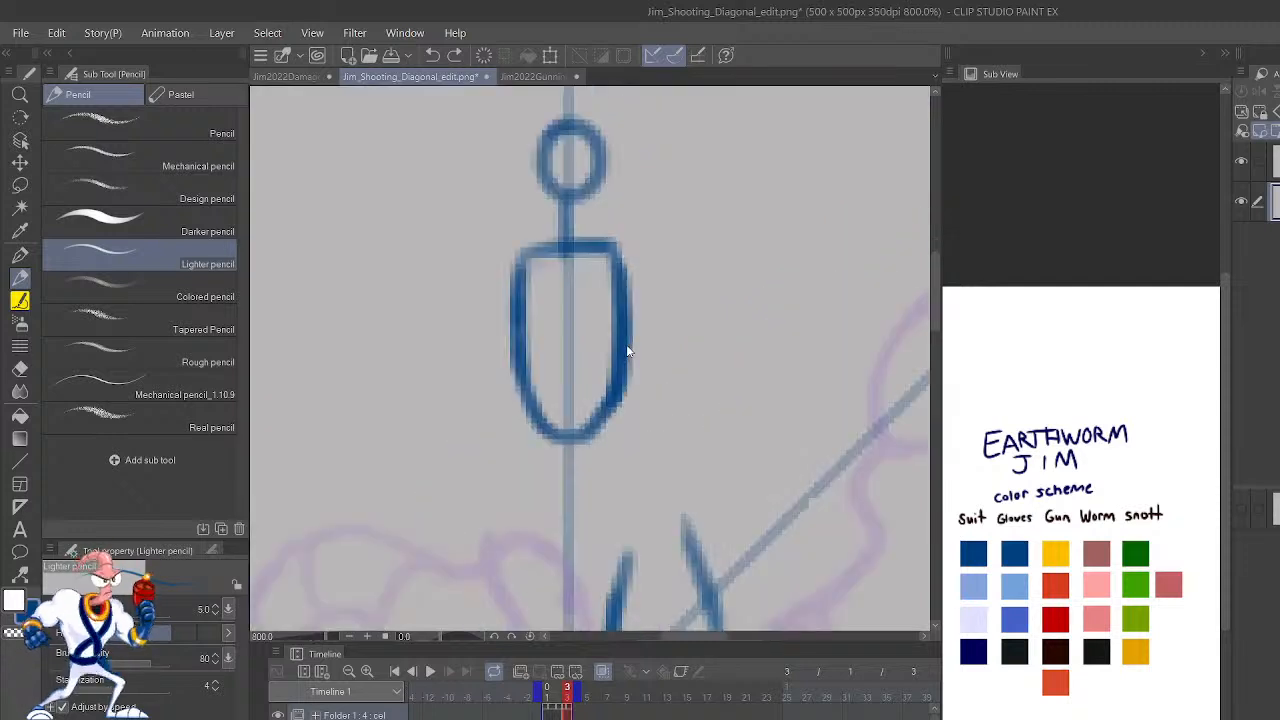
Sketch the gun hand with a bent finger beside the gun body, a short wrist line below it and a rounded knuckle outline.
mouse_move(626, 346)
mouse_down()
mouse_move(670, 358)
mouse_move(678, 408)
mouse_up()
drag(575, 441, 602, 506)
key(ctrl+z)
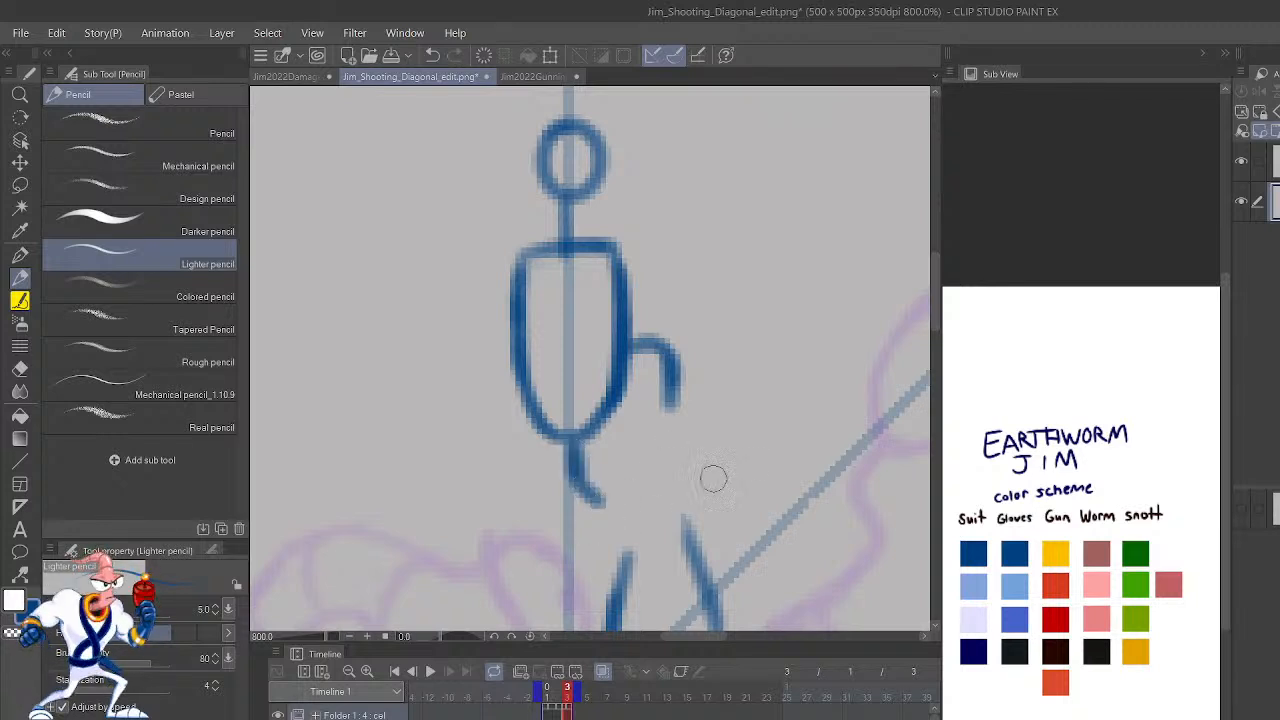
drag(760, 461, 758, 374)
drag(588, 418, 601, 424)
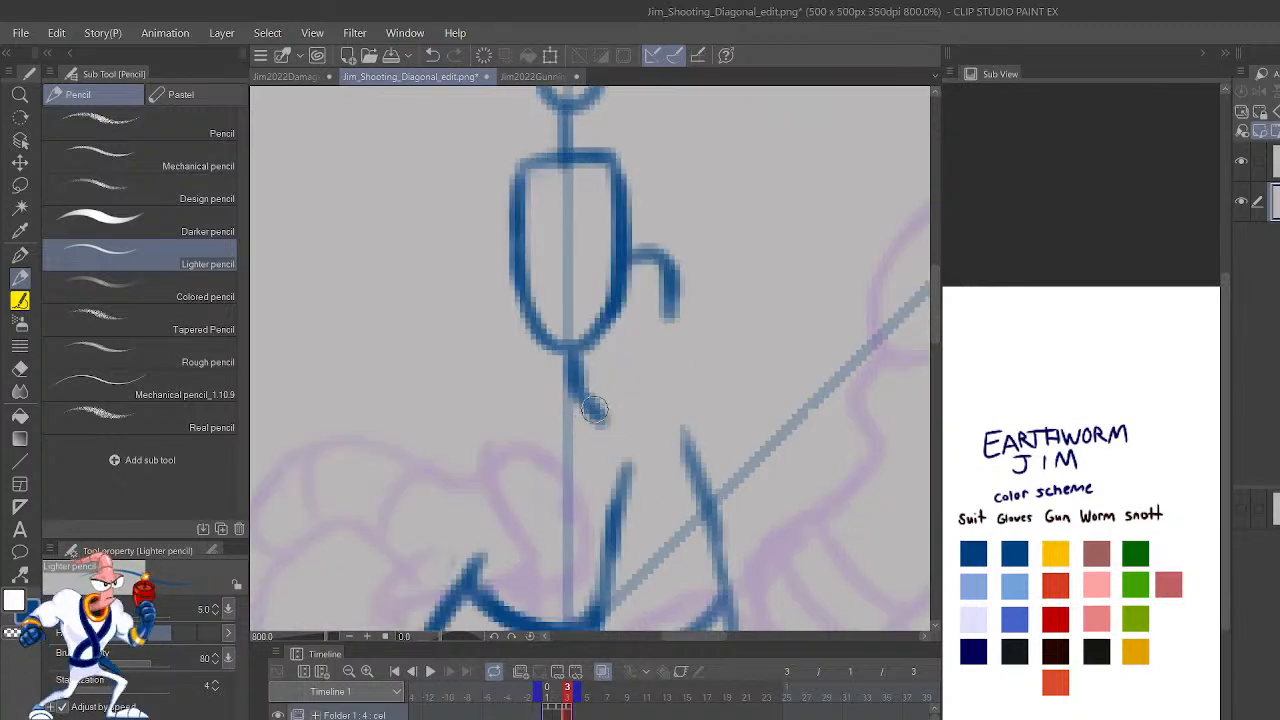
scroll(596, 388, down, 4)
scroll(596, 388, up, 4)
mouse_move(676, 312)
mouse_down()
mouse_move(735, 328)
mouse_move(746, 367)
mouse_move(722, 462)
mouse_up()
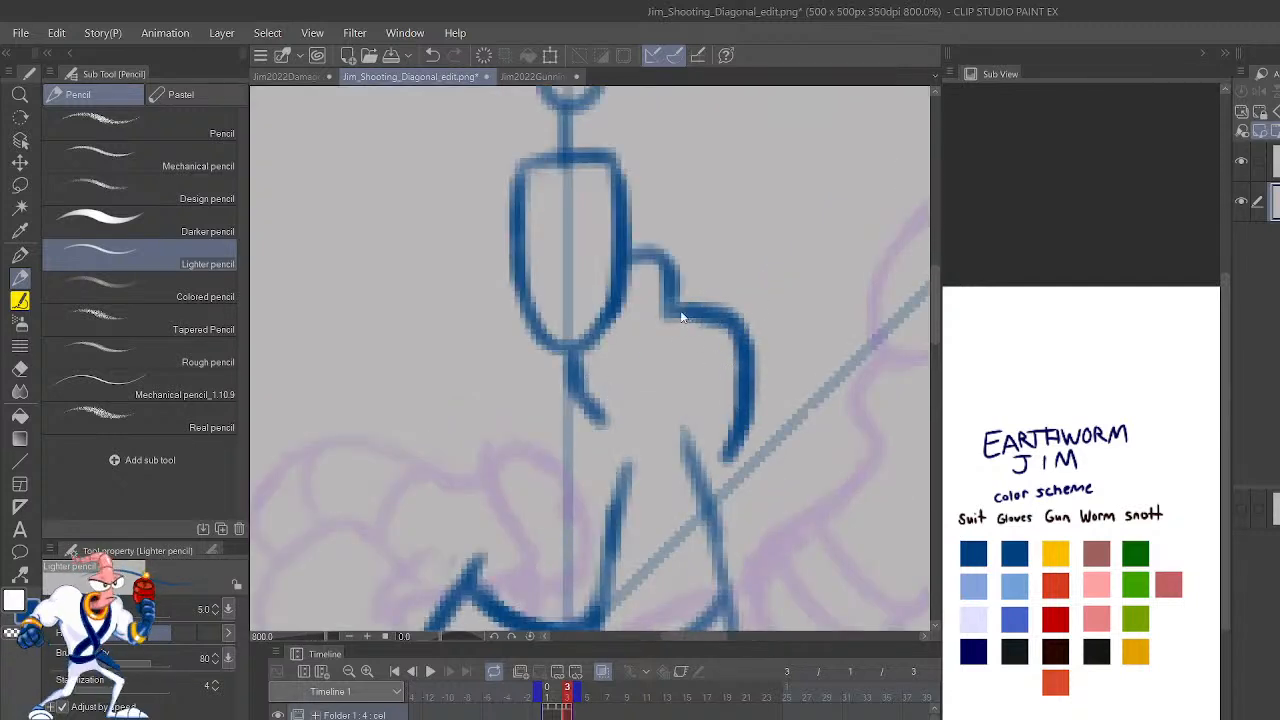
Mirror the canvas view and examine the balance of the raised-arm pose at reduced and normal zoom.
scroll(682, 318, down, 5)
scroll(682, 318, up, 3)
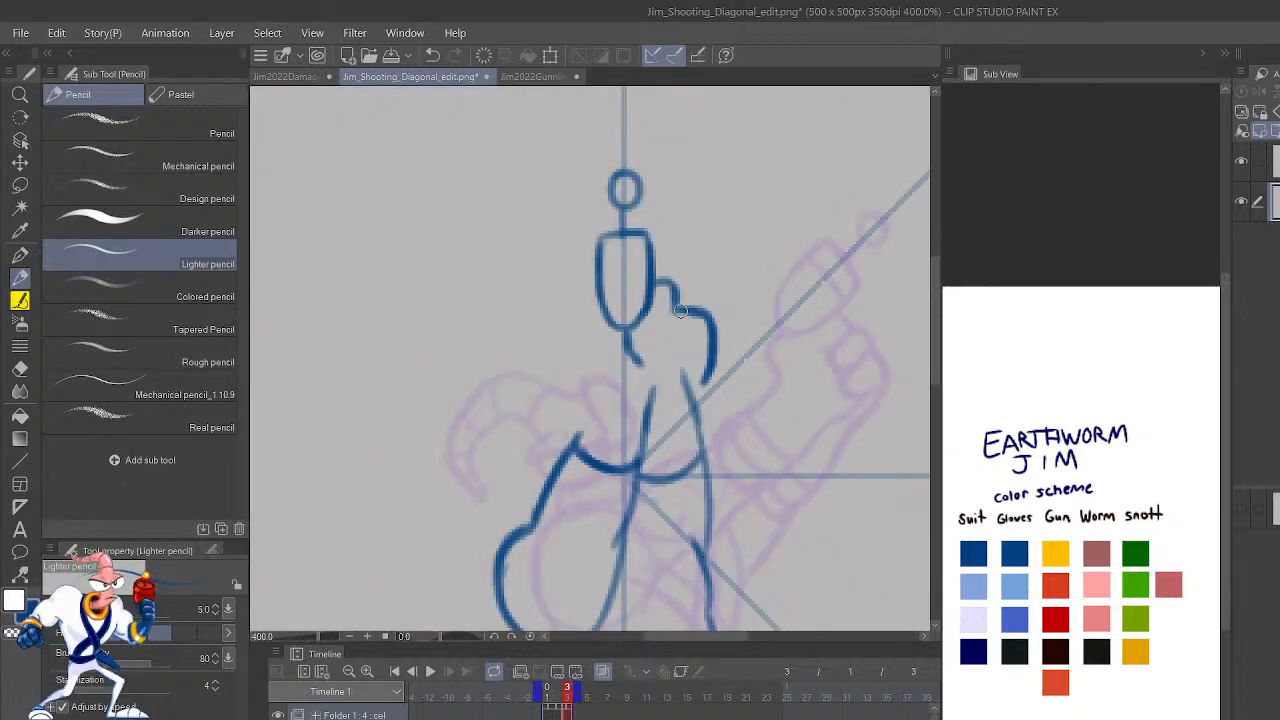
key(h)
key(ctrl+minus)
key(ctrl+minus)
key(ctrl+minus)
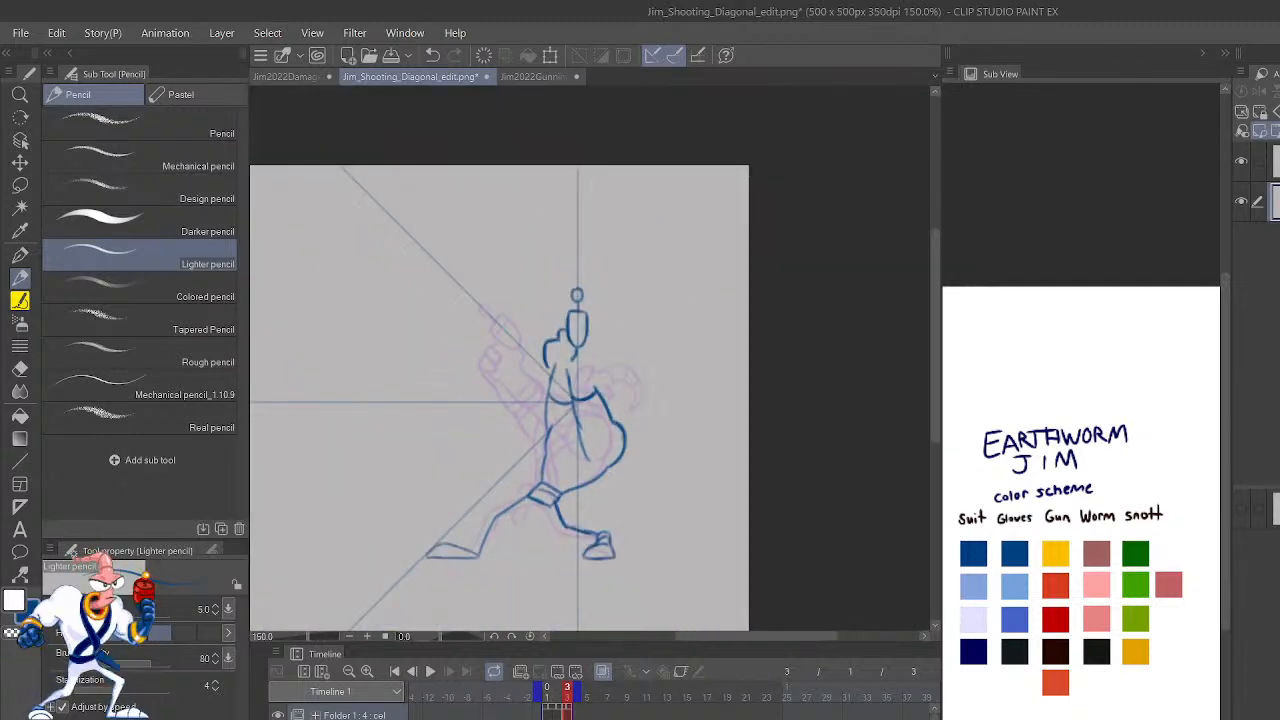
key(ctrl+plus)
key(ctrl+plus)
key(ctrl+plus)
mouse_move(726, 503)
mouse_down()
mouse_move(738, 426)
mouse_move(692, 488)
mouse_up()
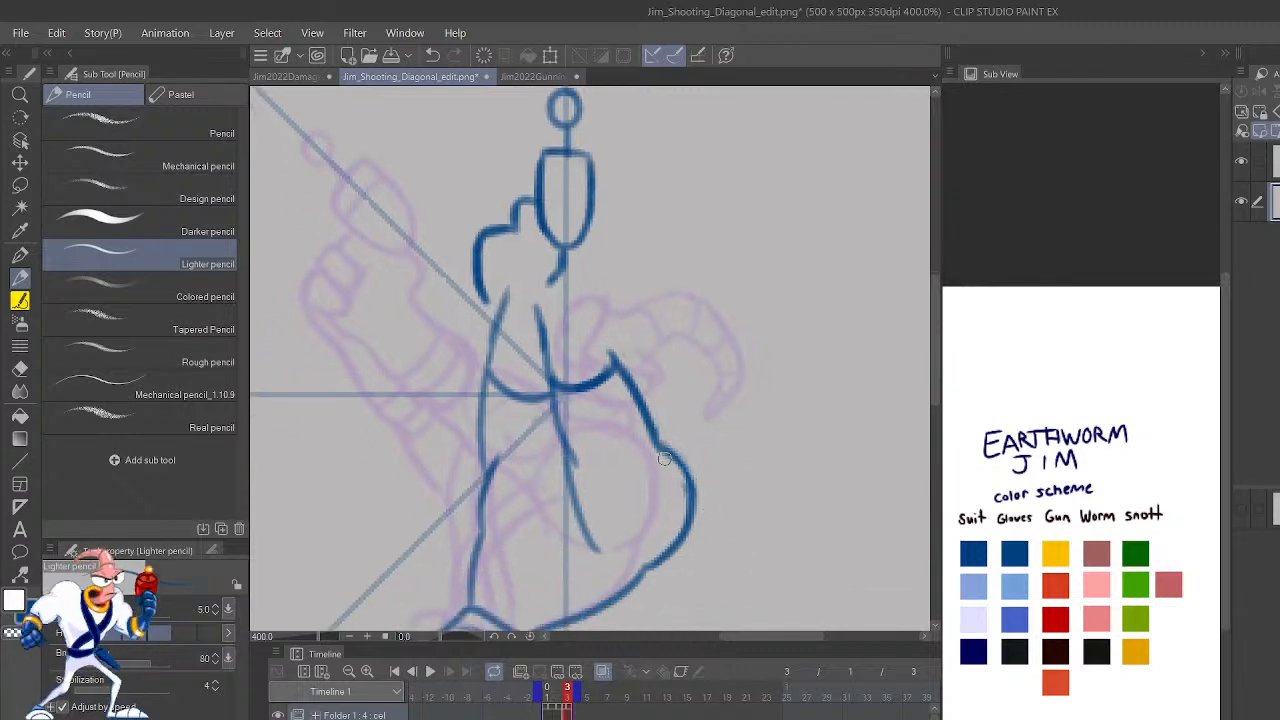
Try sketching curved strap lines from the belt up across the chest.
key(c)
mouse_move(641, 575)
mouse_down()
mouse_move(693, 504)
mouse_move(669, 451)
mouse_up()
mouse_move(703, 509)
mouse_down()
mouse_move(819, 393)
mouse_move(808, 398)
mouse_up()
drag(576, 492, 683, 332)
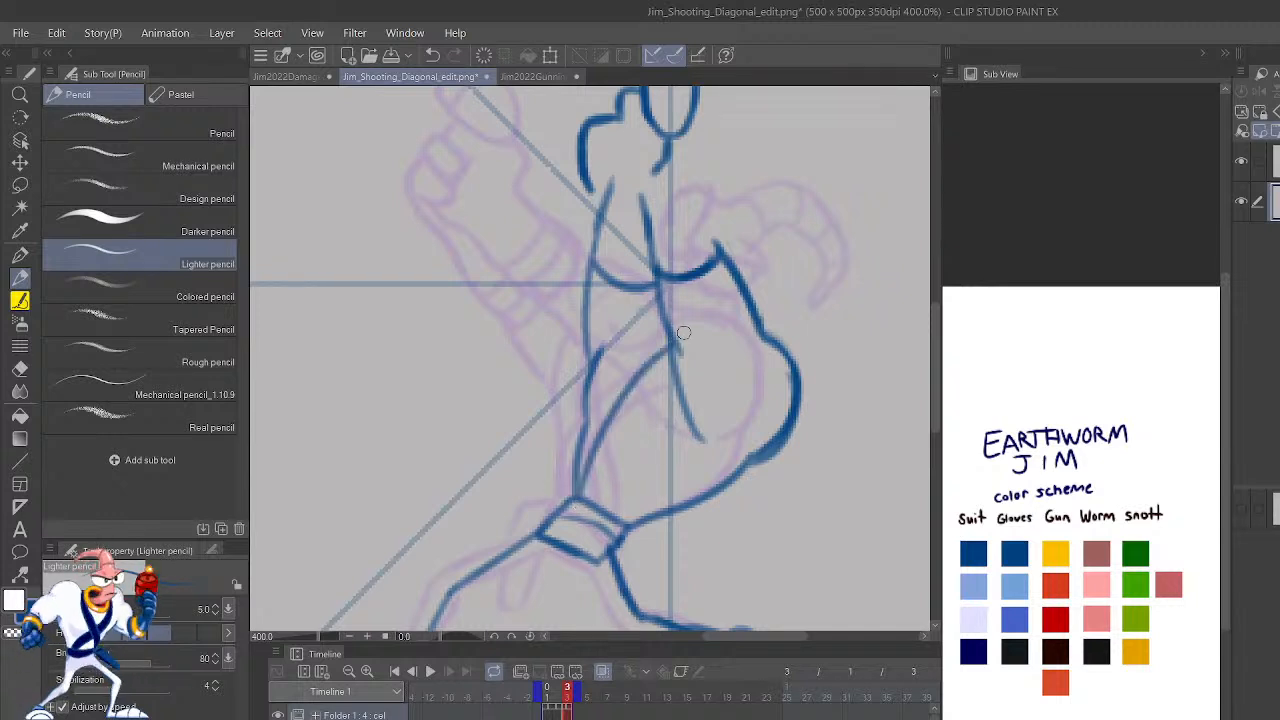
mouse_move(626, 527)
mouse_down()
mouse_move(642, 352)
mouse_move(683, 294)
mouse_up()
key(ctrl+z)
key(ctrl+z)
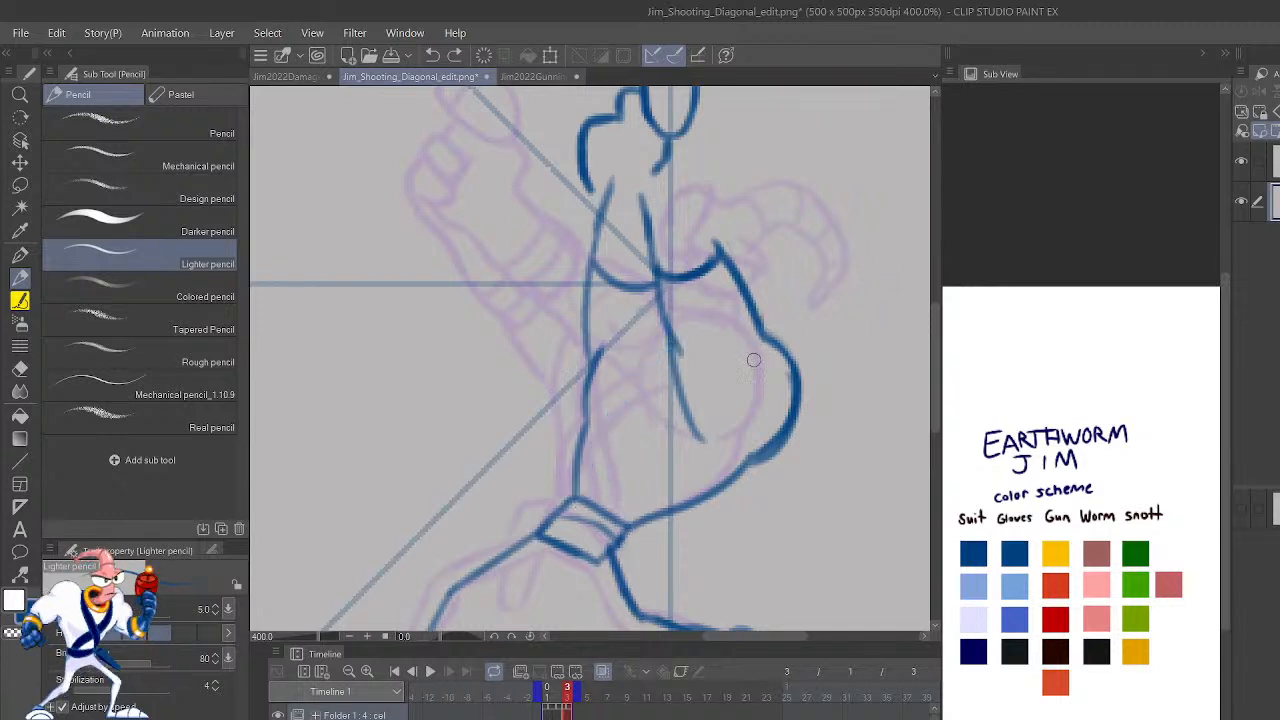
Lasso the front upper arm with its elbow curve, rotate it slightly toward the gun hand and clear the selection.
mouse_move(749, 386)
mouse_down()
mouse_move(743, 509)
mouse_move(745, 443)
mouse_up()
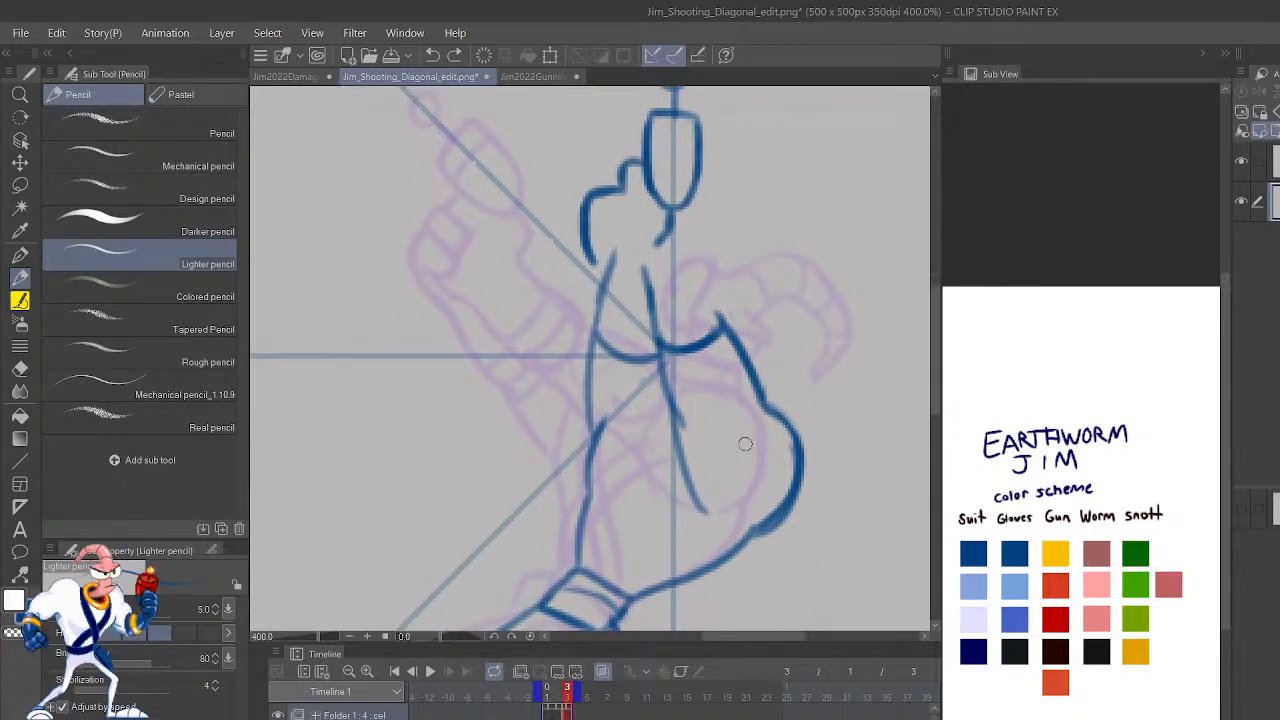
key(m)
mouse_move(777, 396)
mouse_down()
mouse_move(771, 363)
mouse_move(645, 250)
mouse_move(707, 515)
mouse_move(745, 494)
mouse_up()
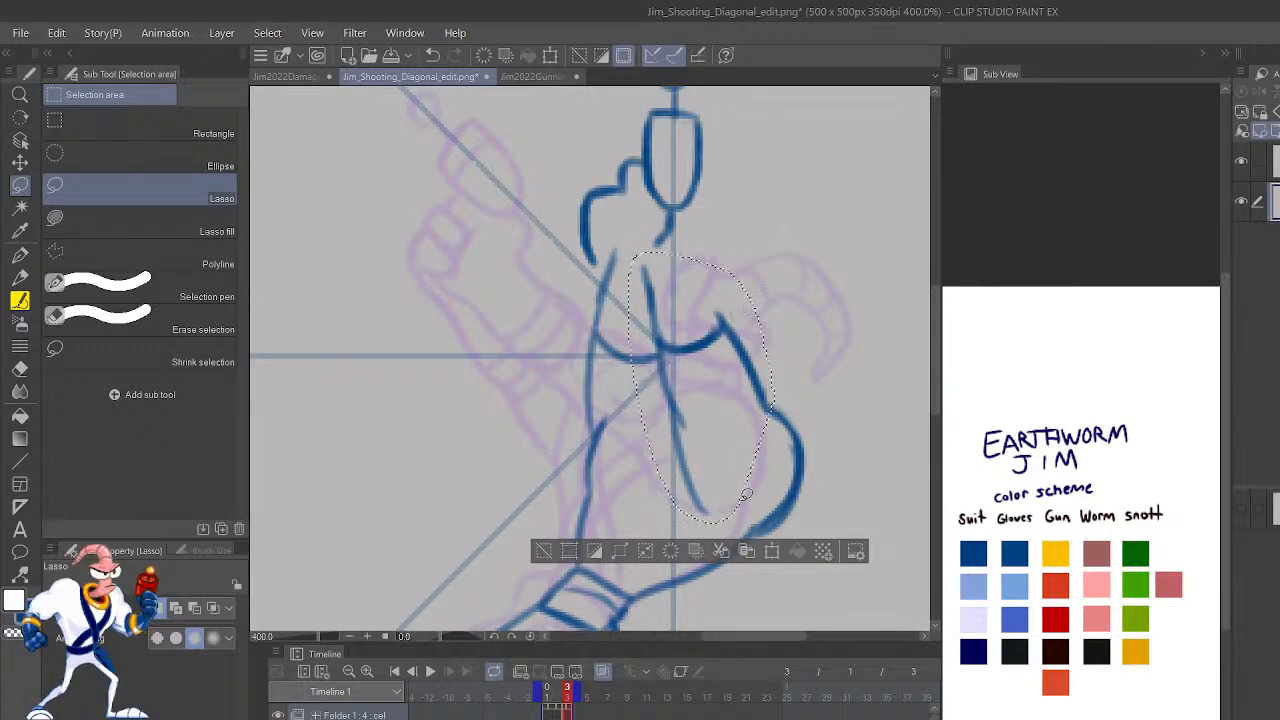
key(ctrl+t)
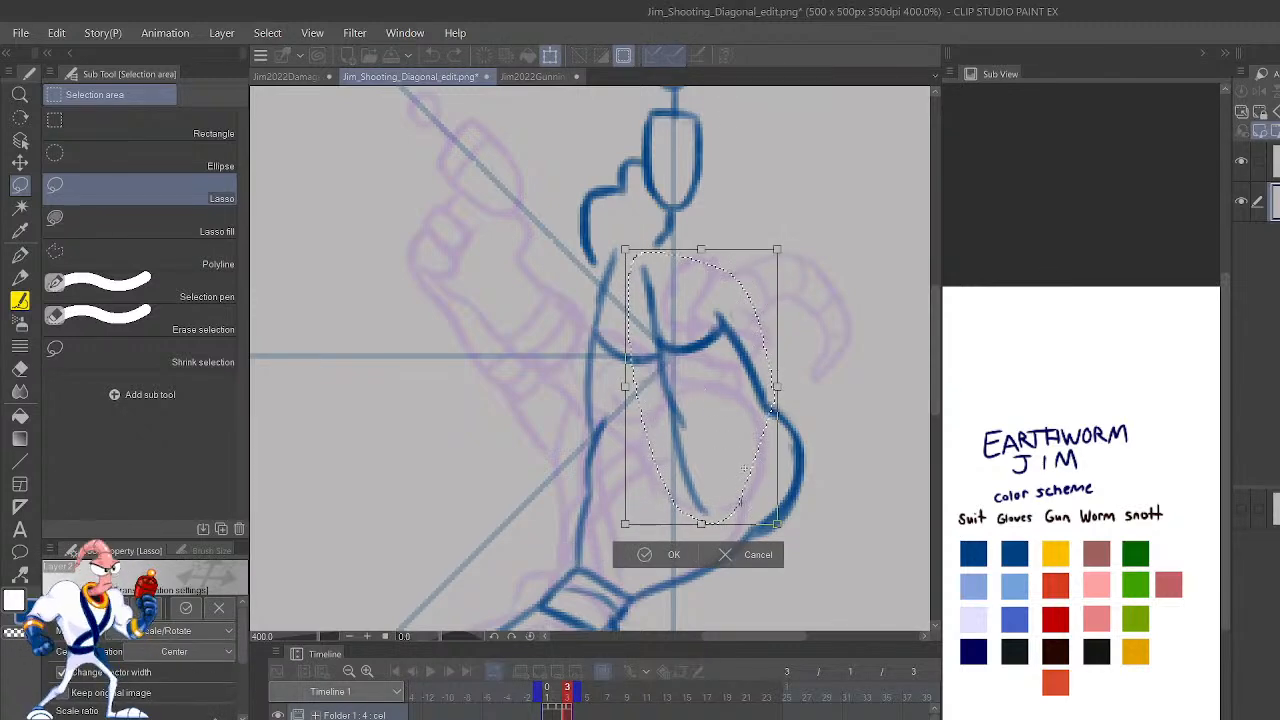
drag(789, 243, 752, 246)
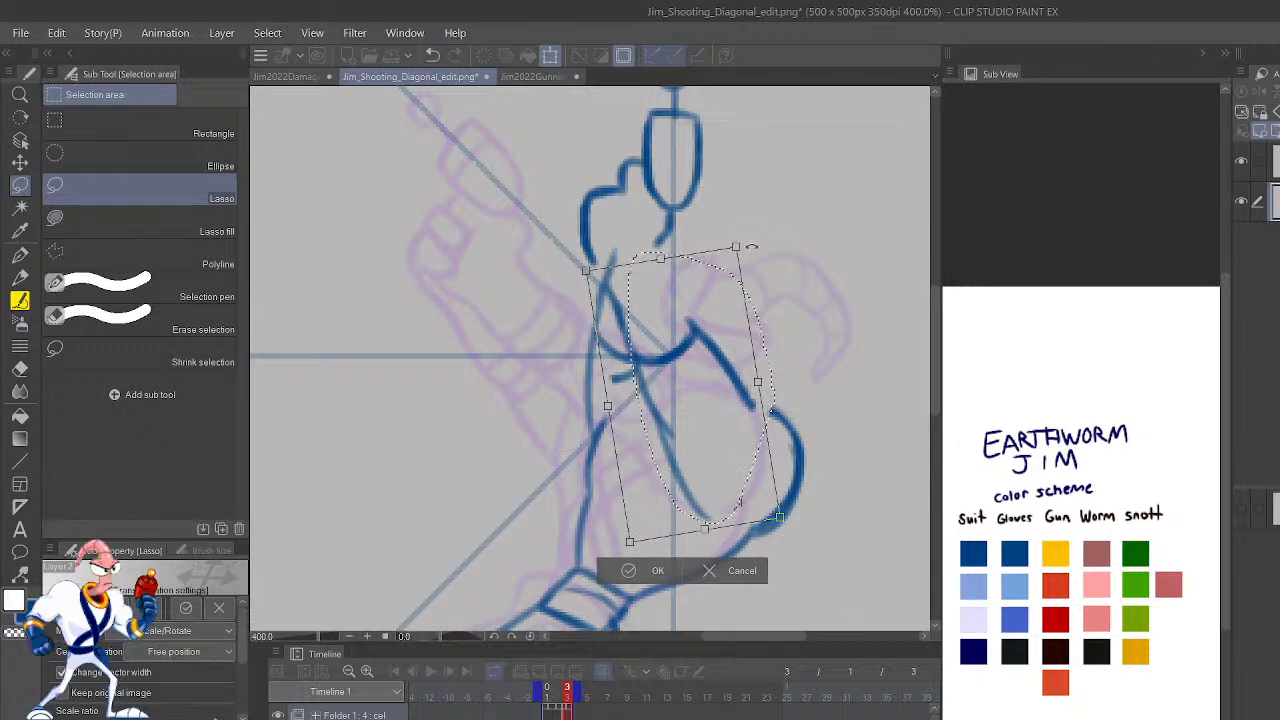
click(637, 571)
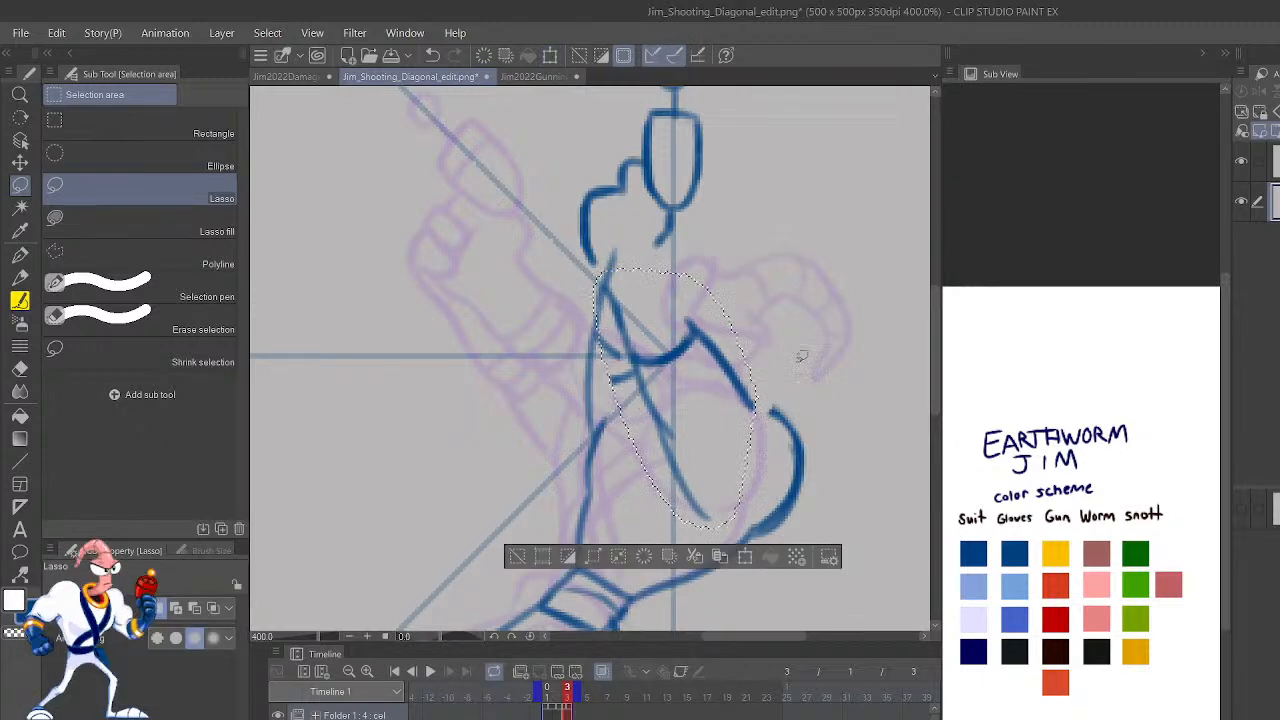
drag(820, 337, 848, 443)
key(p)
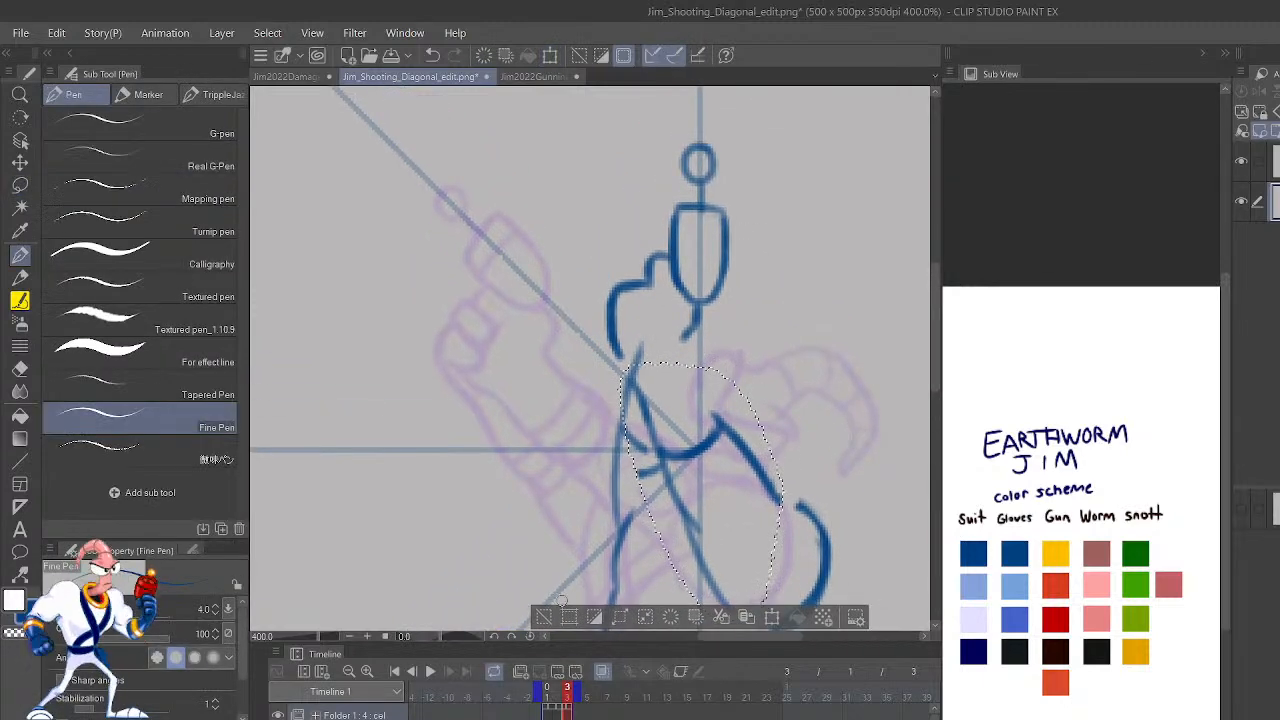
click(546, 616)
With the Lighter pencil, draw the front forearm's wavy outer line from the elbow to the gun grip, and unmirror the view.
key(ctrl+z)
drag(718, 427, 706, 398)
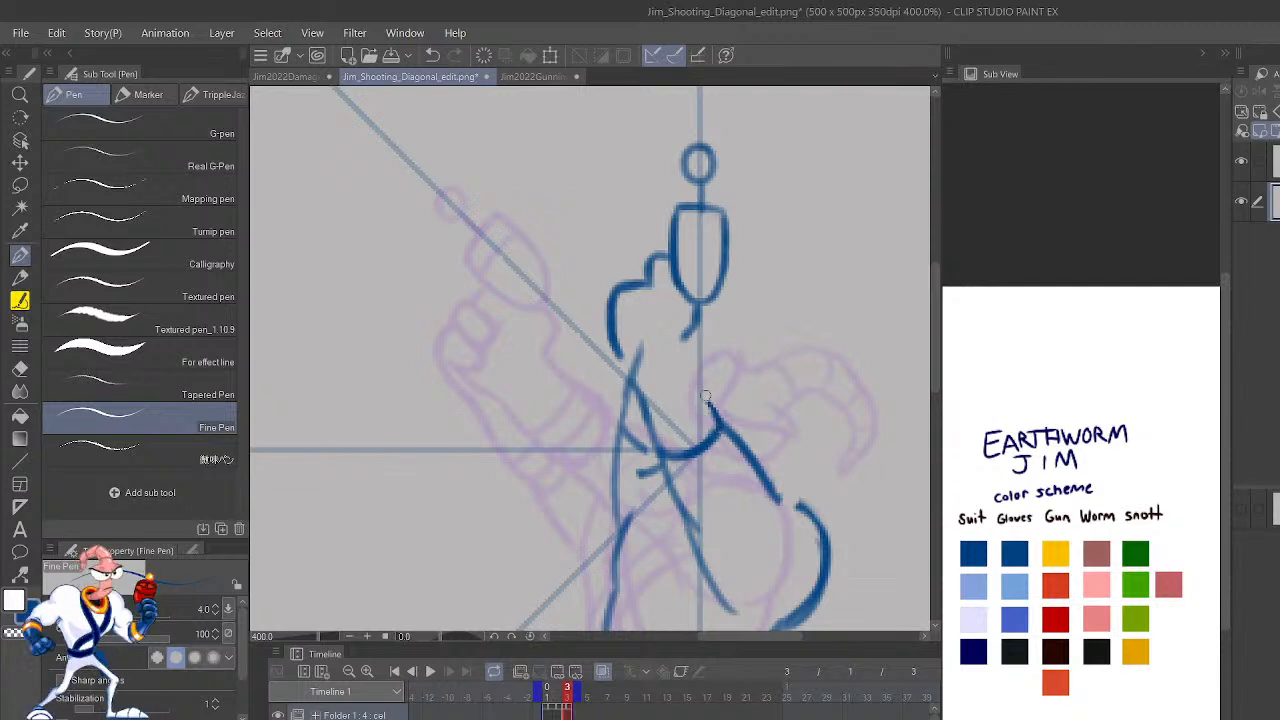
key(ctrl+z)
key(p)
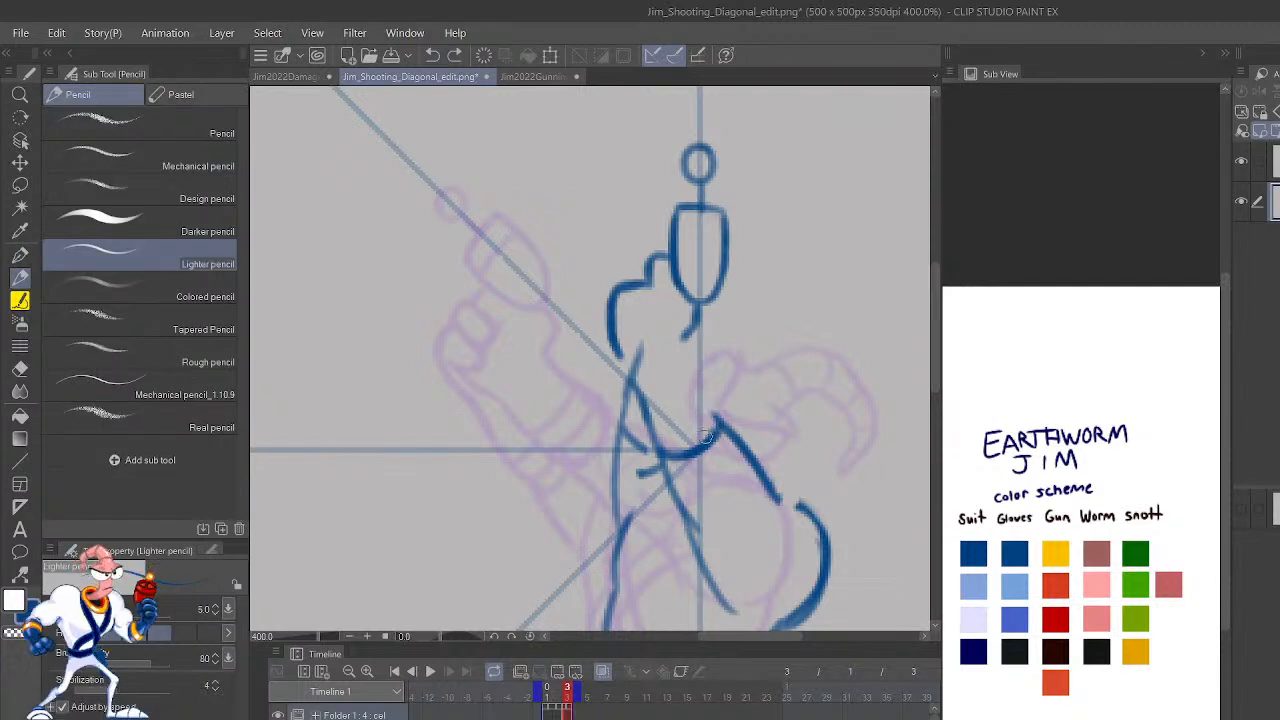
mouse_move(720, 418)
mouse_down()
mouse_move(684, 345)
mouse_move(684, 312)
mouse_up()
key(h)
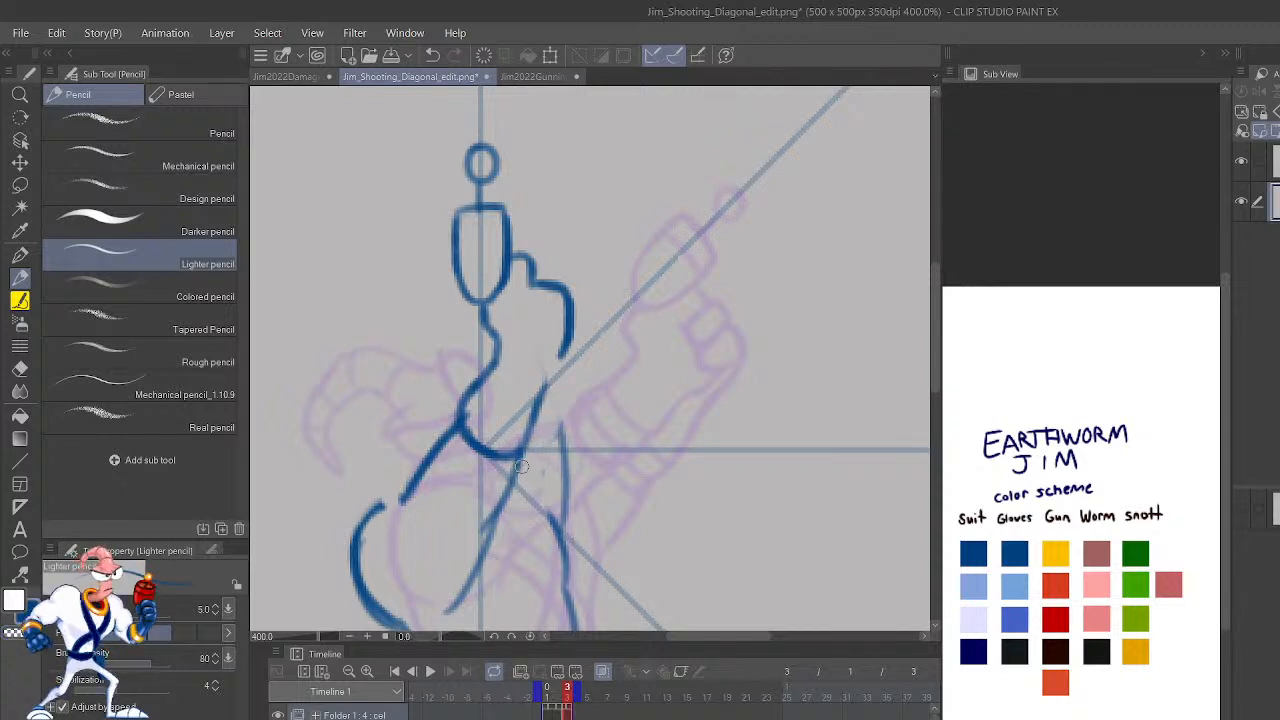
Draw the rear arm's elbow curve and forearm up to the gun hand, and add the curled fingers around the grip.
drag(520, 467, 566, 458)
mouse_move(563, 431)
mouse_down()
mouse_move(583, 287)
mouse_move(577, 298)
mouse_move(568, 282)
mouse_move(539, 284)
mouse_move(531, 304)
mouse_move(556, 322)
mouse_move(574, 311)
mouse_move(528, 268)
mouse_move(561, 306)
mouse_move(566, 297)
mouse_move(541, 294)
mouse_move(548, 308)
mouse_move(575, 294)
mouse_move(584, 306)
mouse_move(580, 291)
mouse_move(583, 336)
mouse_move(572, 289)
mouse_up()
key(c)
key(c)
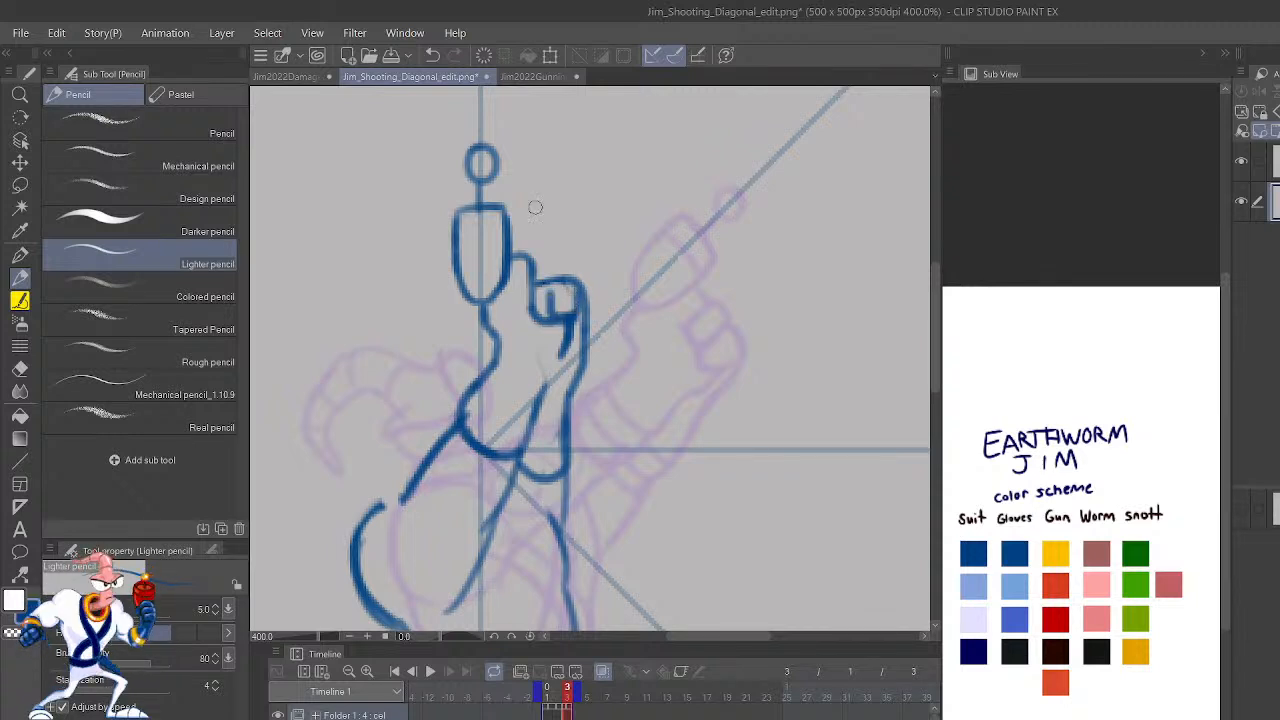
drag(557, 400, 572, 325)
Check the finished arms and gun against the coloured horizontal shooting frame by flipping between the frames.
scroll(573, 324, down, 4)
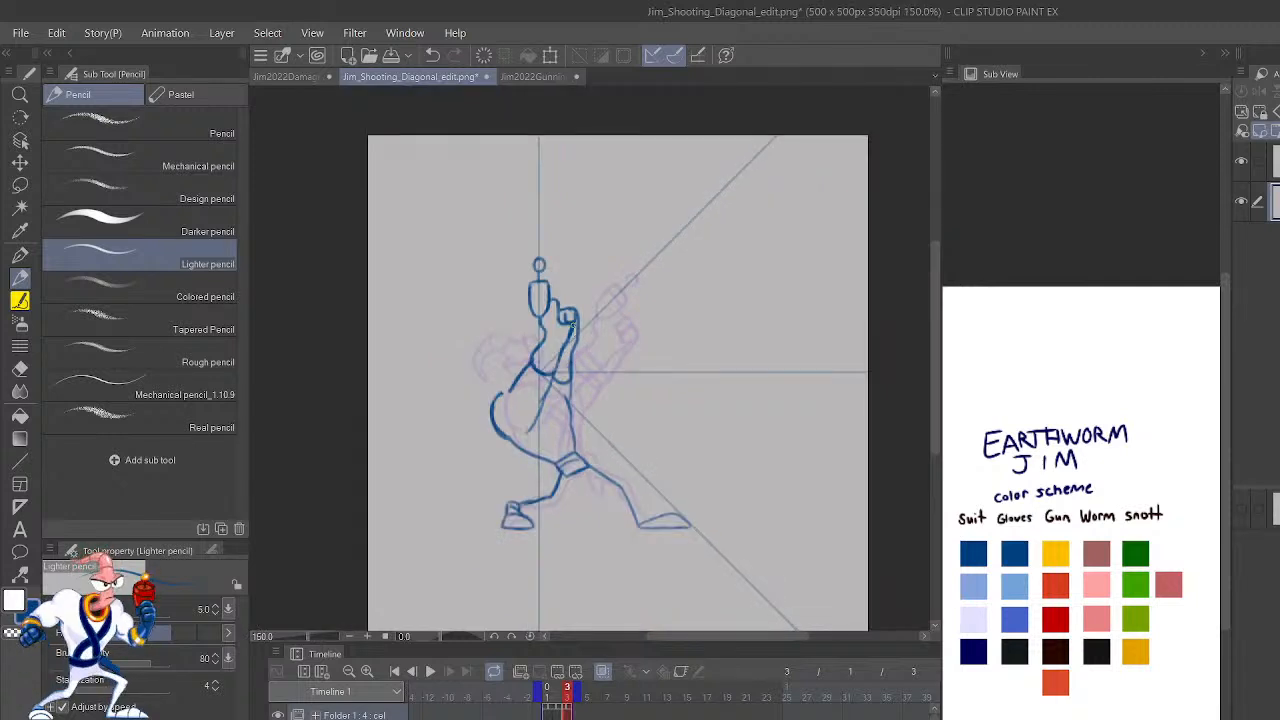
key(Left)
key(Right)
key(Left)
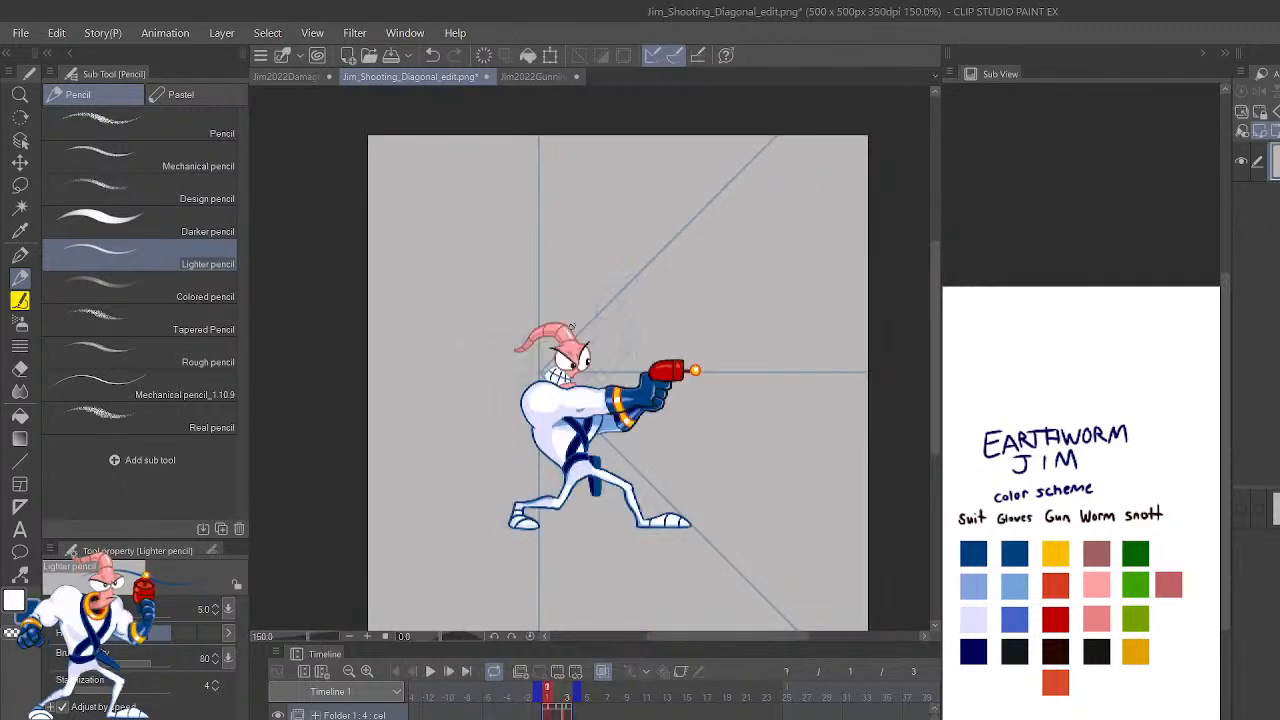
key(Right)
scroll(573, 324, up, 4)
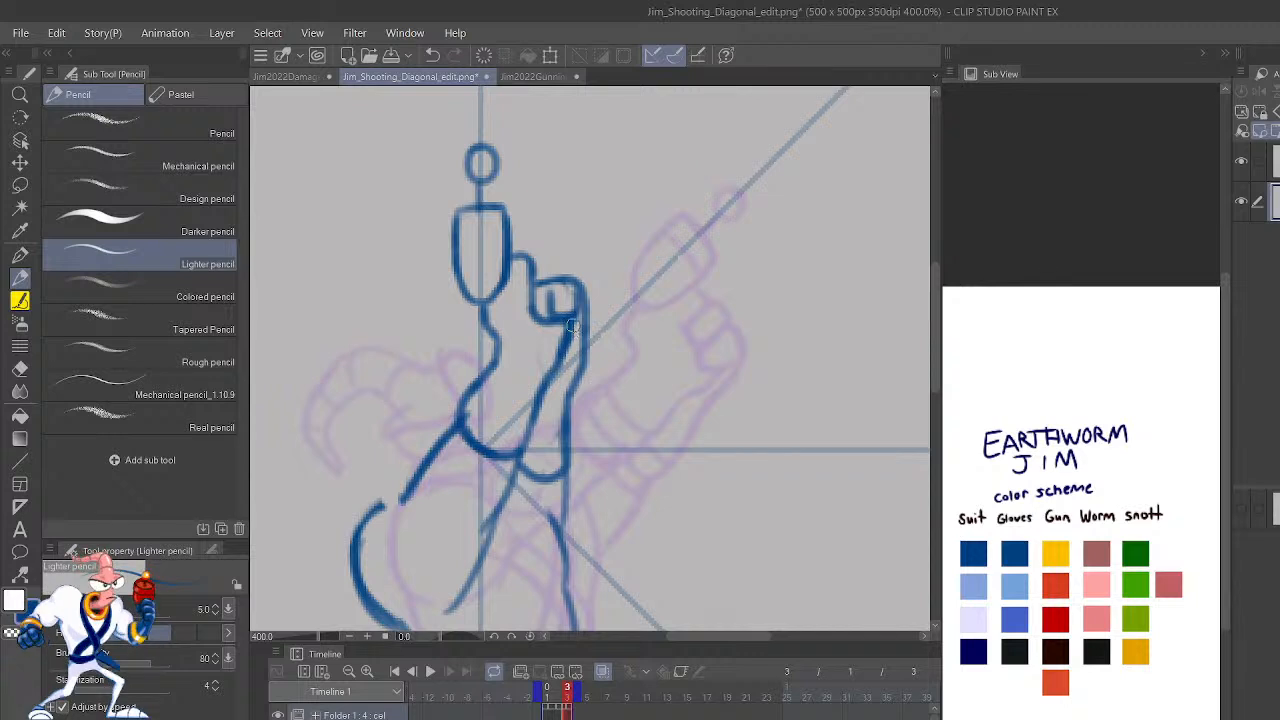
drag(757, 374, 831, 491)
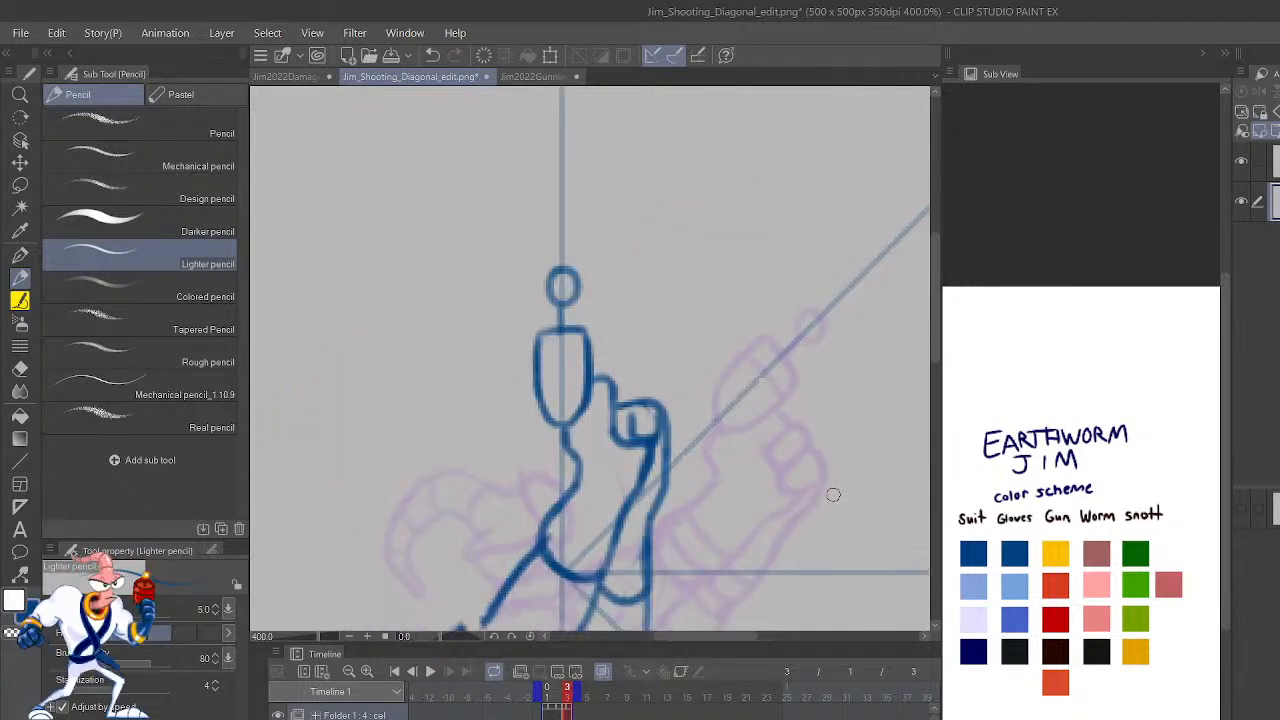
key(Left)
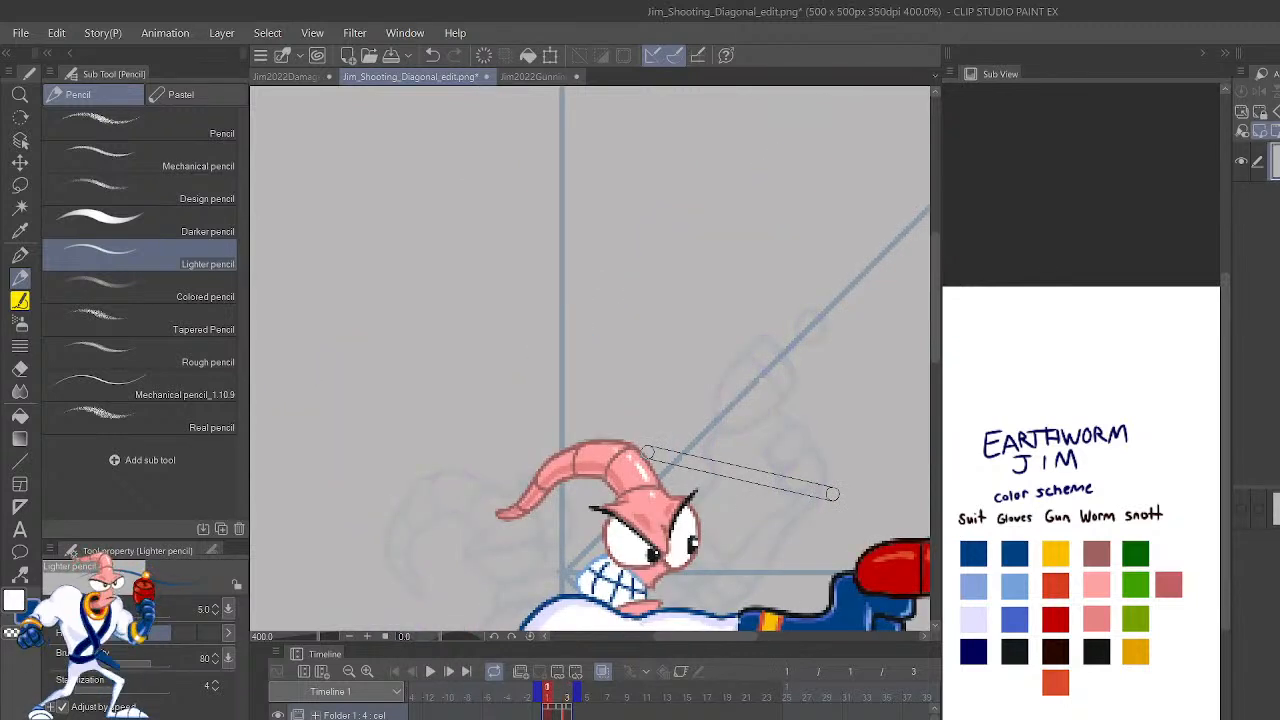
key(Right)
key(Left)
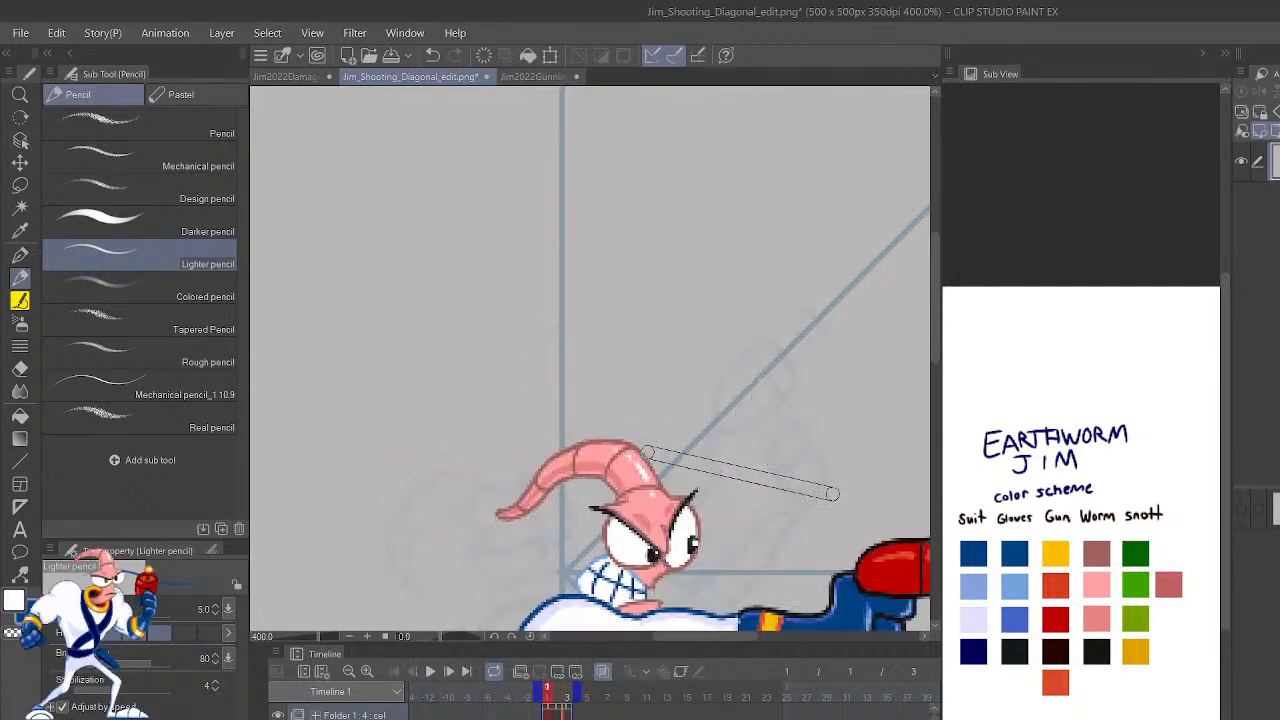
key(Right)
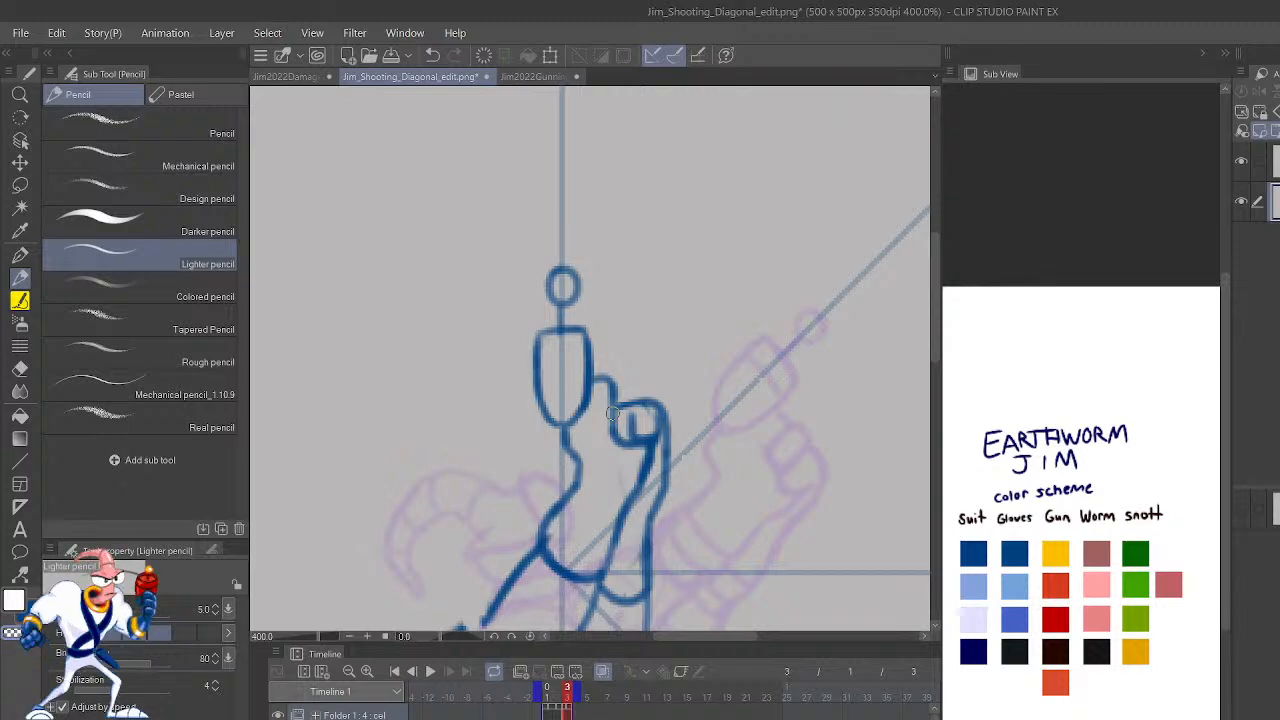
With the Lighter pencil, refine the line where the rear forearm meets the fist and touch up the index finger's outline.
key(r)
drag(804, 459, 766, 571)
key(p)
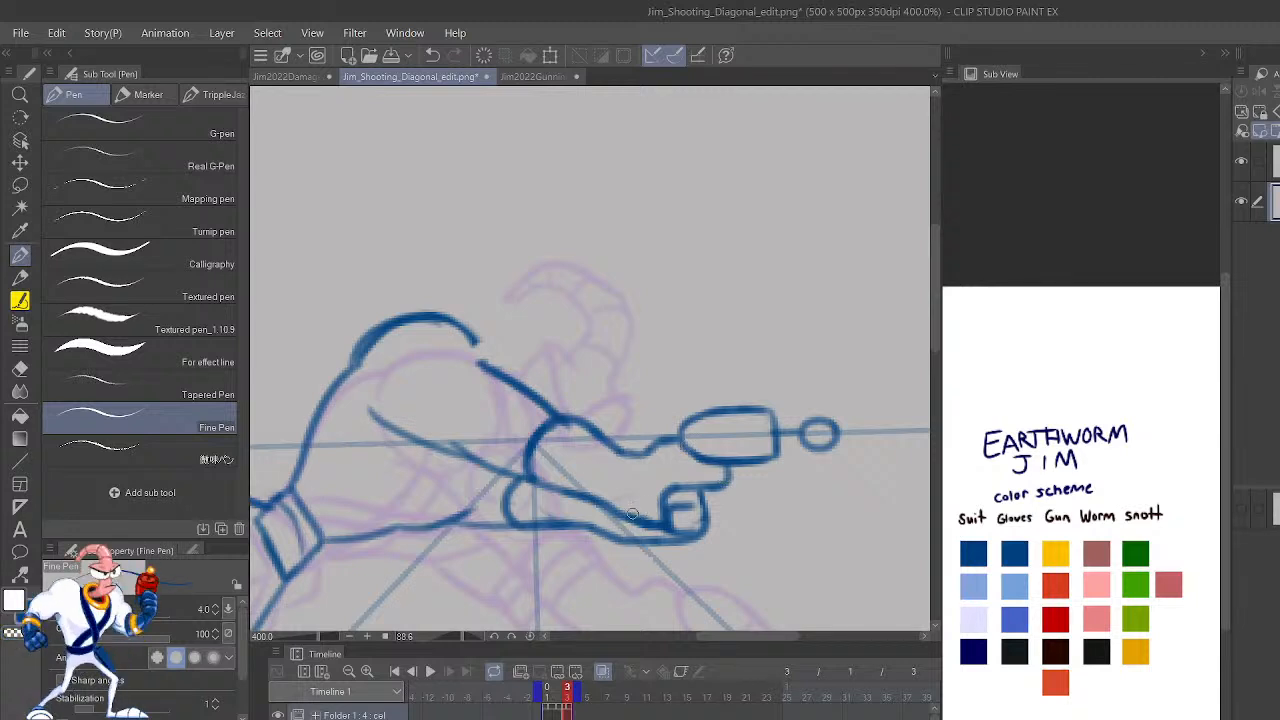
key(p)
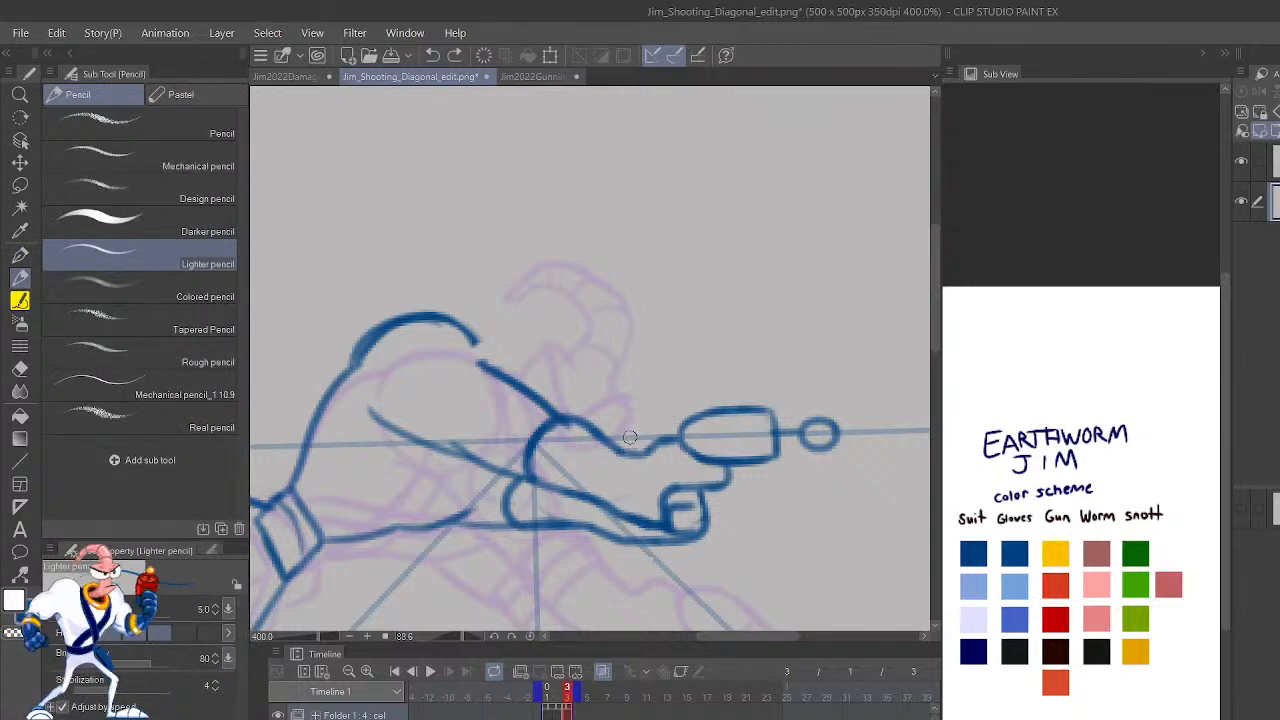
mouse_move(626, 516)
mouse_down()
mouse_move(626, 515)
mouse_move(659, 543)
mouse_move(696, 540)
mouse_up()
drag(704, 486, 728, 470)
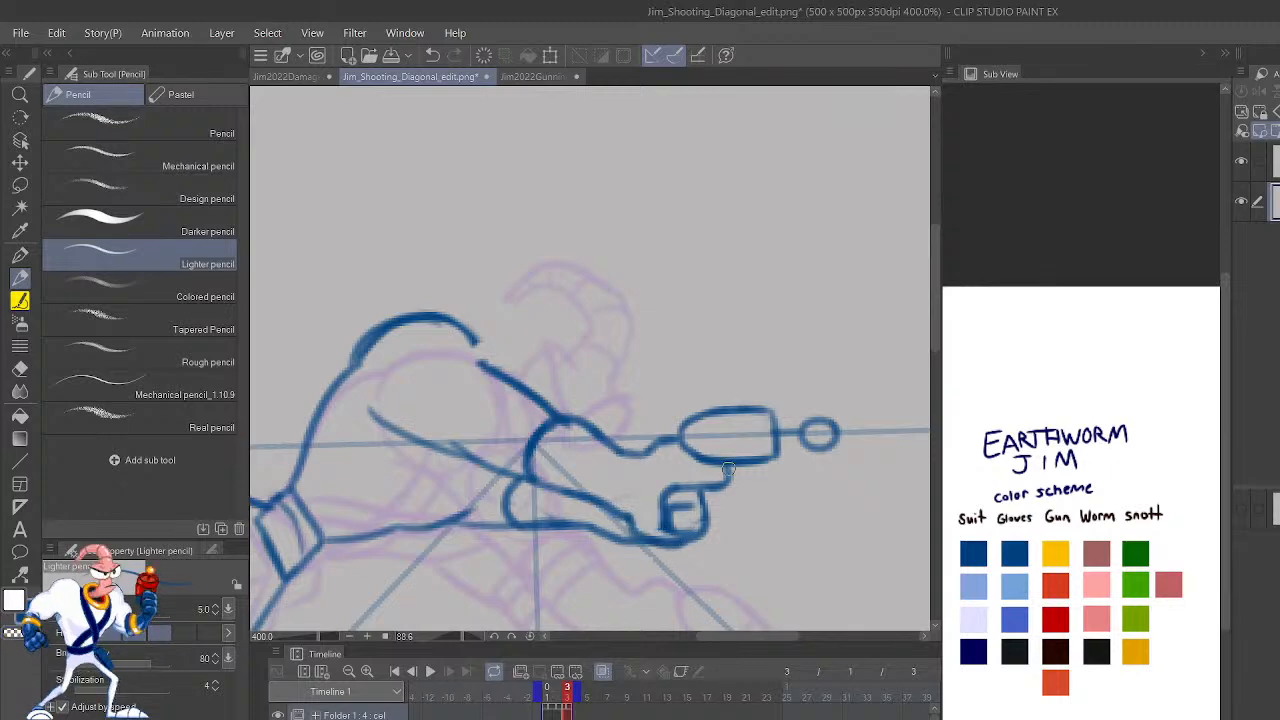
Try to erase the extended index finger and redraw it with a narrower knuckle between the fist and the gun.
key(r)
mouse_move(808, 594)
mouse_down()
mouse_move(871, 491)
mouse_move(730, 228)
mouse_up()
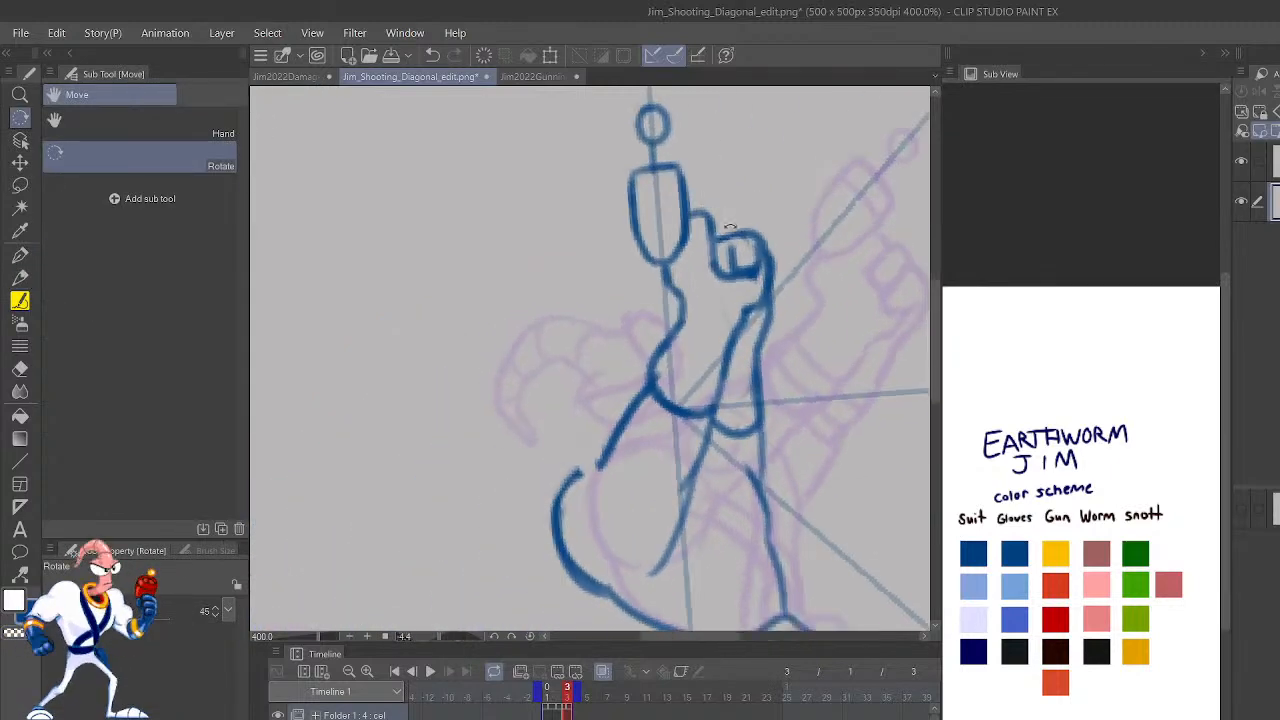
drag(815, 372, 809, 434)
key(p)
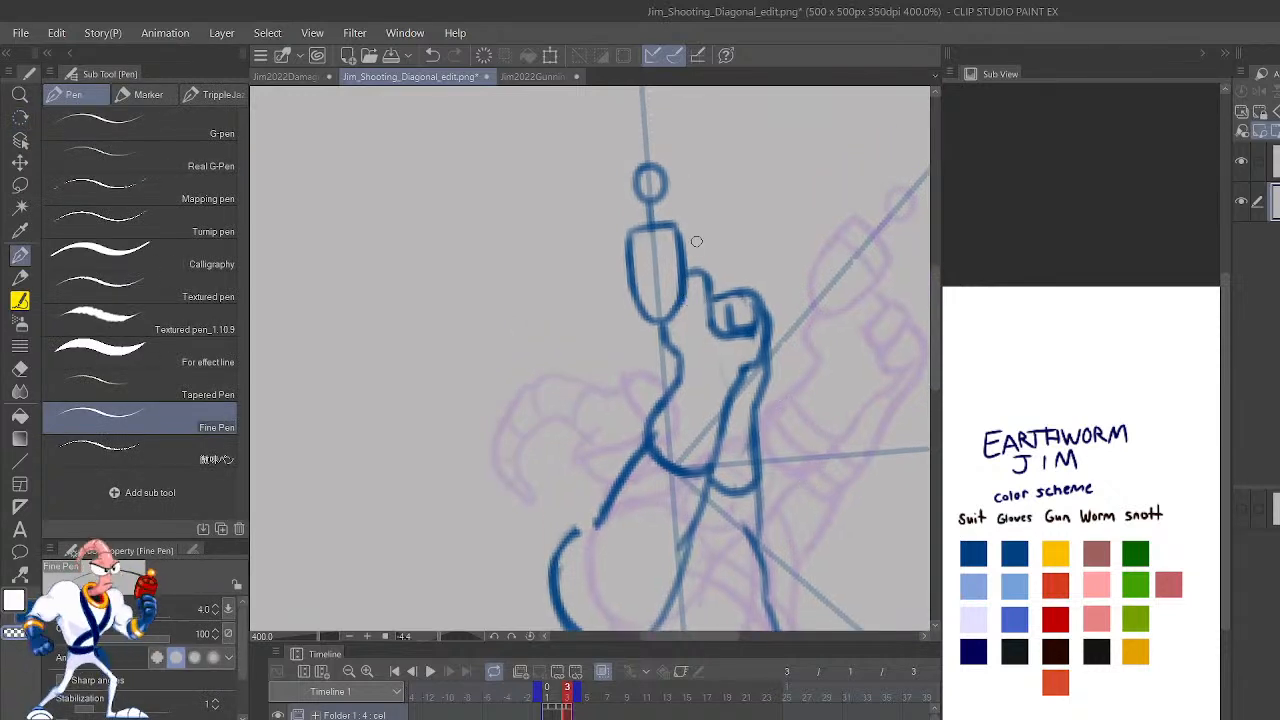
mouse_move(690, 276)
mouse_down()
mouse_move(723, 334)
mouse_move(709, 331)
mouse_up()
key(c)
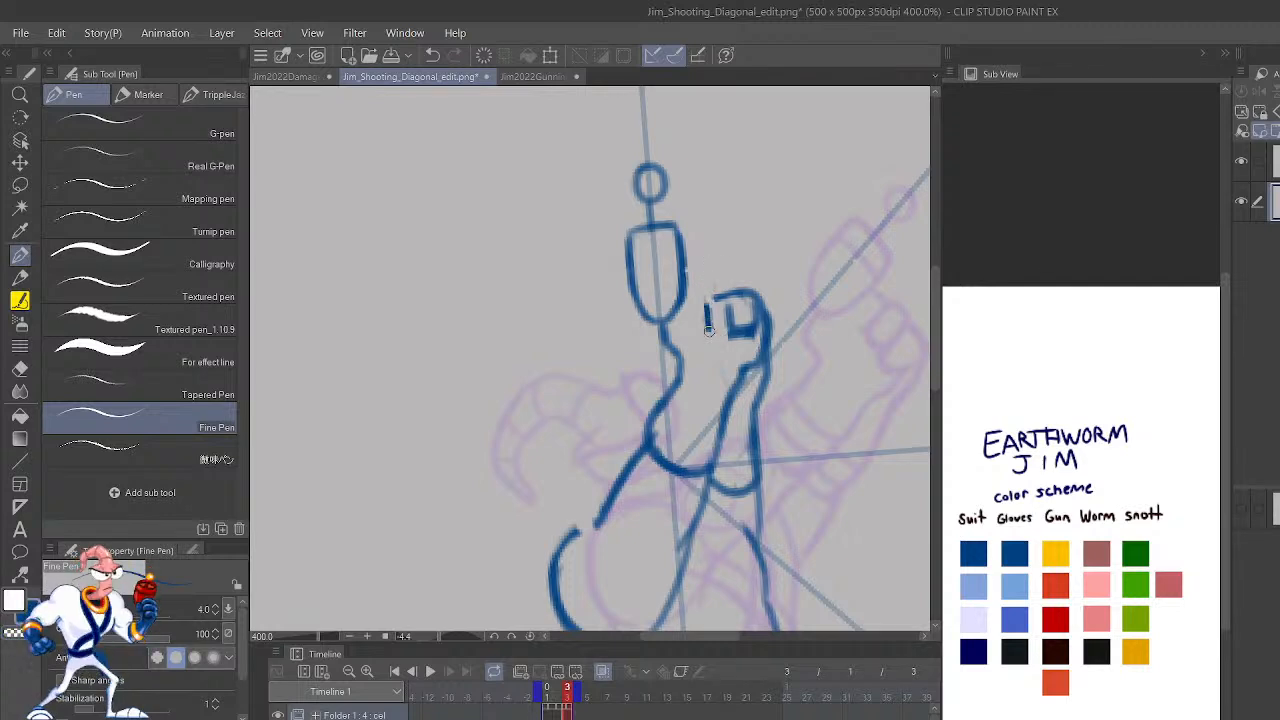
key(ctrl+z)
key(p)
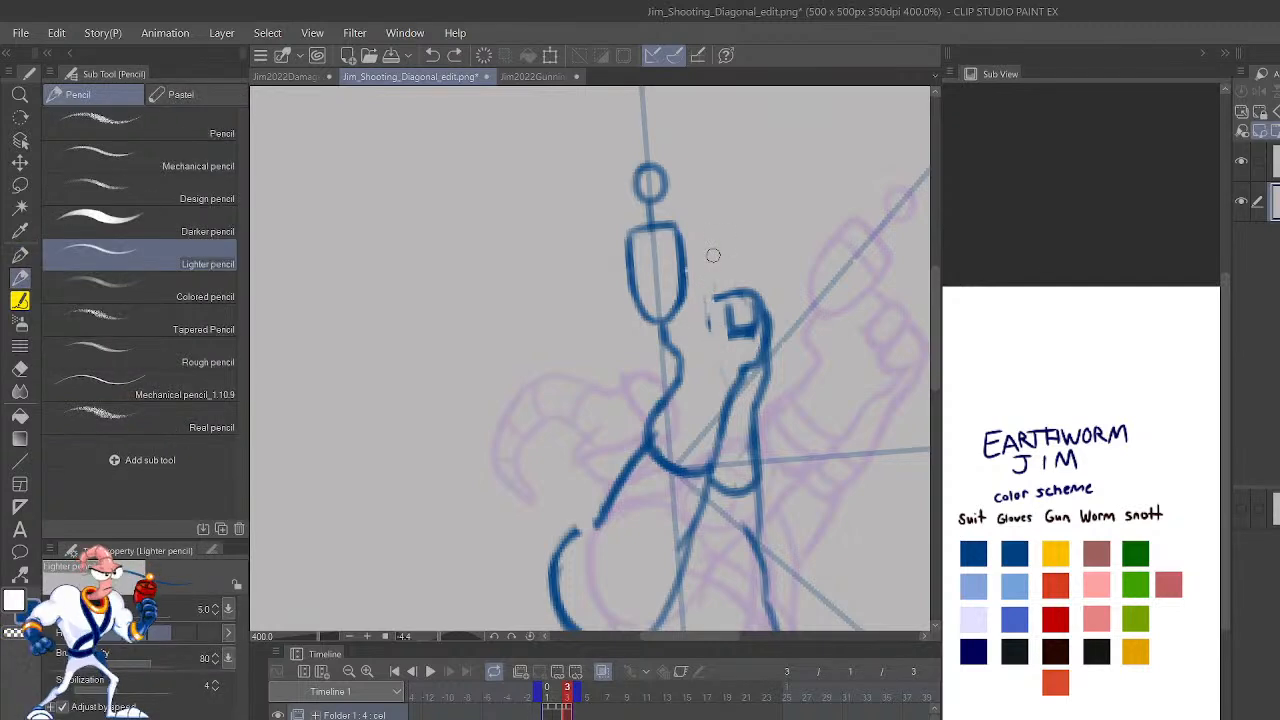
key(p)
drag(242, 630, 240, 664)
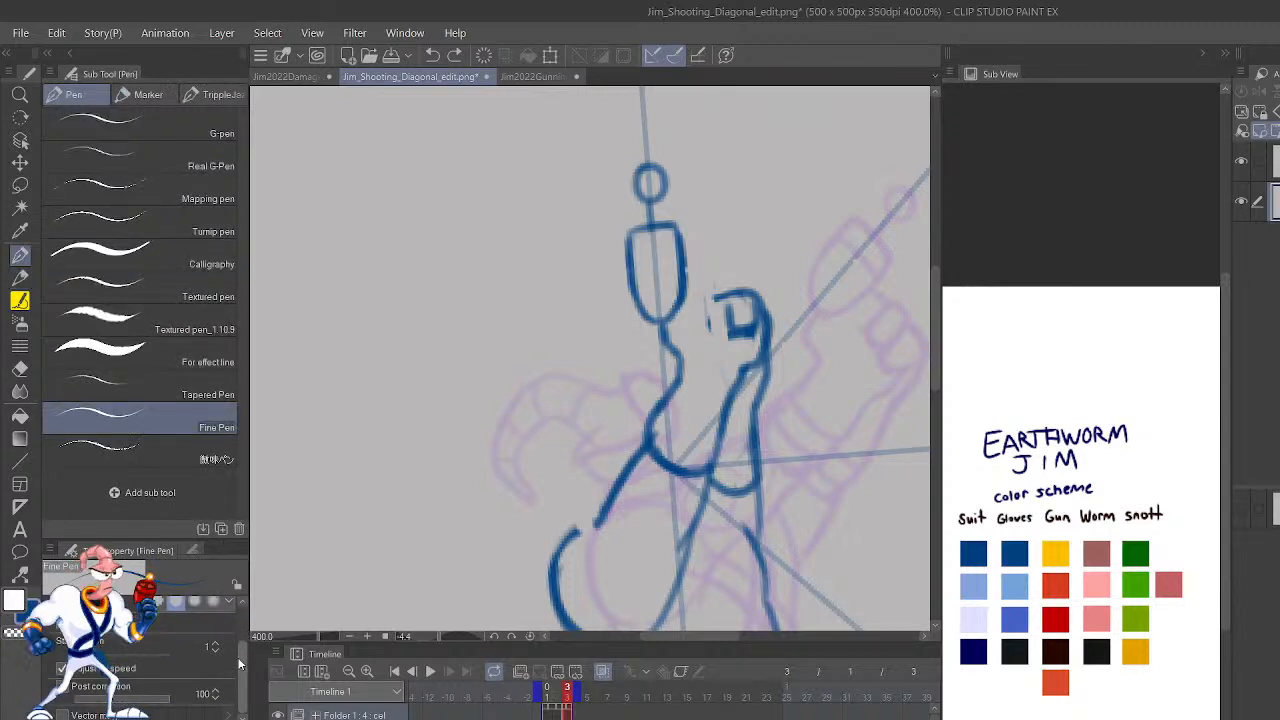
key(p)
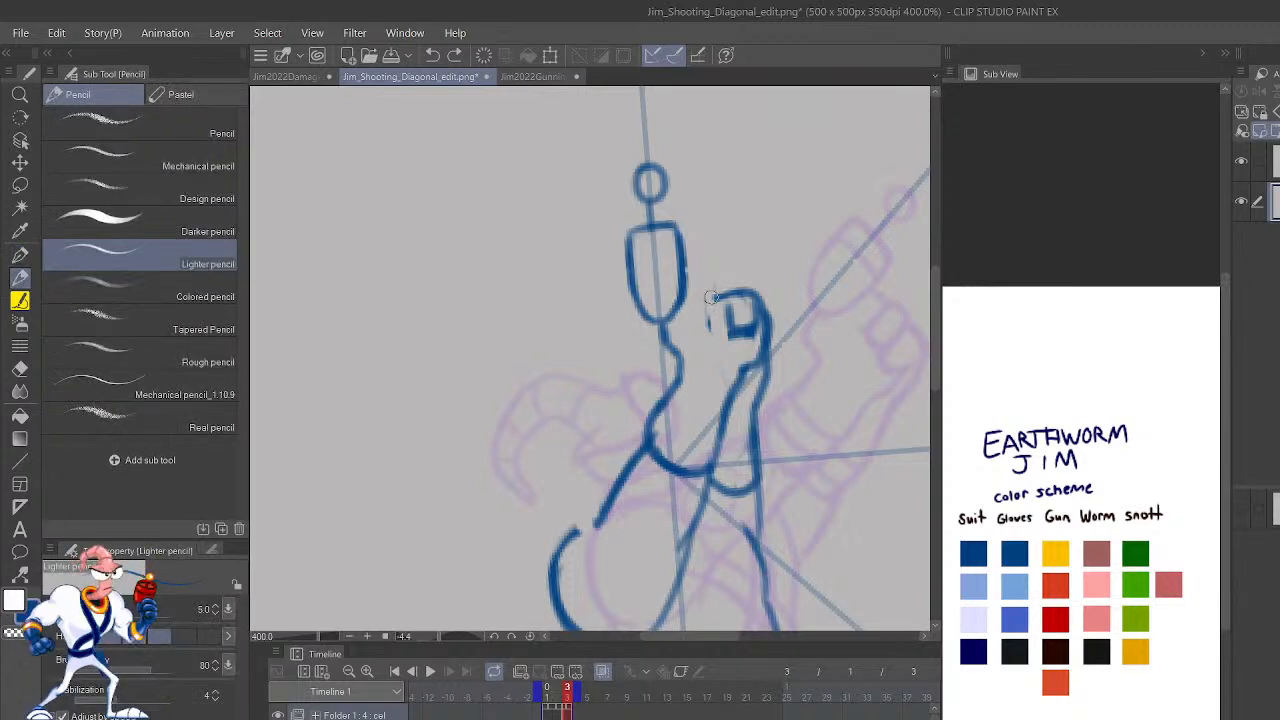
mouse_move(710, 297)
mouse_down()
mouse_move(694, 300)
mouse_move(694, 330)
mouse_move(731, 318)
mouse_move(707, 300)
mouse_move(732, 336)
mouse_move(699, 268)
mouse_up()
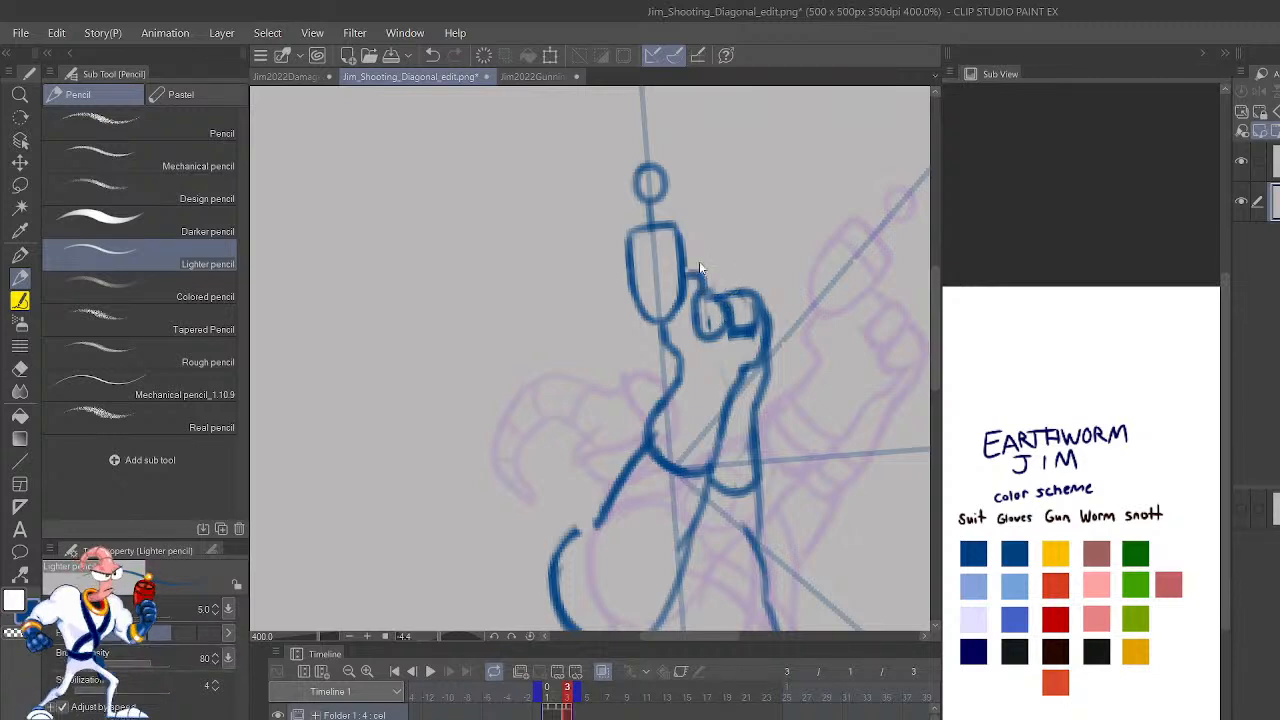
key(ctrl+z)
key(ctrl+z)
key(ctrl+z)
key(ctrl+z)
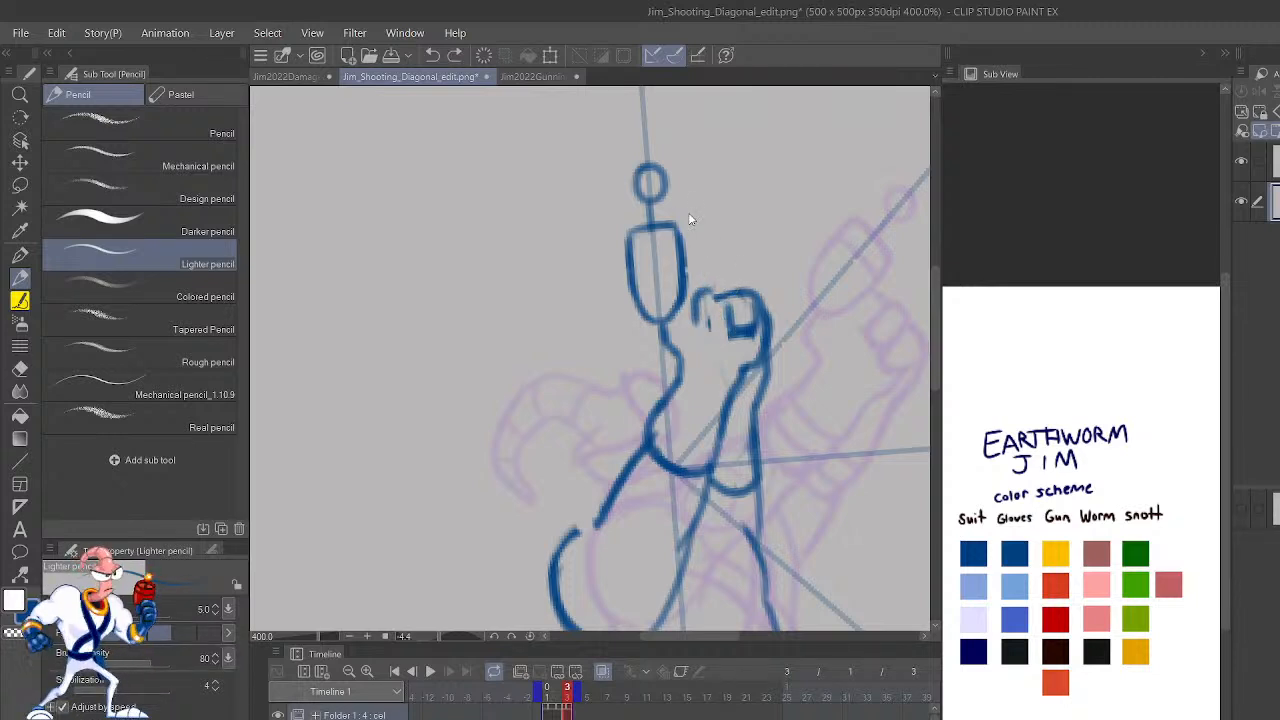
key(ctrl+z)
Retrace the index finger's outline from the side of the gun down to the top of the fist.
mouse_move(684, 270)
mouse_down()
mouse_move(712, 337)
mouse_move(741, 332)
mouse_move(726, 305)
mouse_move(739, 333)
mouse_move(743, 307)
mouse_move(750, 327)
mouse_move(728, 305)
mouse_move(732, 323)
mouse_move(754, 337)
mouse_move(742, 317)
mouse_move(712, 317)
mouse_move(713, 335)
mouse_move(734, 318)
mouse_move(709, 317)
mouse_move(736, 298)
mouse_up()
key(c)
key(c)
scroll(803, 228, down, 2)
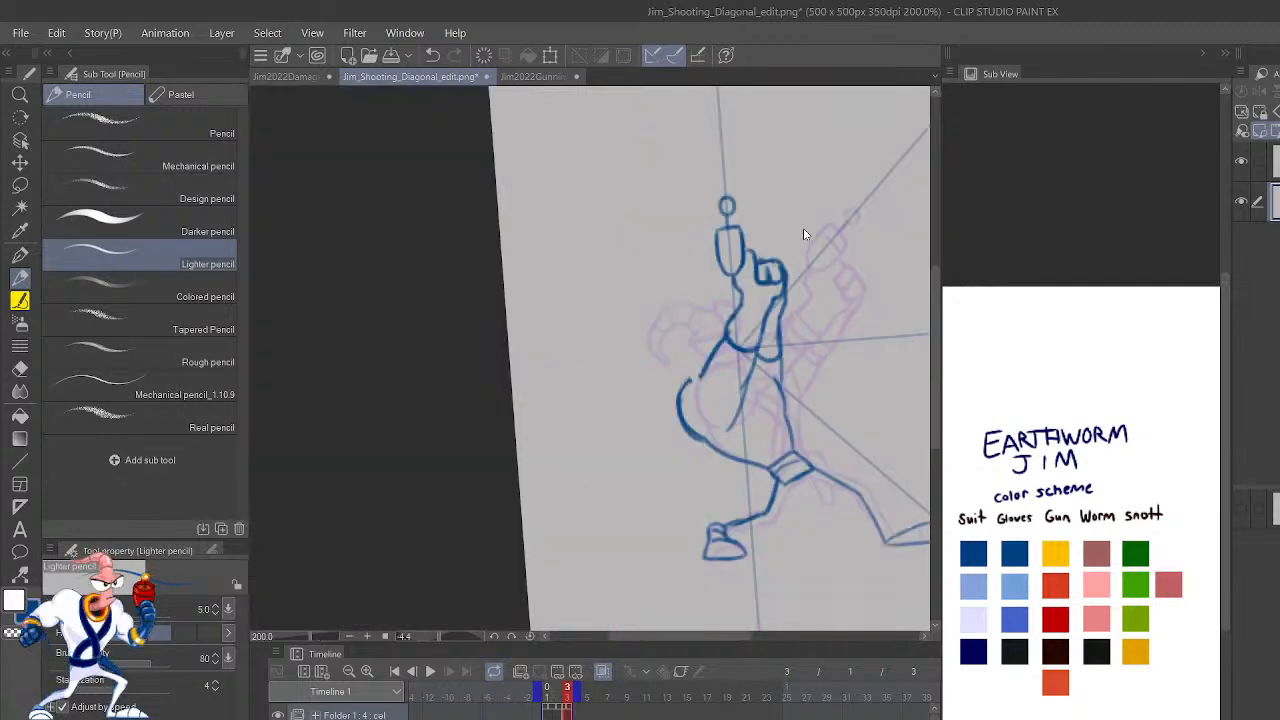
In the mirrored view, draw two curved cuff band lines across the front forearm above the elbow curve.
key(h)
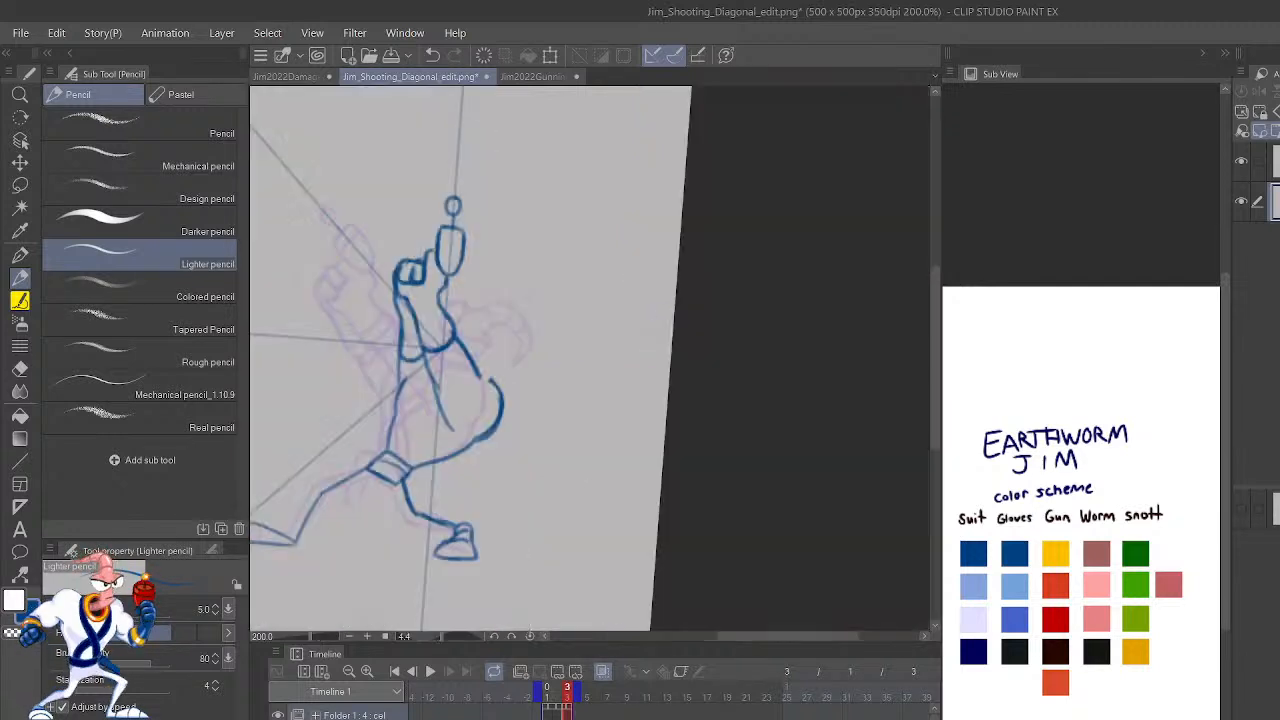
mouse_move(741, 460)
mouse_down()
mouse_move(780, 454)
mouse_move(906, 498)
mouse_up()
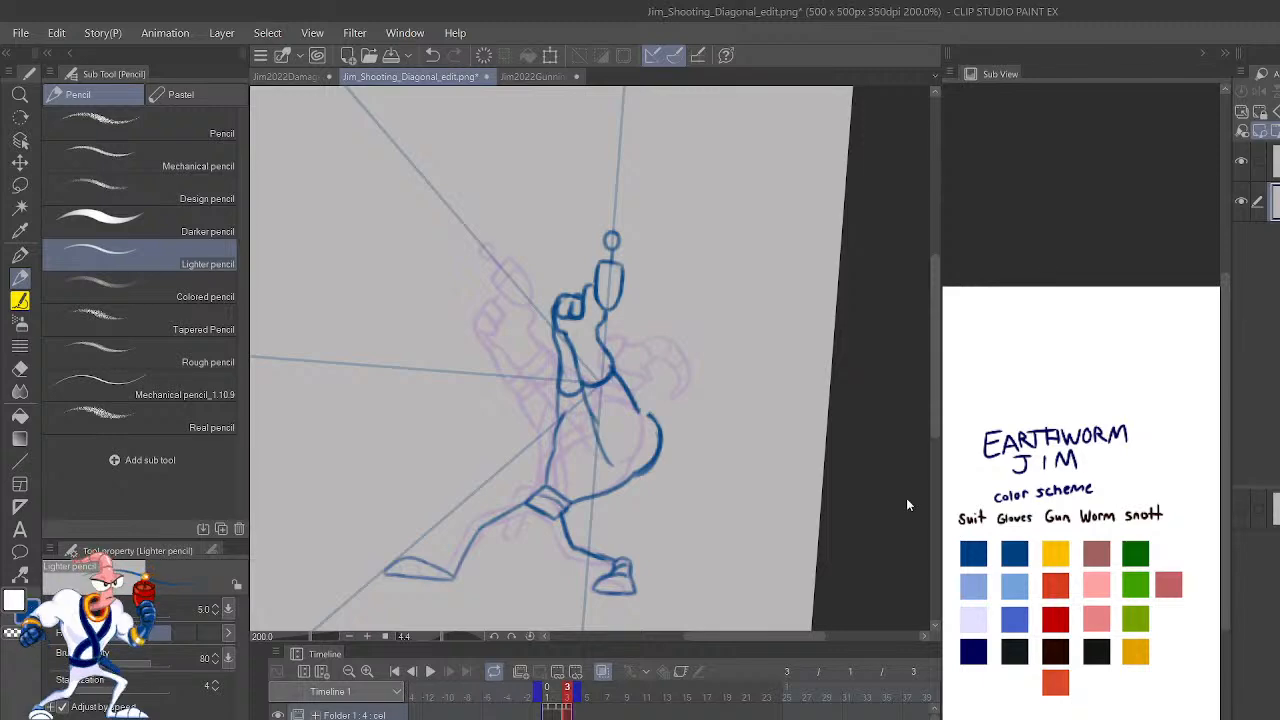
scroll(560, 383, up, 3)
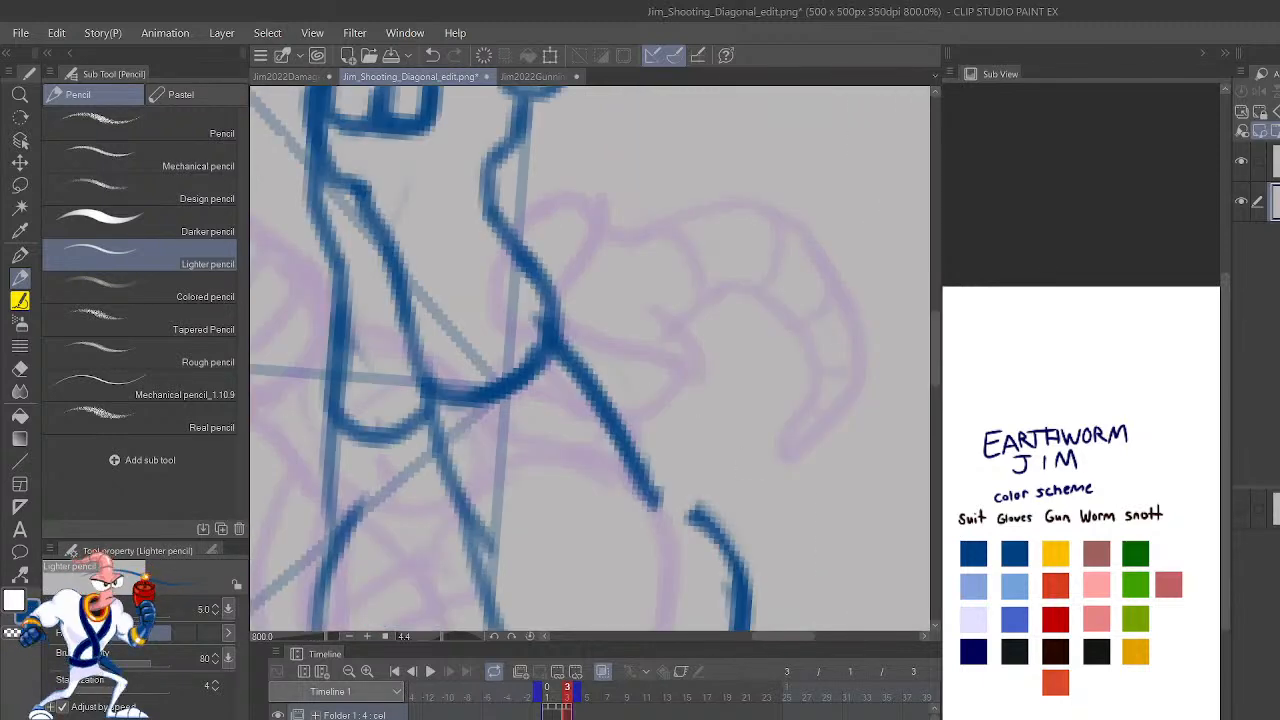
key(ctrl+minus)
drag(789, 431, 921, 483)
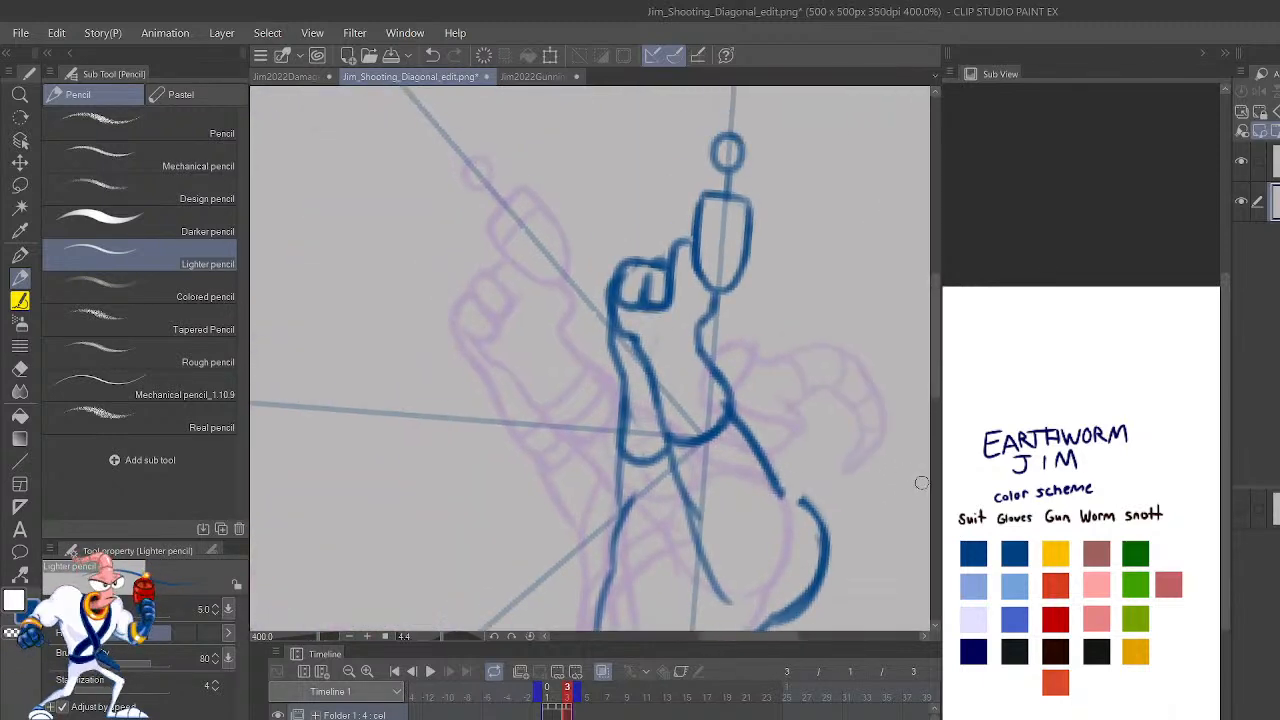
drag(658, 404, 722, 368)
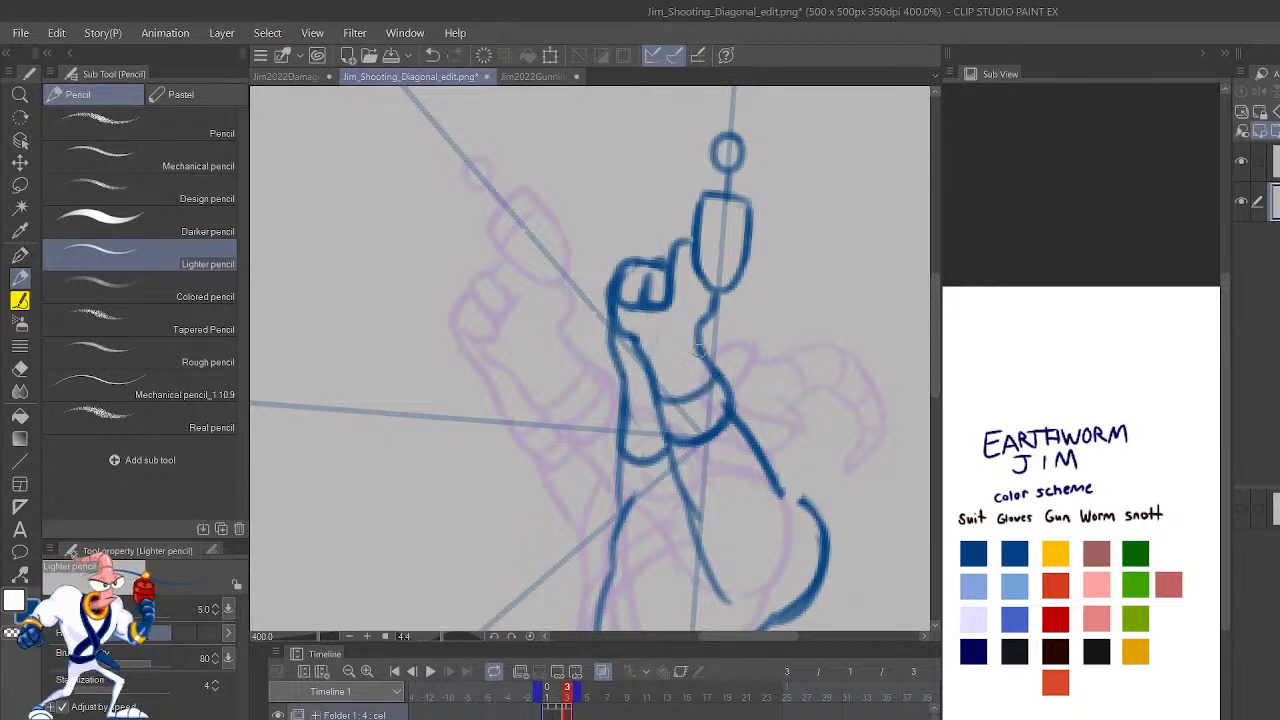
drag(662, 418, 732, 388)
key(ctrl+z)
key(ctrl+z)
mouse_move(652, 398)
mouse_down()
mouse_move(707, 353)
mouse_move(662, 414)
mouse_move(704, 412)
mouse_move(728, 390)
mouse_up()
key(ctrl+z)
drag(664, 416, 724, 386)
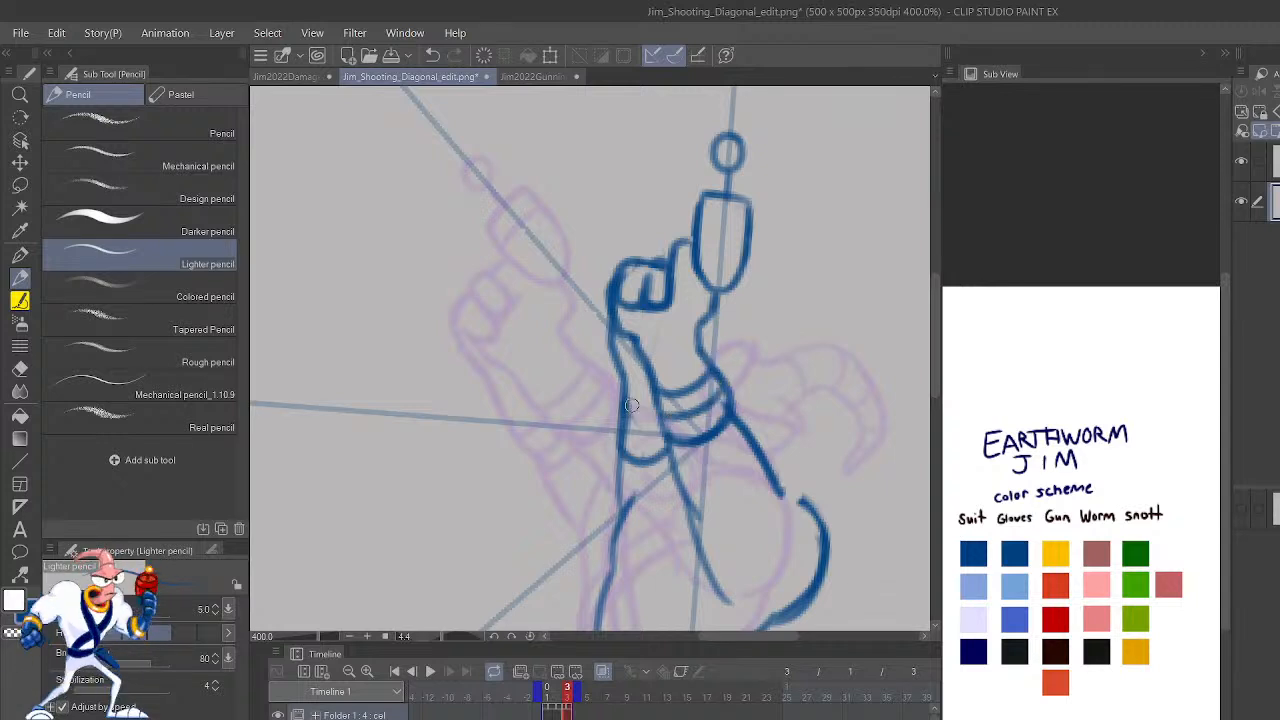
Add matching curved cuff band lines across the rear forearm beside the front glove.
mouse_move(623, 436)
mouse_down()
mouse_move(662, 426)
mouse_move(660, 405)
mouse_move(667, 427)
mouse_move(672, 418)
mouse_up()
key(ctrl+z)
key(ctrl+z)
drag(662, 426, 720, 398)
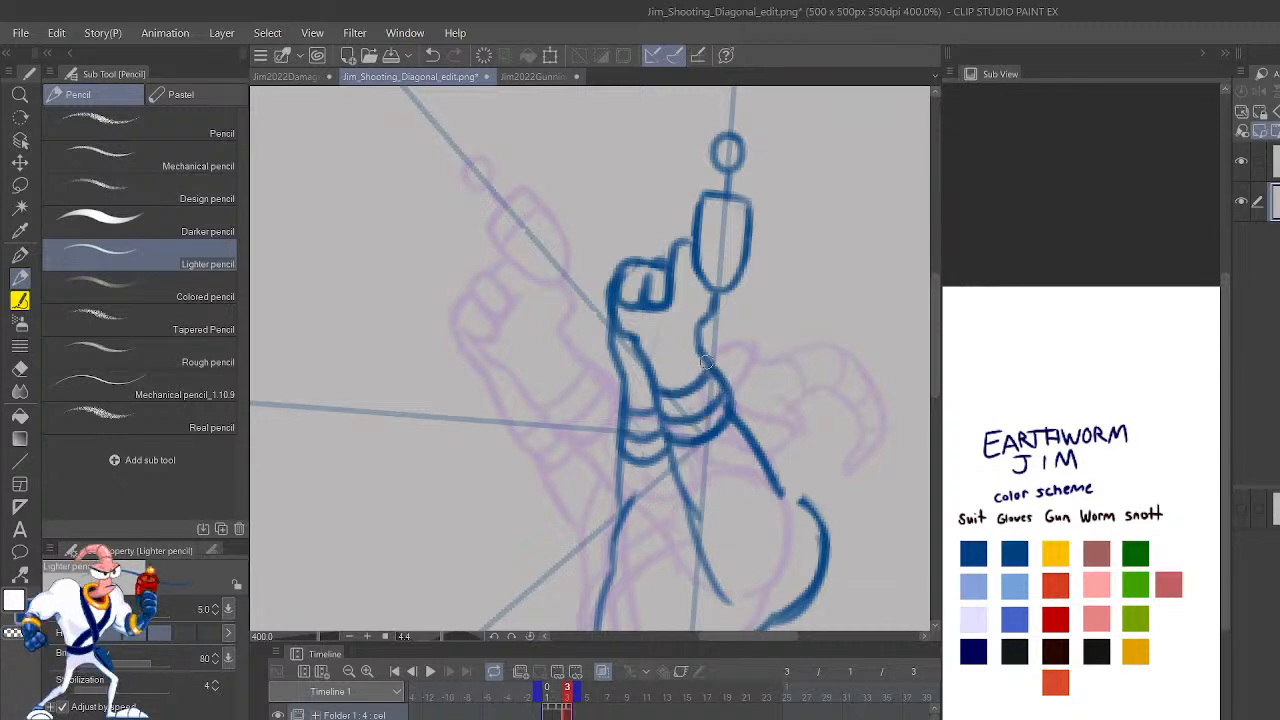
Compare the upward-aiming sketch with the horizontal and diagonal shooting frames by flipping repeatedly between them.
scroll(706, 360, down, 5)
key(Left)
key(Left)
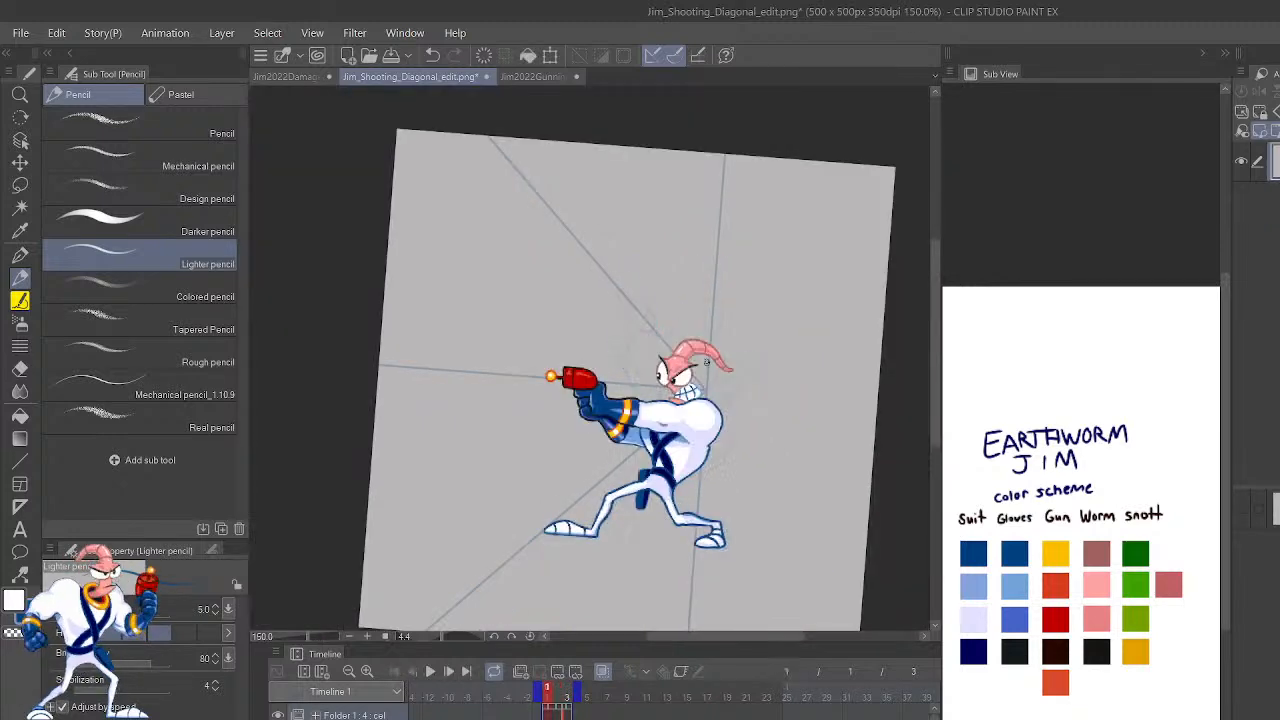
key(Right)
key(Right)
key(Left)
key(Left)
key(Right)
key(Left)
key(Right)
key(Left)
key(Right)
key(Right)
key(Left)
key(Right)
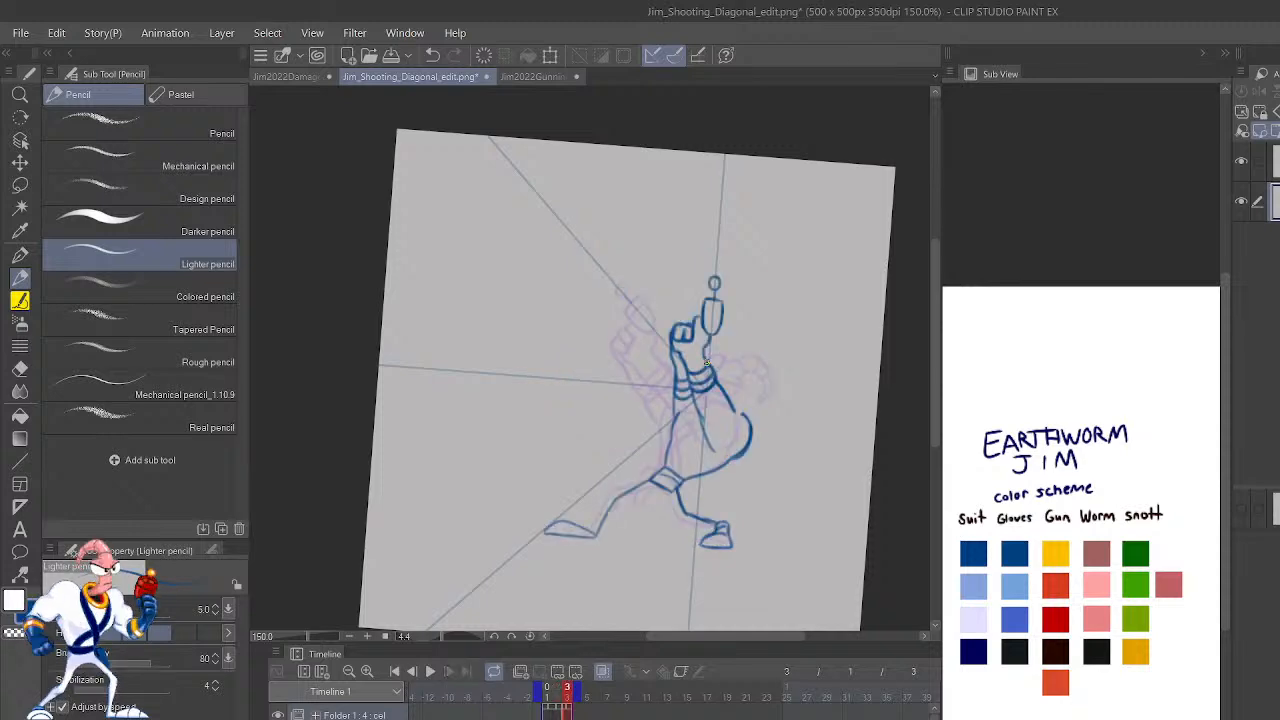
key(Left)
key(Left)
key(Right)
key(Right)
key(Left)
key(Left)
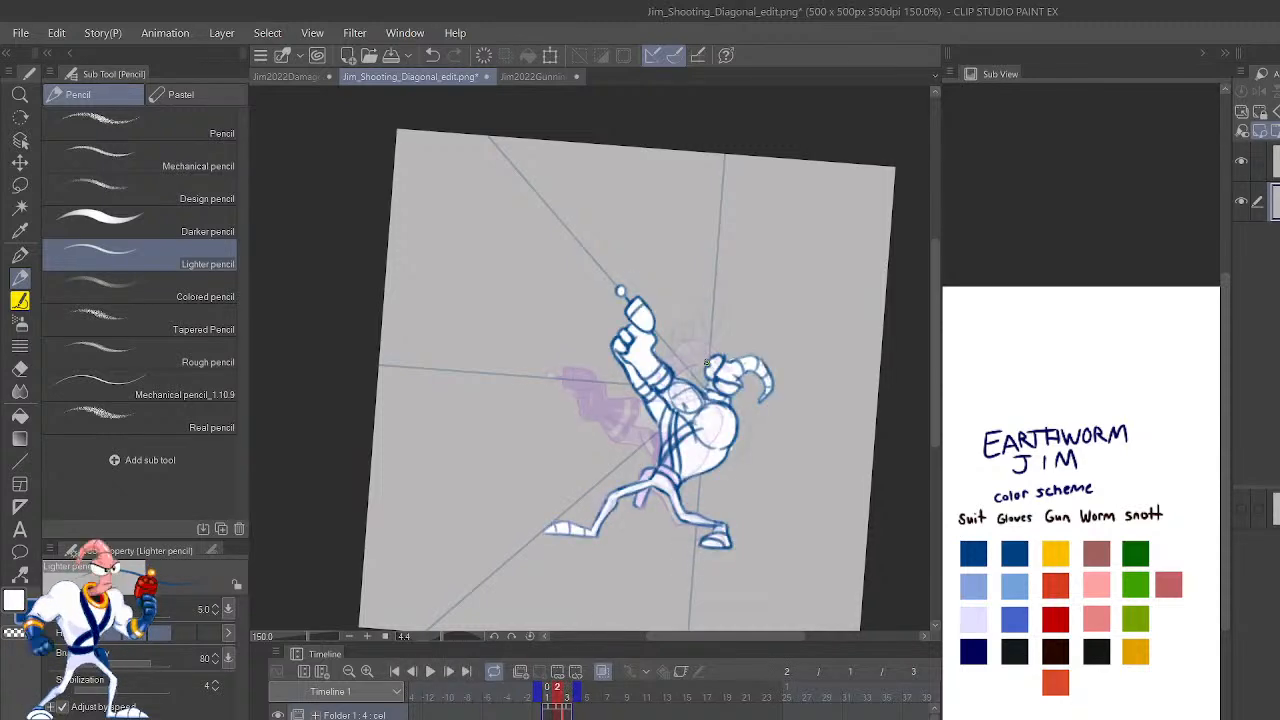
key(Right)
key(Right)
scroll(706, 362, up, 1)
scroll(706, 360, up, 2)
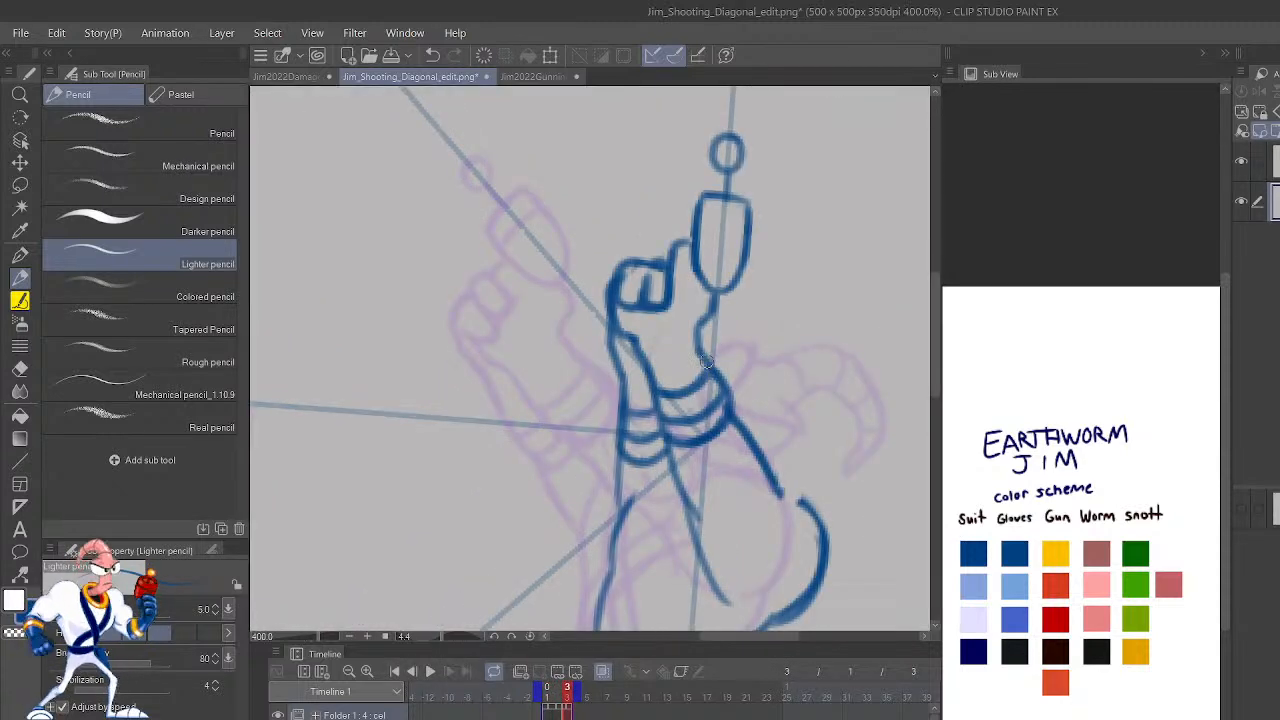
Unmirror and straighten the canvas, and compare the legs, feet and torso across the three shooting frames.
mouse_move(815, 502)
mouse_down()
mouse_move(921, 363)
mouse_move(834, 514)
mouse_move(936, 400)
mouse_up()
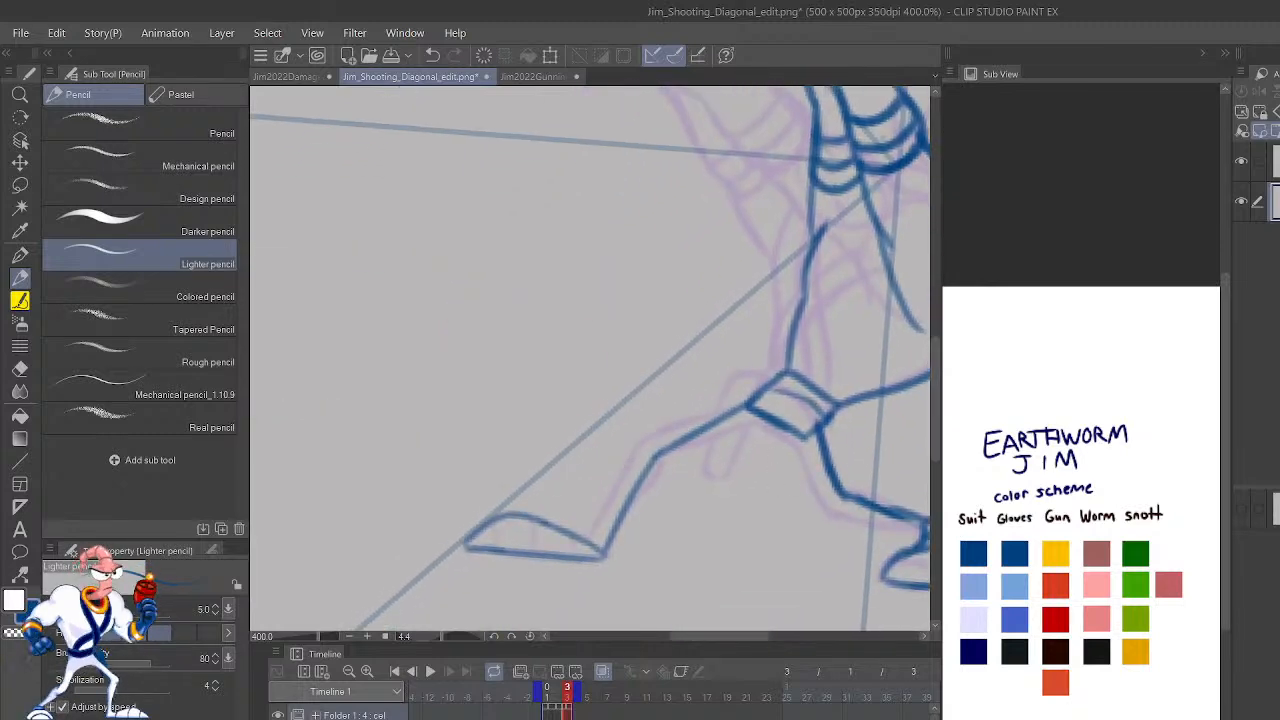
key(h)
key(r)
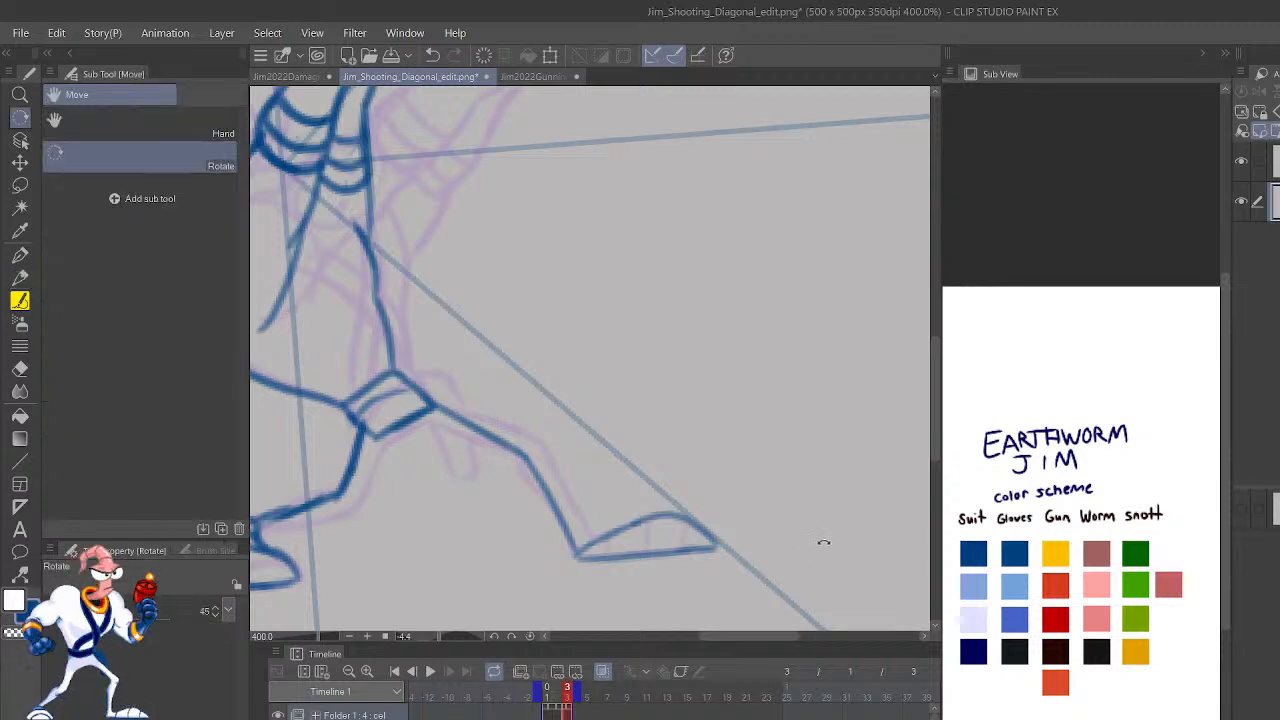
drag(818, 539, 814, 565)
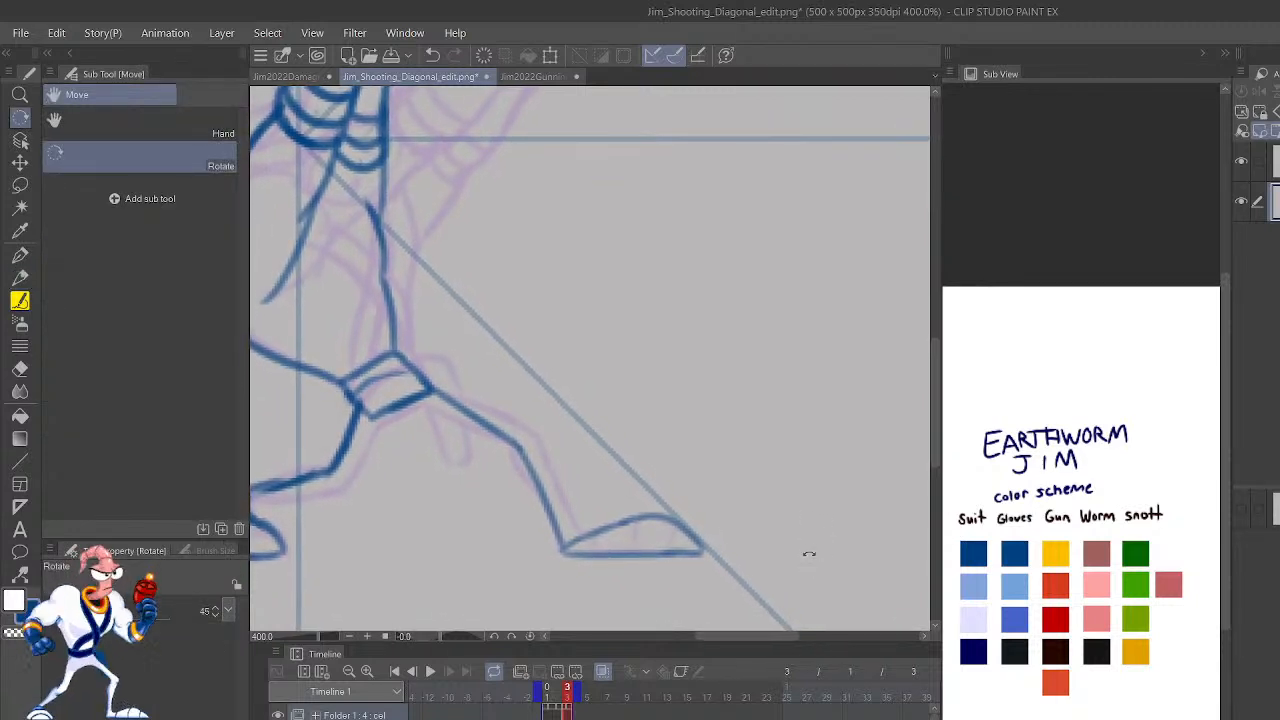
drag(760, 466, 874, 523)
key(Left)
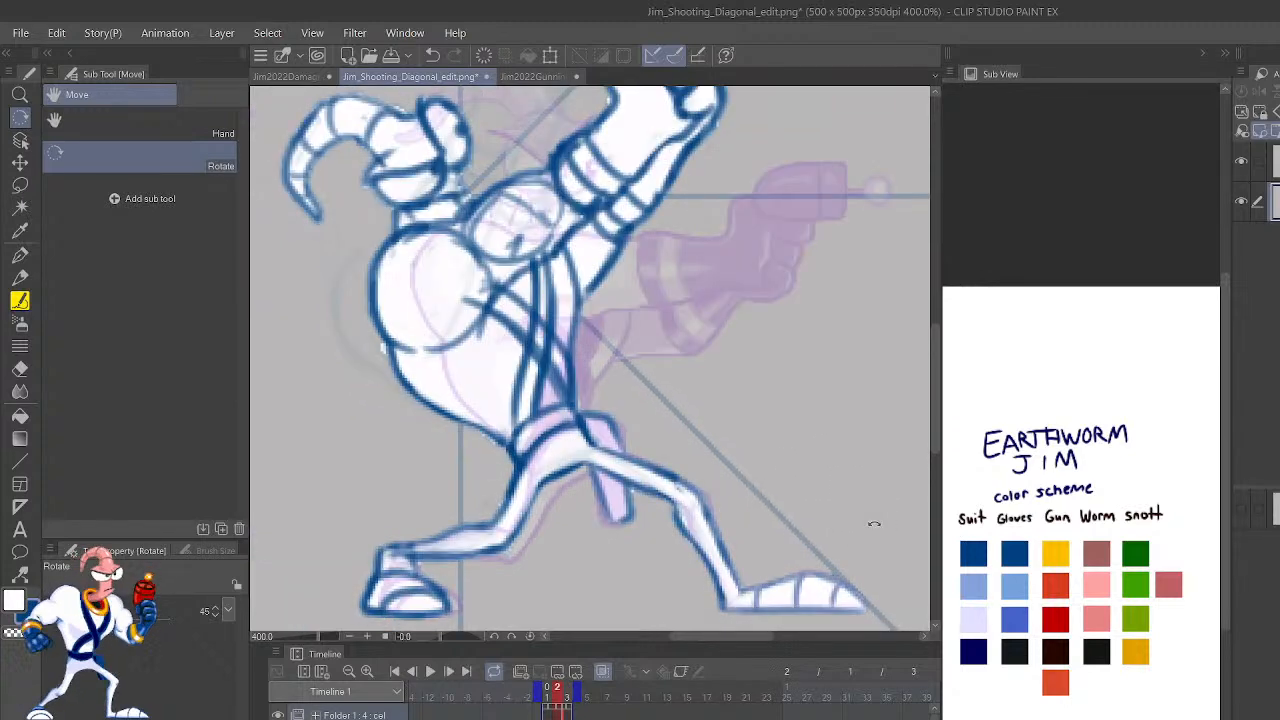
key(Left)
key(Right)
key(Left)
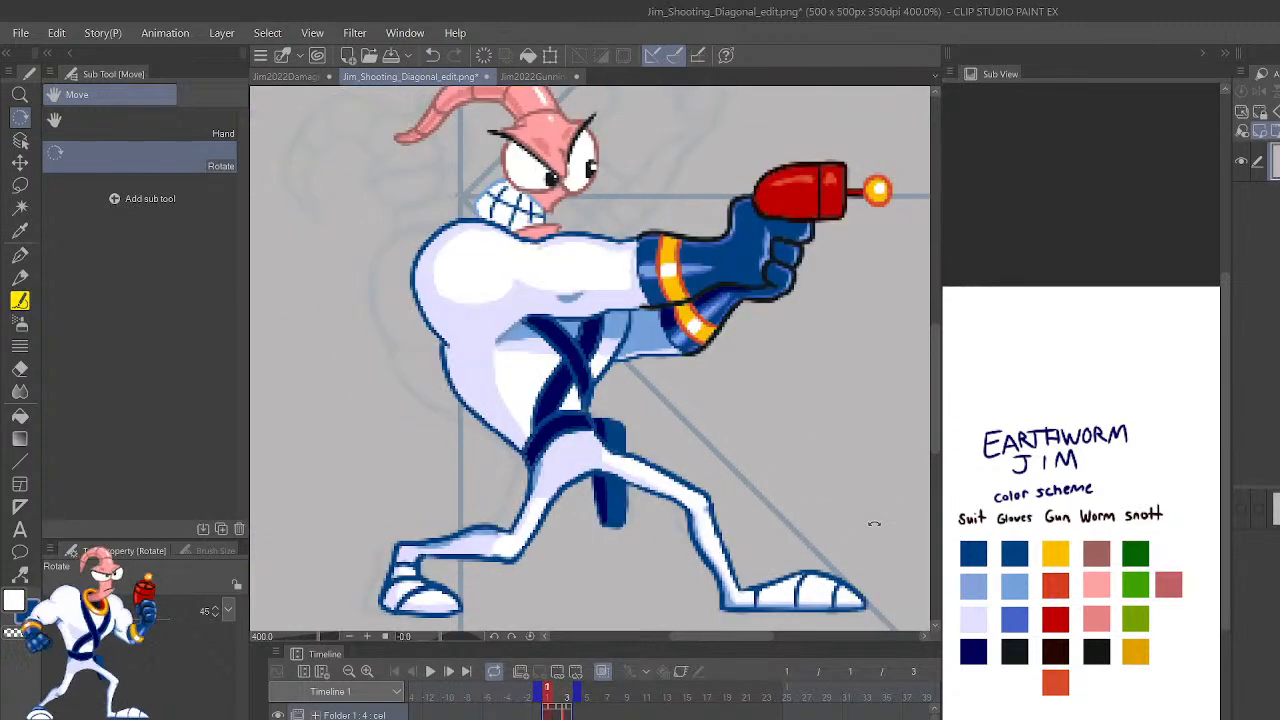
key(Right)
key(Right)
key(Left)
key(Right)
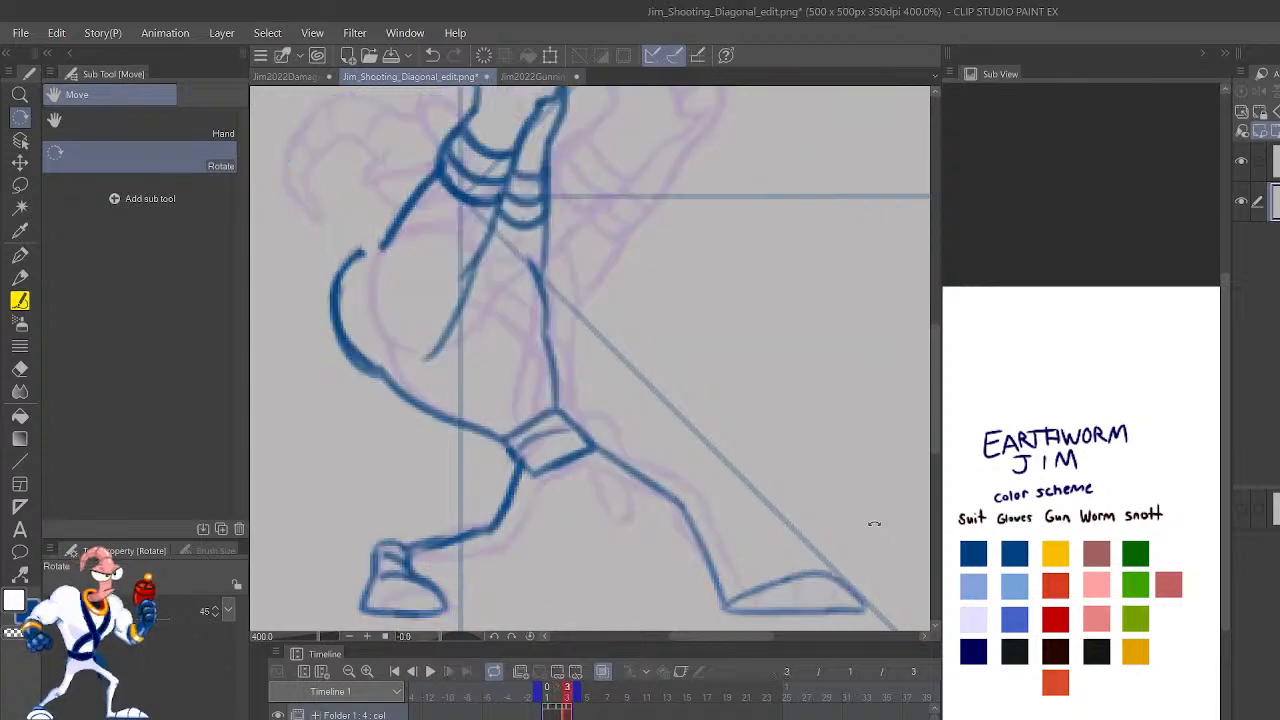
key(Left)
key(Left)
key(Right)
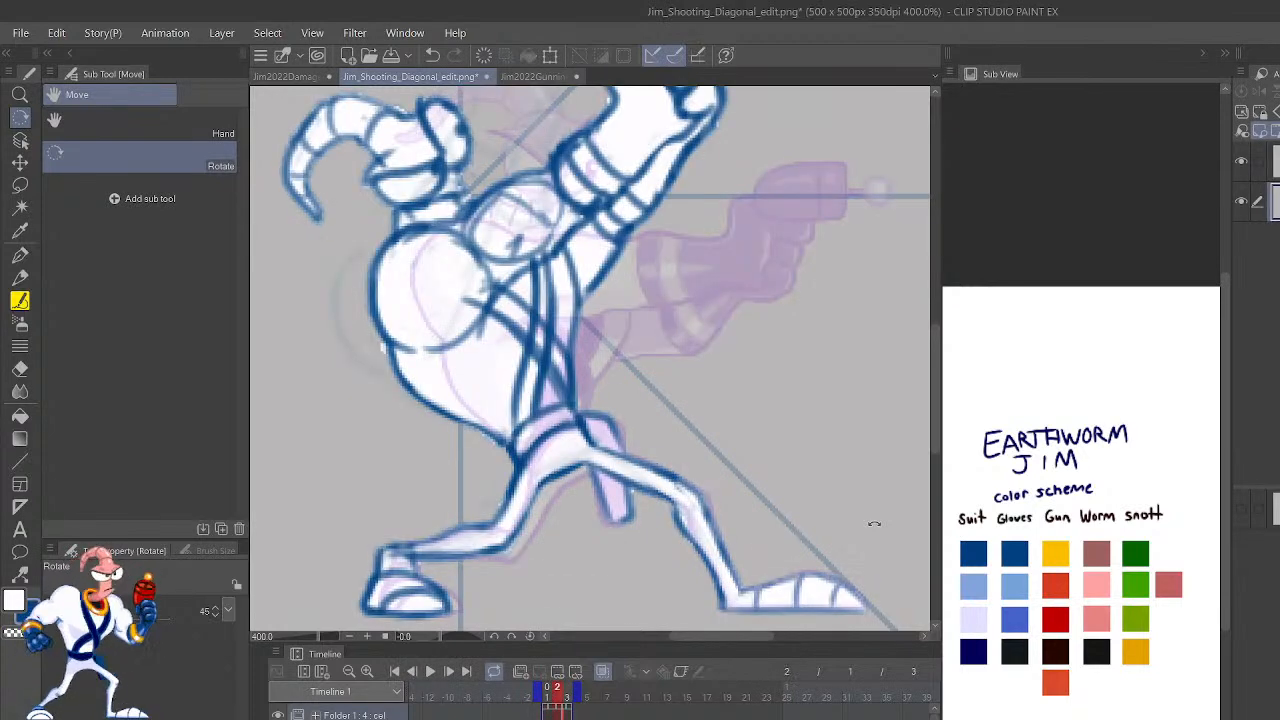
key(Left)
key(Right)
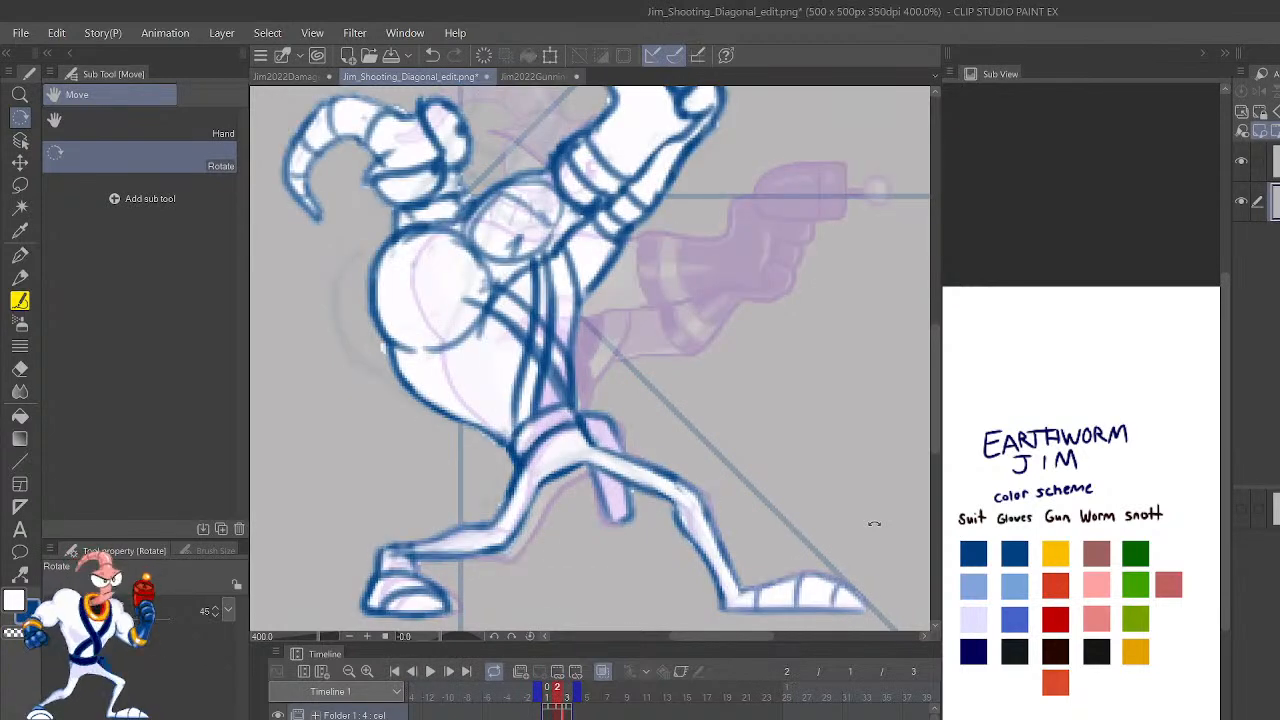
Return to the upward-aiming frame and save the document as Jim2022_Multidirectional_Shooting.
scroll(874, 523, down, 2)
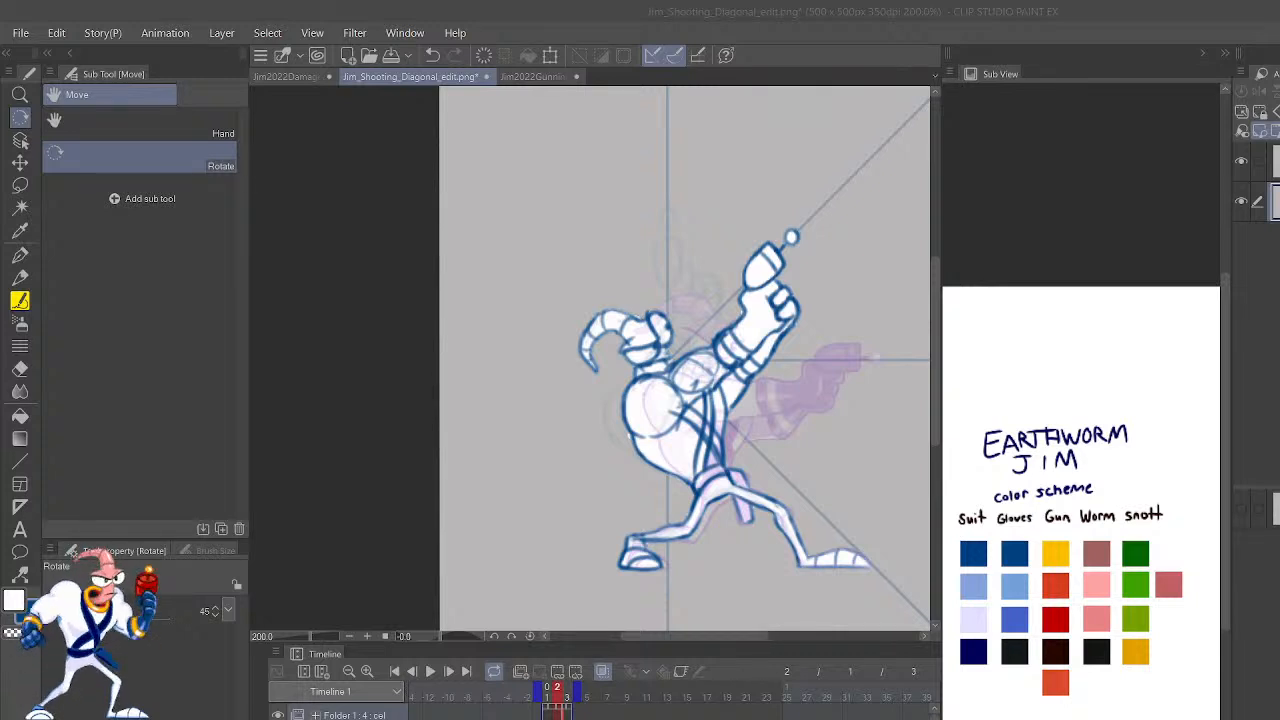
key(alt+Tab)
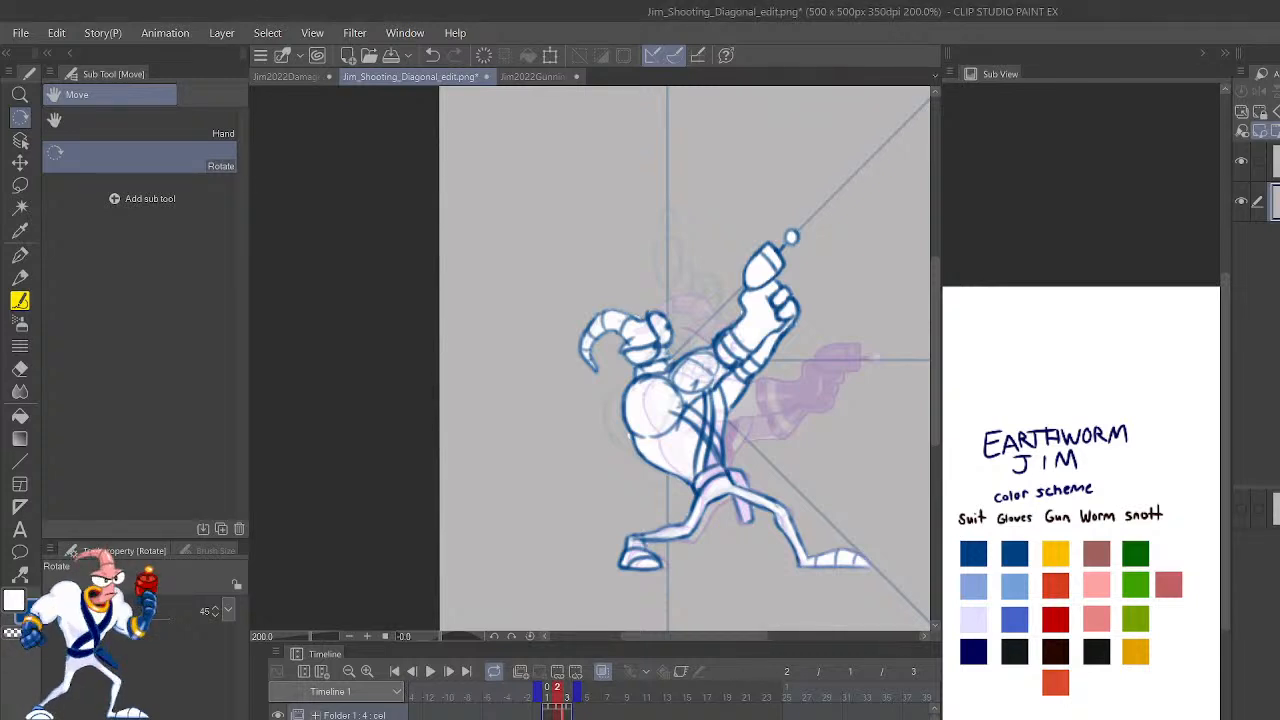
key(Right)
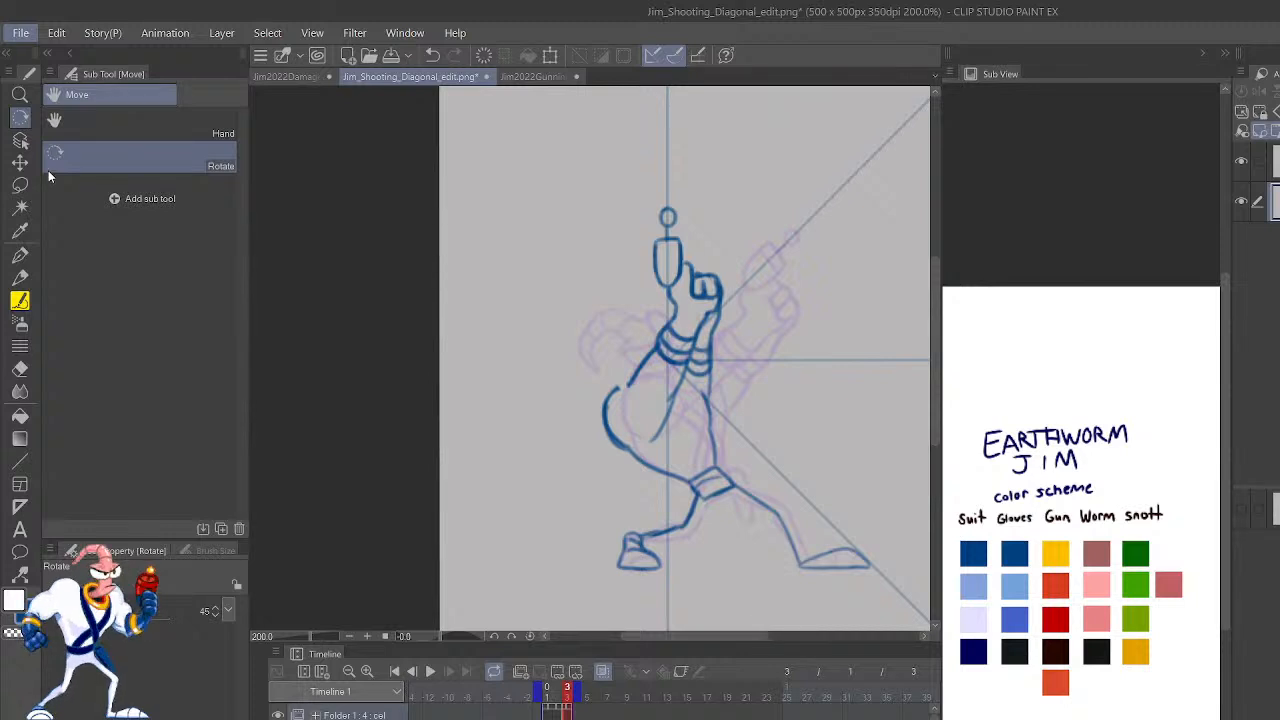
key(alt+Tab)
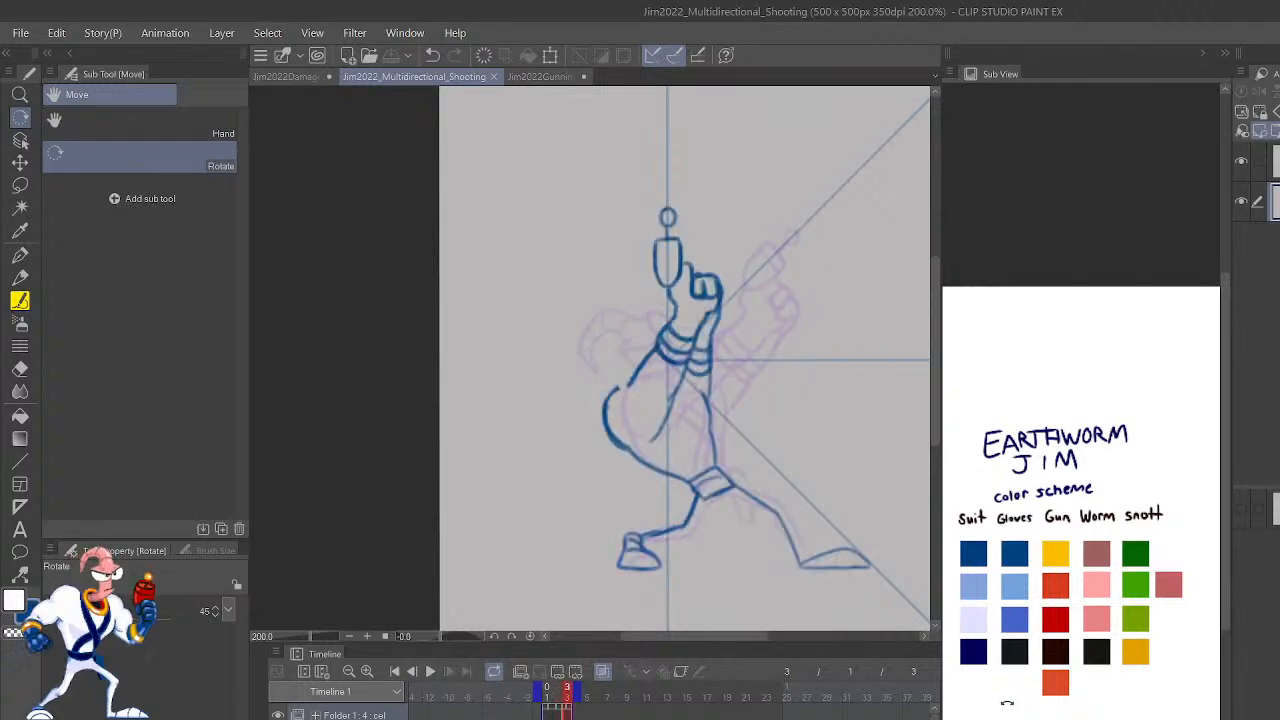
Lasso the curled fingers of the raised fist, rotate them slightly clockwise, shift them into place on the hand and deselect.
key(ctrl+plus)
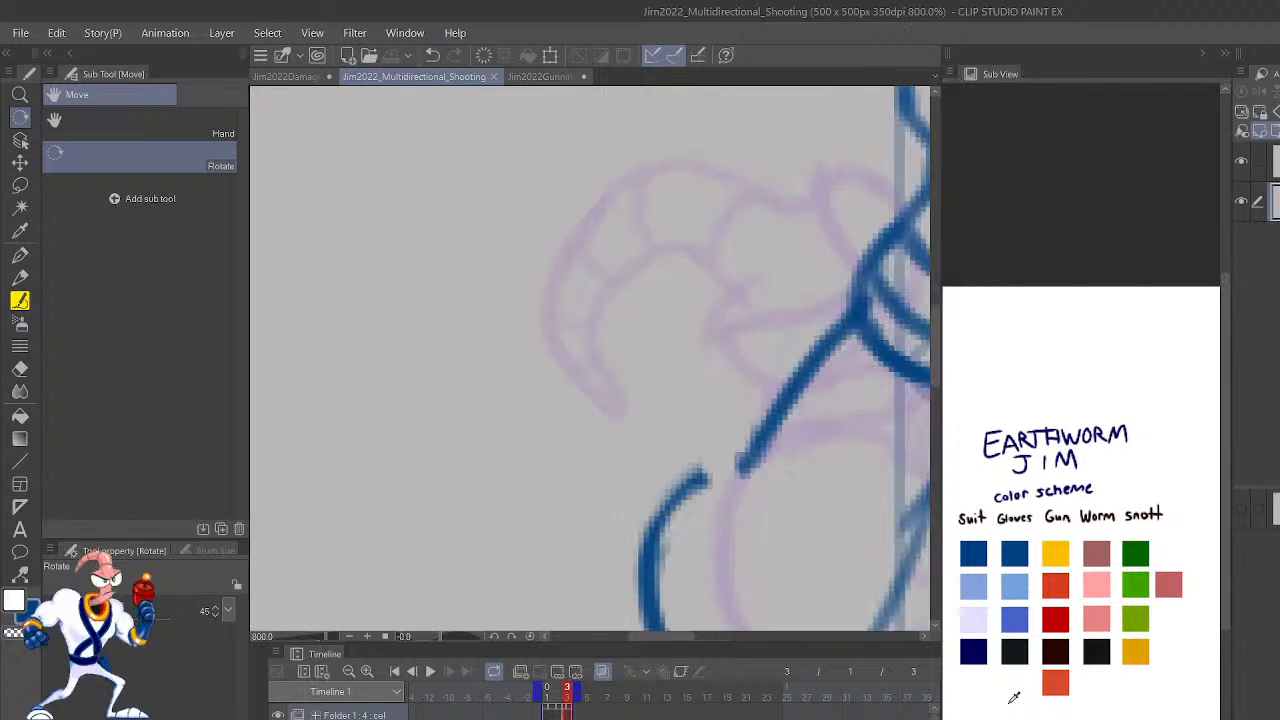
drag(892, 417, 720, 556)
drag(873, 463, 808, 523)
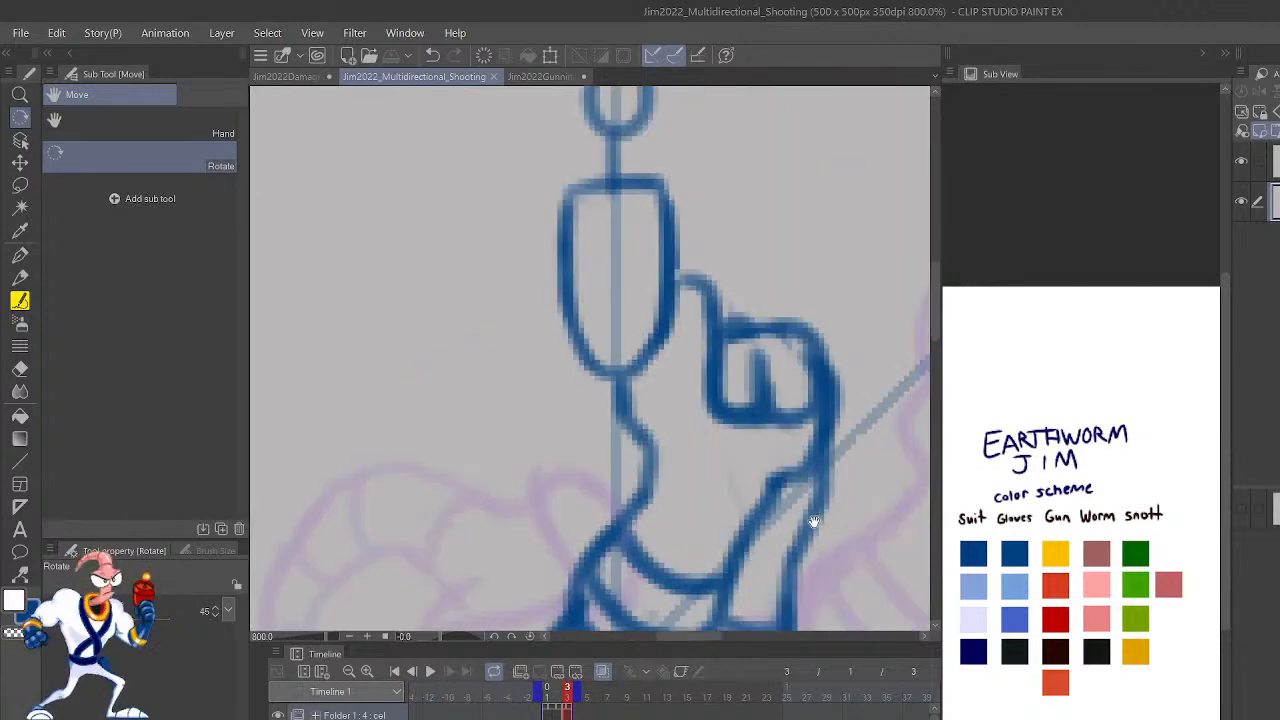
key(m)
mouse_move(833, 385)
mouse_down()
mouse_move(721, 307)
mouse_move(716, 378)
mouse_move(800, 440)
mouse_up()
key(ctrl+t)
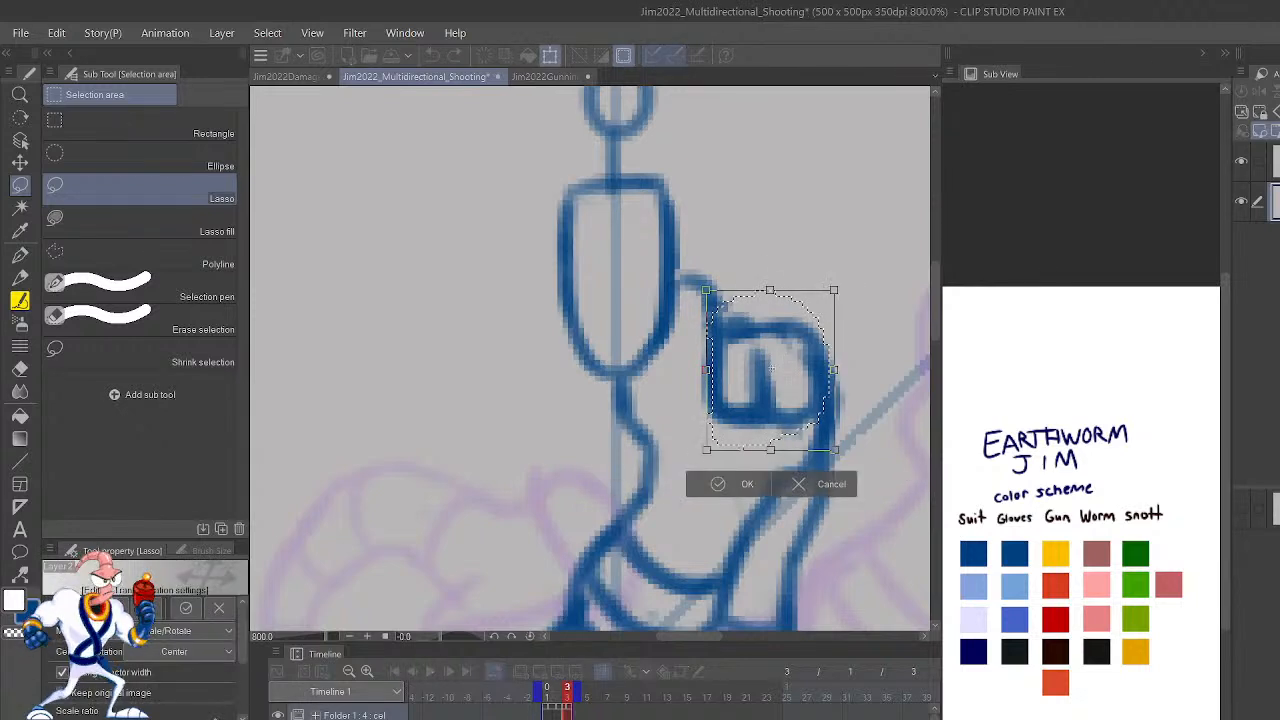
drag(851, 286, 862, 310)
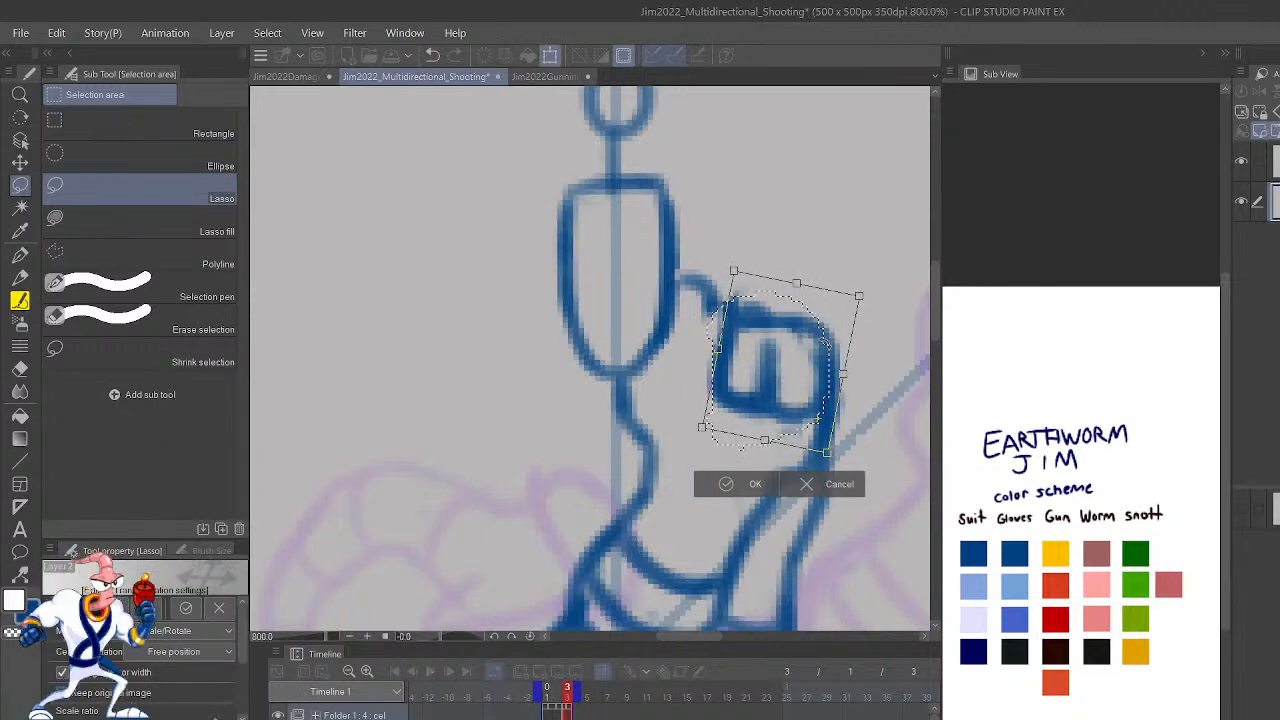
drag(824, 381, 818, 392)
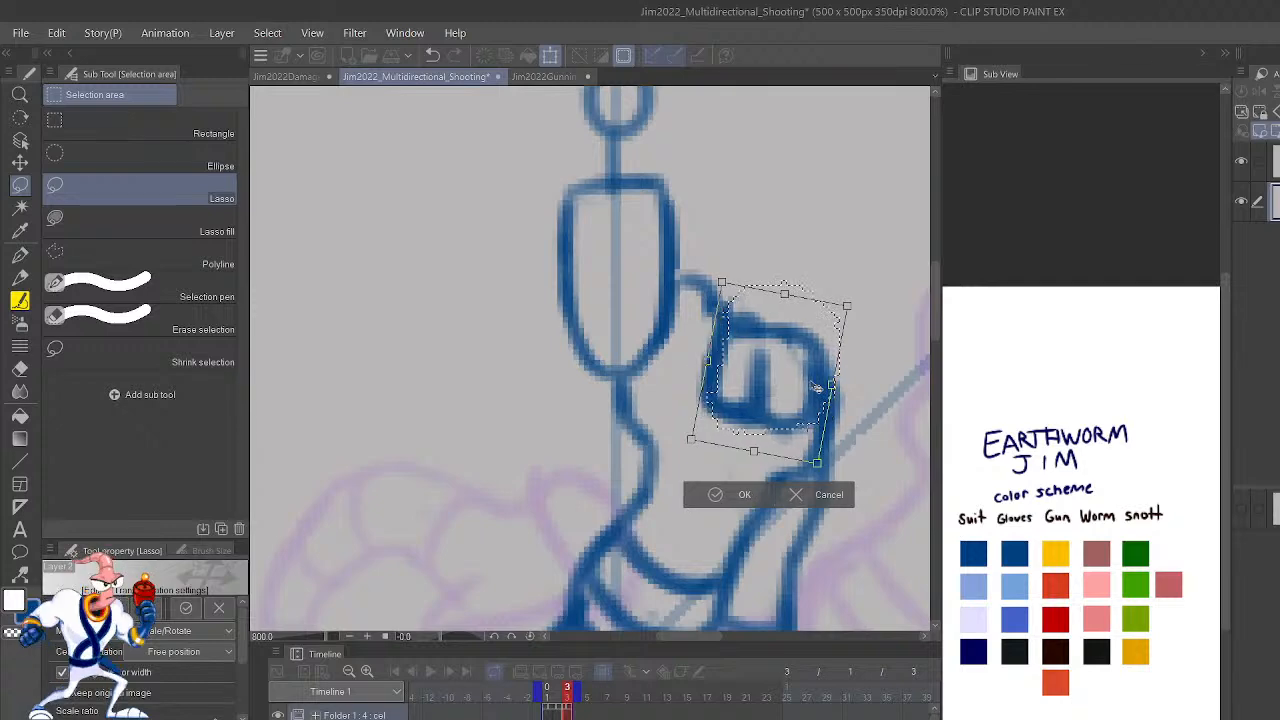
click(749, 494)
click(614, 467)
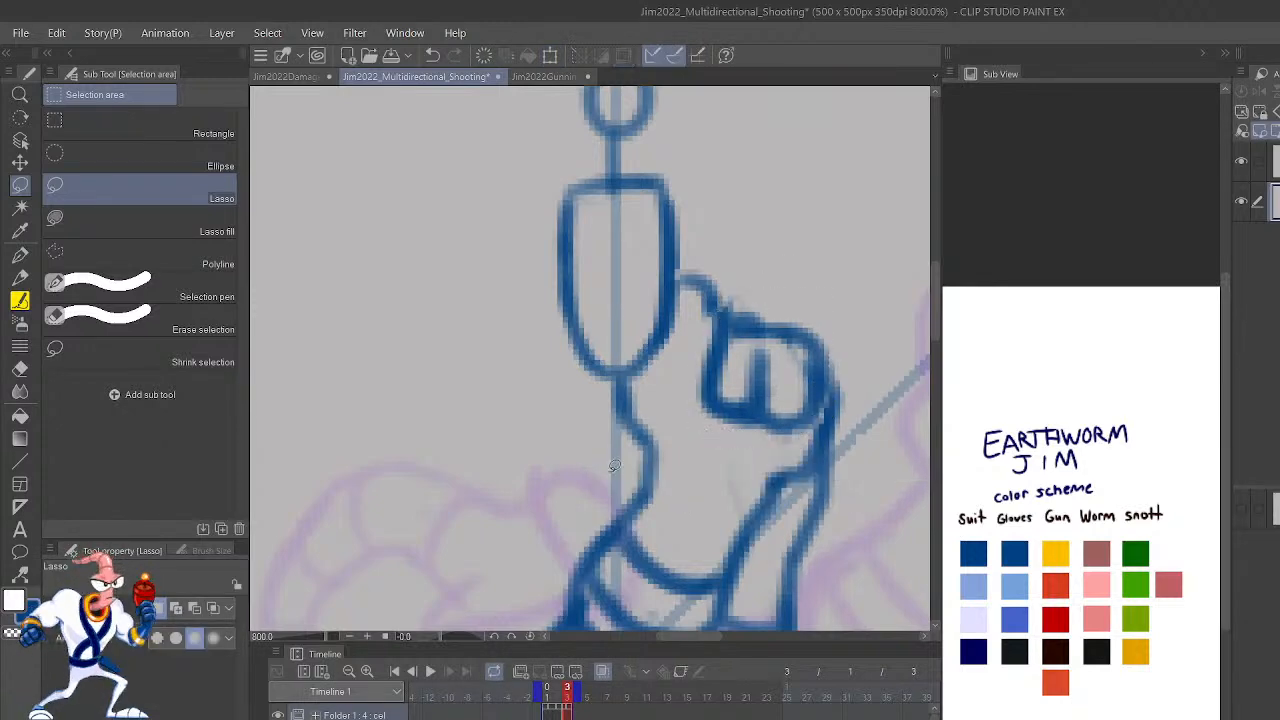
Compare the upward-aiming sketch with the horizontal and diagonal shooting frames by flipping between them and playing the animation loop.
scroll(614, 467, down, 6)
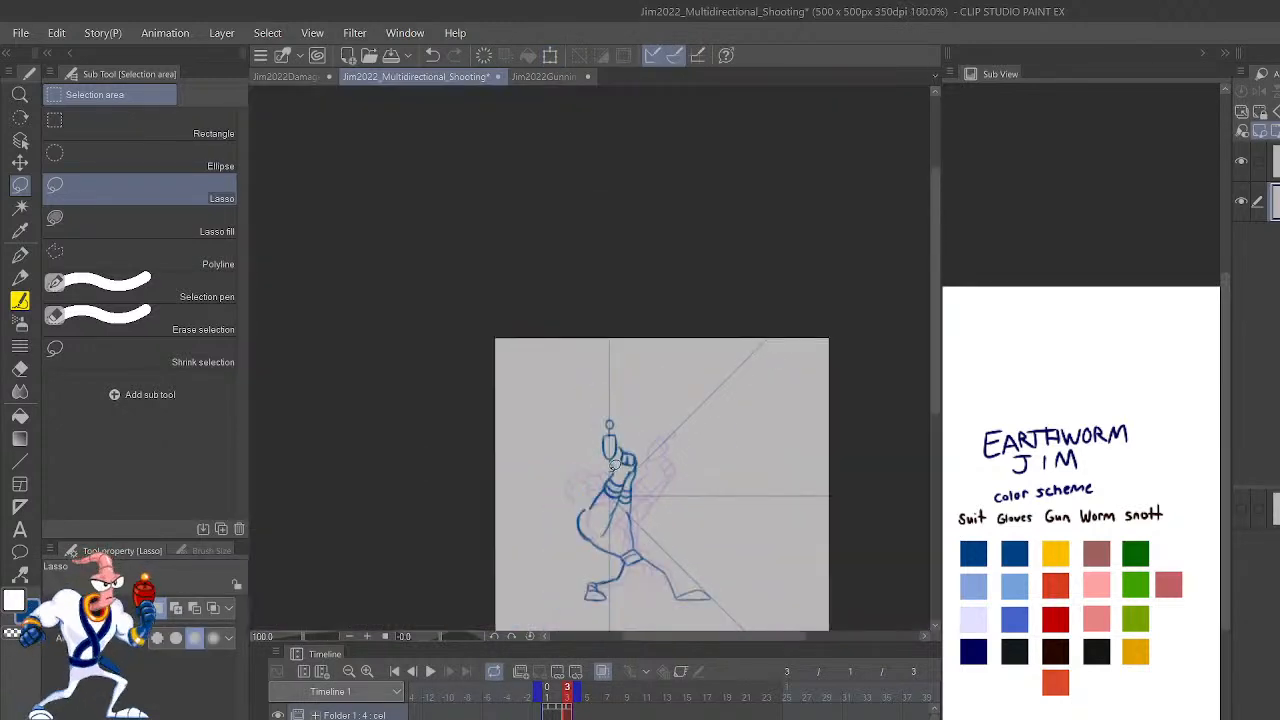
key(Left)
key(Left)
key(Right)
key(Right)
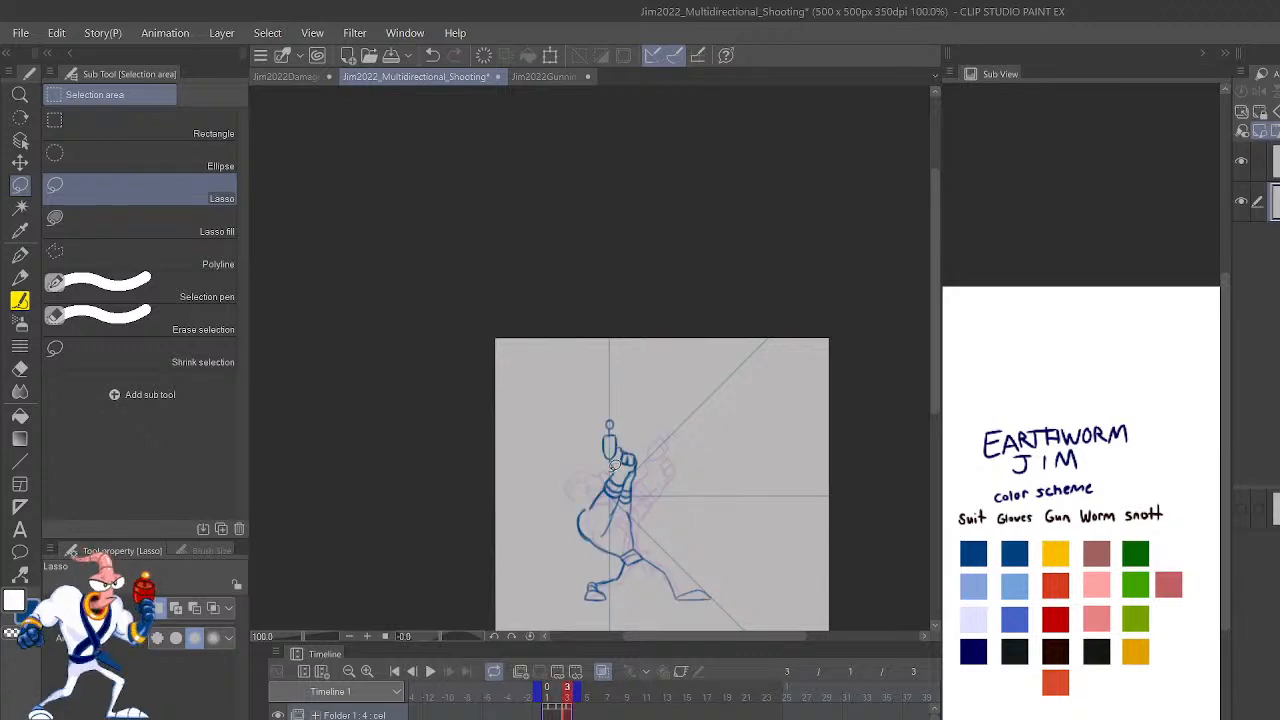
scroll(614, 465, up, 4)
scroll(614, 465, down, 4)
key(Left)
key(Left)
key(Right)
key(Right)
key(Left)
key(Left)
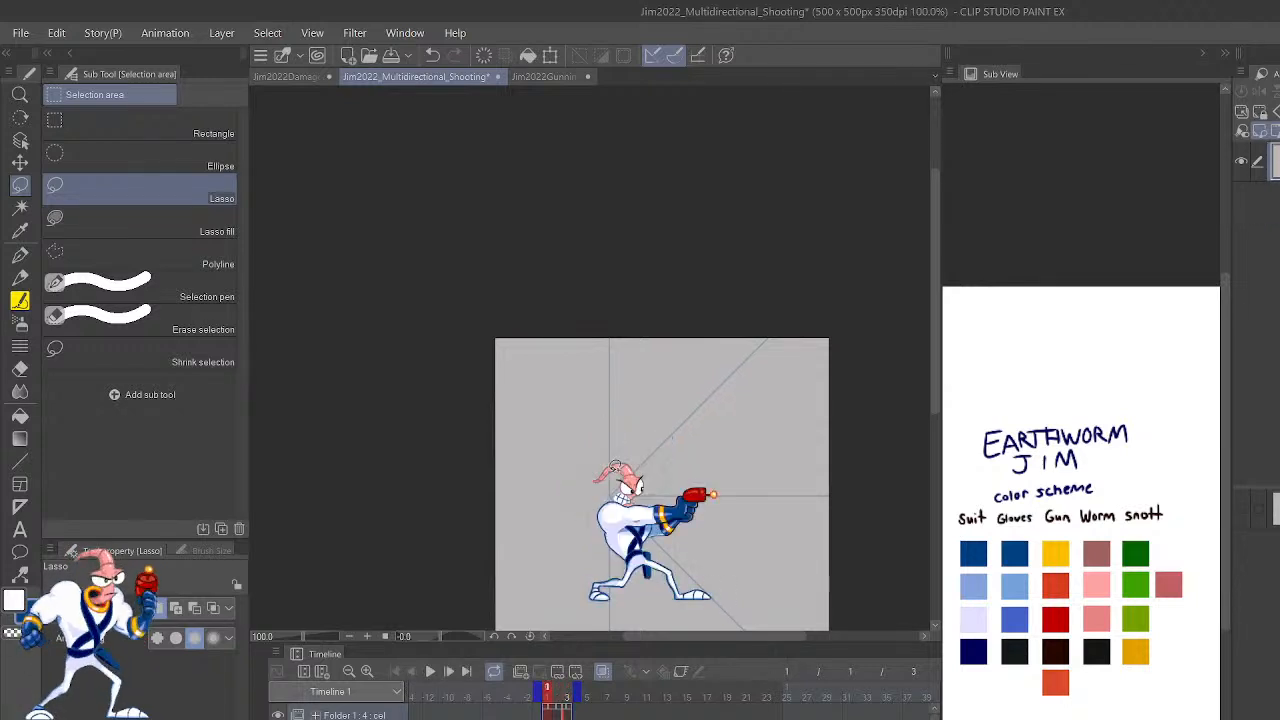
click(431, 672)
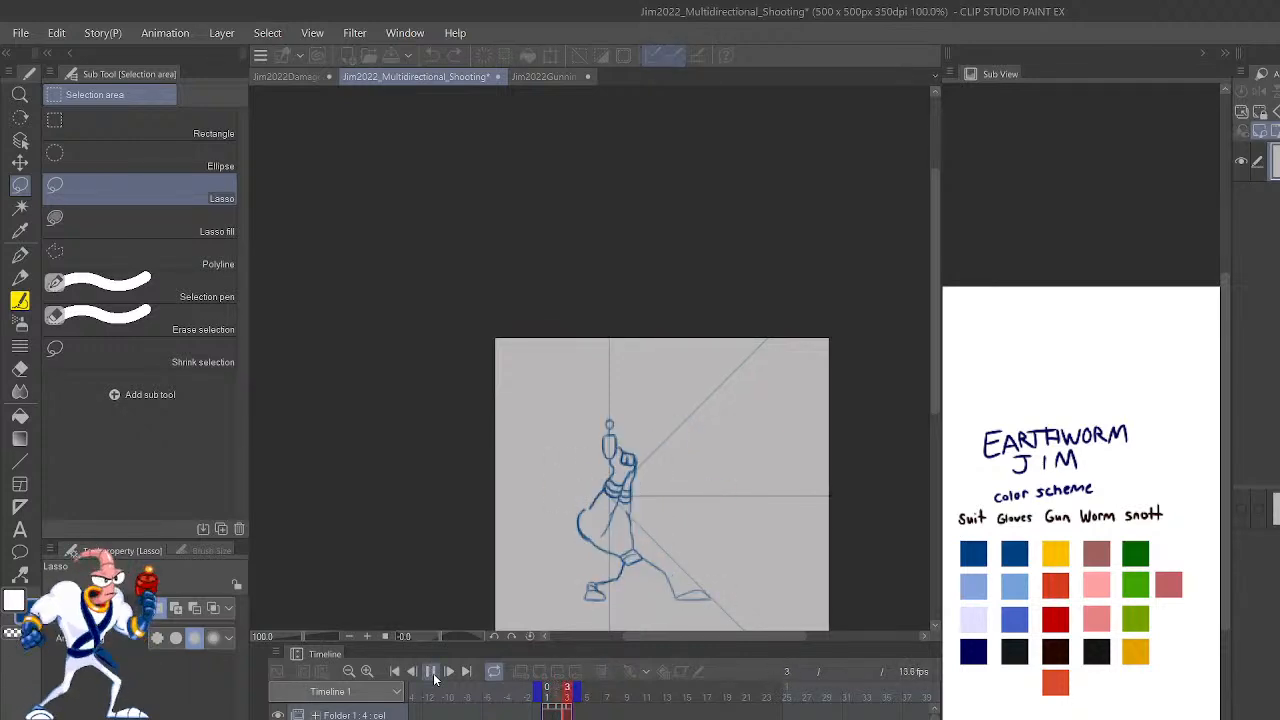
click(431, 672)
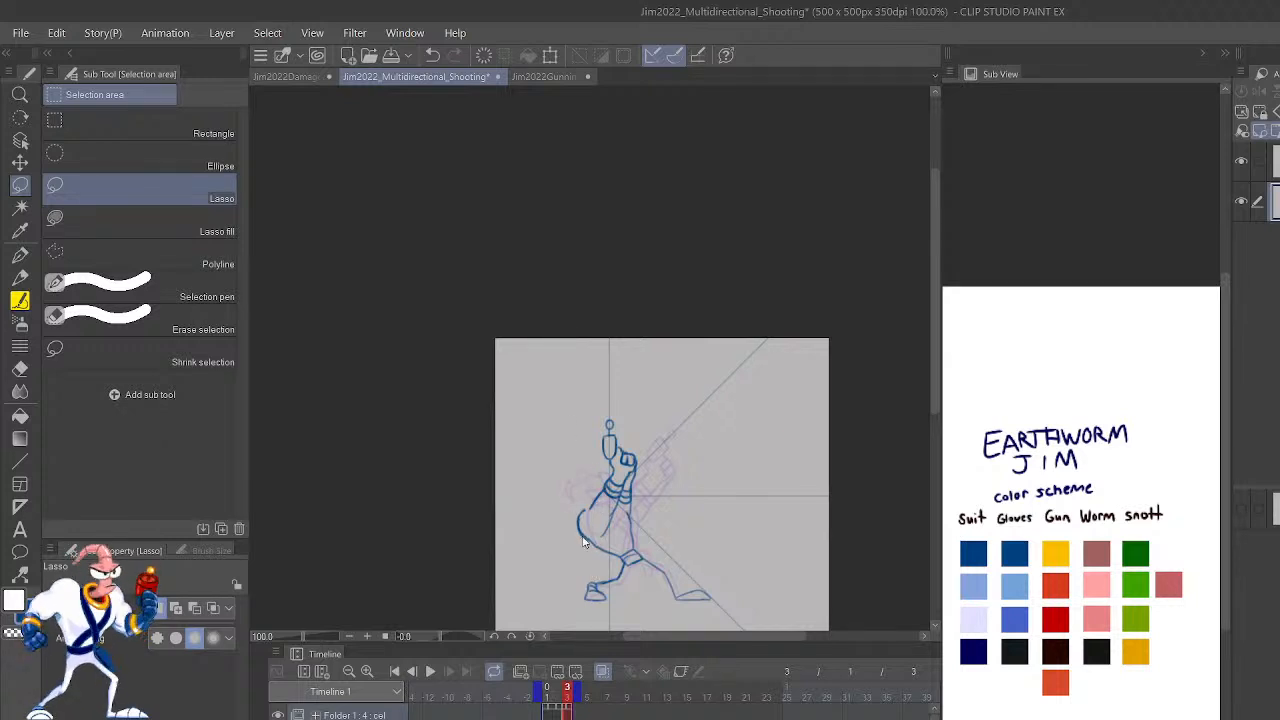
Lower the timeline's frame rate and check the loop's playback, ending on the upward-aiming frame.
key(alt+Tab)
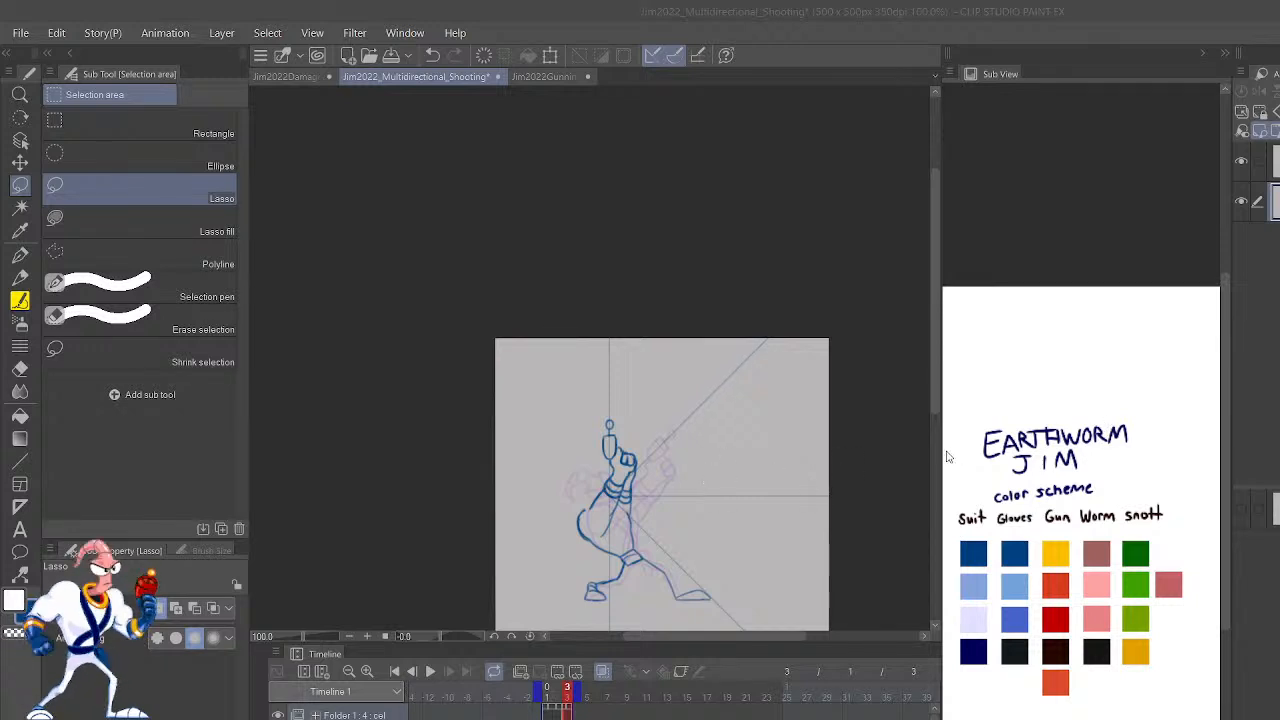
click(278, 6)
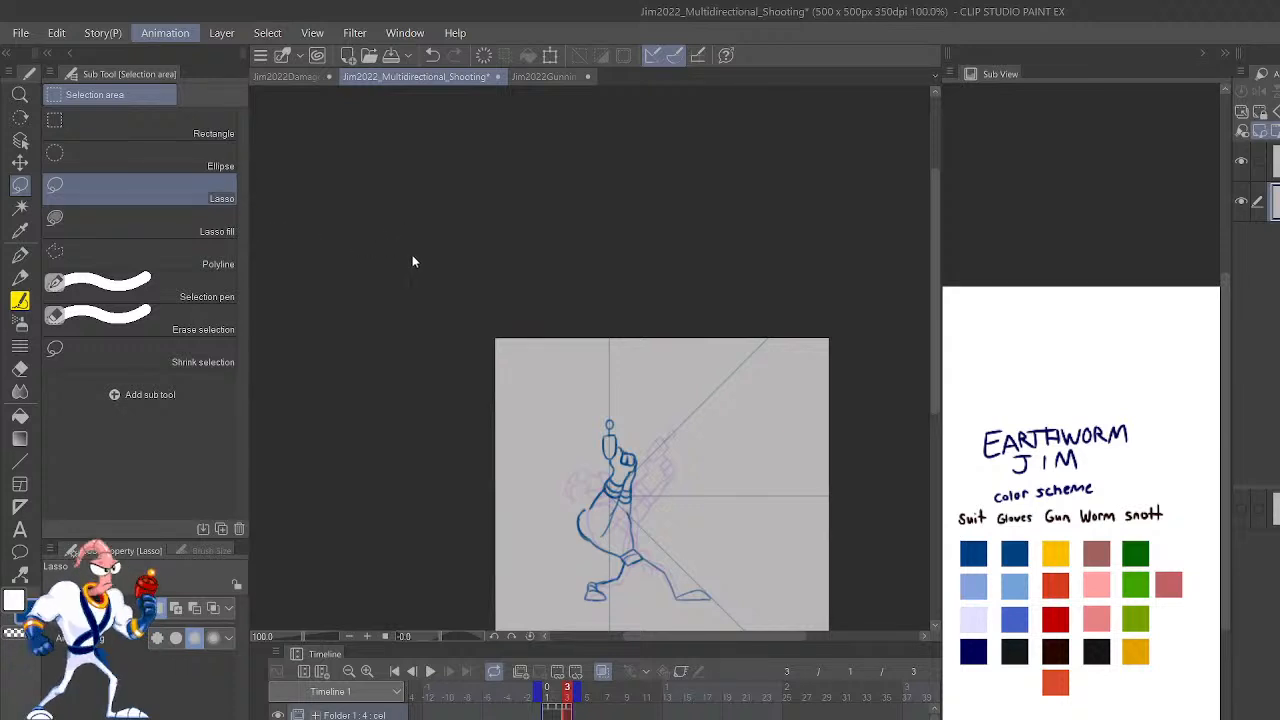
click(421, 307)
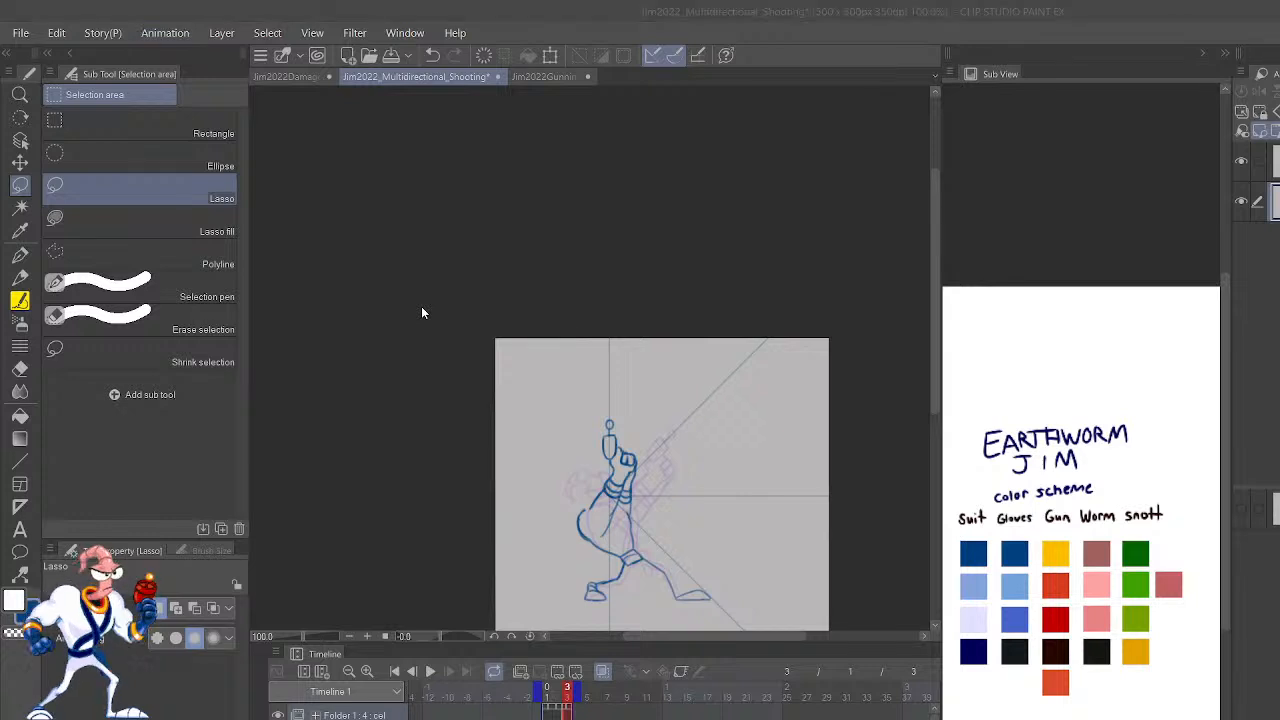
click(996, 344)
click(153, 40)
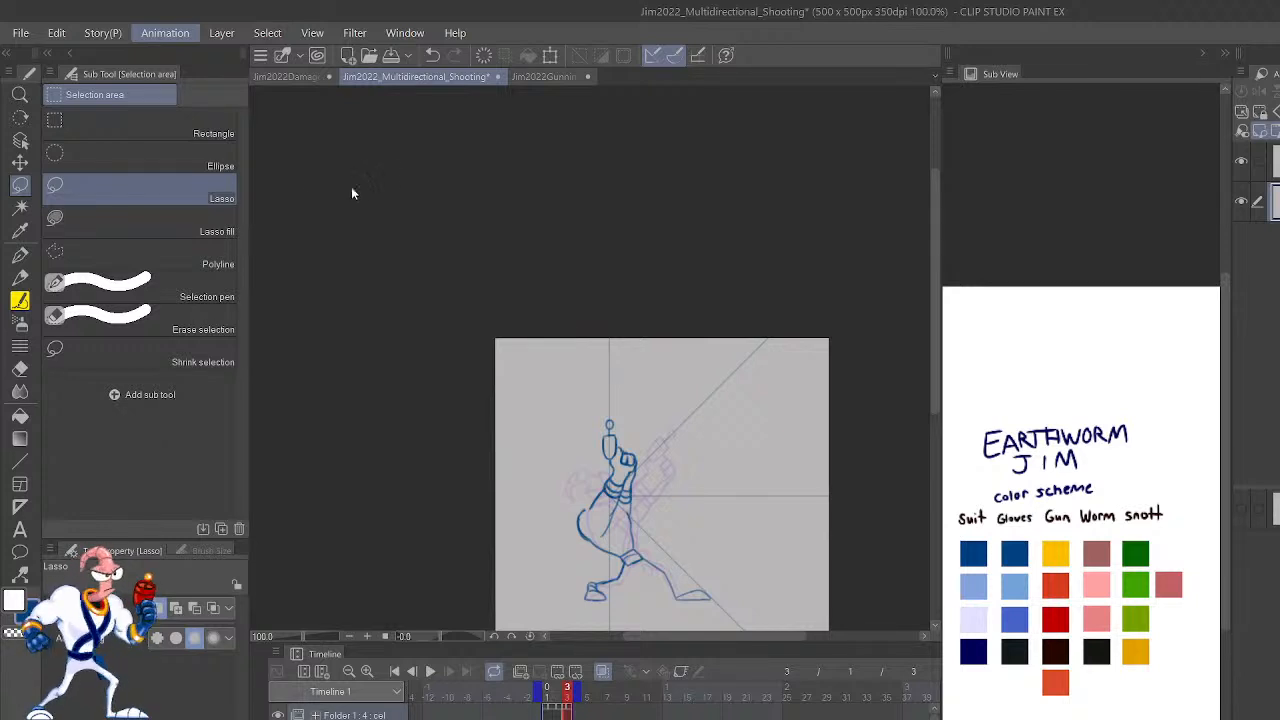
click(432, 678)
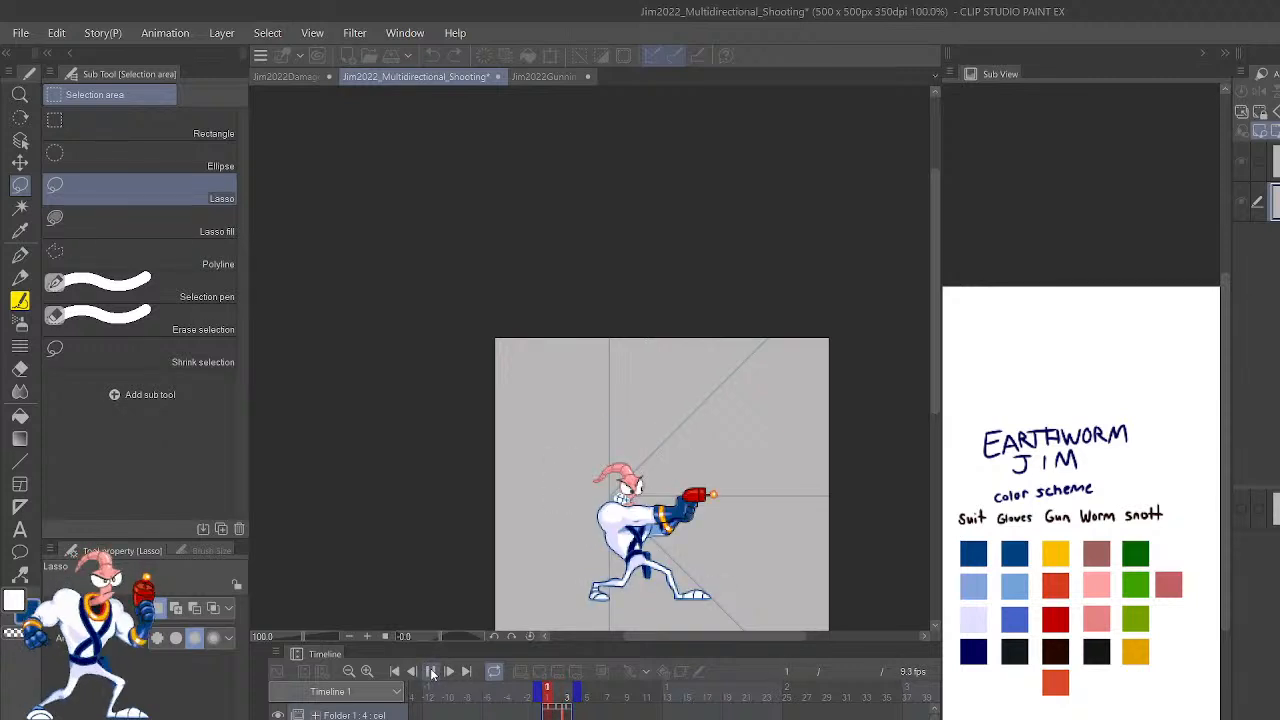
click(430, 671)
click(567, 691)
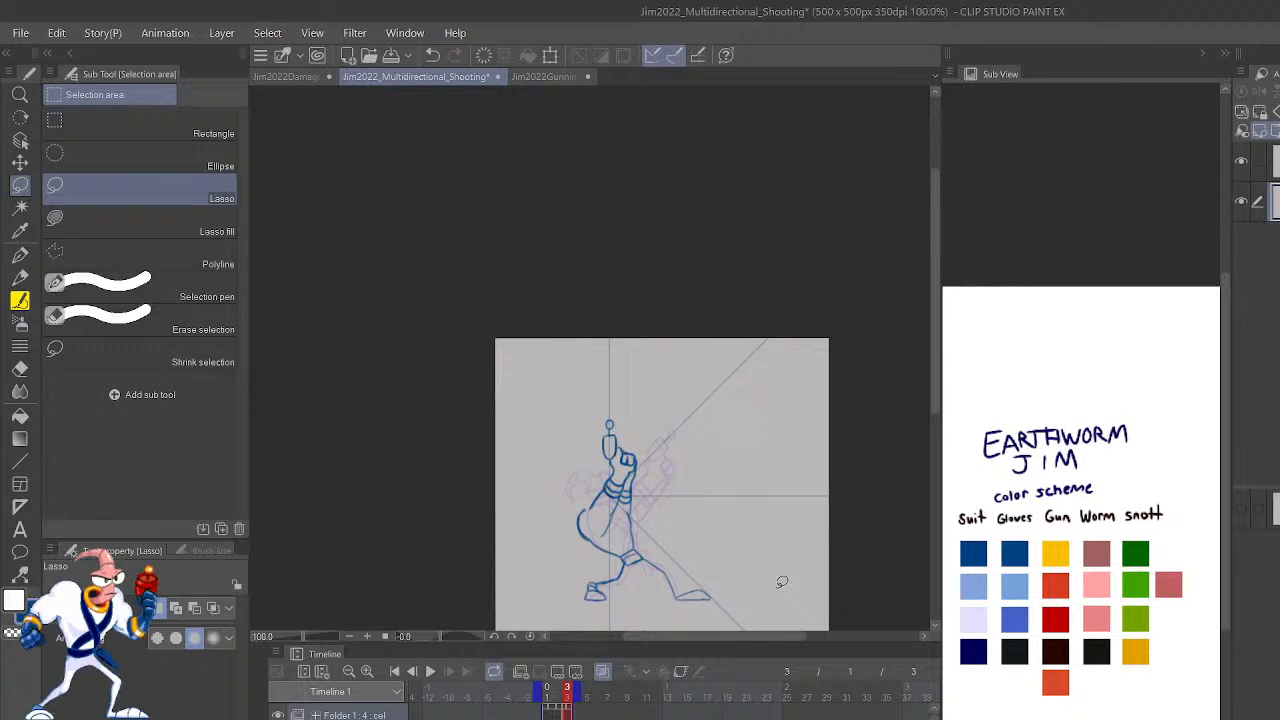
Mirror the canvas, close the gap between the raised arm and shoulder outline with the Lighter pencil, and reinforce the inner arm line.
key(h)
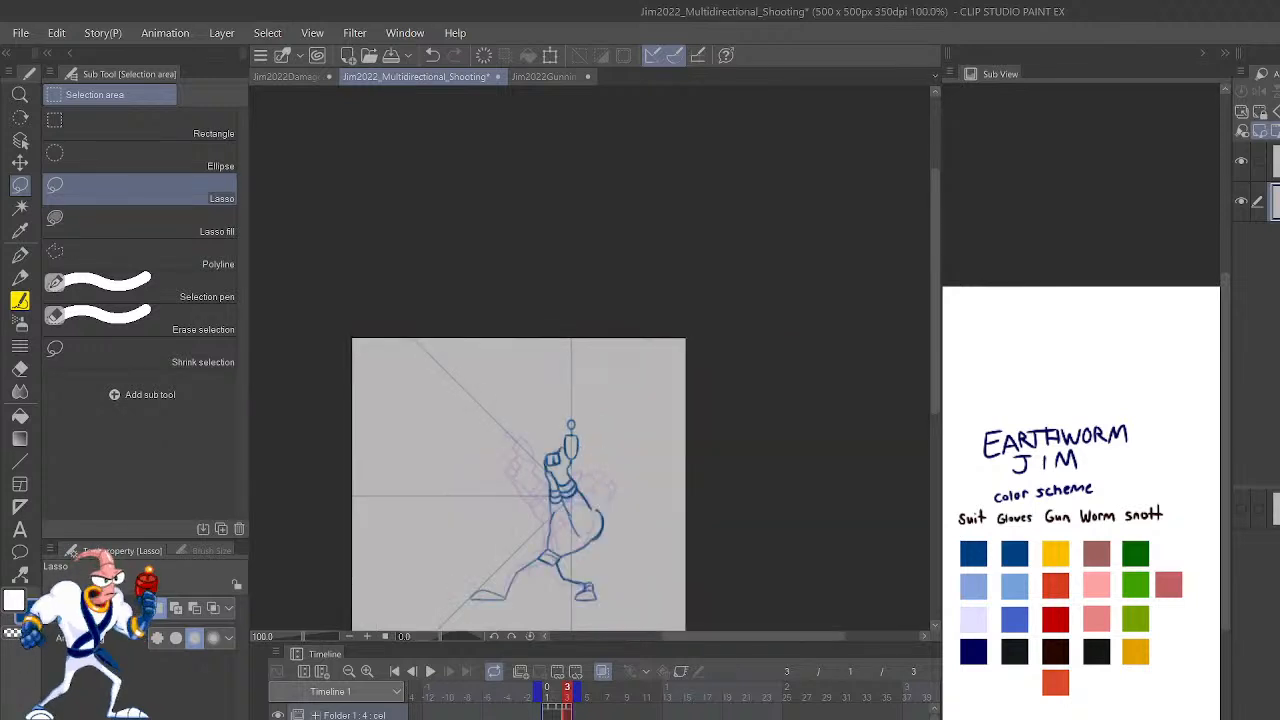
key(ctrl+plus)
key(ctrl+plus)
key(ctrl+plus)
key(ctrl+plus)
drag(703, 574, 830, 381)
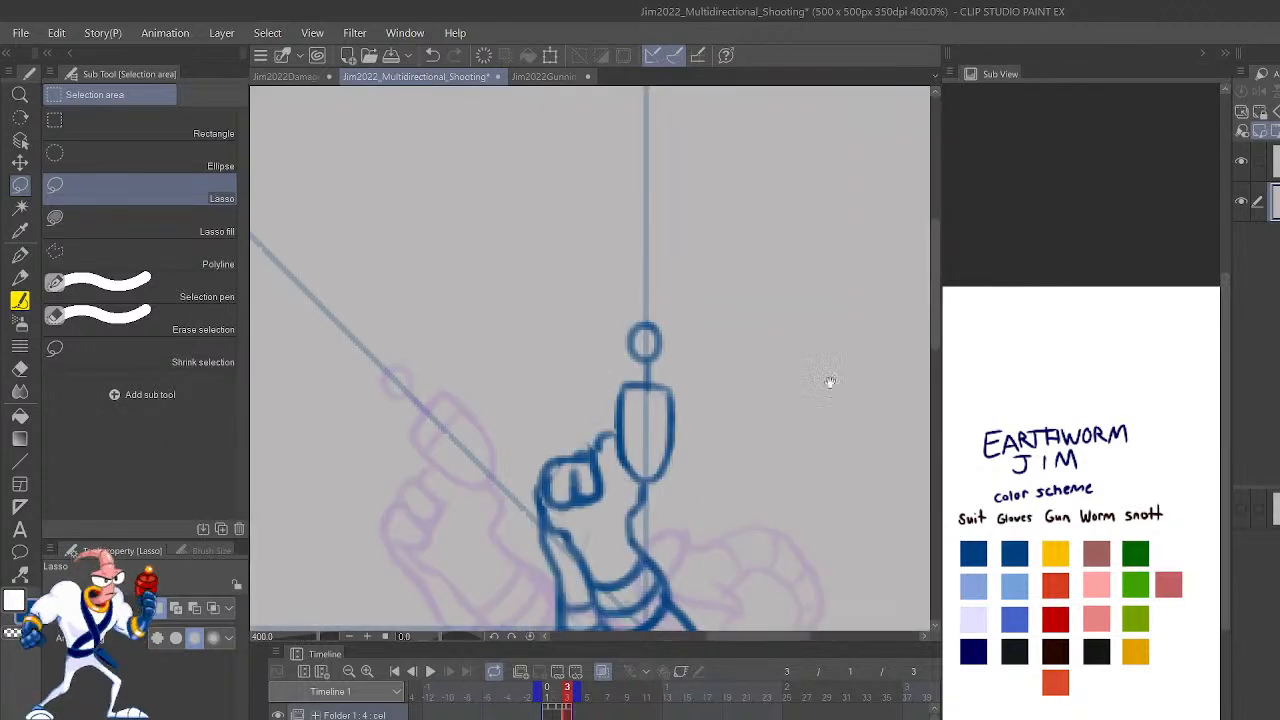
drag(825, 512, 842, 318)
drag(802, 435, 793, 388)
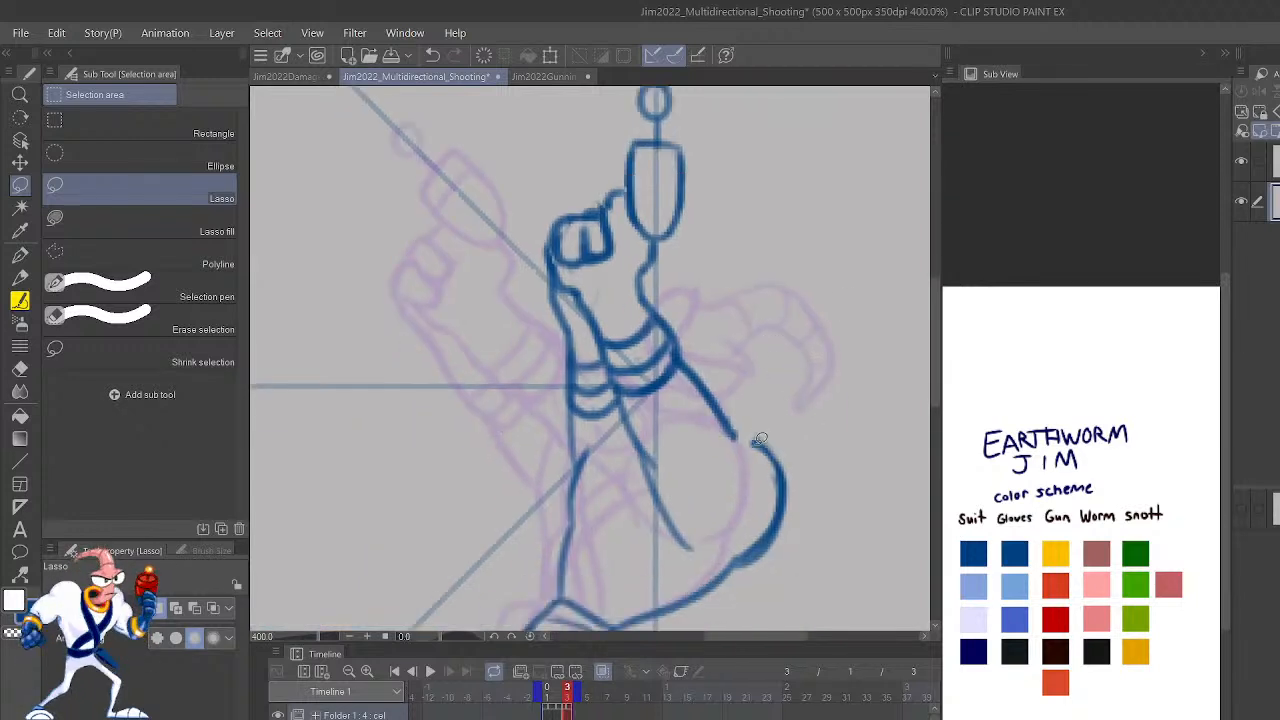
mouse_move(755, 442)
mouse_down()
mouse_move(733, 436)
mouse_move(772, 462)
mouse_up()
key(ctrl+d)
key(p)
key(p)
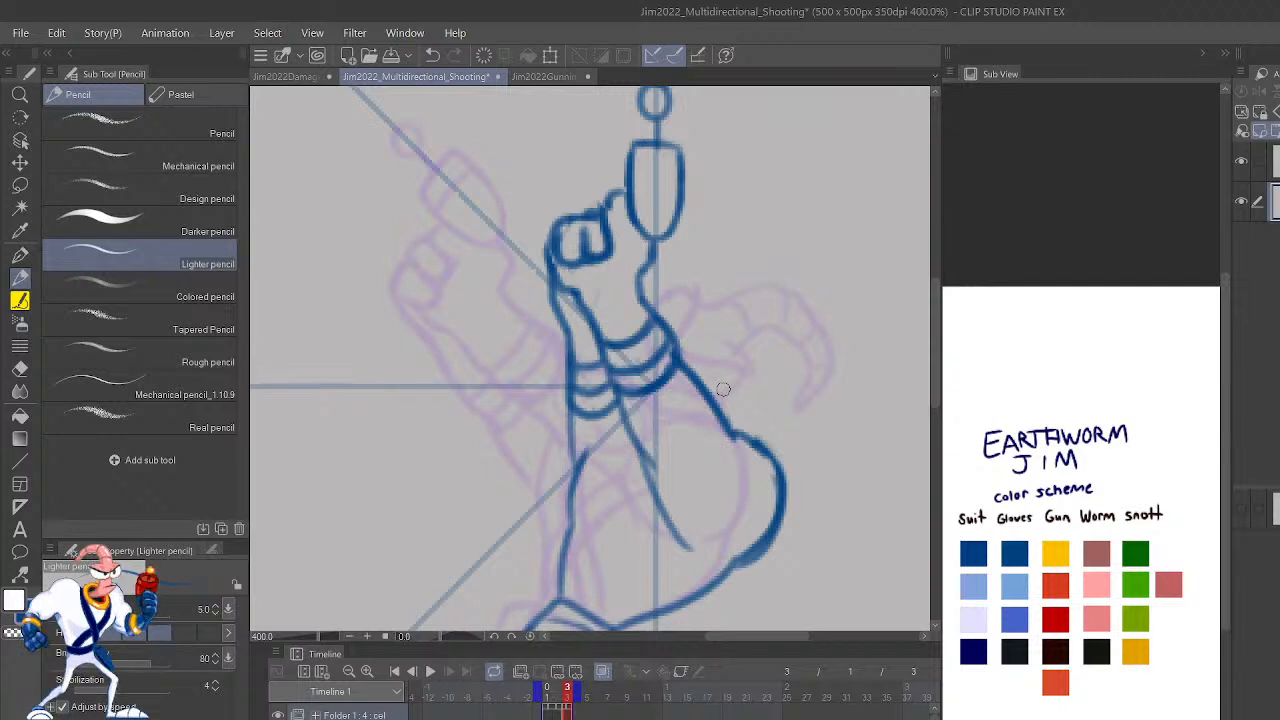
drag(674, 535, 653, 455)
Try sketching a neck shape rising behind the shoulder, compare it with the diagonal frame, and undo the strokes.
drag(776, 457, 820, 405)
key(ctrl+z)
mouse_move(779, 461)
mouse_down()
mouse_move(816, 416)
mouse_move(800, 376)
mouse_move(772, 357)
mouse_move(724, 414)
mouse_up()
drag(760, 364, 785, 360)
key(ctrl+z)
mouse_move(728, 414)
mouse_down()
mouse_move(772, 358)
mouse_move(806, 388)
mouse_move(793, 365)
mouse_move(810, 398)
mouse_up()
key(Left)
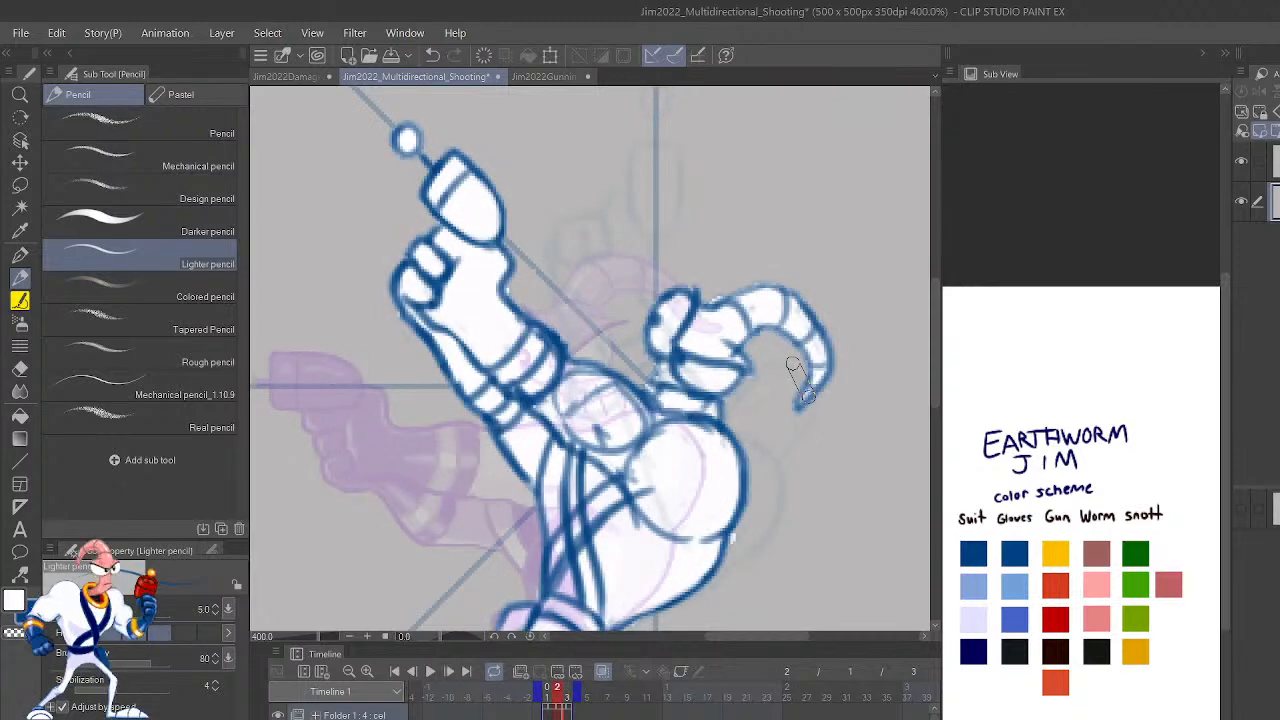
key(Right)
key(Left)
key(Right)
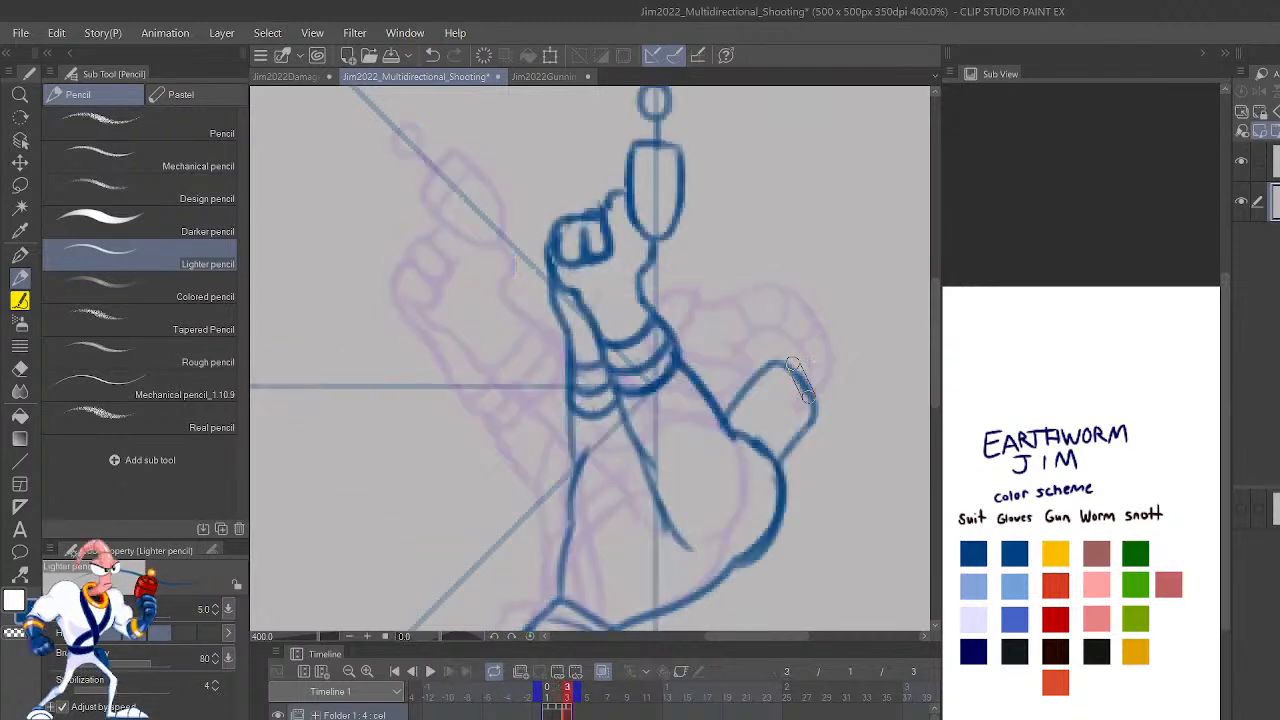
key(ctrl+z)
key(ctrl+z)
key(ctrl+z)
key(ctrl+z)
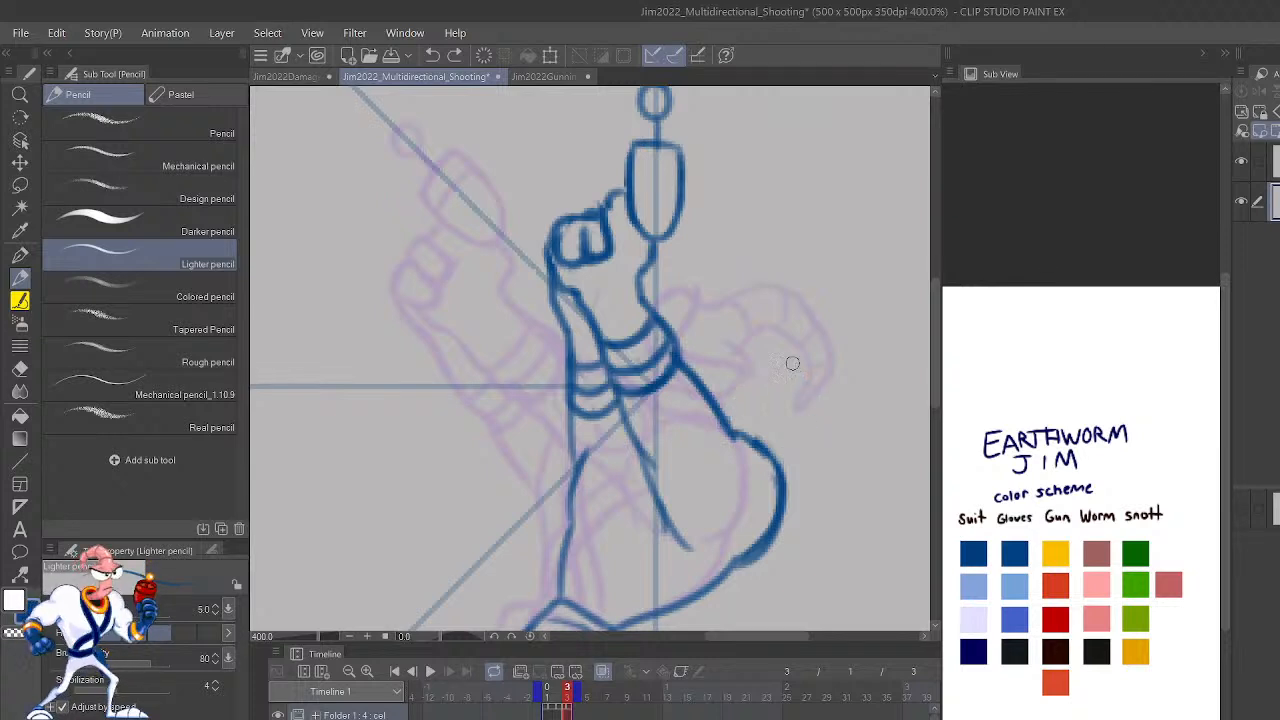
Unmirror the canvas and sketch the two crossing suit straps over the chest as paired curved lines running up from the belt.
key(h)
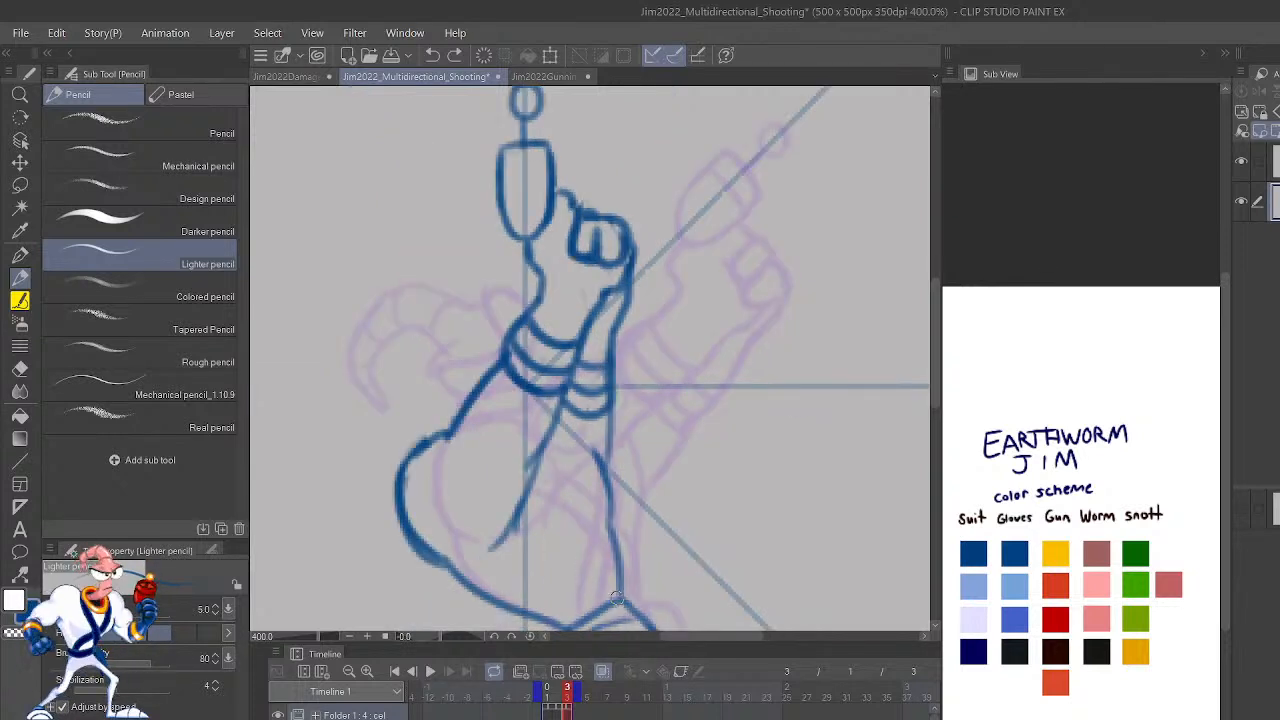
mouse_move(616, 600)
mouse_down()
mouse_move(574, 520)
mouse_move(528, 489)
mouse_up()
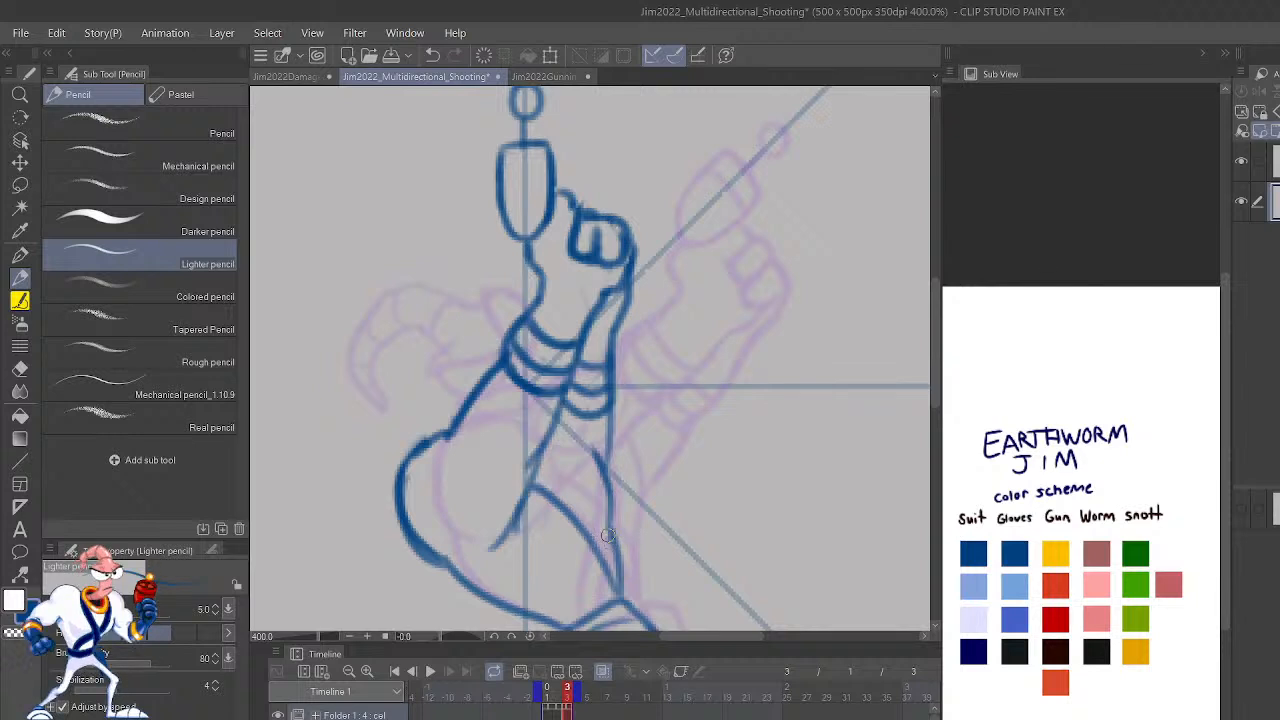
drag(610, 542, 538, 472)
drag(736, 443, 777, 371)
mouse_move(608, 556)
mouse_down()
mouse_move(617, 404)
mouse_move(592, 351)
mouse_up()
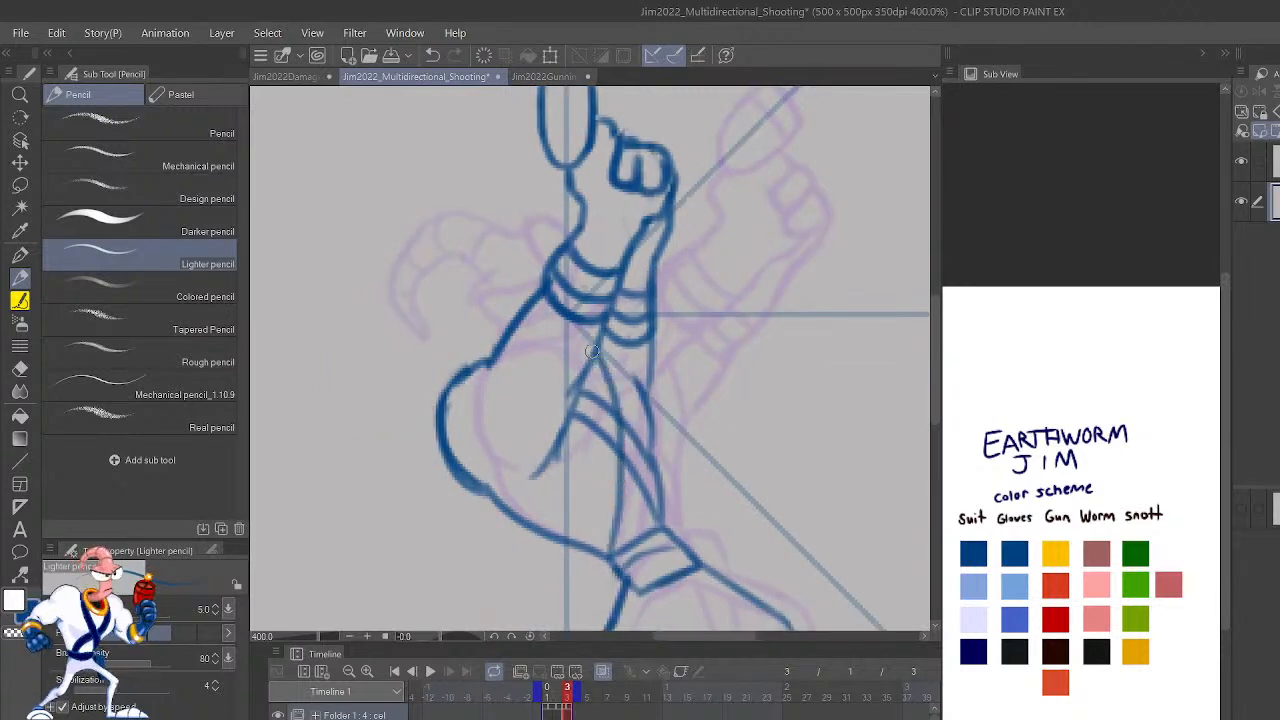
mouse_move(624, 556)
mouse_down()
mouse_move(632, 401)
mouse_move(596, 341)
mouse_up()
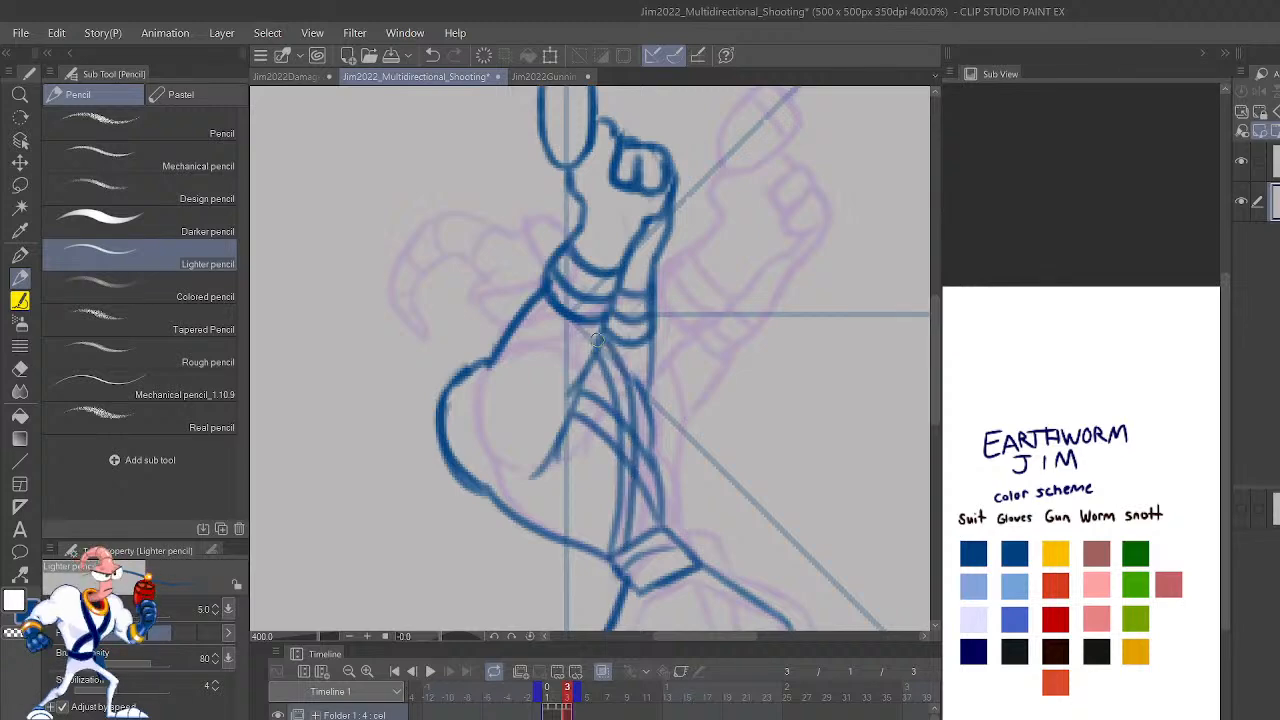
Compare the new chest straps with those in the horizontal and diagonal frames by flipping repeatedly between the frames.
key(comma)
key(comma)
key(period)
key(period)
key(comma)
key(period)
key(comma)
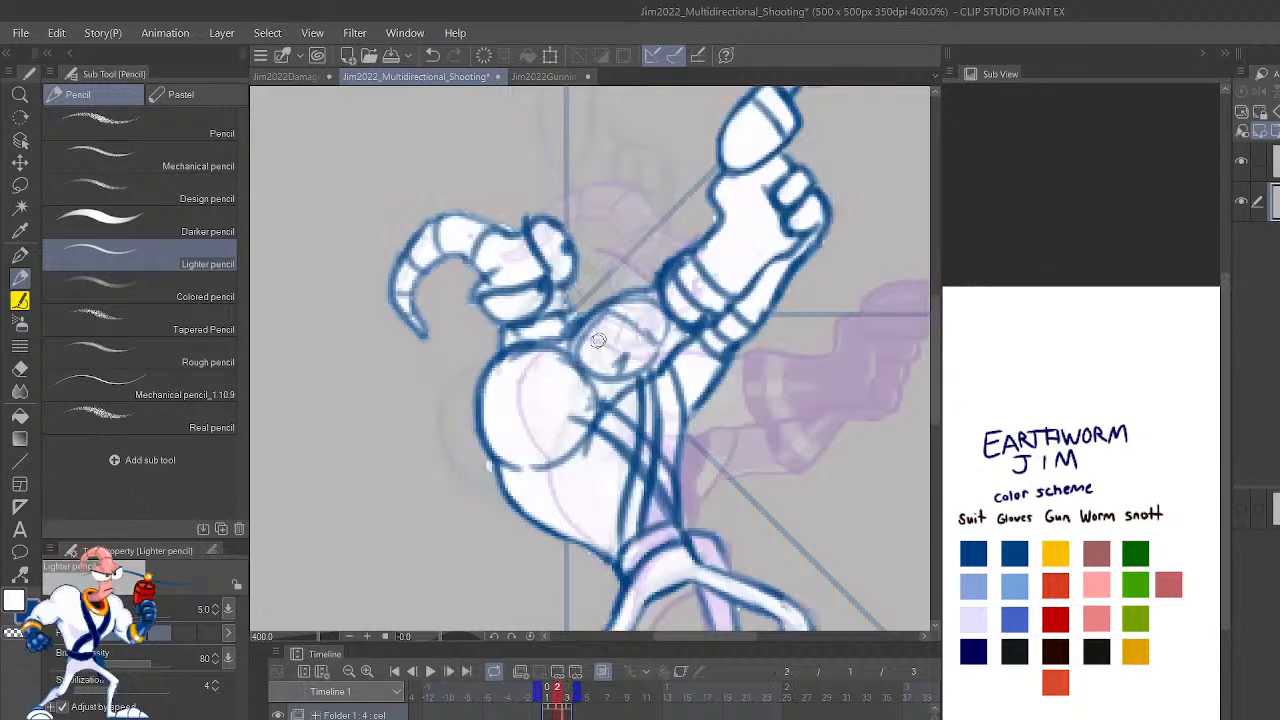
key(comma)
key(period)
key(period)
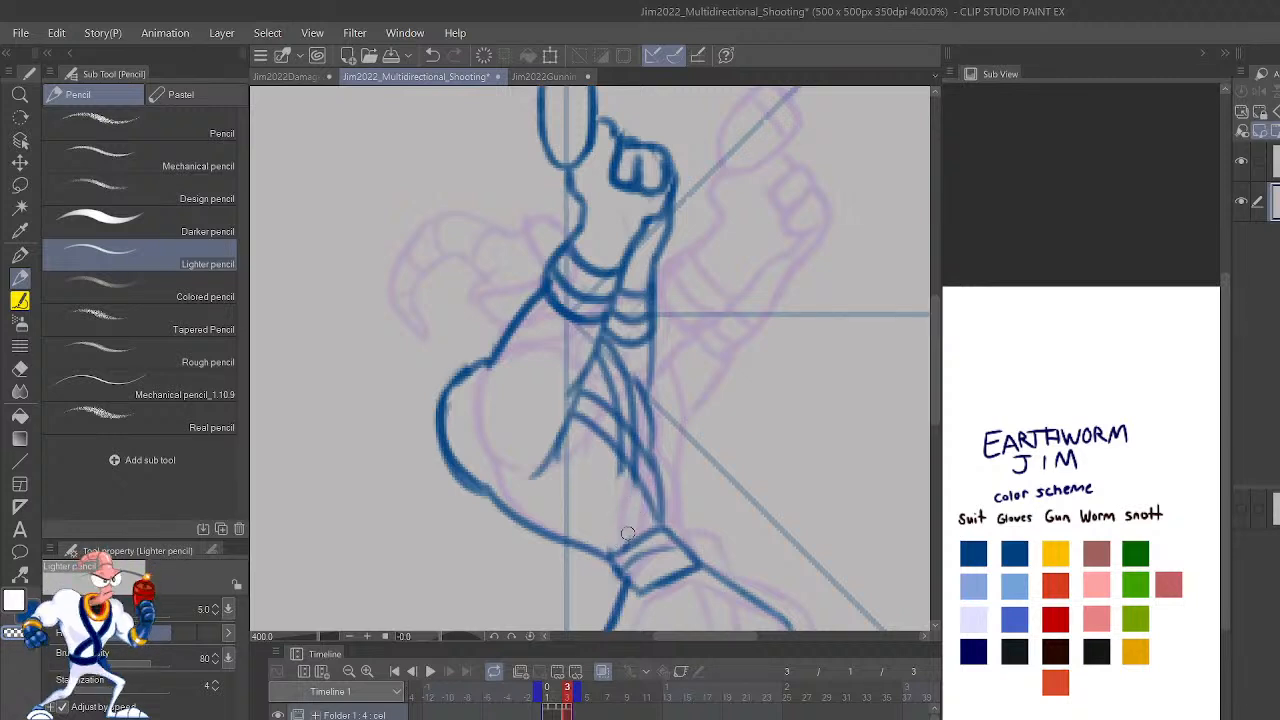
Redraw the lower part of the near-vertical chest strap down to the belt and undo the last stroke at the crossing.
drag(630, 540, 632, 458)
drag(612, 556, 617, 410)
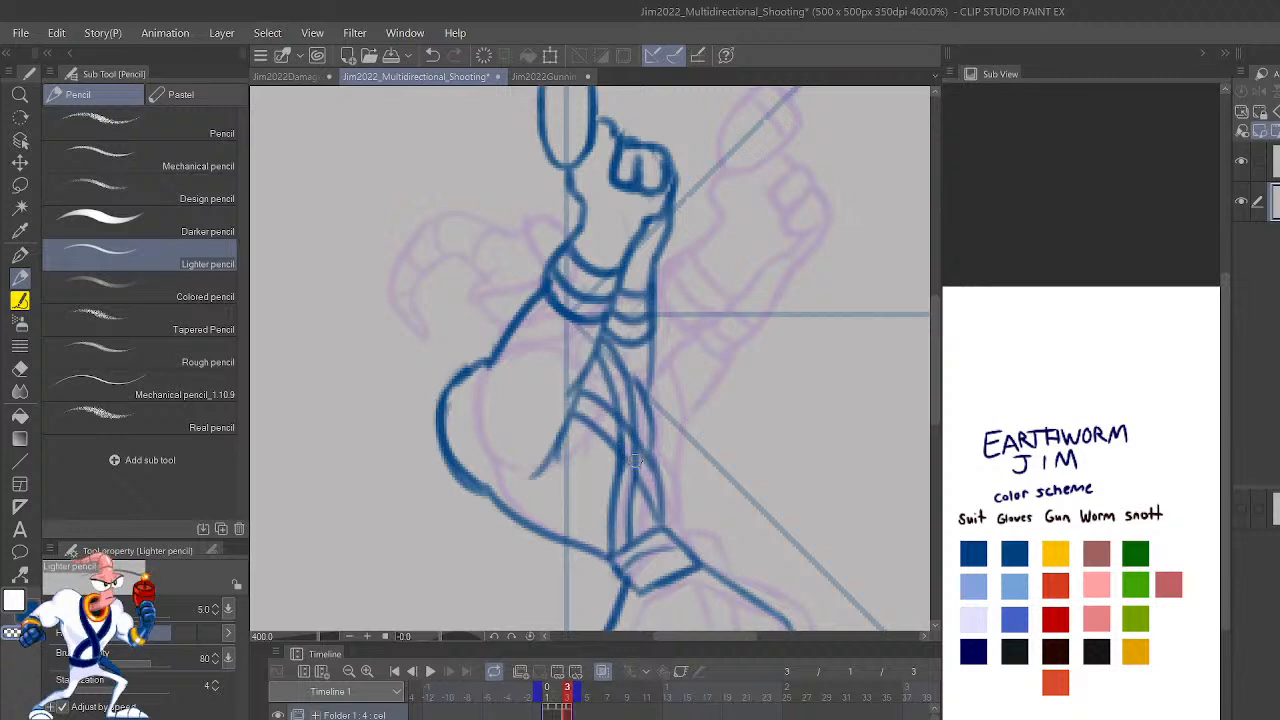
mouse_move(646, 469)
mouse_down()
mouse_move(622, 430)
mouse_move(628, 414)
mouse_up()
key(ctrl+z)
Check the strap crossing against the other two frames and clean up the overlapping line where the chest straps cross.
key(shift+Left)
key(shift+Left)
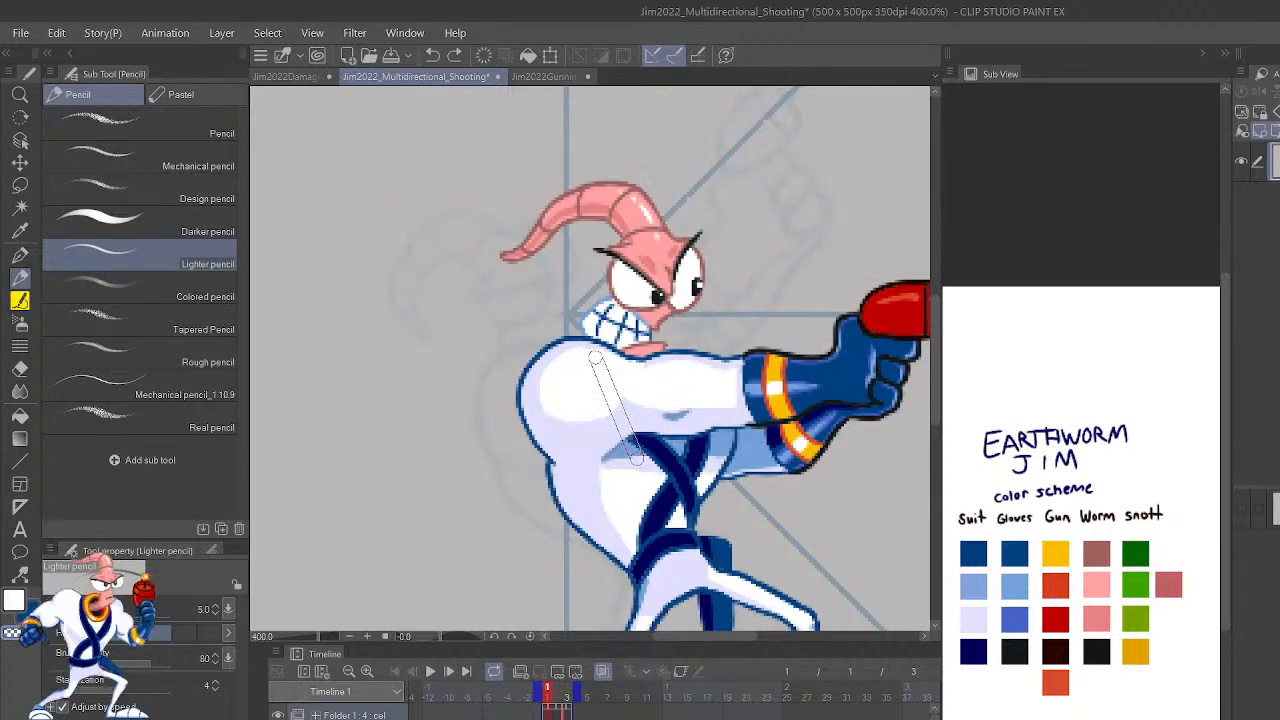
key(shift+Right)
key(shift+Right)
key(shift+Left)
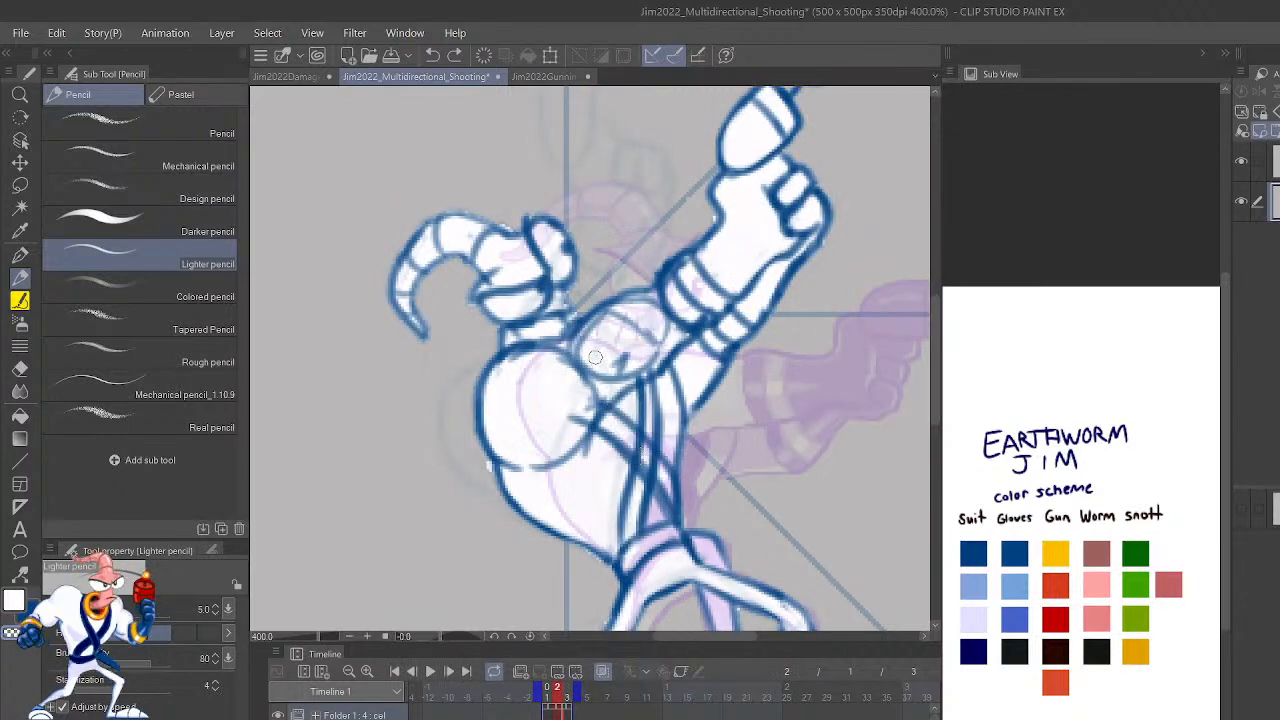
key(ctrl+z)
key(c)
mouse_move(632, 446)
mouse_down()
mouse_move(662, 477)
mouse_move(638, 441)
mouse_up()
key(shift+Right)
Unmirror the canvas and compare the straight-up frame's shoulder and chest with the colored horizontal frame.
key(h)
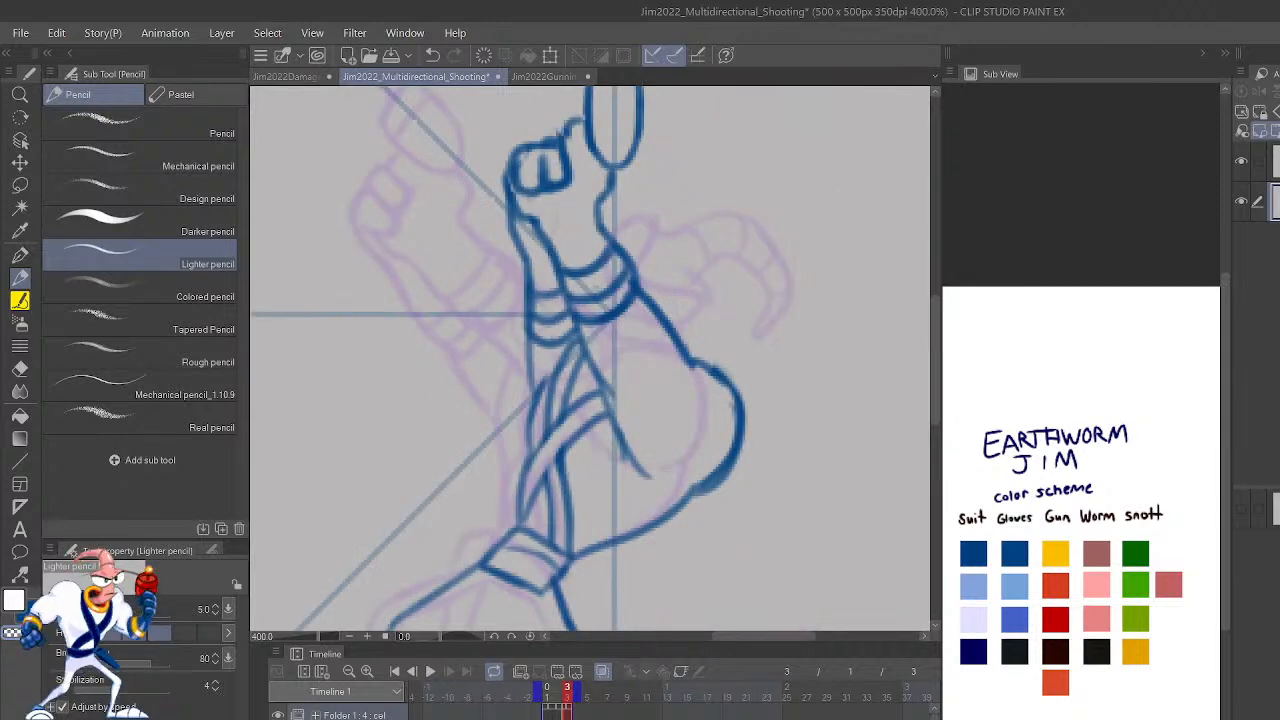
drag(760, 560, 807, 510)
key(shift+Left)
key(shift+Left)
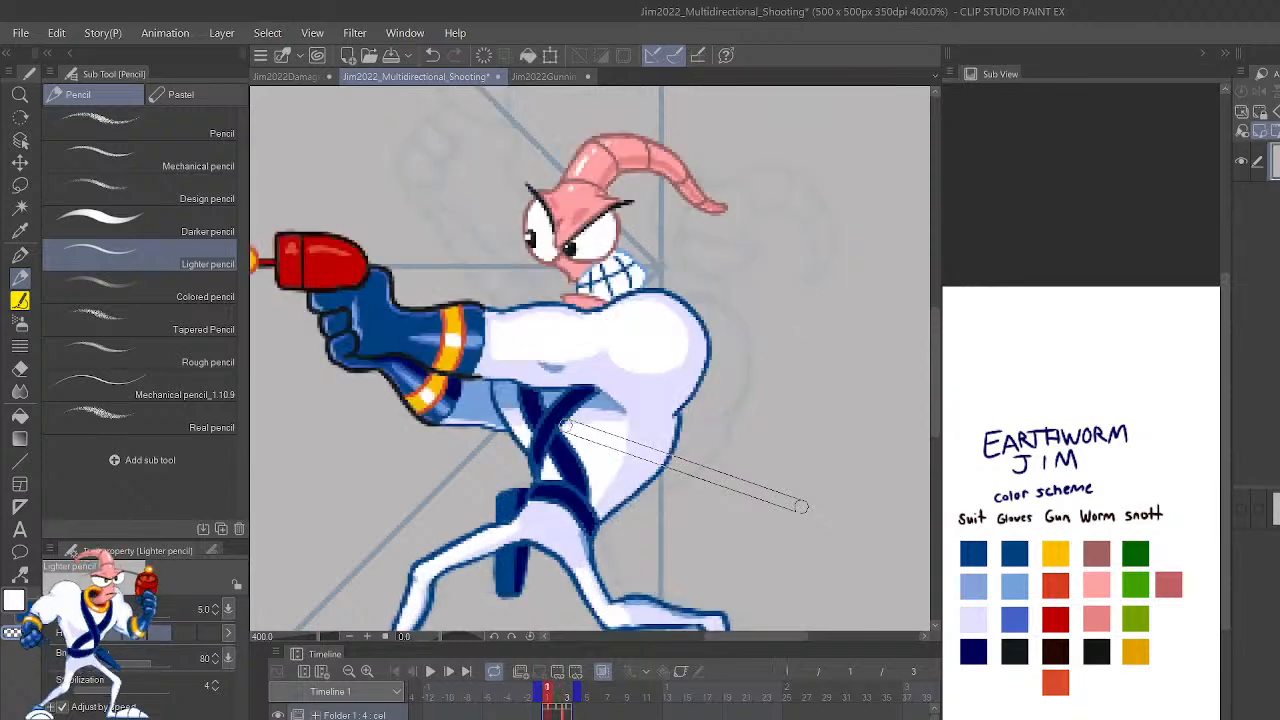
key(shift+Right)
key(shift+Right)
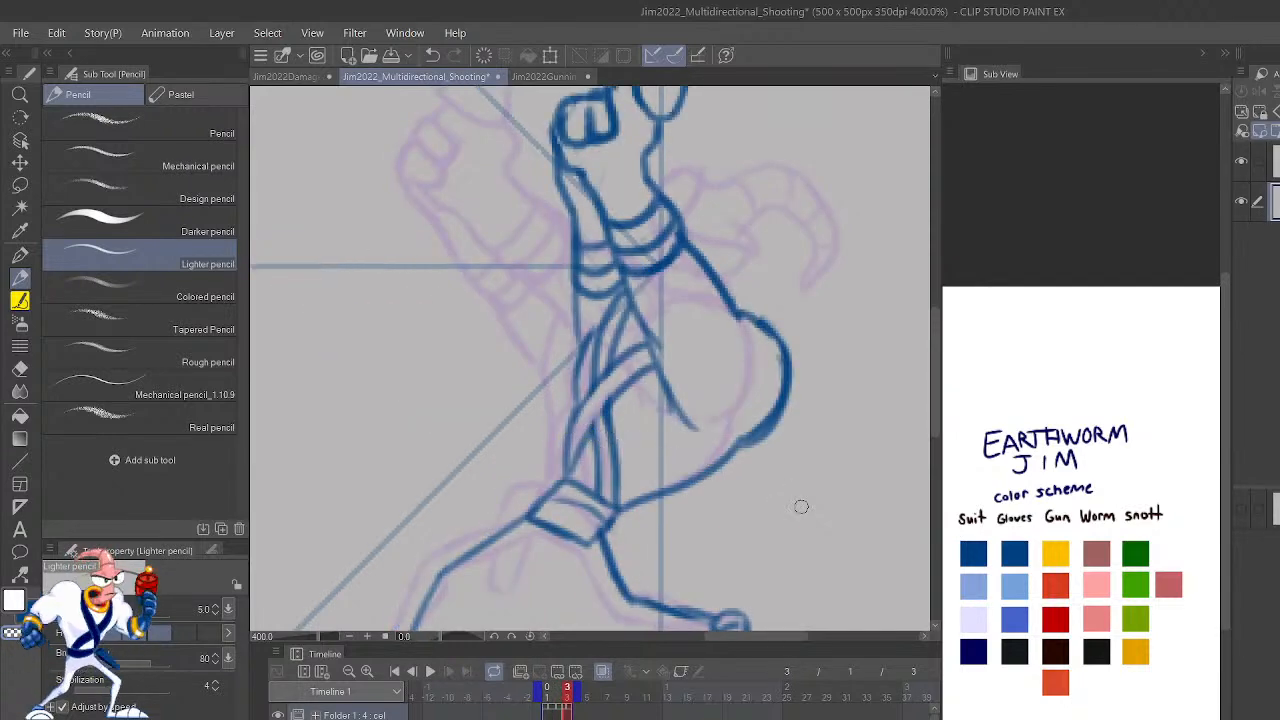
Lasso the outer shoulder curve of the straight-up frame, nudge it slightly inward, deselect it and check it against the other frames.
mouse_move(745, 446)
mouse_down()
mouse_move(811, 348)
mouse_move(764, 293)
mouse_move(745, 317)
mouse_move(753, 398)
mouse_move(739, 430)
mouse_move(786, 423)
mouse_up()
key(m)
key(k)
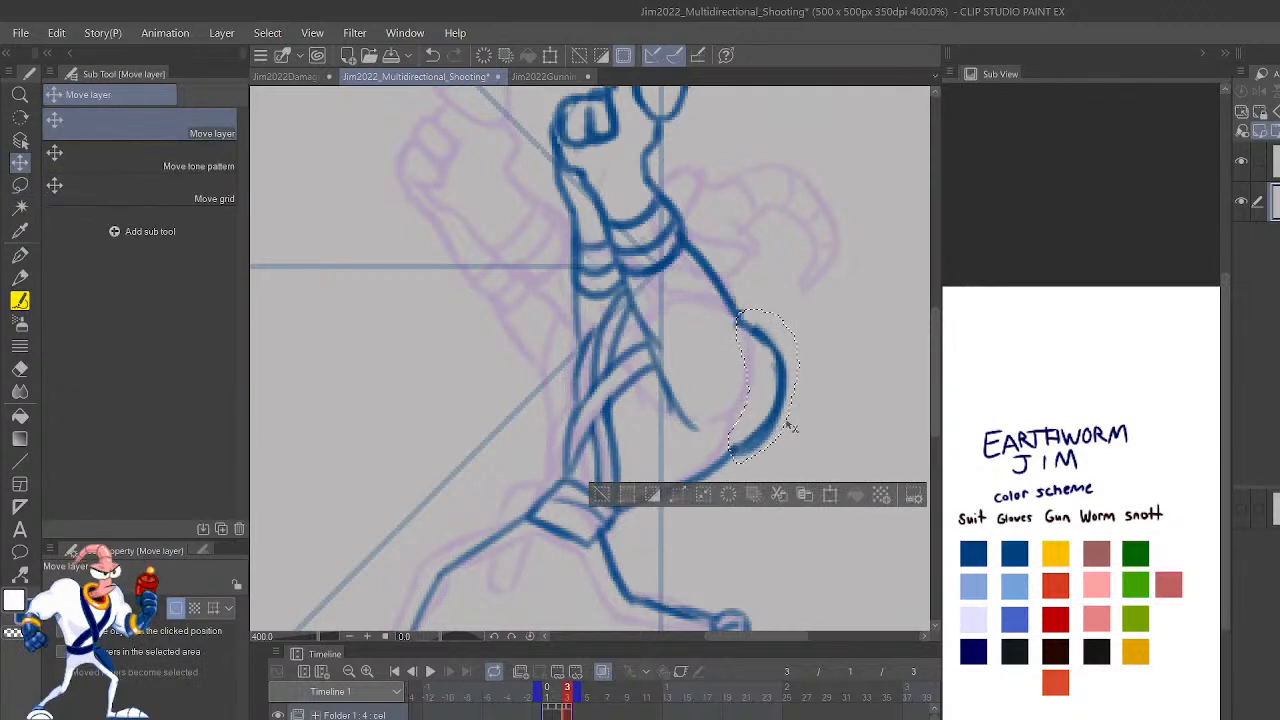
click(606, 494)
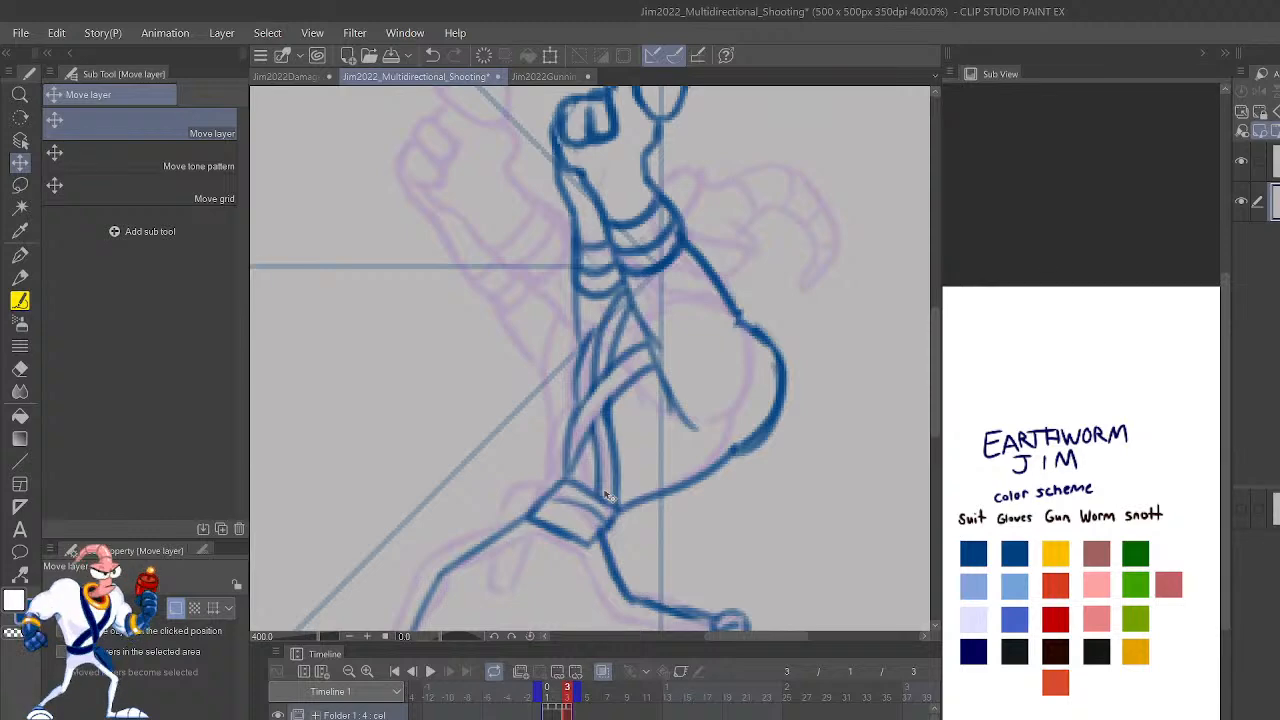
key(Left)
key(Right)
key(Left)
key(Left)
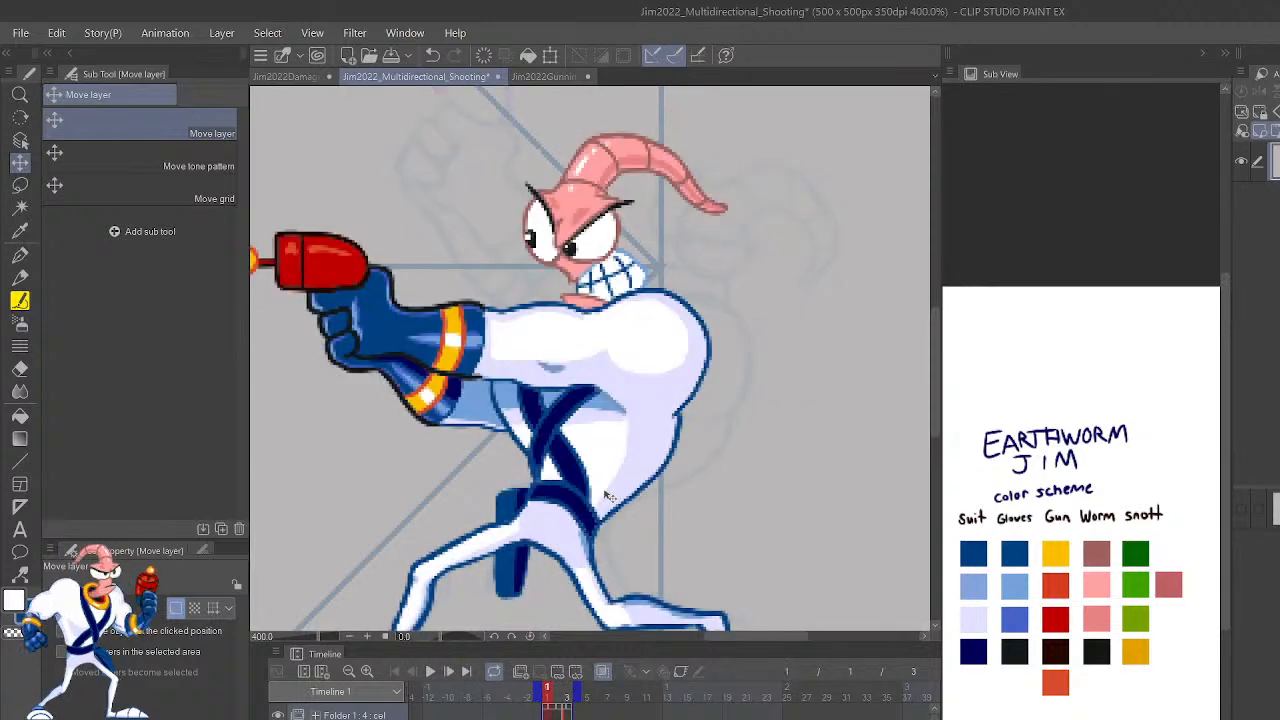
key(Right)
key(Right)
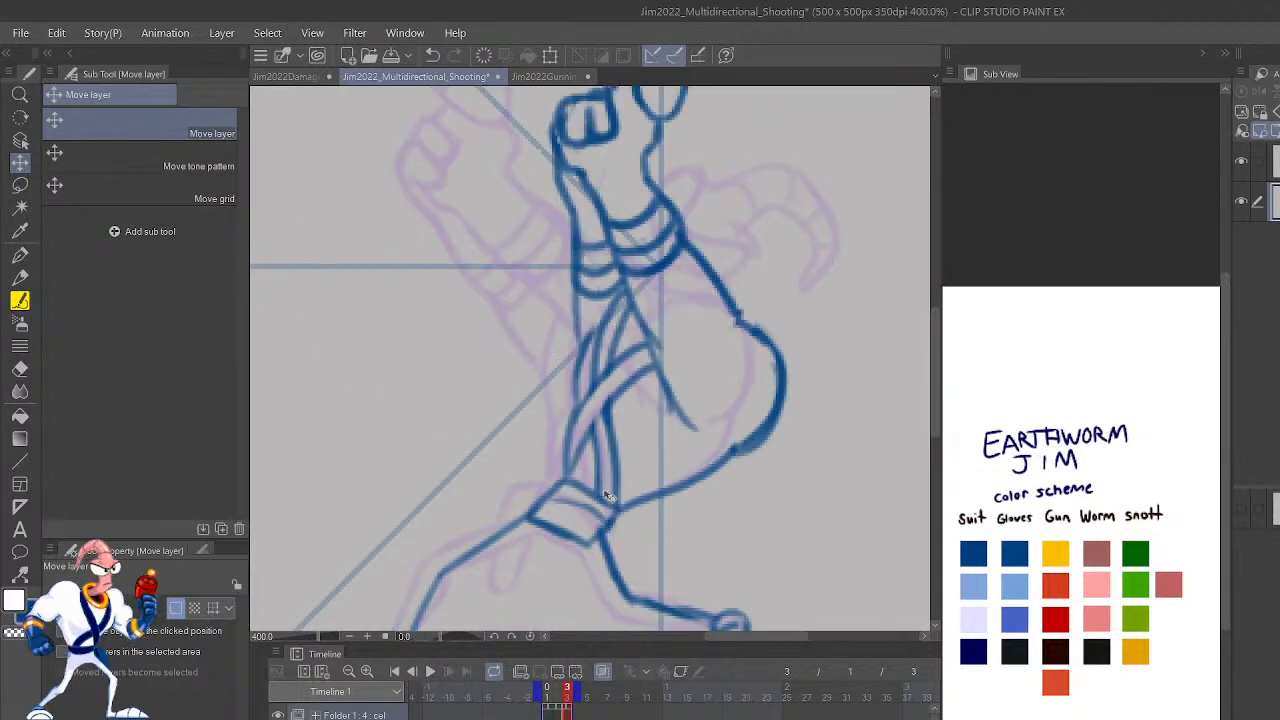
Compare the whole straight-up pose with the diagonal and horizontal frames by flipping repeatedly between them.
scroll(608, 497, down, 3)
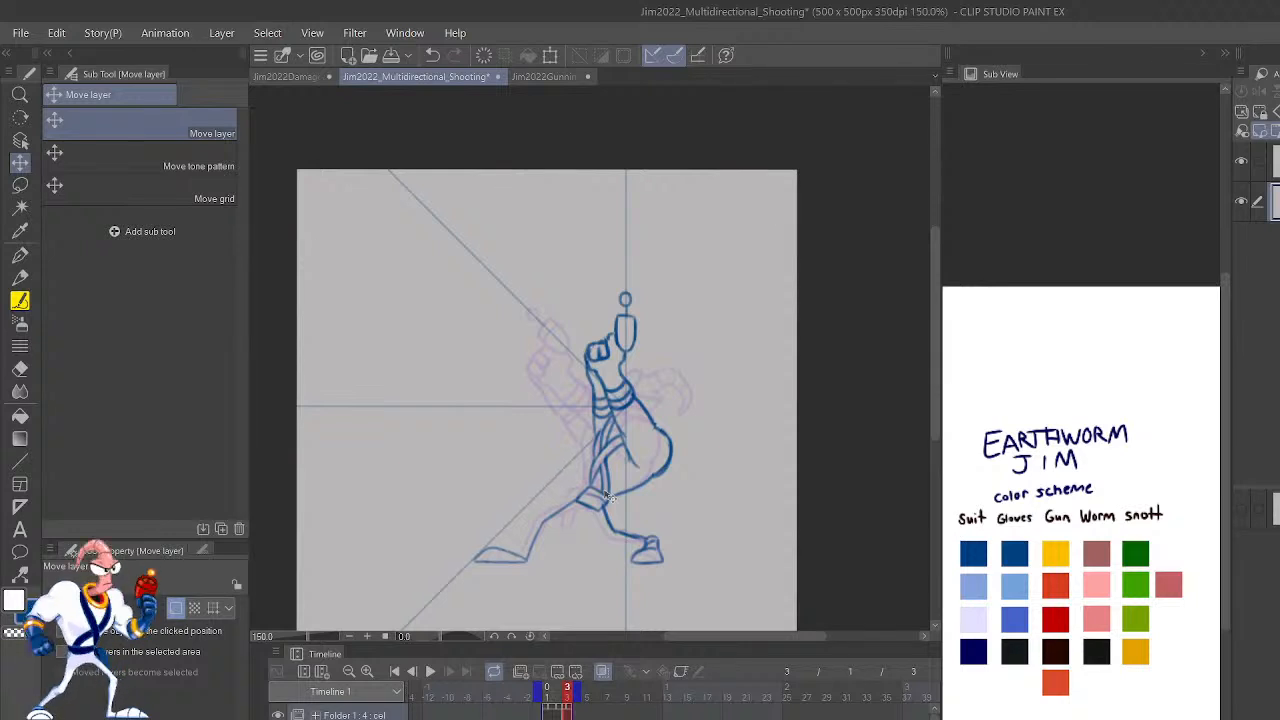
scroll(608, 497, up, 1)
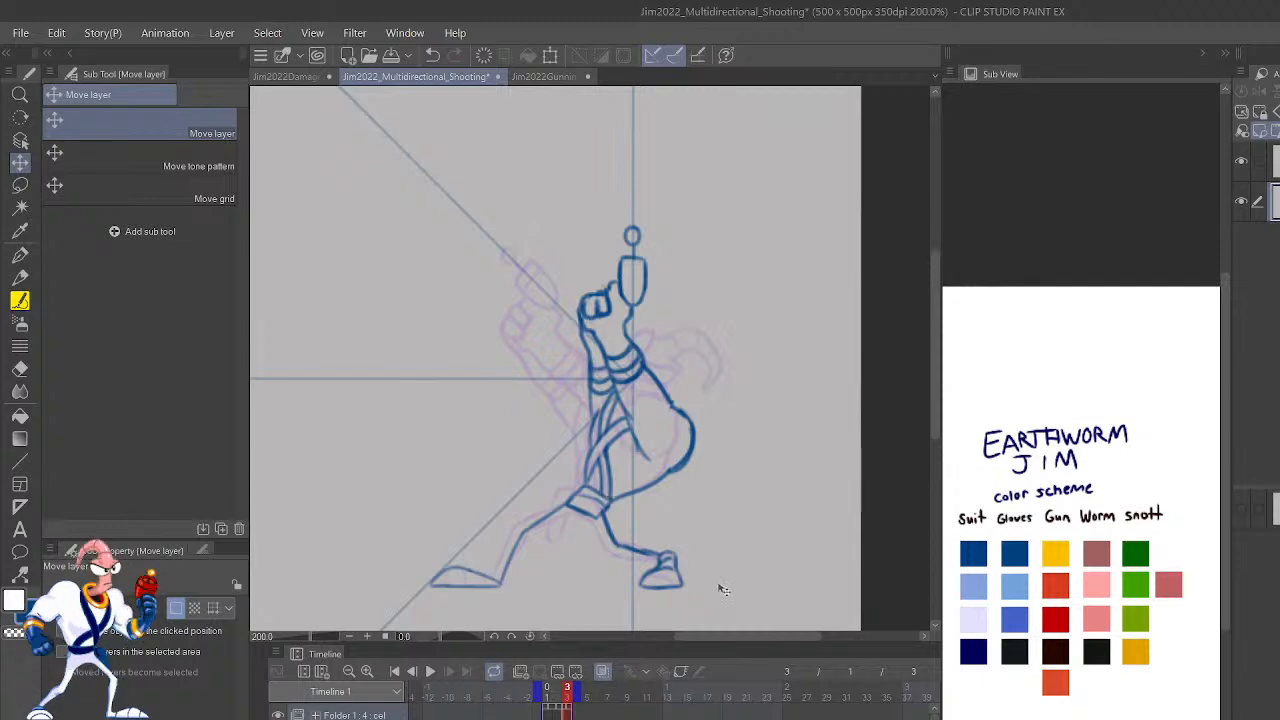
key(m)
key(Left)
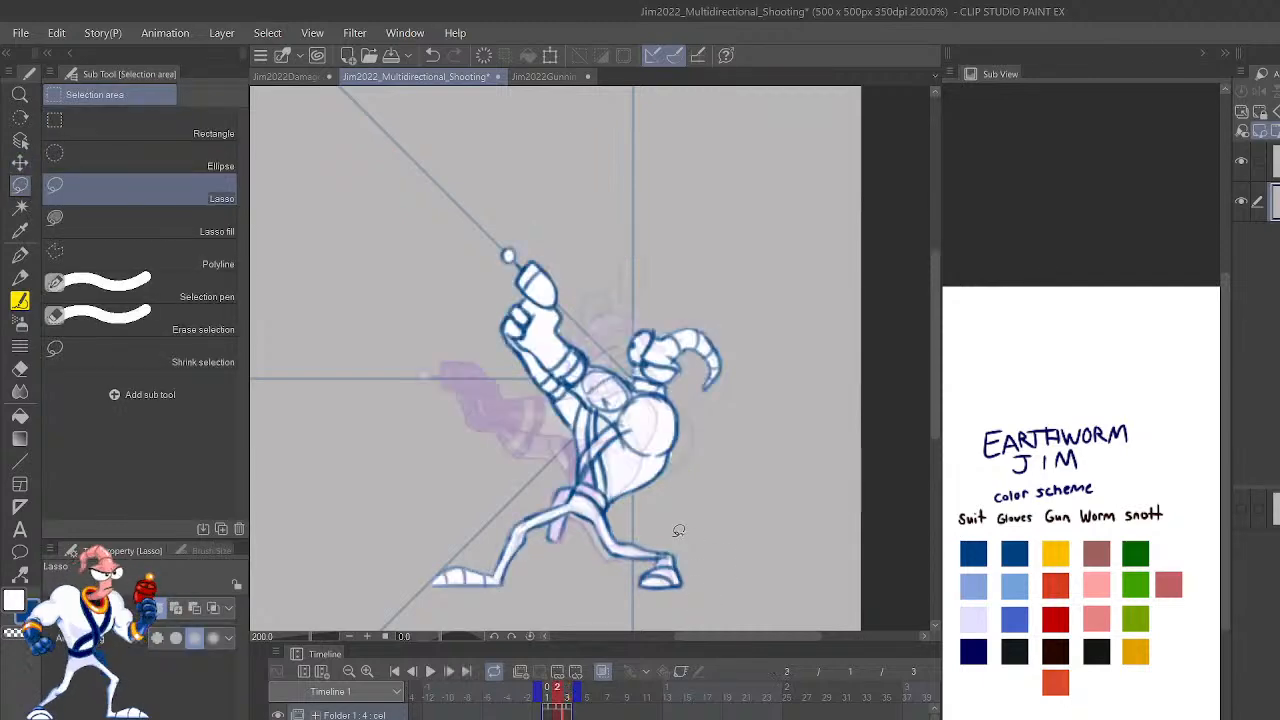
key(Left)
key(Left)
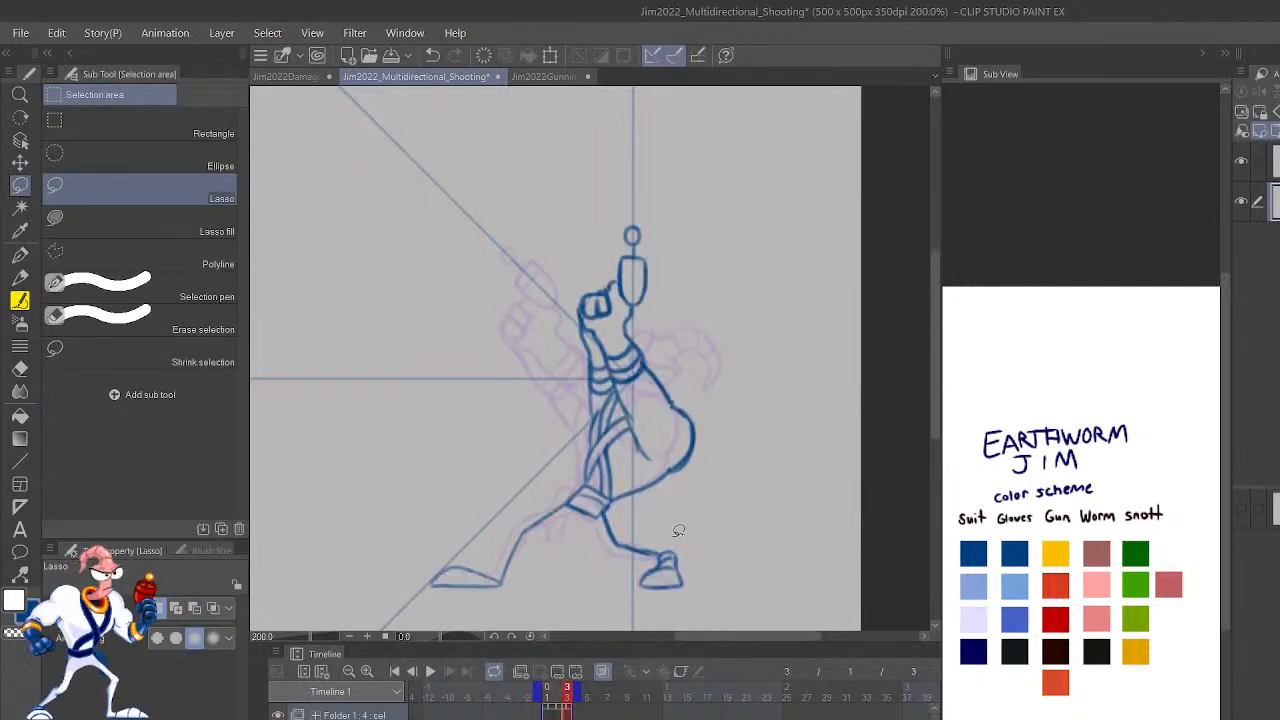
key(Right)
key(Right)
key(Right)
key(Right)
key(Left)
key(Right)
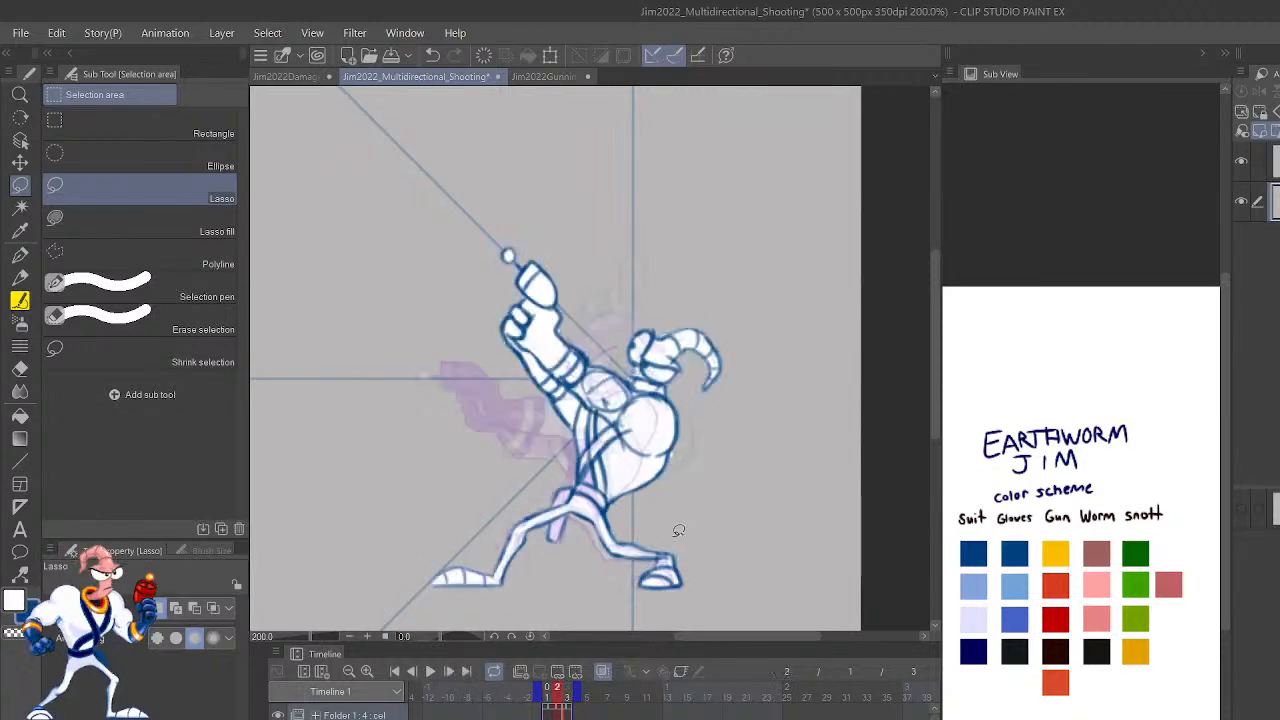
key(Left)
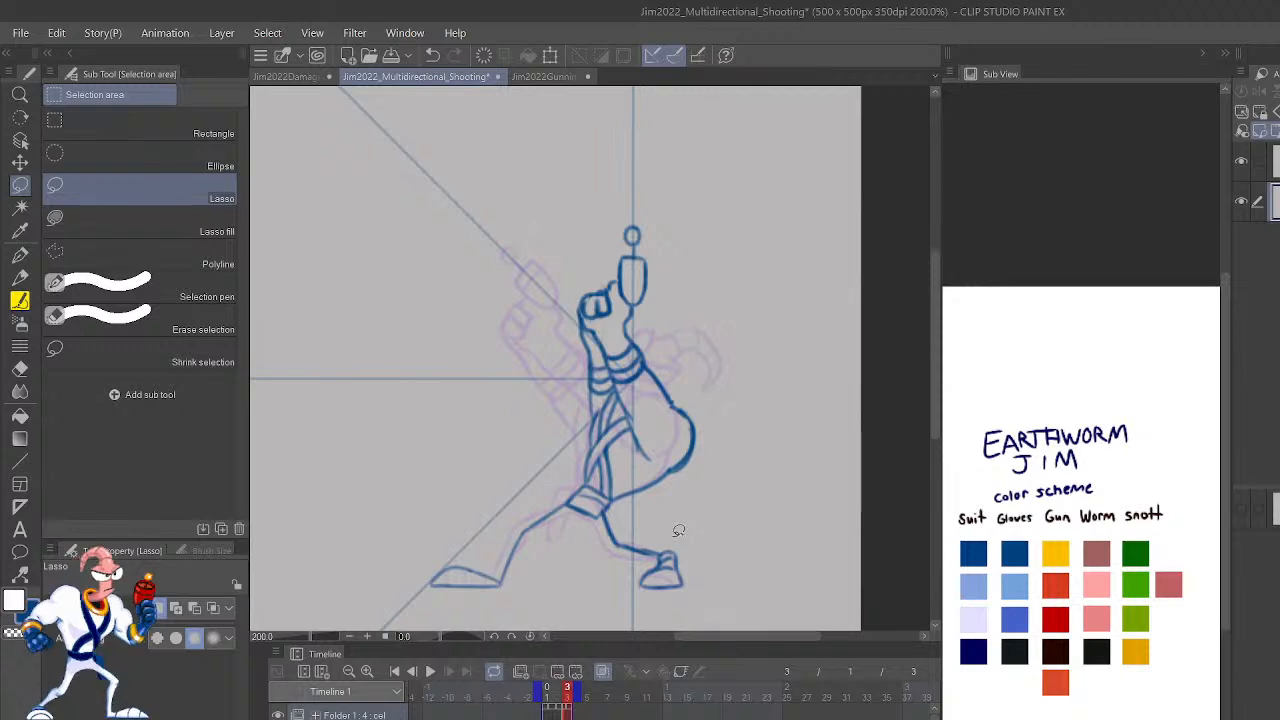
key(Left)
key(Right)
key(Left)
key(Right)
key(Left)
key(Right)
Redraw the rear leg's thigh line just below the belt with the Lighter pencil and check it against the diagonal frame.
key(p)
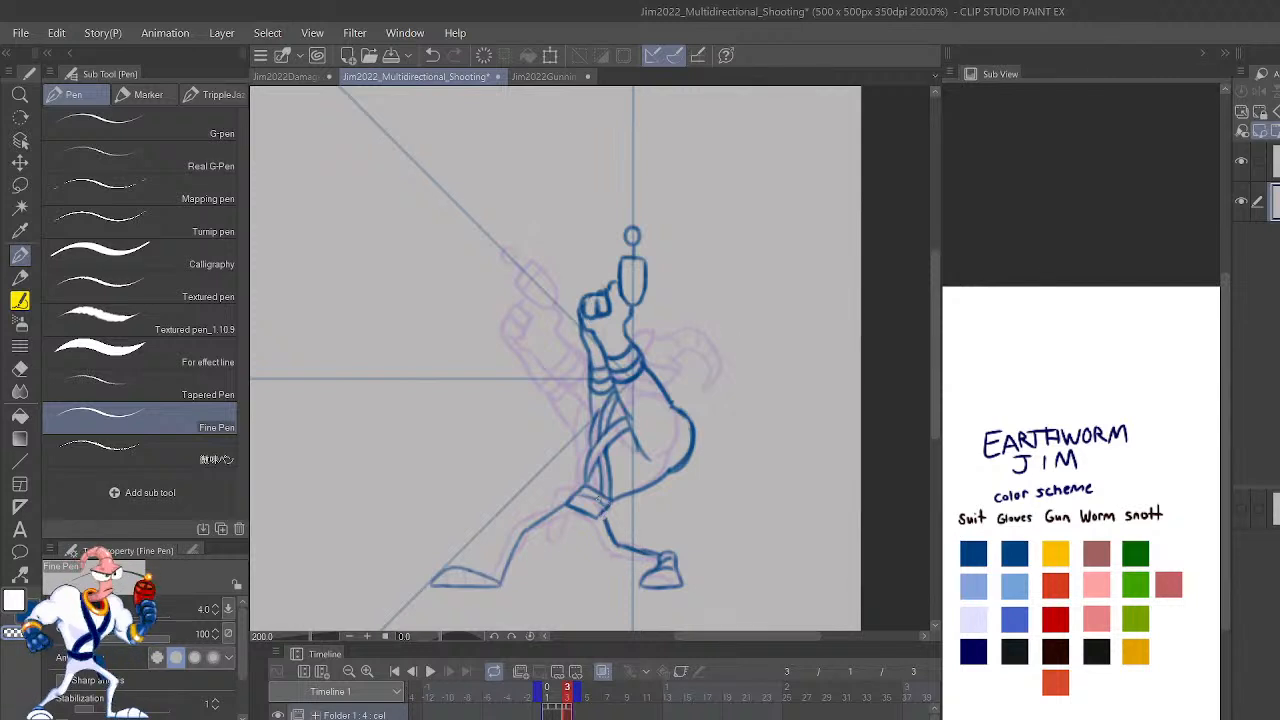
key(p)
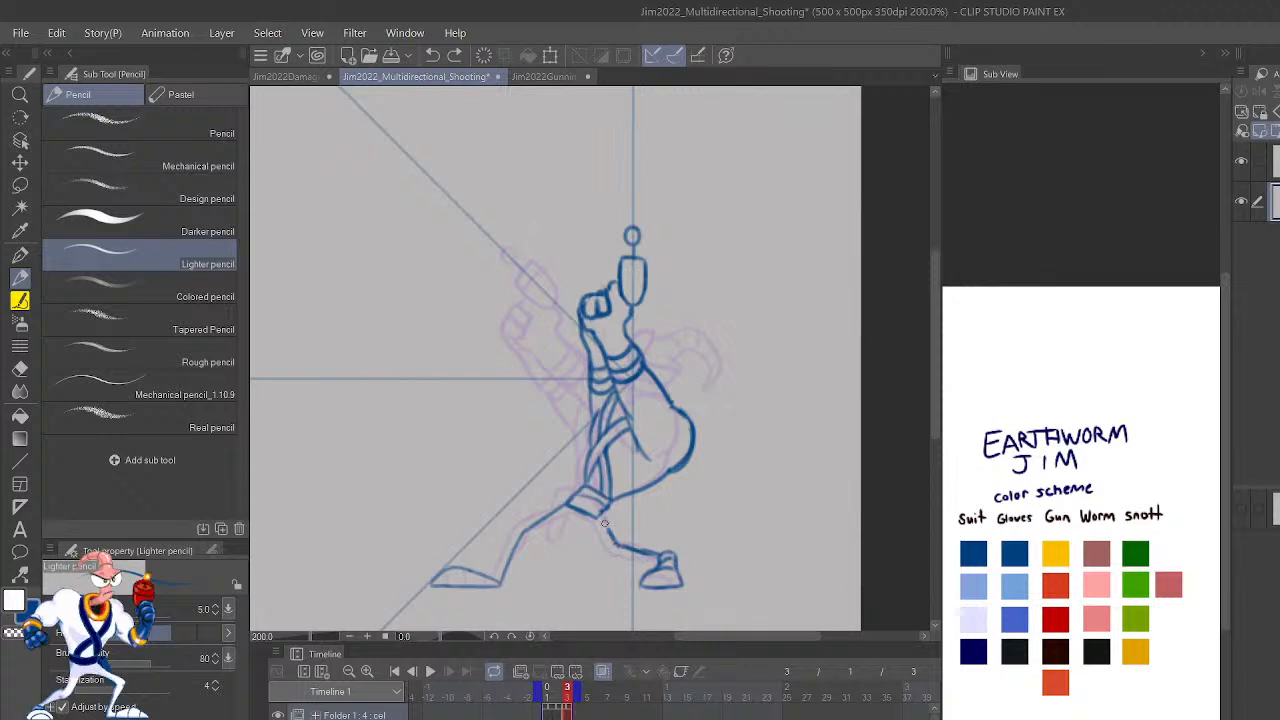
drag(604, 522, 614, 542)
key(Left)
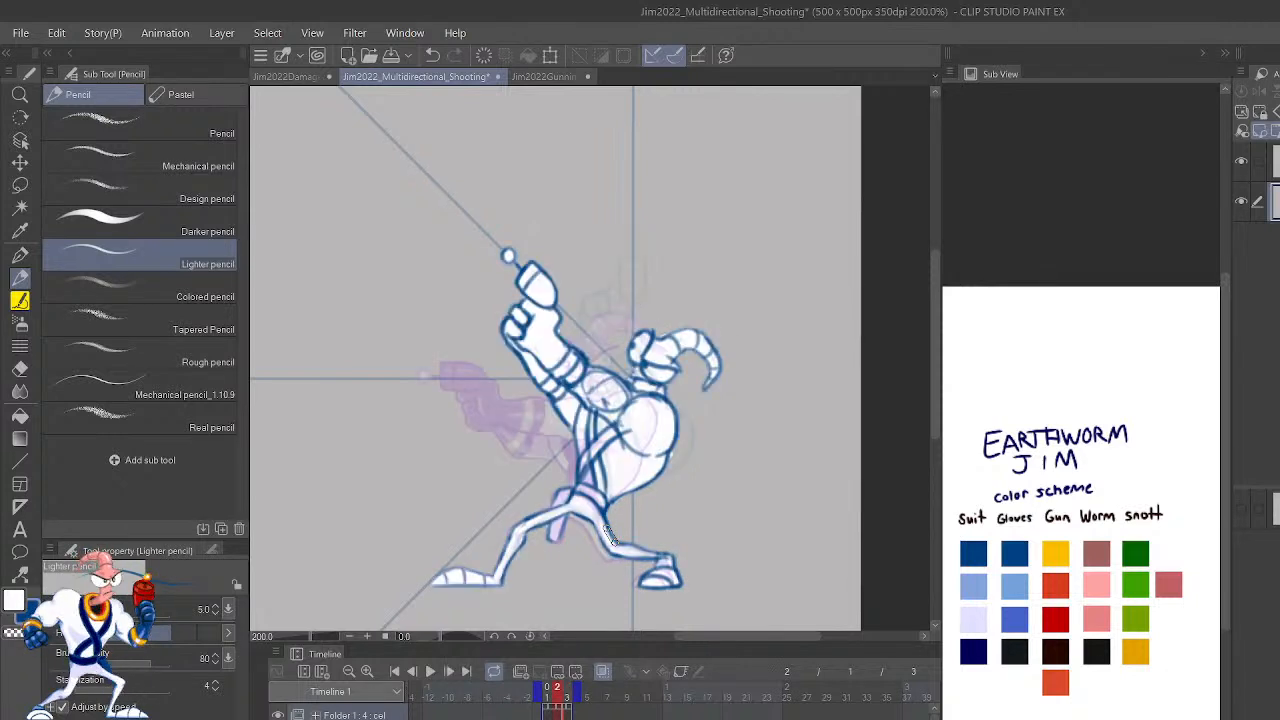
key(Right)
key(Left)
key(Right)
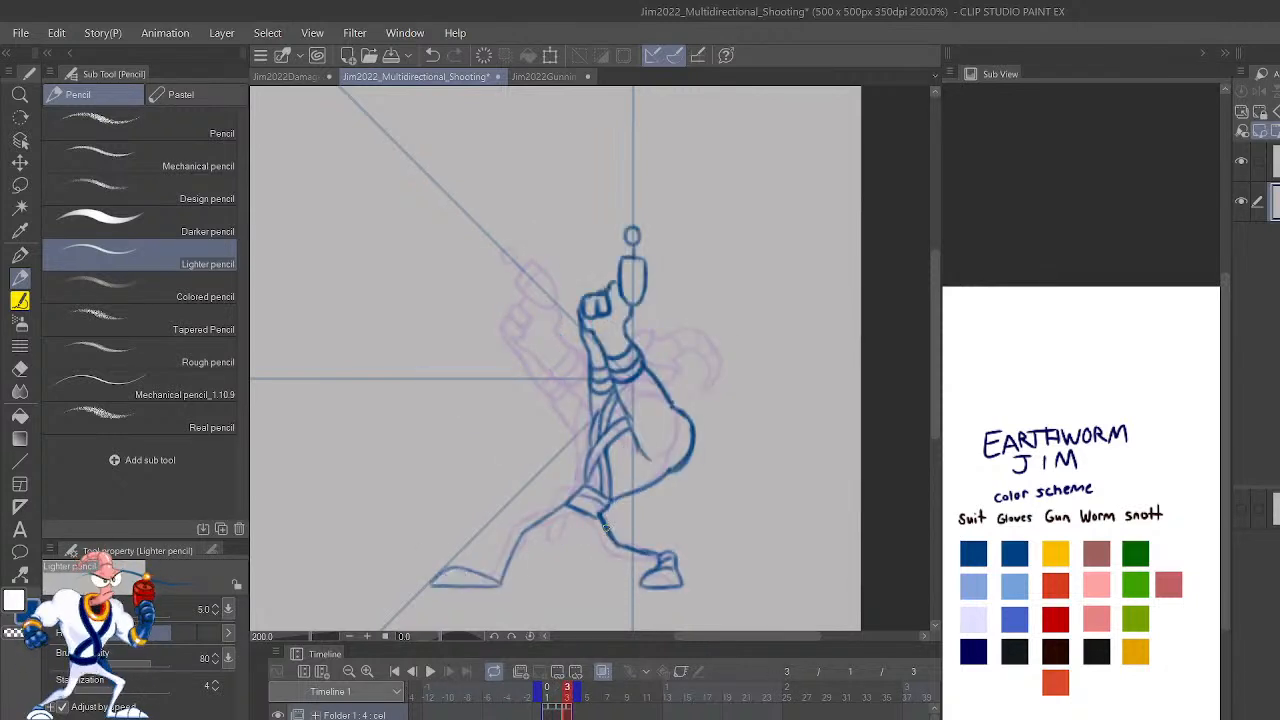
Rotate the canvas slightly and sketch the lower oval eye sticking out behind the shoulder with the Lighter pencil.
key(shift+space)
drag(605, 527, 711, 443)
drag(805, 490, 756, 519)
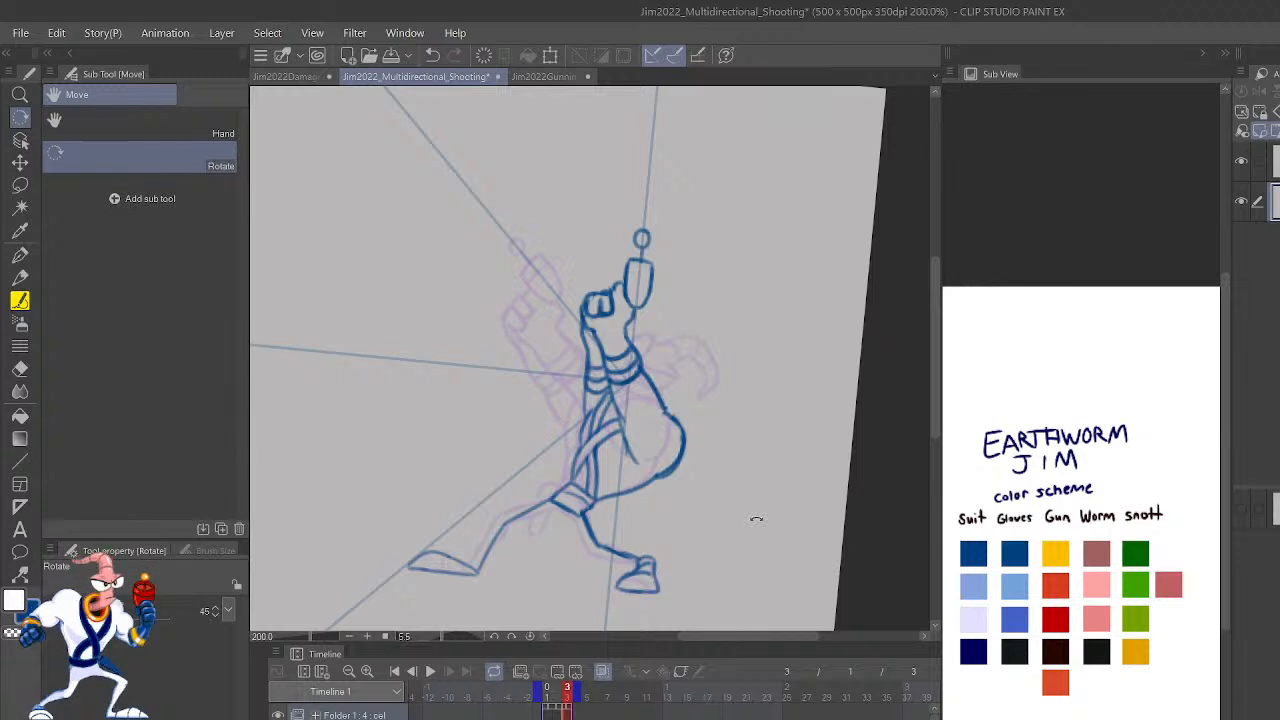
scroll(756, 519, up, 2)
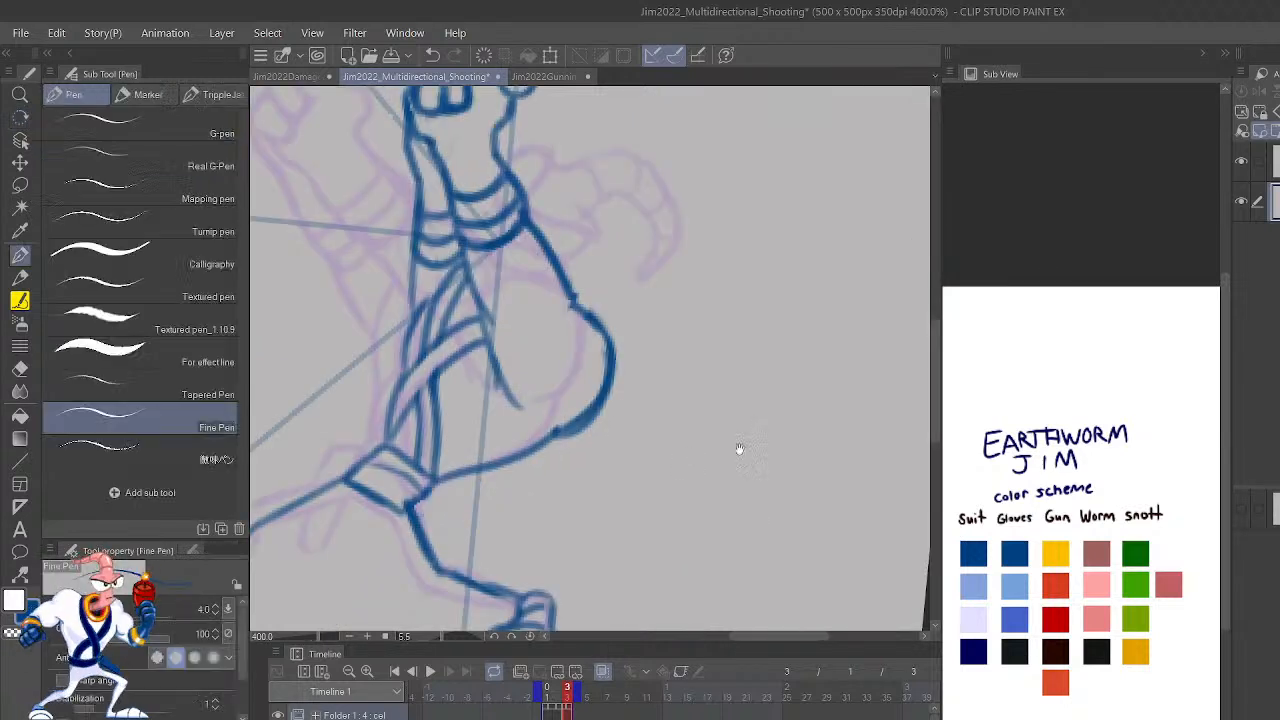
drag(738, 449, 832, 575)
drag(690, 411, 746, 456)
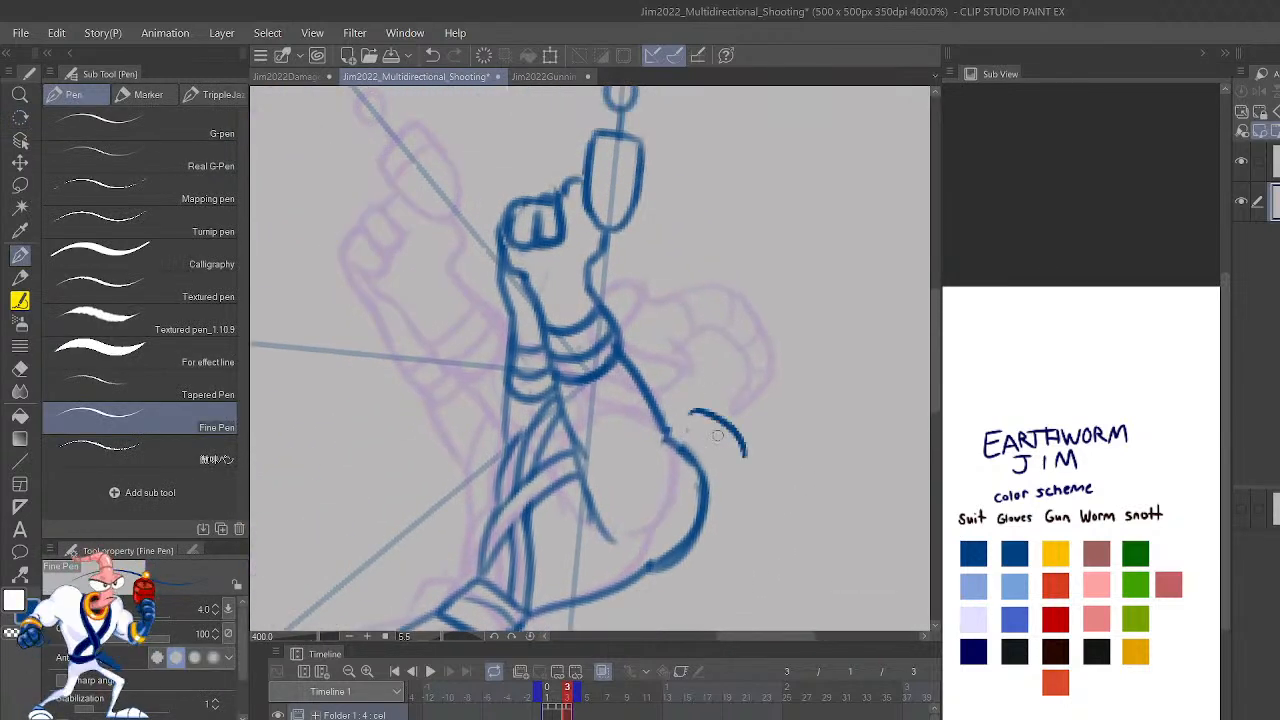
key(ctrl+z)
key(p)
mouse_move(682, 411)
mouse_down()
mouse_move(680, 423)
mouse_move(745, 455)
mouse_move(753, 478)
mouse_move(750, 468)
mouse_up()
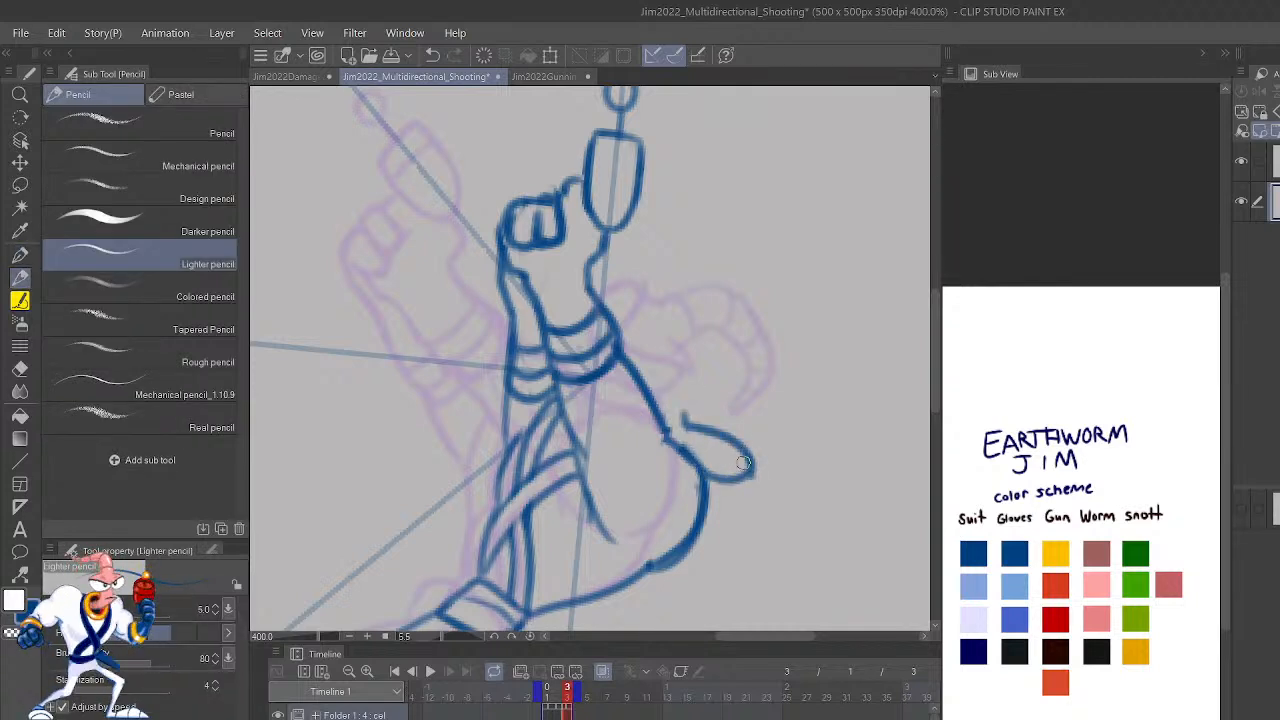
Sketch the upper elongated oval eye rising from the shoulder behind the raised arm.
mouse_move(684, 423)
mouse_down()
mouse_move(689, 451)
mouse_move(695, 316)
mouse_up()
key(ctrl+z)
mouse_move(687, 401)
mouse_down()
mouse_move(713, 336)
mouse_move(676, 358)
mouse_move(665, 428)
mouse_up()
drag(664, 430, 691, 384)
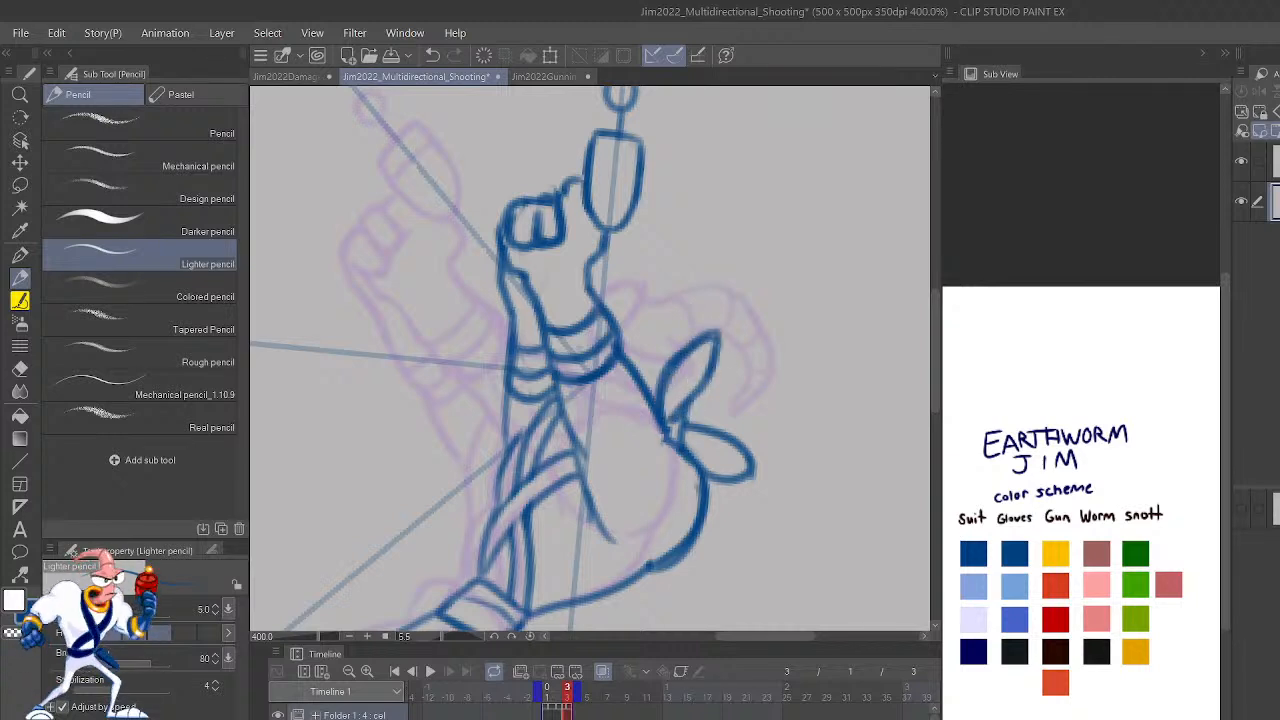
Mirror the canvas, mark the pupils and reshape the upper eye into a rounder, fuller form.
key(h)
drag(481, 433, 482, 436)
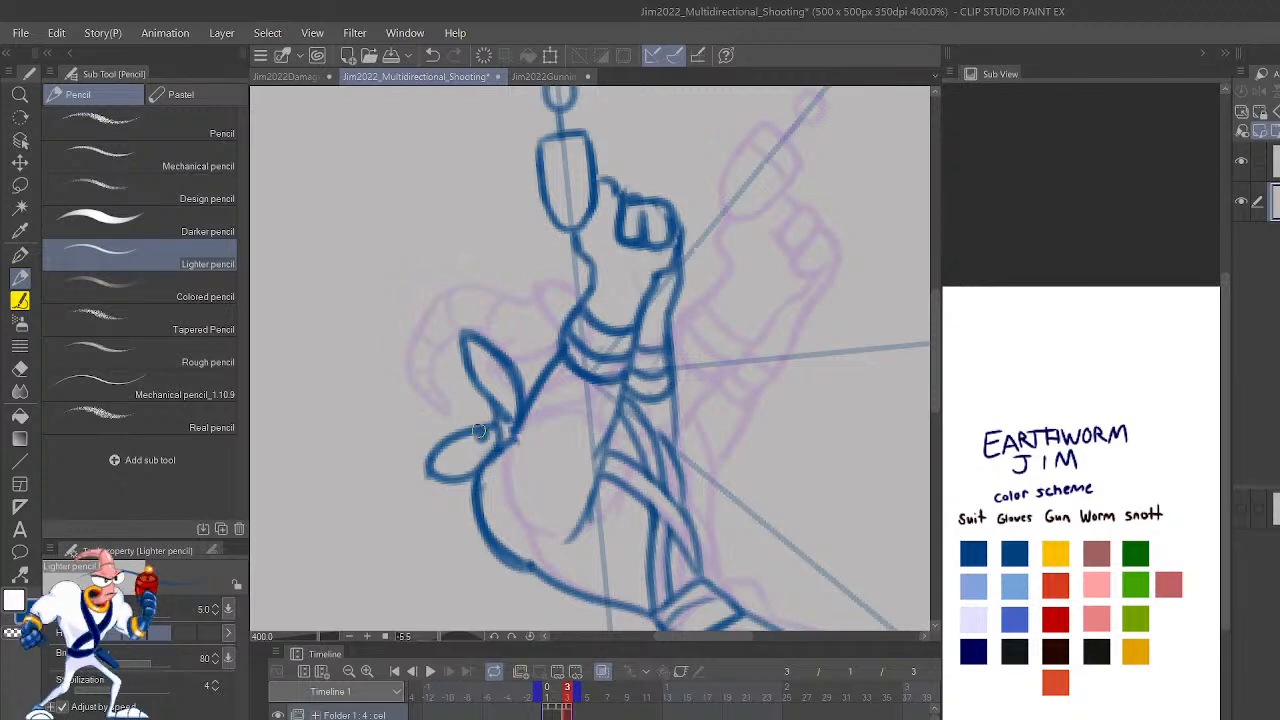
drag(480, 345, 480, 344)
mouse_move(514, 406)
mouse_down()
mouse_move(512, 368)
mouse_move(488, 345)
mouse_move(488, 356)
mouse_up()
drag(525, 398, 470, 343)
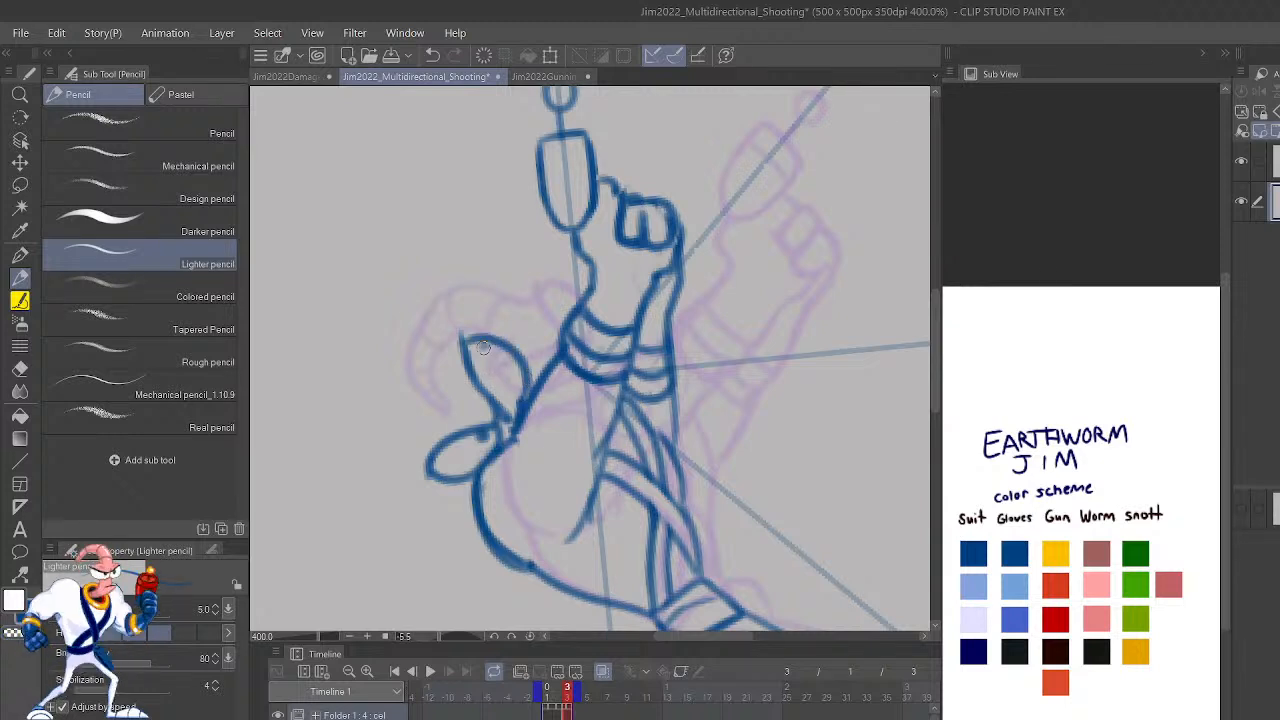
scroll(632, 280, down, 3)
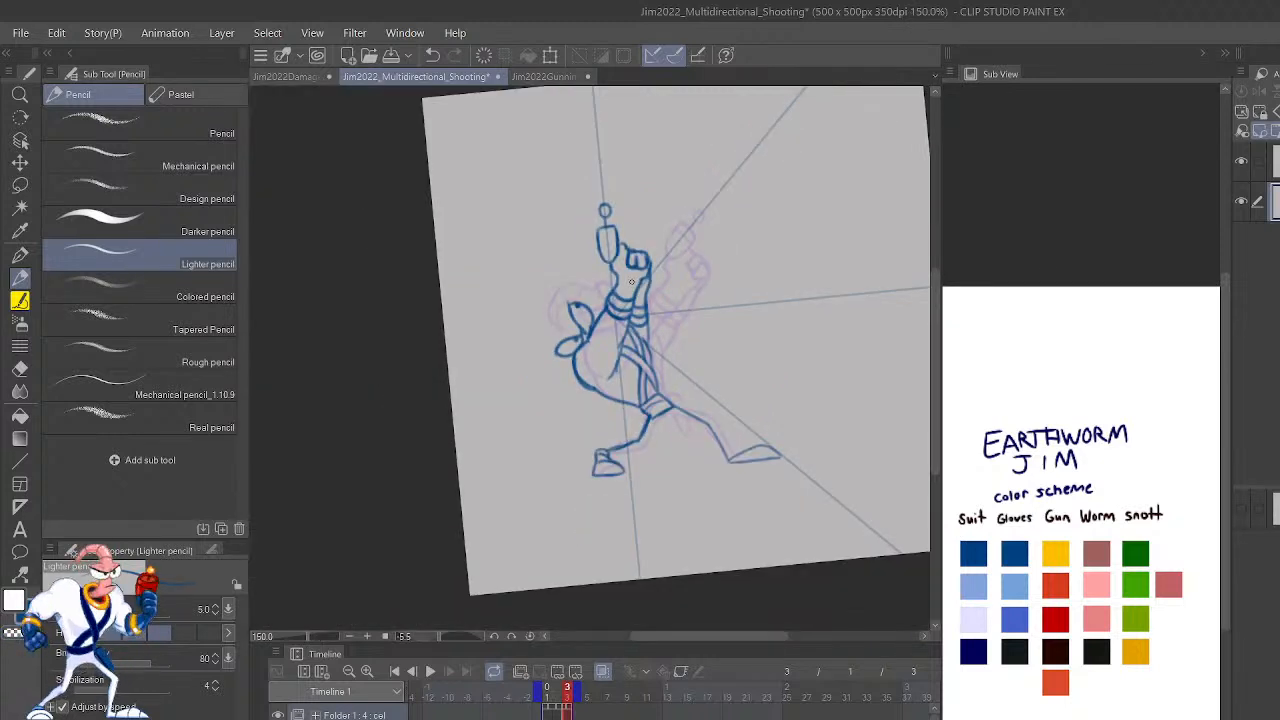
scroll(632, 281, up, 3)
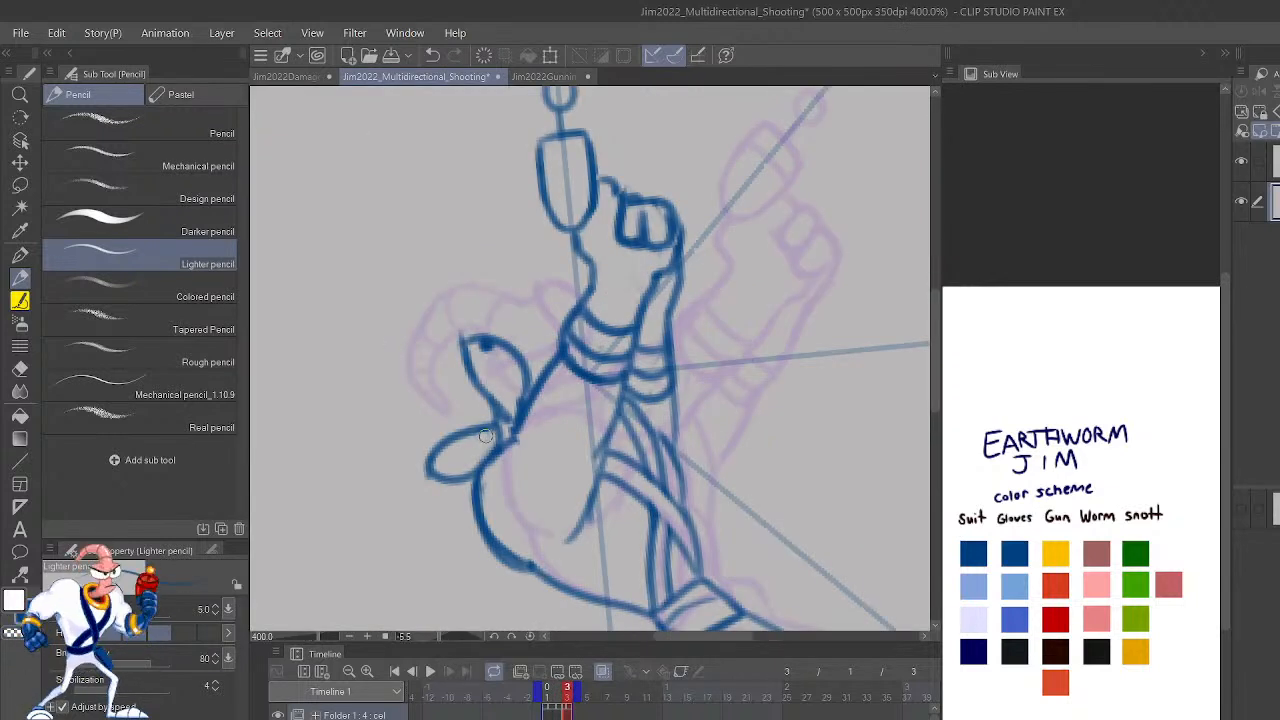
Replace the straight line joining the eye tips with a curved head outline and add a short crease between the eyes.
mouse_move(486, 431)
mouse_down()
mouse_move(433, 471)
mouse_move(494, 422)
mouse_move(494, 390)
mouse_move(462, 362)
mouse_move(435, 444)
mouse_move(456, 337)
mouse_up()
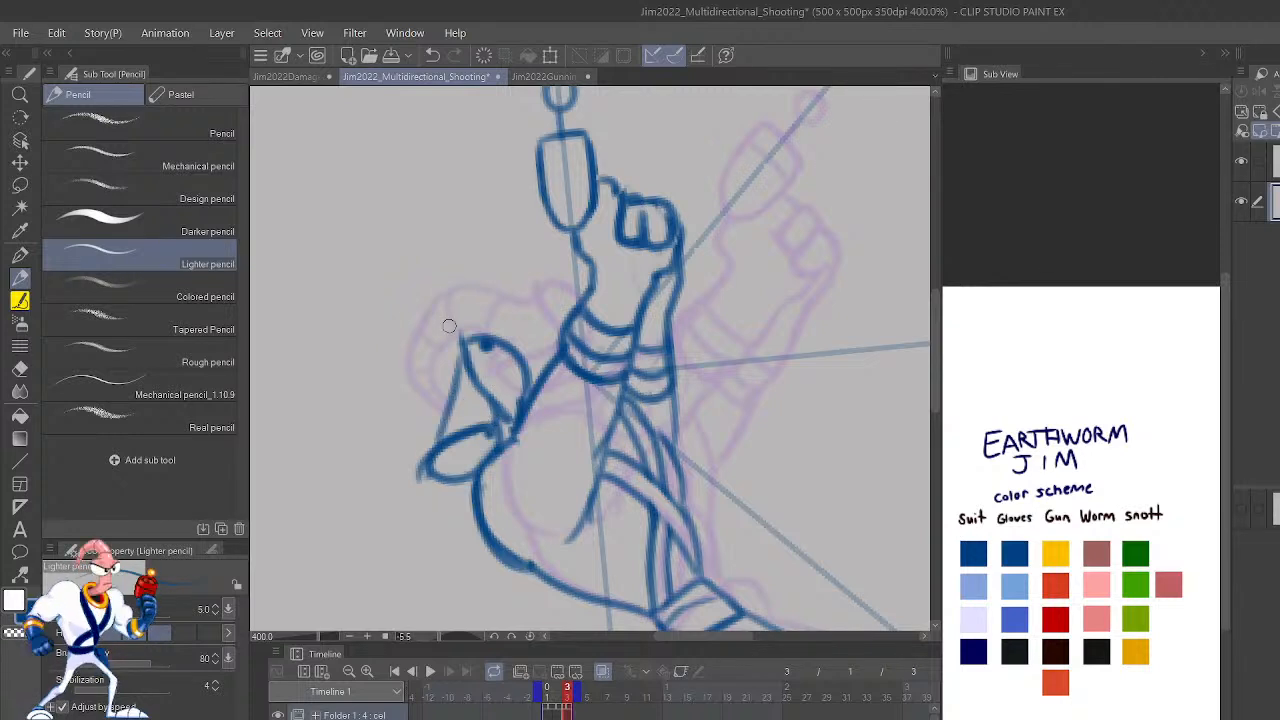
key(h)
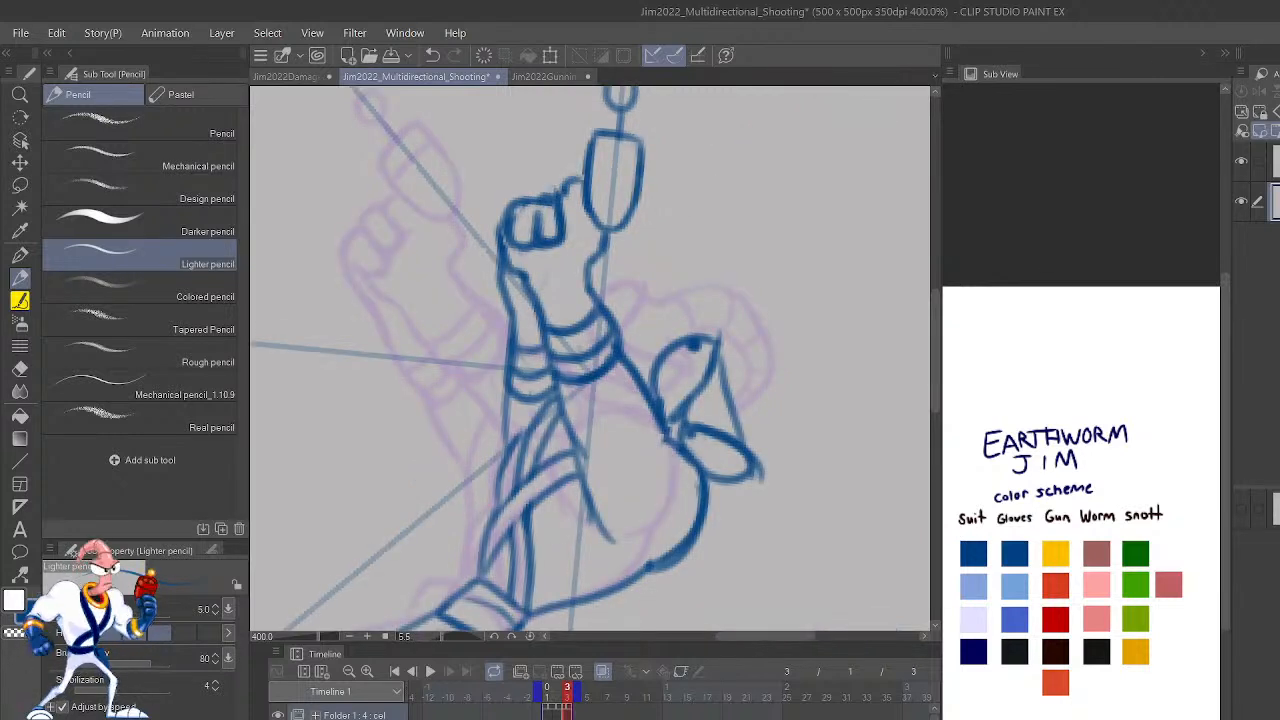
key(ctrl+z)
drag(680, 415, 722, 404)
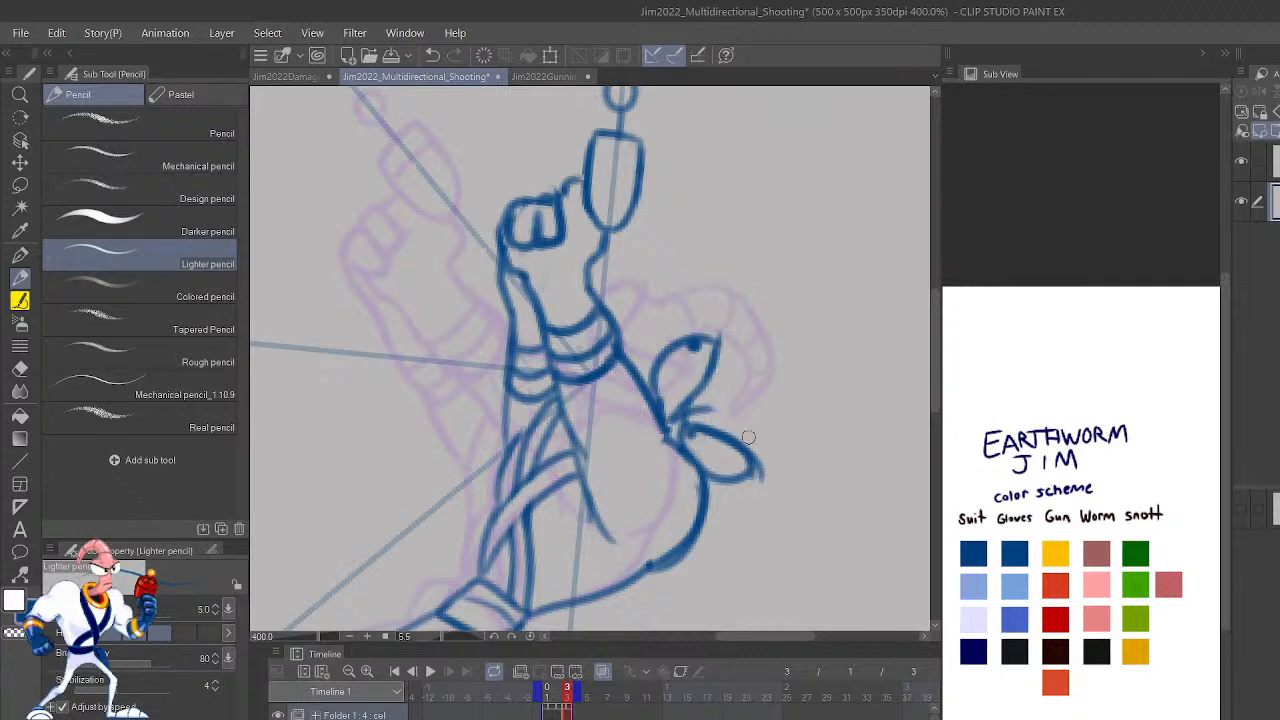
mouse_move(761, 462)
mouse_down()
mouse_move(760, 405)
mouse_move(752, 425)
mouse_move(726, 362)
mouse_move(760, 358)
mouse_up()
Draw the curved, tapering worm tail hanging down from the back of the head and divide it with segment bands.
mouse_move(760, 428)
mouse_down()
mouse_move(795, 467)
mouse_move(779, 459)
mouse_move(799, 561)
mouse_move(820, 475)
mouse_move(817, 420)
mouse_up()
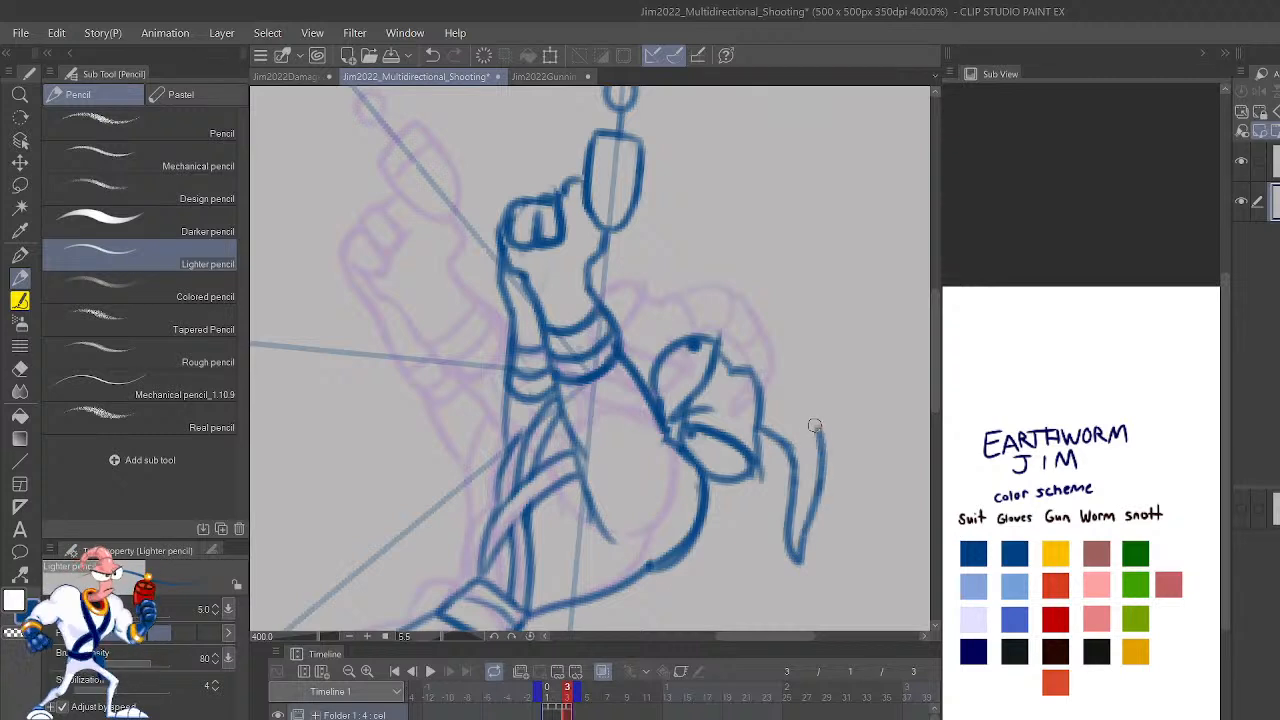
drag(758, 372, 828, 450)
drag(786, 390, 740, 366)
mouse_move(778, 444)
mouse_down()
mouse_move(803, 404)
mouse_move(812, 534)
mouse_up()
drag(750, 402, 762, 416)
drag(788, 424, 800, 438)
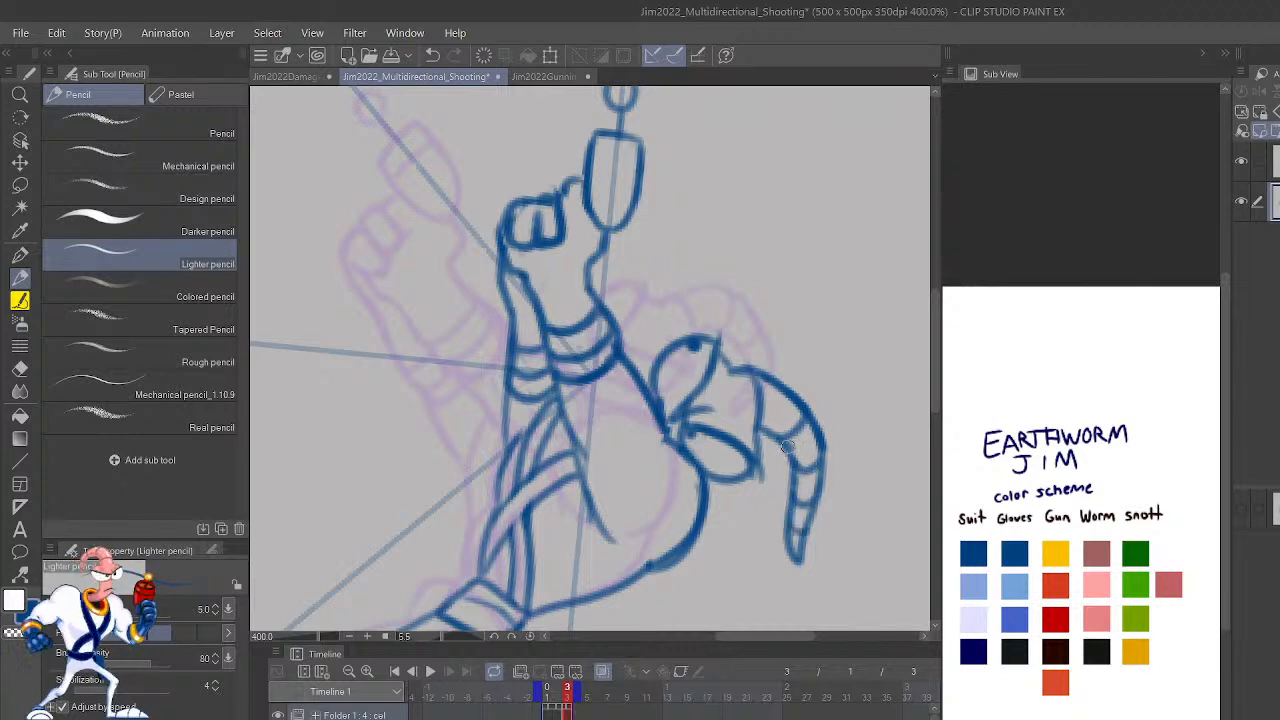
mouse_move(772, 328)
mouse_down()
mouse_move(760, 366)
mouse_move(818, 412)
mouse_up()
mouse_move(830, 452)
mouse_down()
mouse_move(856, 444)
mouse_move(852, 500)
mouse_up()
drag(822, 546, 852, 534)
key(ctrl+z)
key(ctrl+z)
key(ctrl+z)
key(ctrl+z)
key(ctrl+z)
key(ctrl+z)
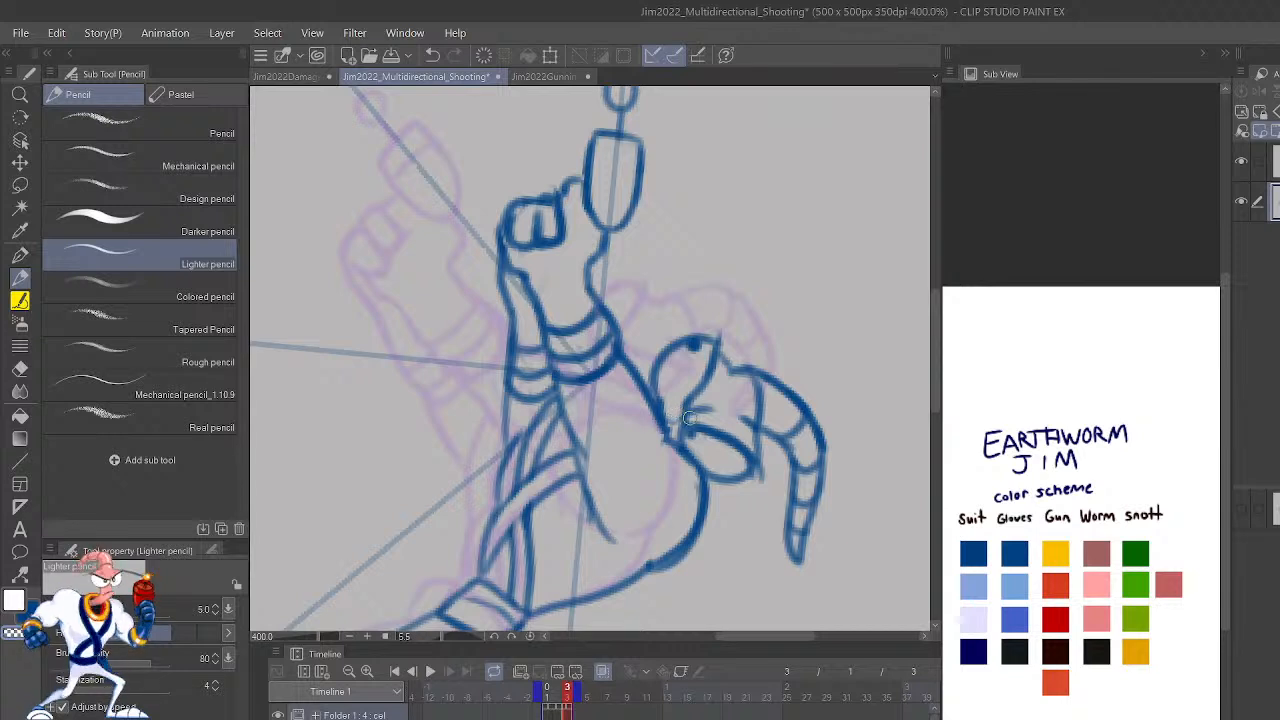
Remove the crease between the eyes and redraw the short lines where the eyes meet at the shoulder.
mouse_move(689, 416)
mouse_down()
mouse_move(704, 432)
mouse_move(684, 424)
mouse_move(702, 445)
mouse_move(673, 404)
mouse_move(736, 437)
mouse_up()
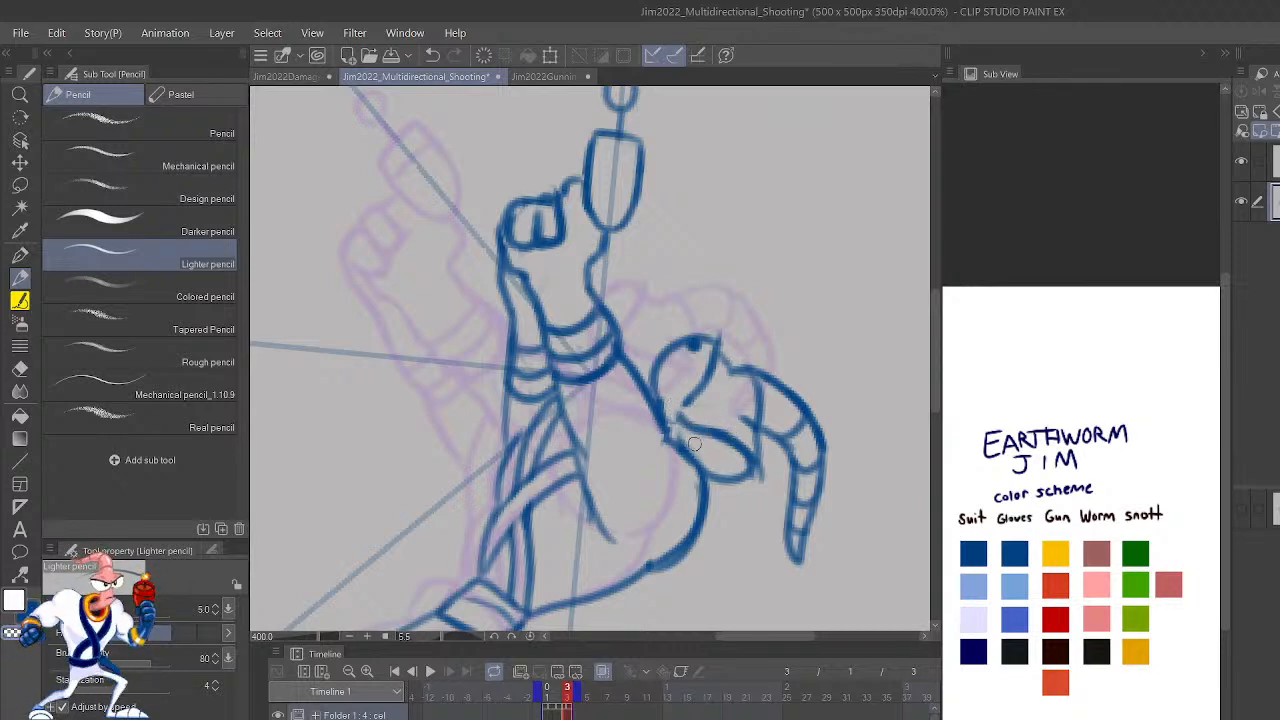
mouse_move(681, 425)
mouse_down()
mouse_move(677, 441)
mouse_move(693, 430)
mouse_up()
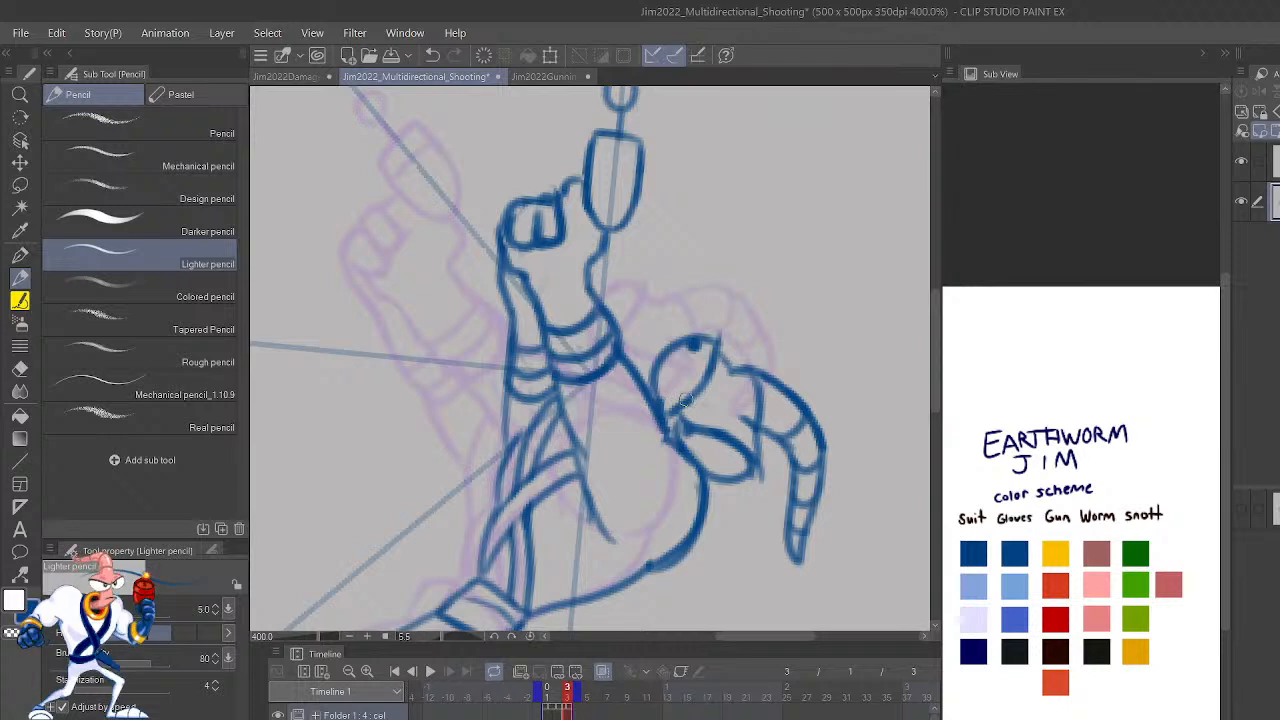
key(ctrl+z)
drag(687, 398, 680, 410)
scroll(737, 296, down, 3)
key(r)
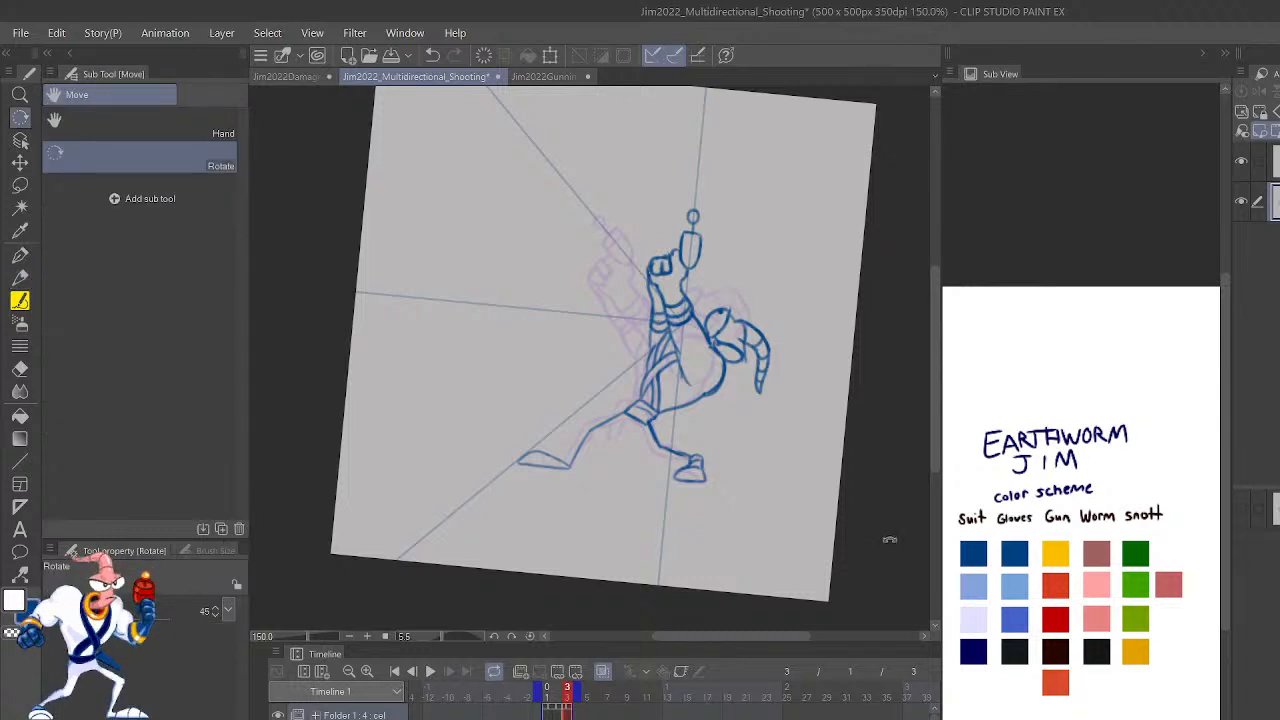
Straighten and mirror the canvas, and compare the straight-up aiming sketch with the horizontal and diagonal aiming frames.
drag(886, 538, 894, 505)
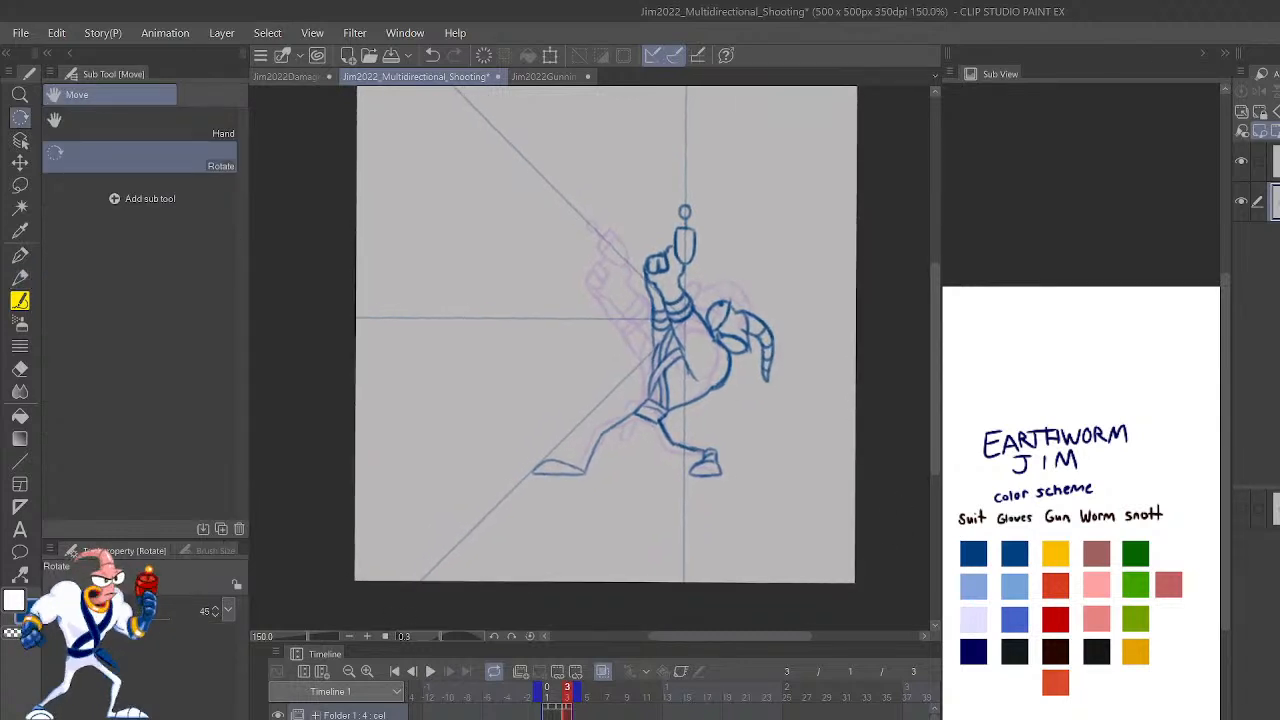
key(h)
key(Left)
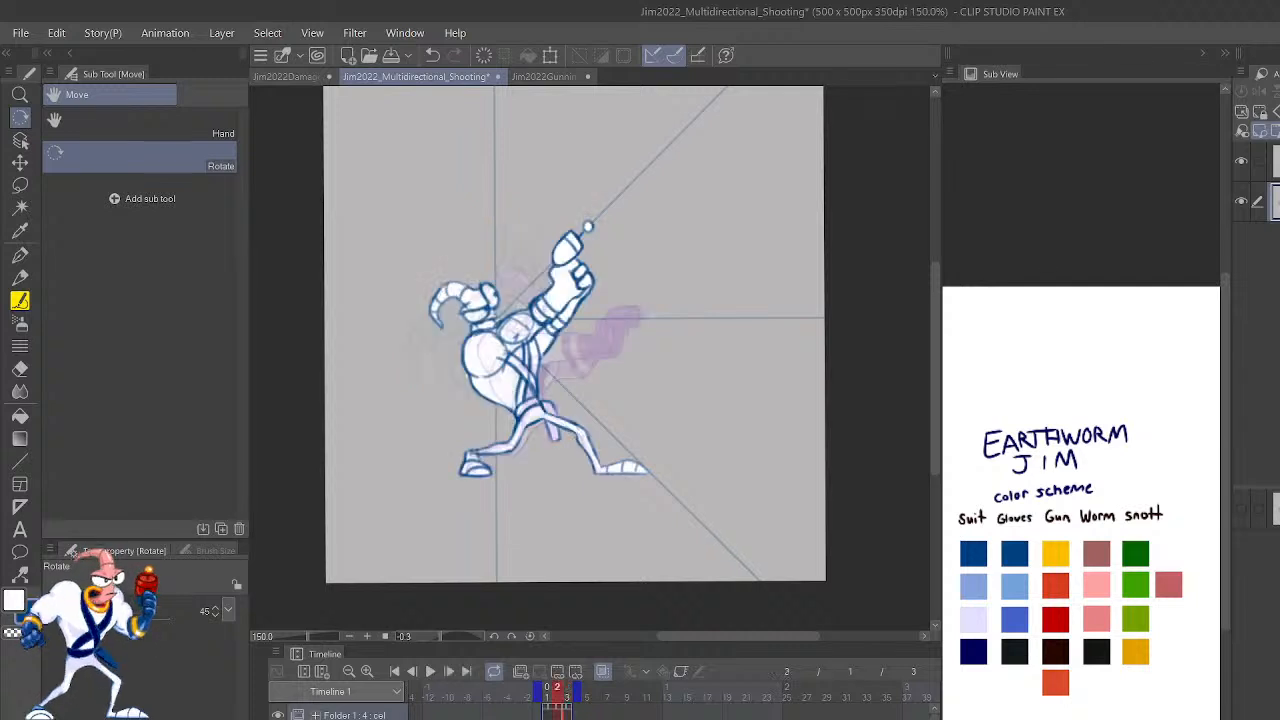
key(Right)
key(Left)
key(Left)
key(Right)
key(Right)
key(Left)
key(Left)
key(Right)
key(Right)
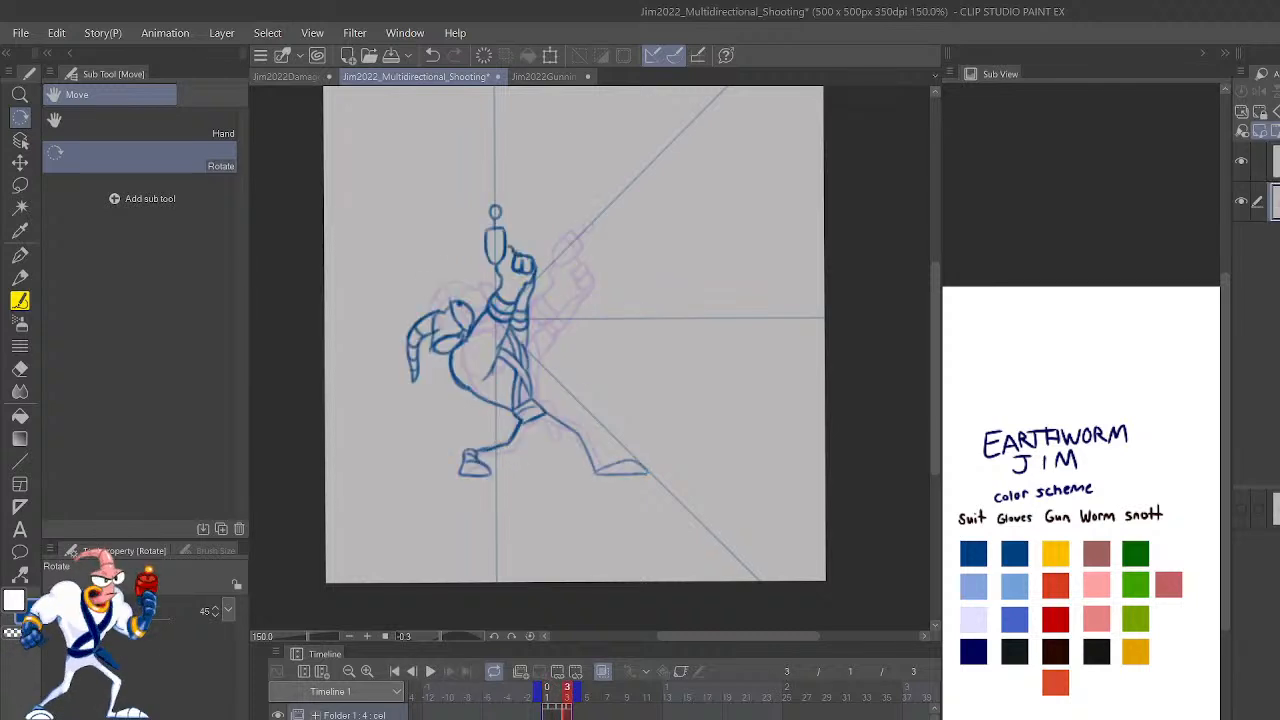
key(Left)
key(Left)
key(Right)
key(Left)
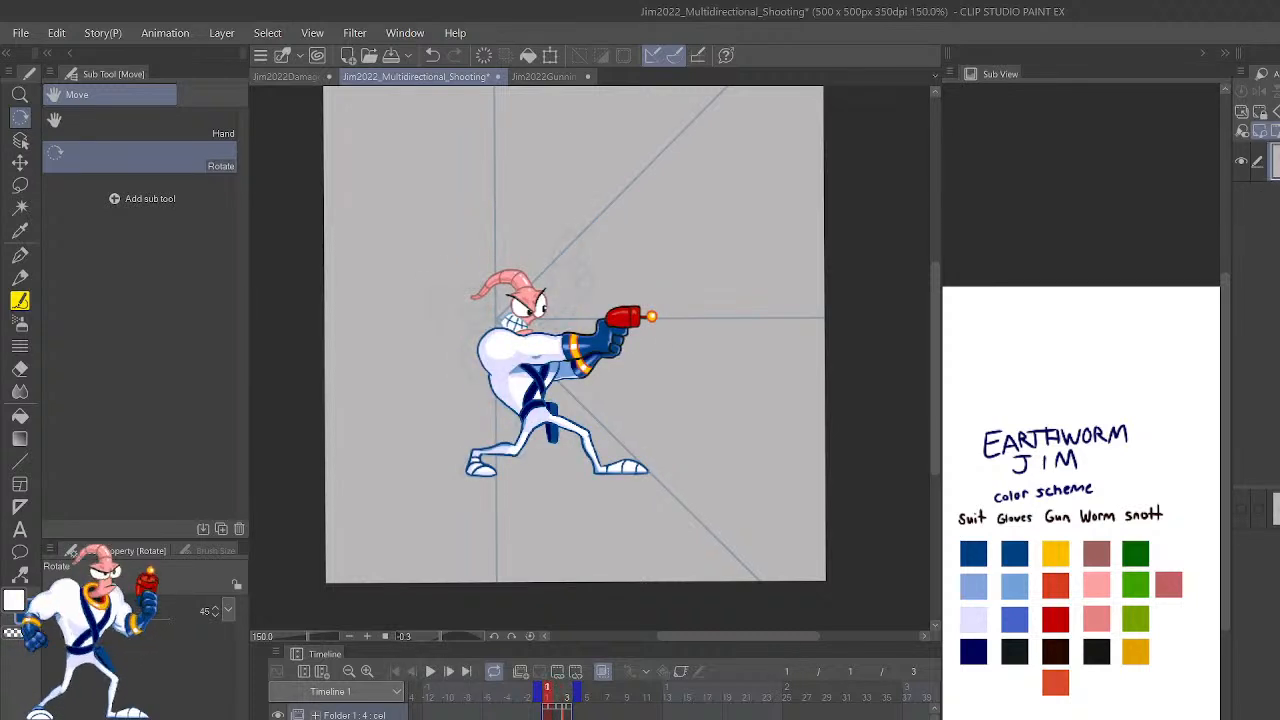
key(Right)
key(Right)
Lasso the lower eye of the straight-up aiming sketch and adjust its shape slightly with a scale/rotate transform.
key(ctrl+plus)
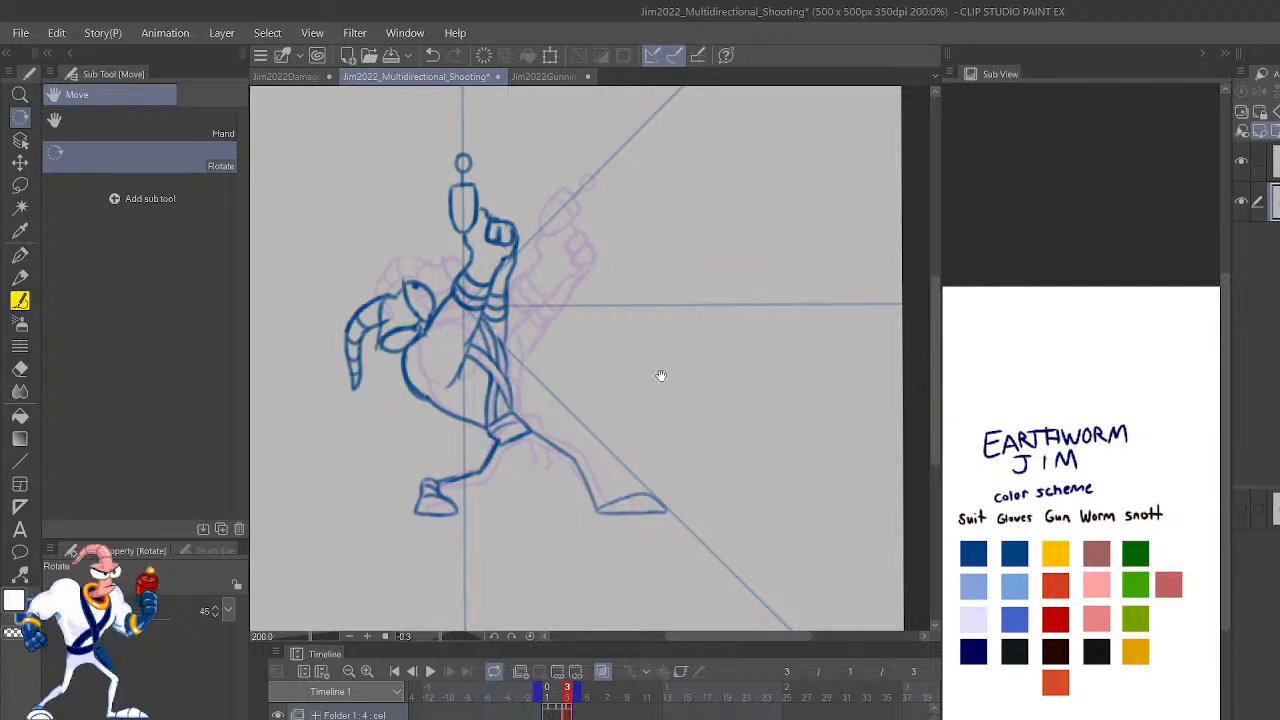
drag(661, 376, 994, 543)
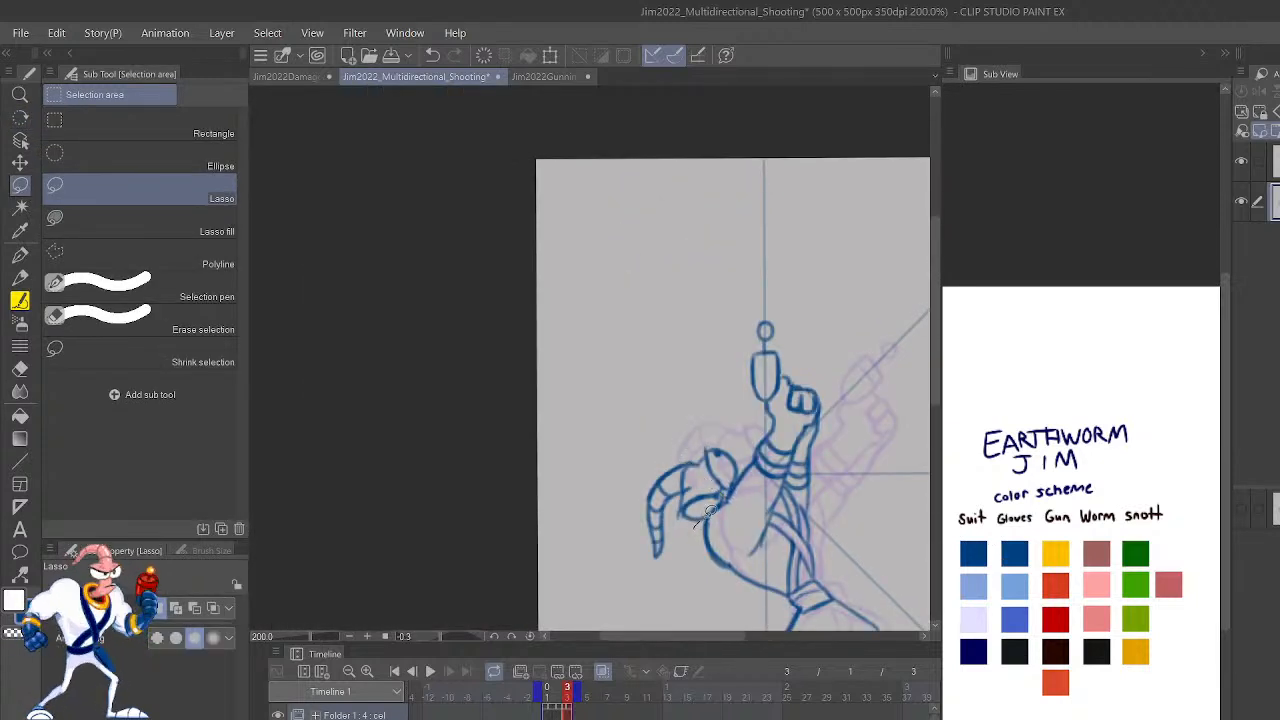
mouse_move(706, 510)
mouse_down()
mouse_move(722, 488)
mouse_move(684, 492)
mouse_move(704, 514)
mouse_up()
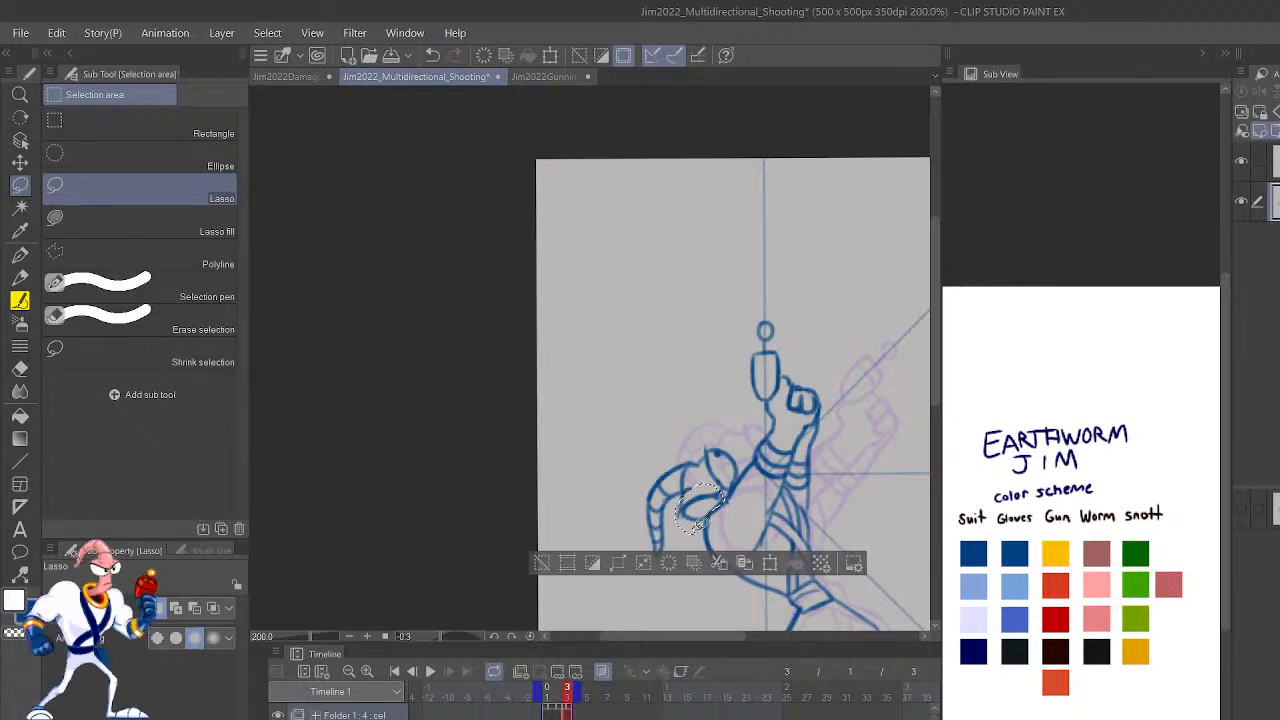
key(ctrl+t)
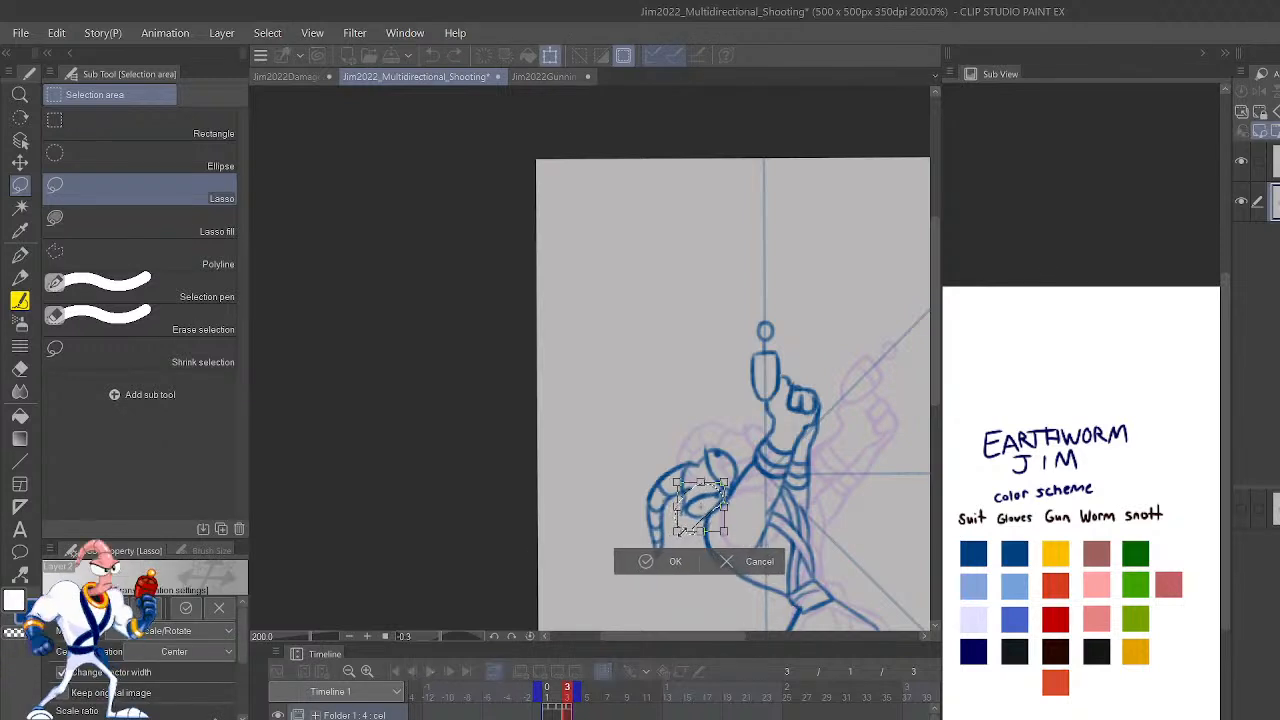
click(645, 558)
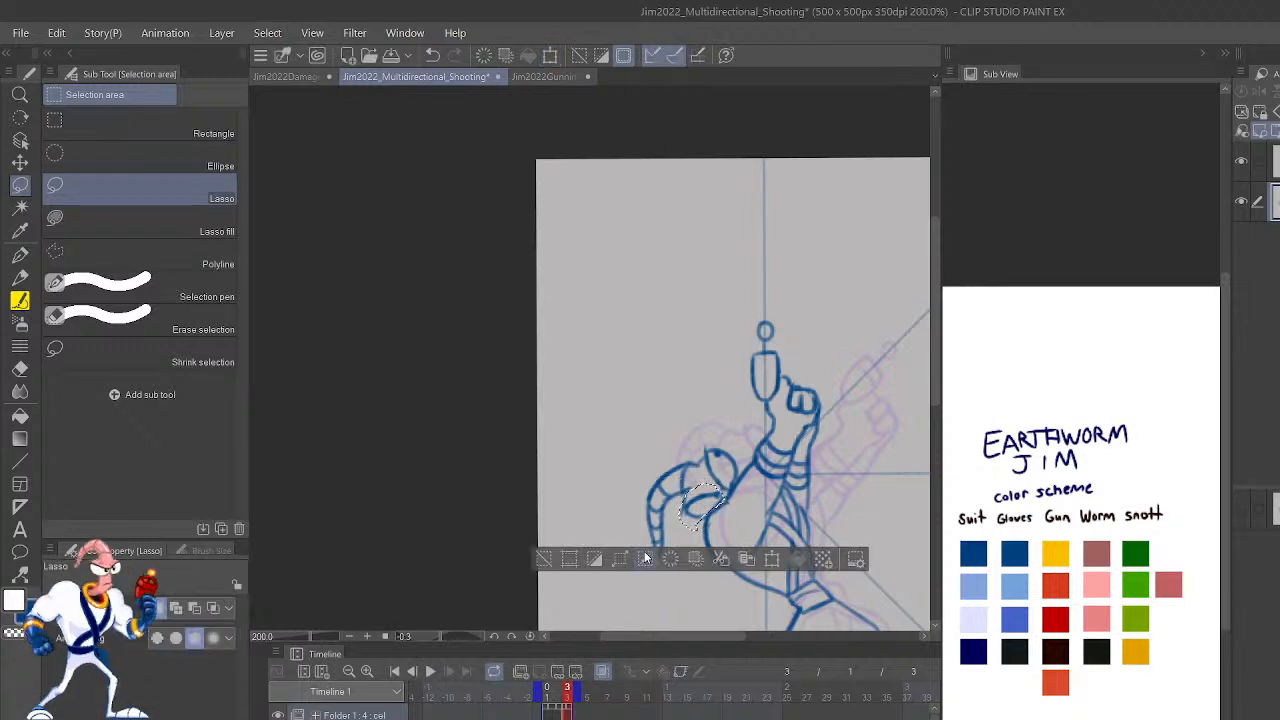
Deselect the eye and check the head's position and motion across the three aiming frames.
key(ctrl+Left)
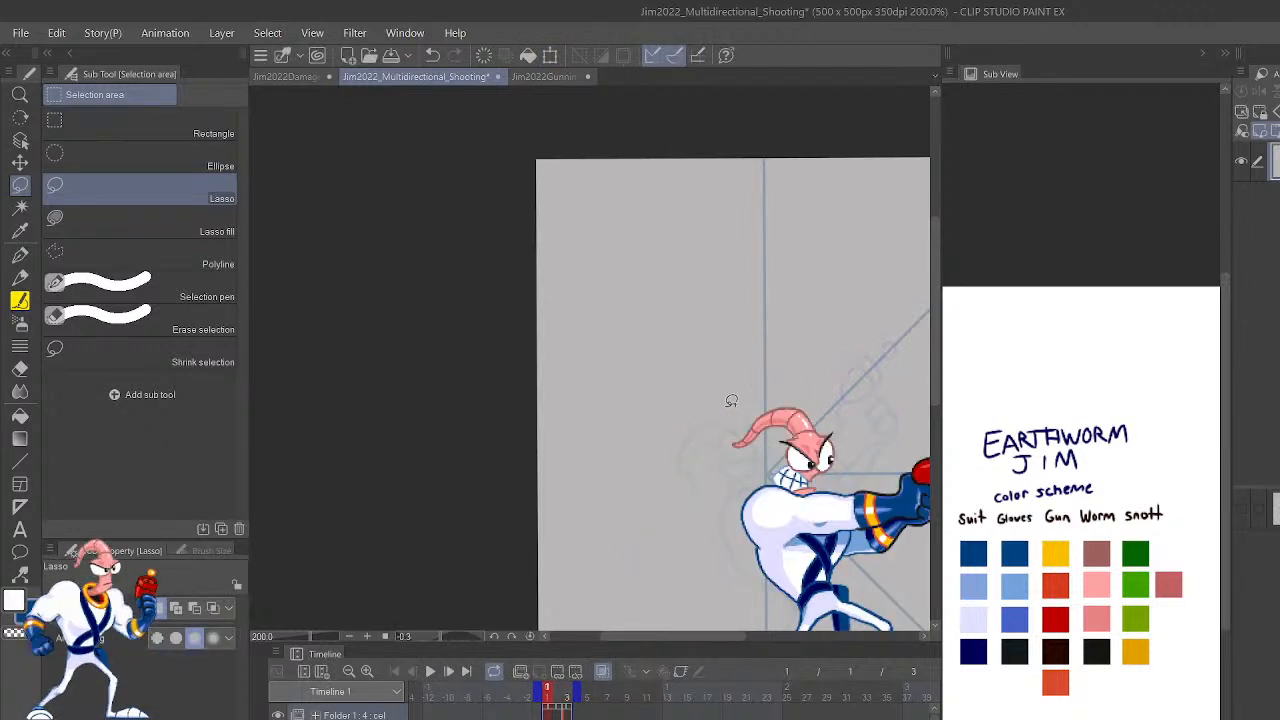
key(ctrl+Right)
key(ctrl+Right)
key(ctrl+Left)
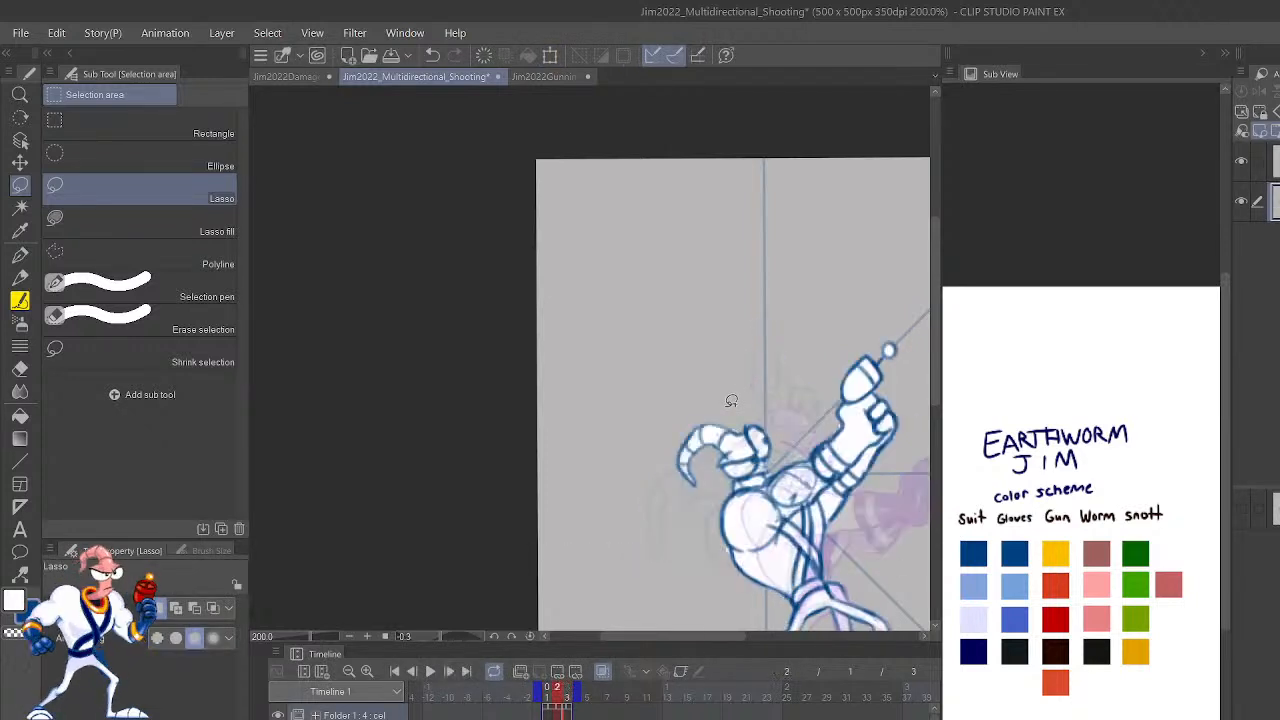
key(ctrl+Right)
key(ctrl+Left)
key(ctrl+Left)
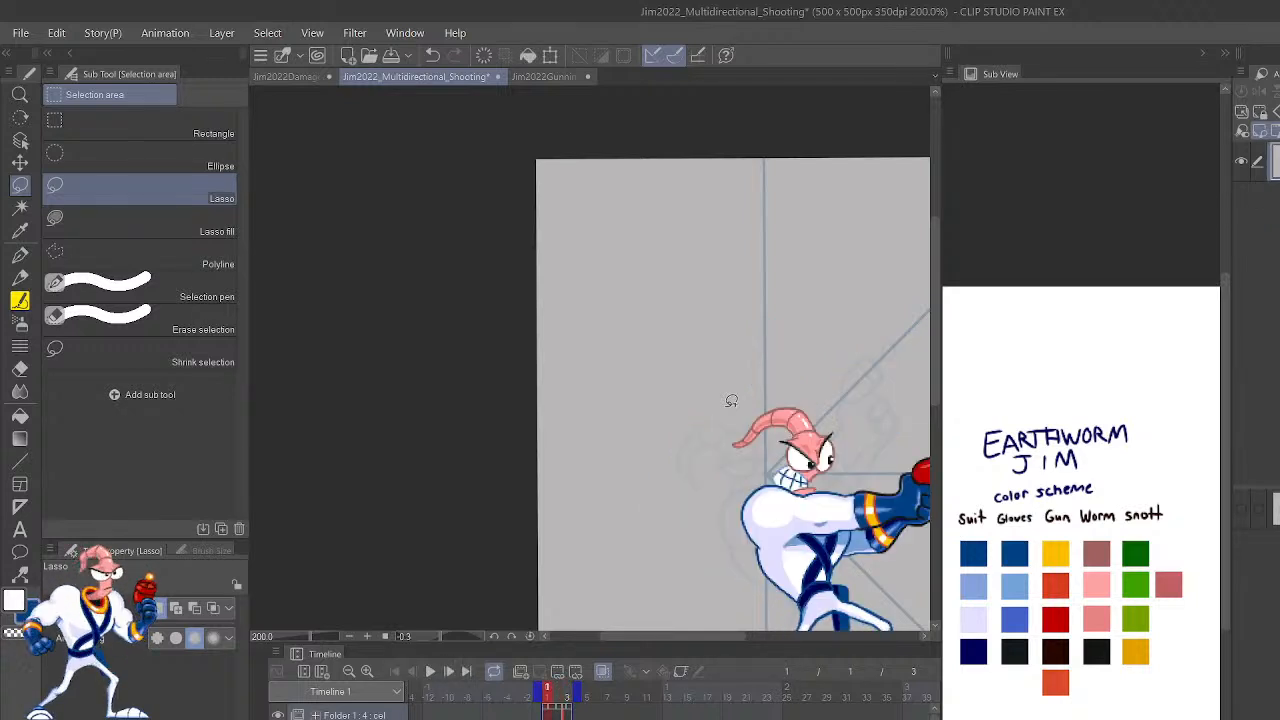
key(ctrl+Right)
key(ctrl+Right)
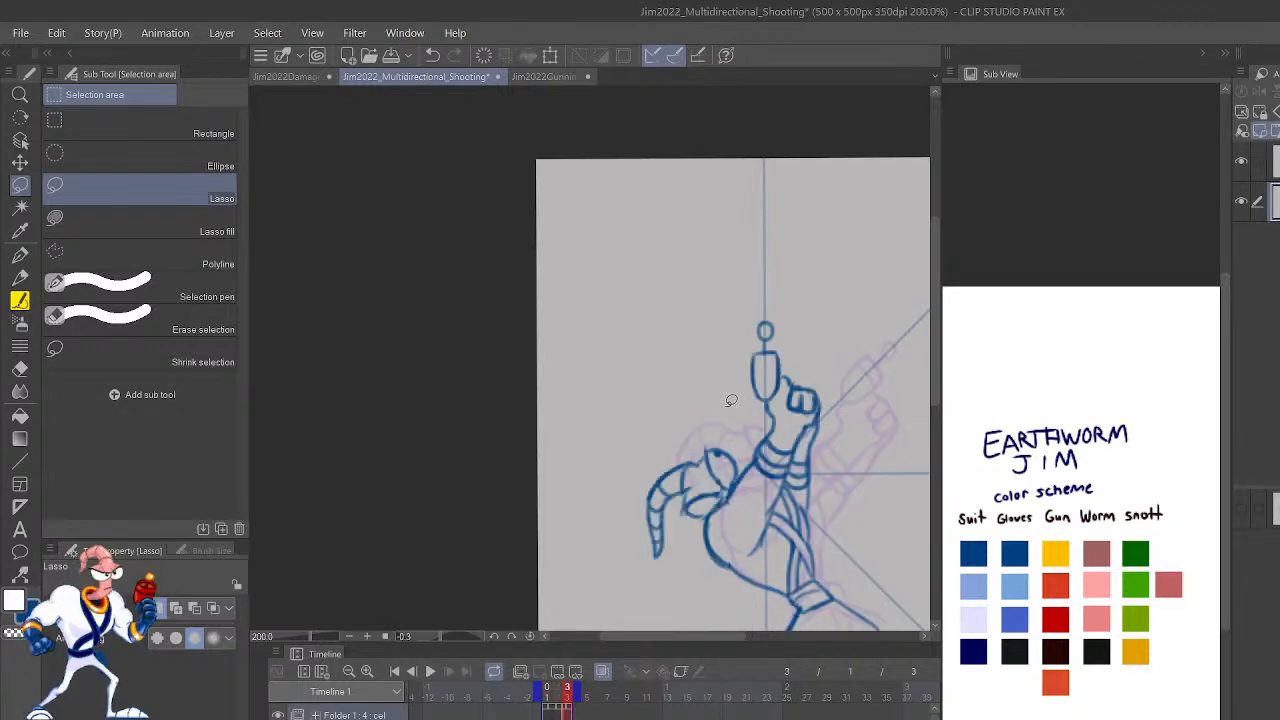
Undo the last stroke and use the Lighter pencil to draw a short curved line where the two eyes meet.
scroll(731, 400, up, 2)
scroll(731, 400, down, 2)
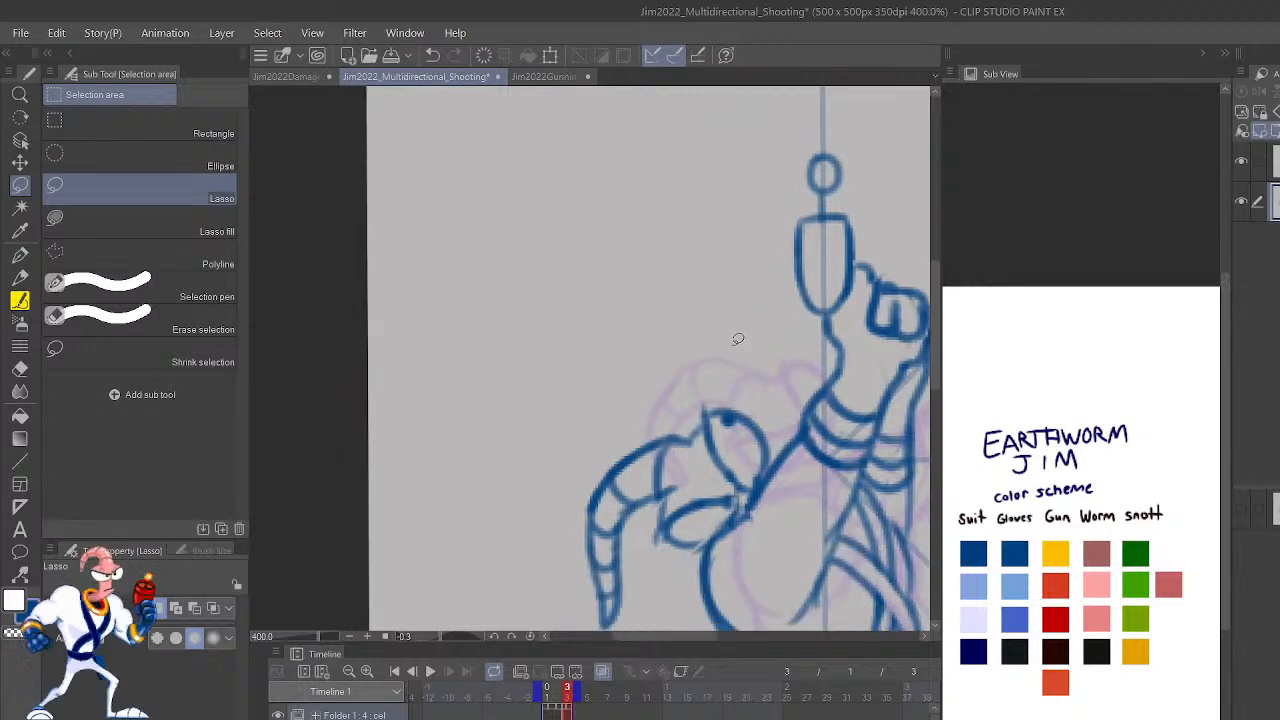
key(p)
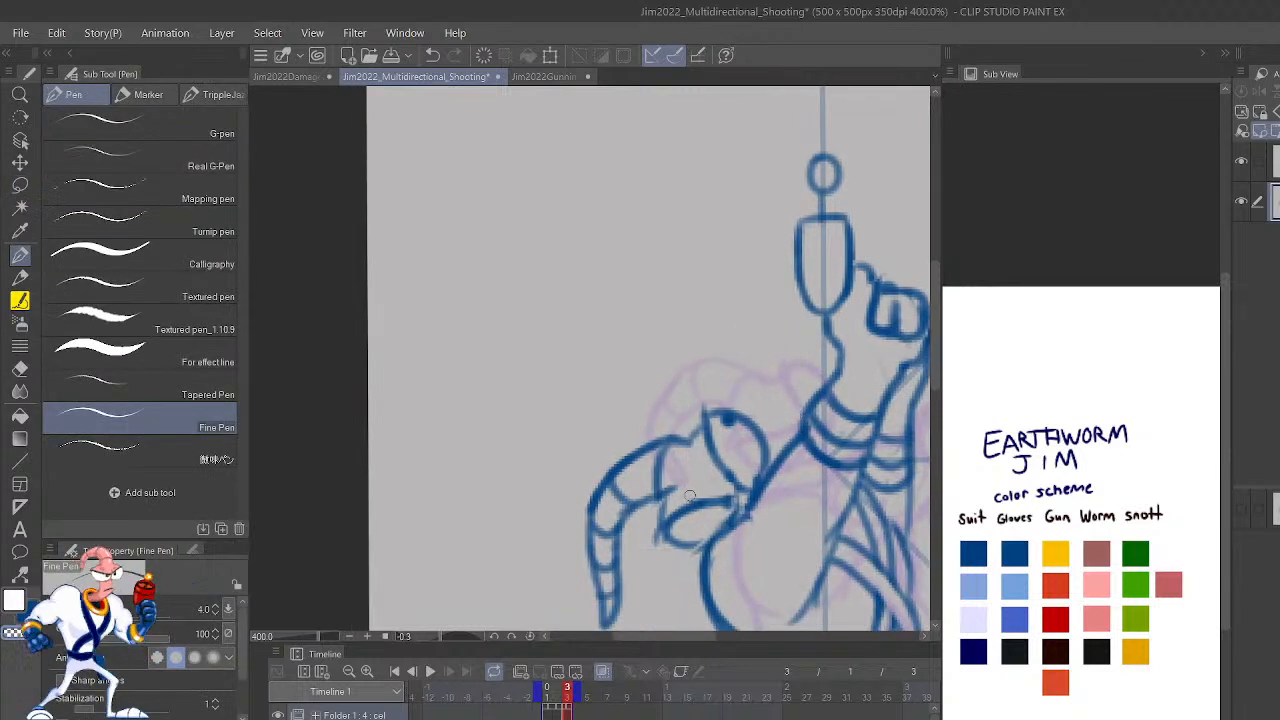
key(p)
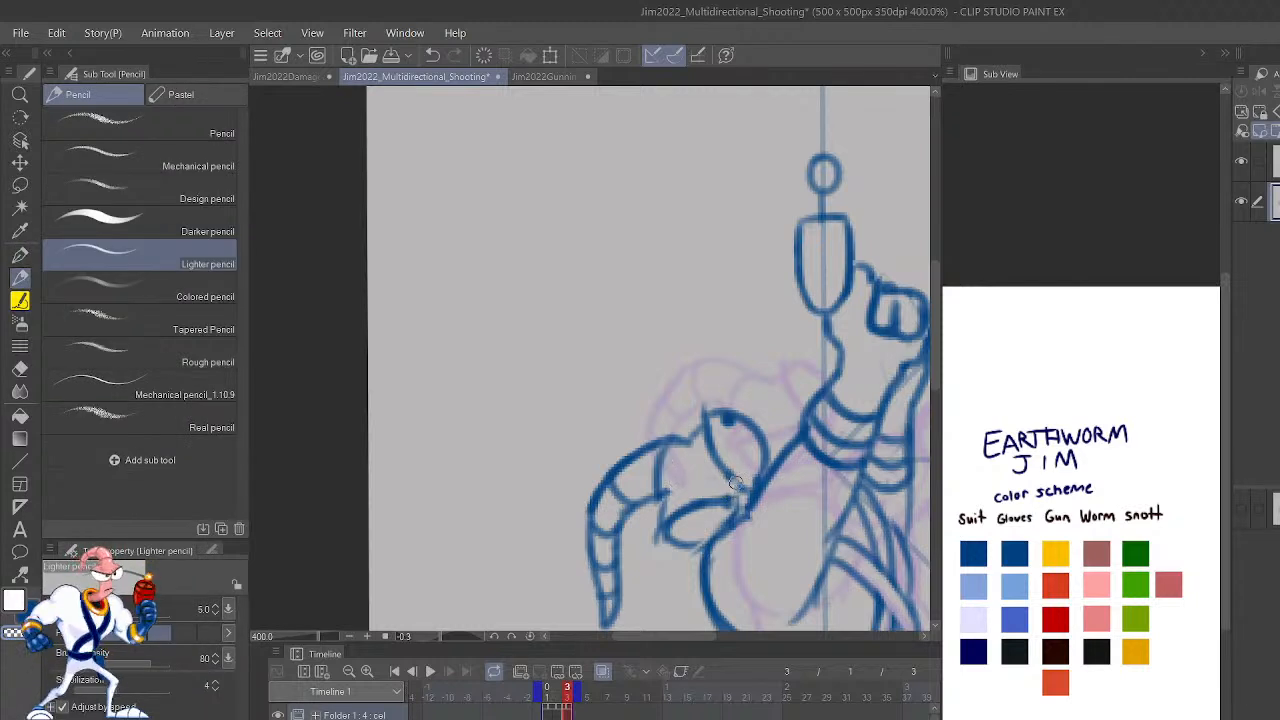
key(ctrl+z)
drag(727, 498, 744, 484)
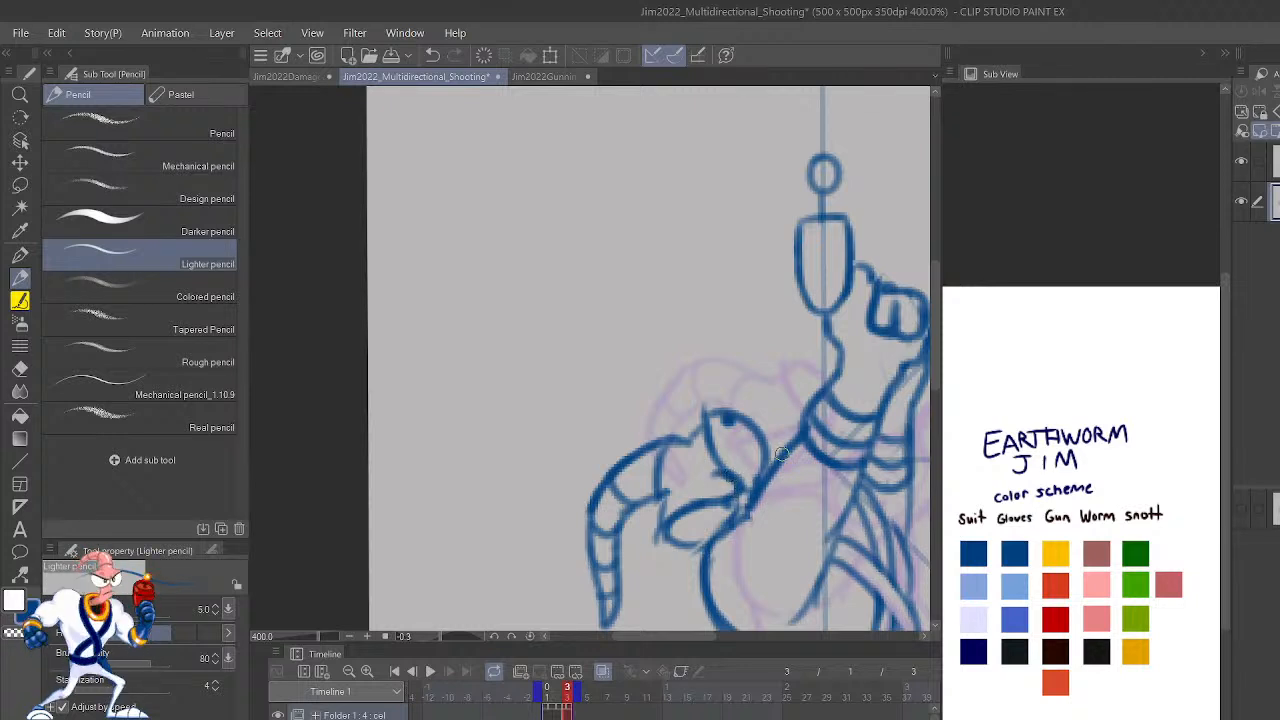
scroll(781, 453, down, 2)
scroll(781, 453, up, 2)
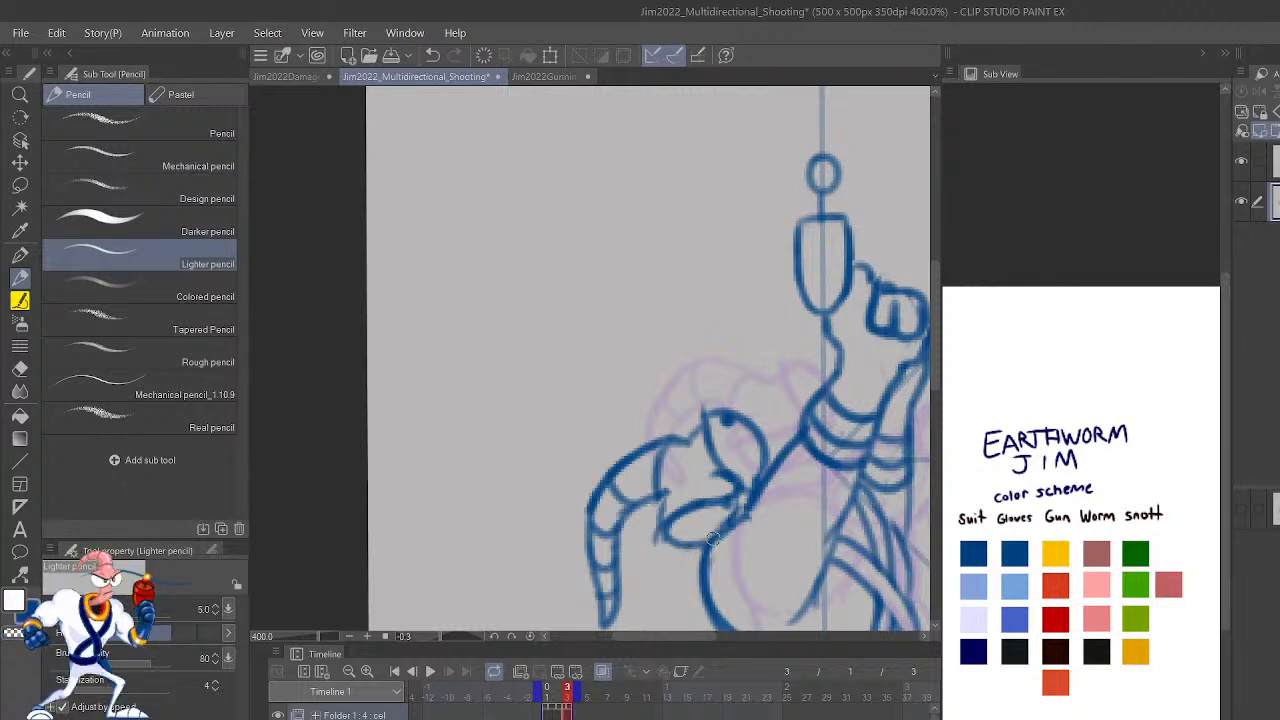
Mirror the canvas and examine the whole figure's pose and arm movement across the three aiming frames at small size.
key(h)
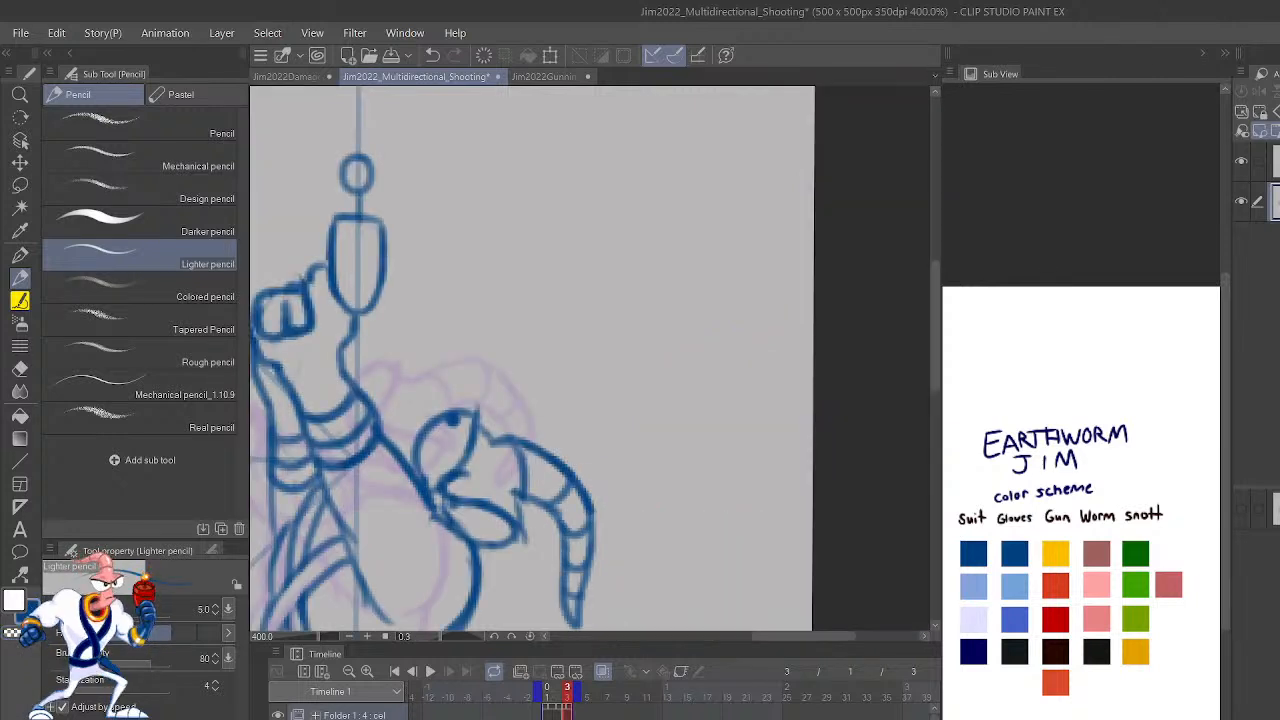
mouse_move(717, 462)
mouse_down()
mouse_move(823, 431)
mouse_move(868, 477)
mouse_up()
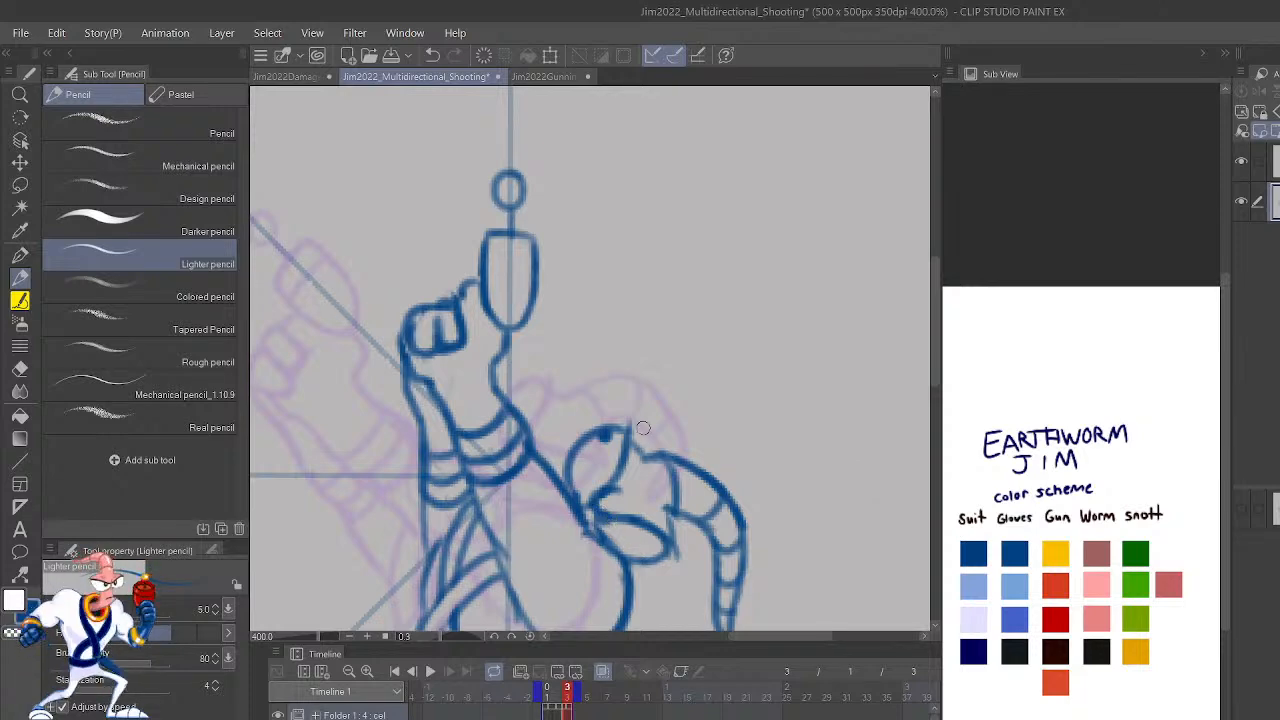
scroll(643, 428, down, 3)
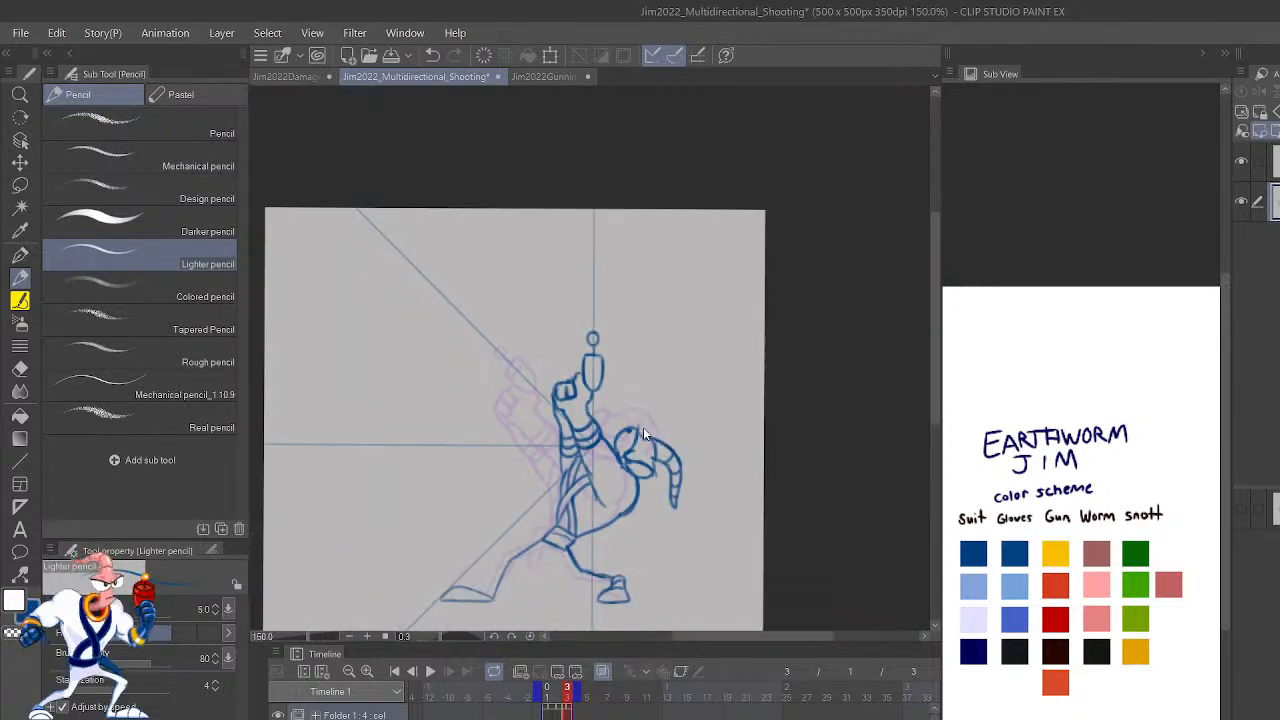
scroll(643, 428, up, 3)
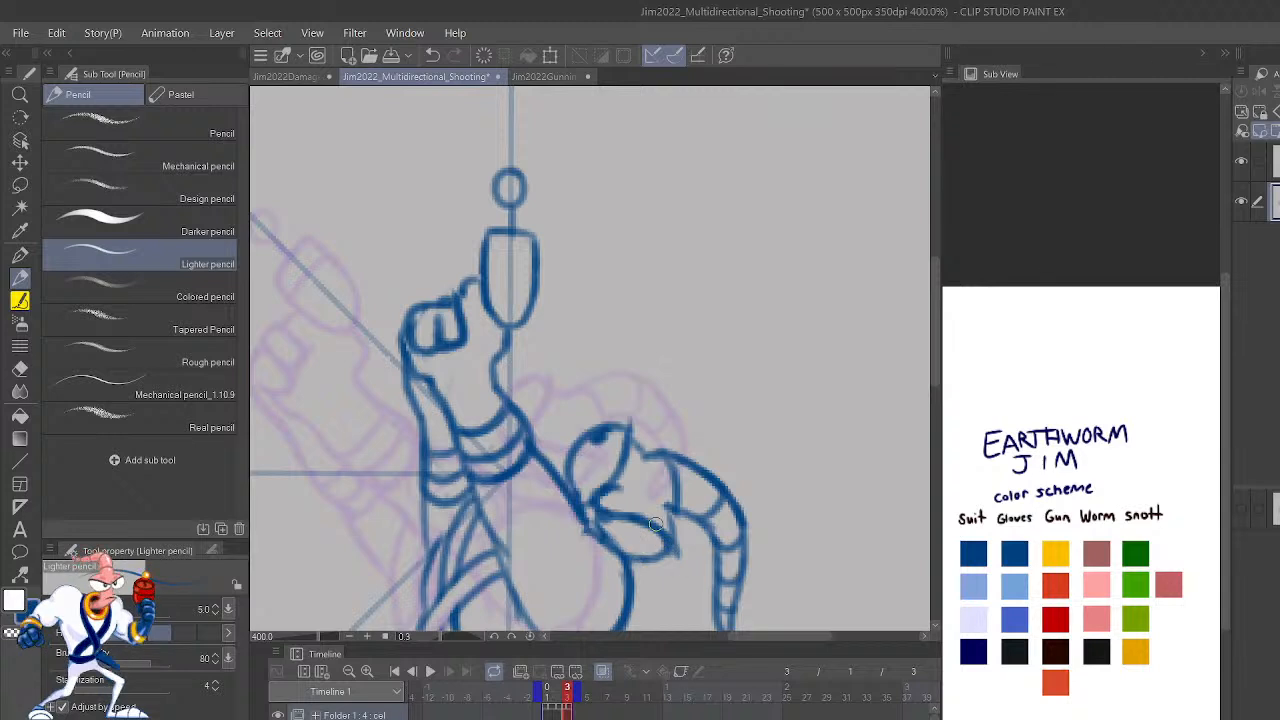
scroll(655, 523, down, 6)
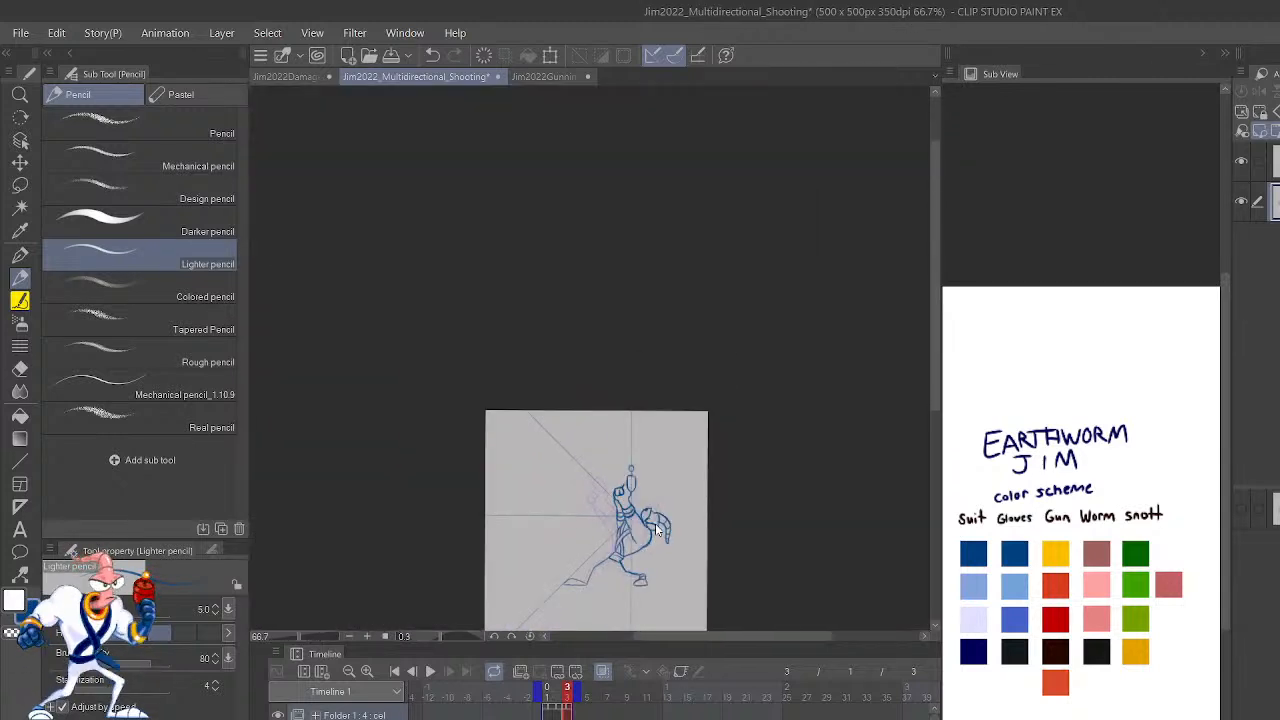
key(comma)
key(comma)
key(period)
key(period)
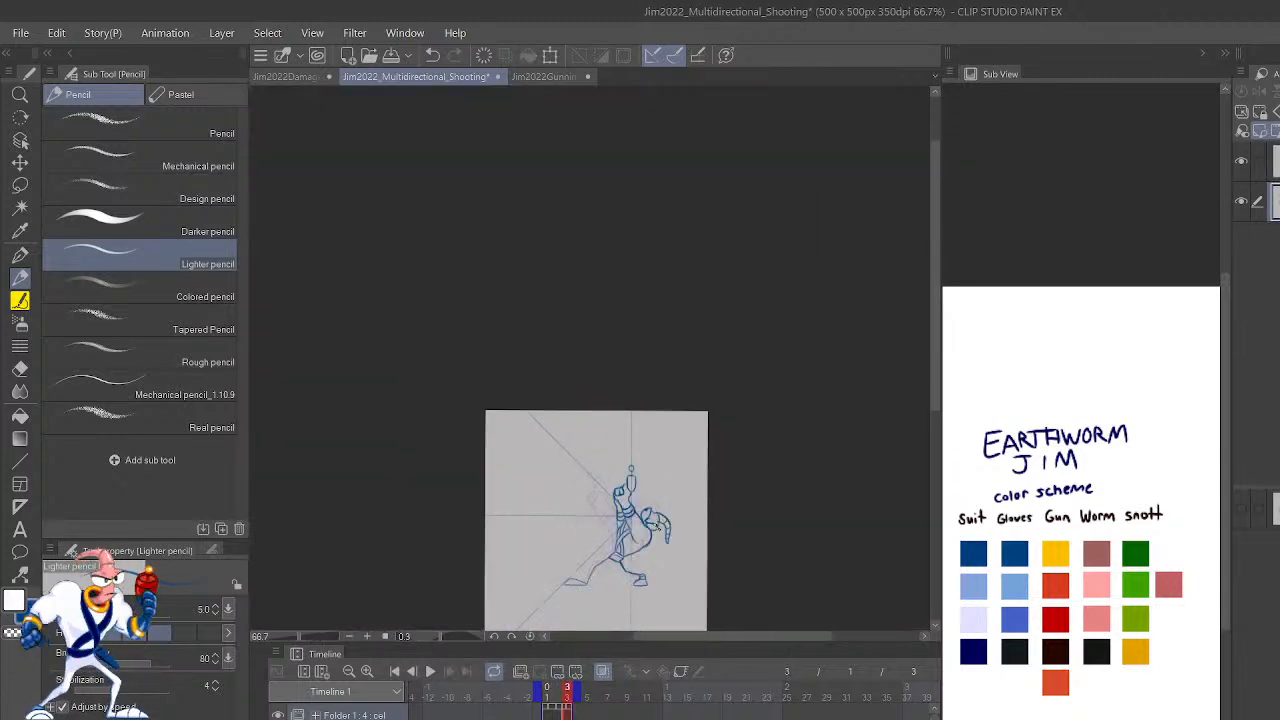
key(comma)
key(comma)
key(period)
key(period)
key(comma)
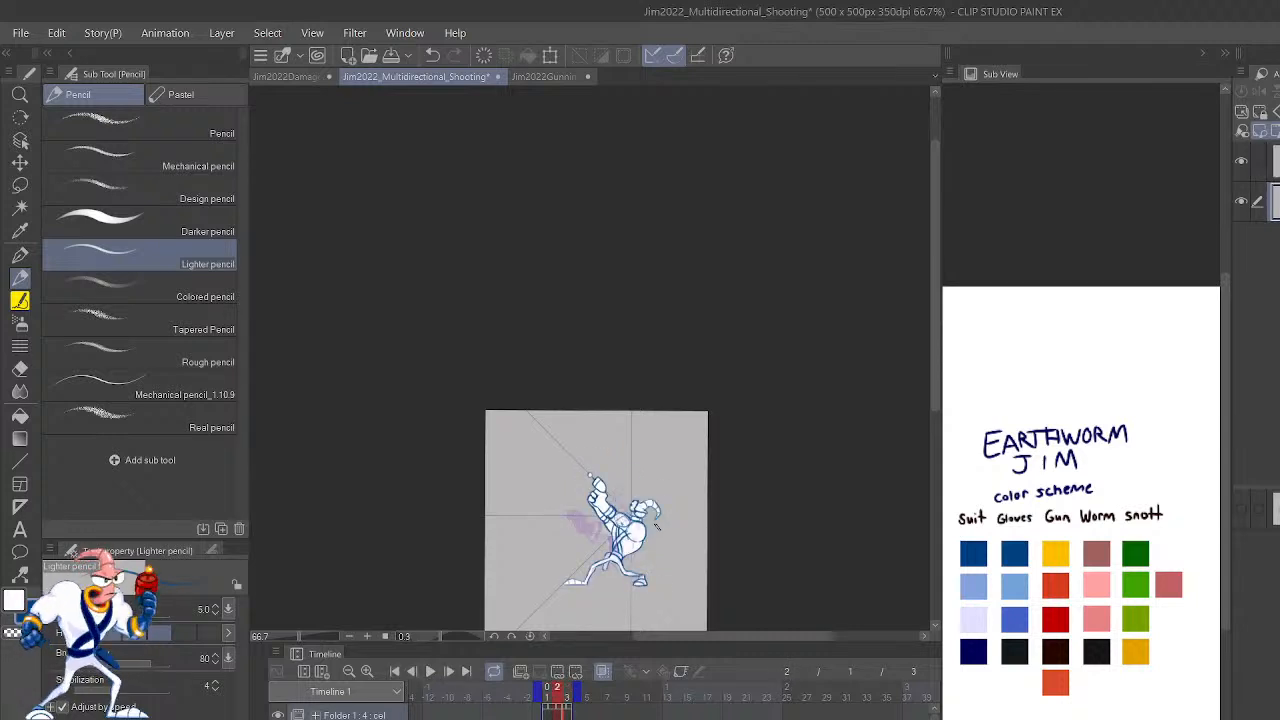
key(comma)
key(period)
key(comma)
key(period)
key(comma)
key(period)
key(comma)
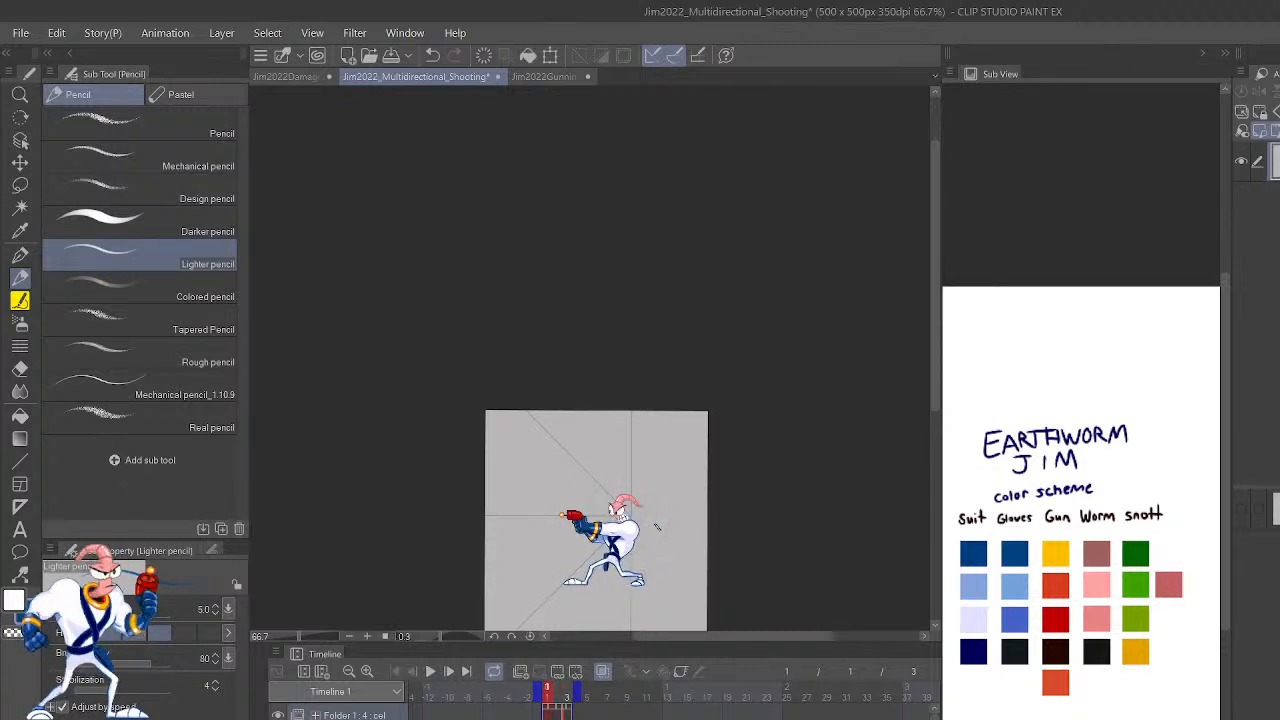
key(period)
key(comma)
key(period)
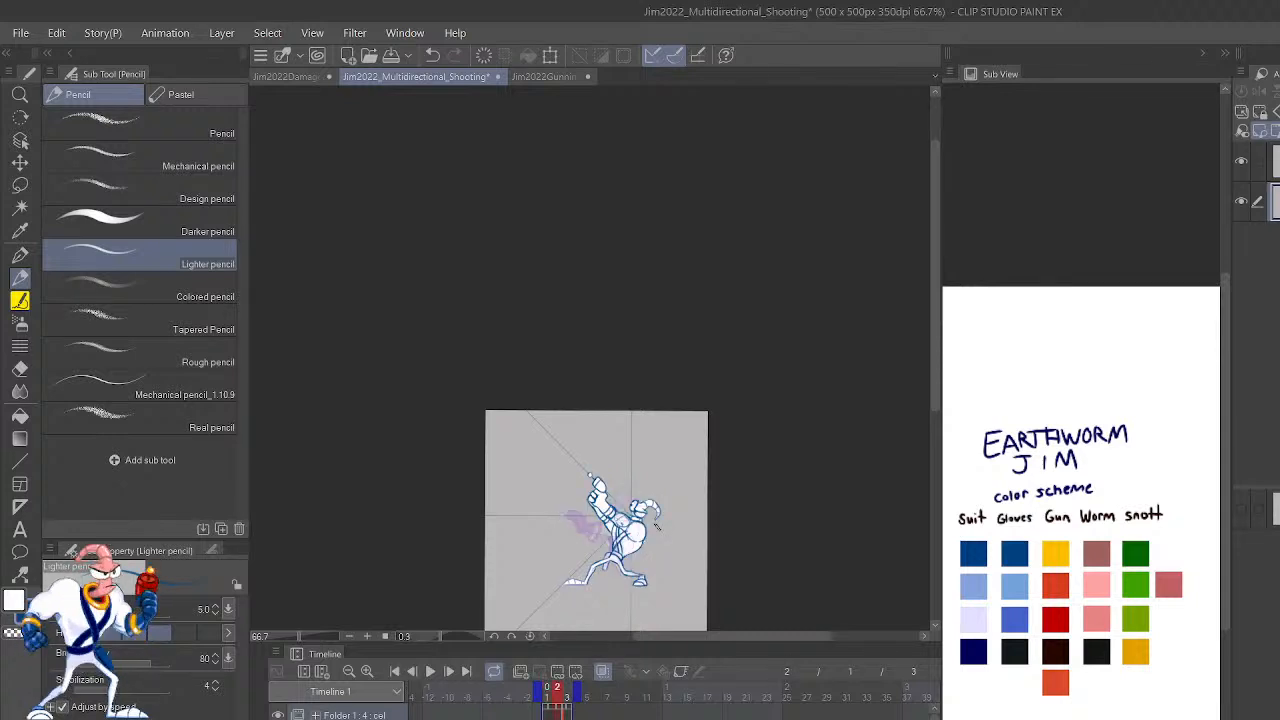
key(period)
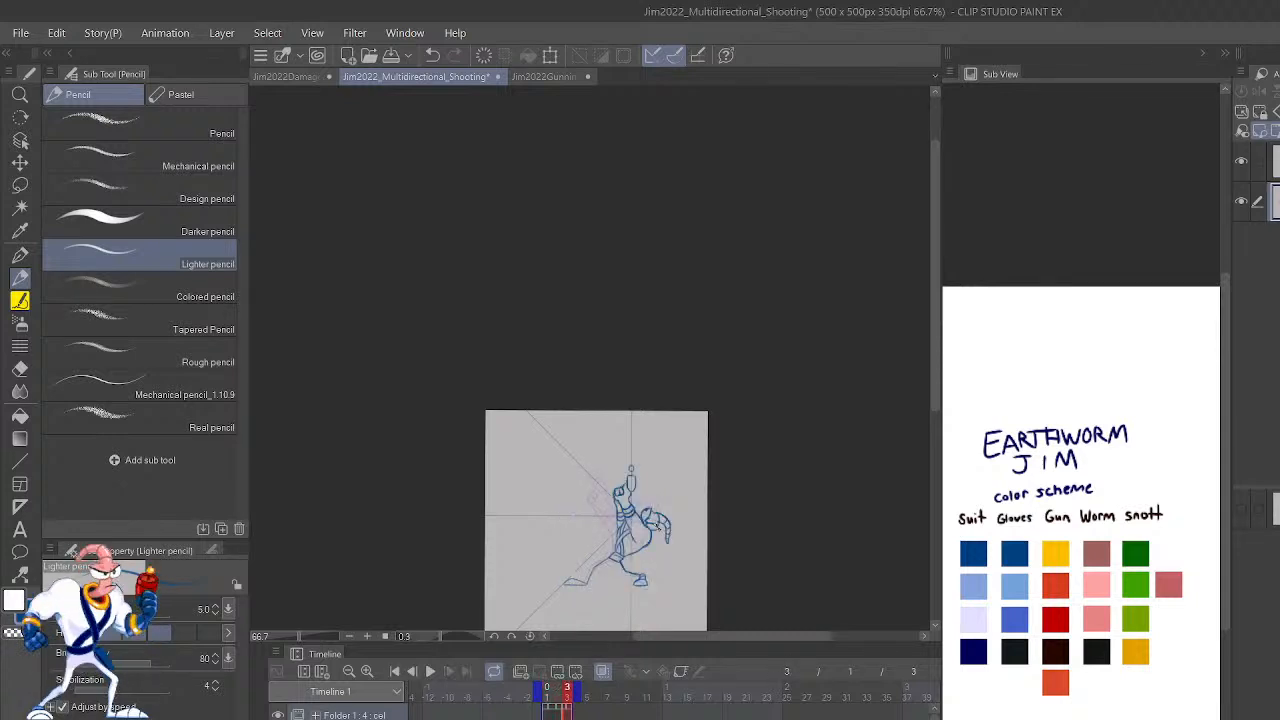
key(comma)
key(comma)
key(period)
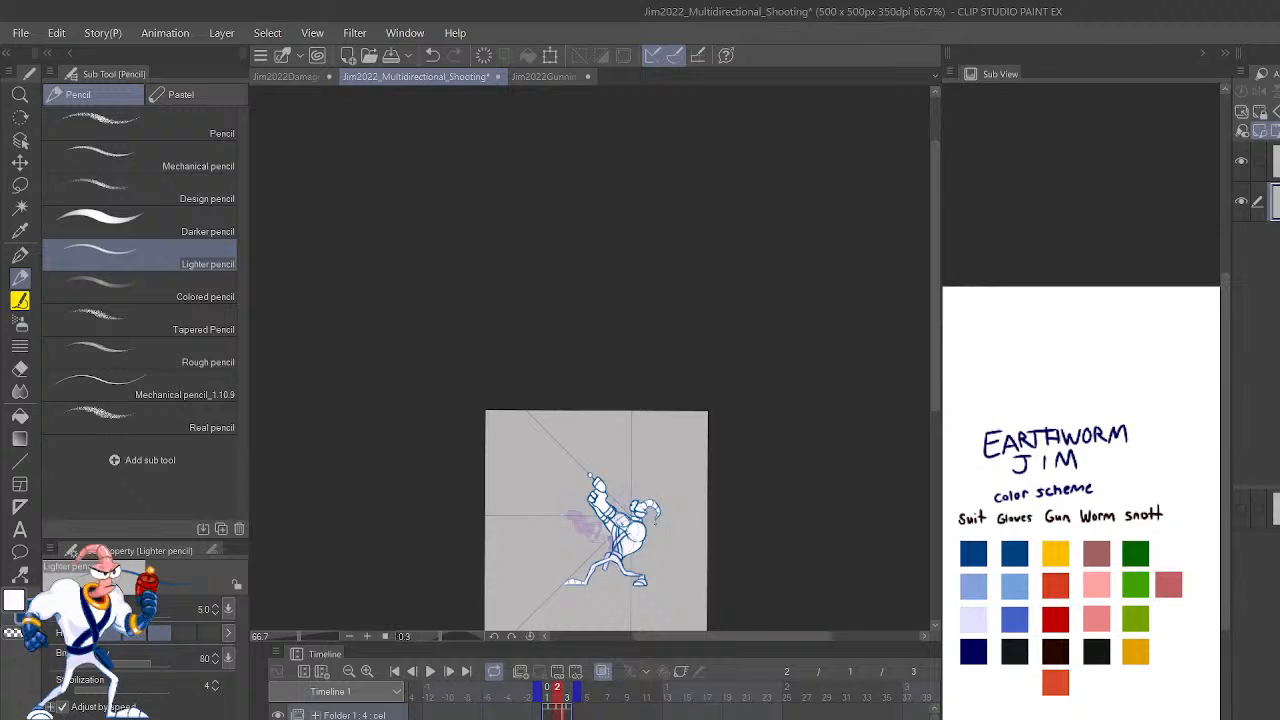
scroll(655, 525, up, 3)
key(m)
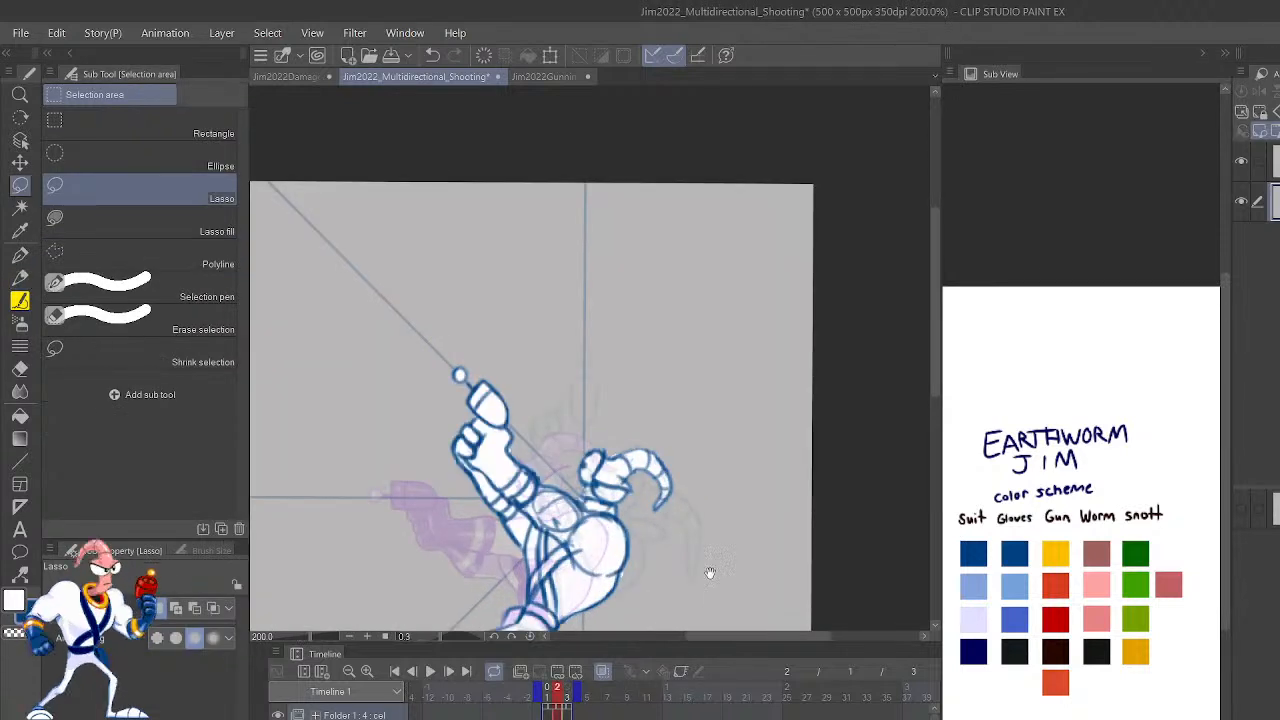
drag(709, 571, 729, 554)
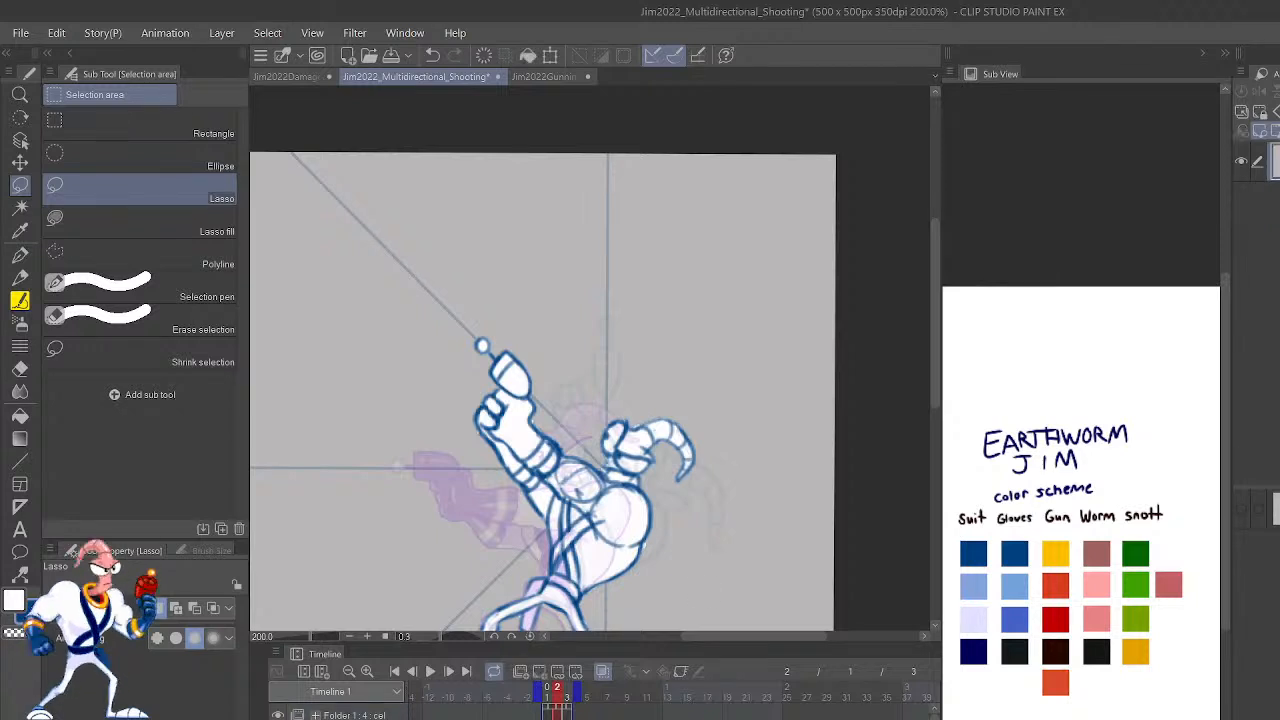
mouse_move(586, 416)
mouse_down()
mouse_move(430, 376)
mouse_move(530, 525)
mouse_move(586, 424)
mouse_move(565, 463)
mouse_up()
key(k)
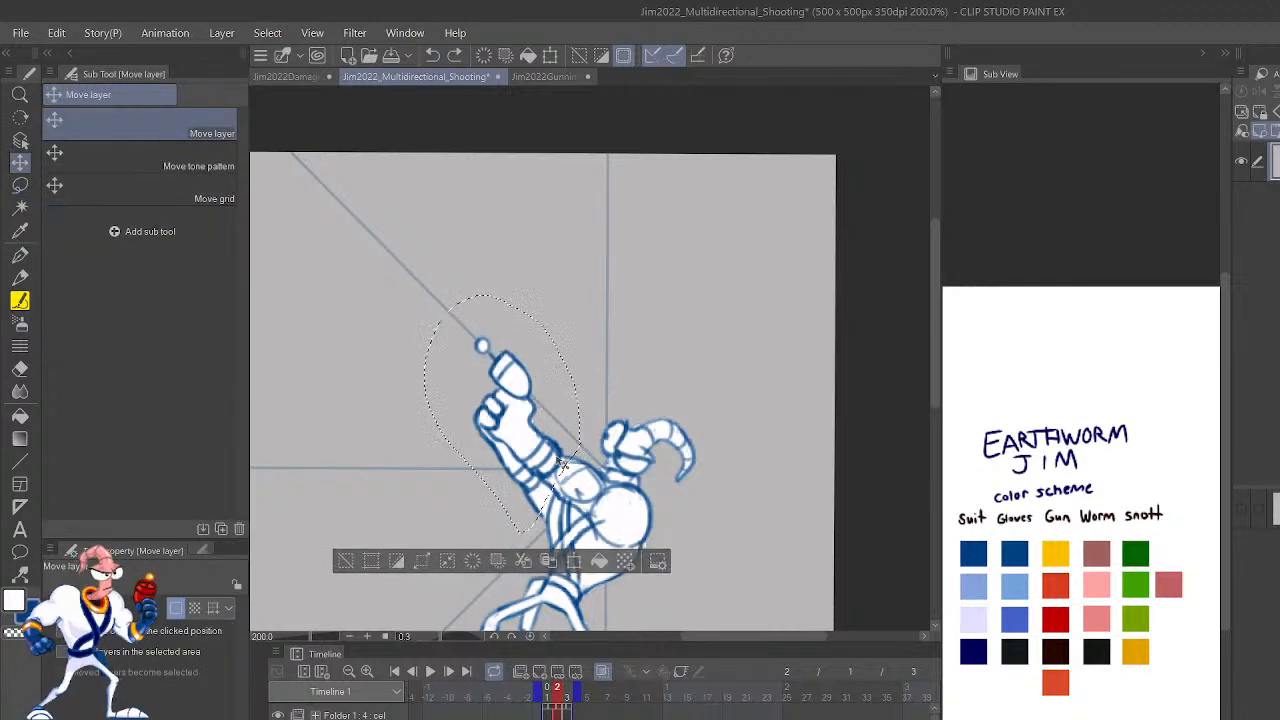
key(ctrl+d)
Lasso the raised arms and gun on the diagonal frame's line layer for repositioning.
click(1276, 202)
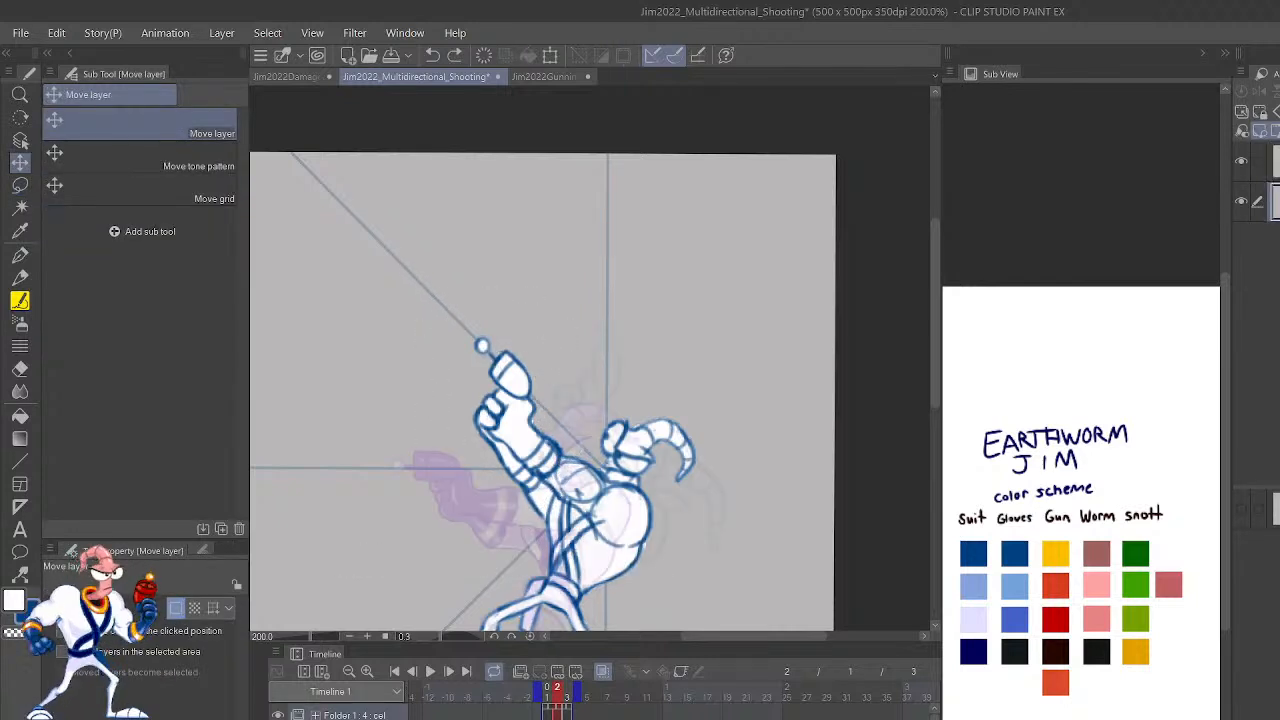
key(m)
mouse_move(528, 503)
mouse_down()
mouse_move(576, 362)
mouse_move(456, 453)
mouse_move(515, 520)
mouse_up()
key(k)
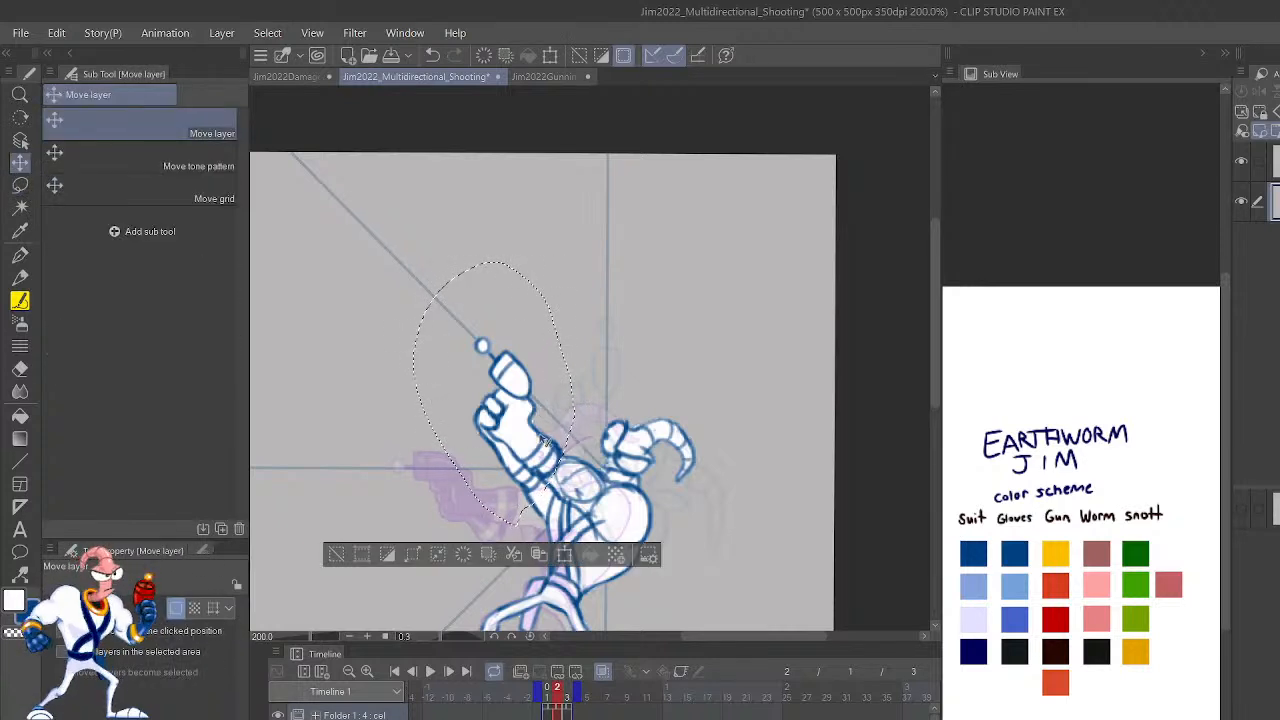
Try to move only the outlines of the diagonal frame's arms and gun toward the body, and undo it.
drag(547, 442, 560, 452)
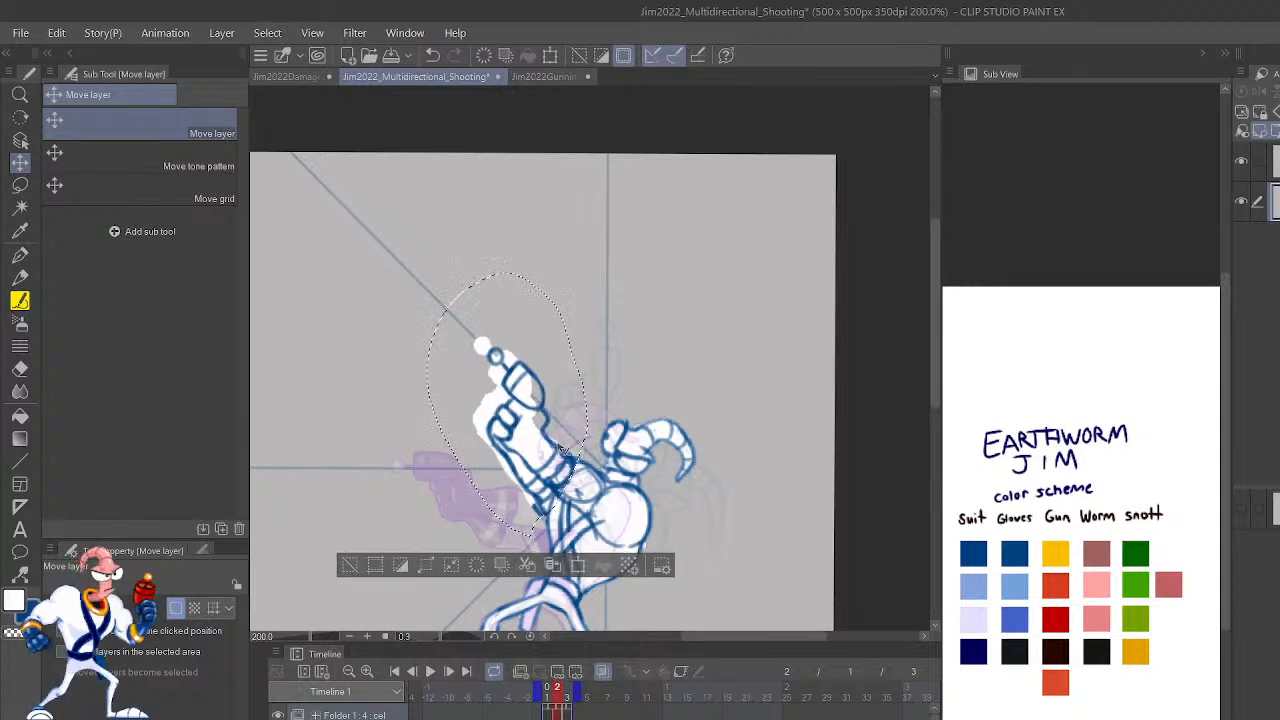
click(354, 568)
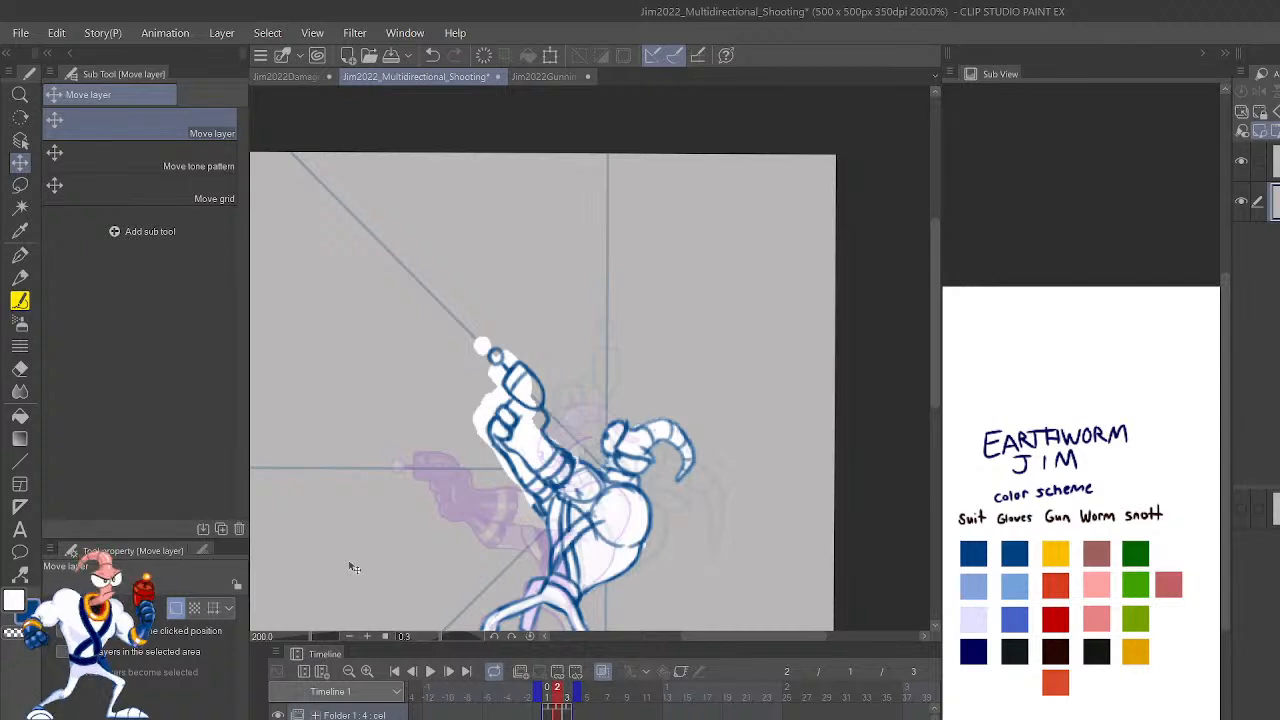
key(ctrl+z)
key(ctrl+z)
Compare the diagonal frame's arm pose with the coloured horizontal aiming frame at small size.
scroll(350, 567, down, 2)
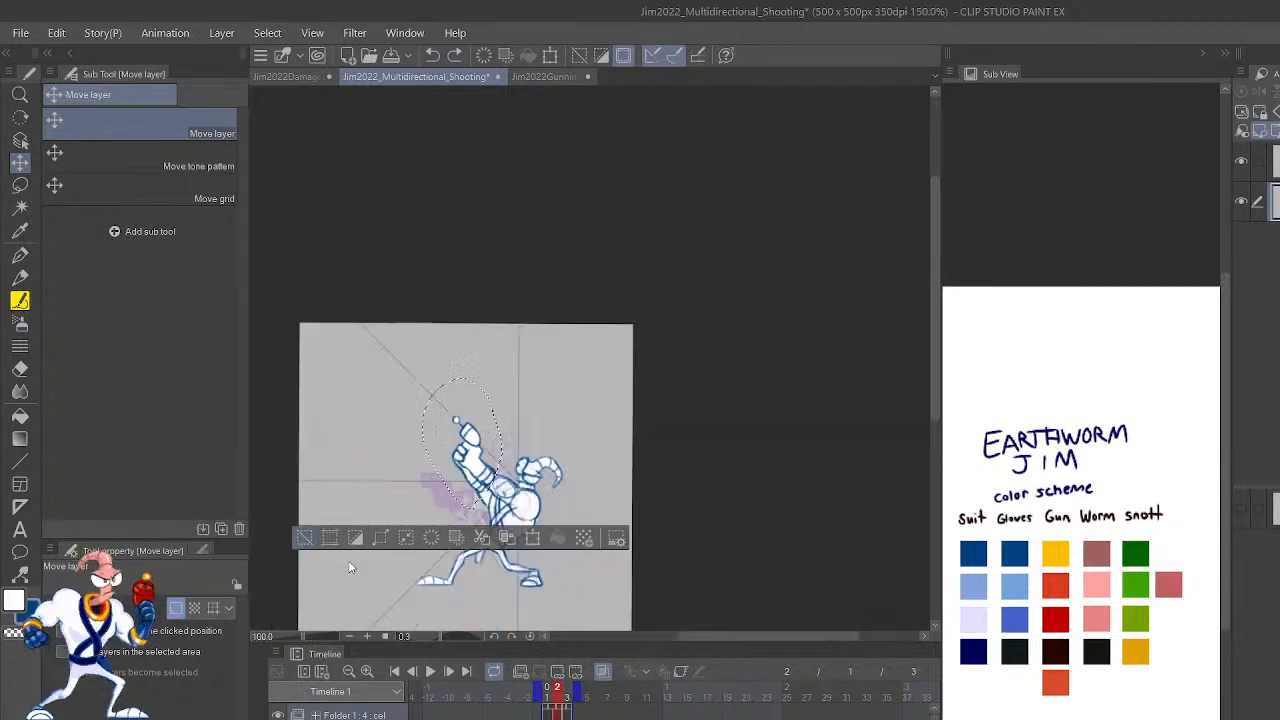
key(Left)
scroll(354, 567, up, 2)
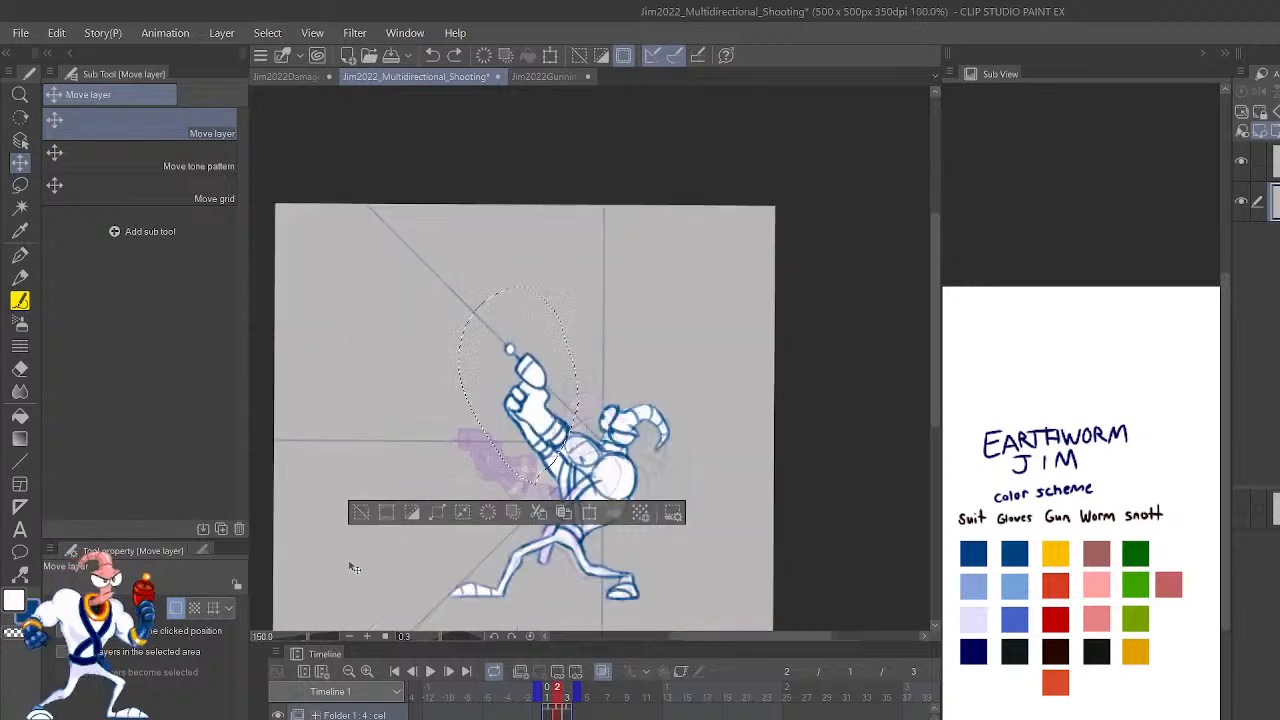
scroll(556, 708, up, 1)
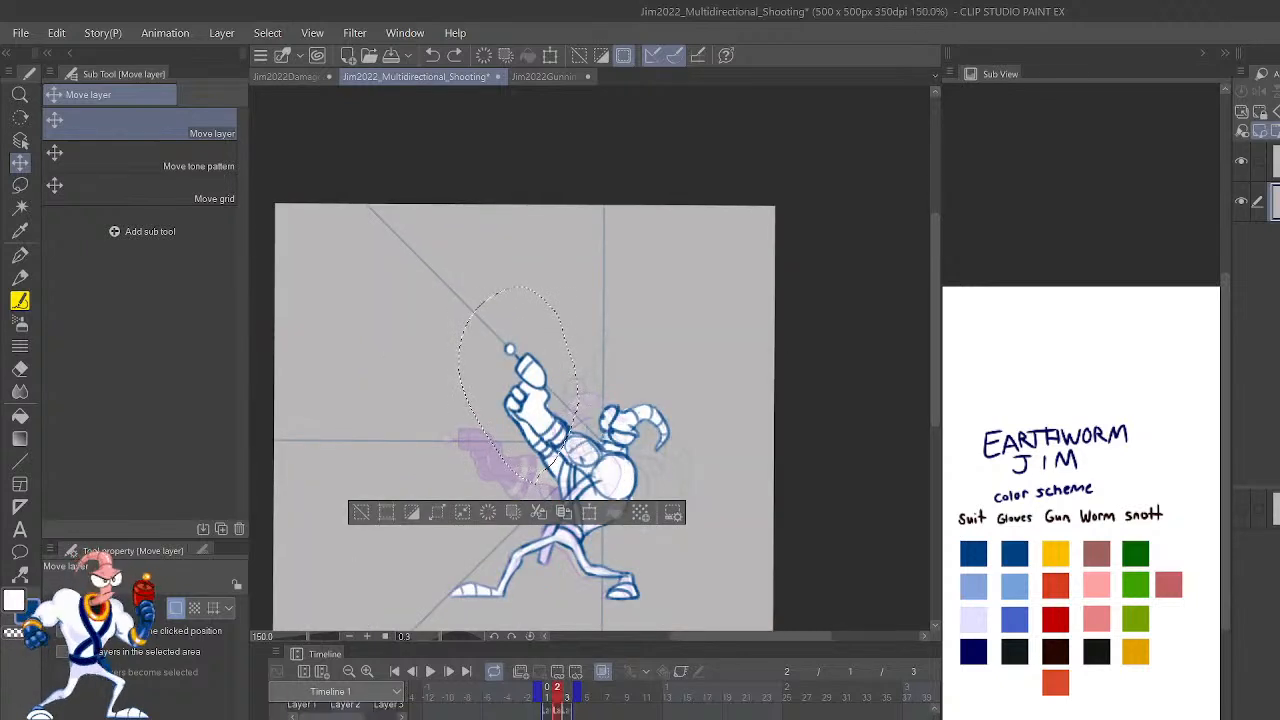
scroll(556, 708, down, 1)
scroll(556, 708, up, 1)
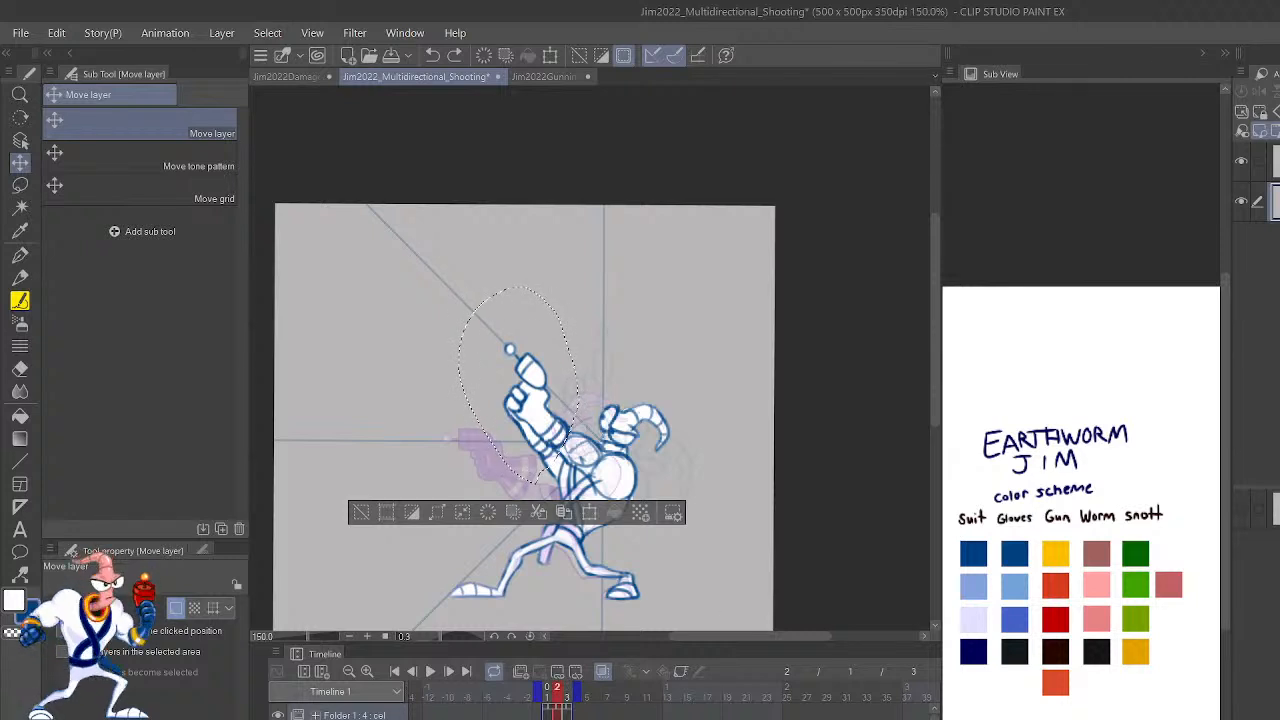
click(547, 697)
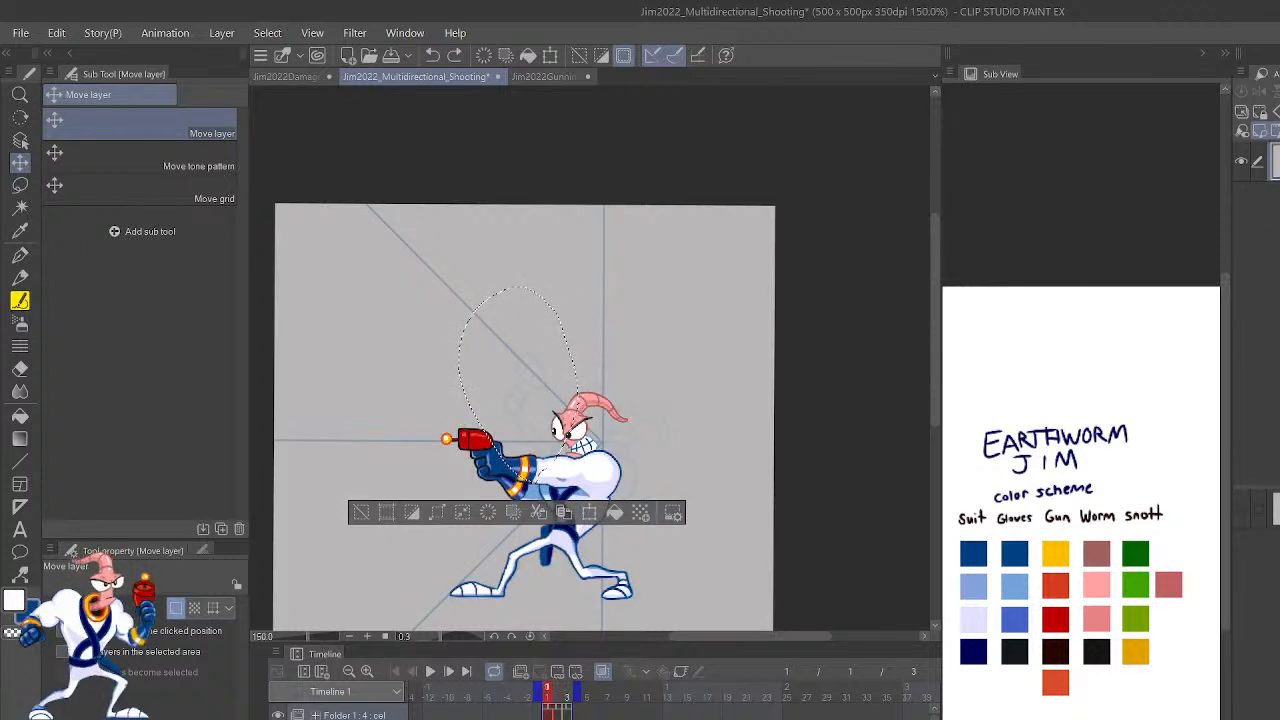
click(557, 697)
Toggle the sketch layer off and on in the diagonal and straight-up frames to check which artwork it holds.
click(1241, 201)
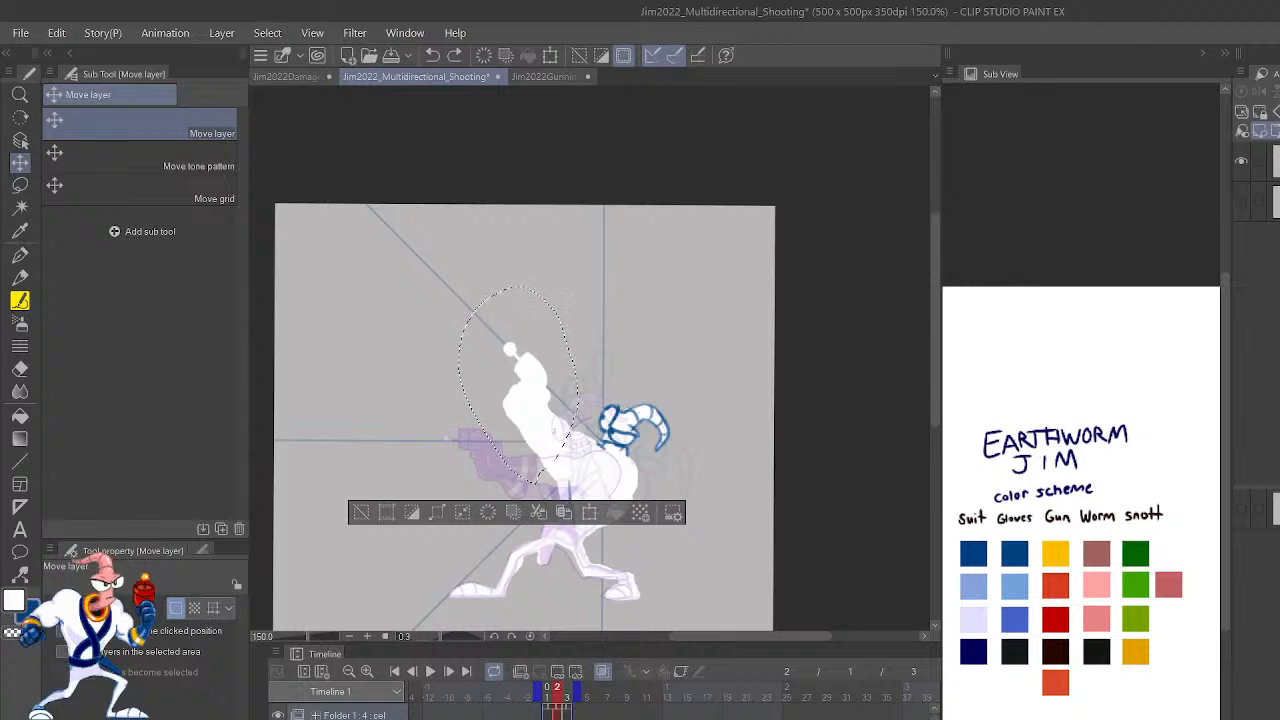
click(1241, 201)
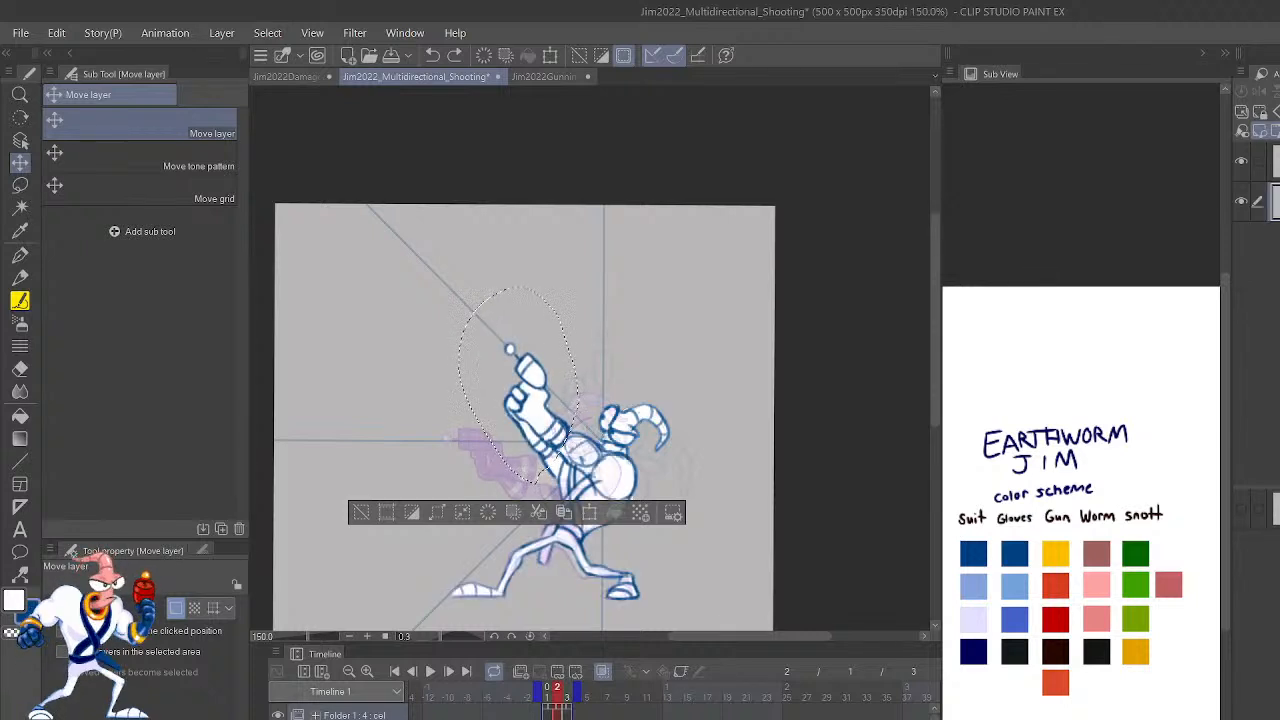
key(Right)
click(1241, 201)
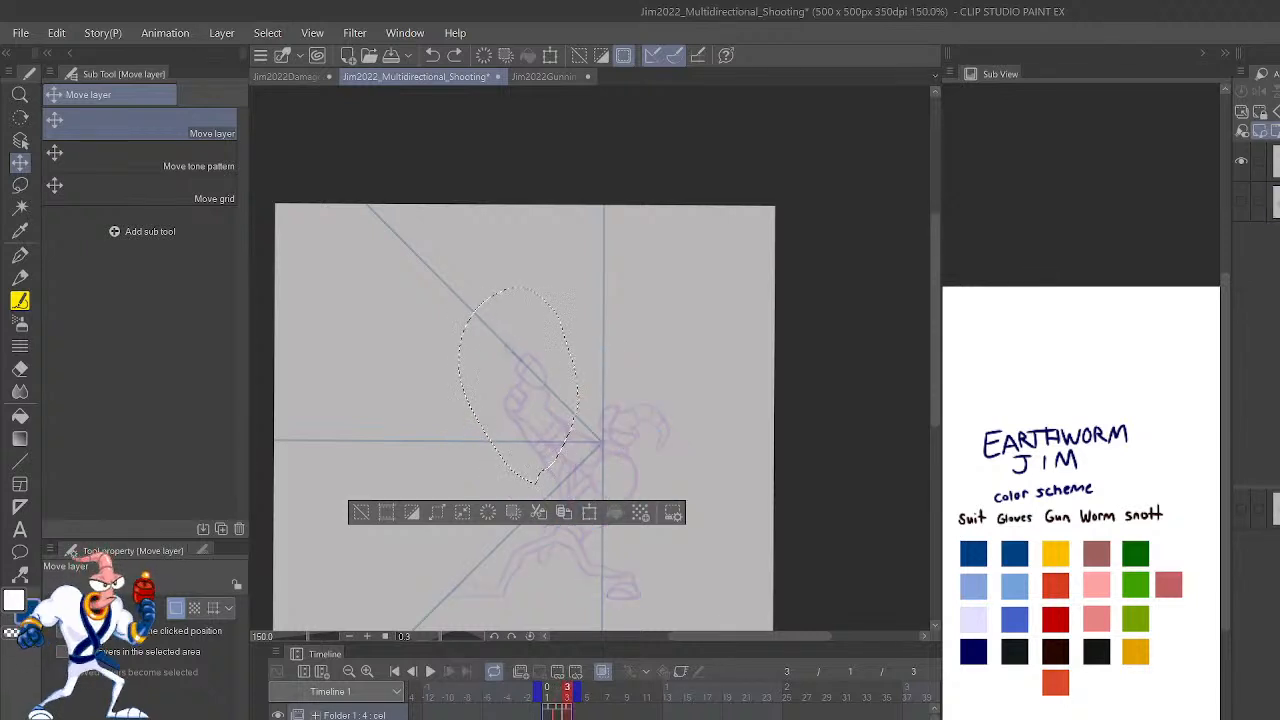
click(1241, 201)
key(Left)
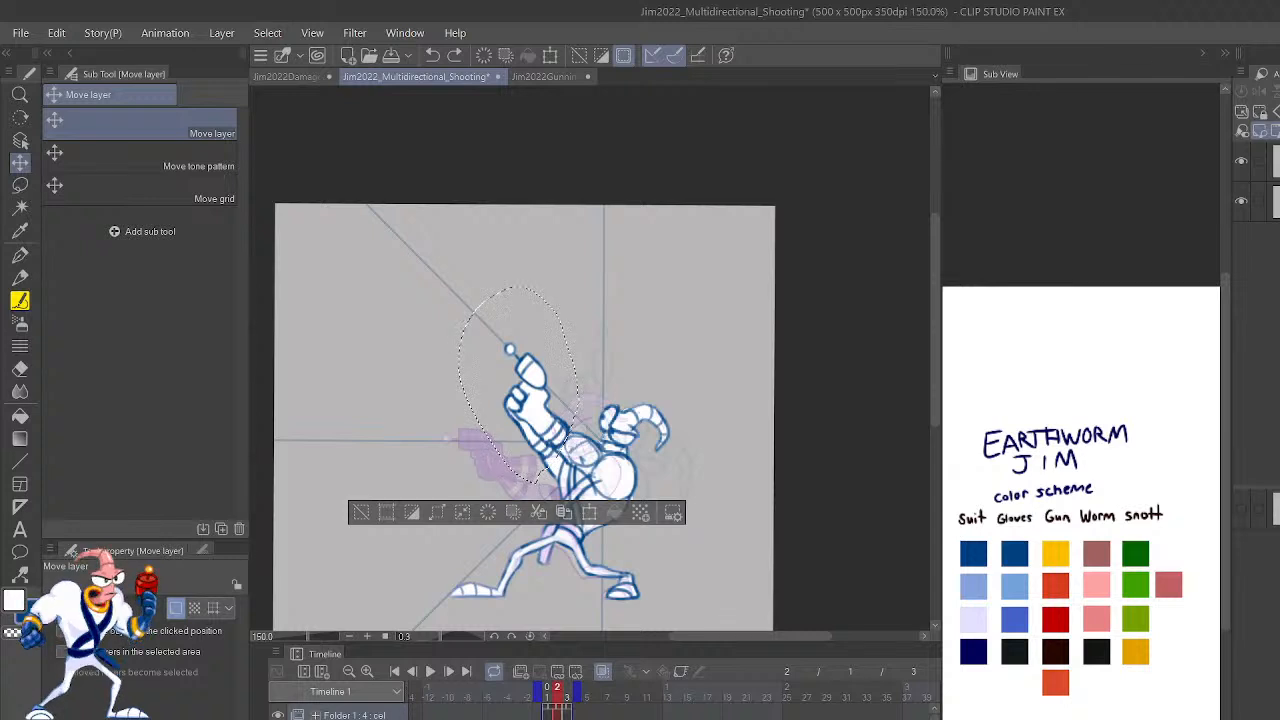
Shift the lassoed arms and gun slightly toward the body, moving outlines and white fill together, and deselect.
click(1273, 202)
drag(610, 484, 559, 421)
key(ctrl+z)
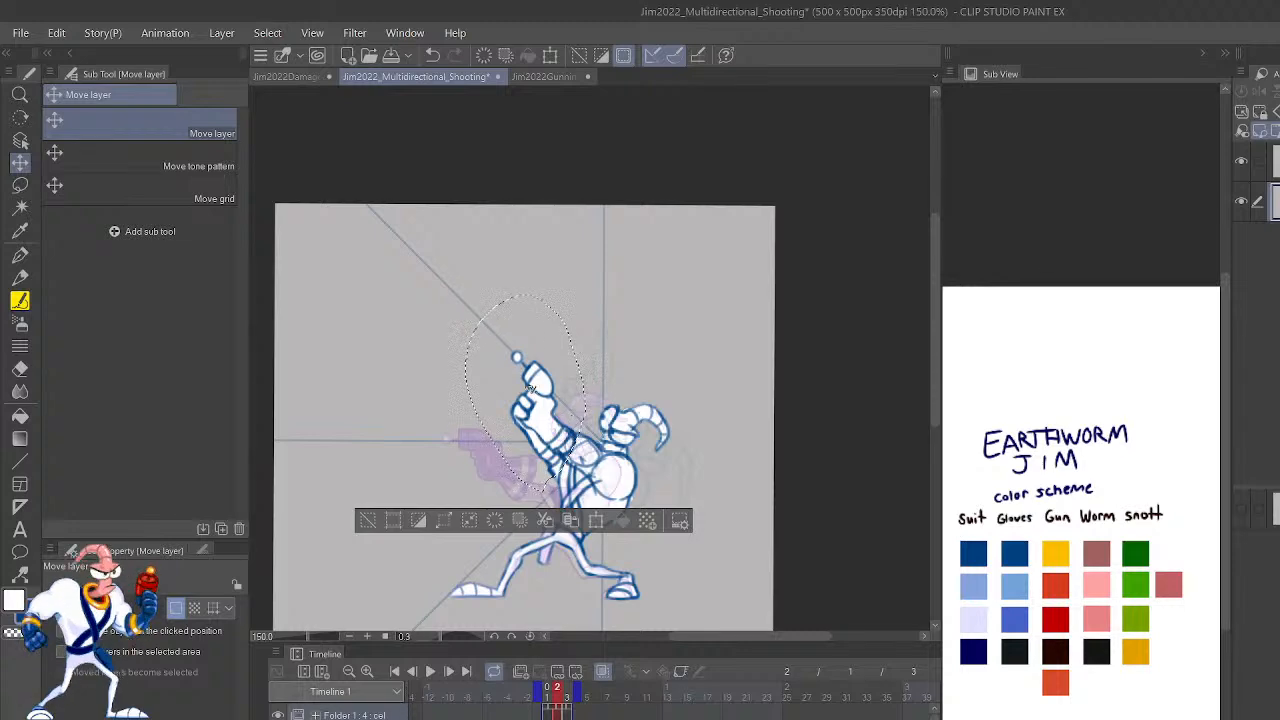
click(369, 520)
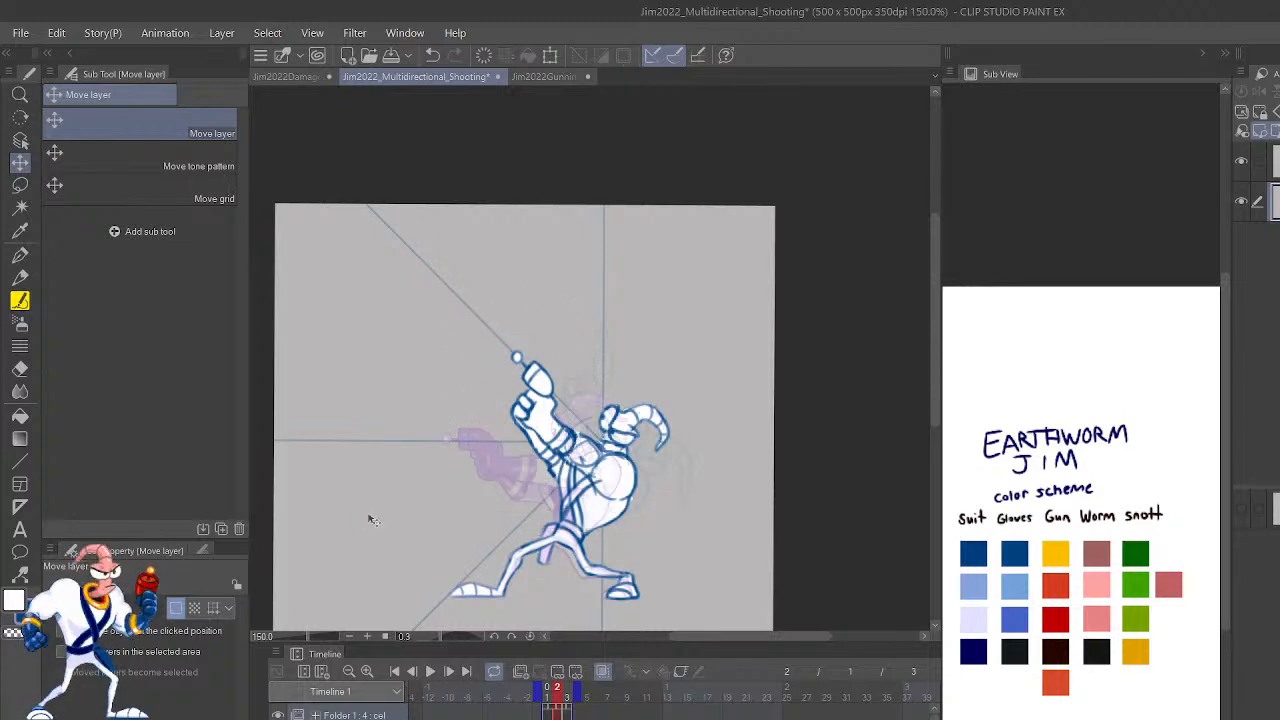
Redraw the diagonal frame's upper shoulder line with the Fine Pen to join the moved arm, and switch to the Lighter pencil for cleanup.
scroll(369, 520, up, 5)
scroll(366, 517, up, 3)
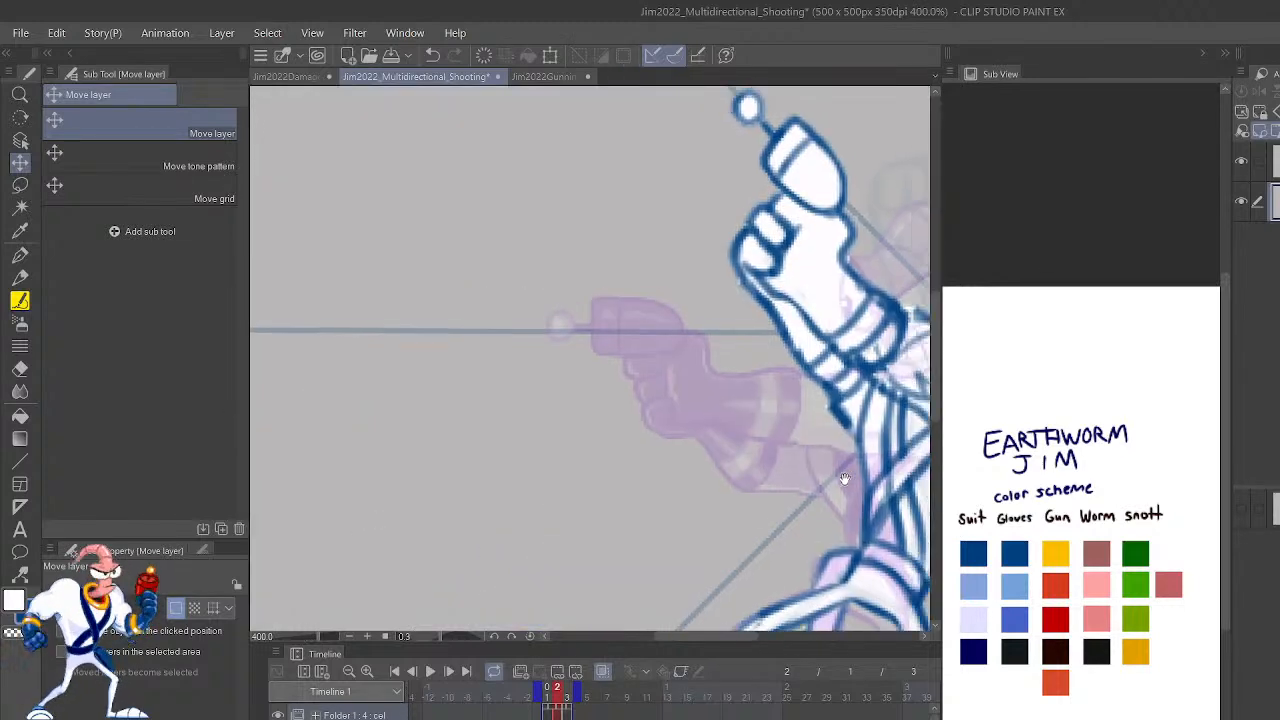
key(p)
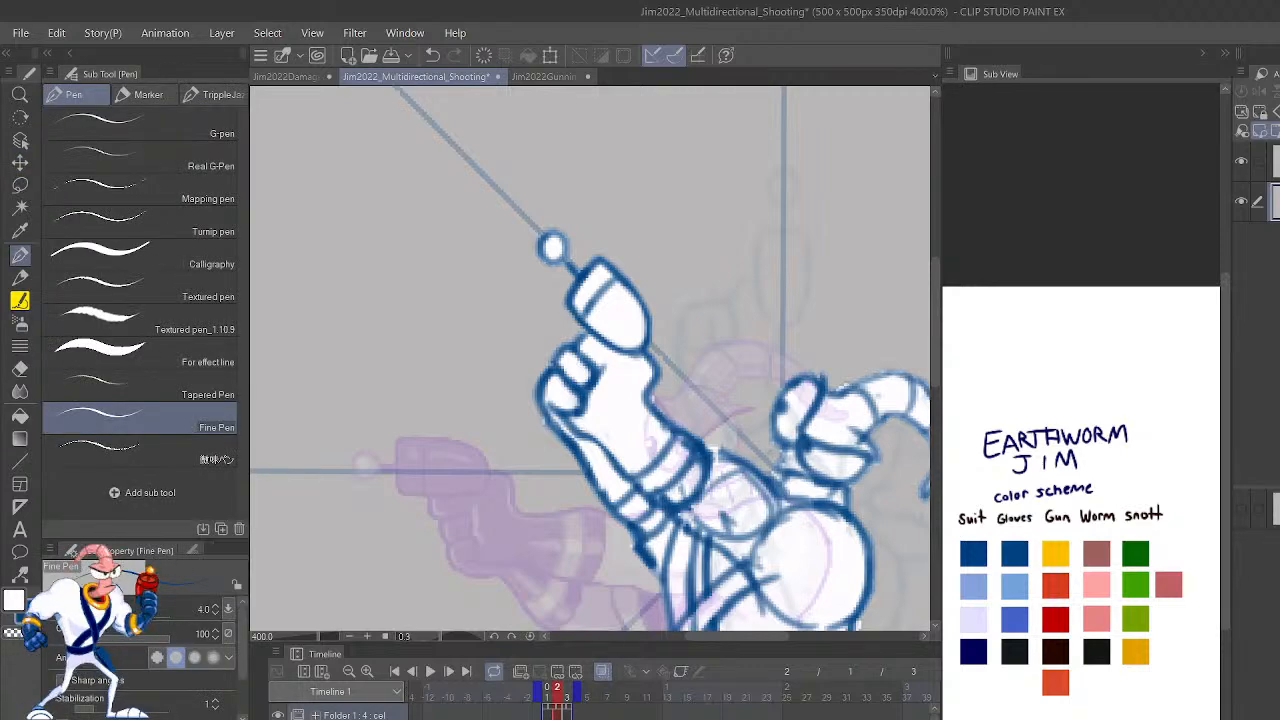
key(Right)
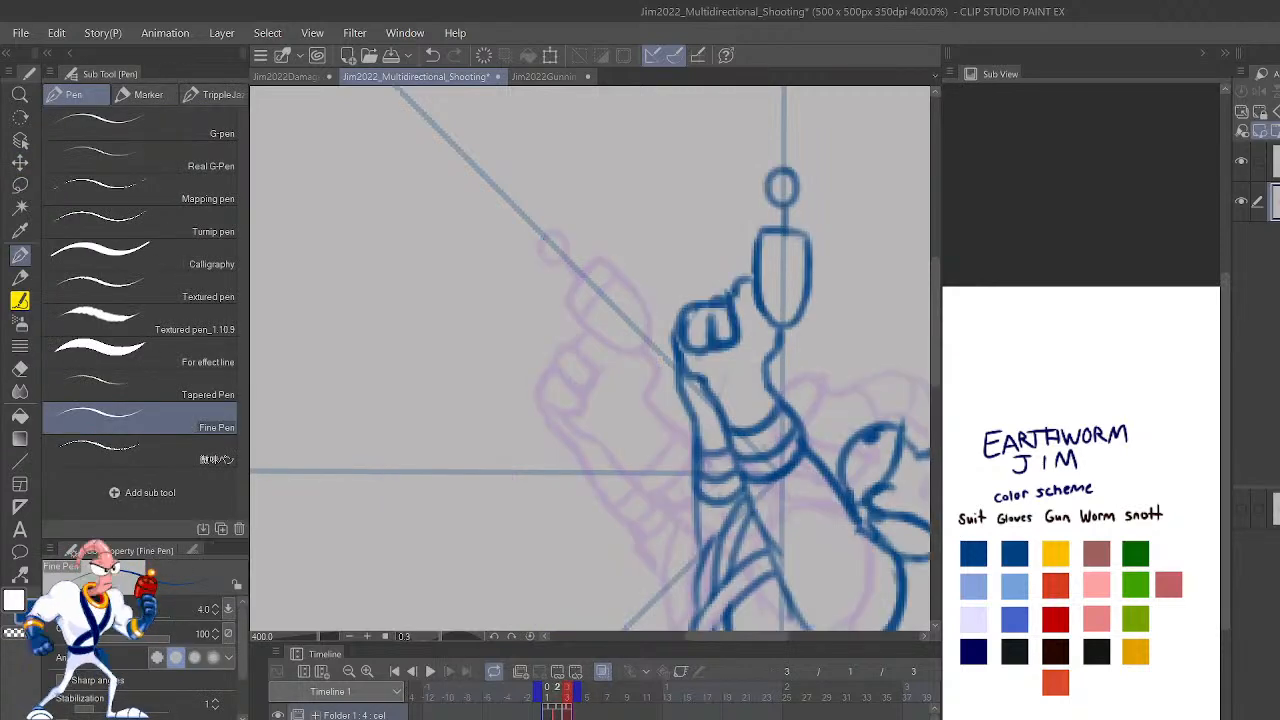
key(Left)
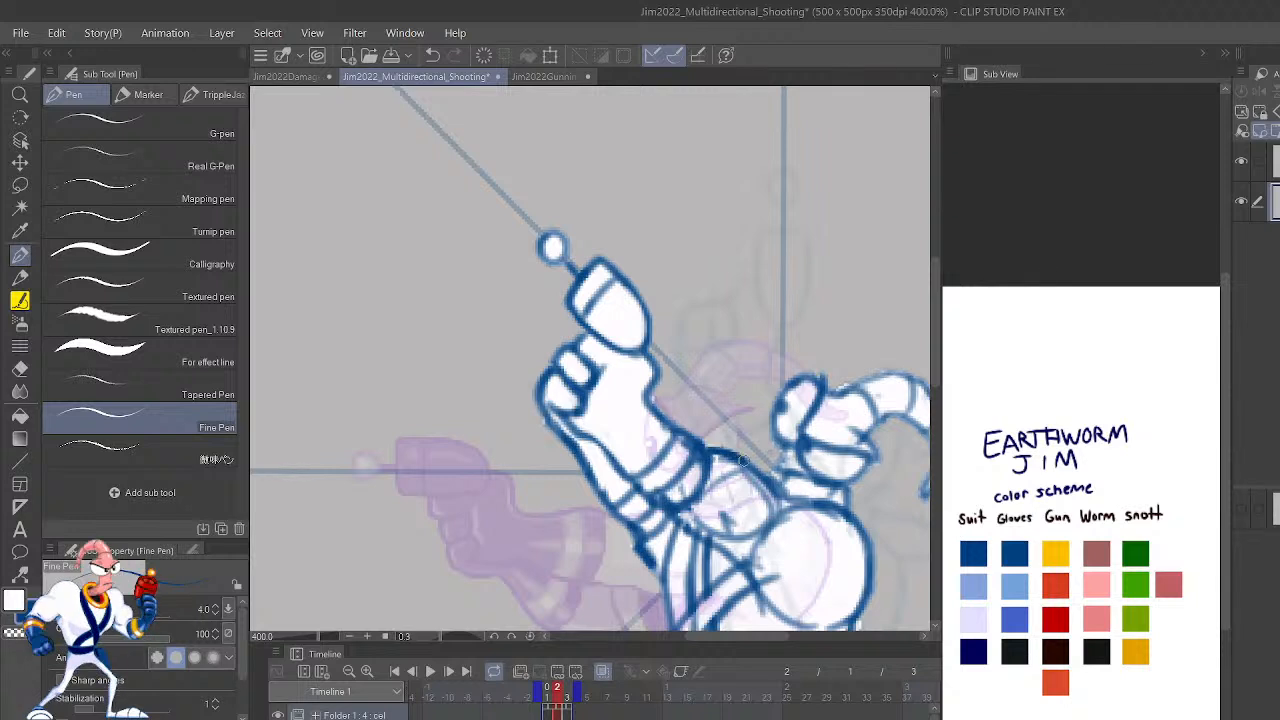
key(ctrl+z)
key(p)
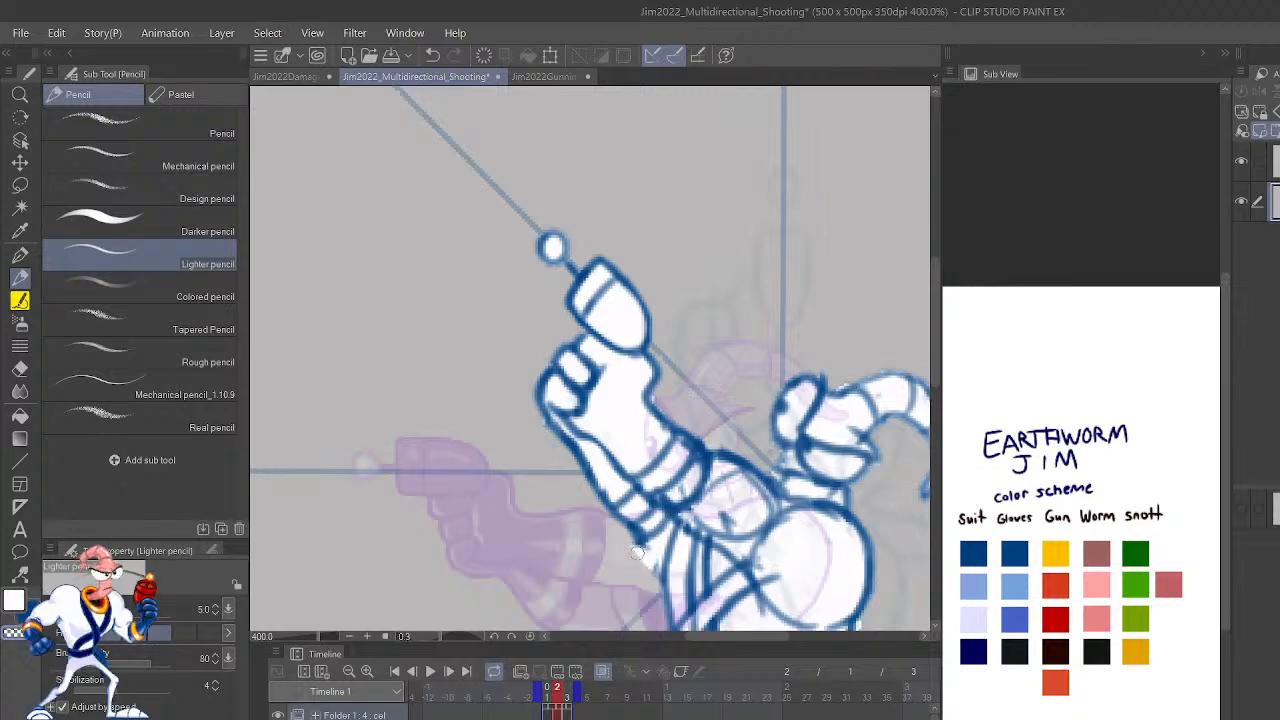
Check the diagonal frame's adjusted arms against the neighbouring frames and without the onion skin overlay.
key(ctrl+alt+0)
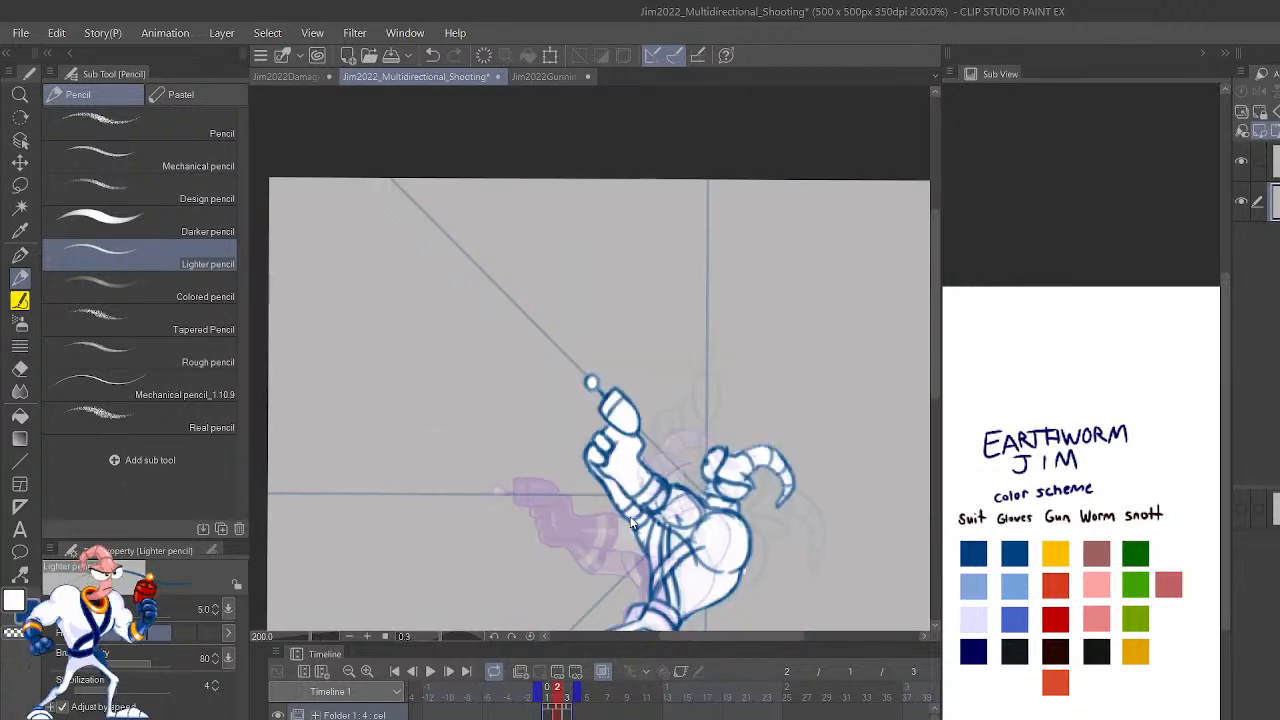
key(ctrl+Right)
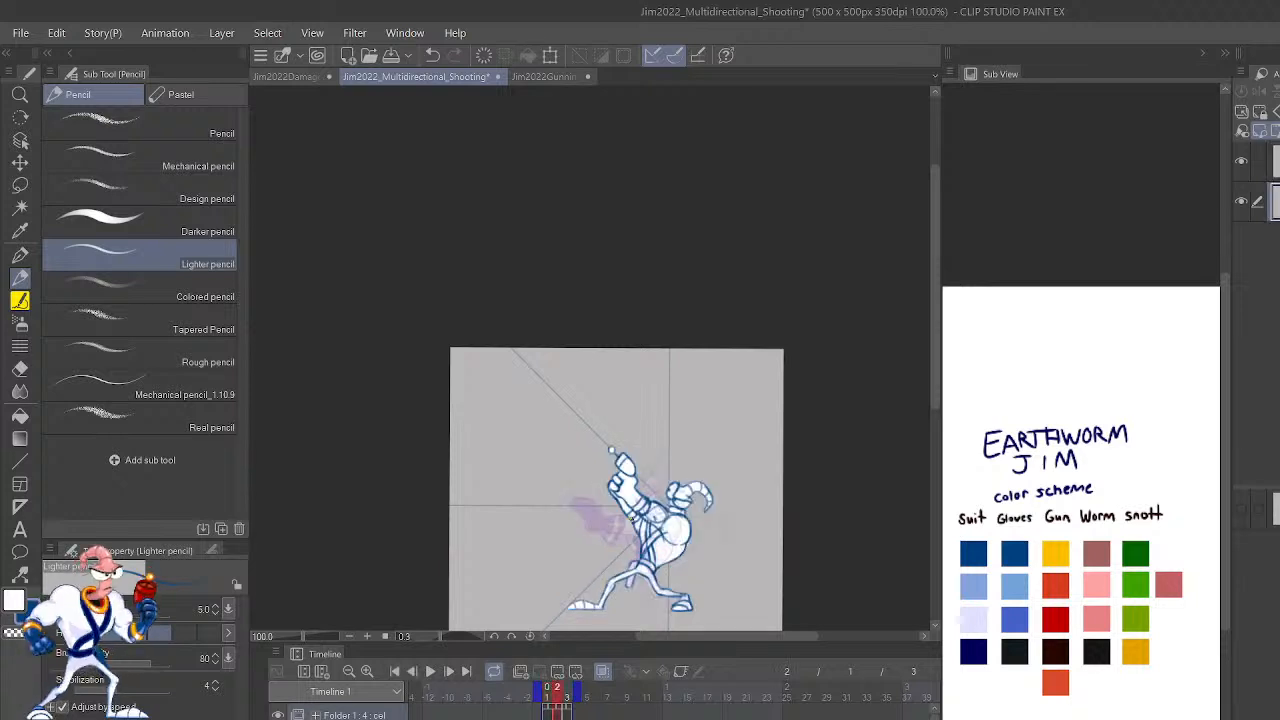
key(ctrl+Left)
key(ctrl+Right)
scroll(630, 522, up, 5)
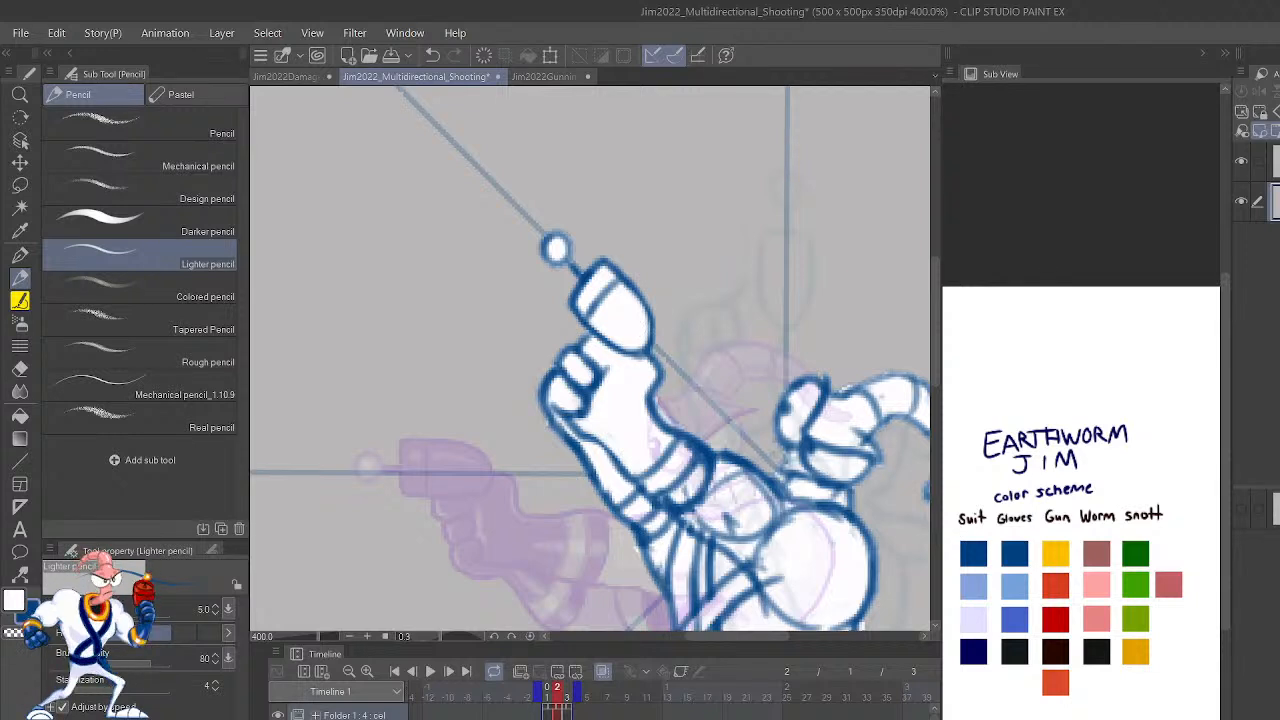
key(space)
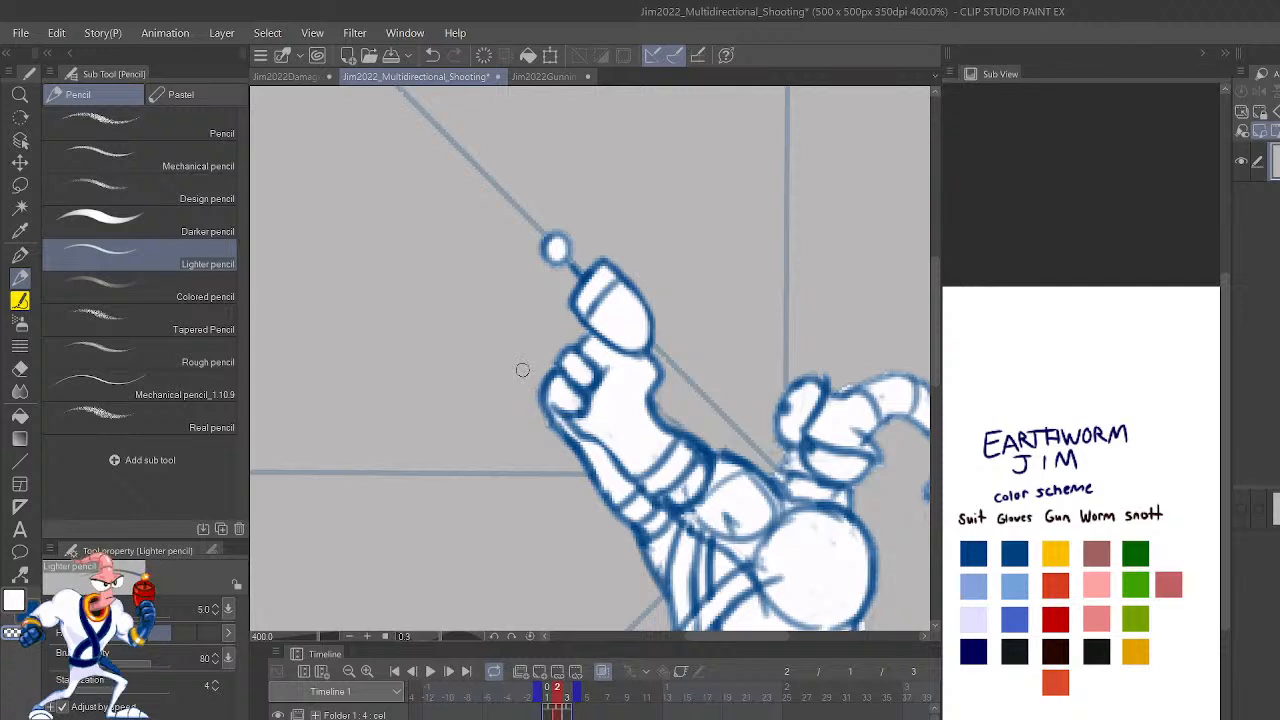
scroll(522, 375, down, 4)
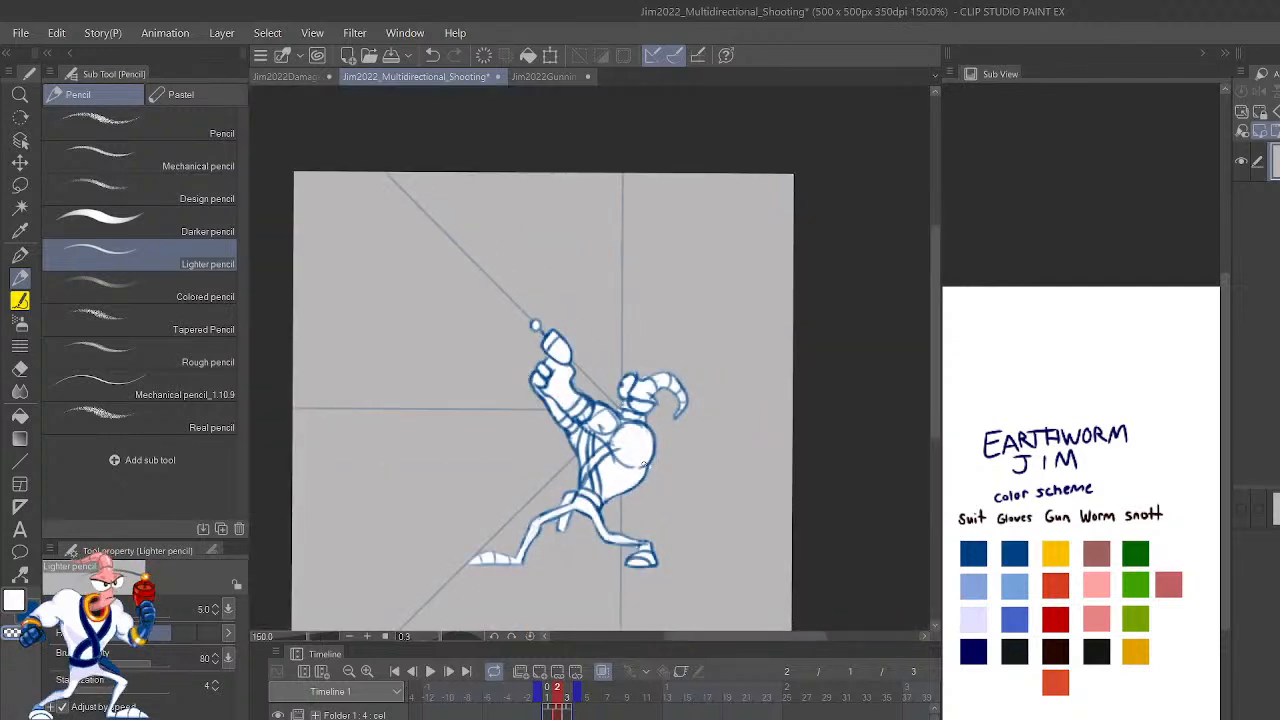
Undo the last change, mirror the canvas and examine the full diagonal aiming figure.
drag(698, 433, 656, 465)
key(ctrl+z)
drag(689, 476, 685, 409)
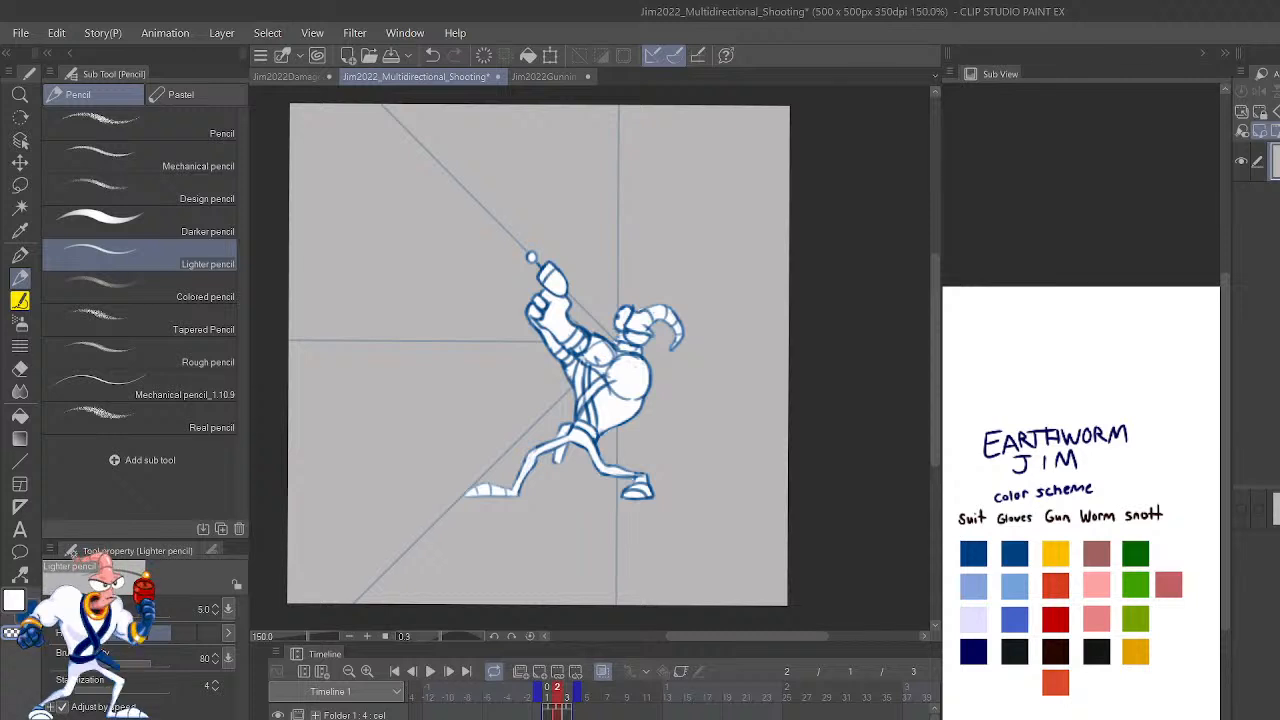
key(h)
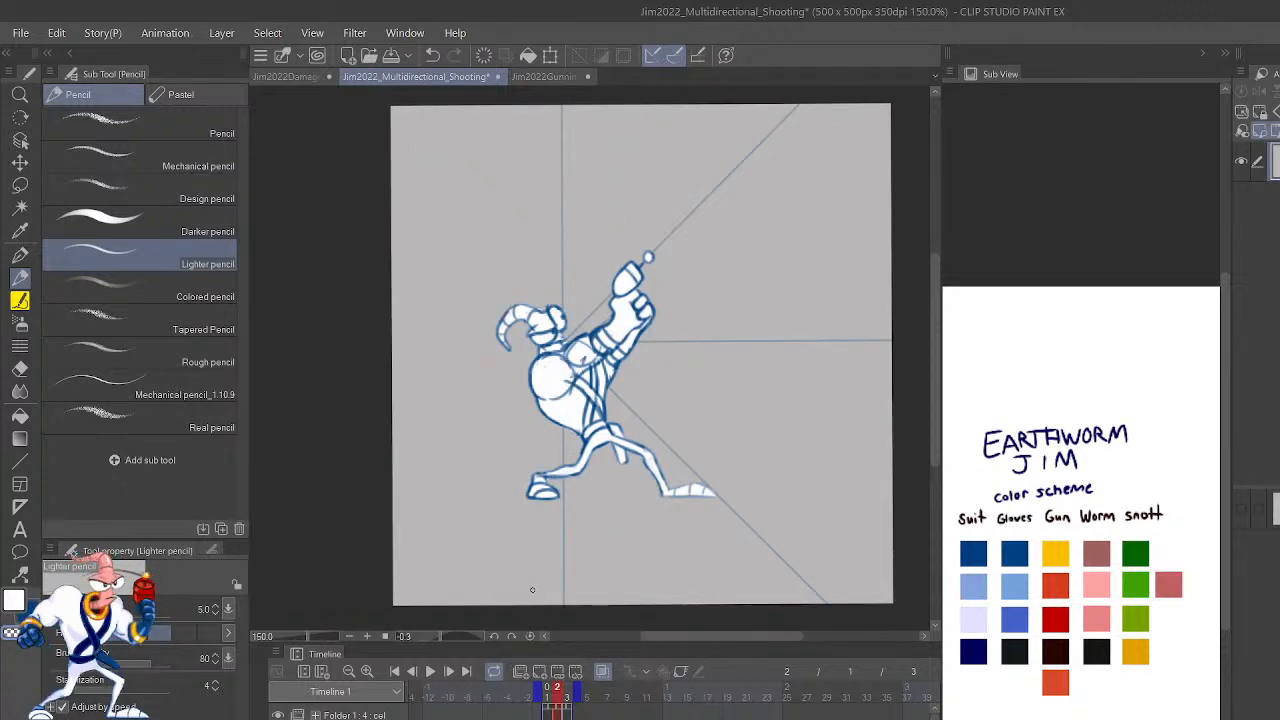
scroll(540, 706, down, 3)
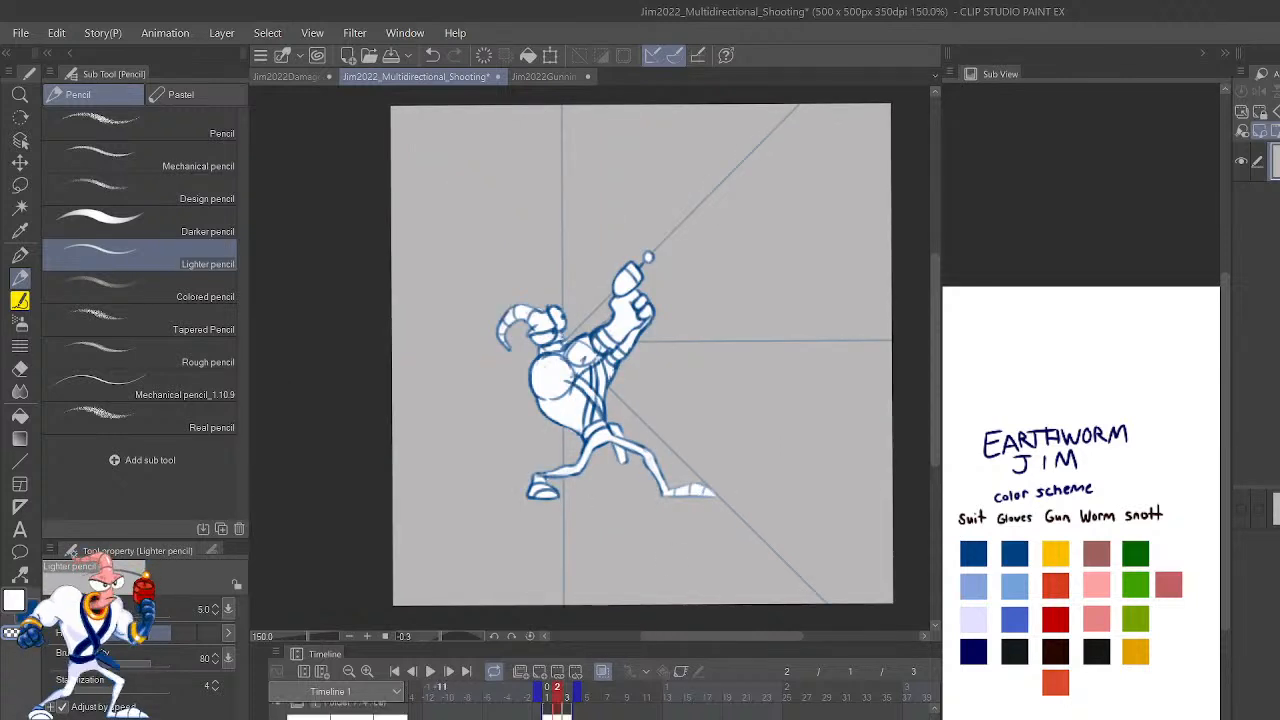
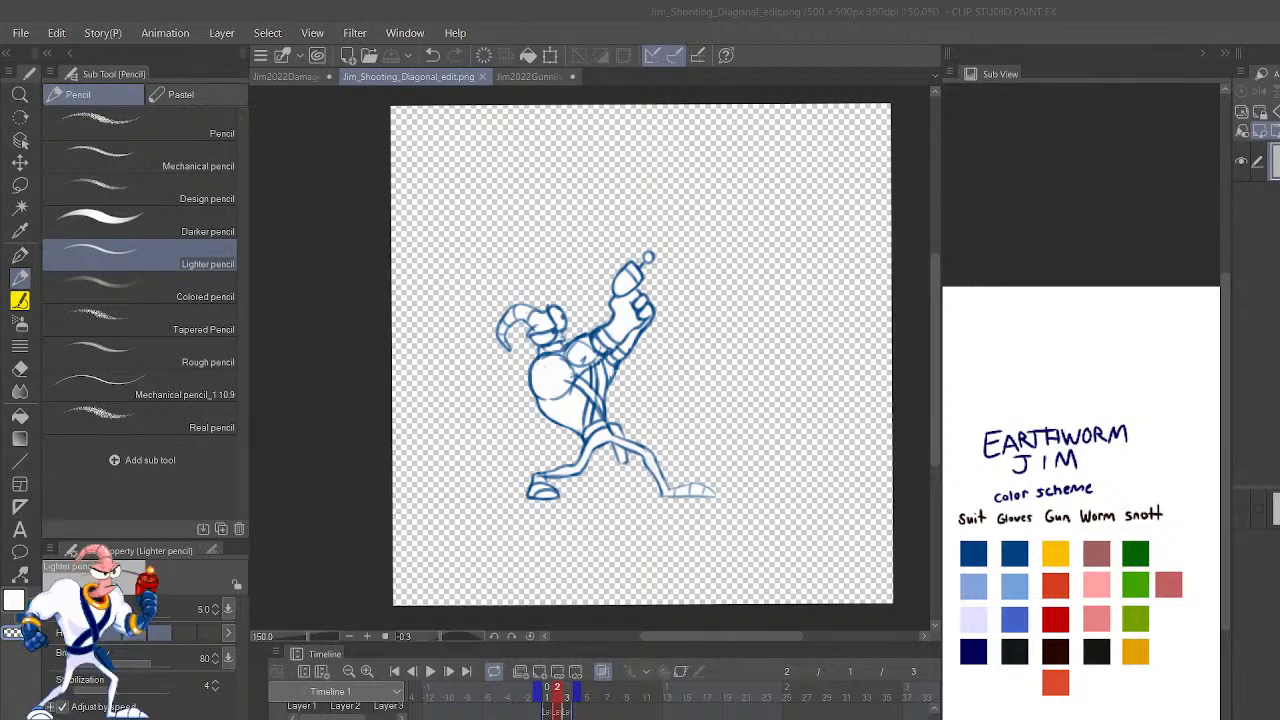
Undo the removal of the guide lines and grey background behind the diagonal figure.
click(725, 541)
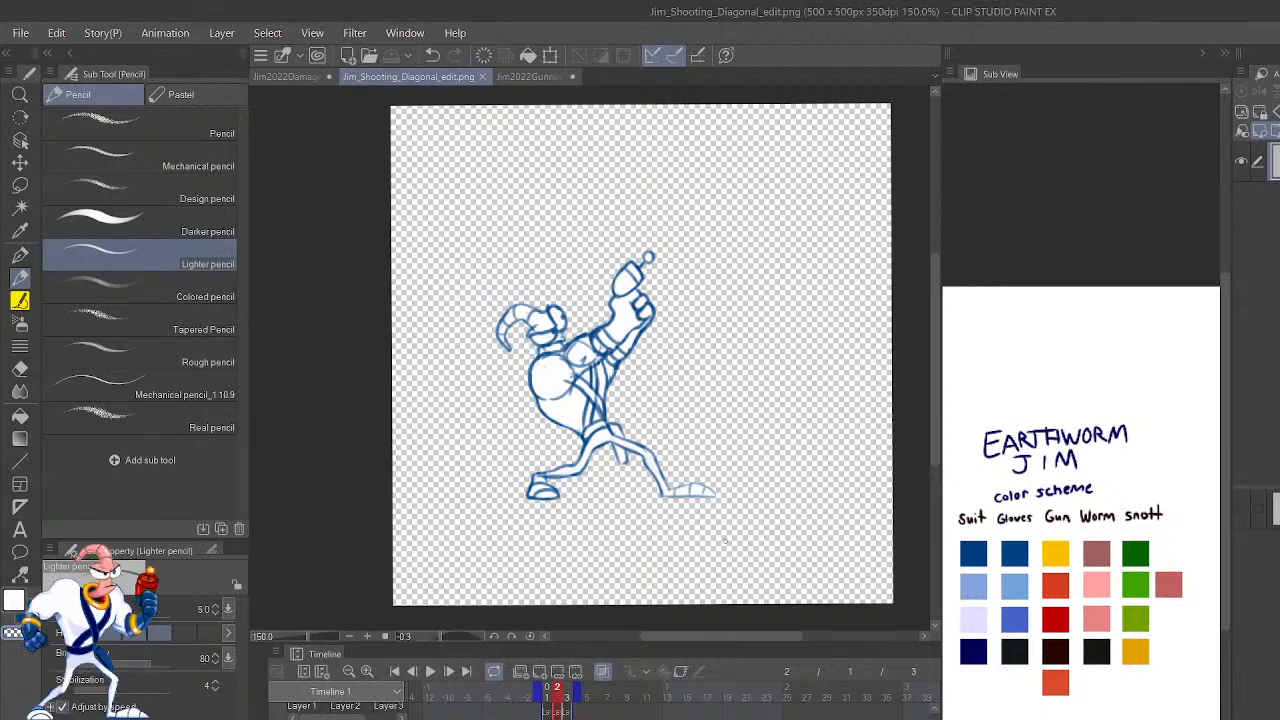
key(ctrl+z)
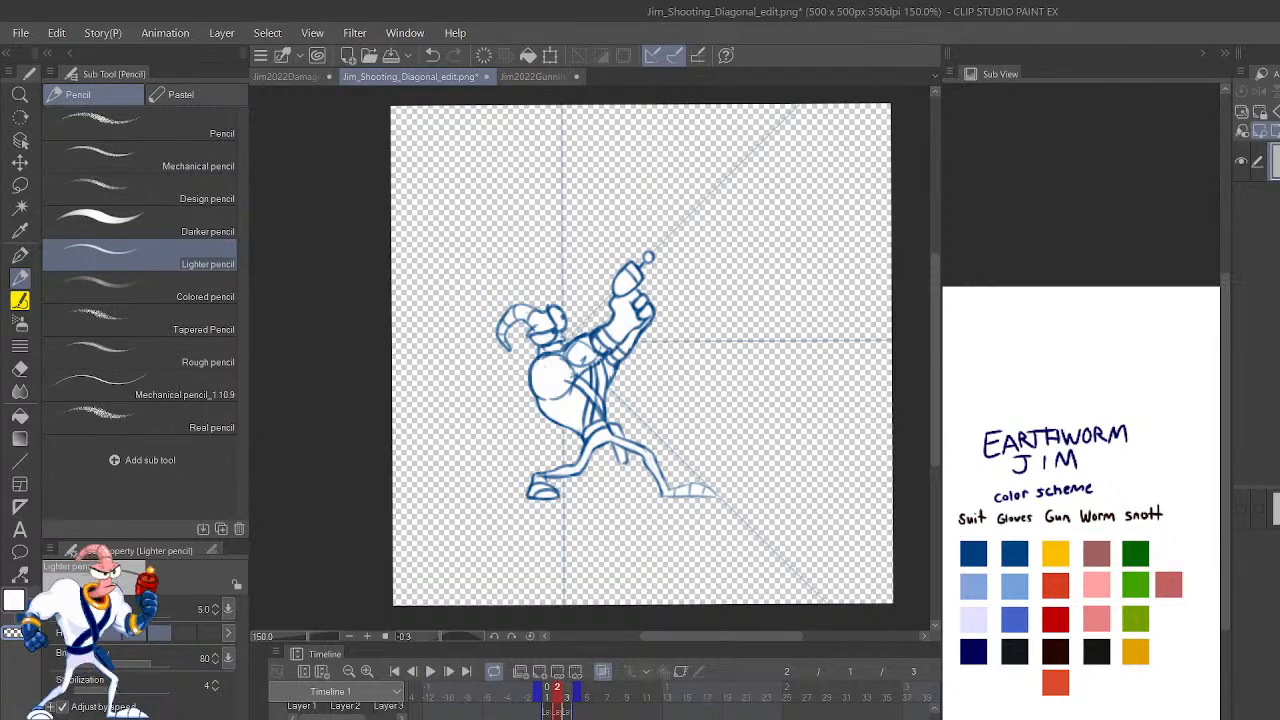
key(ctrl+z)
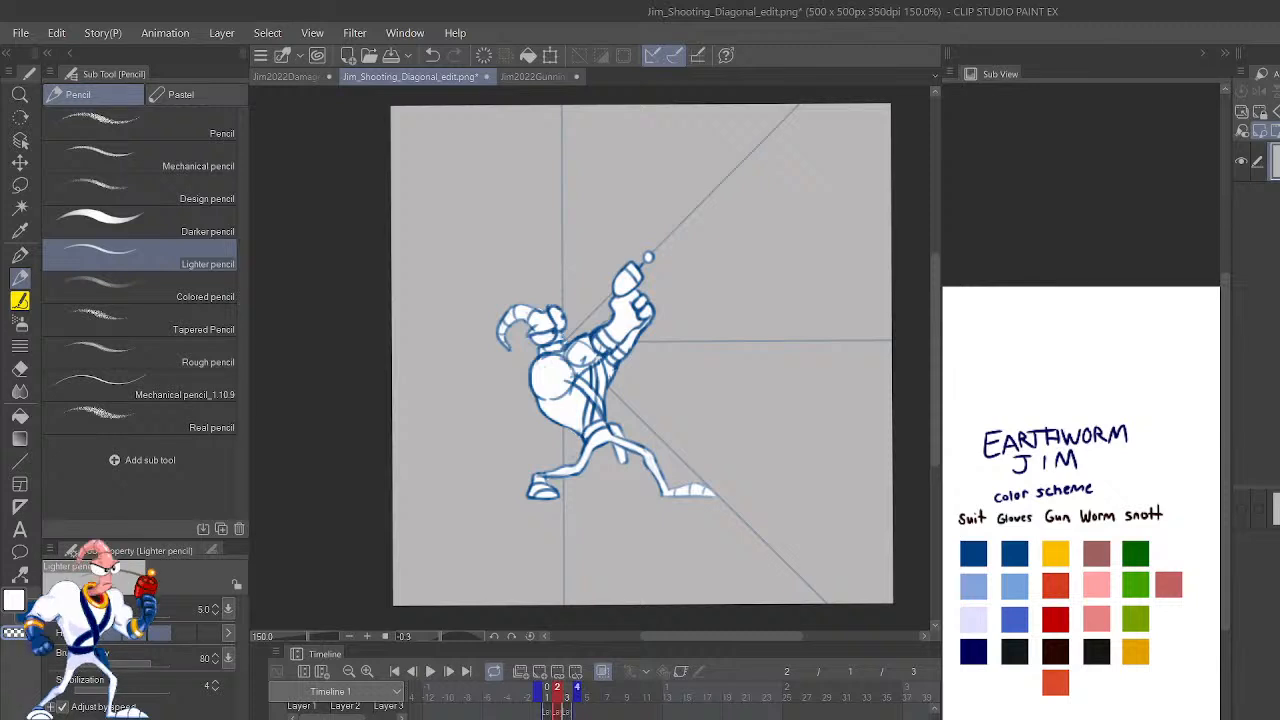
Go to the straight-up aiming frame and flip the canvas back to its unmirrored orientation.
click(559, 714)
key(period)
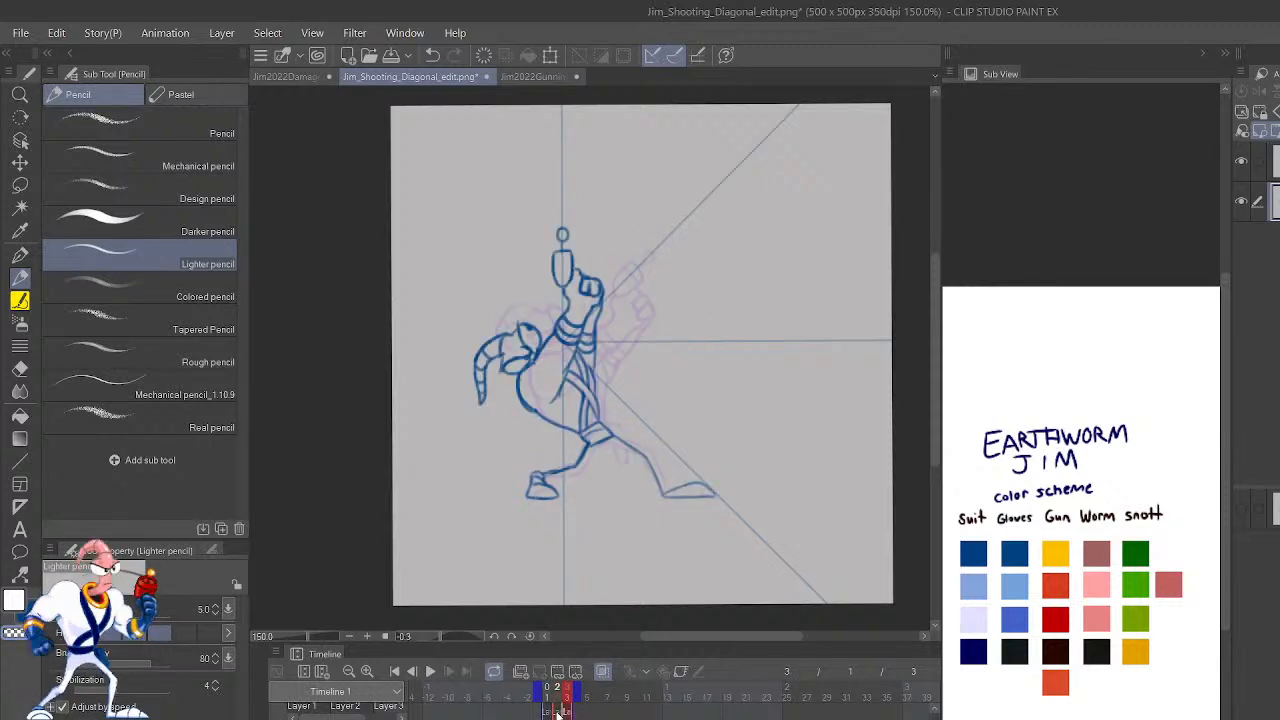
key(h)
key(ctrl+plus)
key(ctrl+plus)
key(ctrl+plus)
key(ctrl+plus)
key(ctrl+plus)
key(ctrl+plus)
key(ctrl+plus)
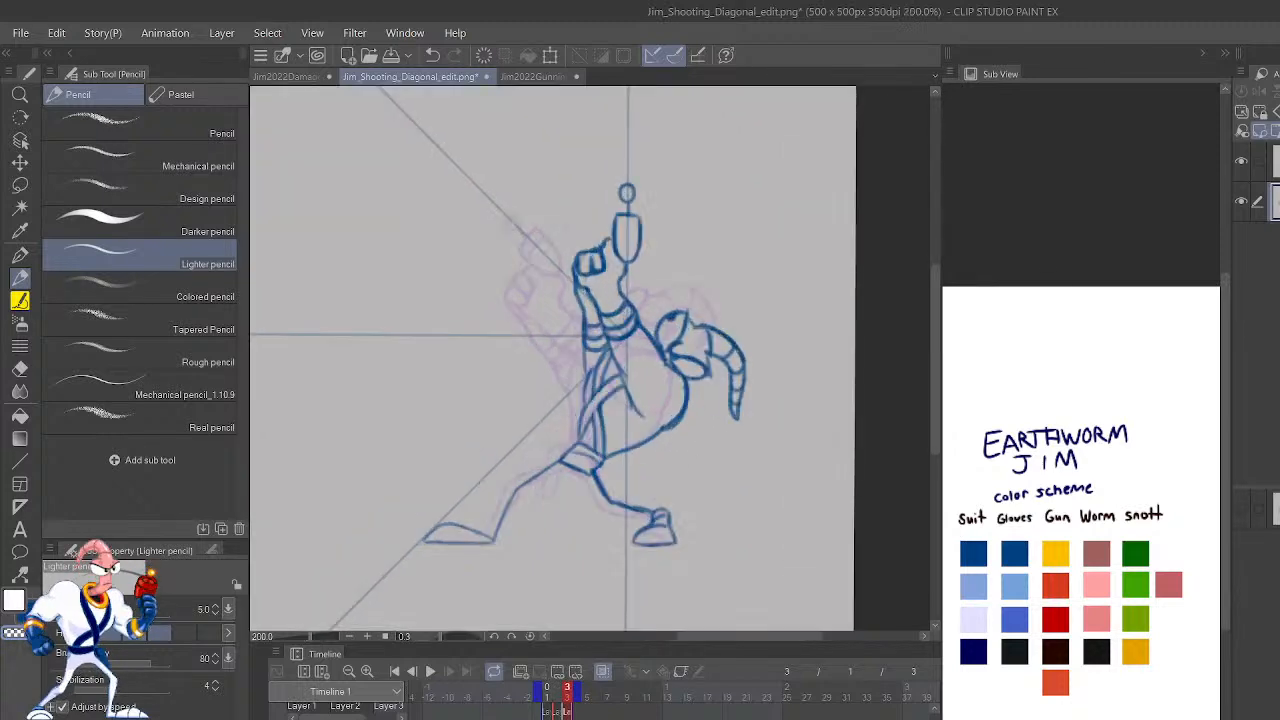
Sketch the inner contour of the straight-up figure's back leg from the crotch to the ankle with the Lighter pencil.
key(ctrl+minus)
drag(746, 547, 819, 415)
key(p)
drag(664, 461, 654, 457)
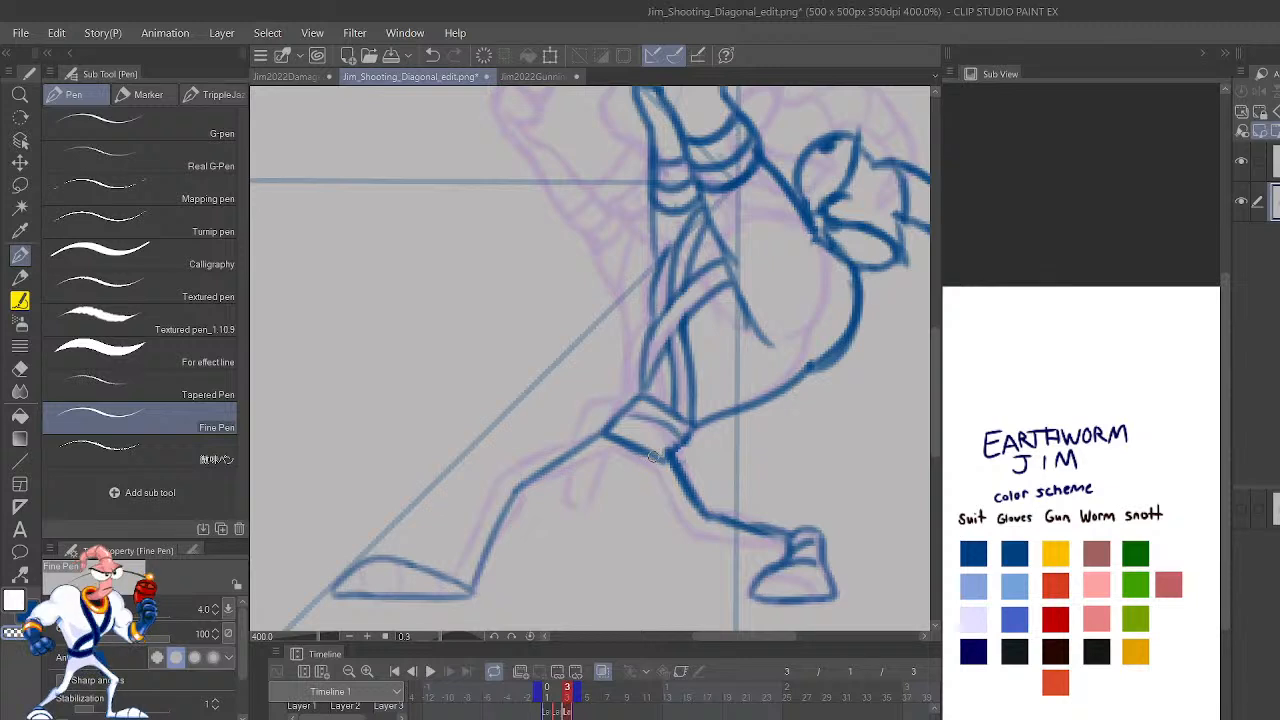
key(ctrl+z)
key(p)
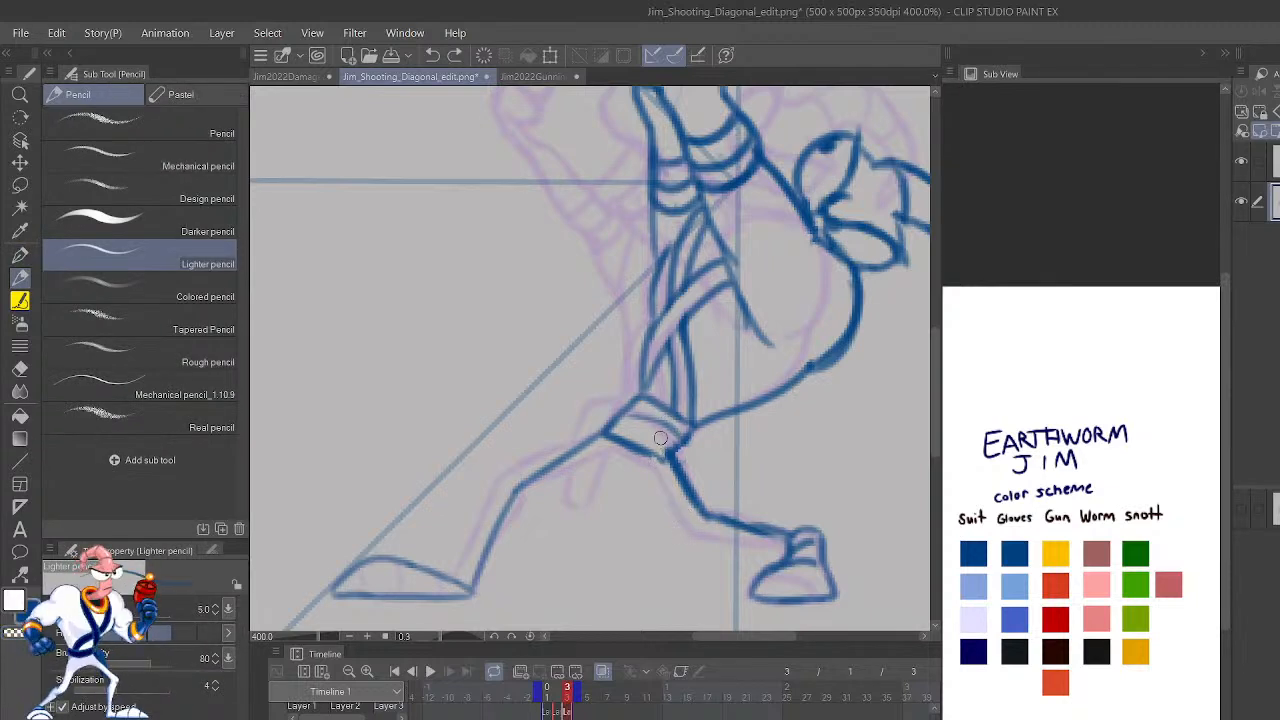
mouse_move(660, 445)
mouse_down()
mouse_move(693, 521)
mouse_move(788, 547)
mouse_up()
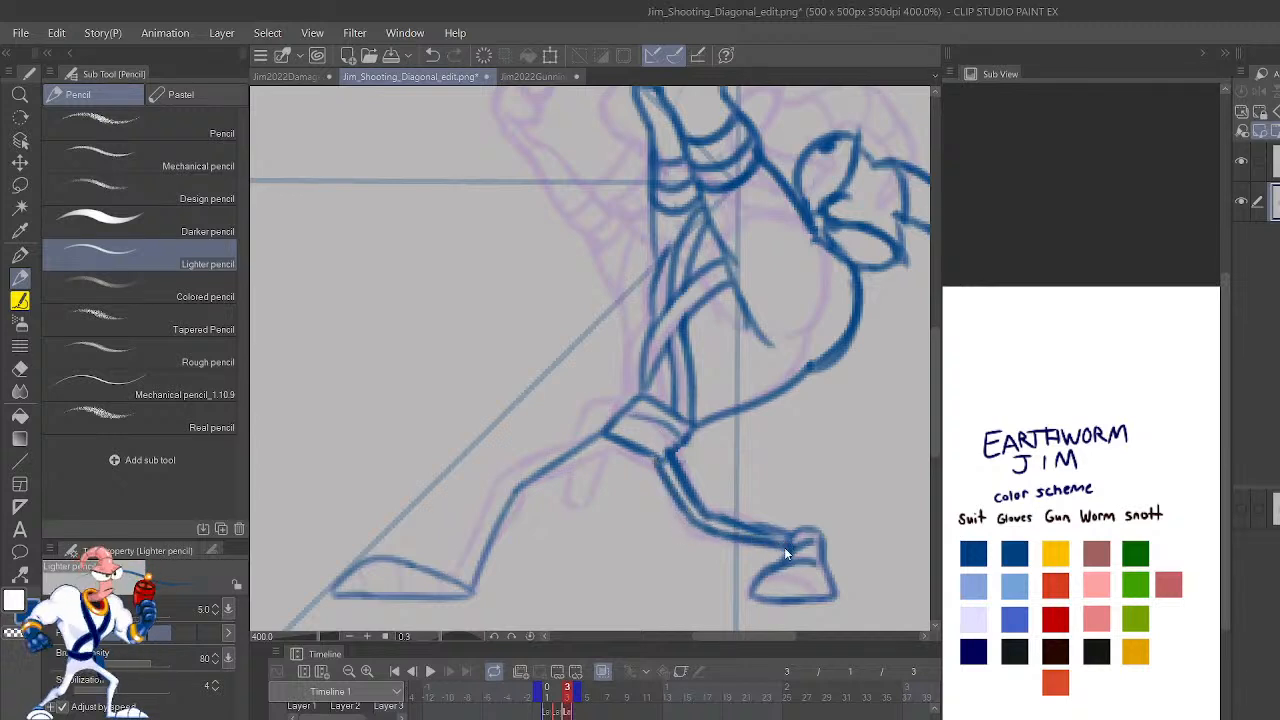
key(ctrl+z)
drag(698, 525, 658, 459)
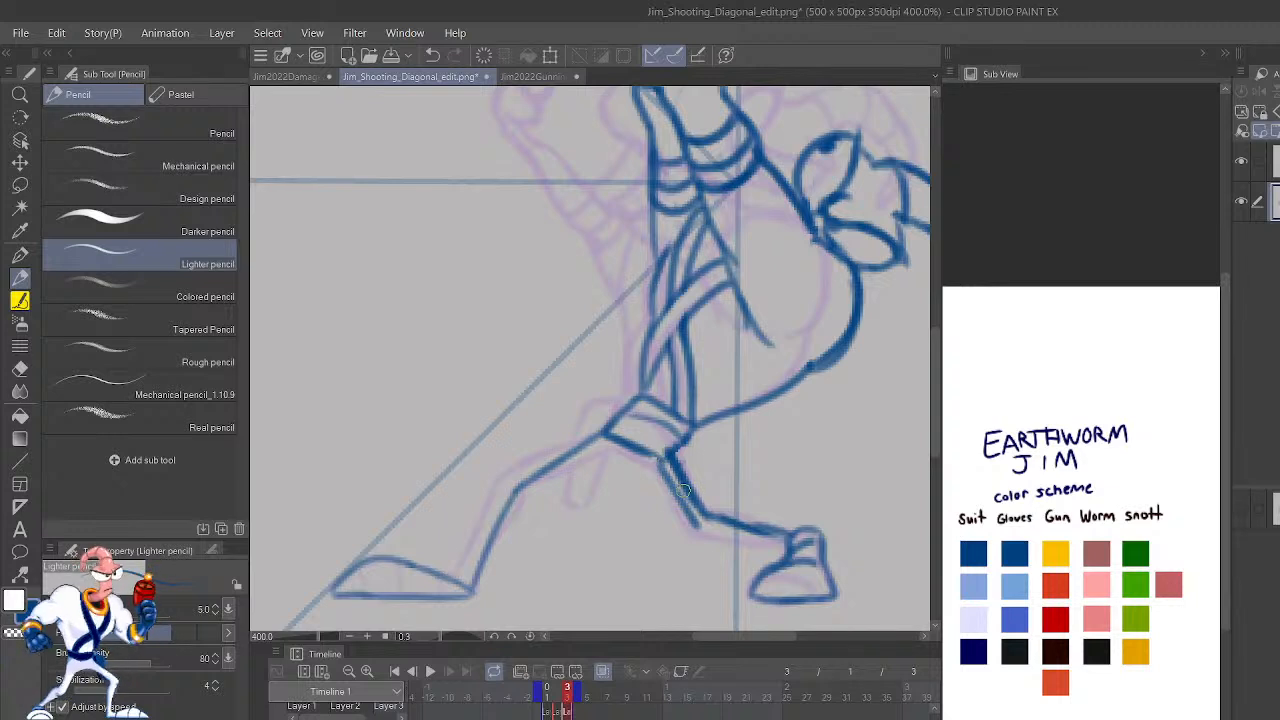
mouse_move(703, 529)
mouse_down()
mouse_move(795, 548)
mouse_move(789, 528)
mouse_move(804, 533)
mouse_move(701, 504)
mouse_move(803, 536)
mouse_up()
Erase the back leg's old thigh line and redraw its outer contour from the hip to the knee.
key(c)
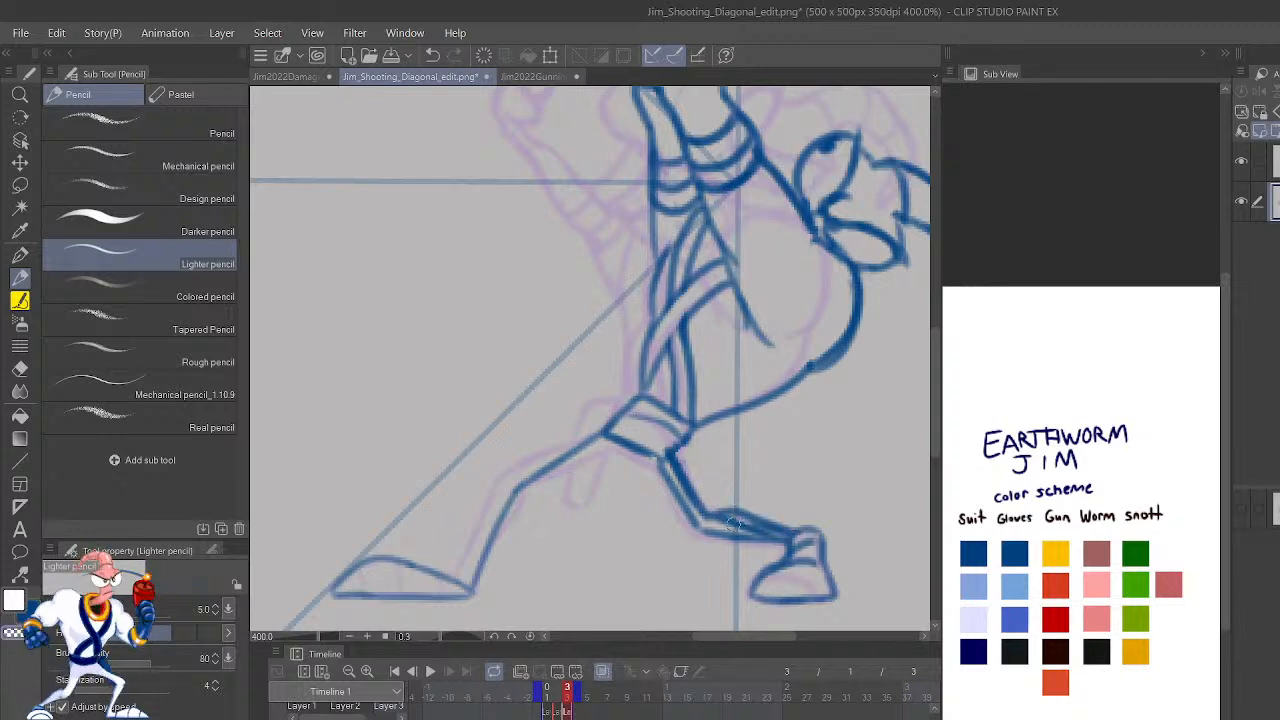
mouse_move(730, 522)
mouse_down()
mouse_move(795, 538)
mouse_move(714, 513)
mouse_move(677, 451)
mouse_up()
key(c)
mouse_move(700, 512)
mouse_down()
mouse_move(667, 452)
mouse_move(686, 479)
mouse_move(674, 459)
mouse_move(684, 438)
mouse_move(719, 519)
mouse_up()
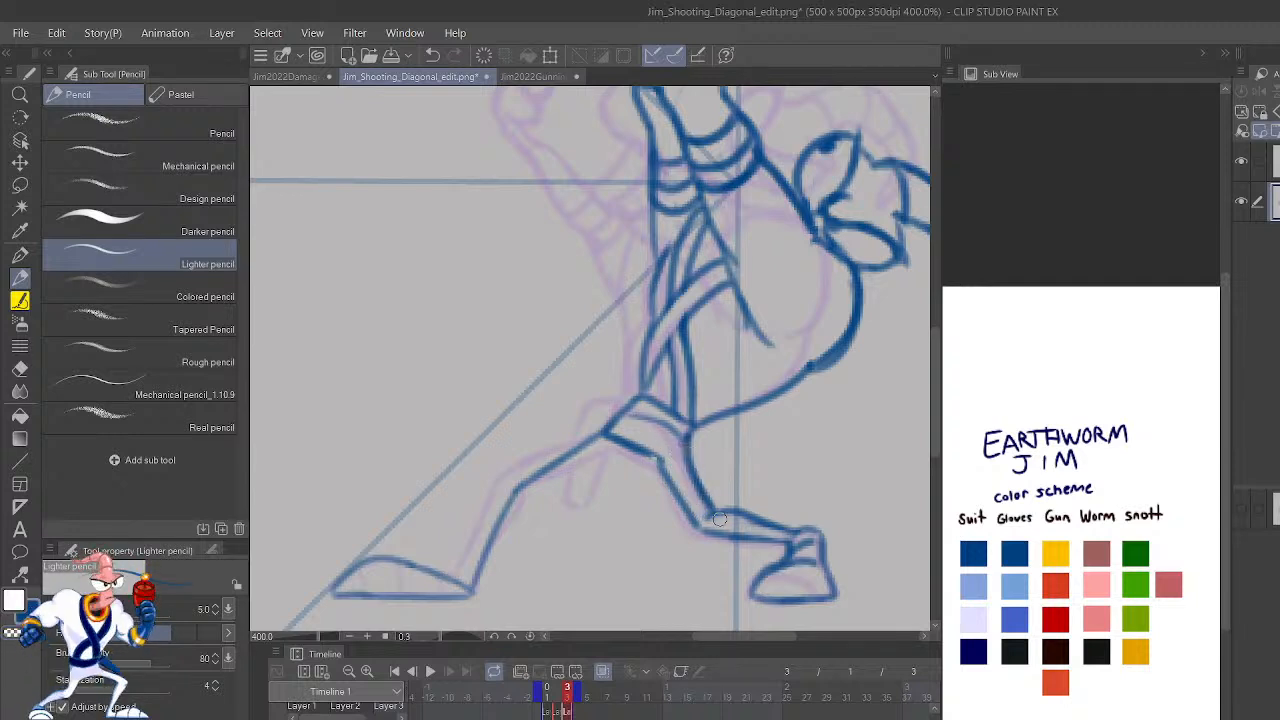
Mirror the canvas and sketch the front leg's inner contour from the crotch down to the shoe.
key(h)
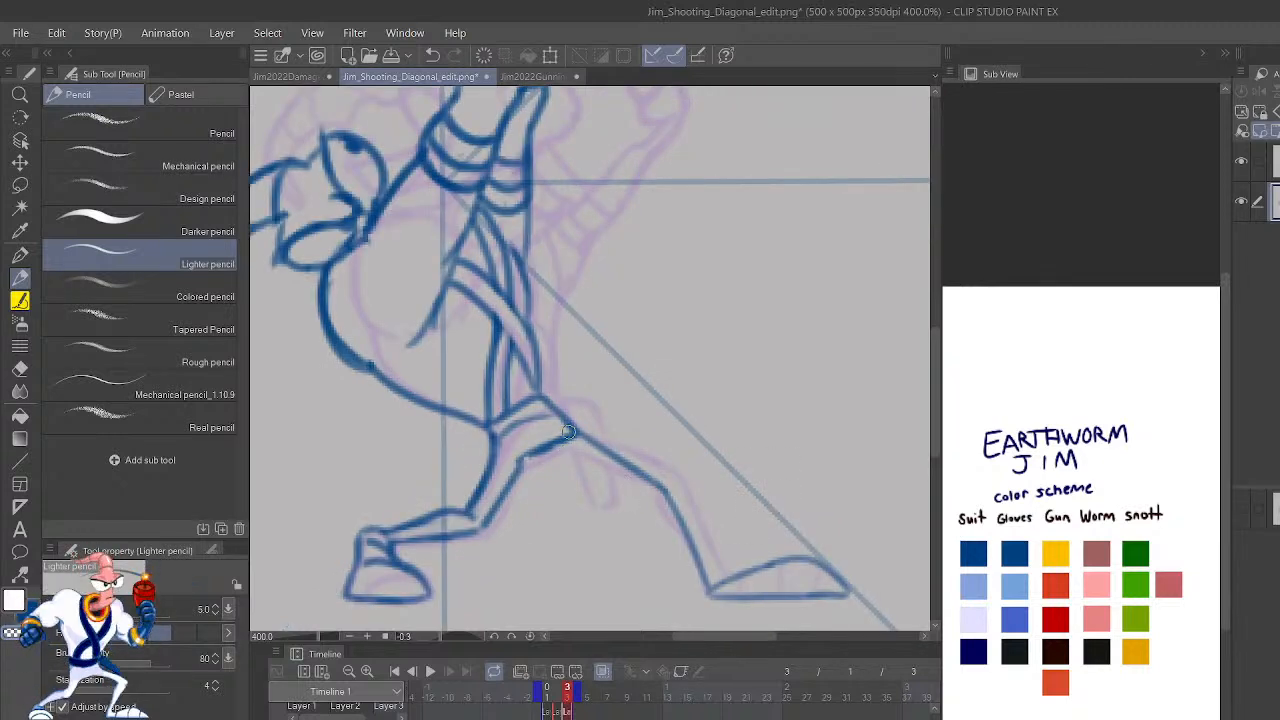
mouse_move(560, 447)
mouse_down()
mouse_move(638, 506)
mouse_move(560, 441)
mouse_up()
key(ctrl+z)
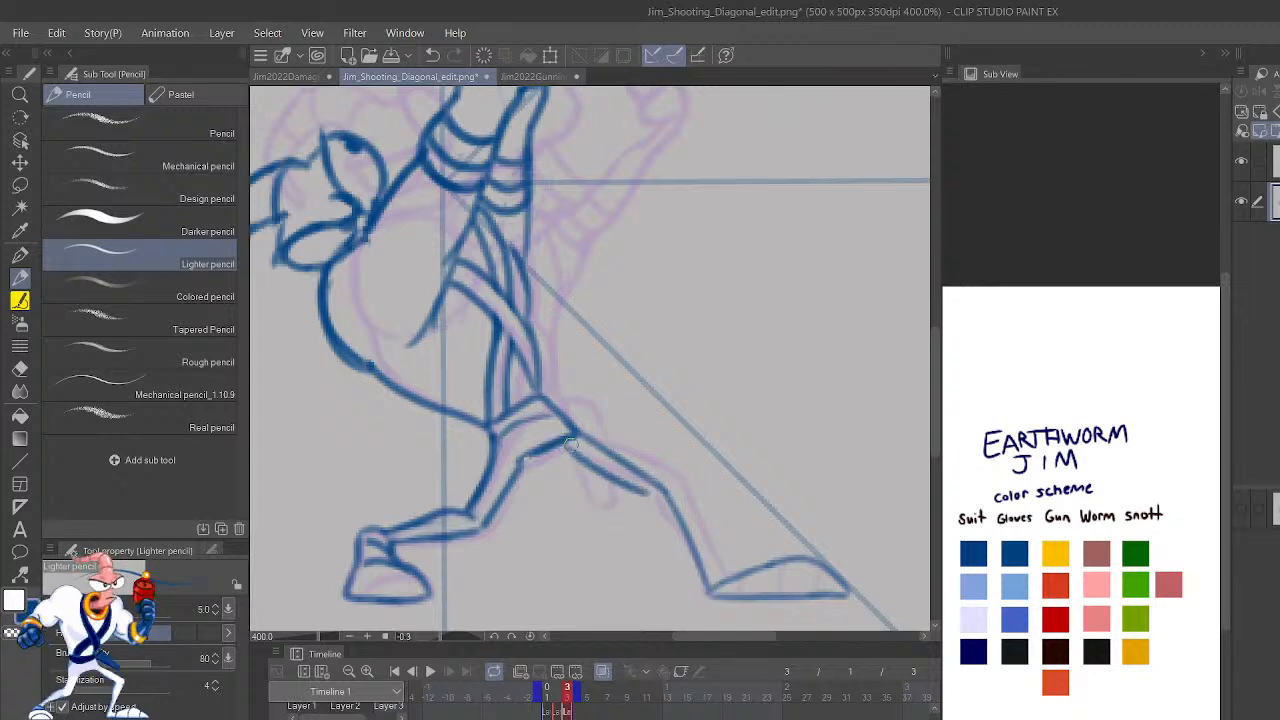
mouse_move(647, 493)
mouse_down()
mouse_move(650, 518)
mouse_move(703, 586)
mouse_move(642, 492)
mouse_up()
key(ctrl+z)
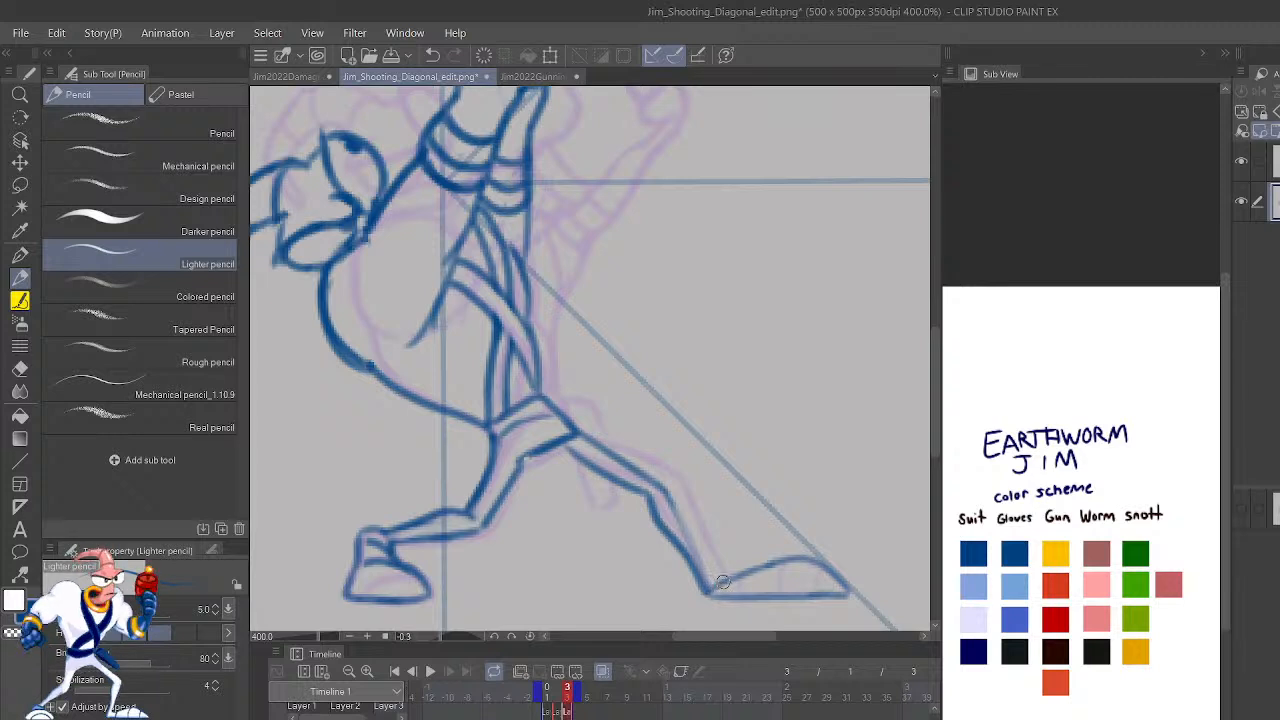
Redraw the front leg's outer contour from the shoe up past the knee to the hip.
drag(722, 582, 676, 508)
key(ctrl+z)
mouse_move(716, 571)
mouse_down()
mouse_move(670, 488)
mouse_move(597, 437)
mouse_up()
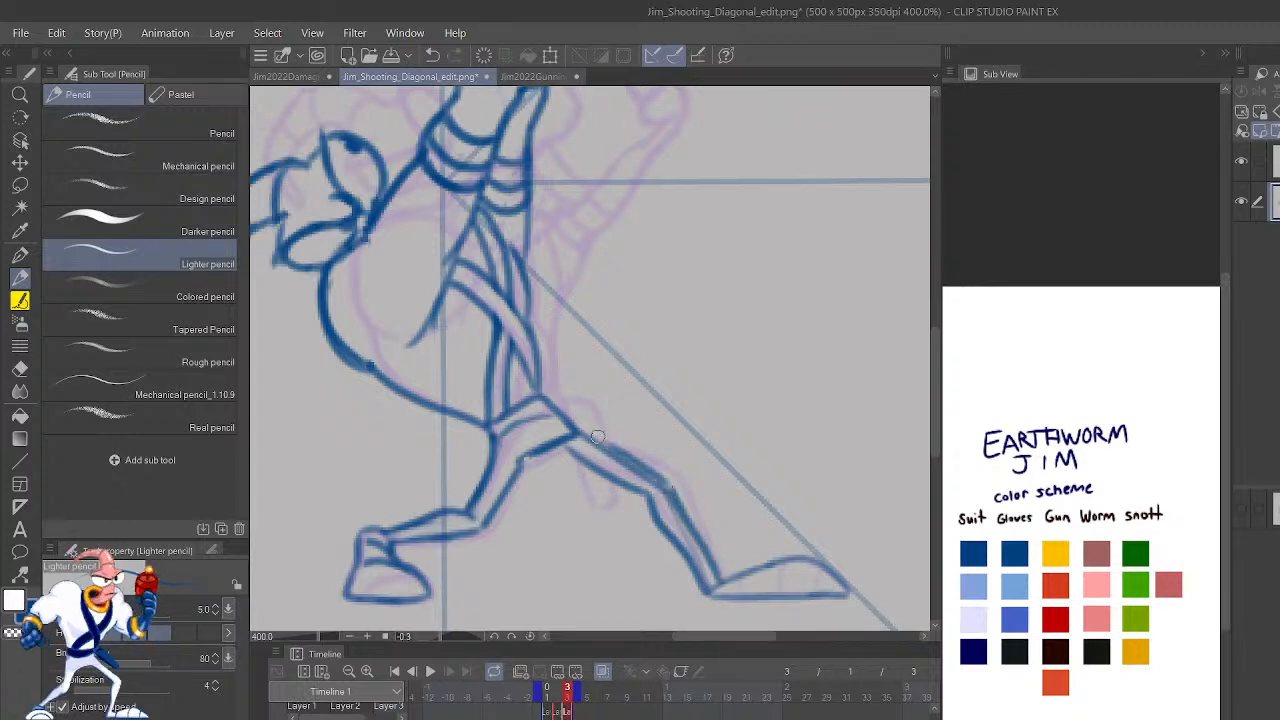
drag(660, 482, 597, 448)
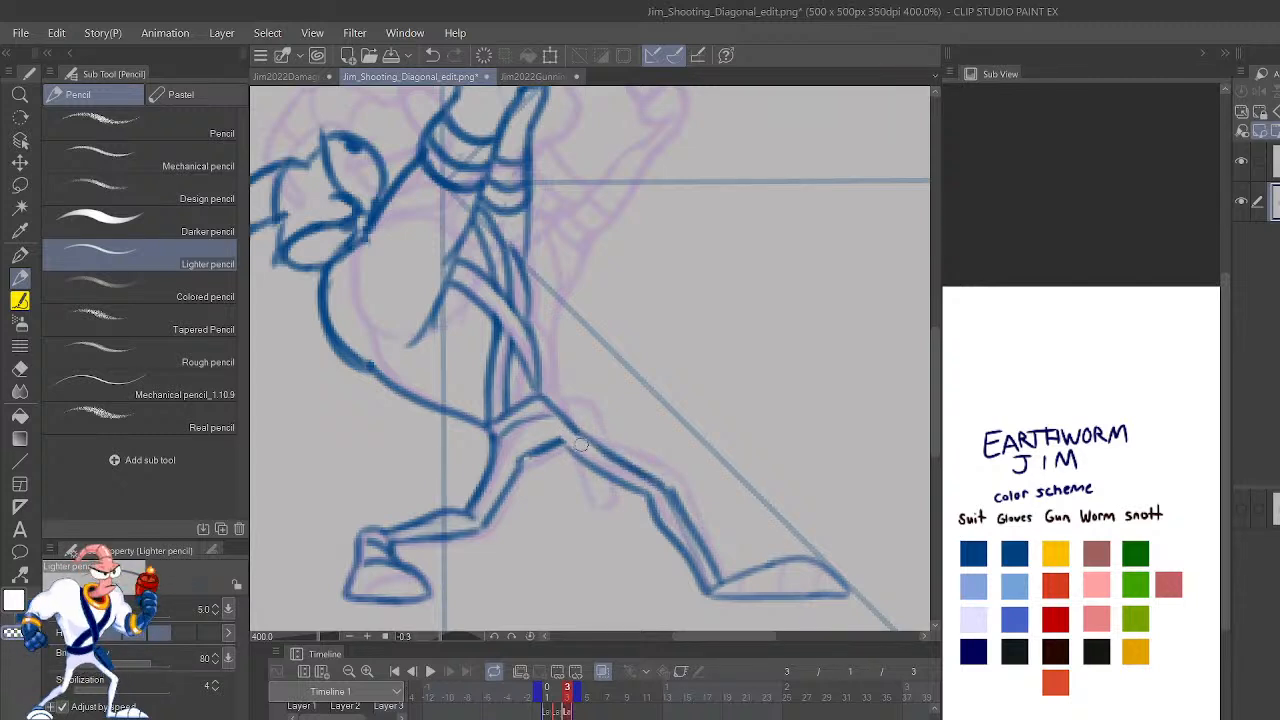
Flip the canvas back to unmirrored and join the inner thighs with a smooth curve at the crotch.
drag(550, 444, 618, 486)
drag(552, 438, 610, 474)
key(ctrl+z)
key(h)
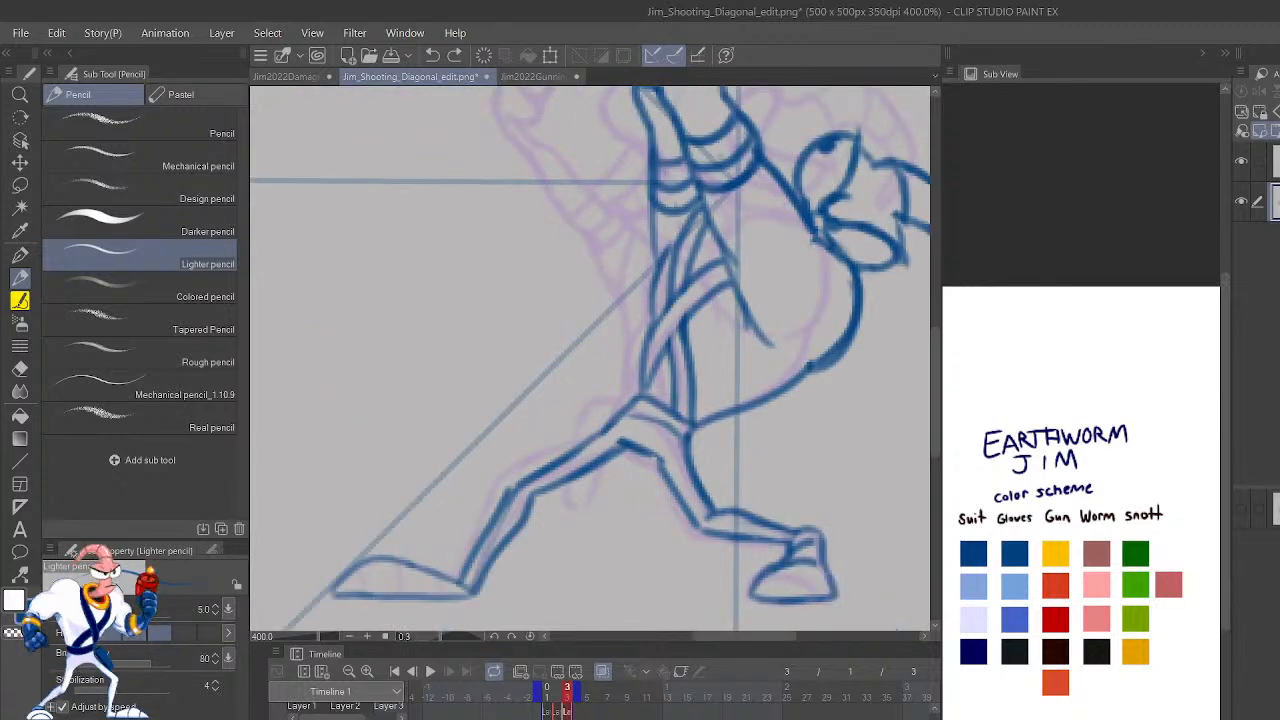
mouse_move(615, 442)
mouse_down()
mouse_move(669, 482)
mouse_move(610, 441)
mouse_up()
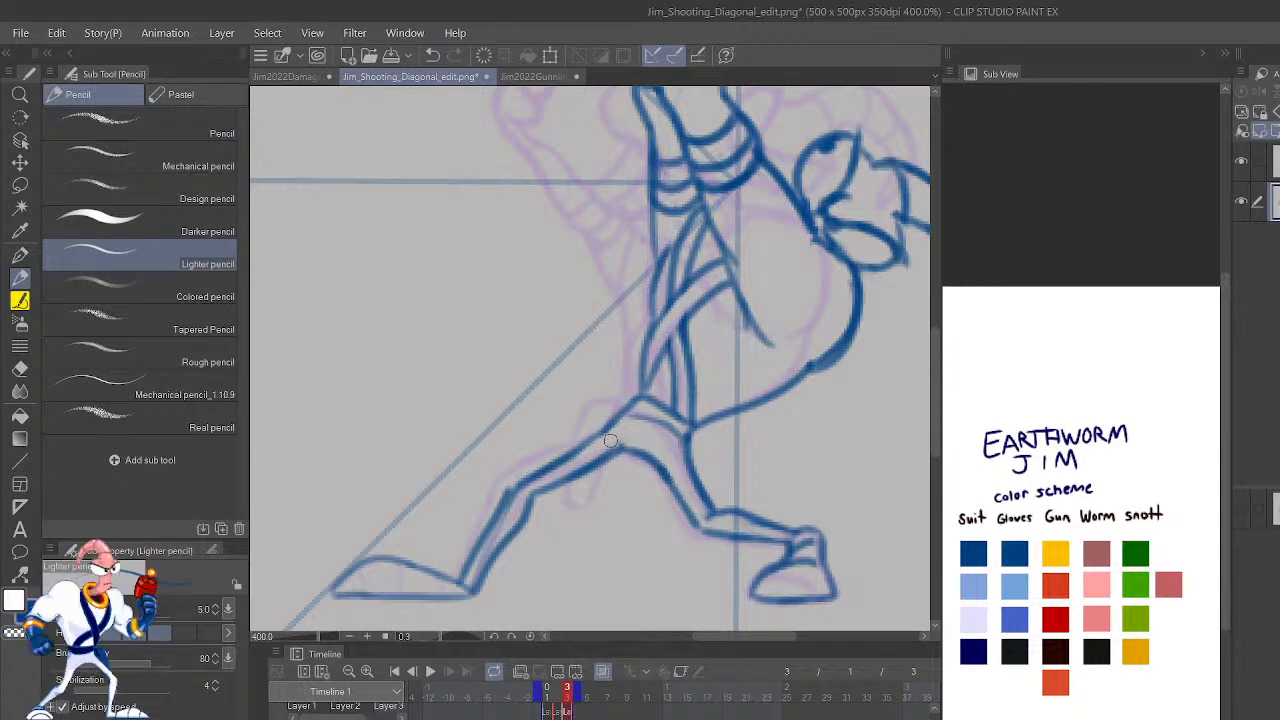
key(ctrl+z)
drag(664, 478, 614, 442)
scroll(718, 404, down, 3)
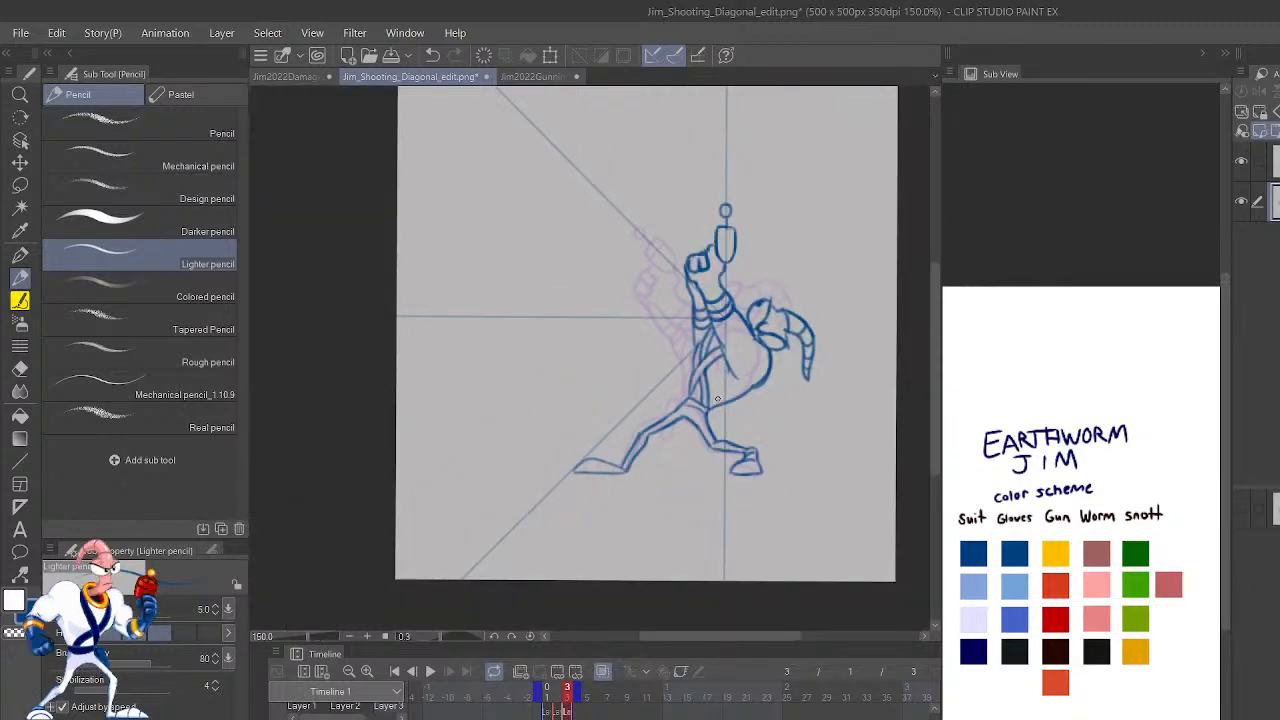
Flip through the animation frames to compare the straight-up figure's legs with the other aiming poses.
key(shift+Left)
key(shift+Left)
key(shift+Left)
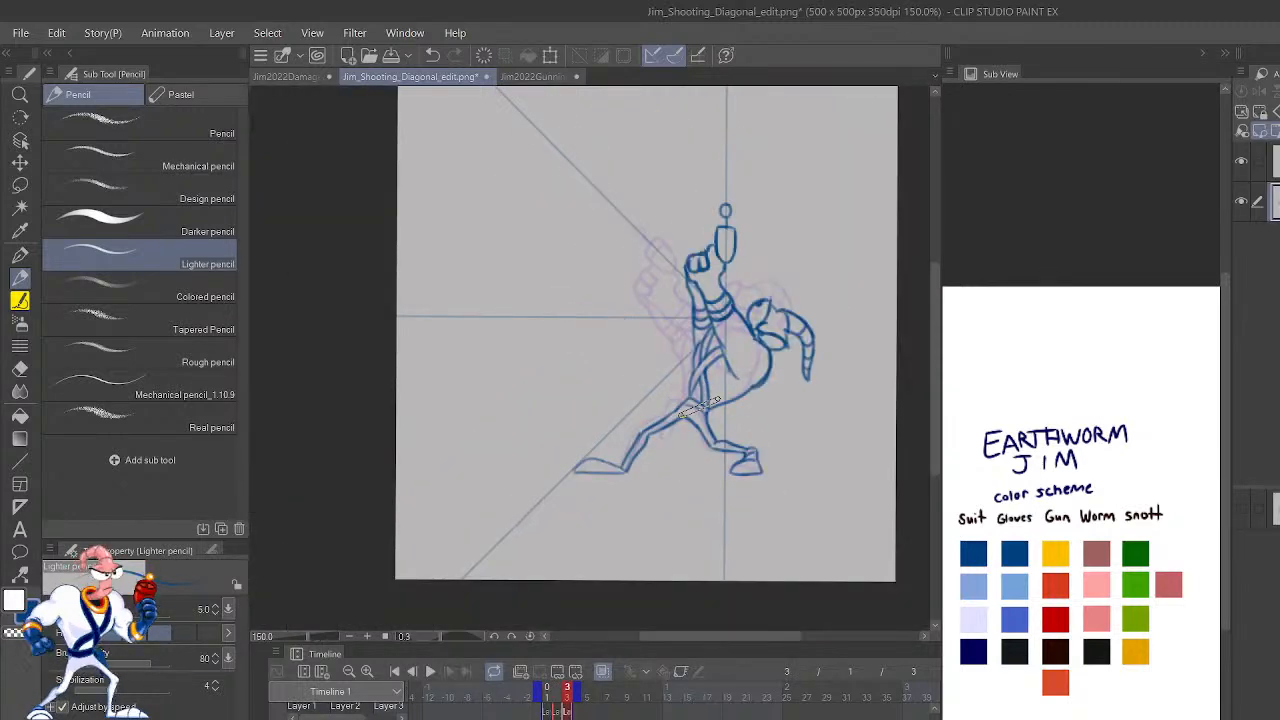
key(shift+Left)
key(shift+Left)
key(shift+Left)
key(shift+Left)
key(shift+Left)
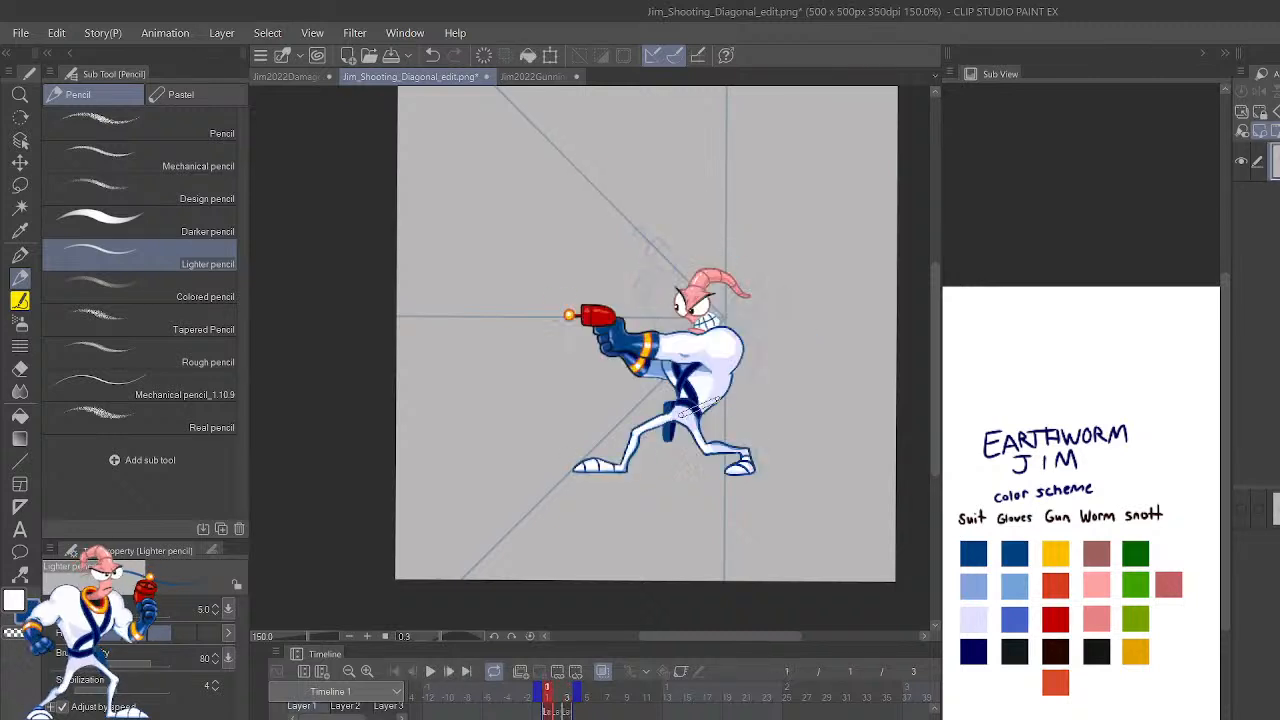
key(shift+Left)
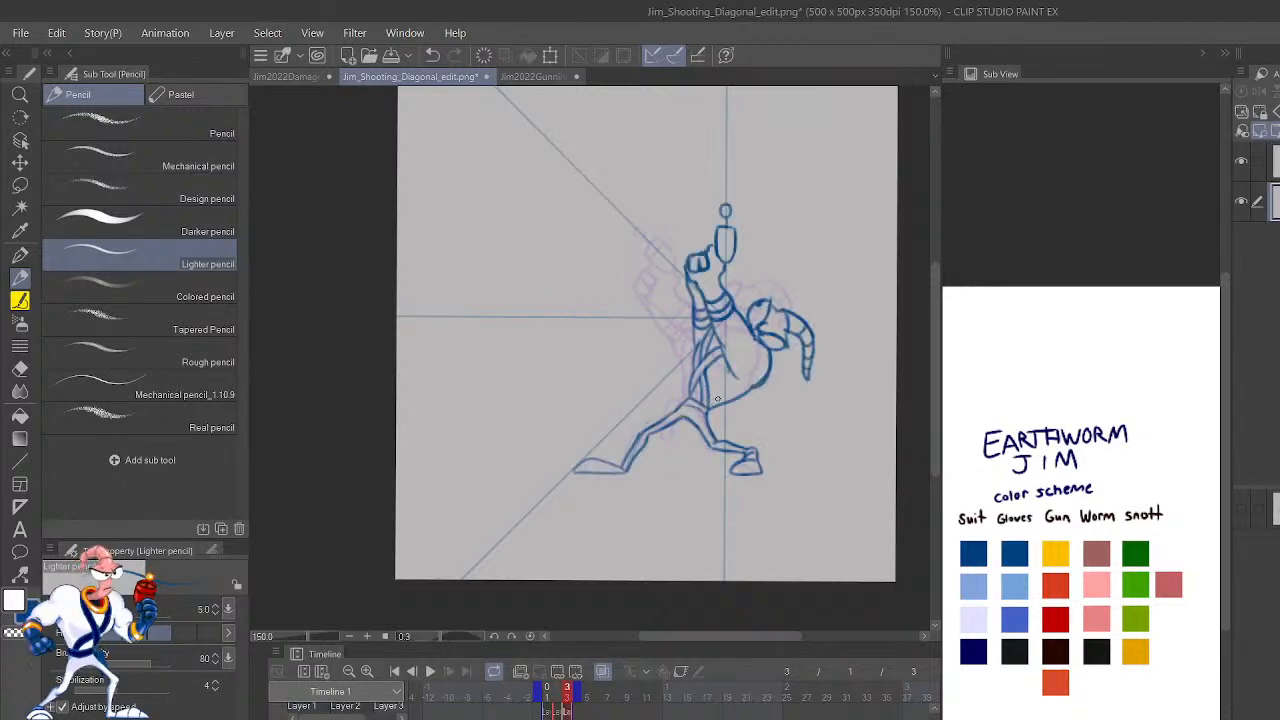
scroll(718, 403, down, 1)
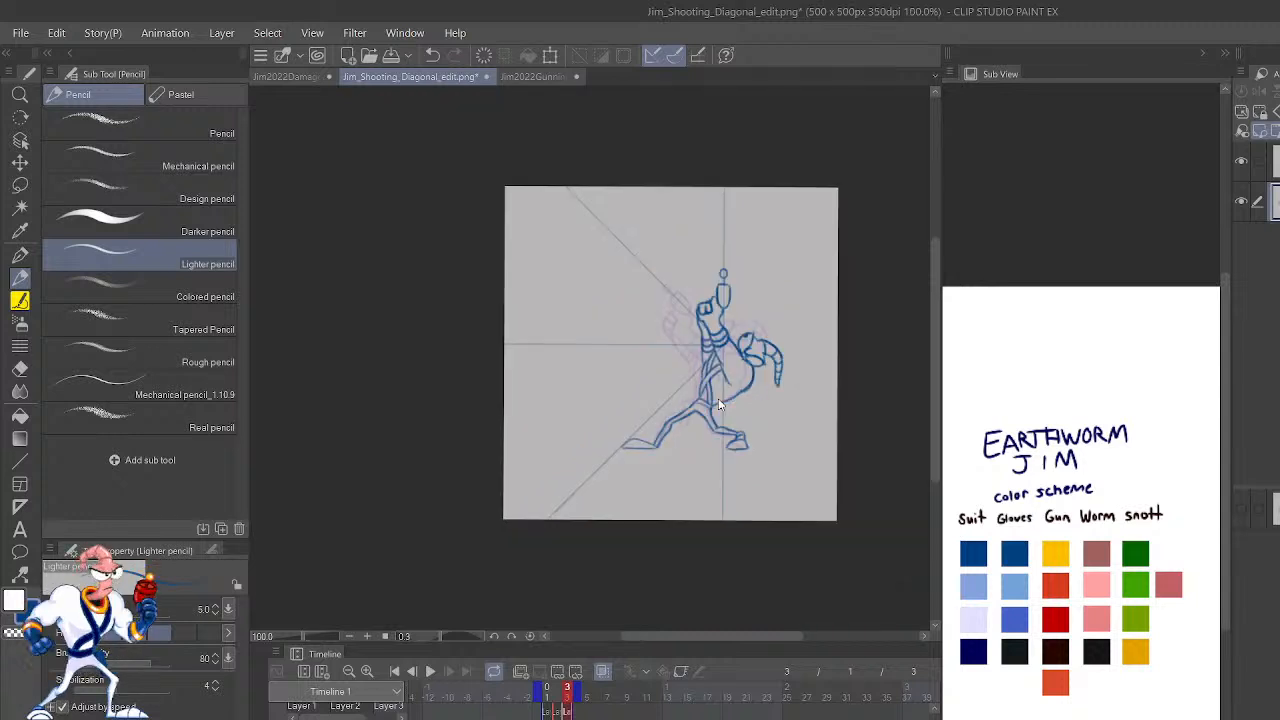
Rotate the canvas slightly and sketch a curved toe line inside the back shoe with the Lighter pencil.
scroll(717, 399, up, 1)
key(r)
drag(871, 526, 891, 549)
scroll(892, 549, up, 3)
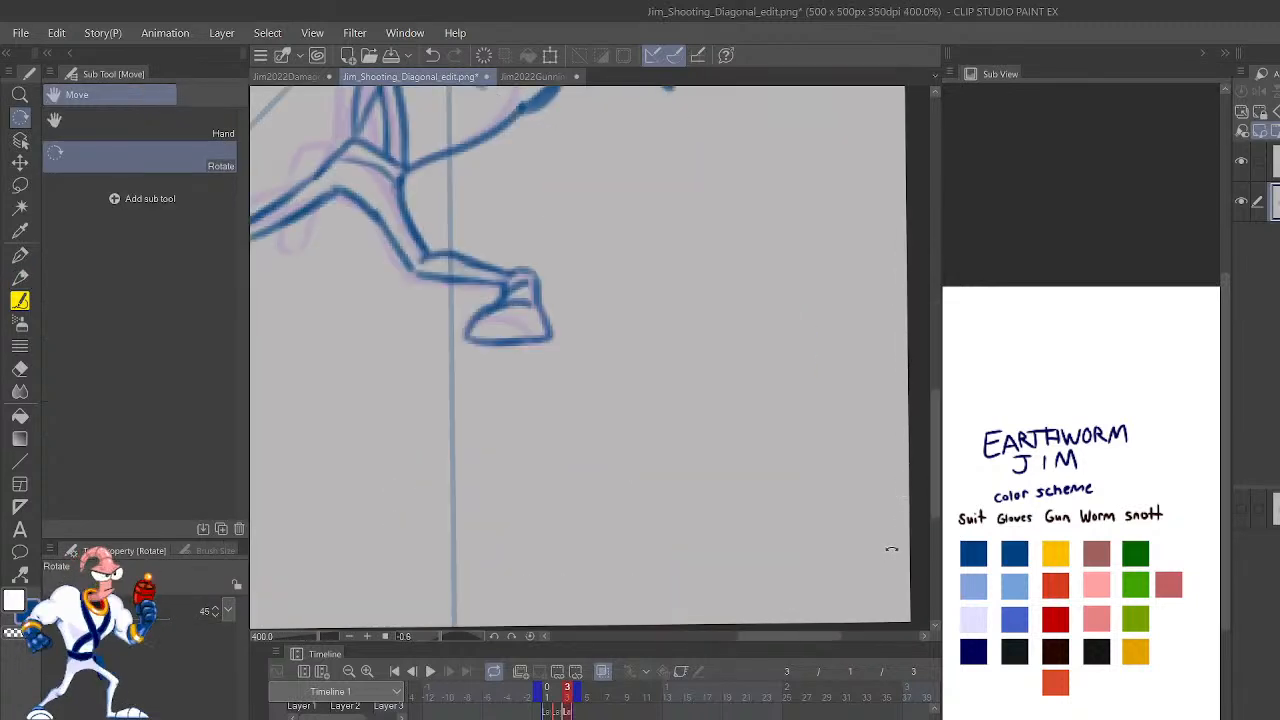
drag(665, 455, 900, 630)
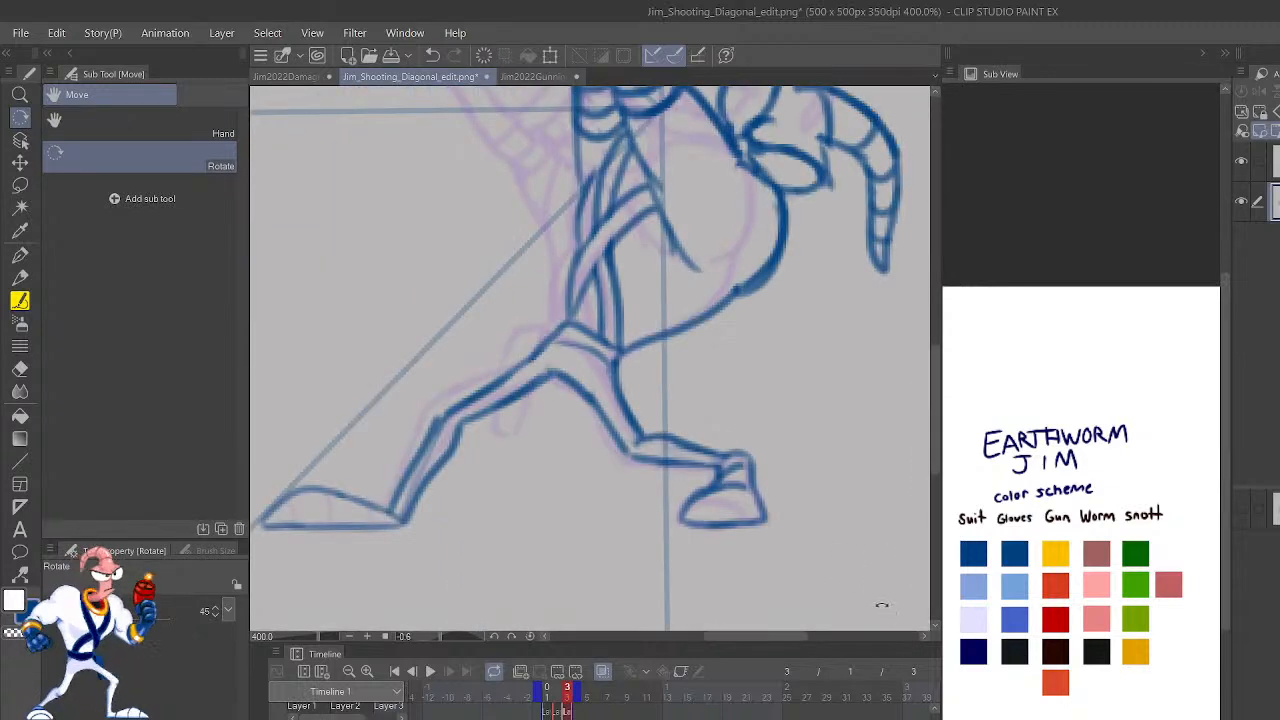
key(p)
drag(686, 518, 746, 526)
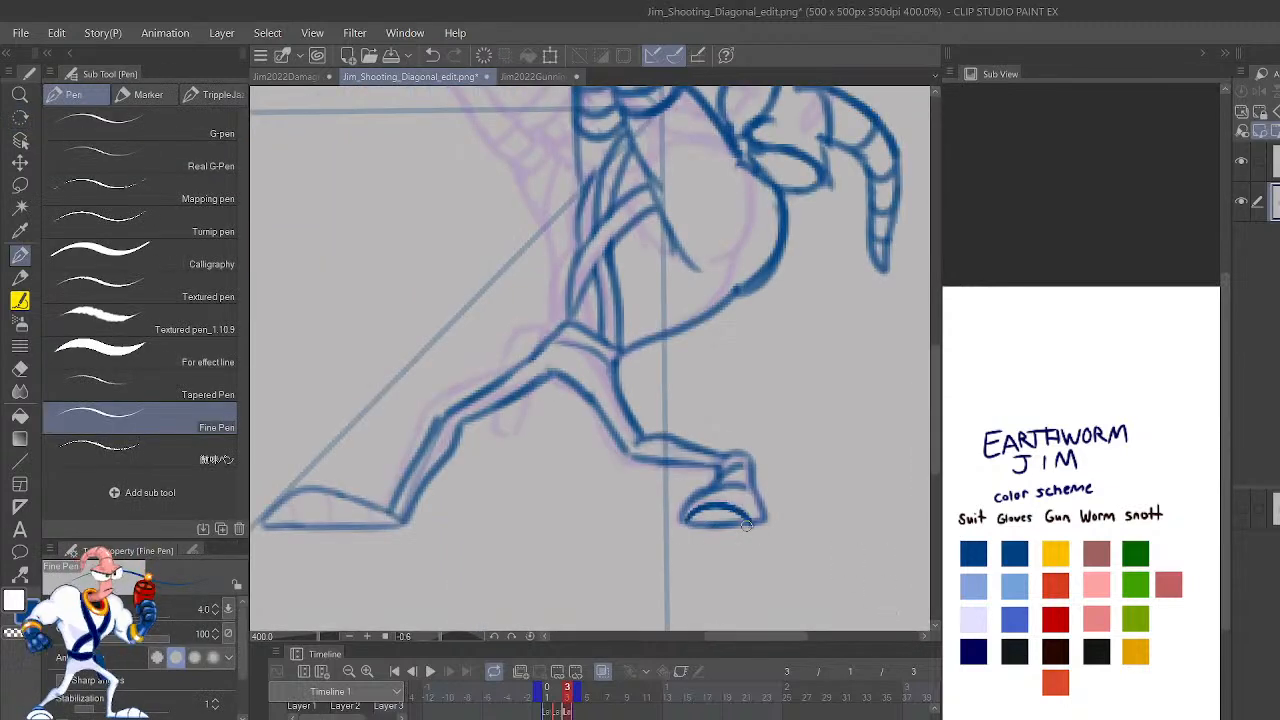
key(ctrl+z)
key(p)
mouse_move(715, 486)
mouse_down()
mouse_move(761, 517)
mouse_move(757, 506)
mouse_move(691, 519)
mouse_move(758, 530)
mouse_move(693, 520)
mouse_move(760, 518)
mouse_up()
key(ctrl+z)
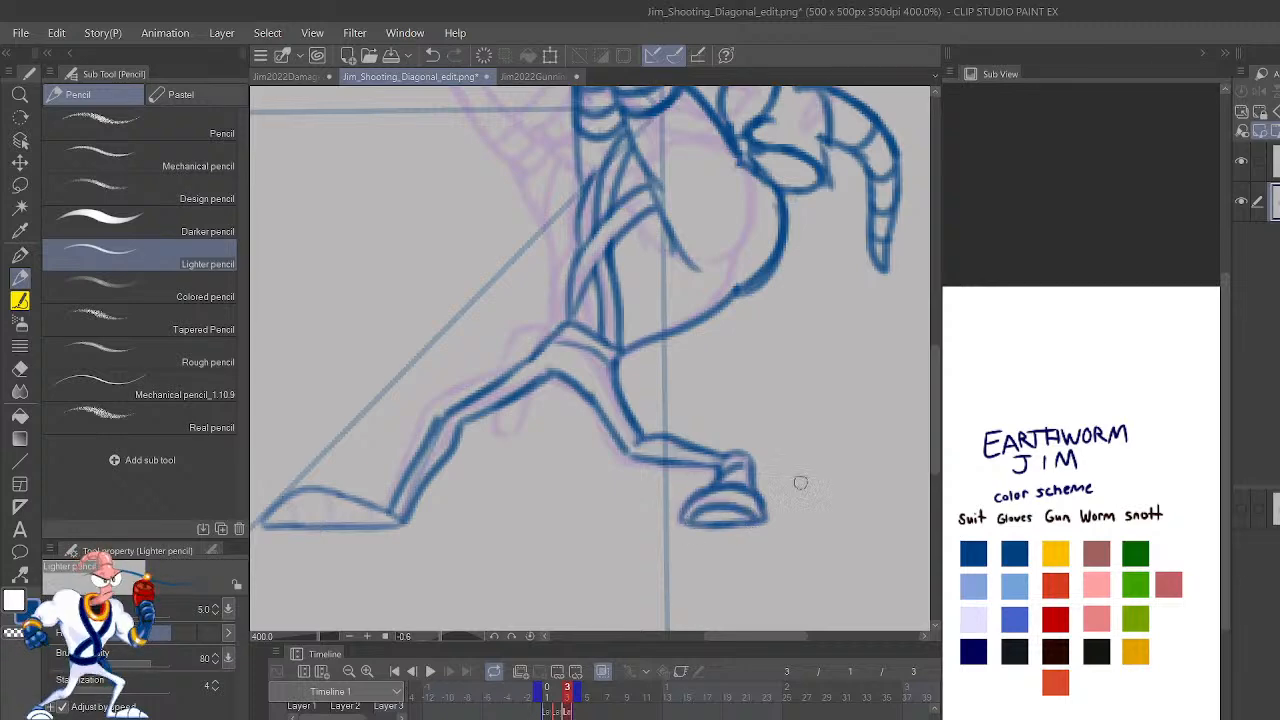
Refine the curved toe line and the outline of the back shoe.
key(alt+Left)
key(alt+Right)
key(ctrl+z)
mouse_move(687, 520)
mouse_down()
mouse_move(746, 533)
mouse_move(720, 503)
mouse_move(757, 495)
mouse_up()
key(ctrl+z)
Sketch the holster behind the hips, with its rounded top above the thigh and its end hanging between the legs.
scroll(805, 490, down, 3)
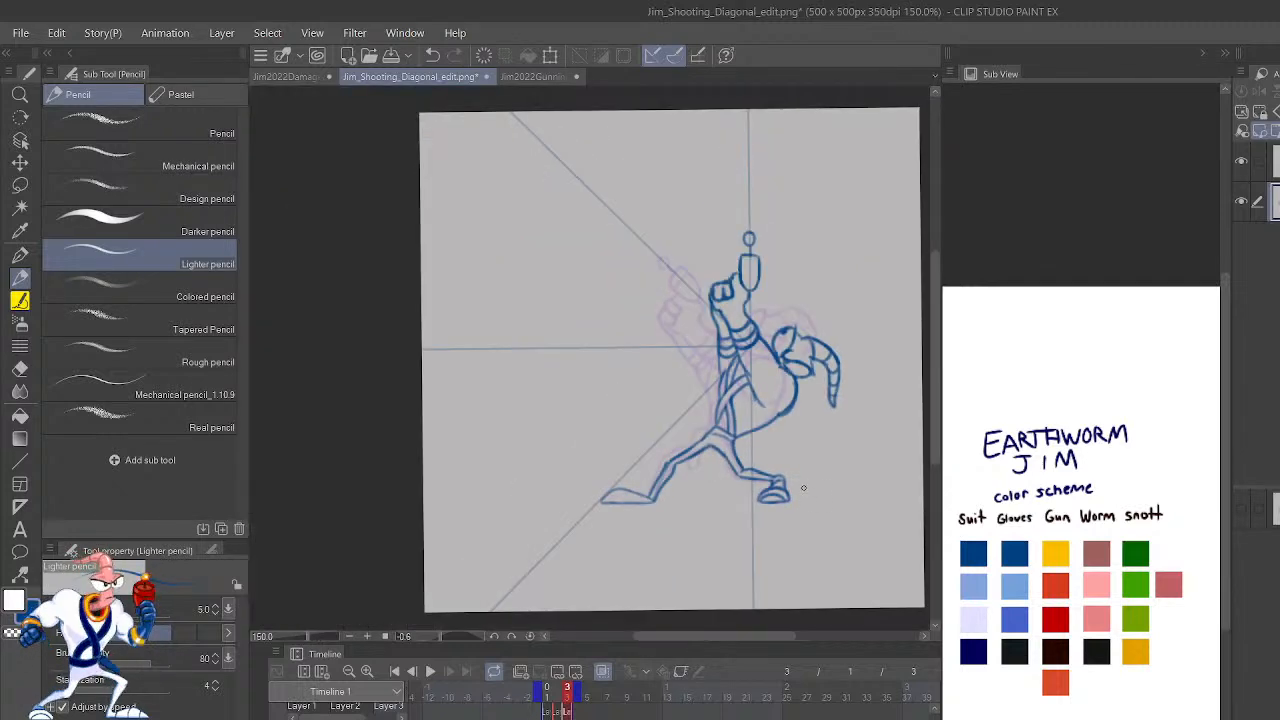
scroll(805, 492, up, 3)
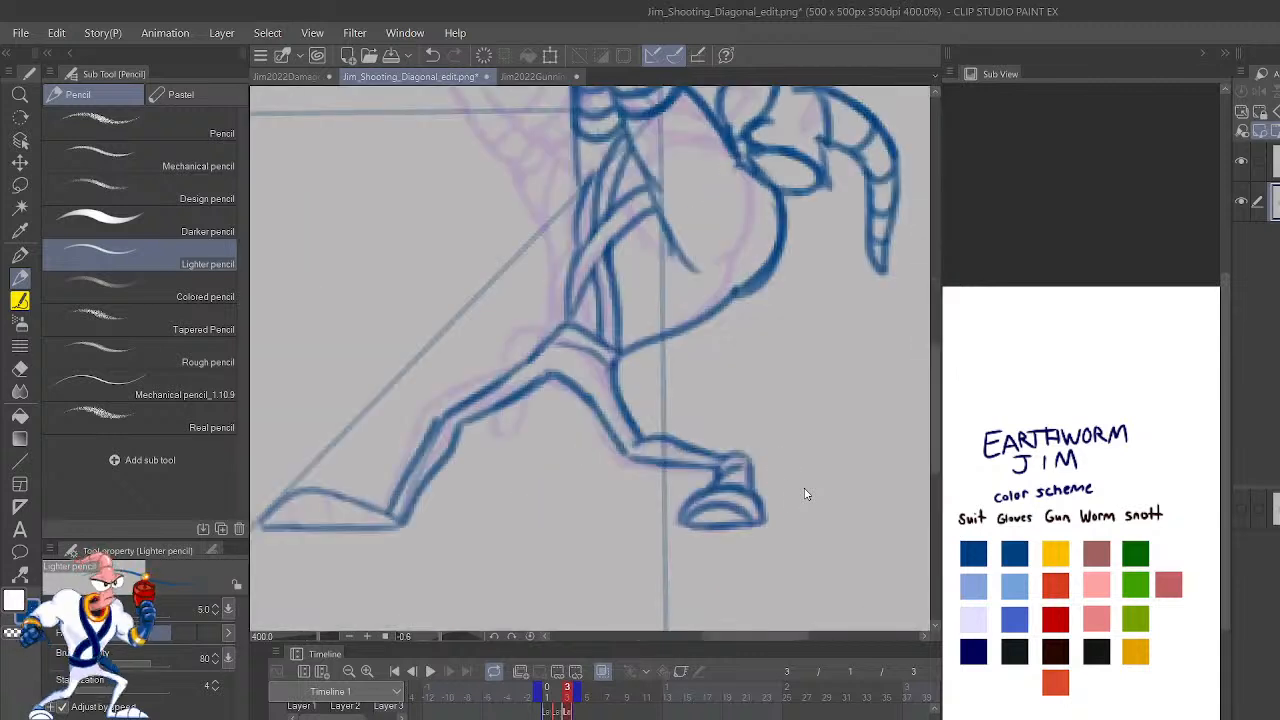
mouse_move(562, 325)
mouse_down()
mouse_move(518, 356)
mouse_move(532, 445)
mouse_move(552, 442)
mouse_move(555, 364)
mouse_up()
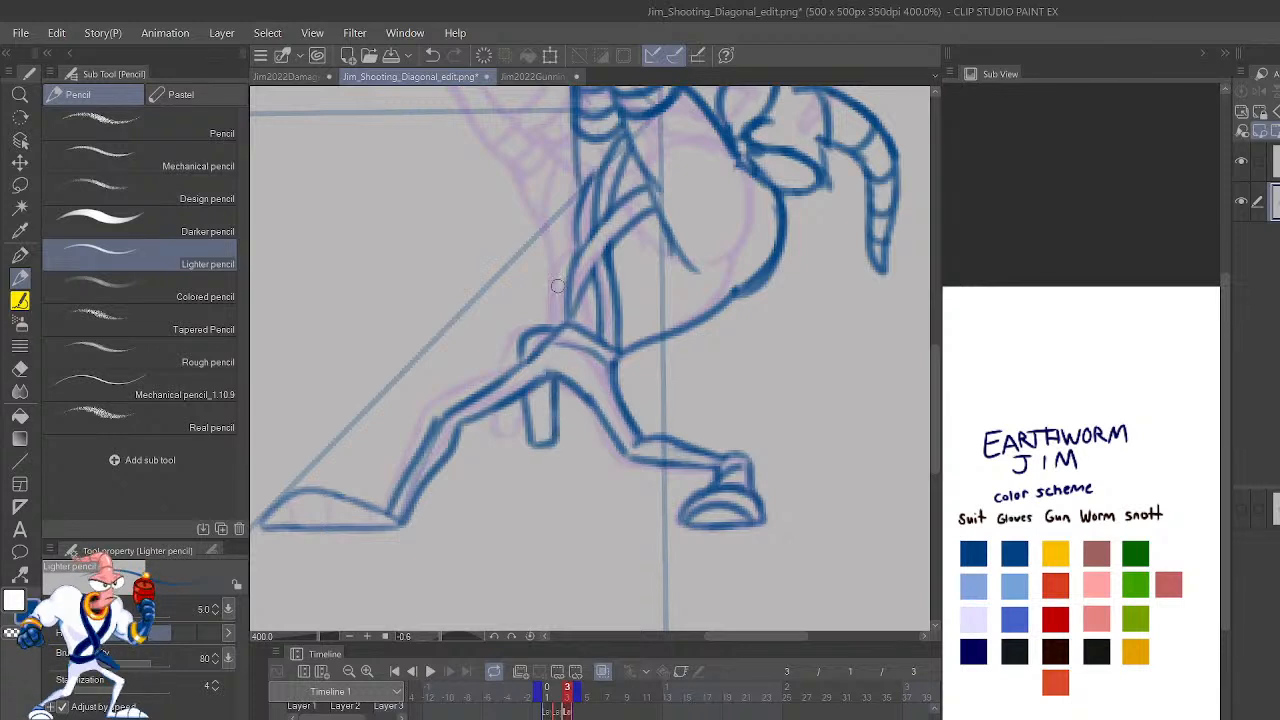
Erase the rough belt lines and redraw the belt as a curved band across the waist.
scroll(557, 286, up, 3)
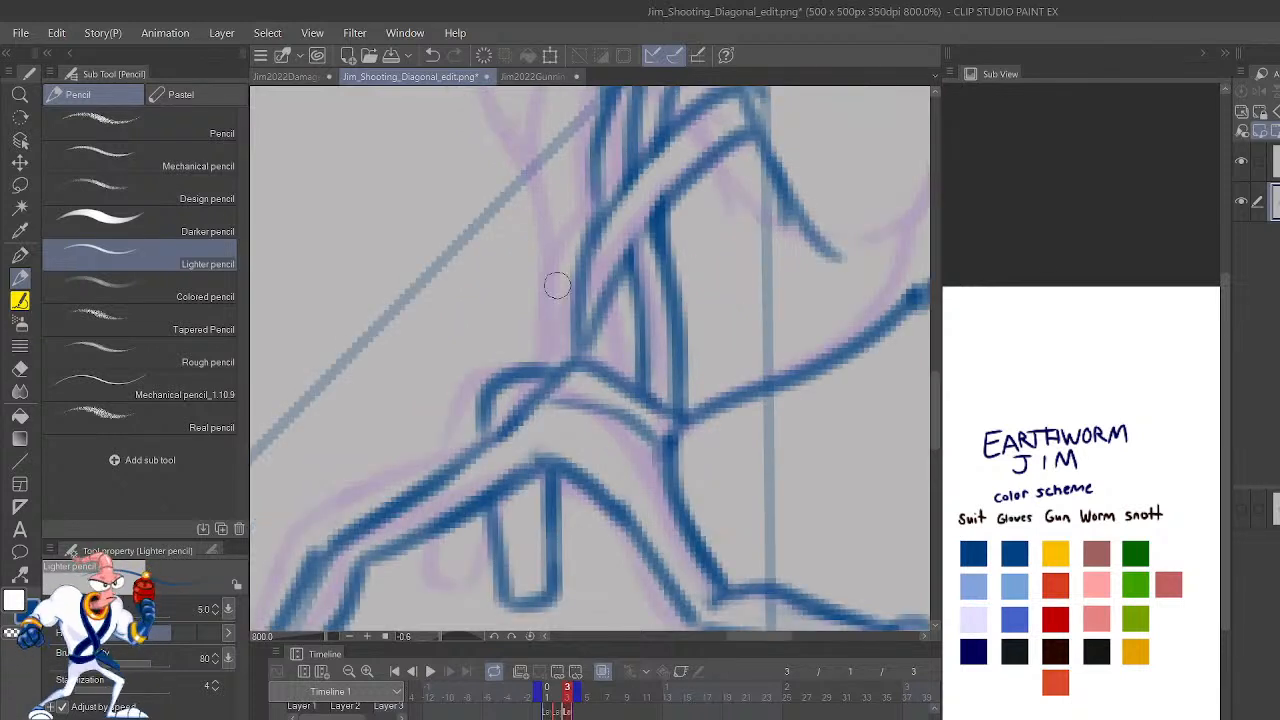
mouse_move(560, 412)
mouse_down()
mouse_move(621, 425)
mouse_move(655, 420)
mouse_move(638, 389)
mouse_move(592, 384)
mouse_up()
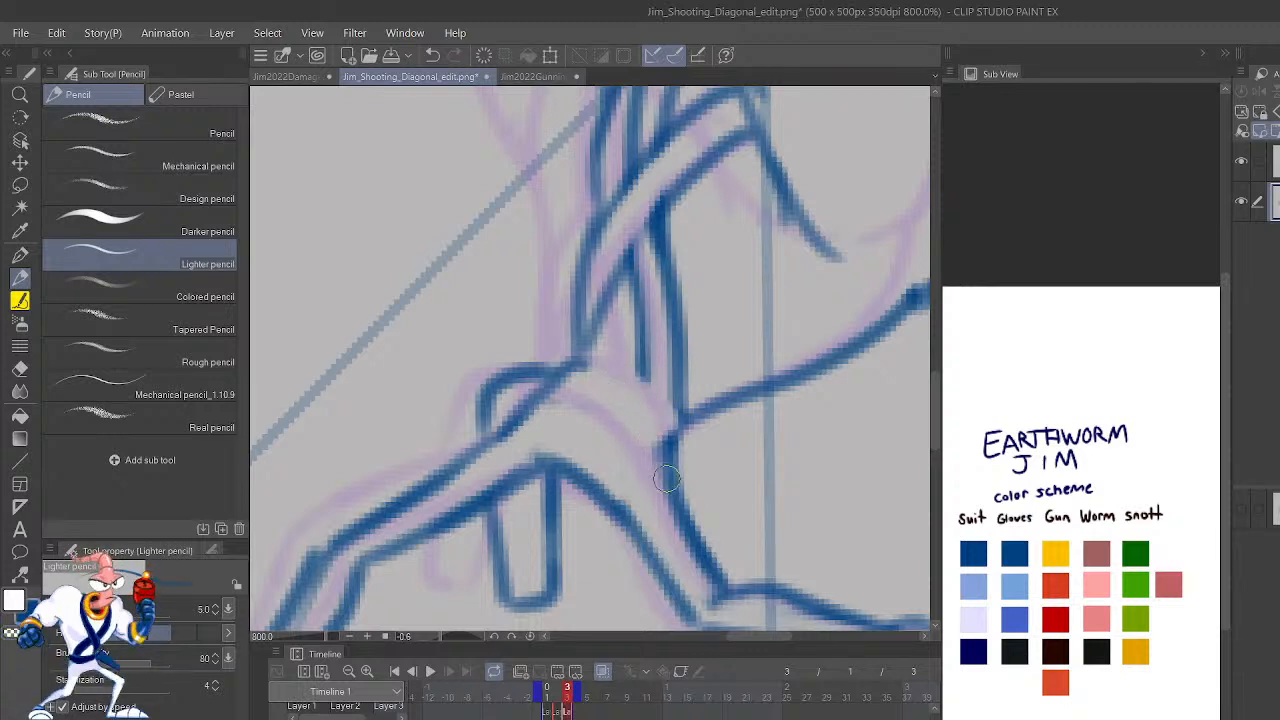
mouse_move(667, 480)
mouse_down()
mouse_move(657, 448)
mouse_move(594, 388)
mouse_move(654, 376)
mouse_move(591, 347)
mouse_up()
key(c)
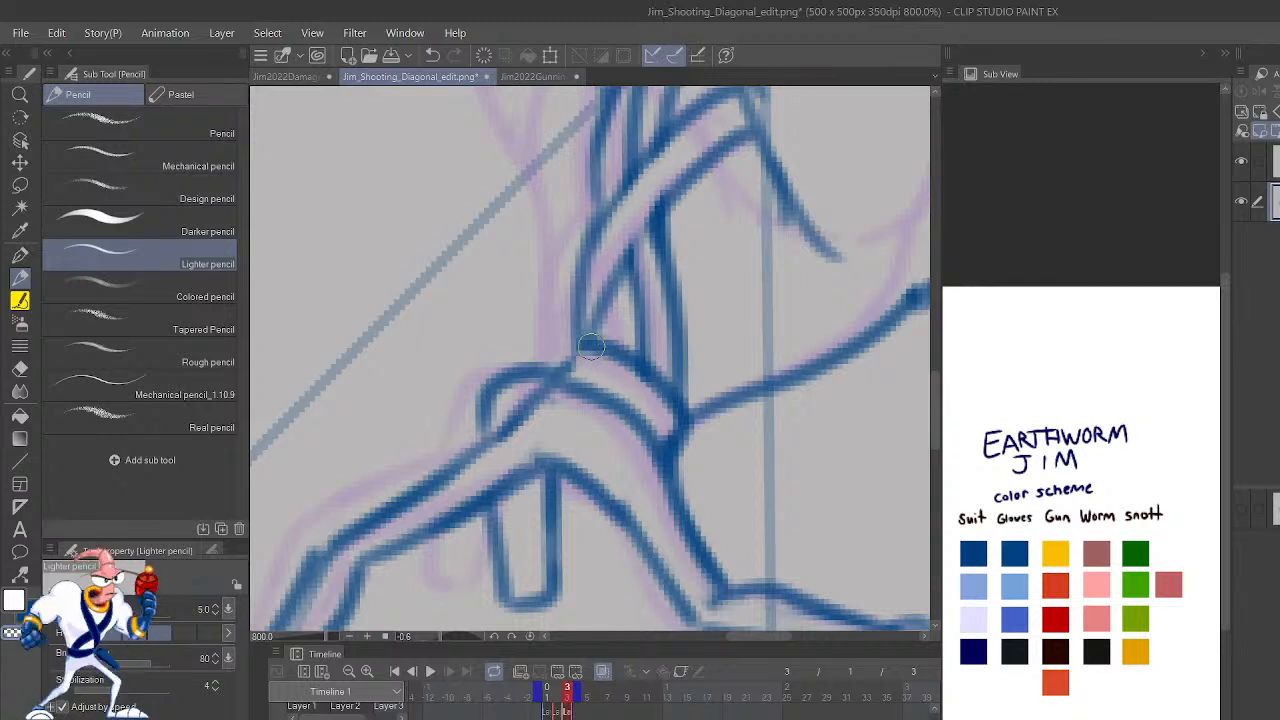
Mirror the canvas view and touch up the belt's lower edge where it meets the hip on frame 3.
key(h)
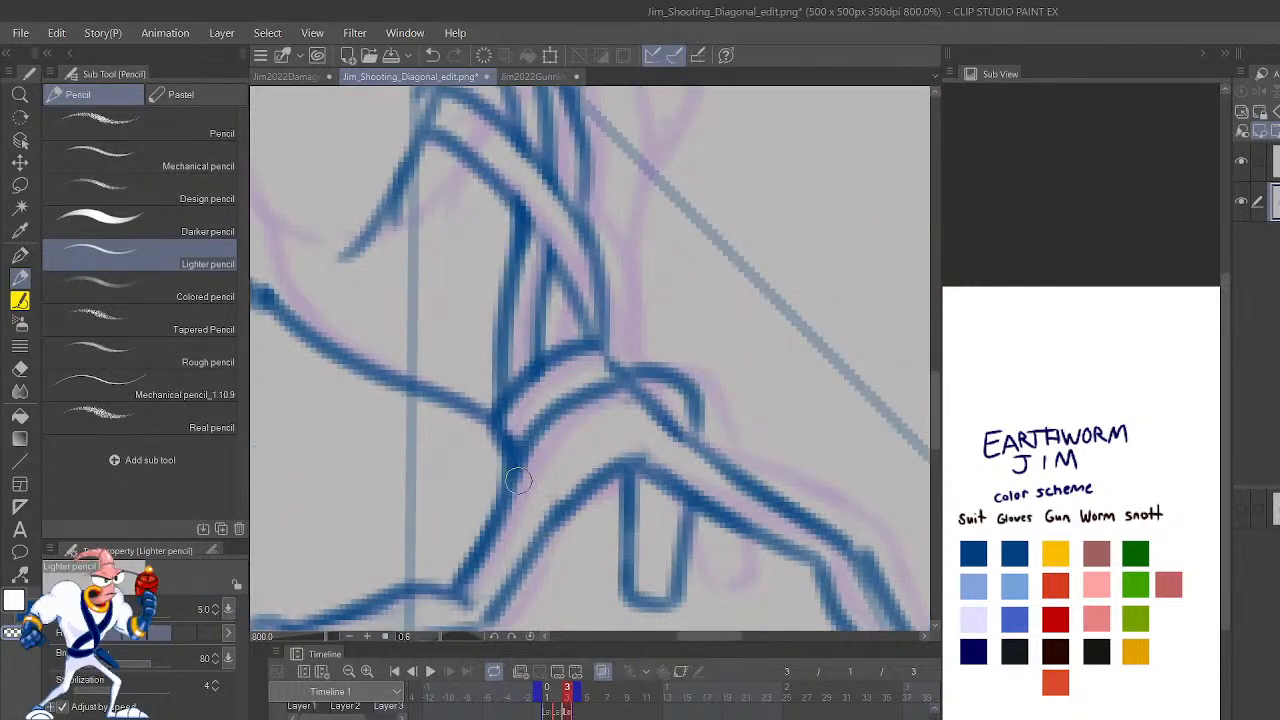
mouse_move(520, 473)
mouse_down()
mouse_move(567, 387)
mouse_move(526, 412)
mouse_move(539, 398)
mouse_move(523, 474)
mouse_move(586, 383)
mouse_up()
key(c)
key(ctrl+z)
drag(517, 485, 590, 395)
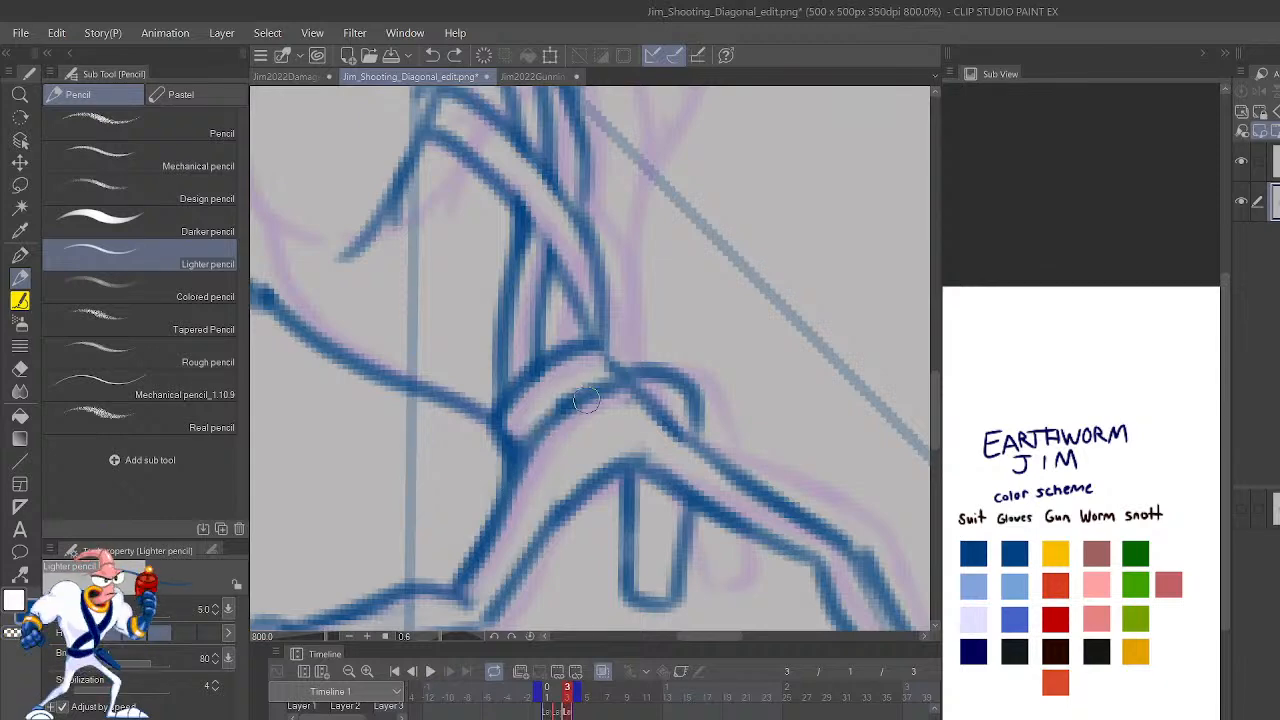
Step back and forth through the three frames to compare the frame 3 pose with frames 1 and 2.
scroll(593, 399, down, 4)
key(comma)
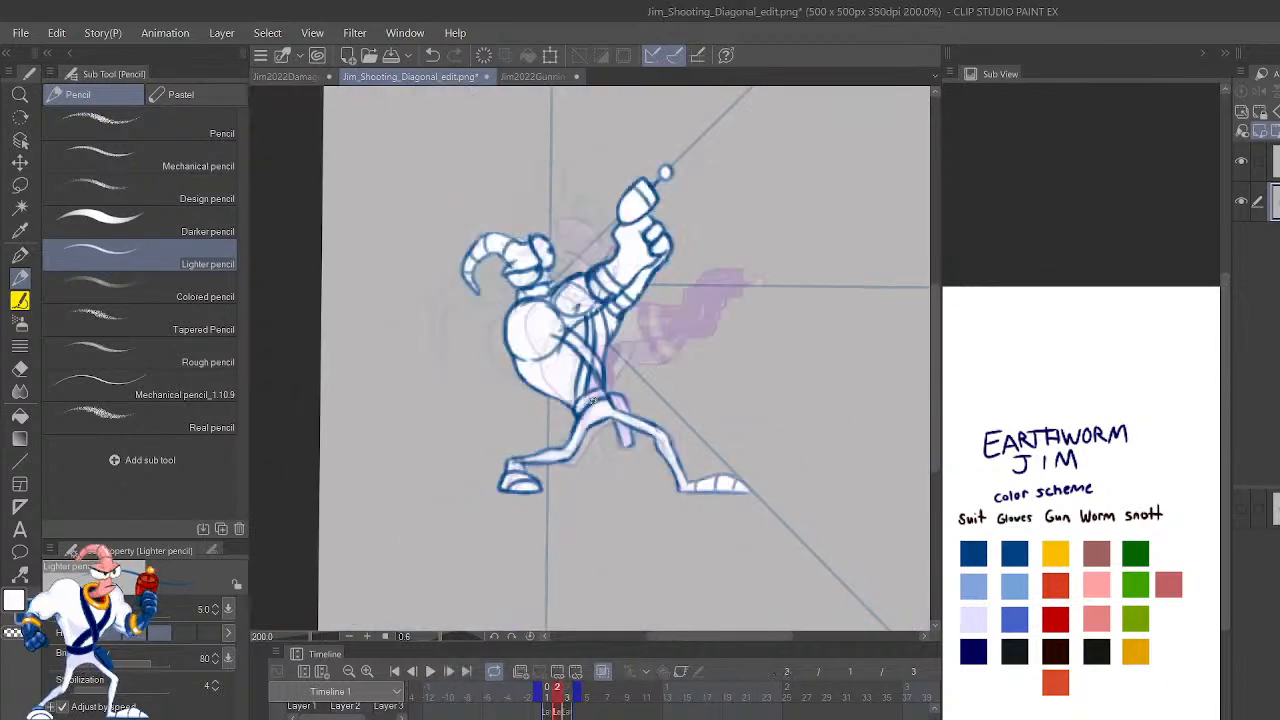
key(comma)
key(period)
key(period)
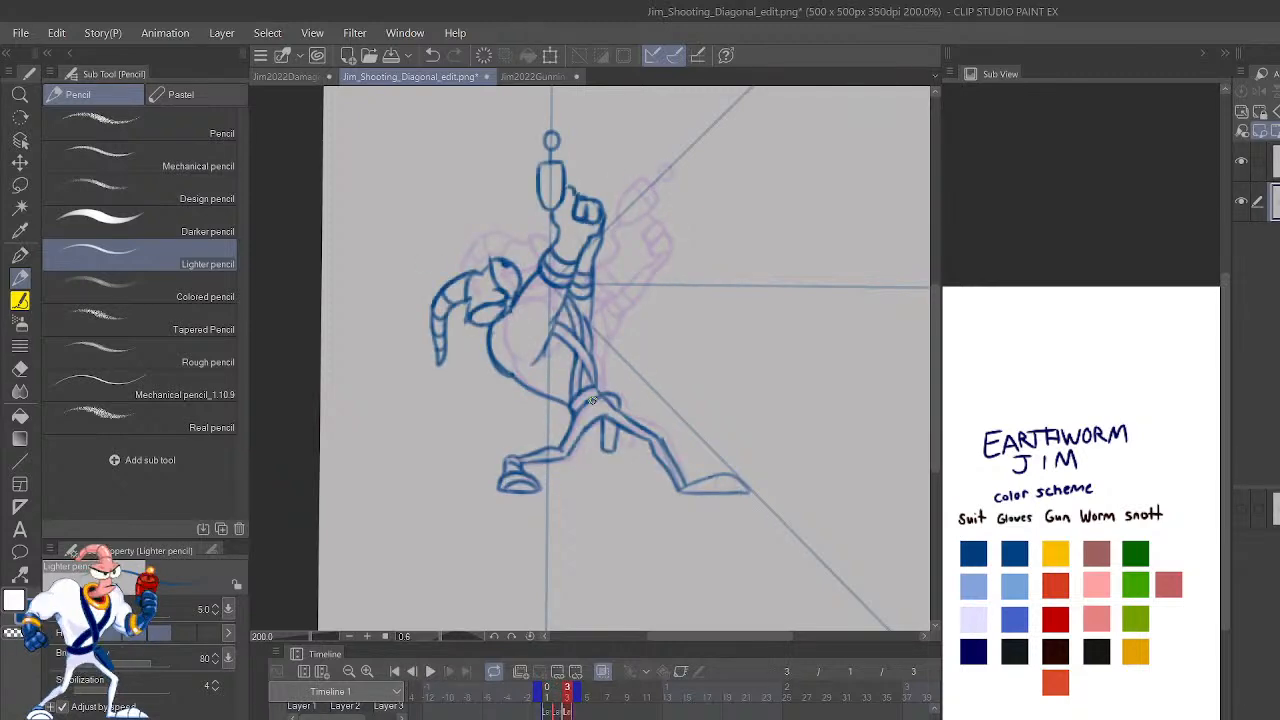
key(comma)
key(period)
key(comma)
key(period)
key(period)
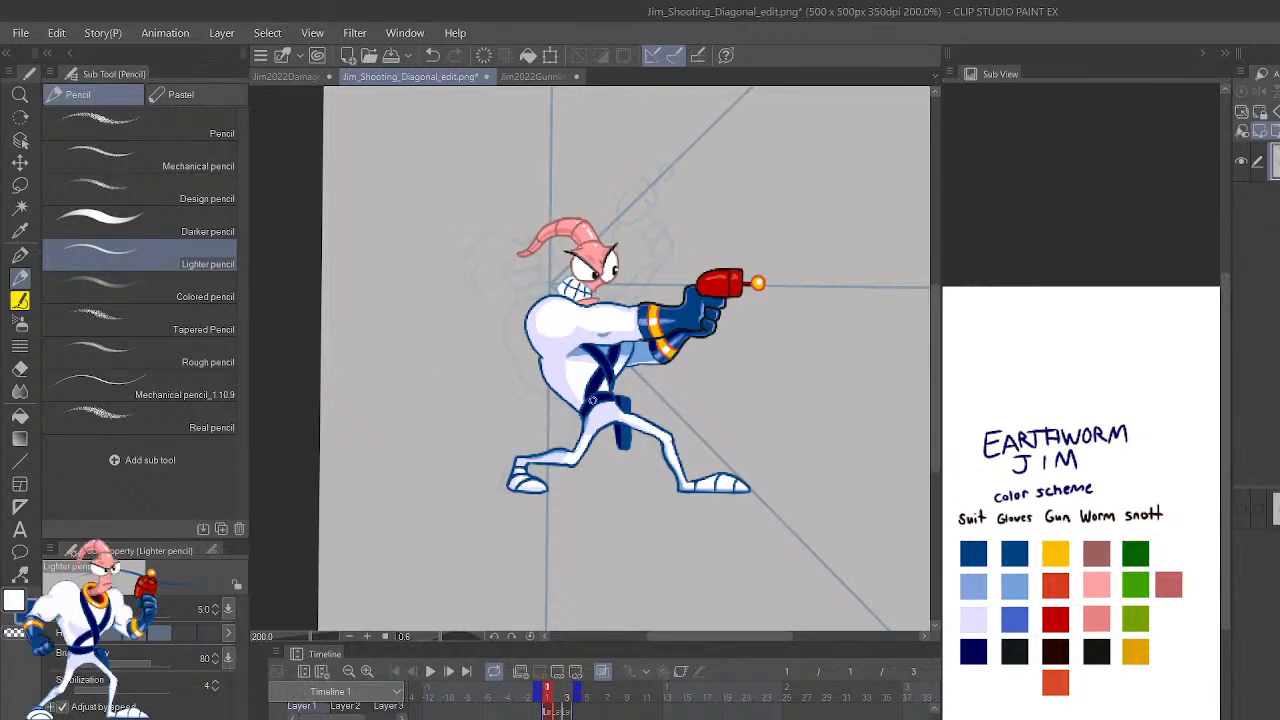
key(comma)
Lasso the upper part of the worm's eye on frame 3, move it slightly lower, and compare the head with frame 2.
scroll(593, 399, up, 5)
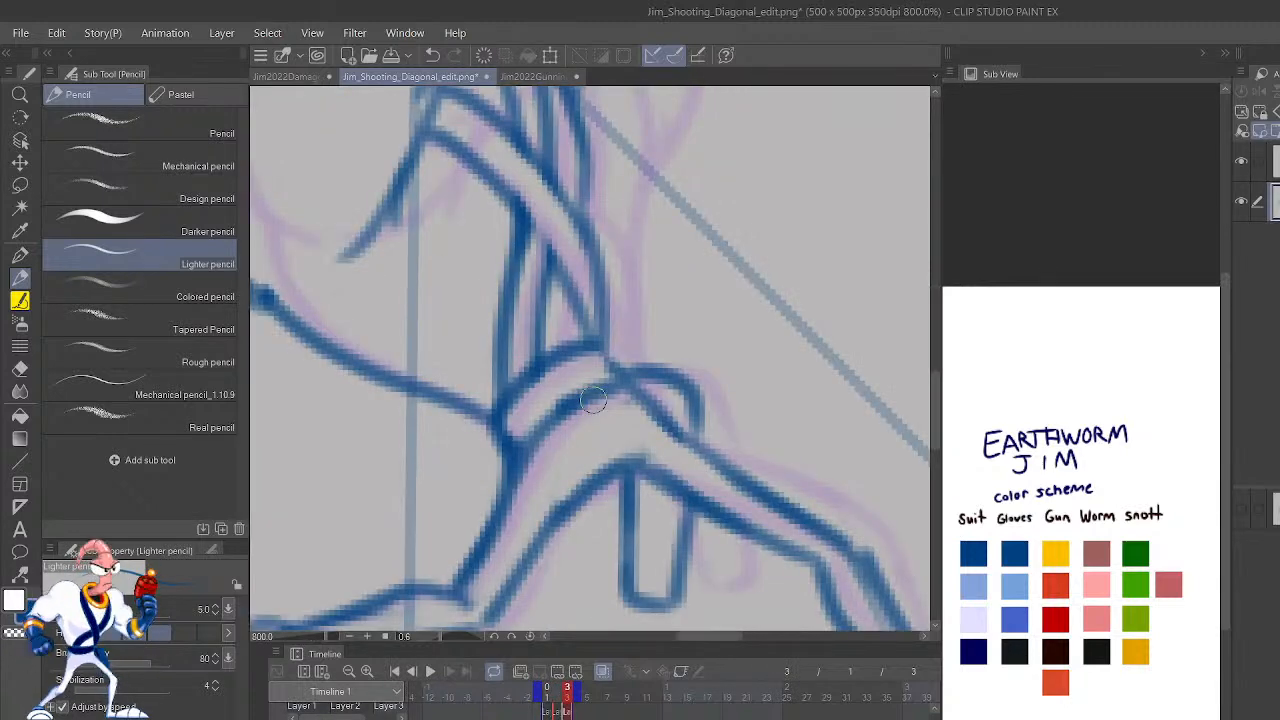
drag(724, 360, 752, 470)
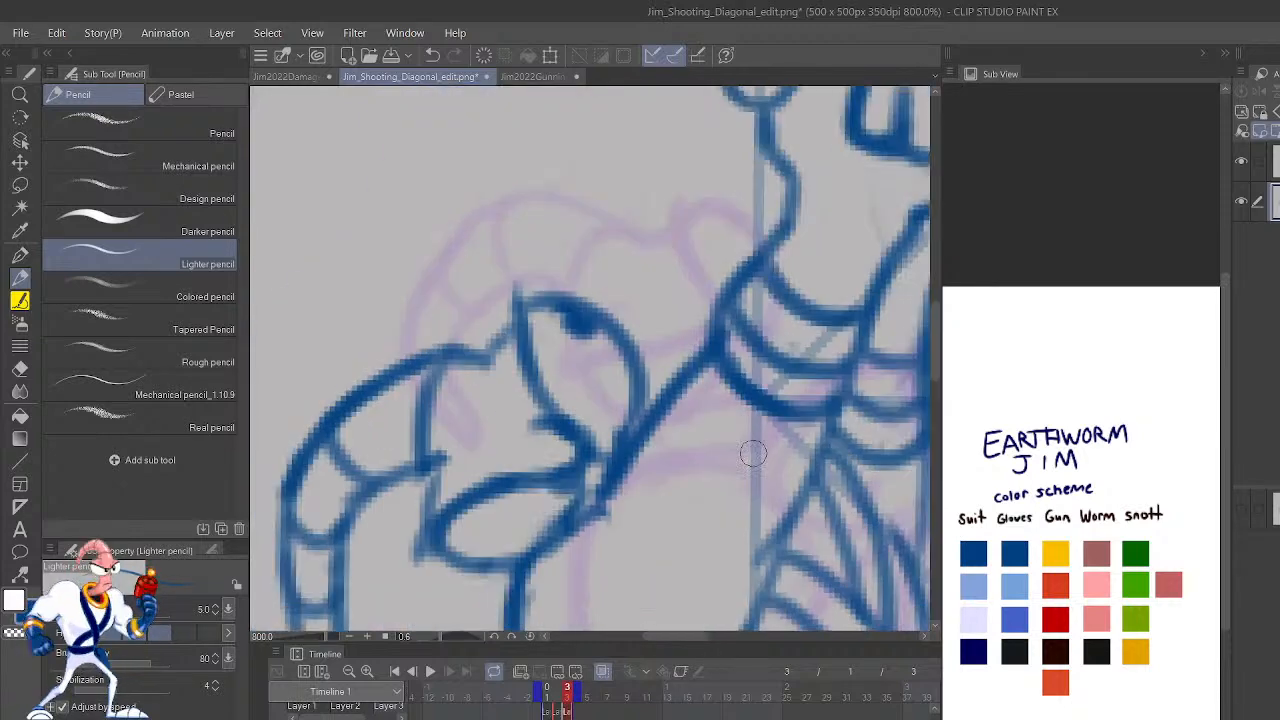
key(m)
mouse_move(651, 363)
mouse_down()
mouse_move(607, 265)
mouse_move(528, 286)
mouse_move(572, 366)
mouse_move(650, 400)
mouse_up()
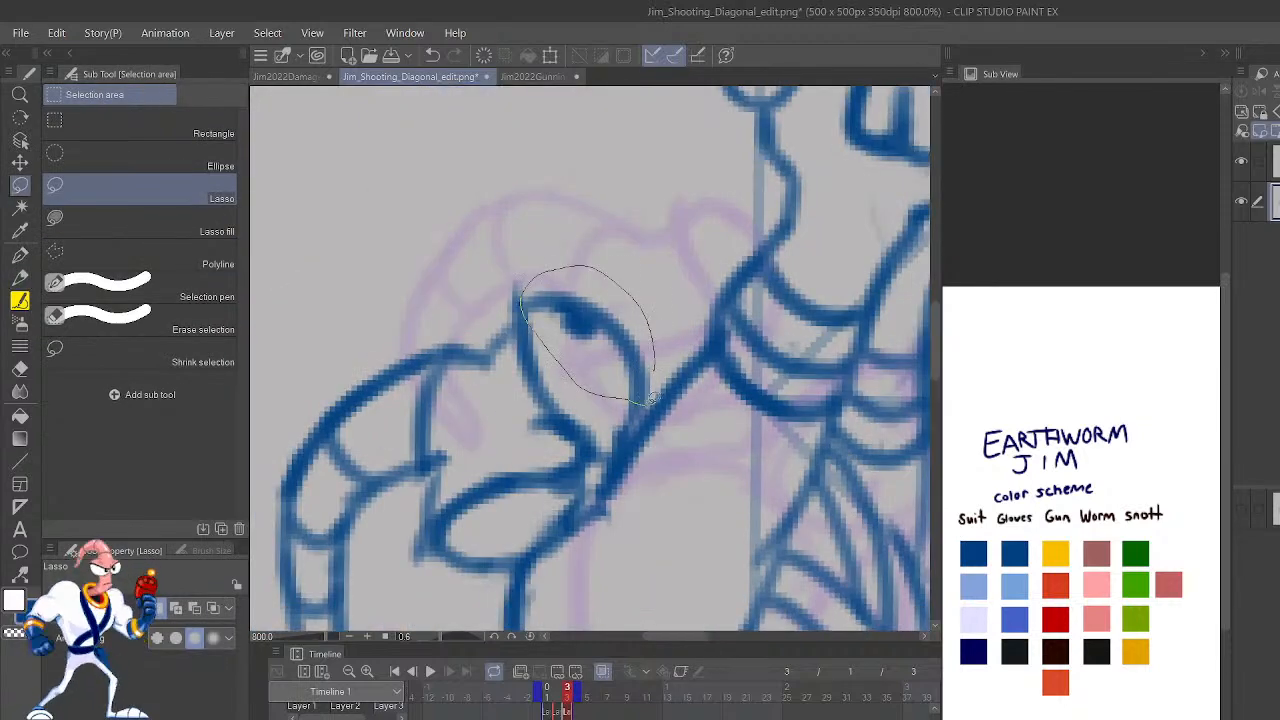
key(k)
drag(630, 355, 630, 373)
click(428, 453)
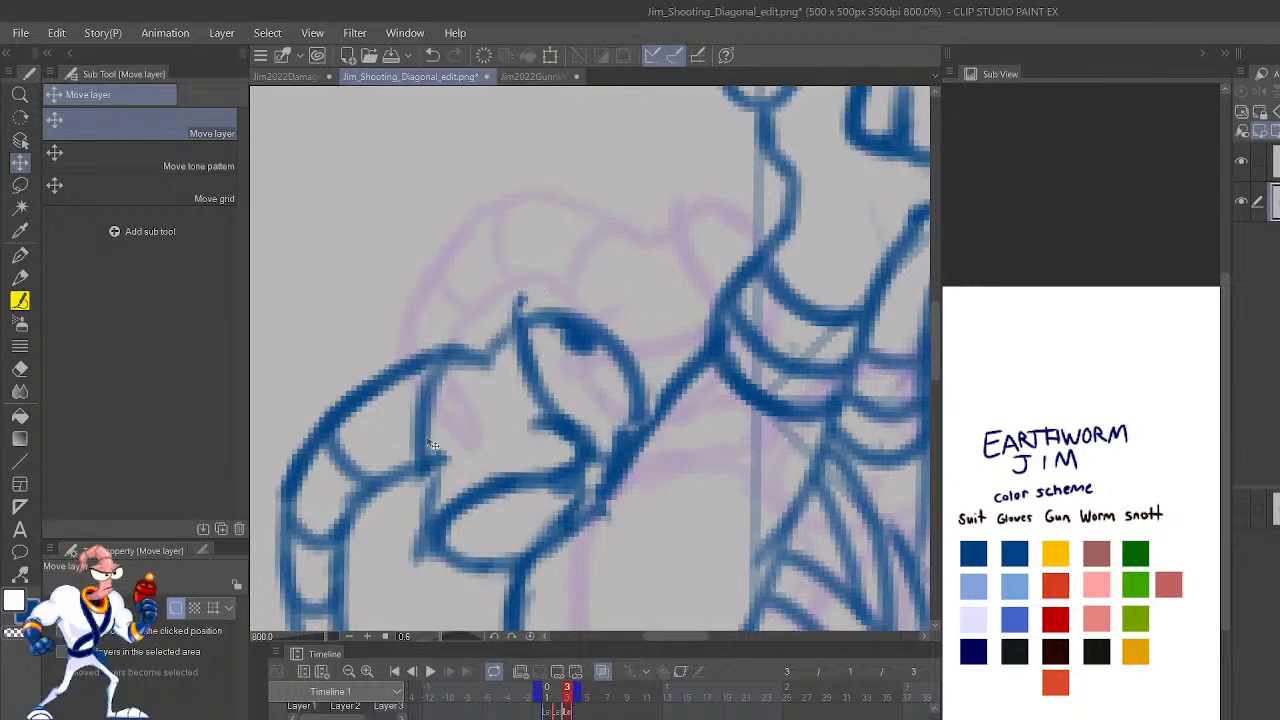
scroll(430, 445, down, 6)
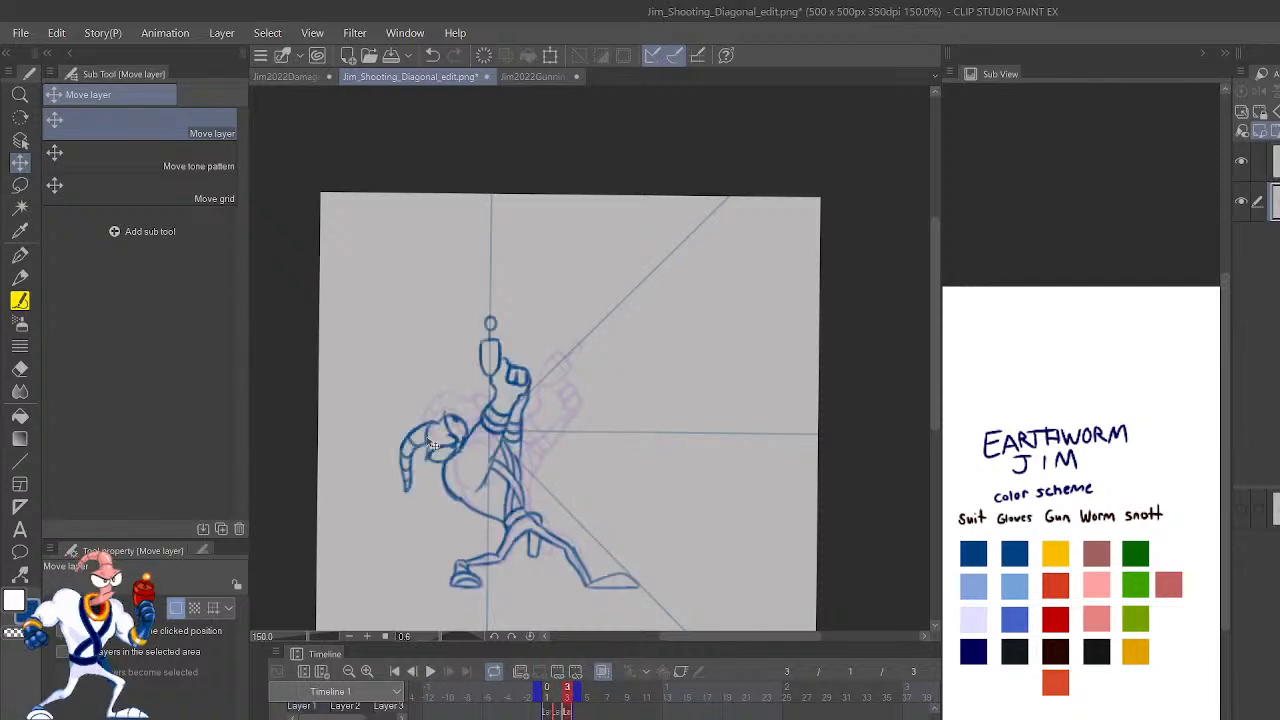
key(ctrl+Left)
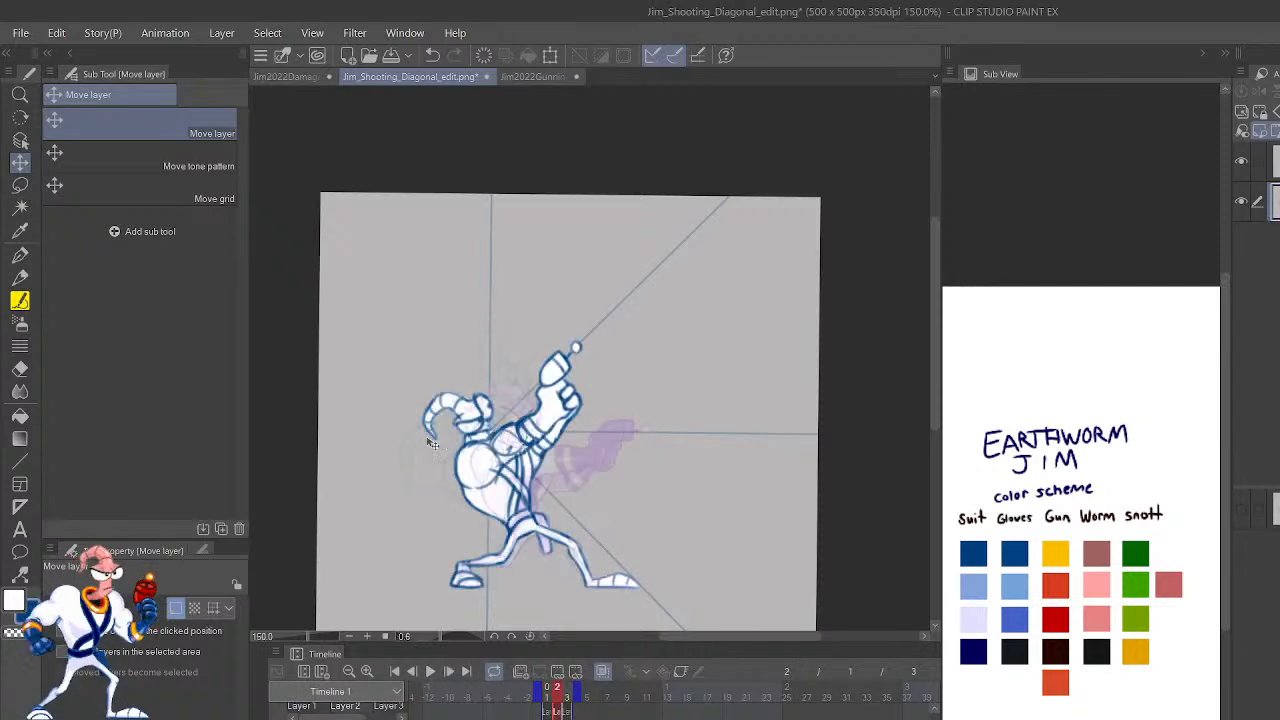
key(ctrl+Right)
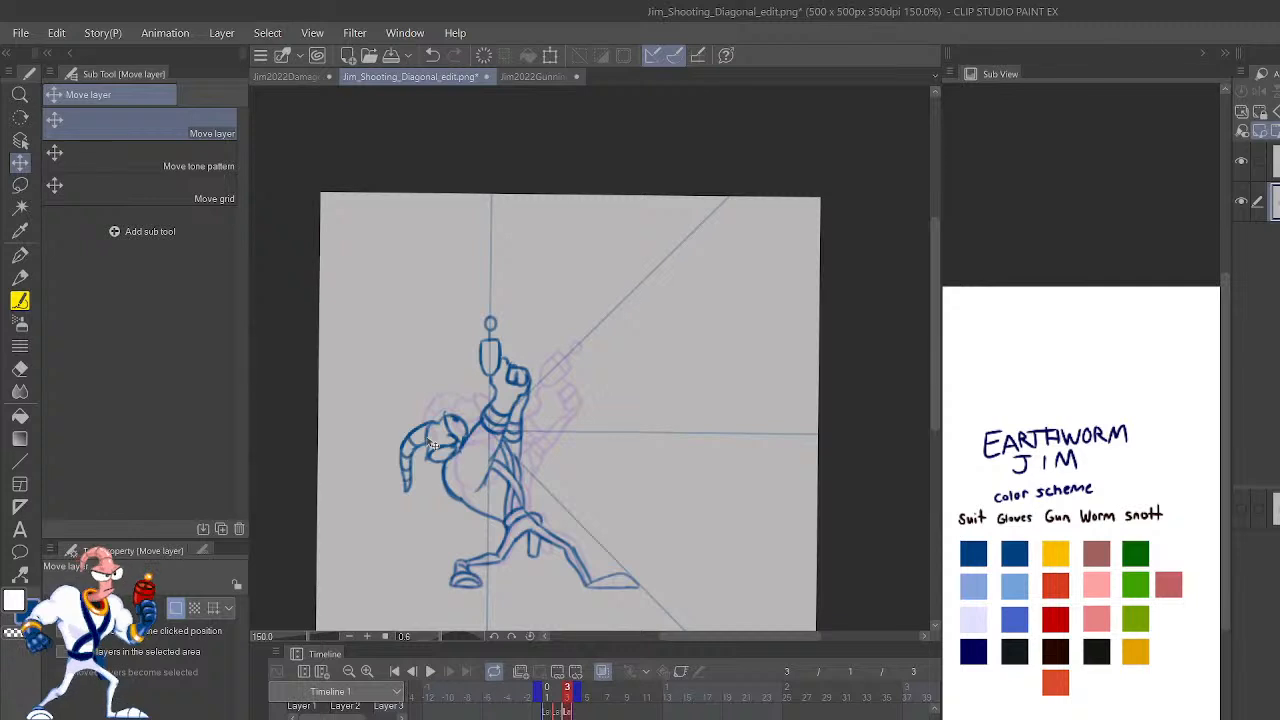
Mirror the canvas view and draw two toe lines on the front foot with the Lighter pencil, following the onion skin.
key(h)
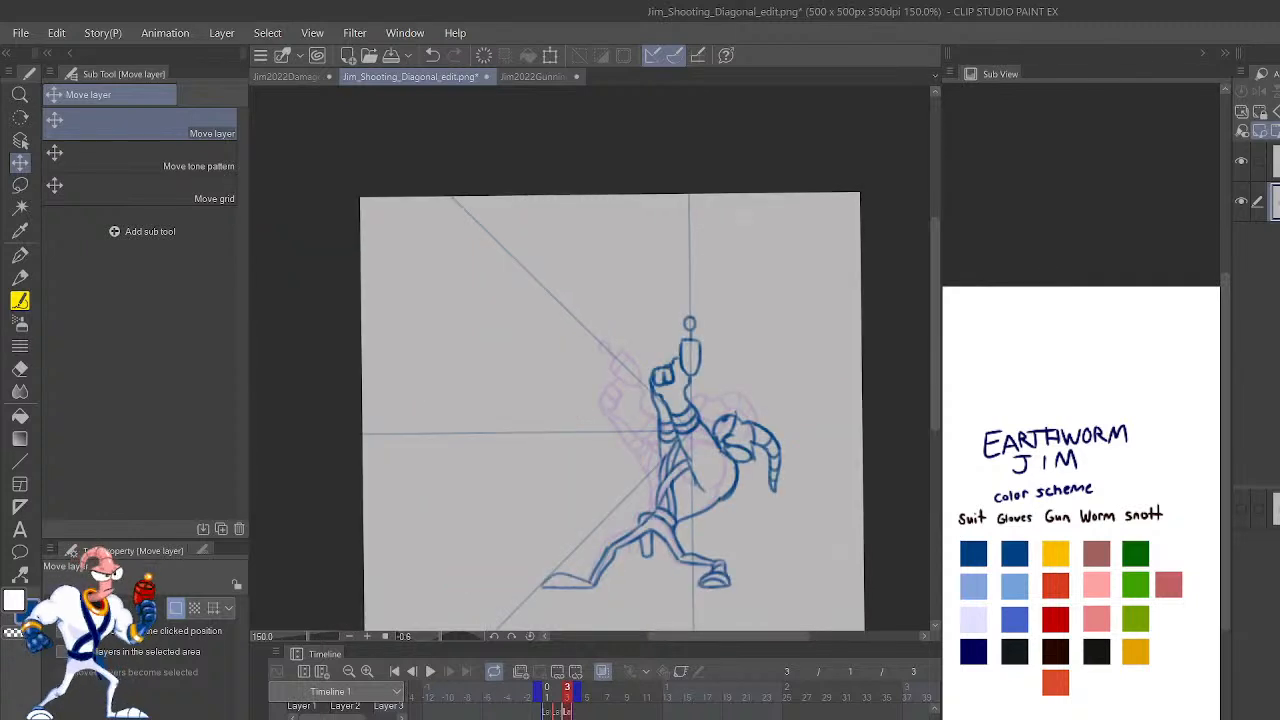
key(ctrl+plus)
key(ctrl+plus)
key(ctrl+plus)
key(ctrl+plus)
key(ctrl+plus)
key(ctrl+plus)
key(ctrl+plus)
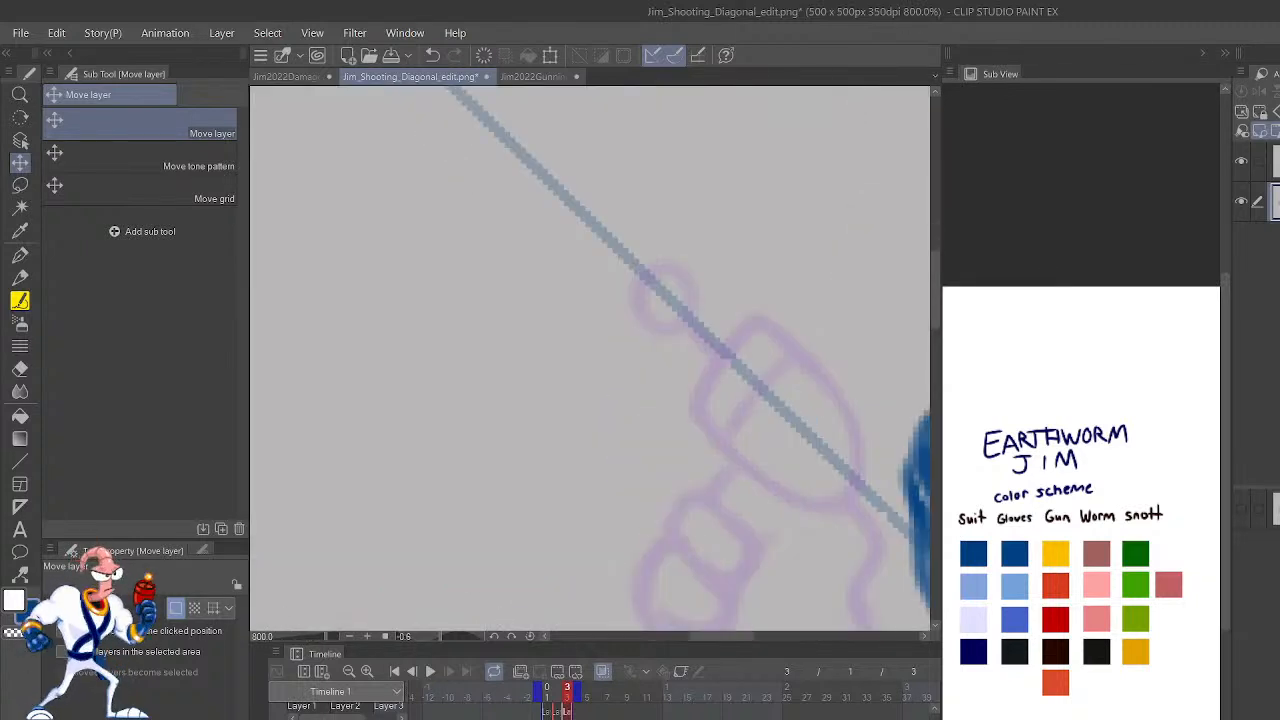
drag(691, 596, 693, 375)
drag(677, 560, 680, 260)
mouse_move(650, 590)
mouse_down()
mouse_move(664, 314)
mouse_move(721, 161)
mouse_up()
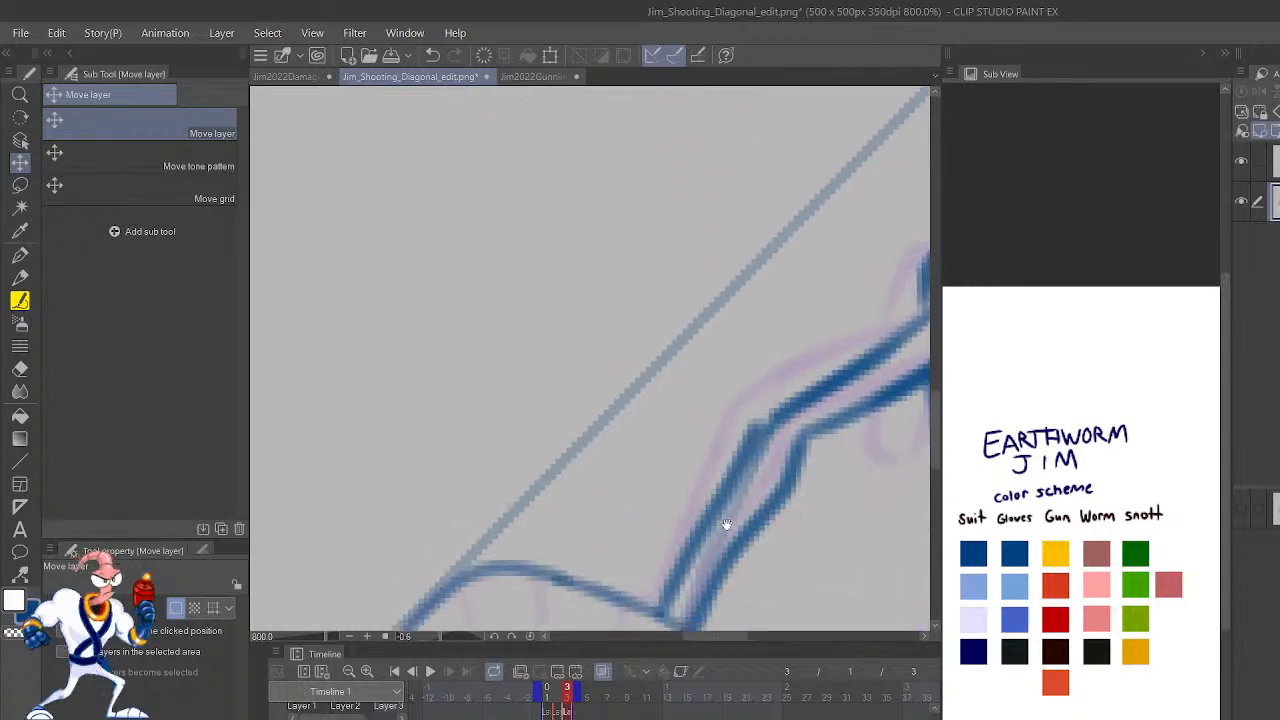
drag(727, 524, 890, 462)
key(p)
key(p)
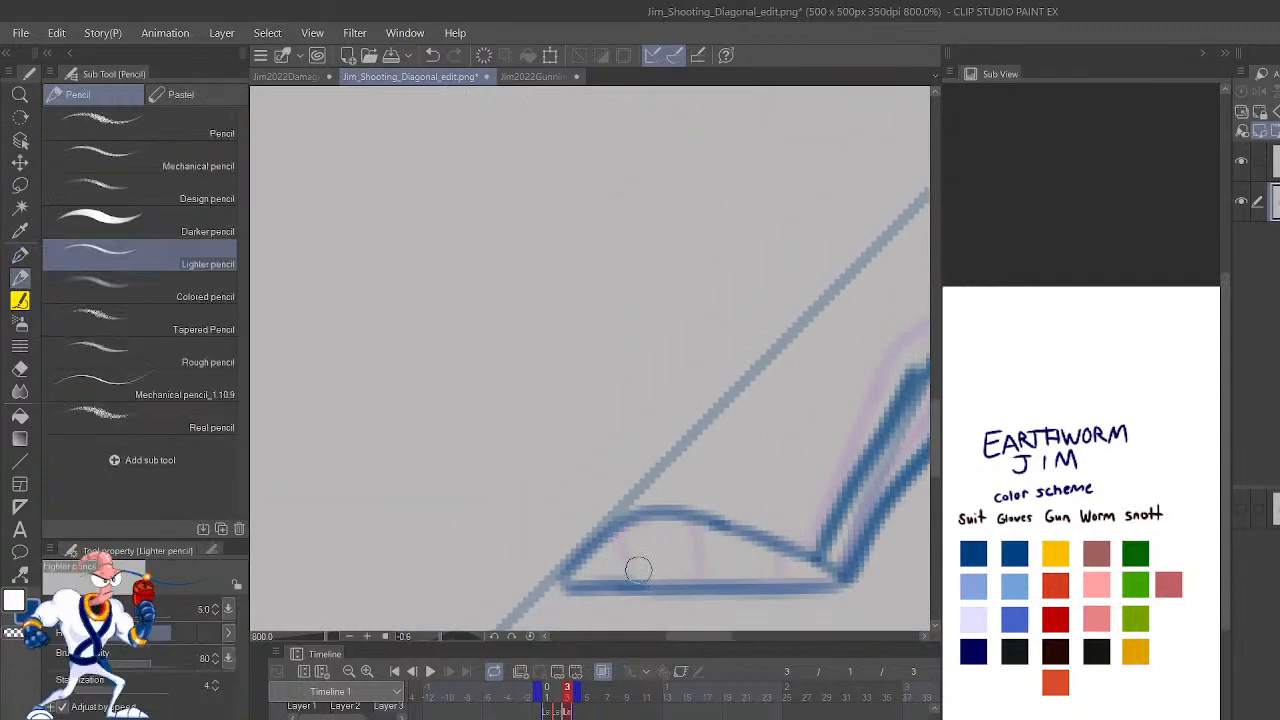
drag(631, 585, 608, 524)
drag(700, 580, 684, 516)
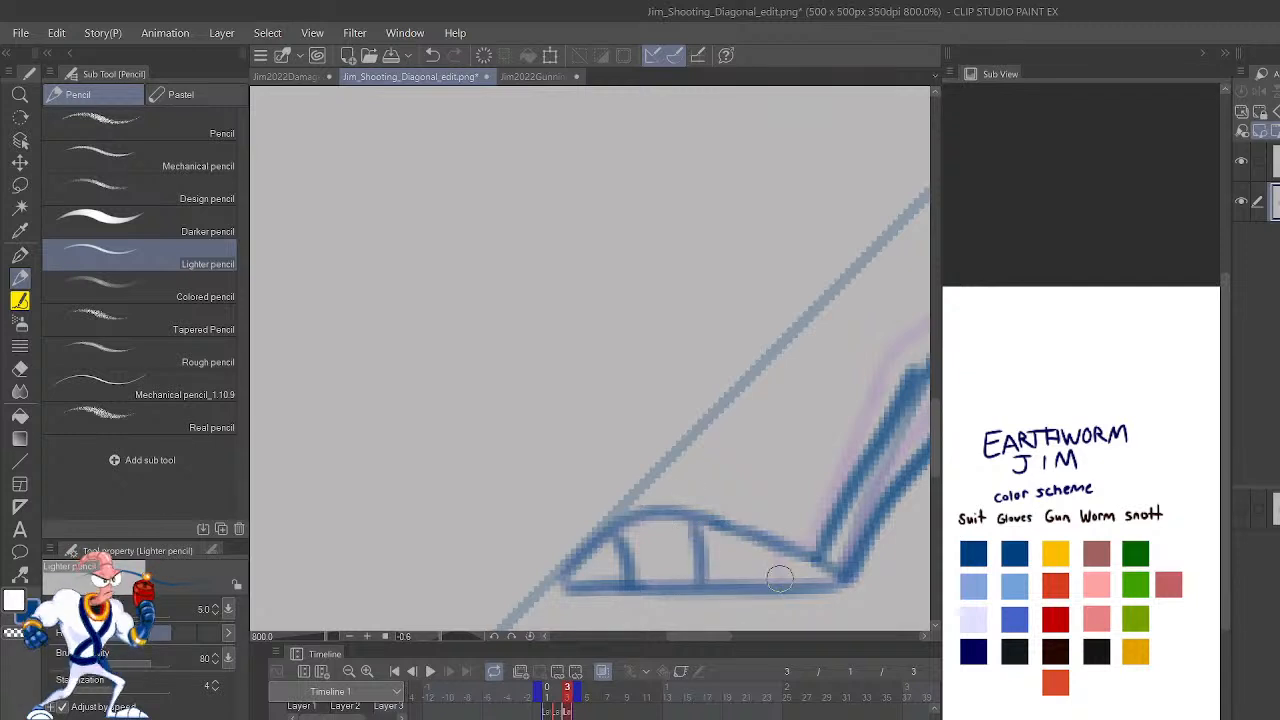
Clean up the overlapping lines where the front leg's ankle meets the heel of the foot.
drag(775, 567, 768, 543)
key(x)
mouse_move(823, 577)
mouse_down()
mouse_move(855, 531)
mouse_move(829, 570)
mouse_up()
key(ctrl+z)
key(ctrl+z)
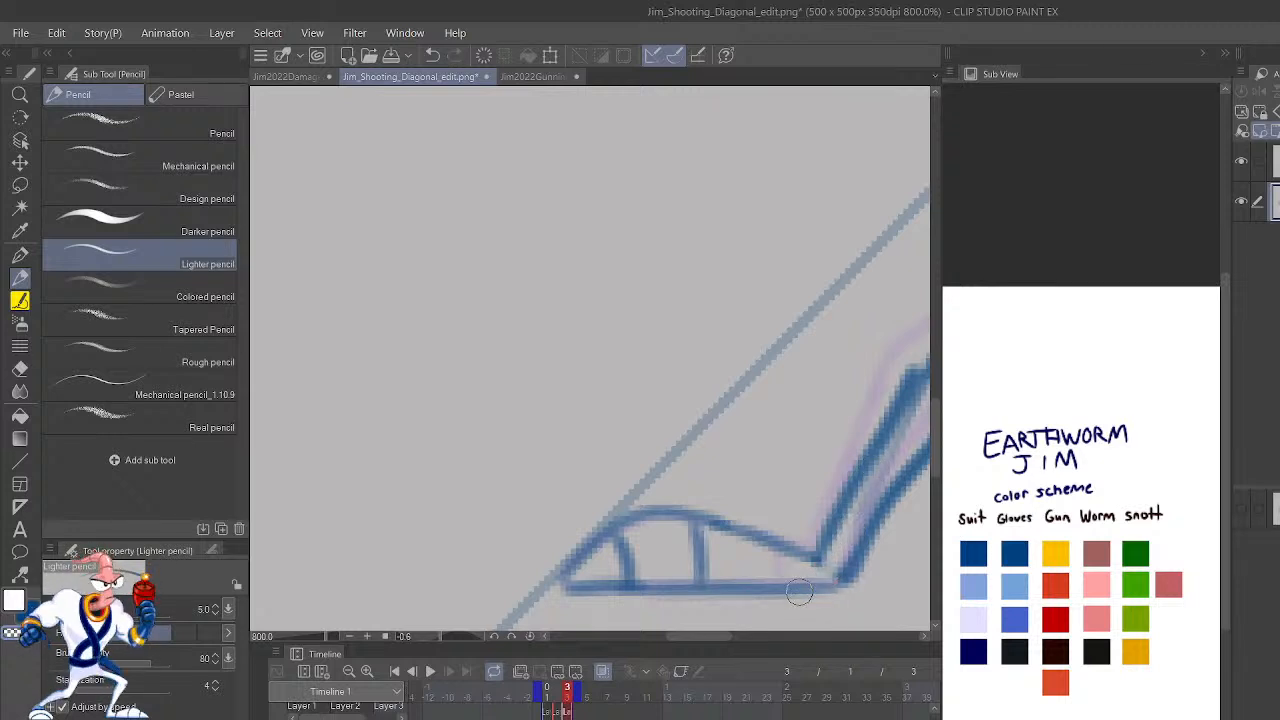
mouse_move(845, 589)
mouse_down()
mouse_move(851, 547)
mouse_move(798, 591)
mouse_move(848, 586)
mouse_move(874, 527)
mouse_move(806, 587)
mouse_move(843, 586)
mouse_move(885, 488)
mouse_move(863, 511)
mouse_up()
key(c)
key(ctrl+z)
key(c)
drag(873, 567, 906, 495)
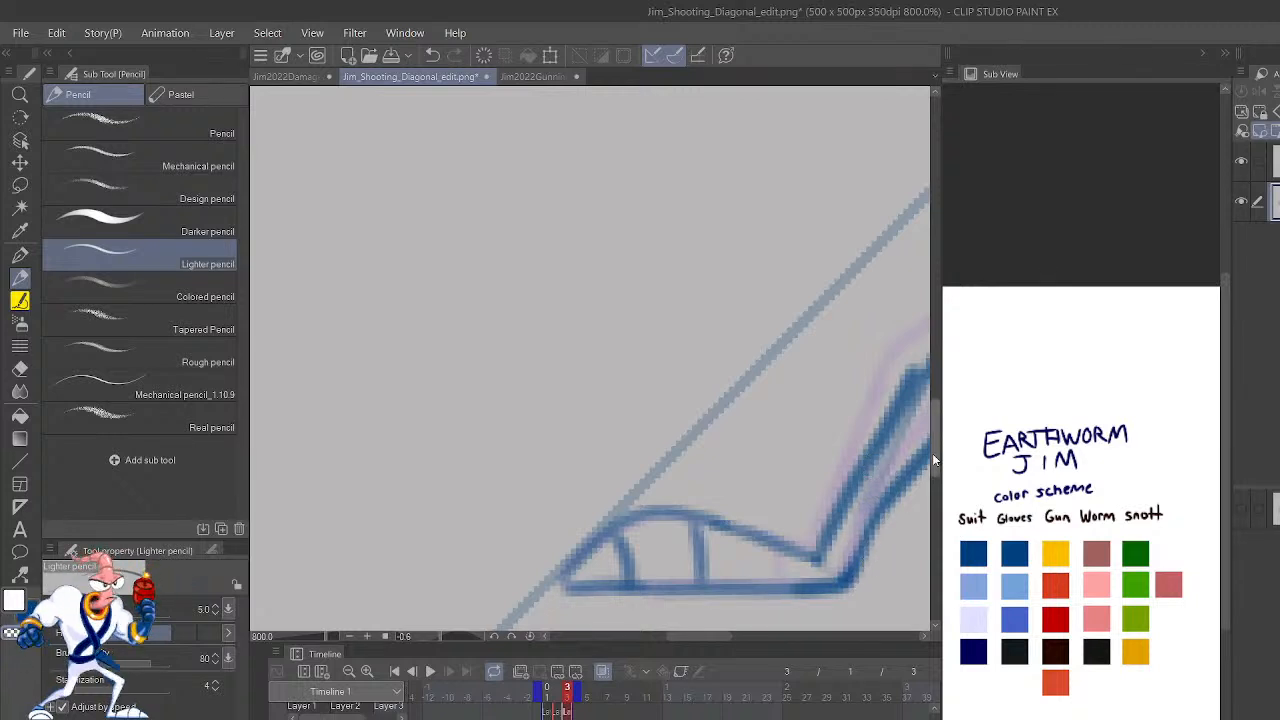
Draw a small crease mark on the chest just below the raised arms' cuffs.
key(ctrl+minus)
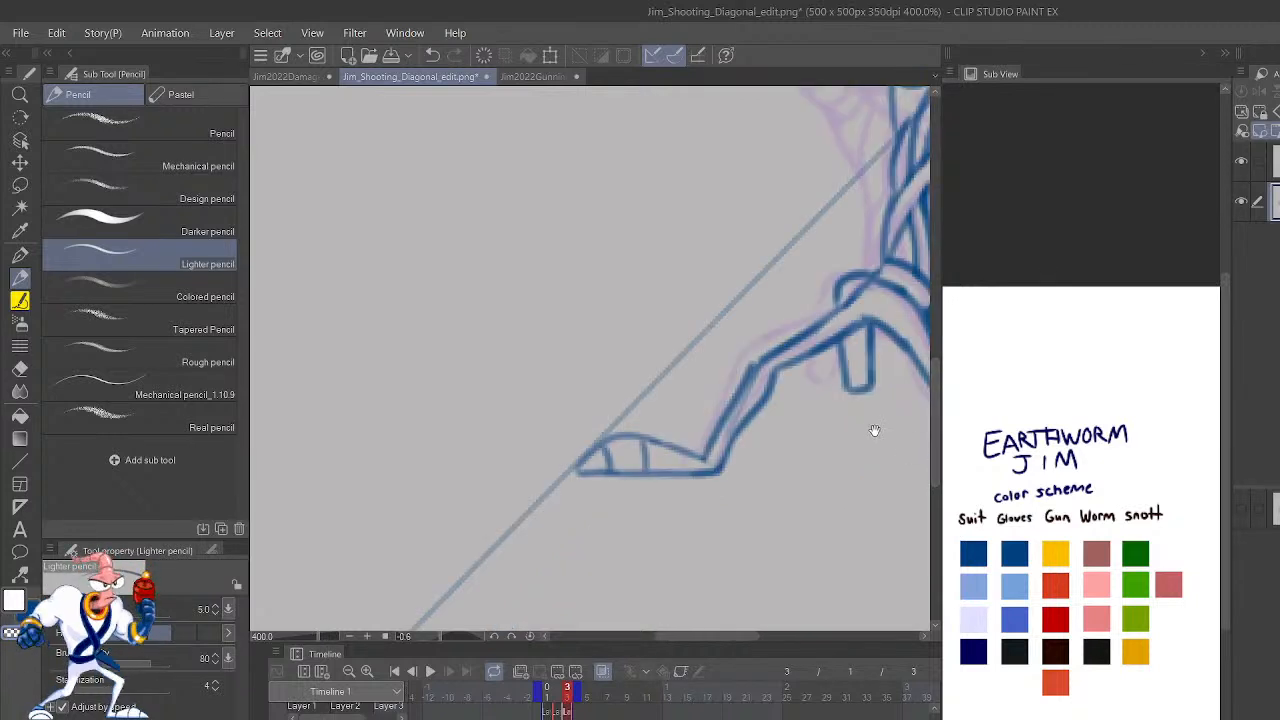
drag(871, 429, 780, 518)
drag(640, 481, 671, 429)
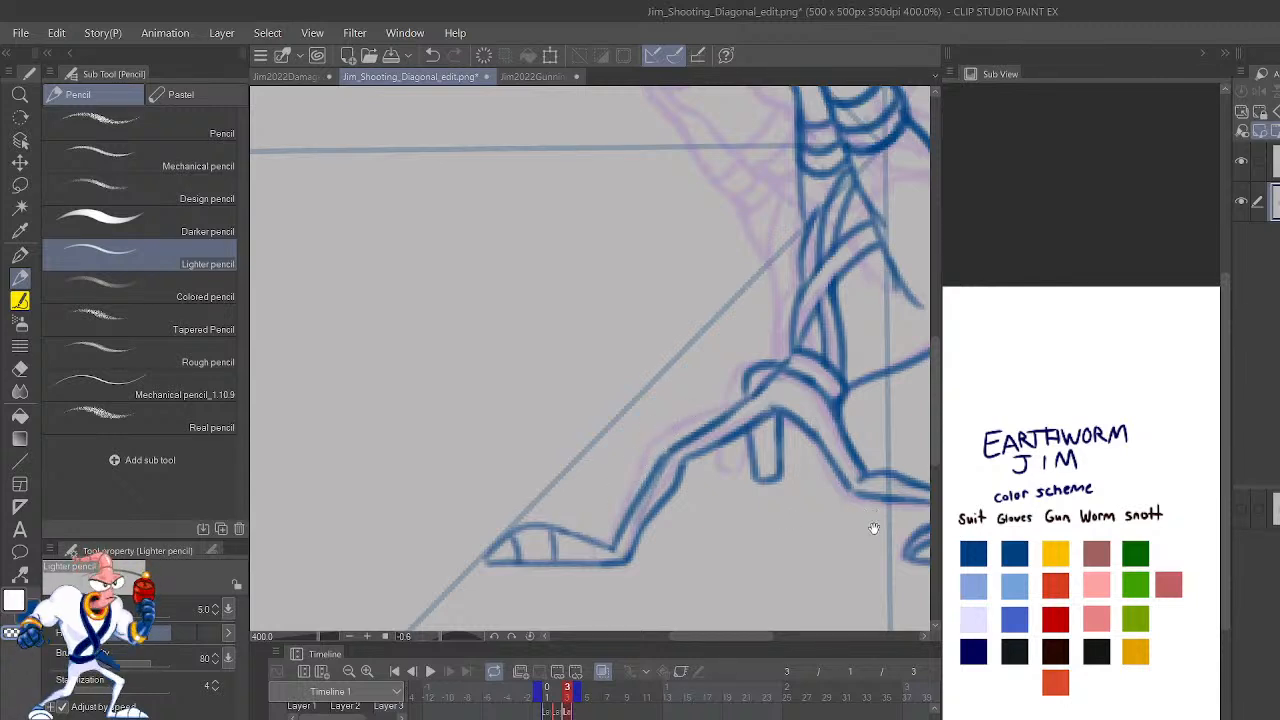
drag(874, 526, 775, 595)
drag(866, 531, 838, 642)
drag(887, 537, 850, 465)
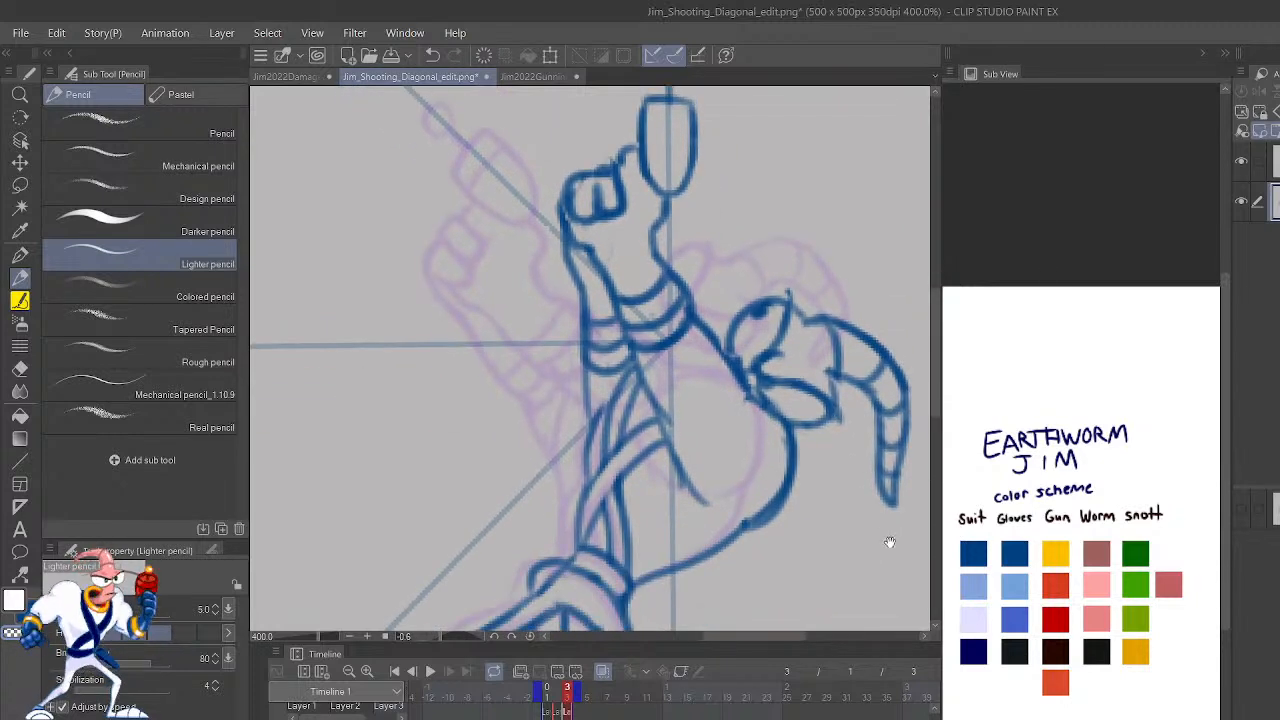
scroll(879, 526, down, 5)
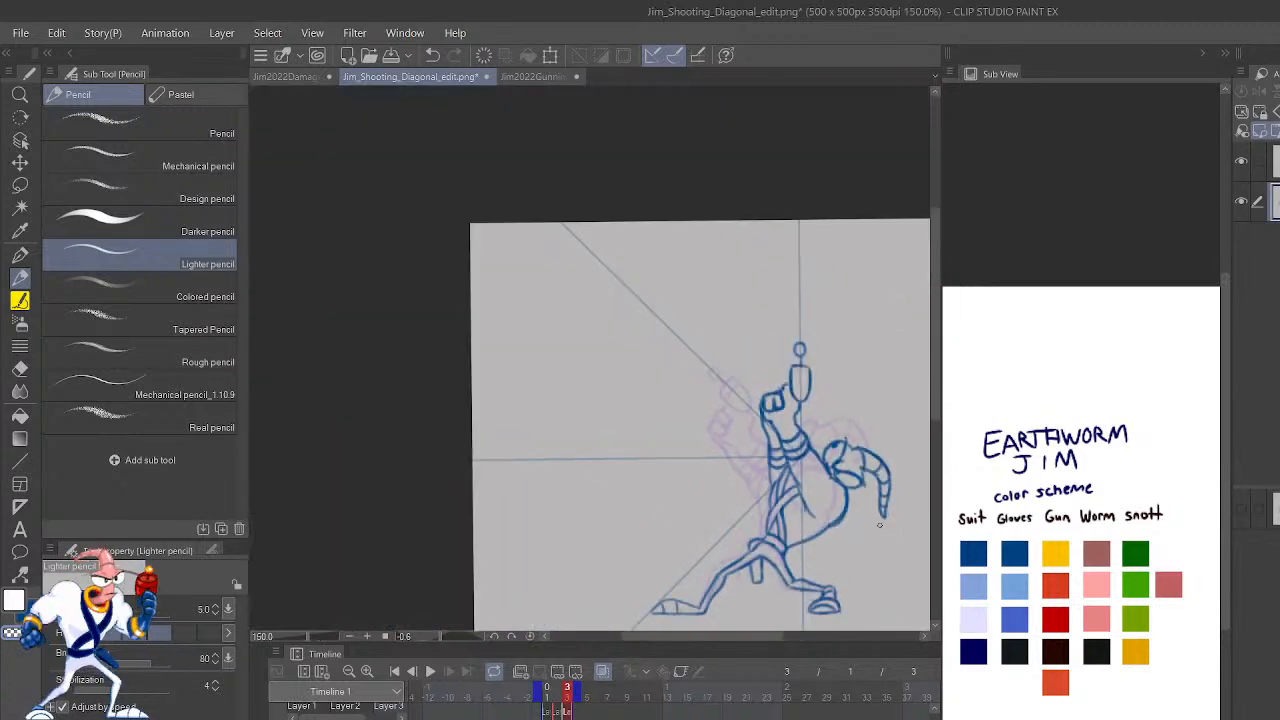
scroll(879, 526, up, 5)
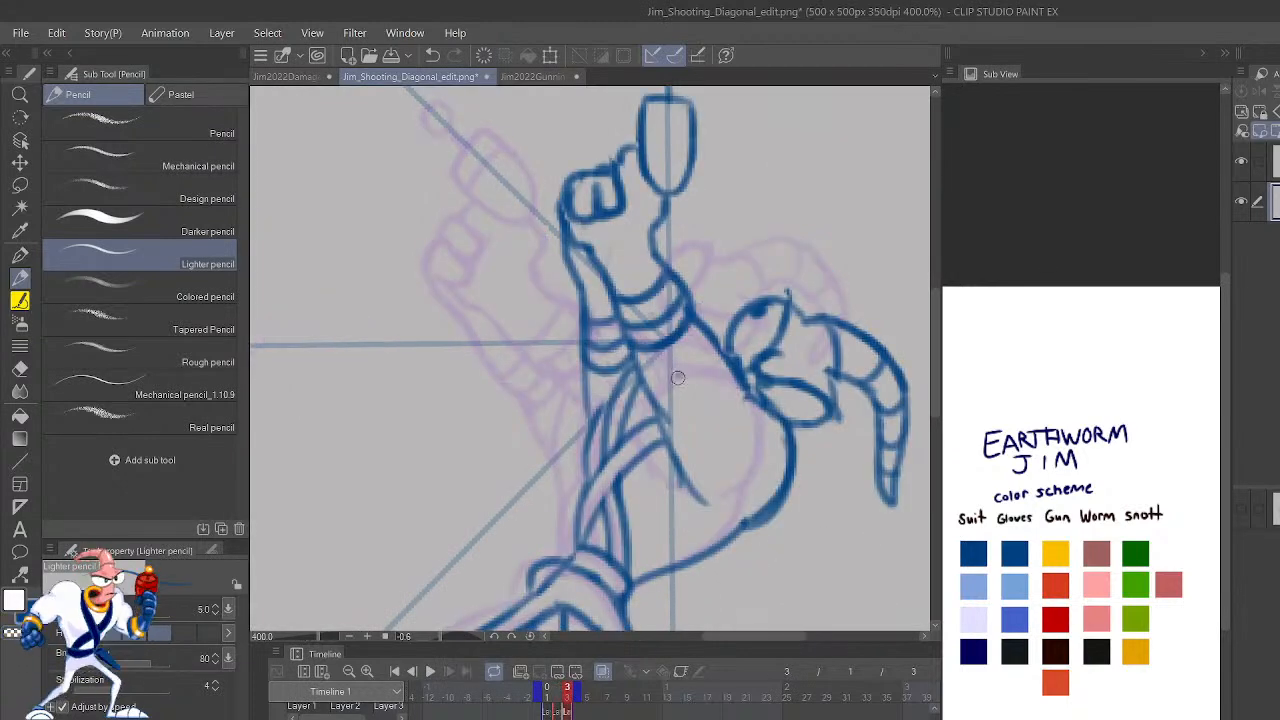
mouse_move(679, 376)
mouse_down()
mouse_move(683, 406)
mouse_move(661, 394)
mouse_up()
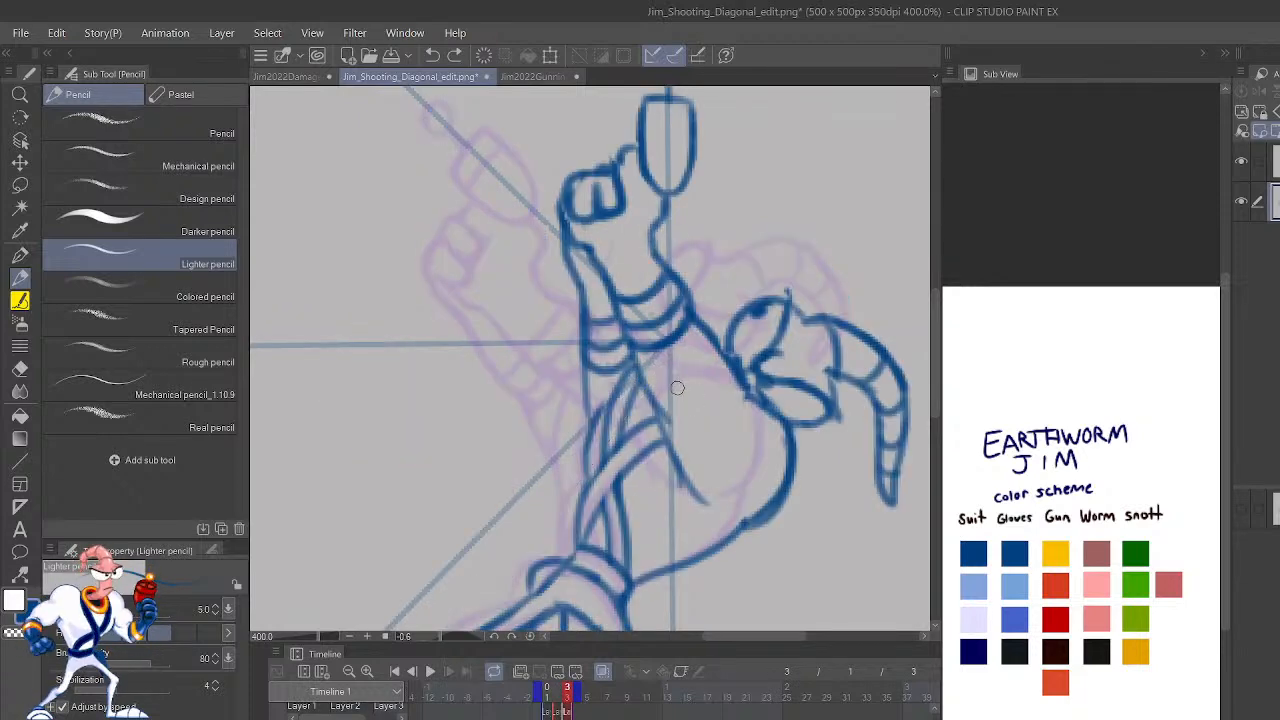
mouse_move(678, 387)
mouse_down()
mouse_move(674, 405)
mouse_move(691, 402)
mouse_up()
scroll(683, 360, down, 4)
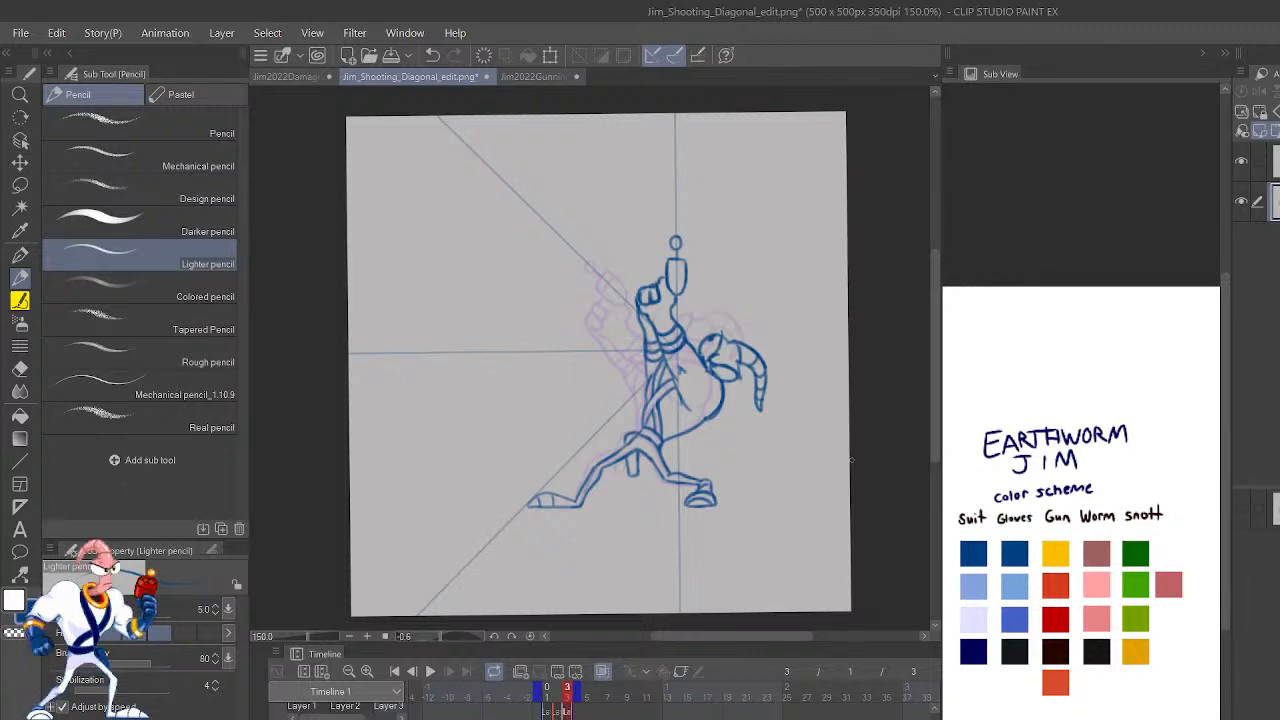
Play back the three-frame animation, stop it, and return to frame 3.
click(430, 672)
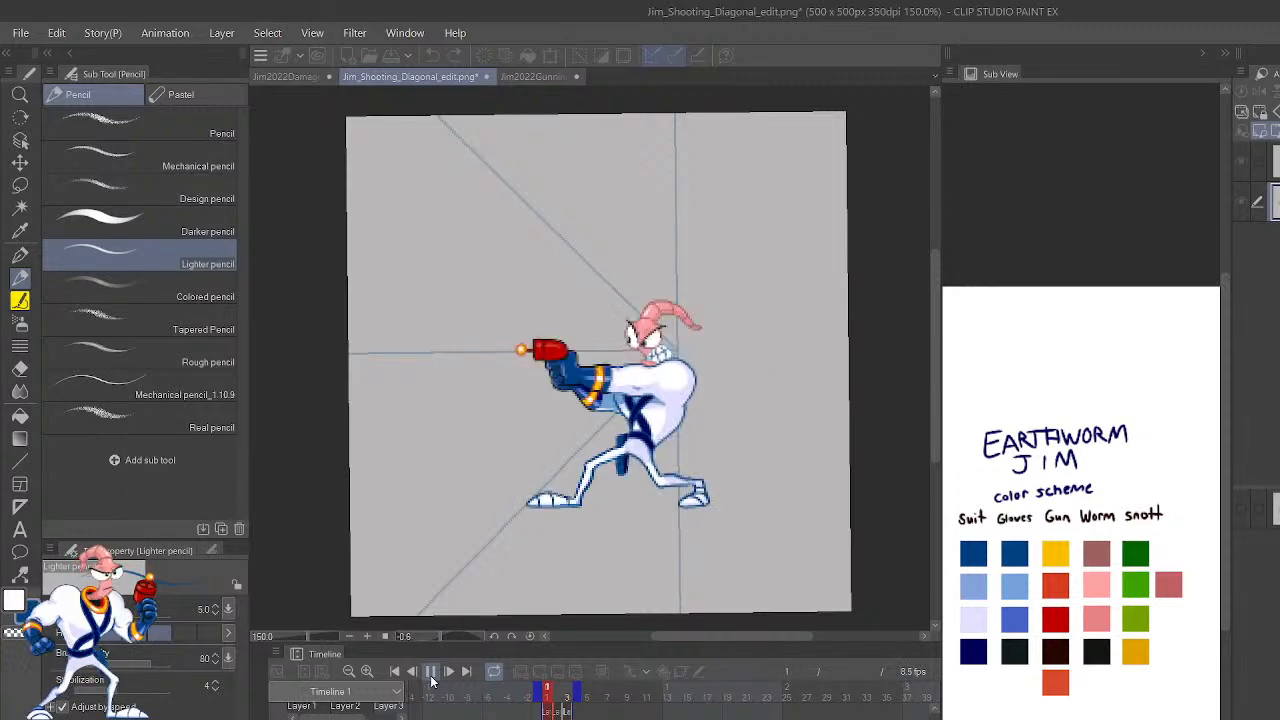
click(430, 672)
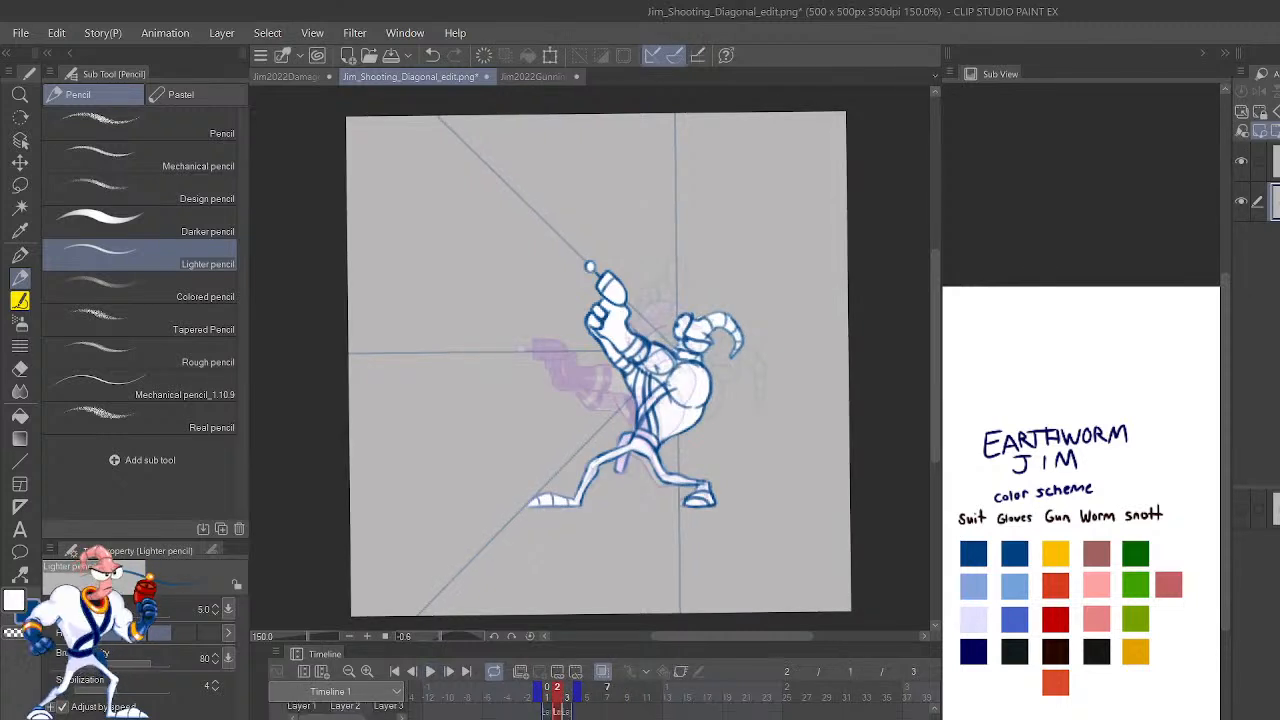
click(567, 690)
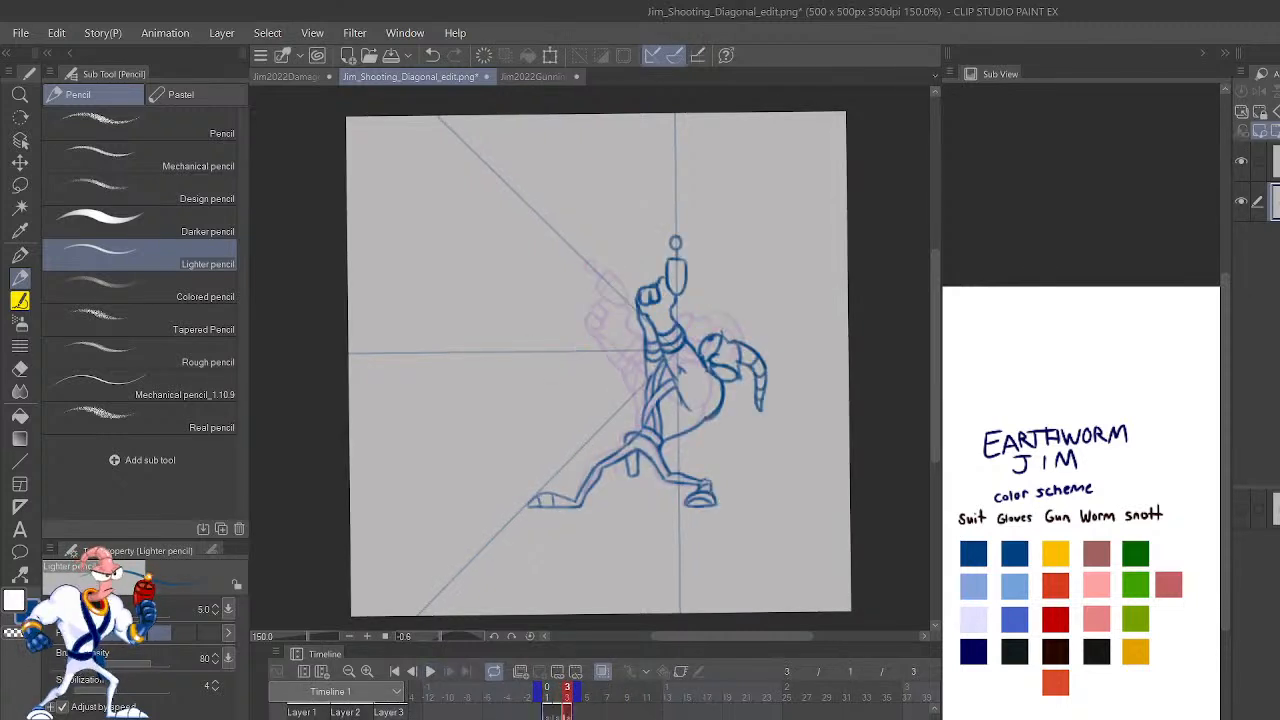
Select the area outside the frame 3 figure, invert the selection, fill the silhouette white beneath the line art, and deselect.
key(w)
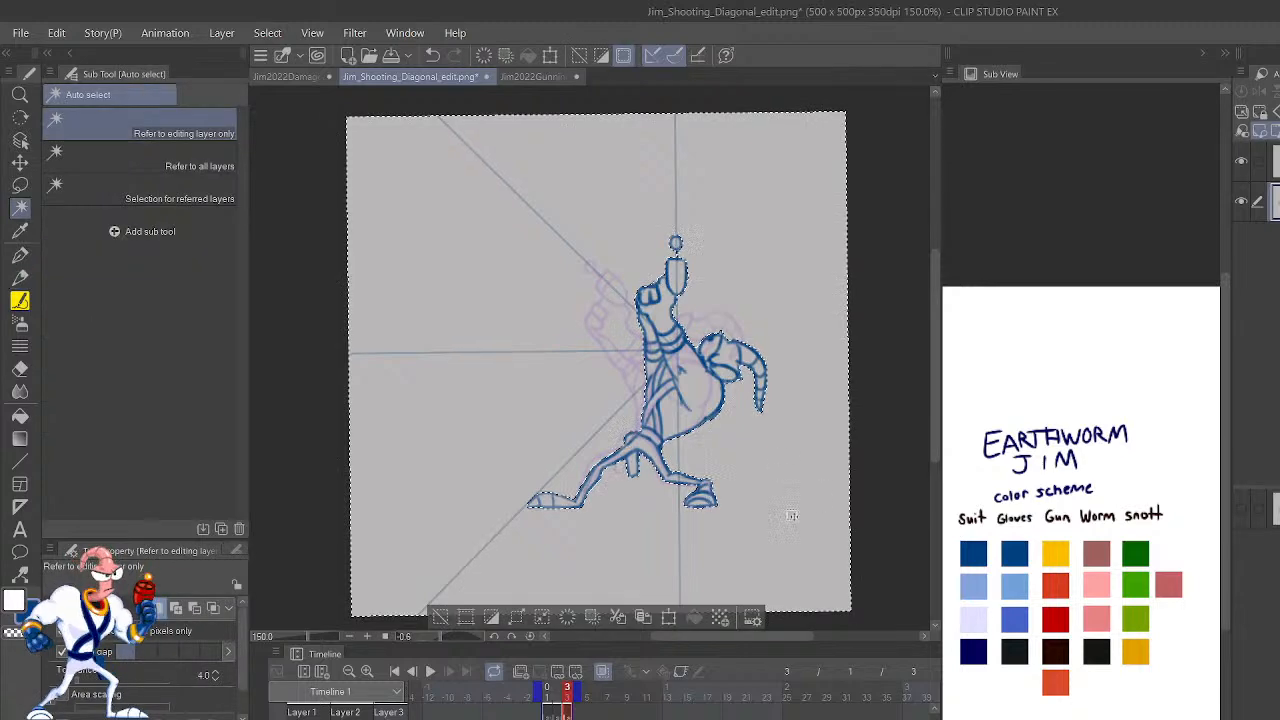
click(780, 477)
click(491, 617)
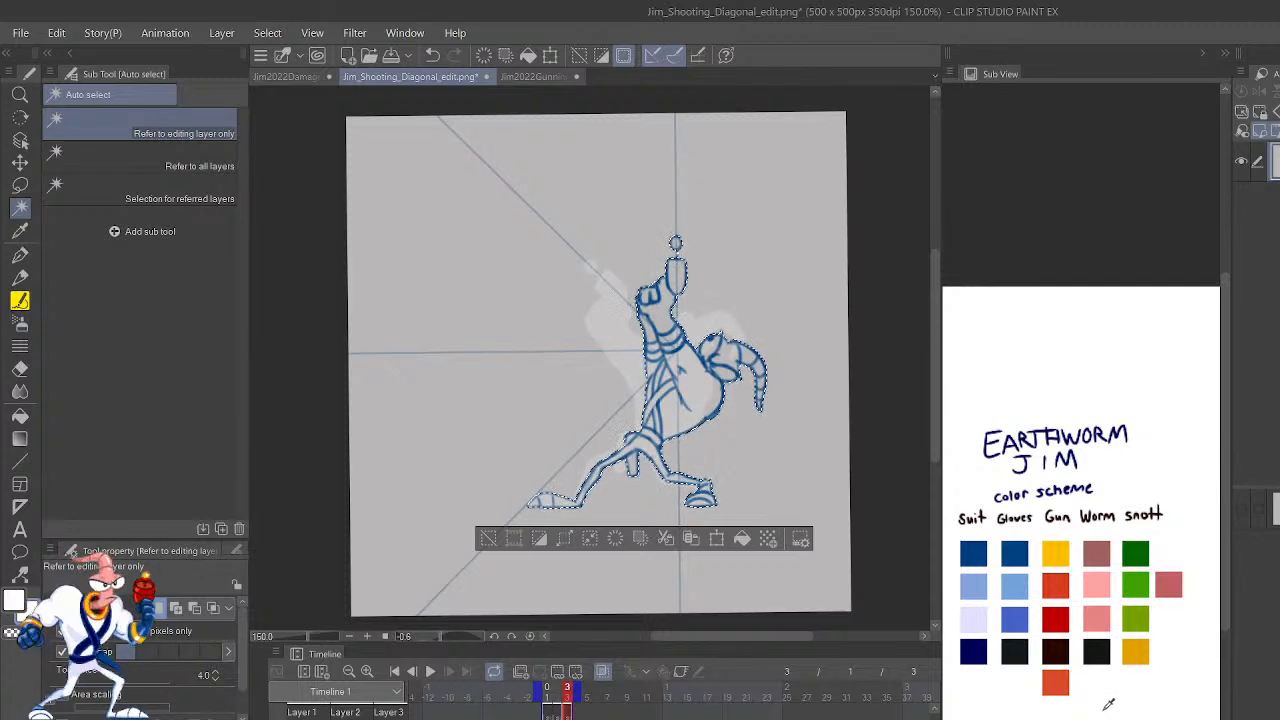
key(g)
key(g)
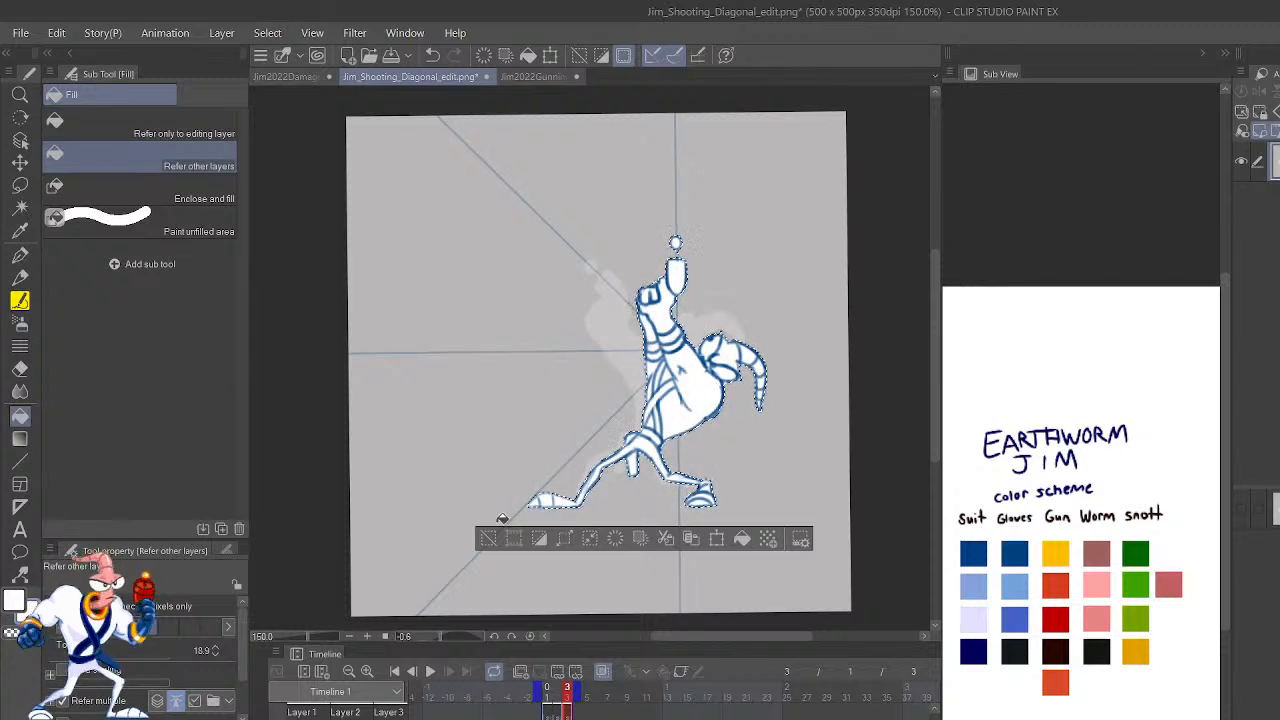
key(ctrl+d)
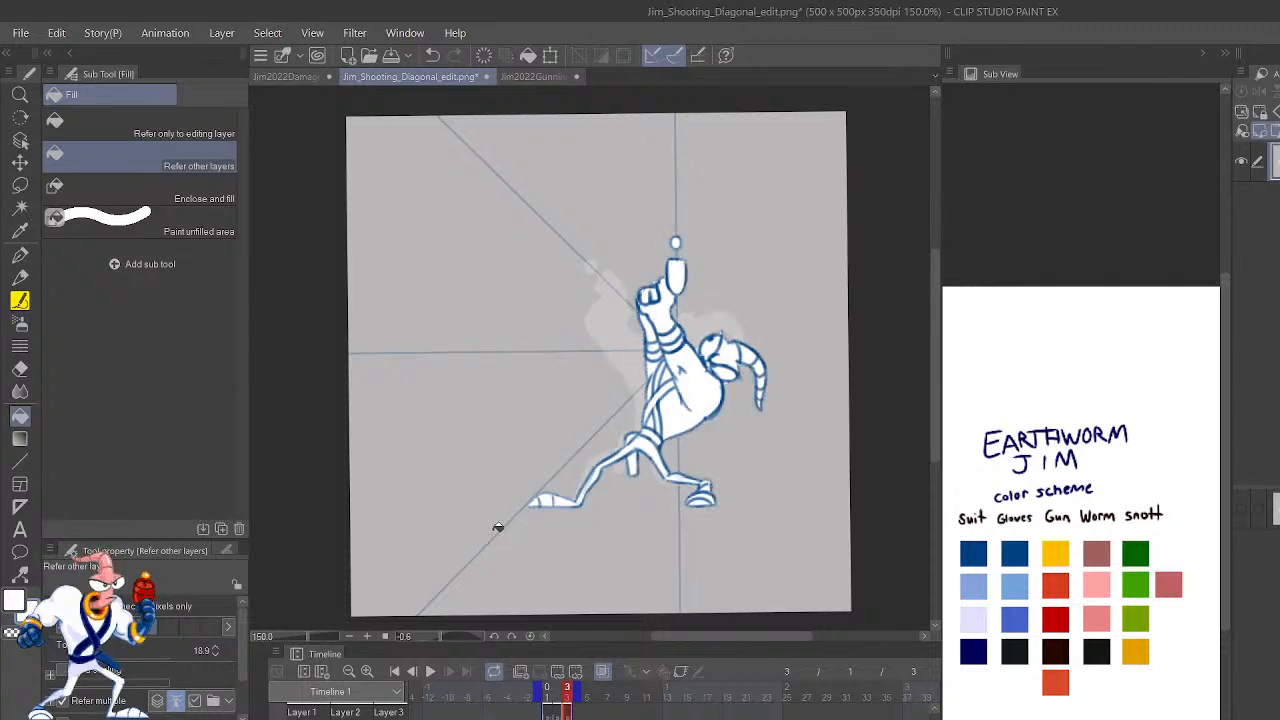
Compare the white-filled frame 3 with frame 2 and look over the timeline tracks.
key(ctrl+Left)
key(ctrl+Right)
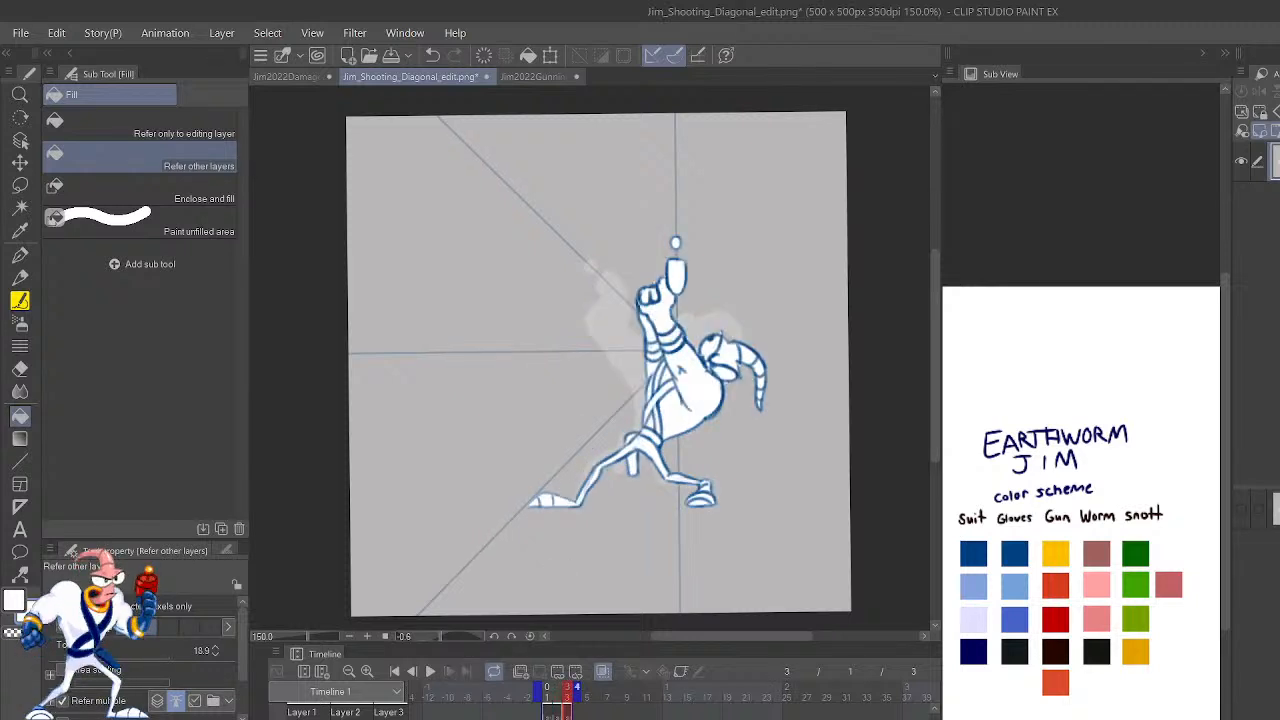
scroll(428, 711, down, 2)
scroll(497, 708, up, 2)
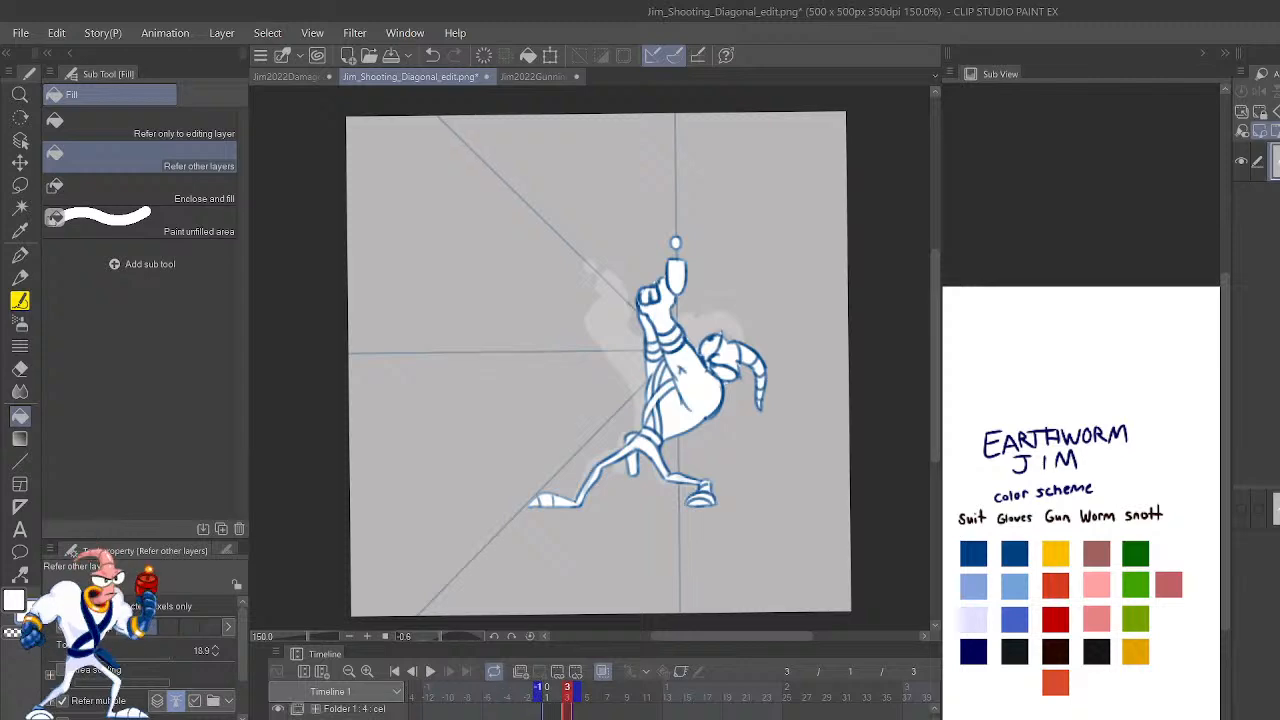
Play back the three-frame animation from frame 1, stop it, and return to frame 3.
click(546, 697)
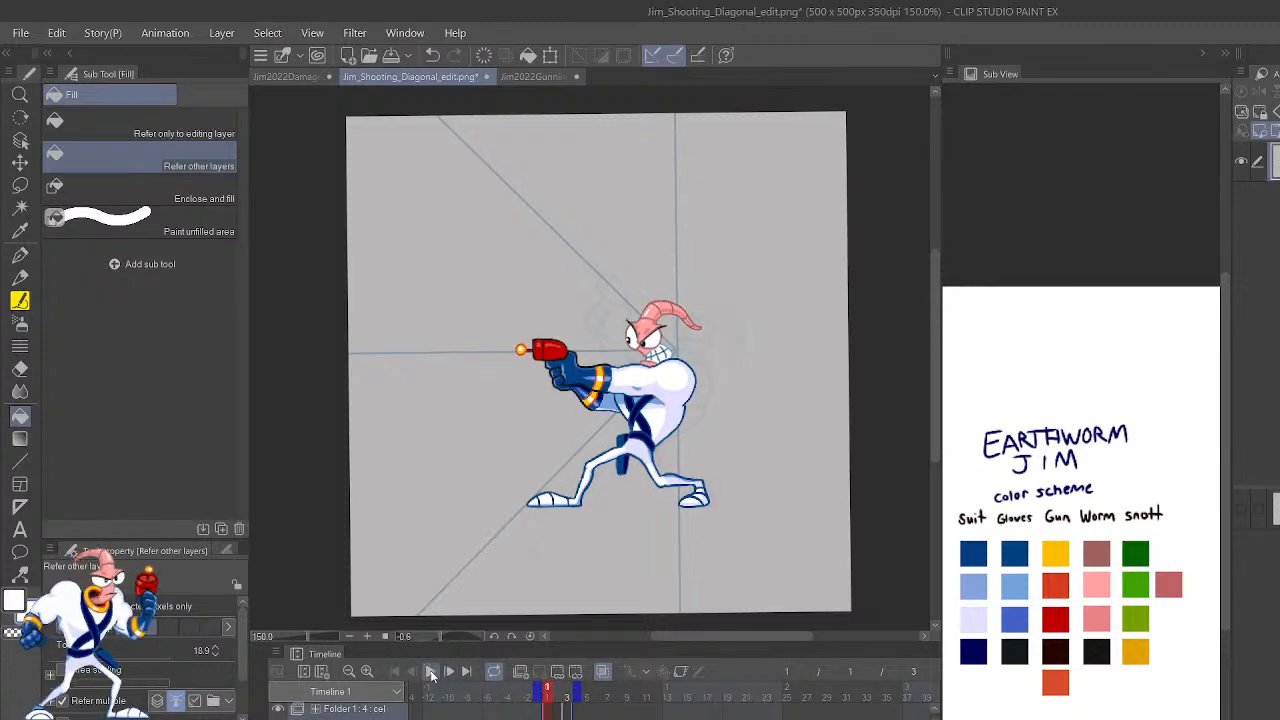
click(431, 672)
click(431, 672)
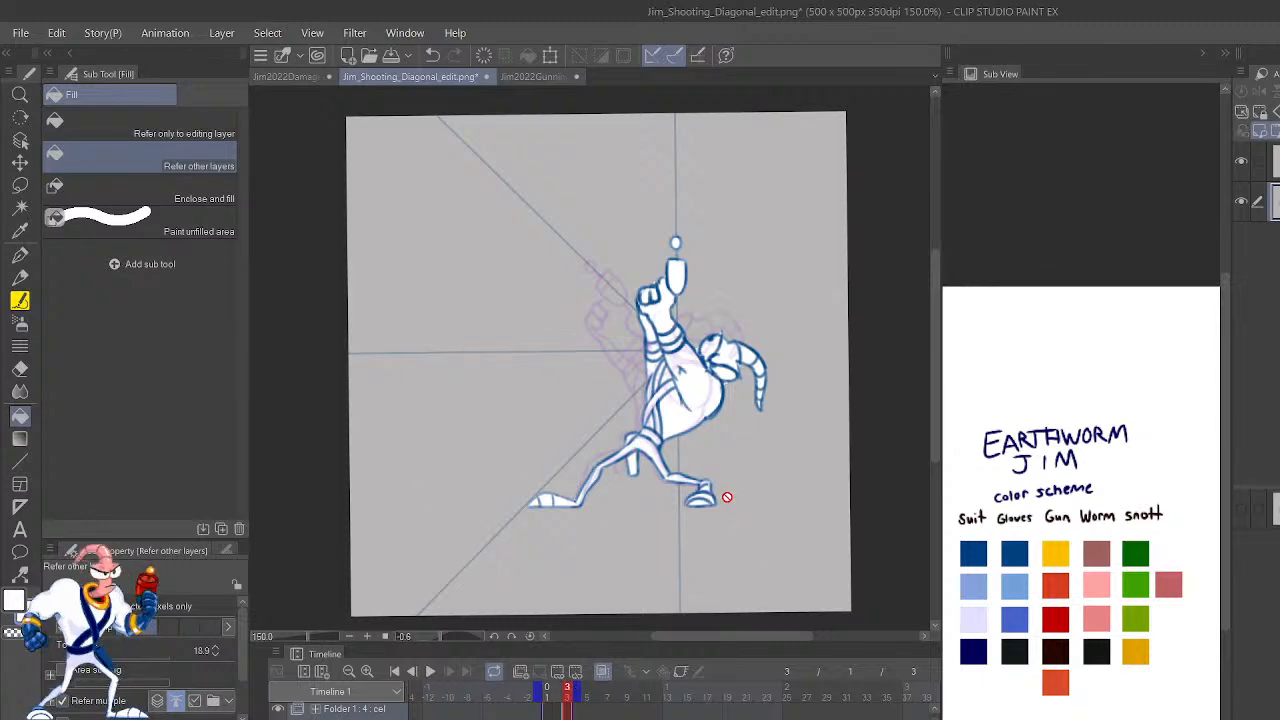
Add the missing dividing line near the heel of the front foot on frame 3, using frame 2 as reference.
scroll(625, 497, up, 6)
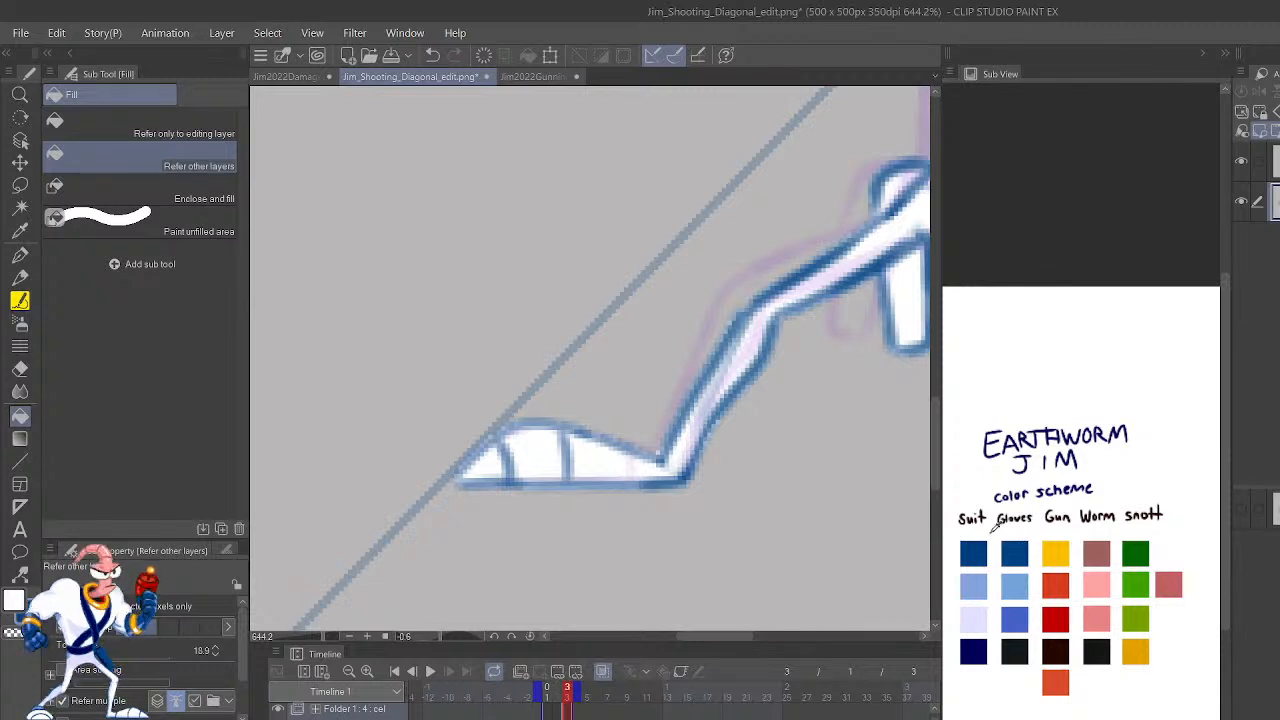
key(comma)
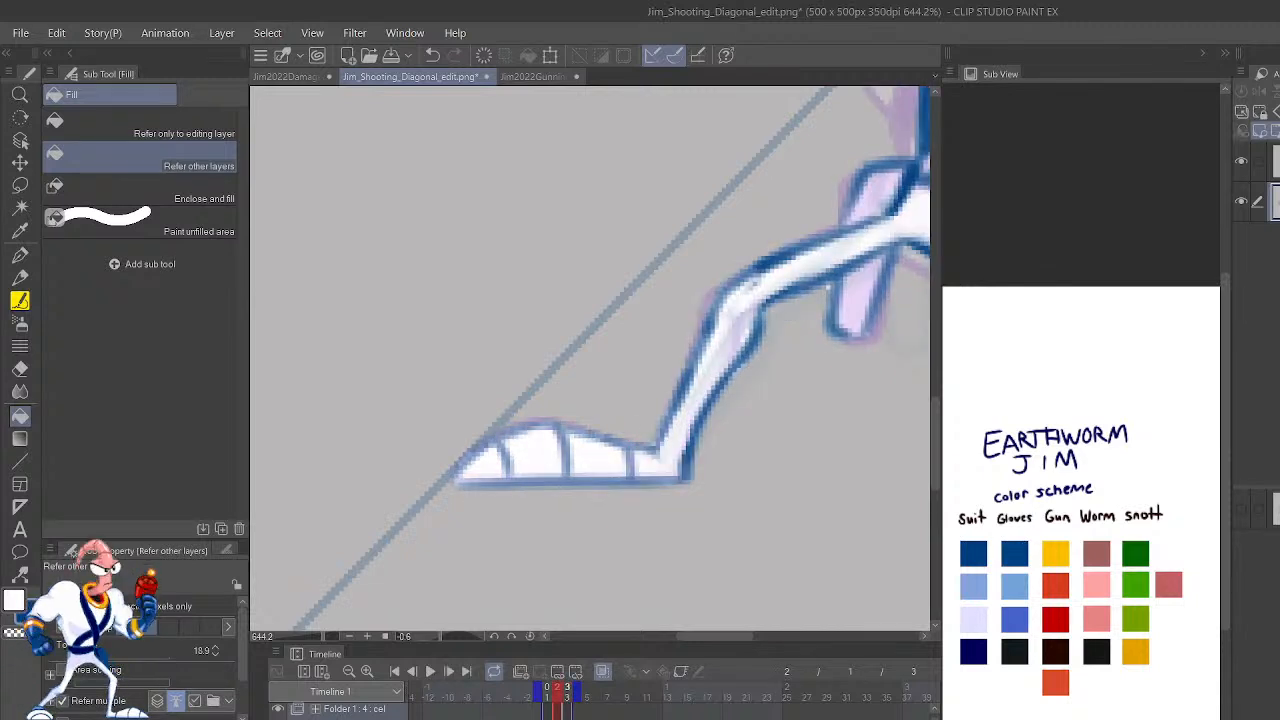
key(period)
key(comma)
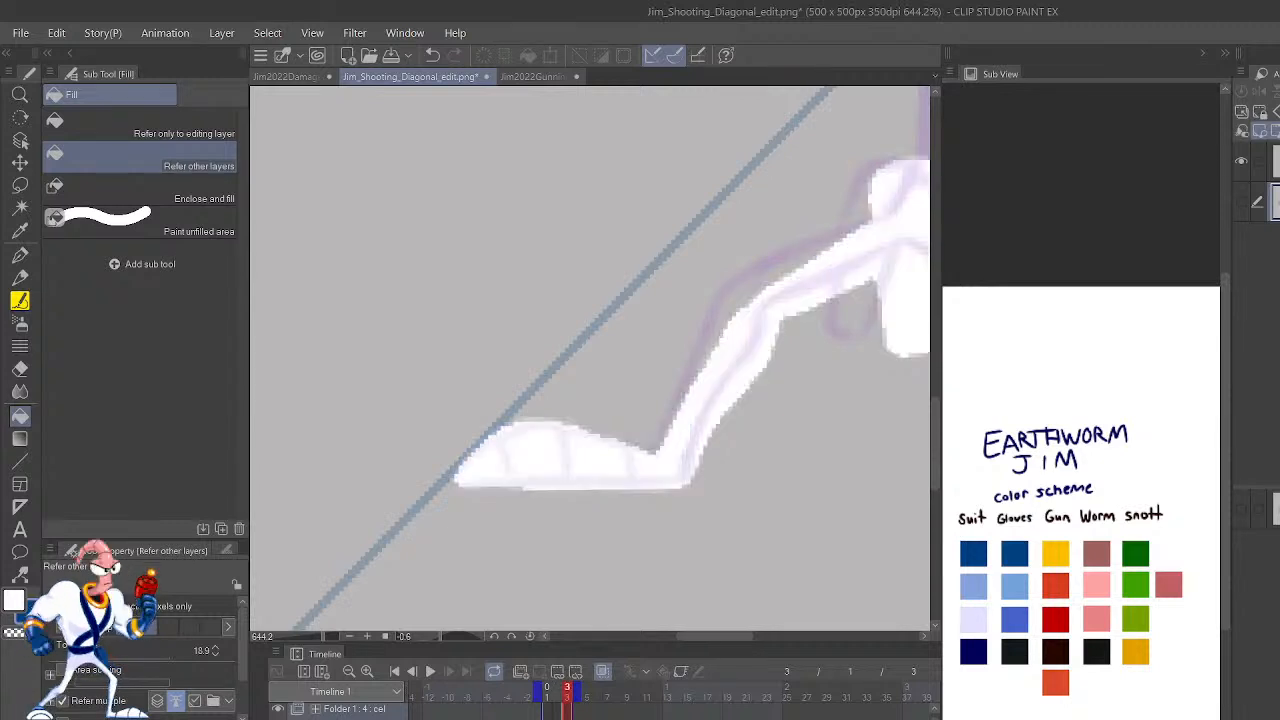
key(period)
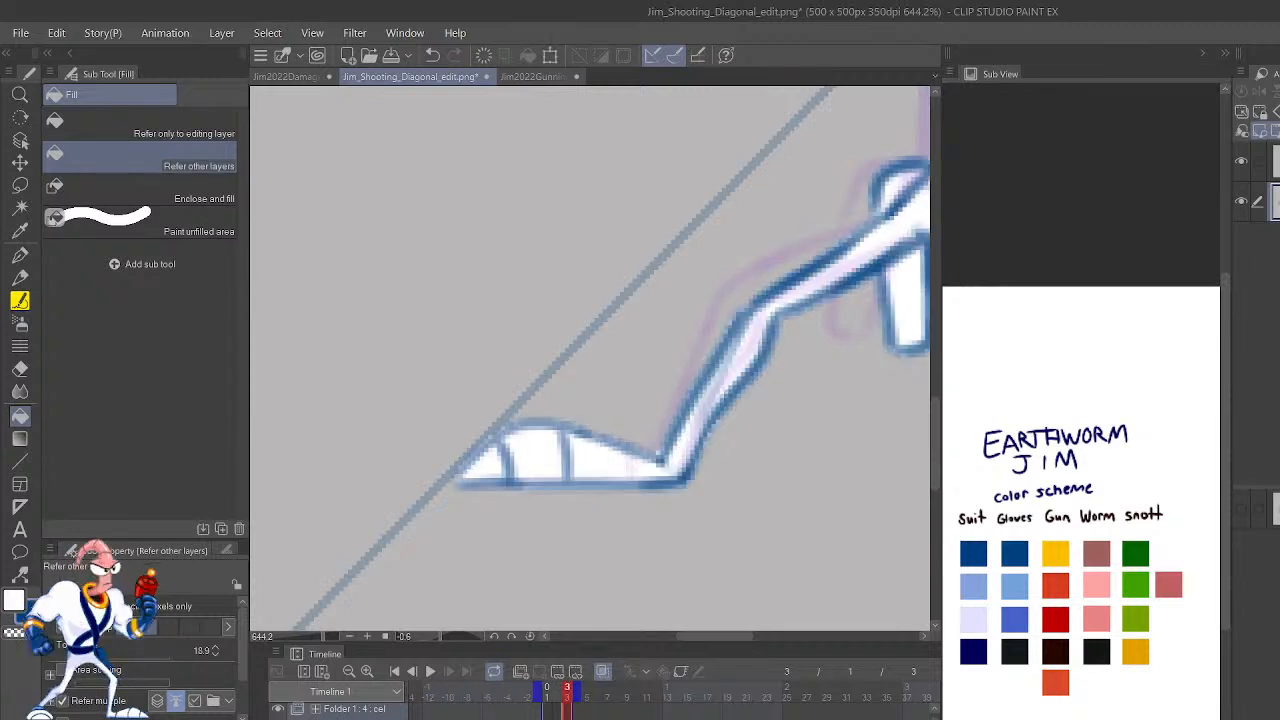
key(p)
key(p)
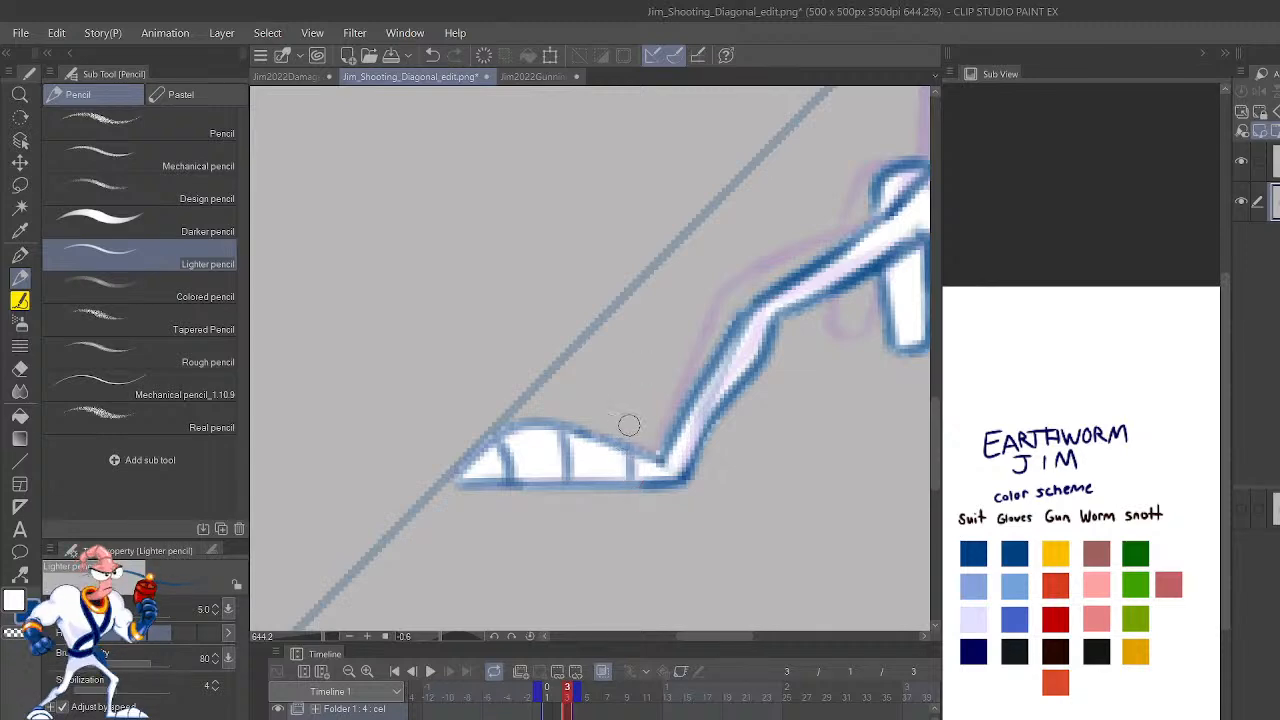
Compare the front leg and foot across frames 1, 2 and 3.
scroll(628, 425, down, 4)
scroll(628, 428, up, 3)
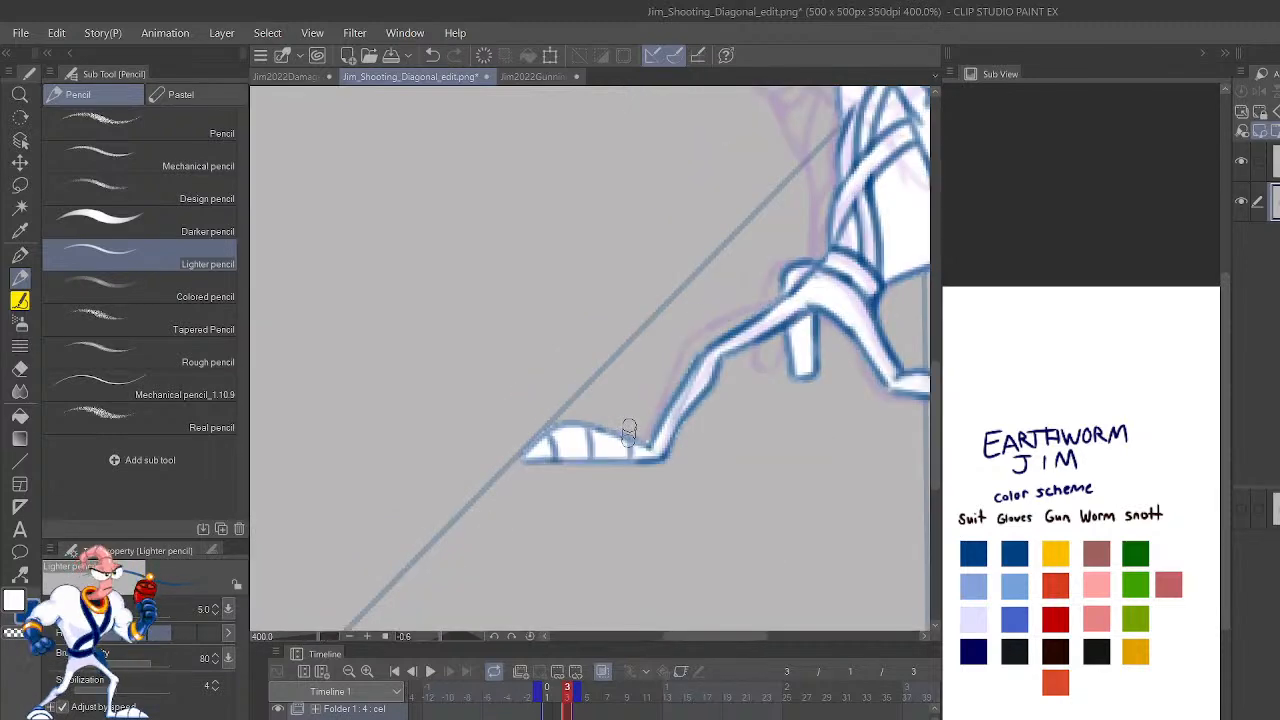
key(ctrl+Left)
key(ctrl+Left)
key(ctrl+Right)
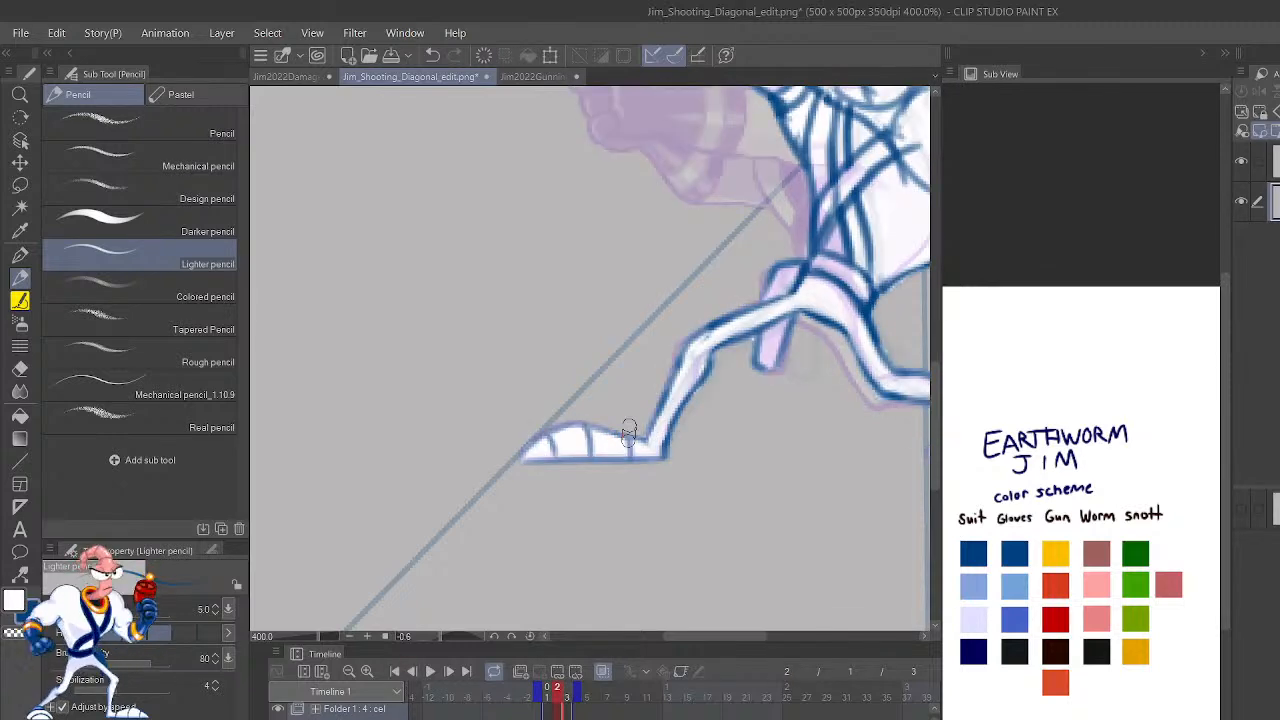
key(ctrl+Right)
key(ctrl+Left)
key(ctrl+Right)
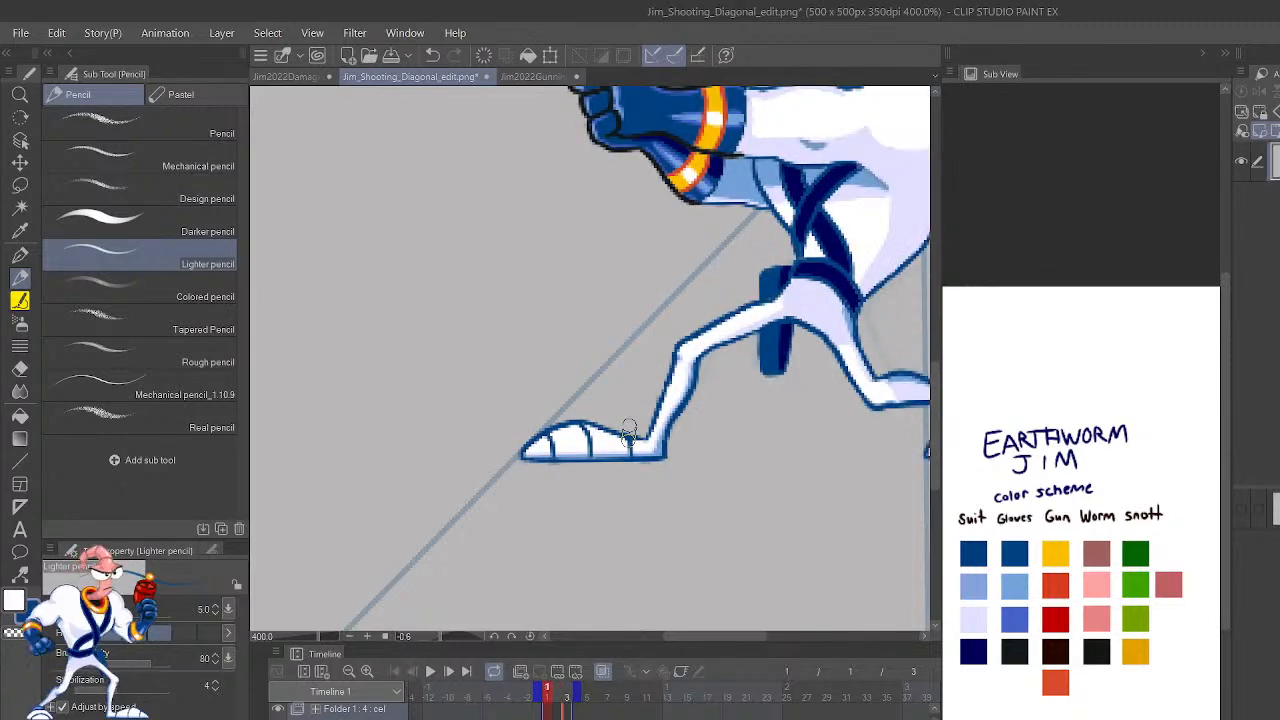
key(ctrl+Left)
key(ctrl+Right)
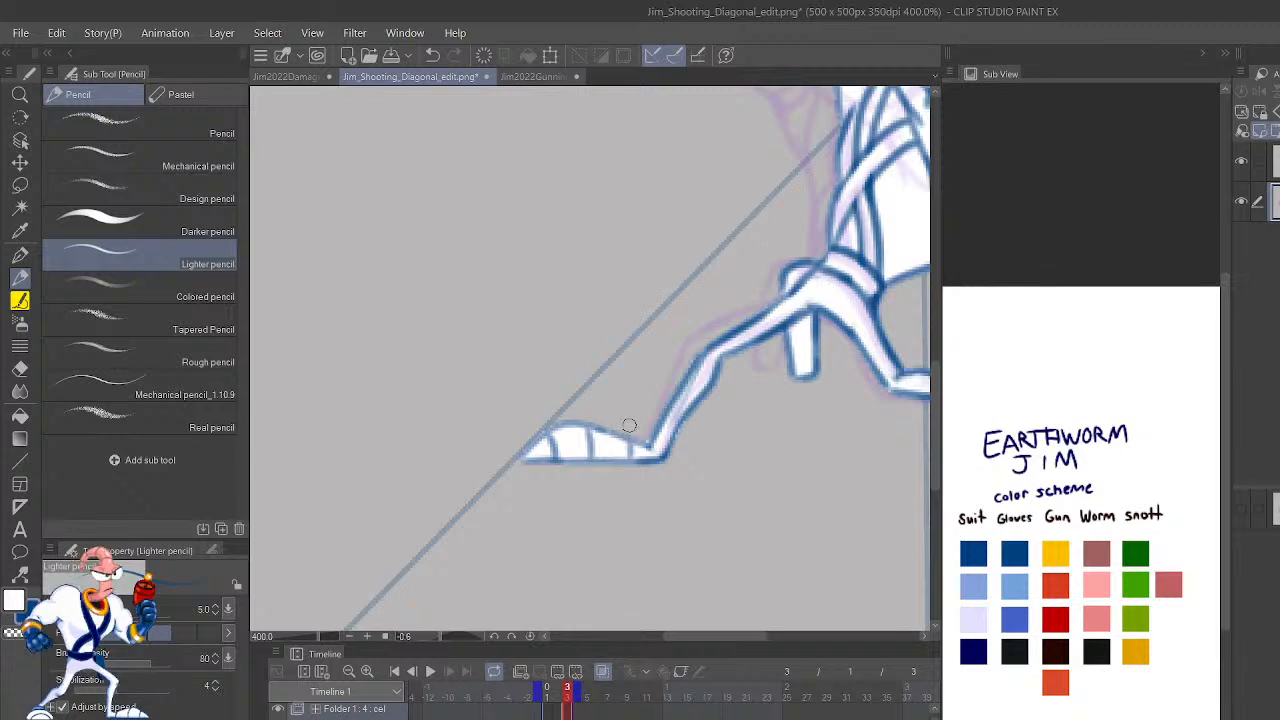
Examine how the full figure's pose changes between frame 1 and frame 3.
scroll(628, 432, down, 4)
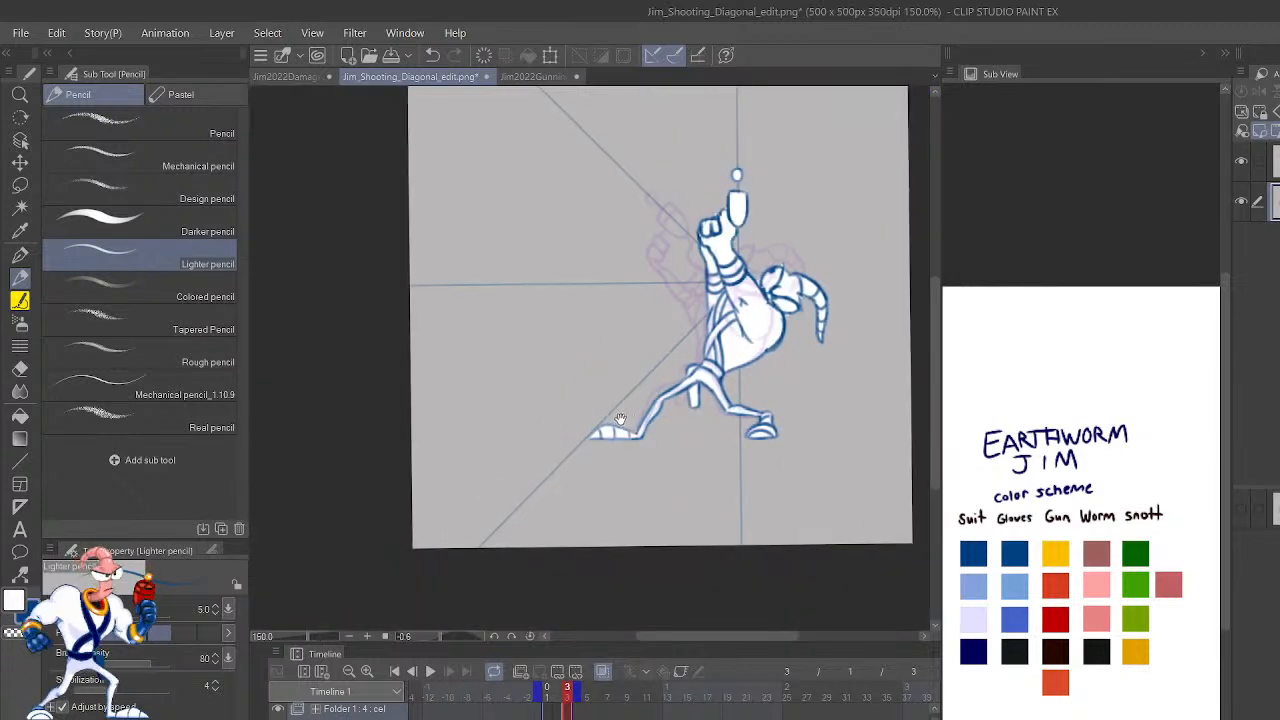
mouse_move(628, 432)
mouse_down()
mouse_move(507, 465)
mouse_move(499, 488)
mouse_up()
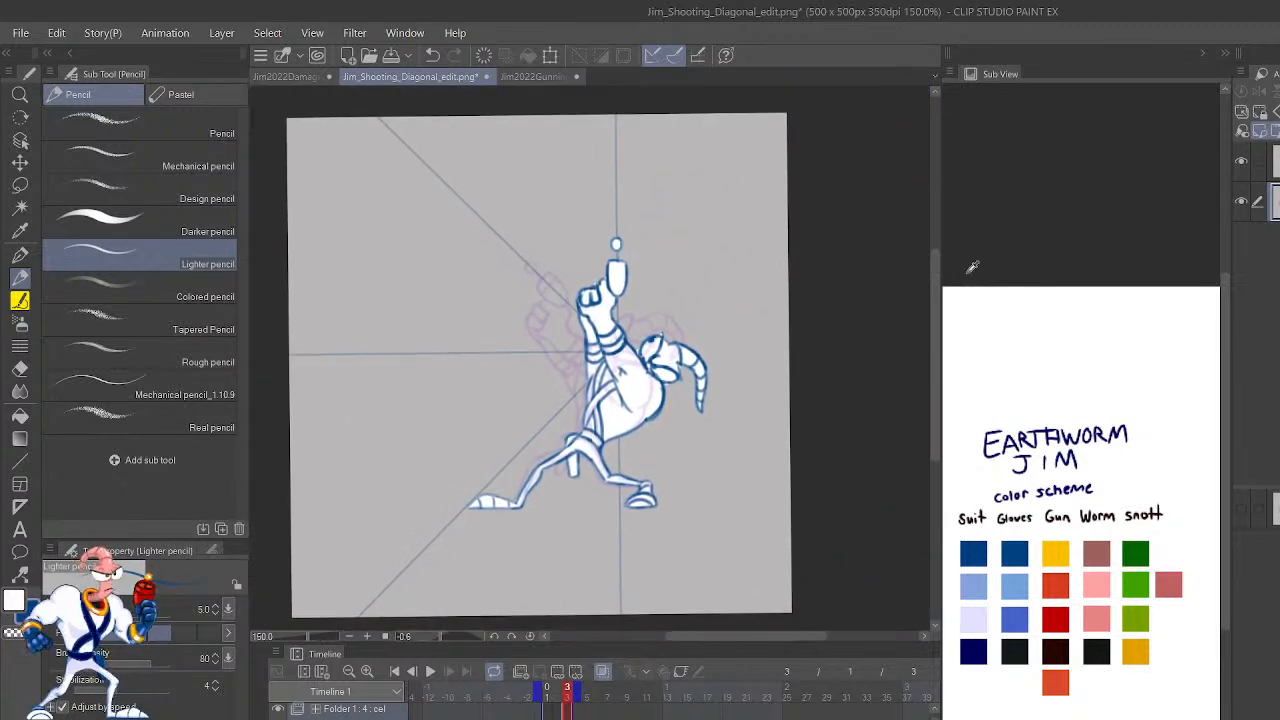
key(shift+Left)
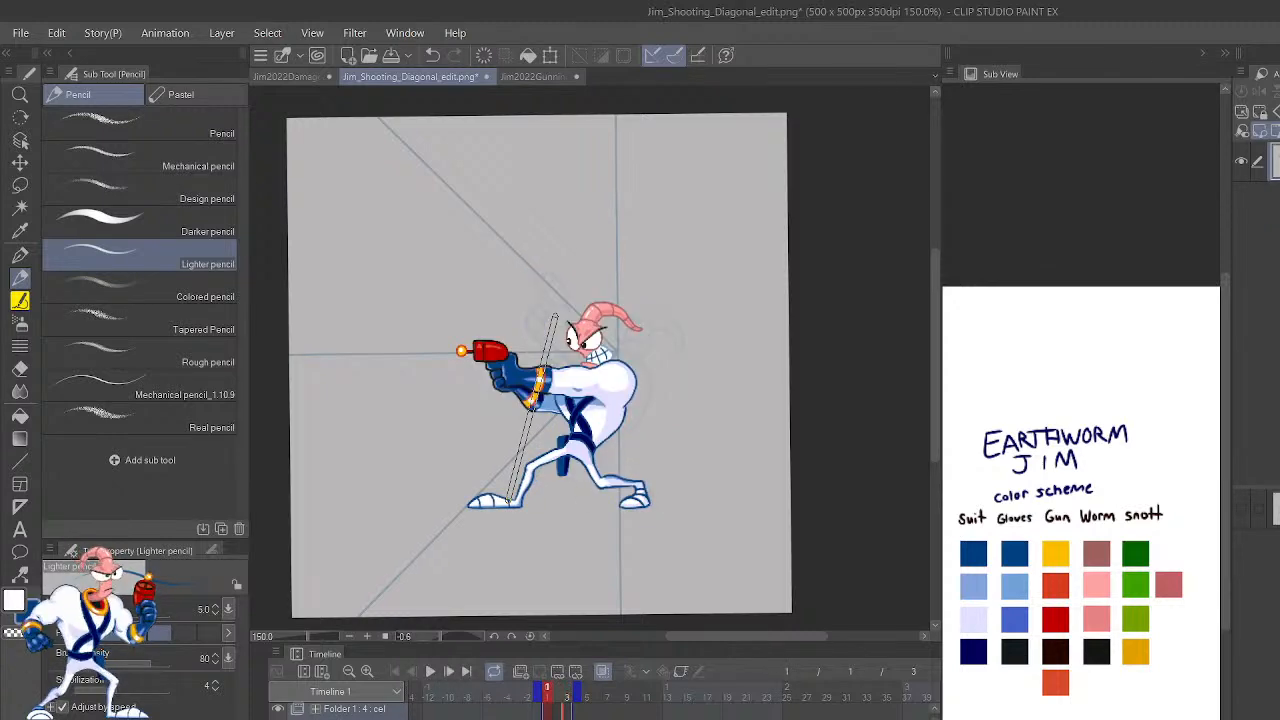
key(shift+Right)
key(shift+Left)
key(shift+Left)
key(shift+Right)
key(shift+Right)
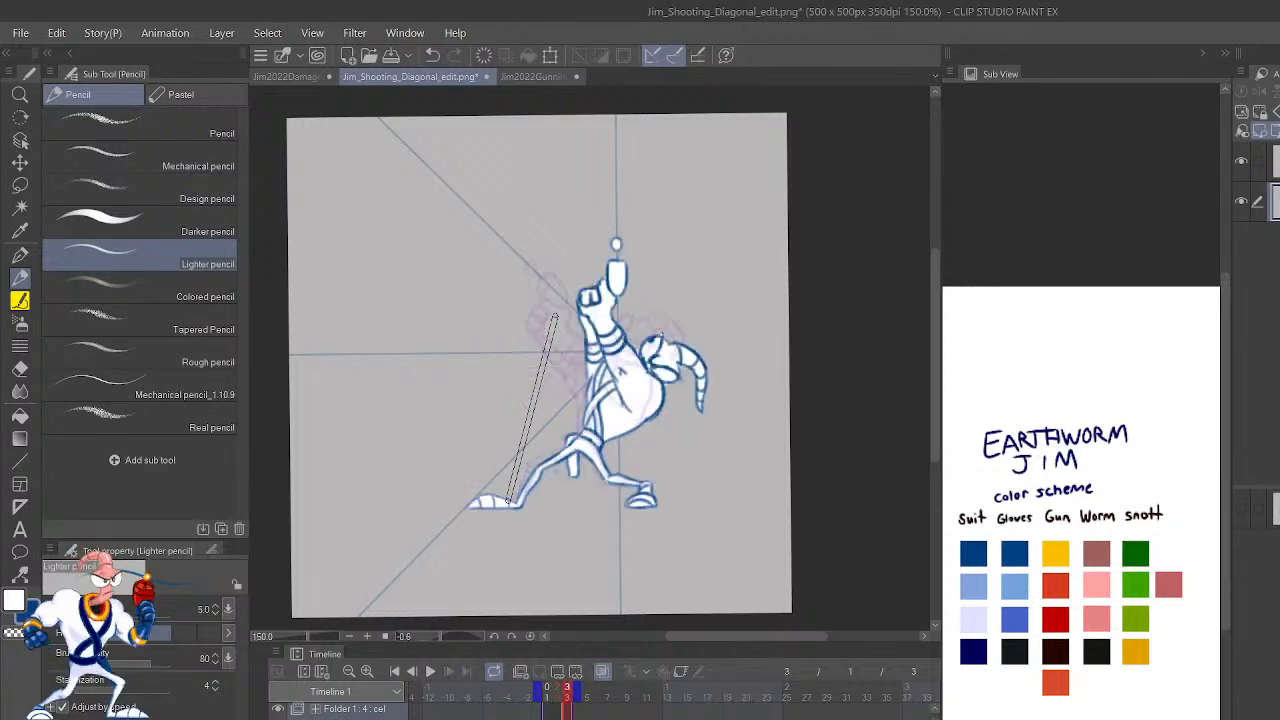
key(shift+Left)
key(shift+Left)
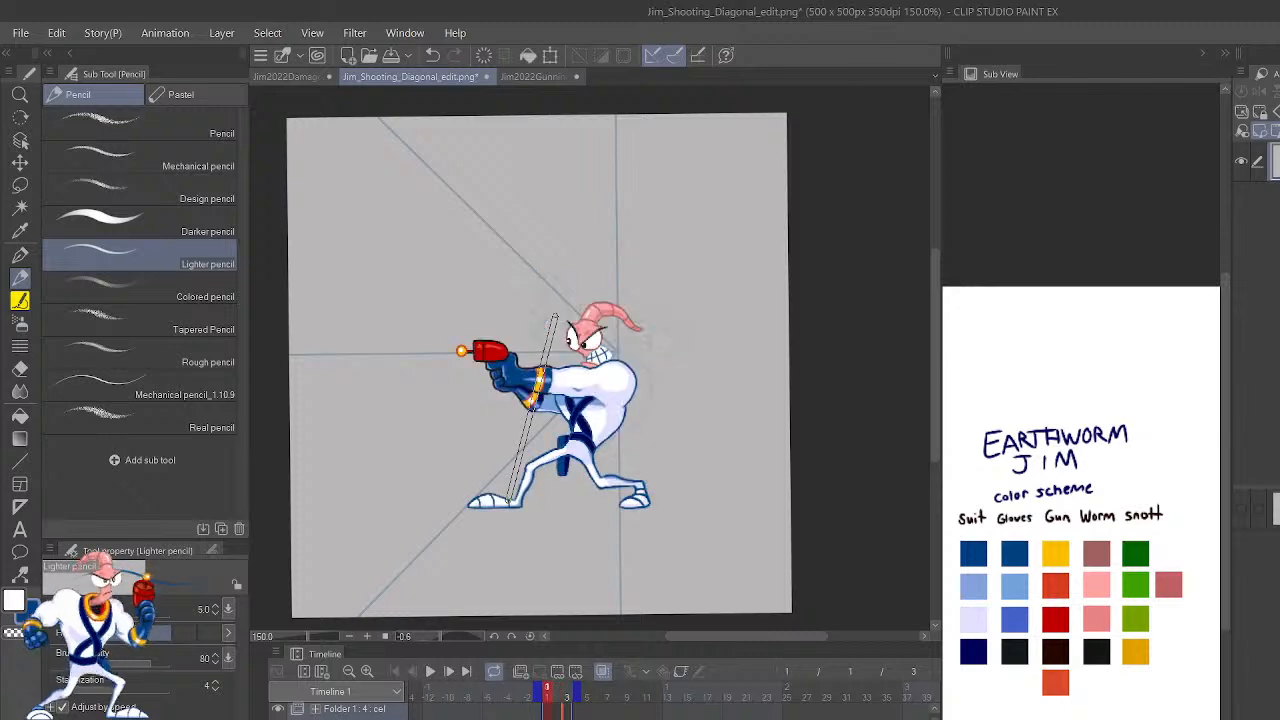
key(shift+Right)
Draw the harness strap lines running up from the belt along the front of the torso on frame 3.
scroll(556, 321, up, 3)
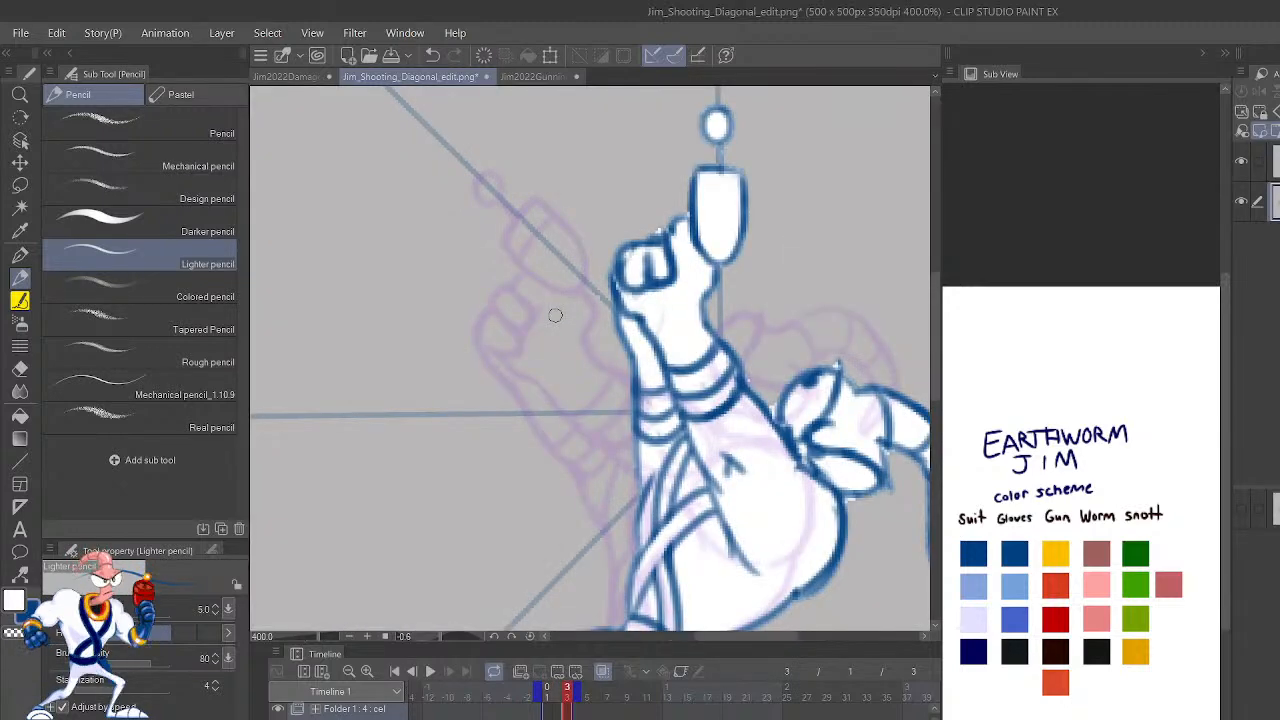
scroll(700, 586, down, 2)
drag(677, 606, 673, 494)
key(ctrl+z)
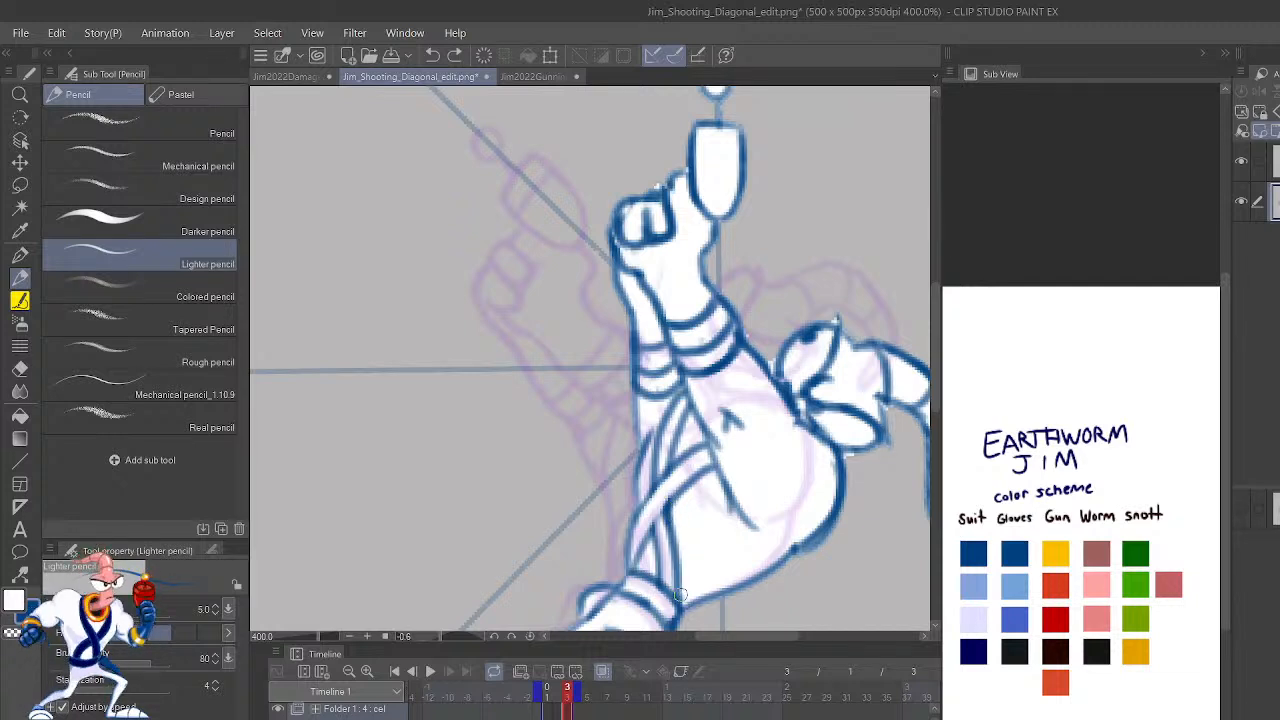
drag(681, 599, 671, 511)
mouse_move(675, 572)
mouse_down()
mouse_move(662, 475)
mouse_move(699, 397)
mouse_up()
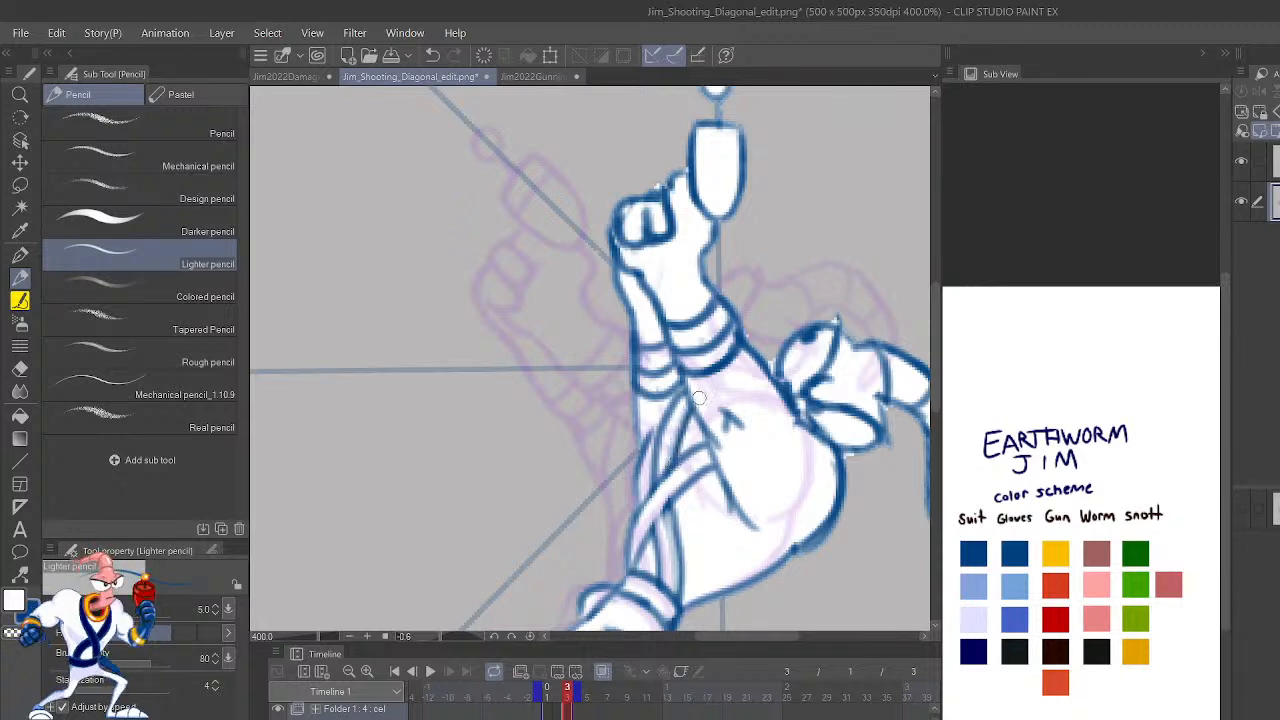
drag(636, 565, 680, 464)
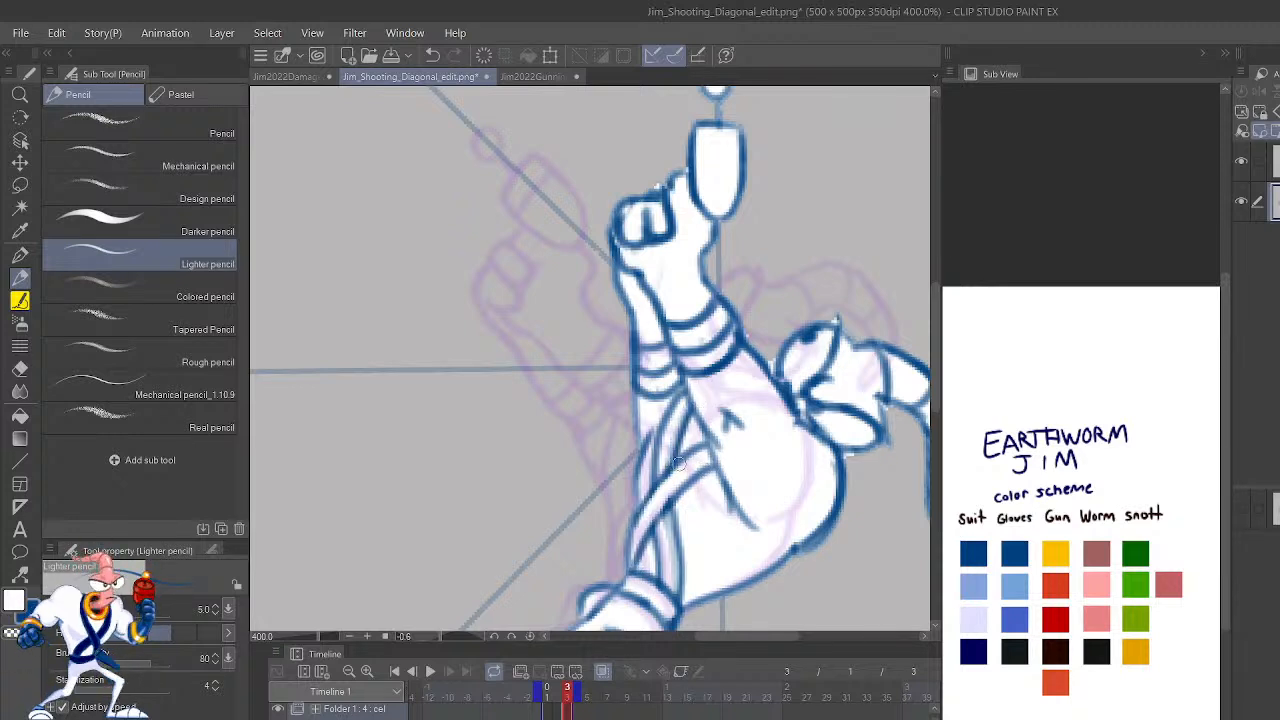
Hide the gray background and the aiming guide lines behind the figure.
scroll(703, 451, down, 3)
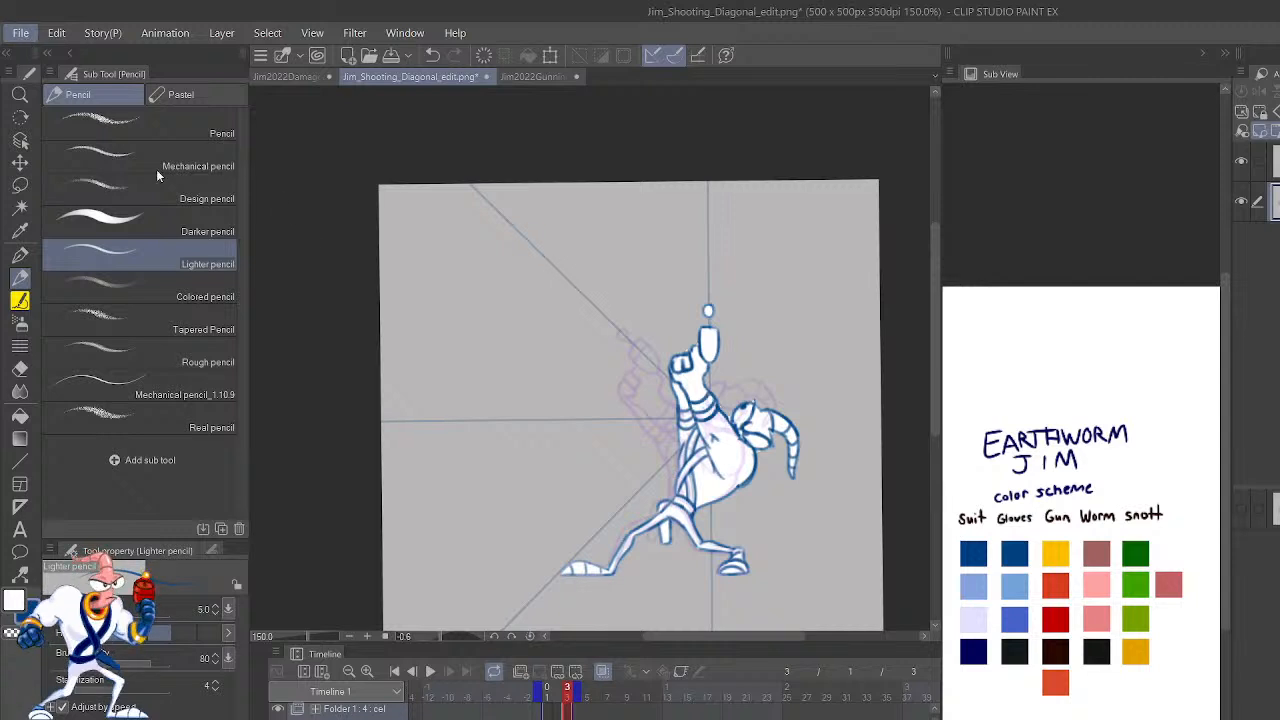
scroll(431, 708, down, 1)
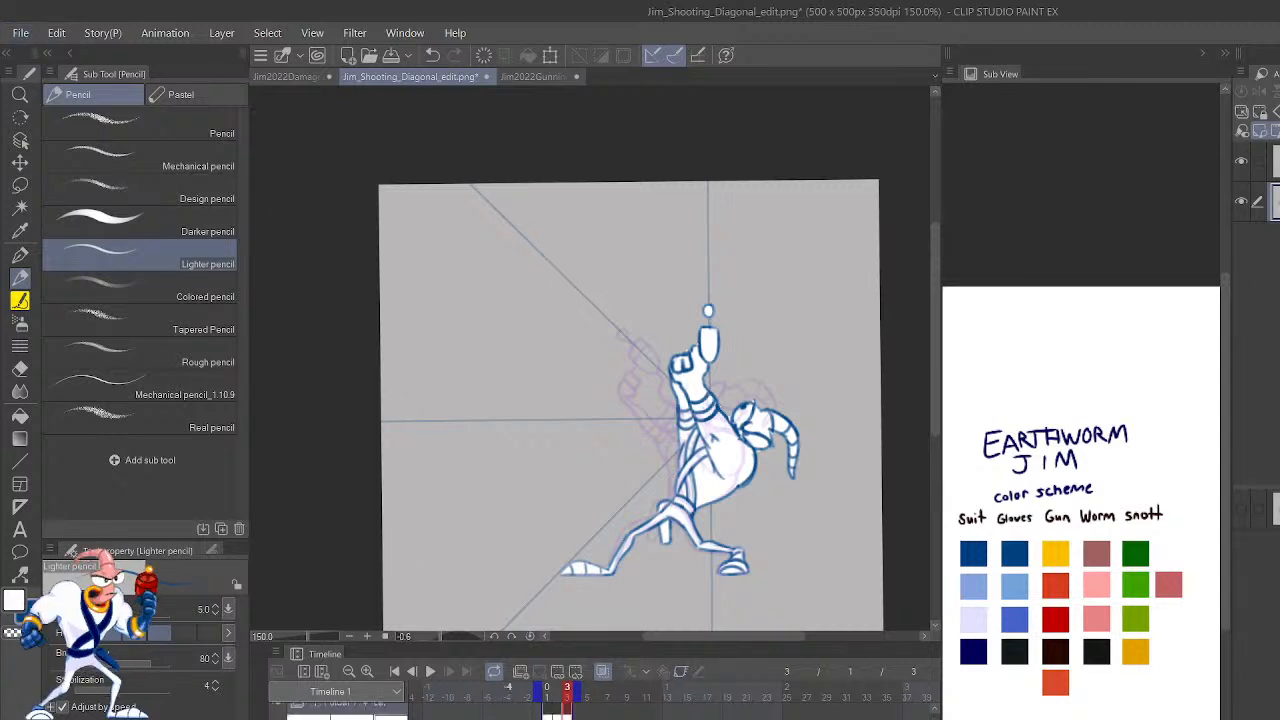
scroll(431, 708, up, 1)
scroll(431, 708, down, 1)
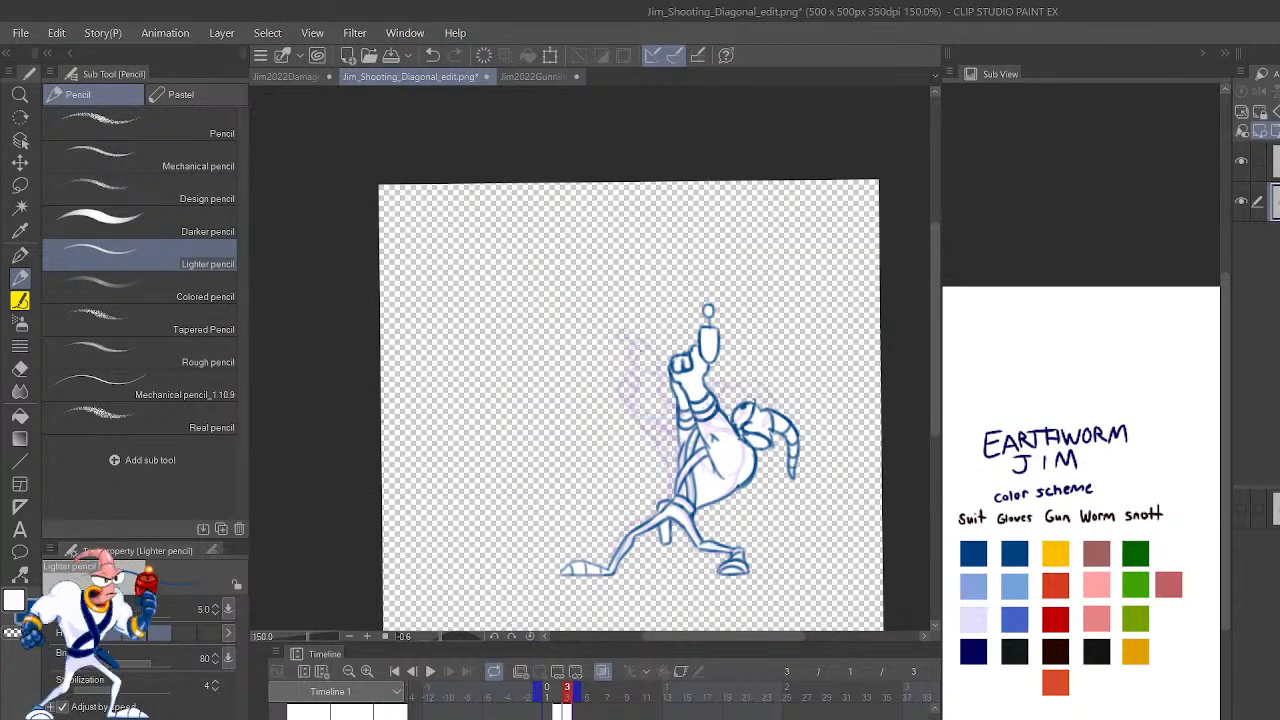
Flip the canvas view horizontally and check the frame 3 pose mirrored against the neighboring frame.
scroll(755, 468, up, 13)
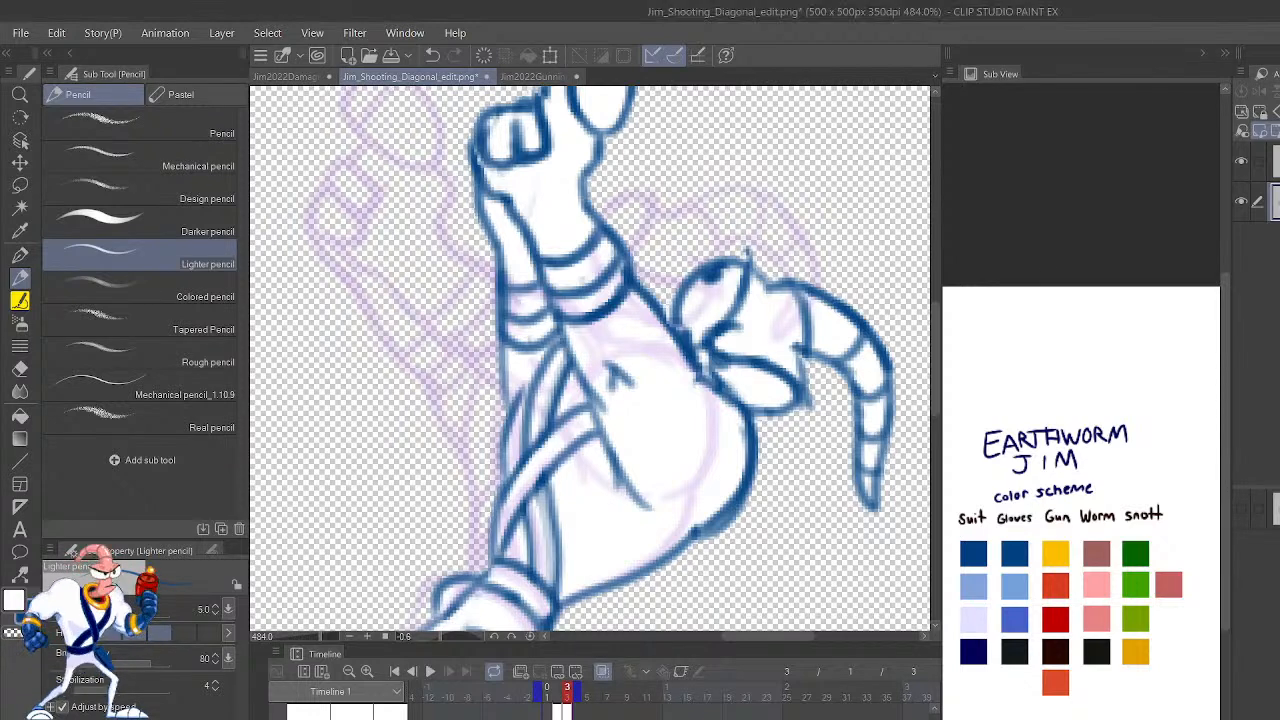
scroll(660, 438, down, 8)
scroll(650, 435, up, 6)
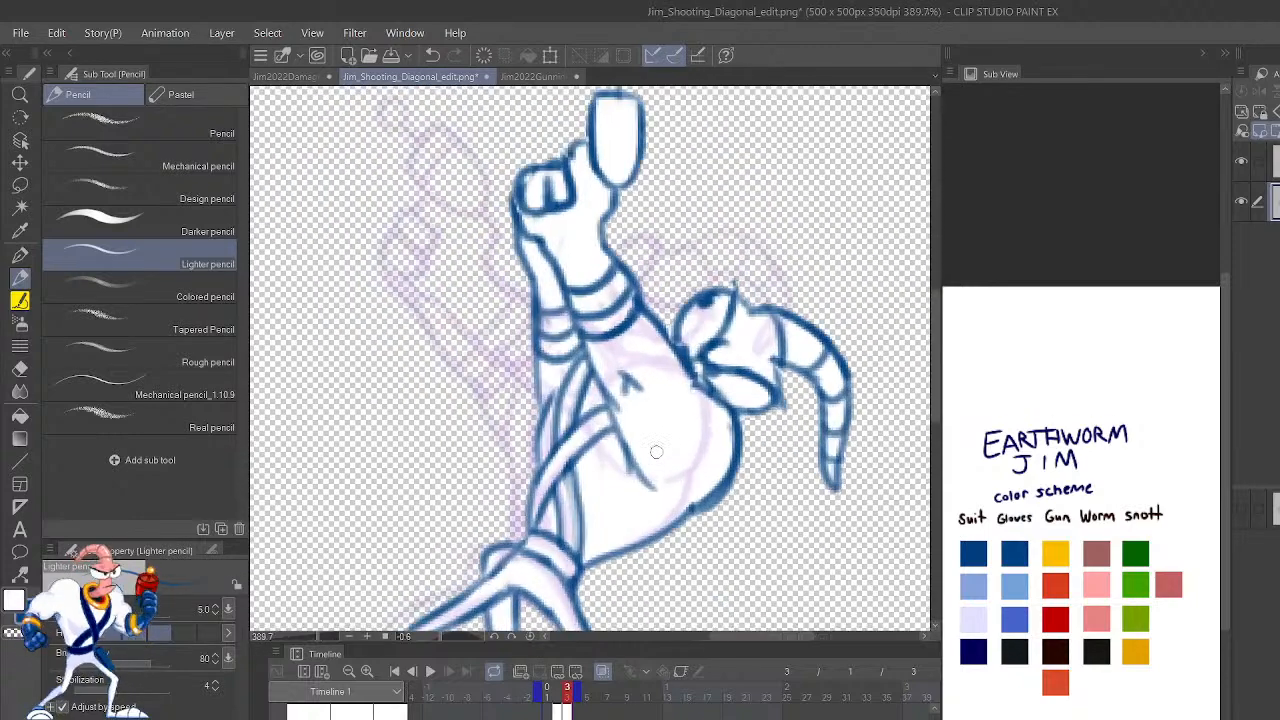
scroll(645, 433, down, 4)
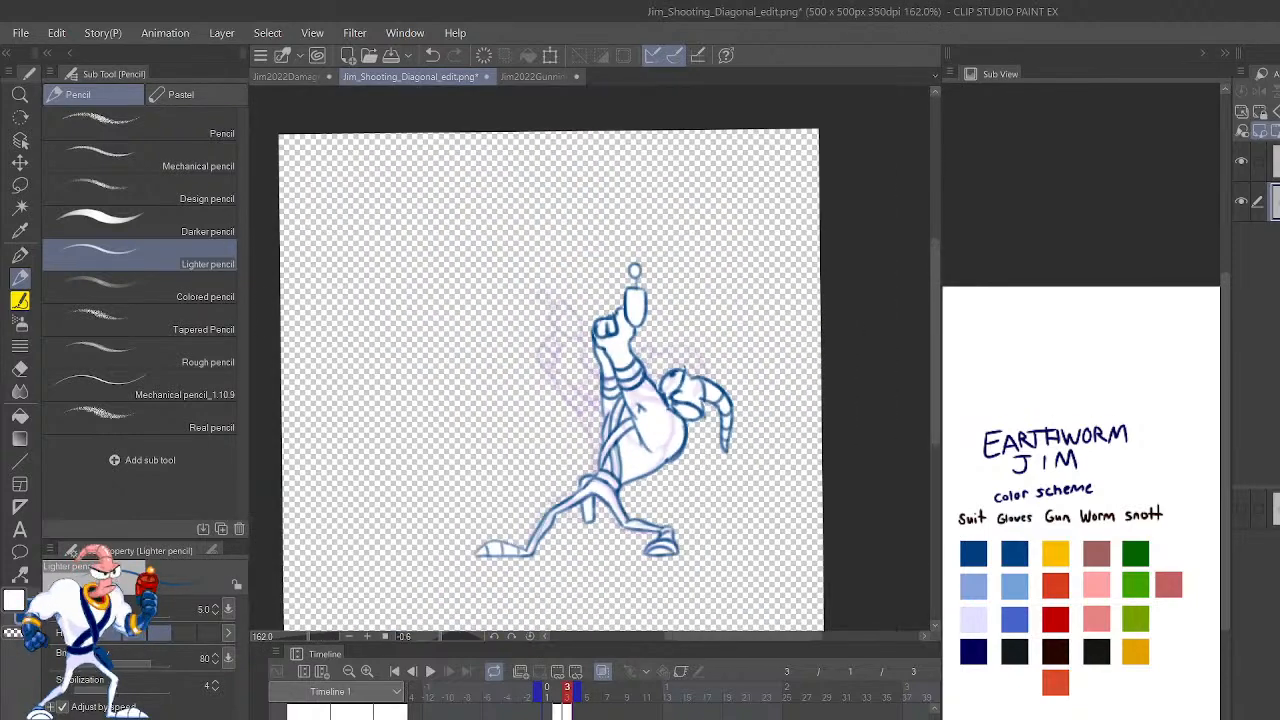
key(h)
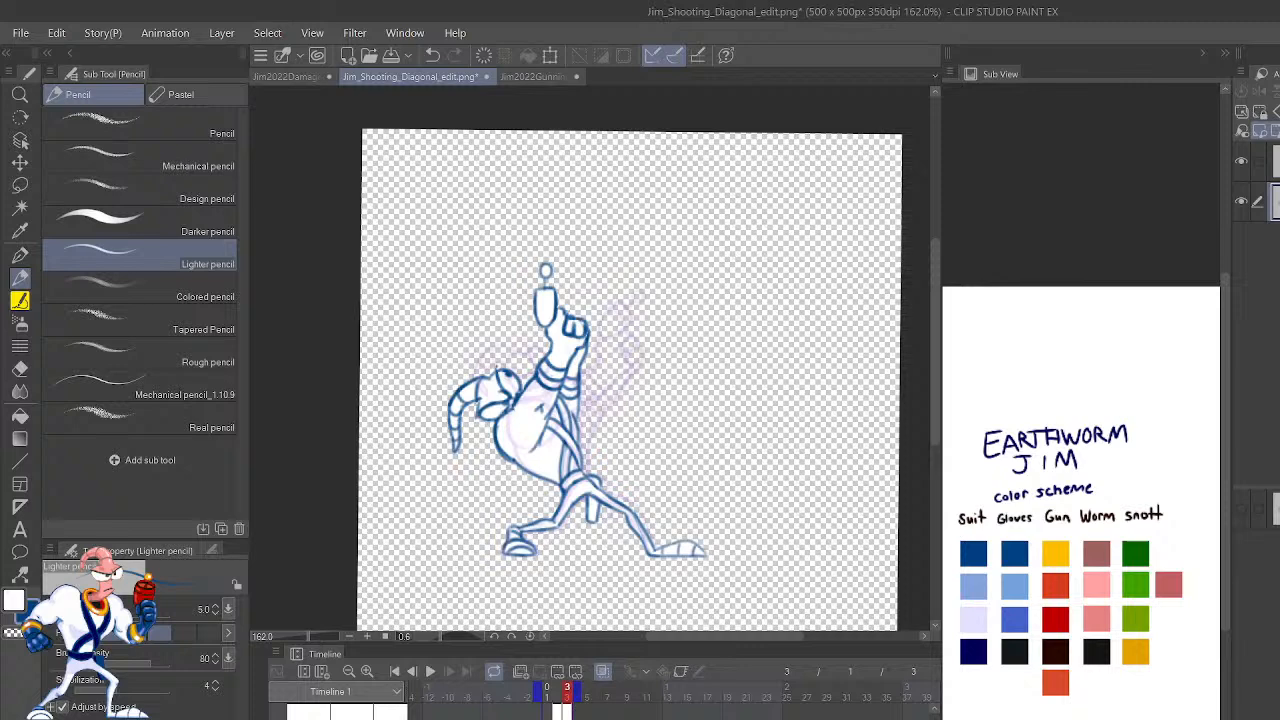
click(17, 32)
click(496, 105)
key(shift+Left)
key(shift+Right)
Draw a straight band line across the gun body just below its muzzle end on frame 3.
scroll(496, 103, up, 3)
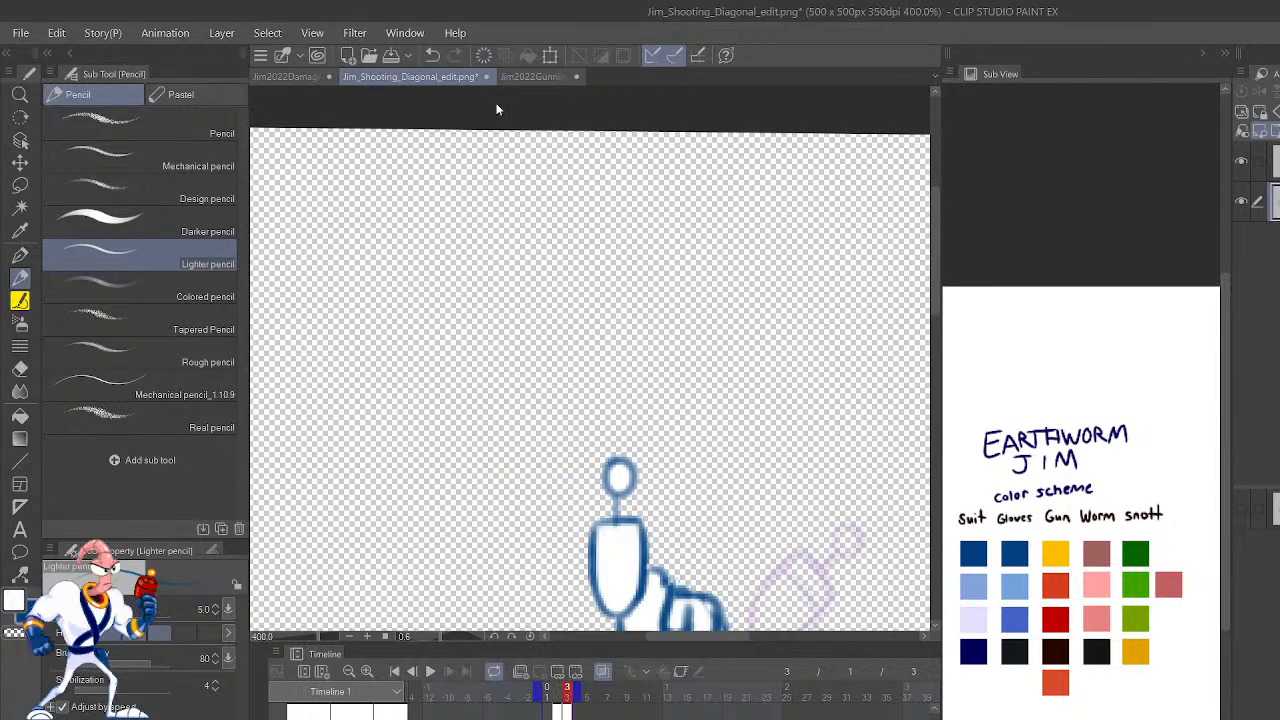
key(p)
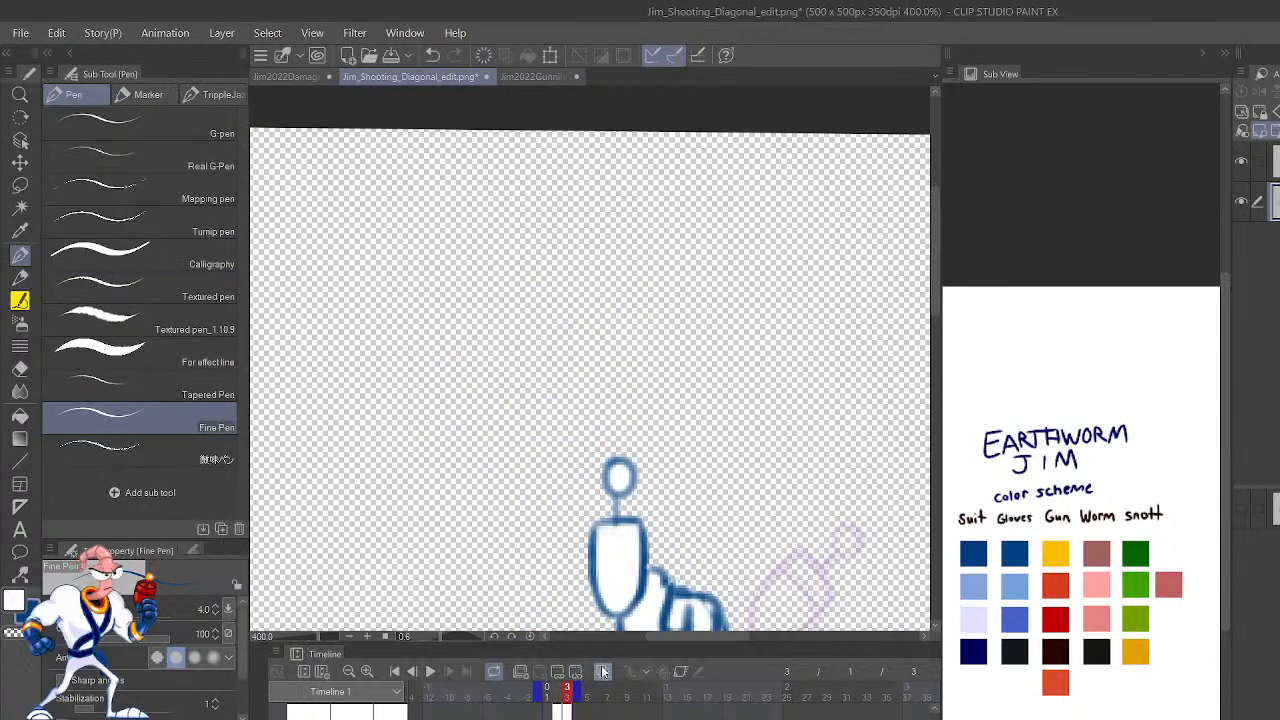
drag(592, 556, 650, 546)
key(ctrl+z)
key(p)
key(ctrl+z)
key(ctrl+z)
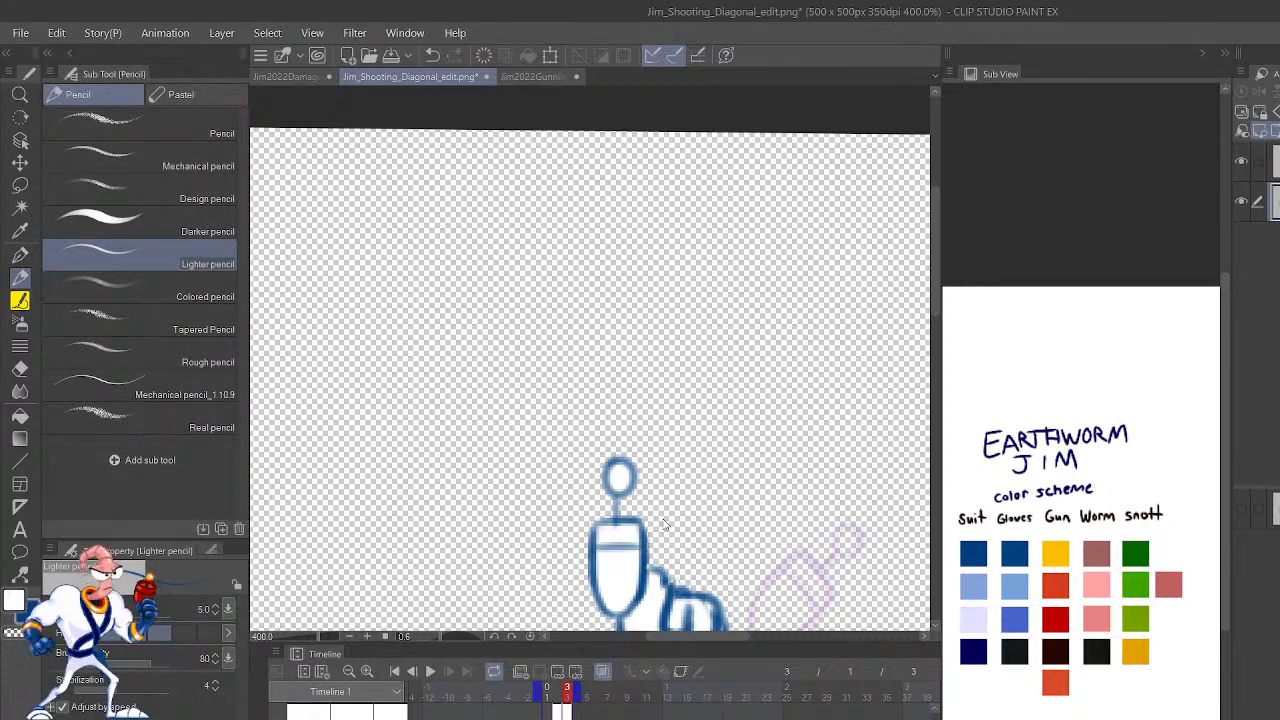
Compare the frame 3 gun and raised arms with the colored gun on frame 1.
scroll(664, 524, down, 3)
key(comma)
key(period)
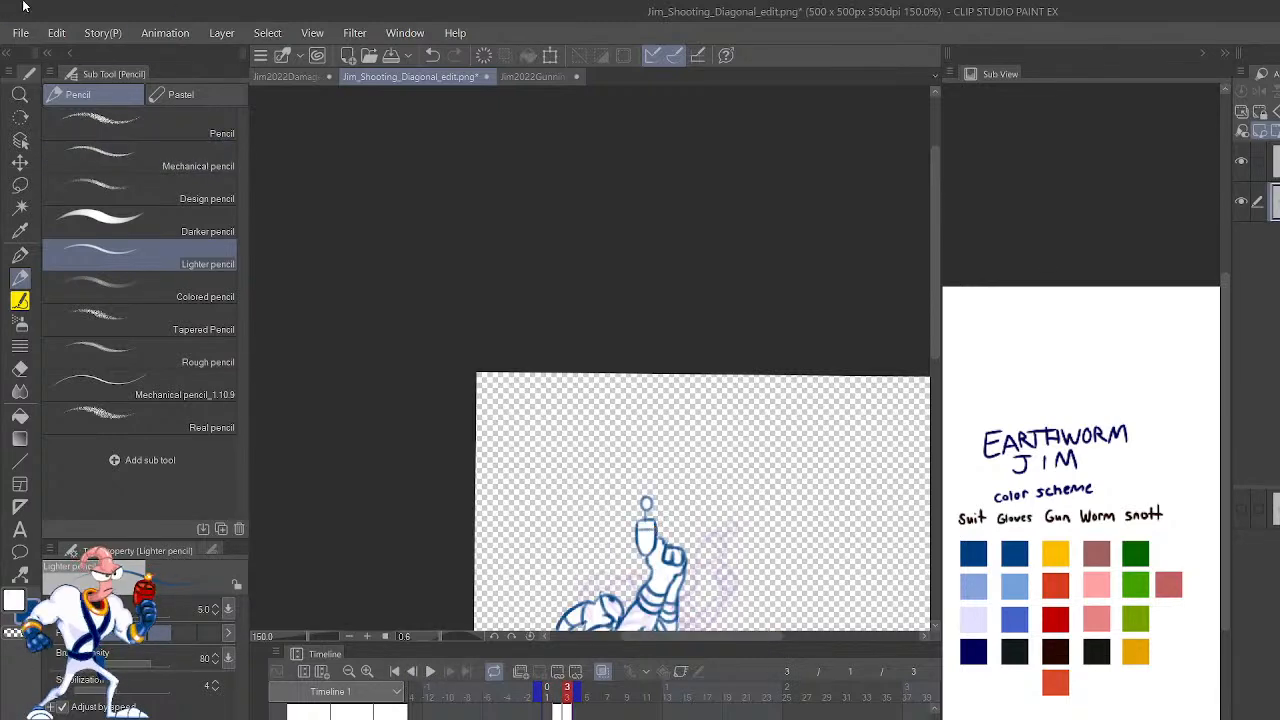
scroll(713, 523, up, 3)
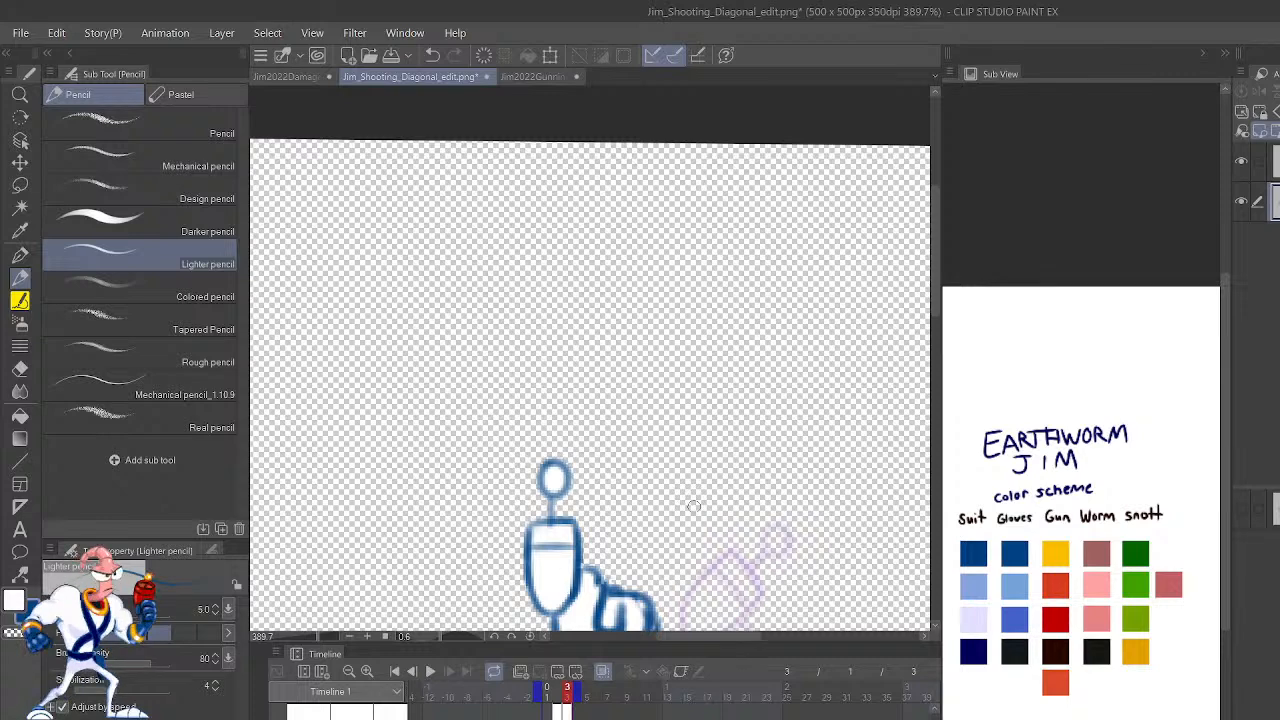
key(shift+comma)
drag(833, 533, 823, 297)
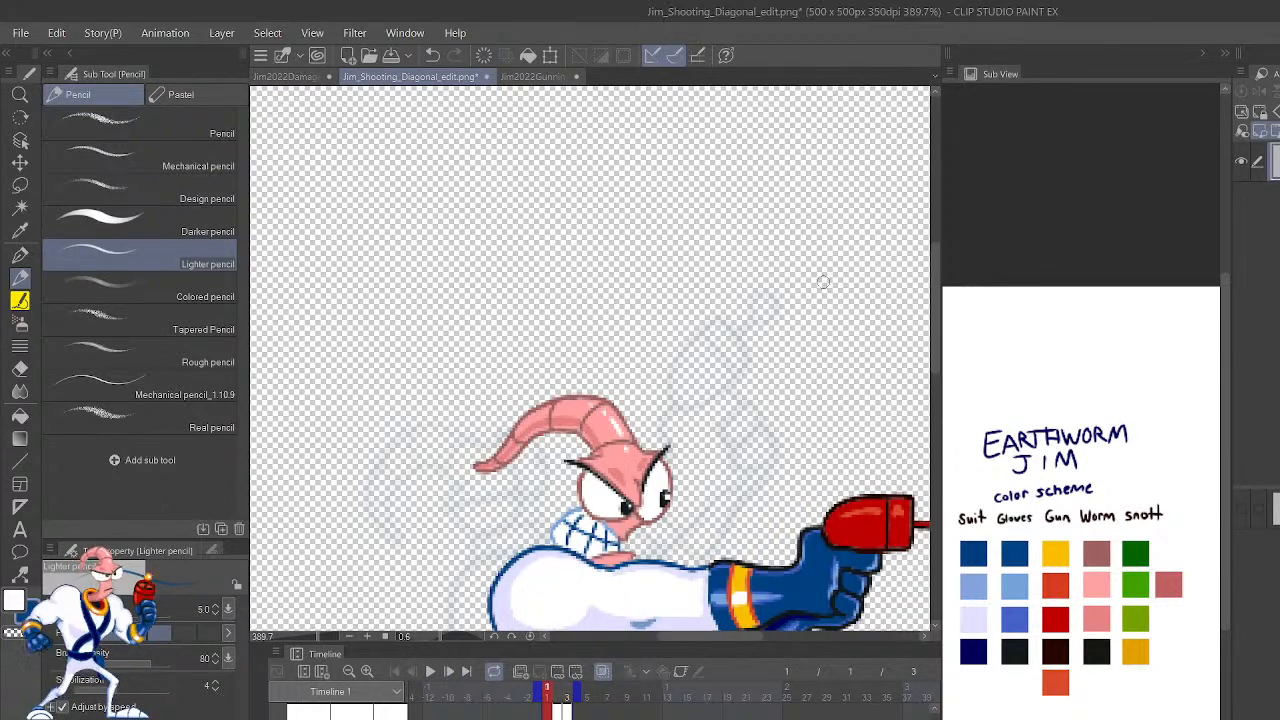
key(shift+period)
key(shift+period)
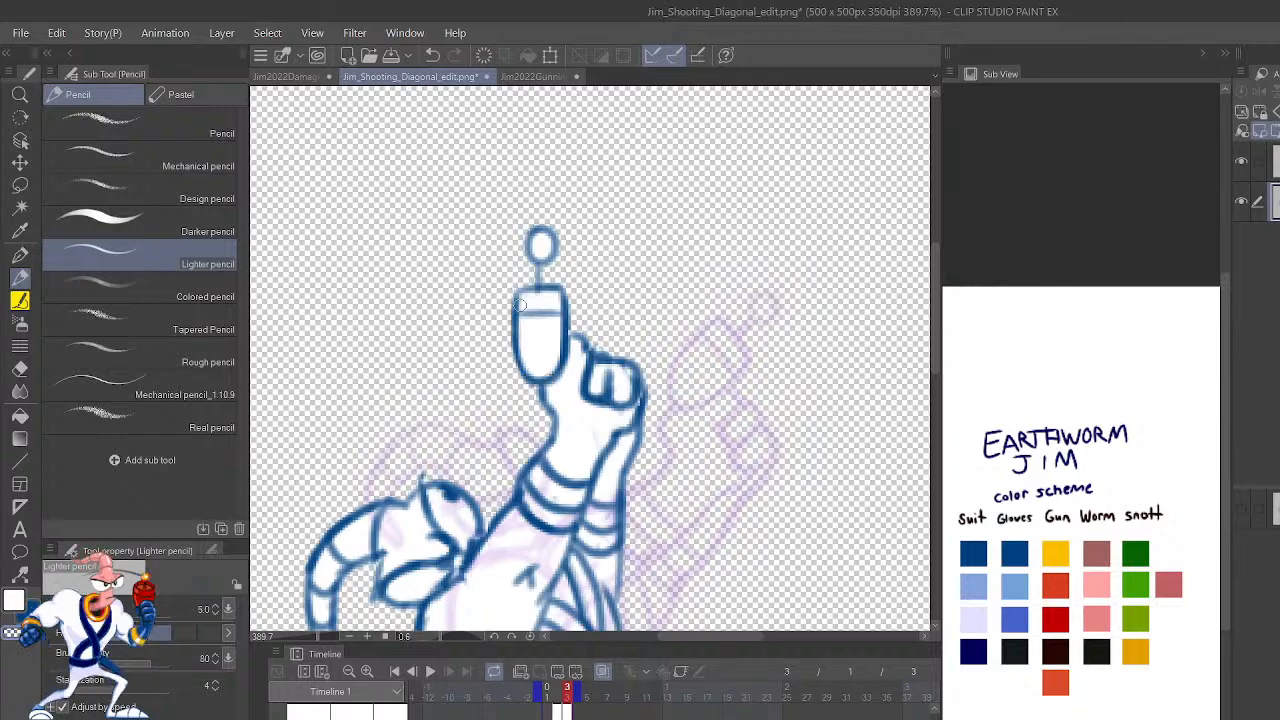
scroll(521, 308, down, 5)
scroll(526, 231, up, 5)
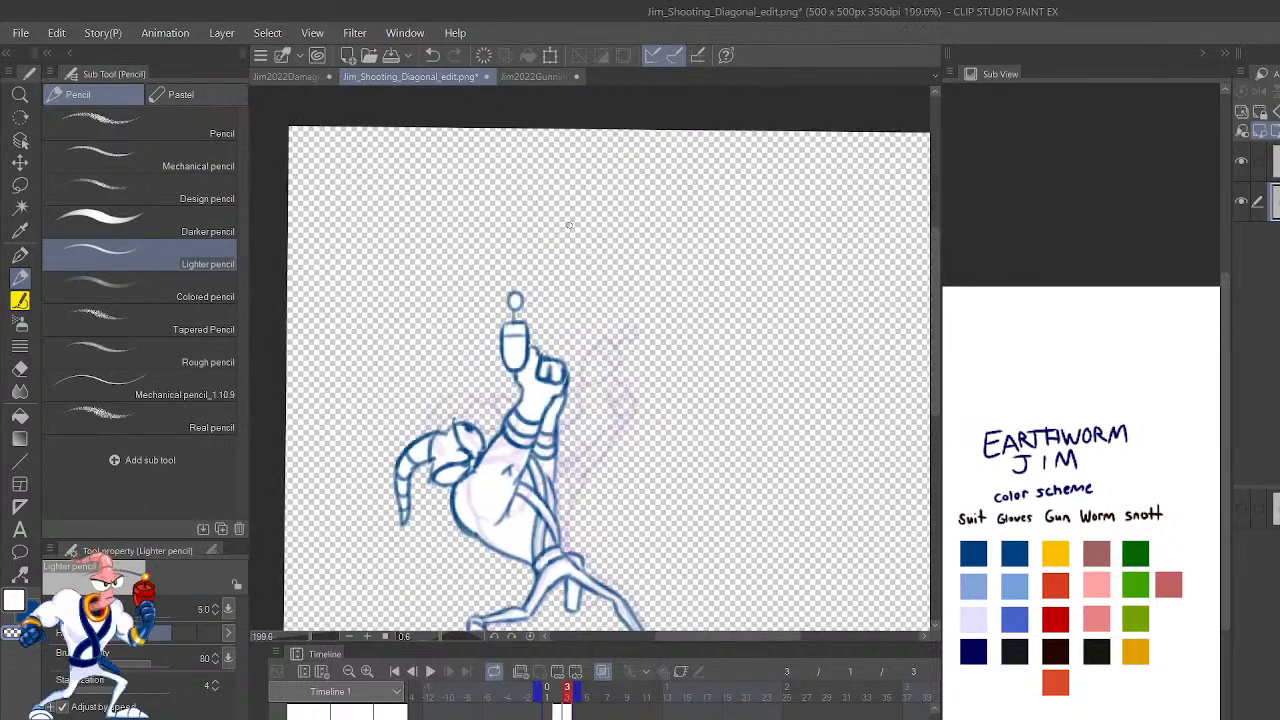
Flip back and forth through frames 1 to 3 to compare the gun's shape and position across the poses.
key(shift+Left)
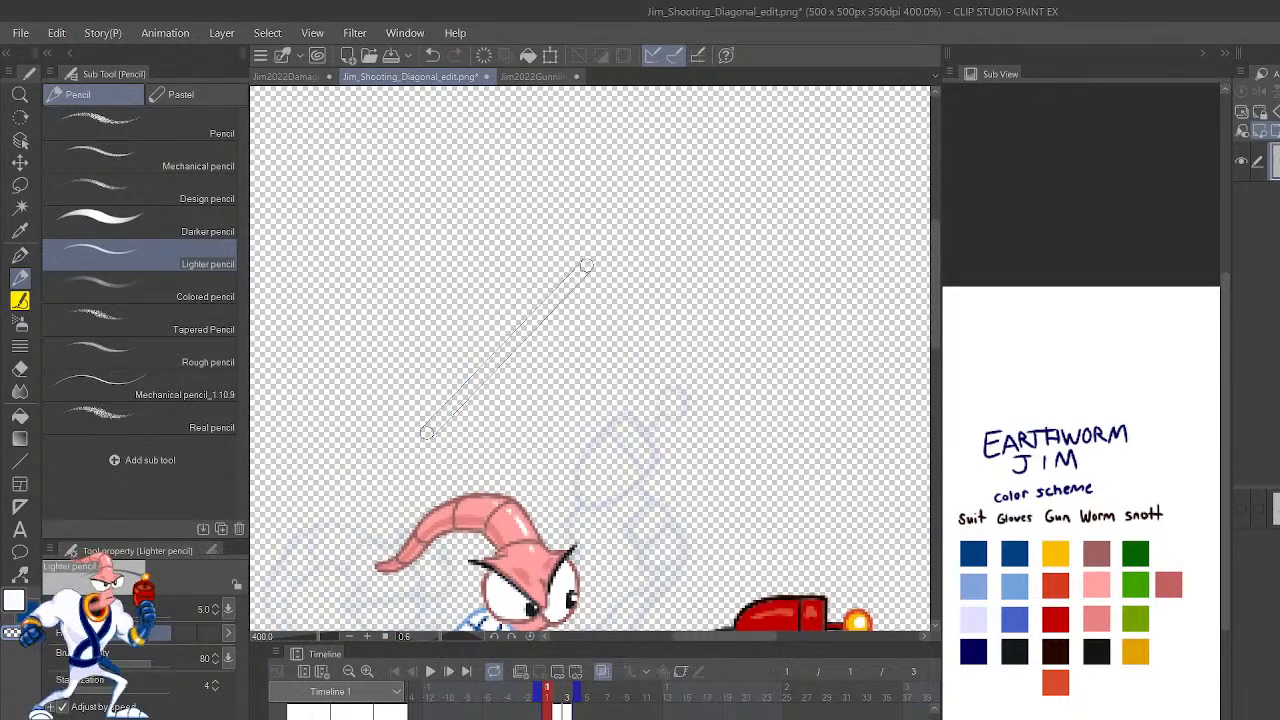
key(shift+Right)
key(shift+Right)
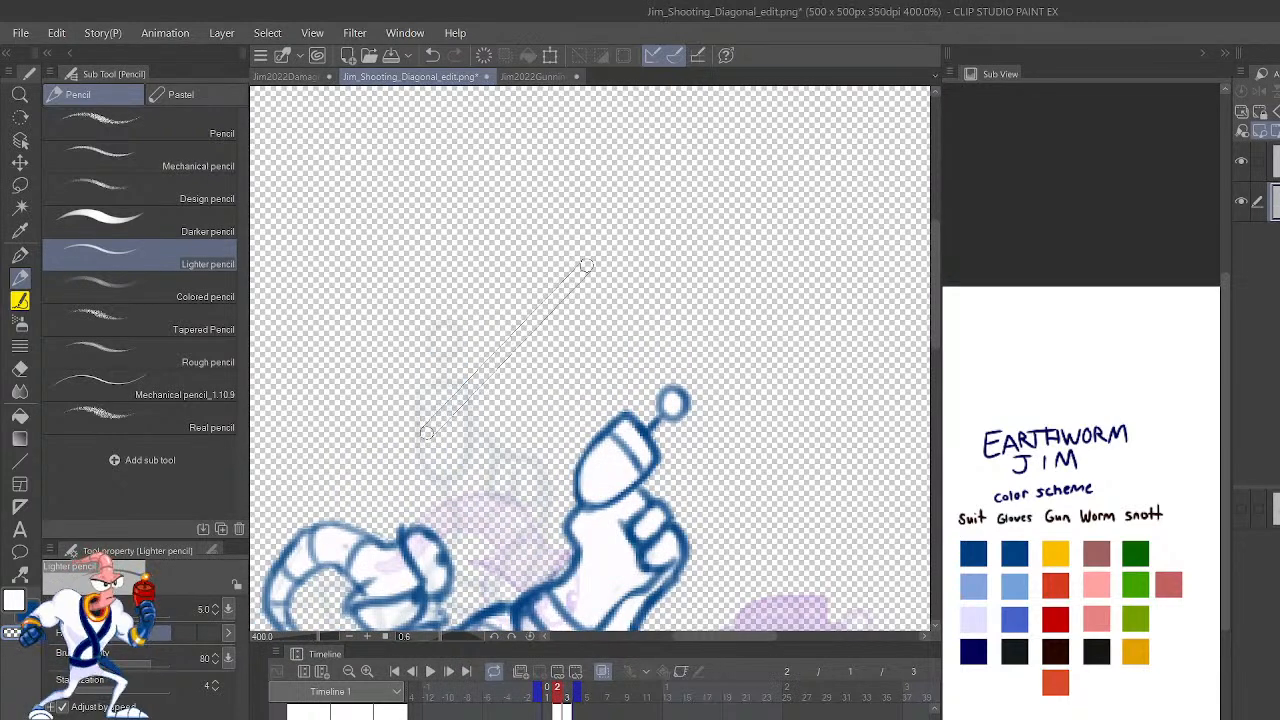
key(shift+Left)
key(shift+Left)
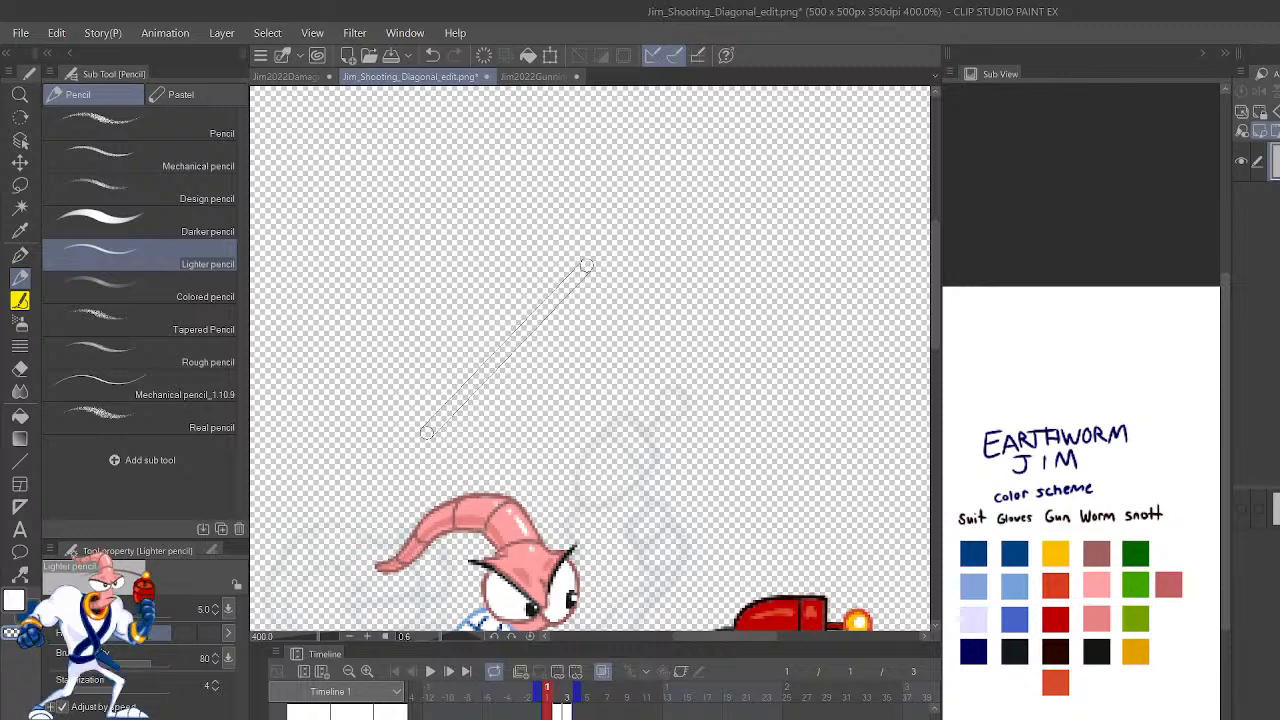
key(shift+Right)
key(shift+Right)
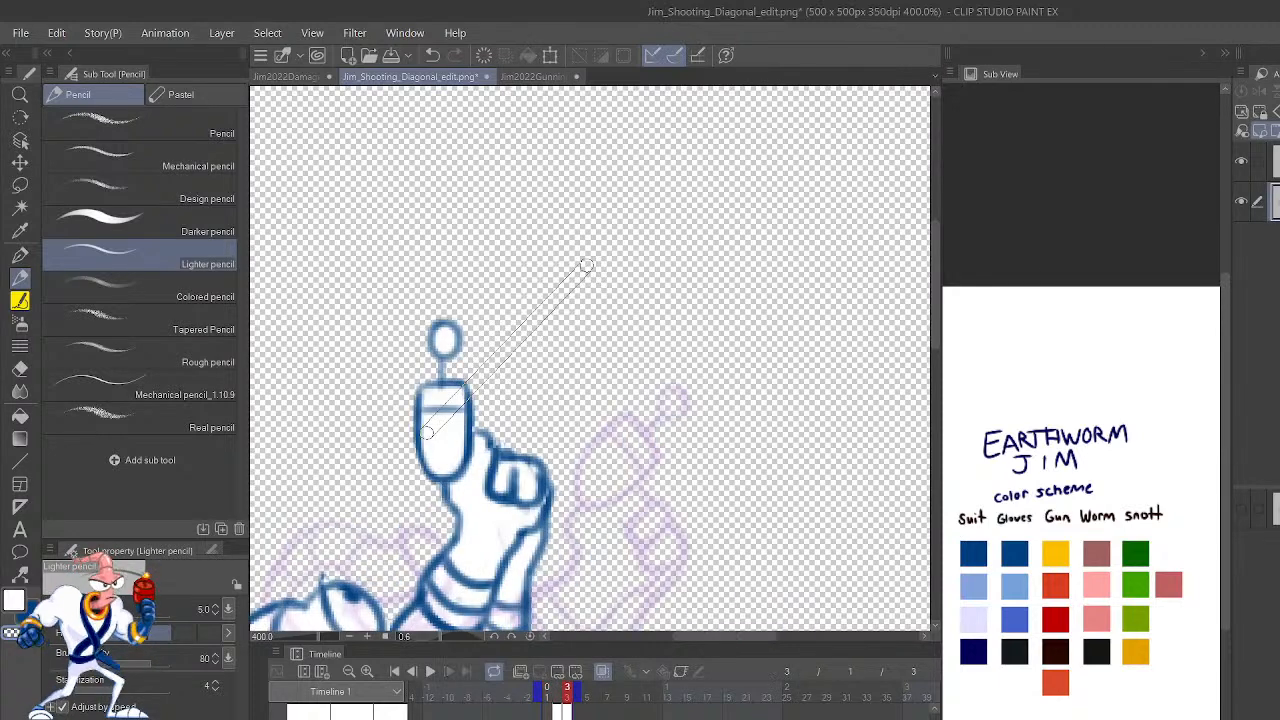
key(shift+Left)
key(shift+Left)
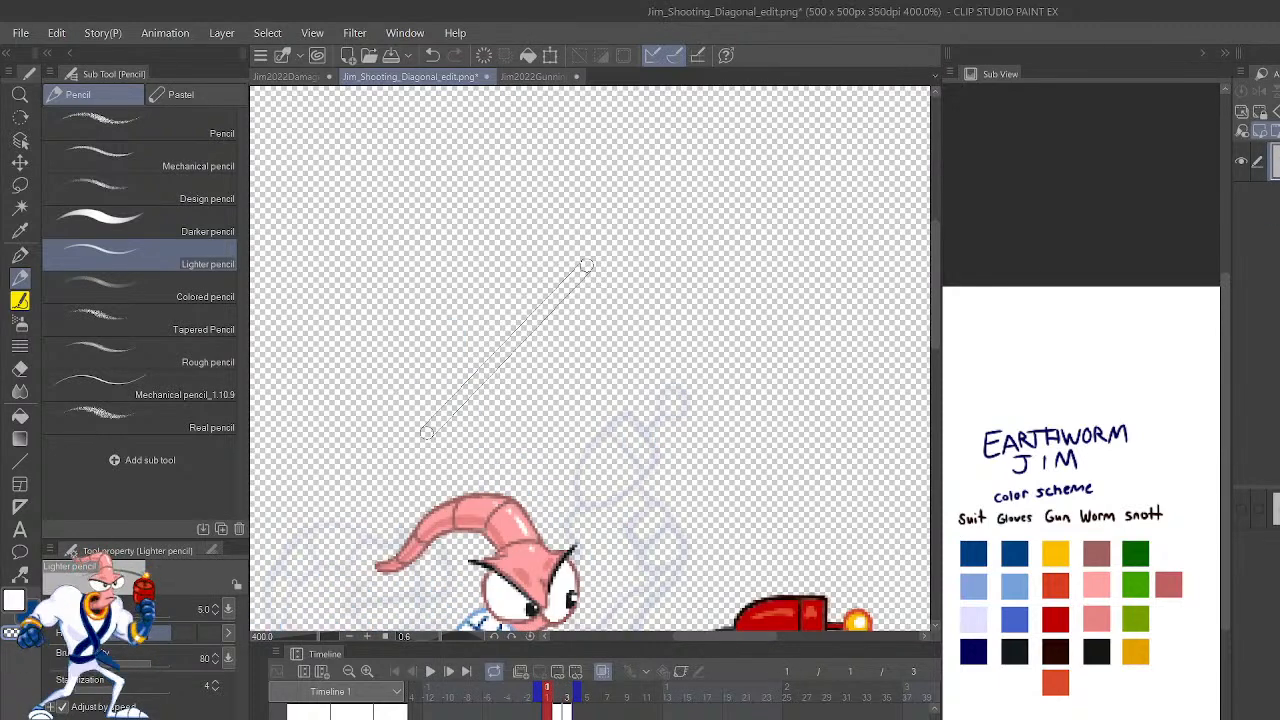
key(shift+Right)
key(shift+Right)
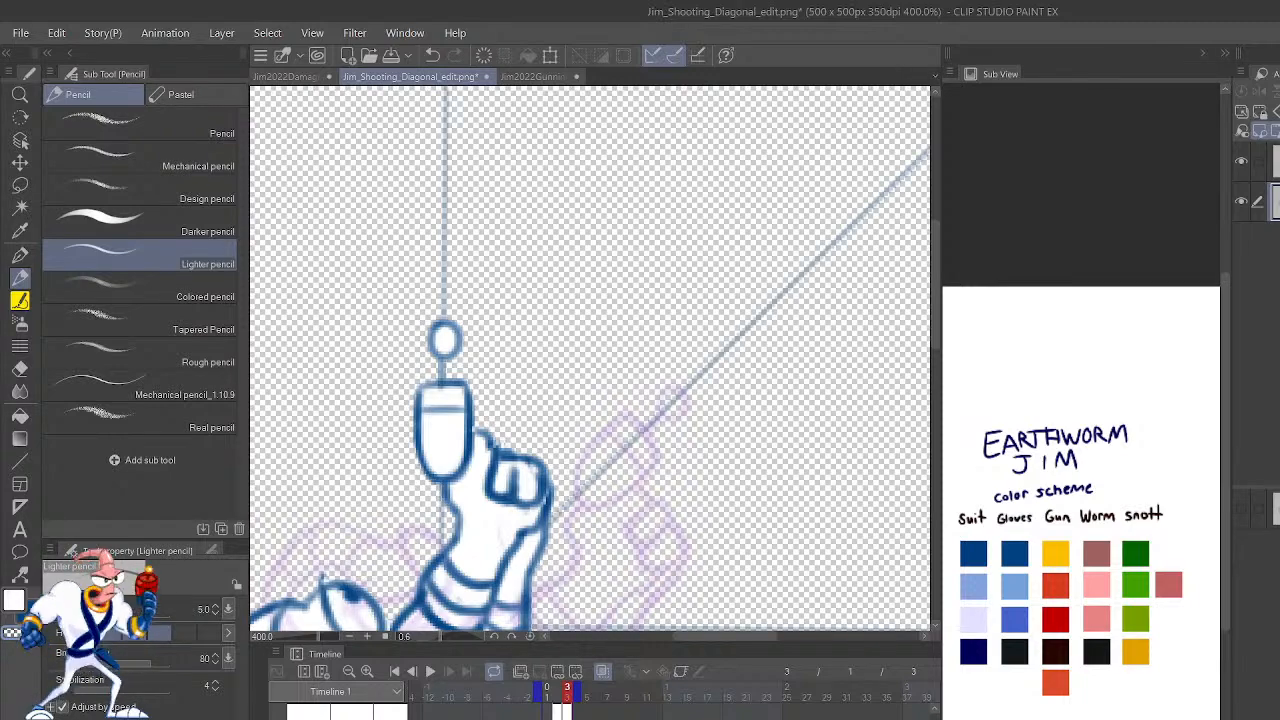
Take the aiming guide lines out of view on frame 3 and save the animation as Jim_Shooting_Up.png.
key(ctrl+z)
key(ctrl+z)
key(ctrl+z)
scroll(526, 325, down, 3)
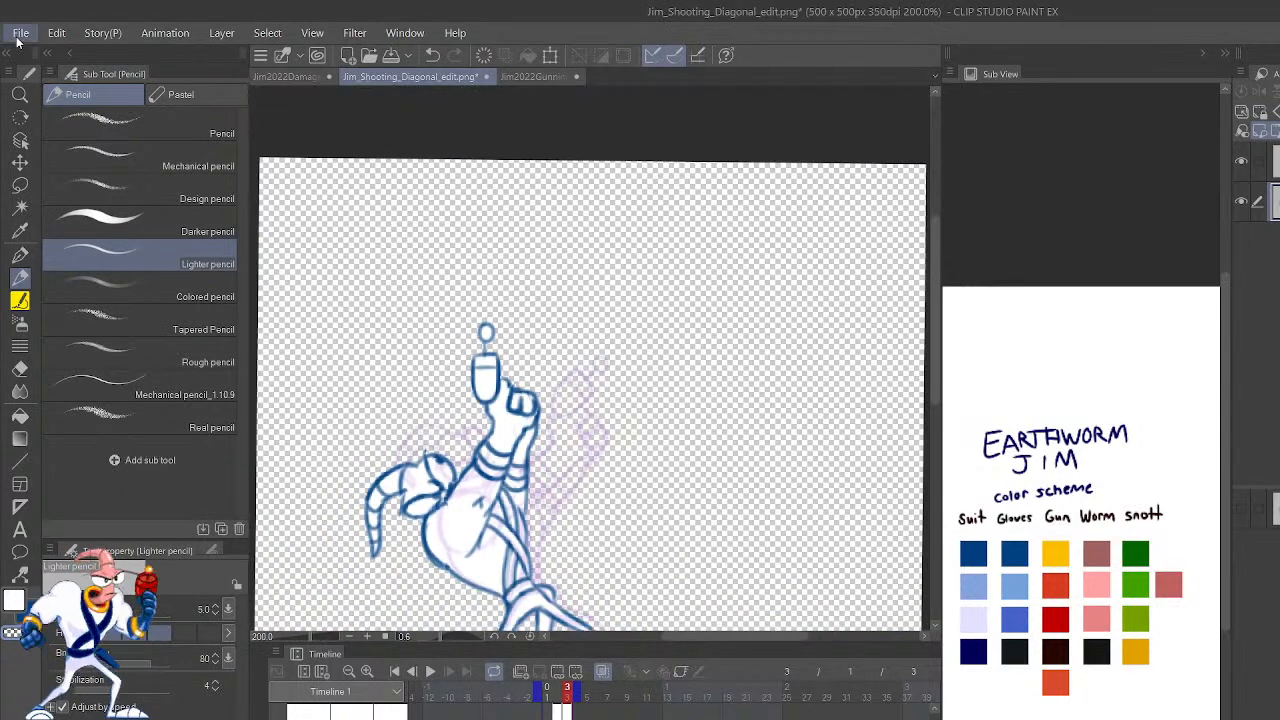
click(16, 37)
click(98, 187)
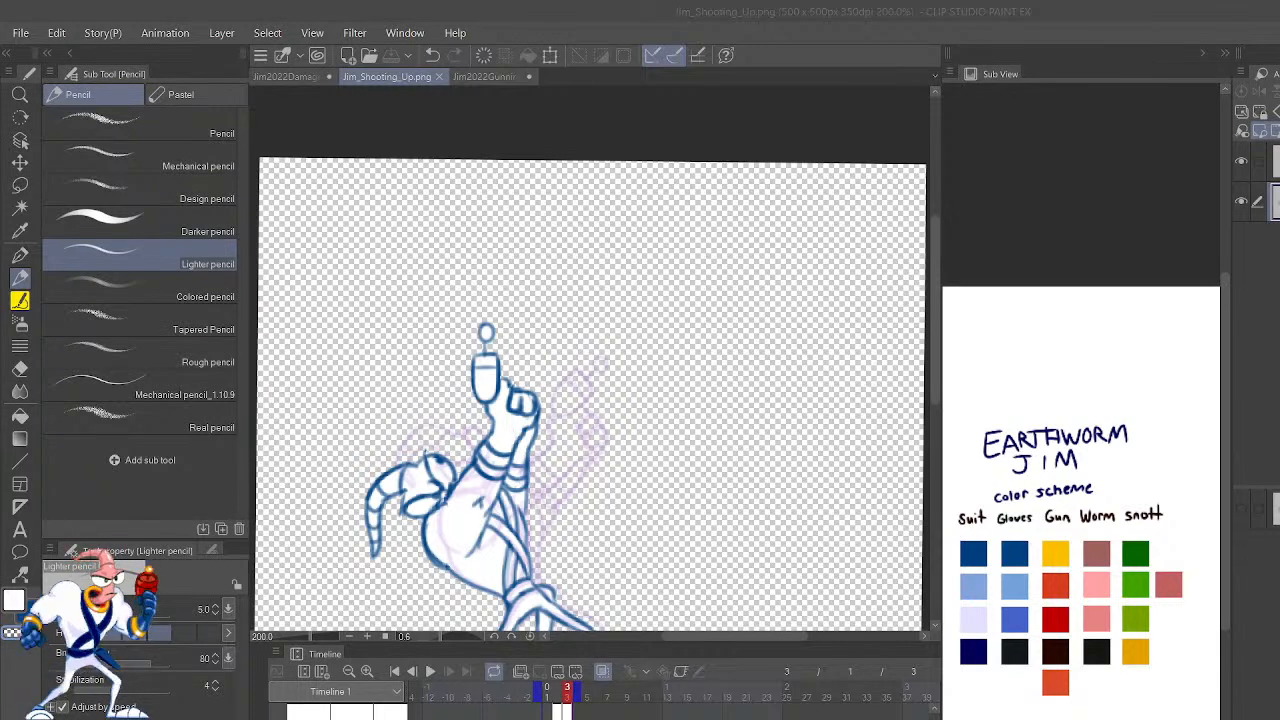
Turn off onion skin and save Jim_Shooting_Up.png again.
click(602, 672)
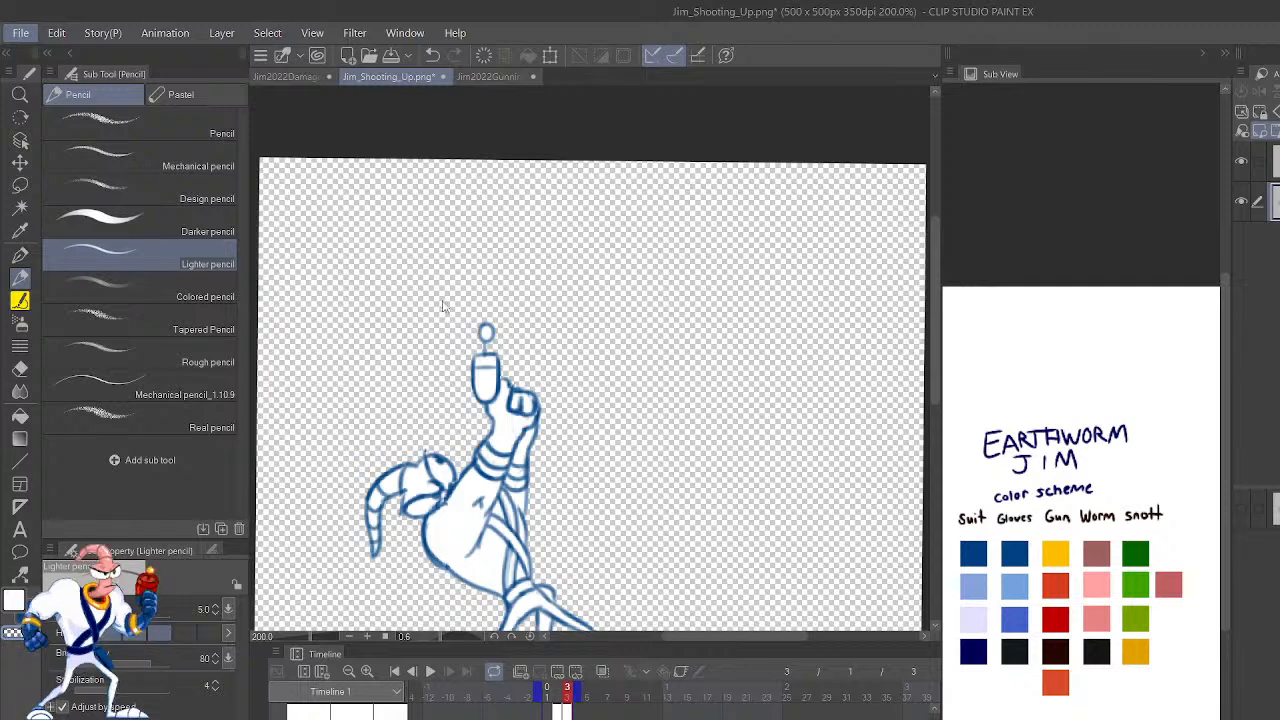
click(106, 184)
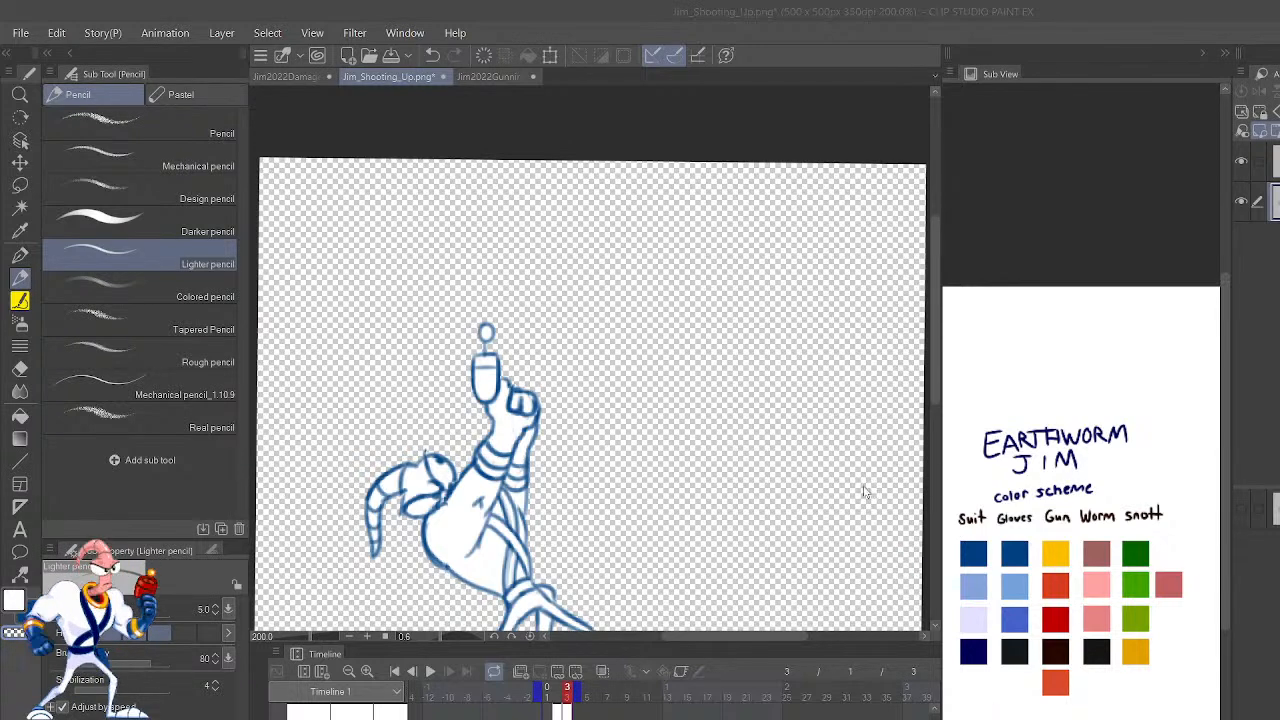
key(ctrl+s)
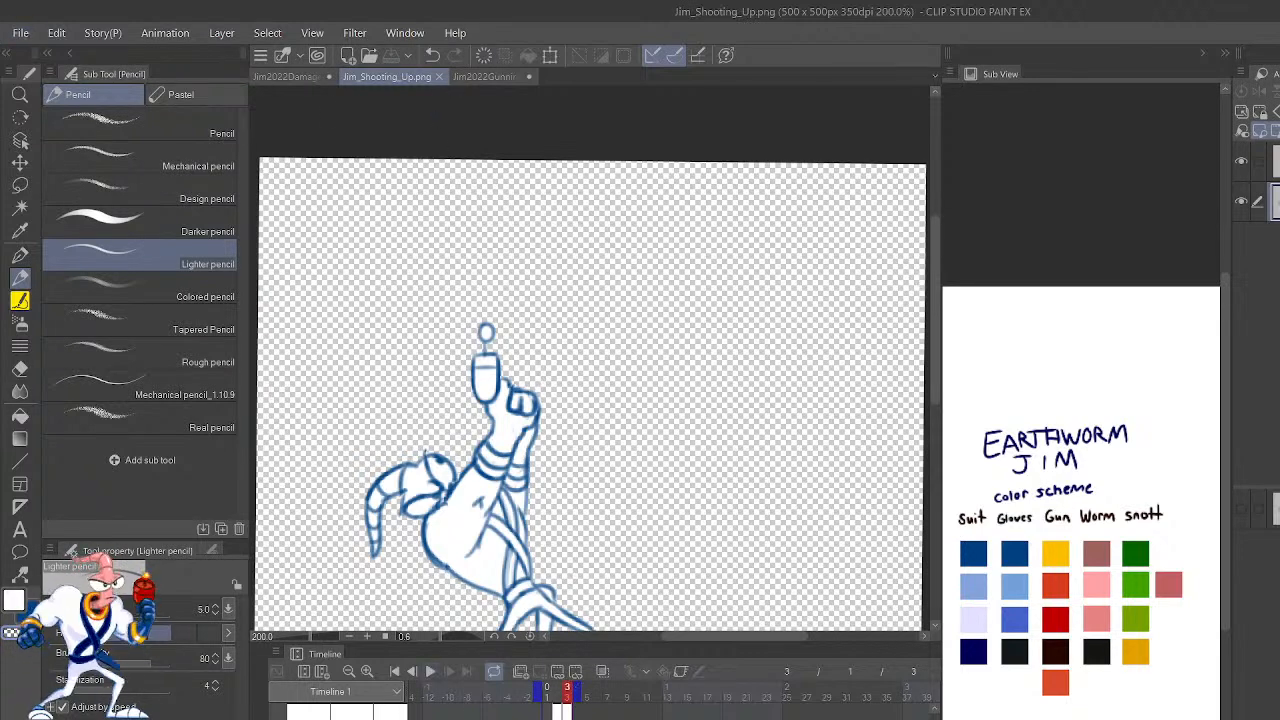
Play the animation loop with the whole figure in view to review the motion.
click(430, 671)
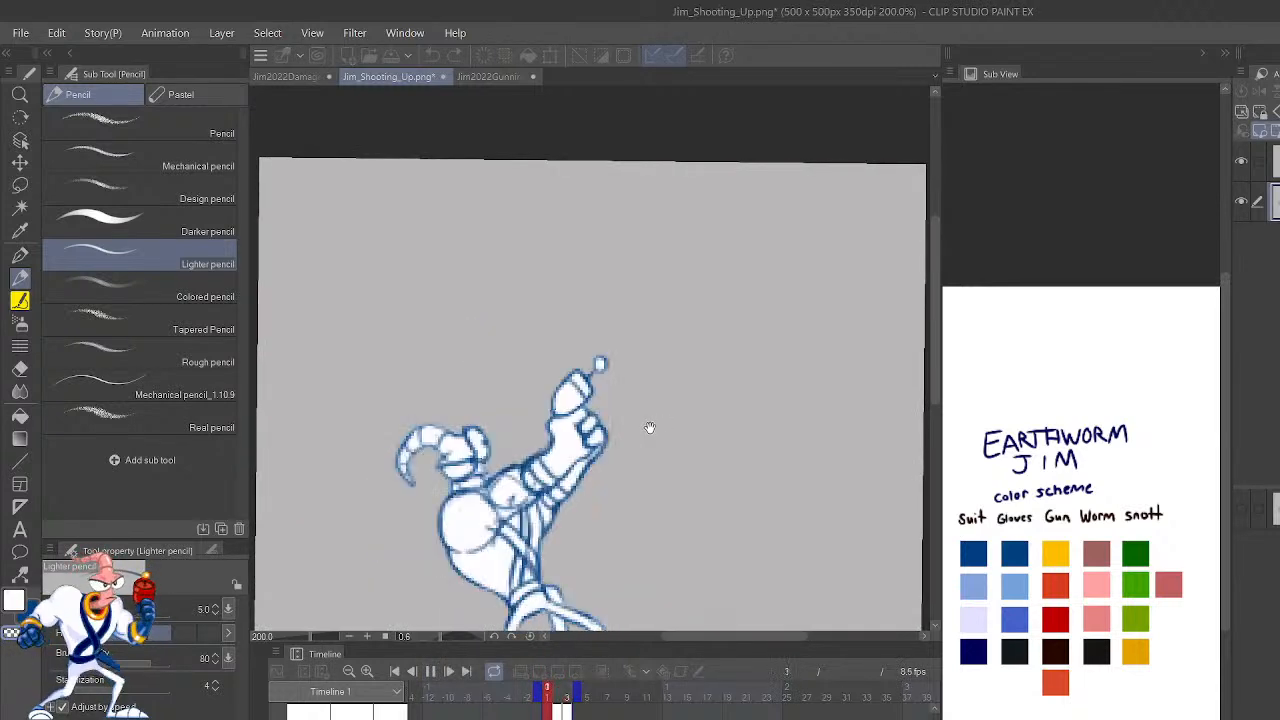
scroll(686, 394, down, 3)
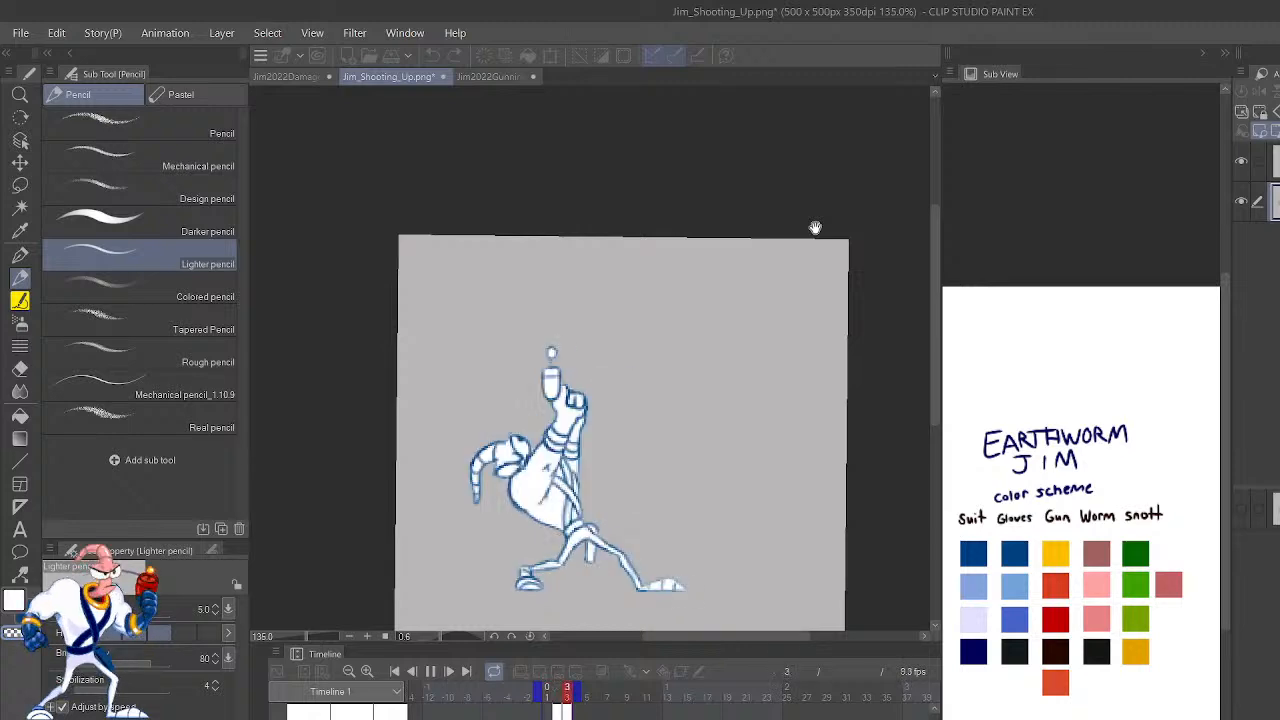
click(431, 672)
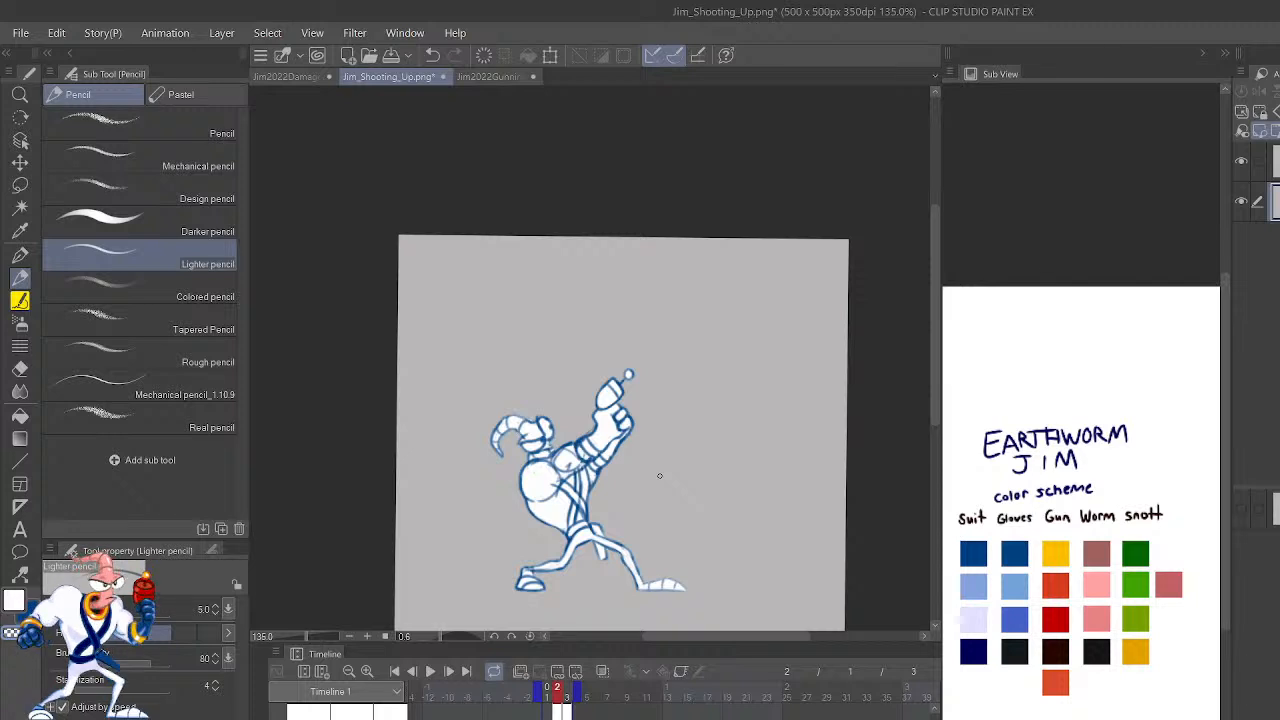
Step repeatedly between frames 1, 2 and 3 to check the pose transitions and replay the loop.
key(shift+Right)
key(shift+Left)
key(shift+Left)
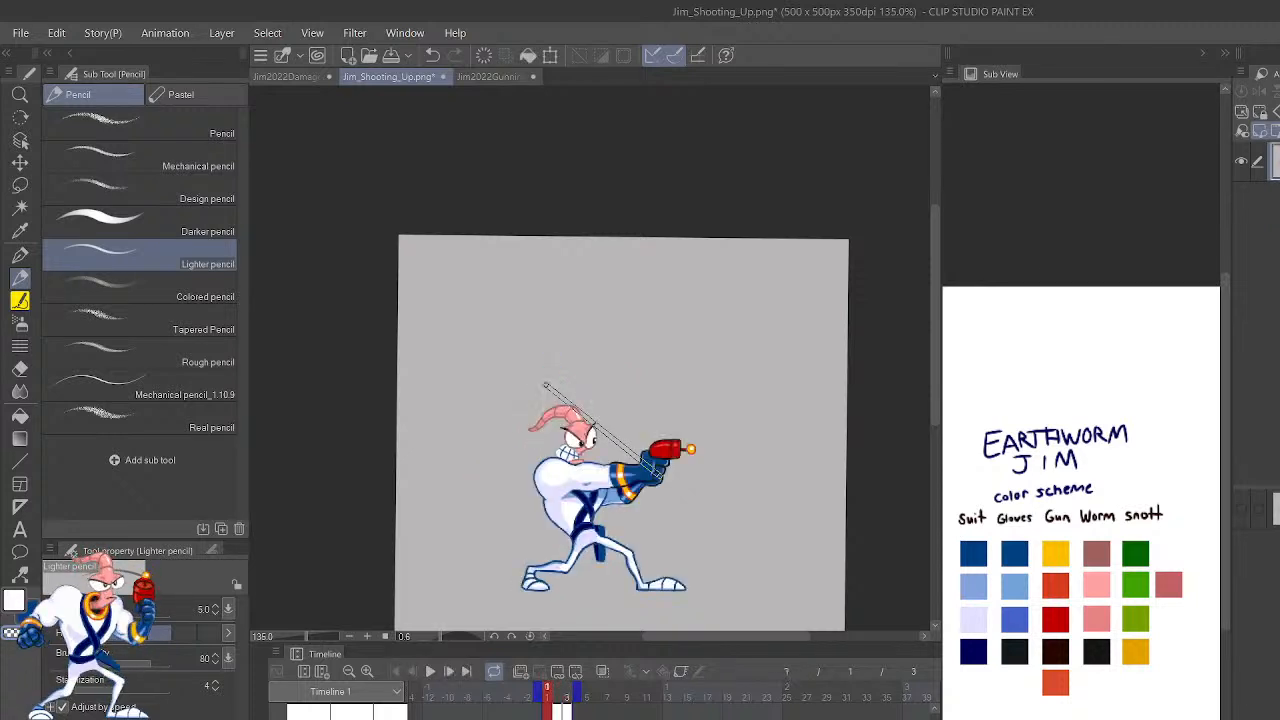
key(shift+Right)
key(shift+Right)
key(shift+Left)
key(shift+Left)
key(shift+Right)
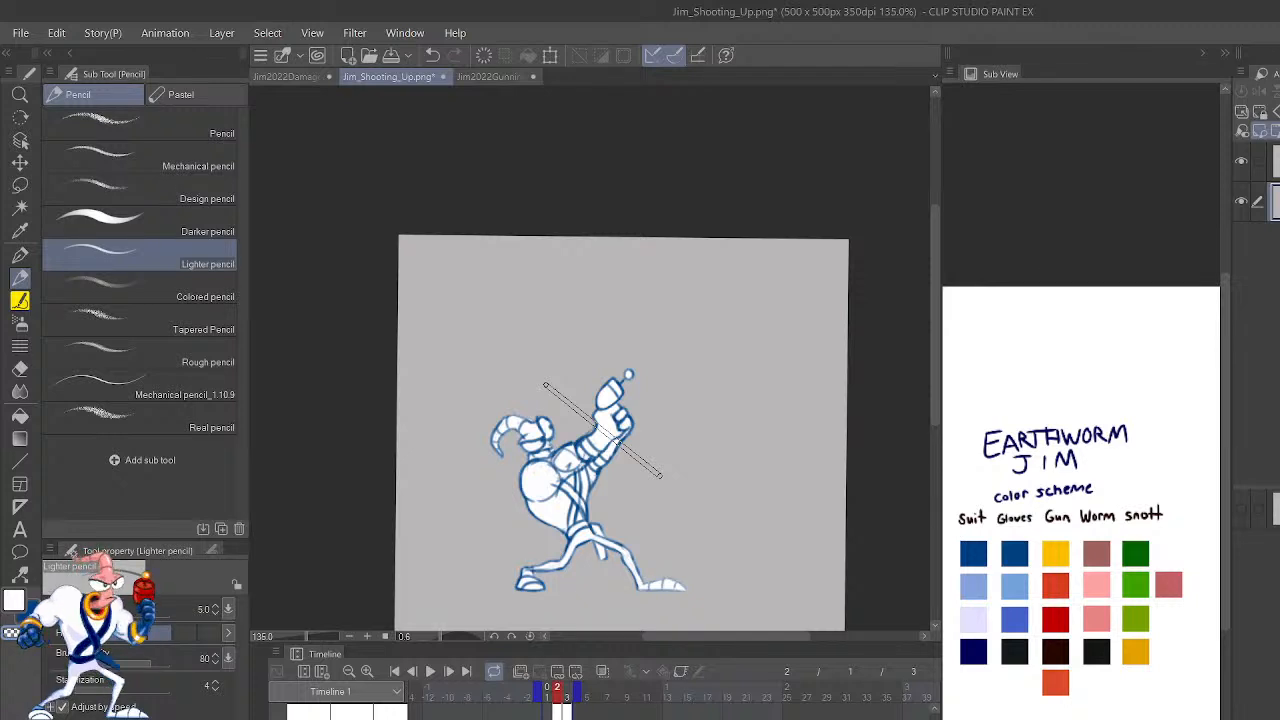
key(shift+Left)
key(shift+Right)
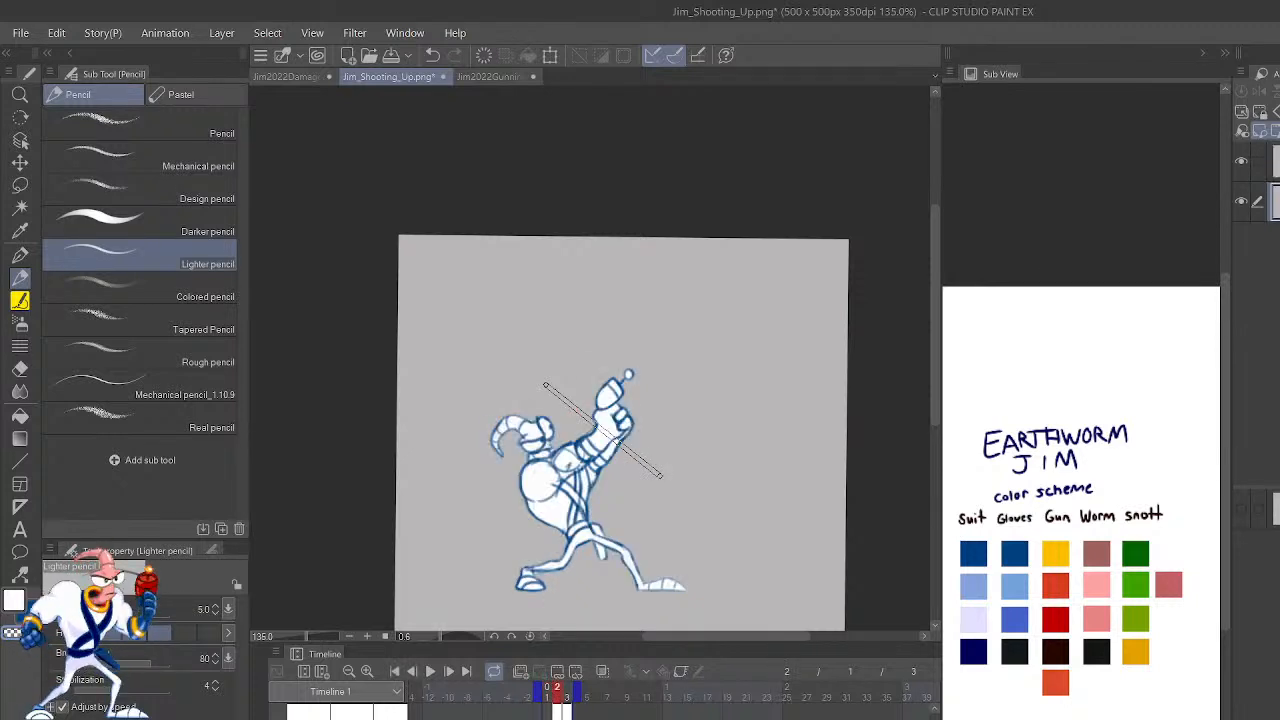
key(shift+Right)
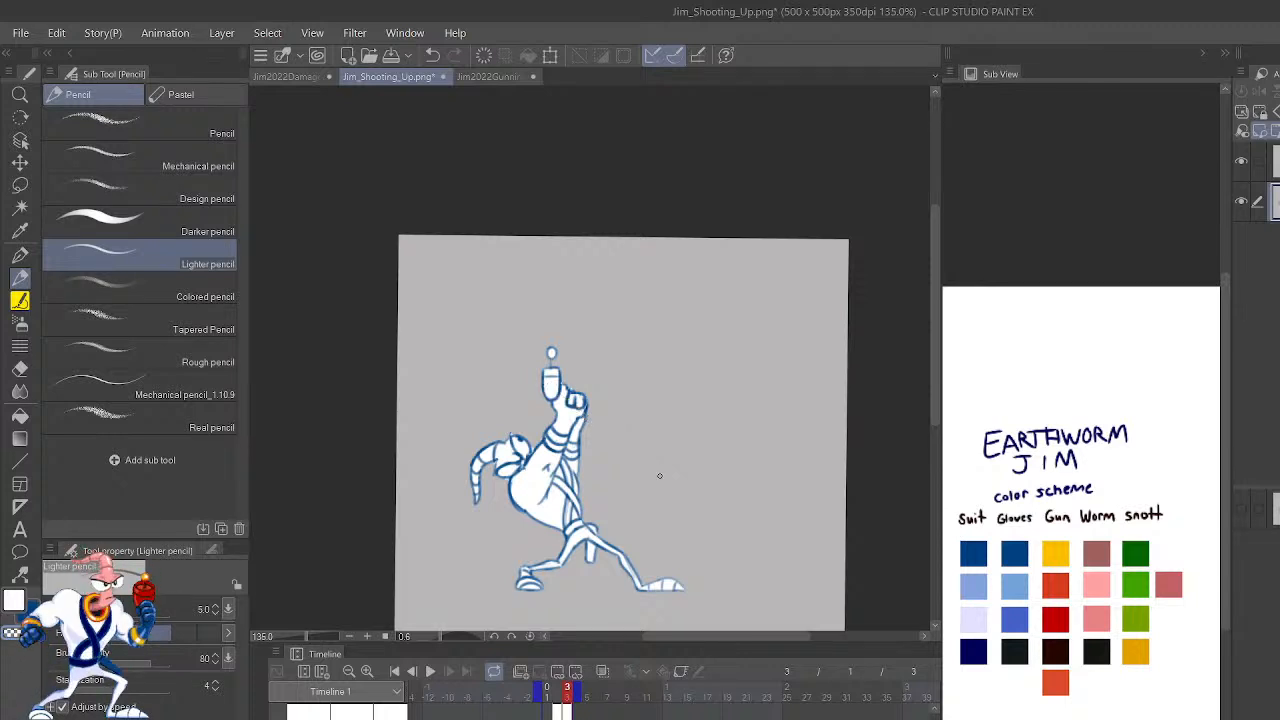
click(428, 674)
click(428, 672)
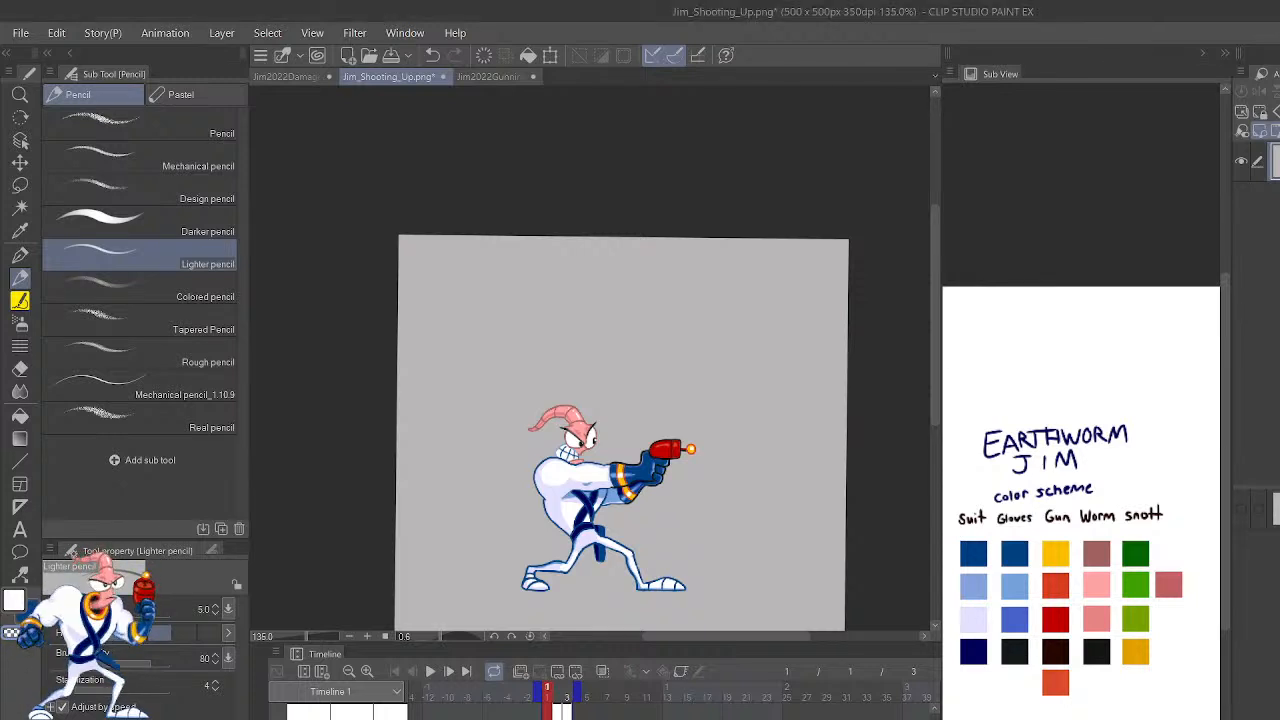
Extend the end of the timeline to include frame 4 and turn on onion skin on that frame.
click(565, 700)
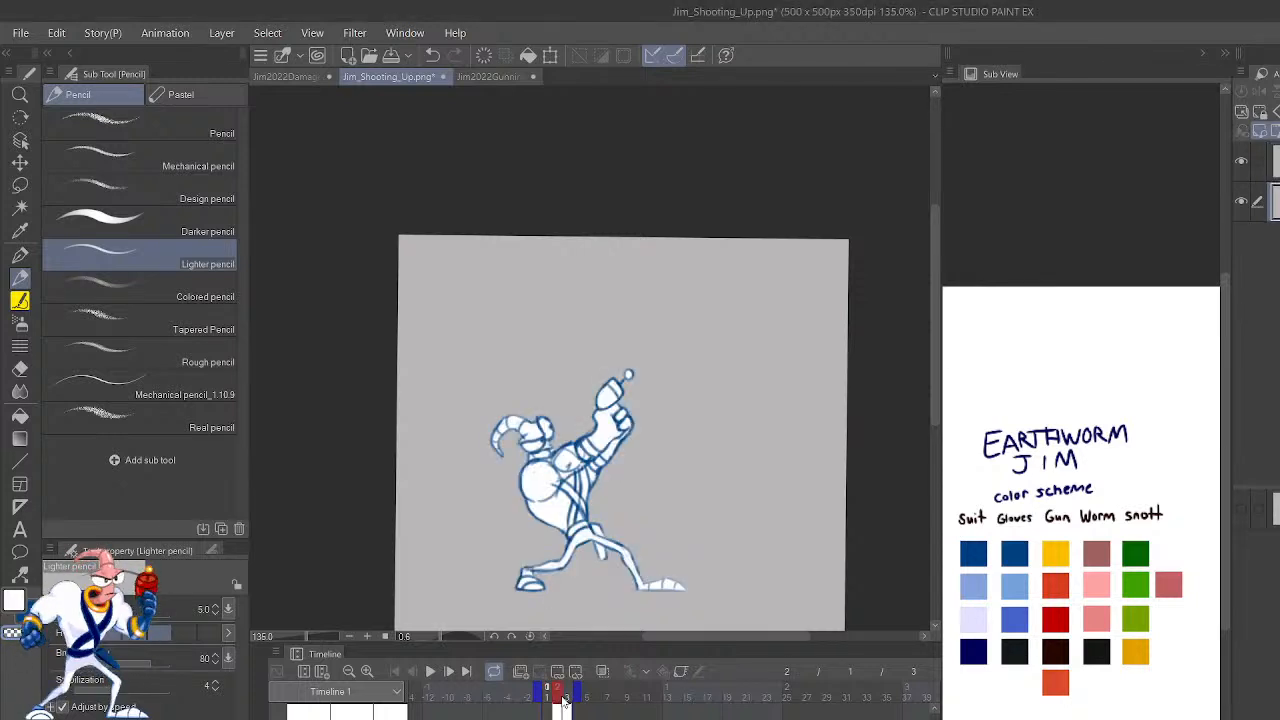
drag(567, 702, 588, 693)
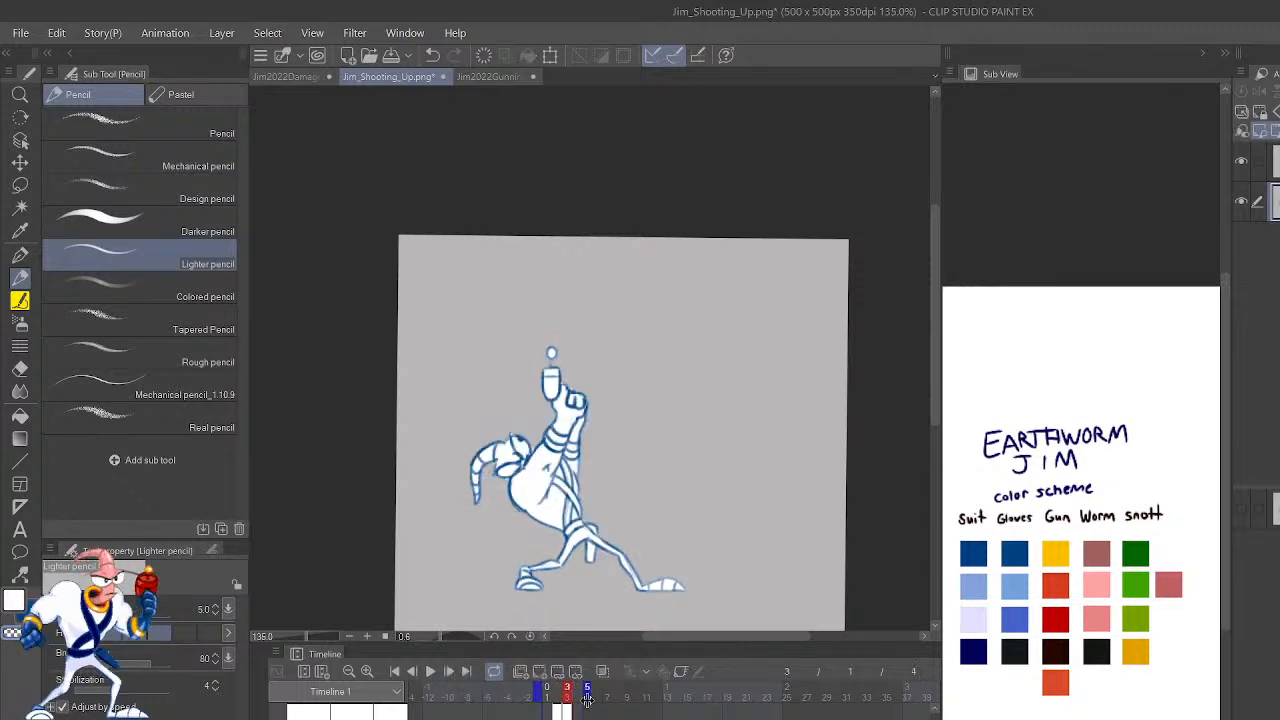
click(577, 700)
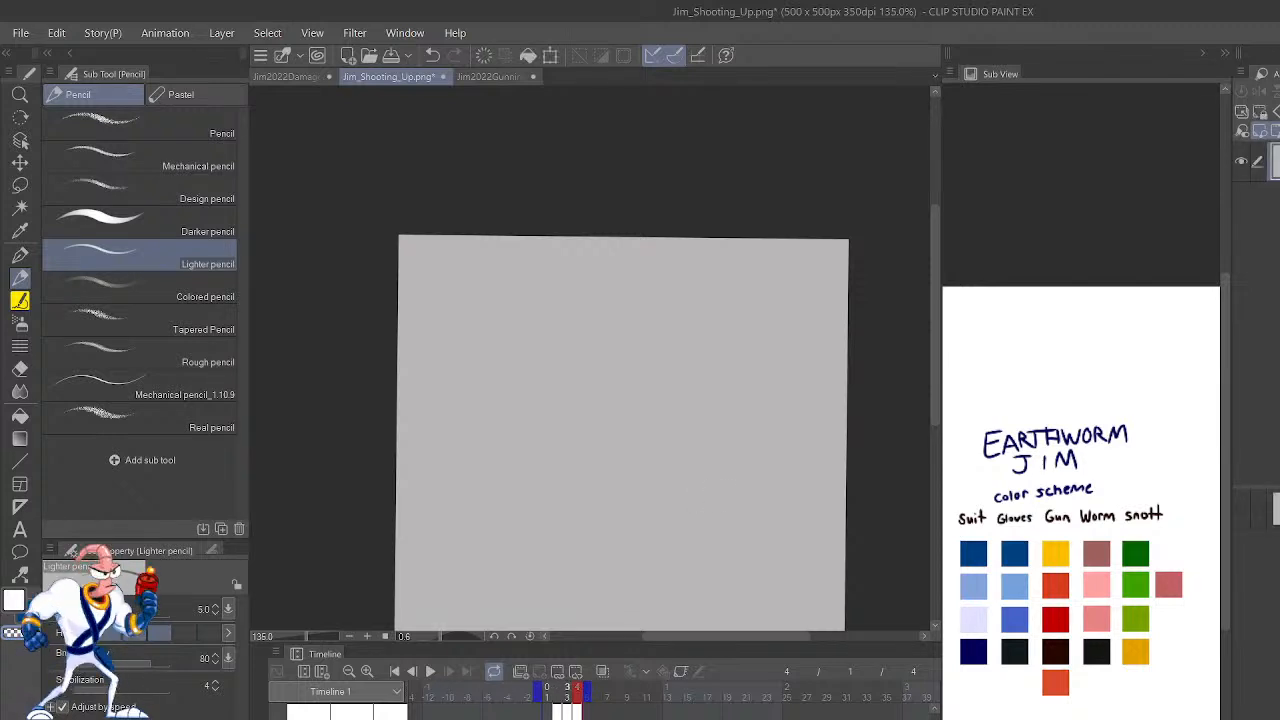
click(567, 688)
click(577, 690)
click(601, 672)
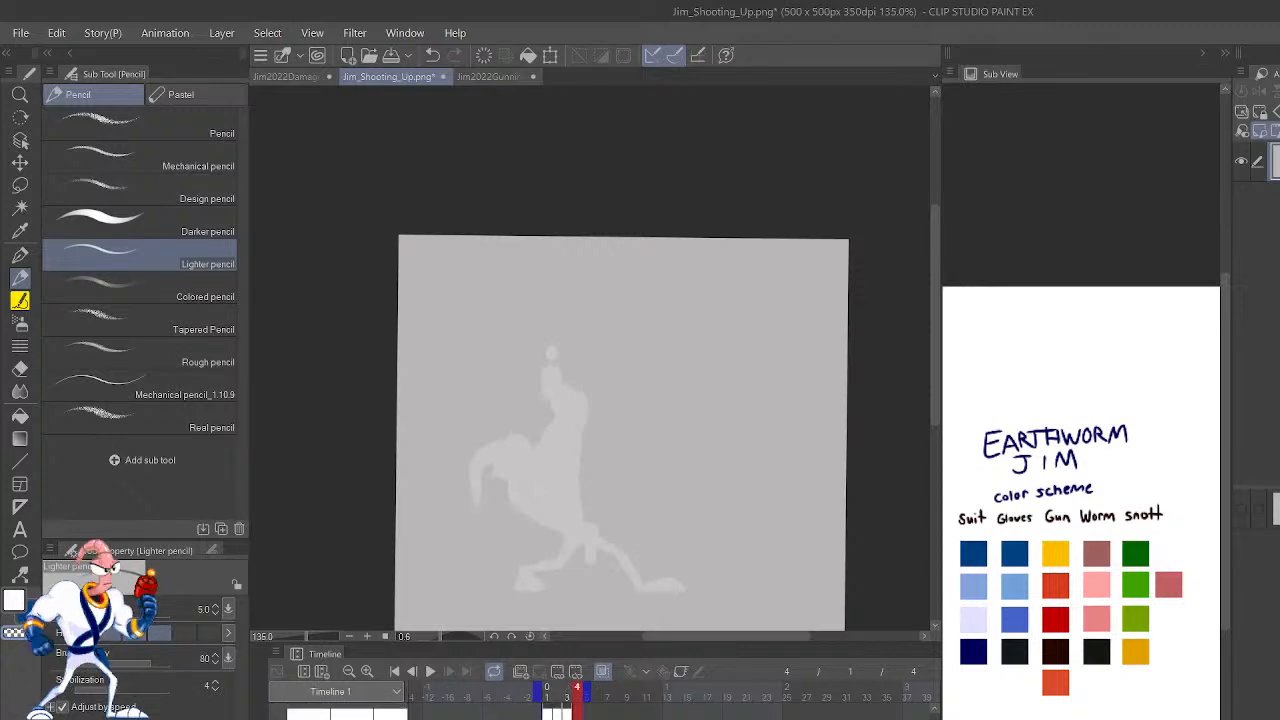
Add a line-art cel at frame 4 and extend the aiming guide lines to that frame.
click(588, 715)
click(632, 715)
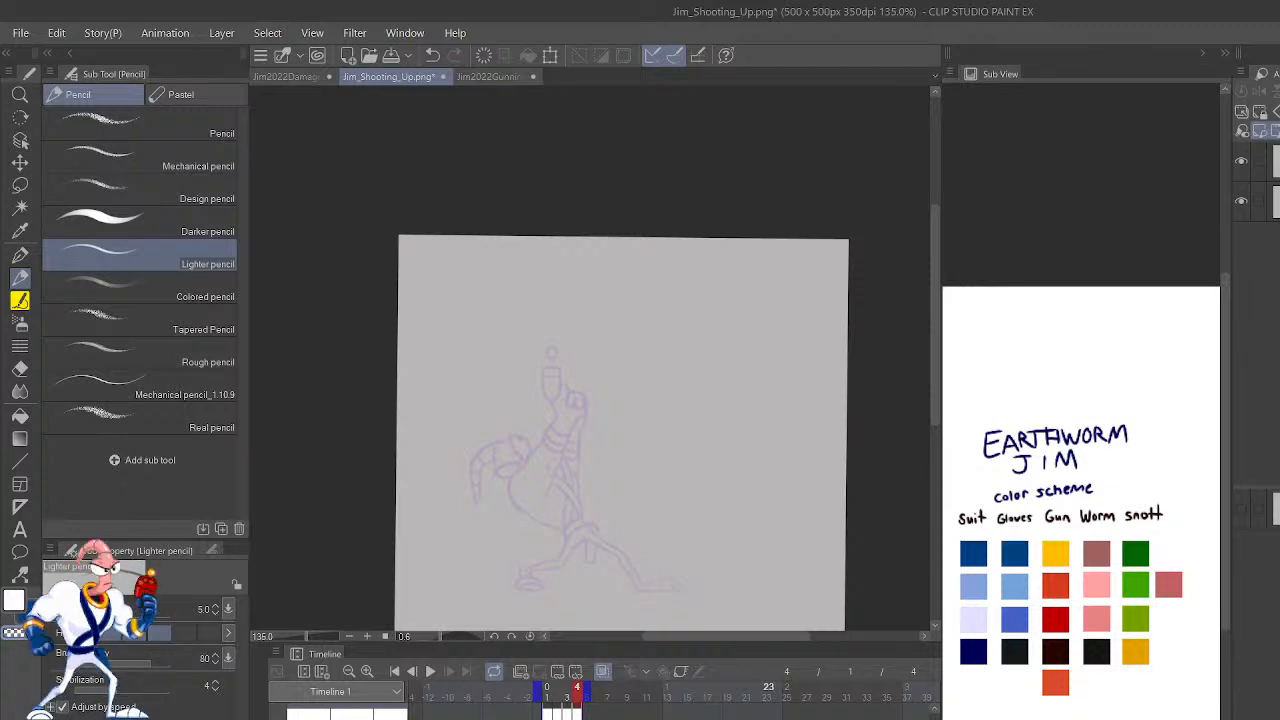
click(340, 714)
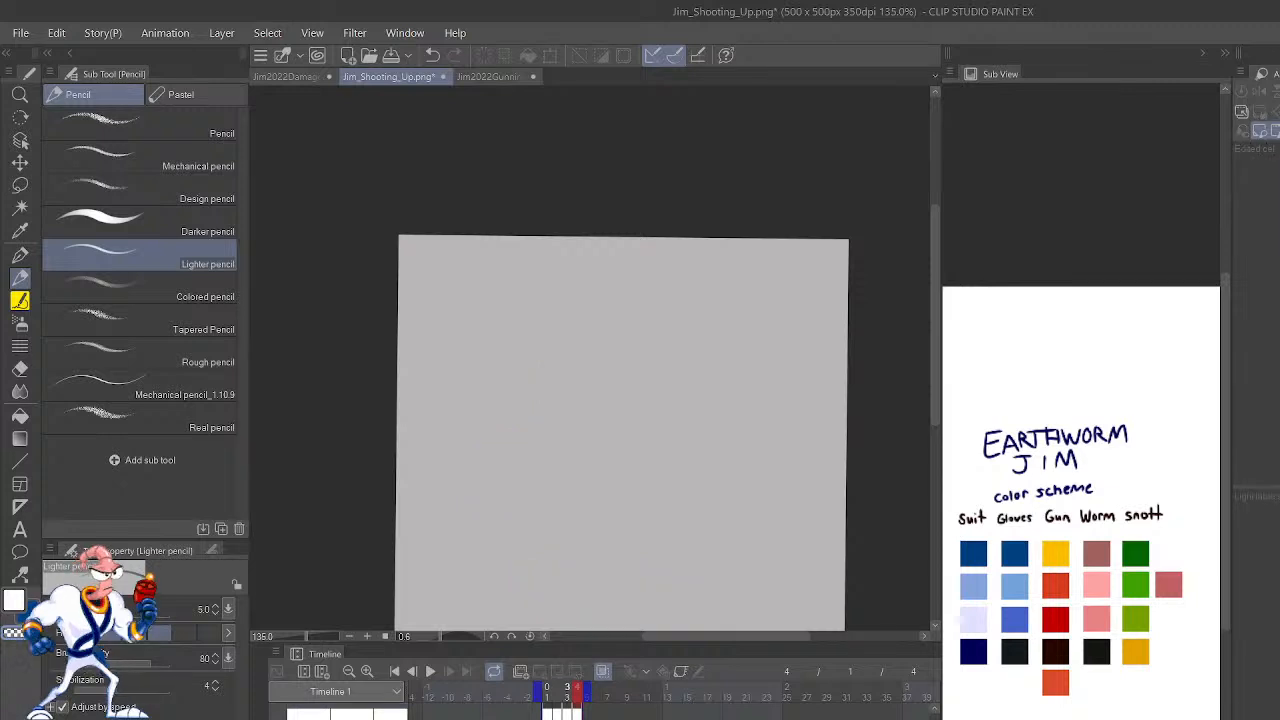
drag(571, 718, 584, 718)
click(577, 714)
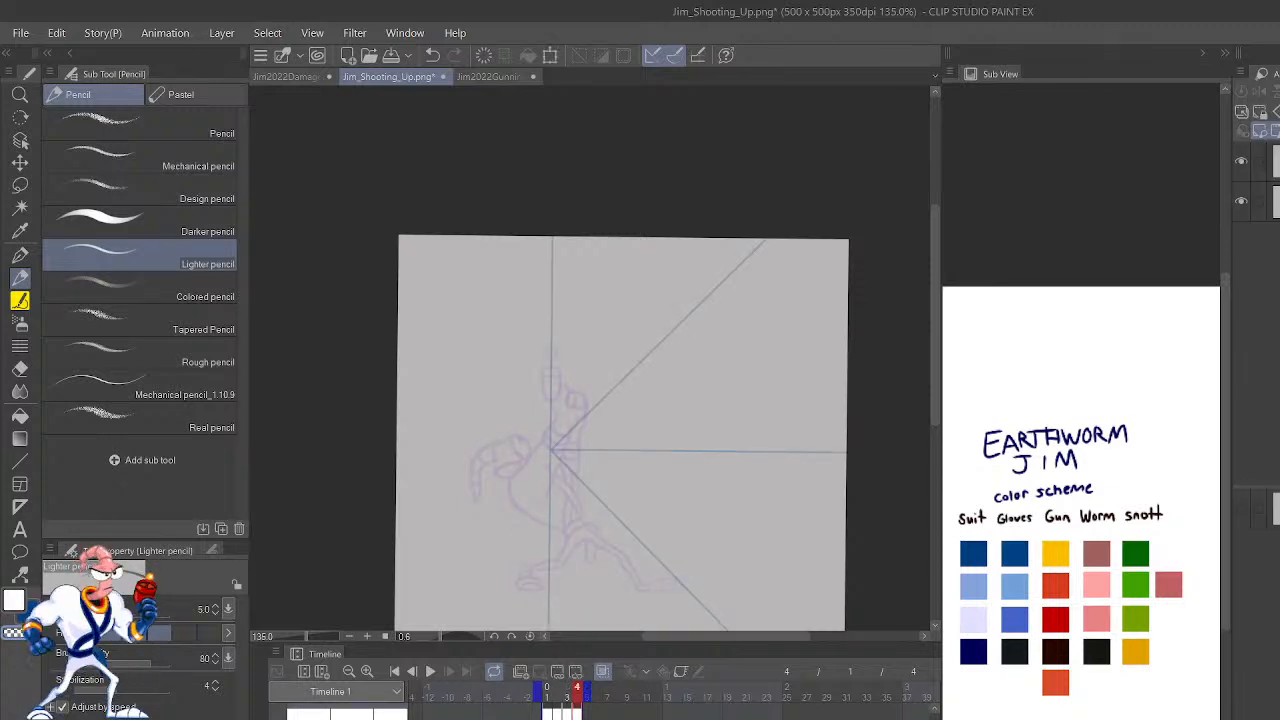
Check the two layers of the frame 4 cel and select the lower one for drawing.
key(ctrl+plus)
key(ctrl+plus)
key(ctrl+plus)
key(ctrl+plus)
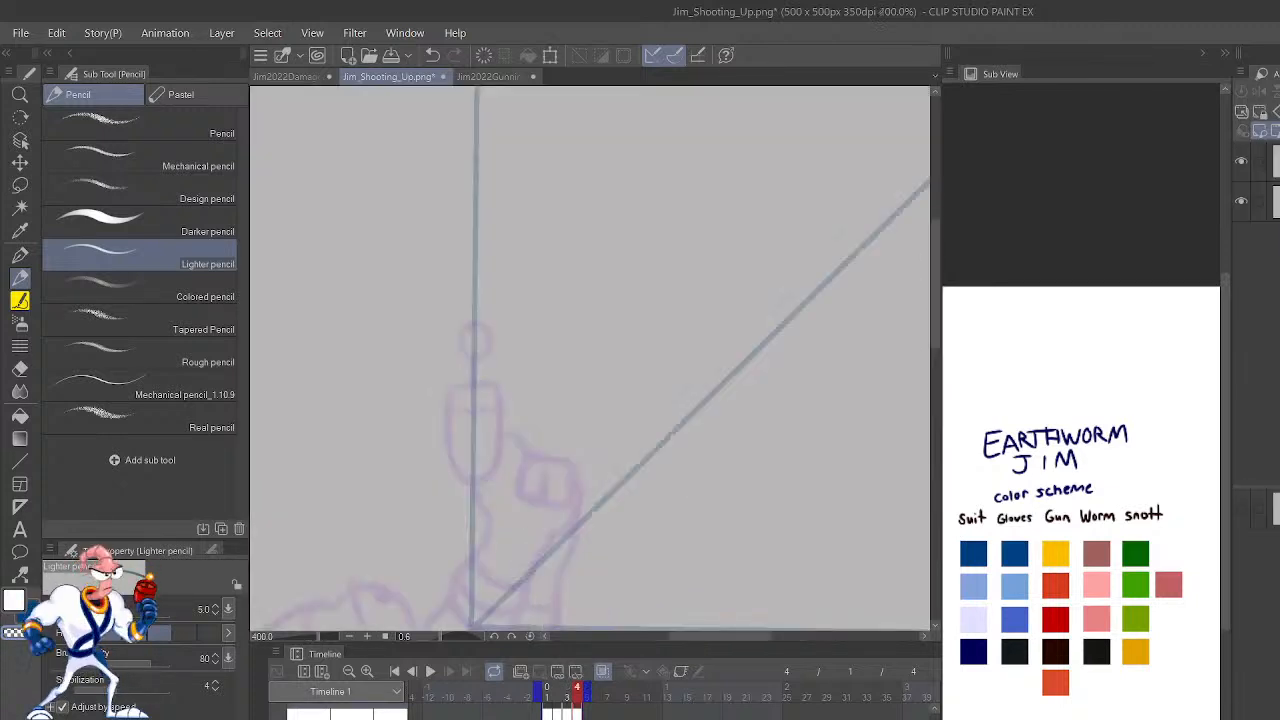
mouse_move(750, 579)
mouse_down()
mouse_move(737, 426)
mouse_move(760, 164)
mouse_up()
drag(805, 543, 762, 468)
key(p)
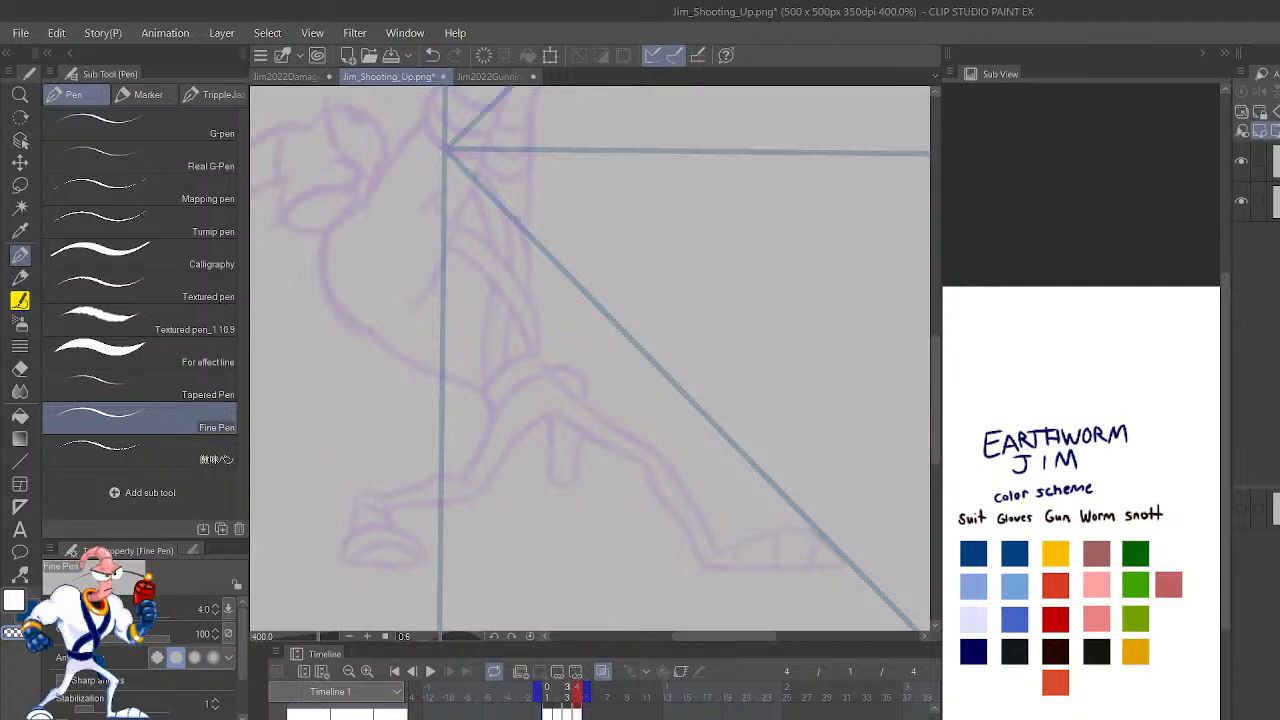
click(1241, 201)
click(1241, 161)
click(1241, 201)
click(1241, 161)
click(1274, 201)
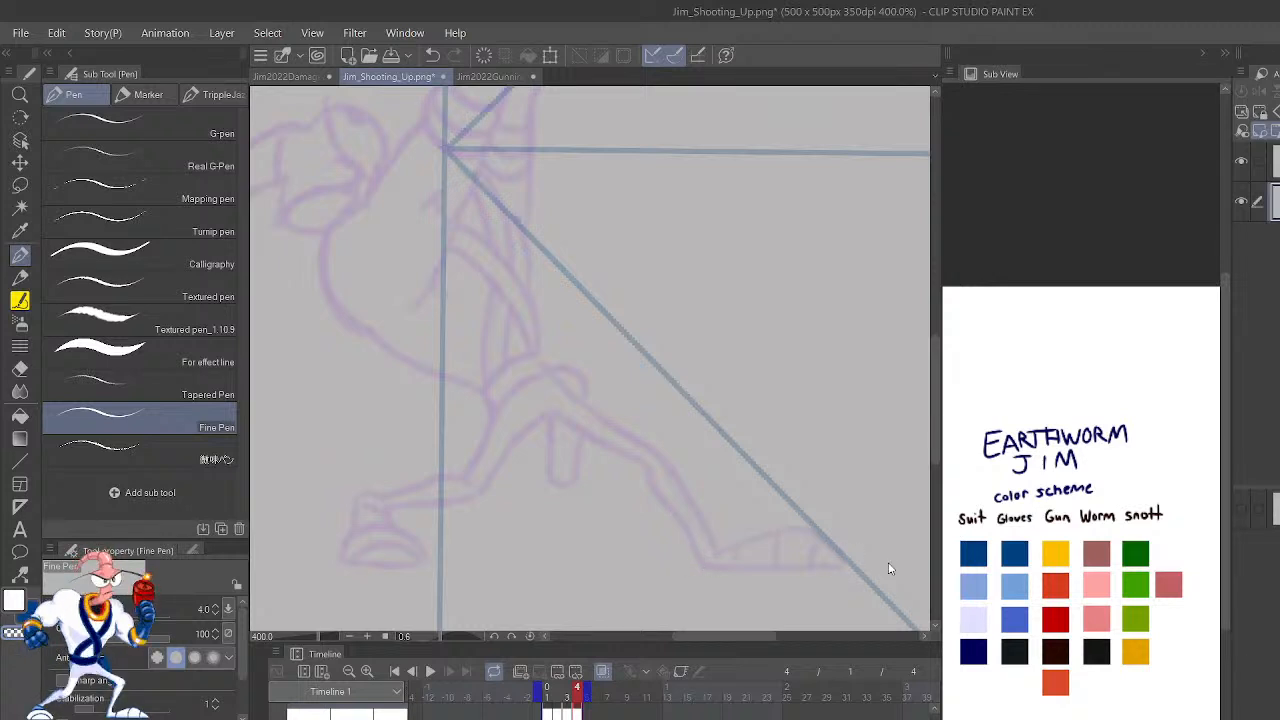
Trace the front foot's outline on frame 4 with the Lighter pencil, drawing its curved top and flat sole.
key(ctrl+z)
mouse_move(705, 565)
mouse_down()
mouse_move(860, 561)
mouse_move(757, 515)
mouse_move(691, 506)
mouse_move(575, 545)
mouse_move(760, 588)
mouse_up()
scroll(875, 559, up, 2)
key(ctrl+z)
key(p)
key(ctrl+z)
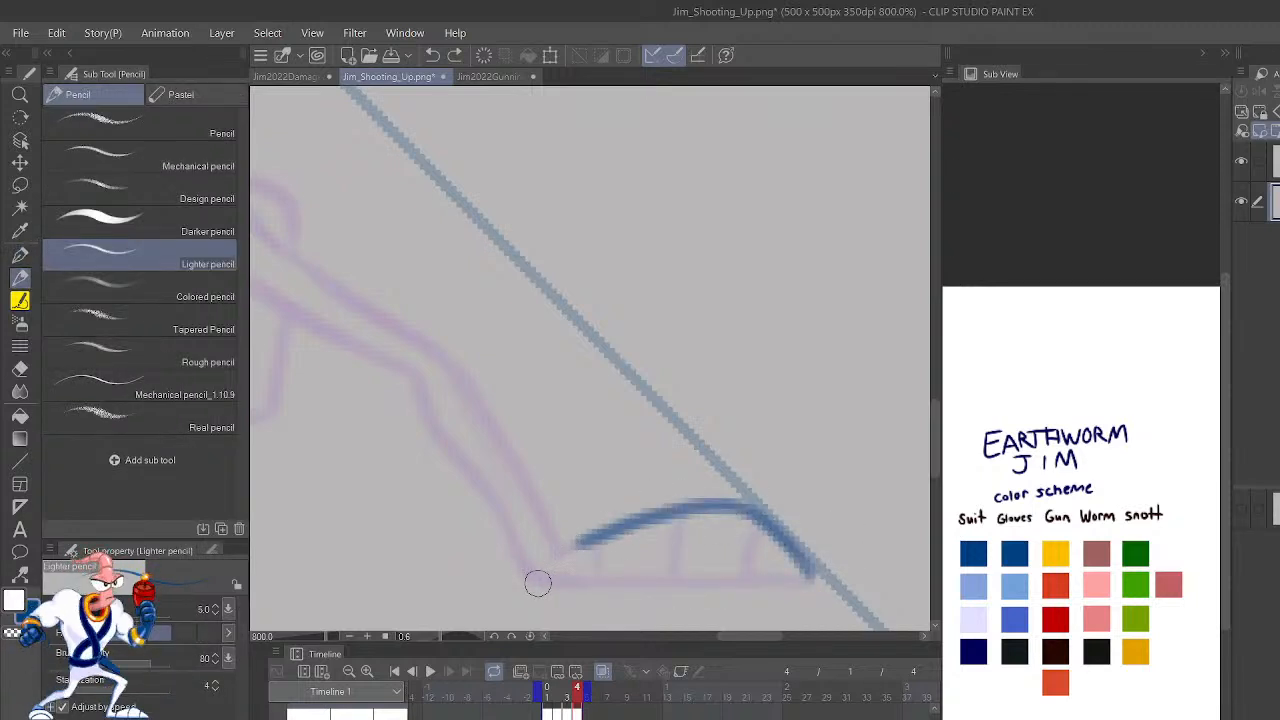
drag(534, 583, 815, 579)
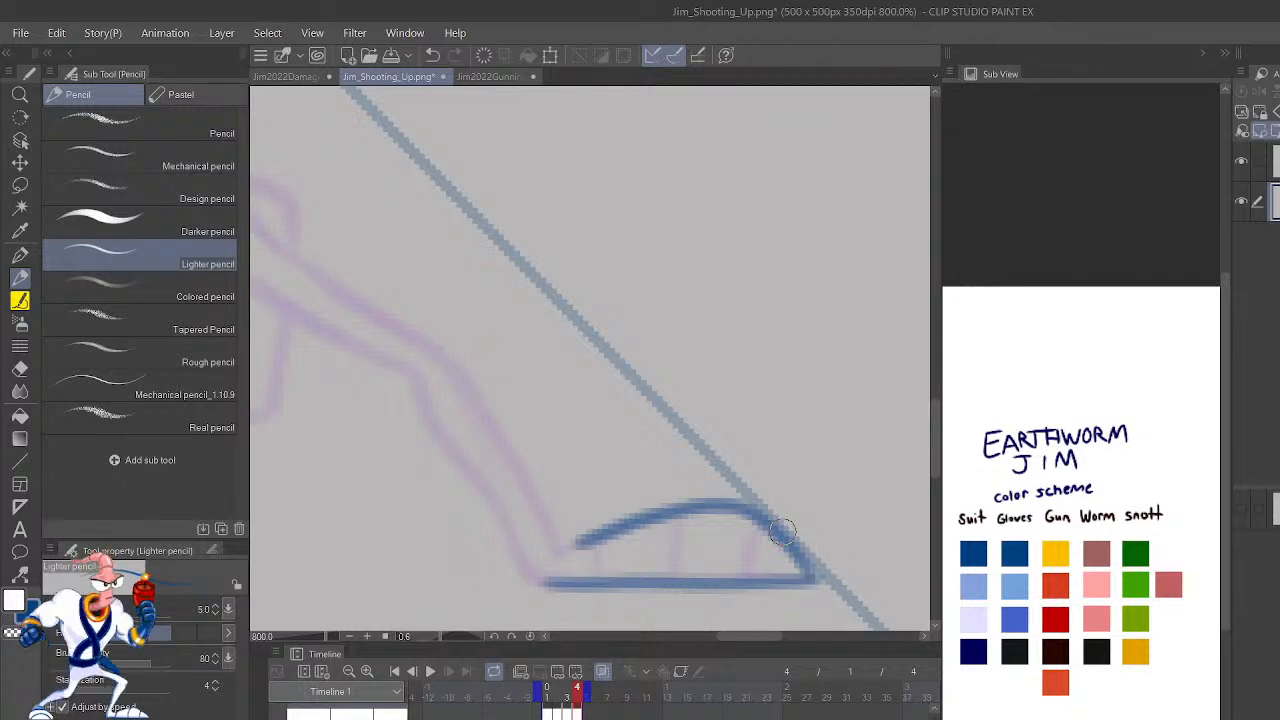
drag(538, 576, 607, 528)
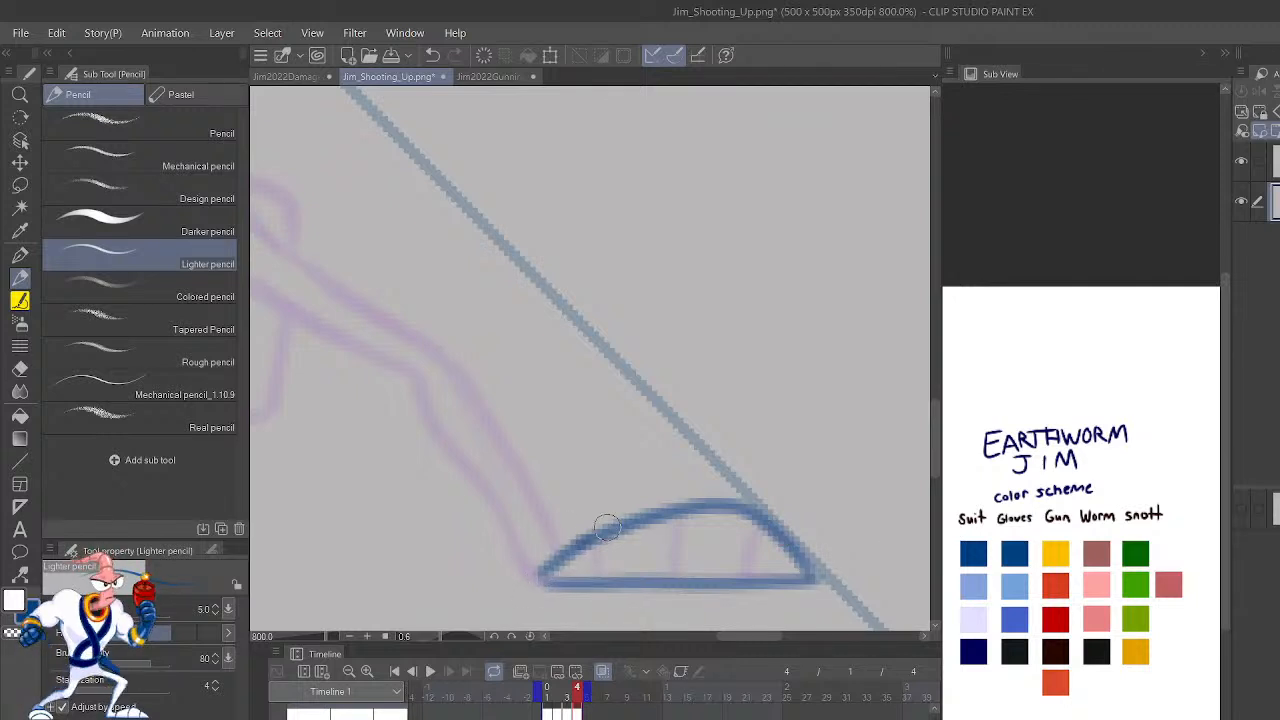
Undo the front foot outline strokes on frame 4.
scroll(607, 526, down, 2)
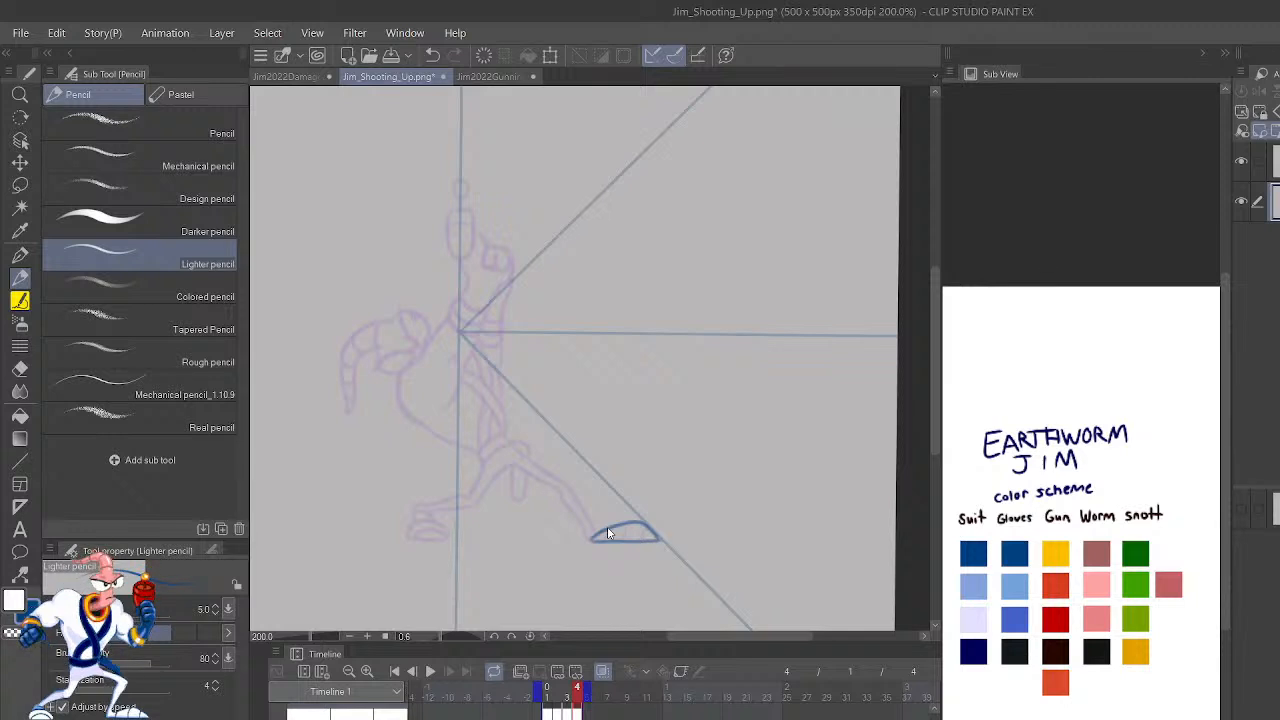
scroll(607, 530, up, 2)
scroll(607, 533, down, 2)
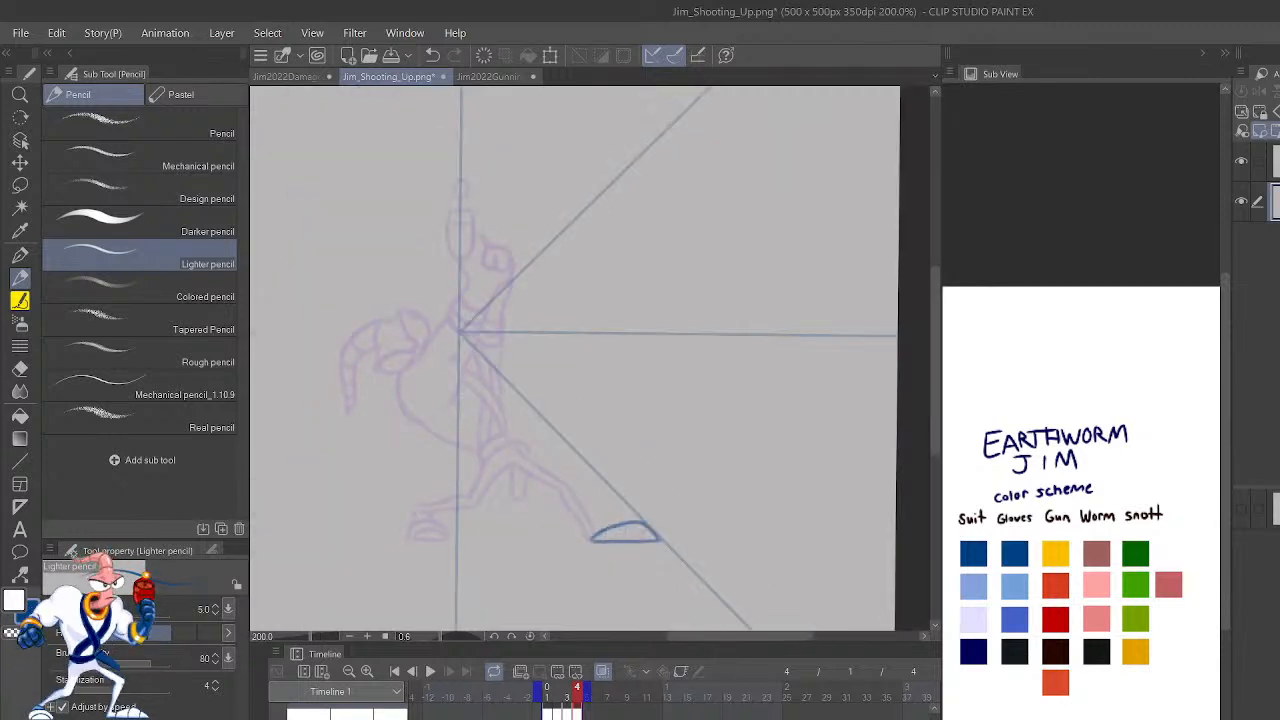
key(ctrl+z)
key(ctrl+z)
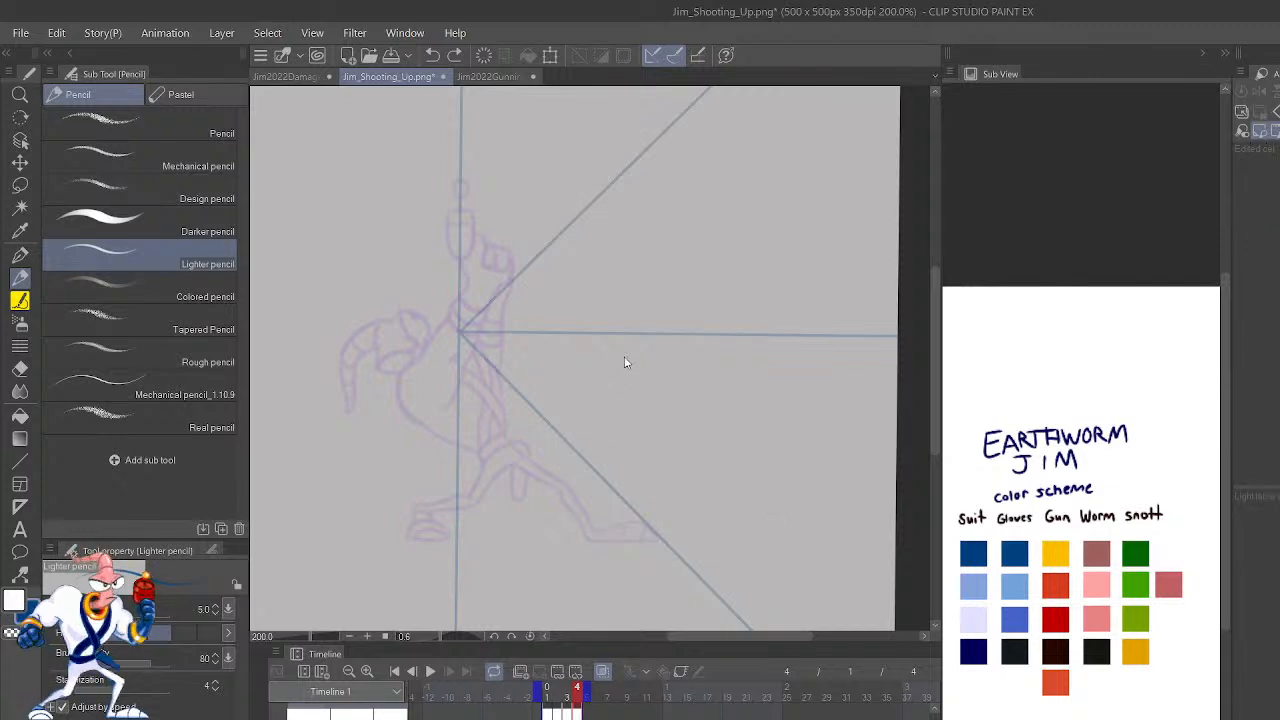
Paste the coloured straight-ahead shooting pose into frame 4 and play the animation back to check it.
key(ctrl+v)
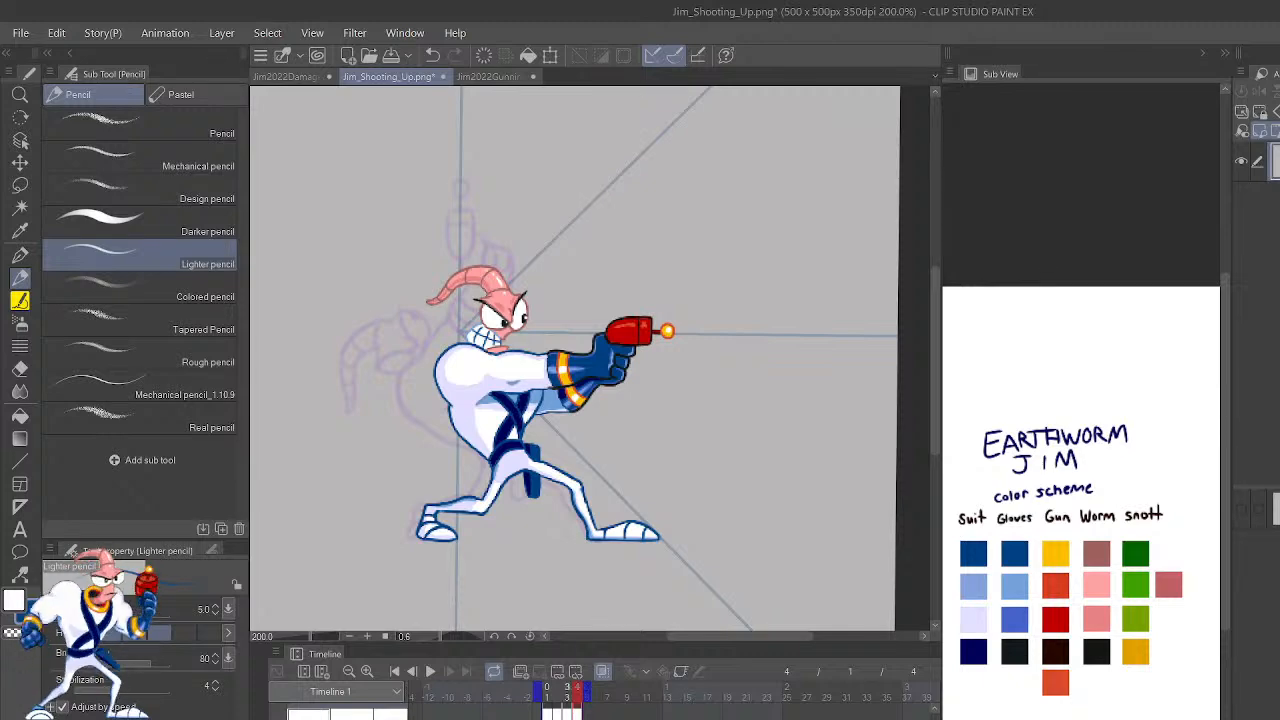
click(430, 672)
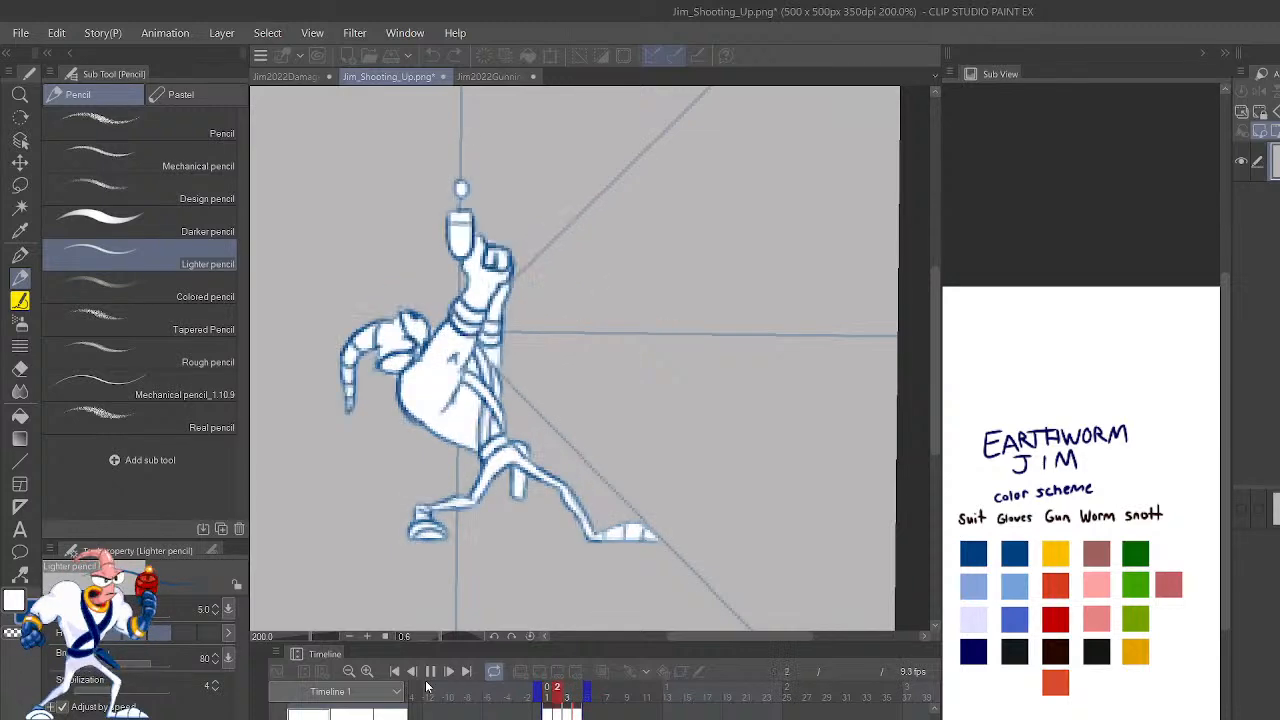
click(431, 673)
click(432, 673)
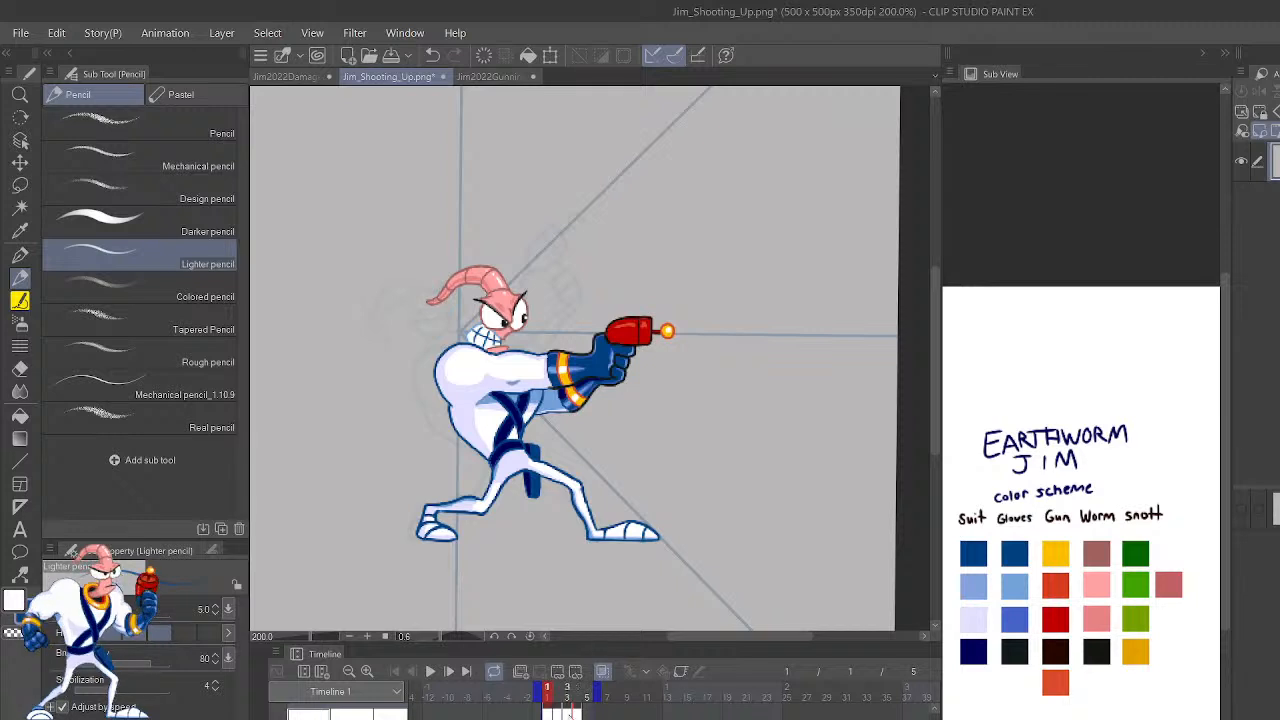
Add a line-art cel at frame 5 and extend the aiming guide lines to that frame.
click(587, 697)
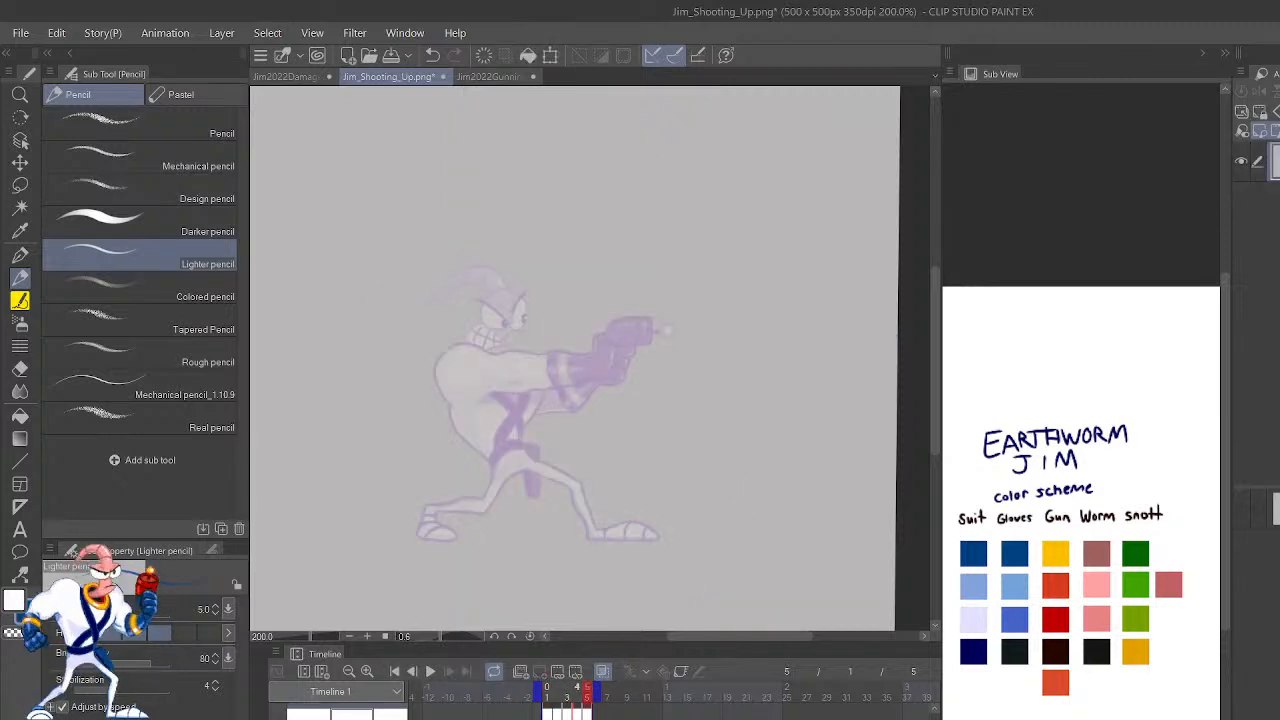
click(587, 688)
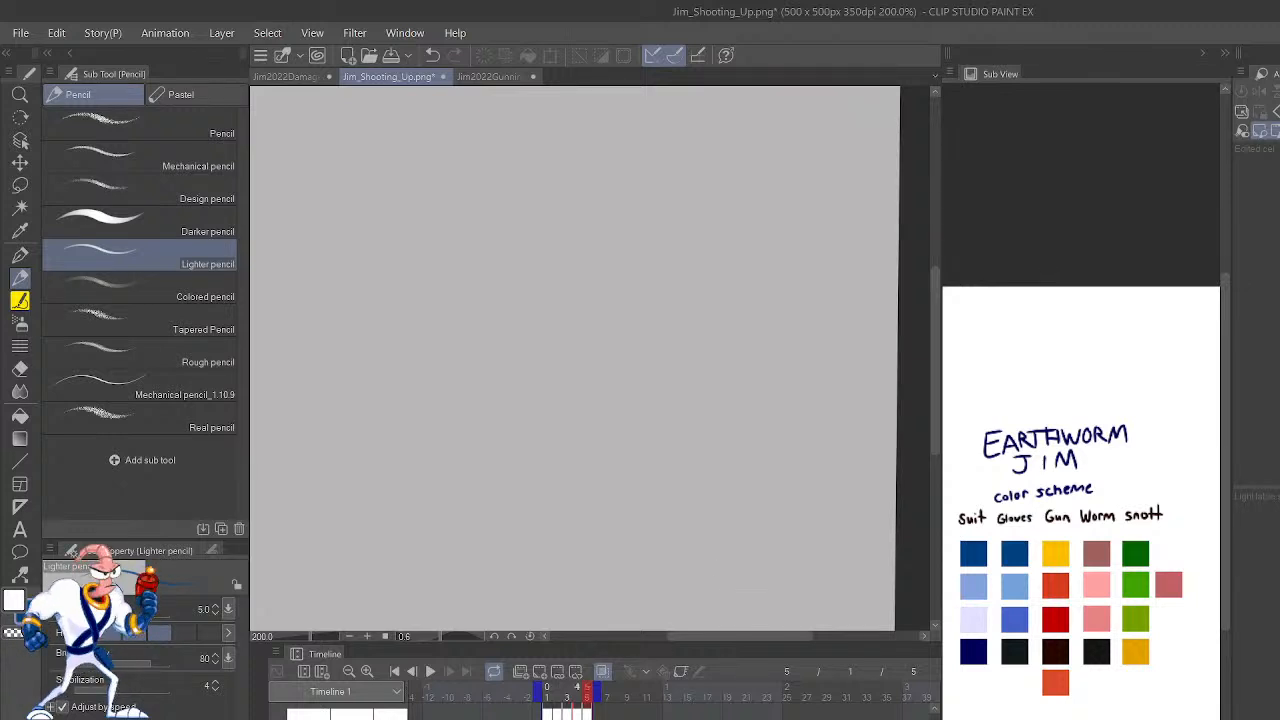
click(577, 688)
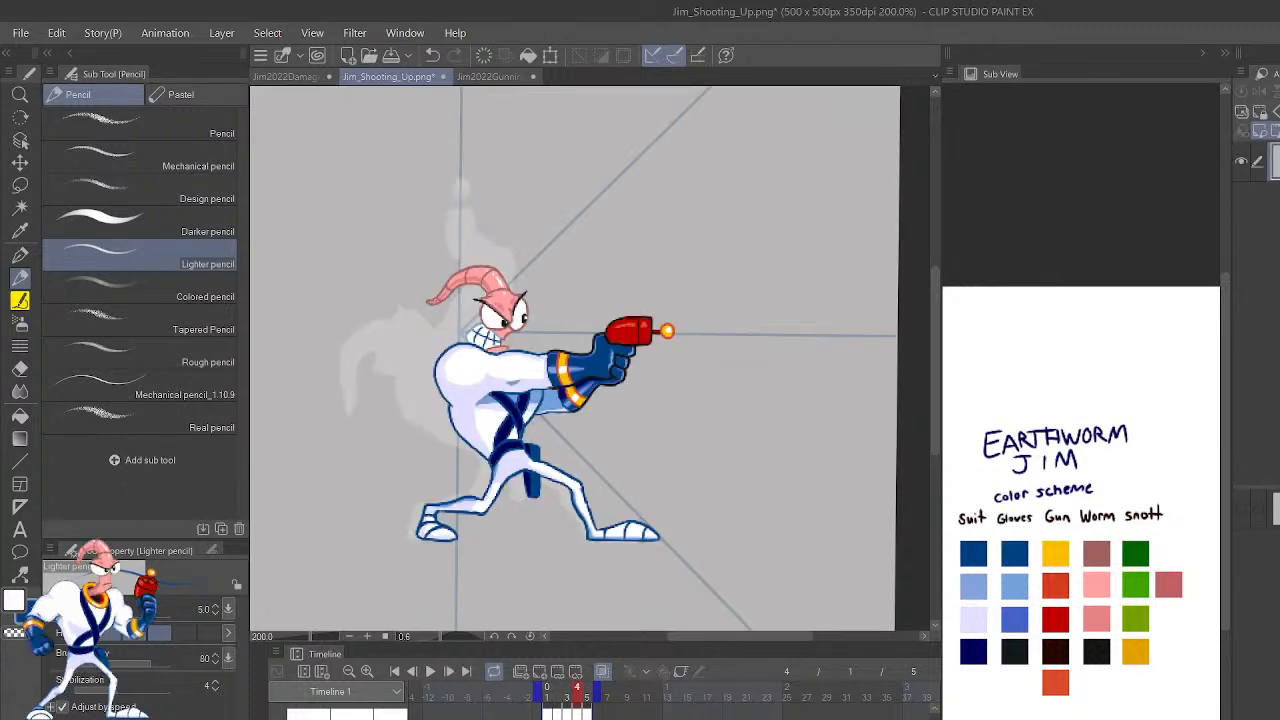
click(577, 688)
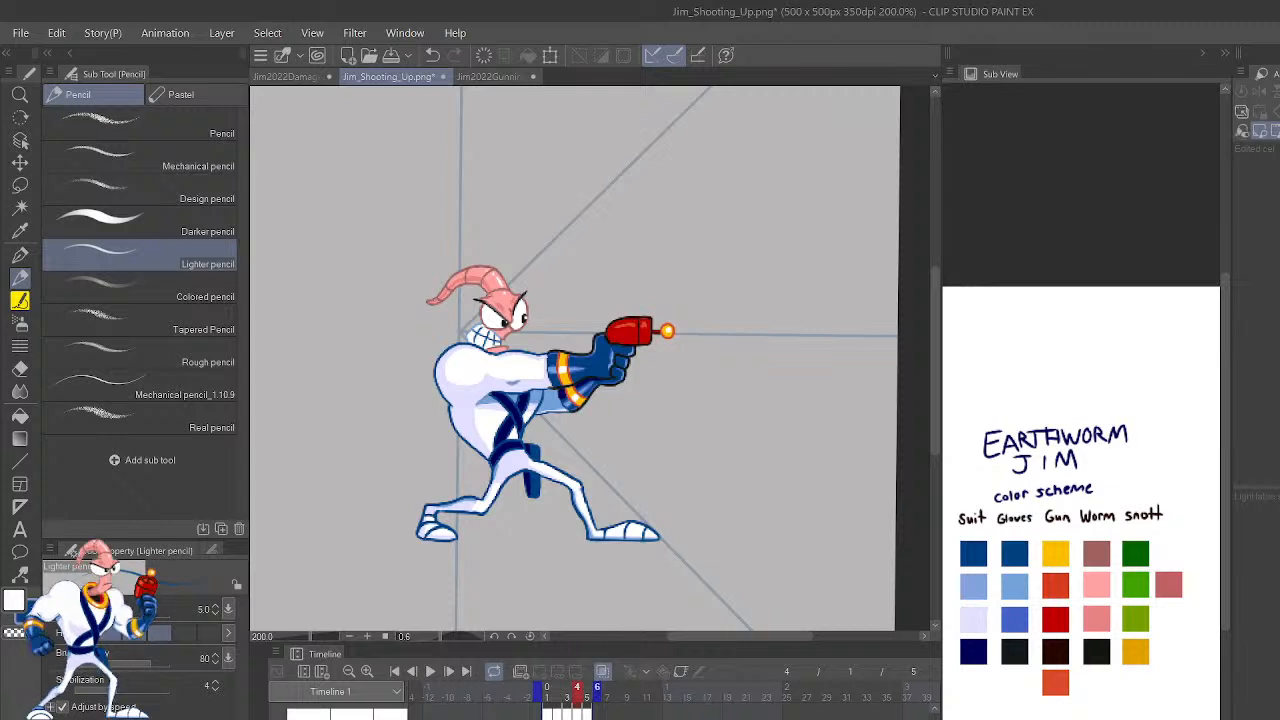
click(587, 688)
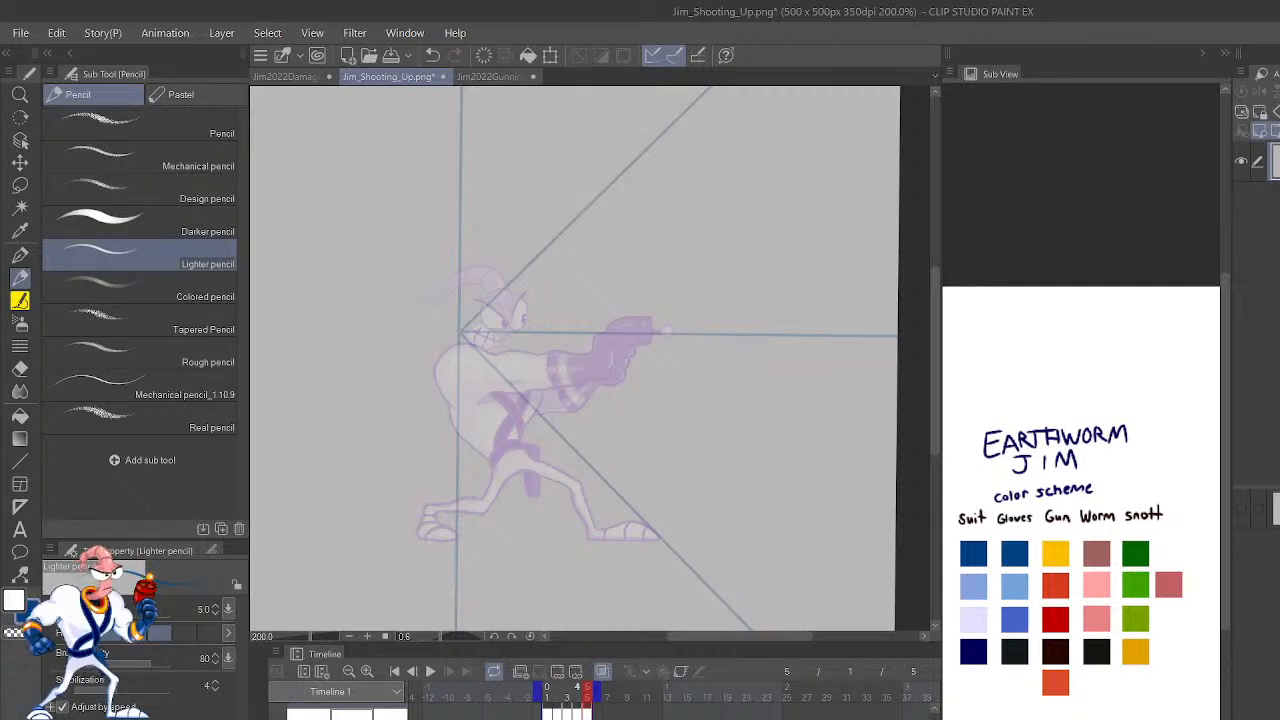
Mirror the canvas view and compare frame 5 with the frame 4 pose around the gun and legs.
mouse_move(672, 523)
mouse_down()
mouse_move(740, 503)
mouse_move(814, 506)
mouse_move(768, 523)
mouse_up()
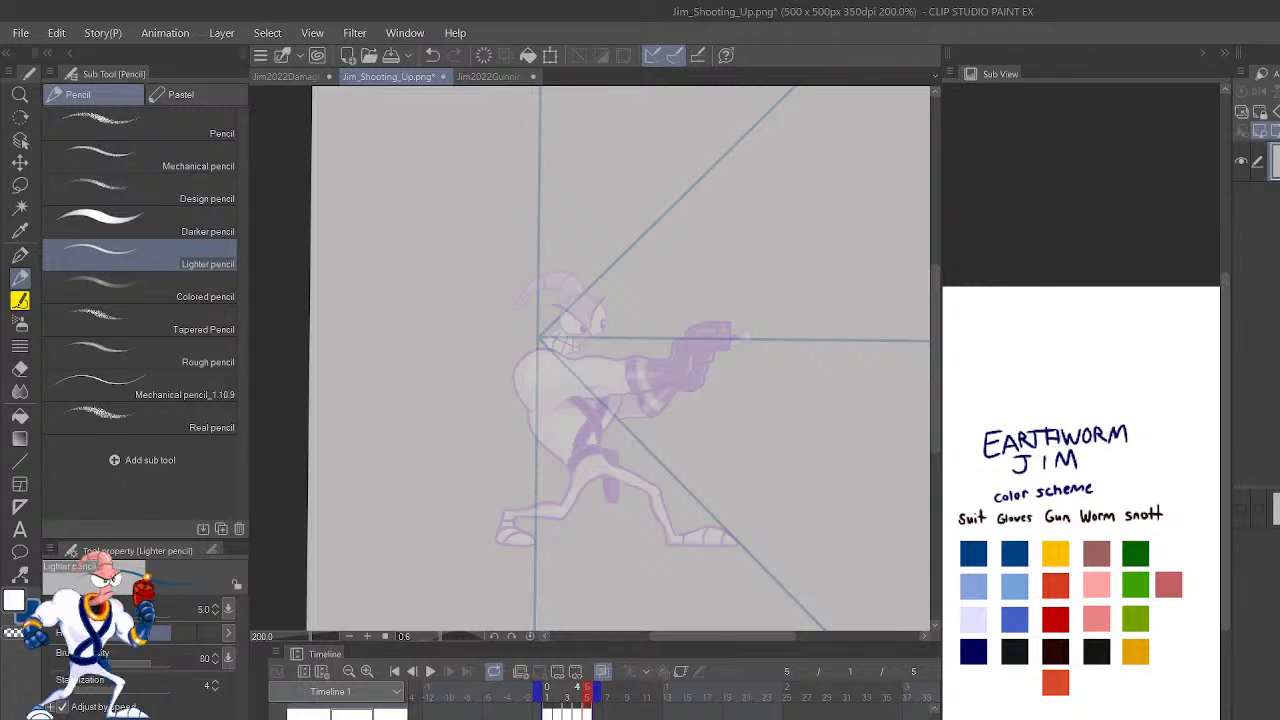
key(h)
key(ctrl+plus)
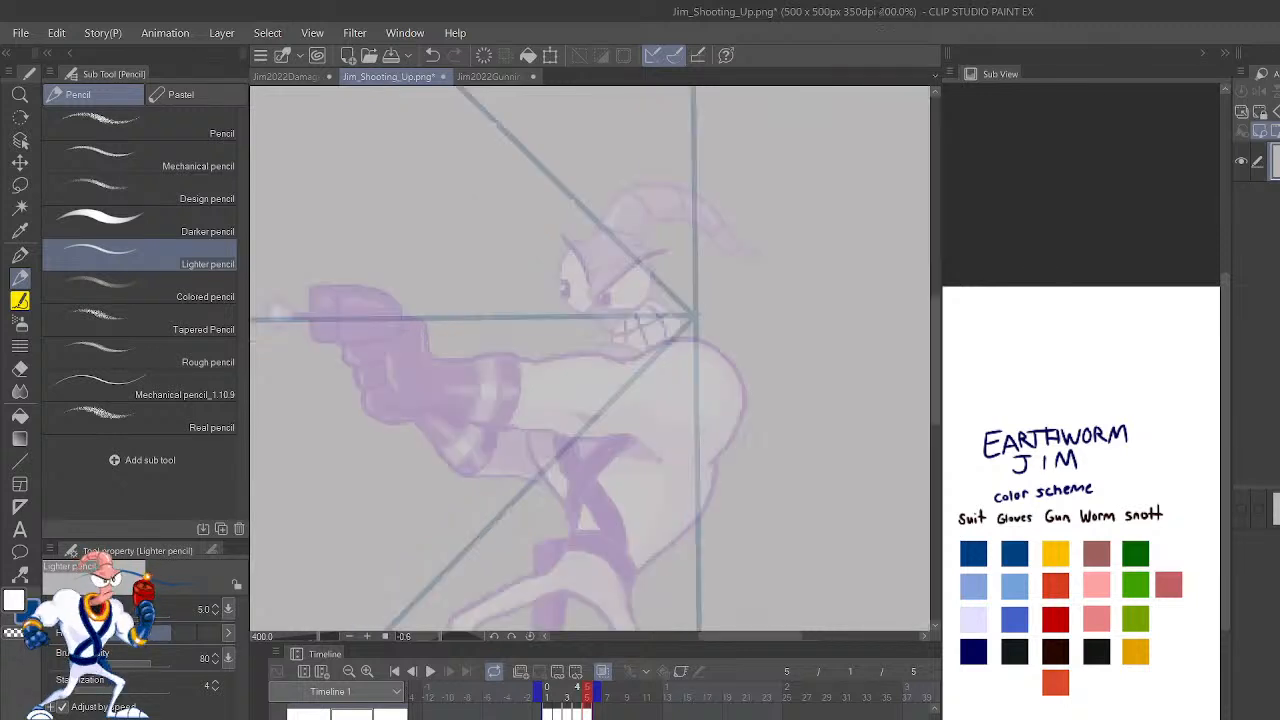
mouse_move(712, 462)
mouse_down()
mouse_move(726, 350)
mouse_move(757, 369)
mouse_up()
key(ctrl+z)
scroll(749, 494, down, 5)
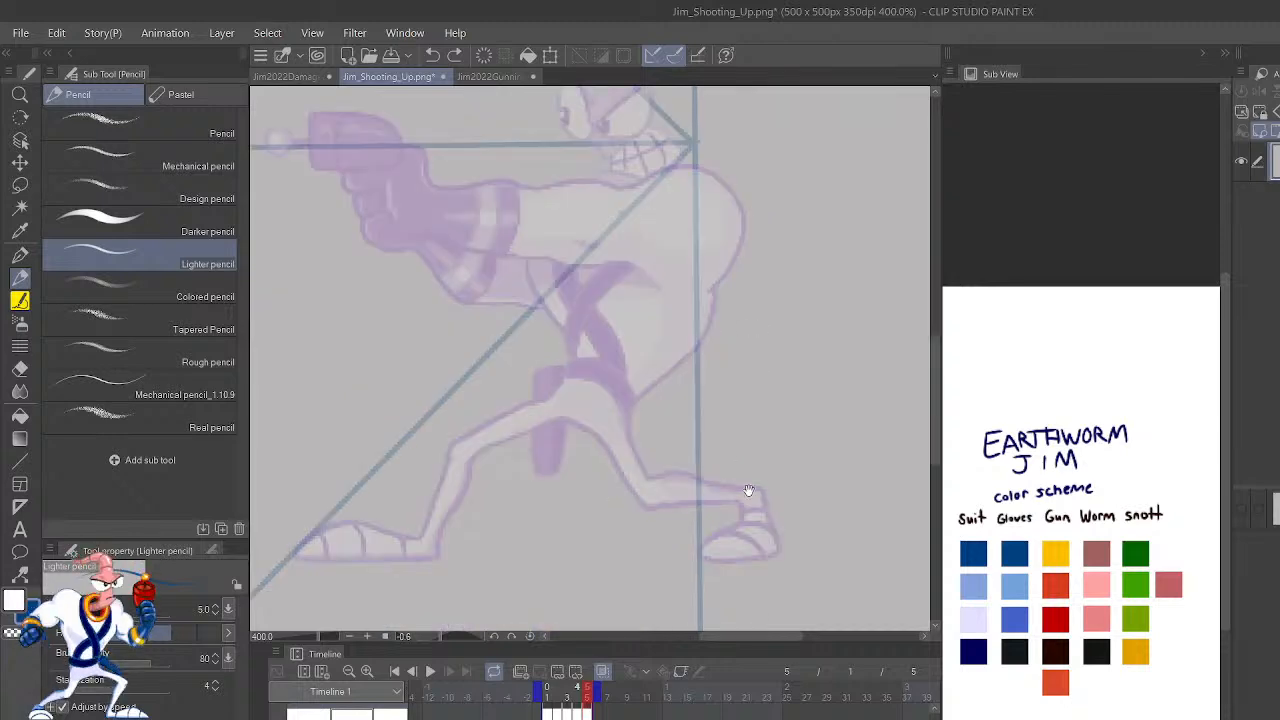
scroll(783, 466, left, 1)
scroll(891, 451, left, 4)
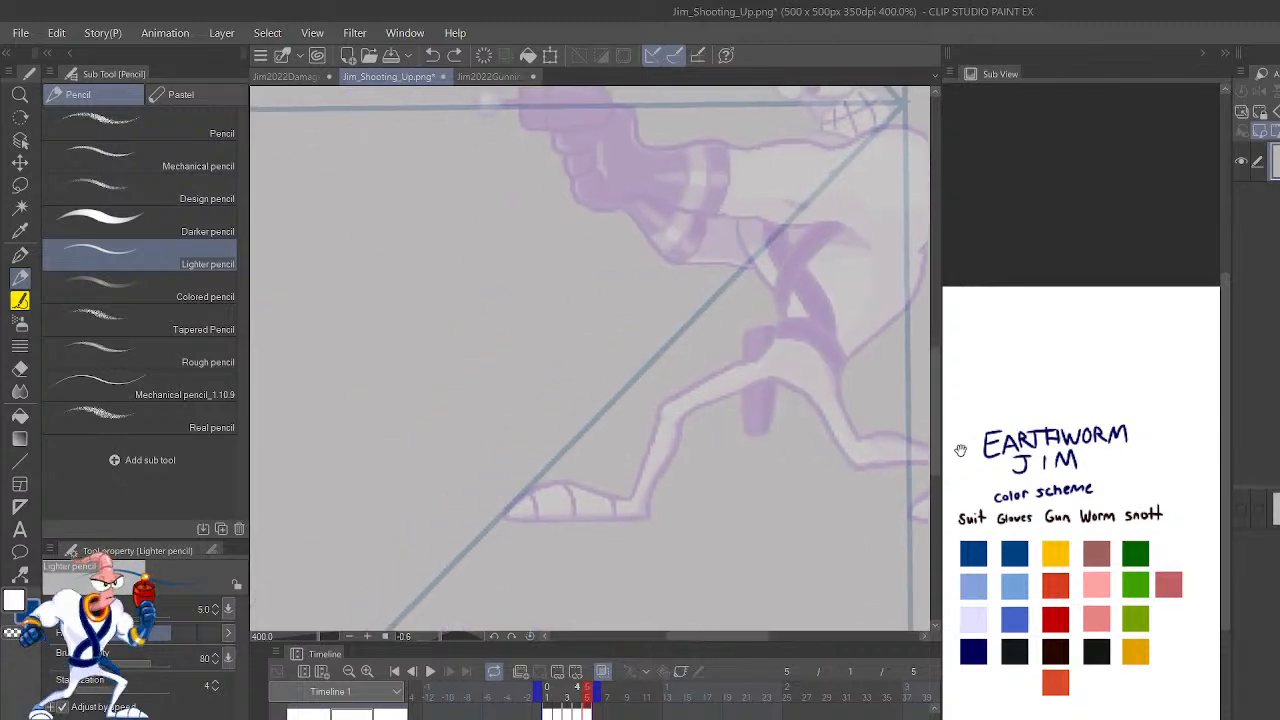
key(comma)
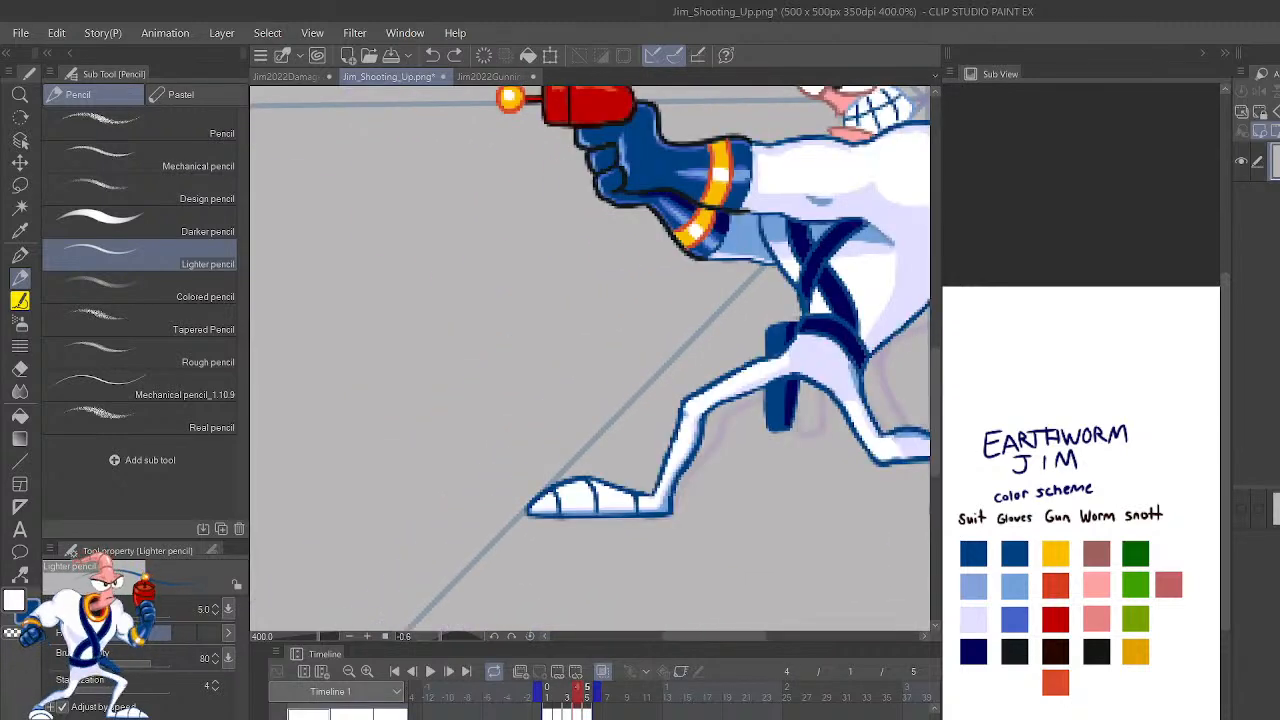
key(period)
Sketch the gun body and its round muzzle tip on frame 5 along the downward diagonal guide, then clean up the tip's ring.
mouse_move(787, 508)
mouse_down()
mouse_move(798, 569)
mouse_move(806, 497)
mouse_up()
drag(780, 366, 759, 448)
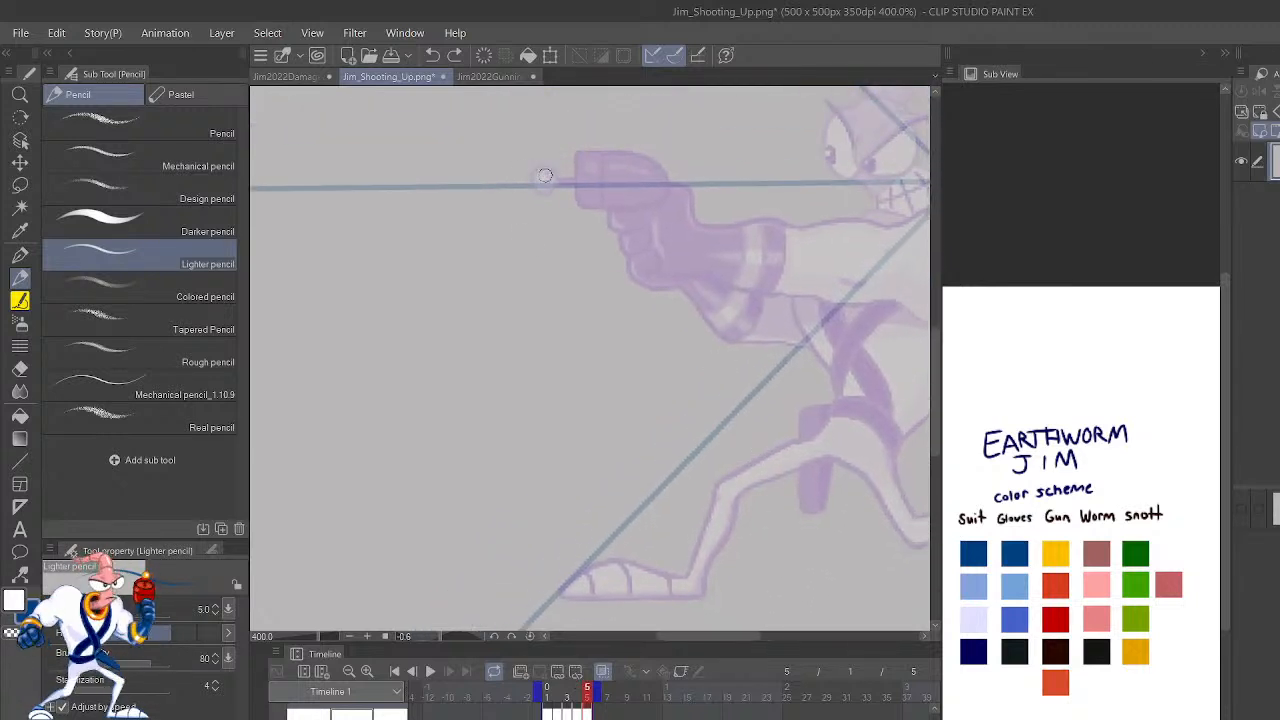
mouse_move(545, 176)
mouse_down()
mouse_move(566, 364)
mouse_move(696, 511)
mouse_move(661, 504)
mouse_move(674, 477)
mouse_move(656, 472)
mouse_move(674, 487)
mouse_move(696, 448)
mouse_move(679, 441)
mouse_move(699, 469)
mouse_move(743, 428)
mouse_move(732, 442)
mouse_move(748, 403)
mouse_move(732, 397)
mouse_move(682, 436)
mouse_move(718, 460)
mouse_up()
key(ctrl+z)
key(ctrl+z)
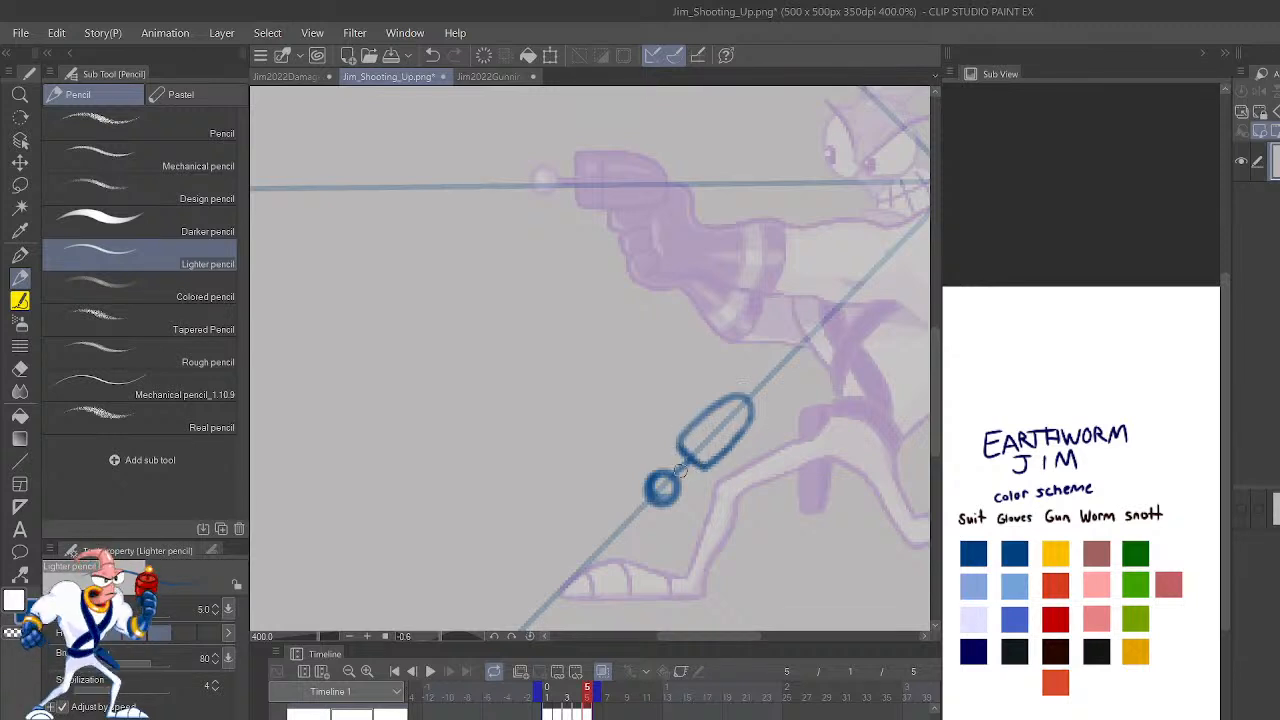
key(x)
mouse_move(656, 496)
mouse_down()
mouse_move(648, 484)
mouse_move(663, 479)
mouse_up()
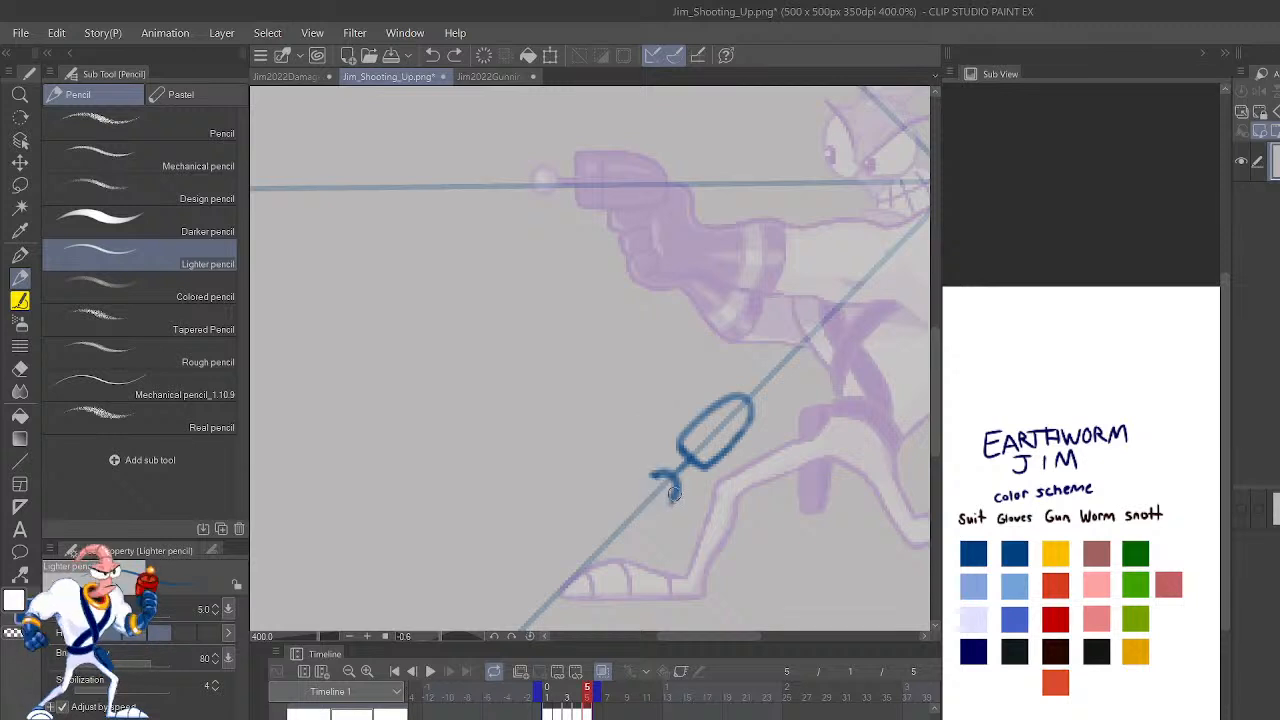
mouse_move(675, 492)
mouse_down()
mouse_move(657, 504)
mouse_move(669, 482)
mouse_up()
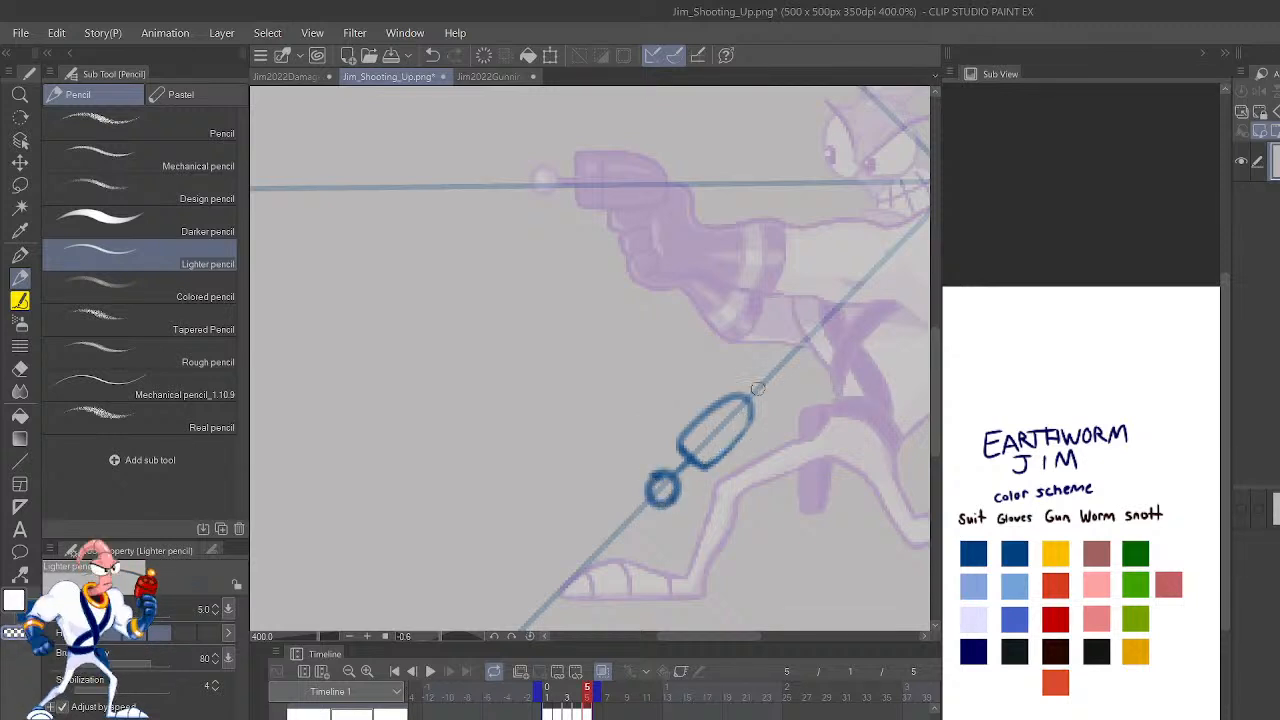
Trace the front foot's outline on frame 5 with a short heel, curved top and flat sole.
mouse_move(758, 417)
mouse_down()
mouse_move(811, 449)
mouse_move(846, 517)
mouse_move(928, 379)
mouse_up()
scroll(927, 378, up, 2)
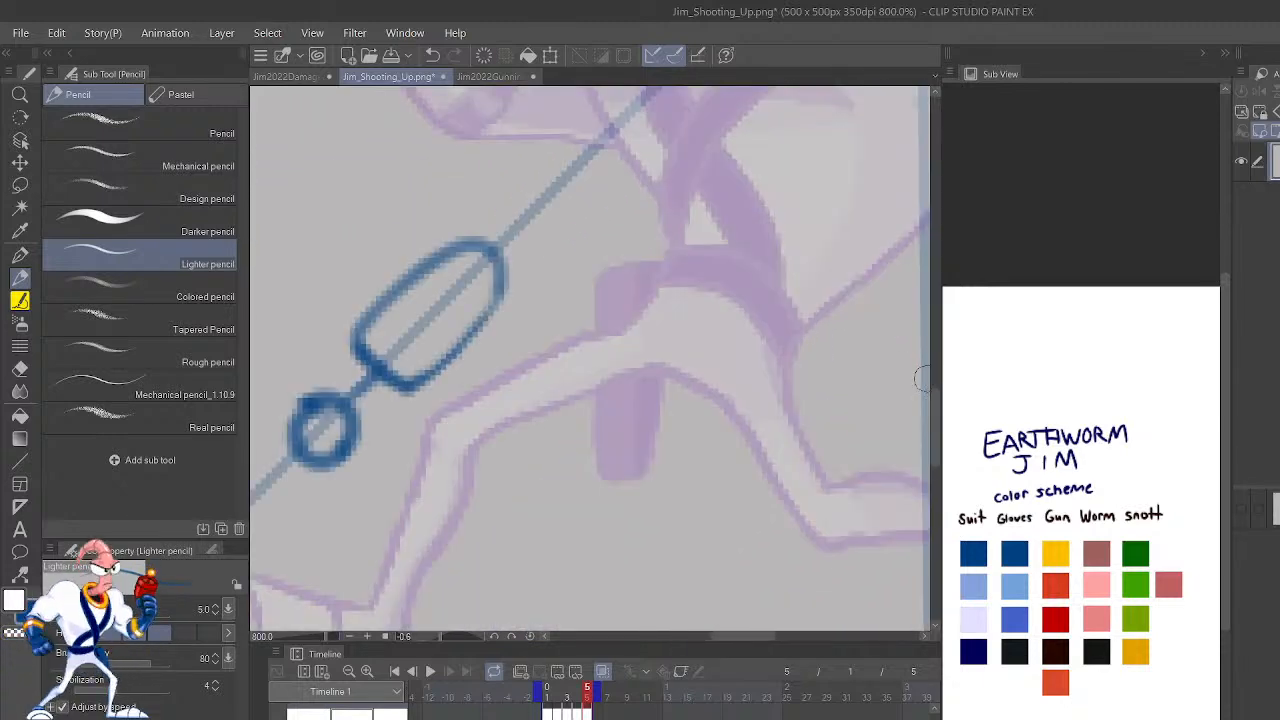
drag(610, 532, 1062, 411)
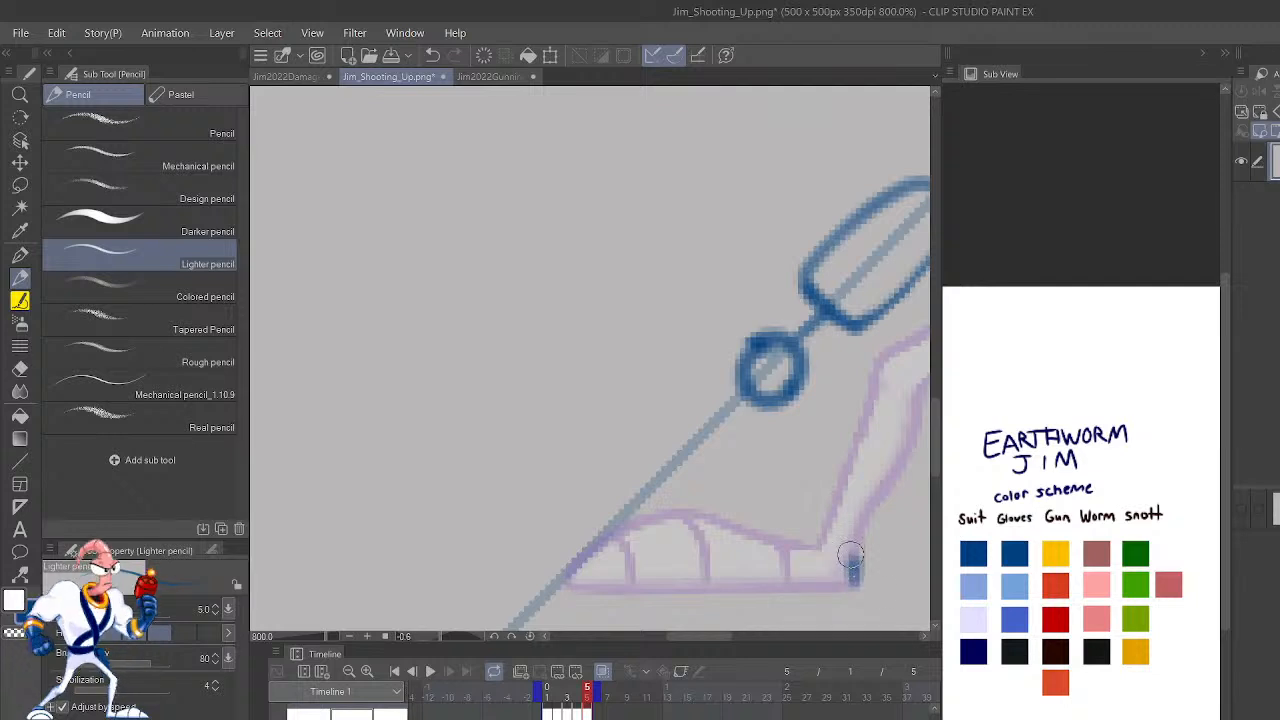
mouse_move(850, 565)
mouse_down()
mouse_move(732, 521)
mouse_move(632, 522)
mouse_move(571, 578)
mouse_move(622, 592)
mouse_move(884, 585)
mouse_move(579, 592)
mouse_up()
key(ctrl+z)
key(ctrl+z)
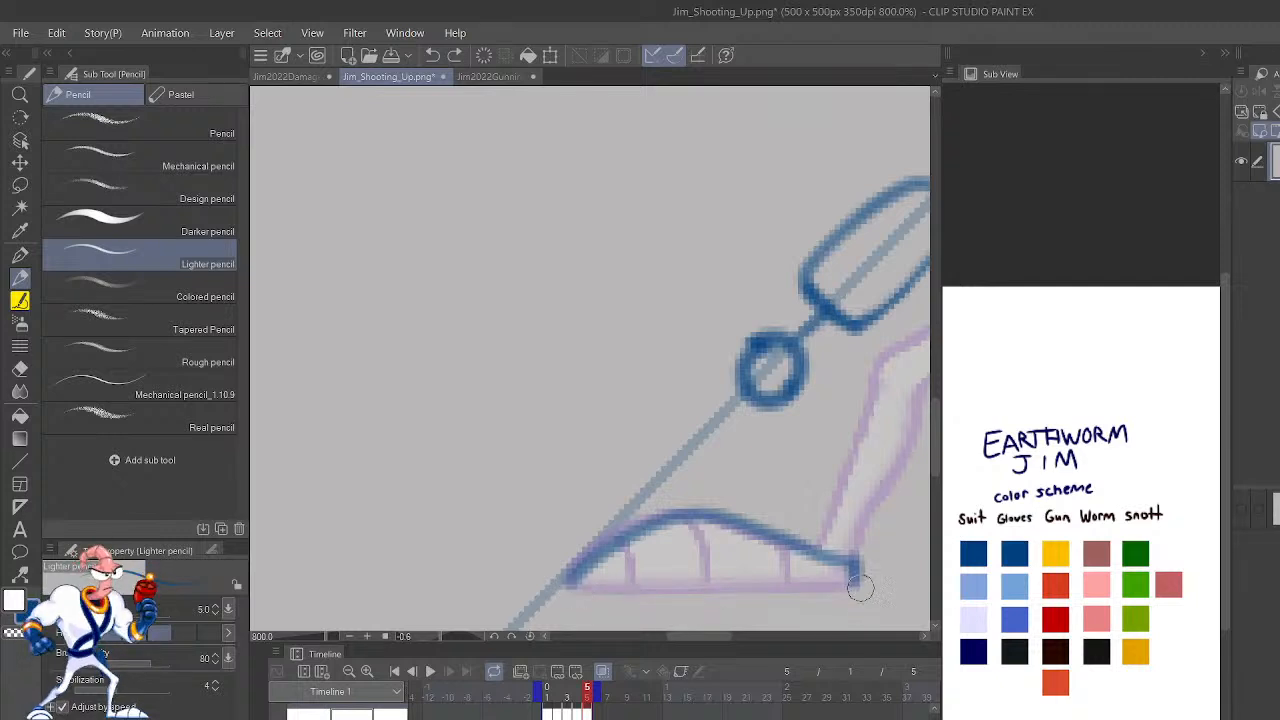
scroll(867, 607, up, 1)
drag(818, 506, 918, 455)
mouse_move(388, 508)
mouse_down()
mouse_move(446, 524)
mouse_move(618, 512)
mouse_up()
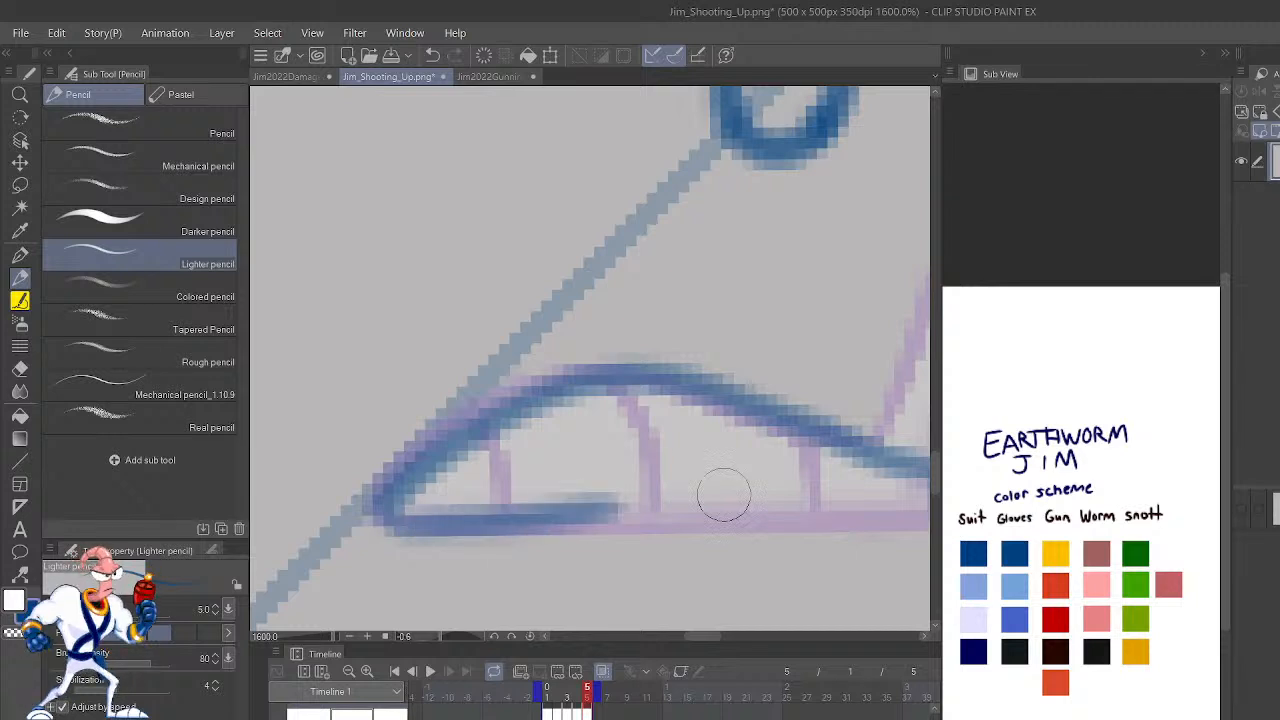
key(ctrl+z)
mouse_move(386, 510)
mouse_down()
mouse_move(435, 532)
mouse_move(619, 510)
mouse_move(484, 529)
mouse_move(718, 509)
mouse_move(647, 523)
mouse_move(851, 516)
mouse_move(806, 541)
mouse_up()
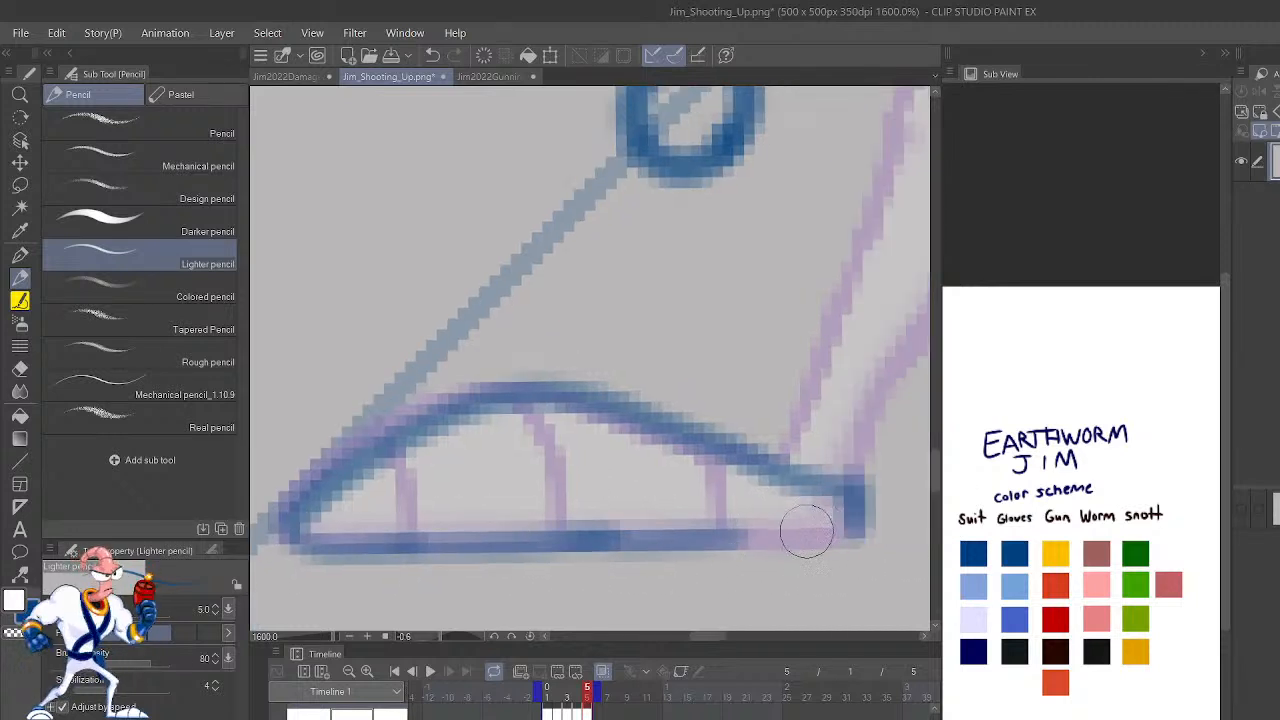
mouse_move(715, 545)
mouse_down()
mouse_move(865, 529)
mouse_move(868, 508)
mouse_move(791, 491)
mouse_move(717, 505)
mouse_up()
scroll(865, 513, down, 4)
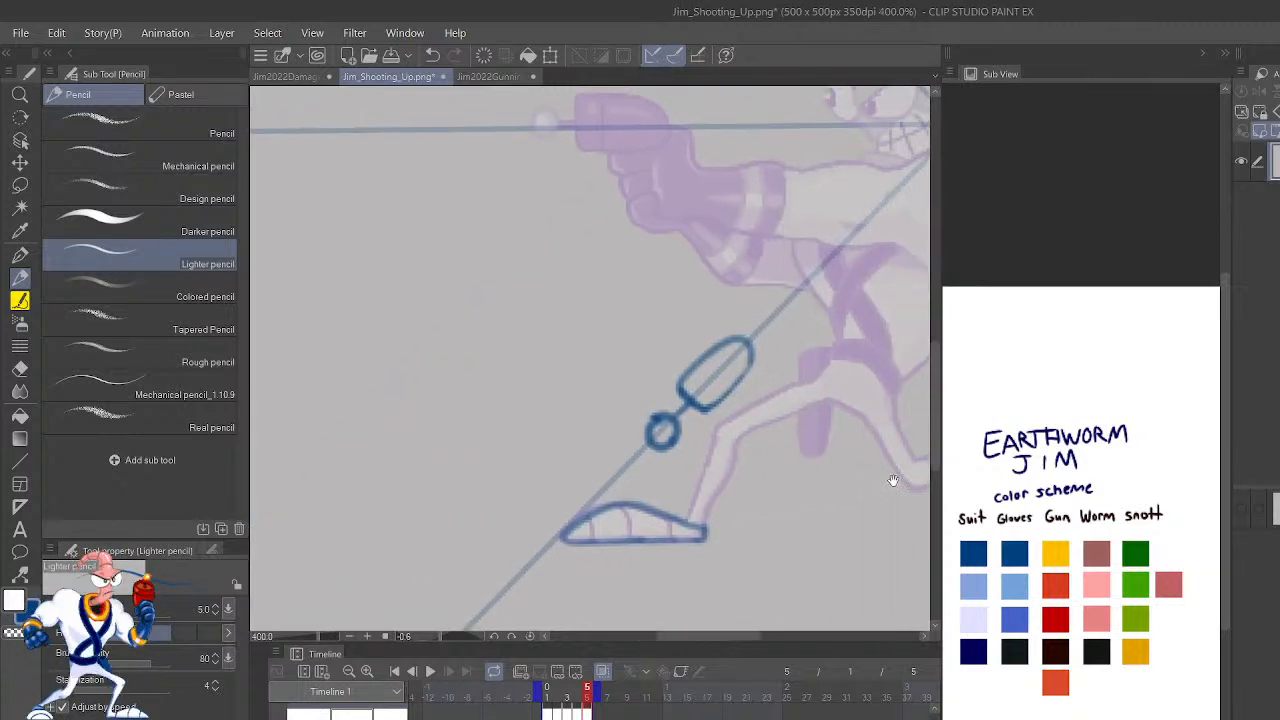
drag(888, 484, 845, 492)
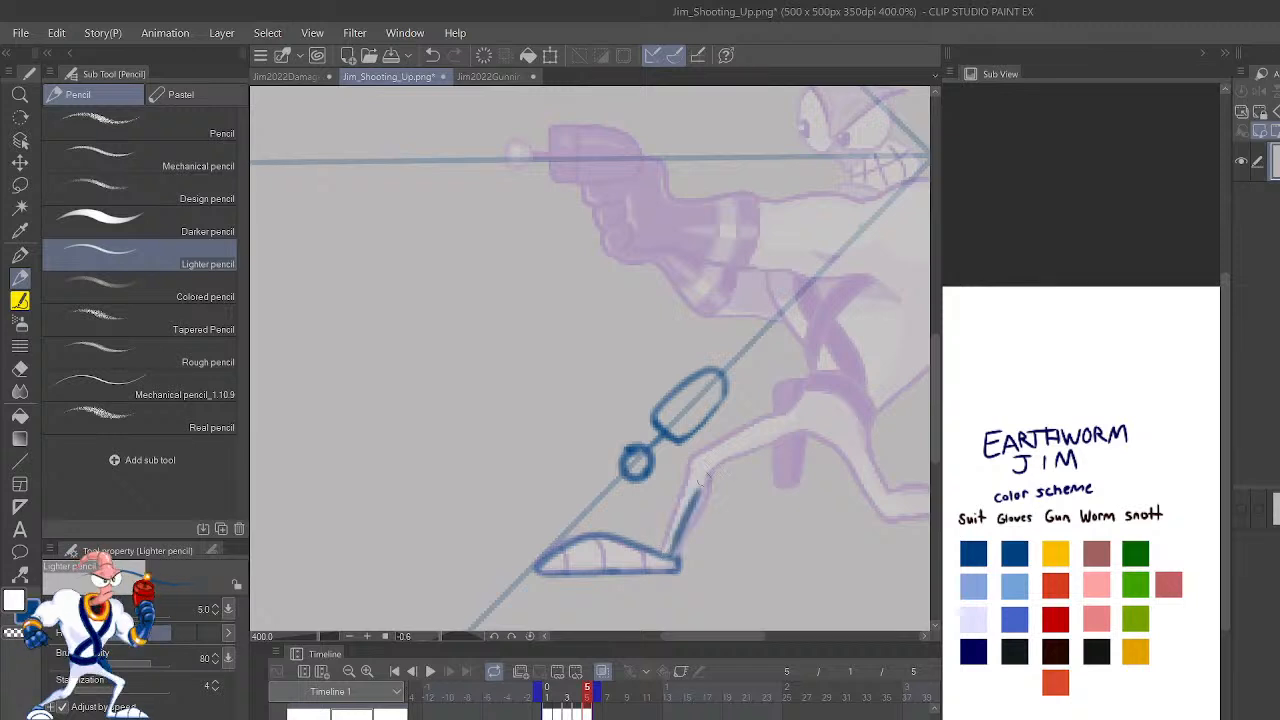
drag(848, 546, 721, 543)
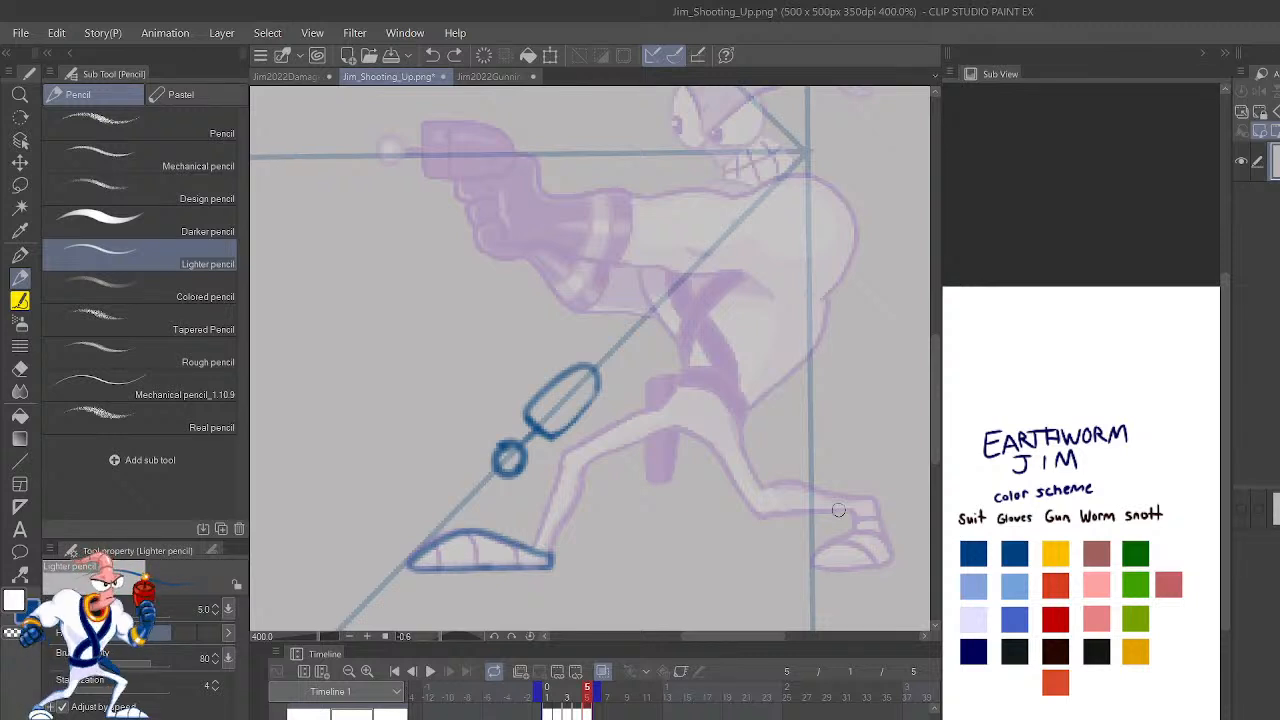
mouse_move(752, 406)
mouse_down()
mouse_move(838, 253)
mouse_move(766, 214)
mouse_up()
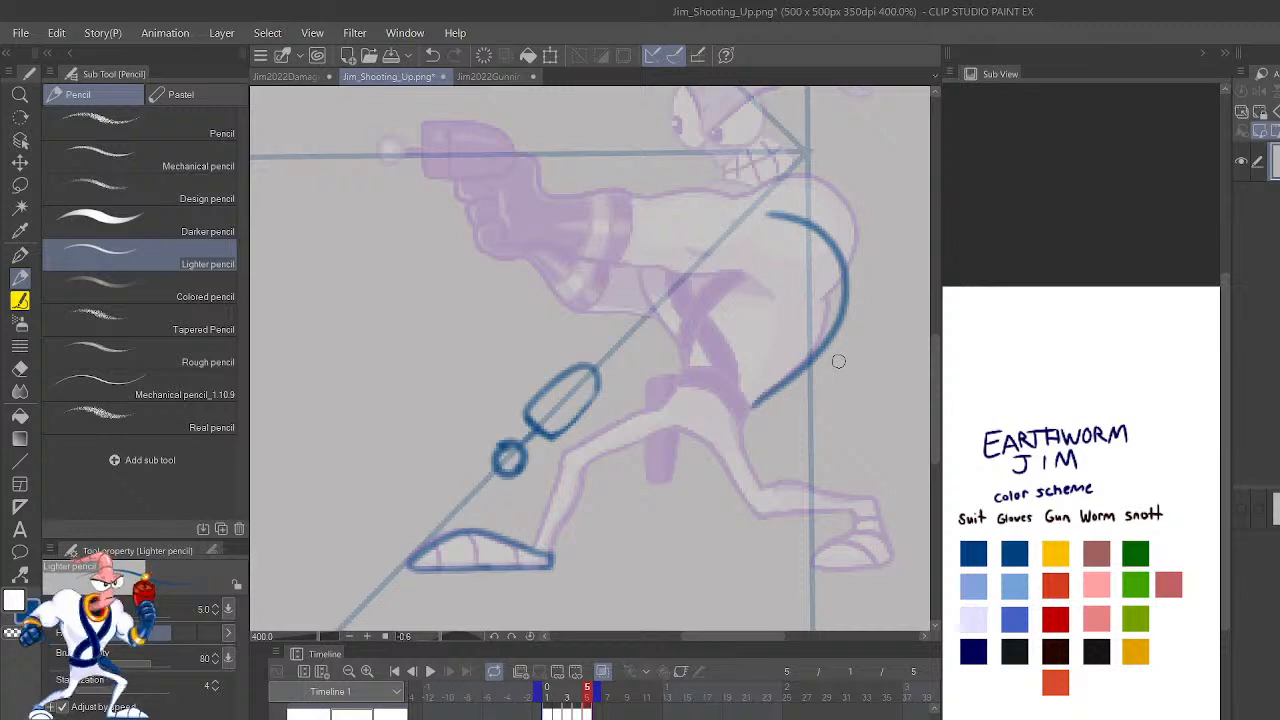
key(ctrl+z)
drag(750, 412, 797, 313)
key(ctrl+z)
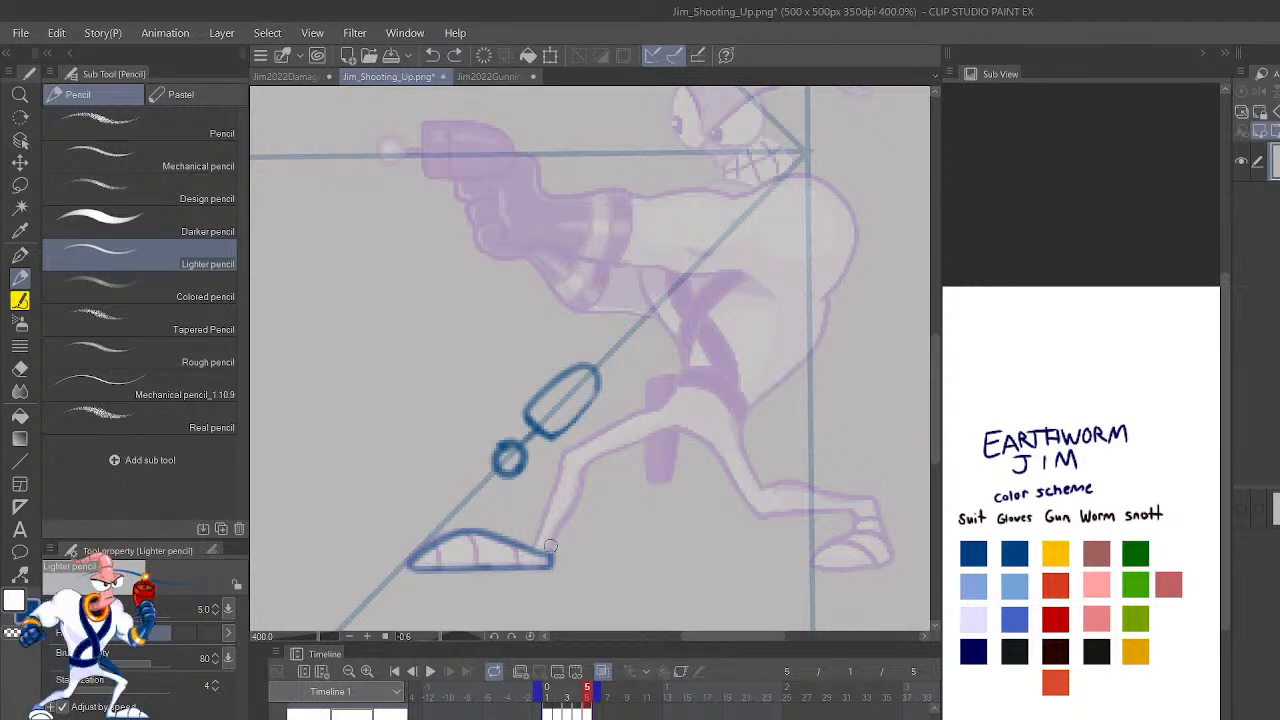
mouse_move(549, 556)
mouse_down()
mouse_move(568, 440)
mouse_move(670, 418)
mouse_up()
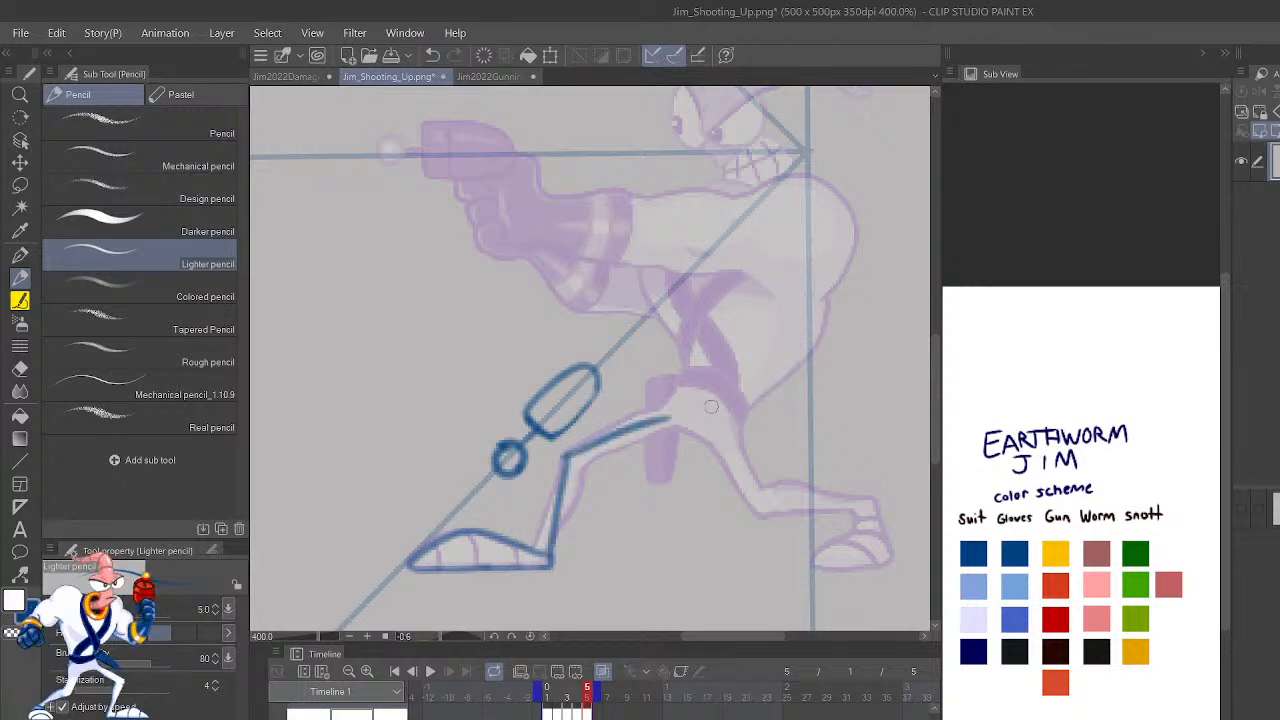
key(ctrl+z)
key(ctrl+z)
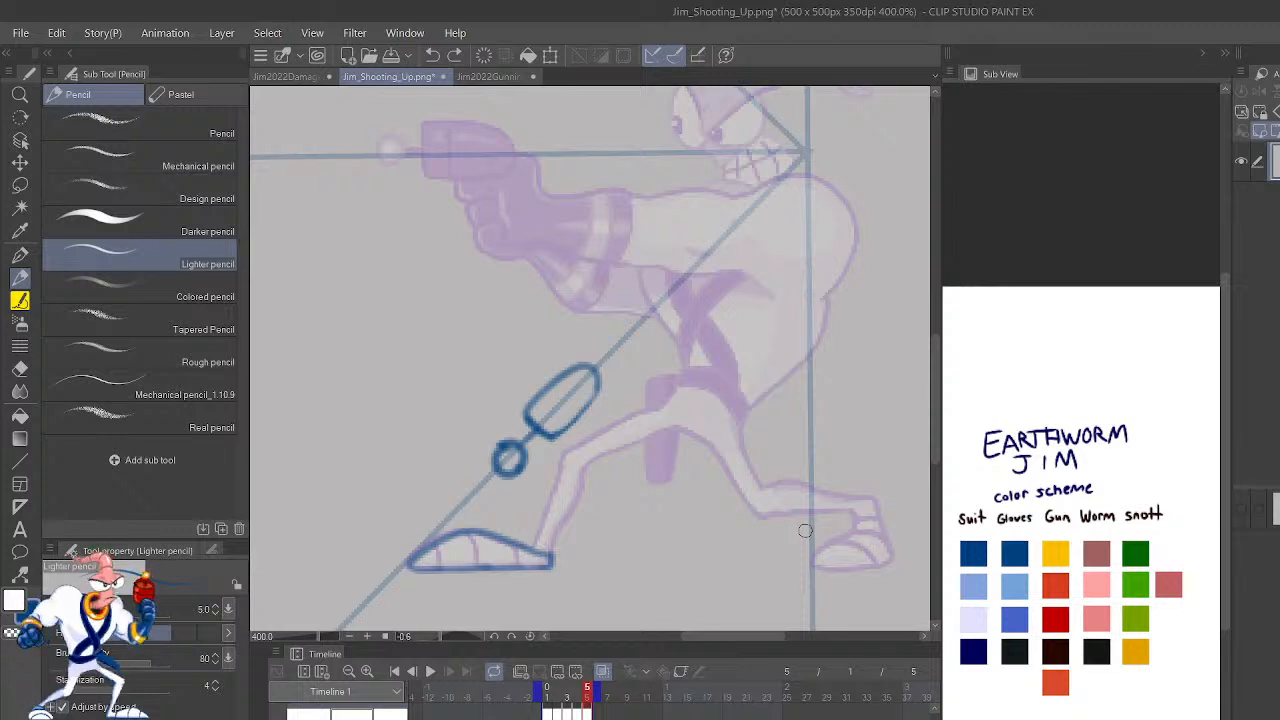
drag(552, 562, 570, 455)
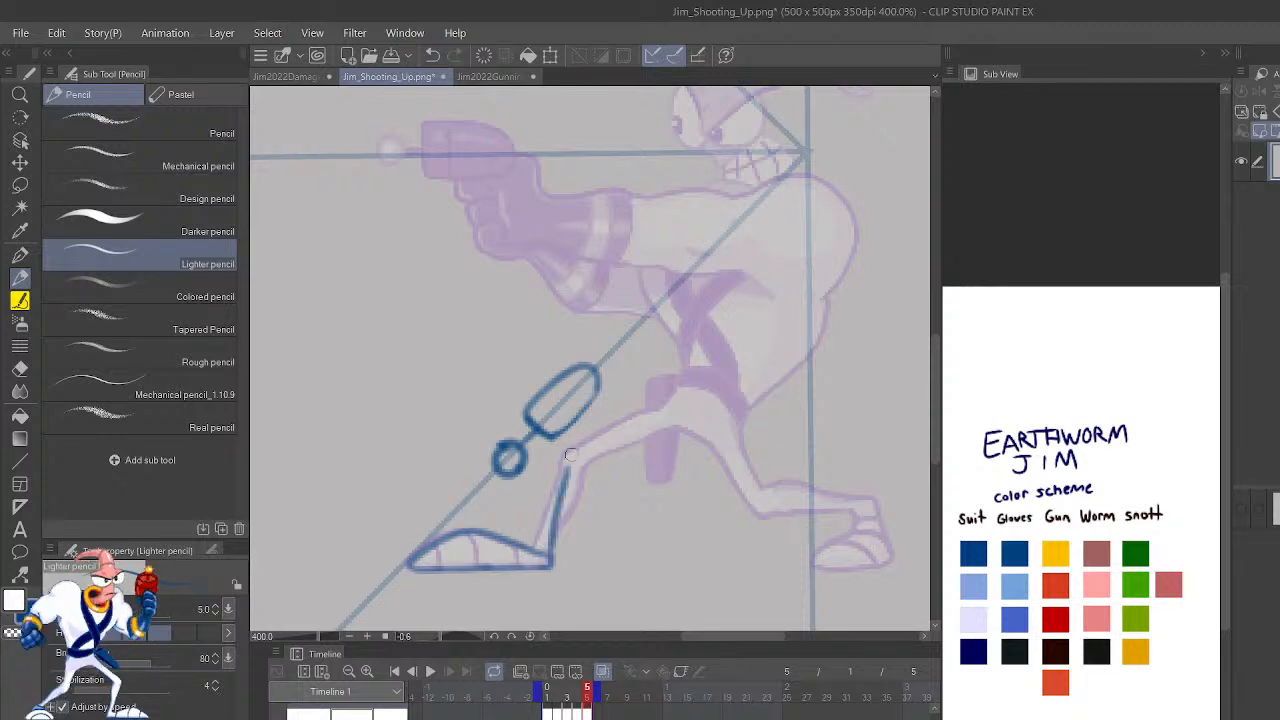
key(ctrl+z)
drag(550, 552, 576, 460)
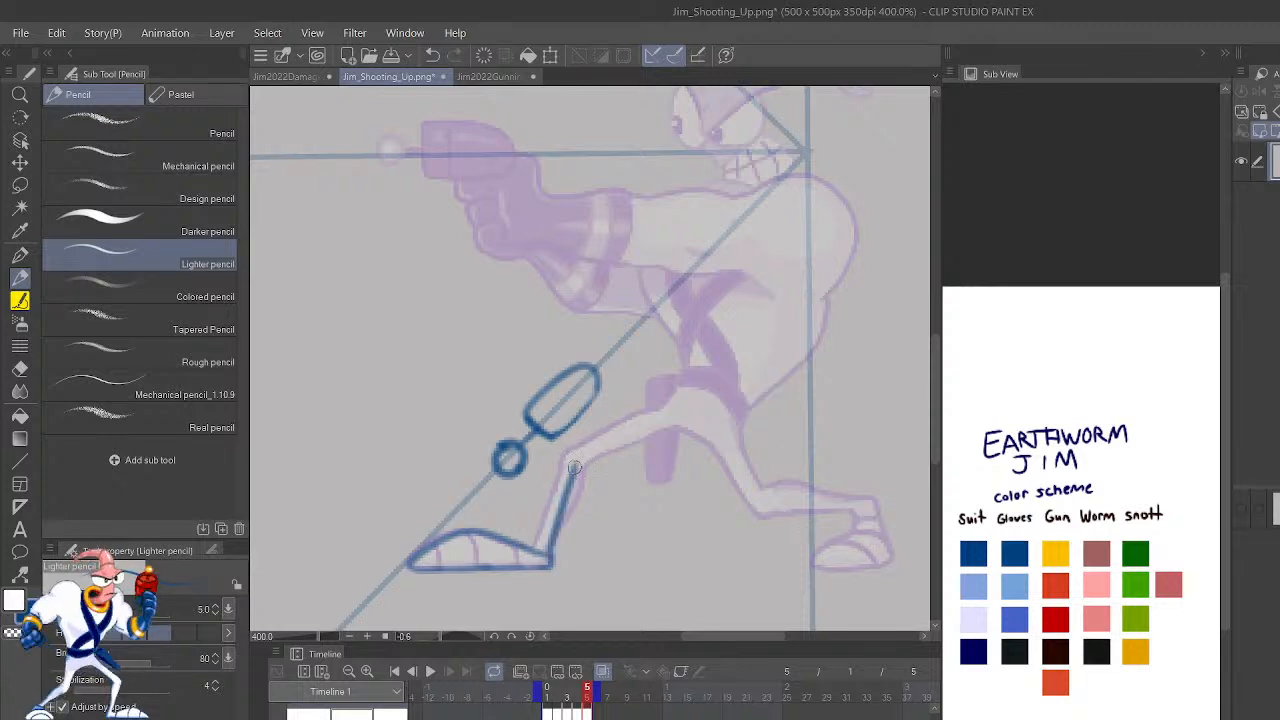
key(ctrl+z)
Draw the underside line of both legs from the front heel over the crotch to the rear ankle, and outline the rear foot.
mouse_move(554, 546)
mouse_down()
mouse_move(573, 453)
mouse_move(665, 419)
mouse_move(652, 424)
mouse_move(726, 444)
mouse_move(751, 516)
mouse_up()
mouse_move(727, 474)
mouse_down()
mouse_move(756, 521)
mouse_move(840, 507)
mouse_up()
mouse_move(758, 519)
mouse_down()
mouse_move(856, 499)
mouse_move(858, 534)
mouse_move(892, 554)
mouse_move(872, 567)
mouse_move(892, 547)
mouse_move(886, 522)
mouse_move(872, 495)
mouse_move(849, 502)
mouse_up()
key(ctrl+z)
key(ctrl+z)
drag(818, 562, 858, 534)
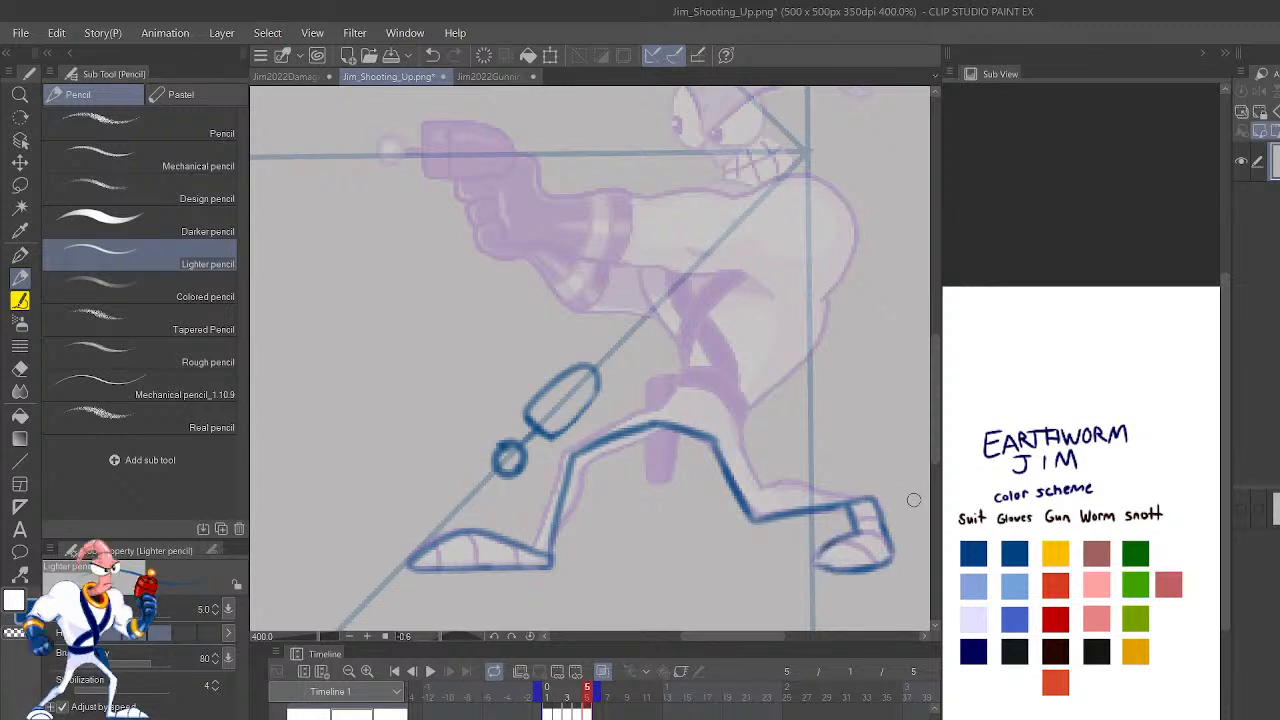
Unmirror the canvas view and sketch a round shoulder on the upper torso plus the curved hand outline behind the lowered gun.
key(h)
mouse_move(800, 491)
mouse_down()
mouse_move(880, 569)
mouse_move(871, 589)
mouse_move(906, 594)
mouse_move(917, 636)
mouse_up()
mouse_move(586, 398)
mouse_down()
mouse_move(482, 387)
mouse_move(576, 456)
mouse_up()
key(ctrl+z)
mouse_move(586, 399)
mouse_down()
mouse_move(477, 402)
mouse_move(587, 406)
mouse_up()
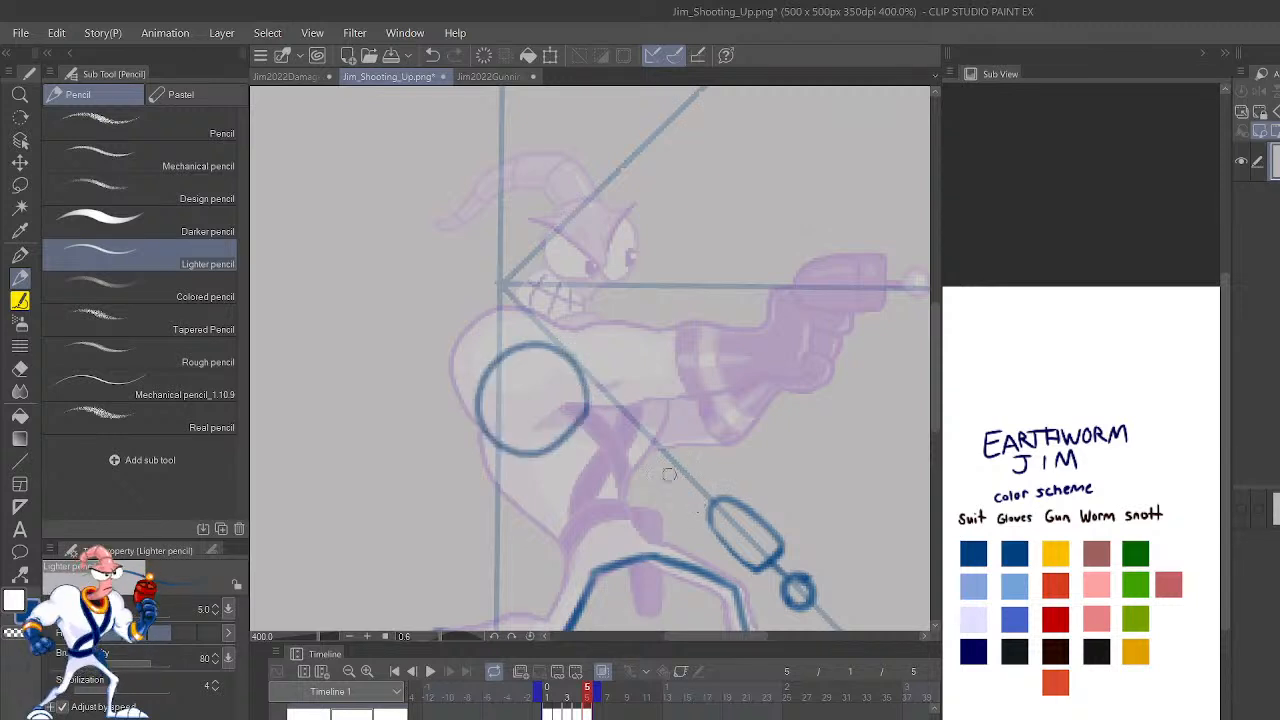
mouse_move(711, 517)
mouse_down()
mouse_move(676, 523)
mouse_move(690, 504)
mouse_move(652, 497)
mouse_move(631, 468)
mouse_move(597, 485)
mouse_move(589, 508)
mouse_move(605, 538)
mouse_move(658, 575)
mouse_up()
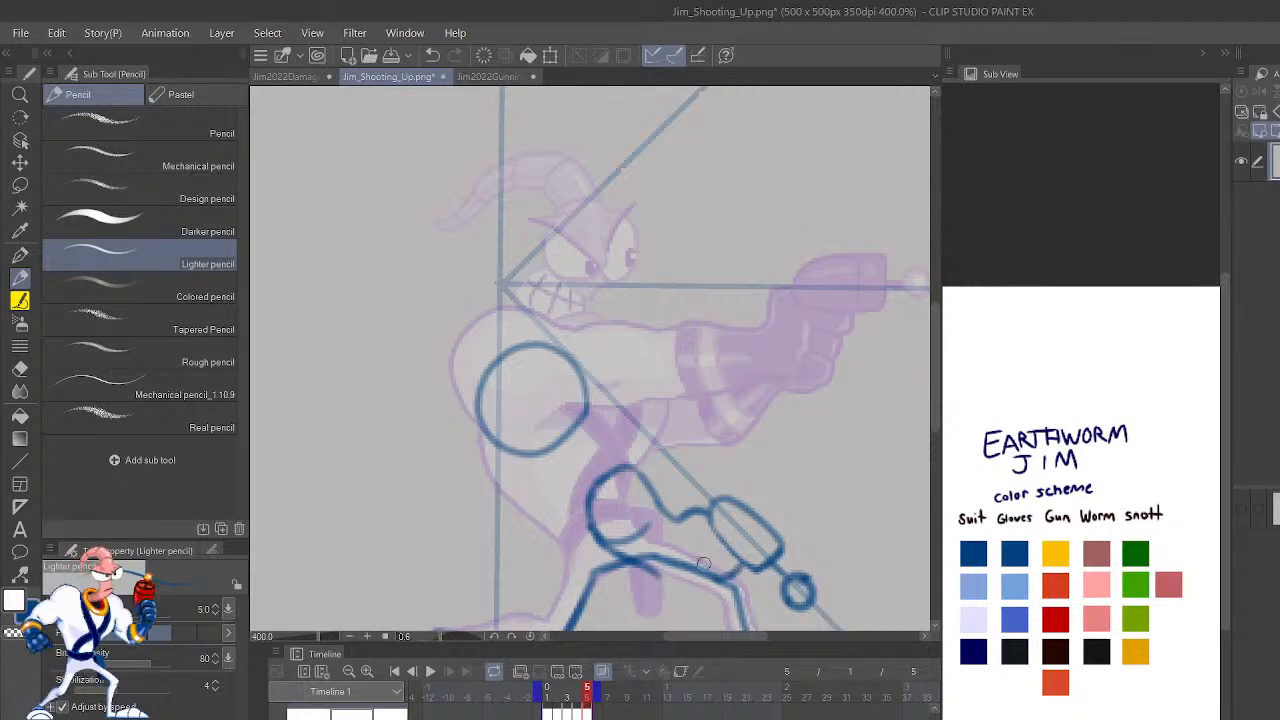
drag(835, 556, 801, 486)
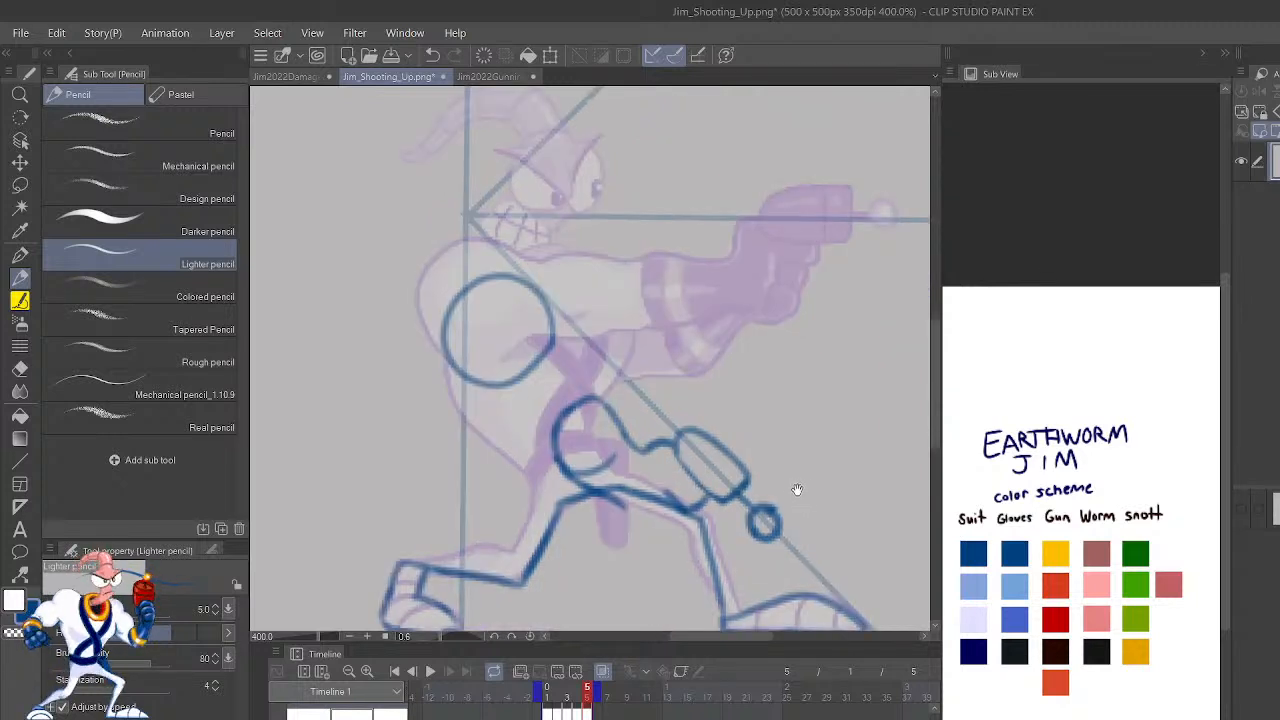
Close the hand outline below the lowered gun and draw the near arm's two edges from the round shoulder to the glove.
mouse_move(649, 513)
mouse_down()
mouse_move(668, 496)
mouse_move(656, 527)
mouse_move(636, 509)
mouse_move(676, 508)
mouse_move(639, 515)
mouse_up()
key(ctrl+z)
drag(604, 405, 545, 344)
drag(556, 457, 492, 393)
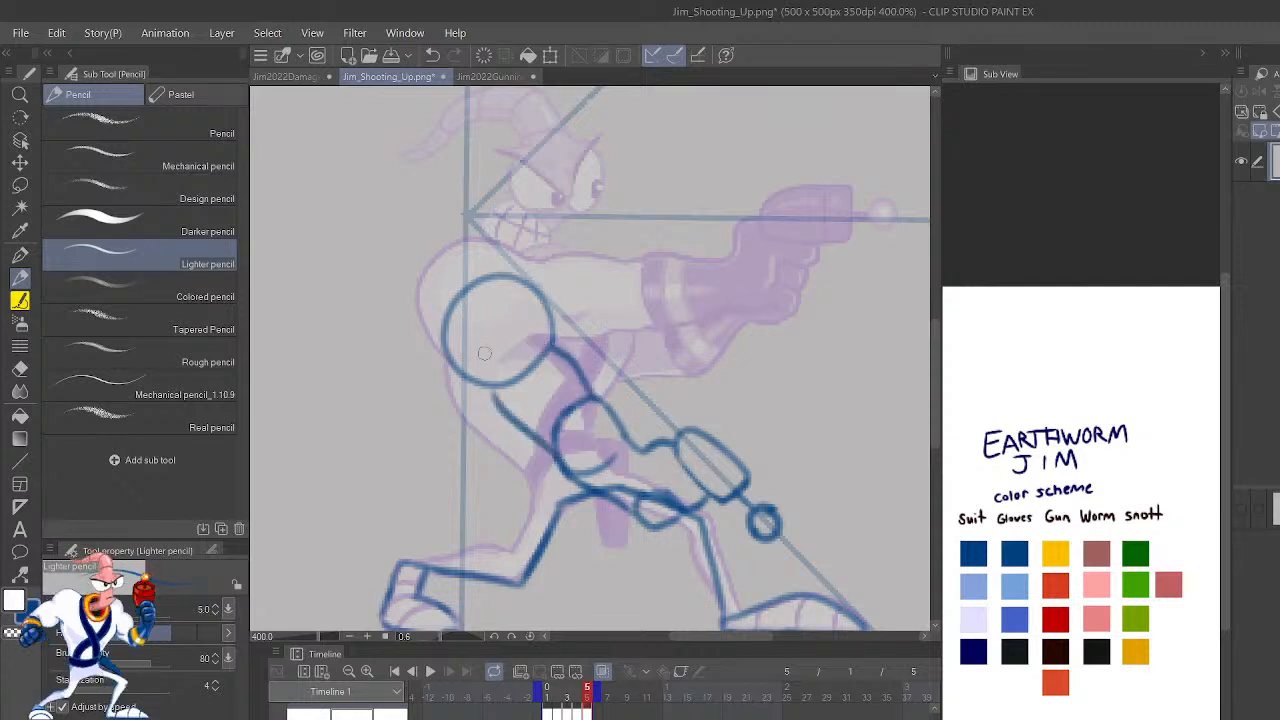
Draw the far arm's outer edge from the gun hand up to a rounded far shoulder below the chin.
mouse_move(794, 437)
mouse_down()
mouse_move(823, 517)
mouse_move(855, 543)
mouse_move(829, 563)
mouse_move(809, 517)
mouse_up()
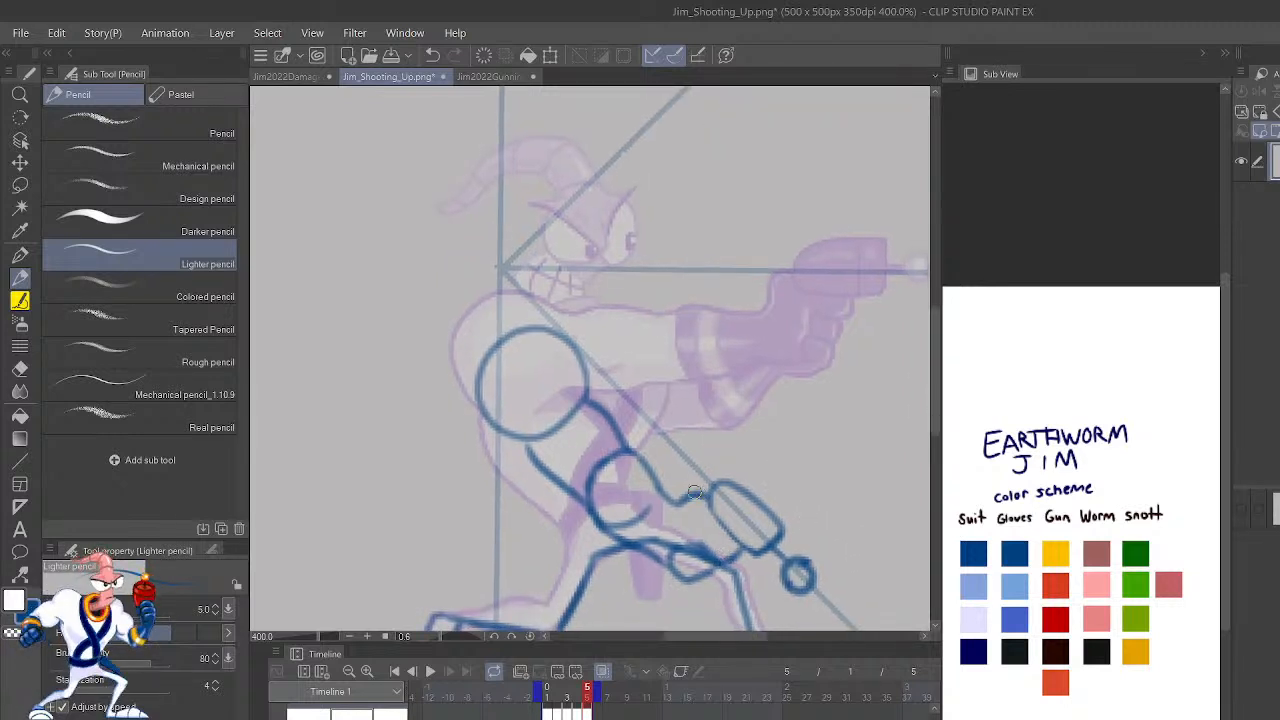
drag(694, 492, 663, 423)
drag(664, 428, 640, 368)
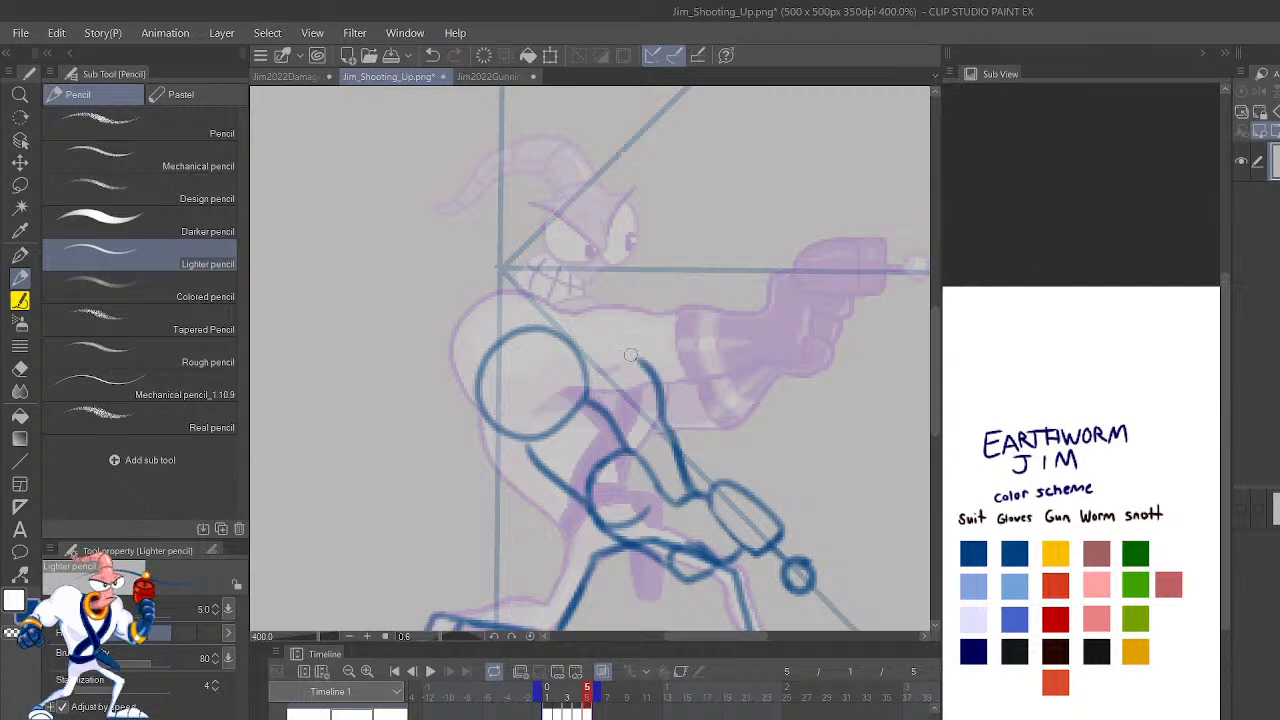
key(ctrl+z)
mouse_move(668, 436)
mouse_down()
mouse_move(644, 348)
mouse_move(594, 292)
mouse_up()
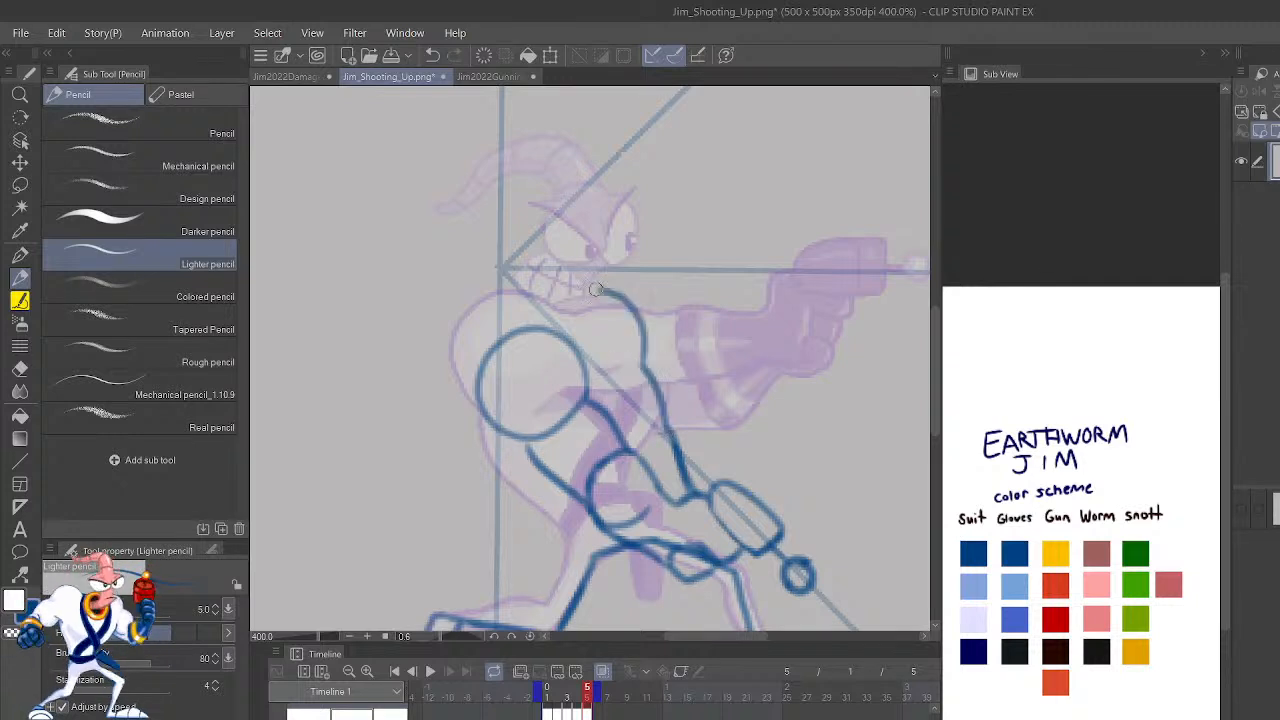
key(ctrl+z)
drag(660, 400, 598, 301)
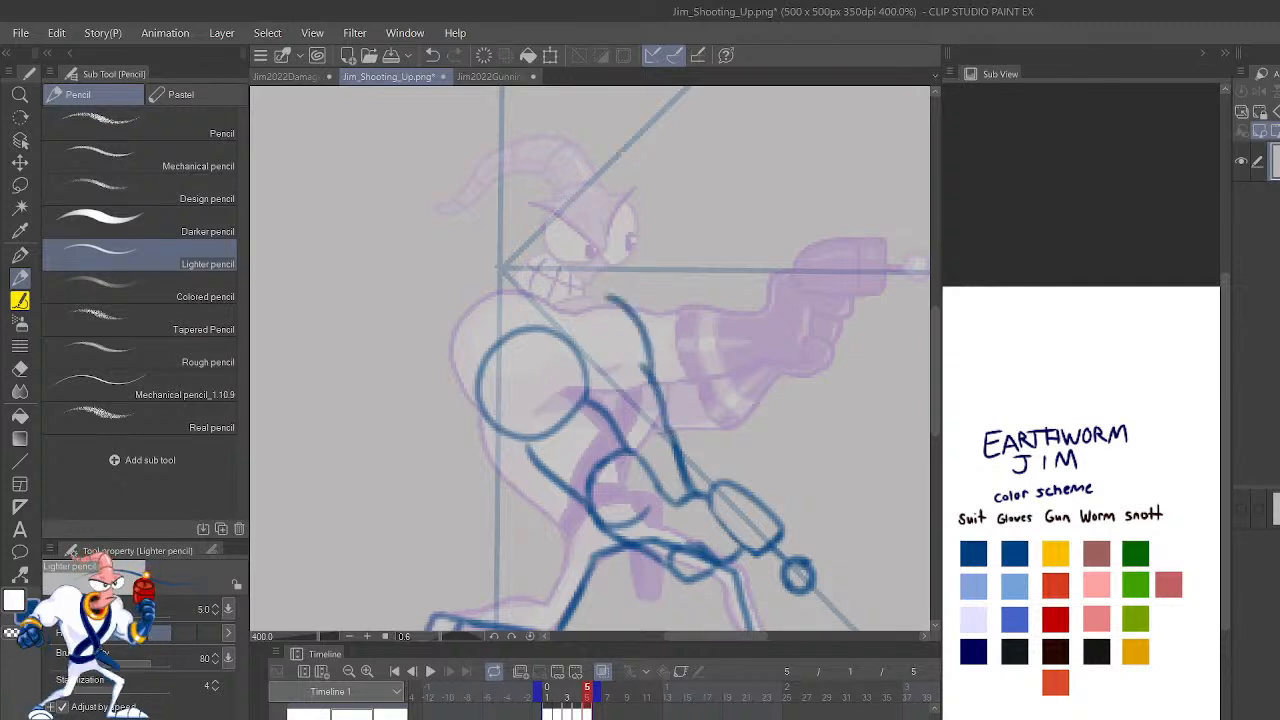
Mirror the canvas view, play the animation to check the new pose, and return to frame 5.
key(h)
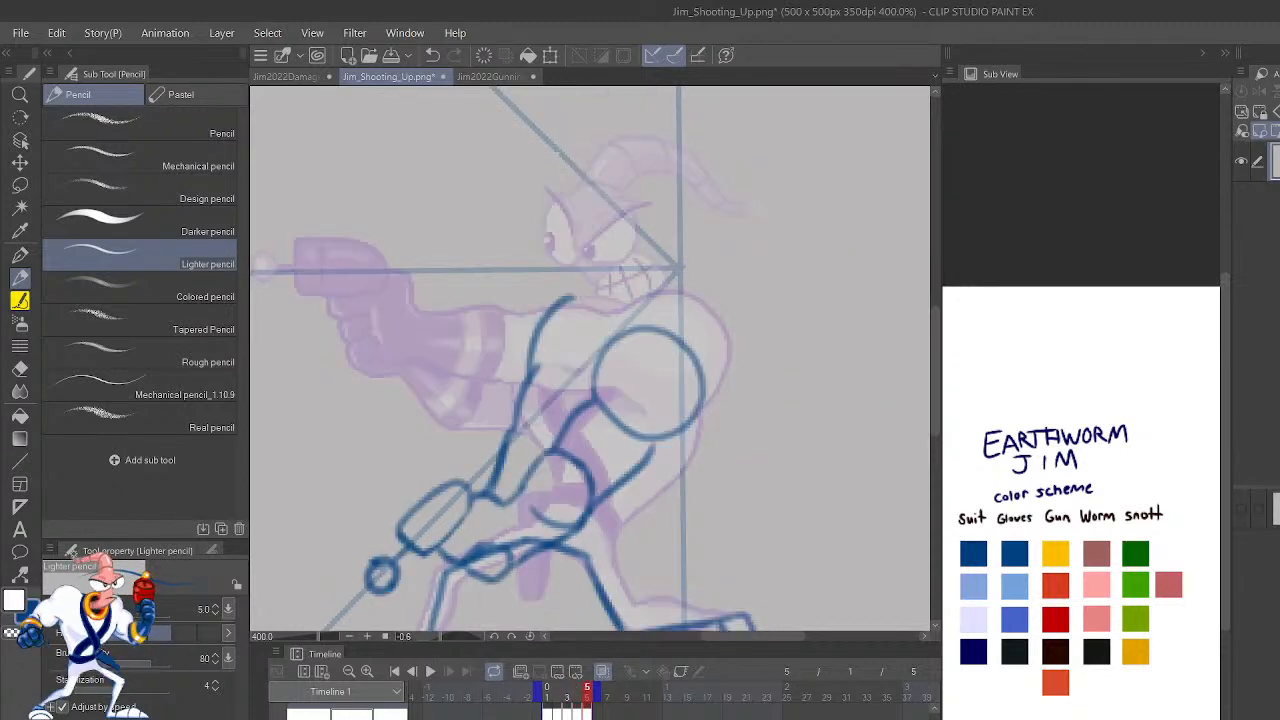
key(ctrl+minus)
key(ctrl+minus)
key(ctrl+minus)
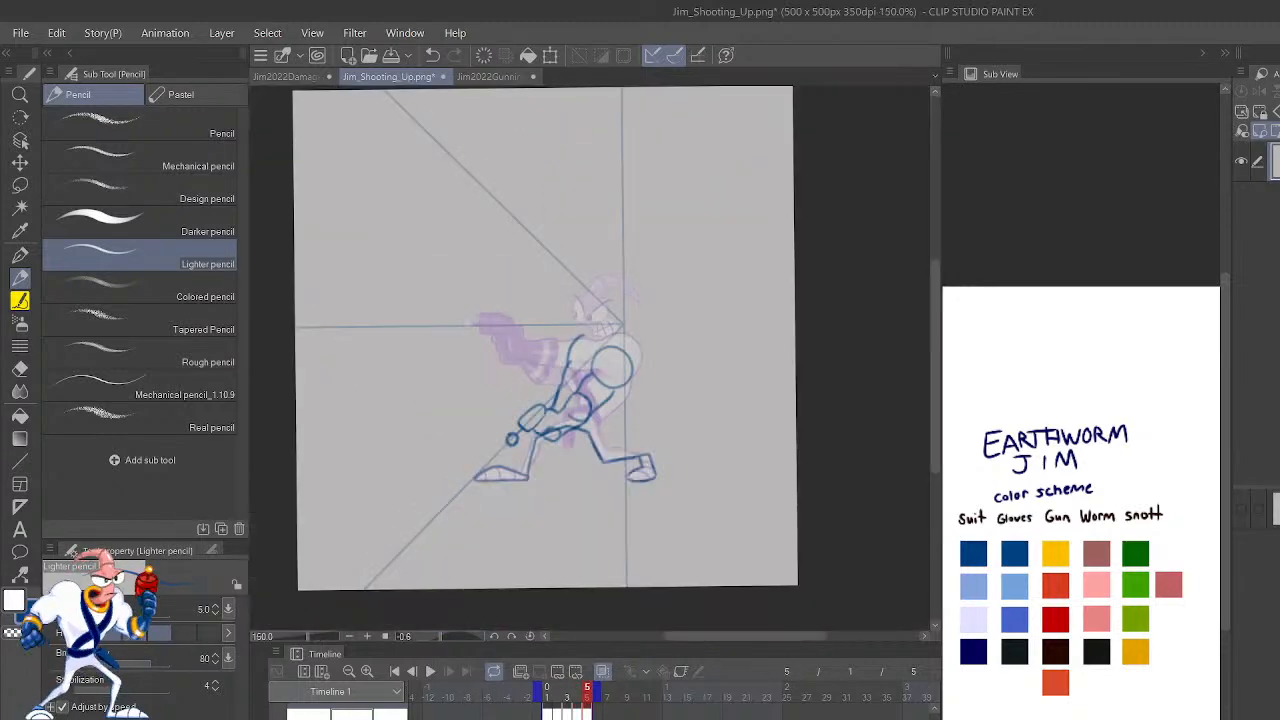
click(429, 671)
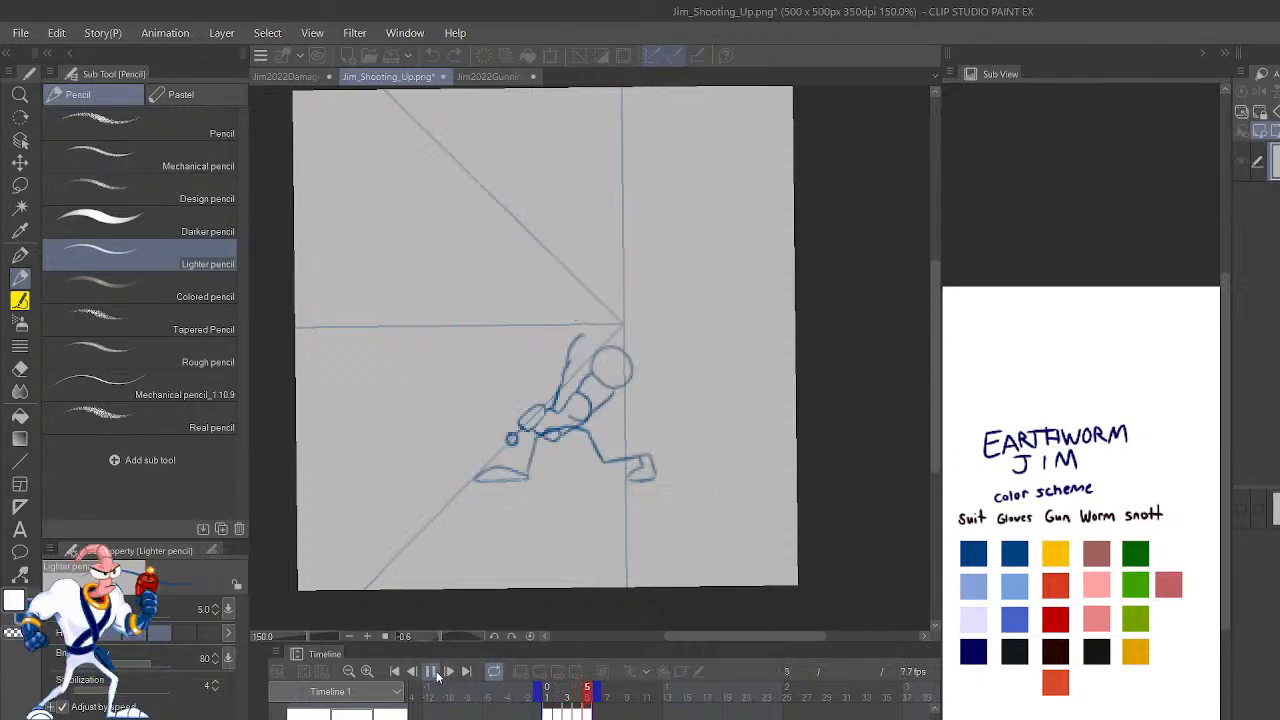
click(432, 672)
click(587, 690)
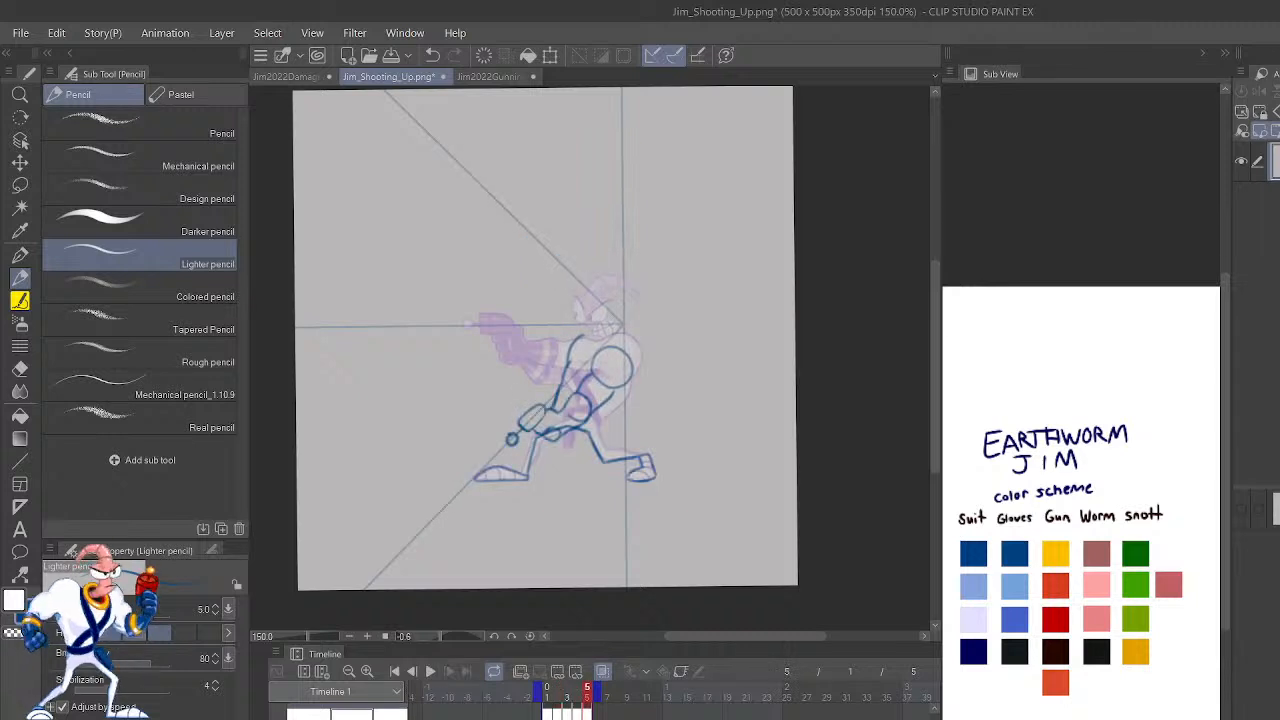
Cap the far glove's cuff with a short curve and try a short hip line behind the near glove.
key(ctrl+plus)
key(ctrl+plus)
key(ctrl+plus)
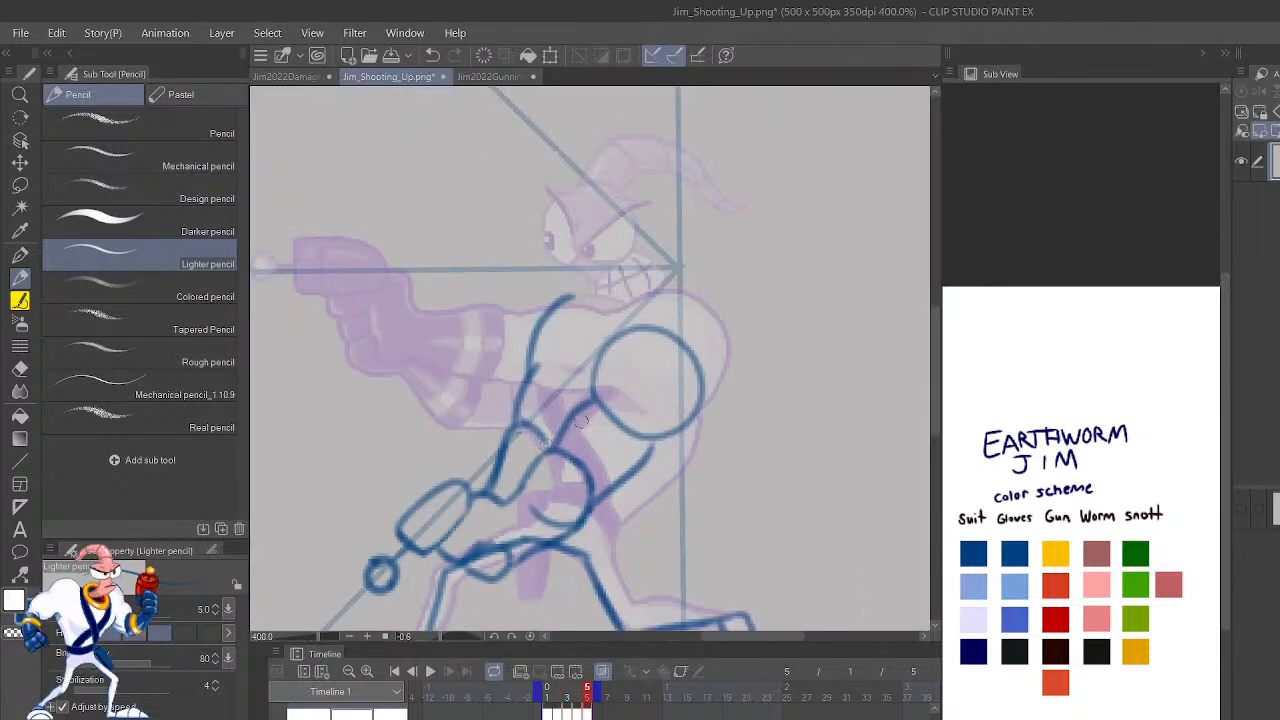
mouse_move(689, 583)
mouse_down()
mouse_move(700, 494)
mouse_move(709, 523)
mouse_up()
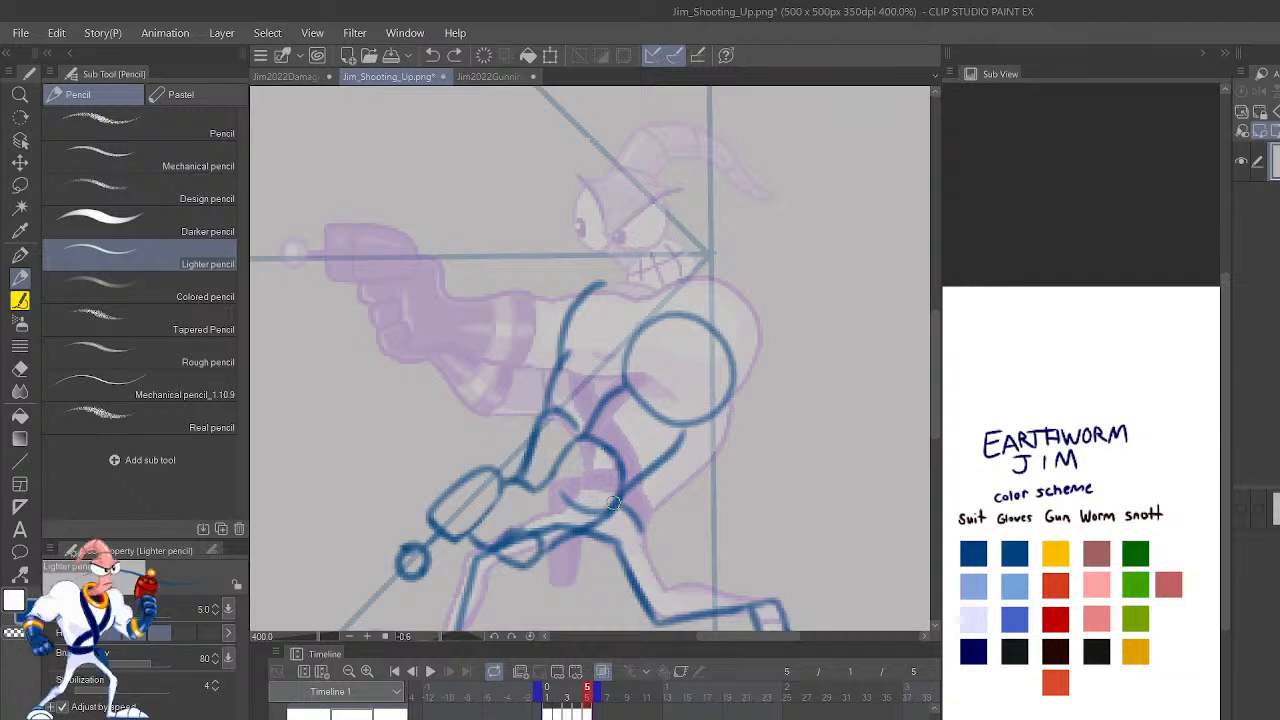
mouse_move(623, 505)
mouse_down()
mouse_move(650, 520)
mouse_move(632, 480)
mouse_move(642, 525)
mouse_move(678, 486)
mouse_up()
key(ctrl+z)
key(ctrl+z)
key(ctrl+z)
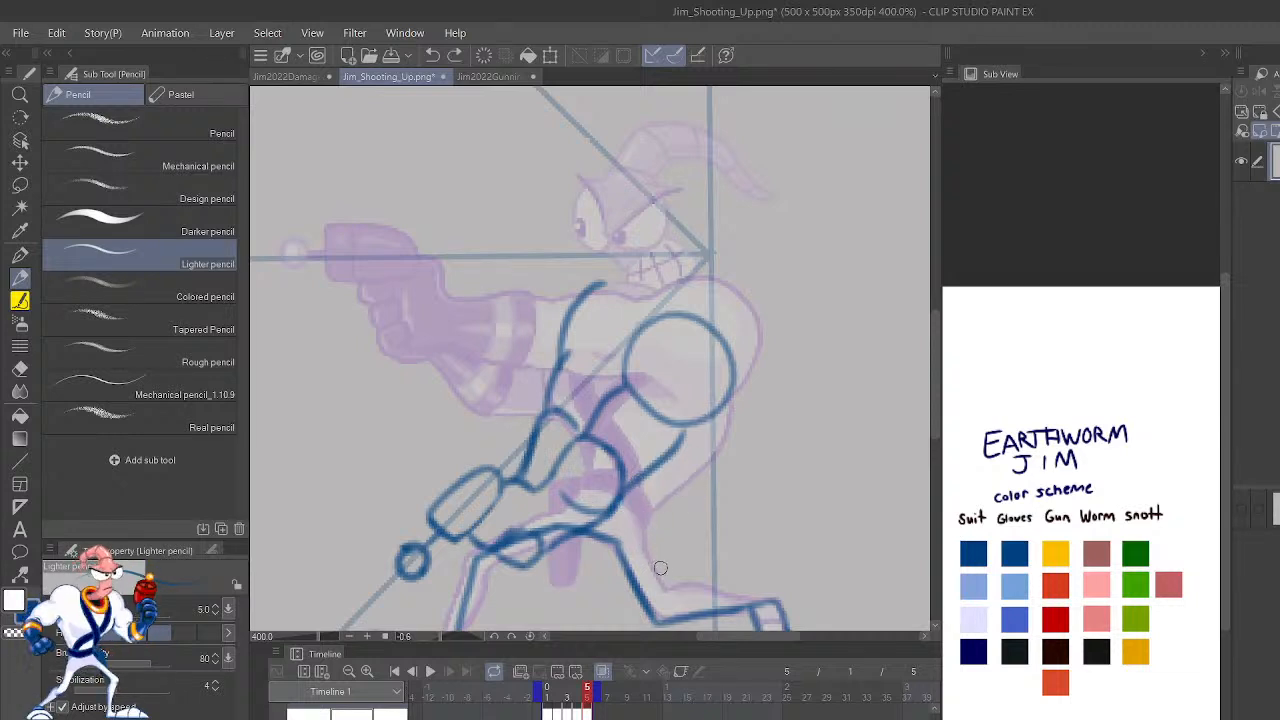
Draw the rear leg's outer edge from the hip over the knee to the ankle.
drag(660, 588, 645, 544)
key(ctrl+z)
drag(666, 594, 640, 498)
drag(670, 583, 762, 597)
drag(735, 545, 694, 488)
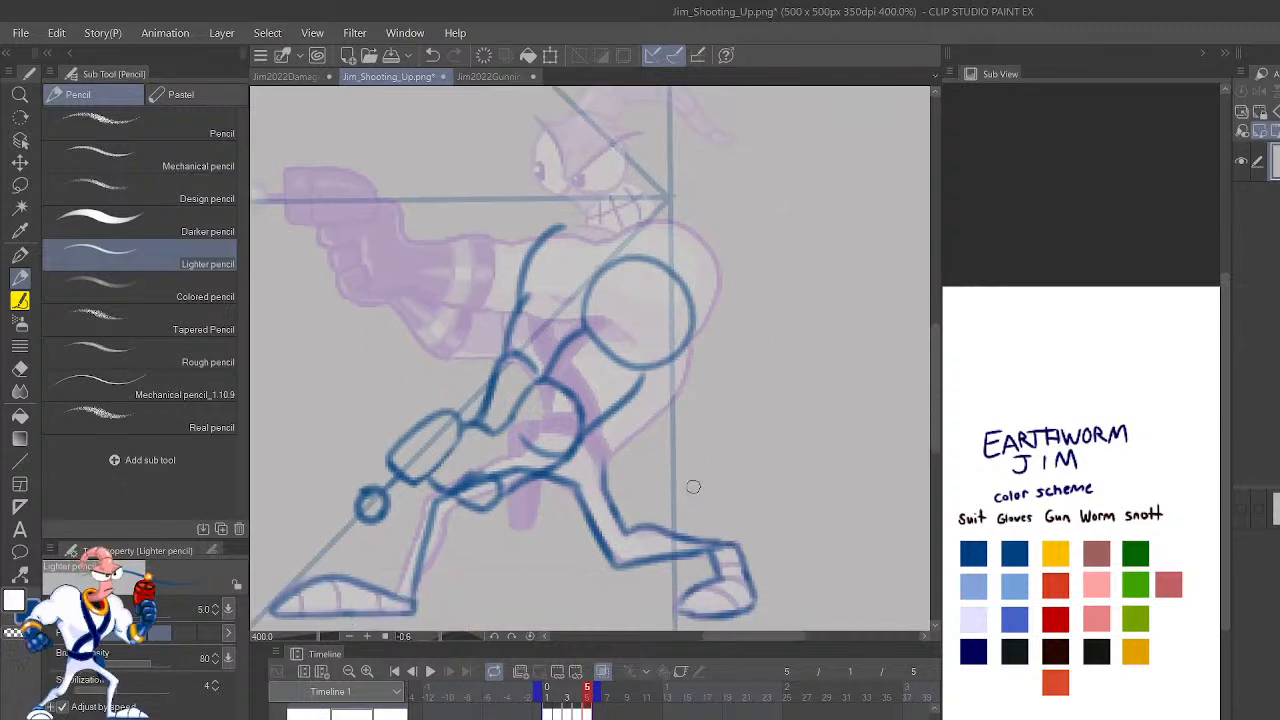
drag(625, 530, 707, 540)
Clean up the rear lower leg's upper edge where it meets the ankle.
key(c)
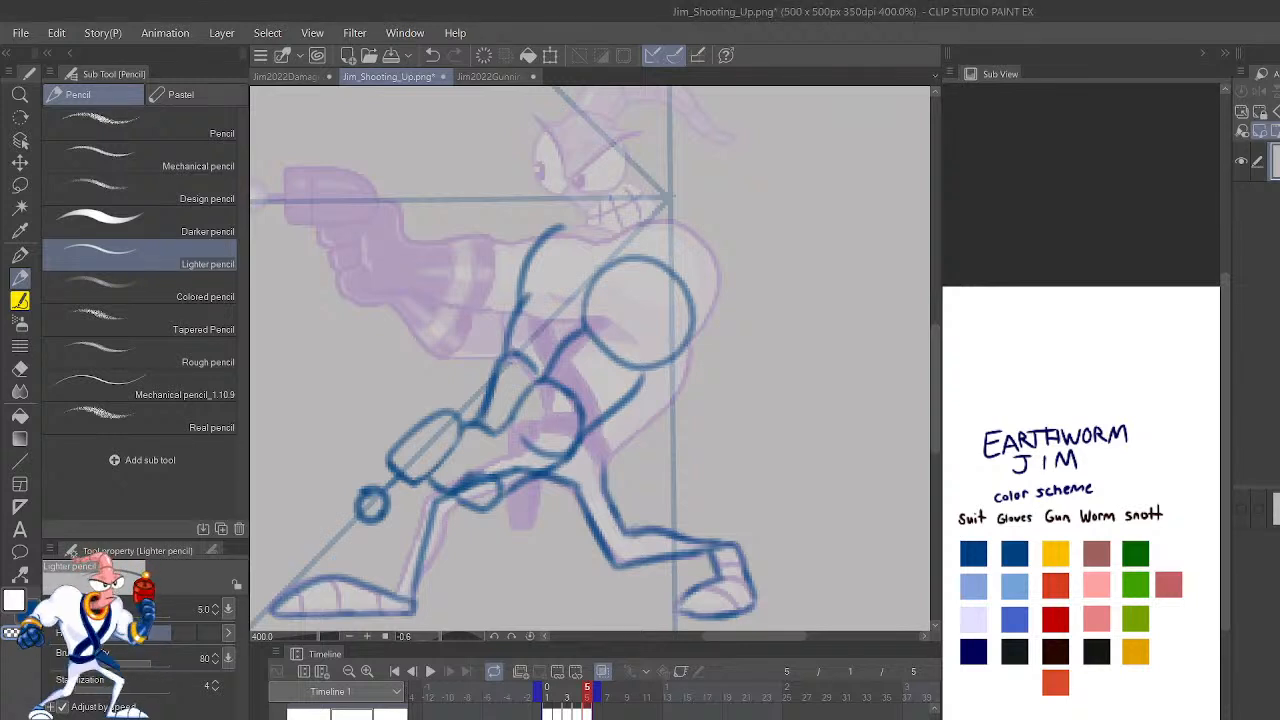
mouse_move(640, 553)
mouse_down()
mouse_move(662, 562)
mouse_move(653, 549)
mouse_up()
key(ctrl+z)
drag(740, 550, 648, 520)
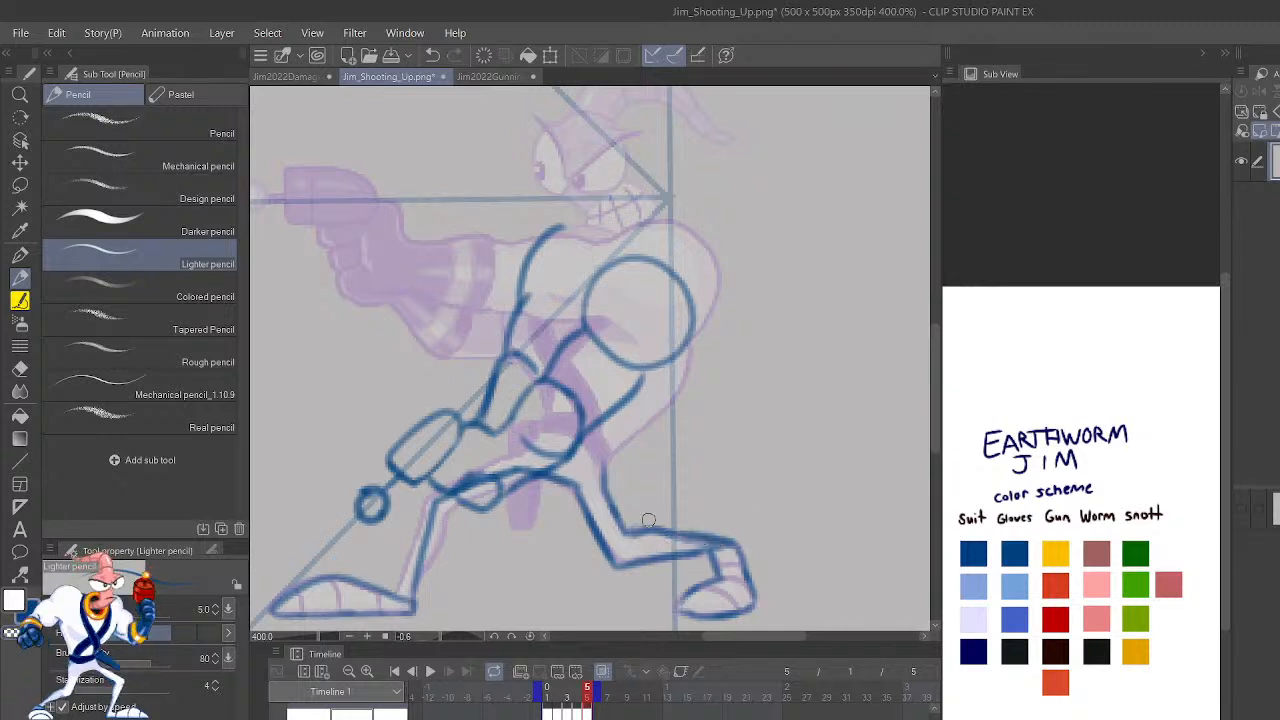
drag(733, 552, 636, 528)
key(ctrl+z)
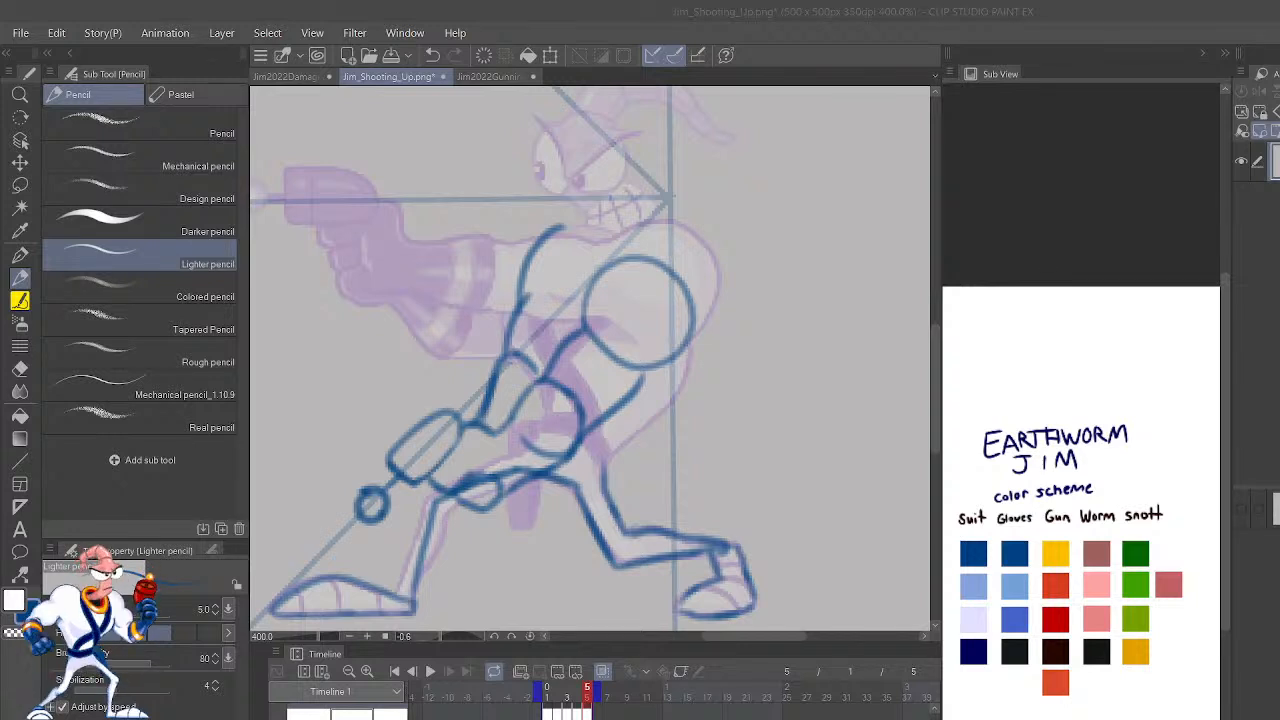
Draw the back contour in one curve from the waist around the outside of the shoulder circle to the neck.
scroll(630, 535, up, 4)
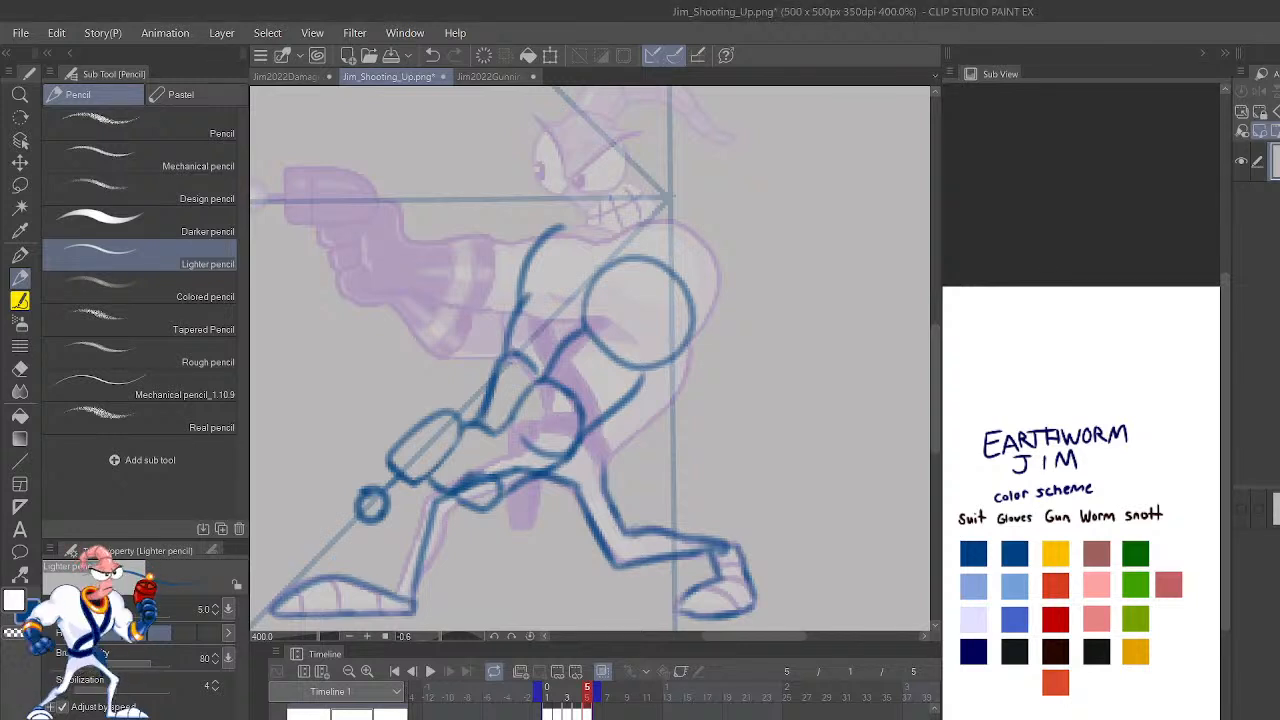
mouse_move(764, 446)
mouse_down()
mouse_move(833, 559)
mouse_move(883, 600)
mouse_up()
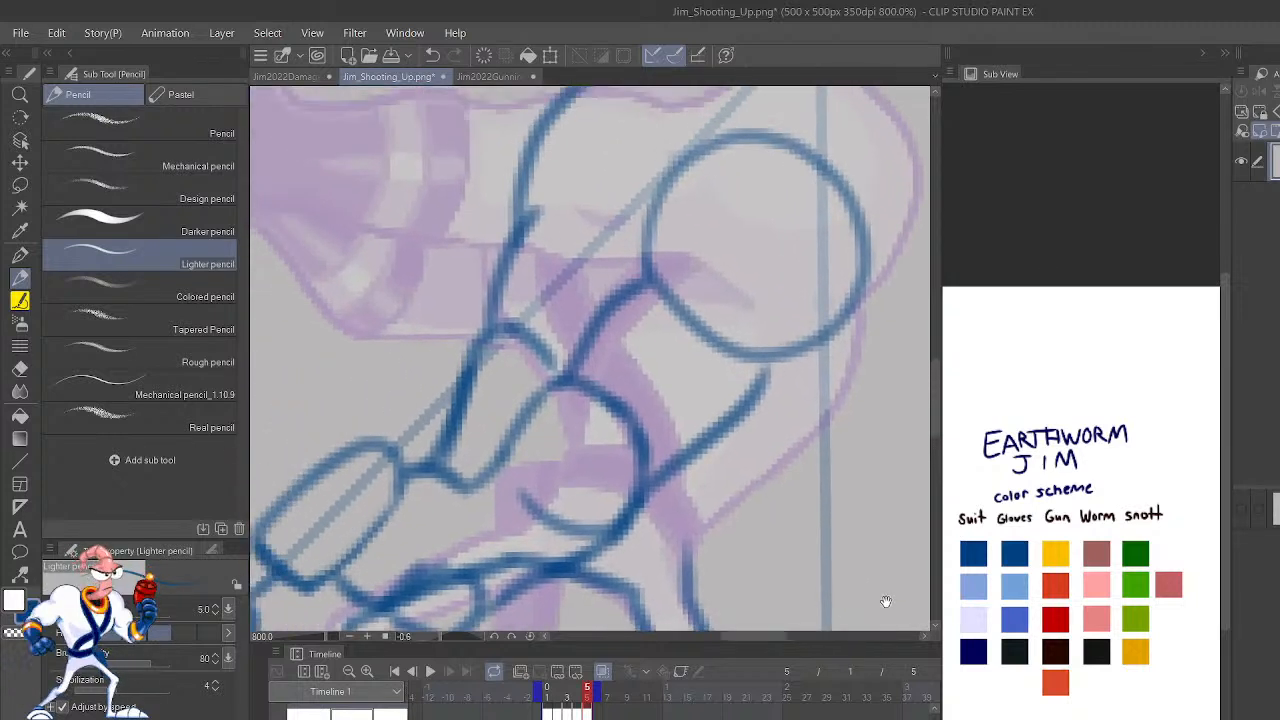
drag(670, 564, 806, 437)
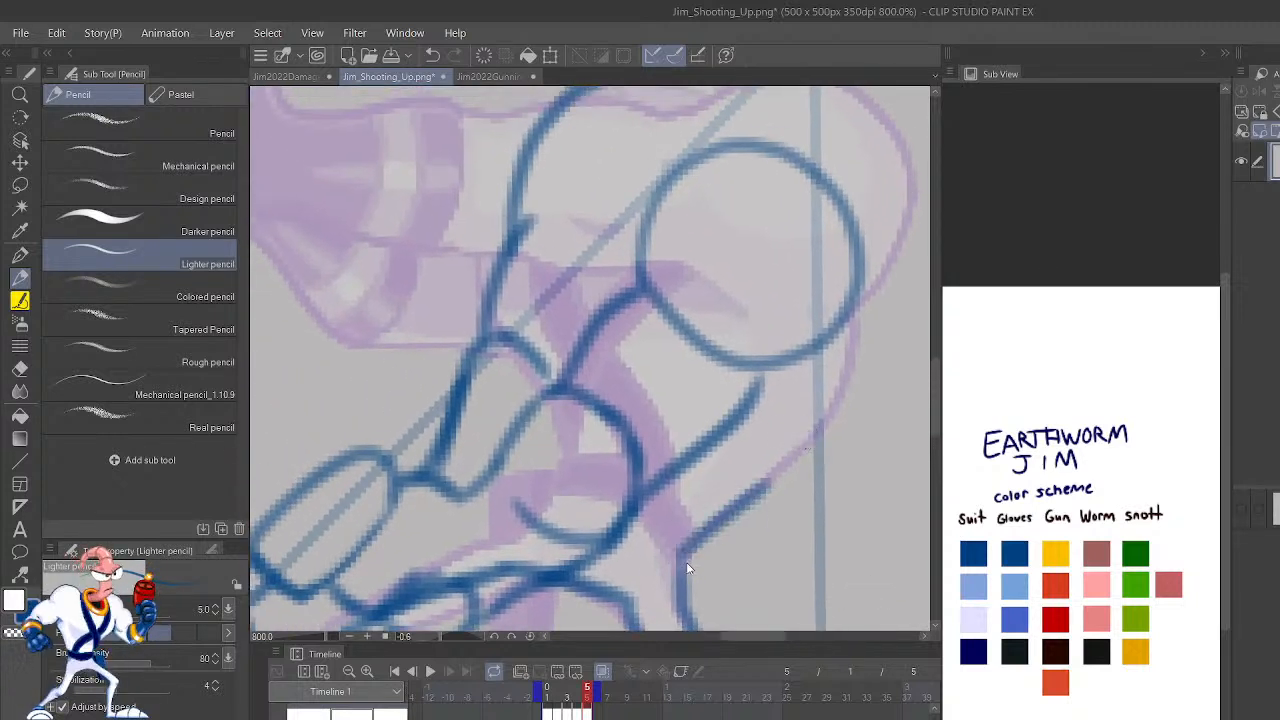
key(ctrl+z)
mouse_move(676, 585)
mouse_down()
mouse_move(726, 506)
mouse_move(819, 440)
mouse_move(877, 342)
mouse_move(849, 415)
mouse_move(892, 297)
mouse_move(840, 218)
mouse_up()
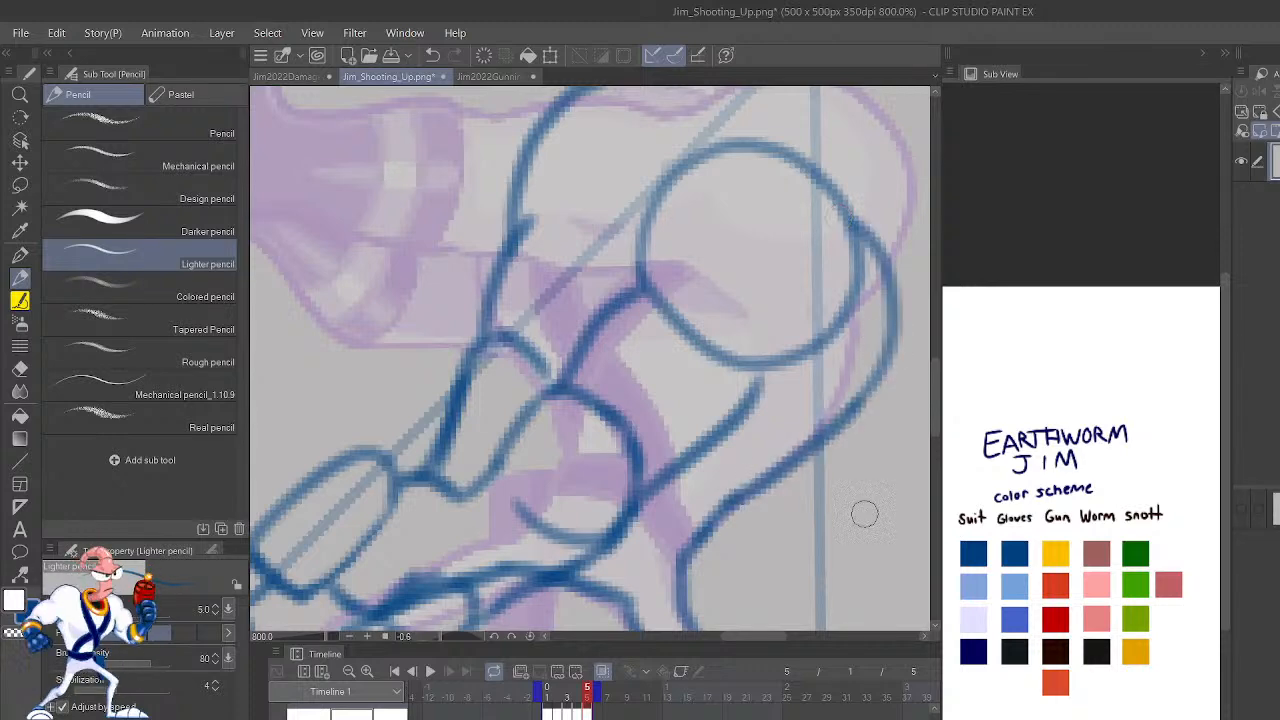
mouse_move(831, 520)
mouse_down()
mouse_move(800, 571)
mouse_move(809, 523)
mouse_up()
key(ctrl+z)
key(ctrl+z)
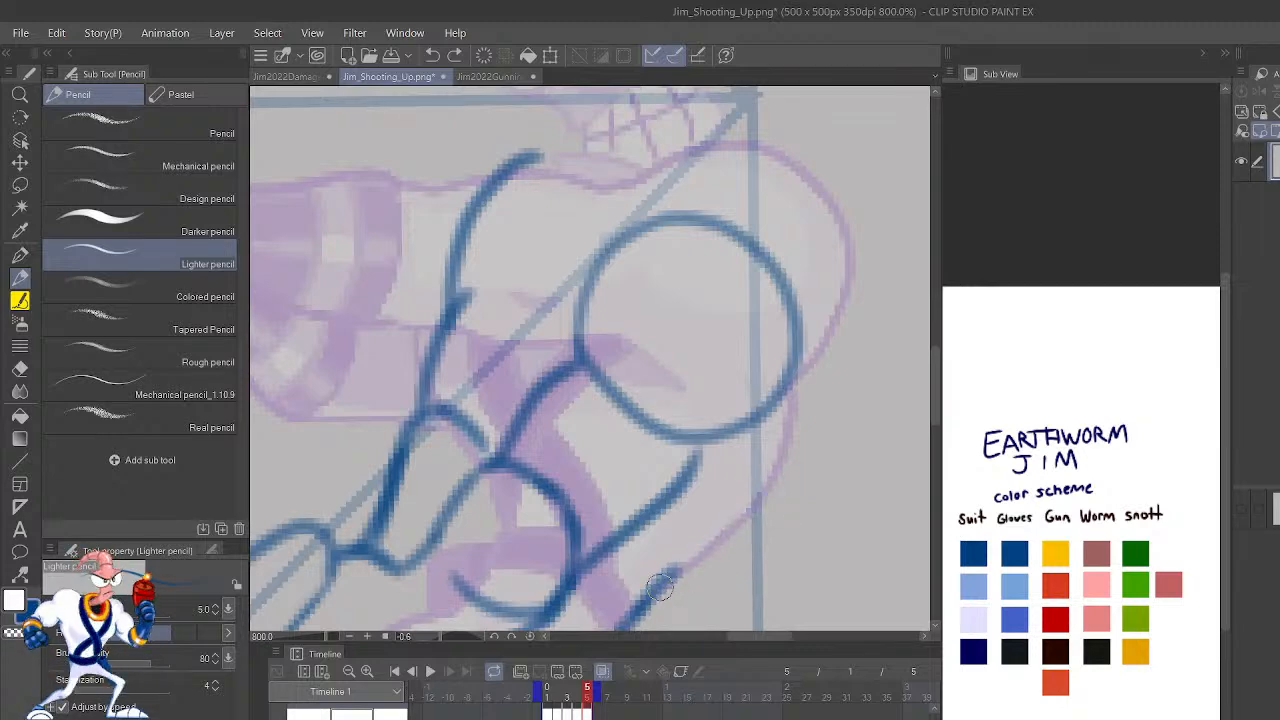
mouse_move(660, 597)
mouse_down()
mouse_move(780, 487)
mouse_move(865, 257)
mouse_move(757, 163)
mouse_up()
scroll(753, 156, down, 4)
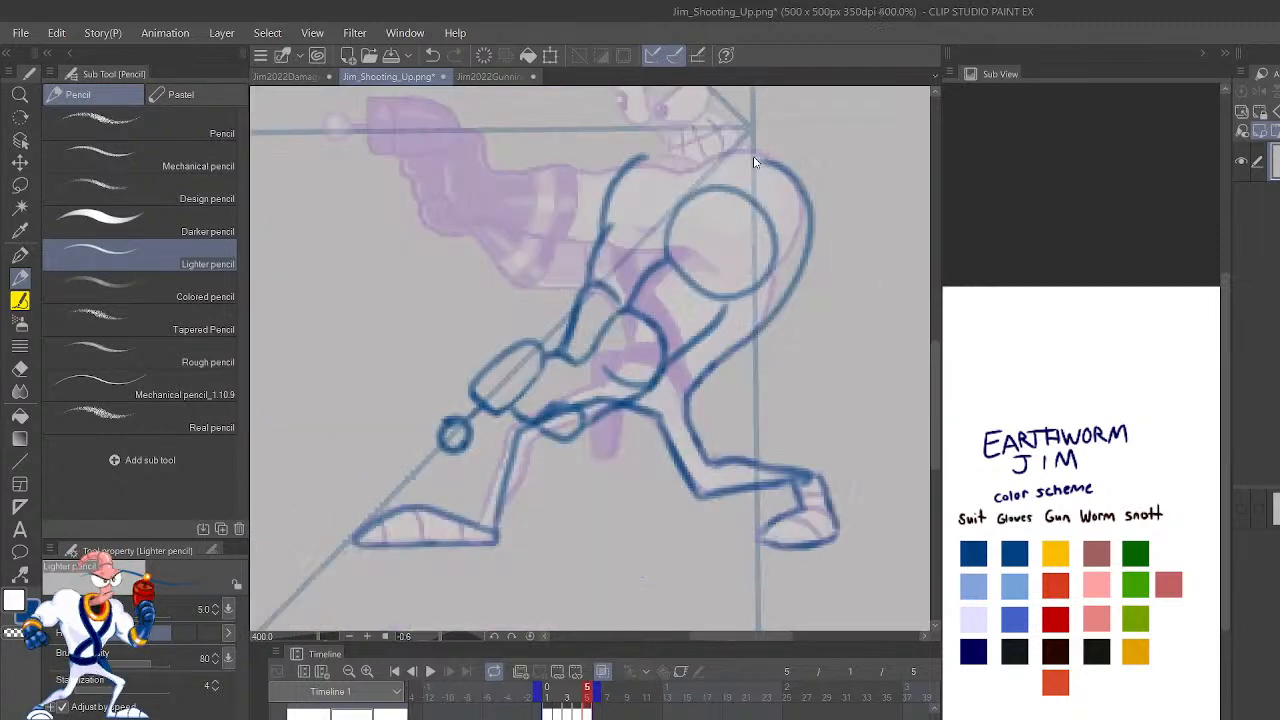
scroll(753, 156, up, 4)
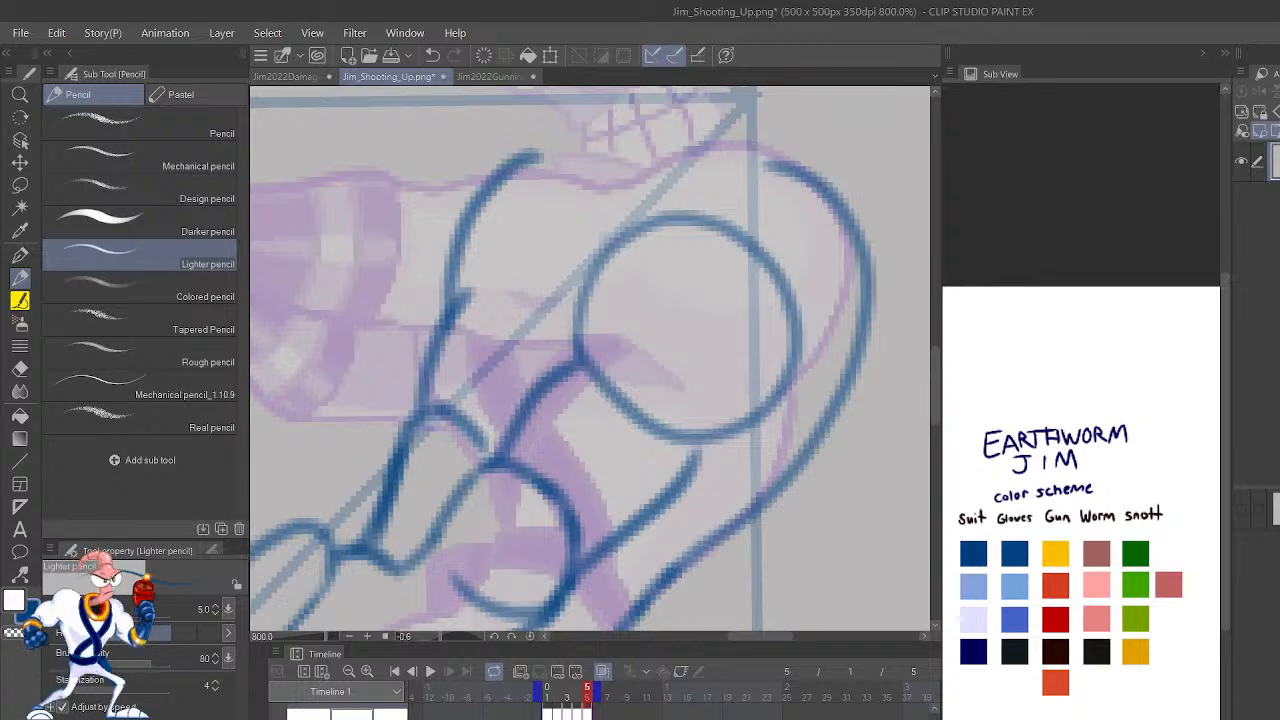
Unmirror the canvas view and draw the looping collar outline between the two shoulders, starting at the shoulder circle.
key(h)
drag(843, 432, 878, 567)
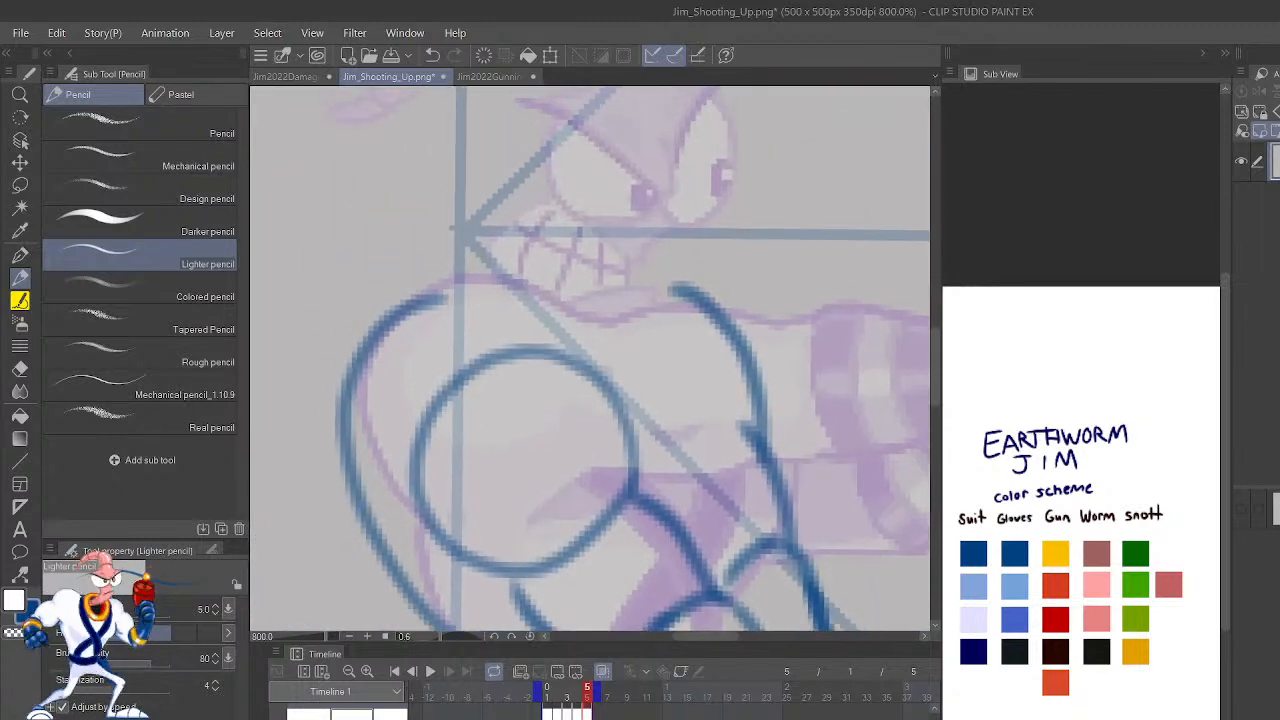
mouse_move(655, 435)
mouse_down()
mouse_move(677, 408)
mouse_move(518, 315)
mouse_move(522, 345)
mouse_move(620, 416)
mouse_up()
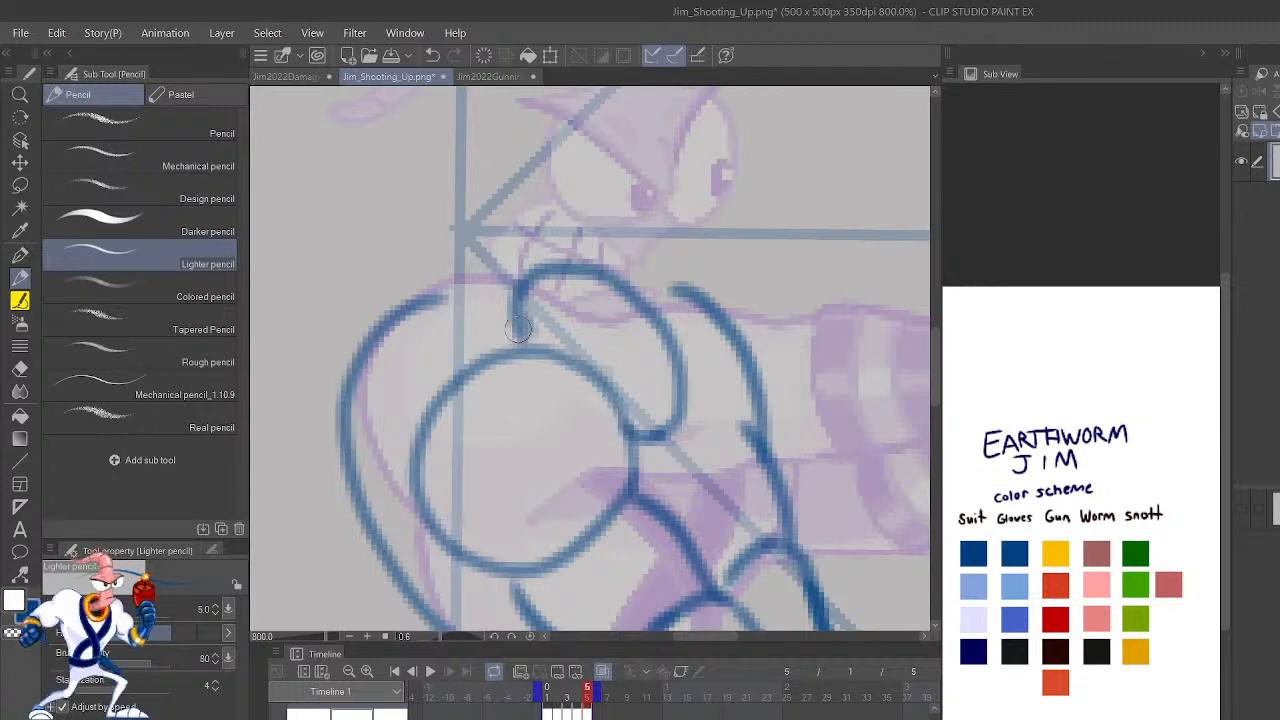
mouse_move(522, 338)
mouse_down()
mouse_move(345, 430)
mouse_move(385, 530)
mouse_up()
key(ctrl+z)
scroll(703, 314, down, 1)
scroll(706, 315, down, 1)
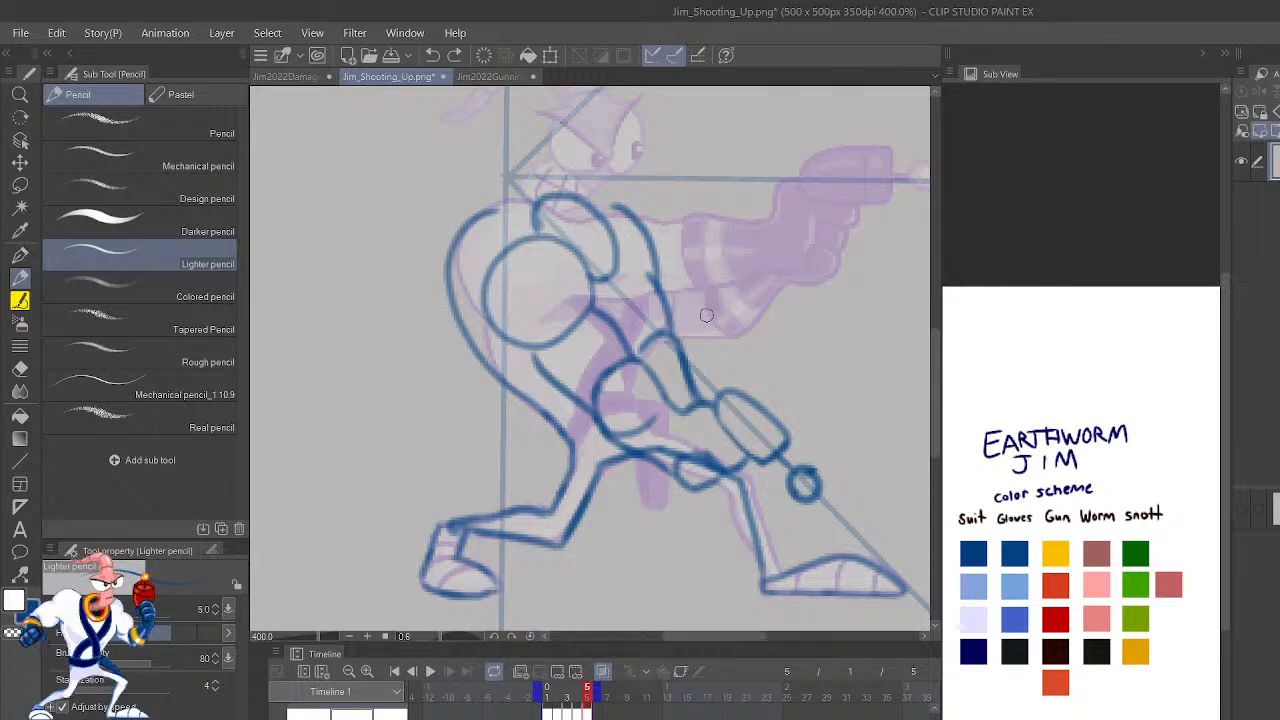
Draw the far arm's inner edge from the glove cuff up to the far shoulder.
drag(806, 406, 806, 531)
drag(648, 487, 656, 408)
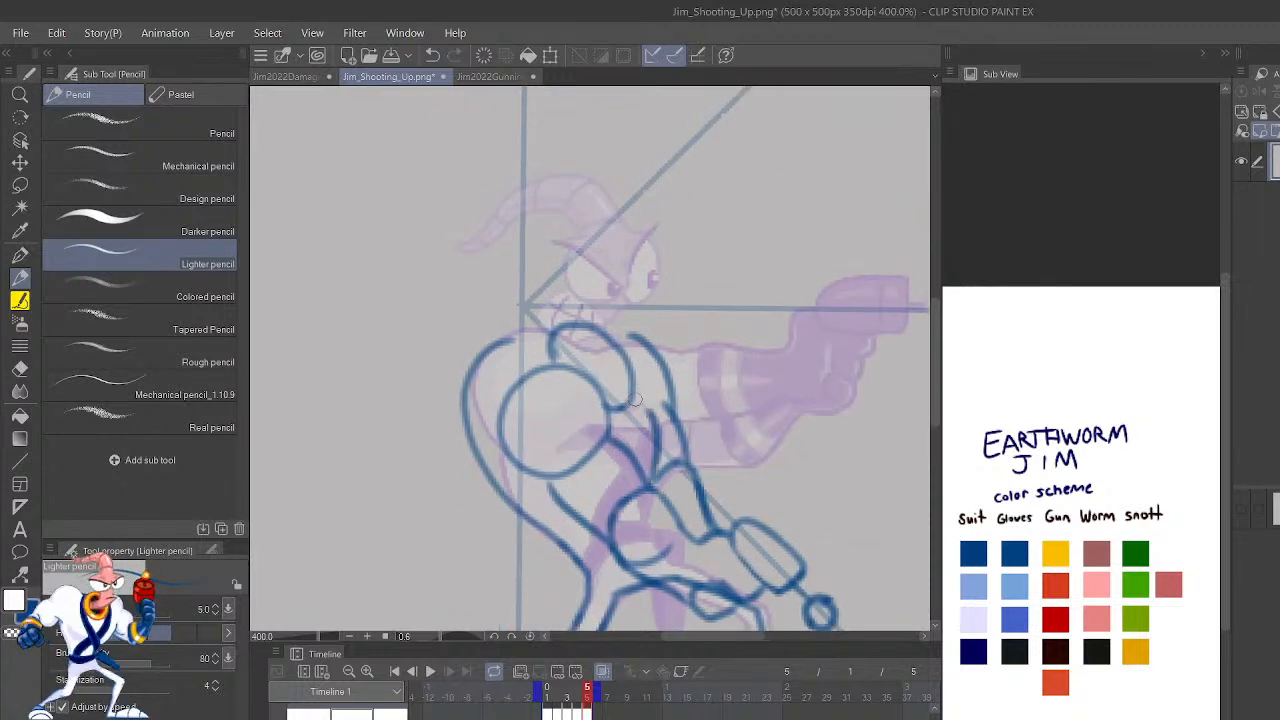
key(ctrl+z)
drag(690, 548, 652, 380)
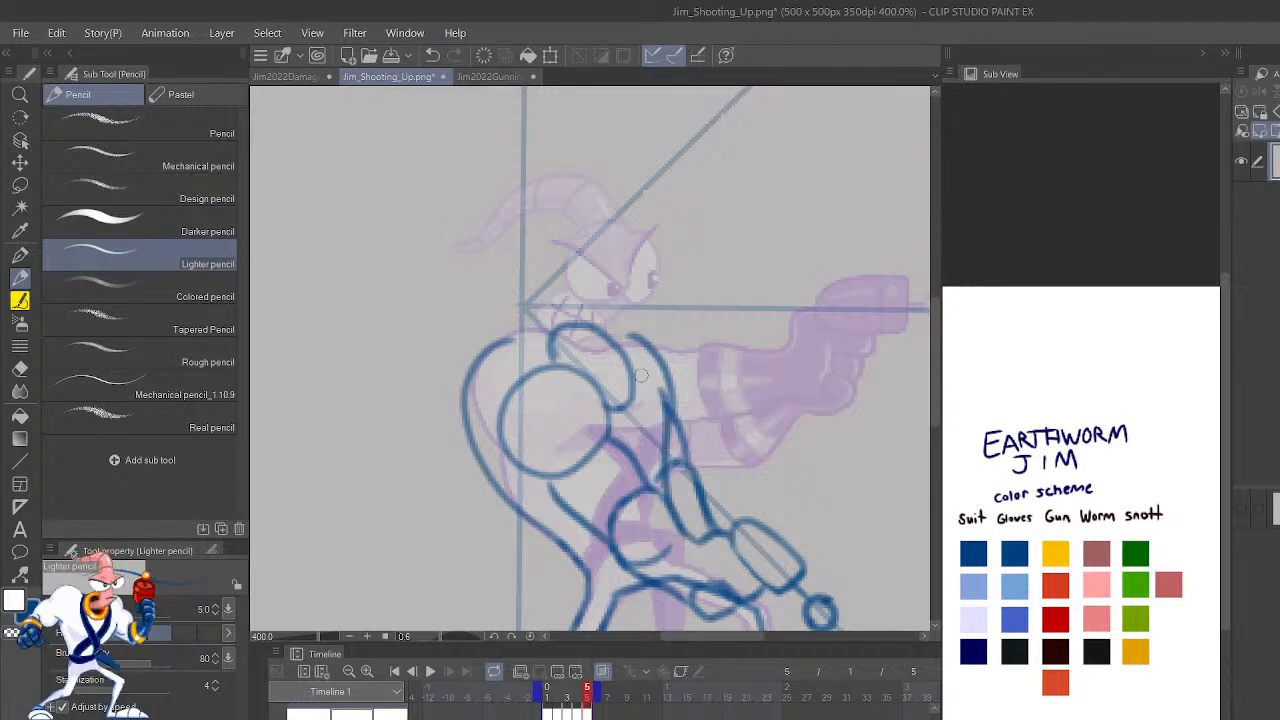
Mirror the view, add the collar's inner ring, open up the shoulder circle, and strengthen the back contour up to the collar.
key(h)
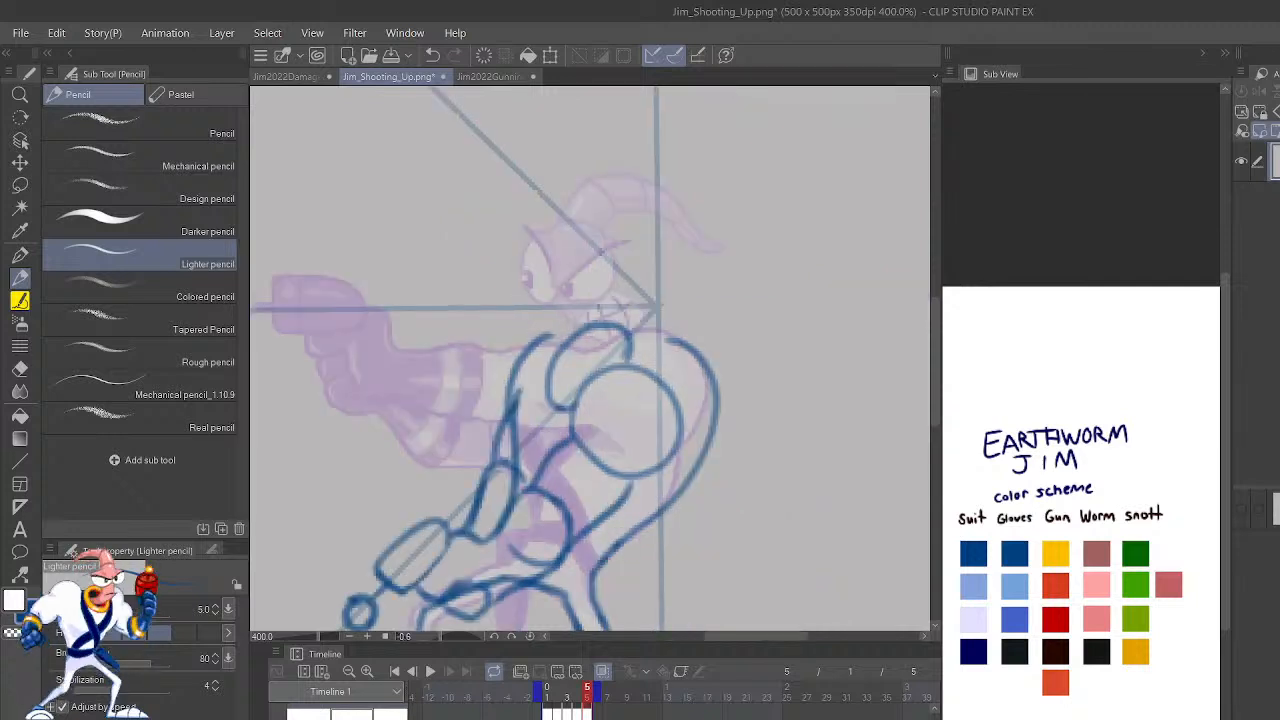
drag(745, 442, 818, 362)
key(ctrl+z)
mouse_move(569, 393)
mouse_down()
mouse_move(571, 351)
mouse_move(615, 353)
mouse_move(605, 333)
mouse_move(561, 376)
mouse_up()
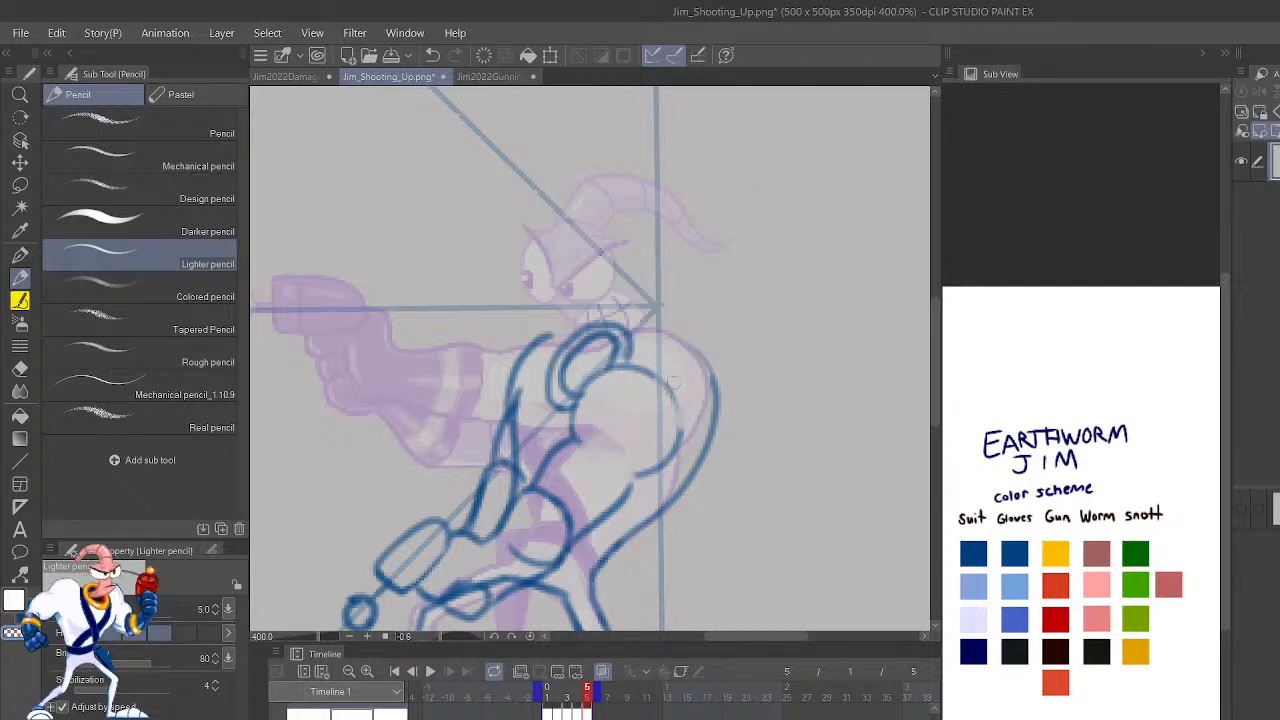
mouse_move(710, 436)
mouse_down()
mouse_move(711, 391)
mouse_move(669, 342)
mouse_move(634, 353)
mouse_move(670, 346)
mouse_move(692, 405)
mouse_move(705, 387)
mouse_move(717, 411)
mouse_move(703, 443)
mouse_up()
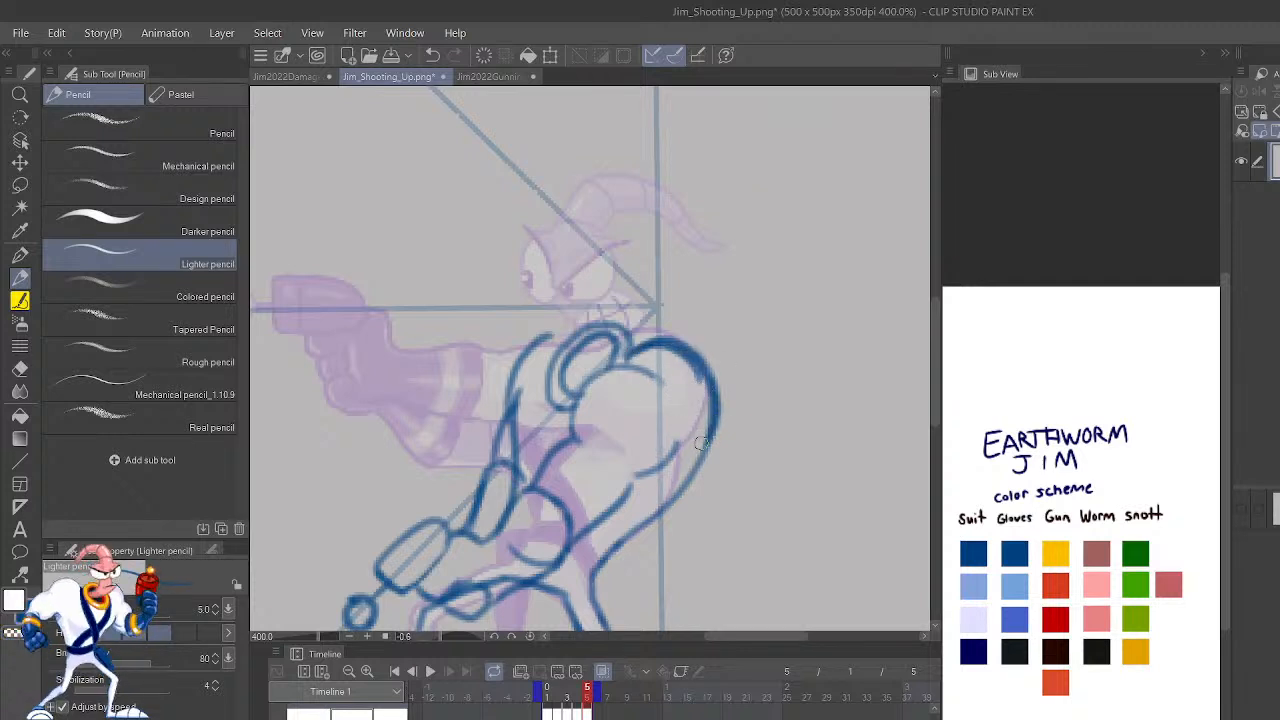
Join the far shoulder to the collar, clean up the far upper arm's edge, and unmirror the view.
mouse_move(568, 340)
mouse_down()
mouse_move(523, 356)
mouse_move(517, 480)
mouse_up()
drag(519, 394, 516, 484)
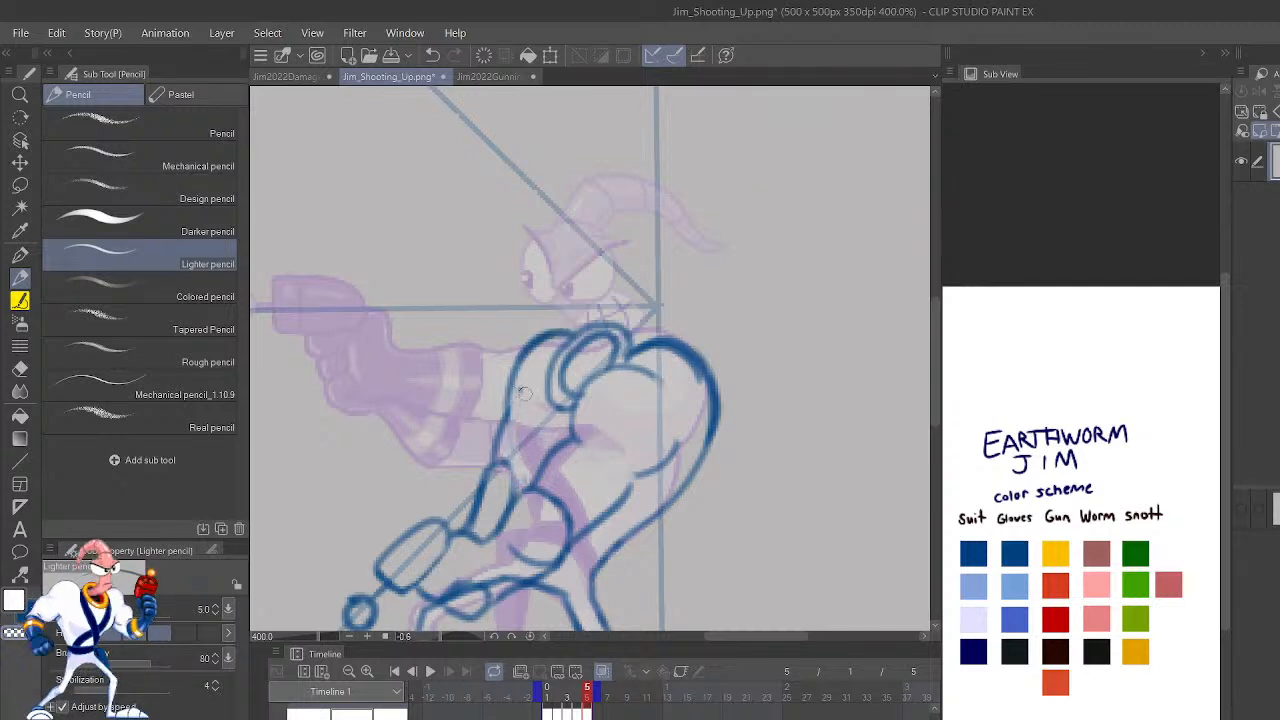
key(ctrl+z)
key(ctrl+z)
key(h)
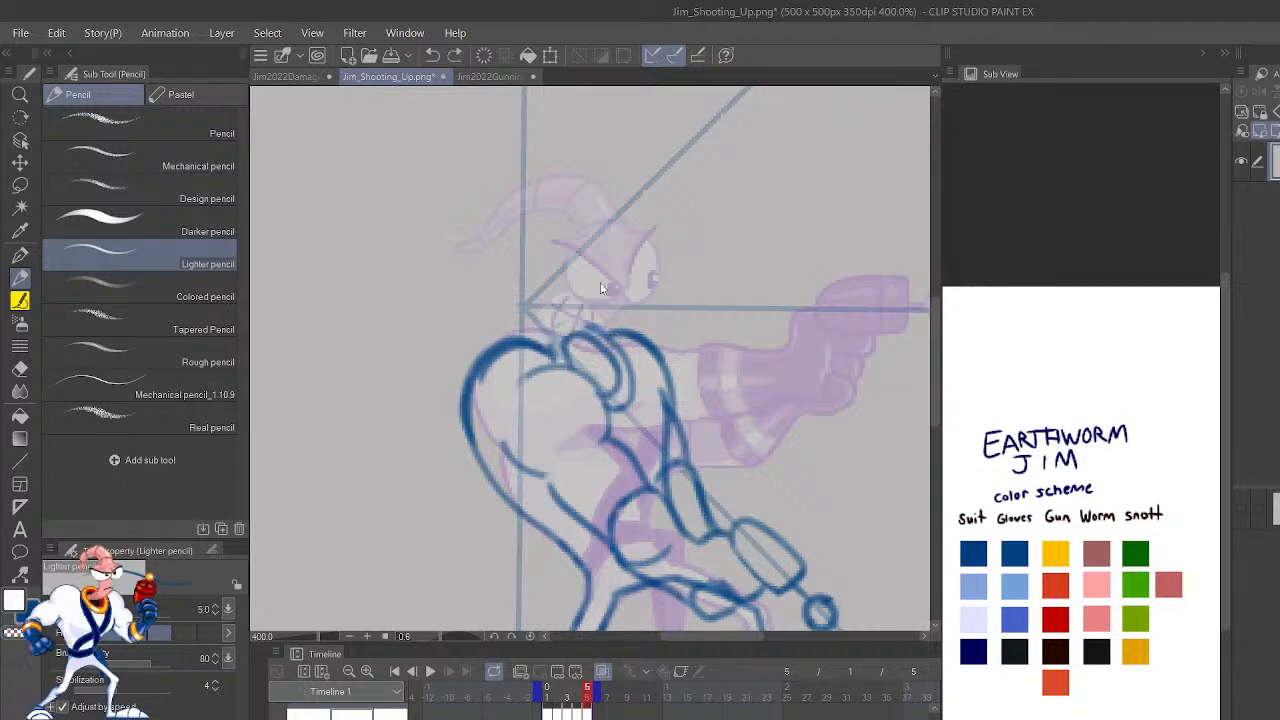
drag(541, 348, 604, 342)
key(ctrl+z)
key(ctrl+z)
Flip between frame 5 and the colored straight-ahead pose on frame 4 to compare the two poses.
scroll(650, 304, down, 2)
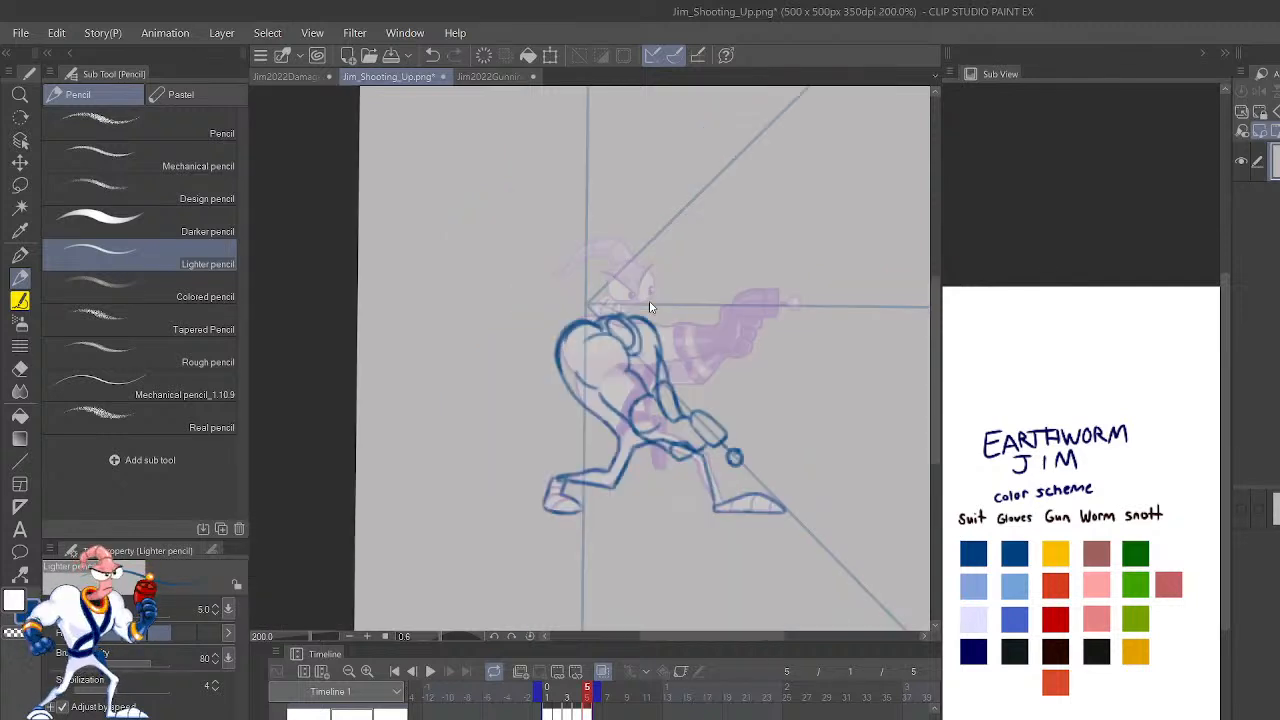
key(Left)
key(Left)
key(Left)
key(Left)
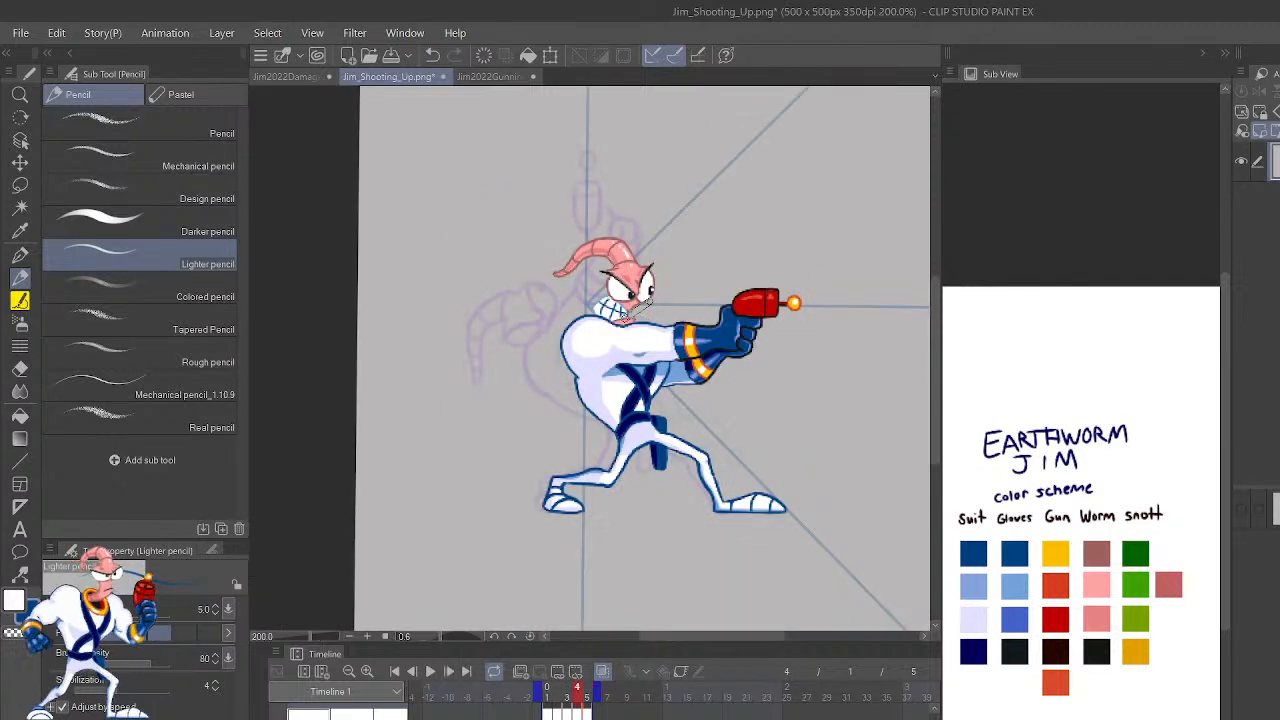
Step repeatedly through the neighboring animation frames to check how the sketched pose on frame 5 follows the earlier aiming poses.
key(Right)
key(Left)
key(Right)
key(Right)
key(Right)
key(Left)
key(Right)
key(Right)
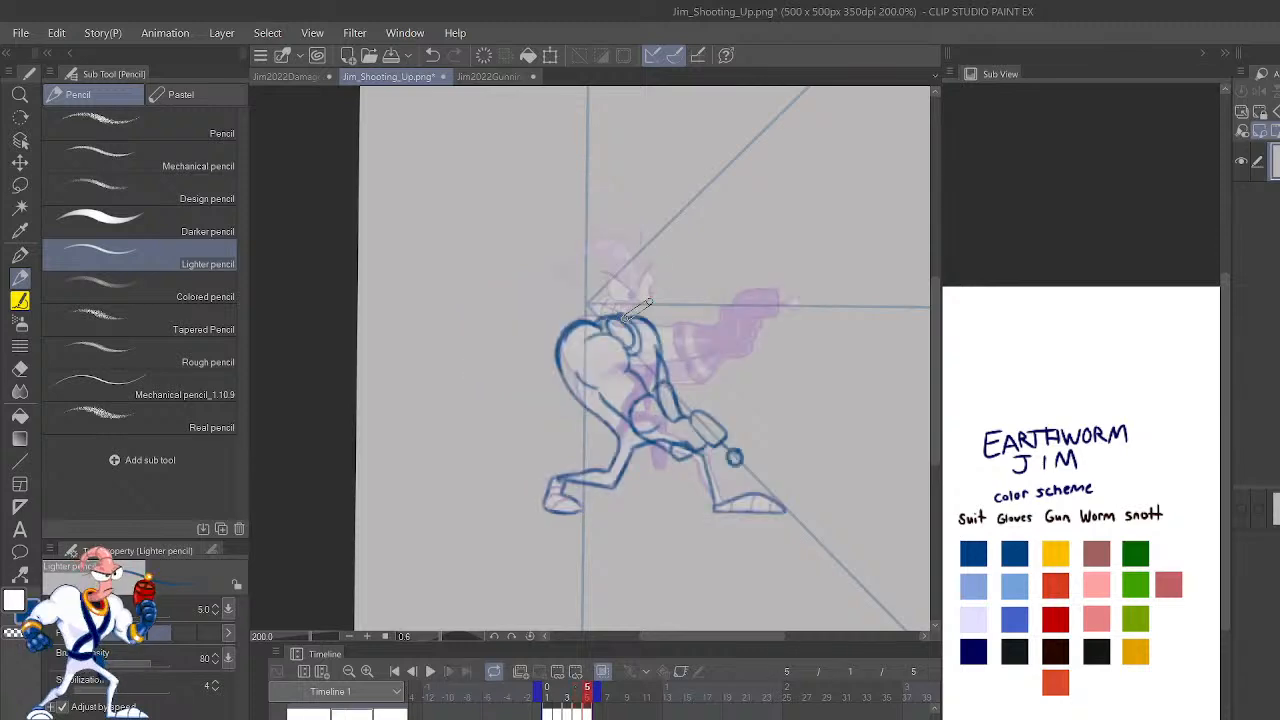
key(Left)
key(Right)
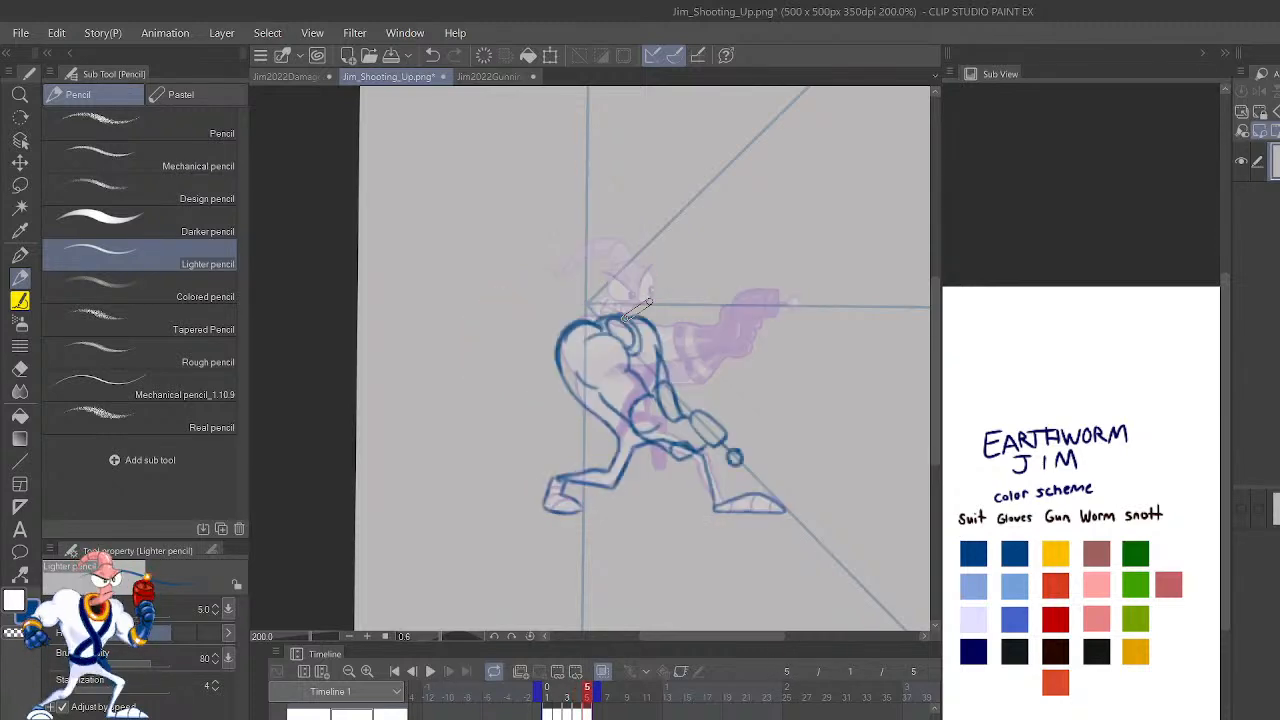
key(Left)
key(Right)
key(Left)
key(Right)
In a mirrored view, add the cuff bands to both gloves, sketch the far arm's inner edge and the chest line below the collar, and unmirror.
key(h)
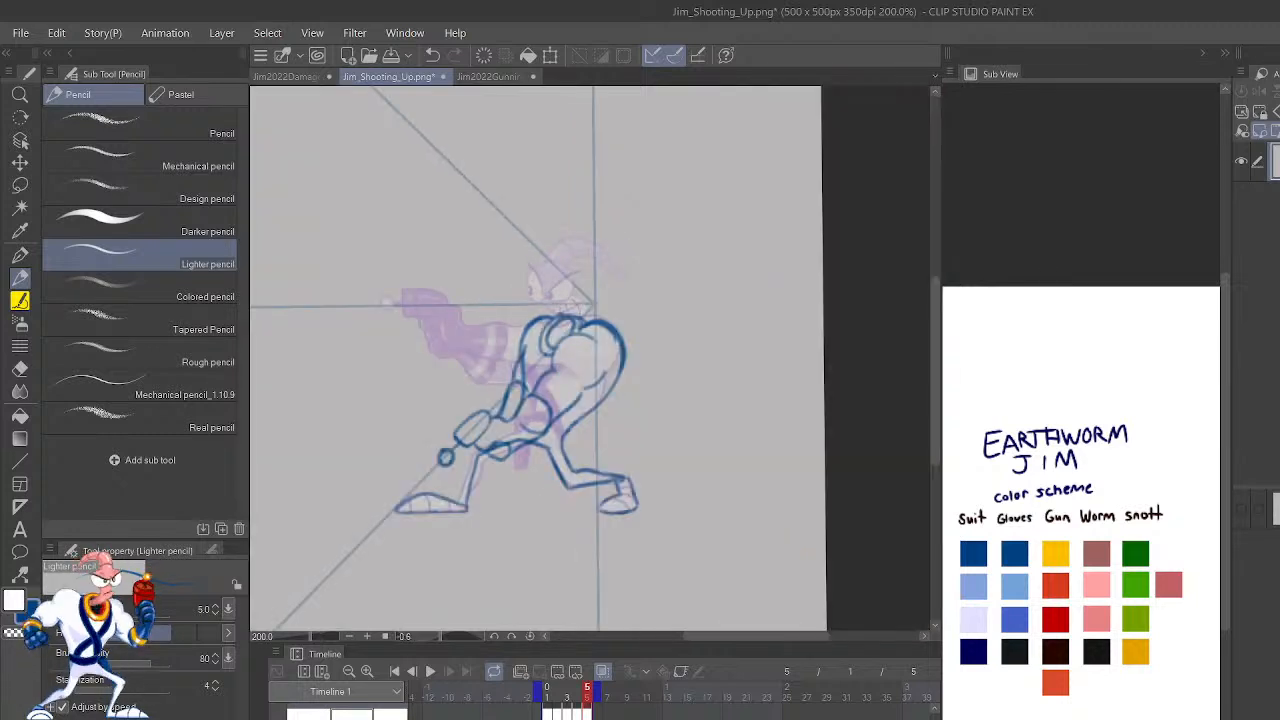
key(ctrl+plus)
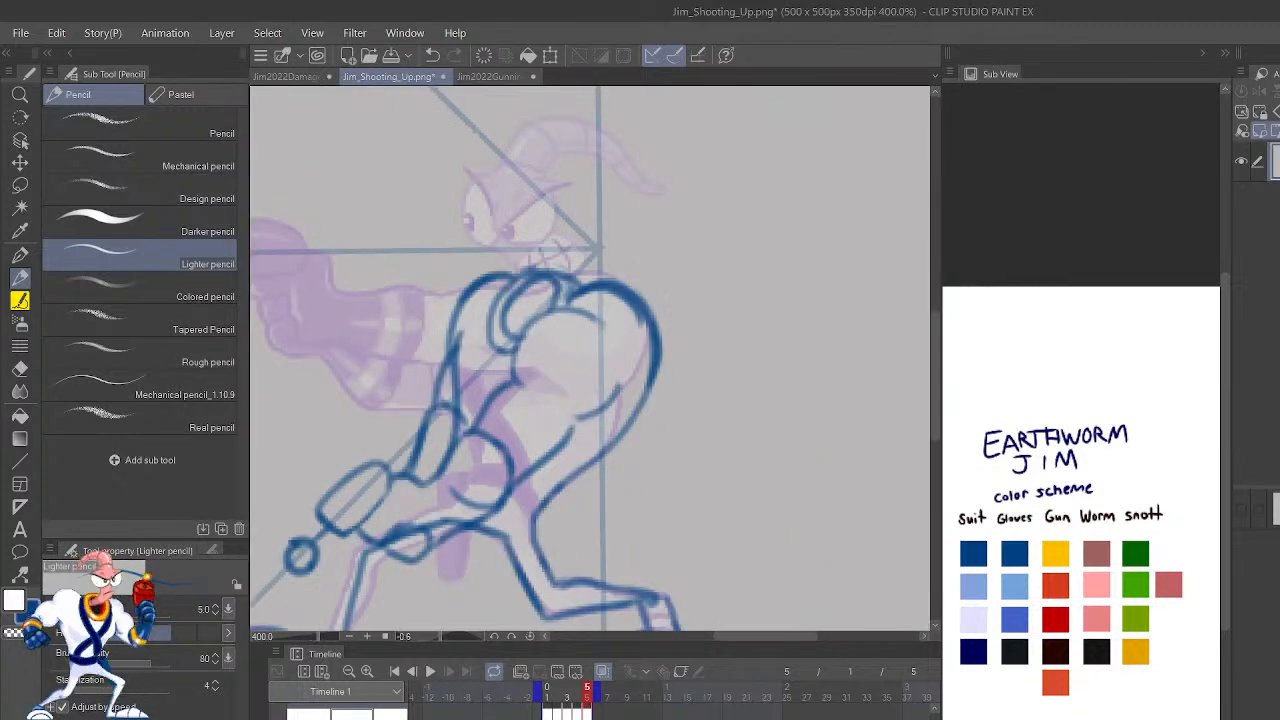
drag(669, 435, 826, 430)
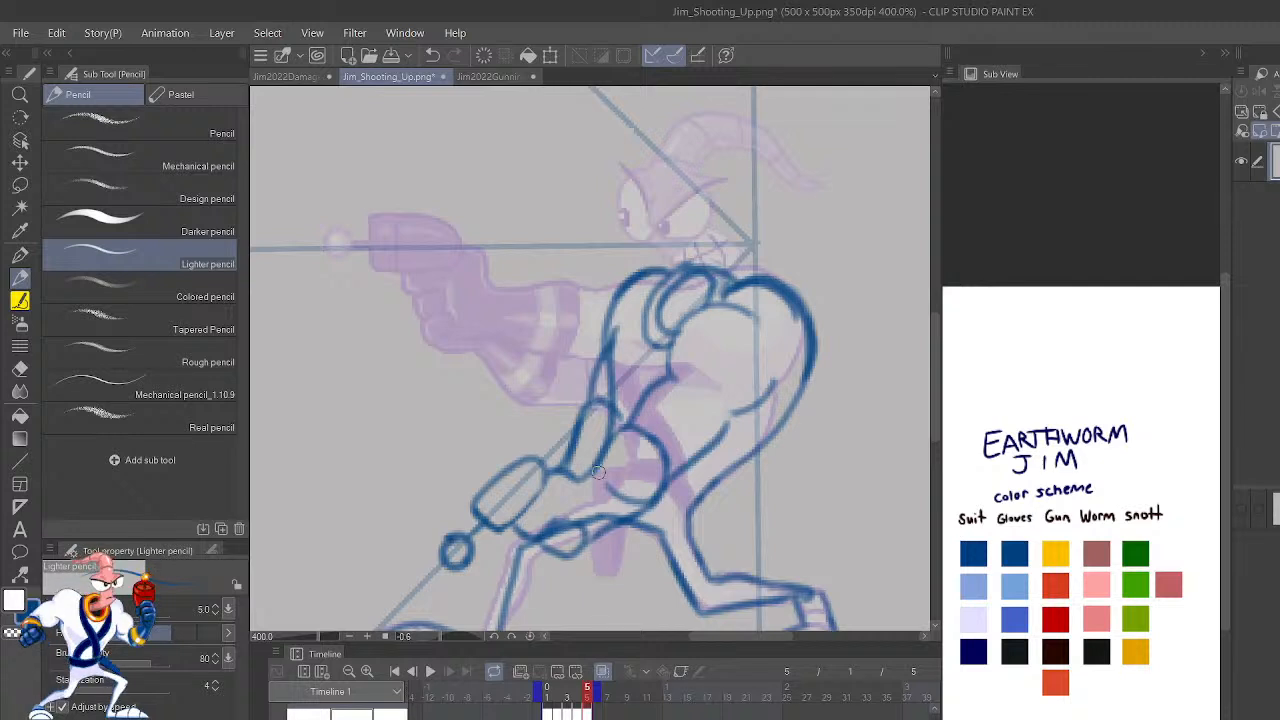
mouse_move(600, 468)
mouse_down()
mouse_move(635, 508)
mouse_move(653, 499)
mouse_move(621, 447)
mouse_move(571, 453)
mouse_move(600, 461)
mouse_move(606, 444)
mouse_move(570, 428)
mouse_up()
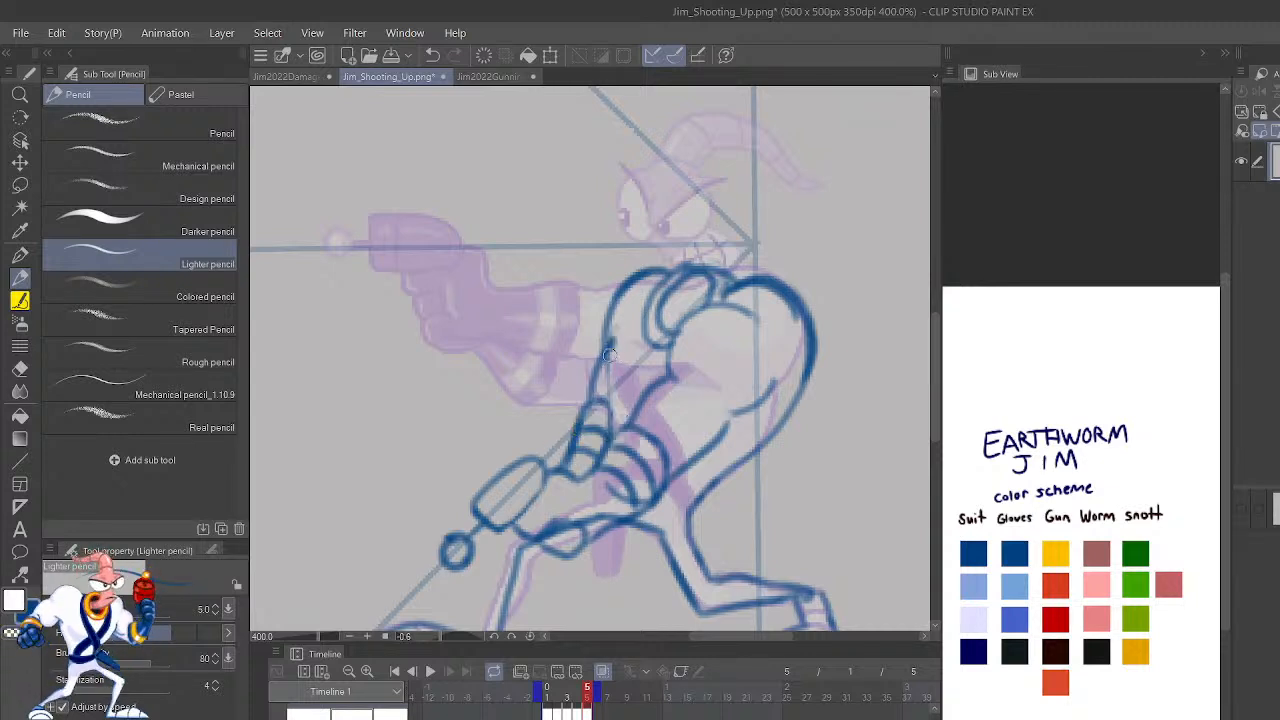
drag(608, 346, 633, 416)
drag(608, 352, 623, 428)
mouse_move(651, 304)
mouse_down()
mouse_move(627, 414)
mouse_move(652, 330)
mouse_up()
key(h)
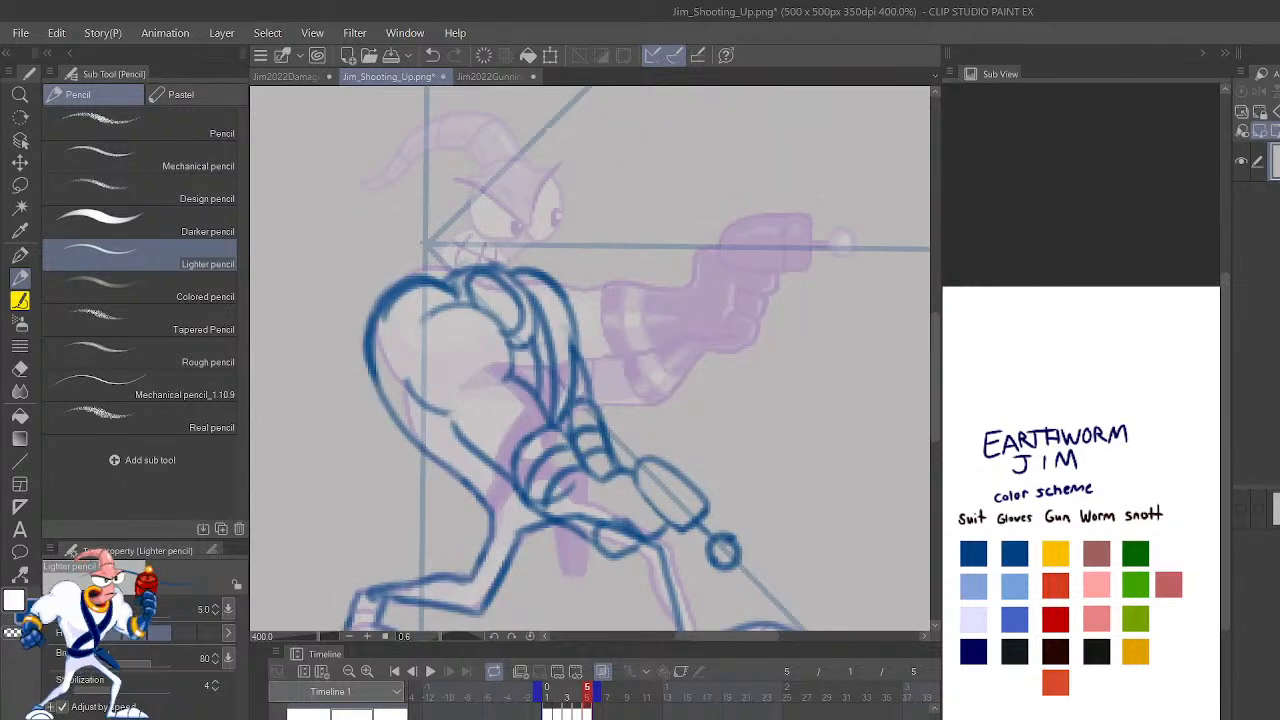
Undo the last shoulder stroke and rework the near shoulder's contour up toward the collar.
mouse_move(814, 411)
mouse_down()
mouse_move(866, 474)
mouse_move(893, 476)
mouse_move(901, 503)
mouse_up()
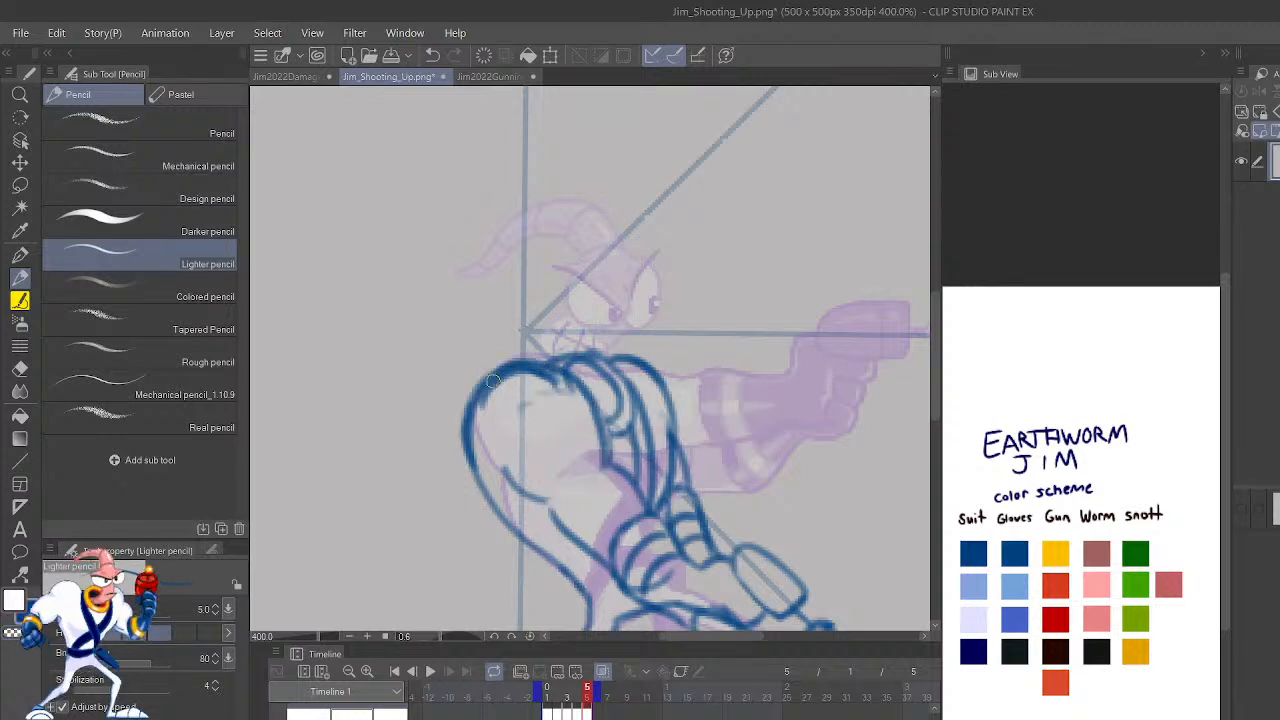
key(ctrl+z)
mouse_move(604, 464)
mouse_down()
mouse_move(601, 427)
mouse_move(511, 369)
mouse_up()
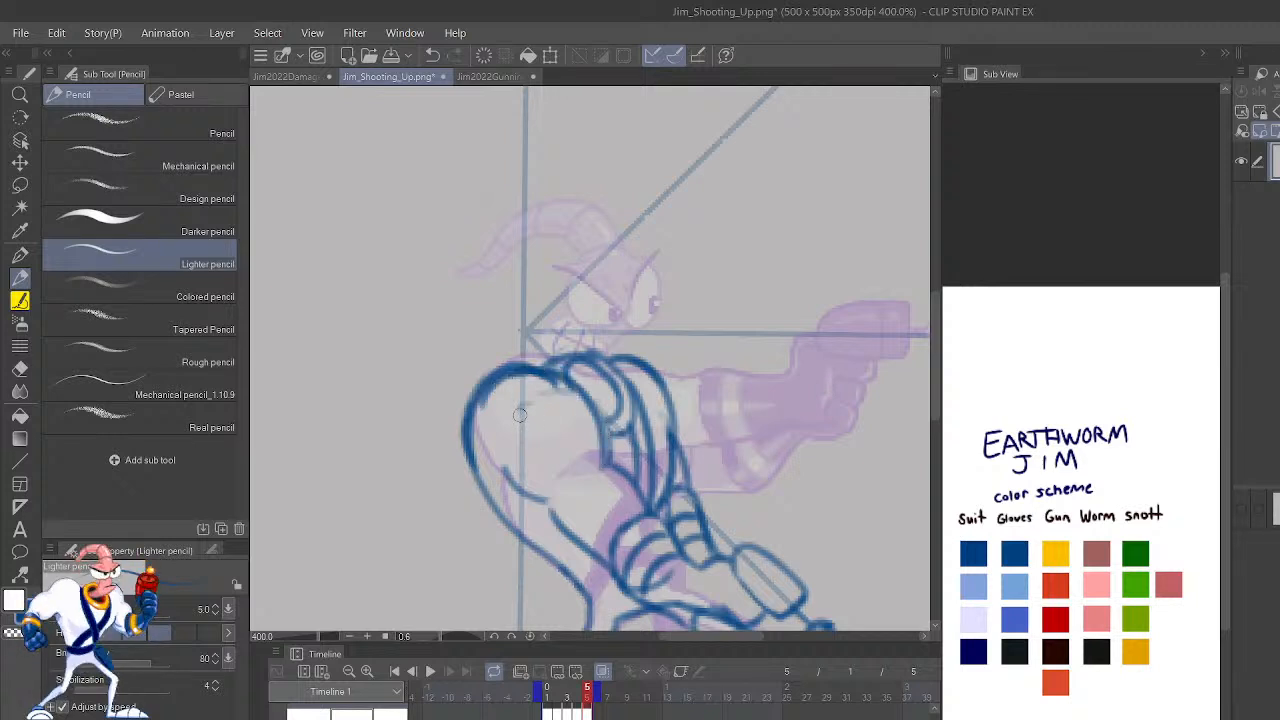
View the whole canvas and step back and forth through the animation frames to compare the poses at small size.
scroll(519, 414, down, 4)
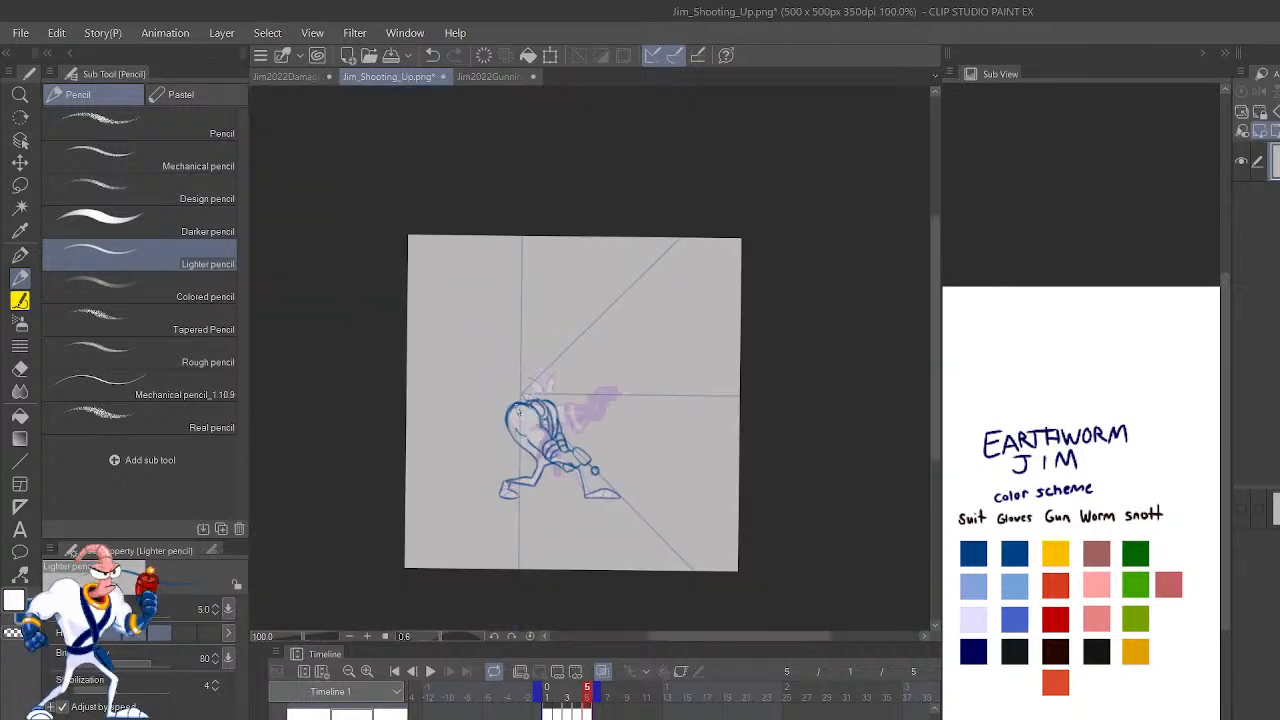
key(Left)
key(Left)
key(Left)
key(Left)
key(Right)
key(Right)
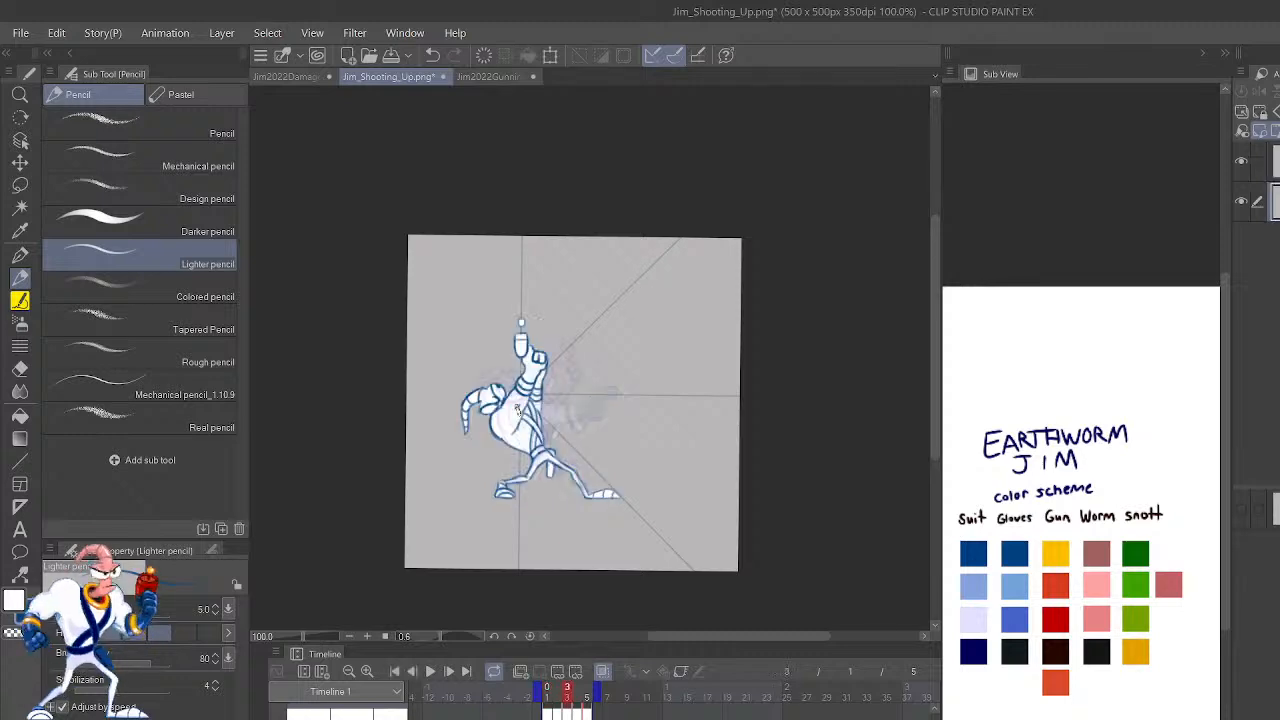
key(Right)
key(Right)
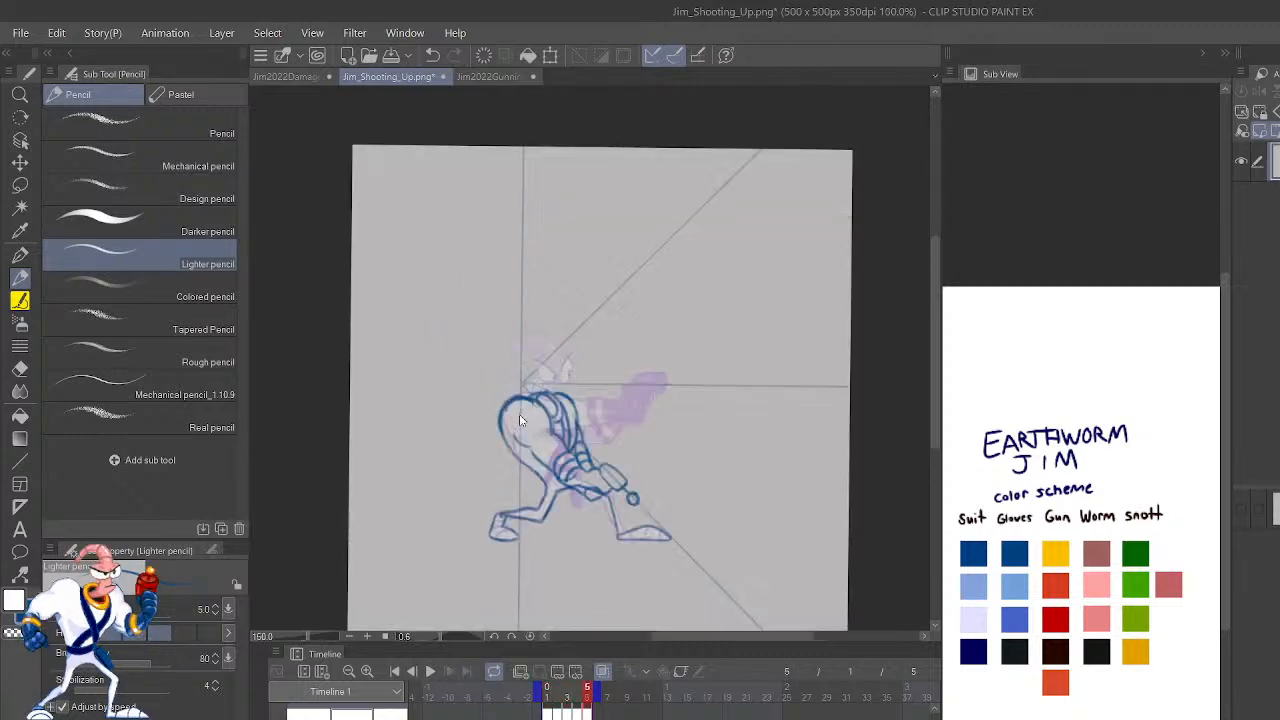
Refine the front leg's contour where it meets the gloved hand, undoing the stray stroke.
scroll(519, 414, up, 6)
drag(822, 398, 740, 254)
drag(748, 310, 745, 169)
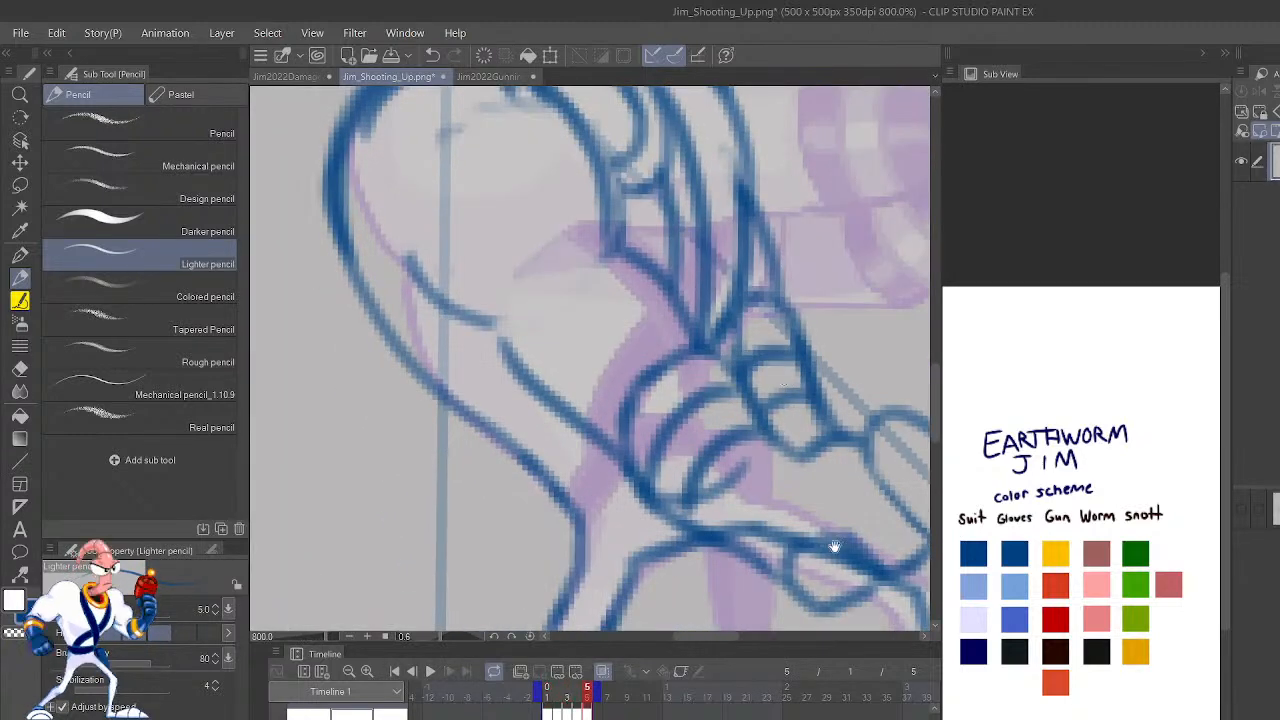
drag(834, 540, 643, 214)
mouse_move(826, 503)
mouse_down()
mouse_move(819, 445)
mouse_move(803, 530)
mouse_move(757, 339)
mouse_move(722, 322)
mouse_up()
mouse_move(770, 557)
mouse_down()
mouse_move(726, 414)
mouse_move(659, 347)
mouse_move(707, 390)
mouse_move(700, 363)
mouse_move(783, 562)
mouse_up()
key(ctrl+z)
drag(706, 372, 662, 352)
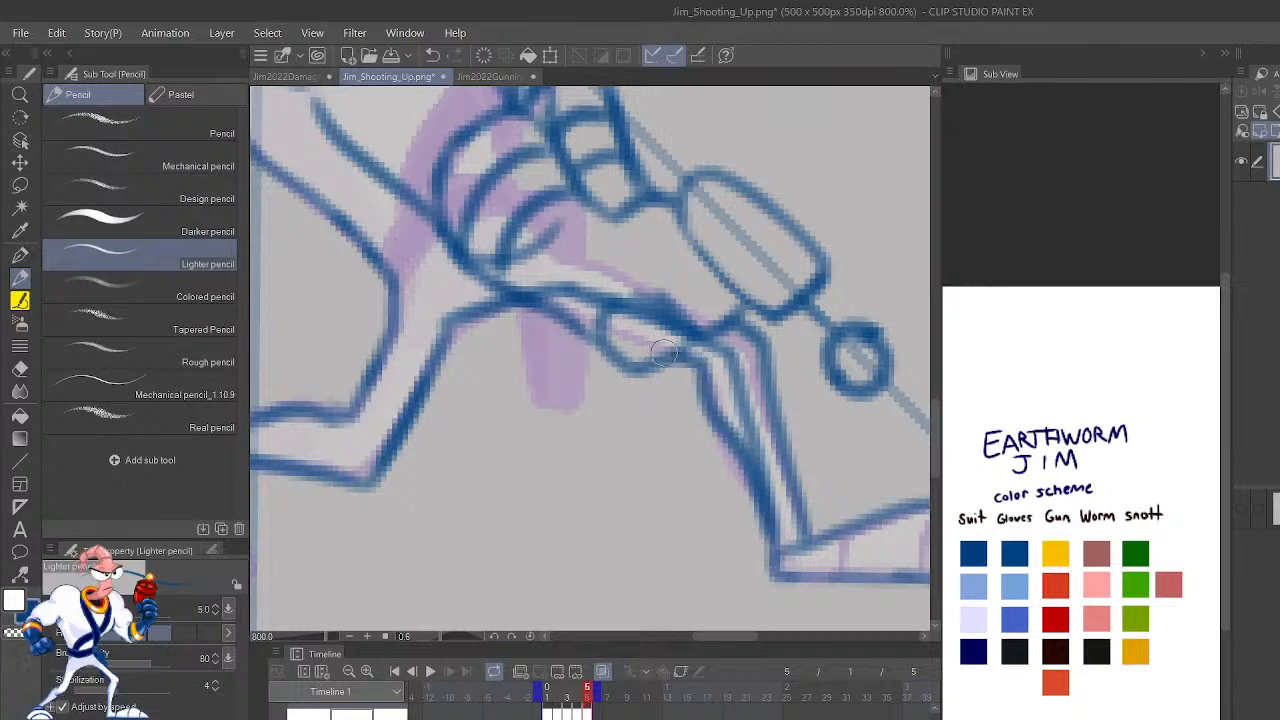
Draw the toe division lines across the front foot.
mouse_move(844, 578)
mouse_down()
mouse_move(842, 534)
mouse_move(778, 556)
mouse_move(828, 515)
mouse_up()
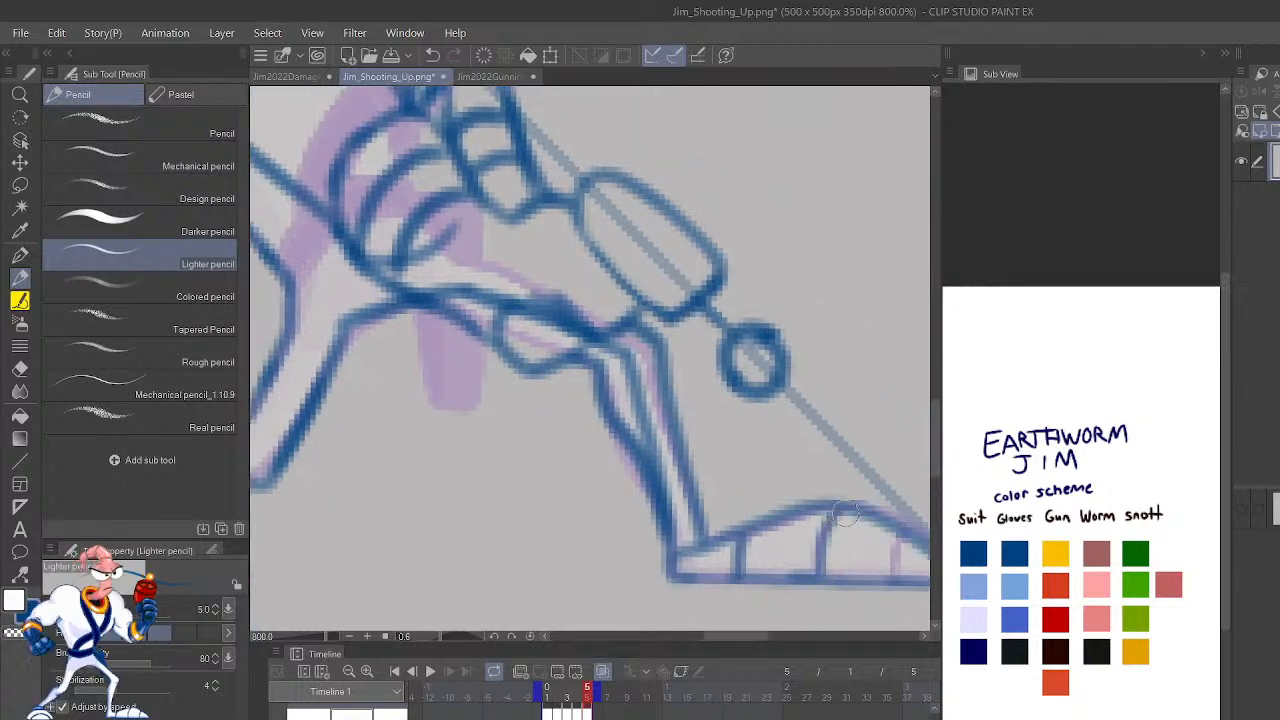
drag(899, 582, 907, 533)
scroll(907, 531, up, 1)
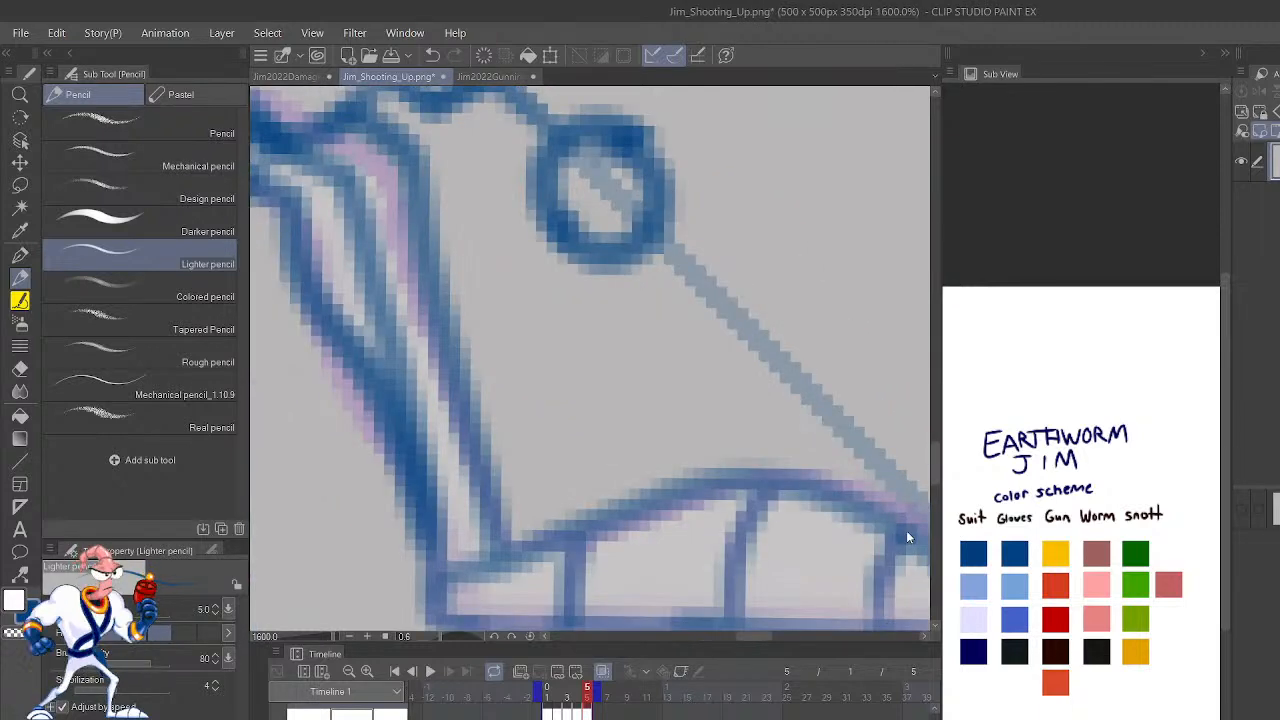
scroll(907, 531, down, 3)
scroll(907, 531, up, 2)
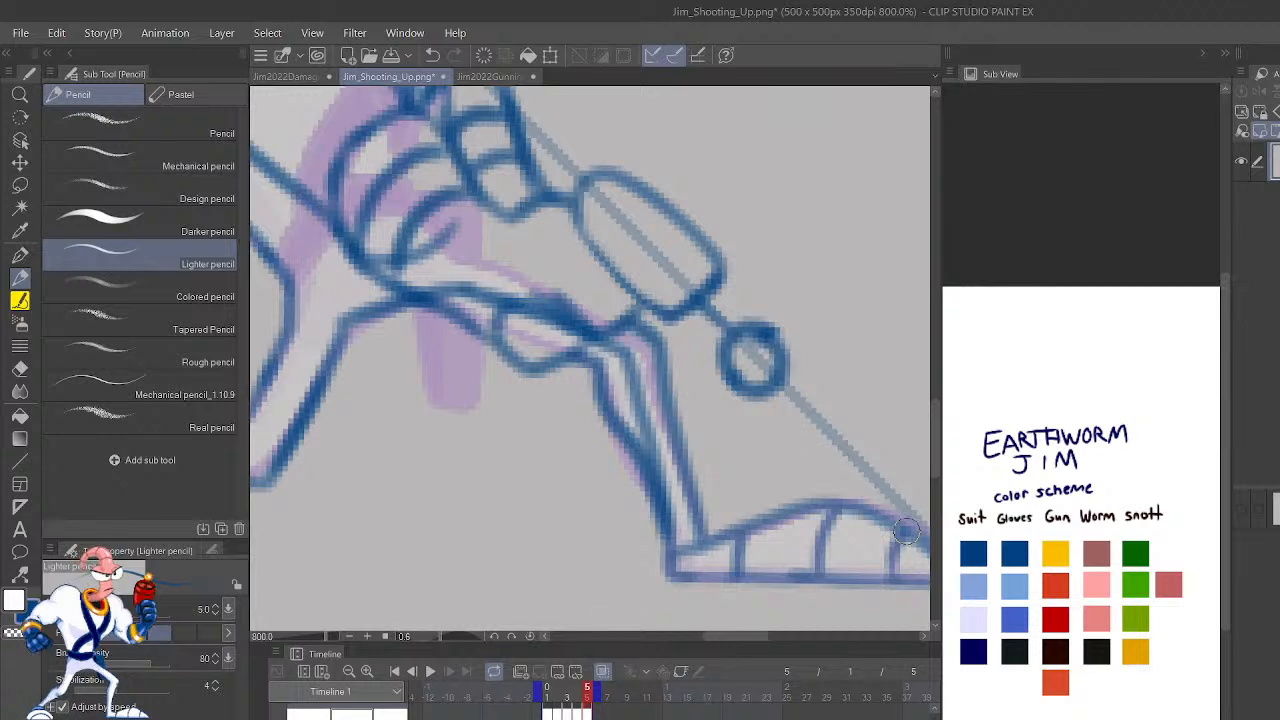
Draw the band across the gun's muzzle end and darken the gun body's upper outline.
key(ctrl+z)
drag(636, 286, 690, 214)
key(ctrl+z)
drag(632, 289, 689, 206)
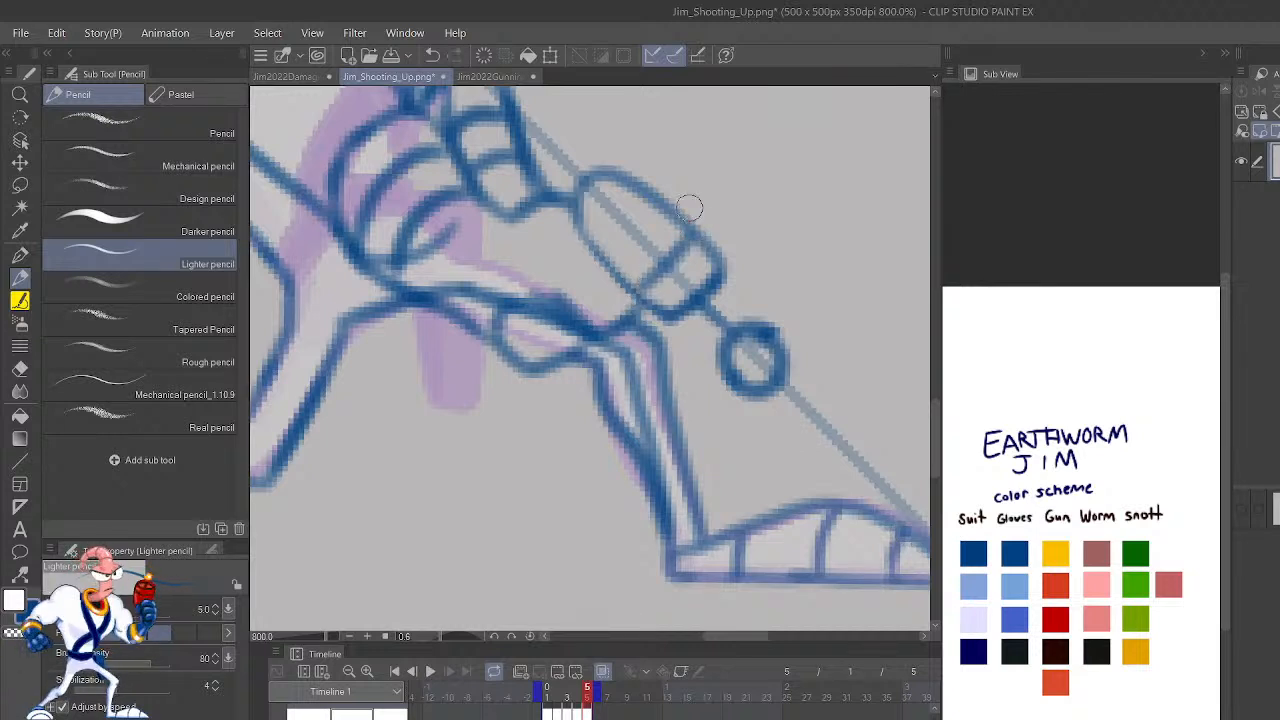
mouse_move(726, 272)
mouse_down()
mouse_move(656, 175)
mouse_move(608, 171)
mouse_move(636, 180)
mouse_move(610, 186)
mouse_move(666, 204)
mouse_move(638, 187)
mouse_move(706, 260)
mouse_move(638, 190)
mouse_move(584, 181)
mouse_move(648, 149)
mouse_move(621, 151)
mouse_move(728, 236)
mouse_move(705, 290)
mouse_move(704, 229)
mouse_move(652, 181)
mouse_move(631, 169)
mouse_move(588, 178)
mouse_move(580, 210)
mouse_up()
mouse_move(660, 263)
mouse_down()
mouse_move(697, 229)
mouse_move(659, 273)
mouse_up()
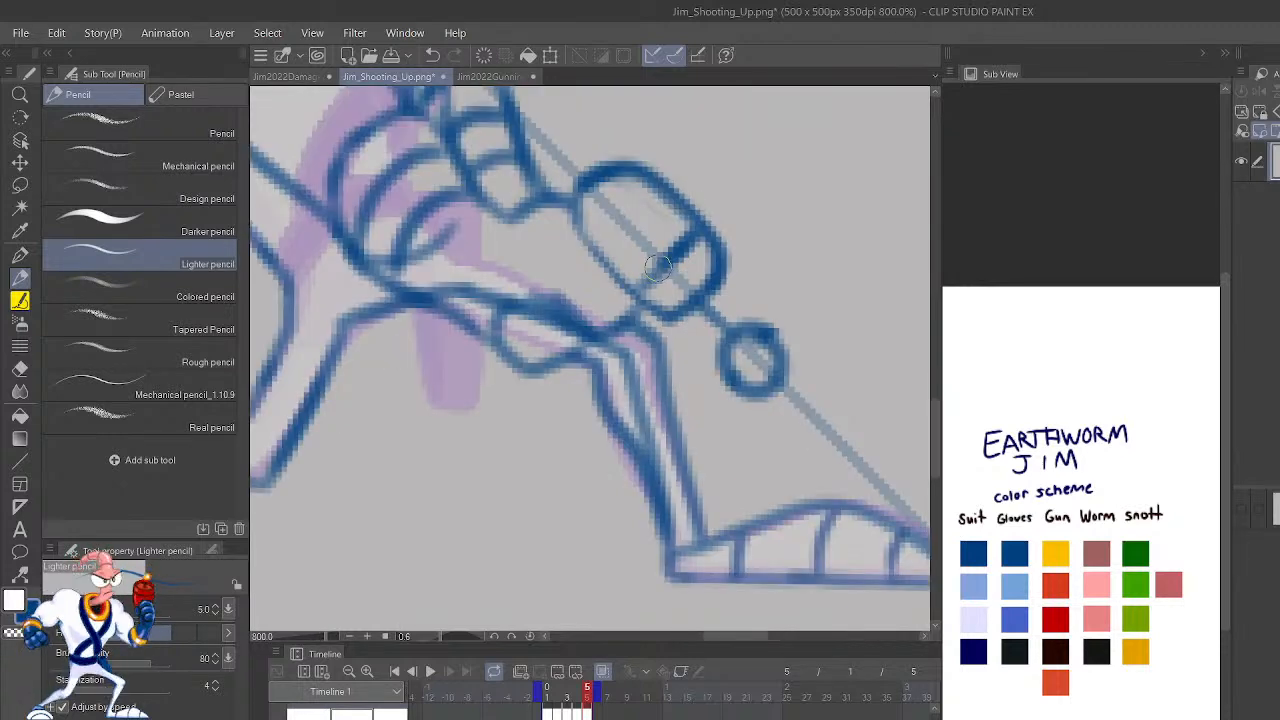
In a mirrored view, define the near hand's rounded fingers below the gun and strengthen the glove's underside.
key(h)
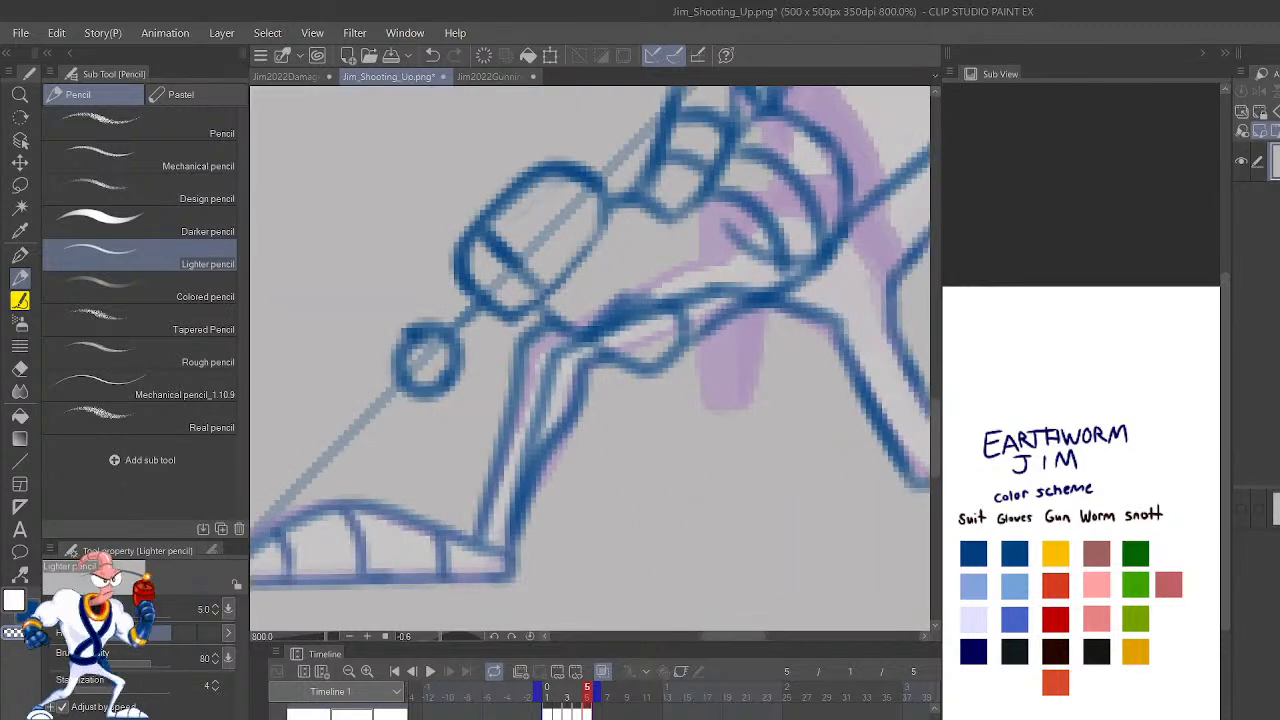
mouse_move(605, 338)
mouse_down()
mouse_move(637, 345)
mouse_move(651, 296)
mouse_move(595, 331)
mouse_move(651, 352)
mouse_move(640, 358)
mouse_move(653, 366)
mouse_move(689, 340)
mouse_move(686, 289)
mouse_up()
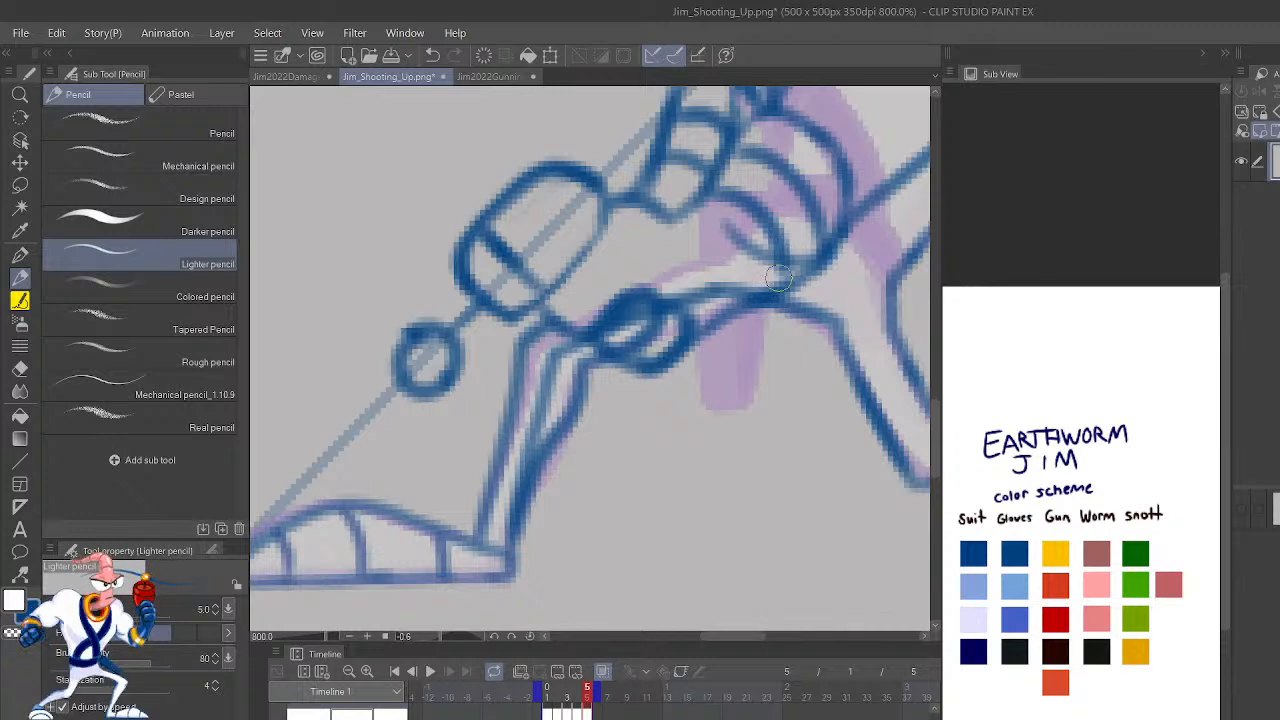
scroll(778, 278, down, 1)
scroll(778, 278, up, 1)
mouse_move(705, 322)
mouse_down()
mouse_move(751, 329)
mouse_move(734, 317)
mouse_move(750, 339)
mouse_move(693, 326)
mouse_move(714, 280)
mouse_up()
key(c)
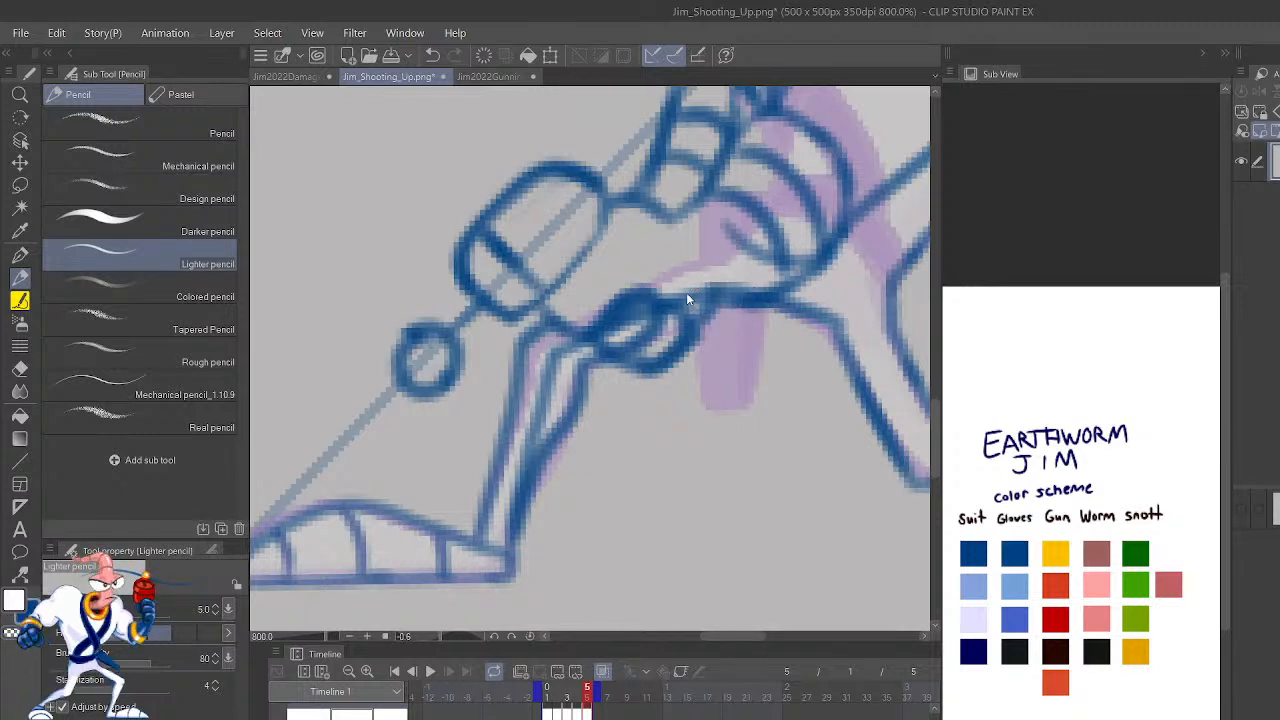
Sketch the belt at the waist and the chest strap running from the collar down behind the near arm.
scroll(686, 292, down, 4)
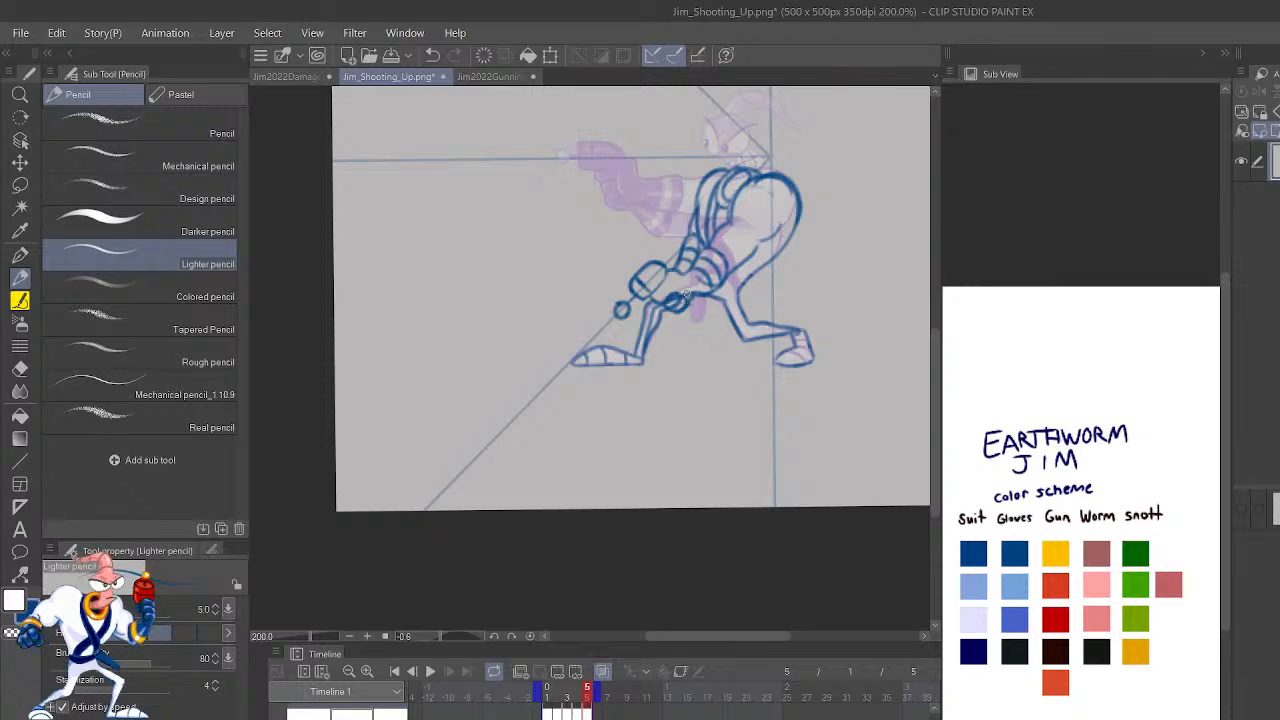
scroll(686, 292, up, 1)
scroll(847, 447, up, 2)
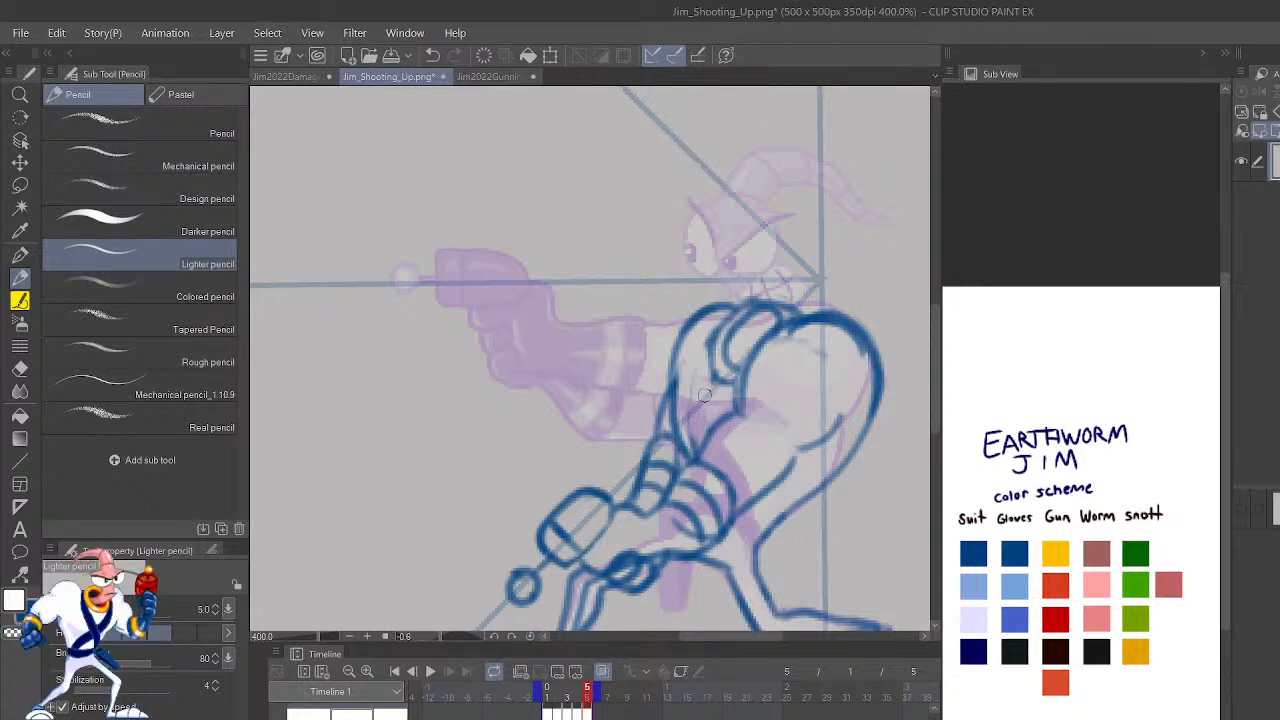
mouse_move(757, 542)
mouse_down()
mouse_move(735, 523)
mouse_move(754, 507)
mouse_move(727, 320)
mouse_up()
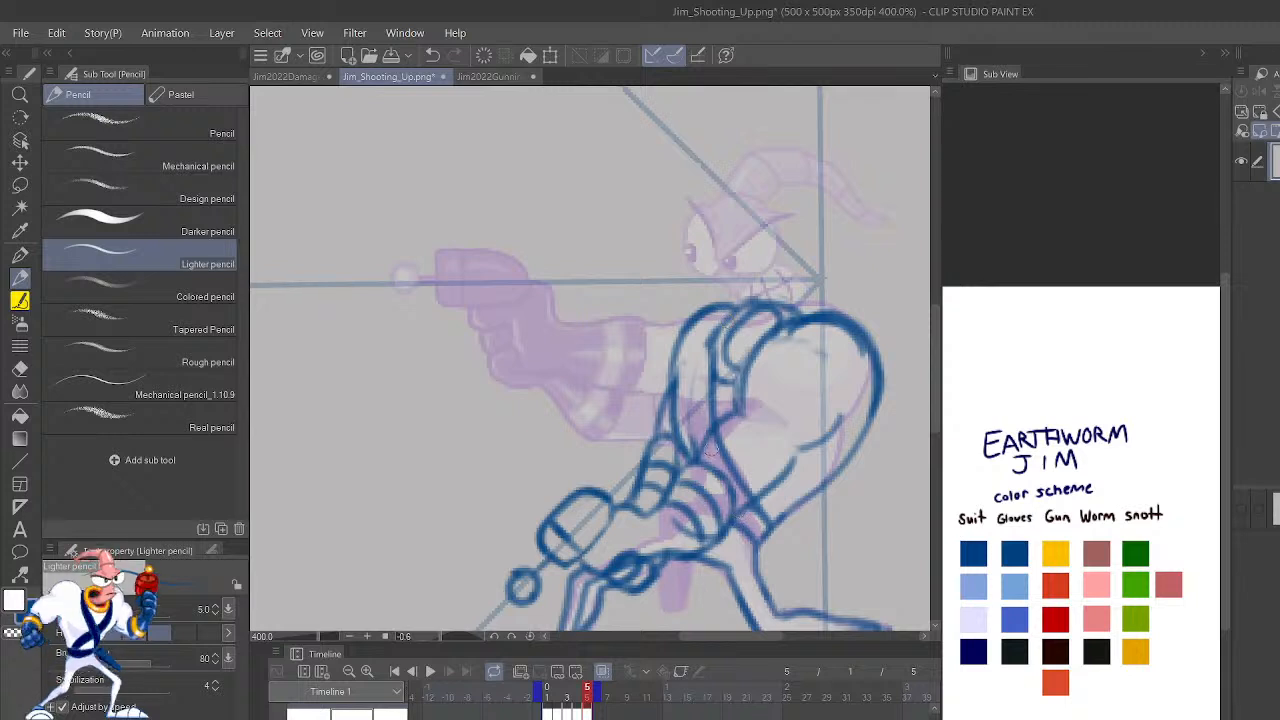
key(ctrl+z)
mouse_move(758, 510)
mouse_down()
mouse_move(714, 432)
mouse_move(747, 283)
mouse_up()
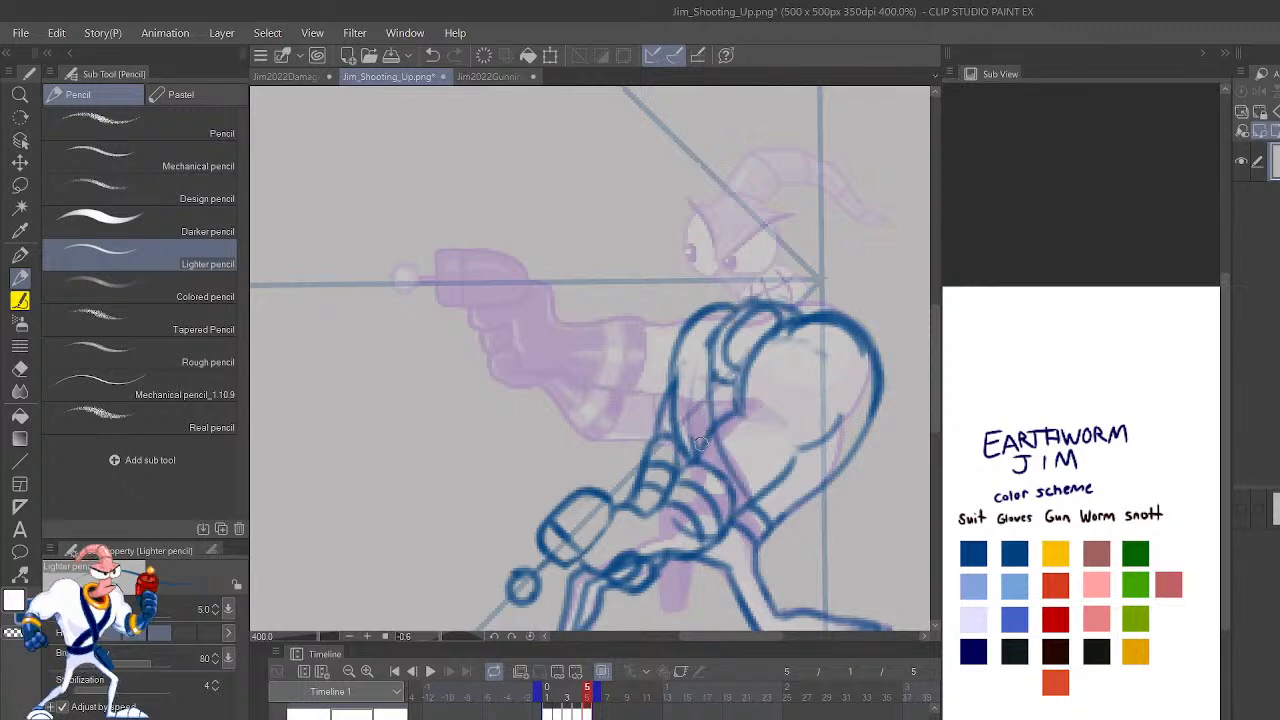
mouse_move(702, 443)
mouse_down()
mouse_move(711, 332)
mouse_move(748, 287)
mouse_up()
mouse_move(795, 332)
mouse_down()
mouse_move(744, 381)
mouse_move(698, 461)
mouse_up()
mouse_move(755, 379)
mouse_down()
mouse_move(795, 339)
mouse_move(755, 408)
mouse_up()
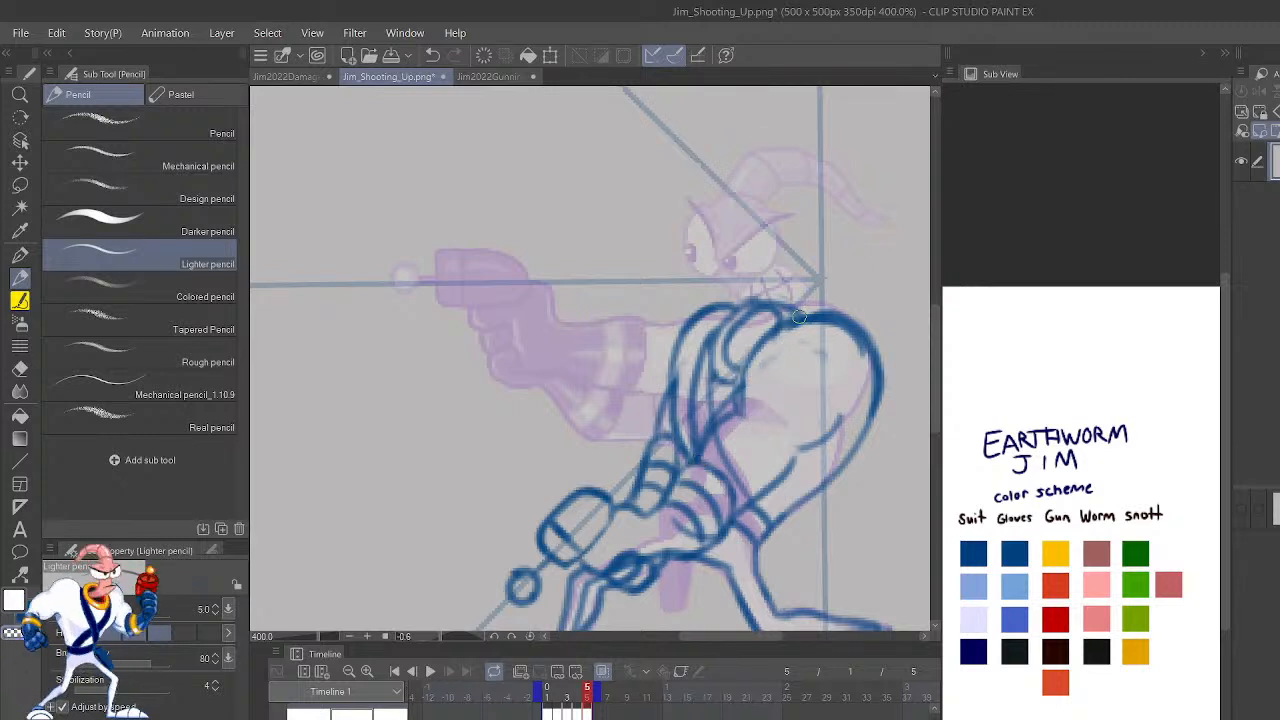
Strengthen the back contour from the waist up to the shoulder and compare the pose with frame 4.
mouse_move(852, 468)
mouse_down()
mouse_move(875, 411)
mouse_move(859, 326)
mouse_move(881, 377)
mouse_move(878, 347)
mouse_move(871, 404)
mouse_move(848, 426)
mouse_move(859, 335)
mouse_move(851, 465)
mouse_move(812, 496)
mouse_up()
key(ctrl+z)
key(ctrl+z)
mouse_move(768, 535)
mouse_down()
mouse_move(860, 426)
mouse_move(863, 379)
mouse_up()
scroll(862, 378, down, 4)
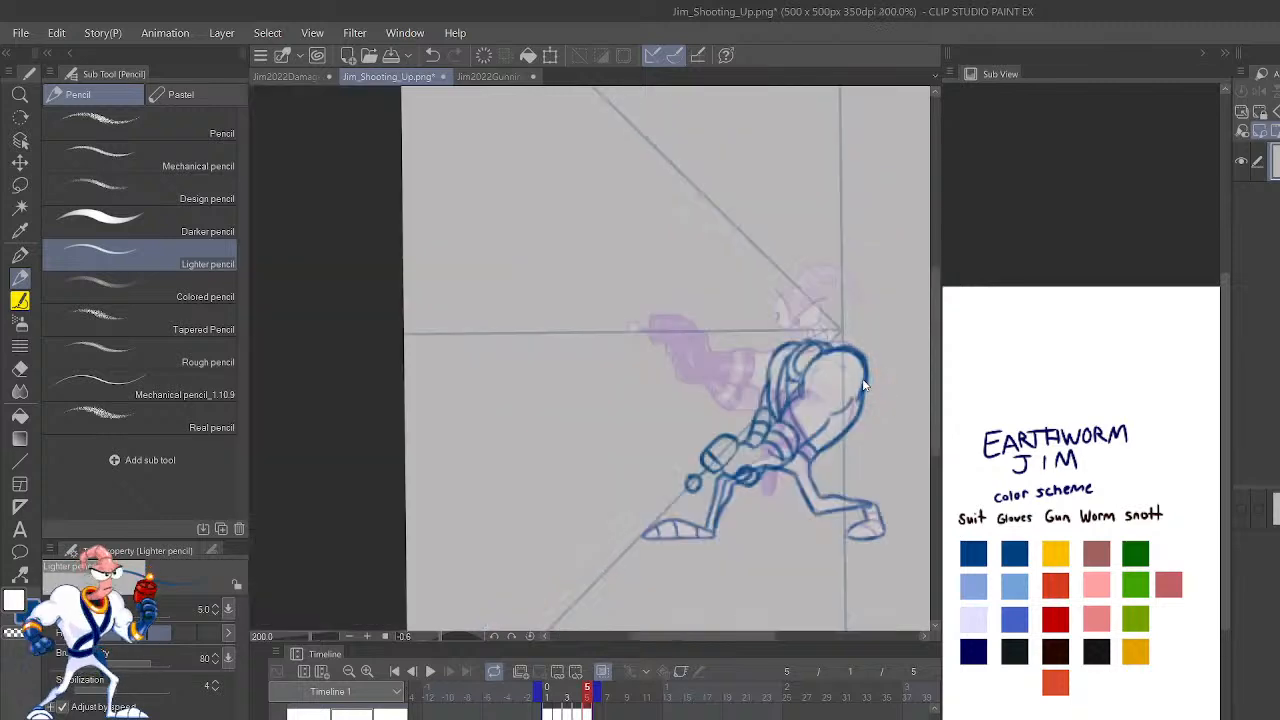
key(Left)
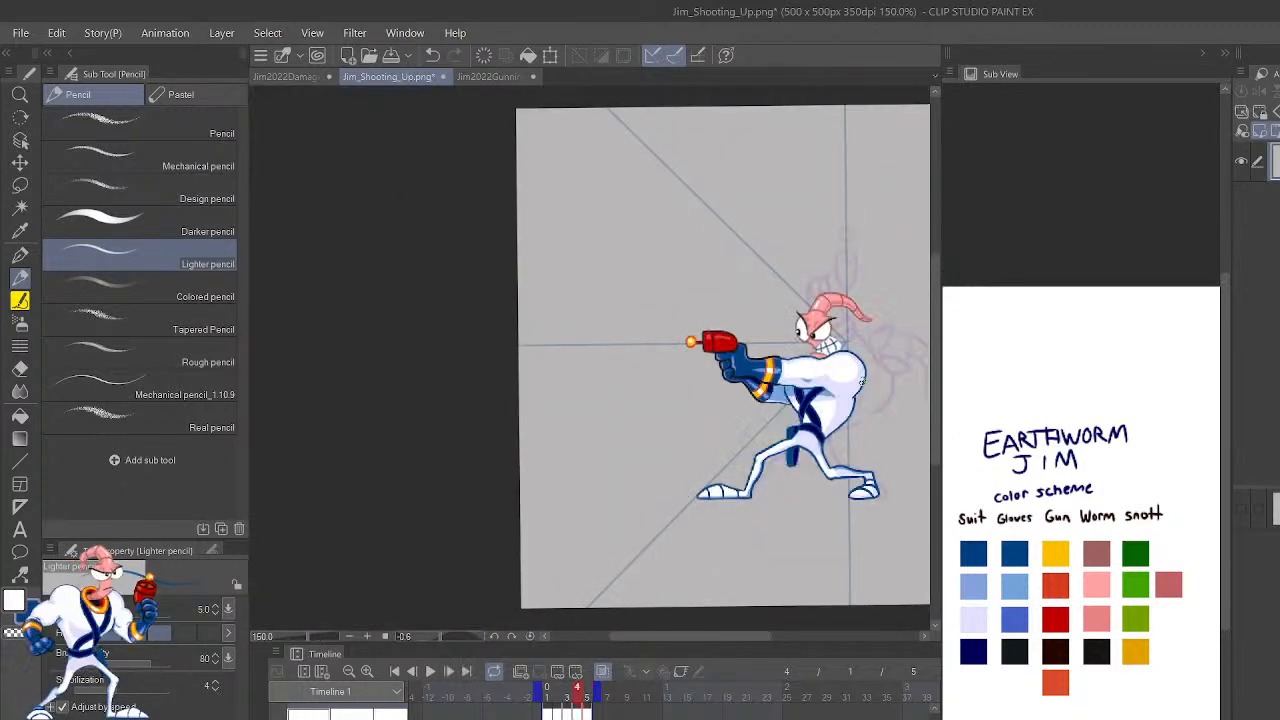
key(Left)
key(space)
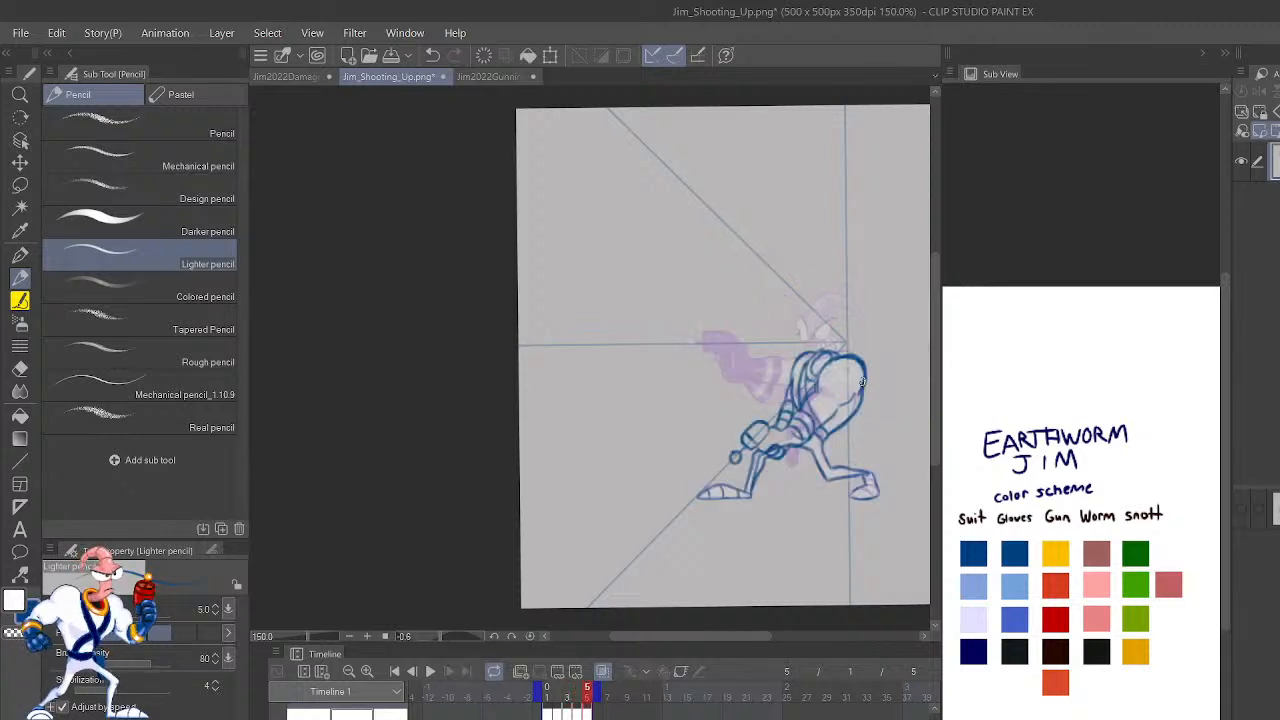
Unmirror the view, darken the far glove's edge toward the gun, and undo the trial stroke on the near hand.
key(h)
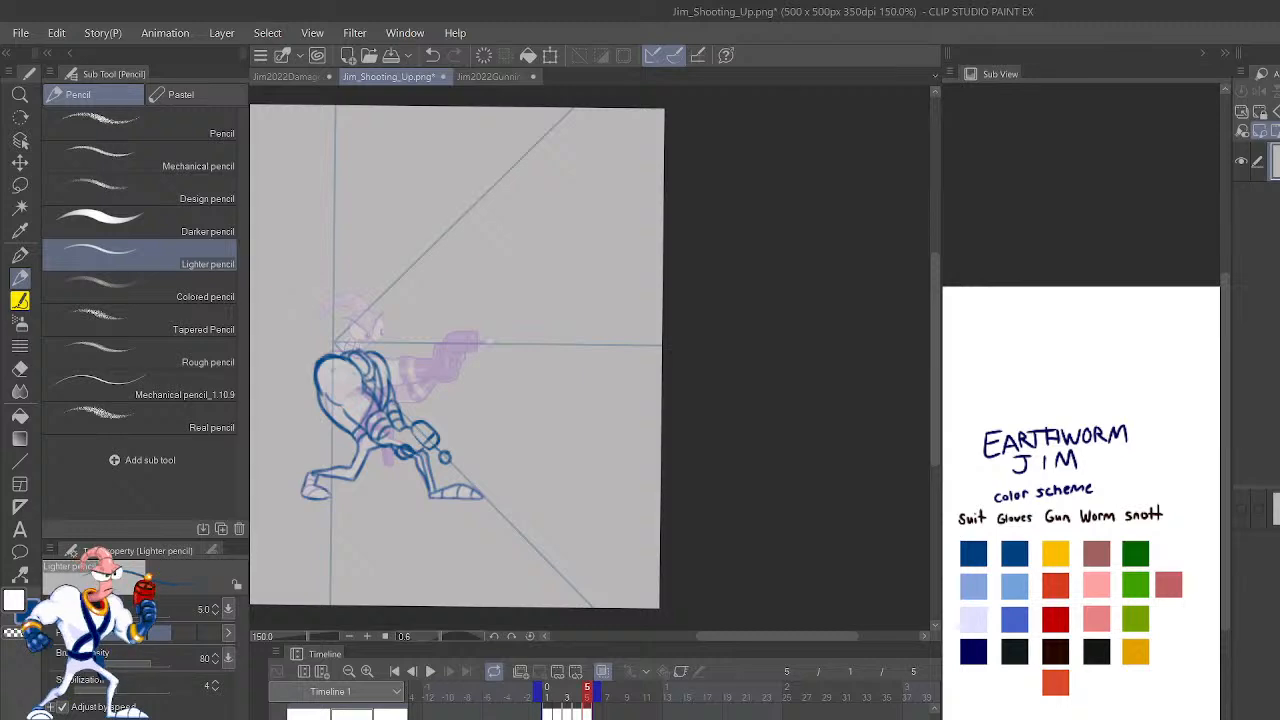
scroll(603, 320, up, 3)
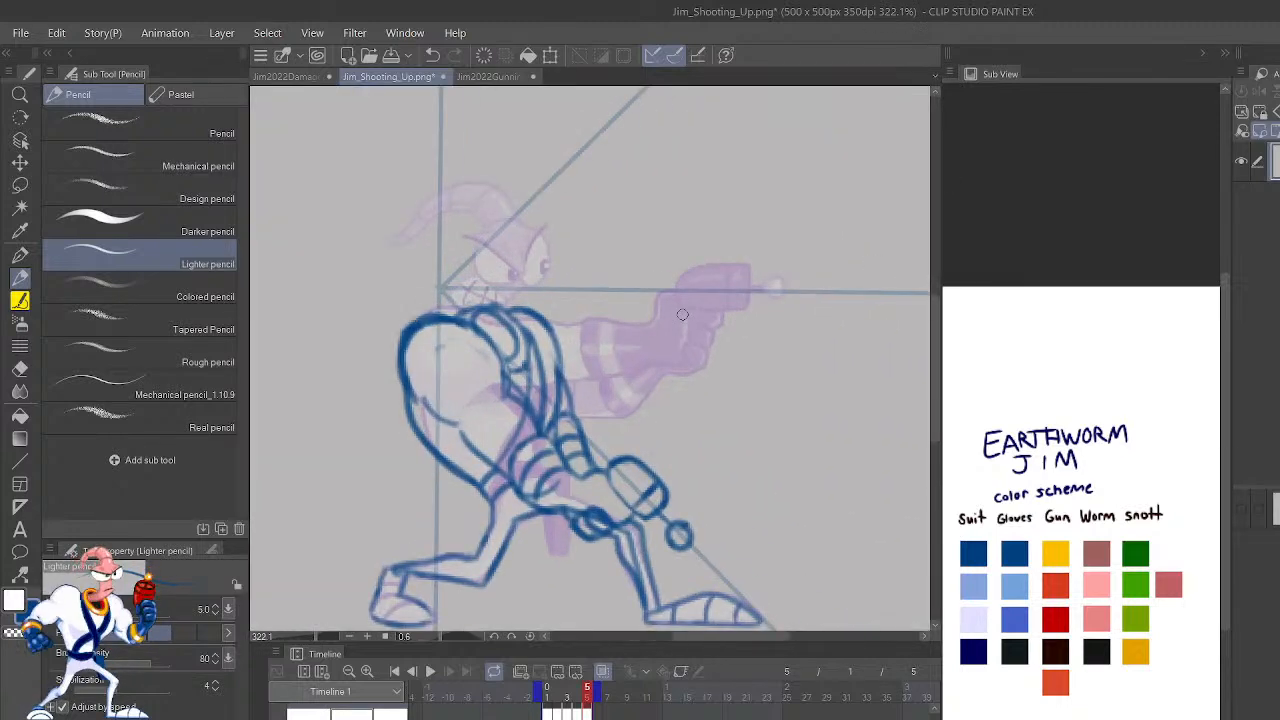
scroll(682, 314, up, 1)
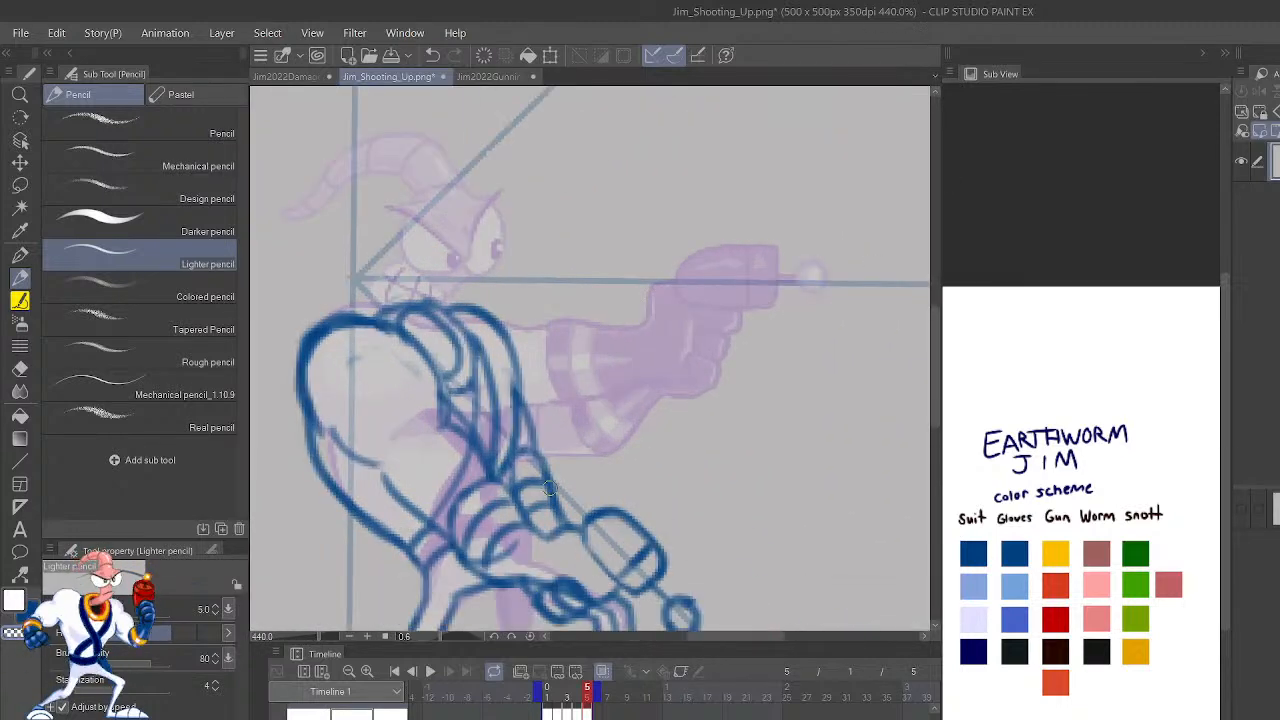
key(Left)
key(Right)
drag(530, 522, 582, 530)
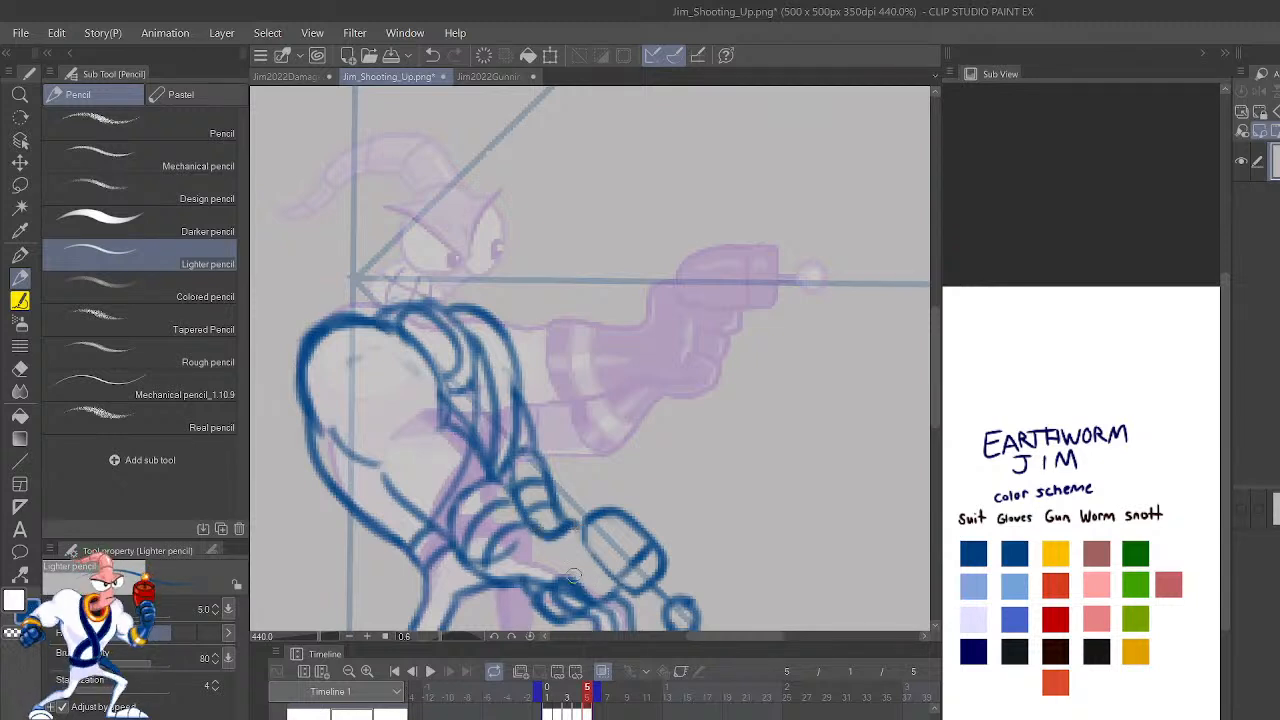
mouse_move(566, 578)
mouse_down()
mouse_move(617, 589)
mouse_move(589, 591)
mouse_move(574, 565)
mouse_up()
key(ctrl+z)
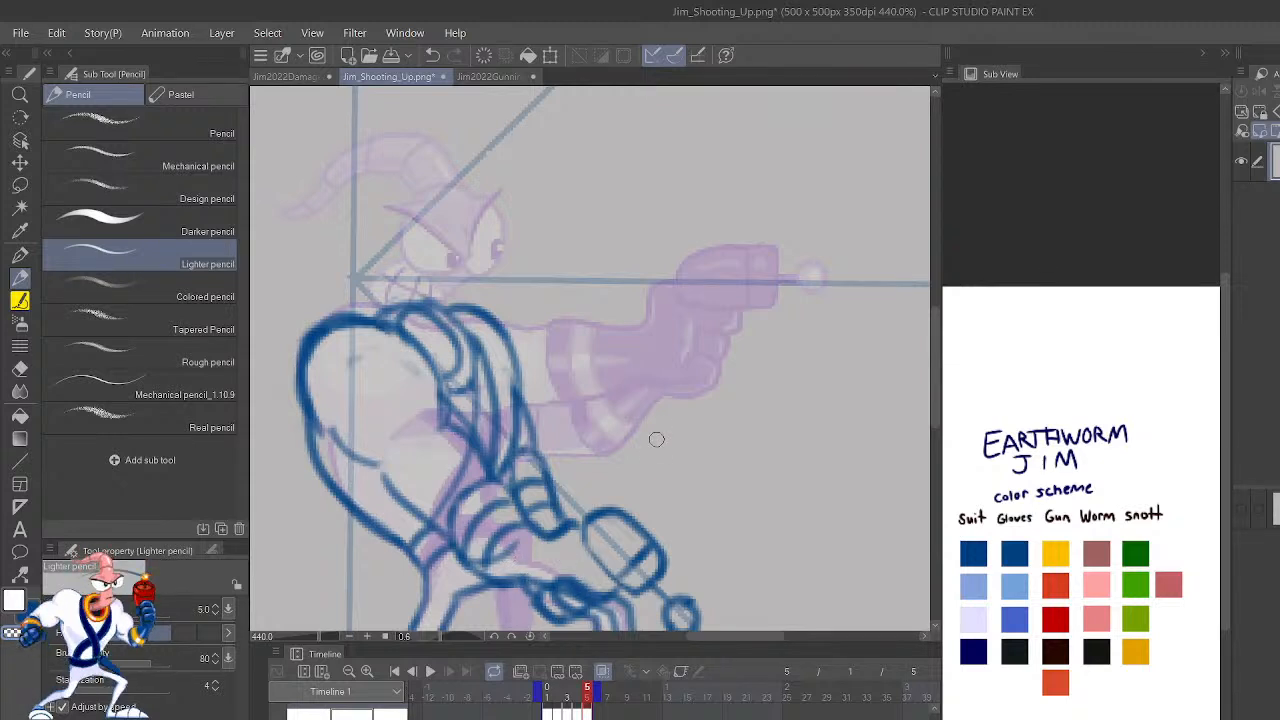
Refine the rear foot on frame 5 by drawing the ankle cuff bands and cleaning up the shoe's join with the lower leg.
drag(656, 439, 866, 589)
drag(635, 567, 588, 526)
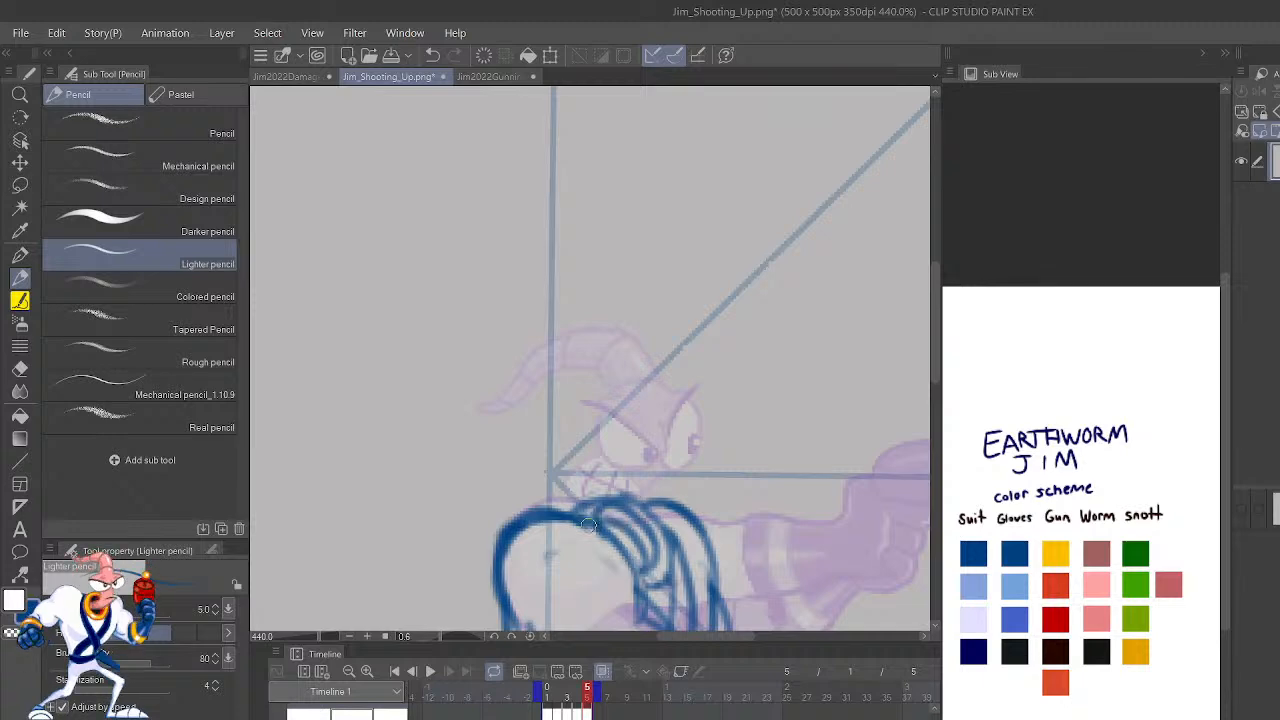
scroll(787, 475, down, 8)
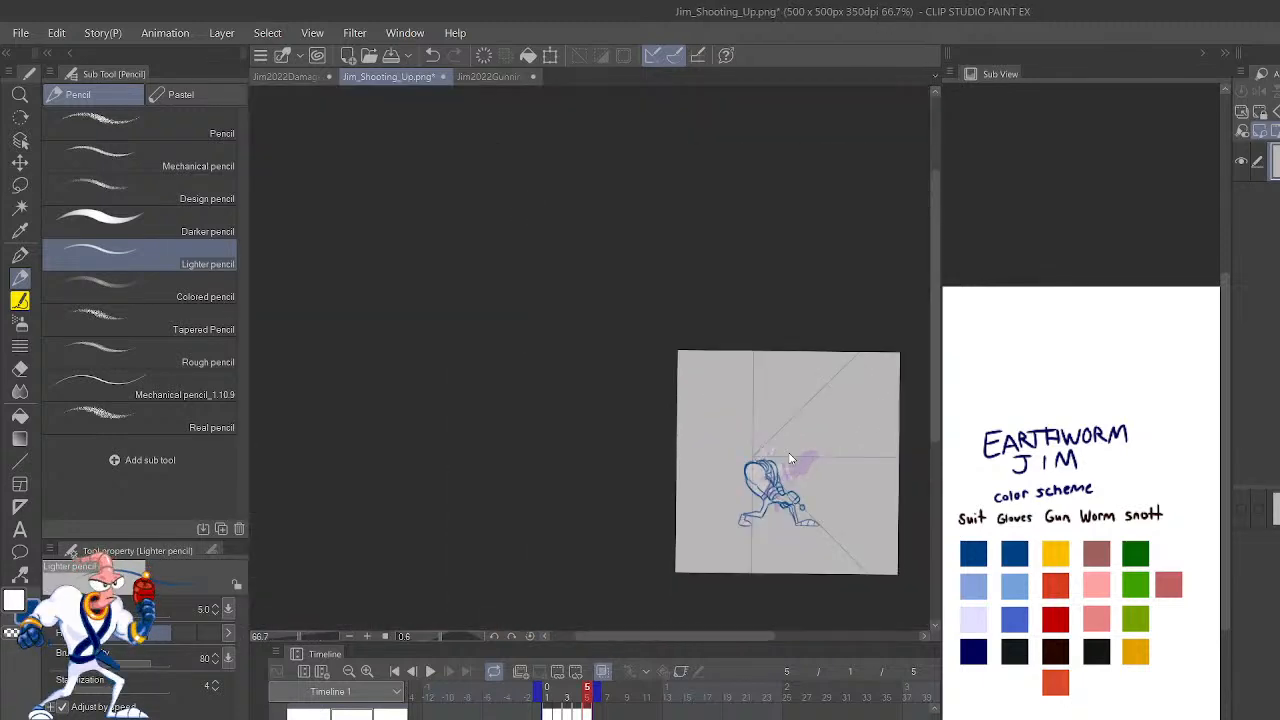
scroll(790, 458, up, 6)
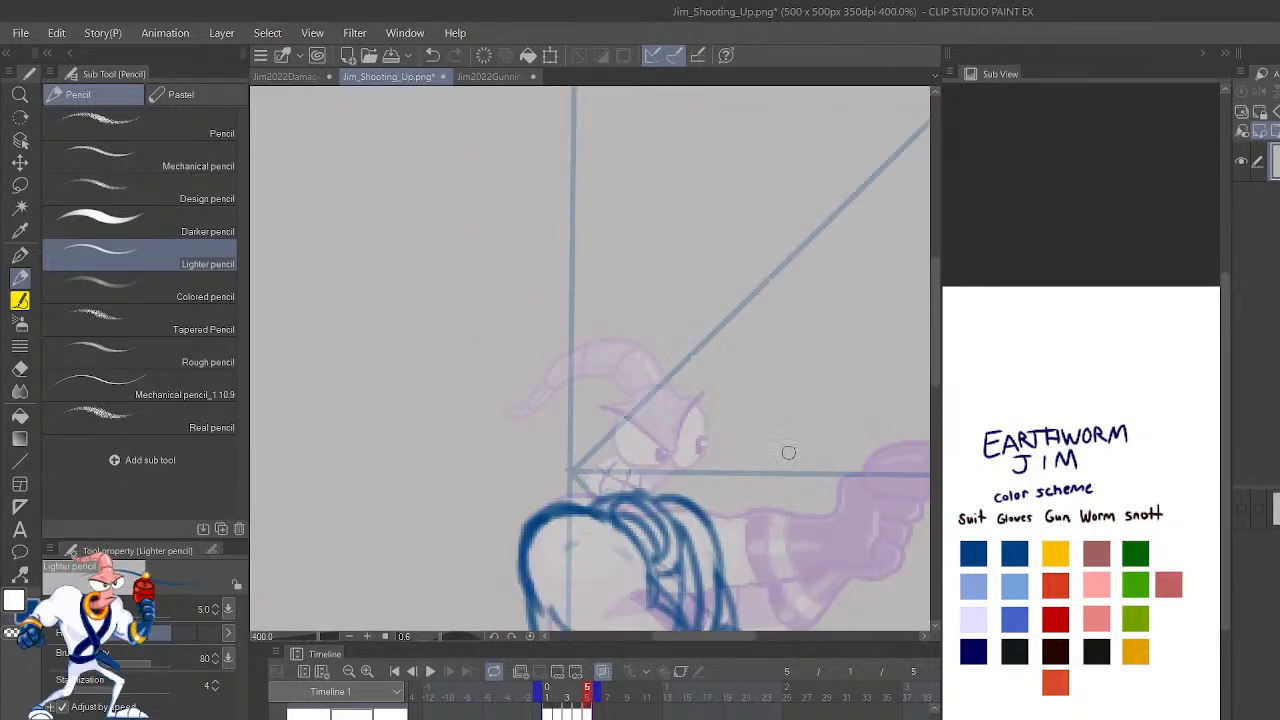
drag(786, 449, 979, 184)
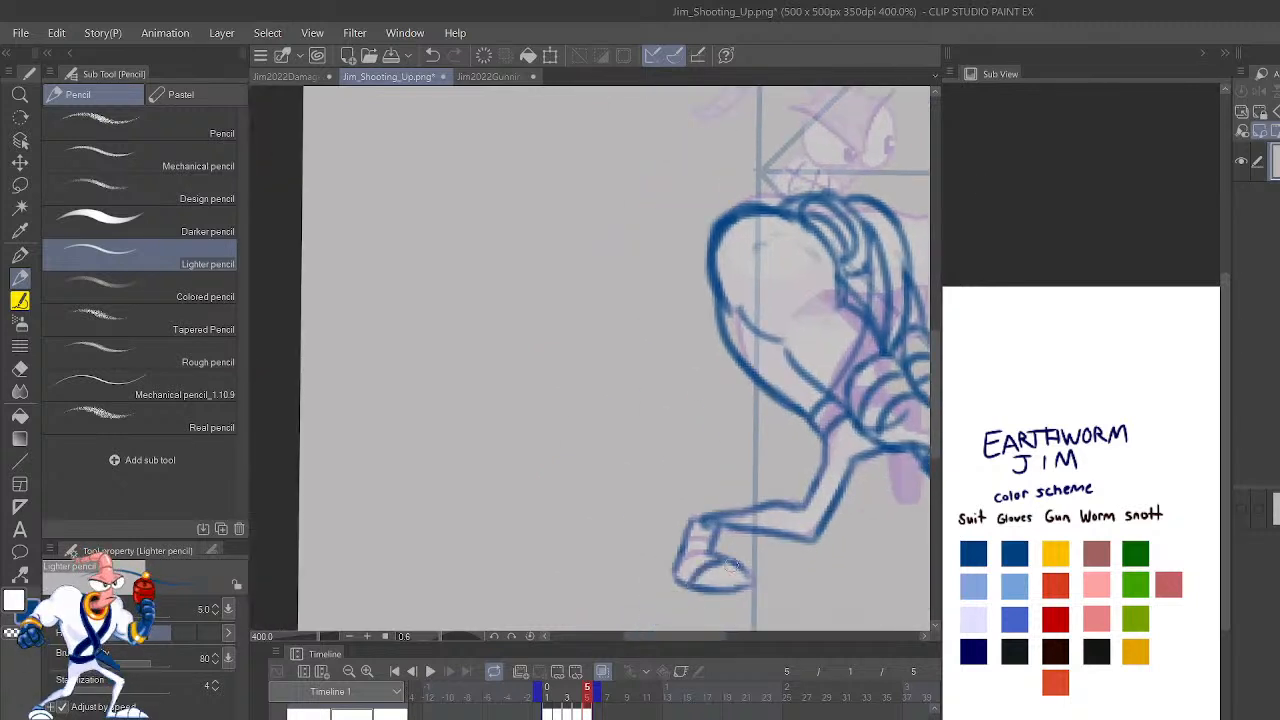
mouse_move(692, 586)
mouse_down()
mouse_move(739, 570)
mouse_move(733, 580)
mouse_move(678, 567)
mouse_move(714, 541)
mouse_move(687, 539)
mouse_move(702, 519)
mouse_move(720, 521)
mouse_move(699, 530)
mouse_move(754, 527)
mouse_up()
key(ctrl+z)
key(c)
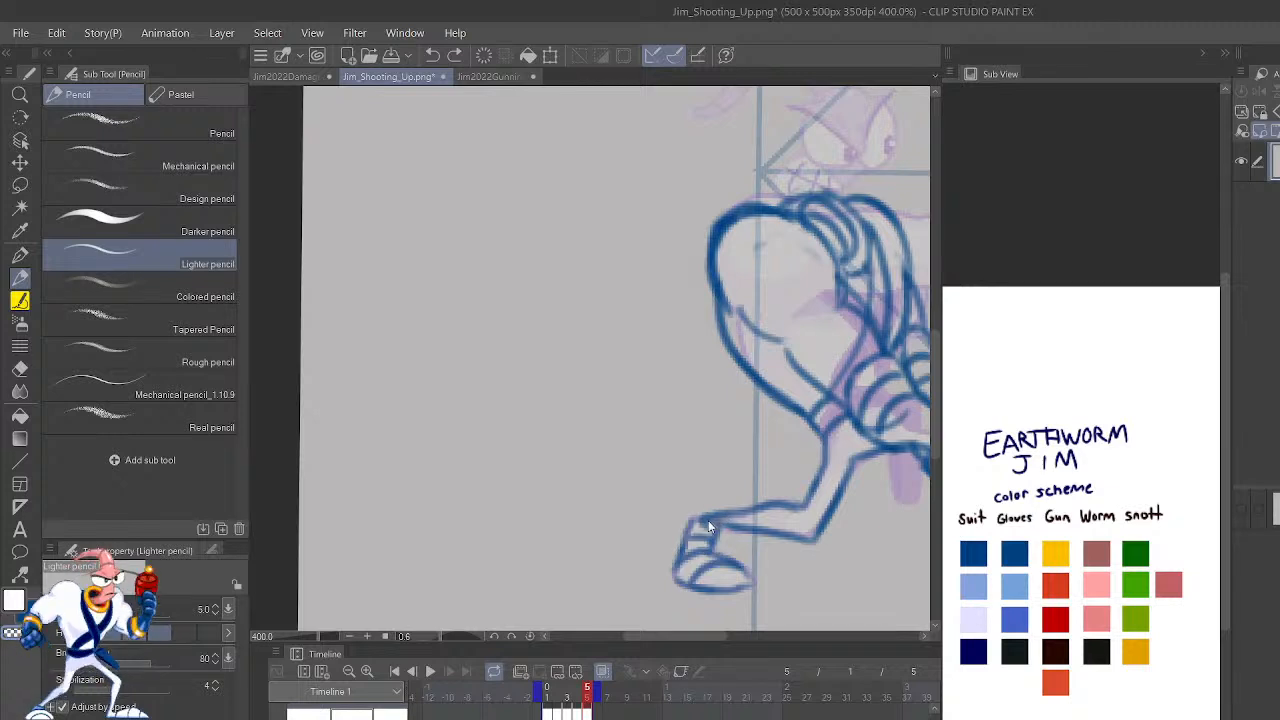
mouse_move(703, 527)
mouse_down()
mouse_move(841, 496)
mouse_move(806, 543)
mouse_move(840, 526)
mouse_move(811, 496)
mouse_move(793, 504)
mouse_move(798, 546)
mouse_move(832, 533)
mouse_move(801, 539)
mouse_move(828, 519)
mouse_up()
key(ctrl+z)
key(c)
key(c)
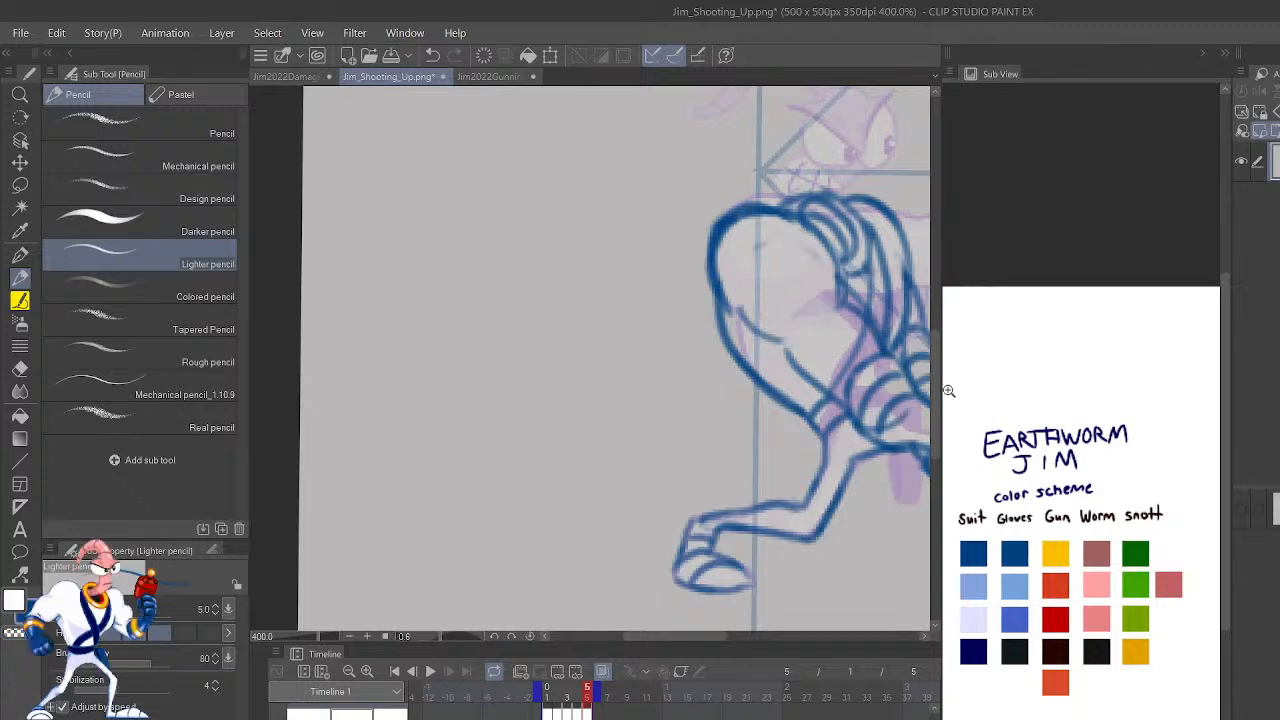
Play the animation and step through its frames back to frame 5 to review how the aiming poses flow together.
scroll(948, 390, down, 3)
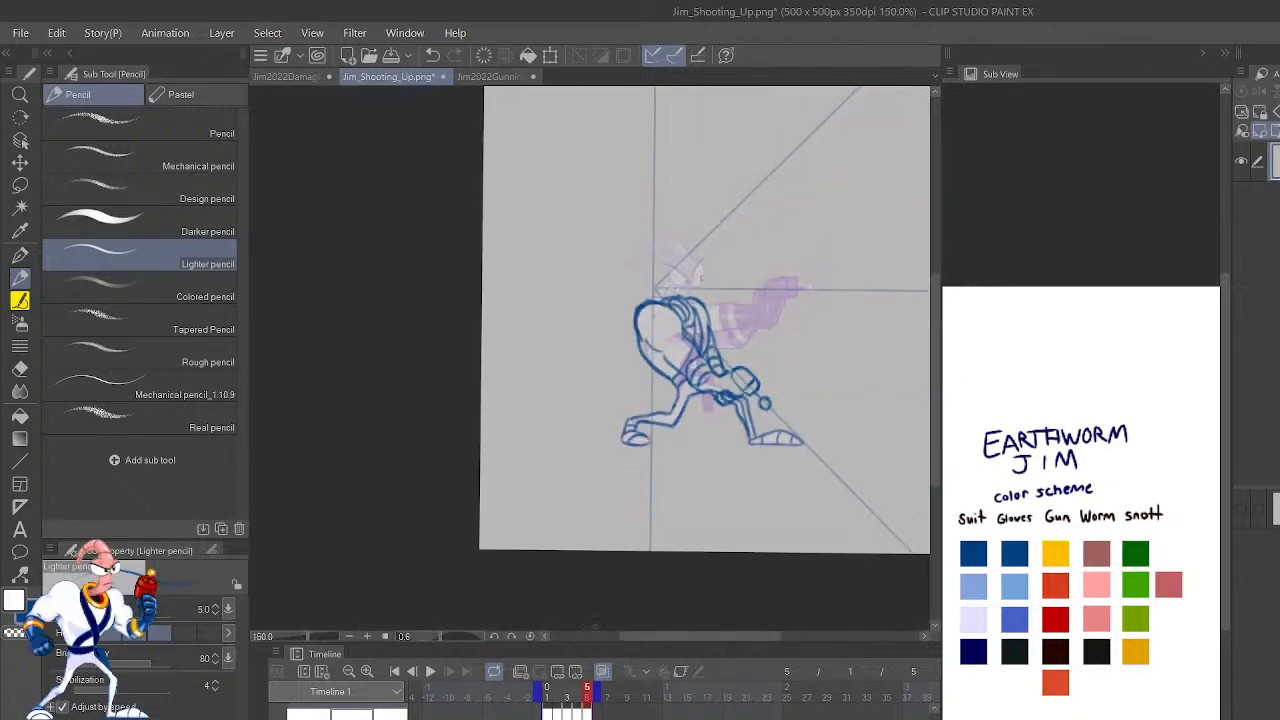
click(431, 672)
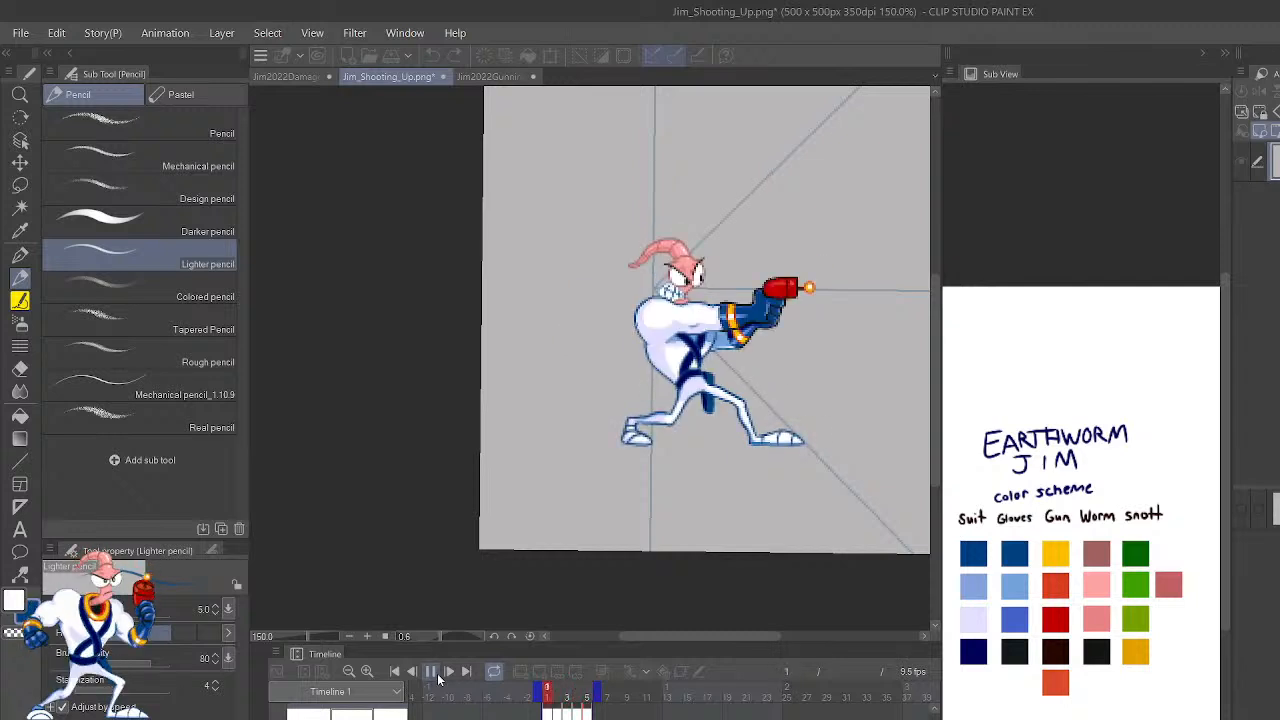
click(435, 676)
key(Right)
key(Right)
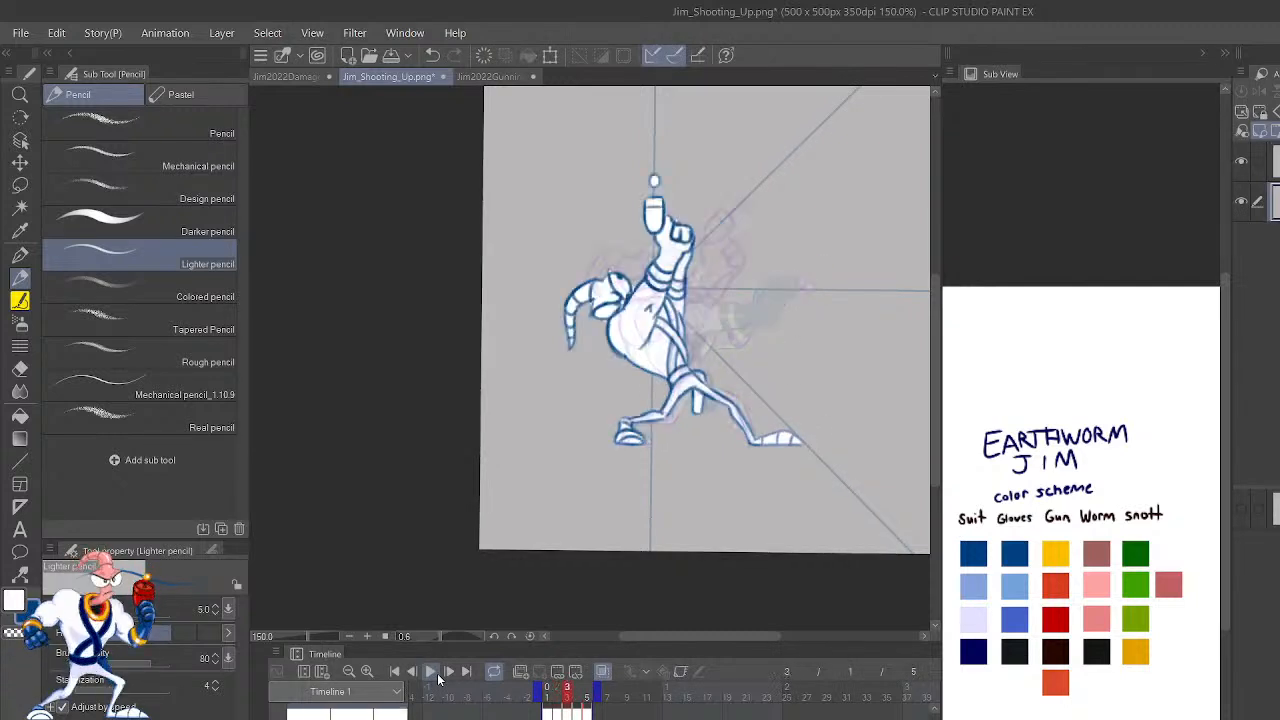
key(Right)
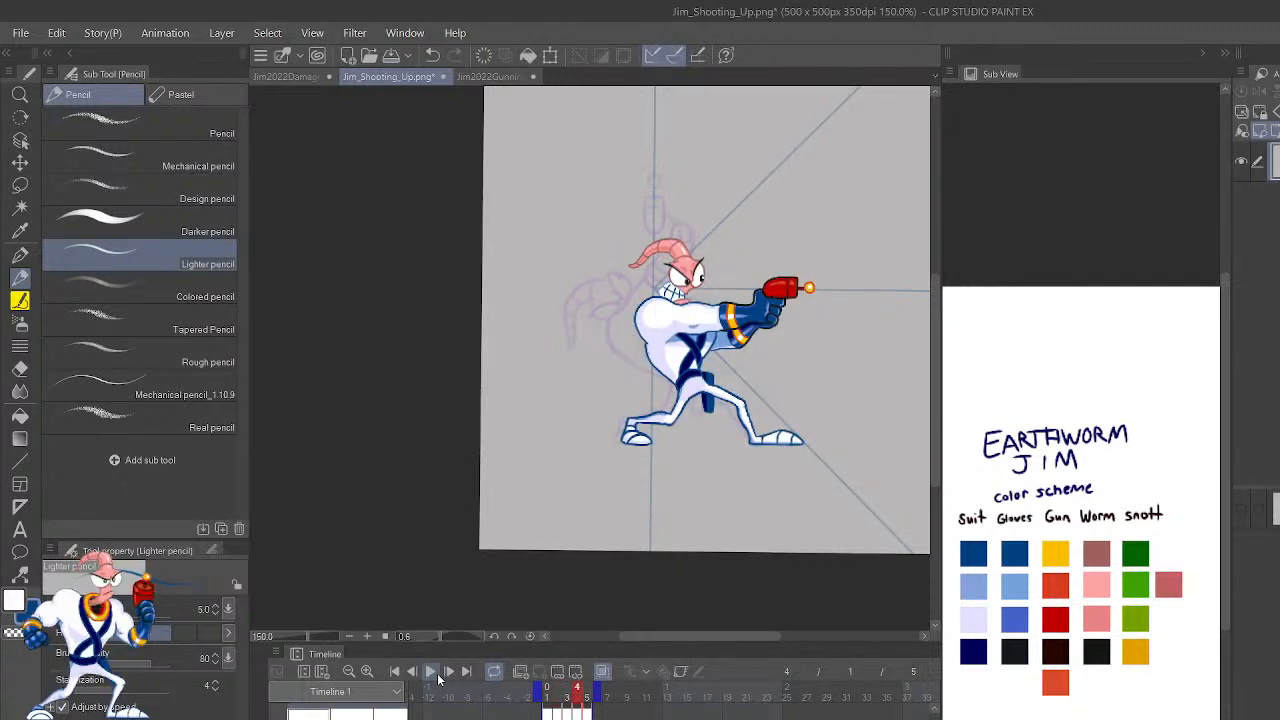
key(Right)
Check frame 5's shoulder and collar against the horizontal aiming pose by toggling the sketch's visibility and flipping between frames 4 and 5.
key(ctrl+plus)
key(ctrl+plus)
key(ctrl+plus)
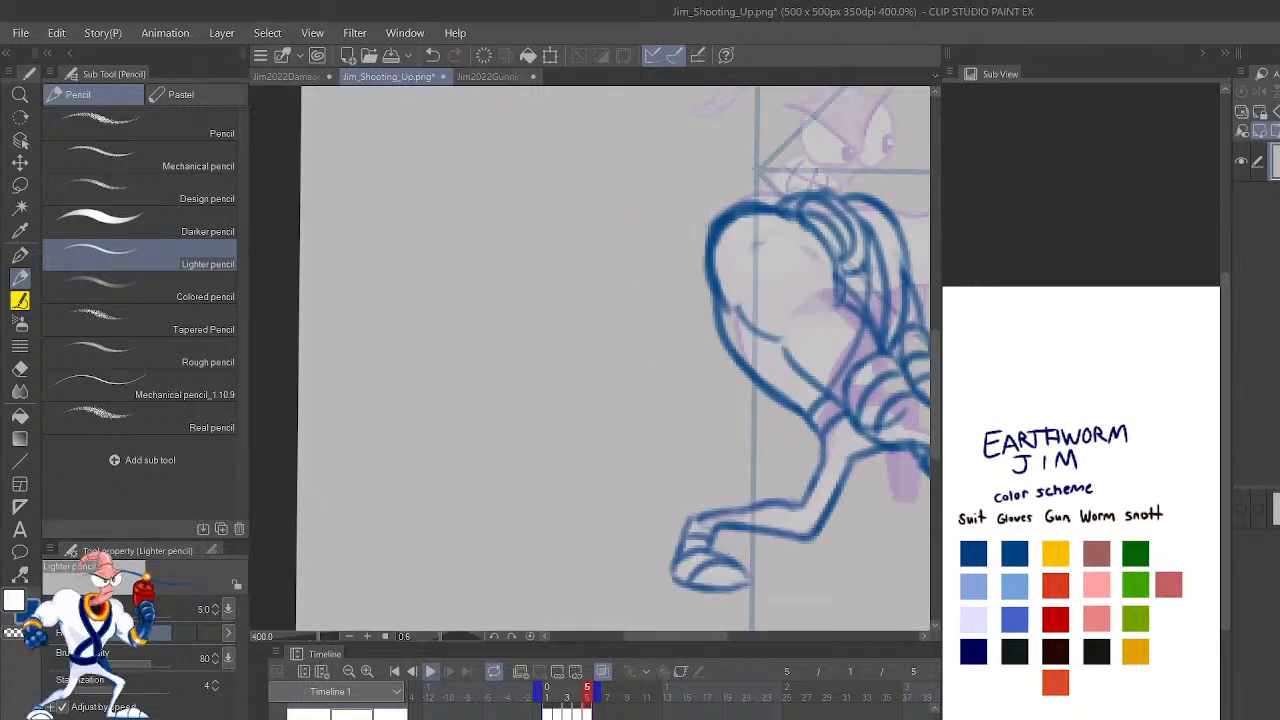
mouse_move(874, 469)
mouse_down()
mouse_move(794, 499)
mouse_move(805, 540)
mouse_move(834, 532)
mouse_move(831, 469)
mouse_up()
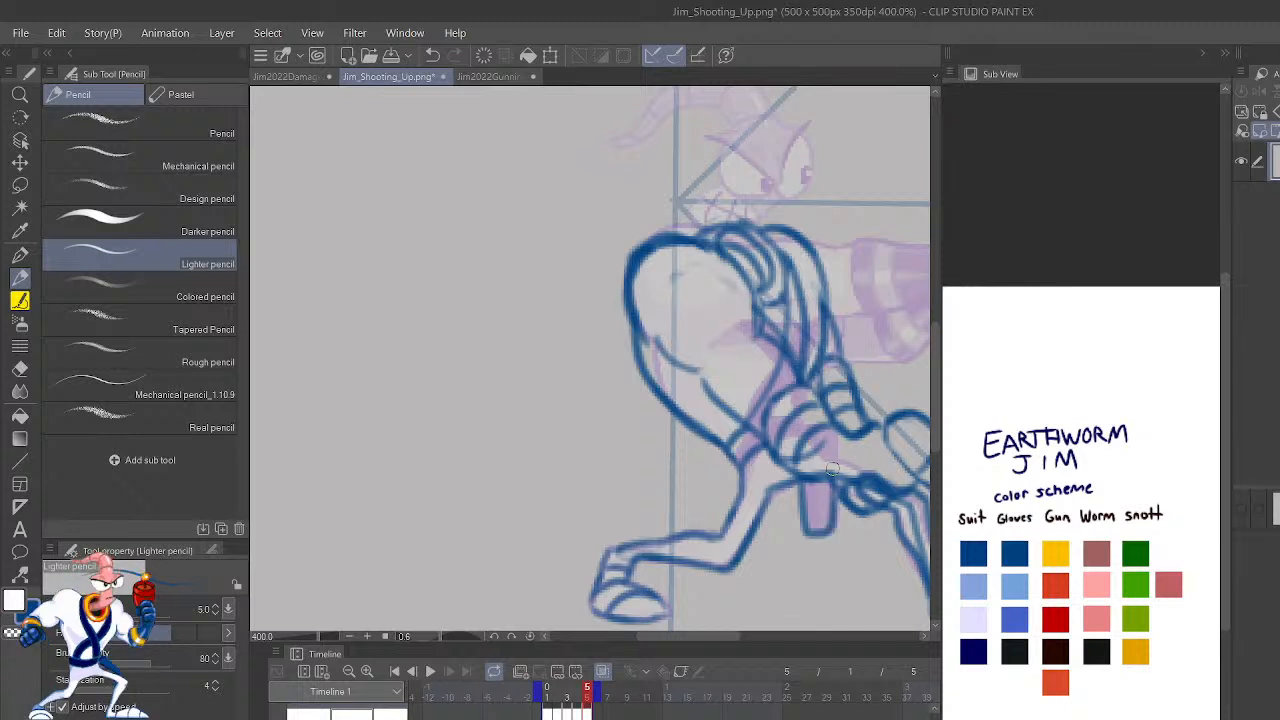
mouse_move(889, 395)
mouse_down()
mouse_move(734, 631)
mouse_move(755, 637)
mouse_move(773, 611)
mouse_up()
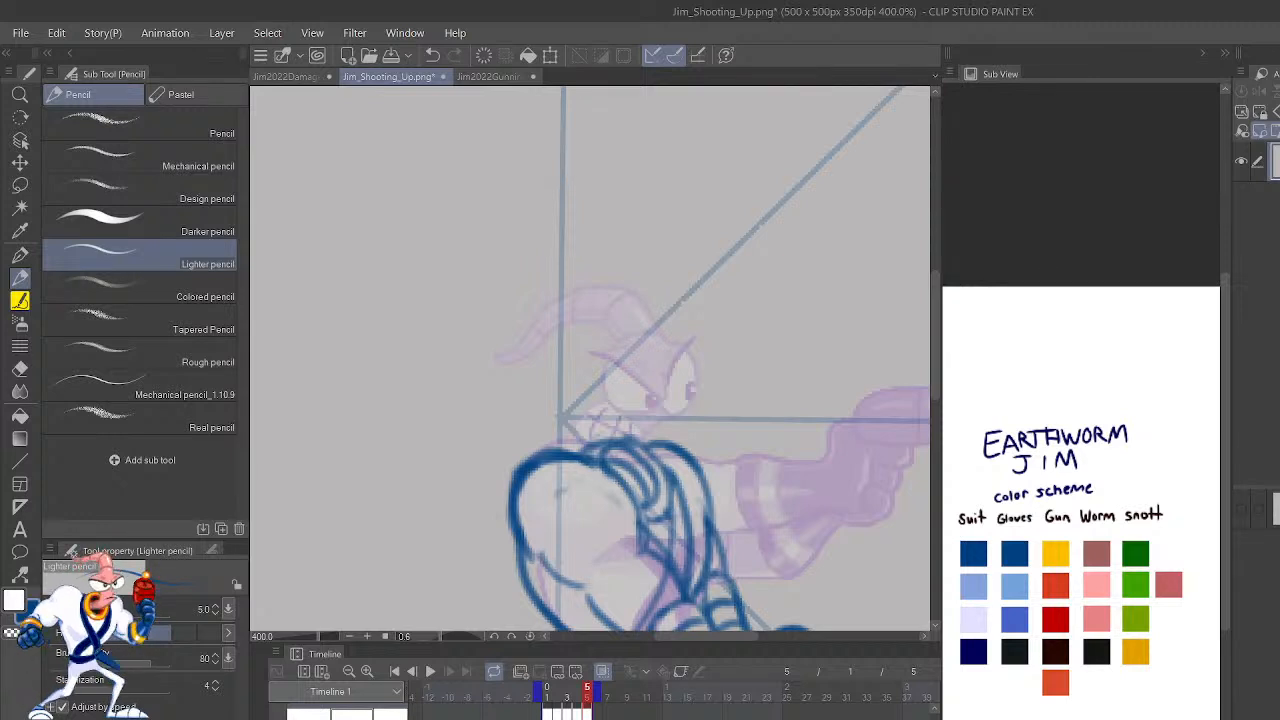
click(1241, 161)
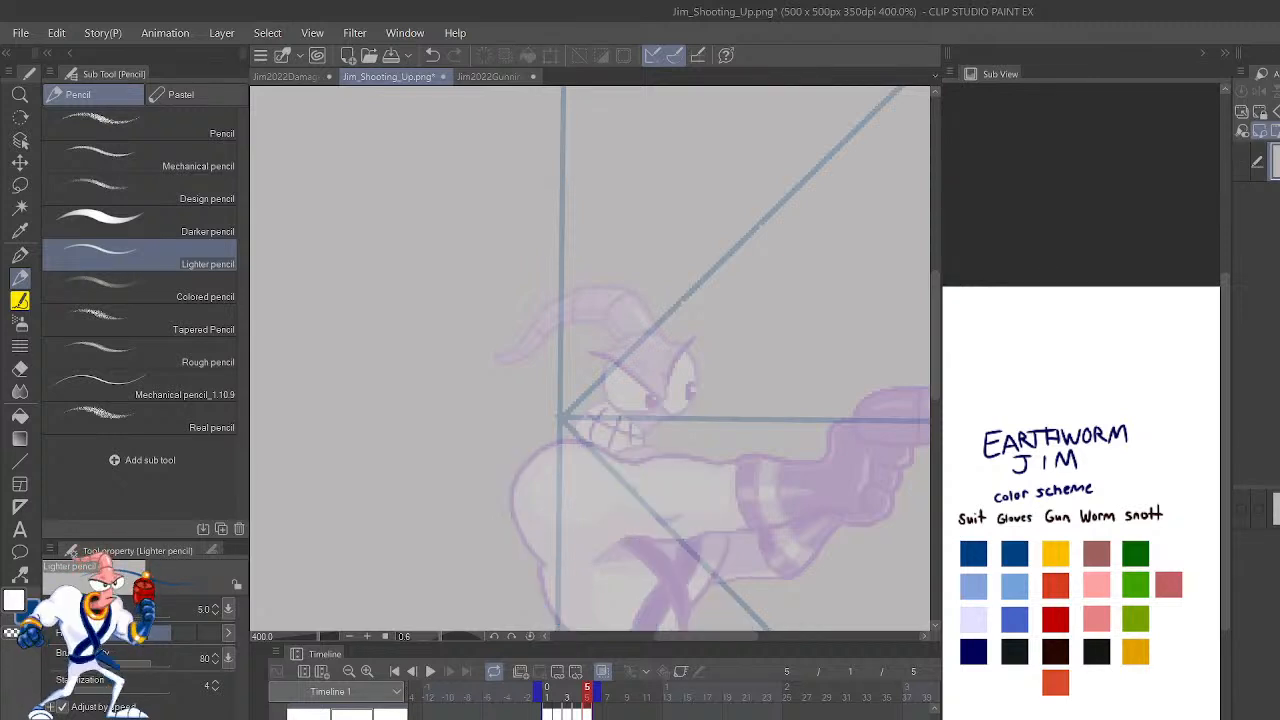
click(1241, 161)
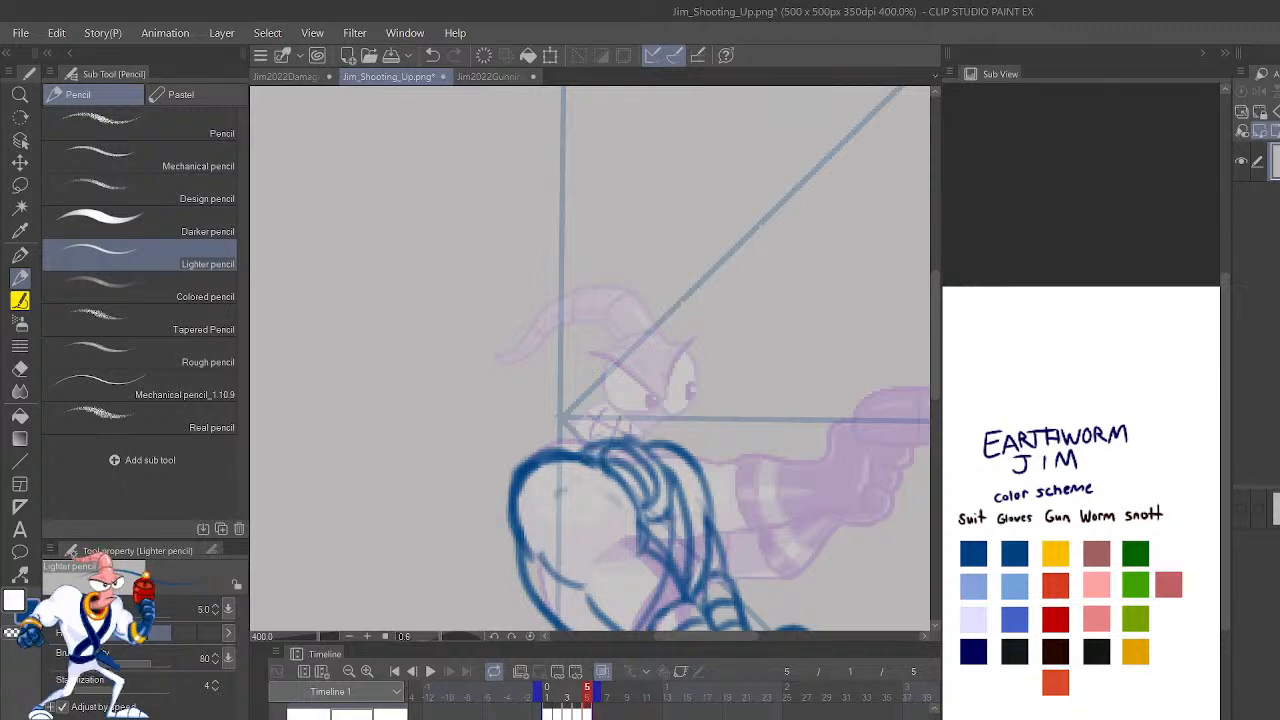
click(1241, 161)
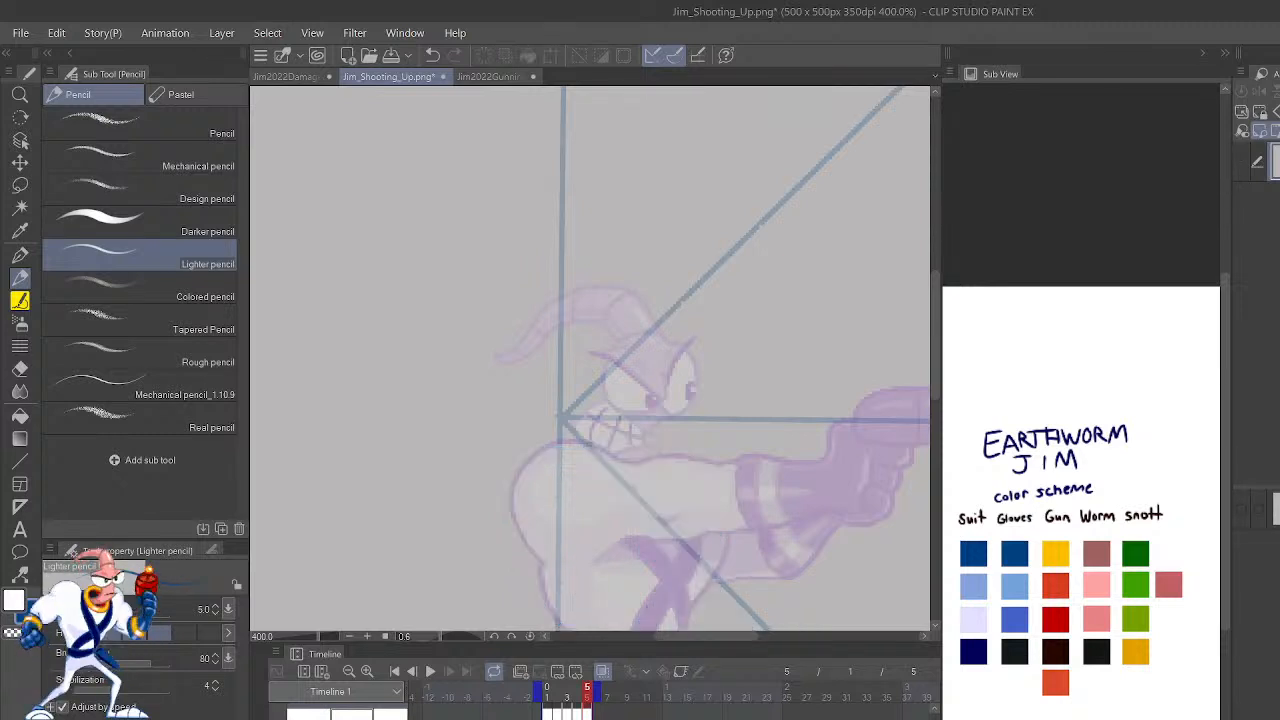
click(1241, 161)
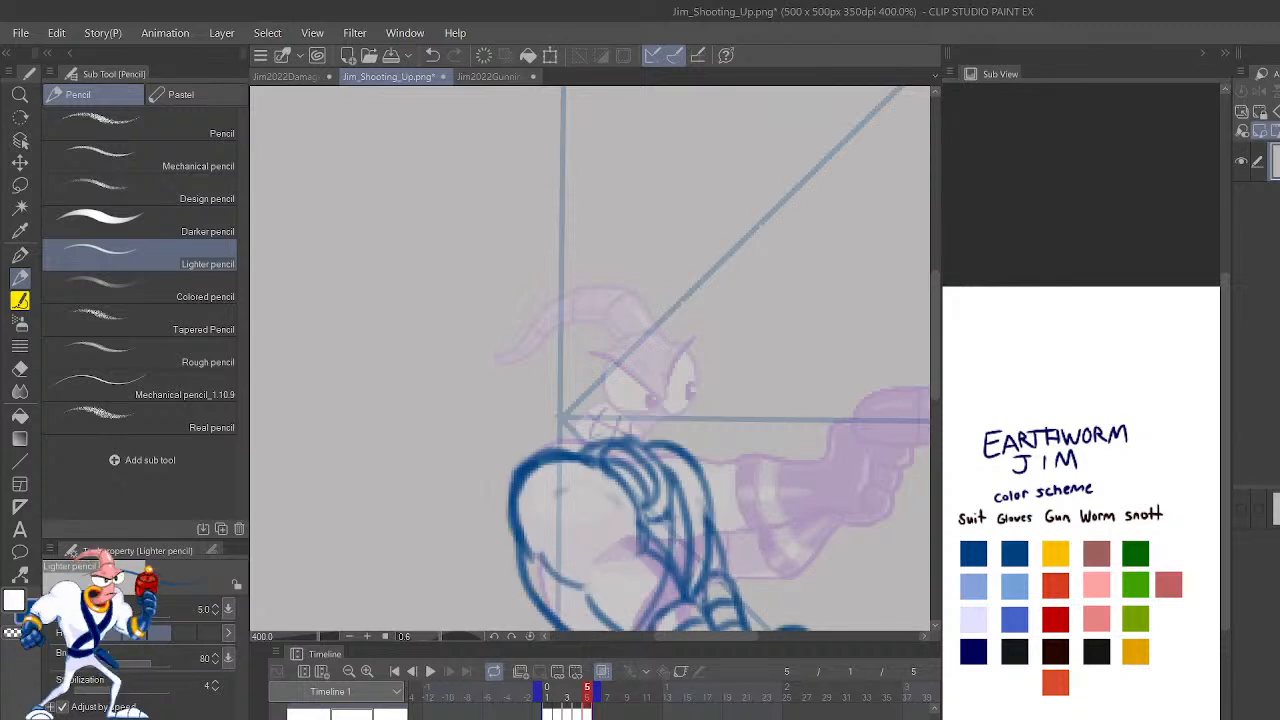
key(comma)
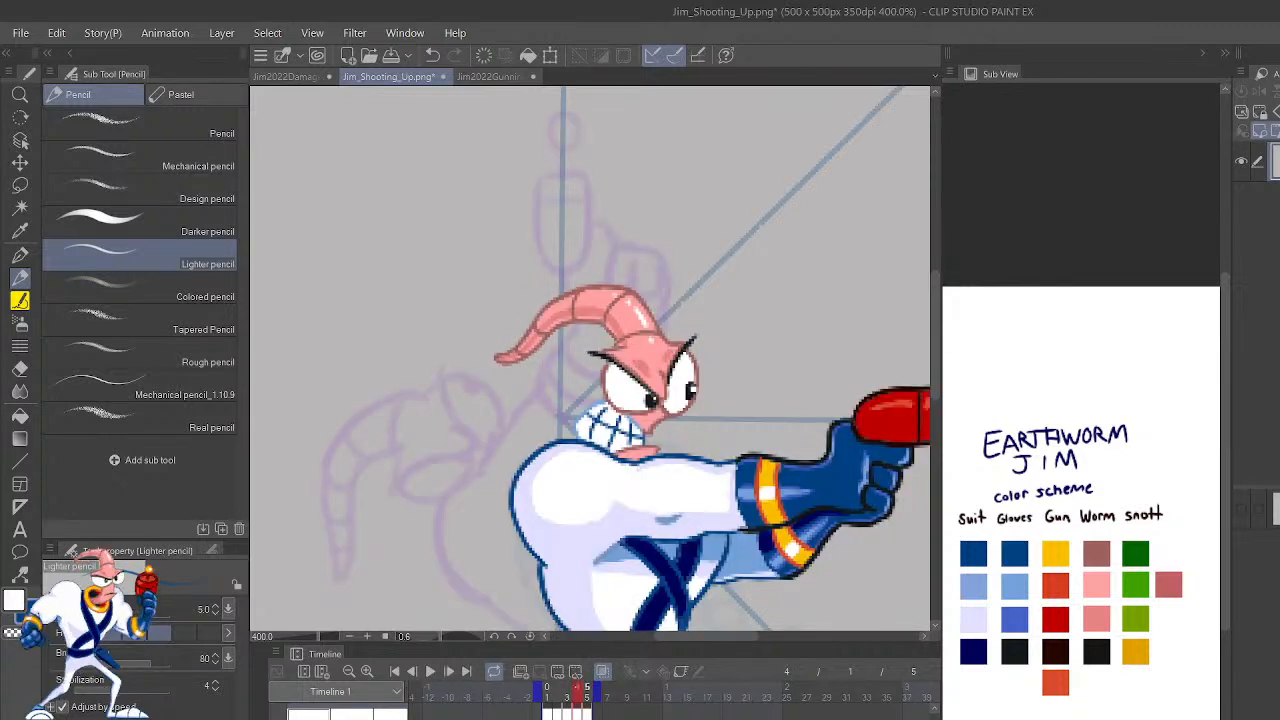
key(period)
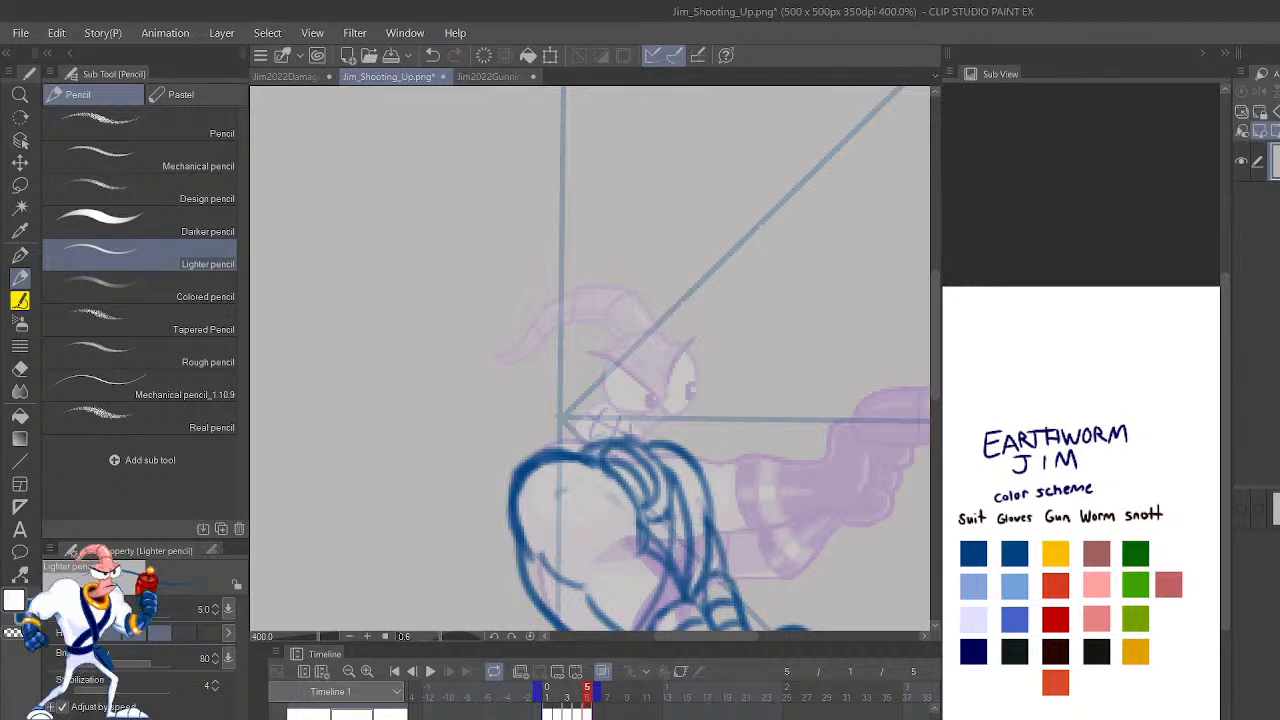
key(comma)
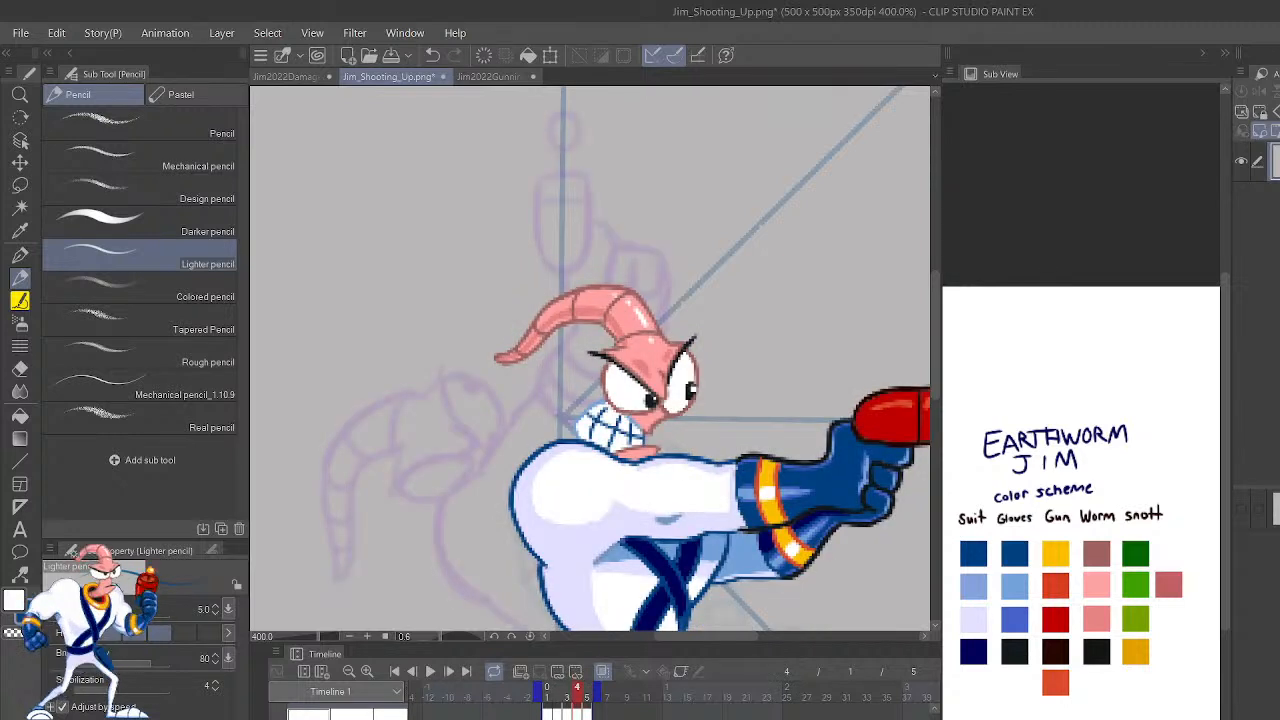
key(period)
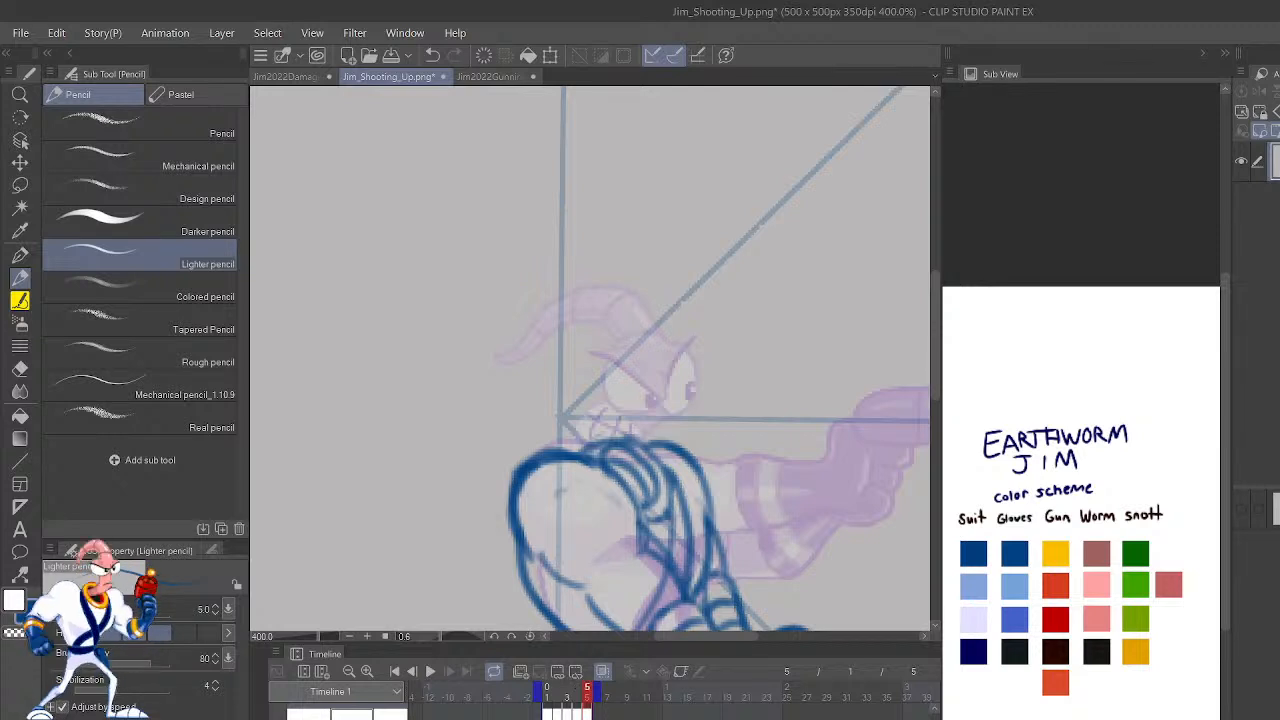
Compare the full figure across frames 3, 4 and 5, ending on the downward-diagonal sketch.
scroll(590, 358, down, 4)
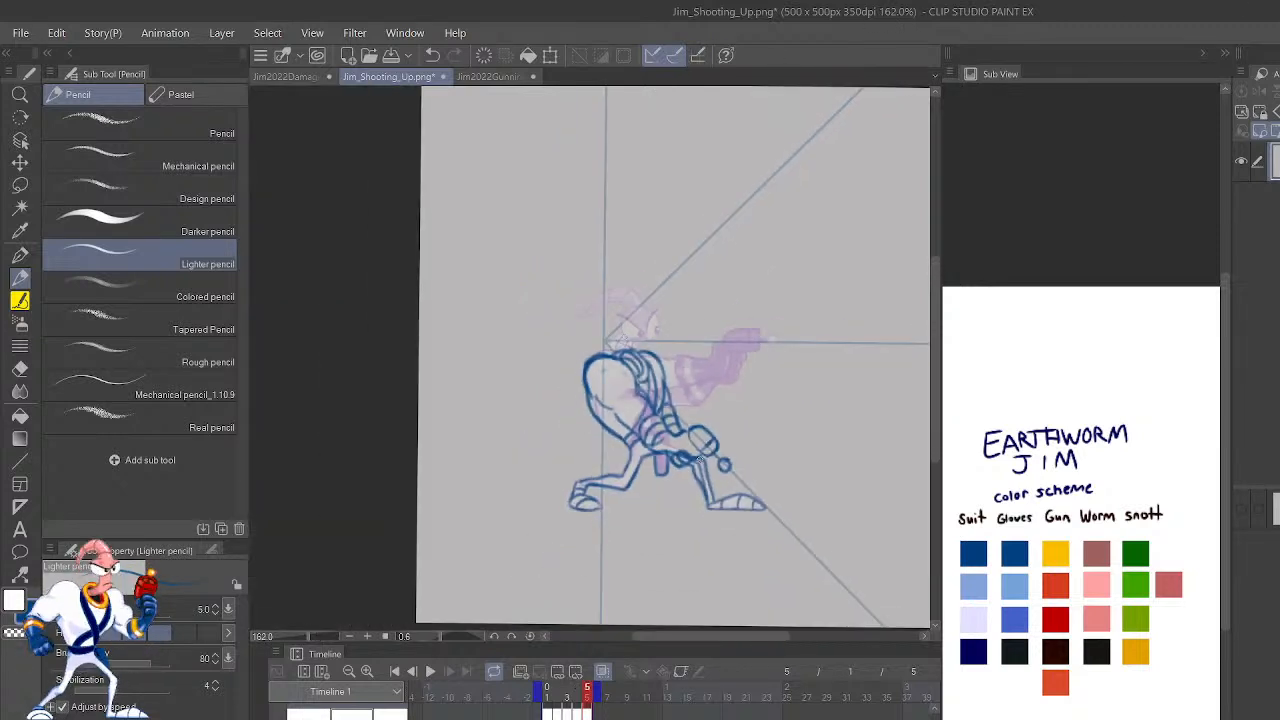
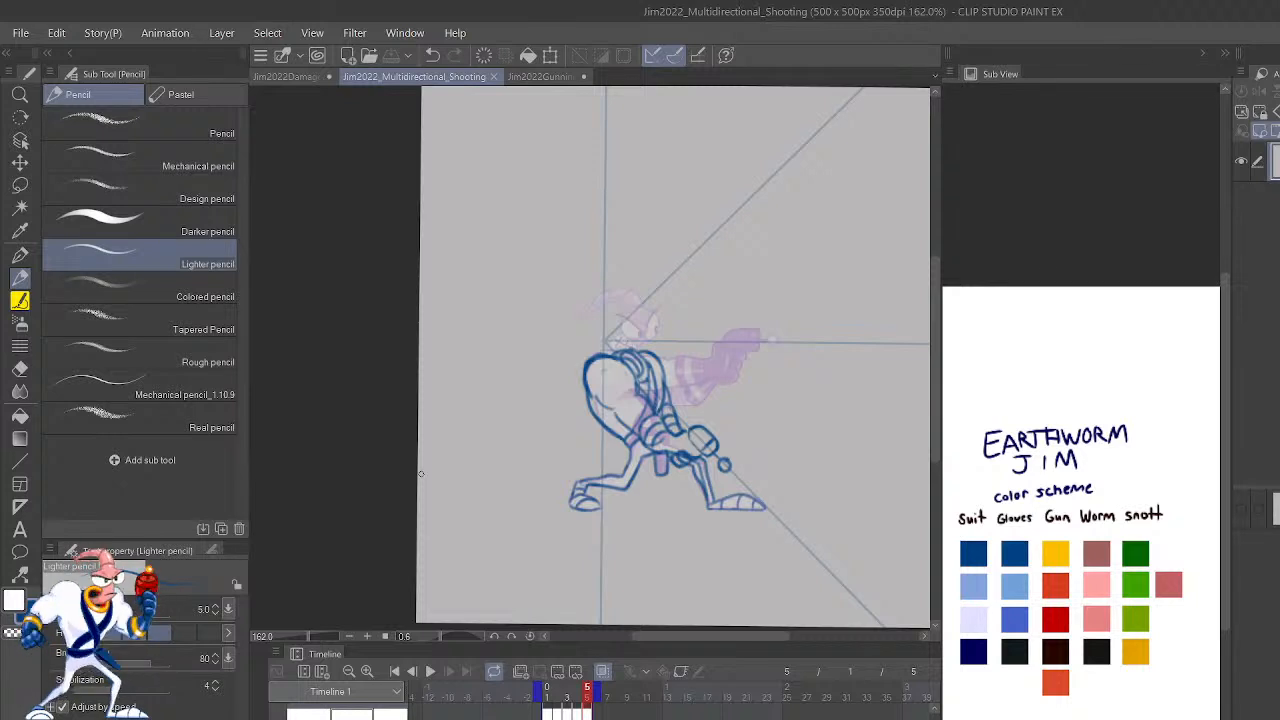
scroll(421, 474, up, 3)
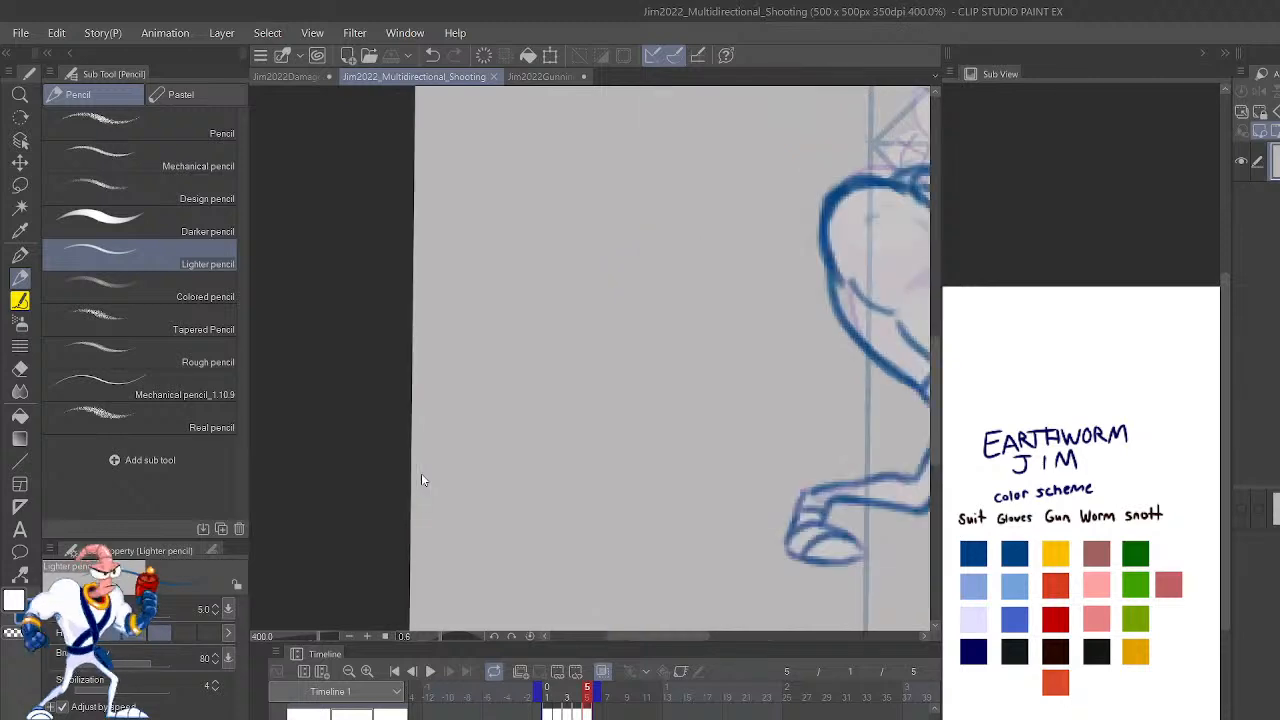
scroll(421, 474, down, 3)
key(shift+Left)
key(shift+Left)
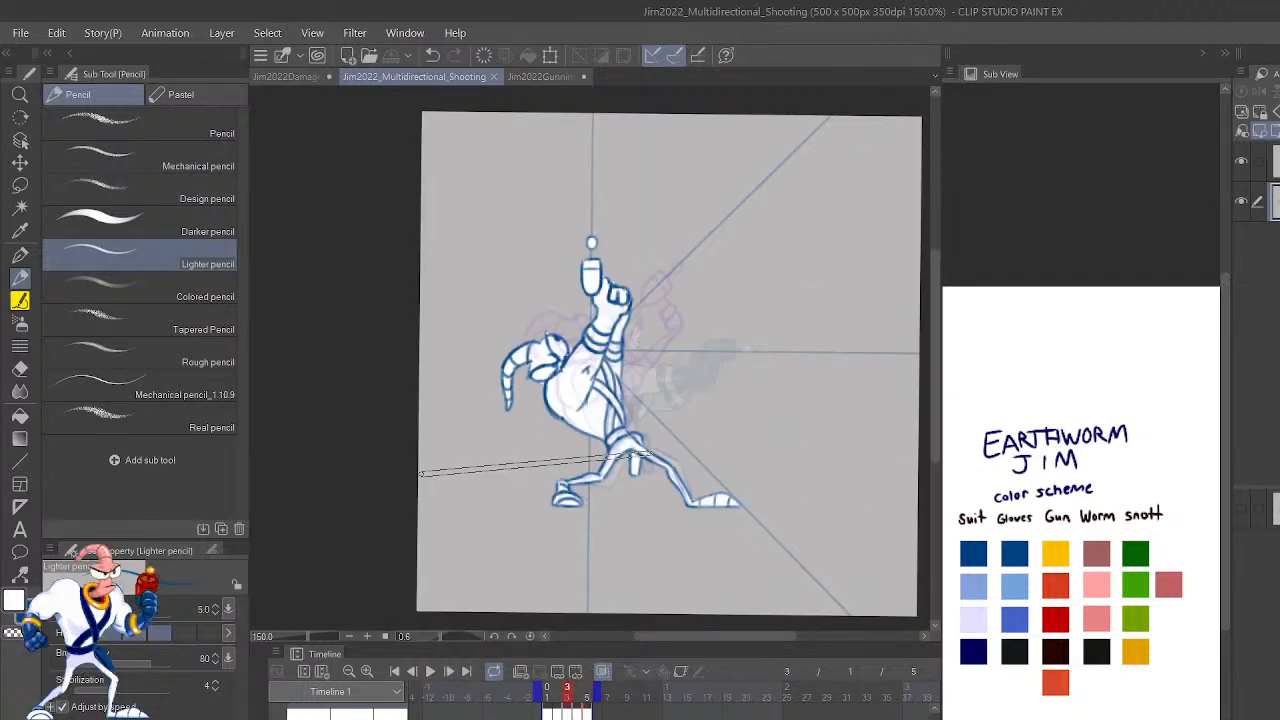
key(shift+Right)
key(shift+Right)
key(shift+Left)
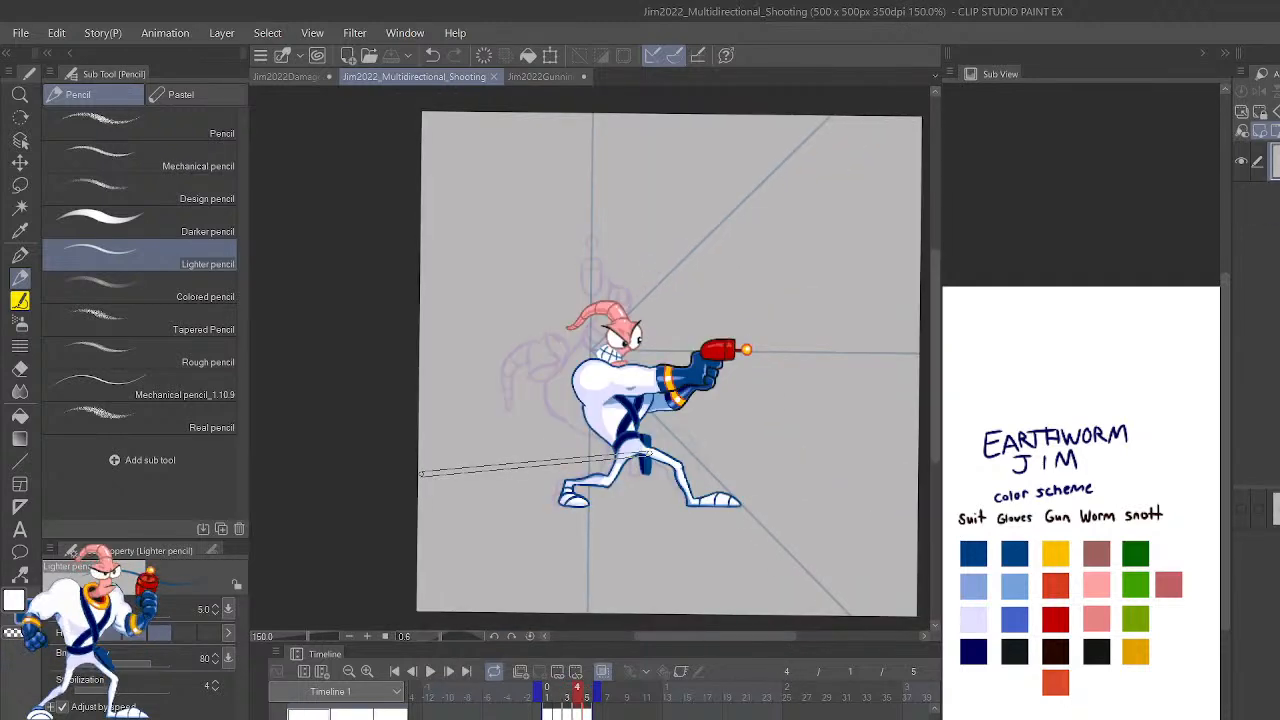
key(shift+Right)
scroll(421, 473, up, 3)
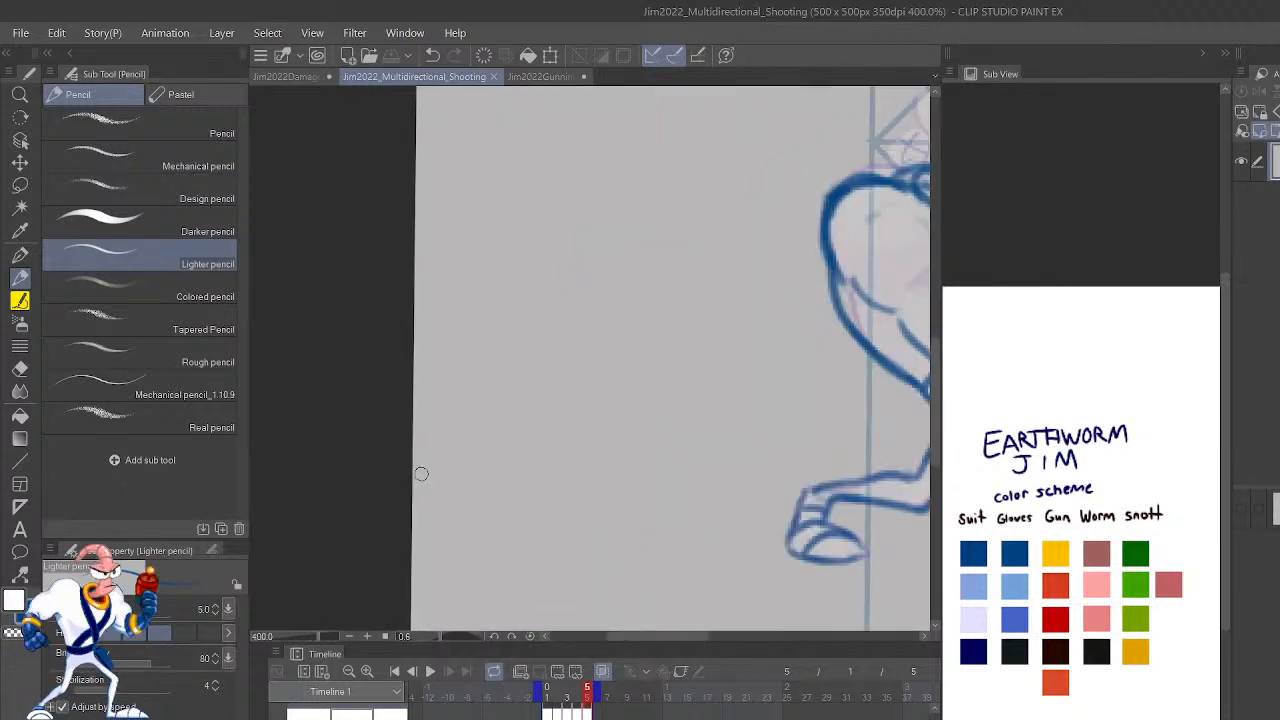
Mirror the view and try strokes for the head's jawline rising from the collar, undoing the trial lines.
drag(890, 335, 729, 657)
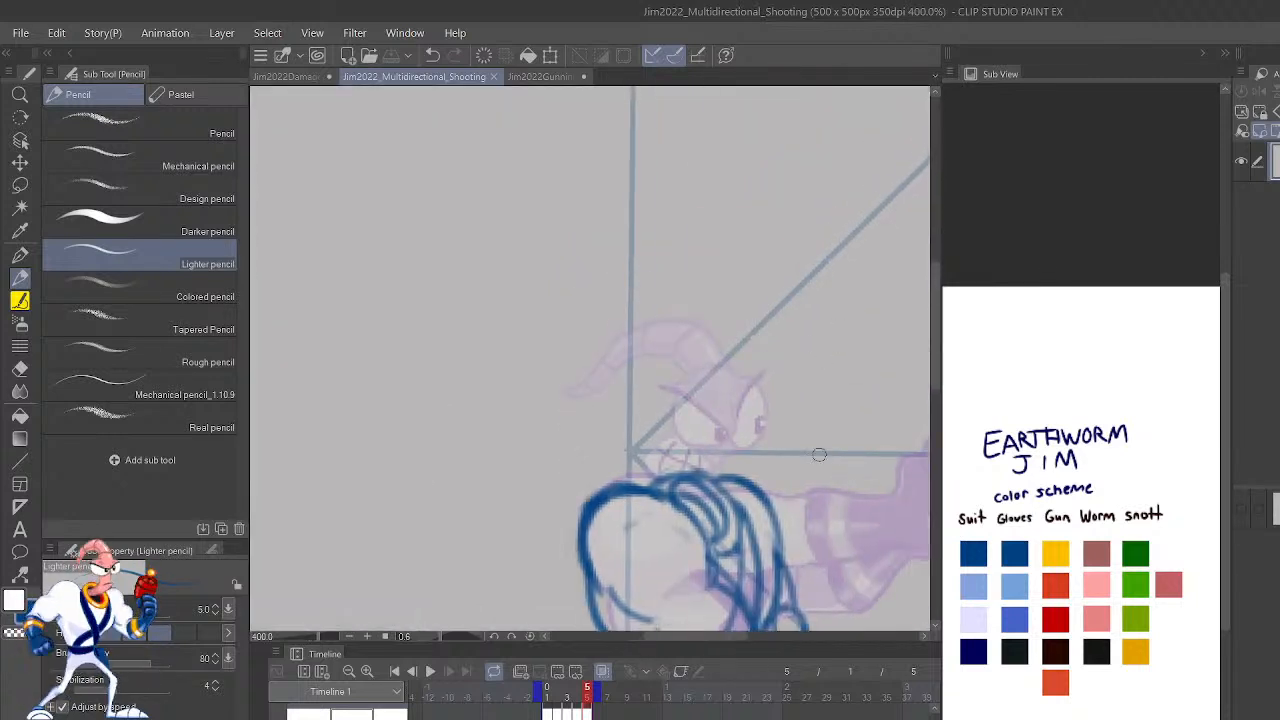
key(h)
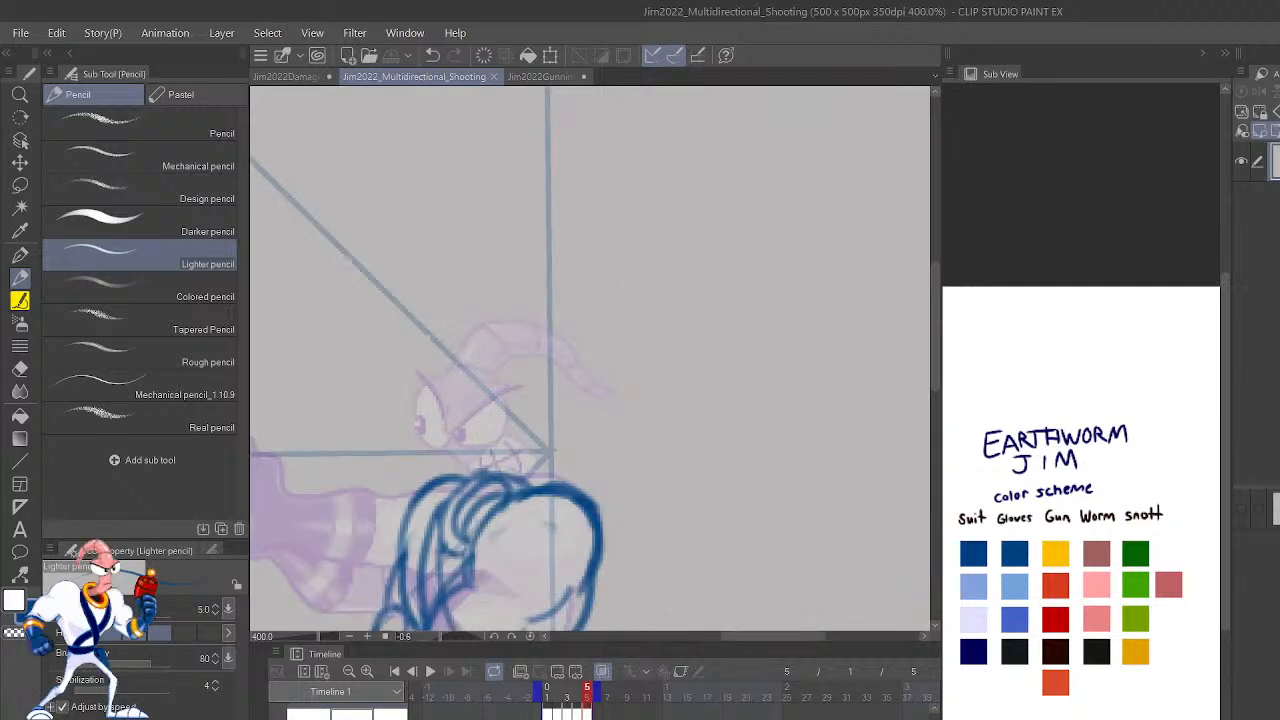
mouse_move(678, 585)
mouse_down()
mouse_move(709, 509)
mouse_move(800, 377)
mouse_move(847, 404)
mouse_move(874, 354)
mouse_move(831, 547)
mouse_up()
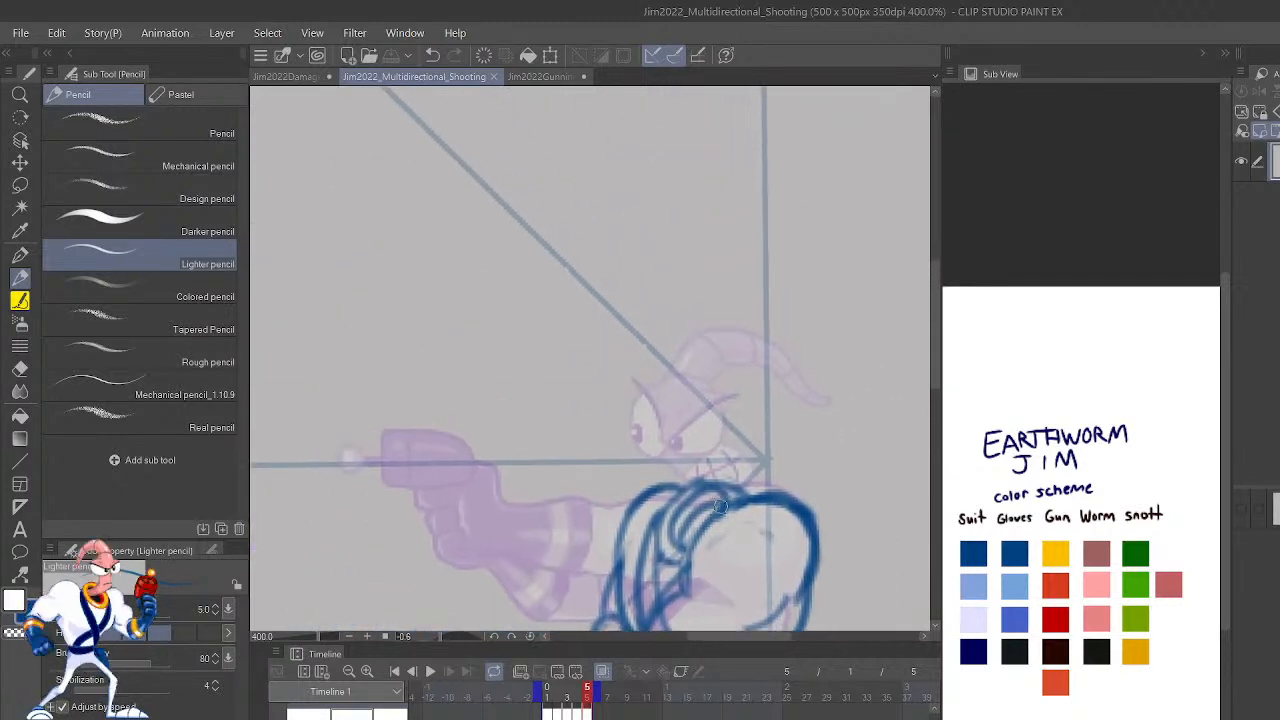
mouse_move(719, 503)
mouse_down()
mouse_move(686, 506)
mouse_move(651, 434)
mouse_up()
key(ctrl+z)
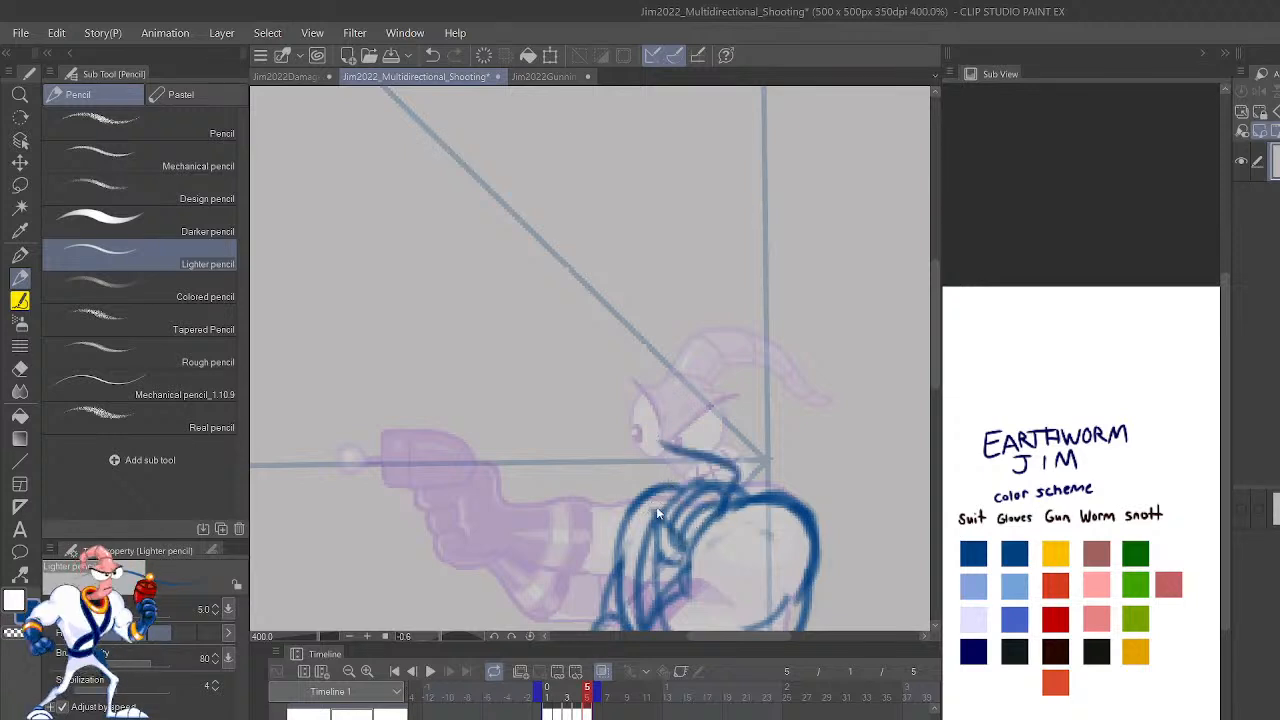
key(ctrl+z)
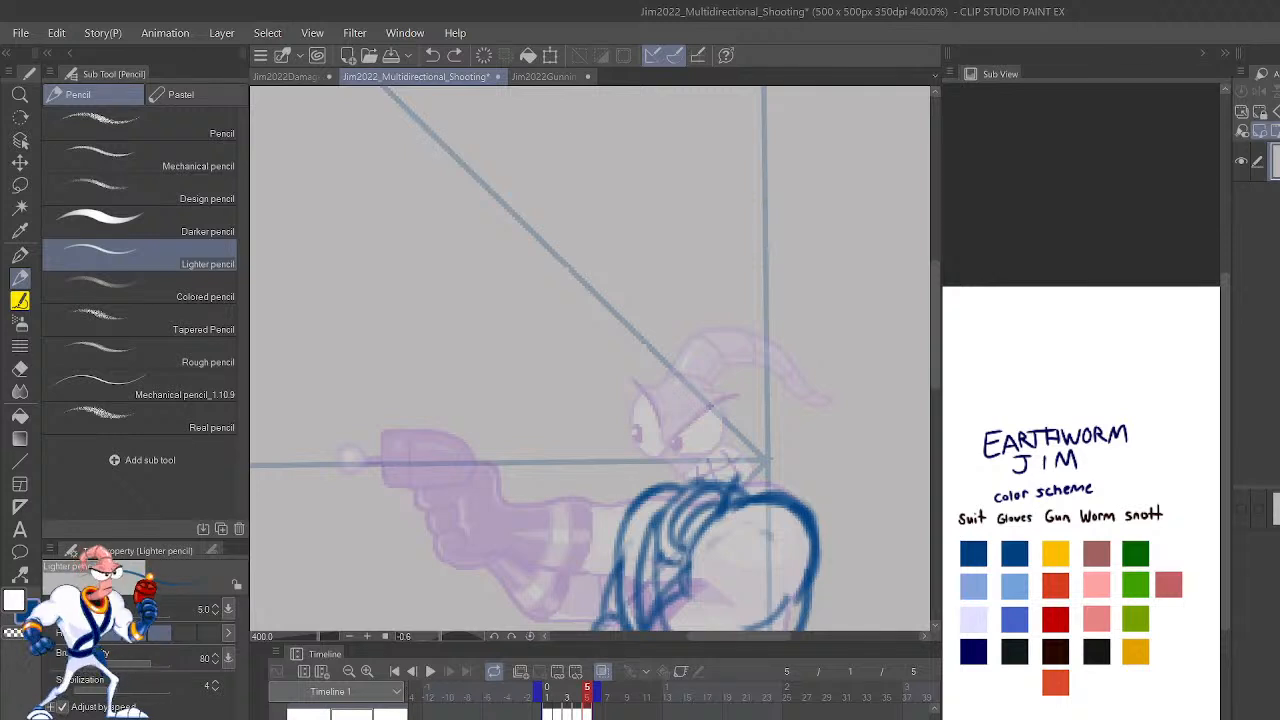
click(1241, 162)
click(1241, 162)
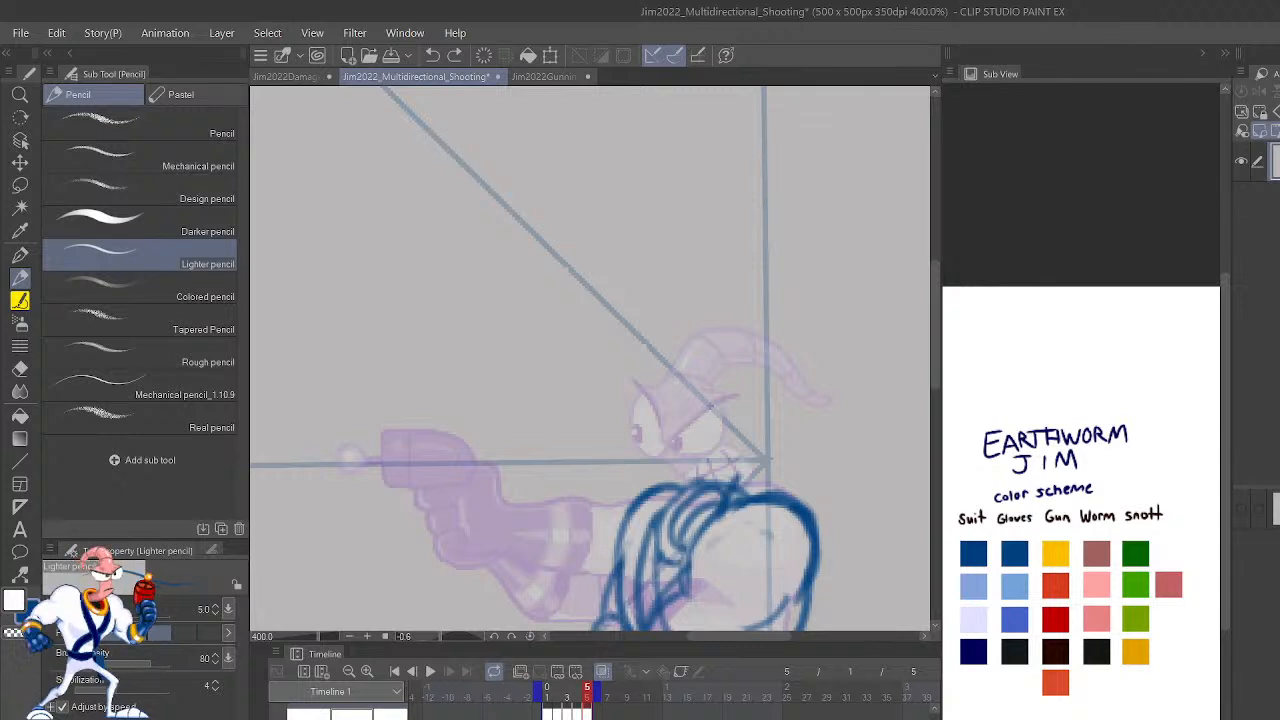
key(ctrl+z)
Compare the mirrored frame 5 with frame 4 and examine the whole pose before returning to the head area.
key(Left)
key(Right)
key(ctrl+alt+0)
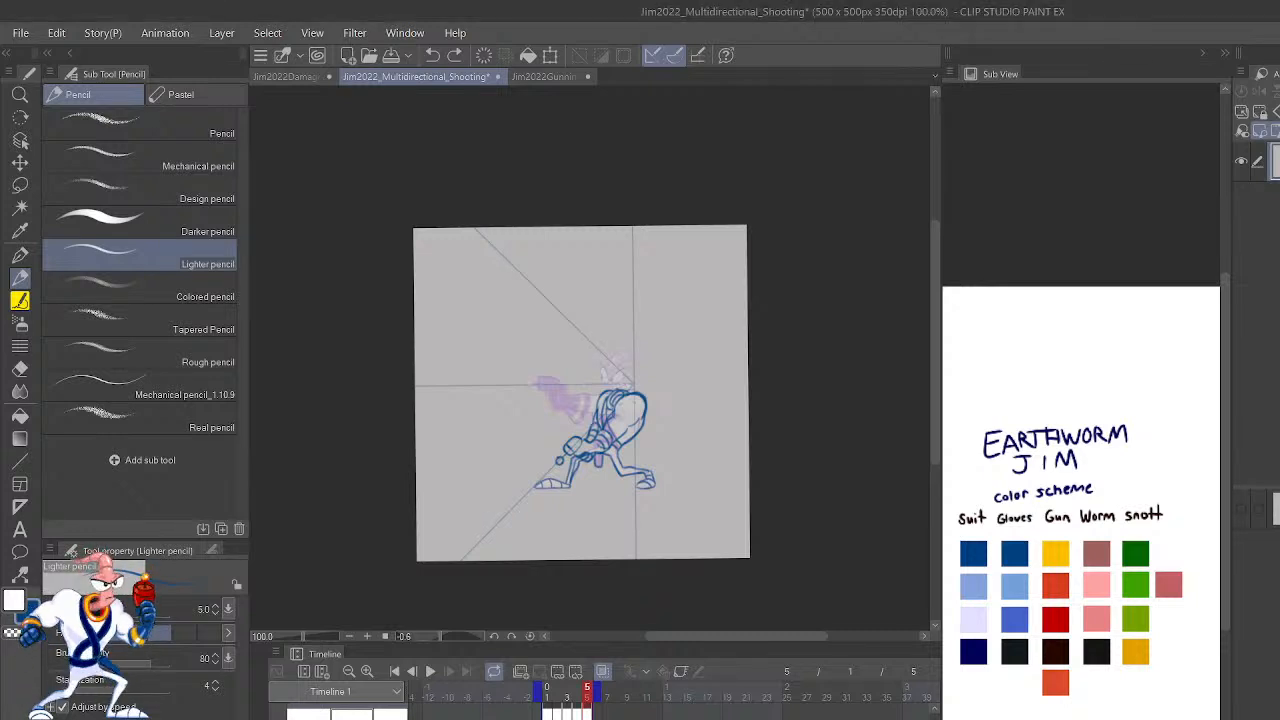
key(ctrl+plus)
key(ctrl+plus)
key(ctrl+plus)
key(ctrl+plus)
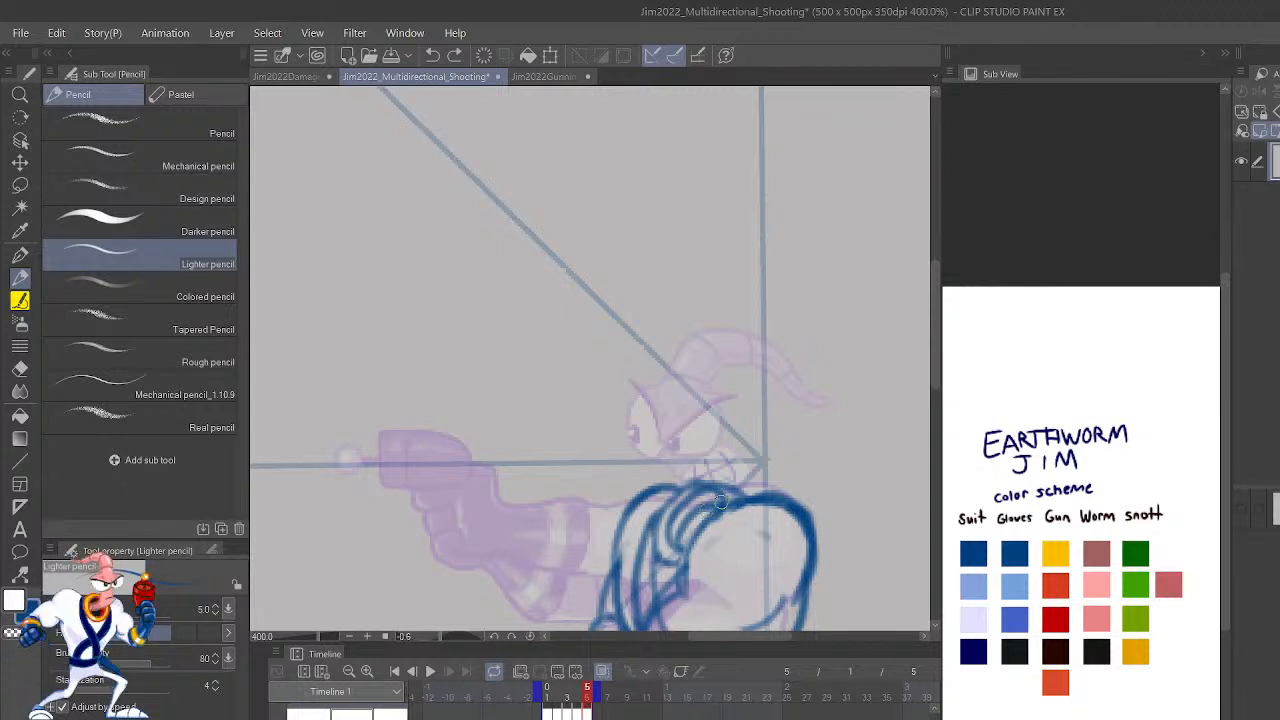
Sketch the near eye on frame 5 with a slanted brow edge and a rounded outline over the faded horizontal-pose head.
drag(665, 450, 738, 396)
key(ctrl+z)
drag(662, 447, 730, 393)
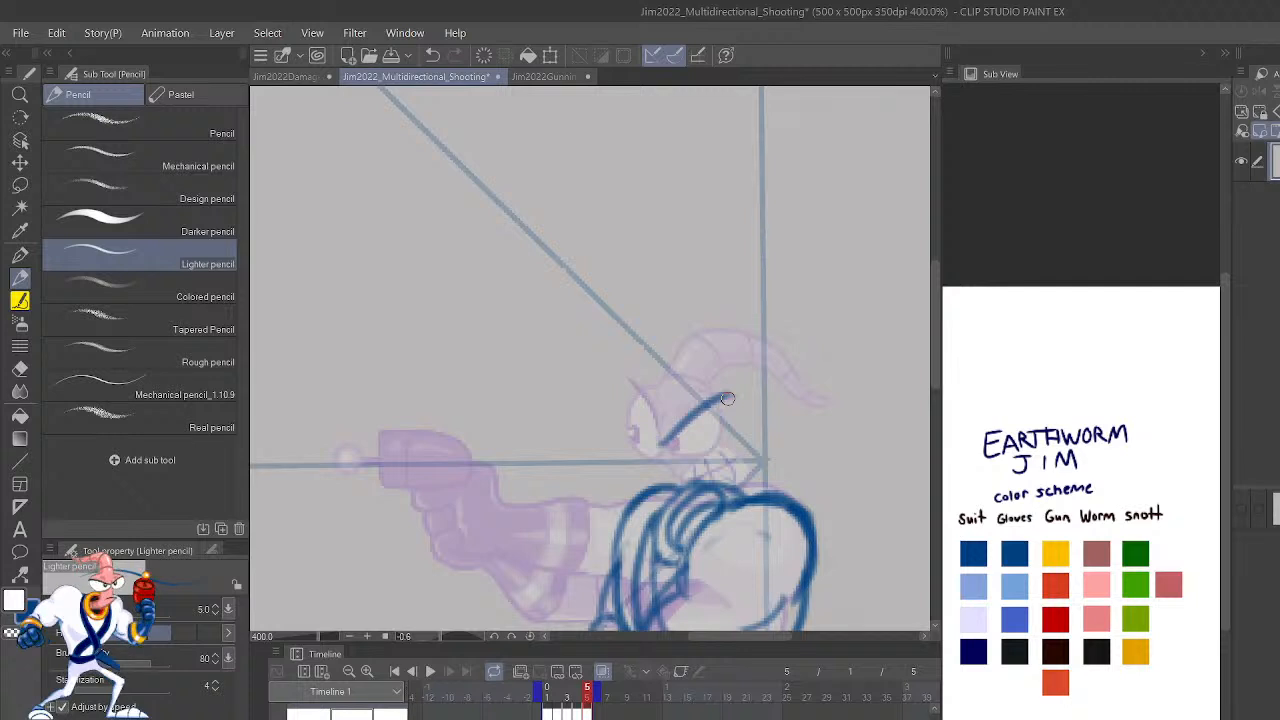
mouse_move(662, 447)
mouse_down()
mouse_move(722, 433)
mouse_move(728, 400)
mouse_up()
key(ctrl+z)
key(ctrl+z)
drag(662, 448, 716, 392)
drag(668, 448, 698, 388)
key(ctrl+z)
mouse_move(667, 453)
mouse_down()
mouse_move(715, 436)
mouse_move(704, 398)
mouse_up()
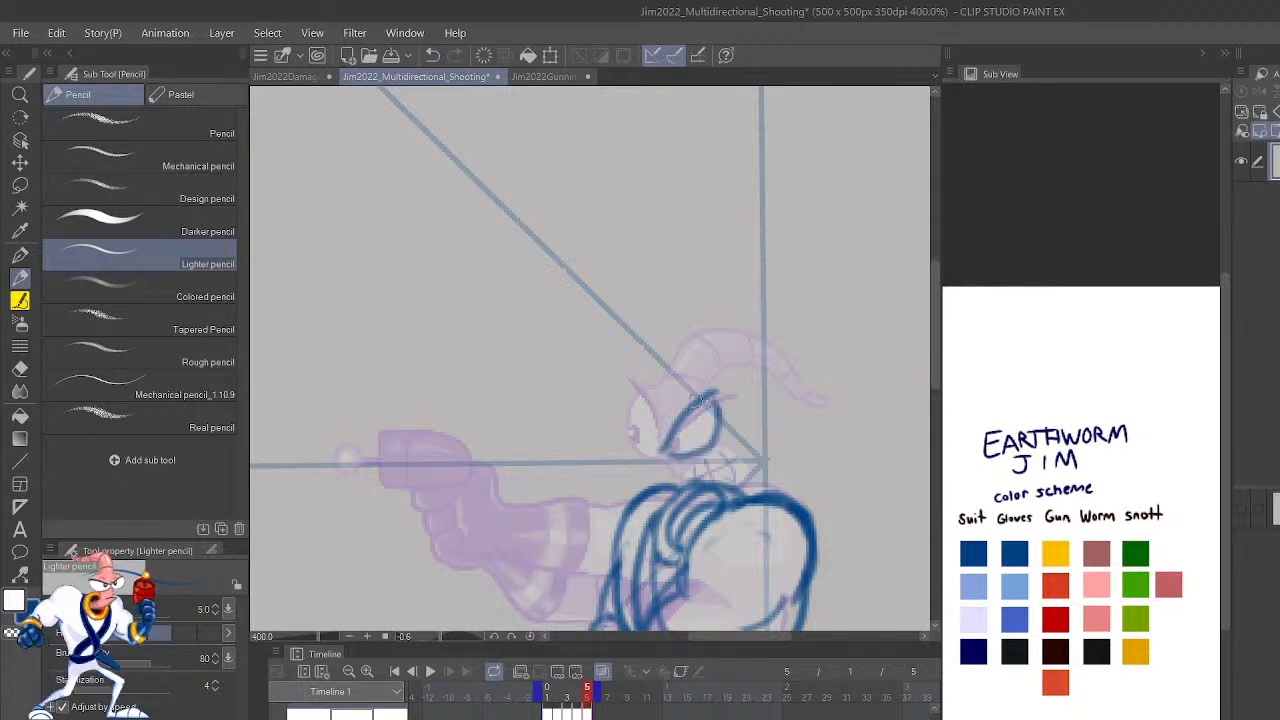
Draw the far eye's inner edge, check the head against the whole pose, and close the eye's outline with its pupil in mirrored view.
mouse_move(664, 446)
mouse_down()
mouse_move(638, 388)
mouse_move(627, 443)
mouse_move(662, 436)
mouse_move(638, 449)
mouse_up()
scroll(813, 457, down, 4)
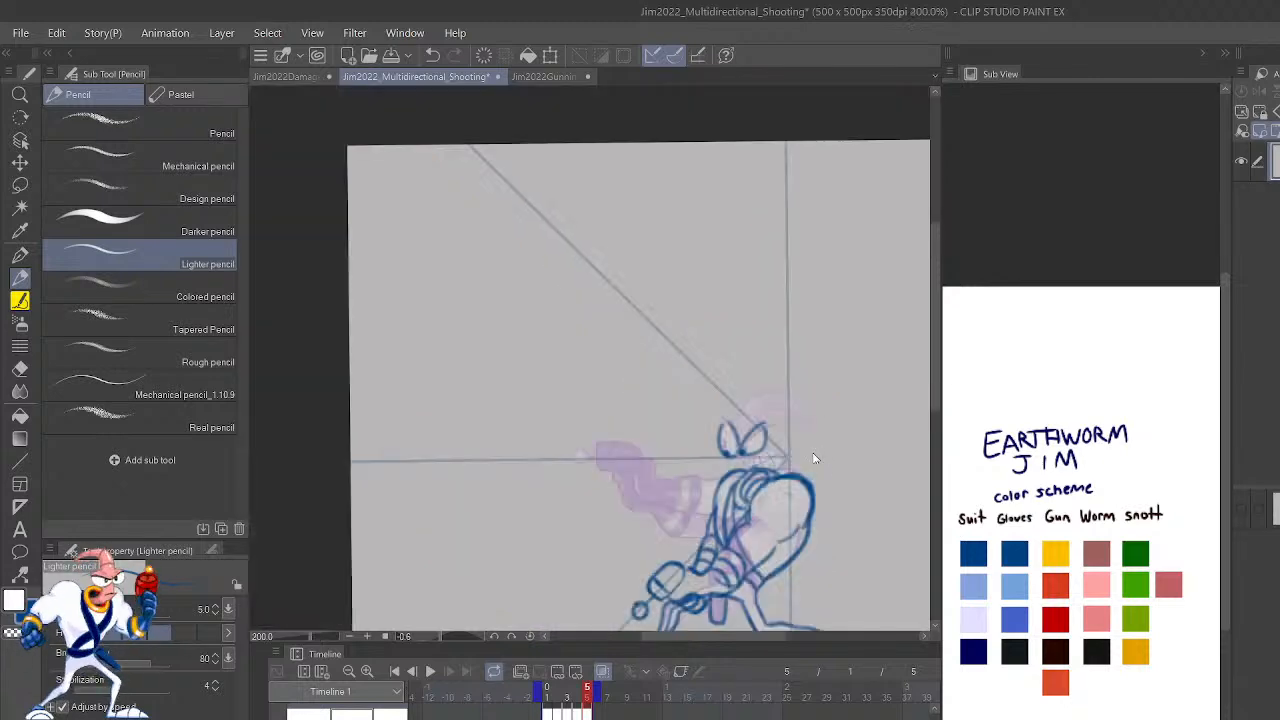
scroll(813, 457, up, 2)
scroll(813, 457, down, 2)
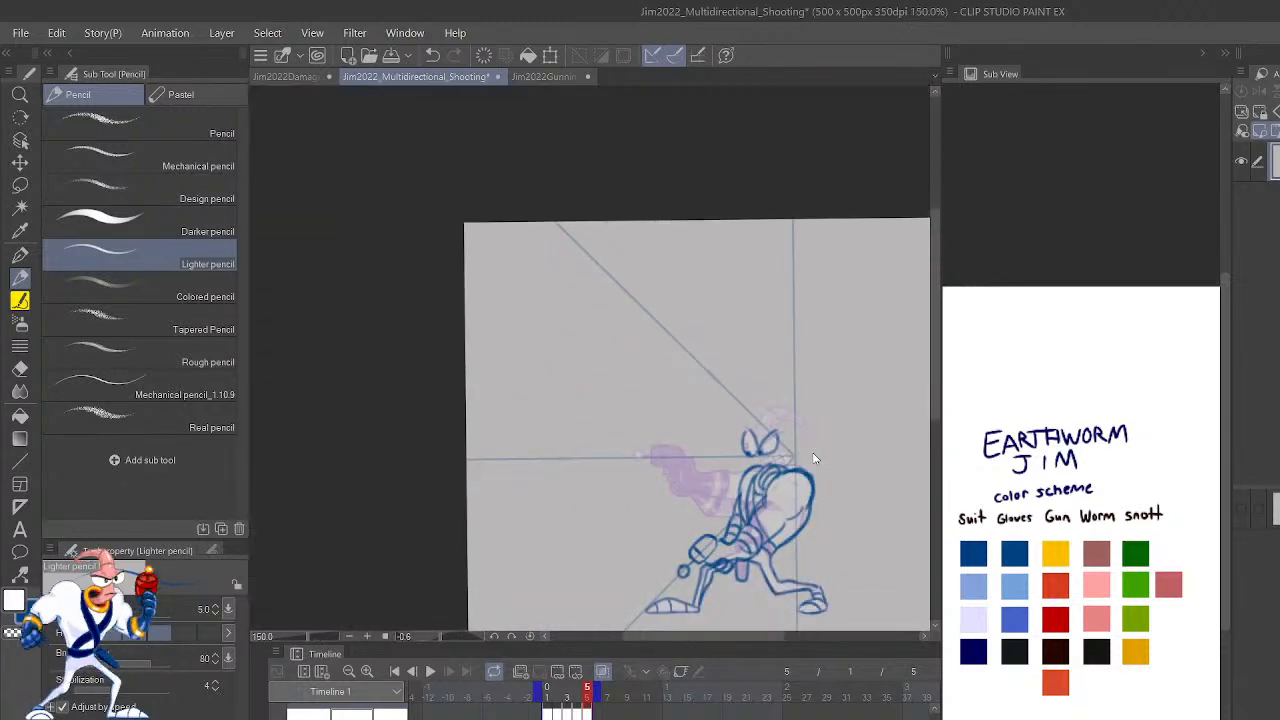
scroll(813, 457, up, 1)
scroll(813, 457, up, 3)
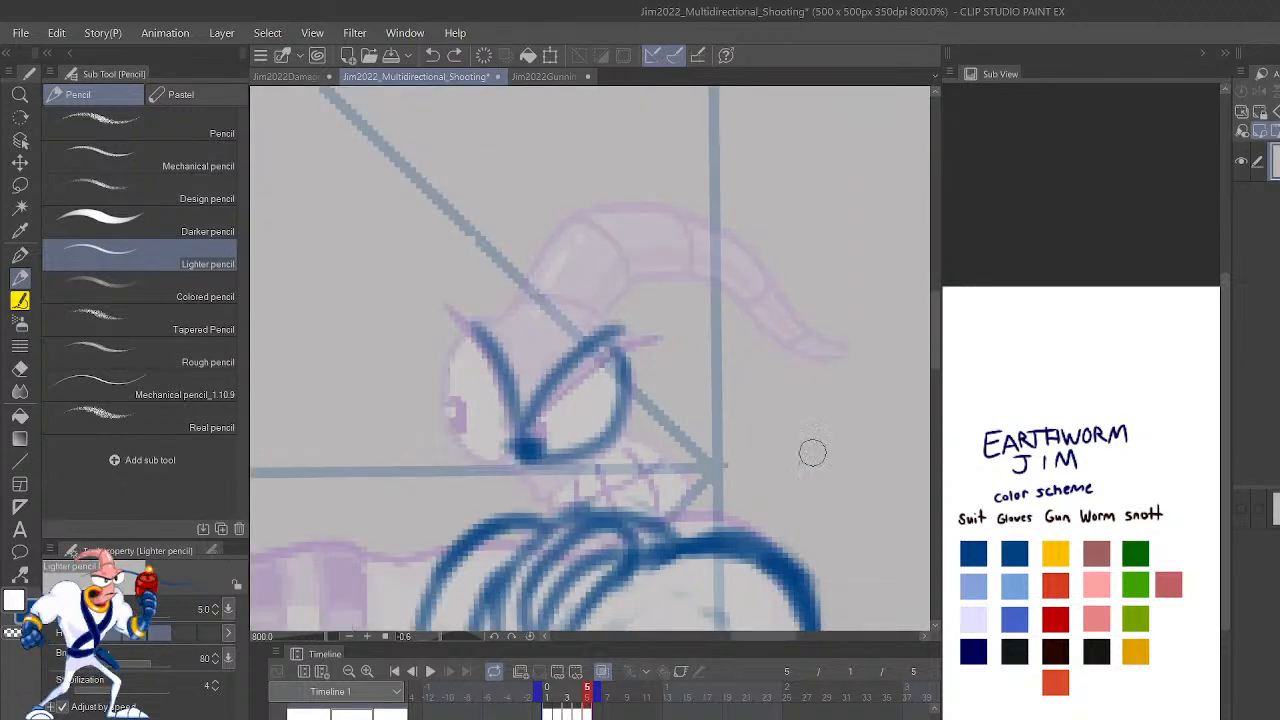
key(h)
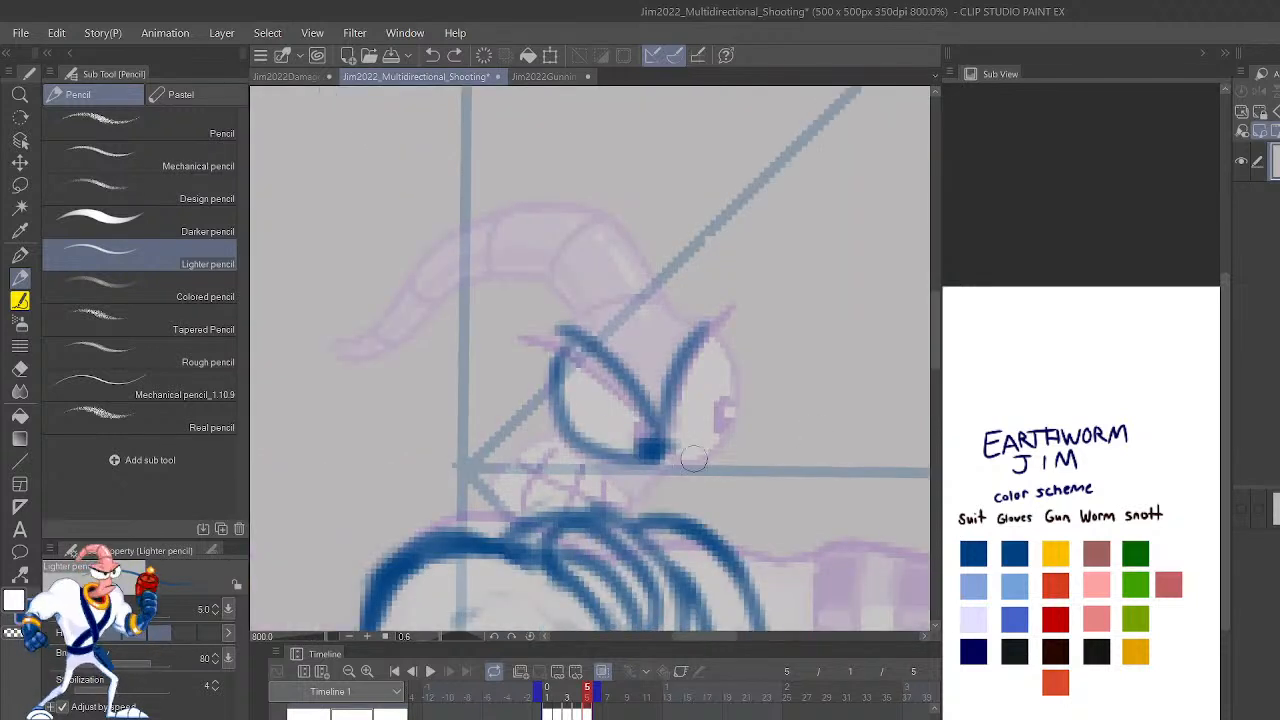
mouse_move(698, 458)
mouse_down()
mouse_move(728, 336)
mouse_move(695, 325)
mouse_move(724, 450)
mouse_up()
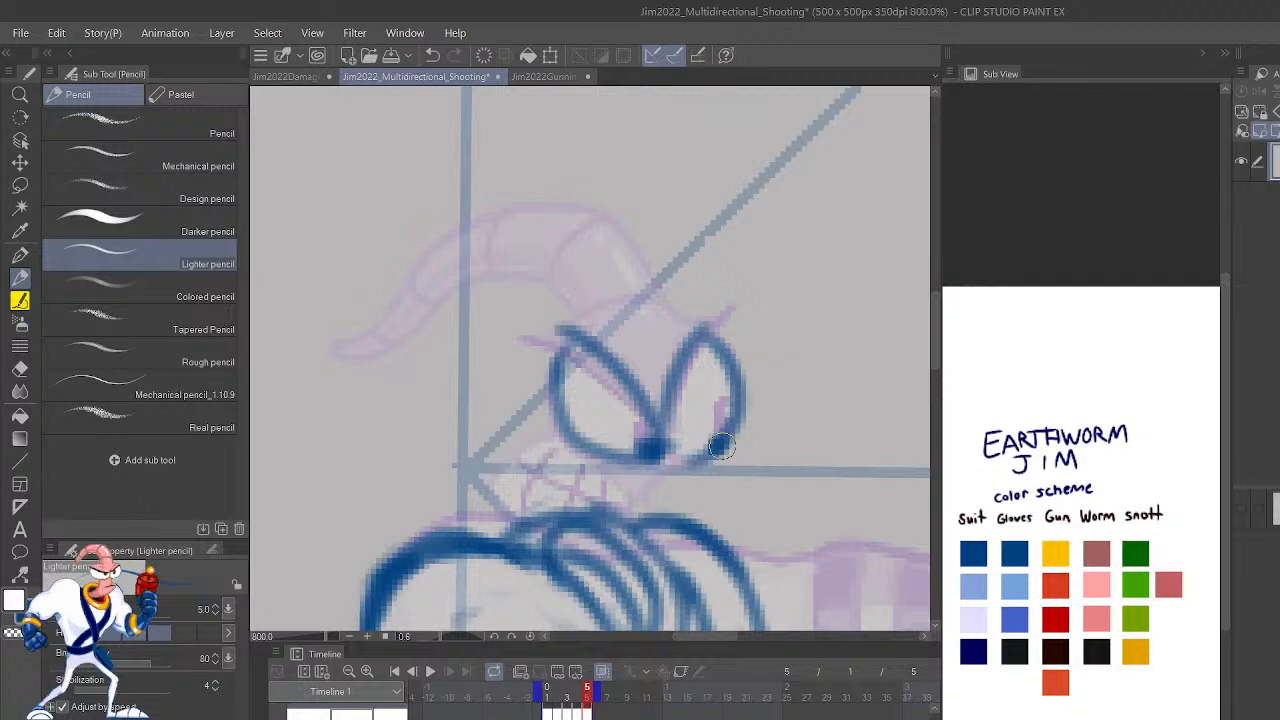
Try curved mouth outlines between the collar and the eyes, undoing each trial stroke.
mouse_move(519, 511)
mouse_down()
mouse_move(547, 462)
mouse_move(572, 453)
mouse_move(640, 490)
mouse_up()
key(ctrl+z)
mouse_move(497, 532)
mouse_down()
mouse_move(535, 467)
mouse_move(570, 453)
mouse_move(618, 483)
mouse_up()
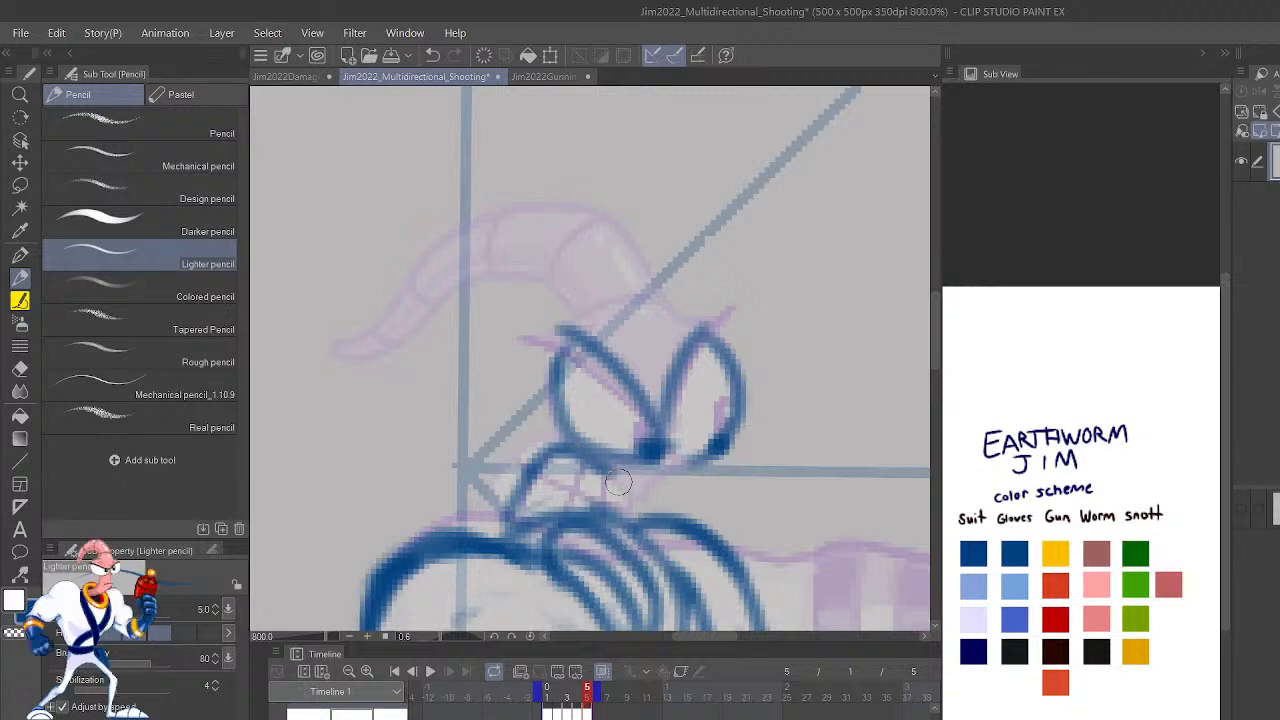
key(ctrl+z)
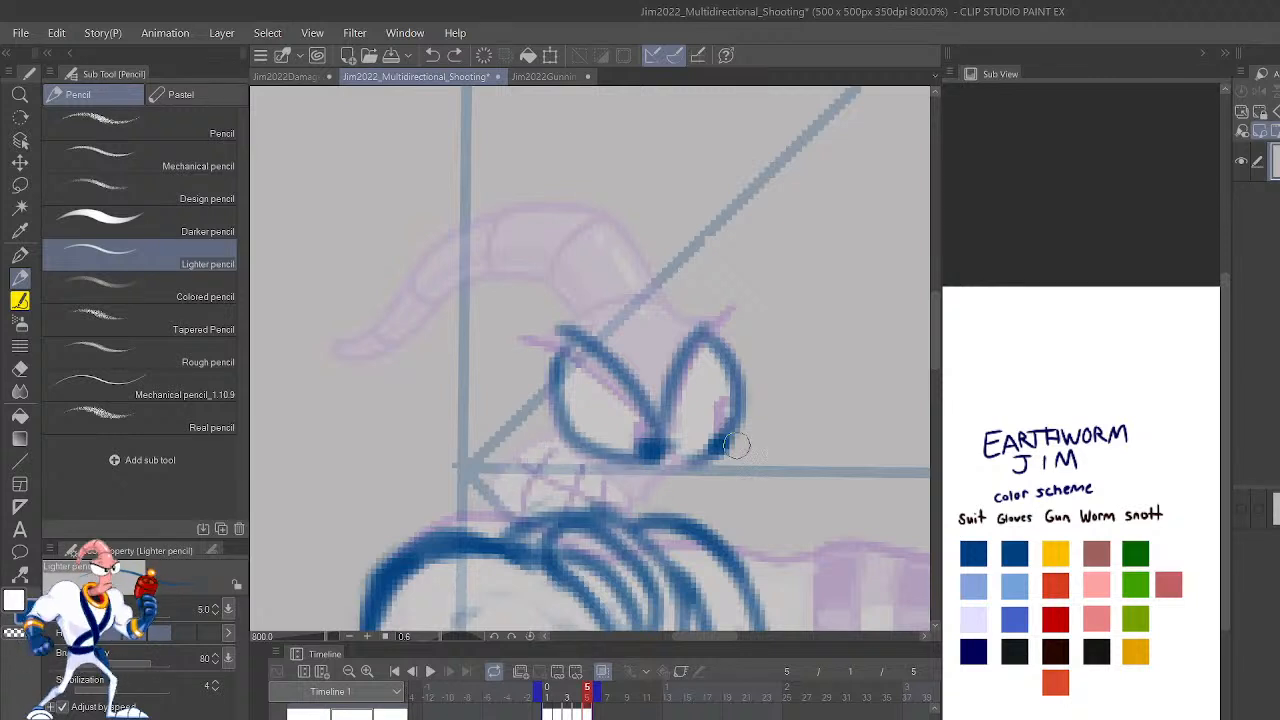
Lasso both eyes, move them onto their own layer separate from the body, check the layer's visibility and clear the selection.
key(m)
mouse_move(742, 468)
mouse_down()
mouse_move(563, 237)
mouse_move(745, 472)
mouse_up()
drag(806, 442, 806, 442)
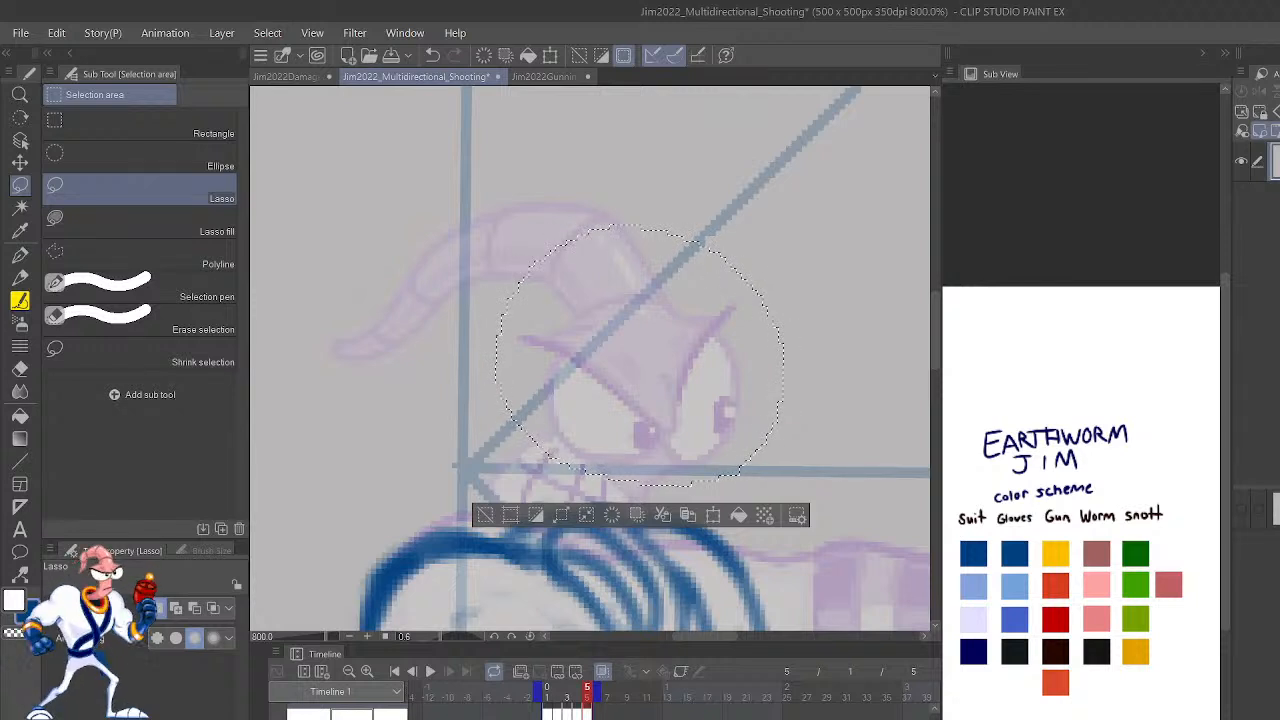
click(1241, 162)
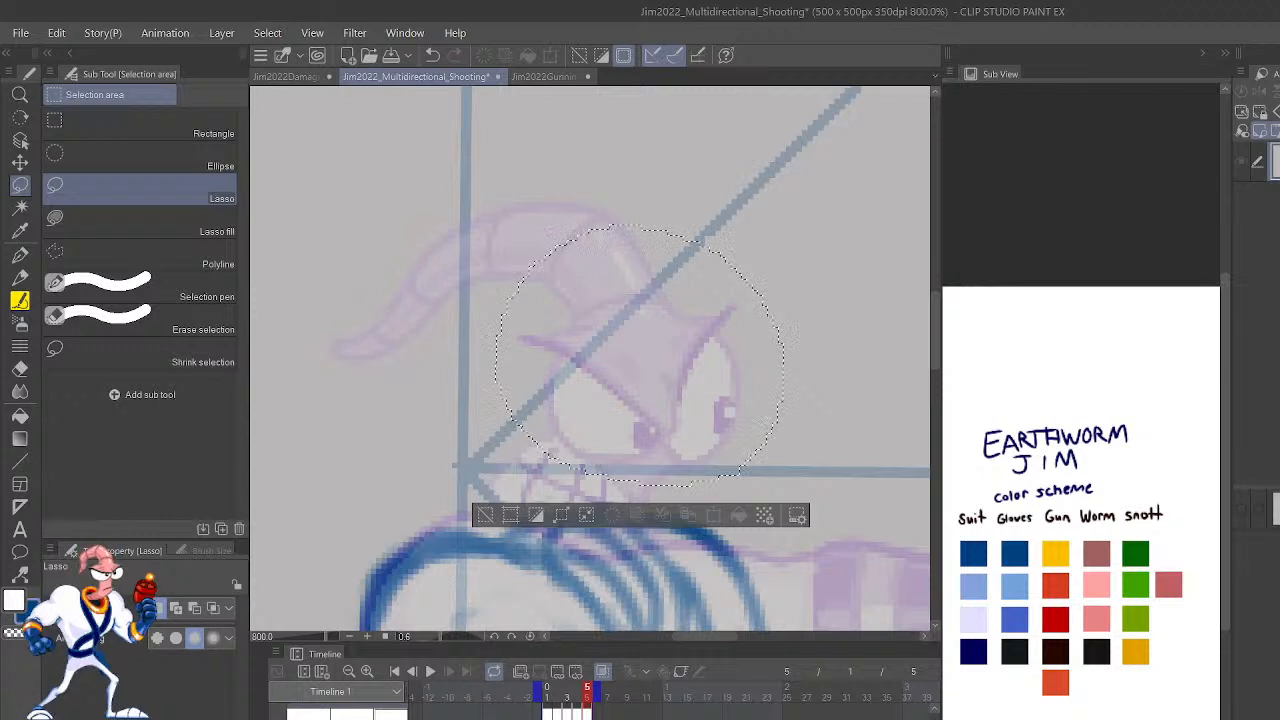
click(1241, 162)
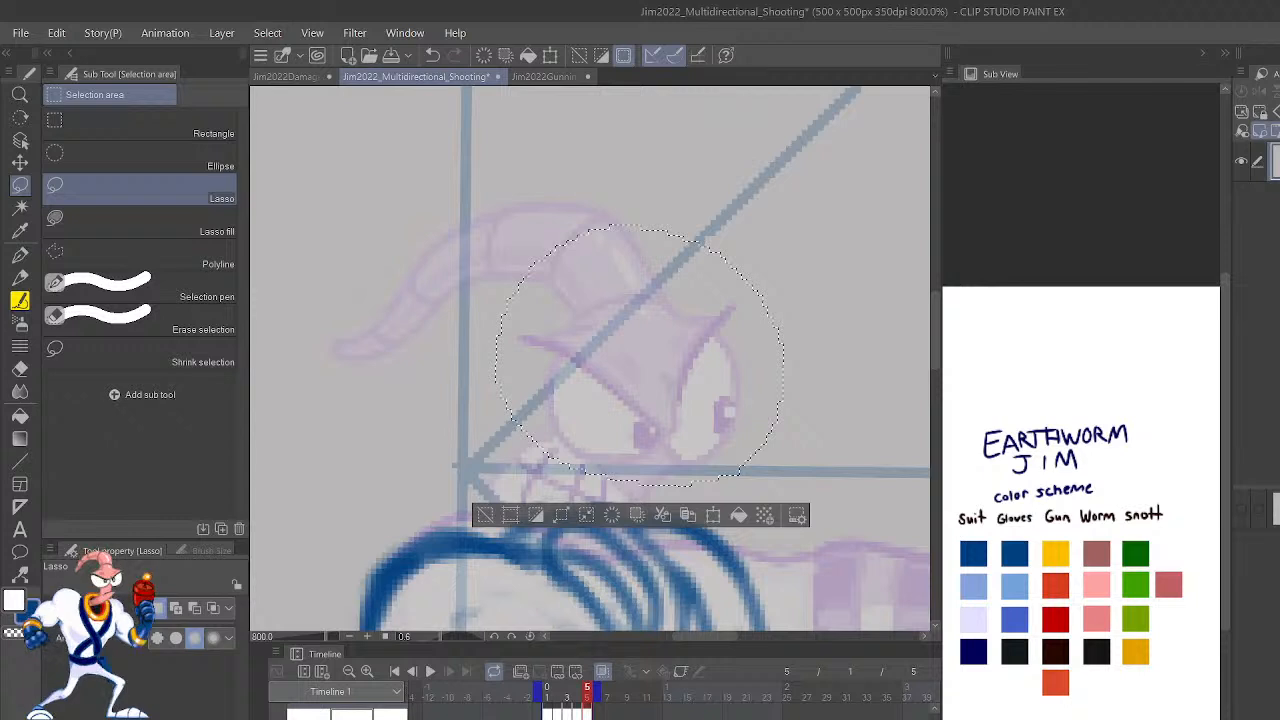
click(1241, 162)
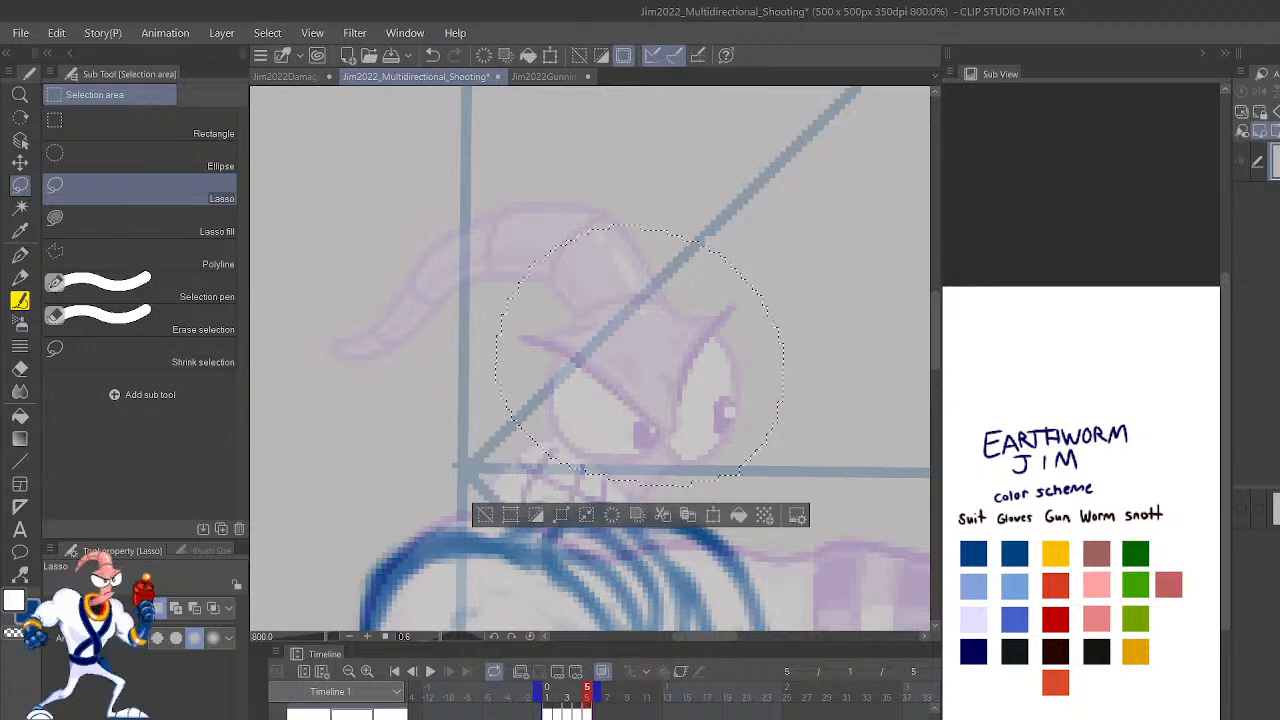
click(1241, 162)
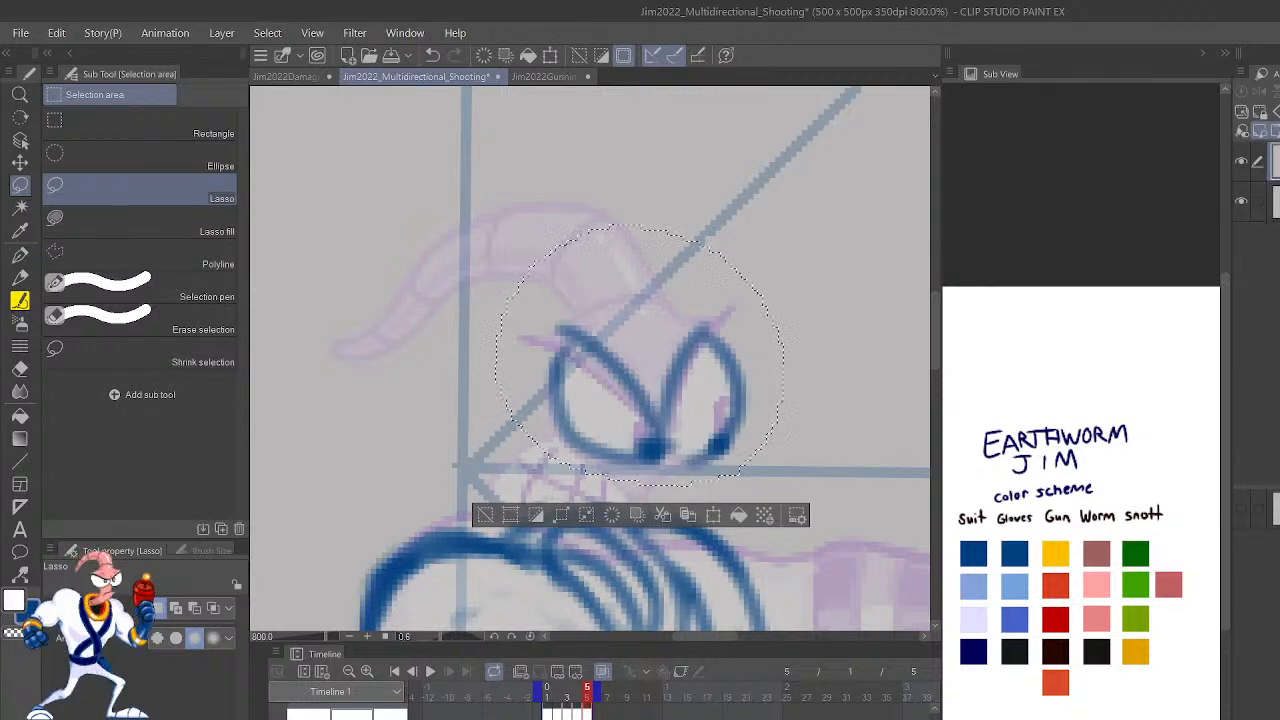
click(486, 516)
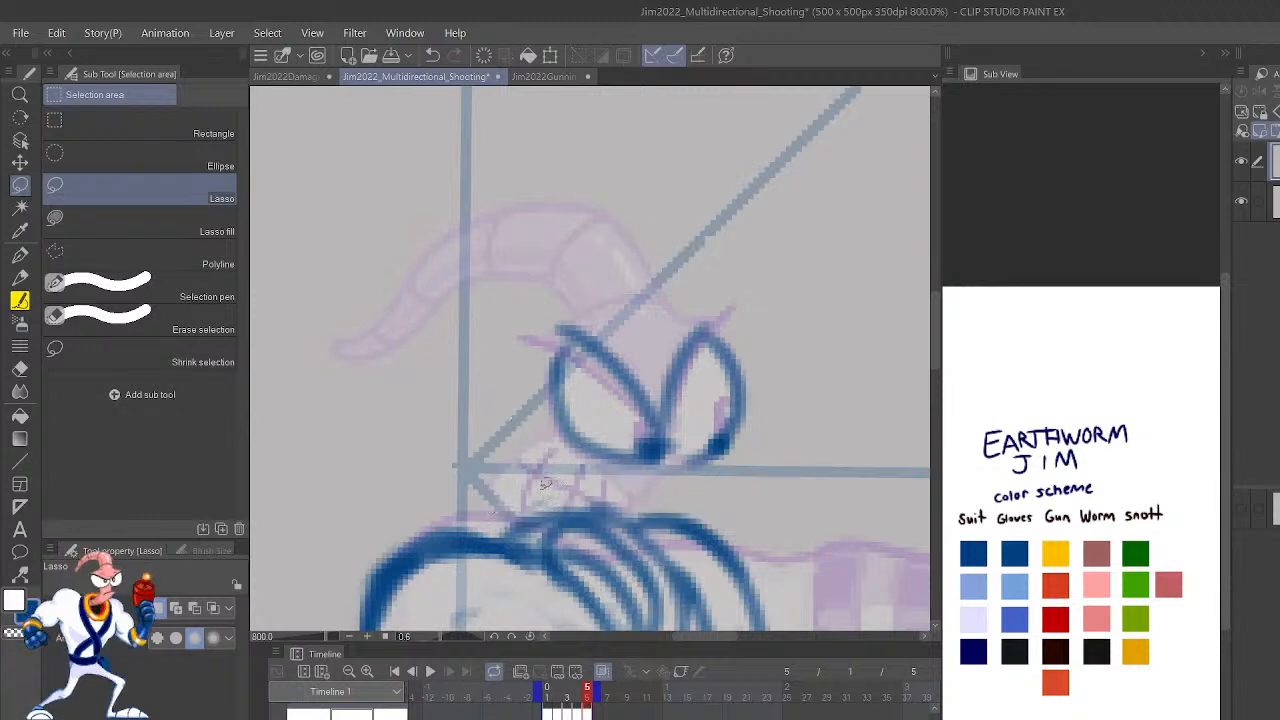
Draw a mouth line from the collar to beneath the far eye and compare it with frame 4 and in the unmirrored view.
key(p)
key(p)
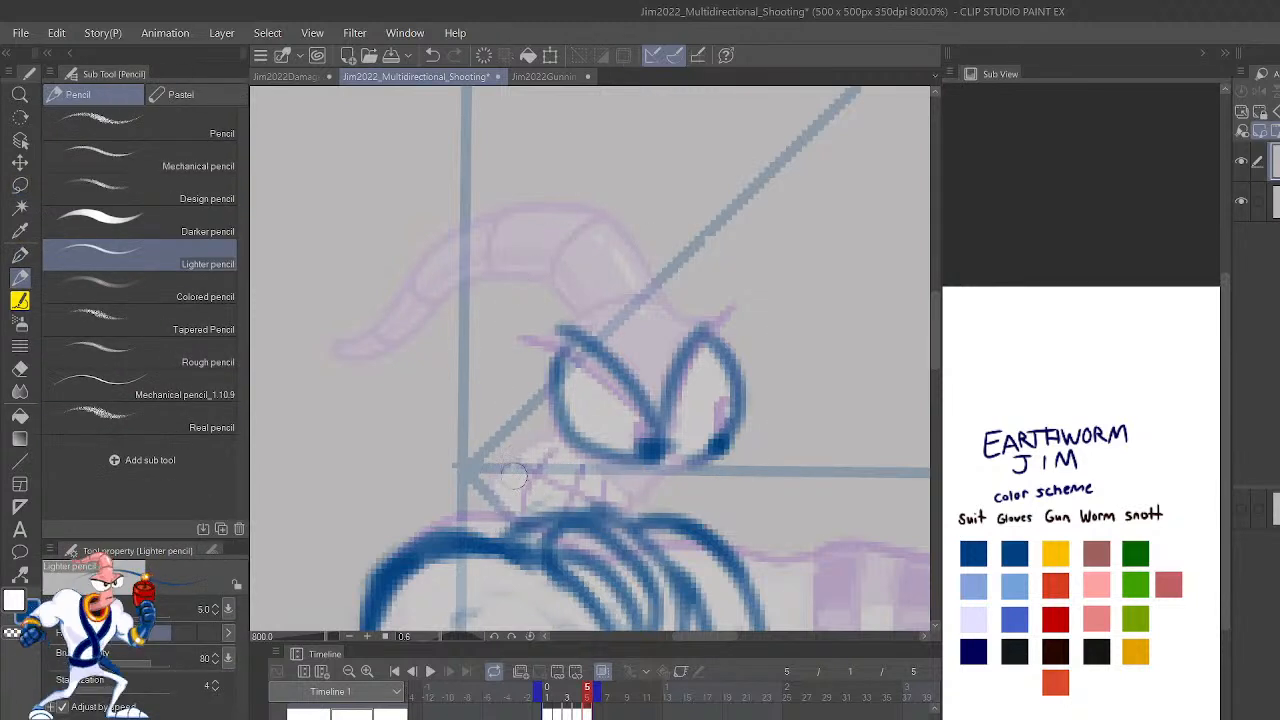
mouse_move(512, 510)
mouse_down()
mouse_move(565, 455)
mouse_move(650, 495)
mouse_move(629, 485)
mouse_move(690, 485)
mouse_move(688, 460)
mouse_up()
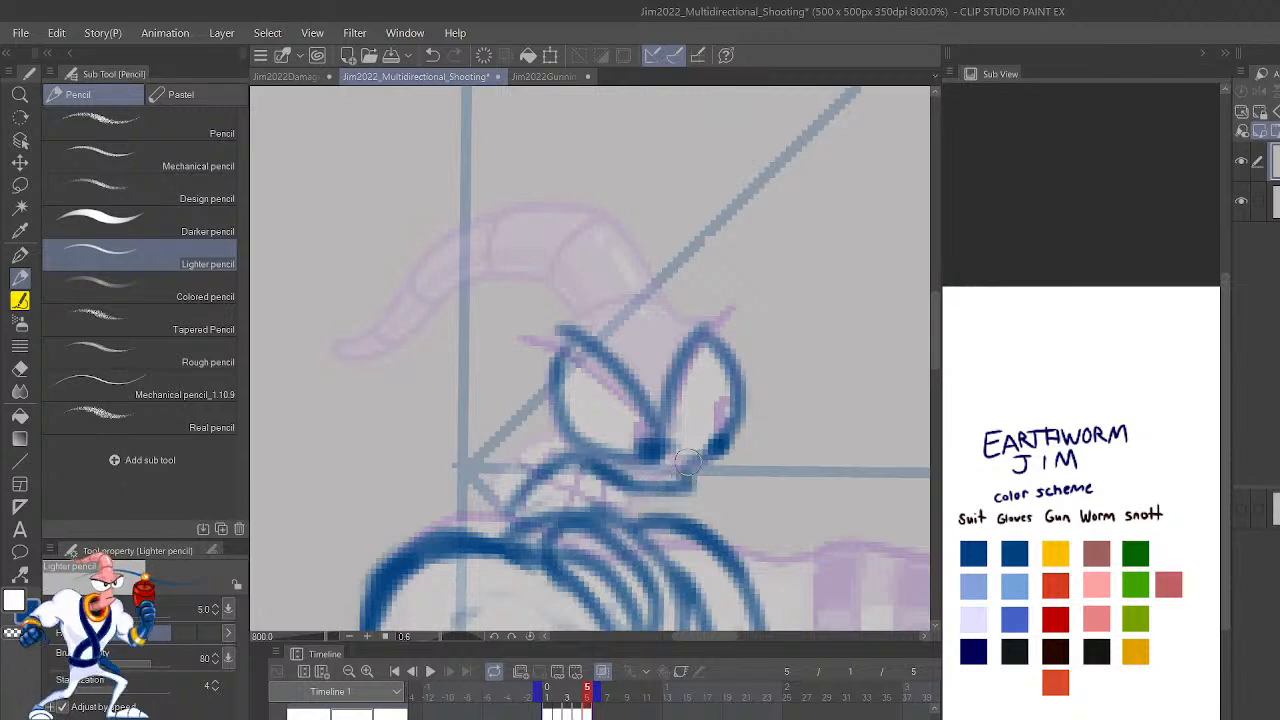
scroll(688, 462, down, 7)
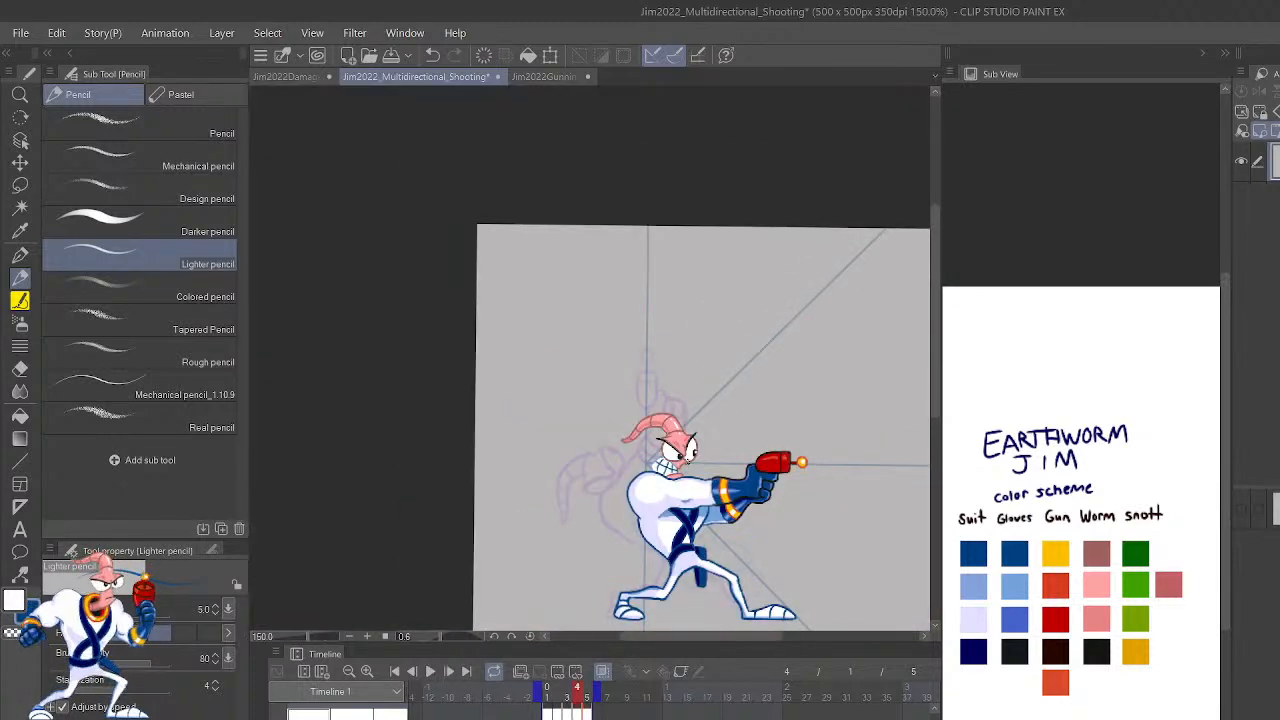
scroll(688, 465, up, 7)
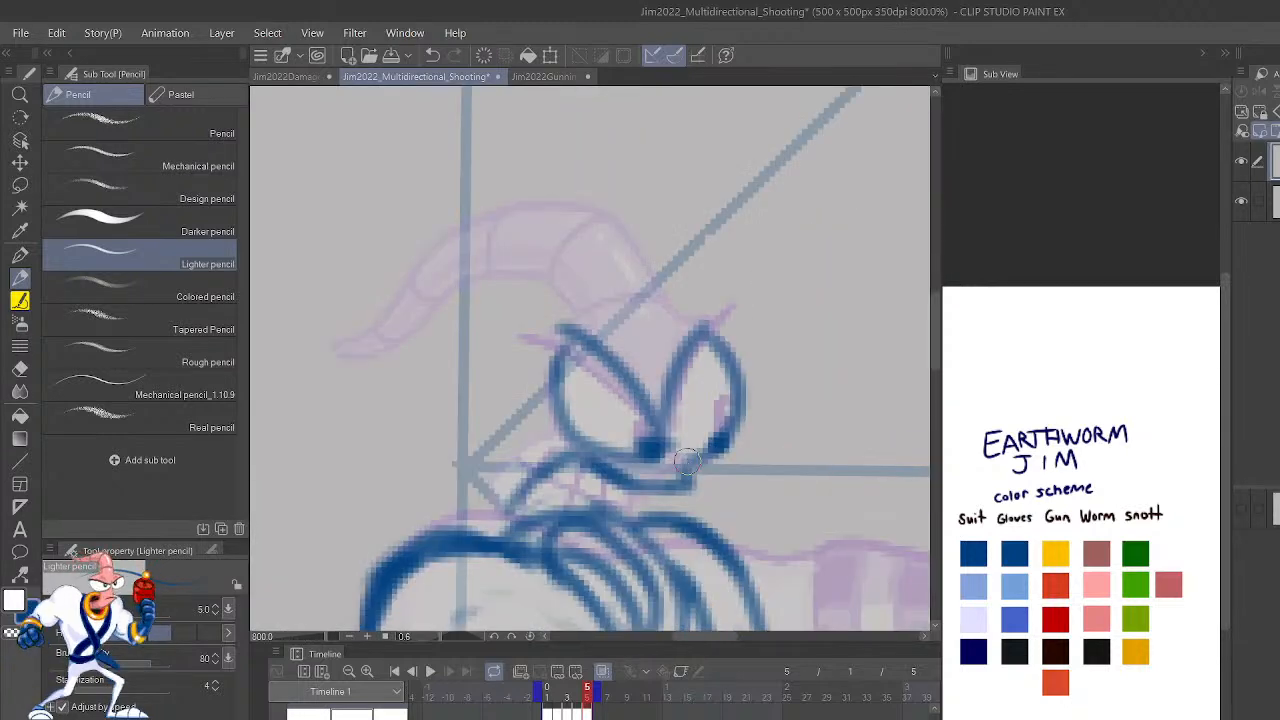
key(h)
drag(783, 512, 986, 506)
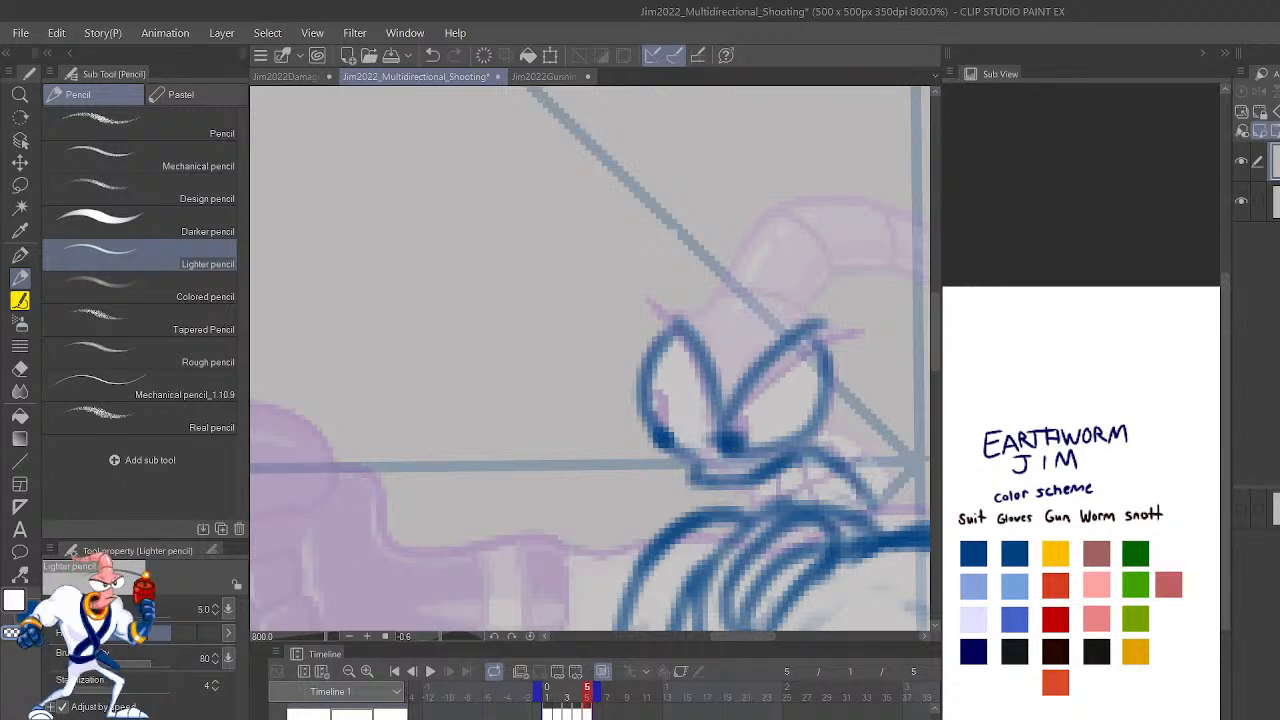
Judge the mouth line by undoing and redoing it, try another stroke beneath the eyes, and undo the trial lines.
key(ctrl+z)
key(ctrl+y)
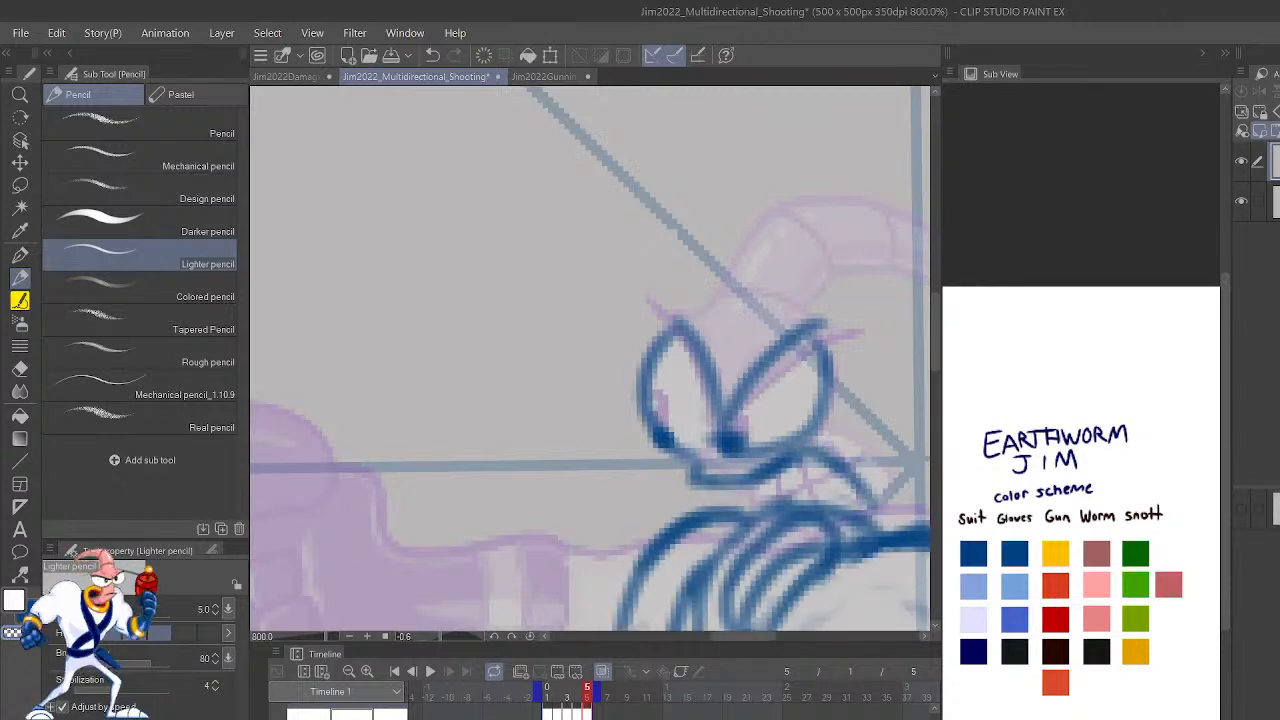
key(ctrl+z)
key(ctrl+z)
key(ctrl+y)
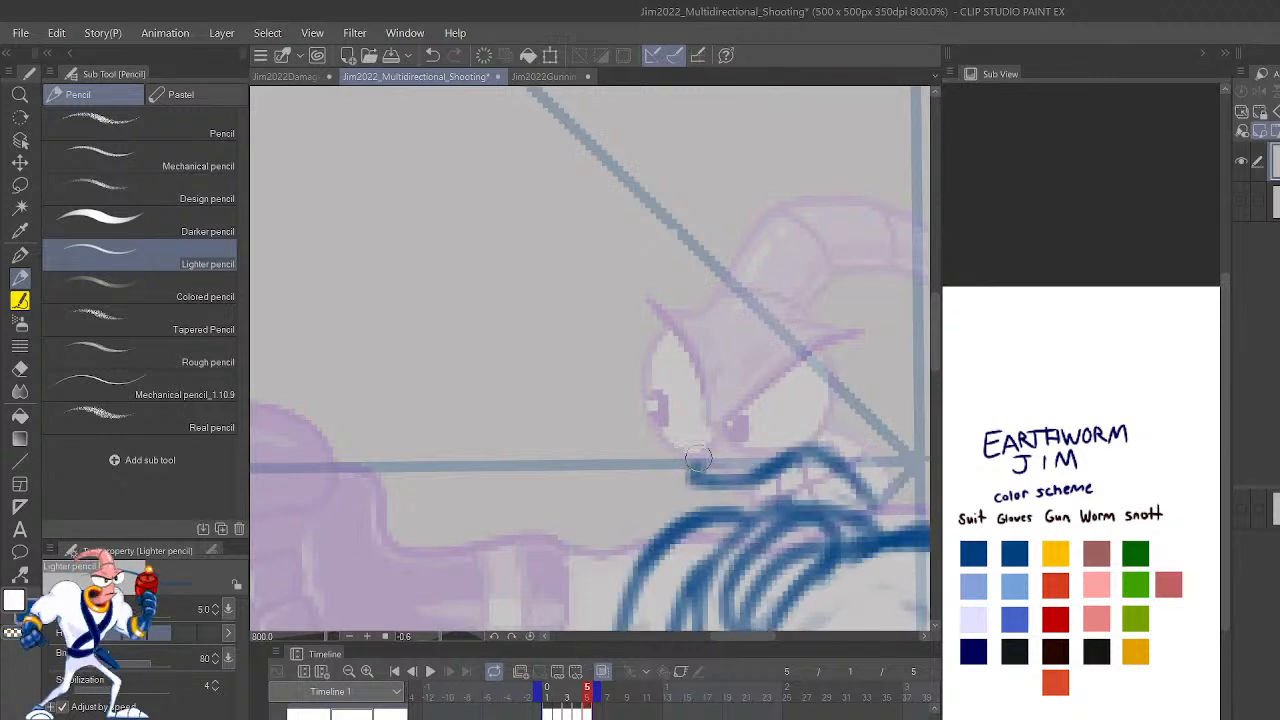
mouse_move(698, 463)
mouse_down()
mouse_move(698, 495)
mouse_move(707, 436)
mouse_move(693, 475)
mouse_move(706, 489)
mouse_move(760, 478)
mouse_move(773, 454)
mouse_move(817, 450)
mouse_move(847, 478)
mouse_up()
key(ctrl+z)
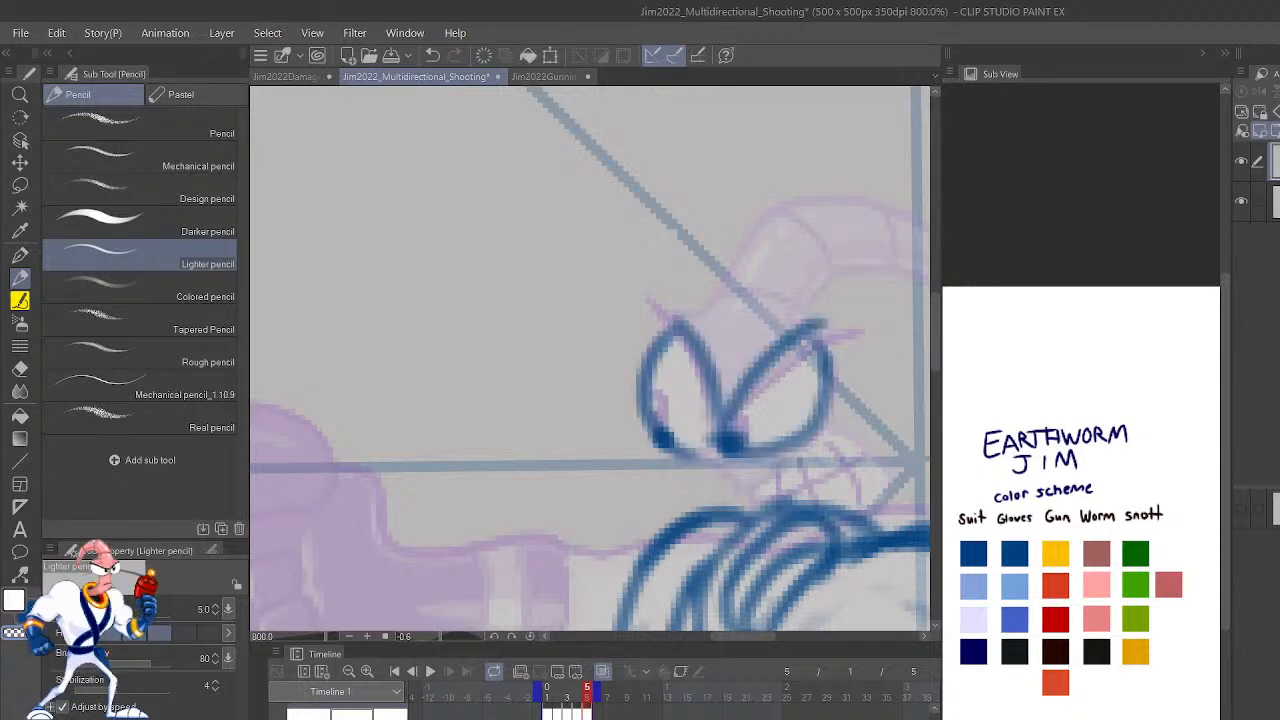
Check the eyes with the body layer hidden and shown, and lower the body layer's opacity.
click(1241, 202)
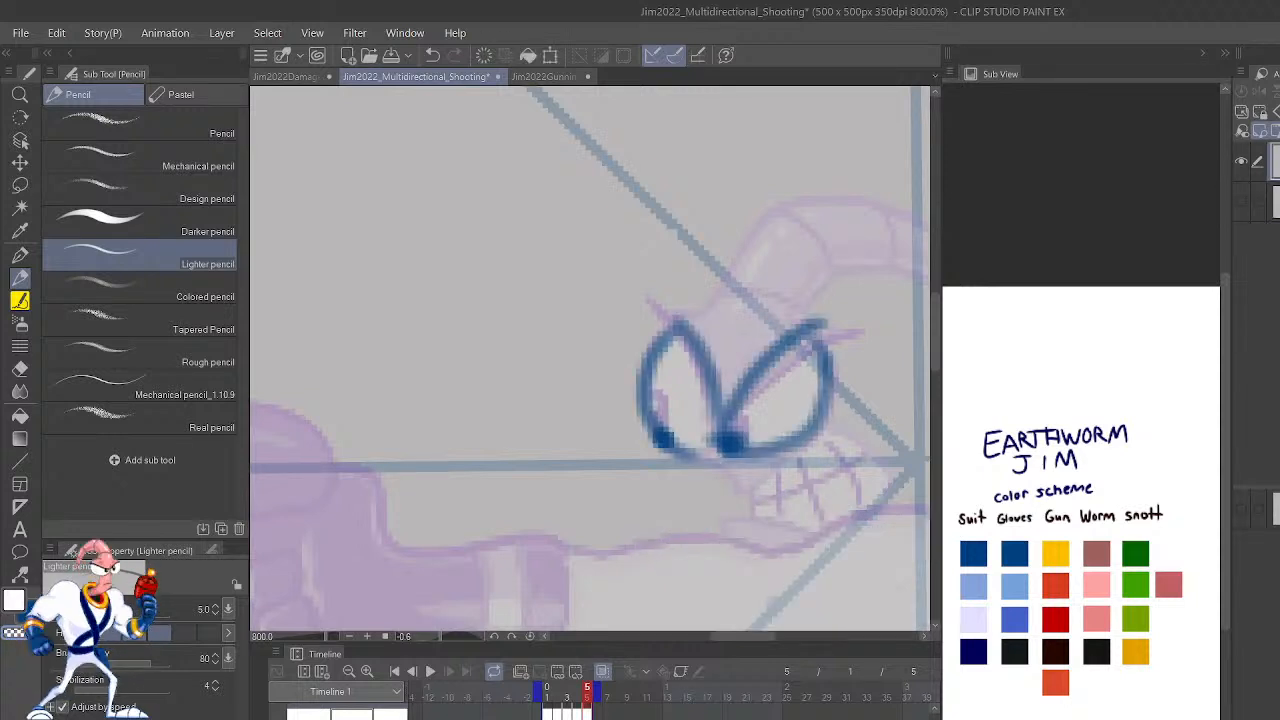
click(1241, 202)
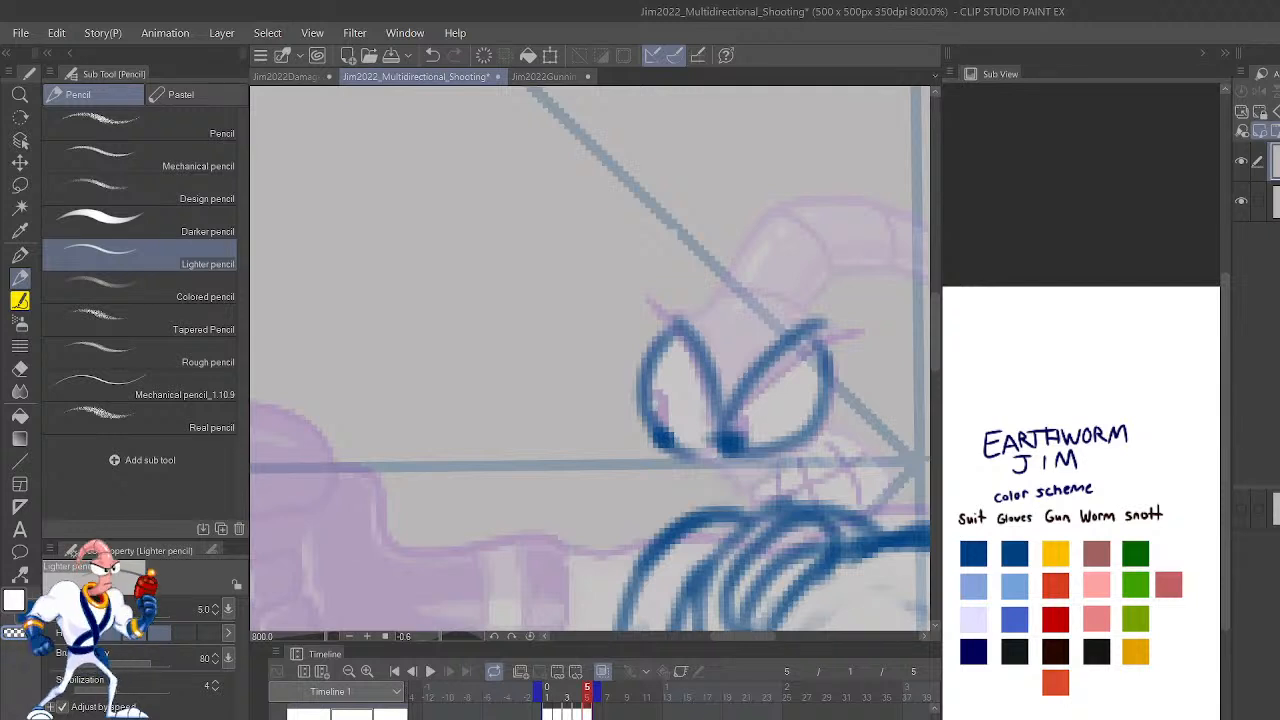
click(1276, 202)
click(1278, 92)
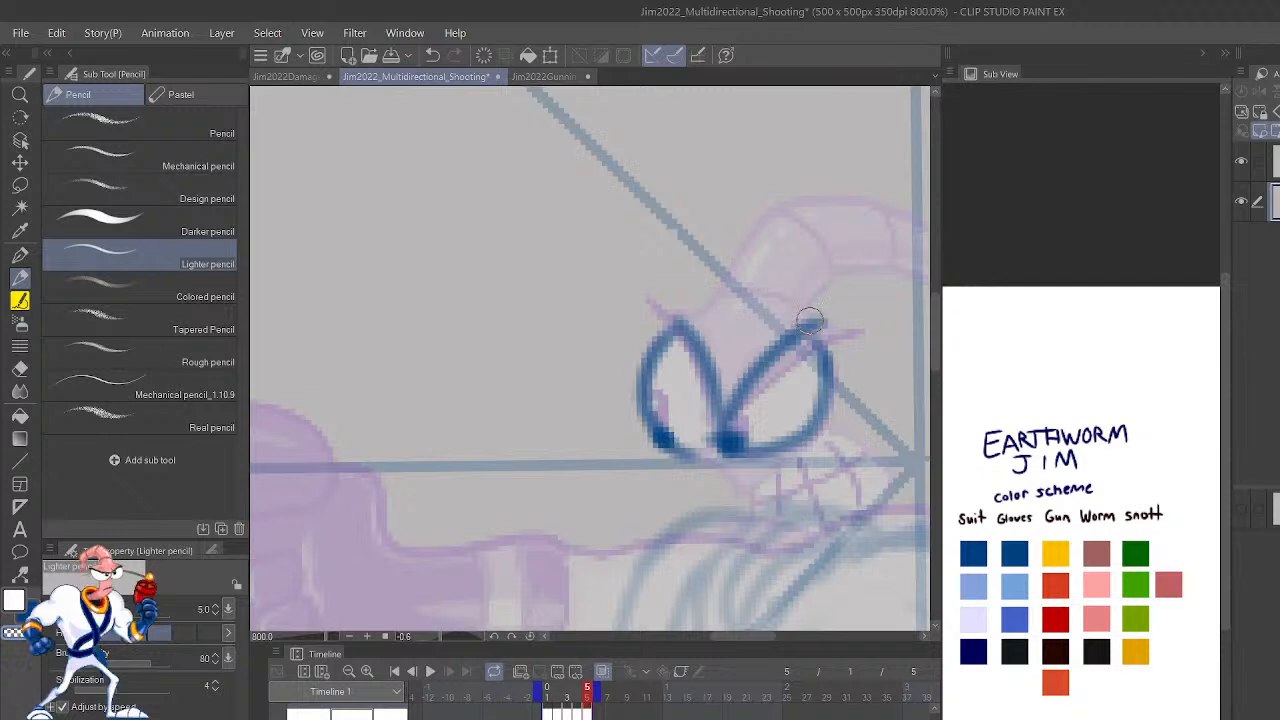
Discard a trial stroke above the eyes and sketch the snout, rounded teeth outline and lower lip on the eye layer.
drag(757, 303, 764, 314)
key(ctrl+z)
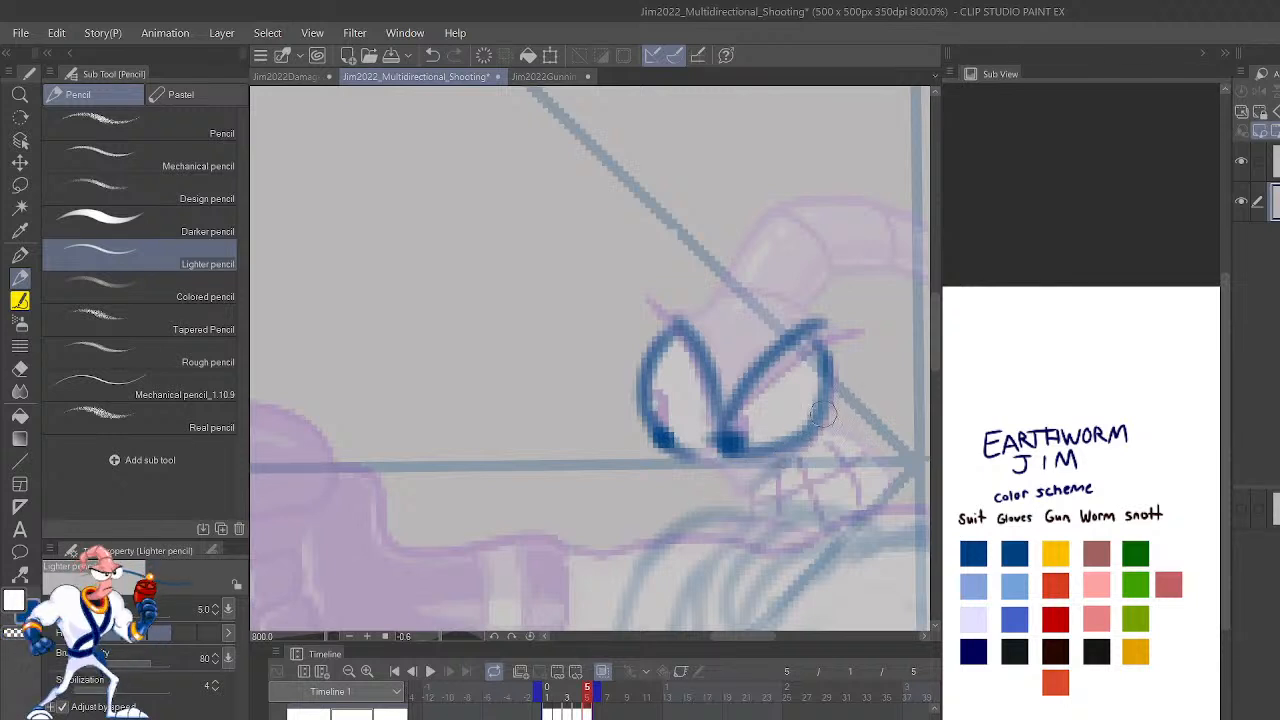
key(ctrl+z)
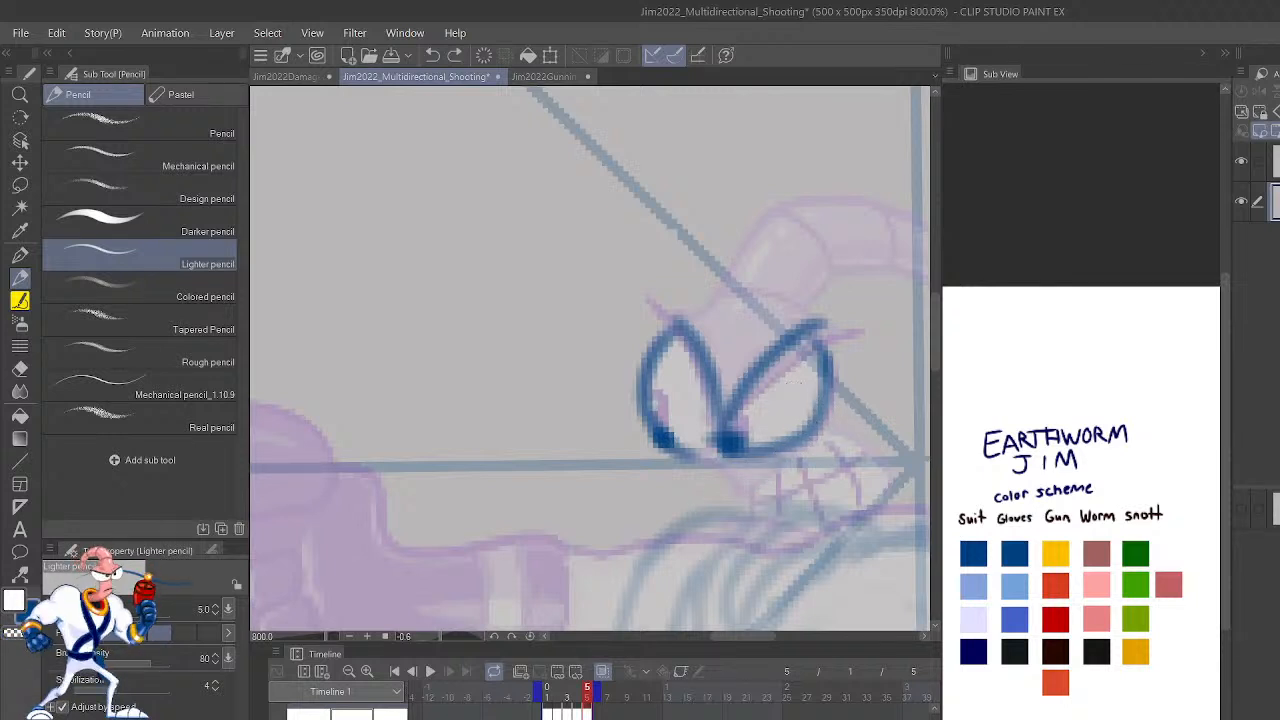
mouse_move(740, 492)
mouse_down()
mouse_move(826, 418)
mouse_move(905, 475)
mouse_move(905, 505)
mouse_move(850, 515)
mouse_move(755, 485)
mouse_move(704, 486)
mouse_move(712, 430)
mouse_up()
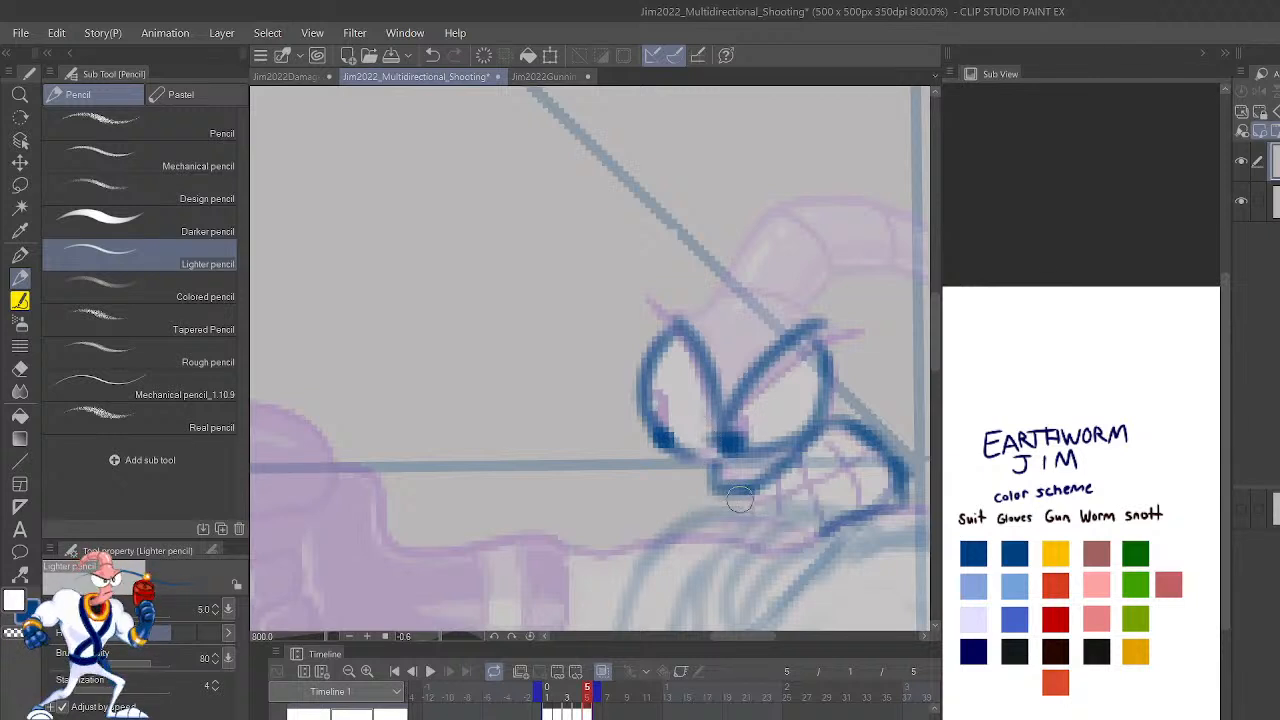
mouse_move(742, 495)
mouse_down()
mouse_move(770, 519)
mouse_move(734, 515)
mouse_move(734, 532)
mouse_move(813, 504)
mouse_move(861, 467)
mouse_move(843, 529)
mouse_up()
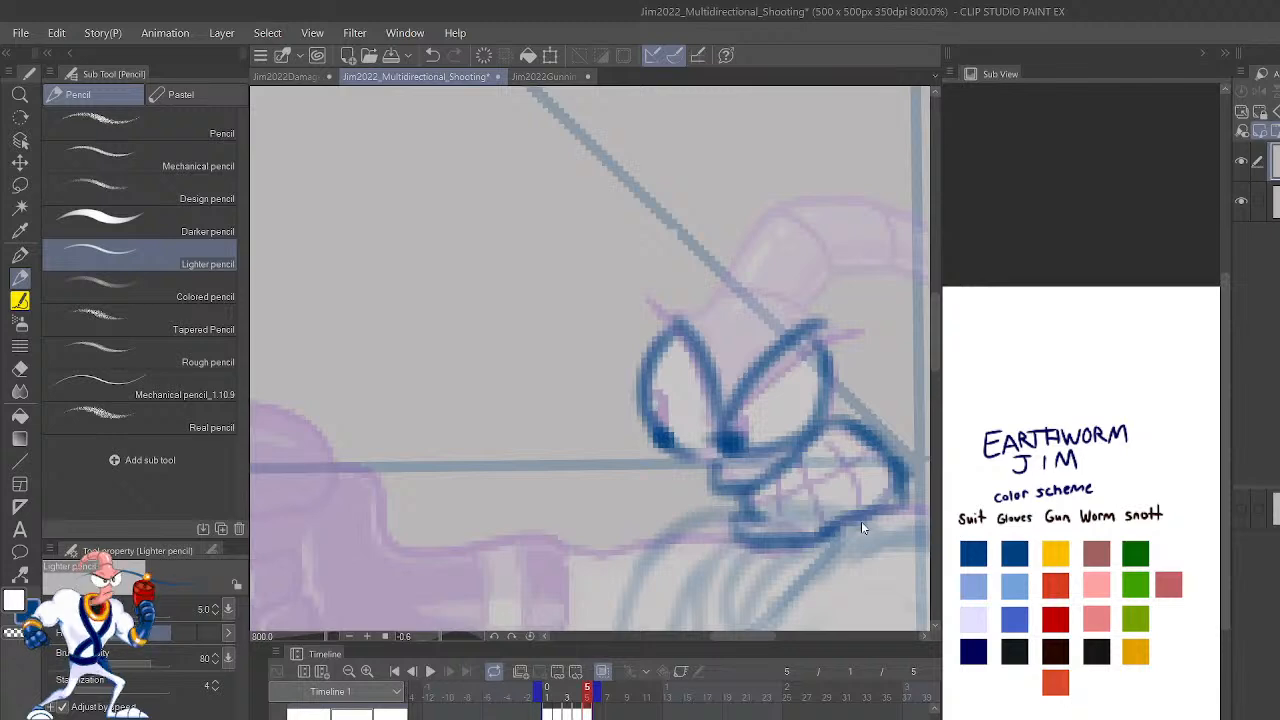
Examine the head up close and within the whole pose, and compare it in mirrored view with frame 4's finished head.
scroll(862, 525, down, 6)
scroll(862, 526, up, 6)
scroll(861, 521, up, 2)
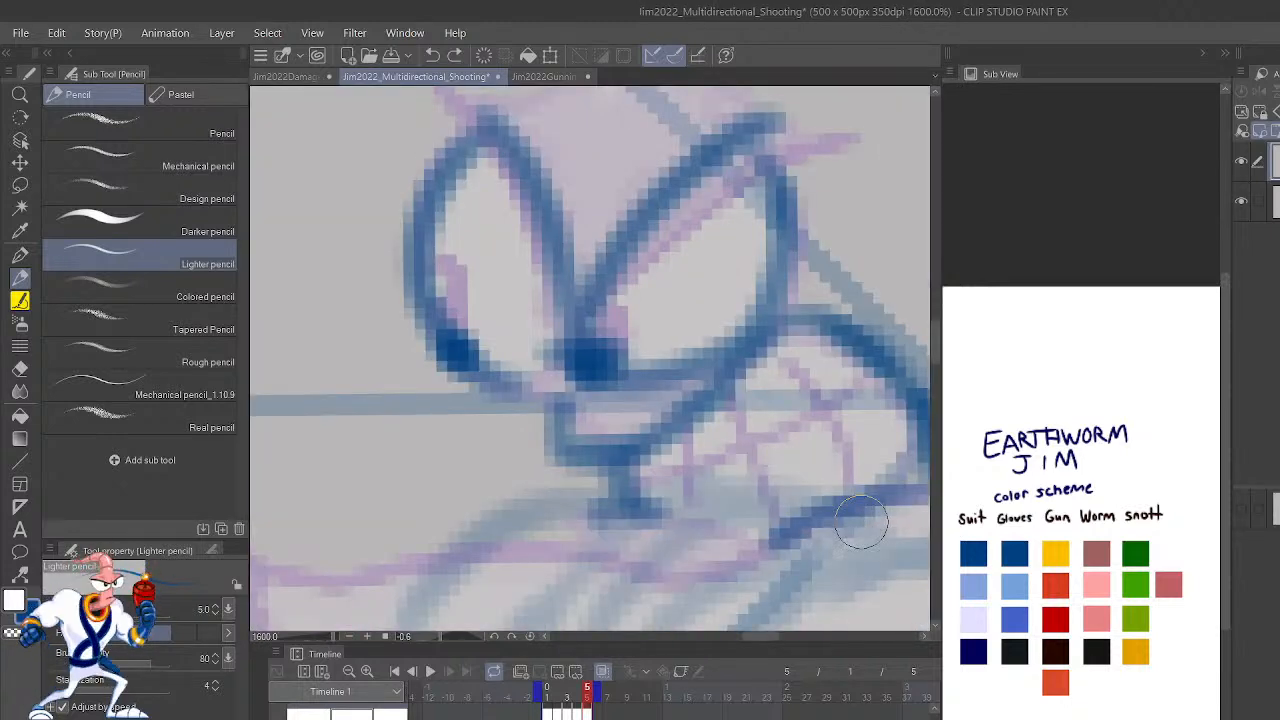
key(h)
key(ctrl+minus)
key(ctrl+minus)
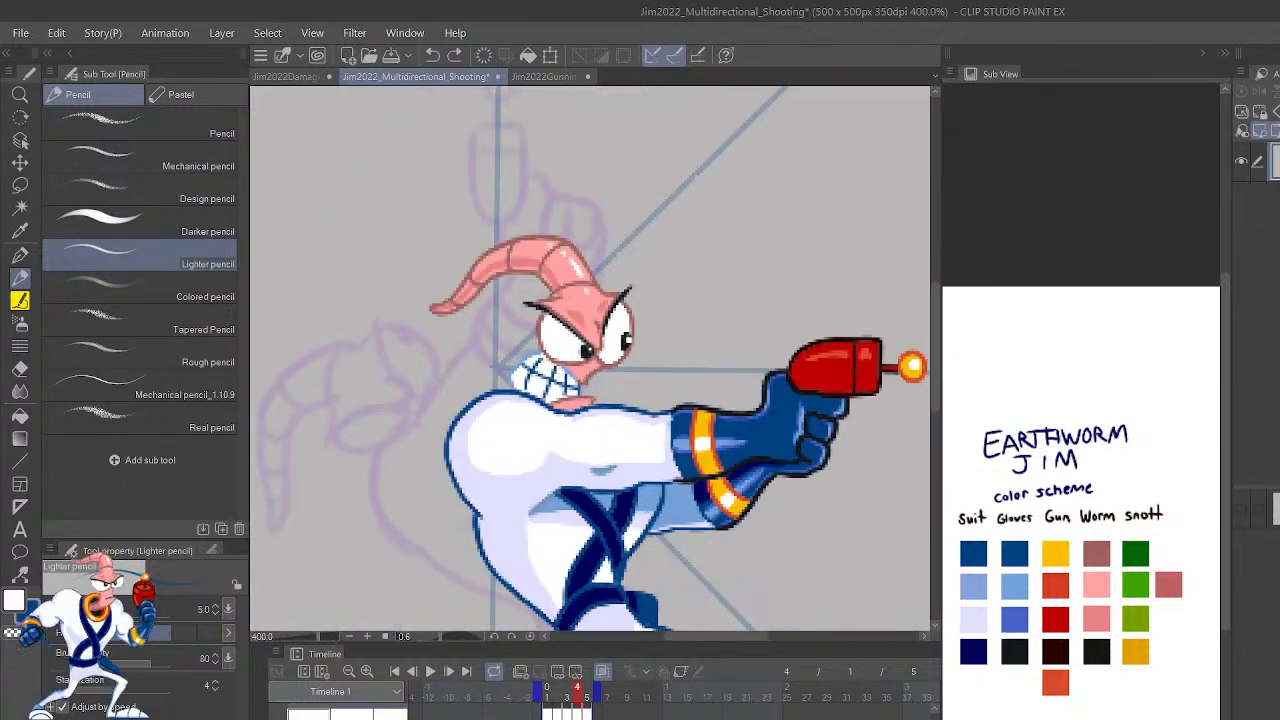
key(ctrl+plus)
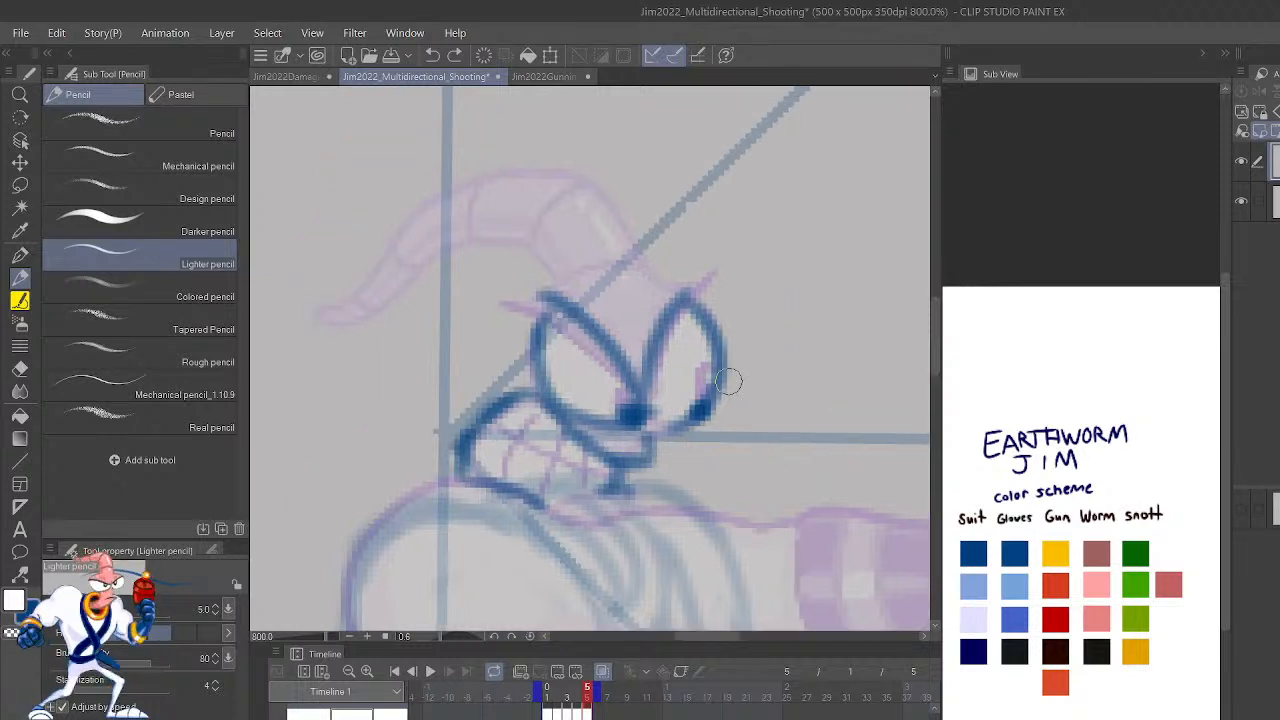
Lasso the near eye and move it slightly down and away from the far eye.
key(m)
mouse_move(648, 424)
mouse_down()
mouse_move(632, 329)
mouse_move(550, 267)
mouse_move(519, 317)
mouse_move(560, 418)
mouse_up()
key(k)
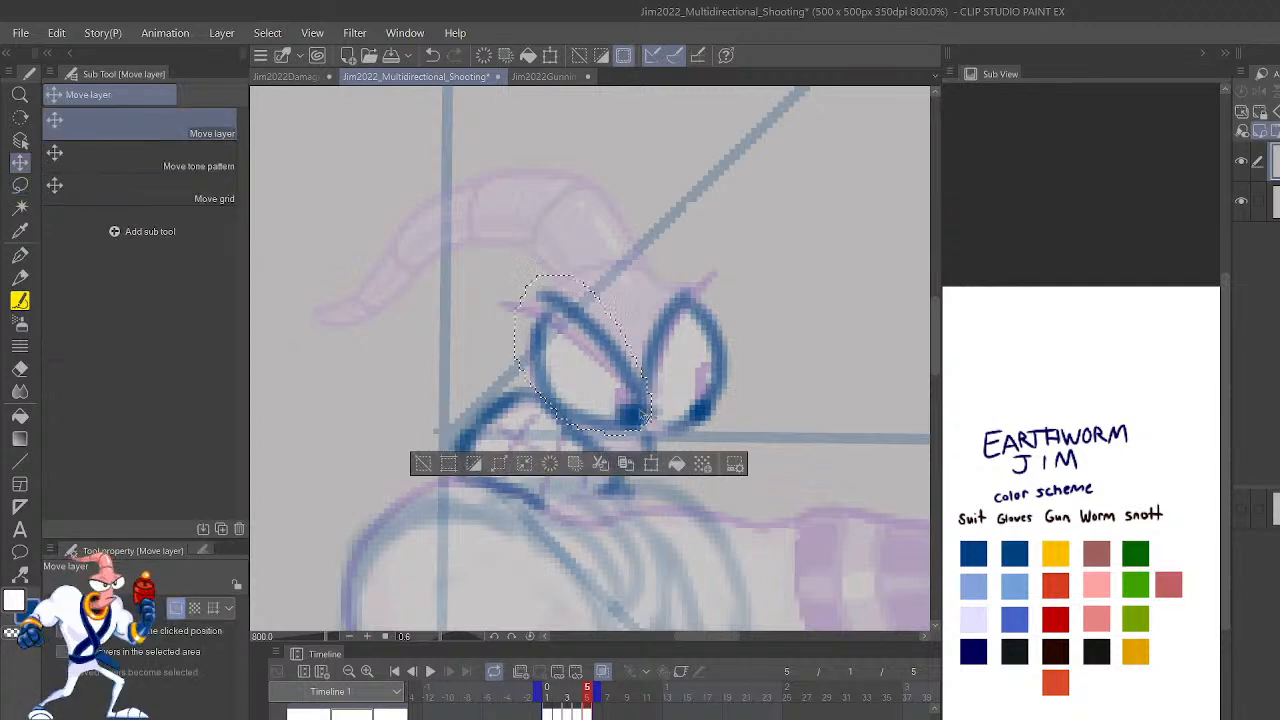
drag(641, 416, 634, 427)
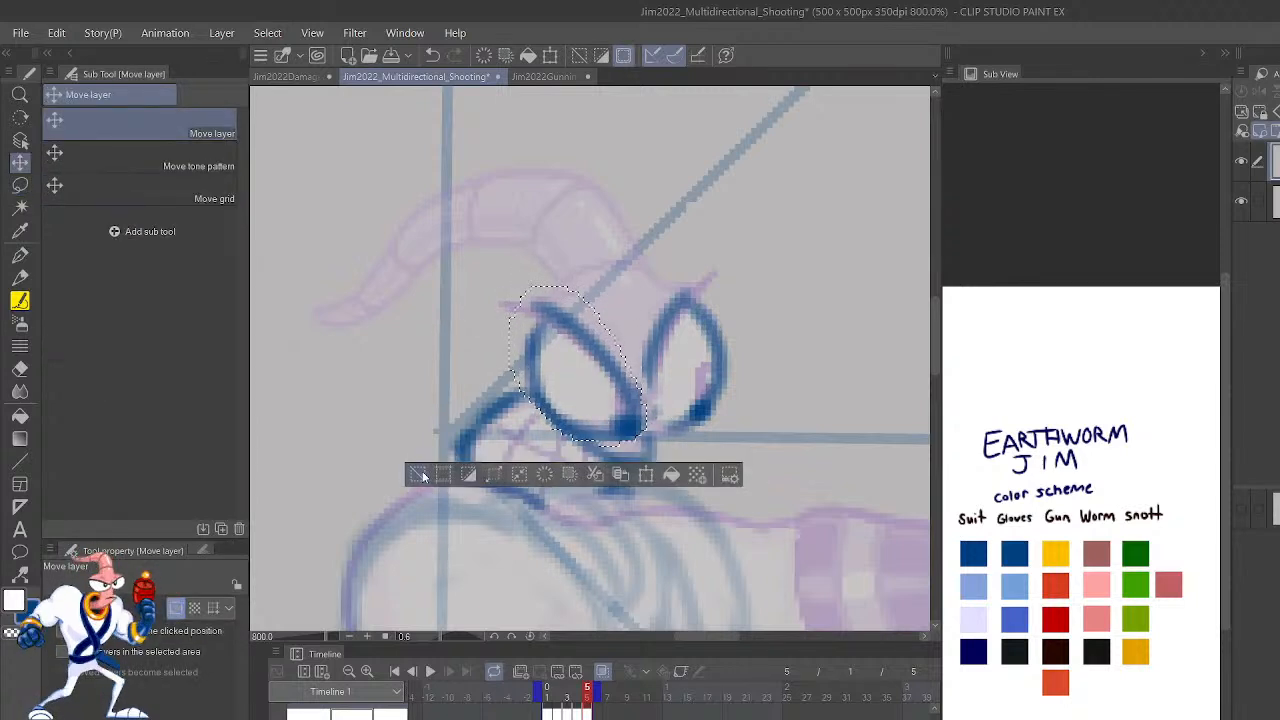
Deselect the near eye and redraw the far eye's inner edge and lower corner with the Lighter pencil so it meets the snout.
click(420, 474)
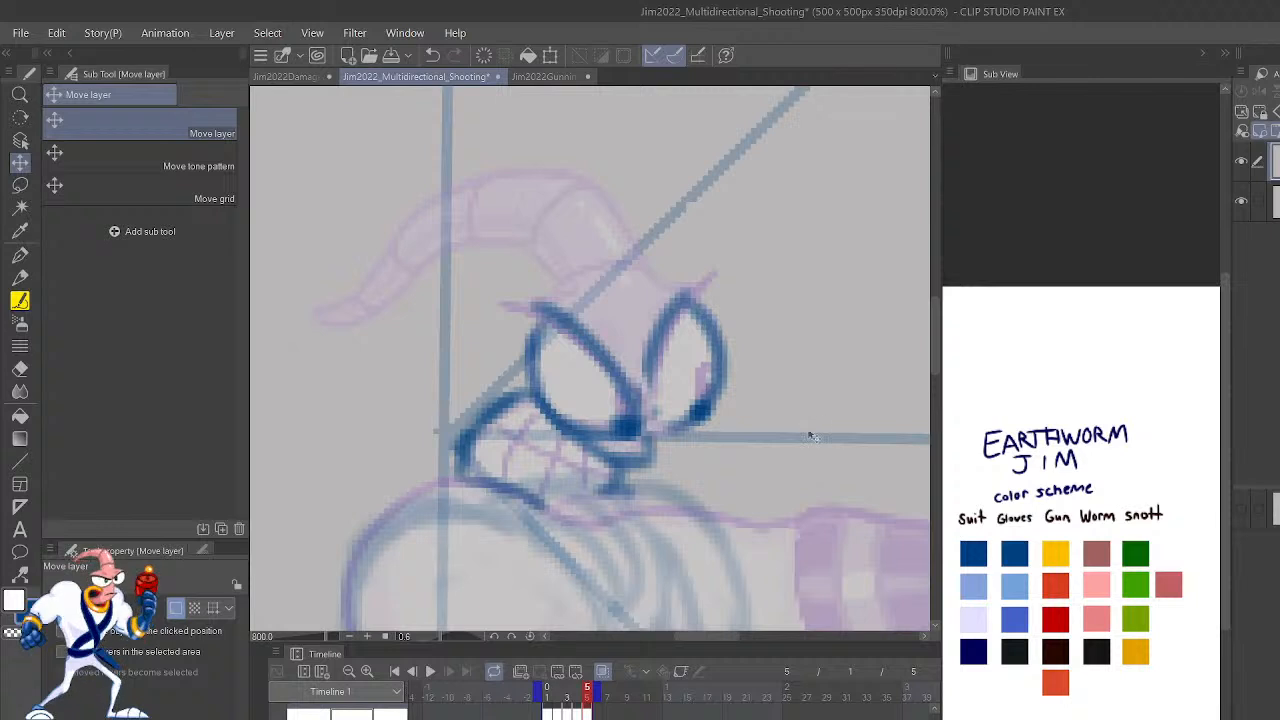
key(p)
drag(655, 408, 644, 358)
key(ctrl+z)
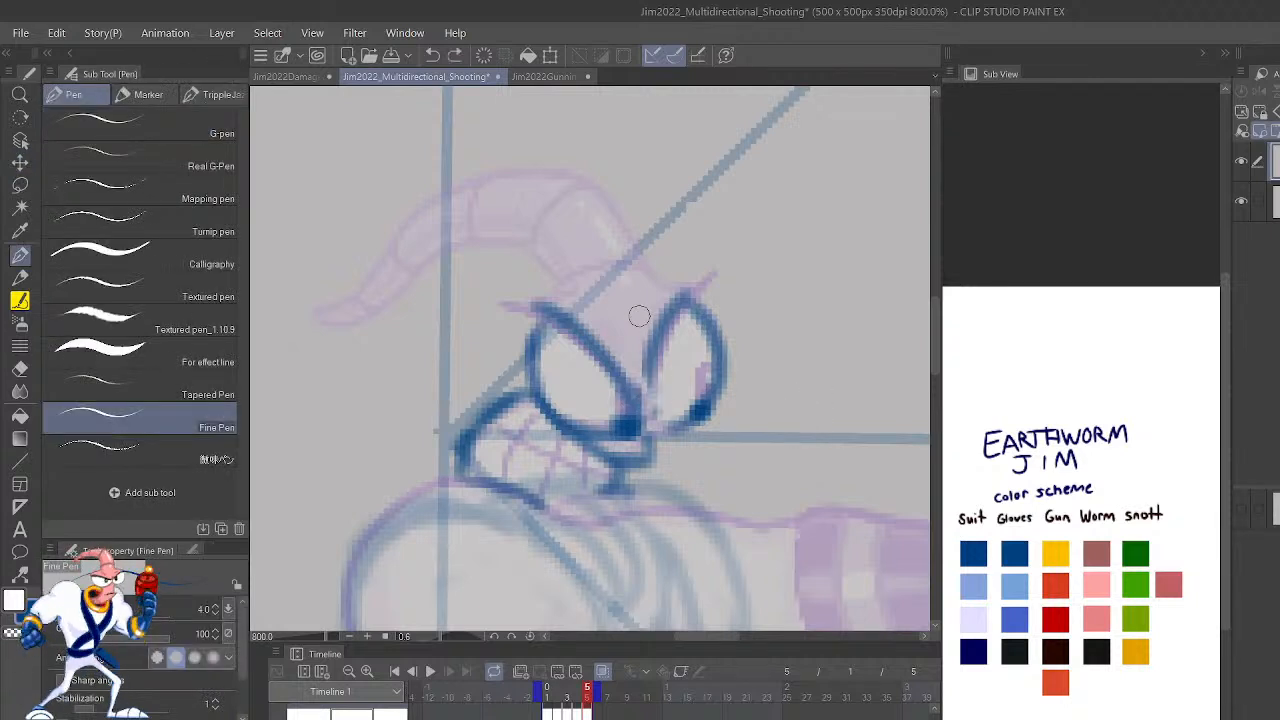
key(p)
mouse_move(622, 405)
mouse_down()
mouse_move(654, 402)
mouse_move(641, 345)
mouse_up()
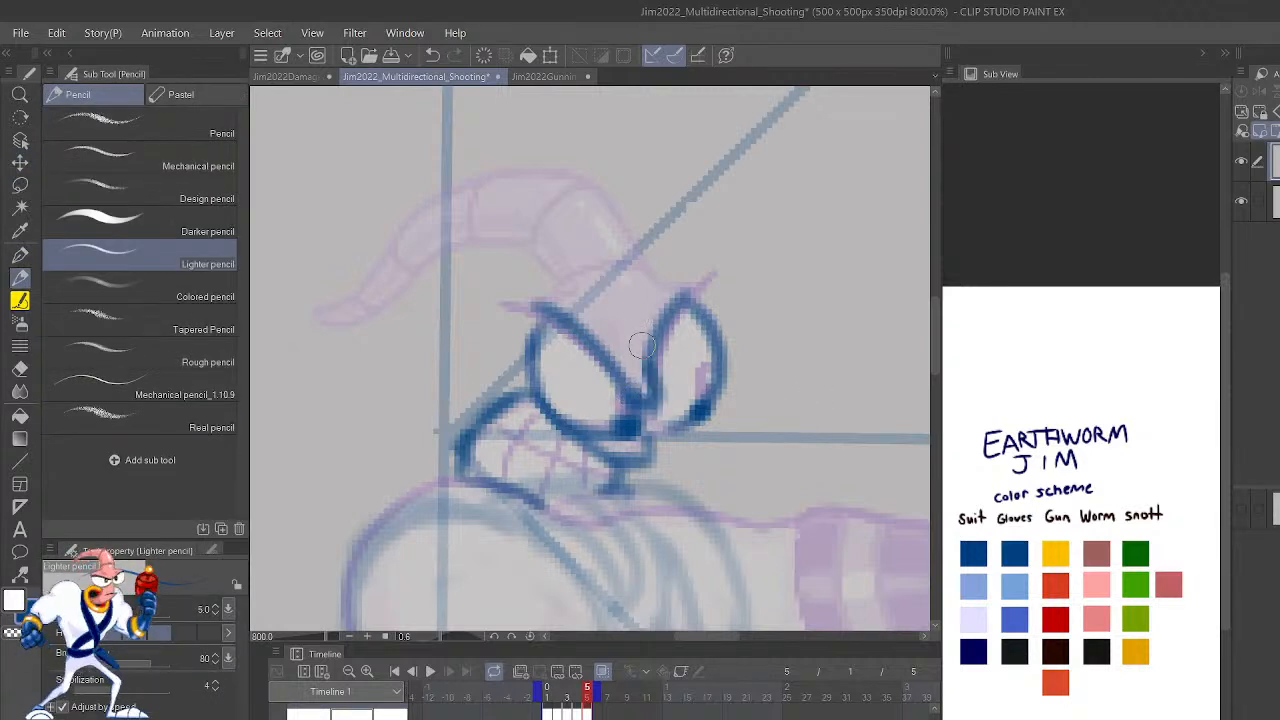
drag(658, 434, 669, 420)
scroll(653, 349, down, 5)
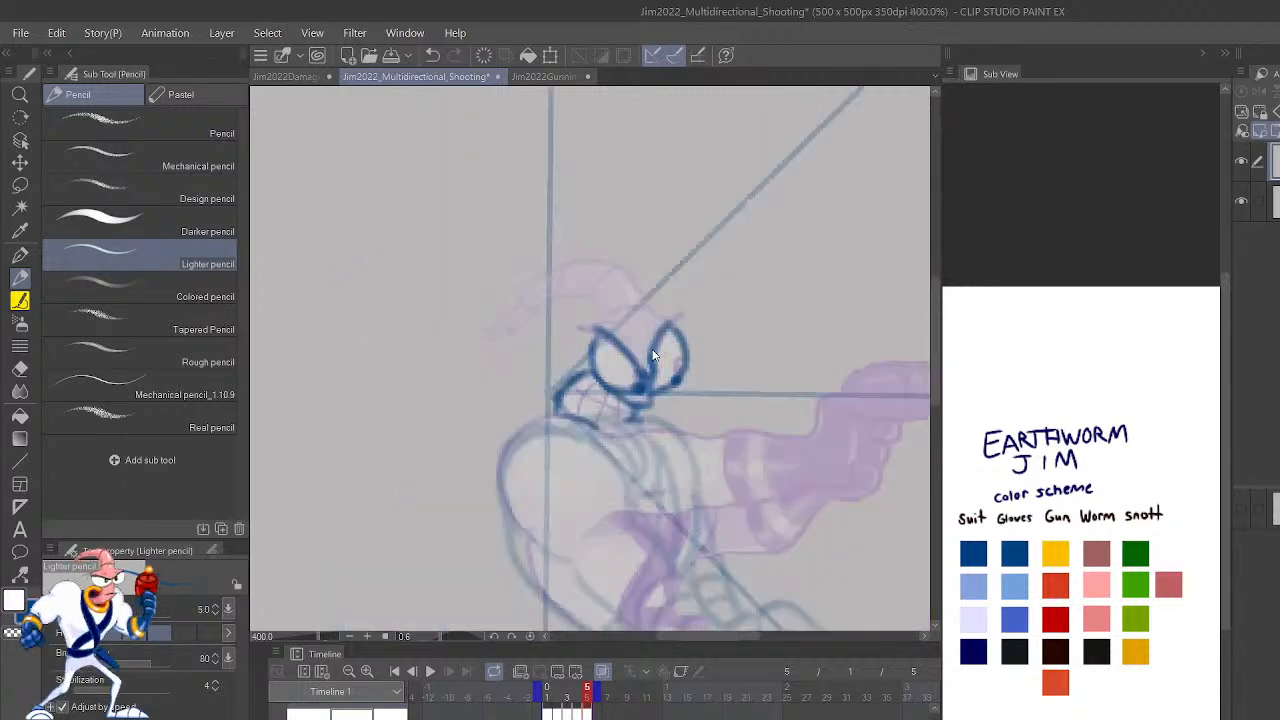
scroll(652, 349, up, 5)
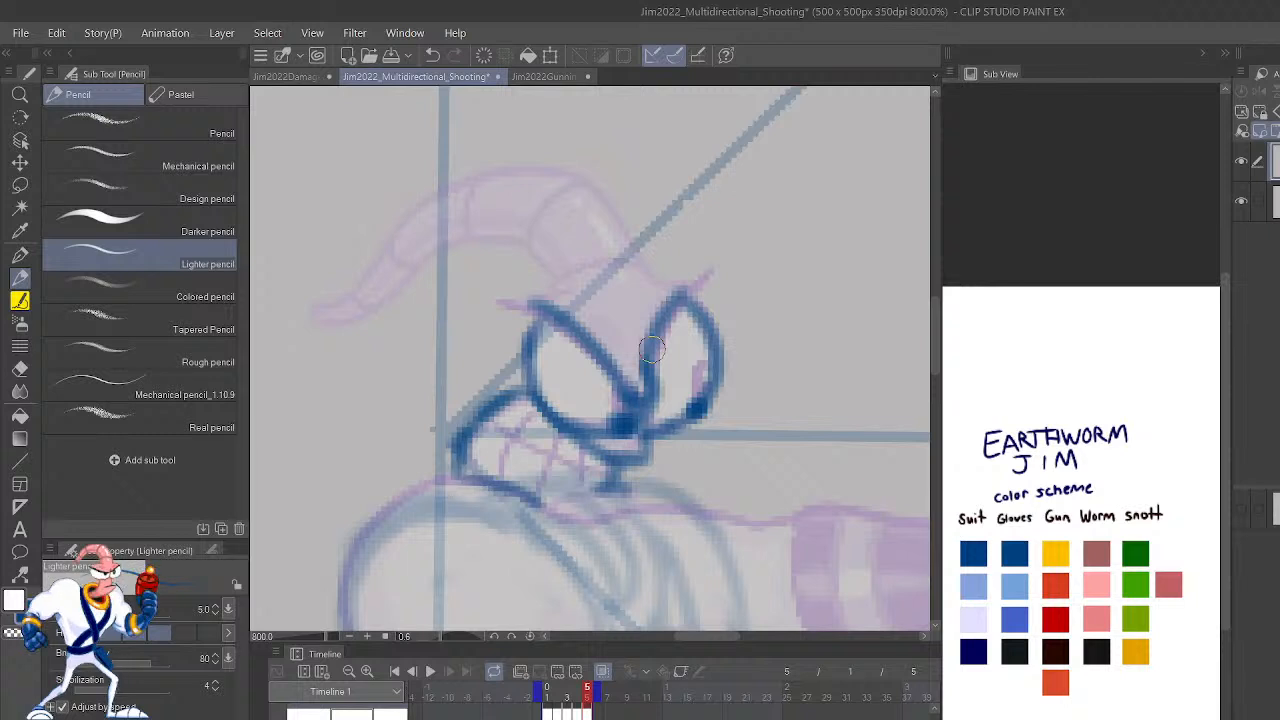
Draw the dividing lines between the teeth inside the mouth outline.
mouse_move(496, 430)
mouse_down()
mouse_move(606, 471)
mouse_move(491, 418)
mouse_up()
key(ctrl+z)
drag(510, 477, 538, 408)
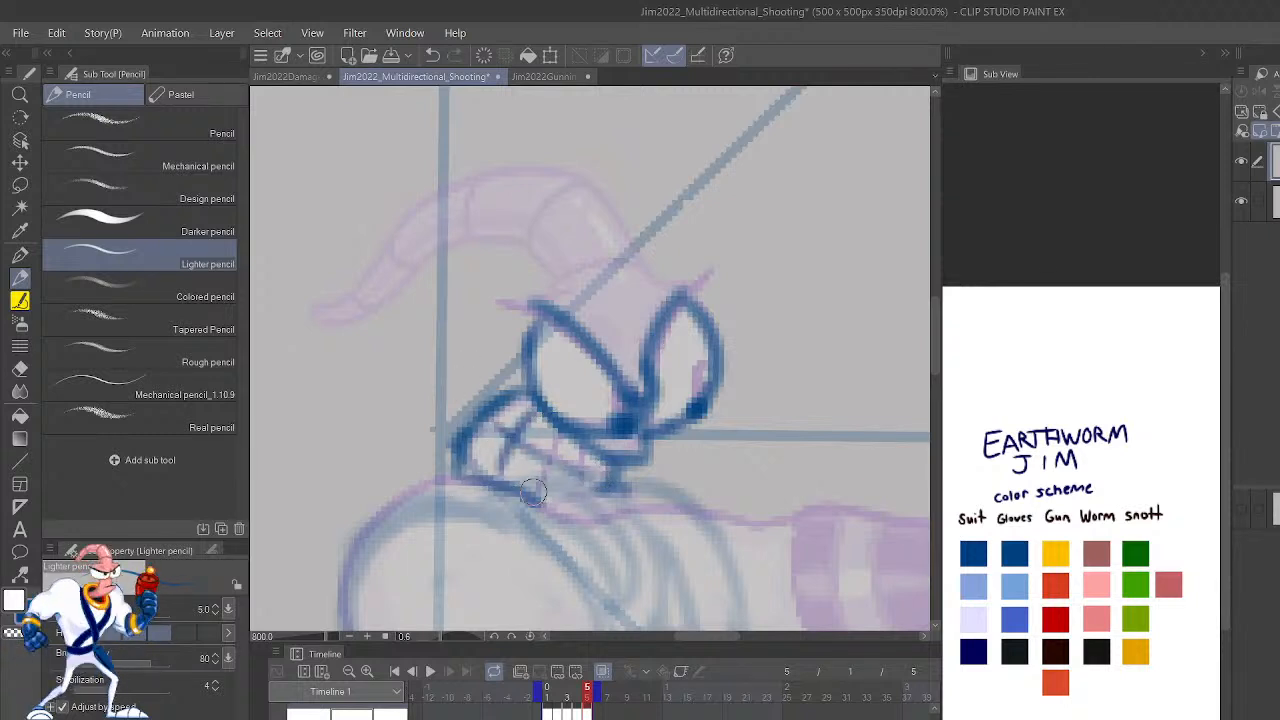
drag(534, 490, 588, 428)
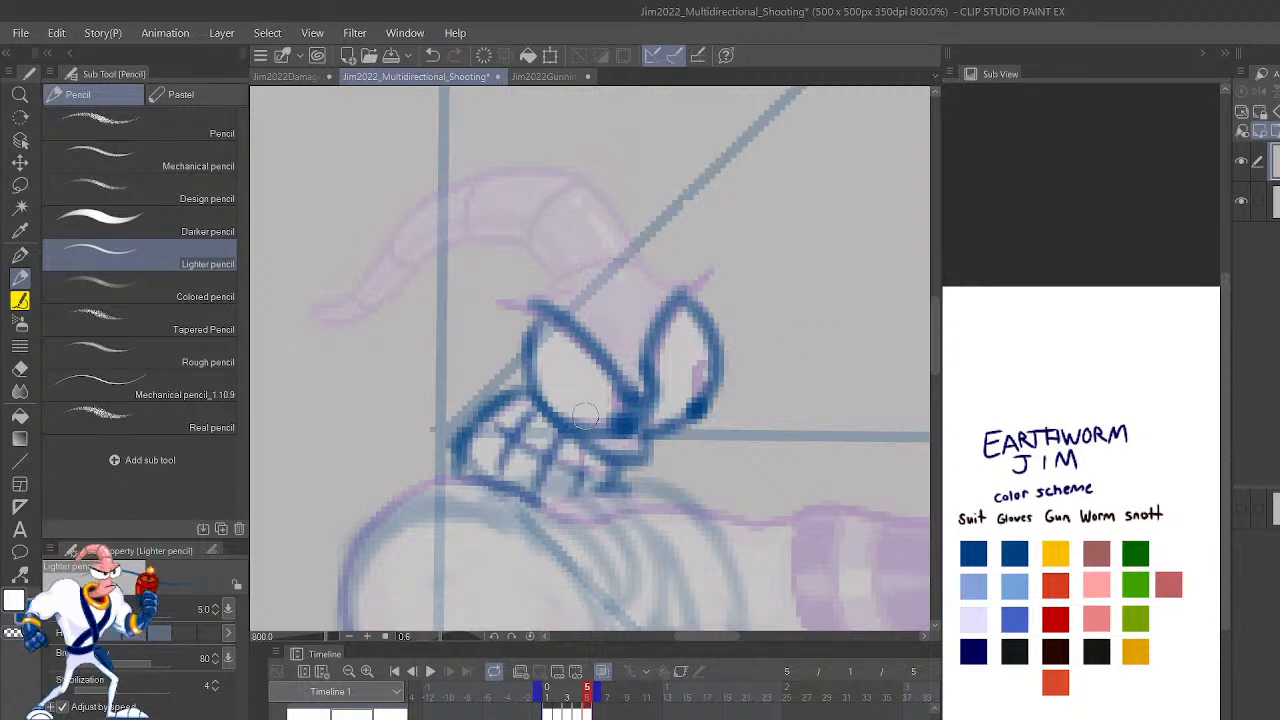
Sketch the pointed brow lines extending beyond both eyes in mirrored view, discarding the strokes that miss.
drag(810, 408, 882, 497)
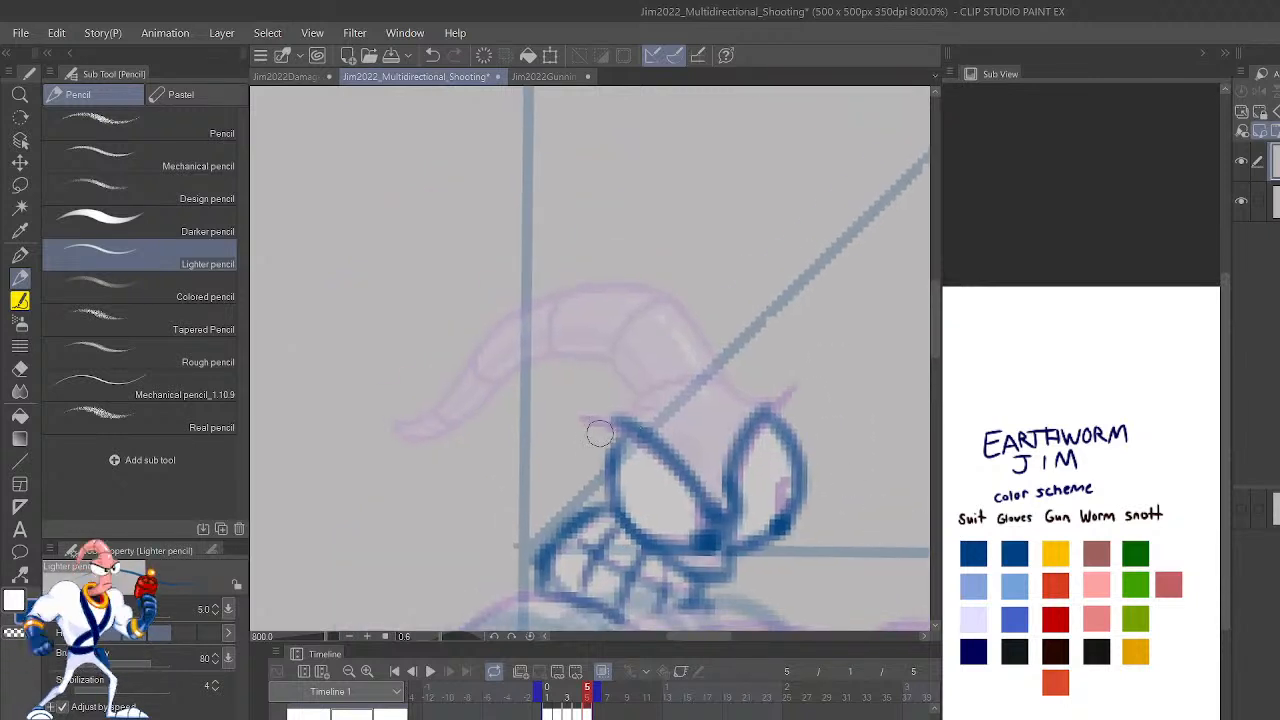
drag(580, 418, 651, 436)
key(ctrl+z)
key(h)
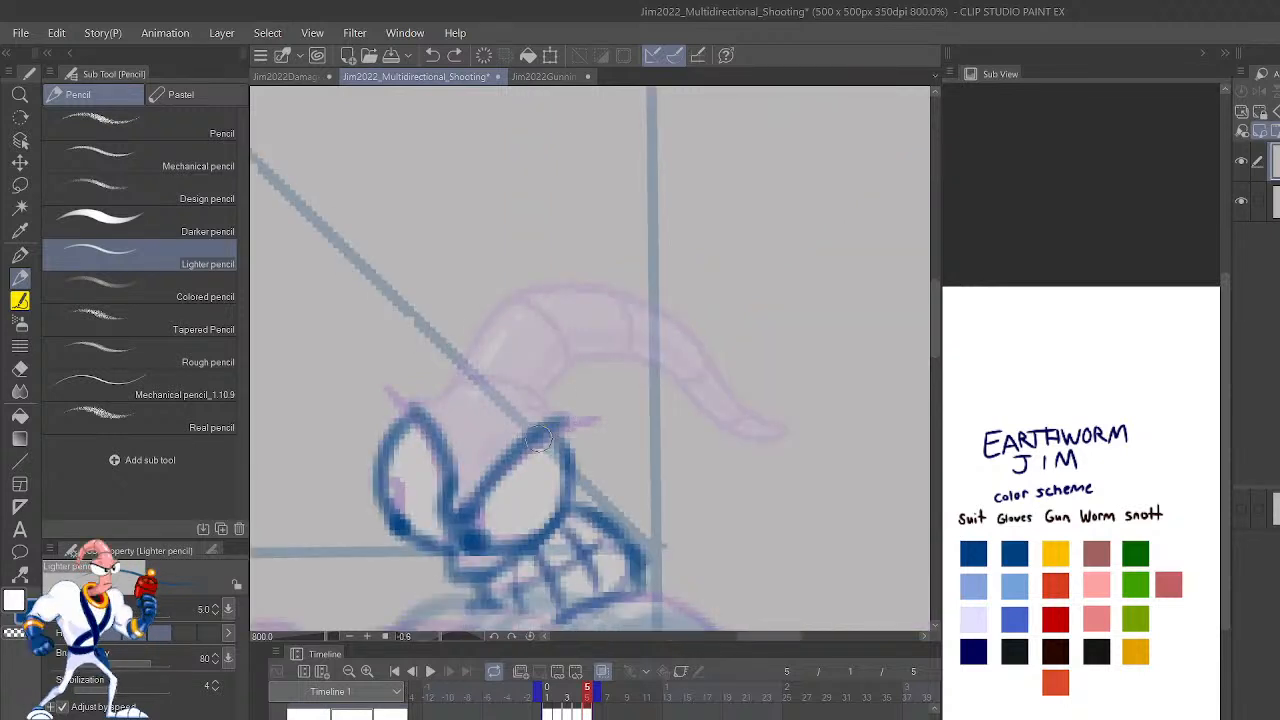
drag(530, 444, 600, 417)
drag(391, 389, 430, 439)
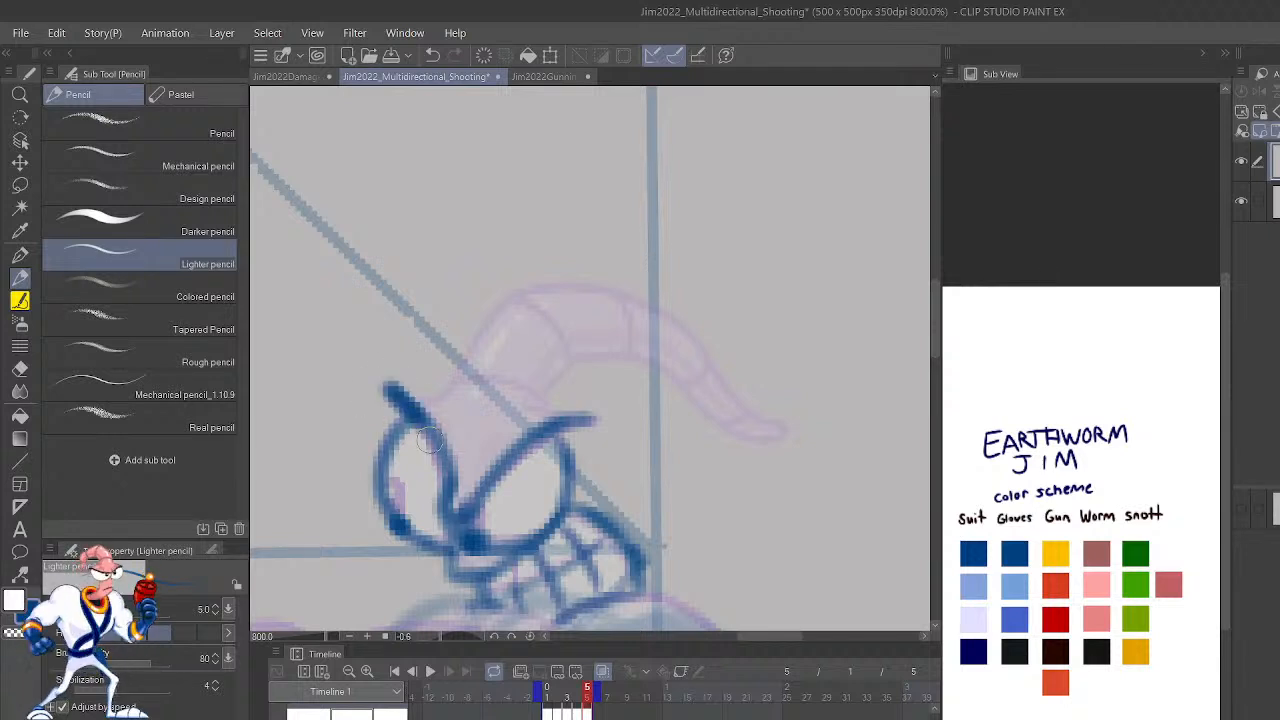
key(ctrl+z)
mouse_move(389, 390)
mouse_down()
mouse_move(426, 438)
mouse_move(408, 403)
mouse_move(466, 401)
mouse_up()
key(ctrl+z)
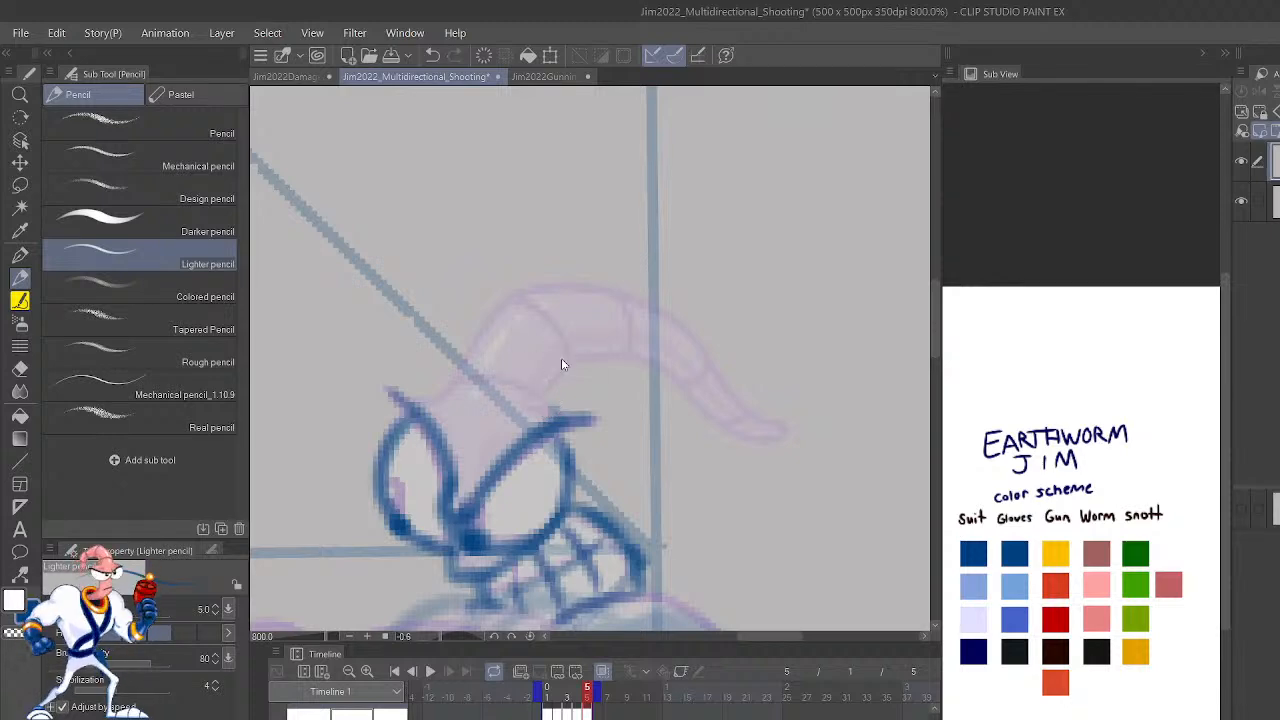
Outline the curved worm head above the eyes, from the near brow around the drooping tip and back to the far eye.
scroll(561, 362, down, 4)
scroll(561, 362, up, 4)
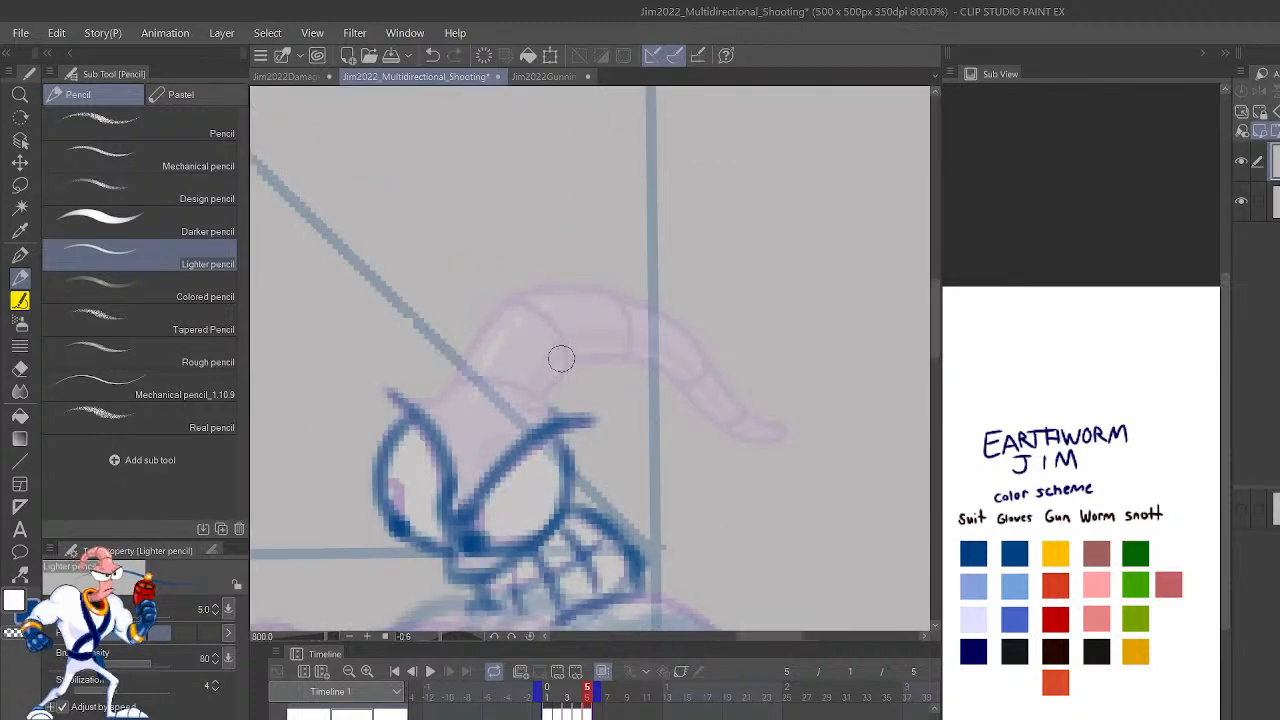
mouse_move(548, 412)
mouse_down()
mouse_move(590, 353)
mouse_move(674, 348)
mouse_move(658, 349)
mouse_move(753, 432)
mouse_move(781, 434)
mouse_move(628, 297)
mouse_up()
scroll(628, 297, down, 5)
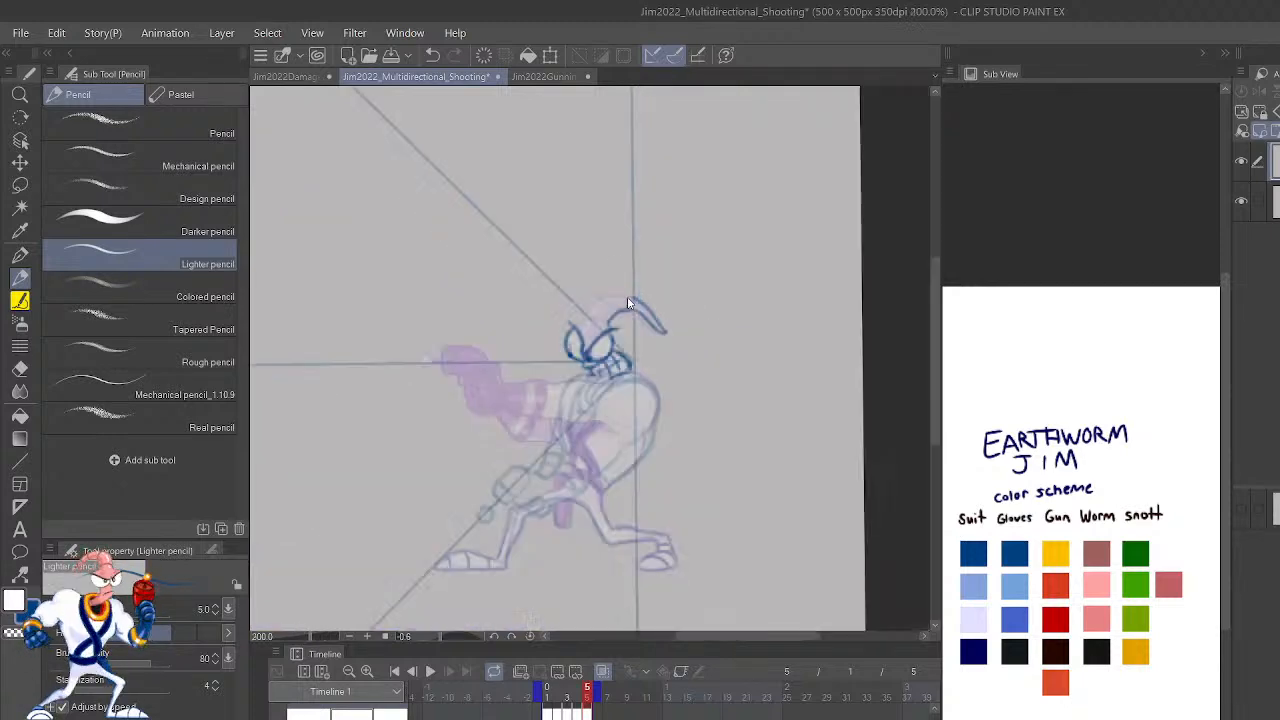
key(comma)
key(period)
key(comma)
key(period)
scroll(628, 297, up, 5)
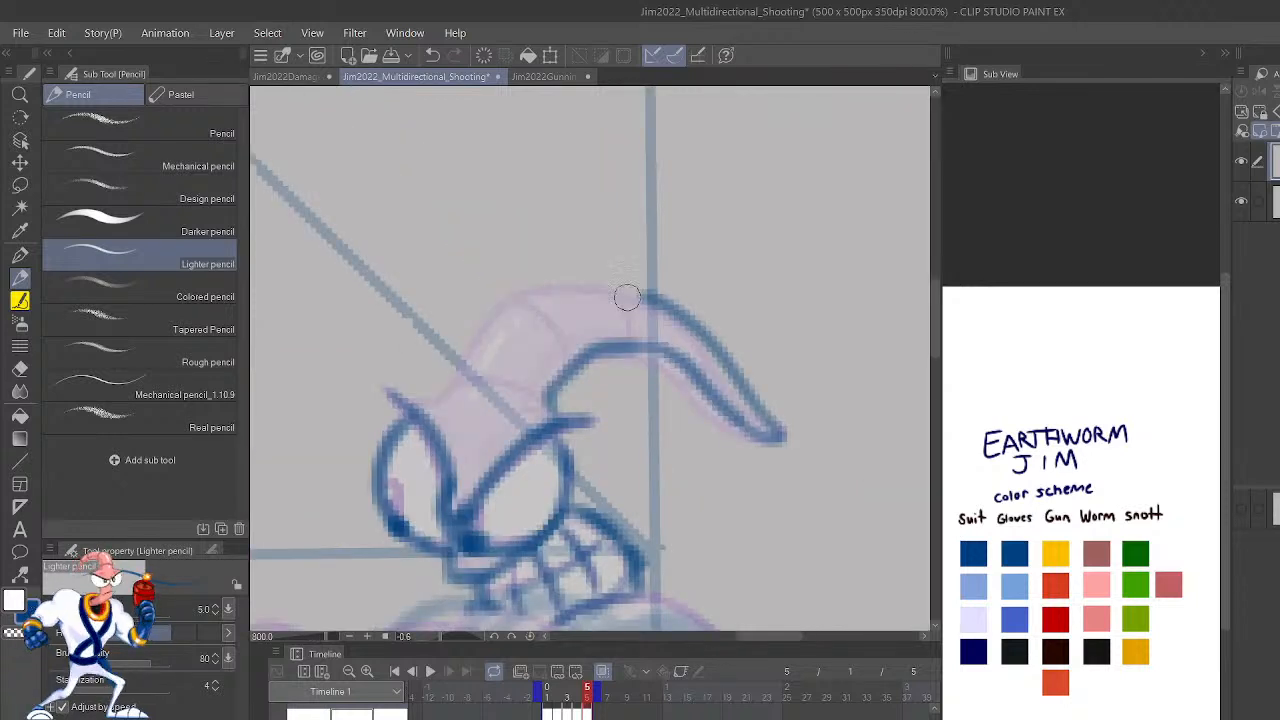
key(h)
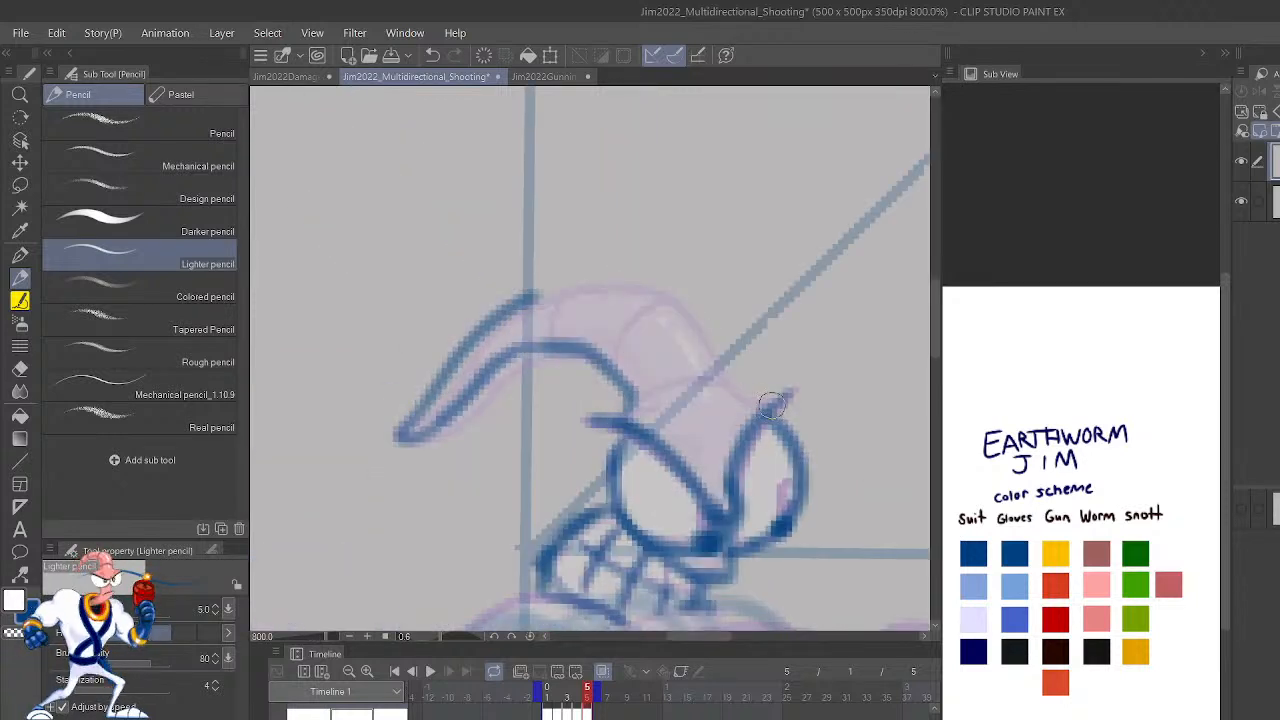
mouse_move(772, 406)
mouse_down()
mouse_move(711, 364)
mouse_move(740, 400)
mouse_move(689, 306)
mouse_move(640, 284)
mouse_move(505, 302)
mouse_up()
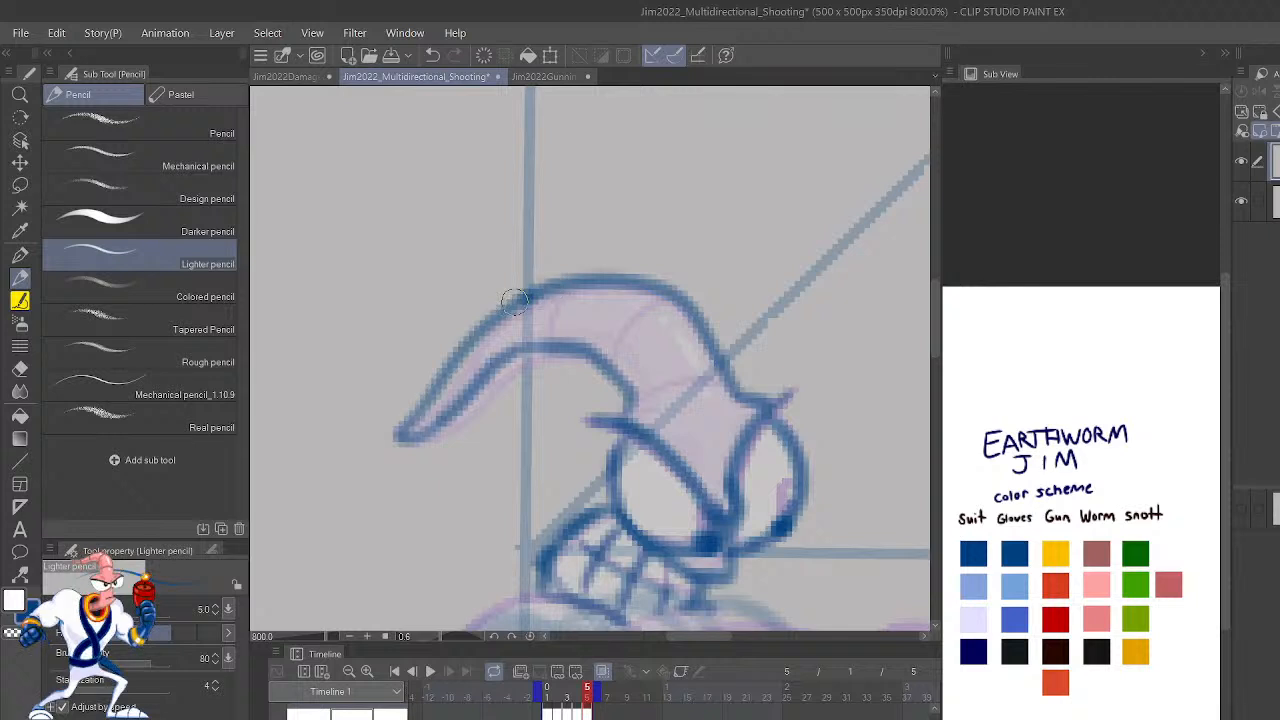
Draw the curved segment lines across the worm head from above the brows to the tip.
drag(636, 402, 724, 378)
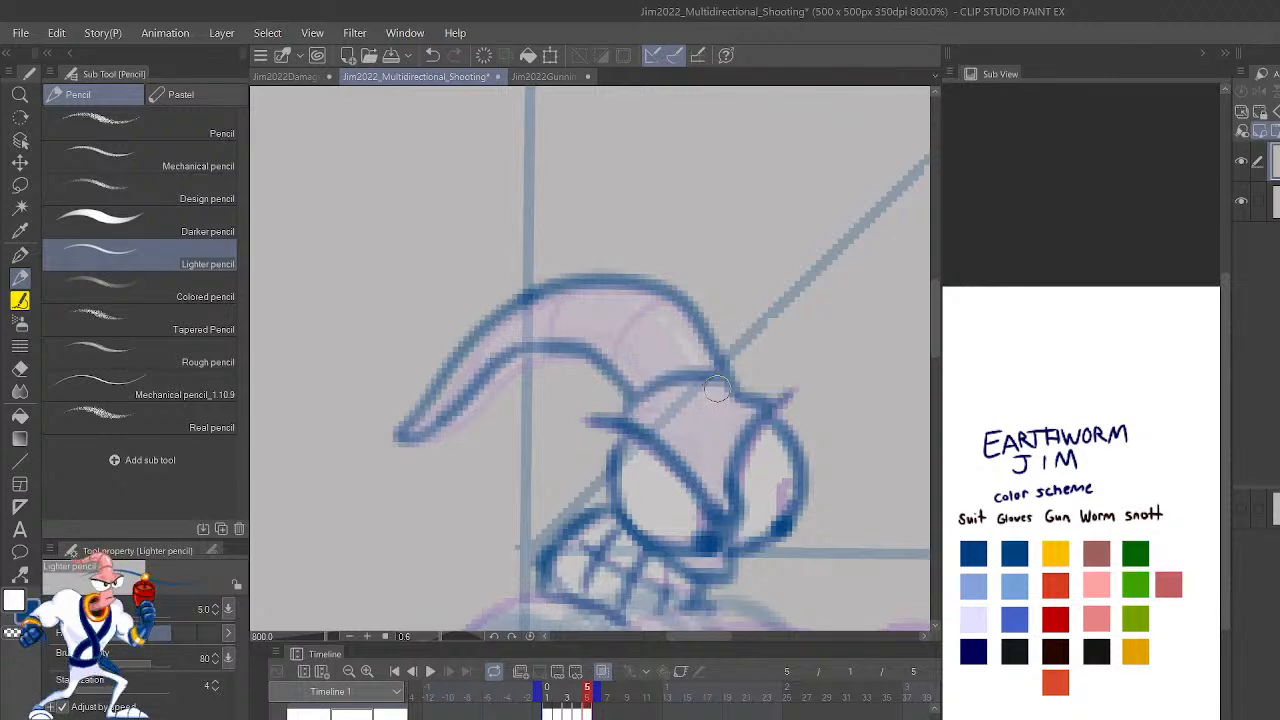
drag(614, 368, 685, 306)
drag(552, 343, 570, 292)
mouse_move(480, 331)
mouse_down()
mouse_move(491, 358)
mouse_move(447, 407)
mouse_up()
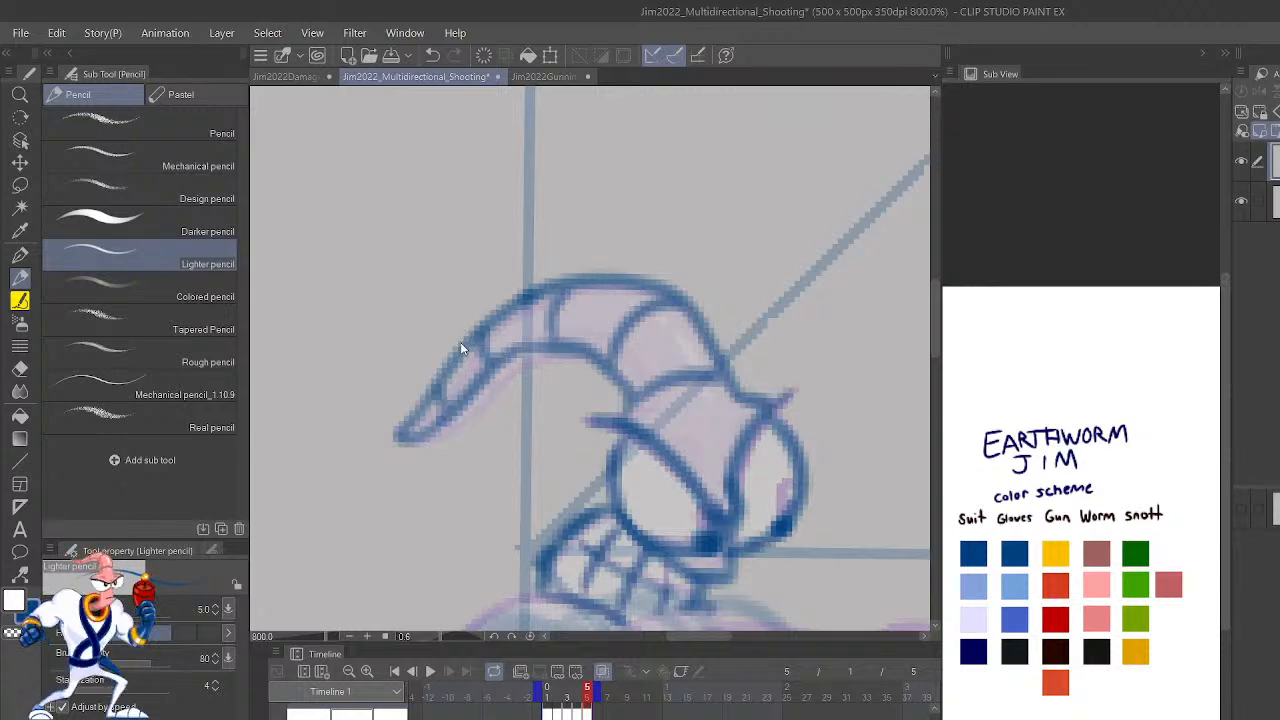
Compare frame 5's sketched head with the neighbouring frames by flipping back and forth at whole-figure size.
scroll(460, 342, down, 5)
key(Left)
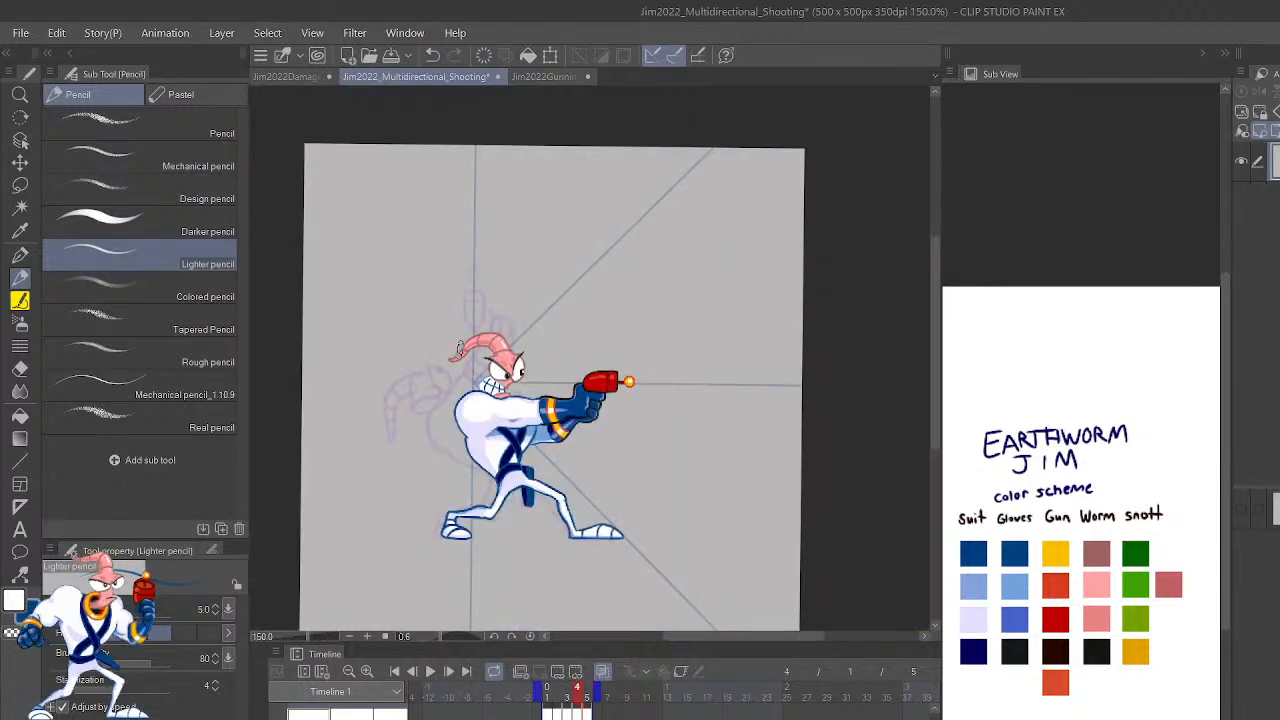
key(Right)
key(Left)
key(Right)
key(Left)
key(Right)
key(Left)
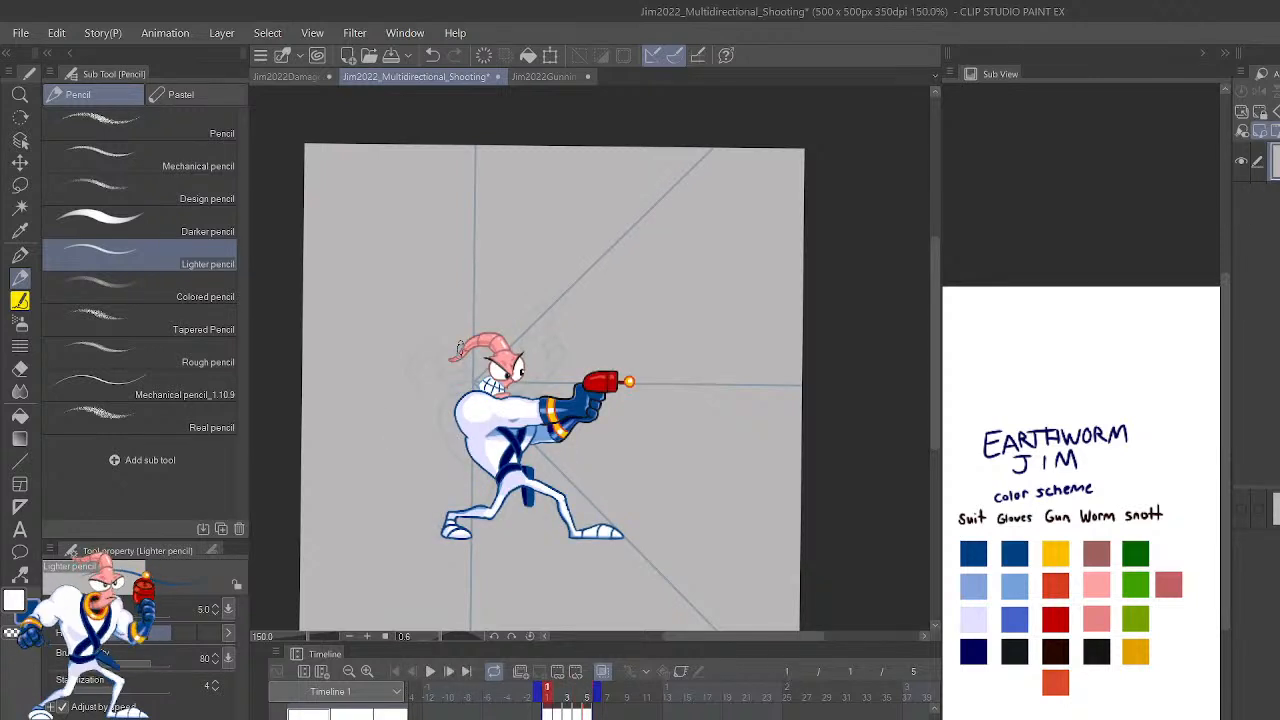
key(Right)
Refine the far eye's inner and lower outline into a smoother curve.
scroll(460, 348, up, 8)
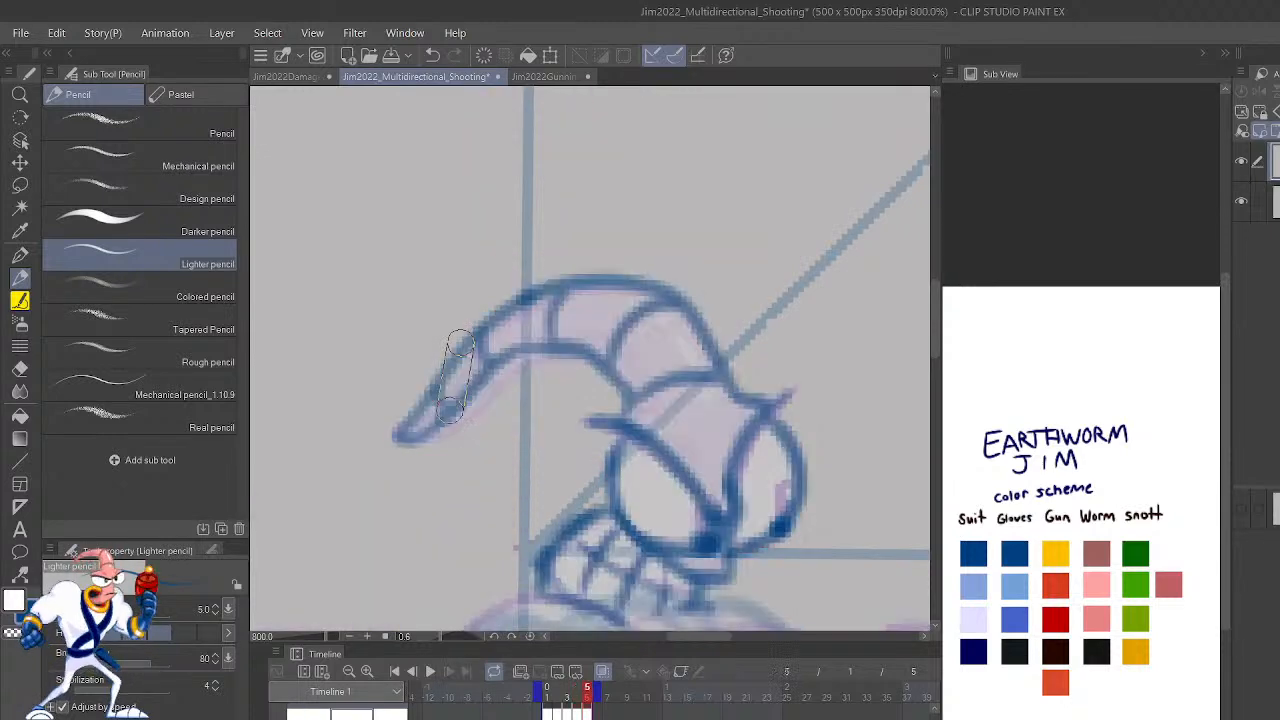
drag(743, 551, 772, 532)
key(ctrl+z)
key(c)
key(c)
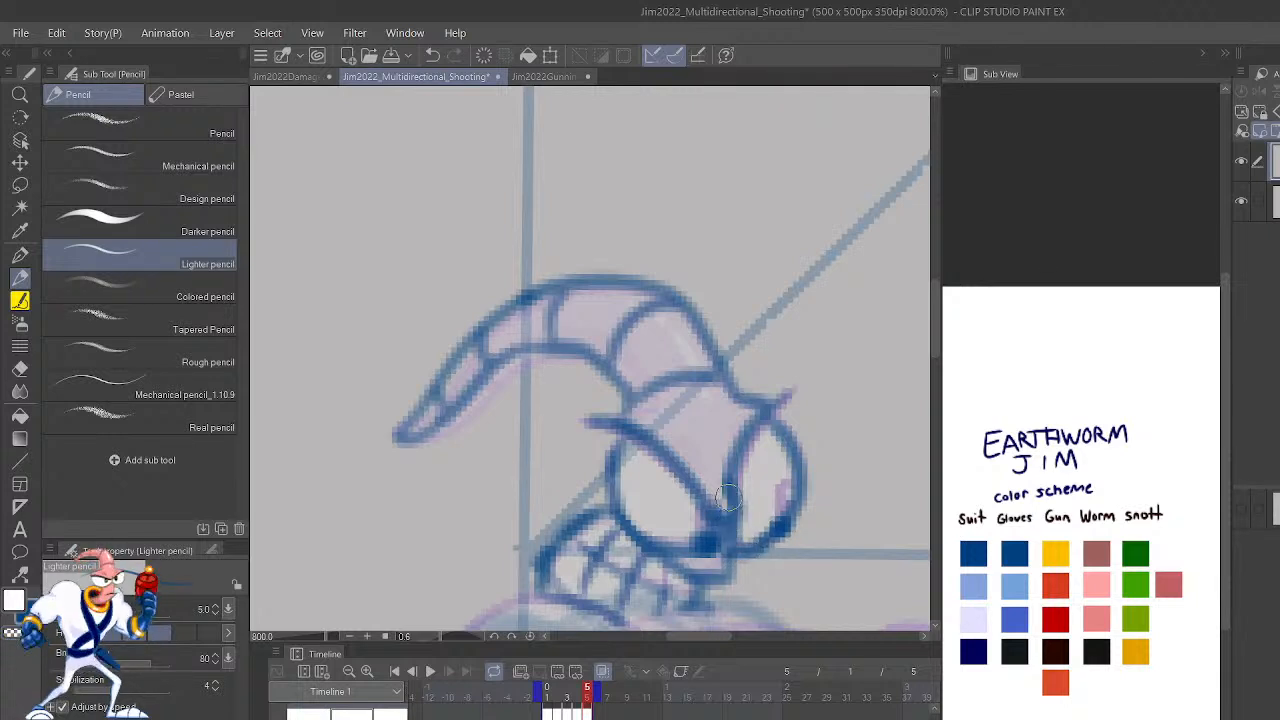
drag(763, 578, 779, 479)
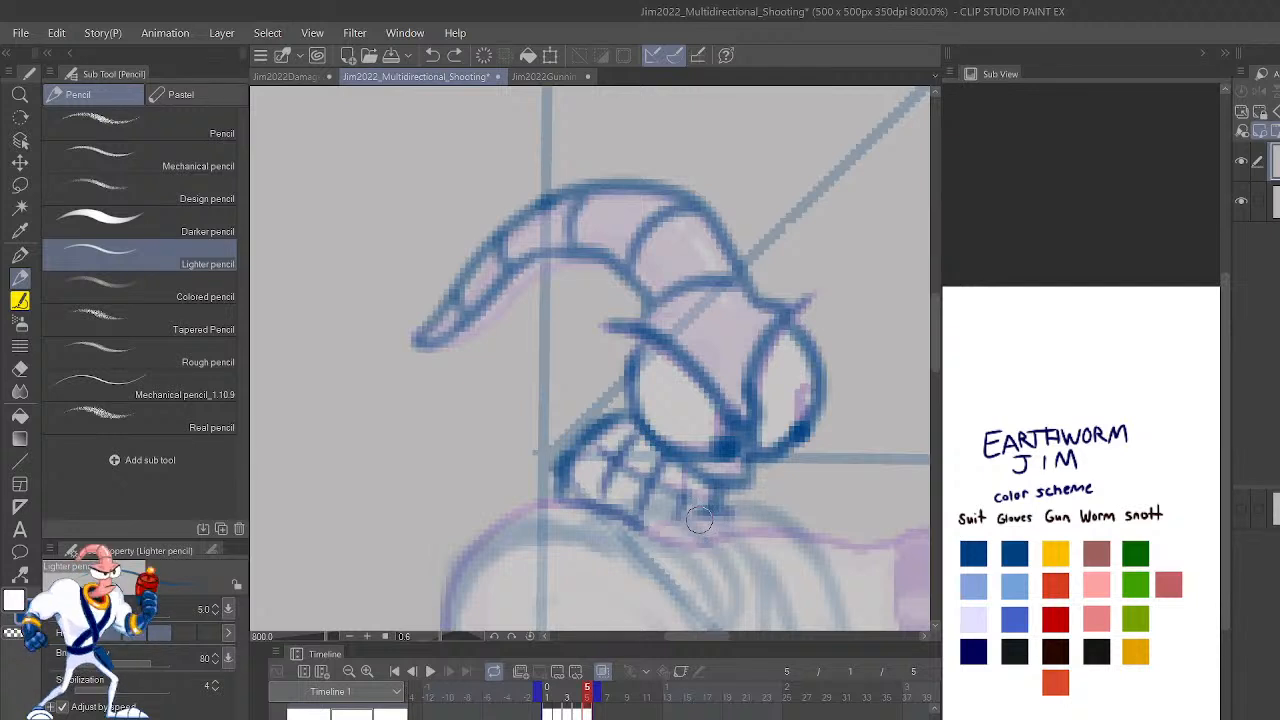
Select the body sketch layer and raise its opacity so its lines are as dark as the head's.
scroll(699, 518, down, 4)
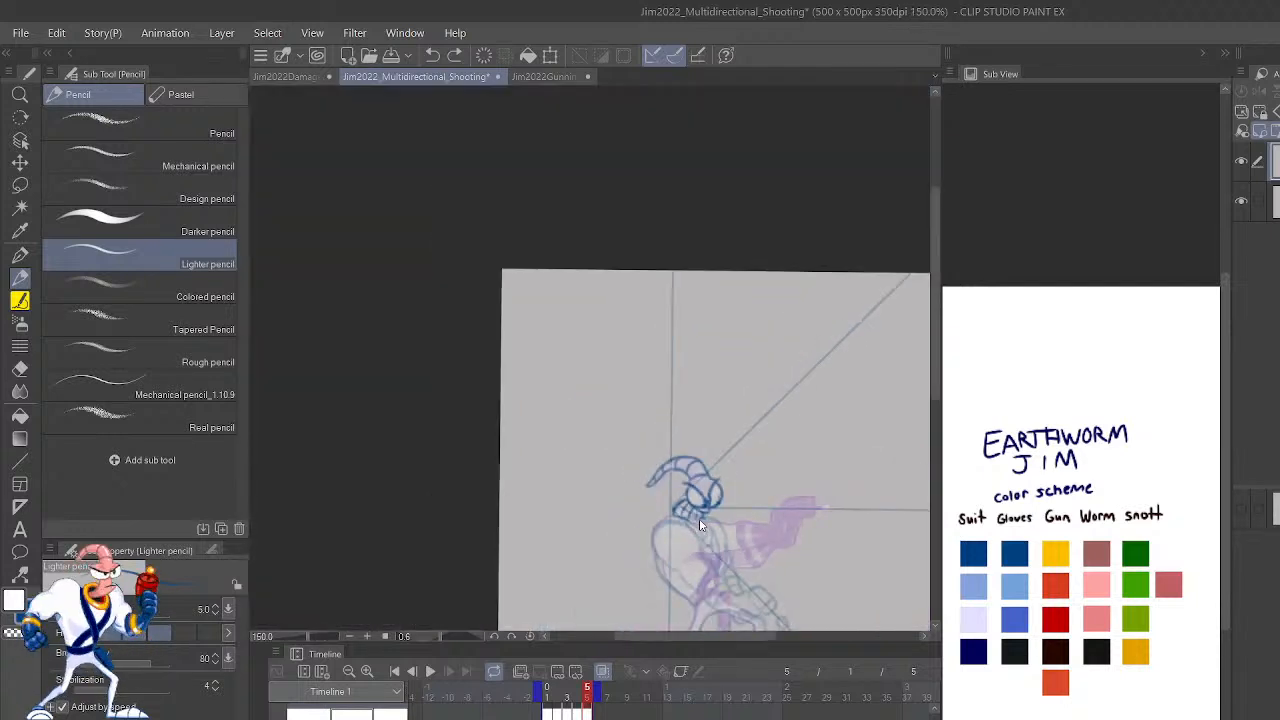
click(1275, 202)
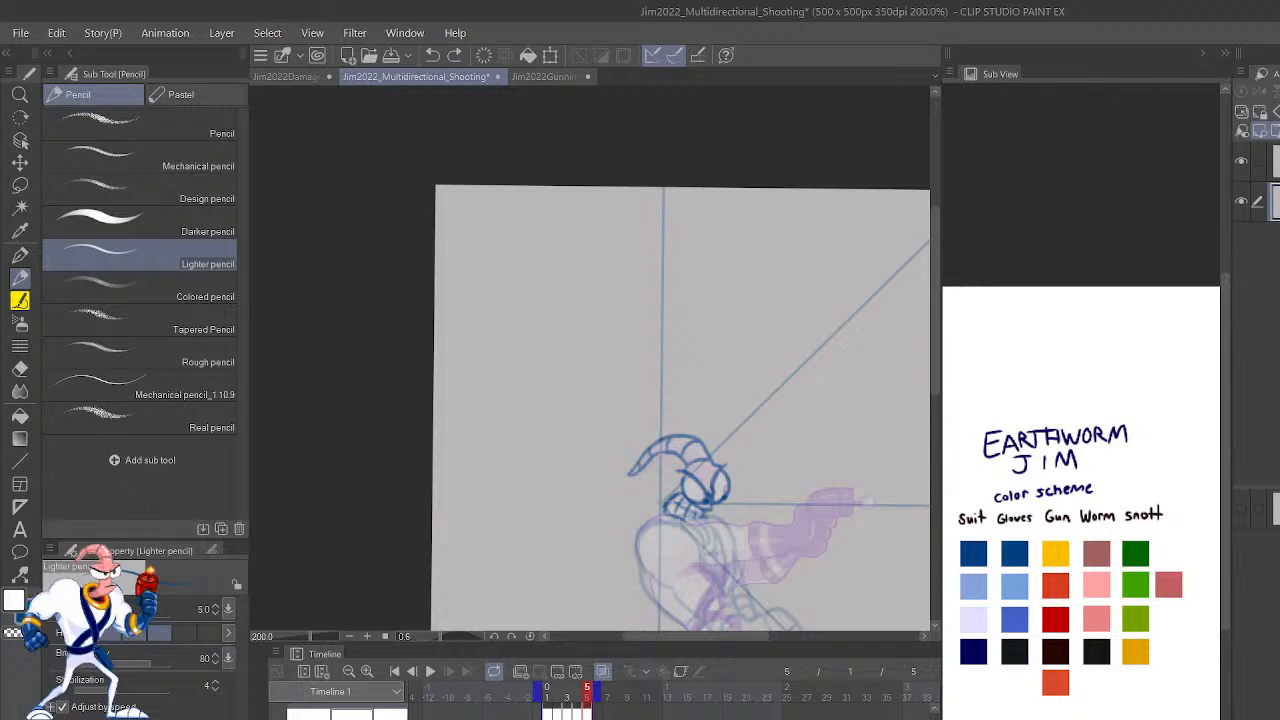
key(ctrl+v)
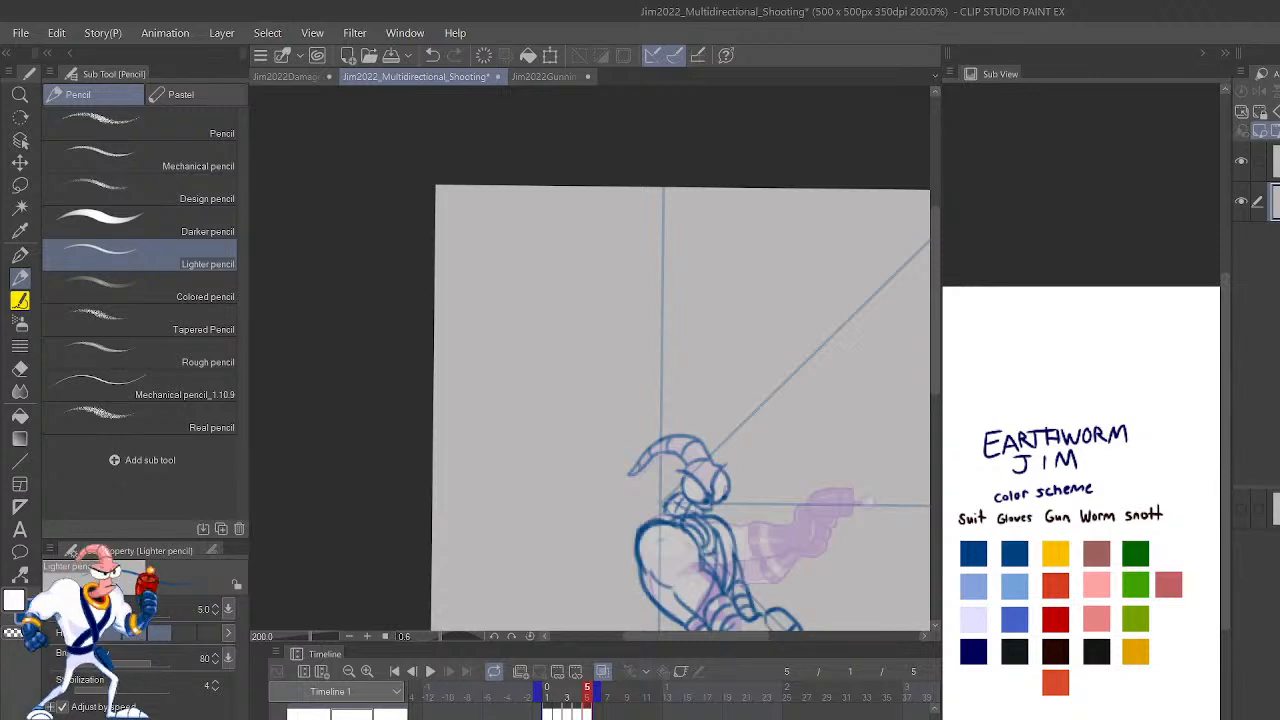
Move the head sketch slightly down and forward and rotate it a few degrees clockwise.
key(k)
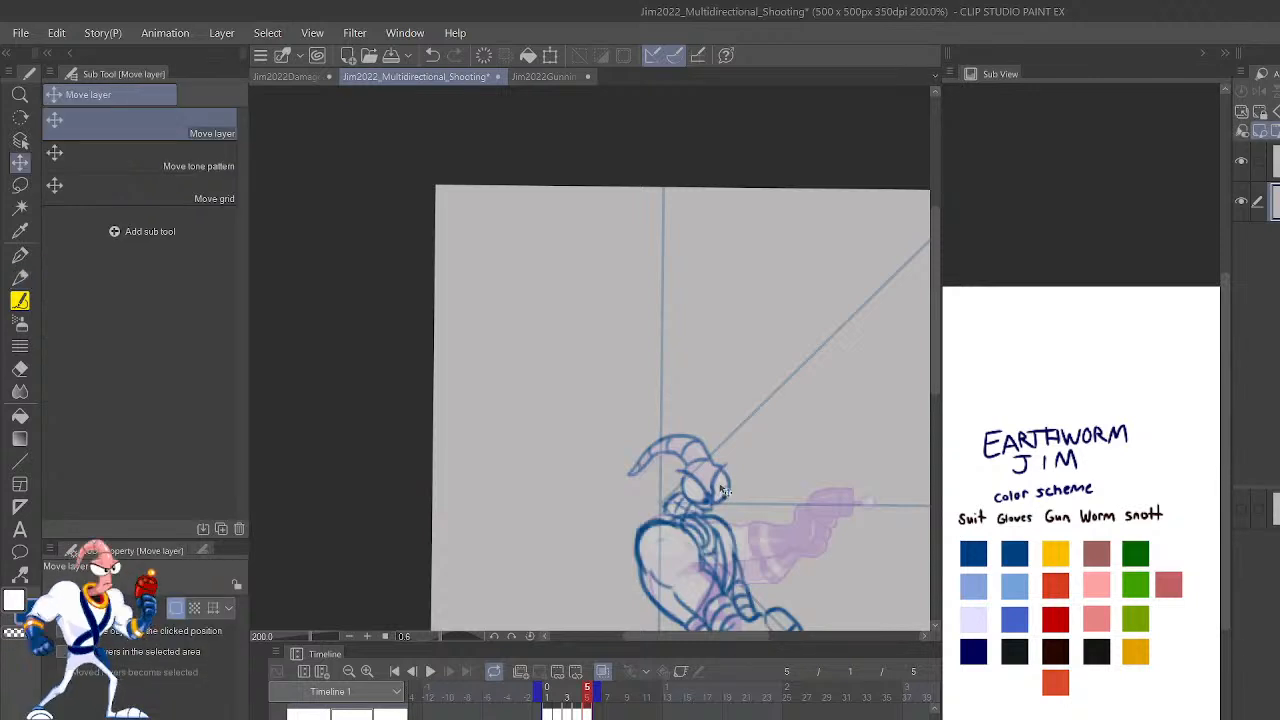
mouse_move(722, 482)
mouse_down()
mouse_move(724, 462)
mouse_move(730, 490)
mouse_up()
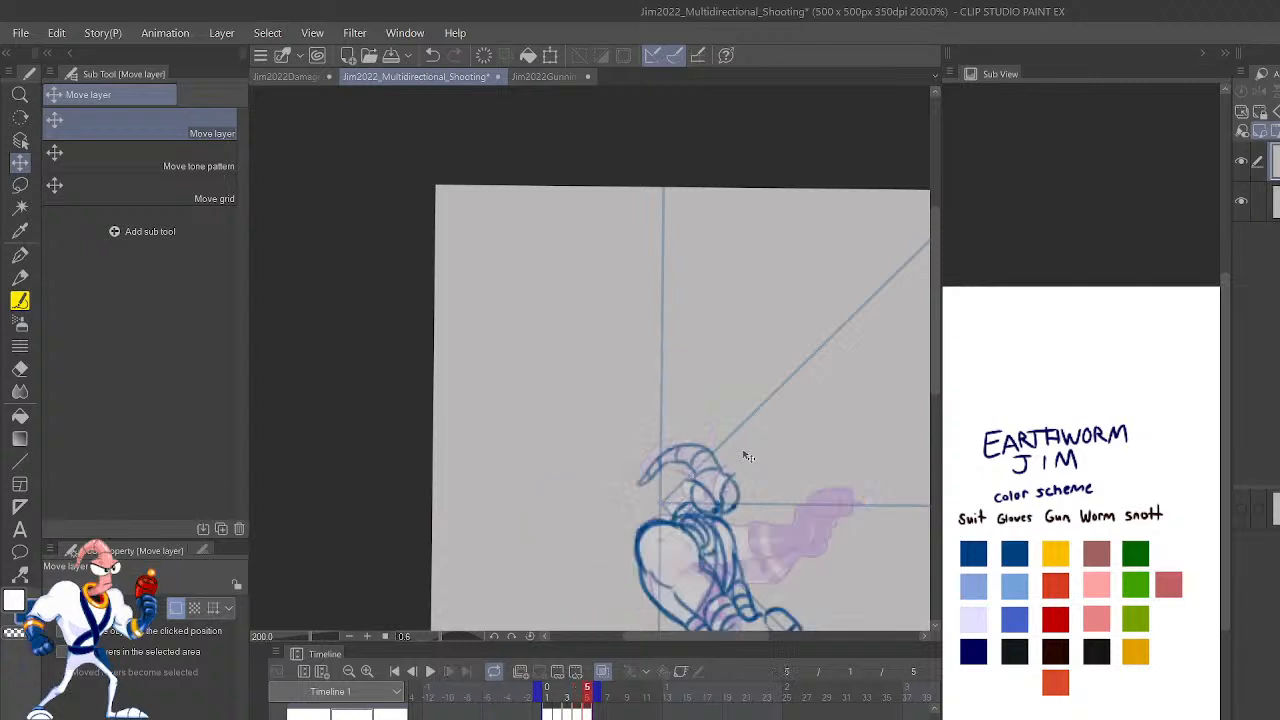
key(ctrl+t)
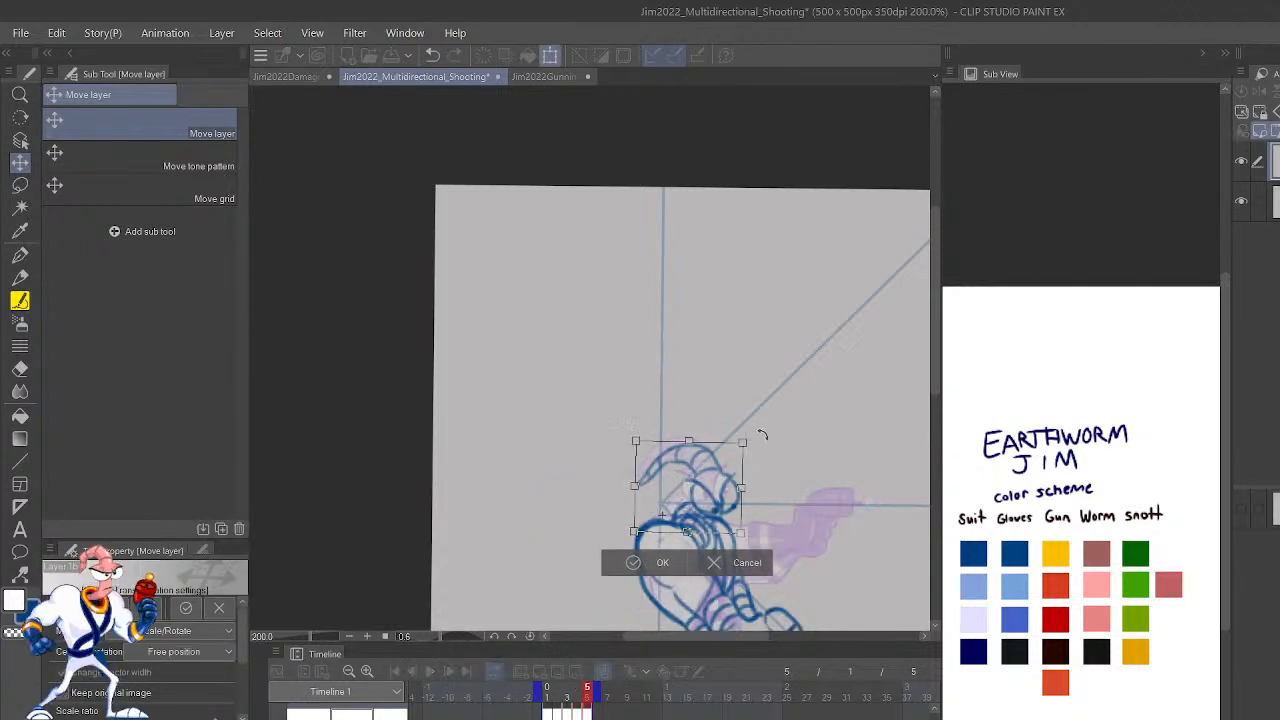
mouse_move(758, 437)
mouse_down()
mouse_move(765, 451)
mouse_move(738, 479)
mouse_up()
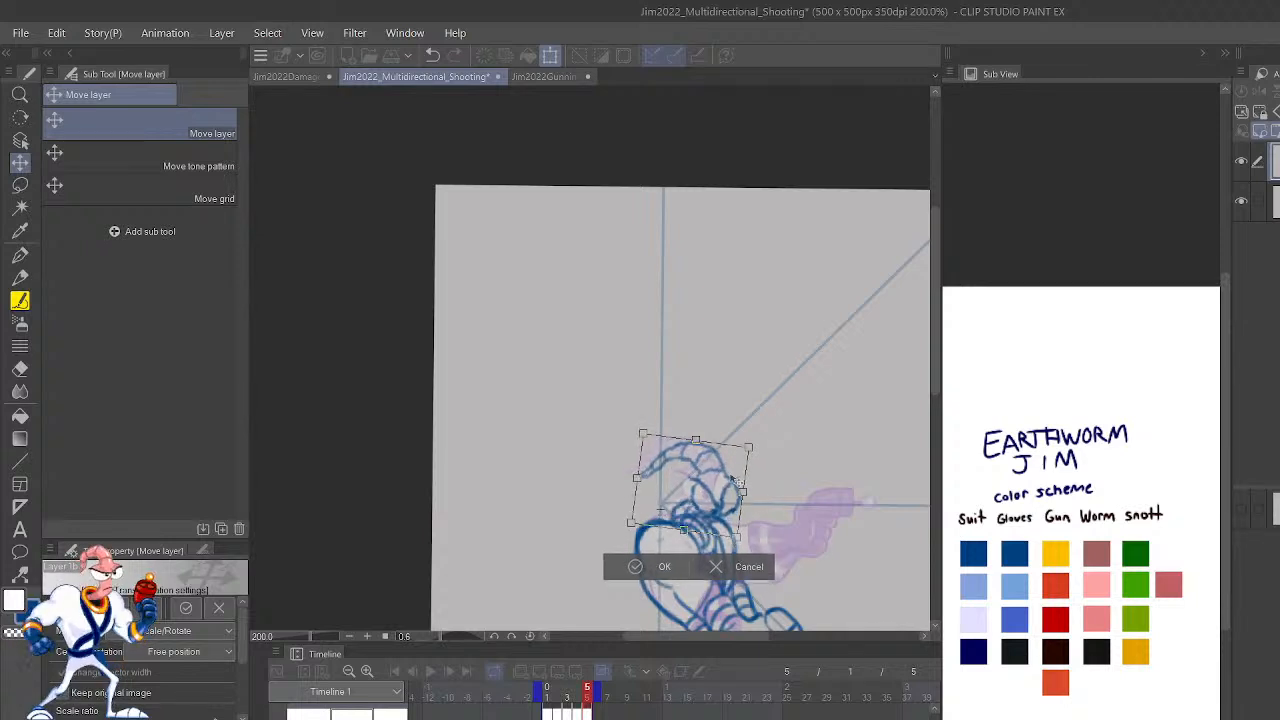
click(650, 565)
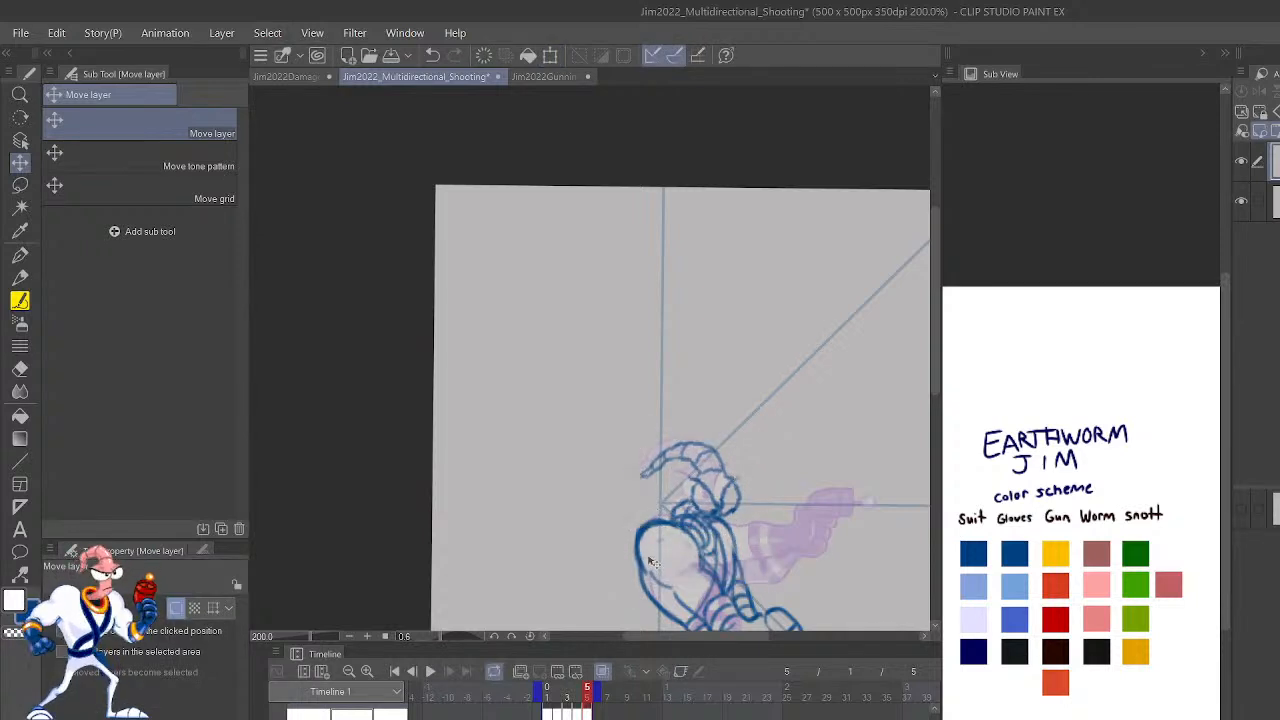
Shift the rotated head slightly back over the shoulders.
scroll(650, 565, down, 2)
scroll(650, 565, up, 2)
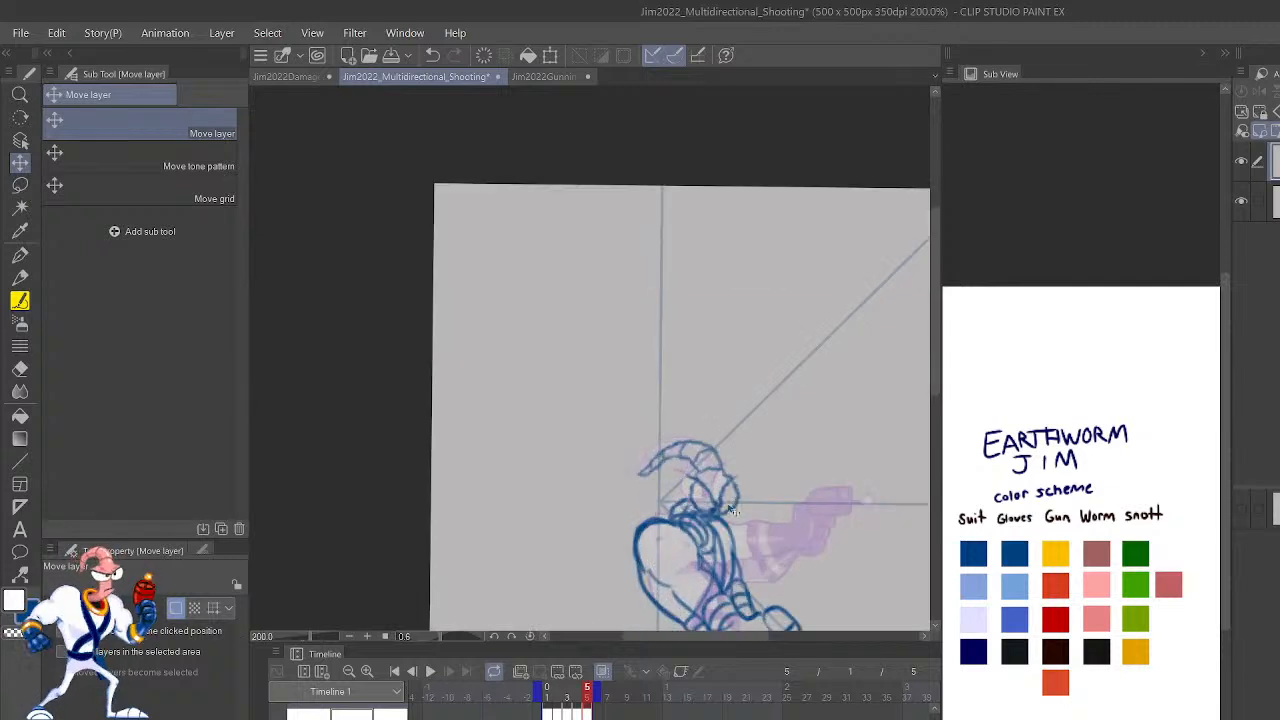
drag(728, 497, 717, 496)
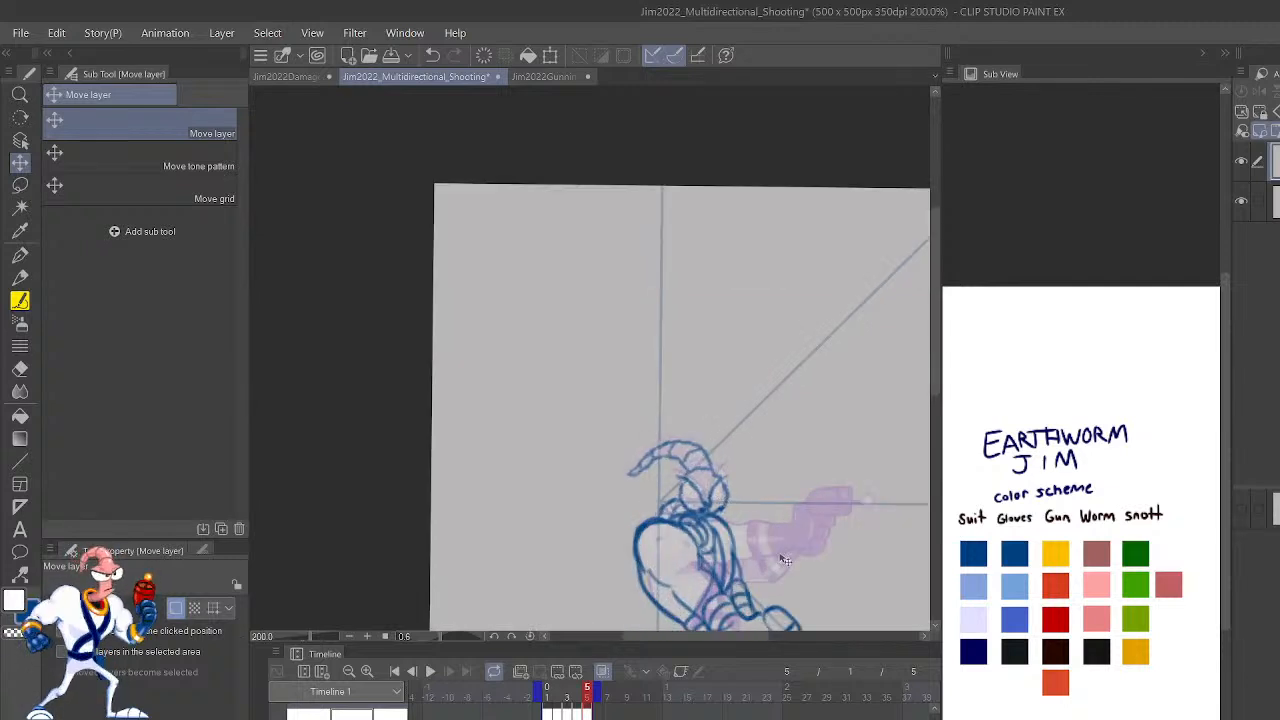
Compare the frame 5 pose with frames 2 to 4 by stepping back and forth through the animation.
scroll(785, 561, down, 2)
key(Left)
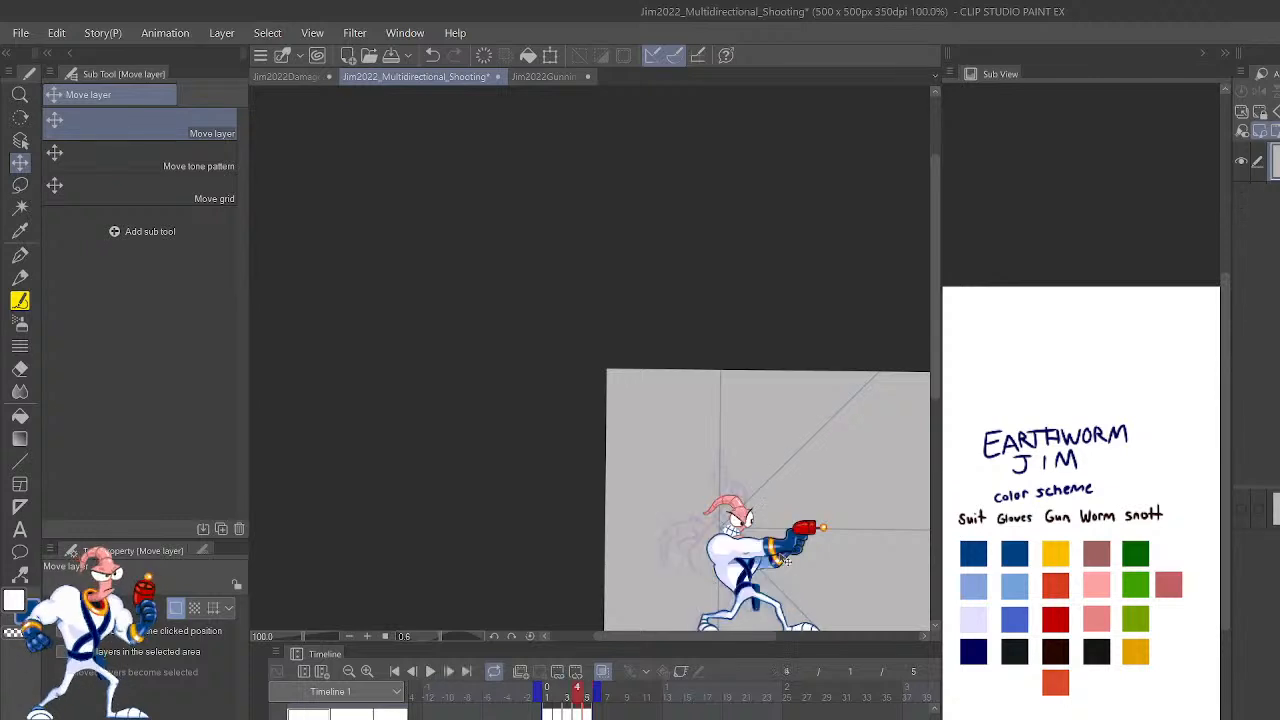
key(Right)
key(Left)
key(Left)
key(Left)
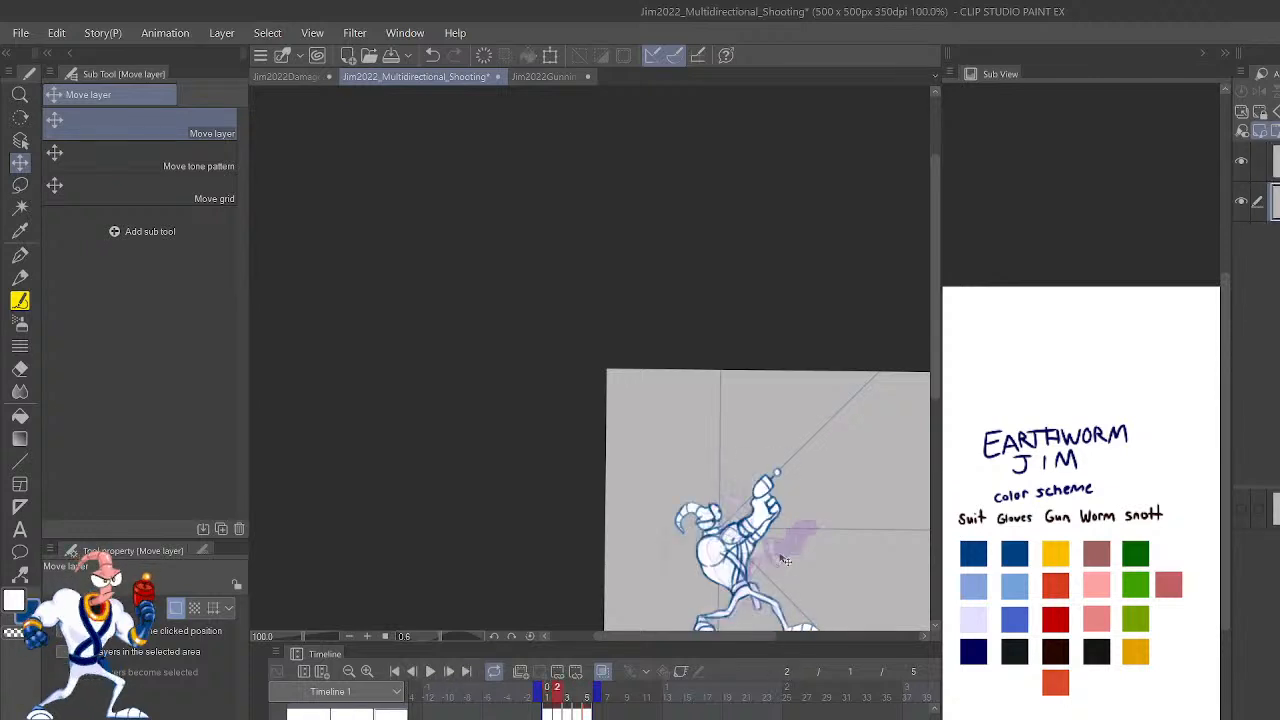
key(Right)
key(Right)
key(Right)
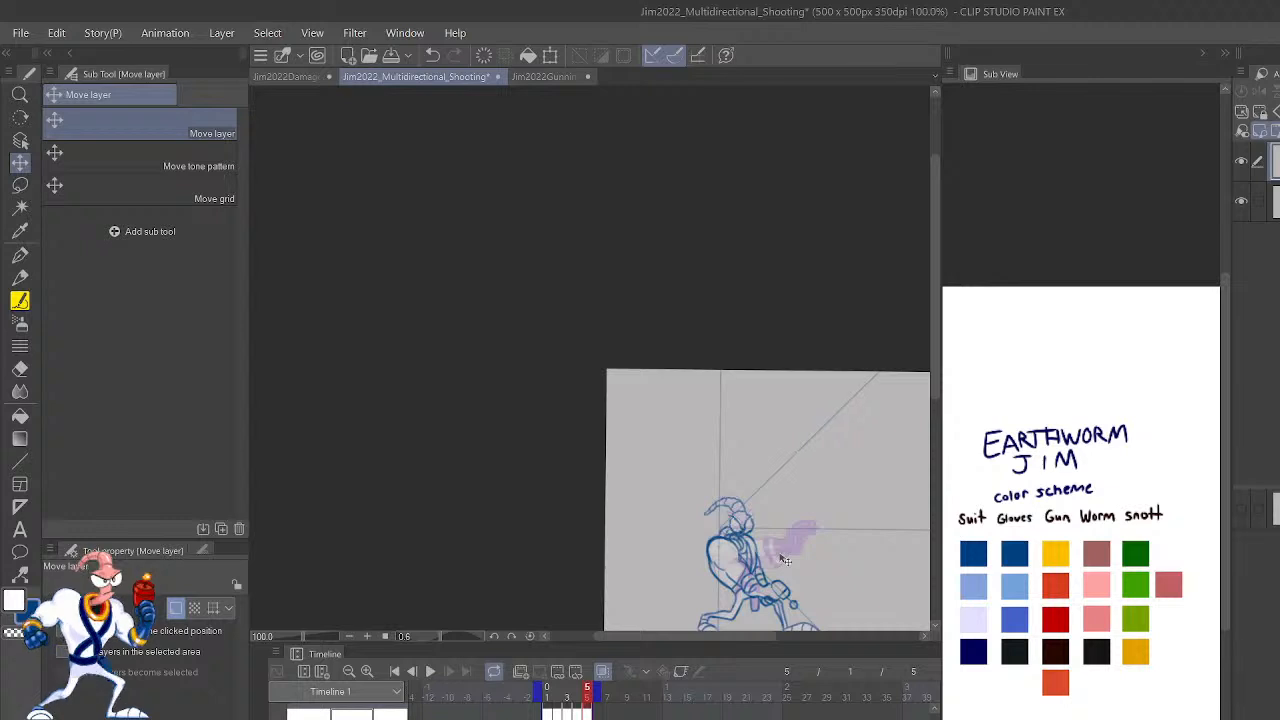
Mirror the canvas view and retrace the far eye's lower outline and the near eye's outline with the Fine Pen.
scroll(785, 560, up, 5)
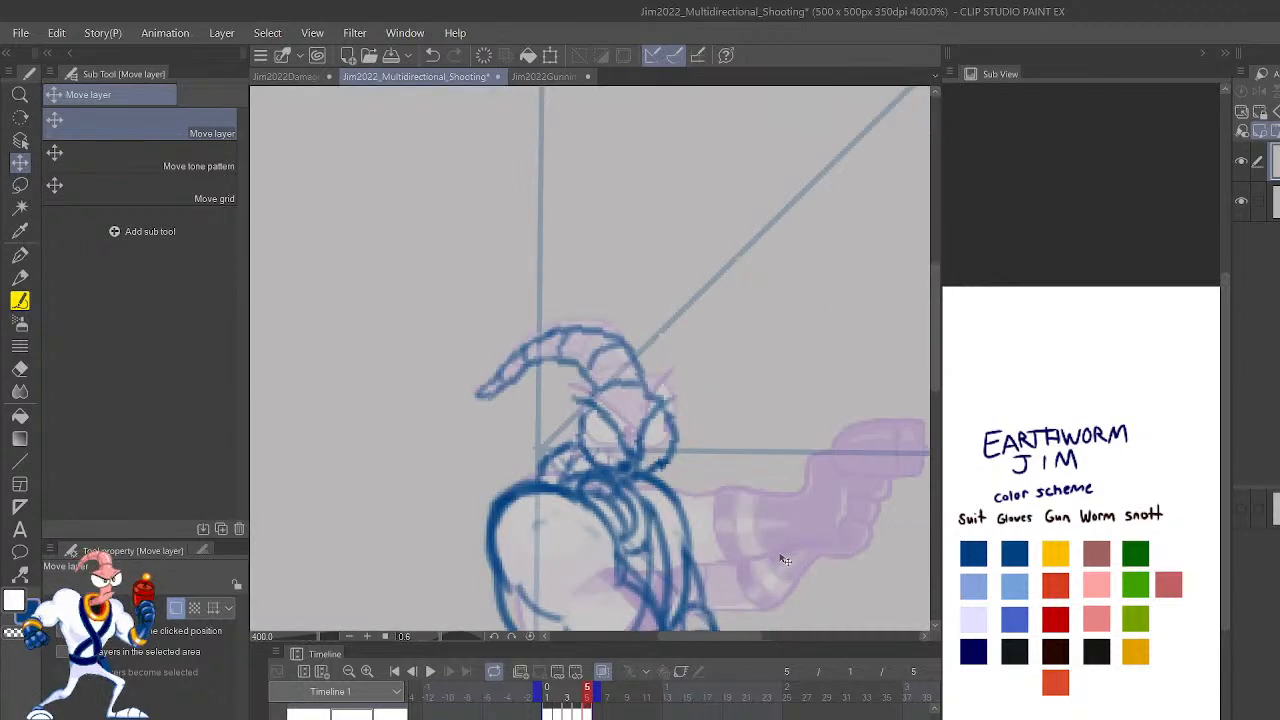
key(h)
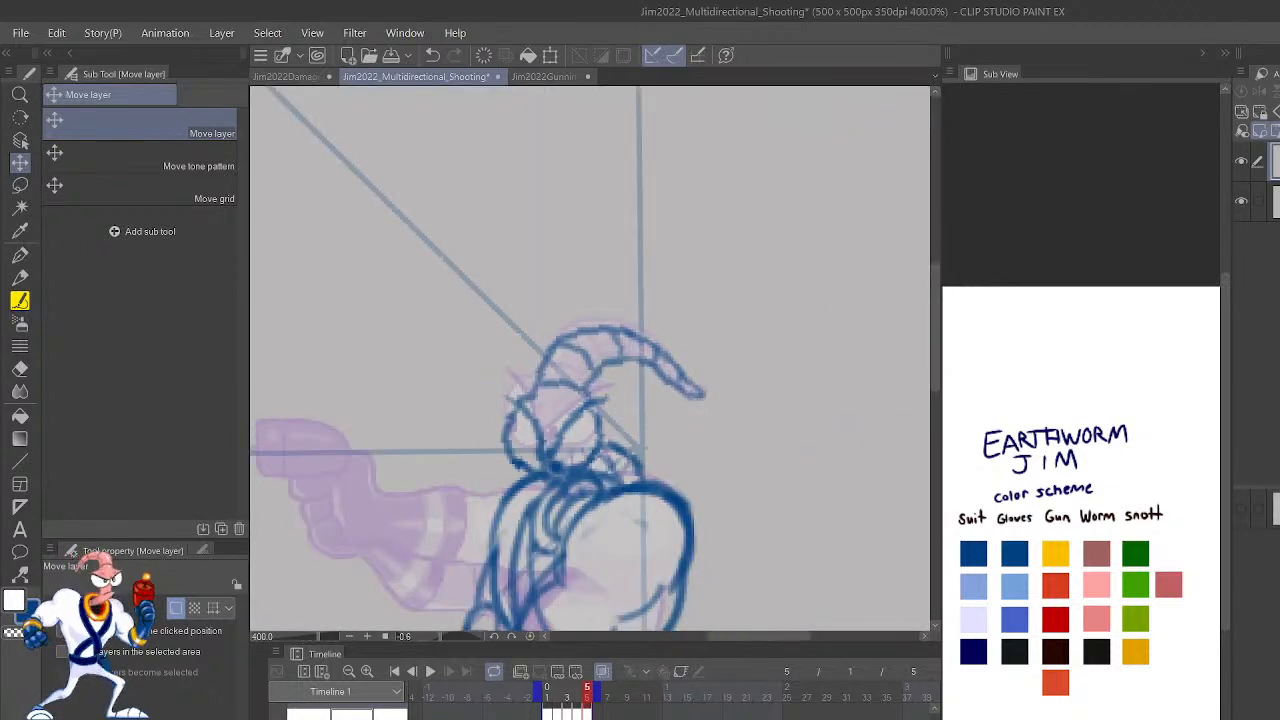
key(ctrl+plus)
drag(720, 478, 869, 349)
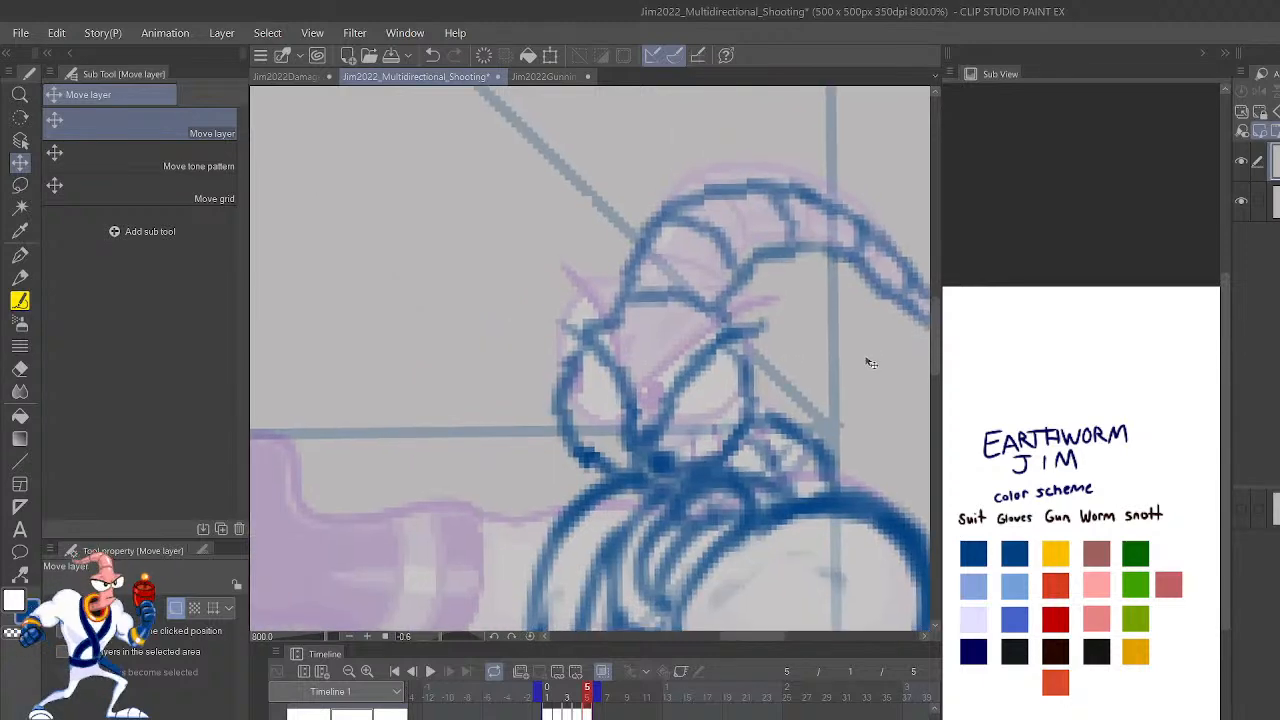
key(p)
mouse_move(578, 347)
mouse_down()
mouse_move(600, 462)
mouse_move(577, 353)
mouse_up()
key(ctrl+z)
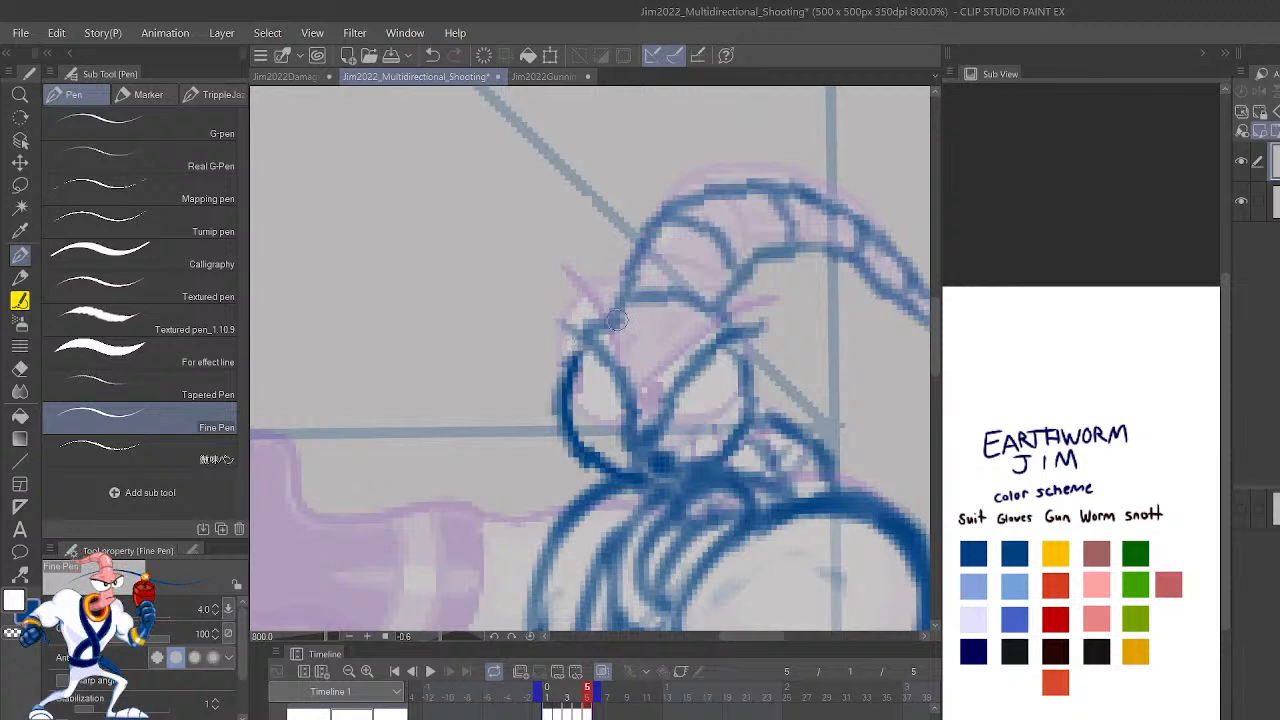
drag(604, 468, 572, 438)
mouse_move(654, 455)
mouse_down()
mouse_move(680, 478)
mouse_move(646, 448)
mouse_move(688, 380)
mouse_move(760, 332)
mouse_move(713, 458)
mouse_move(752, 425)
mouse_move(742, 345)
mouse_up()
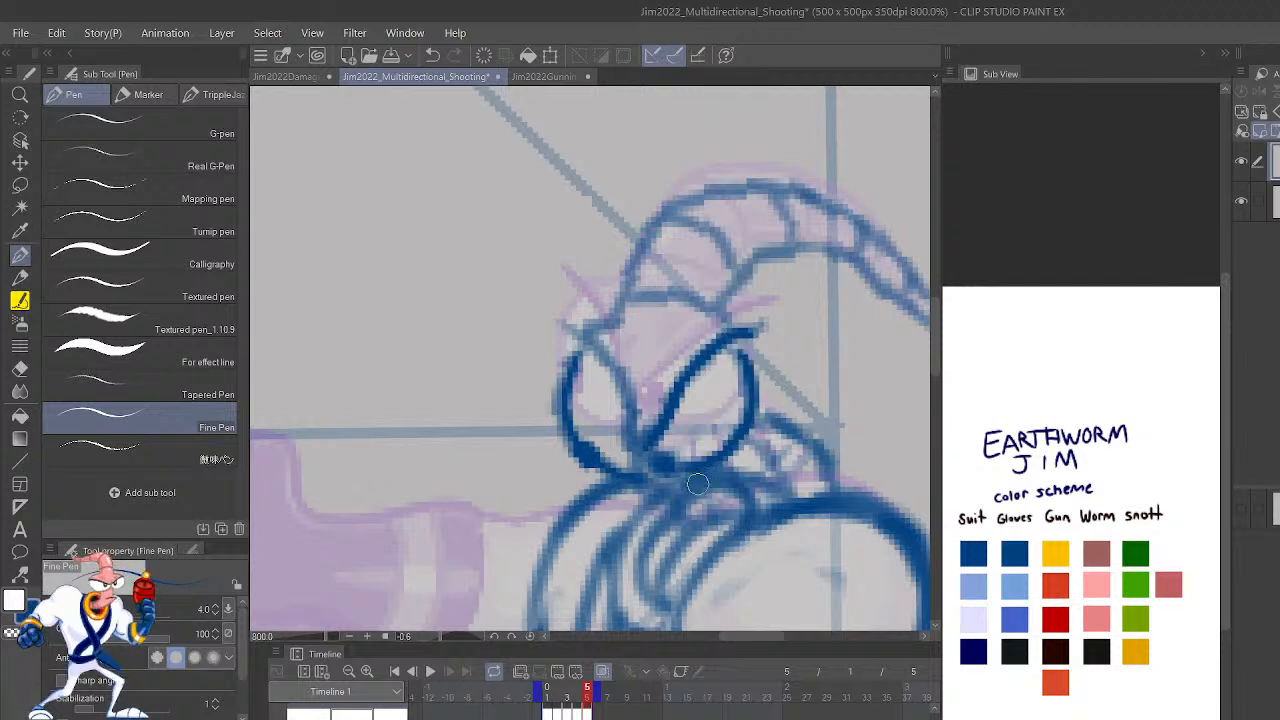
mouse_move(672, 480)
mouse_down()
mouse_move(662, 496)
mouse_move(700, 474)
mouse_up()
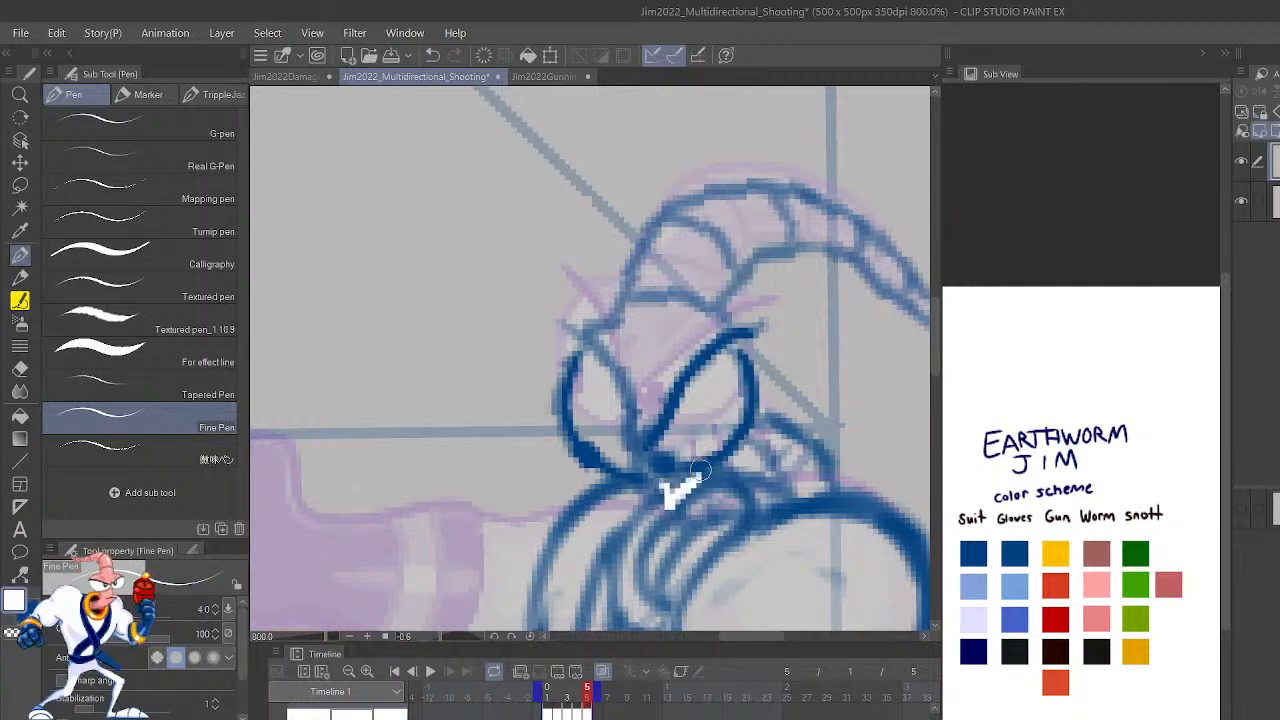
key(ctrl+z)
key(ctrl+z)
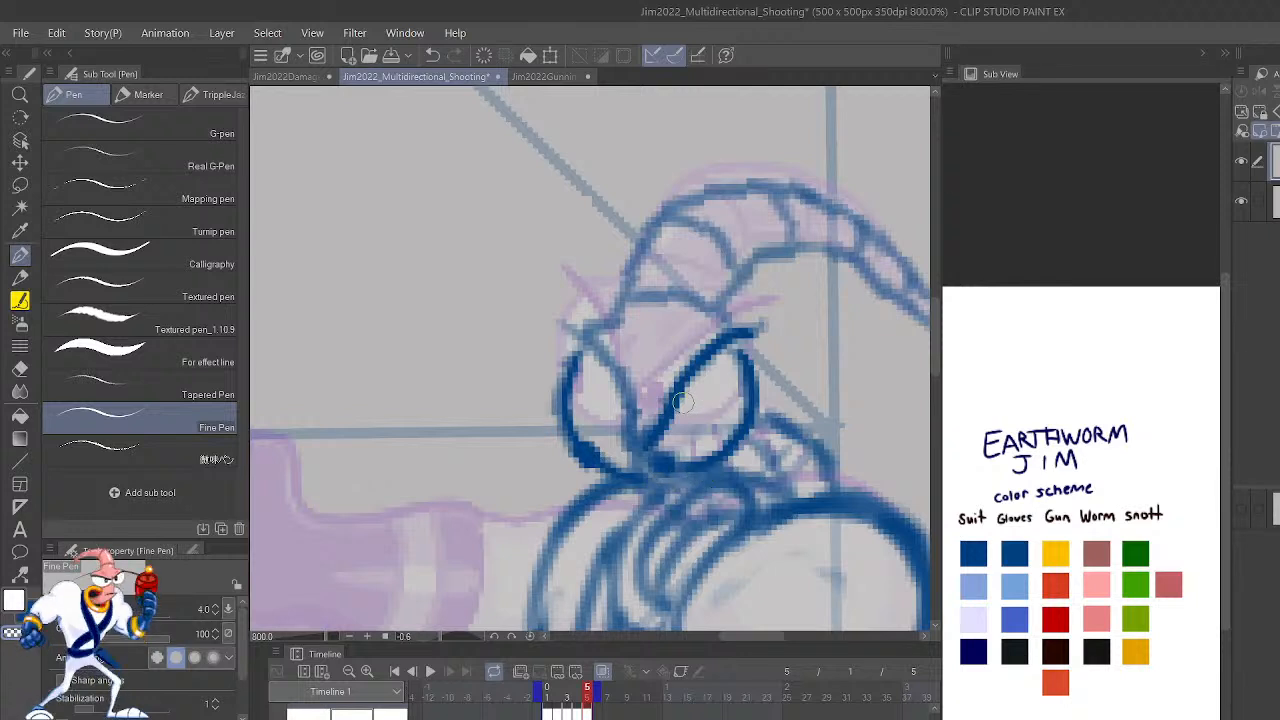
click(1241, 161)
click(1241, 161)
Darken the back outline of the mouth, the near brow, and the far eye's brow and inner edge.
mouse_move(828, 492)
mouse_down()
mouse_move(825, 452)
mouse_move(782, 416)
mouse_up()
mouse_move(828, 495)
mouse_down()
mouse_move(820, 451)
mouse_move(760, 420)
mouse_up()
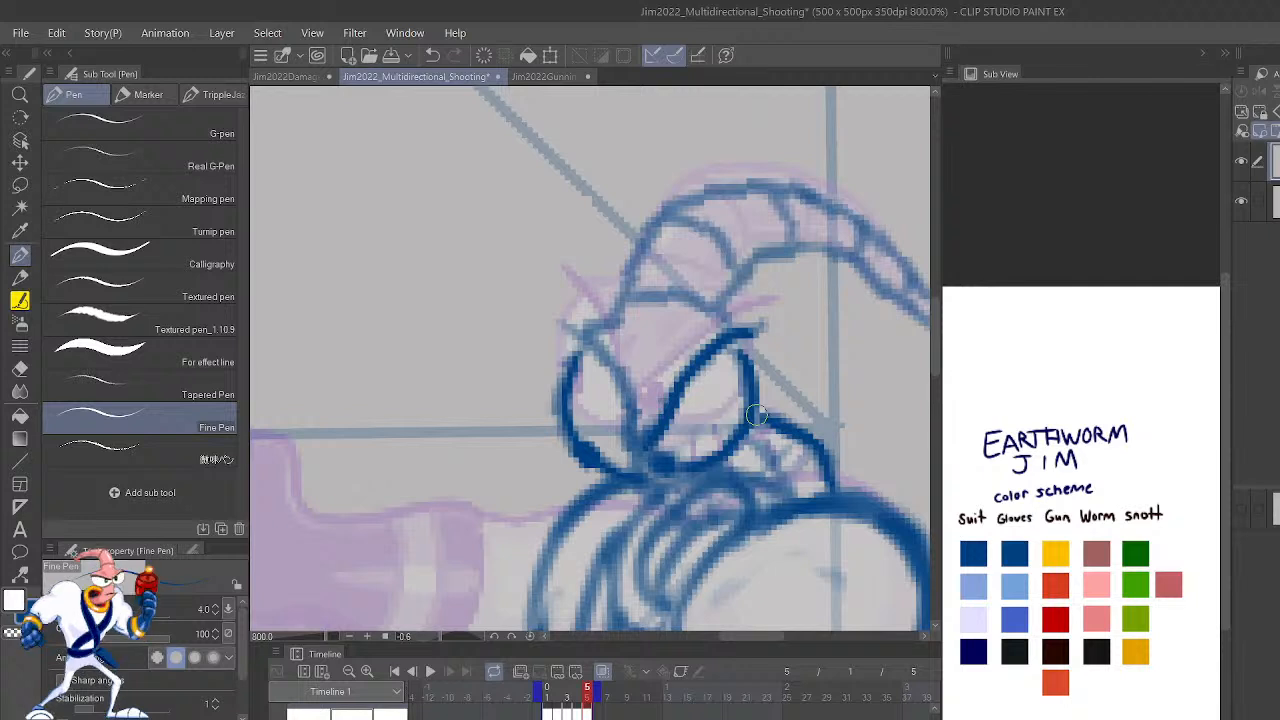
drag(748, 325, 695, 298)
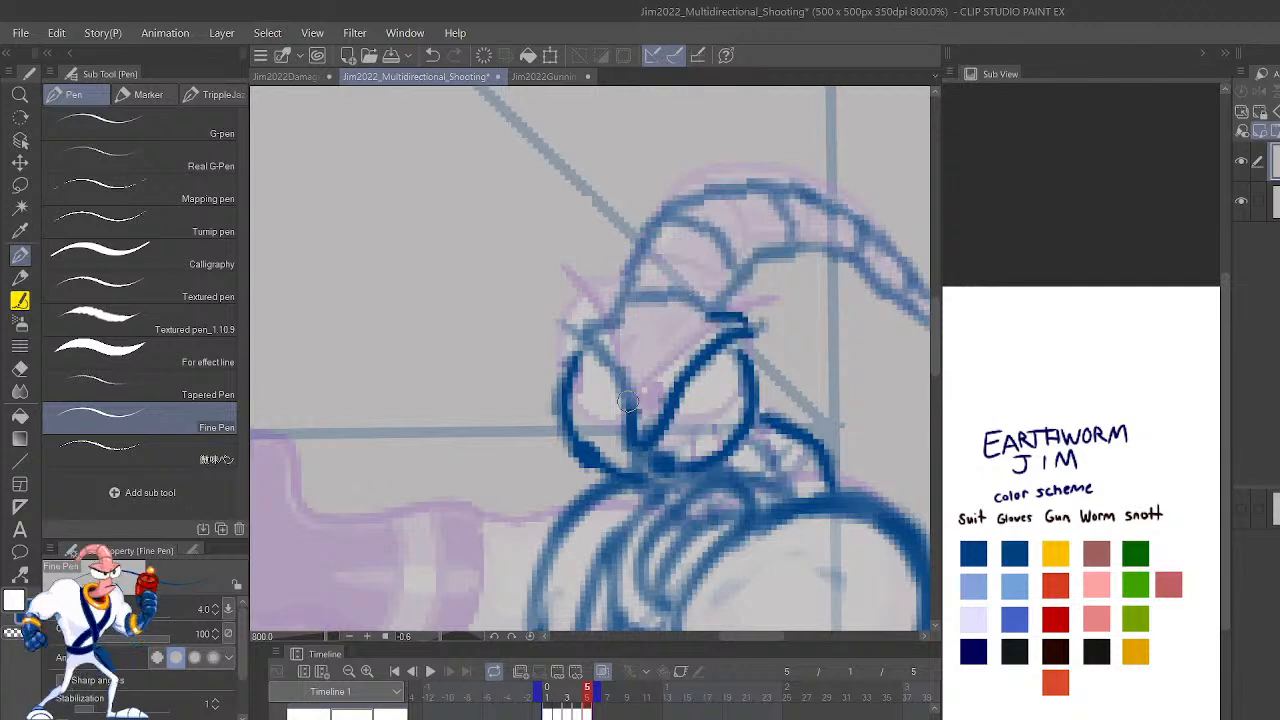
drag(568, 330, 612, 322)
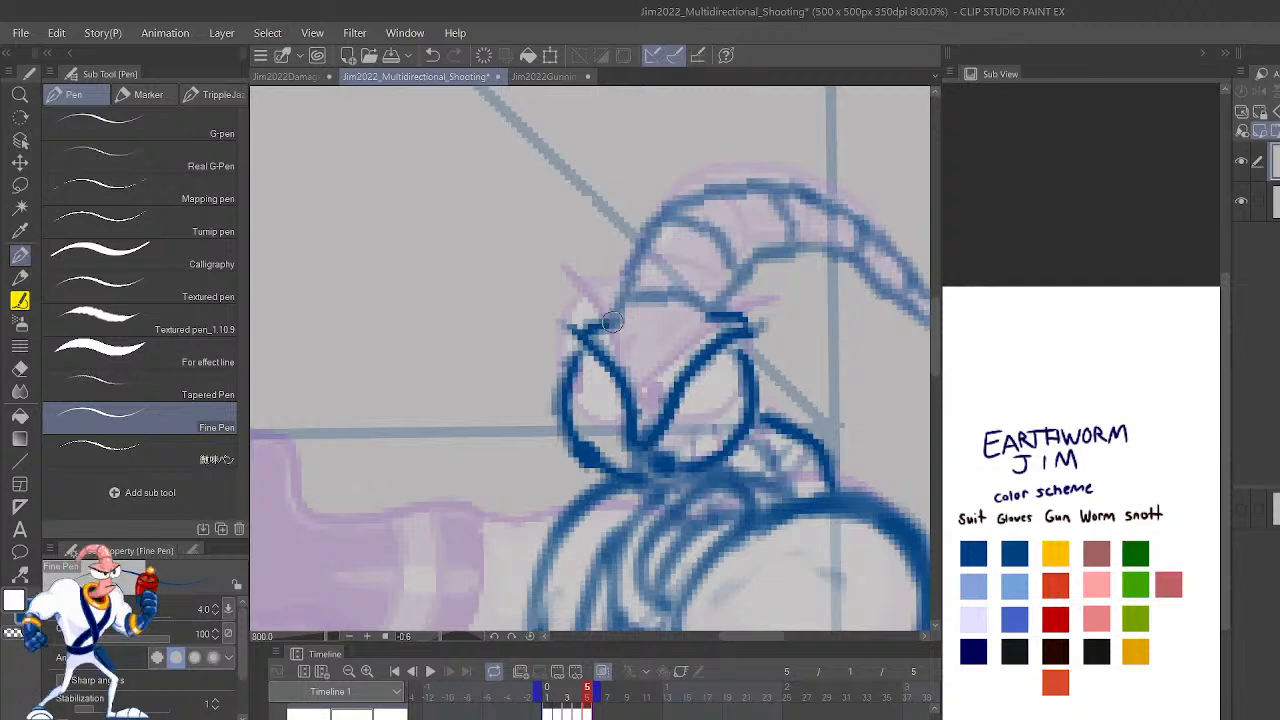
Unmirror the canvas view and move the head sketch straight up, clear of the shoulders.
scroll(612, 321, down, 5)
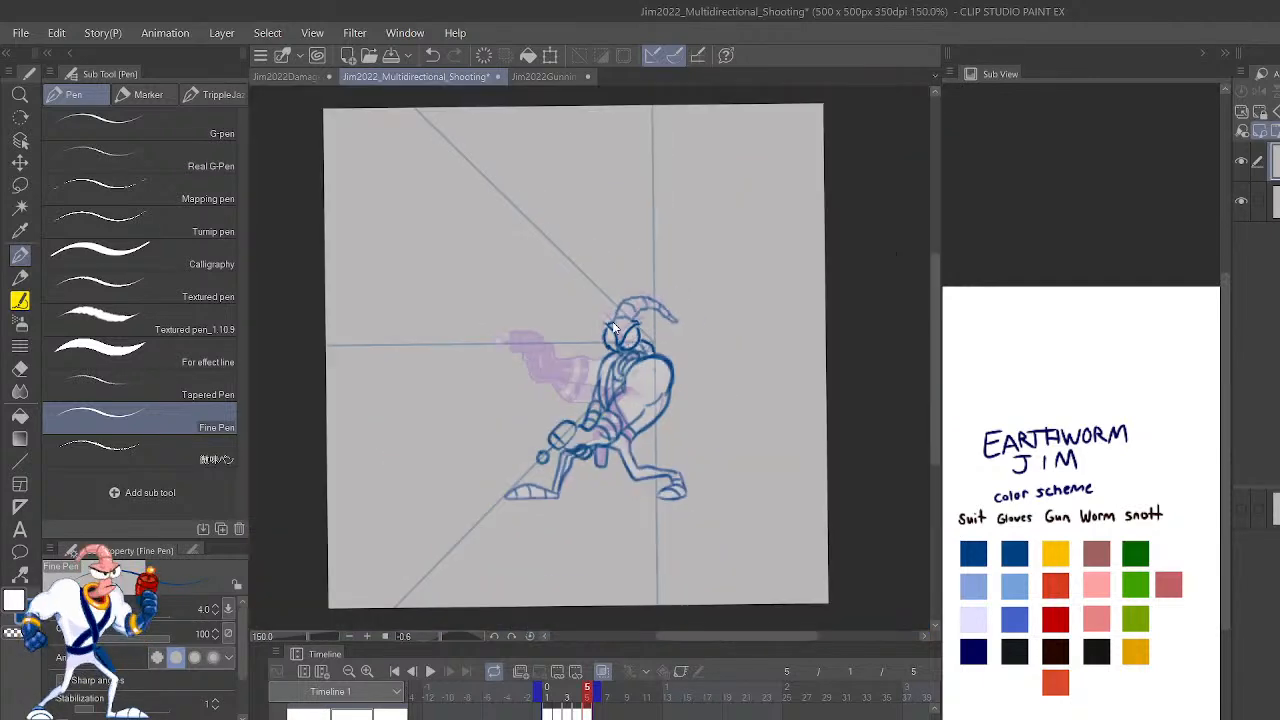
scroll(612, 322, up, 6)
scroll(612, 322, down, 2)
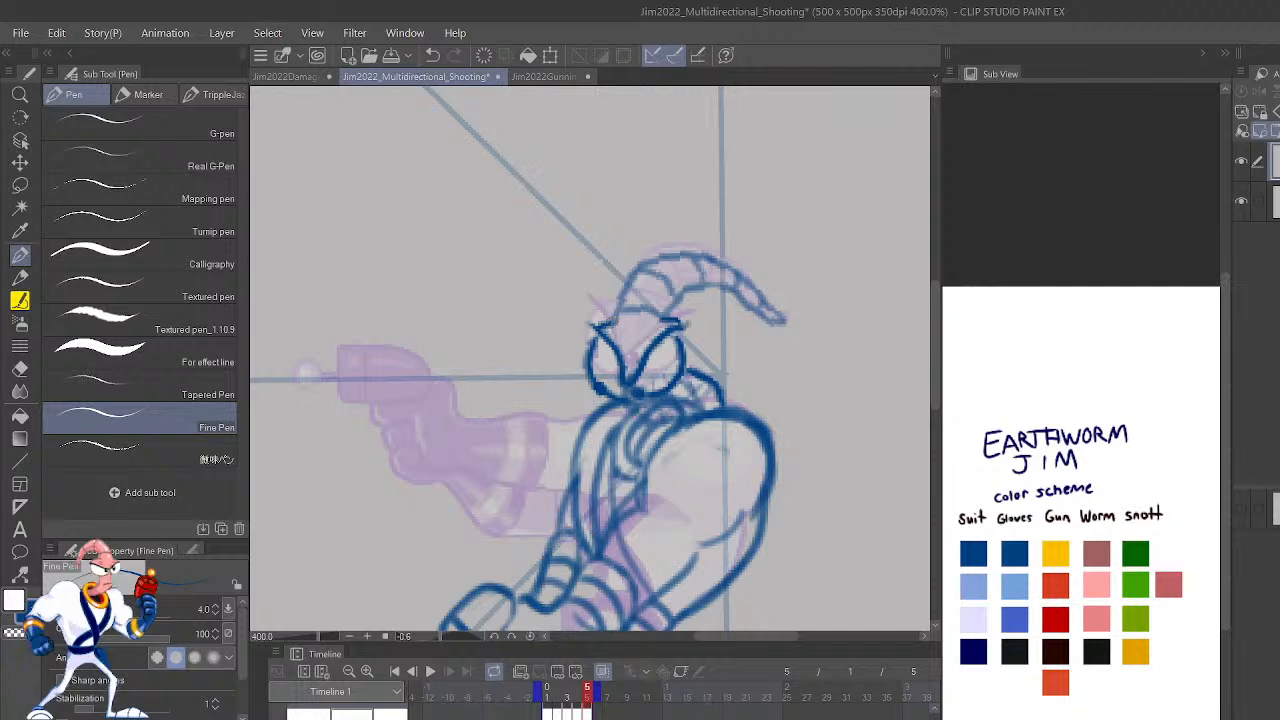
key(h)
mouse_move(746, 467)
mouse_down()
mouse_move(783, 477)
mouse_move(867, 540)
mouse_up()
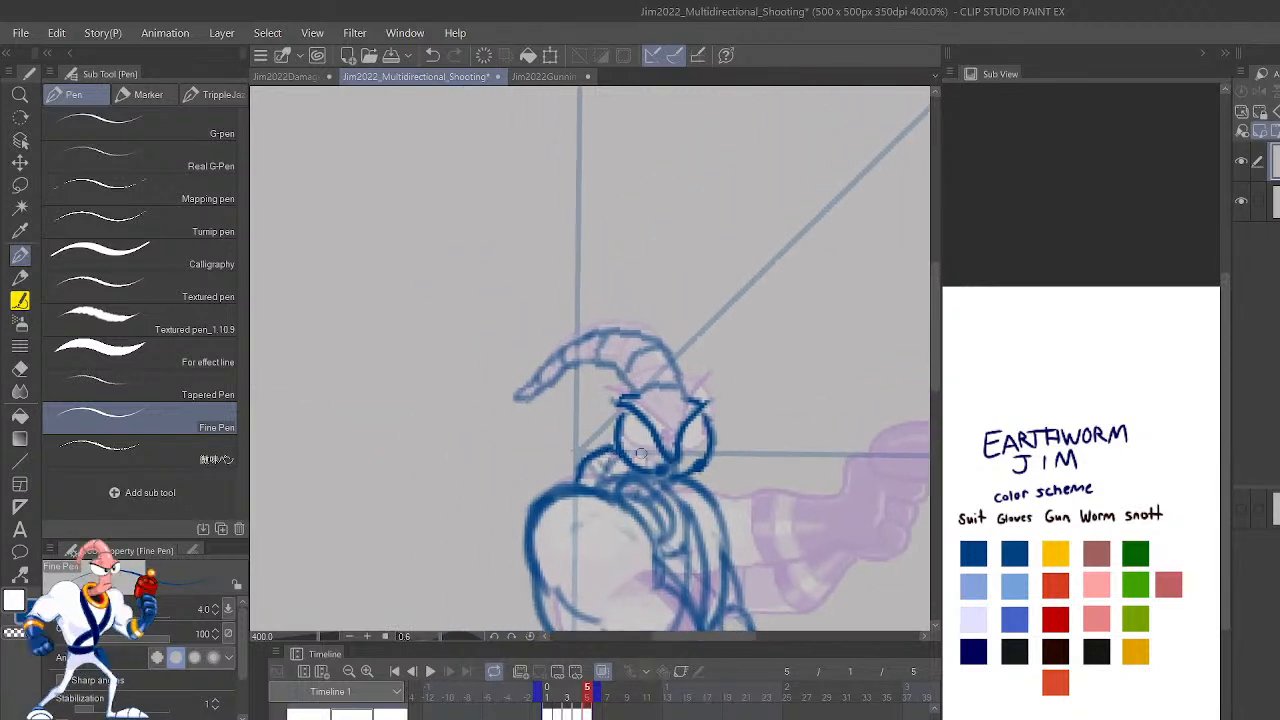
key(k)
drag(667, 454, 672, 320)
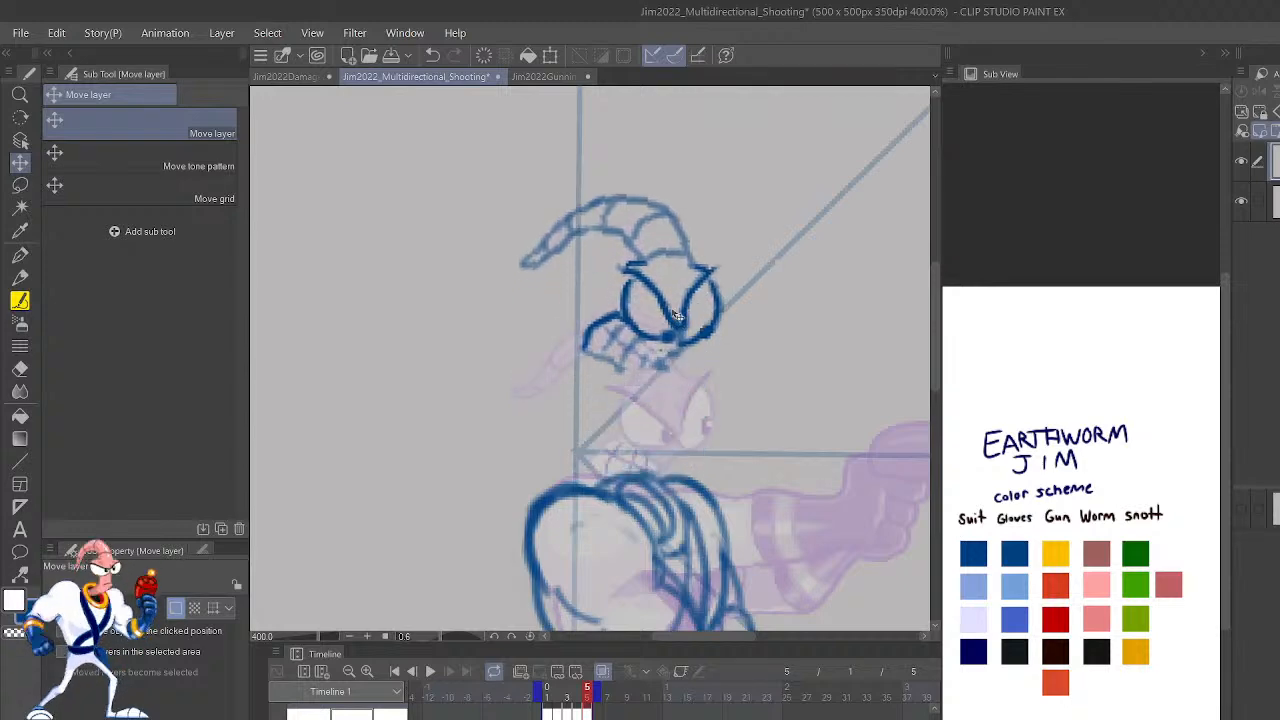
Retrace the back and lower outline of the mouth and draw a tooth divider across it with the Fine Pen.
scroll(672, 310, up, 2)
scroll(676, 316, up, 2)
drag(803, 534, 863, 449)
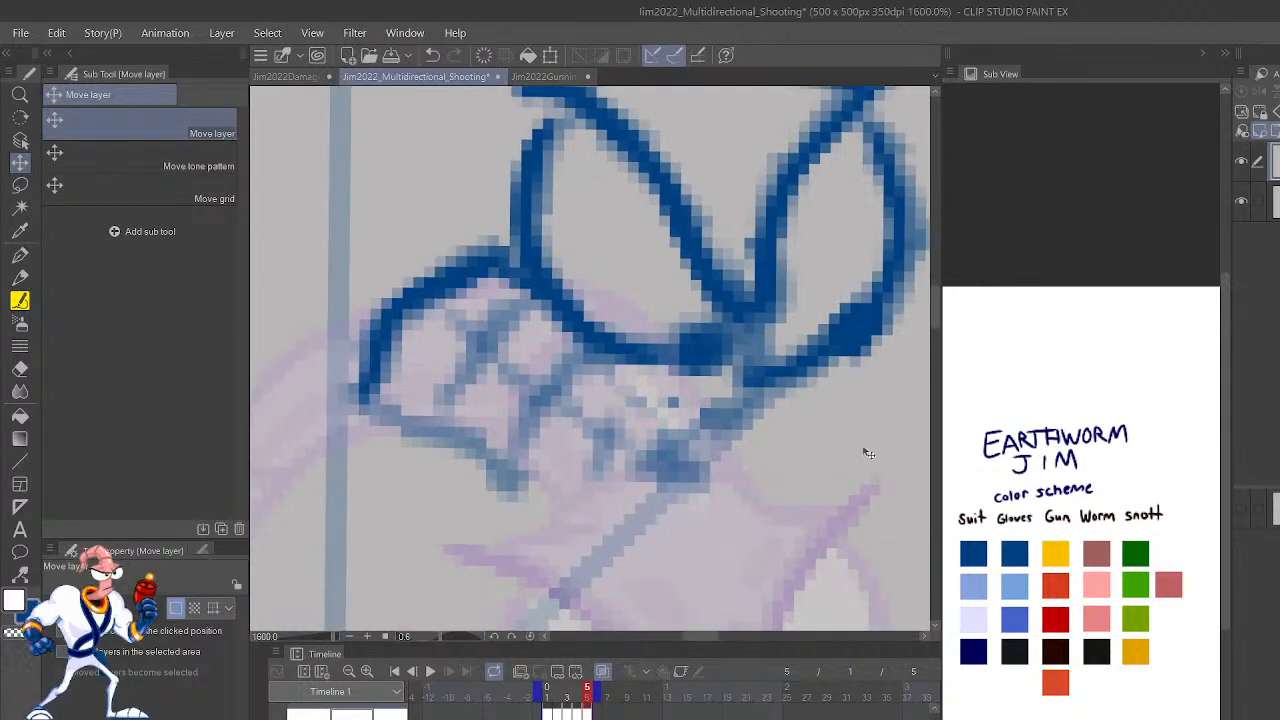
scroll(868, 453, down, 2)
key(p)
mouse_move(610, 404)
mouse_down()
mouse_move(618, 440)
mouse_move(705, 481)
mouse_up()
drag(652, 437, 705, 361)
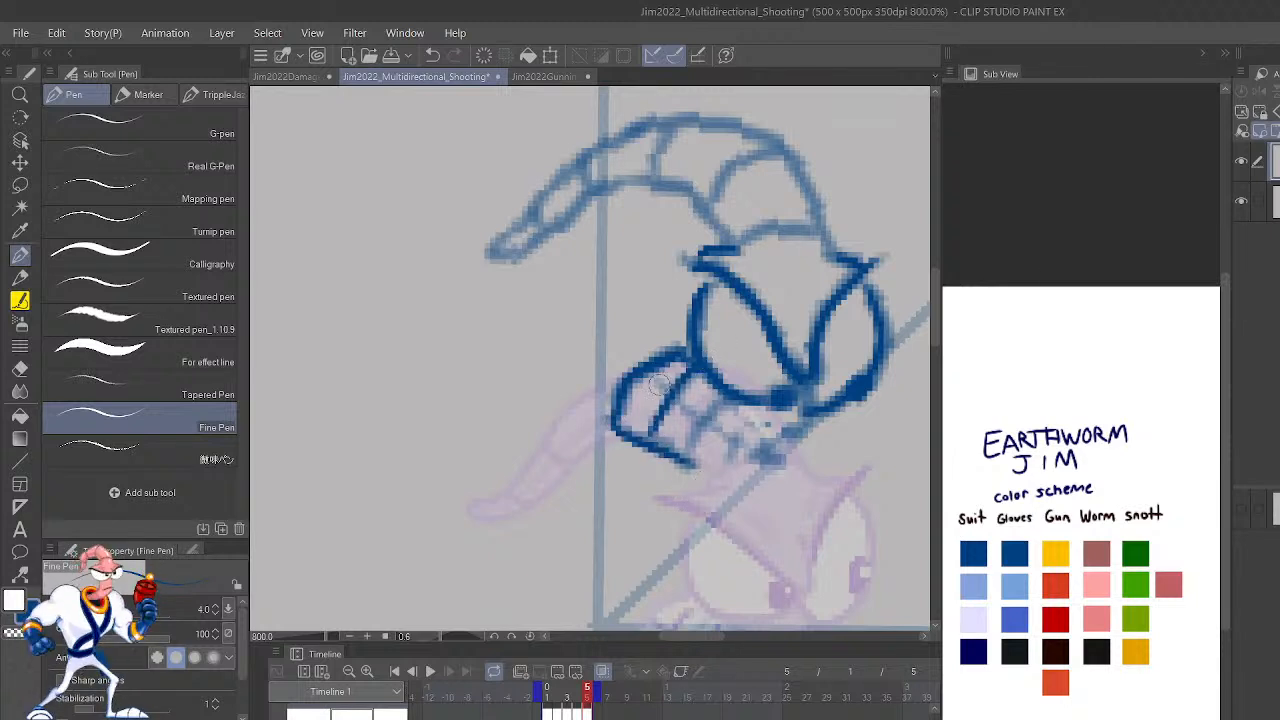
key(ctrl+z)
drag(690, 459, 732, 398)
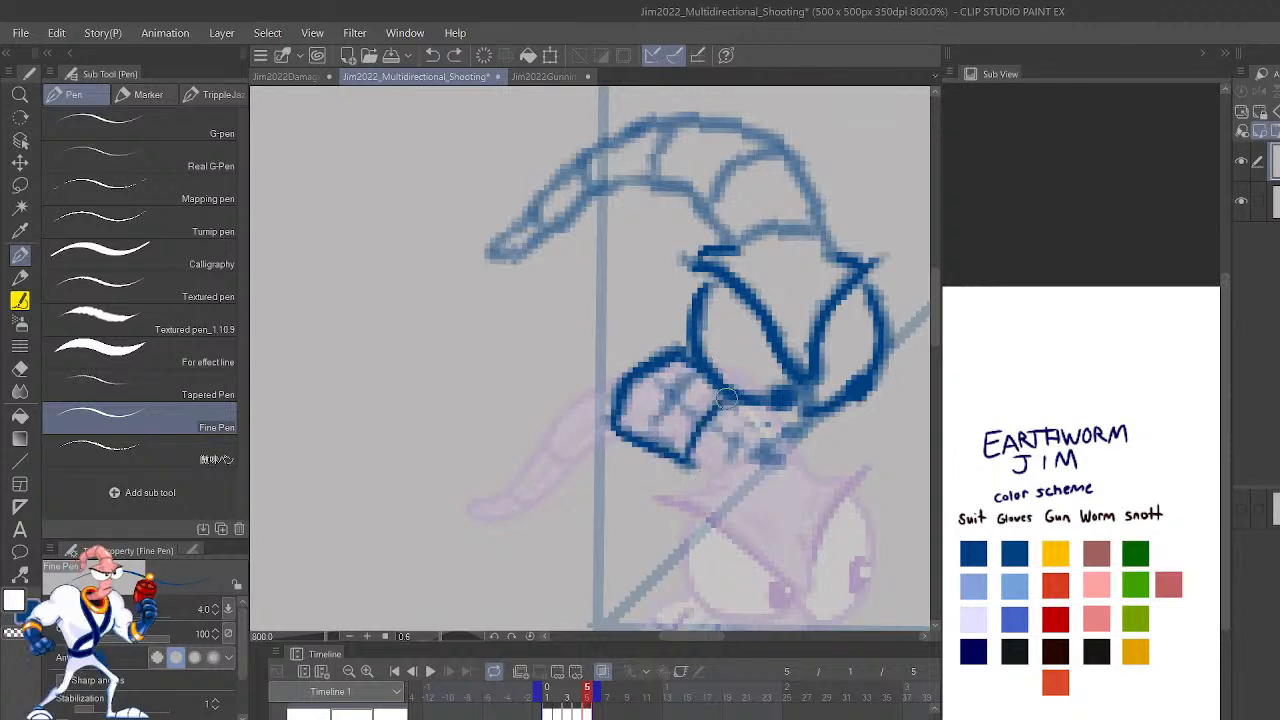
Draw the remaining tooth lines and the lip below the eyes, and close the mouth's lower front outline.
mouse_move(656, 425)
mouse_down()
mouse_move(703, 360)
mouse_move(685, 406)
mouse_move(707, 427)
mouse_move(735, 439)
mouse_move(755, 423)
mouse_move(731, 403)
mouse_move(763, 436)
mouse_move(815, 420)
mouse_up()
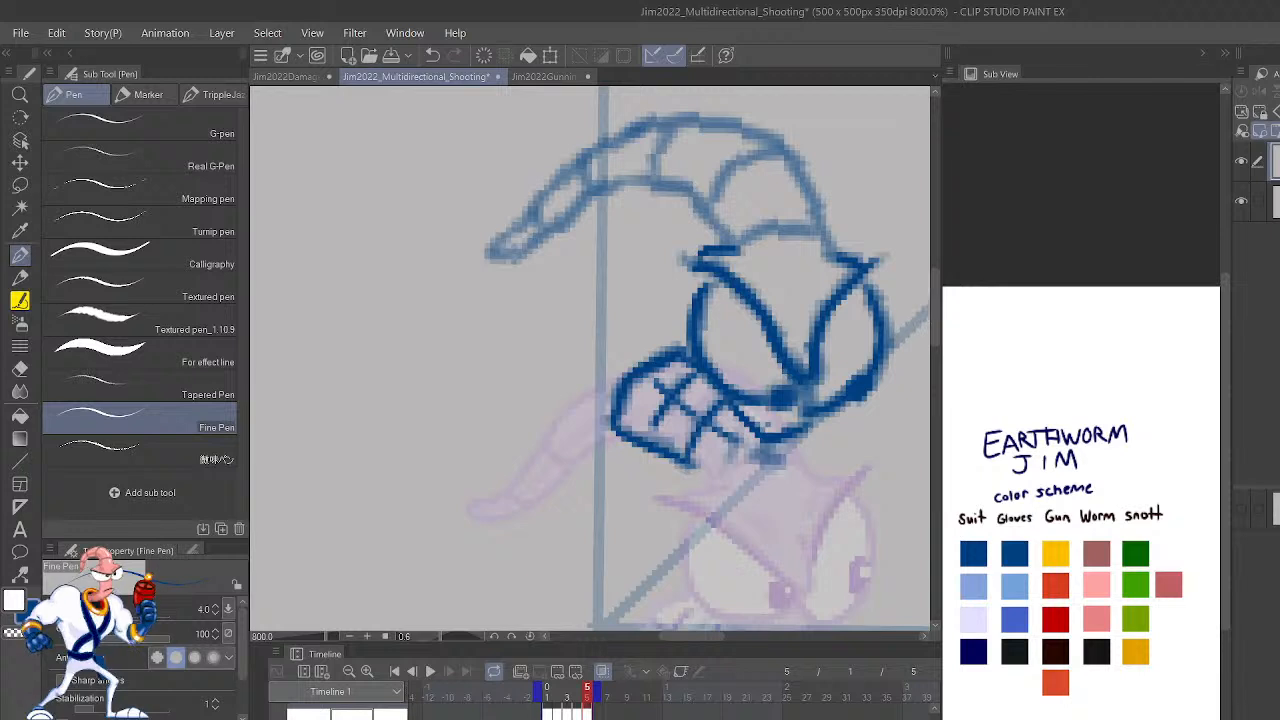
key(h)
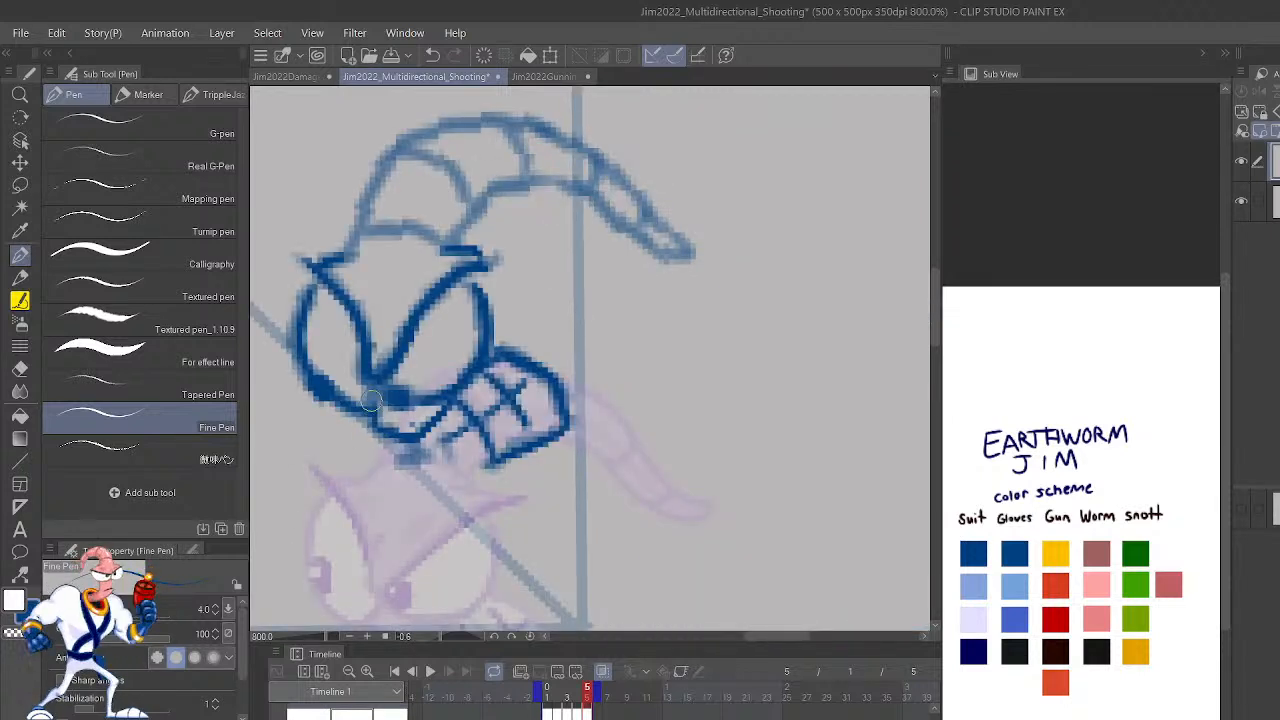
drag(405, 465, 520, 440)
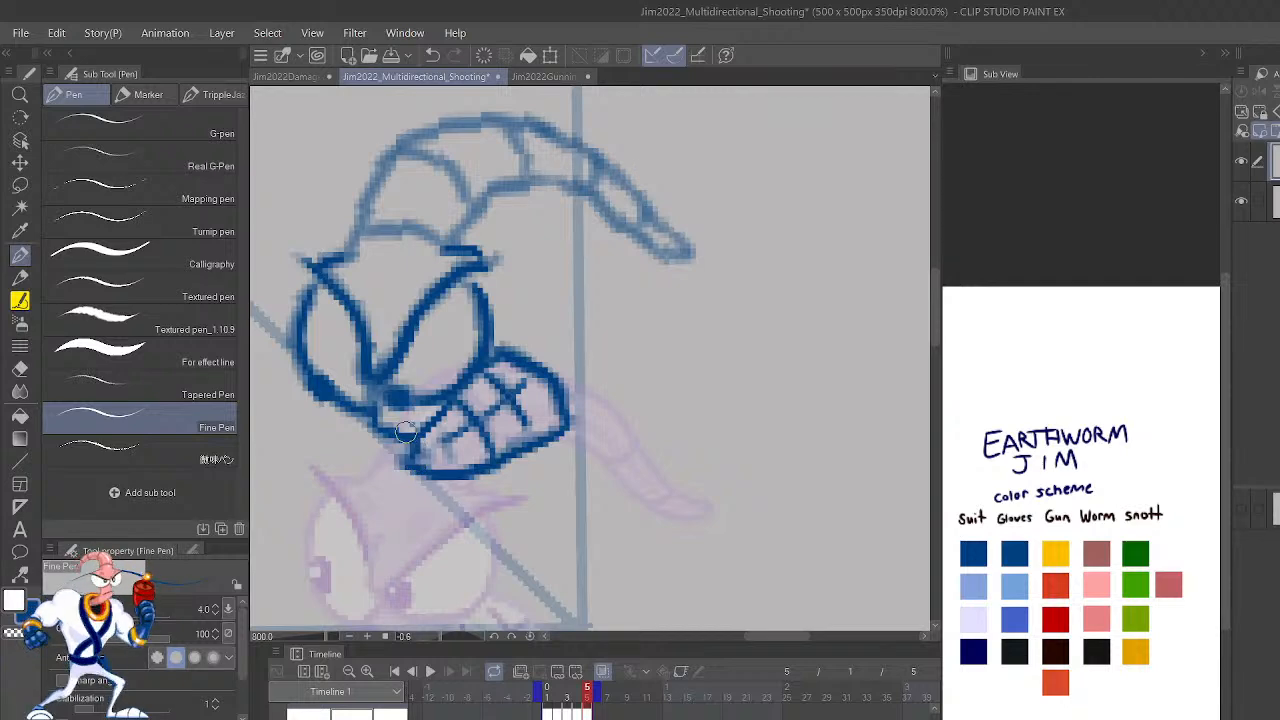
scroll(405, 430, down, 4)
scroll(405, 430, up, 8)
scroll(405, 430, down, 4)
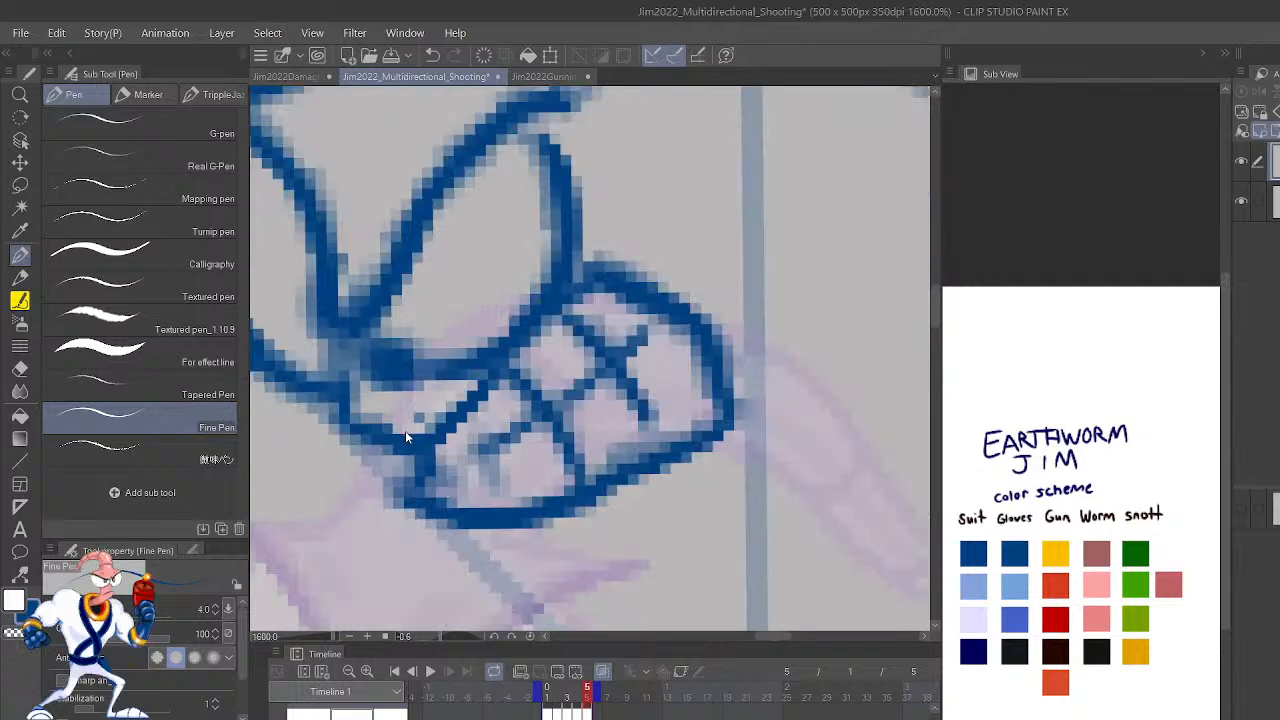
Retrace the outer and inner contours of the curved worm tip on top of the head.
drag(696, 392, 790, 511)
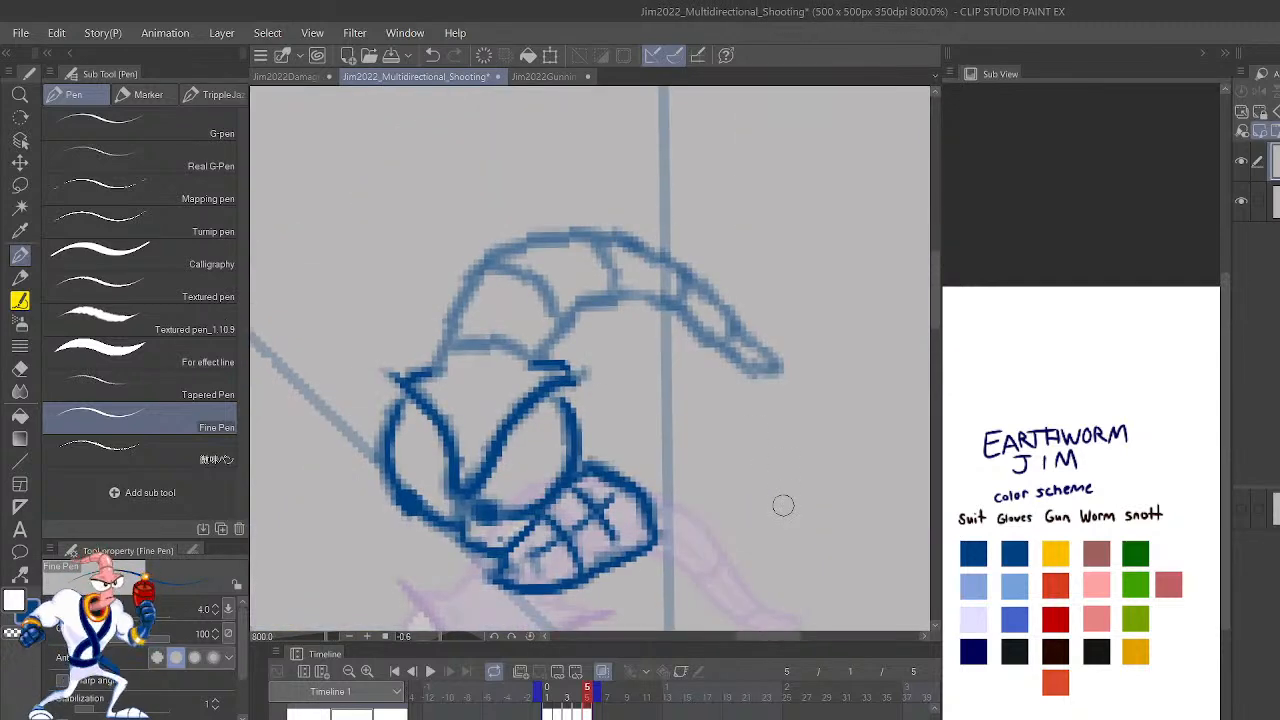
mouse_move(538, 362)
mouse_down()
mouse_move(586, 301)
mouse_move(575, 304)
mouse_move(565, 326)
mouse_move(617, 294)
mouse_move(673, 303)
mouse_move(747, 365)
mouse_move(775, 359)
mouse_move(639, 238)
mouse_move(522, 248)
mouse_up()
key(ctrl+z)
mouse_move(430, 365)
mouse_down()
mouse_move(462, 280)
mouse_move(525, 238)
mouse_move(581, 234)
mouse_up()
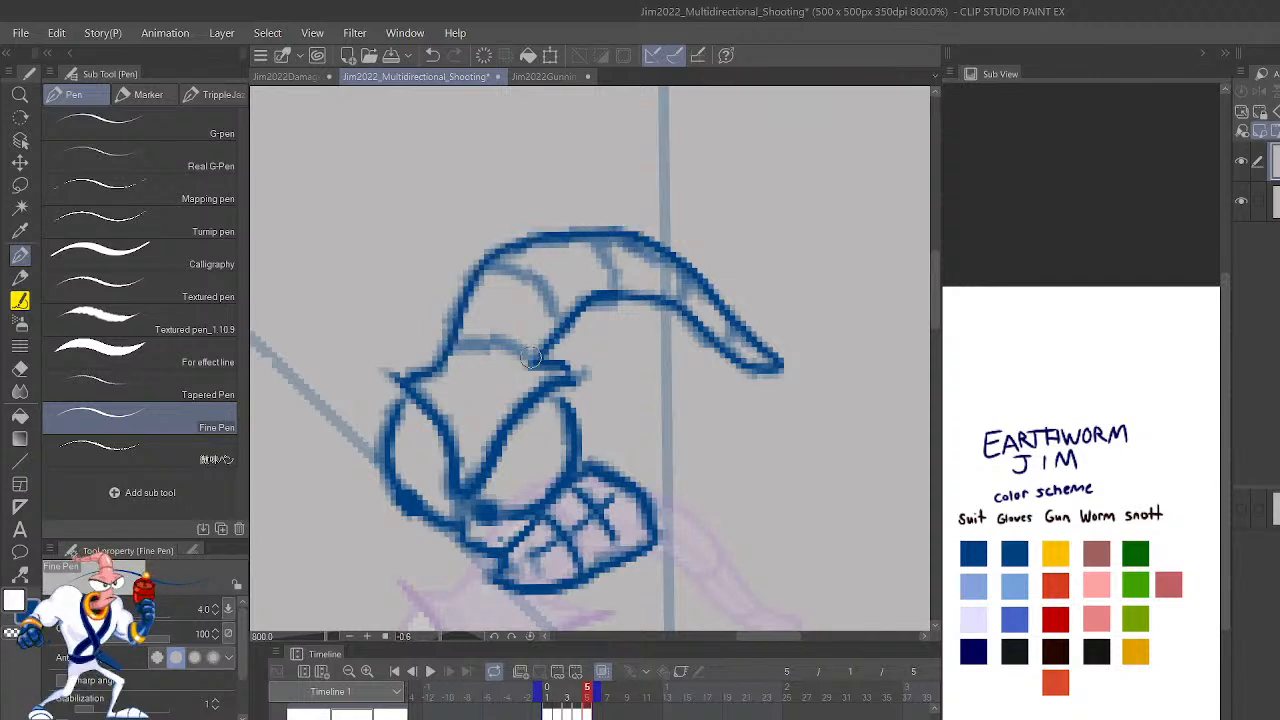
Redraw the segment lines across the worm tip, from the brow up to the pointed end.
mouse_move(540, 346)
mouse_down()
mouse_move(477, 334)
mouse_move(437, 344)
mouse_up()
key(ctrl+z)
mouse_move(538, 360)
mouse_down()
mouse_move(505, 345)
mouse_move(441, 352)
mouse_up()
mouse_move(557, 320)
mouse_down()
mouse_move(528, 275)
mouse_move(470, 258)
mouse_up()
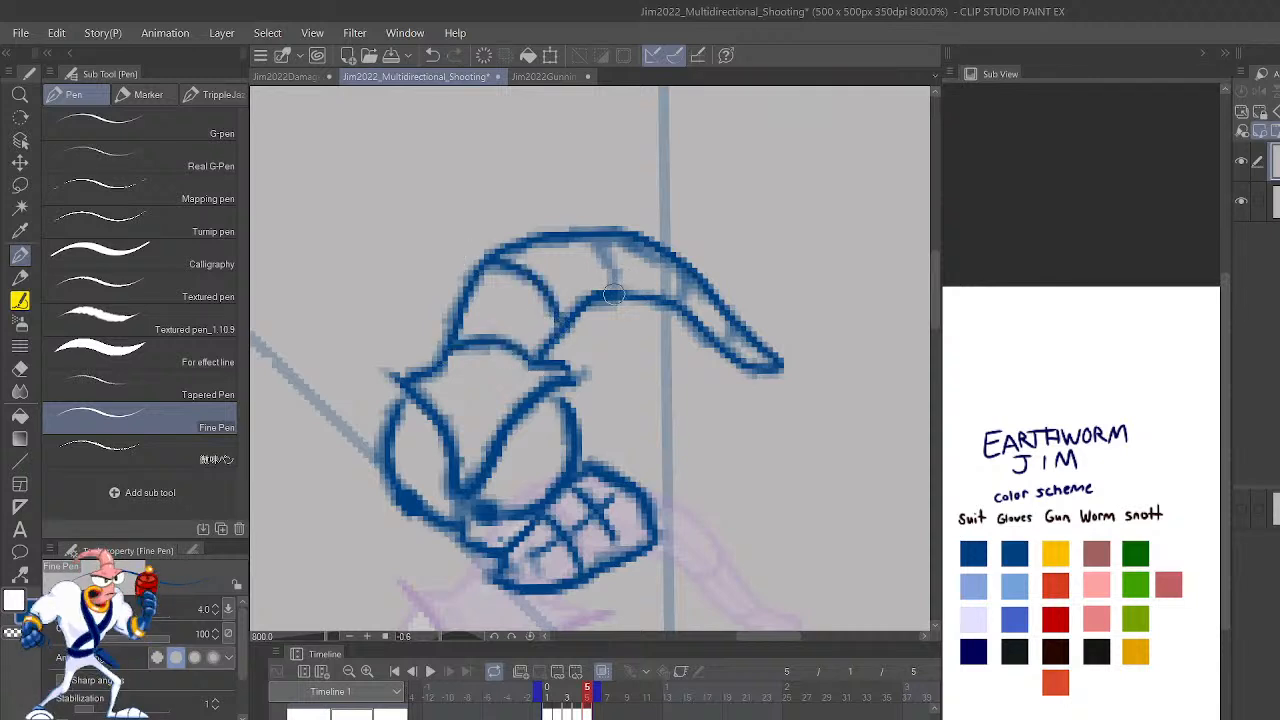
drag(614, 298, 586, 238)
drag(668, 300, 683, 260)
mouse_move(716, 345)
mouse_down()
mouse_move(740, 334)
mouse_move(720, 300)
mouse_up()
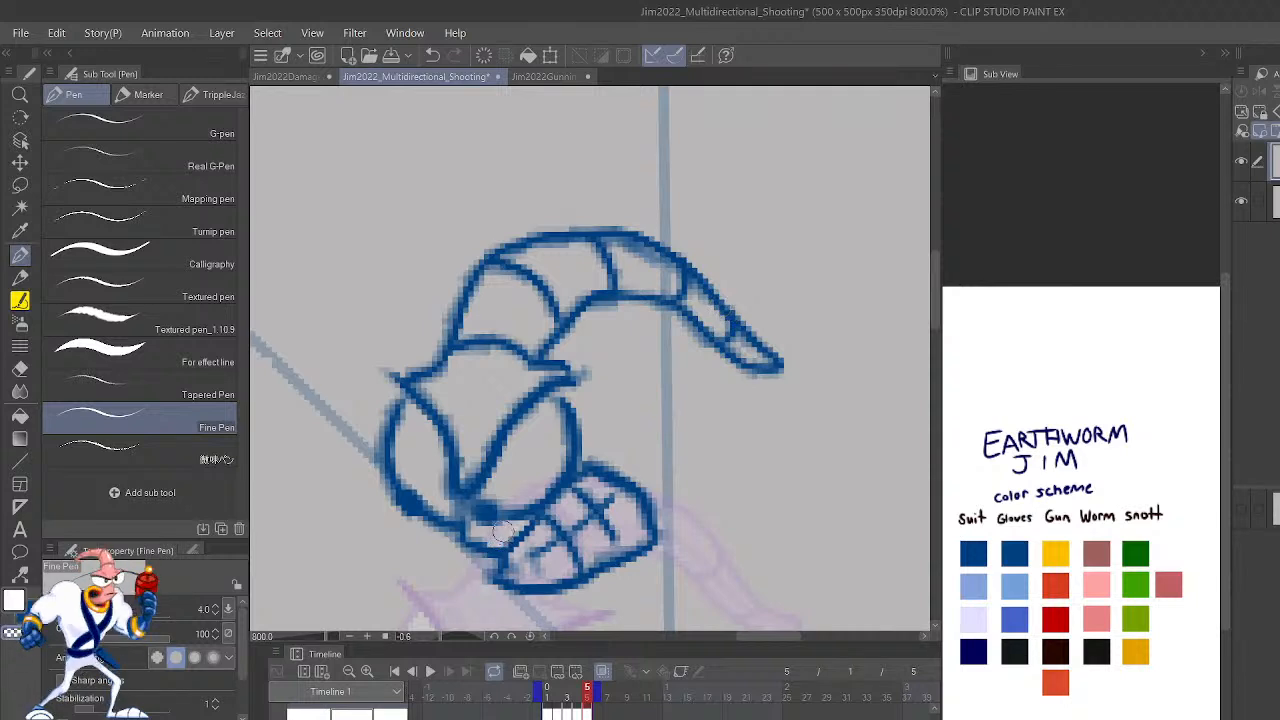
drag(683, 545, 668, 511)
Move the cleaned-up head back down onto the shoulders and check its placement with the canvas view unmirrored.
scroll(667, 511, down, 5)
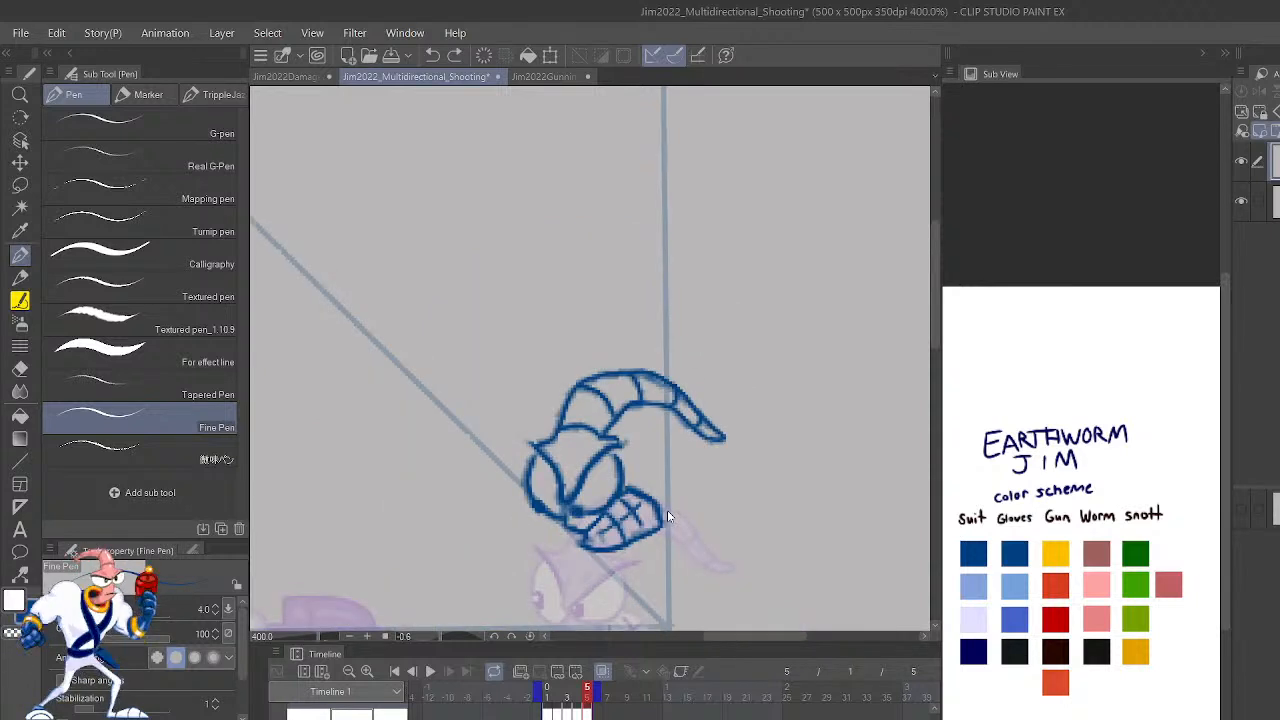
key(k)
mouse_move(667, 511)
mouse_down()
mouse_move(670, 576)
mouse_move(657, 584)
mouse_up()
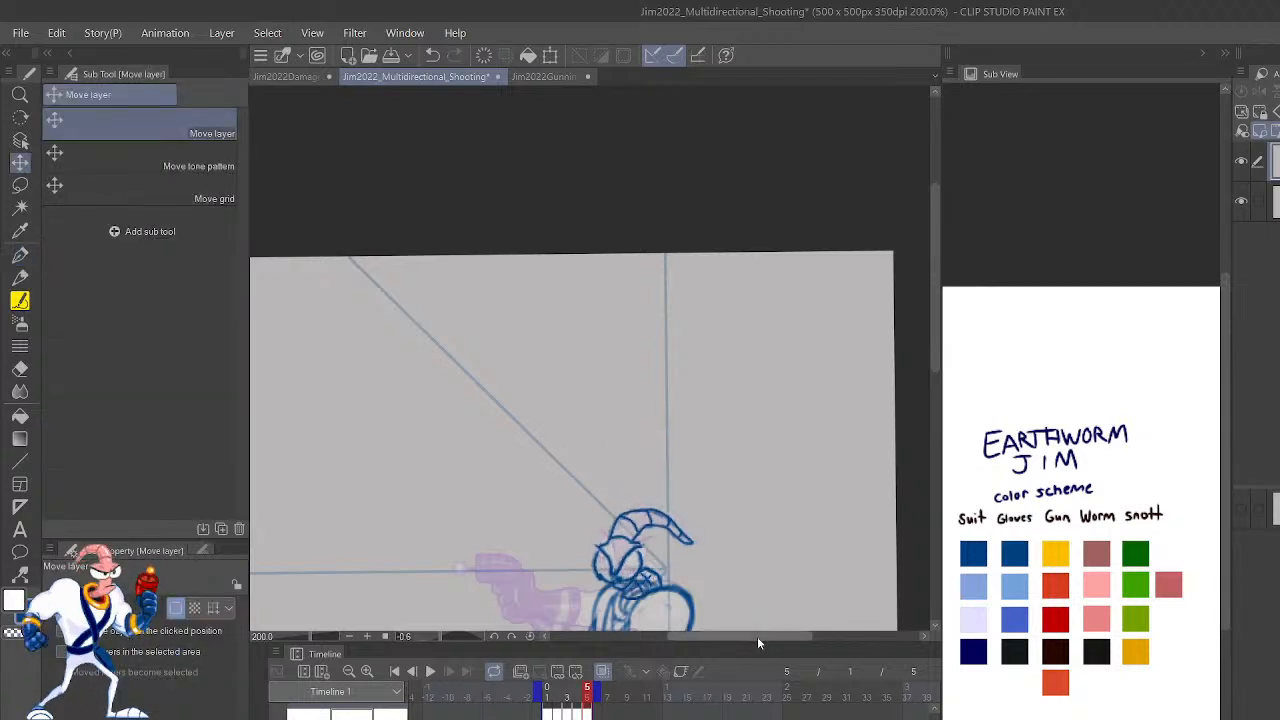
scroll(707, 607, down, 4)
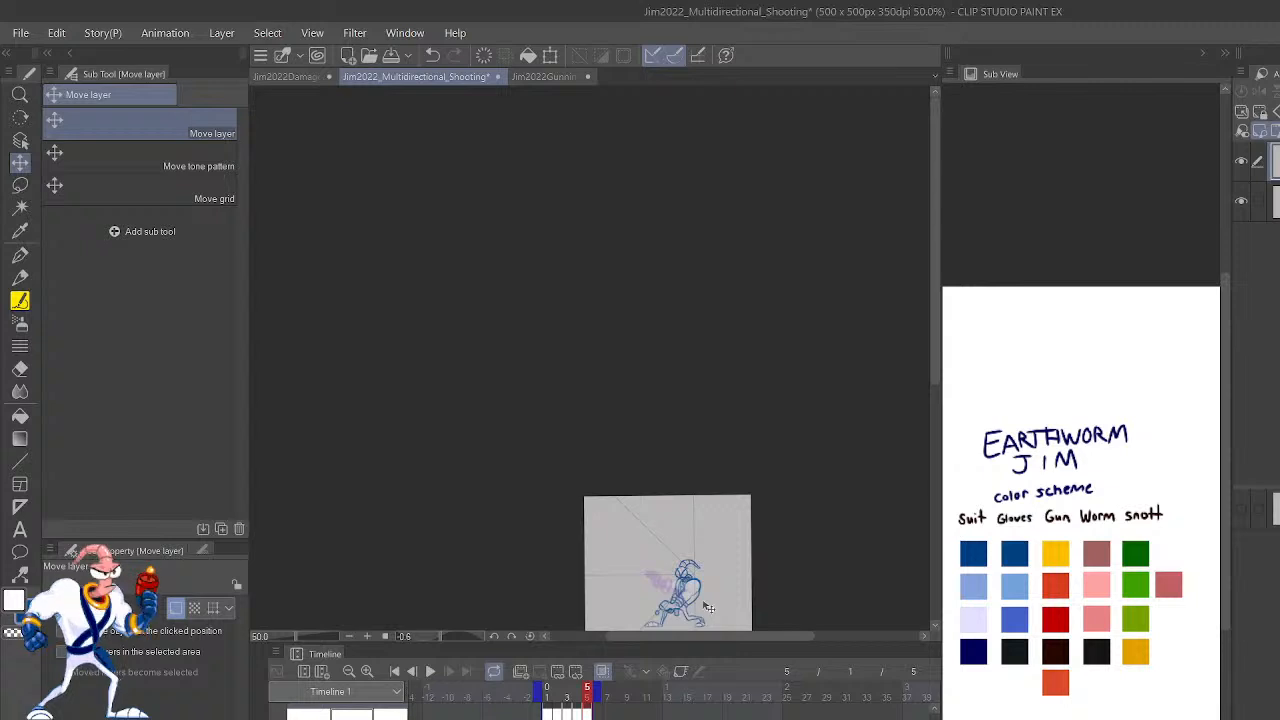
scroll(707, 607, up, 4)
scroll(707, 607, up, 2)
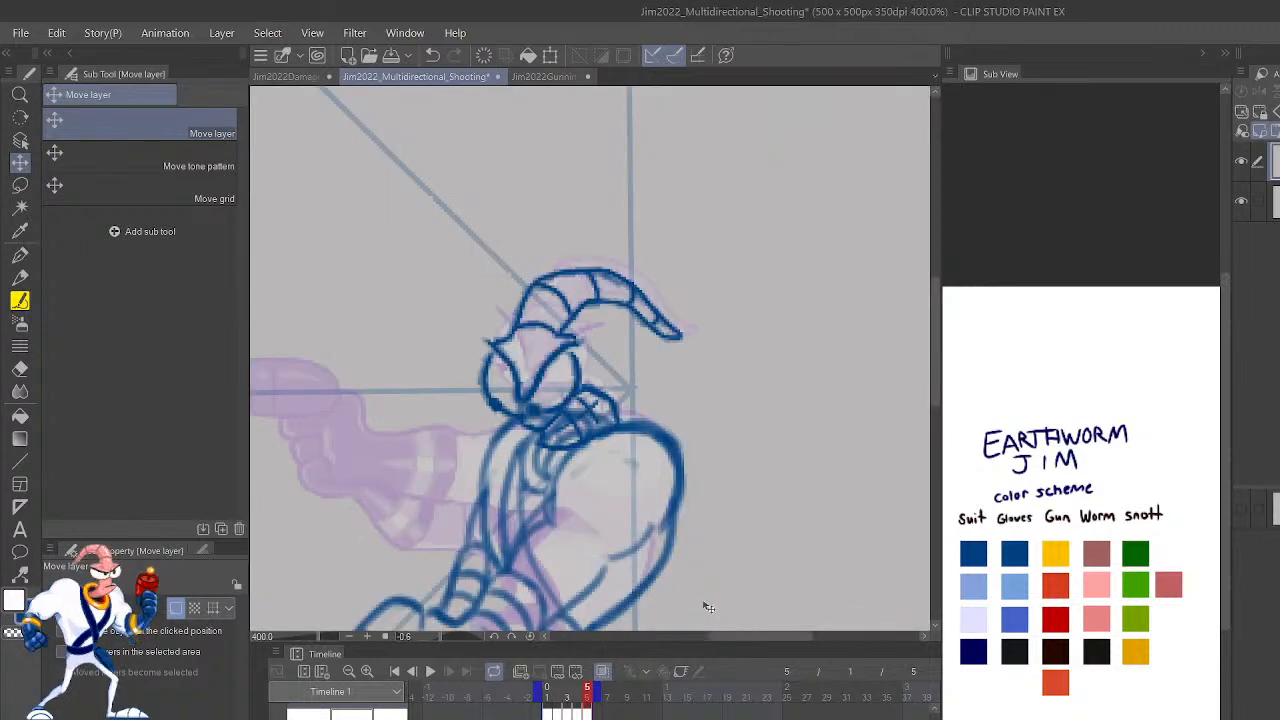
key(h)
drag(803, 434, 846, 473)
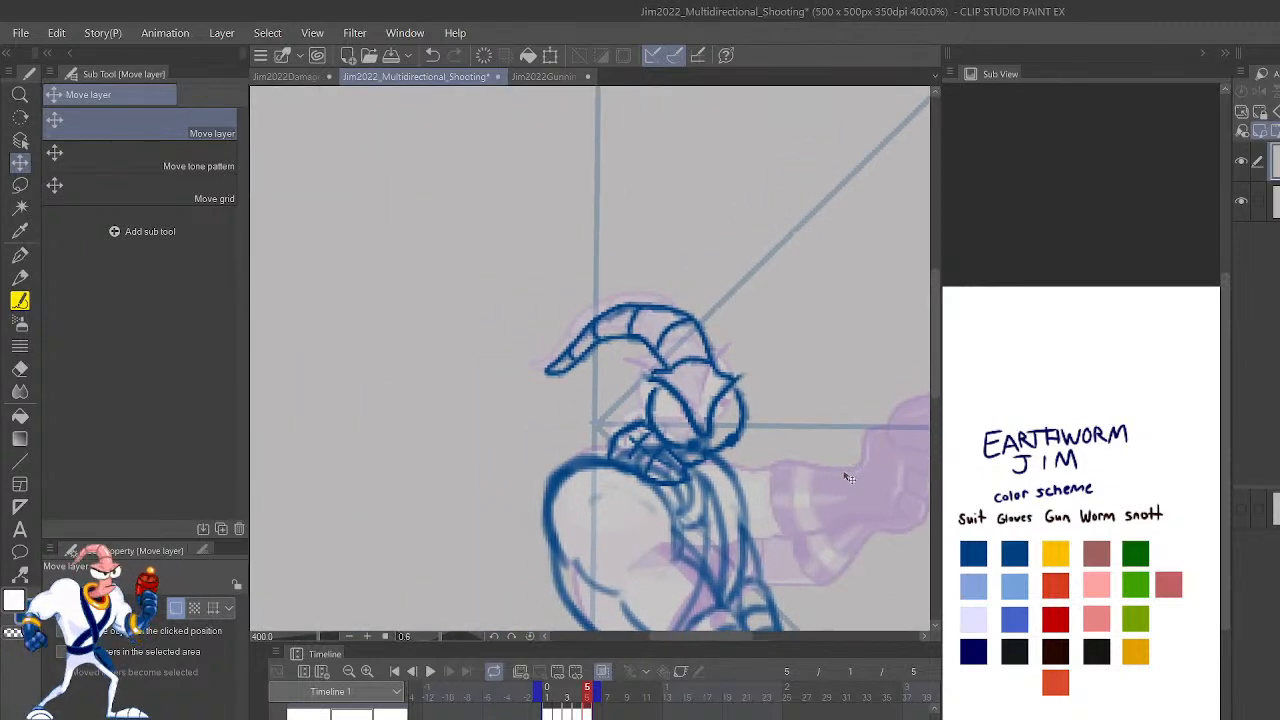
Select the teeth inside the mouth of the head sketch with the Lasso, nudge them slightly downward, and clear the selection.
key(p)
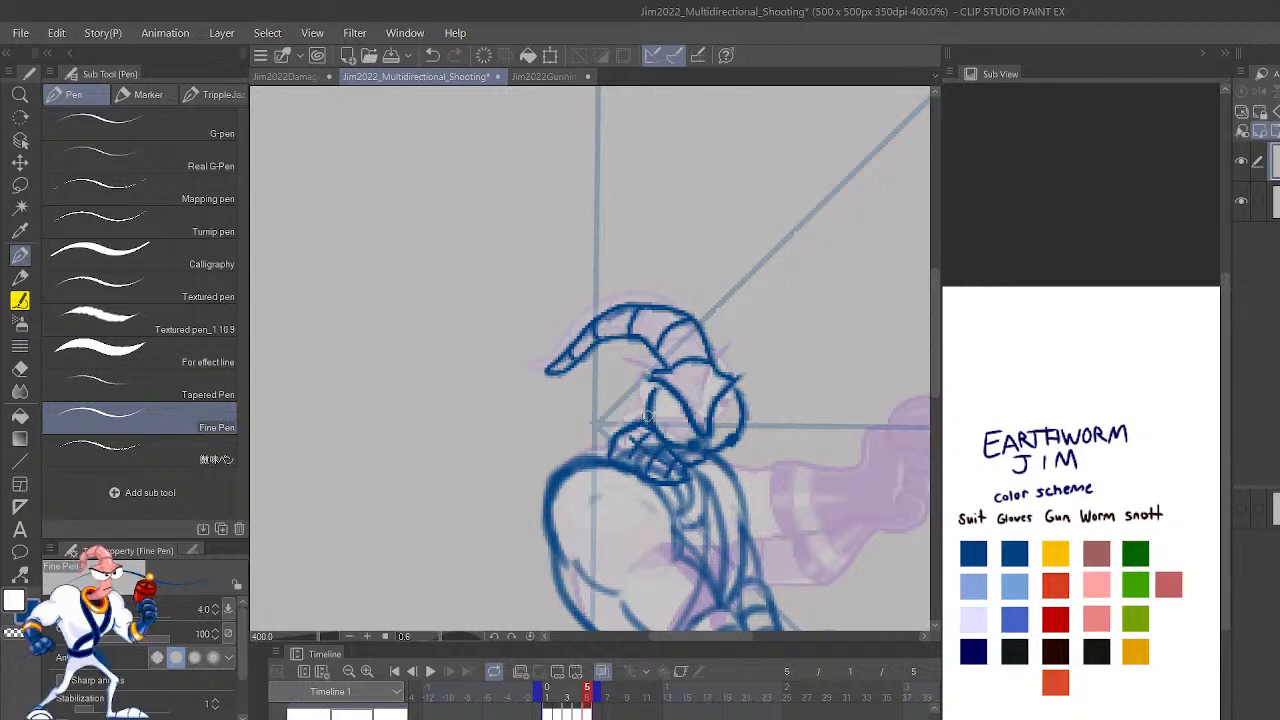
key(m)
mouse_move(690, 466)
mouse_down()
mouse_move(639, 425)
mouse_move(632, 454)
mouse_move(682, 468)
mouse_up()
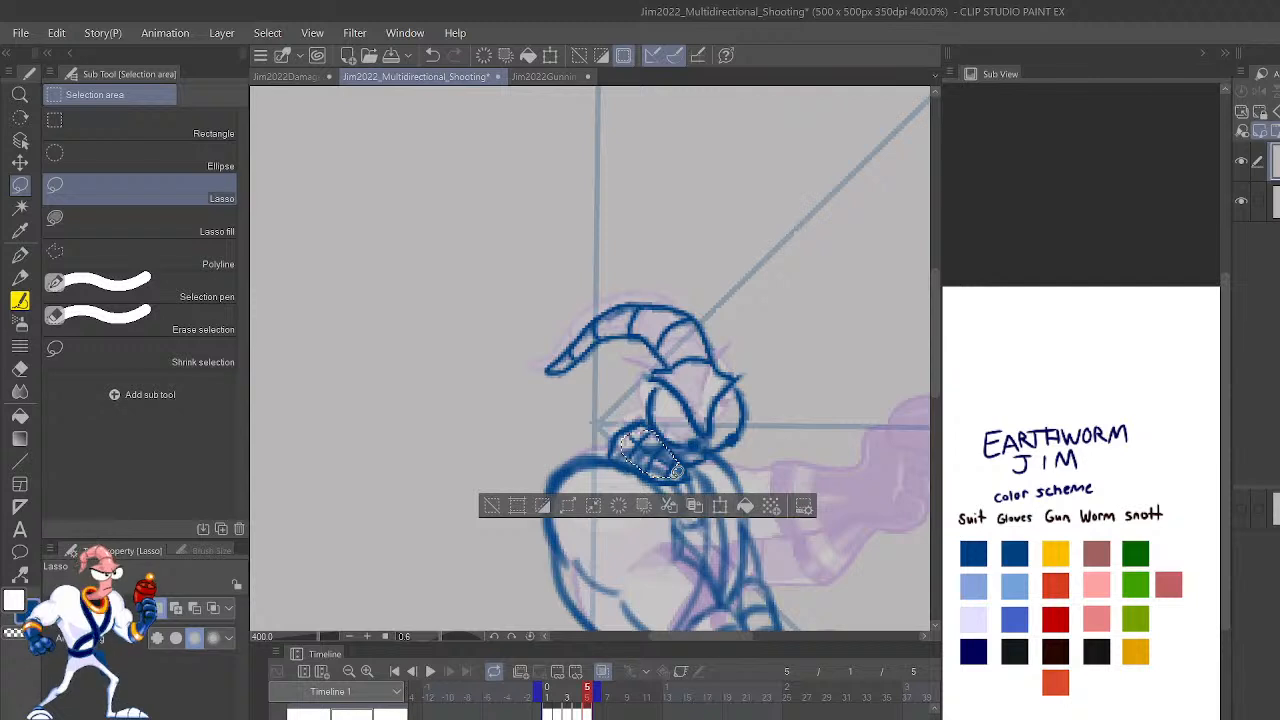
key(k)
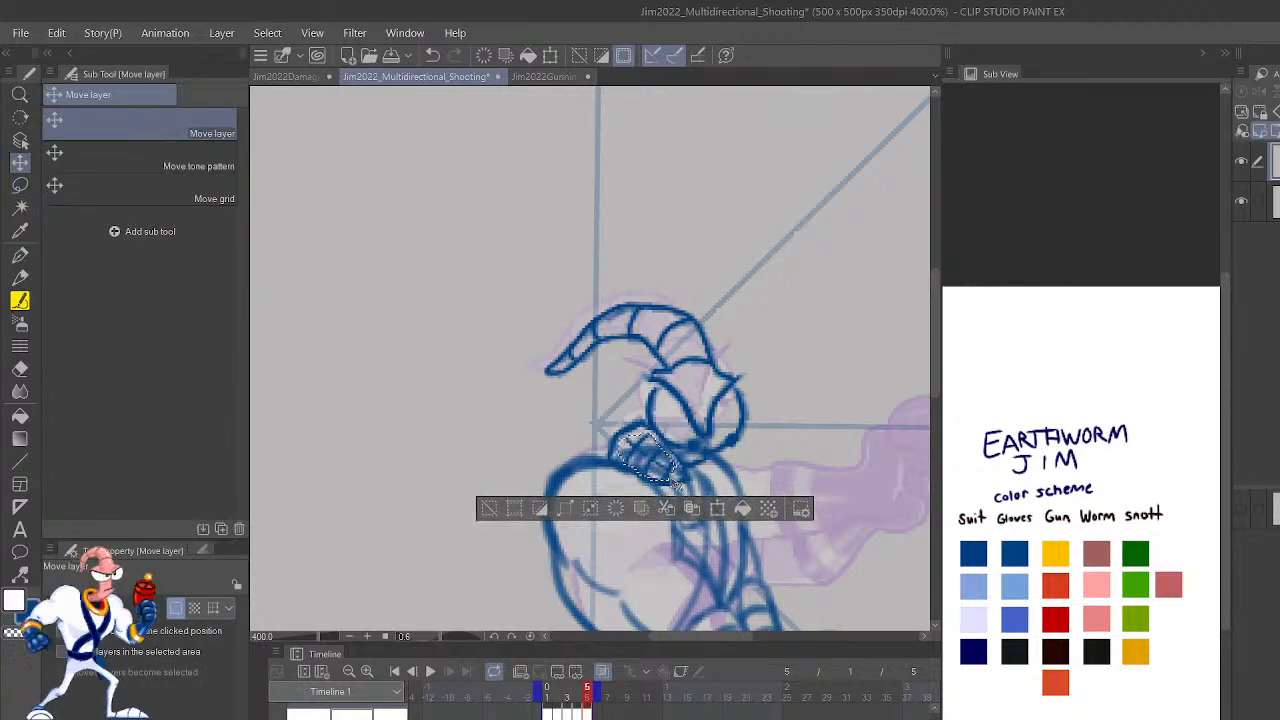
drag(676, 484, 682, 487)
click(487, 510)
Try to touch up the tooth lines across the mouth with the Fine Pen.
key(p)
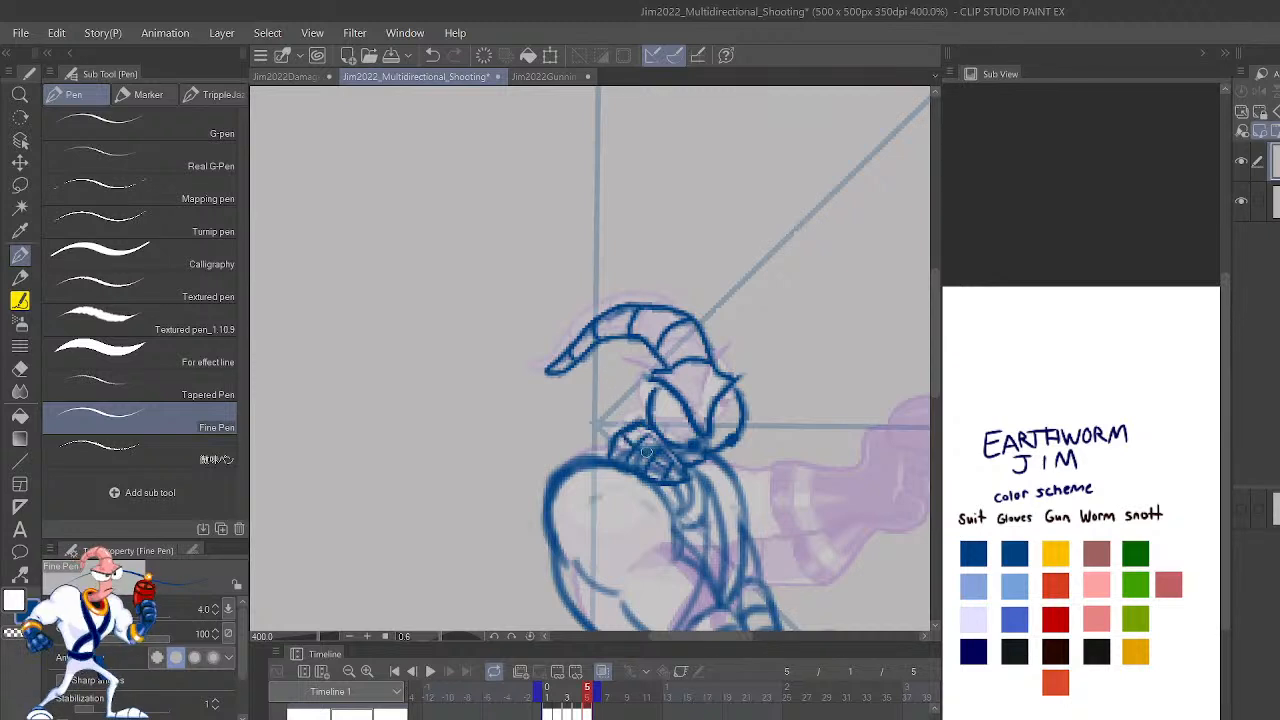
drag(661, 463, 681, 473)
drag(647, 434, 688, 468)
scroll(755, 346, down, 4)
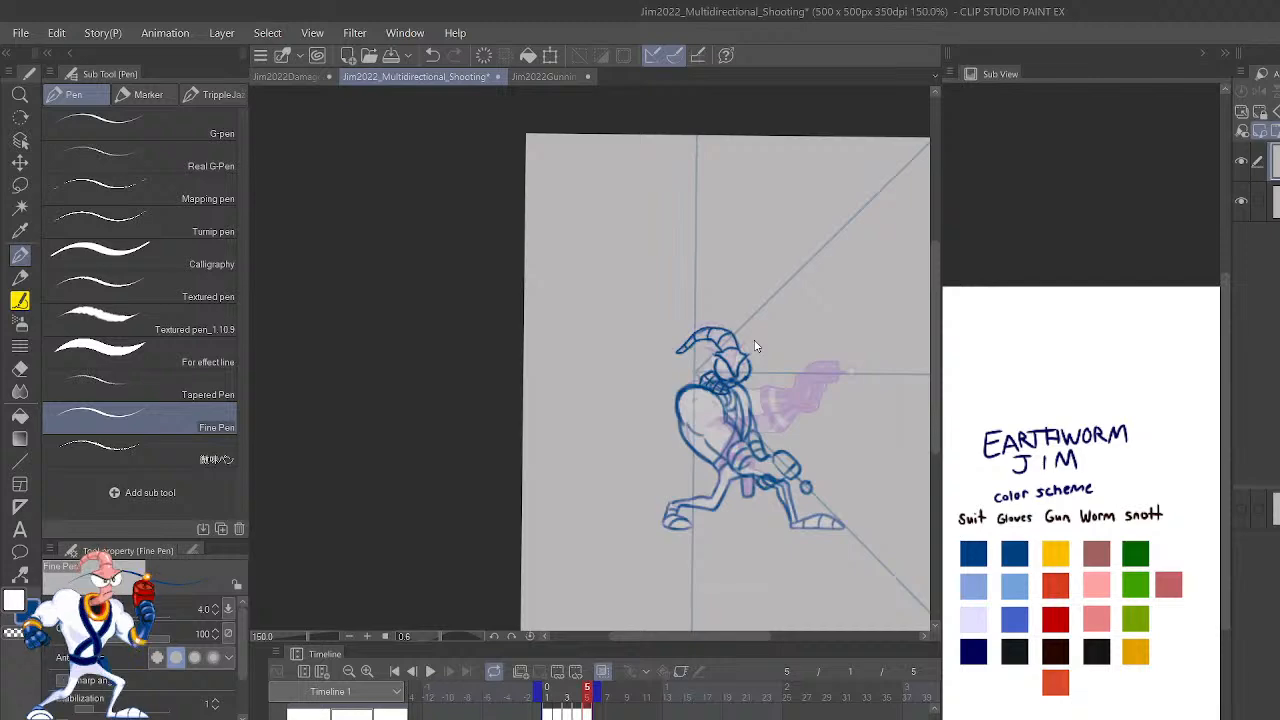
scroll(755, 346, up, 5)
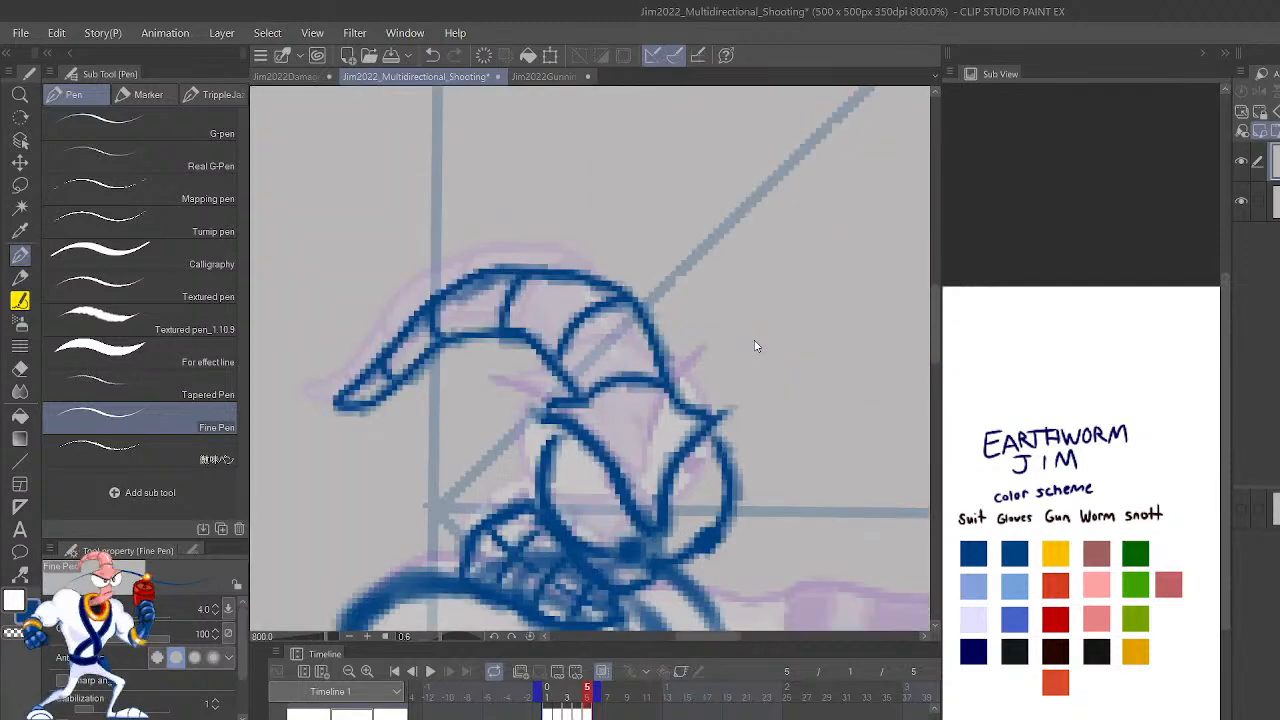
scroll(755, 346, down, 4)
Hide the body sketch layer, undo the last mouth touch-ups on the head layer, and show the body sketch again.
click(1241, 201)
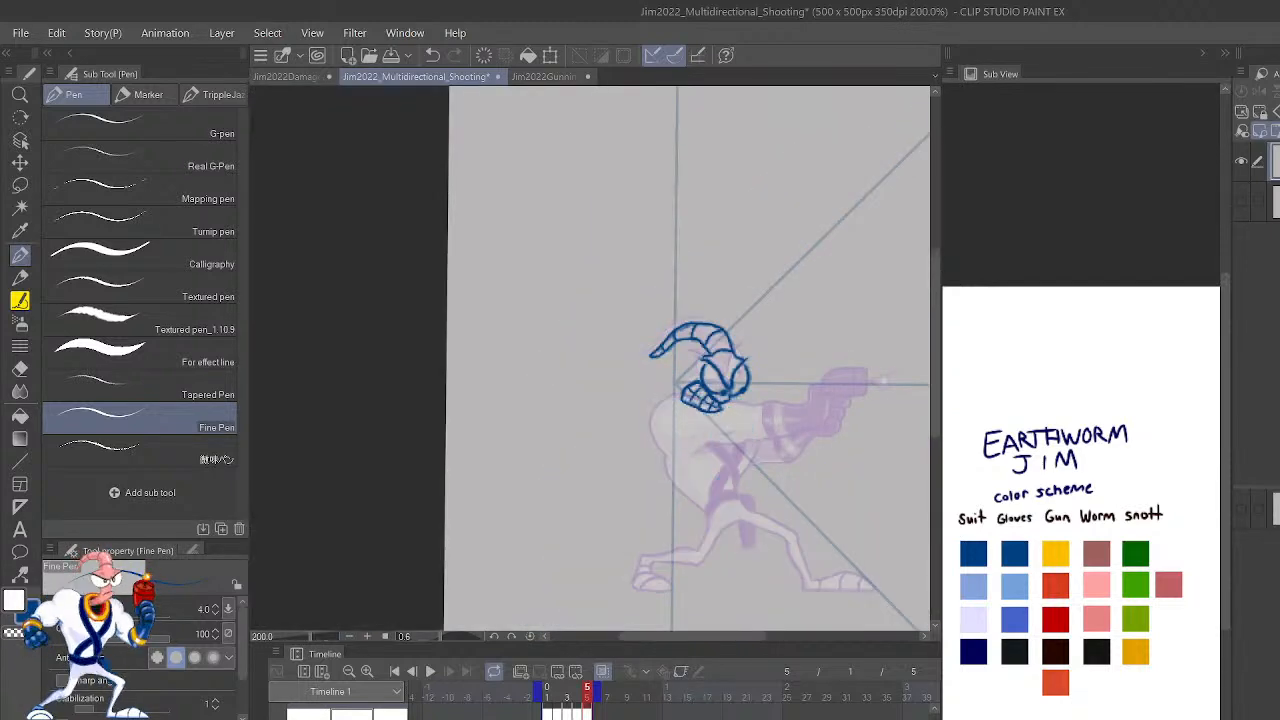
key(ctrl+z)
key(ctrl+z)
key(ctrl+z)
key(ctrl+z)
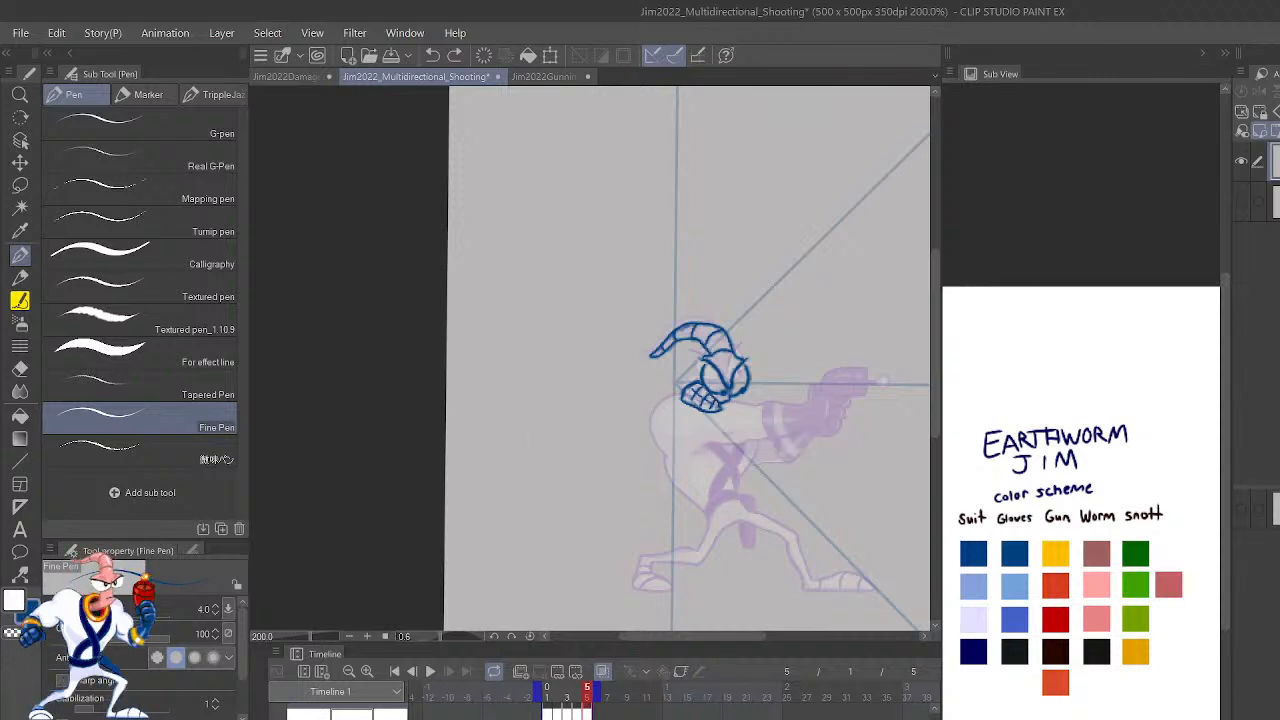
click(1241, 201)
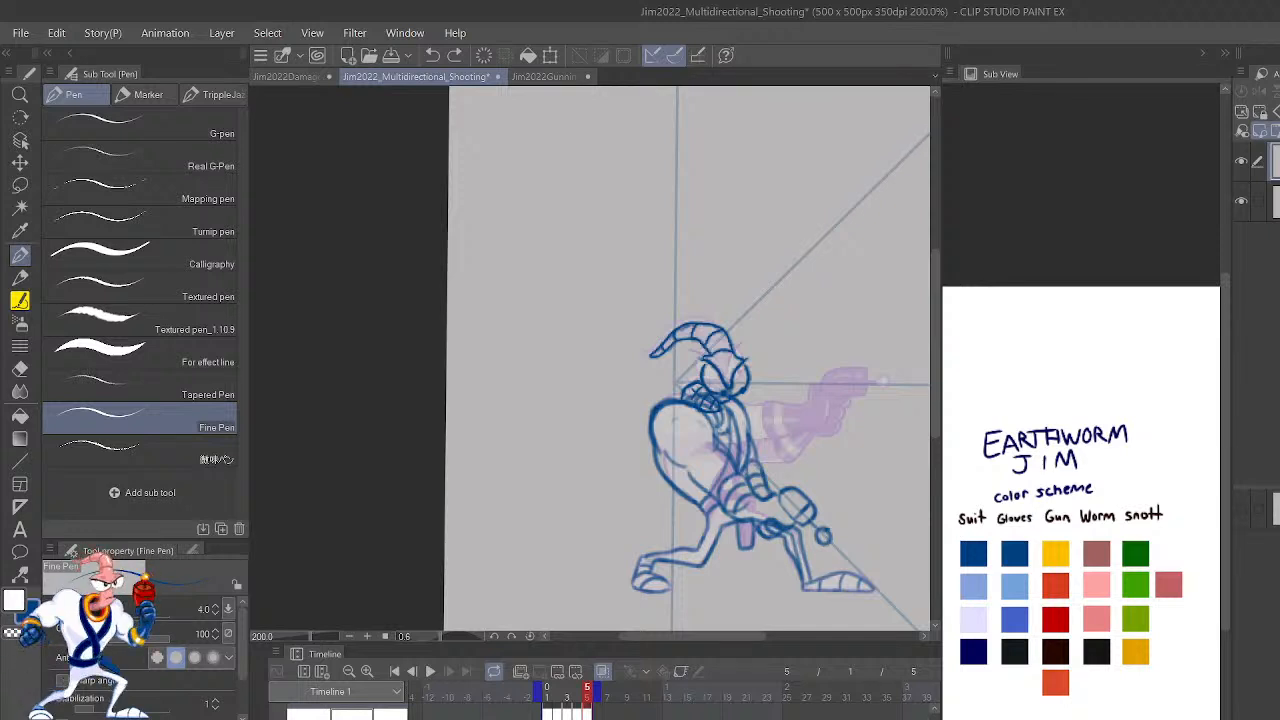
Flip back and forth through the frames to compare the downward-diagonal pose on frame 5 with the other aiming poses.
key(ctrl+minus)
key(ctrl+minus)
key(Left)
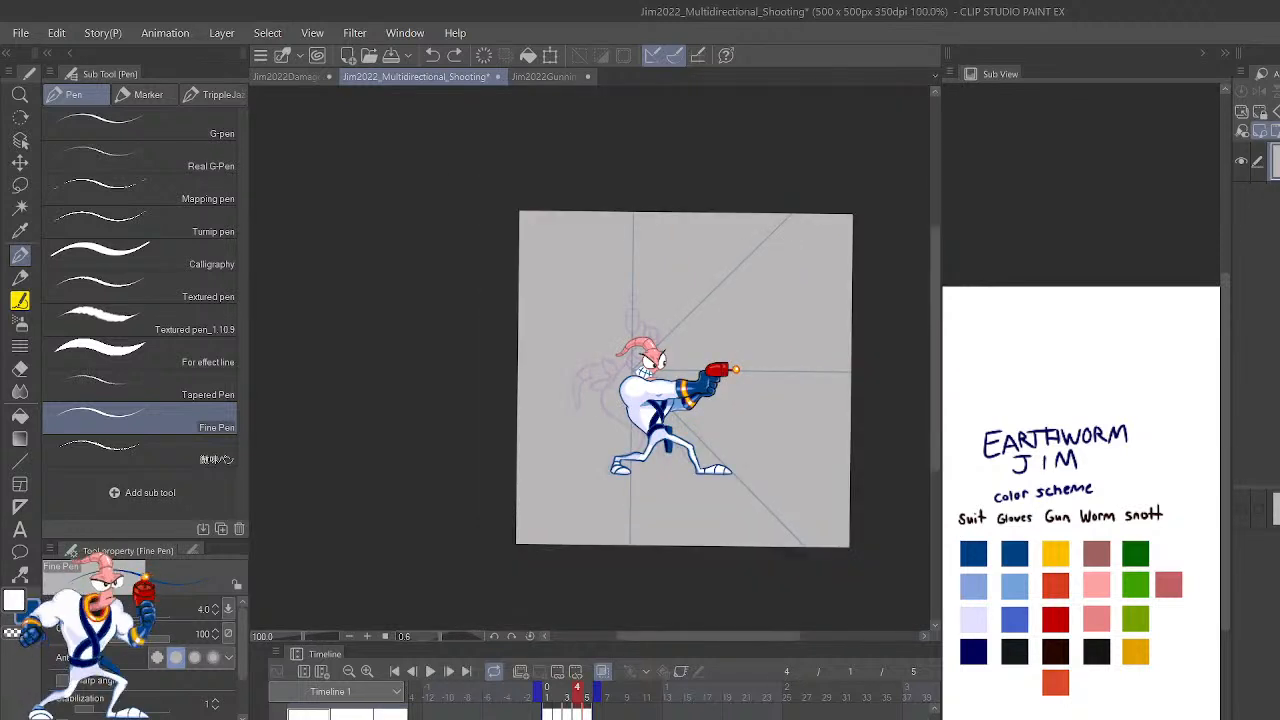
key(Right)
key(Left)
key(Left)
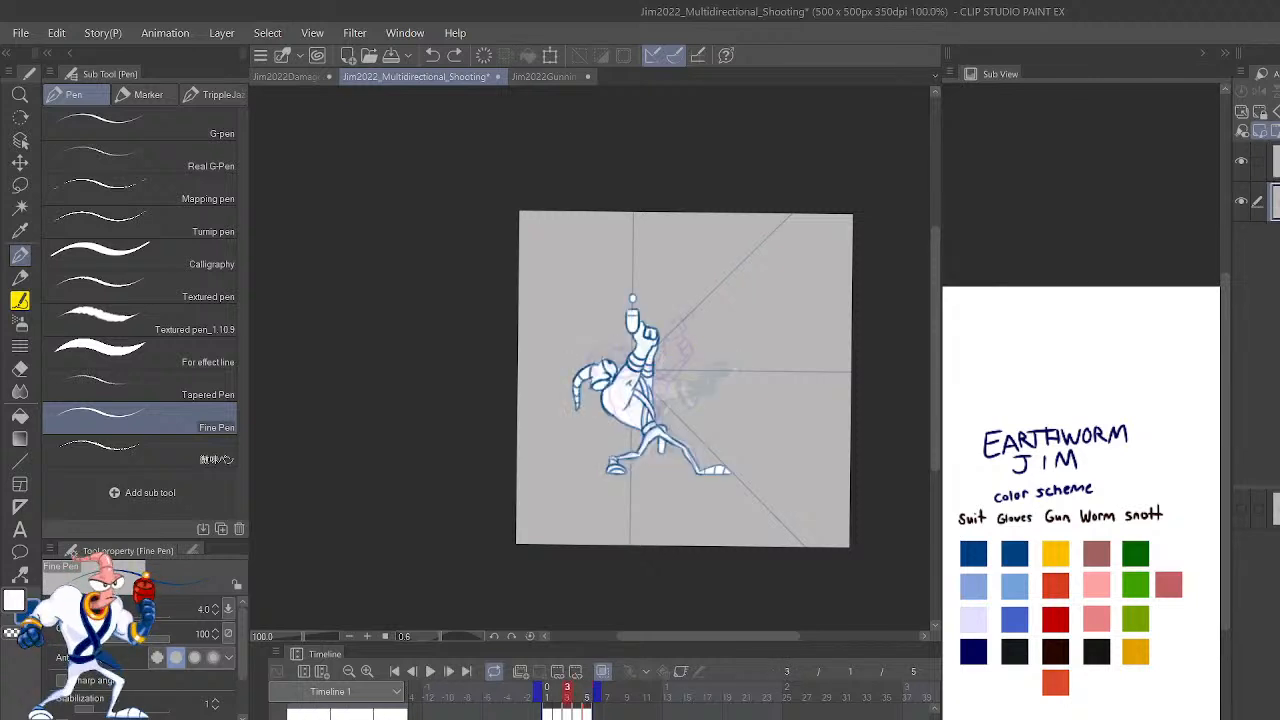
key(Right)
key(Right)
key(Left)
key(Left)
key(Right)
key(Right)
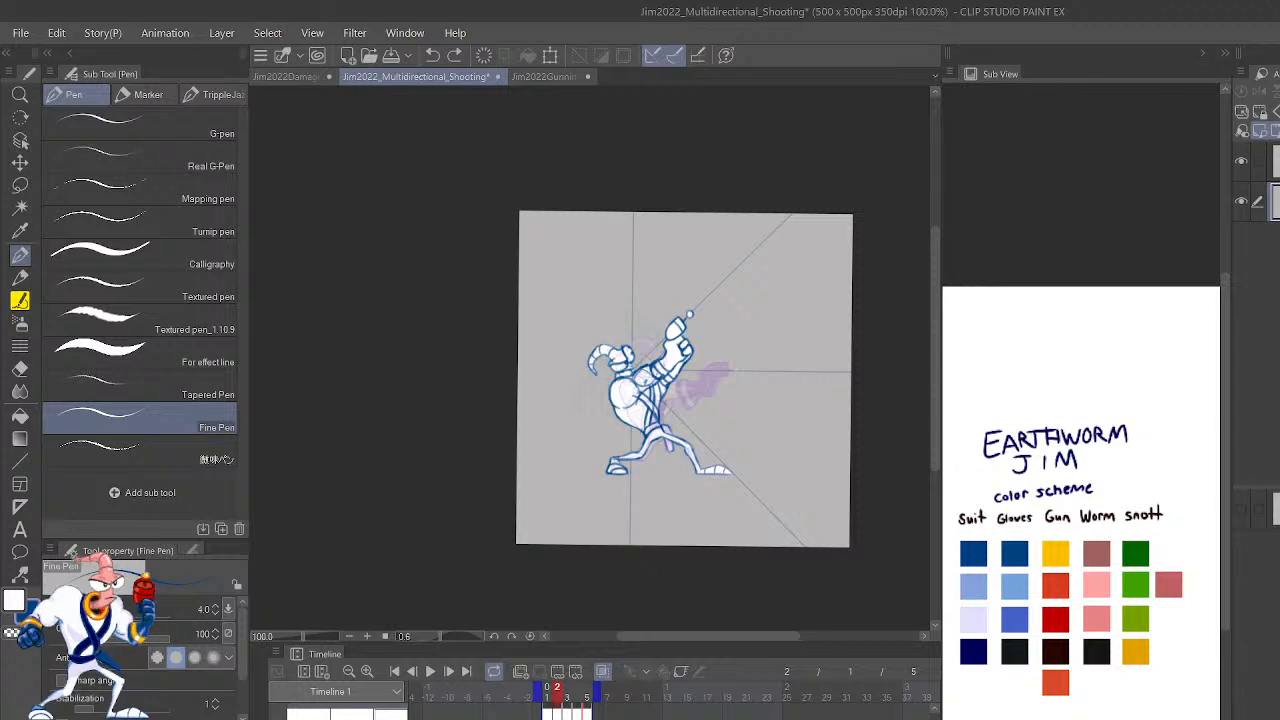
key(Left)
key(Right)
key(Left)
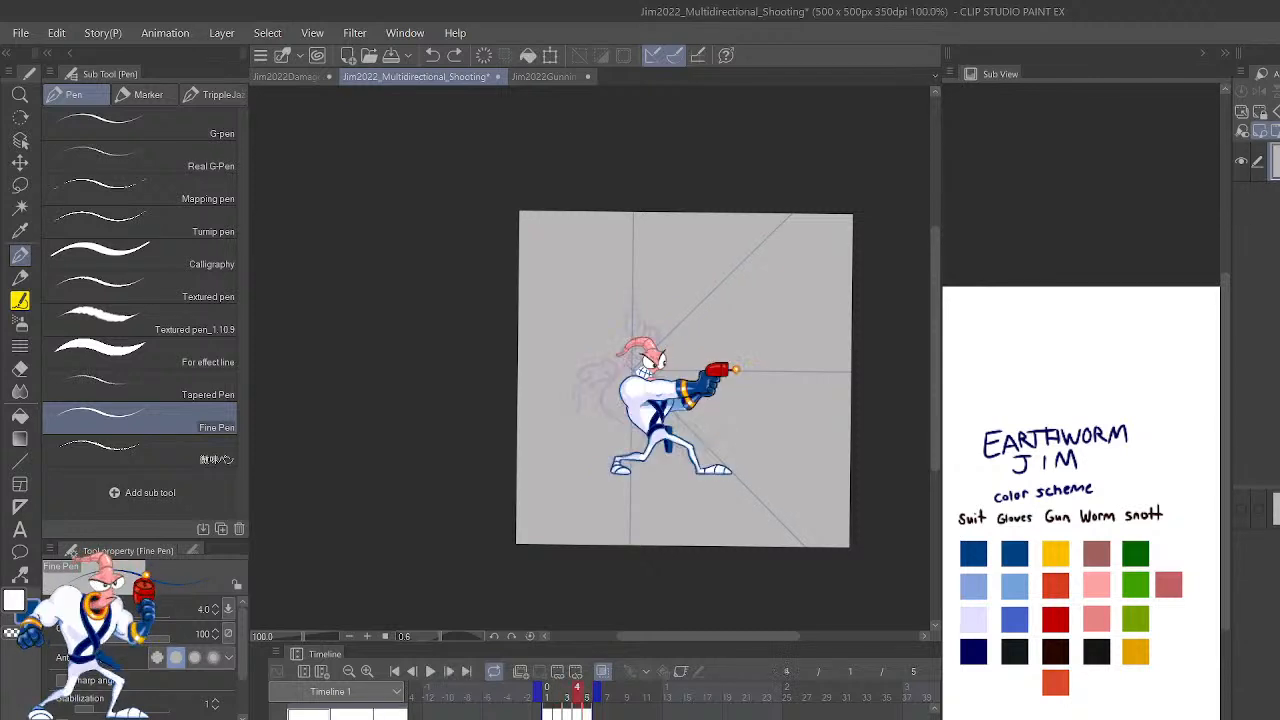
Play the looping animation to check how the downward-aiming pose on frame 5 works with the other poses.
click(432, 671)
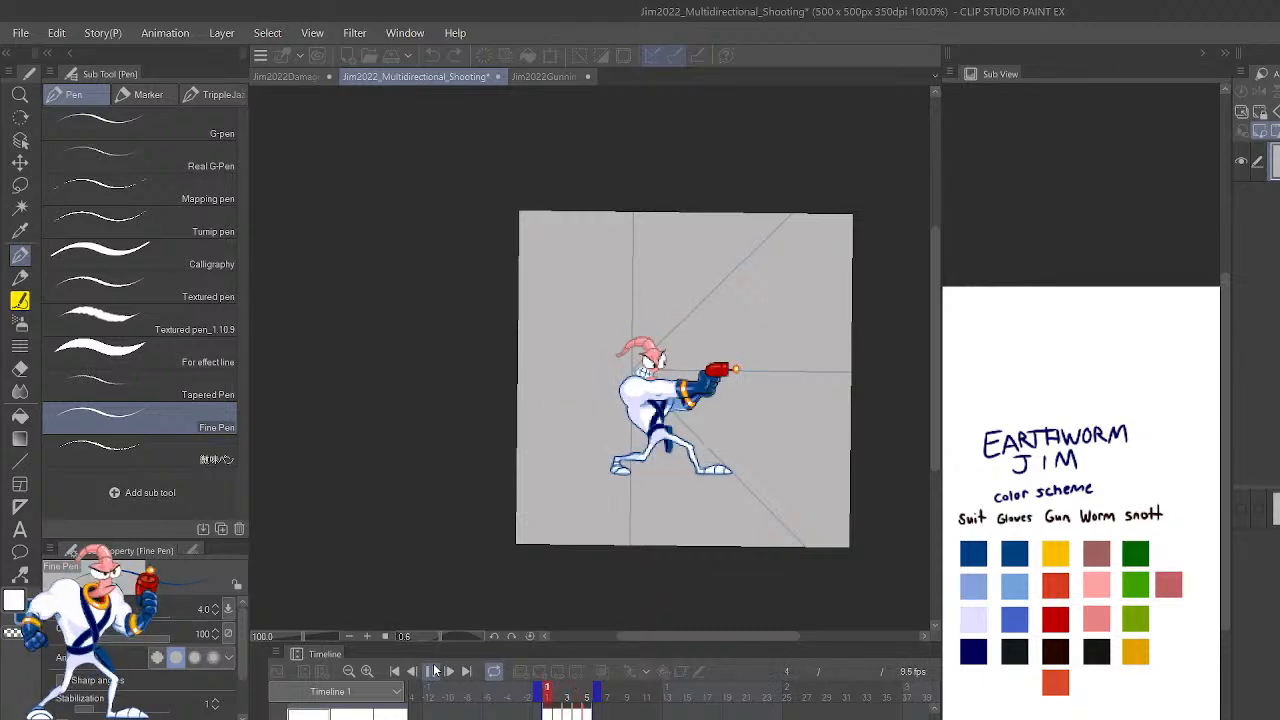
click(434, 671)
key(Right)
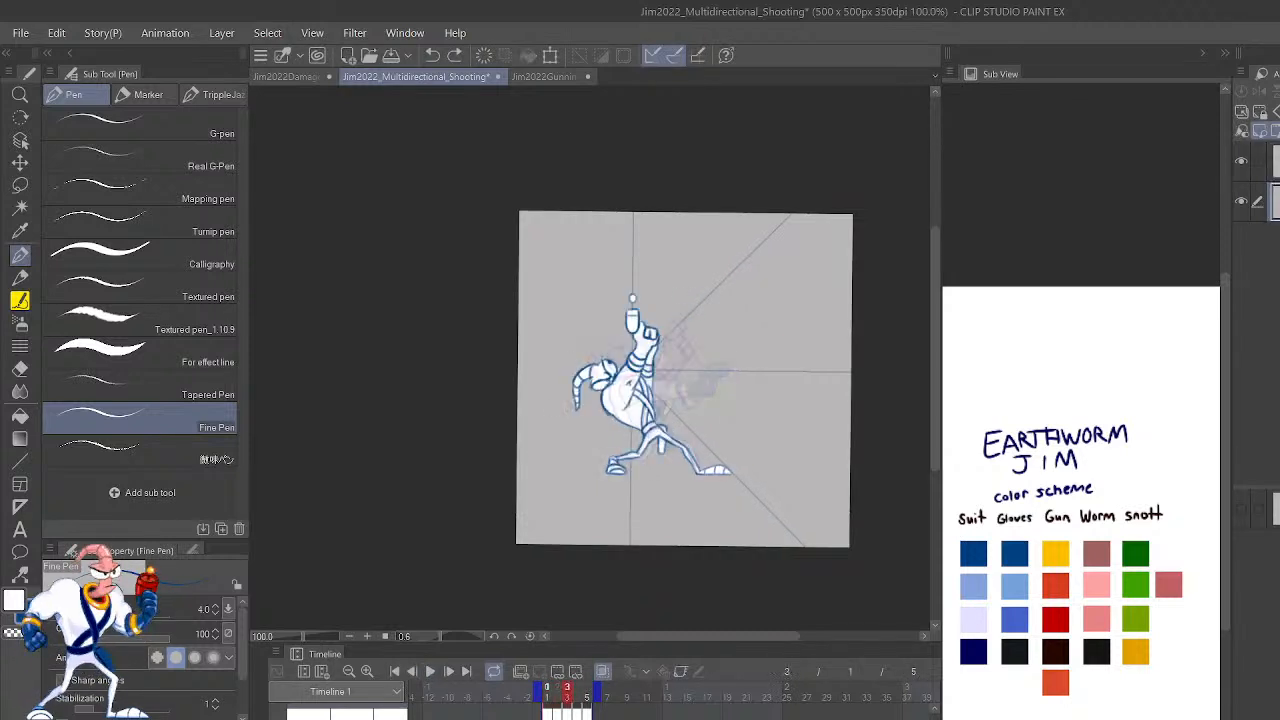
key(Left)
key(Right)
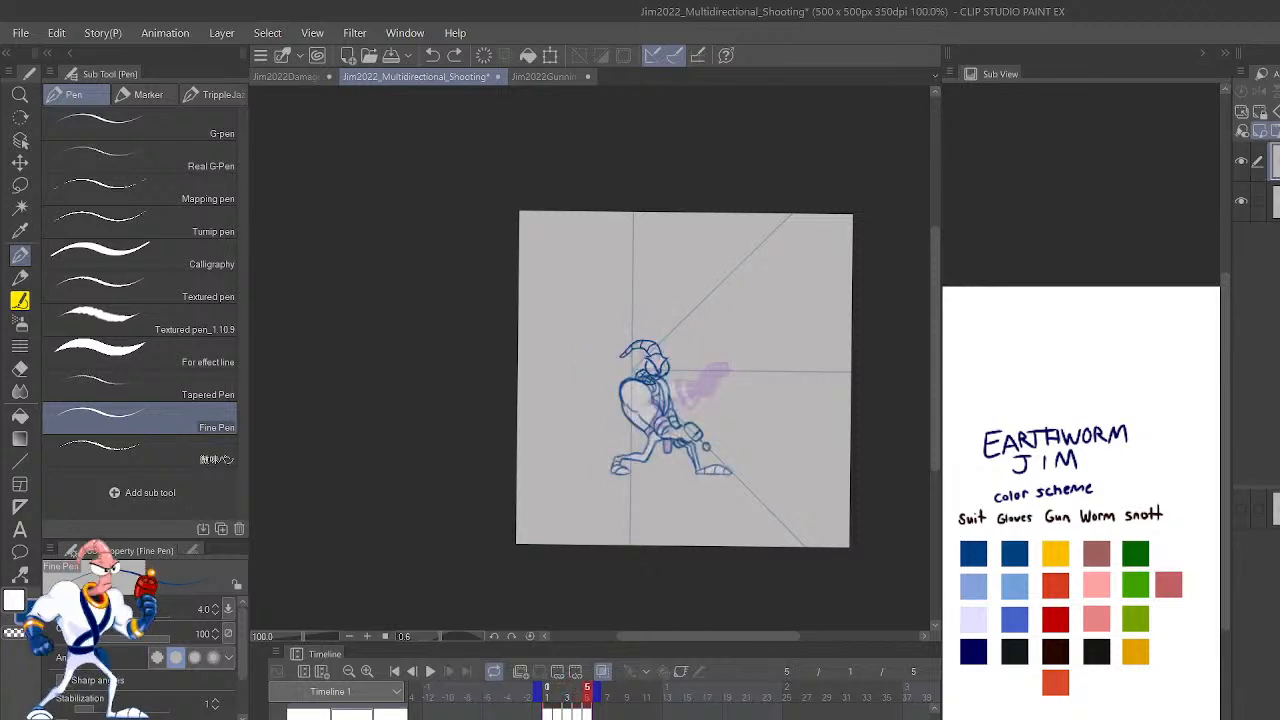
key(ctrl+plus)
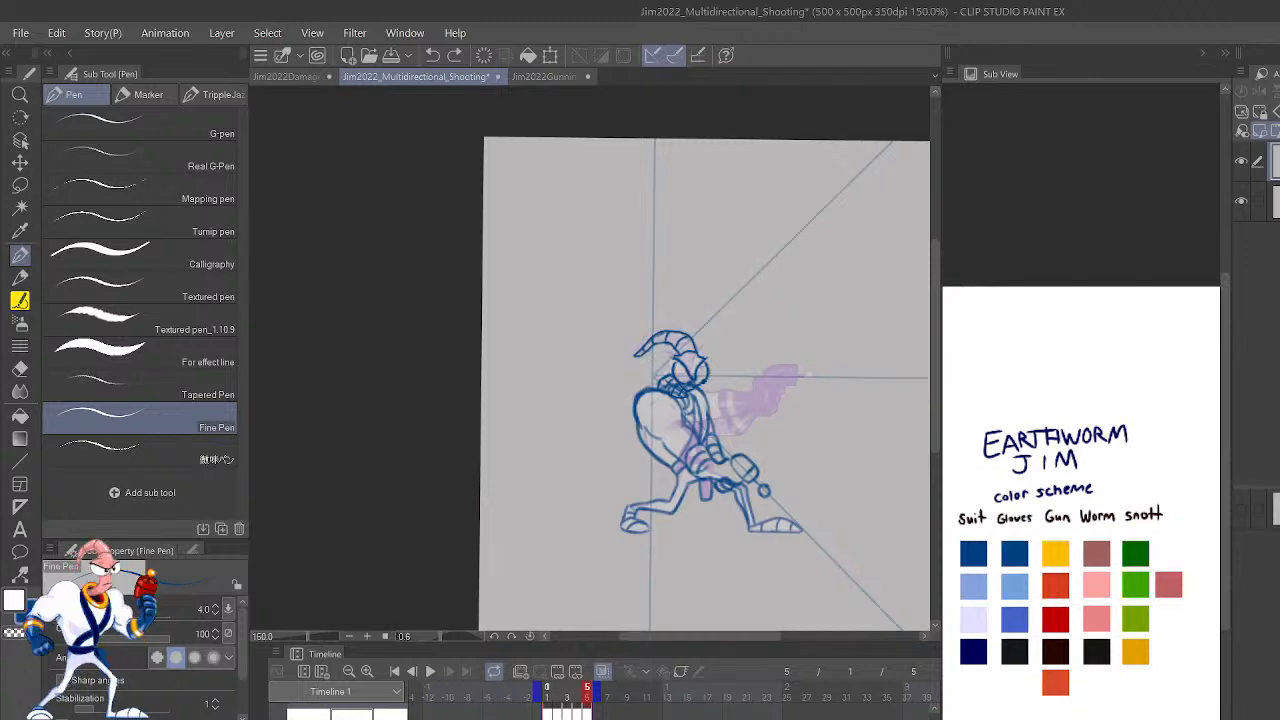
click(430, 675)
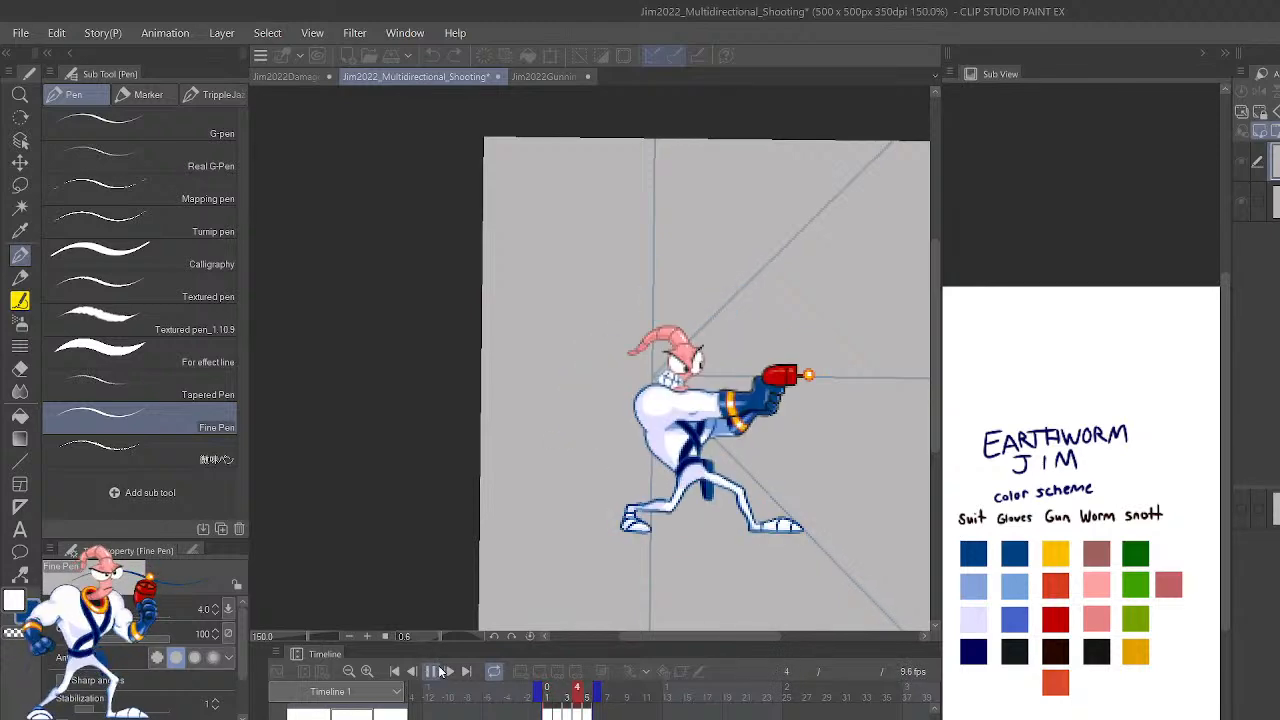
click(430, 673)
click(430, 673)
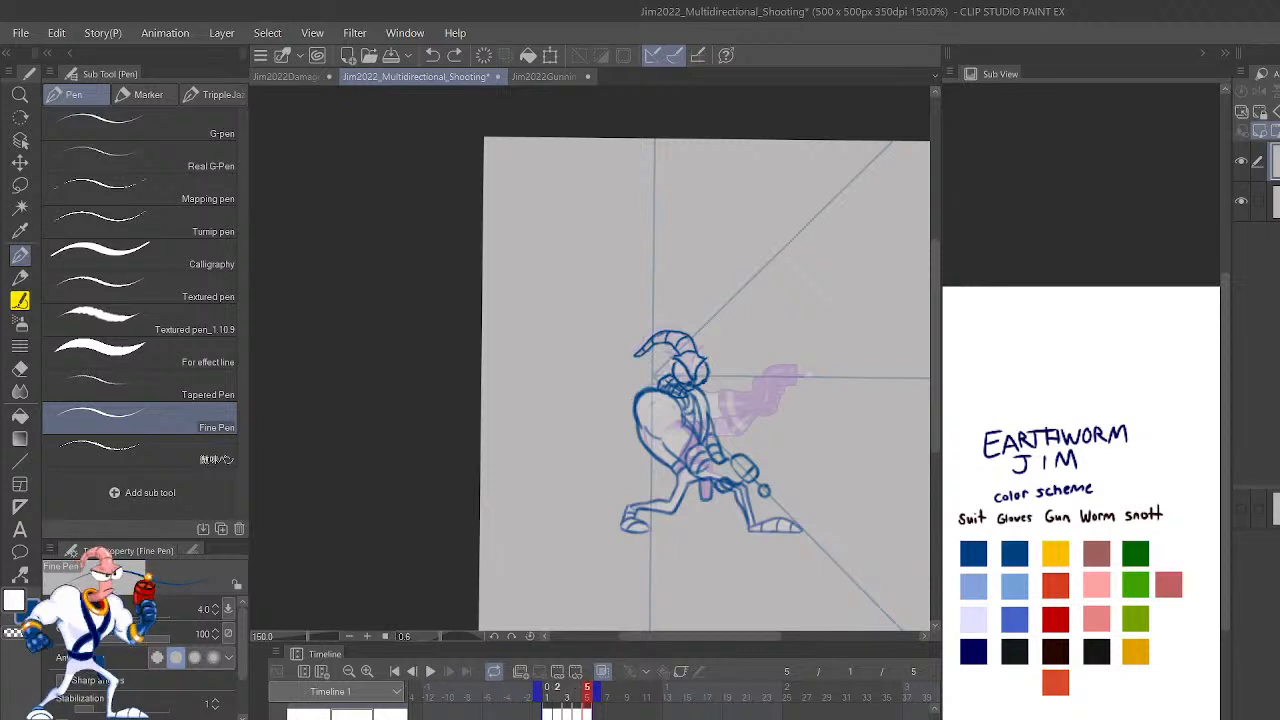
Step repeatedly between frames 3, 4 and 5 to compare the upward, straight-ahead and downward-diagonal aiming poses.
key(Left)
key(Left)
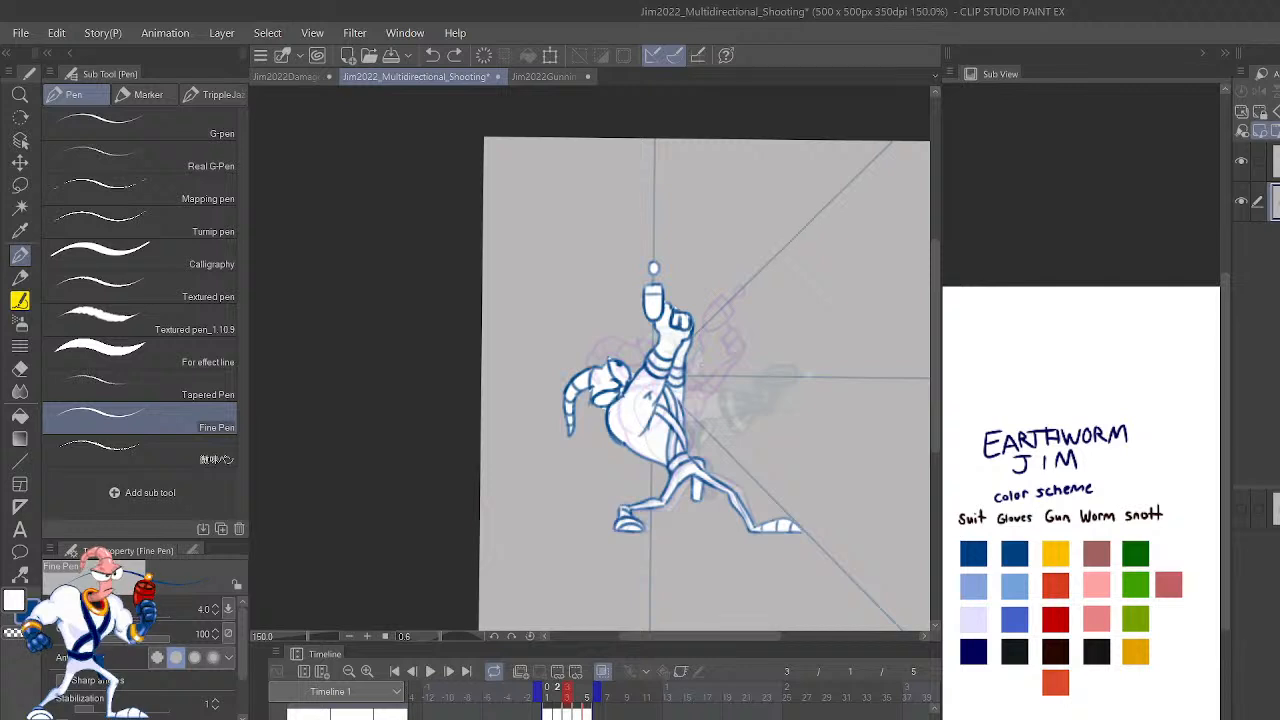
key(Left)
key(Right)
key(Right)
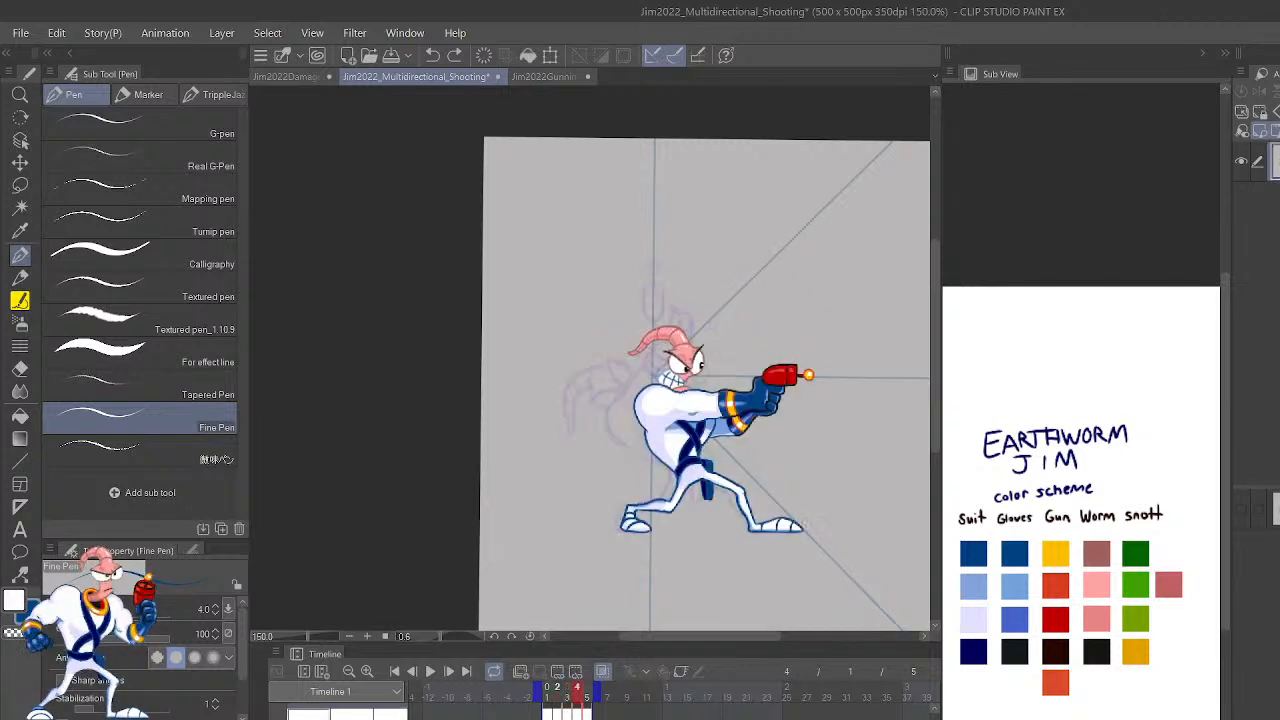
key(Right)
key(Left)
key(Left)
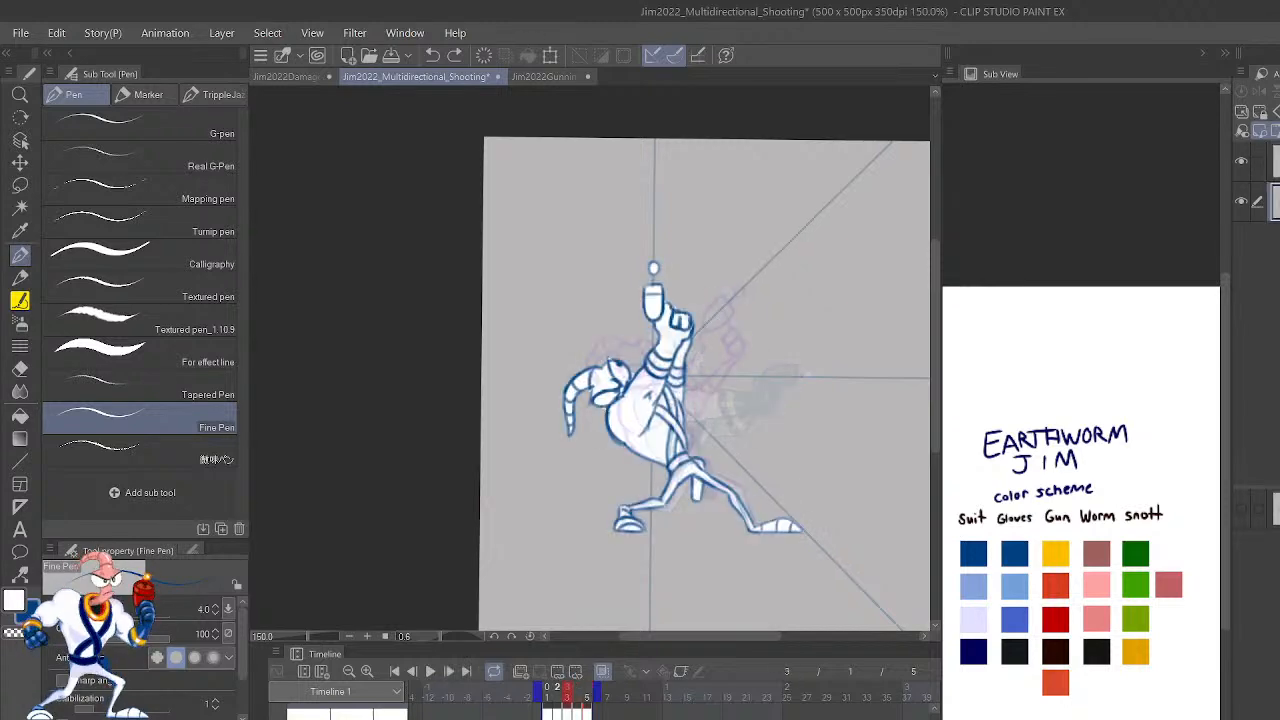
key(Right)
key(Right)
key(Left)
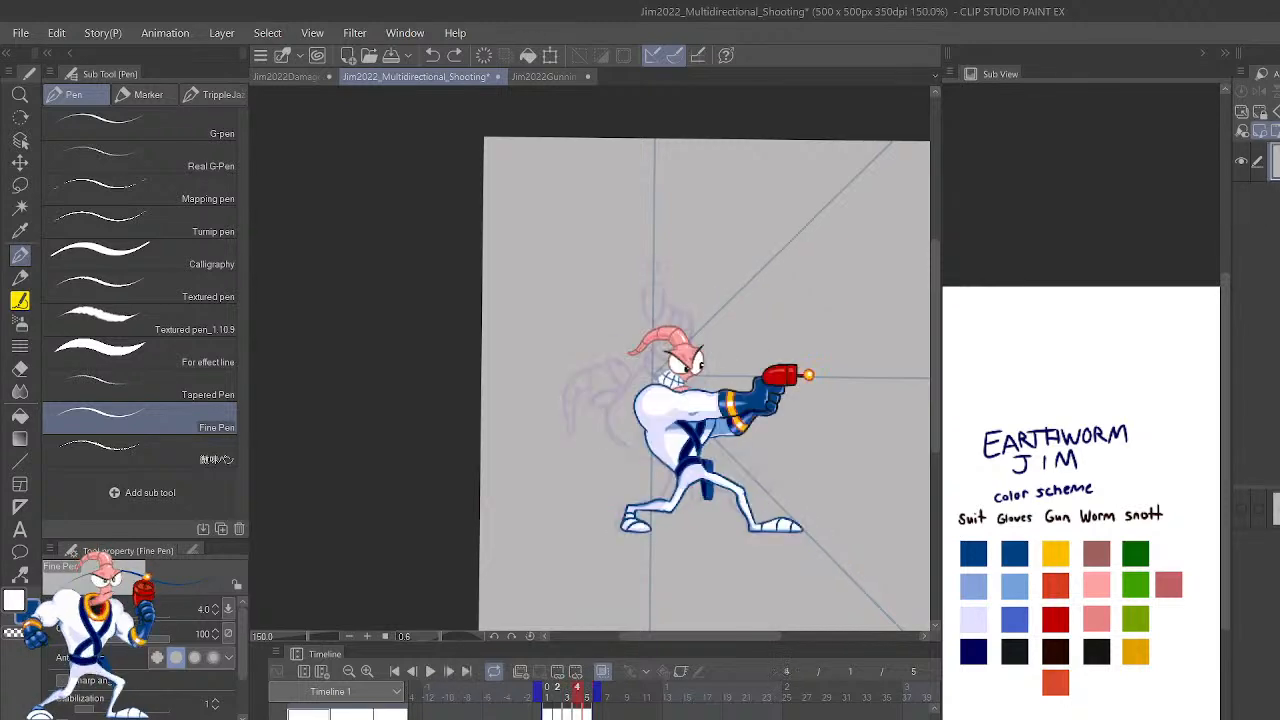
Compare the shooting poses on frames 3, 4 and 5, finishing on the downward-aiming sketch of frame 5.
key(Right)
key(Left)
key(Left)
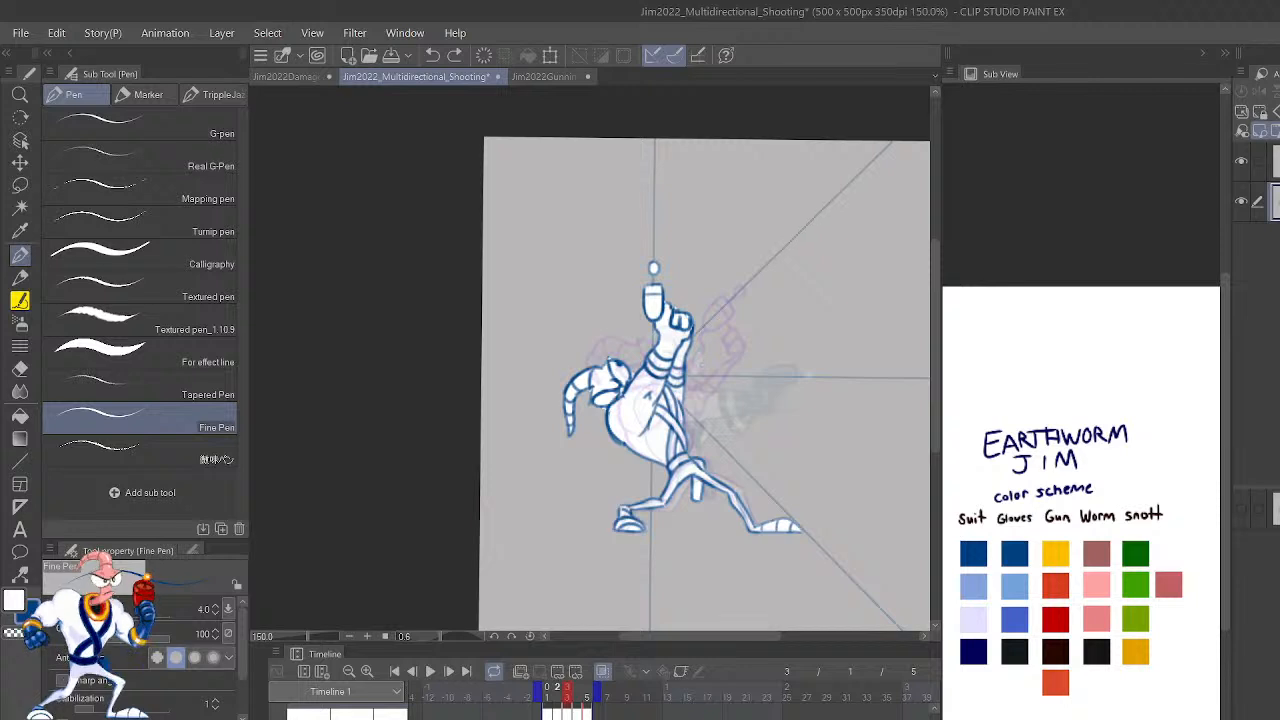
key(Right)
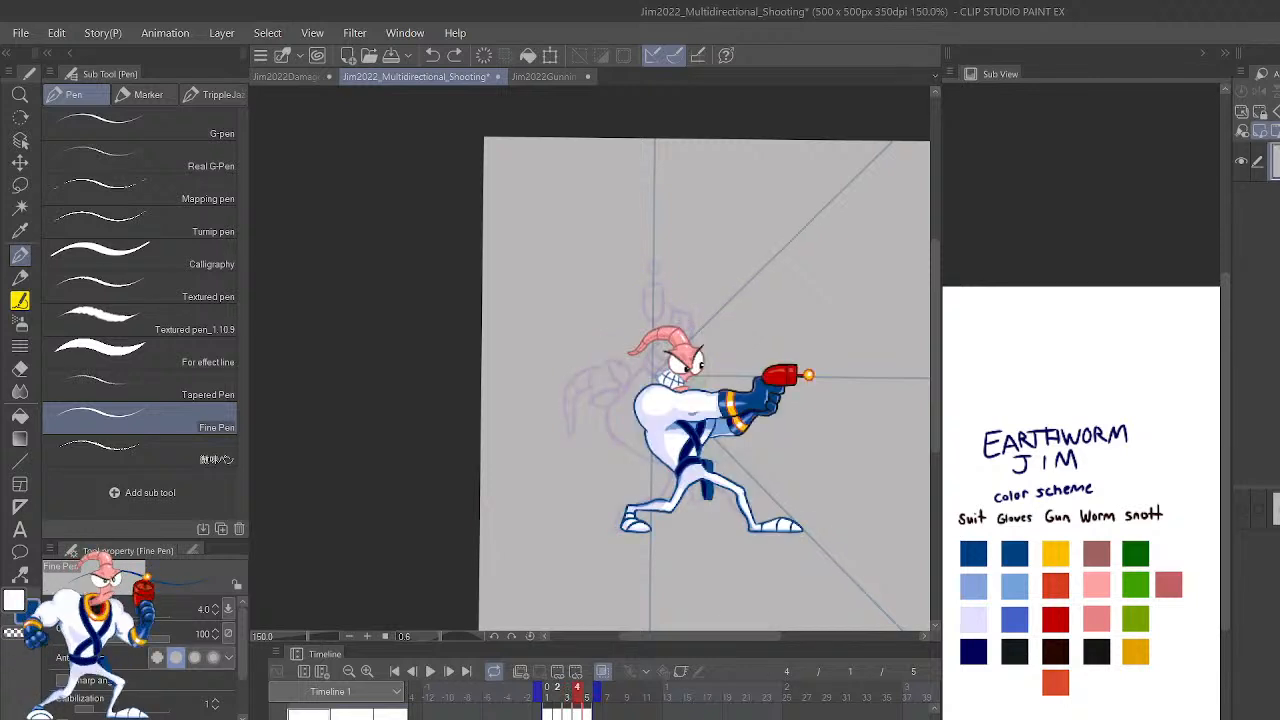
key(Left)
key(Right)
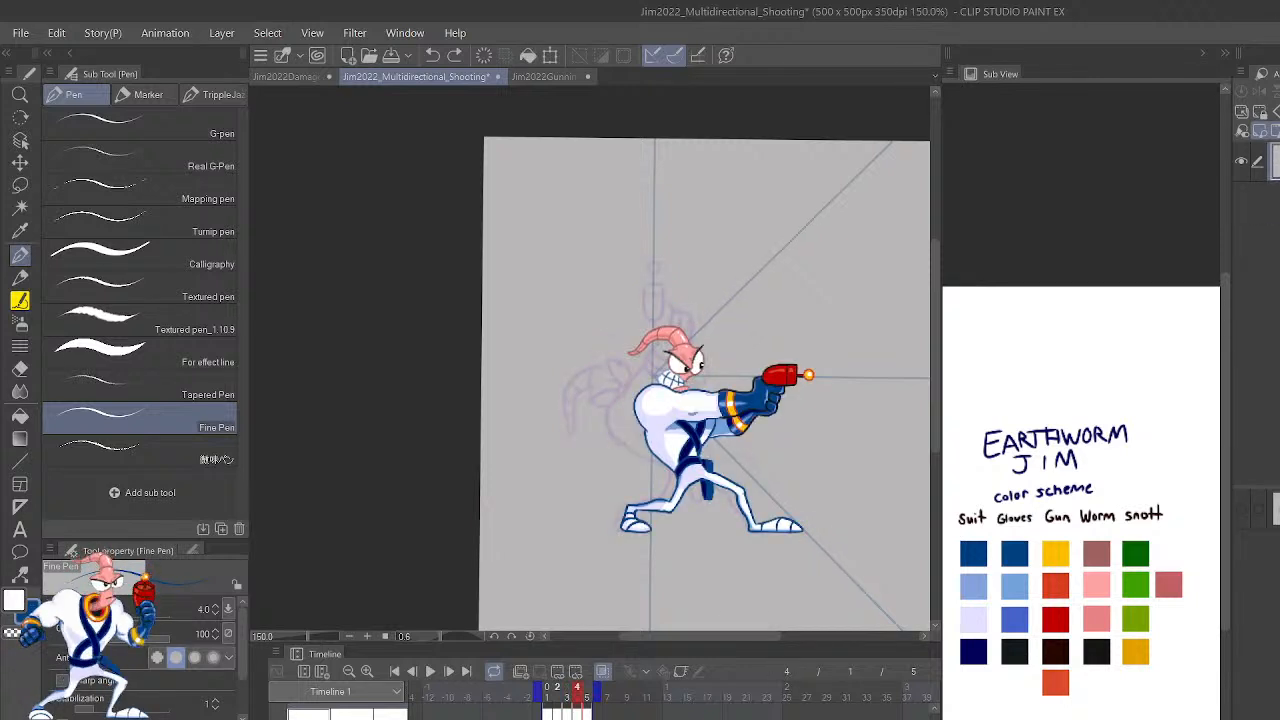
key(Right)
key(Left)
key(Right)
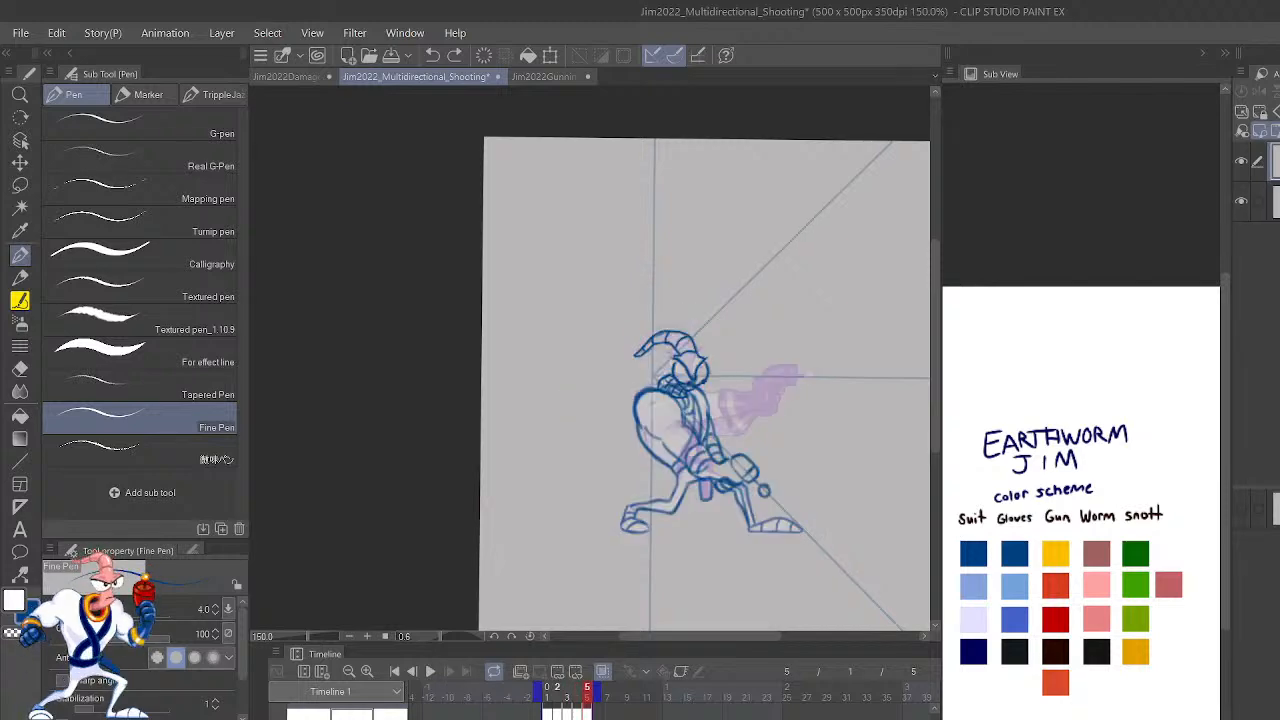
Mirror the canvas view horizontally and clean up the lines under the mouth of the frame 5 sketch with the Fine Pen.
key(h)
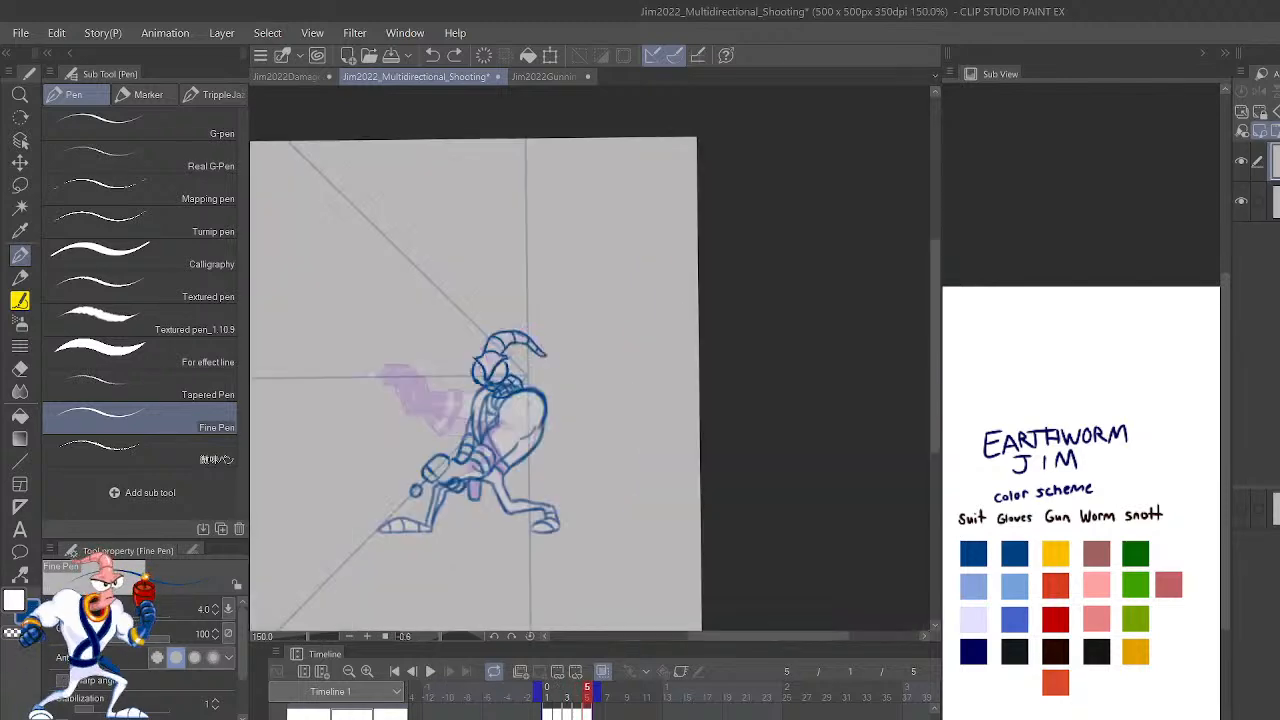
key(p)
scroll(590, 360, up, 3)
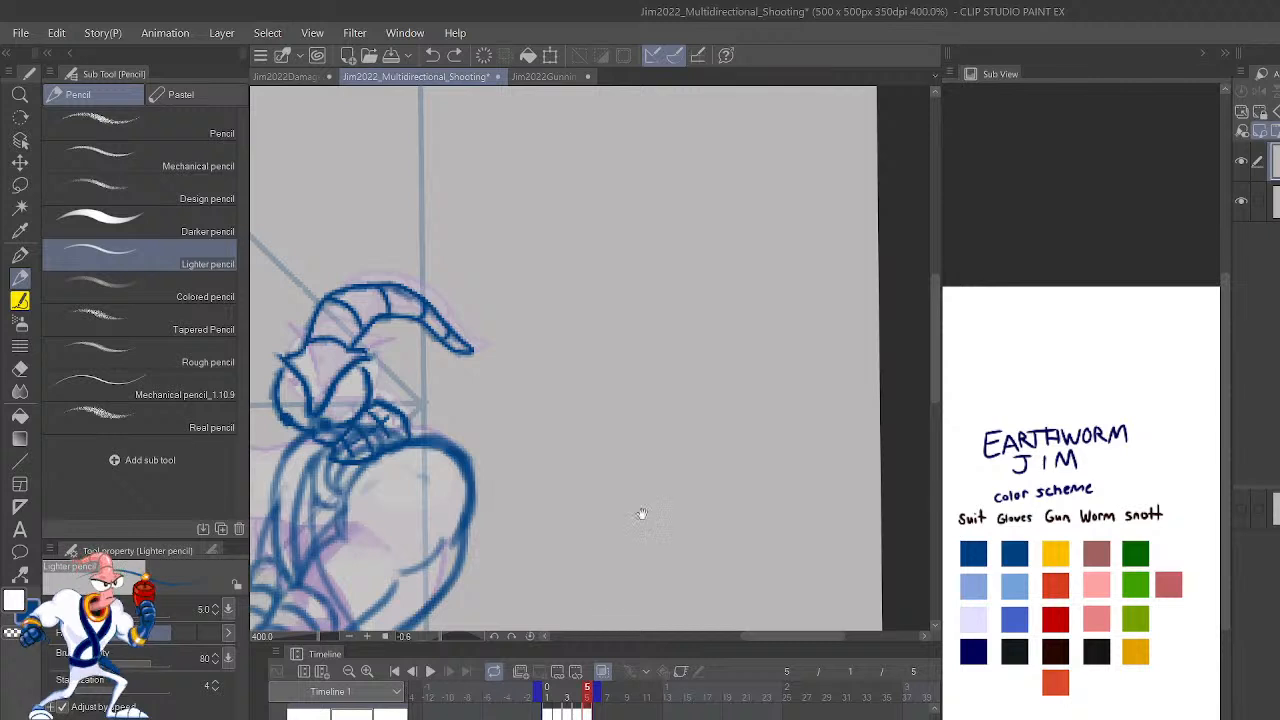
drag(642, 514, 1044, 304)
drag(716, 259, 725, 270)
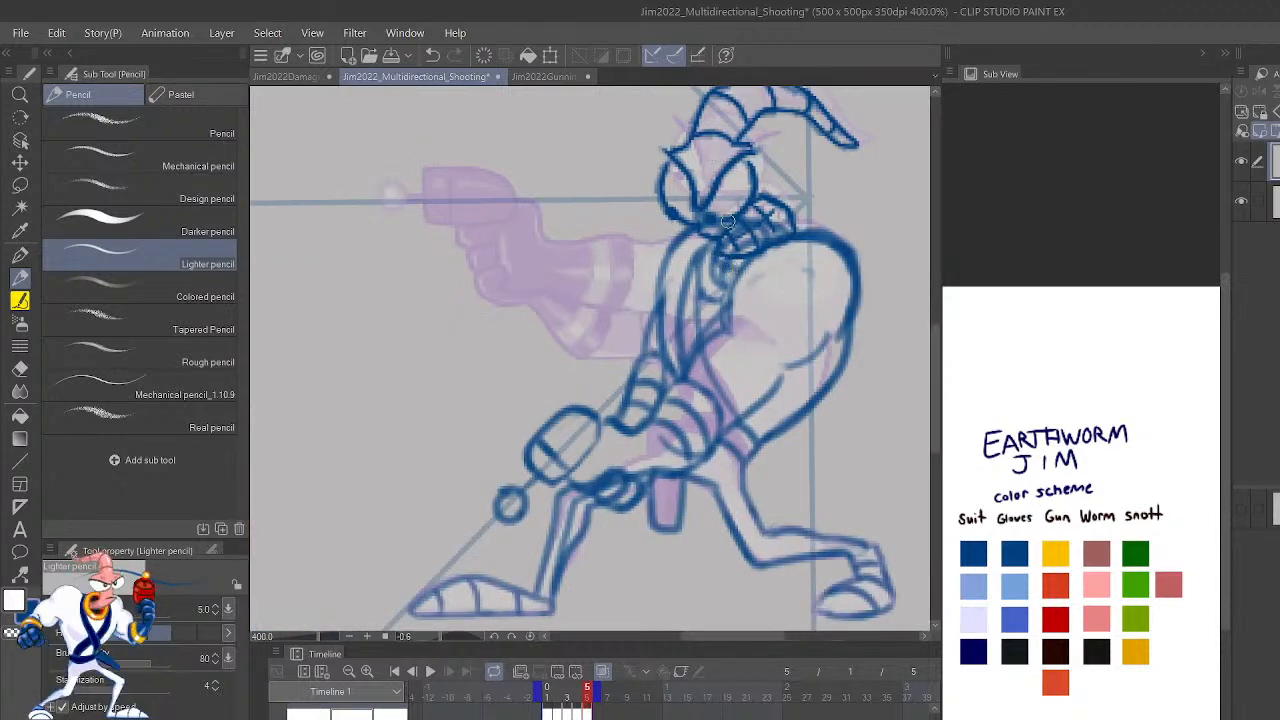
key(p)
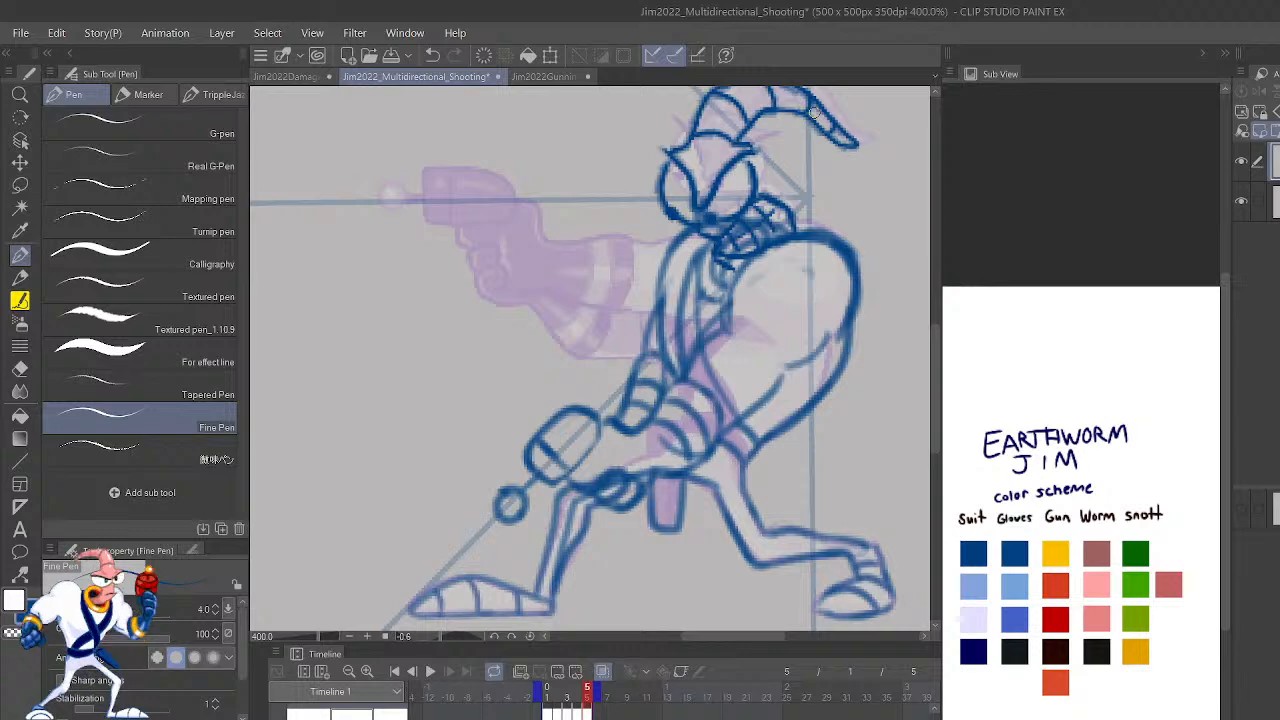
drag(867, 529, 850, 489)
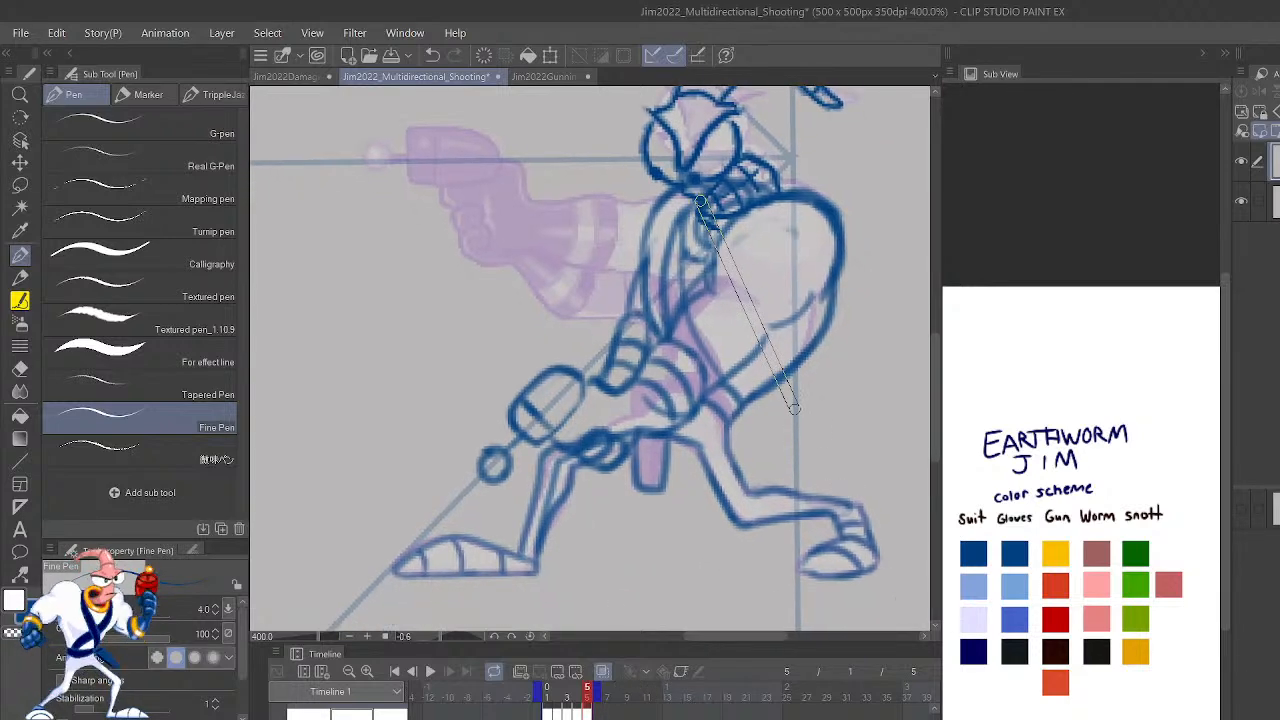
key(shift+Left)
key(shift+Right)
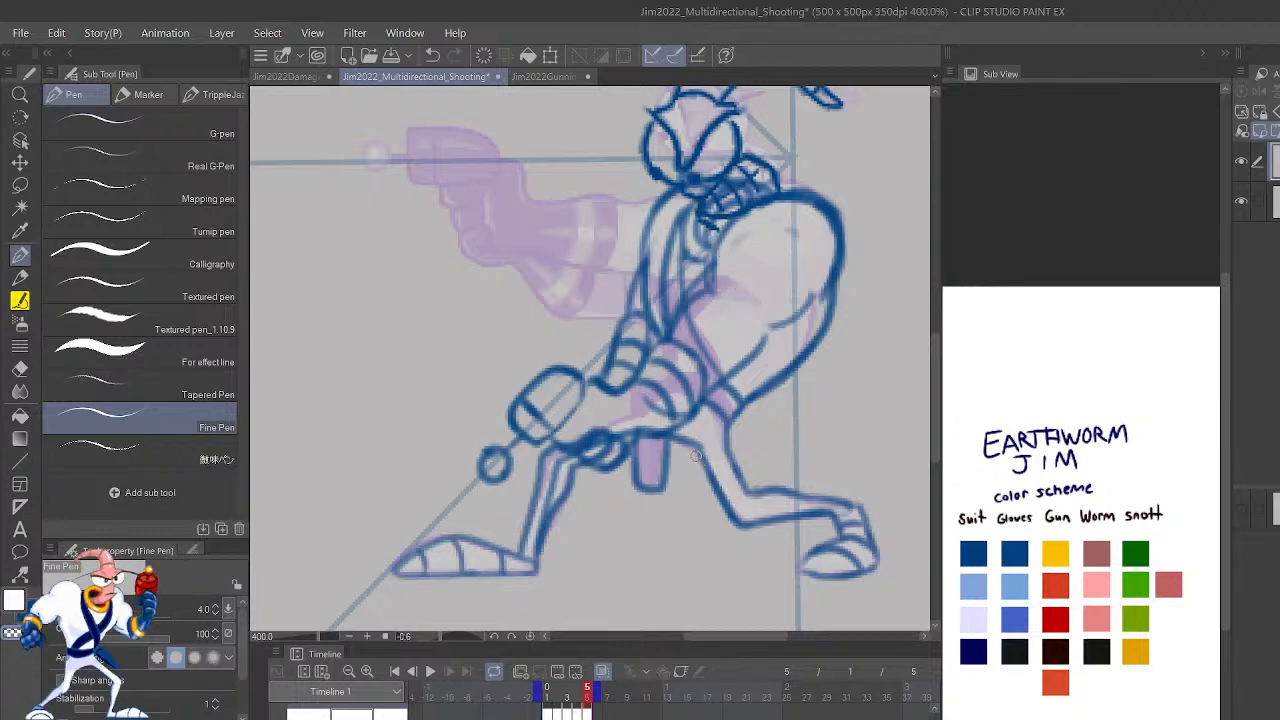
key(shift+Left)
key(shift+Right)
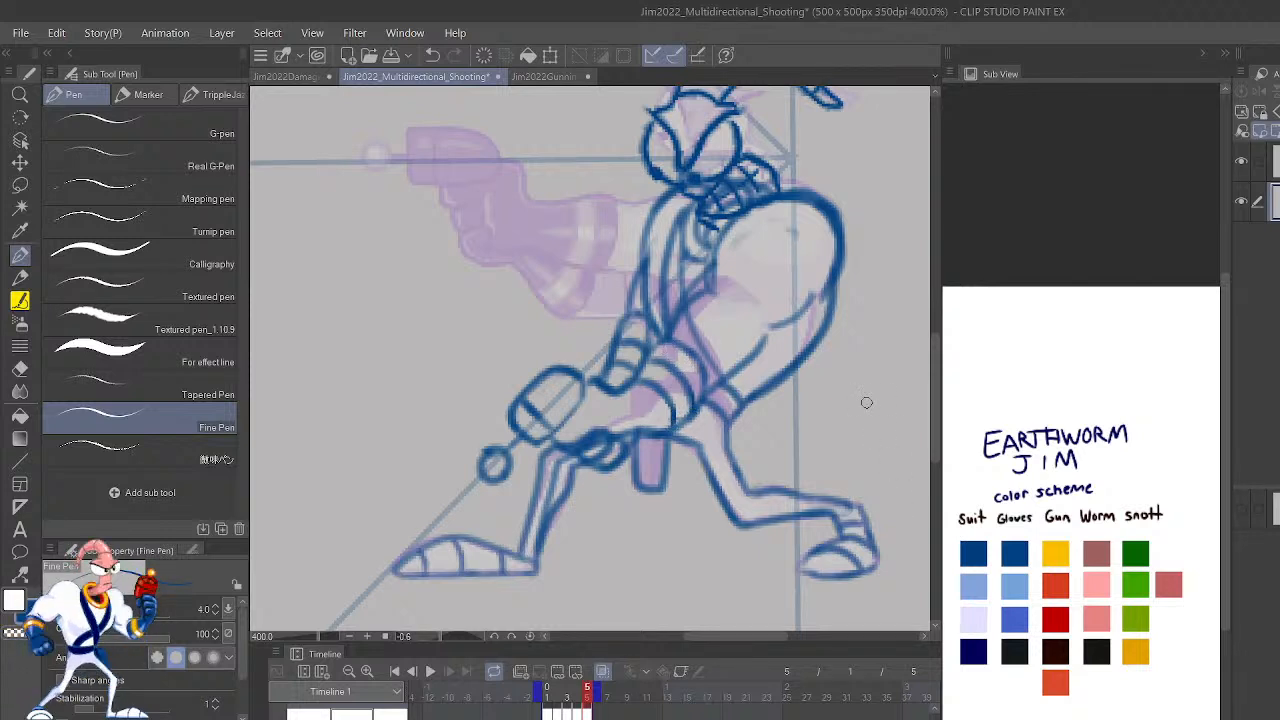
Using the Lighter pencil with transparent colour, erase the stray line inside the front leg on frame 5's lower sketch layer.
key(p)
key(shift)
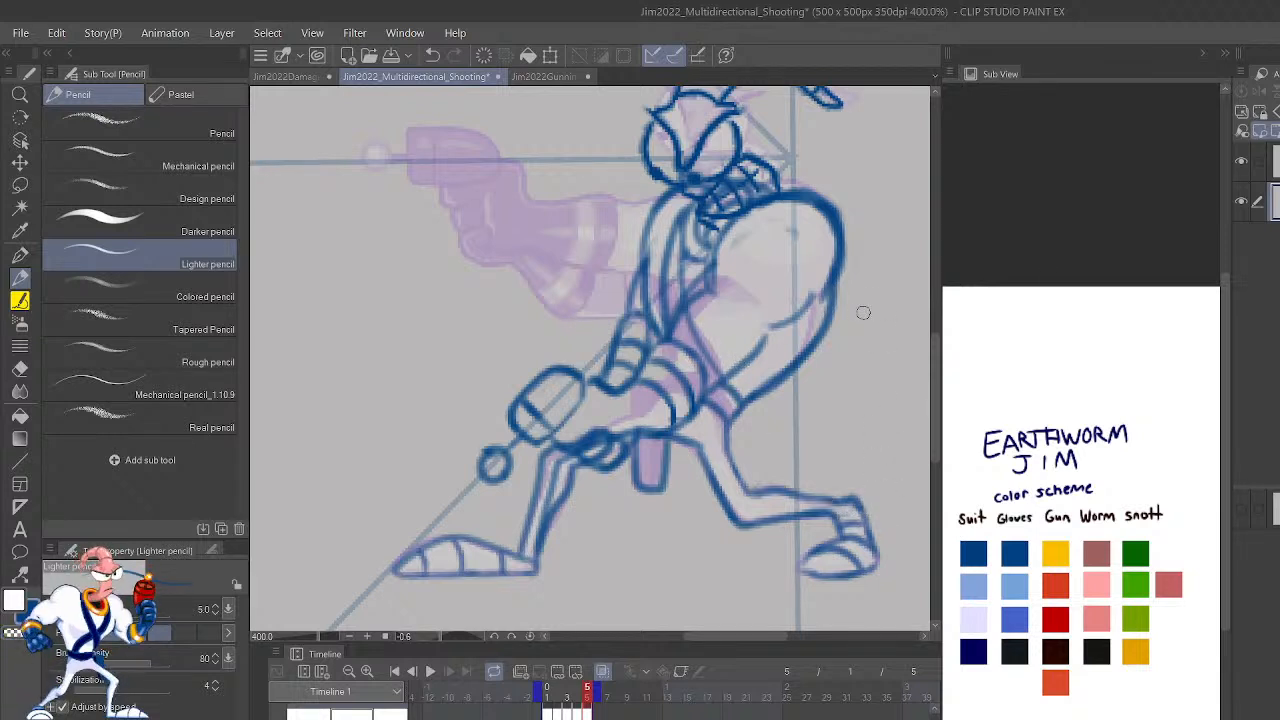
drag(863, 516, 824, 498)
key(shift+Left)
key(shift+Right)
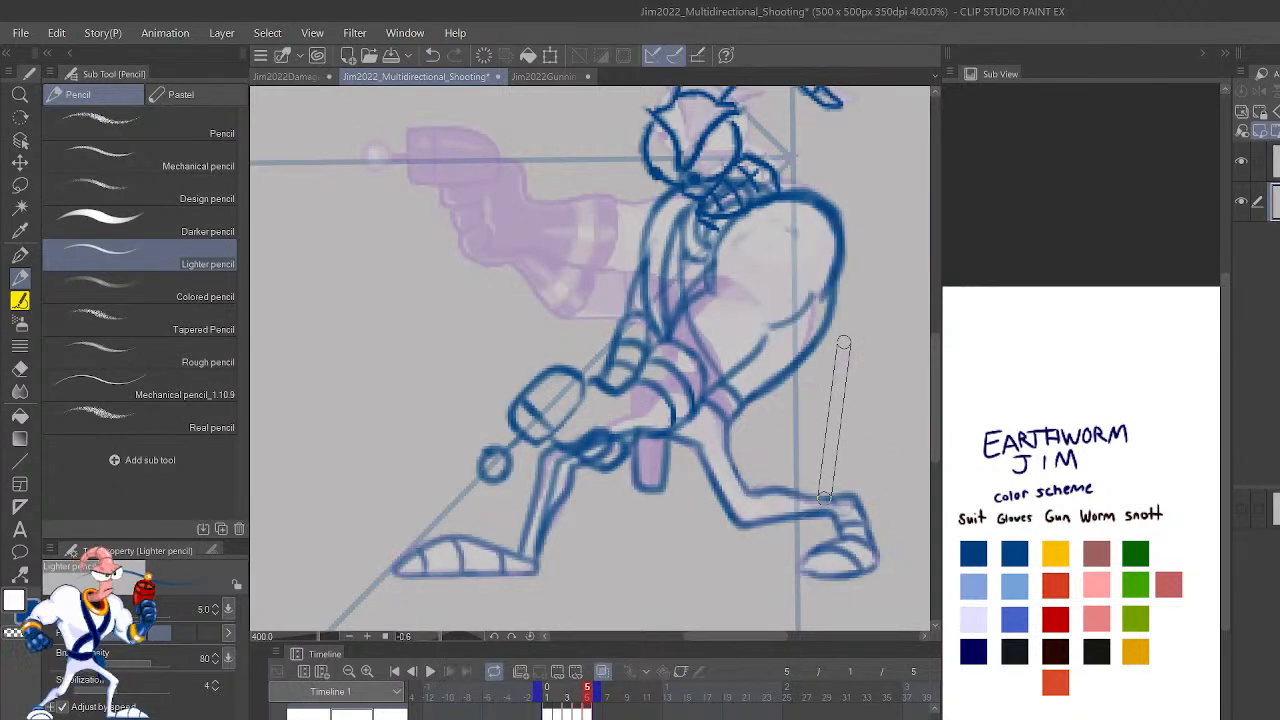
key(shift+Left)
key(shift+Right)
key(shift+Left)
key(shift+Right)
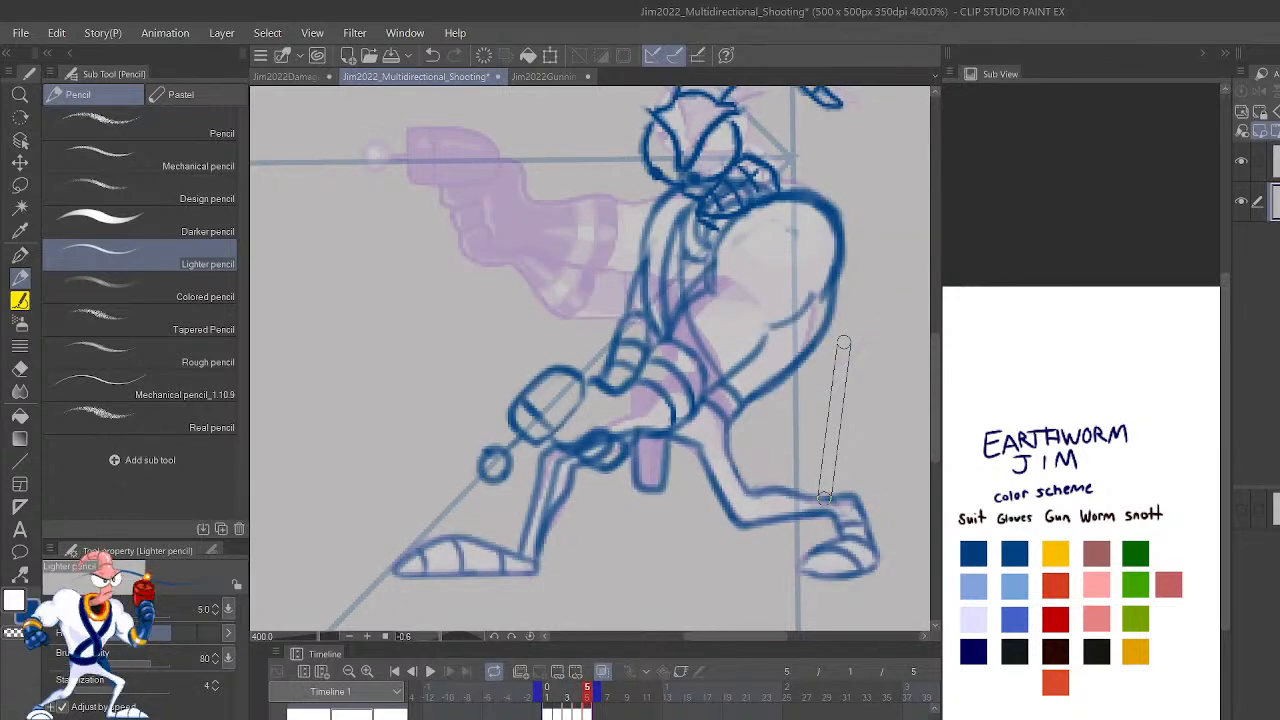
key(shift+Left)
key(shift+Right)
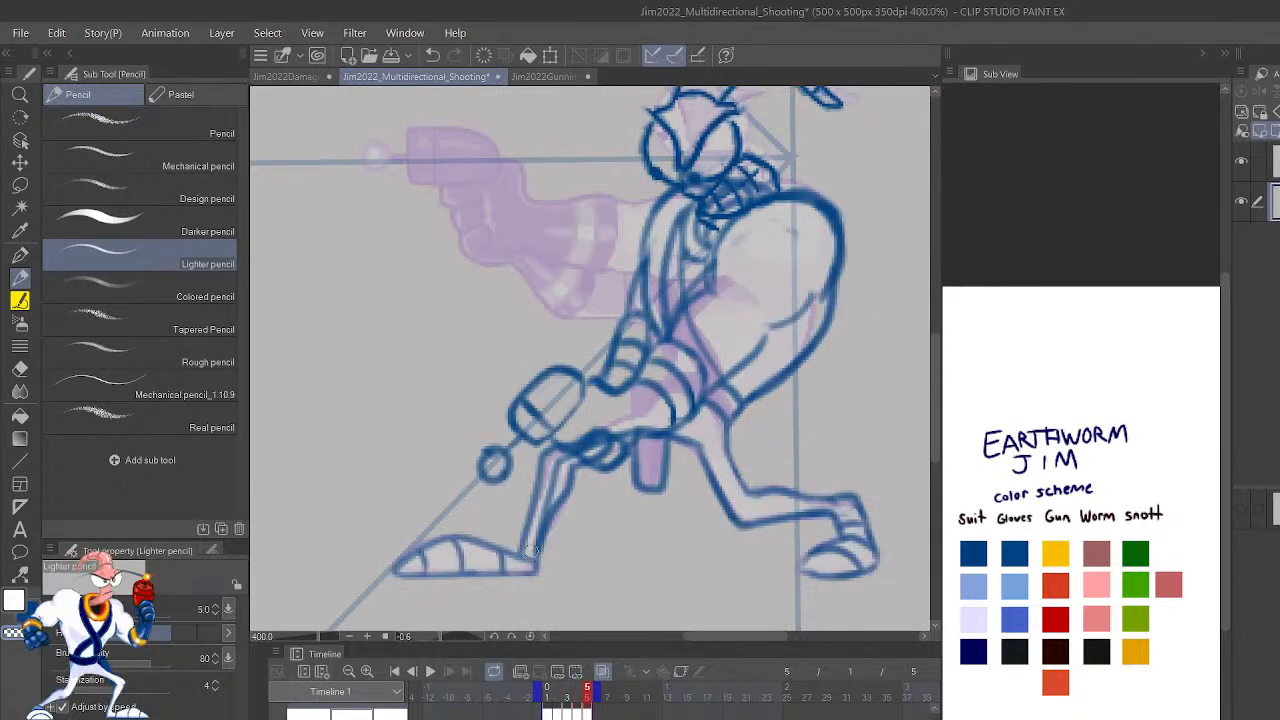
drag(533, 552, 558, 460)
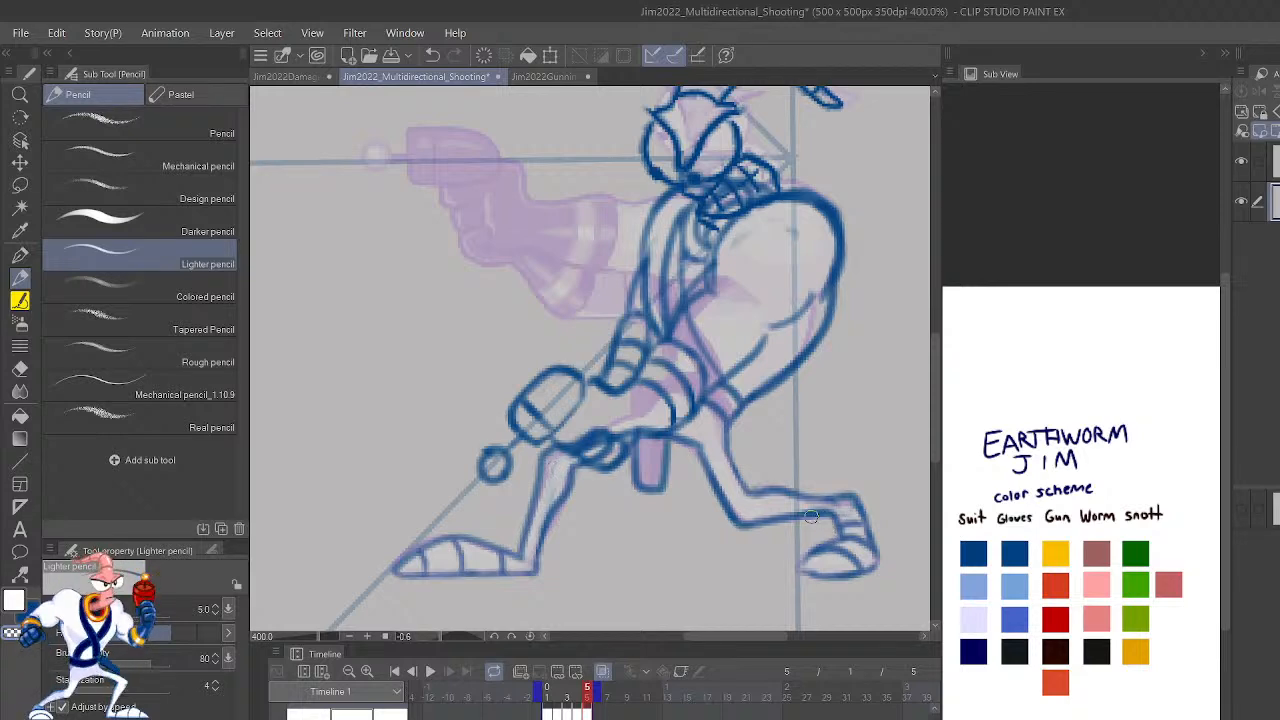
Auto-select the character's line art and the empty area around it on frame 5's lower sketch layer.
scroll(811, 516, down, 4)
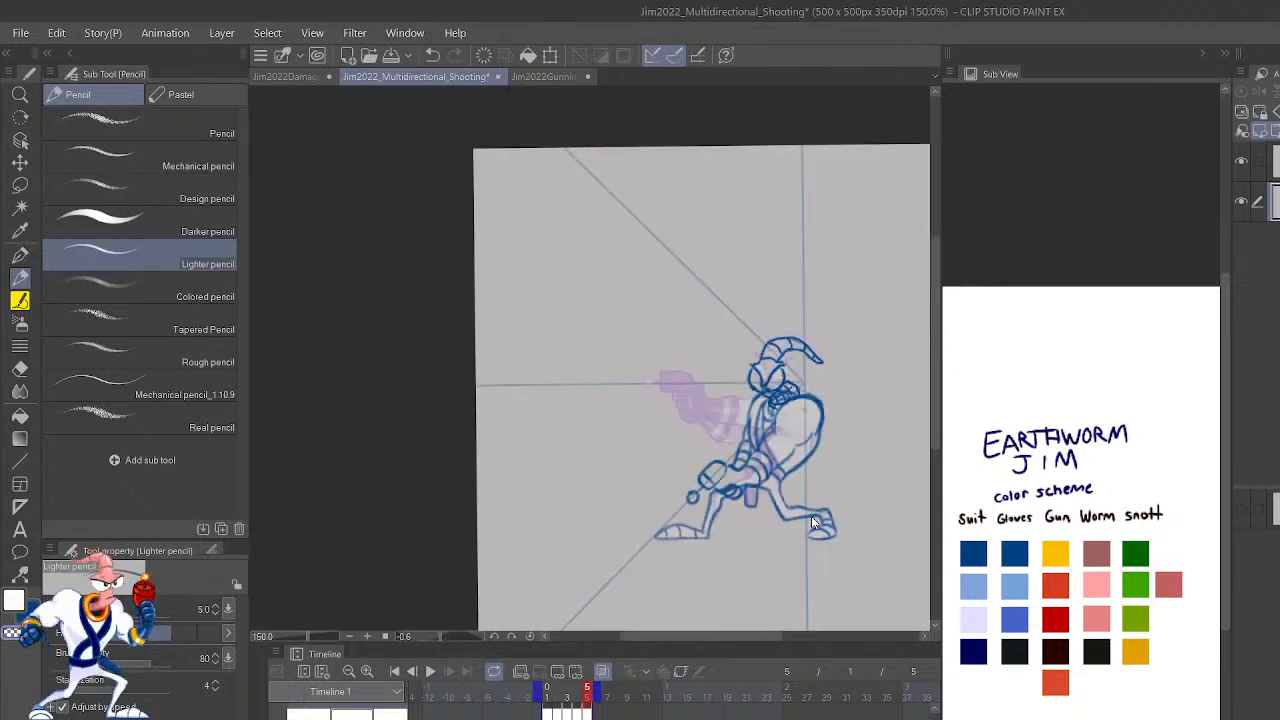
scroll(811, 516, up, 3)
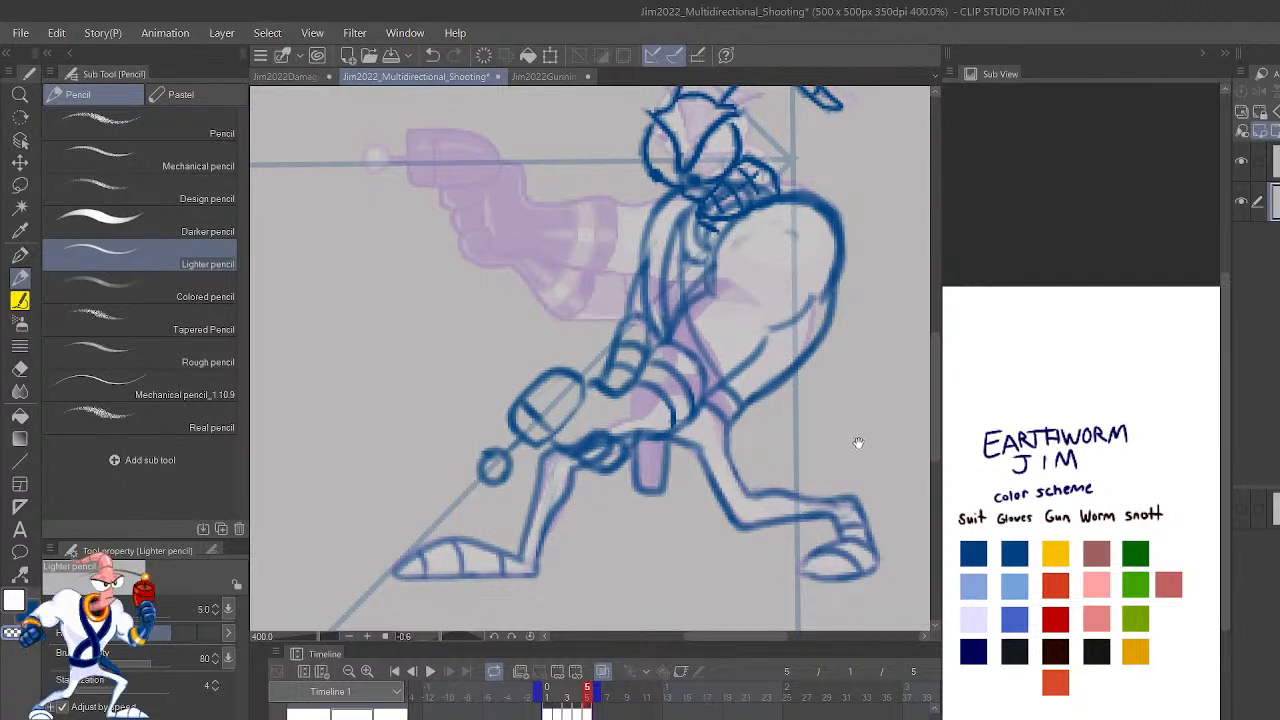
drag(858, 442, 903, 549)
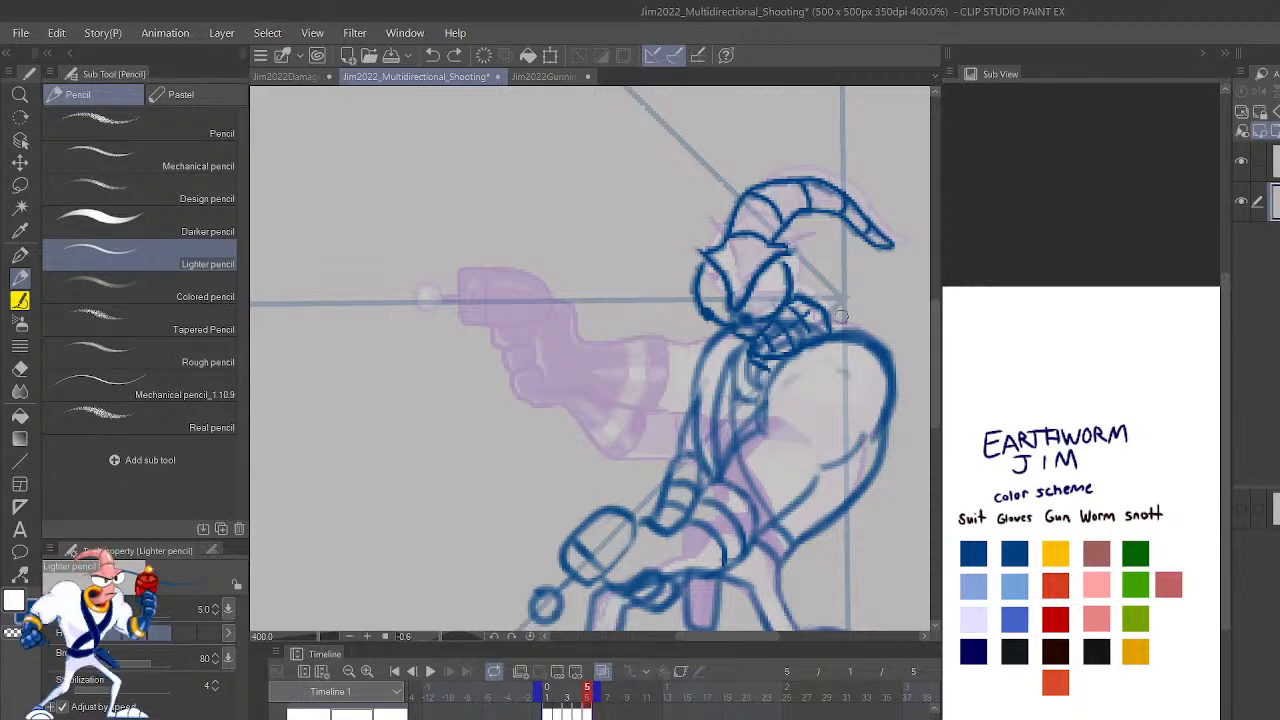
scroll(840, 316, down, 3)
scroll(841, 319, up, 1)
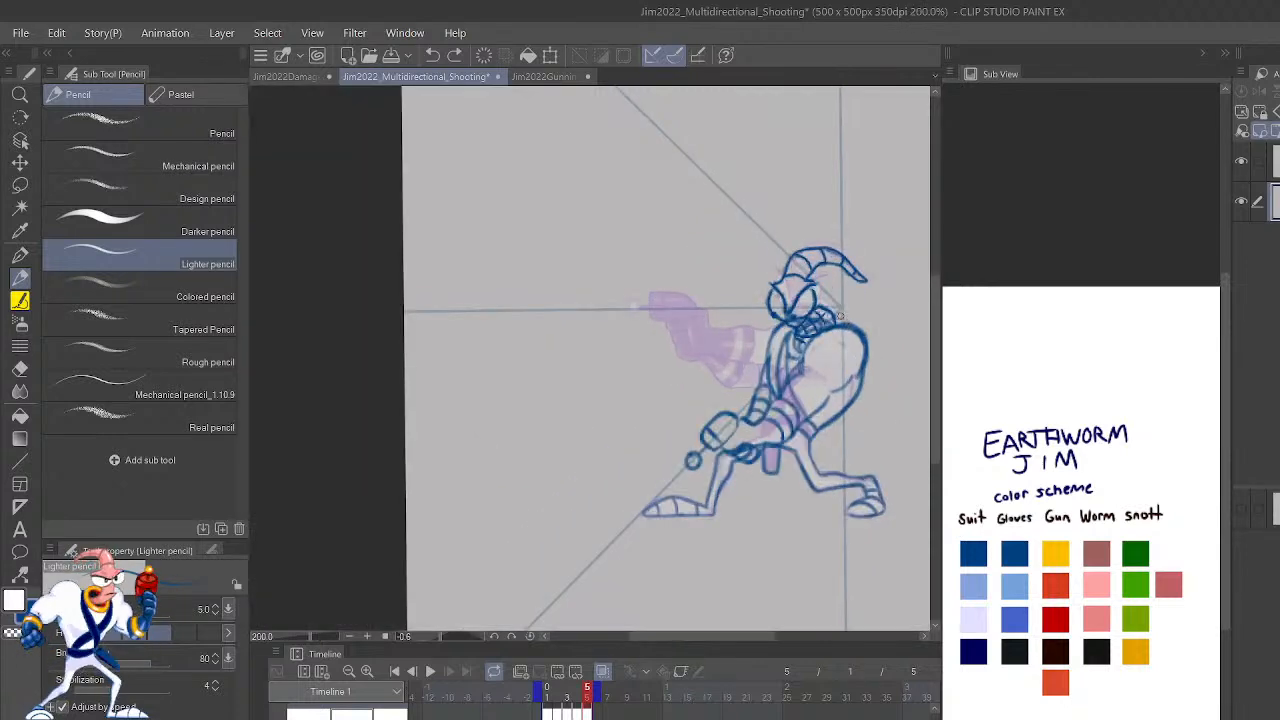
key(w)
click(900, 476)
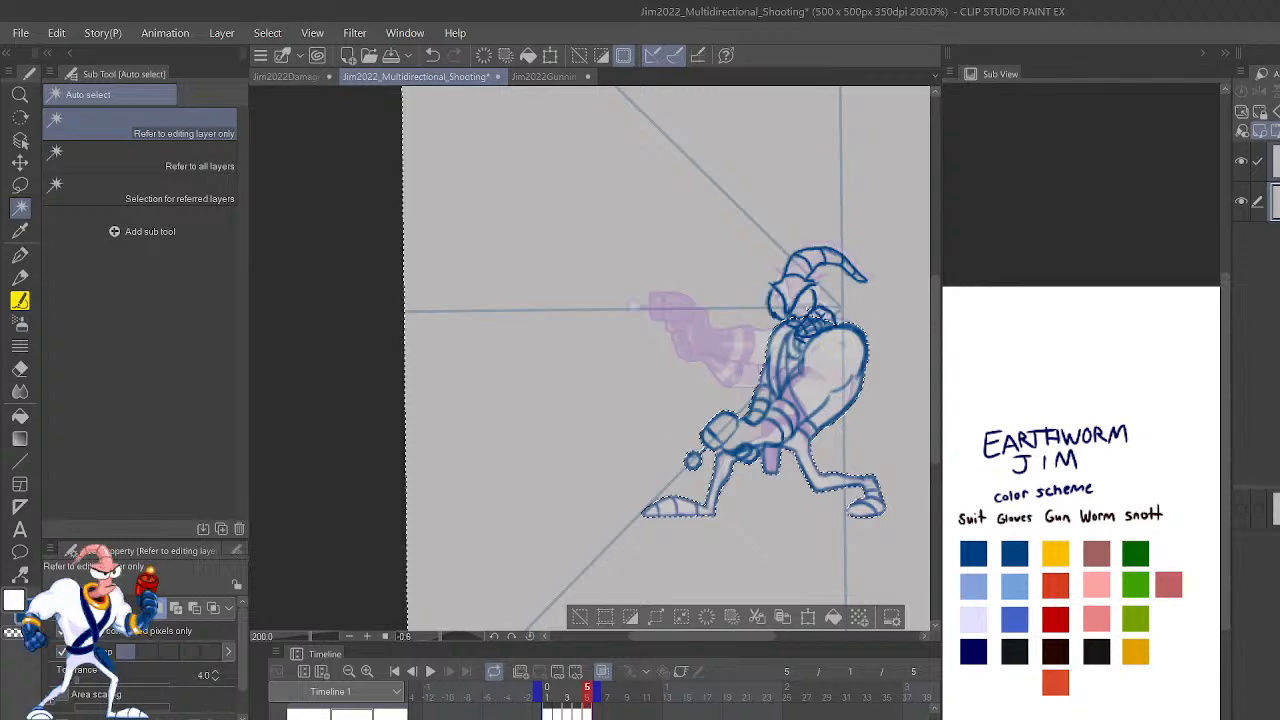
click(807, 311)
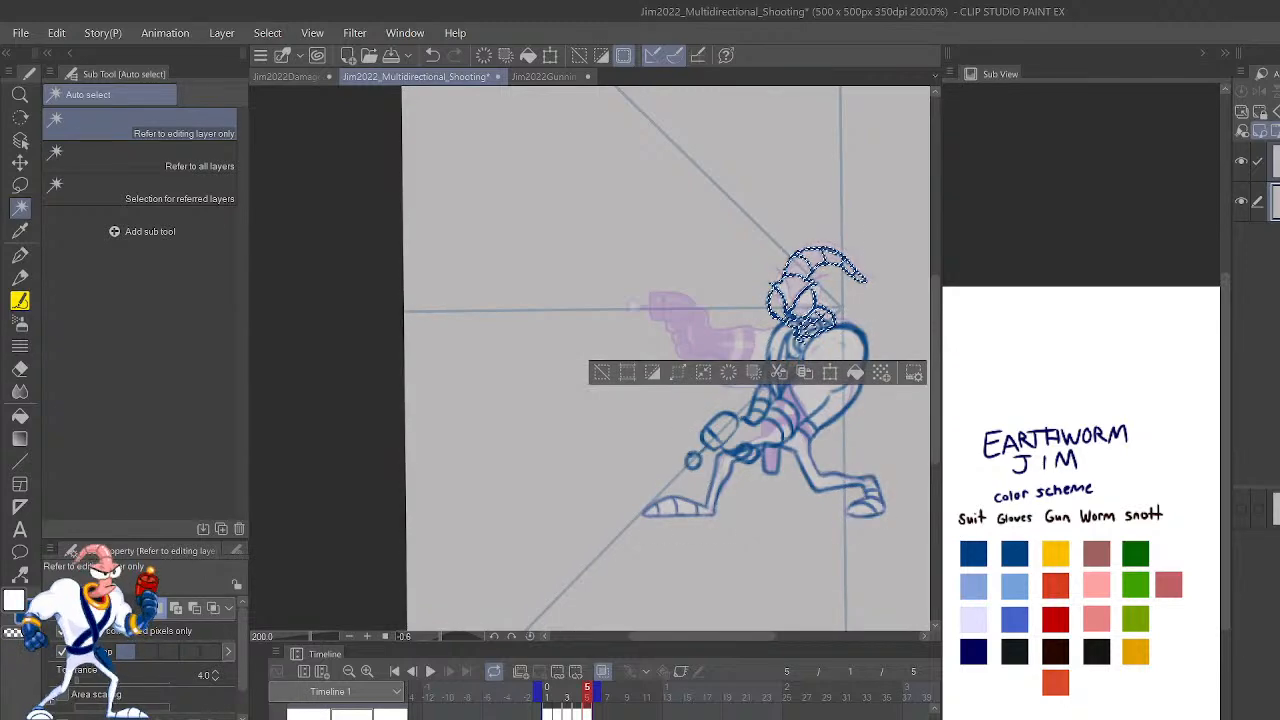
shift+click(846, 327)
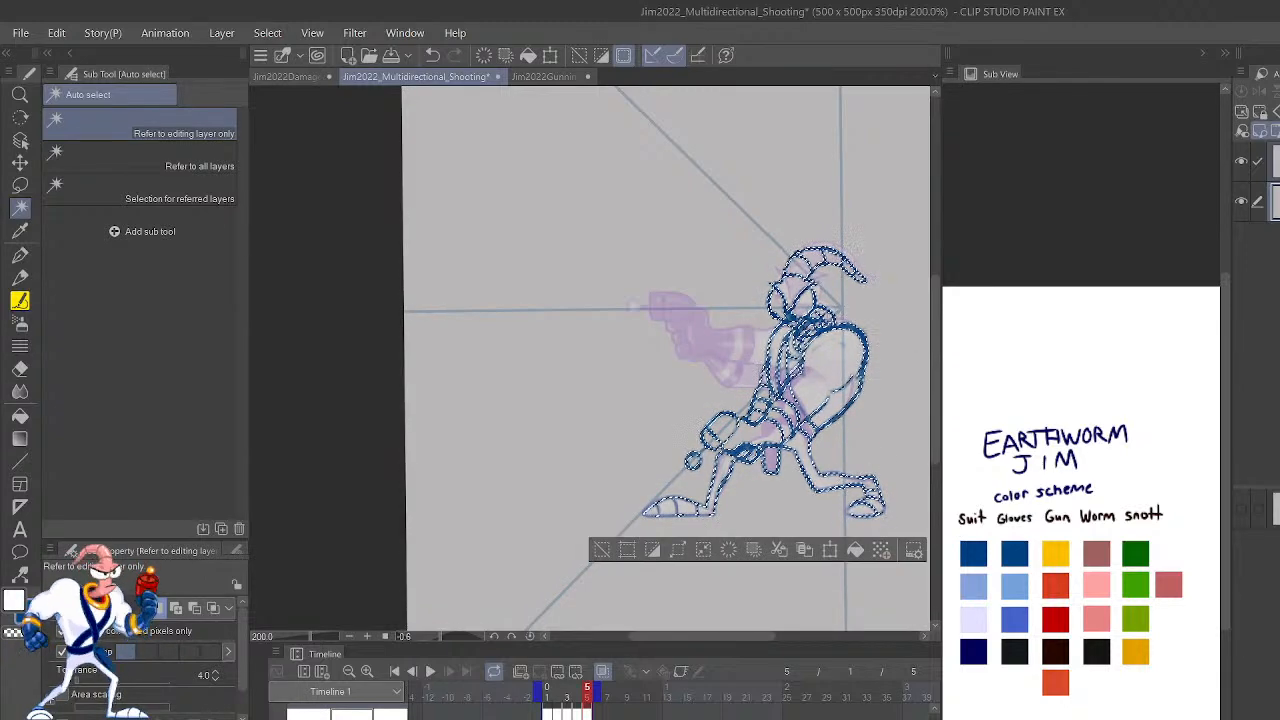
click(645, 568)
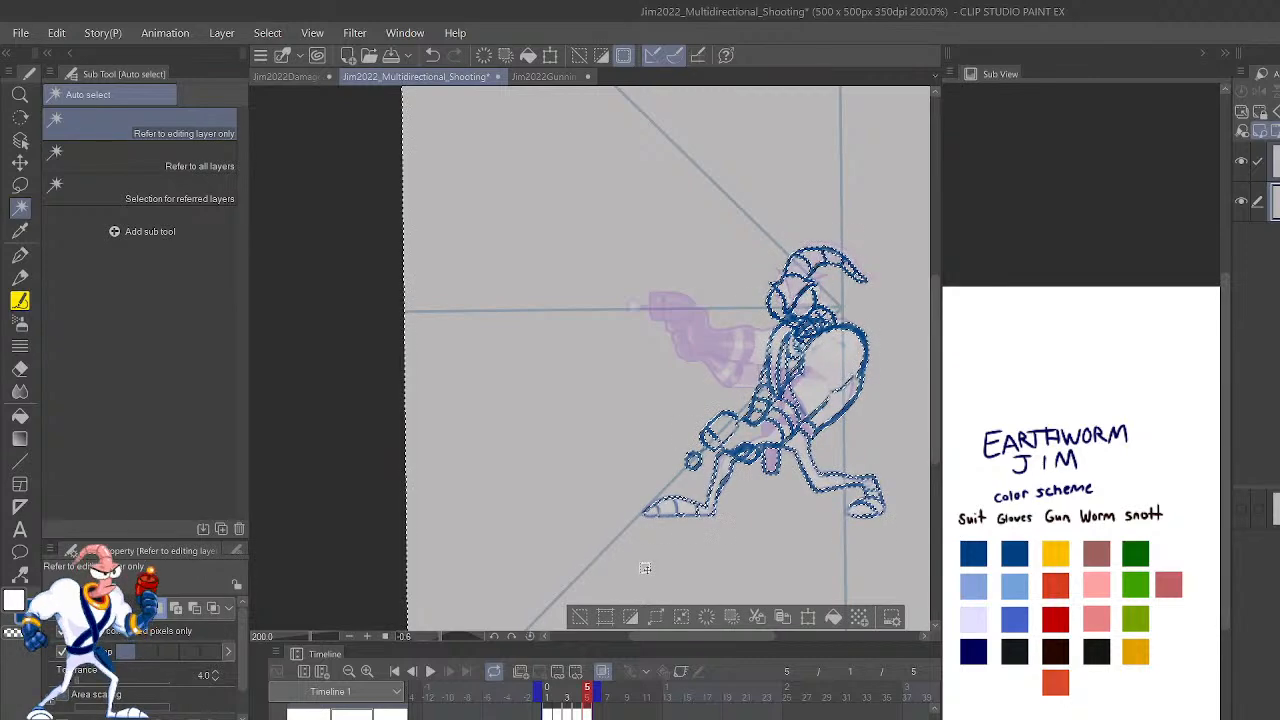
Try inverting the selection around the character on a new layer for a fill, and undo the last two selection changes.
key(g)
key(g)
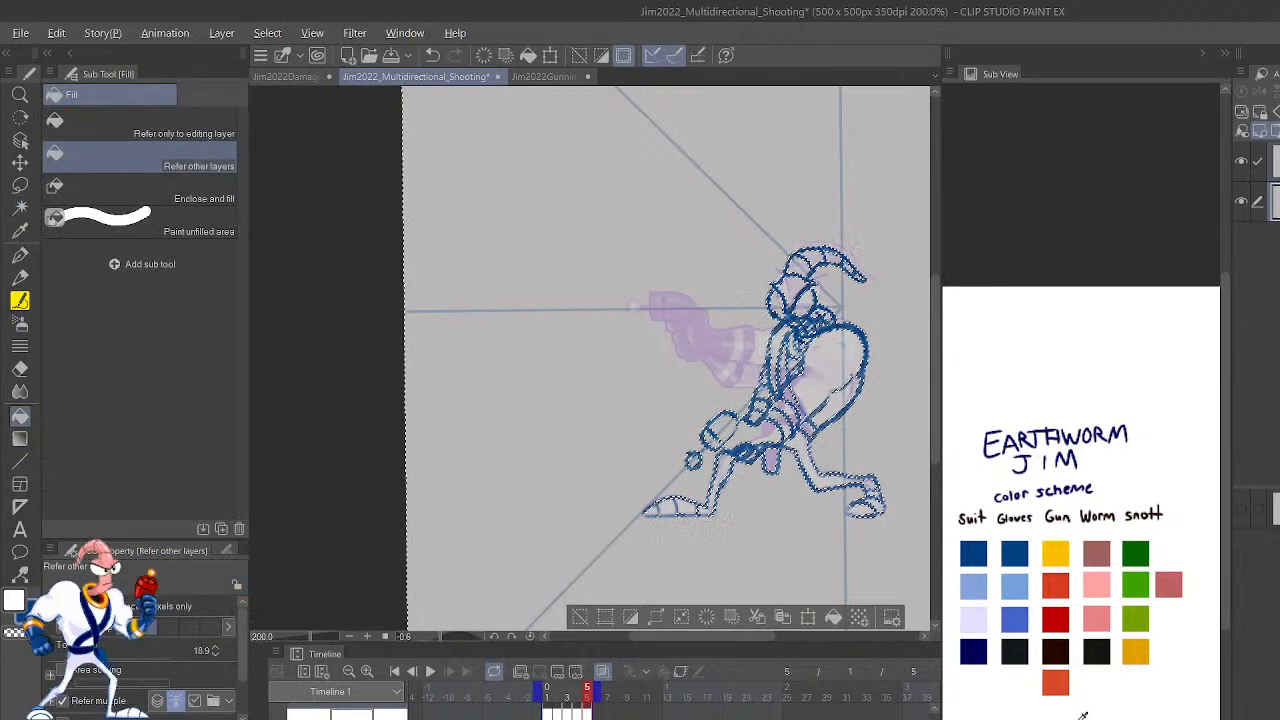
key(g)
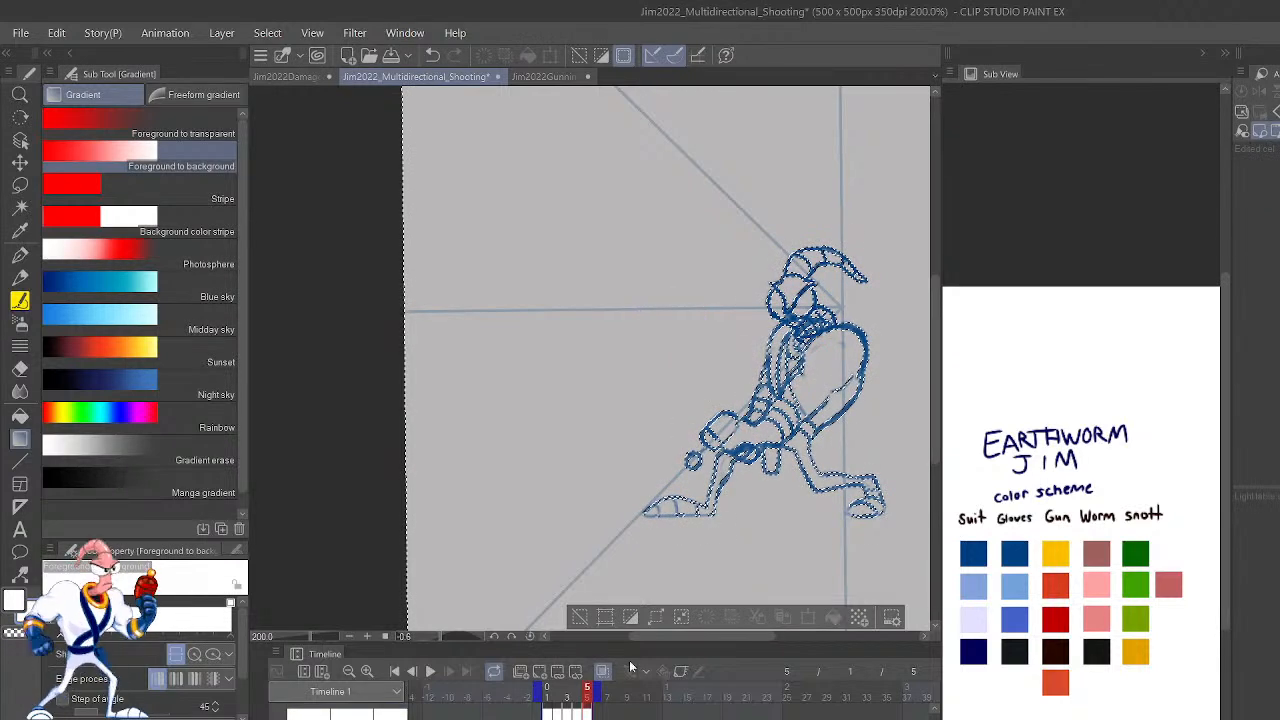
key(ctrl+shift+n)
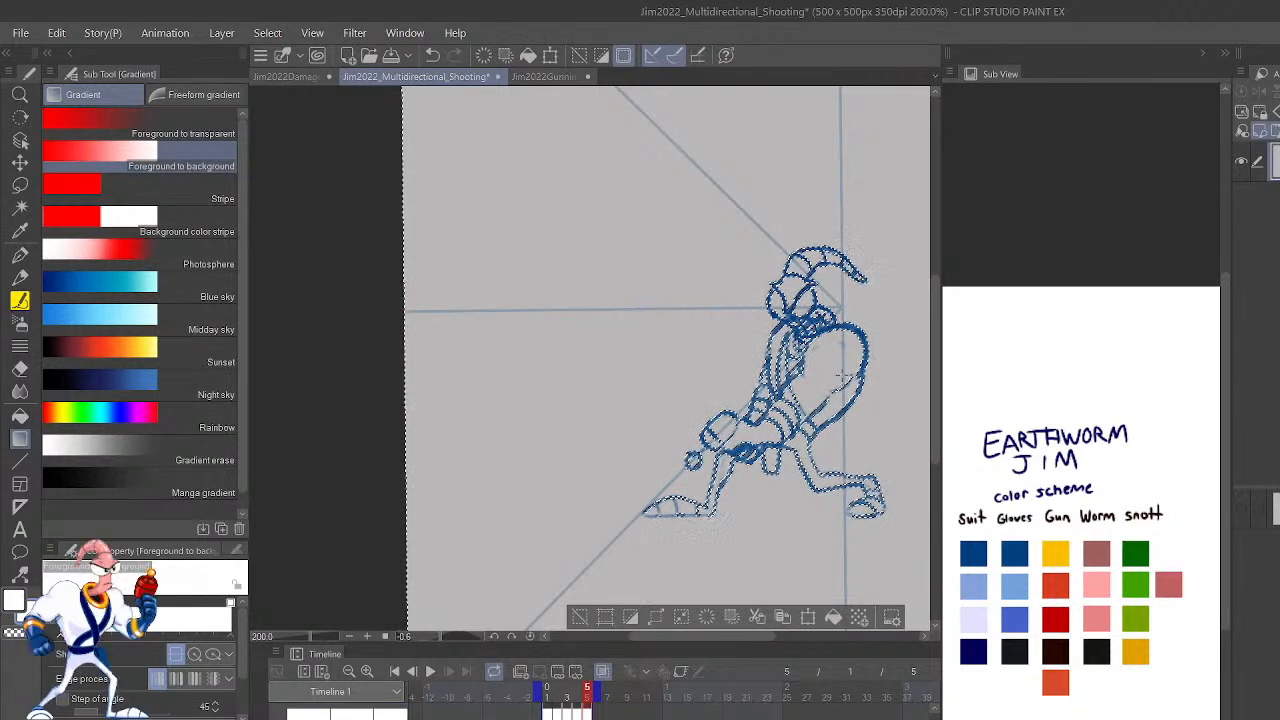
key(g)
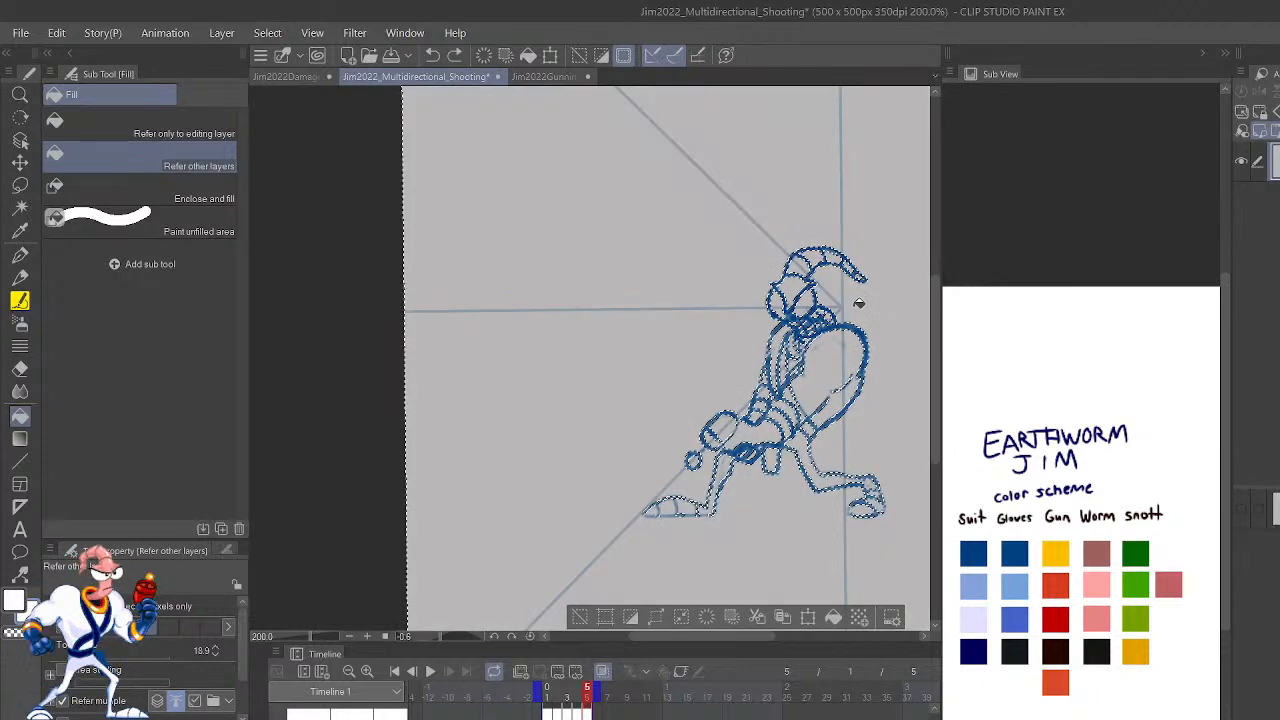
click(631, 617)
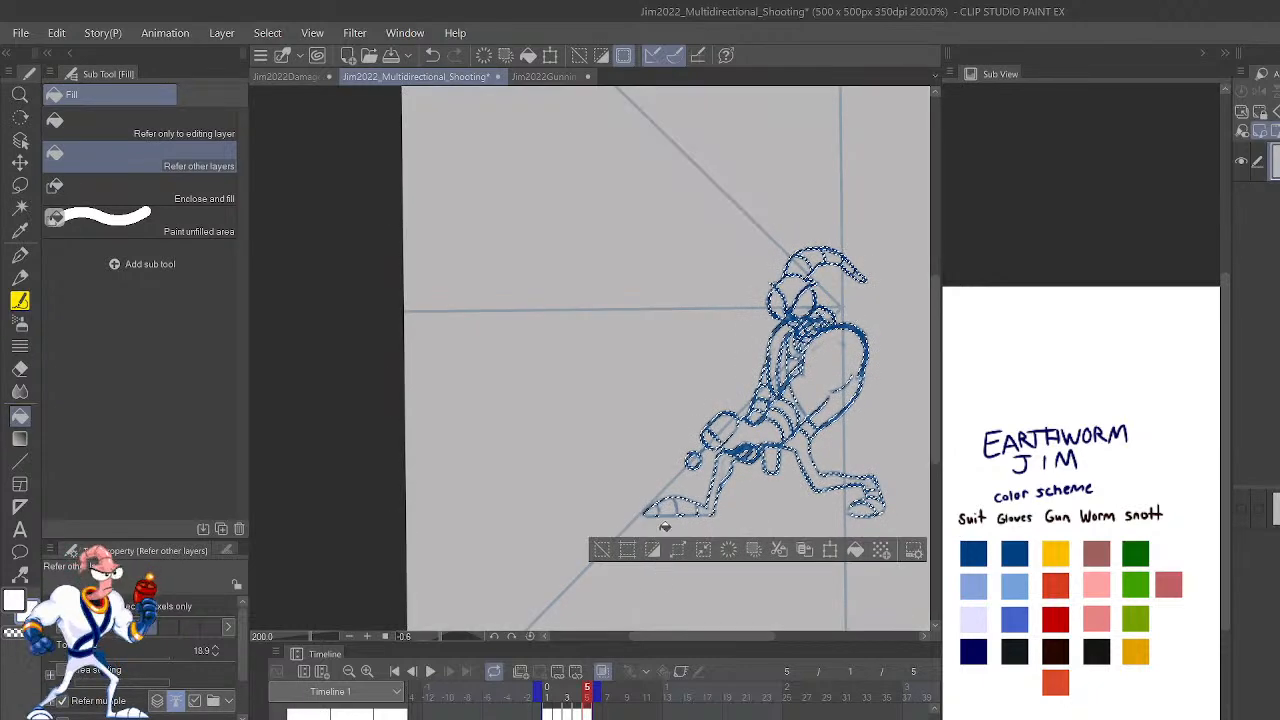
click(628, 550)
key(ctrl+z)
key(ctrl+z)
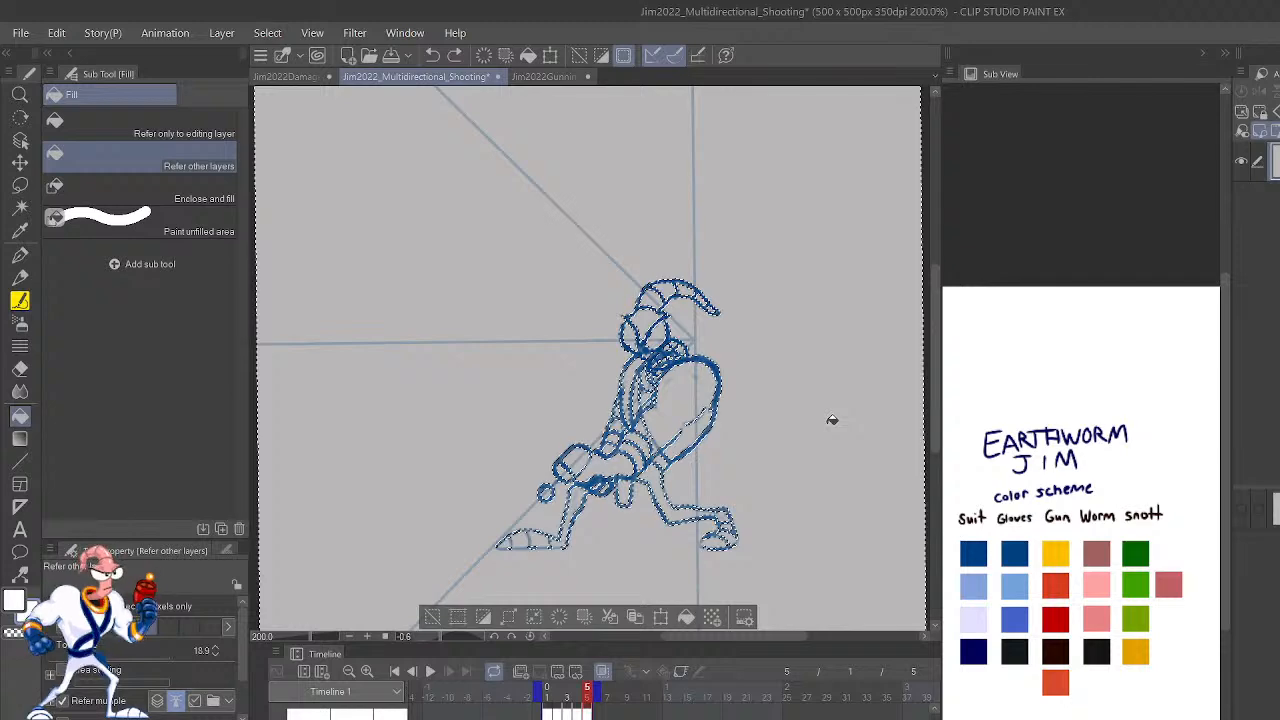
Return to the lower sketch layer, clear the old selection, and auto-select only the empty area around the character on frame 5.
click(1276, 201)
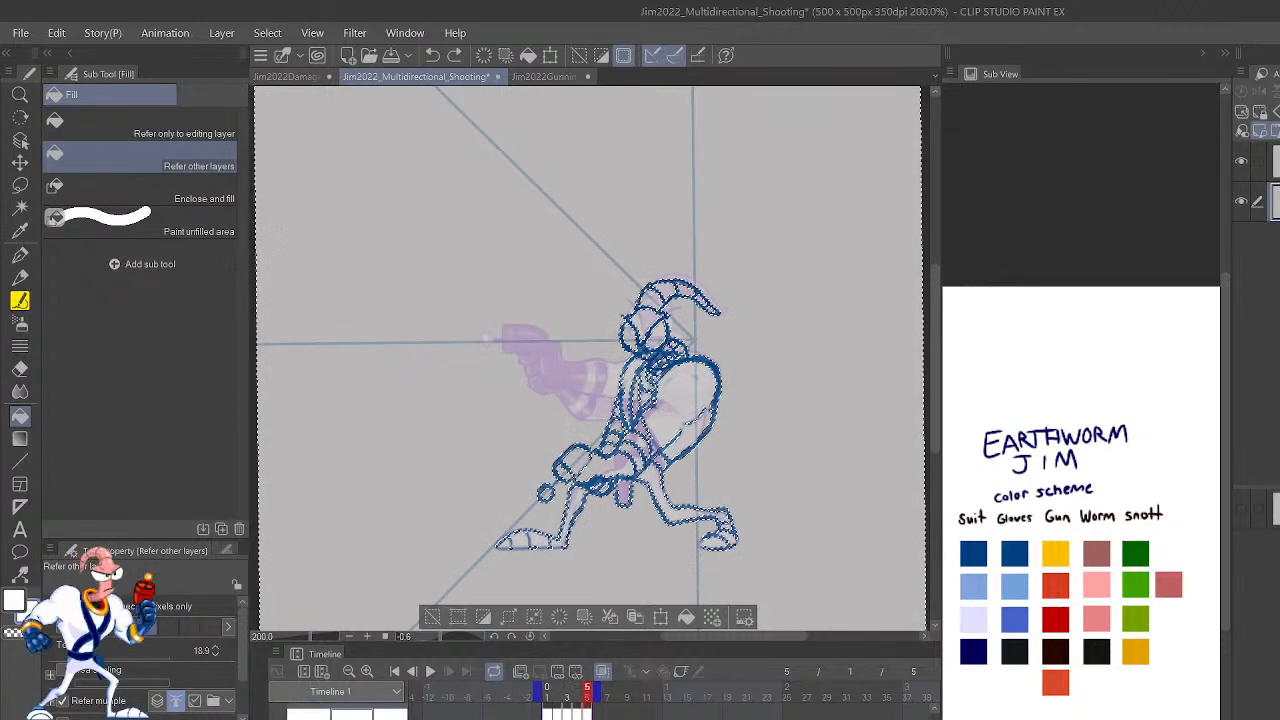
key(Left)
click(434, 617)
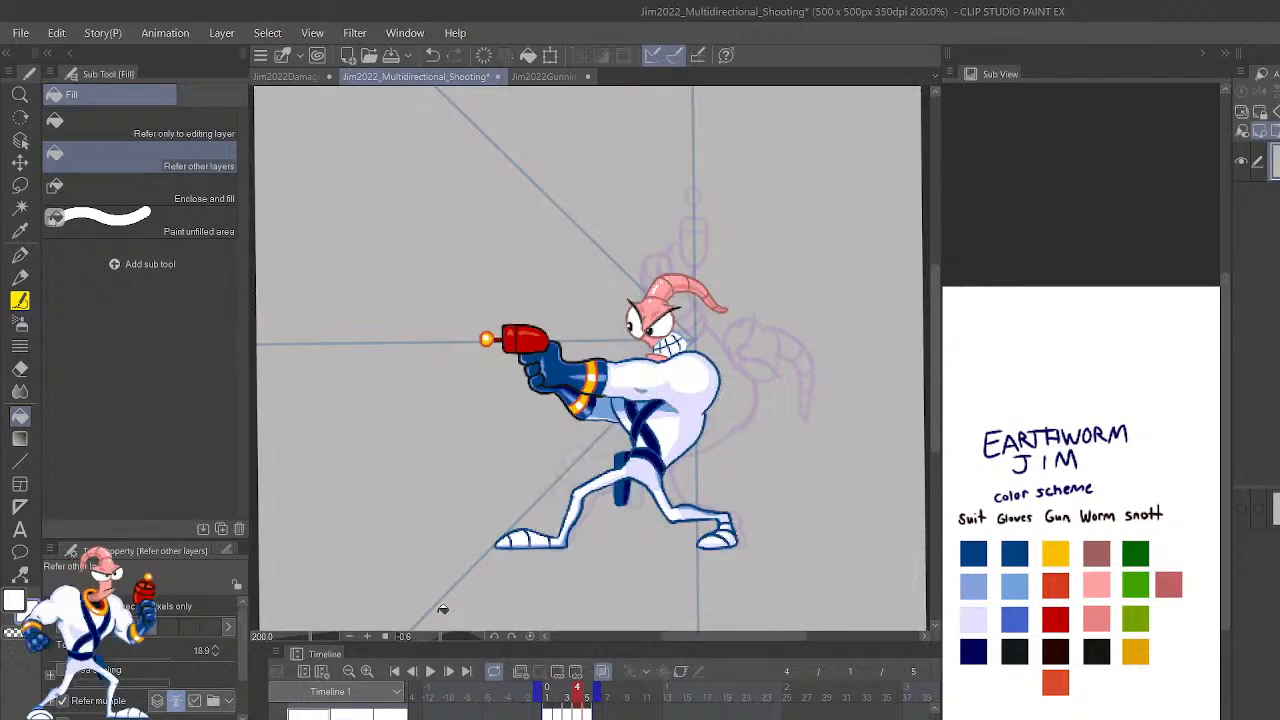
key(Right)
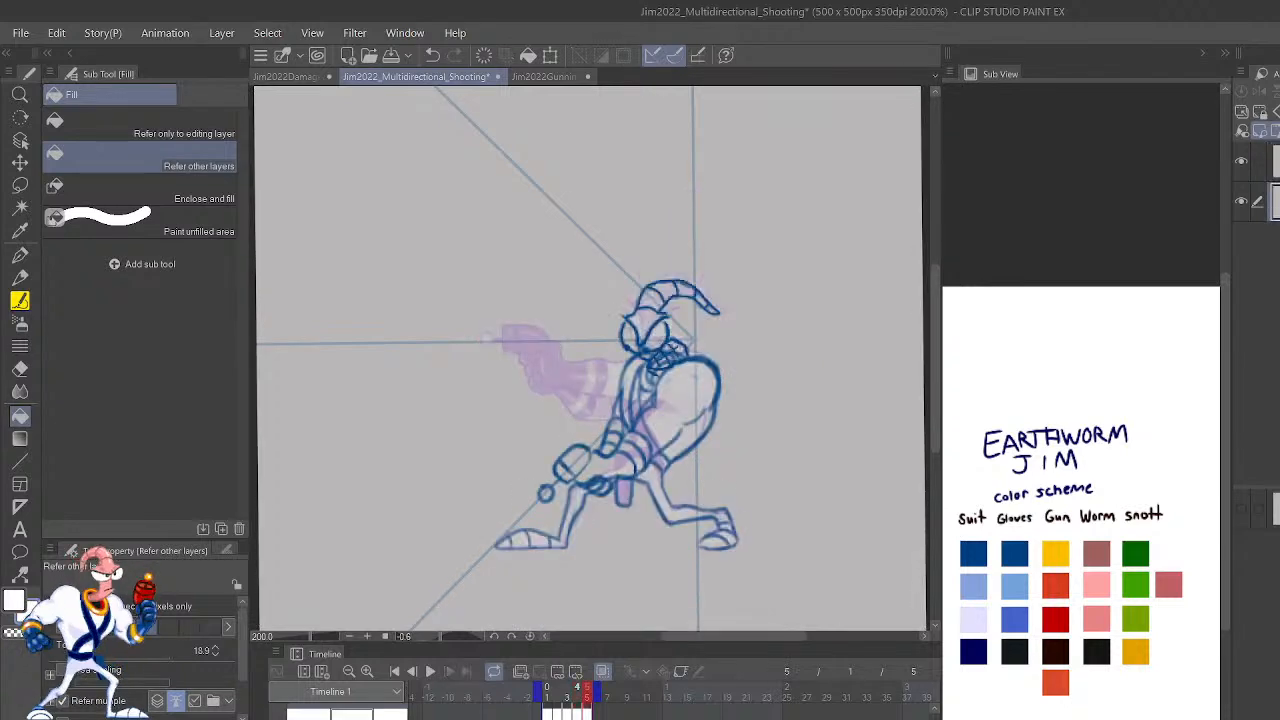
key(w)
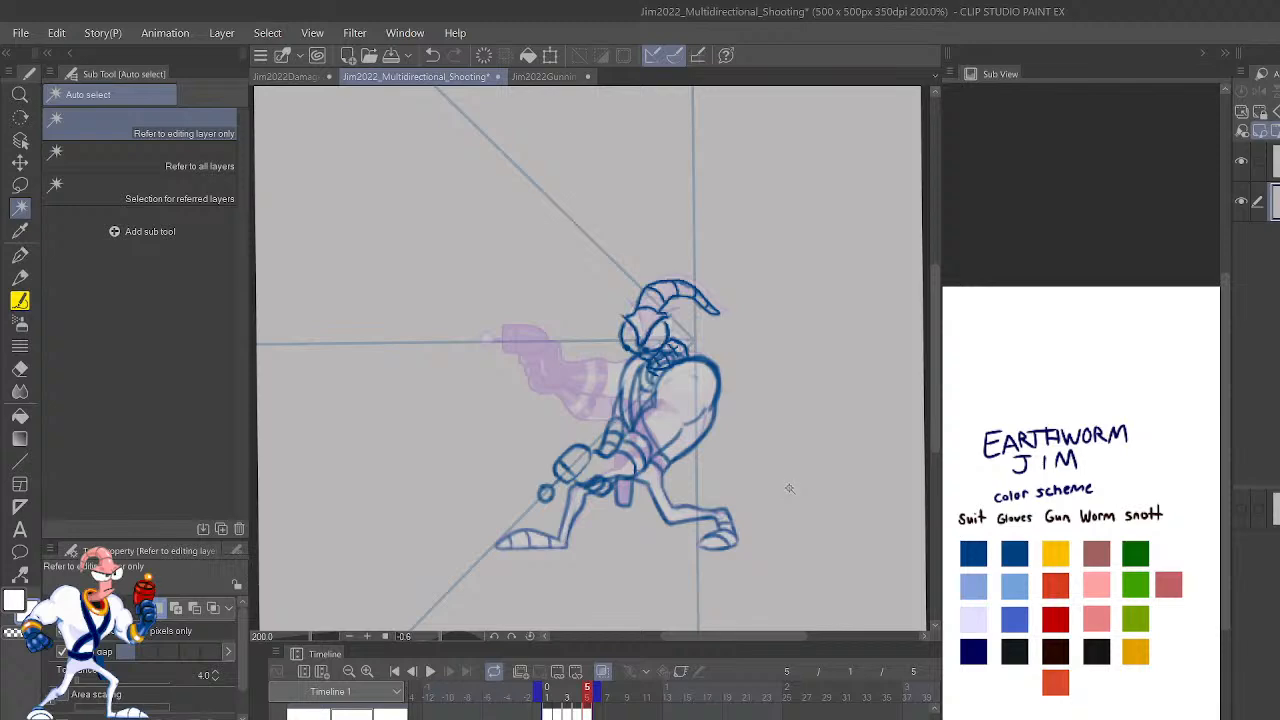
click(789, 484)
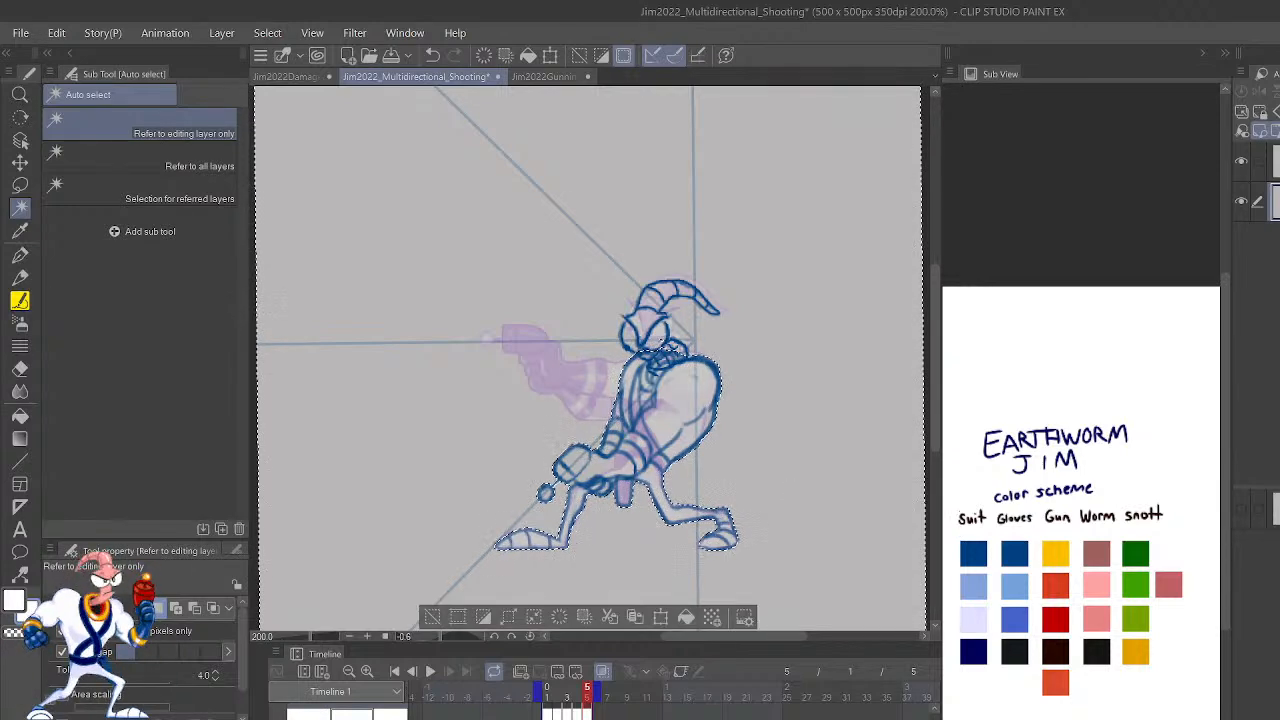
Try a white fill on a new layer with both sketch layers' line art and the surrounding area selected, and undo the fill.
ctrl+click(1277, 161)
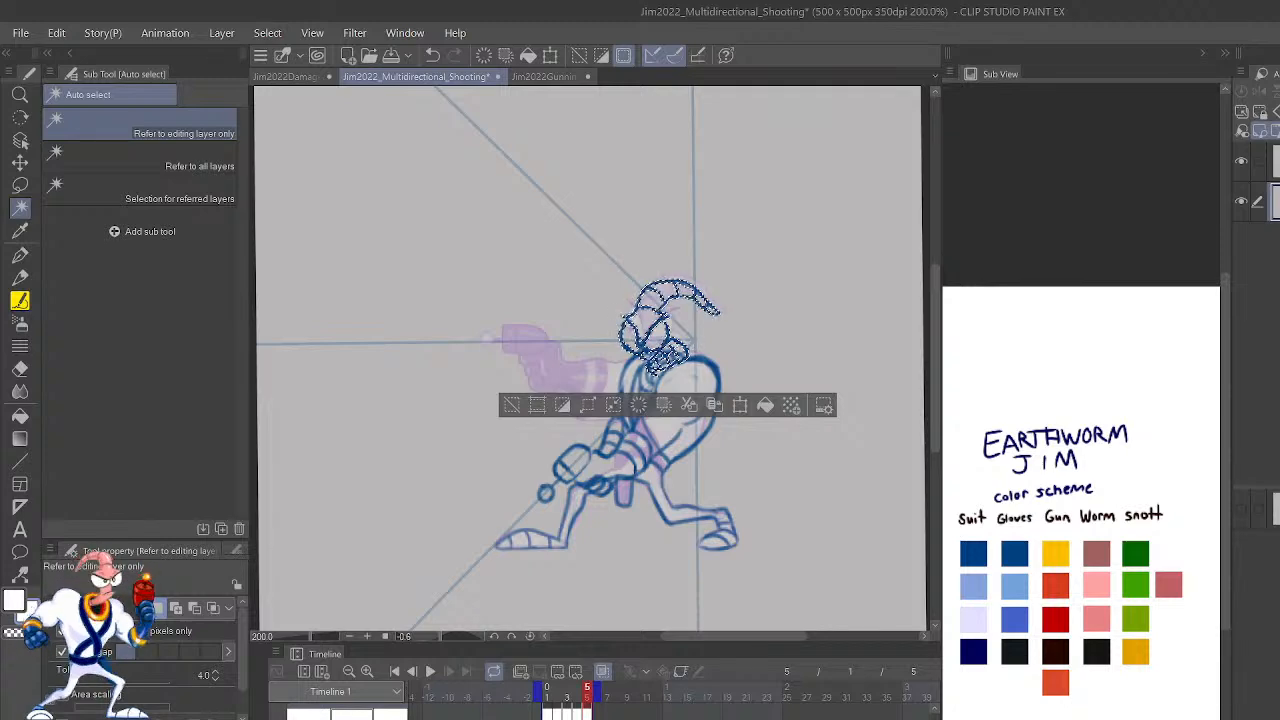
ctrl+shift+click(1277, 202)
click(510, 586)
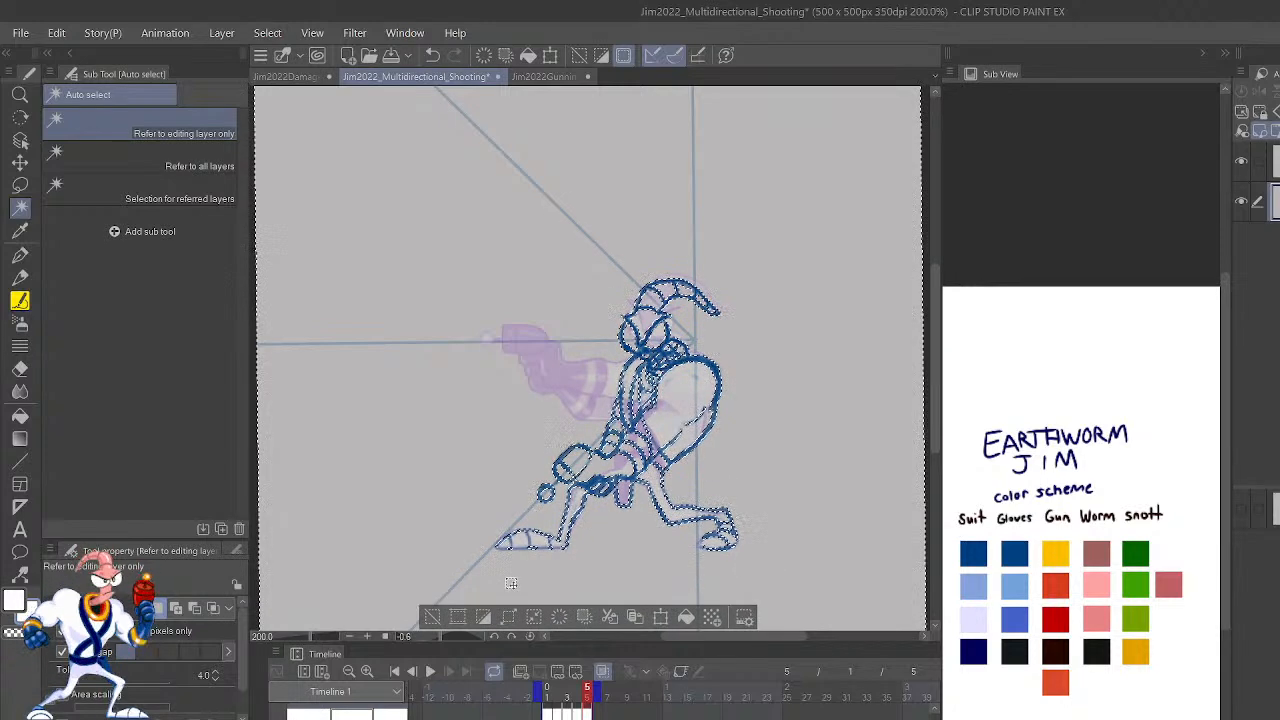
key(Delete)
key(g)
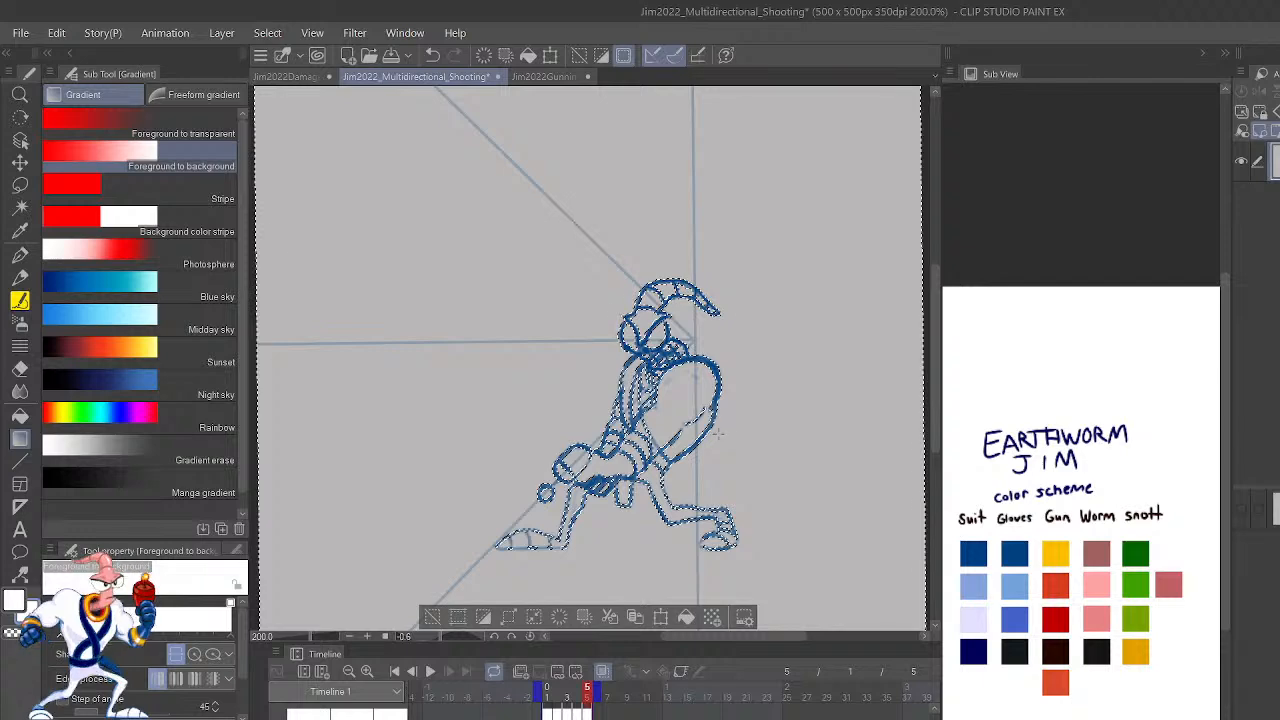
key(g)
click(729, 452)
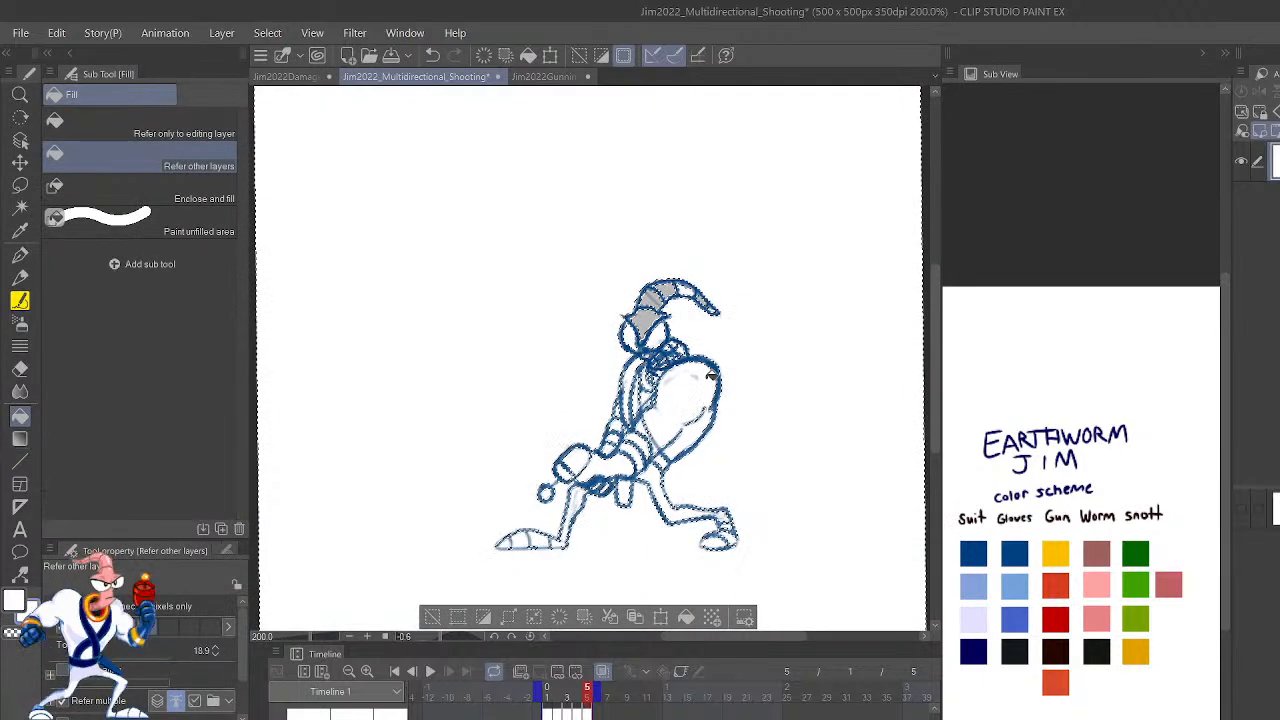
key(ctrl+z)
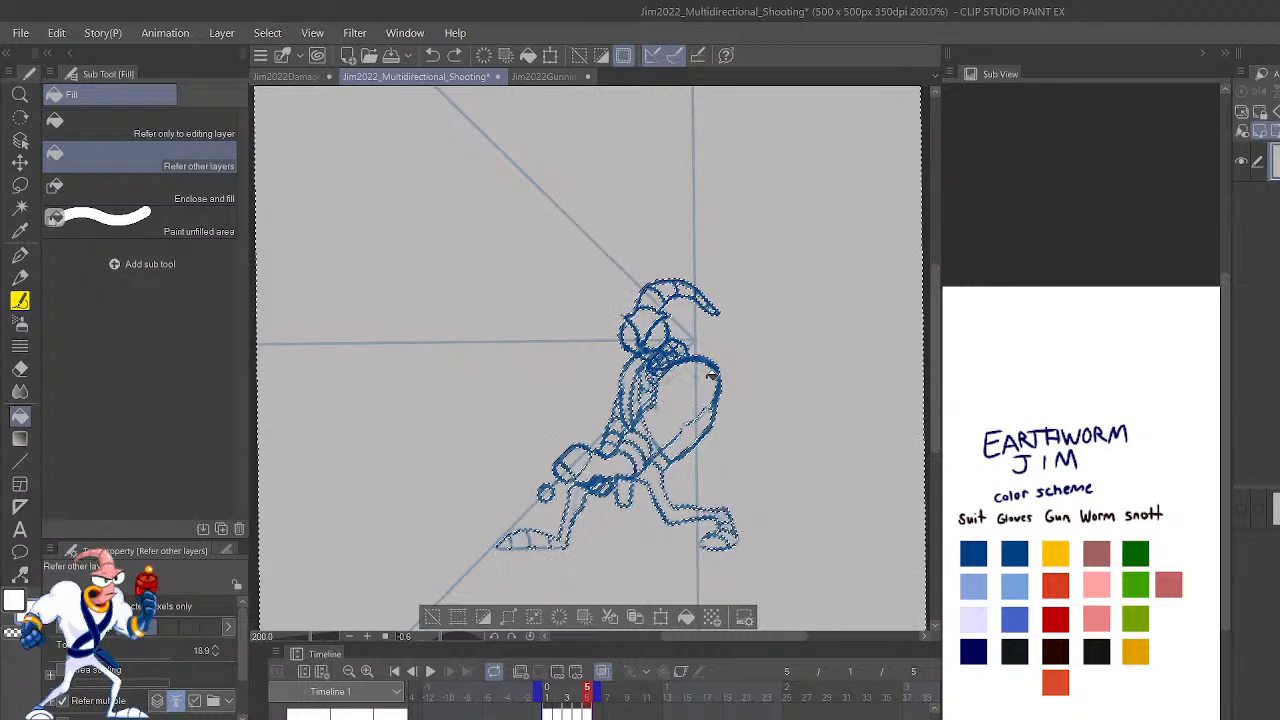
click(436, 614)
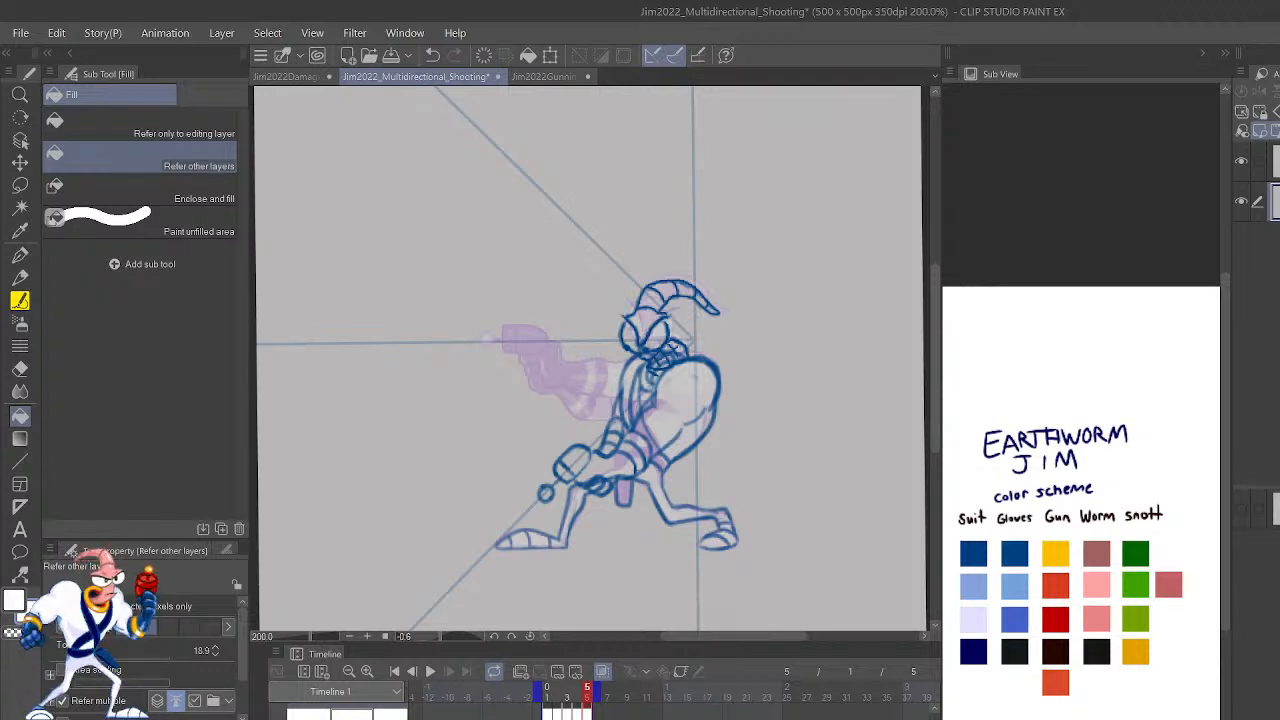
Try a white body fill on the fill layer with only the lower sketch layer's line art selected, undo it, and clear the selection.
ctrl+click(1276, 201)
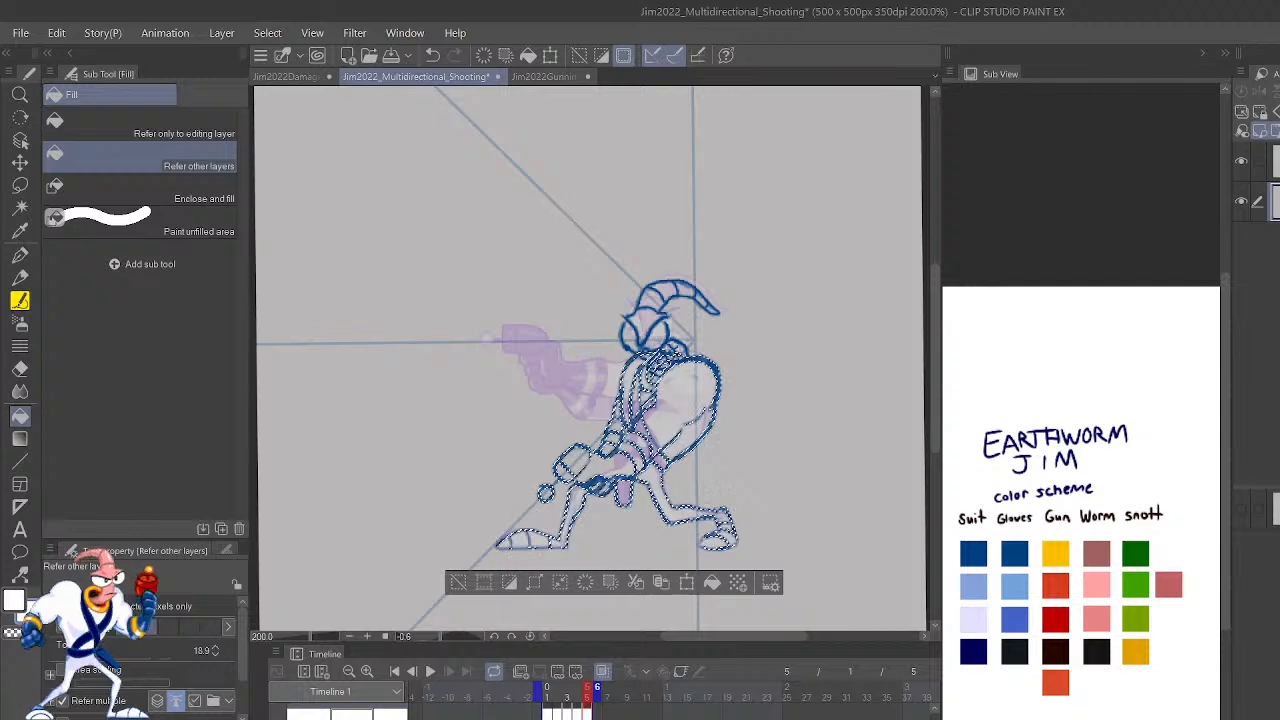
click(1276, 161)
click(510, 582)
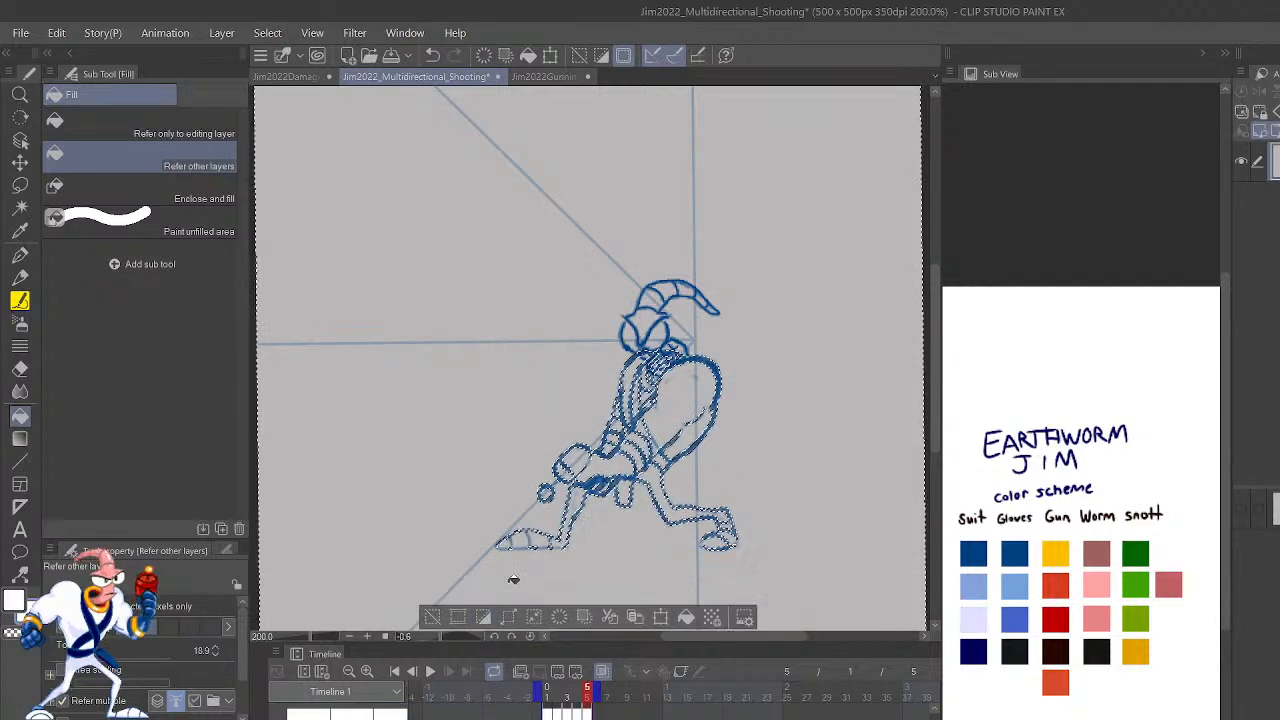
click(689, 396)
key(ctrl+z)
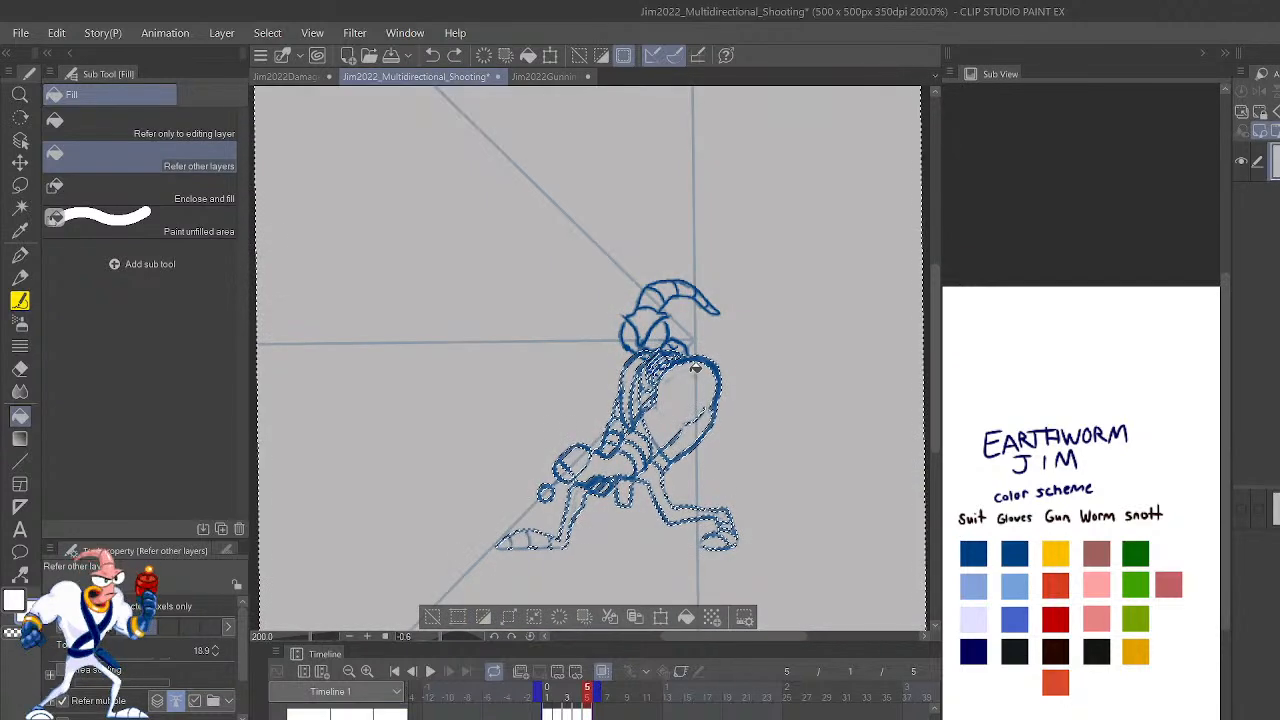
click(485, 618)
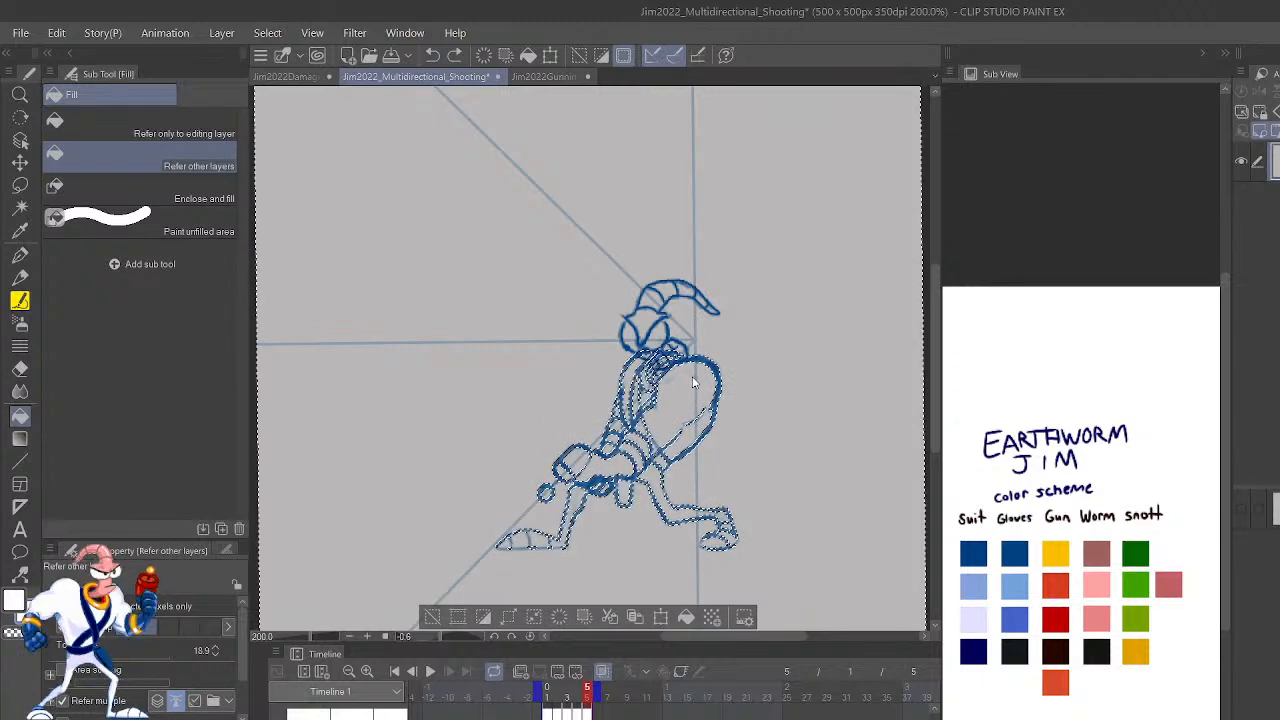
click(444, 606)
Return to the lower sketch layer of frame 5 and auto-select the empty area around the character's body.
scroll(438, 608, up, 2)
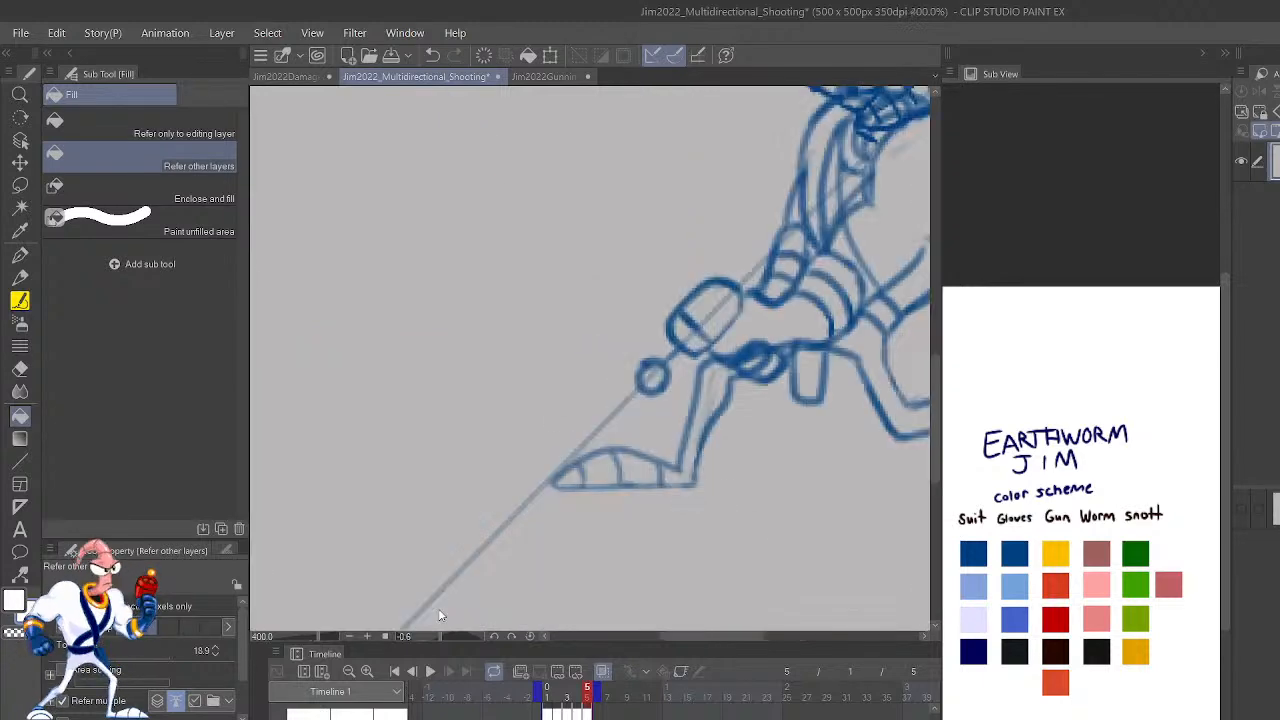
key(p)
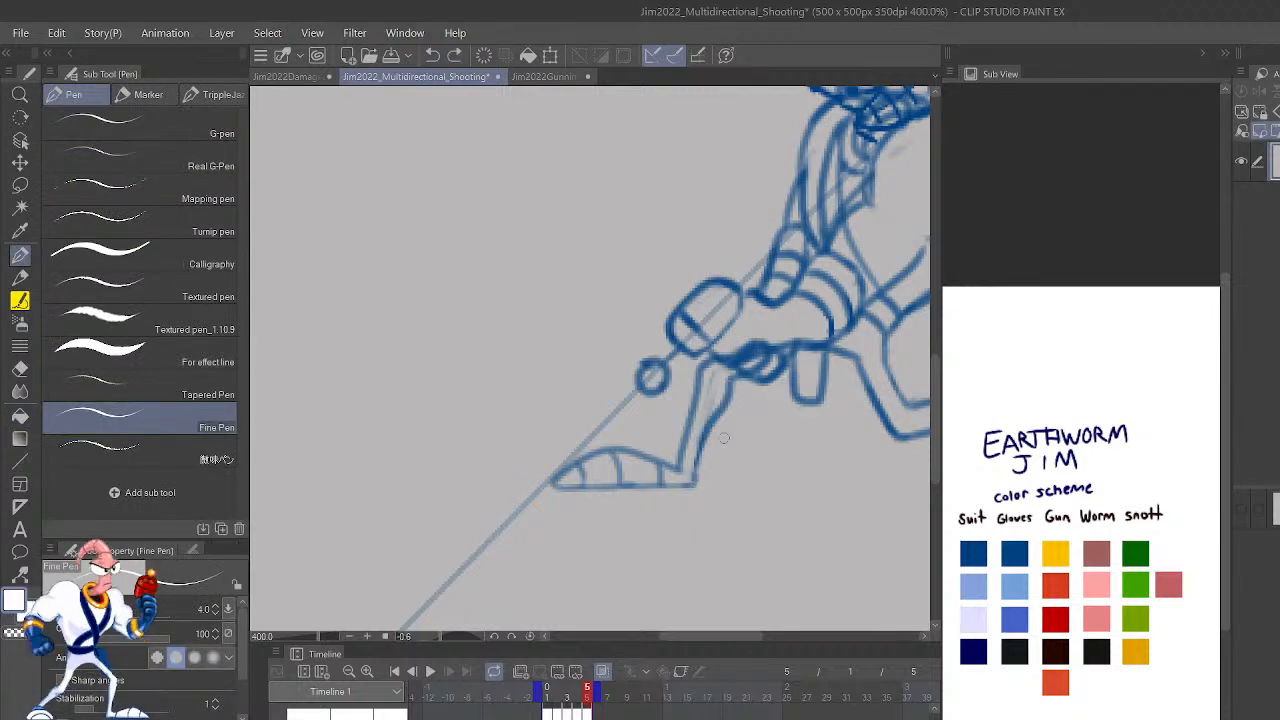
key(ctrl+z)
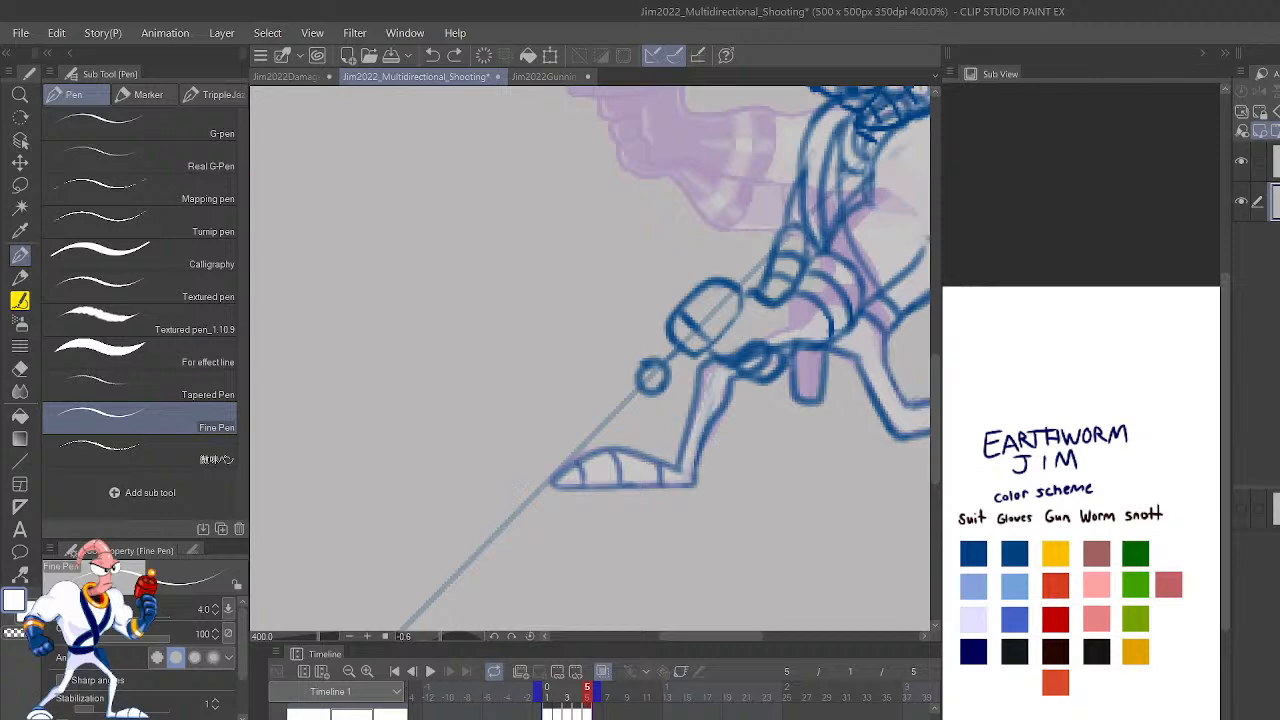
drag(866, 508, 745, 611)
key(w)
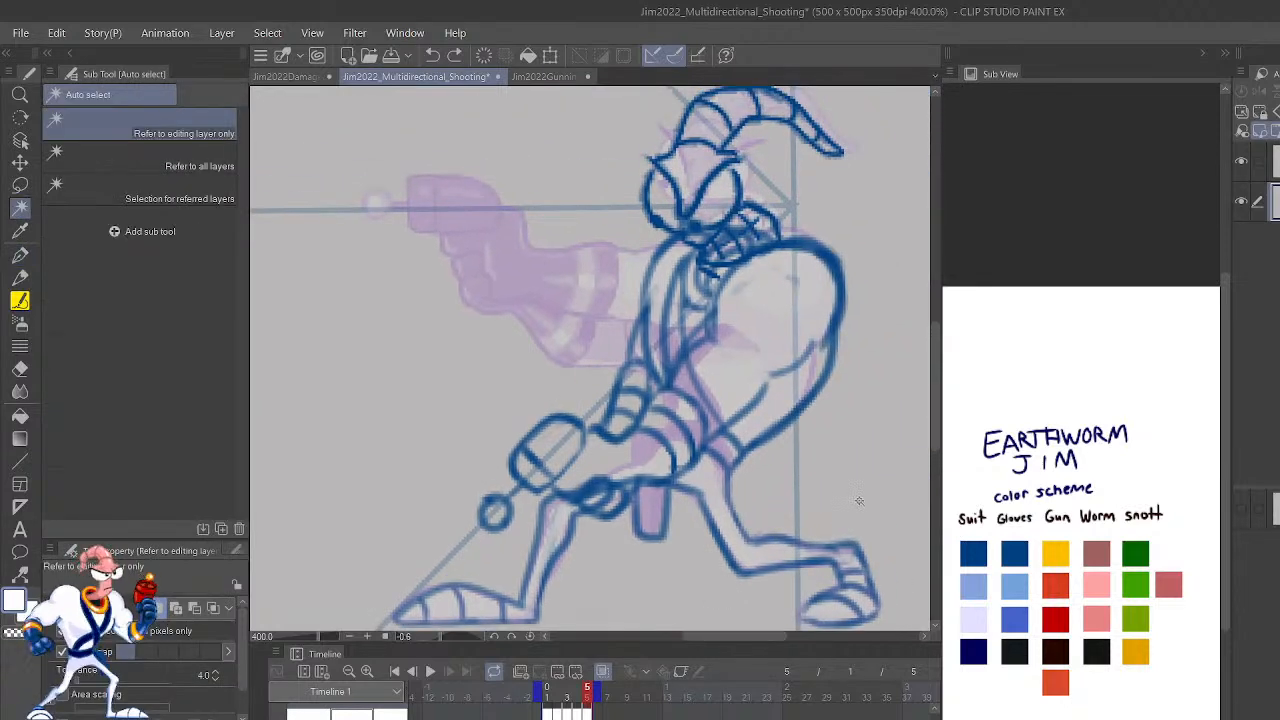
click(865, 488)
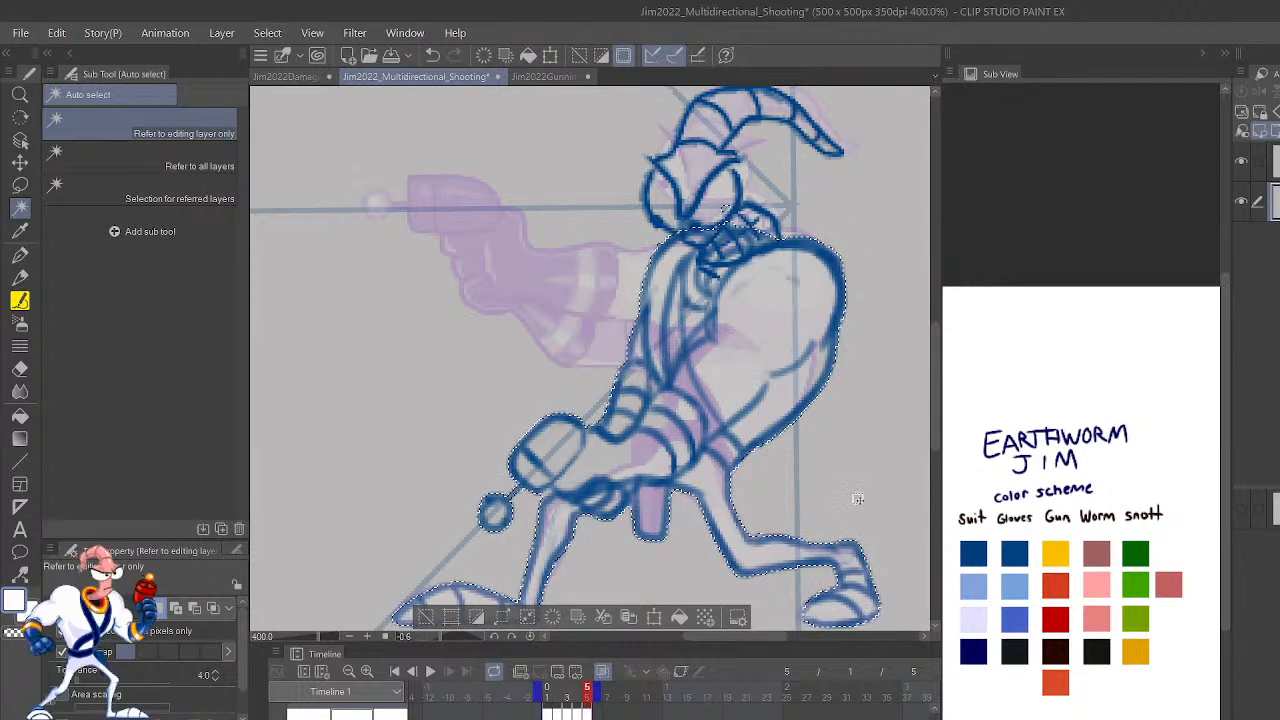
Invert the selection on the new fill layer and fill the back leg and torso with white.
key(alt+[)
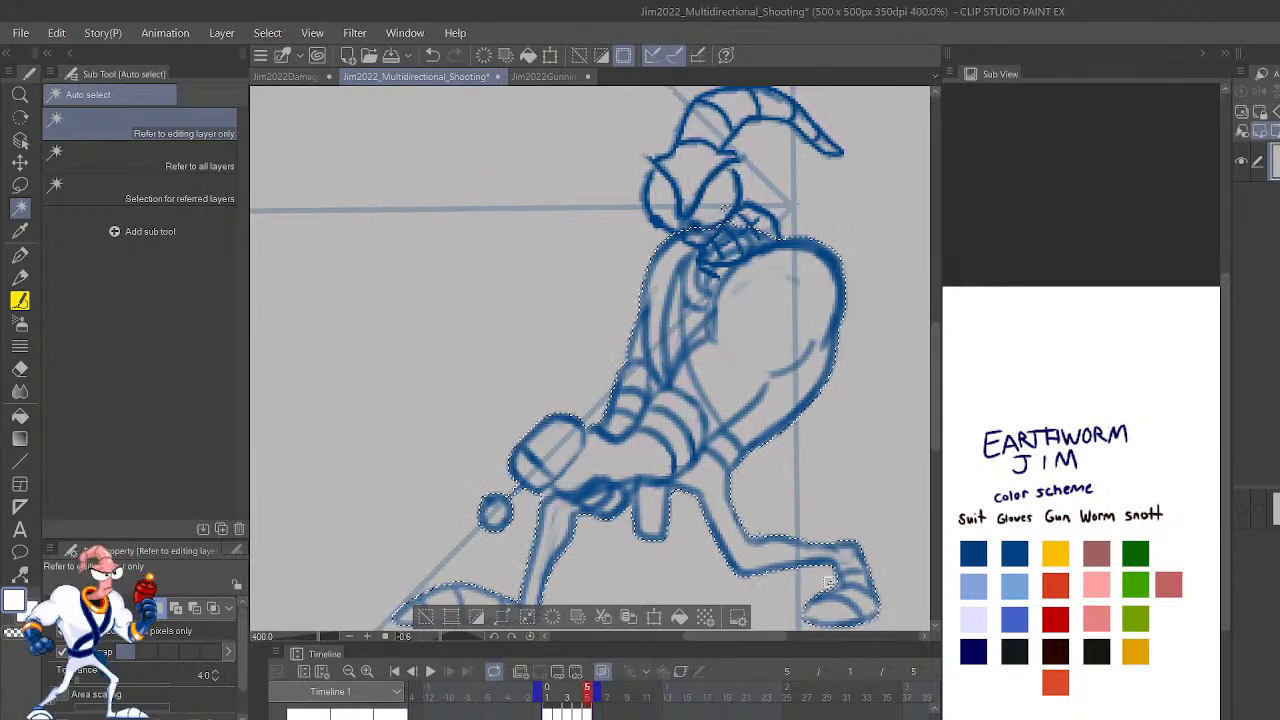
key(g)
key(g)
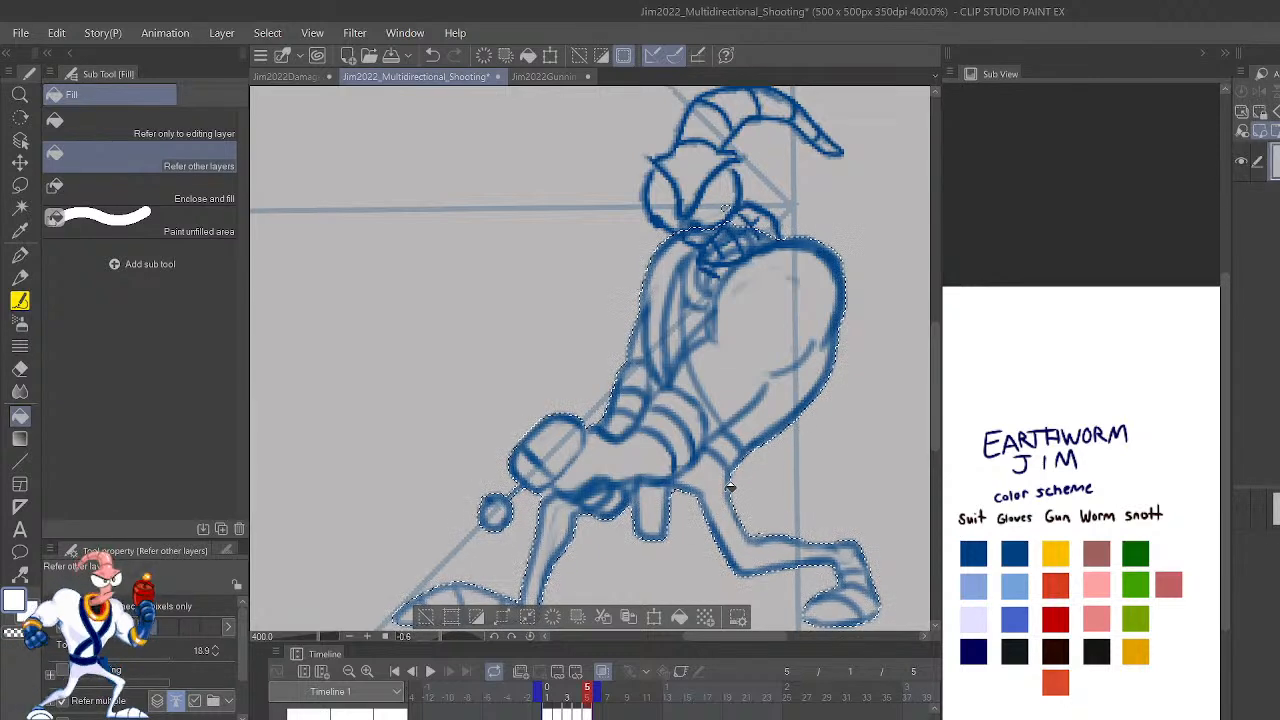
click(206, 128)
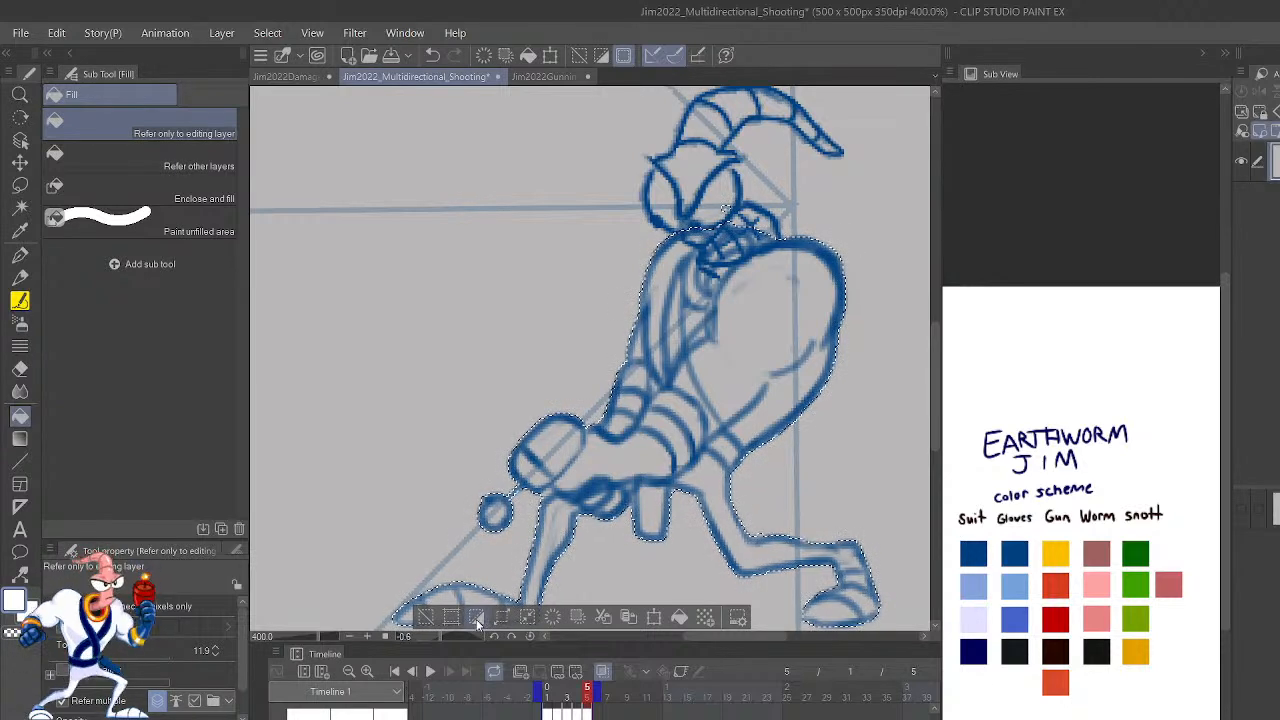
click(744, 540)
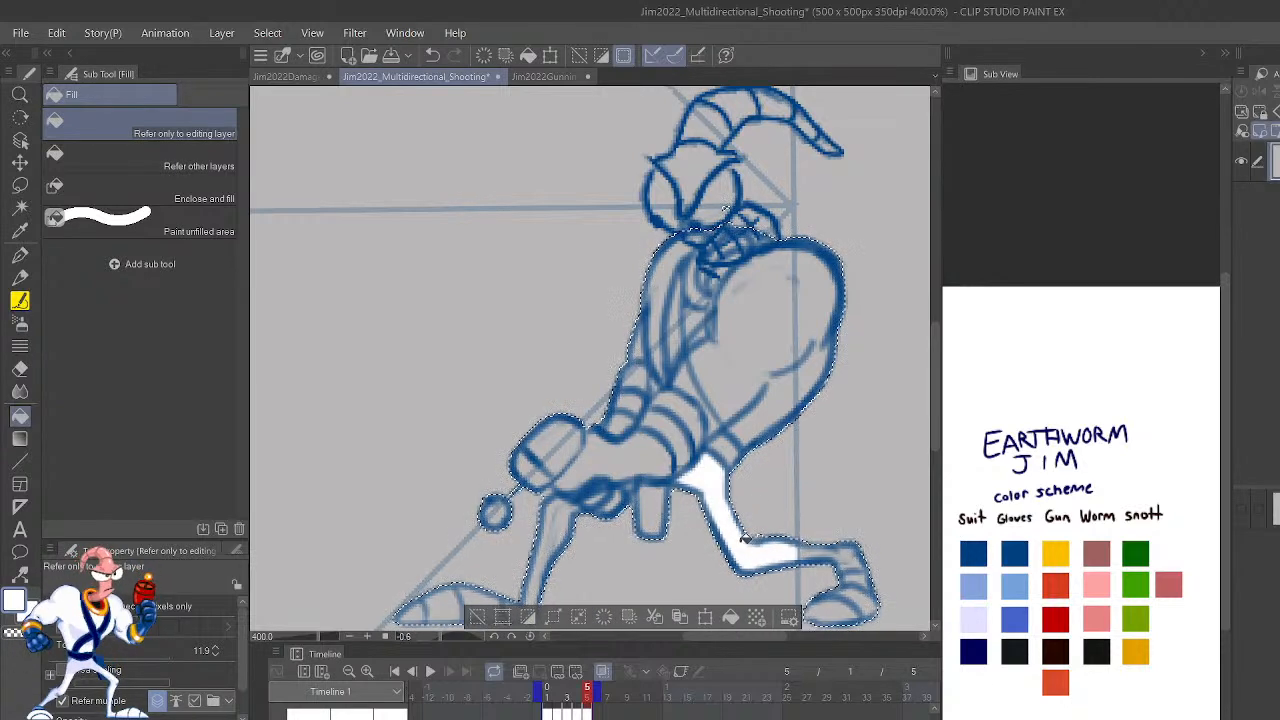
click(198, 160)
click(800, 331)
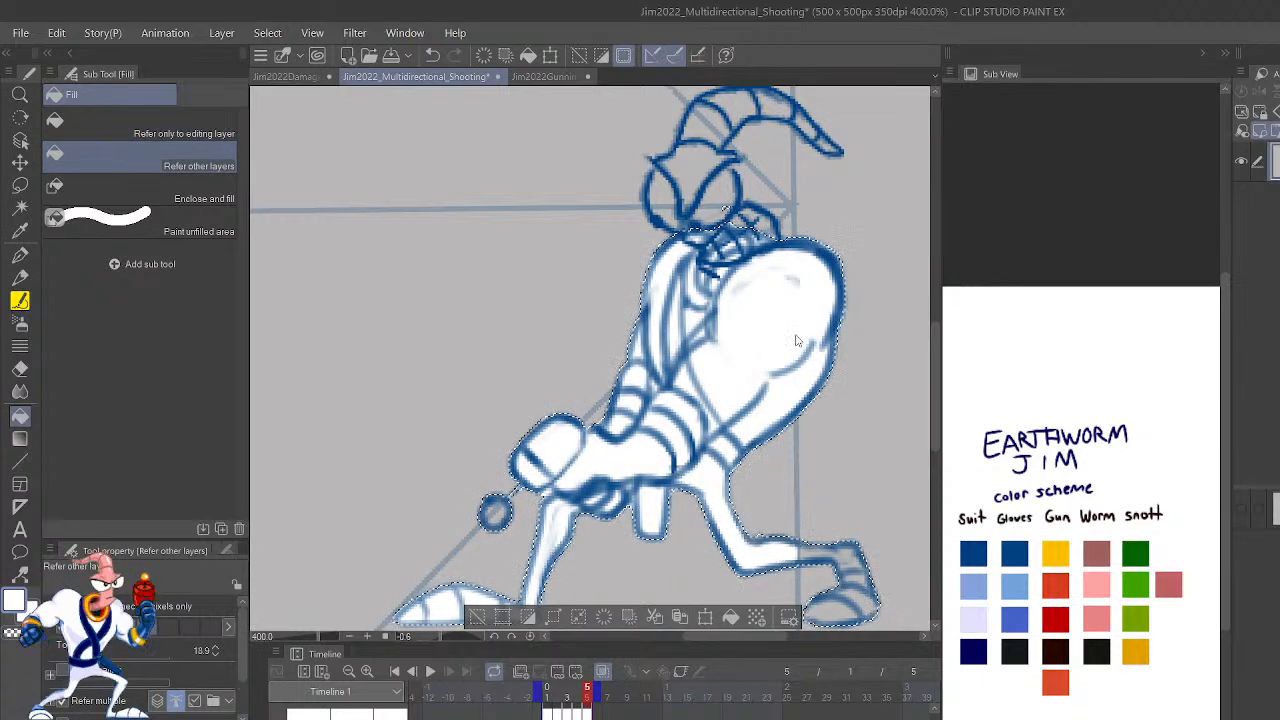
Undo the white fills, refill the whole body with the Refer other layers fill, and clear the selection.
scroll(796, 341, down, 2)
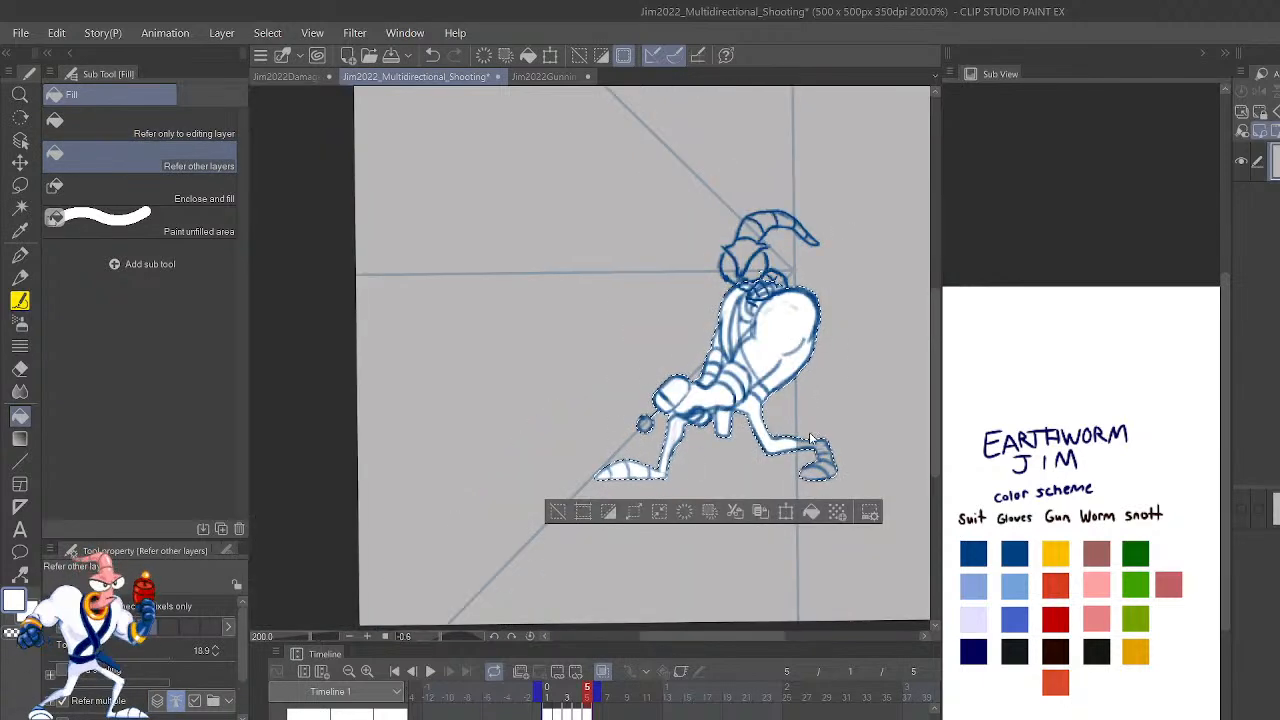
key(ctrl+z)
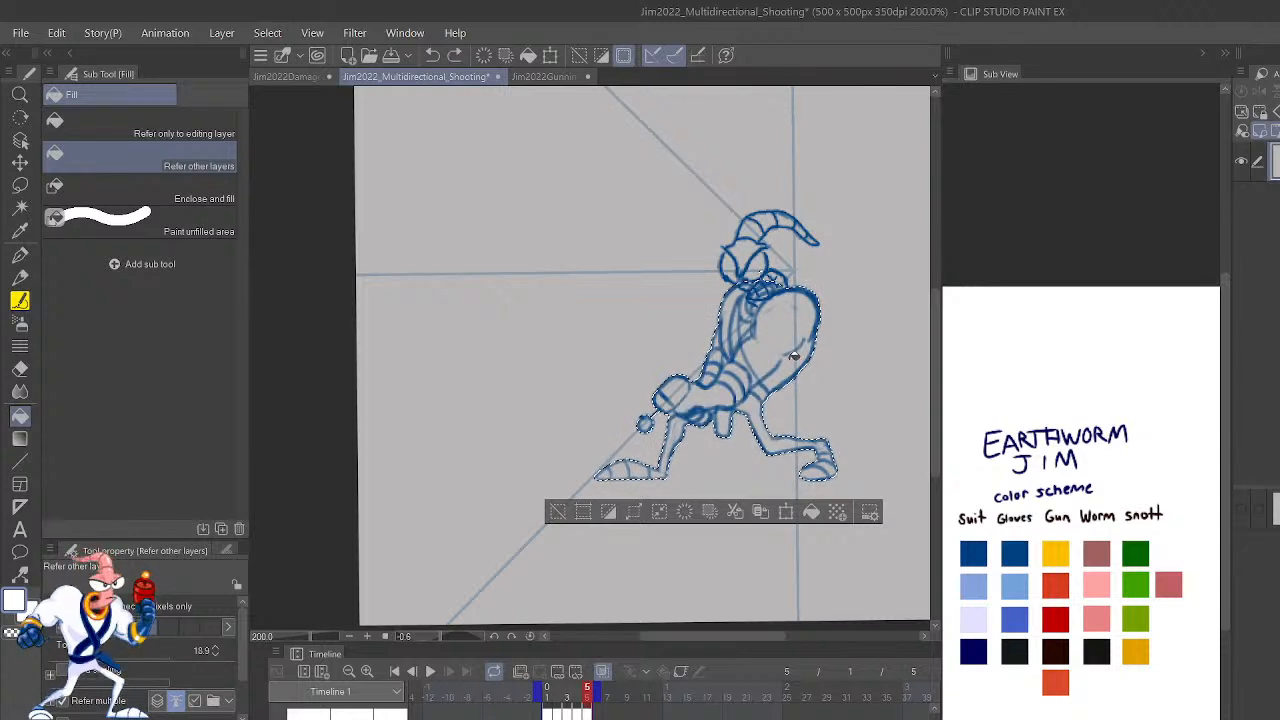
click(790, 306)
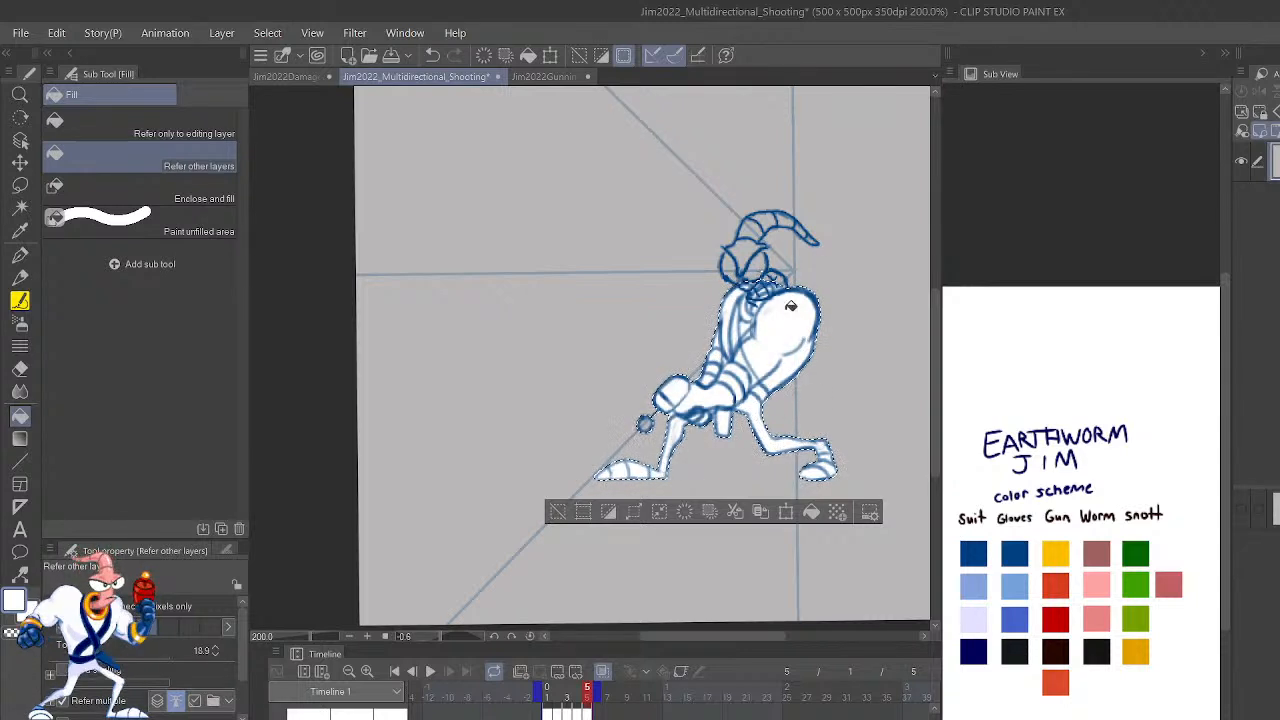
click(560, 510)
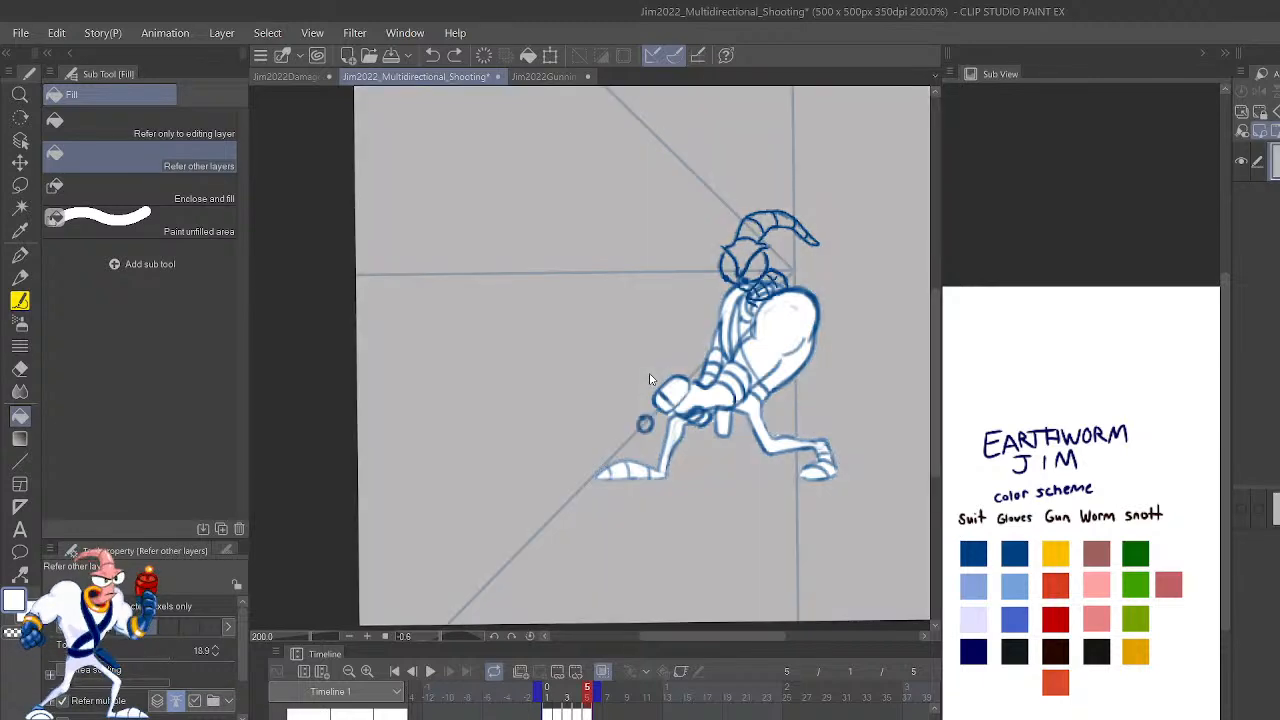
Try painting white inside the small circle ahead of the gun muzzle with the Fine Pen, and undo the strokes.
scroll(650, 379, up, 5)
key(p)
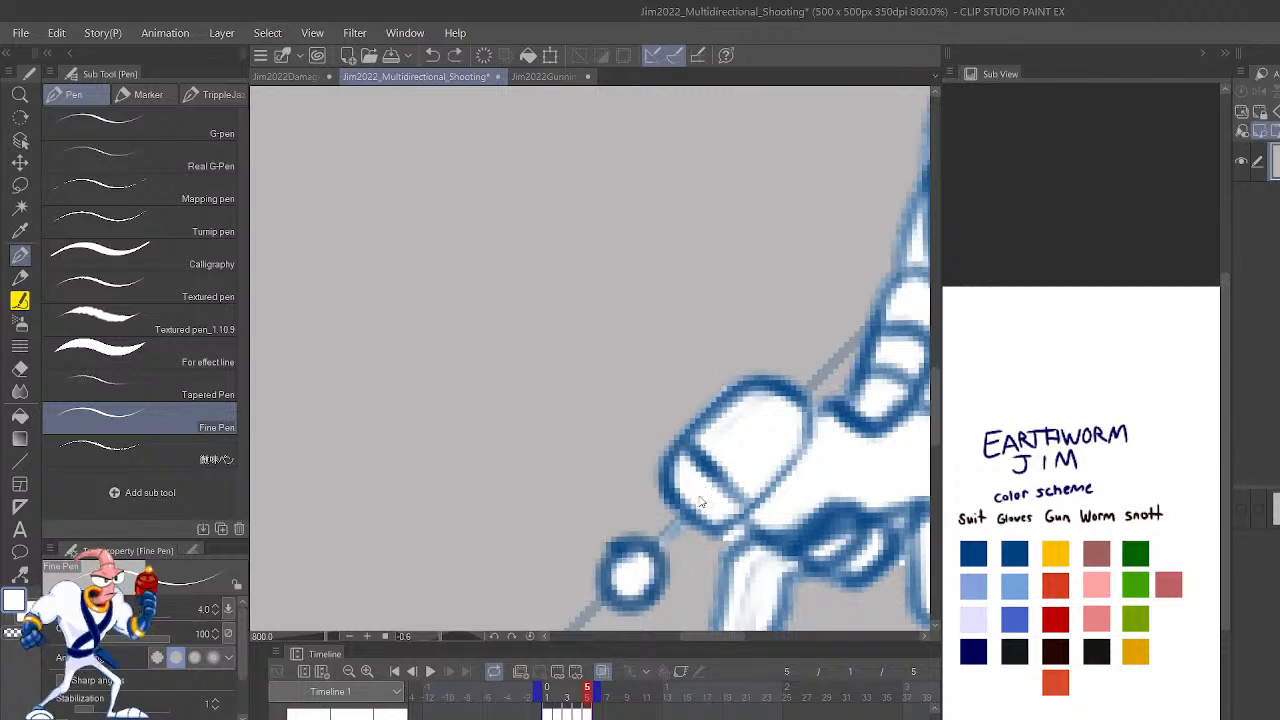
scroll(699, 496, down, 2)
scroll(700, 498, down, 2)
scroll(700, 498, up, 2)
key(ctrl+z)
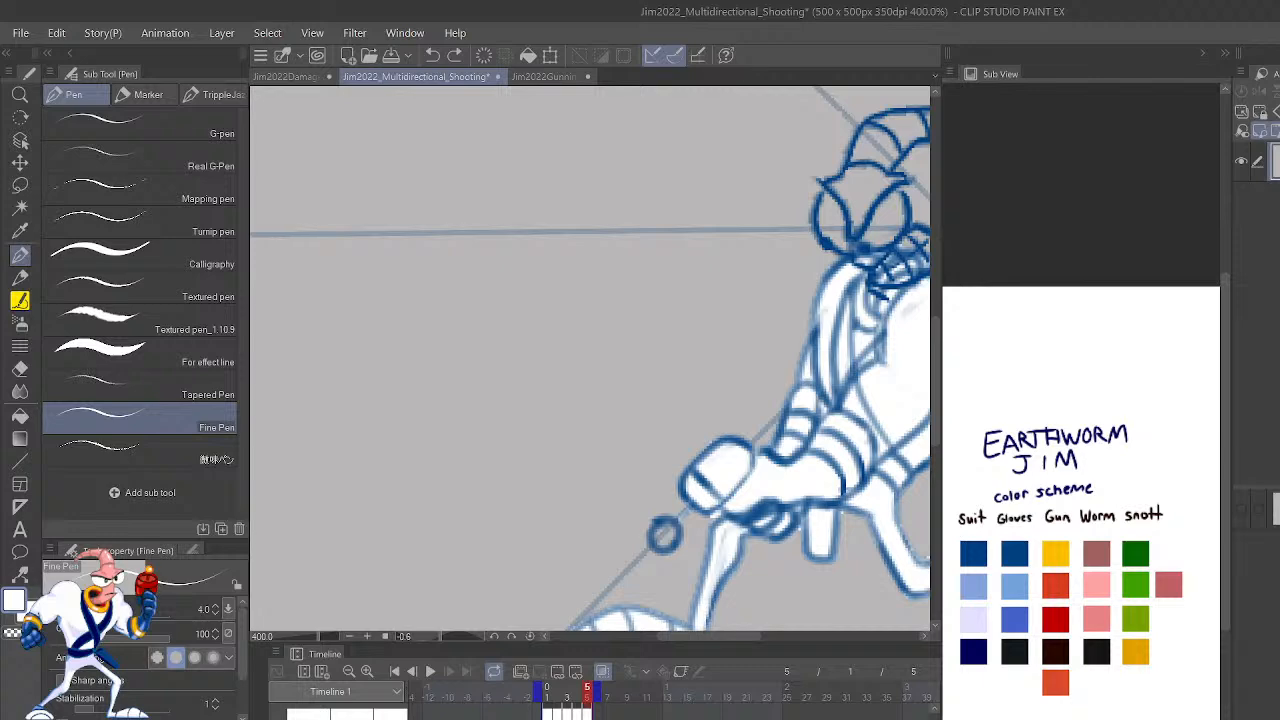
key(ctrl+z)
key(ctrl+y)
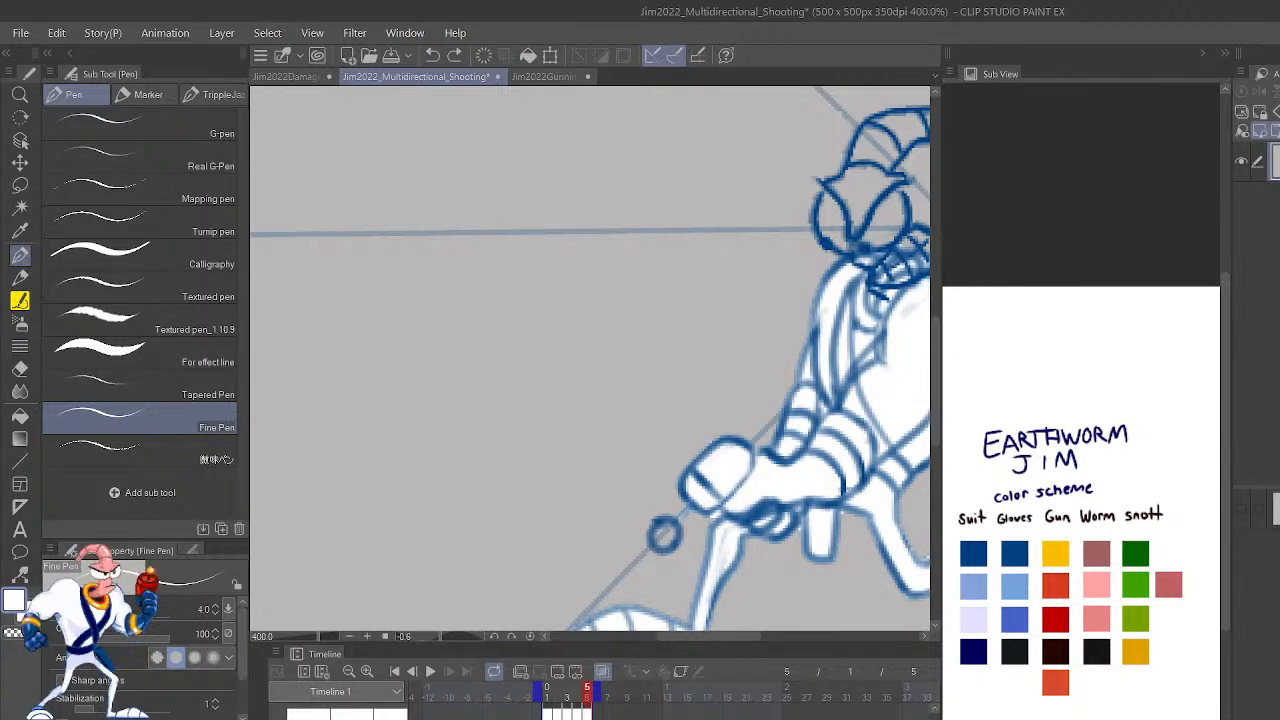
key(ctrl+z)
Select the upper sketch layer's head line art and fill the forehead between the brows with white on the fill layer.
ctrl+click(1277, 161)
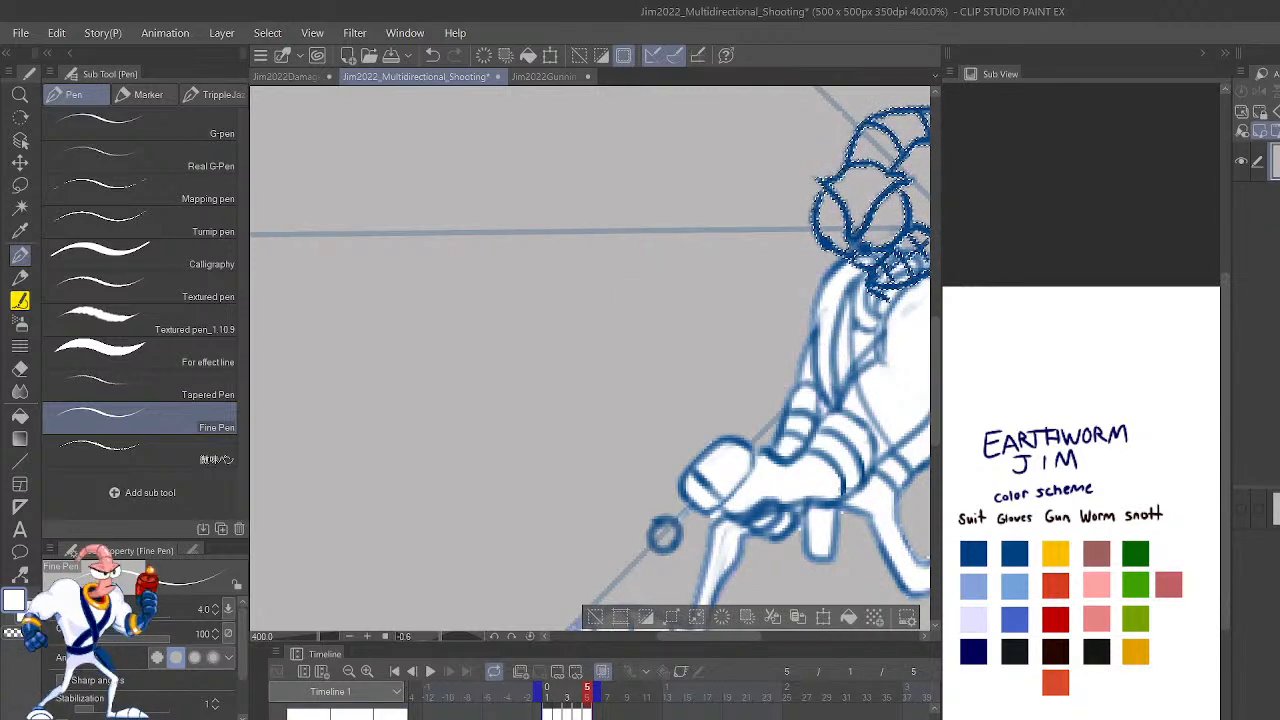
key(g)
drag(912, 265, 719, 472)
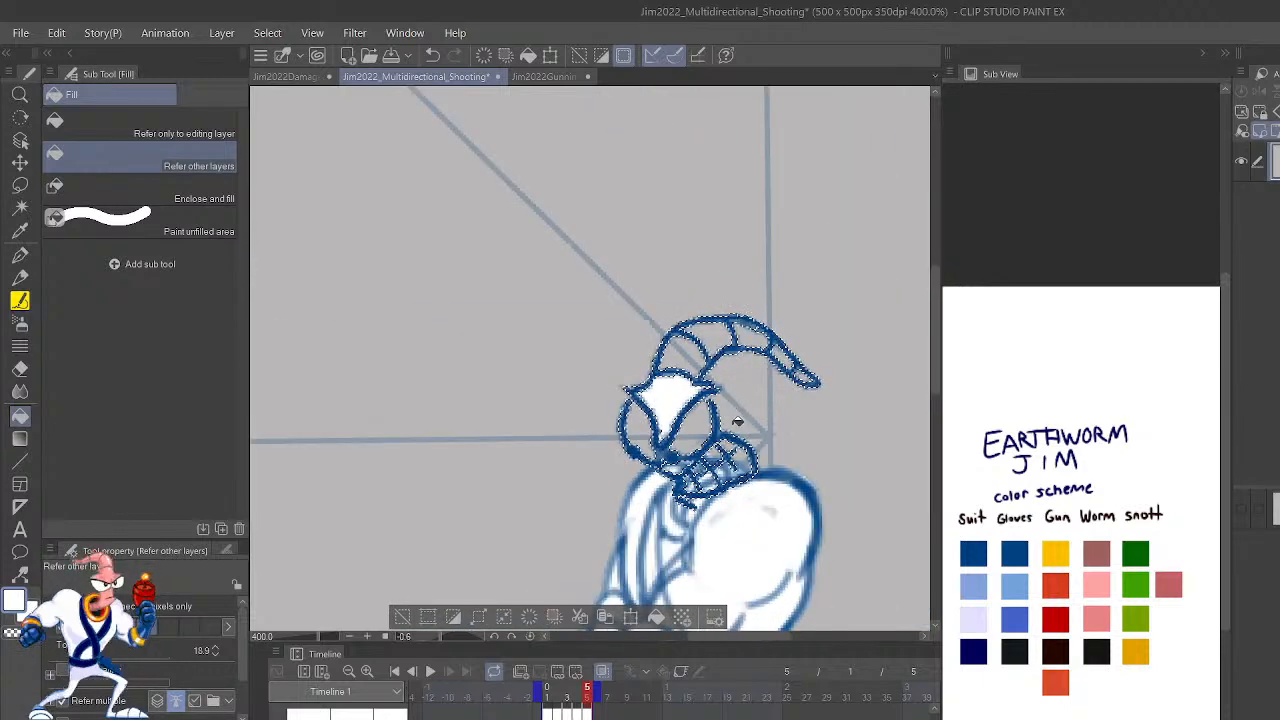
Try filling the rest of the head with white using the Refer other layers fill, undo it, and switch to the Fine Pen.
click(214, 118)
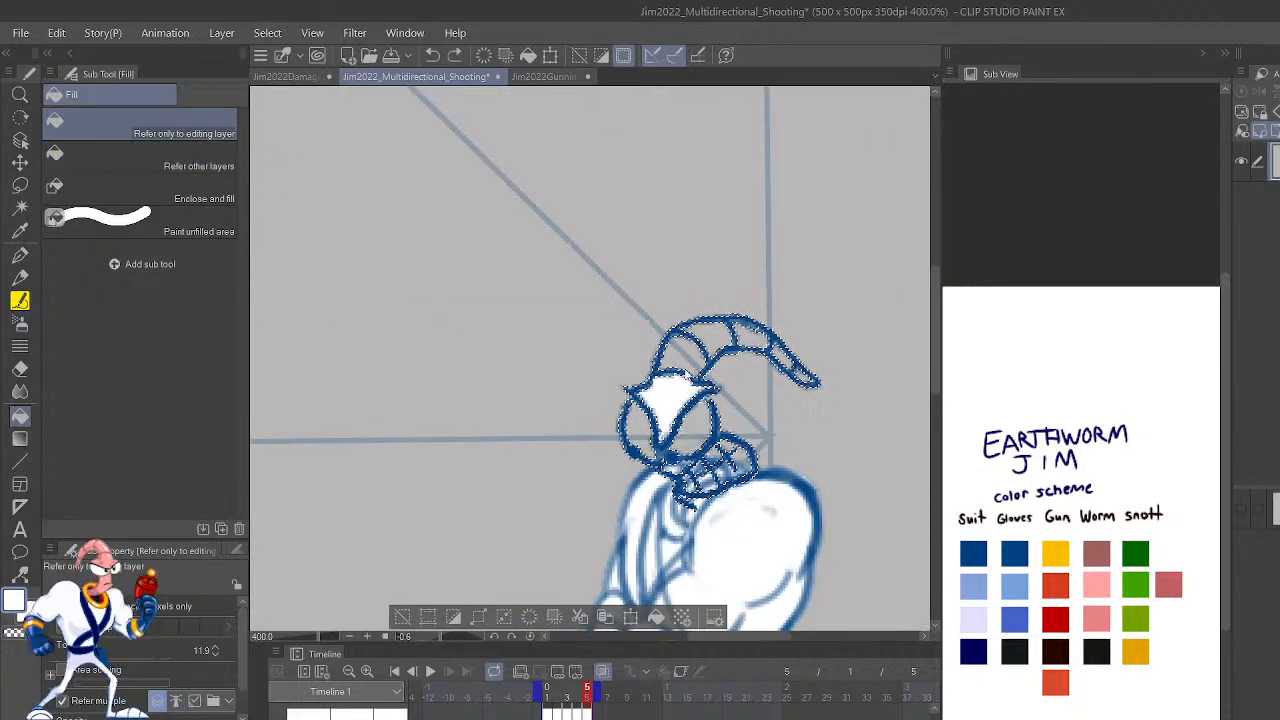
scroll(694, 352, down, 3)
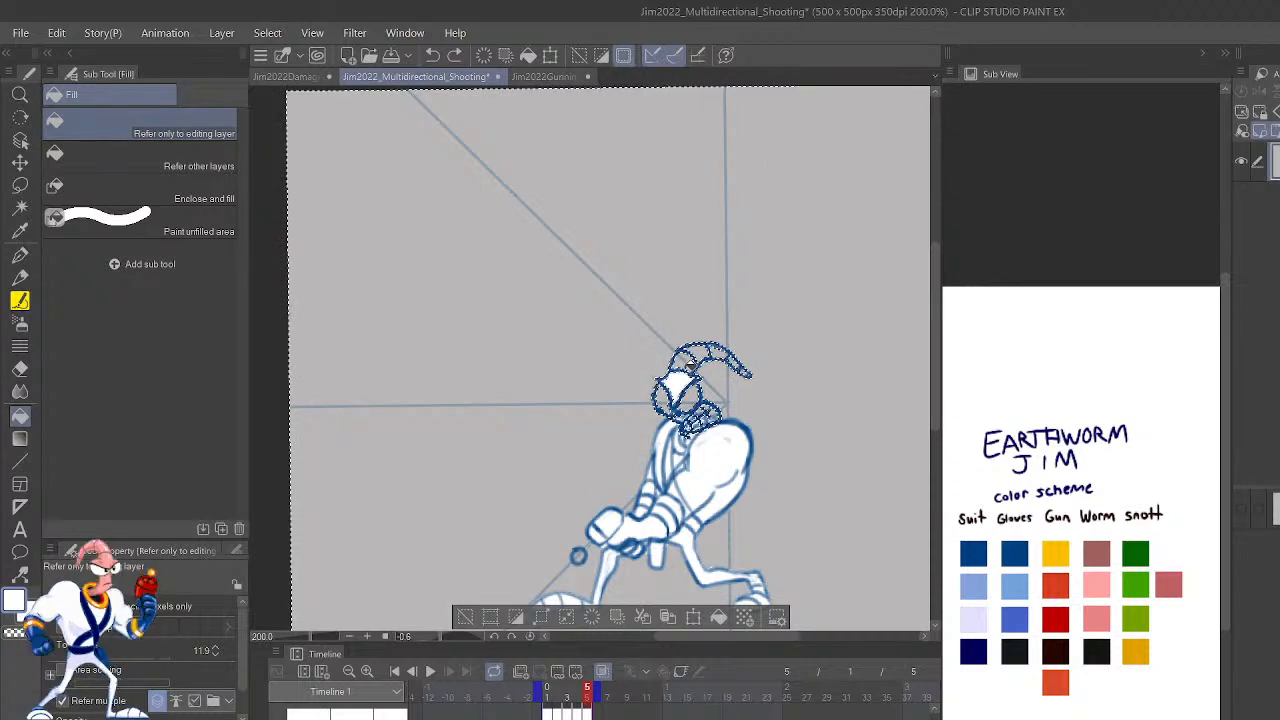
click(205, 160)
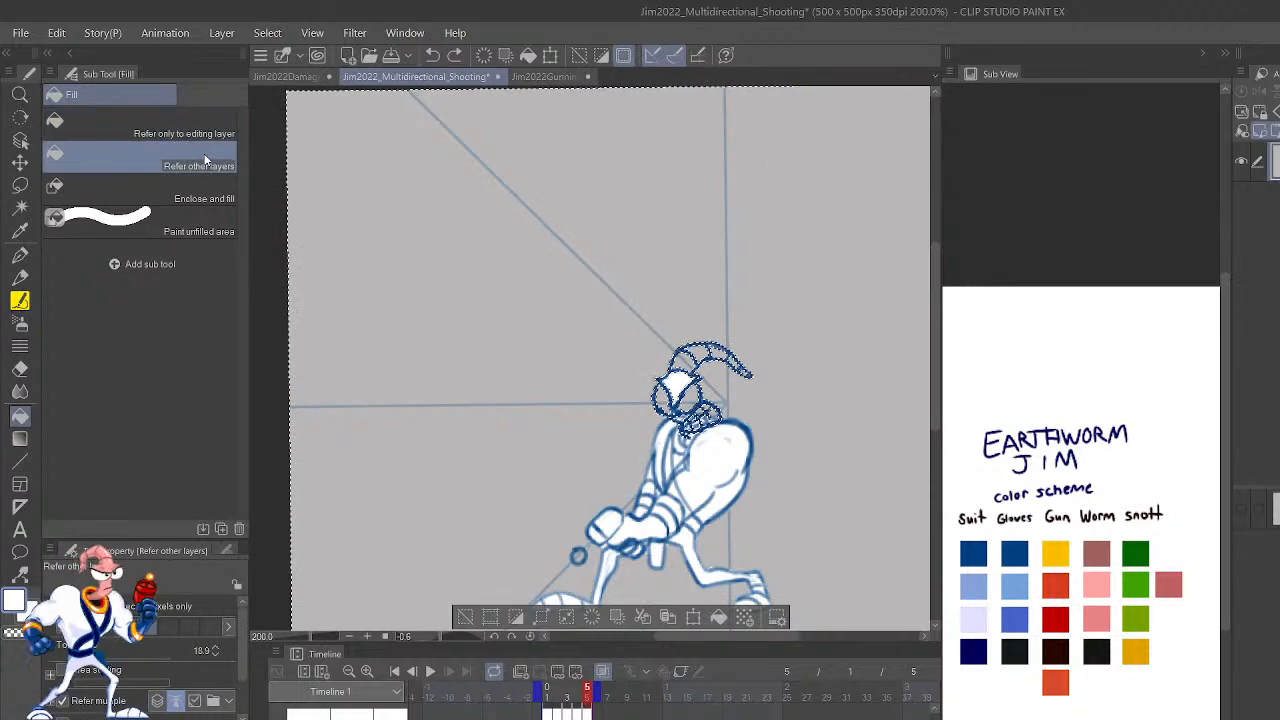
click(469, 620)
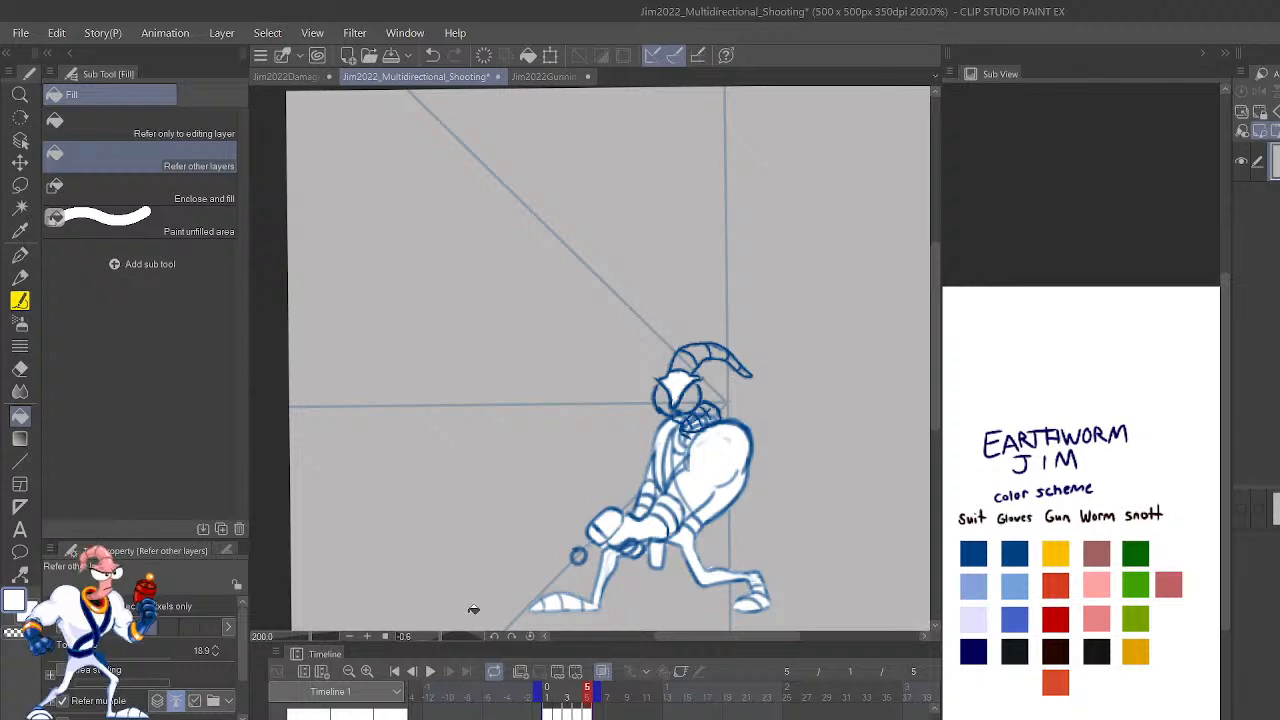
key(ctrl+z)
click(692, 393)
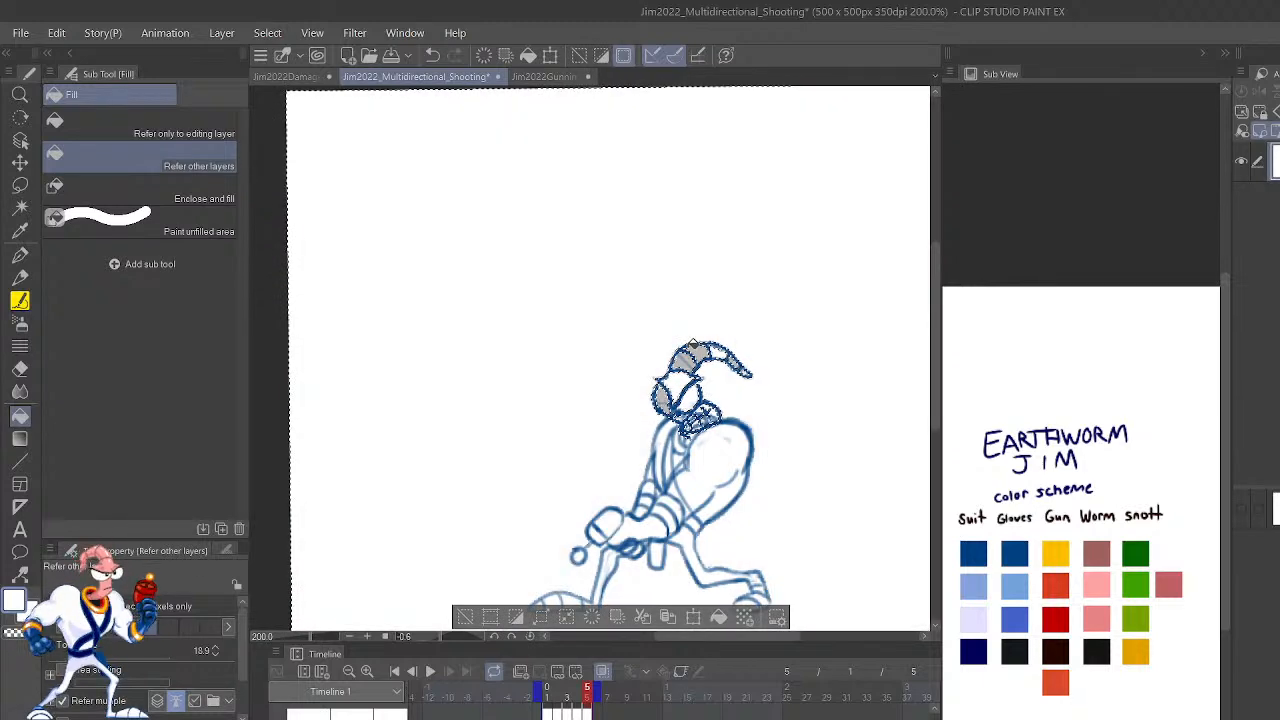
key(p)
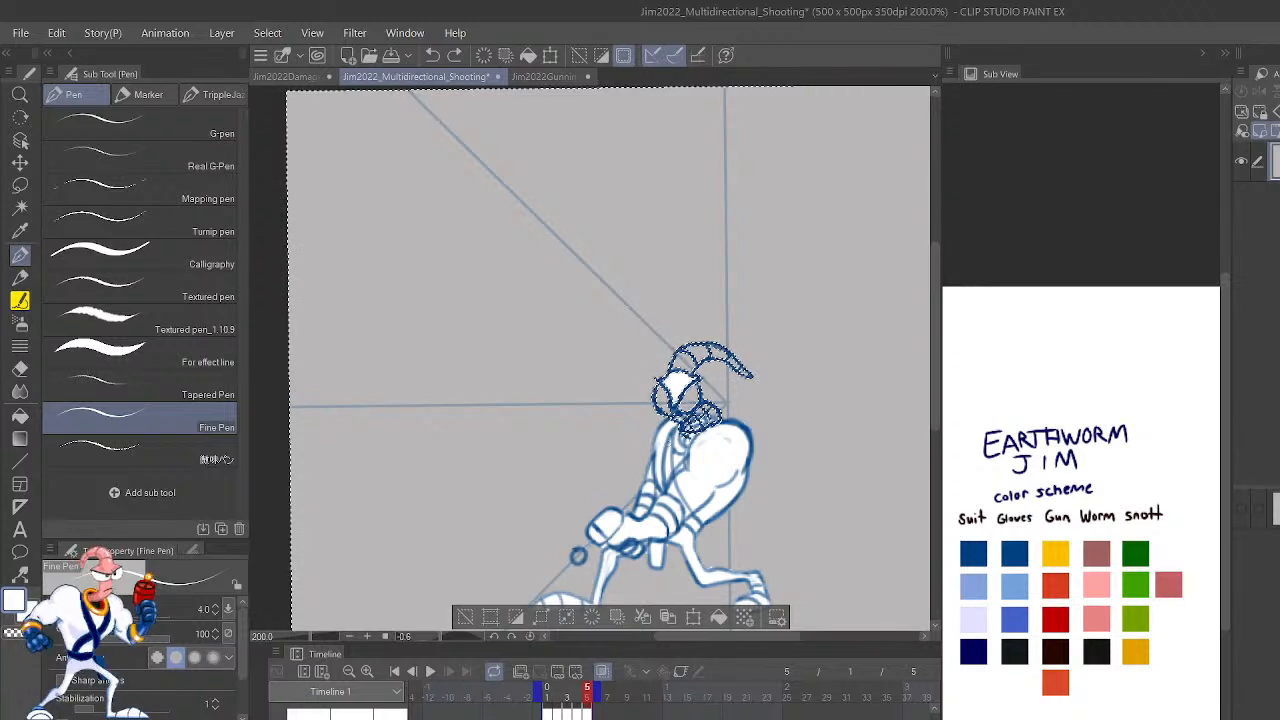
Clear the selection and paint the rest of the face and horn white with the Fine Pen at size 7.
click(466, 615)
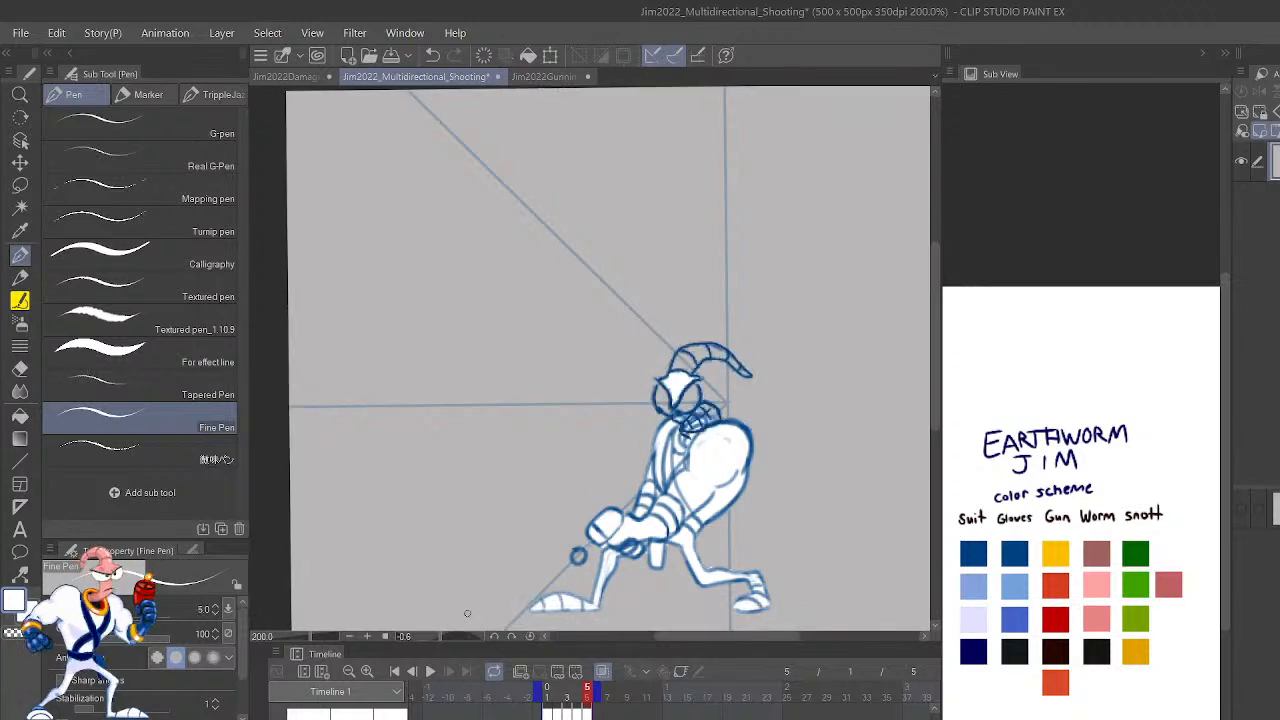
key(bracketright)
key(bracketright)
key(bracketright)
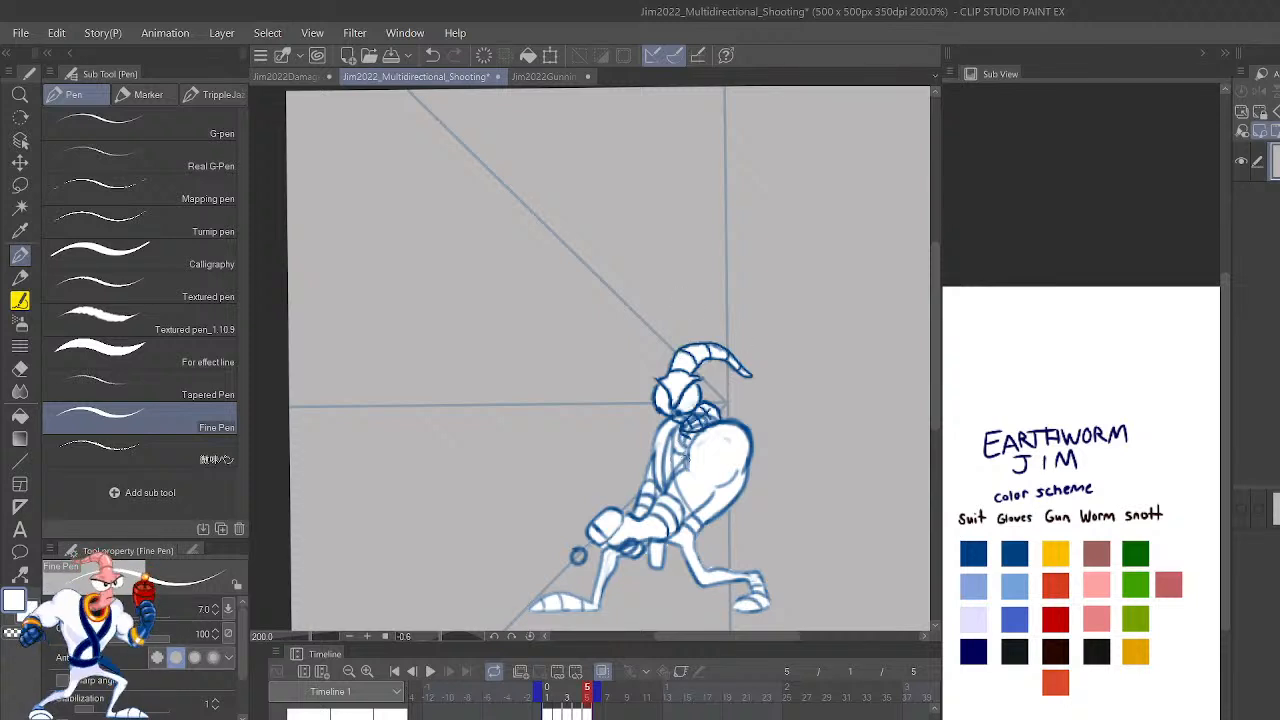
Try touching up the area just above the rear leg with the Fine Pen, and undo the strokes.
drag(708, 567, 724, 562)
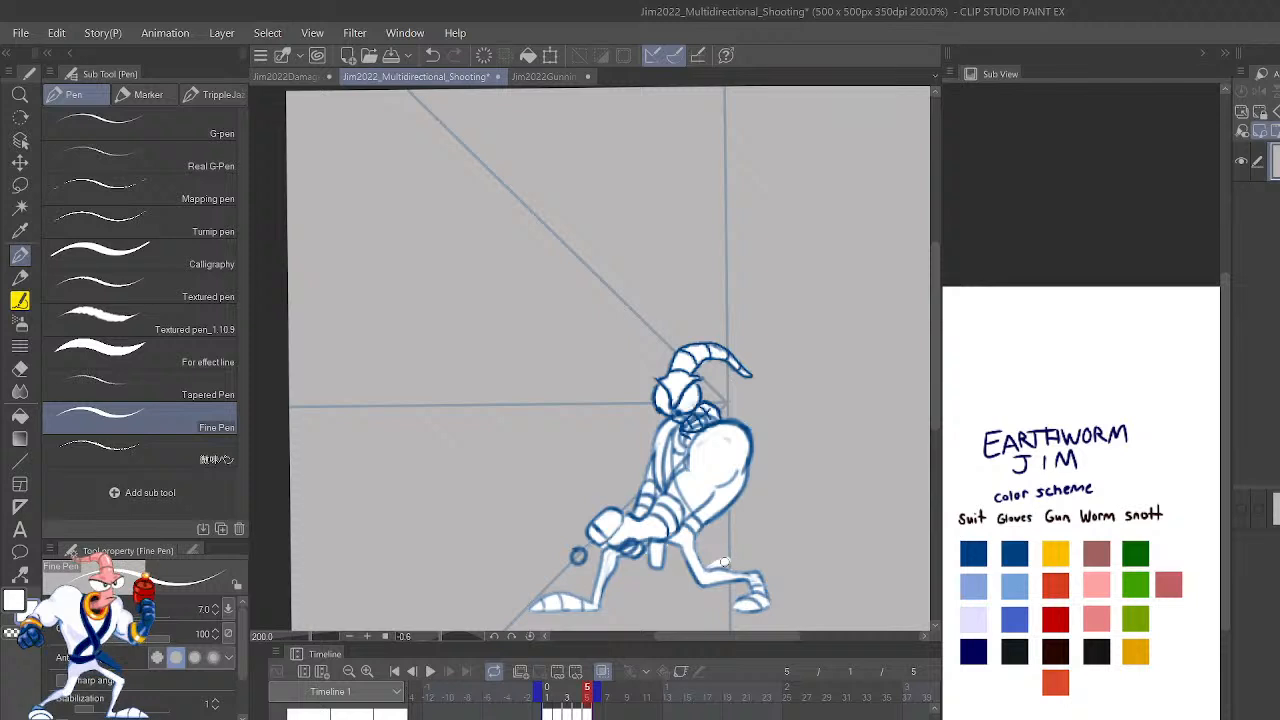
key(ctrl+z)
key(c)
drag(696, 548, 706, 560)
key(ctrl+z)
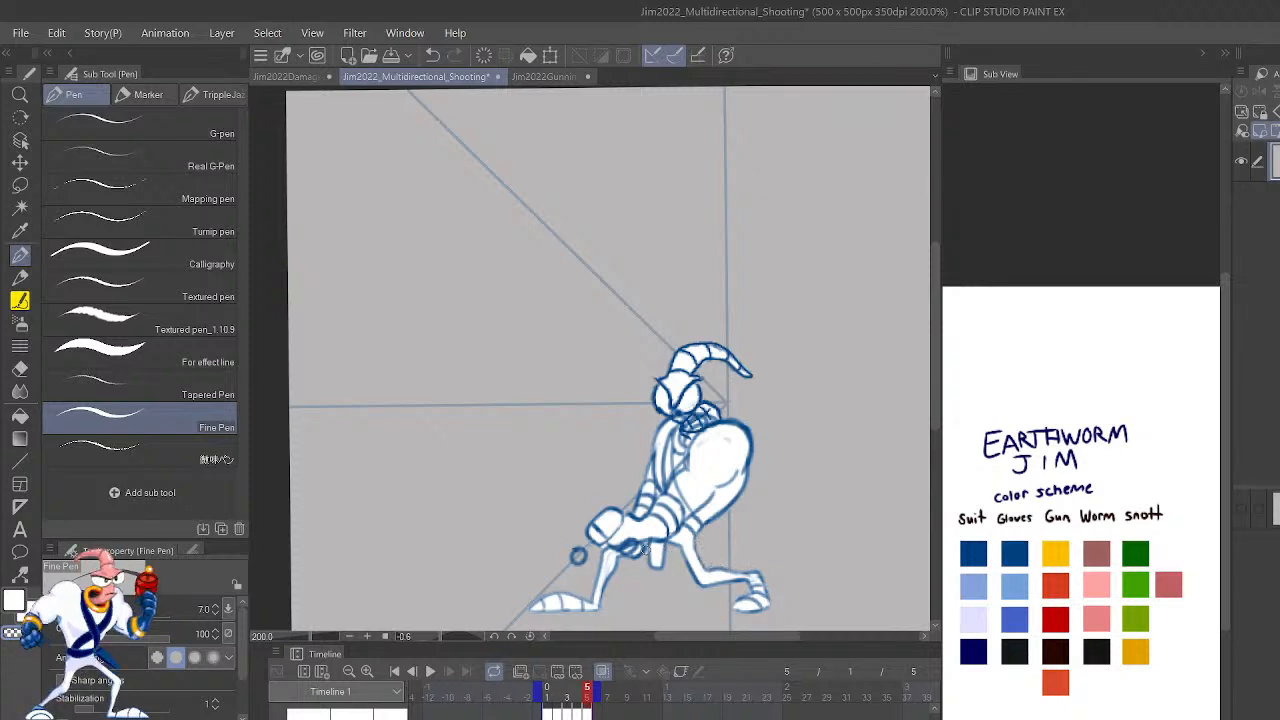
Mirror the canvas and check the filled figure by toggling the layer's visibility and comparing it with the previous frame.
scroll(672, 442, down, 3)
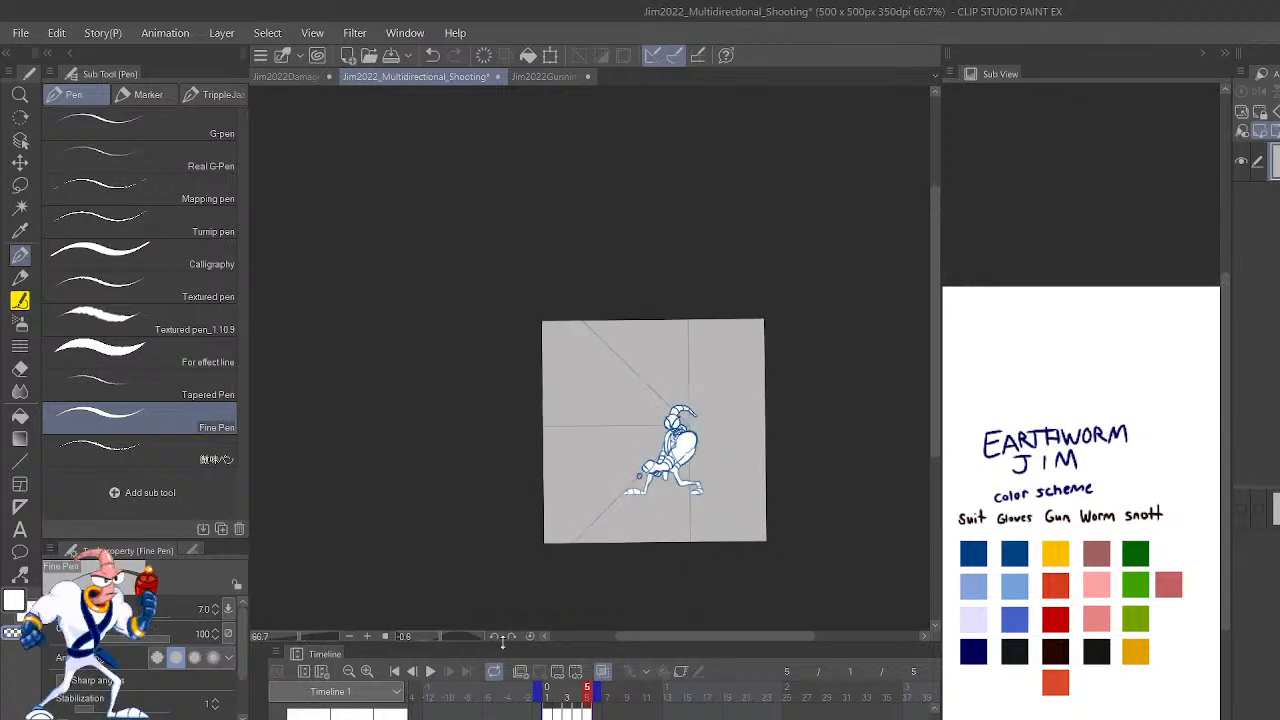
key(h)
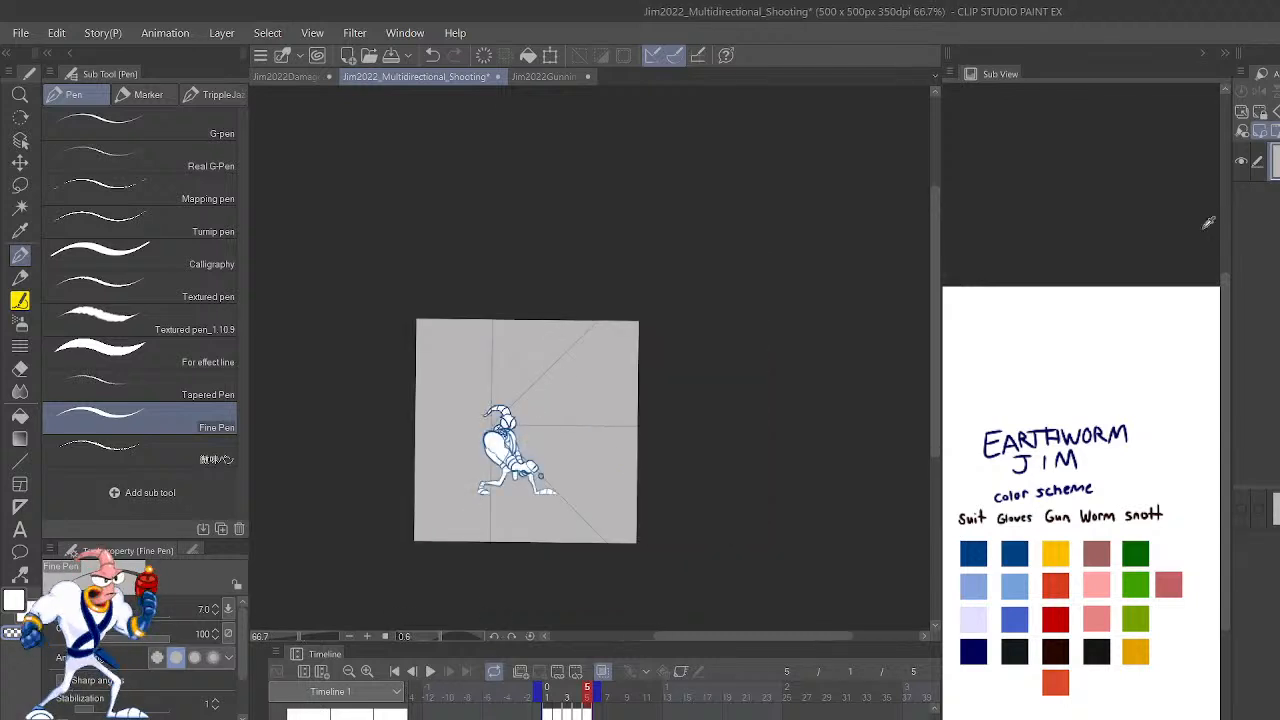
scroll(449, 515, up, 6)
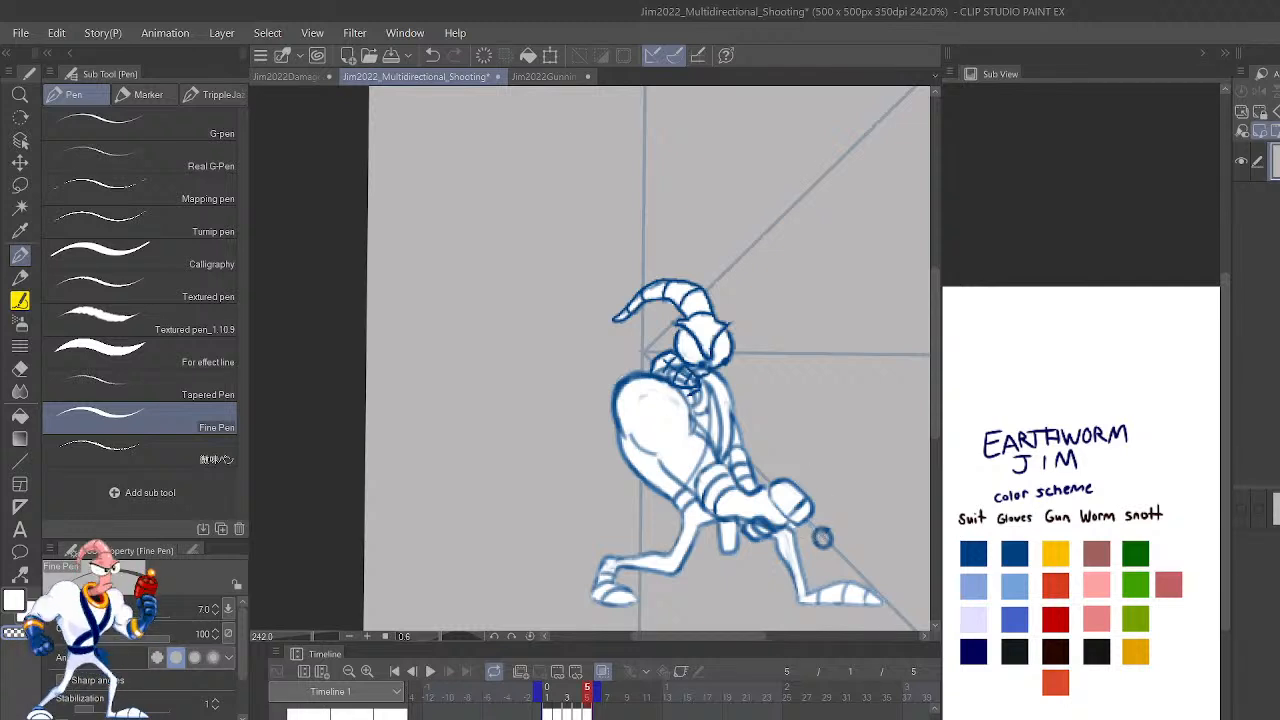
click(1241, 162)
click(1241, 162)
key(comma)
key(period)
Try lassoing the small circle ahead of the gun muzzle, and clear the selection.
key(m)
mouse_move(838, 533)
mouse_down()
mouse_move(833, 550)
mouse_move(852, 534)
mouse_up()
key(ctrl+d)
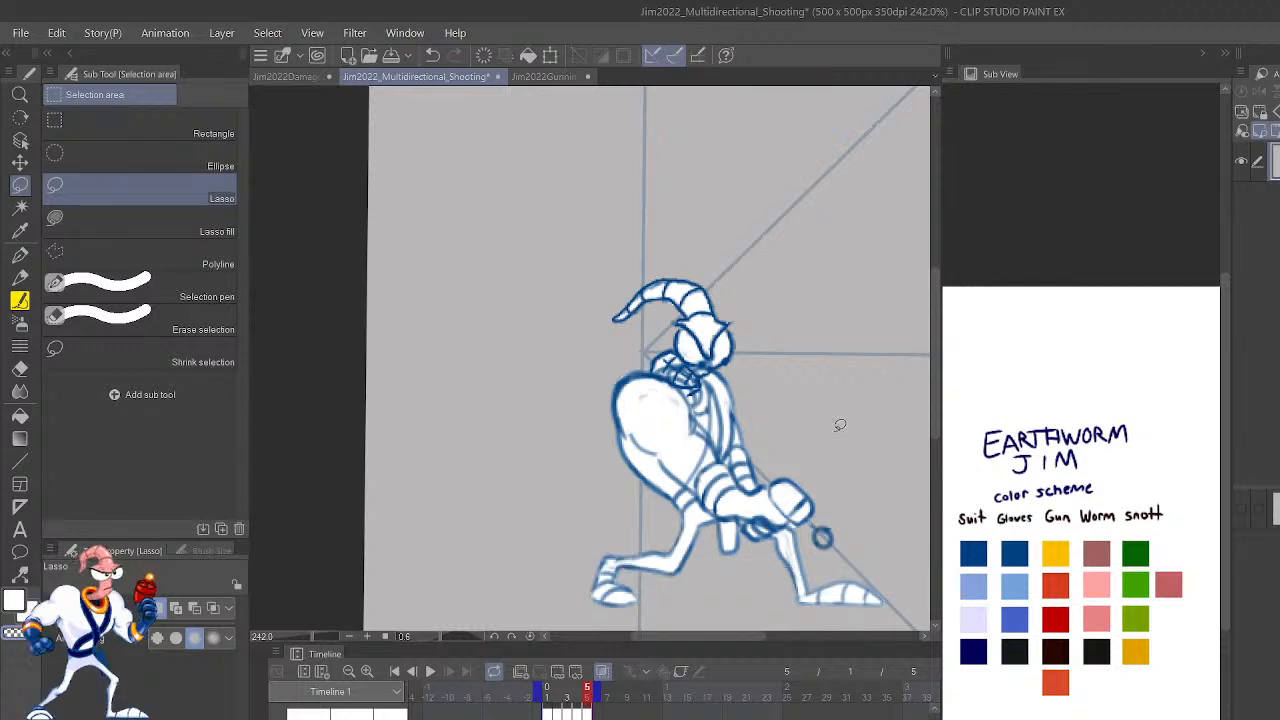
Paint the inside of the small circle ahead of the gun muzzle white with the Fine Pen.
key(p)
click(1241, 161)
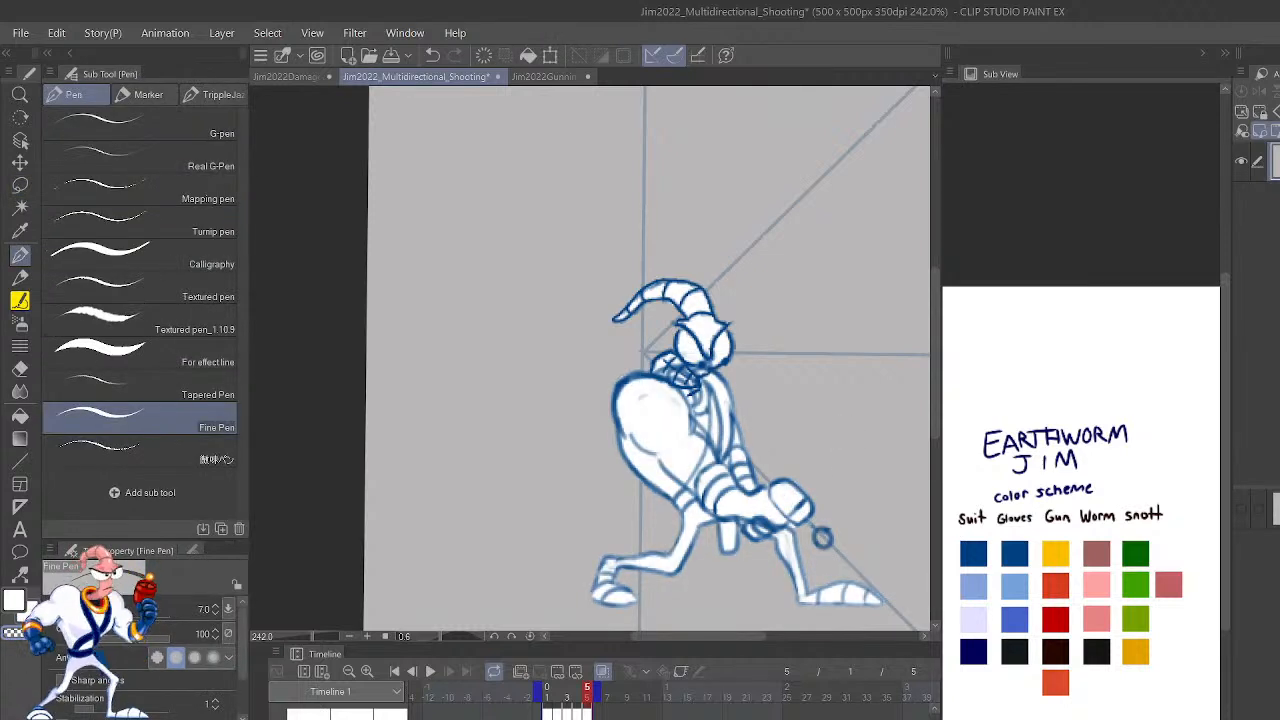
key(p)
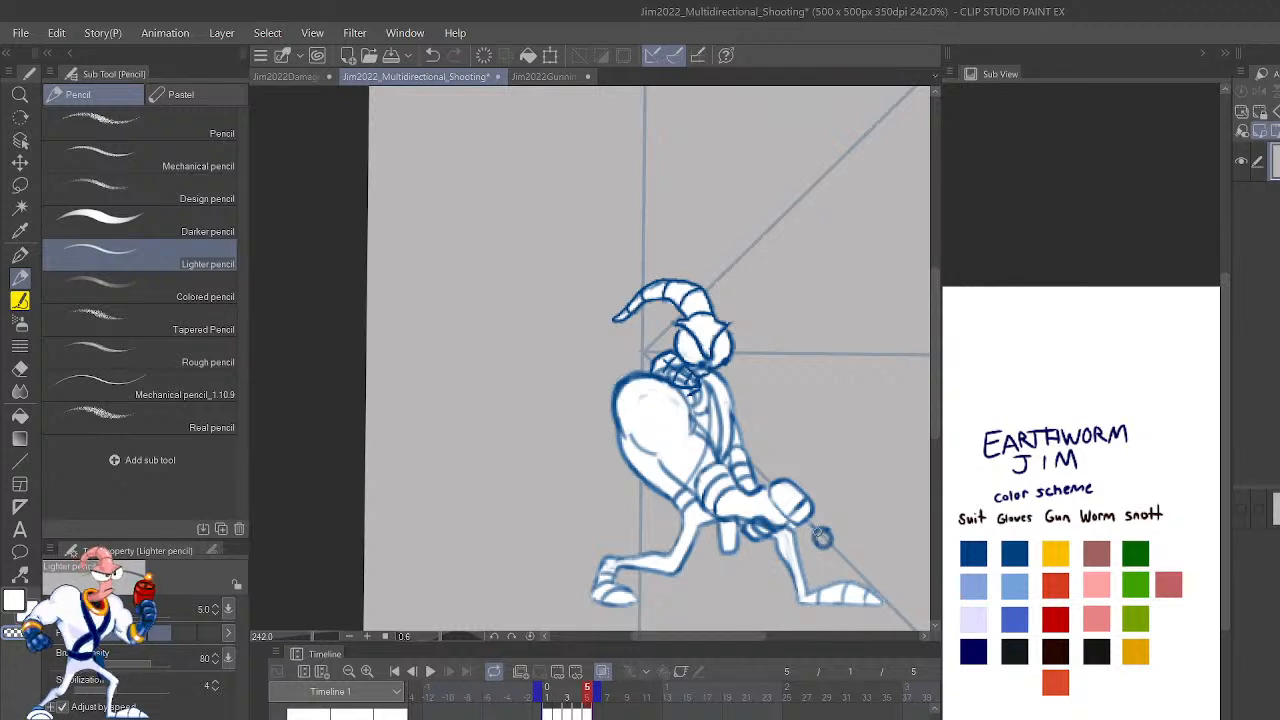
key(p)
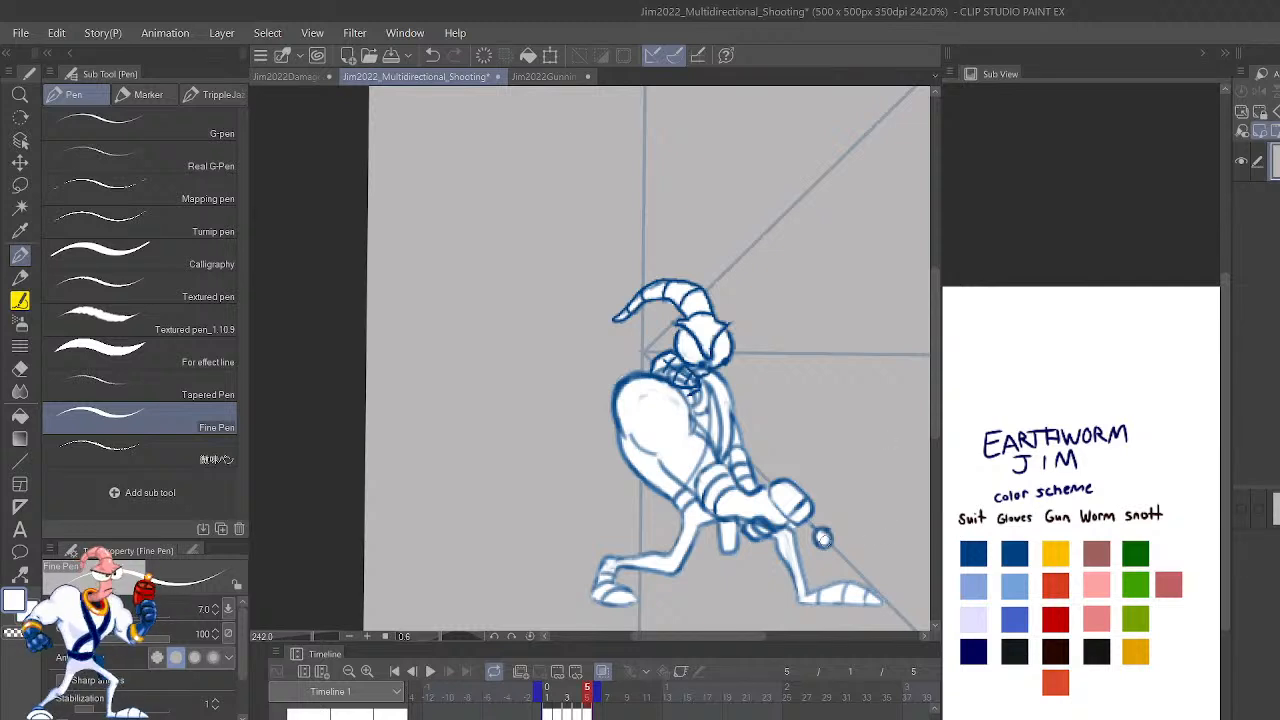
scroll(807, 481, down, 4)
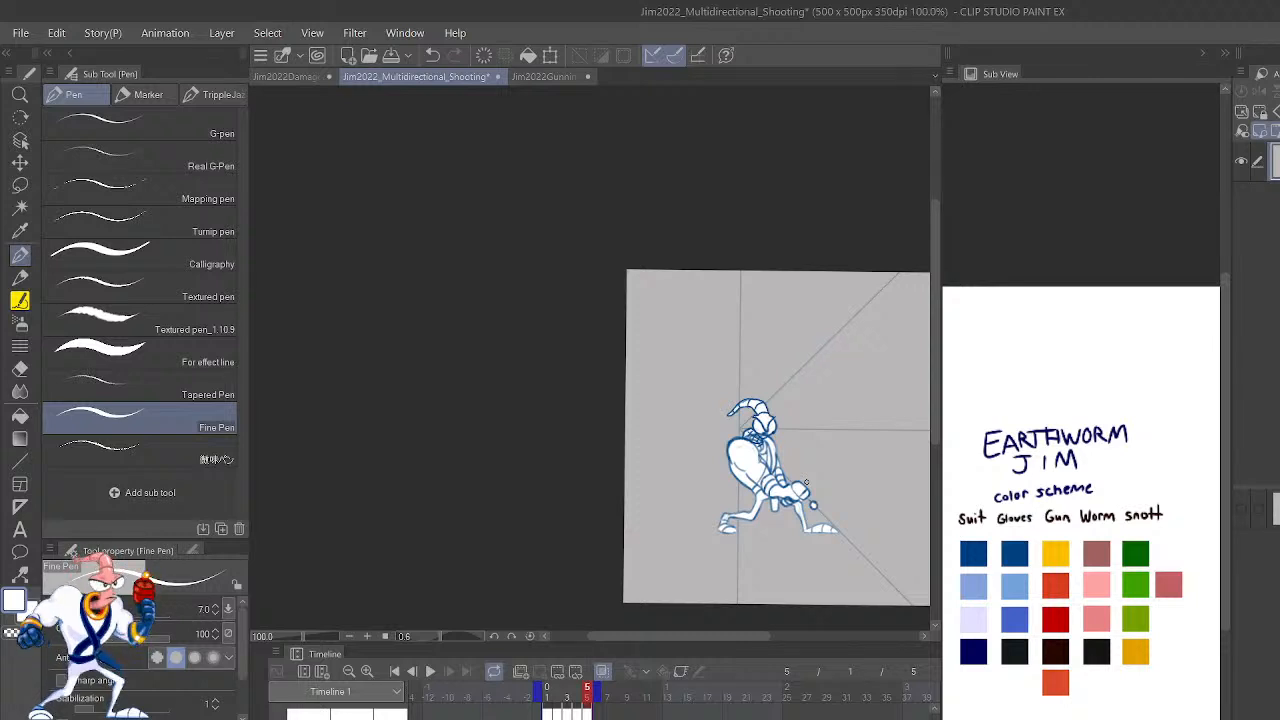
drag(806, 483, 813, 506)
key(space)
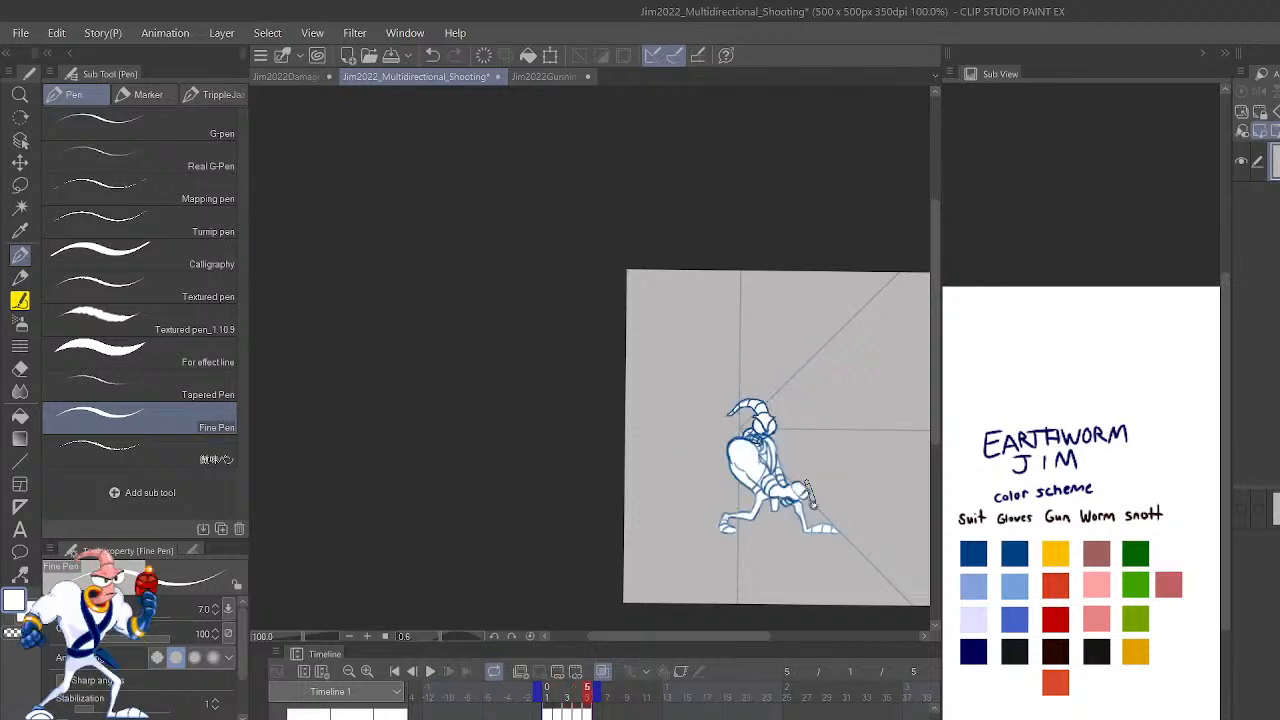
Switch to the line-art layer on frame 5 and pick the dark blue Gloves swatch for the Lighter pencil.
scroll(805, 483, up, 5)
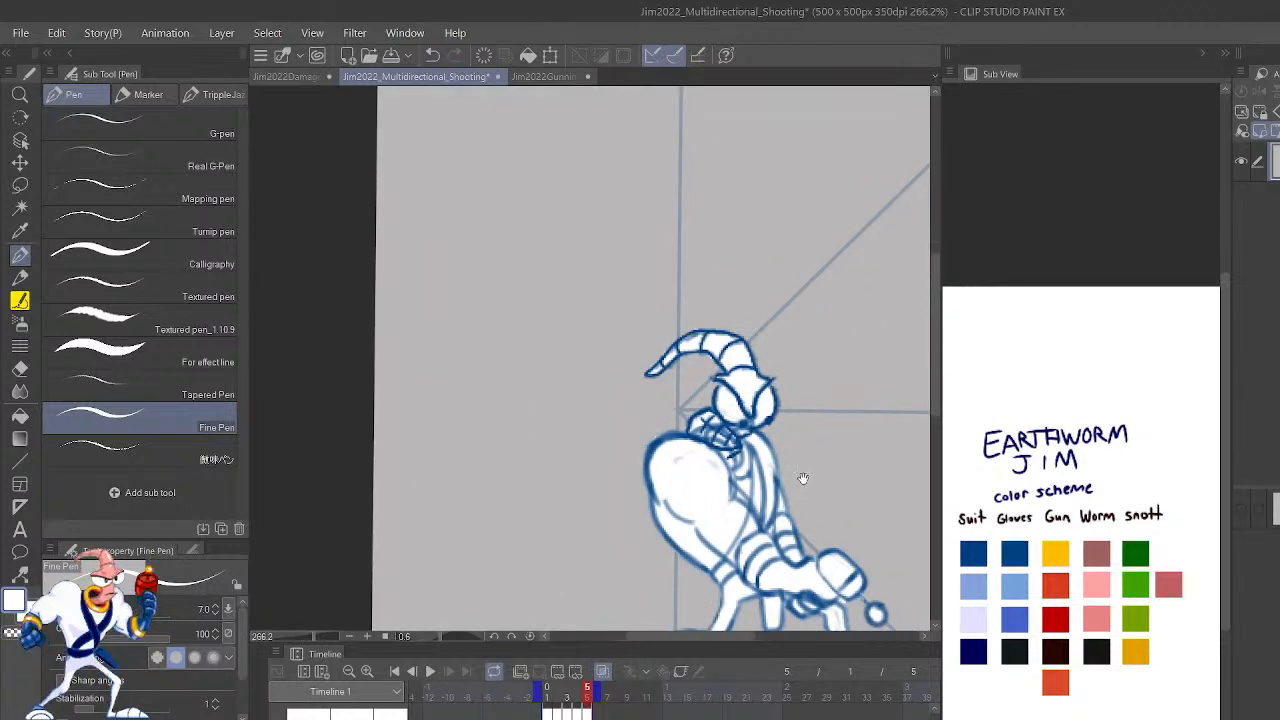
drag(801, 483, 777, 376)
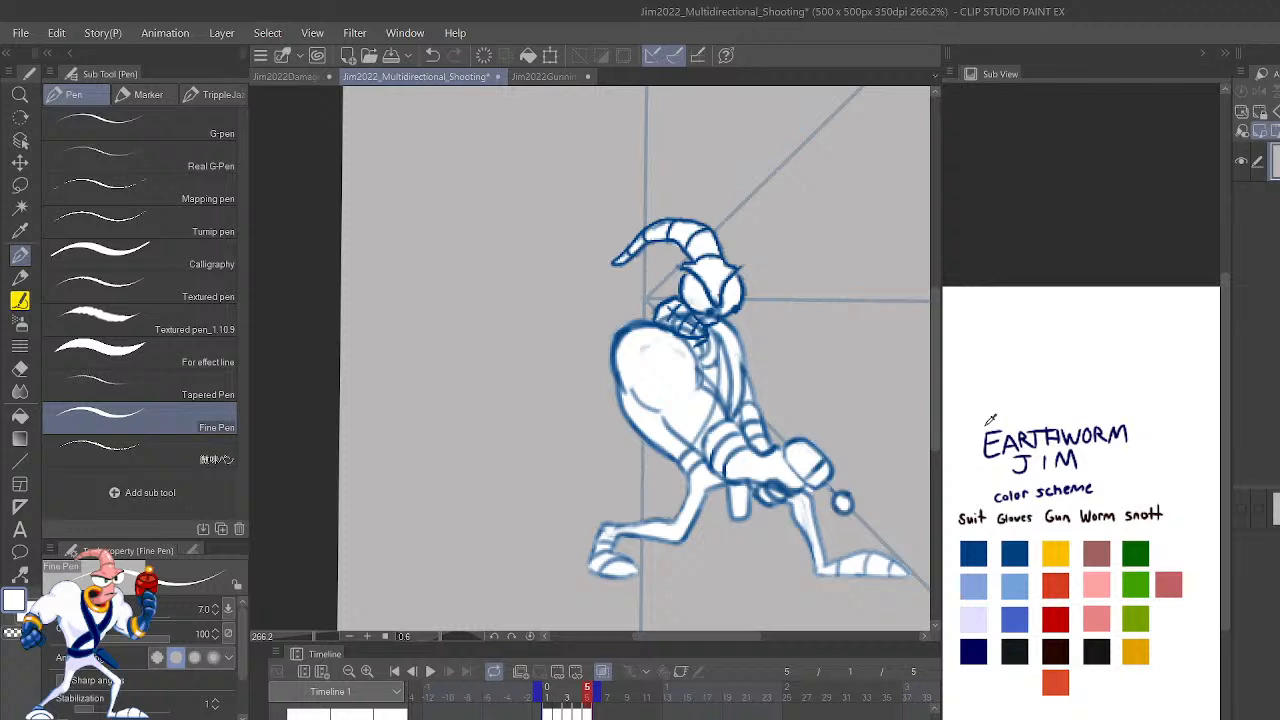
click(1241, 201)
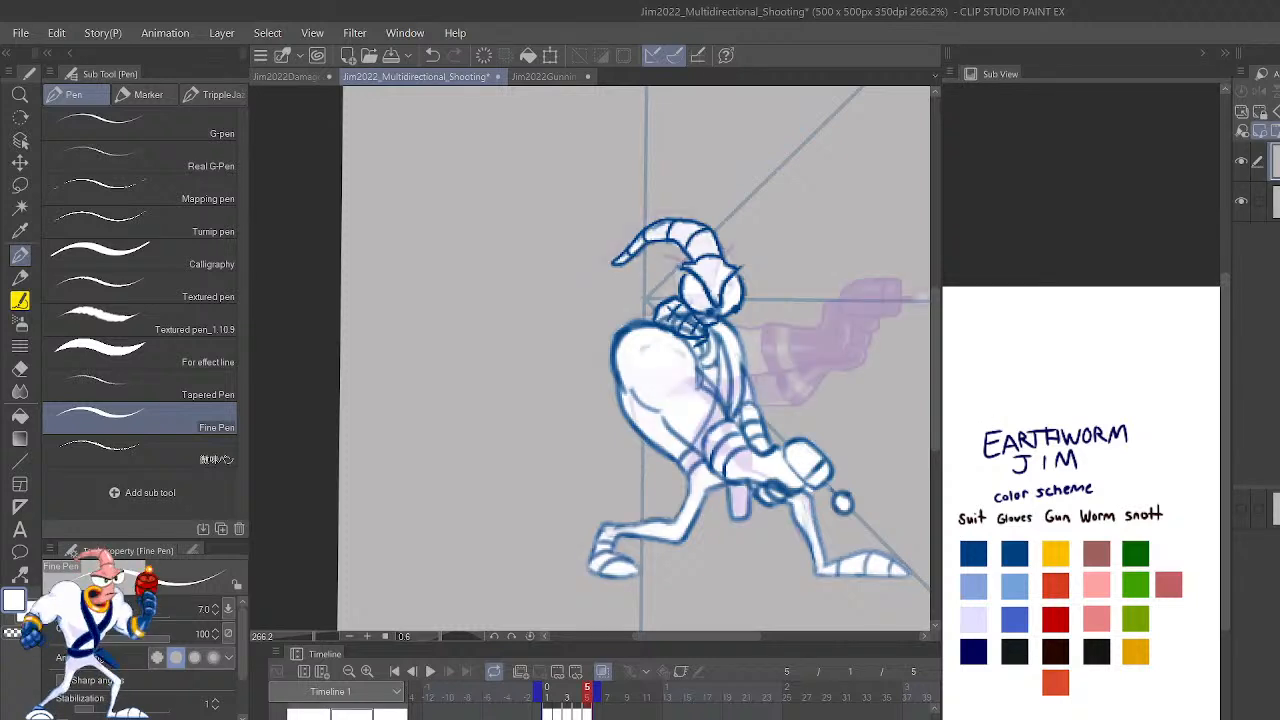
click(1274, 202)
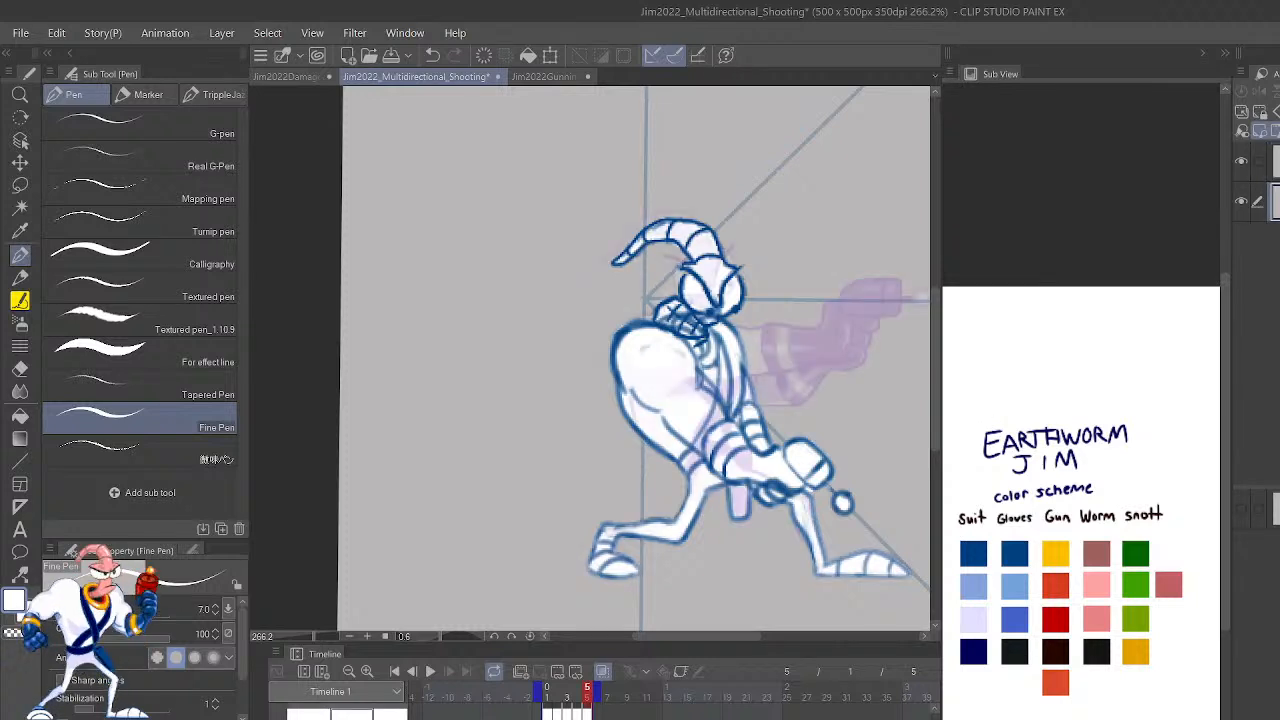
key(p)
click(1016, 548)
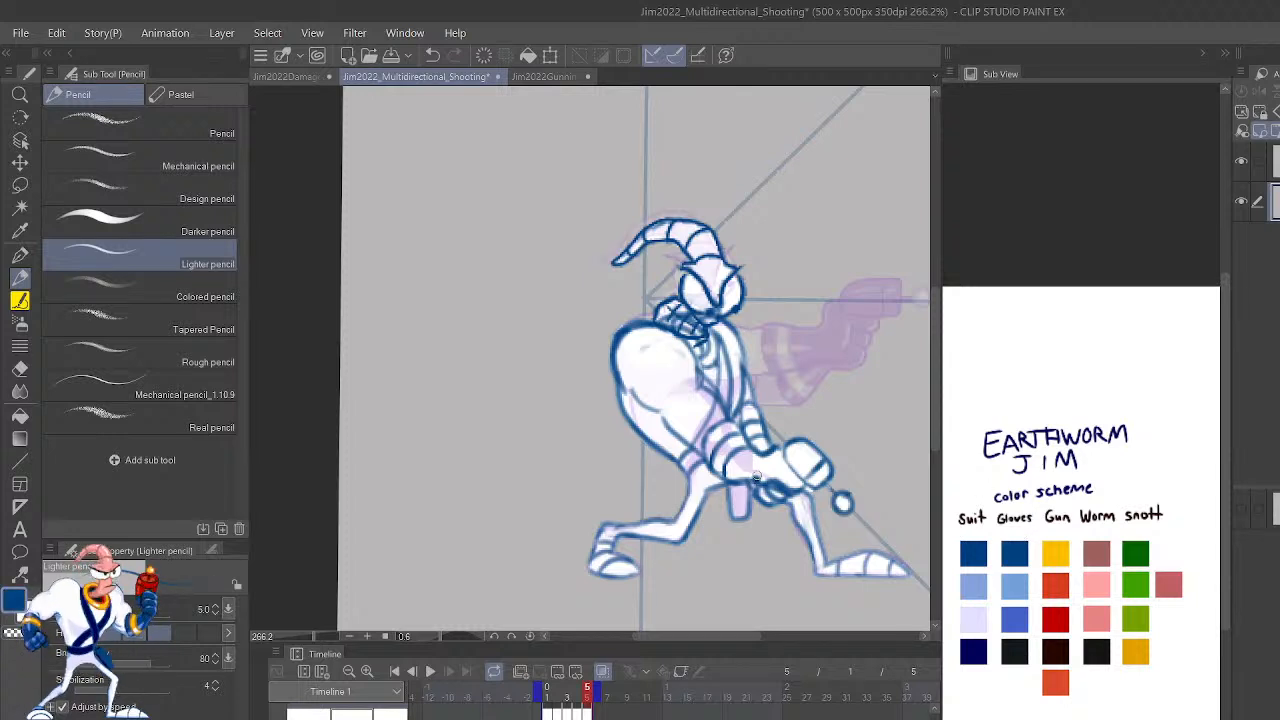
Unmirror the canvas, try redrawing the underside of the glove cuff with the Lighter pencil, and undo the strokes.
scroll(772, 395, up, 2)
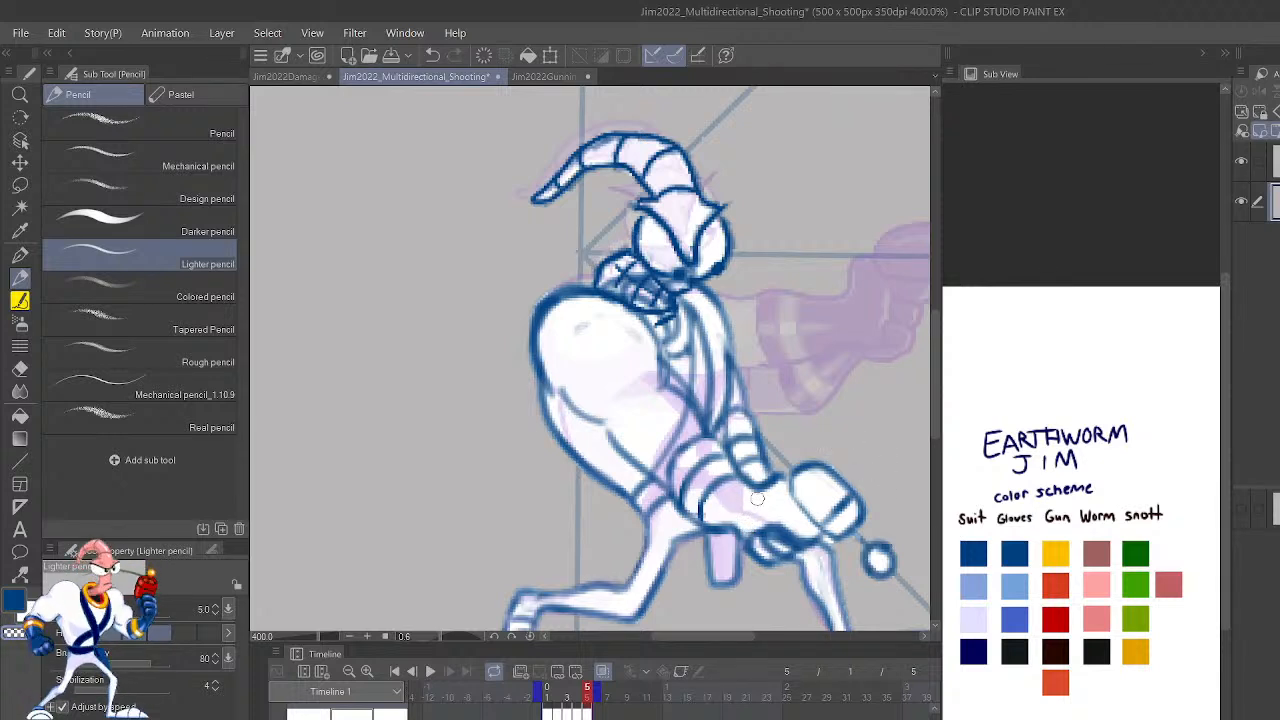
key(h)
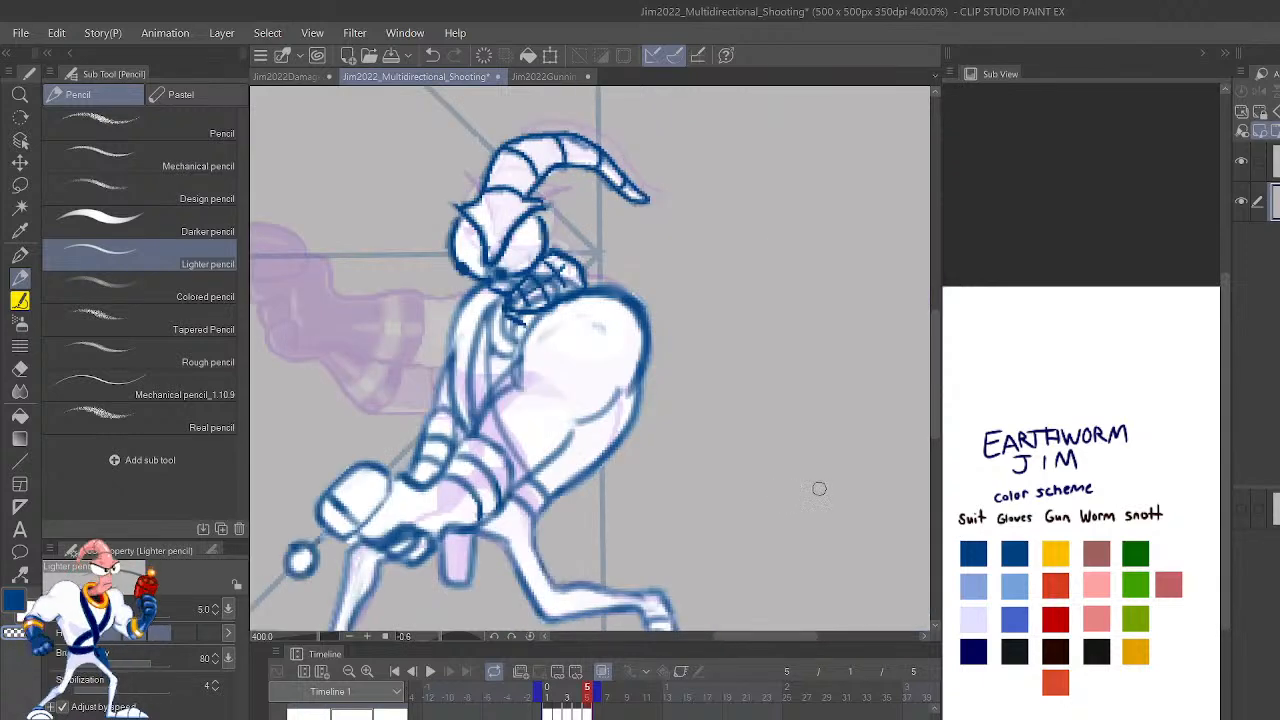
drag(700, 518, 993, 472)
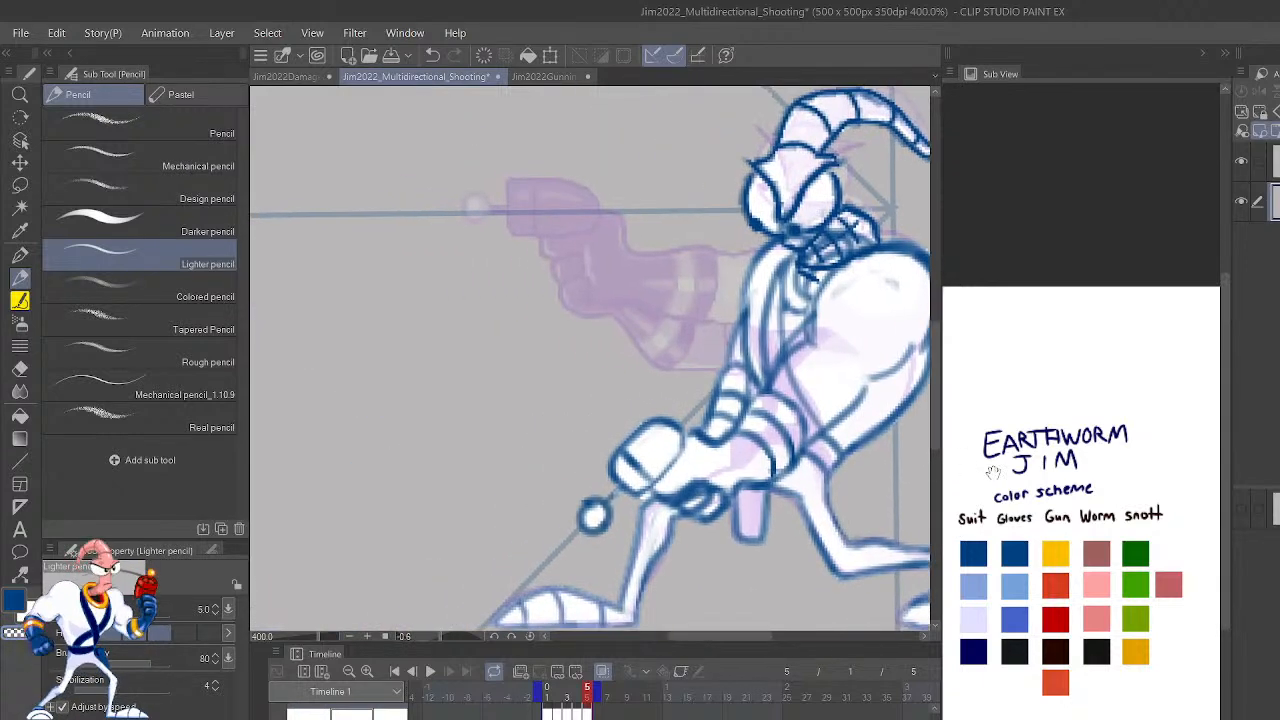
drag(743, 488, 762, 488)
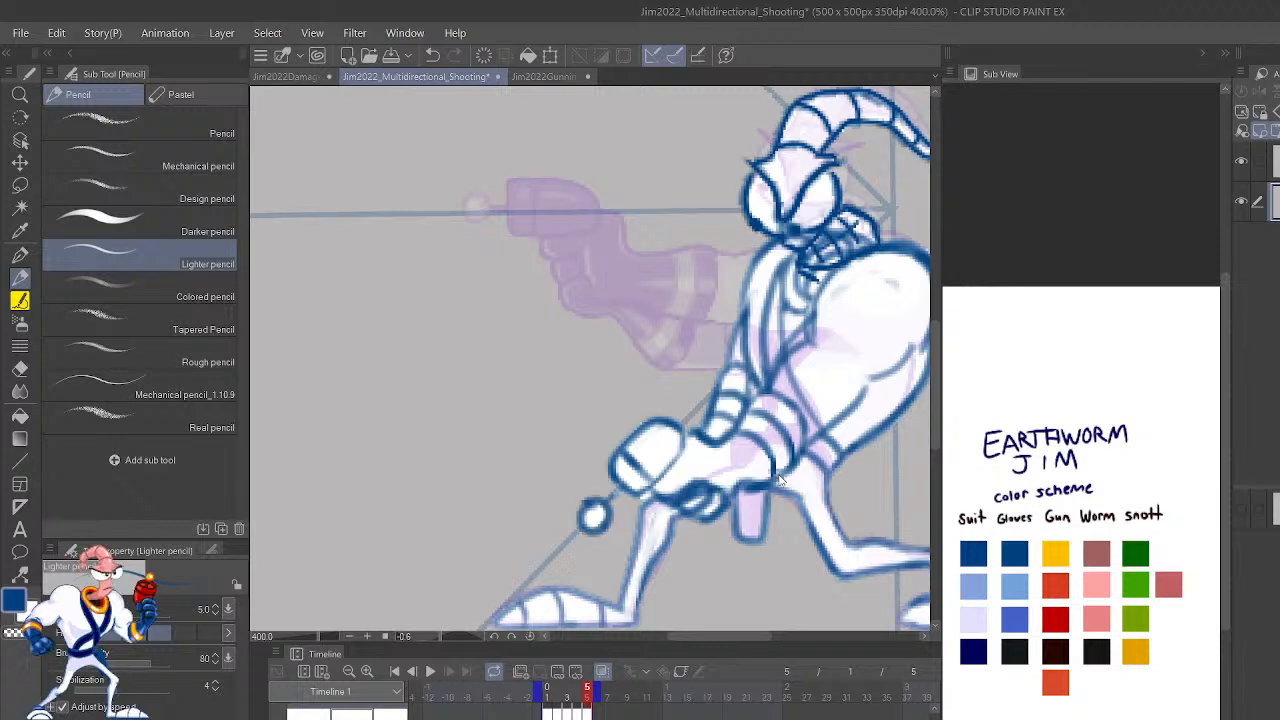
key(ctrl+z)
key(ctrl+z)
drag(725, 503, 787, 467)
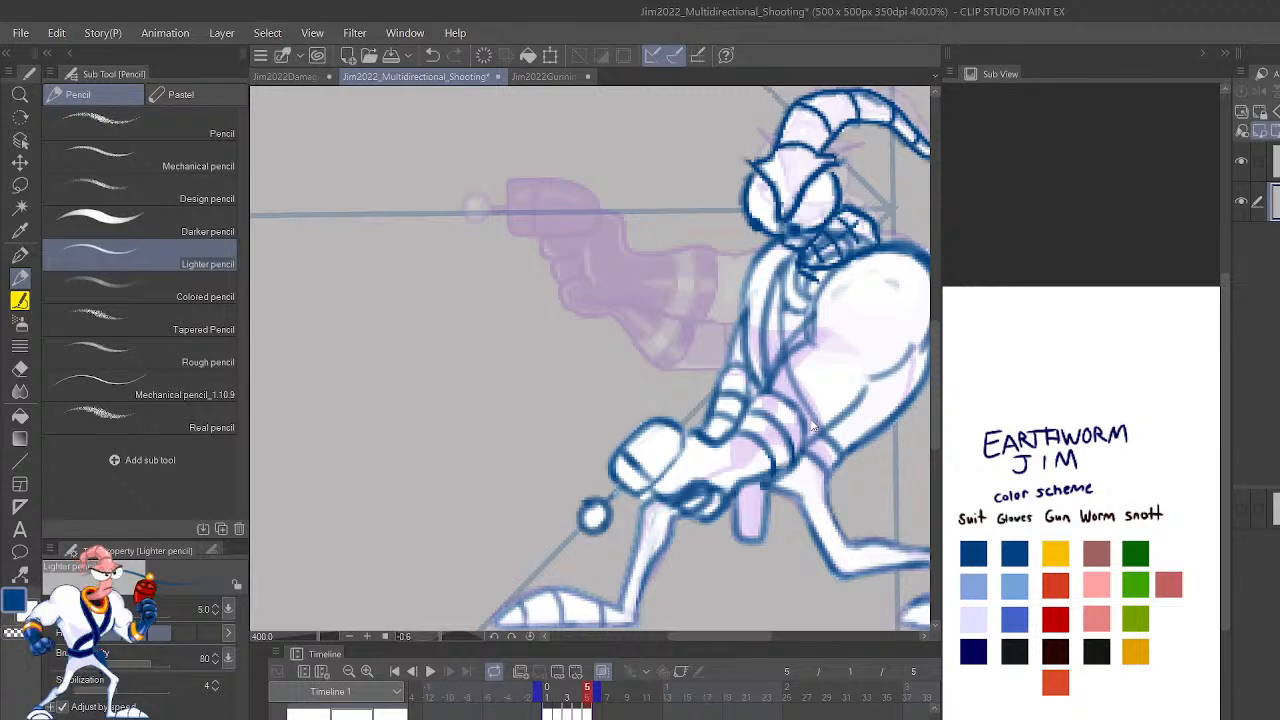
key(ctrl+z)
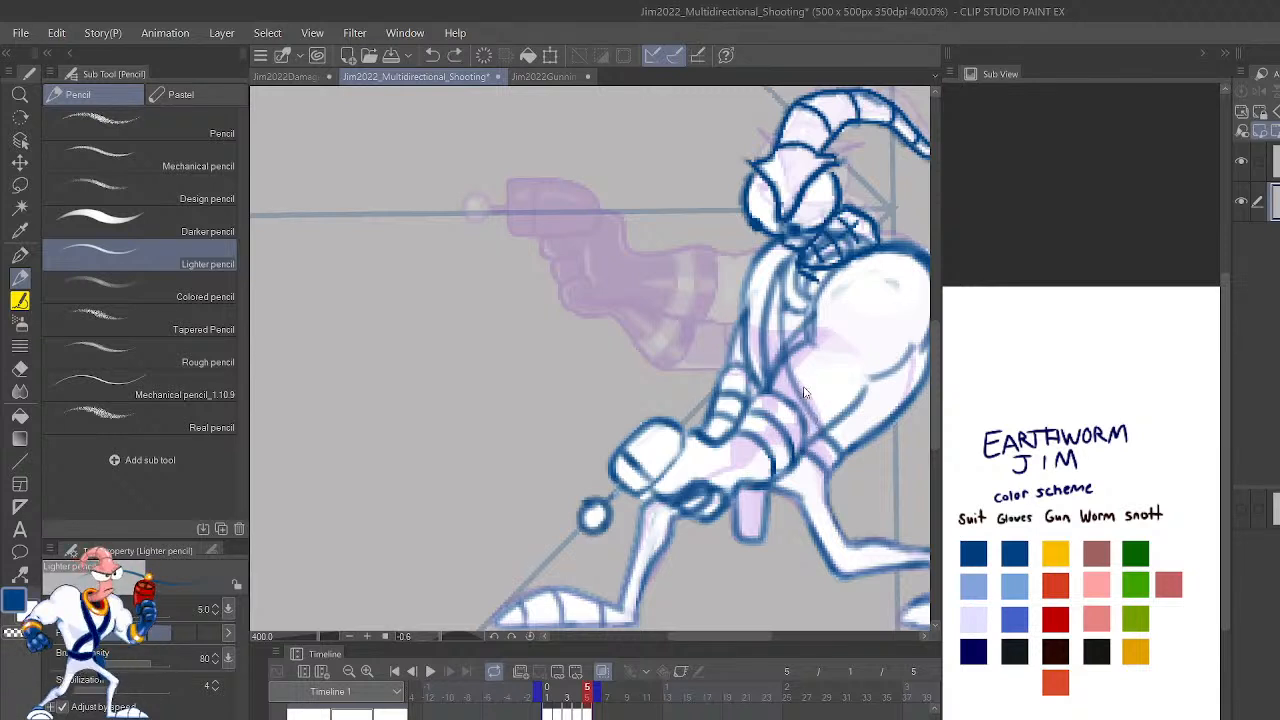
Flip back and forth through frames 1 to 5 to compare the shooting poses.
scroll(803, 387, down, 4)
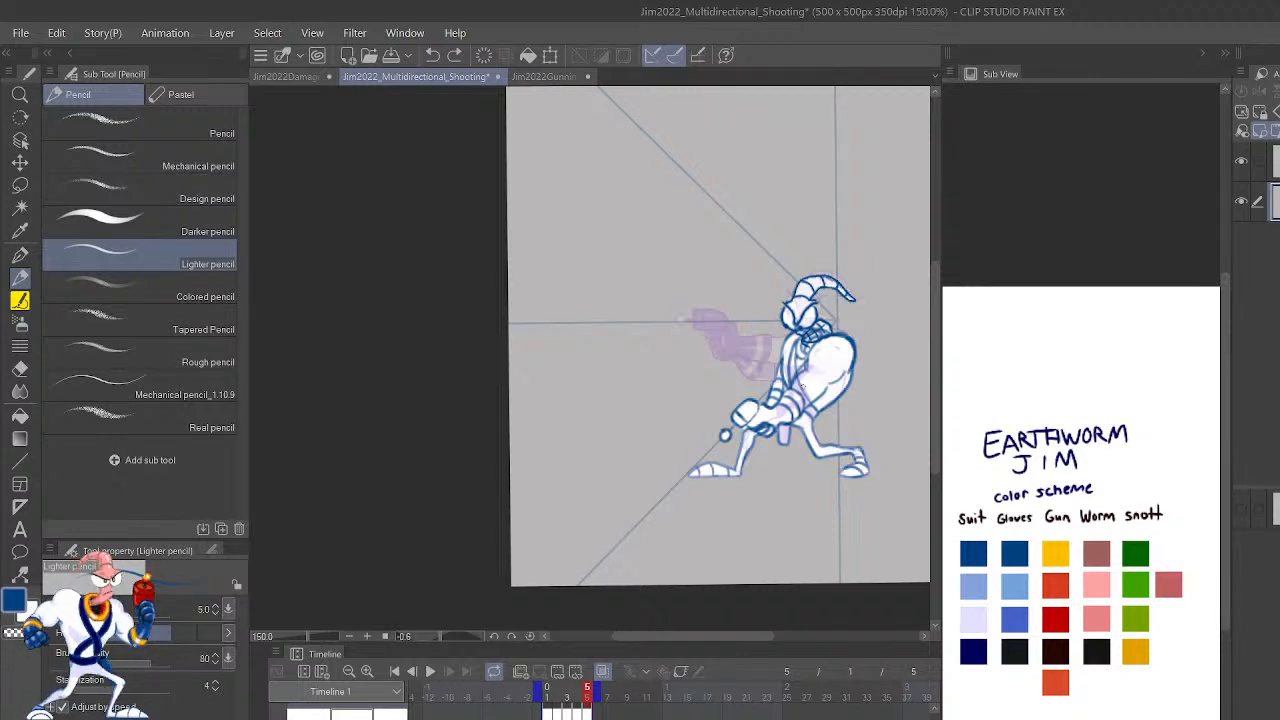
key(comma)
key(comma)
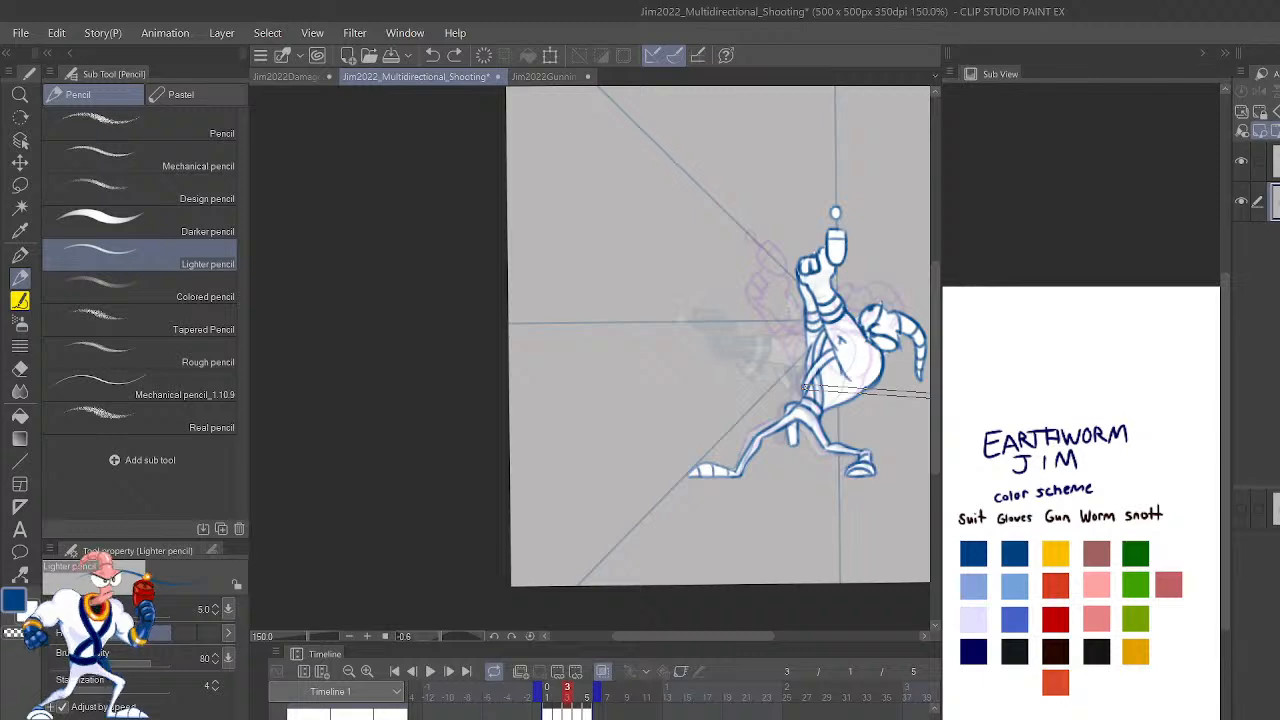
key(comma)
key(period)
key(period)
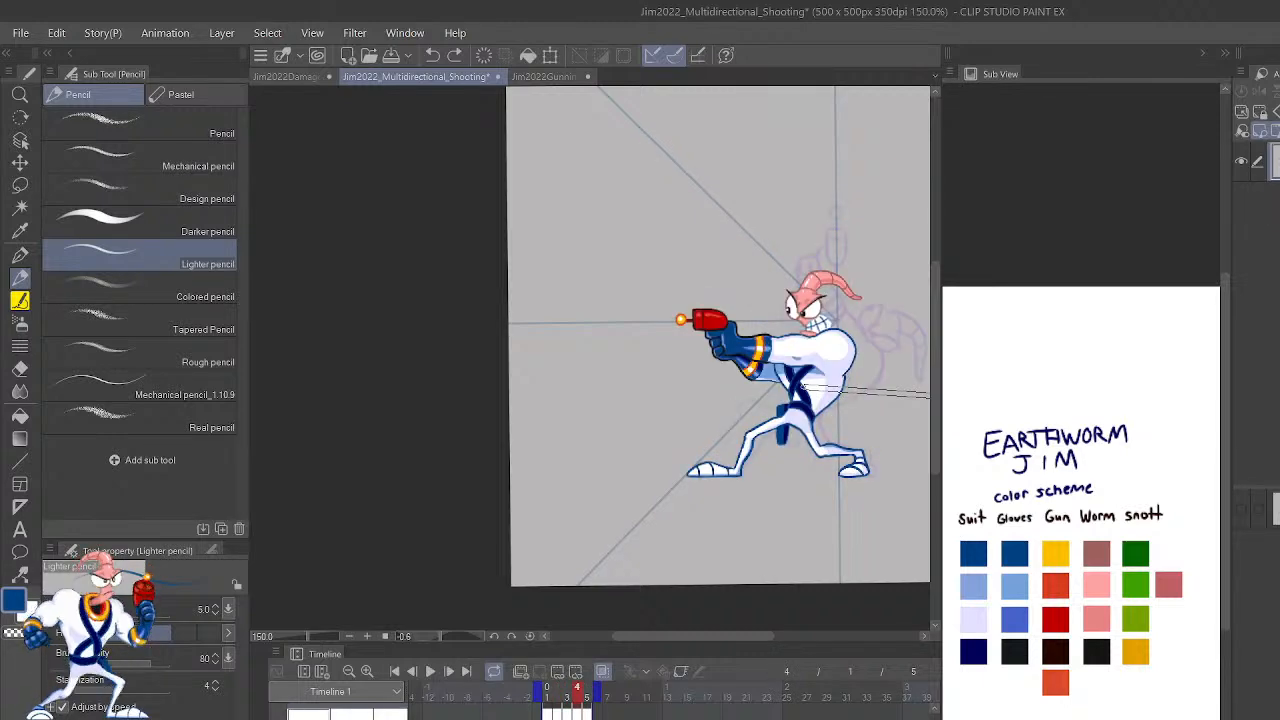
key(comma)
key(period)
key(comma)
key(period)
key(comma)
key(comma)
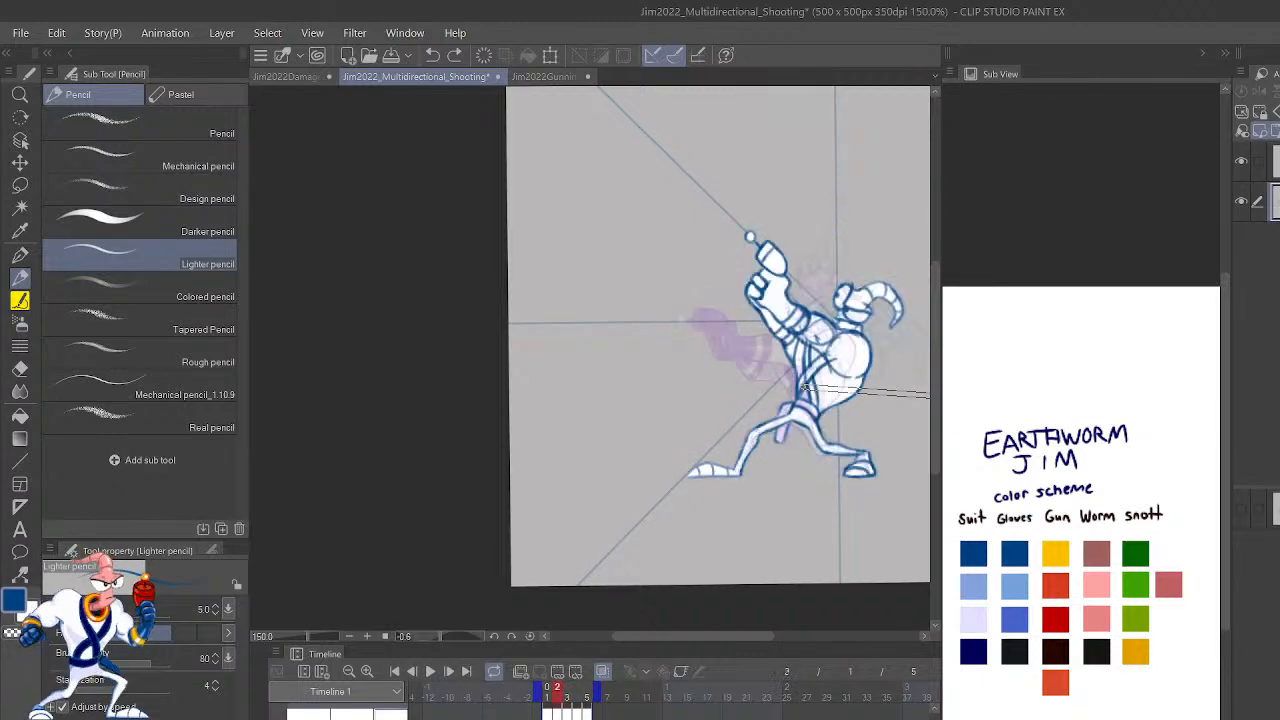
key(comma)
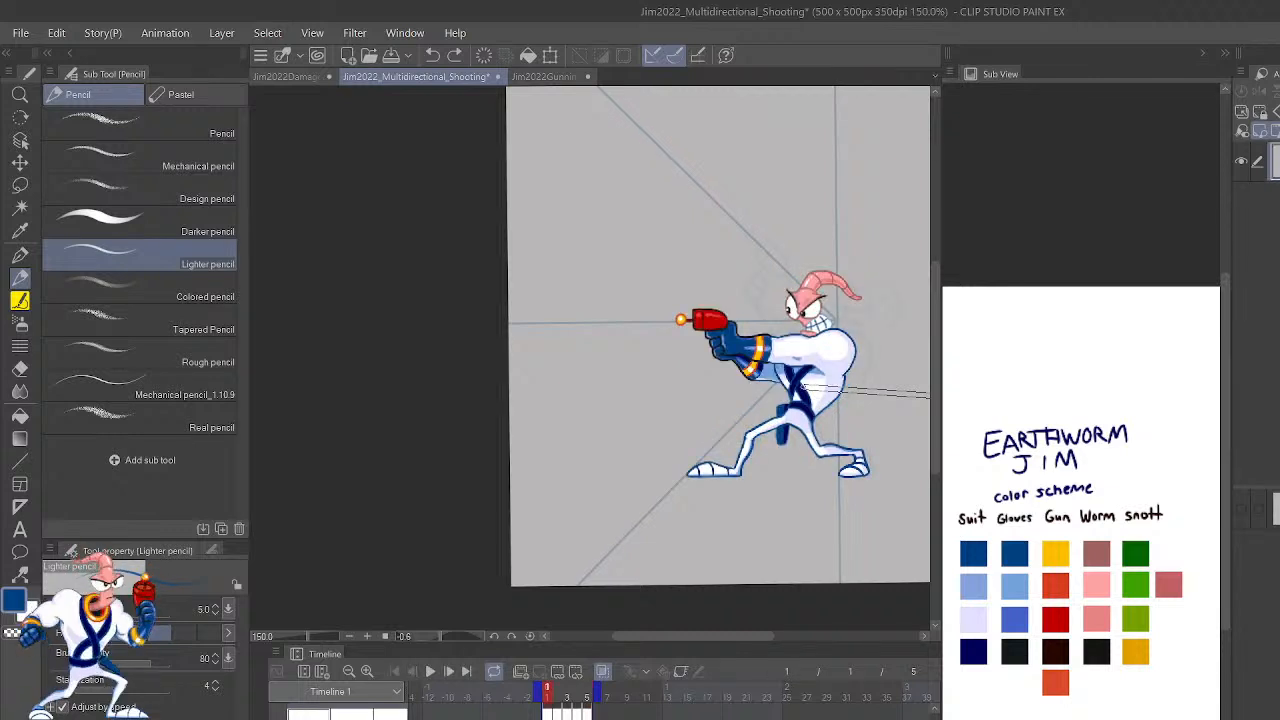
key(period)
key(comma)
key(period)
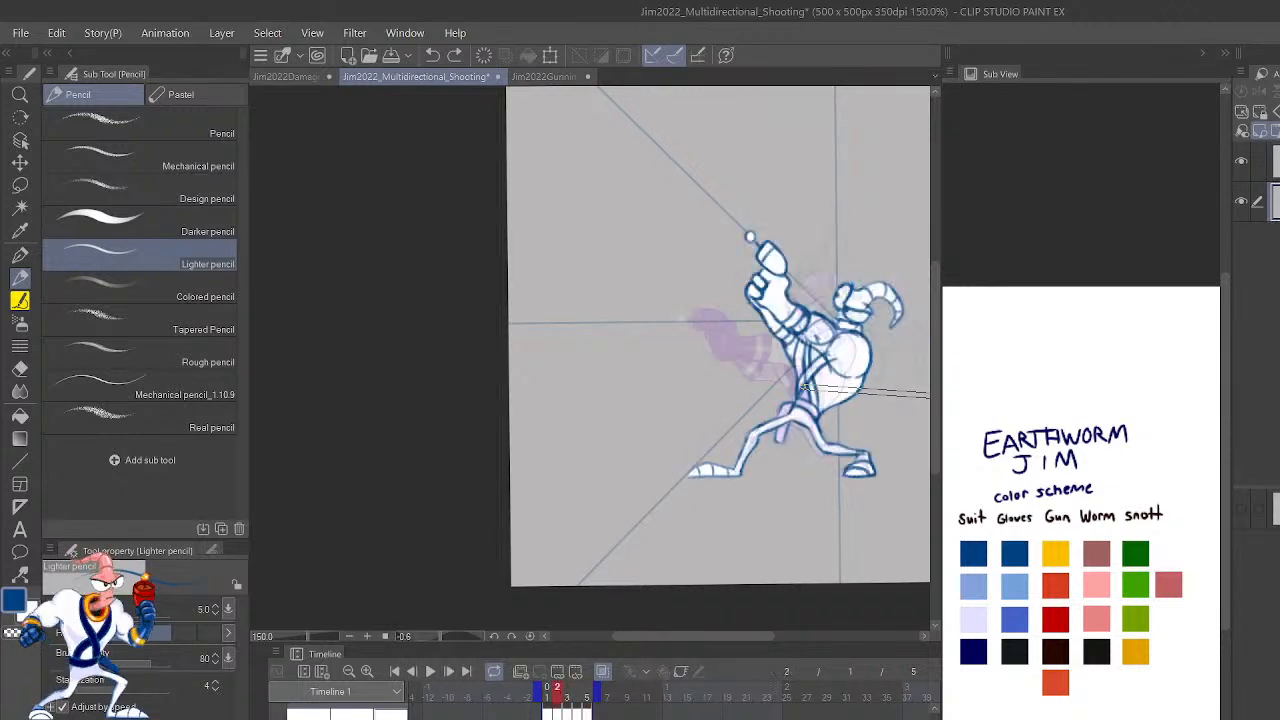
key(period)
key(period)
key(comma)
key(period)
key(period)
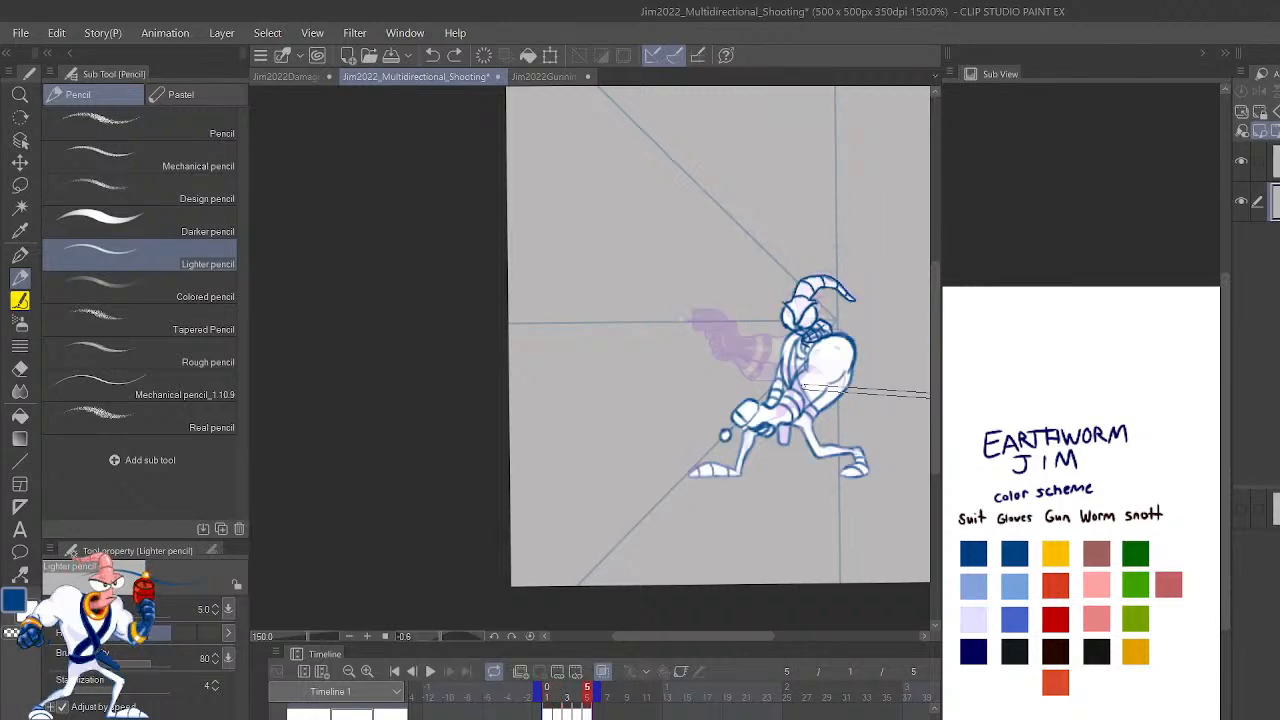
key(comma)
key(comma)
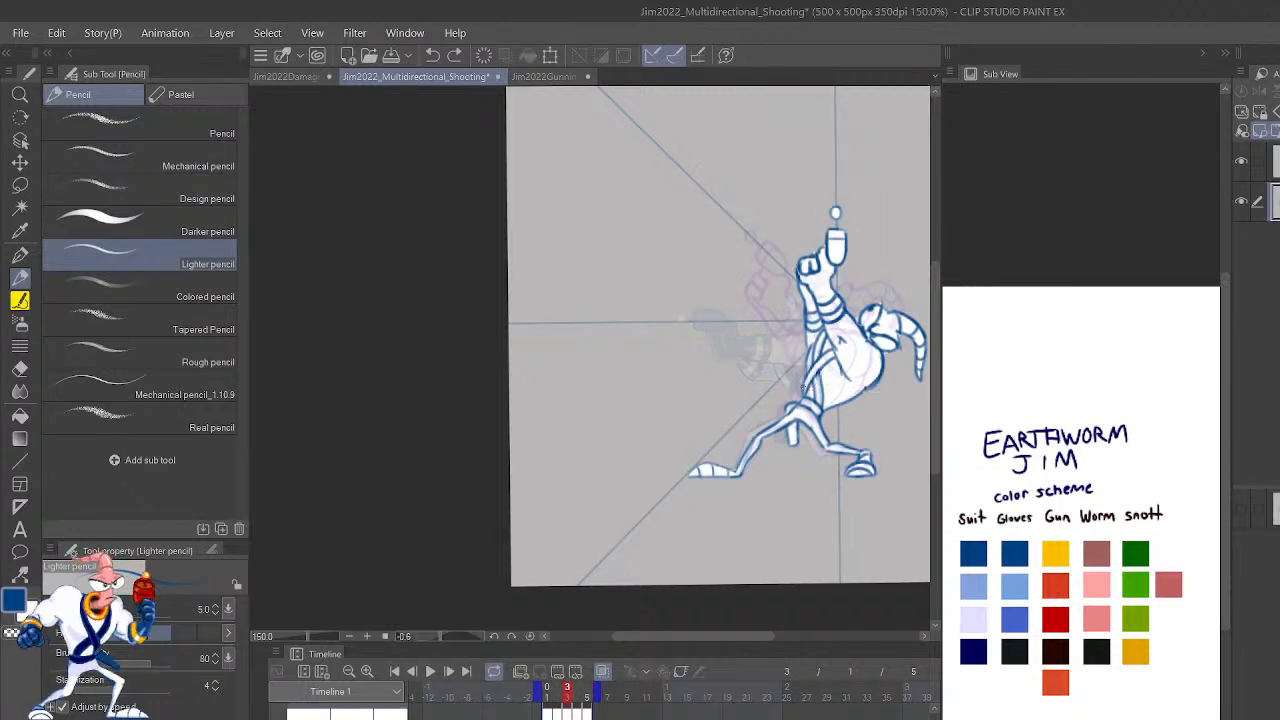
Hide the line art on frame 3 to examine the white fill beneath the upward-aiming pose.
drag(868, 501, 720, 606)
scroll(720, 605, up, 5)
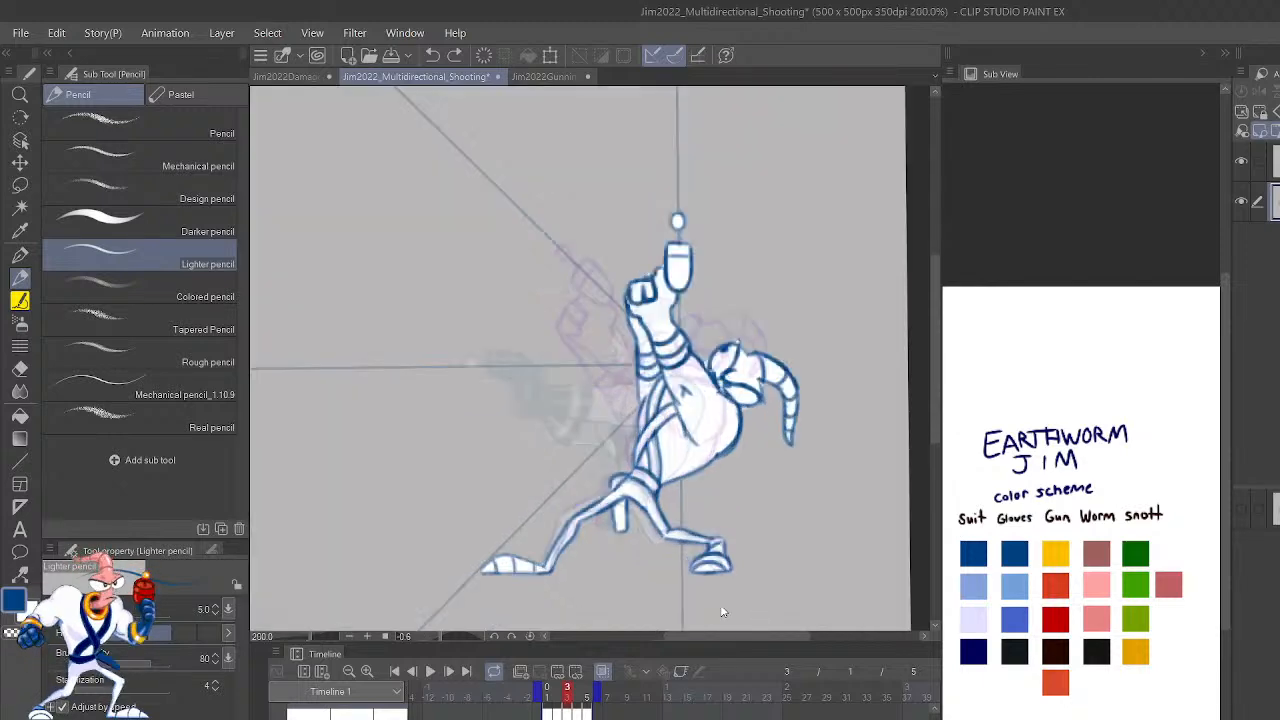
drag(880, 406, 840, 586)
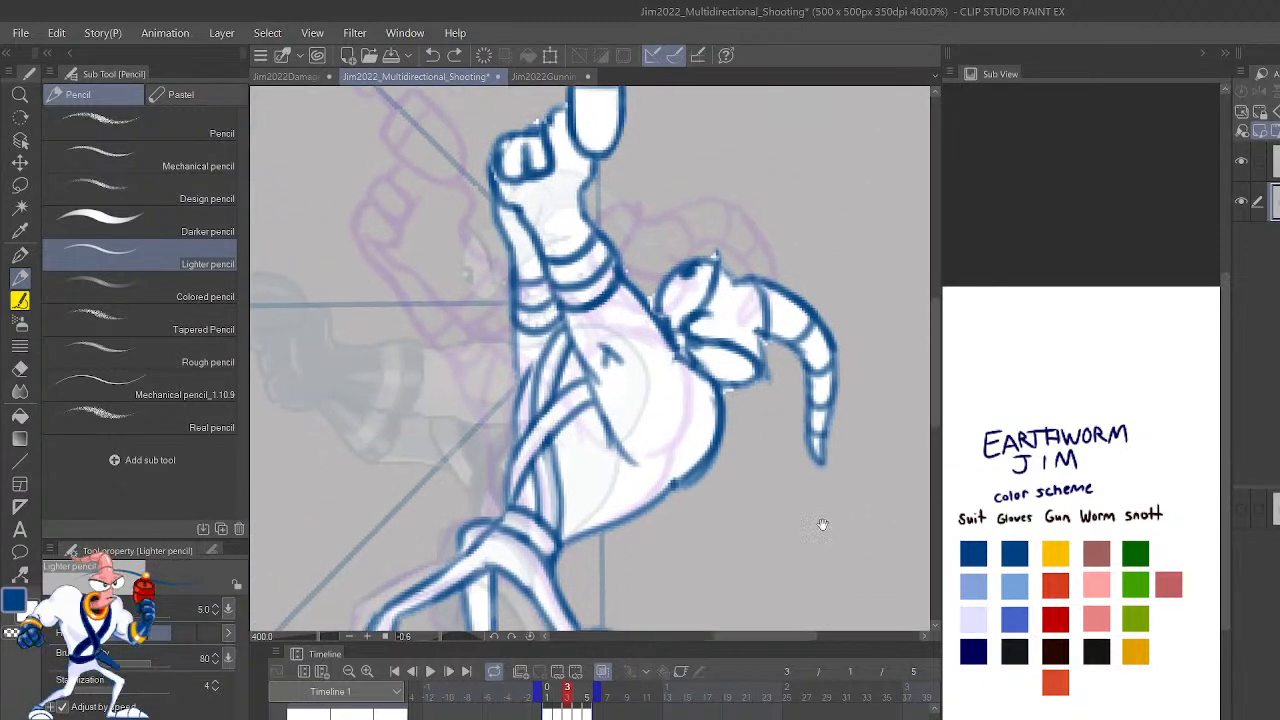
click(1241, 161)
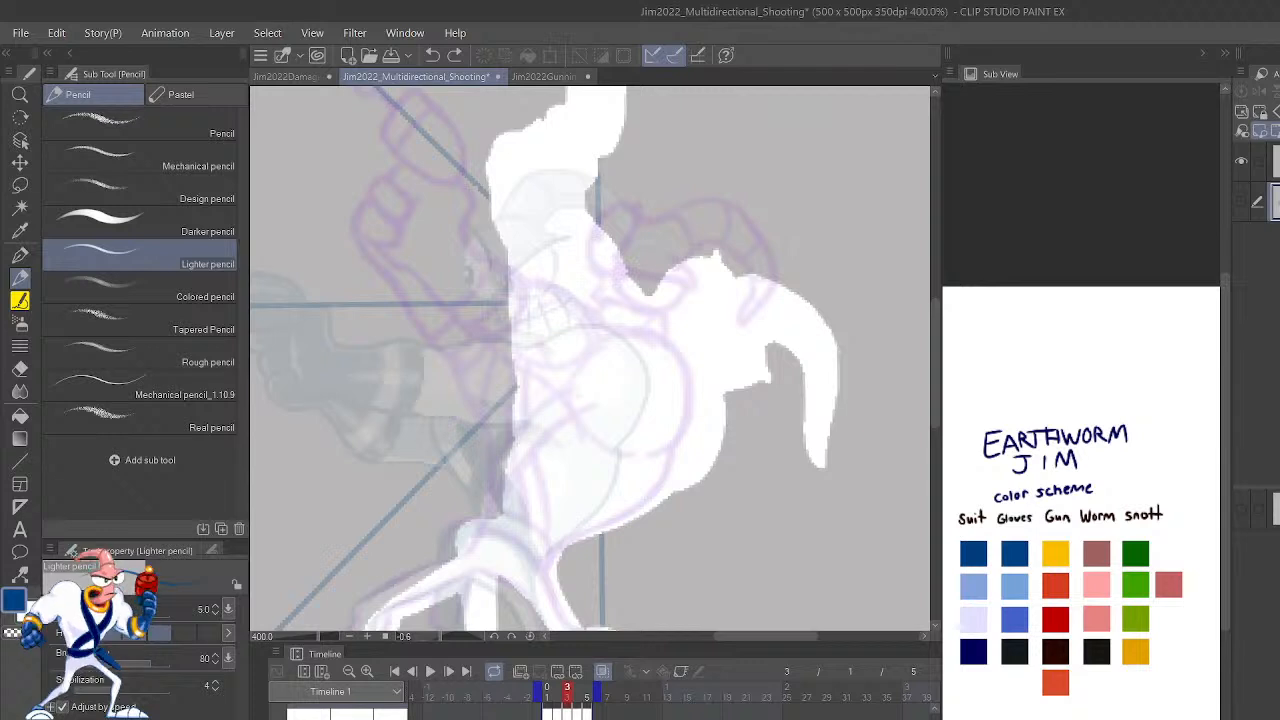
Show frame 3's line art again and shift the lassoed tip of the worm head slightly inward toward the face.
click(1241, 161)
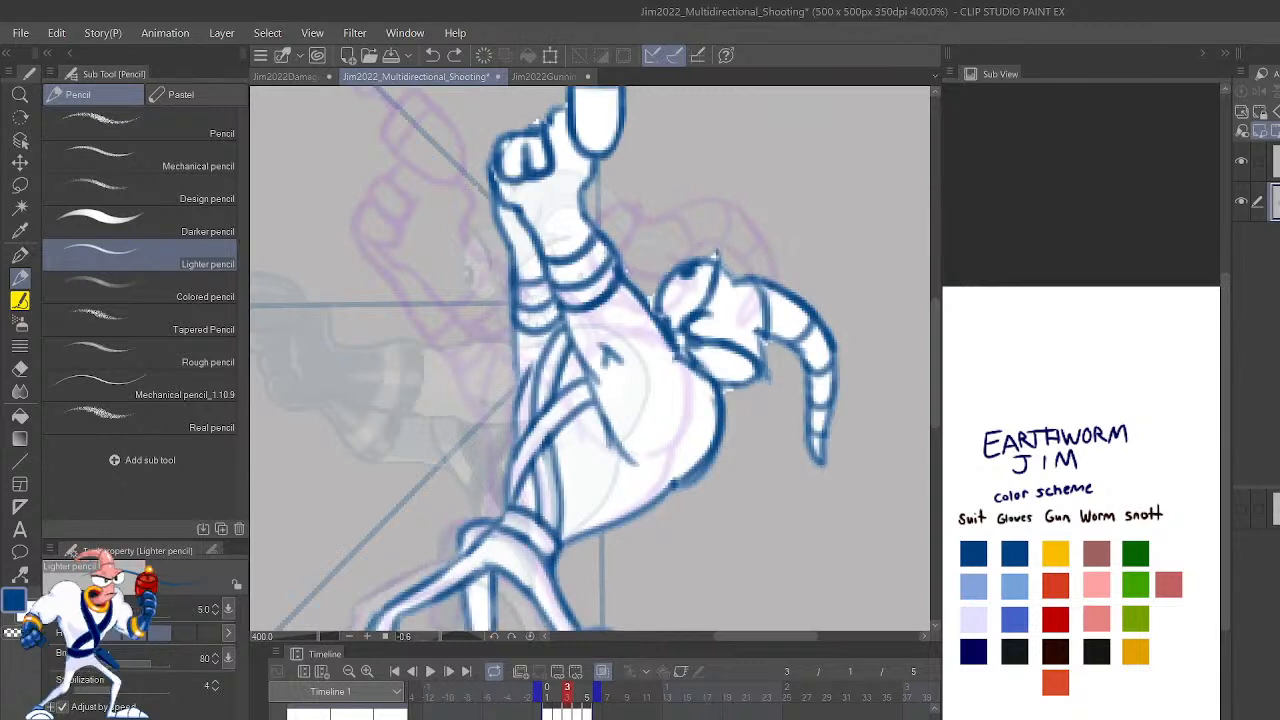
key(m)
mouse_move(838, 497)
mouse_down()
mouse_move(855, 472)
mouse_move(790, 243)
mouse_move(715, 325)
mouse_move(705, 358)
mouse_move(760, 445)
mouse_up()
key(k)
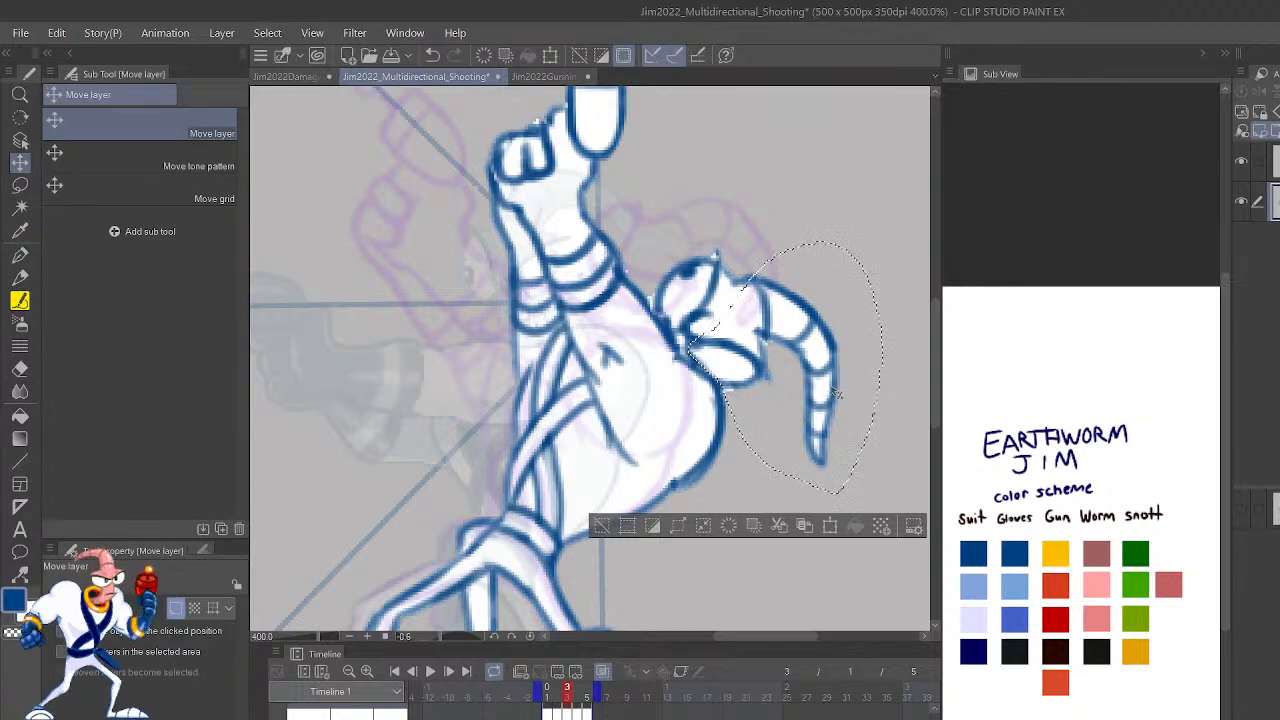
drag(836, 393, 828, 390)
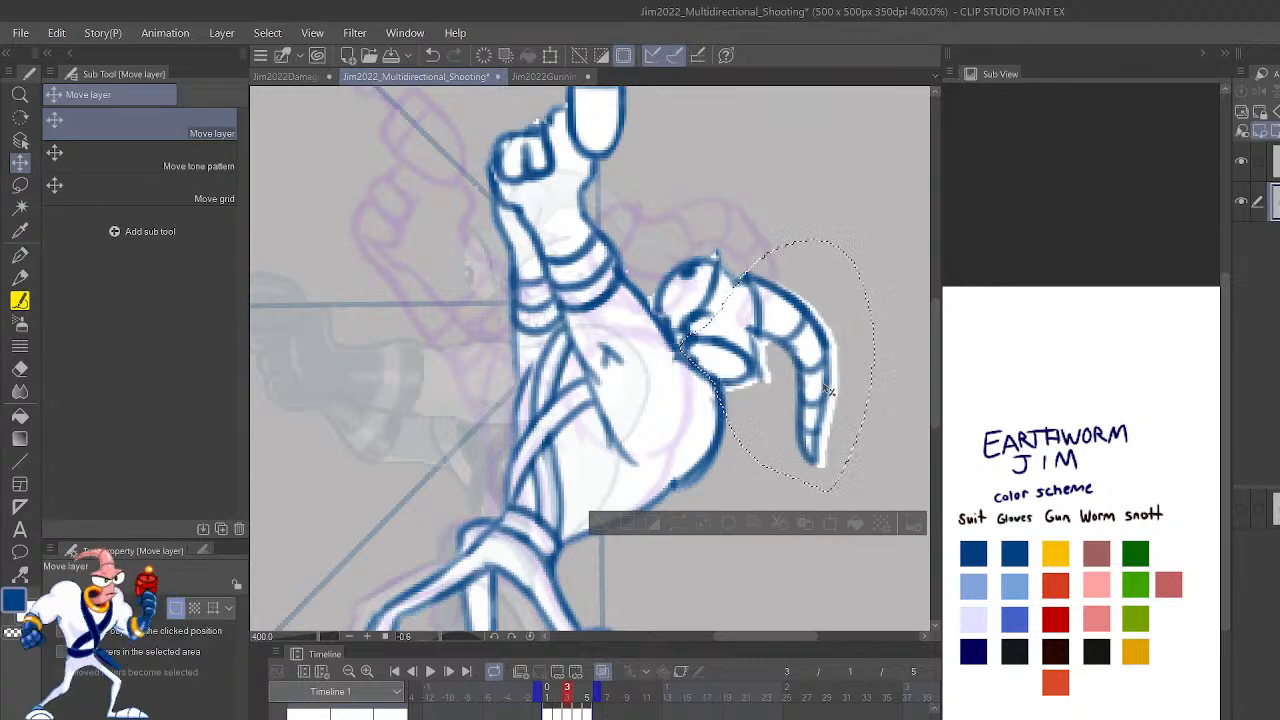
key(ctrl+d)
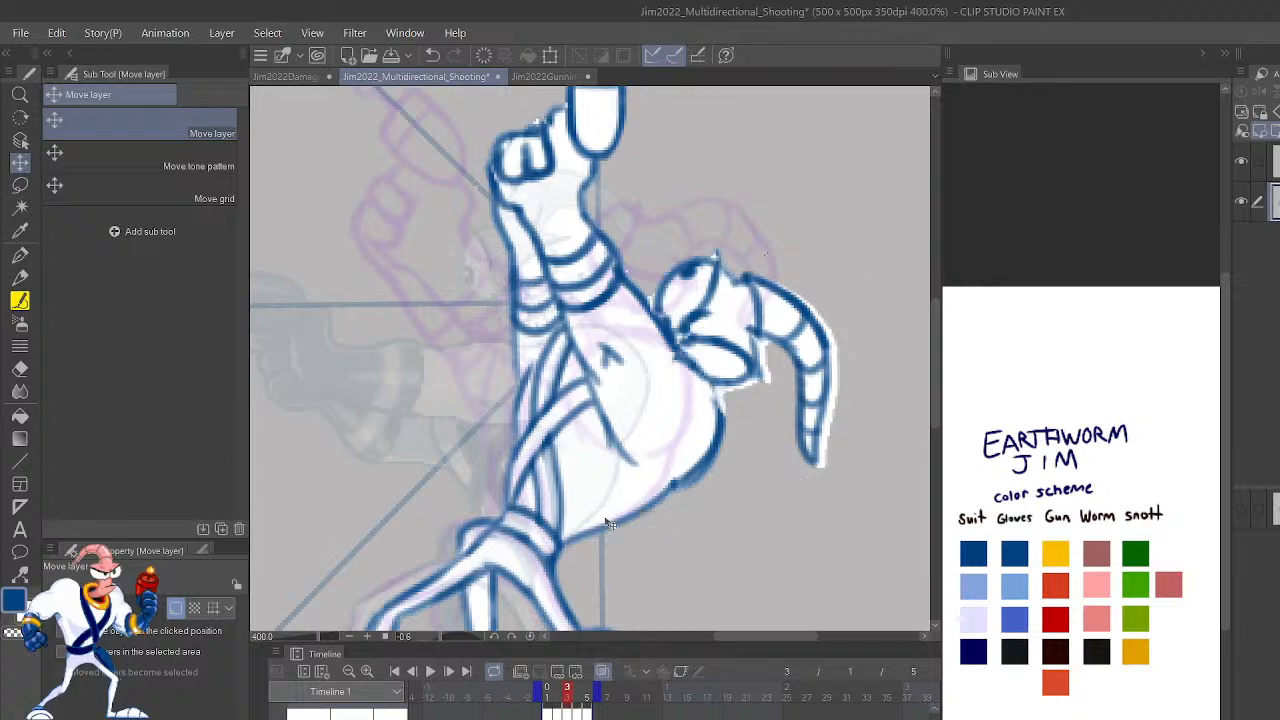
Flip between frames 2 and 3 to compare the head placement of the diagonal and upward-aiming poses.
scroll(610, 524, down, 5)
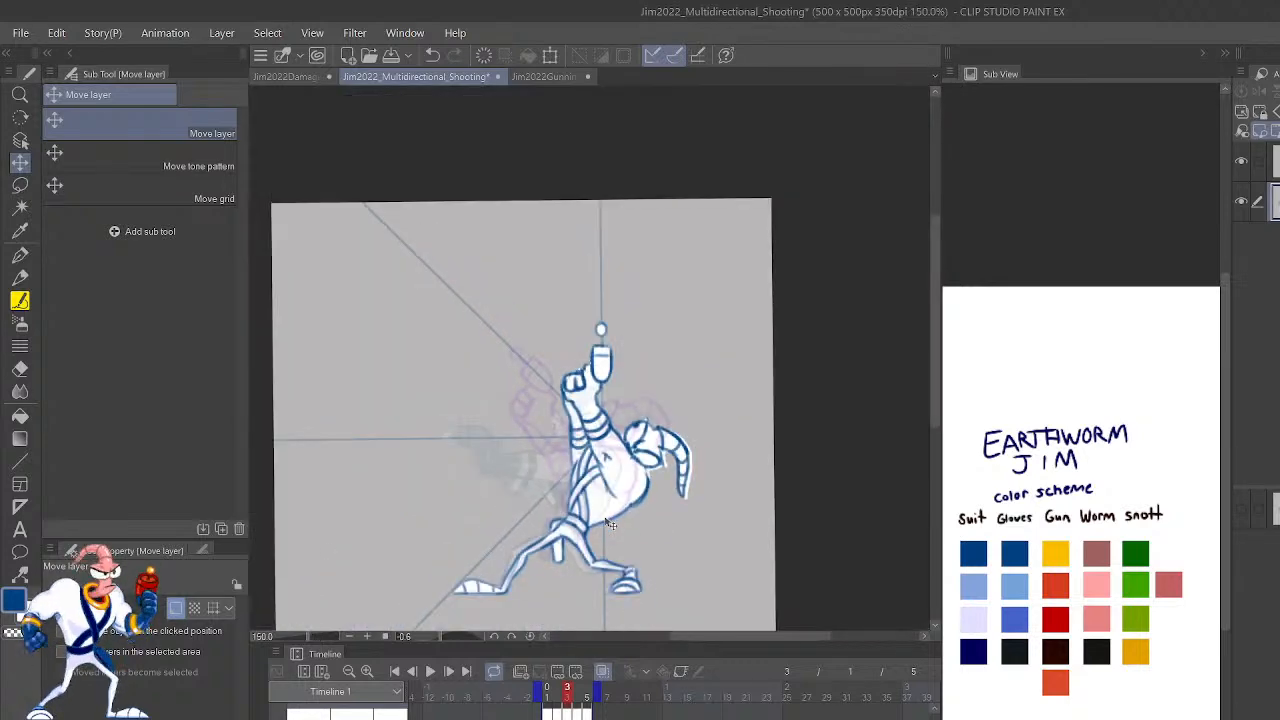
key(Left)
key(Left)
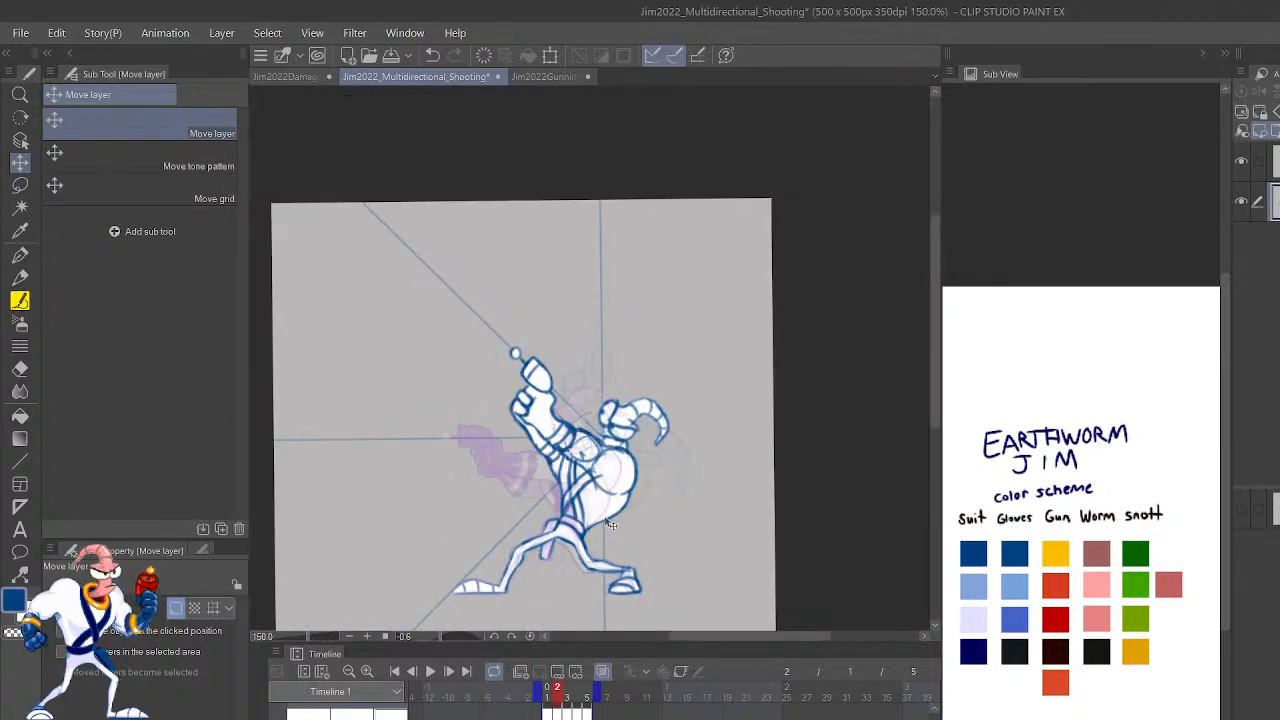
key(Right)
key(Right)
scroll(610, 524, up, 5)
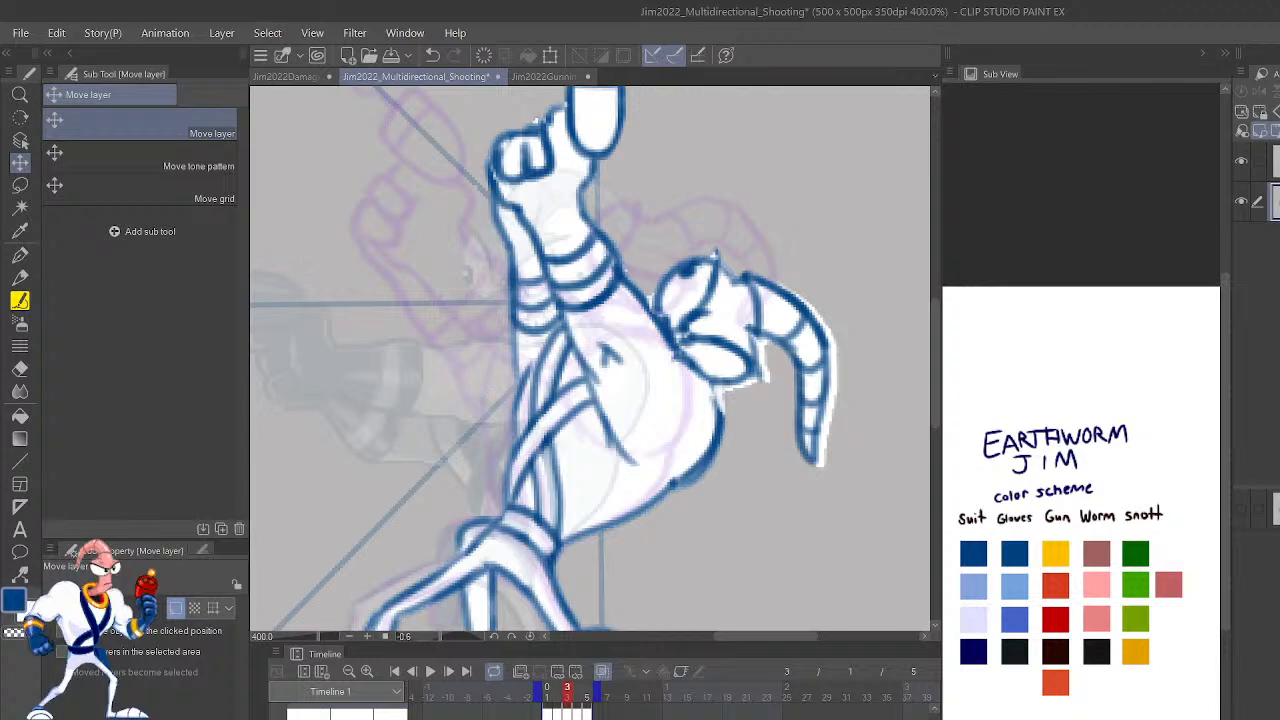
On frame 3's white-fill layer, erase the fill spilling outside the worm head's tip and jaw with the transparent Fine Pen.
key(Delete)
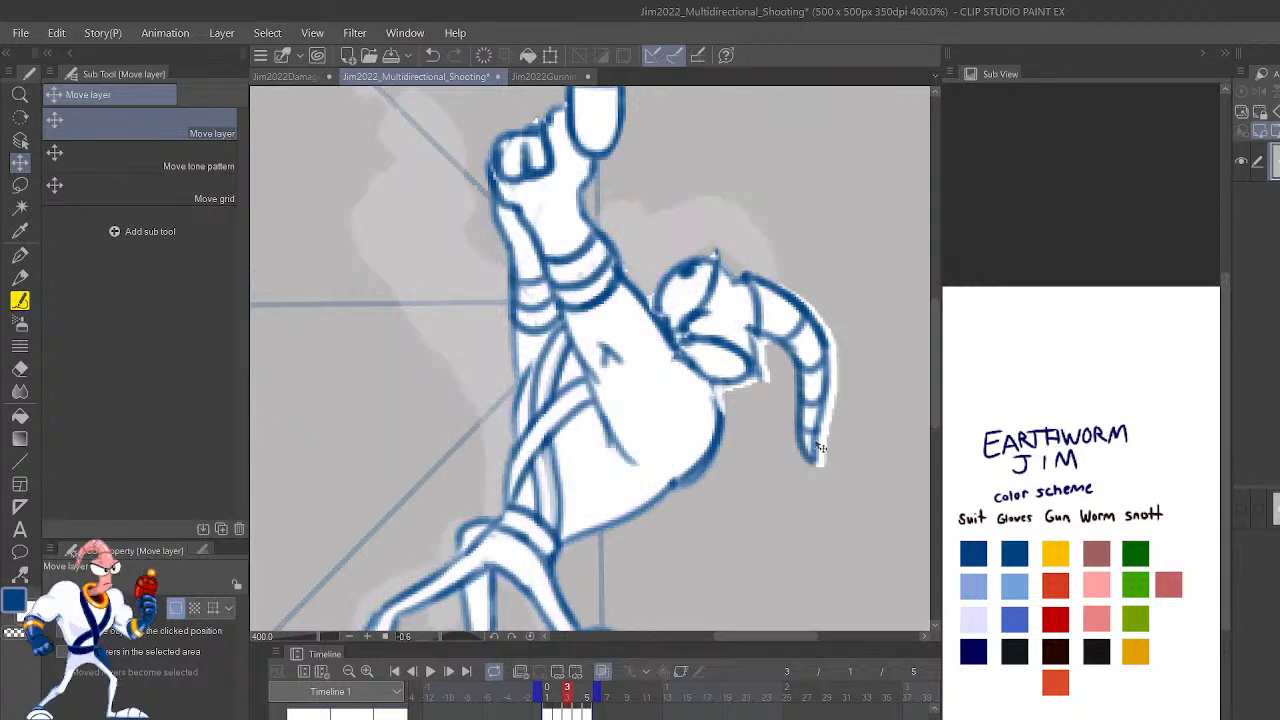
key(p)
drag(818, 468, 838, 384)
key(c)
mouse_move(826, 467)
mouse_down()
mouse_move(832, 408)
mouse_move(821, 484)
mouse_move(839, 338)
mouse_move(836, 352)
mouse_move(814, 287)
mouse_up()
drag(833, 345, 814, 307)
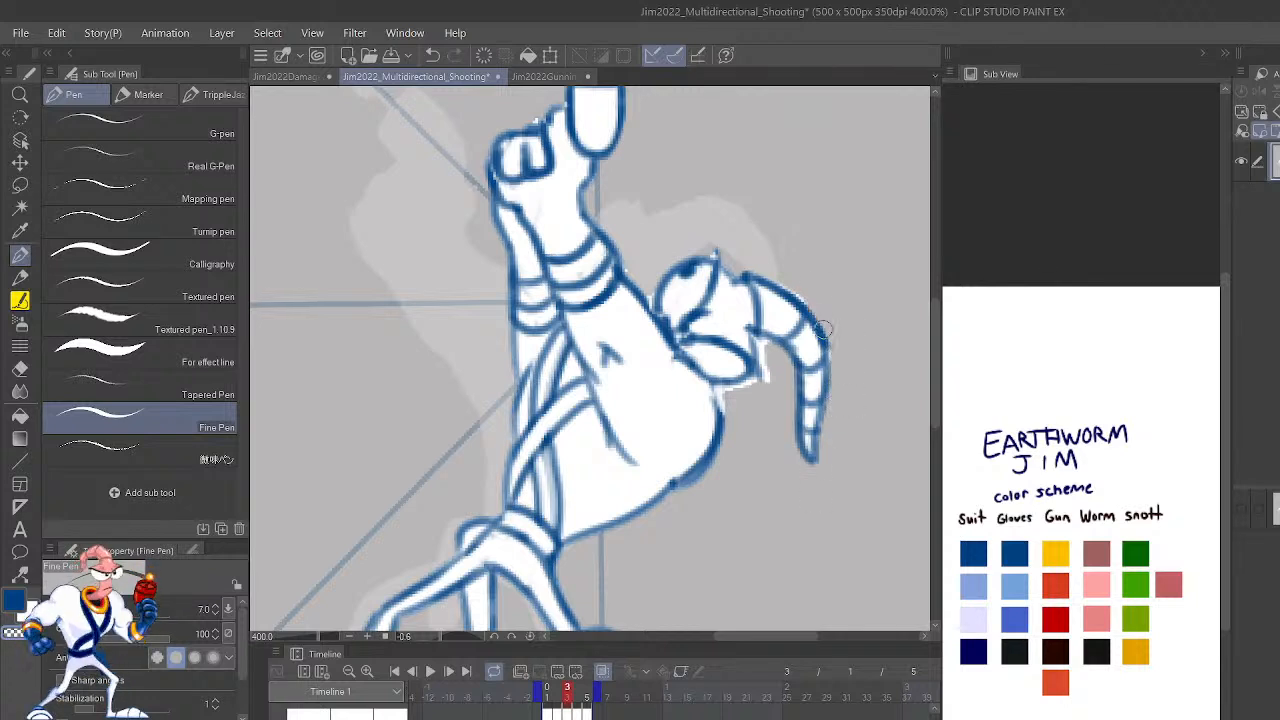
mouse_move(763, 342)
mouse_down()
mouse_move(774, 384)
mouse_move(760, 343)
mouse_up()
mouse_move(722, 392)
mouse_down()
mouse_move(756, 387)
mouse_move(754, 352)
mouse_up()
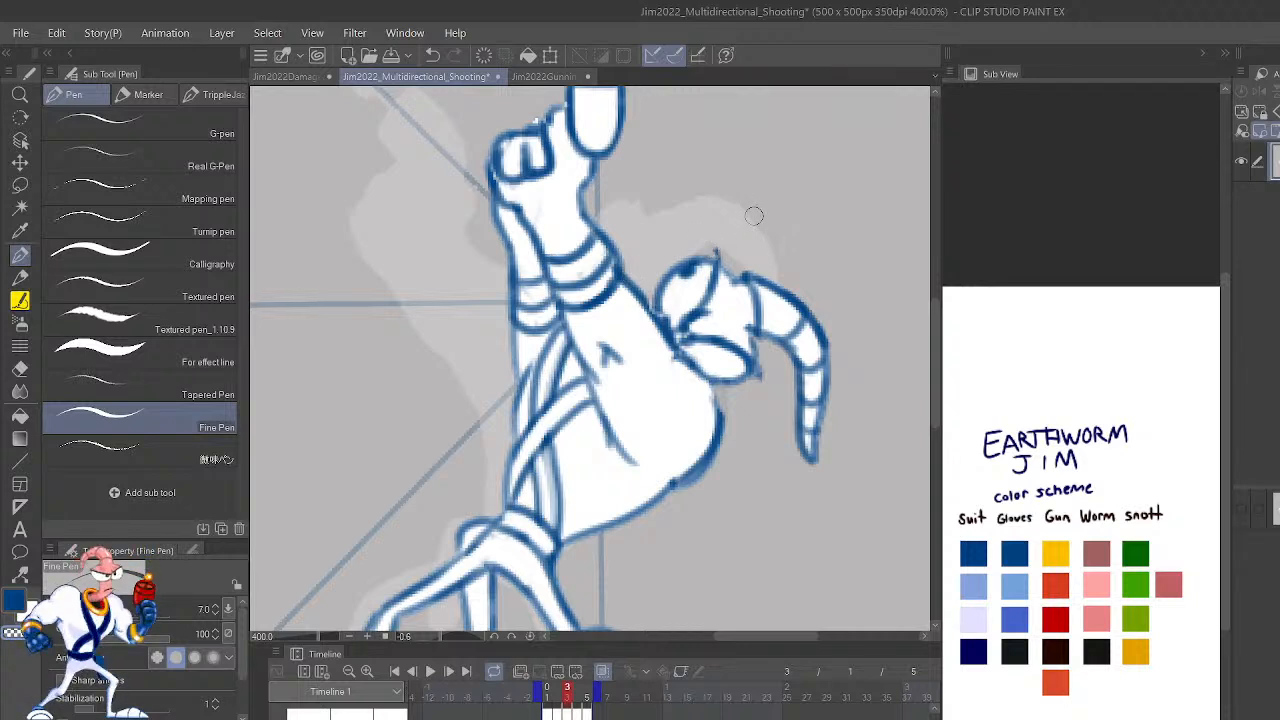
Mirror the canvas and trim the line art along the top of the worm head with the transparent Fine Pen.
key(h)
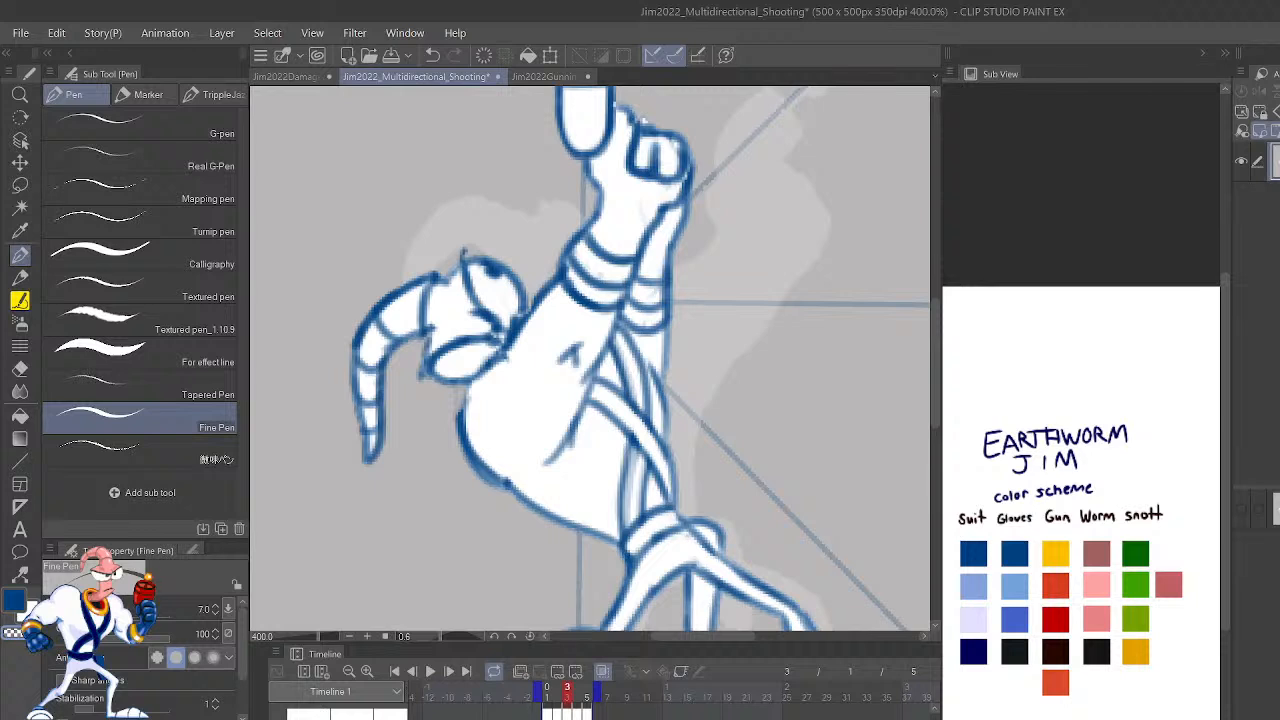
drag(772, 427, 829, 491)
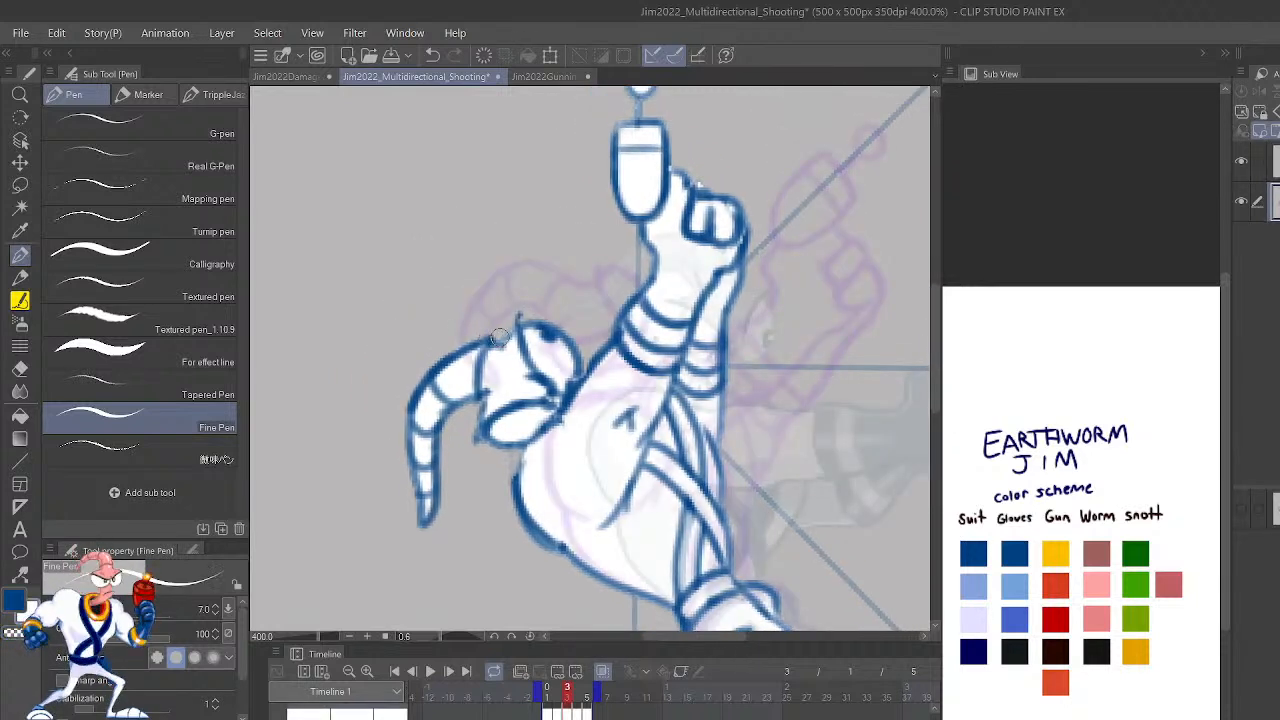
drag(498, 335, 472, 332)
key(ctrl+z)
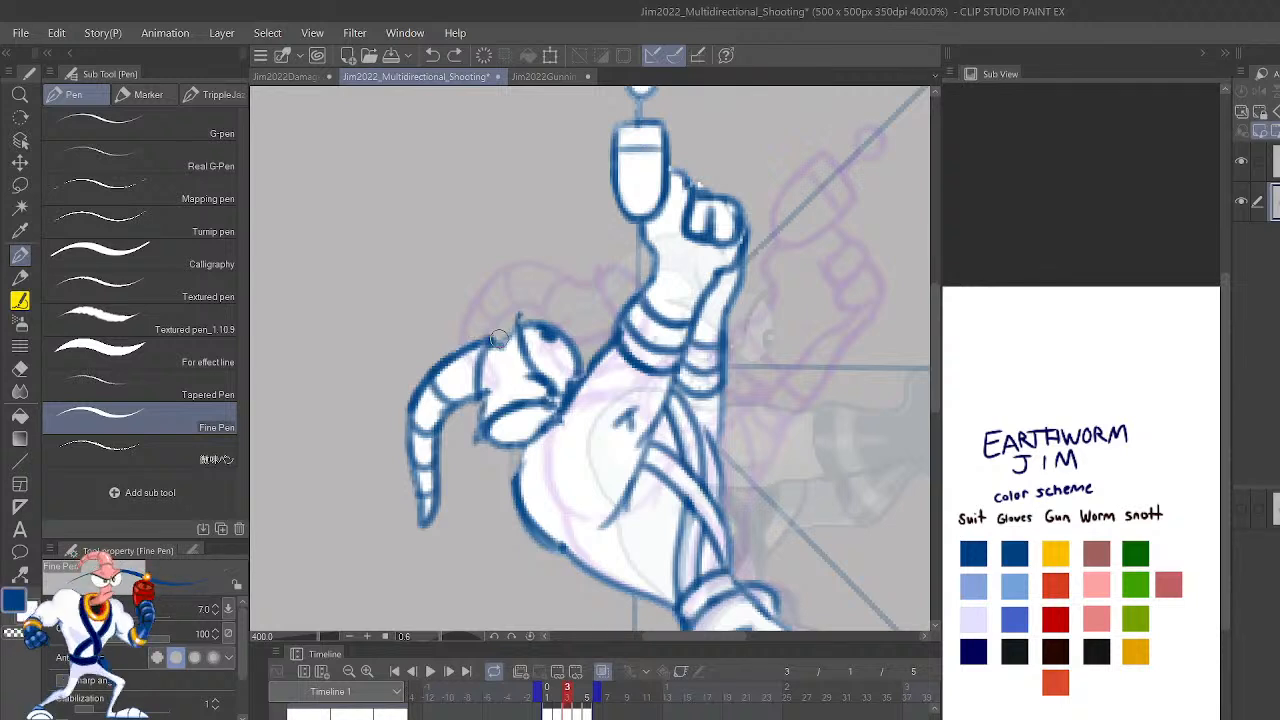
drag(498, 340, 466, 336)
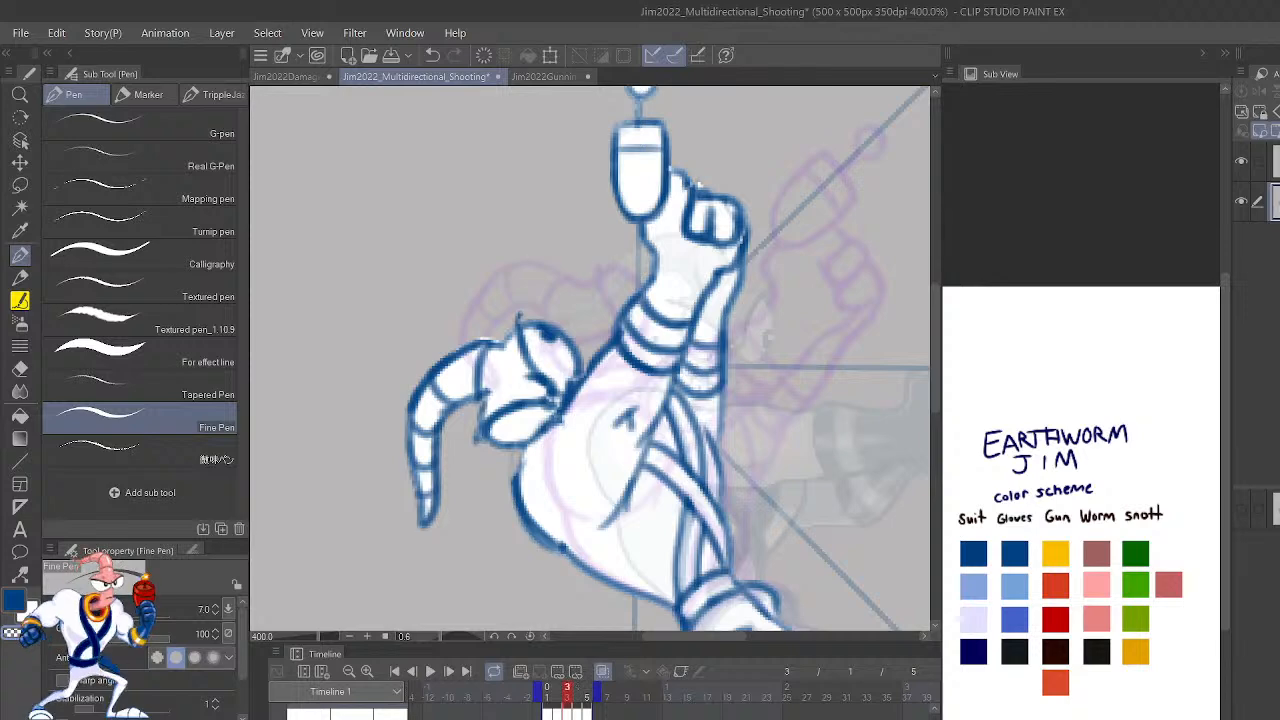
click(1275, 161)
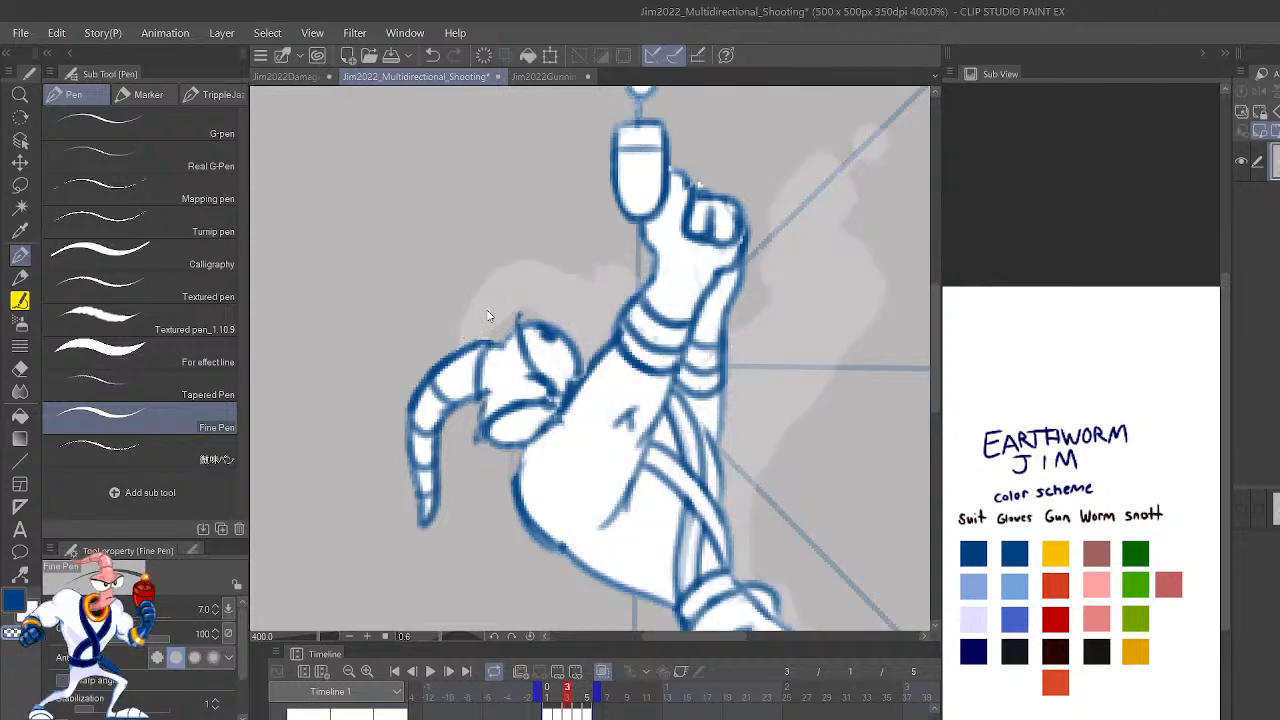
Play the shooting animation in a loop to check how the aiming poses read in sequence.
scroll(490, 318, down, 3)
scroll(490, 316, down, 1)
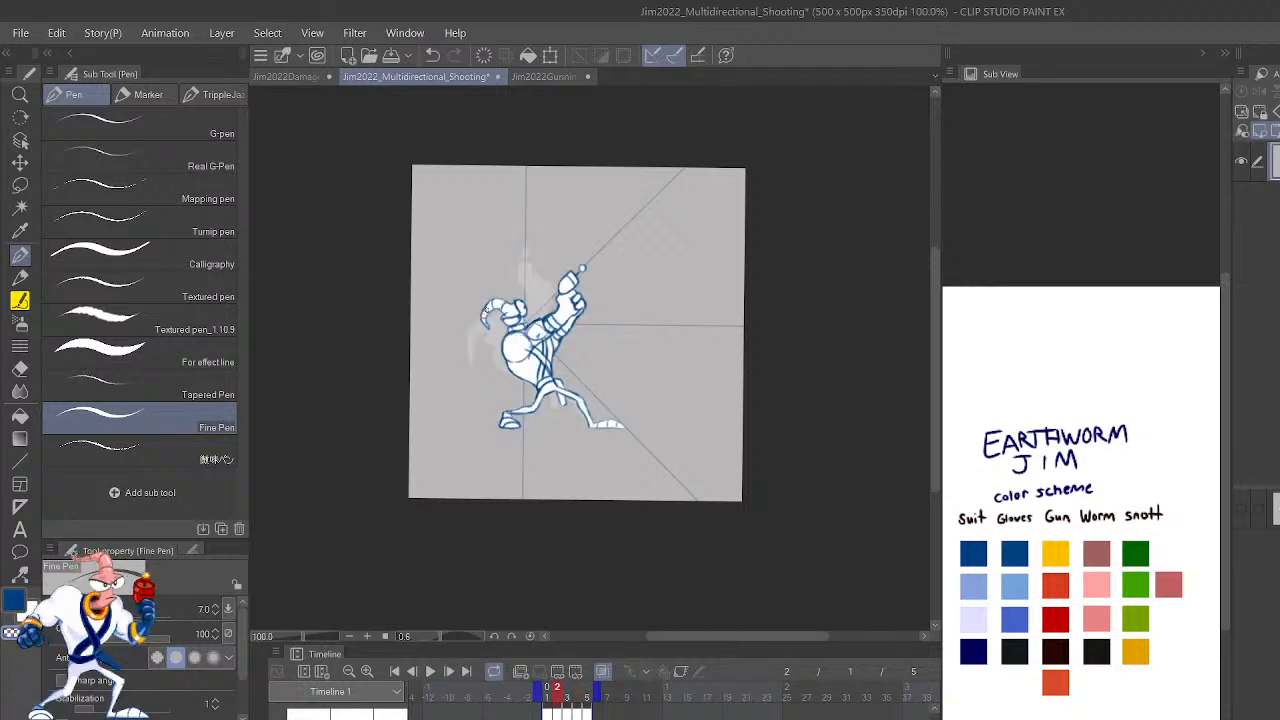
click(430, 671)
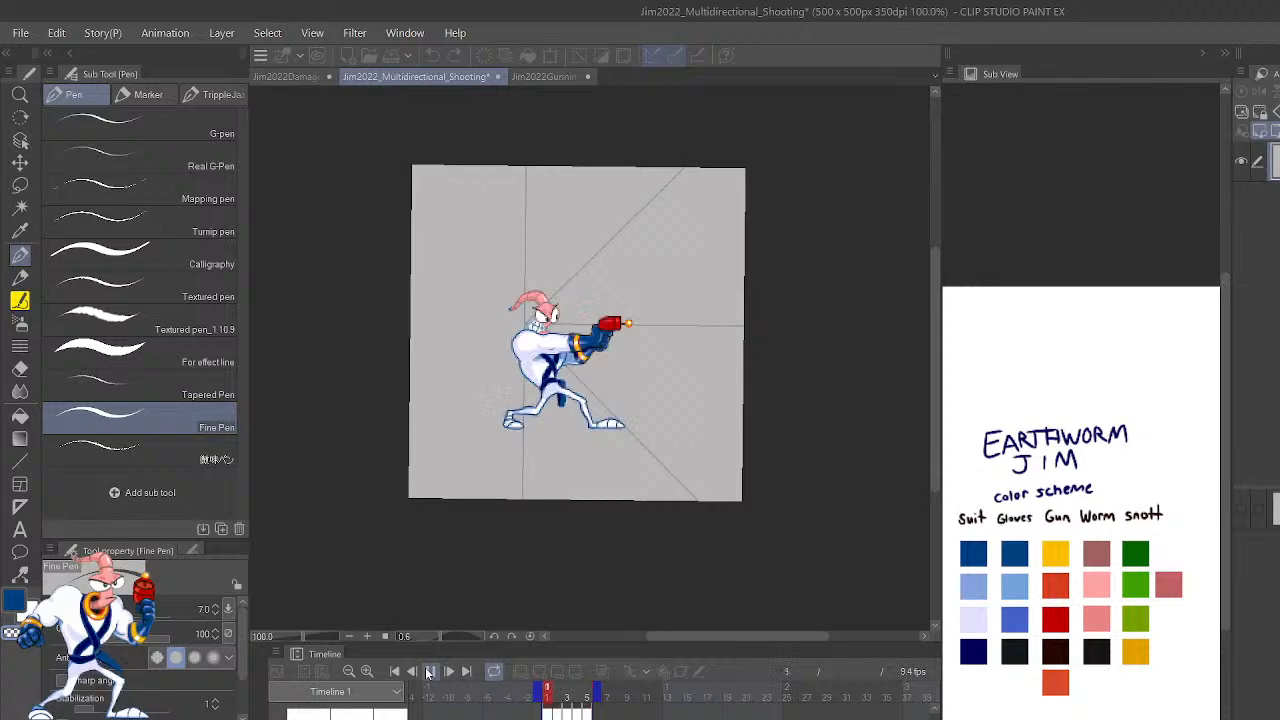
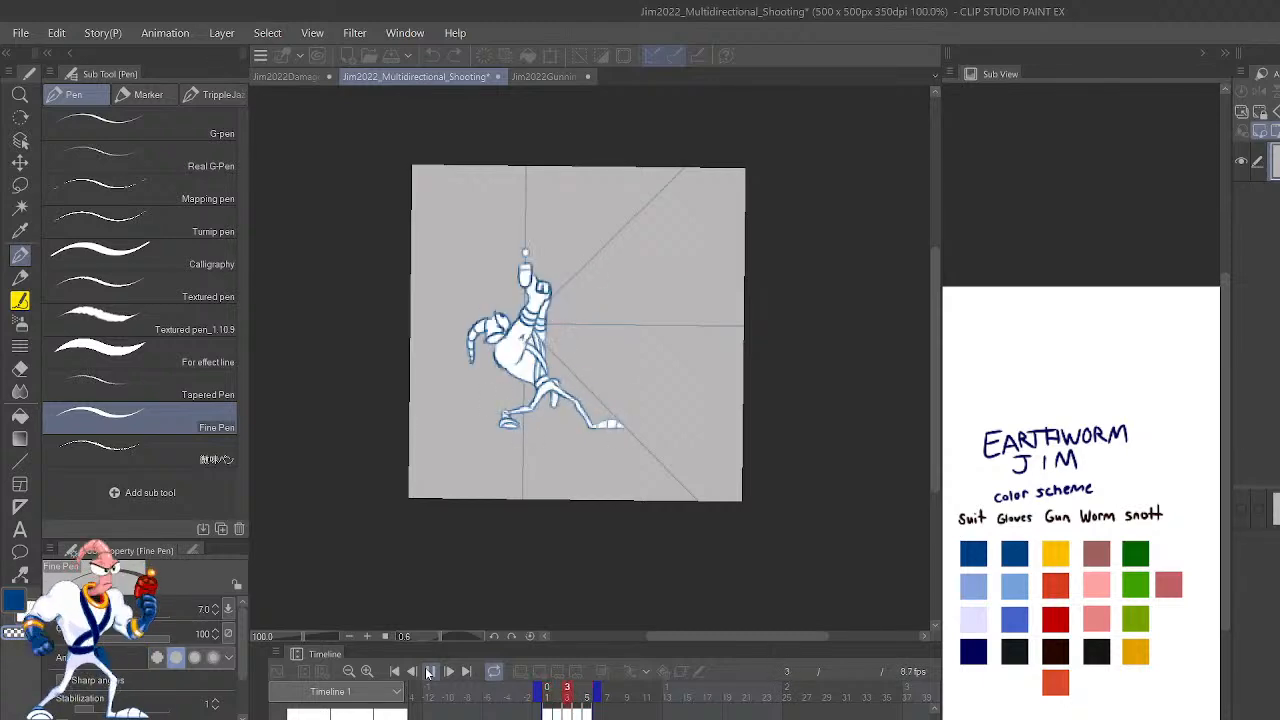
click(432, 673)
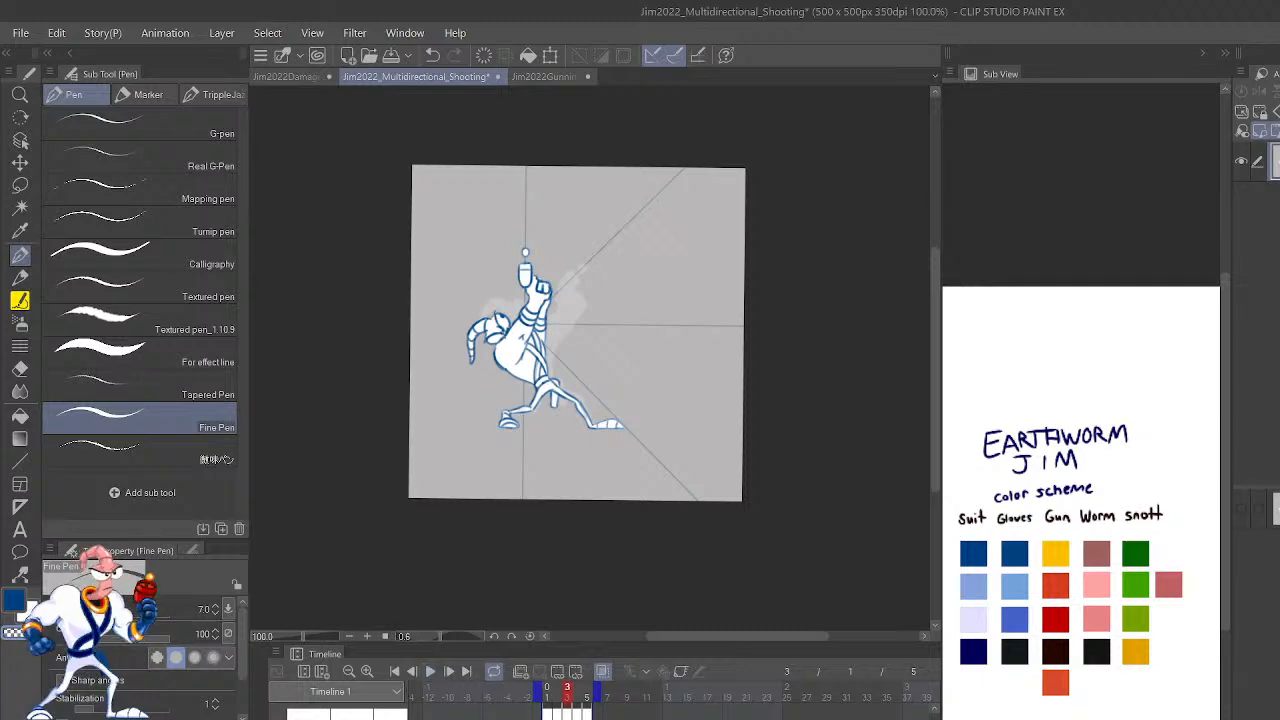
Unmirror the canvas and flip through frames 2 to 5 to compare the torso and leg poses up close.
key(h)
key(ctrl+plus)
key(ctrl+plus)
key(ctrl+plus)
key(ctrl+plus)
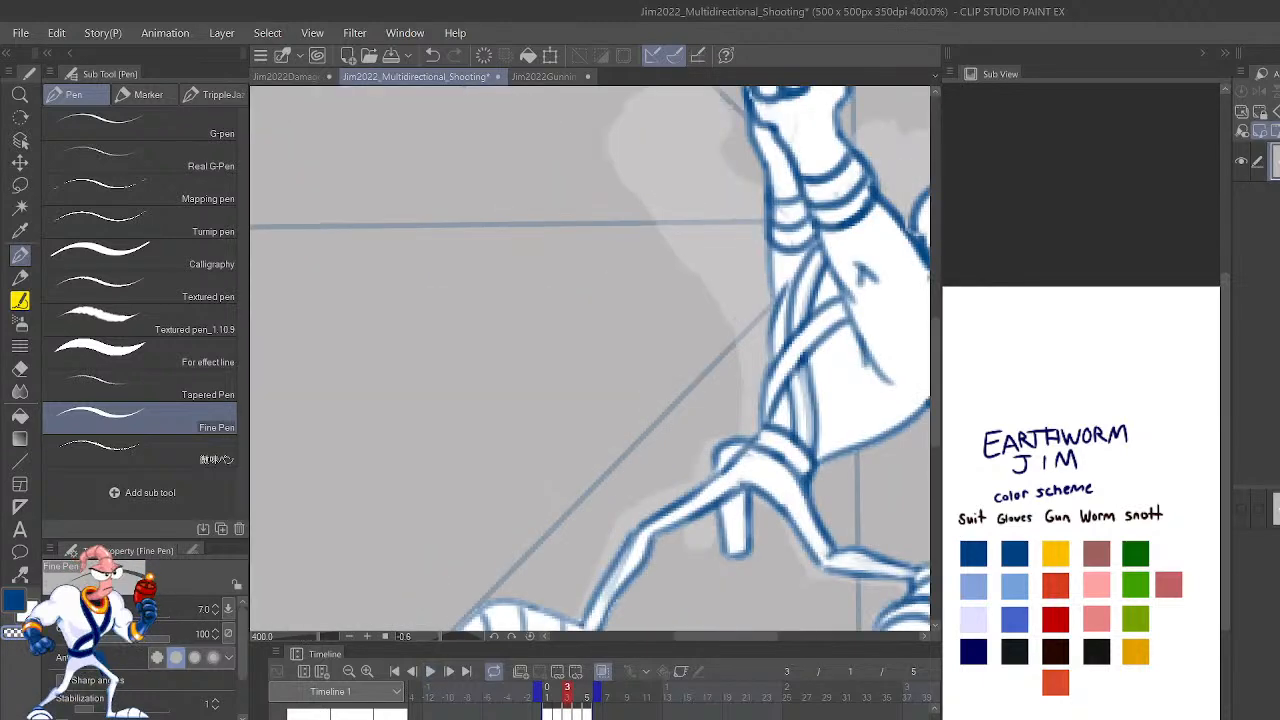
mouse_move(871, 511)
mouse_down()
mouse_move(818, 448)
mouse_move(877, 494)
mouse_move(829, 530)
mouse_move(846, 569)
mouse_move(880, 563)
mouse_move(864, 569)
mouse_up()
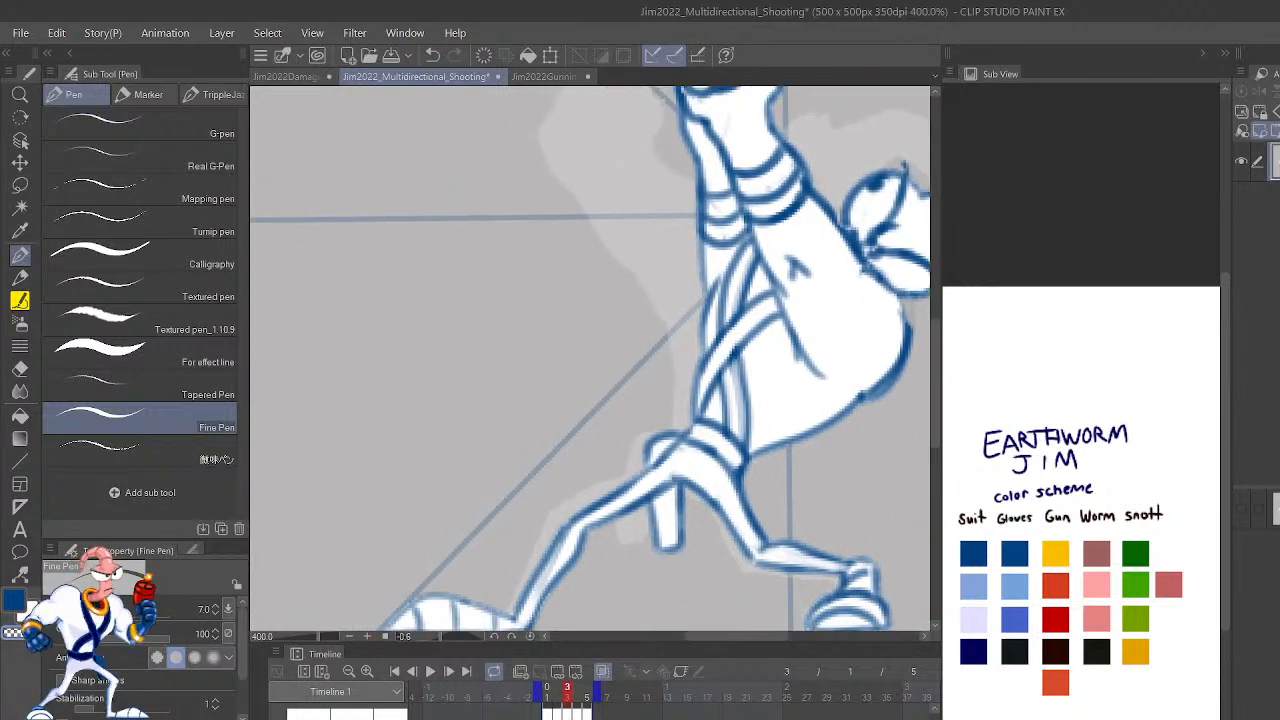
key(comma)
key(period)
key(period)
key(period)
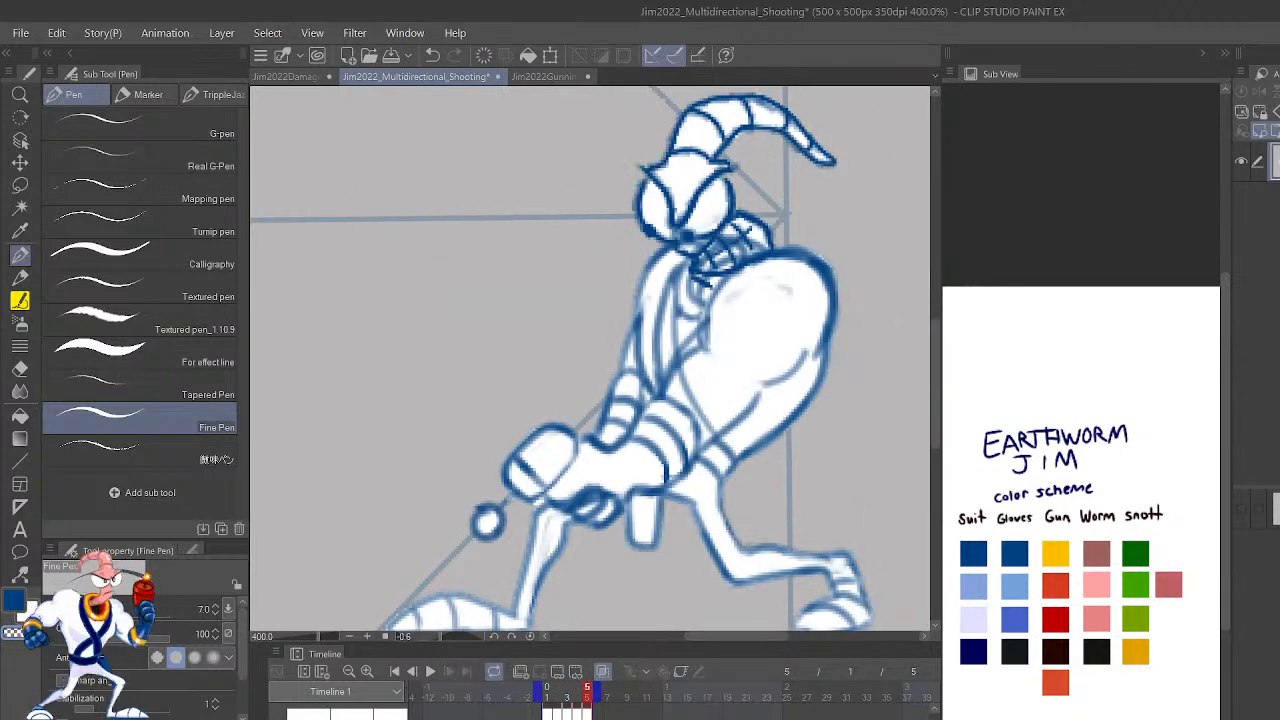
drag(851, 489, 857, 466)
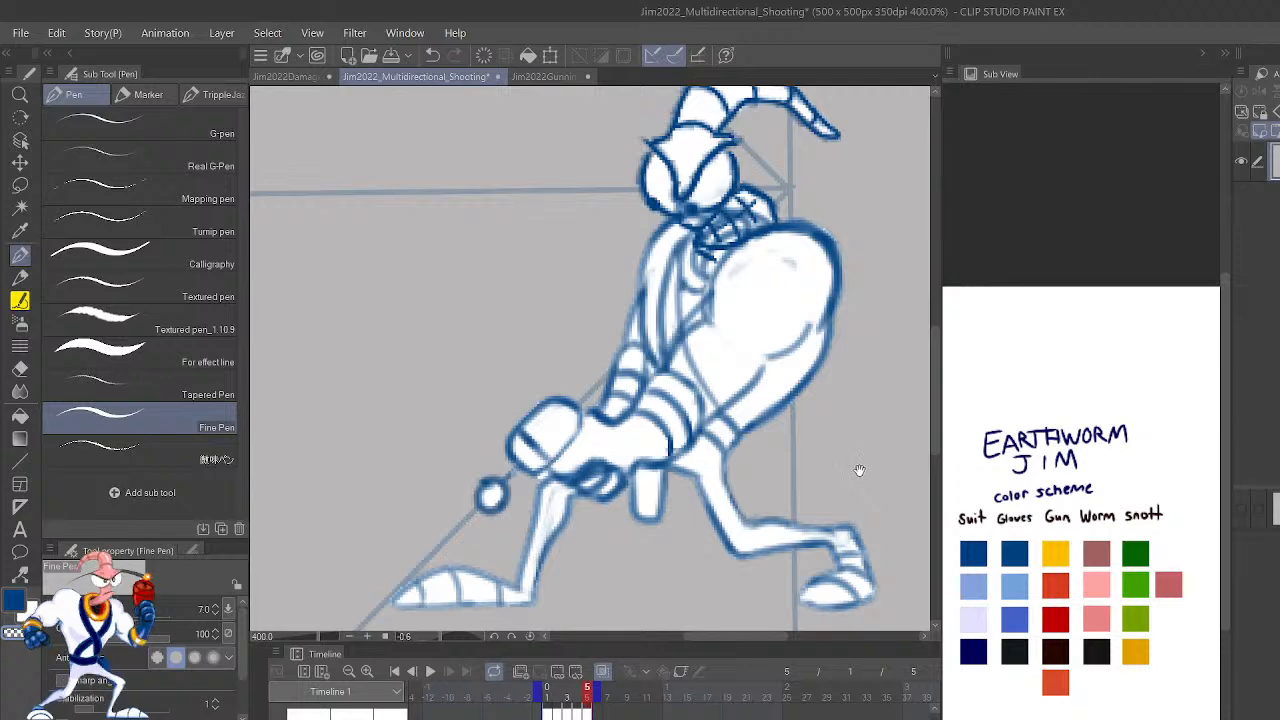
key(comma)
key(comma)
key(comma)
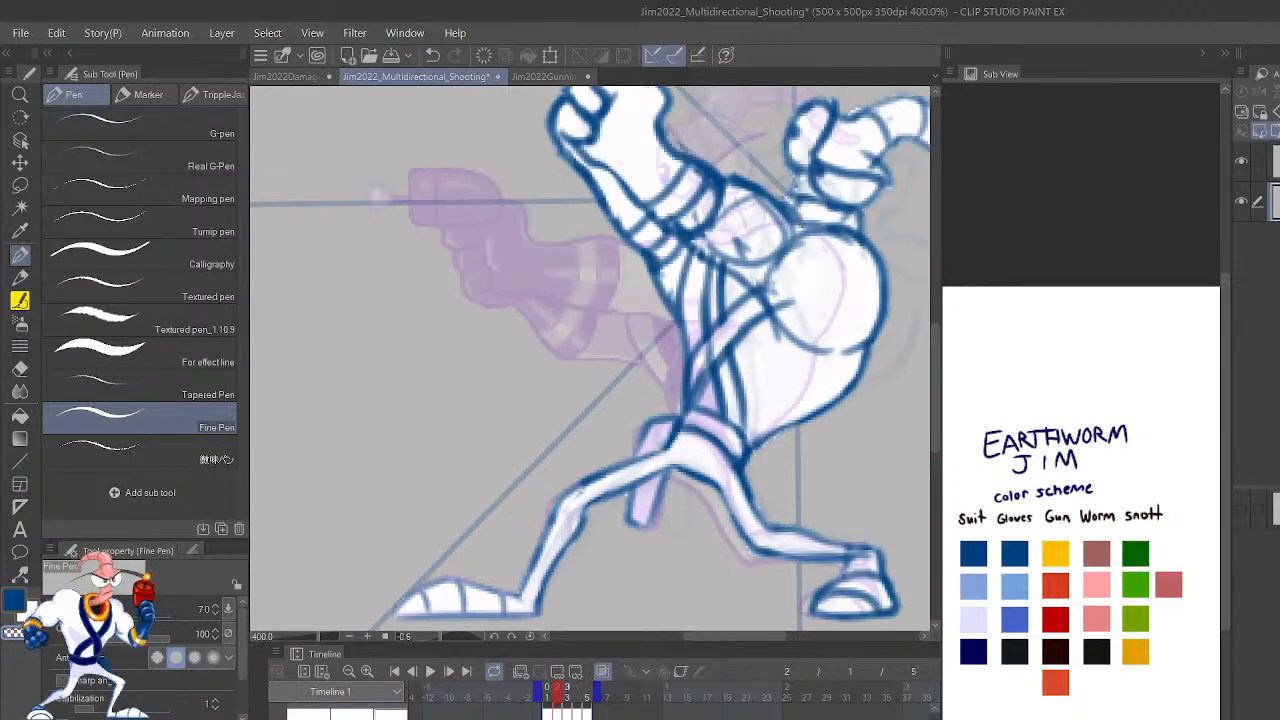
key(period)
drag(863, 477, 817, 564)
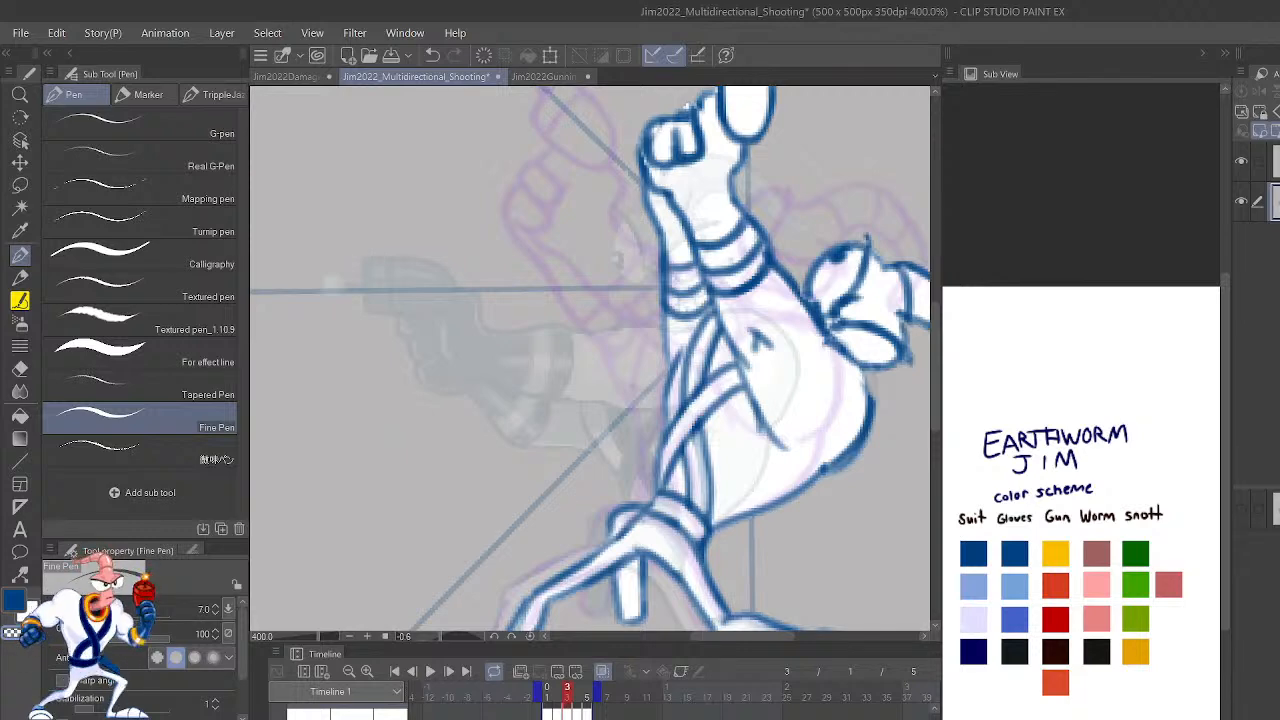
click(1241, 202)
click(1241, 202)
key(x)
drag(763, 506, 769, 519)
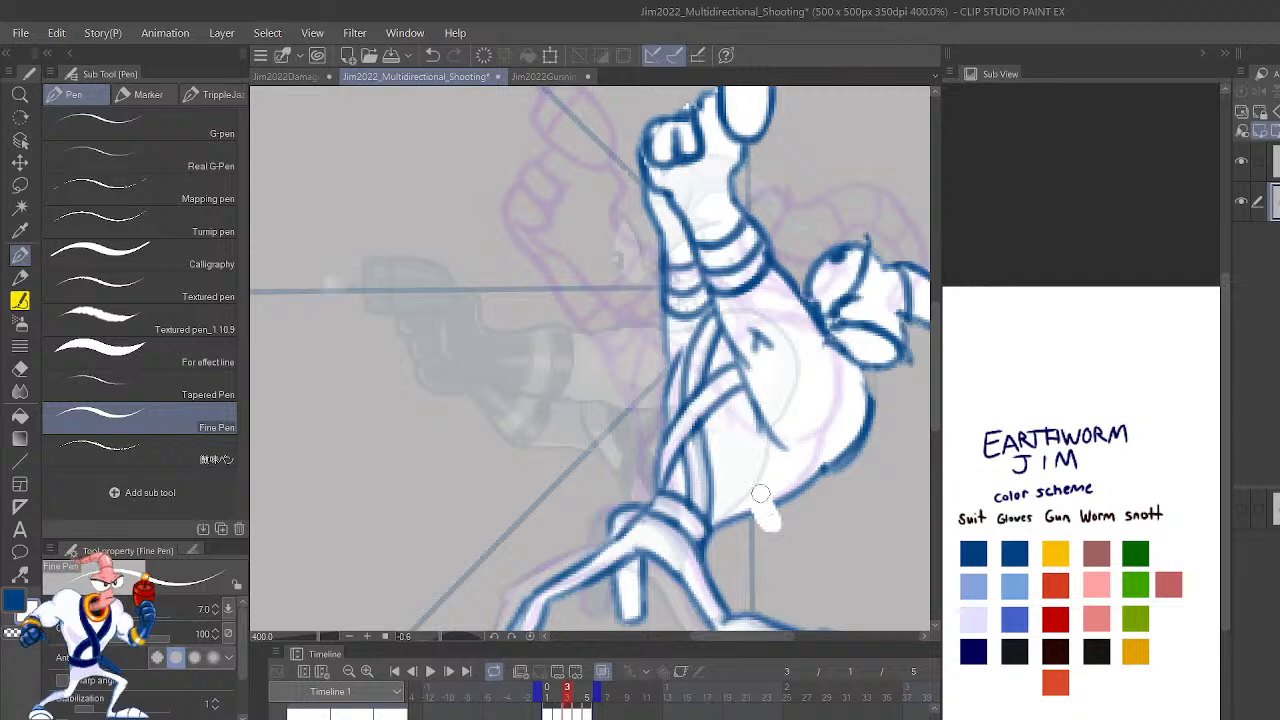
key(ctrl+z)
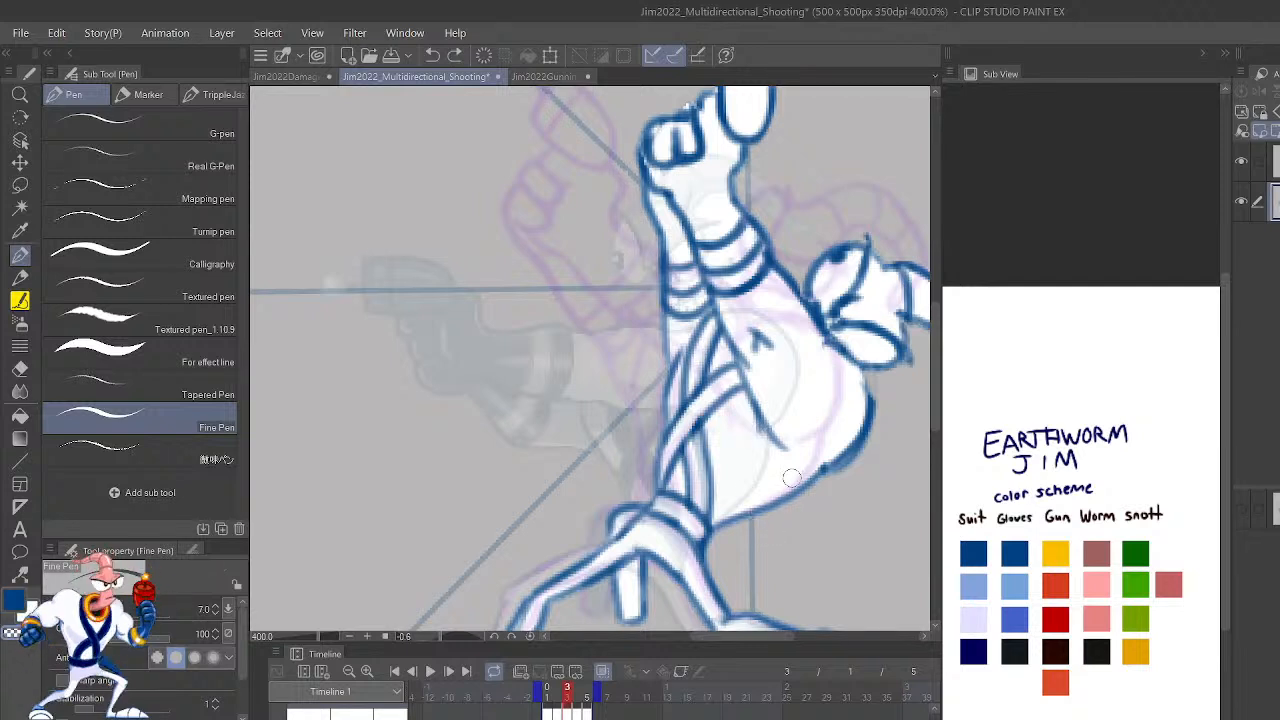
Redraw the torso's lower outline on frame 3 with the Lighter pencil and clear the white fill left outside it.
key(p)
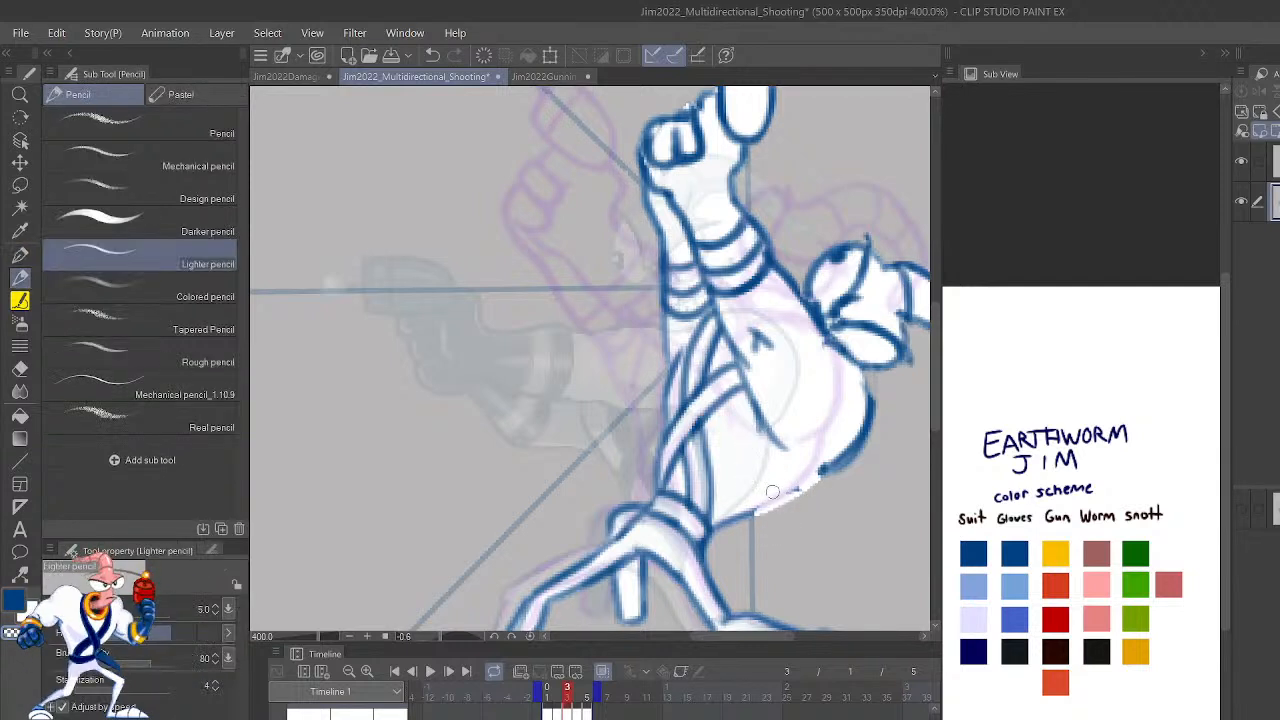
drag(793, 494, 804, 486)
key(ctrl+z)
key(c)
drag(731, 517, 822, 468)
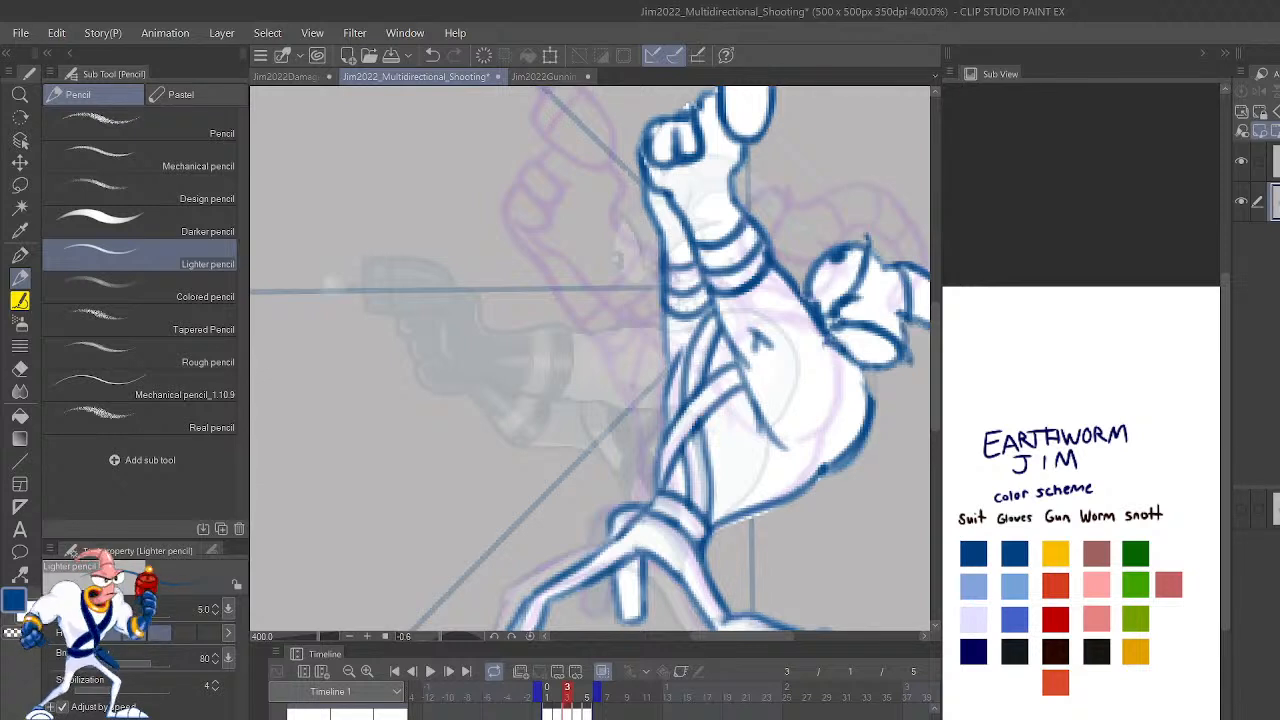
key(Delete)
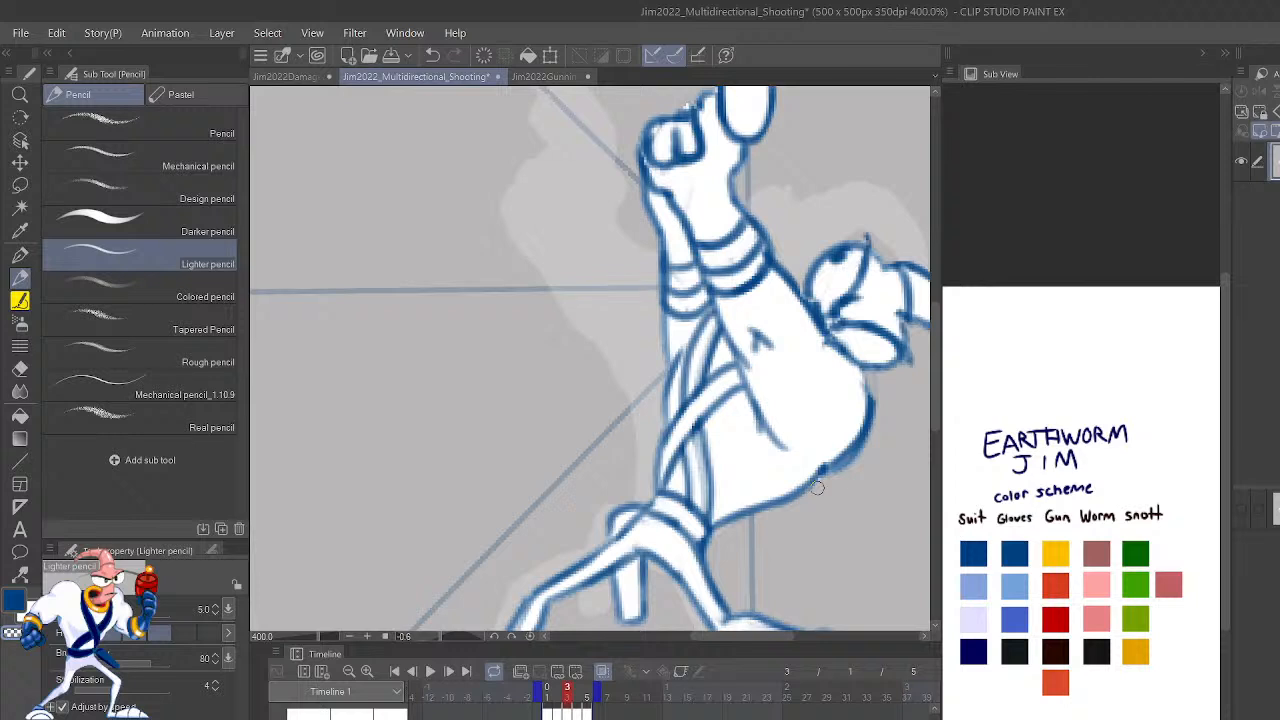
Flip between frames 2 and 3 to check the revised torso outline against the diagonal-aiming pose.
scroll(862, 445, down, 3)
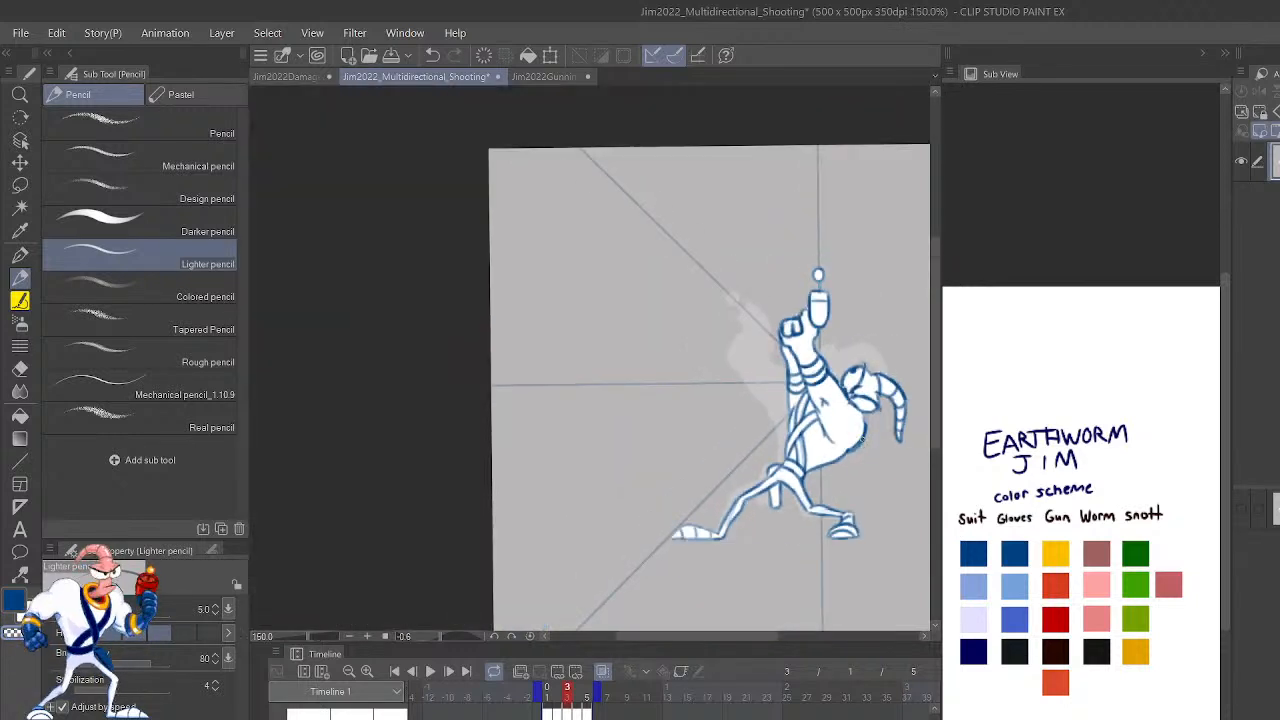
key(Left)
key(Right)
key(Left)
key(Right)
scroll(862, 446, up, 3)
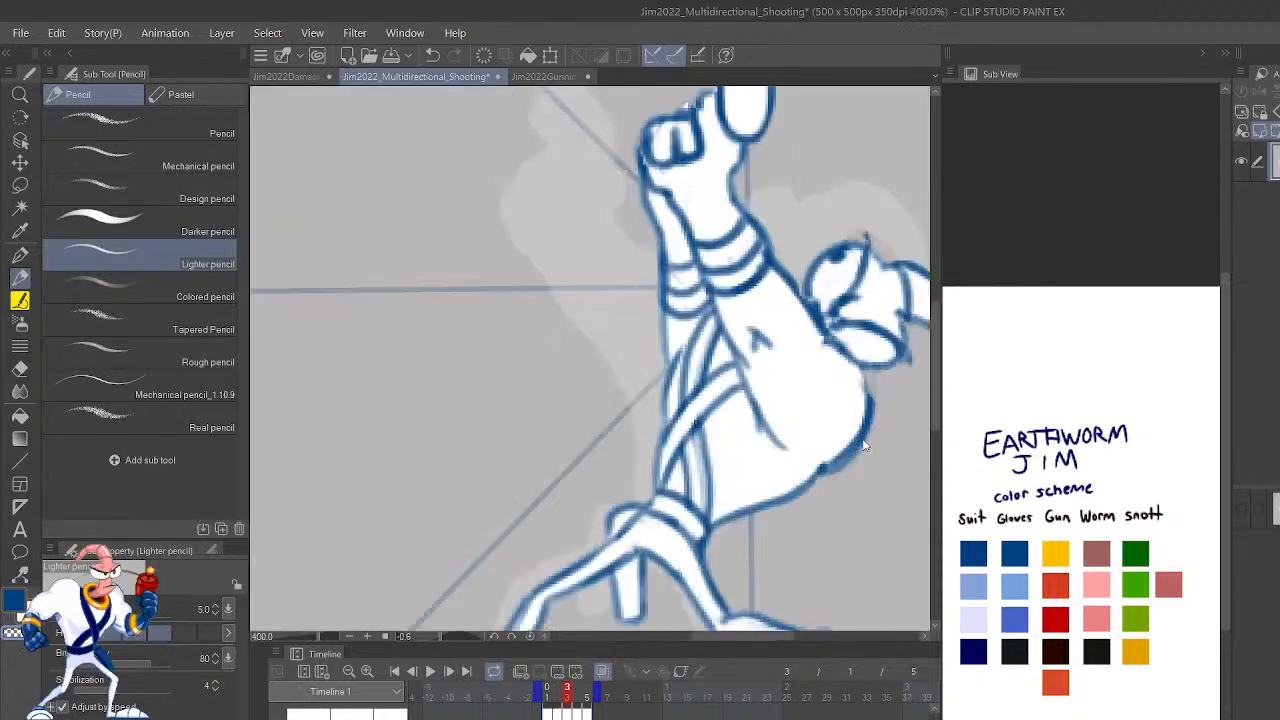
Mirror the canvas and erase the white fill spilling outside the glove beside the gun with the transparent Lighter pencil.
key(h)
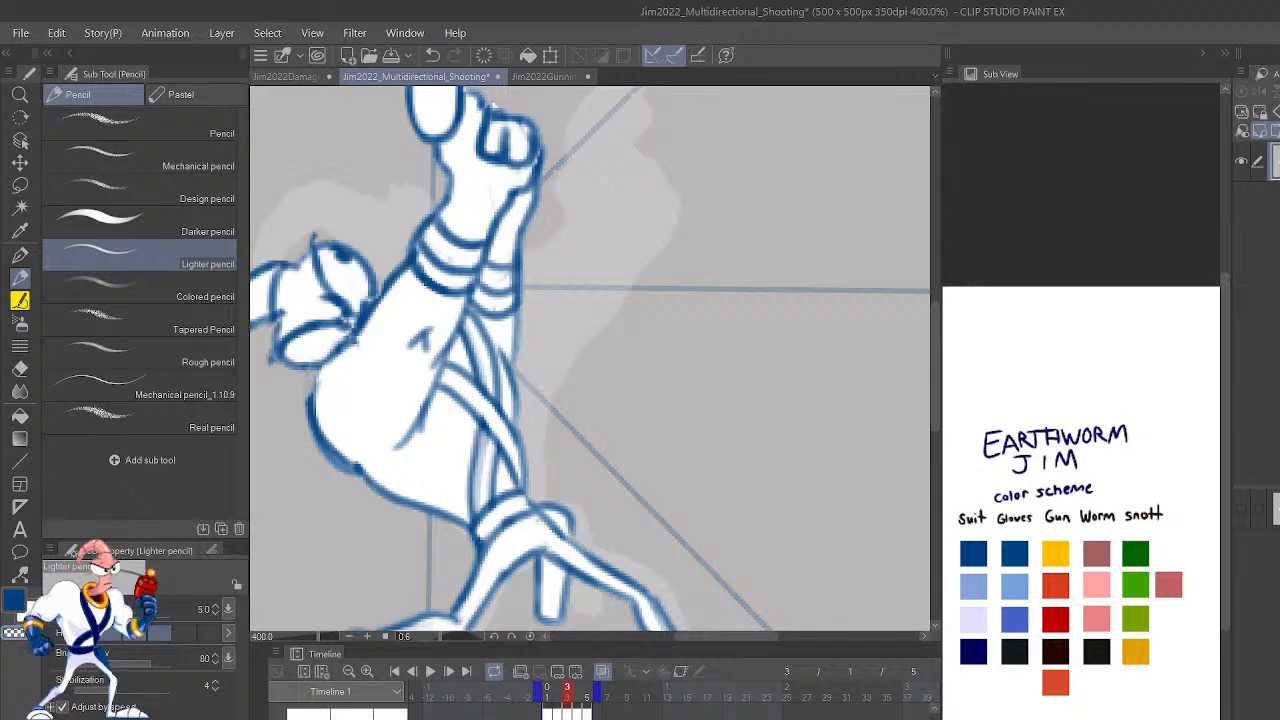
mouse_move(583, 423)
mouse_down()
mouse_move(857, 377)
mouse_move(877, 391)
mouse_move(860, 424)
mouse_move(864, 509)
mouse_up()
drag(828, 412, 828, 468)
key(c)
drag(713, 262, 726, 267)
key(ctrl+z)
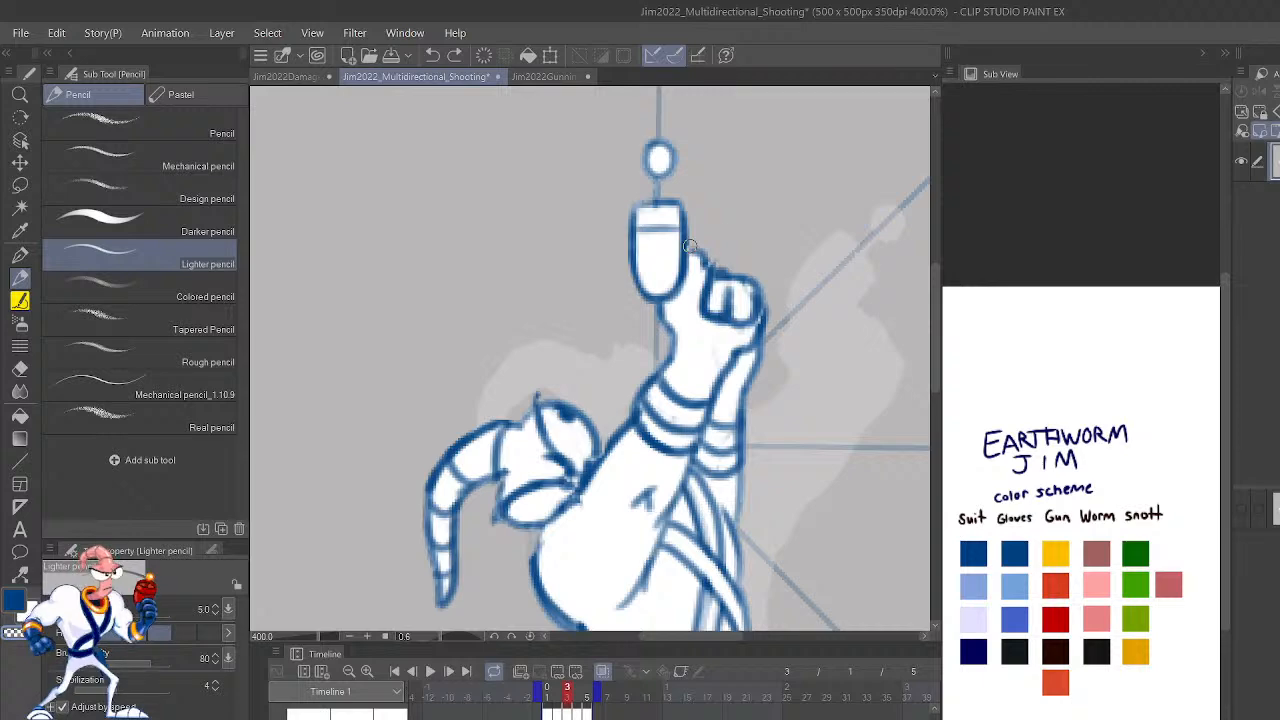
drag(688, 247, 695, 251)
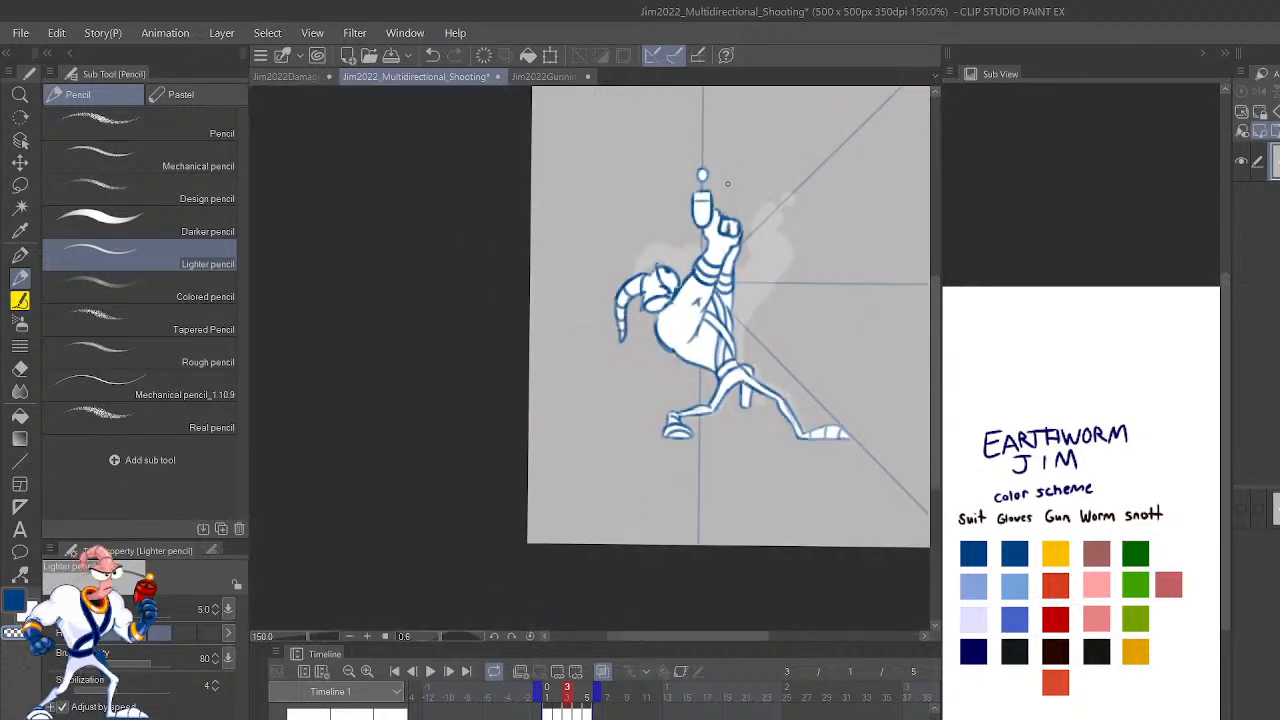
Flip between frames 3 and 5 to compare the upward-aiming pose with the downward-diagonal pose.
key(Right)
key(Right)
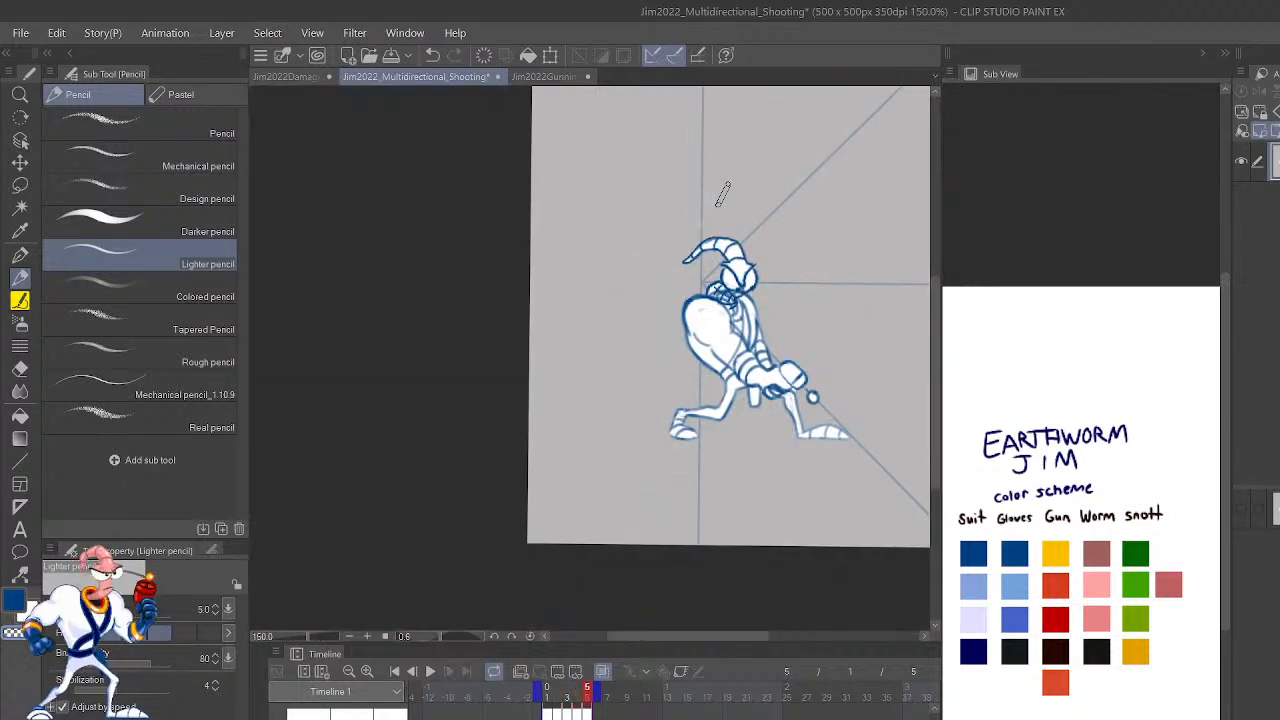
key(Left)
key(Left)
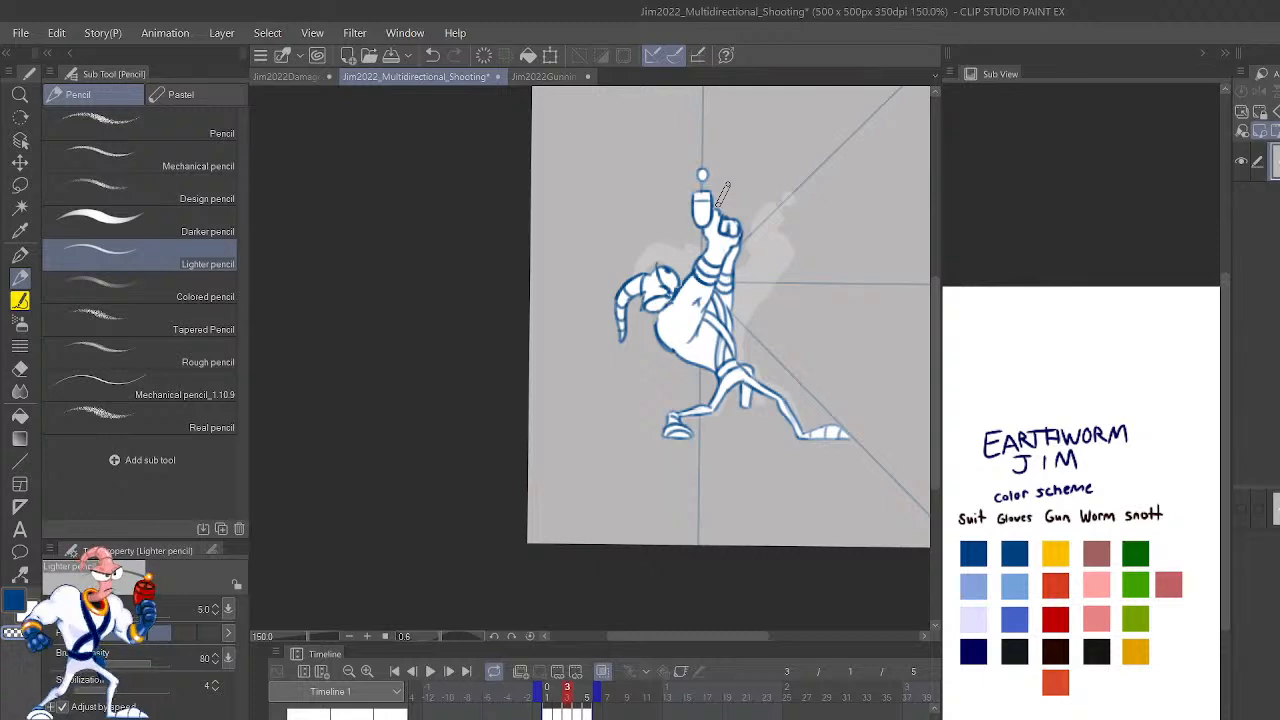
key(Right)
key(Right)
key(Left)
key(Left)
key(Right)
key(Right)
key(Left)
key(Right)
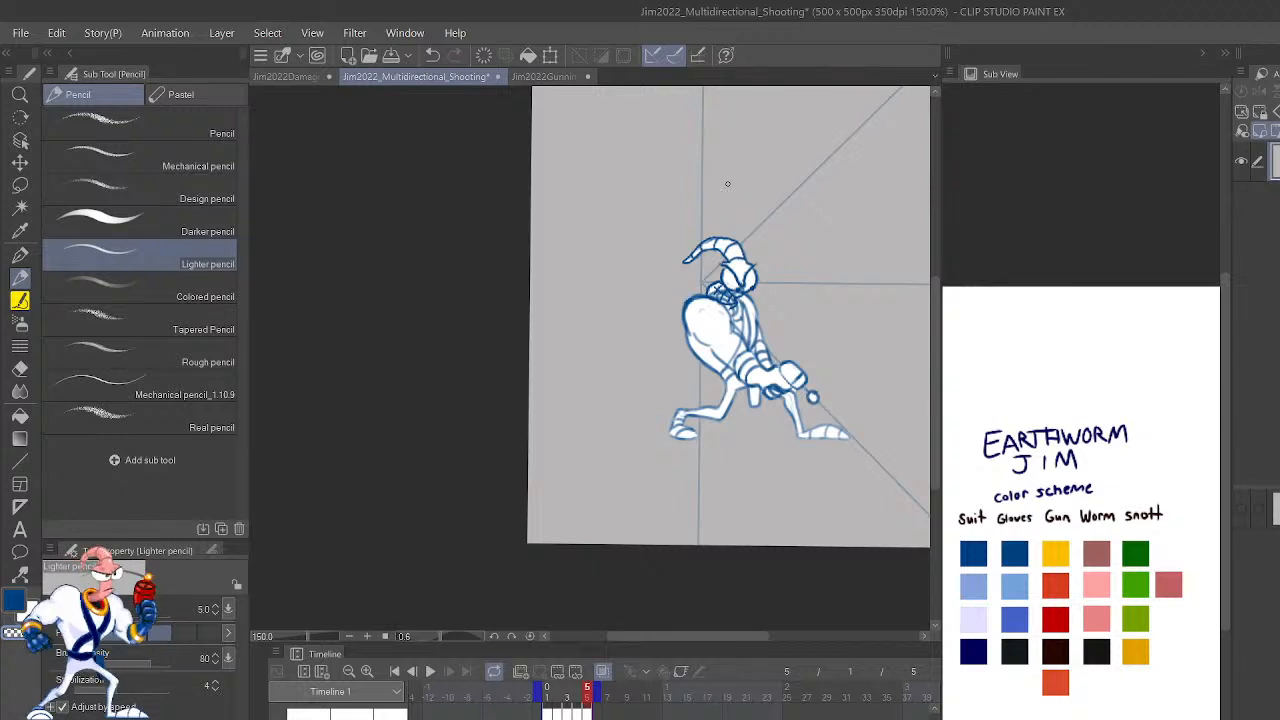
Extend the animation to frame 6, add a new blank cel there, and carry the aiming guide lines onto it.
key(Right)
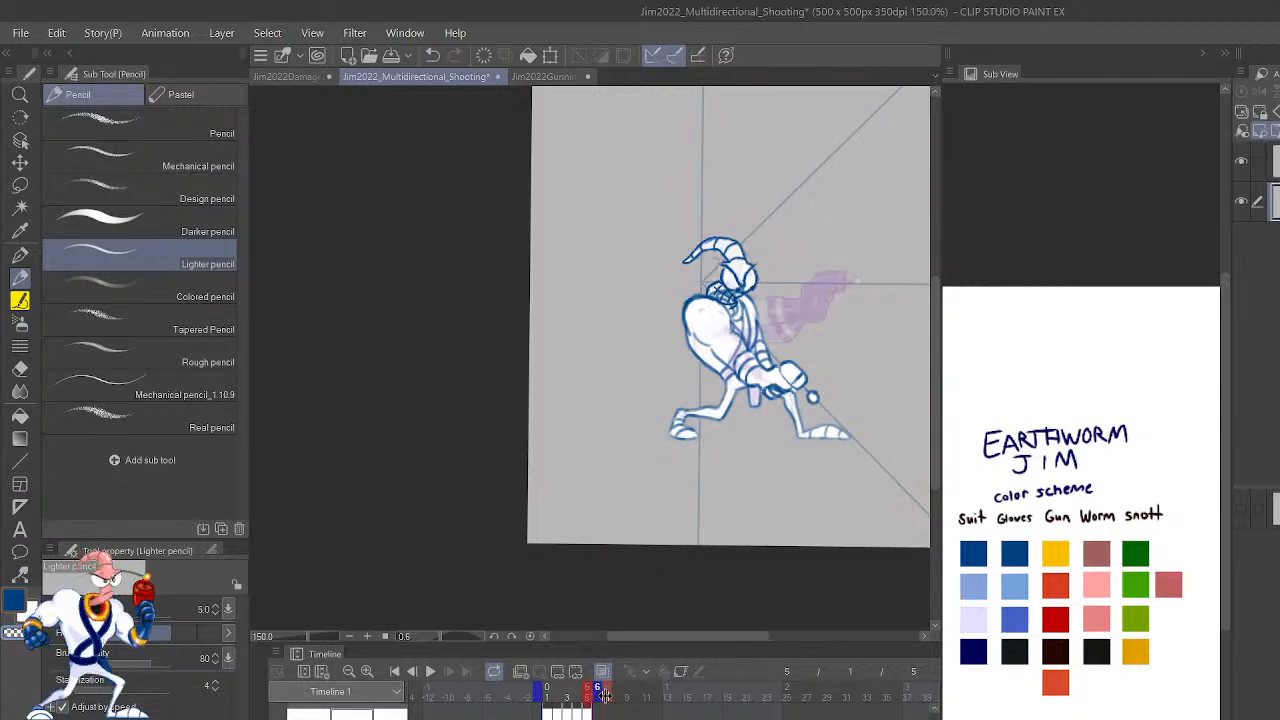
key(Right)
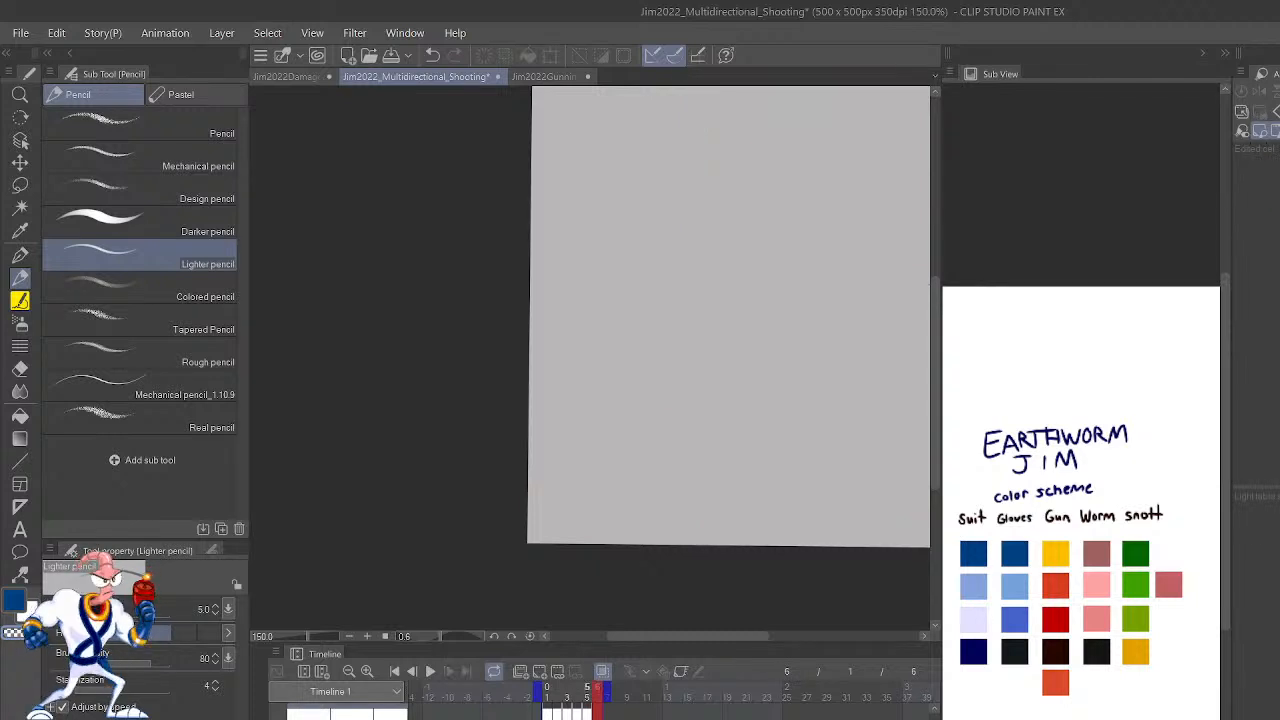
key(Left)
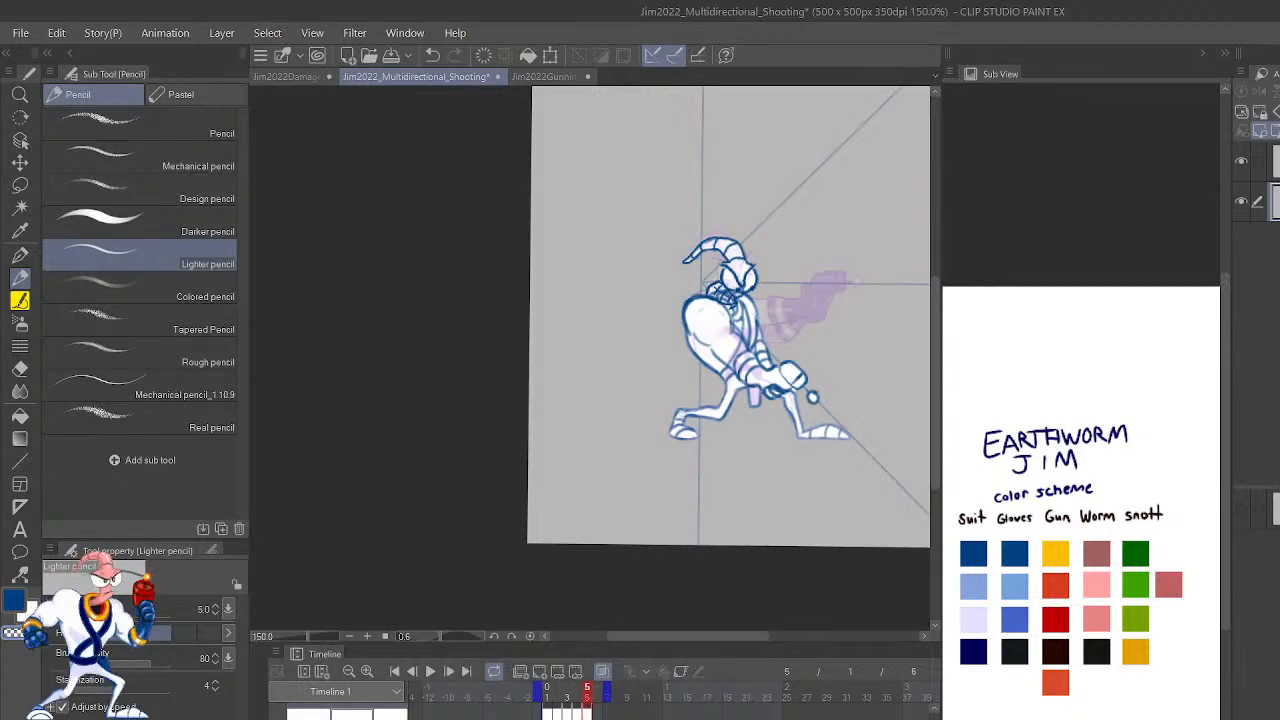
key(Right)
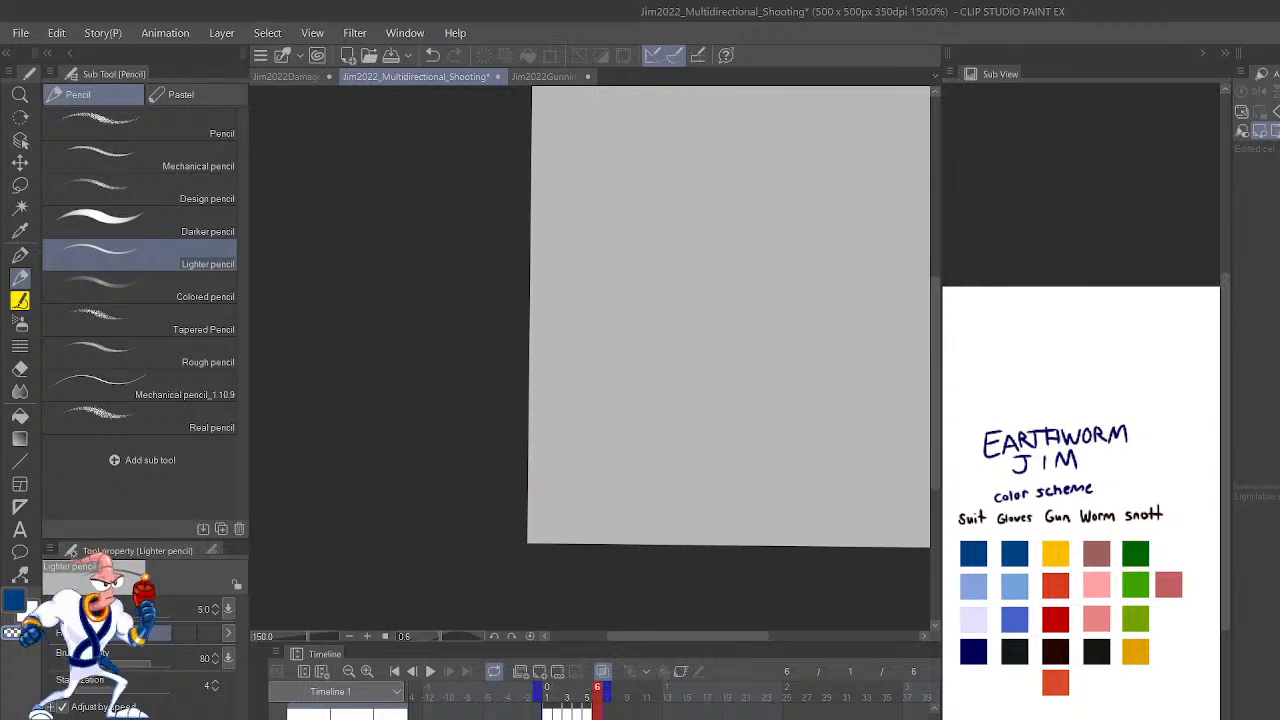
key(Left)
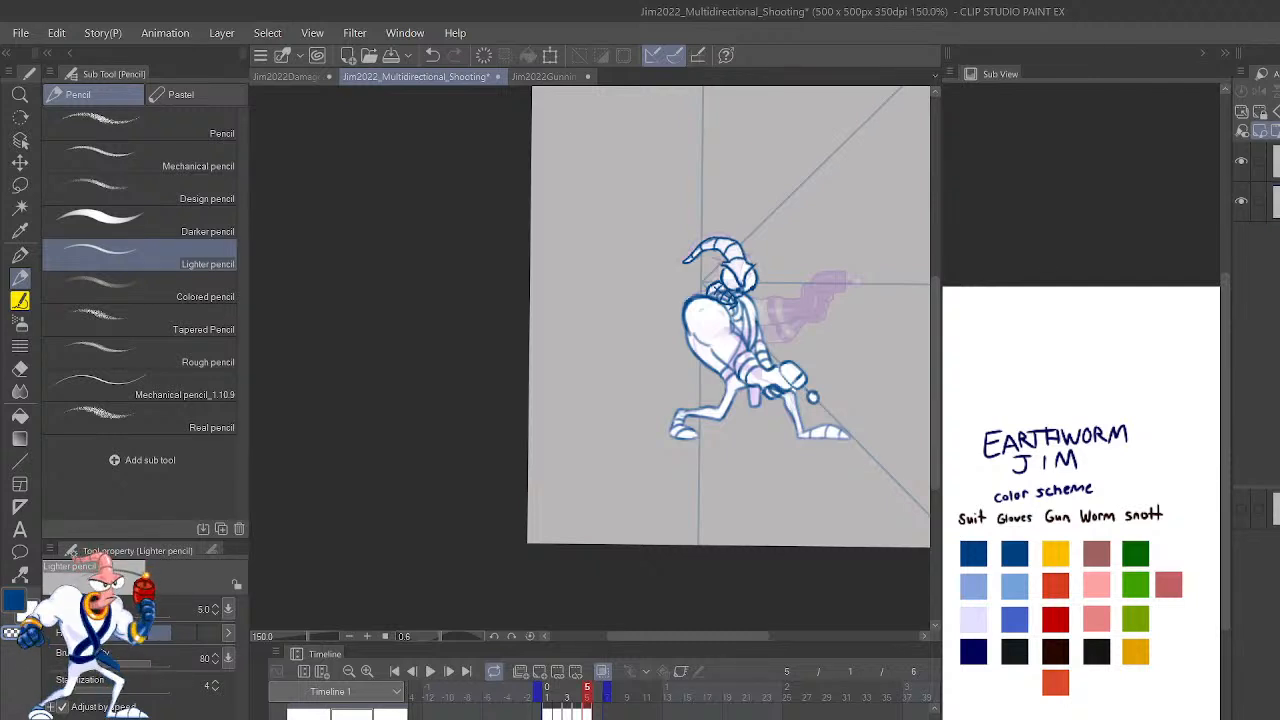
key(ctrl+z)
click(605, 714)
key(ctrl+shift+n)
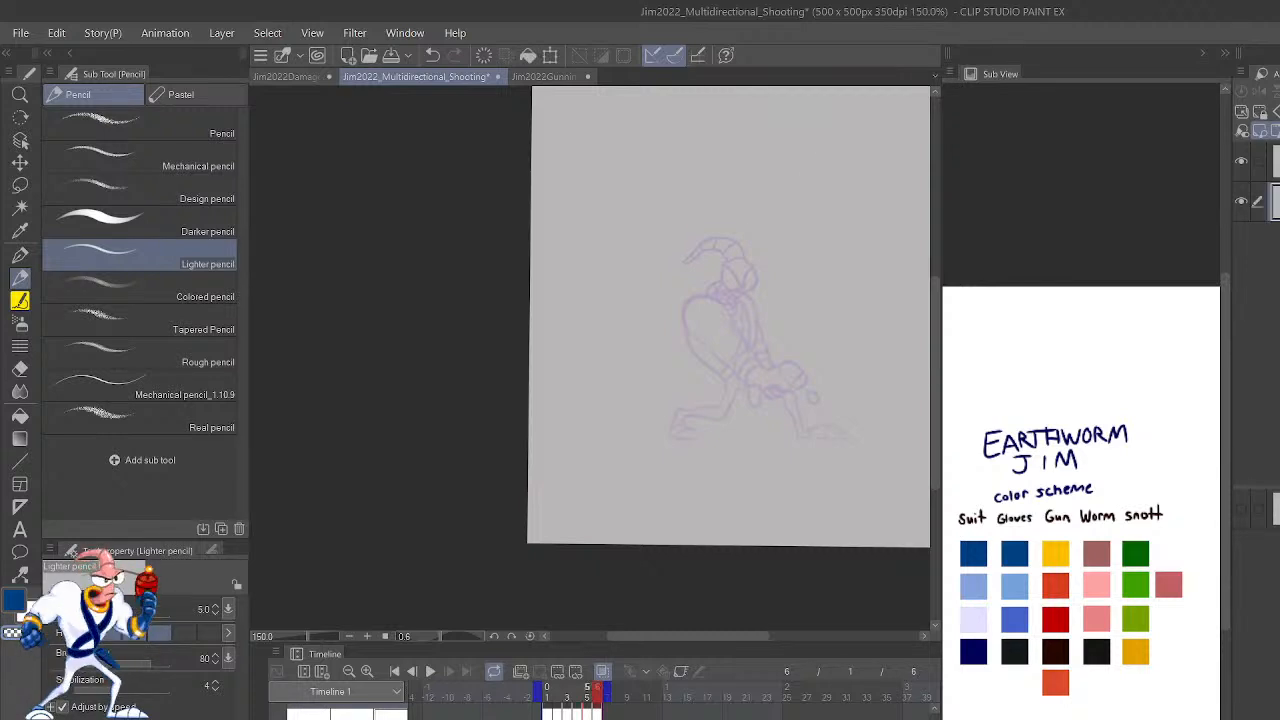
key(Left)
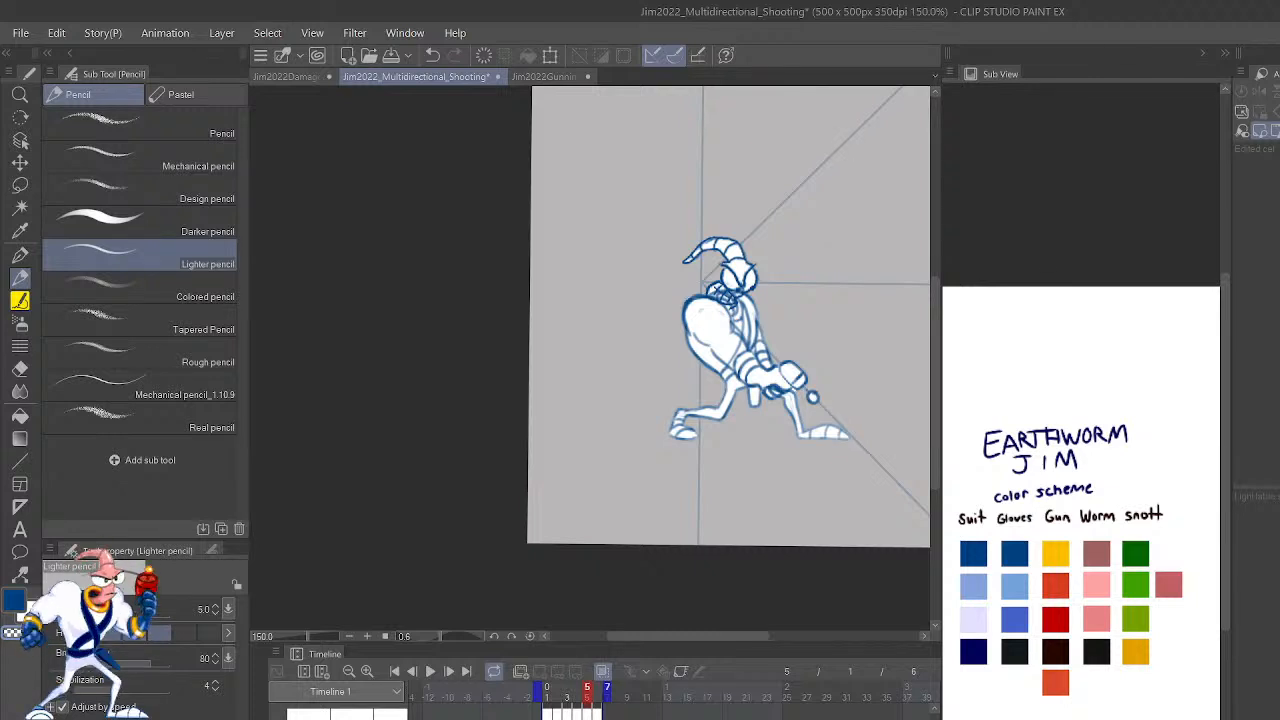
key(Right)
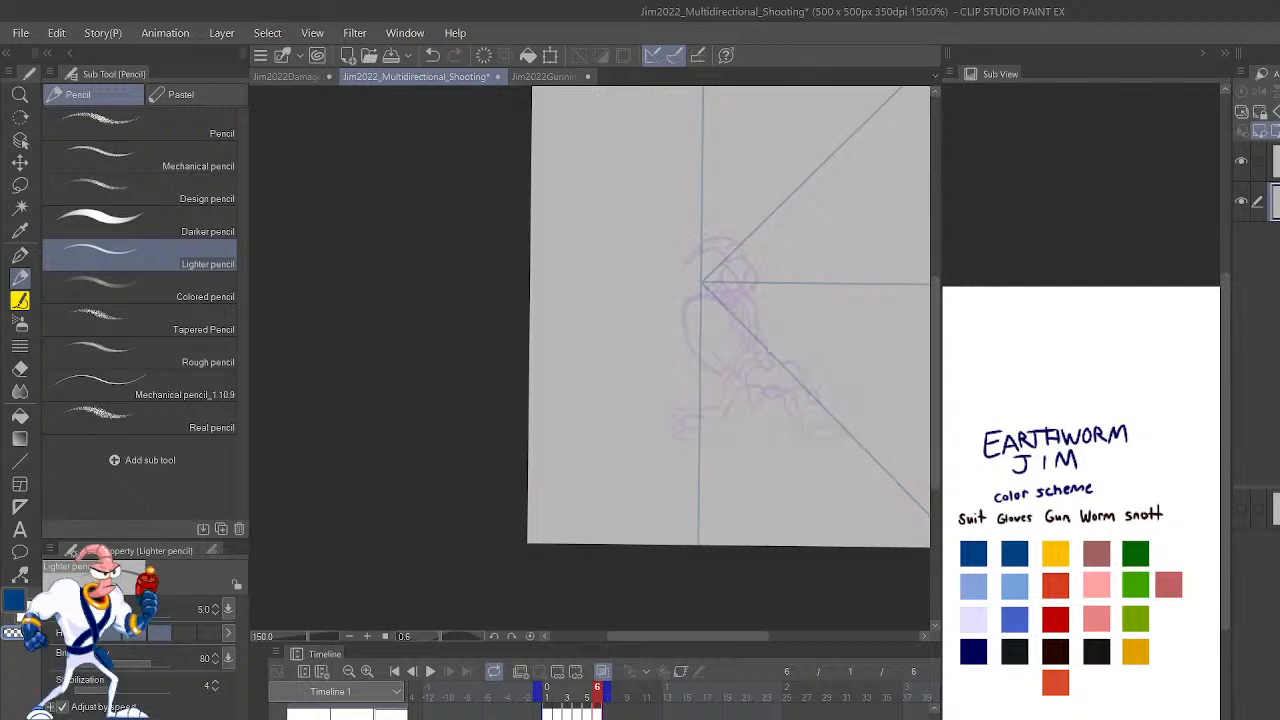
key(ctrl+plus)
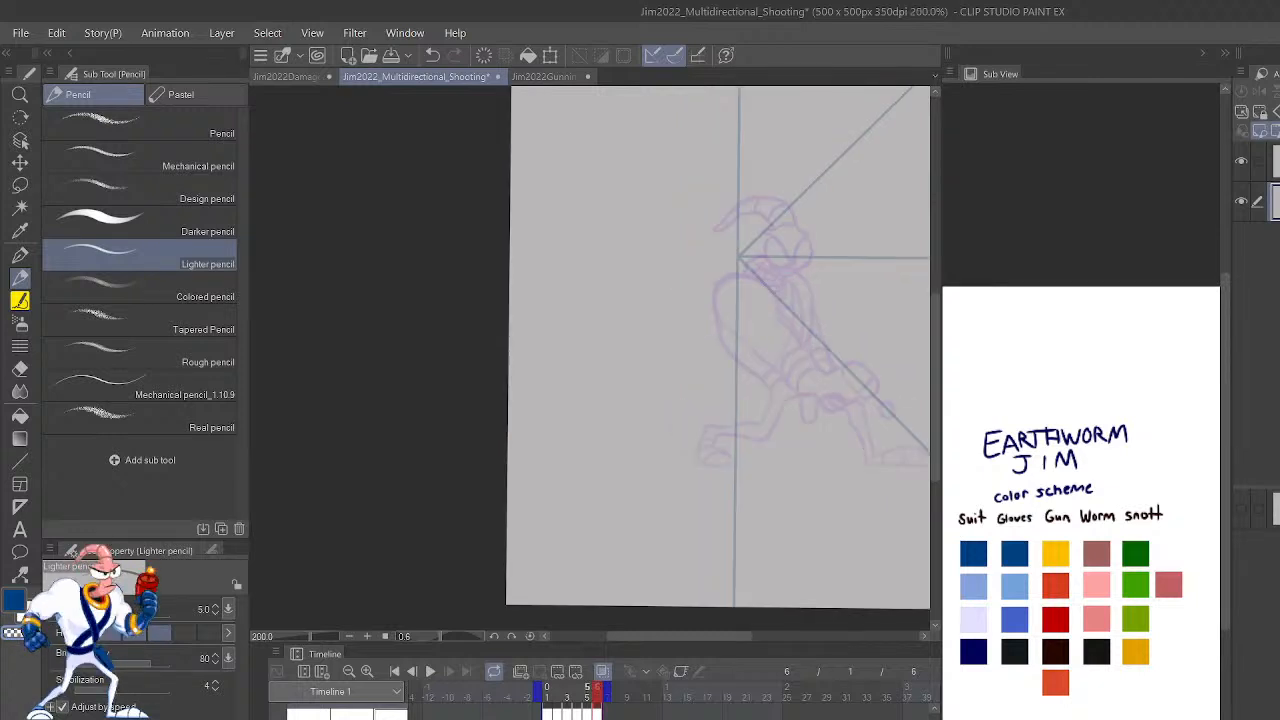
key(ctrl+plus)
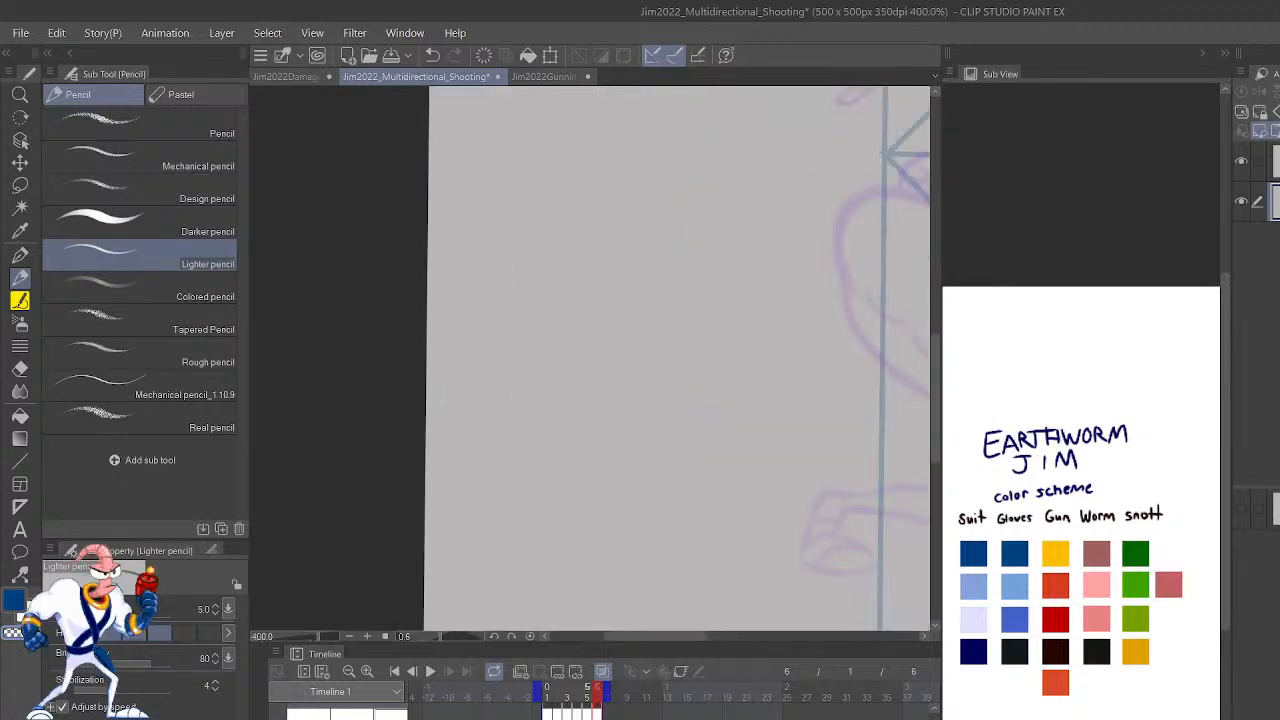
drag(875, 547, 672, 522)
key(p)
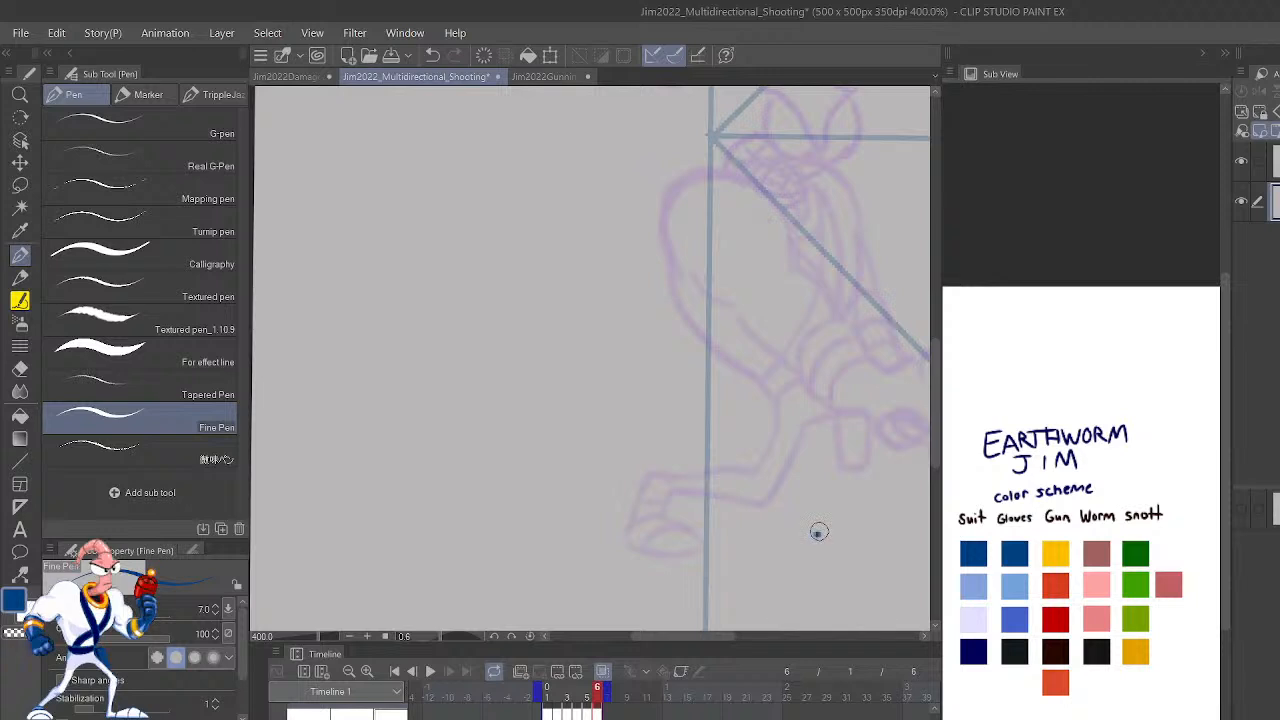
drag(818, 532, 875, 428)
key(ctrl+z)
scroll(240, 686, down, 2)
key(p)
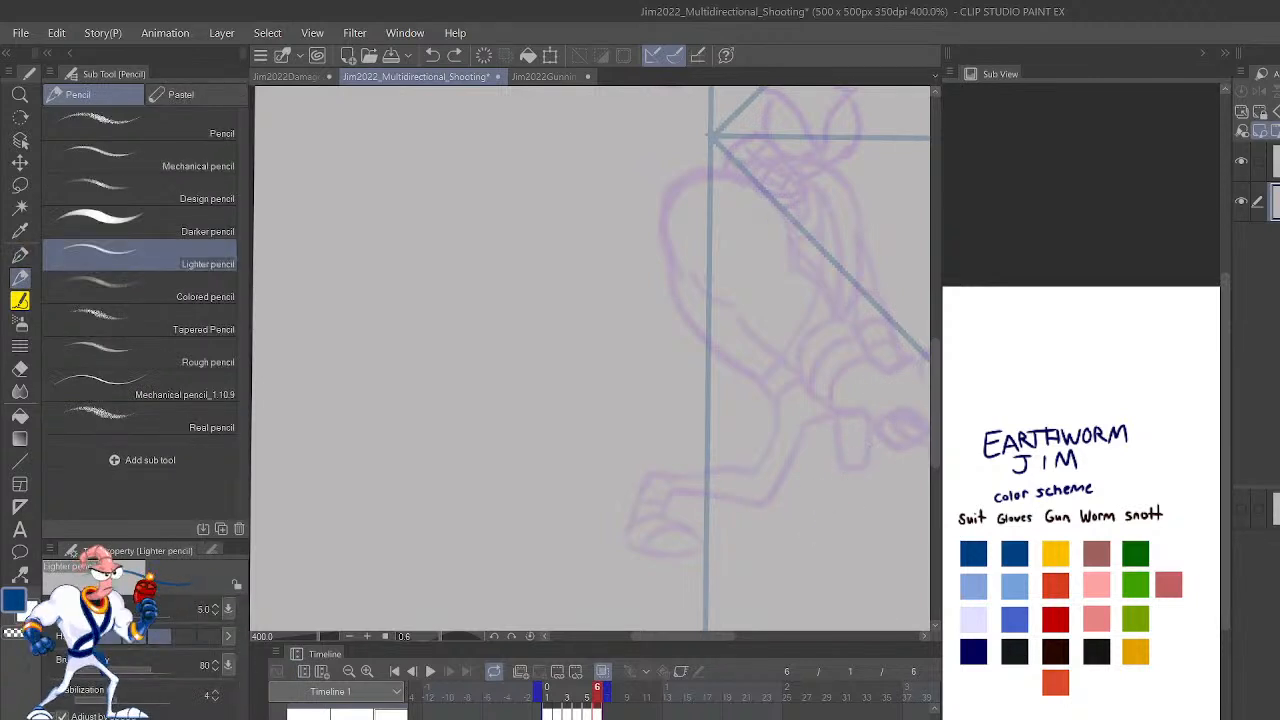
mouse_move(897, 506)
mouse_down()
mouse_move(826, 500)
mouse_move(800, 546)
mouse_up()
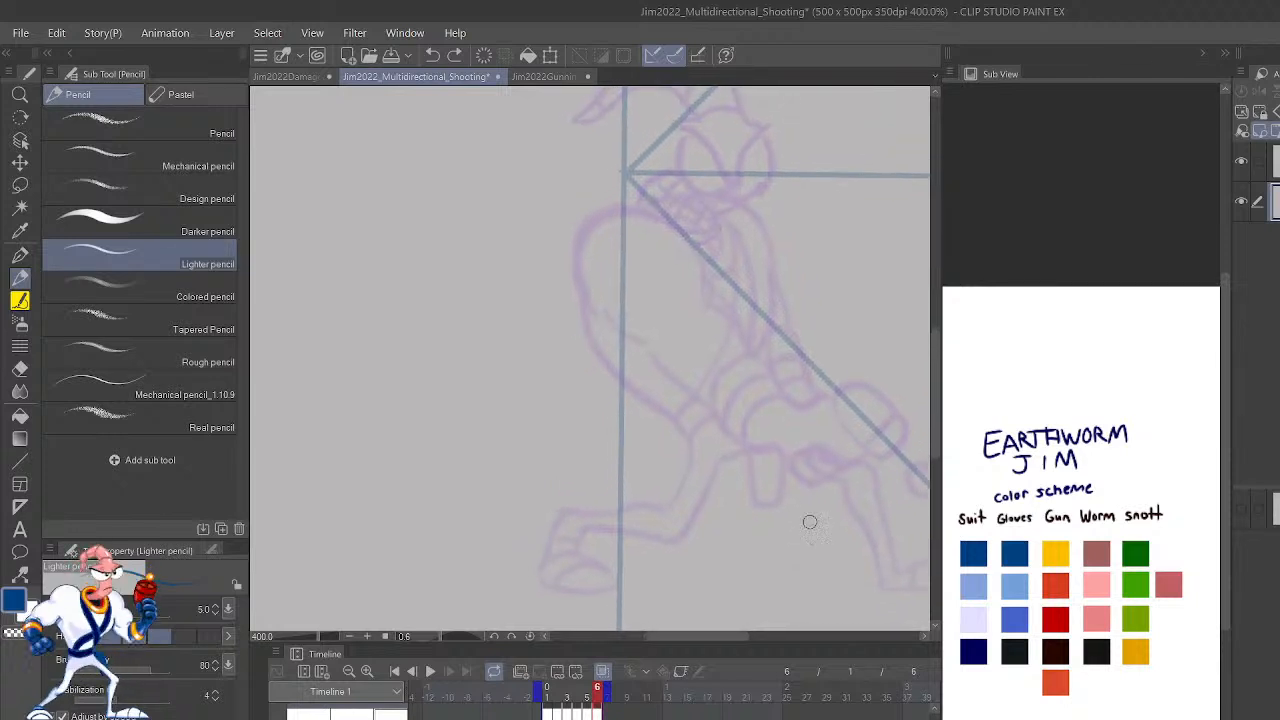
drag(628, 228, 625, 475)
key(ctrl+z)
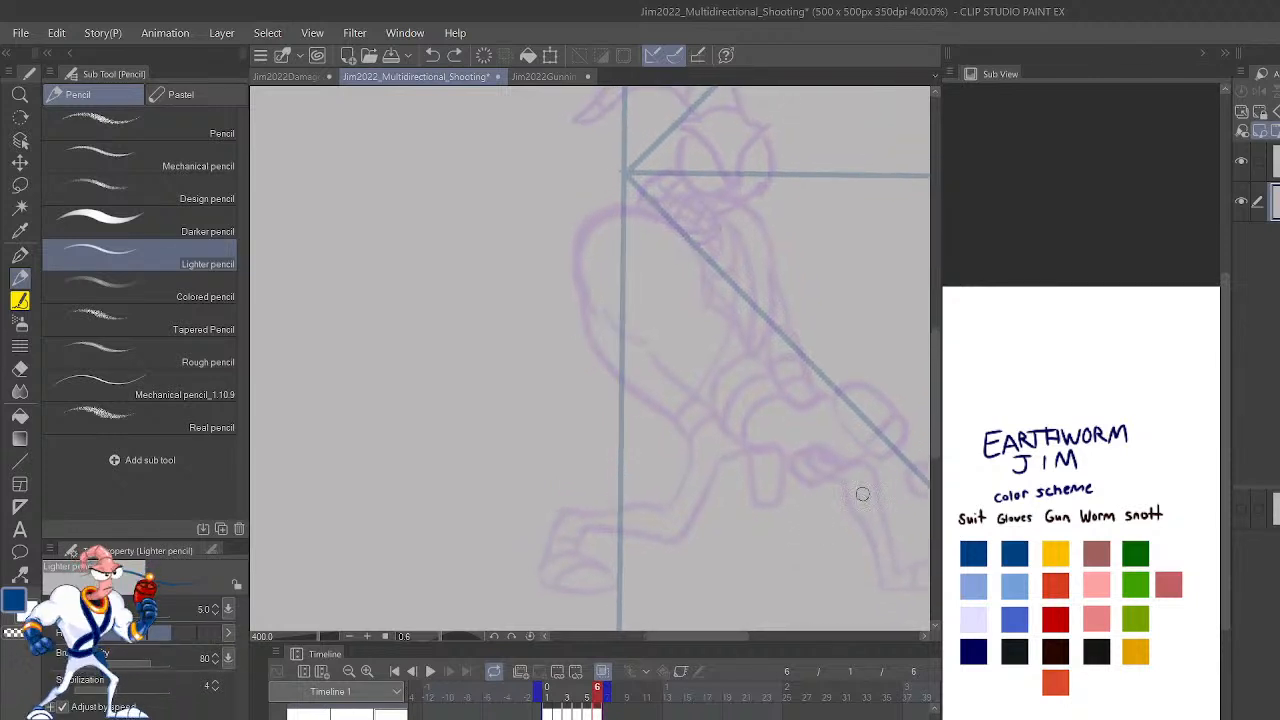
Draw the front foot's outline on frame 6 with the Lighter pencil, following the onion-skinned foot at the diagonal guide.
drag(890, 550, 766, 500)
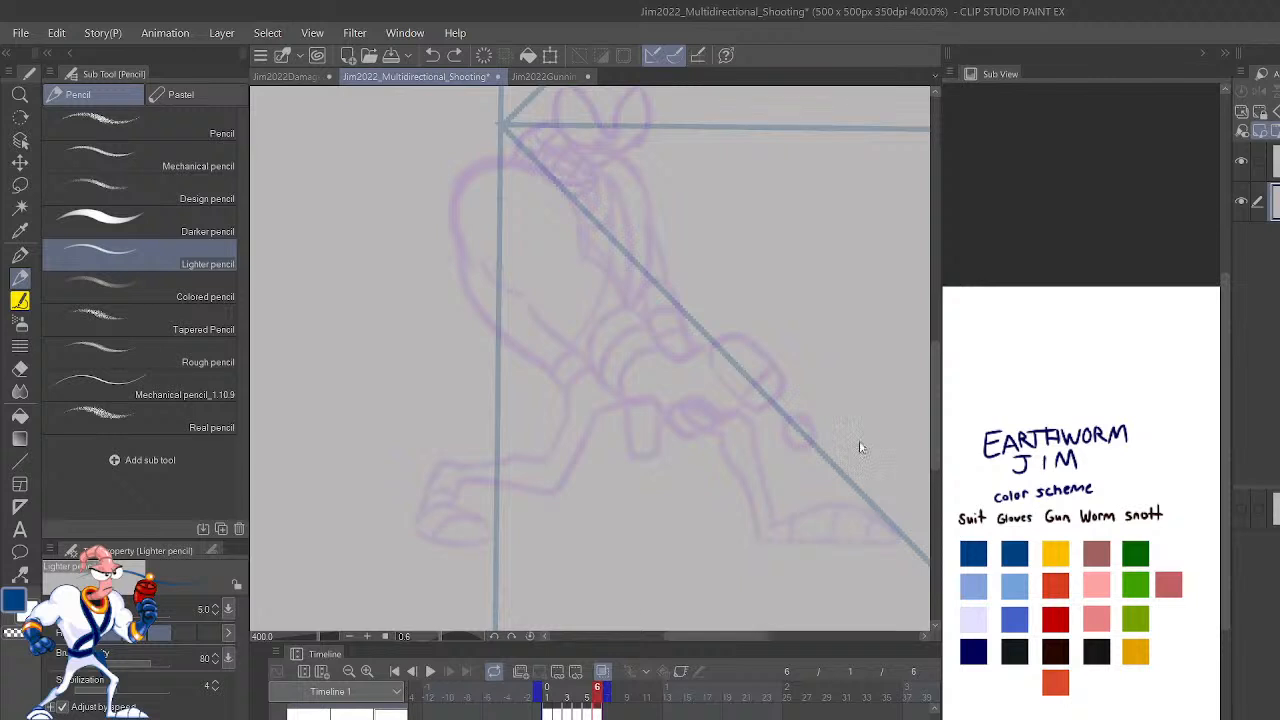
scroll(860, 443, up, 1)
drag(869, 529, 793, 429)
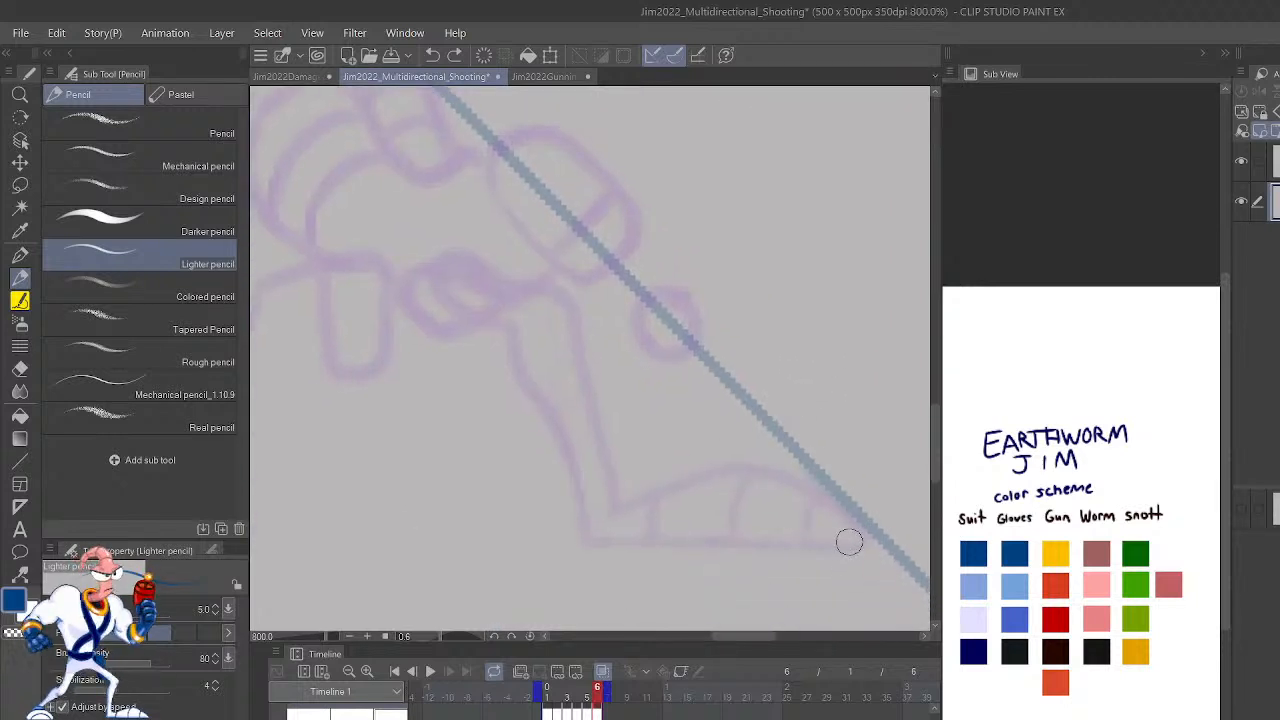
mouse_move(858, 542)
mouse_down()
mouse_move(849, 523)
mouse_move(749, 466)
mouse_move(636, 496)
mouse_up()
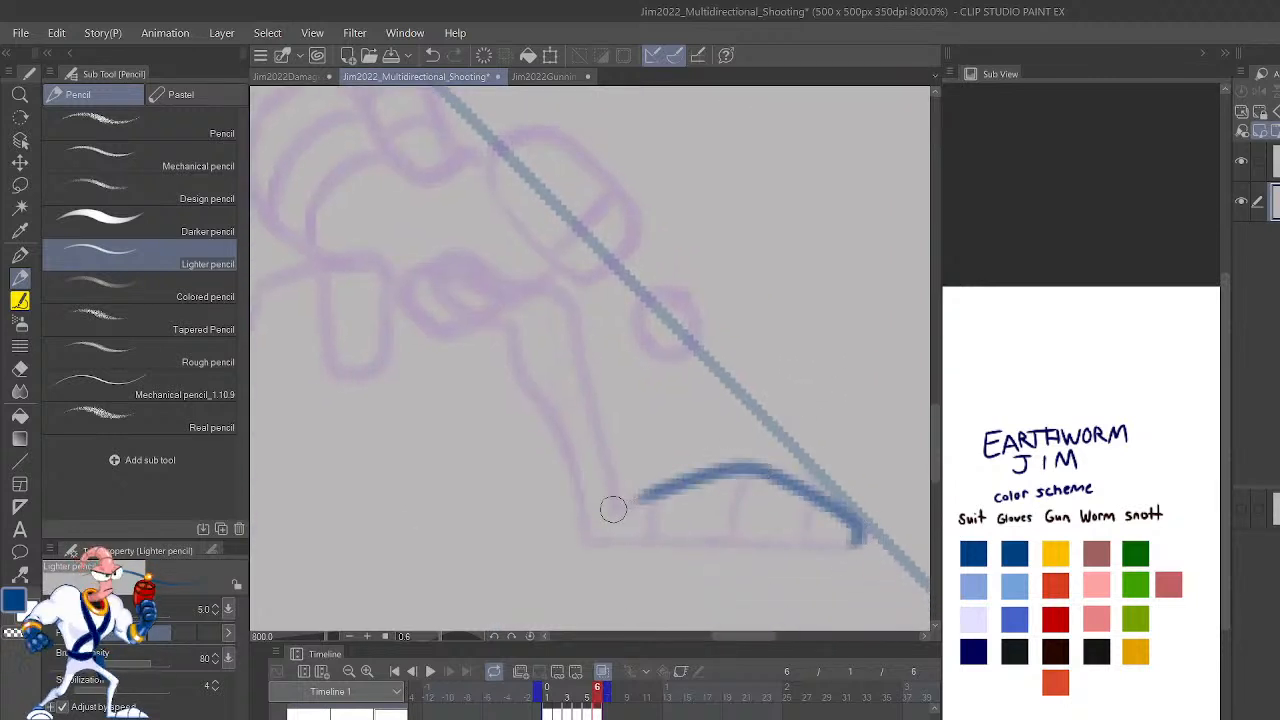
drag(586, 537, 849, 557)
key(ctrl+z)
mouse_move(590, 544)
mouse_down()
mouse_move(845, 545)
mouse_move(590, 540)
mouse_move(632, 493)
mouse_move(600, 425)
mouse_up()
key(ctrl+z)
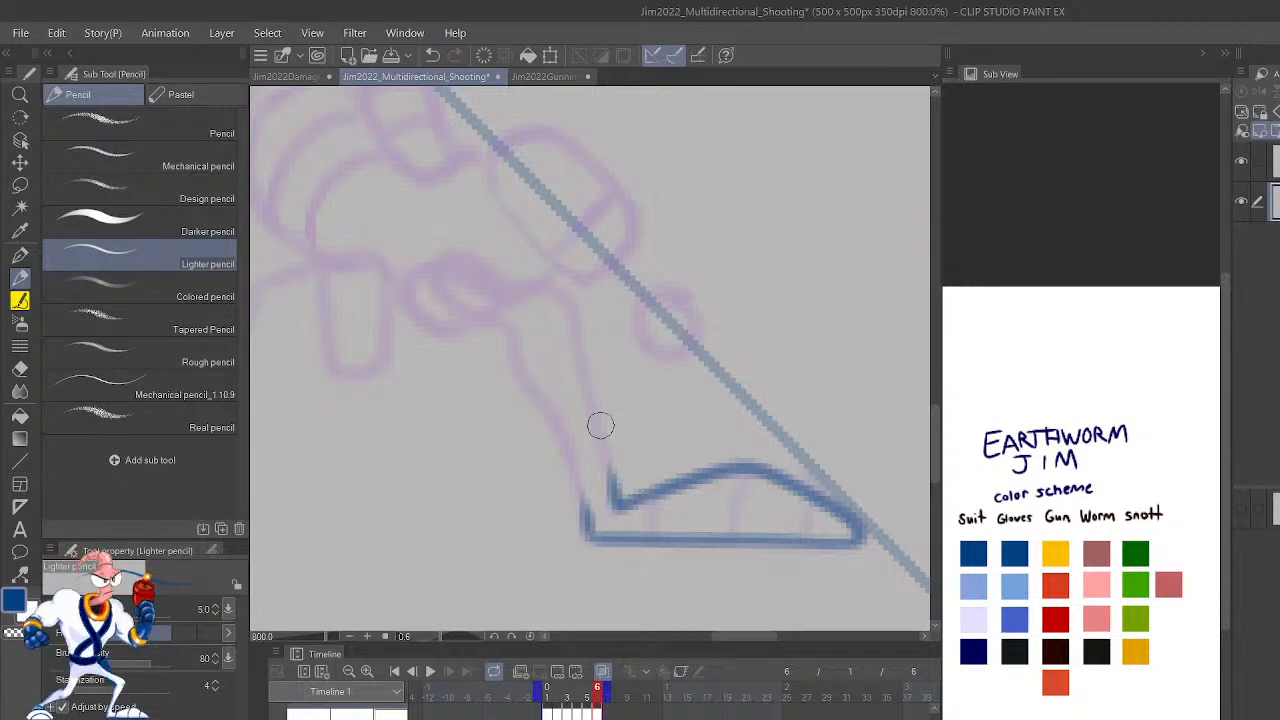
Try out a bent front leg rising from the new foot on frame 6, and undo its strokes.
scroll(600, 425, down, 4)
scroll(600, 424, up, 4)
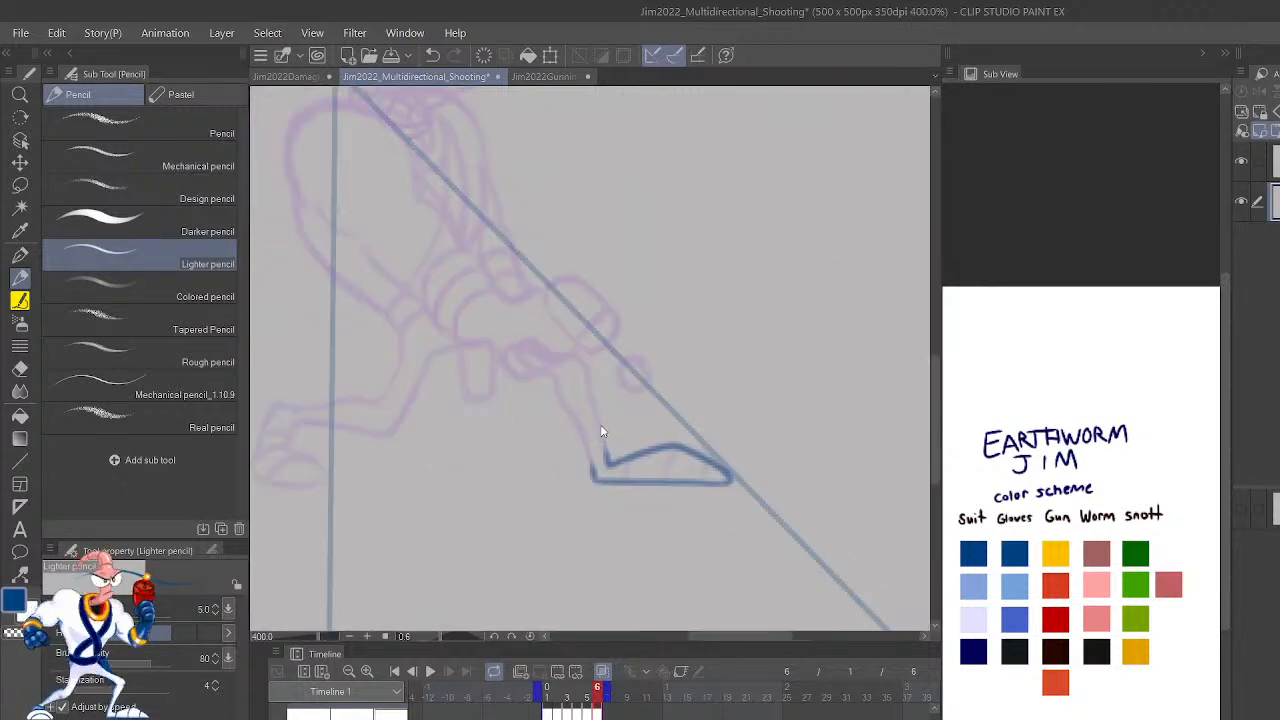
mouse_move(749, 449)
mouse_down()
mouse_move(919, 472)
mouse_move(938, 532)
mouse_up()
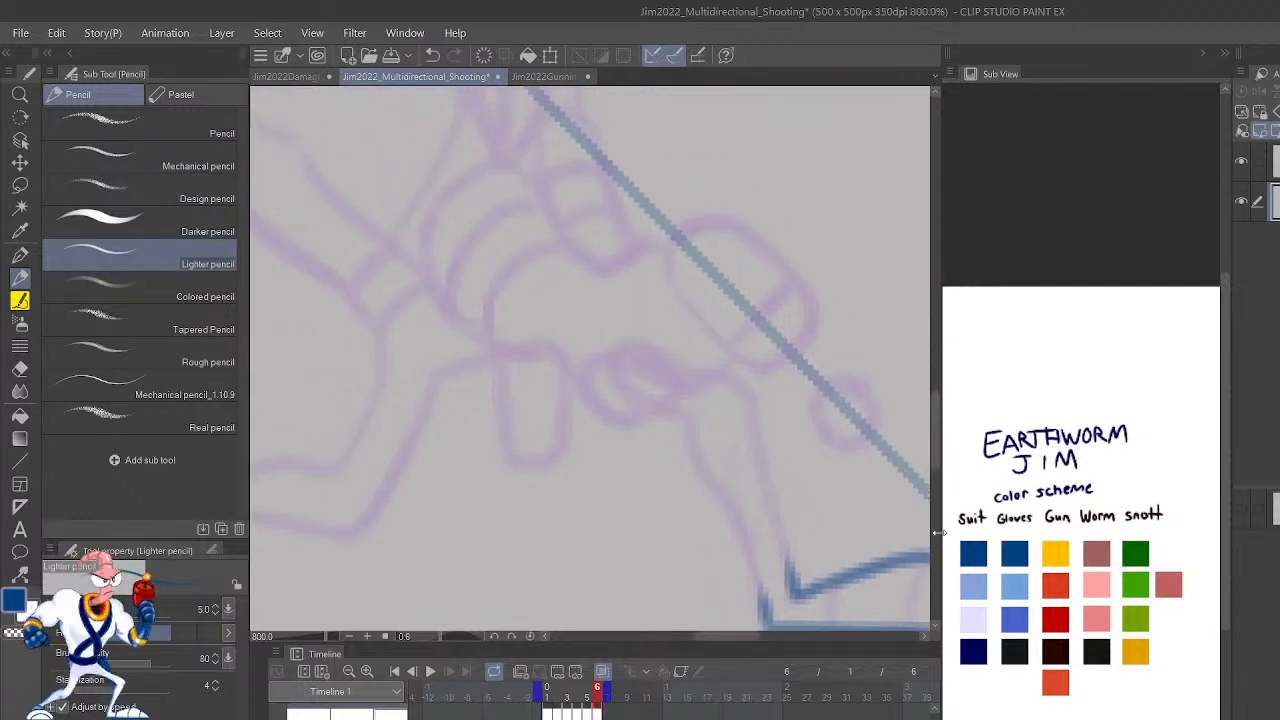
key(ctrl+minus)
mouse_move(778, 447)
mouse_down()
mouse_move(815, 470)
mouse_move(848, 524)
mouse_up()
key(ctrl+z)
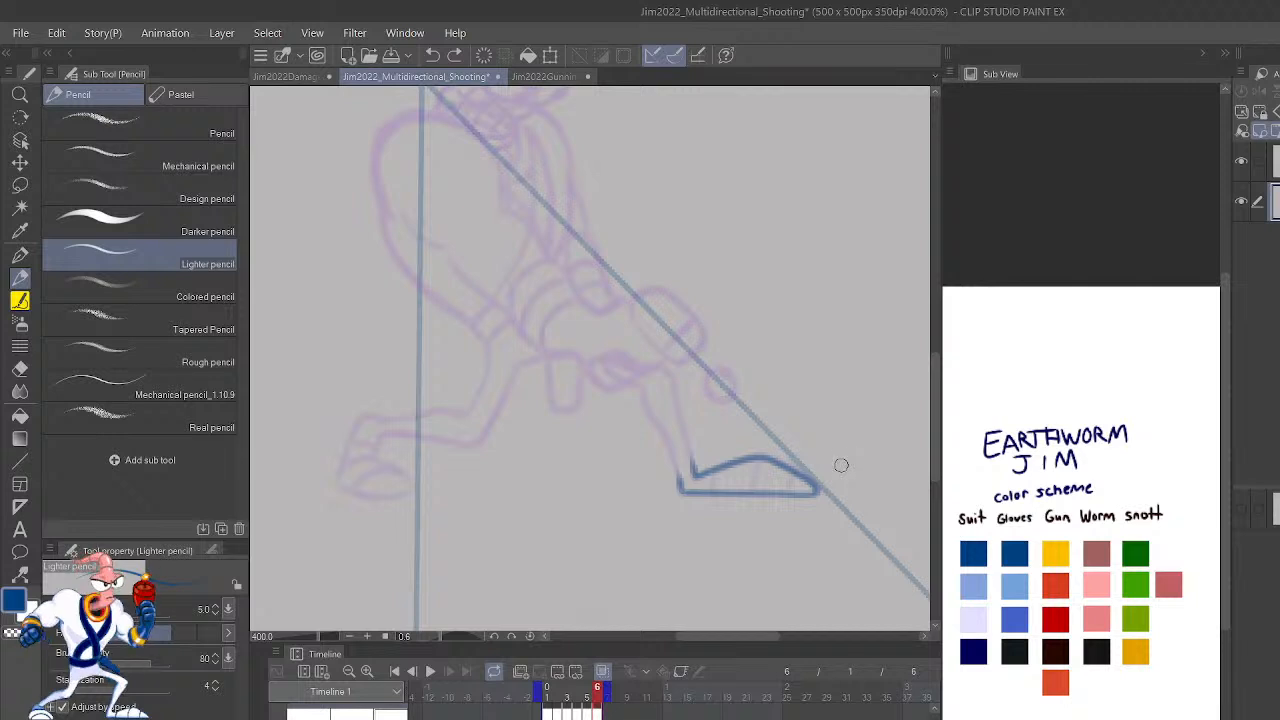
drag(693, 465, 708, 388)
drag(674, 491, 684, 414)
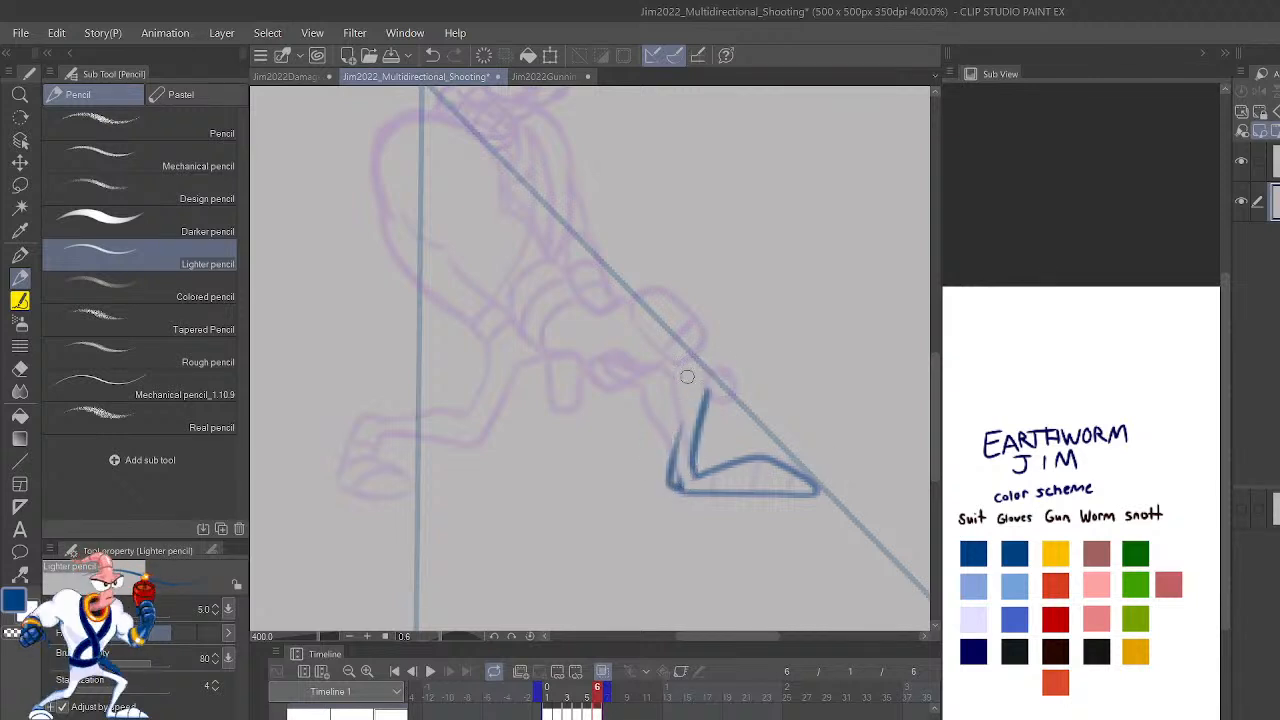
key(ctrl+z)
key(c)
mouse_move(691, 466)
mouse_down()
mouse_move(712, 387)
mouse_move(608, 348)
mouse_up()
key(c)
mouse_move(678, 492)
mouse_down()
mouse_move(686, 401)
mouse_move(594, 355)
mouse_up()
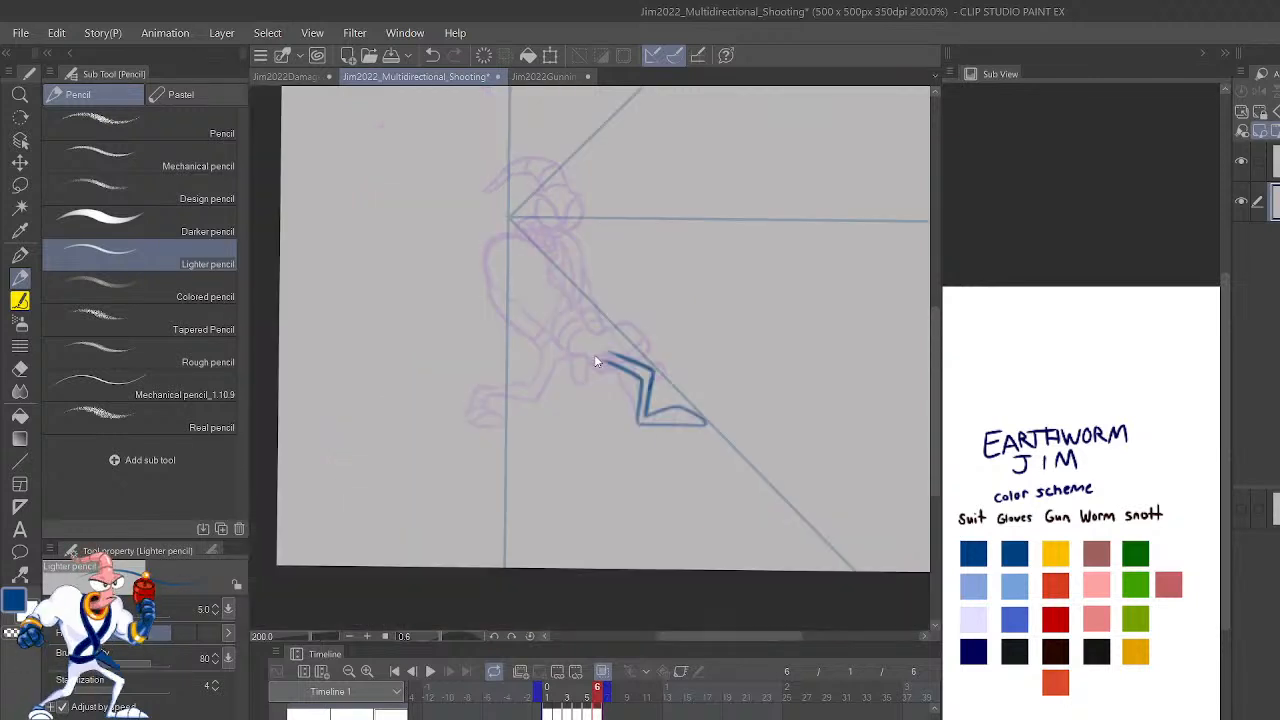
key(ctrl+z)
key(ctrl+z)
key(ctrl+z)
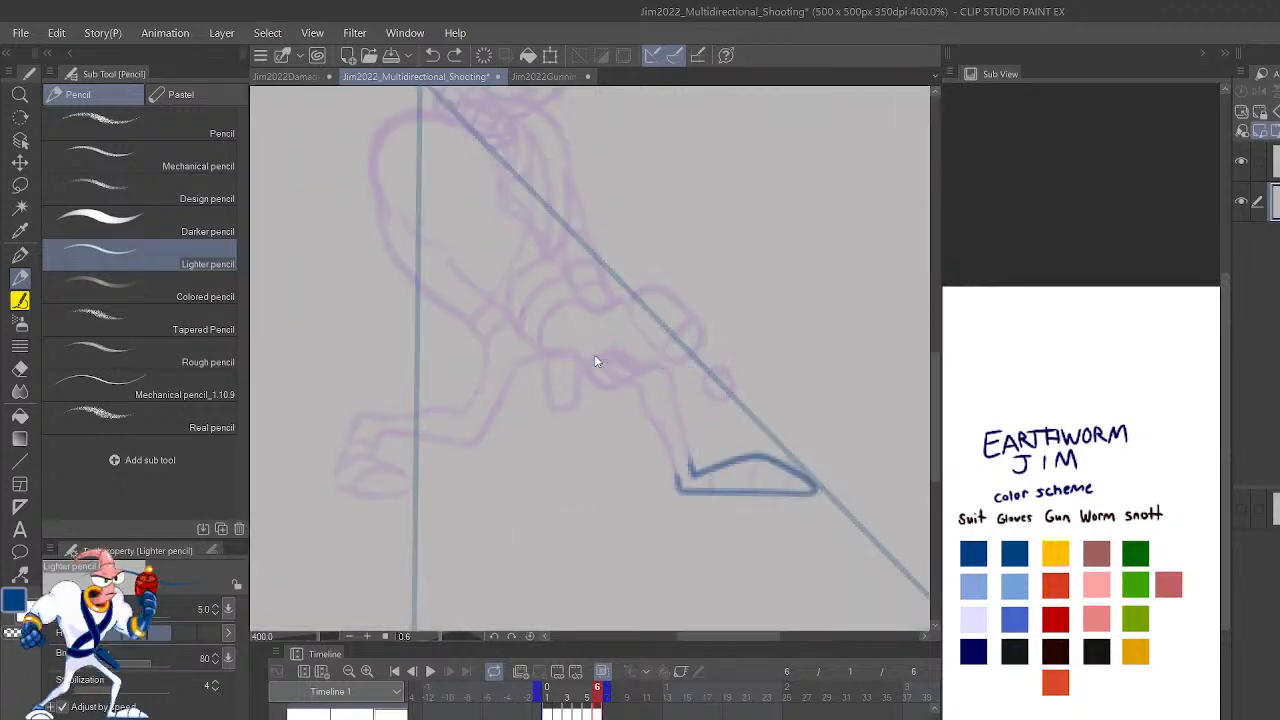
key(ctrl+z)
key(ctrl+y)
Mirror the canvas and sketch the two curved sides of the upper torso on frame 6, undoing the extra arm curve.
key(h)
mouse_move(781, 500)
mouse_down()
mouse_move(808, 606)
mouse_move(797, 590)
mouse_up()
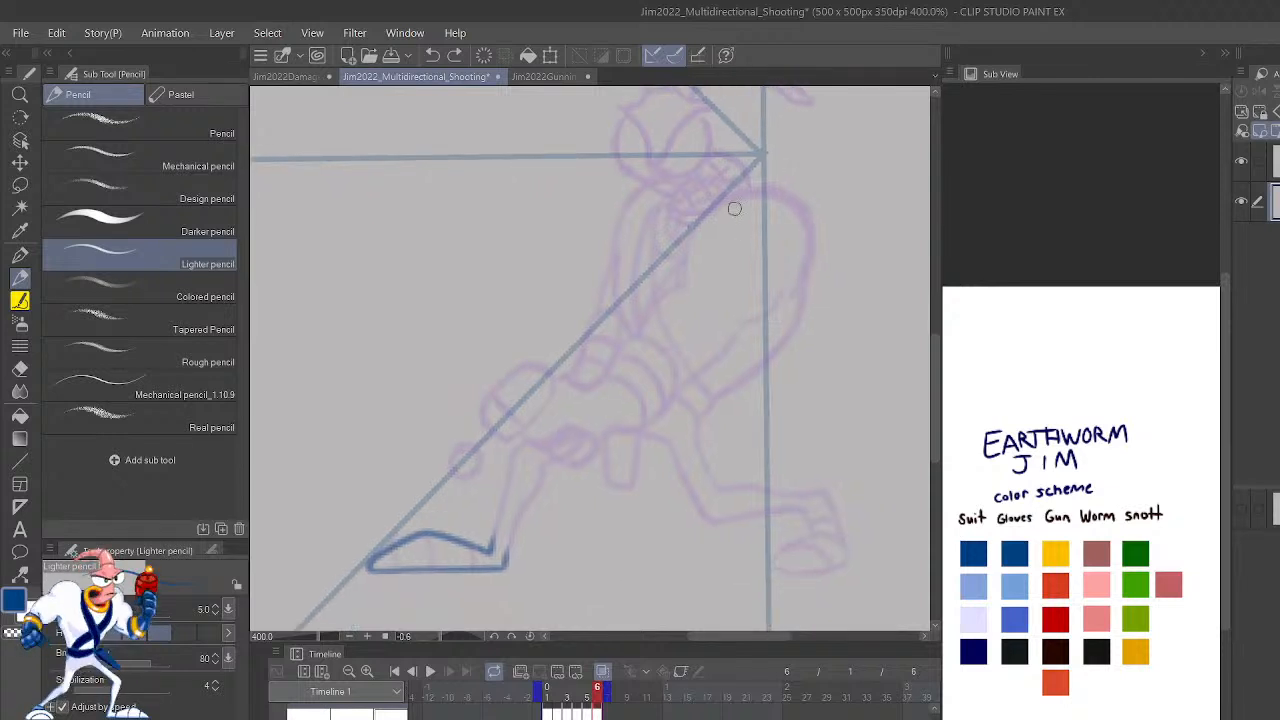
mouse_move(735, 206)
mouse_down()
mouse_move(729, 323)
mouse_move(757, 203)
mouse_up()
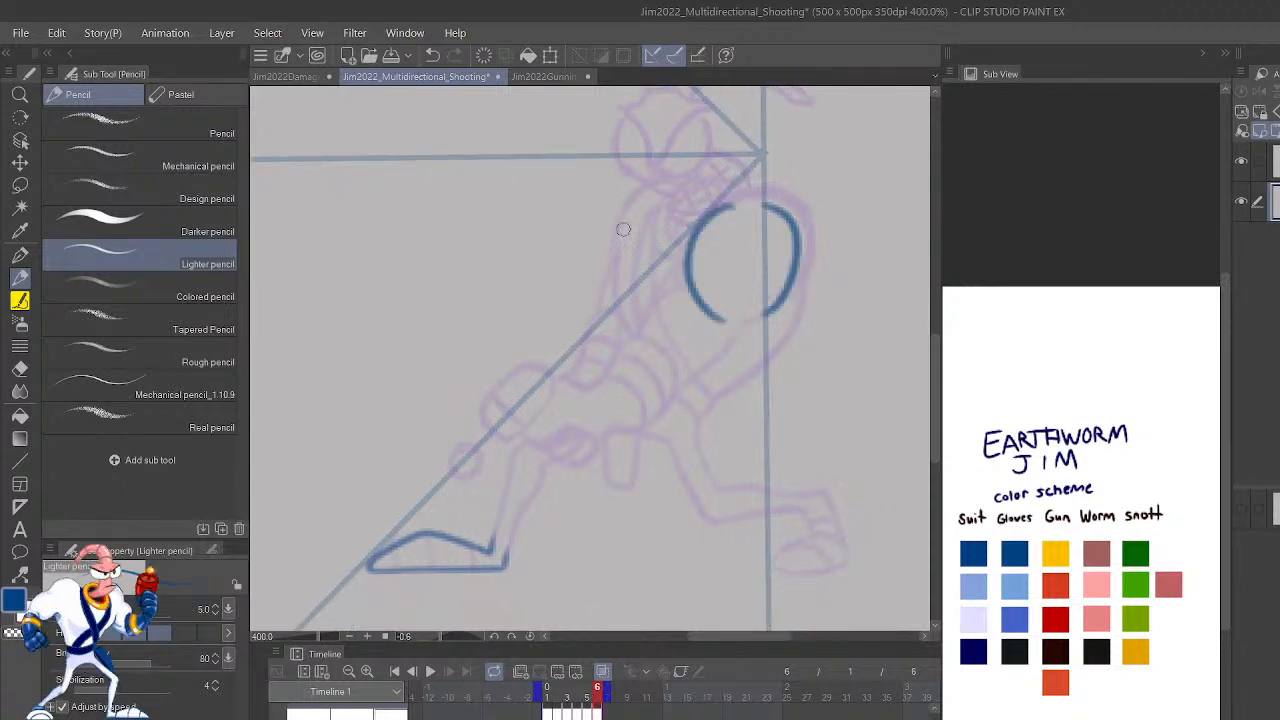
mouse_move(632, 210)
mouse_down()
mouse_move(610, 232)
mouse_move(629, 333)
mouse_up()
mouse_move(800, 465)
mouse_down()
mouse_move(811, 477)
mouse_move(831, 426)
mouse_move(834, 534)
mouse_move(858, 612)
mouse_up()
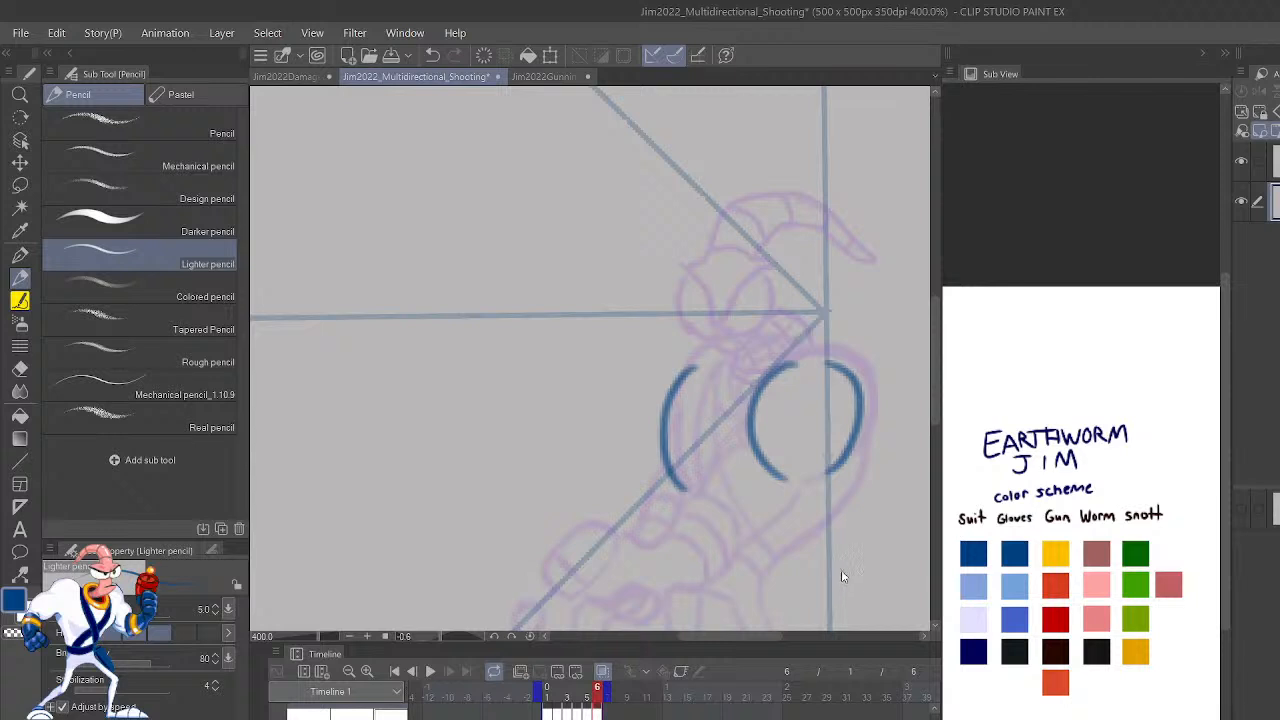
key(ctrl+z)
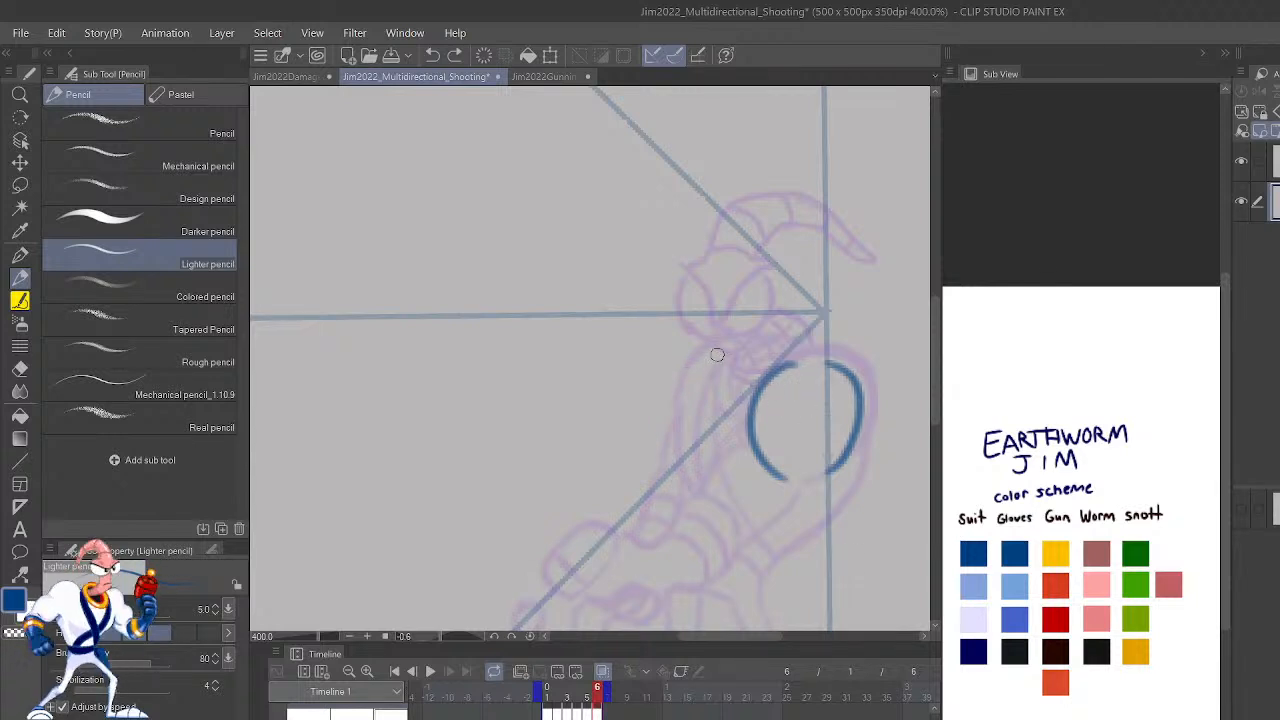
Draw both of Jim's eyes with pupils low at their inner edges on frame 6, redoing strokes that miss.
mouse_move(717, 347)
mouse_down()
mouse_move(752, 289)
mouse_move(764, 360)
mouse_move(775, 323)
mouse_move(755, 281)
mouse_move(770, 300)
mouse_move(754, 282)
mouse_move(727, 357)
mouse_move(676, 294)
mouse_move(680, 360)
mouse_move(718, 352)
mouse_up()
key(ctrl+z)
key(ctrl+z)
key(ctrl+z)
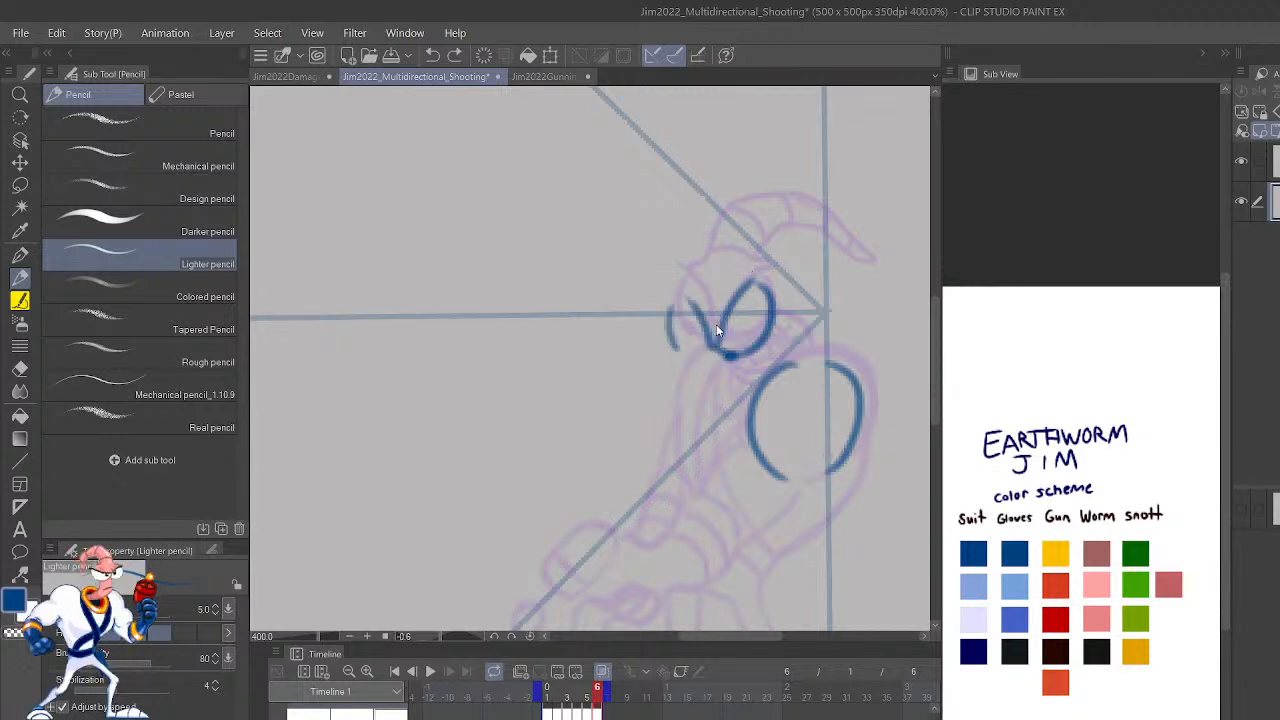
key(ctrl+z)
mouse_move(712, 346)
mouse_down()
mouse_move(696, 313)
mouse_move(675, 305)
mouse_move(707, 336)
mouse_move(672, 305)
mouse_move(677, 348)
mouse_move(706, 366)
mouse_up()
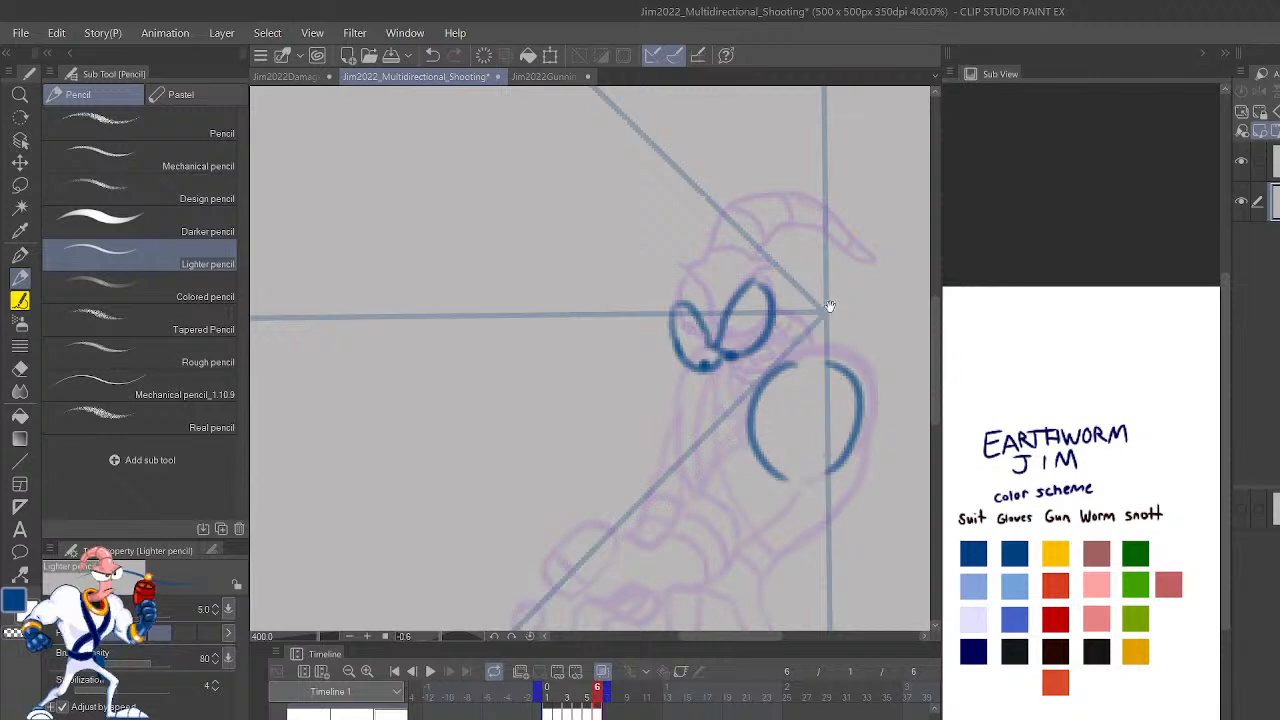
scroll(847, 400, down, 2)
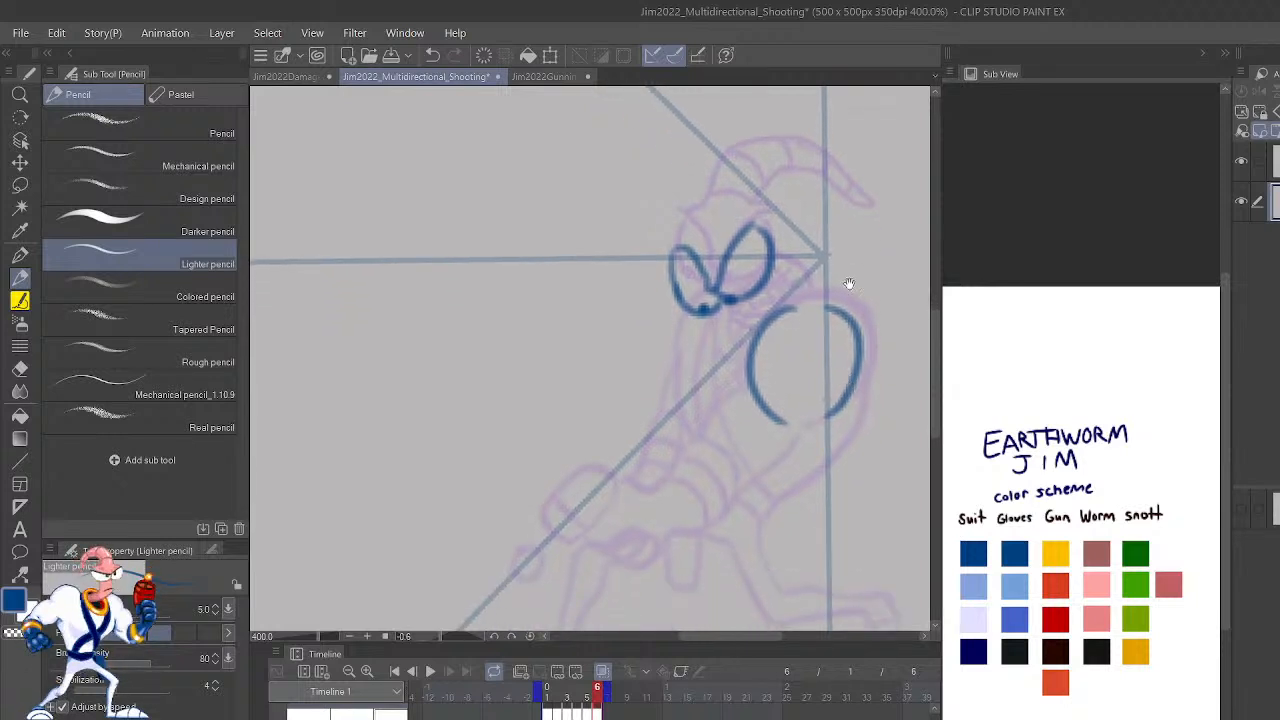
mouse_move(841, 313)
mouse_down()
mouse_move(827, 359)
mouse_move(832, 291)
mouse_up()
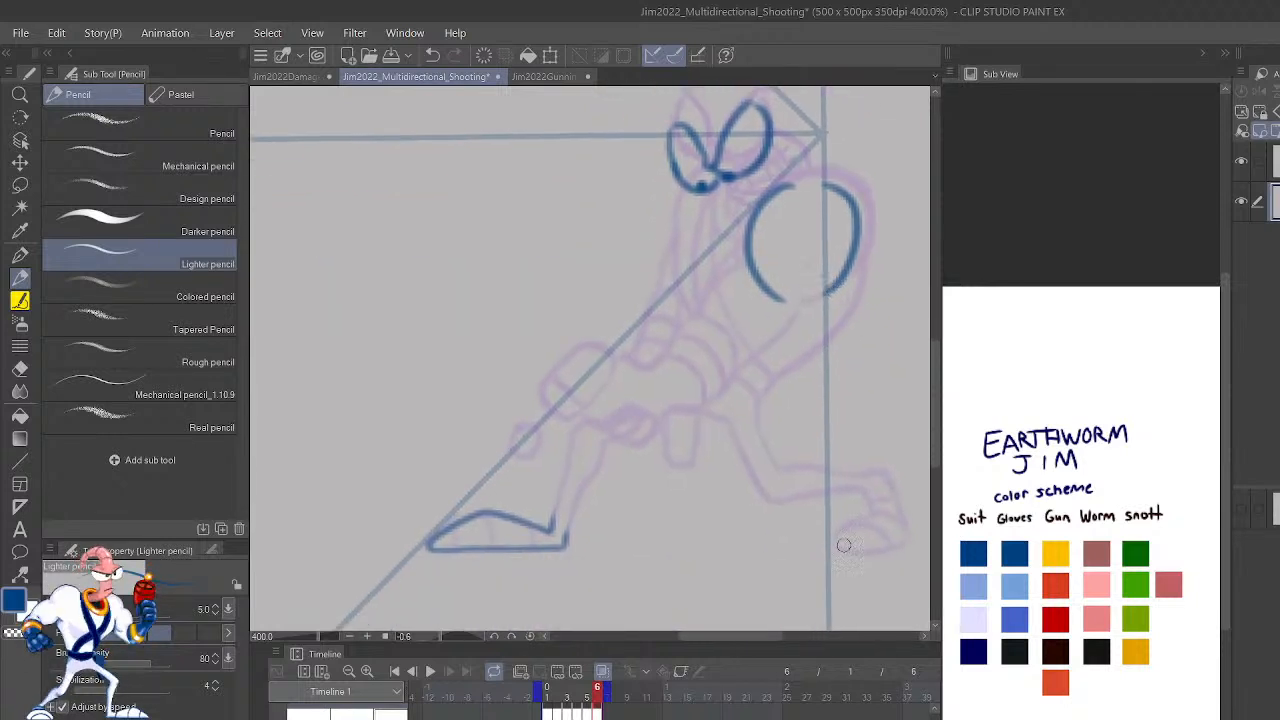
Try out the back foot's outline over the onion-skinned back foot on frame 6, and undo its strokes.
mouse_move(842, 551)
mouse_down()
mouse_move(912, 537)
mouse_move(902, 547)
mouse_move(864, 471)
mouse_up()
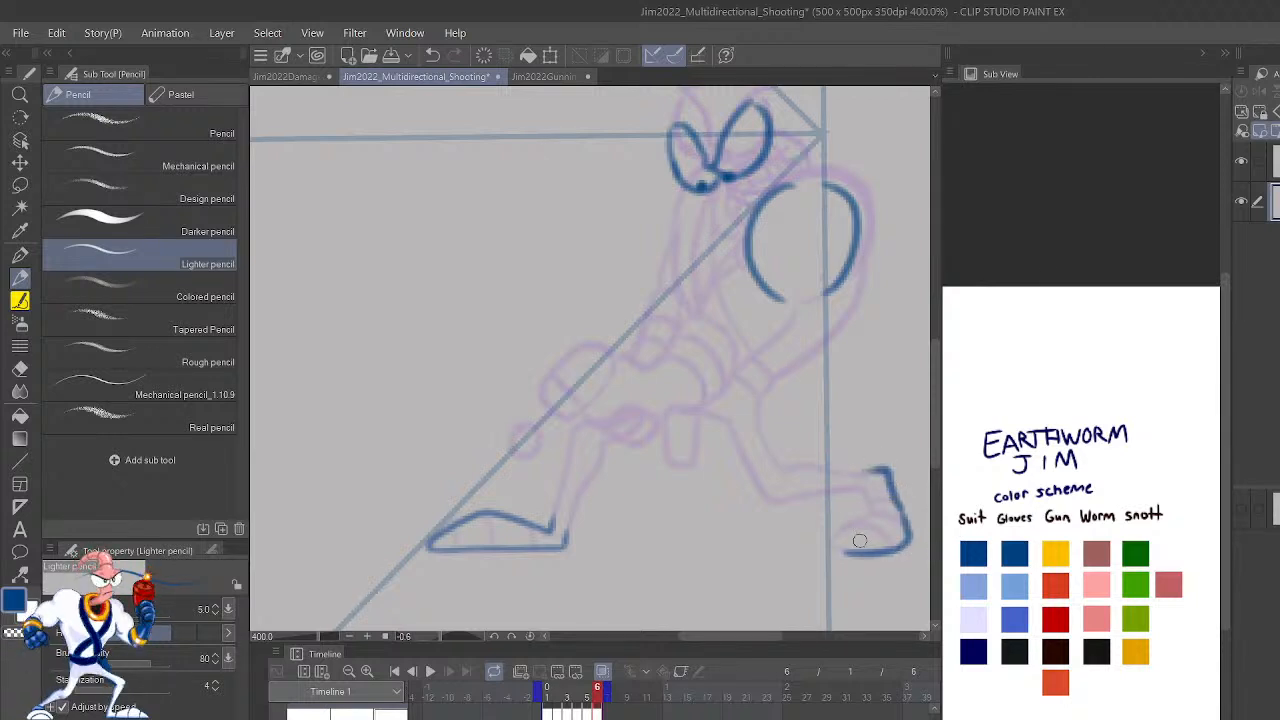
key(ctrl+z)
key(ctrl+z)
key(ctrl+z)
Mirror the canvas and erase the far eye from Jim's face on frame 6.
drag(863, 414, 838, 574)
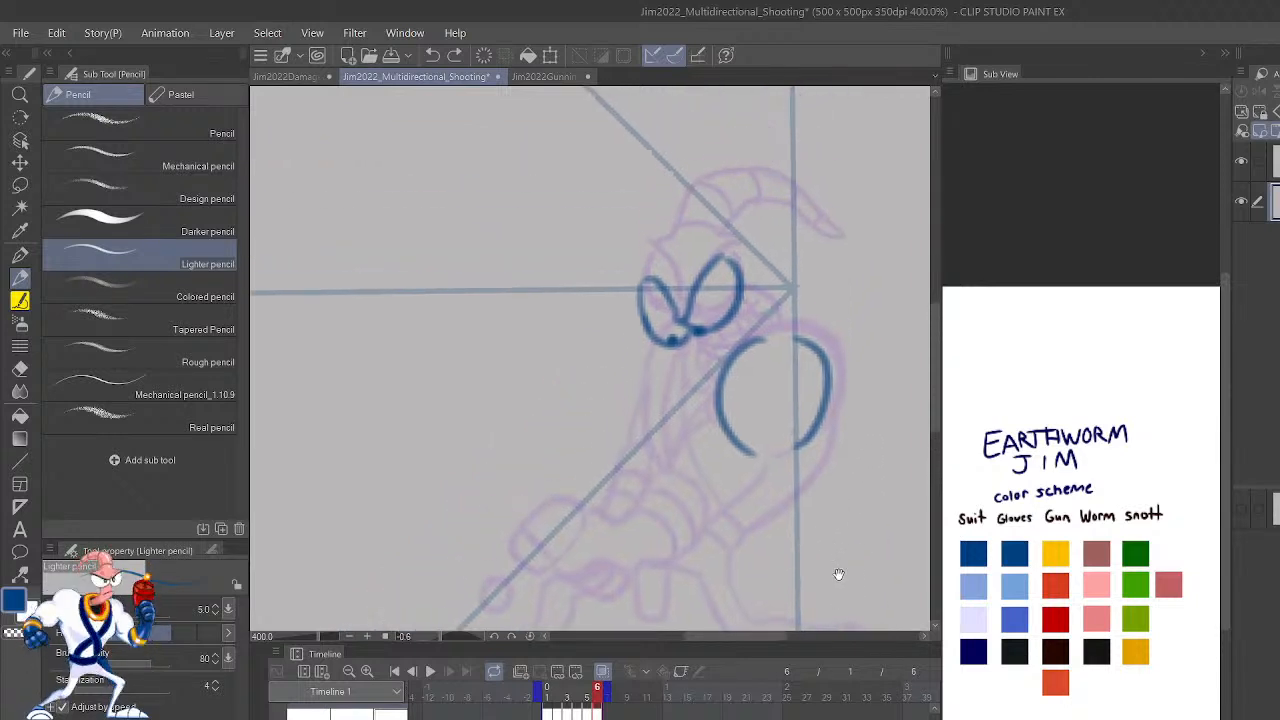
key(h)
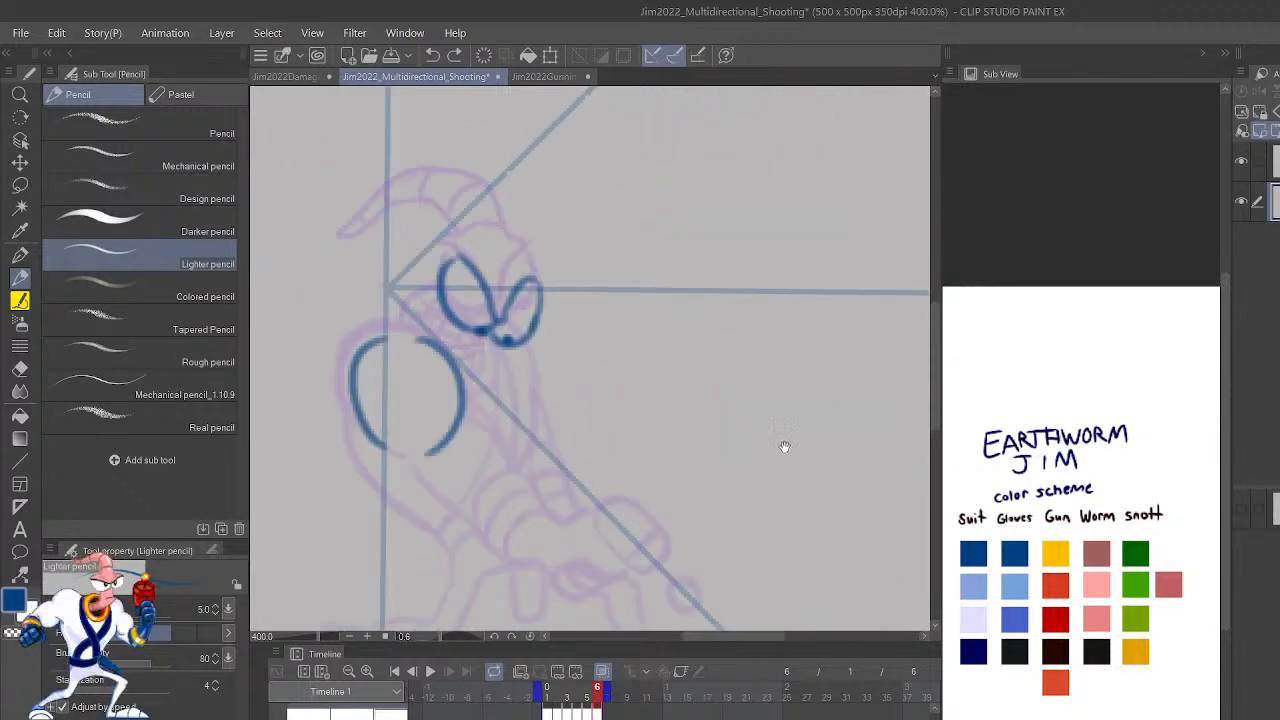
drag(784, 446, 960, 620)
key(c)
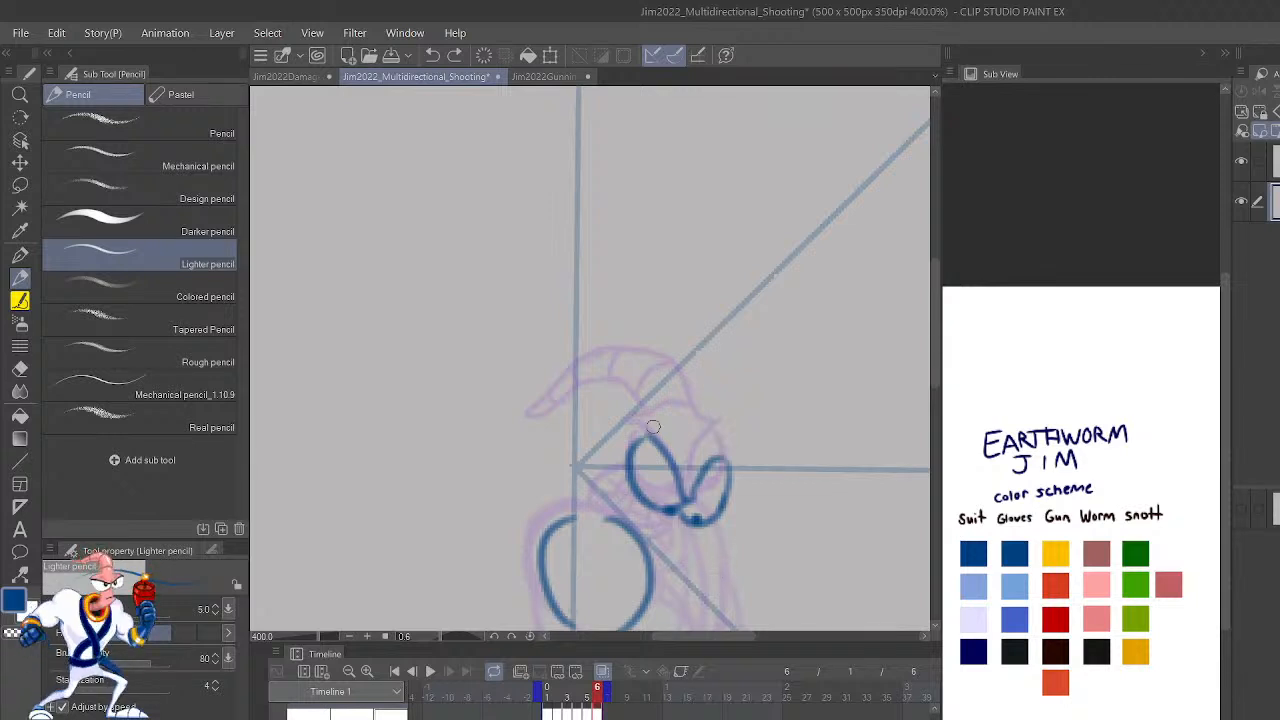
mouse_move(686, 519)
mouse_down()
mouse_move(725, 501)
mouse_move(724, 452)
mouse_move(698, 471)
mouse_move(693, 415)
mouse_up()
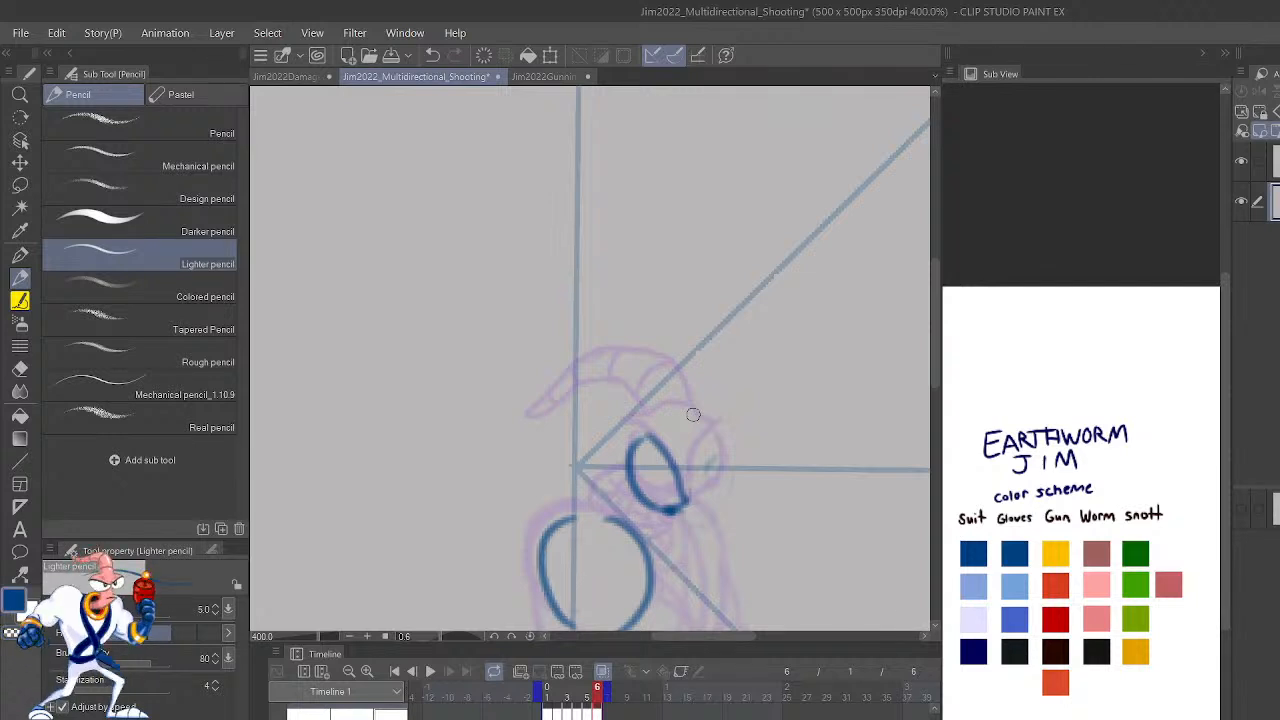
key(ctrl+z)
Draw the inner and outer curves of the worm head's backward-curling tip above the near eye, redoing the outer curve.
mouse_move(648, 415)
mouse_down()
mouse_move(616, 357)
mouse_move(576, 354)
mouse_move(586, 360)
mouse_move(527, 389)
mouse_move(535, 366)
mouse_move(580, 338)
mouse_up()
mouse_move(688, 410)
mouse_down()
mouse_move(666, 346)
mouse_move(606, 334)
mouse_move(573, 349)
mouse_up()
key(ctrl+z)
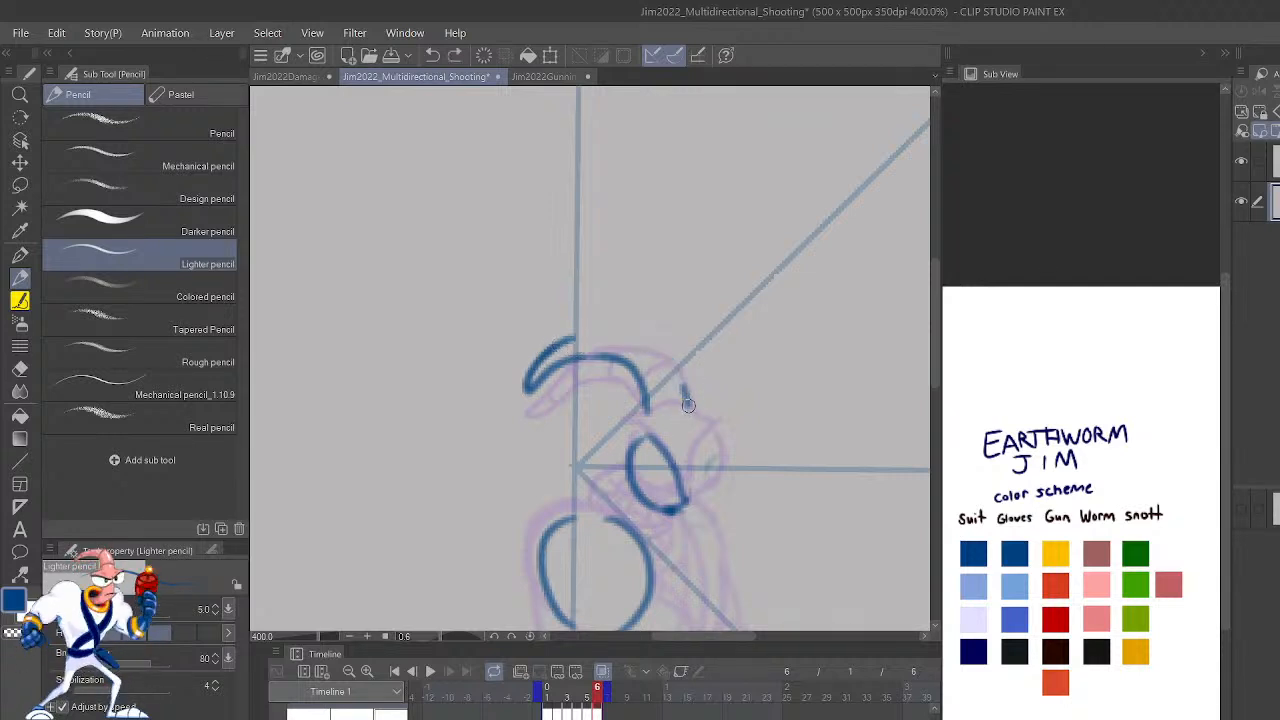
mouse_move(690, 410)
mouse_down()
mouse_move(658, 337)
mouse_move(555, 343)
mouse_up()
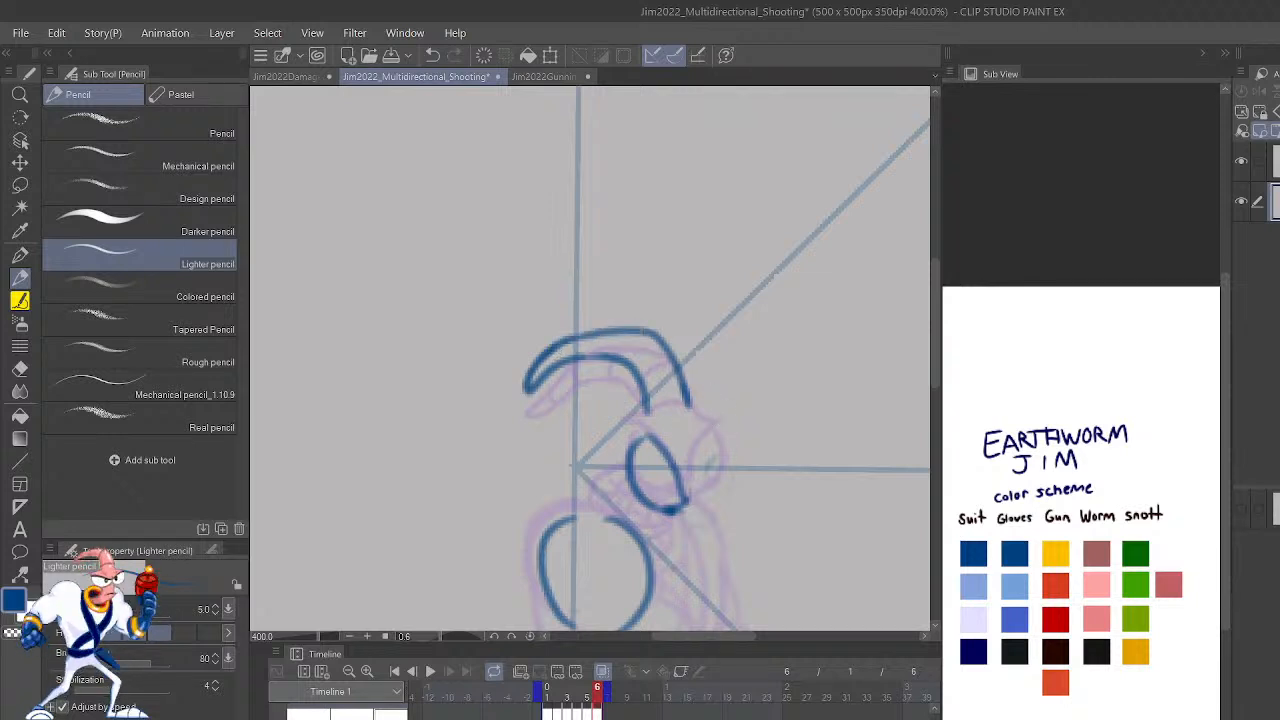
Mirror the canvas and sketch a short neck curve behind the near eye and a small chin line beneath the face.
key(h)
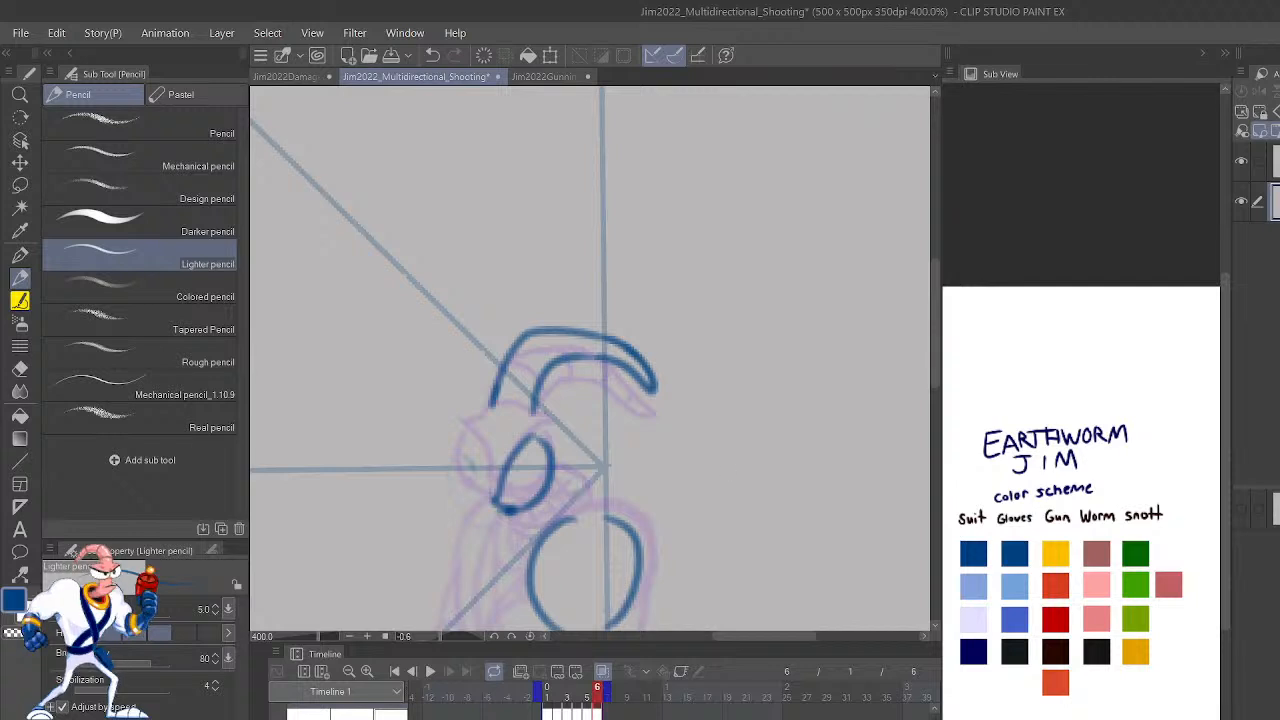
mouse_move(740, 466)
mouse_down()
mouse_move(903, 434)
mouse_move(956, 480)
mouse_up()
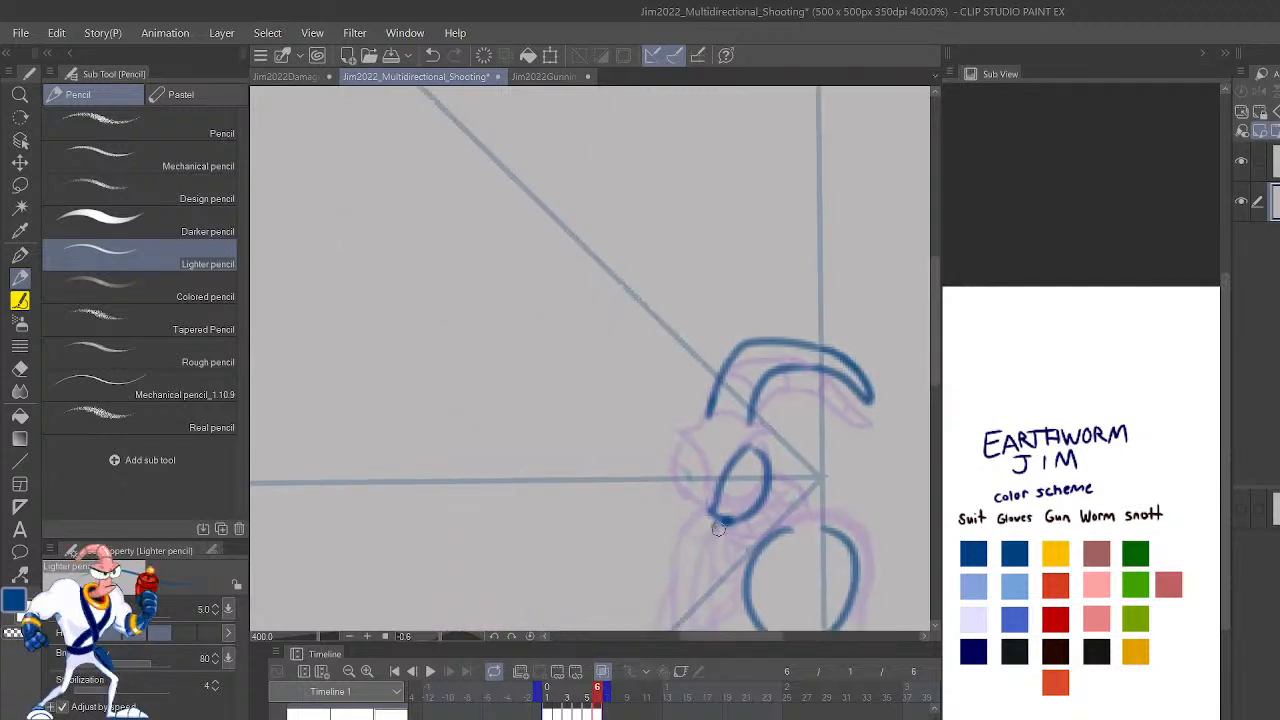
mouse_move(717, 528)
mouse_down()
mouse_move(771, 491)
mouse_move(806, 522)
mouse_up()
drag(718, 561, 752, 553)
Redraw the far eye with its pupil low at the inner edge, undoing the strokes that miss.
mouse_move(706, 514)
mouse_down()
mouse_move(691, 462)
mouse_move(665, 445)
mouse_move(711, 511)
mouse_up()
key(ctrl+z)
mouse_move(677, 452)
mouse_down()
mouse_move(668, 504)
mouse_move(704, 528)
mouse_move(711, 507)
mouse_move(703, 528)
mouse_move(688, 526)
mouse_move(676, 453)
mouse_up()
key(ctrl+z)
key(ctrl+z)
drag(702, 525, 708, 522)
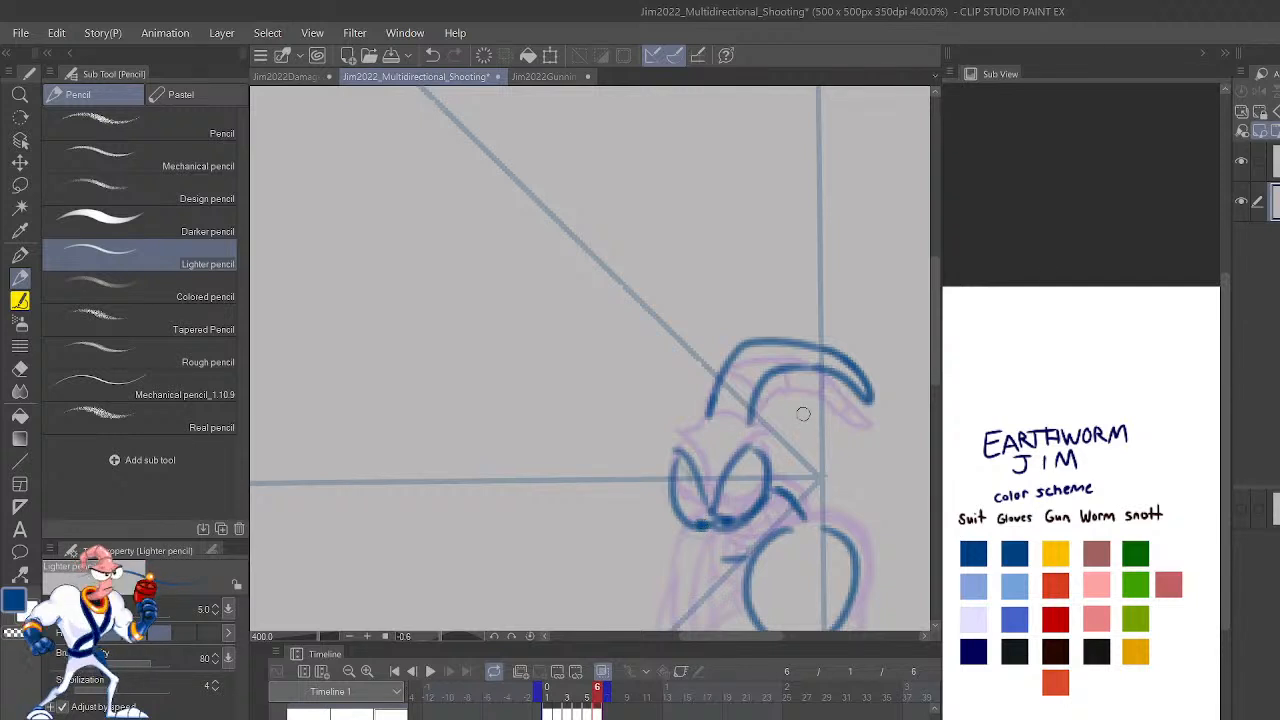
Thicken the neck curve, sketch the snout under the eyes, and draw the near eye's brow joining the head curve.
mouse_move(803, 516)
mouse_down()
mouse_move(798, 527)
mouse_move(770, 488)
mouse_up()
drag(731, 546, 783, 518)
key(ctrl+z)
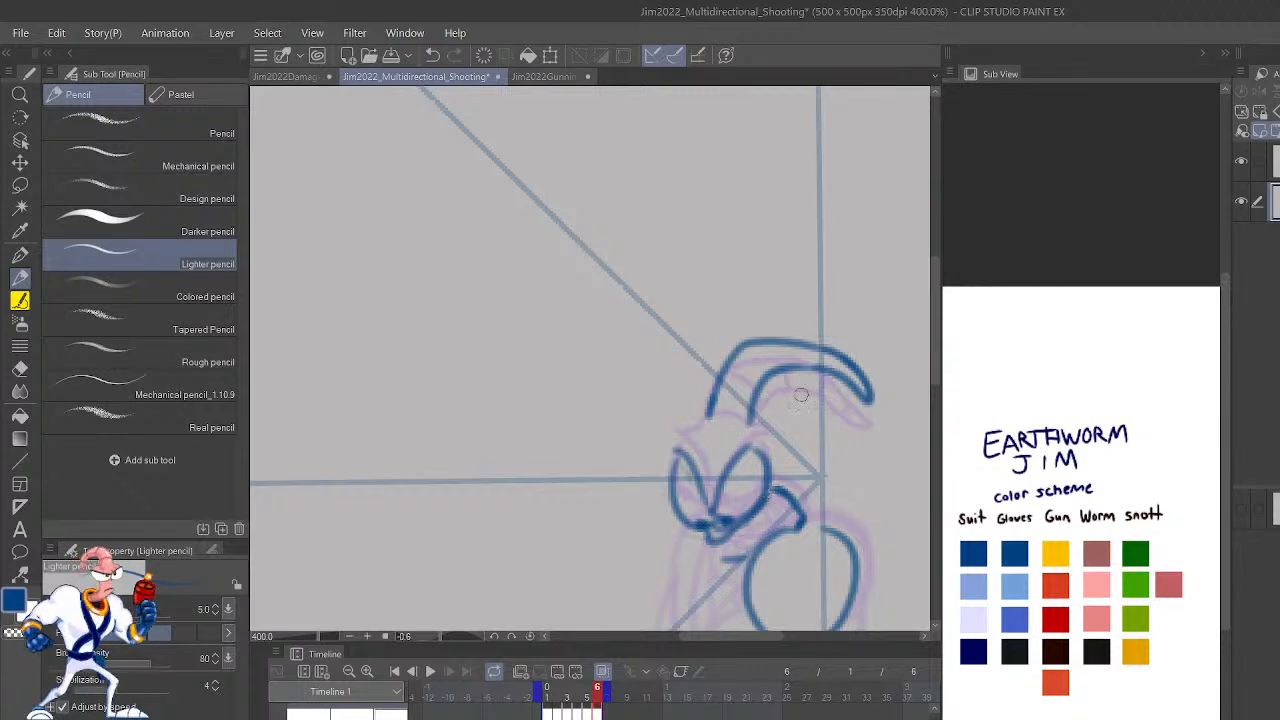
mouse_move(717, 501)
mouse_down()
mouse_move(766, 435)
mouse_move(753, 446)
mouse_move(769, 487)
mouse_up()
drag(767, 434, 747, 426)
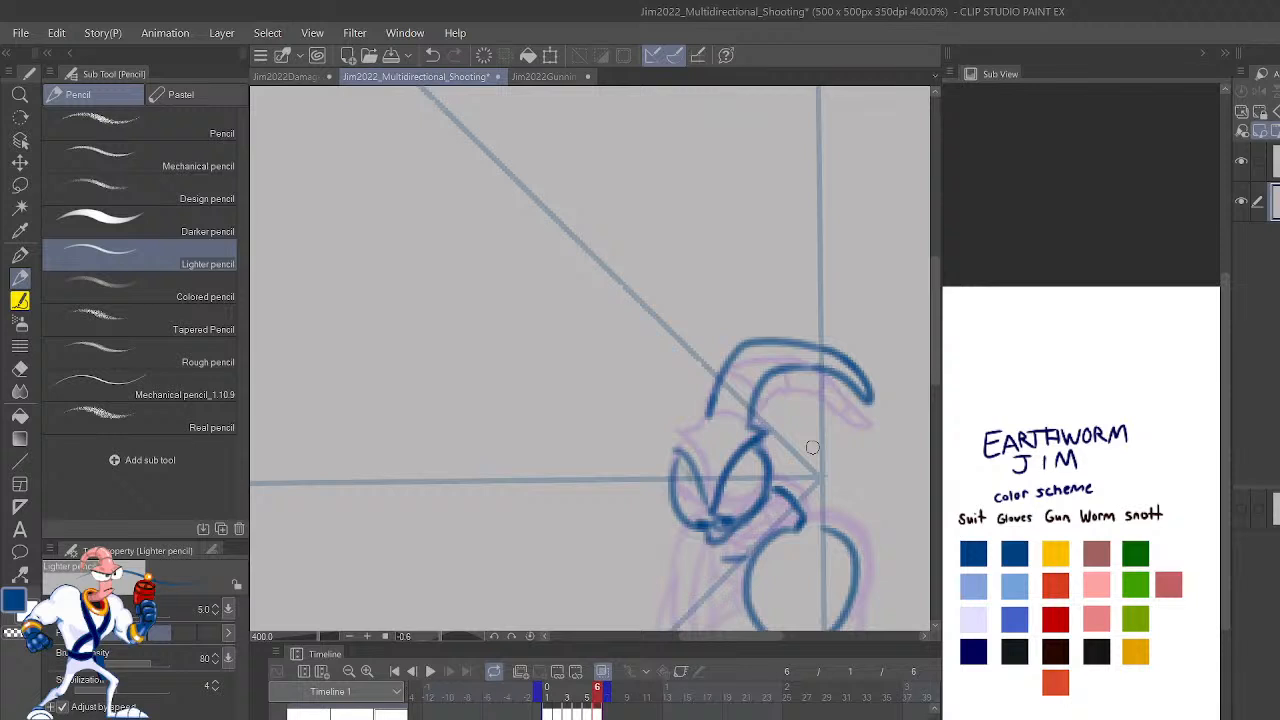
Mirror the canvas and reshape the far eye's outer edge, ending it in a small pointed brow.
key(h)
drag(664, 450, 903, 514)
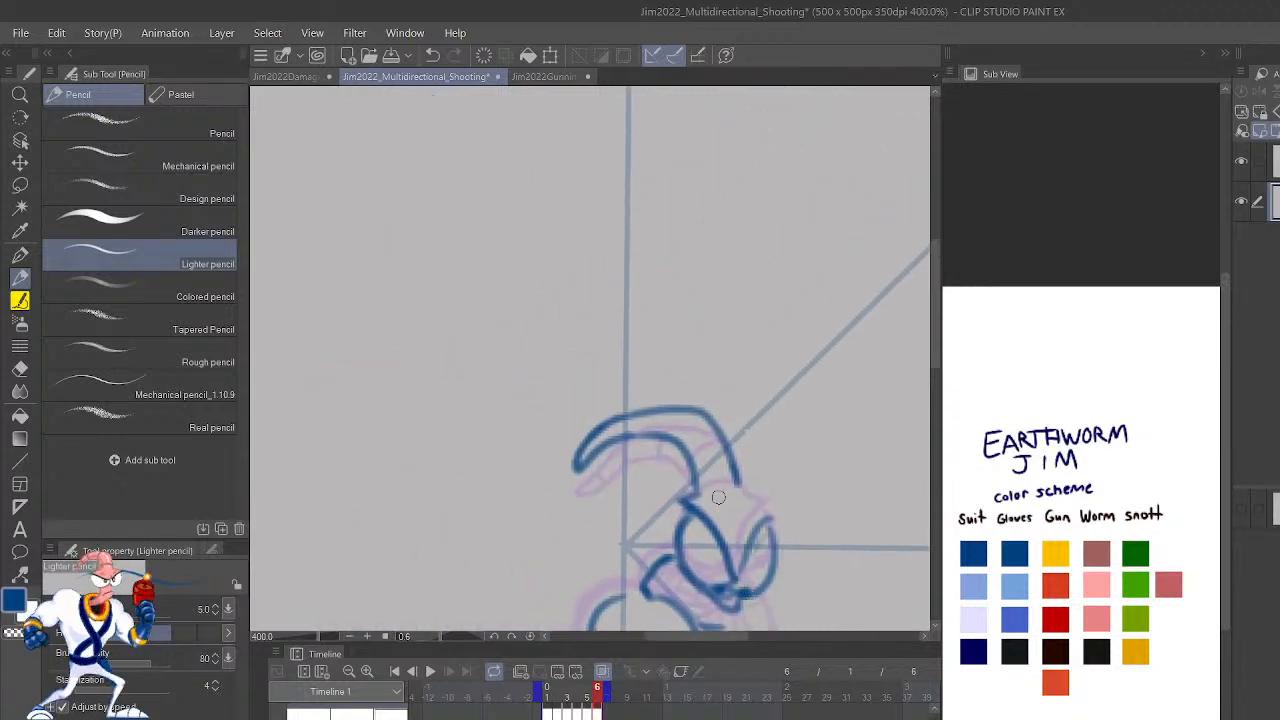
key(c)
mouse_move(750, 584)
mouse_down()
mouse_move(757, 526)
mouse_move(771, 567)
mouse_move(758, 530)
mouse_move(755, 579)
mouse_move(785, 528)
mouse_move(745, 590)
mouse_move(782, 515)
mouse_up()
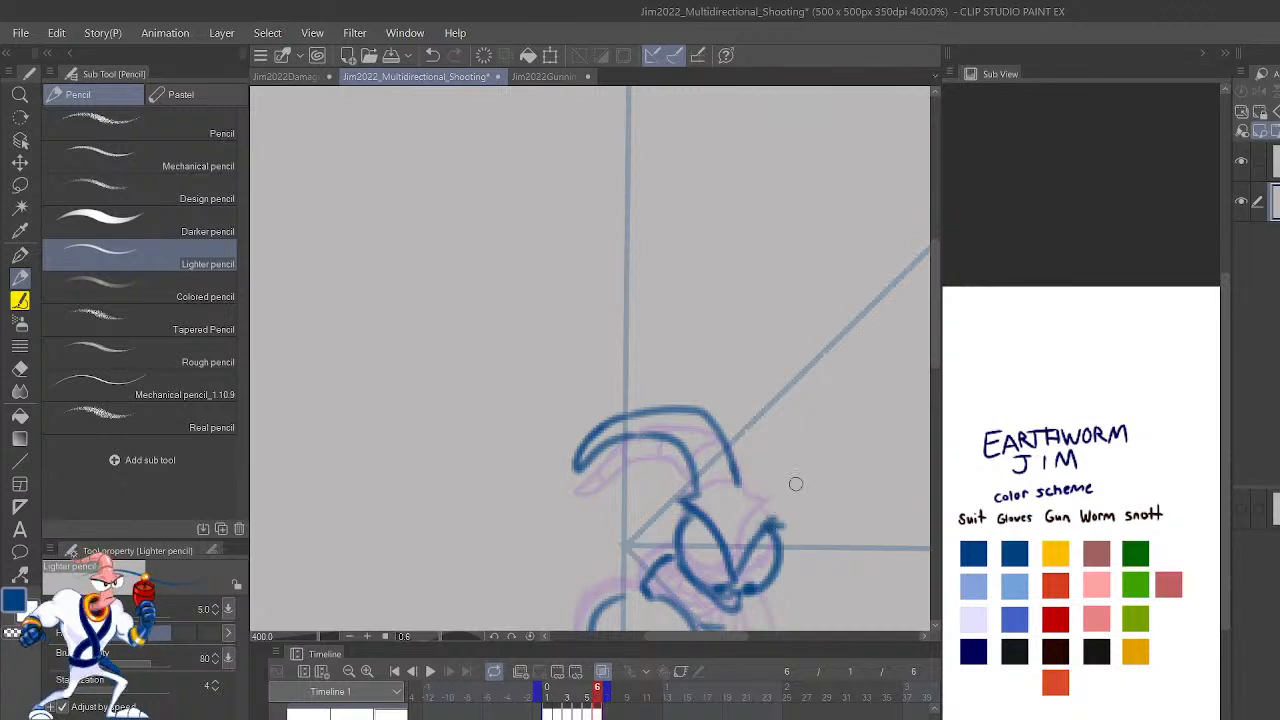
Redraw the neck curve behind the near eye straighter, and rework the snout with a small mouth below it.
scroll(824, 543, down, 3)
scroll(824, 543, up, 3)
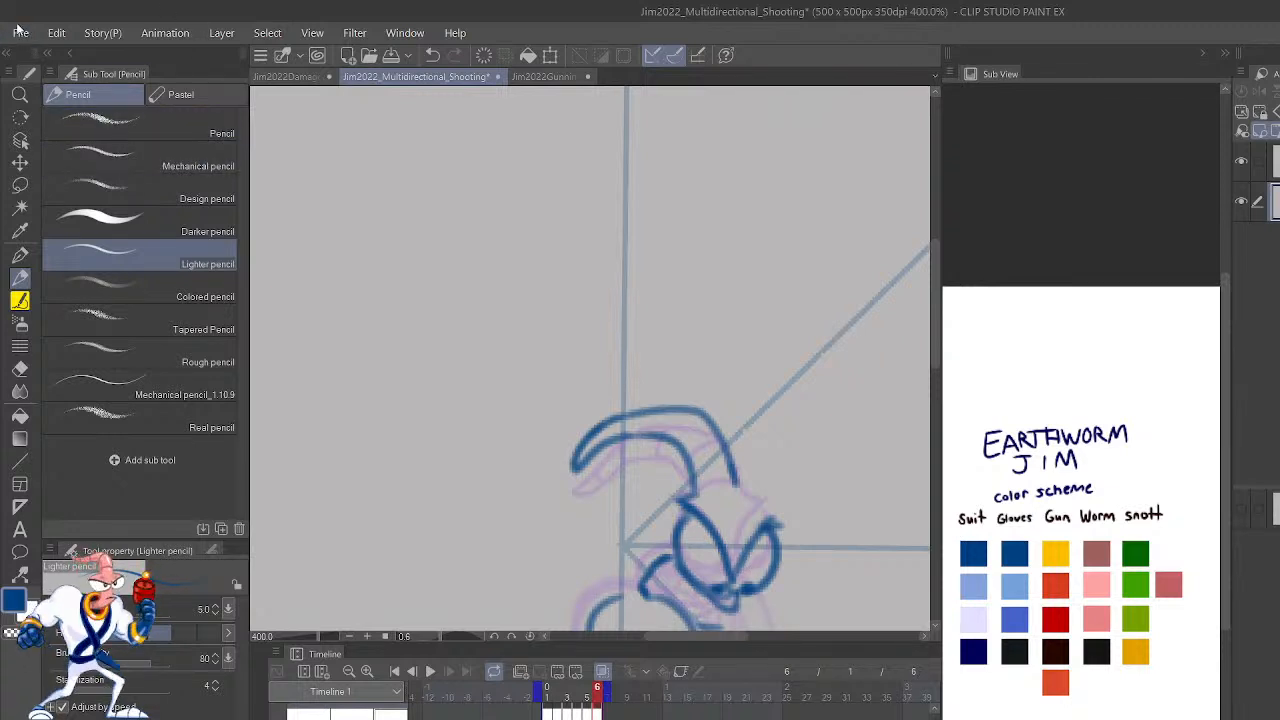
scroll(660, 425, up, 2)
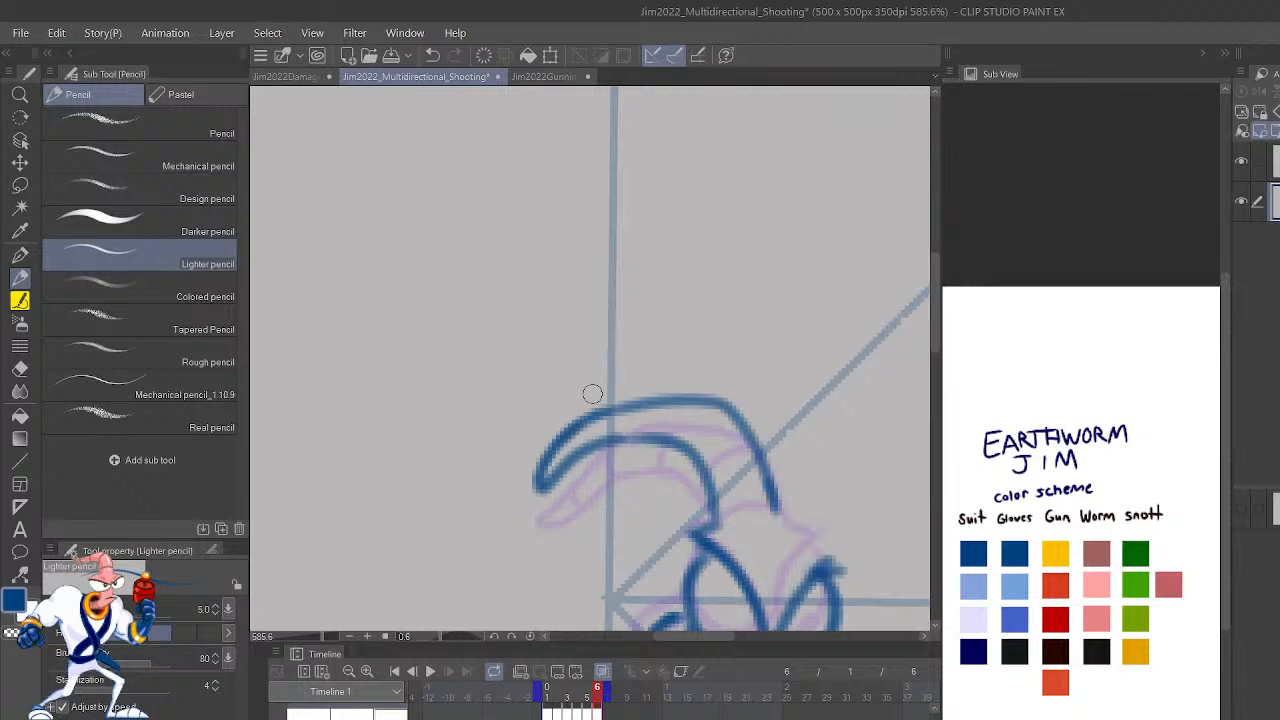
drag(806, 555, 785, 428)
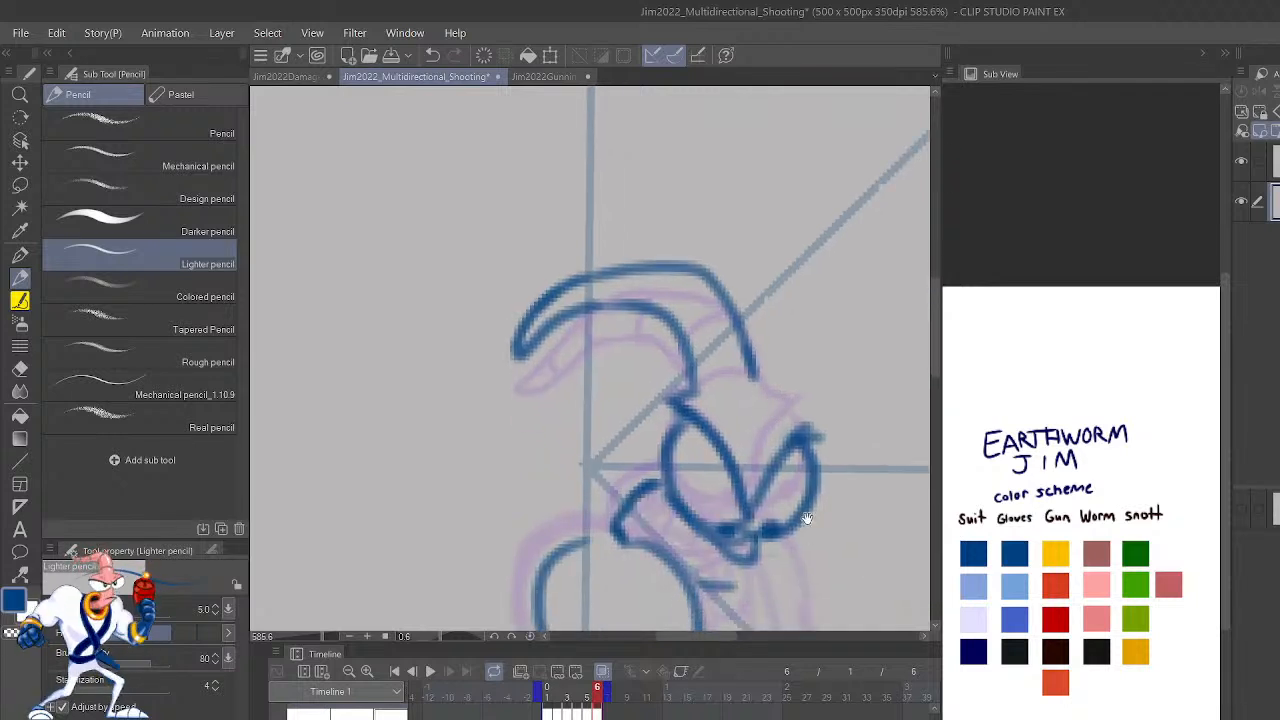
drag(806, 518, 800, 480)
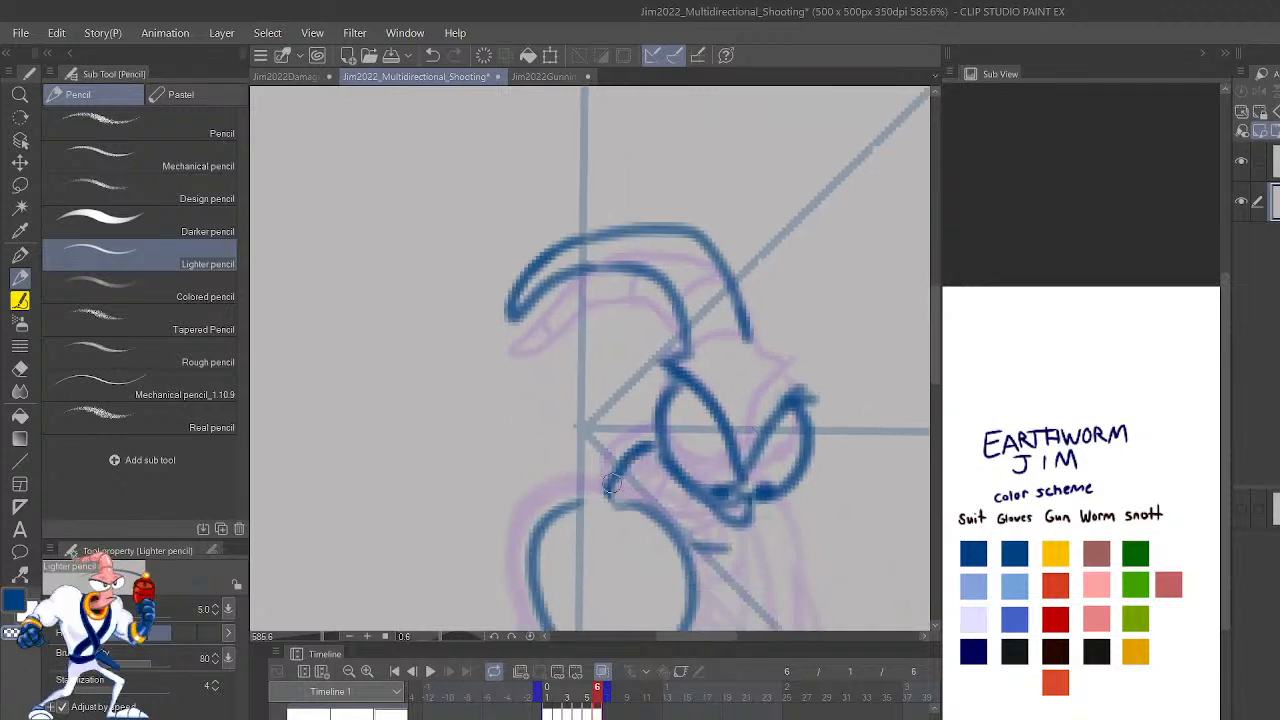
key(ctrl+z)
drag(602, 490, 651, 447)
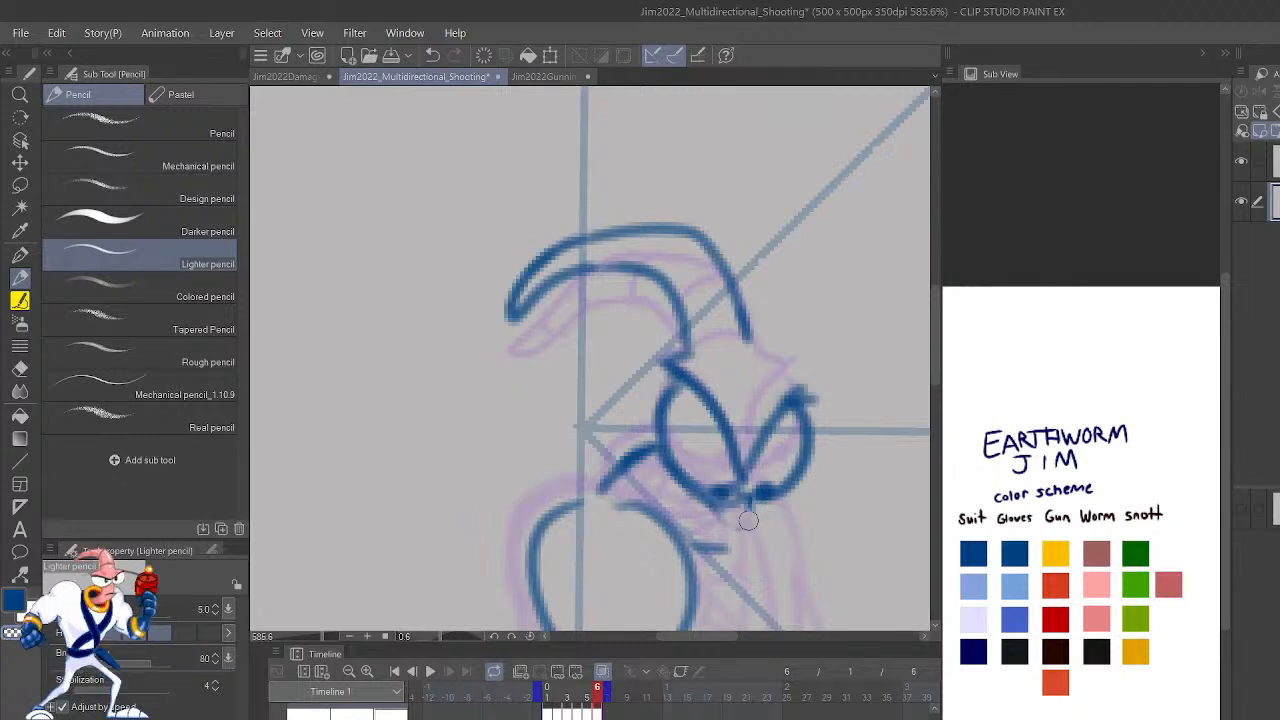
mouse_move(688, 550)
mouse_down()
mouse_move(741, 531)
mouse_move(736, 550)
mouse_move(752, 505)
mouse_up()
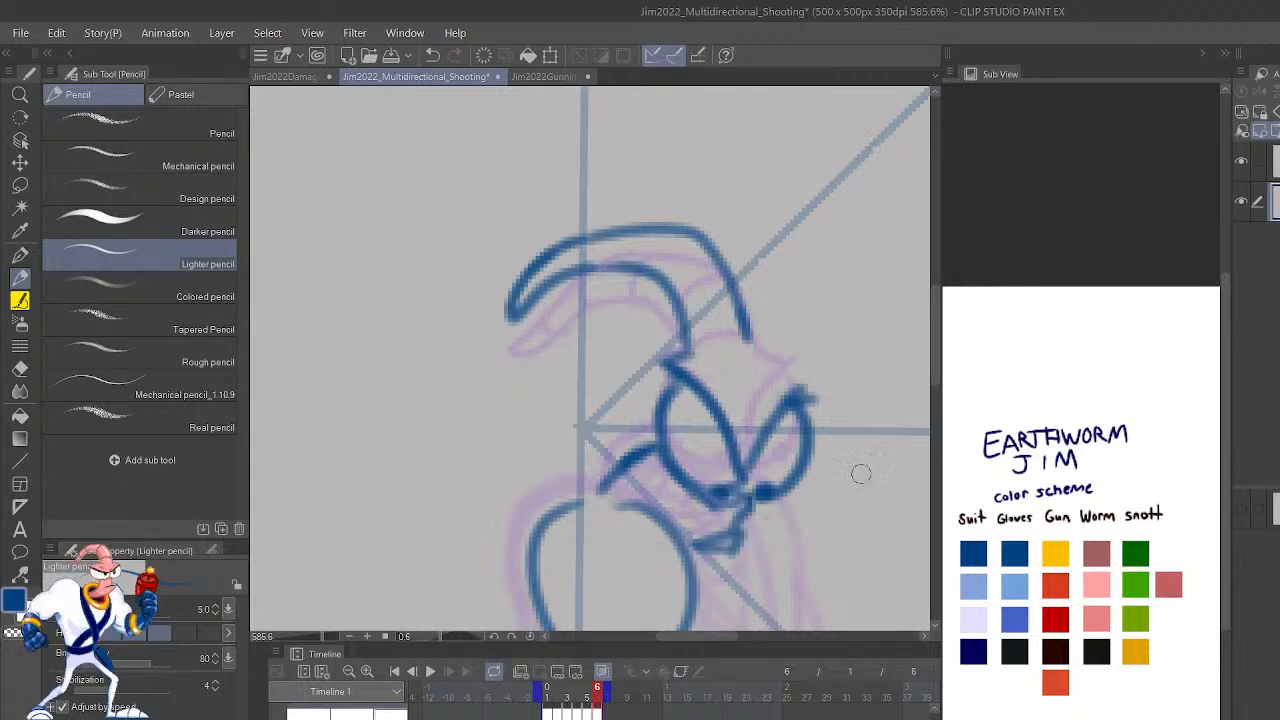
drag(696, 492, 740, 520)
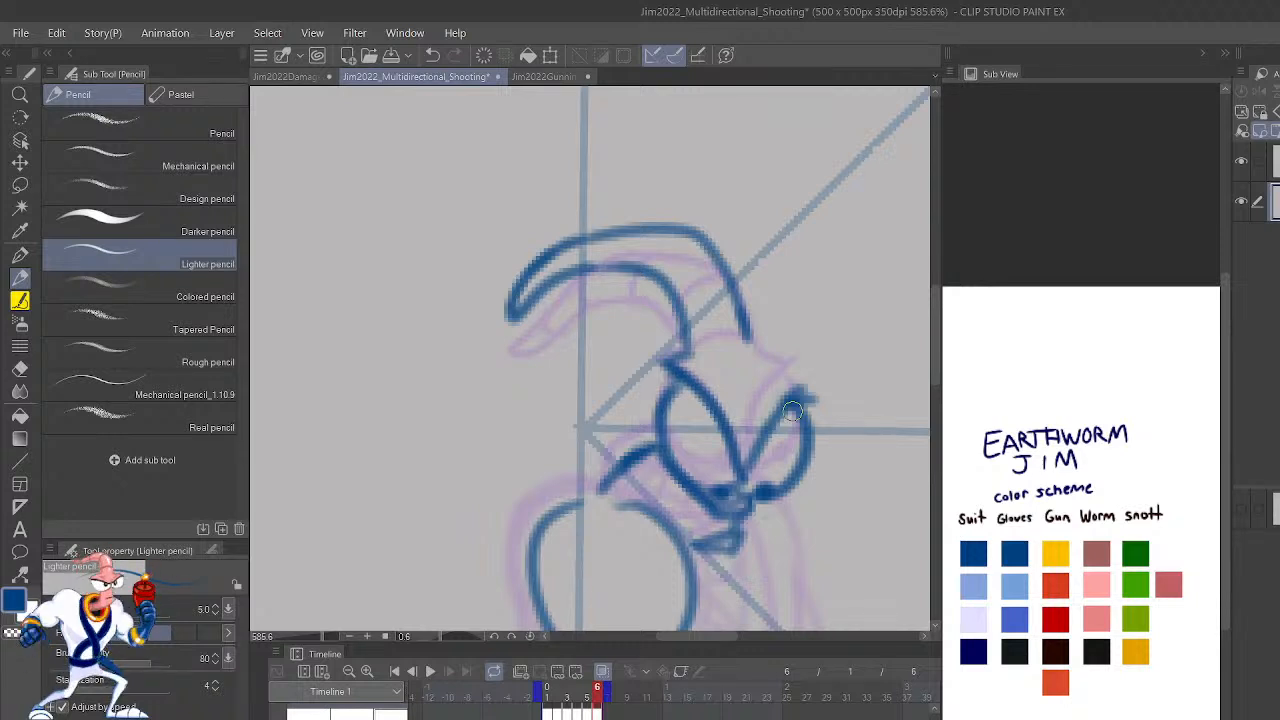
Mirror the canvas and erase the pointed end of the head's backward-curling tip.
key(h)
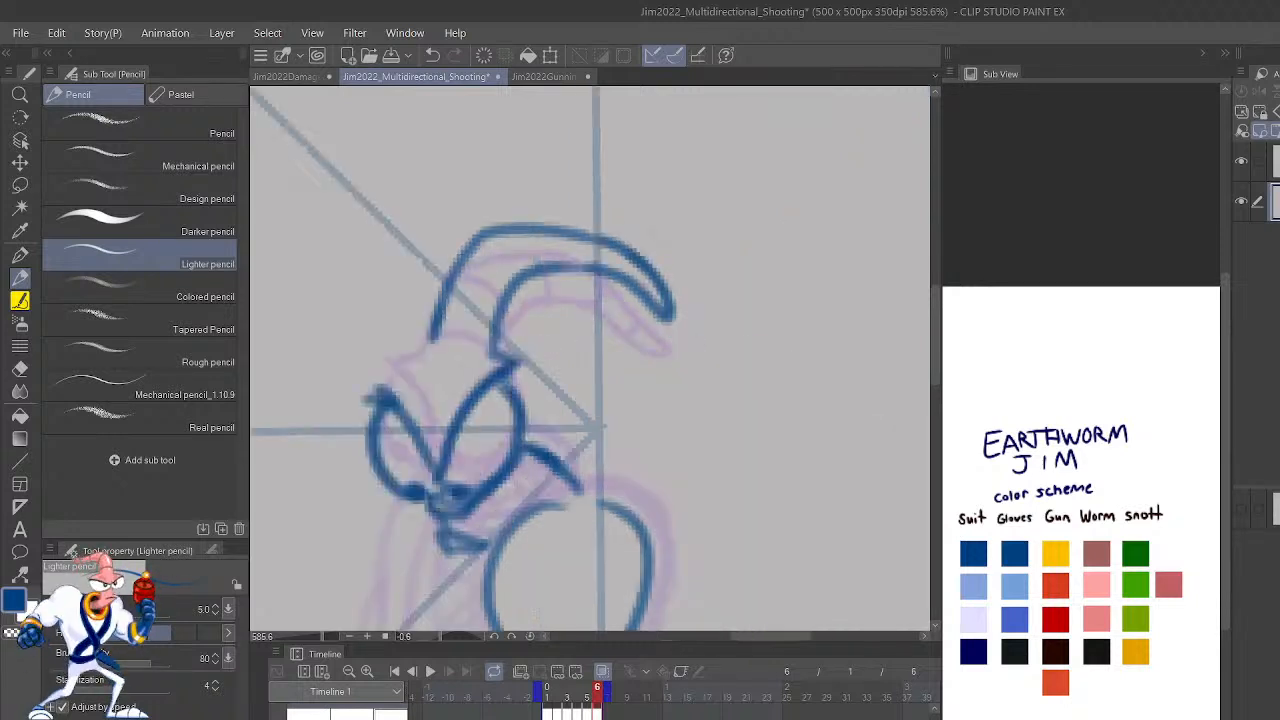
mouse_move(627, 274)
mouse_down()
mouse_move(678, 322)
mouse_move(665, 286)
mouse_move(647, 277)
mouse_move(665, 303)
mouse_move(582, 269)
mouse_move(633, 290)
mouse_move(638, 270)
mouse_move(608, 234)
mouse_up()
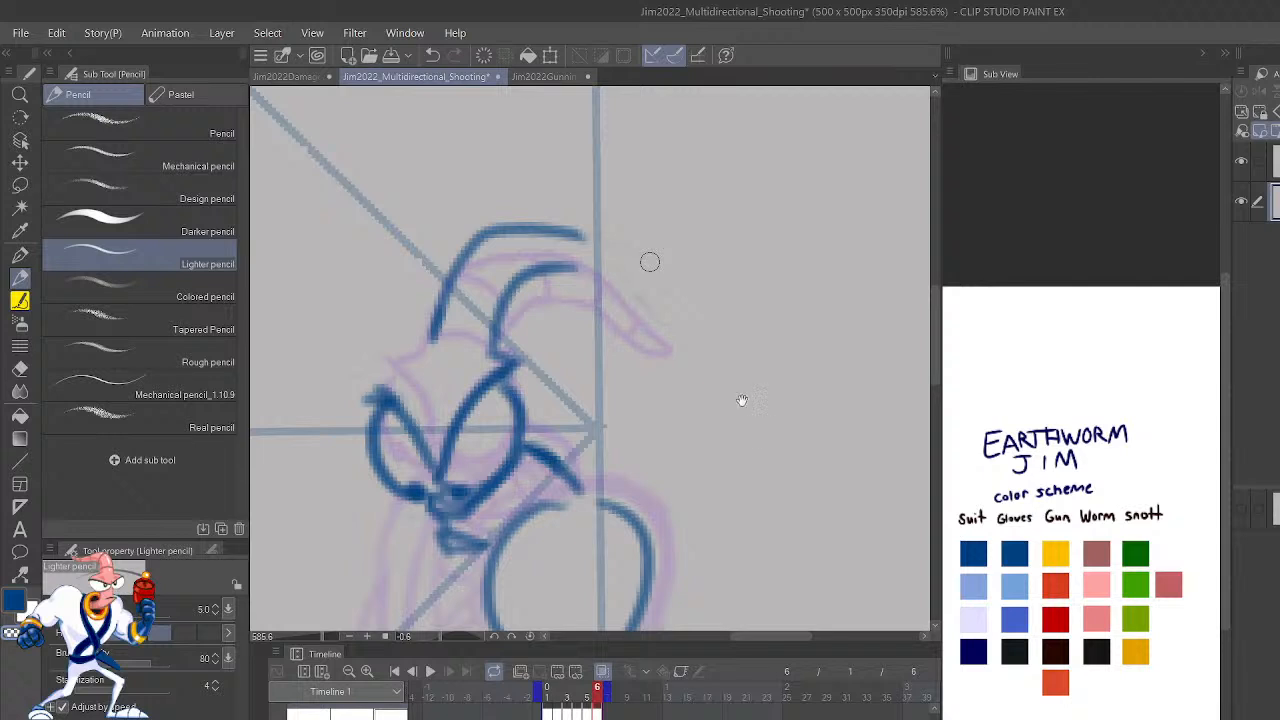
drag(664, 453, 769, 406)
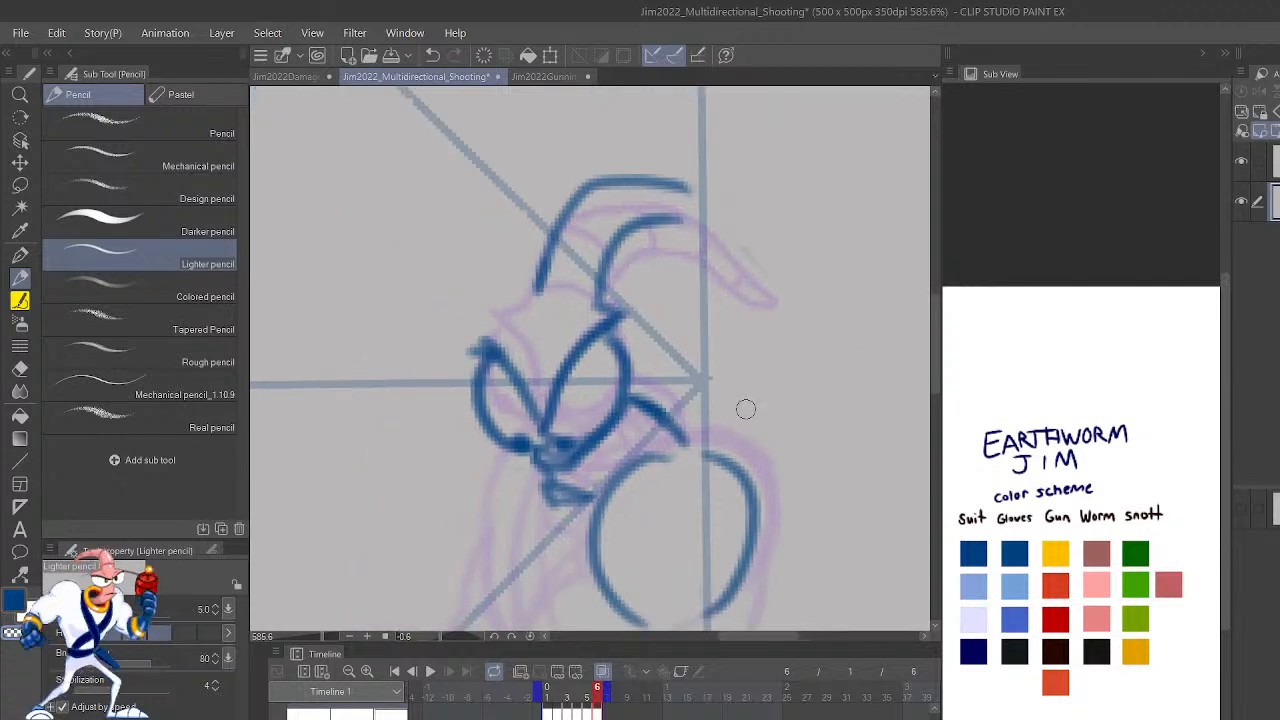
Mirror the canvas and erase the upper part of the torso's front curve beneath the neck, undoing the stray strokes.
key(h)
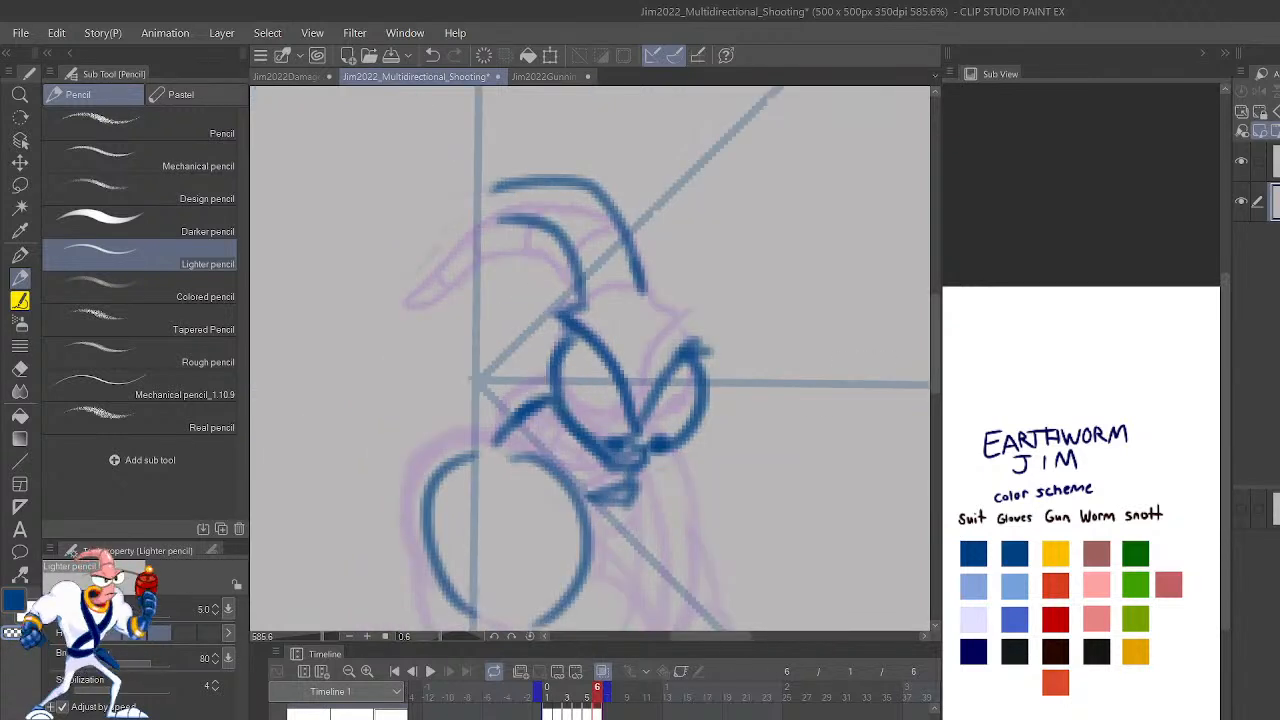
drag(514, 456, 574, 484)
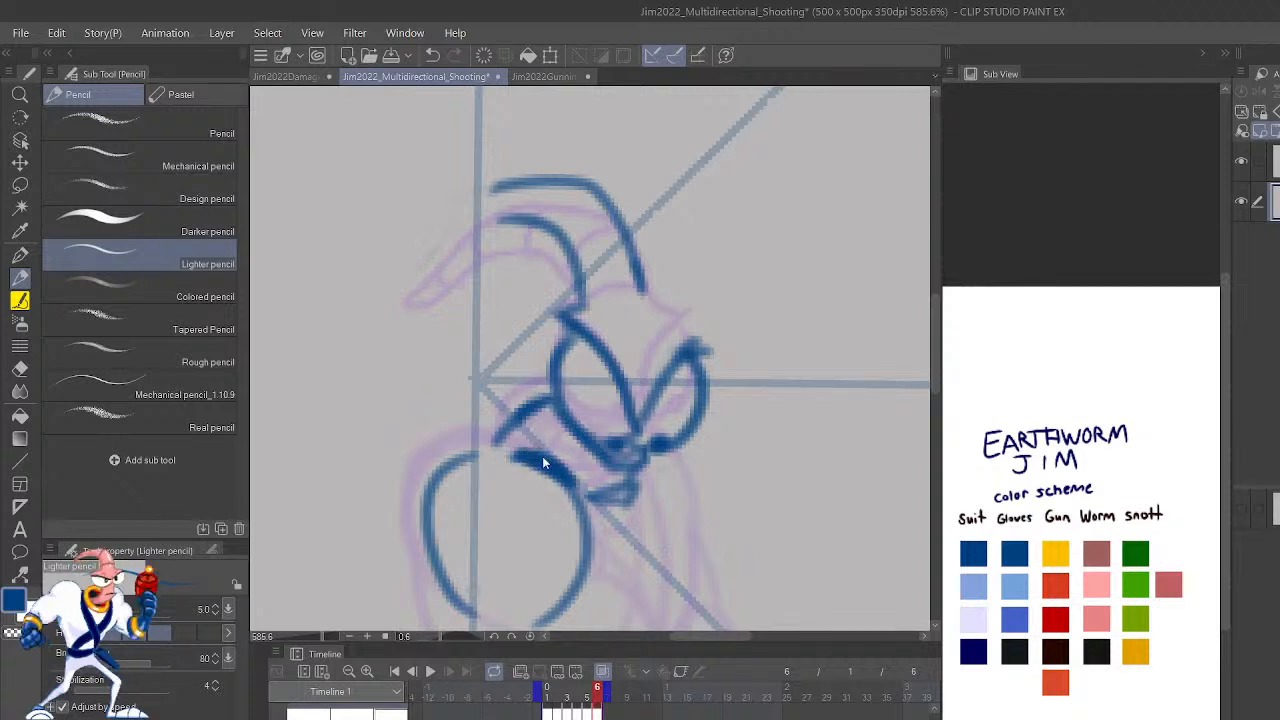
key(ctrl+z)
drag(514, 457, 572, 489)
key(ctrl+z)
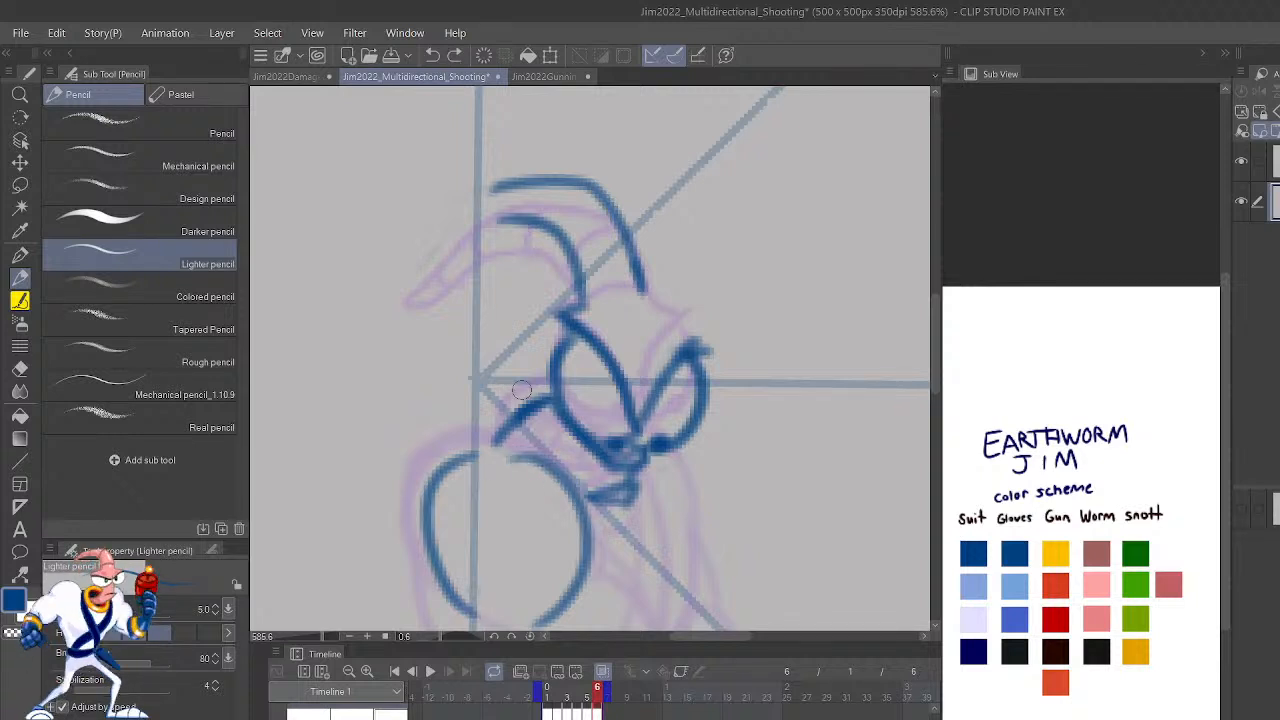
key(c)
mouse_move(512, 459)
mouse_down()
mouse_move(574, 480)
mouse_move(537, 459)
mouse_up()
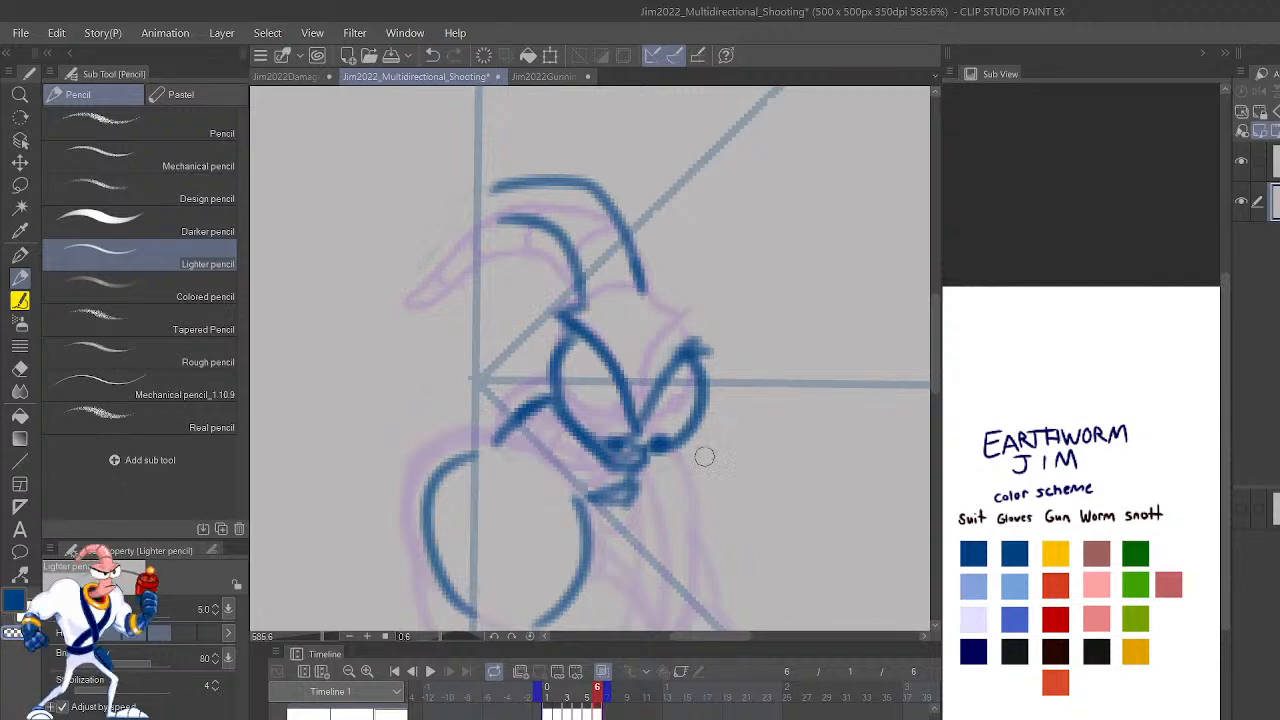
Lasso the whole head sketch, cut it from the body layer, place it on the layer above, and deselect.
key(m)
mouse_move(645, 500)
mouse_down()
mouse_move(710, 228)
mouse_move(504, 118)
mouse_move(474, 301)
mouse_move(490, 422)
mouse_move(512, 460)
mouse_move(597, 508)
mouse_up()
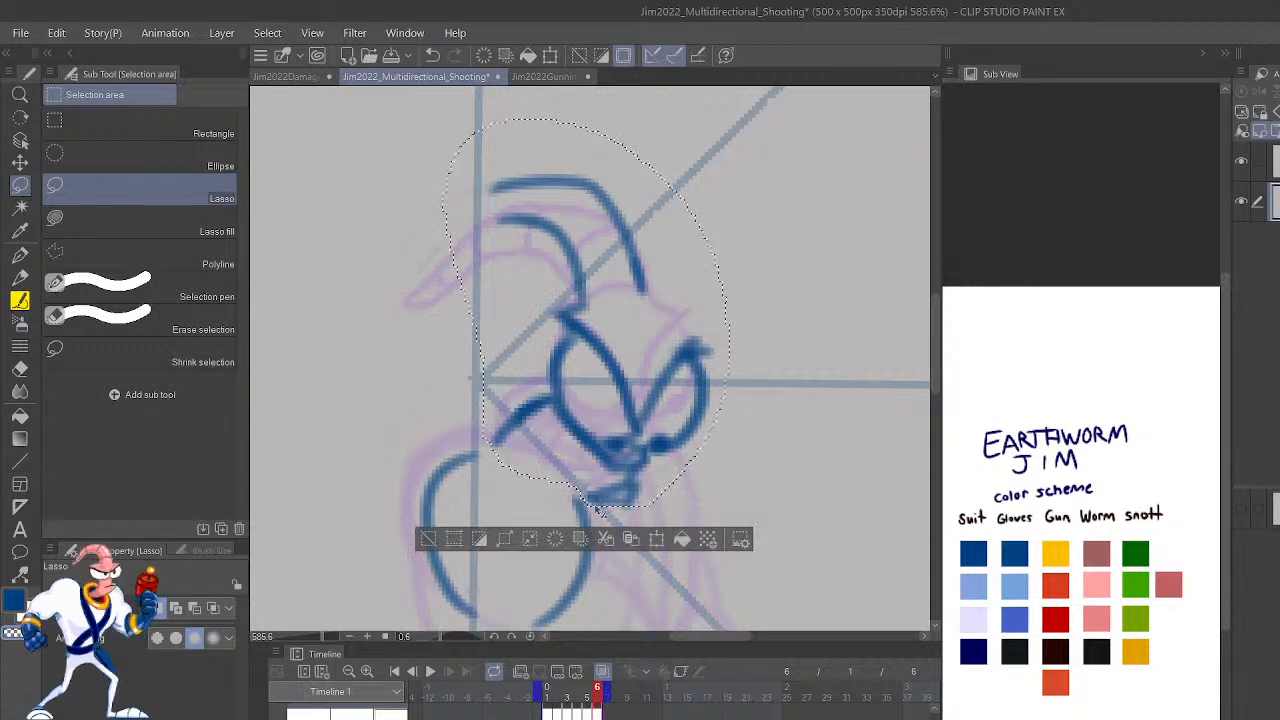
key(Delete)
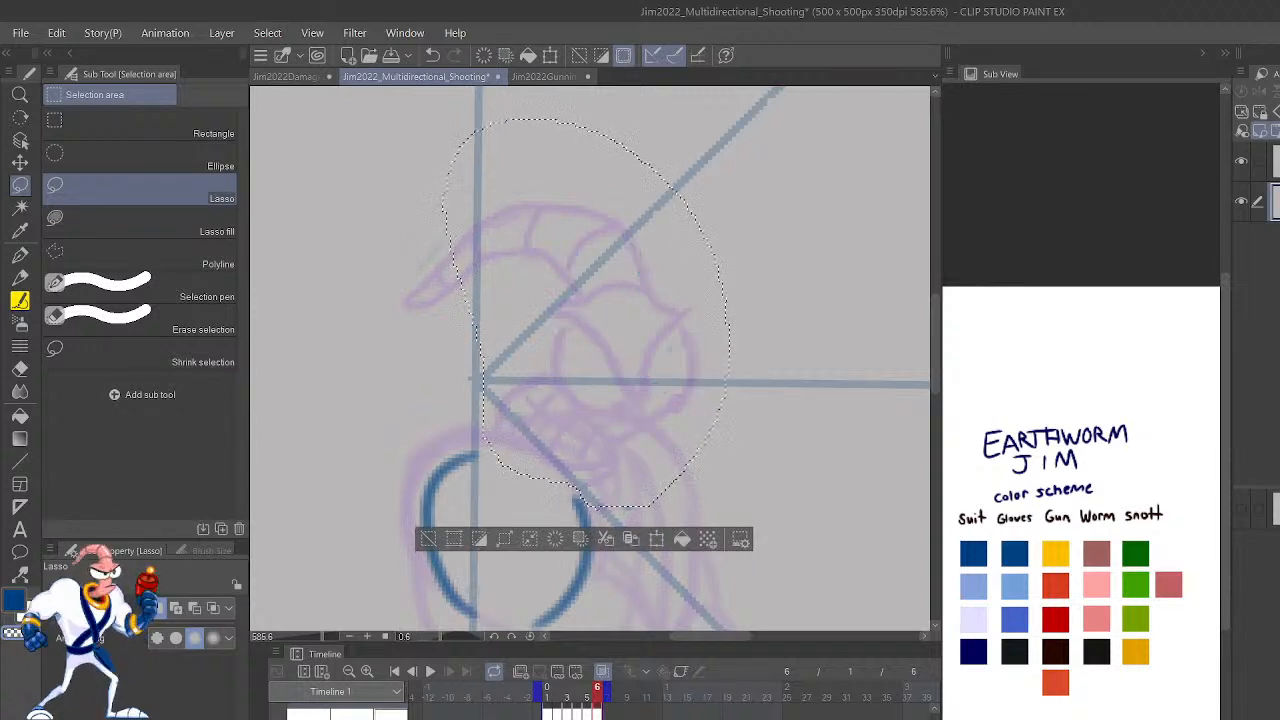
key(ctrl+z)
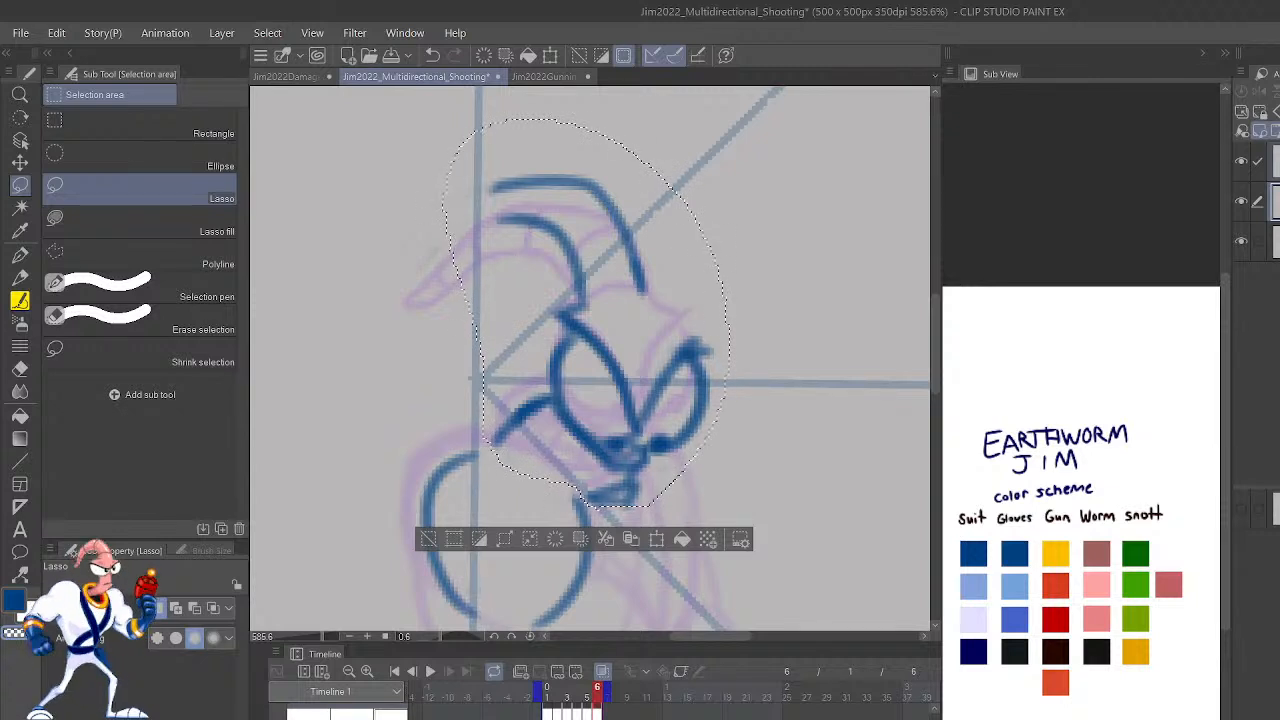
key(Delete)
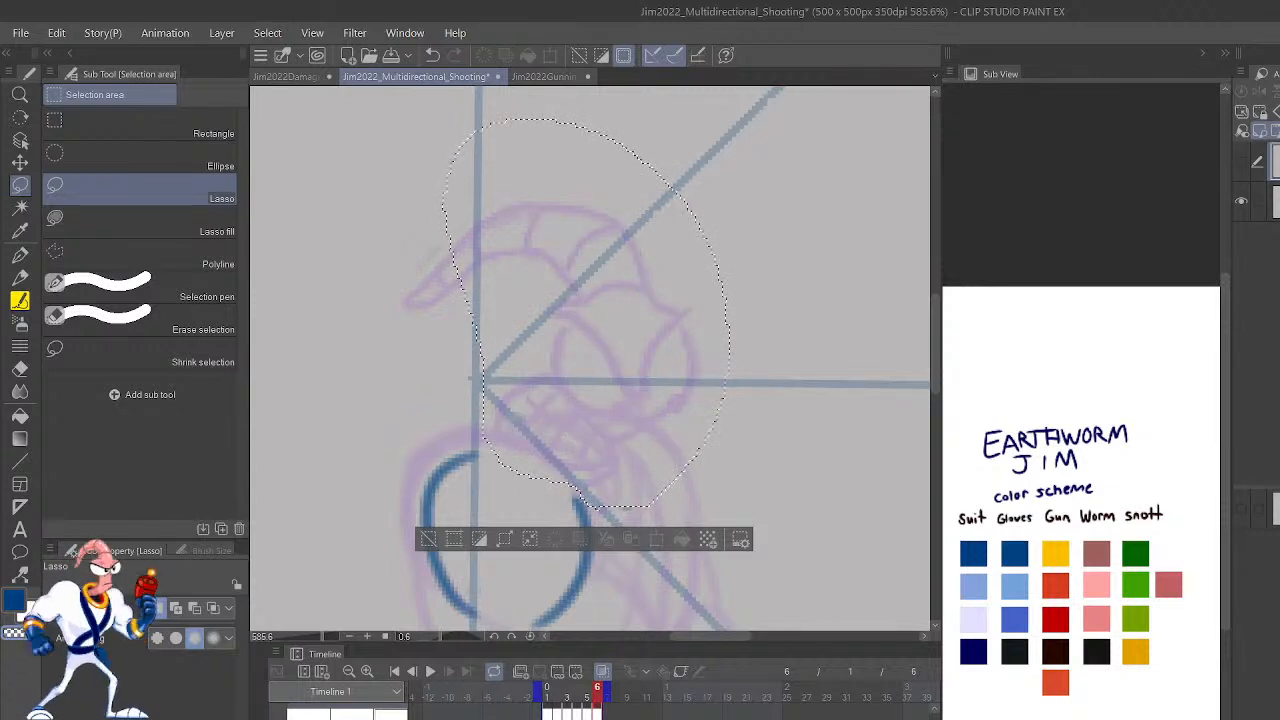
key(ctrl+z)
key(ctrl+d)
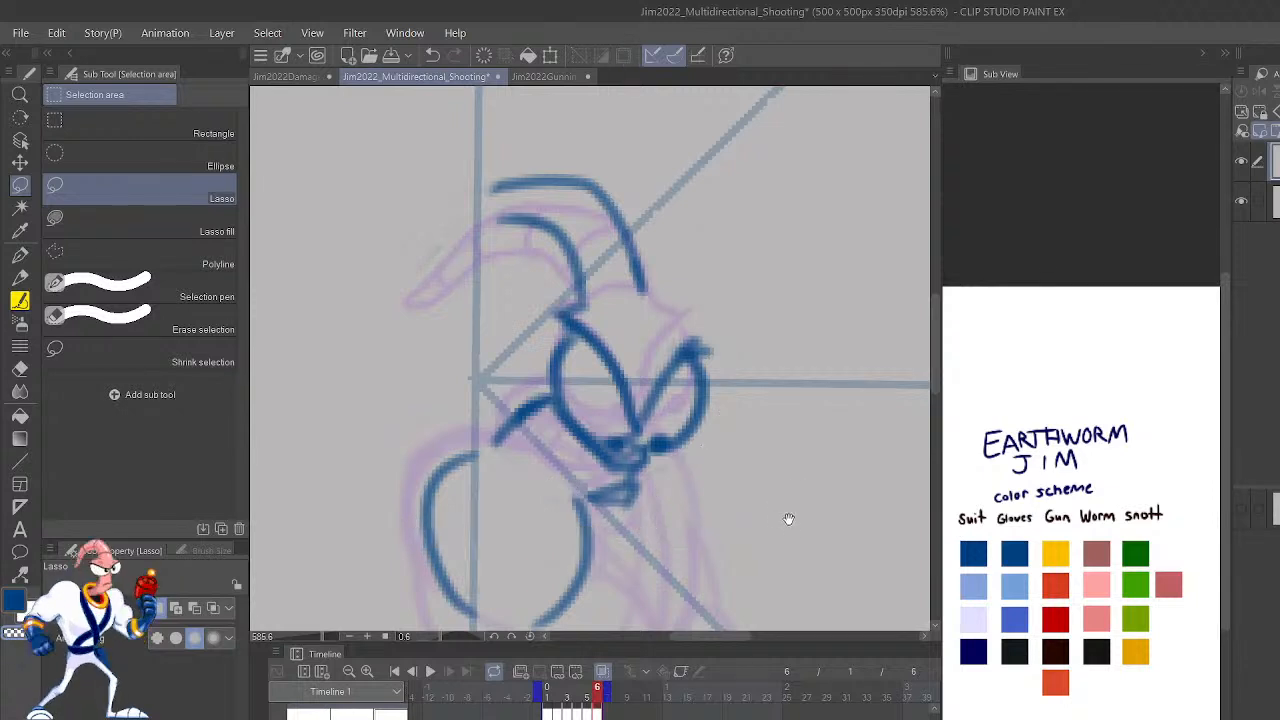
Erase the small mouth below the snout on the head layer, and return to the Lighter pencil.
key(p)
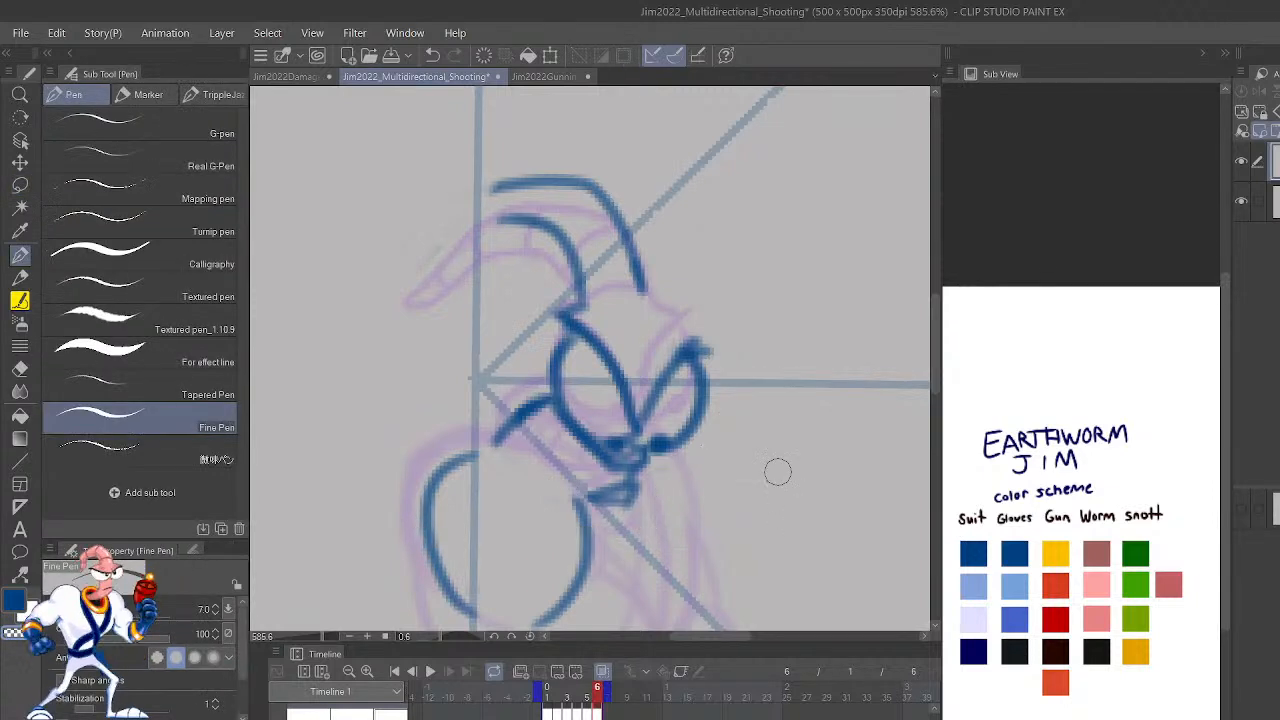
mouse_move(592, 484)
mouse_down()
mouse_move(612, 508)
mouse_move(630, 490)
mouse_up()
key(ctrl+z)
key(p)
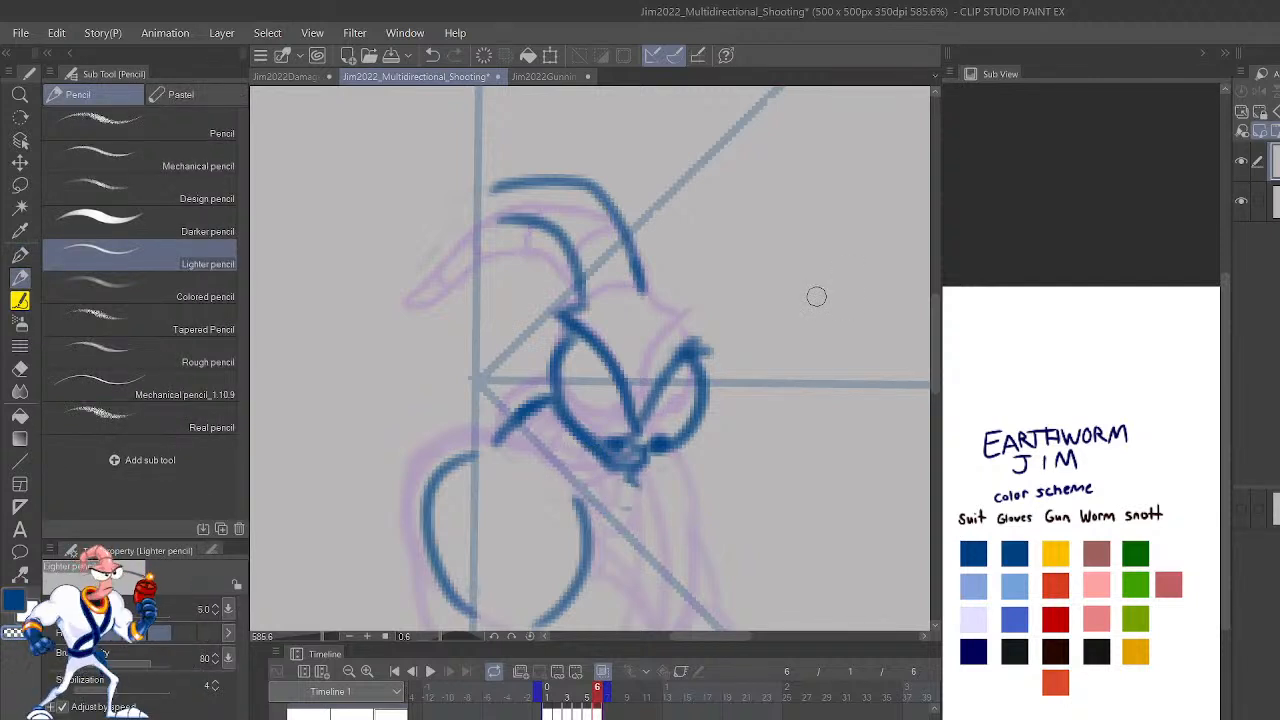
Erase the far eye on the head layer and redraw it as a narrower pointed oval, undoing the stray outer curve.
mouse_move(652, 394)
mouse_down()
mouse_move(645, 460)
mouse_move(656, 455)
mouse_up()
mouse_move(671, 357)
mouse_down()
mouse_move(657, 442)
mouse_move(675, 439)
mouse_move(706, 392)
mouse_move(695, 348)
mouse_move(646, 425)
mouse_move(674, 443)
mouse_up()
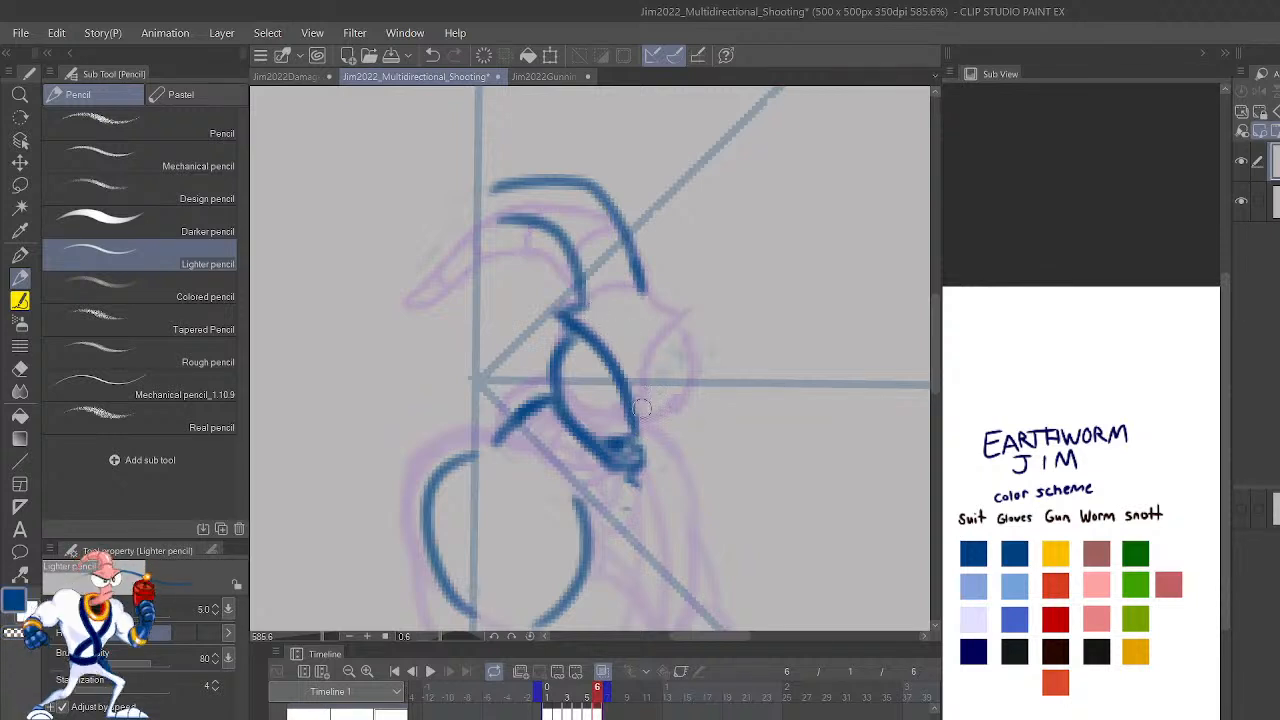
mouse_move(625, 410)
mouse_down()
mouse_move(652, 430)
mouse_move(700, 336)
mouse_up()
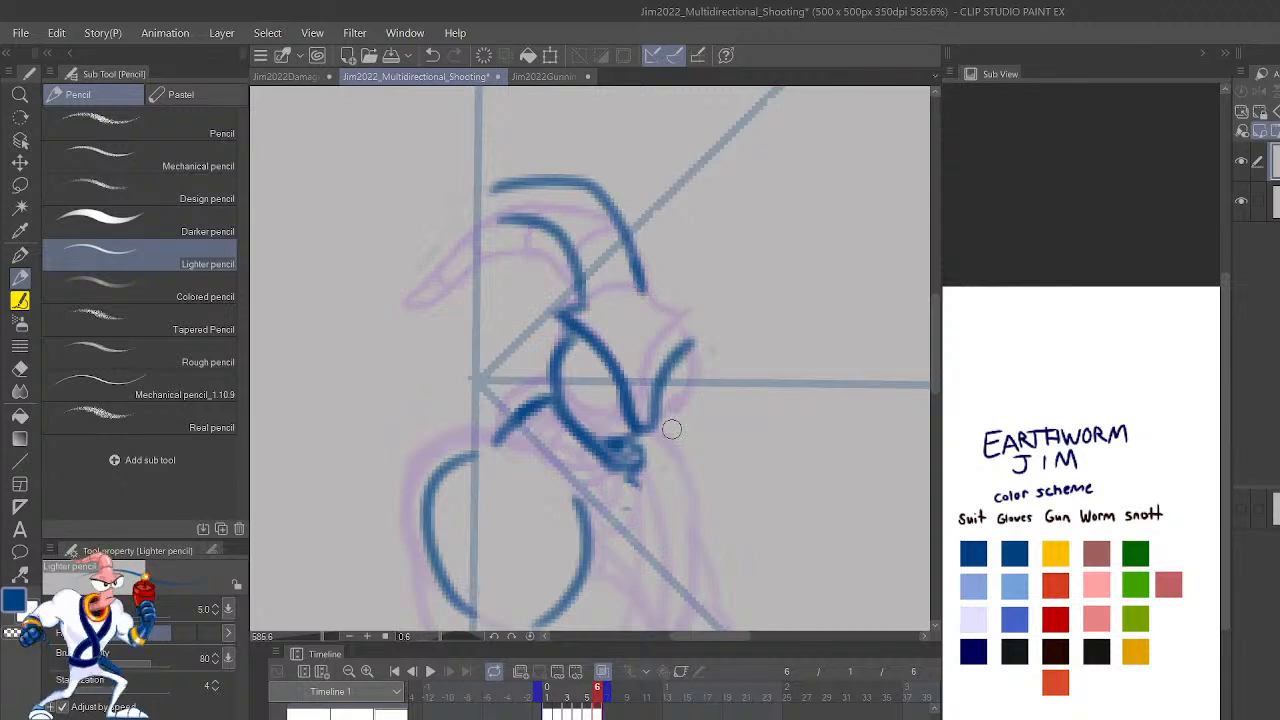
drag(660, 433, 698, 398)
key(ctrl+z)
mouse_move(648, 436)
mouse_down()
mouse_move(689, 432)
mouse_move(707, 358)
mouse_move(695, 335)
mouse_move(680, 353)
mouse_move(705, 333)
mouse_up()
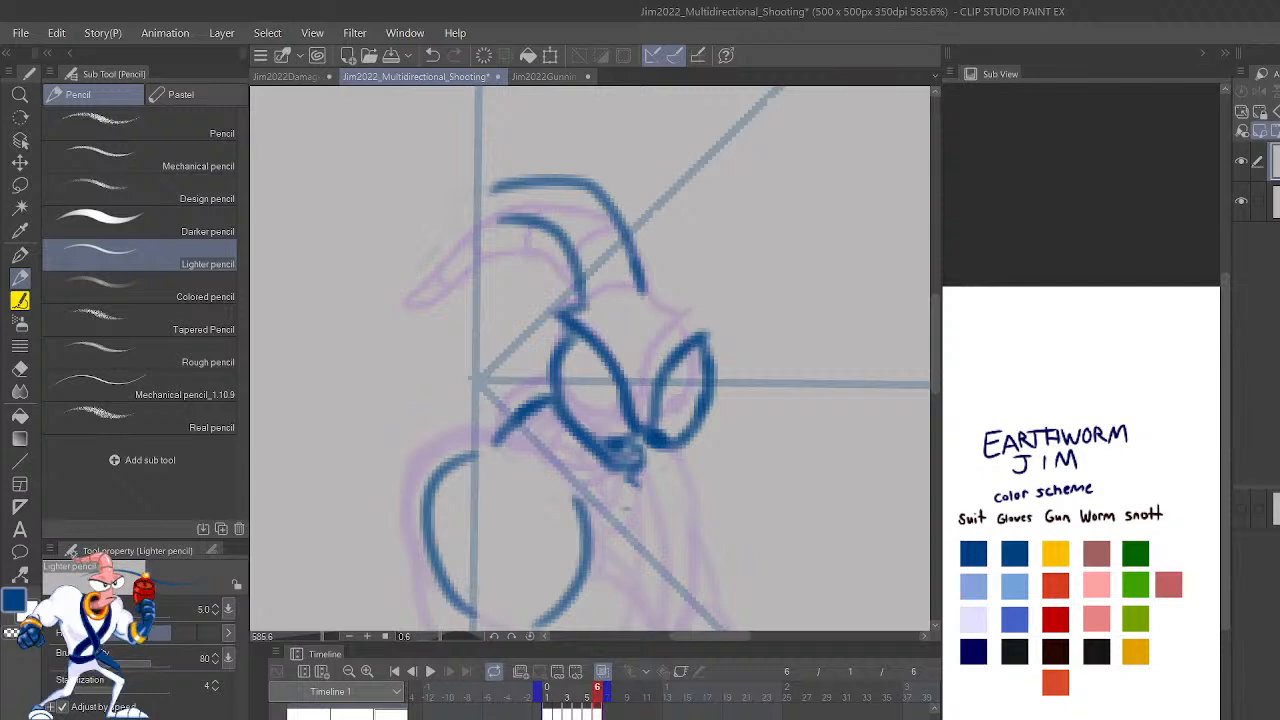
Mirror the canvas, fill in the near nostril, and redraw the snout underside and the cheek line running back from the near eye.
key(h)
drag(763, 451, 886, 438)
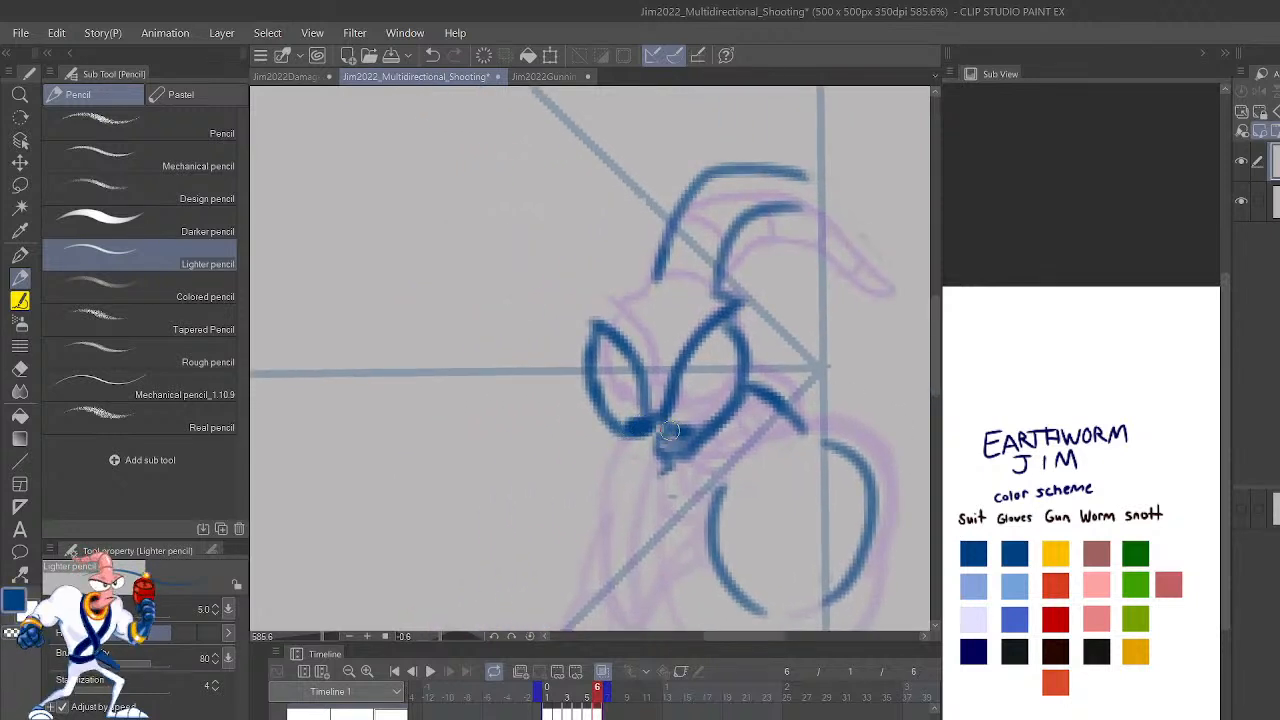
drag(668, 430, 678, 434)
key(c)
mouse_move(759, 386)
mouse_down()
mouse_move(786, 412)
mouse_move(765, 406)
mouse_up()
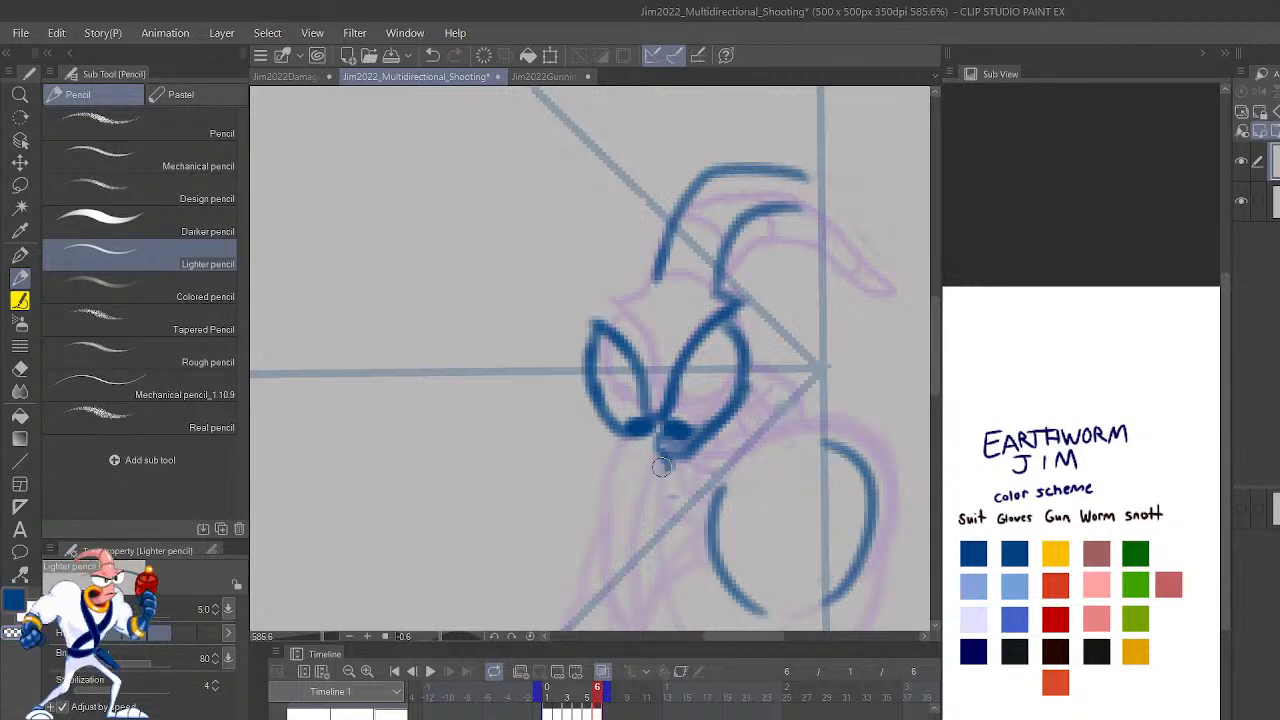
drag(661, 467, 705, 434)
key(c)
key(ctrl+z)
mouse_move(628, 428)
mouse_down()
mouse_move(670, 459)
mouse_move(760, 378)
mouse_move(795, 388)
mouse_move(810, 414)
mouse_up()
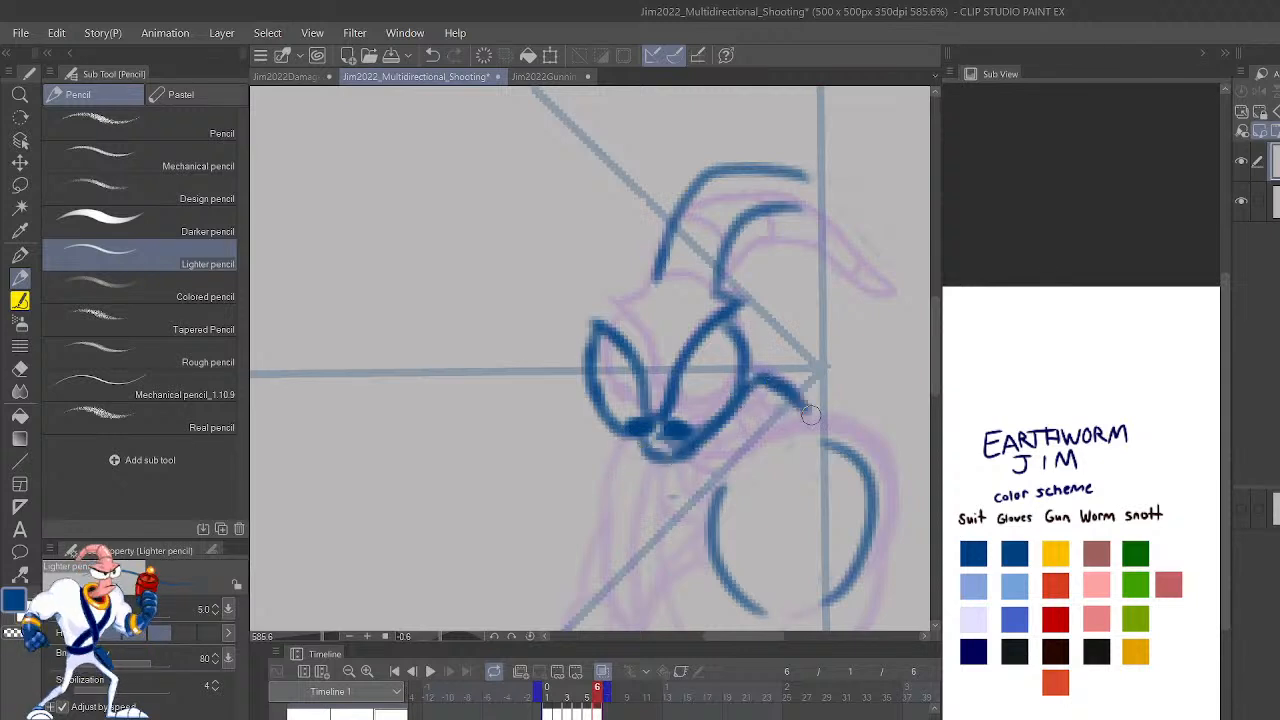
key(ctrl+z)
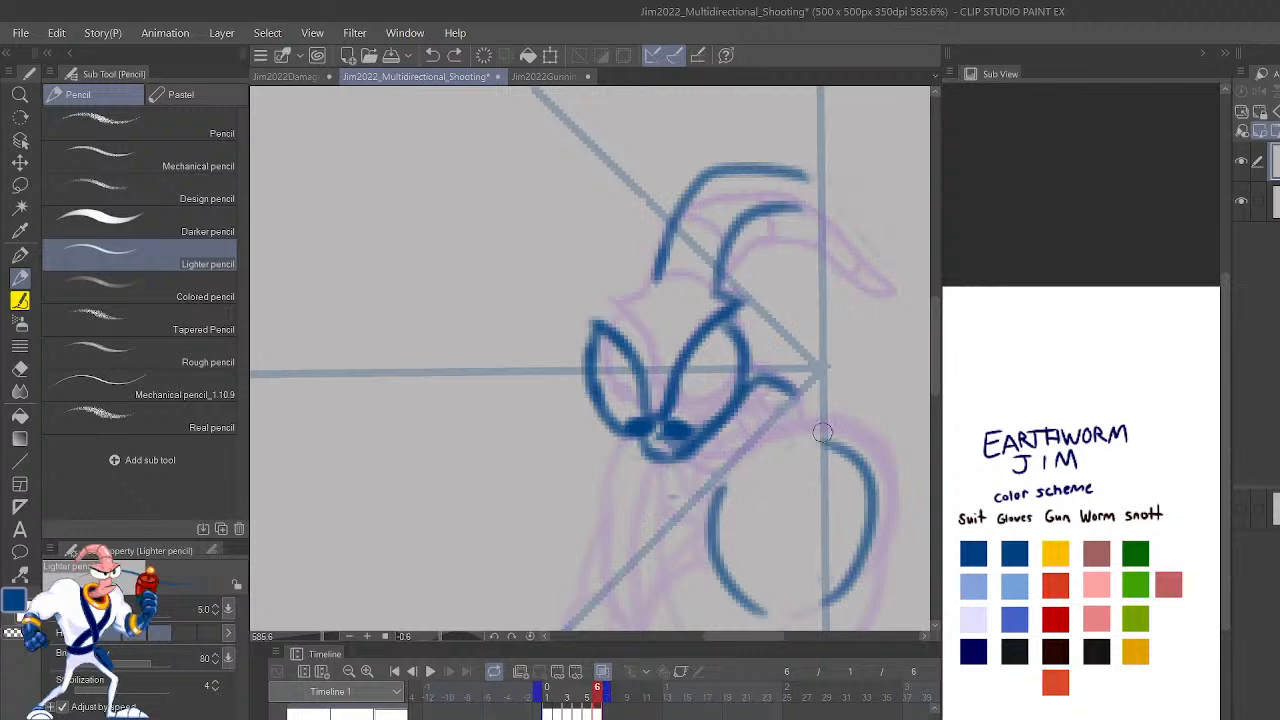
mouse_move(815, 422)
mouse_down()
mouse_move(772, 385)
mouse_move(745, 382)
mouse_up()
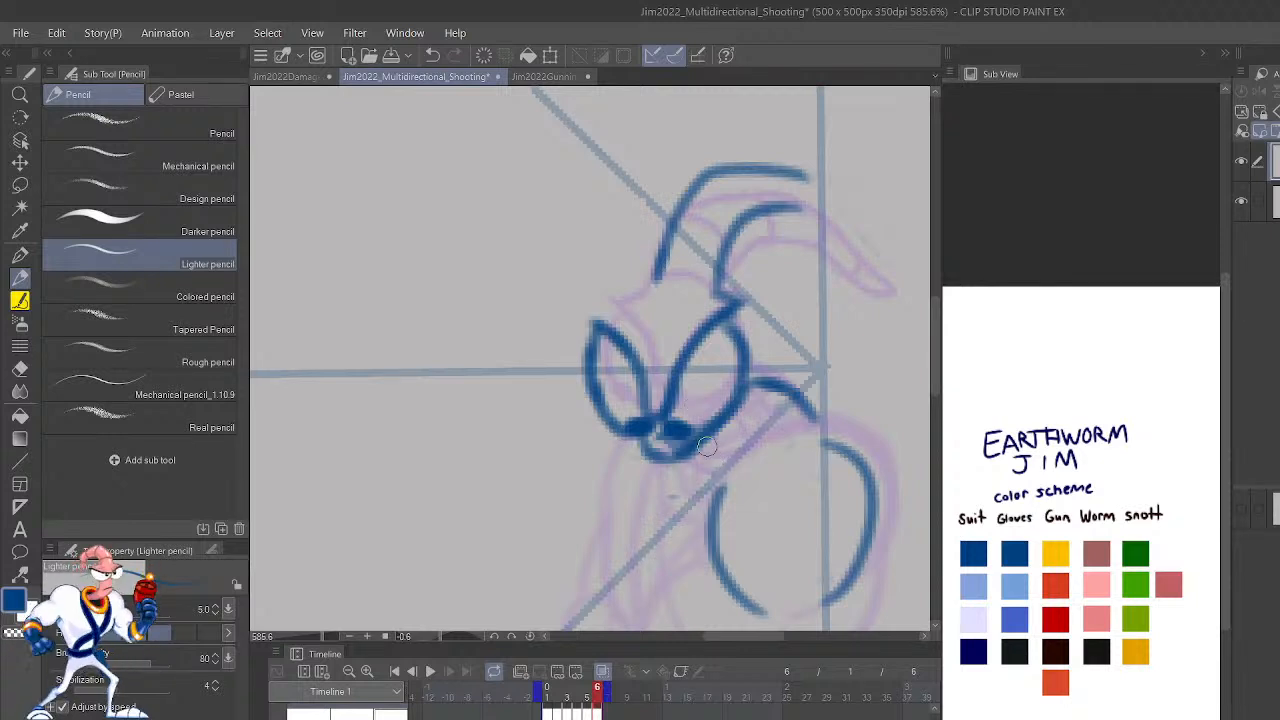
mouse_move(700, 512)
mouse_down()
mouse_move(765, 468)
mouse_move(795, 410)
mouse_move(772, 378)
mouse_up()
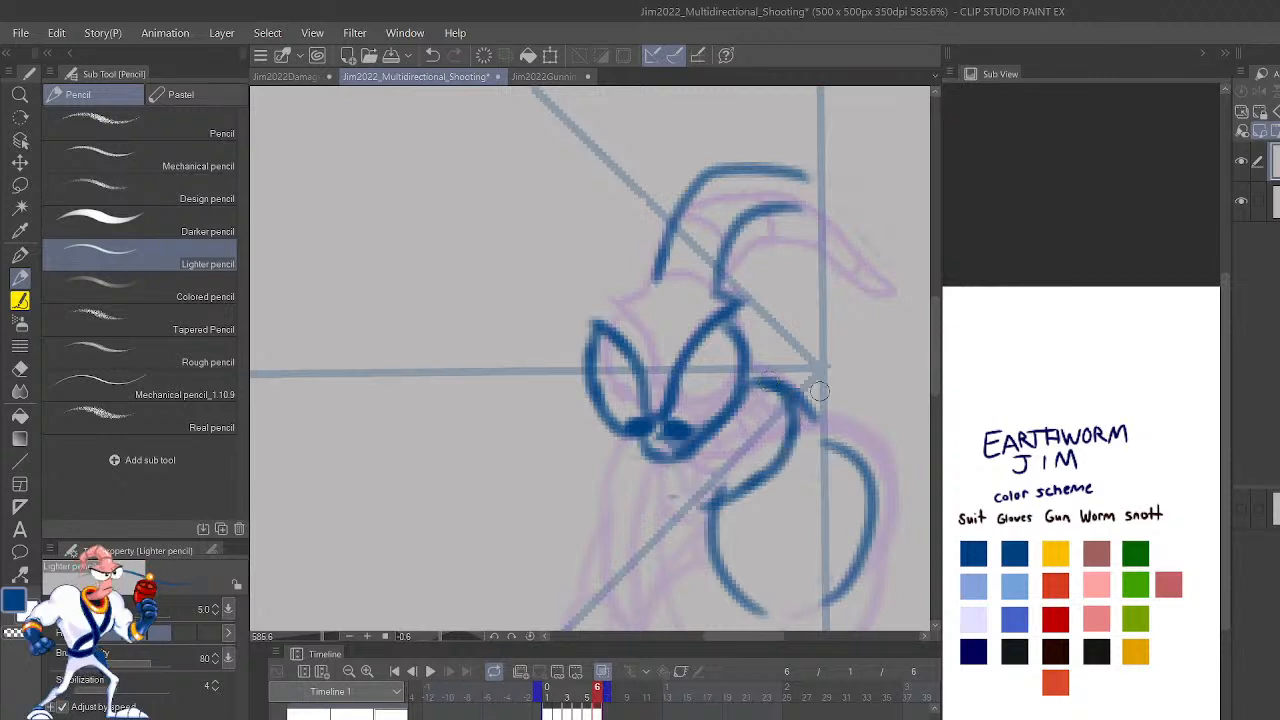
key(ctrl+z)
key(ctrl+z)
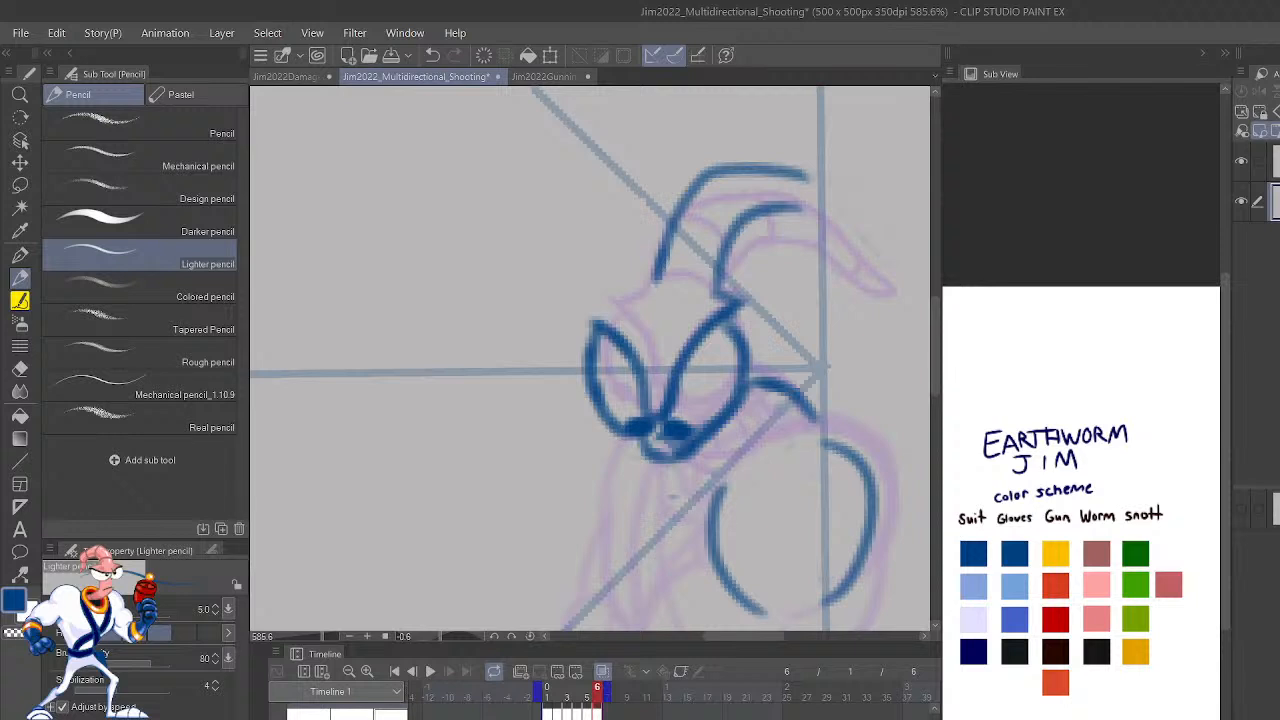
Erase the torso's front and back curves on the body layer, then return to the head layer.
drag(716, 480, 722, 561)
mouse_move(735, 510)
mouse_down()
mouse_move(718, 500)
mouse_move(716, 565)
mouse_move(738, 536)
mouse_up()
mouse_move(840, 445)
mouse_down()
mouse_move(871, 466)
mouse_move(835, 588)
mouse_move(820, 600)
mouse_move(731, 583)
mouse_move(752, 609)
mouse_up()
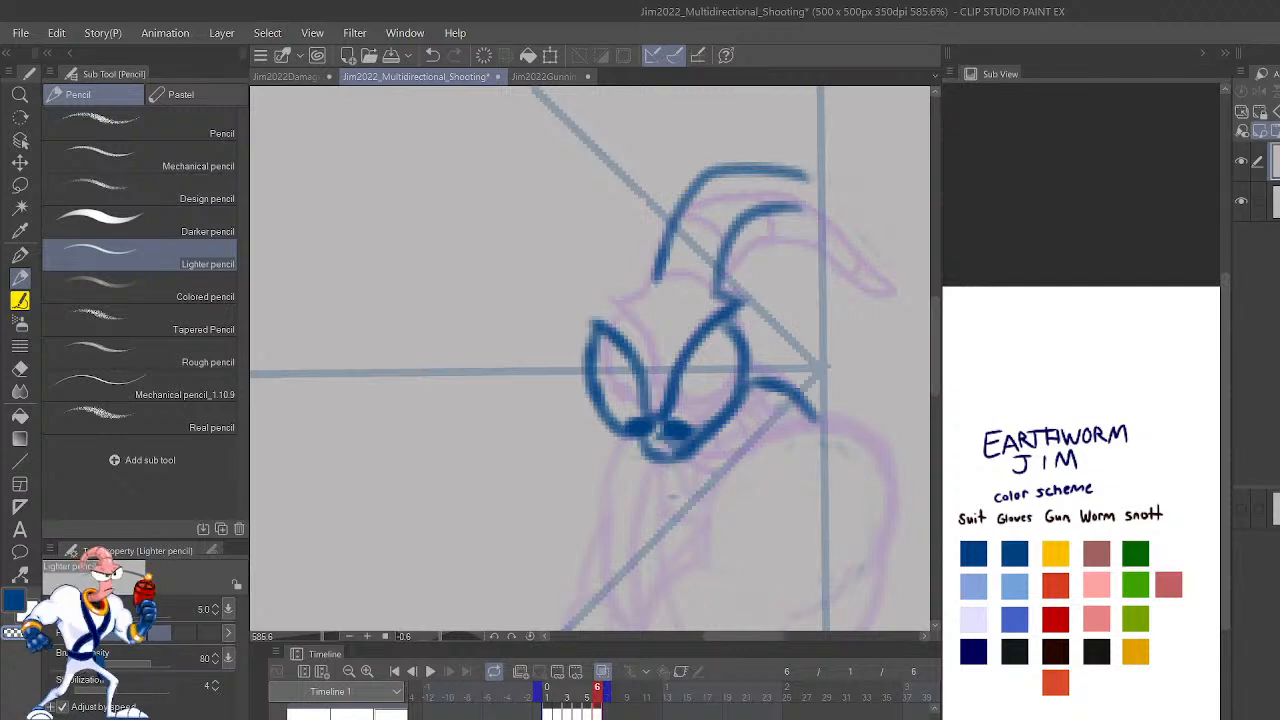
Mirror the canvas and draw a wide grinning jaw with two rows of teeth beneath the snout and near eye.
key(h)
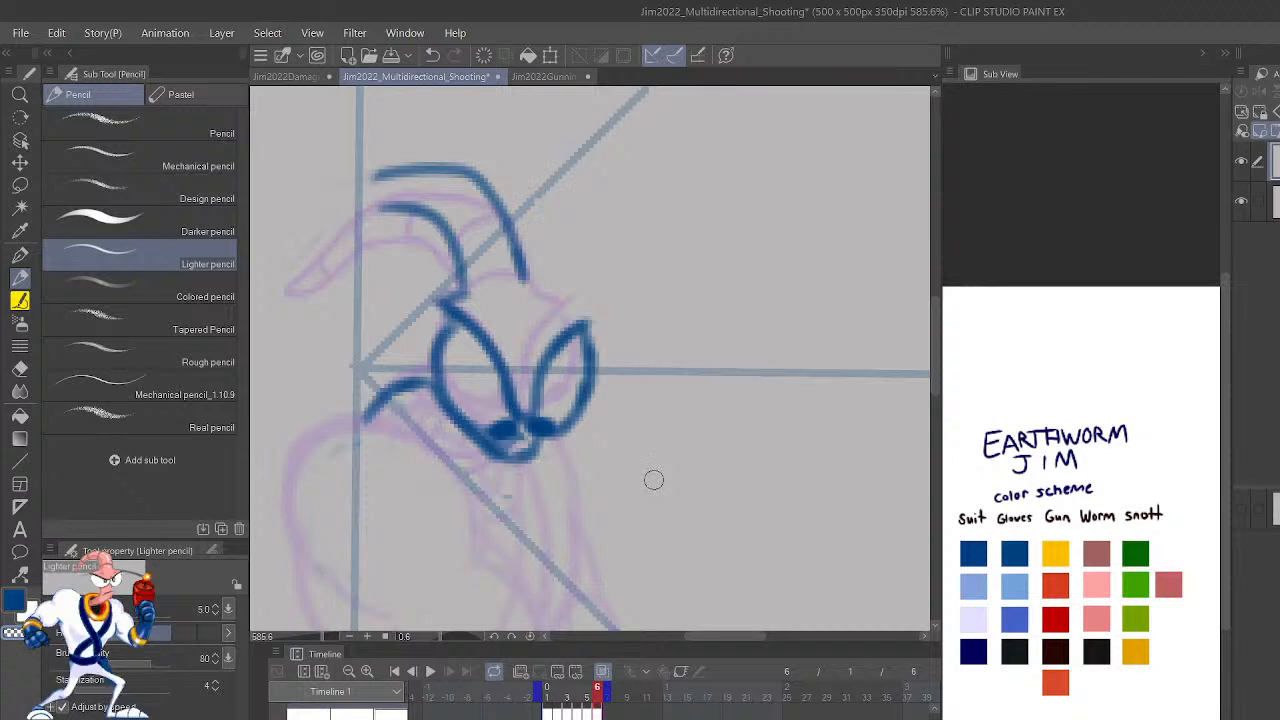
drag(660, 486, 781, 545)
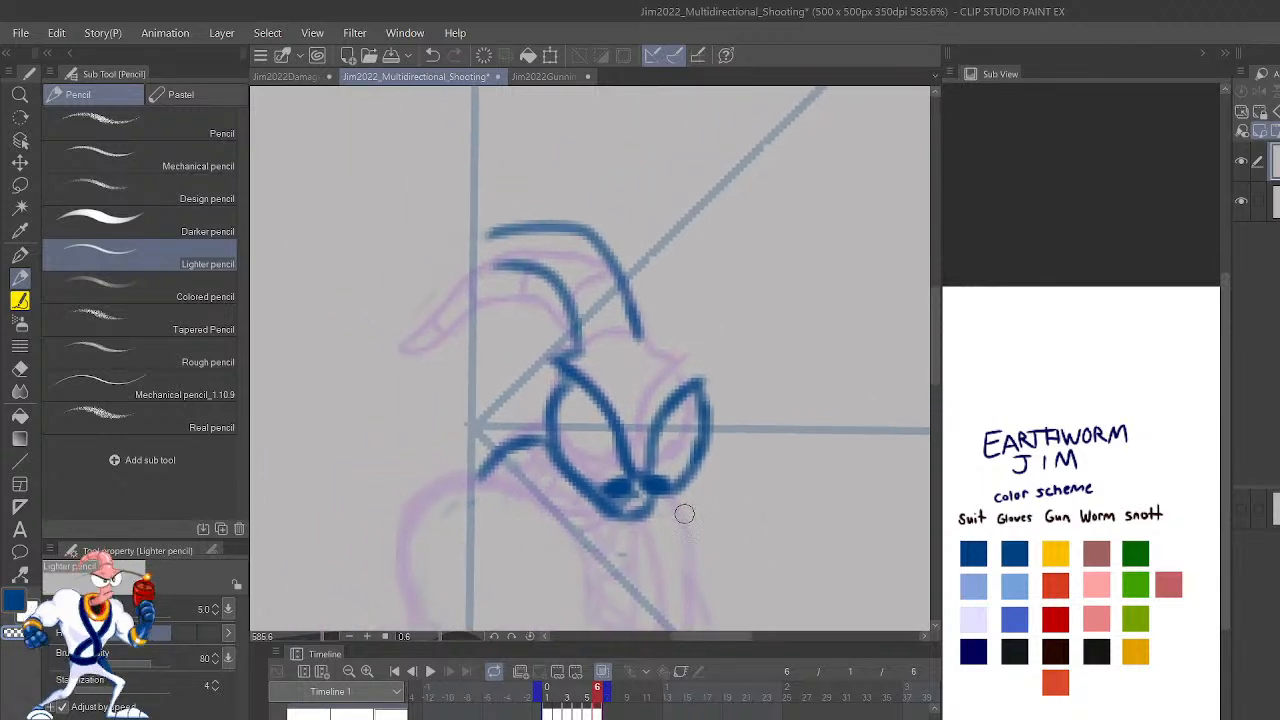
mouse_move(478, 476)
mouse_down()
mouse_move(520, 541)
mouse_move(551, 555)
mouse_up()
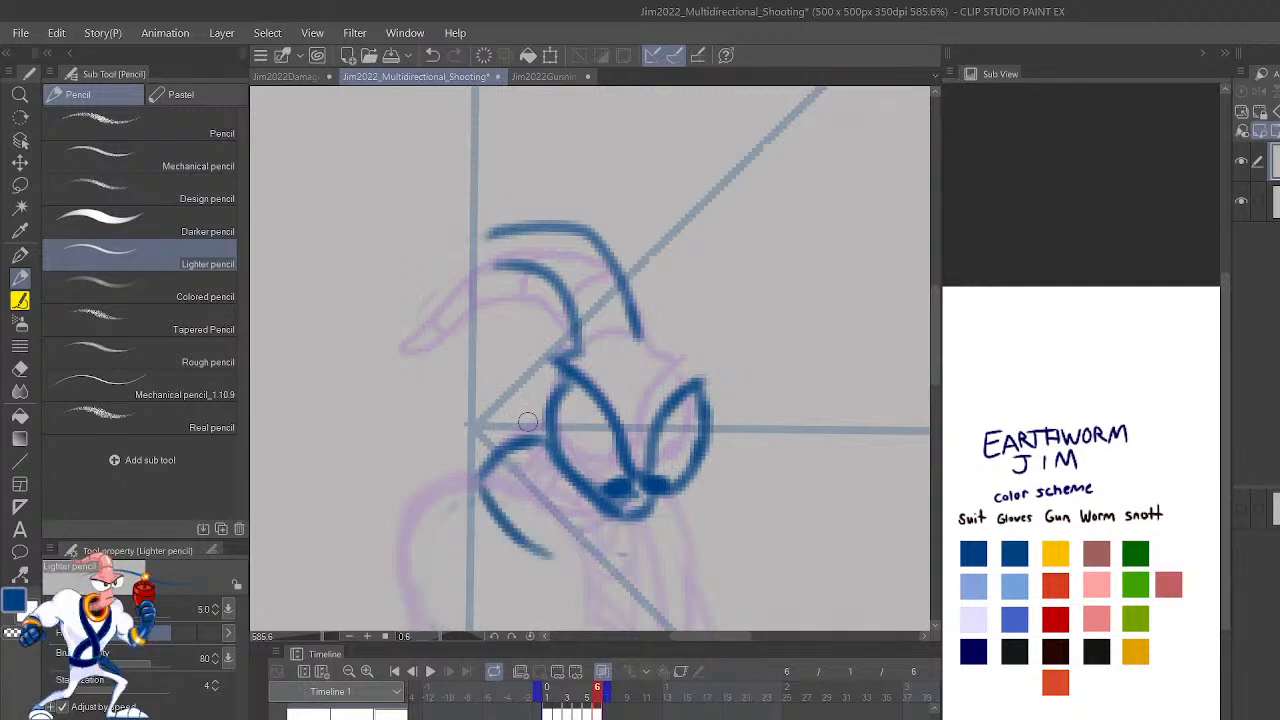
mouse_move(533, 550)
mouse_down()
mouse_move(594, 570)
mouse_move(637, 555)
mouse_up()
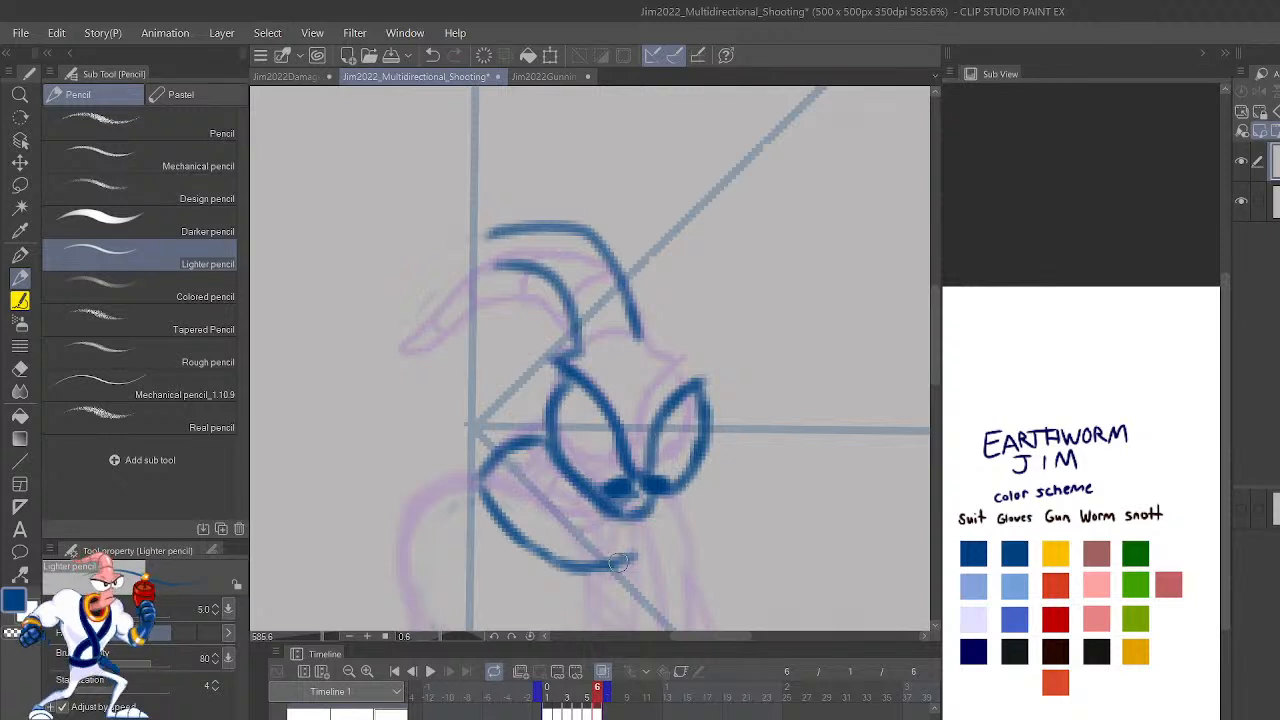
mouse_move(625, 564)
mouse_down()
mouse_move(628, 516)
mouse_move(640, 528)
mouse_move(626, 558)
mouse_move(524, 466)
mouse_up()
key(ctrl+z)
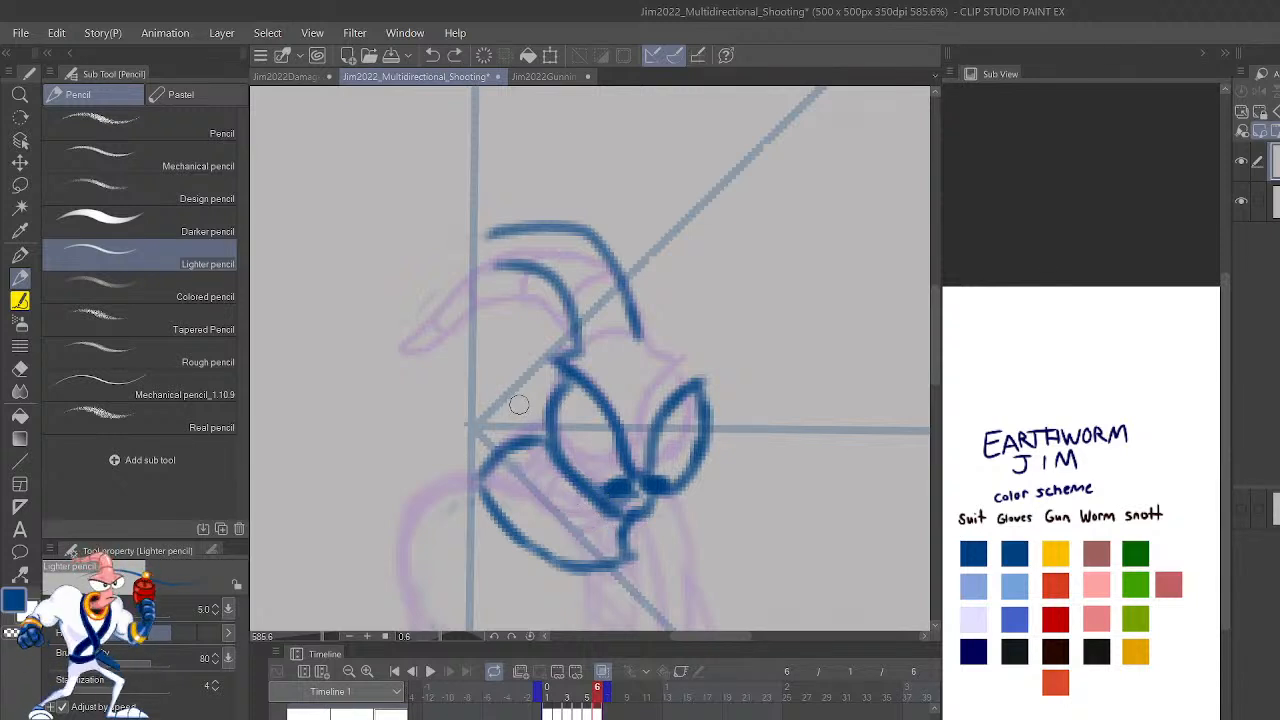
mouse_move(612, 538)
mouse_down()
mouse_move(527, 481)
mouse_move(570, 492)
mouse_move(550, 548)
mouse_up()
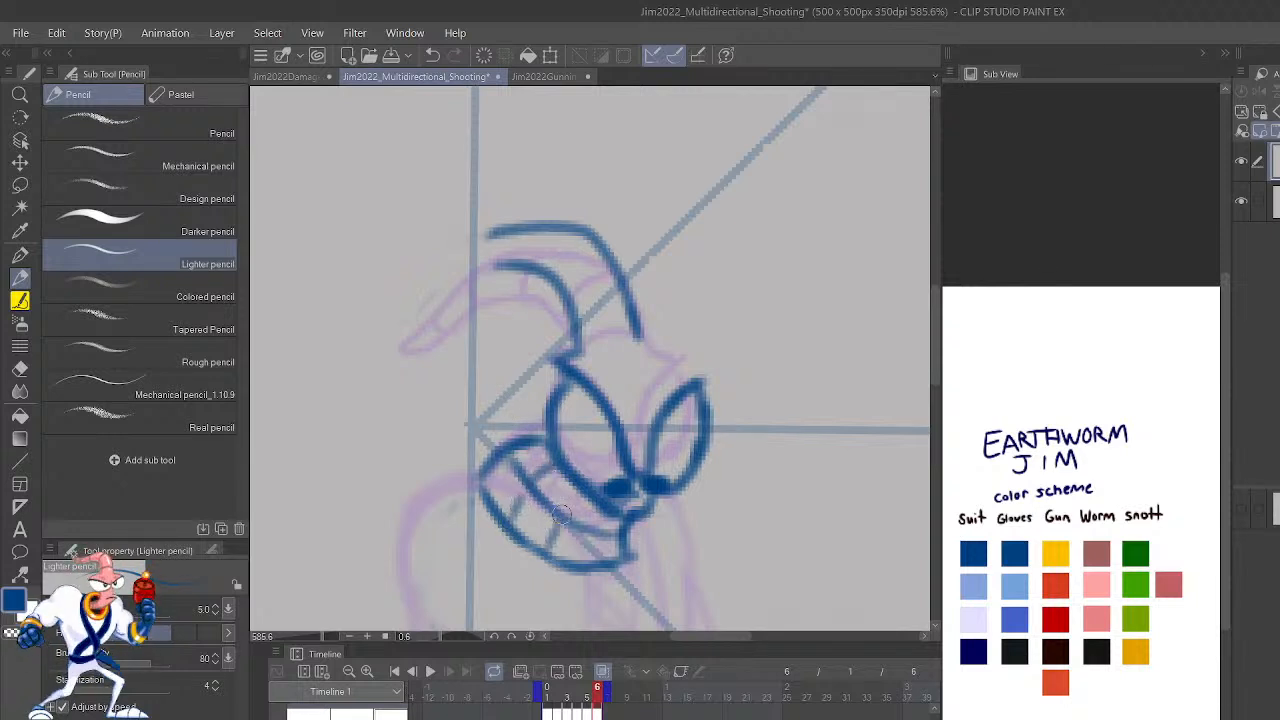
mouse_move(562, 480)
mouse_down()
mouse_move(591, 563)
mouse_move(601, 502)
mouse_up()
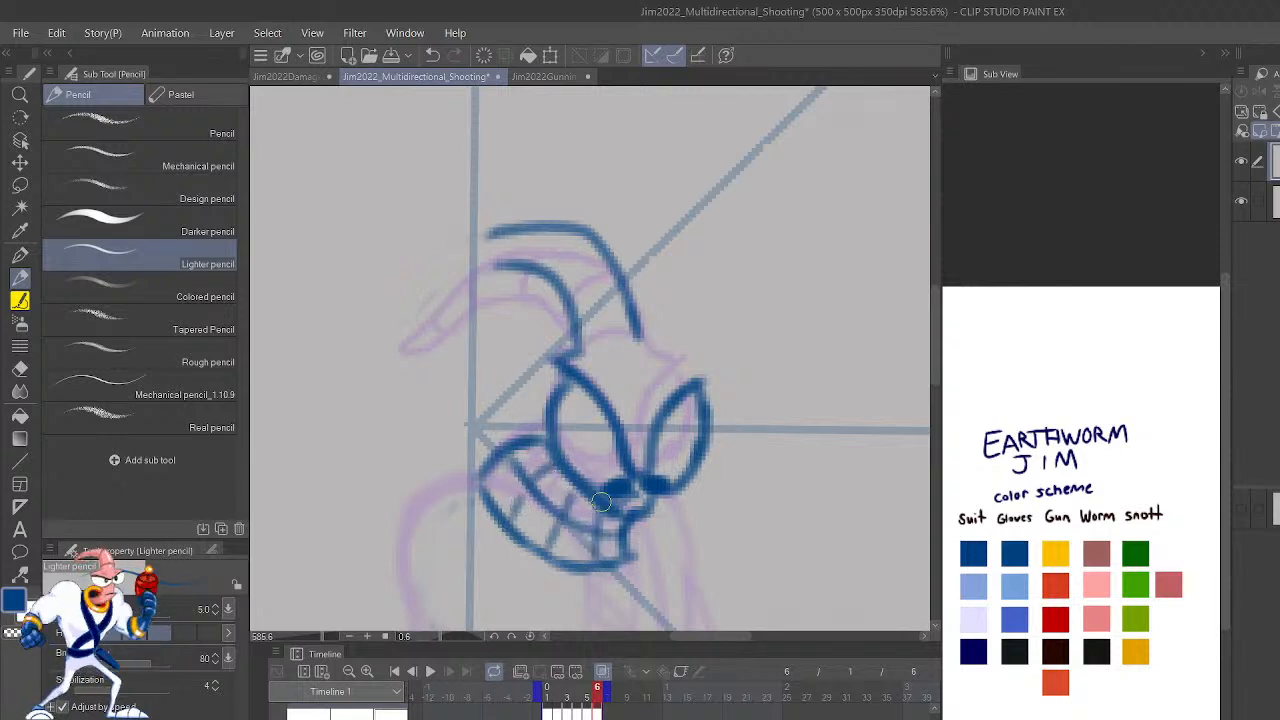
Mirror the canvas, lasso the long curved strokes above the eyes, delete them, and deselect.
scroll(601, 501, down, 3)
scroll(601, 501, up, 5)
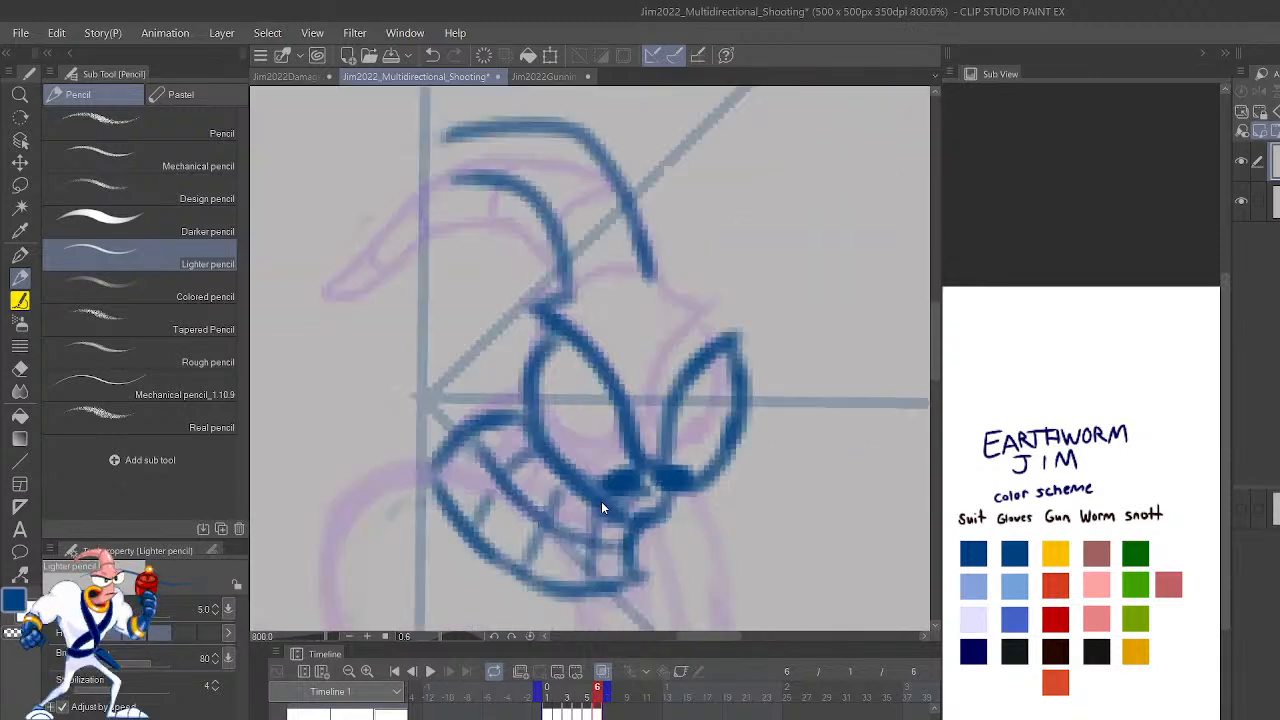
scroll(601, 501, down, 5)
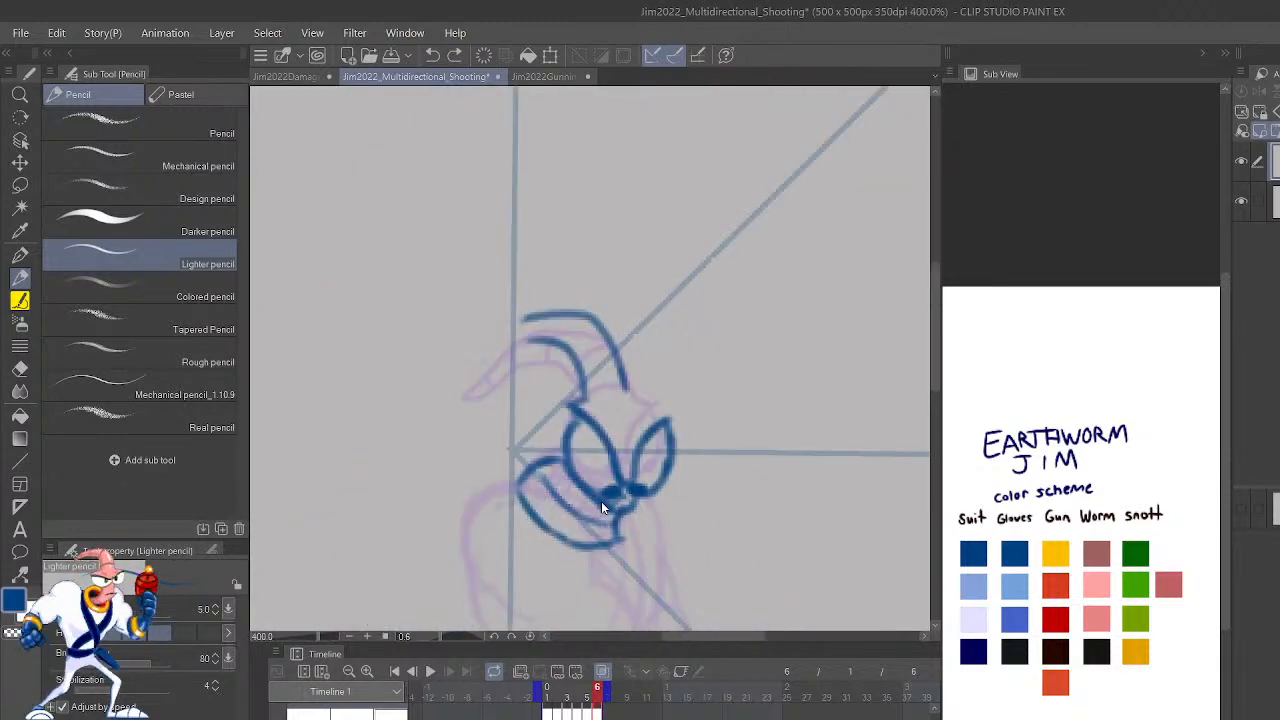
key(h)
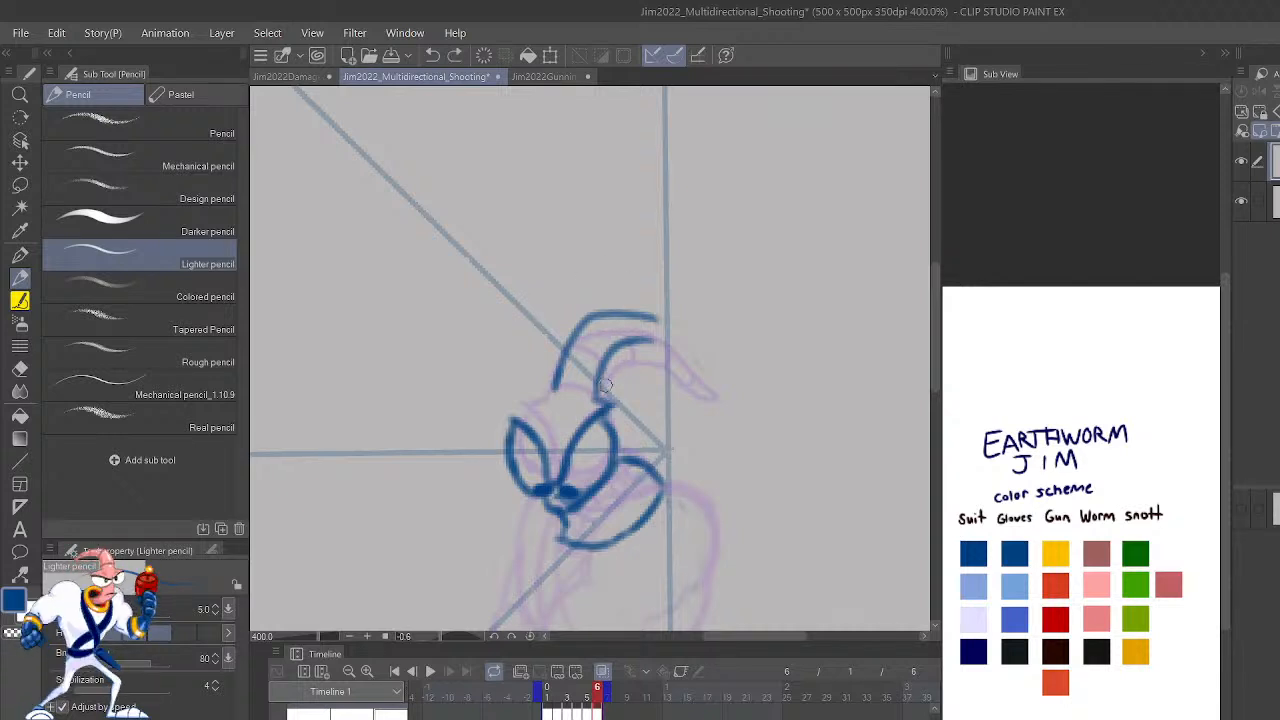
key(m)
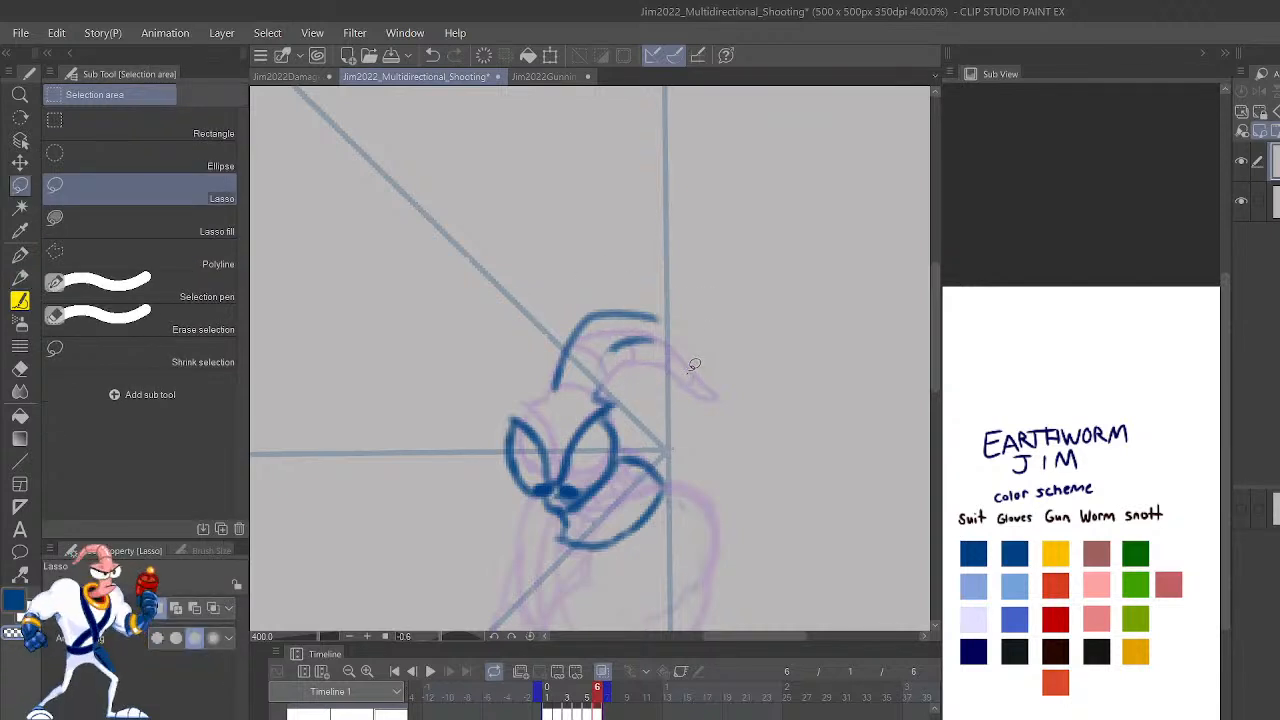
mouse_move(688, 374)
mouse_down()
mouse_move(633, 275)
mouse_move(548, 343)
mouse_move(636, 390)
mouse_up()
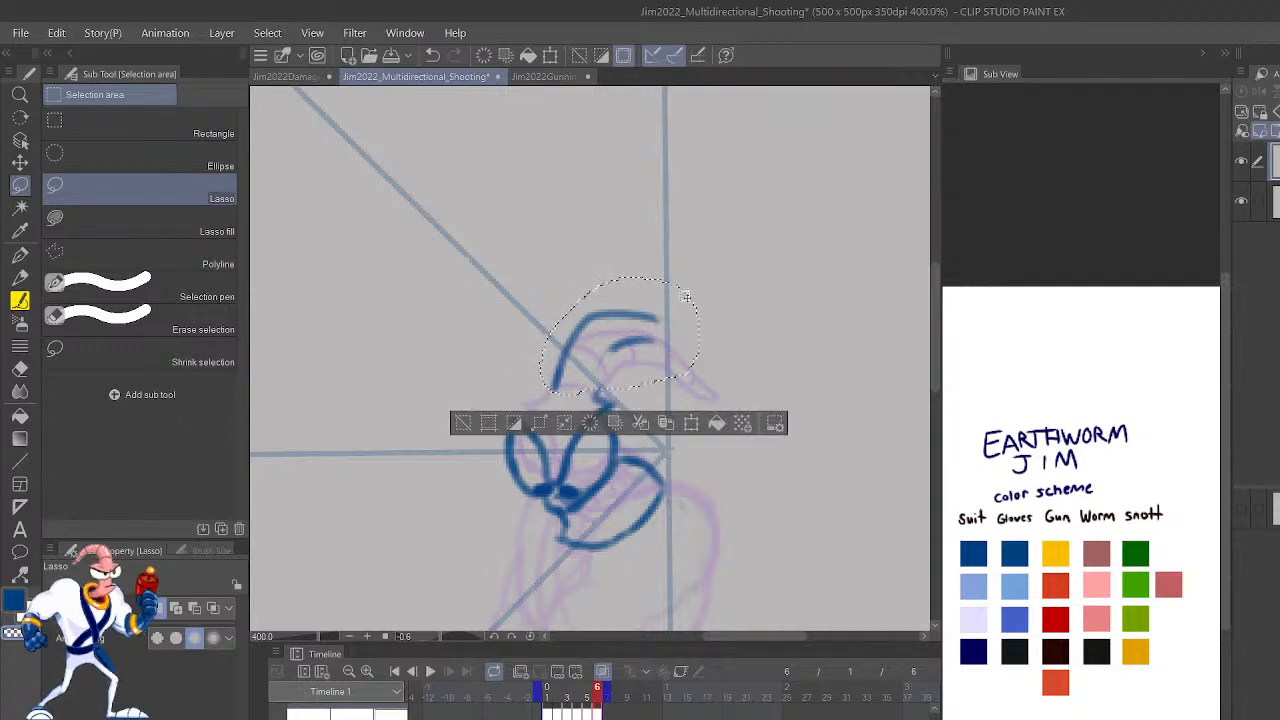
click(691, 275)
click(732, 455)
drag(717, 481, 778, 465)
Erase the grinning mouth, cheek line and snout underside with the Fine Pen, and return to the Lighter pencil.
key(p)
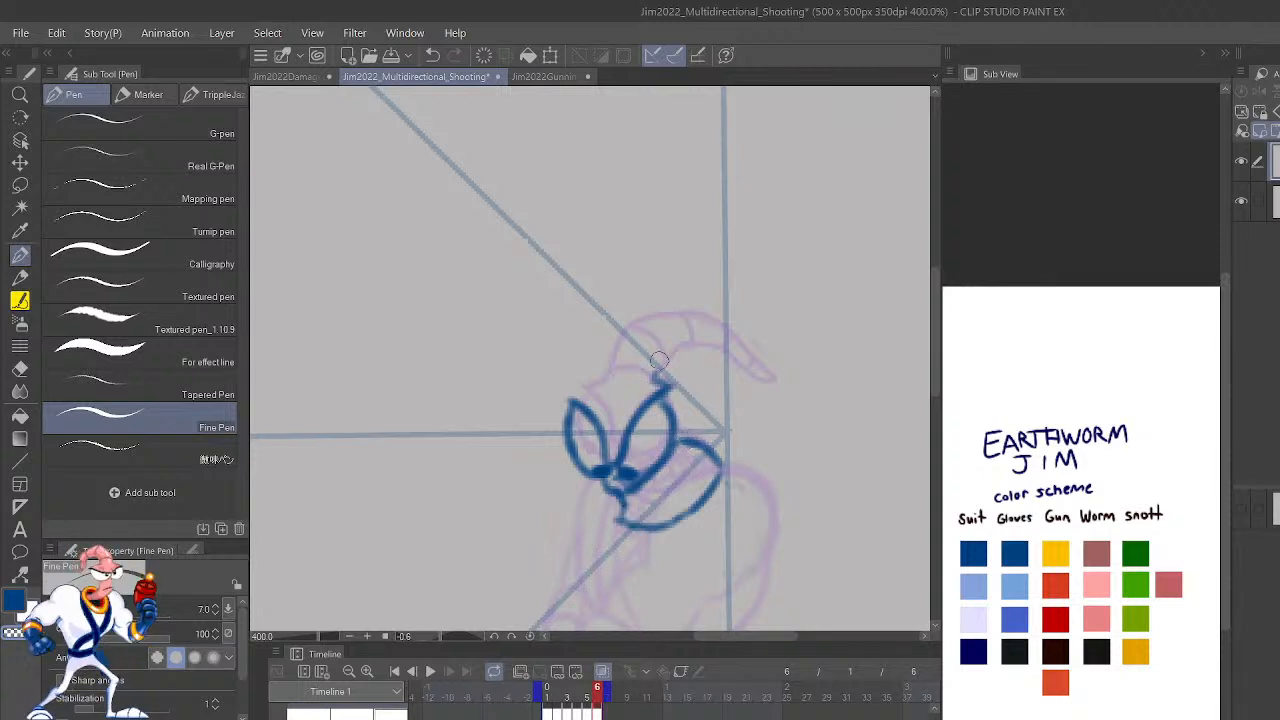
mouse_move(685, 443)
mouse_down()
mouse_move(726, 487)
mouse_move(694, 492)
mouse_move(660, 522)
mouse_move(621, 516)
mouse_move(634, 509)
mouse_move(634, 526)
mouse_move(606, 486)
mouse_move(630, 507)
mouse_up()
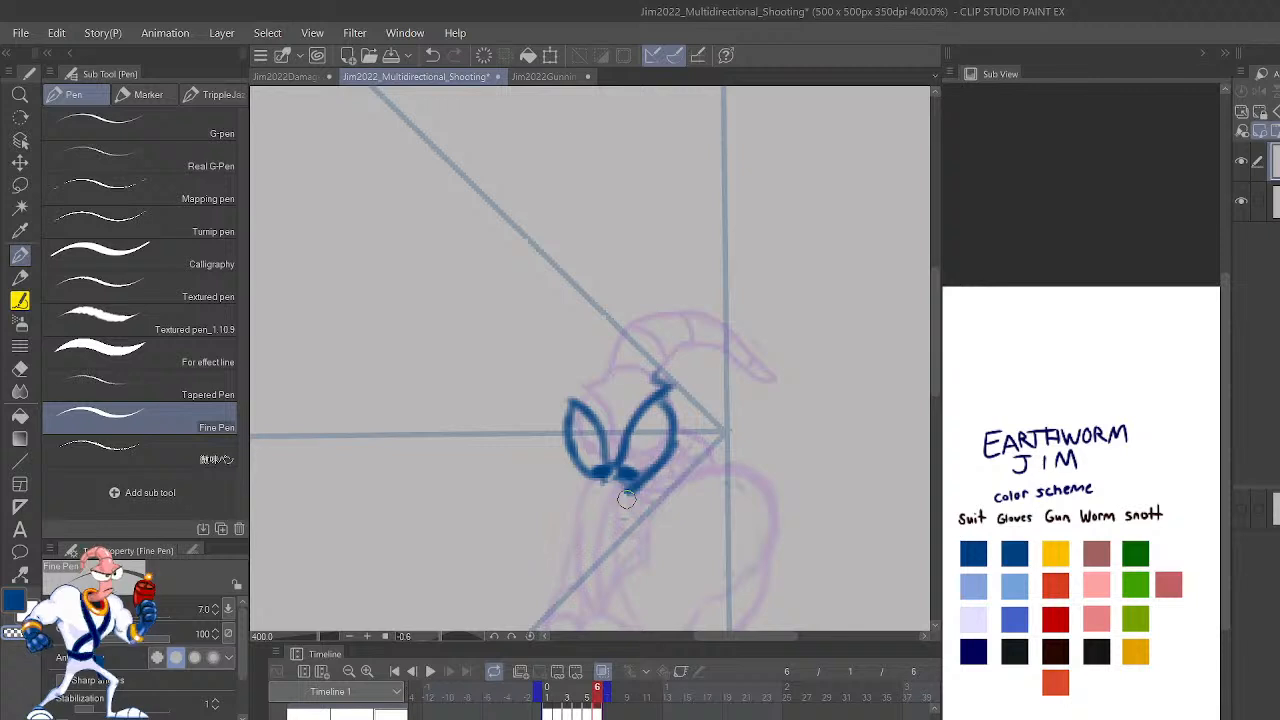
drag(628, 498, 652, 490)
key(p)
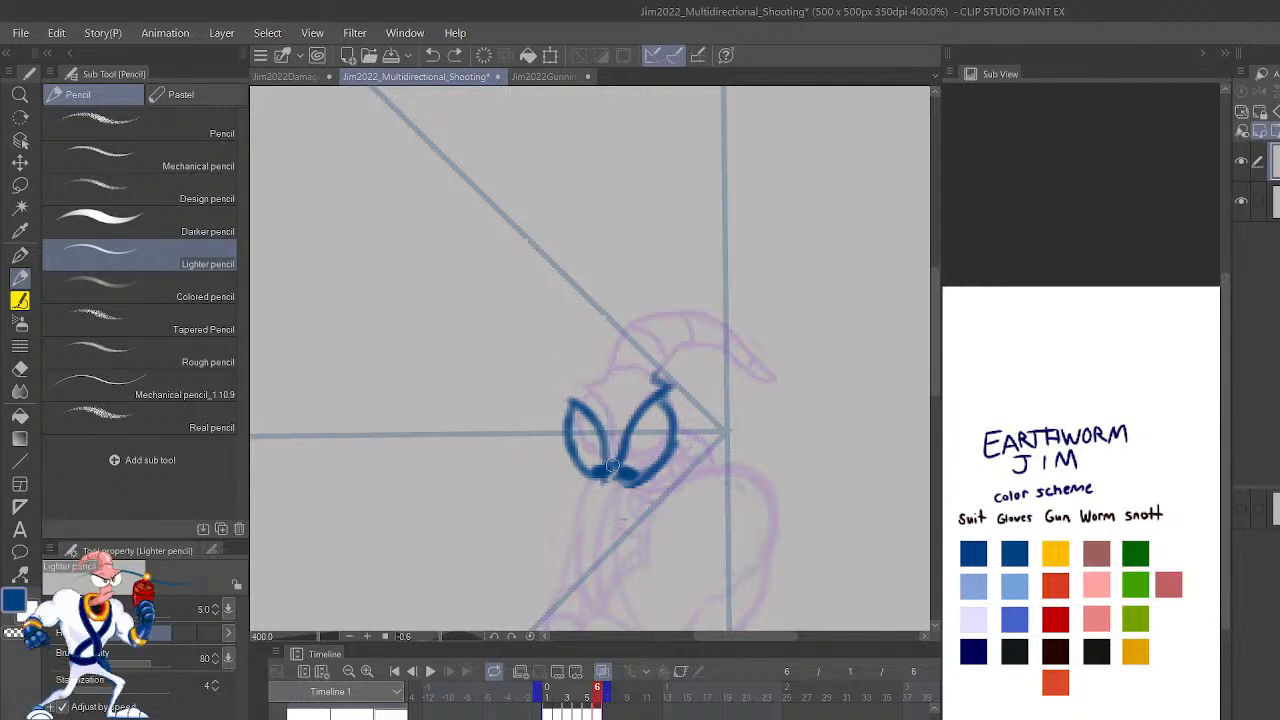
Extend the far eye's outer tip and draw a short rounded head curve above the eyes, undoing the stray stroke.
mouse_move(610, 462)
mouse_down()
mouse_move(621, 398)
mouse_move(634, 398)
mouse_move(586, 417)
mouse_up()
key(ctrl+z)
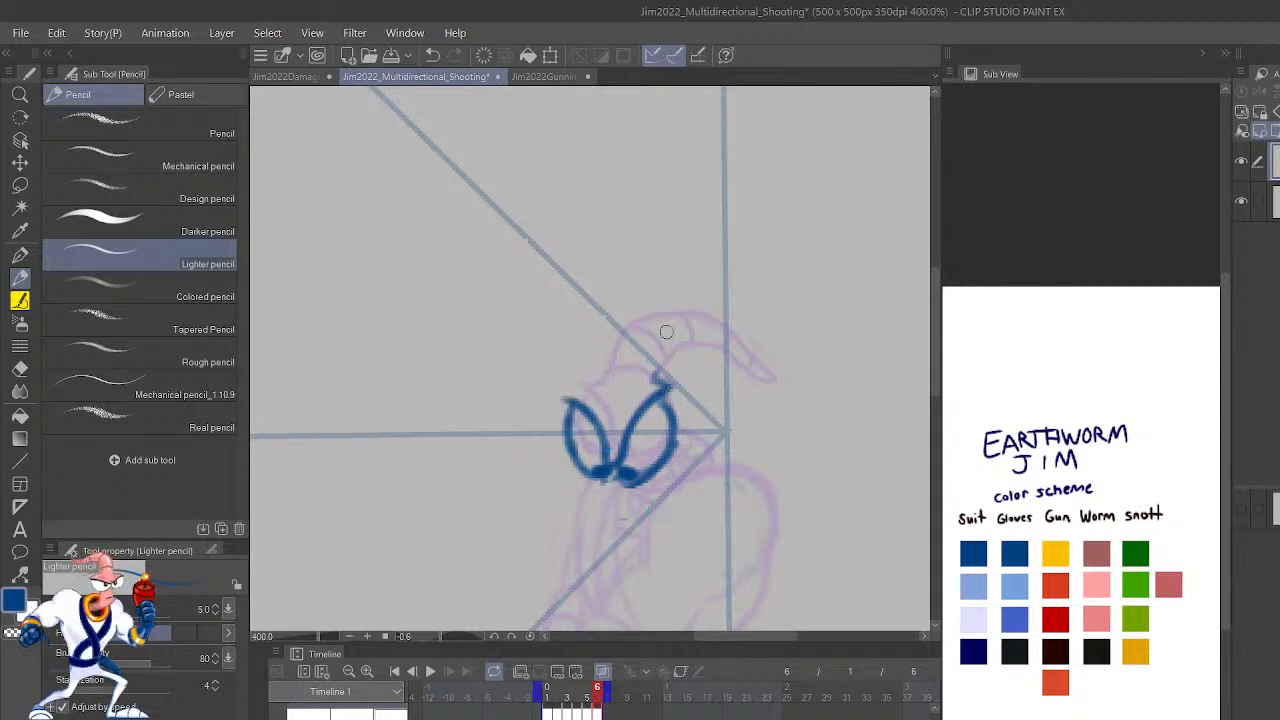
mouse_move(602, 390)
mouse_down()
mouse_move(647, 377)
mouse_move(607, 368)
mouse_move(635, 311)
mouse_move(668, 344)
mouse_up()
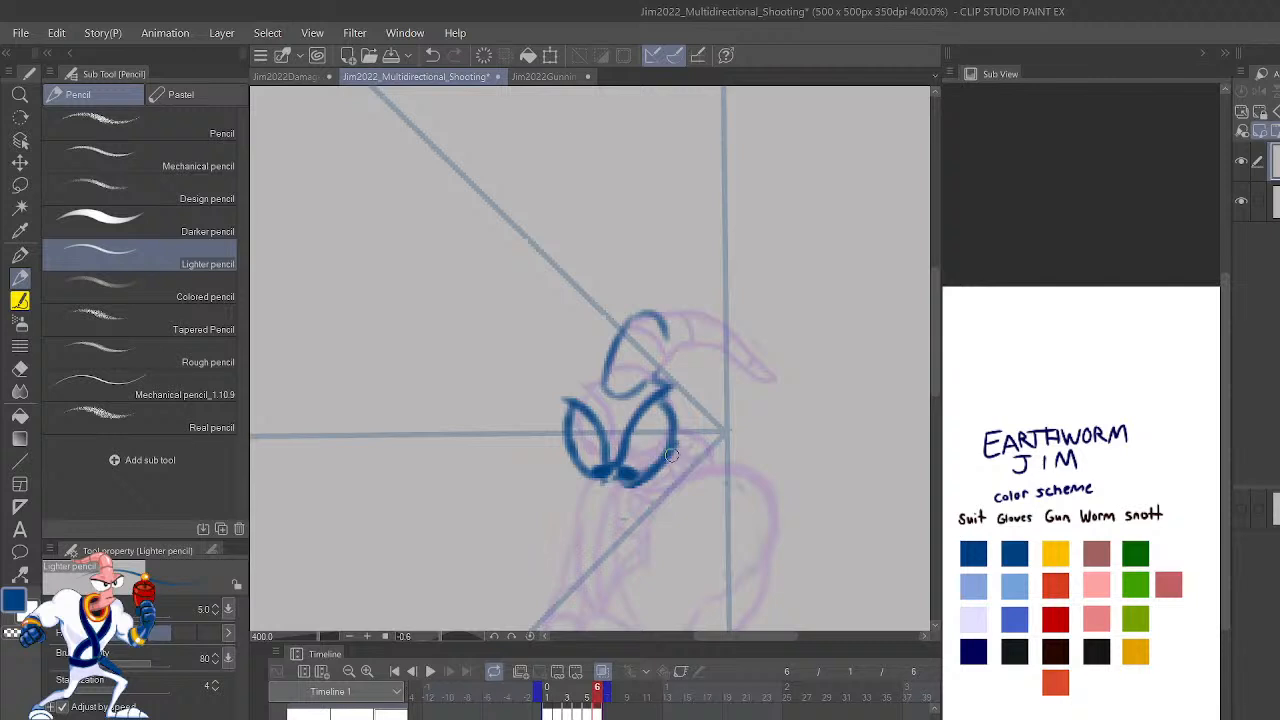
Draw a smaller grinning mouth below the near eye, with a cheek line, curved jaw, front edge and two rows of teeth.
mouse_move(664, 450)
mouse_down()
mouse_move(698, 446)
mouse_move(716, 464)
mouse_up()
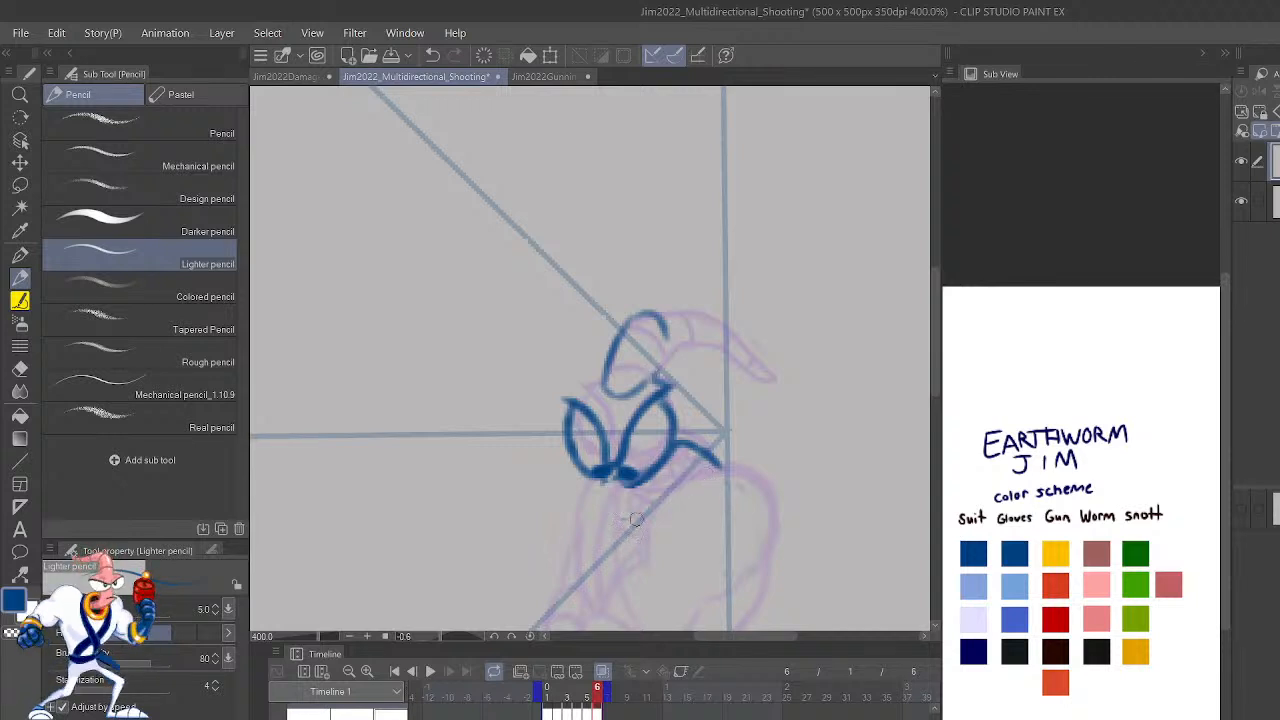
mouse_move(632, 522)
mouse_down()
mouse_move(660, 522)
mouse_move(703, 452)
mouse_move(716, 472)
mouse_move(650, 522)
mouse_move(624, 519)
mouse_up()
key(ctrl+z)
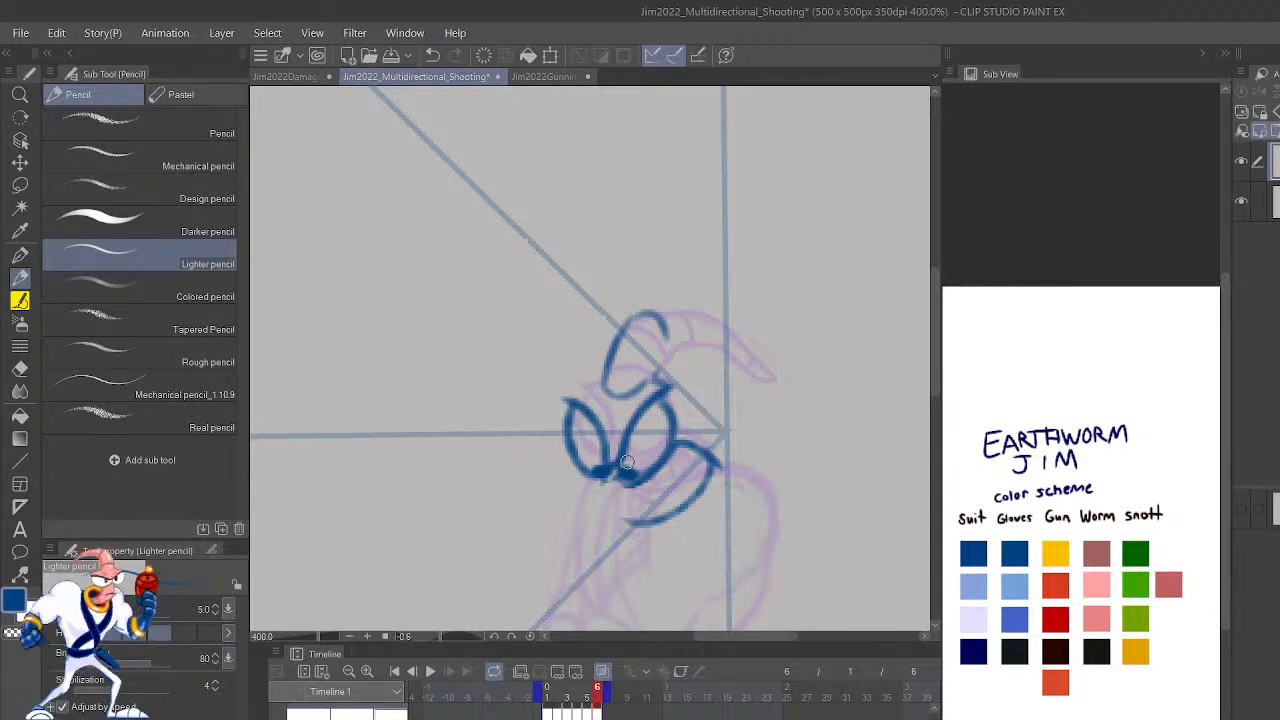
drag(641, 511, 609, 462)
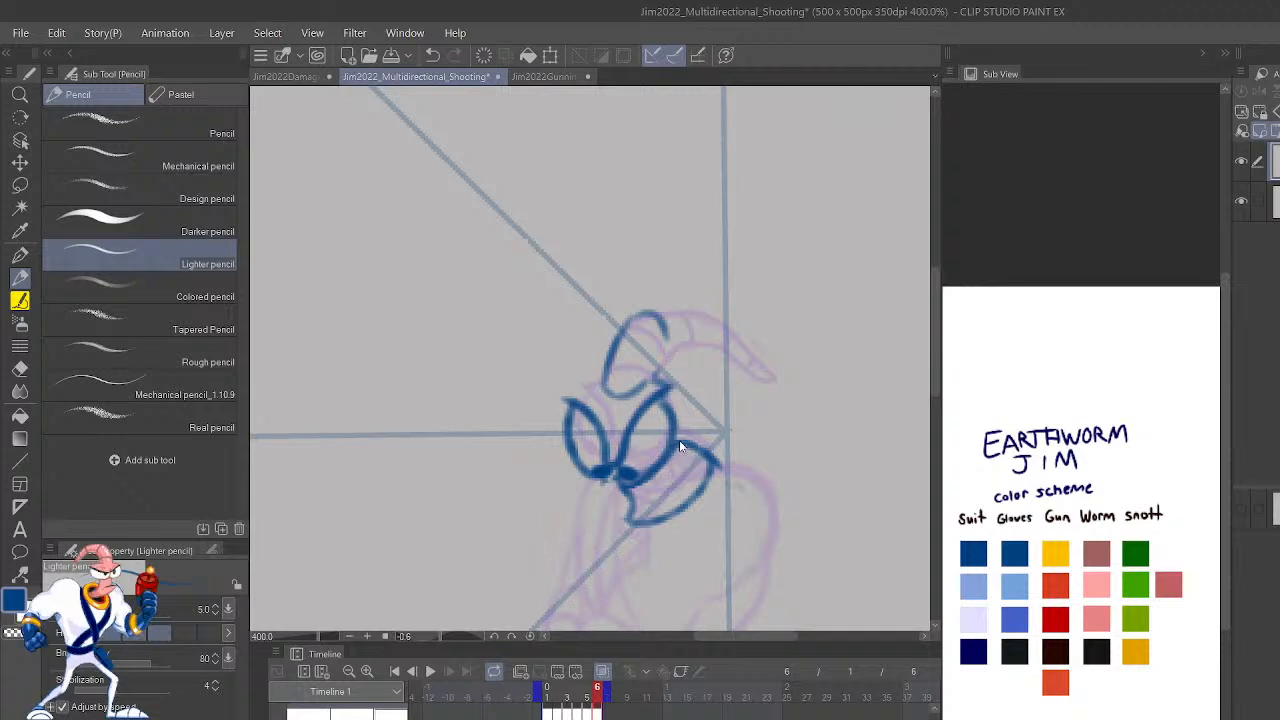
mouse_move(648, 496)
mouse_down()
mouse_move(660, 498)
mouse_move(688, 444)
mouse_move(660, 502)
mouse_move(642, 490)
mouse_move(636, 516)
mouse_up()
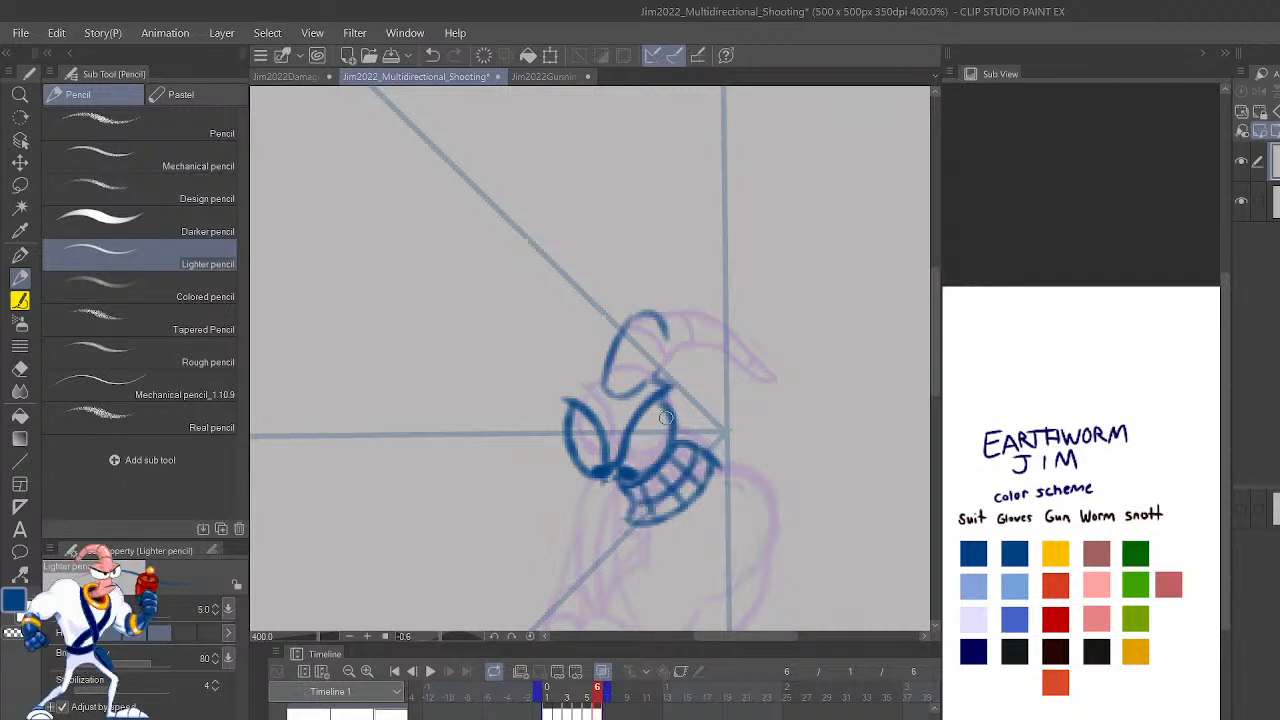
Mirror the canvas and redraw the snout's underside beneath the nostrils, undoing the stray stroke below the jaw.
key(h)
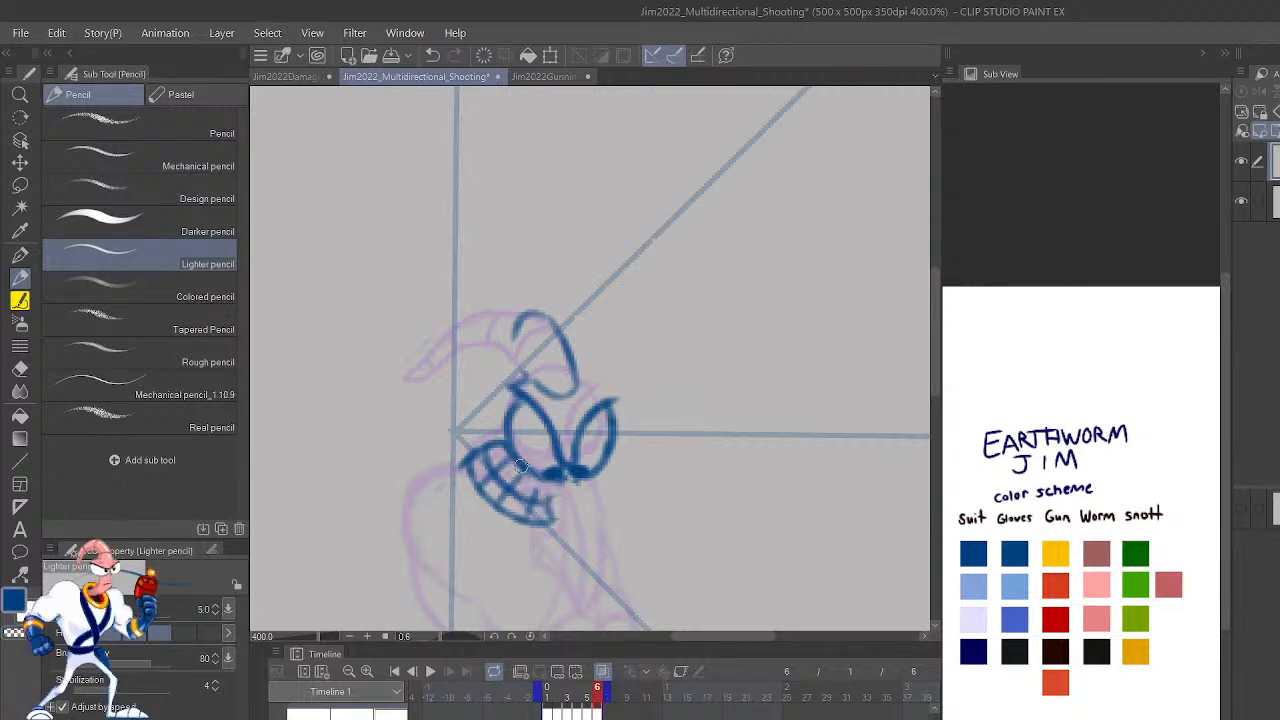
mouse_move(520, 465)
mouse_down()
mouse_move(562, 492)
mouse_move(580, 478)
mouse_up()
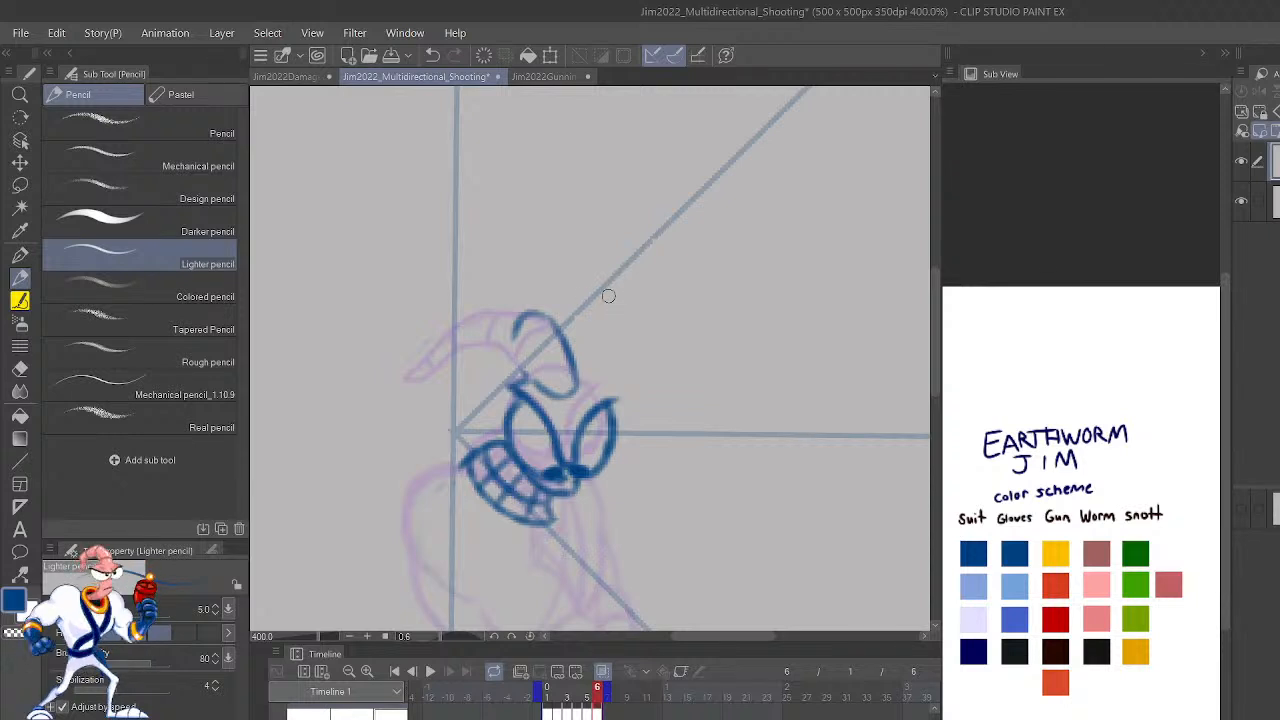
drag(553, 522, 522, 539)
key(ctrl+z)
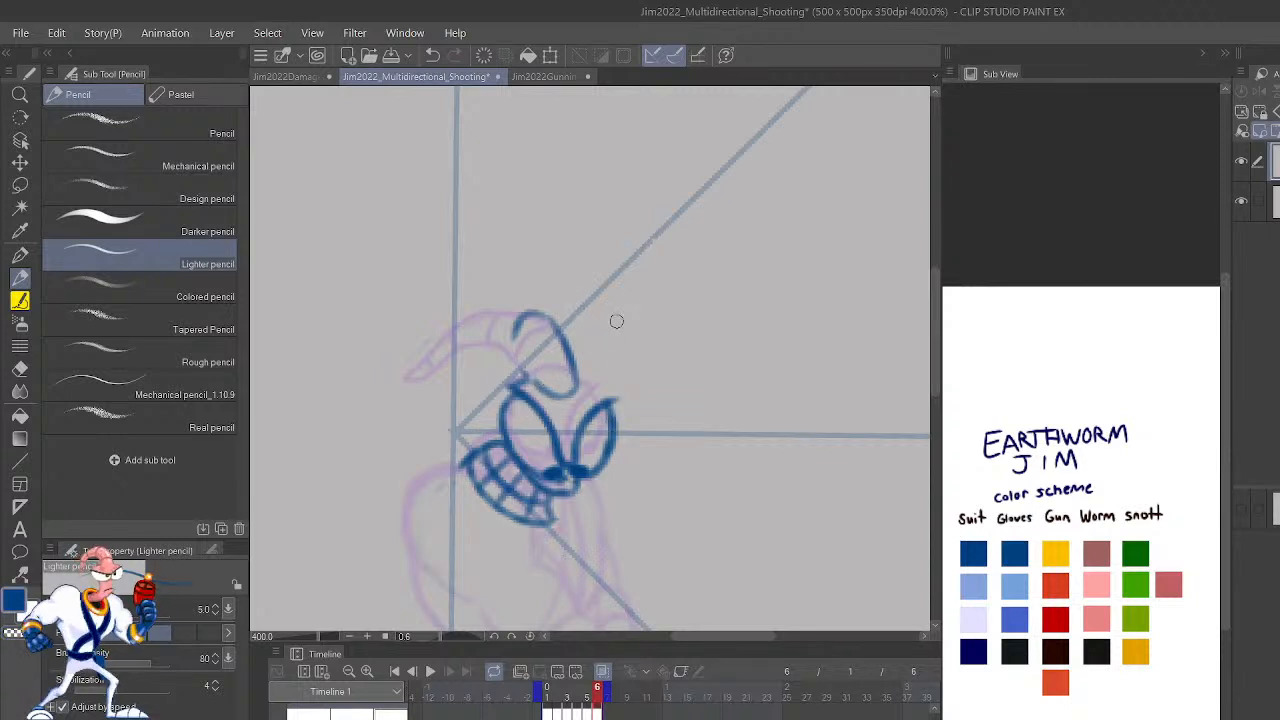
Mirror the canvas, shift the short head curve slightly toward the face's front, and clean up its base near the brow with the Fine Pen.
key(h)
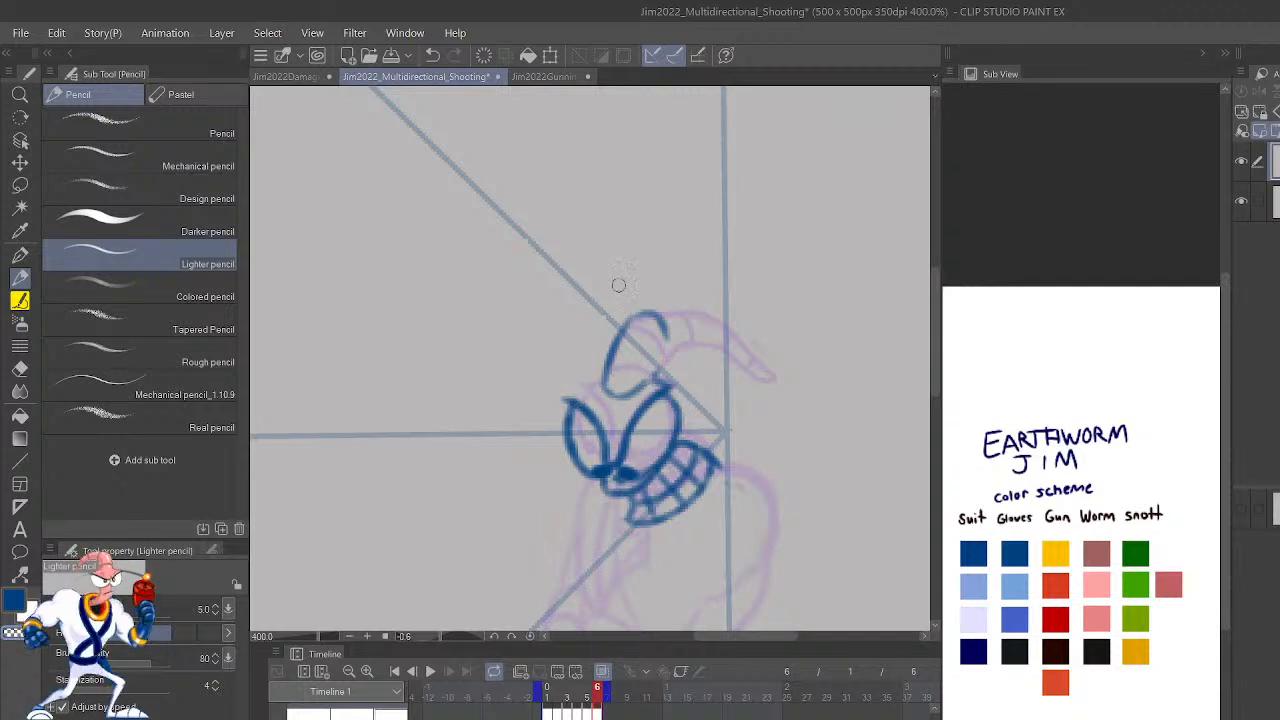
key(m)
mouse_move(680, 338)
mouse_down()
mouse_move(611, 304)
mouse_move(602, 386)
mouse_move(634, 398)
mouse_move(654, 384)
mouse_move(655, 323)
mouse_up()
key(k)
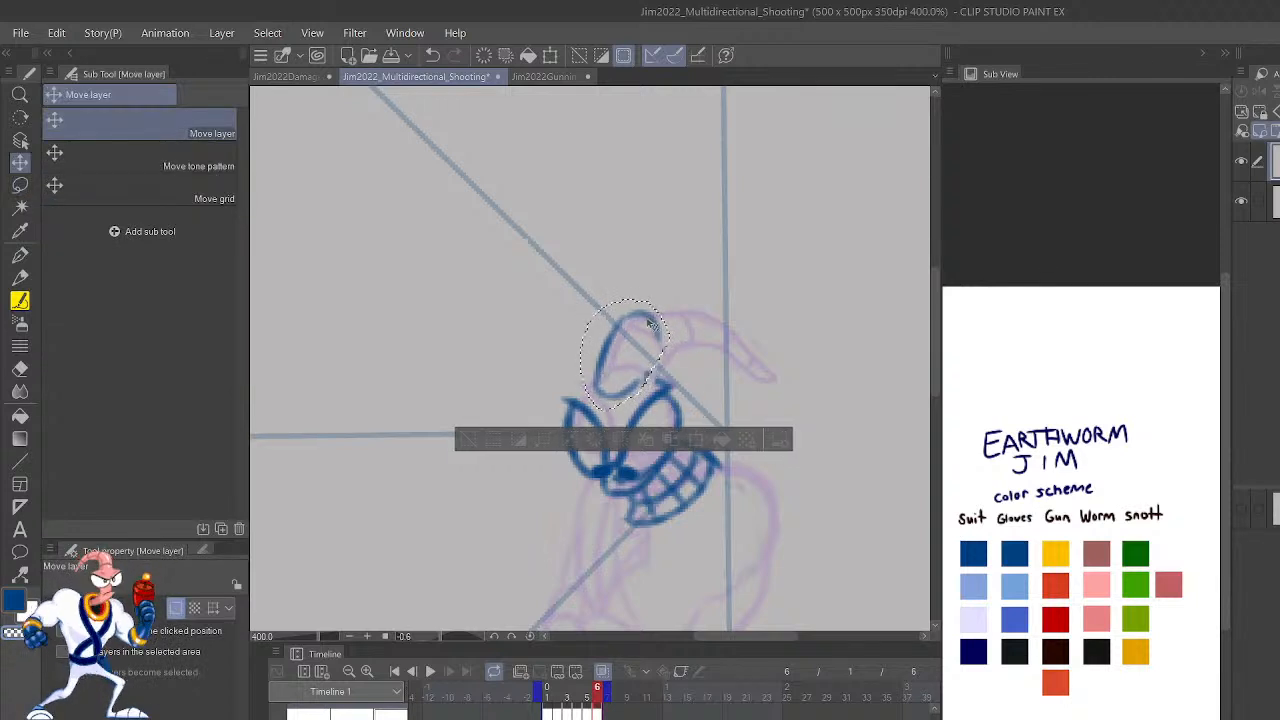
click(466, 439)
key(p)
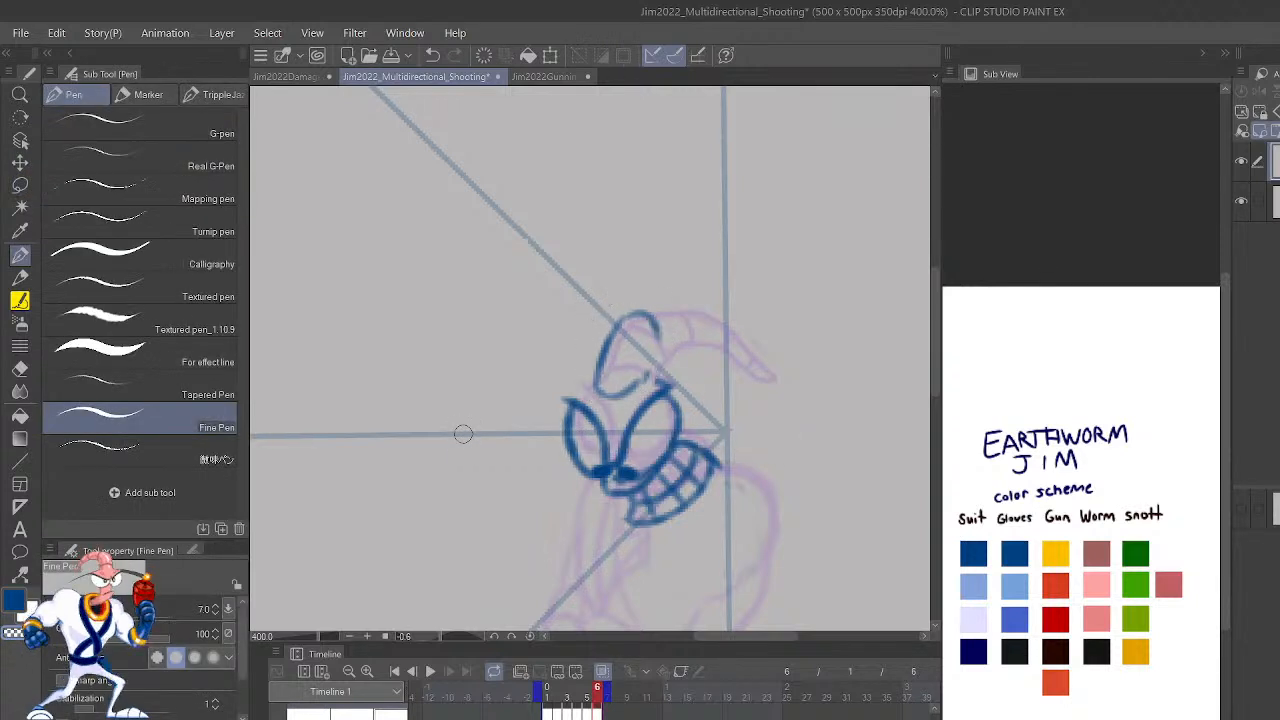
drag(652, 380, 640, 378)
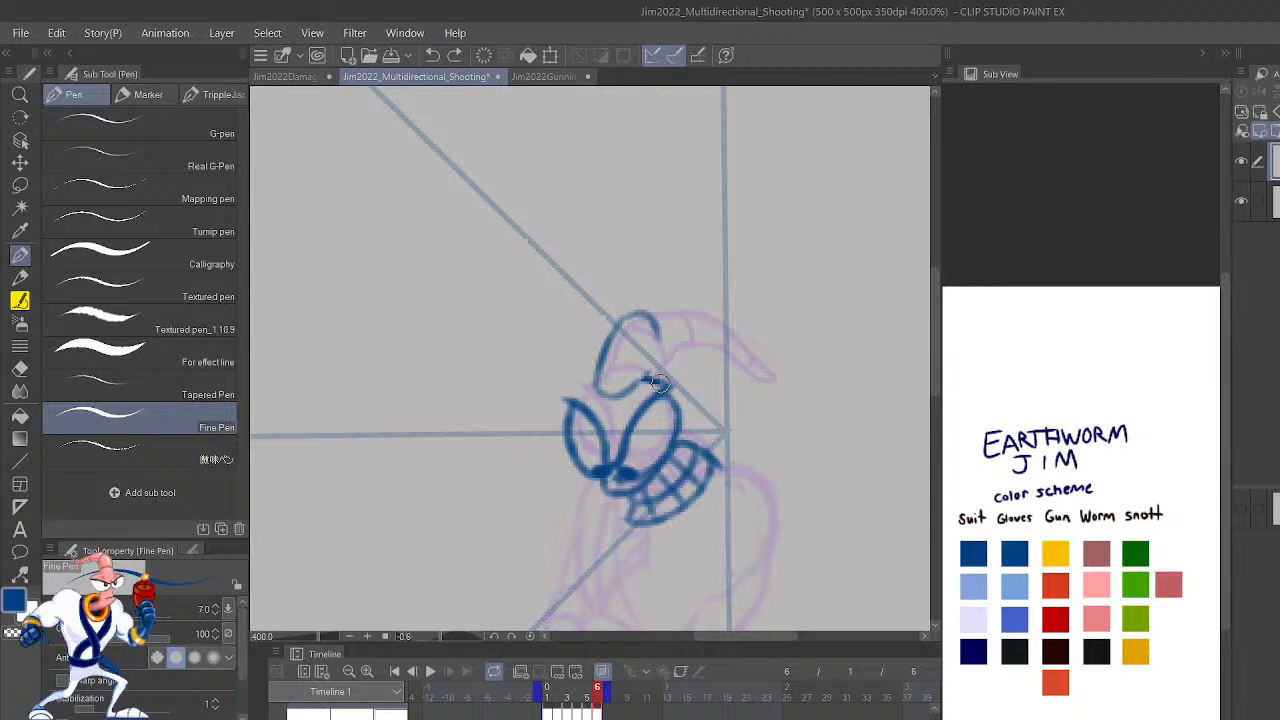
Draw the inner and outer contours of the swept-back head tail with the Lighter pencil, tapering them to a point.
key(p)
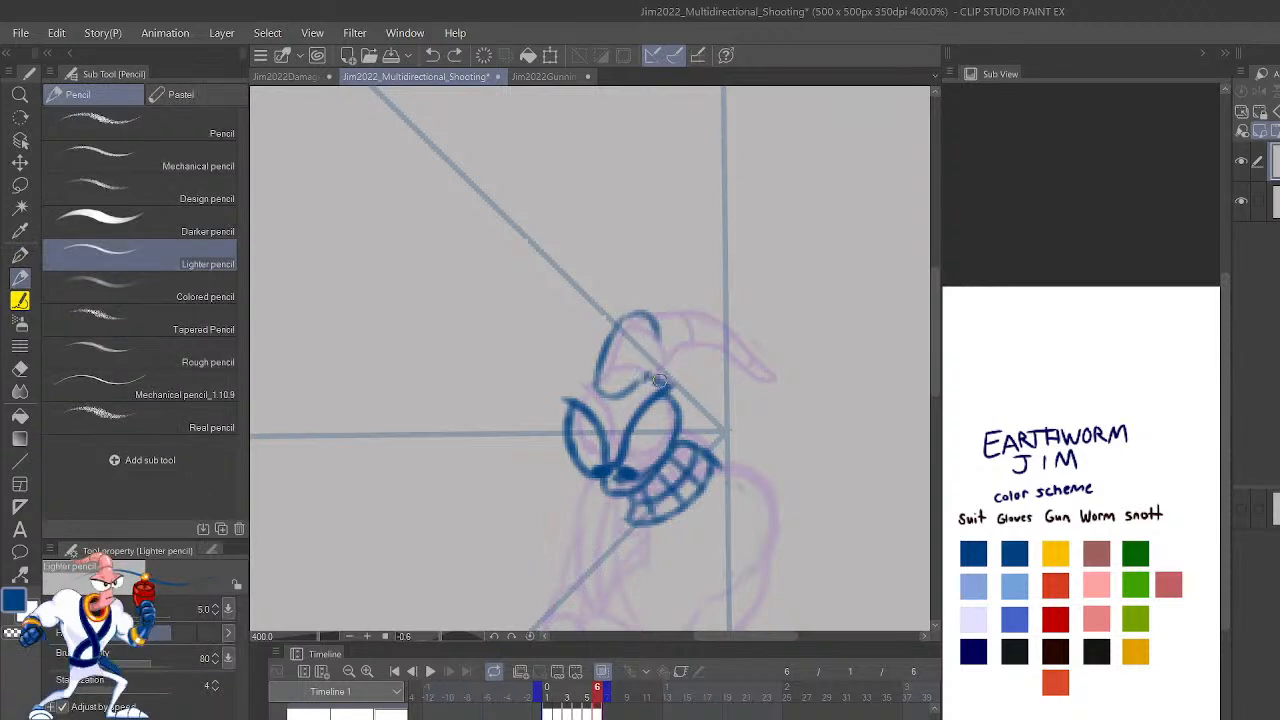
drag(663, 342, 698, 345)
mouse_move(640, 316)
mouse_down()
mouse_move(711, 314)
mouse_move(695, 345)
mouse_move(759, 386)
mouse_move(684, 310)
mouse_up()
Flip between frames 5, 6 and 1 to compare the new head's shape and position.
key(Left)
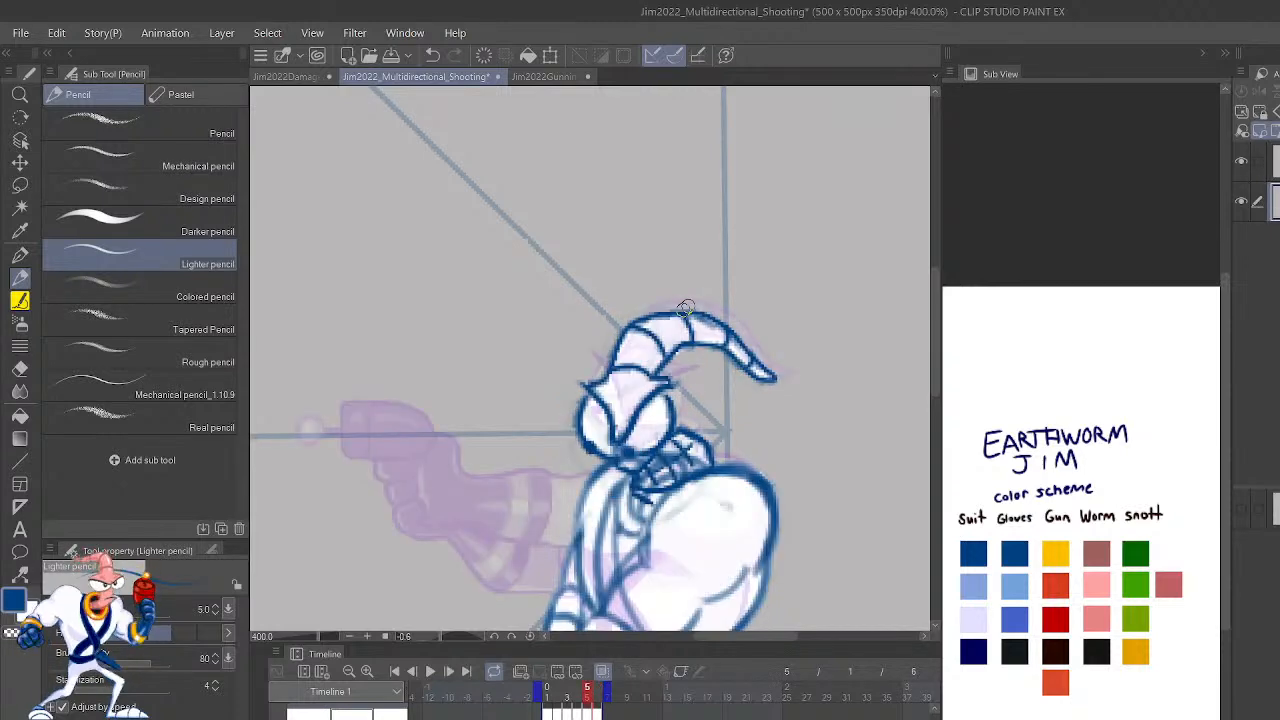
key(Right)
key(Left)
key(Right)
key(Home)
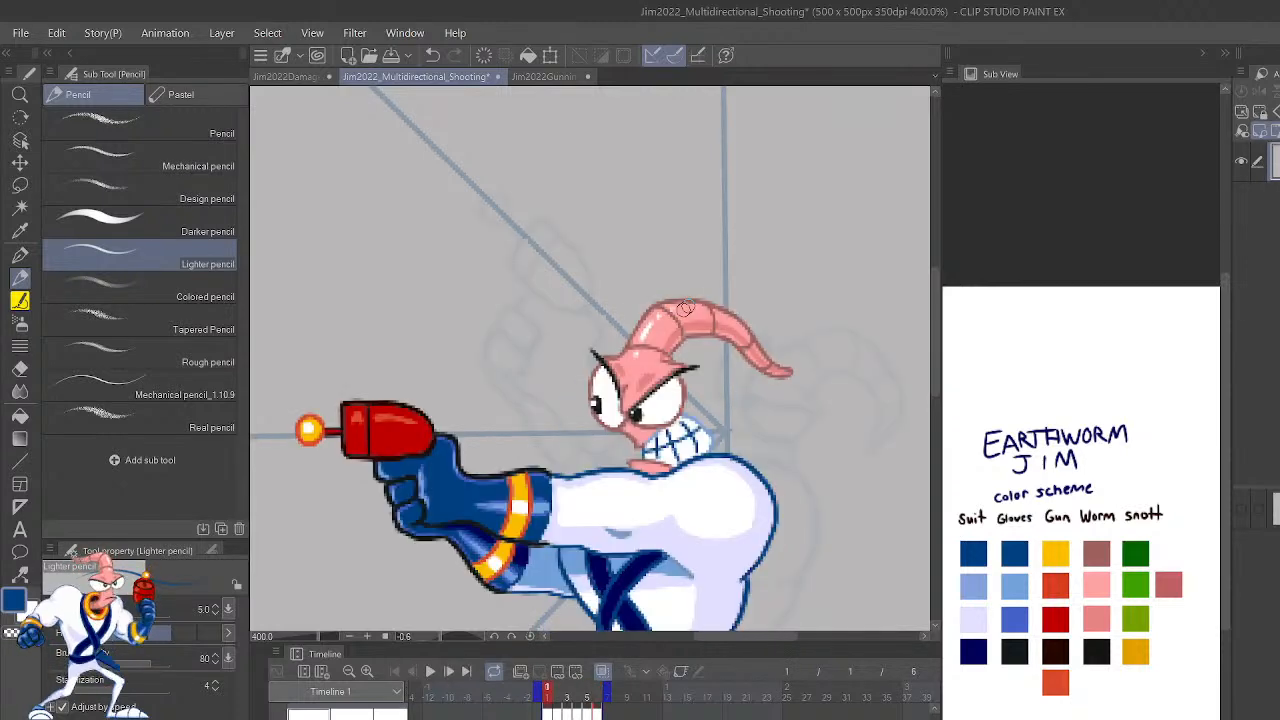
key(End)
key(Left)
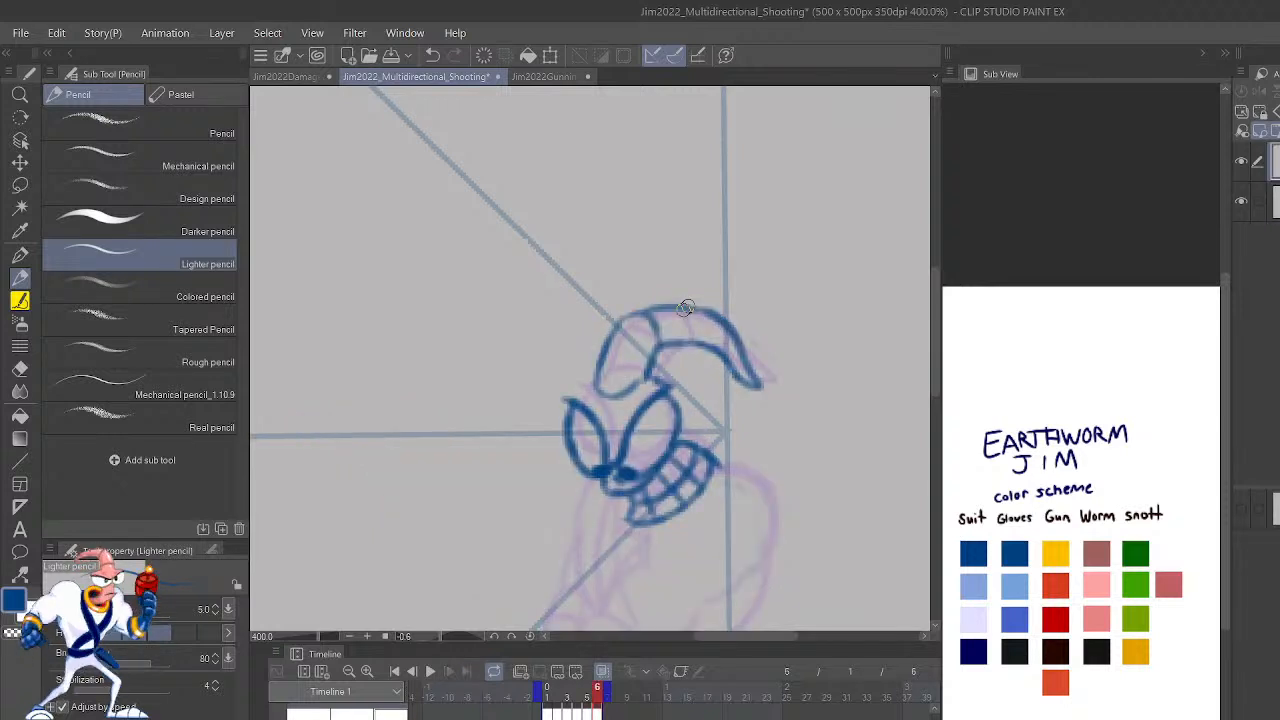
key(Right)
key(Right)
Try stretching the far eye's tip upward with a transform on the mirrored canvas, and clean up its overlap with the head curve.
key(h)
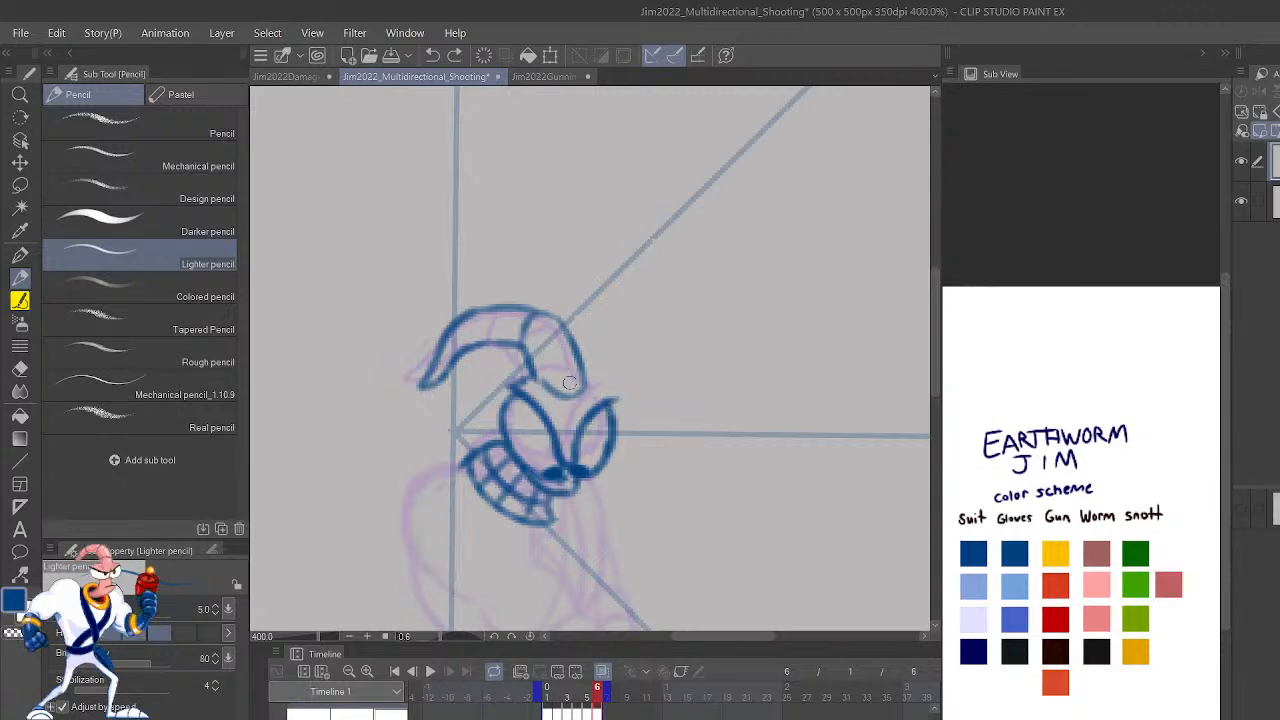
key(m)
mouse_move(624, 462)
mouse_down()
mouse_move(623, 385)
mouse_move(584, 411)
mouse_move(576, 478)
mouse_up()
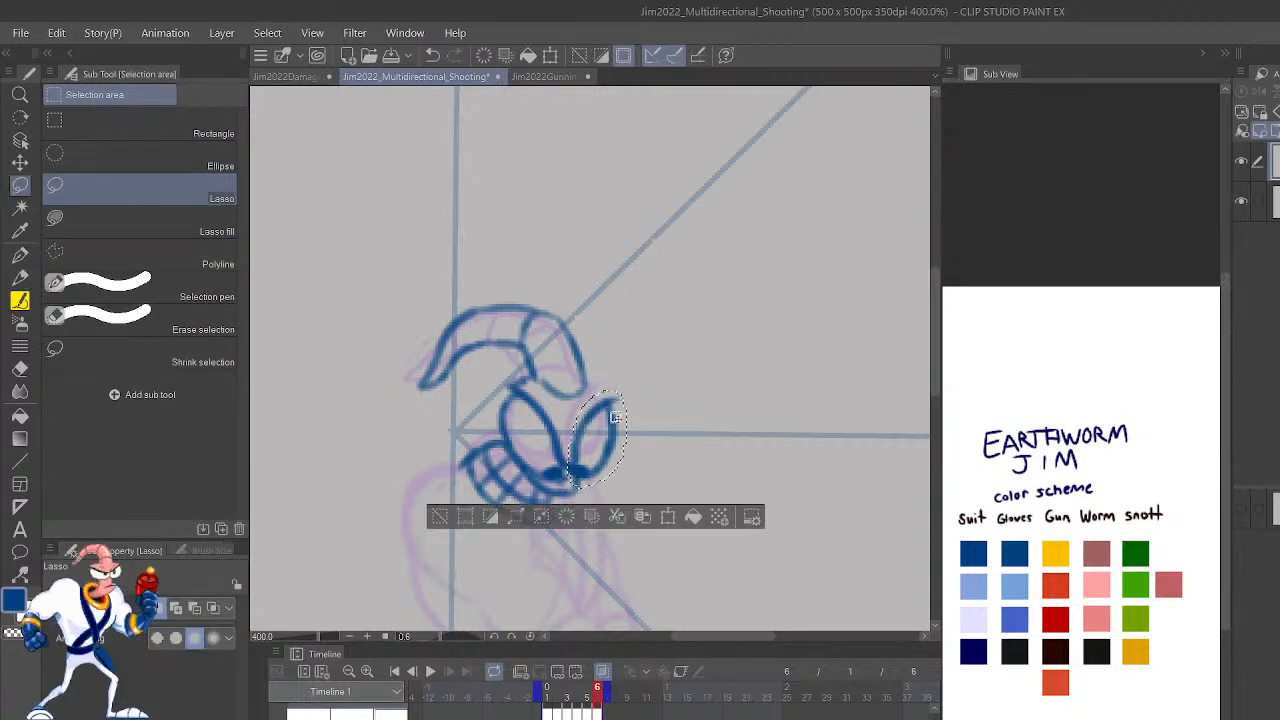
key(ctrl+t)
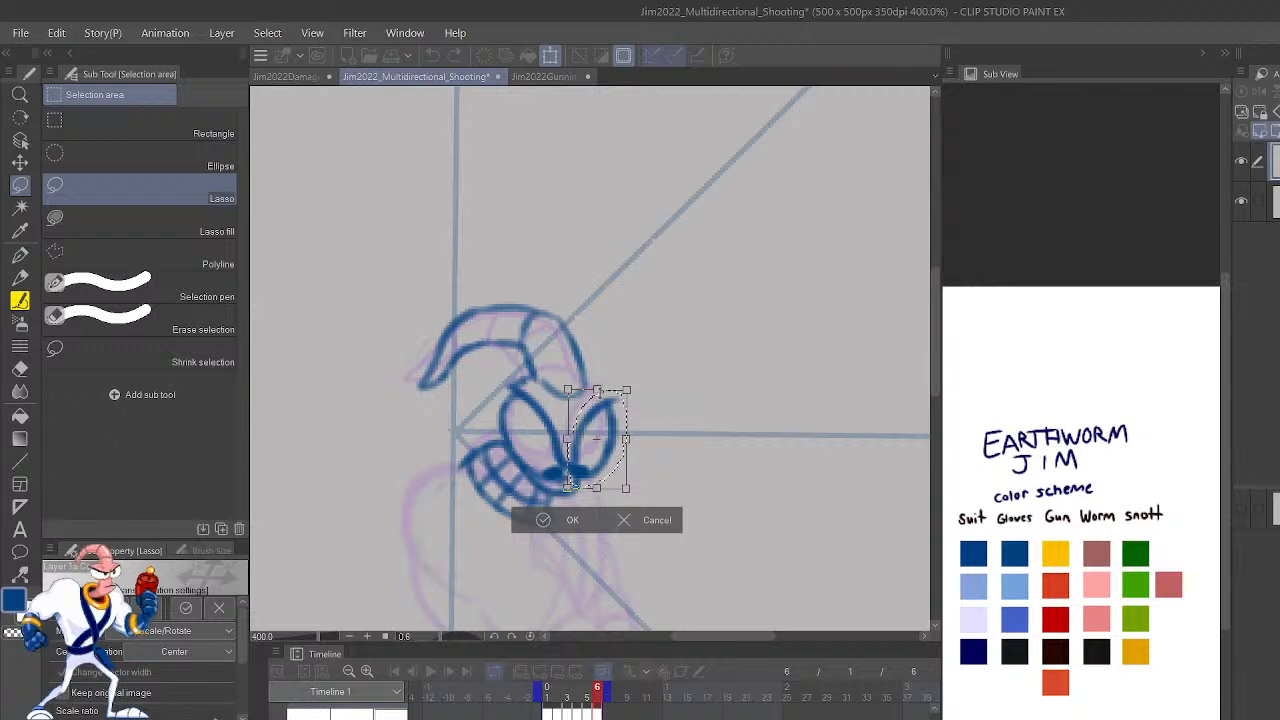
click(655, 519)
click(643, 516)
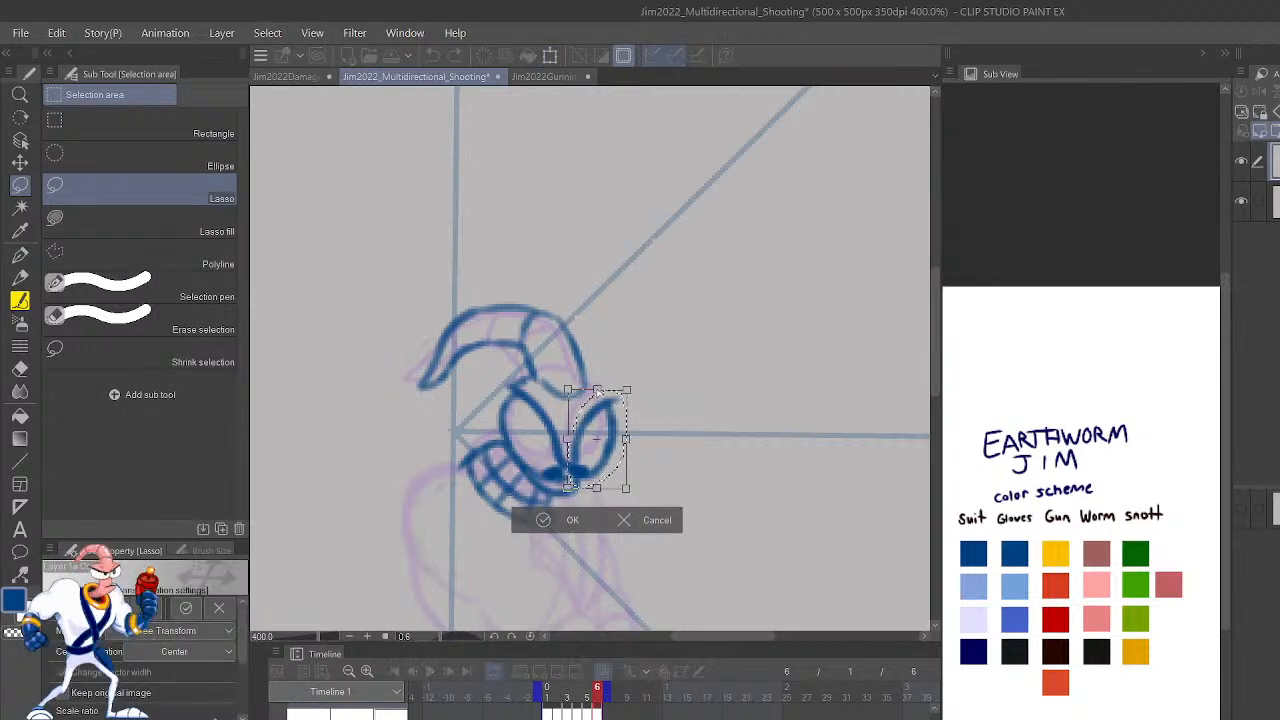
click(545, 519)
key(p)
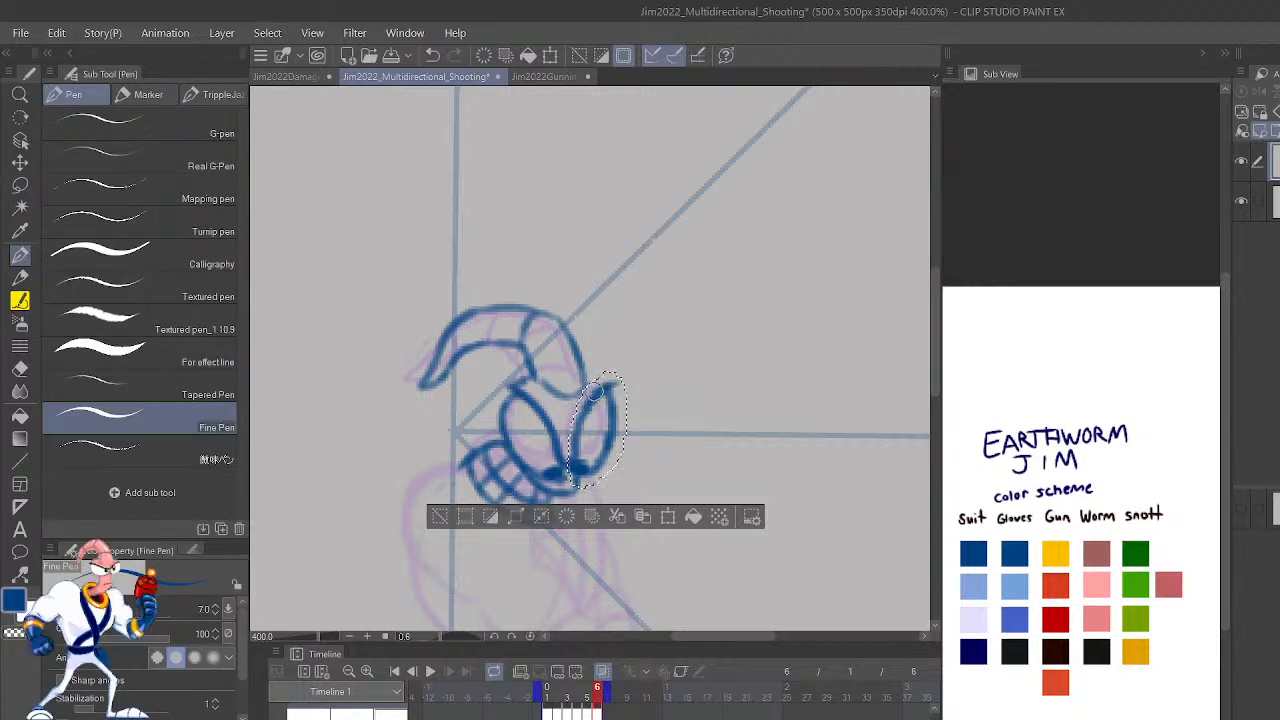
key(ctrl+d)
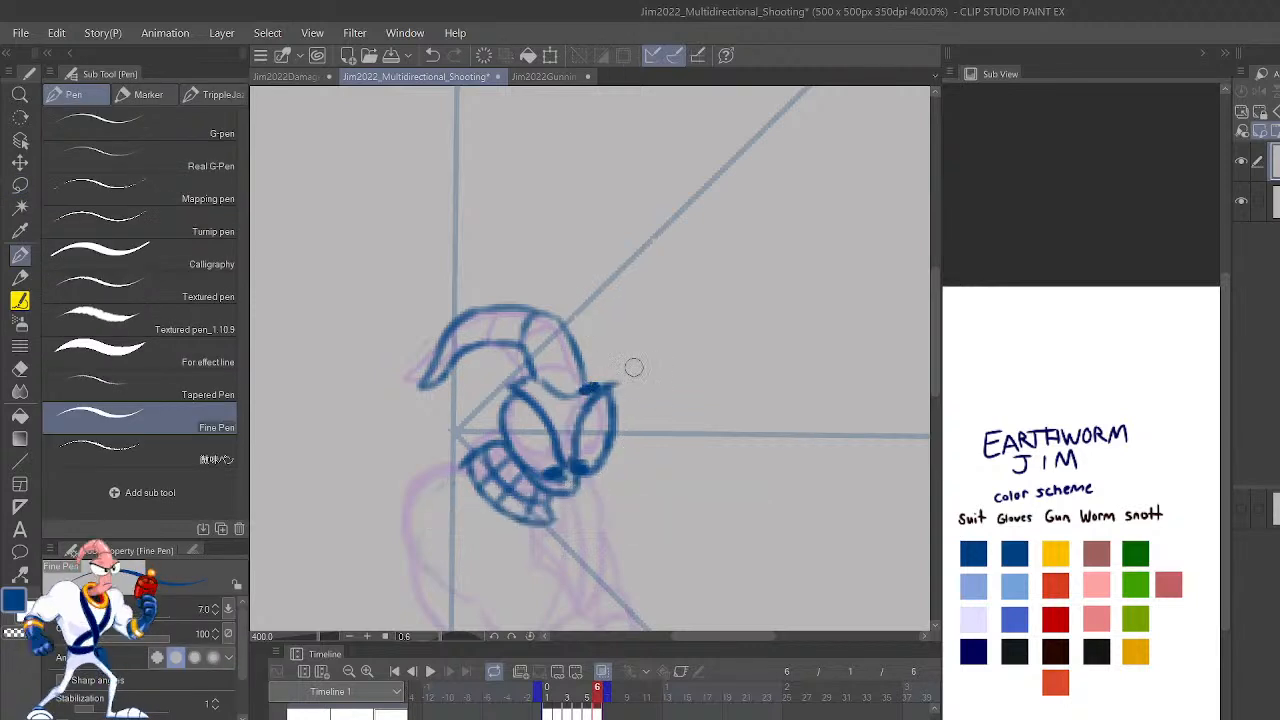
key(p)
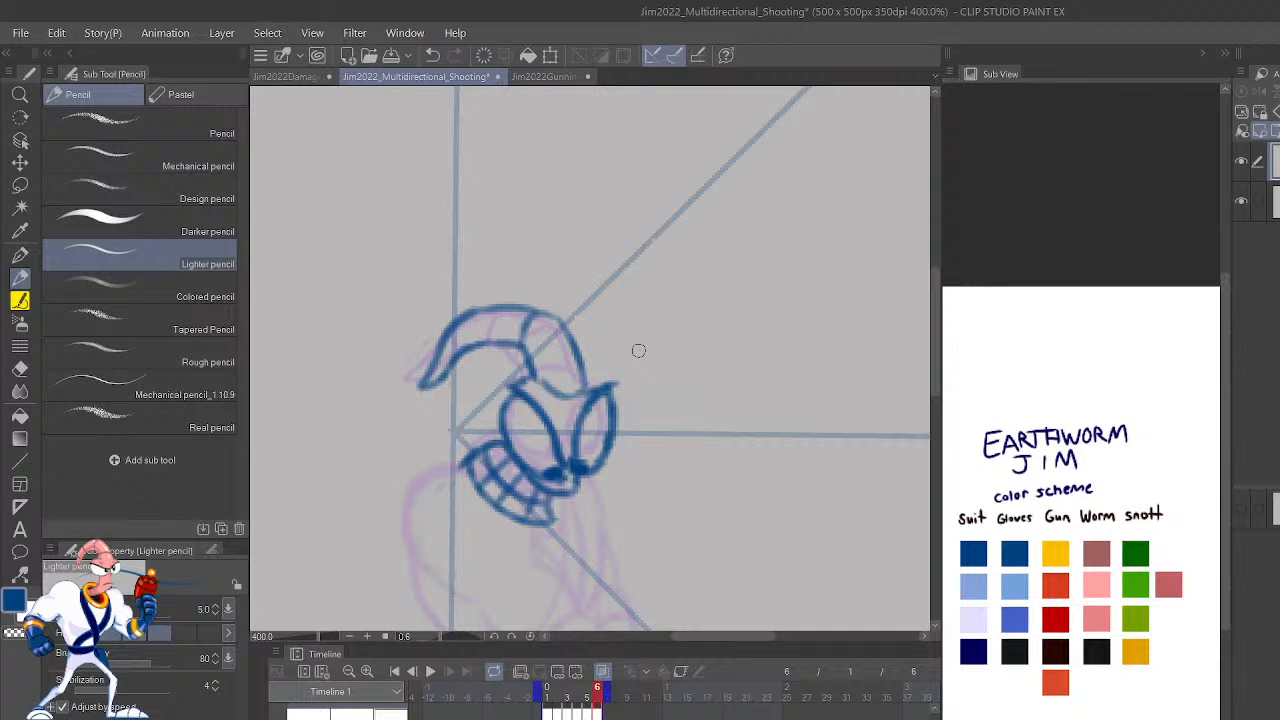
Undo the far eye's upward stretch and the cleanup around its tip.
scroll(657, 312, down, 4)
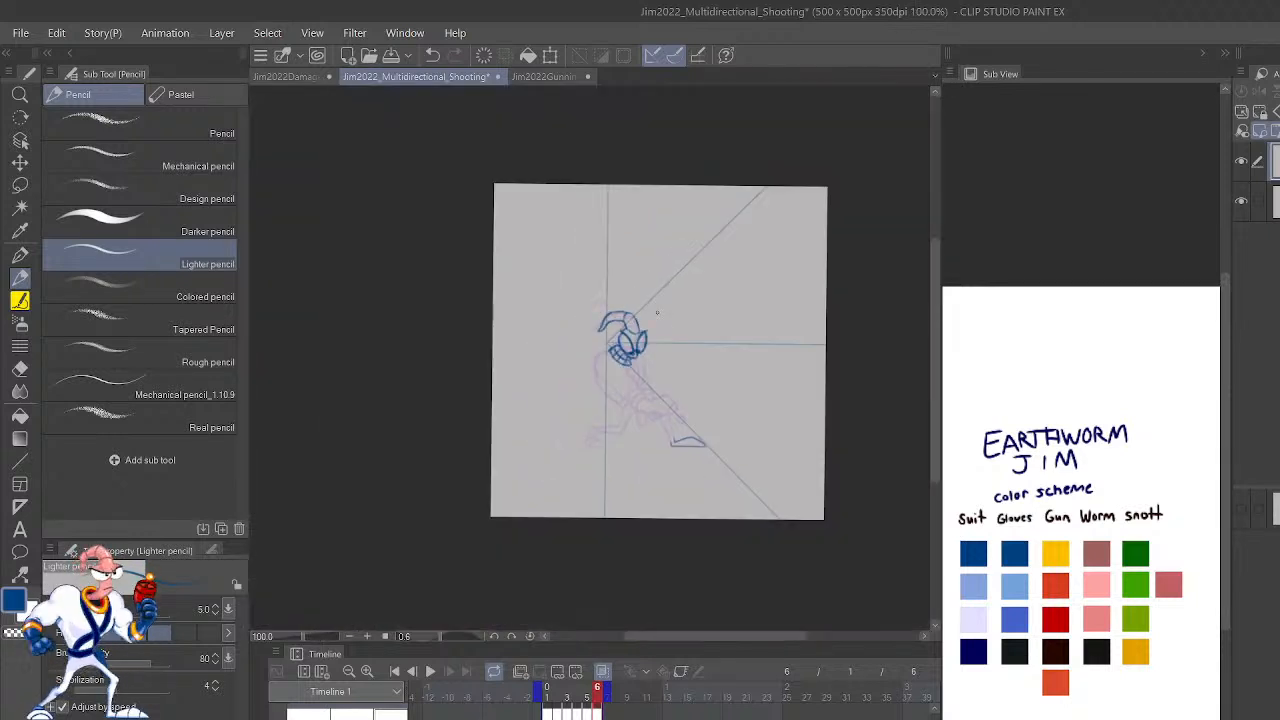
scroll(657, 314, up, 4)
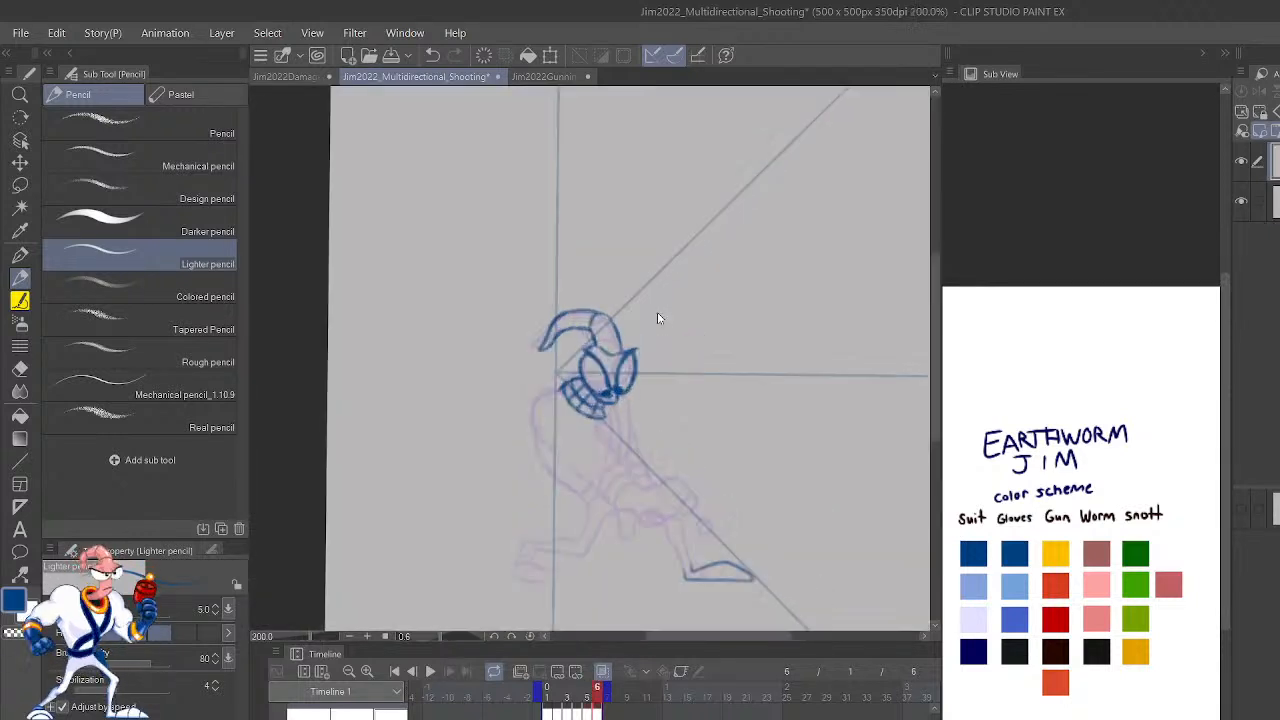
key(ctrl+z)
key(ctrl+z)
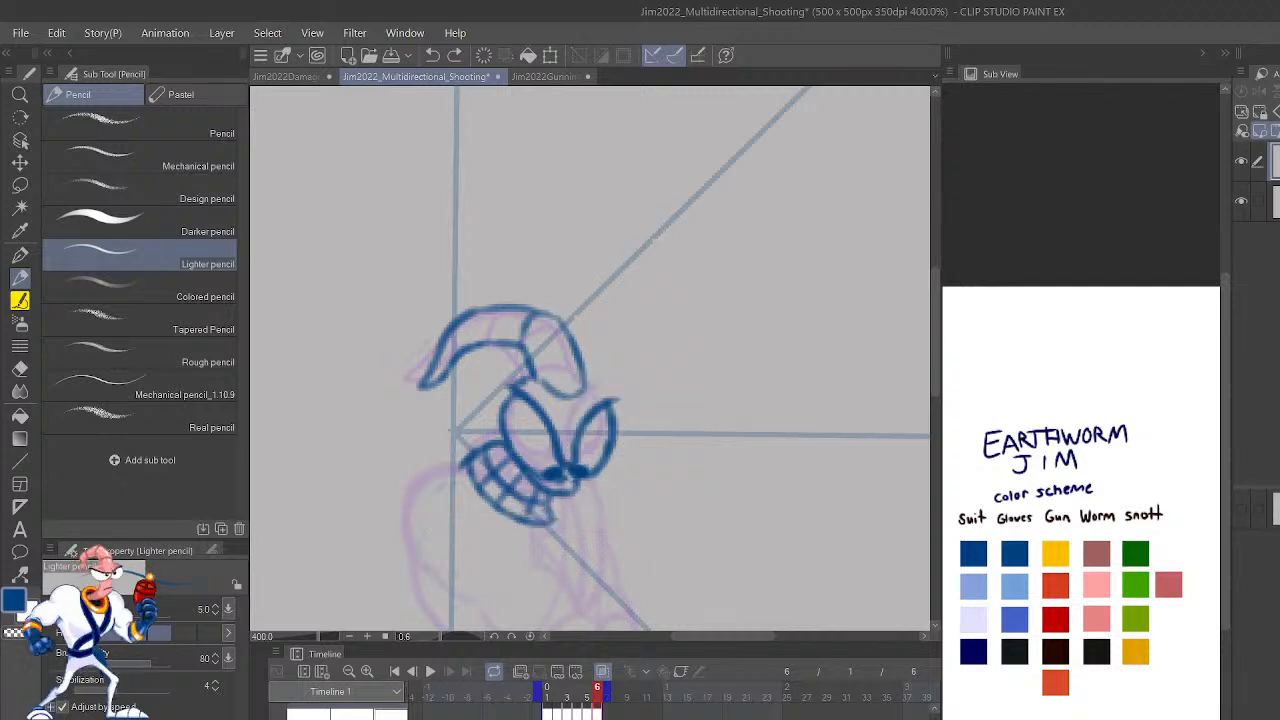
Mirror the canvas back, join the head's front contour to the far eye, and draw segment lines across the head and tail.
key(h)
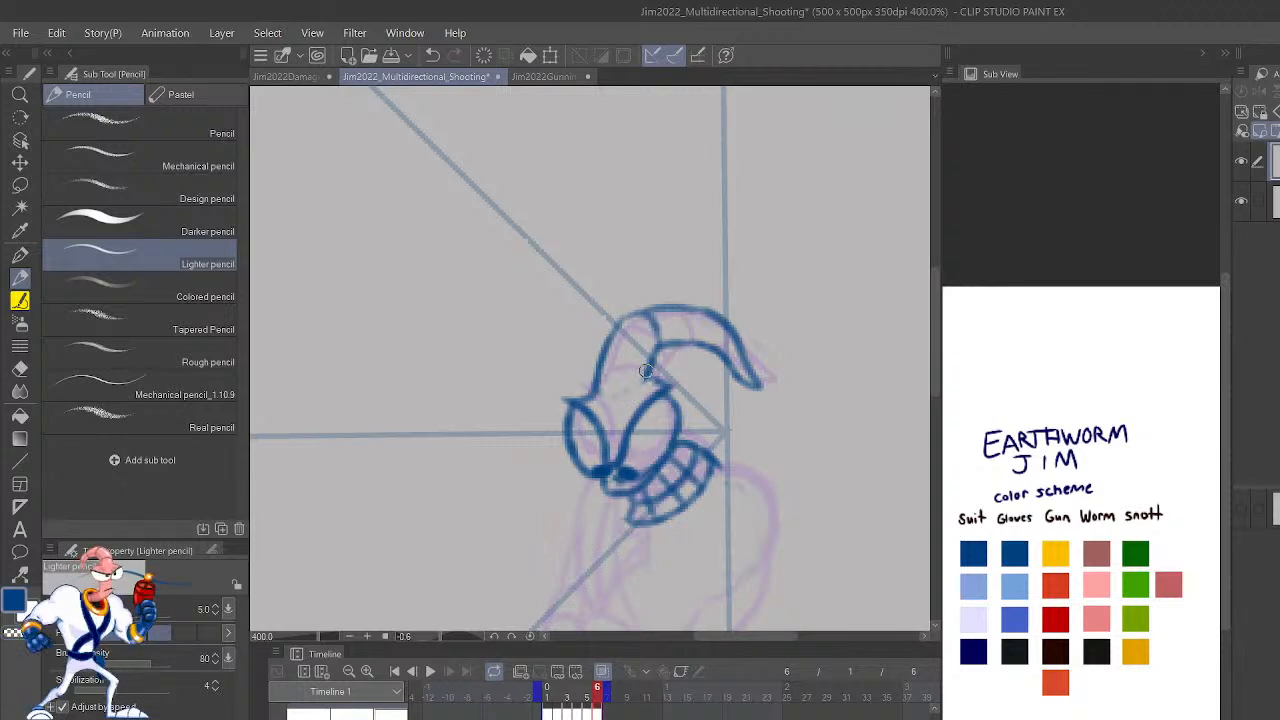
drag(696, 341, 692, 308)
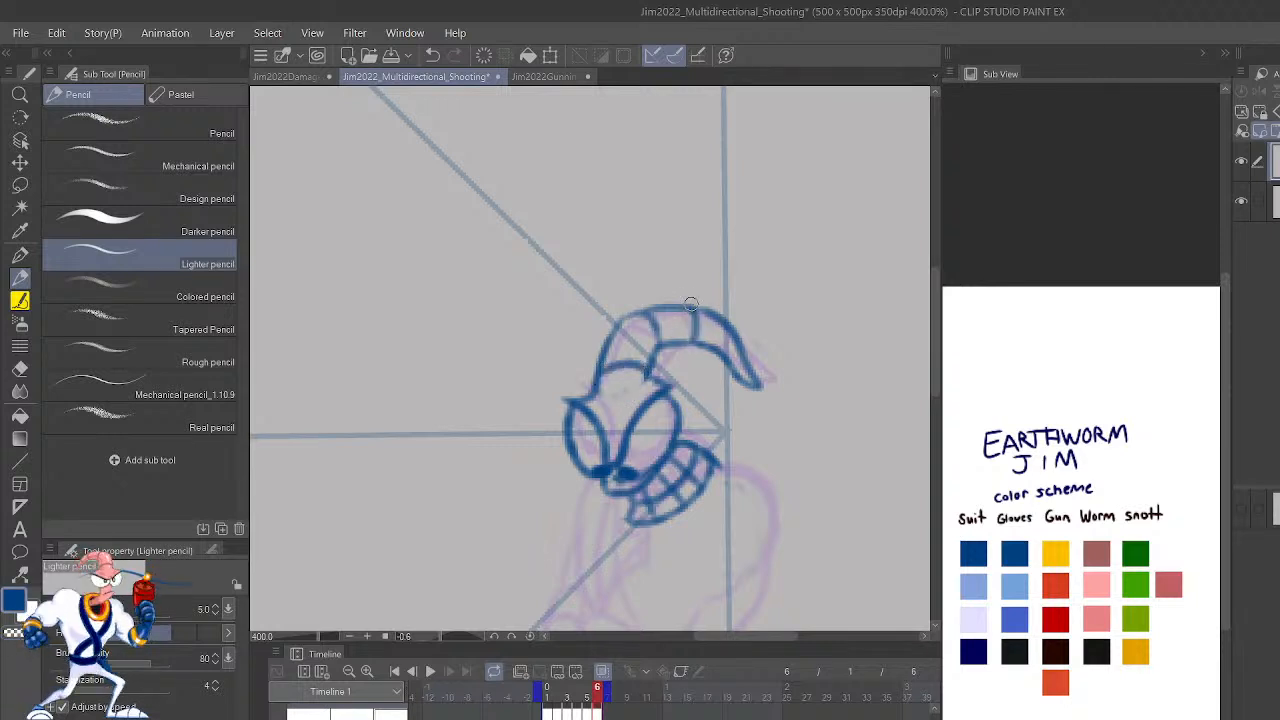
mouse_move(721, 350)
mouse_down()
mouse_move(733, 331)
mouse_move(741, 351)
mouse_up()
drag(746, 360, 710, 291)
Flip repeatedly through the animation frames to compare frame 6's segmented head with the other poses.
key(ctrl+Left)
key(ctrl+Left)
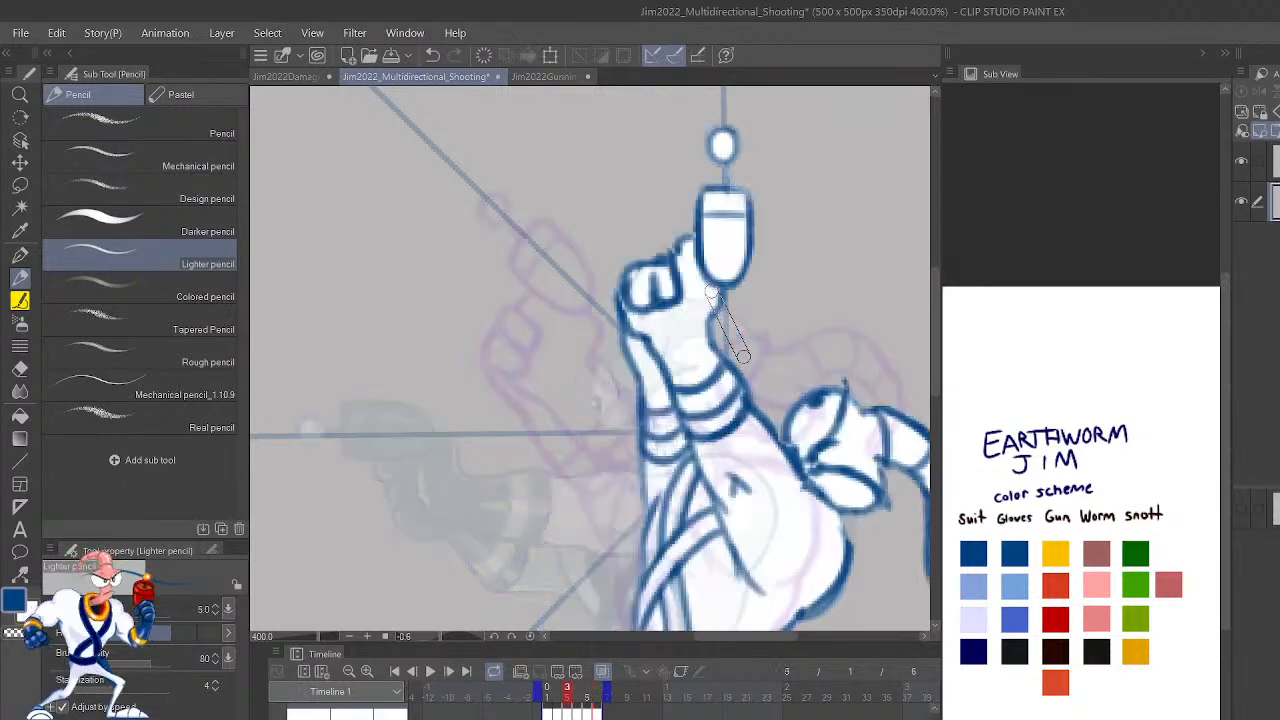
key(ctrl+Right)
key(ctrl+Right)
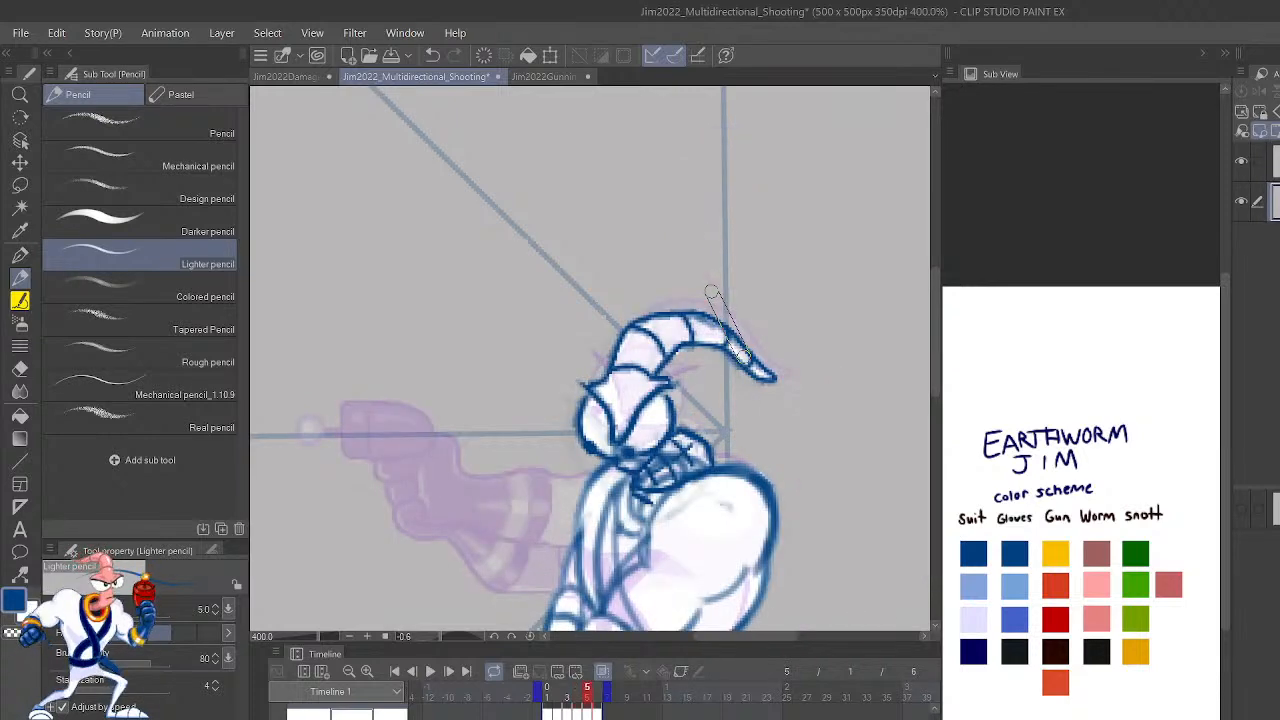
key(ctrl+Left)
key(ctrl+Right)
key(ctrl+Right)
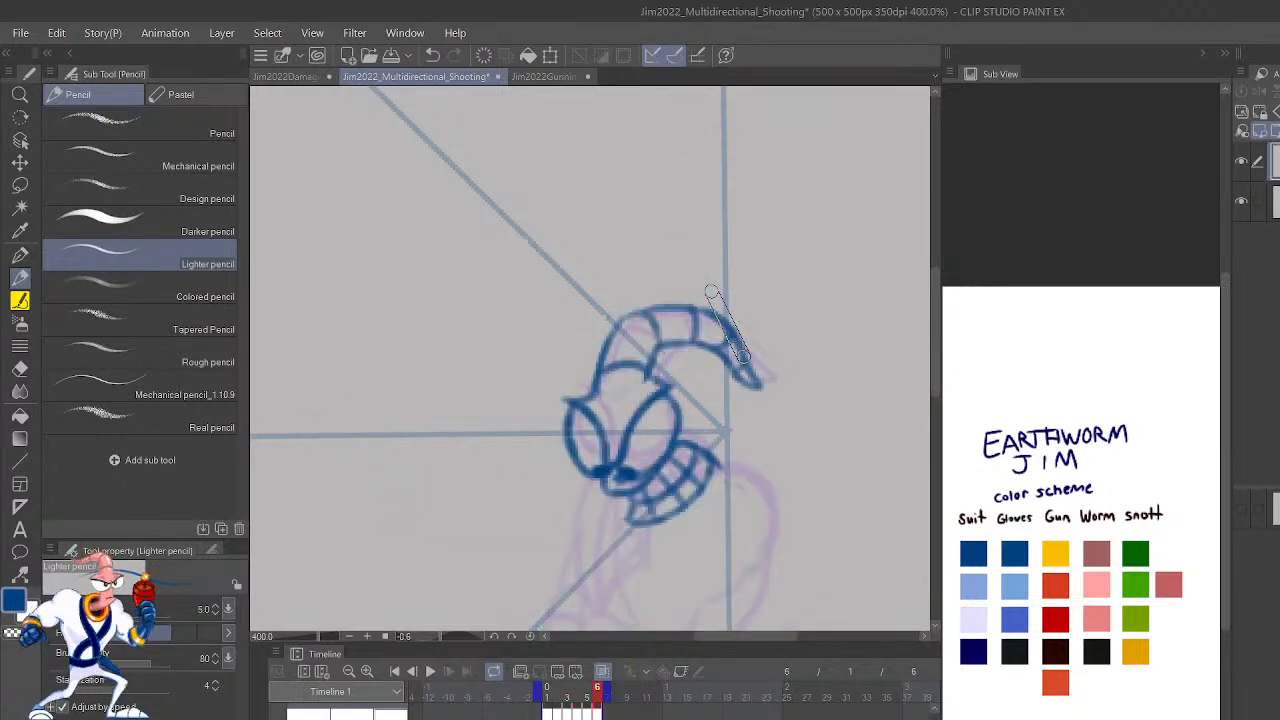
key(ctrl+Left)
key(ctrl+Left)
key(ctrl+Right)
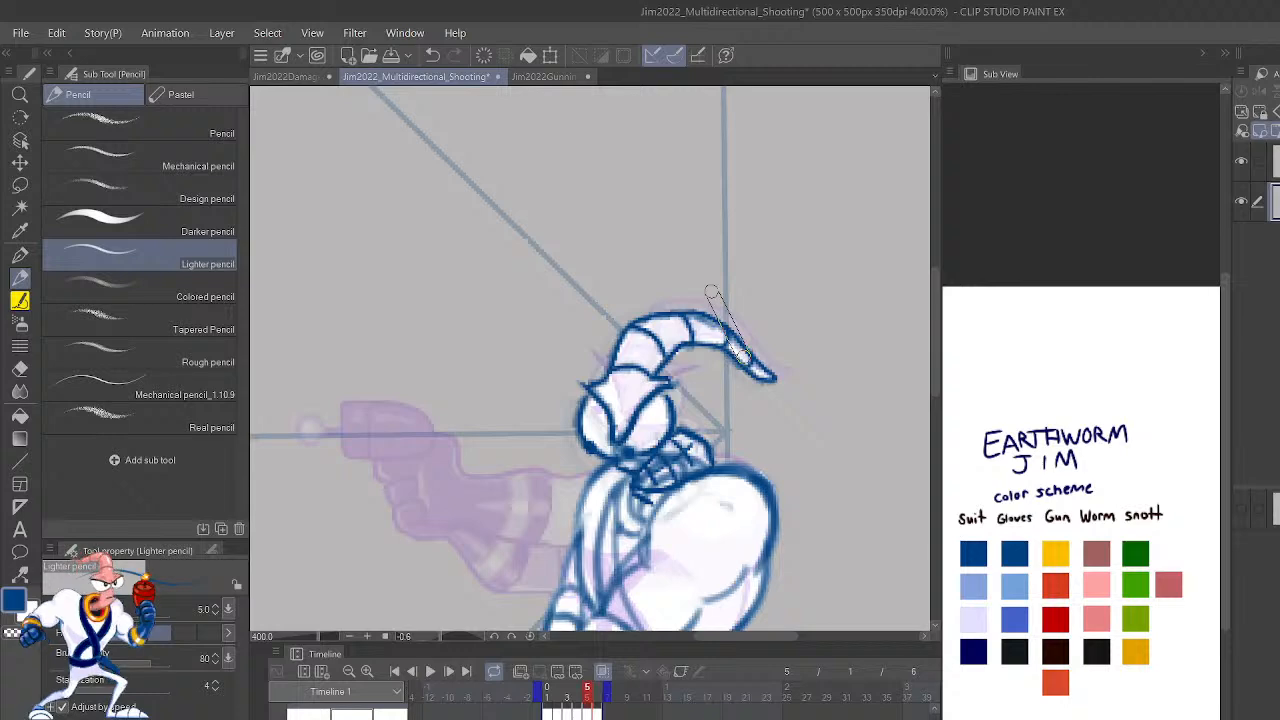
key(ctrl+Right)
key(ctrl+Right)
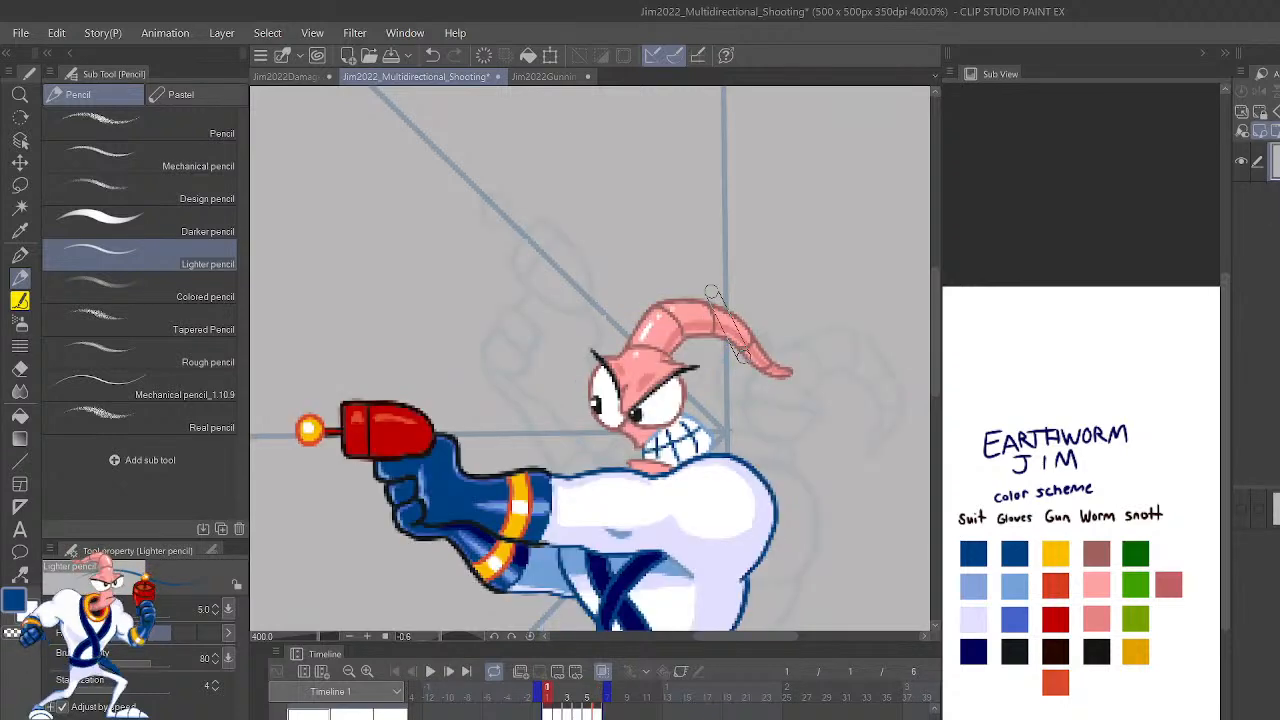
key(ctrl+Right)
key(ctrl+Right)
key(ctrl+Right)
key(ctrl+Right)
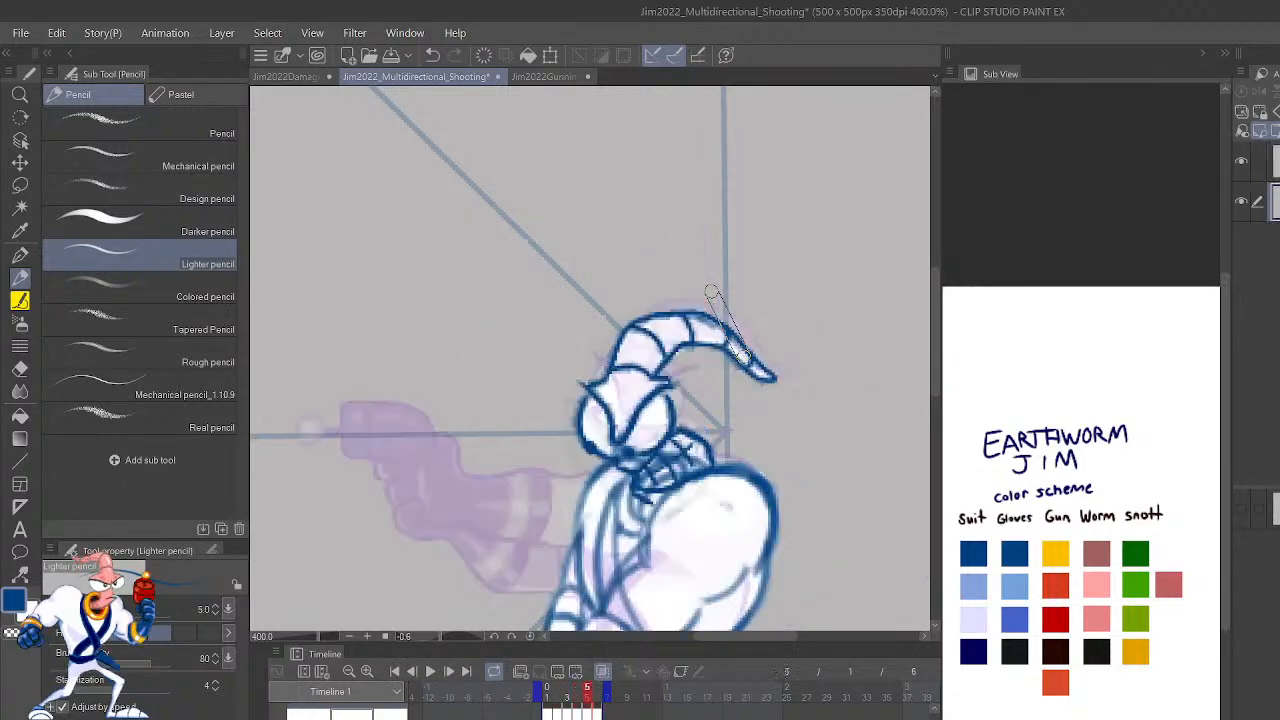
key(ctrl+Left)
key(ctrl+Left)
key(ctrl+Left)
key(ctrl+Left)
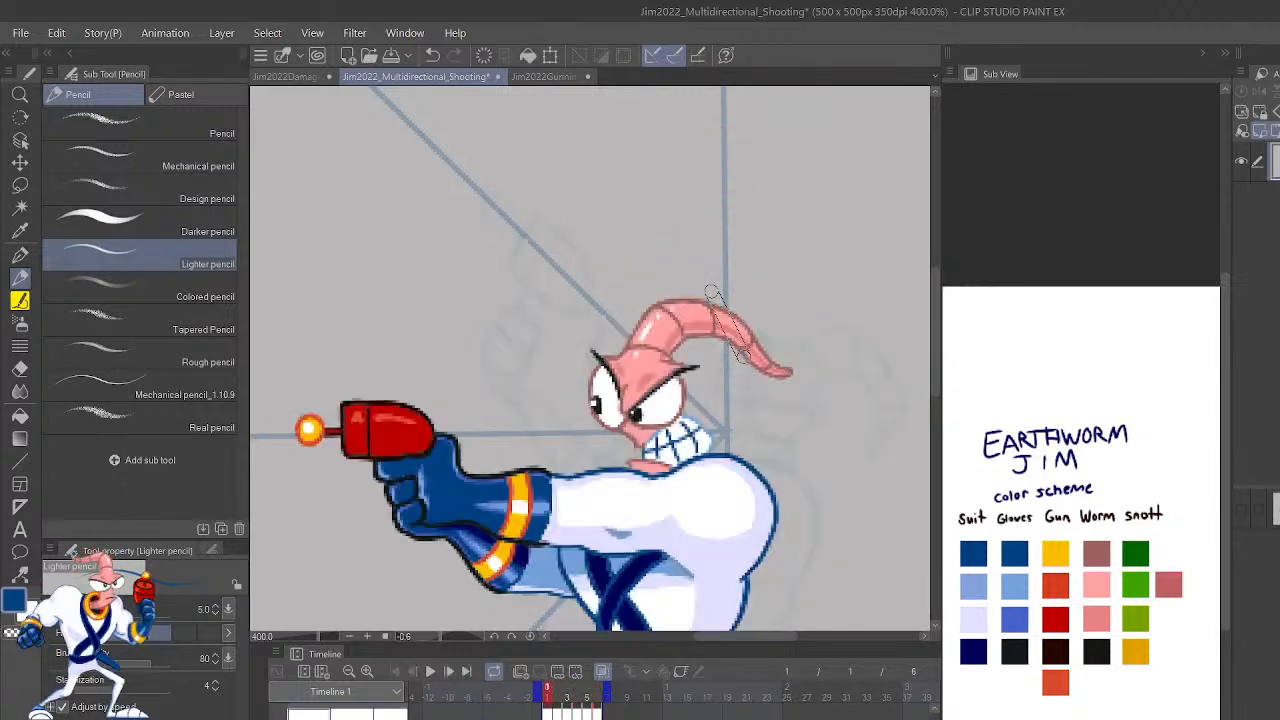
key(ctrl+Right)
key(ctrl+Right)
key(ctrl+Right)
key(ctrl+Left)
Preview the animation with the whole canvas in view, stop playback and return to frame 6.
key(ctrl+0)
key(ctrl+Left)
key(ctrl+Left)
key(ctrl+Right)
click(429, 671)
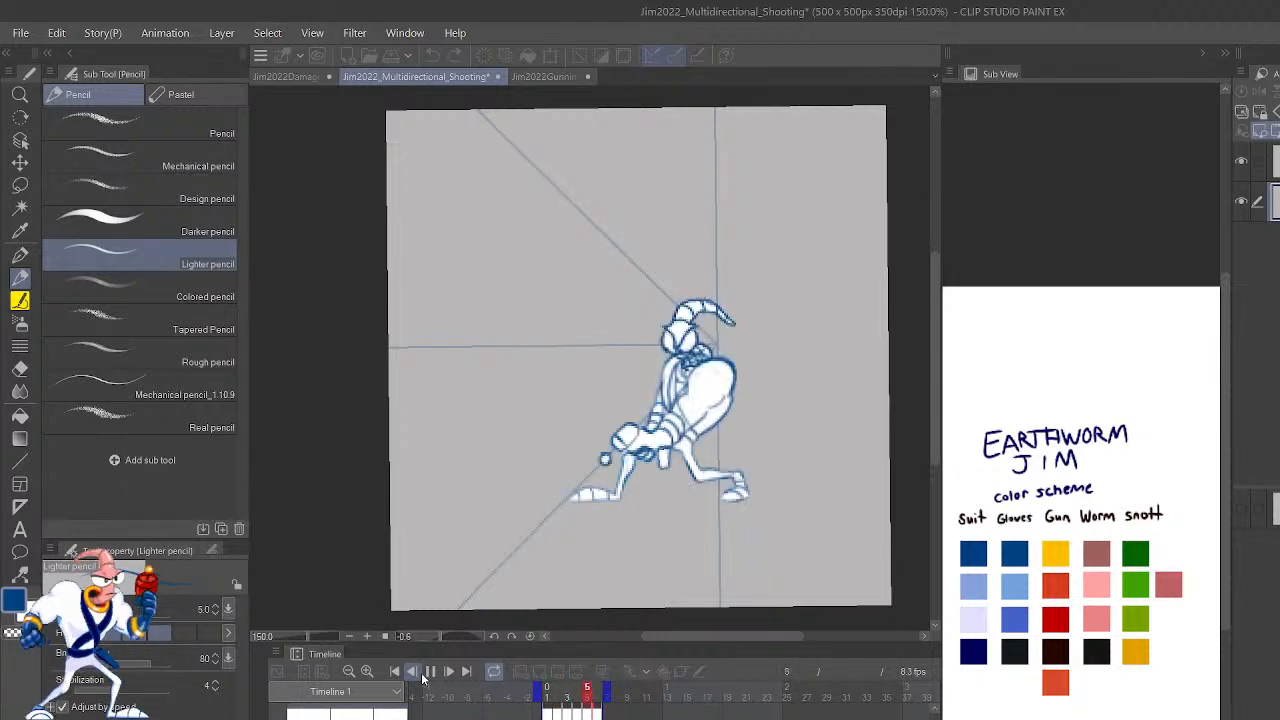
click(427, 674)
click(597, 691)
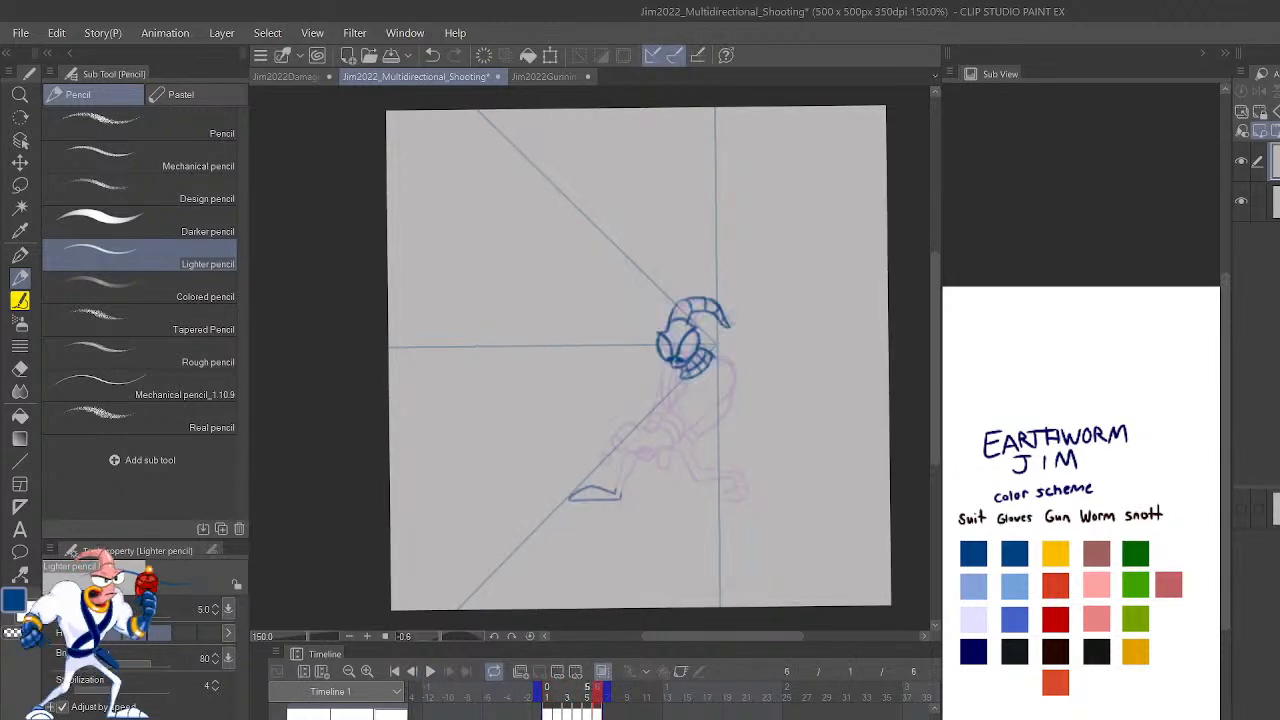
Try shifting the lassoed far eye and snout slightly toward the near eye, and undo the shift.
key(ctrl+plus)
key(ctrl+plus)
key(ctrl+plus)
mouse_move(902, 415)
mouse_down()
mouse_move(814, 512)
mouse_move(745, 535)
mouse_up()
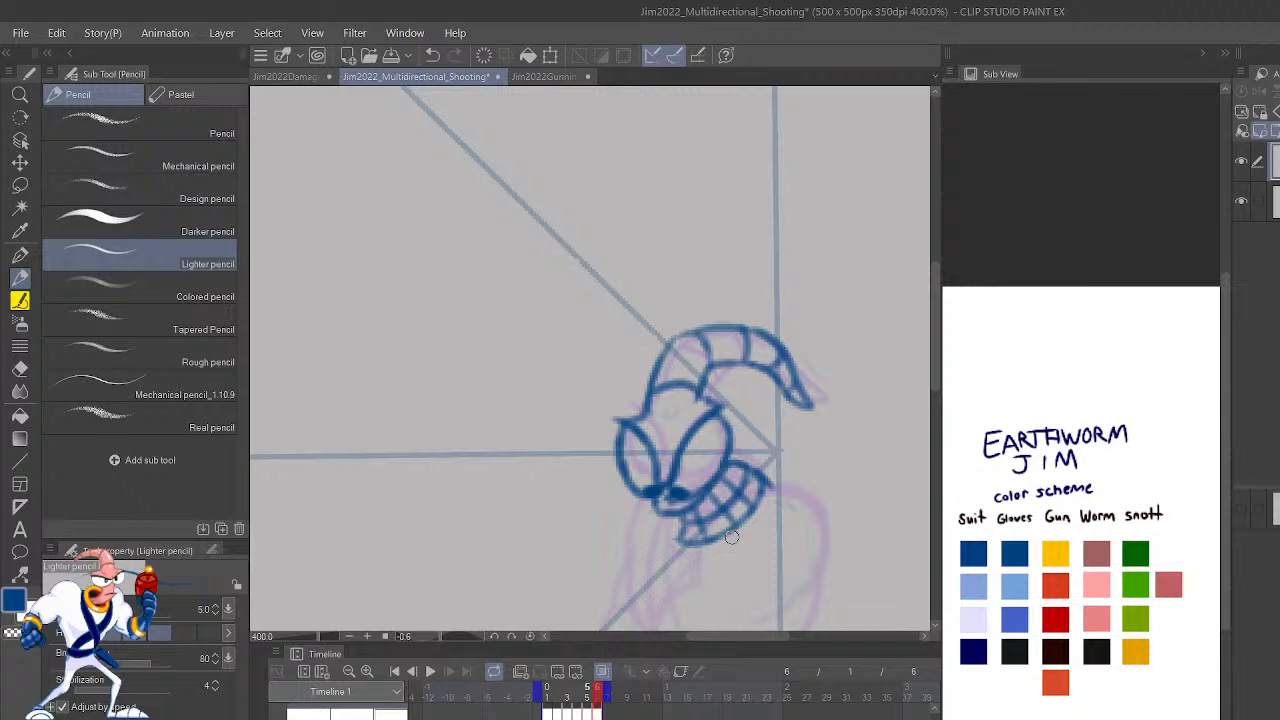
key(m)
mouse_move(789, 484)
mouse_down()
mouse_move(766, 455)
mouse_move(791, 443)
mouse_up()
click(803, 423)
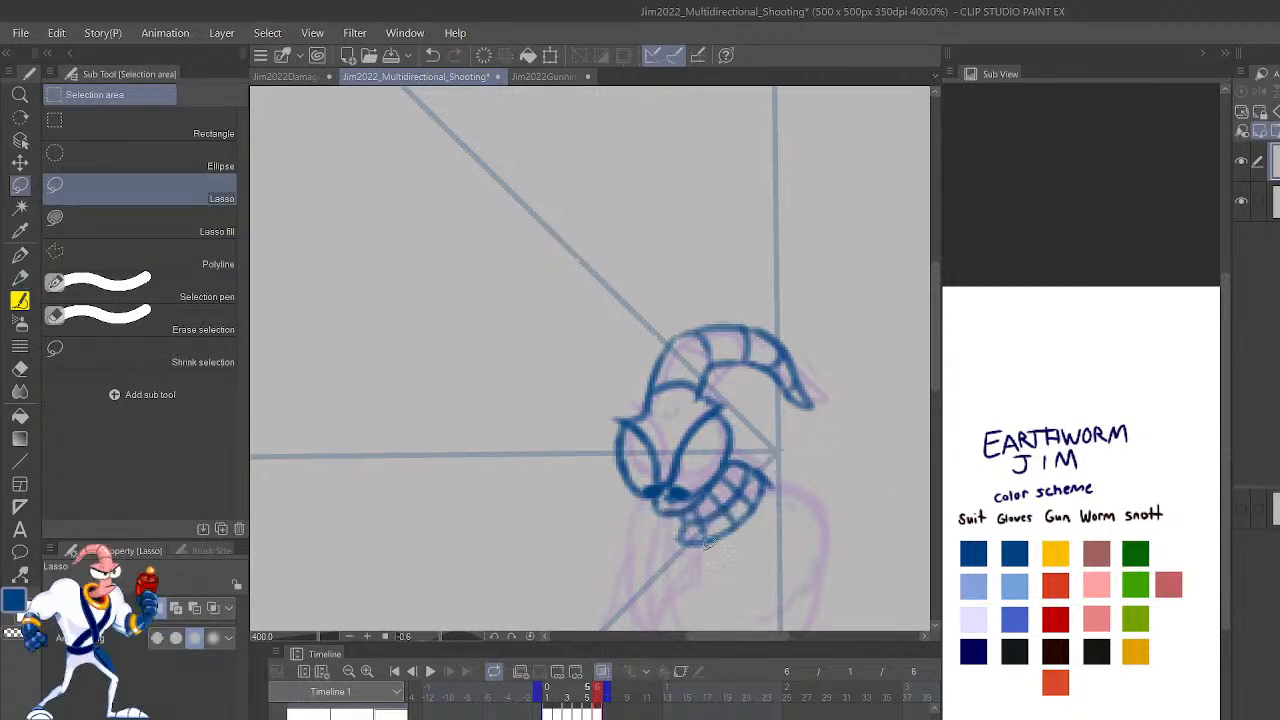
mouse_move(710, 555)
mouse_down()
mouse_move(690, 470)
mouse_move(603, 398)
mouse_move(676, 565)
mouse_up()
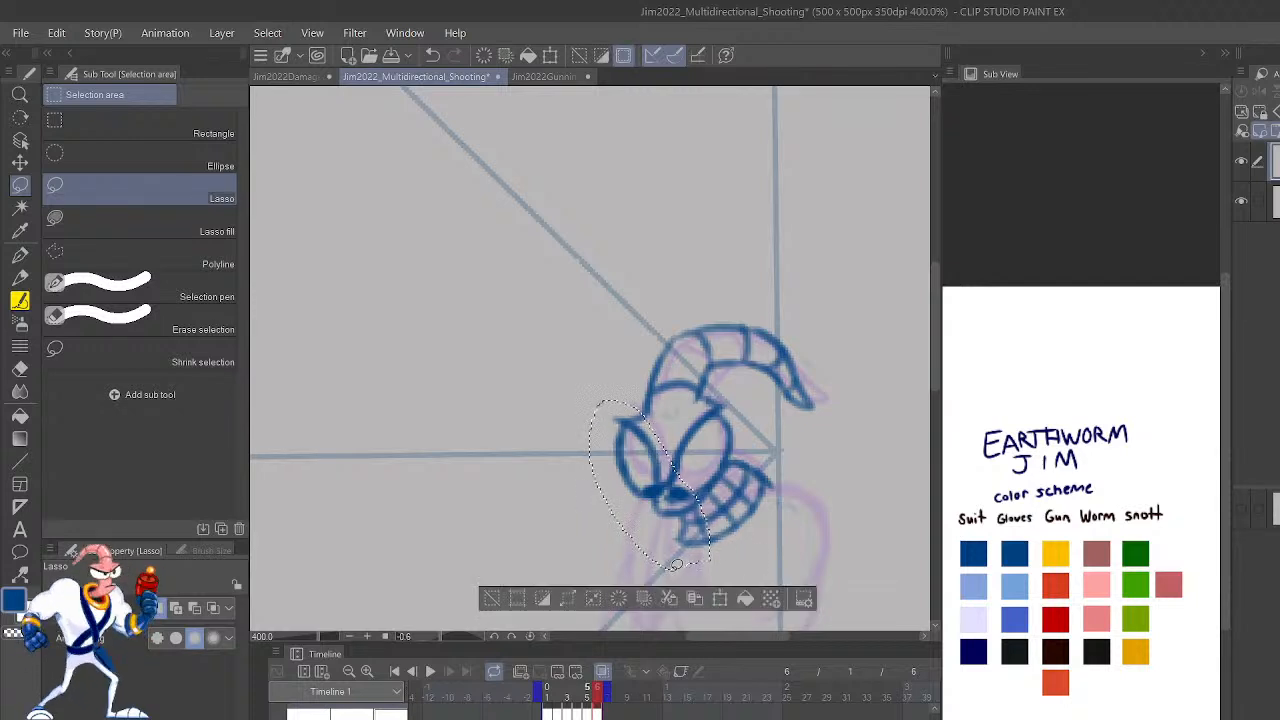
key(k)
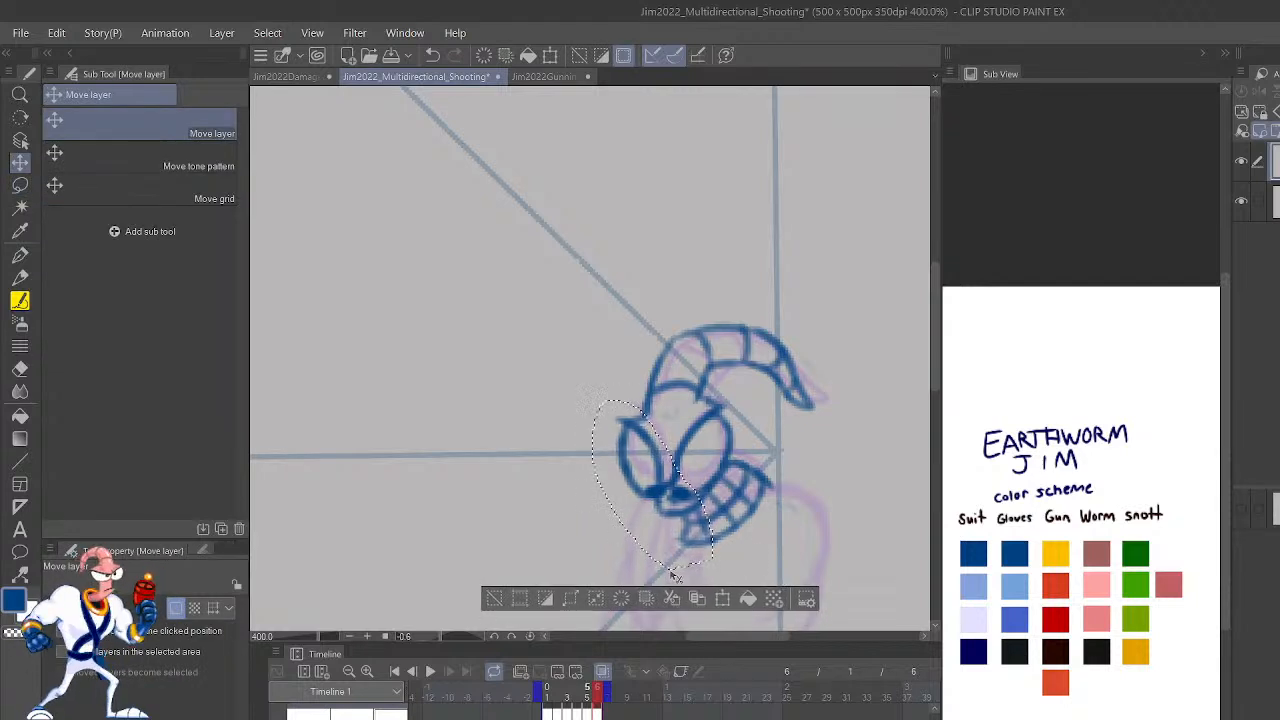
click(494, 598)
scroll(498, 603, down, 5)
scroll(498, 603, up, 2)
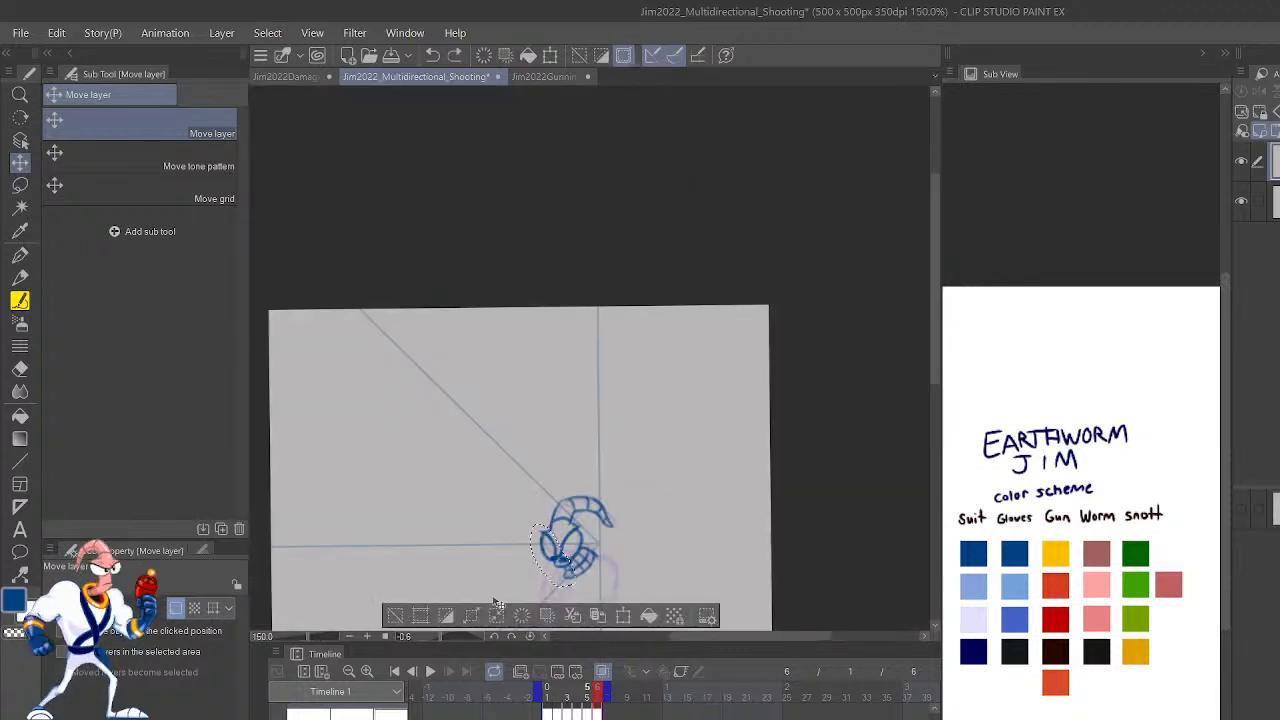
key(ctrl+z)
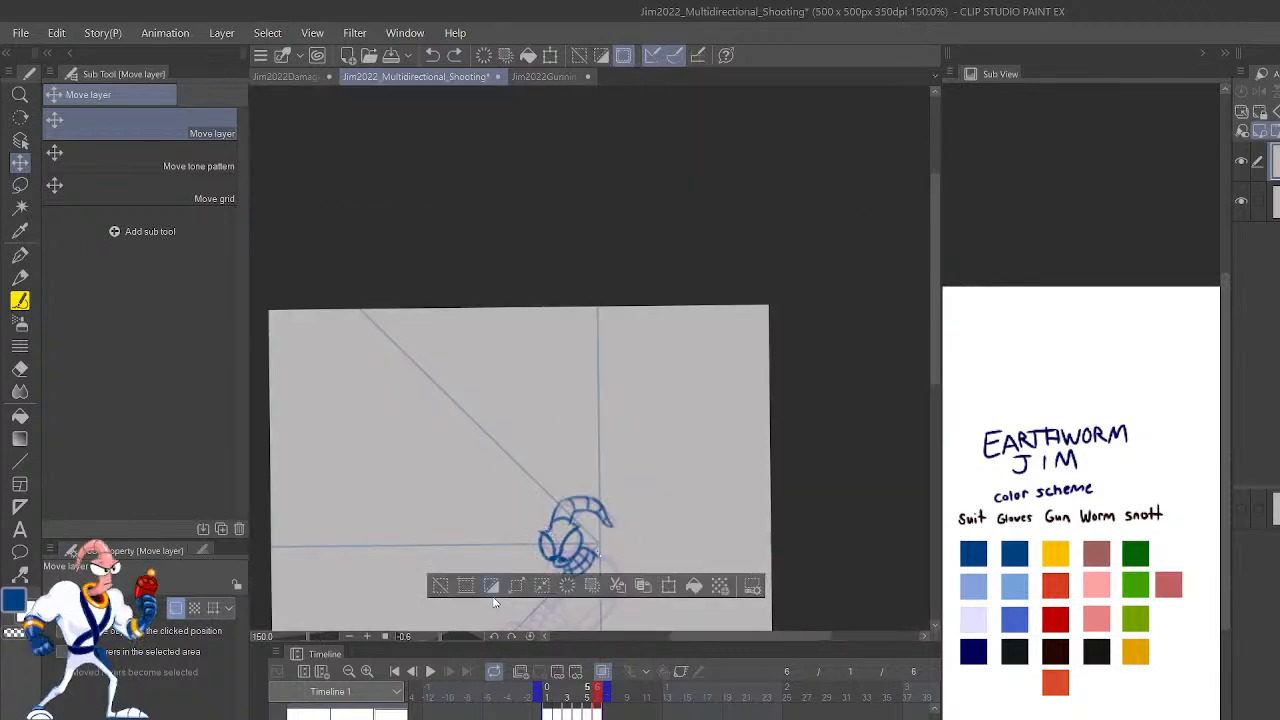
Clear the head selection and preview the looping animation, checking the poses with the whole canvas in view and close up.
click(494, 598)
click(430, 672)
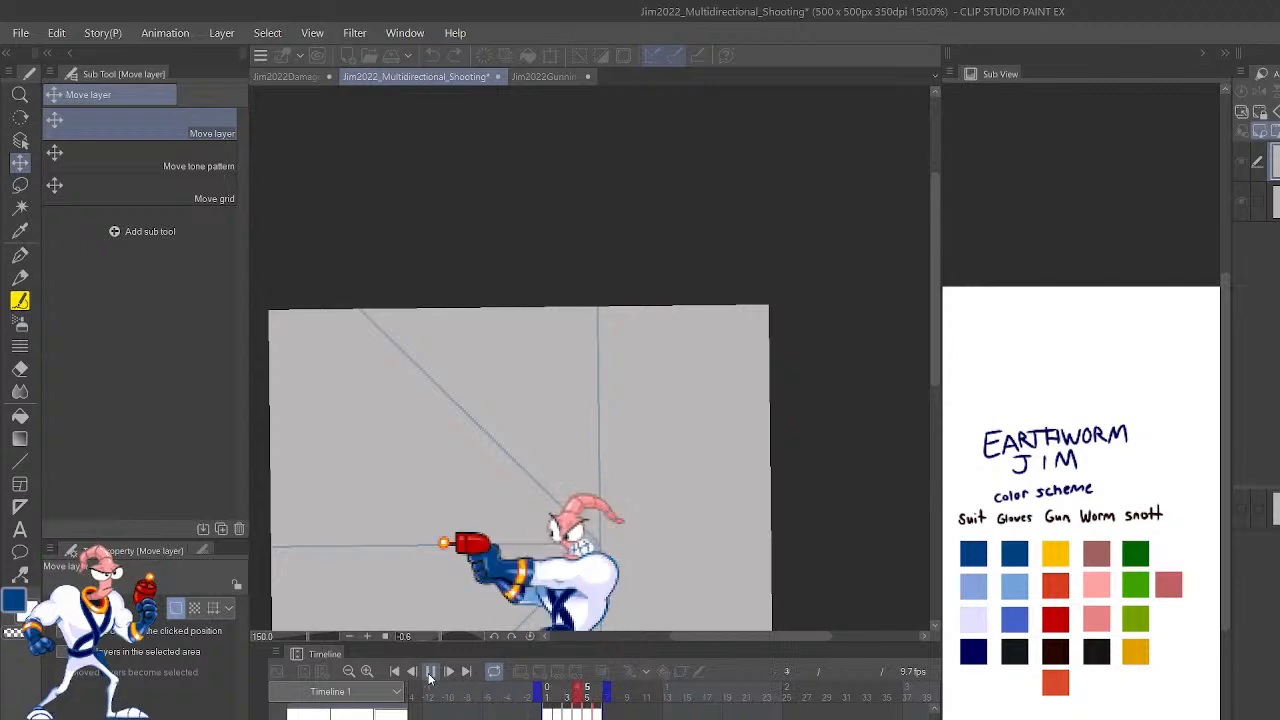
key(ctrl+minus)
key(ctrl+minus)
key(ctrl+minus)
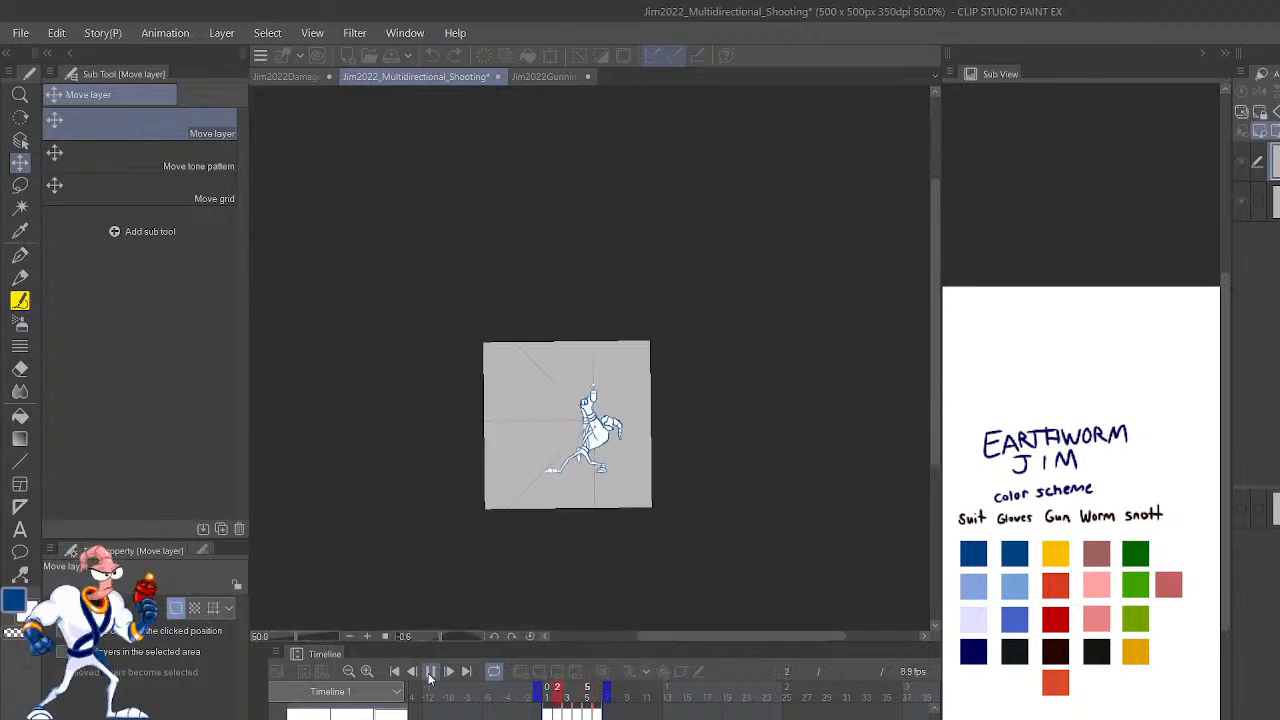
key(ctrl+plus)
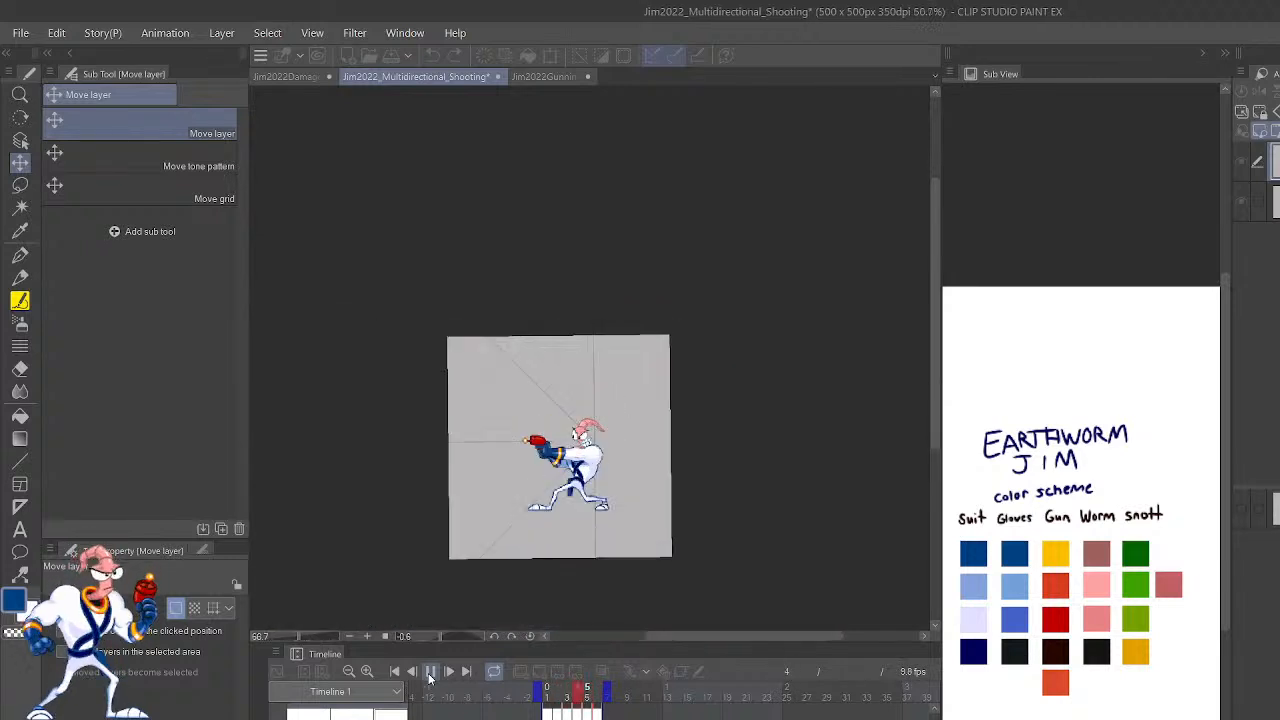
key(ctrl+plus)
key(ctrl+plus)
key(ctrl+plus)
key(ctrl+plus)
key(ctrl+plus)
key(ctrl+plus)
drag(765, 564, 741, 180)
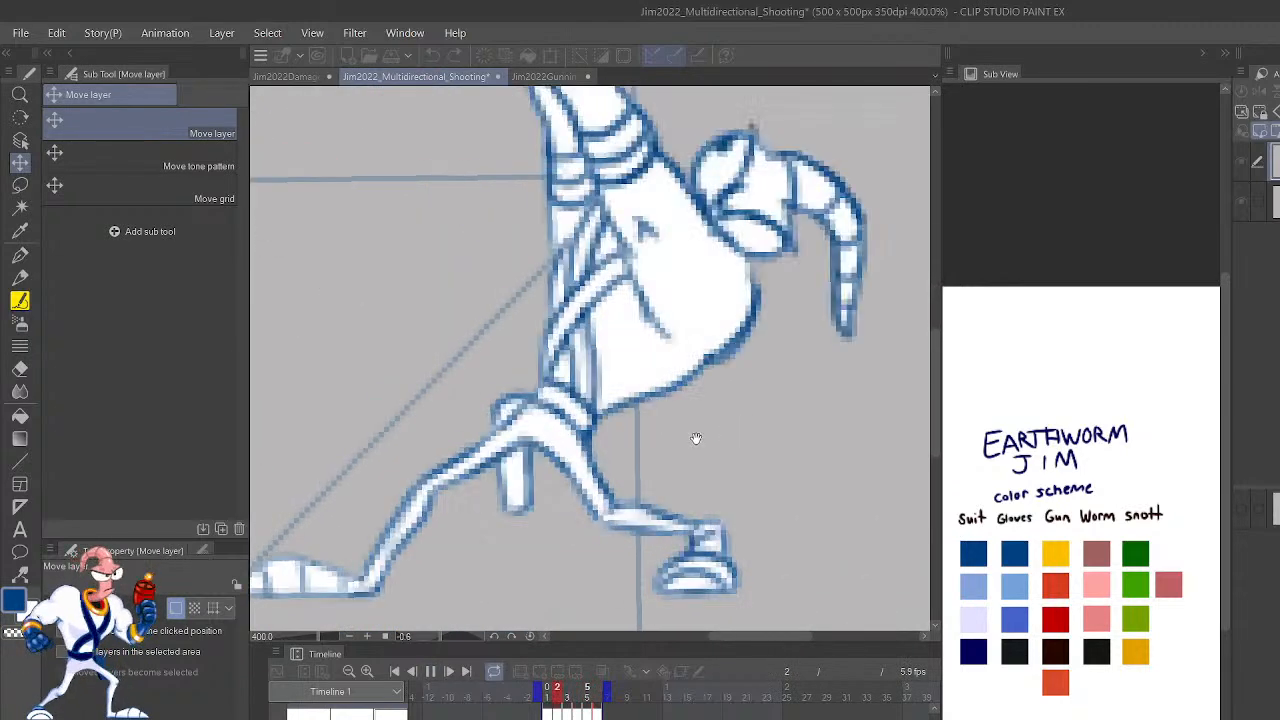
Stop playback, return to frame 6 with its onion skin, and save the animation file.
click(430, 671)
click(601, 671)
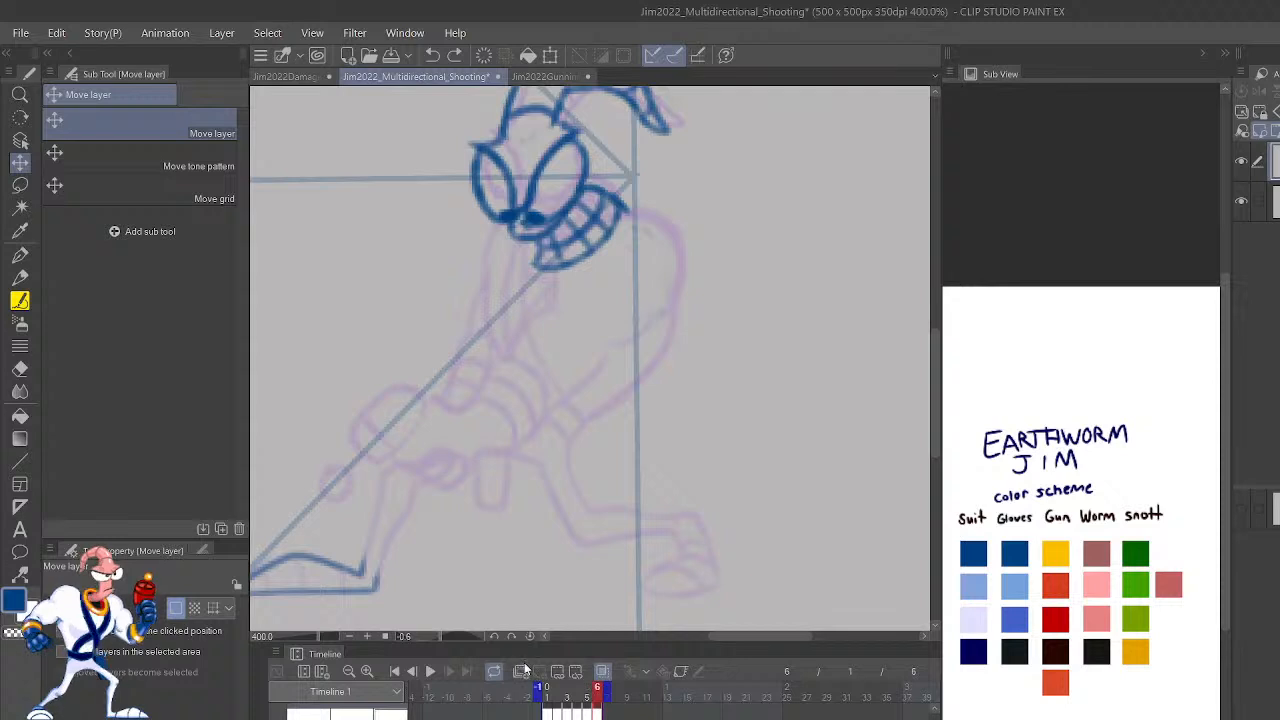
key(ctrl+s)
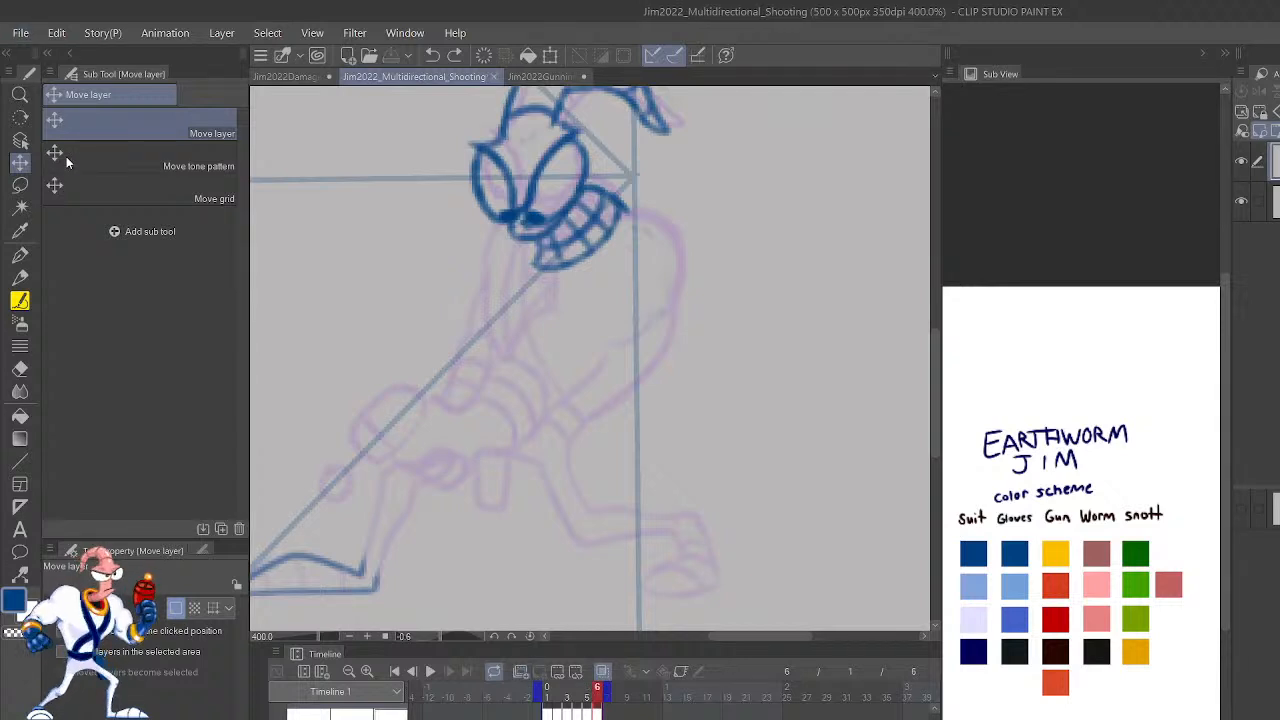
Undo a trial Fine Pen stroke over frame 6's legs and switch to the Lighter pencil.
drag(741, 433, 874, 374)
drag(819, 422, 869, 409)
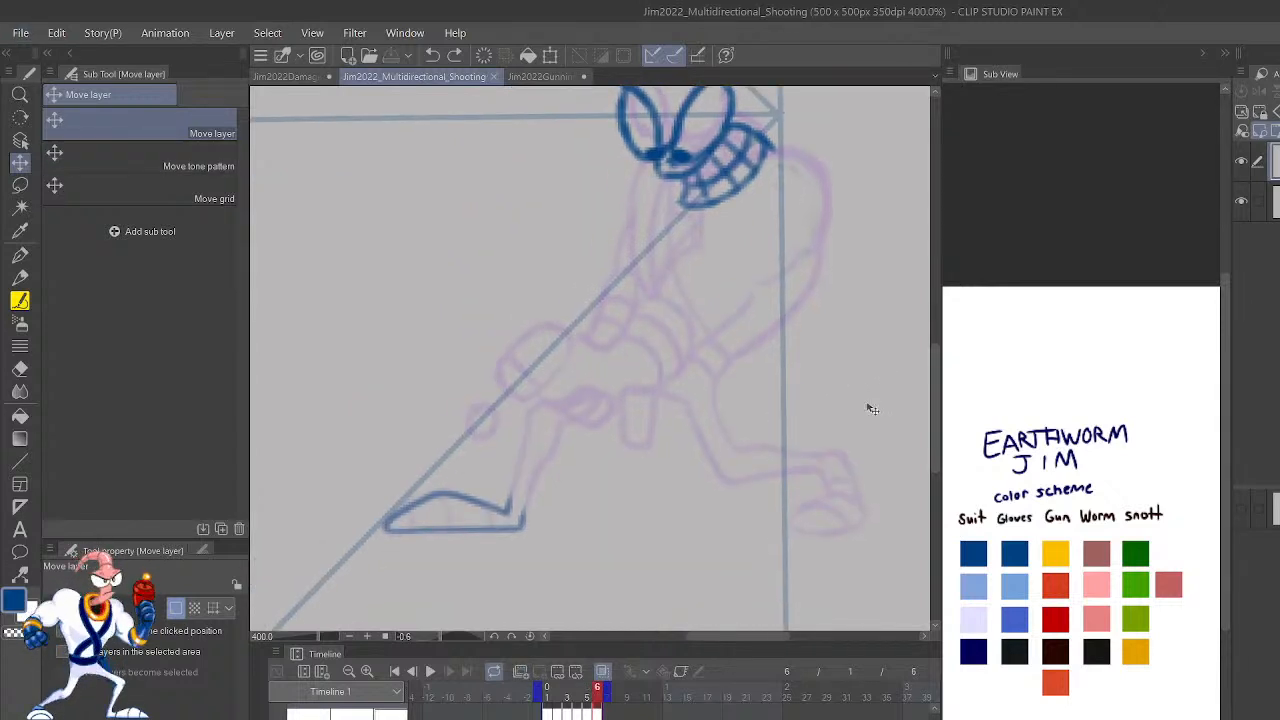
key(p)
drag(507, 410, 855, 510)
key(ctrl+z)
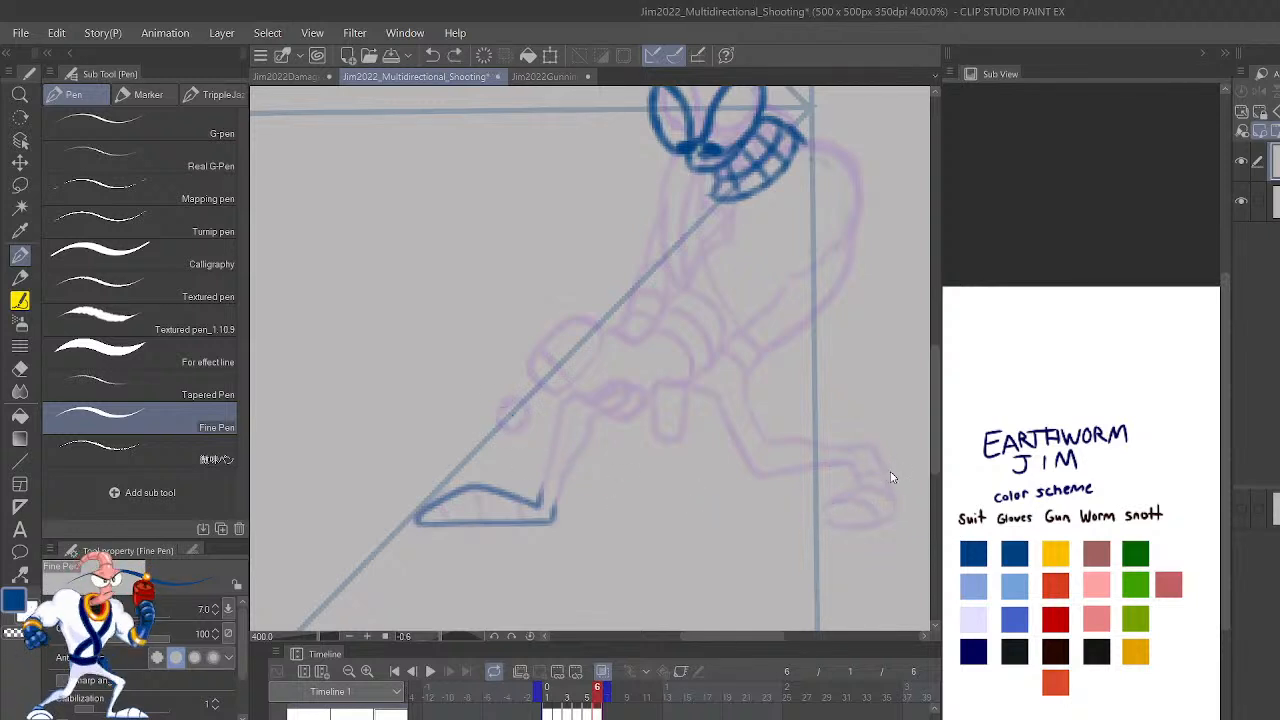
key(p)
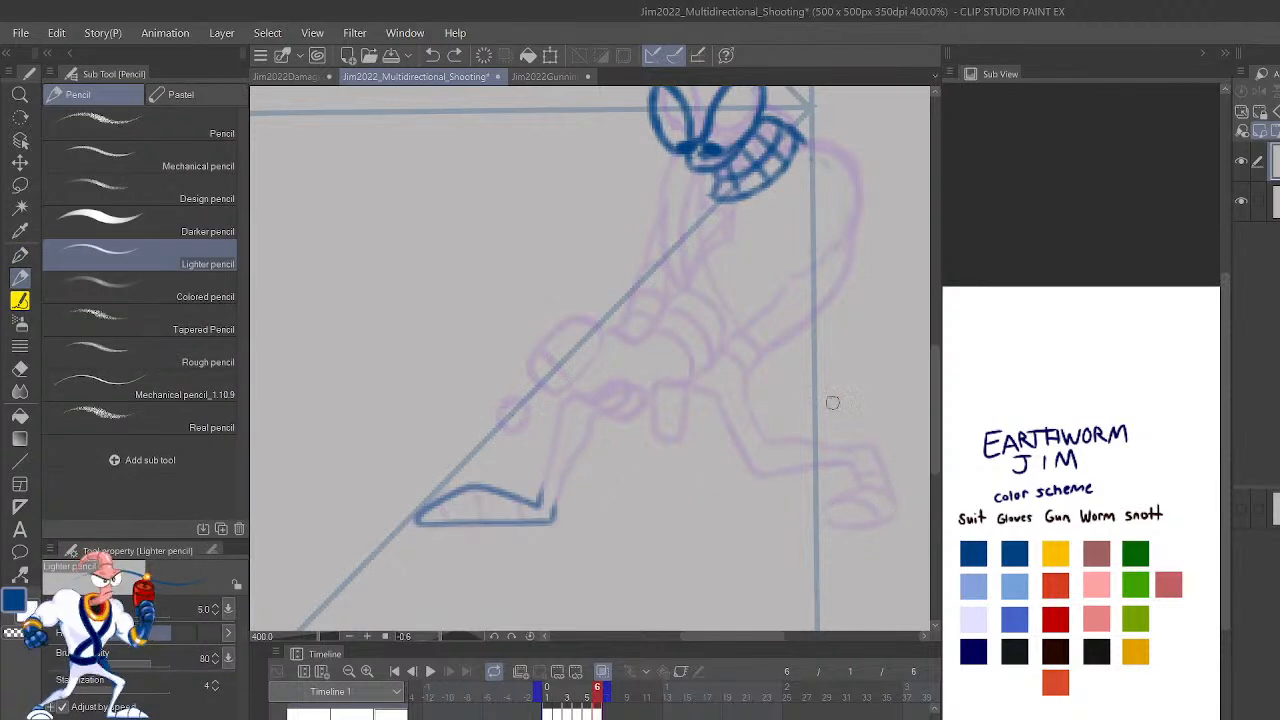
mouse_move(854, 443)
mouse_down()
mouse_move(878, 449)
mouse_move(843, 486)
mouse_up()
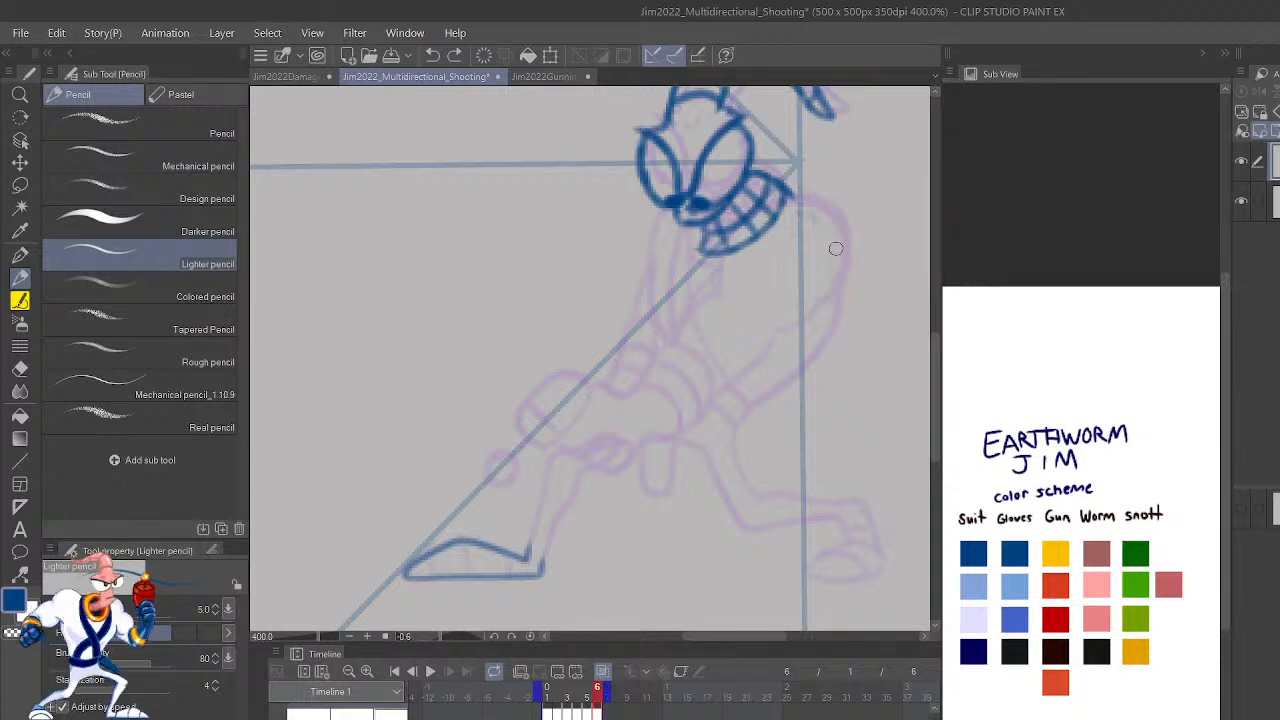
Try drawing the front leg's two edges upward from the foot, and undo both strokes.
drag(524, 545, 519, 449)
drag(541, 566, 538, 455)
key(ctrl+z)
key(ctrl+z)
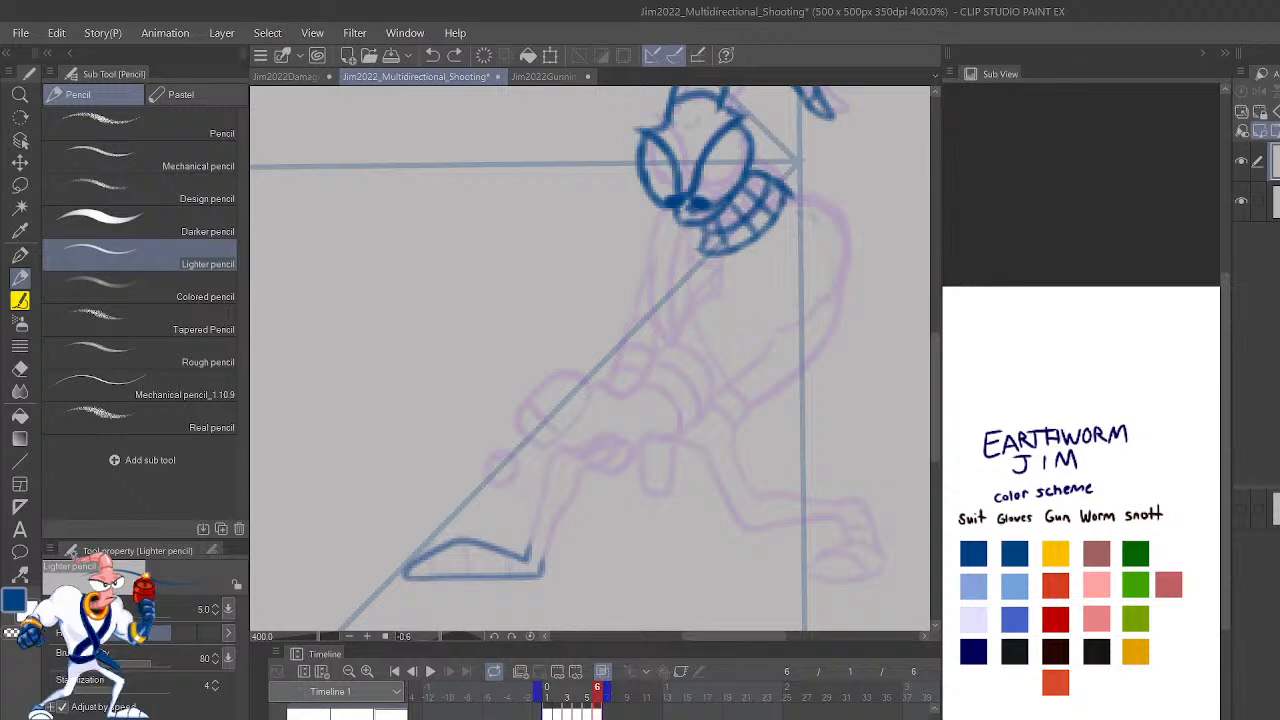
Scale frame 6's head and tail down slightly and apply the transformation.
drag(860, 397, 877, 480)
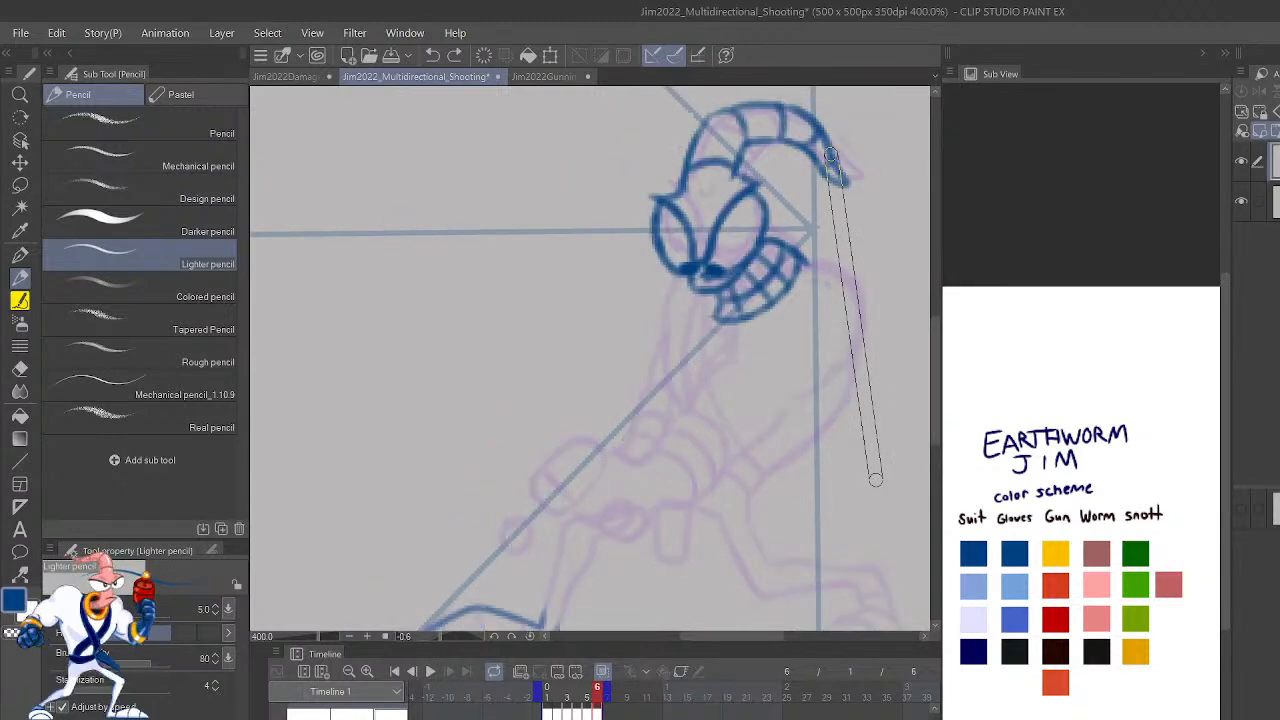
key(ctrl+t)
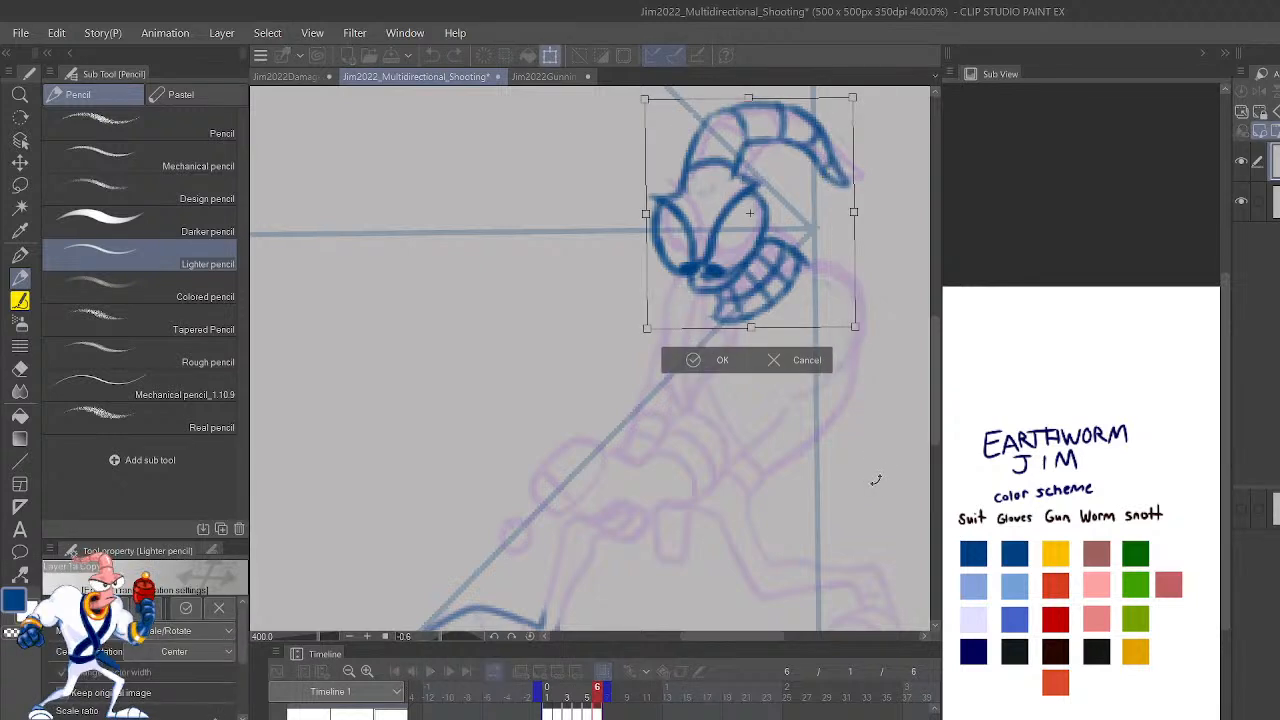
drag(853, 326, 847, 316)
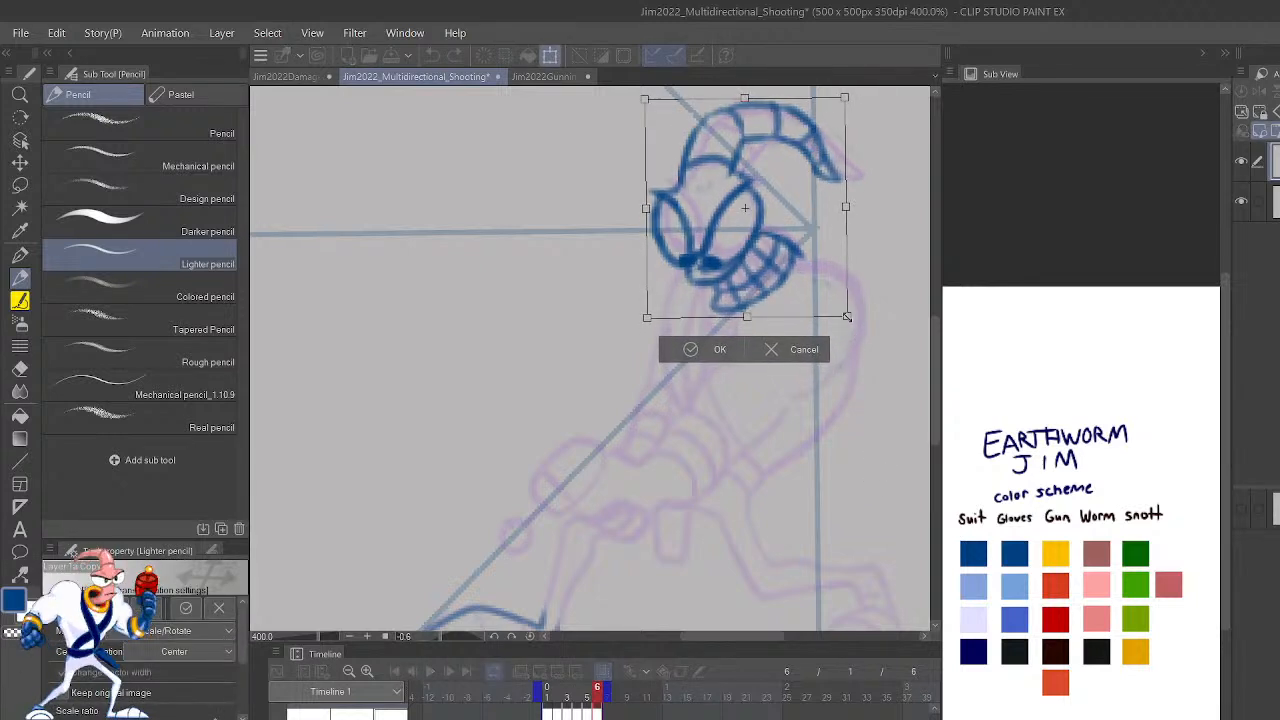
click(692, 349)
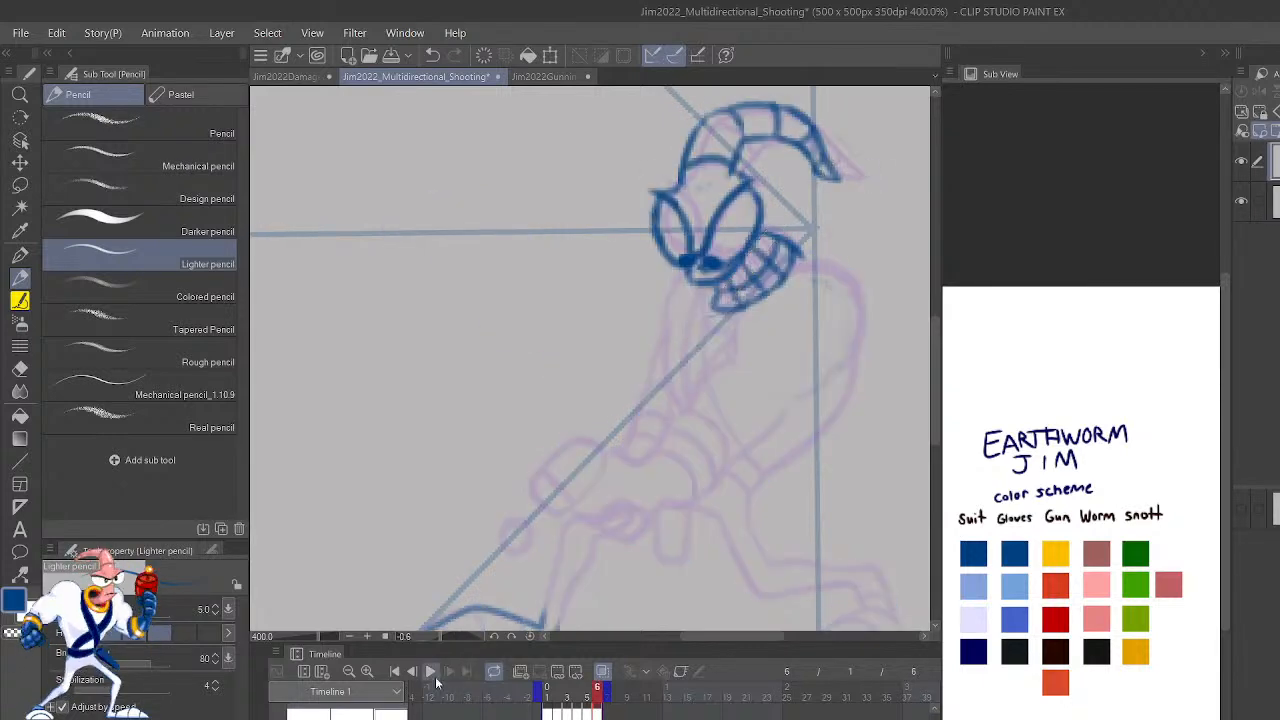
Preview the animation to compare the reduced head with the other poses, stop playback and return to frame 6.
click(428, 671)
key(ctrl+minus)
key(ctrl+minus)
key(ctrl+minus)
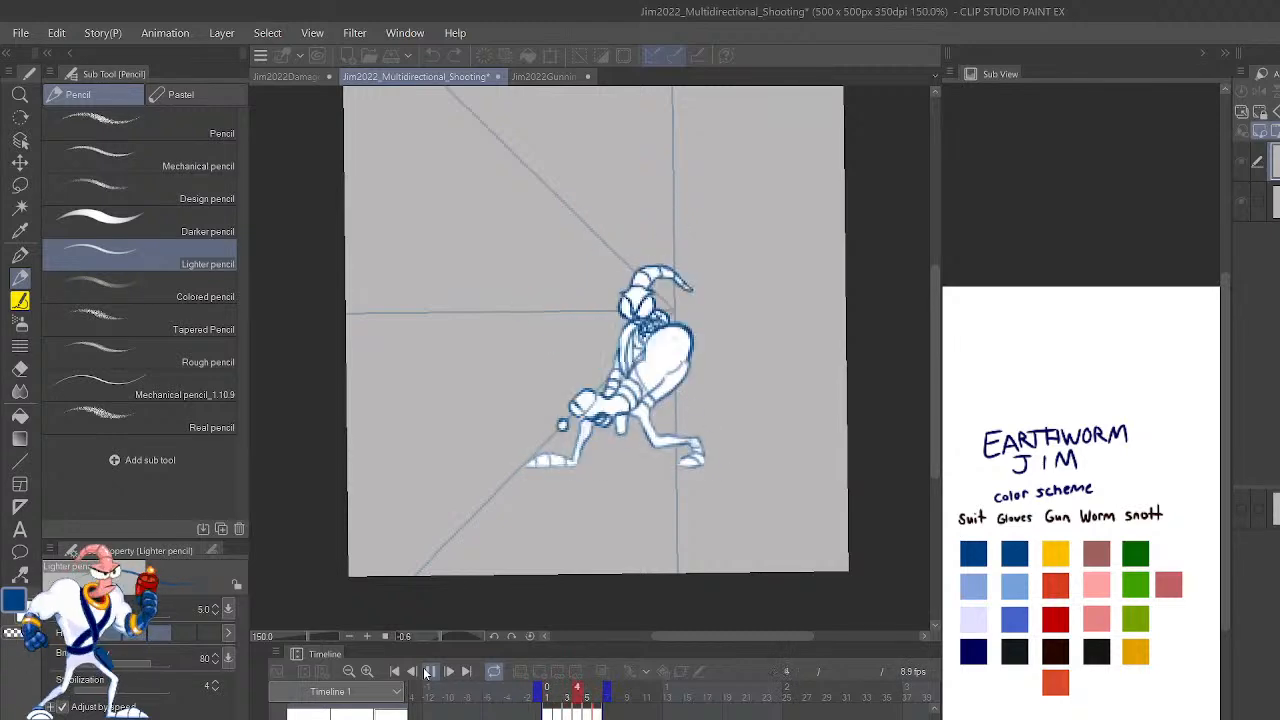
click(432, 672)
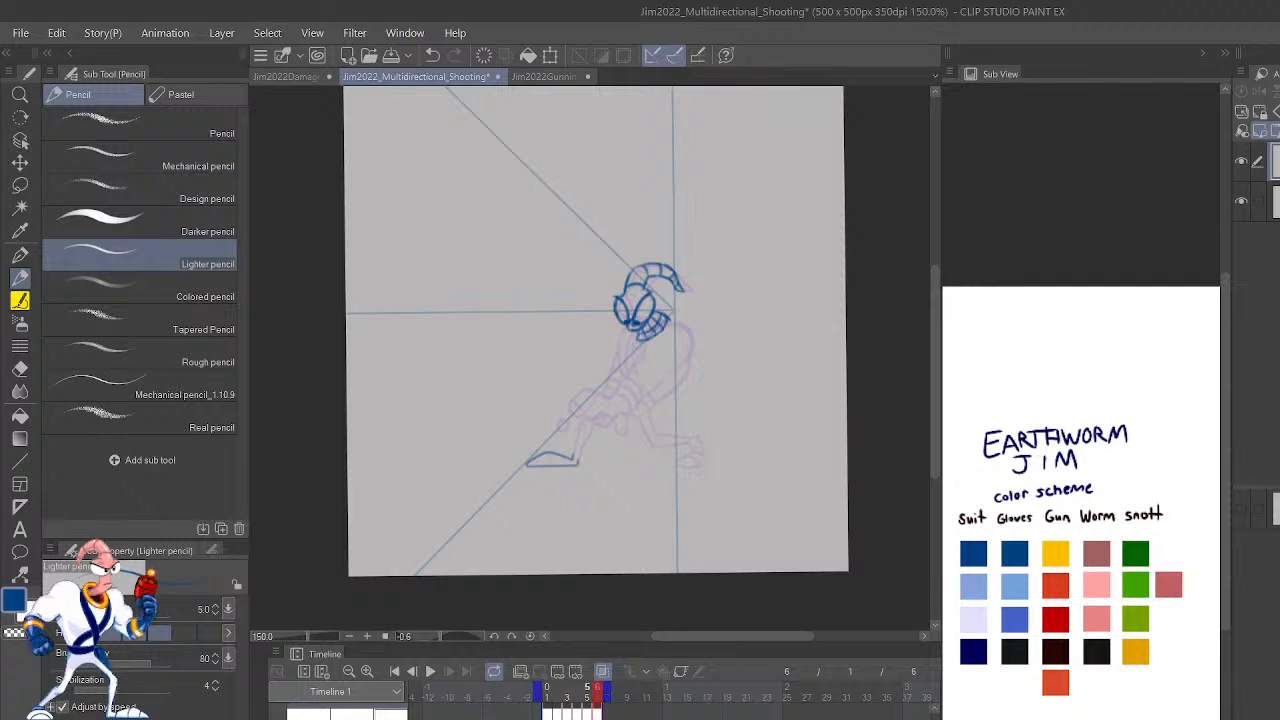
key(ctrl+plus)
key(ctrl+plus)
key(ctrl+plus)
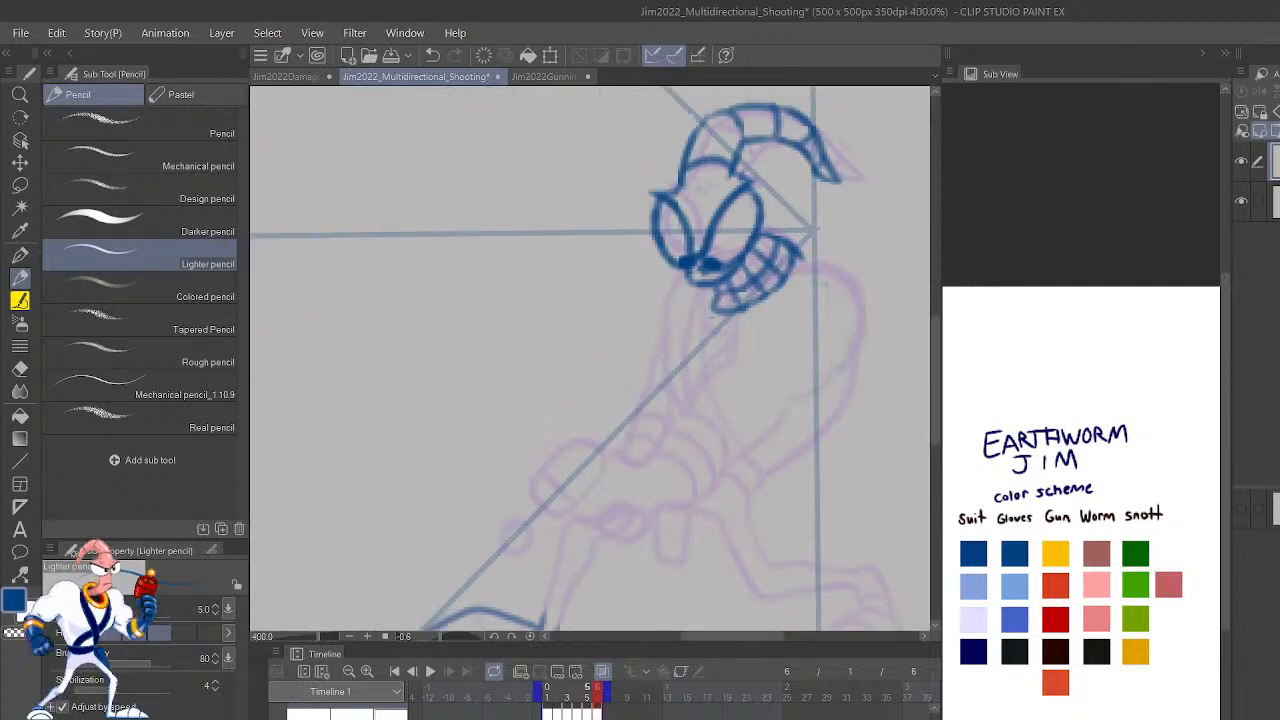
Mirror the canvas and extend the chin corner at the lower end of the toothy grin.
key(h)
drag(646, 371, 874, 474)
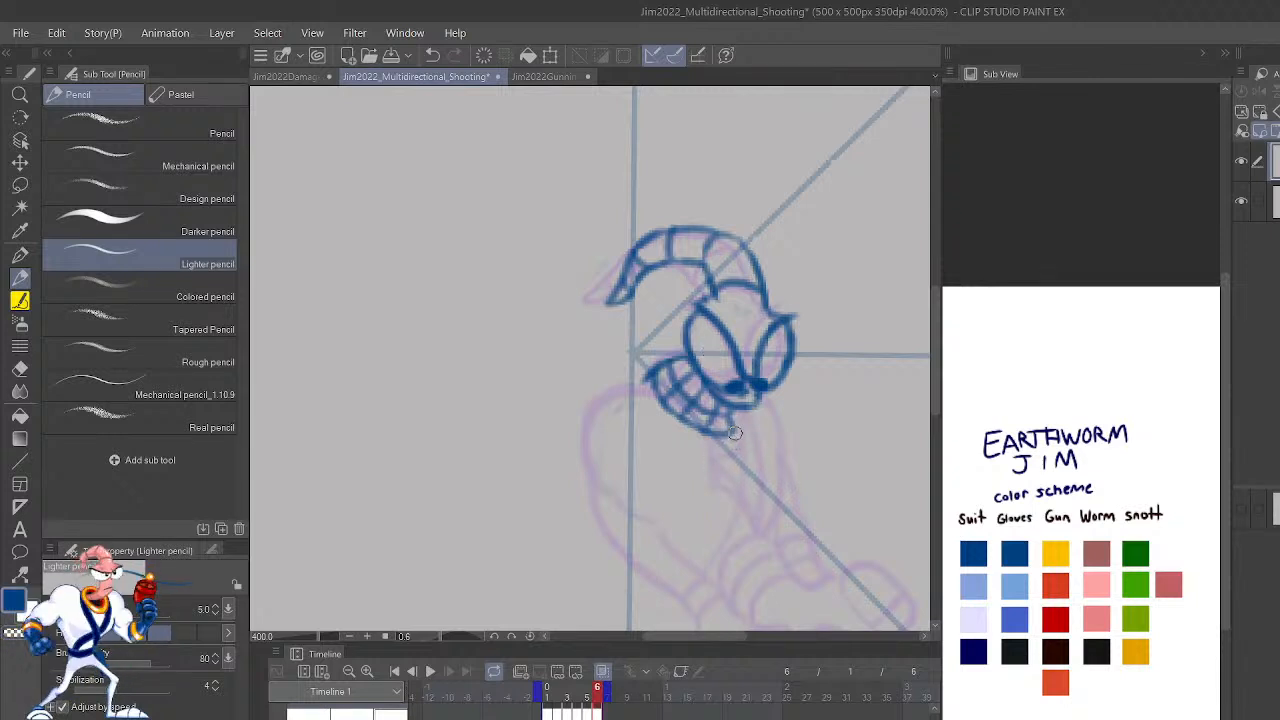
drag(735, 433, 712, 446)
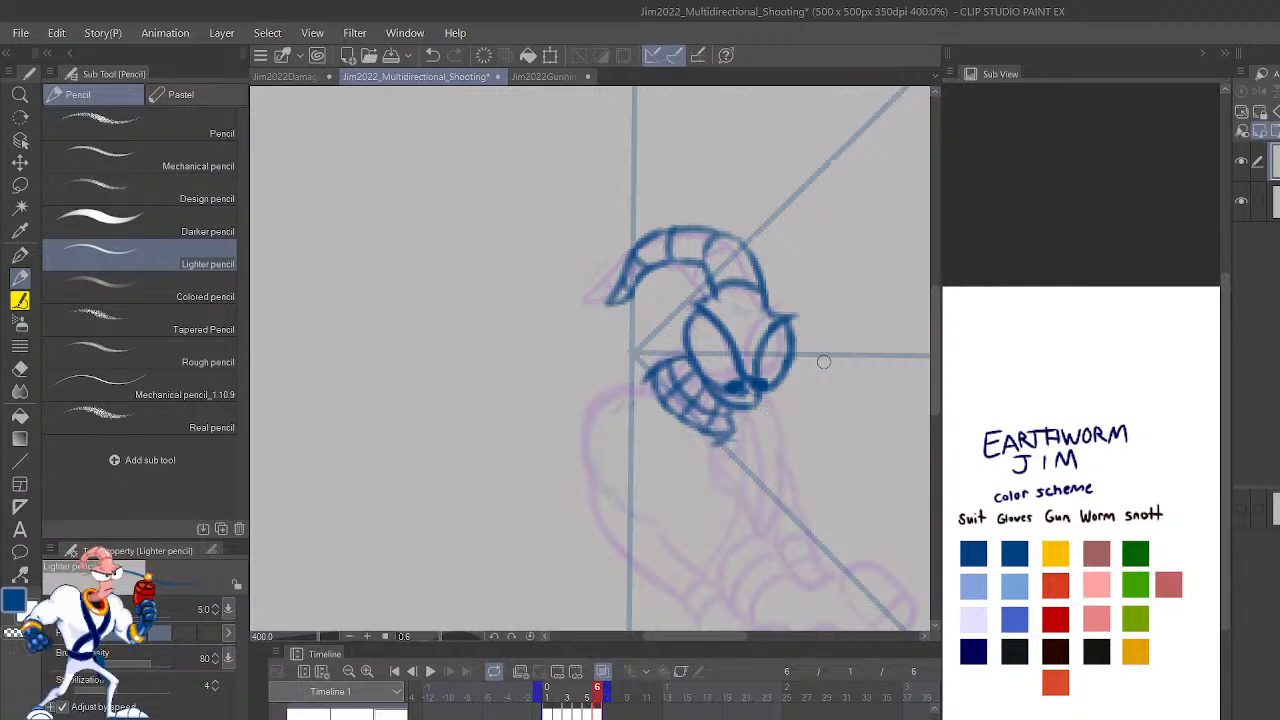
mouse_move(823, 428)
mouse_down()
mouse_move(808, 503)
mouse_move(832, 495)
mouse_up()
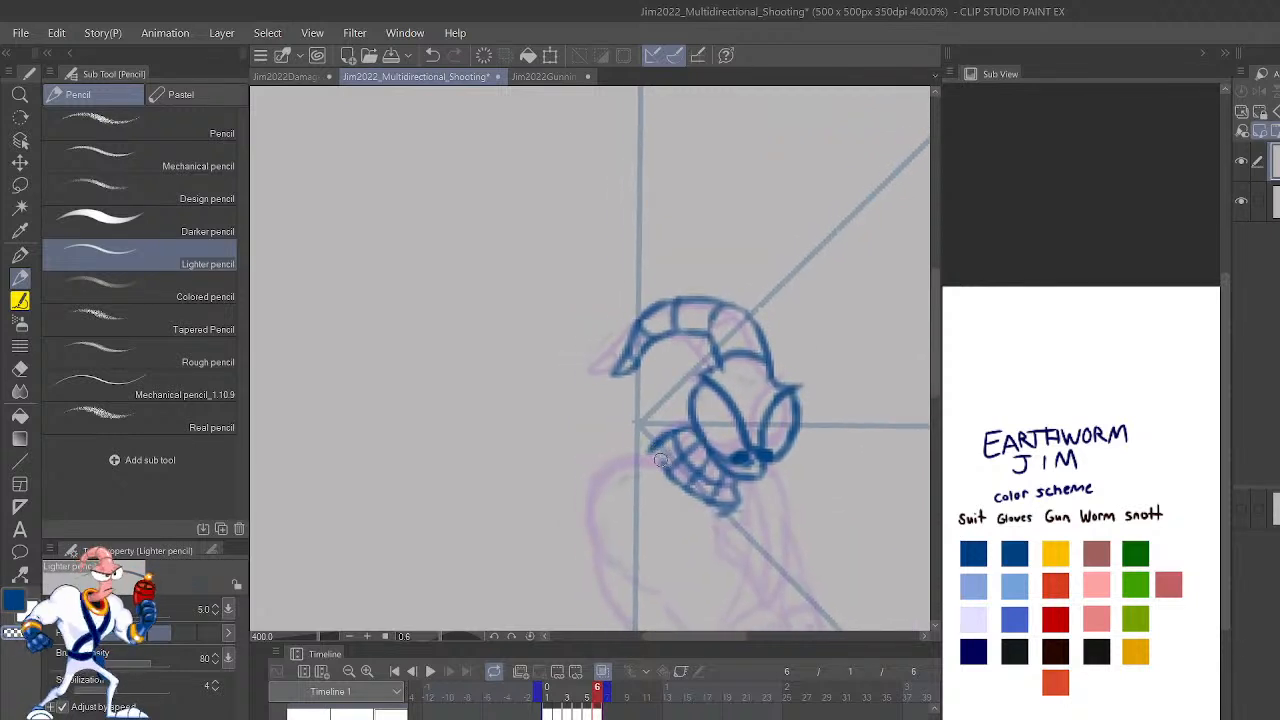
Try redrawing the grin's rear edge with a short stroke, and undo it.
drag(652, 447, 673, 478)
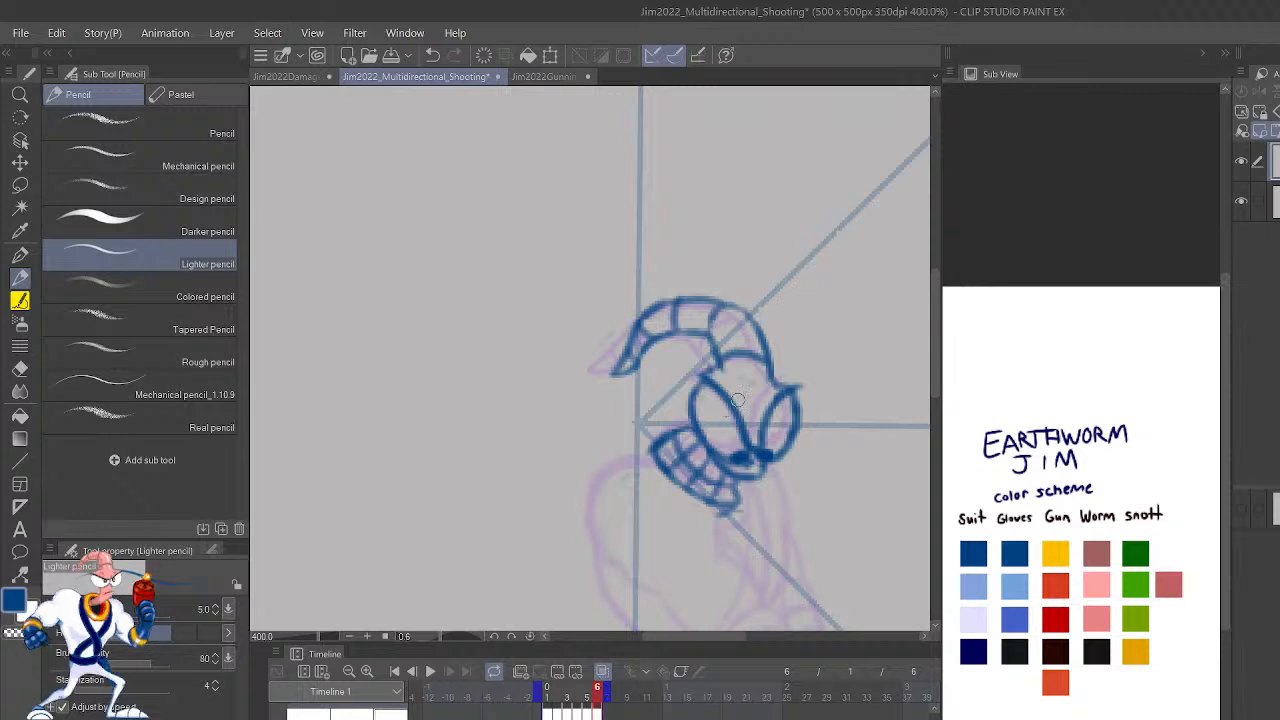
key(ctrl+z)
scroll(775, 324, down, 5)
scroll(775, 324, up, 5)
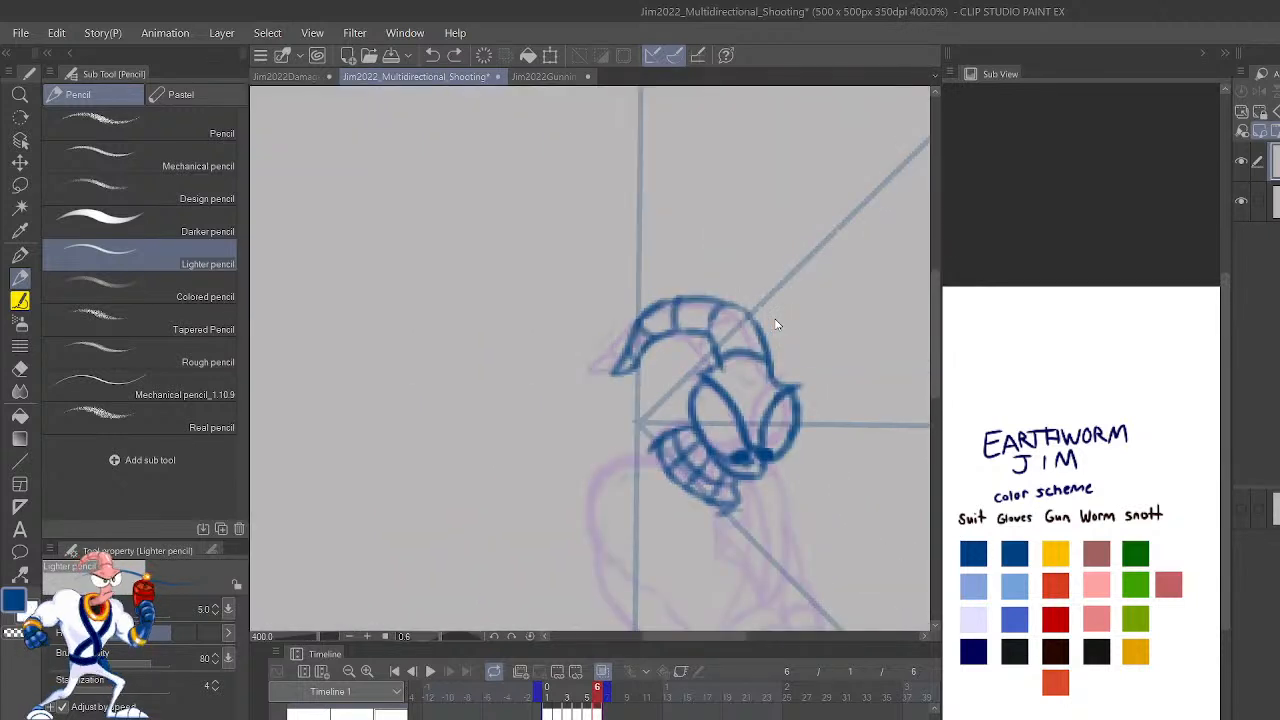
Try drawing a curved line above the waist over the onion-skinned torso, and undo it.
drag(840, 545, 857, 391)
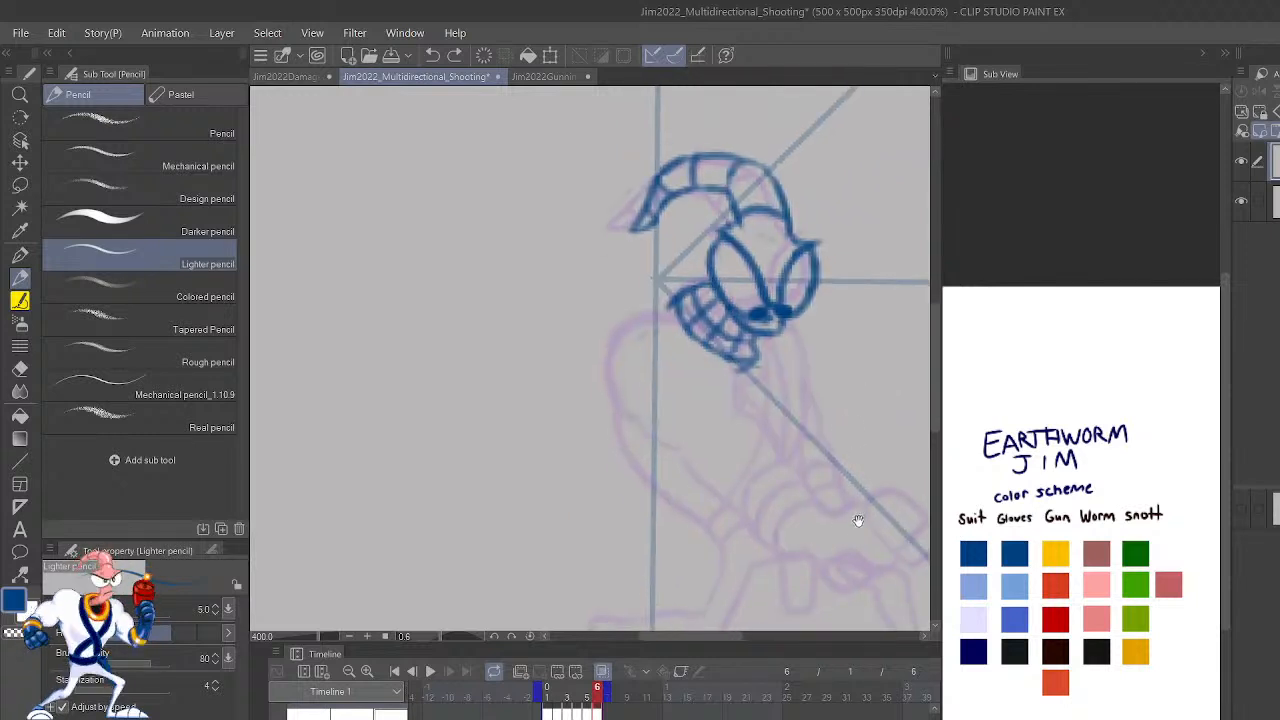
drag(857, 523, 857, 354)
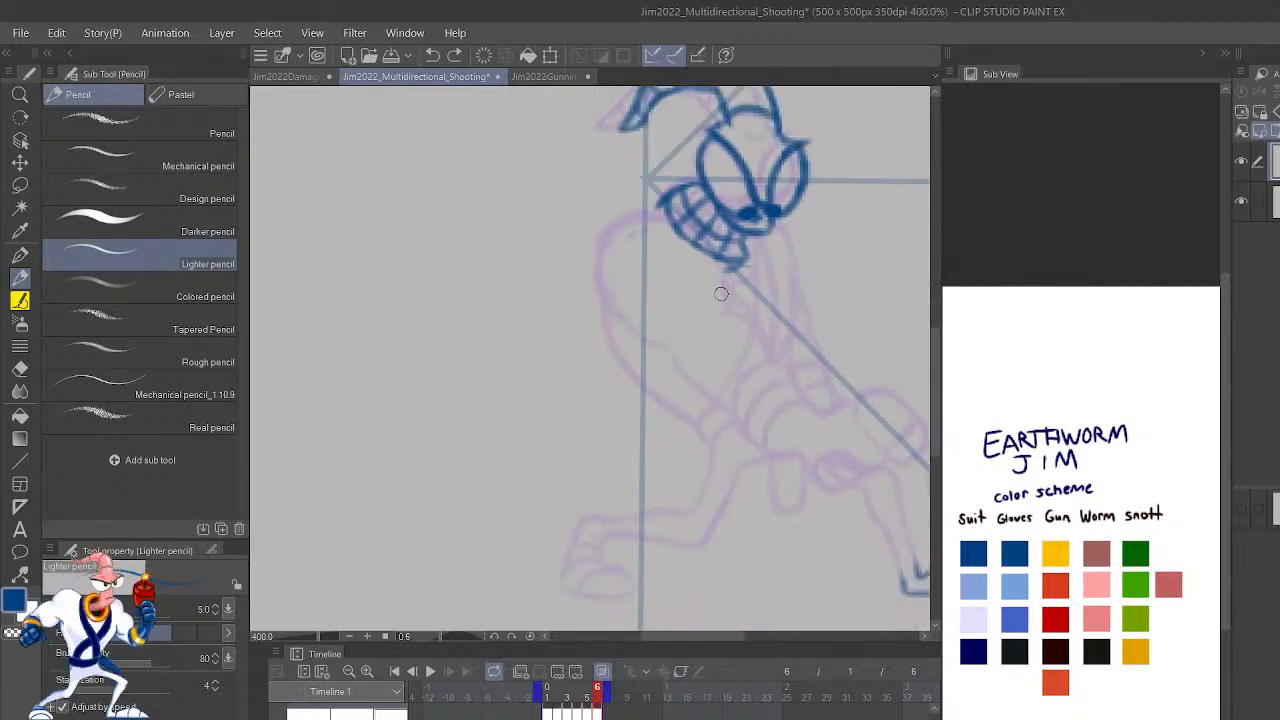
drag(710, 421, 777, 396)
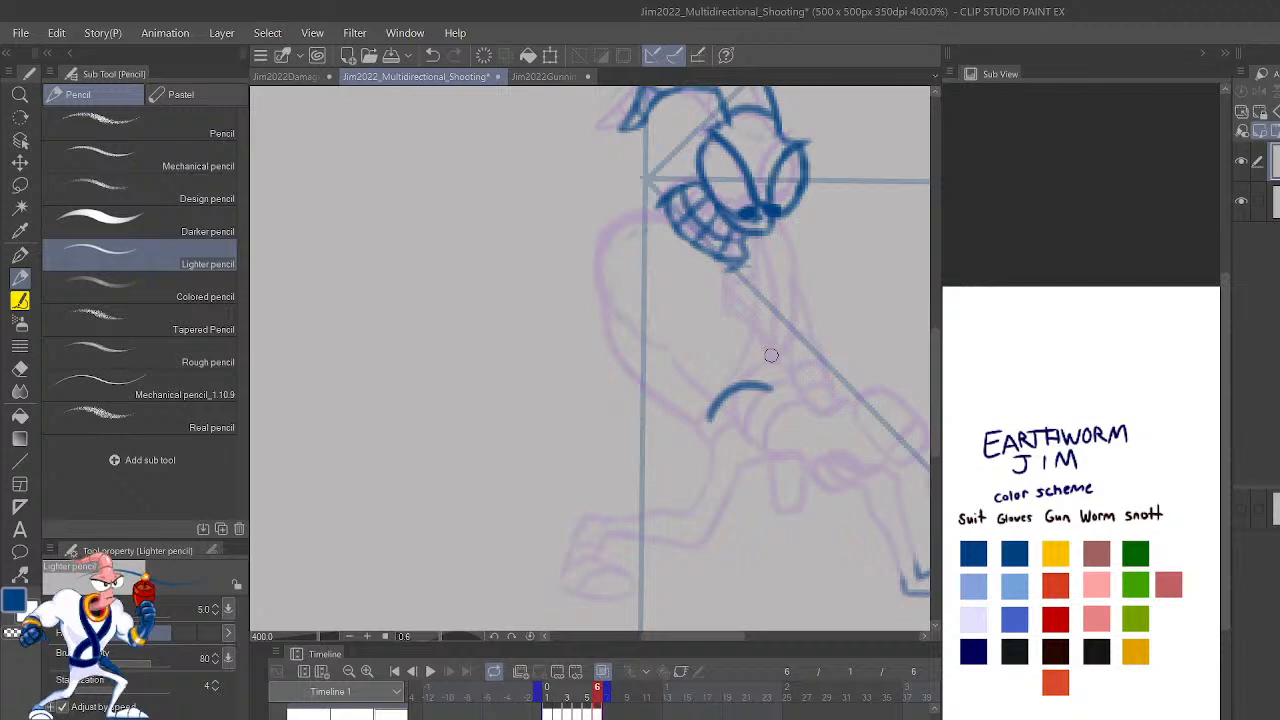
key(ctrl+z)
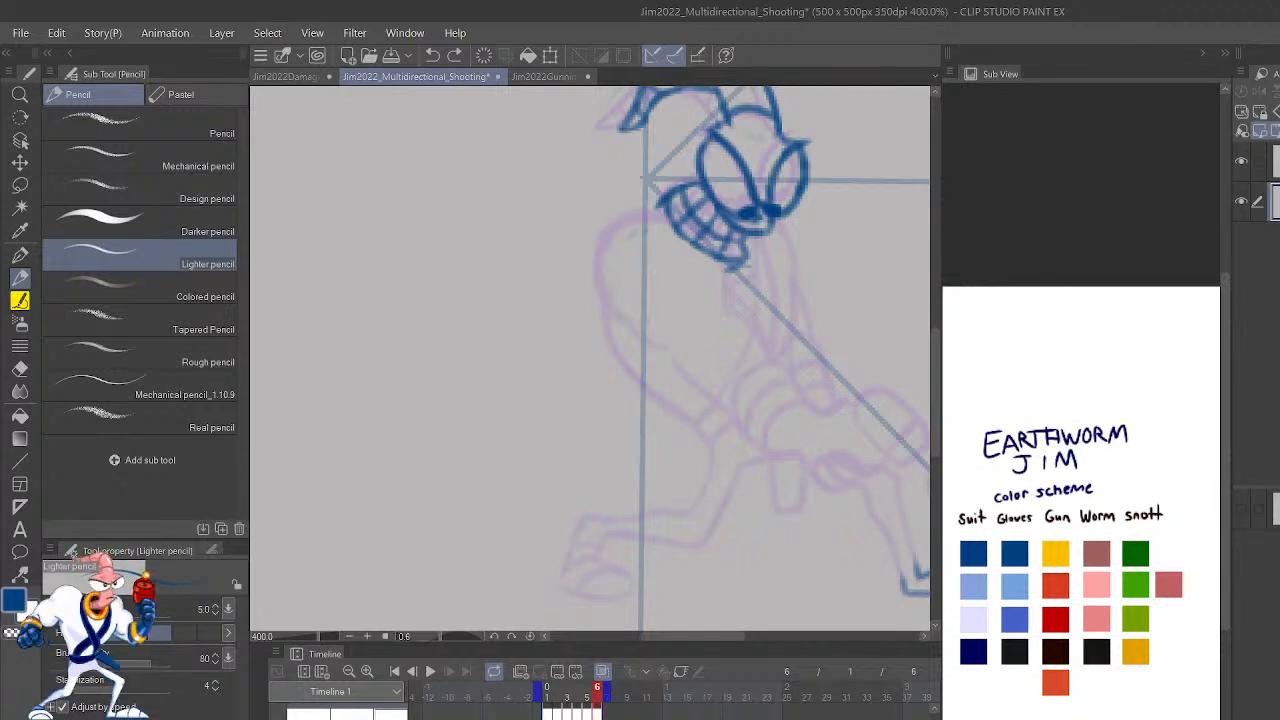
Draw the rounded upper back contour on the lower layer, redoing it until it curves from the grin down the back.
mouse_move(658, 222)
mouse_down()
mouse_move(600, 284)
mouse_move(625, 336)
mouse_move(603, 262)
mouse_up()
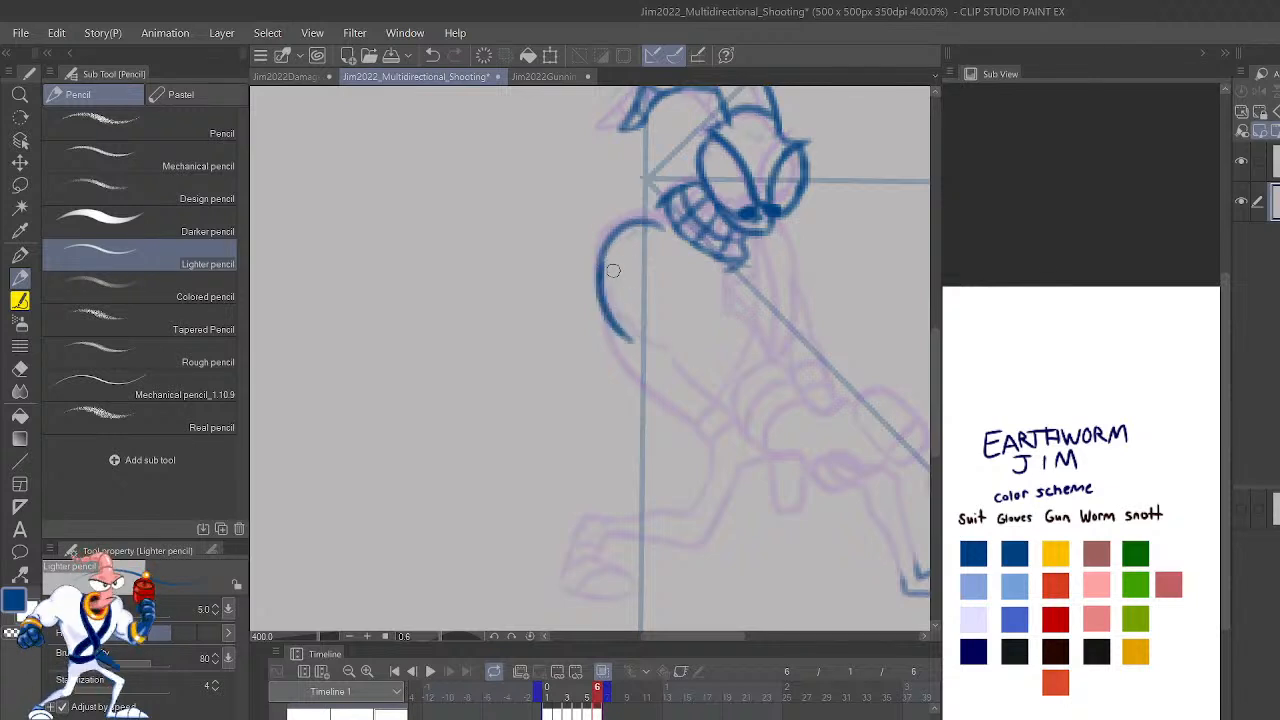
key(ctrl+z)
key(ctrl+z)
key(ctrl+z)
mouse_move(632, 346)
mouse_down()
mouse_move(597, 297)
mouse_move(608, 320)
mouse_move(601, 255)
mouse_move(599, 280)
mouse_move(621, 229)
mouse_move(609, 247)
mouse_move(684, 232)
mouse_up()
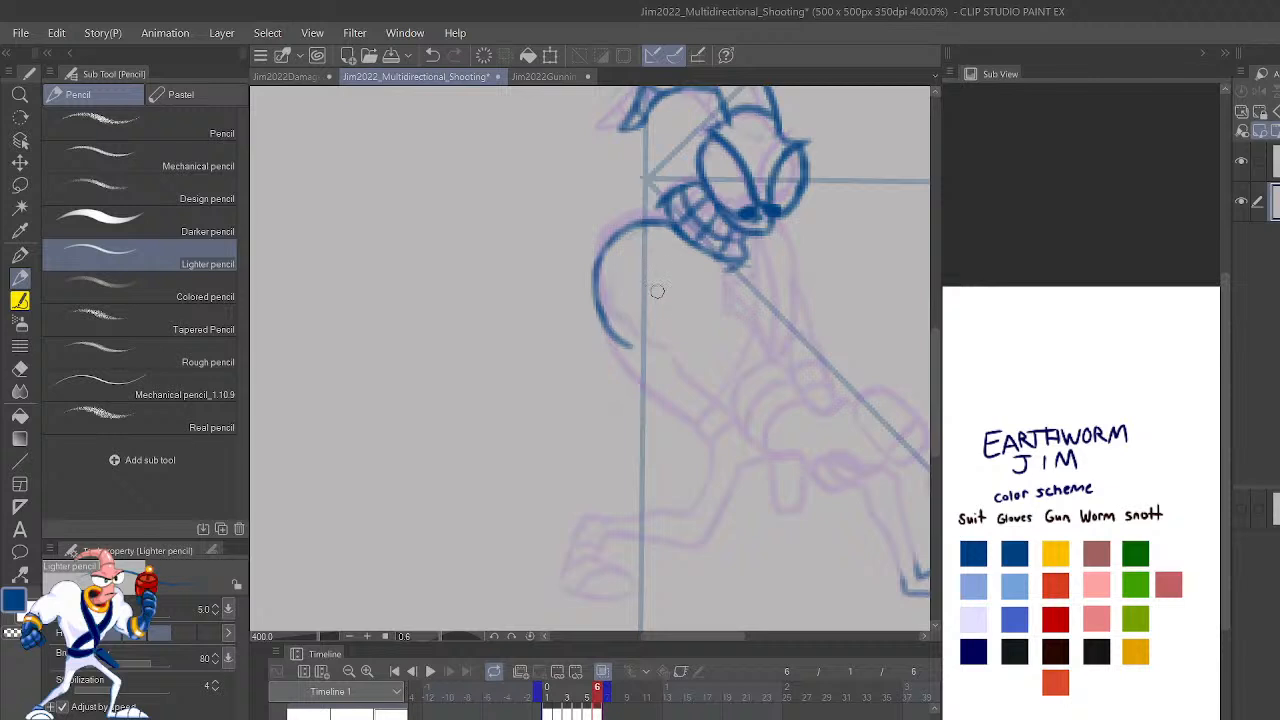
Try drawing a line inside the torso from the shoulder down toward the waist, and undo it.
drag(655, 287, 708, 407)
key(ctrl+z)
key(ctrl+z)
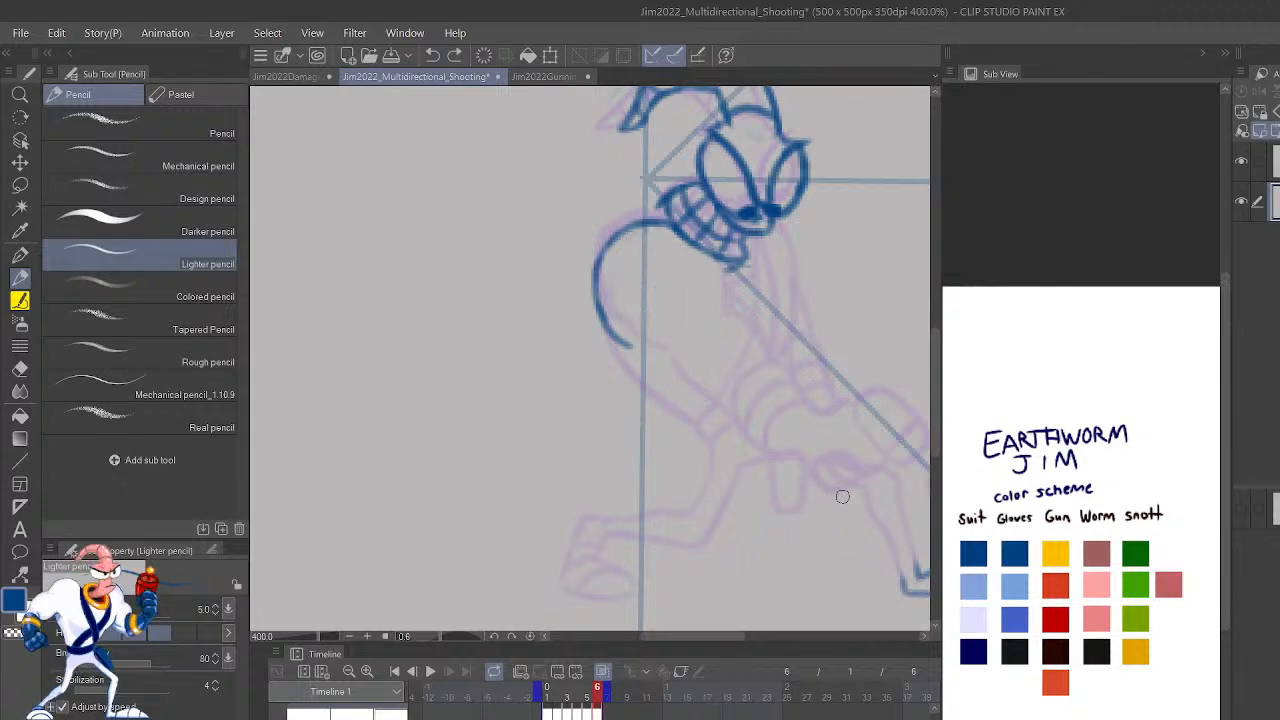
Undo the short shoulder stroke that joins the back contour to the grin.
drag(795, 522, 841, 492)
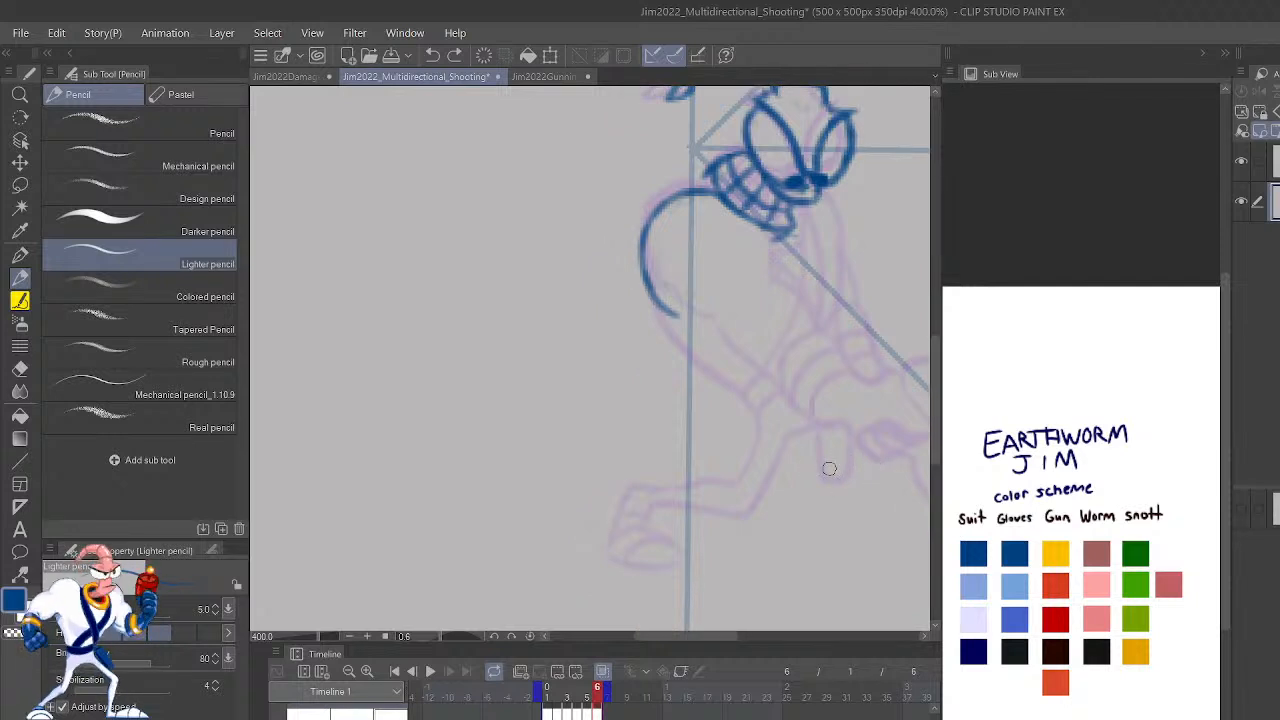
drag(854, 517, 781, 598)
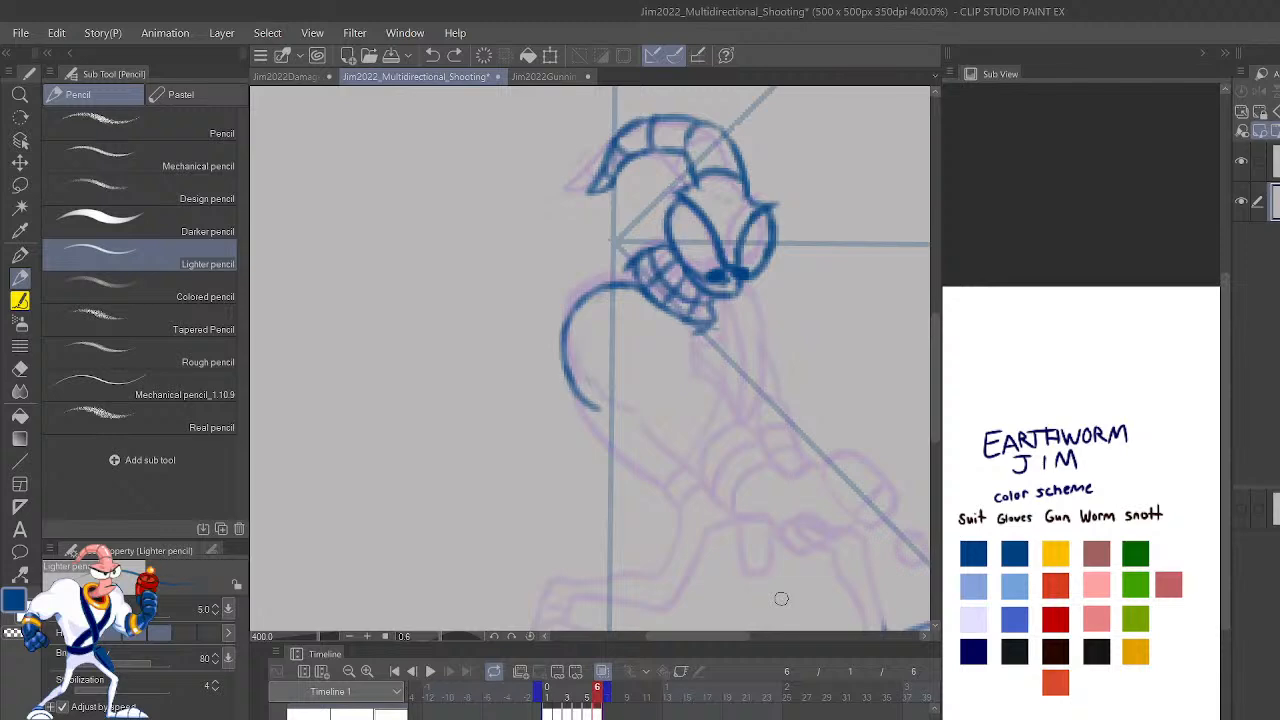
scroll(781, 598, down, 2)
scroll(781, 598, up, 2)
key(ctrl+z)
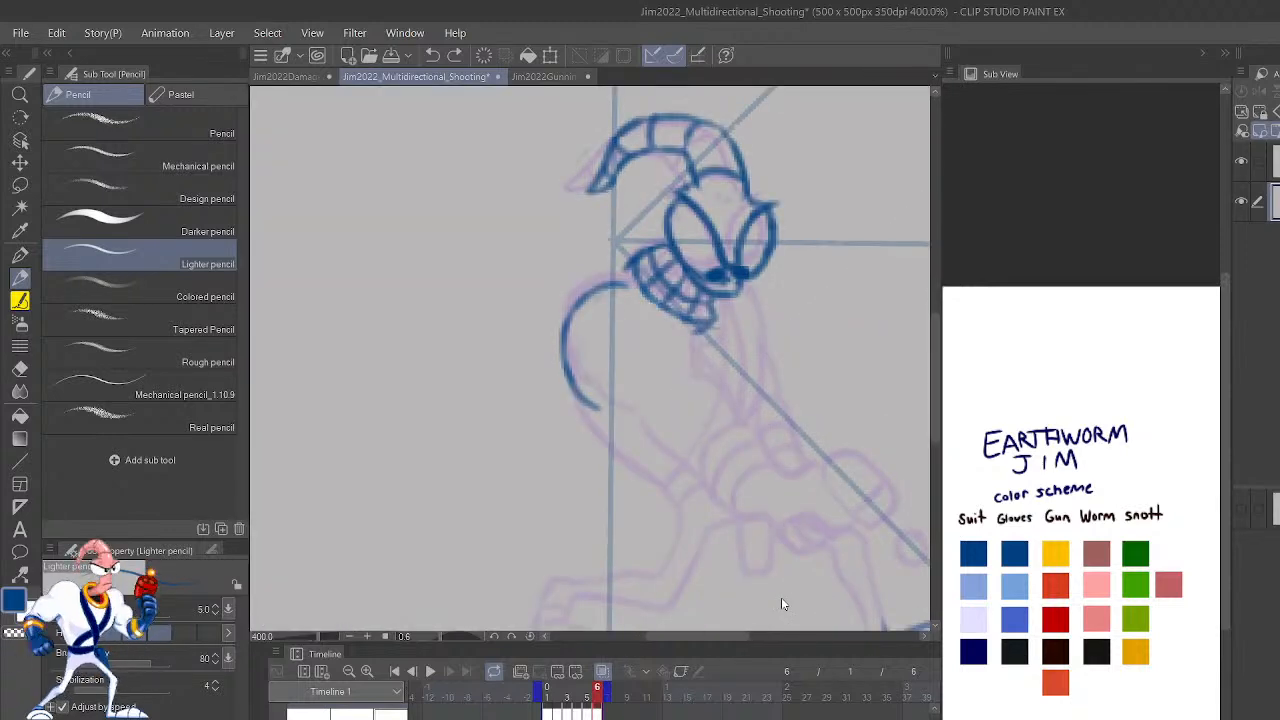
scroll(781, 597, down, 2)
scroll(781, 597, up, 2)
Draw the front leg's shin and thigh contours up from the foot on frame 6, redoing the shin lines along the way.
drag(871, 565, 836, 495)
drag(843, 568, 765, 503)
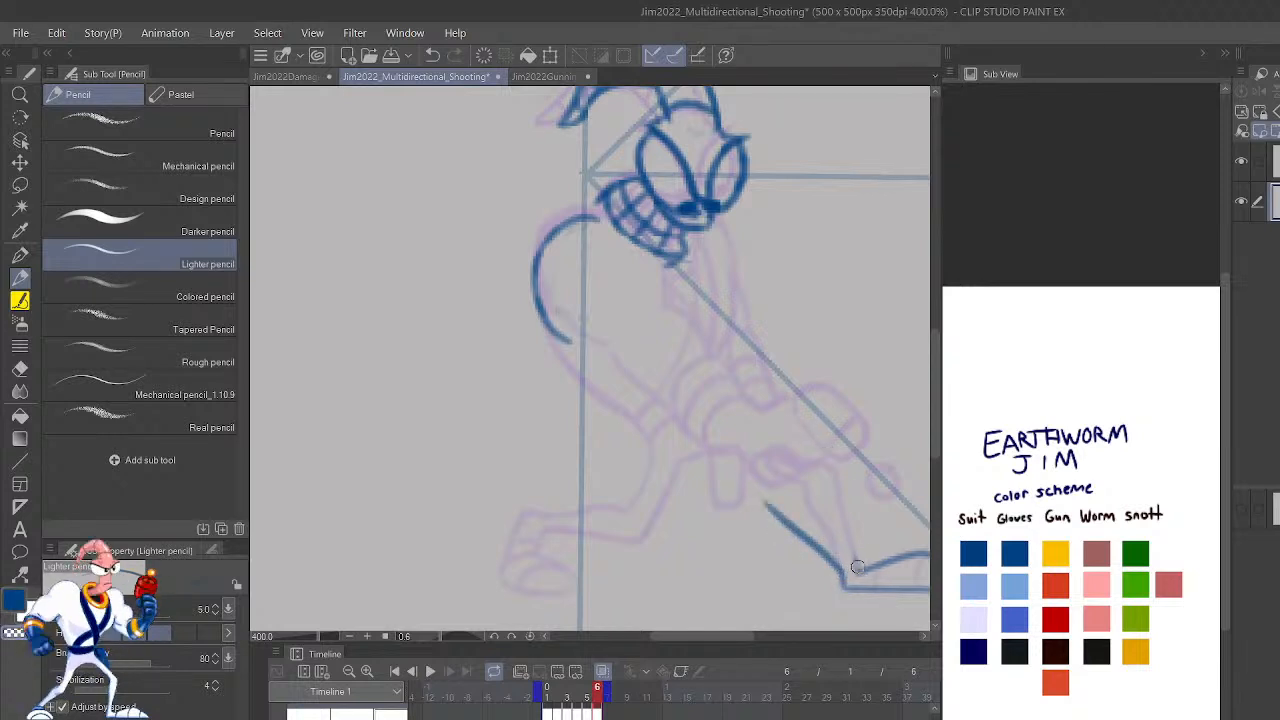
drag(847, 566, 769, 506)
drag(843, 581, 765, 490)
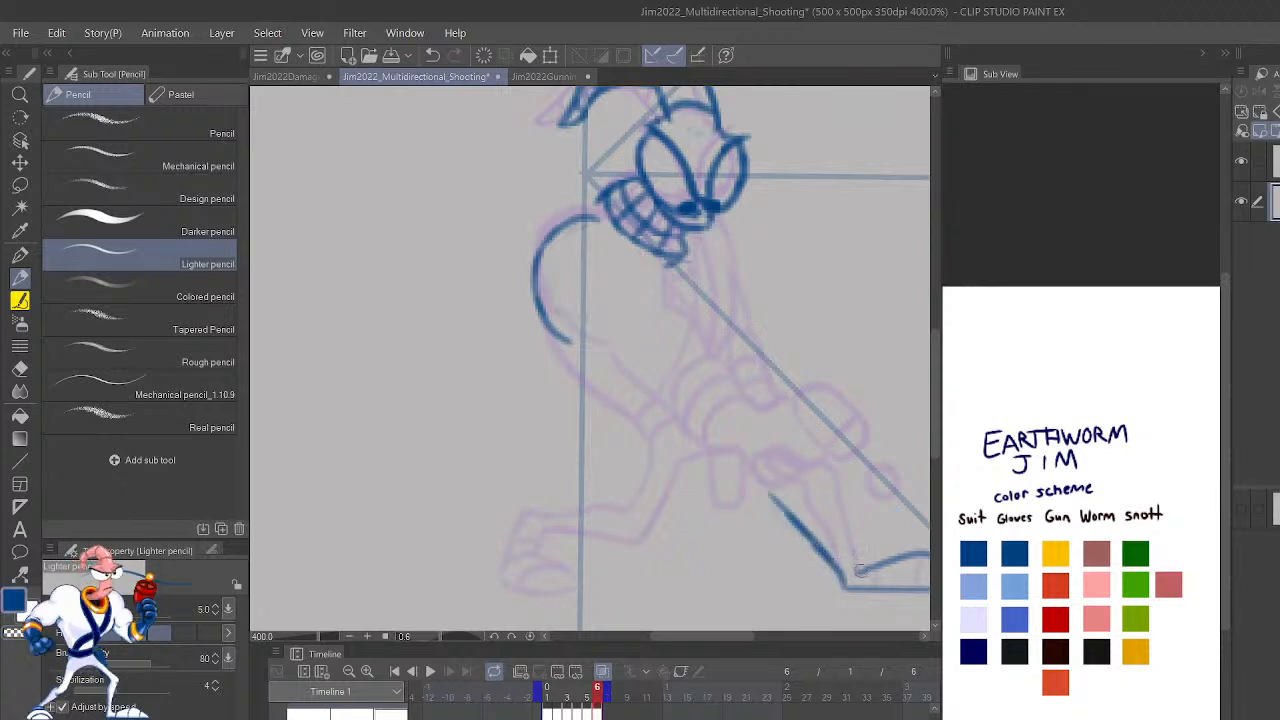
drag(866, 572, 798, 486)
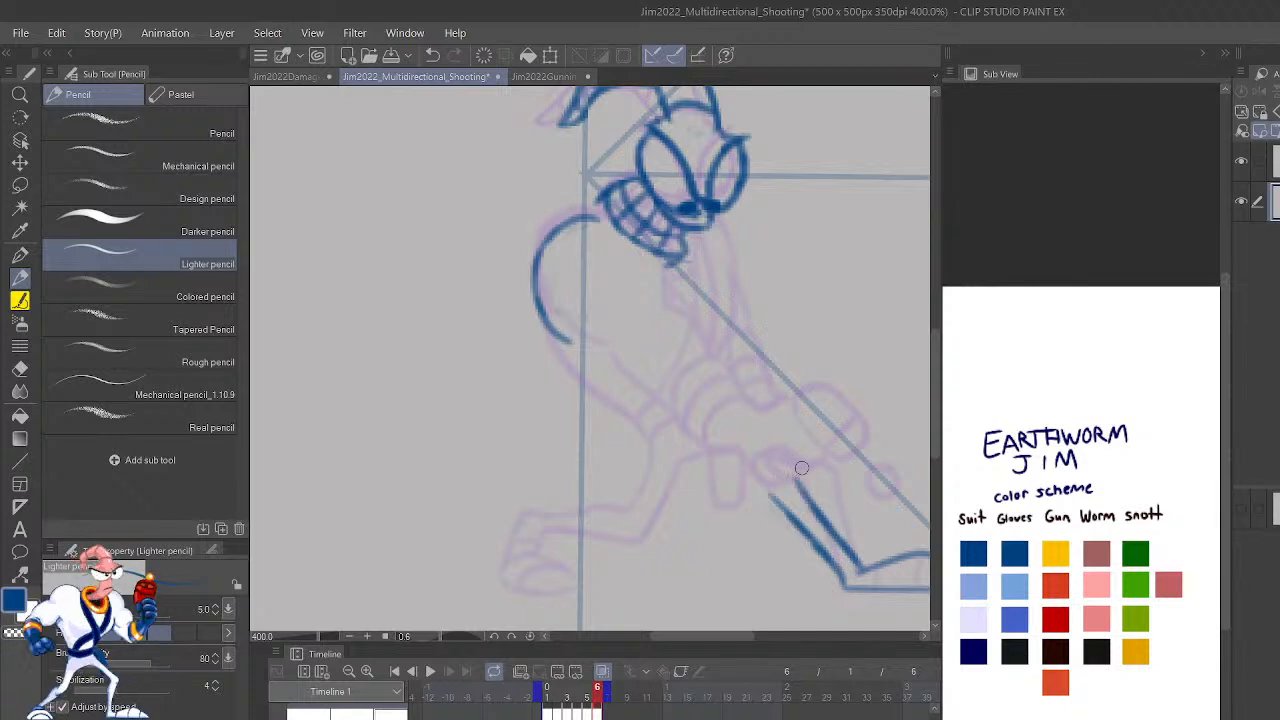
key(ctrl+z)
key(ctrl+z)
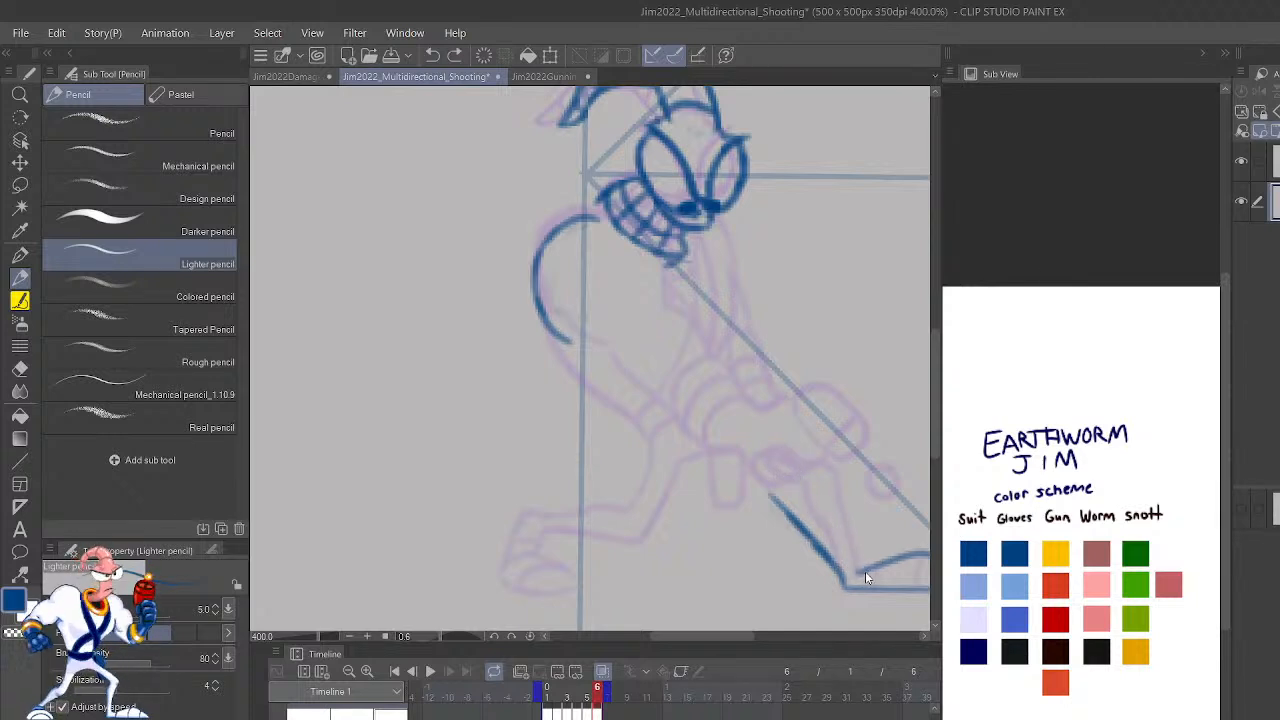
key(ctrl+z)
drag(861, 573, 797, 479)
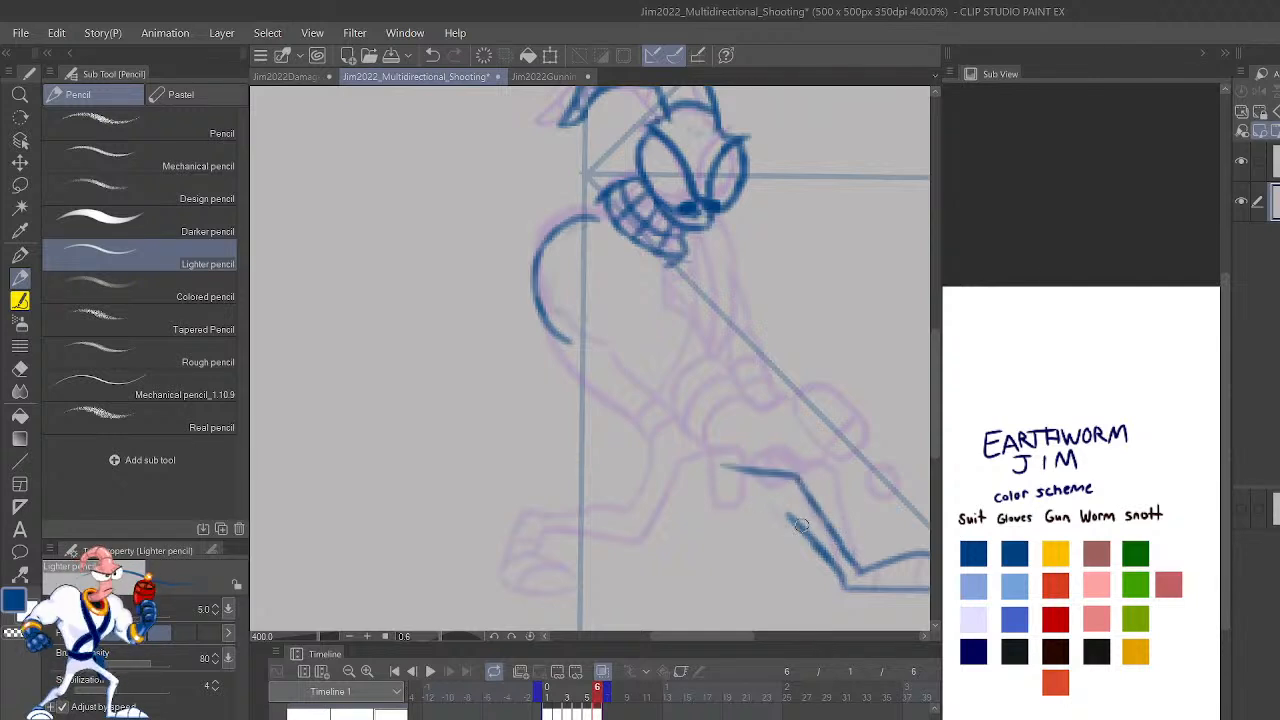
mouse_move(802, 525)
mouse_down()
mouse_move(757, 490)
mouse_move(665, 467)
mouse_move(811, 432)
mouse_move(817, 463)
mouse_up()
Compare frame 6's front leg with frame 5's pose in the mirrored view.
key(h)
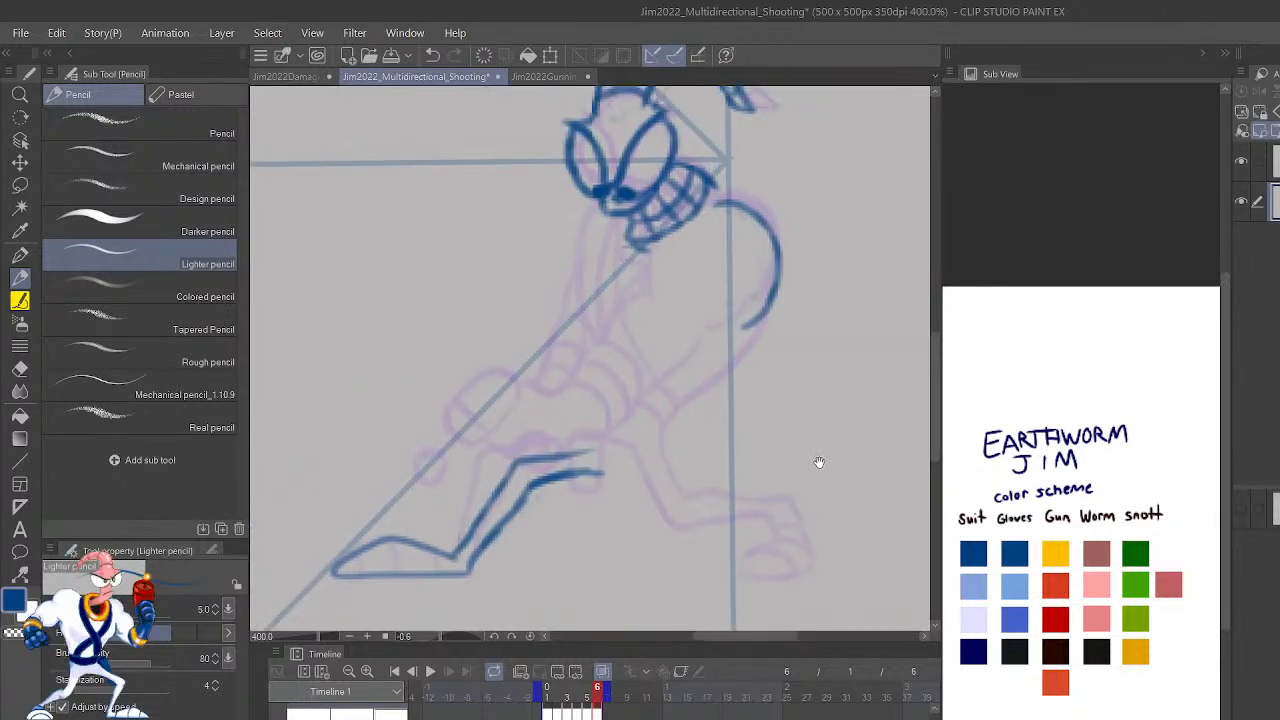
key(shift+comma)
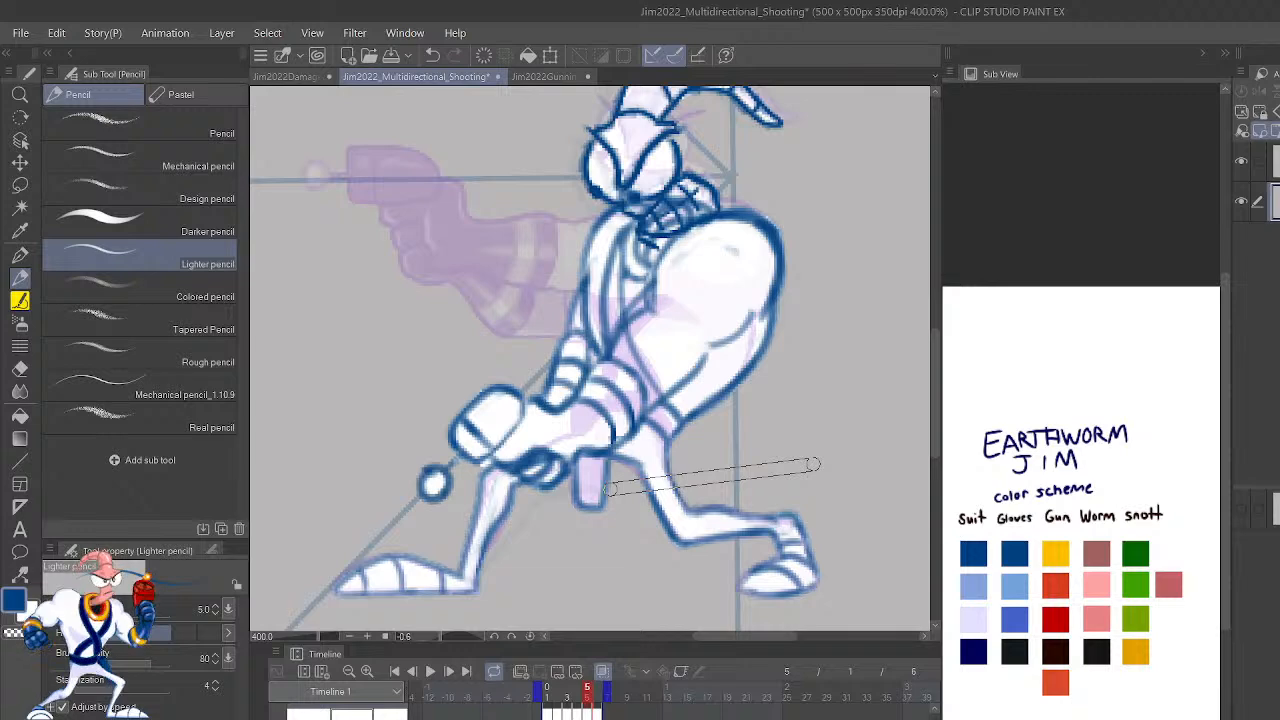
key(shift+period)
key(shift+comma)
key(shift+period)
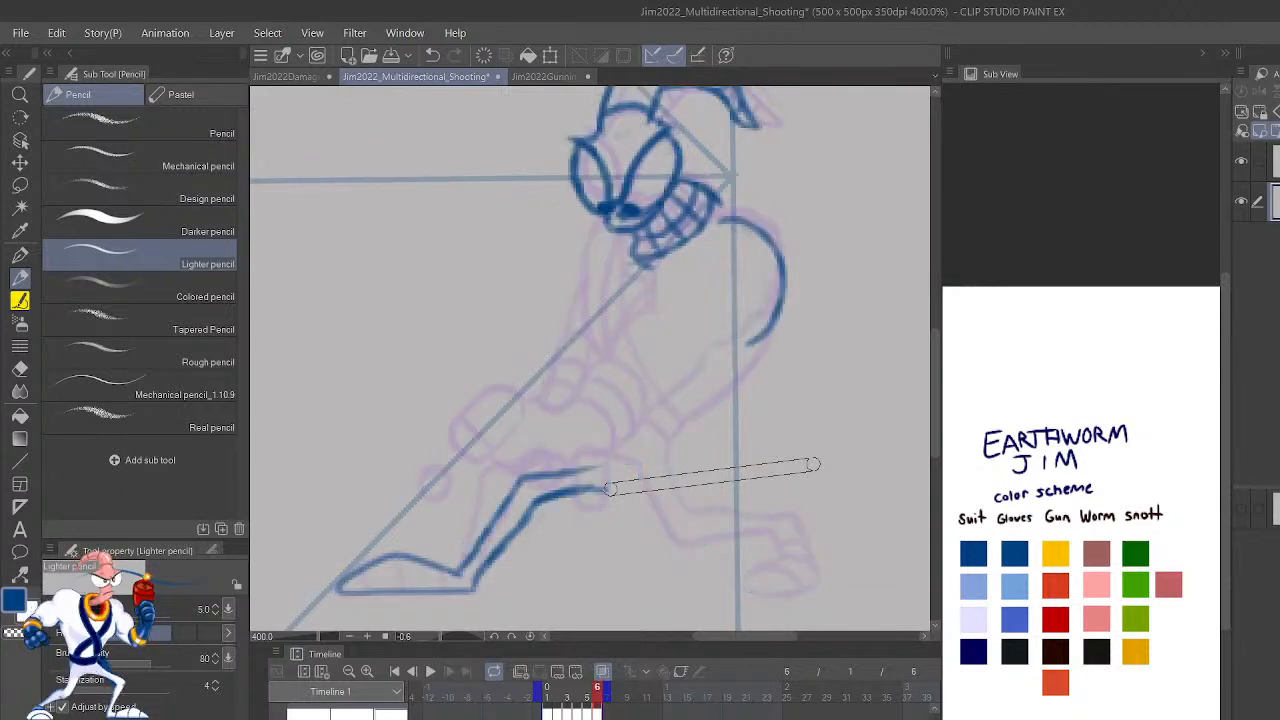
Try drawing the bent back leg and oval foot from the end of the front thigh, following the onion-skinned leg.
drag(773, 459, 822, 431)
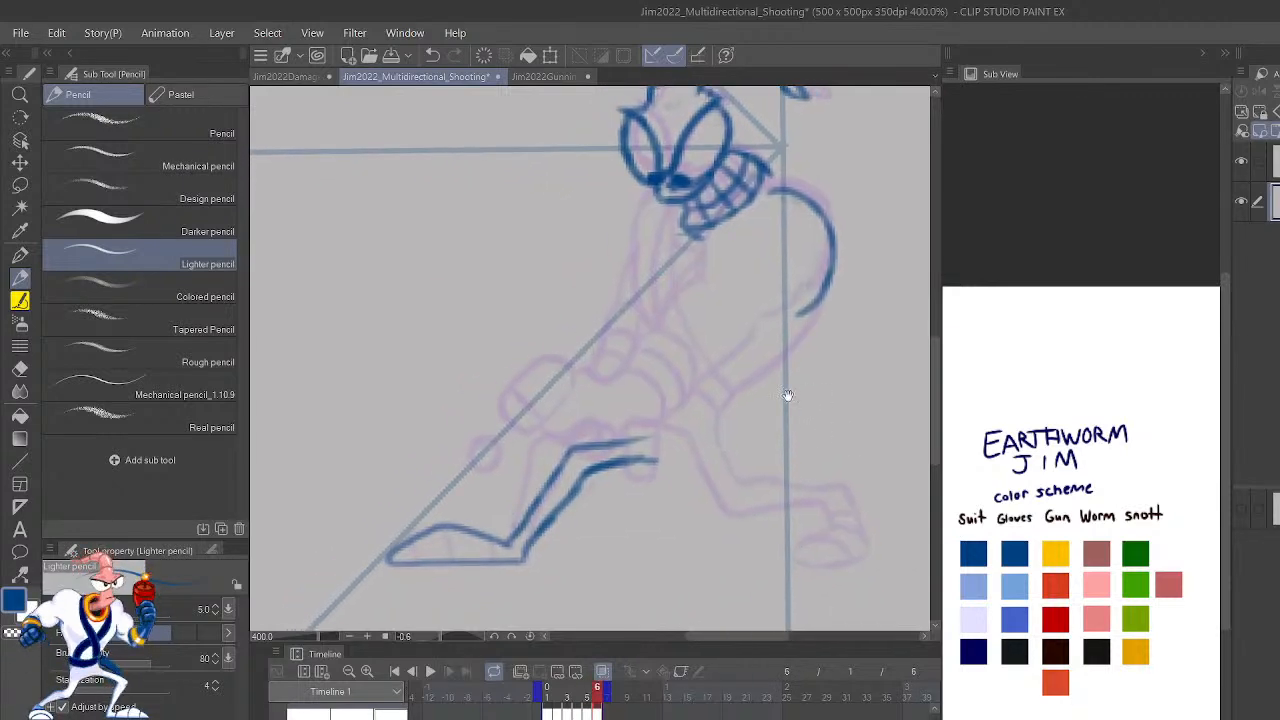
drag(645, 460, 704, 458)
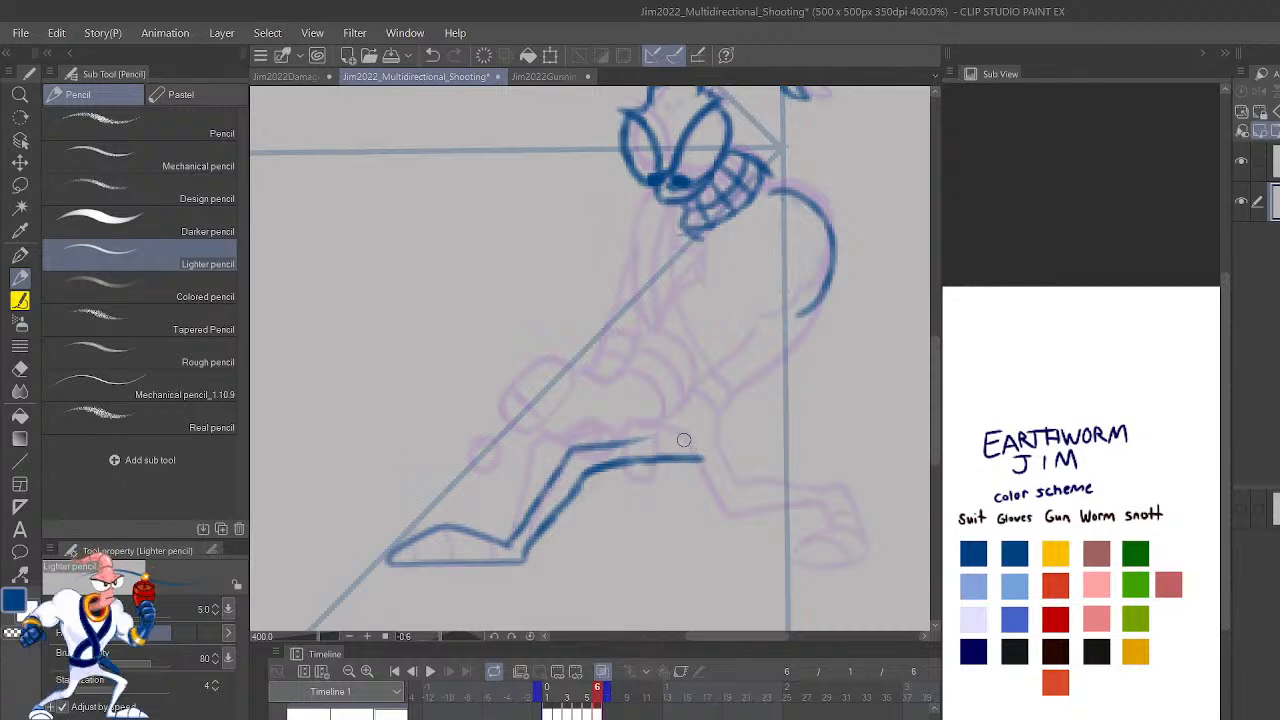
key(ctrl+z)
mouse_move(819, 507)
mouse_down()
mouse_move(709, 536)
mouse_move(680, 460)
mouse_up()
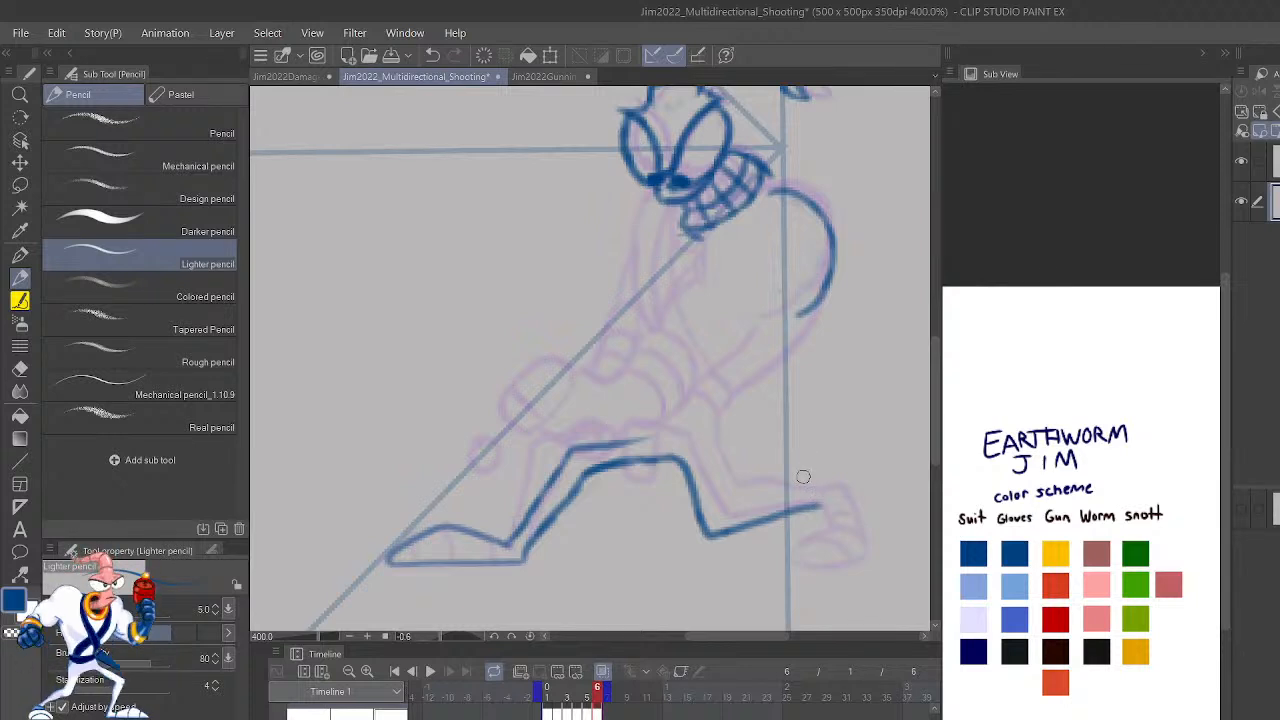
drag(806, 565, 869, 556)
key(ctrl+z)
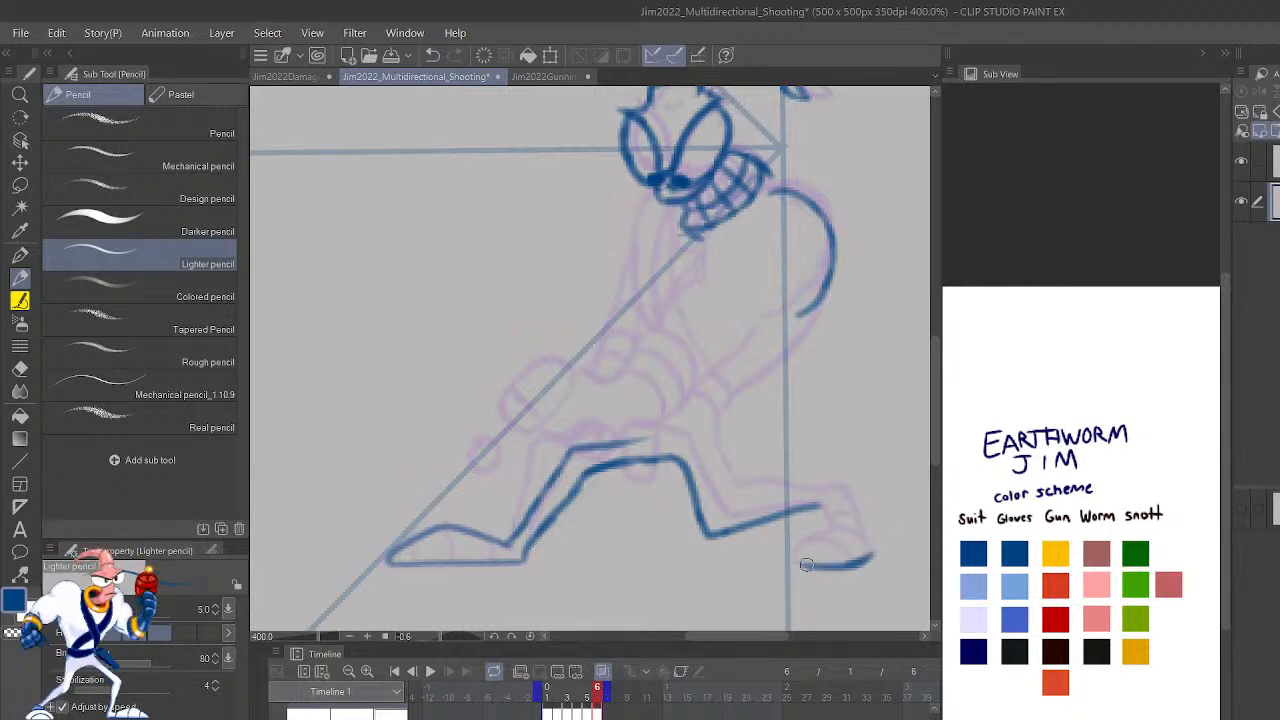
mouse_move(811, 563)
mouse_down()
mouse_move(833, 527)
mouse_move(880, 540)
mouse_move(860, 566)
mouse_move(869, 529)
mouse_move(852, 488)
mouse_up()
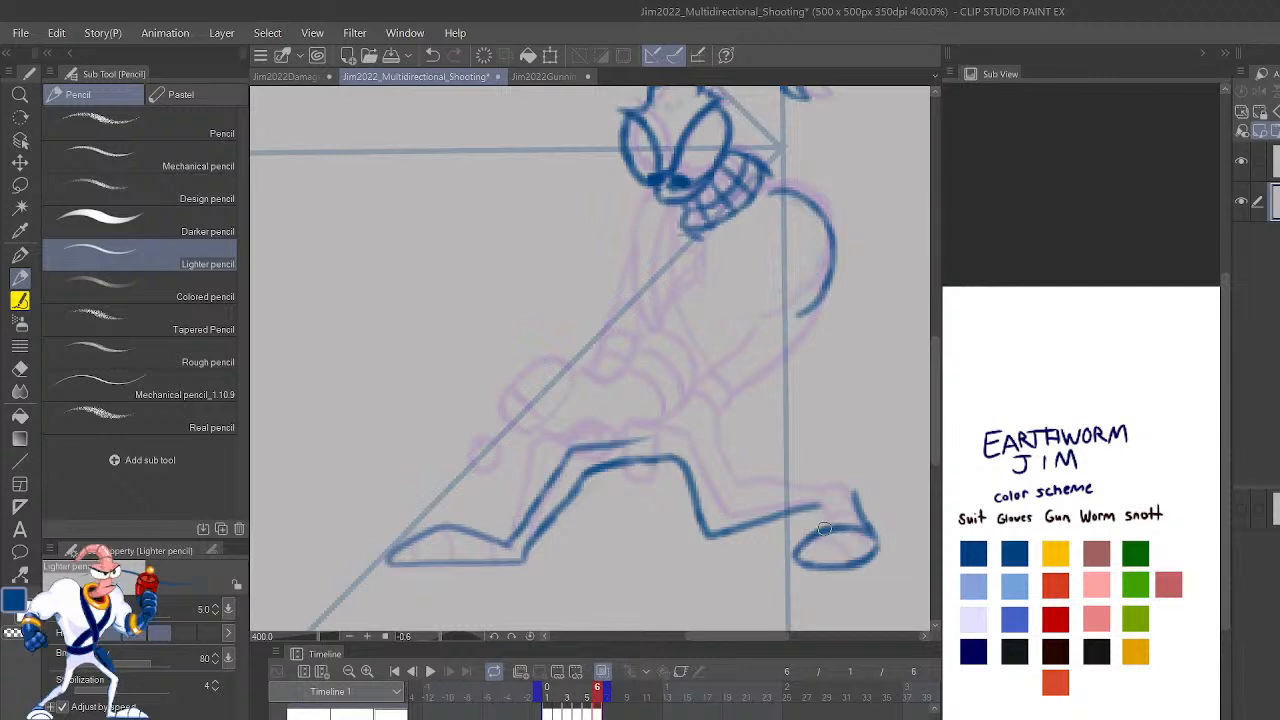
mouse_move(826, 534)
mouse_down()
mouse_move(858, 500)
mouse_move(851, 483)
mouse_move(726, 497)
mouse_move(739, 492)
mouse_move(716, 479)
mouse_move(721, 492)
mouse_move(707, 430)
mouse_up()
Check the pose at a smaller scale and undo the back leg and foot strokes, keeping the front leg.
scroll(707, 430, down, 4)
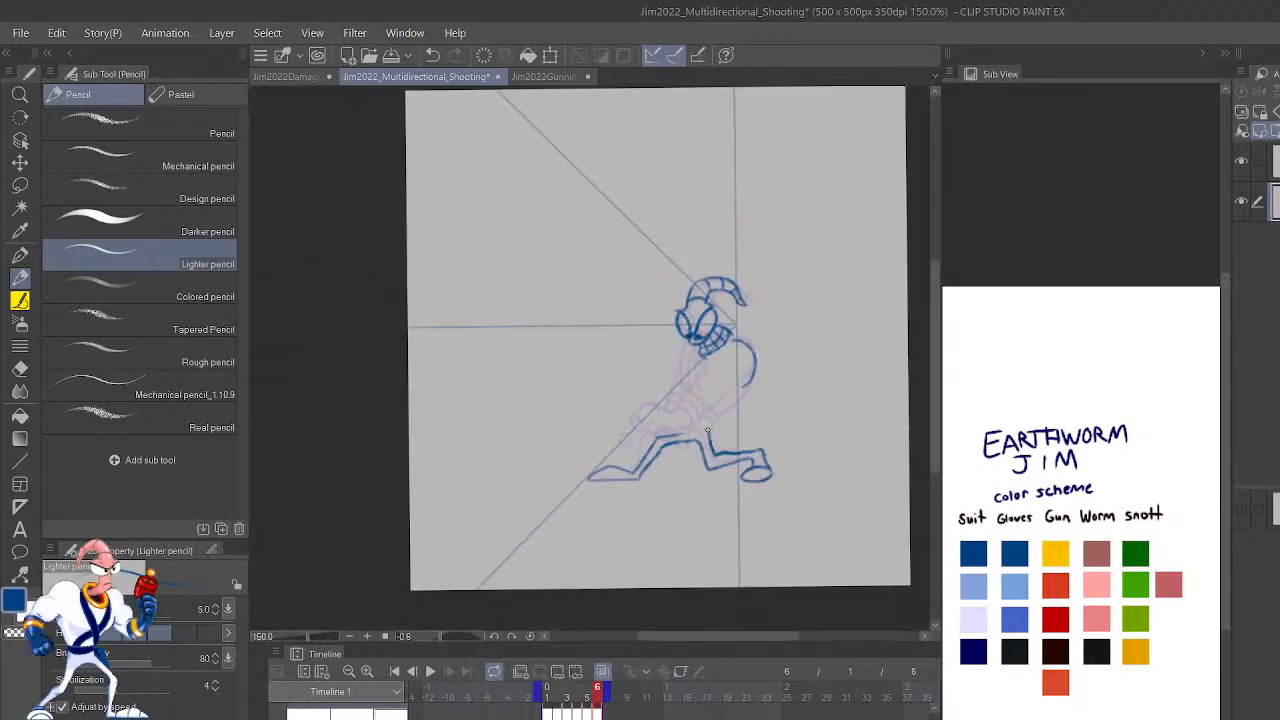
key(Return)
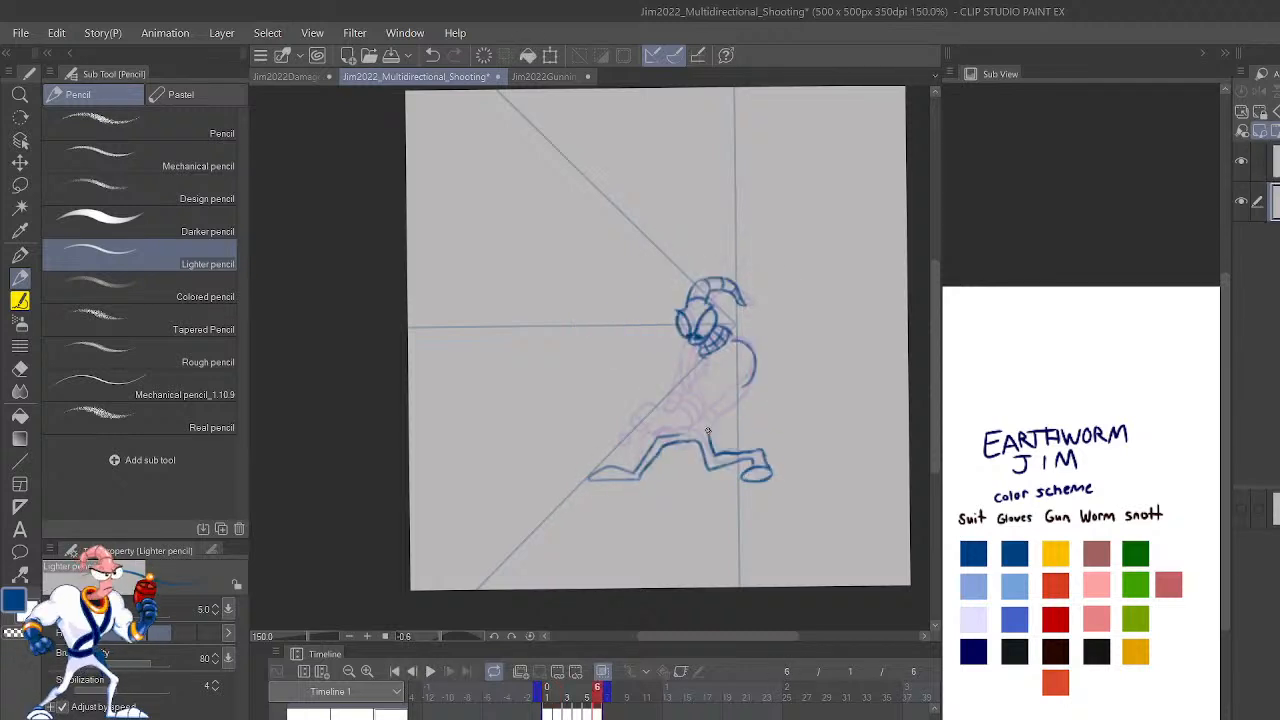
scroll(707, 431, up, 3)
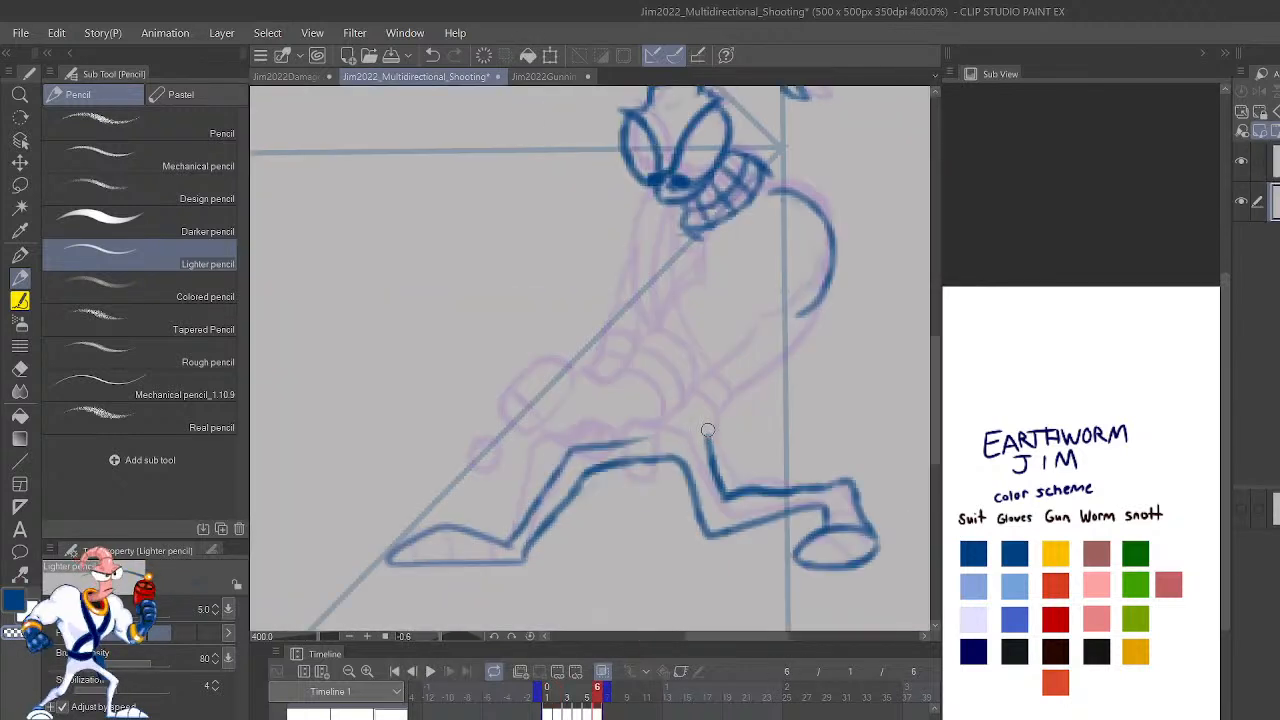
key(ctrl+z)
key(ctrl+z)
key(ctrl+z)
key(ctrl+z)
key(ctrl+z)
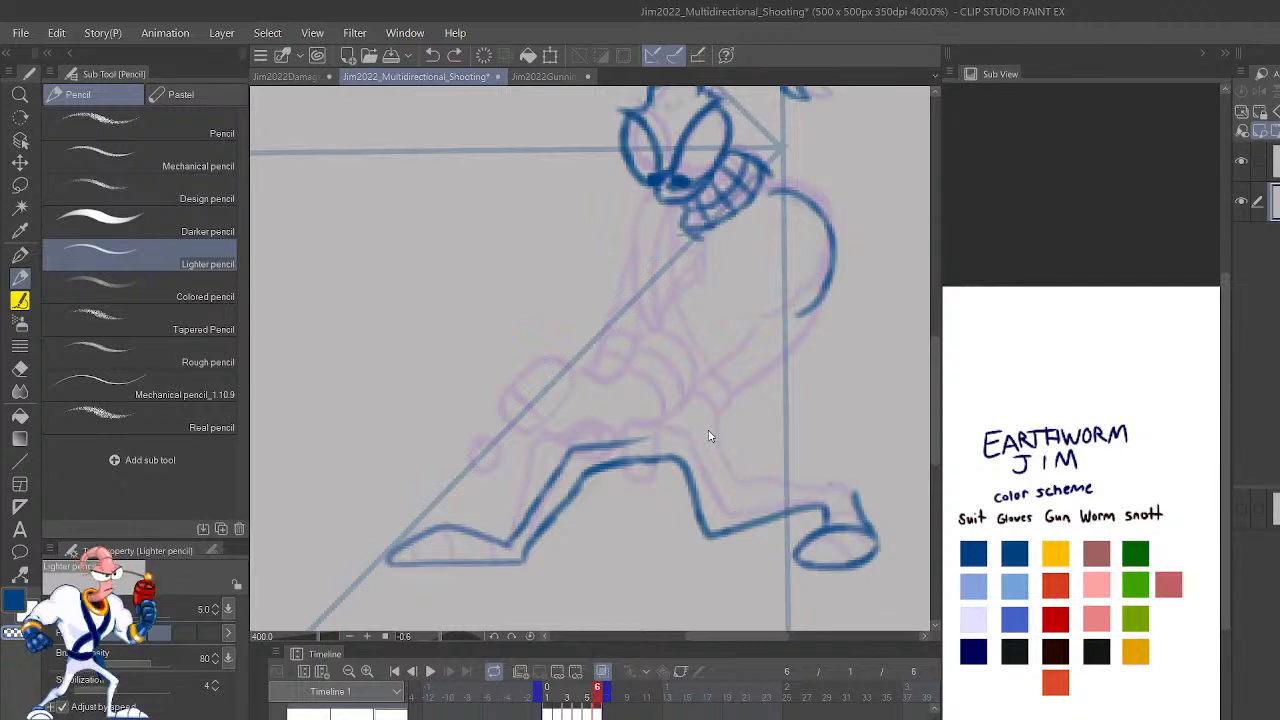
key(ctrl+z)
key(ctrl+z)
key(ctrl+z)
key(ctrl+z)
key(ctrl+z)
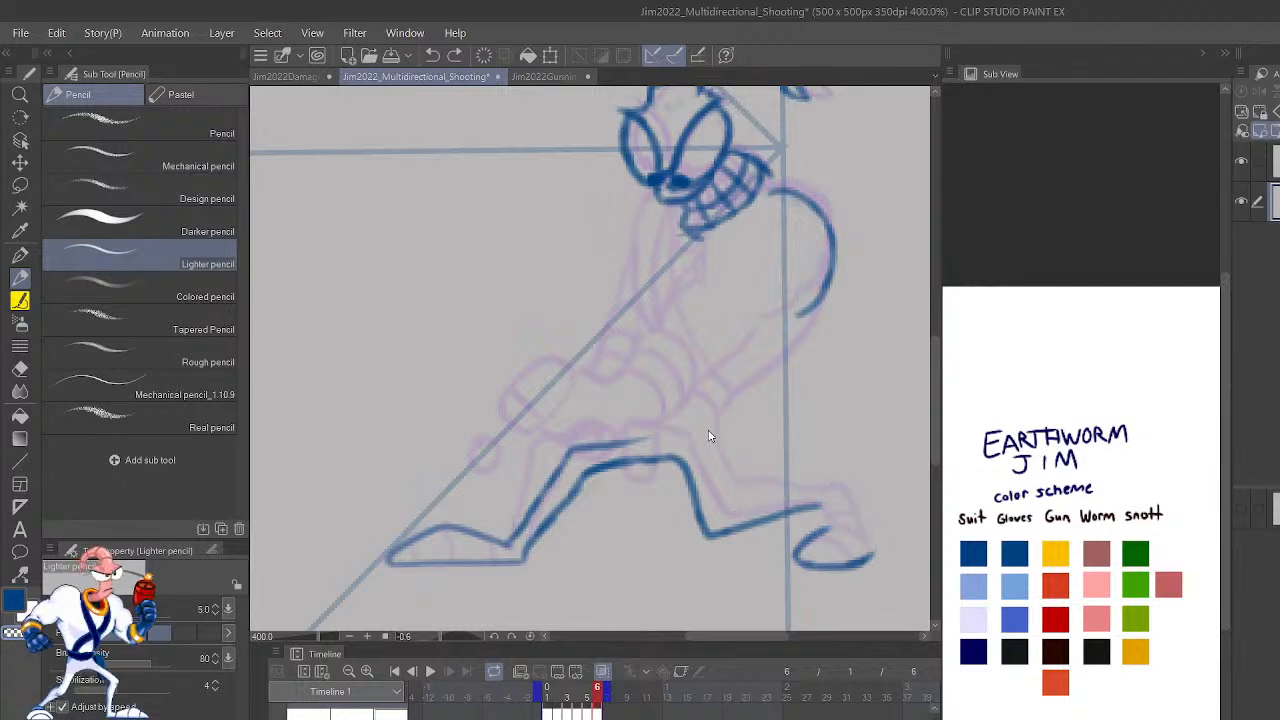
key(ctrl+z)
key(ctrl+z)
key(ctrl+z)
key(ctrl+z)
key(ctrl+z)
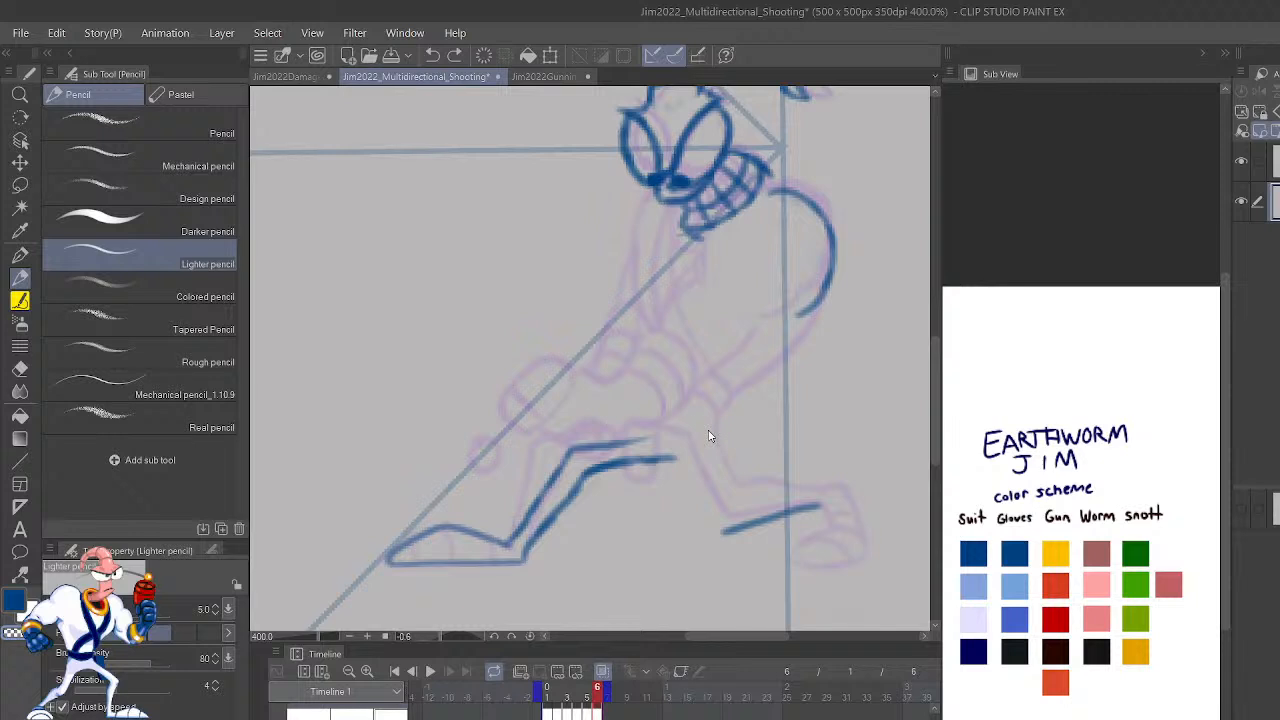
key(ctrl+z)
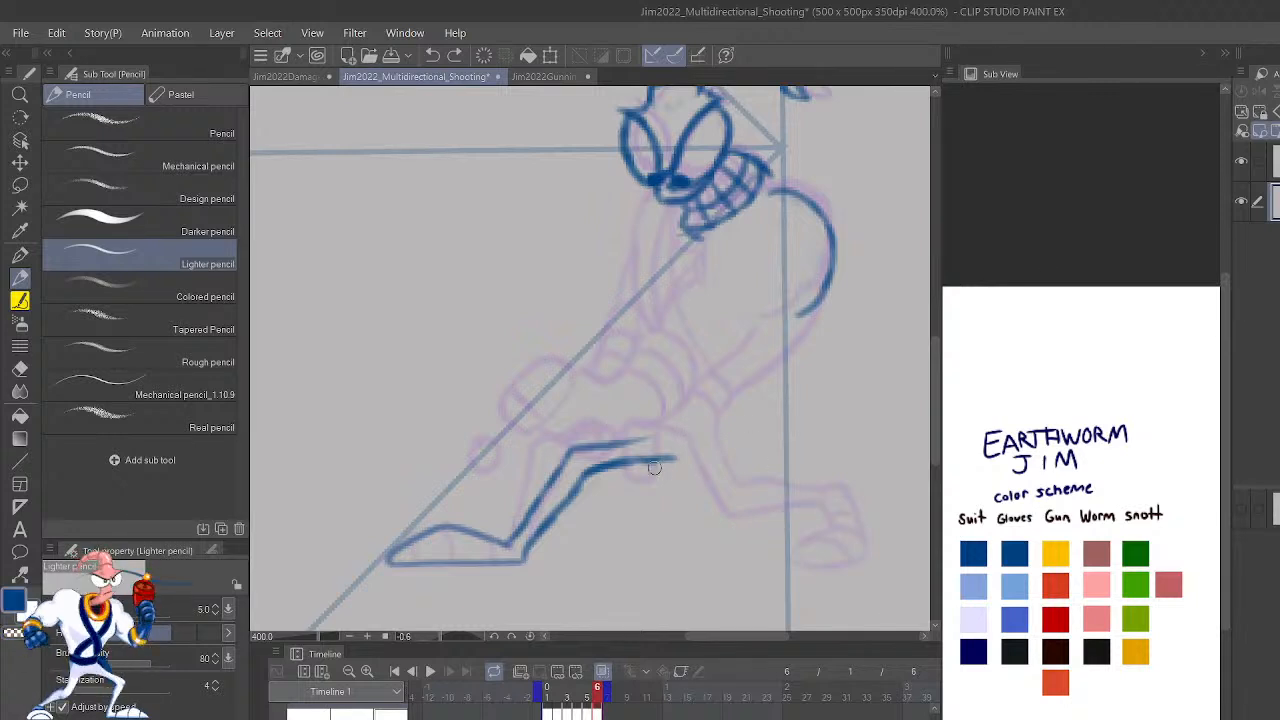
Draw the legs' underside as an arch from the front thigh through the back knee to the ankle, undoing the stroke past the ankle.
mouse_move(664, 460)
mouse_down()
mouse_move(706, 471)
mouse_move(668, 464)
mouse_move(703, 476)
mouse_move(752, 536)
mouse_move(847, 499)
mouse_move(860, 530)
mouse_move(822, 566)
mouse_move(892, 554)
mouse_up()
key(ctrl+z)
key(ctrl+z)
key(ctrl+z)
key(ctrl+z)
key(ctrl+z)
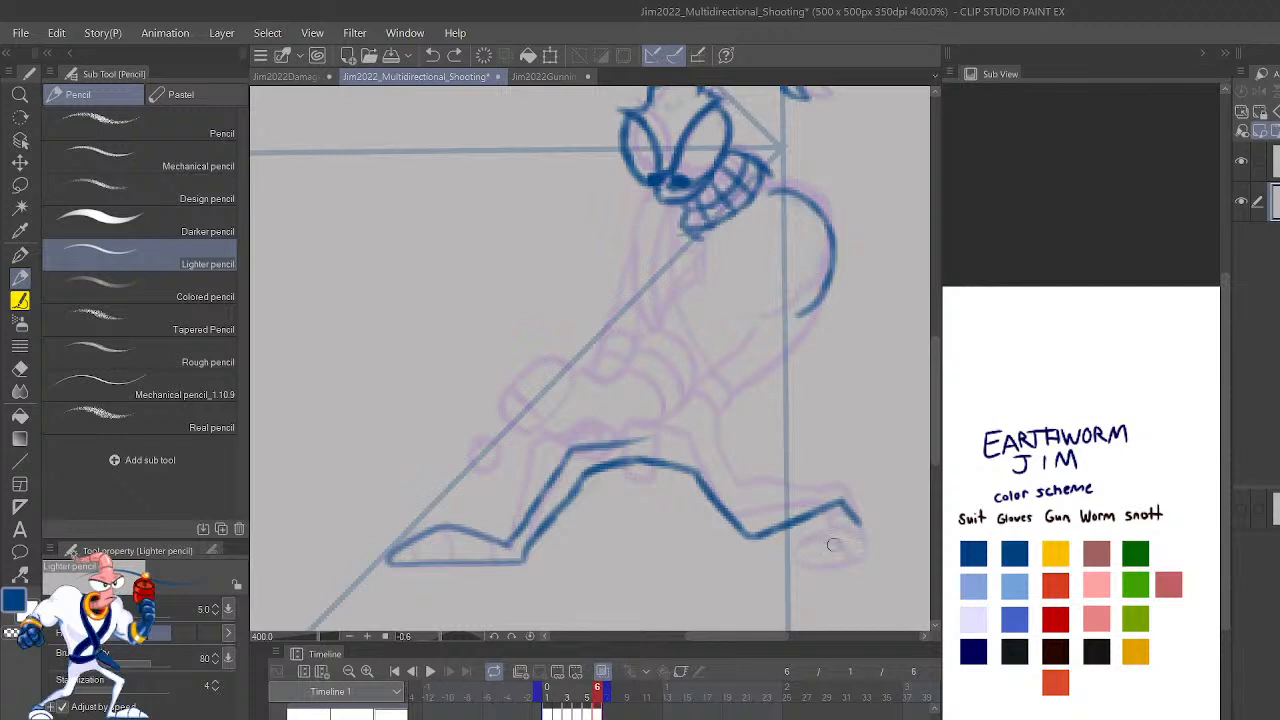
key(ctrl+z)
Draw the back leg's upper contour in the mirrored view, continuing around the heel to the sole.
key(h)
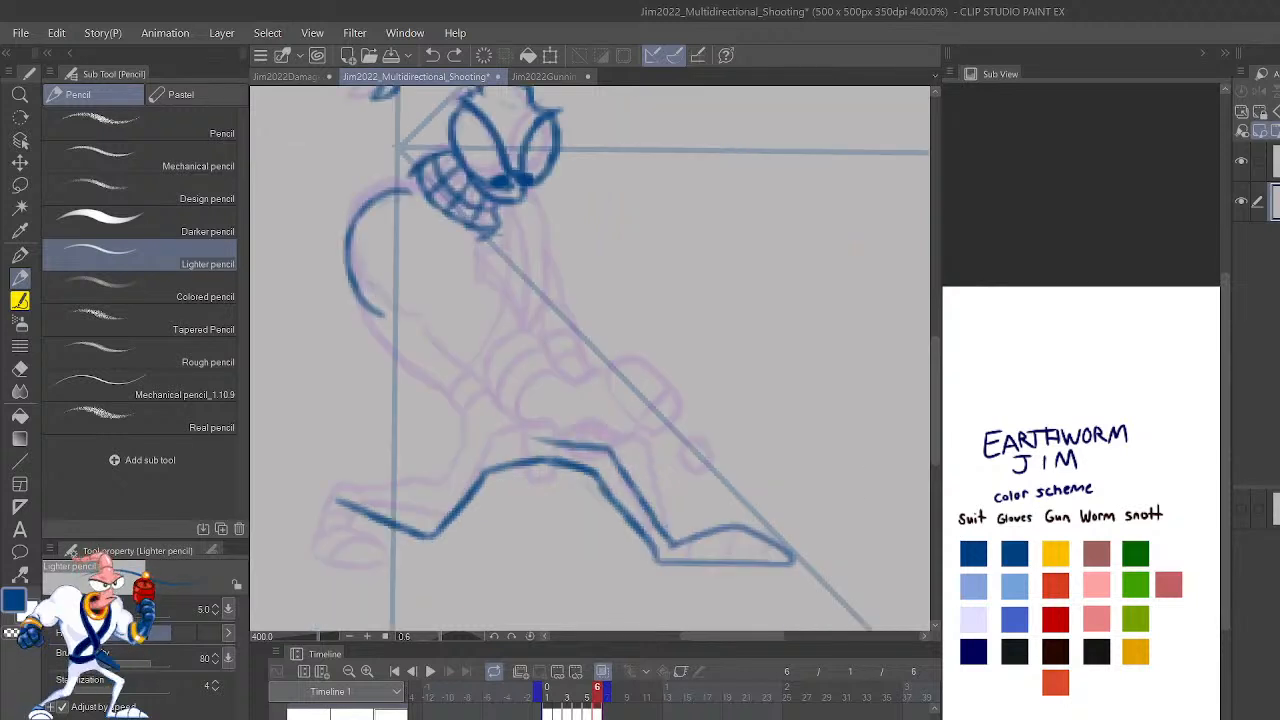
mouse_move(658, 442)
mouse_down()
mouse_move(824, 455)
mouse_move(898, 482)
mouse_up()
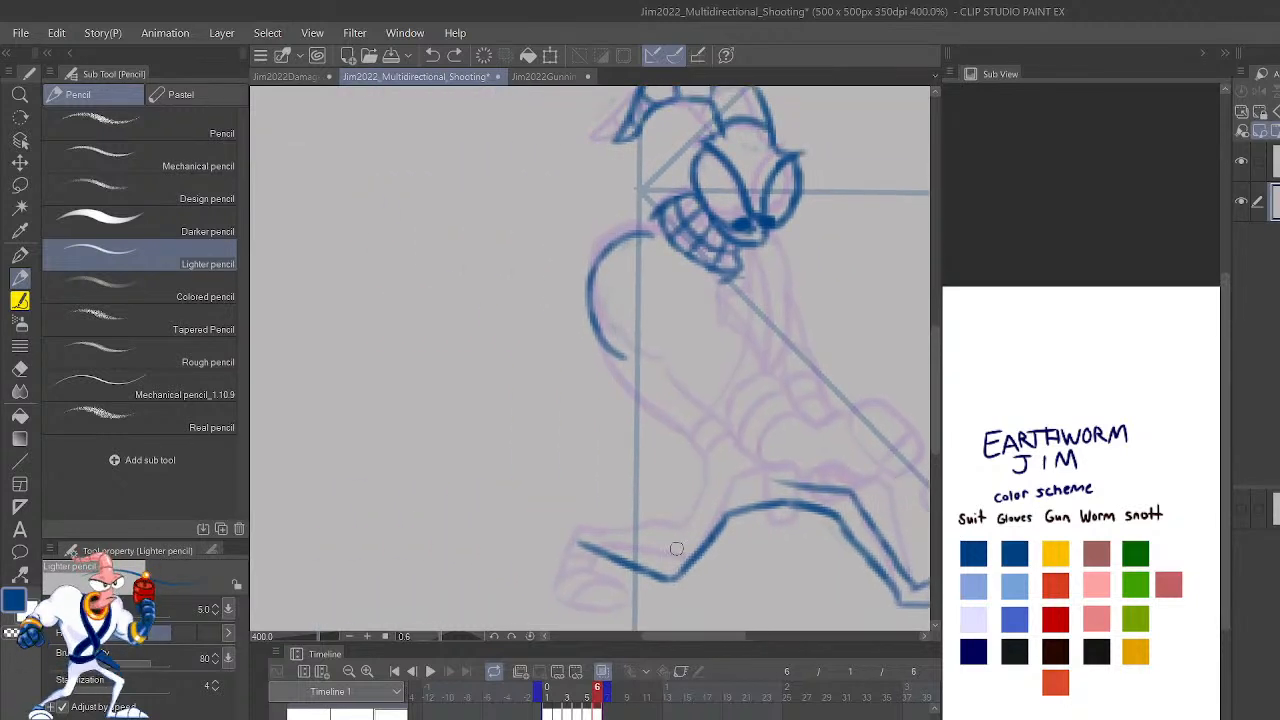
mouse_move(674, 548)
mouse_down()
mouse_move(568, 526)
mouse_move(544, 551)
mouse_move(539, 538)
mouse_move(554, 533)
mouse_move(534, 569)
mouse_move(593, 606)
mouse_move(535, 588)
mouse_move(603, 604)
mouse_up()
key(ctrl+z)
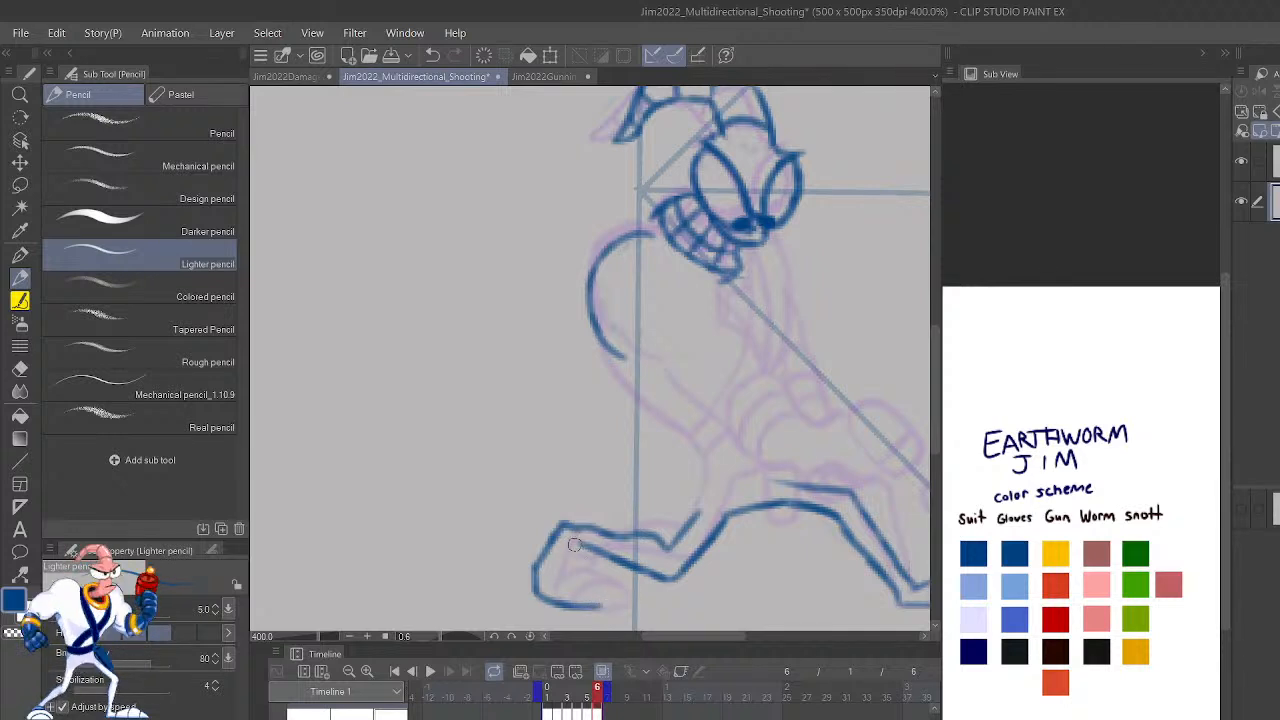
Draw the back foot's ankle line, rounded toe and inner curved lines, redoing strokes until the foot closes.
mouse_move(577, 541)
mouse_down()
mouse_move(572, 568)
mouse_move(610, 600)
mouse_move(555, 604)
mouse_move(612, 606)
mouse_up()
mouse_move(590, 556)
mouse_down()
mouse_move(617, 604)
mouse_move(588, 570)
mouse_move(534, 585)
mouse_move(604, 594)
mouse_move(573, 604)
mouse_move(554, 595)
mouse_move(615, 602)
mouse_move(588, 568)
mouse_move(622, 598)
mouse_up()
key(ctrl+z)
key(ctrl+z)
key(ctrl+z)
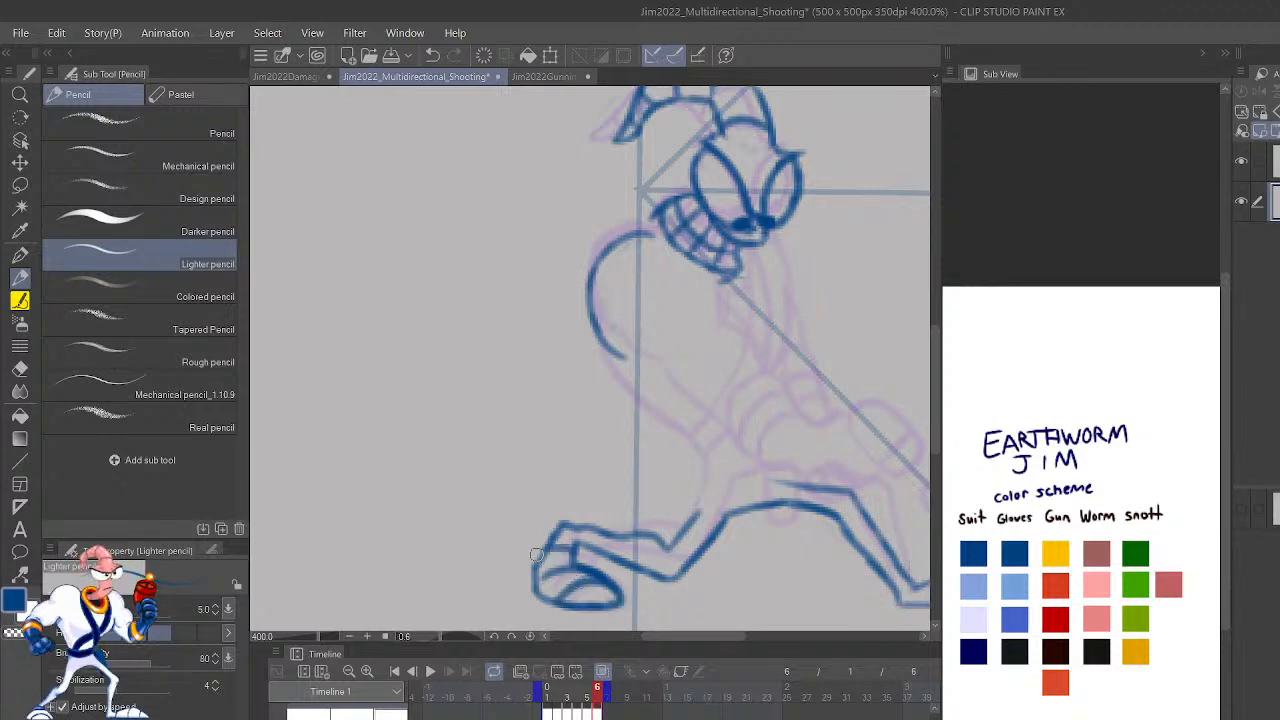
Play back the animation to check frame 6's new back leg and foot.
scroll(536, 560, down, 4)
key(Return)
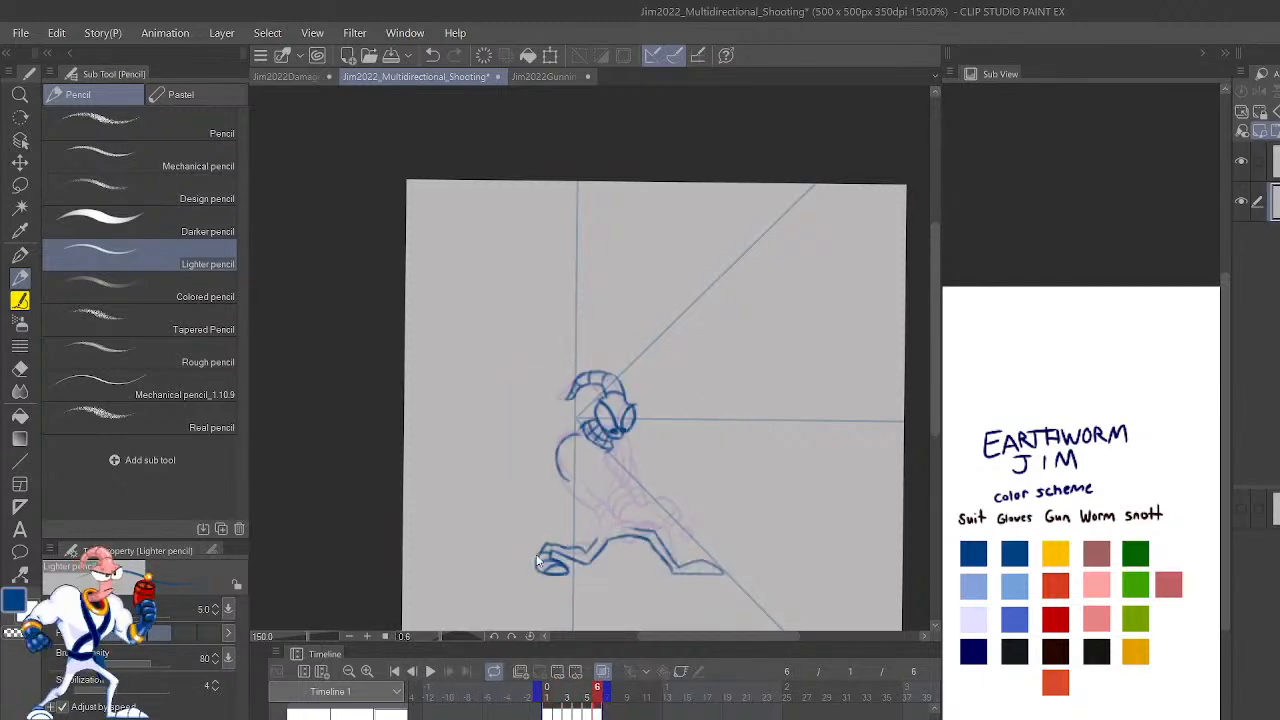
scroll(536, 561, up, 5)
scroll(536, 560, down, 2)
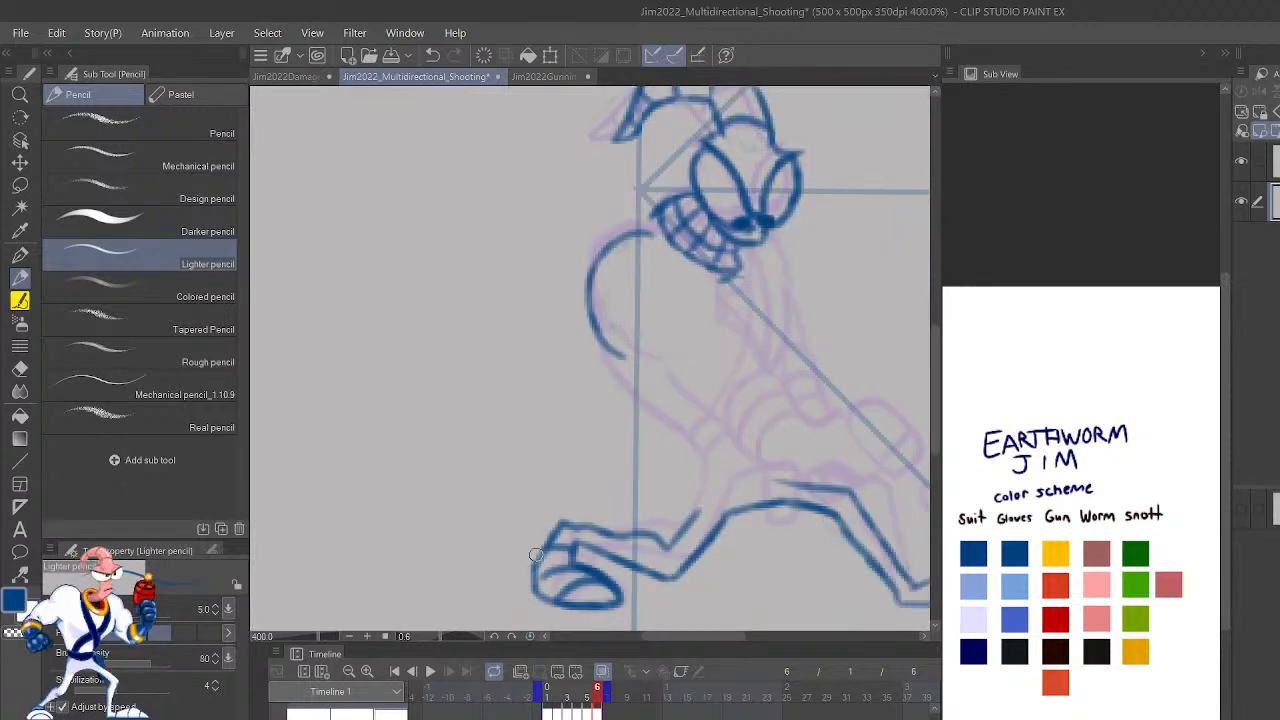
Extend the back thigh's outer line upward, replacing the long curve toward the back with a short stroke.
key(h)
mouse_move(686, 496)
mouse_down()
mouse_move(820, 480)
mouse_move(798, 509)
mouse_up()
mouse_move(652, 550)
mouse_down()
mouse_move(670, 498)
mouse_move(744, 452)
mouse_up()
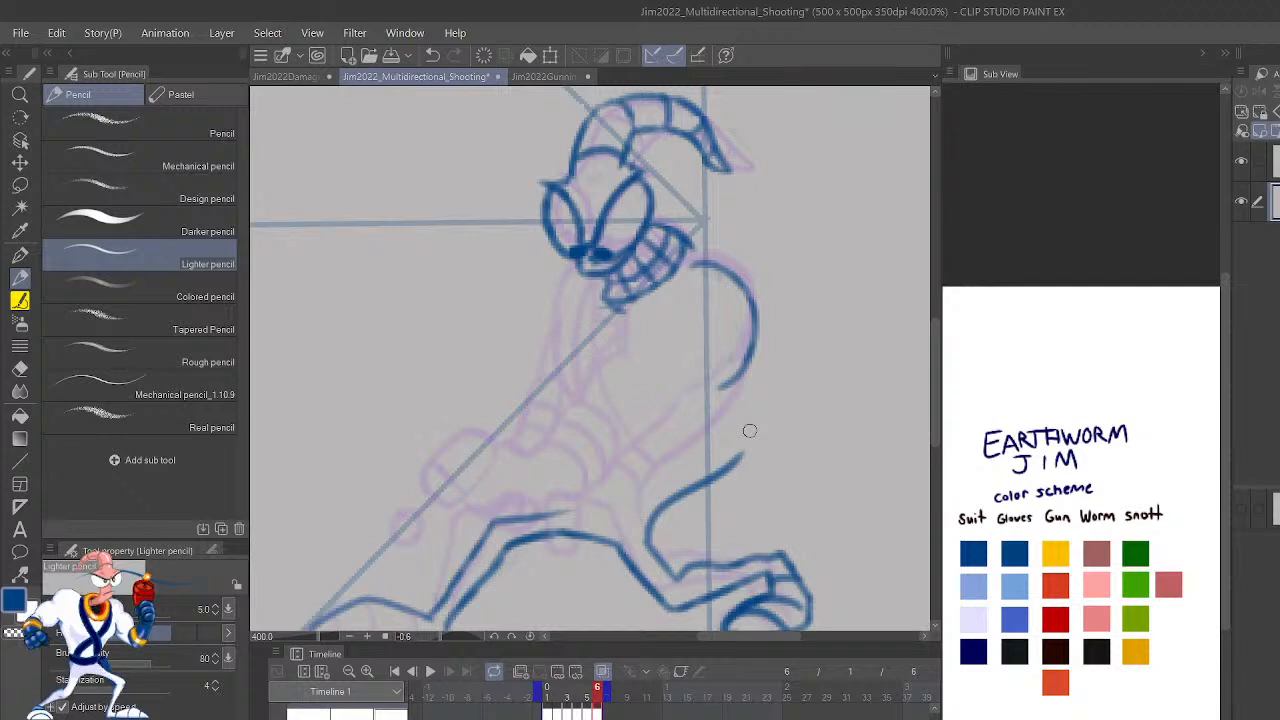
key(ctrl+z)
drag(643, 537, 641, 505)
Erase the back foot's bulging heel contour and redraw it closer in from the ankle to the sole.
drag(788, 538, 746, 435)
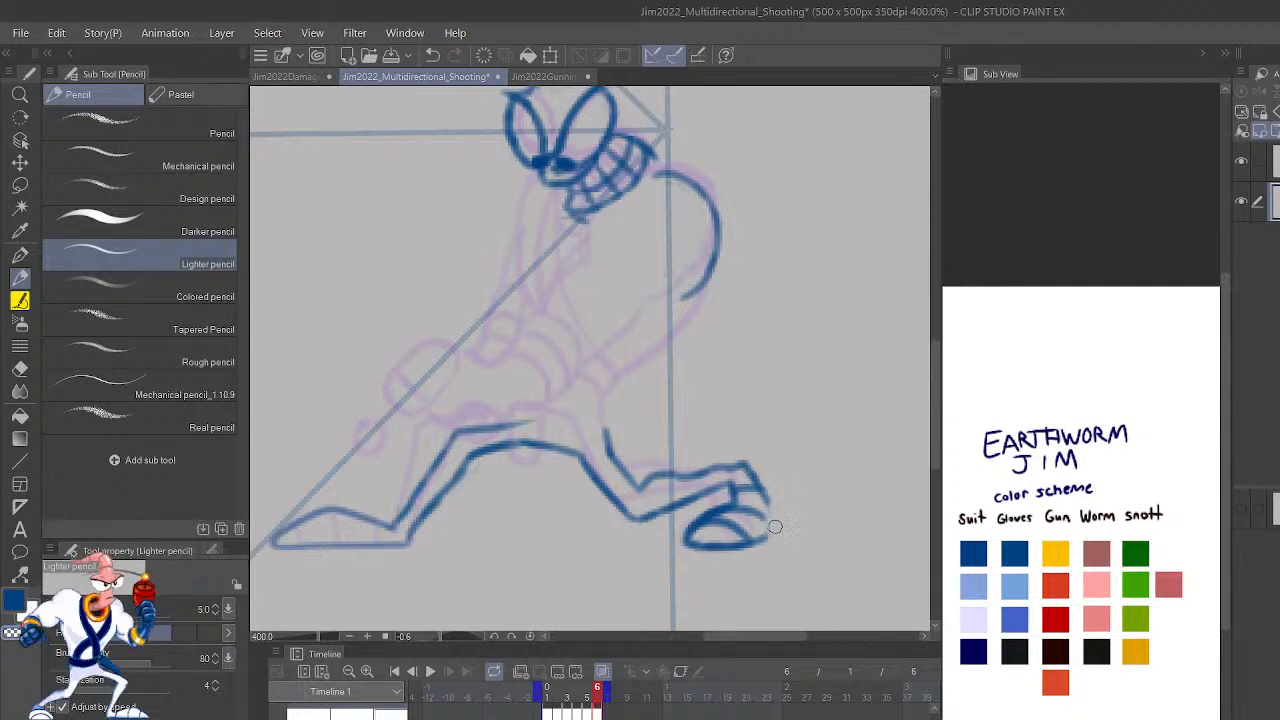
drag(762, 539, 750, 470)
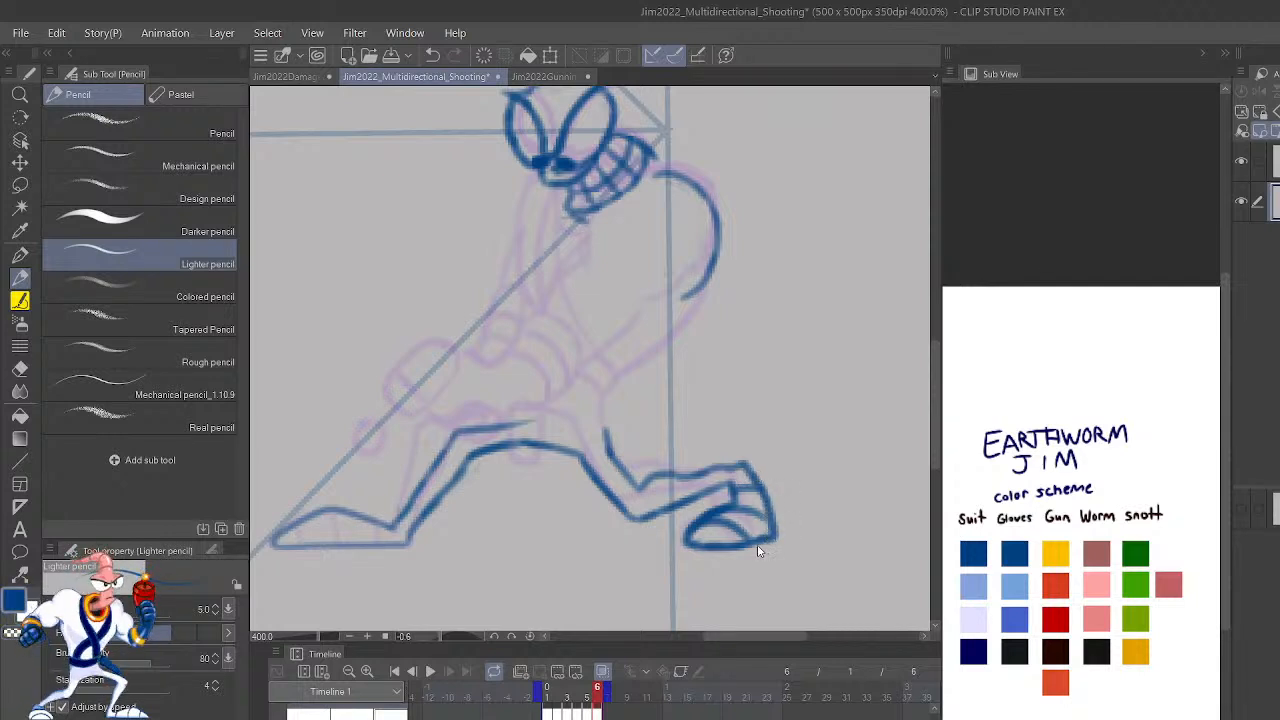
key(ctrl+z)
mouse_move(746, 546)
mouse_down()
mouse_move(772, 537)
mouse_move(763, 490)
mouse_up()
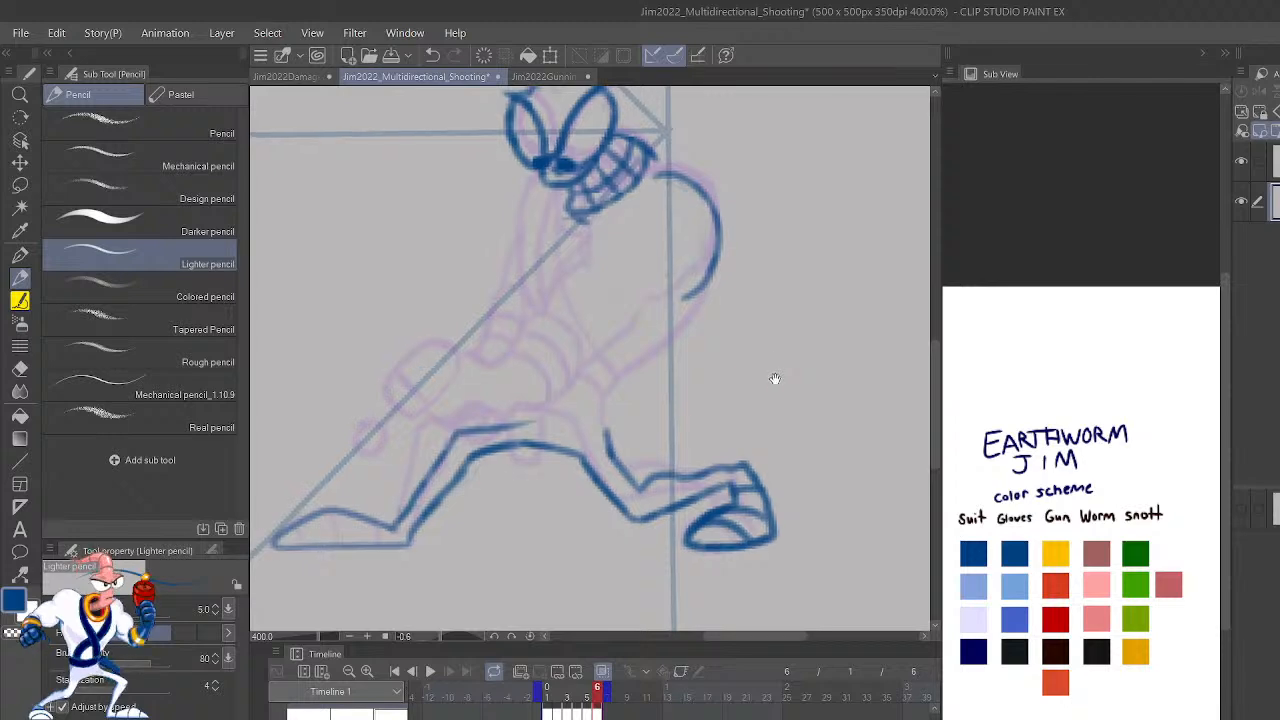
Play the looping animation to review the leg poses across frames, and stop on frame 6.
mouse_move(774, 378)
mouse_down()
mouse_move(831, 457)
mouse_move(823, 431)
mouse_move(789, 440)
mouse_move(805, 481)
mouse_move(806, 391)
mouse_up()
click(430, 672)
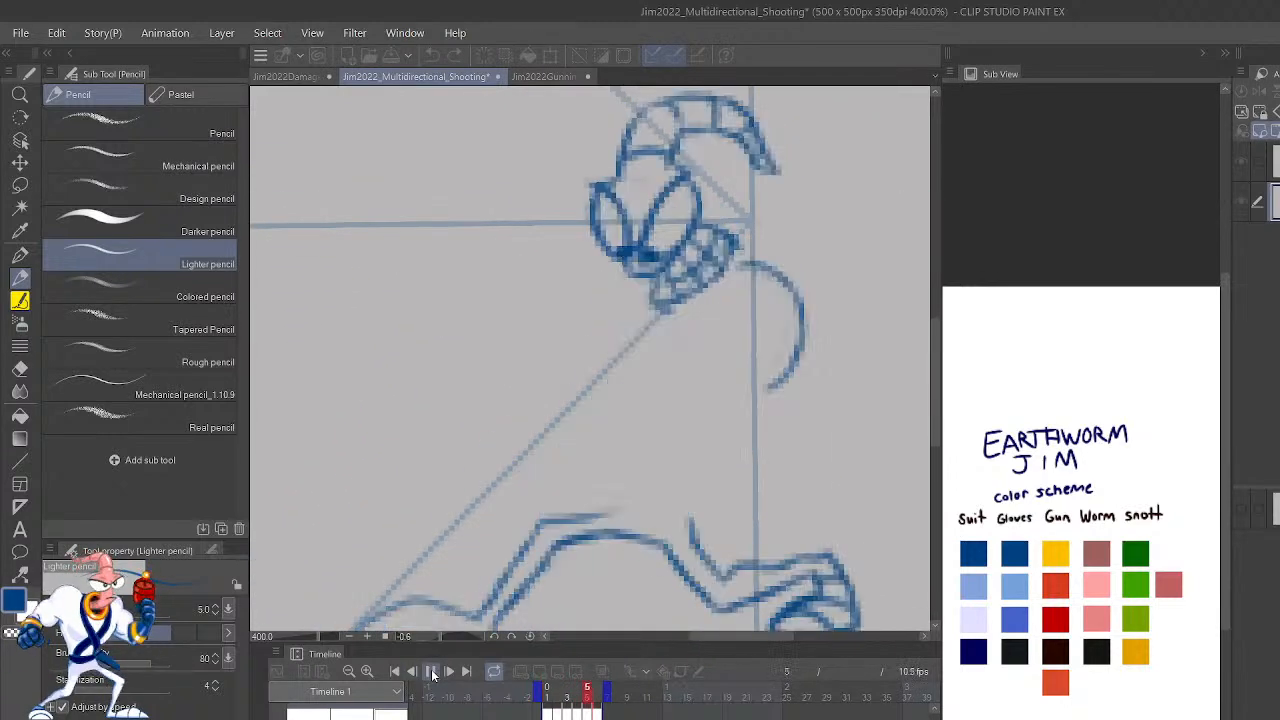
key(ctrl+minus)
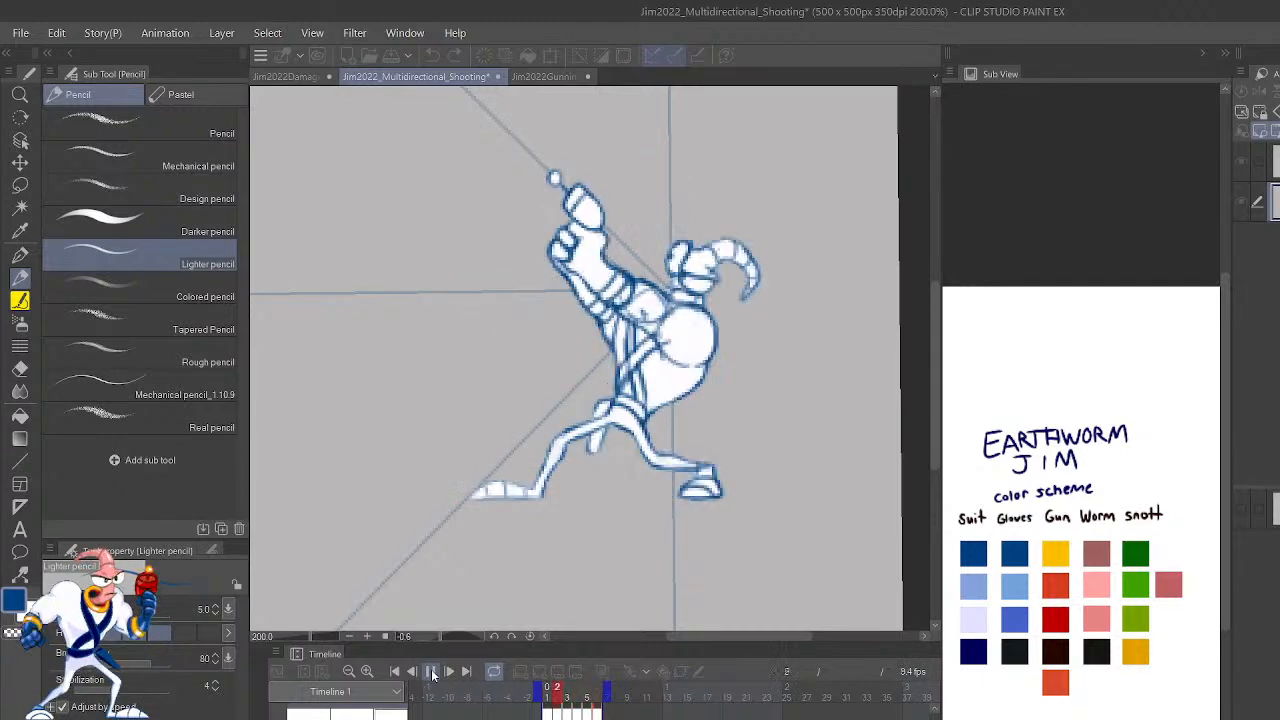
click(430, 672)
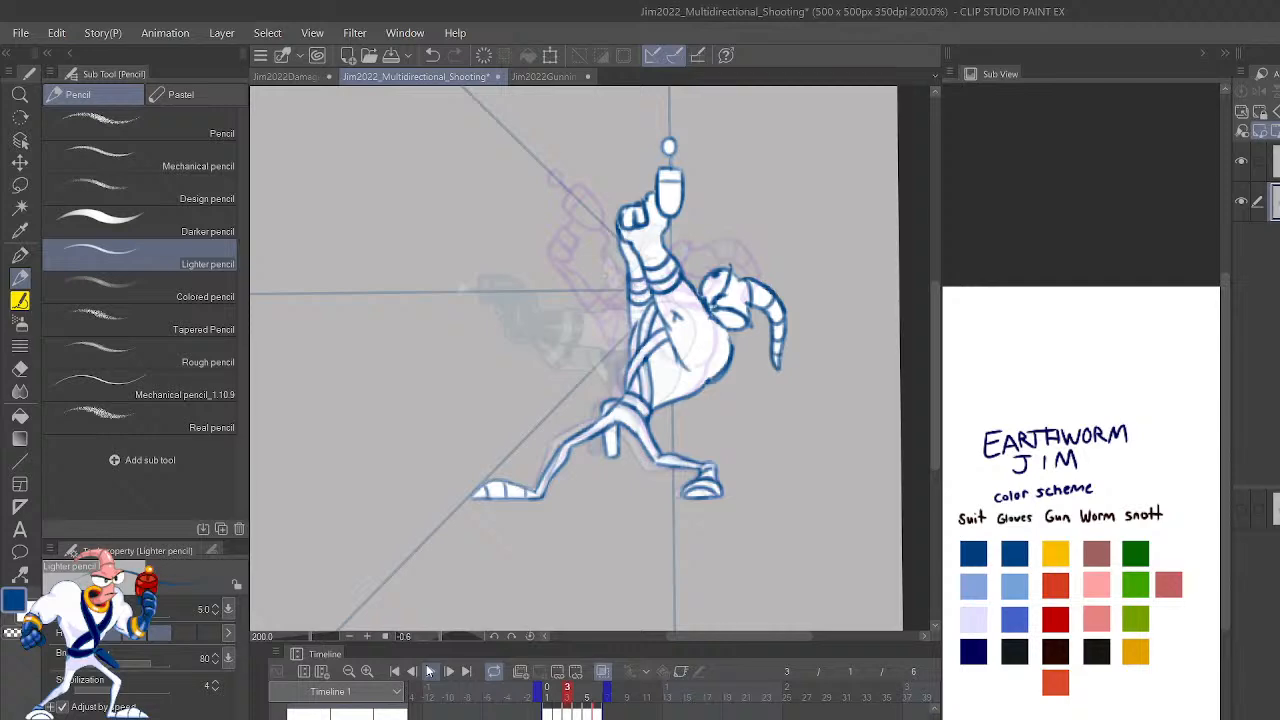
click(430, 672)
click(430, 672)
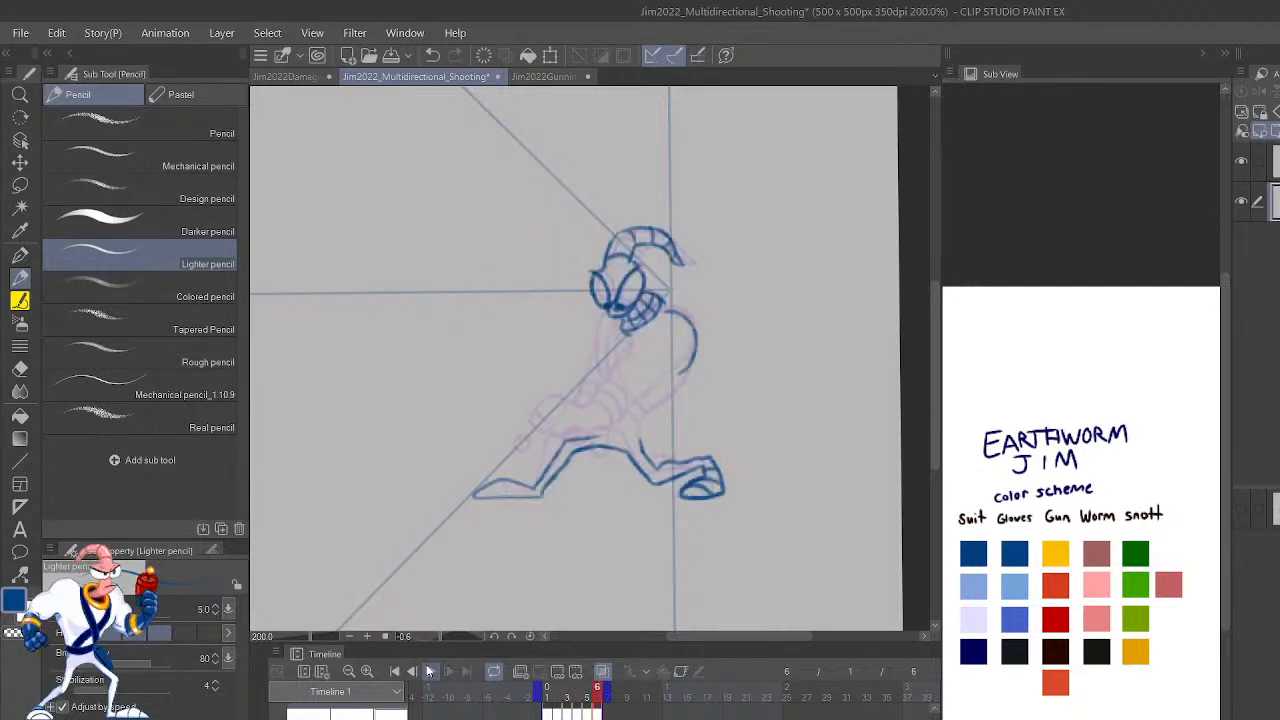
Stop the playback on frame 6 and erase most of the torso's long back curve, leaving a short piece at the shoulder top.
key(Left)
click(430, 672)
key(ctrl+plus)
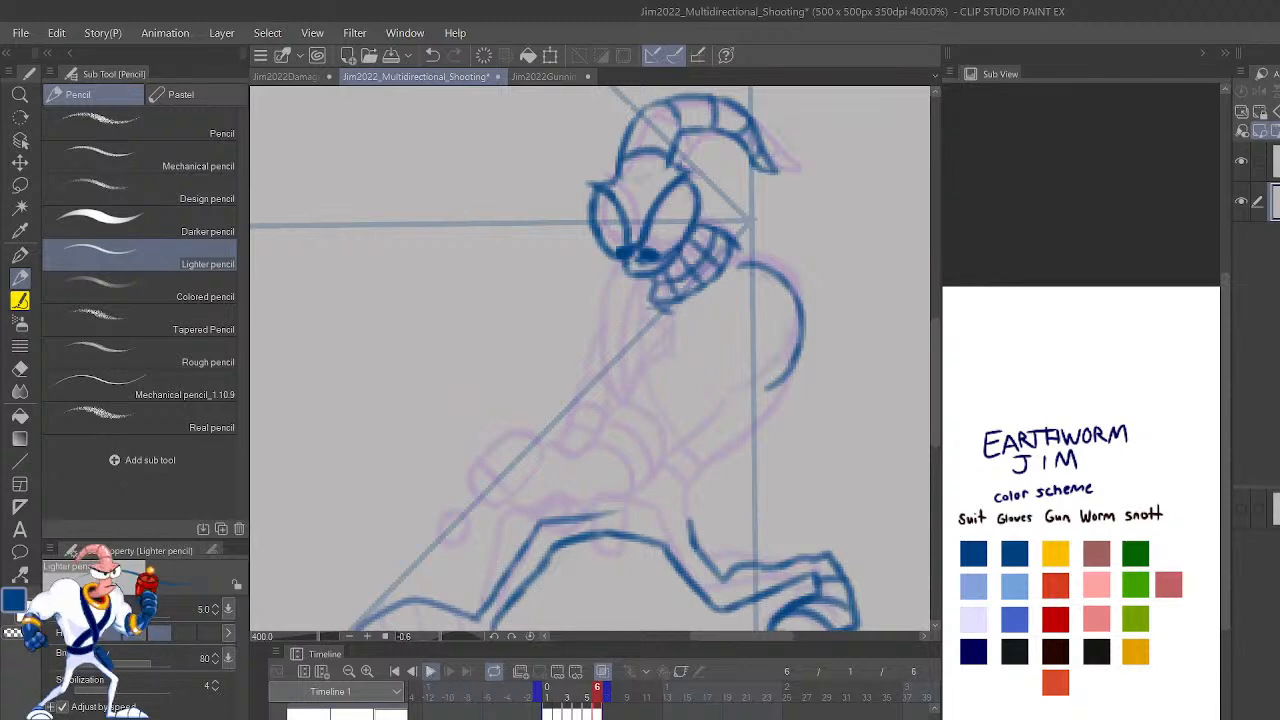
key(h)
drag(755, 461, 792, 350)
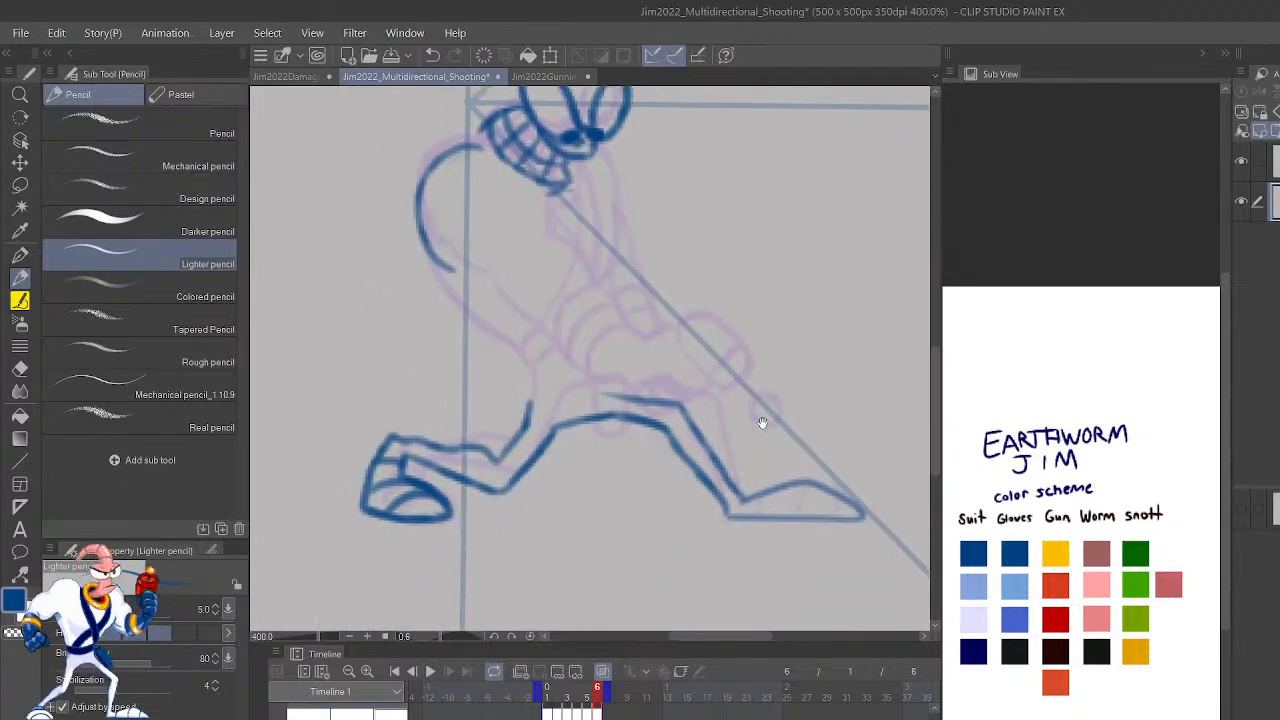
mouse_move(761, 421)
mouse_down()
mouse_move(784, 545)
mouse_move(837, 516)
mouse_up()
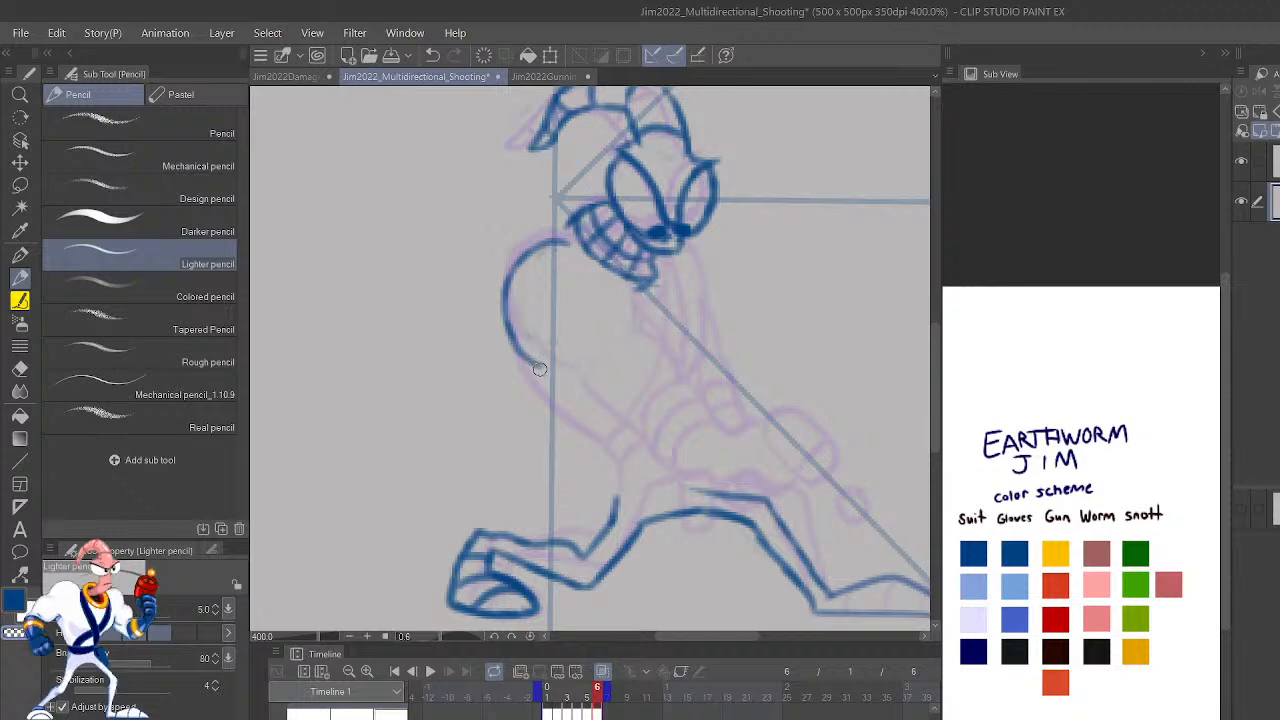
mouse_move(539, 369)
mouse_down()
mouse_move(502, 326)
mouse_move(526, 364)
mouse_move(521, 257)
mouse_move(563, 248)
mouse_up()
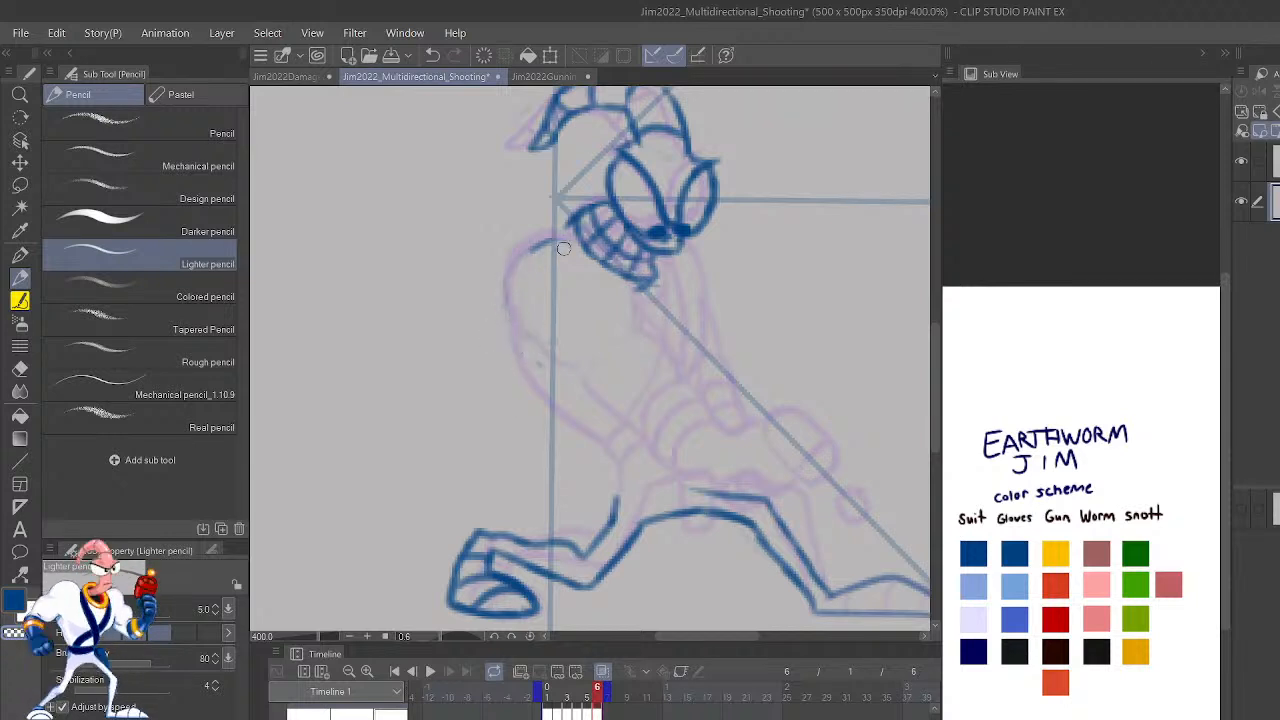
Draw an arched hip line from the top of the back thigh across to the front thigh.
drag(617, 508, 529, 421)
key(ctrl+z)
mouse_move(612, 521)
mouse_down()
mouse_move(635, 482)
mouse_move(617, 503)
mouse_move(655, 469)
mouse_move(712, 494)
mouse_up()
click(707, 489)
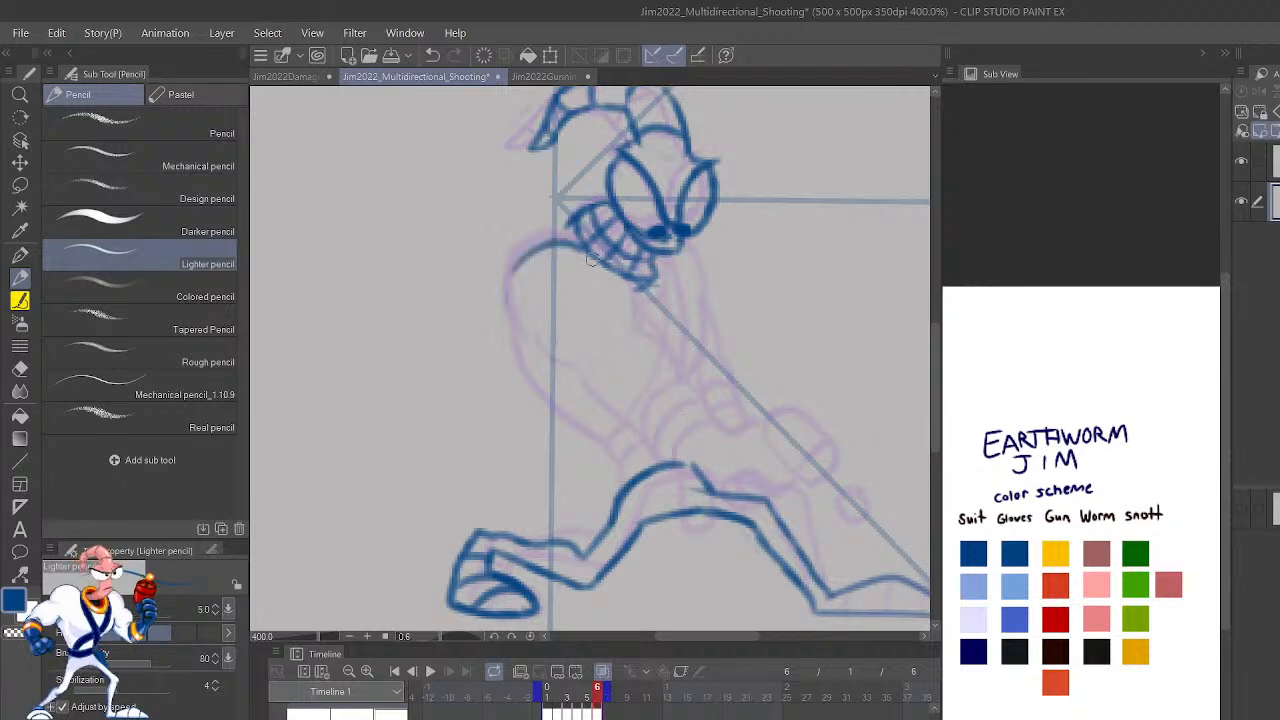
Draw the near shoulder and upper arm with a rounded outer curve and inner contour below the jaw, using short lower strokes for each side.
drag(596, 262, 622, 330)
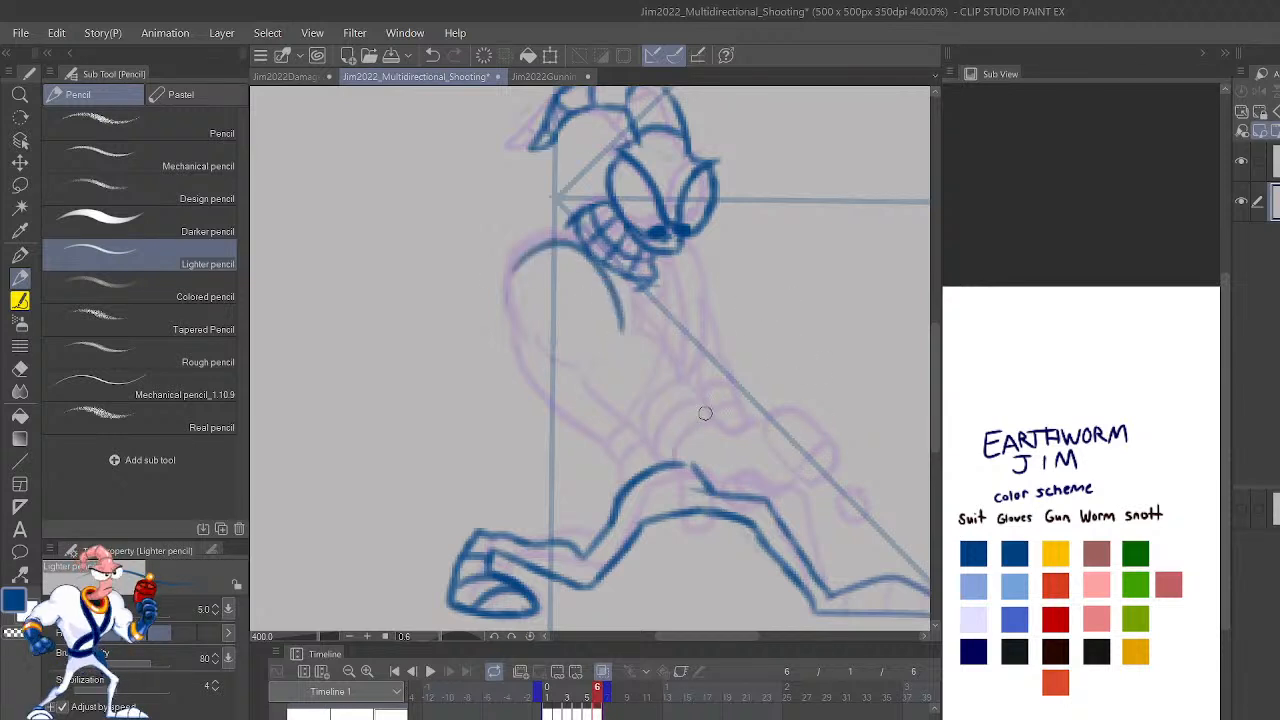
mouse_move(548, 246)
mouse_down()
mouse_move(516, 262)
mouse_move(503, 310)
mouse_move(516, 350)
mouse_move(537, 245)
mouse_up()
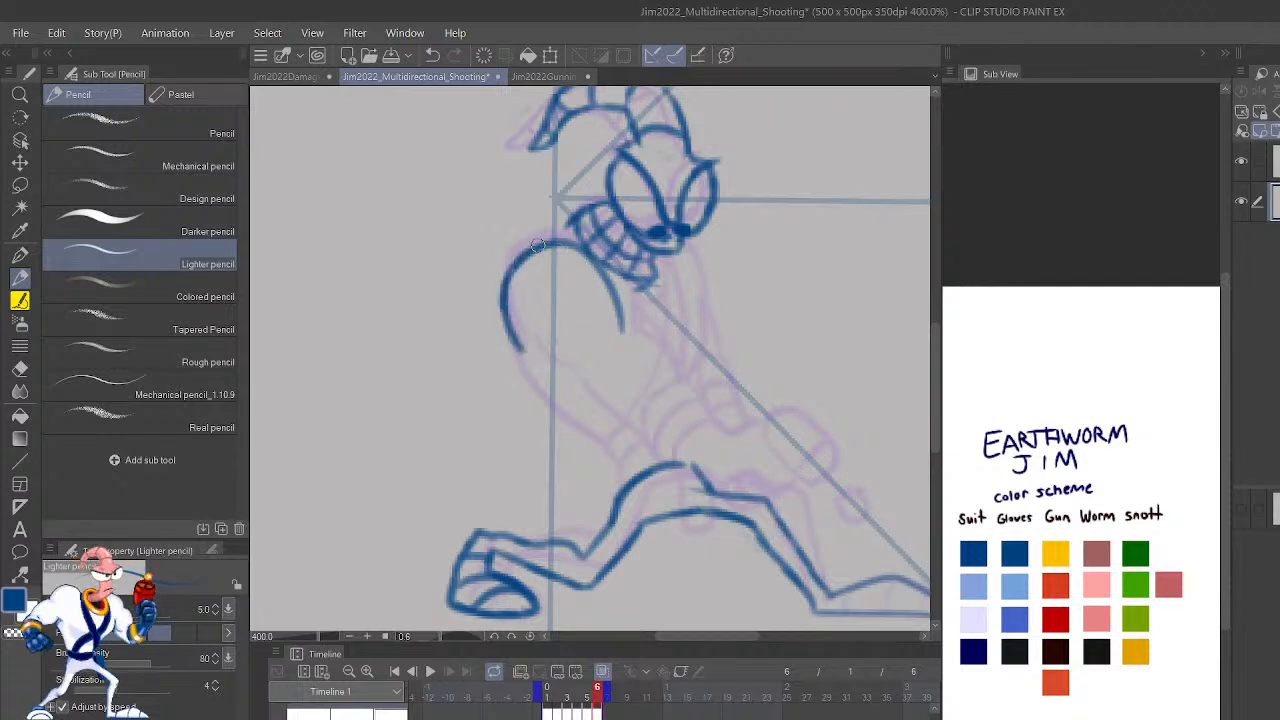
mouse_move(612, 322)
mouse_down()
mouse_move(646, 366)
mouse_move(653, 415)
mouse_up()
mouse_move(538, 351)
mouse_down()
mouse_move(552, 397)
mouse_move(606, 437)
mouse_up()
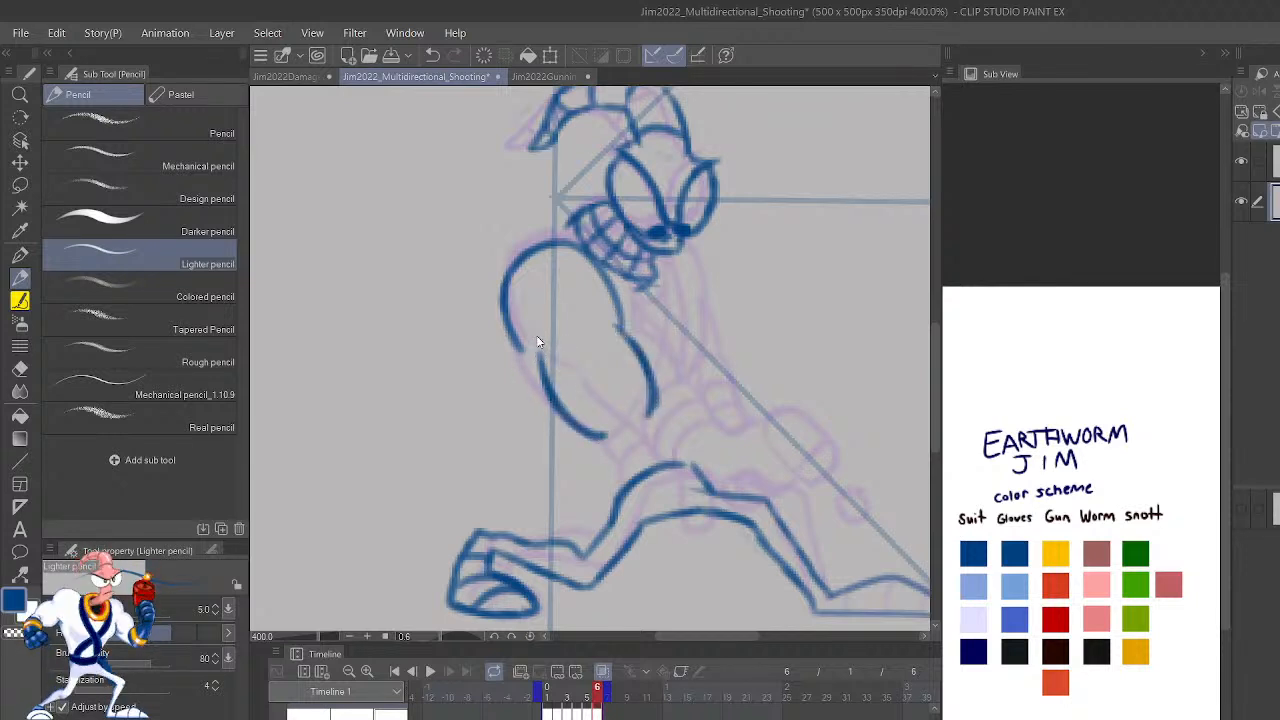
key(ctrl+z)
mouse_move(526, 352)
mouse_down()
mouse_move(545, 393)
mouse_move(588, 425)
mouse_up()
drag(692, 244, 721, 313)
drag(712, 268, 730, 350)
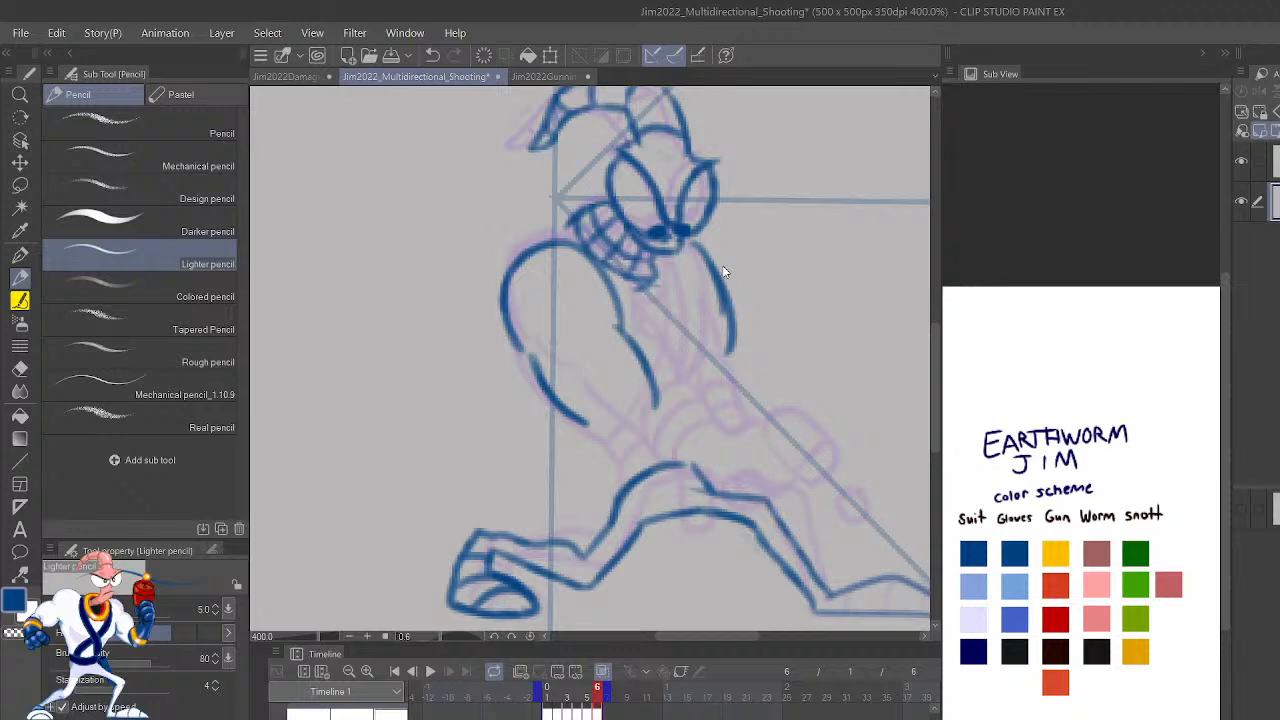
key(ctrl+z)
key(ctrl+z)
mouse_move(684, 406)
mouse_down()
mouse_move(704, 290)
mouse_move(687, 400)
mouse_move(700, 362)
mouse_move(692, 292)
mouse_move(688, 408)
mouse_up()
key(ctrl+z)
Draw the torso's curved front line below the chin and its back contour from behind the shoulder down to the back hip.
drag(688, 408, 692, 290)
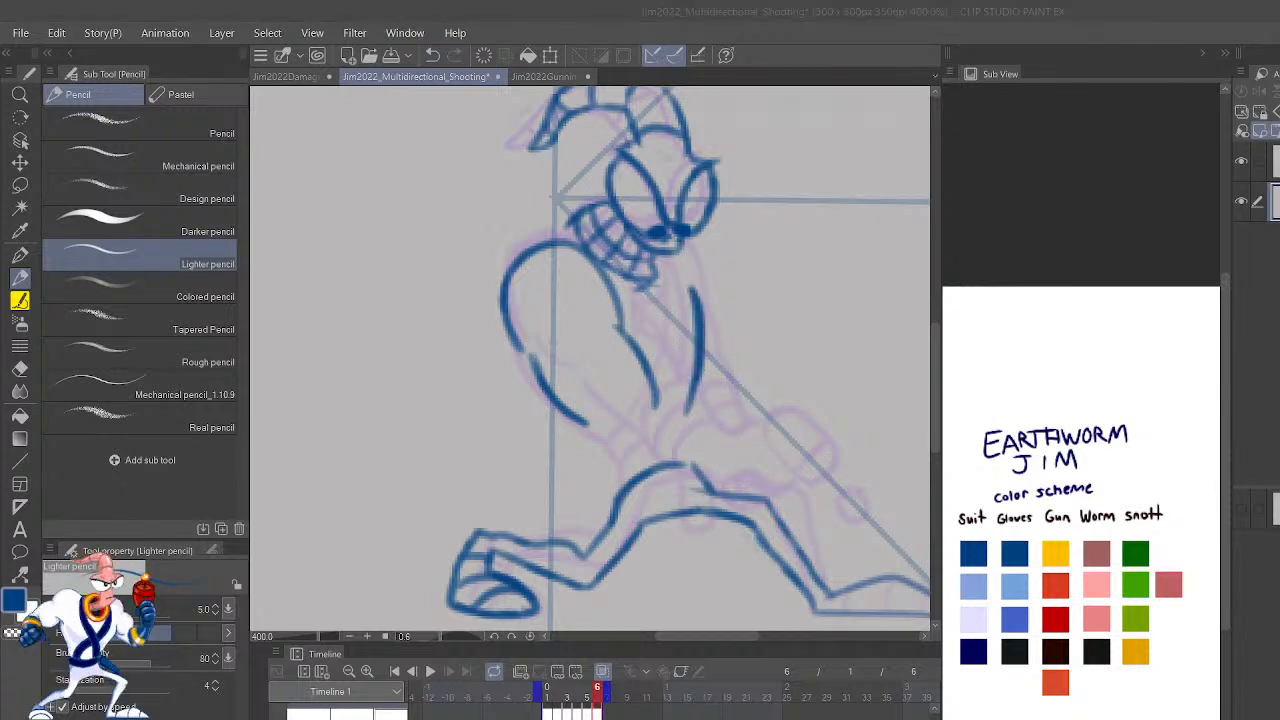
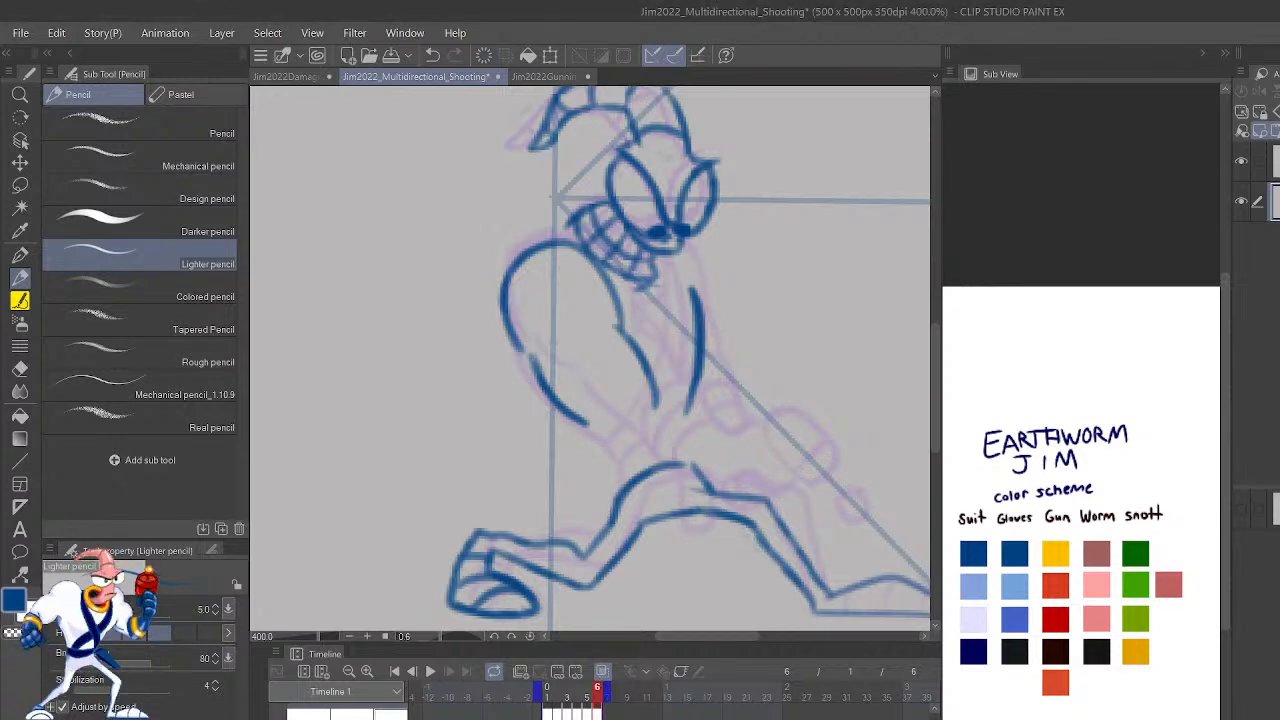
key(h)
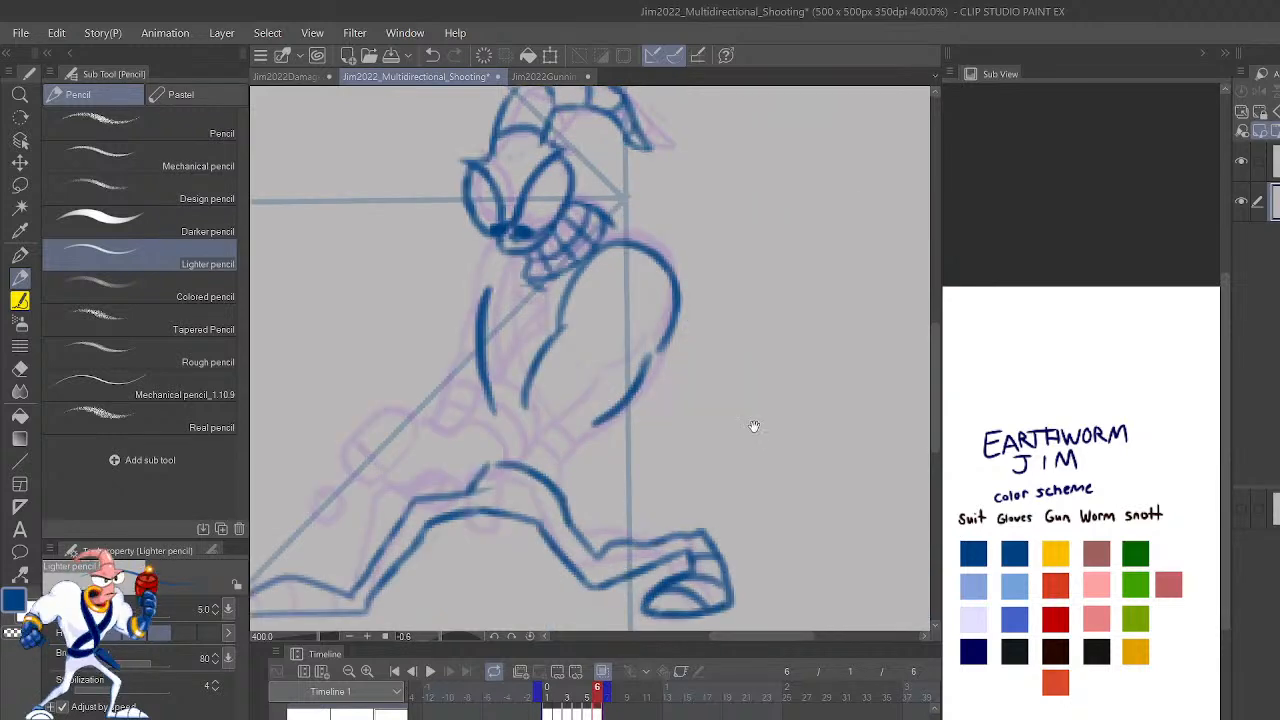
mouse_move(754, 426)
mouse_down()
mouse_move(783, 431)
mouse_move(826, 374)
mouse_move(855, 525)
mouse_move(850, 446)
mouse_up()
mouse_move(654, 493)
mouse_down()
mouse_move(659, 455)
mouse_move(651, 468)
mouse_move(743, 396)
mouse_move(757, 266)
mouse_up()
key(ctrl+z)
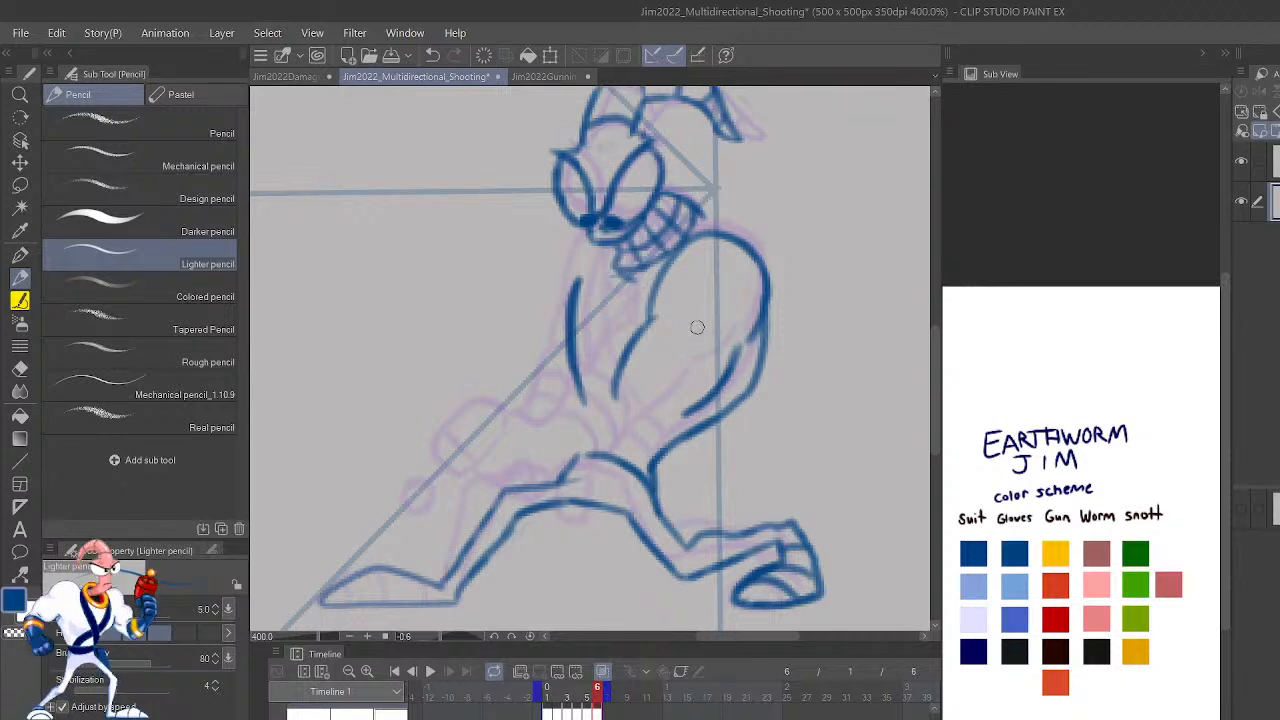
mouse_move(573, 463)
mouse_down()
mouse_move(625, 462)
mouse_move(651, 497)
mouse_up()
Flip back and forth through the animation frames to compare frame 6's torso and legs with the other aiming poses.
scroll(651, 497, down, 3)
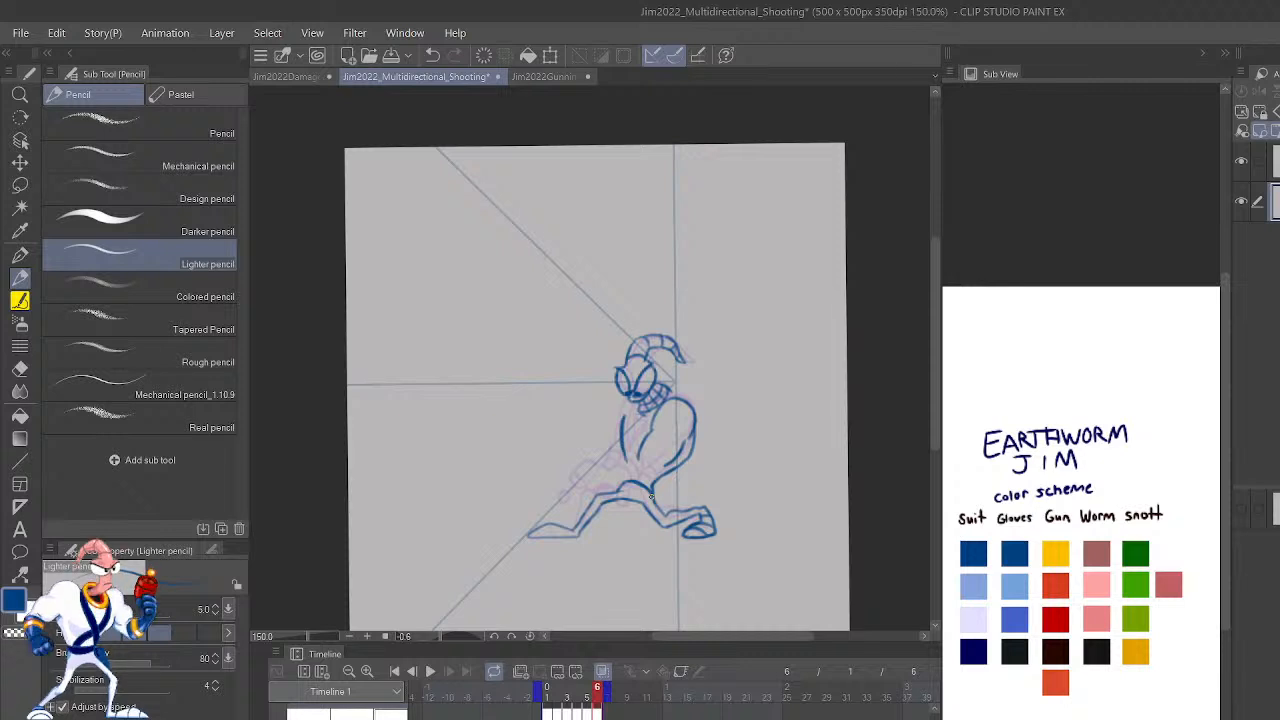
key(Left)
key(Left)
key(Left)
key(Left)
key(Right)
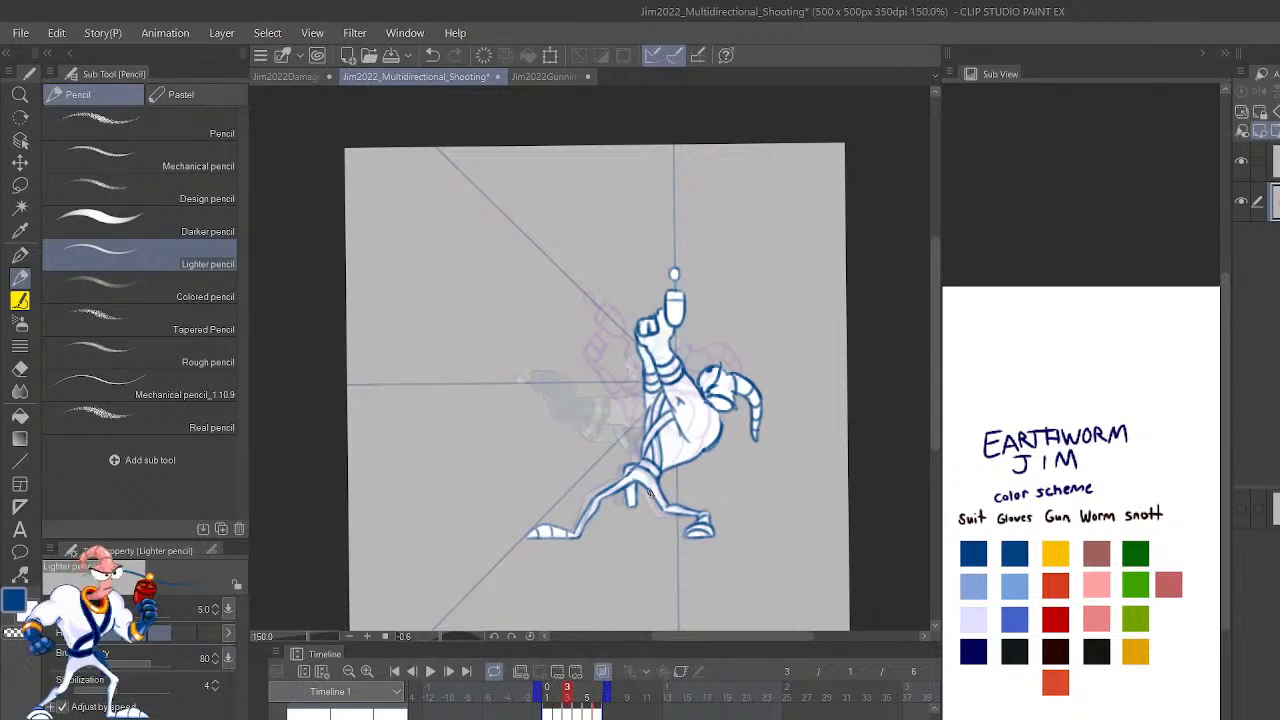
key(Left)
key(Right)
key(Right)
key(Right)
key(Right)
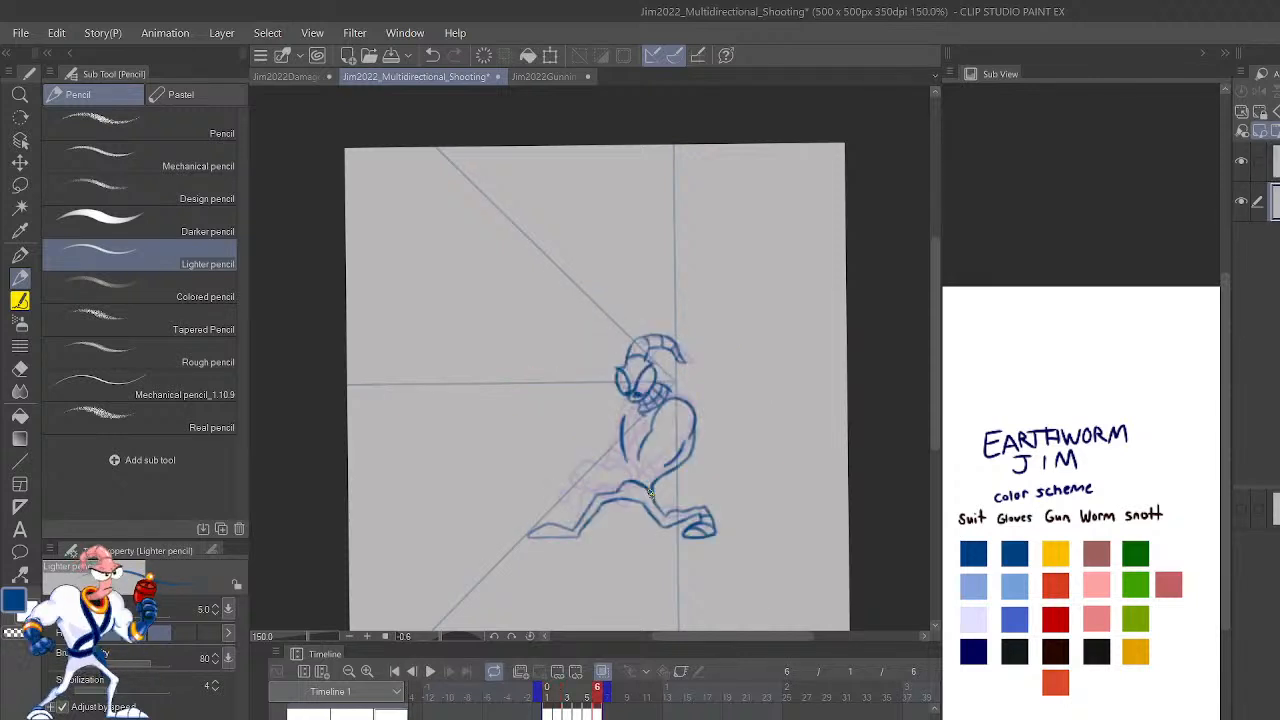
key(Left)
key(Left)
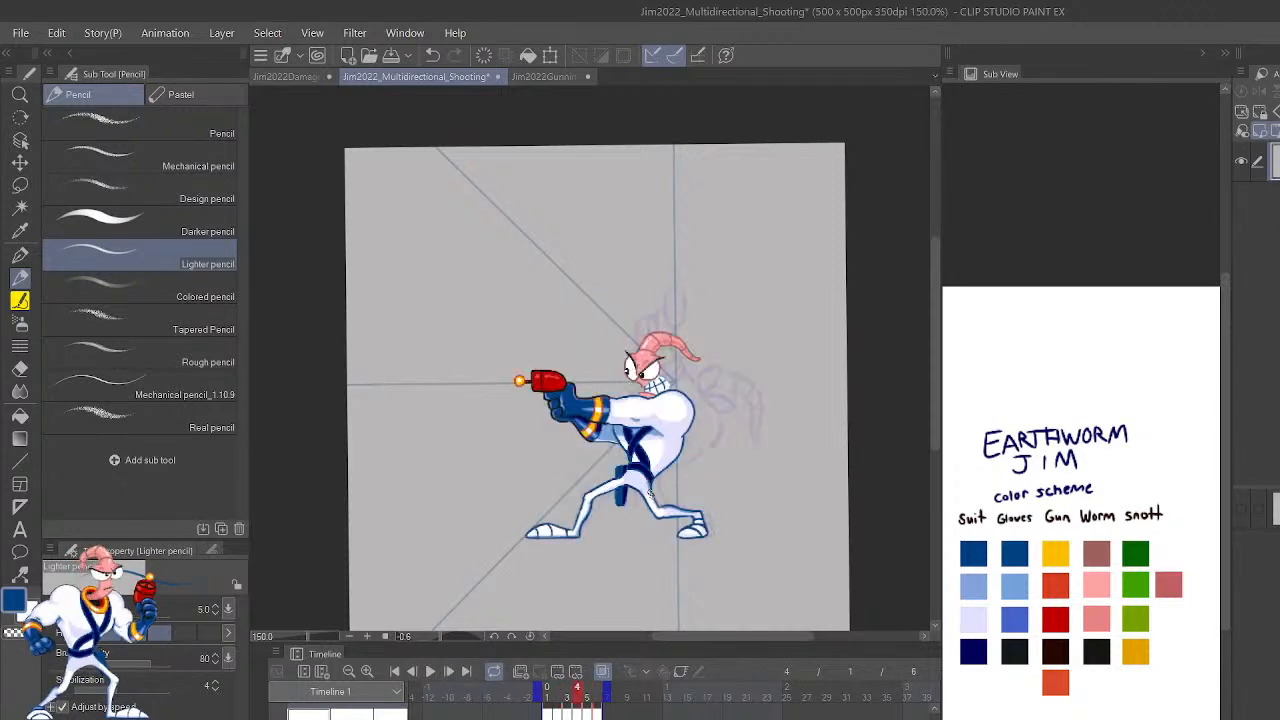
key(Right)
key(Right)
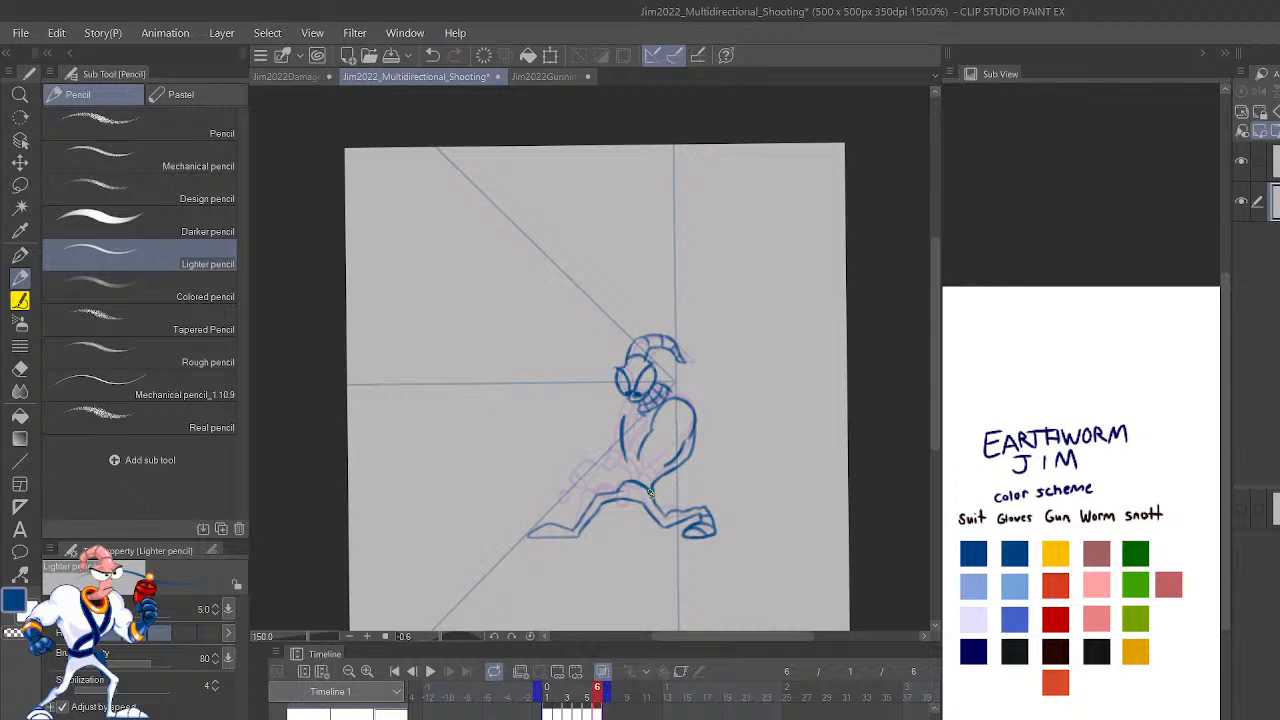
key(Left)
key(Right)
key(Left)
key(Right)
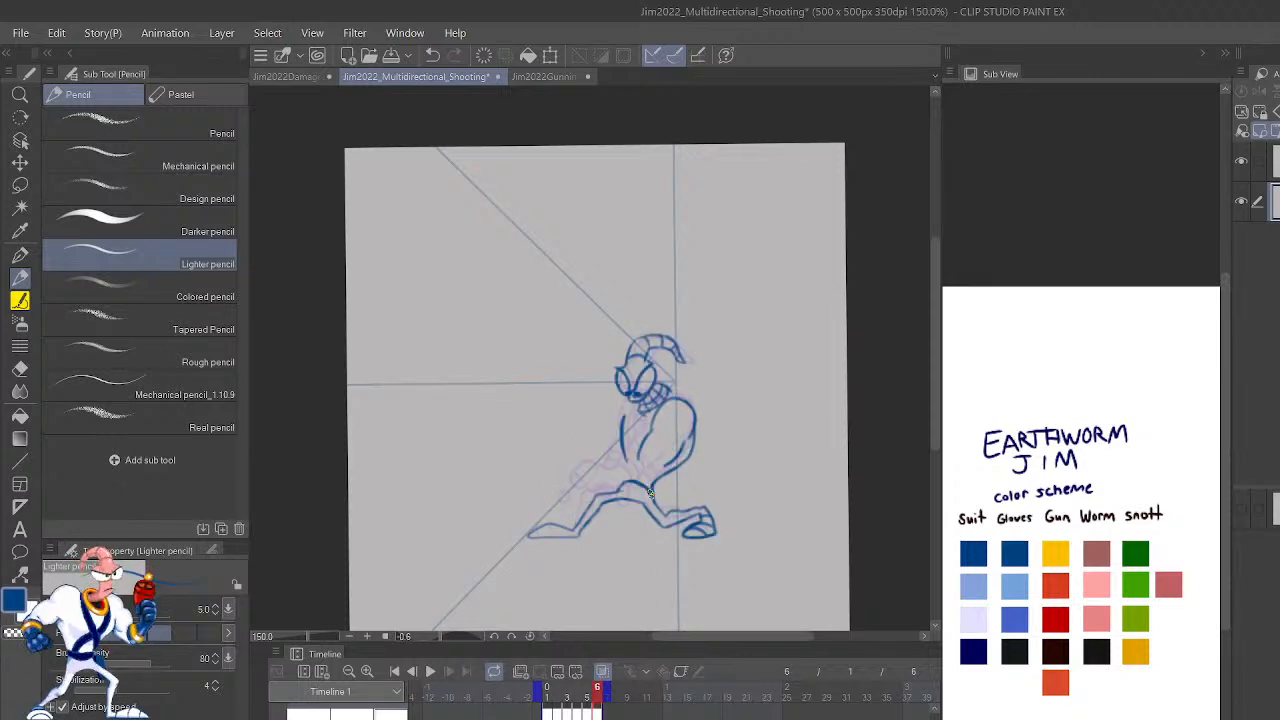
key(Left)
key(Left)
key(Right)
key(Right)
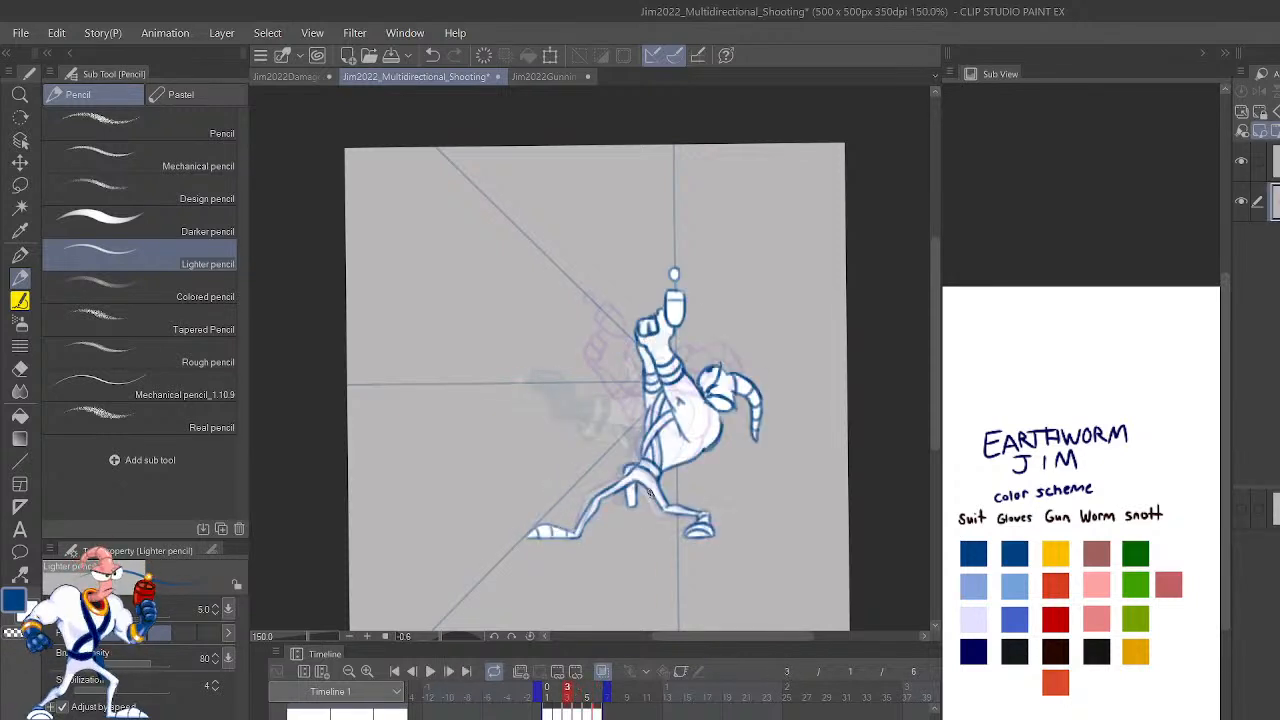
Compare the unfinished pose in frame 6 with the neighbouring frames of the shooting animation.
key(Left)
key(Right)
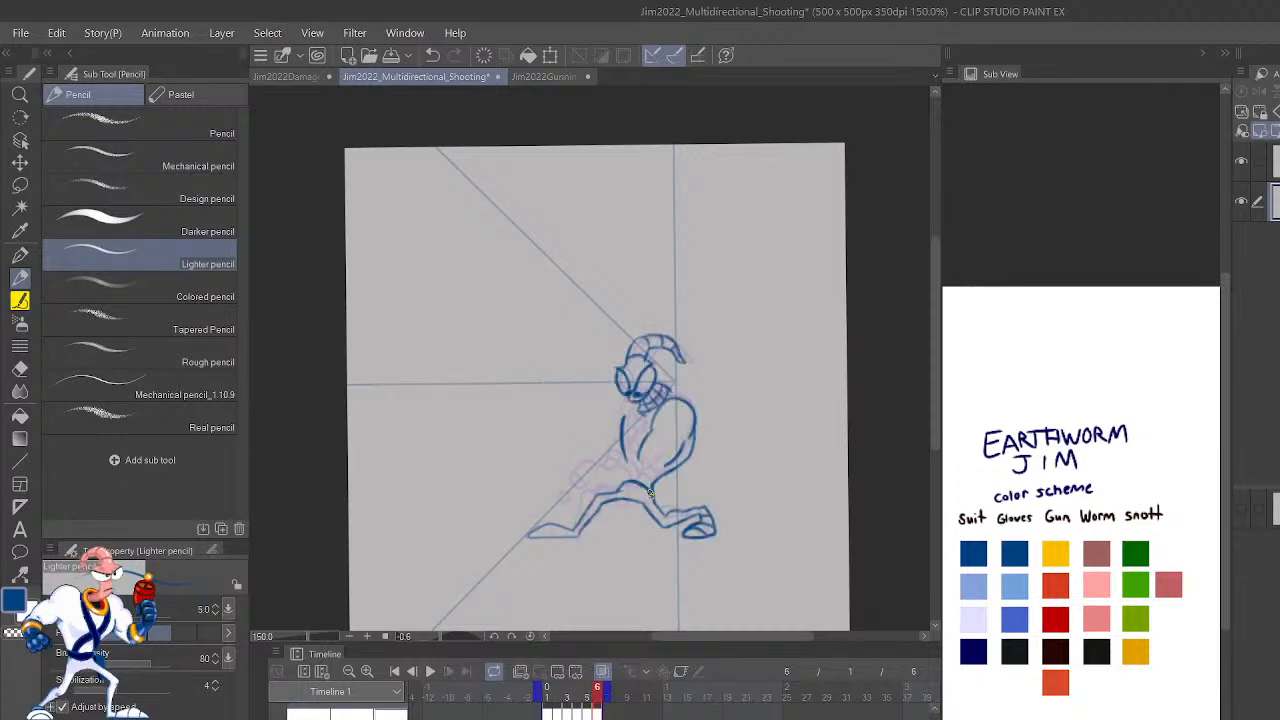
key(Left)
key(Left)
key(Right)
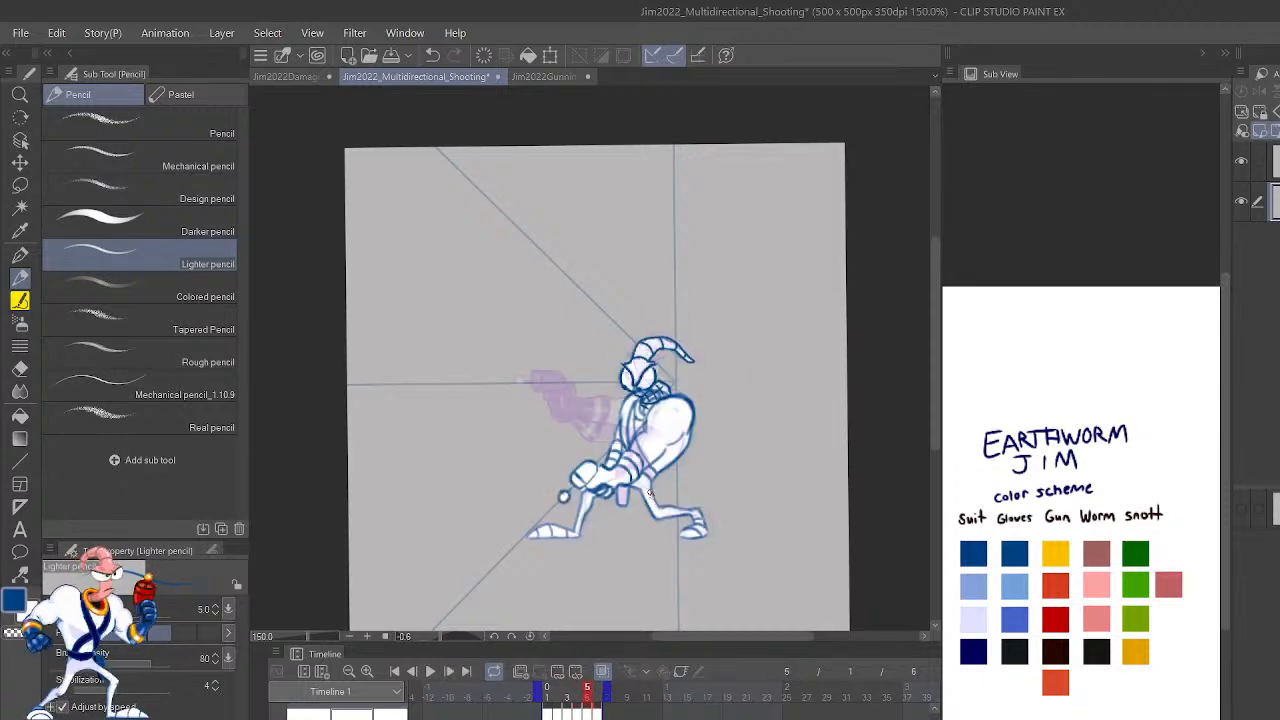
key(Right)
scroll(652, 496, up, 3)
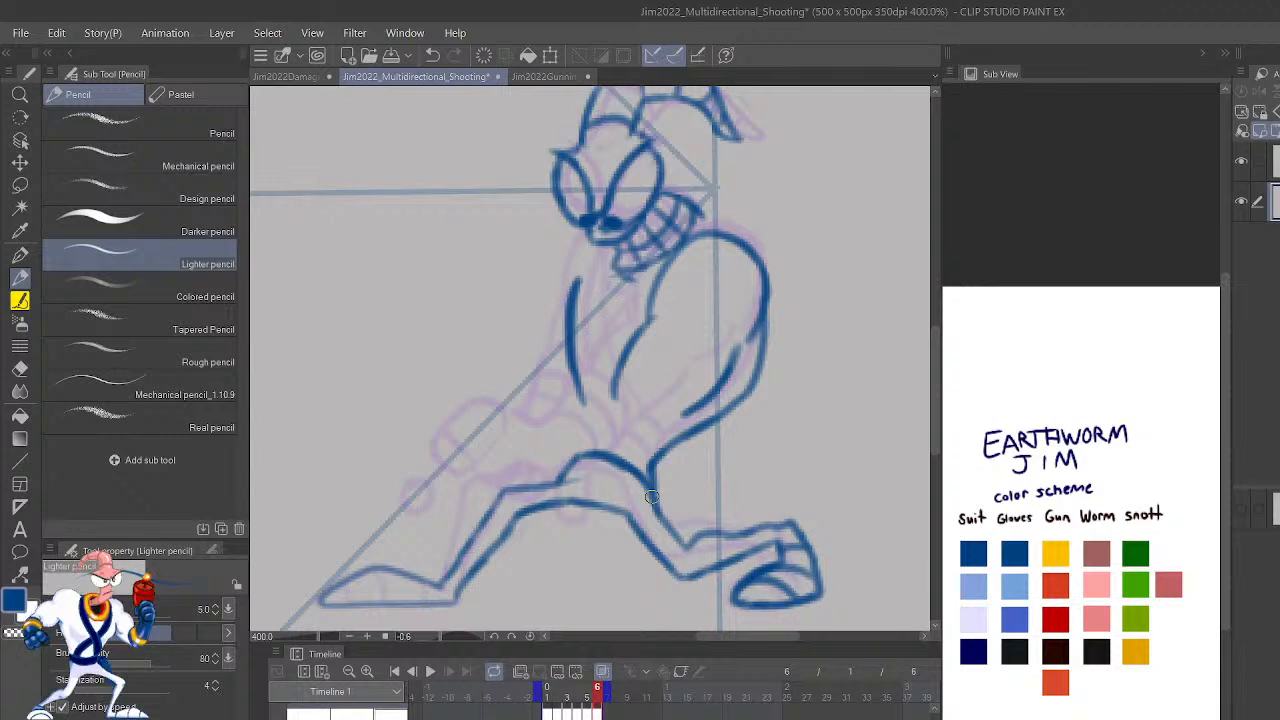
Try to draw the holster hanging between the legs in frame 6.
mouse_move(605, 495)
mouse_down()
mouse_move(822, 438)
mouse_move(910, 462)
mouse_up()
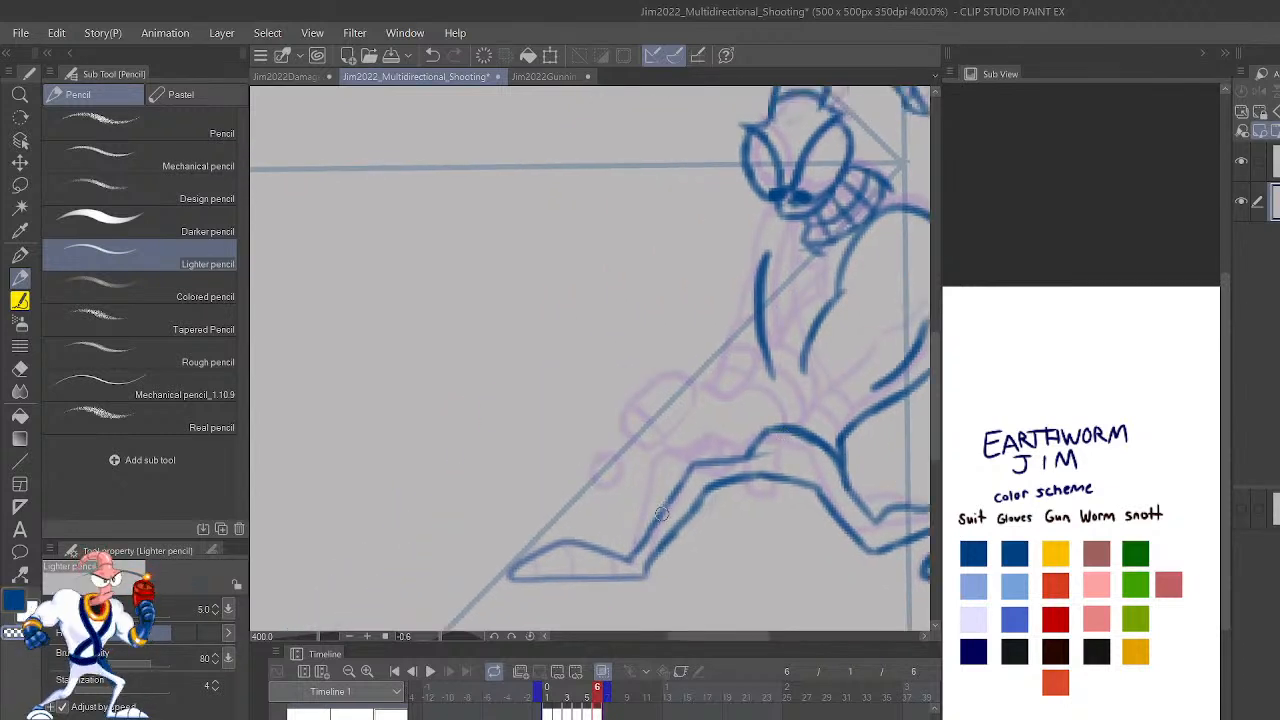
drag(760, 459, 770, 434)
key(c)
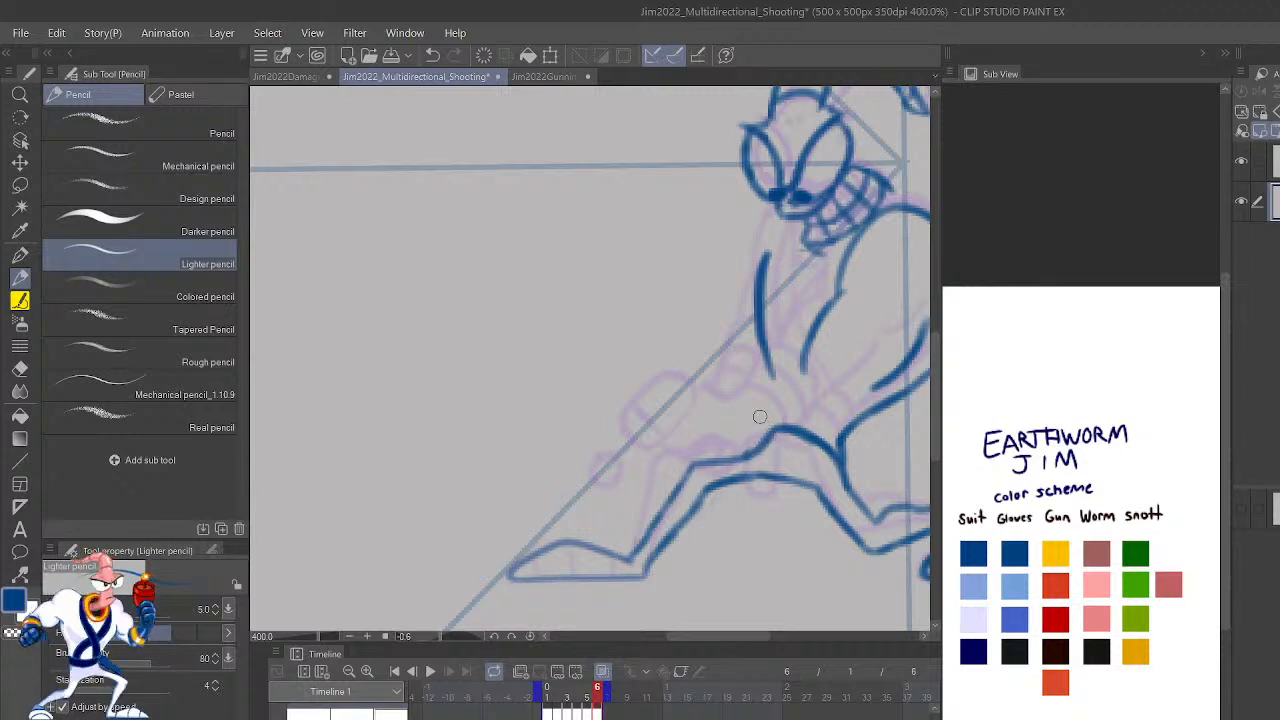
mouse_move(887, 416)
mouse_down()
mouse_move(843, 460)
mouse_move(872, 412)
mouse_up()
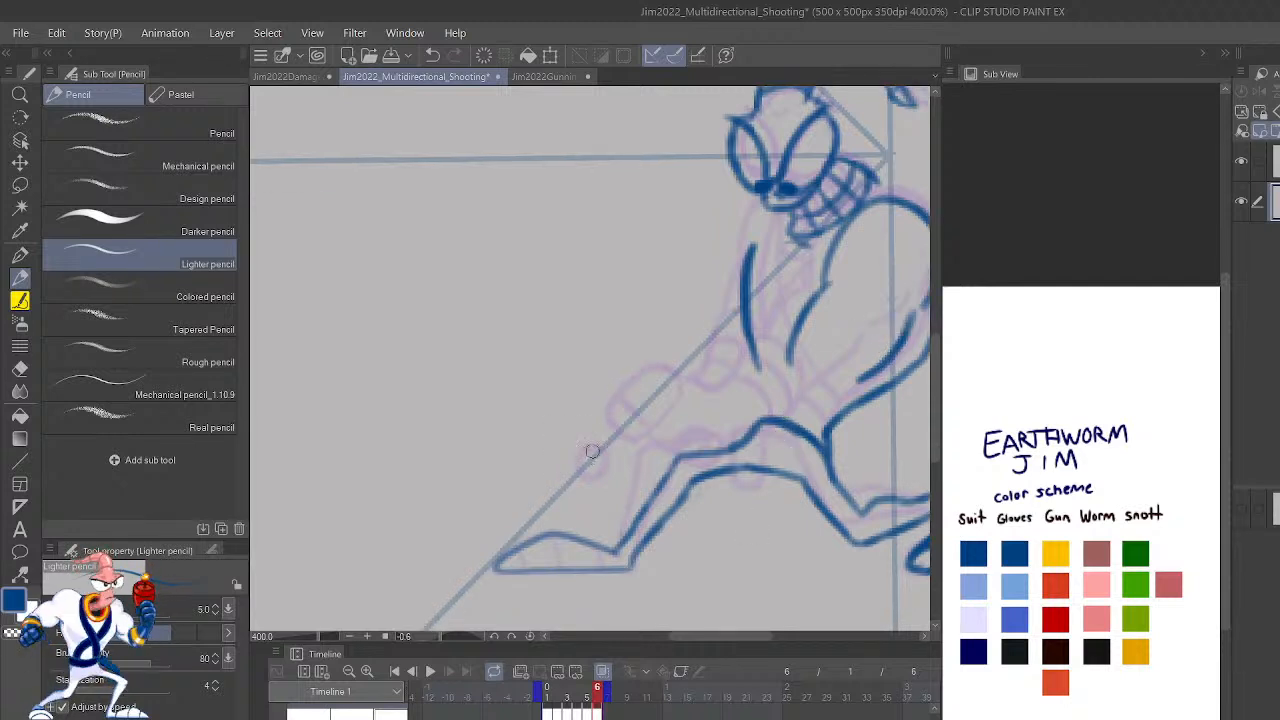
drag(605, 488, 856, 530)
key(ctrl+z)
mouse_move(770, 497)
mouse_down()
mouse_move(756, 462)
mouse_move(728, 478)
mouse_move(717, 531)
mouse_move(745, 545)
mouse_move(730, 545)
mouse_move(765, 547)
mouse_move(776, 533)
mouse_move(766, 468)
mouse_up()
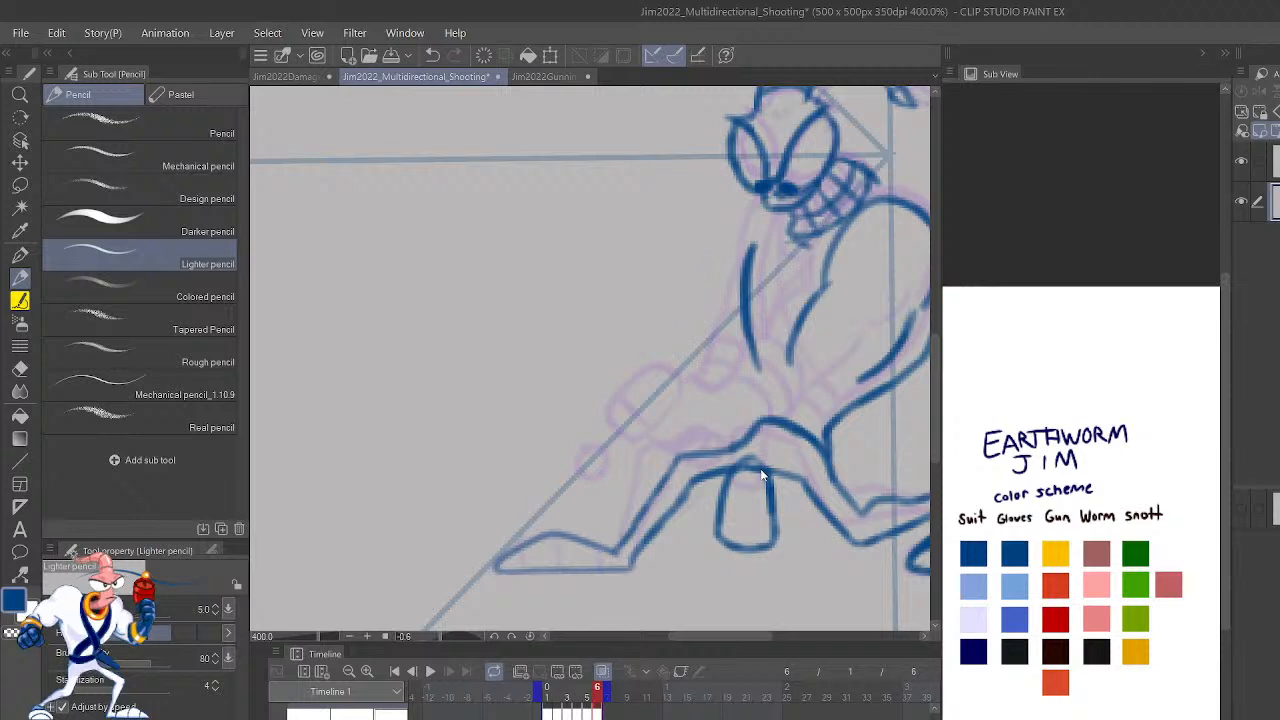
key(ctrl+z)
key(ctrl+z)
key(ctrl+z)
key(ctrl+z)
key(ctrl+z)
key(ctrl+z)
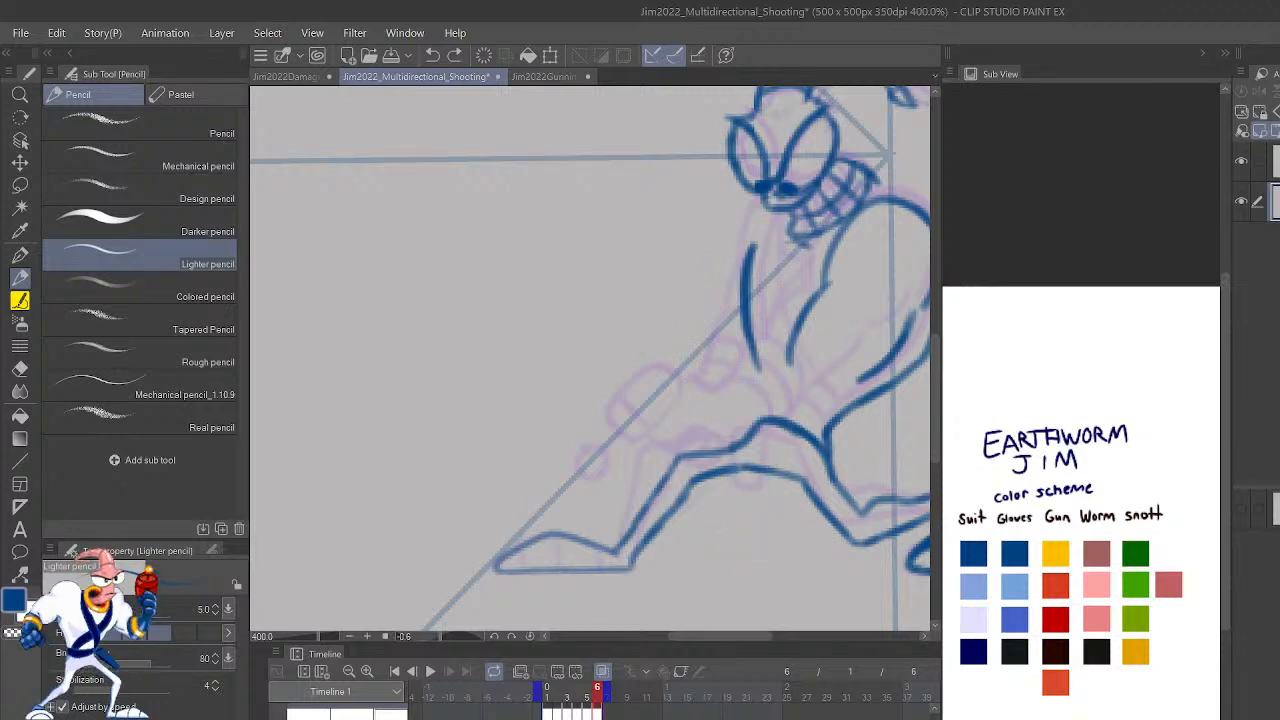
key(ctrl+z)
key(ctrl+z)
key(ctrl+y)
key(ctrl+y)
key(ctrl+z)
key(ctrl+y)
key(ctrl+minus)
key(ctrl+minus)
key(ctrl+minus)
key(ctrl+minus)
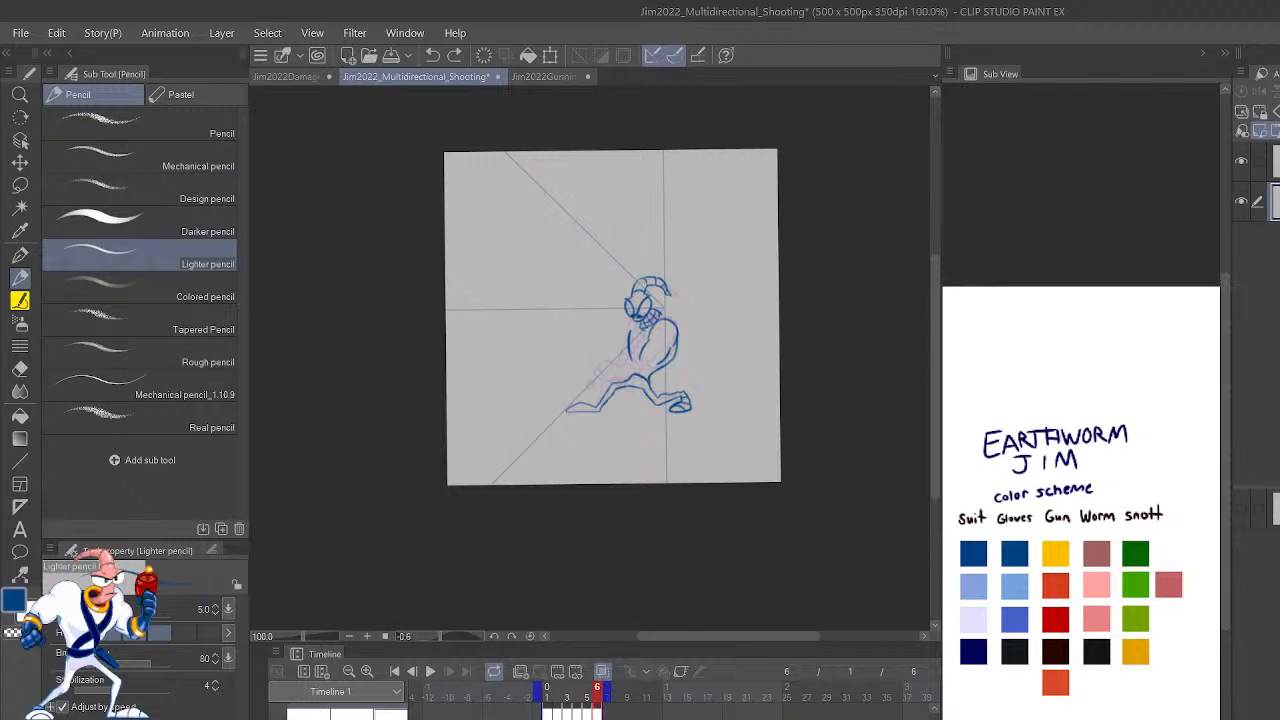
key(ctrl+plus)
key(ctrl+plus)
key(ctrl+plus)
key(ctrl+plus)
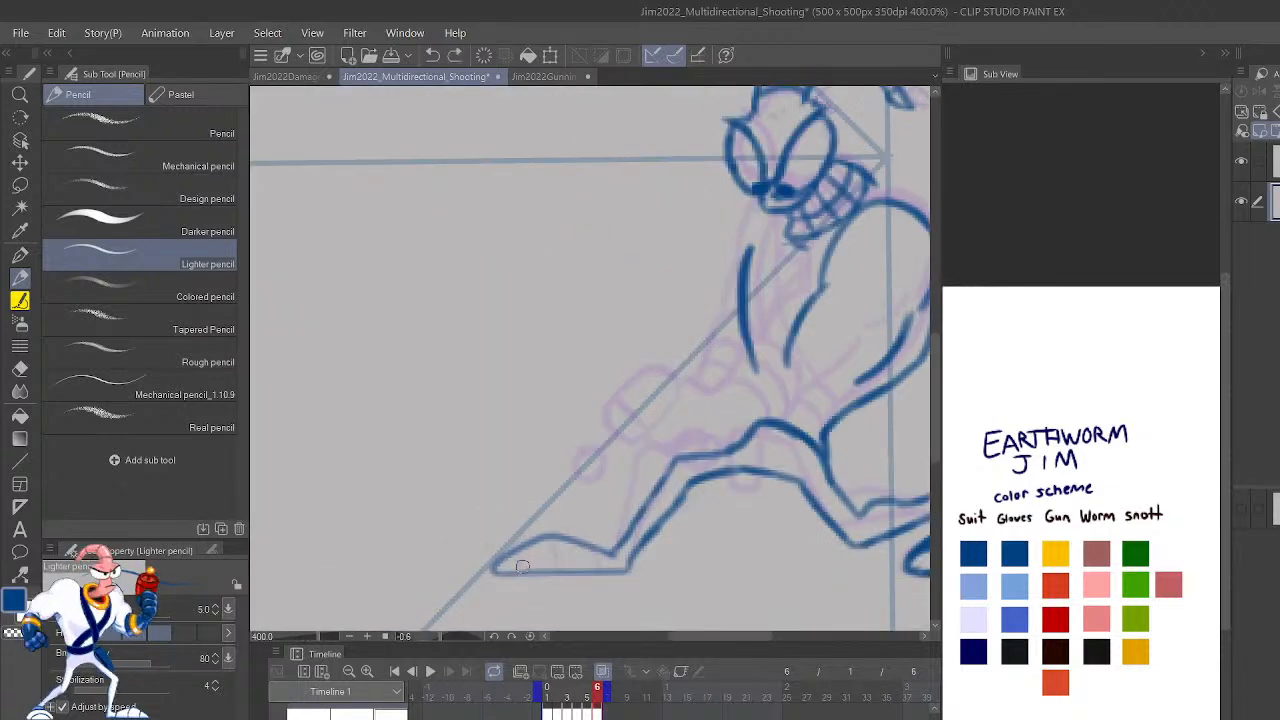
Draw three dividing lines across the front foot in frame 6, tracing the onion-skin guide with the Lighter pencil.
drag(557, 569, 548, 540)
key(ctrl+z)
scroll(547, 514, up, 5)
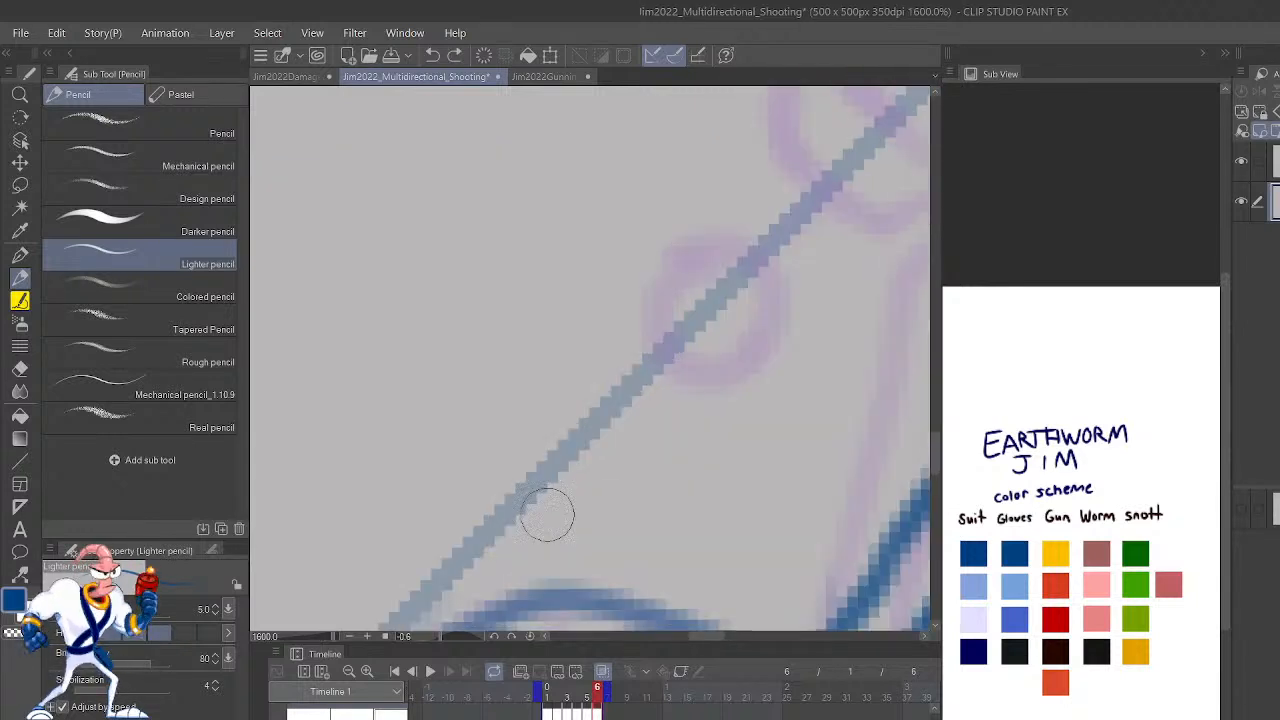
drag(657, 537, 754, 277)
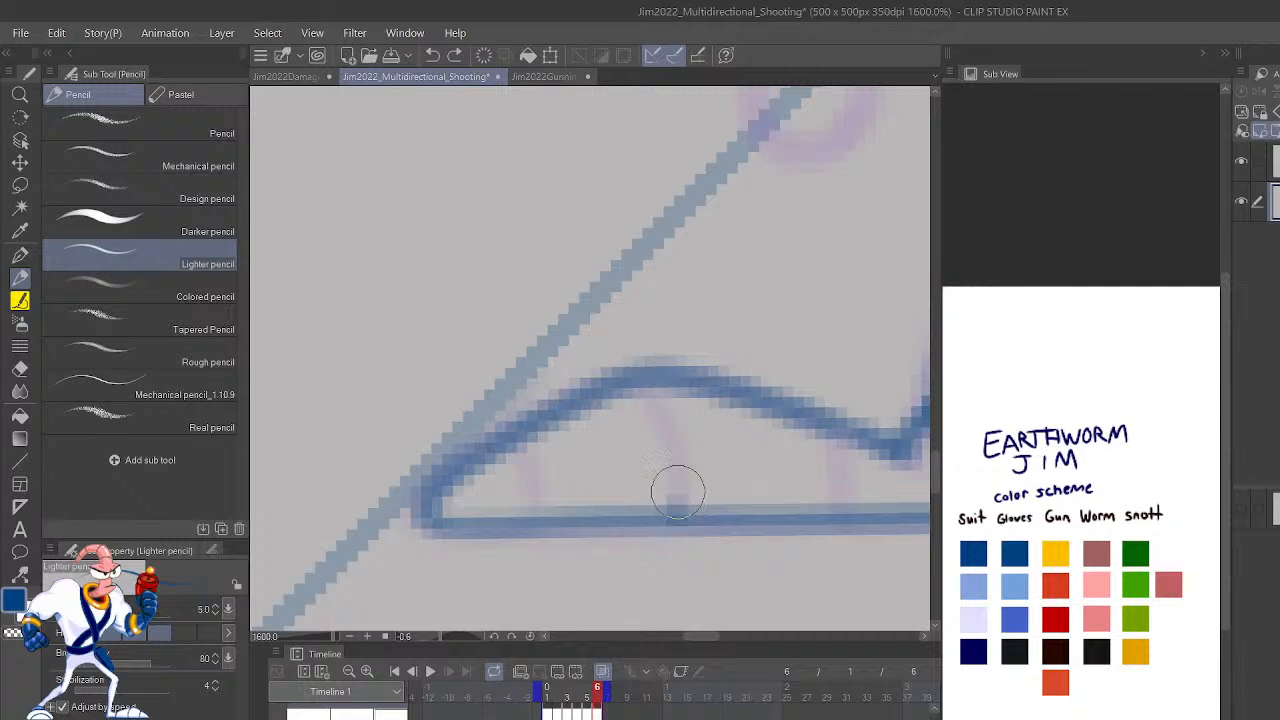
mouse_move(677, 518)
mouse_down()
mouse_move(670, 436)
mouse_move(652, 393)
mouse_up()
drag(533, 516, 530, 432)
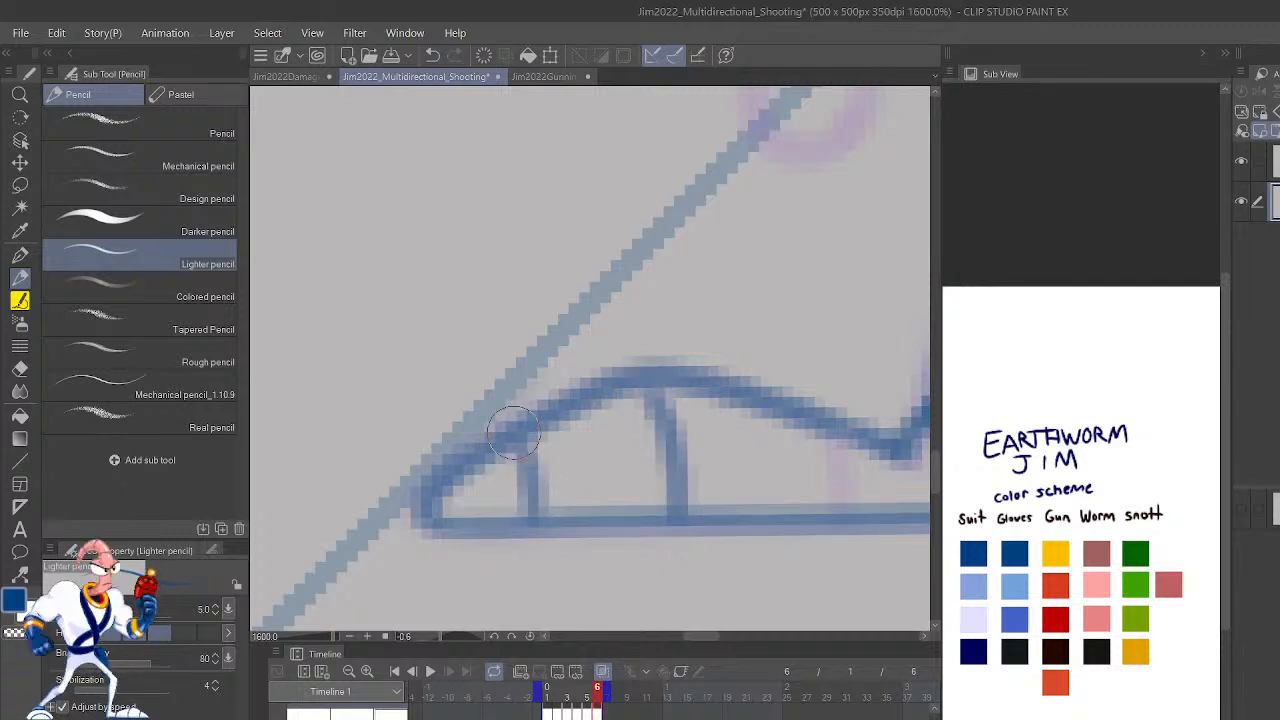
drag(840, 516, 836, 430)
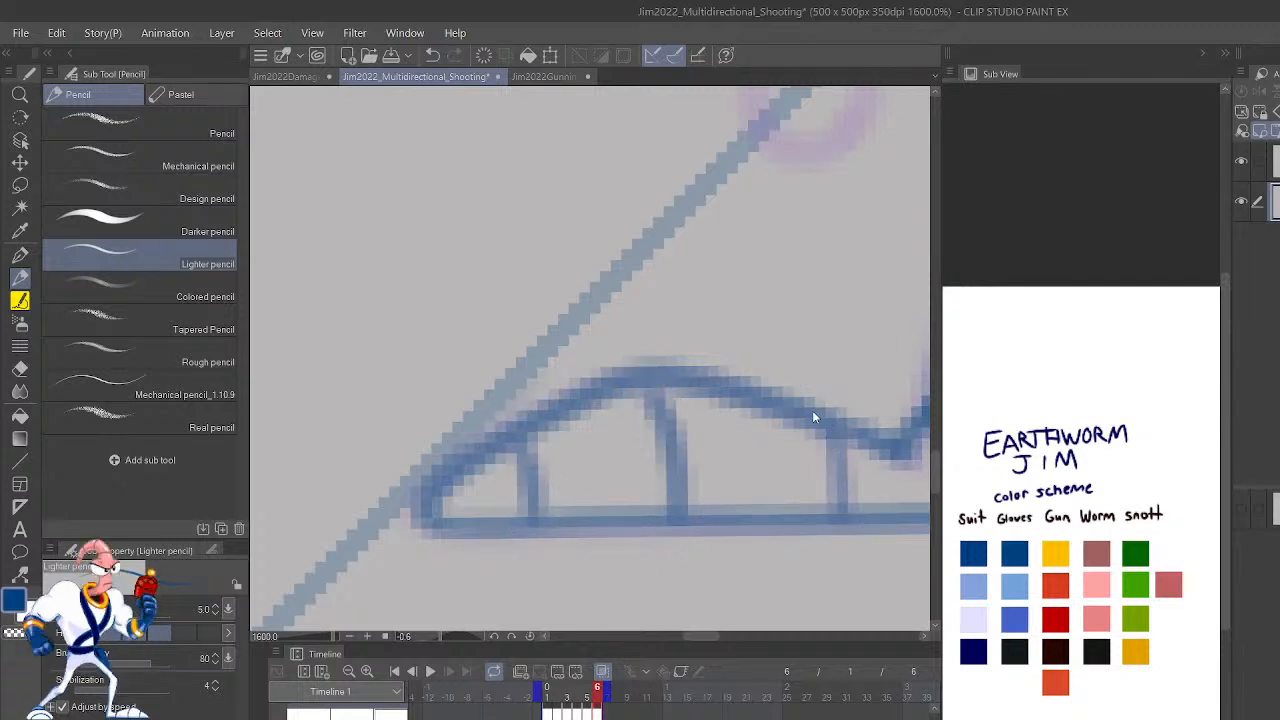
Try to draw the neck collar's curve below the mouth in frame 6, checking it against frame 5.
scroll(812, 410, down, 5)
scroll(812, 410, up, 3)
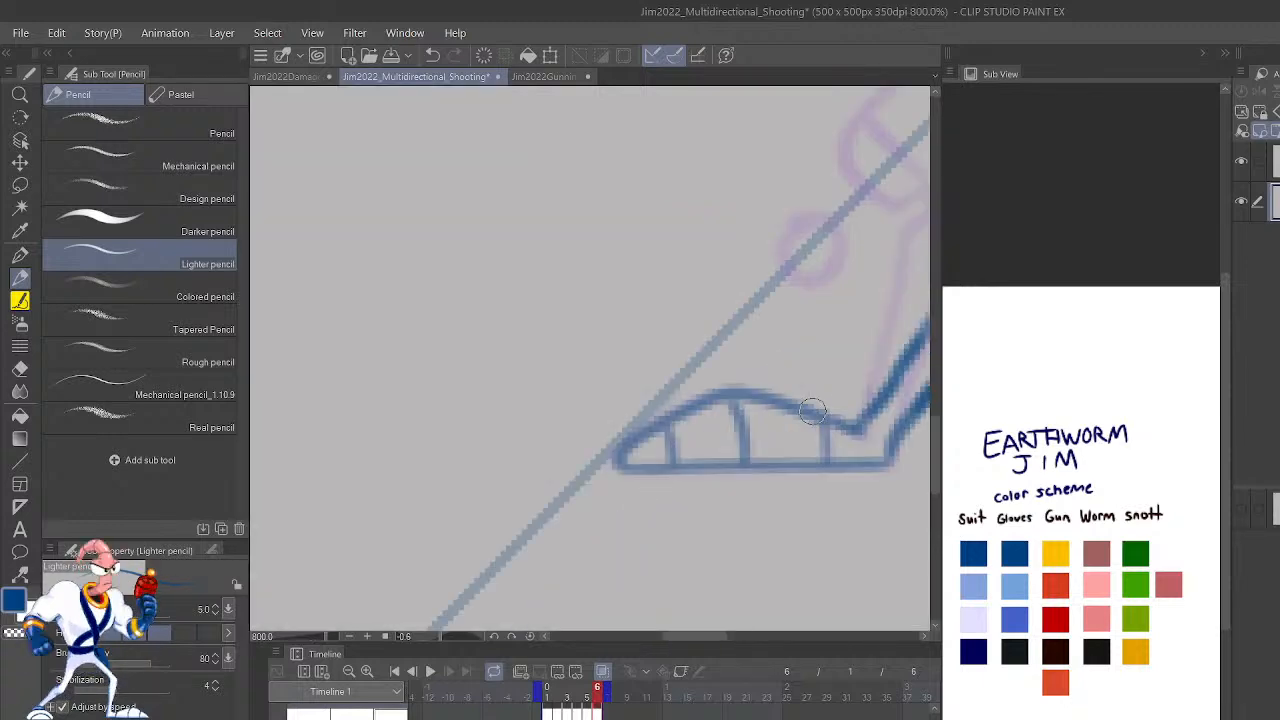
mouse_move(812, 418)
mouse_down()
mouse_move(812, 514)
mouse_move(823, 486)
mouse_move(811, 551)
mouse_move(778, 588)
mouse_up()
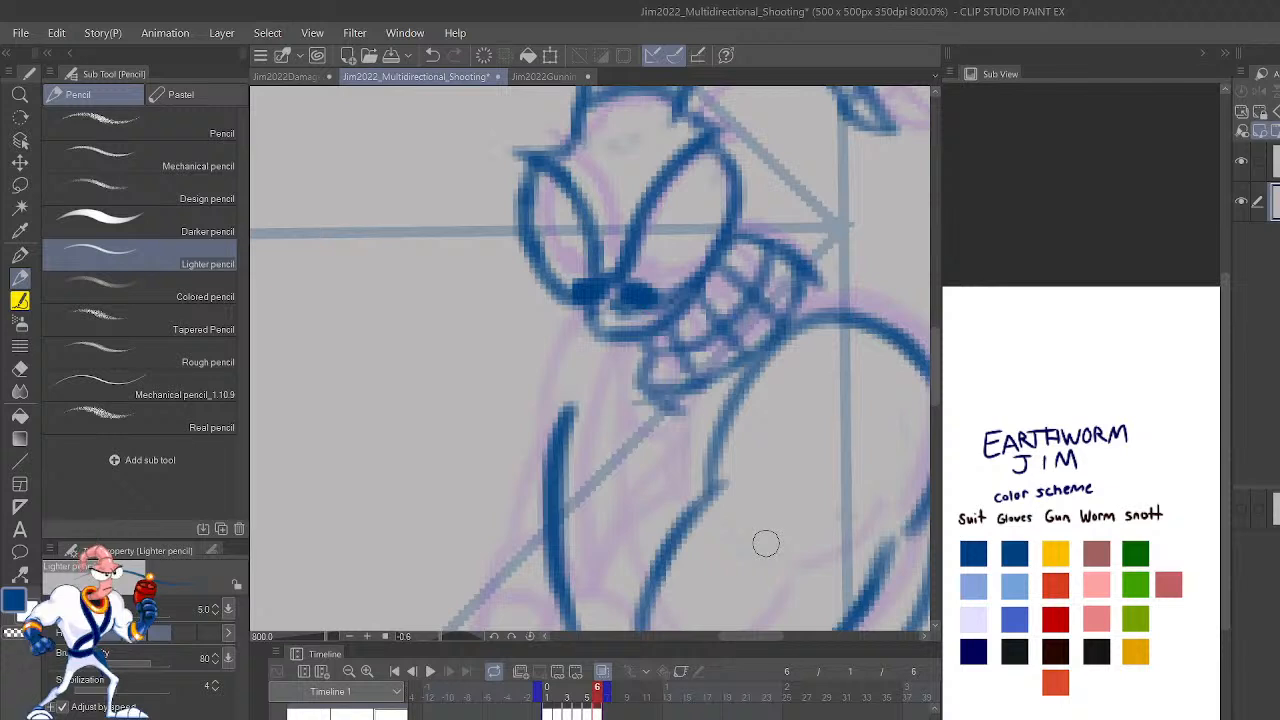
drag(654, 410, 648, 545)
key(ctrl+z)
mouse_move(705, 462)
mouse_down()
mouse_move(617, 448)
mouse_move(660, 337)
mouse_up()
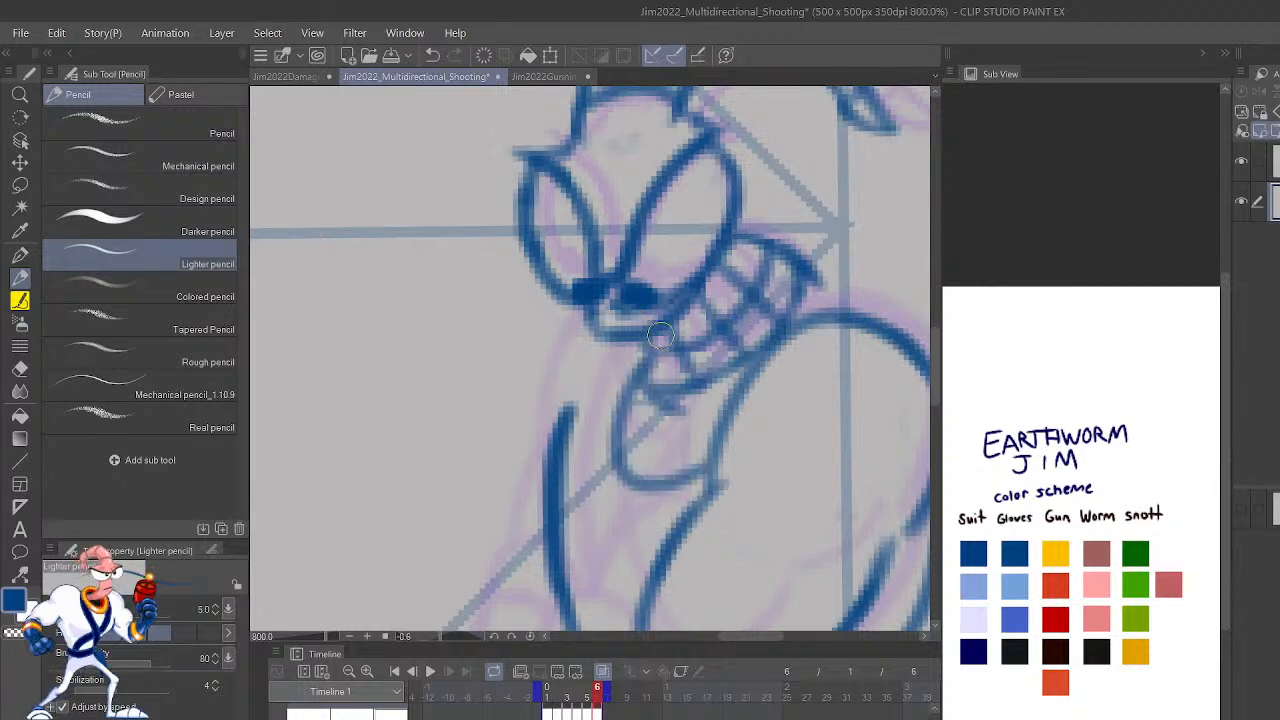
drag(797, 268, 840, 285)
key(Left)
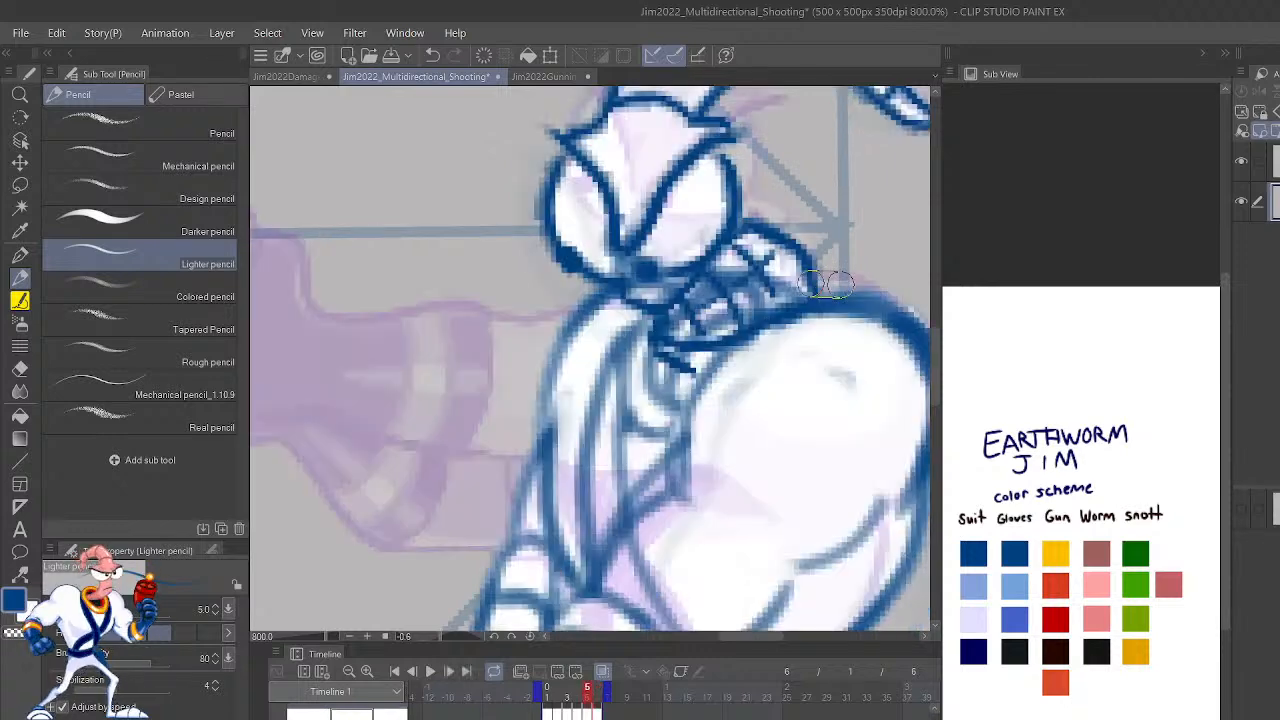
key(Right)
key(Left)
key(Right)
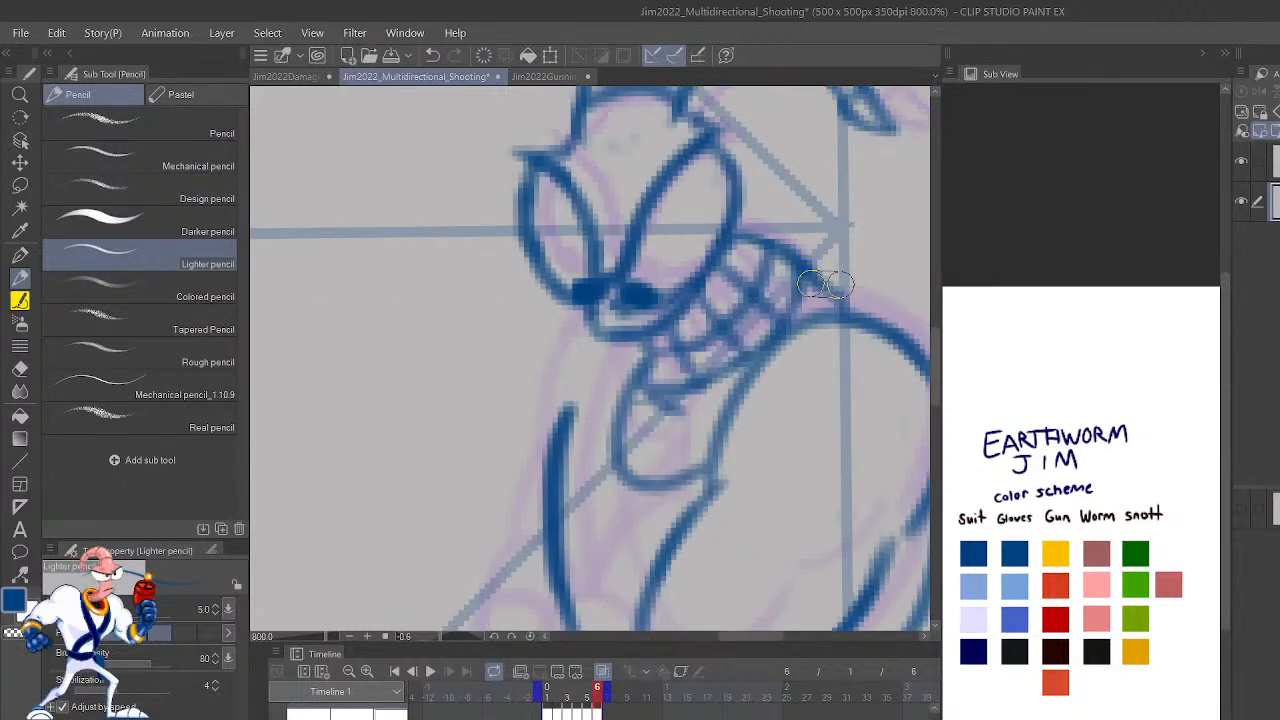
key(Left)
key(Right)
key(ctrl+z)
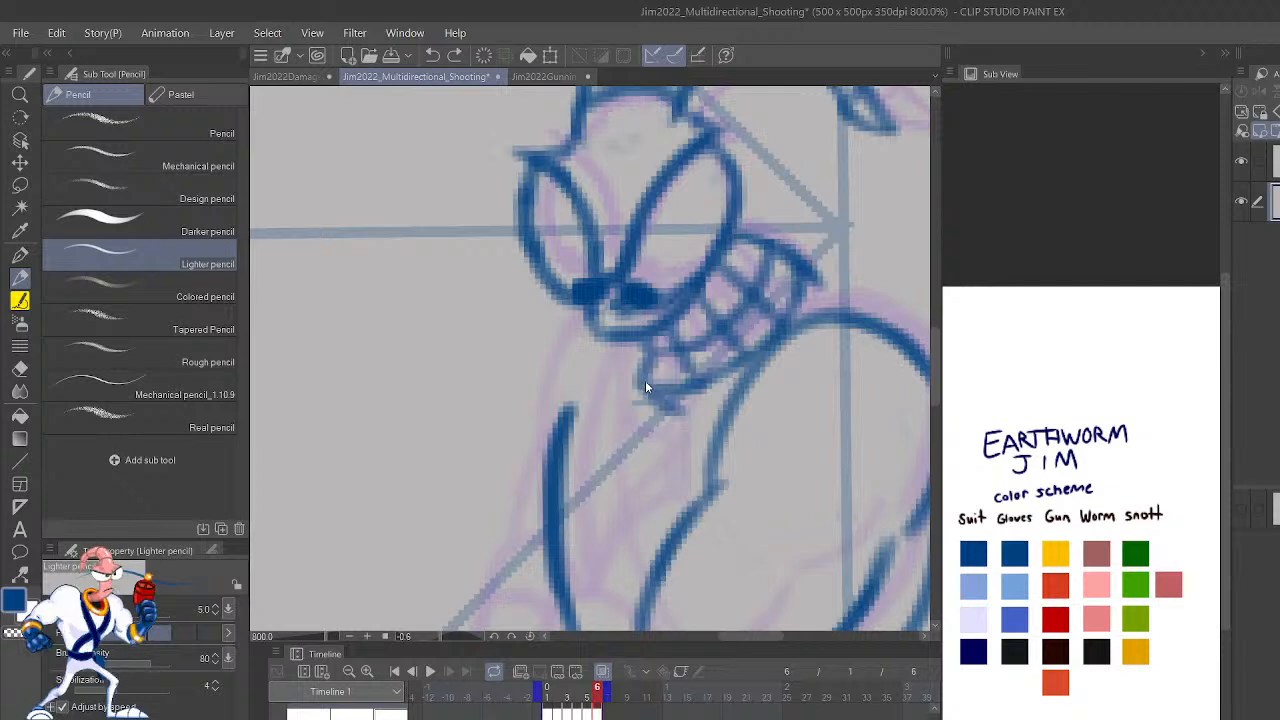
Draw the outer and inner curves of the neck collar between mouth and chest in frame 6, comparing with frame 5.
mouse_move(633, 385)
mouse_down()
mouse_move(694, 505)
mouse_move(636, 353)
mouse_up()
key(ctrl+z)
scroll(685, 292, down, 4)
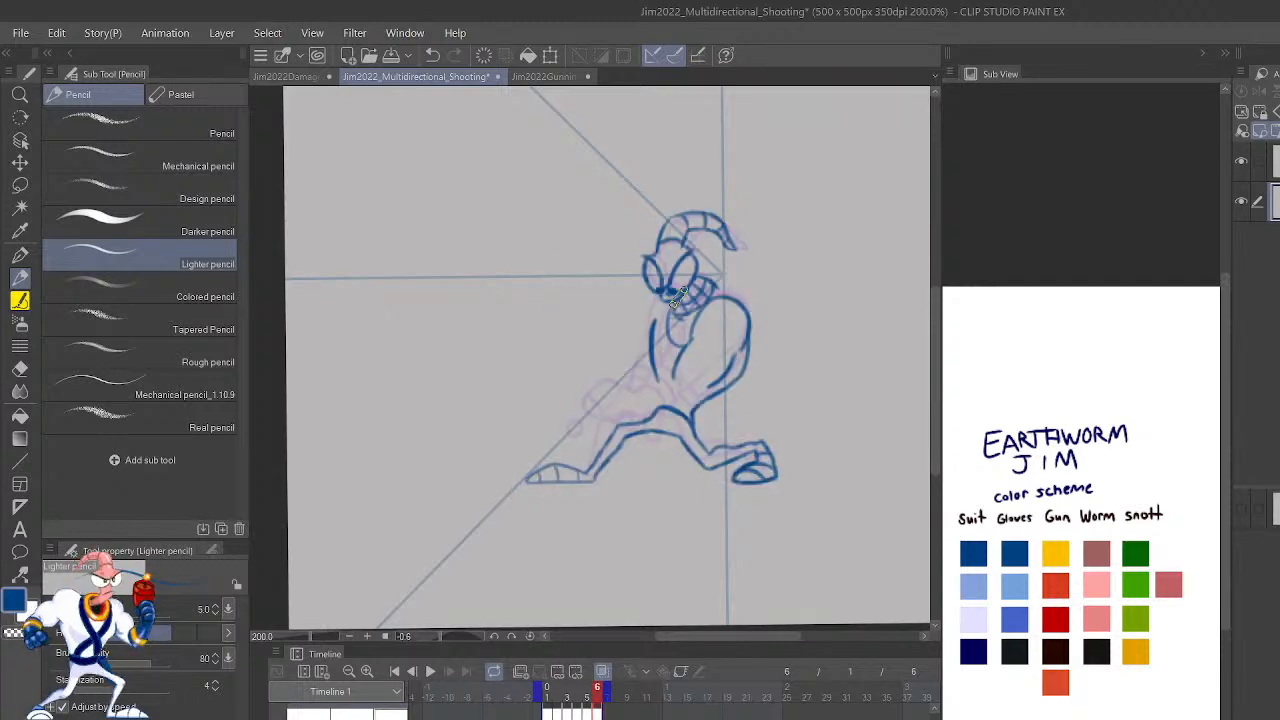
scroll(685, 294, up, 4)
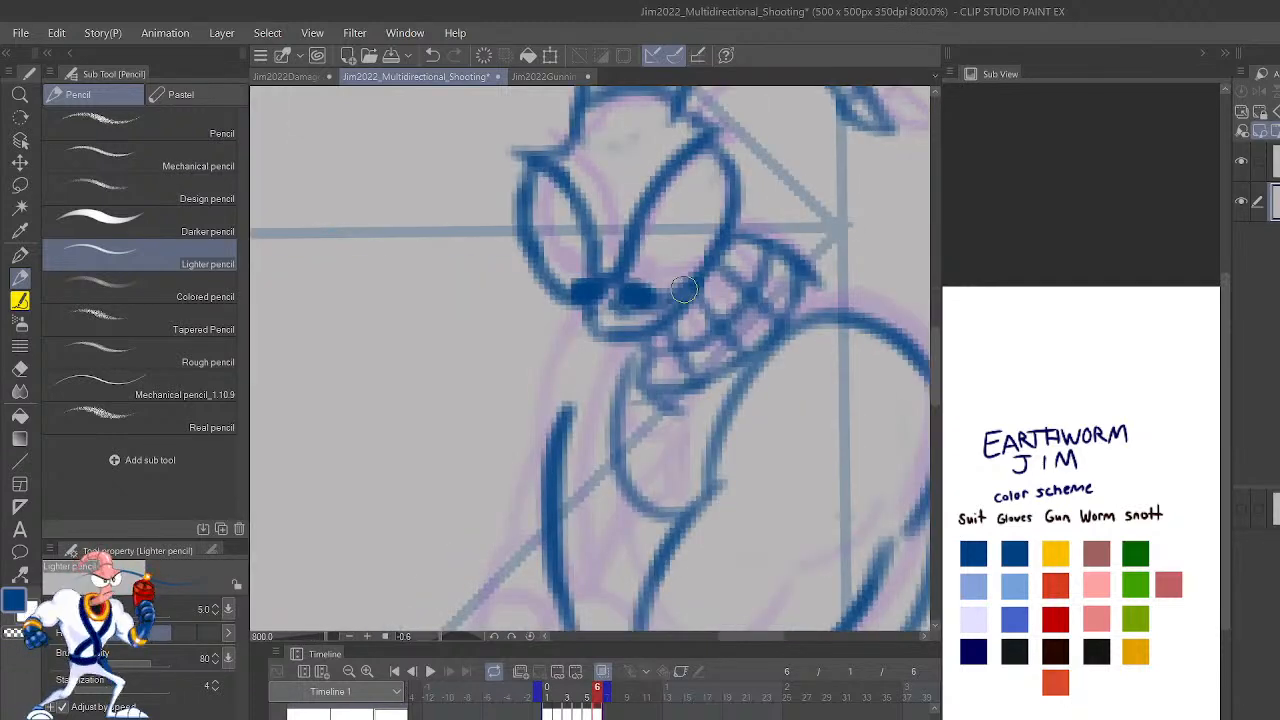
drag(711, 468, 655, 388)
key(Left)
key(Right)
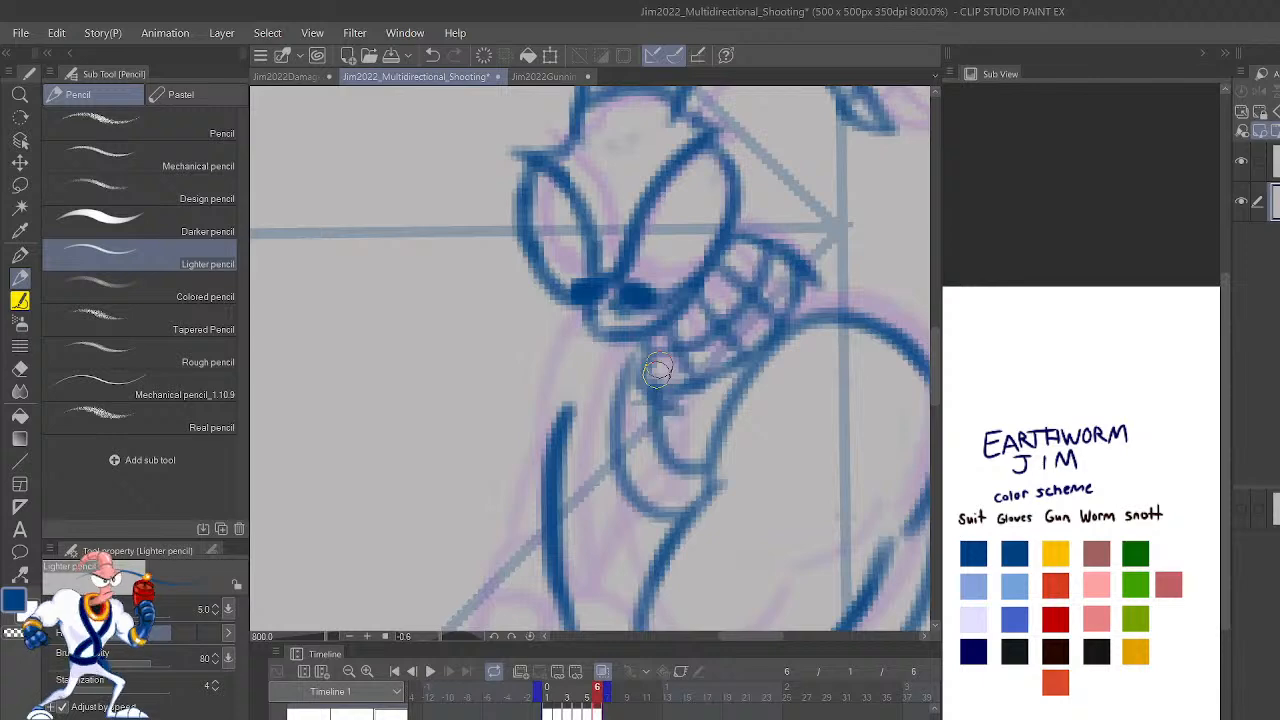
key(Left)
key(Right)
Step back through the earlier frames and play the animation to check the poses in motion.
scroll(658, 371, down, 3)
scroll(659, 371, down, 2)
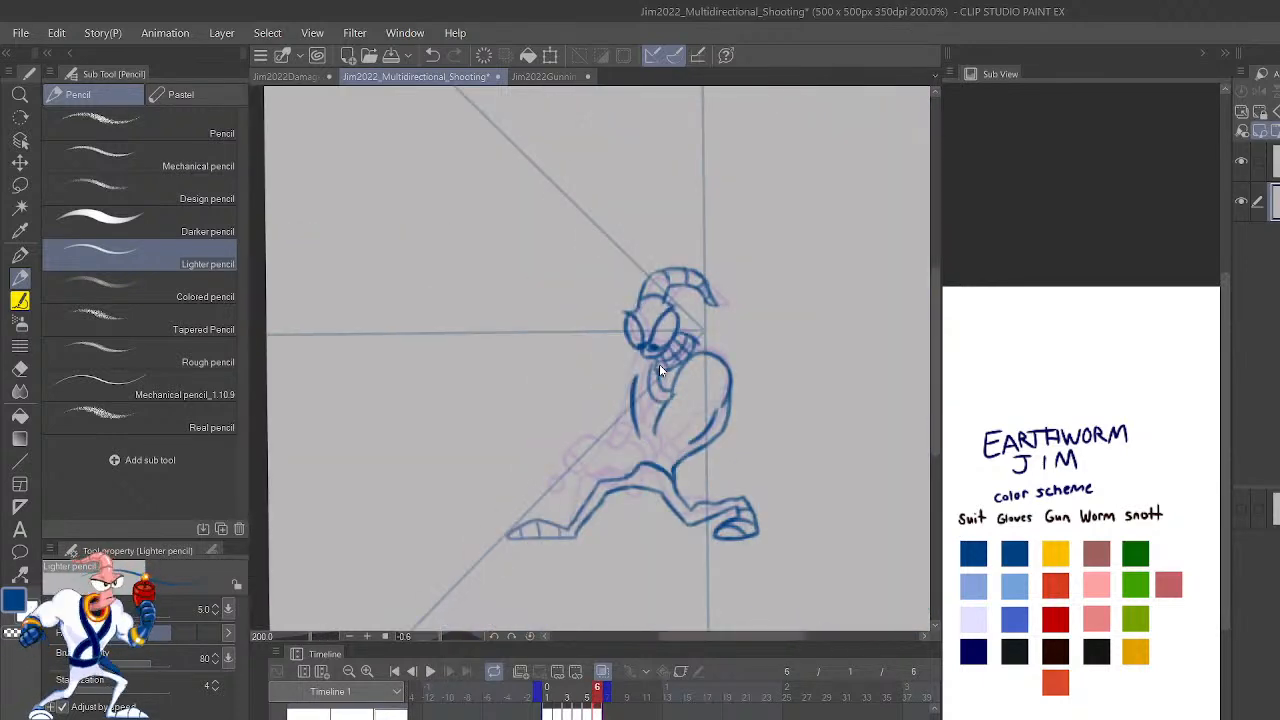
key(Left)
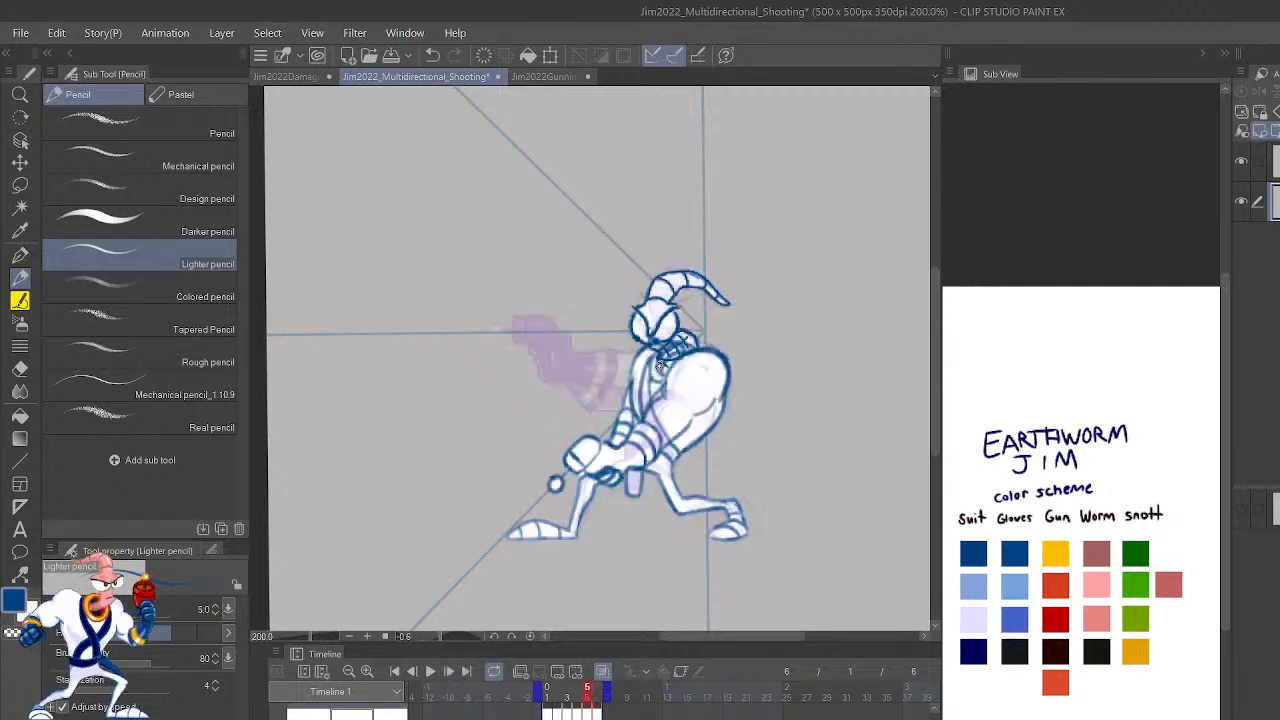
key(Left)
key(Left)
key(Right)
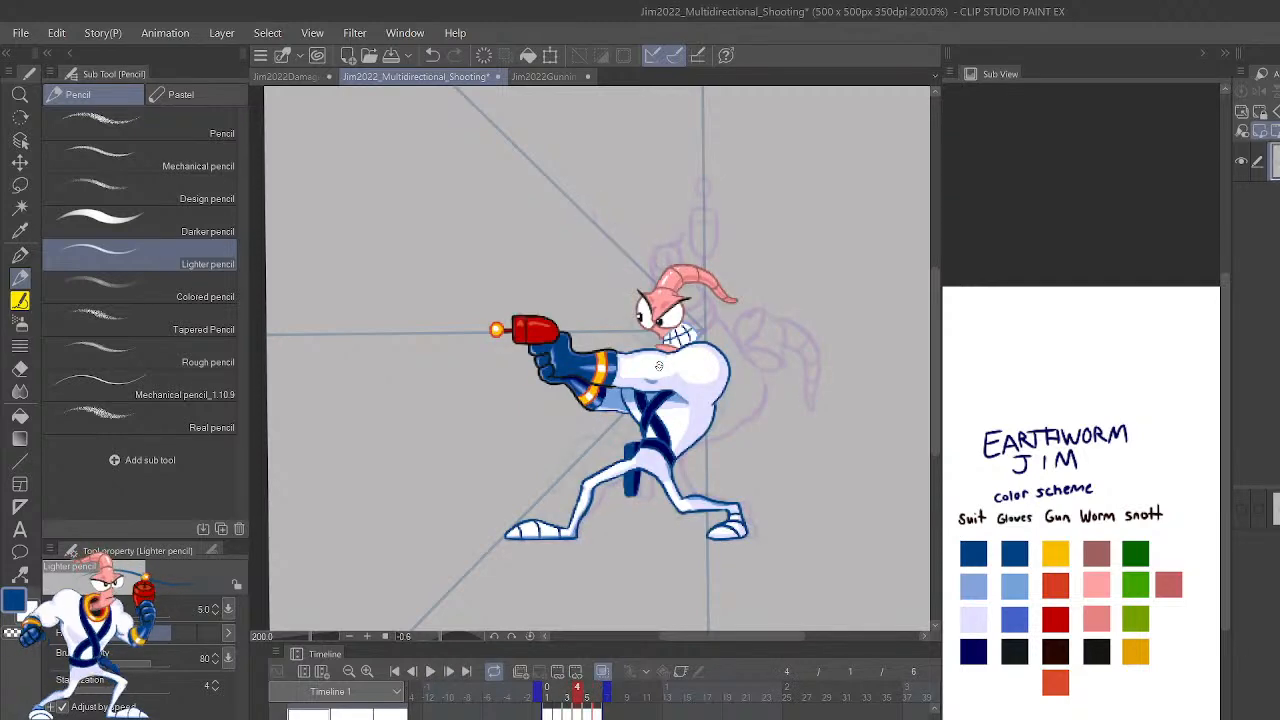
click(428, 672)
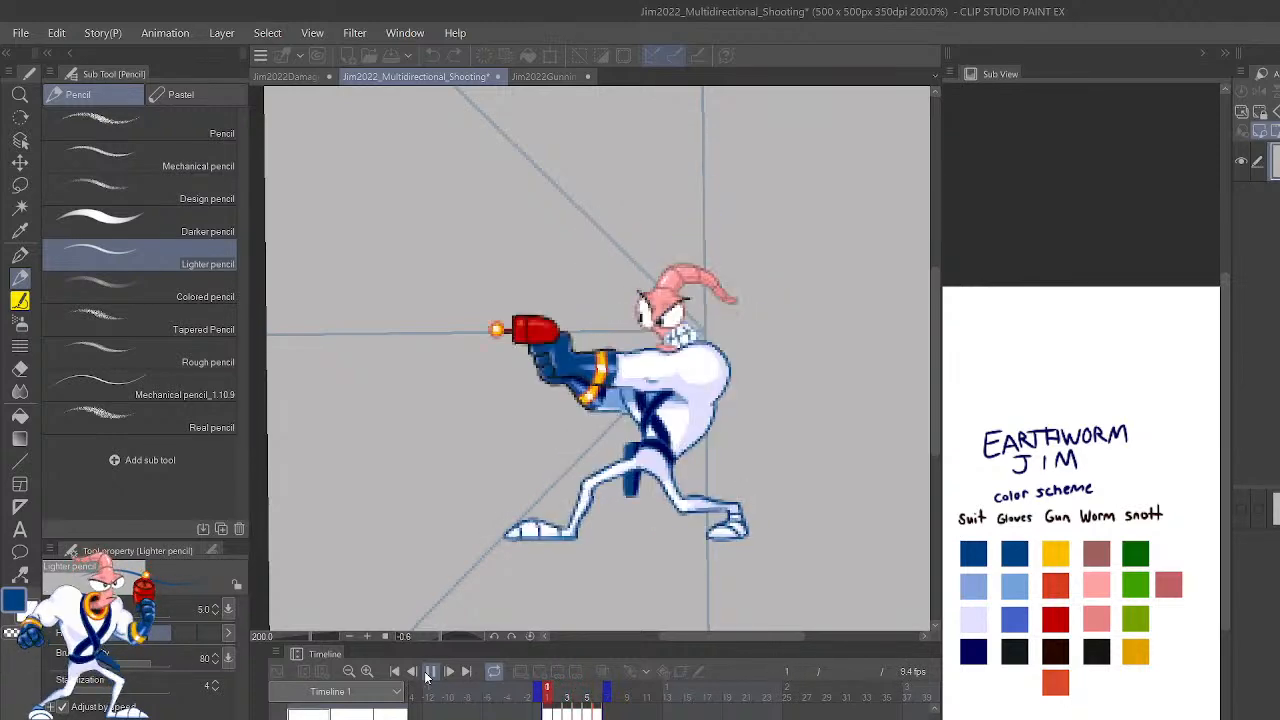
key(ctrl+minus)
key(ctrl+minus)
key(ctrl+minus)
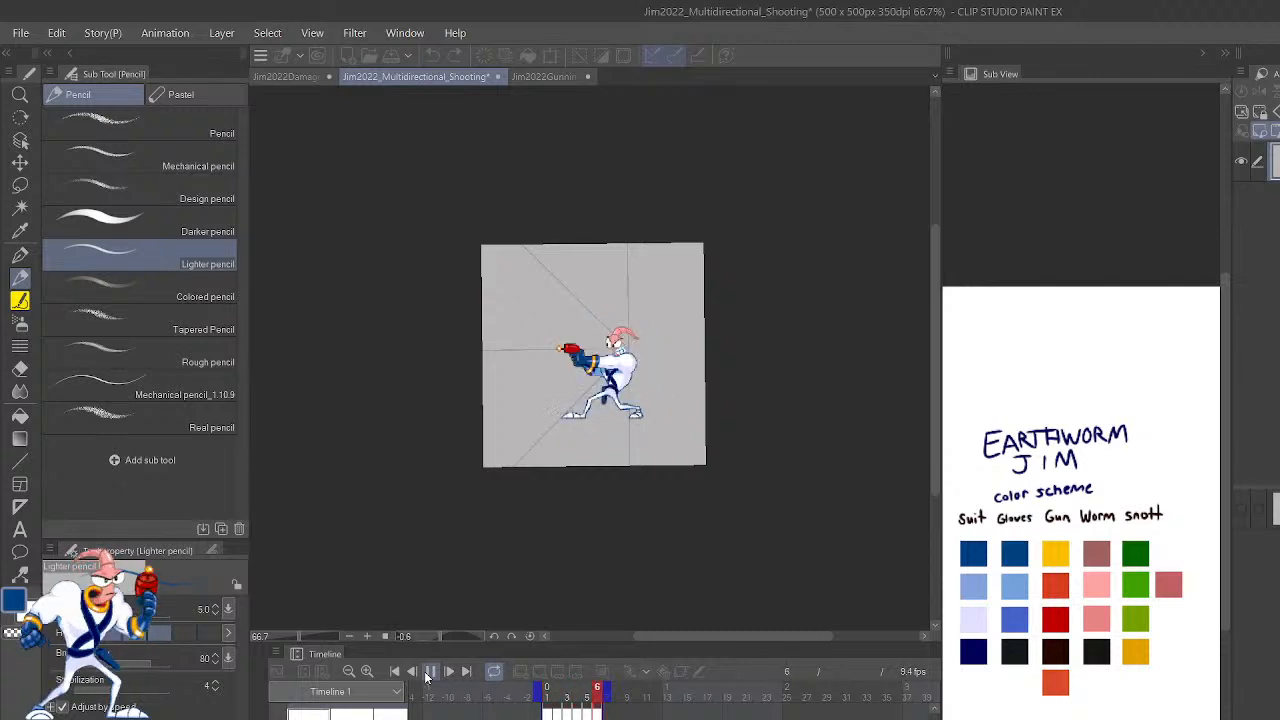
click(432, 673)
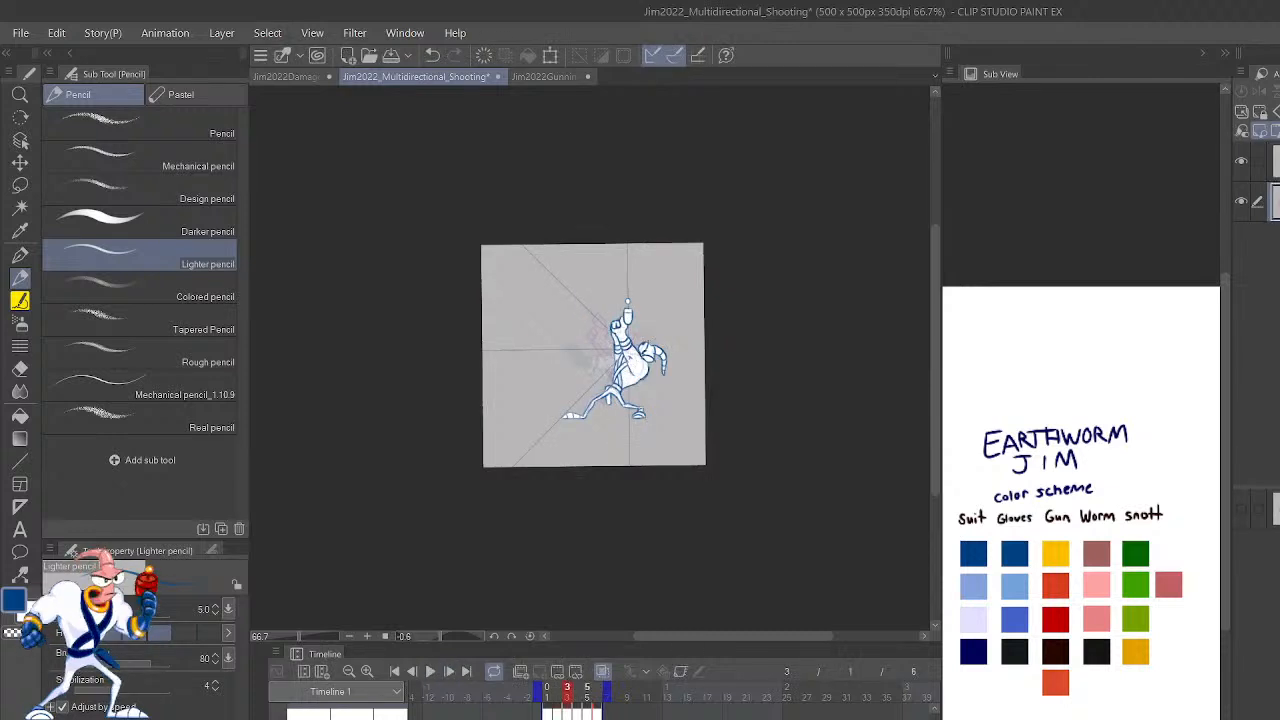
Return to frame 6 and flip the canvas view horizontally, showing the torso and arms close up.
click(597, 689)
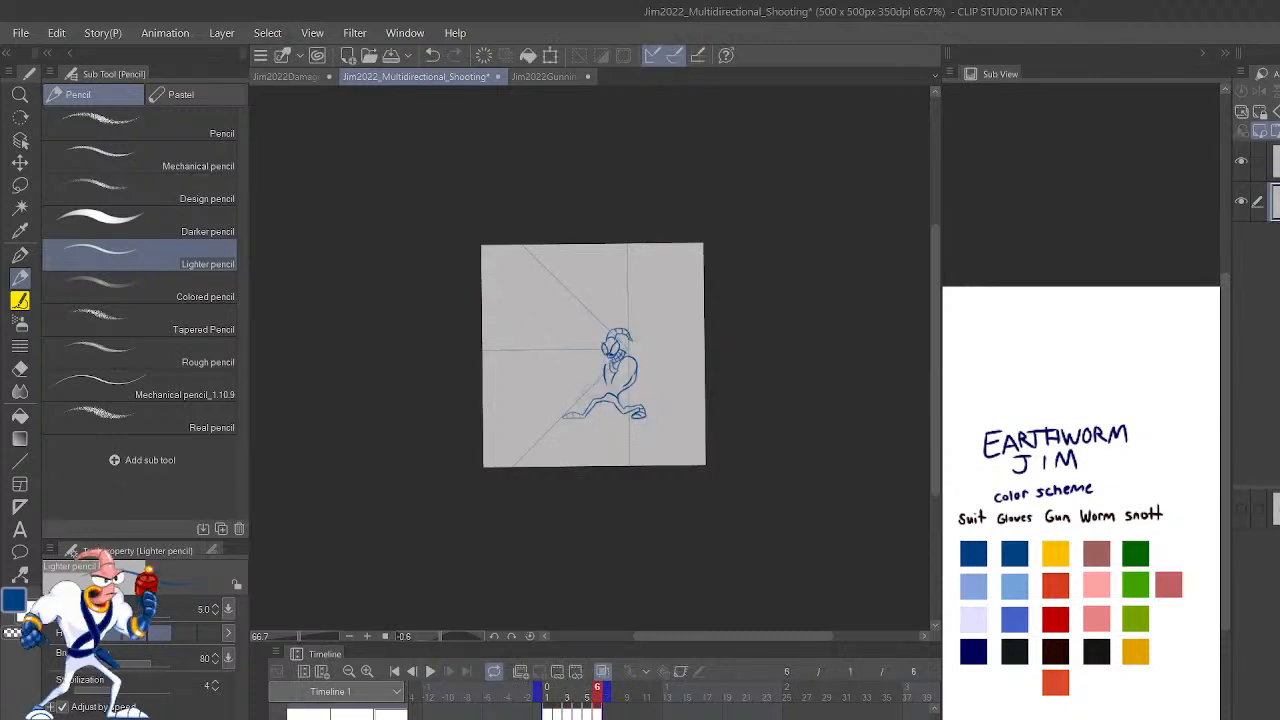
key(ctrl+plus)
key(ctrl+plus)
key(ctrl+plus)
key(ctrl+plus)
key(ctrl+plus)
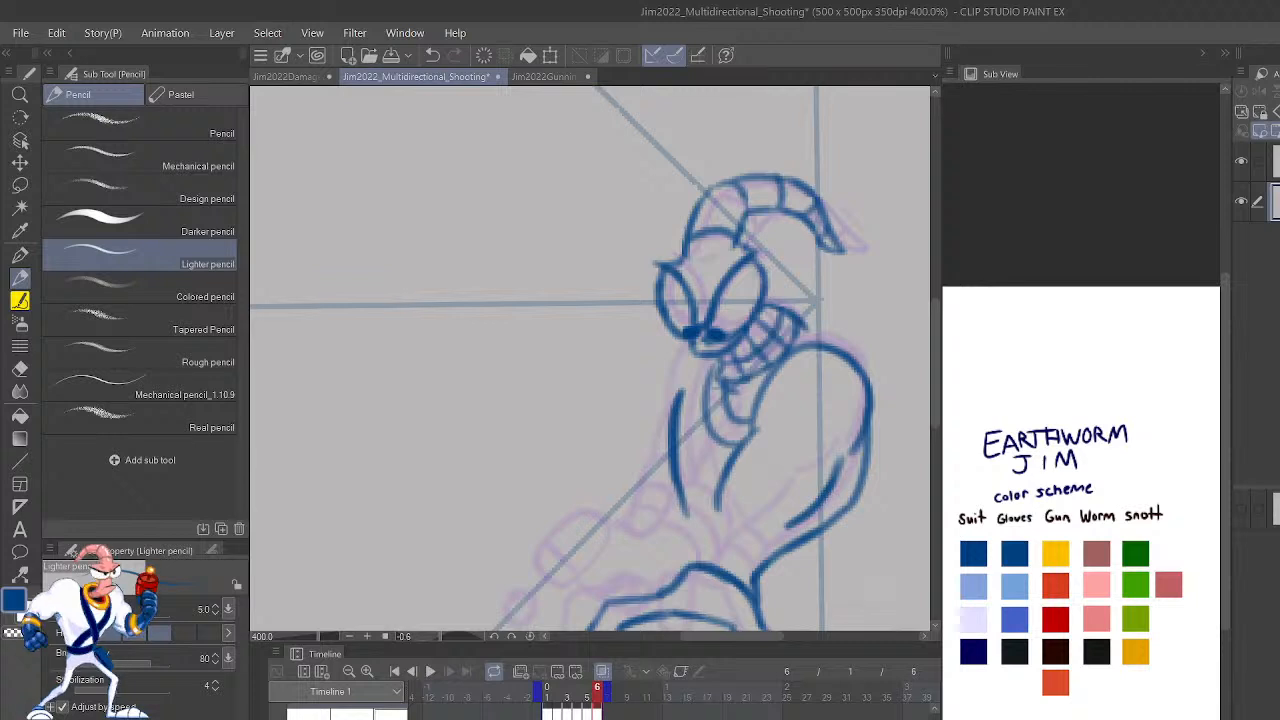
key(h)
drag(743, 426, 861, 360)
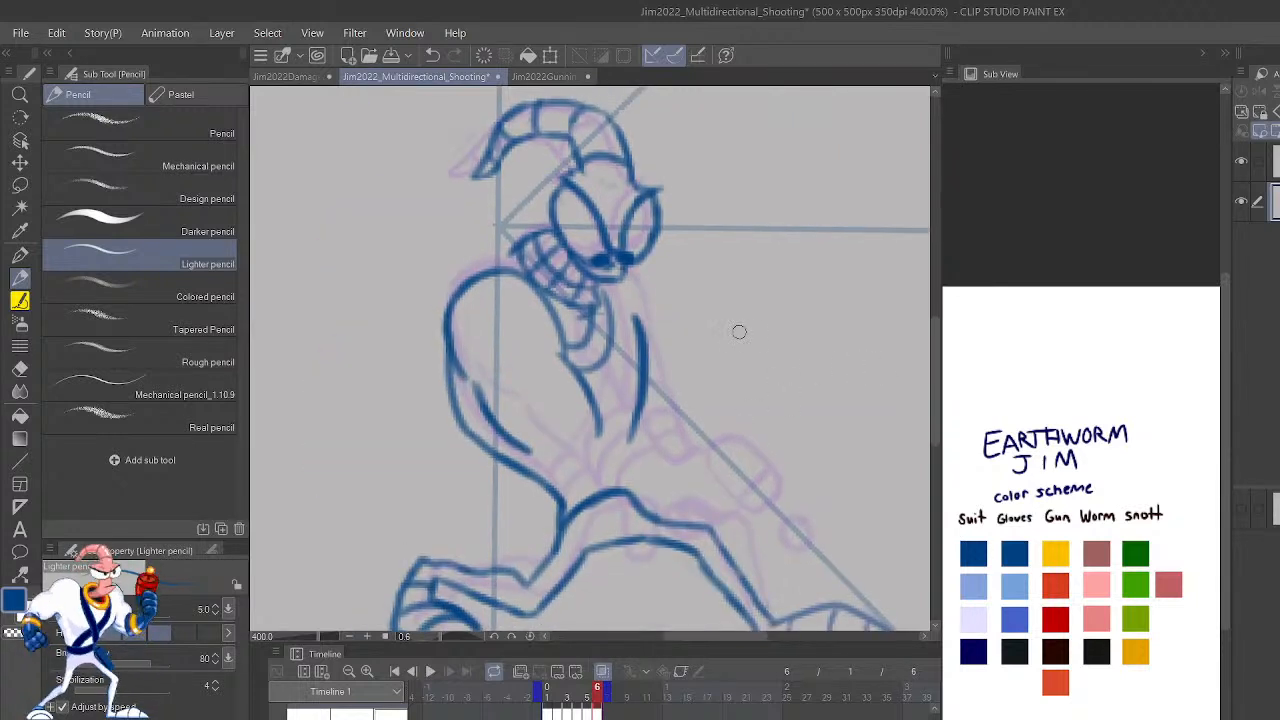
mouse_move(657, 443)
mouse_down()
mouse_move(667, 336)
mouse_move(638, 262)
mouse_up()
key(ctrl+z)
key(ctrl+z)
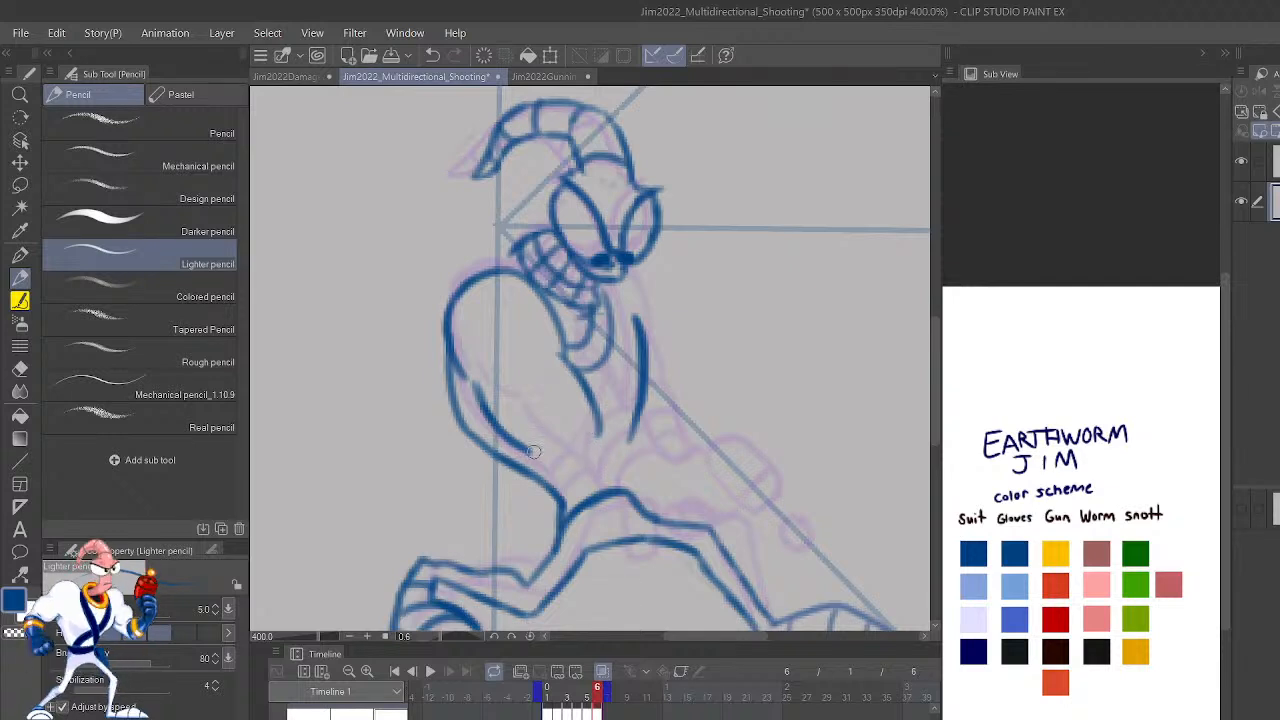
Draw the near arm's rounded glove cuff in frame 6, with a short guide line leading down to a round fist below it.
mouse_move(530, 452)
mouse_down()
mouse_move(557, 493)
mouse_move(548, 479)
mouse_move(605, 453)
mouse_move(603, 509)
mouse_move(577, 455)
mouse_move(593, 450)
mouse_move(620, 503)
mouse_up()
drag(605, 452, 597, 416)
drag(700, 488, 686, 393)
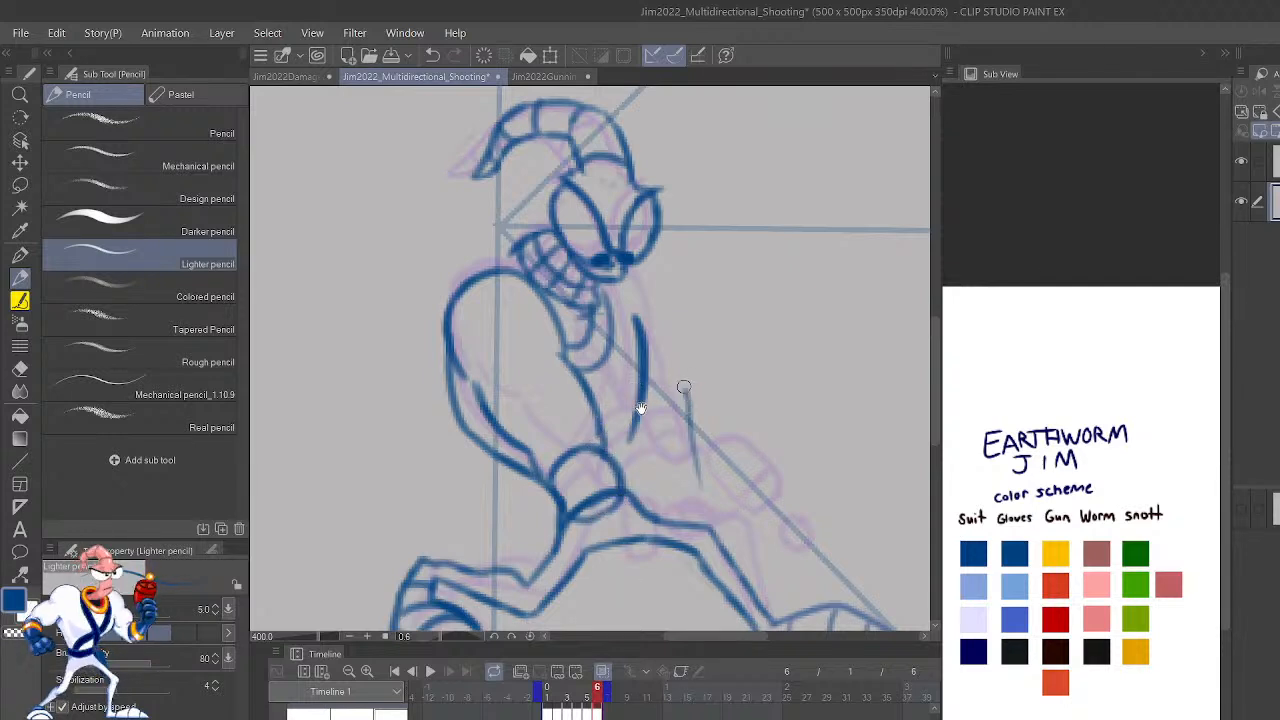
key(ctrl+z)
drag(568, 492, 626, 560)
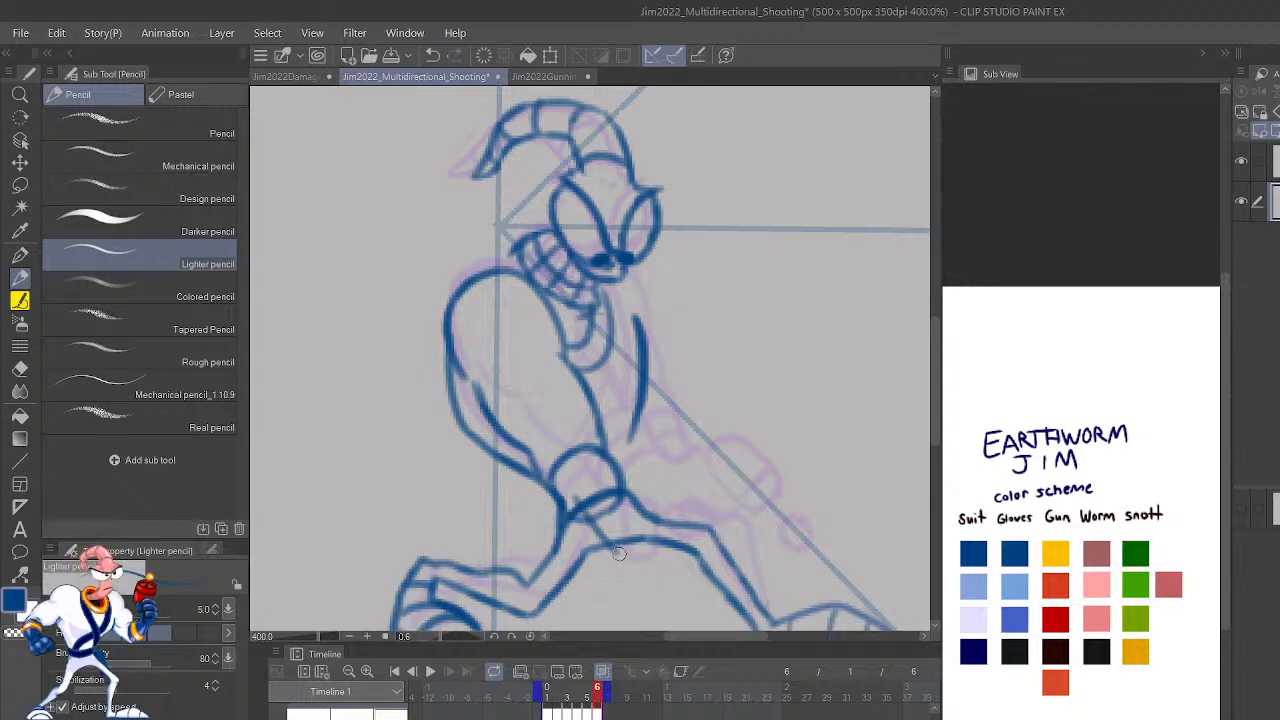
mouse_move(598, 518)
mouse_down()
mouse_move(636, 538)
mouse_move(615, 542)
mouse_move(601, 582)
mouse_move(642, 595)
mouse_move(657, 554)
mouse_move(632, 534)
mouse_move(599, 570)
mouse_move(660, 578)
mouse_up()
Draw the downward-pointing gun beside the fist circle, with a rounded body, a band across it and a small ball at the tip.
scroll(760, 450, down, 5)
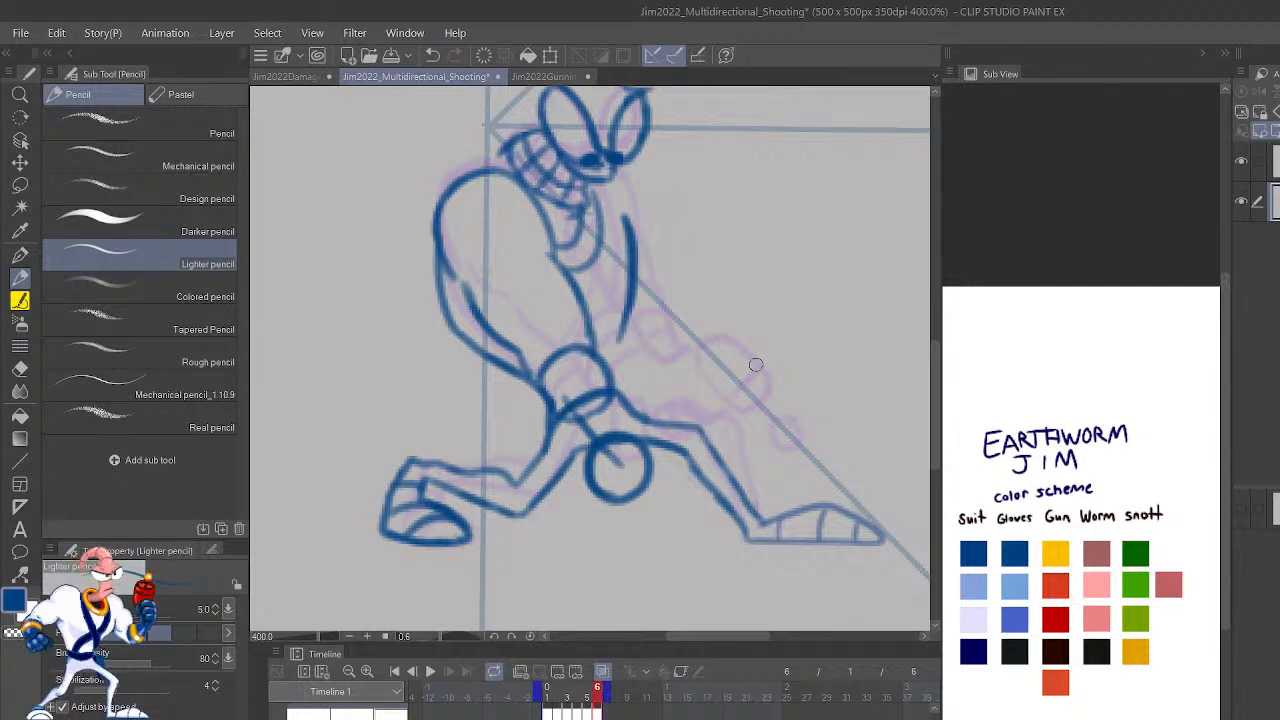
mouse_move(626, 460)
mouse_down()
mouse_move(633, 528)
mouse_move(687, 528)
mouse_up()
key(ctrl+z)
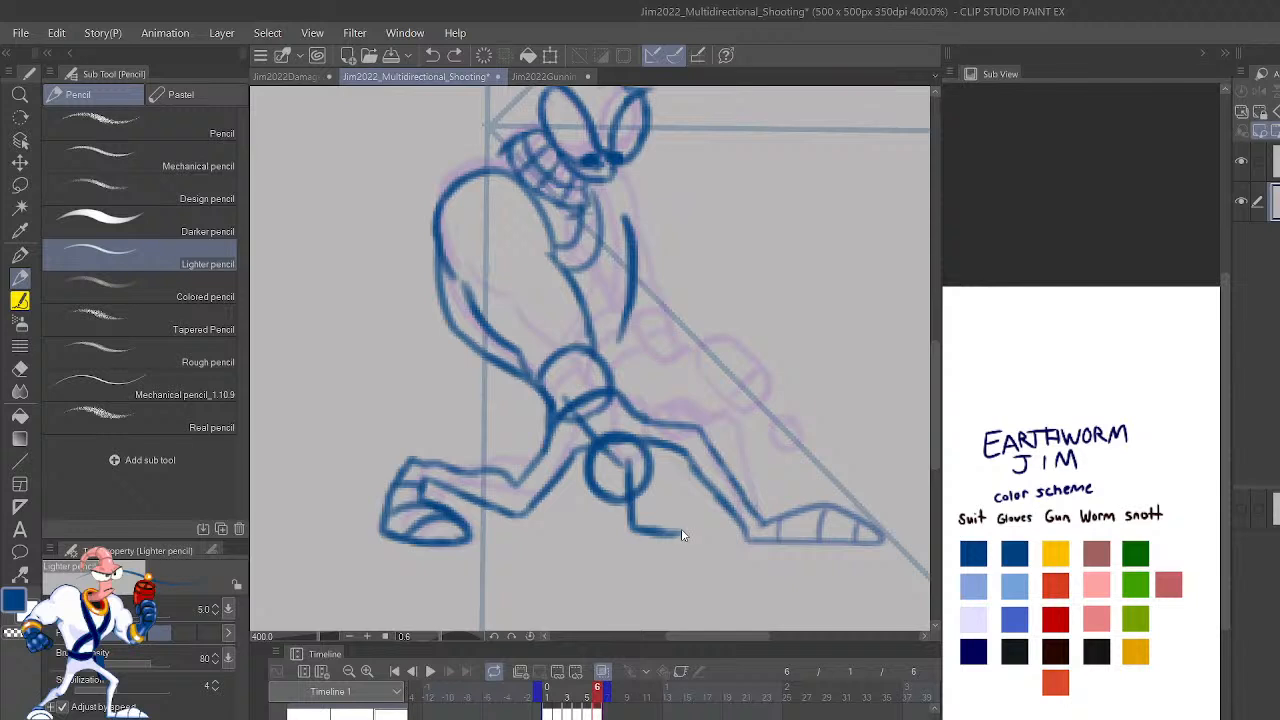
key(ctrl+z)
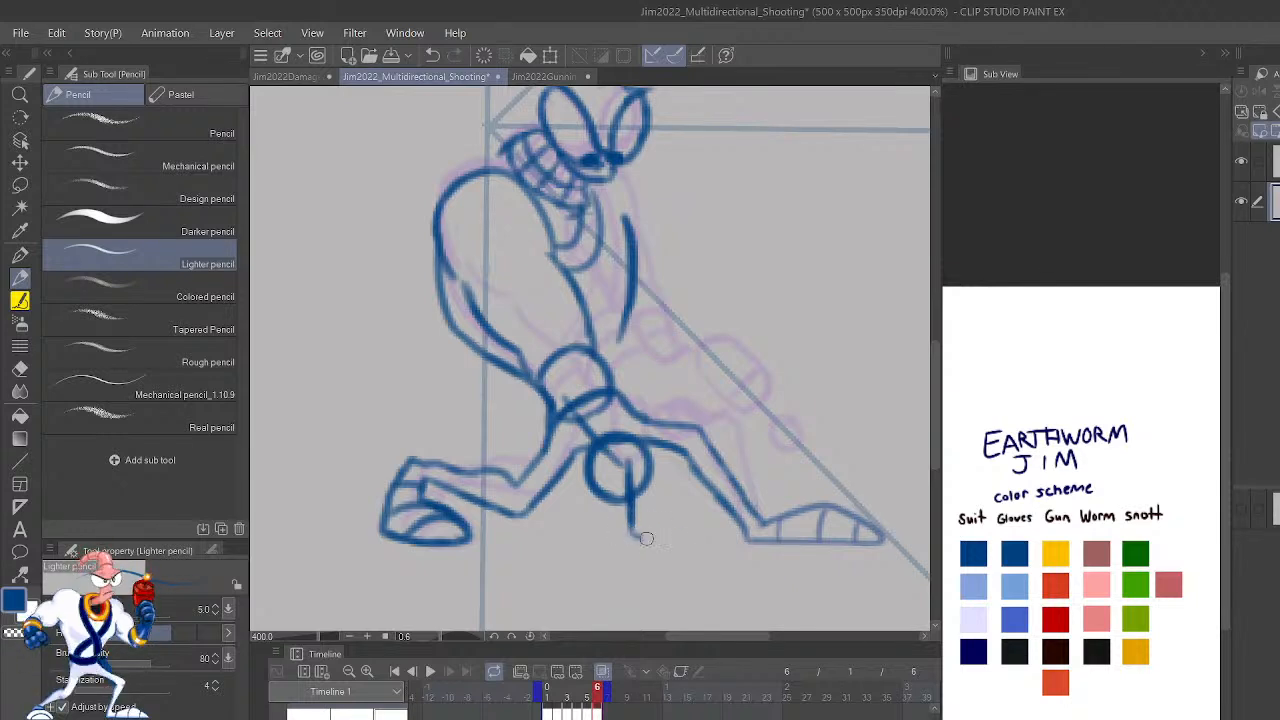
mouse_move(646, 539)
mouse_down()
mouse_move(689, 535)
mouse_move(682, 477)
mouse_move(668, 440)
mouse_move(642, 440)
mouse_move(628, 466)
mouse_move(673, 448)
mouse_move(687, 536)
mouse_move(638, 534)
mouse_move(630, 473)
mouse_move(635, 494)
mouse_move(691, 509)
mouse_move(647, 569)
mouse_move(653, 589)
mouse_move(673, 580)
mouse_move(658, 560)
mouse_move(773, 426)
mouse_move(766, 380)
mouse_up()
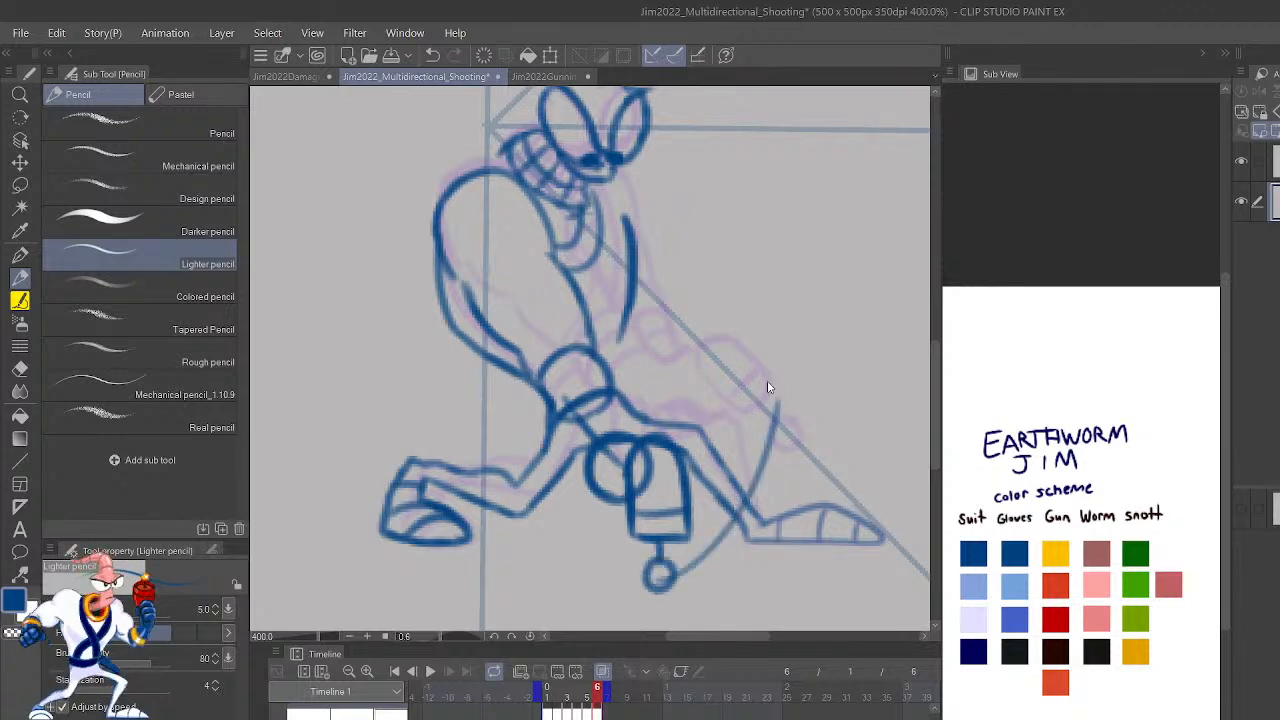
key(ctrl+z)
Flip the canvas view horizontally and draw the far arm's glove shape beside the near arm's cuff in frame 6.
key(h)
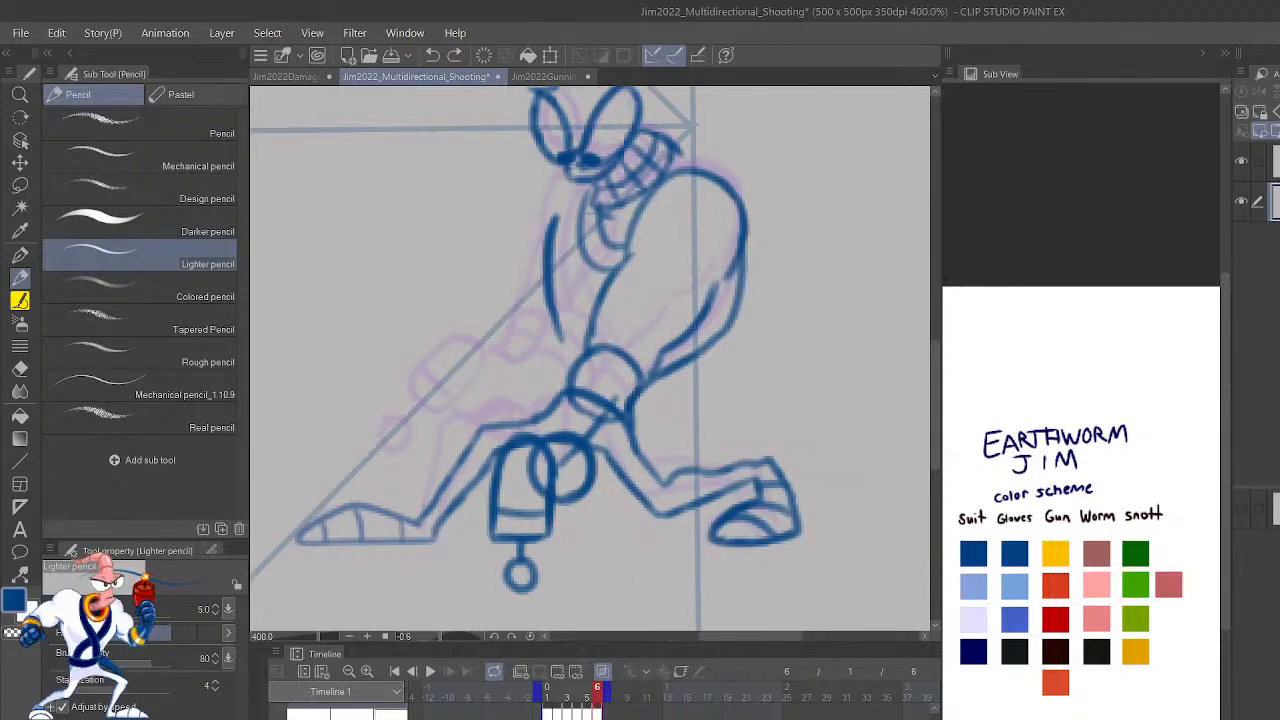
drag(724, 573, 768, 577)
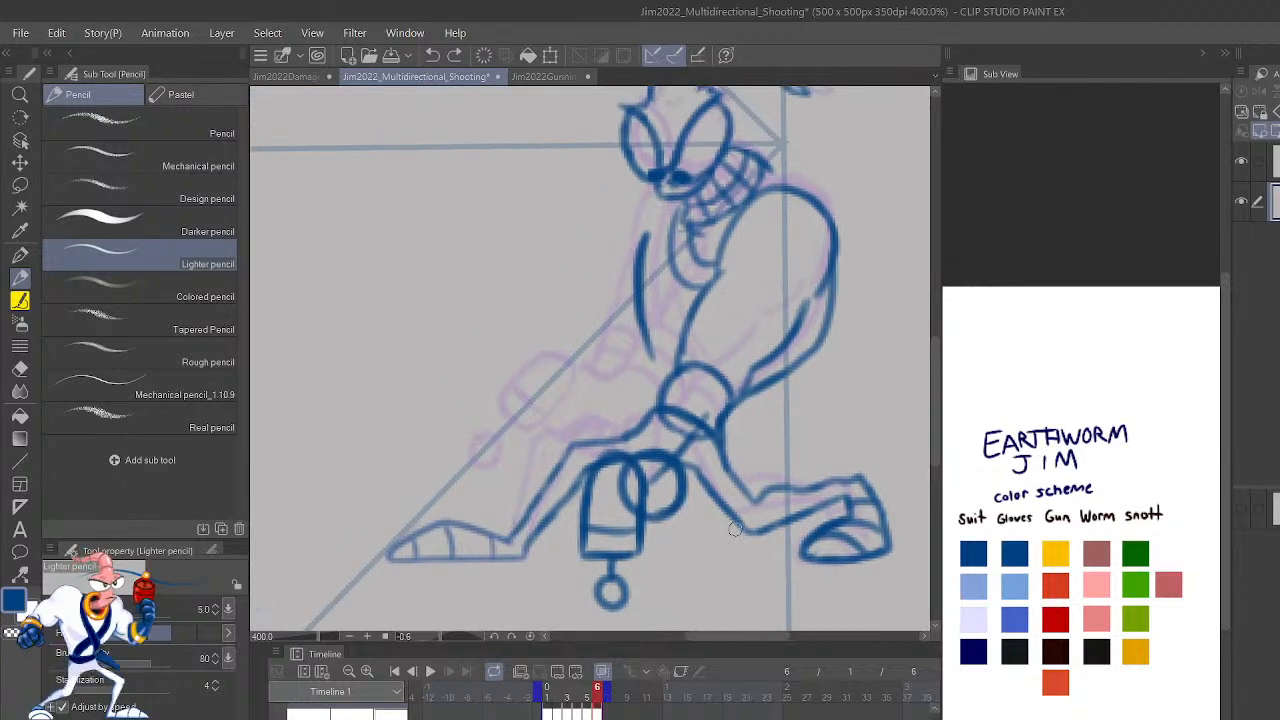
drag(612, 440, 609, 392)
key(ctrl+z)
mouse_move(617, 450)
mouse_down()
mouse_move(610, 381)
mouse_move(614, 413)
mouse_move(630, 355)
mouse_move(611, 301)
mouse_move(614, 381)
mouse_move(631, 358)
mouse_move(625, 380)
mouse_move(655, 360)
mouse_move(624, 364)
mouse_move(660, 369)
mouse_up()
key(ctrl+z)
key(ctrl+z)
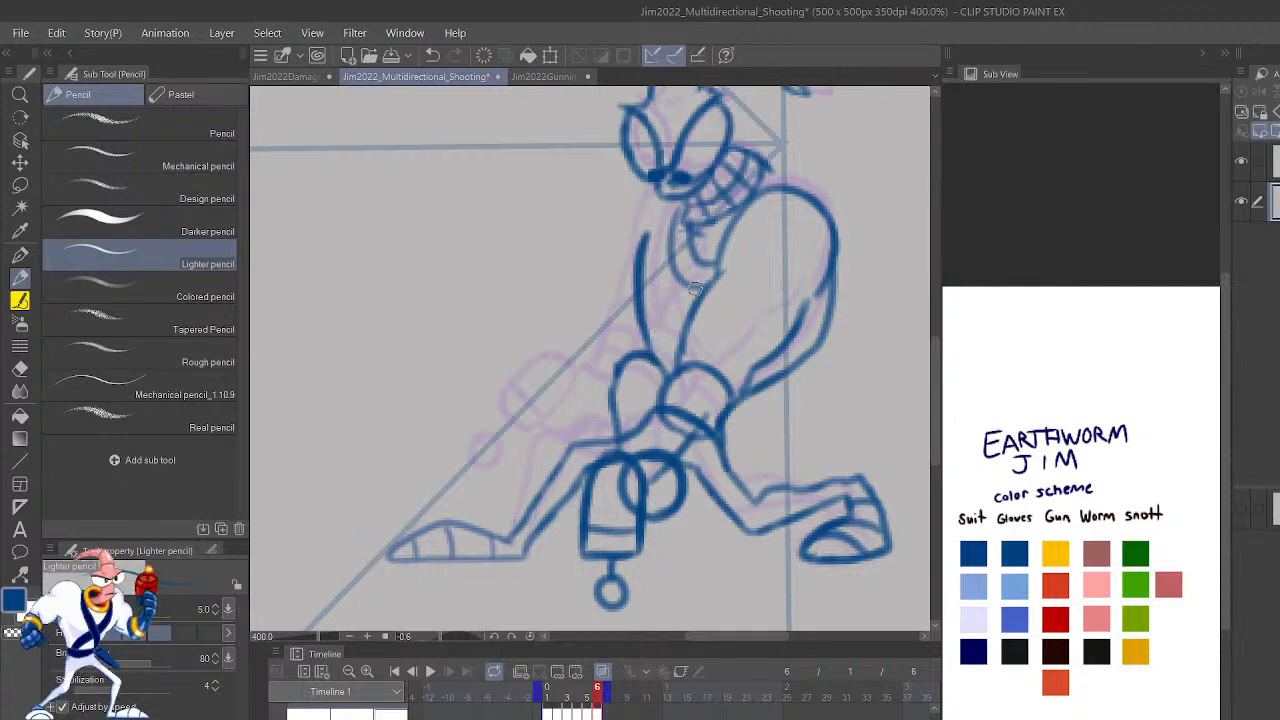
Try to draw the far arm's outer contour from the glove up to the shoulder beneath the eyes.
drag(613, 374, 614, 319)
key(ctrl+z)
mouse_move(613, 405)
mouse_down()
mouse_move(612, 264)
mouse_move(640, 182)
mouse_move(671, 173)
mouse_up()
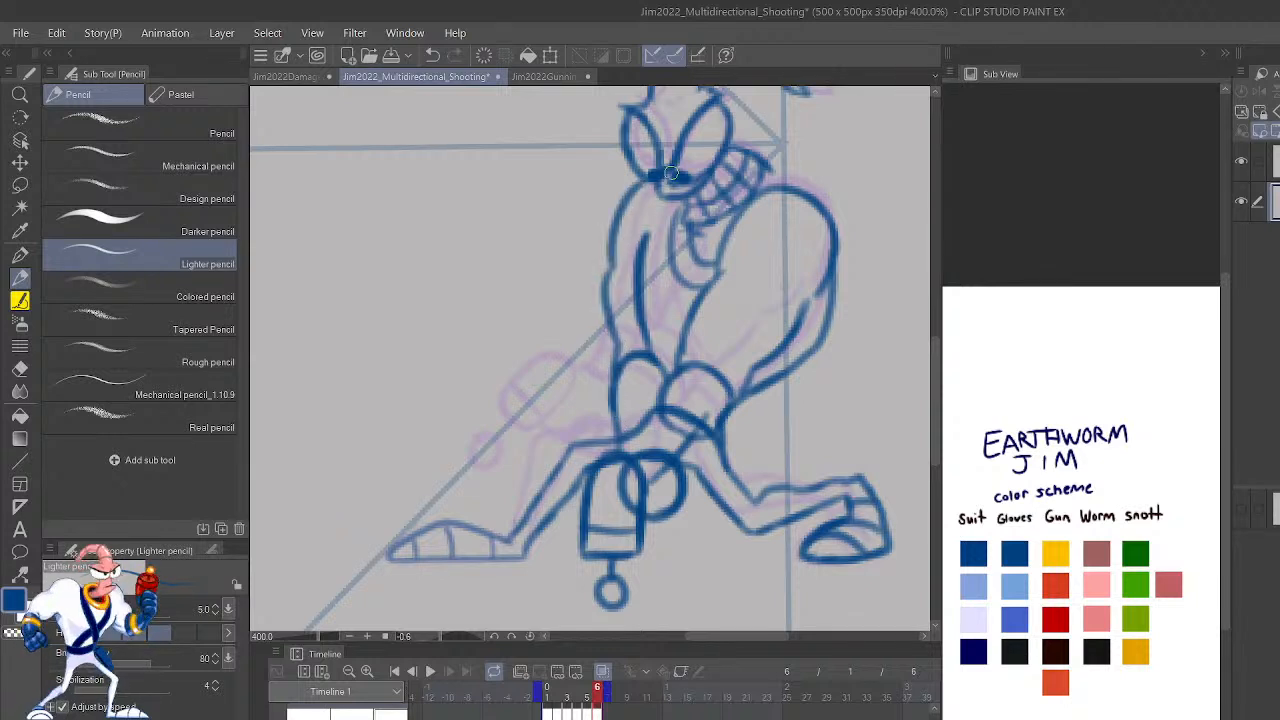
key(ctrl+z)
drag(608, 244, 663, 187)
Compare frame 6 with frame 5 and redraw the far shoulder's curve from the lower arm line up to beneath the mouth.
scroll(669, 187, down, 2)
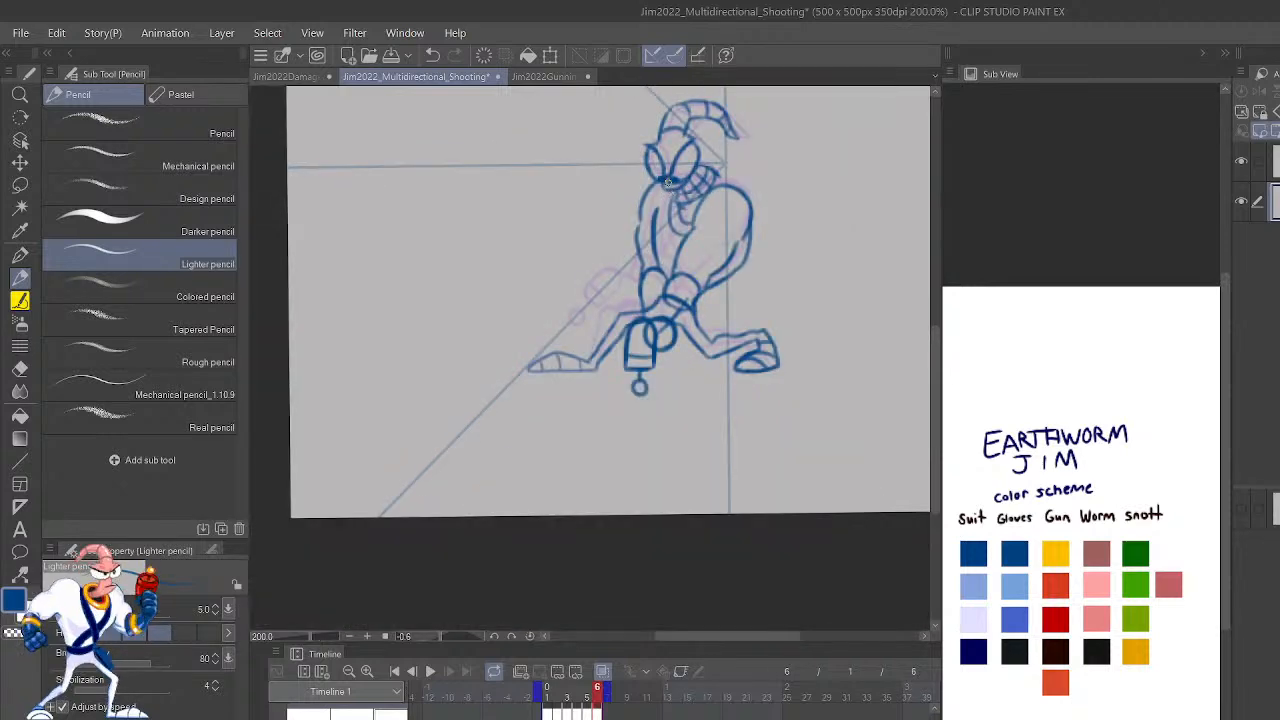
key(Left)
key(Right)
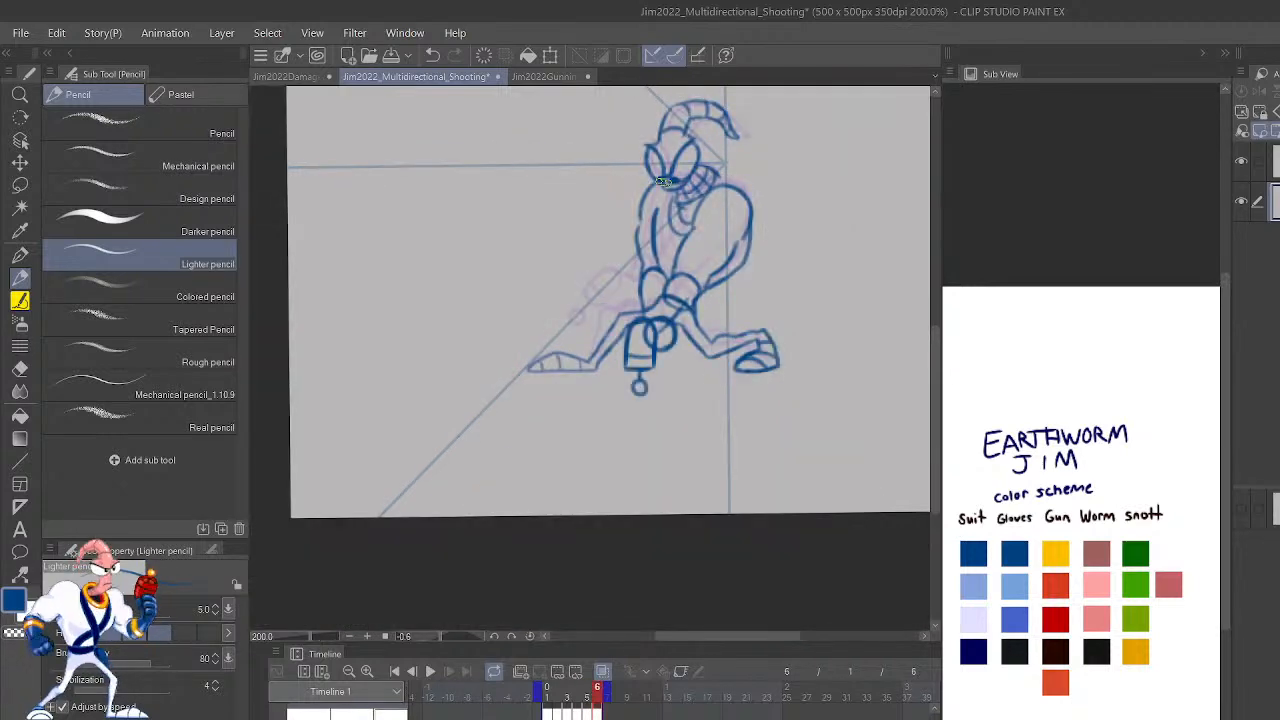
key(Left)
key(Right)
scroll(669, 187, up, 2)
scroll(668, 182, up, 2)
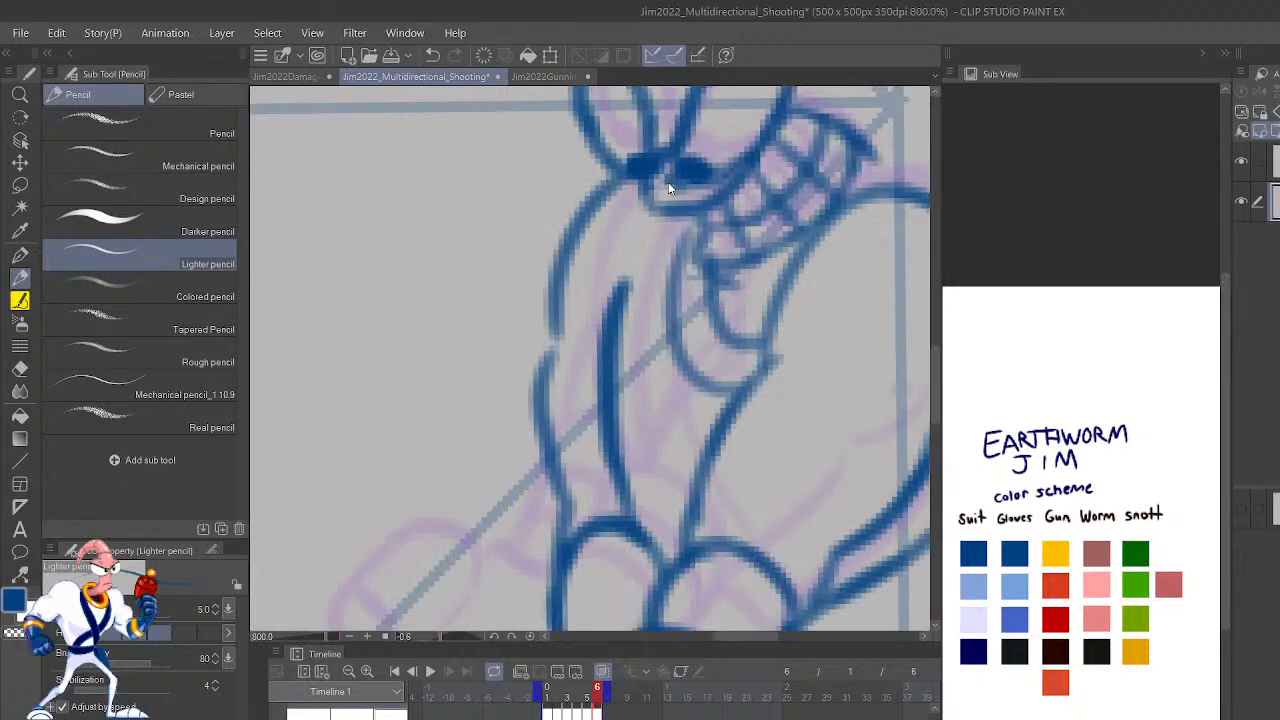
key(ctrl+z)
drag(565, 326, 550, 350)
mouse_move(582, 258)
mouse_down()
mouse_move(545, 362)
mouse_move(683, 185)
mouse_up()
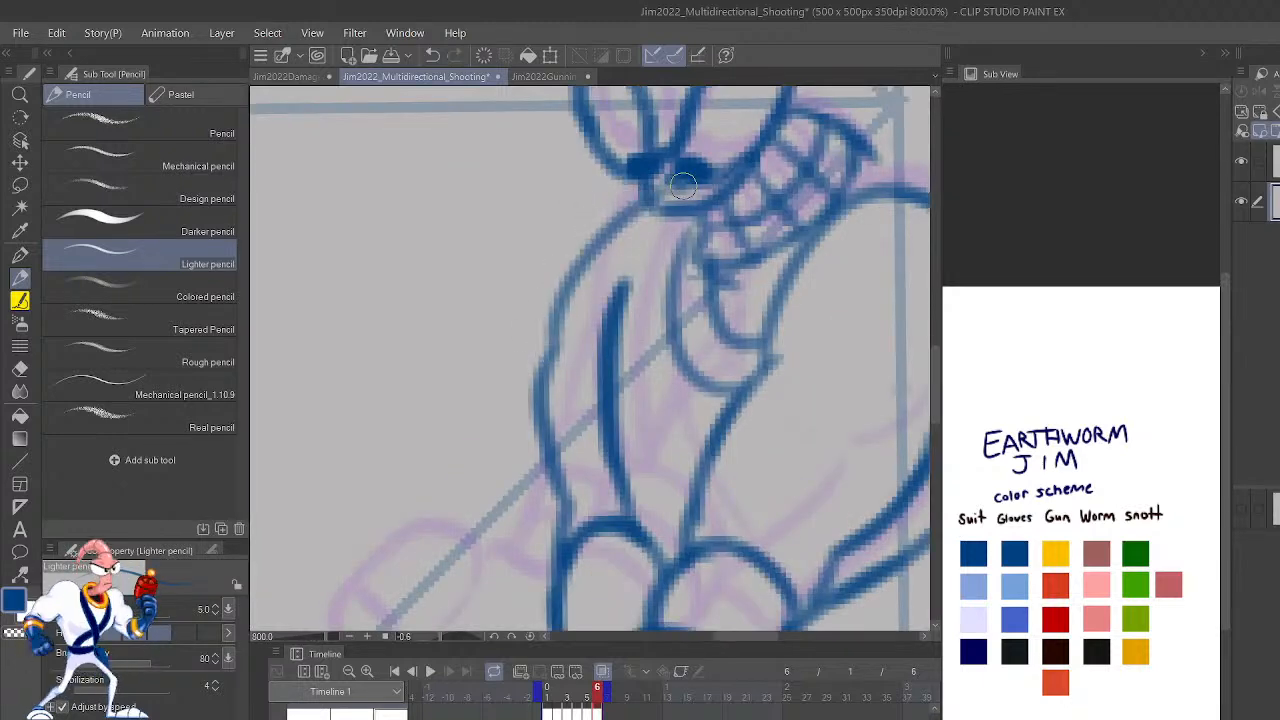
Flip the canvas view back, straighten its rotation and compare frame 6's whole pose with frame 5.
key(h)
scroll(580, 354, down, 2)
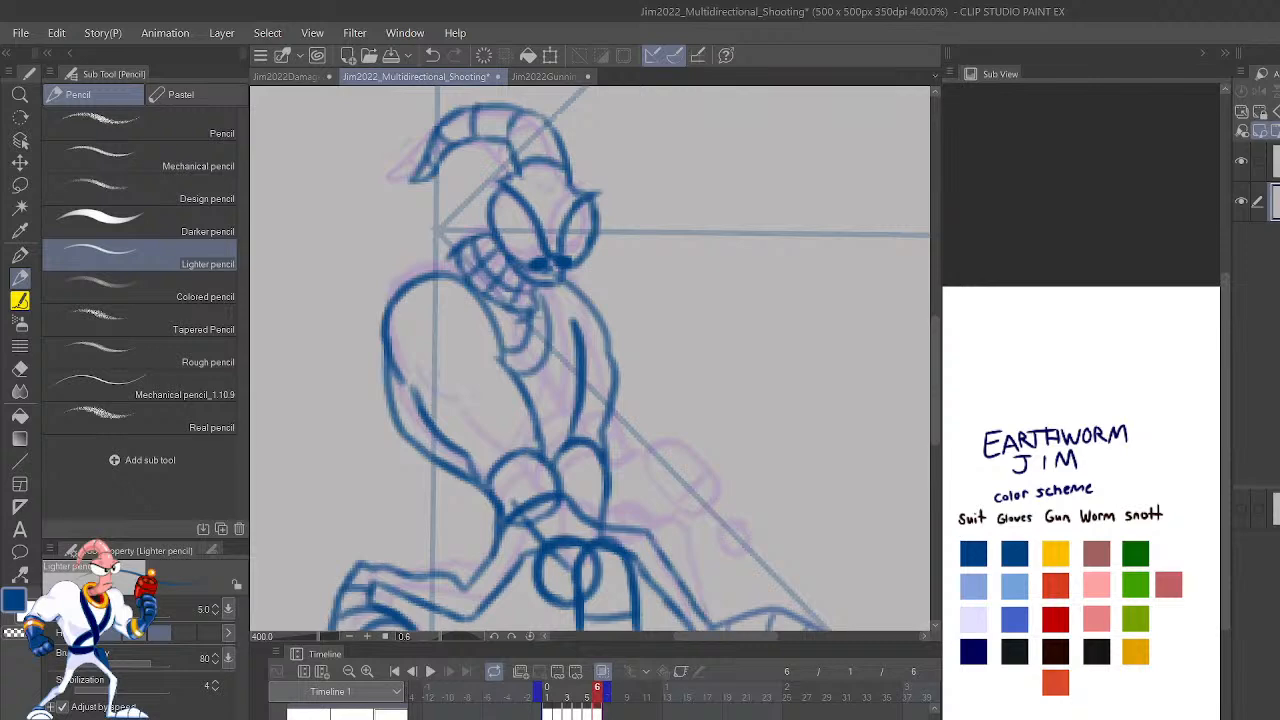
mouse_move(728, 500)
mouse_down()
mouse_move(851, 414)
mouse_move(849, 400)
mouse_move(851, 440)
mouse_move(837, 426)
mouse_move(851, 414)
mouse_move(824, 442)
mouse_move(854, 400)
mouse_up()
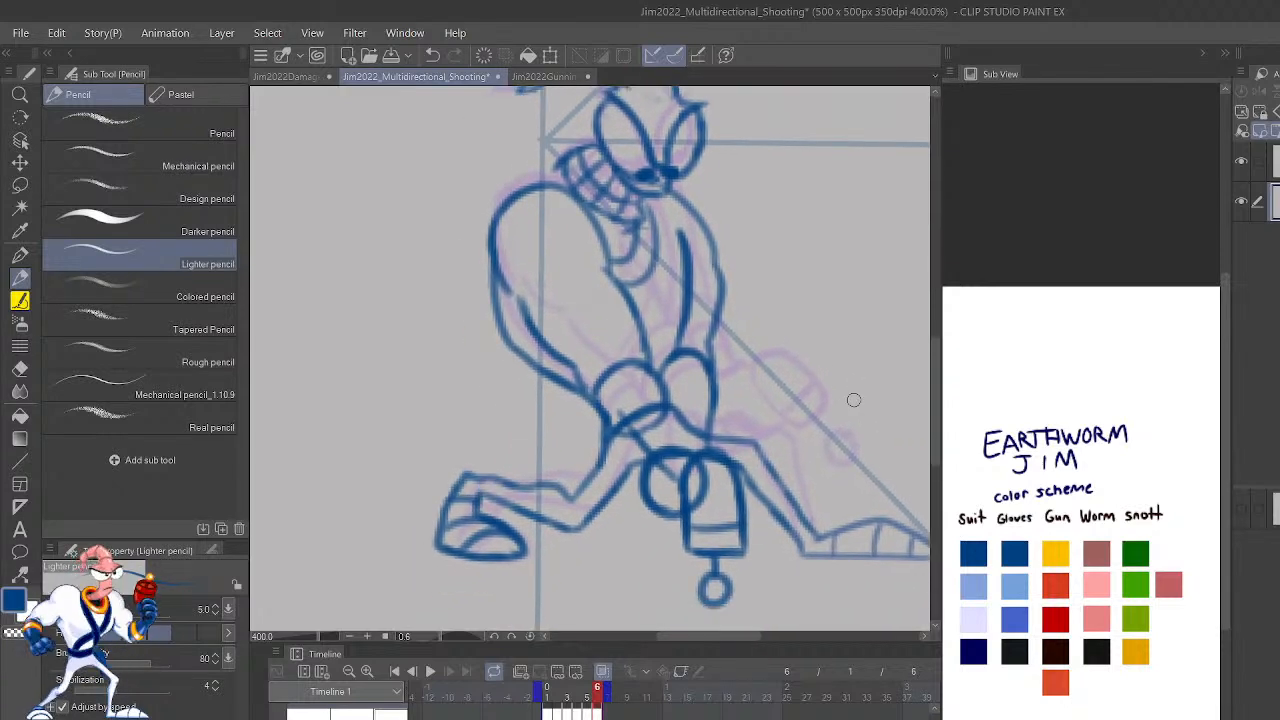
scroll(854, 400, down, 2)
key(r)
drag(863, 566, 880, 546)
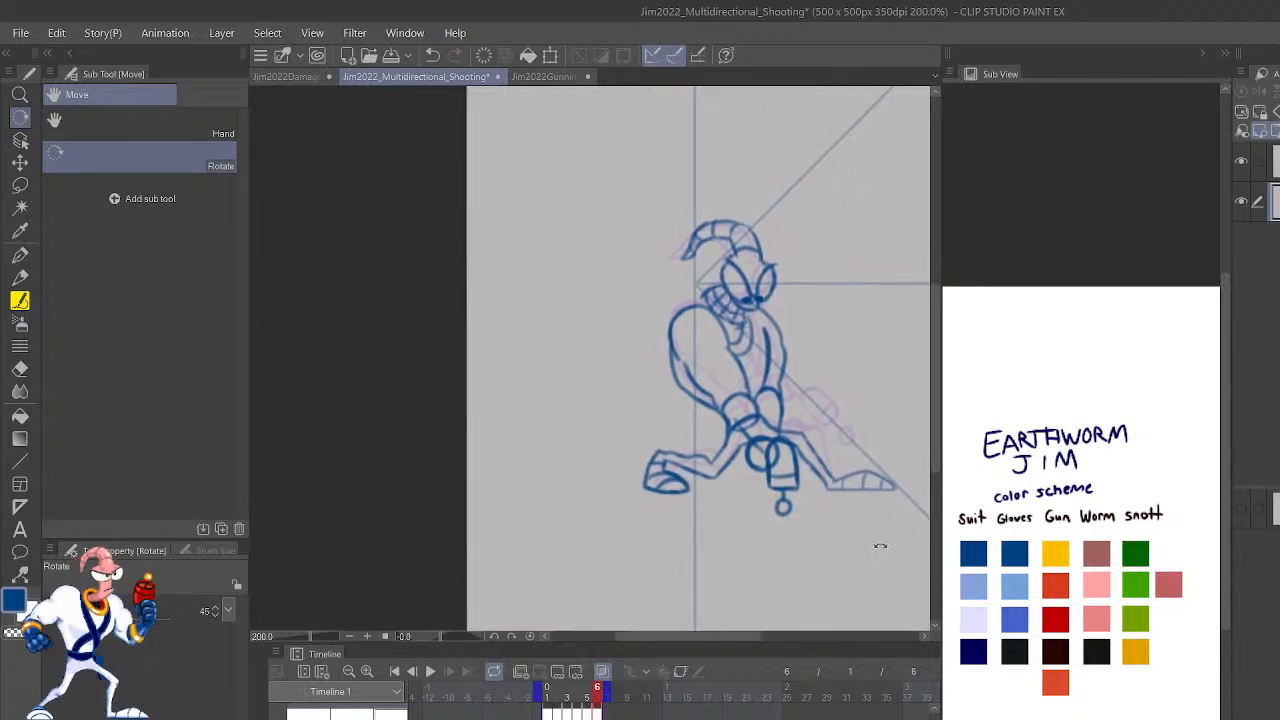
key(comma)
key(period)
key(comma)
key(period)
key(comma)
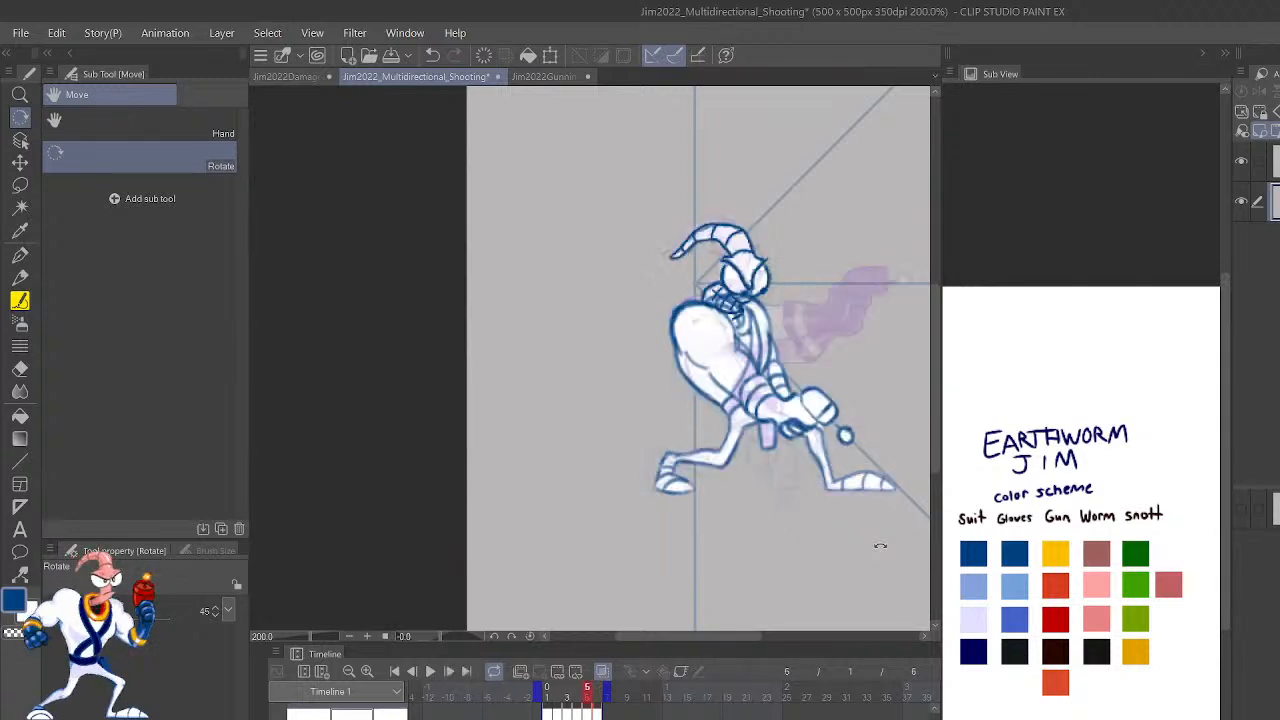
key(period)
key(comma)
key(period)
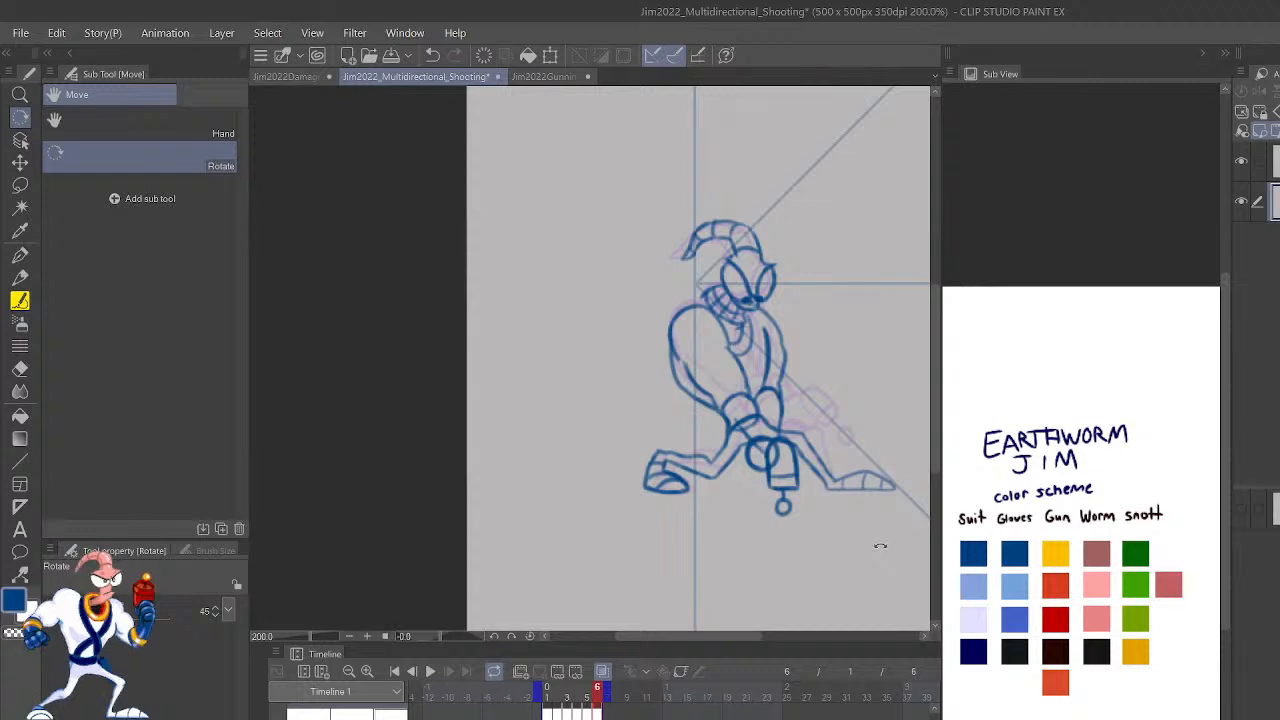
Compare the arms, gun and legs of frame 6 with frame 5 up close.
scroll(880, 546, up, 3)
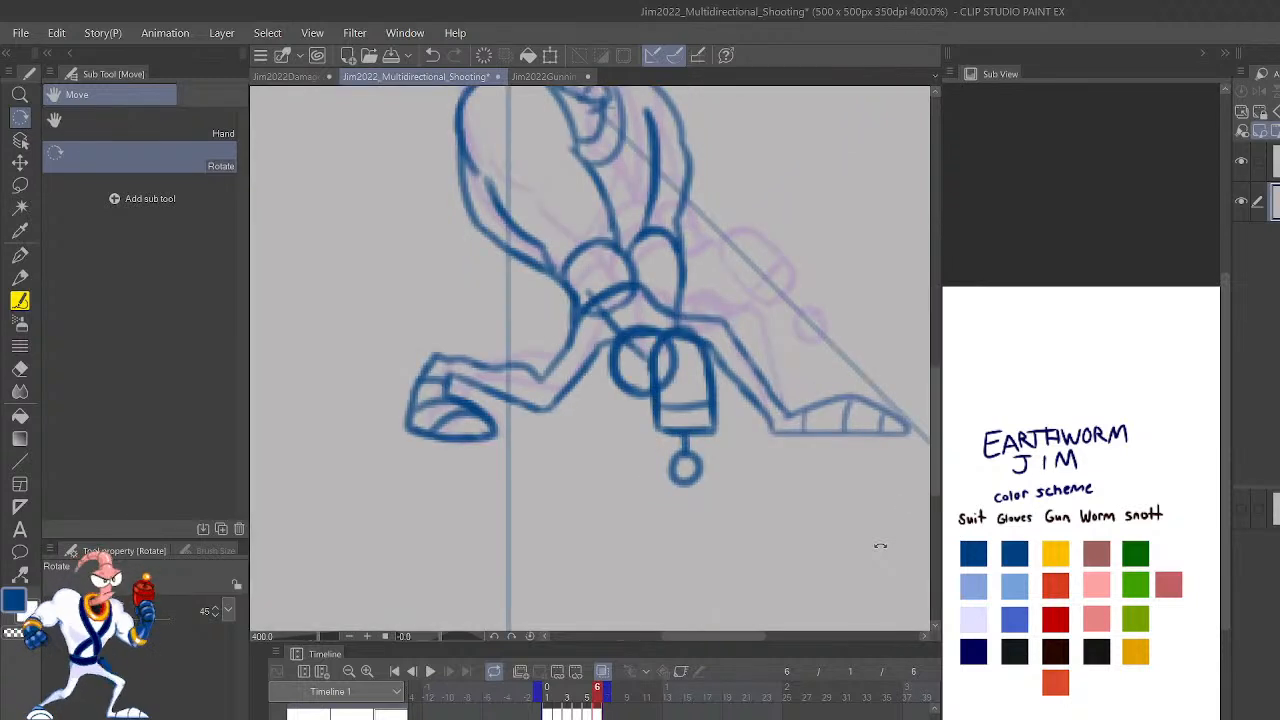
mouse_move(837, 425)
mouse_down()
mouse_move(849, 509)
mouse_move(843, 500)
mouse_up()
key(comma)
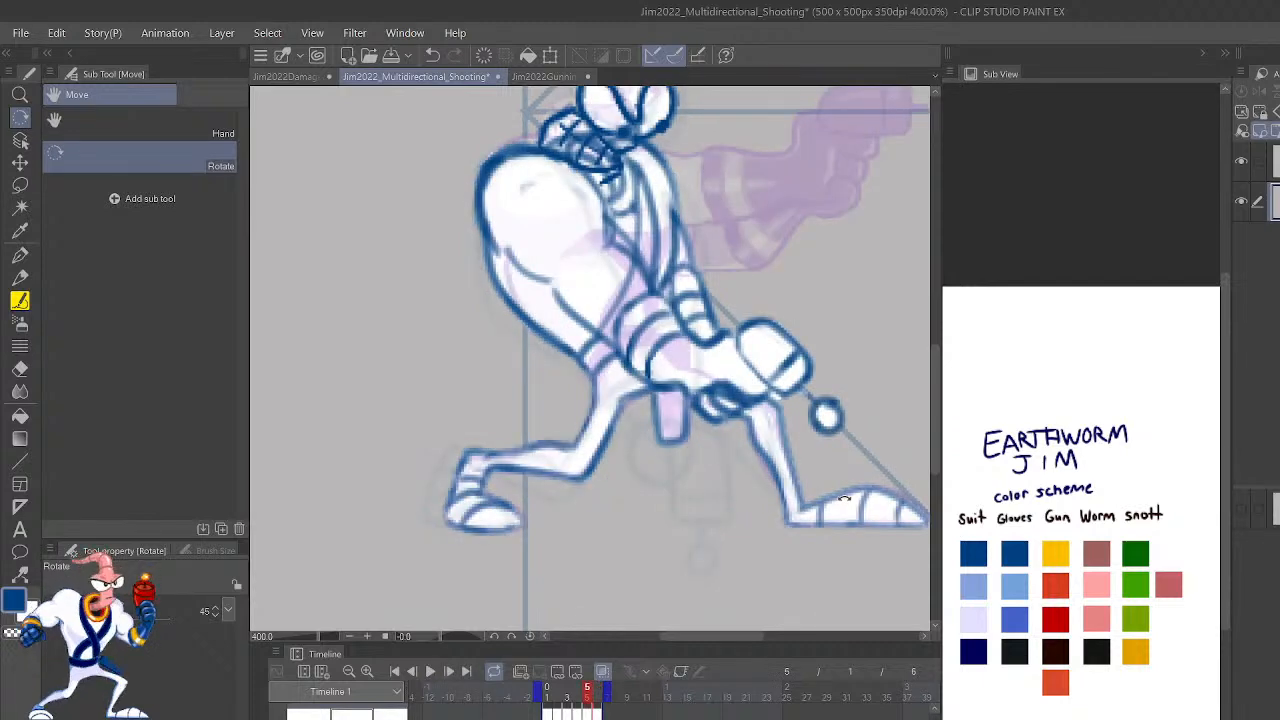
key(period)
key(comma)
key(period)
Redraw the far arm's outer contour in frame 6 with the Lighter pencil, giving it a rounder shoulder beneath the eyes.
drag(800, 360, 862, 562)
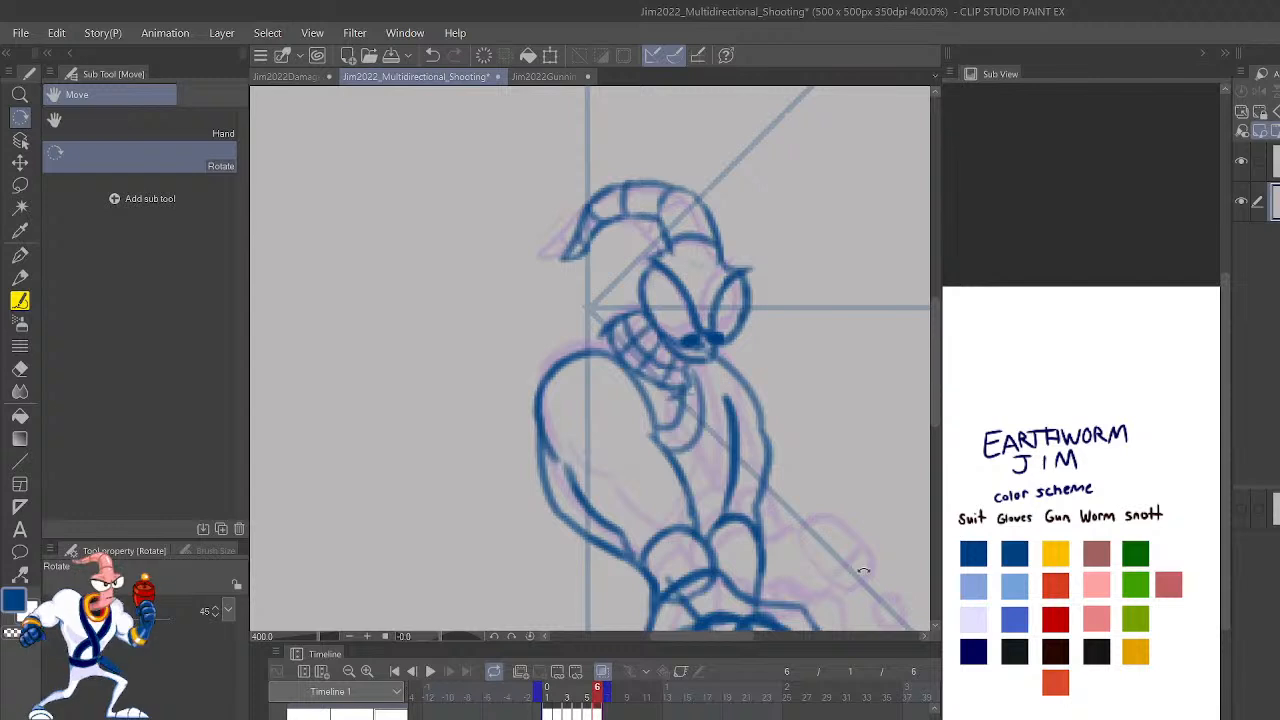
mouse_move(767, 438)
mouse_down()
mouse_move(764, 488)
mouse_move(770, 437)
mouse_move(770, 464)
mouse_move(752, 395)
mouse_up()
key(p)
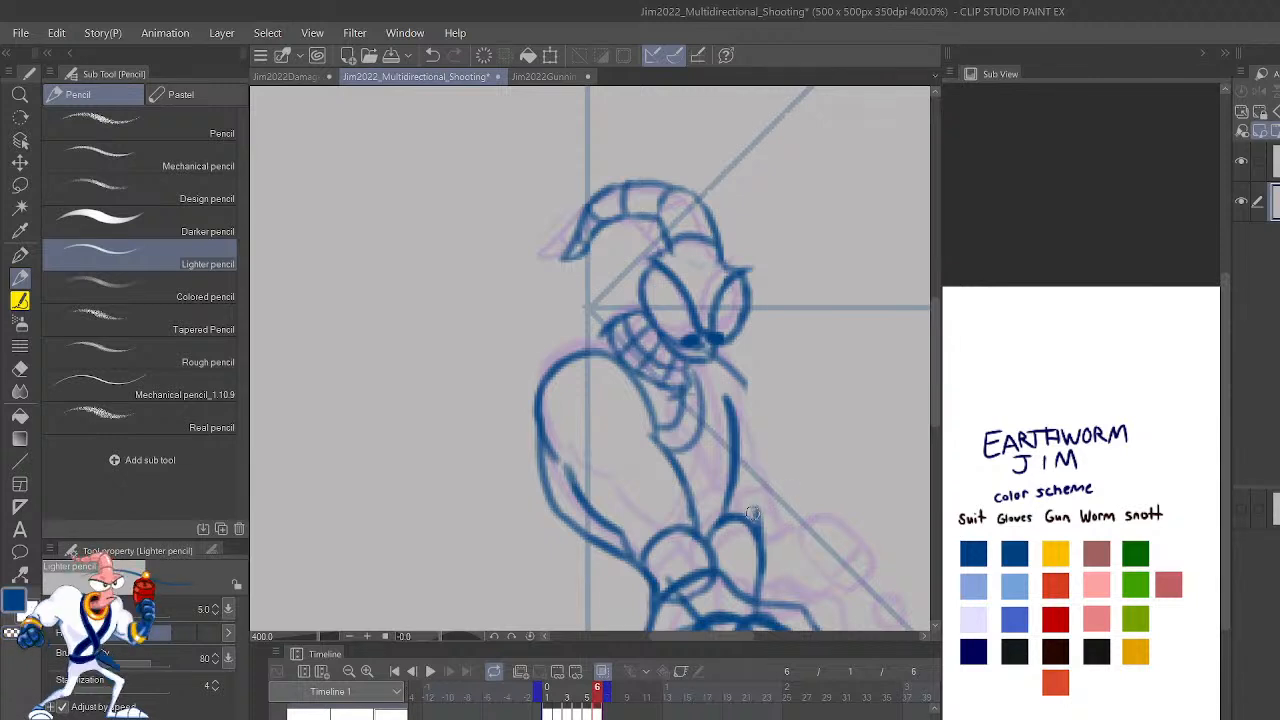
mouse_move(752, 513)
mouse_down()
mouse_move(765, 472)
mouse_move(754, 374)
mouse_up()
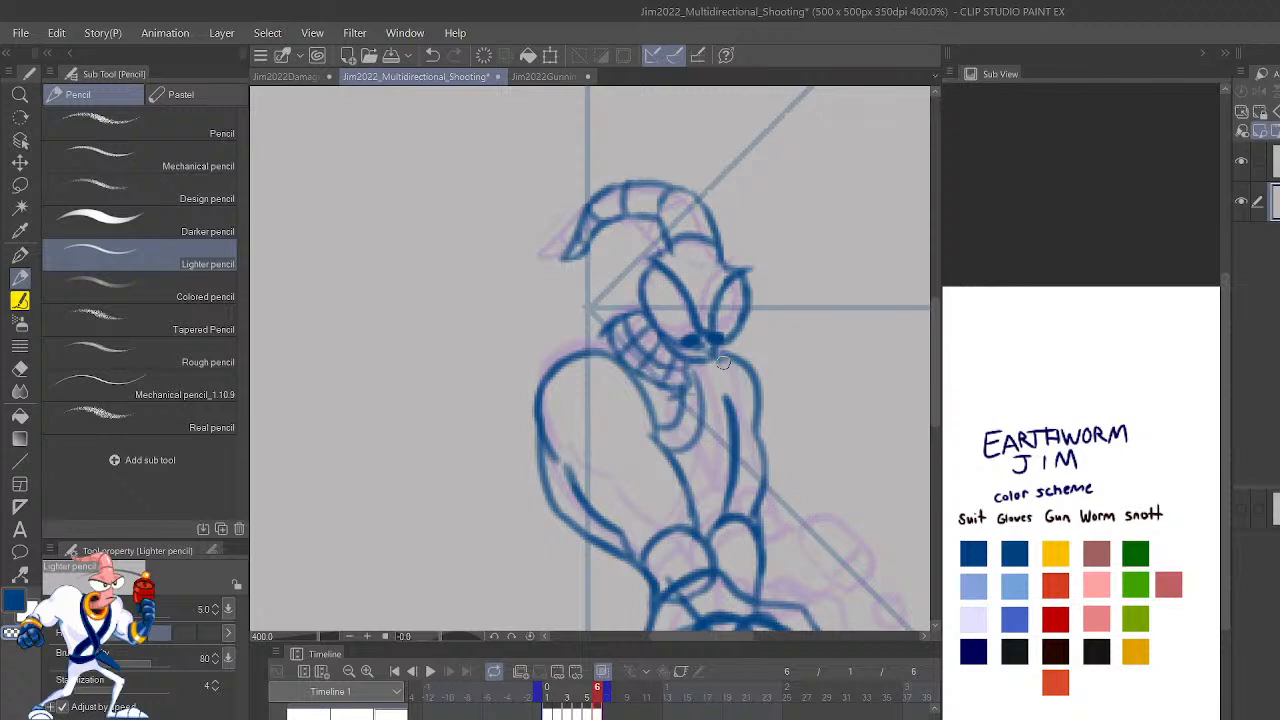
Draw the chest strap lines running from below the collar down between the two arms in frame 6.
drag(700, 386, 689, 468)
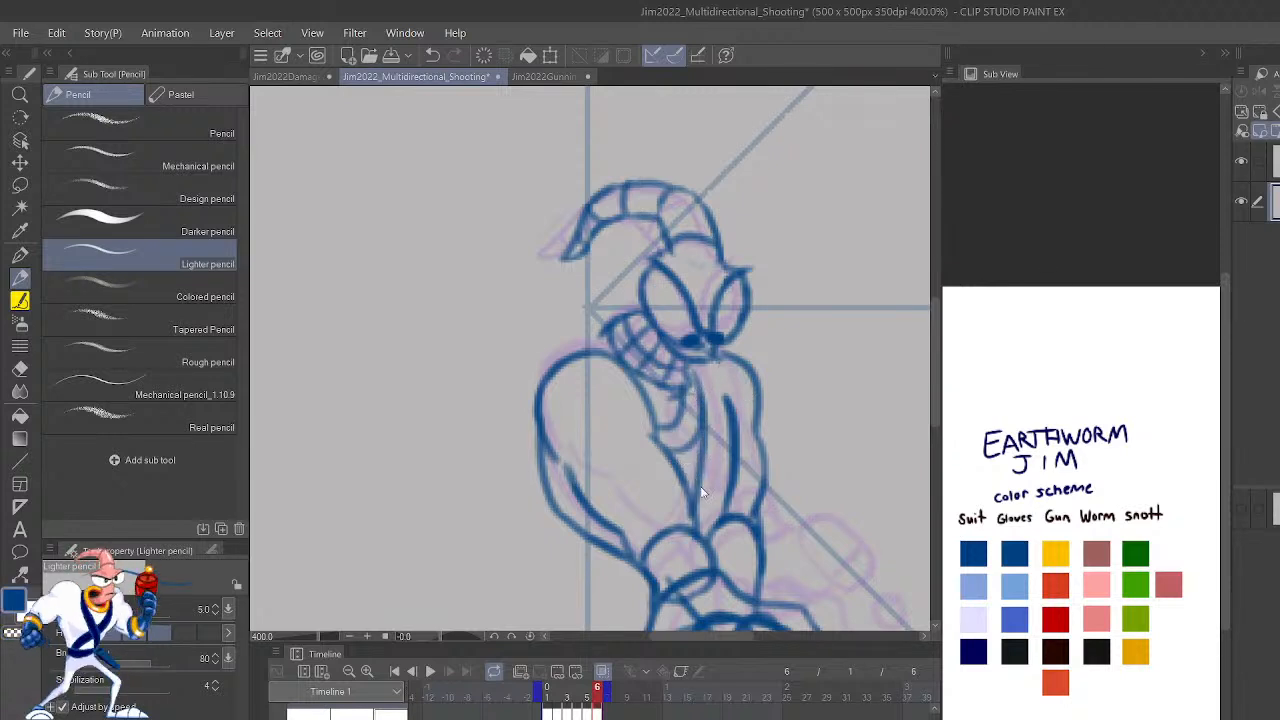
key(ctrl+z)
mouse_move(706, 420)
mouse_down()
mouse_move(686, 502)
mouse_move(694, 446)
mouse_up()
mouse_move(698, 514)
mouse_down()
mouse_move(714, 444)
mouse_move(705, 375)
mouse_move(661, 446)
mouse_move(722, 521)
mouse_move(683, 486)
mouse_move(708, 528)
mouse_up()
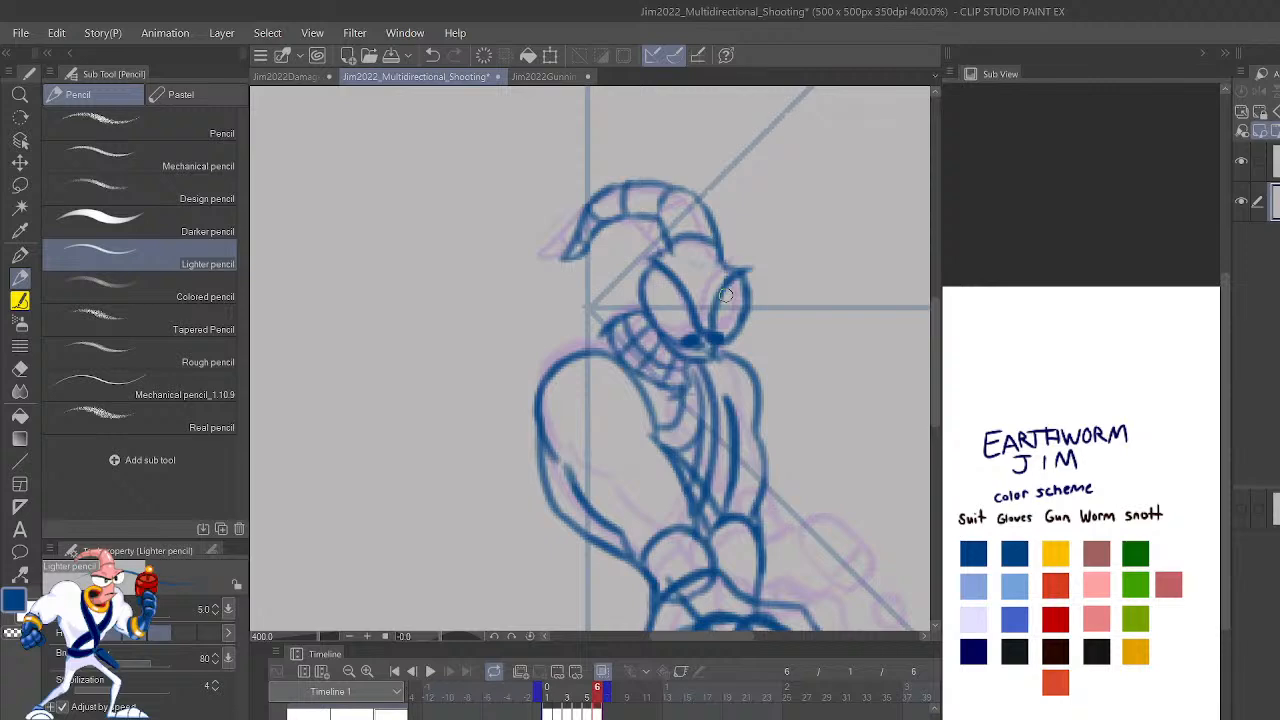
Check frame 6 mirrored against frame 5, and shift the head layer slightly down toward the shoulders.
scroll(726, 294, down, 2)
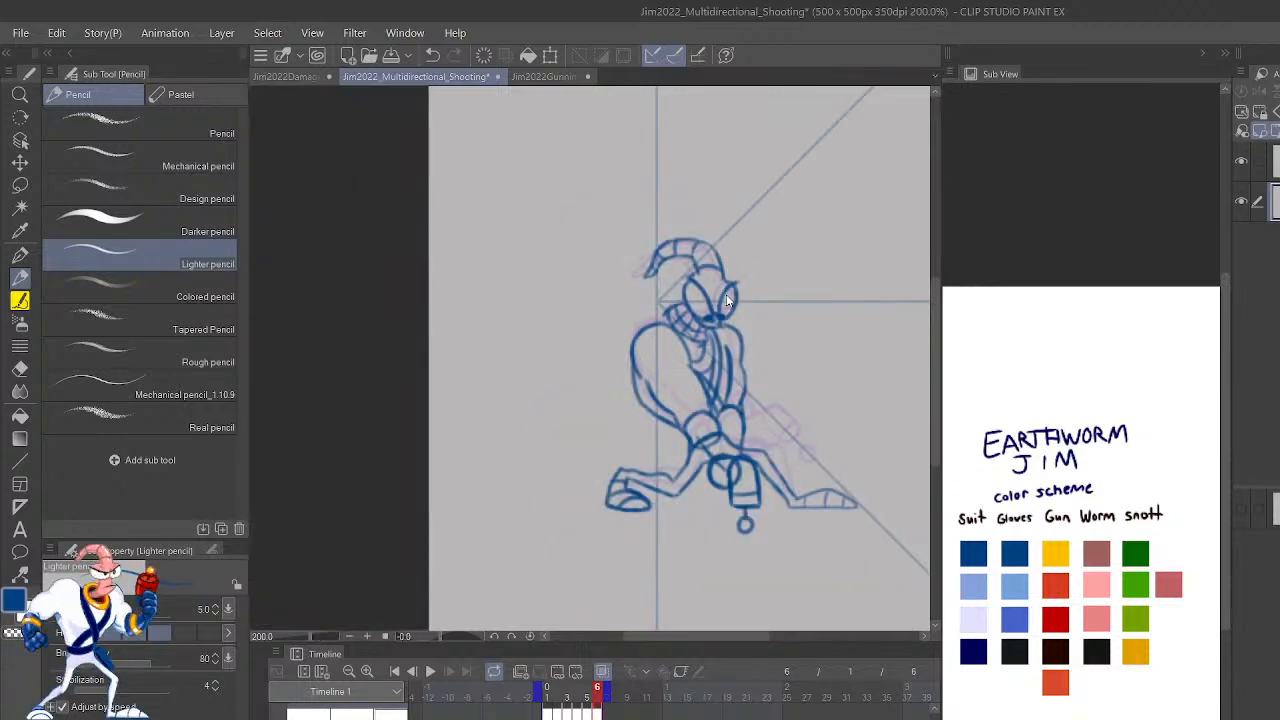
scroll(726, 300, up, 2)
key(h)
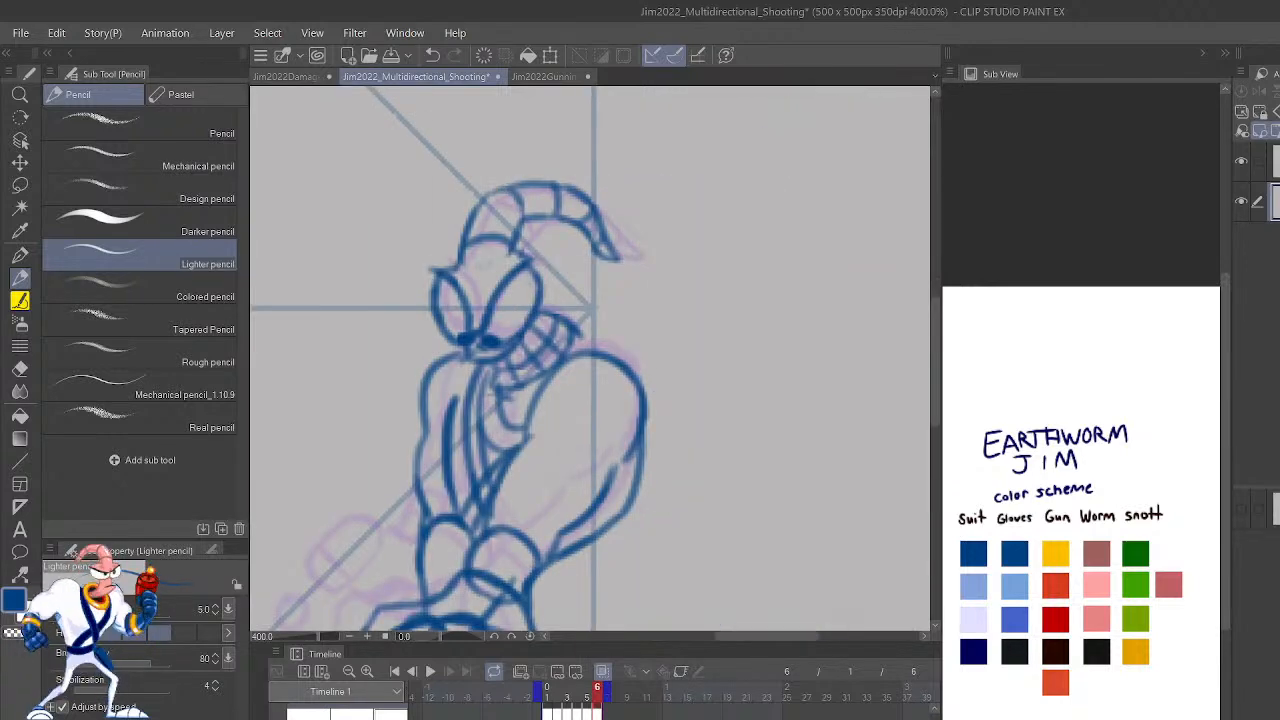
key(Left)
key(Right)
key(k)
drag(557, 331, 567, 338)
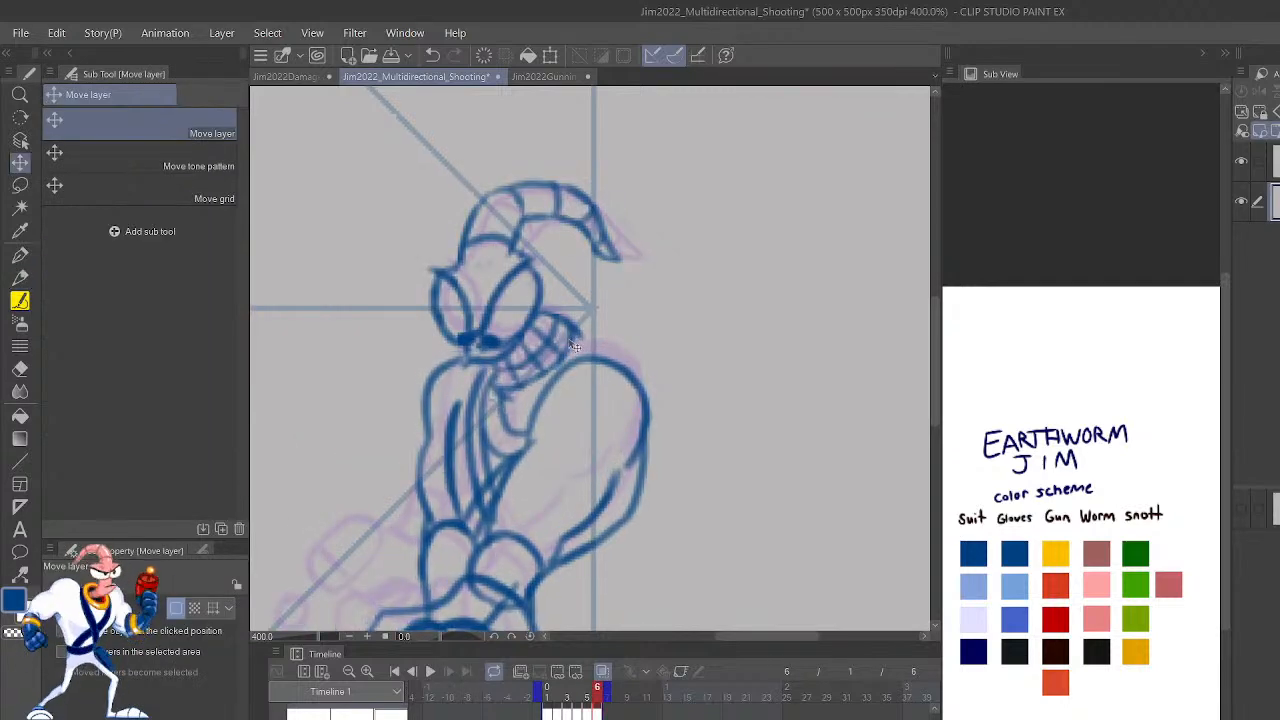
key(ctrl+z)
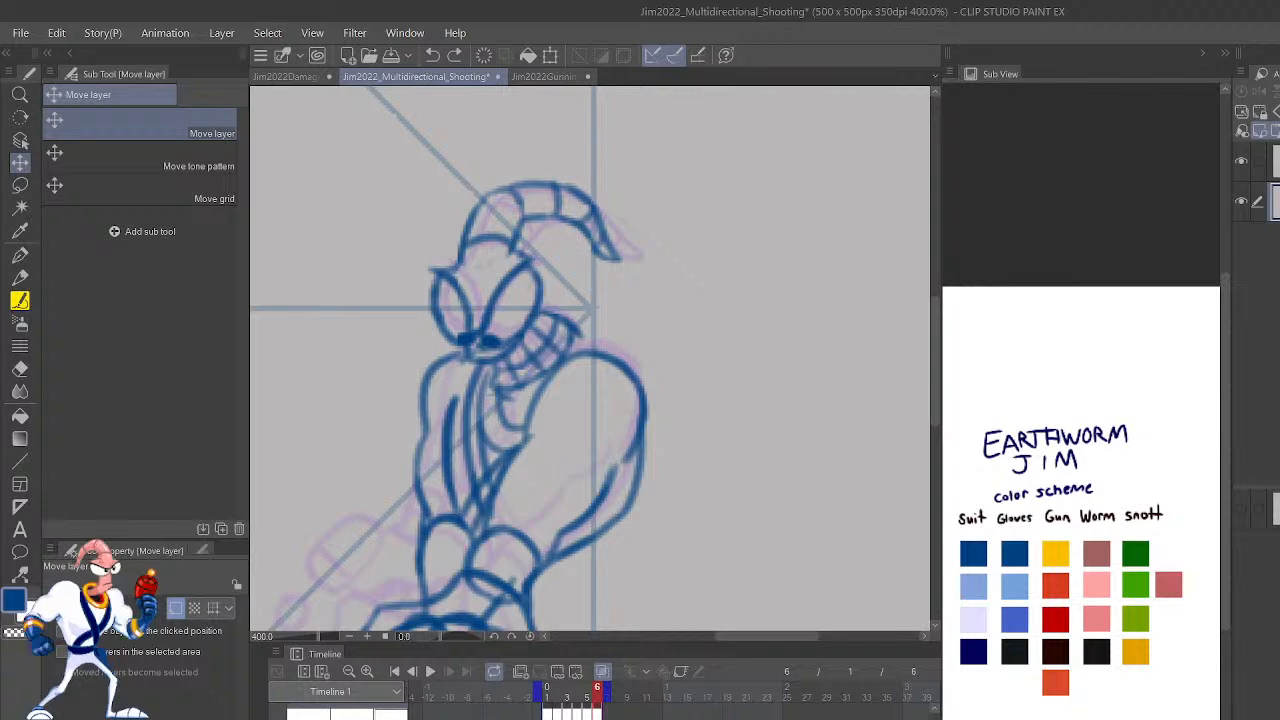
drag(559, 349, 569, 353)
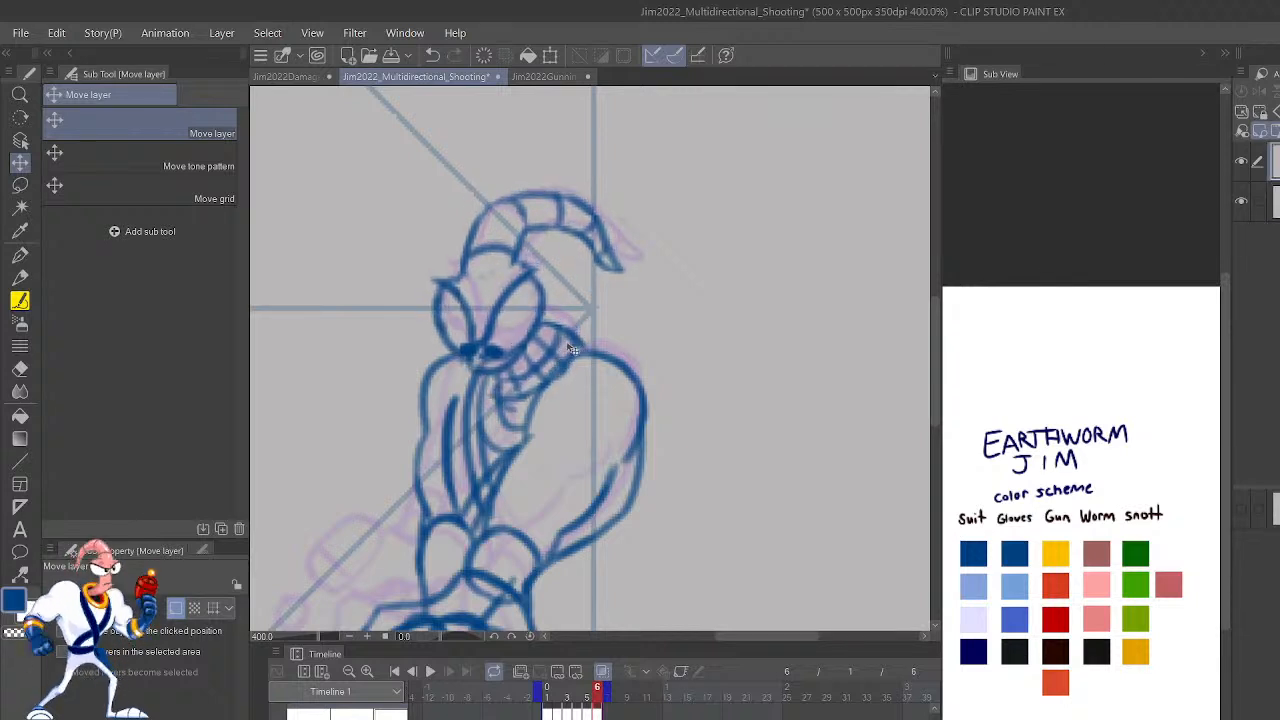
Play the animation to check the new pose in motion, and step forward through the frames.
scroll(580, 250, down, 4)
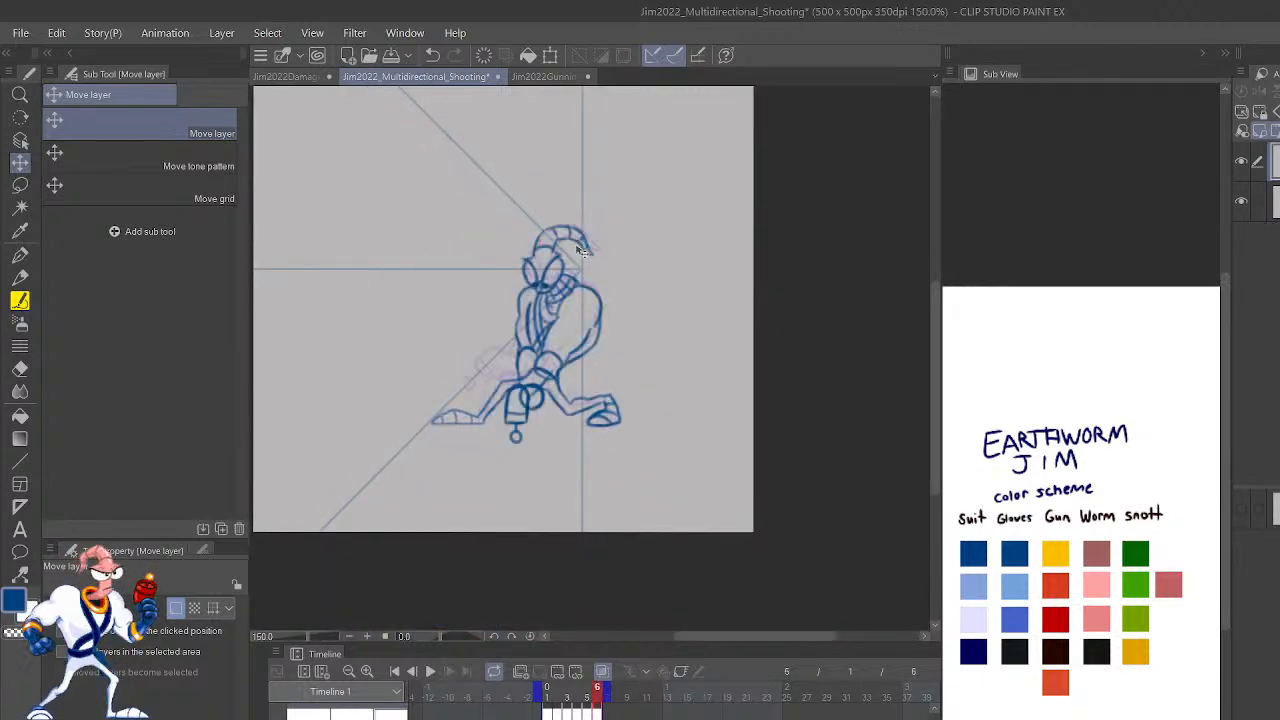
click(430, 672)
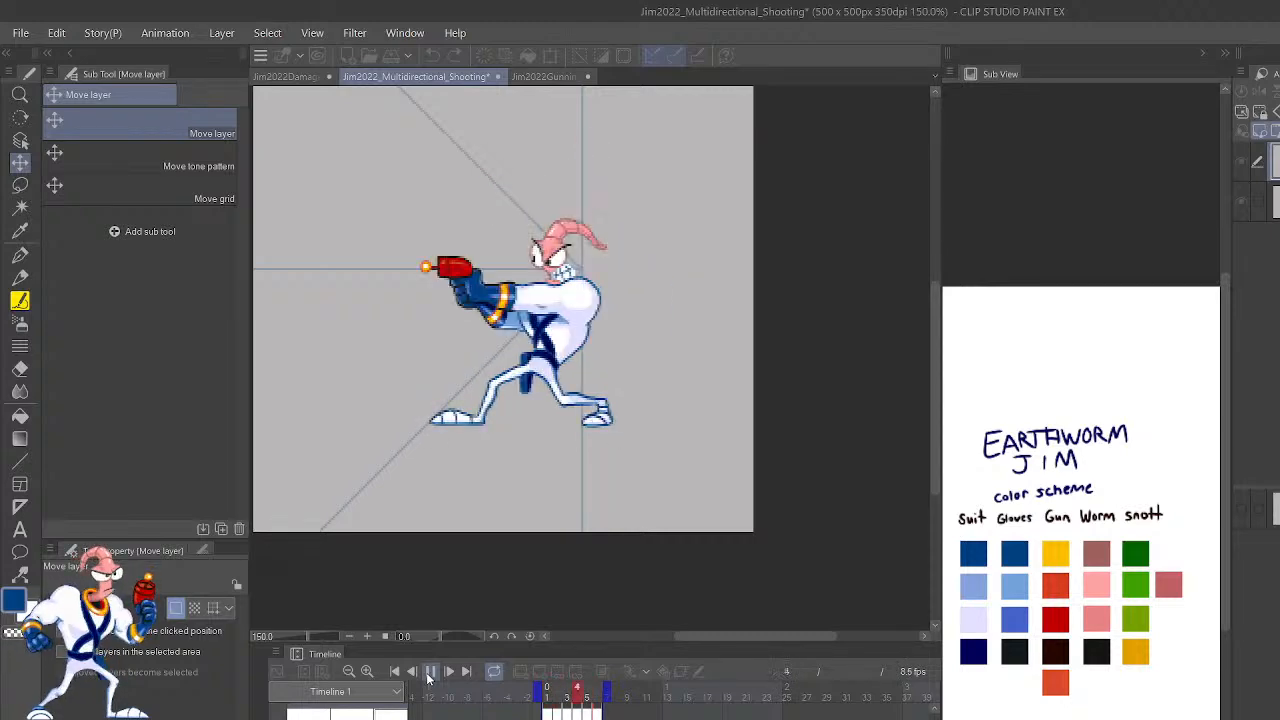
click(430, 671)
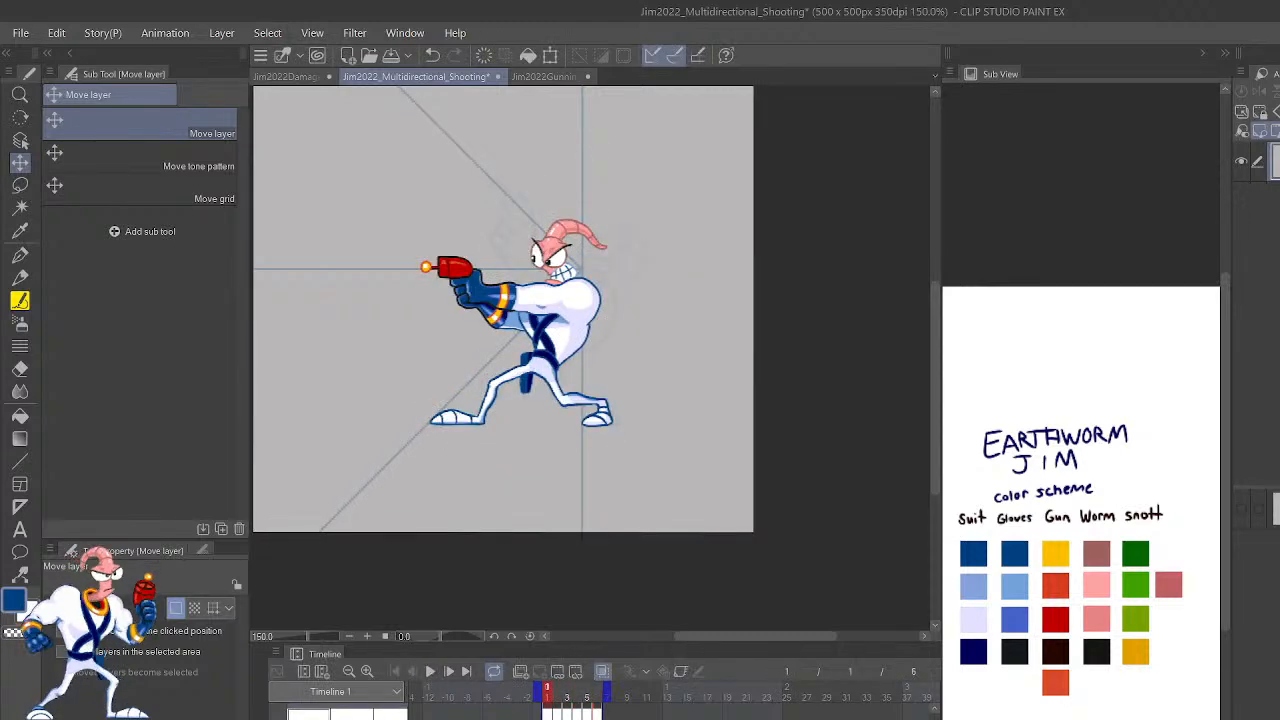
key(Right)
key(Right)
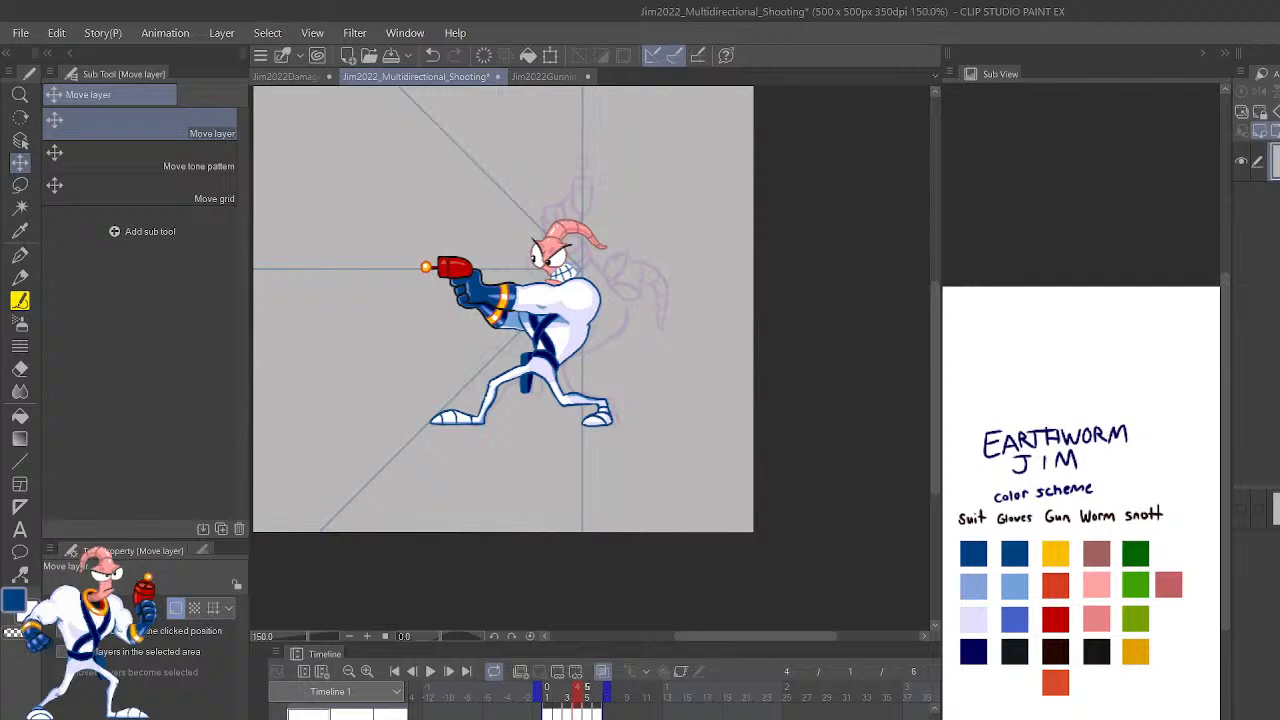
Flip between frame 6 and the preceding frames to compare the downward-aiming pose.
key(Right)
key(Right)
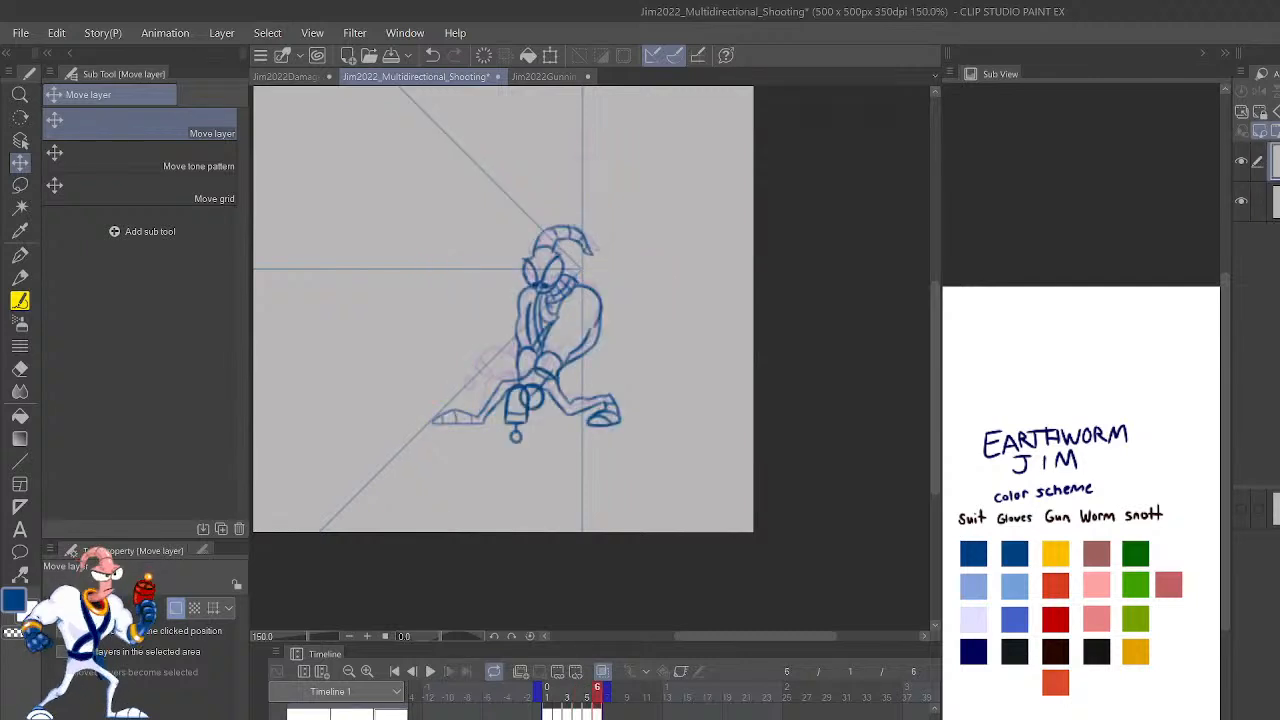
key(Left)
key(Right)
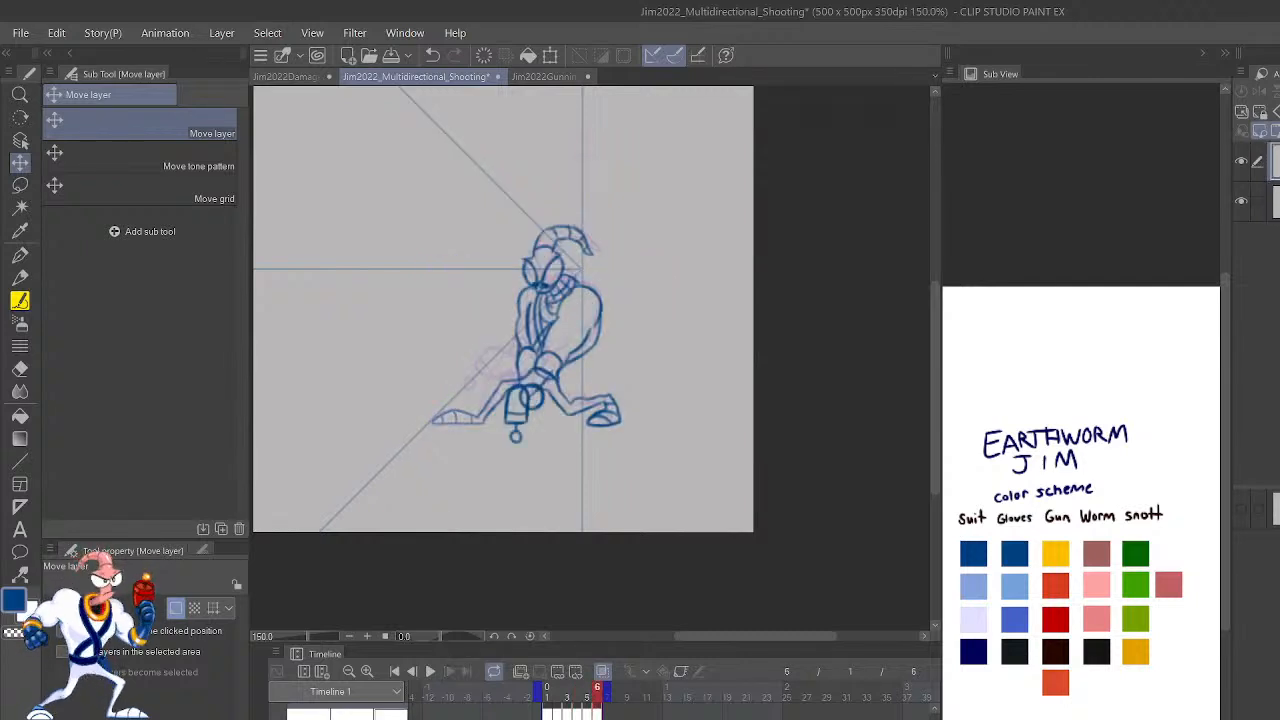
key(Left)
key(Left)
Try to draw the curled fingers under the fist behind the gun on frame 6's head layer.
key(ctrl+plus)
key(ctrl+plus)
key(ctrl+plus)
drag(672, 537, 902, 569)
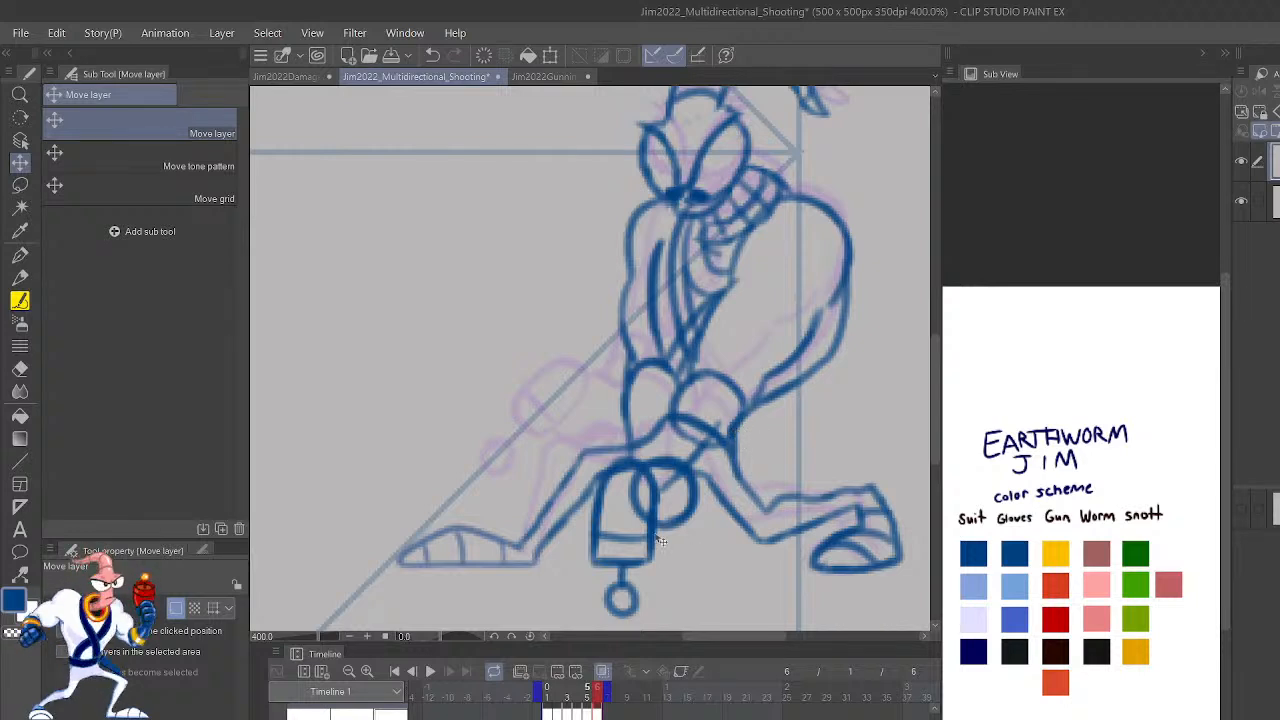
key(p)
mouse_move(650, 540)
mouse_down()
mouse_move(685, 545)
mouse_move(677, 510)
mouse_up()
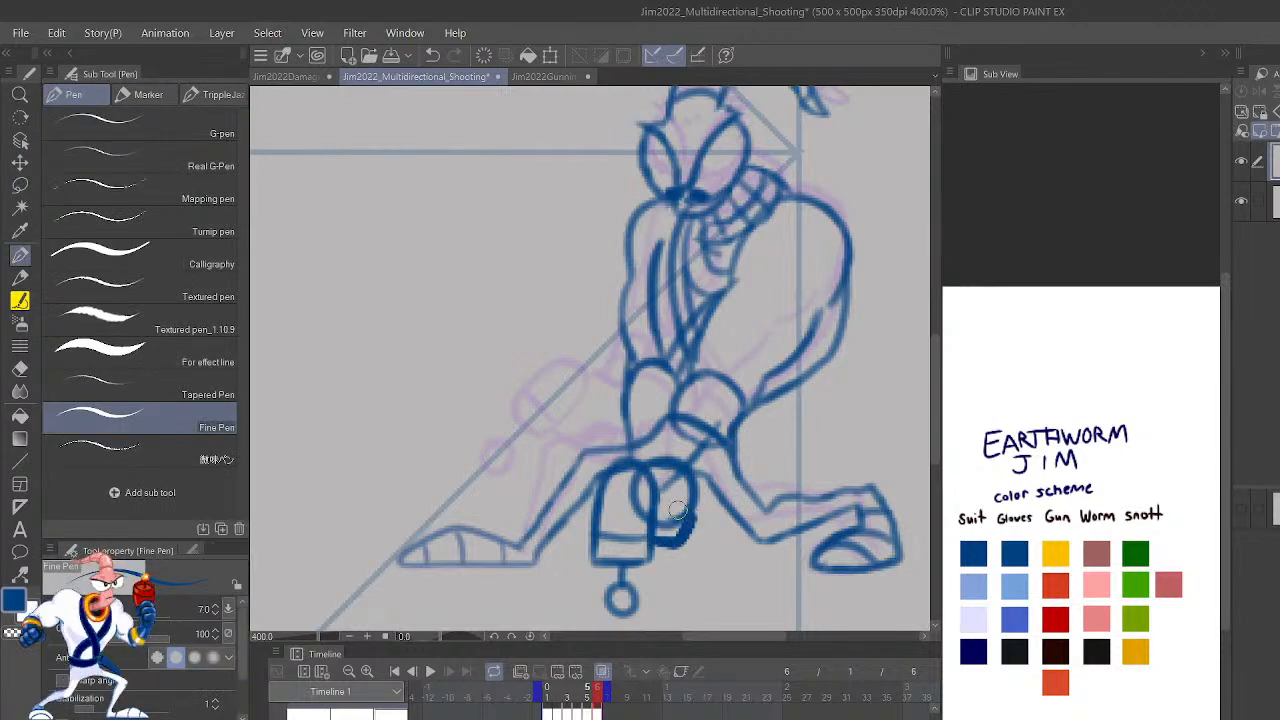
key(ctrl+z)
key(p)
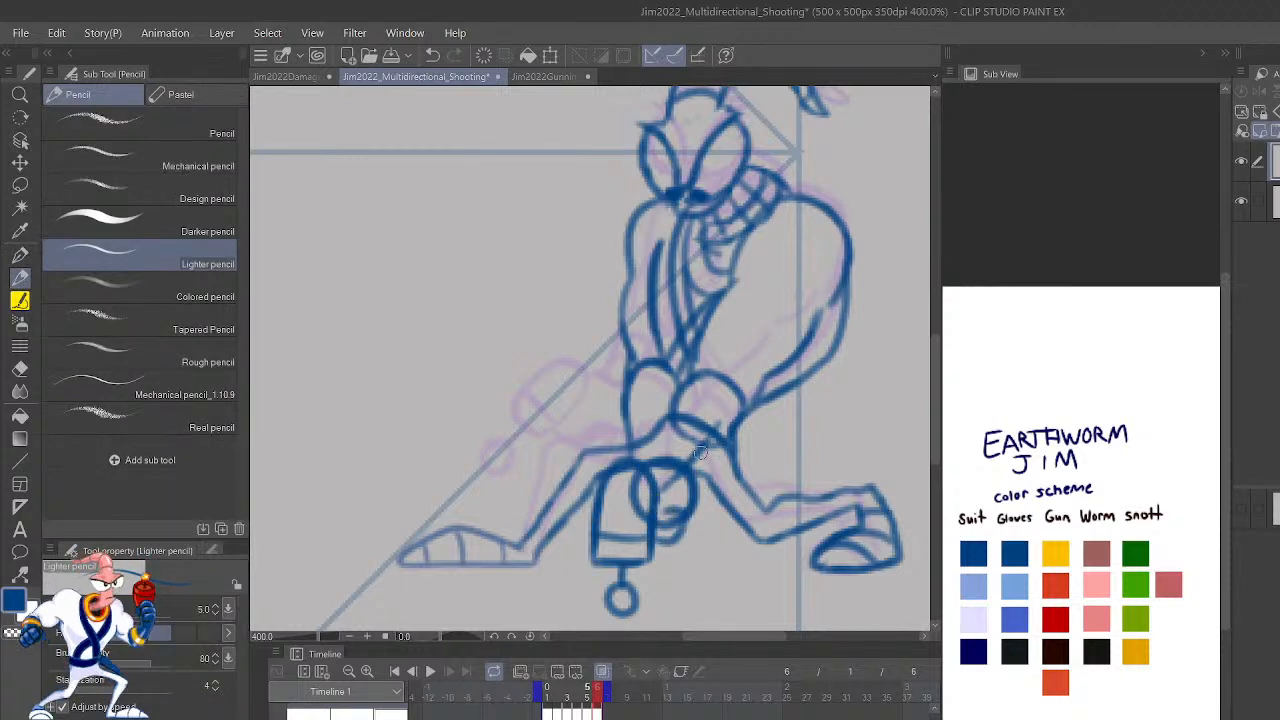
Lasso the gun and fist, drop the selection, and undo the finger strokes made on the head layer.
key(m)
mouse_move(666, 598)
mouse_down()
mouse_move(698, 466)
mouse_move(674, 450)
mouse_move(610, 459)
mouse_move(588, 536)
mouse_move(642, 615)
mouse_up()
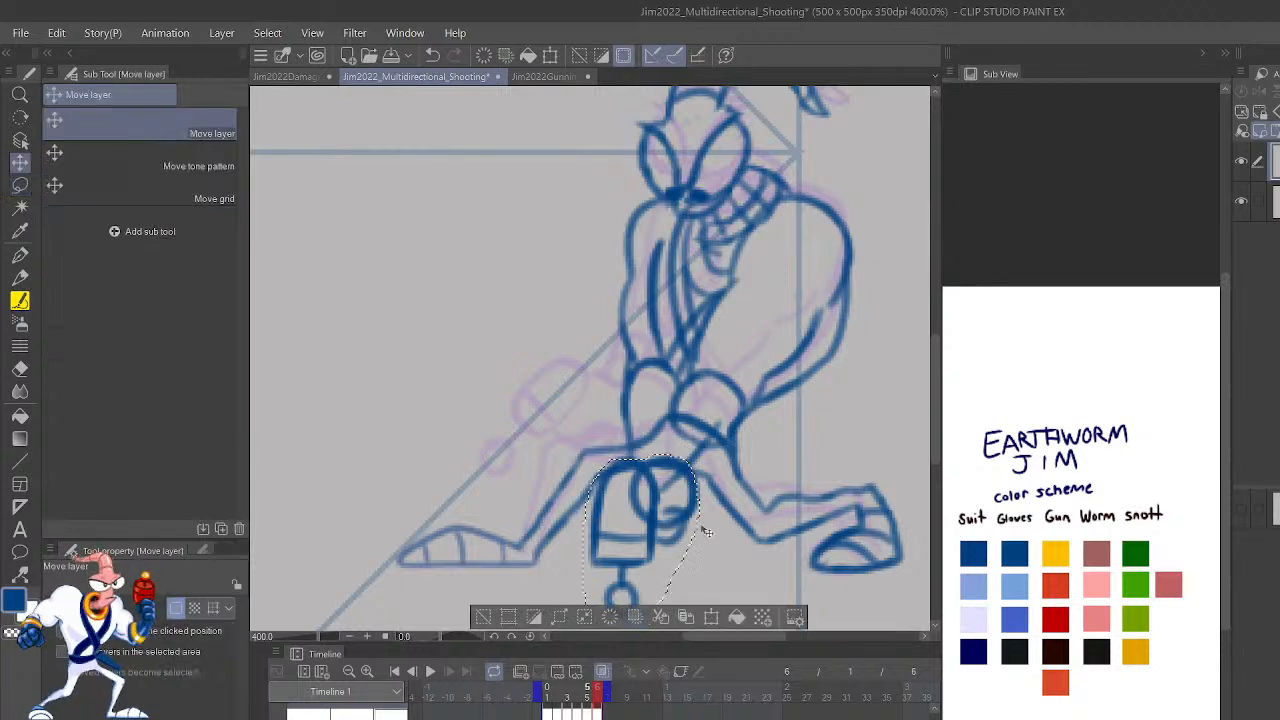
key(k)
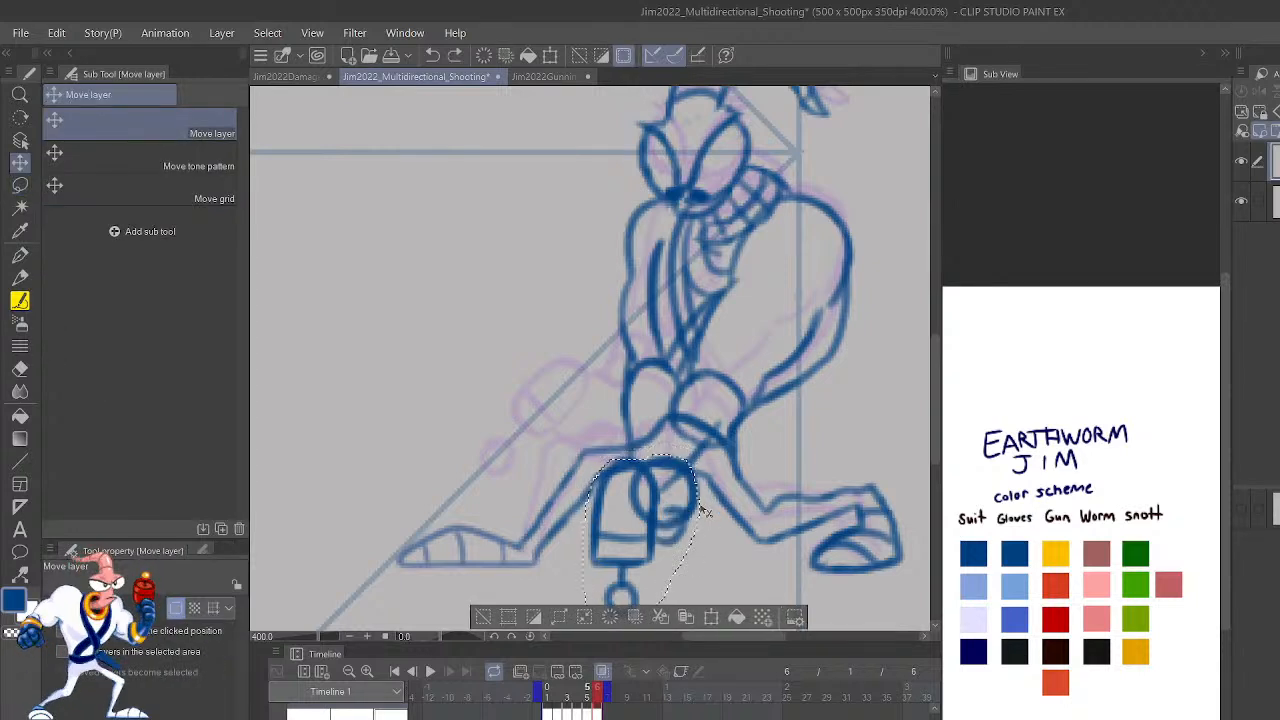
key(ctrl+d)
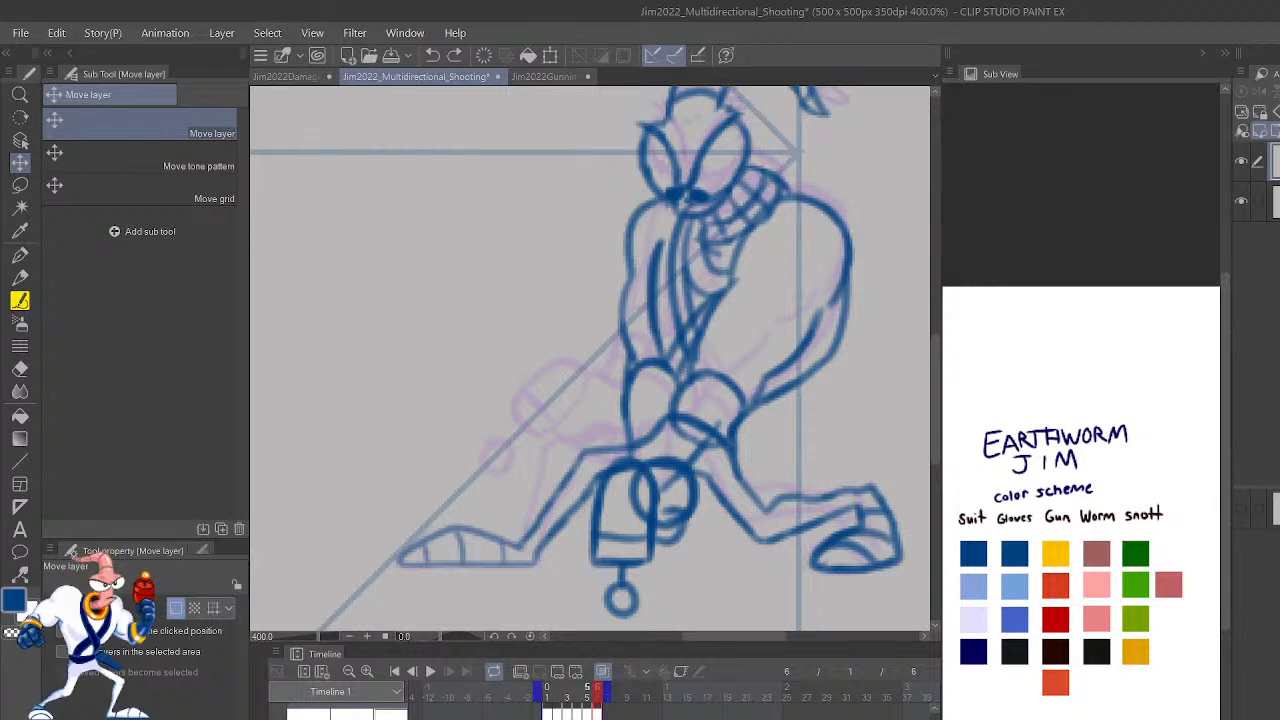
key(ctrl+z)
key(ctrl+y)
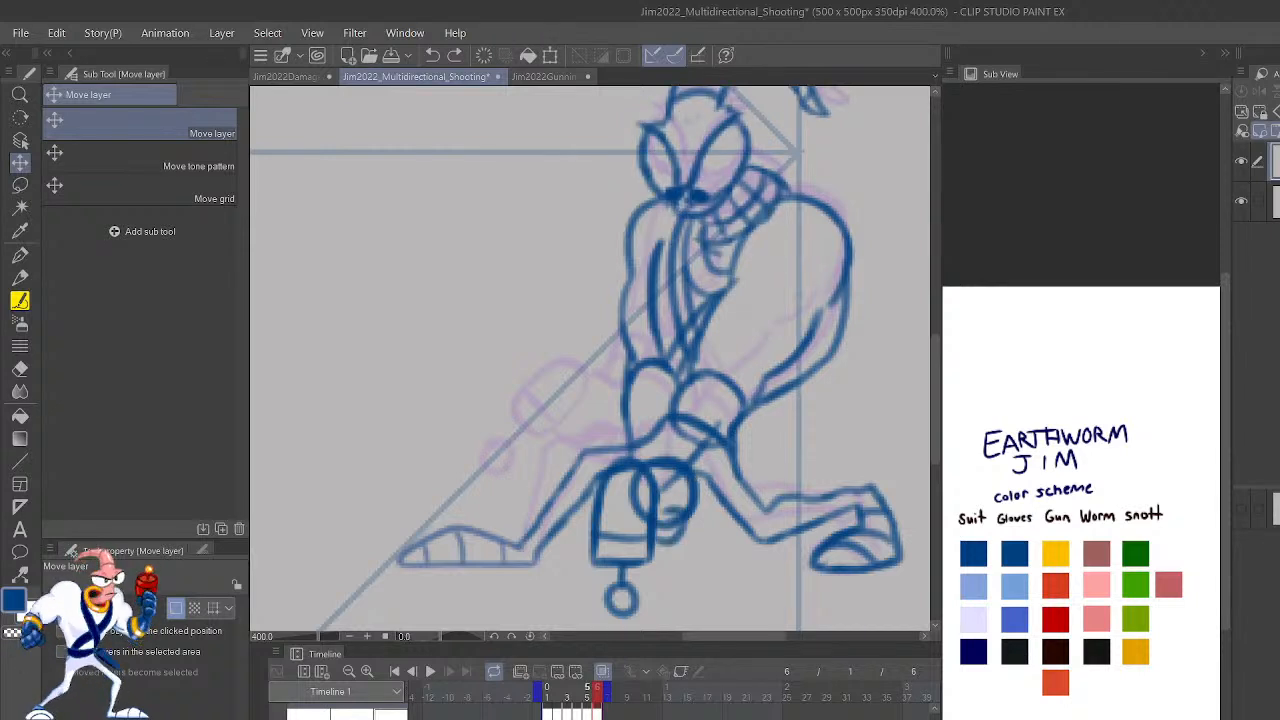
key(ctrl+z)
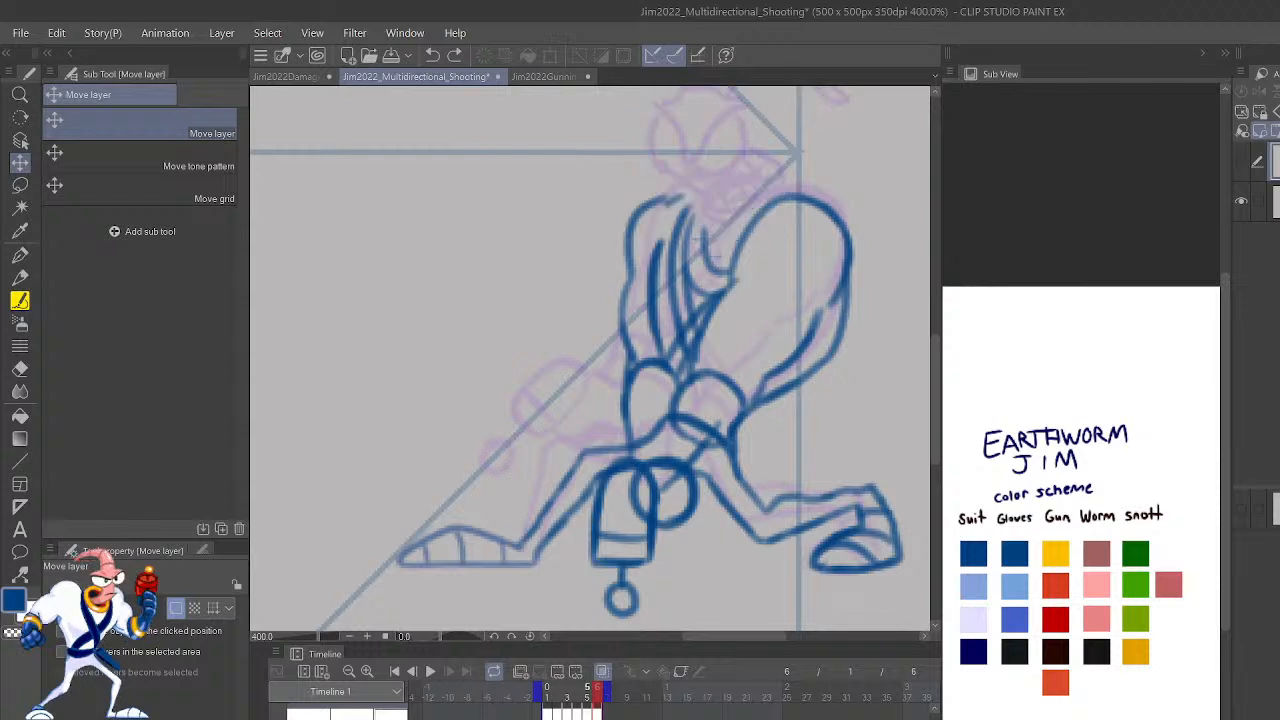
key(ctrl+y)
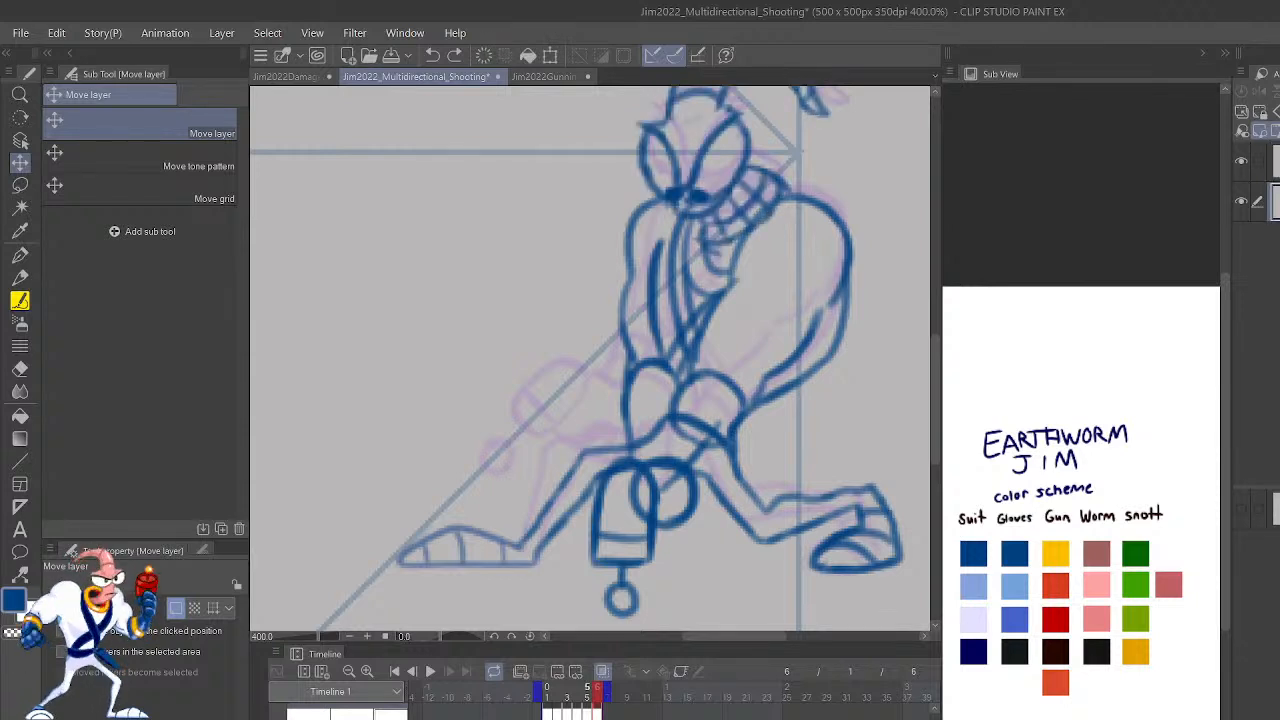
On the body layer, draw the fist's curled fingers behind the gun and clean up the gun and wrist outlines with the Lighter pencil.
key(p)
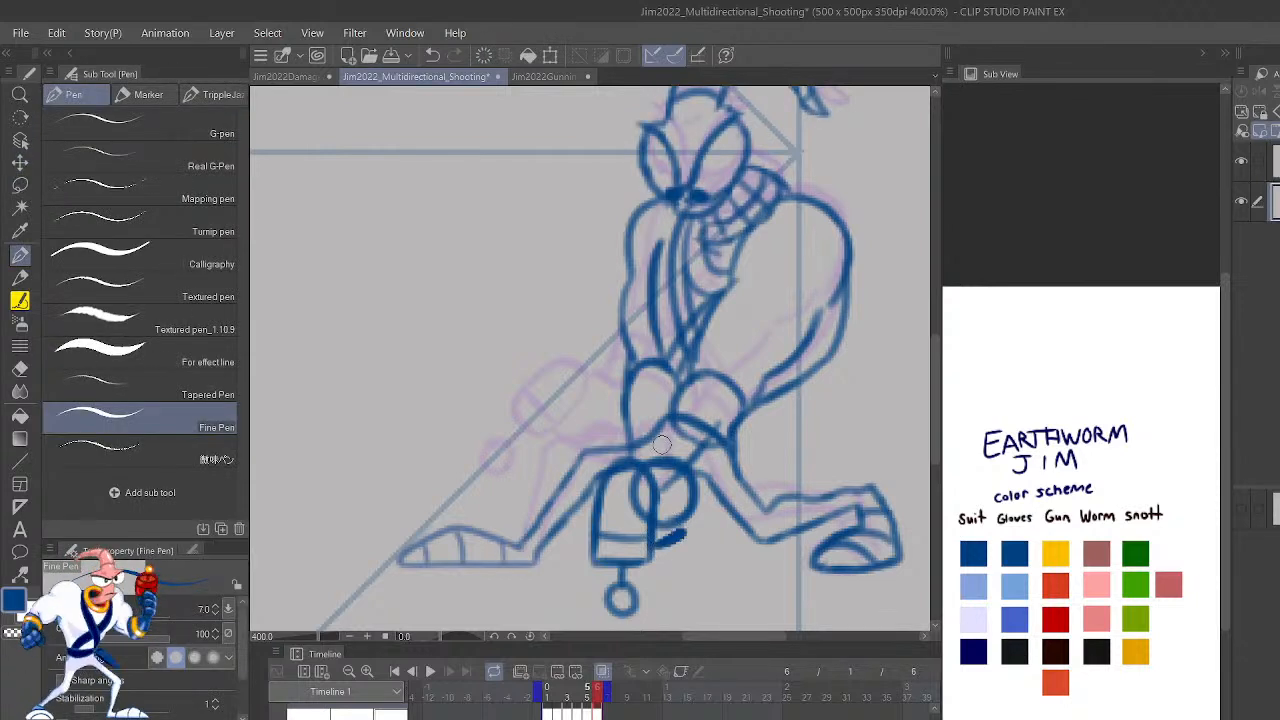
key(p)
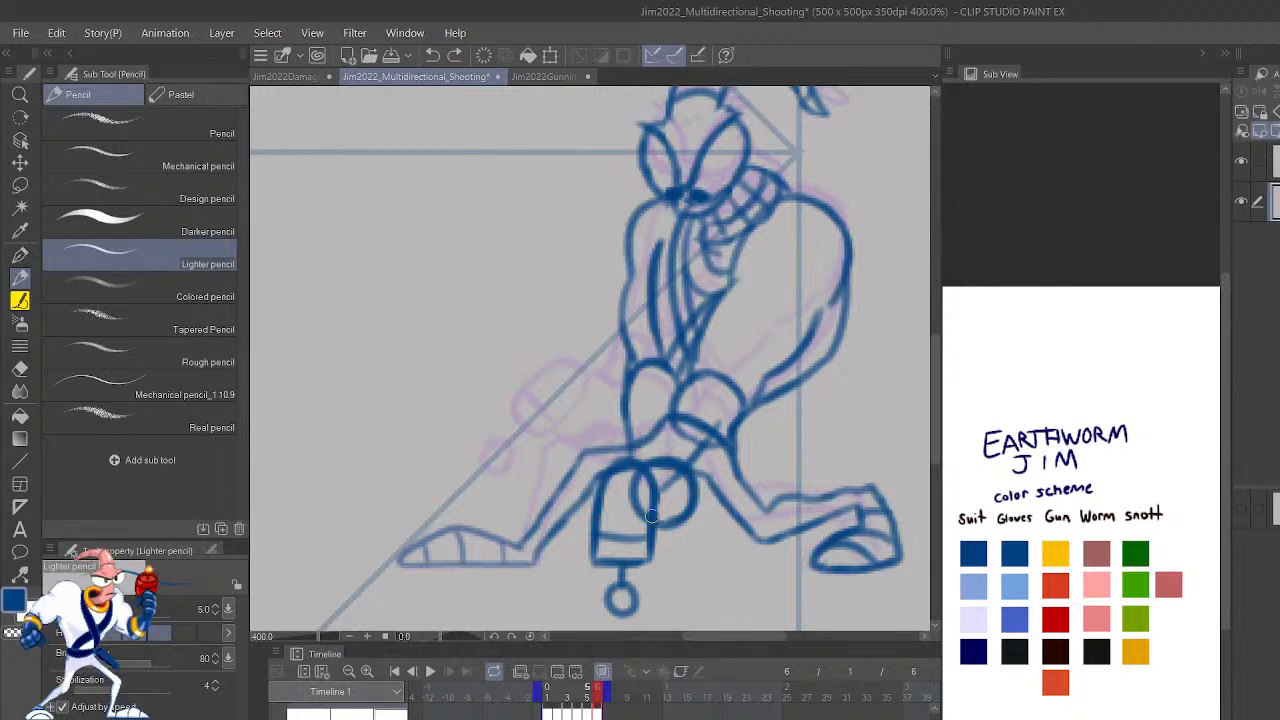
drag(640, 460, 682, 384)
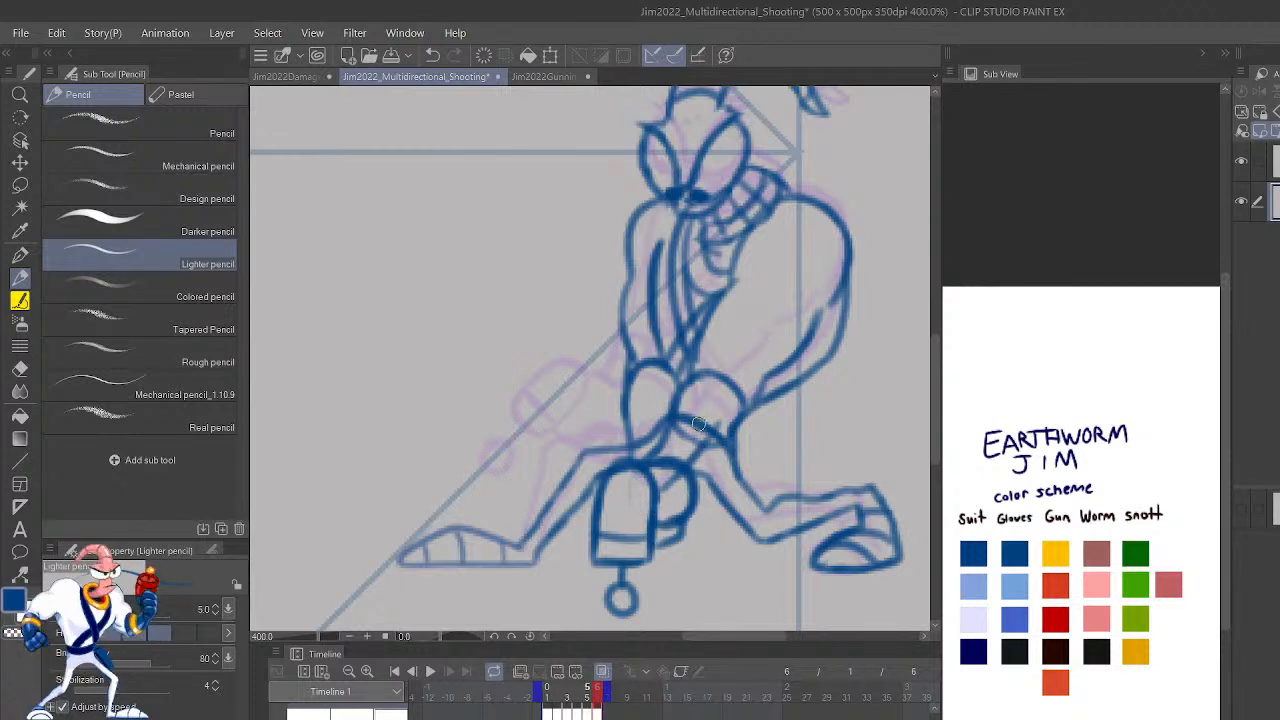
scroll(700, 428, down, 6)
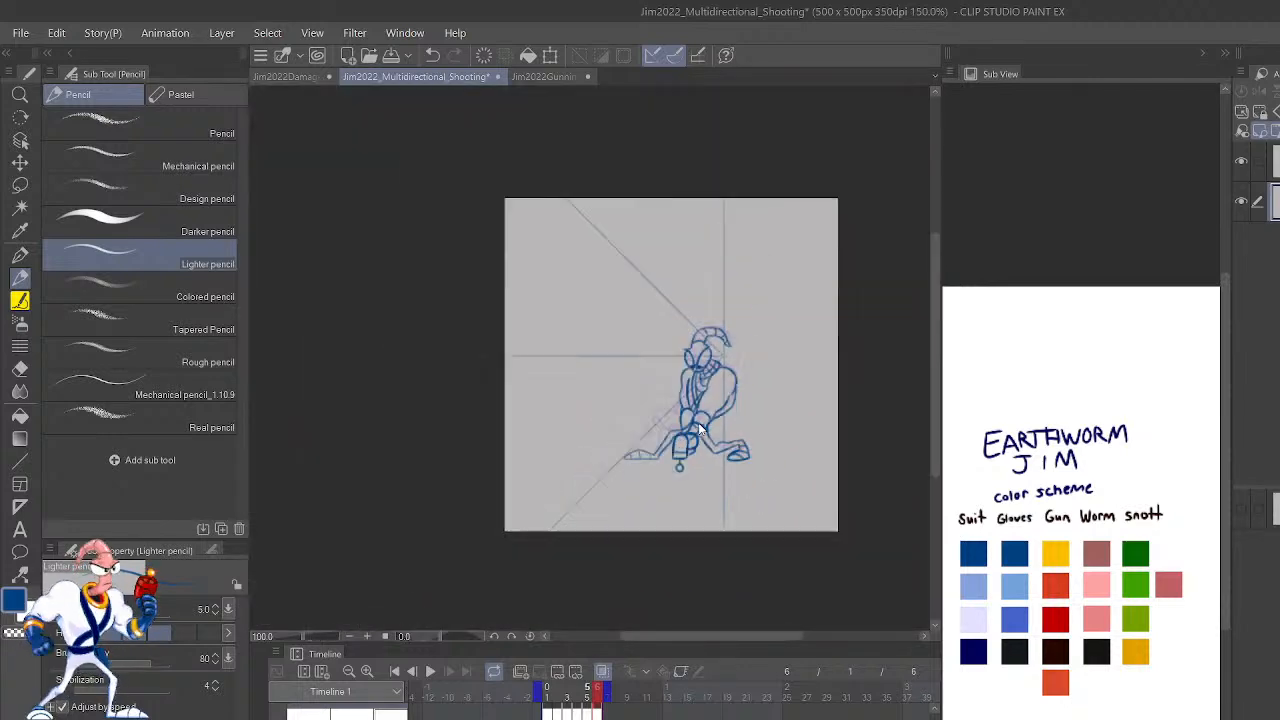
scroll(700, 428, up, 6)
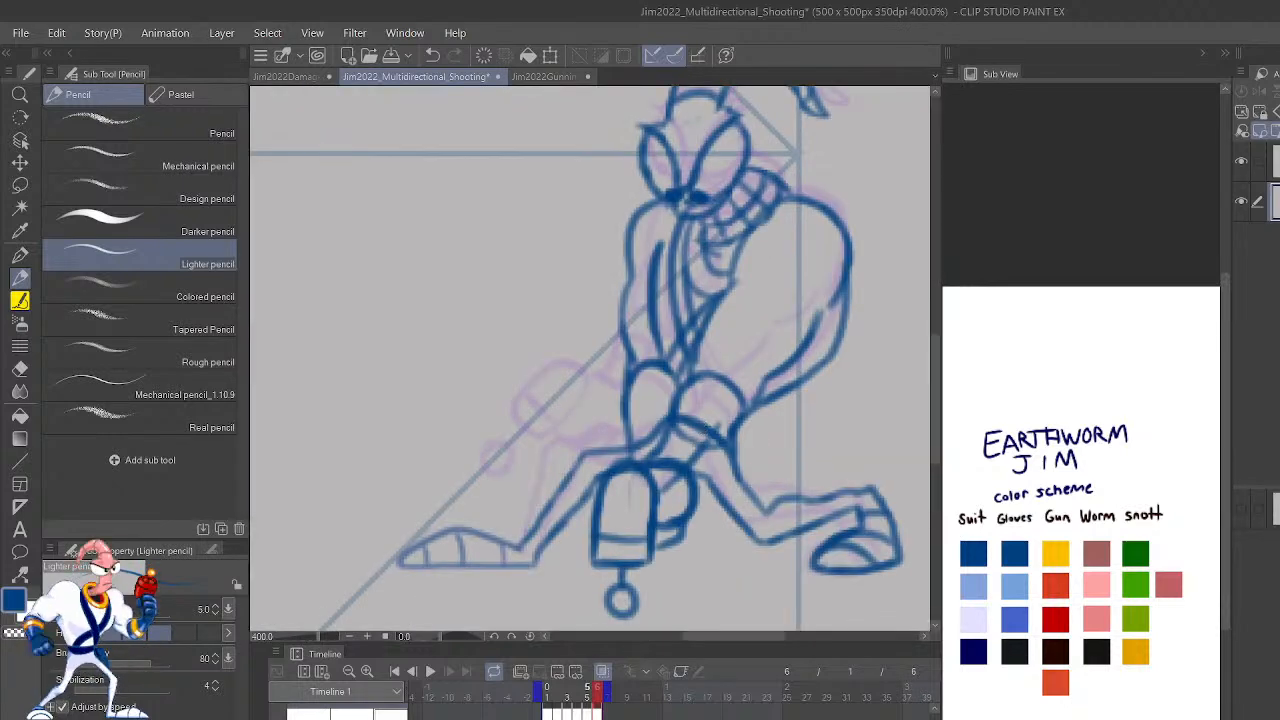
In the mirrored view, draw the rear glove's wrist line and curved cuff bands across both gloves in frame 6.
key(h)
drag(712, 418, 917, 380)
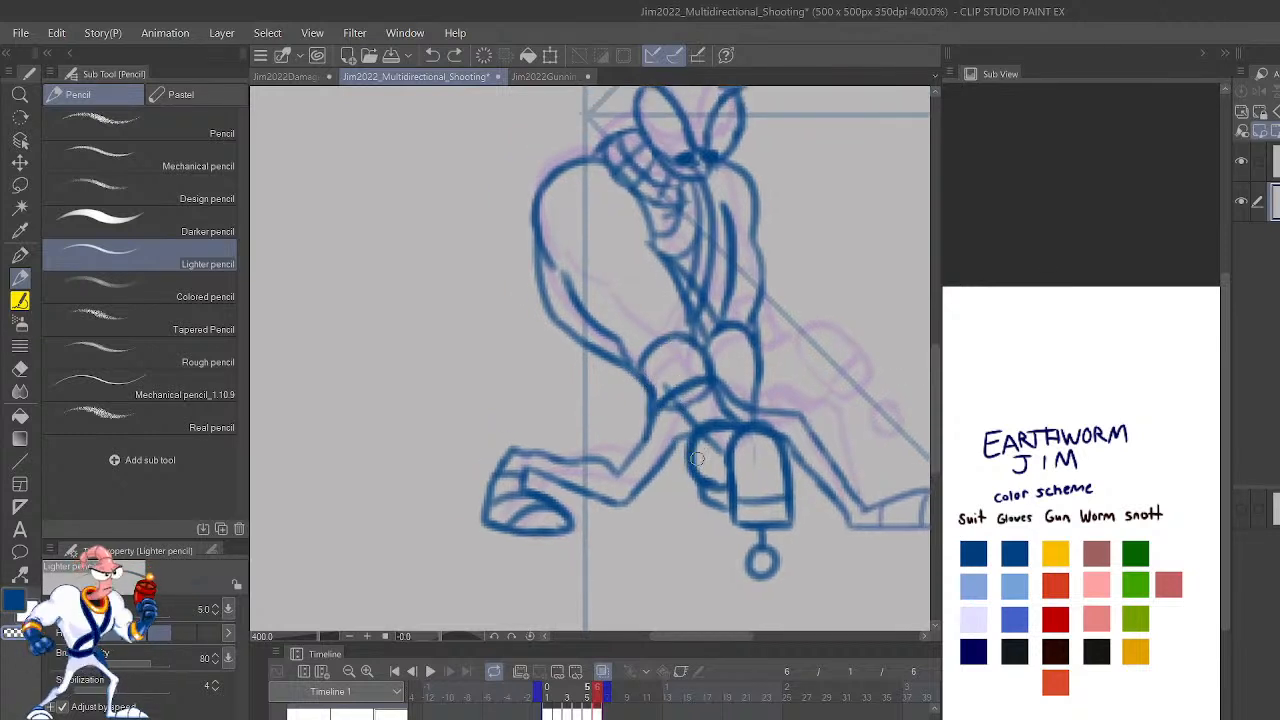
drag(696, 477, 634, 352)
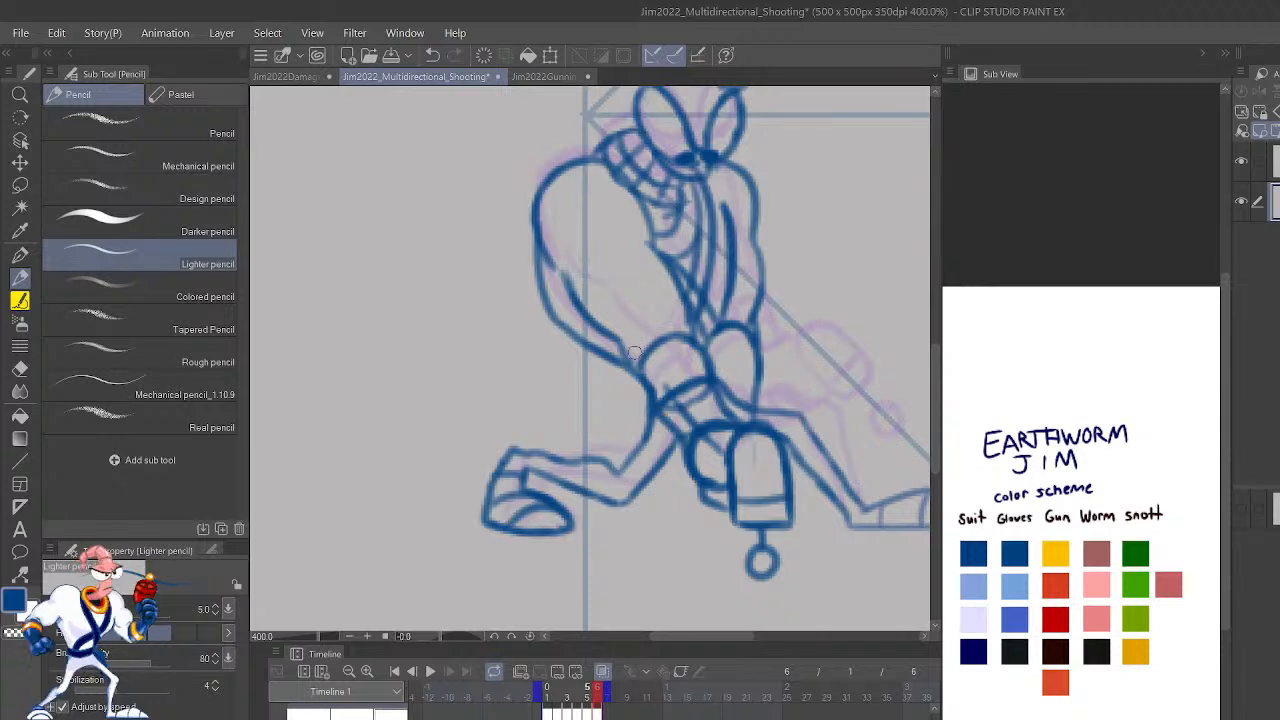
mouse_move(659, 410)
mouse_down()
mouse_move(665, 372)
mouse_move(712, 371)
mouse_move(712, 356)
mouse_move(758, 392)
mouse_move(737, 360)
mouse_move(755, 359)
mouse_up()
key(ctrl+z)
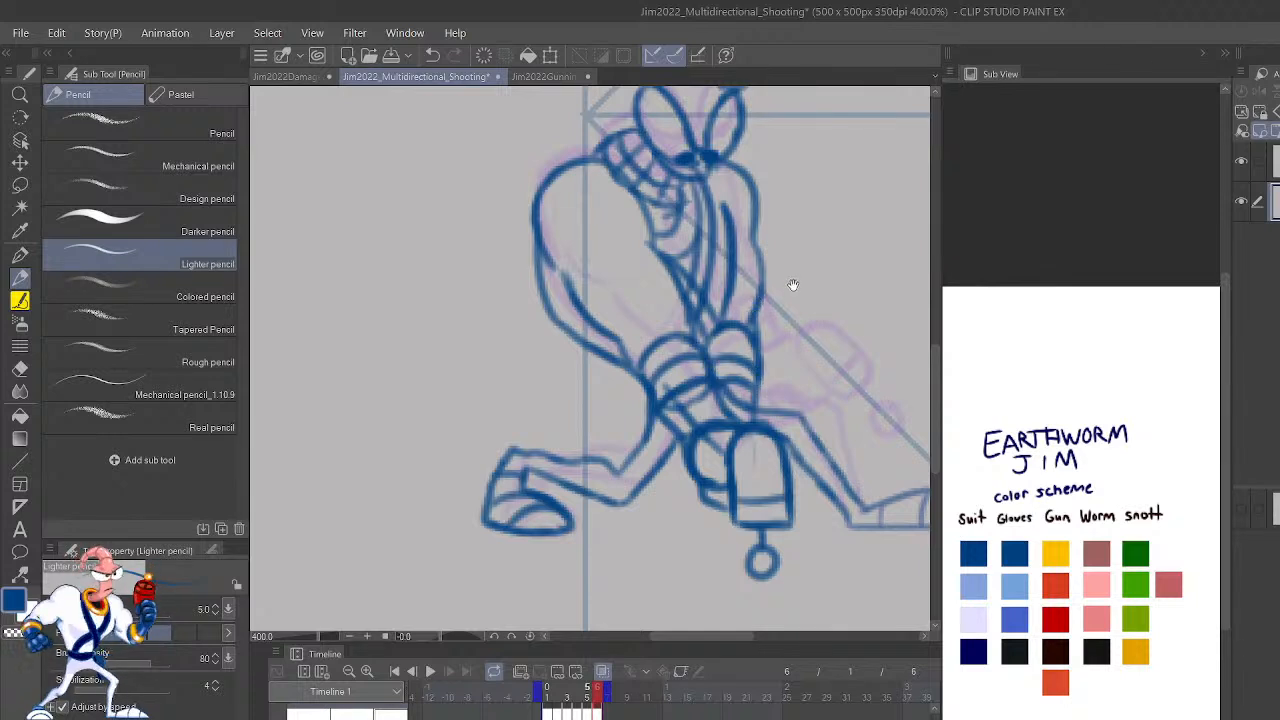
Examine the mirrored frame 6 at different zooms and compare its pose with frames 3 to 5.
drag(791, 283, 791, 380)
mouse_move(759, 283)
mouse_down()
mouse_move(764, 386)
mouse_move(751, 412)
mouse_move(755, 340)
mouse_move(760, 378)
mouse_move(723, 247)
mouse_up()
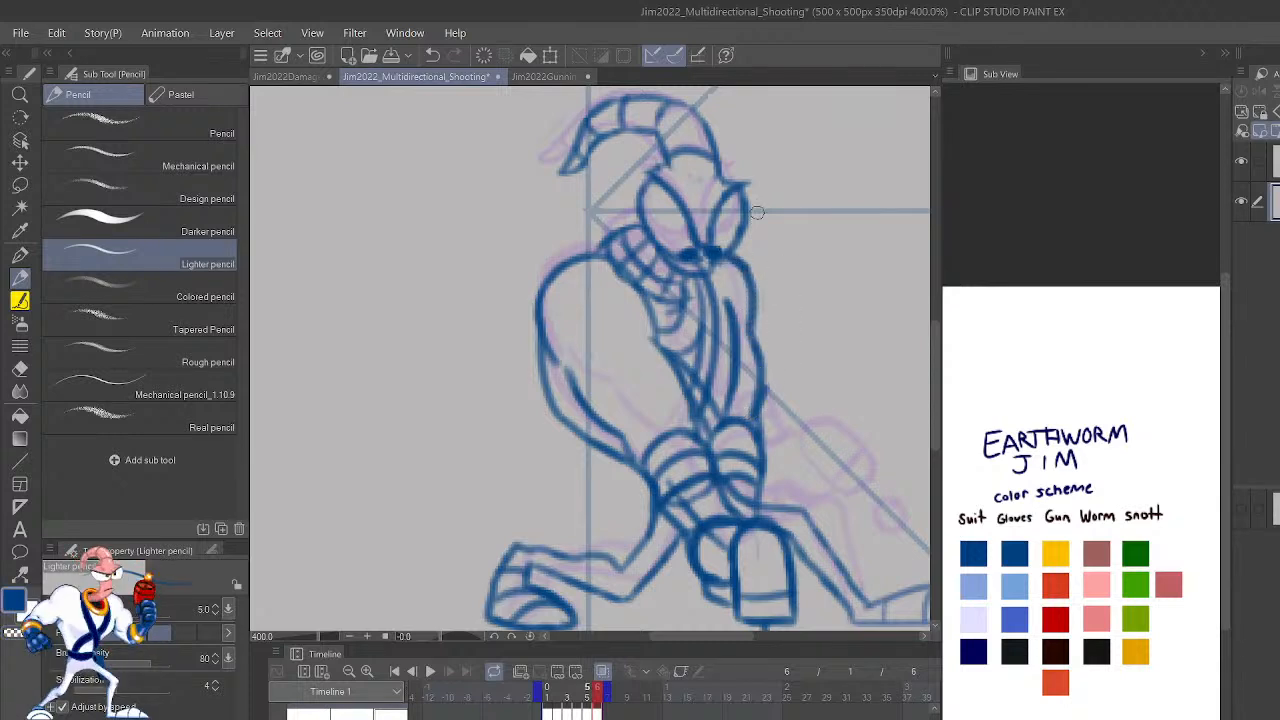
scroll(757, 213, down, 4)
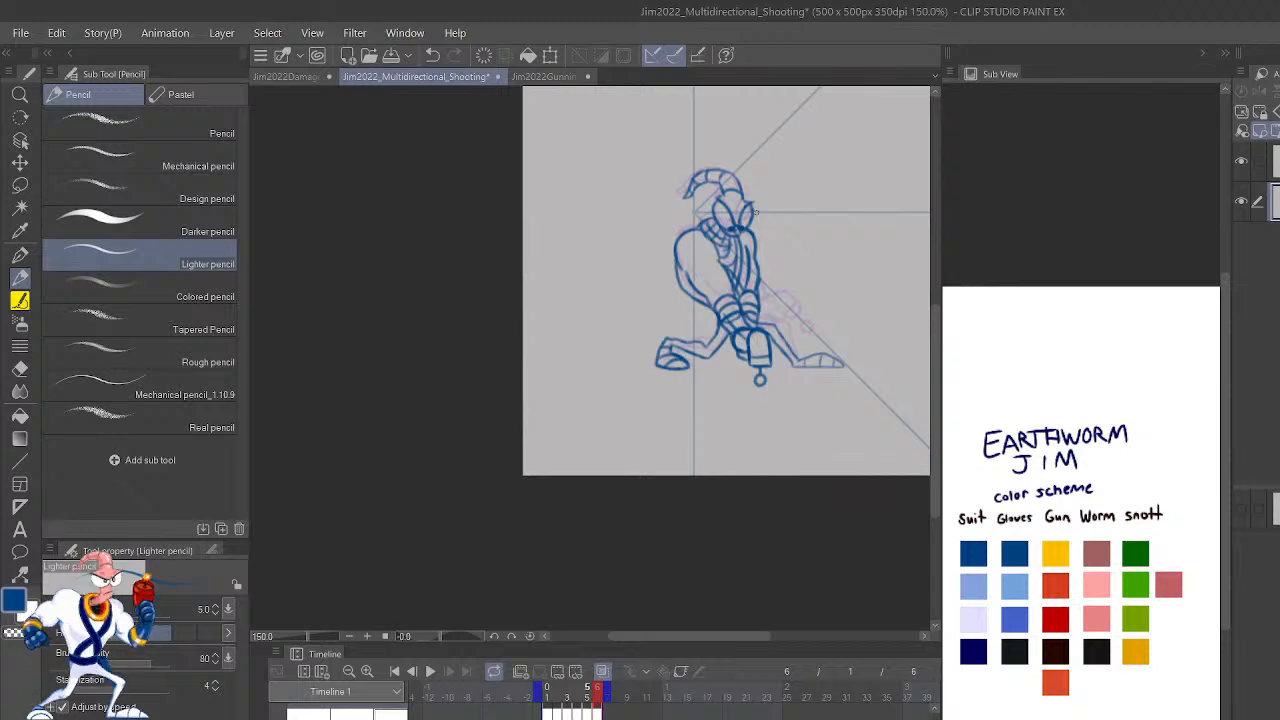
scroll(757, 217, up, 4)
drag(831, 453, 889, 381)
key(shift+comma)
key(shift+period)
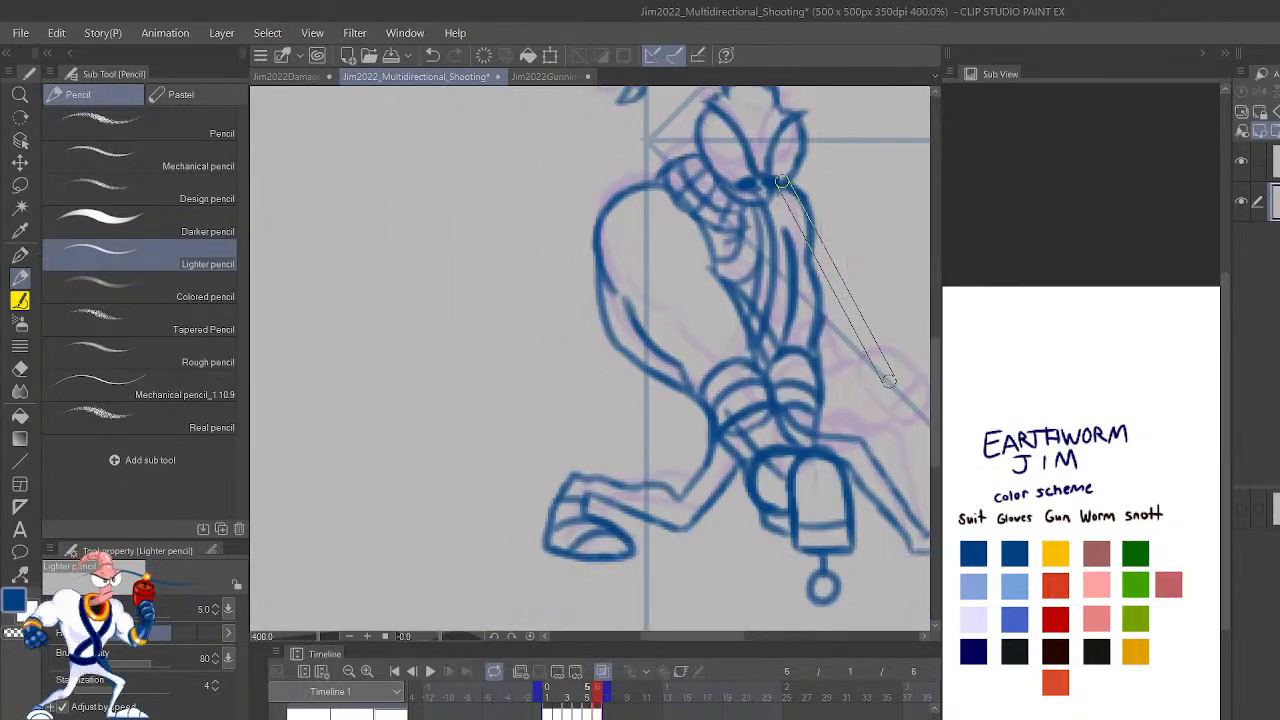
key(shift+comma)
key(shift+comma)
key(shift+period)
key(shift+period)
key(shift+comma)
key(shift+comma)
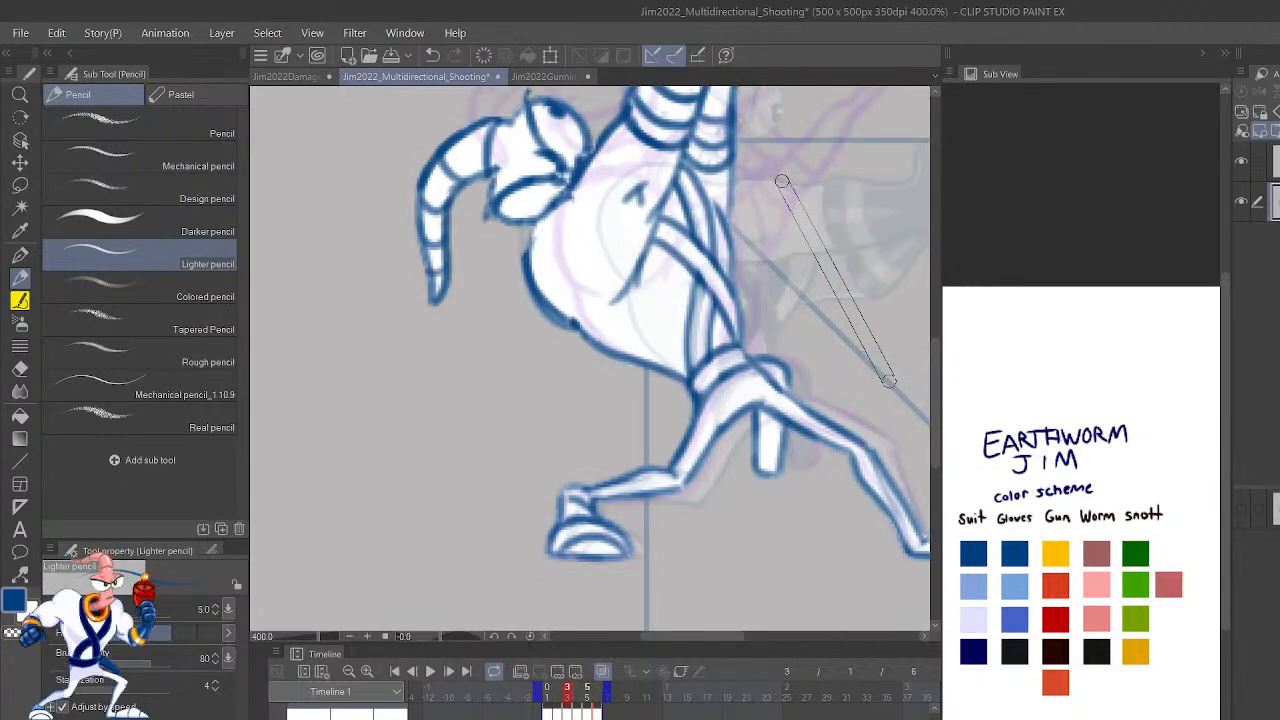
key(shift+period)
key(shift+period)
key(shift+period)
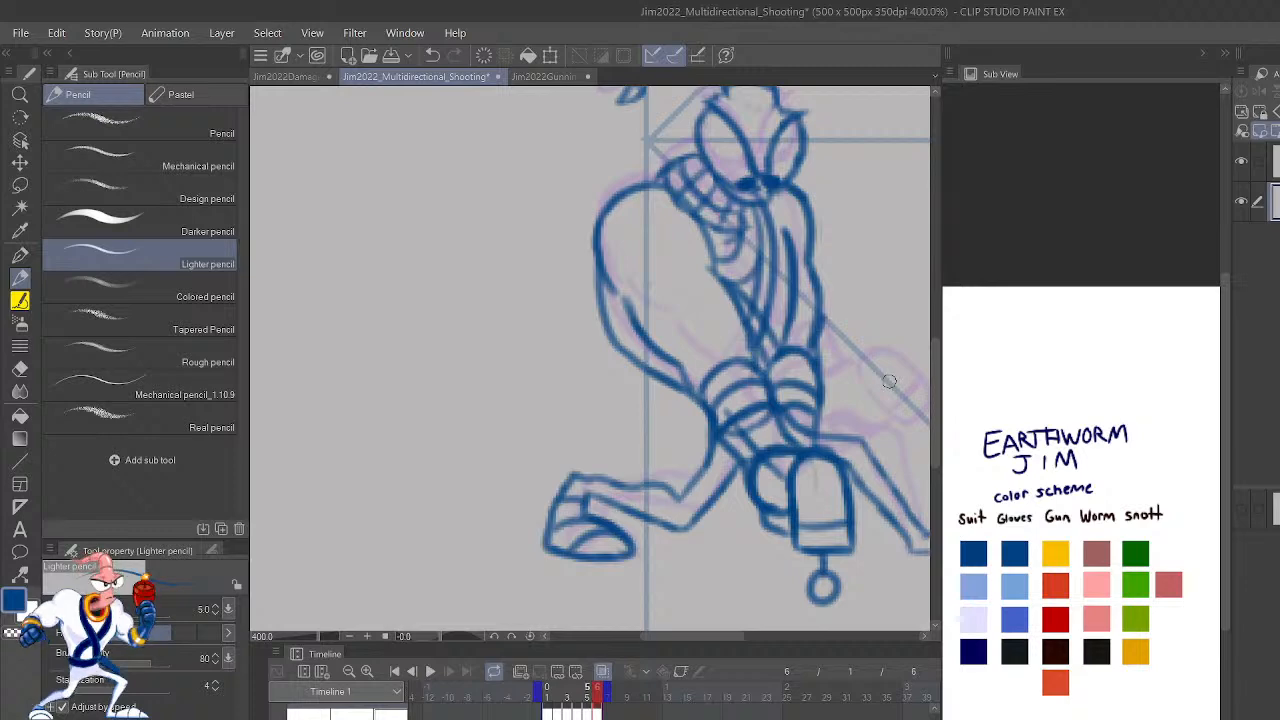
Unmirror the canvas and erase the rear leg's lines between the gloves and the foot in frame 6.
key(h)
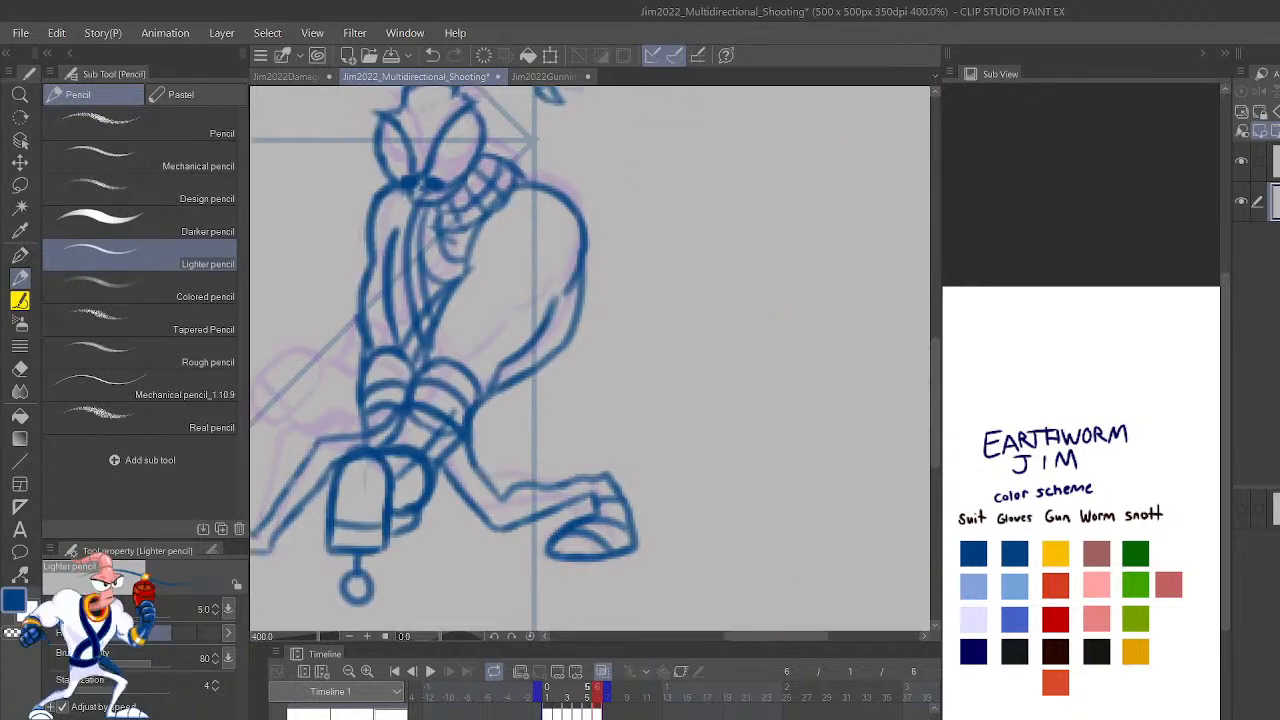
mouse_move(746, 423)
mouse_down()
mouse_move(854, 366)
mouse_move(811, 451)
mouse_move(850, 578)
mouse_up()
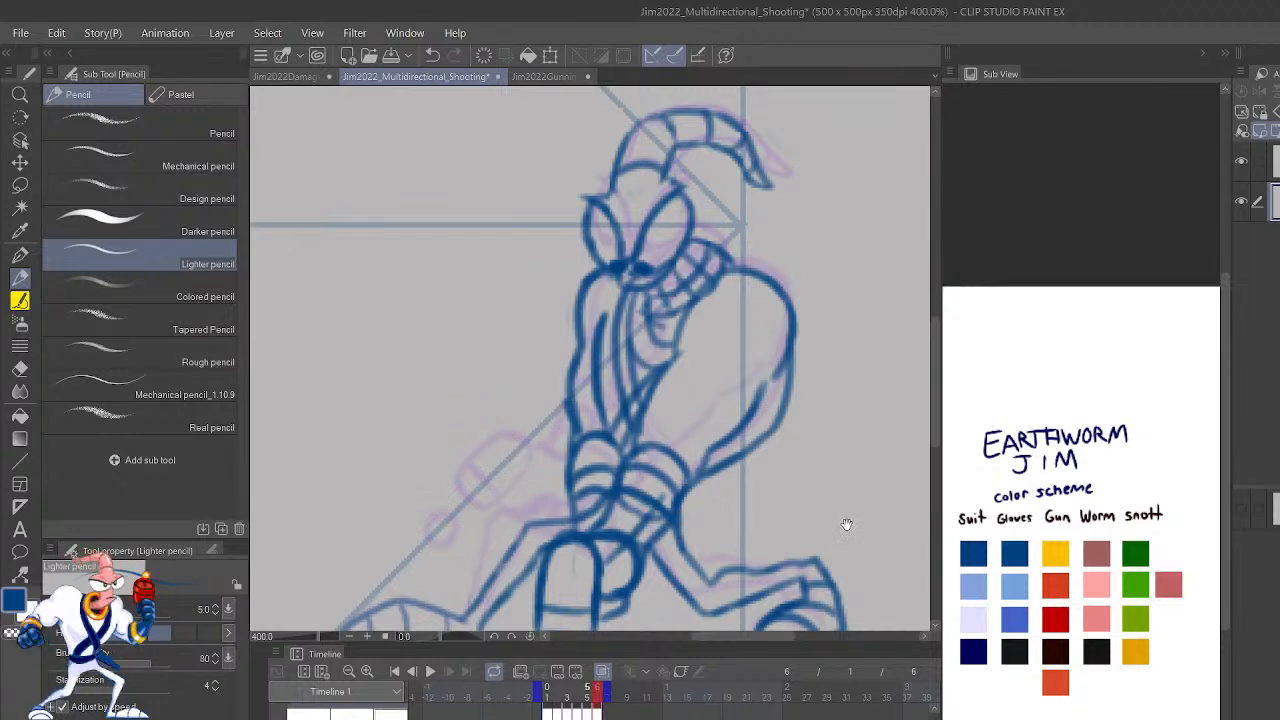
mouse_move(846, 523)
mouse_down()
mouse_move(840, 477)
mouse_move(862, 374)
mouse_up()
scroll(855, 350, down, 6)
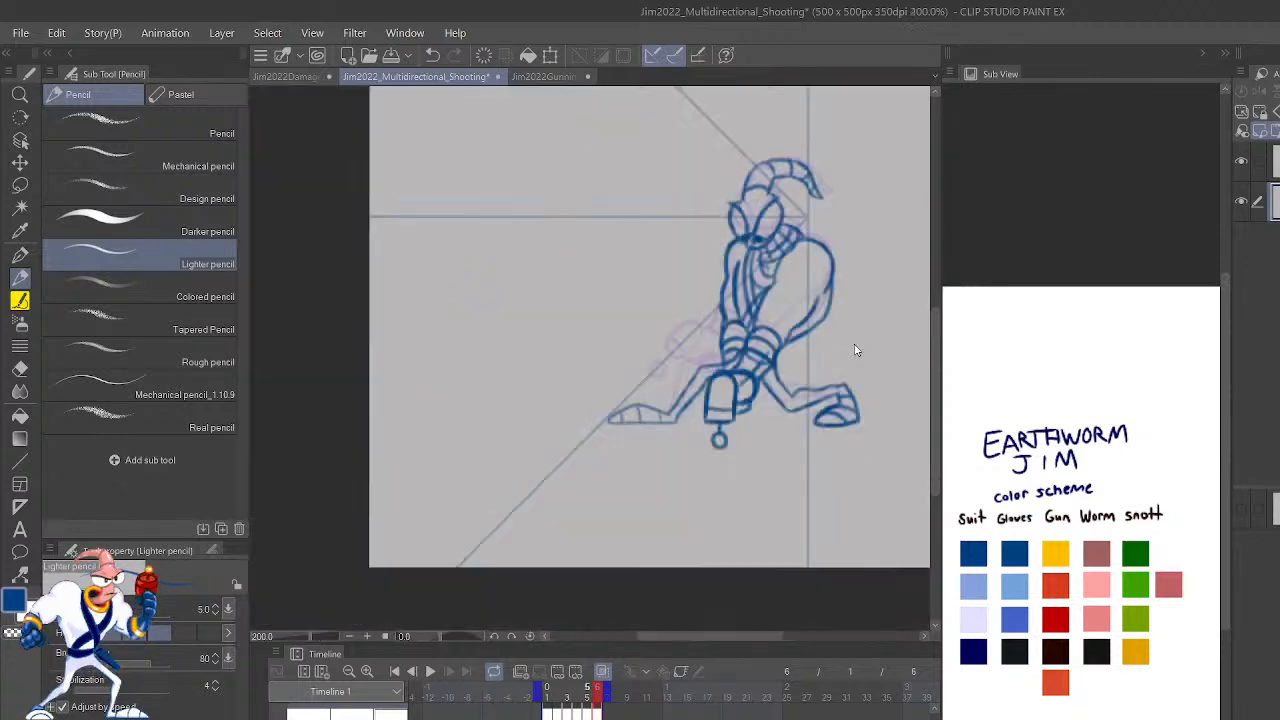
scroll(855, 350, up, 6)
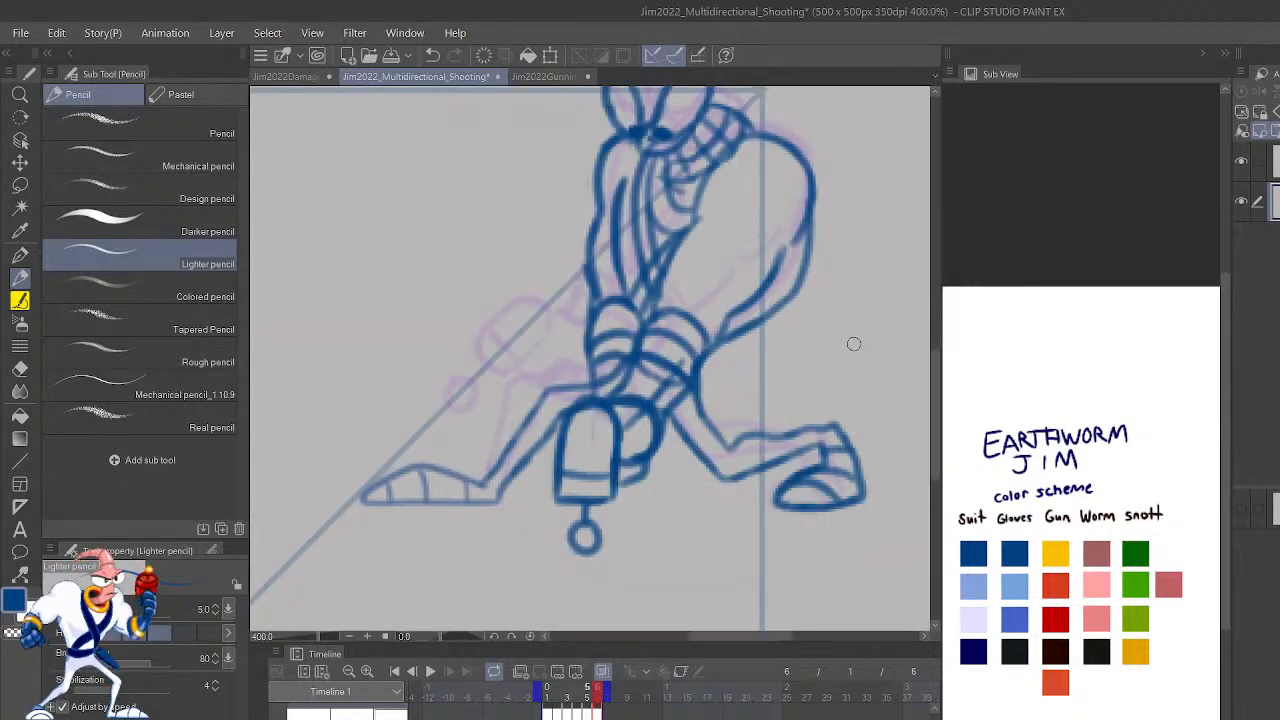
key(c)
mouse_move(703, 406)
mouse_down()
mouse_move(722, 442)
mouse_move(713, 421)
mouse_move(712, 459)
mouse_move(684, 431)
mouse_move(725, 485)
mouse_move(729, 428)
mouse_move(729, 450)
mouse_move(739, 445)
mouse_move(716, 472)
mouse_move(772, 465)
mouse_move(795, 443)
mouse_move(779, 416)
mouse_up()
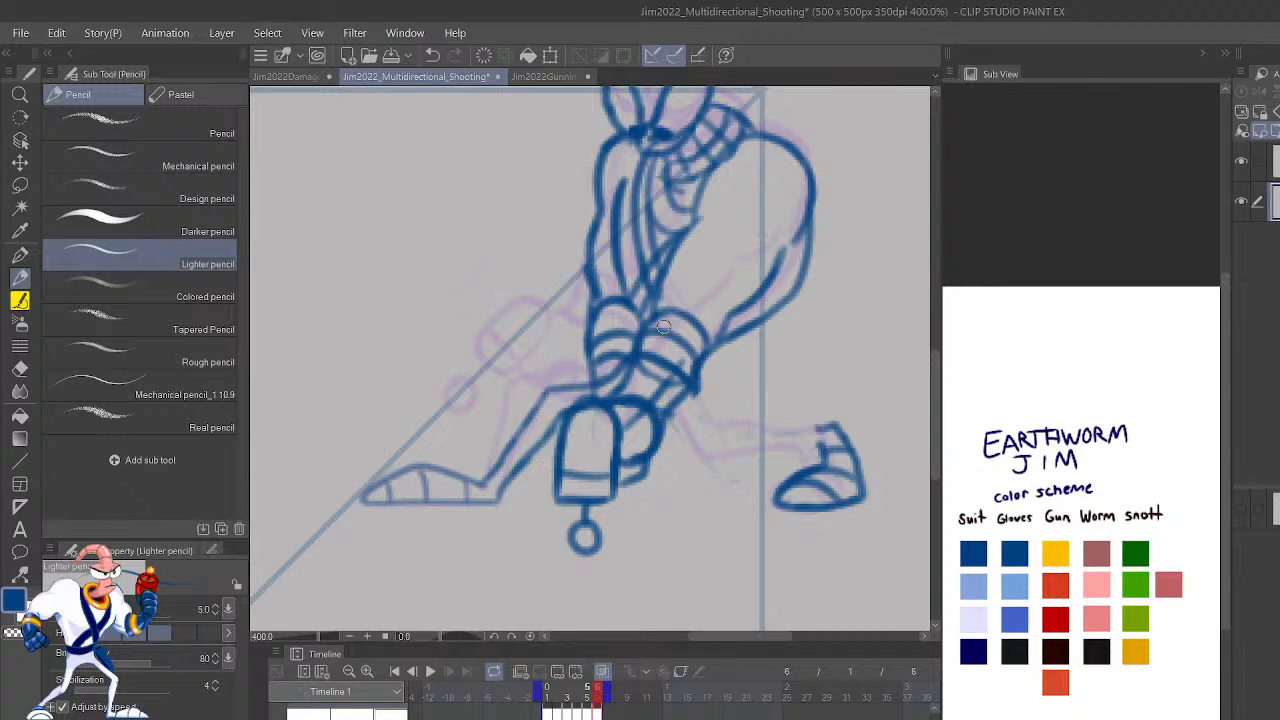
Try to redraw the rear leg's shin line from the ankle toward the knee in the mirrored view.
key(h)
drag(724, 412, 990, 380)
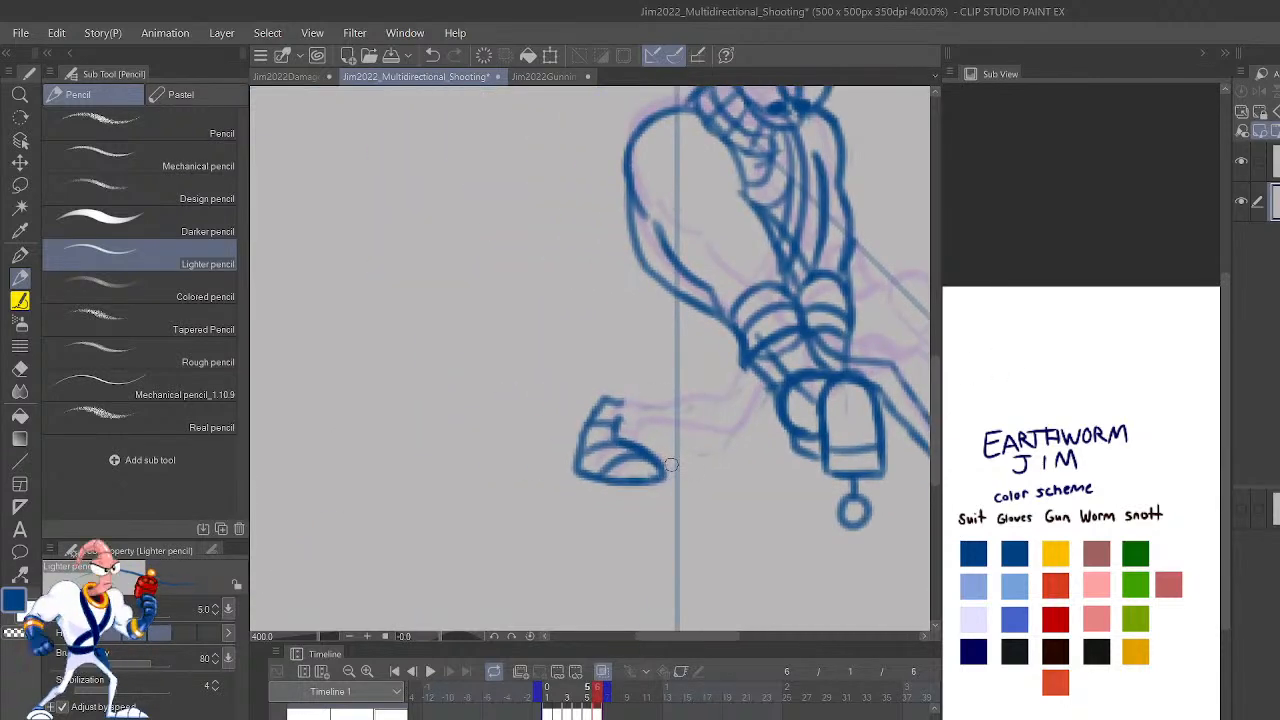
drag(626, 422, 748, 412)
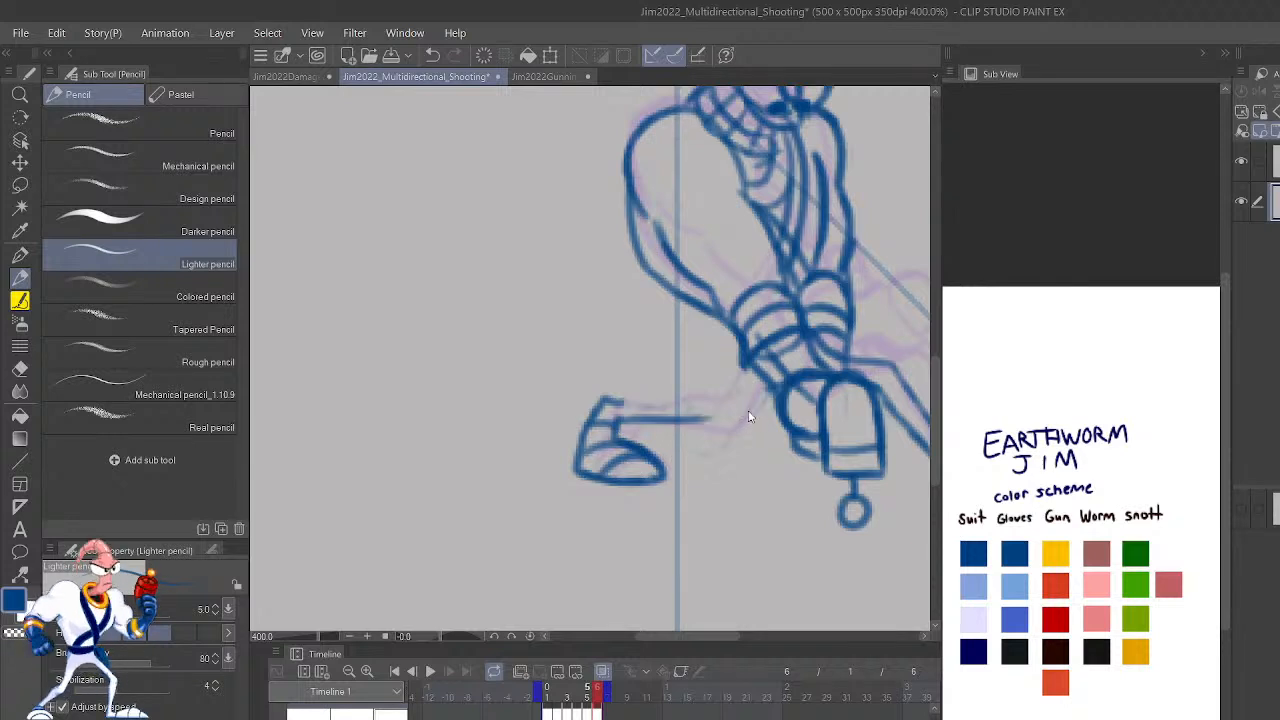
key(ctrl+z)
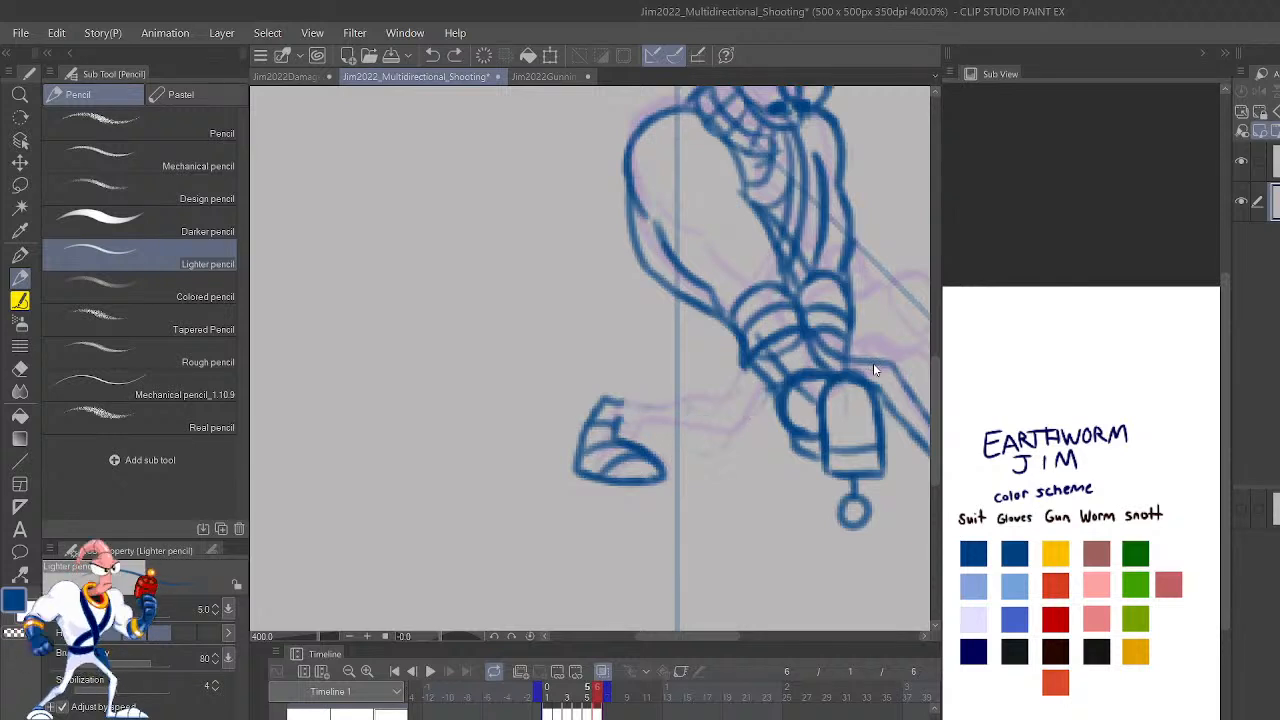
Compare the pose in frame 6 with frames 4 and 5.
scroll(873, 370, down, 4)
scroll(873, 370, up, 4)
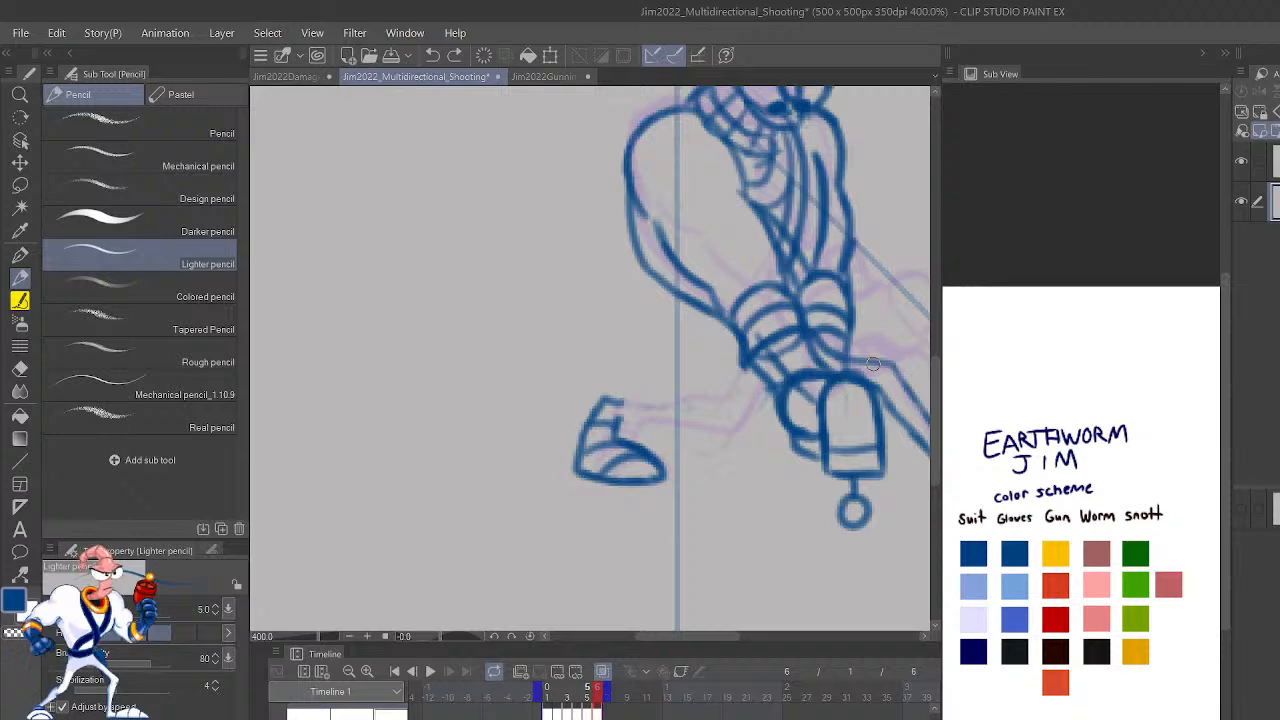
drag(888, 464, 816, 540)
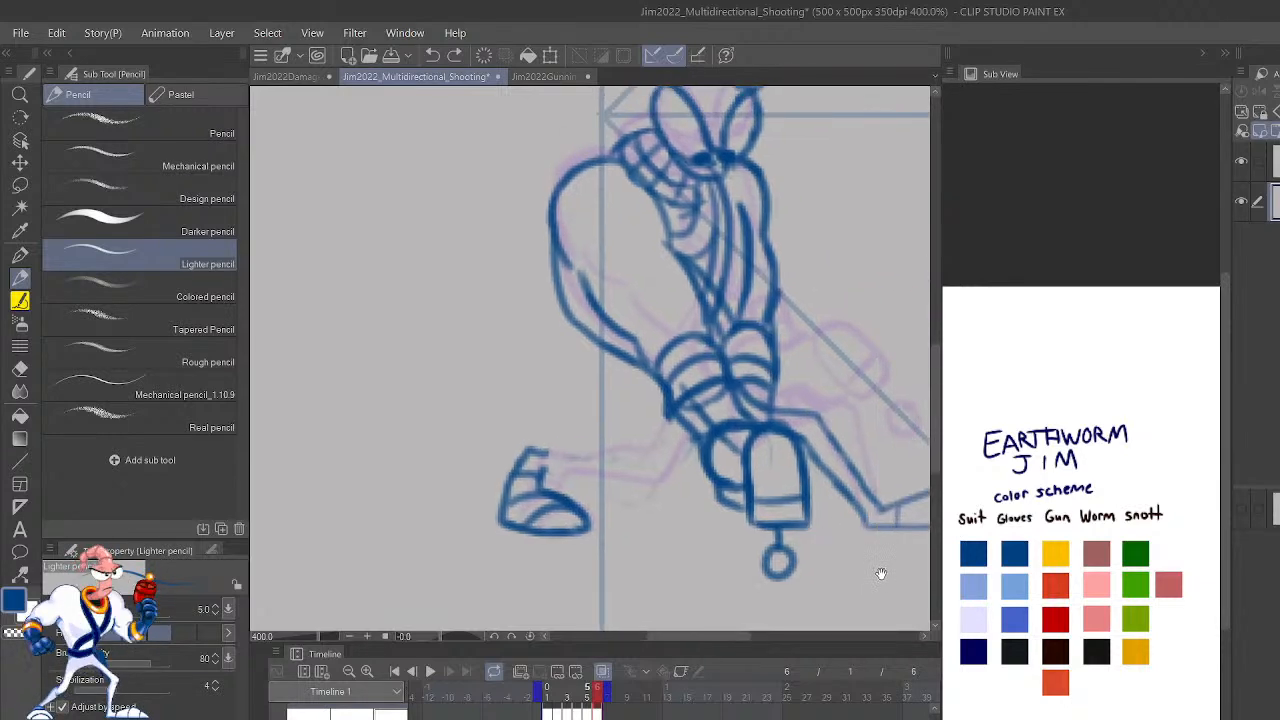
key(shift+Left)
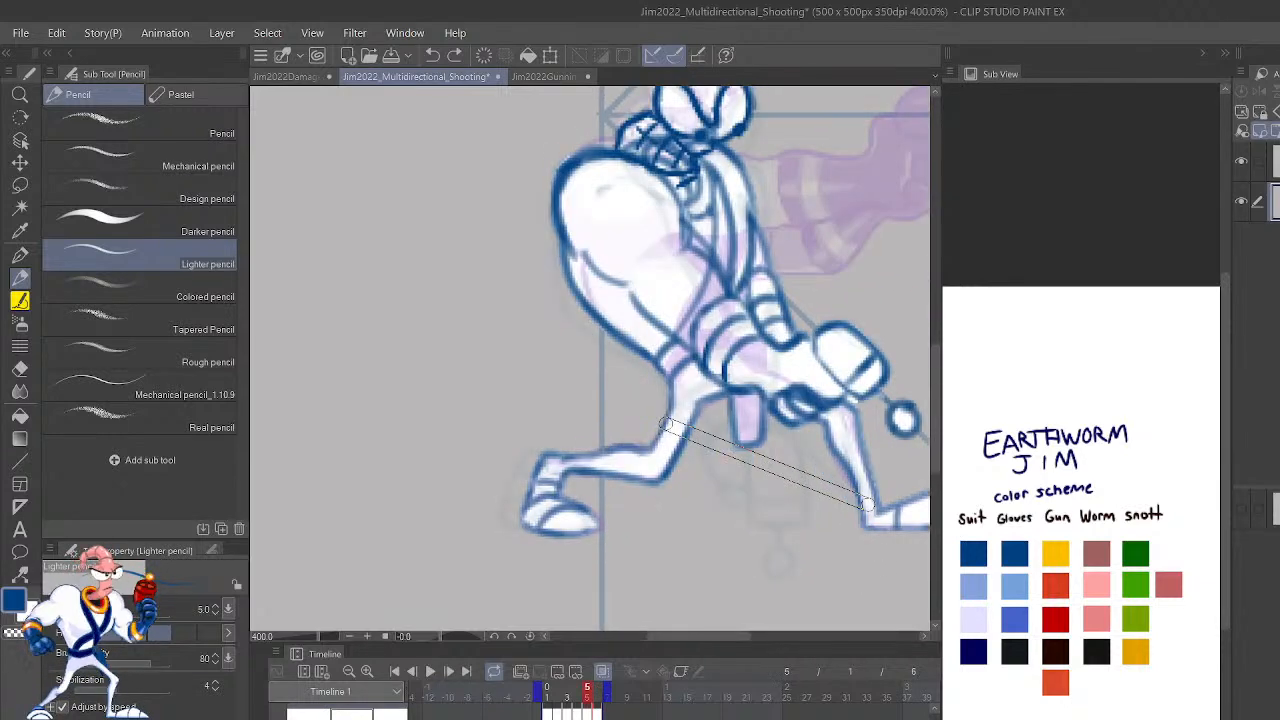
key(shift+Right)
key(shift+Left)
key(shift+Left)
key(shift+Right)
key(shift+Right)
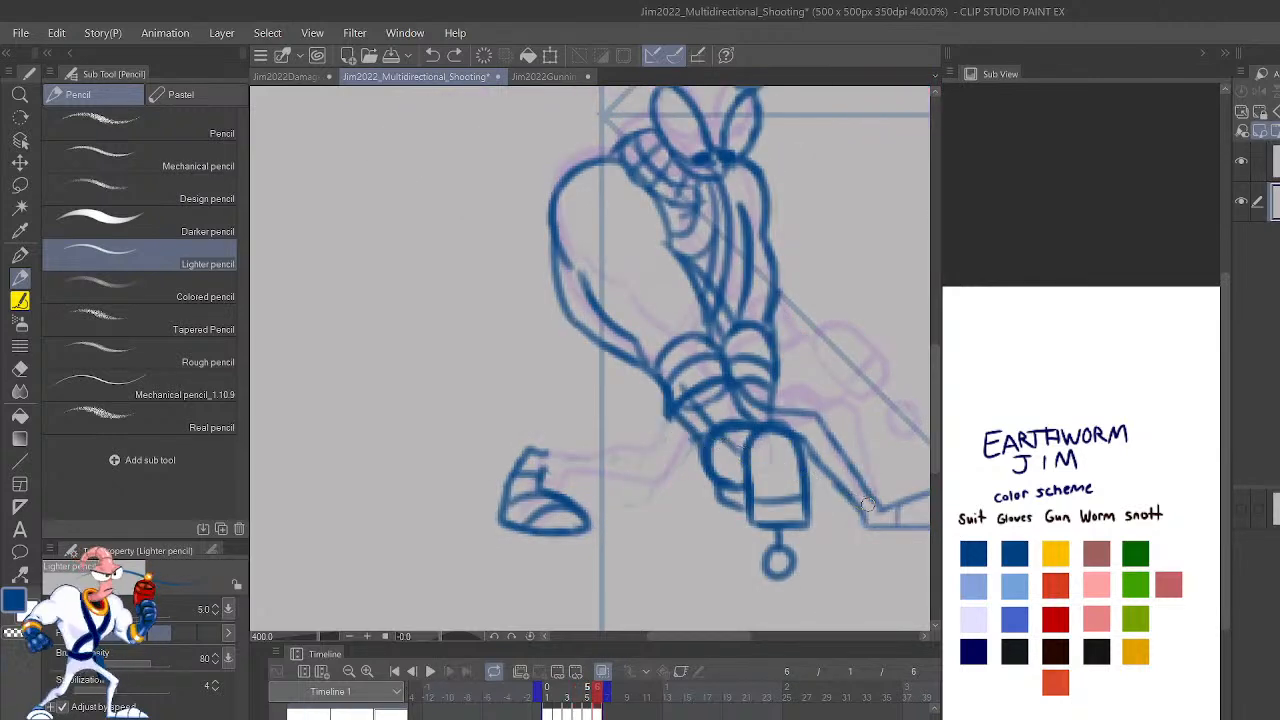
scroll(869, 511, down, 2)
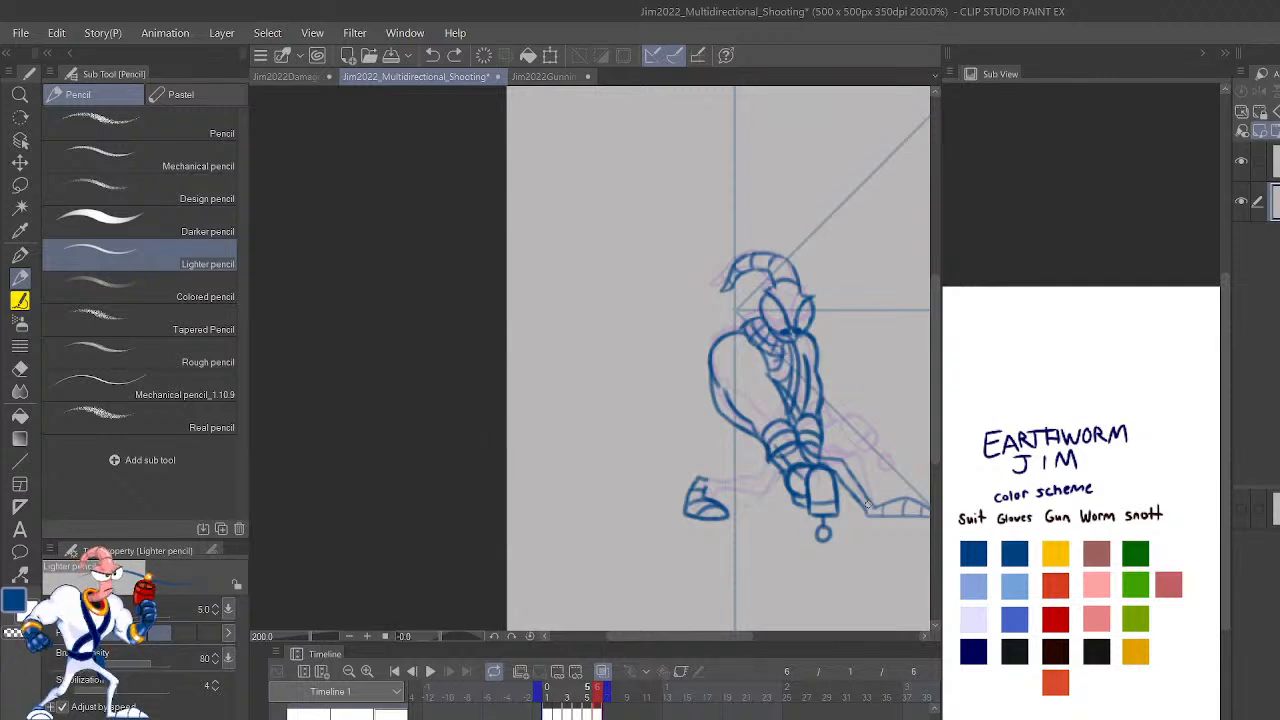
Lasso the upper body, gloves and gun in frame 6, shift them slightly up and toward the rear foot, and deselect.
key(m)
mouse_move(843, 532)
mouse_down()
mouse_move(832, 432)
mouse_move(847, 288)
mouse_move(699, 221)
mouse_move(684, 380)
mouse_move(761, 458)
mouse_move(791, 522)
mouse_move(835, 546)
mouse_up()
key(k)
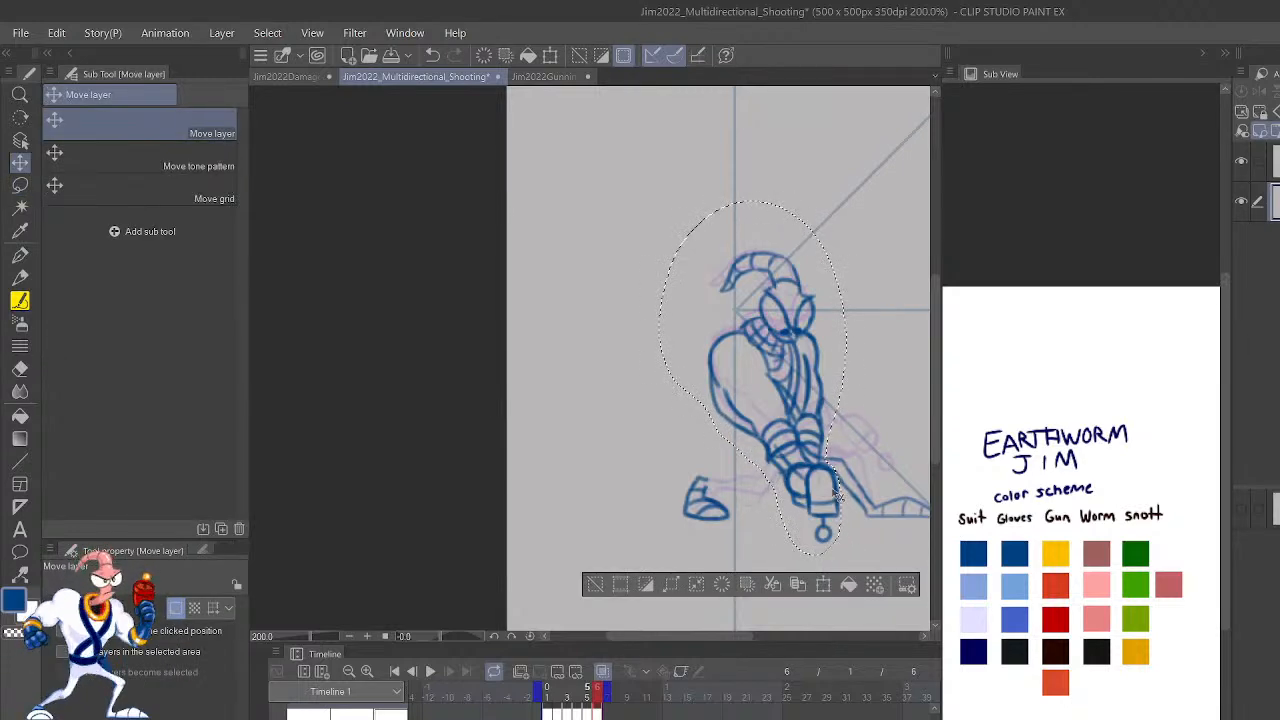
drag(838, 496, 826, 492)
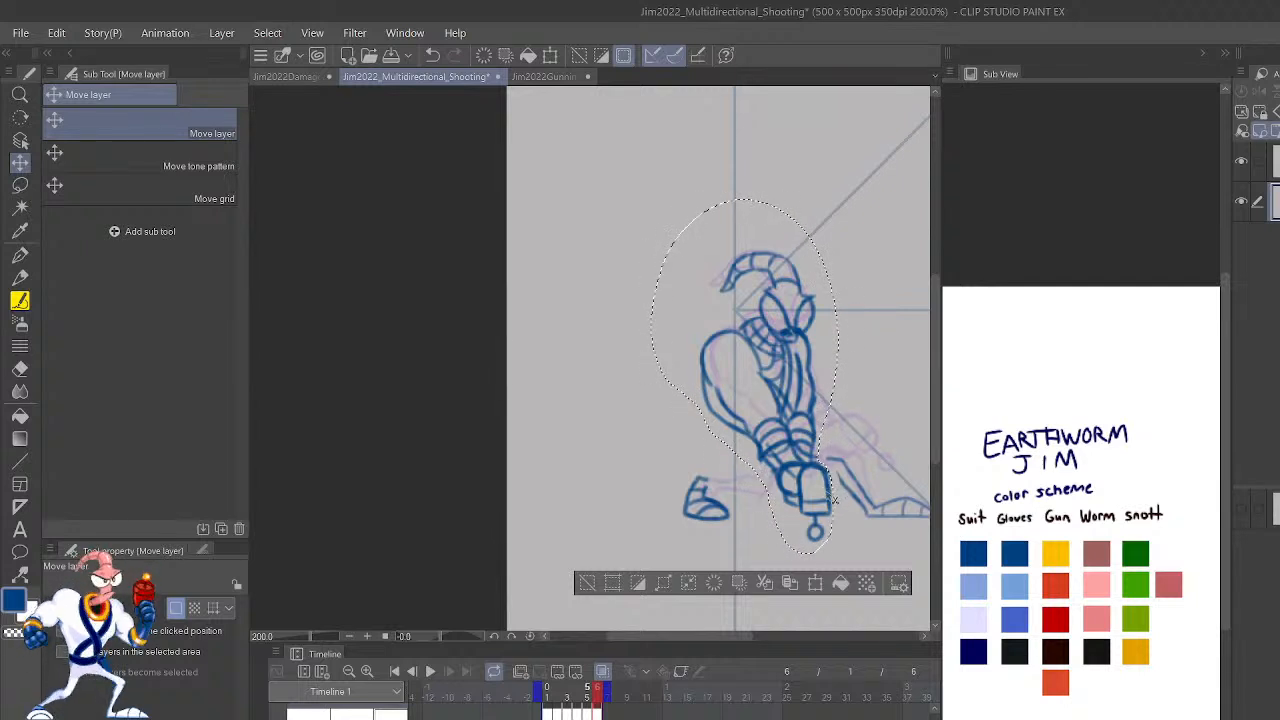
drag(823, 490, 826, 496)
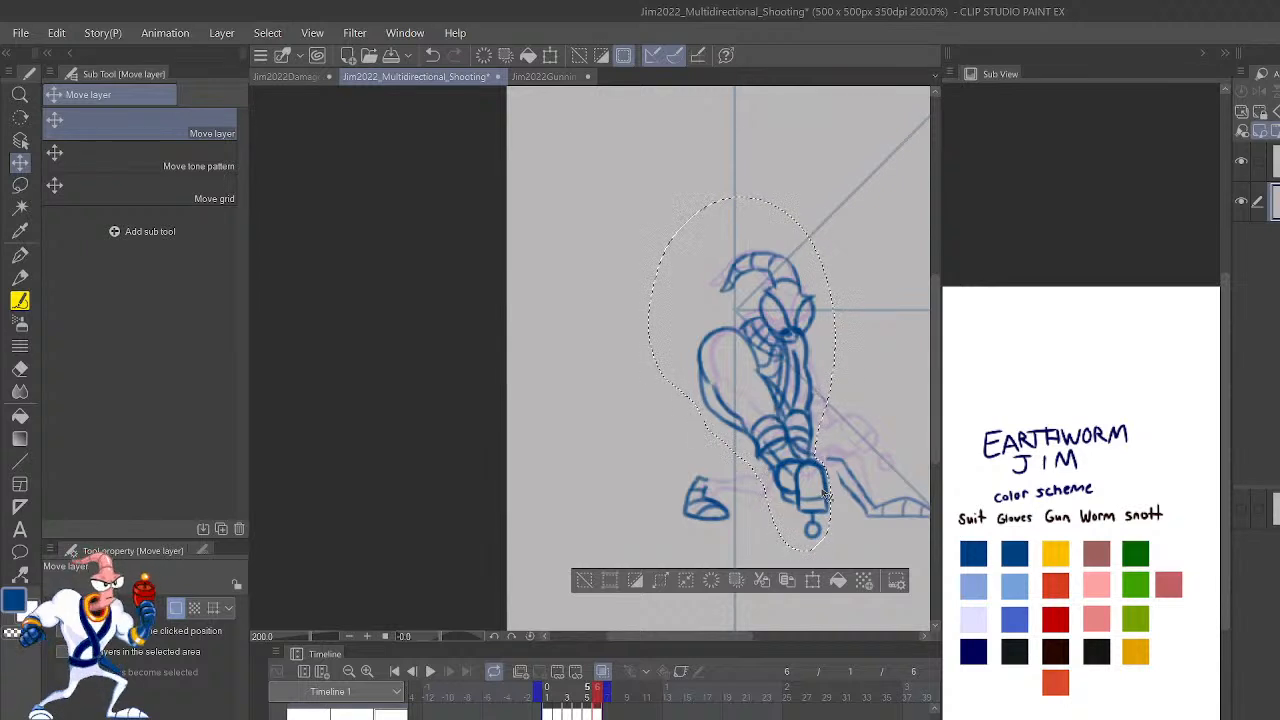
click(588, 584)
scroll(588, 587, down, 3)
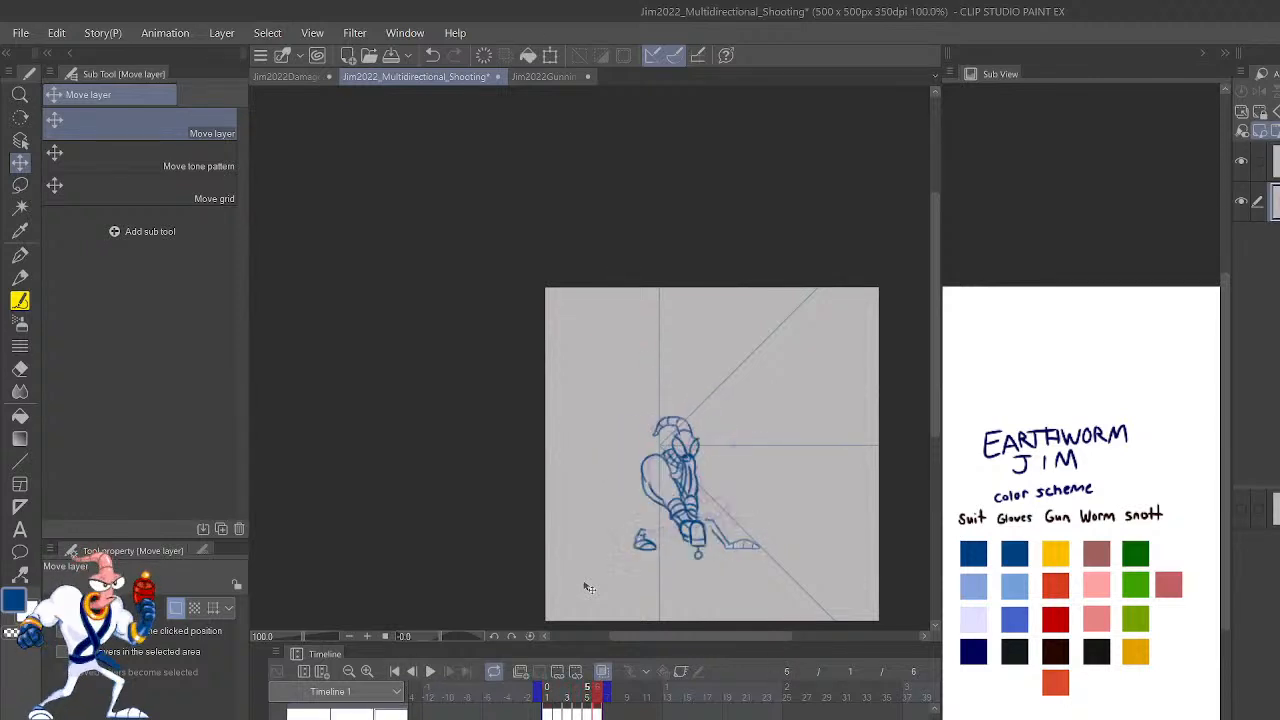
In the mirrored view, extend the front leg's lines up to the gloves and erase the rear thigh's lower outer contour.
scroll(589, 588, up, 5)
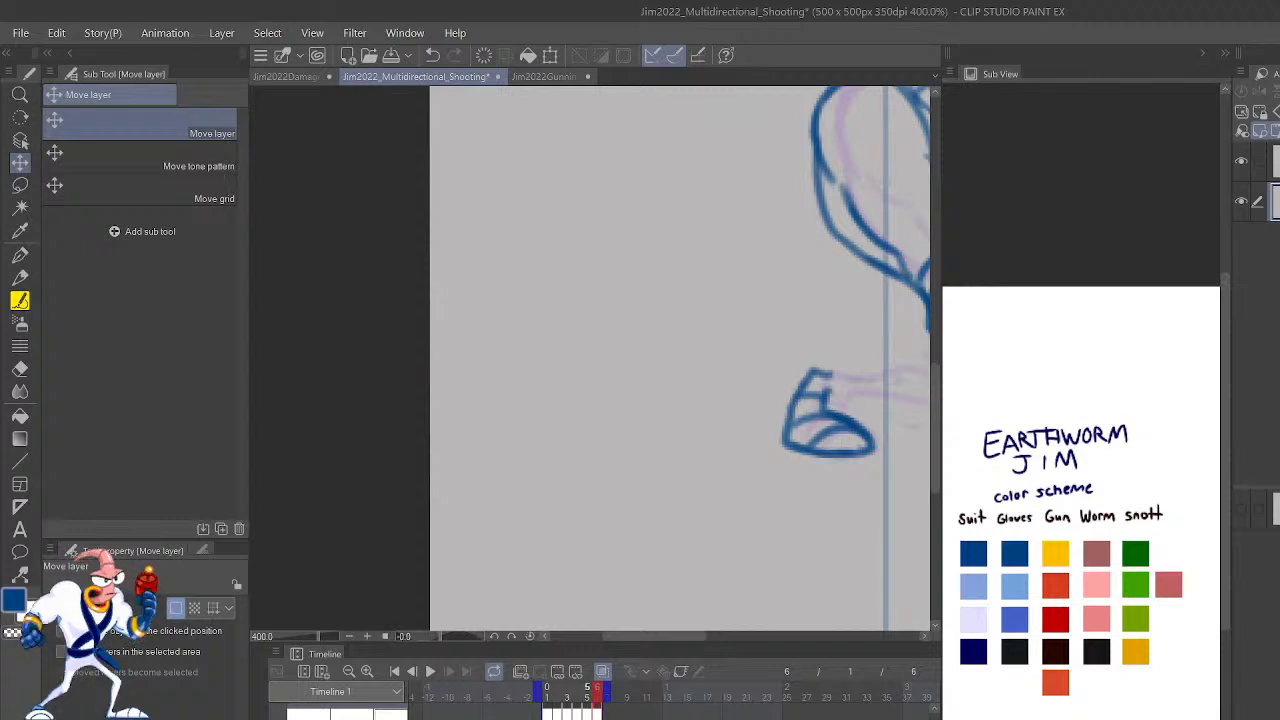
scroll(590, 360, right, 5)
drag(620, 456, 1100, 522)
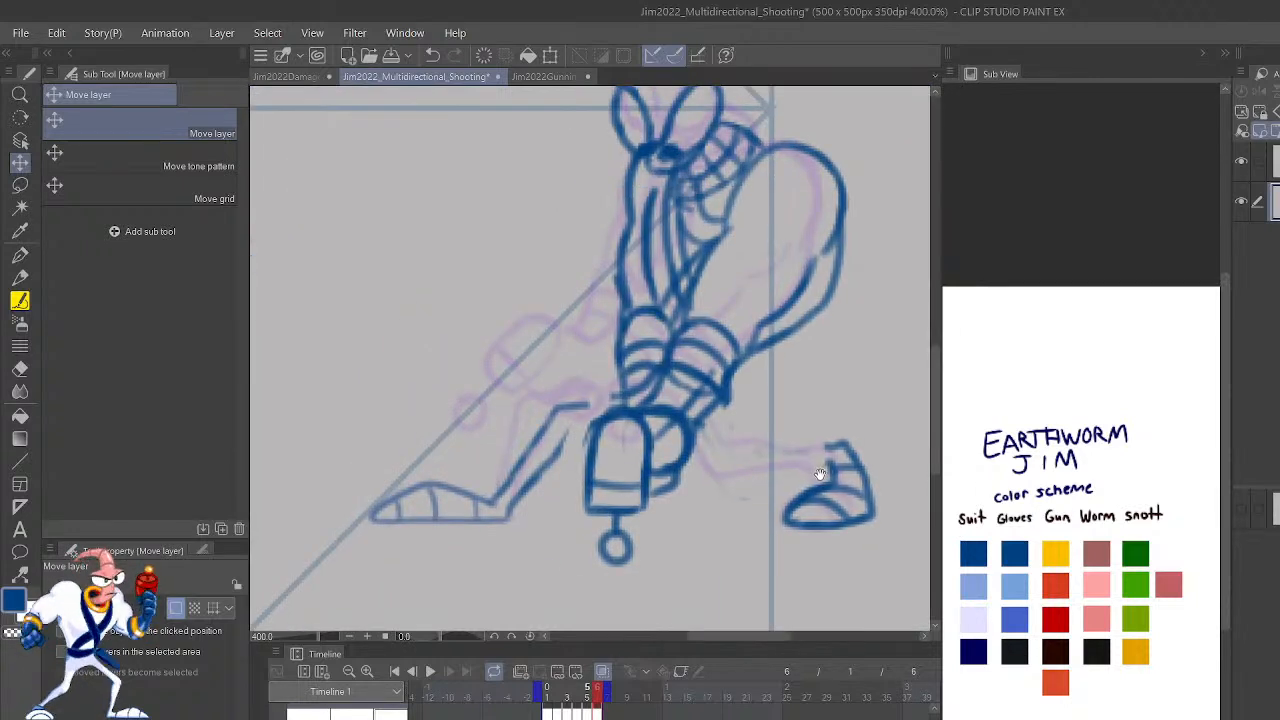
drag(823, 473, 870, 513)
key(p)
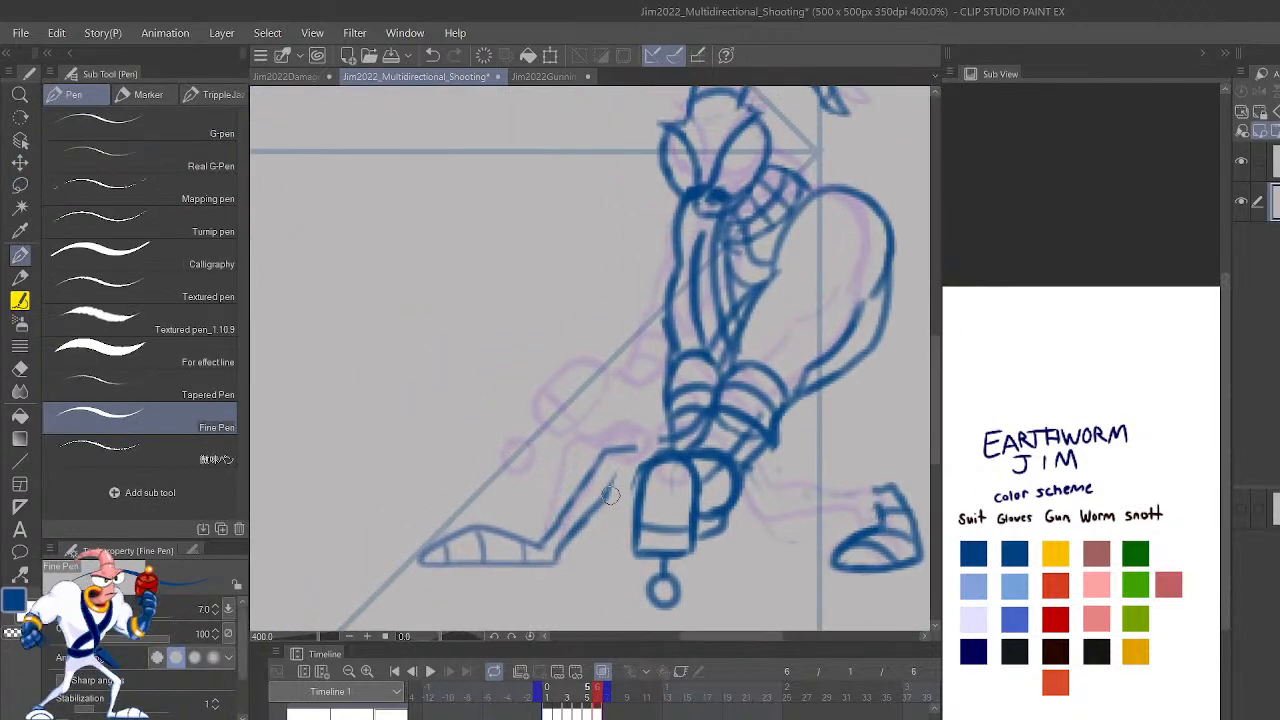
drag(603, 496, 645, 470)
key(ctrl+z)
key(p)
mouse_move(607, 492)
mouse_down()
mouse_move(639, 451)
mouse_move(625, 450)
mouse_move(676, 428)
mouse_up()
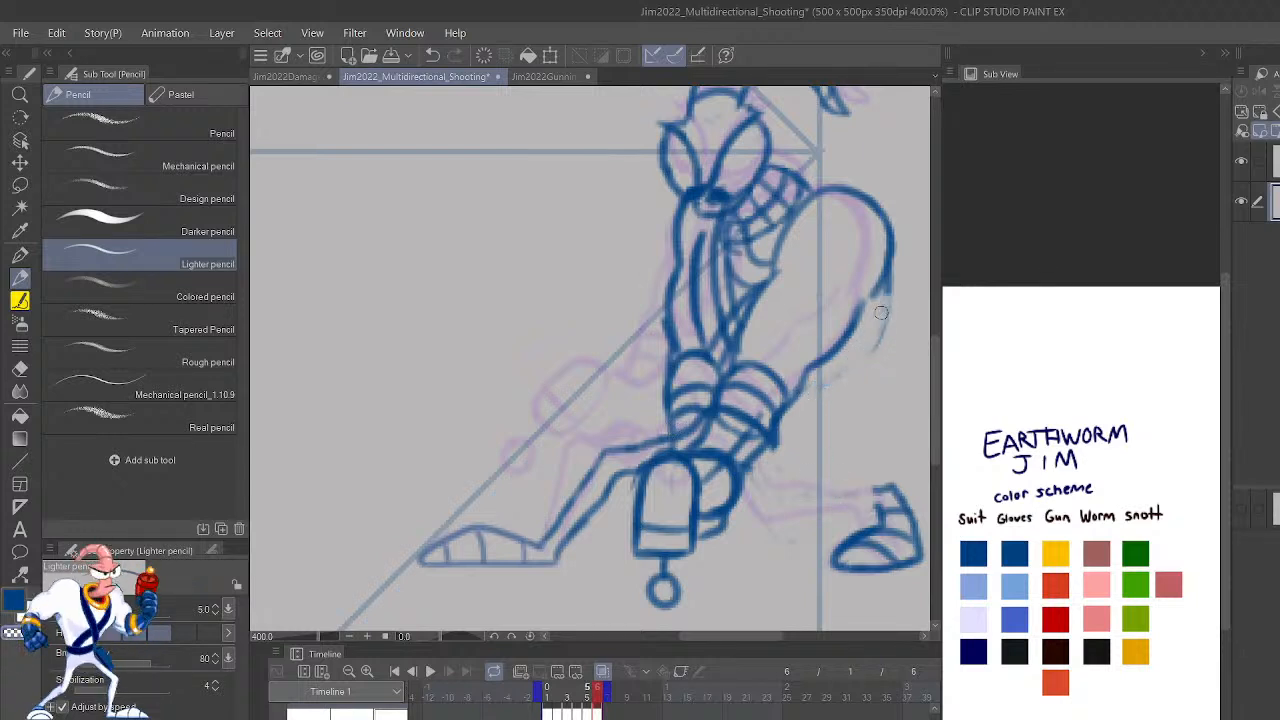
mouse_move(881, 313)
mouse_down()
mouse_move(887, 295)
mouse_move(879, 317)
mouse_up()
drag(868, 510, 772, 497)
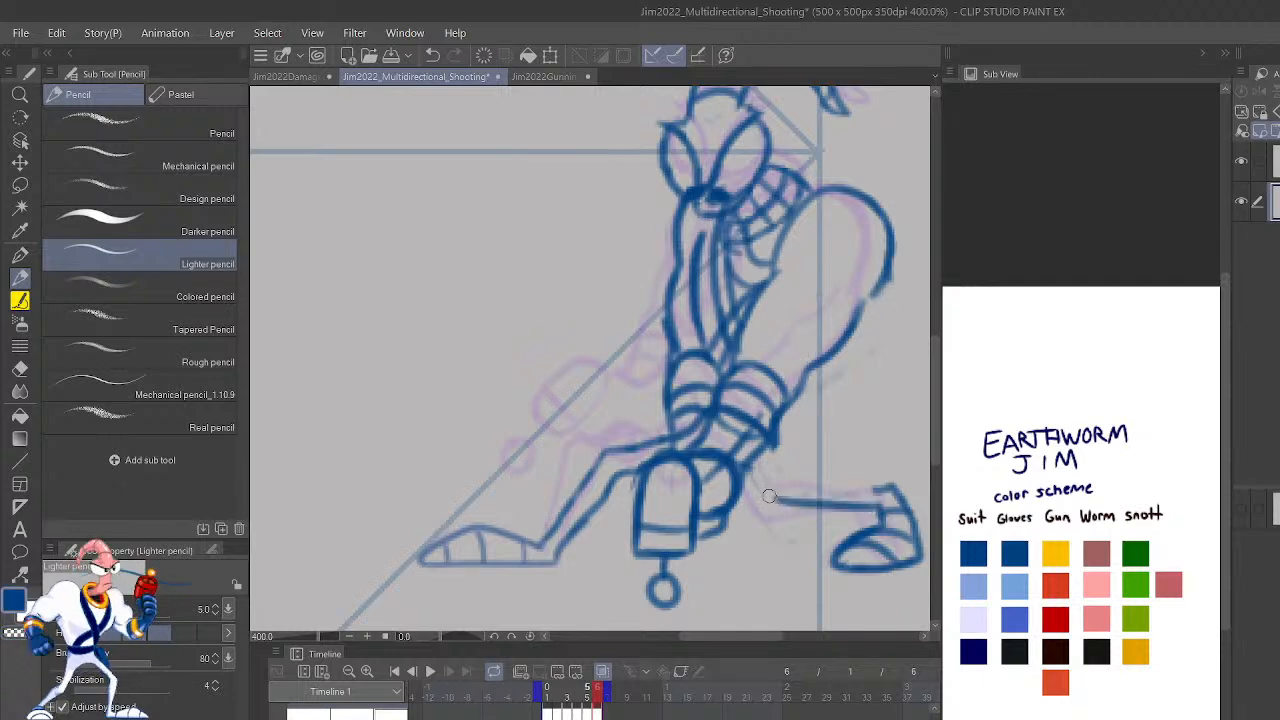
key(Left)
key(Right)
key(ctrl+z)
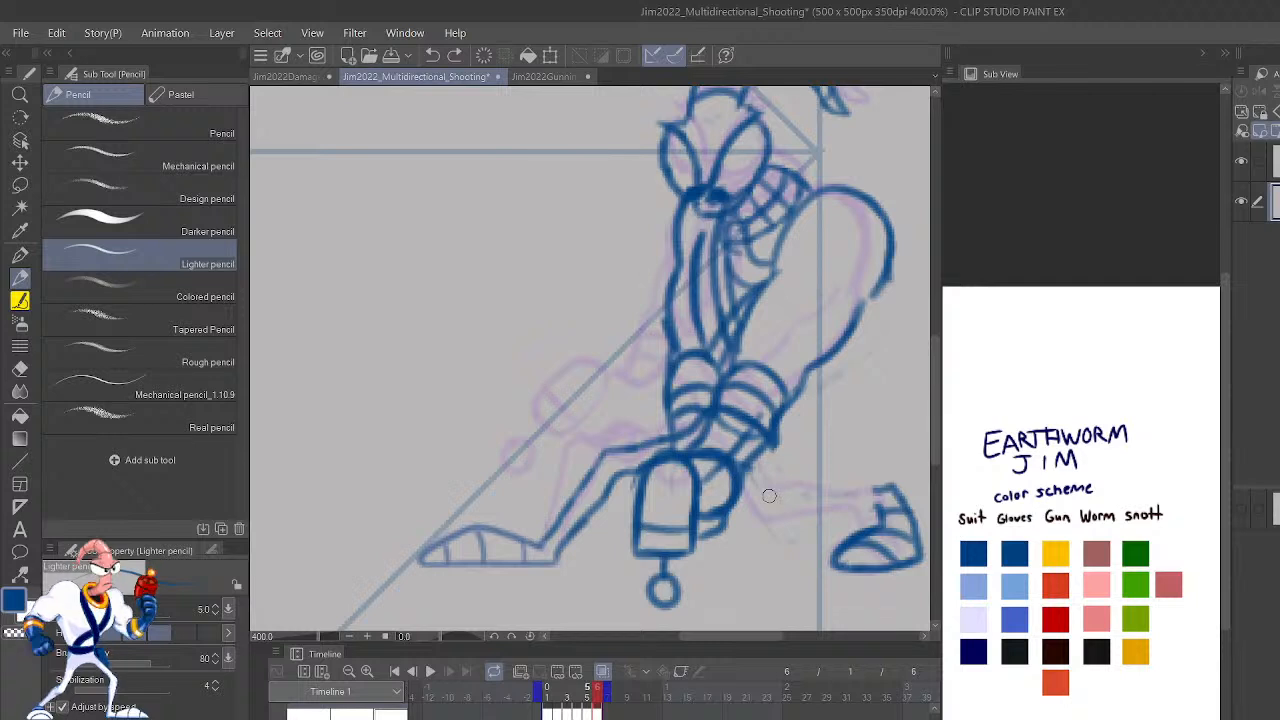
mouse_move(751, 457)
mouse_down()
mouse_move(807, 524)
mouse_move(884, 503)
mouse_up()
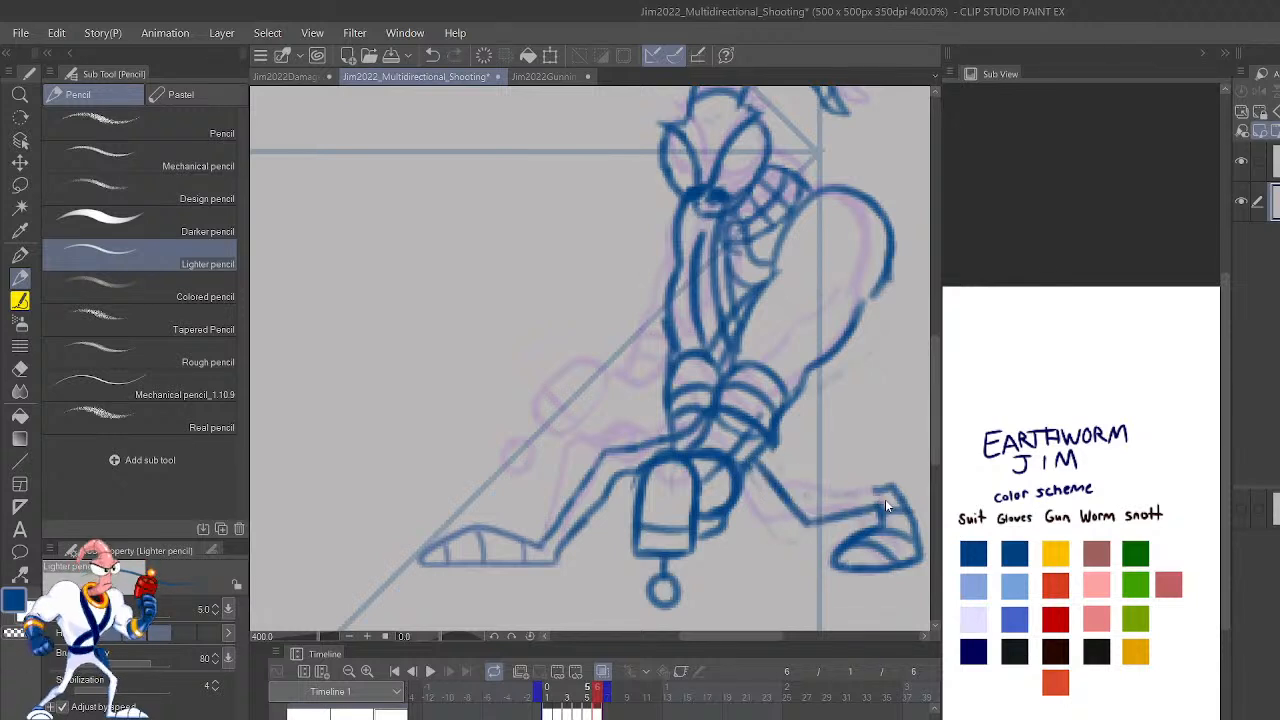
key(ctrl+z)
key(ctrl+z)
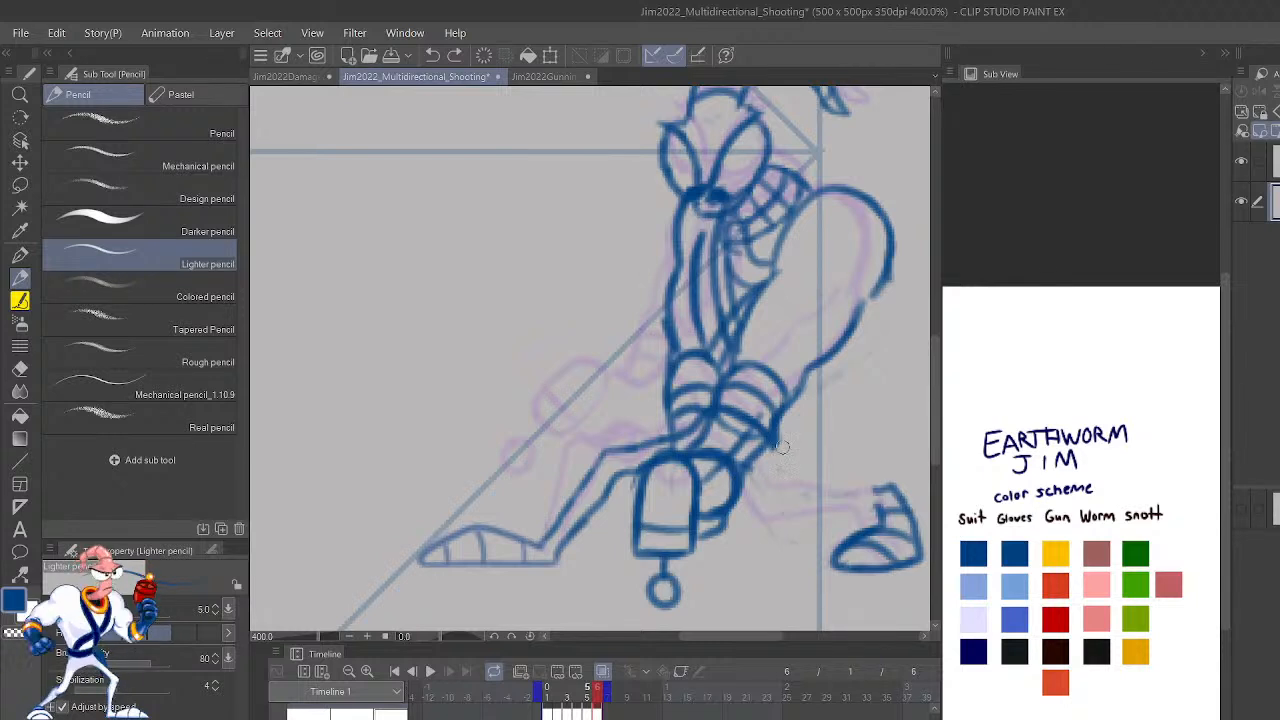
Redraw the rear thigh's outer contour in a smooth curve from near the glove cuff up to the hip.
mouse_move(781, 447)
mouse_down()
mouse_move(858, 369)
mouse_move(885, 287)
mouse_up()
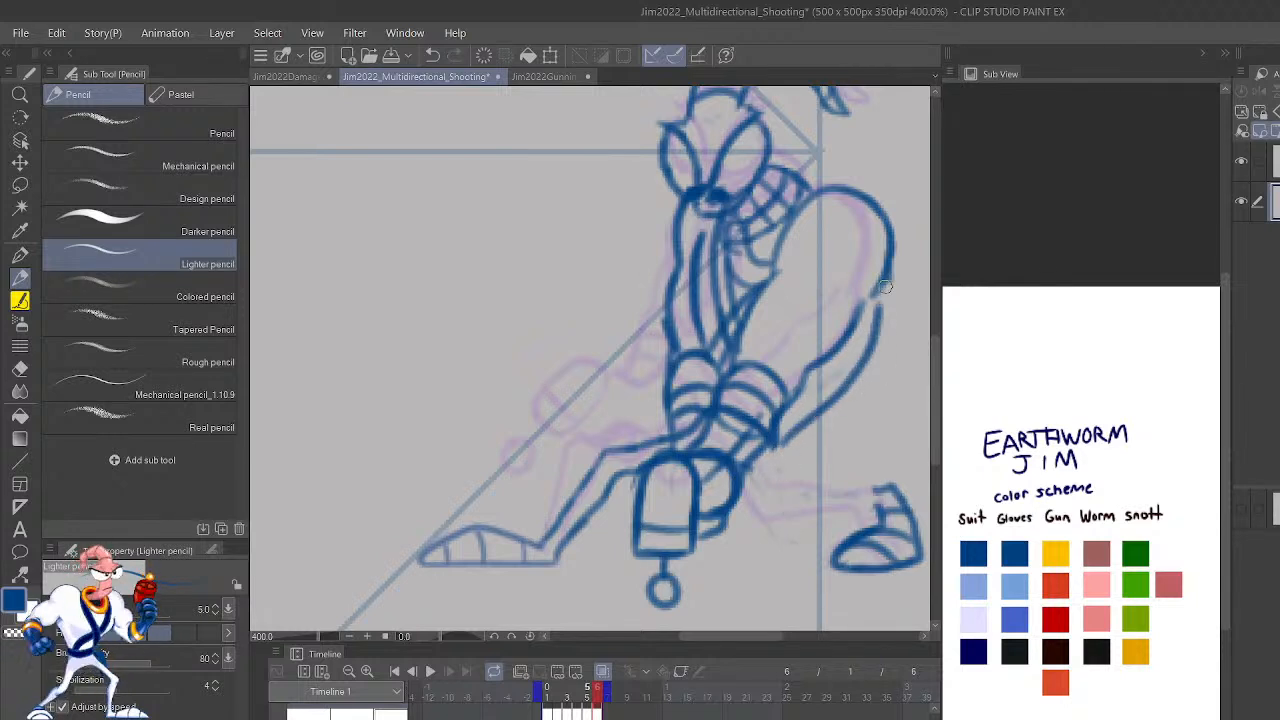
key(ctrl+z)
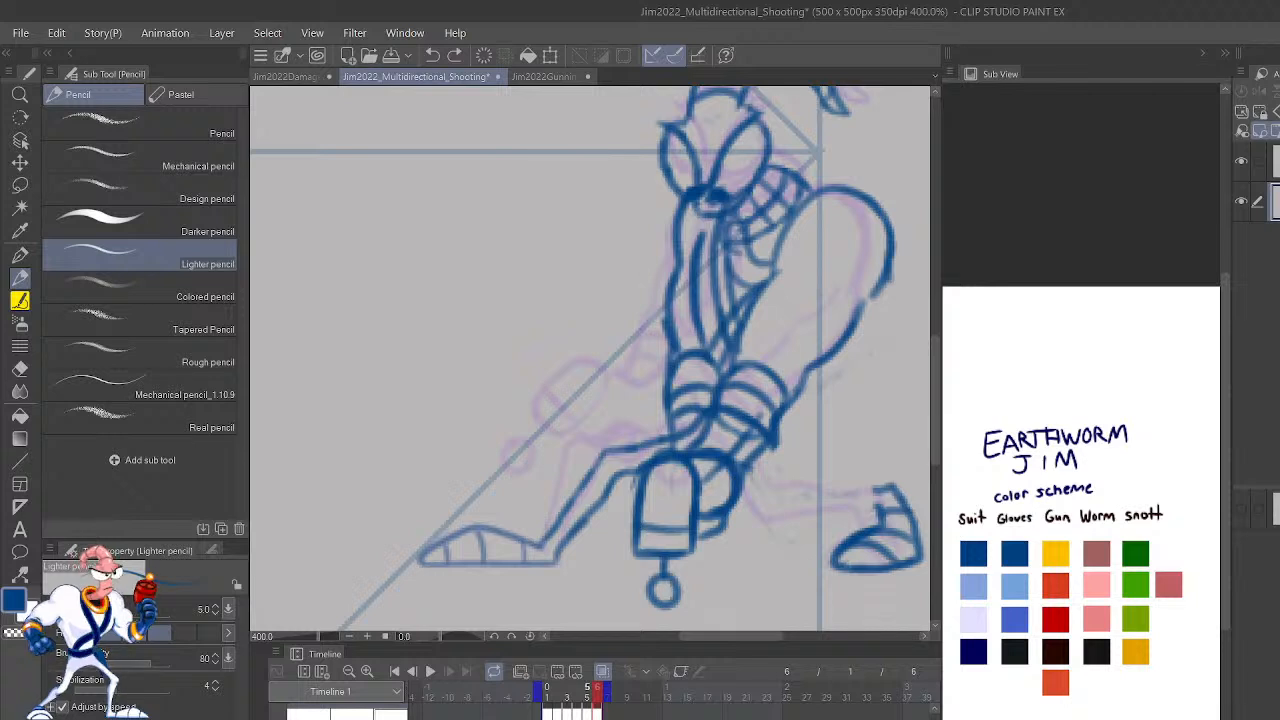
mouse_move(793, 441)
mouse_down()
mouse_move(871, 362)
mouse_move(890, 241)
mouse_up()
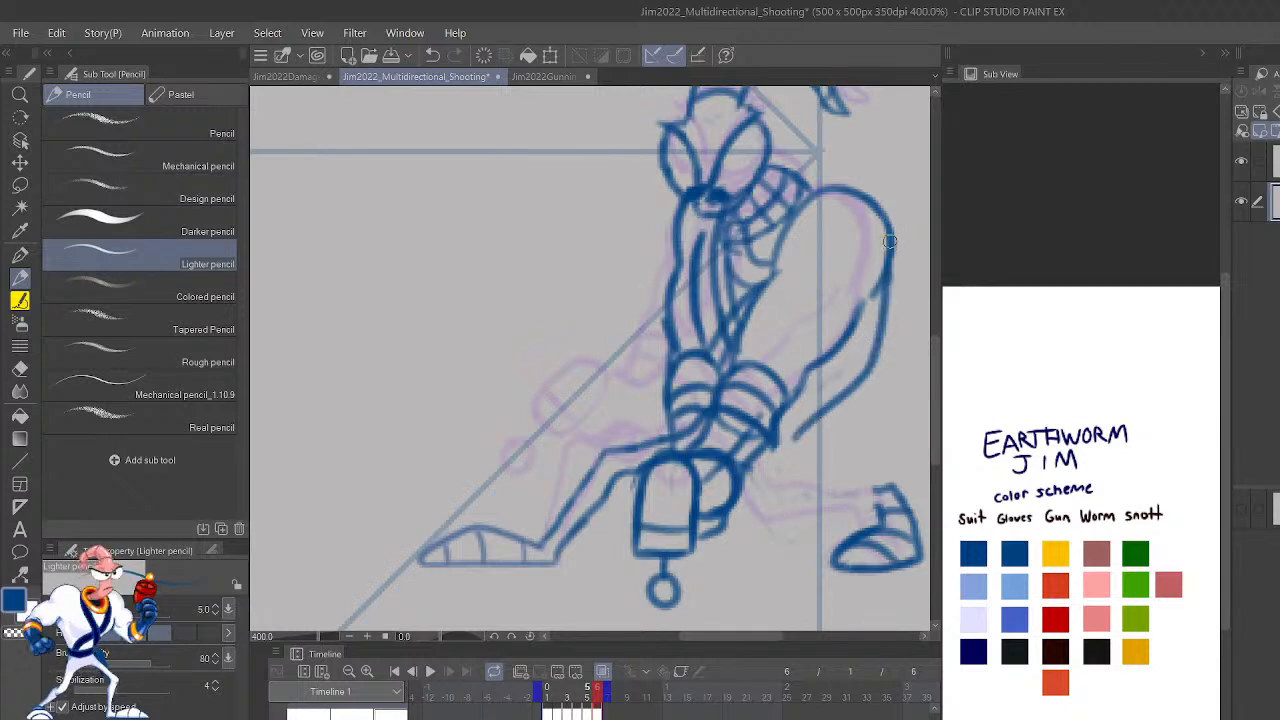
mouse_move(771, 448)
mouse_down()
mouse_move(784, 455)
mouse_move(780, 408)
mouse_up()
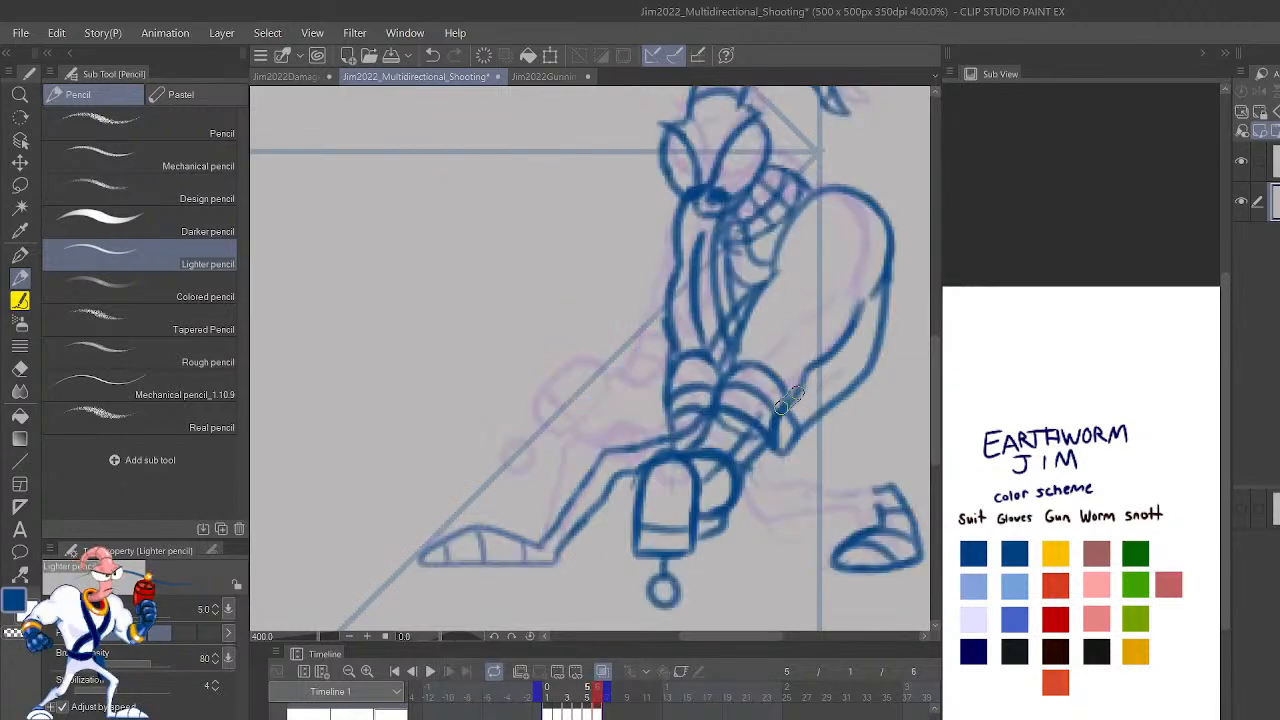
key(ctrl+z)
Unmirror the canvas, check frame 6 against frame 5, and draw the rear shin's upper and lower lines from the ankle toward the knee.
key(h)
click(587, 699)
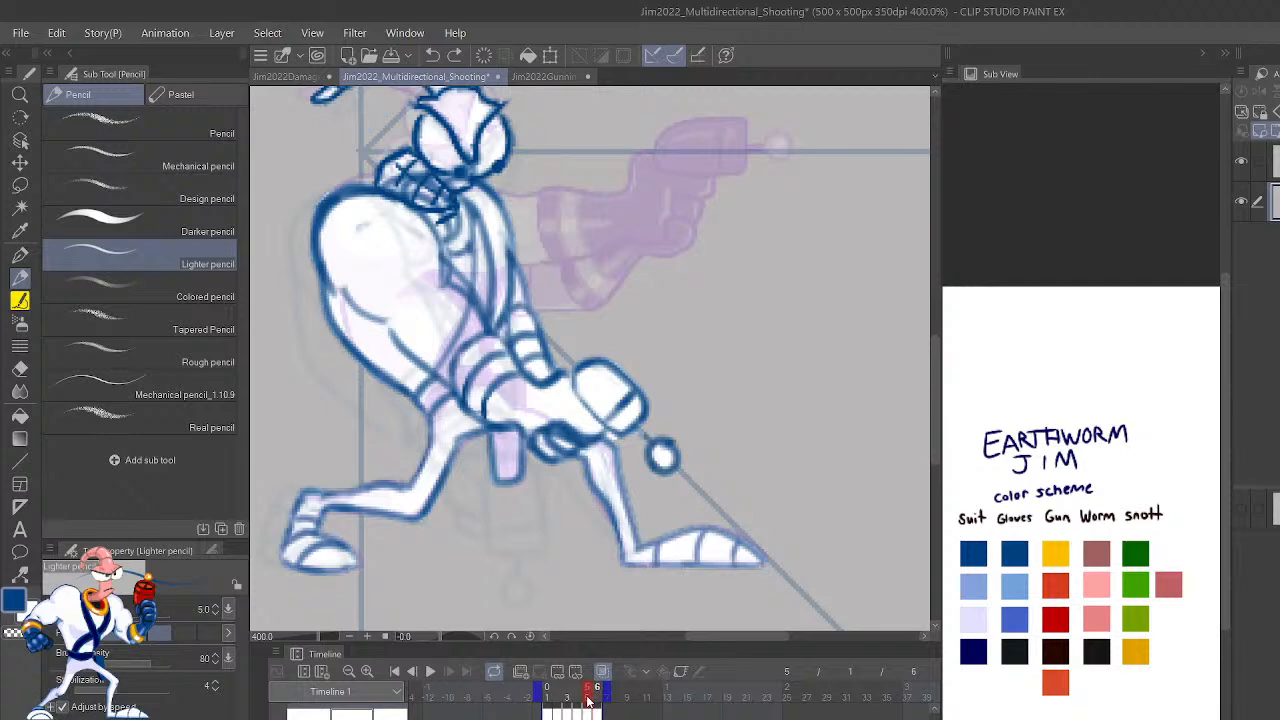
click(599, 700)
click(587, 699)
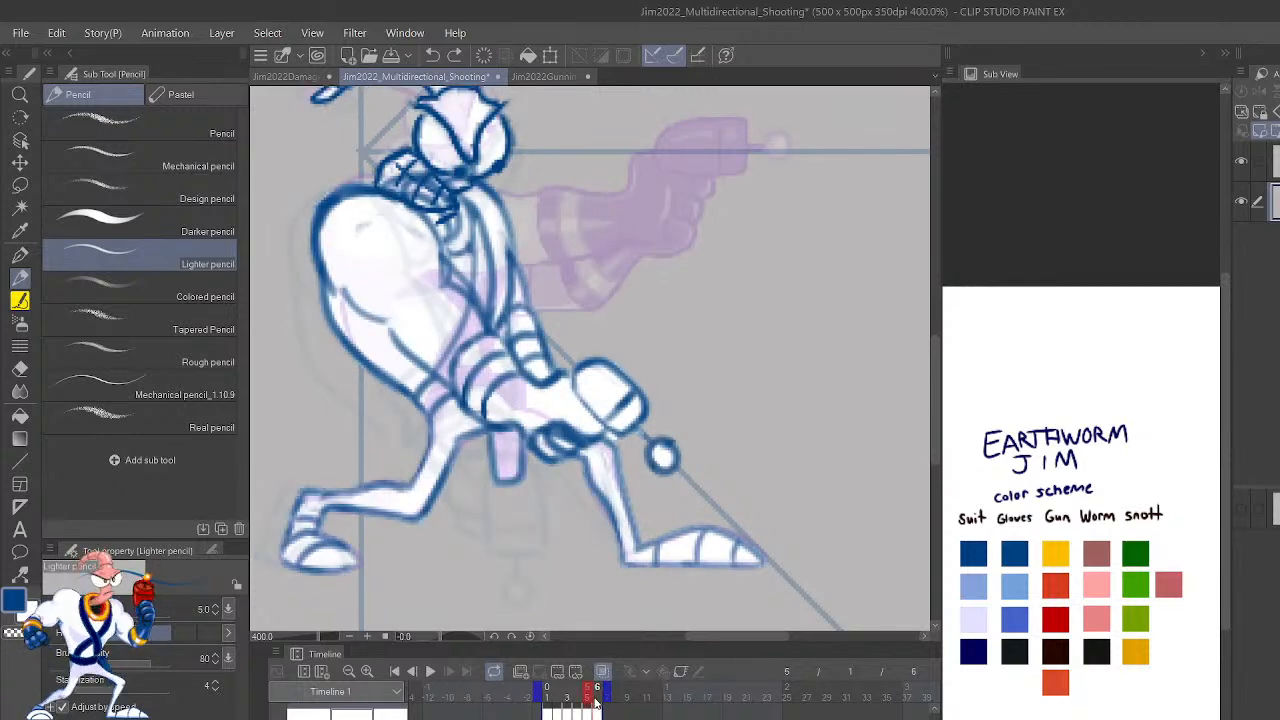
click(599, 700)
drag(760, 403, 1047, 437)
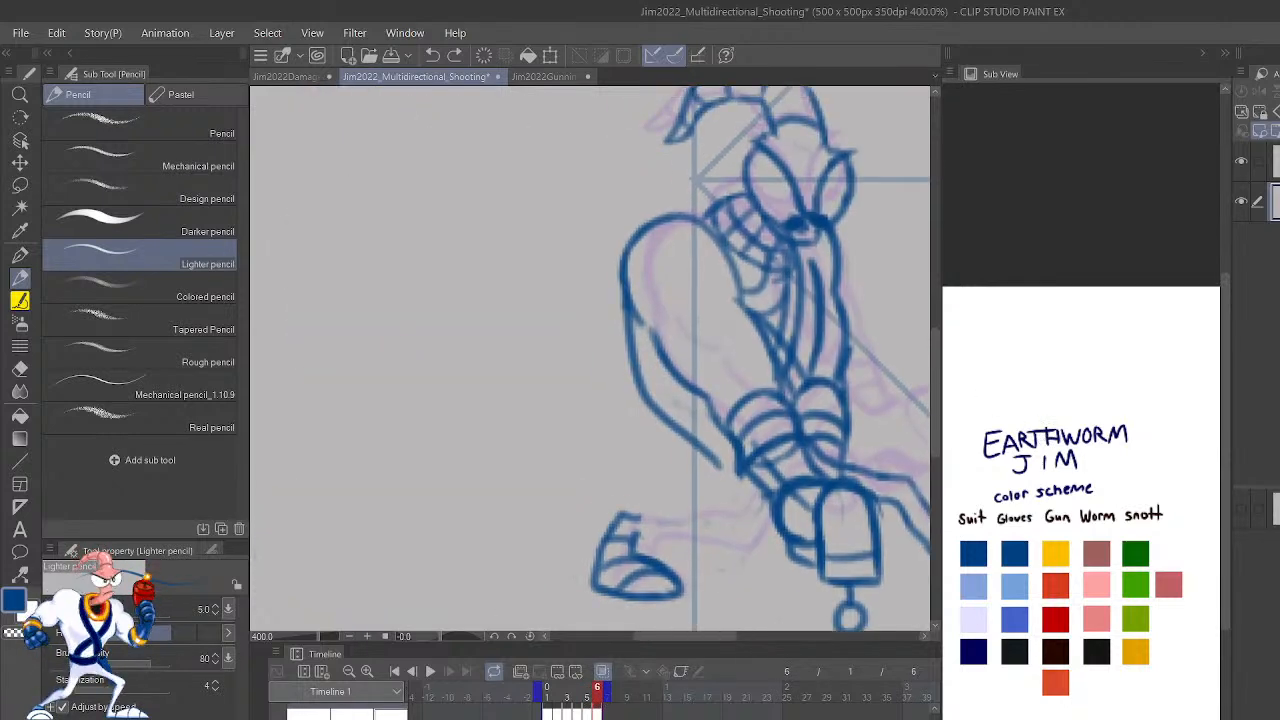
drag(630, 530, 713, 547)
key(ctrl+z)
mouse_move(636, 537)
mouse_down()
mouse_move(751, 556)
mouse_move(775, 512)
mouse_up()
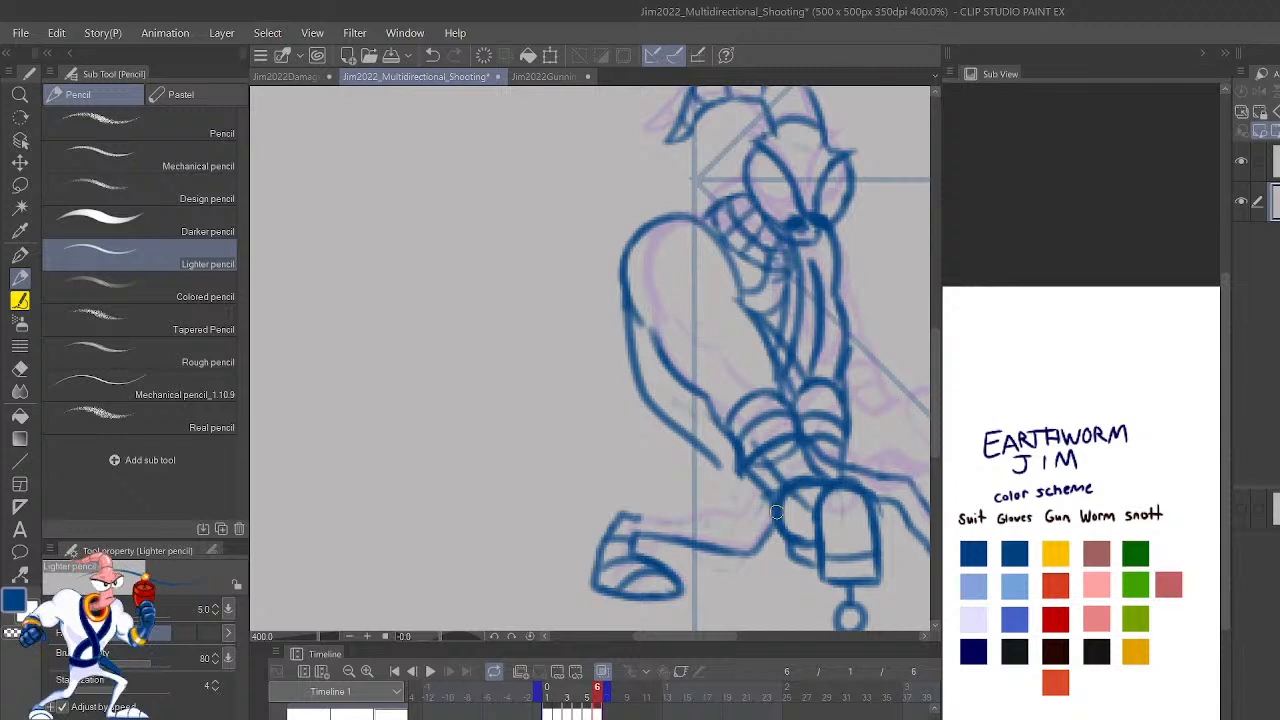
mouse_move(640, 517)
mouse_down()
mouse_move(752, 530)
mouse_move(686, 520)
mouse_move(710, 515)
mouse_move(625, 517)
mouse_up()
key(ctrl+z)
key(ctrl+z)
key(ctrl+z)
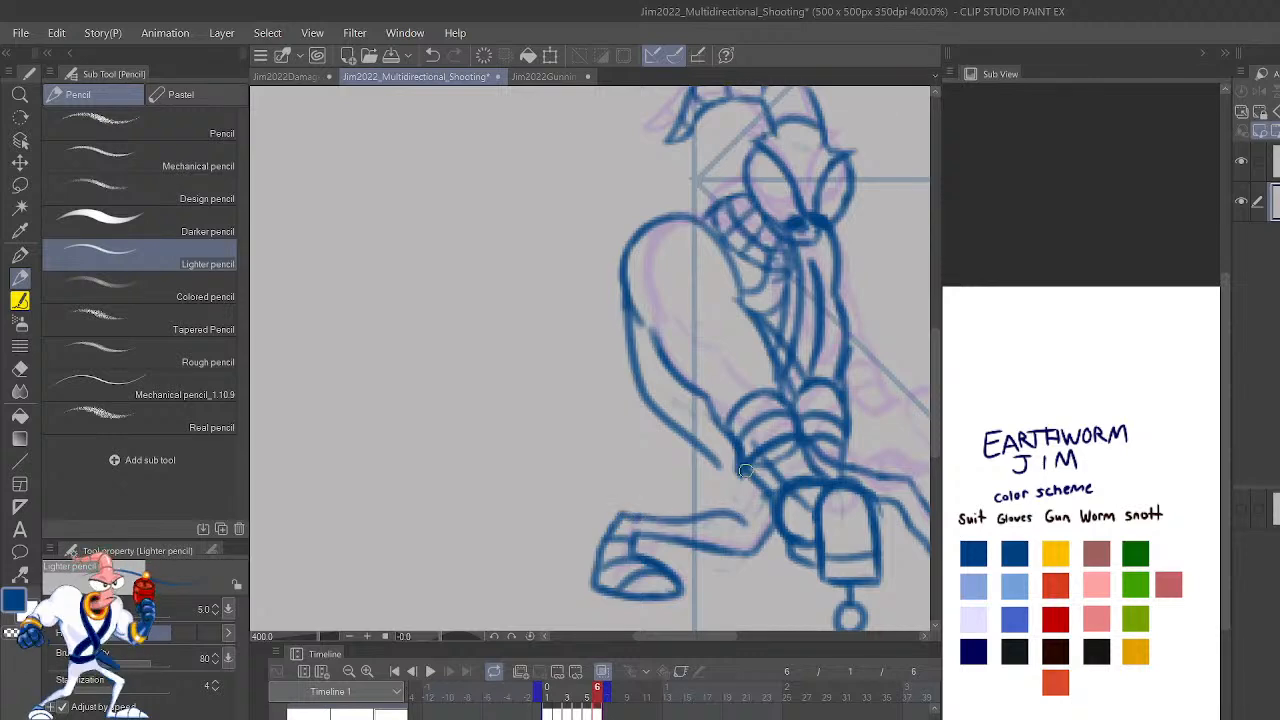
In the mirrored view, draw the line joining the rear shin to the thigh and add a short band across the thigh's lower end.
key(h)
drag(552, 474, 863, 436)
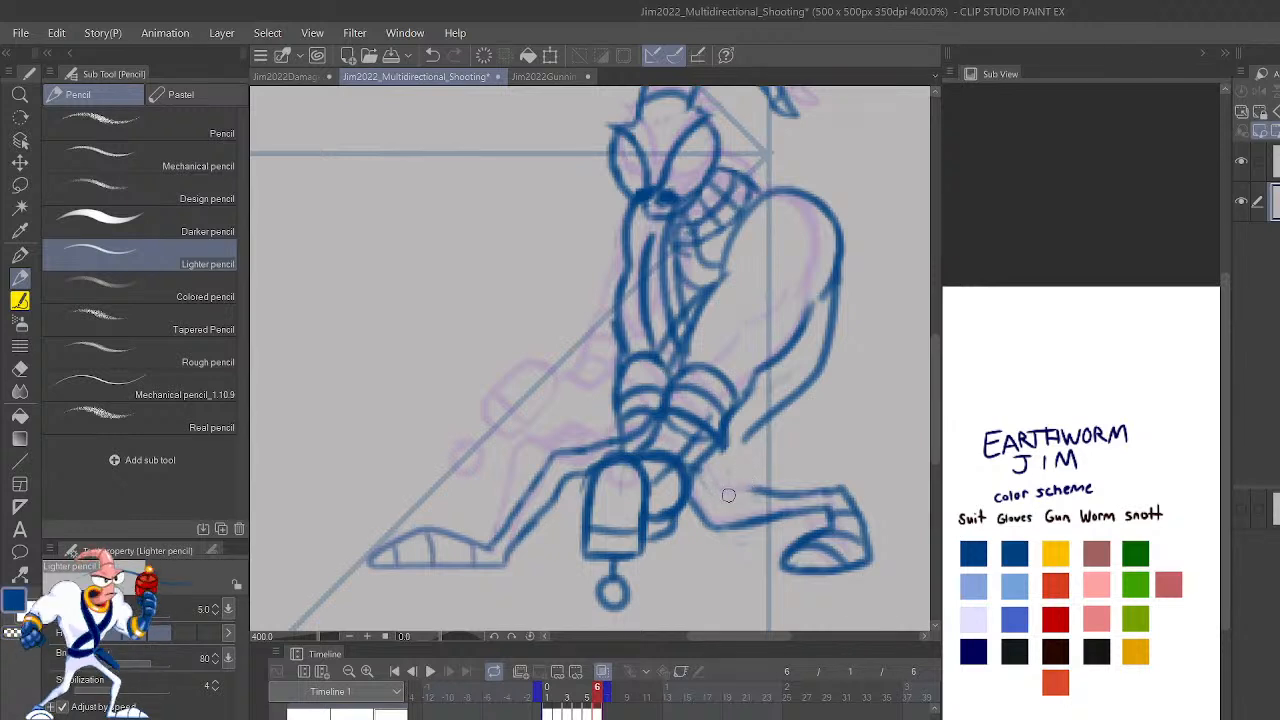
mouse_move(726, 498)
mouse_down()
mouse_move(717, 460)
mouse_move(748, 430)
mouse_up()
key(ctrl+z)
mouse_move(725, 491)
mouse_down()
mouse_move(748, 426)
mouse_move(731, 412)
mouse_up()
key(Left)
key(Right)
key(Left)
key(Right)
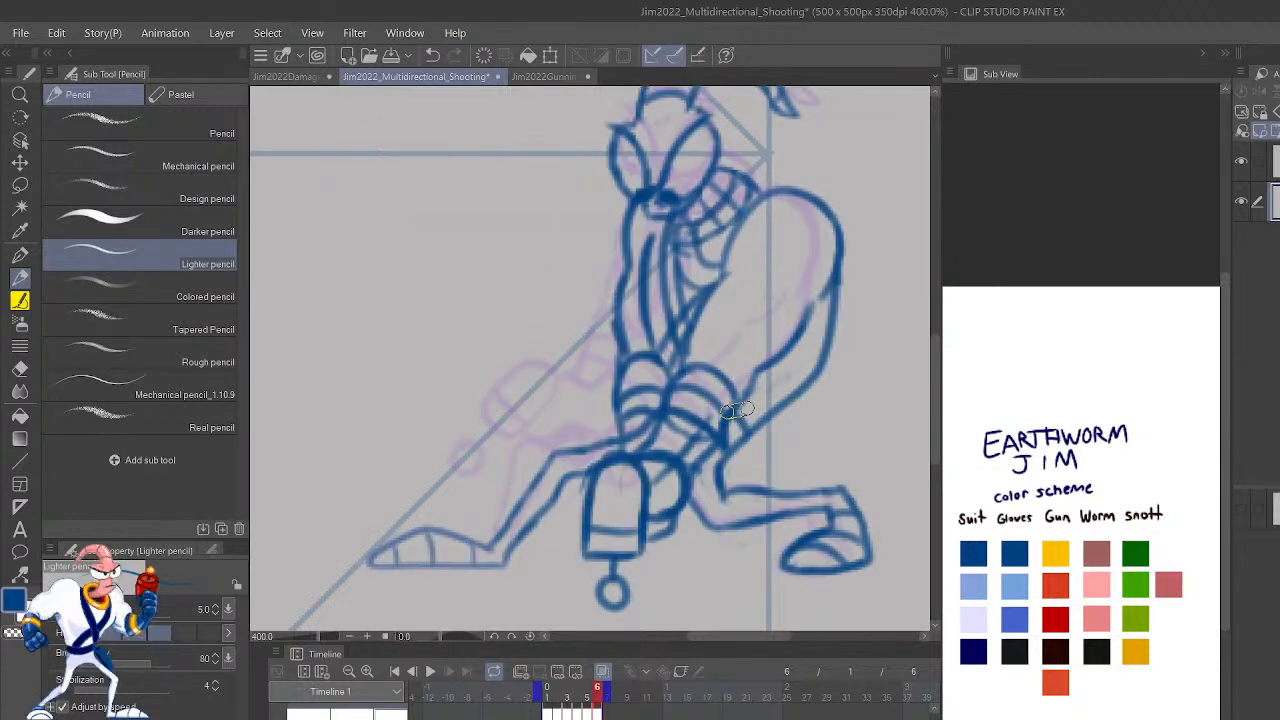
drag(724, 420, 747, 408)
Draw a short line across the chest just below the collar in frame 6.
scroll(747, 407, up, 2)
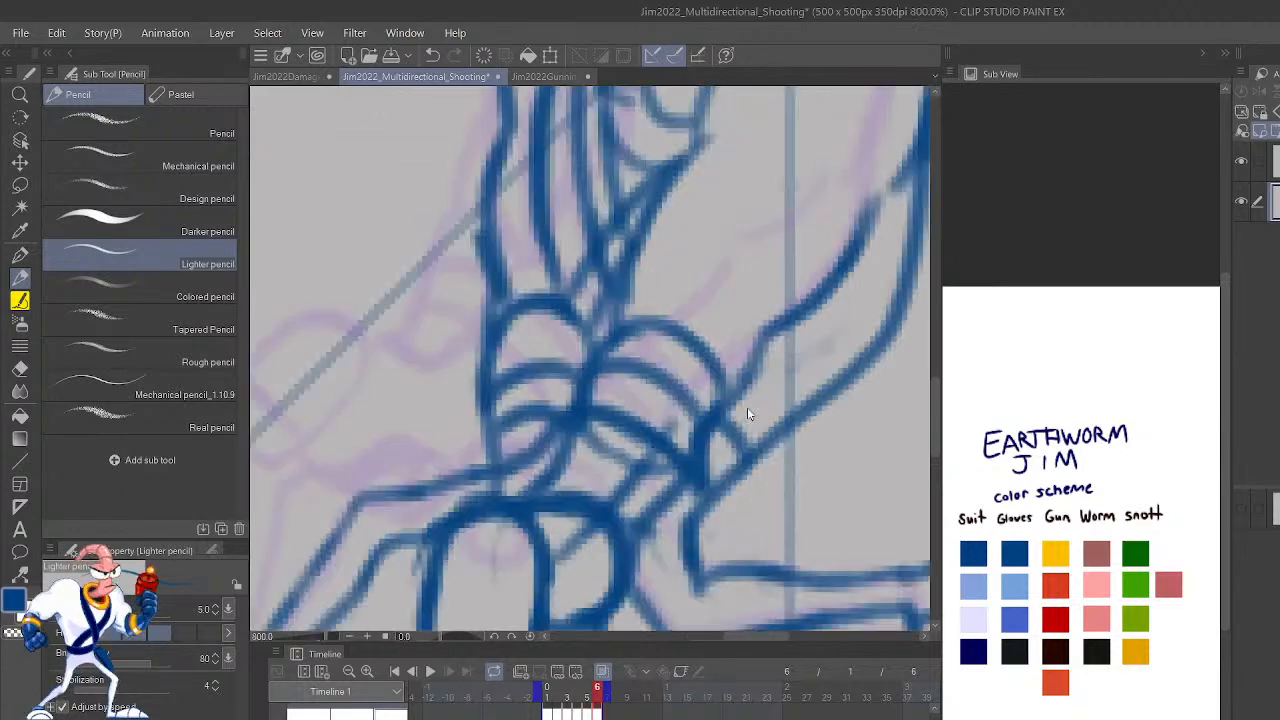
drag(845, 295, 914, 640)
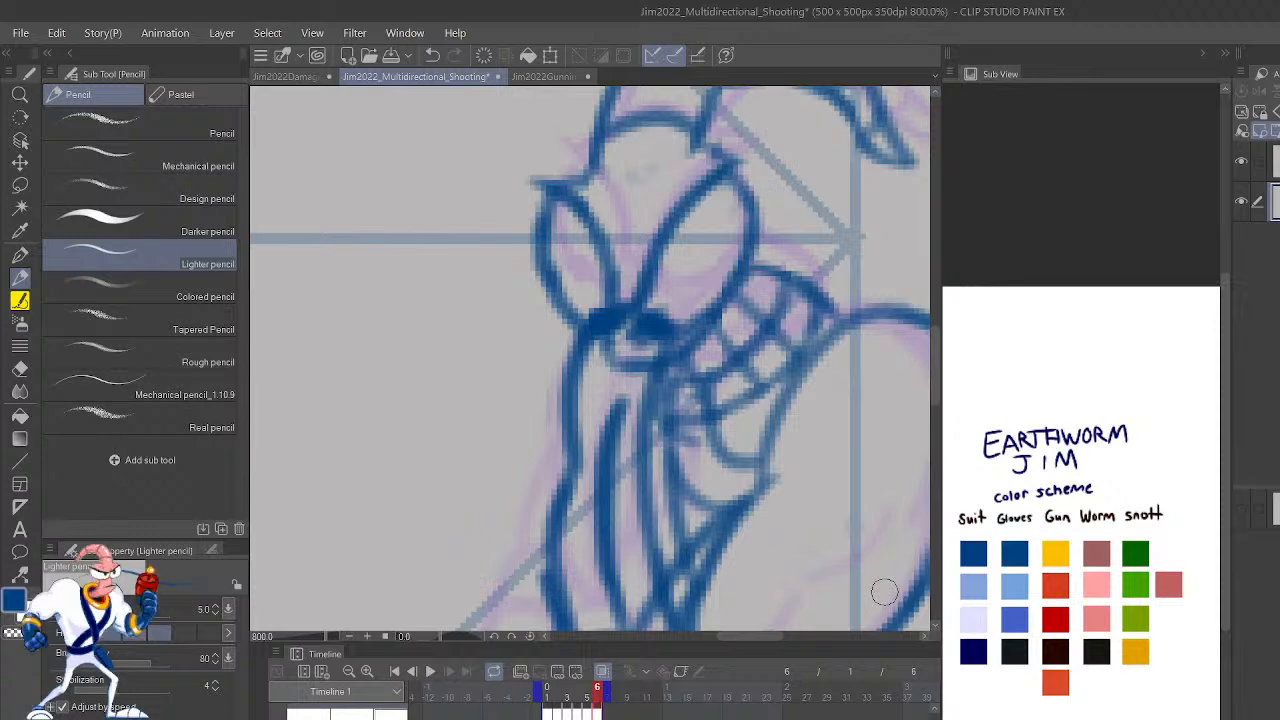
drag(692, 443, 769, 442)
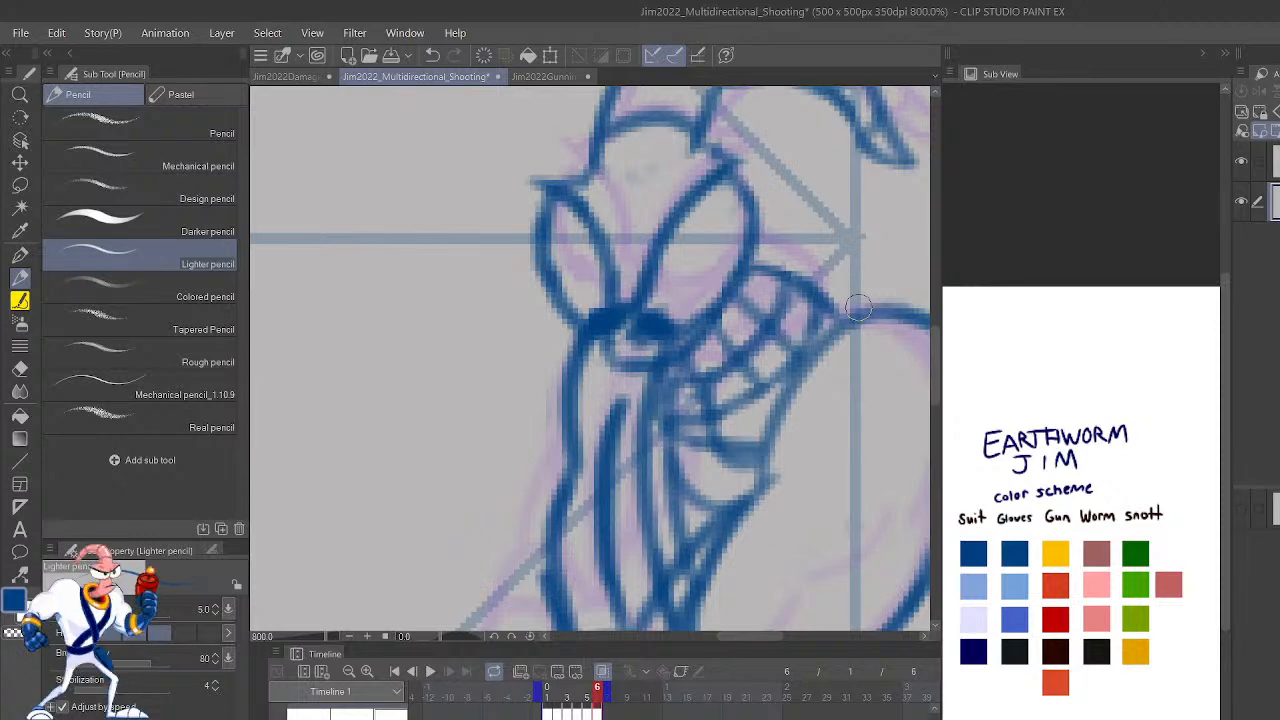
Play back the shooting animation at a reduced zoom to check its motion, and stop it.
scroll(858, 312, down, 5)
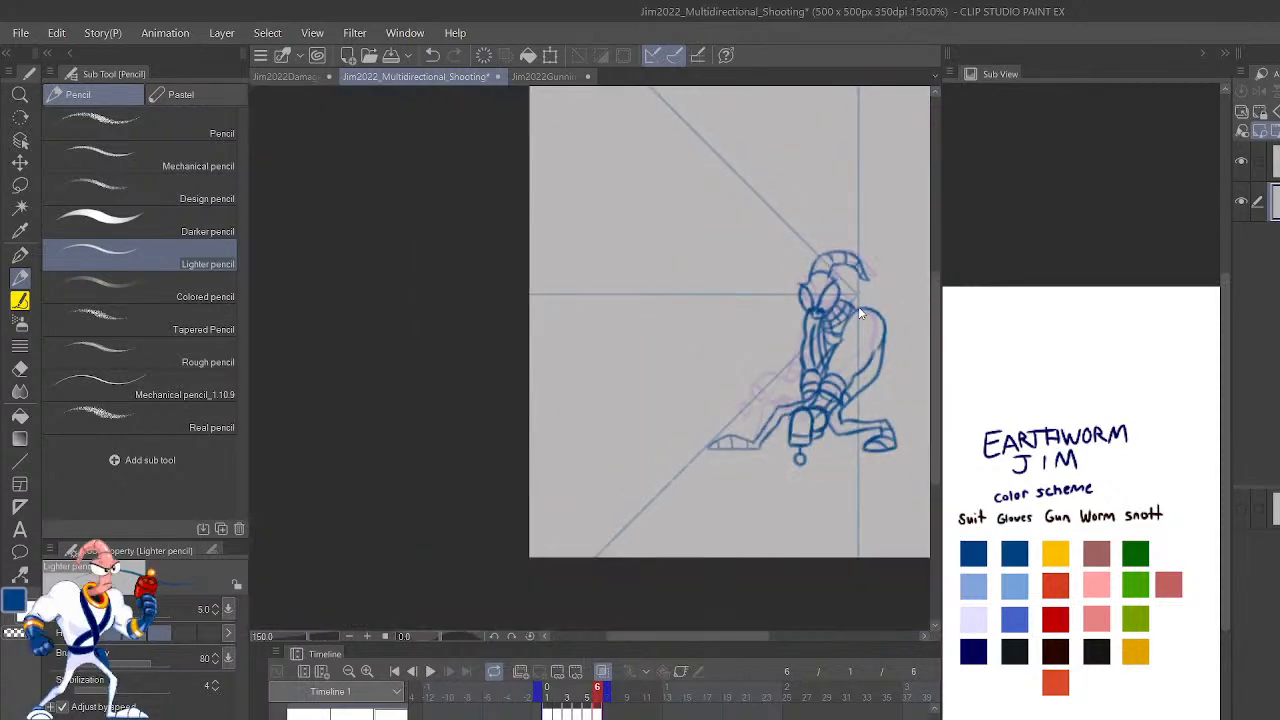
click(428, 673)
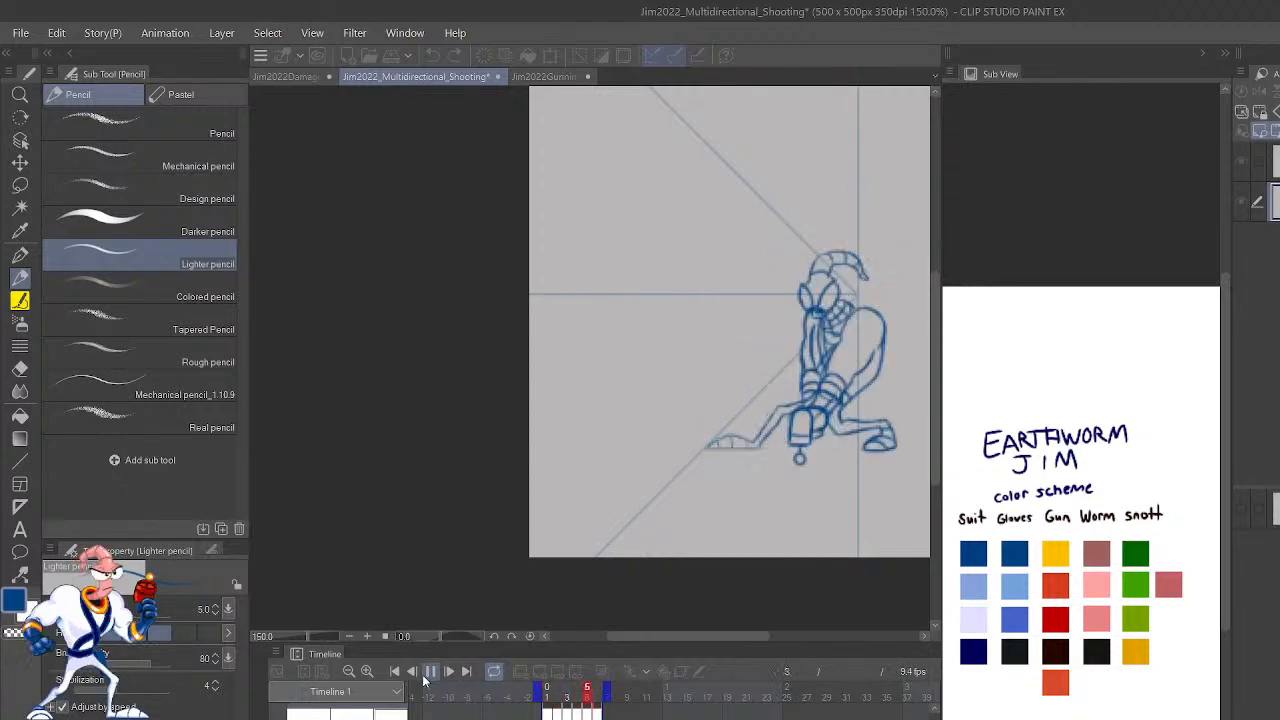
key(ctrl+alt+0)
key(ctrl+minus)
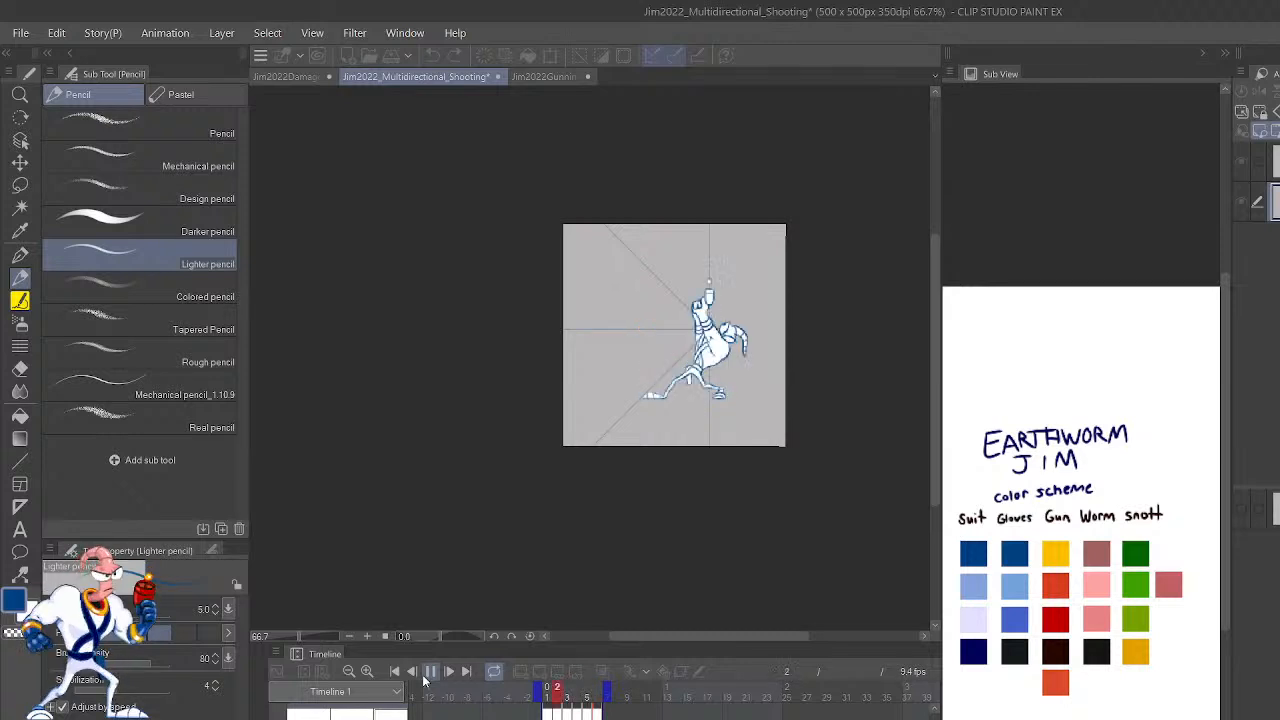
click(427, 676)
click(427, 676)
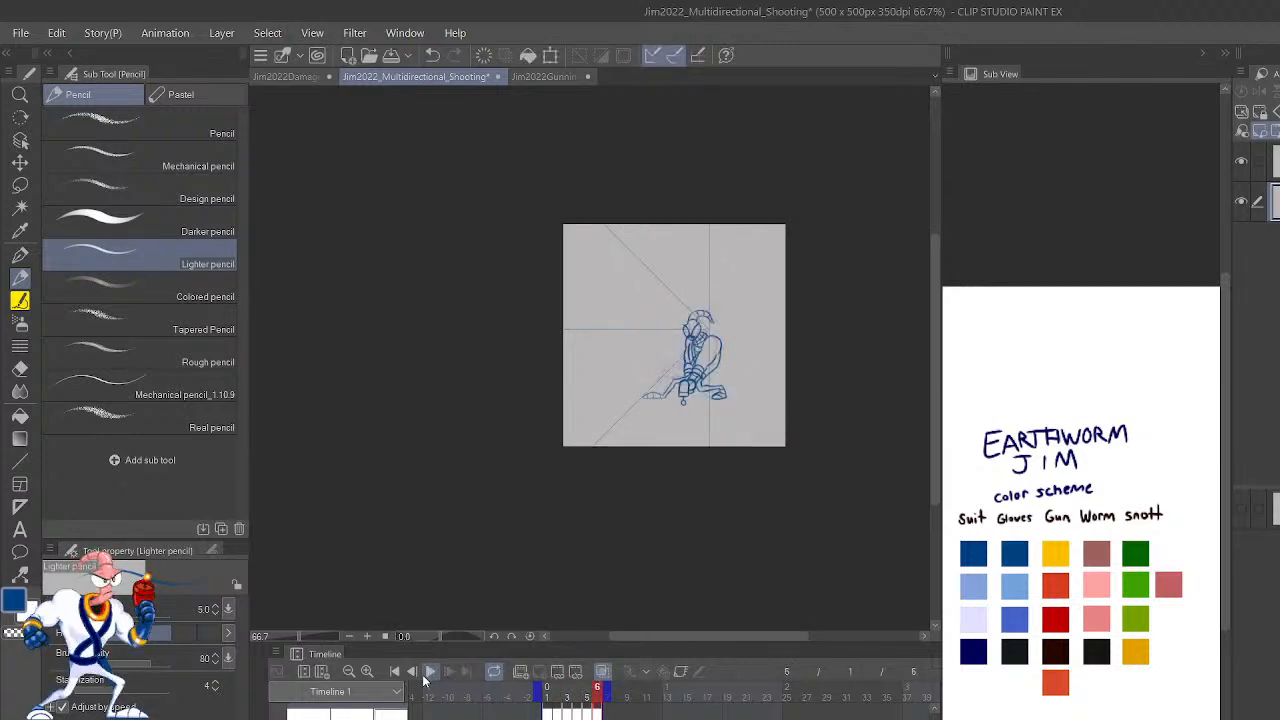
Remove the rear leg's shin and knee lines in frame 6, keeping the foot and ankle.
key(ctrl+plus)
key(ctrl+plus)
click(425, 678)
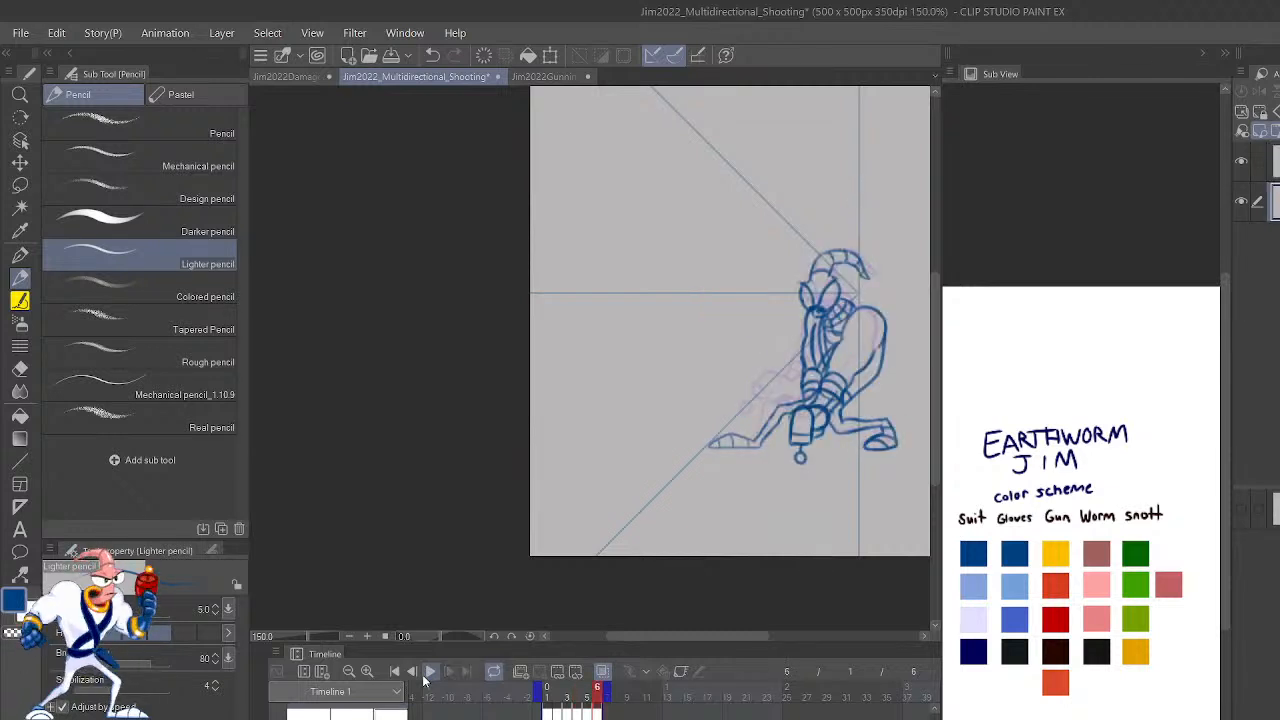
key(ctrl+plus)
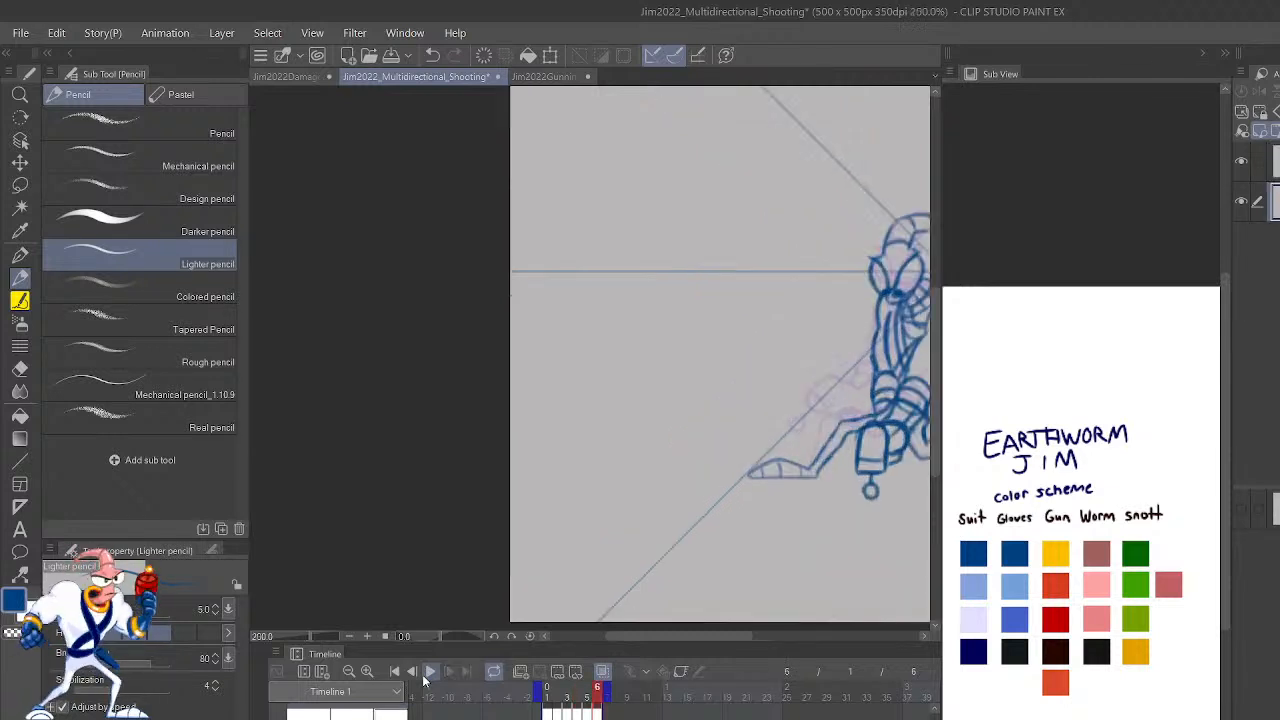
drag(821, 477, 631, 552)
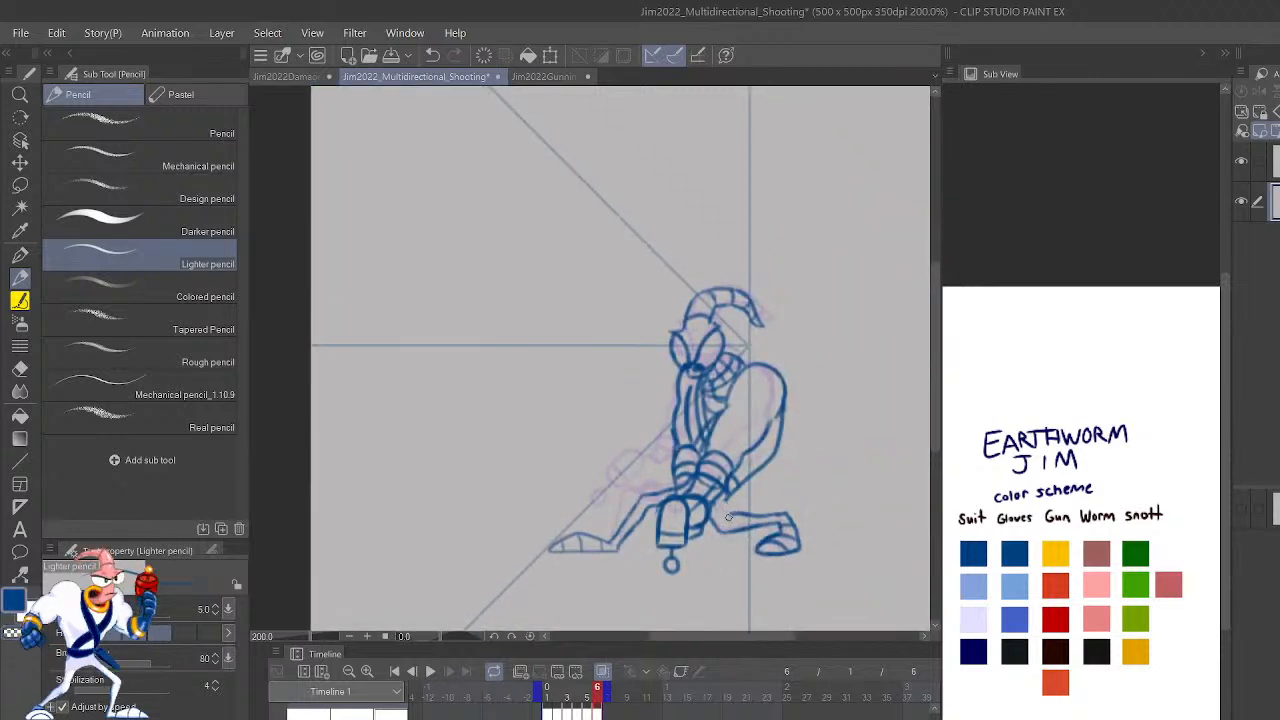
key(ctrl+z)
drag(728, 506, 729, 498)
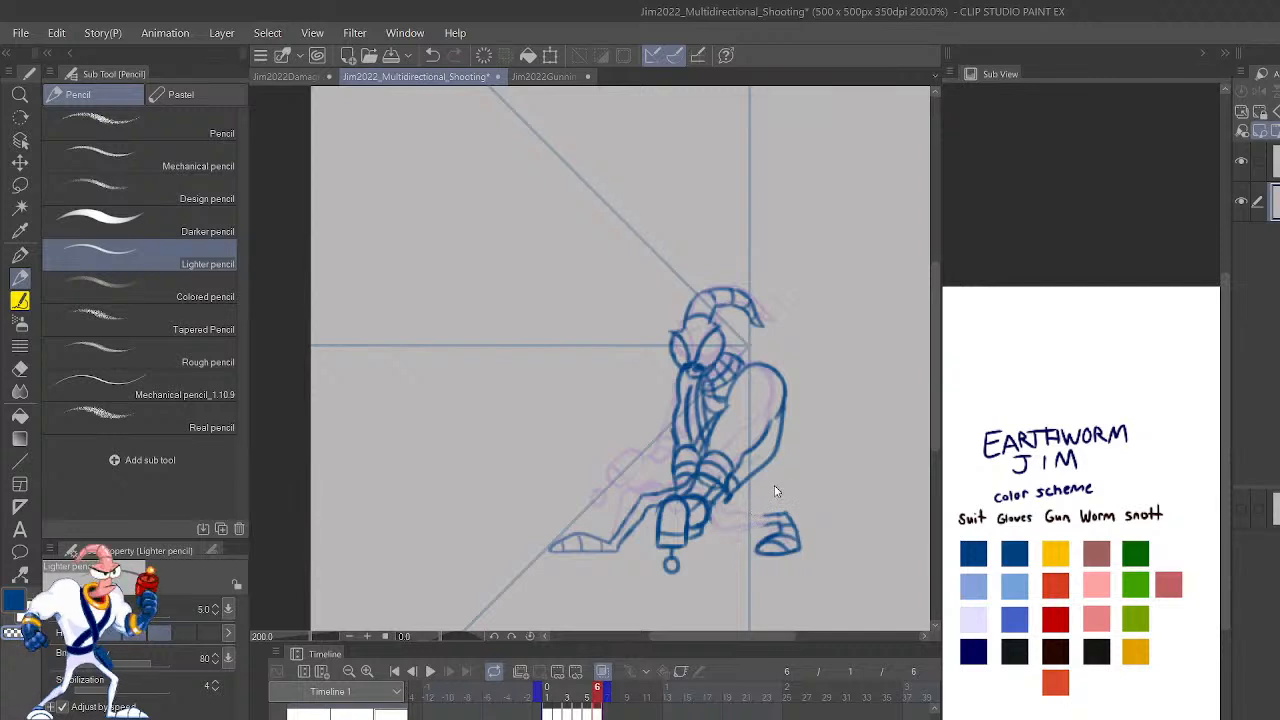
scroll(775, 490, up, 2)
drag(837, 480, 883, 410)
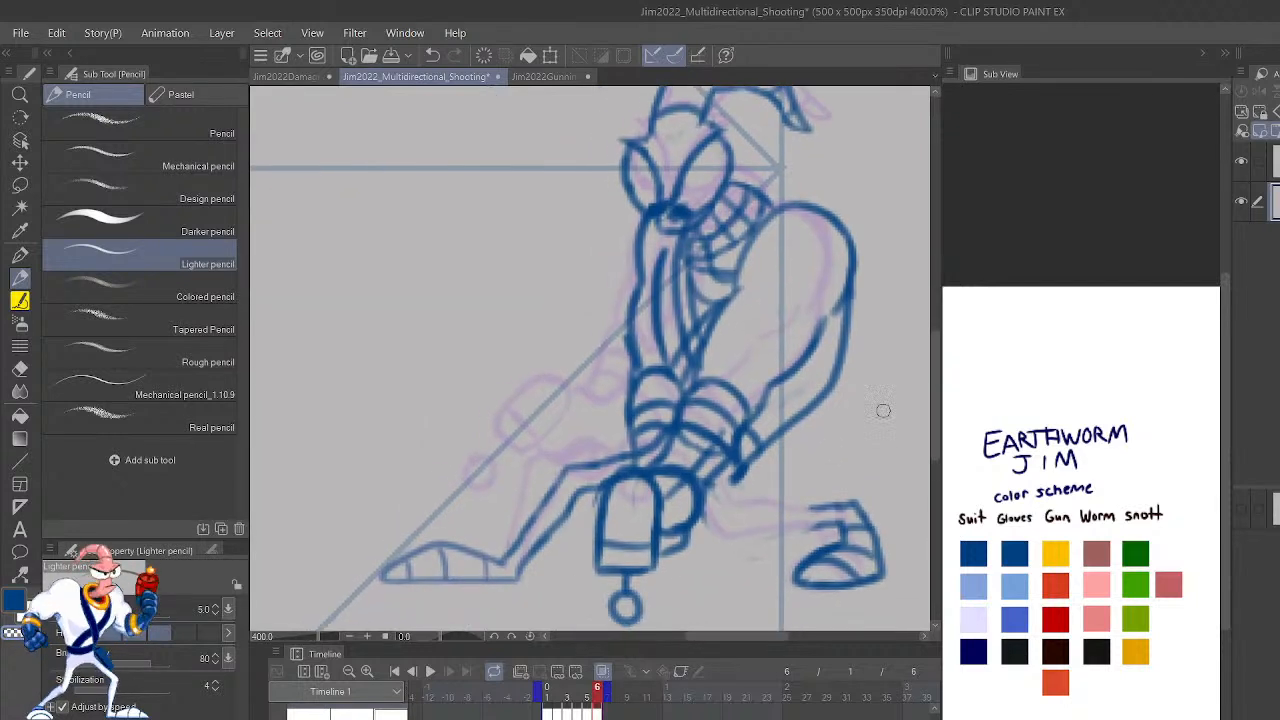
mouse_move(688, 545)
mouse_down()
mouse_move(820, 531)
mouse_move(733, 540)
mouse_up()
key(ctrl+z)
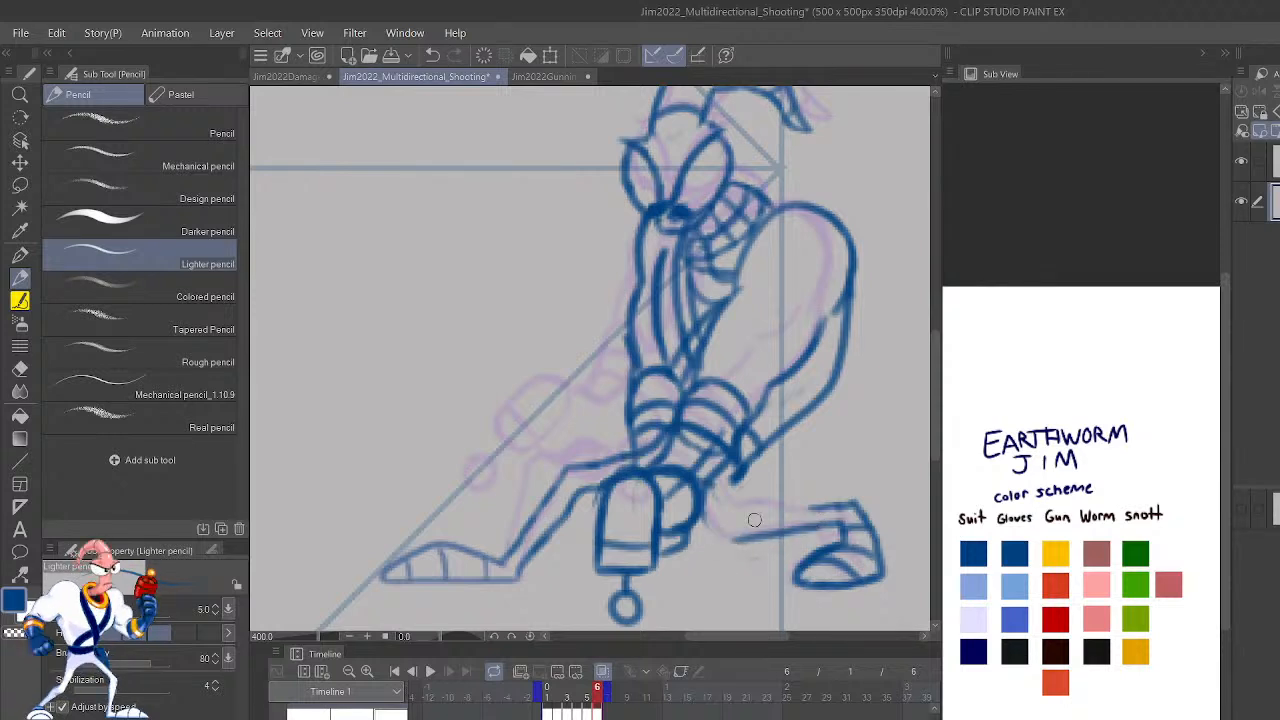
mouse_move(714, 484)
mouse_down()
mouse_move(727, 523)
mouse_move(699, 538)
mouse_move(757, 537)
mouse_up()
key(ctrl+z)
key(ctrl+z)
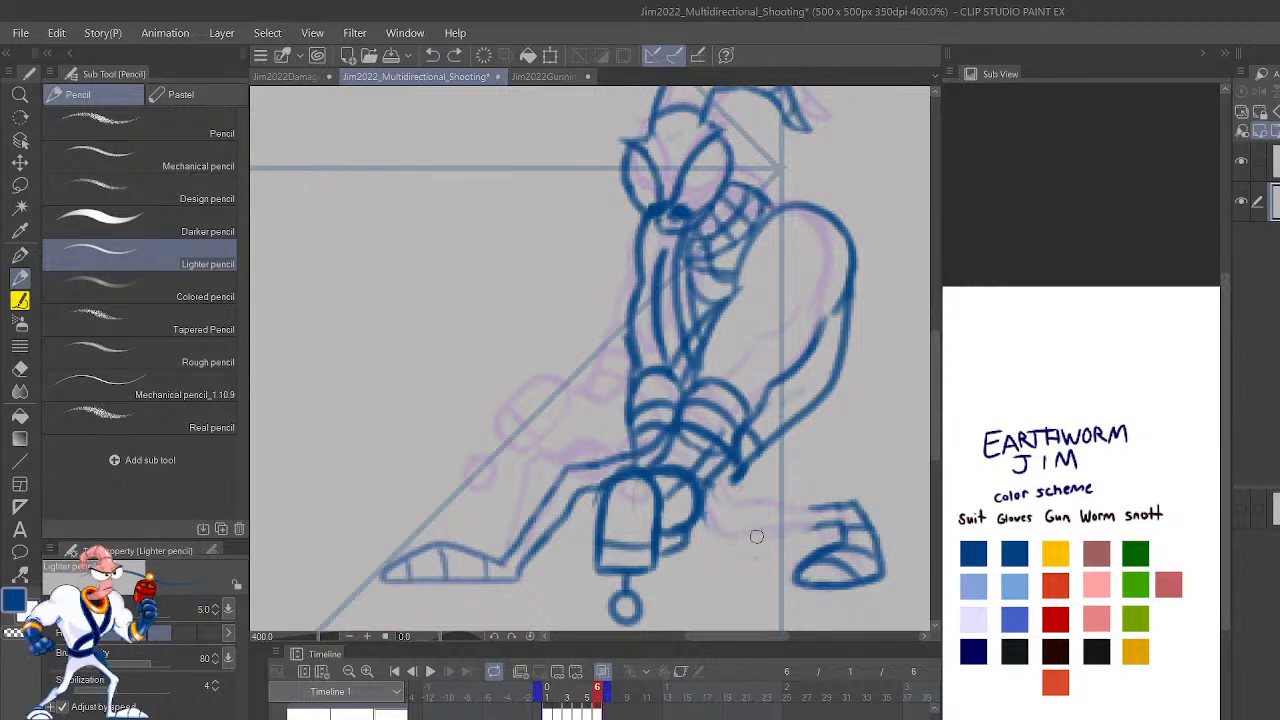
In the mirrored view, redraw the rear shin's lower line to the knee and its upper line up to the thigh.
key(h)
drag(653, 435, 923, 426)
mouse_move(617, 531)
mouse_down()
mouse_move(715, 545)
mouse_move(740, 530)
mouse_up()
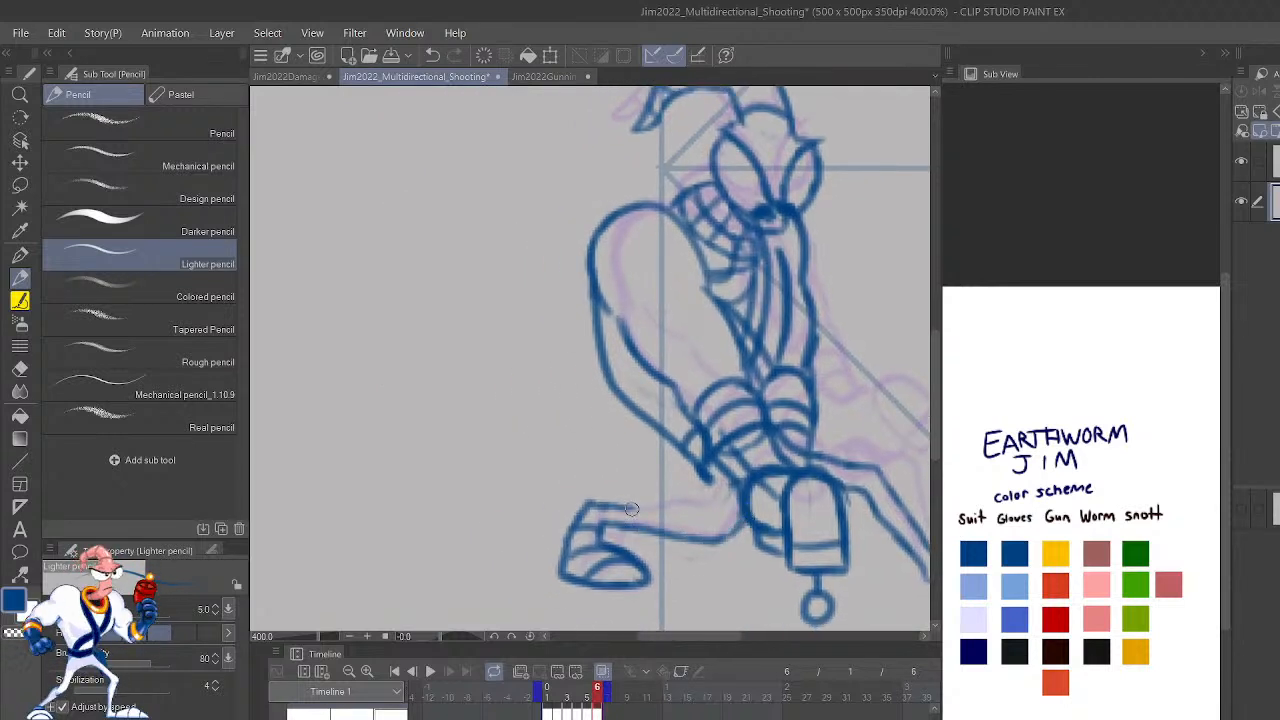
mouse_move(625, 508)
mouse_down()
mouse_move(709, 509)
mouse_move(714, 482)
mouse_move(718, 508)
mouse_move(708, 465)
mouse_up()
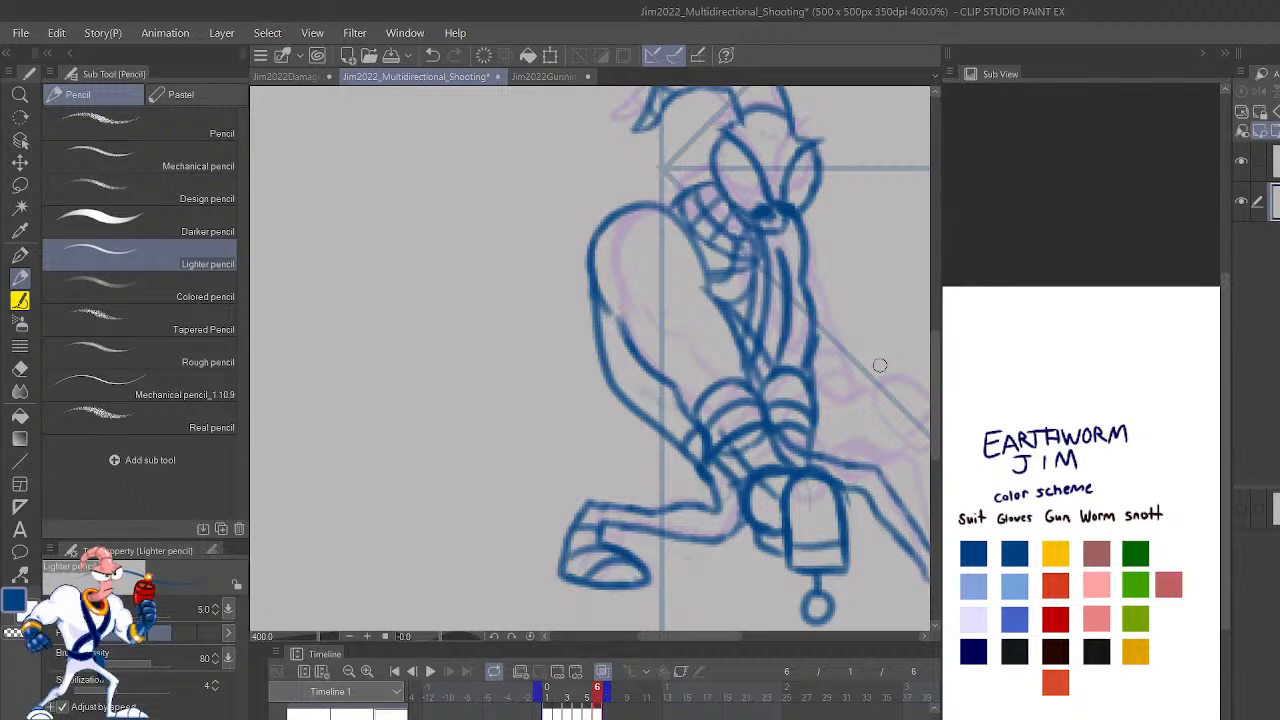
scroll(880, 371, down, 5)
scroll(880, 371, up, 5)
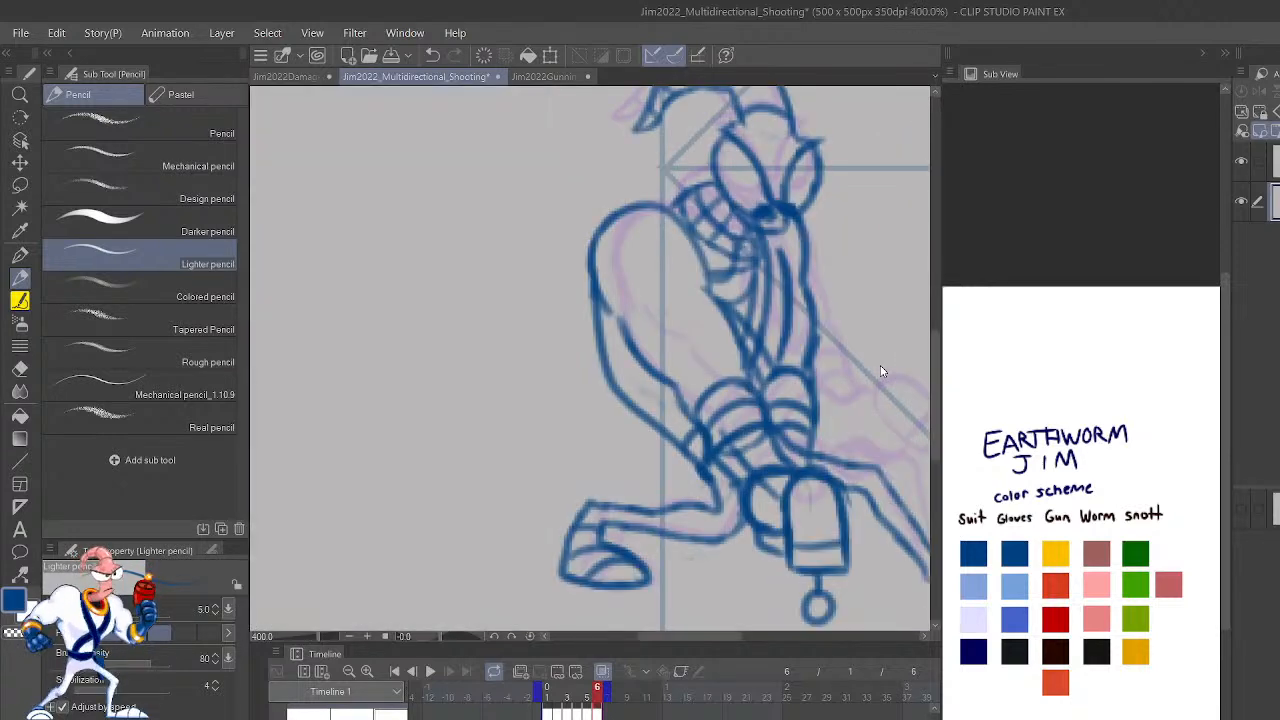
scroll(880, 371, down, 5)
scroll(880, 371, up, 5)
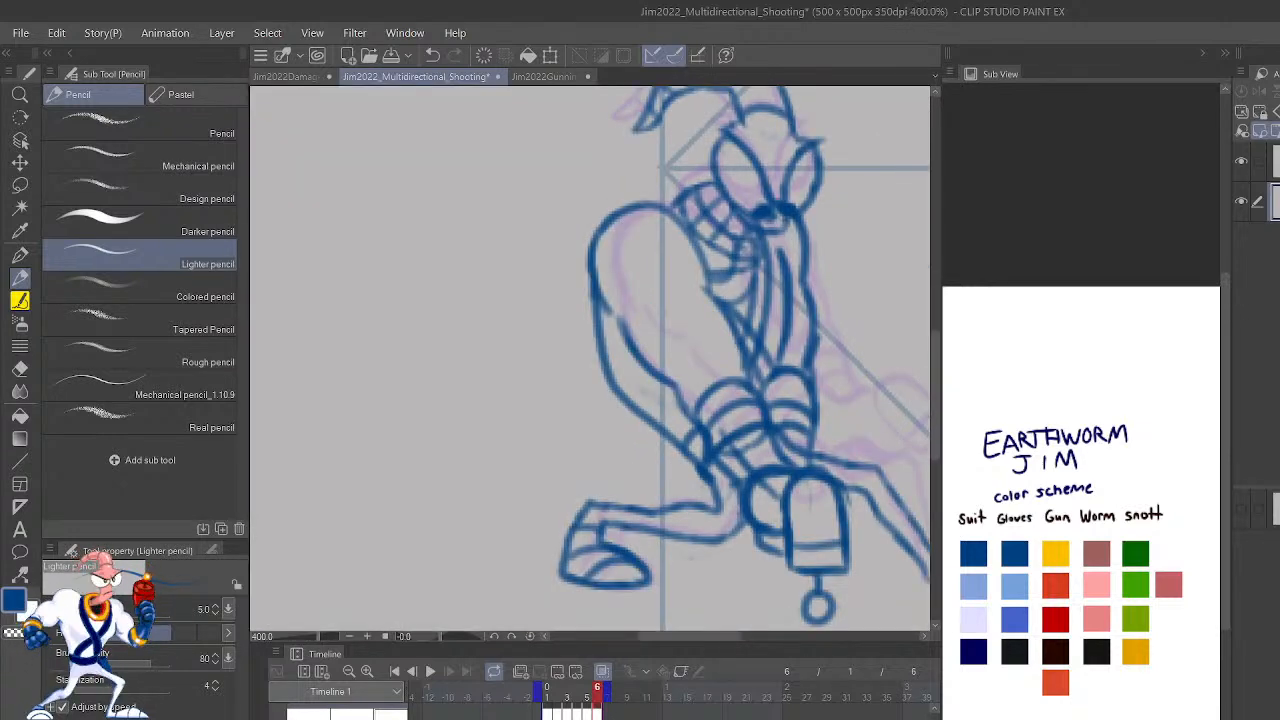
Unmirror the canvas and flip through the animation frames at a reduced zoom to compare the leg poses.
key(h)
drag(635, 424, 778, 447)
key(shift+Left)
key(shift+Left)
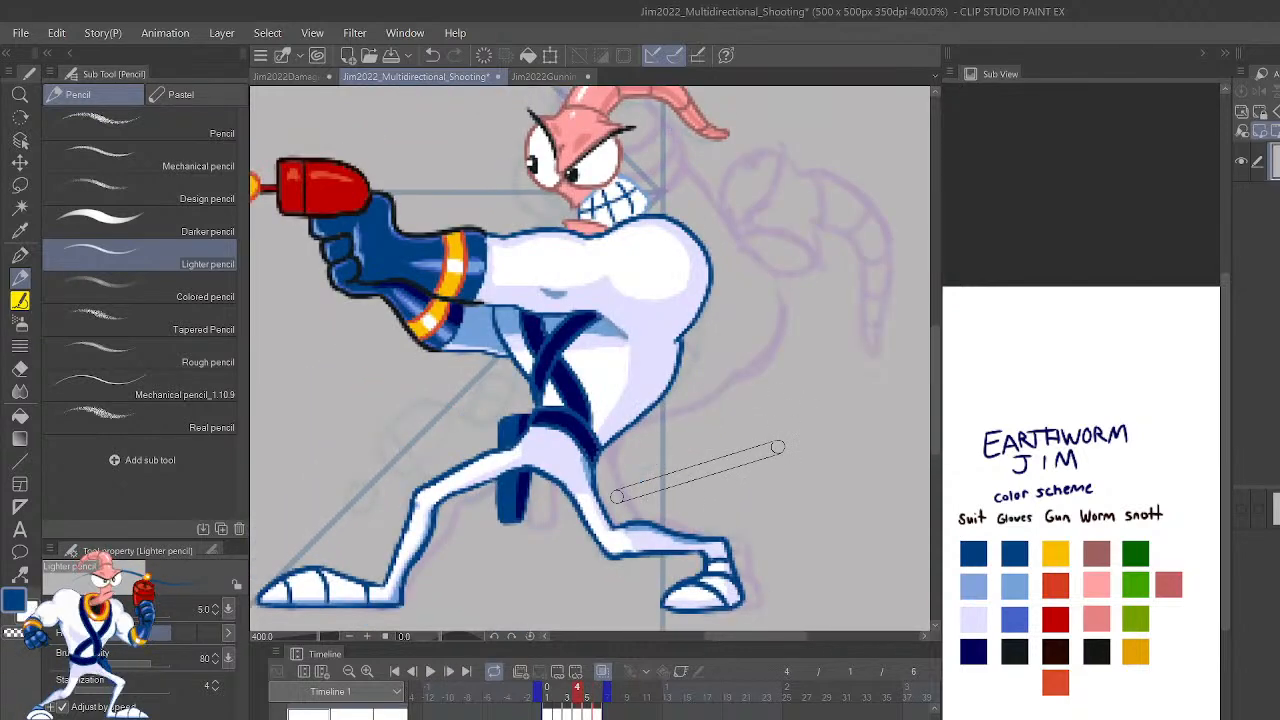
key(shift+Left)
key(shift+Left)
key(shift+Right)
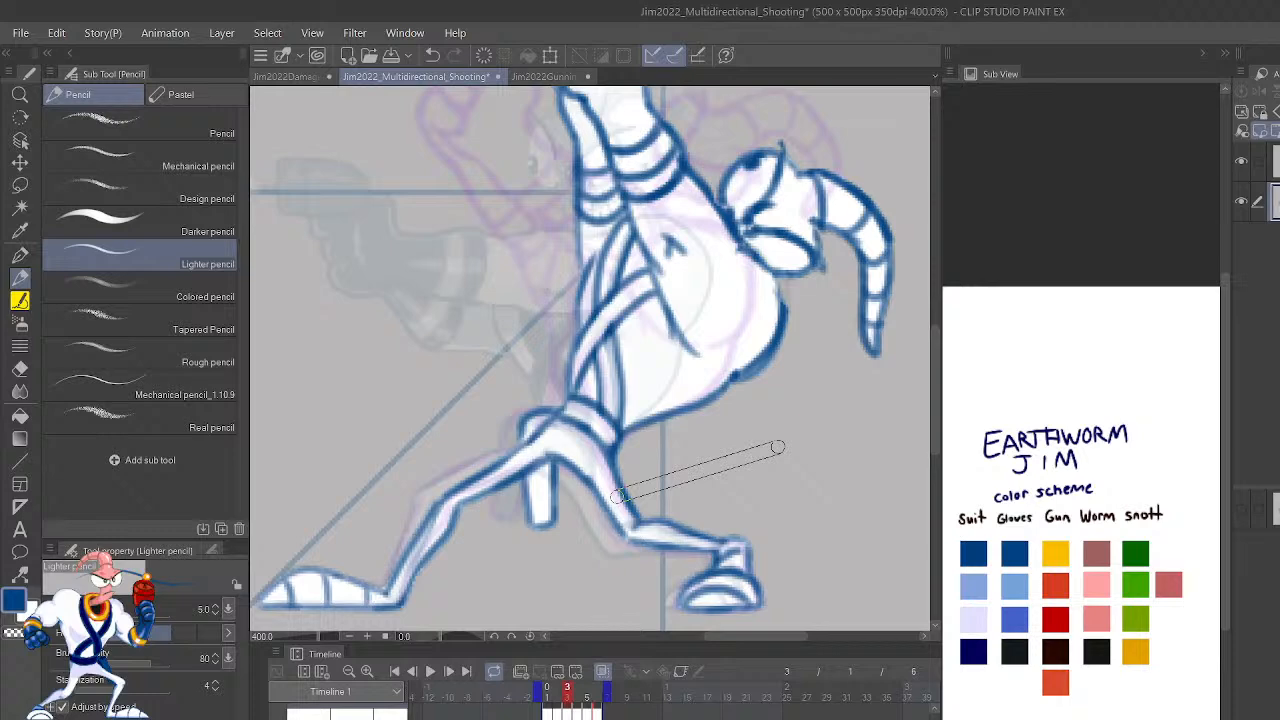
scroll(777, 445, down, 4)
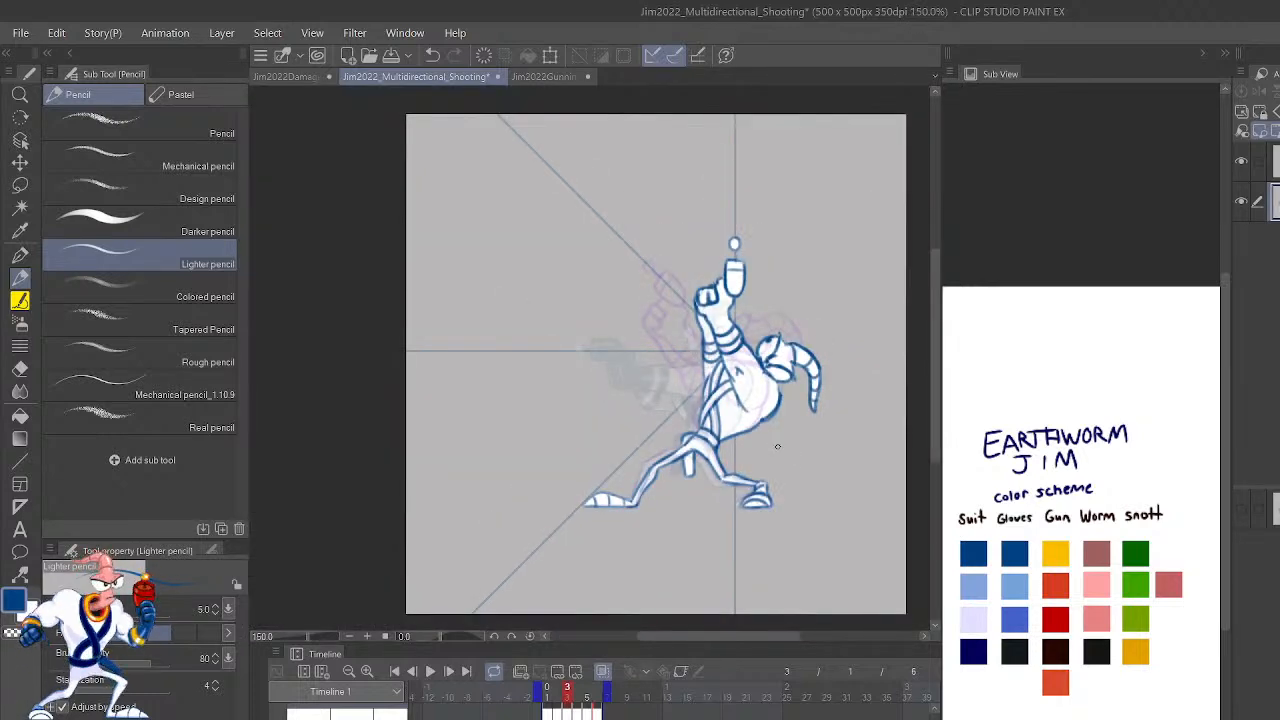
key(shift+Left)
key(shift+Left)
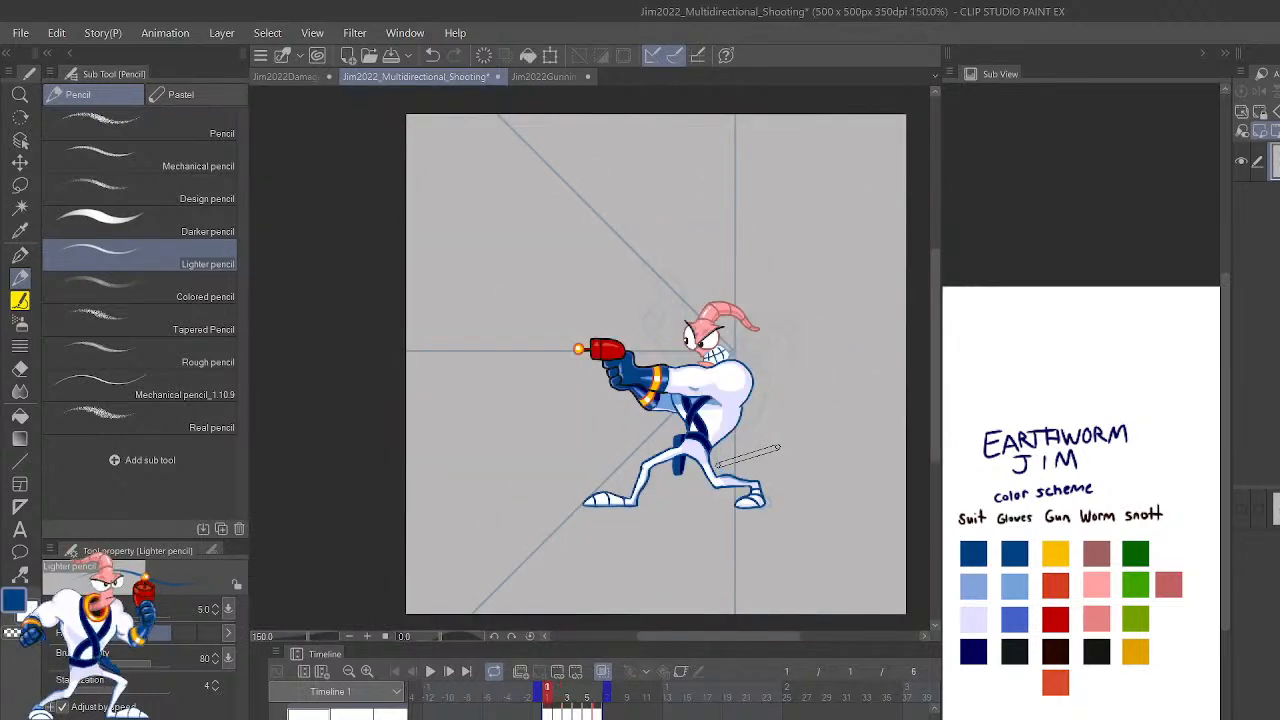
key(shift+Right)
key(shift+Left)
key(shift+Right)
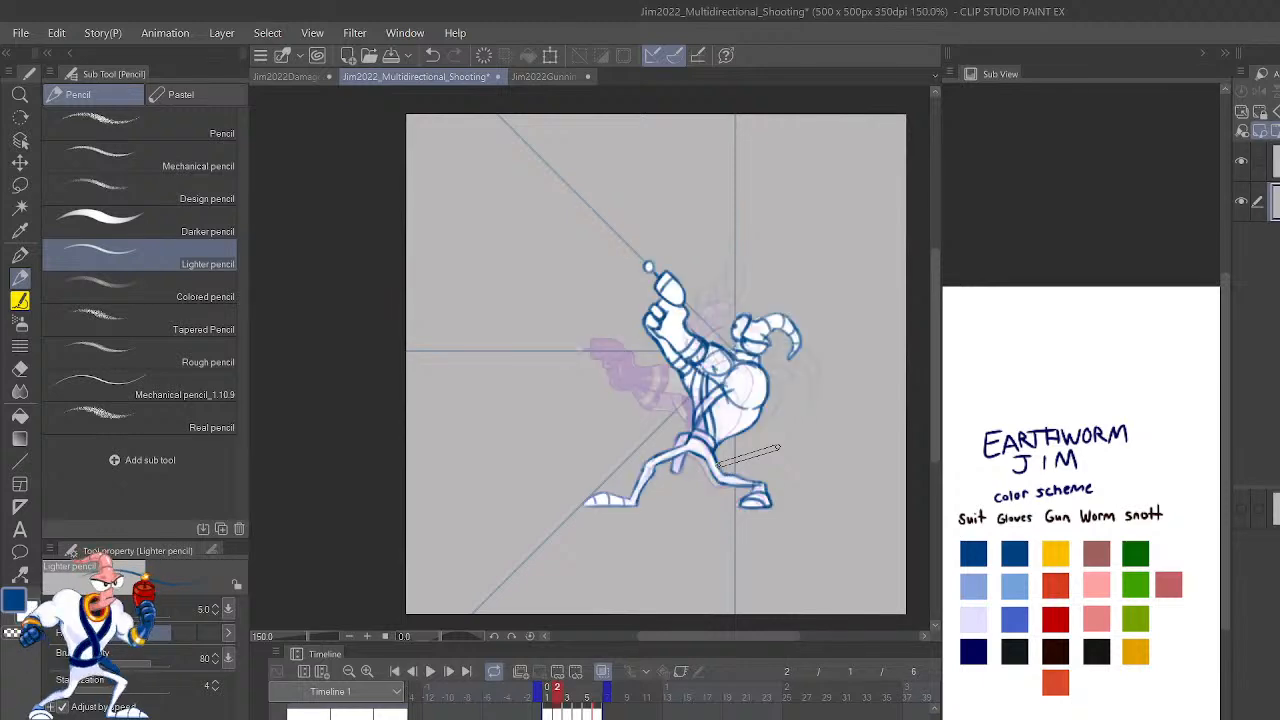
key(shift+Right)
key(shift+Left)
key(shift+Left)
key(shift+Left)
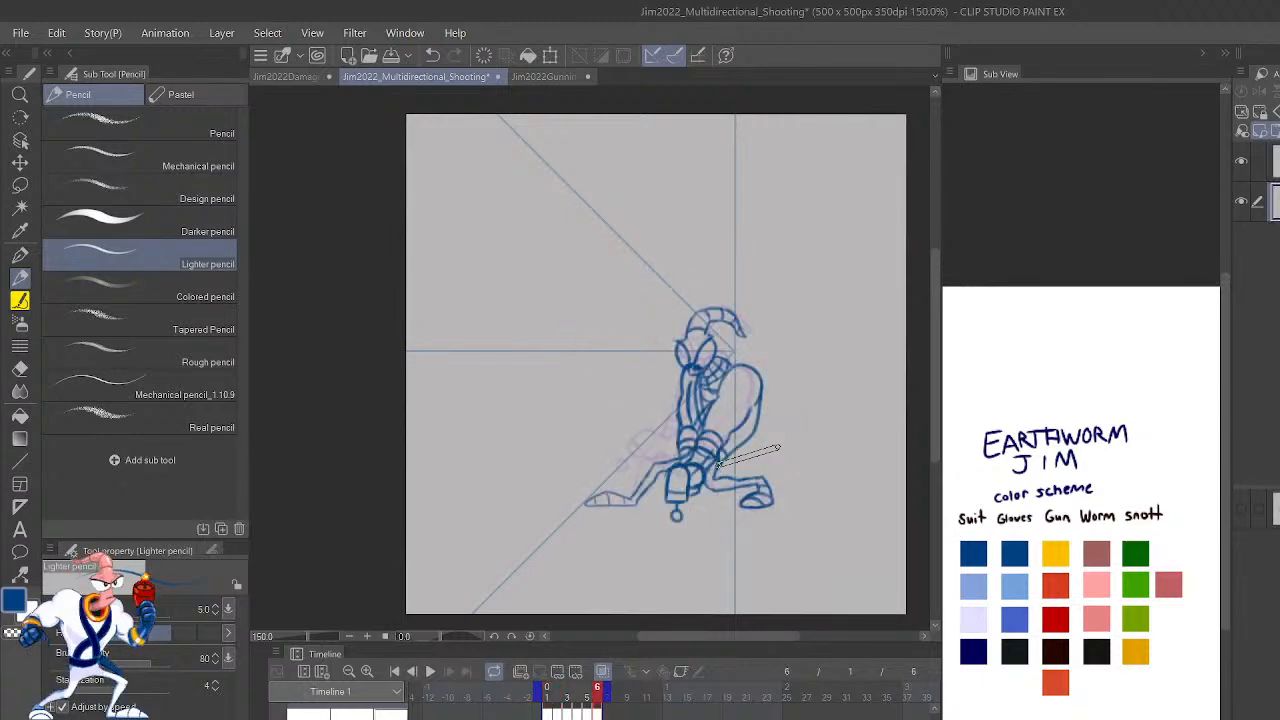
key(shift+Right)
key(shift+Right)
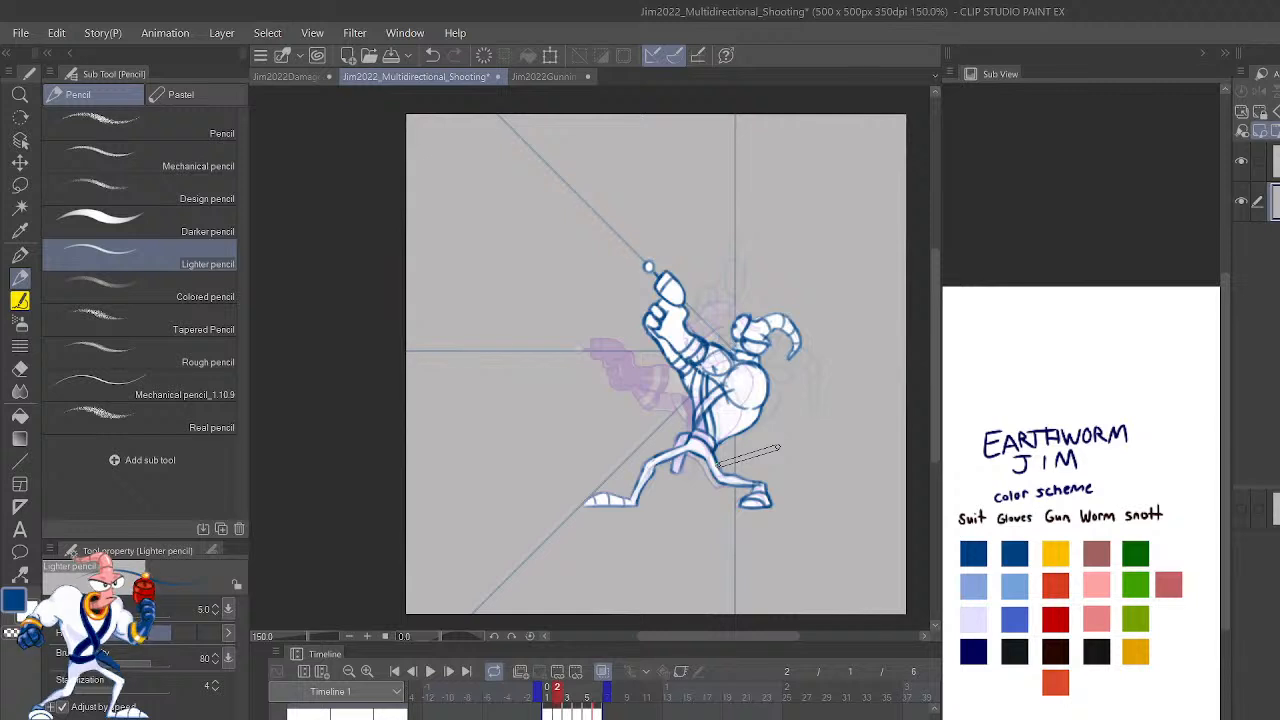
key(shift+Right)
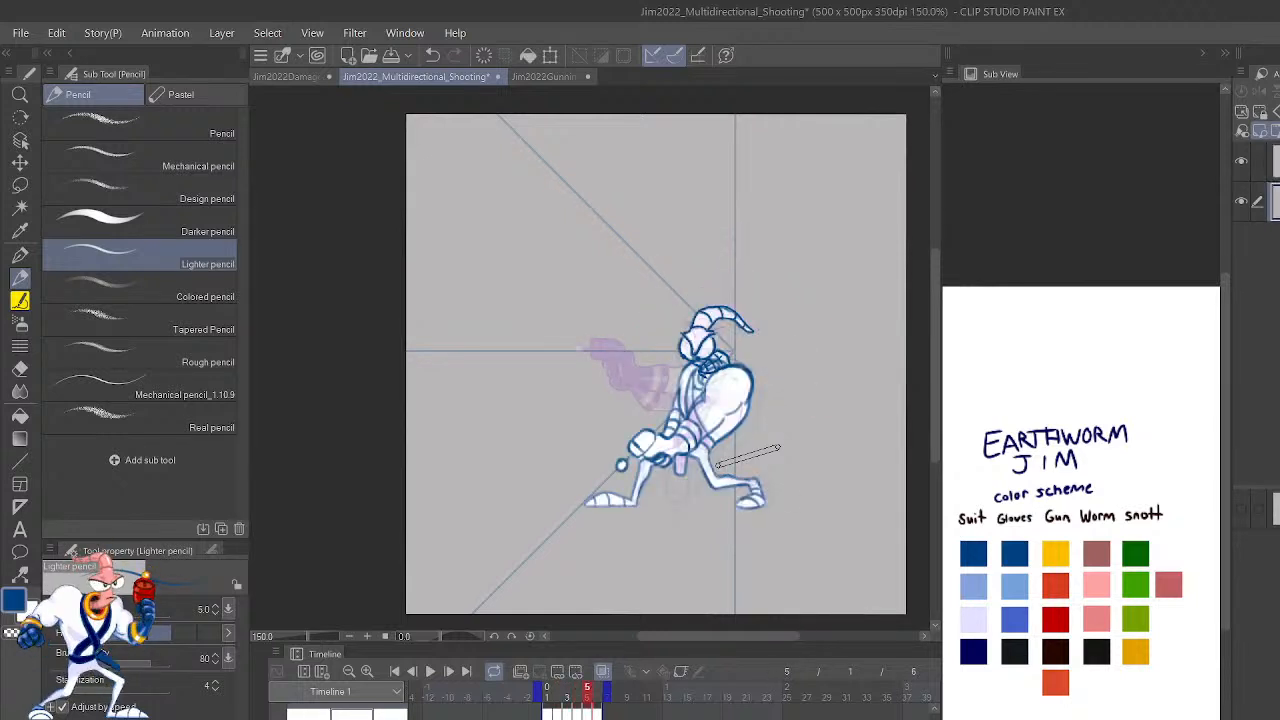
key(shift+Left)
key(shift+Left)
key(shift+Right)
key(shift+Right)
key(shift+Right)
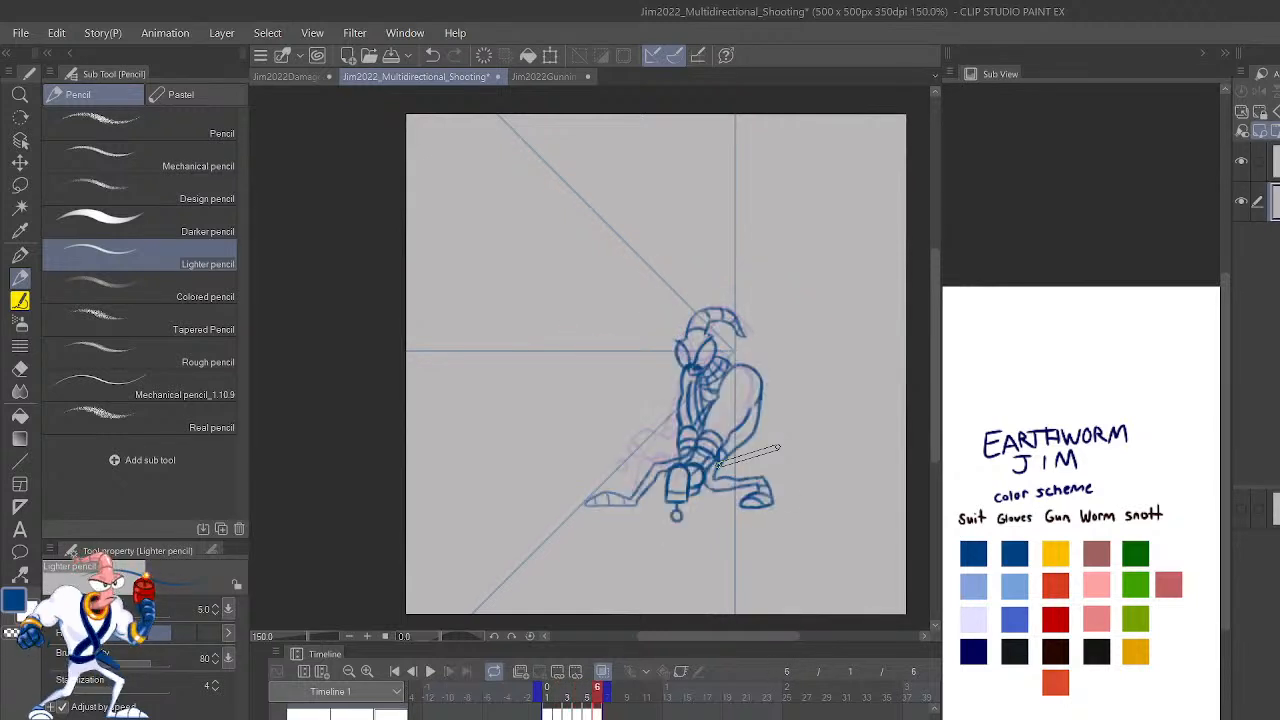
key(shift+Left)
Flip repeatedly between frames 5 and 6 up close to compare the body and rear leg positions.
scroll(778, 447, up, 4)
key(shift+Right)
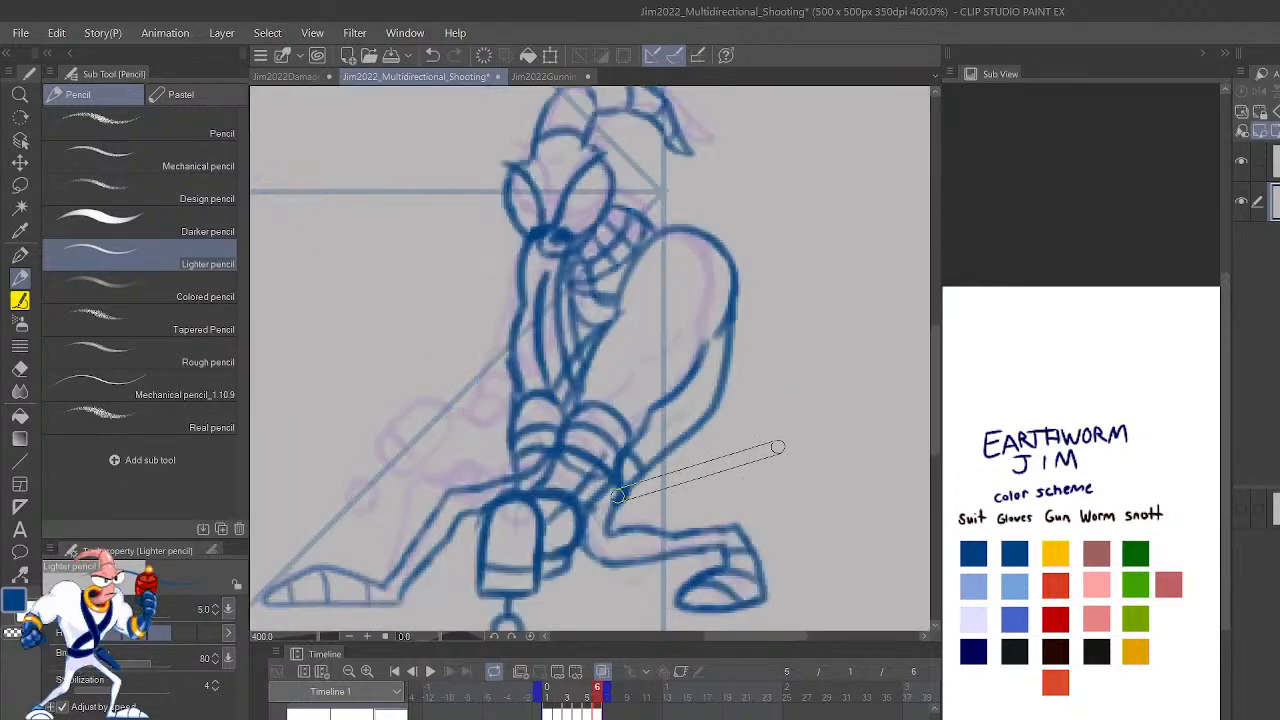
key(shift+Left)
key(shift+Right)
key(shift+Left)
key(shift+Right)
key(shift+Left)
key(shift+Right)
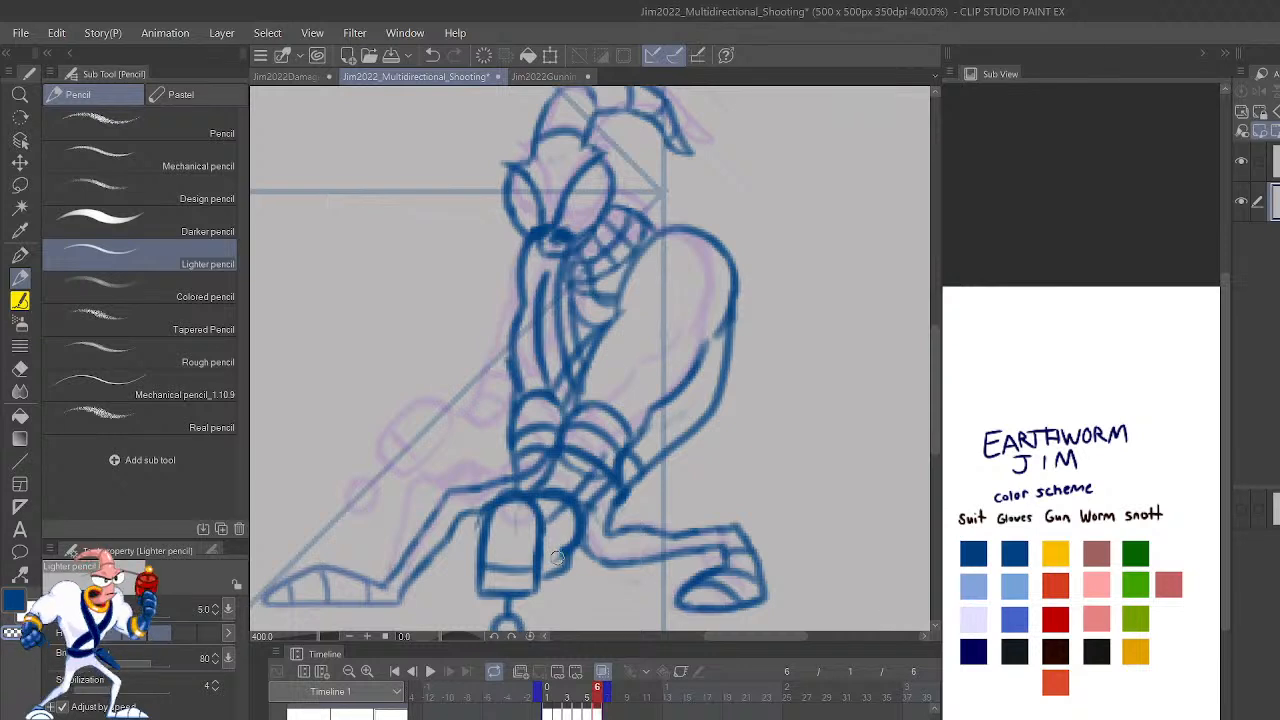
Erase the rounded hand outline behind the gun in frame 6.
mouse_move(567, 544)
mouse_down()
mouse_move(548, 557)
mouse_move(565, 494)
mouse_move(547, 493)
mouse_up()
key(c)
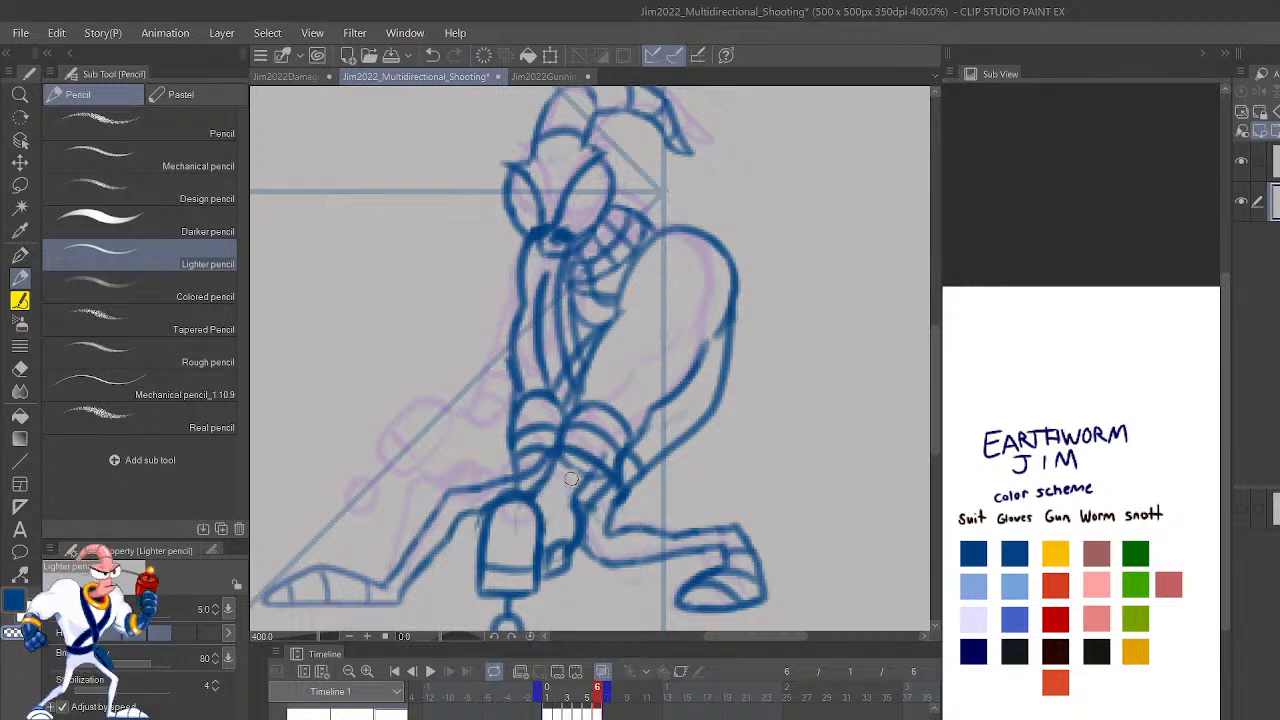
Play back the shooting animation several times to check its motion, and compare frames 3 and 4.
scroll(571, 478, down, 5)
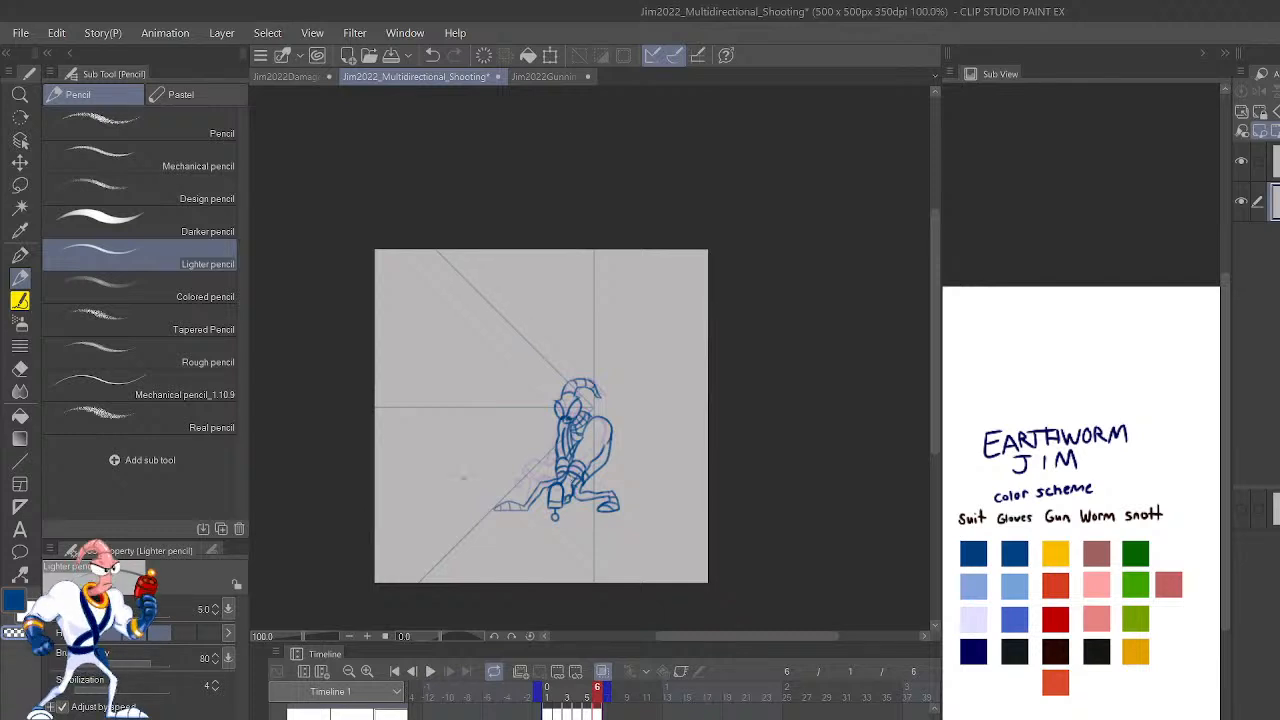
click(430, 671)
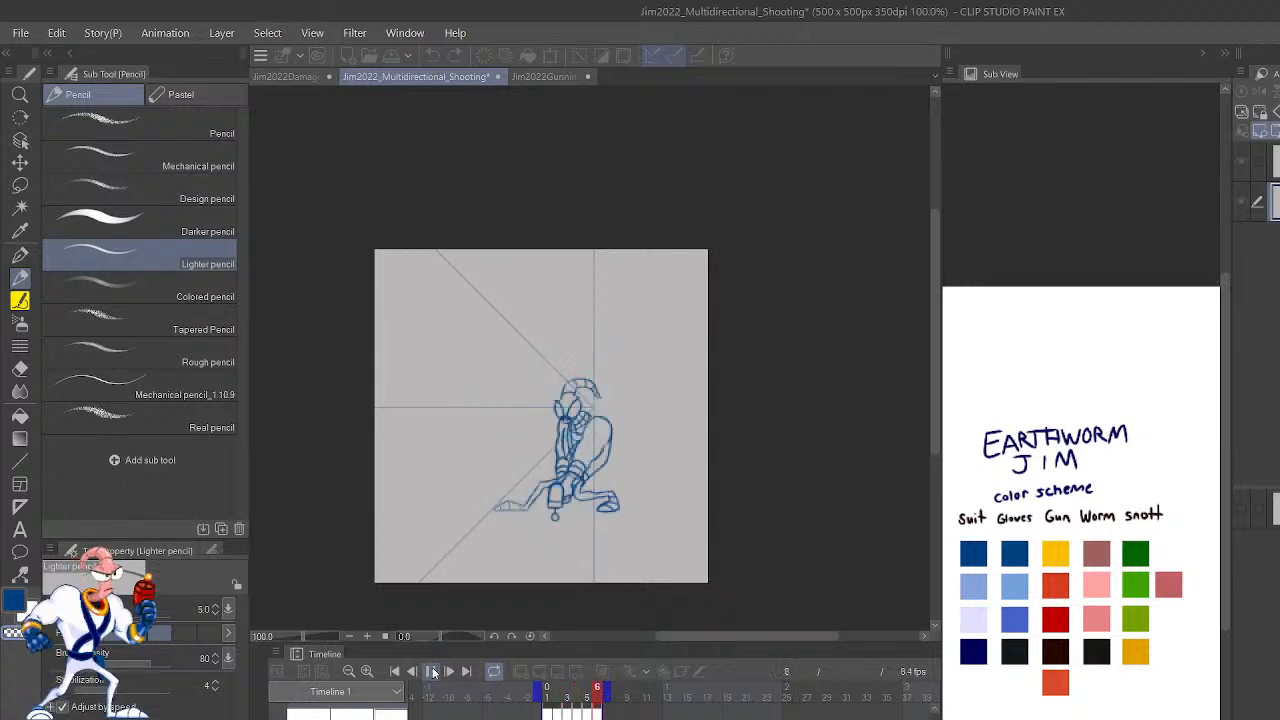
click(429, 672)
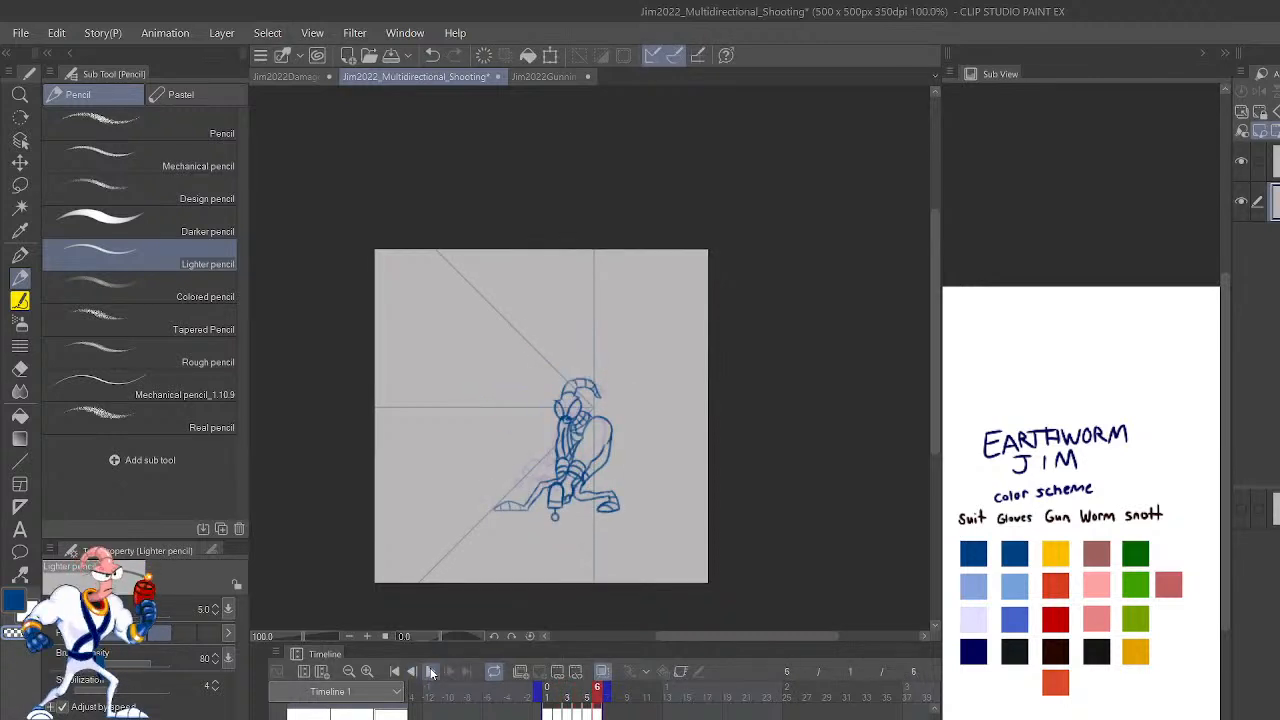
click(431, 672)
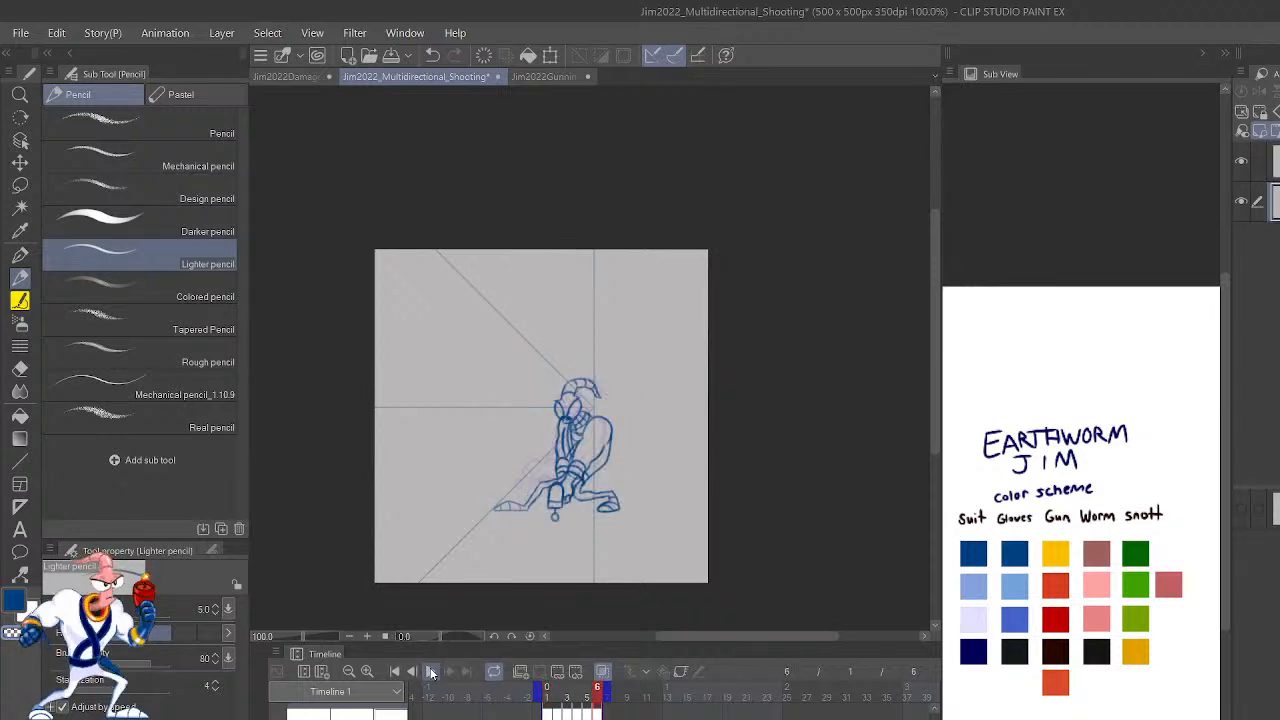
click(431, 672)
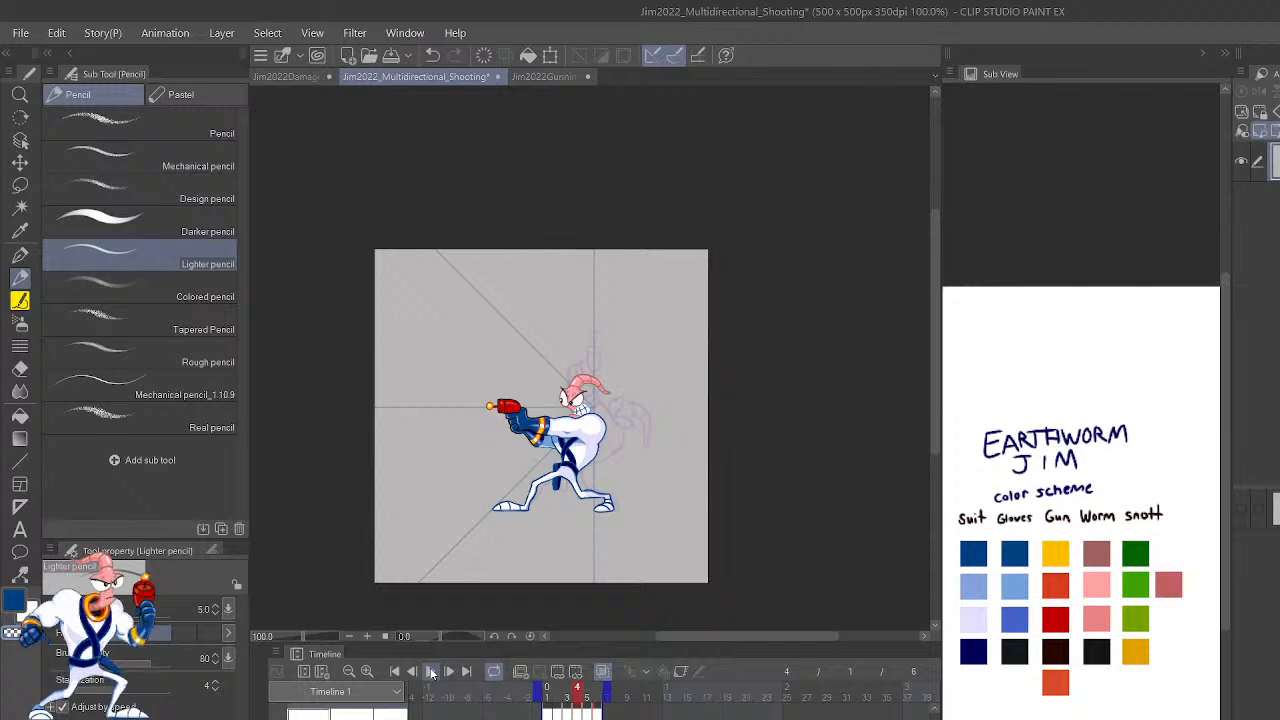
key(Left)
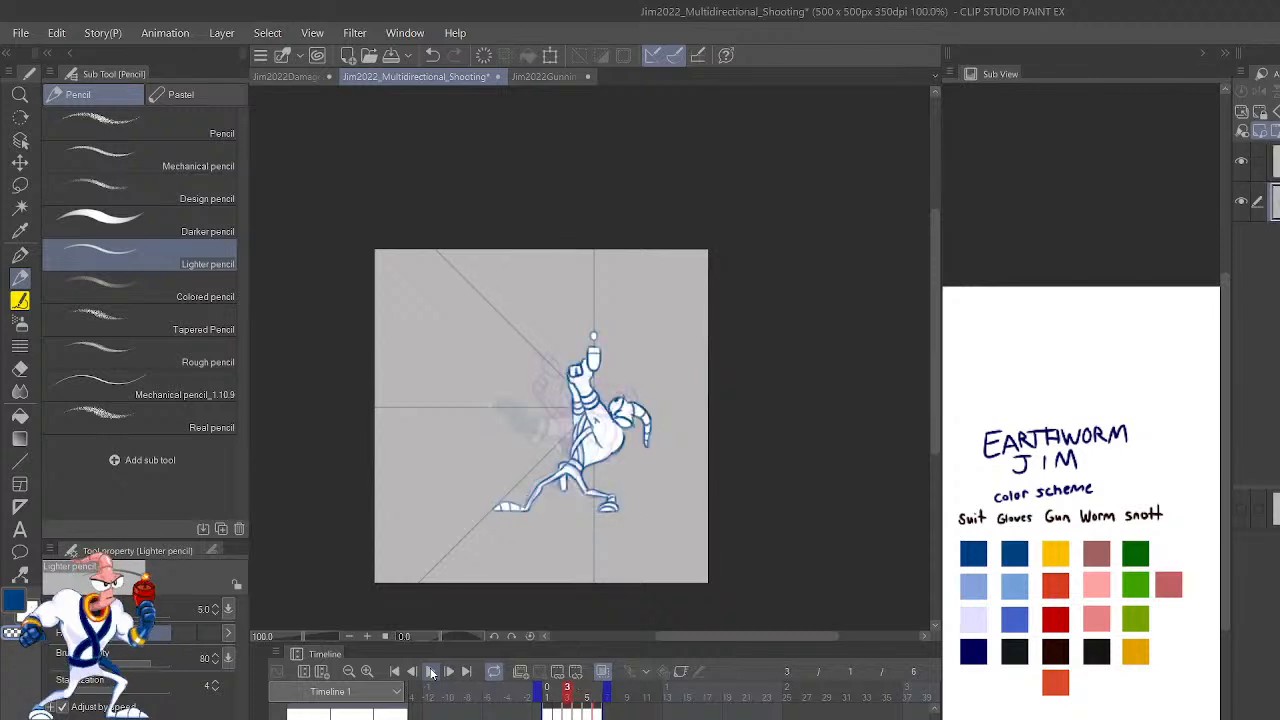
key(Right)
click(431, 672)
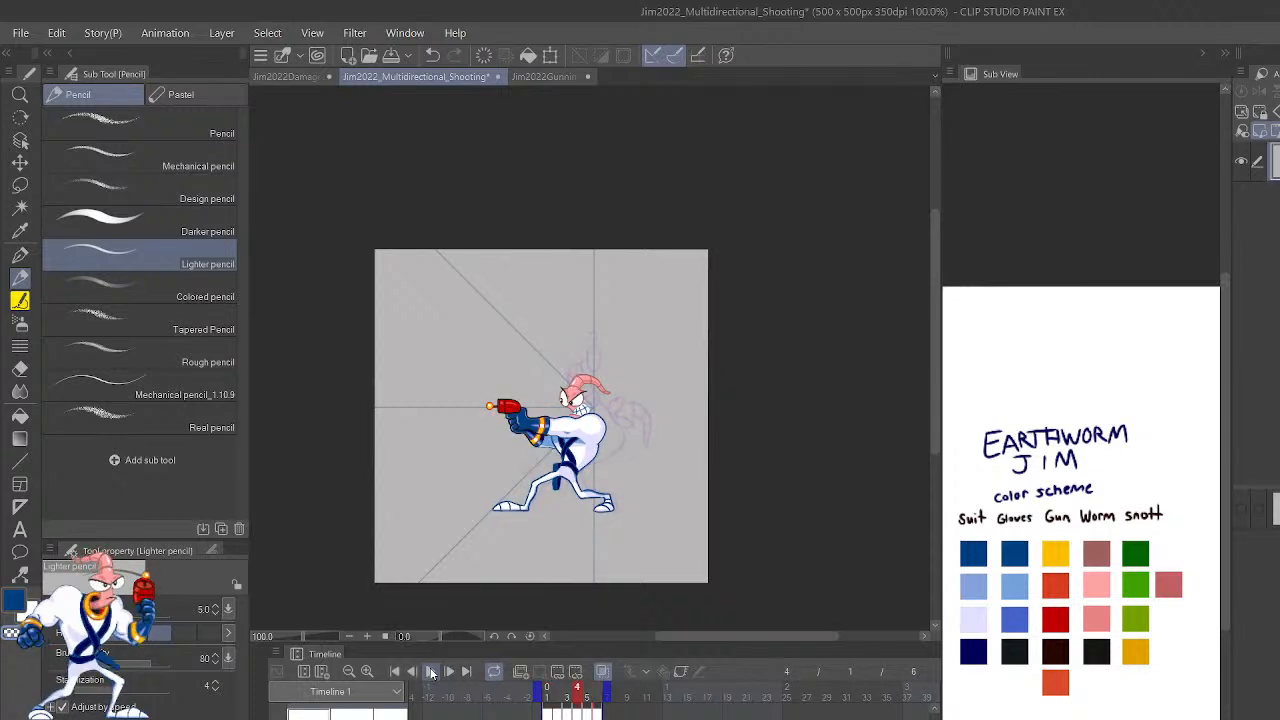
Compare frame 6 with frame 5 at a closer zoom, checking how the legs change between the two poses.
key(ctrl+plus)
key(ctrl+plus)
drag(744, 516, 876, 409)
key(Right)
key(Right)
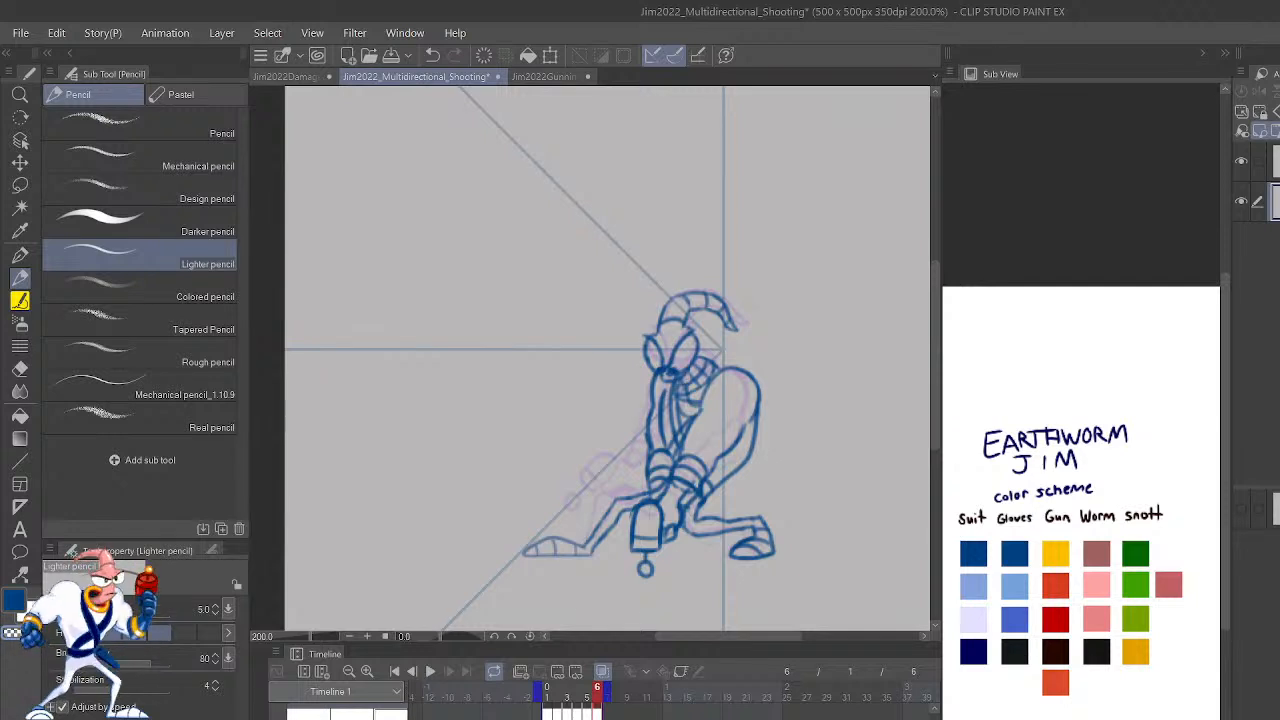
key(Left)
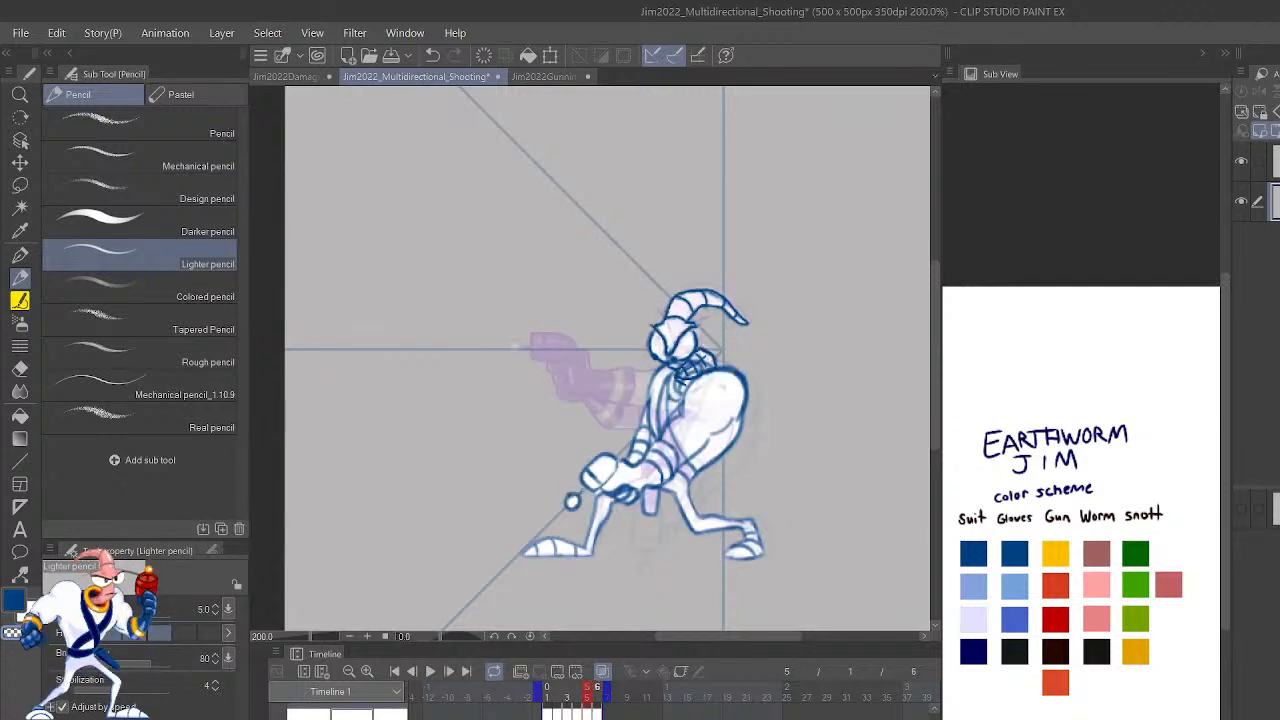
key(Right)
key(Left)
key(Right)
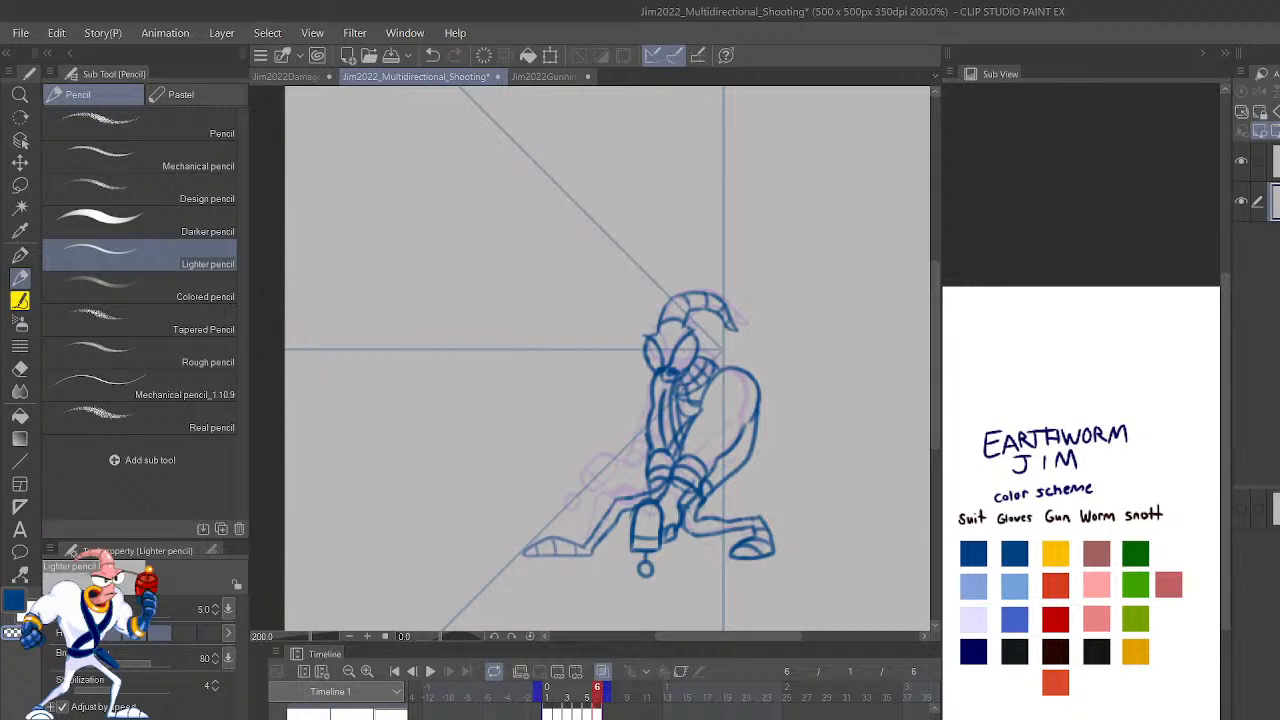
Clear the redrawn rear shin and knee lines in frame 6, from the thigh to the ankle.
drag(686, 534, 700, 526)
scroll(691, 431, up, 2)
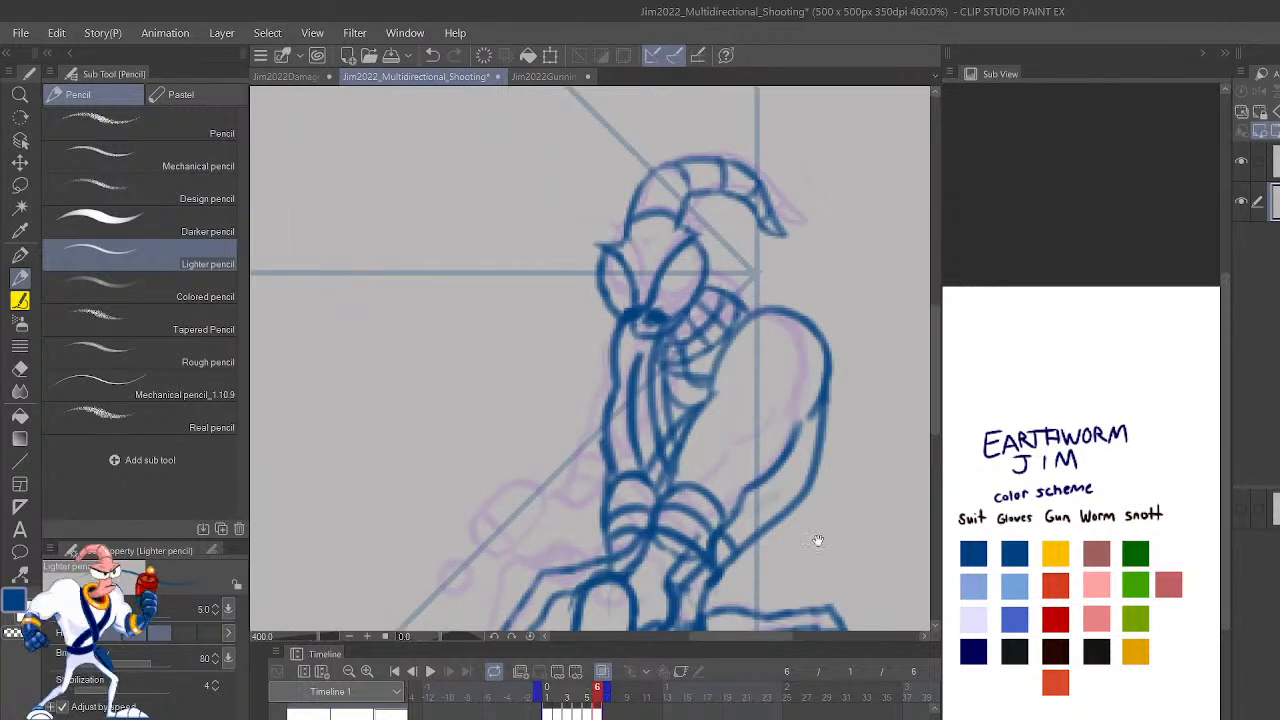
drag(818, 541, 857, 462)
key(ctrl+z)
key(ctrl+z)
key(ctrl+z)
key(ctrl+z)
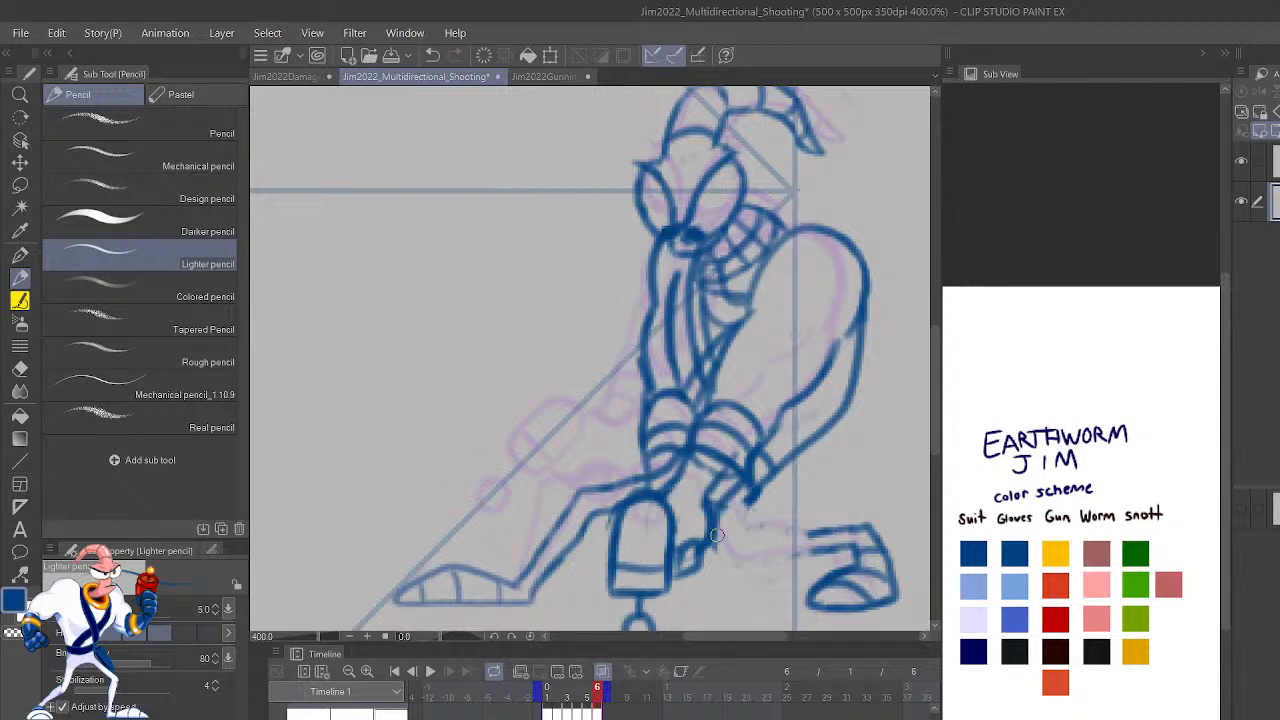
mouse_move(720, 530)
mouse_down()
mouse_move(701, 582)
mouse_move(731, 566)
mouse_move(757, 492)
mouse_up()
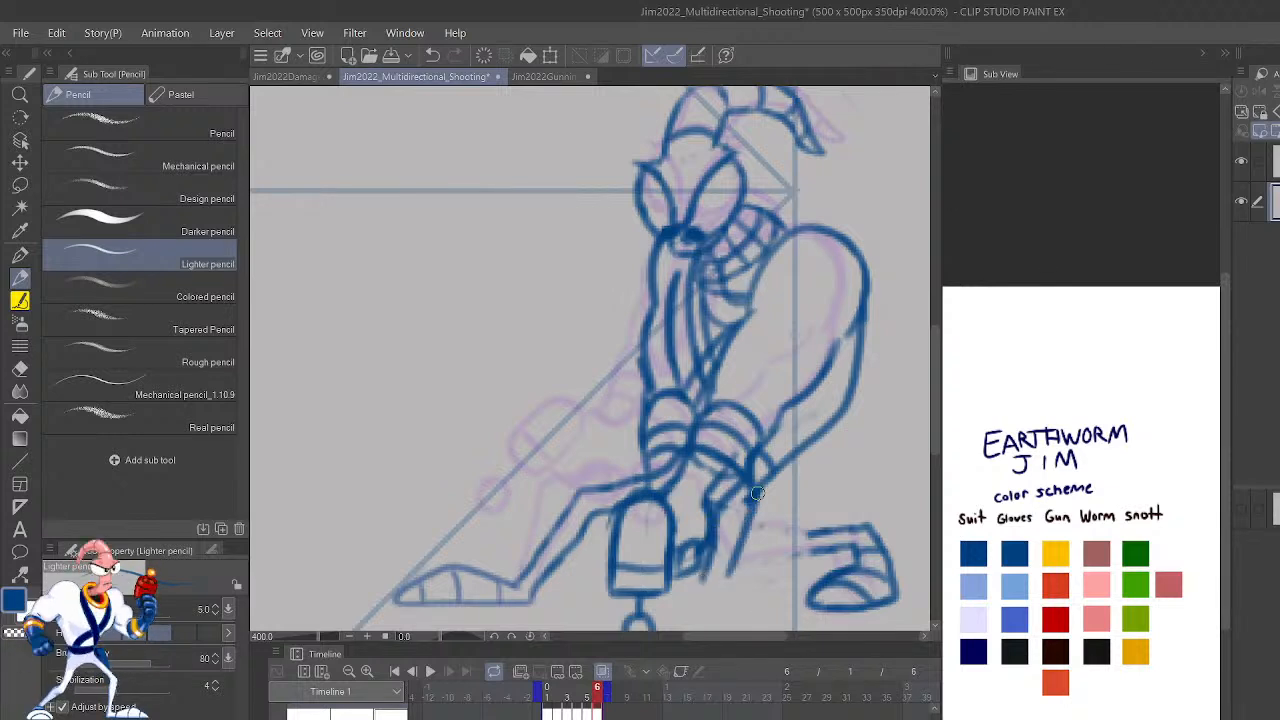
key(ctrl+z)
key(ctrl+z)
drag(716, 508, 718, 576)
drag(825, 538, 831, 486)
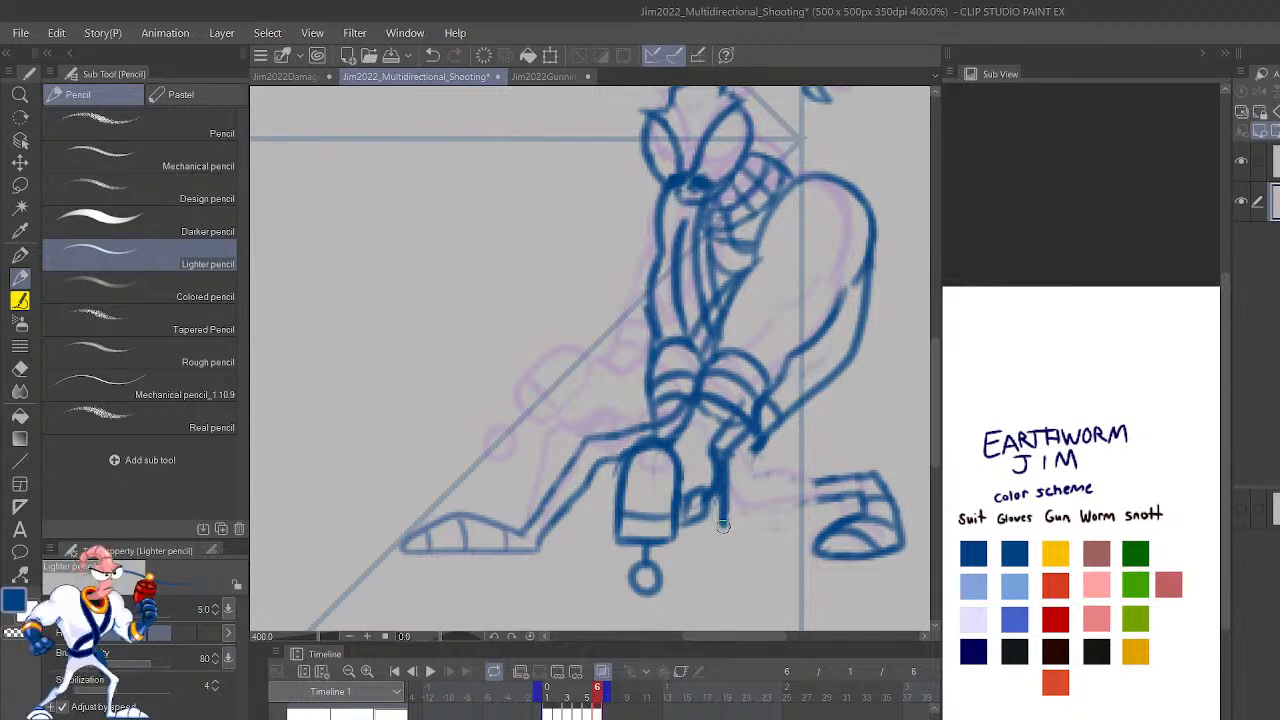
mouse_move(723, 526)
mouse_down()
mouse_move(740, 546)
mouse_move(843, 496)
mouse_up()
key(ctrl+z)
key(ctrl+z)
key(ctrl+z)
key(ctrl+z)
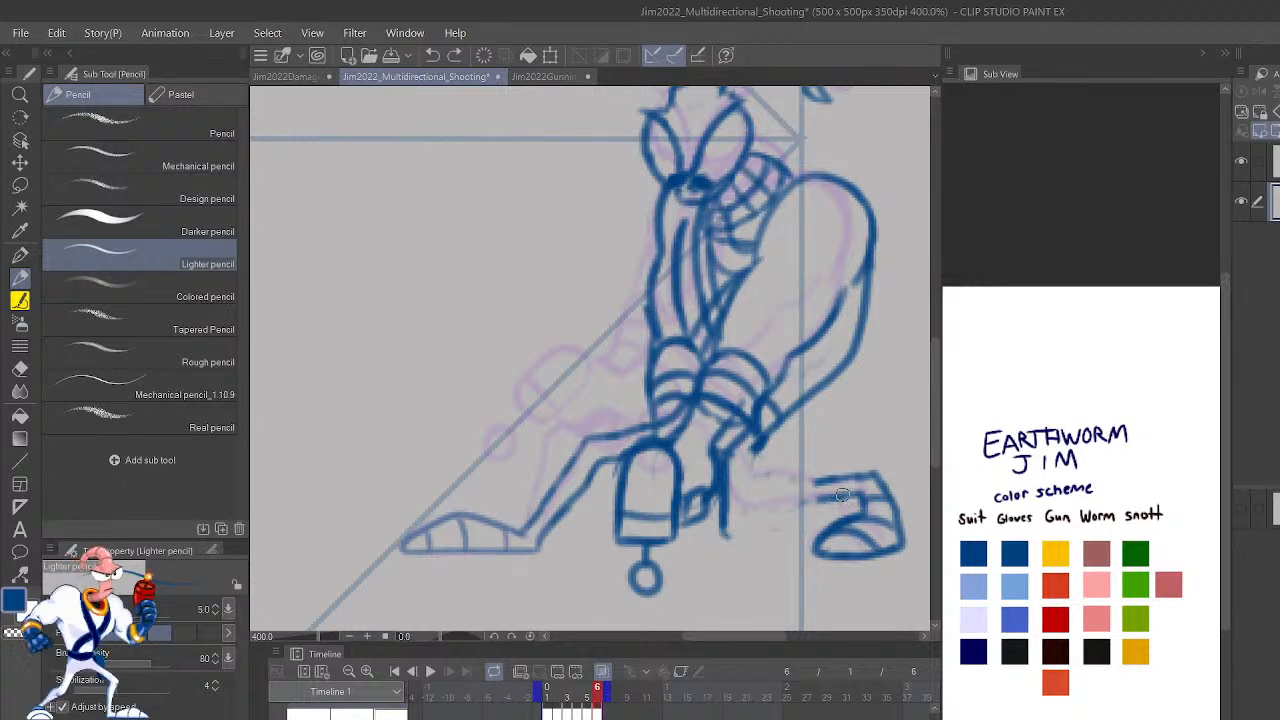
key(h)
drag(665, 527, 844, 555)
key(c)
mouse_move(627, 562)
mouse_down()
mouse_move(623, 513)
mouse_move(643, 554)
mouse_move(627, 491)
mouse_move(636, 522)
mouse_move(604, 477)
mouse_up()
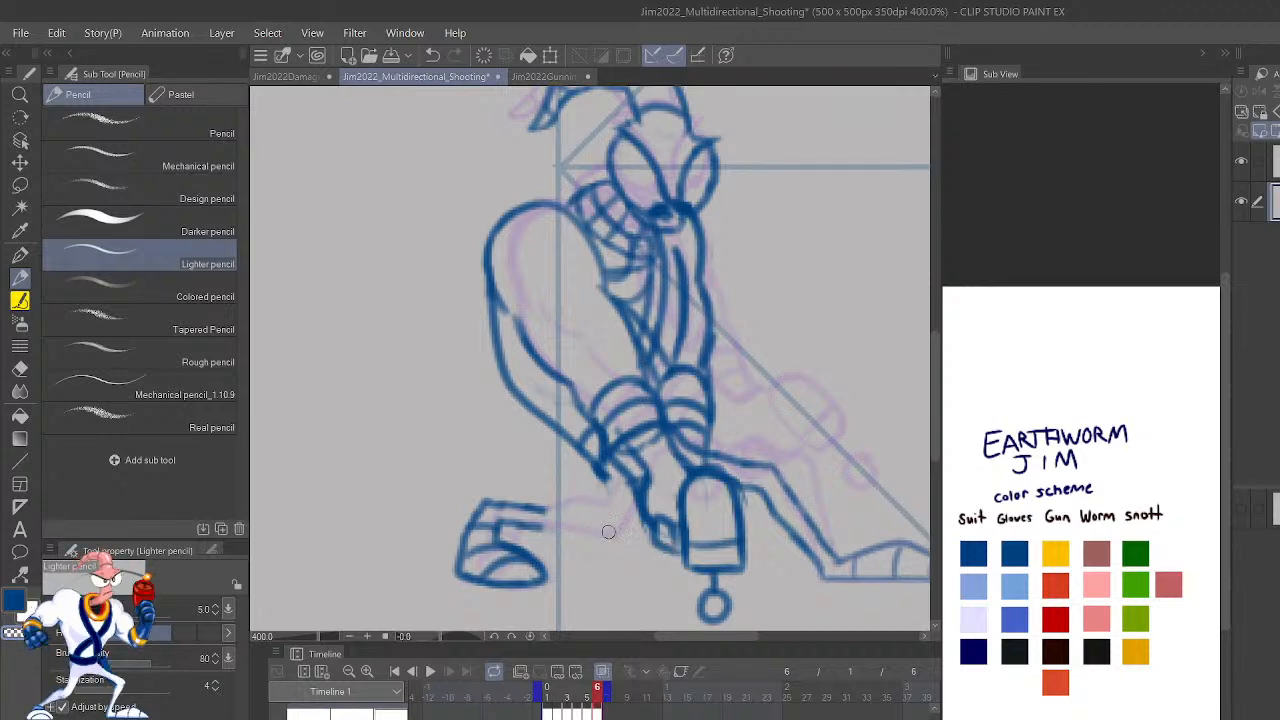
Draw the rear thigh dropping steeply to the knee in frame 6, and sketch the shin's underside toward the foot.
key(h)
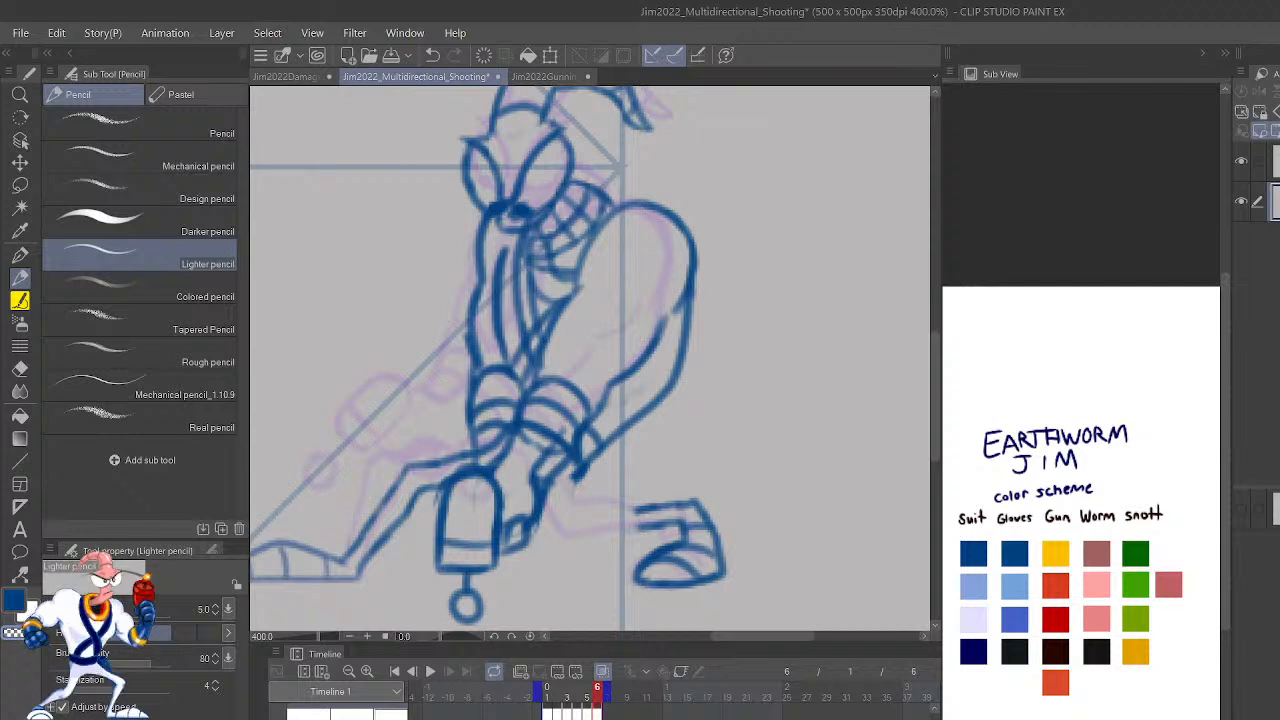
mouse_move(547, 549)
mouse_down()
mouse_move(580, 482)
mouse_move(557, 561)
mouse_up()
key(ctrl+z)
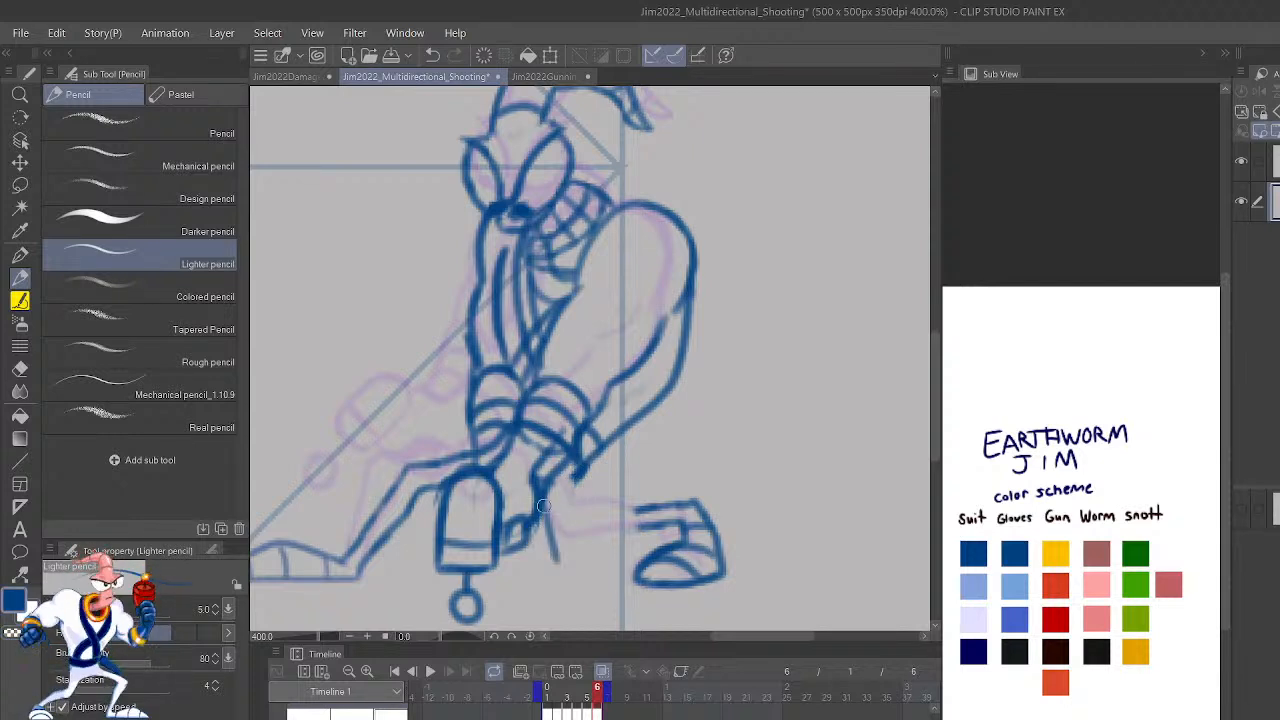
mouse_move(549, 496)
mouse_down()
mouse_move(581, 546)
mouse_move(556, 559)
mouse_move(565, 579)
mouse_move(669, 524)
mouse_move(632, 526)
mouse_move(668, 502)
mouse_up()
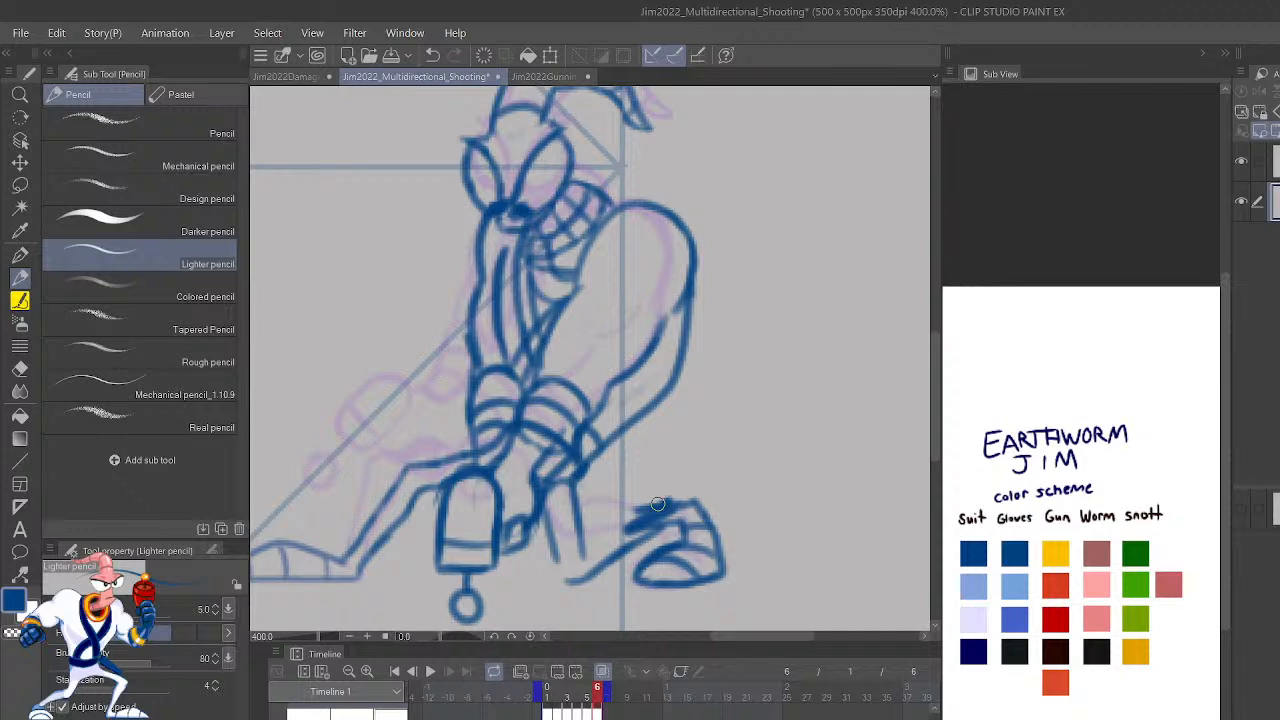
key(ctrl+z)
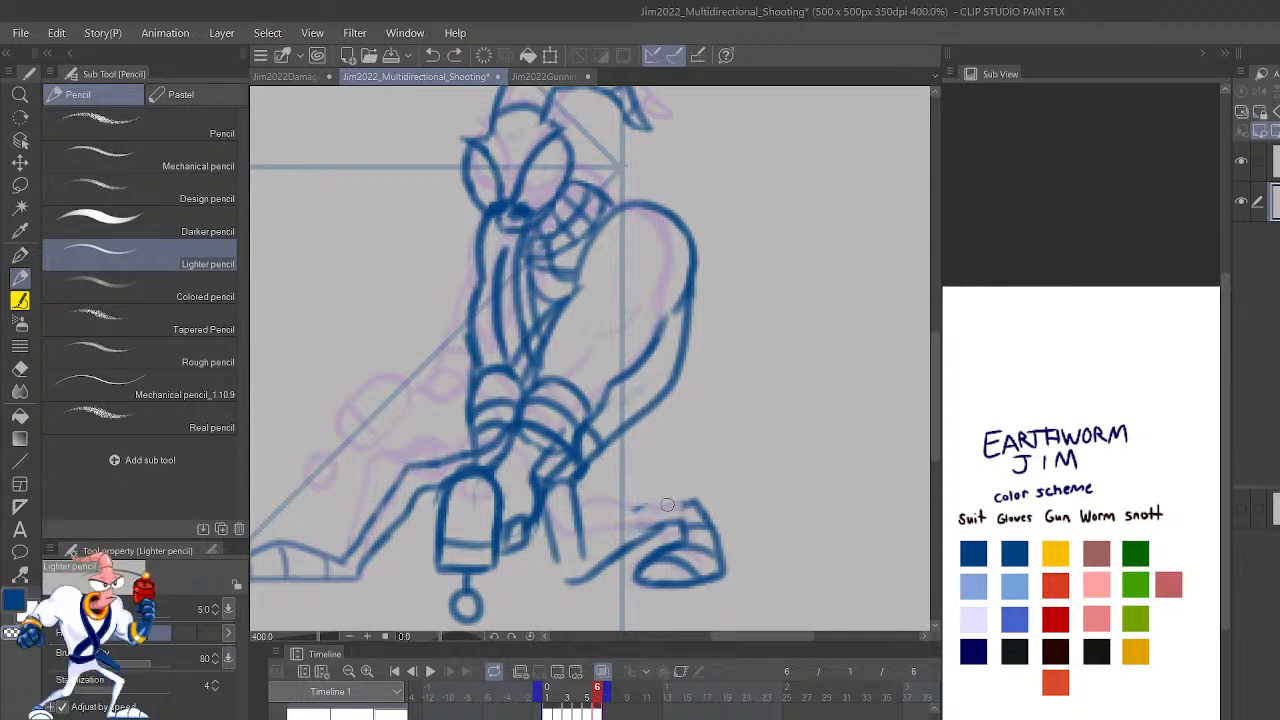
Erase the old ankle line ends in frame 6, and join the rear knee to a clean lower shin line.
key(c)
drag(640, 509, 628, 514)
mouse_move(585, 567)
mouse_down()
mouse_move(602, 569)
mouse_move(573, 577)
mouse_move(655, 532)
mouse_move(622, 550)
mouse_up()
mouse_move(680, 521)
mouse_down()
mouse_move(590, 568)
mouse_move(558, 565)
mouse_move(610, 553)
mouse_up()
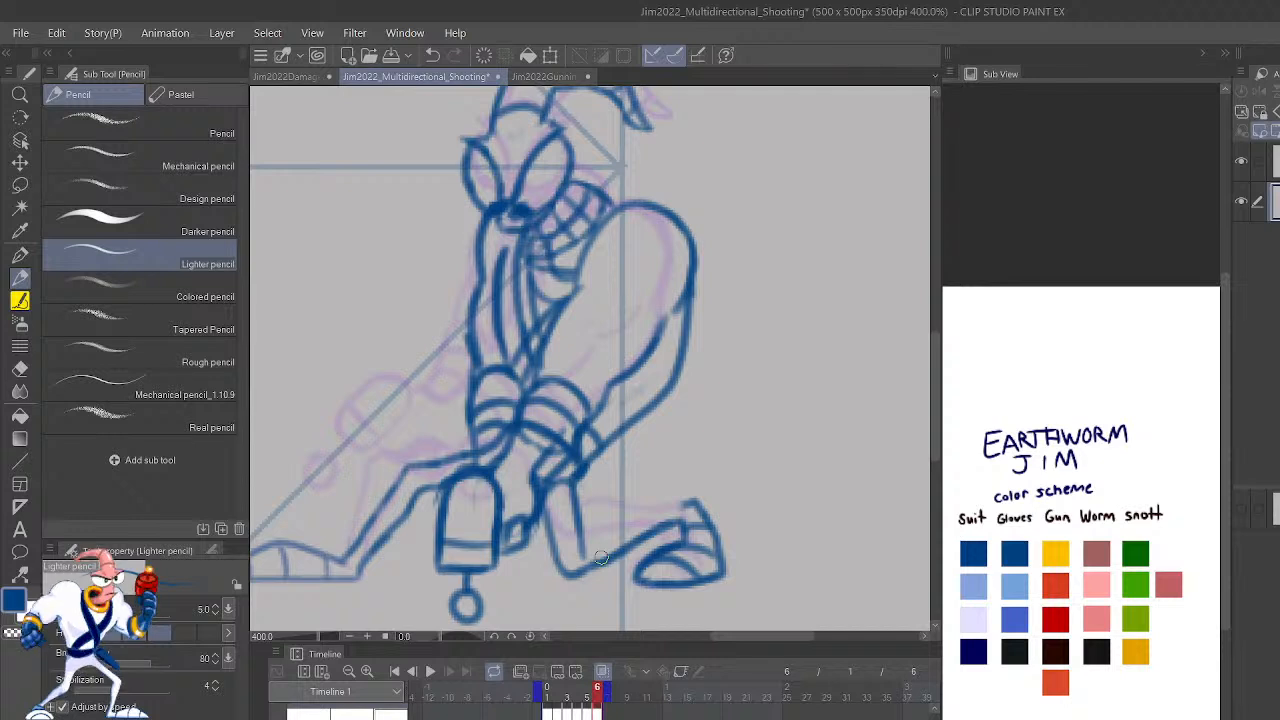
Draw the upper contour of the rear shin in frame 6, from behind the knee to the ankle.
key(h)
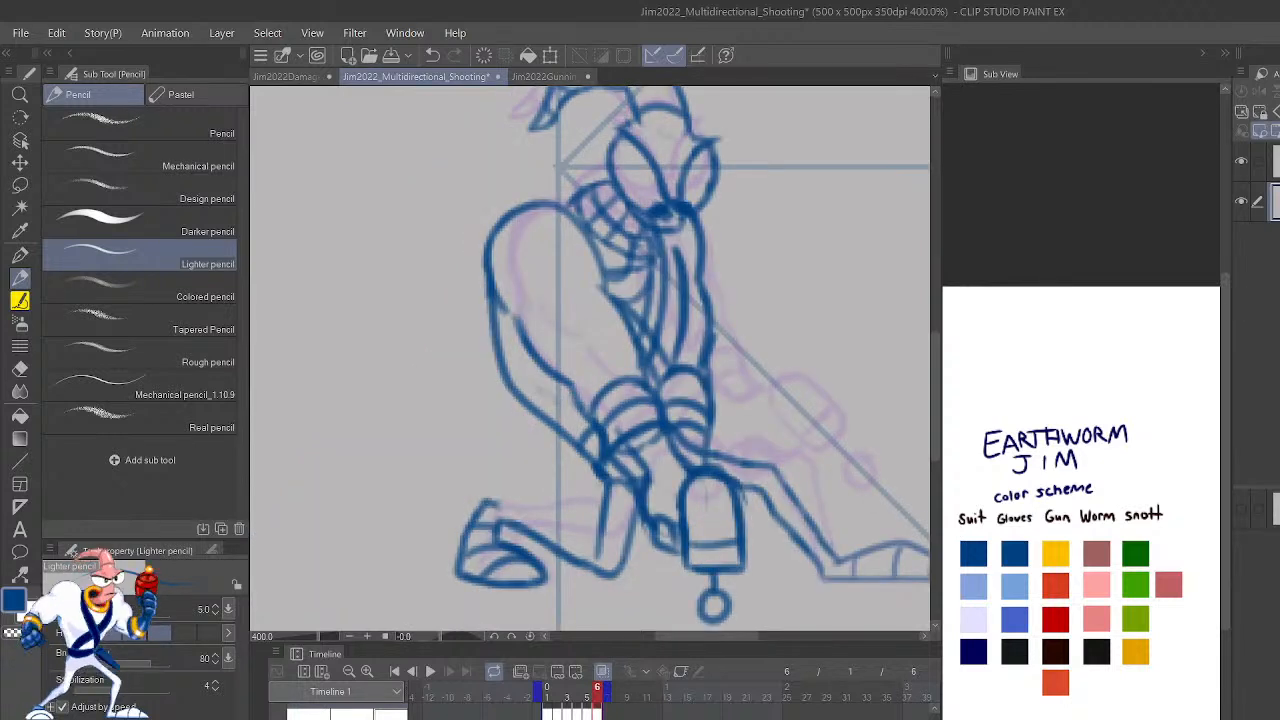
drag(598, 540, 600, 556)
drag(602, 536, 484, 494)
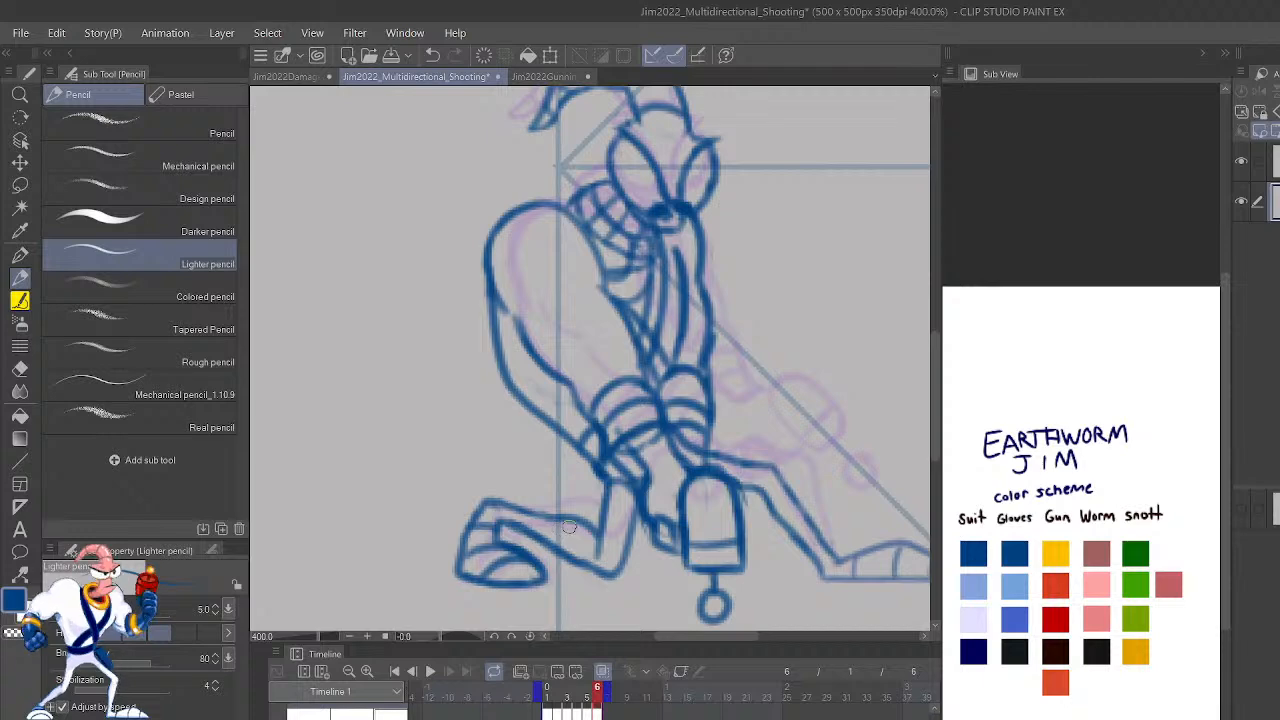
Compare frame 6 with frame 1, and step through the frames to check the redrawn rear leg against the other poses.
key(Home)
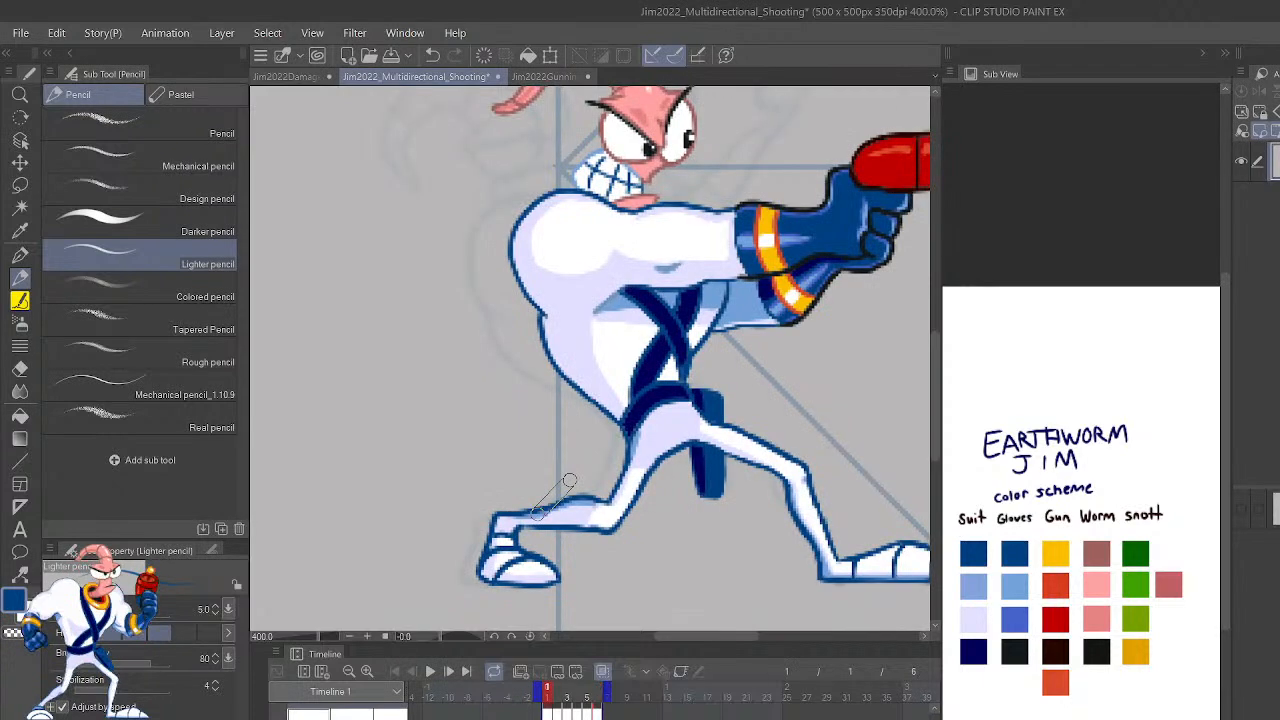
key(End)
key(Home)
key(End)
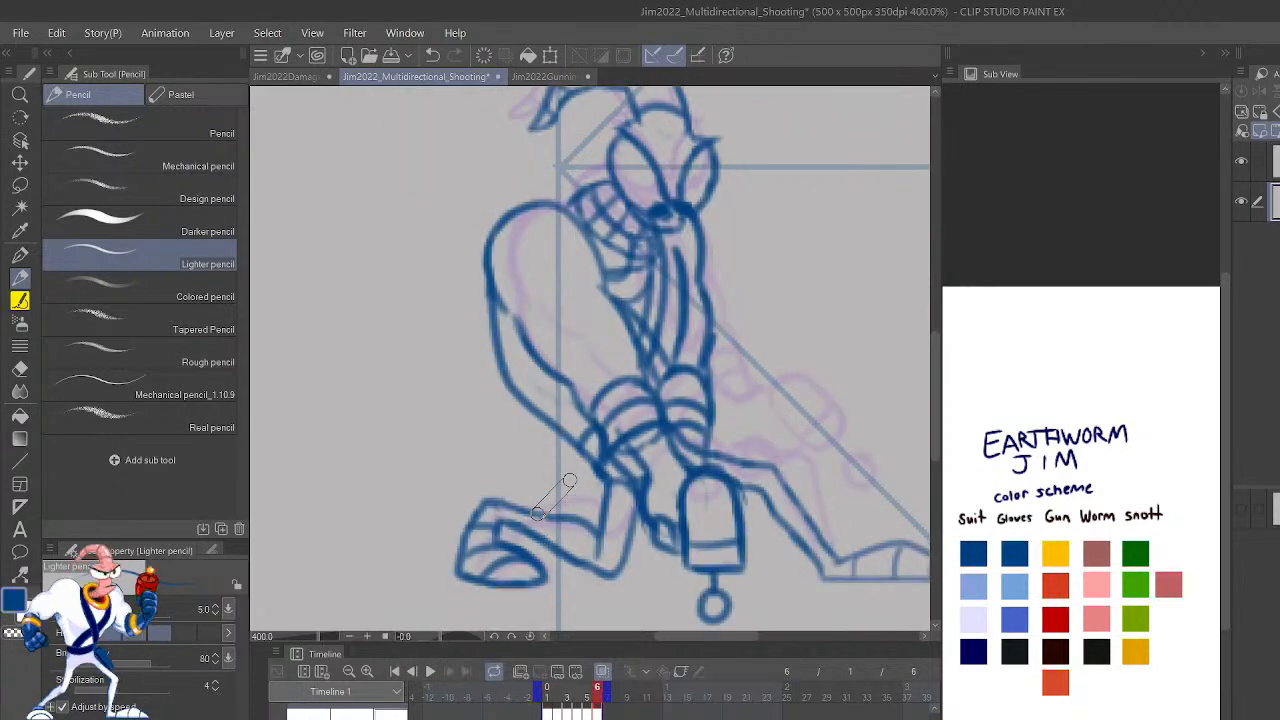
key(Return)
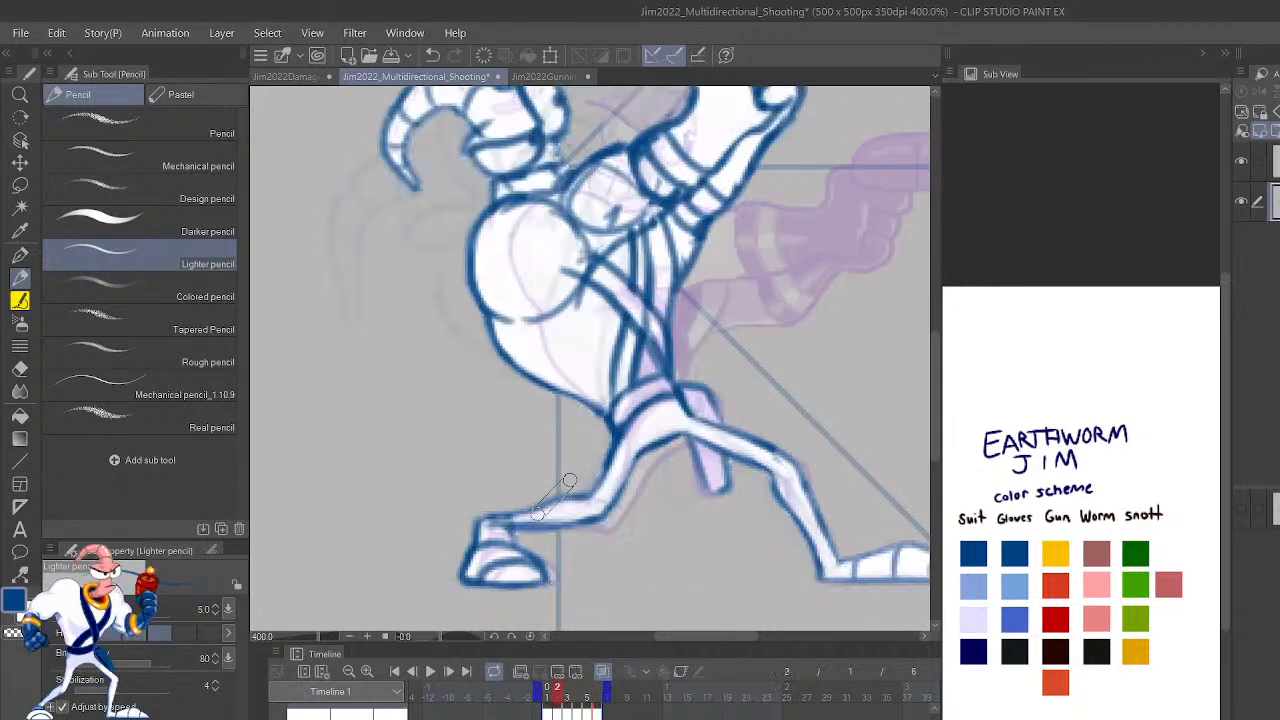
key(Right)
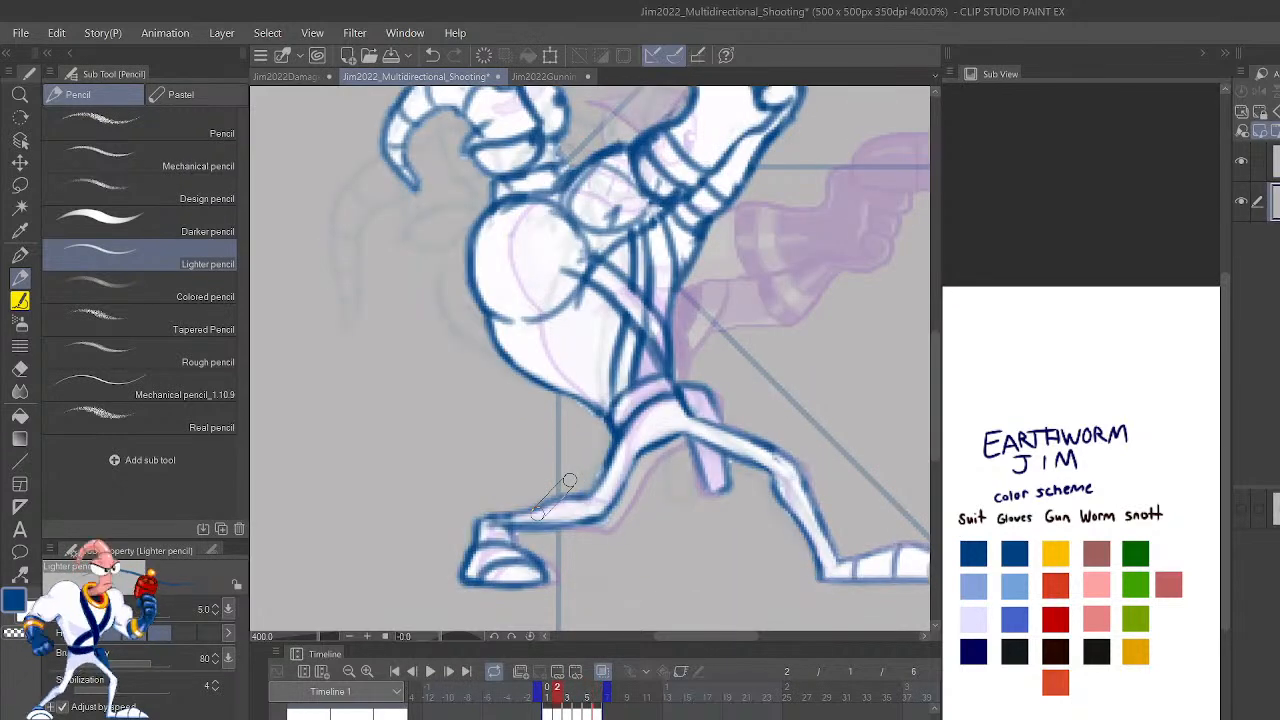
key(Right)
key(Left)
key(Left)
key(Right)
key(Right)
key(Right)
key(Right)
key(Right)
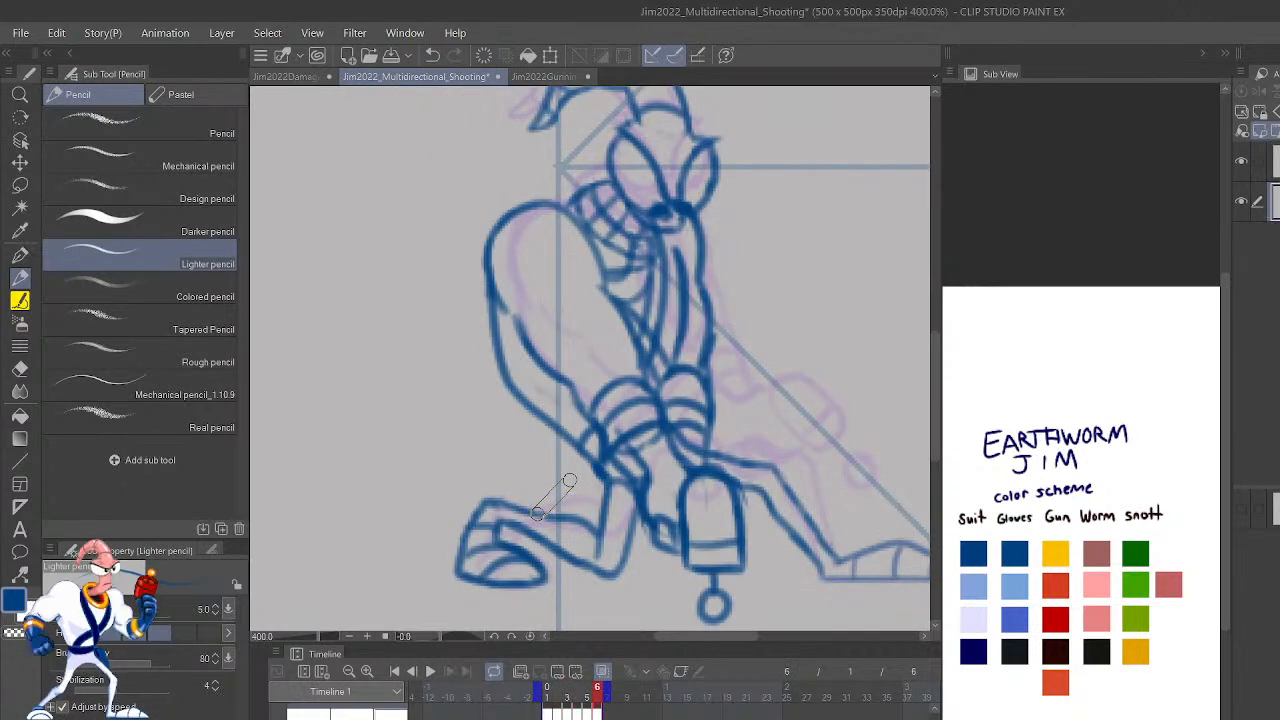
Compare frames 5 and 6 at a smaller zoom, and play back the shooting animation.
scroll(571, 486, down, 3)
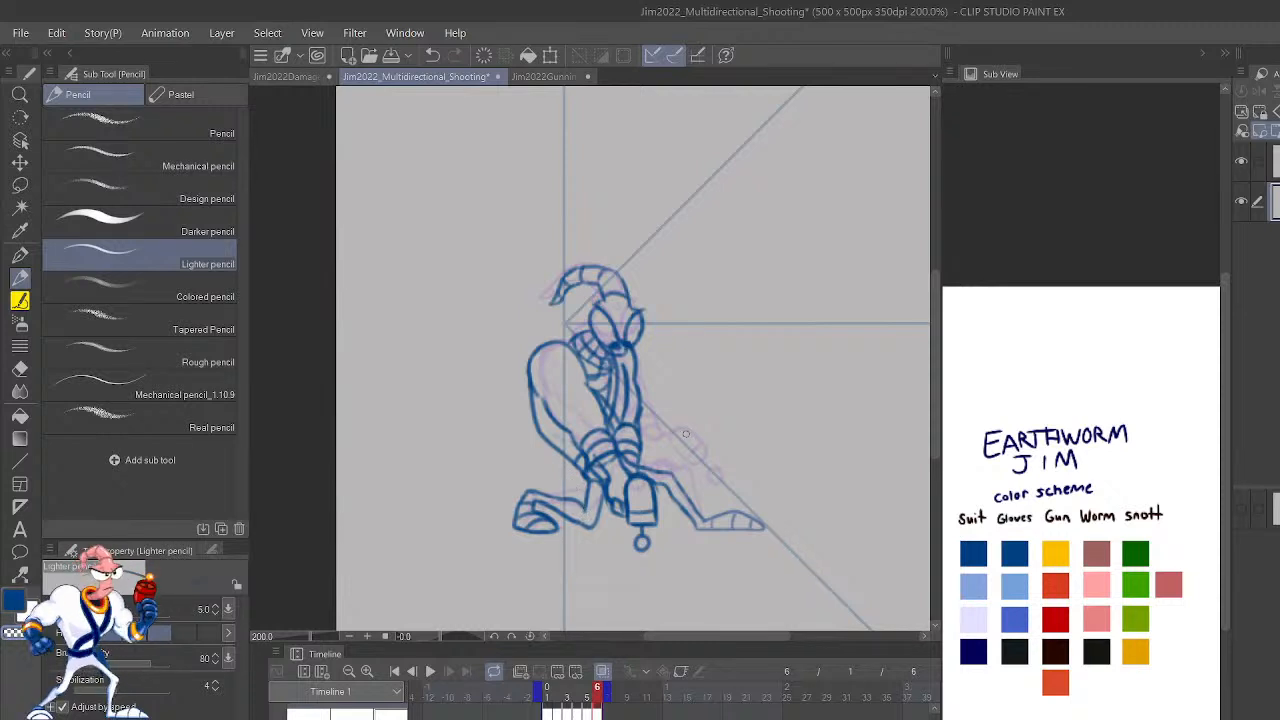
key(Left)
key(Right)
click(429, 671)
key(ctrl+minus)
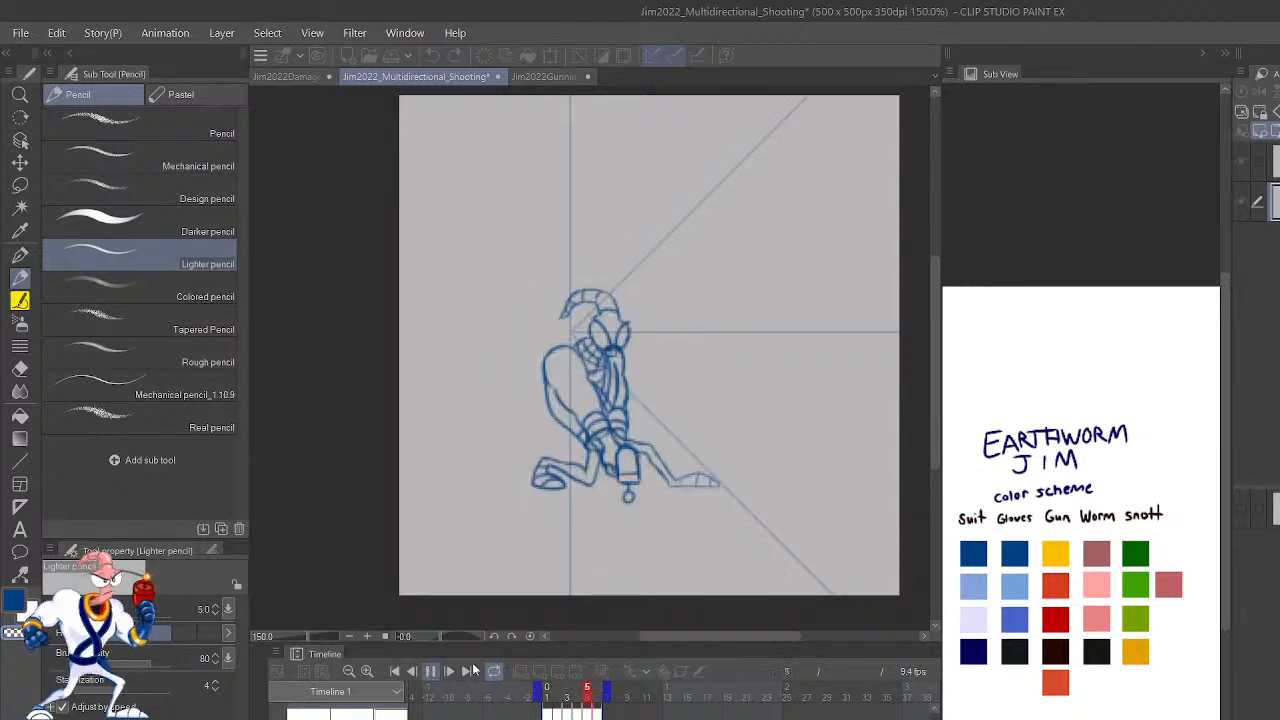
click(431, 671)
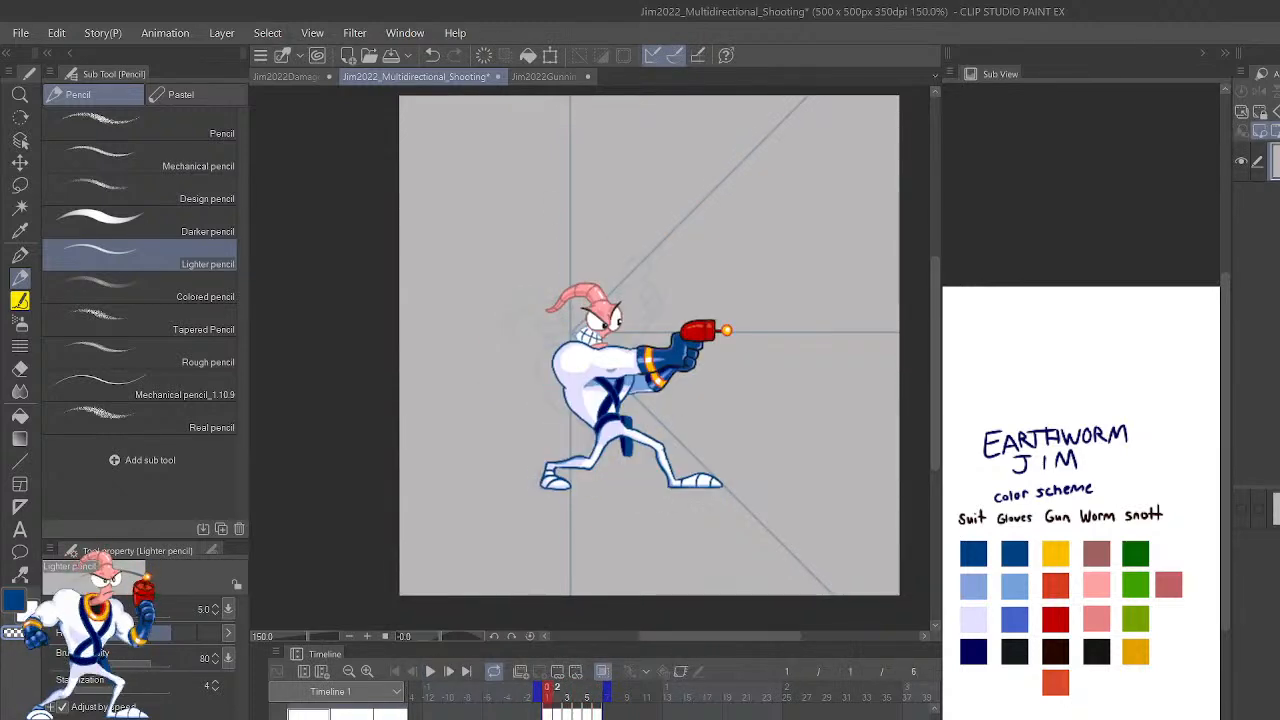
Step through the shooting animation from frame 1 to frame 6, checking how each pose leads into the next.
key(period)
key(period)
key(comma)
key(comma)
key(period)
key(period)
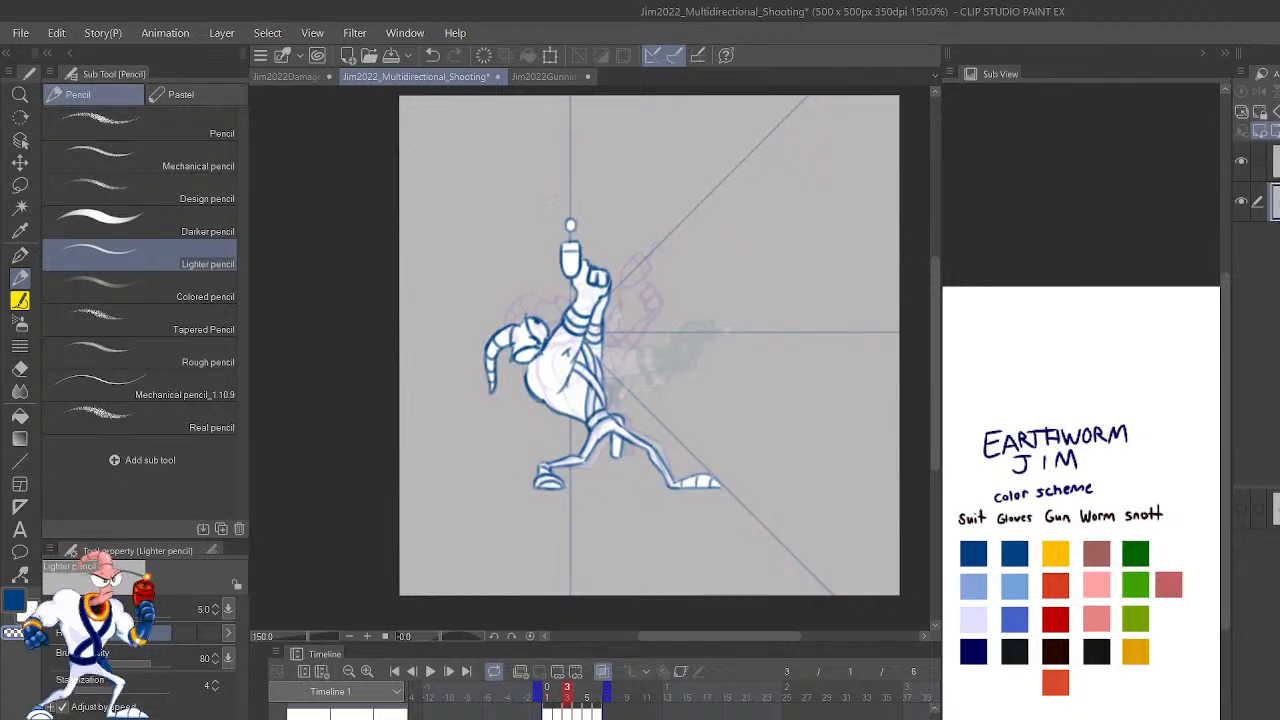
key(period)
key(period)
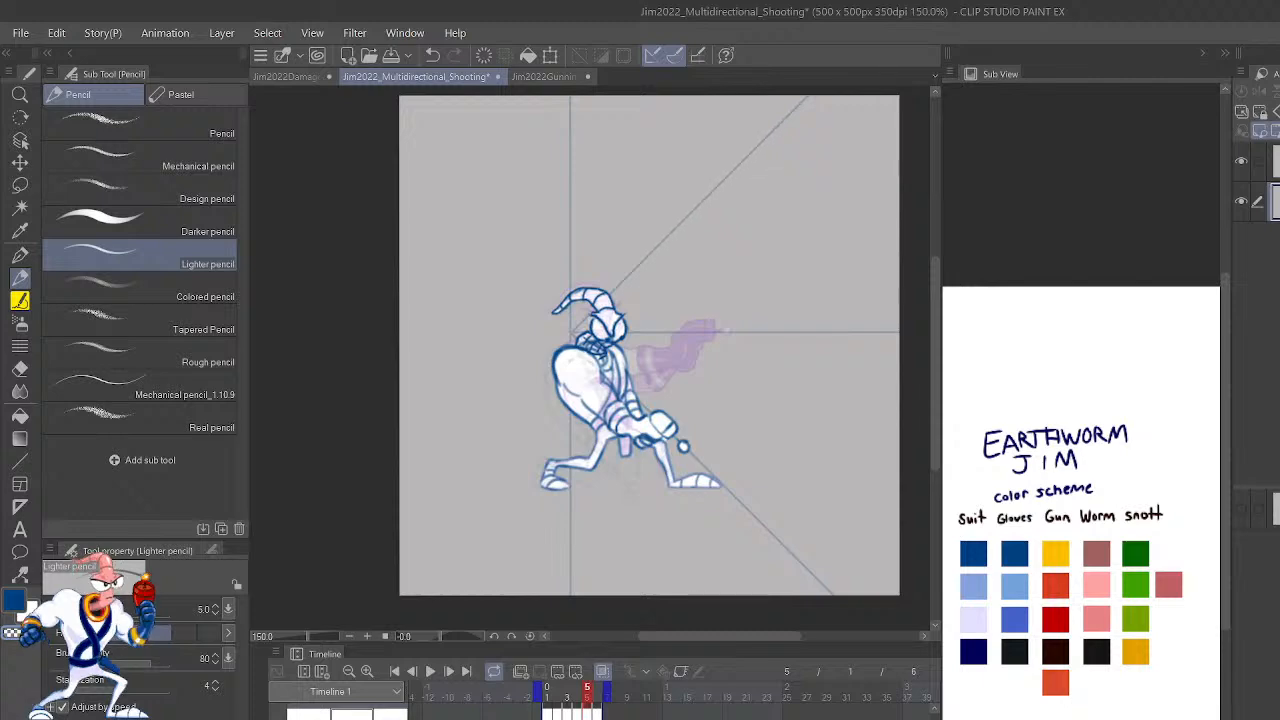
key(period)
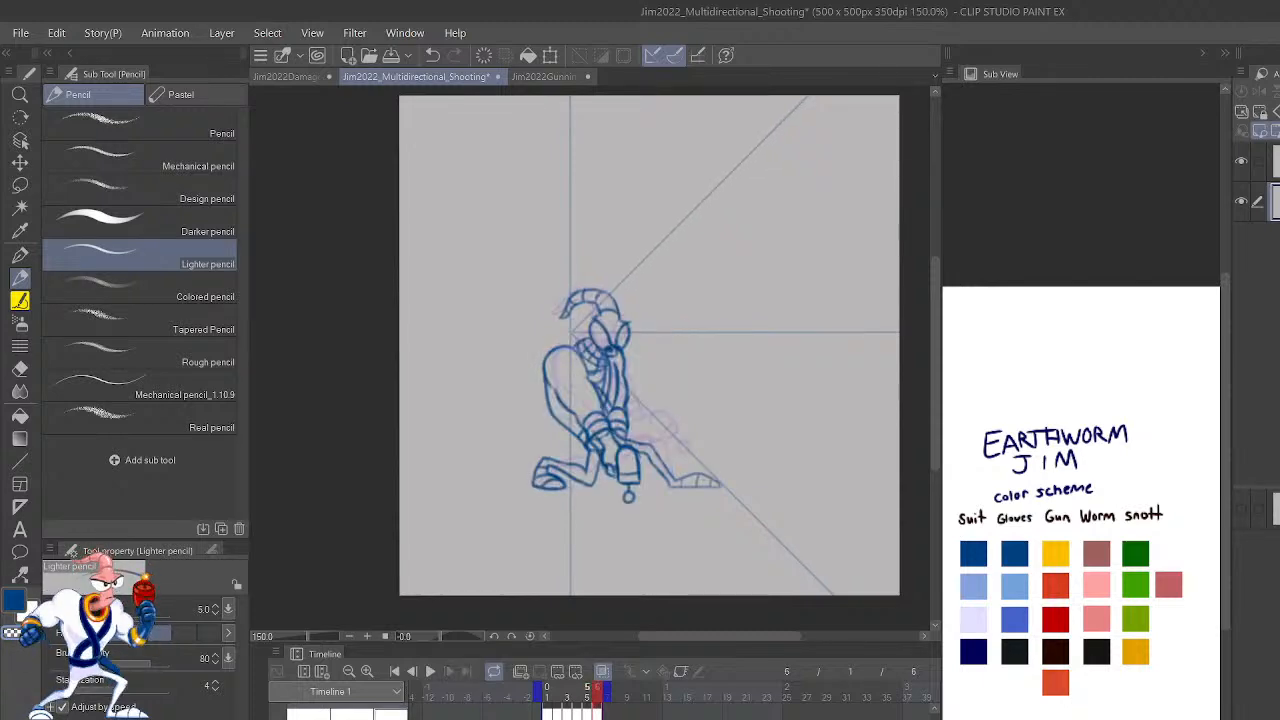
key(comma)
key(period)
Examine the legs of frame 6 in the mirrored view at 400% zoom, comparing them with the preceding frames.
key(ctrl+plus)
key(ctrl+plus)
key(ctrl+plus)
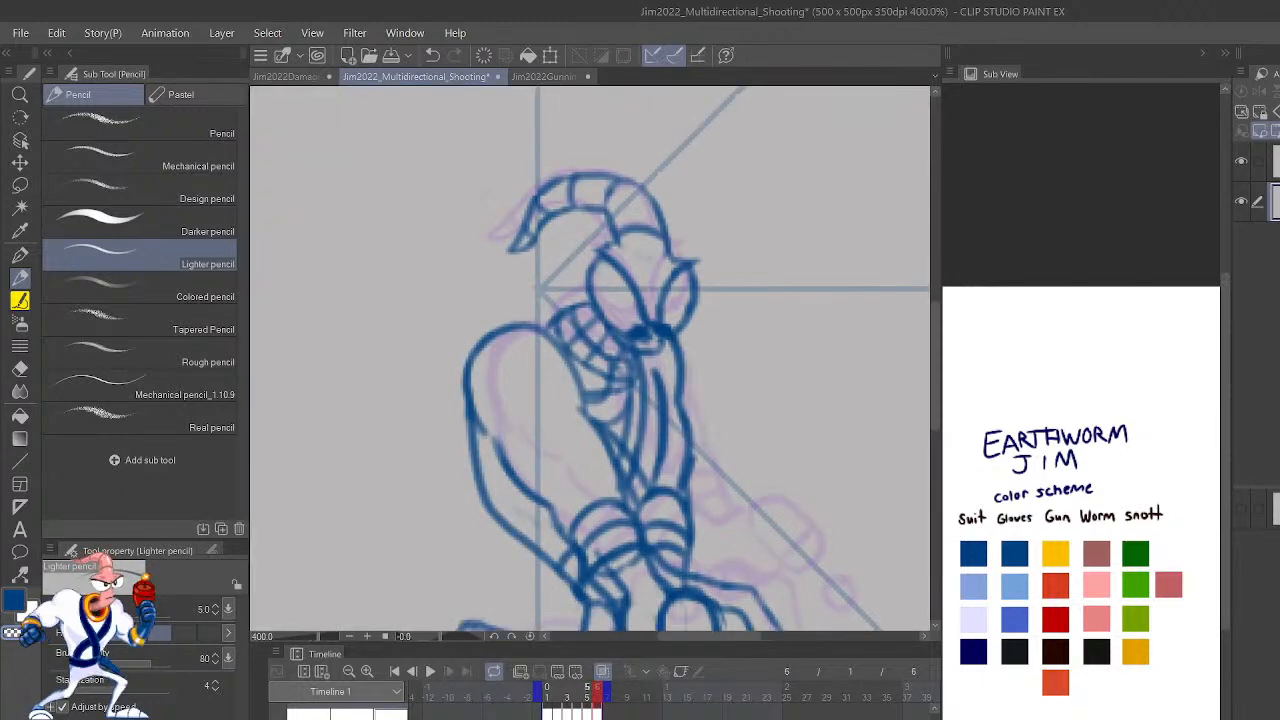
key(period)
drag(680, 562, 777, 357)
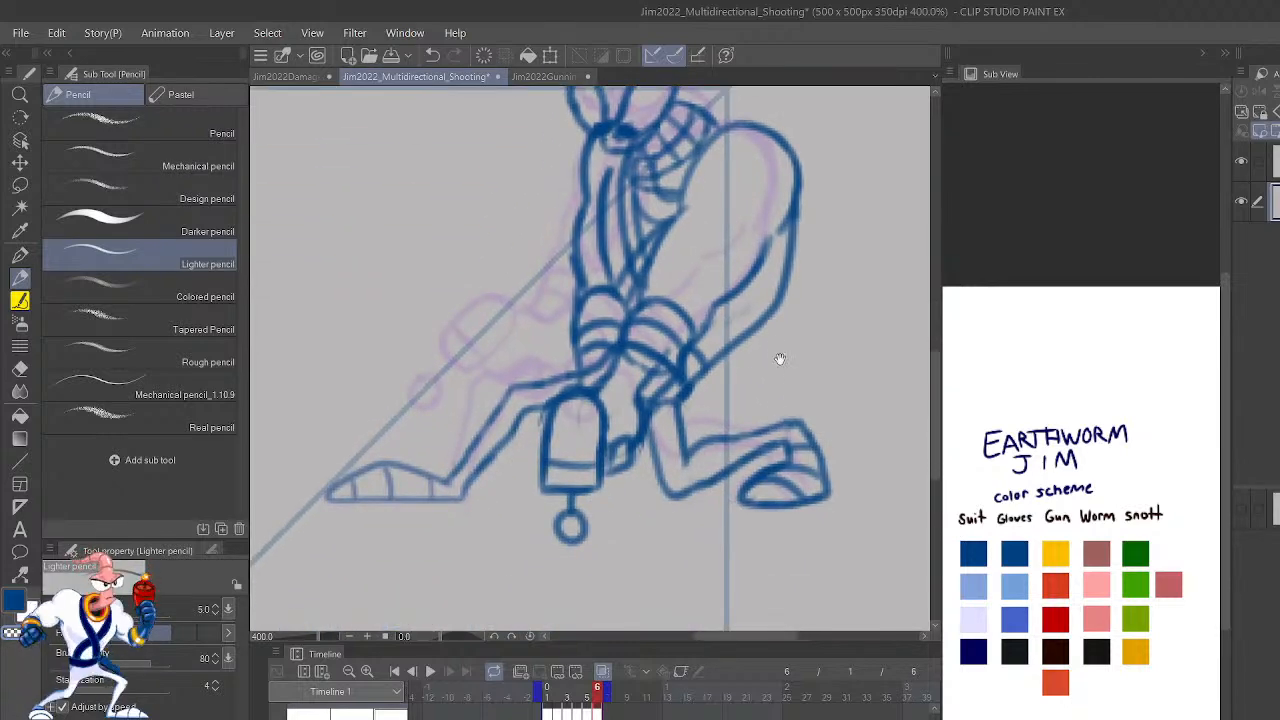
drag(770, 430, 760, 470)
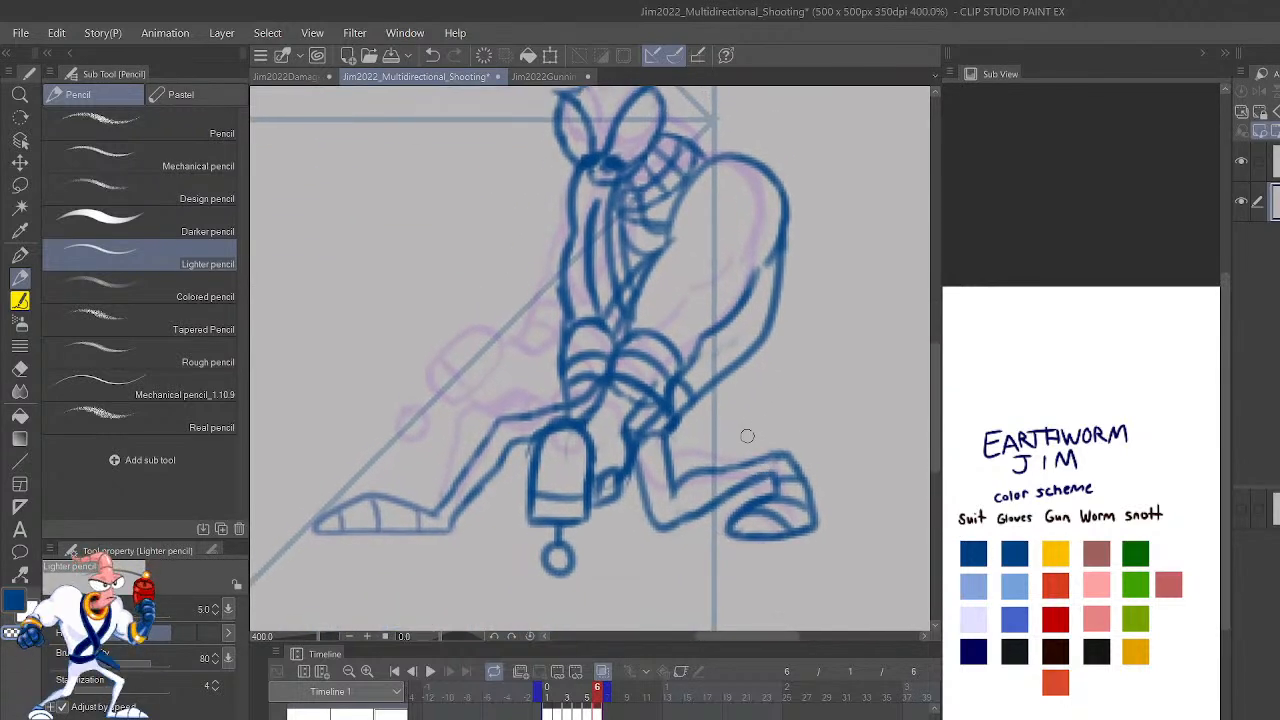
key(comma)
key(period)
key(comma)
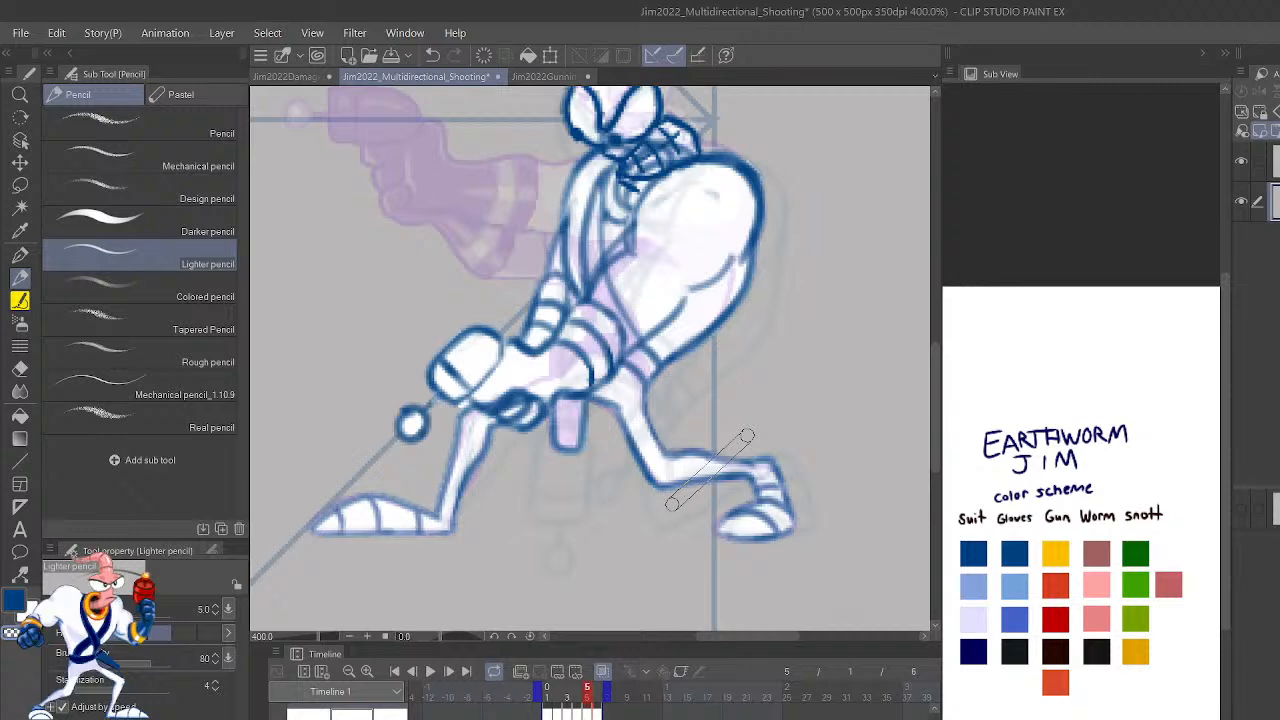
key(period)
key(comma)
key(period)
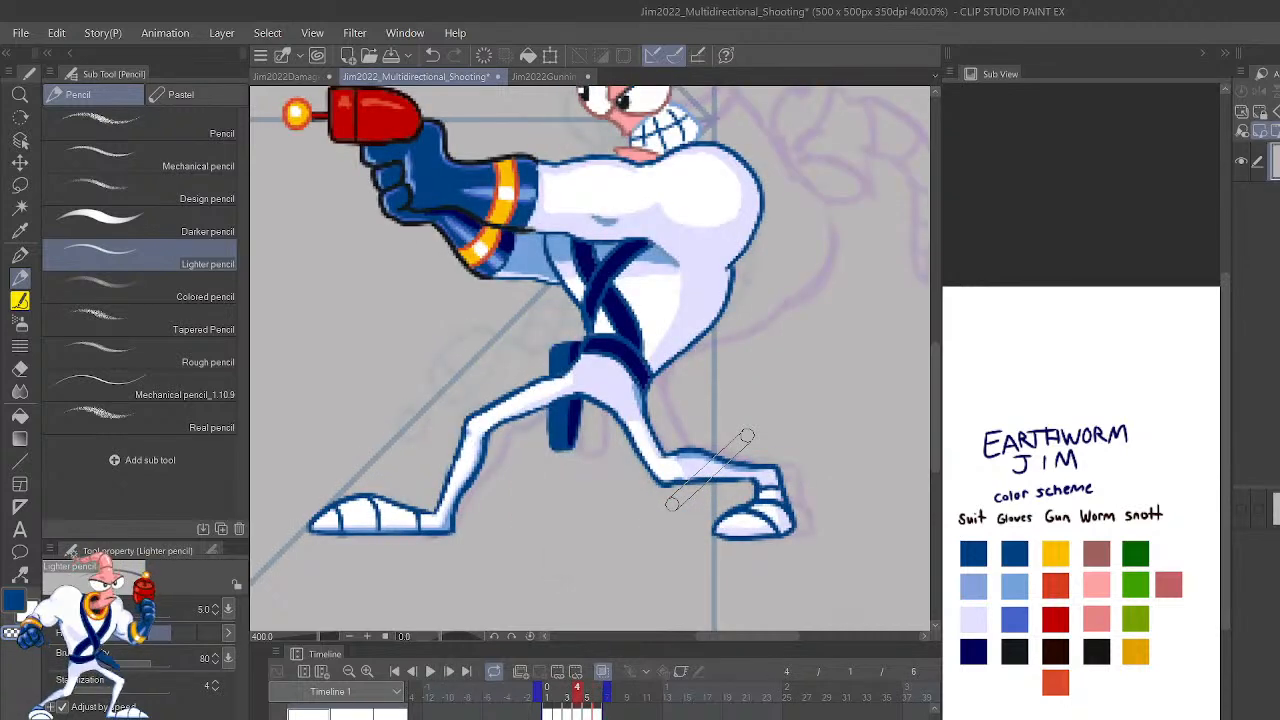
Redraw the rear leg's contours in frame 3, adjusting the thigh and knee and the upper shin line to the ankle.
key(comma)
key(comma)
key(period)
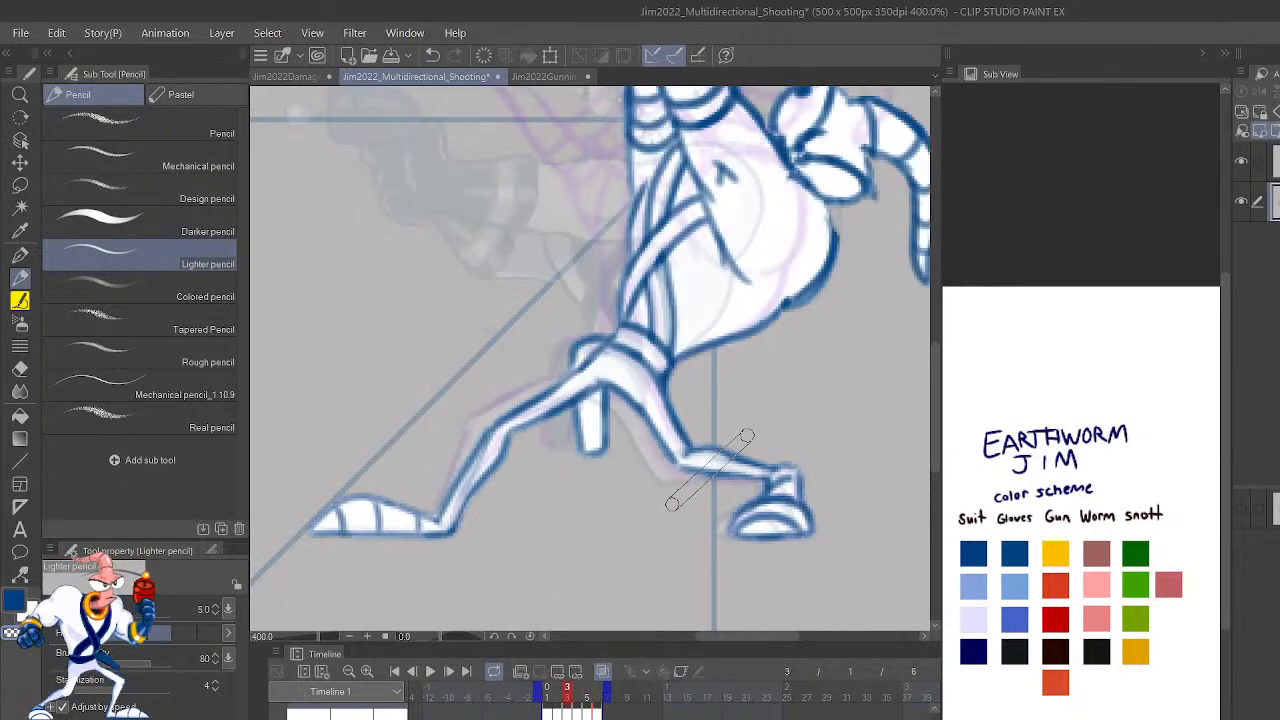
key(comma)
key(comma)
drag(692, 462, 670, 428)
key(ctrl+z)
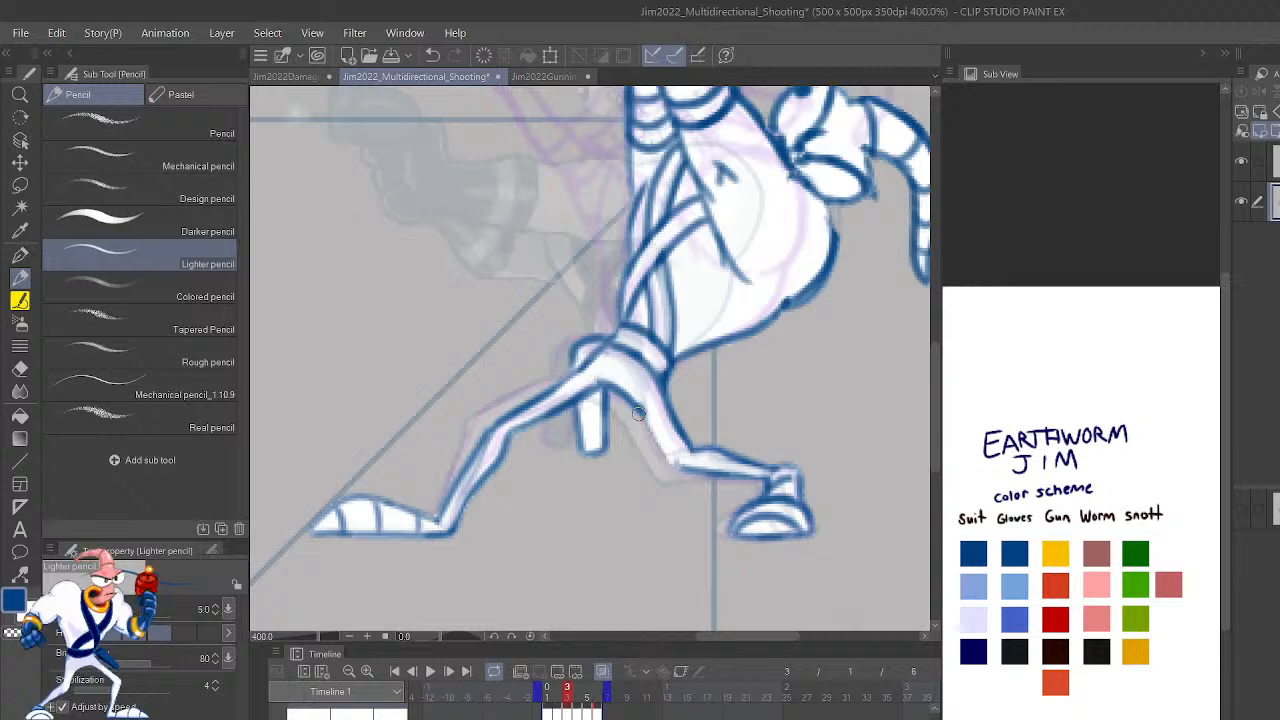
mouse_move(634, 406)
mouse_down()
mouse_move(680, 471)
mouse_move(748, 490)
mouse_move(680, 475)
mouse_move(737, 486)
mouse_up()
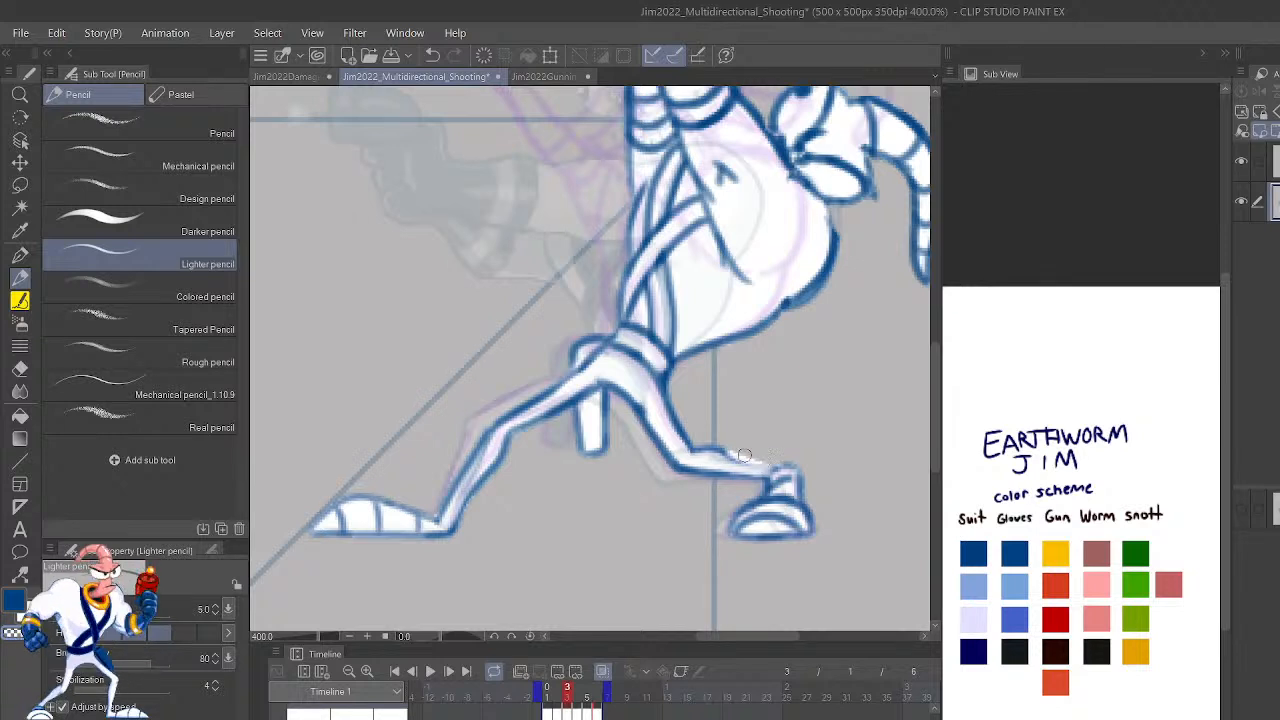
key(ctrl+z)
drag(775, 467, 698, 438)
key(ctrl+z)
drag(776, 468, 704, 446)
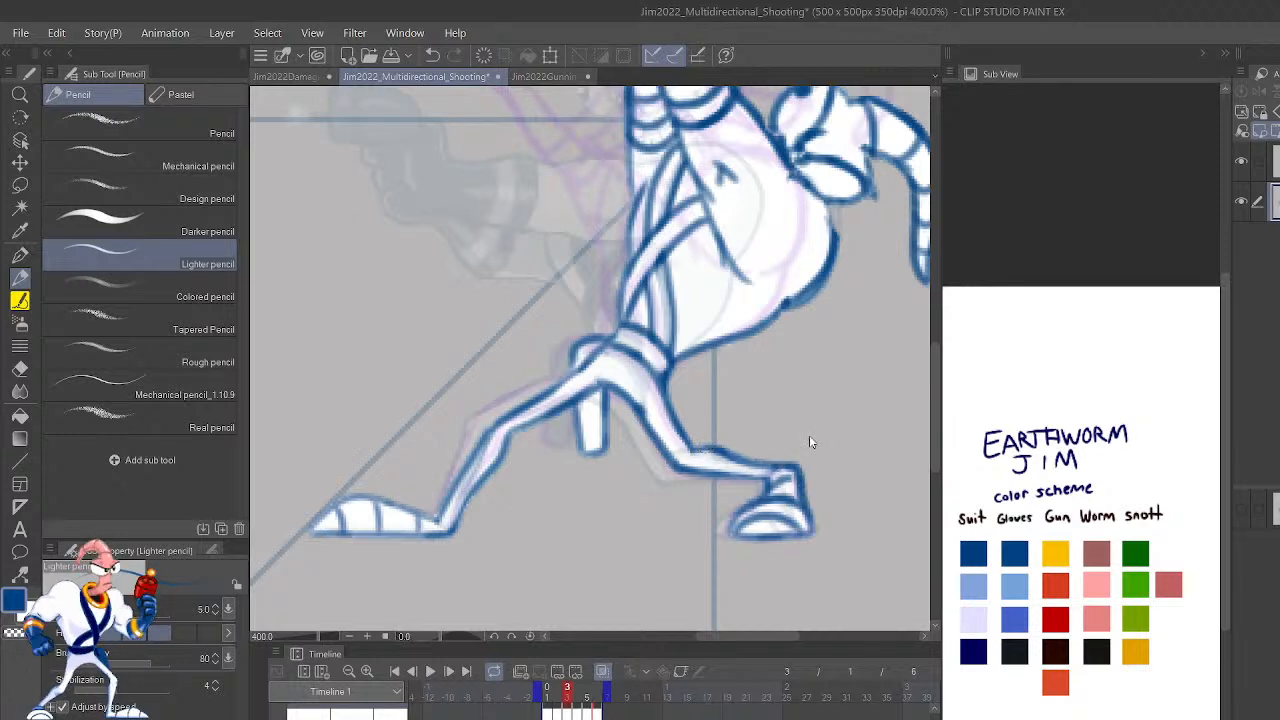
Compare frame 3's reworked leg with frames 2, 1 and 6 at 150% zoom.
scroll(809, 442, down, 3)
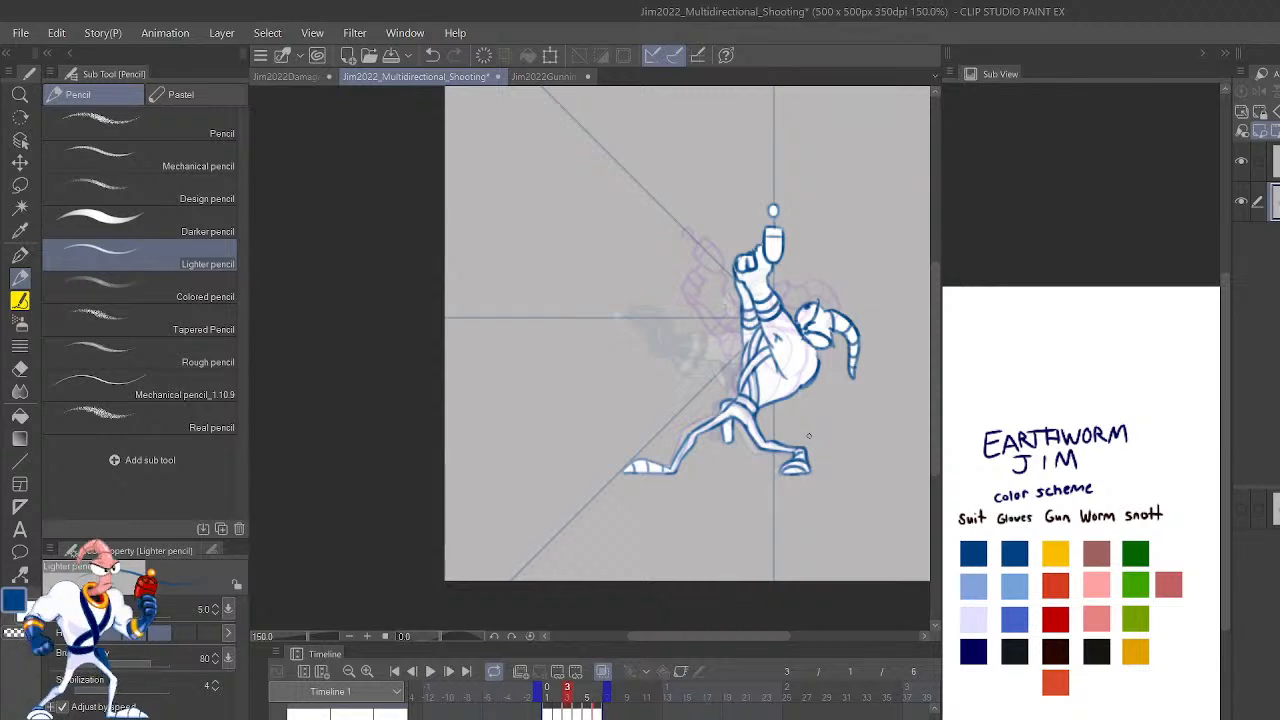
key(Left)
key(Right)
key(Left)
key(Left)
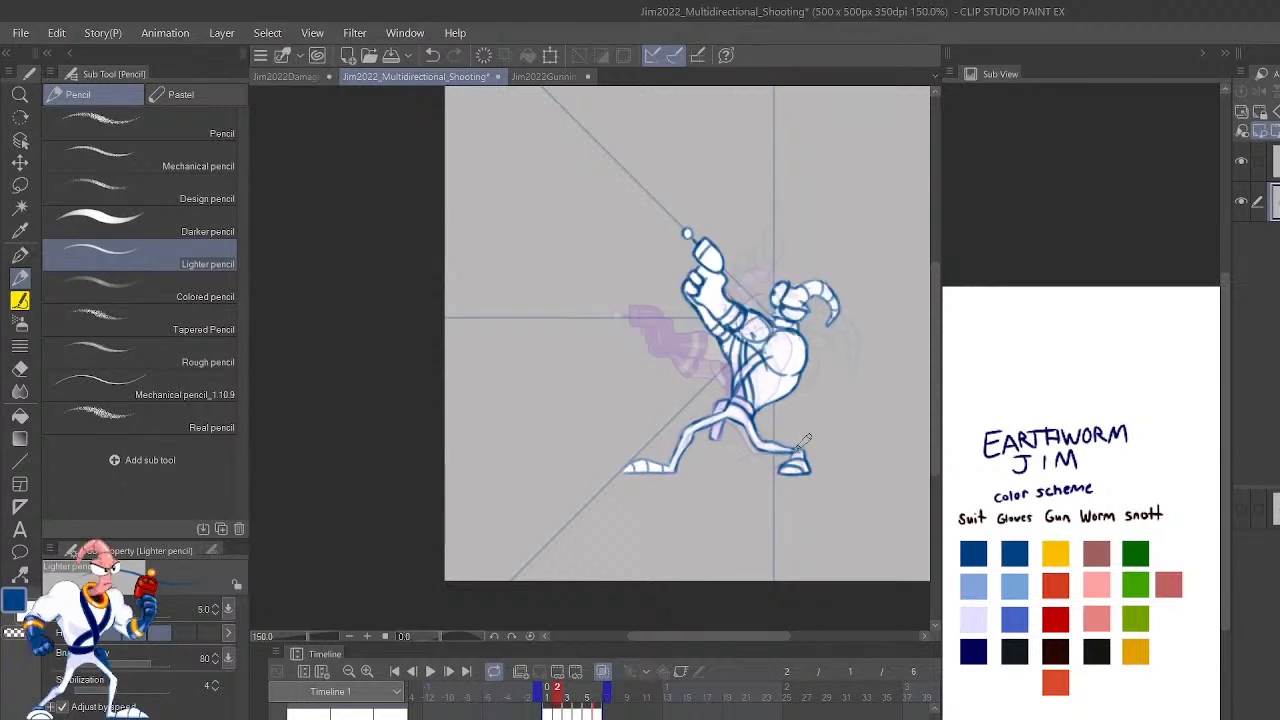
key(Right)
key(Left)
key(Left)
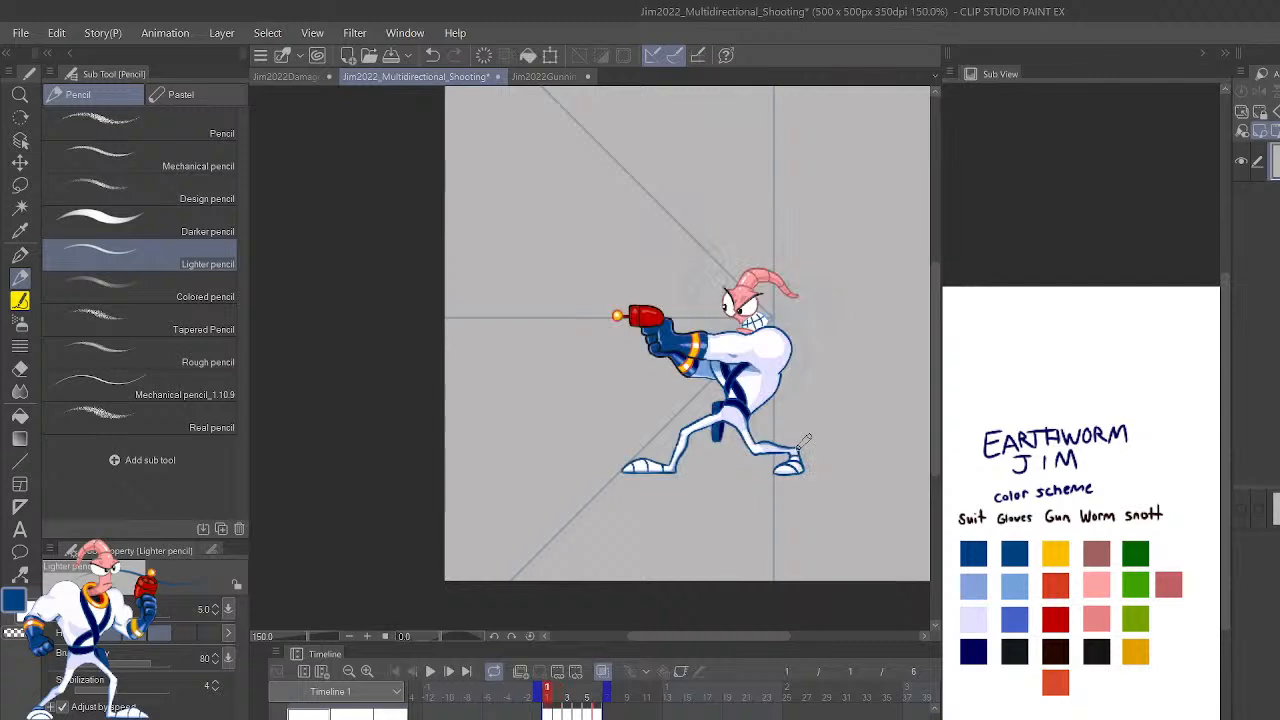
key(Right)
key(Left)
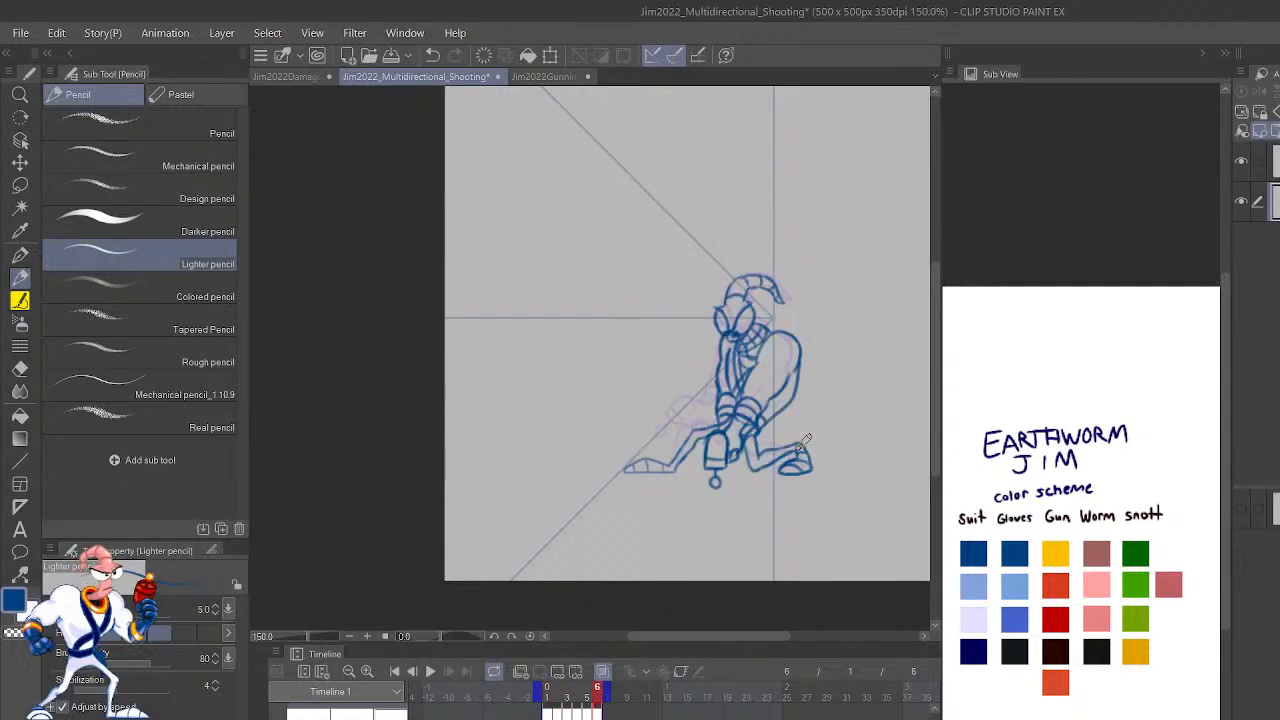
Redraw the ankle cuff lines above the rear foot in frame 6, closing the gap between shin and shoe.
scroll(809, 435, up, 3)
drag(785, 442, 1040, 469)
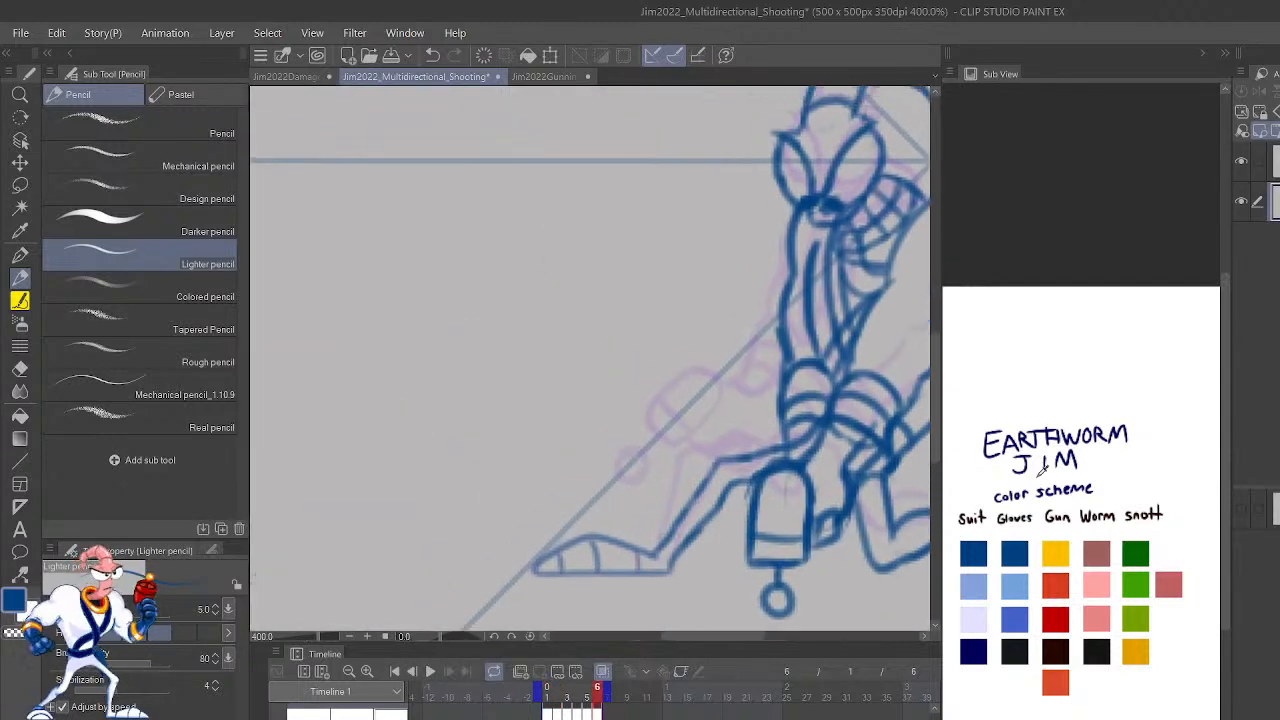
mouse_move(726, 494)
mouse_down()
mouse_move(691, 536)
mouse_move(757, 465)
mouse_up()
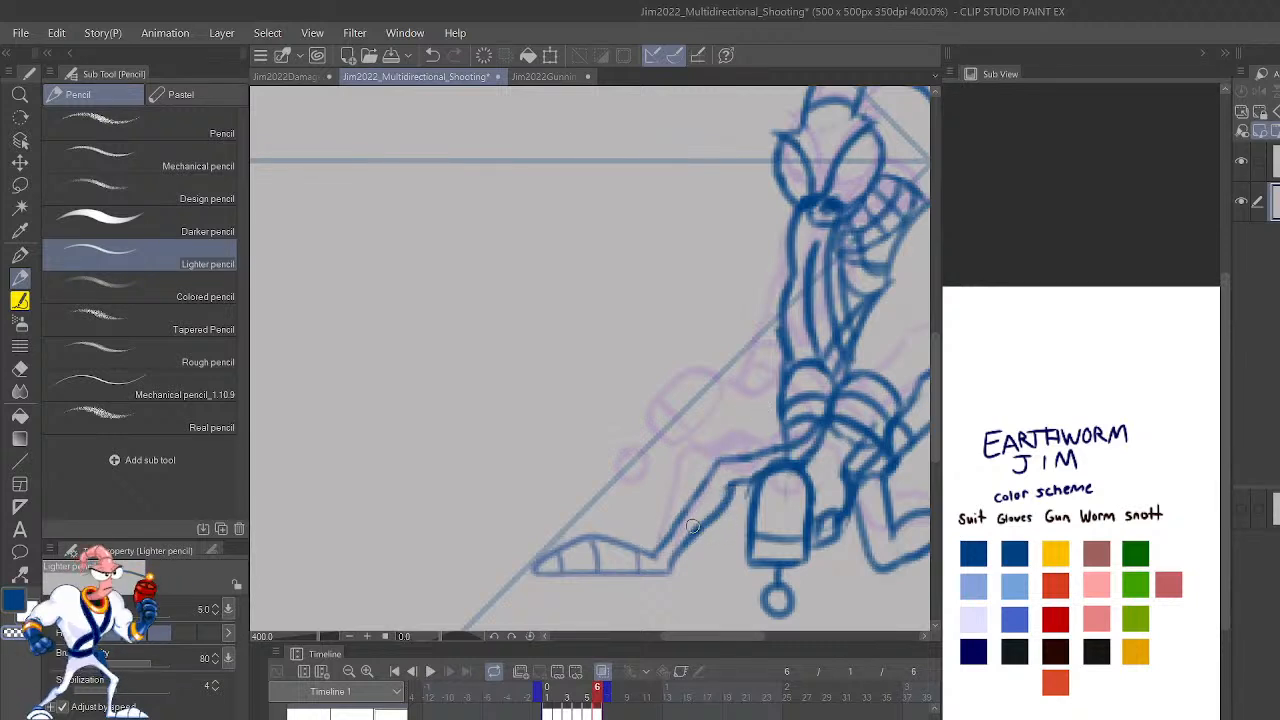
mouse_move(904, 522)
mouse_down()
mouse_move(784, 497)
mouse_move(830, 527)
mouse_up()
key(ctrl+z)
key(c)
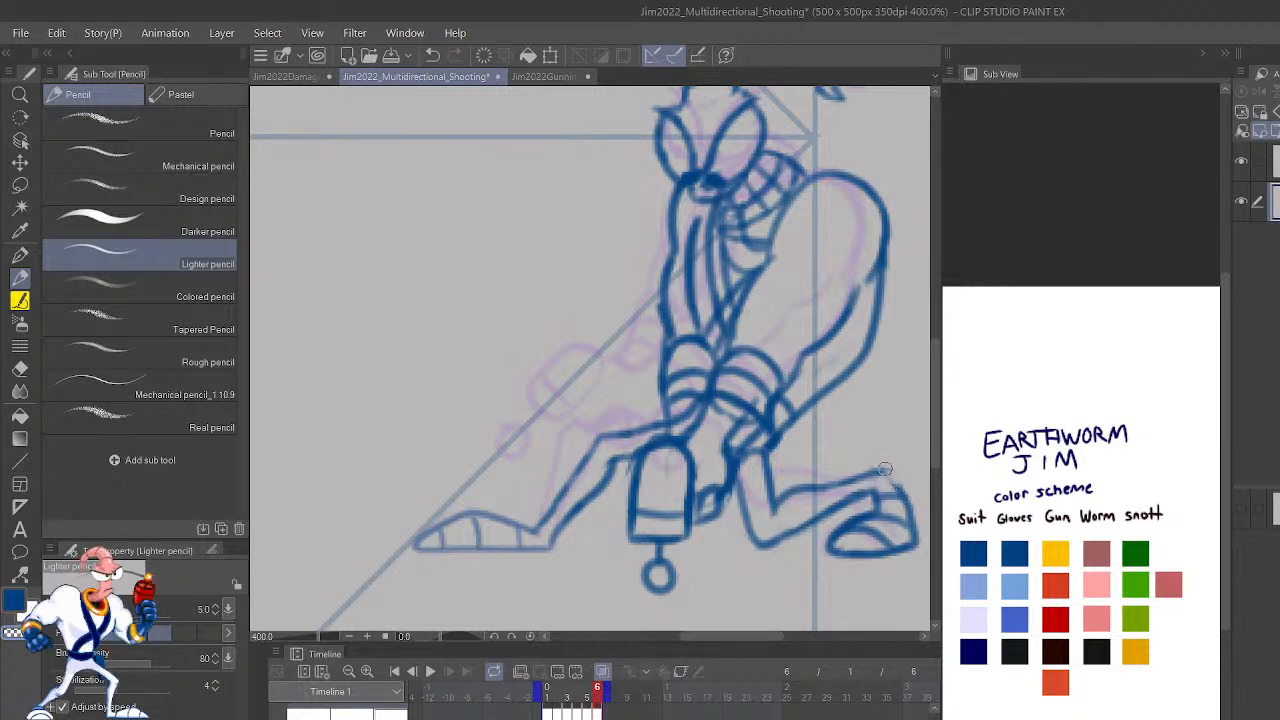
key(ctrl+z)
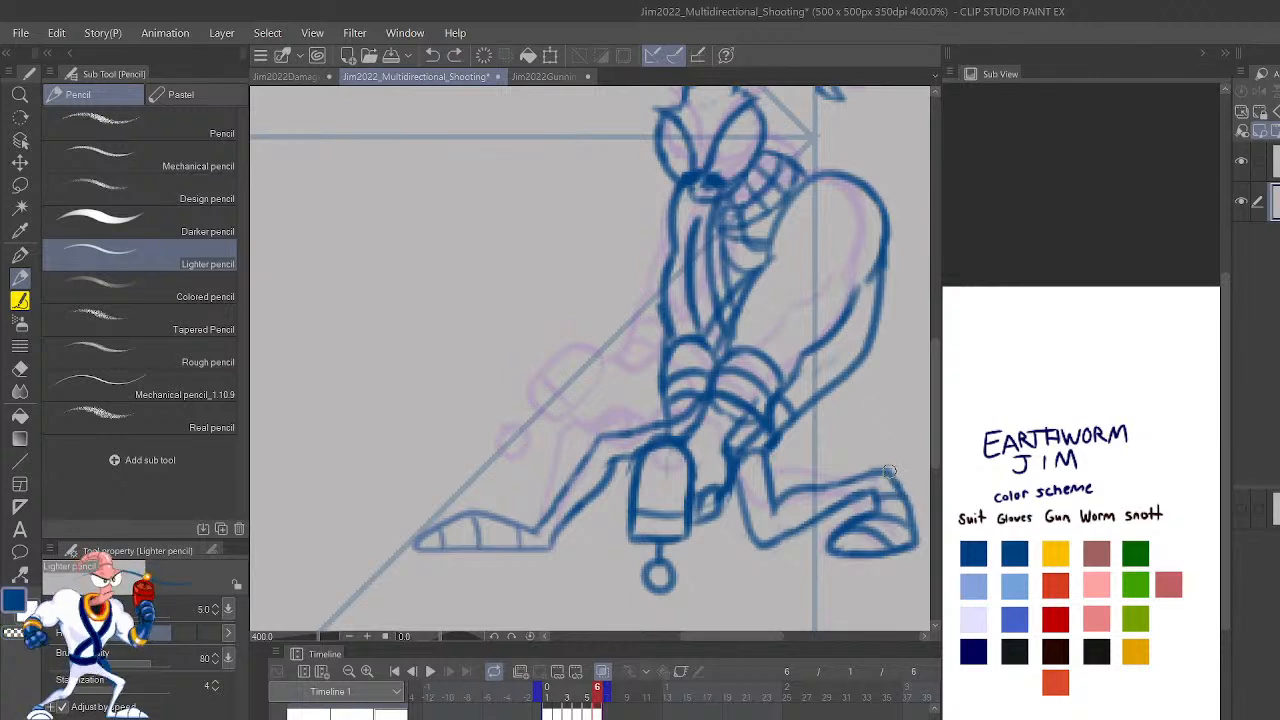
drag(882, 476, 914, 500)
key(ctrl+minus)
key(ctrl+minus)
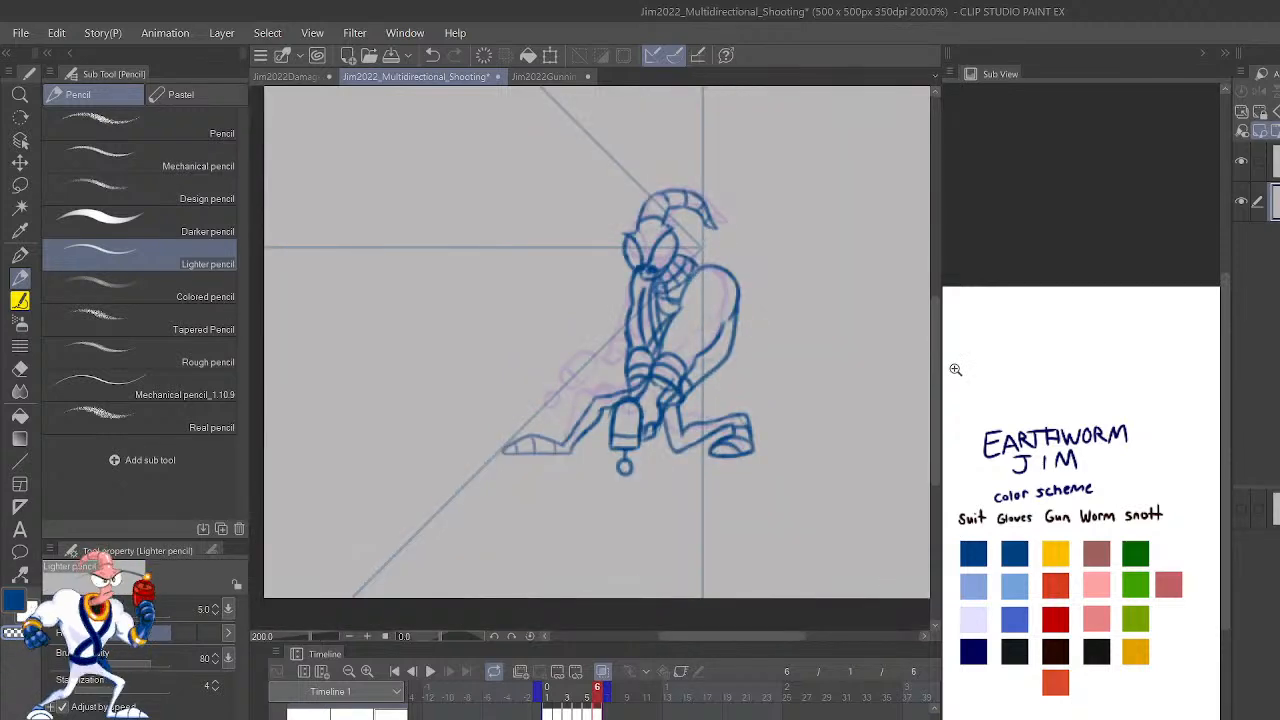
key(ctrl+plus)
key(ctrl+plus)
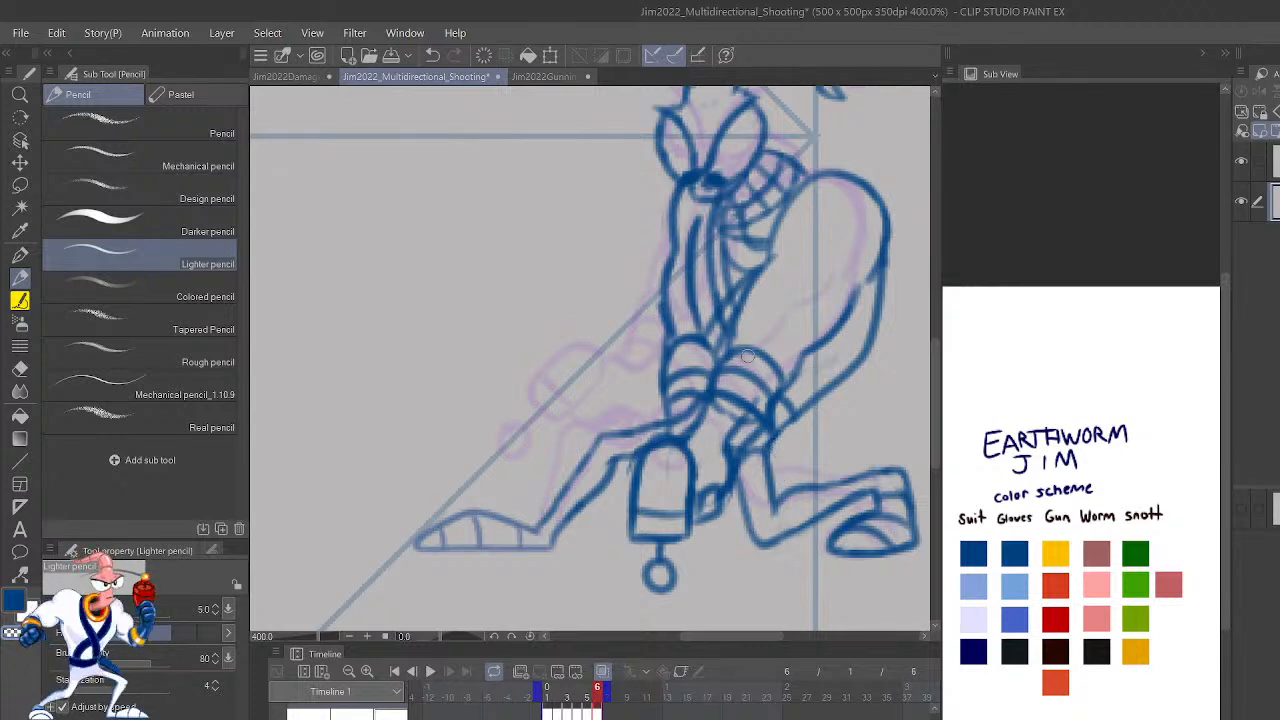
Clean up the overlapping lines at the near wrist in frame 6 and redraw its glove cuff bands in the mirrored view.
key(h)
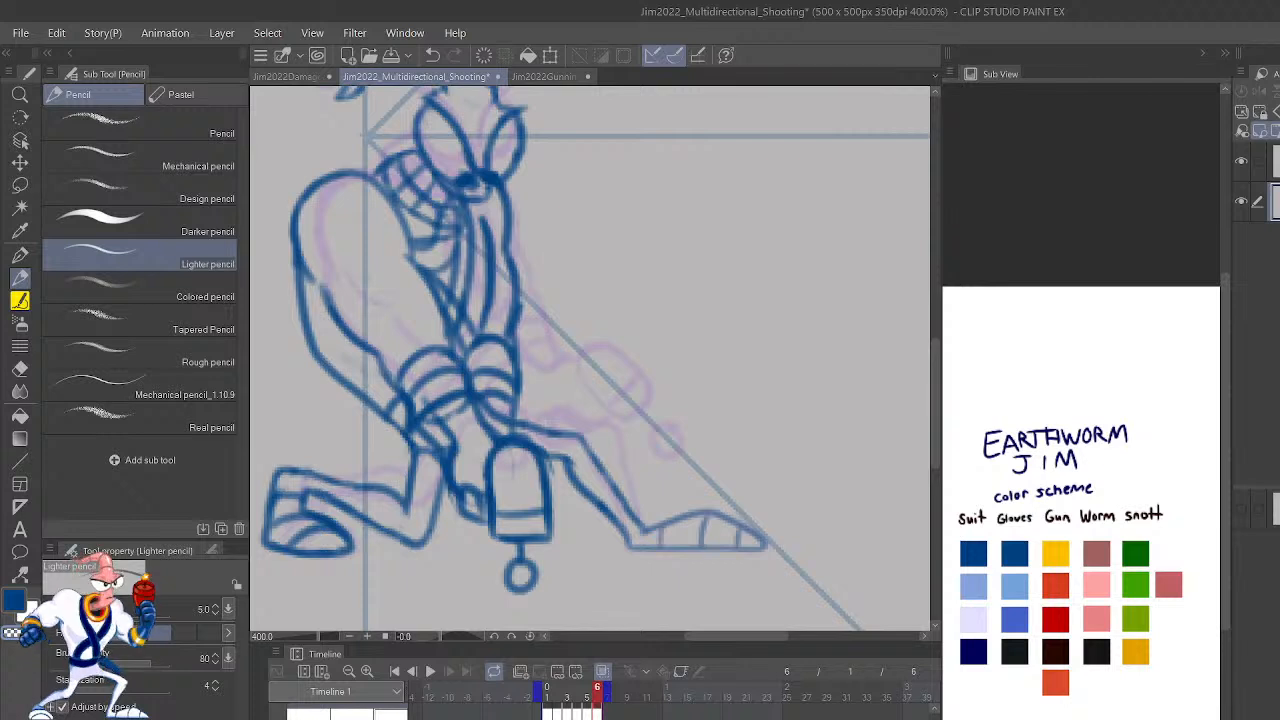
drag(695, 424, 808, 471)
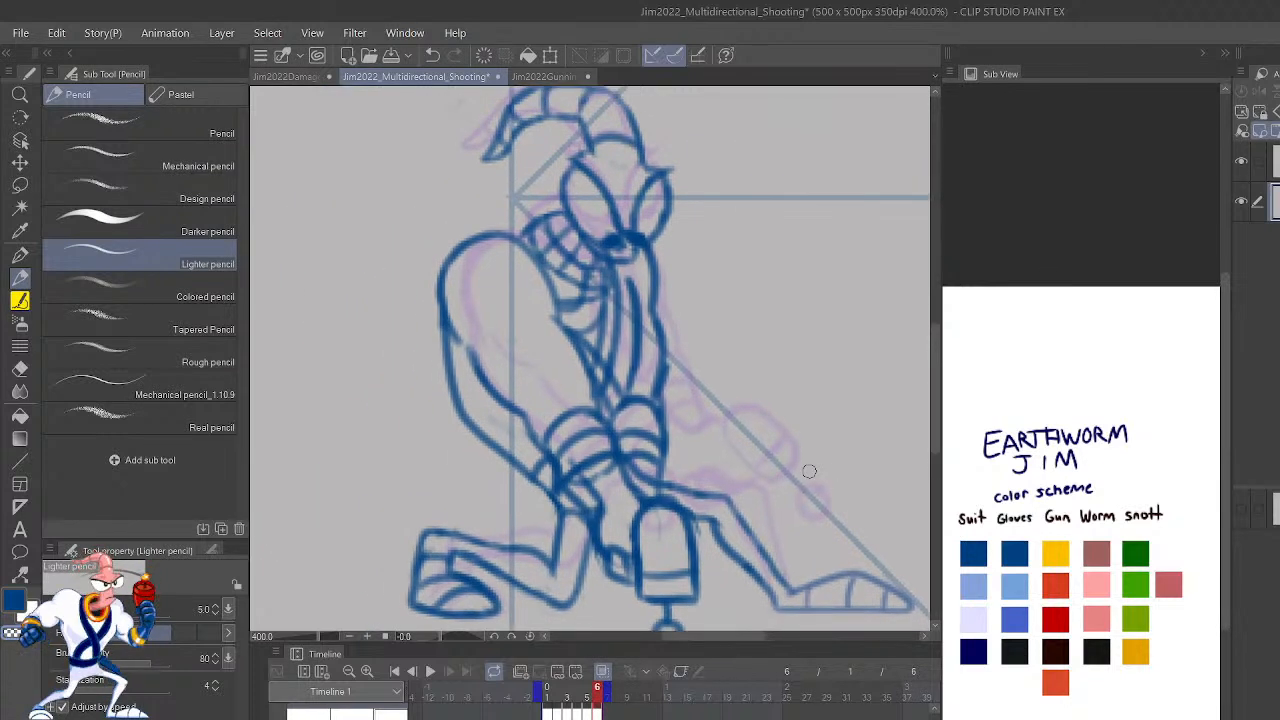
drag(561, 449, 578, 487)
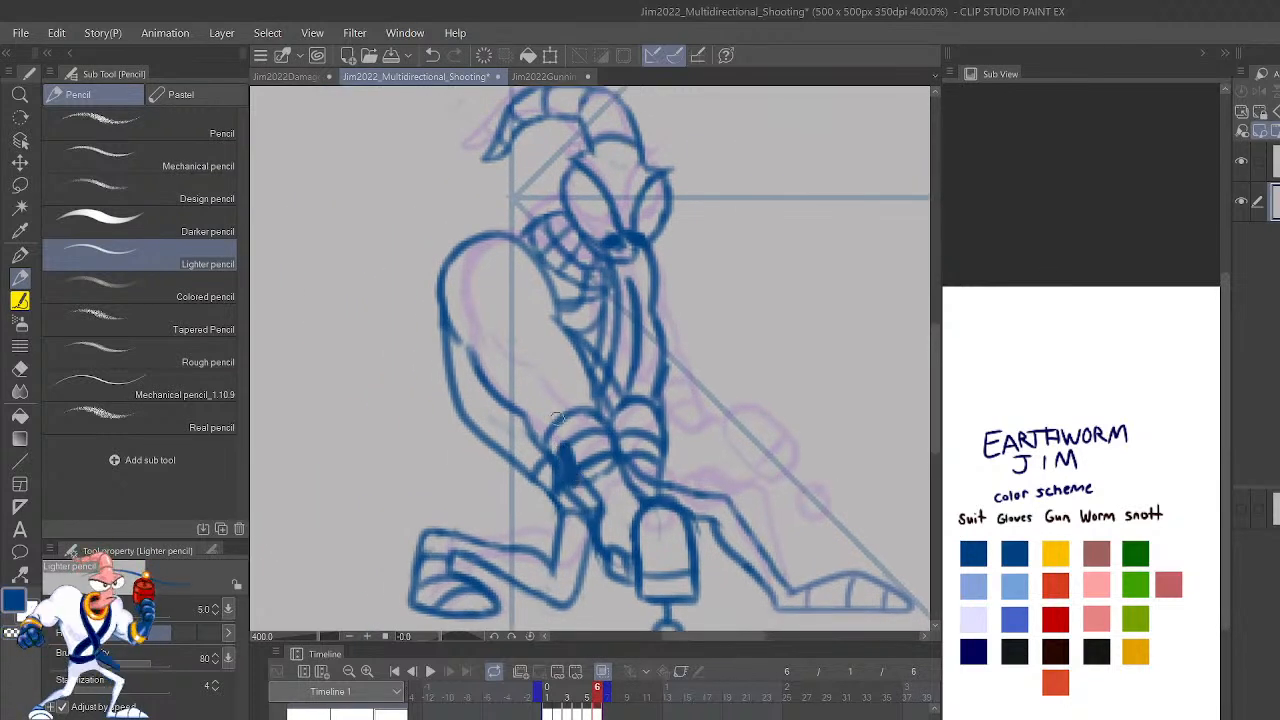
key(ctrl+z)
mouse_move(562, 444)
mouse_down()
mouse_move(581, 470)
mouse_move(572, 486)
mouse_move(612, 463)
mouse_move(616, 481)
mouse_move(557, 466)
mouse_move(596, 447)
mouse_move(607, 462)
mouse_move(576, 431)
mouse_move(603, 447)
mouse_up()
key(c)
key(ctrl+z)
key(ctrl+z)
key(c)
key(c)
mouse_move(576, 492)
mouse_down()
mouse_move(619, 477)
mouse_move(566, 471)
mouse_move(570, 450)
mouse_move(618, 438)
mouse_up()
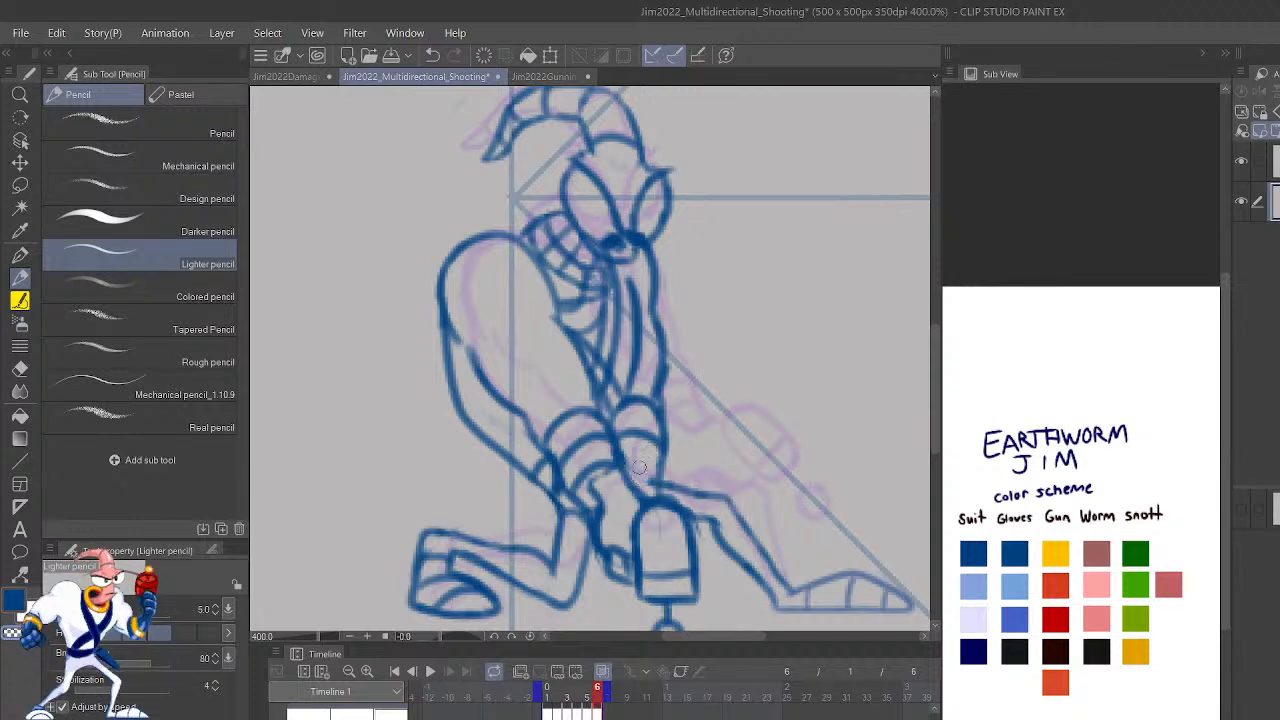
Erase and redraw the upper cuff edges on both of frame 6's forearms, and return the canvas to its unmirrored view.
drag(629, 471, 657, 468)
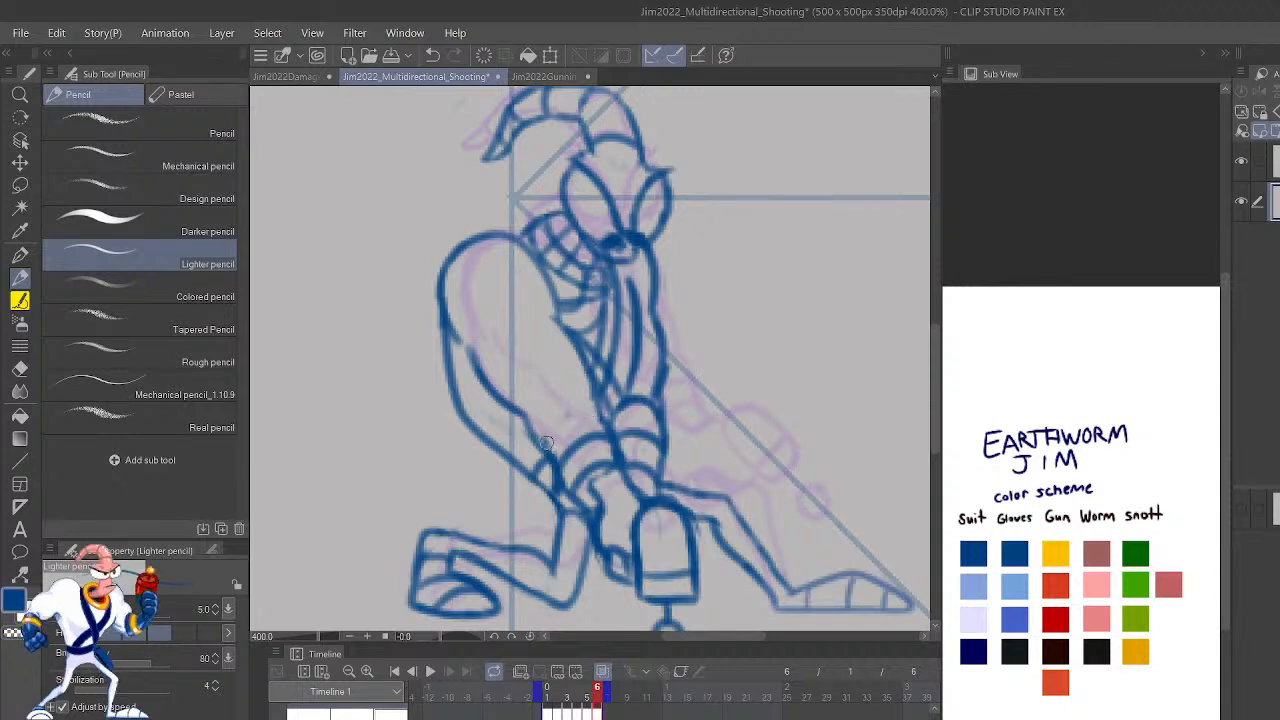
drag(546, 443, 612, 408)
key(ctrl+z)
drag(542, 455, 593, 411)
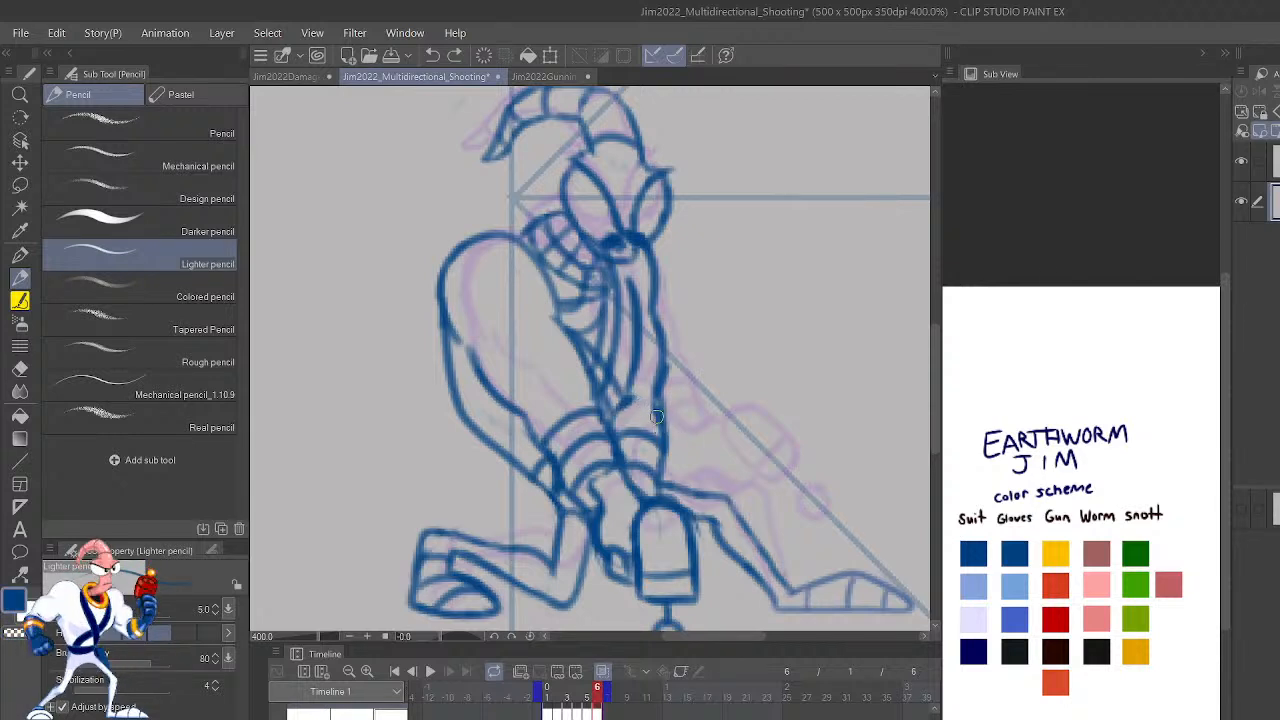
drag(657, 416, 619, 406)
key(h)
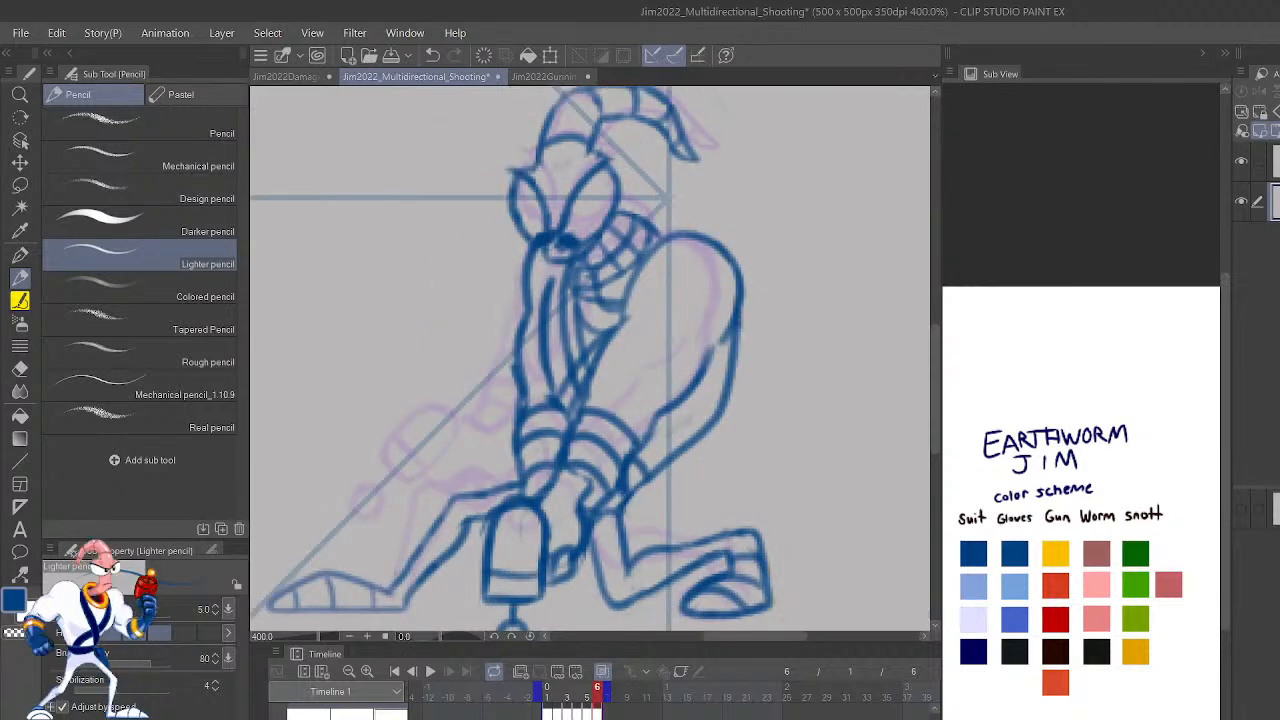
Rework the chest strap lines between the arms in frame 6, using the coloured pose in frame 4 as reference.
drag(649, 351, 677, 425)
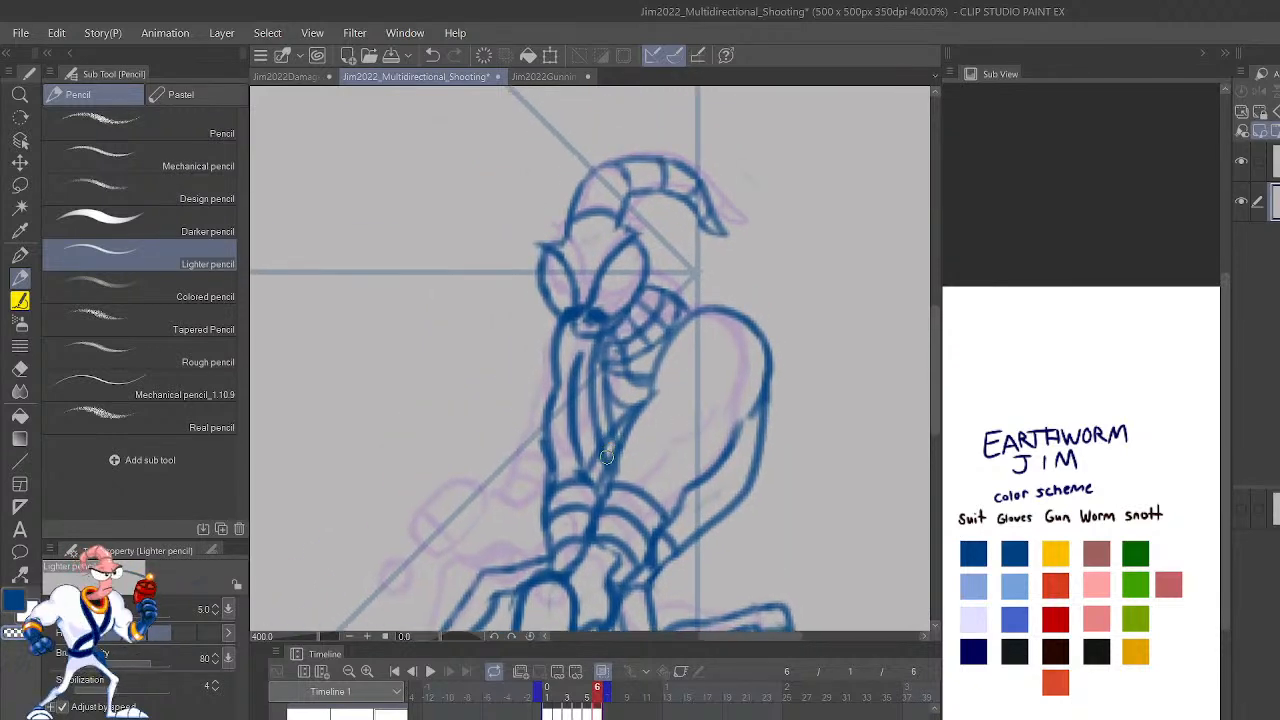
key(shift+Left)
key(shift+Left)
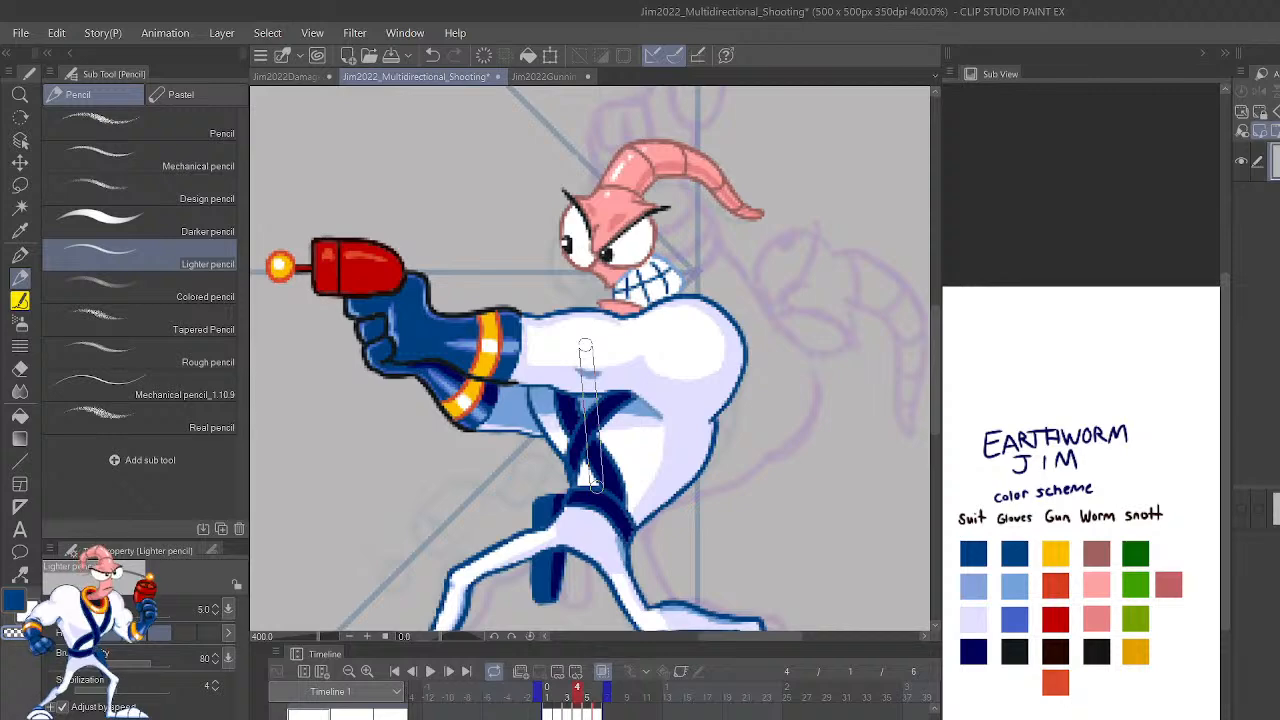
key(shift+Right)
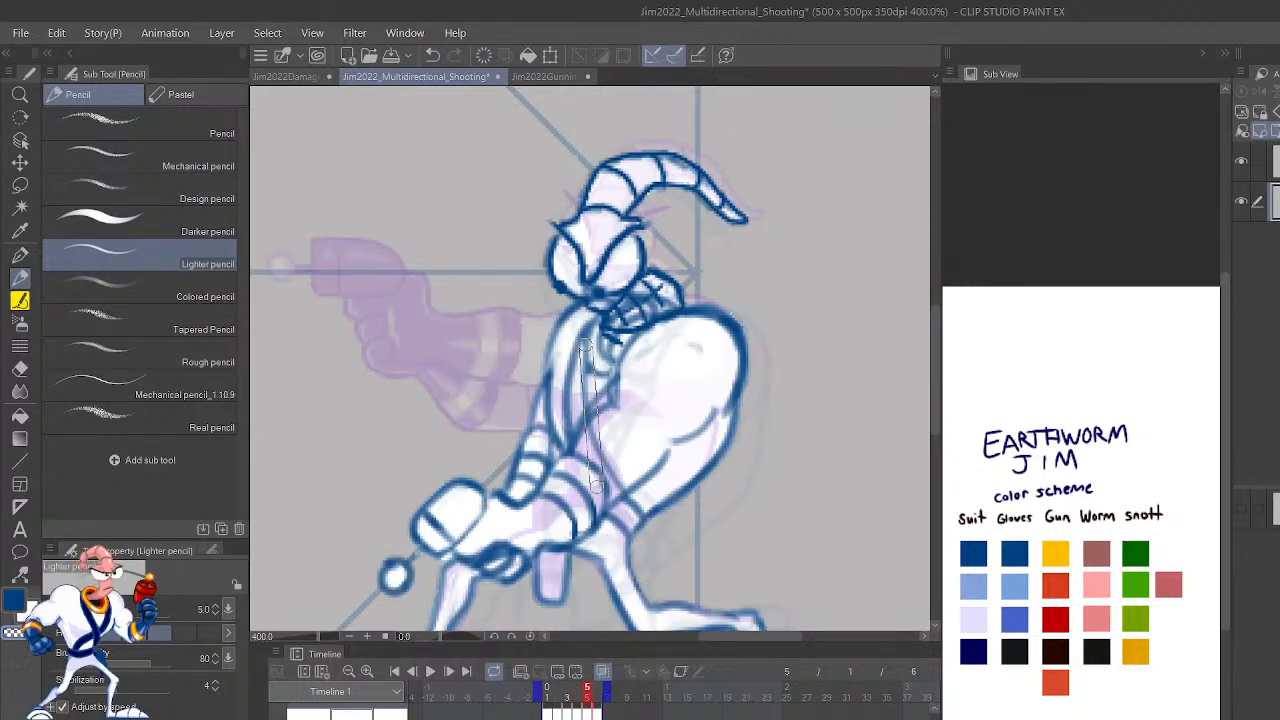
key(shift+Right)
drag(598, 437, 584, 372)
key(ctrl+z)
mouse_move(595, 435)
mouse_down()
mouse_move(591, 372)
mouse_move(602, 460)
mouse_move(585, 430)
mouse_move(596, 350)
mouse_up()
key(c)
key(ctrl+z)
drag(607, 480, 594, 346)
key(c)
Erase the stray strap lines beside the inner arm in frame 6 and compare the chest with frame 4.
drag(601, 412, 603, 446)
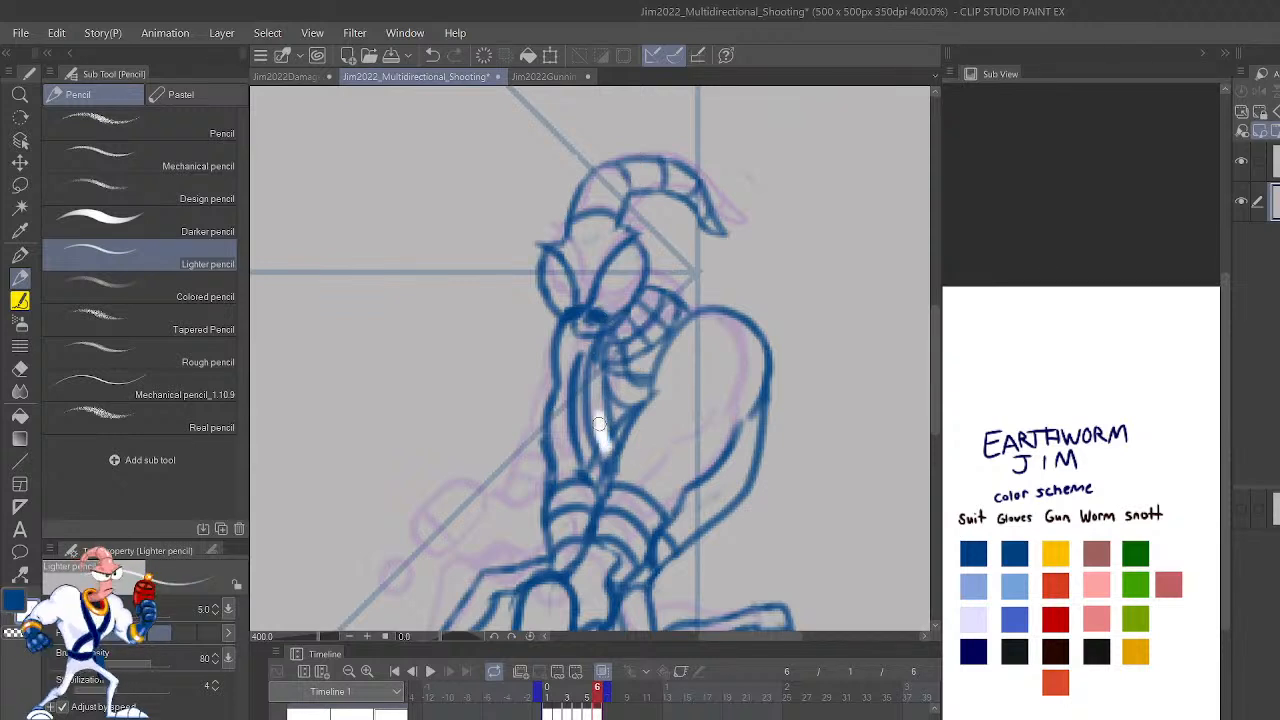
key(ctrl+z)
key(c)
key(c)
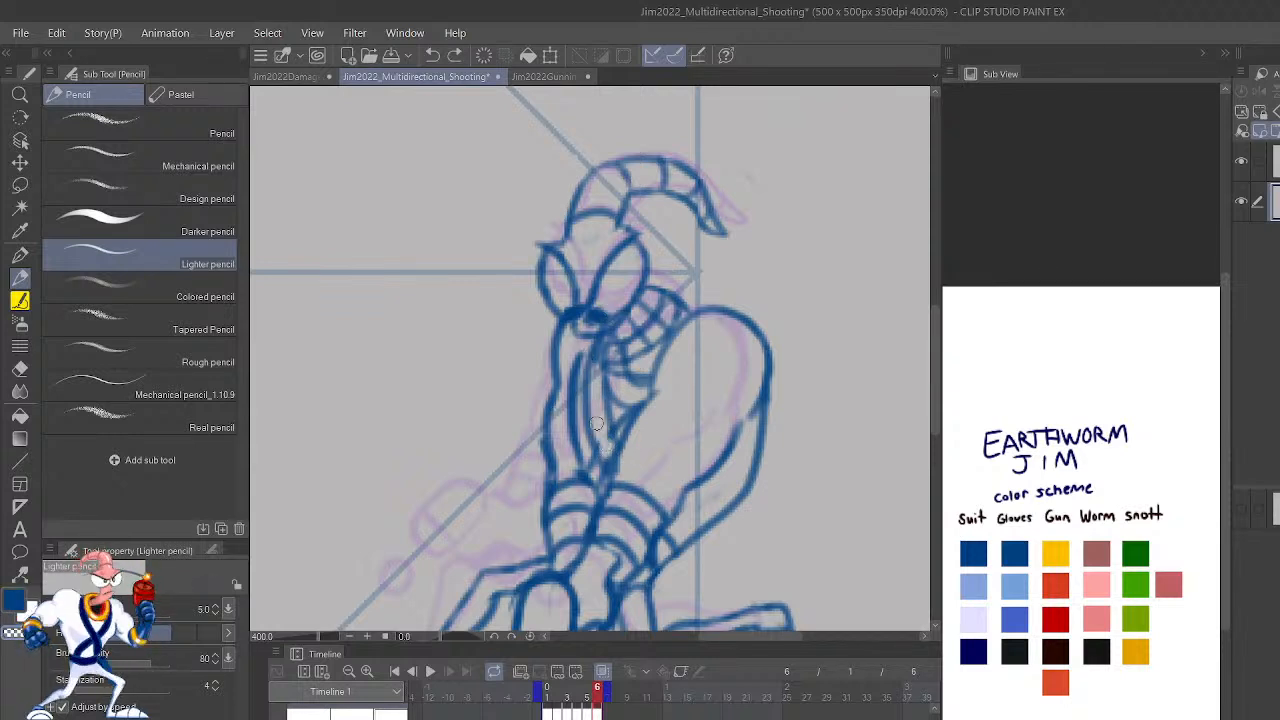
drag(594, 374, 600, 412)
key(shift+Left)
key(shift+Left)
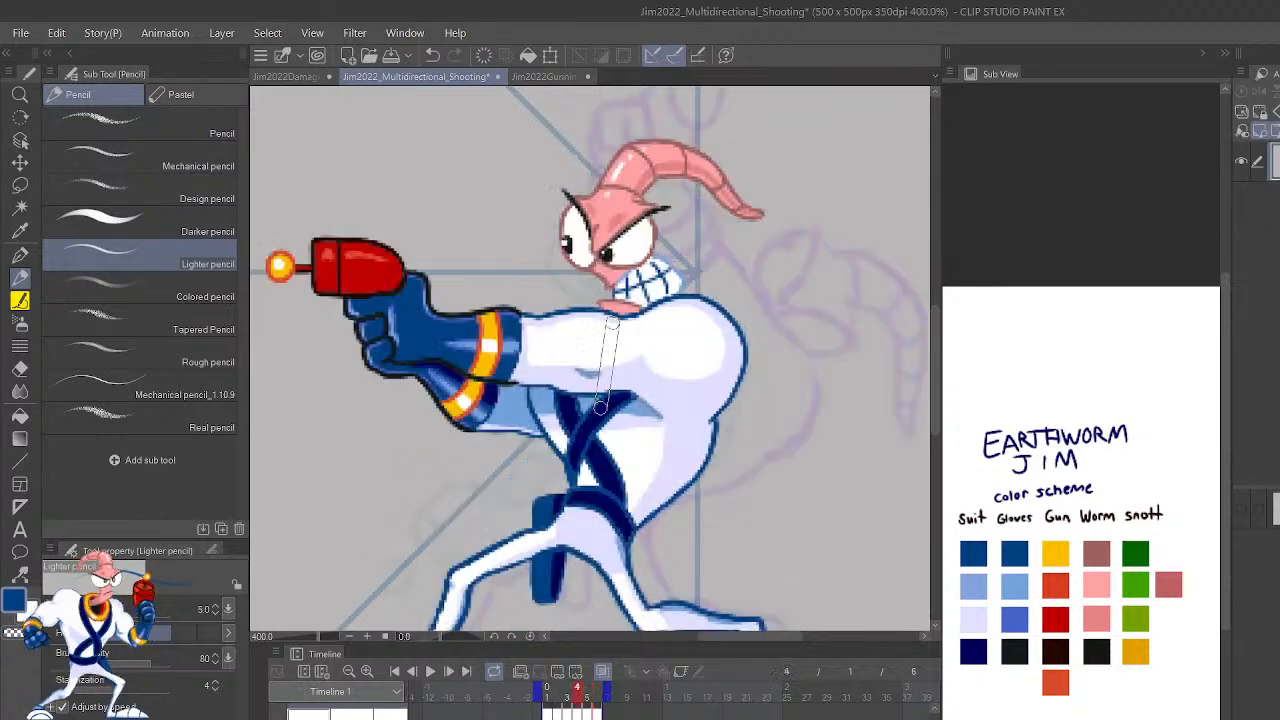
key(shift+Right)
key(shift+Right)
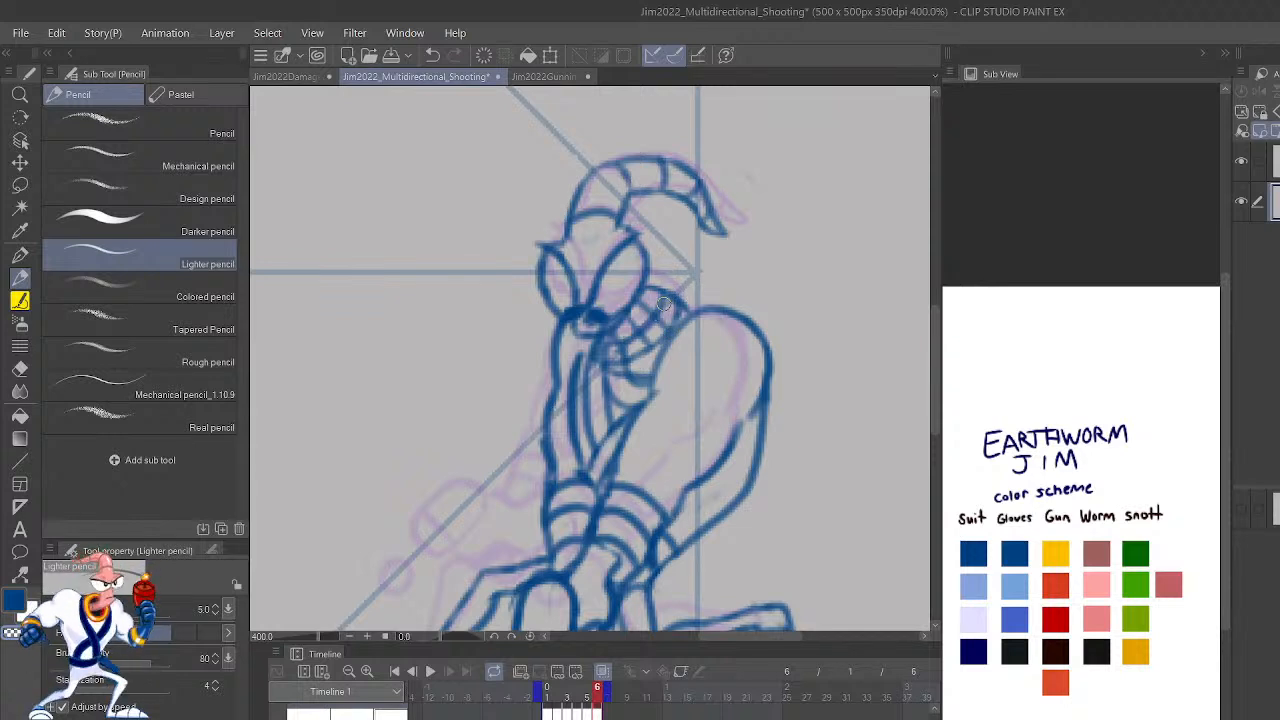
Hide and reshow the body line layer in frame 6 to check it against the separate head drawing.
scroll(663, 302, down, 2)
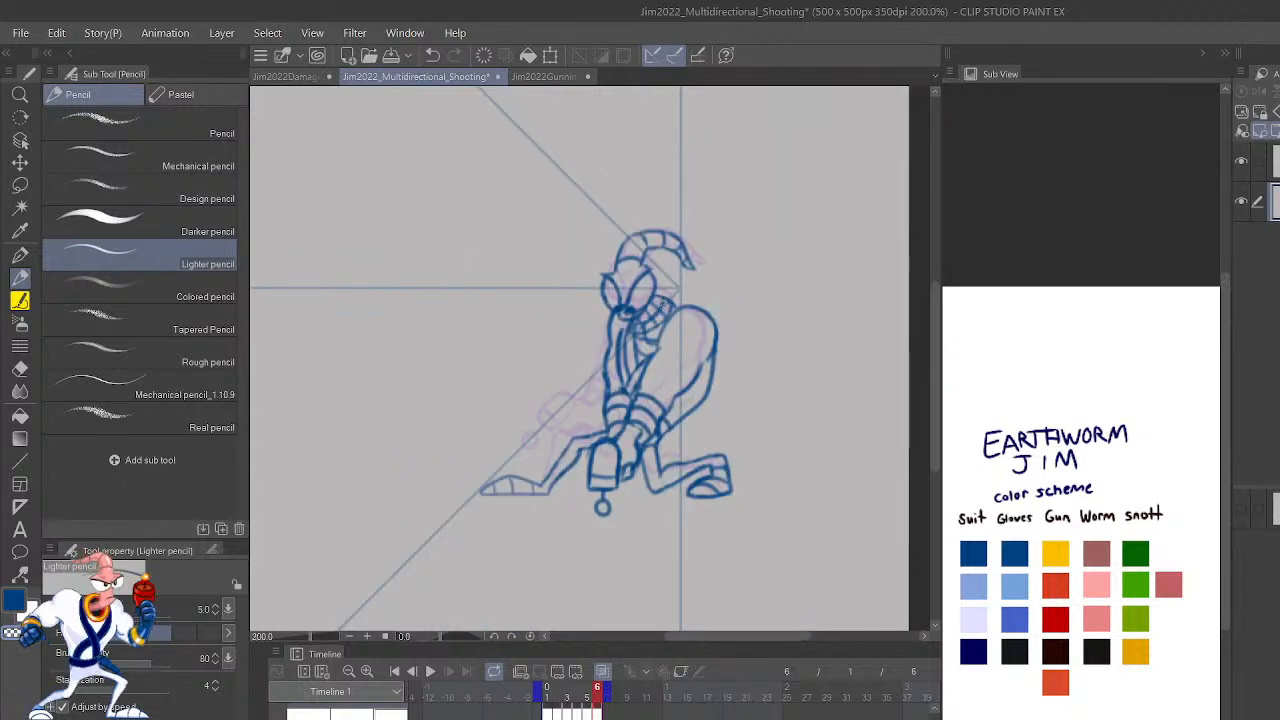
click(1241, 202)
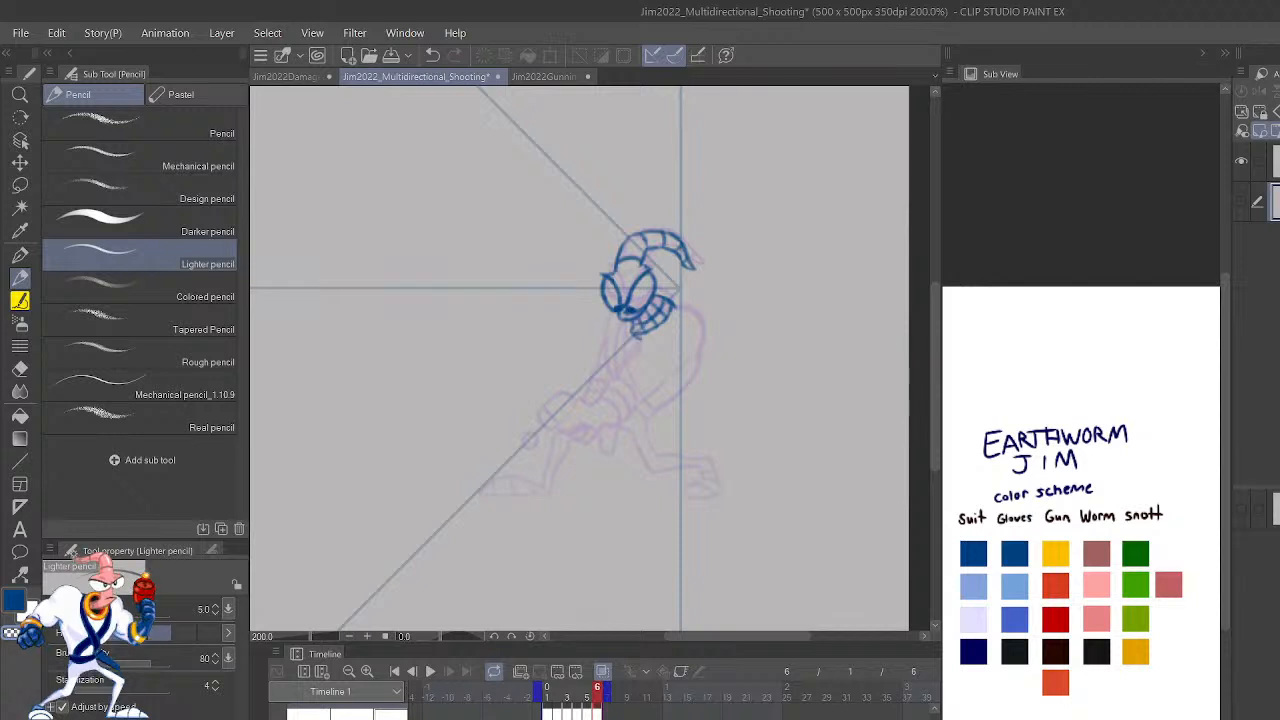
click(1241, 202)
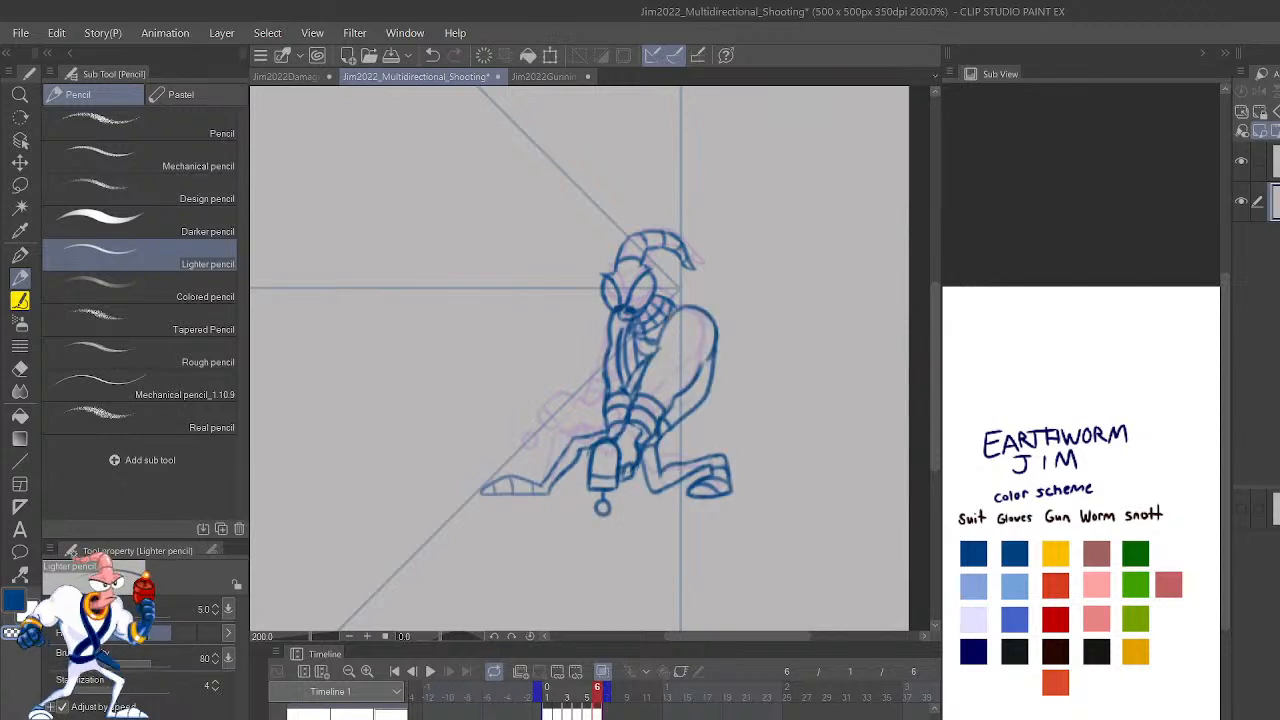
click(1241, 202)
click(1241, 202)
Save the document and play the animation in the mirrored view at 100% zoom.
key(ctrl+alt+0)
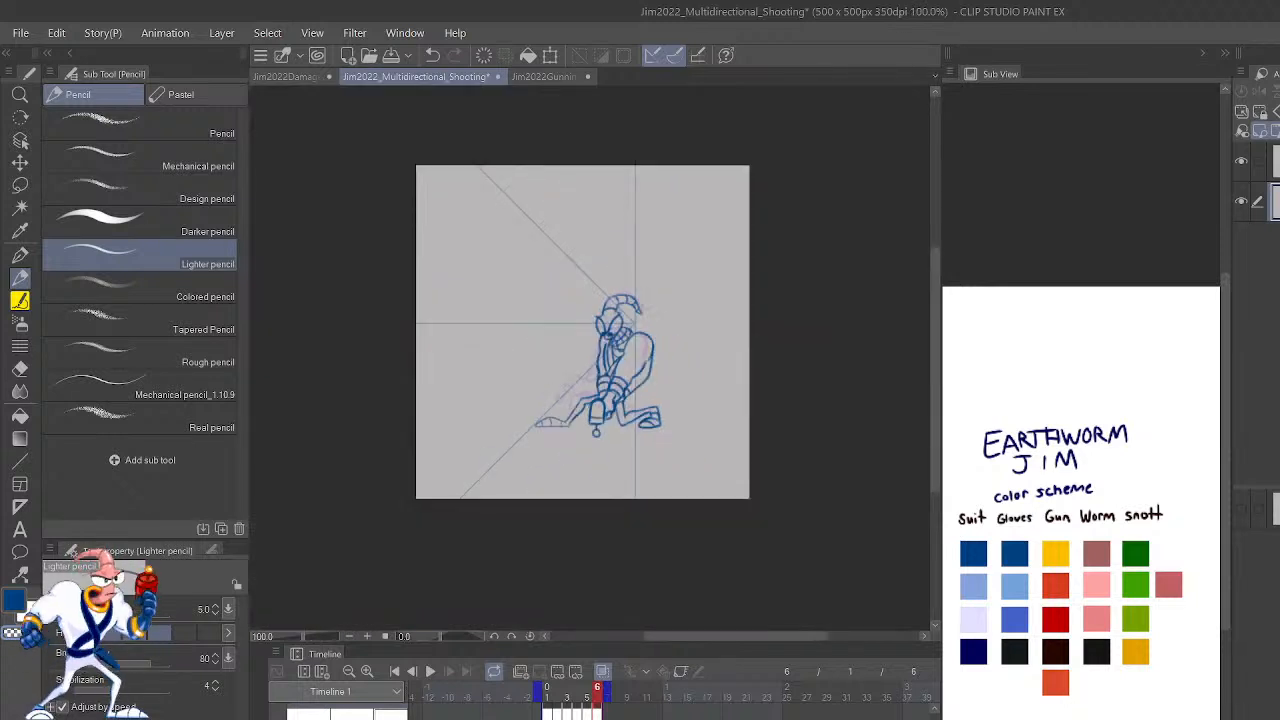
key(h)
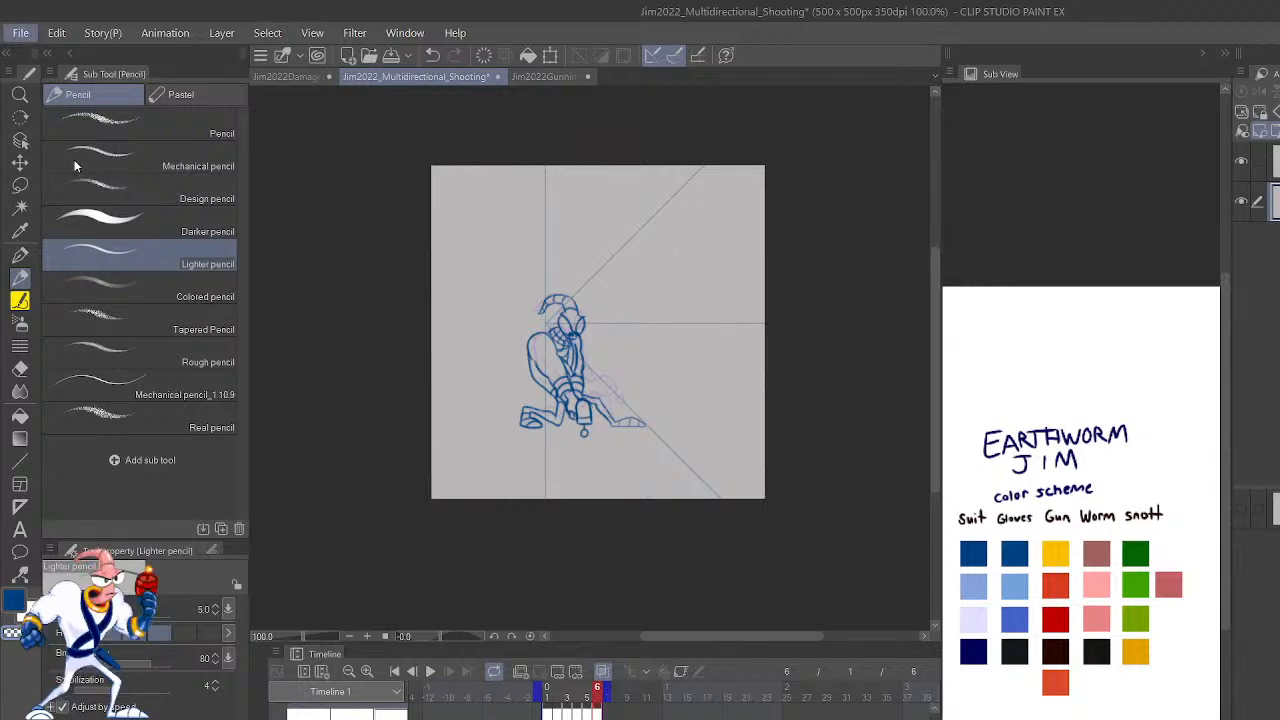
key(ctrl+s)
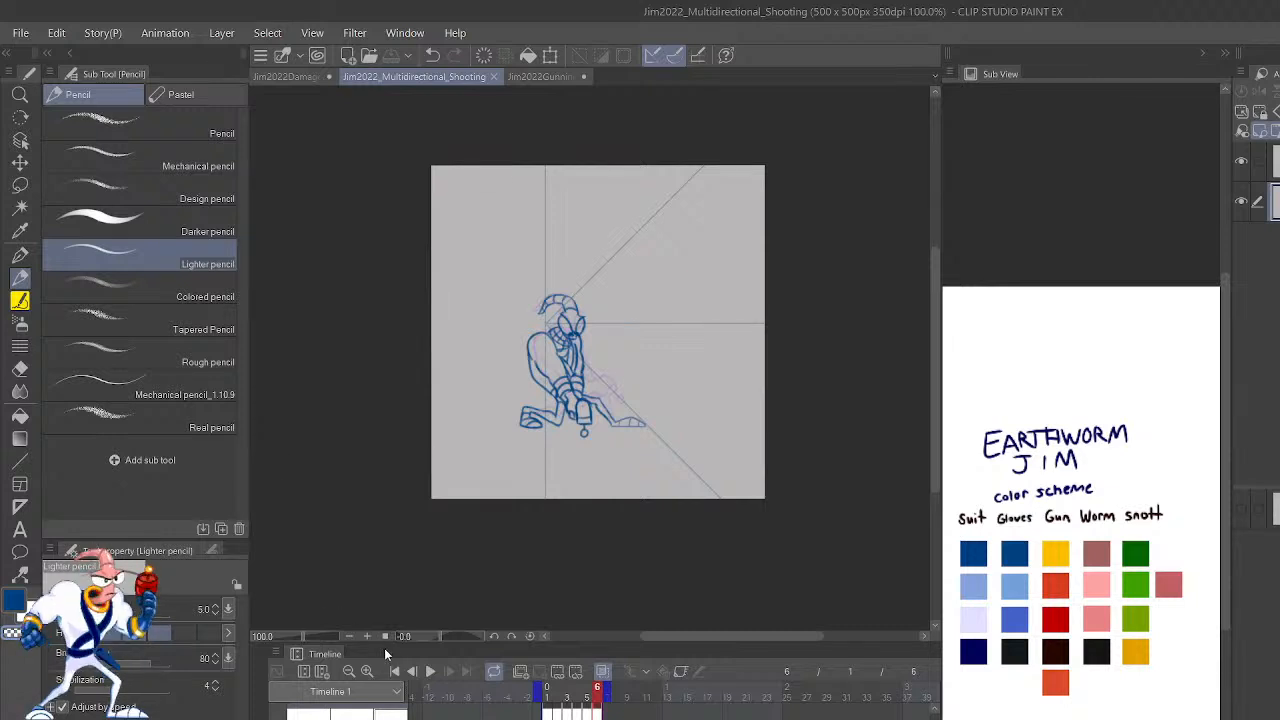
click(428, 676)
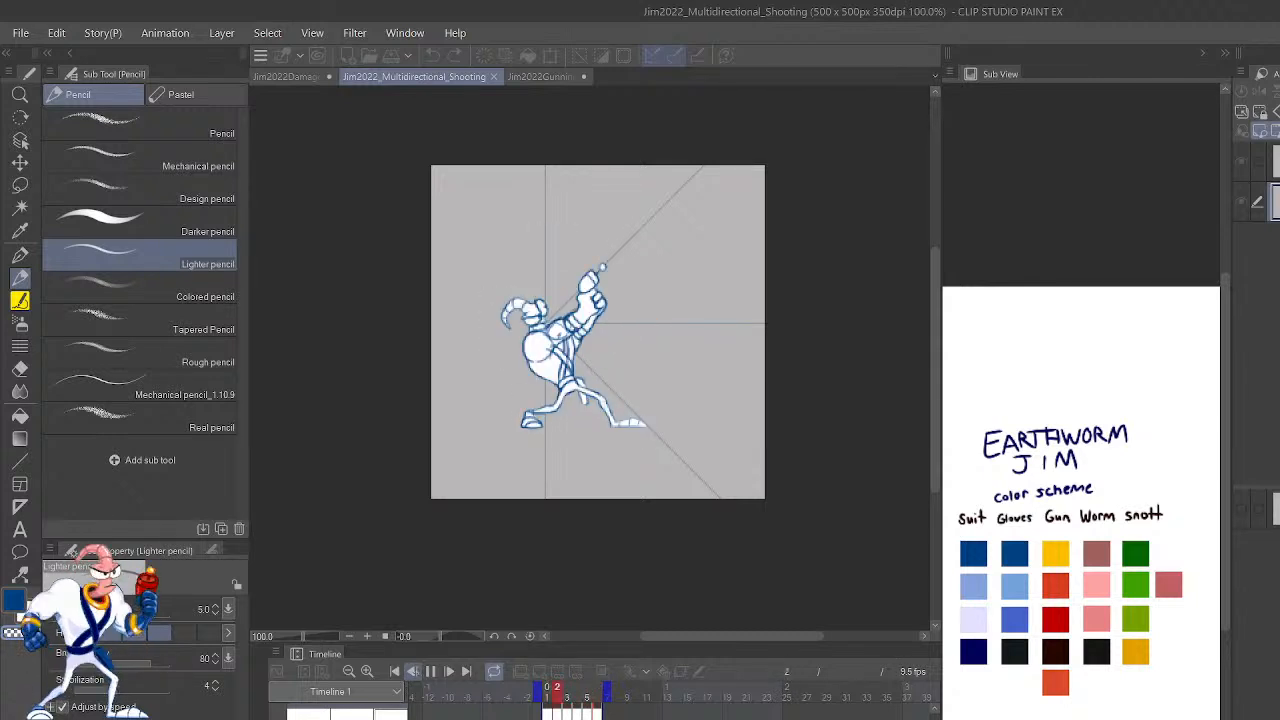
click(429, 671)
Extend the end of the shooting animation's timeline to 8 frames.
key(Right)
key(Right)
key(Right)
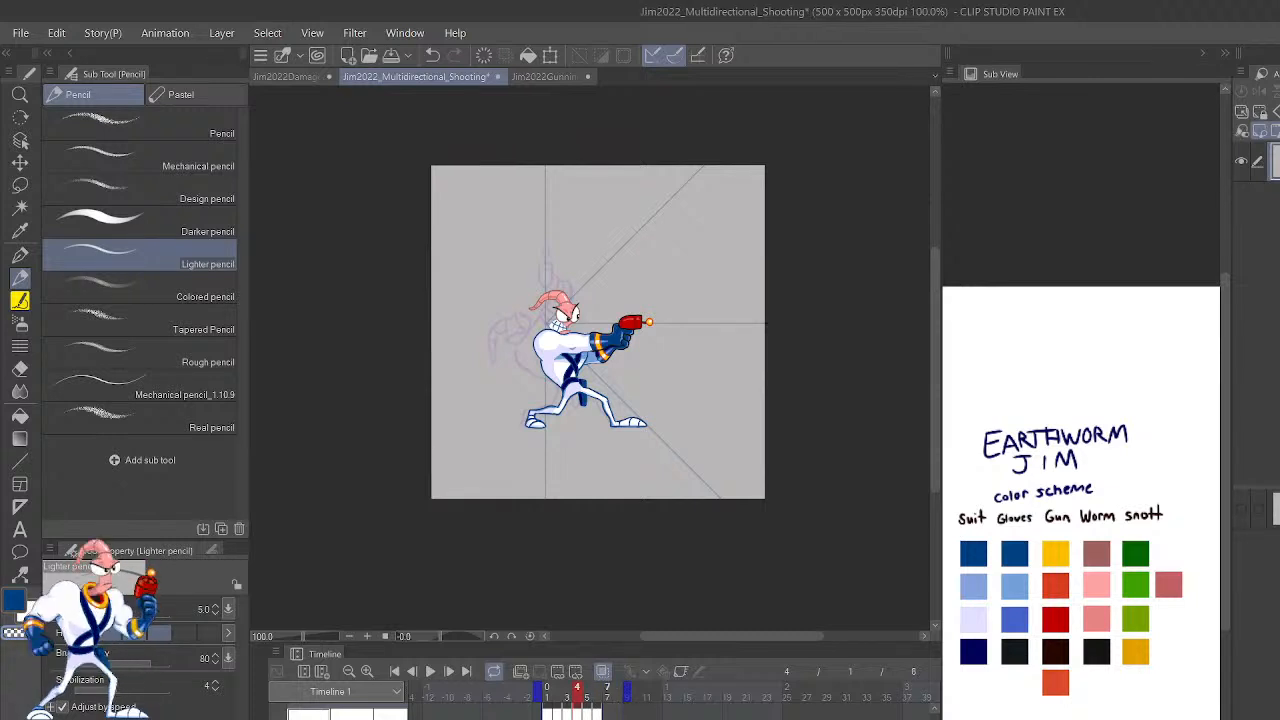
click(597, 690)
click(617, 688)
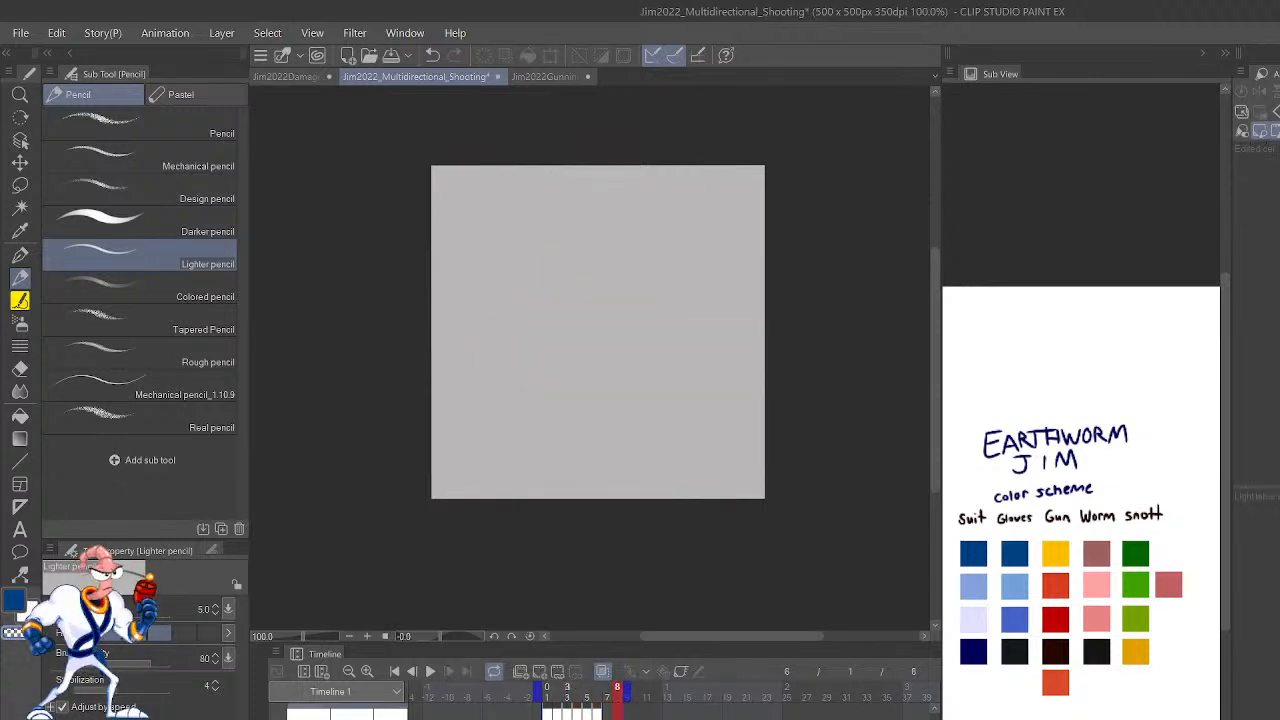
Step back and forth through frames 1 to 4, comparing the straight, diagonal-up and upward shooting poses.
click(567, 690)
click(577, 690)
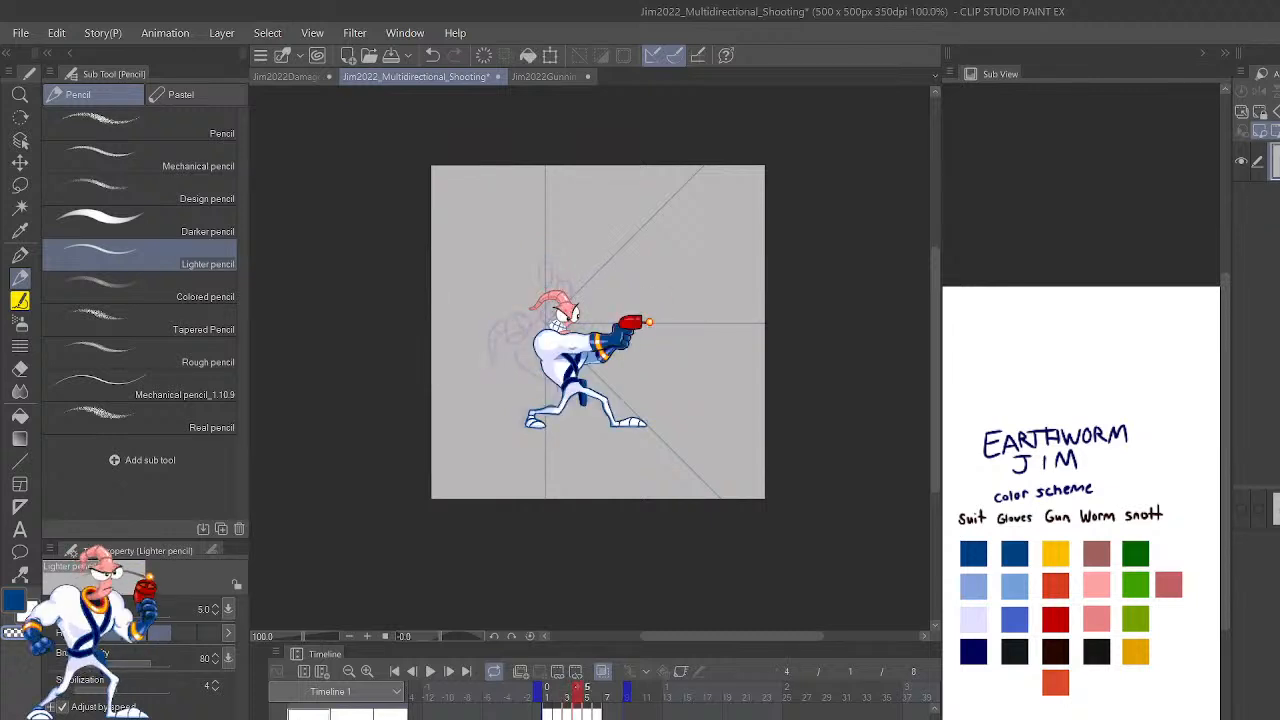
click(567, 690)
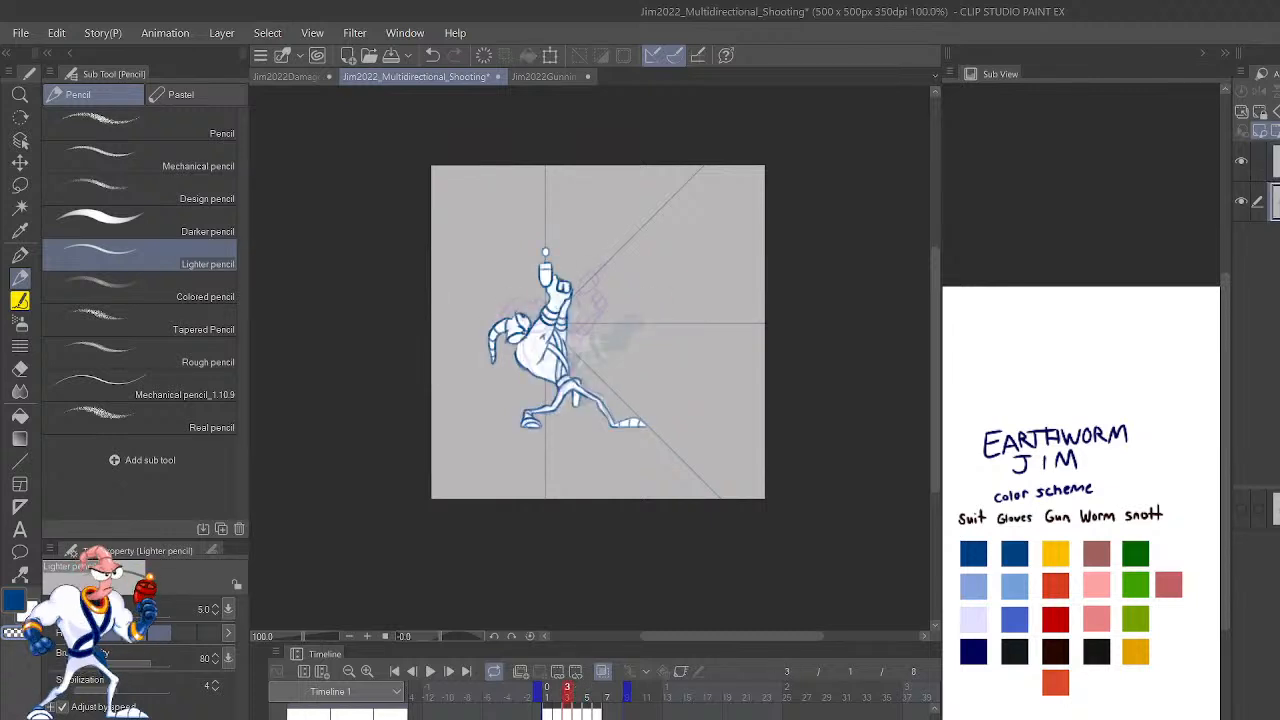
click(547, 690)
click(557, 690)
click(567, 690)
click(557, 690)
click(557, 690)
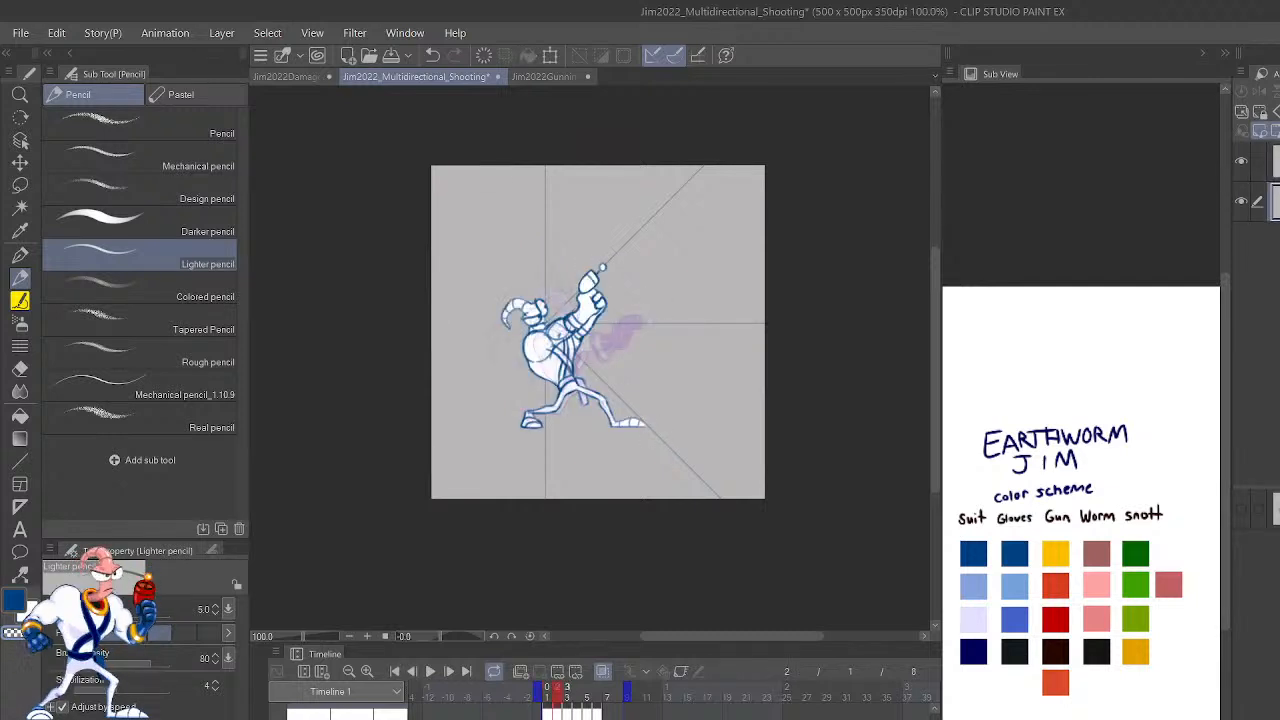
click(567, 690)
Replace the coloured pose on frame 4 with frame 2's diagonal-up line drawing.
key(Right)
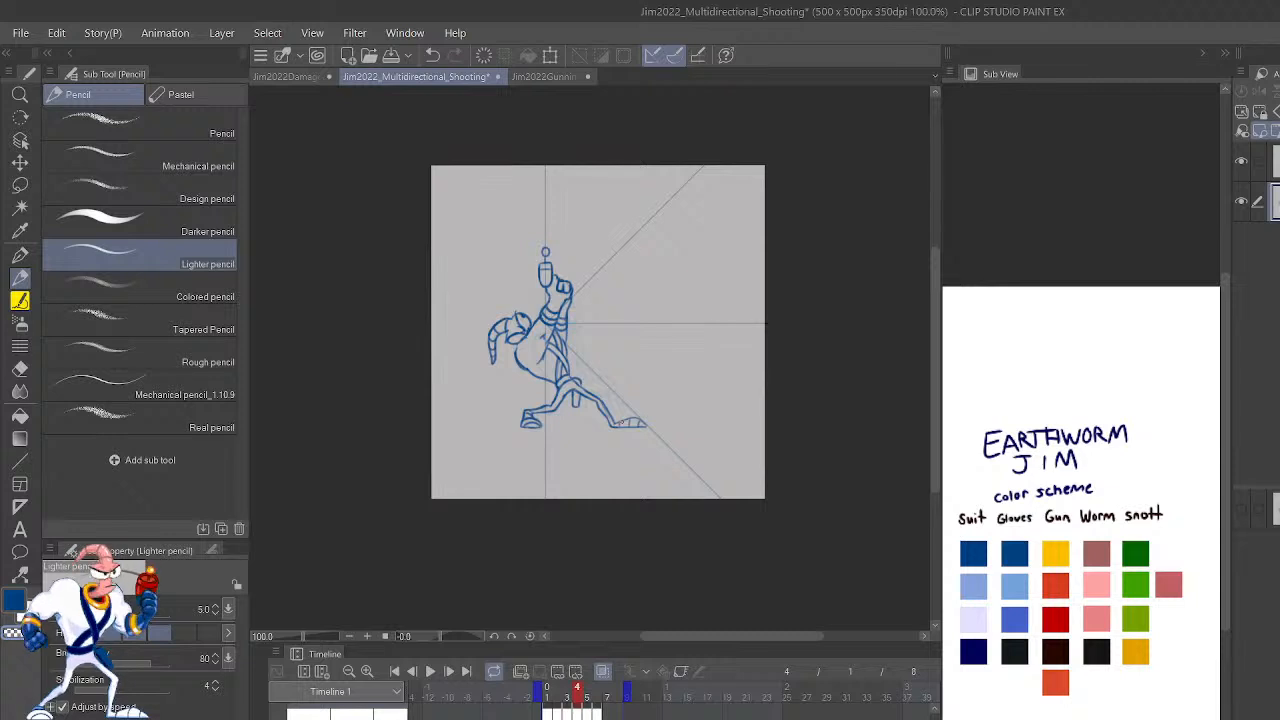
key(ctrl+z)
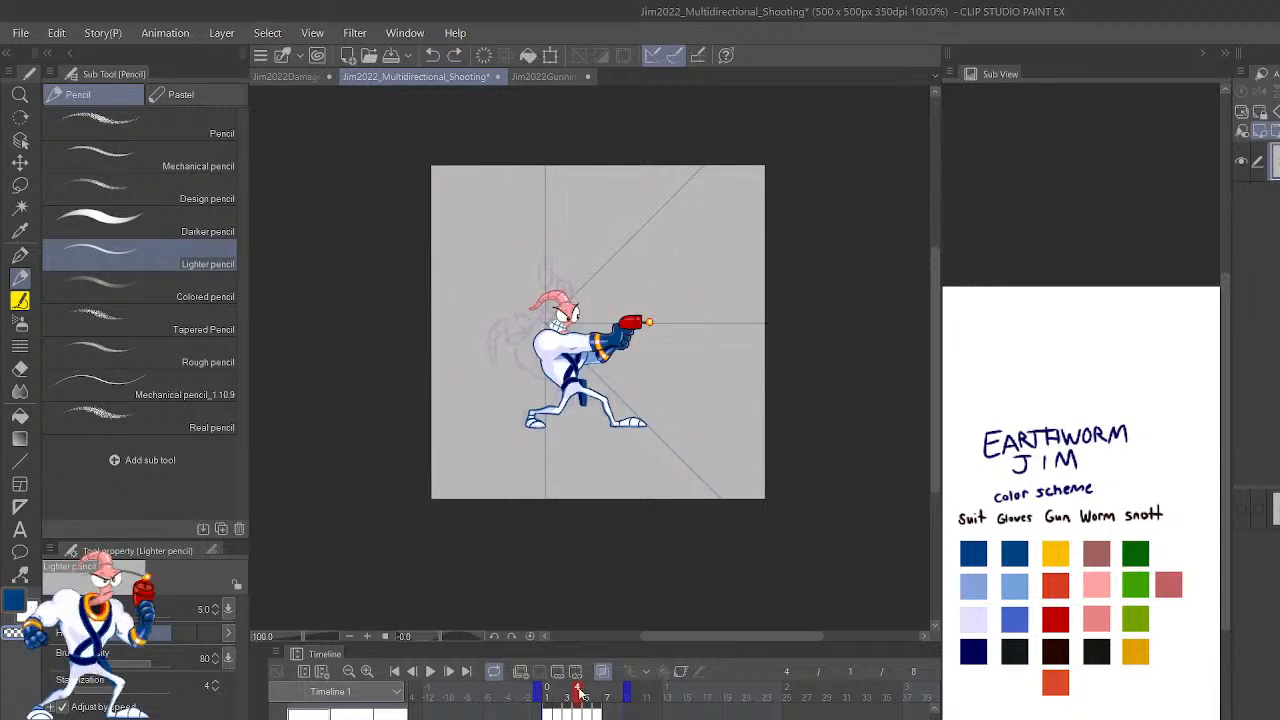
key(ctrl+y)
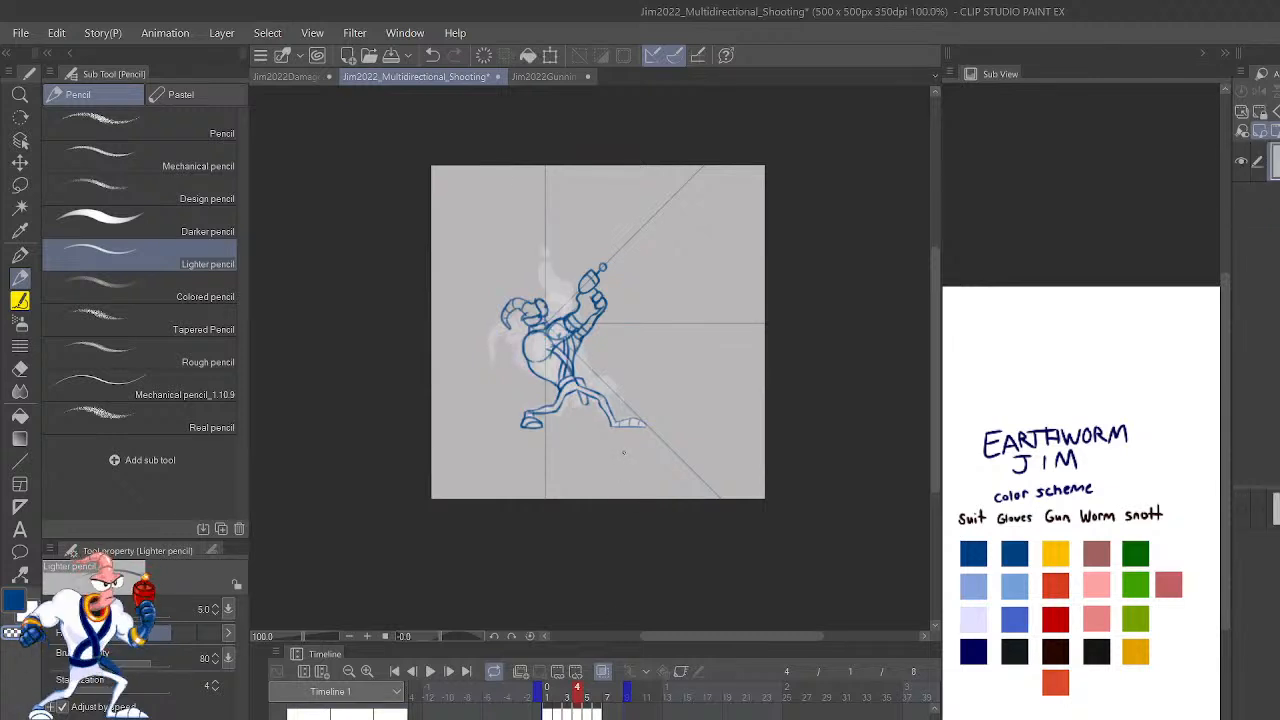
Replace the diagonal-down line drawing on frame 5 with the coloured straight-ahead shooting pose.
key(ctrl+z)
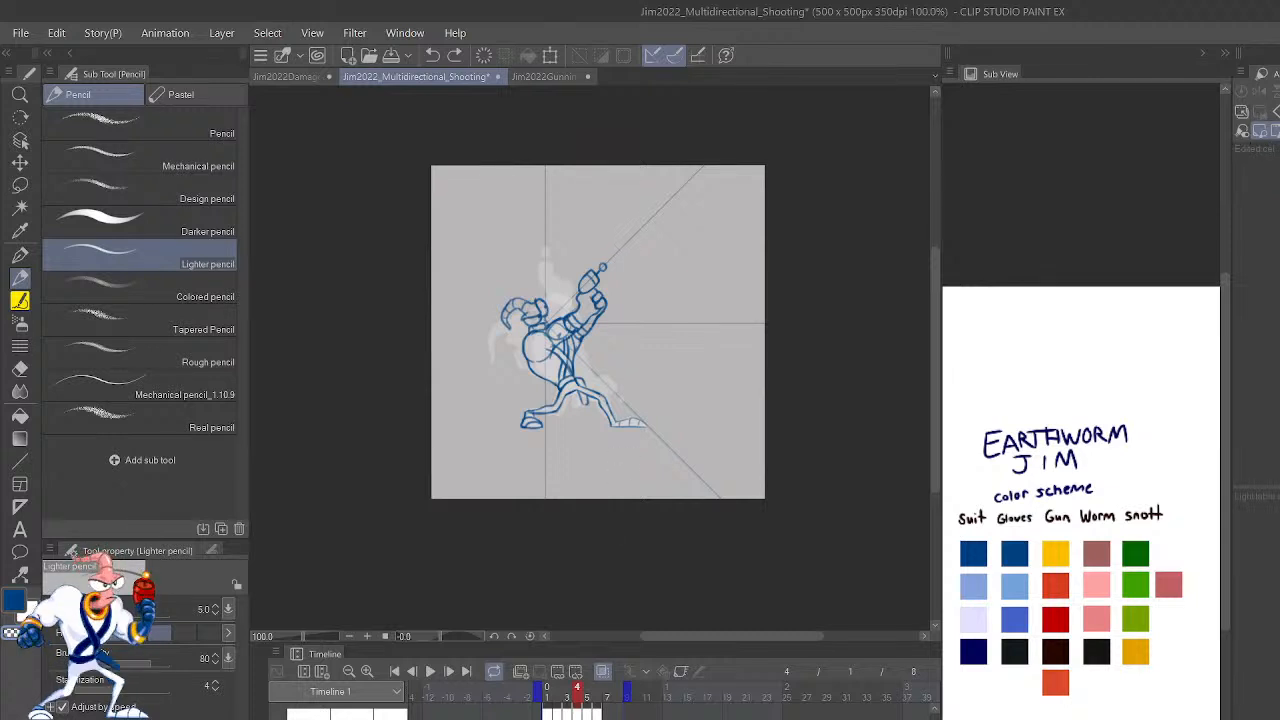
key(ctrl+y)
key(Right)
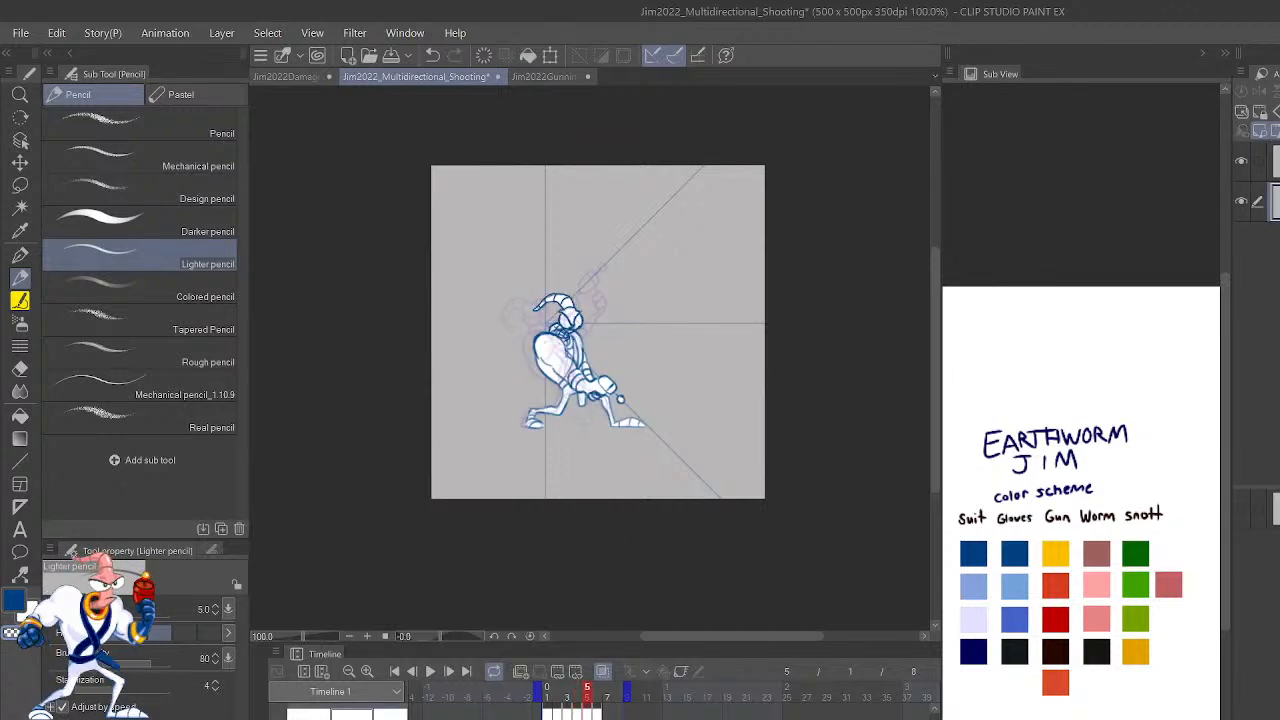
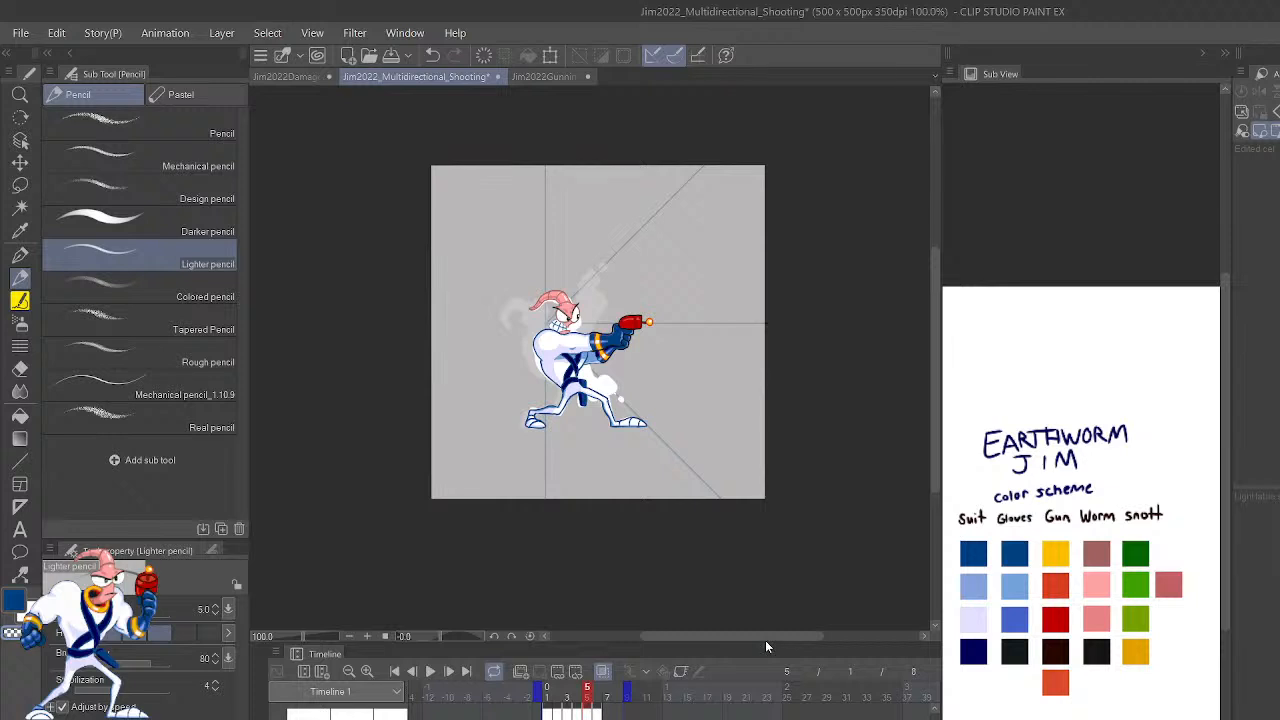
Try the diagonal-up and upward line drawings on frame 6 in place of the straight-down pose.
click(597, 690)
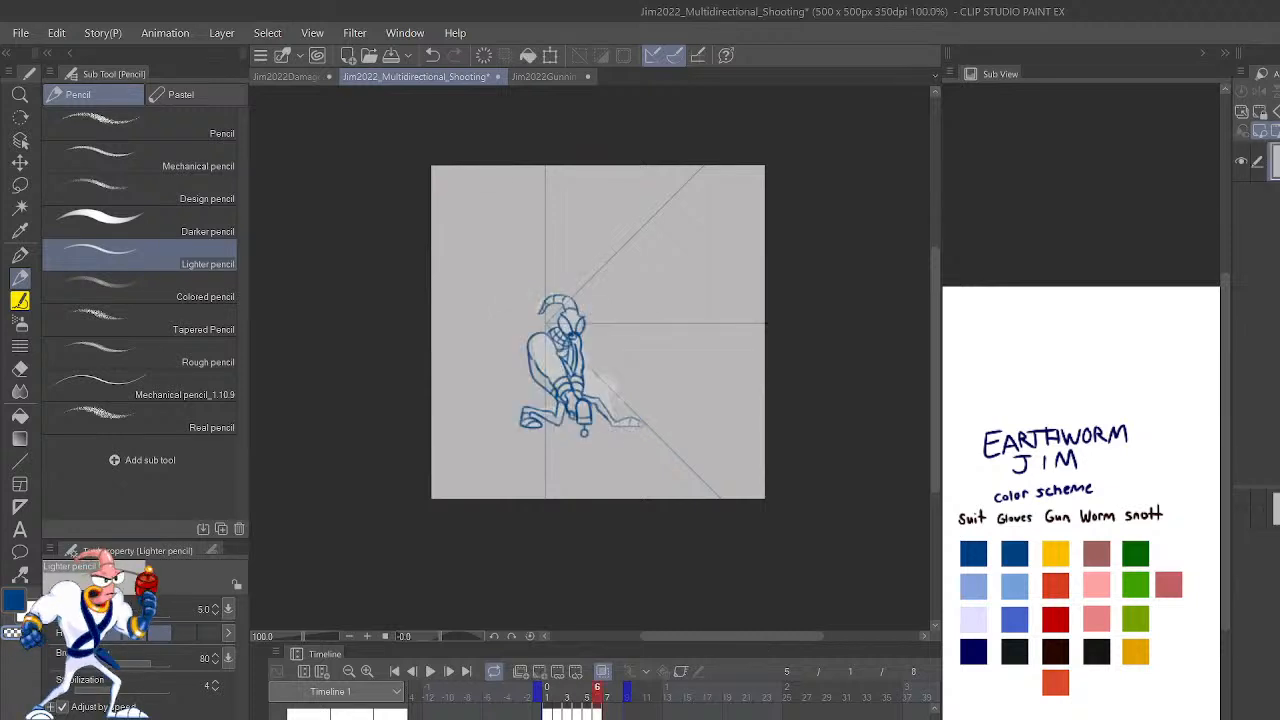
key(comma)
key(period)
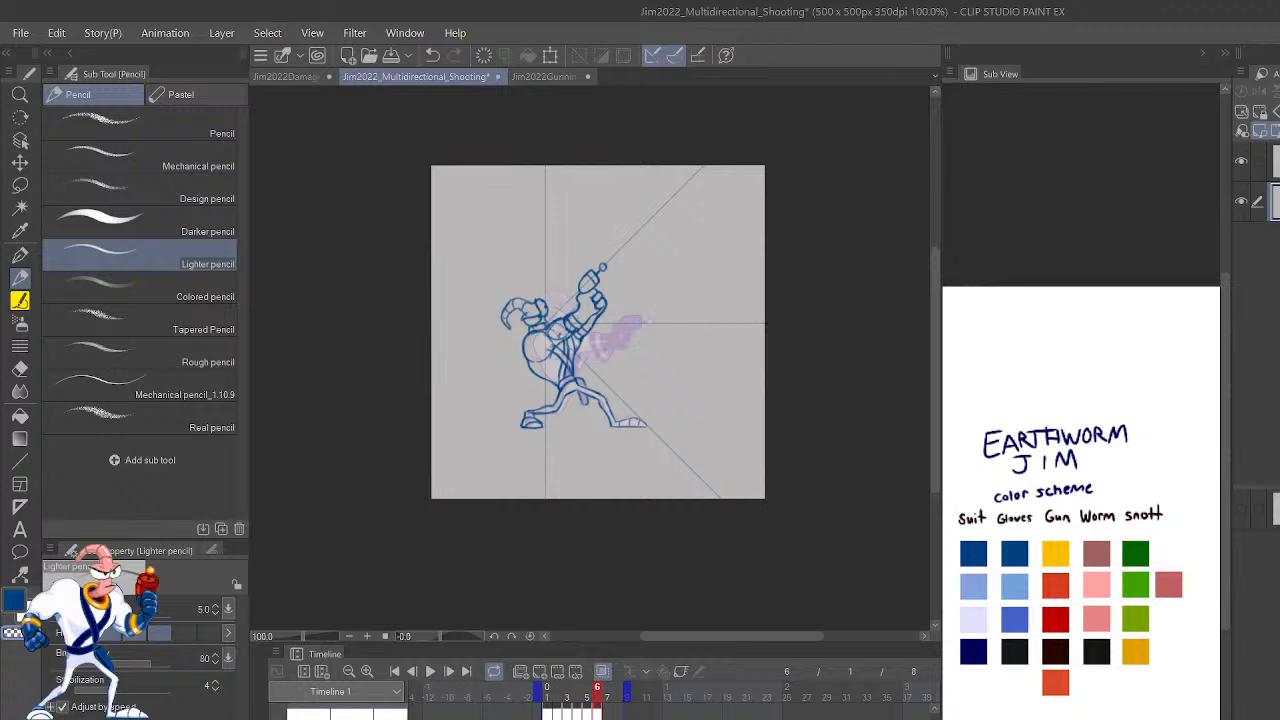
click(597, 688)
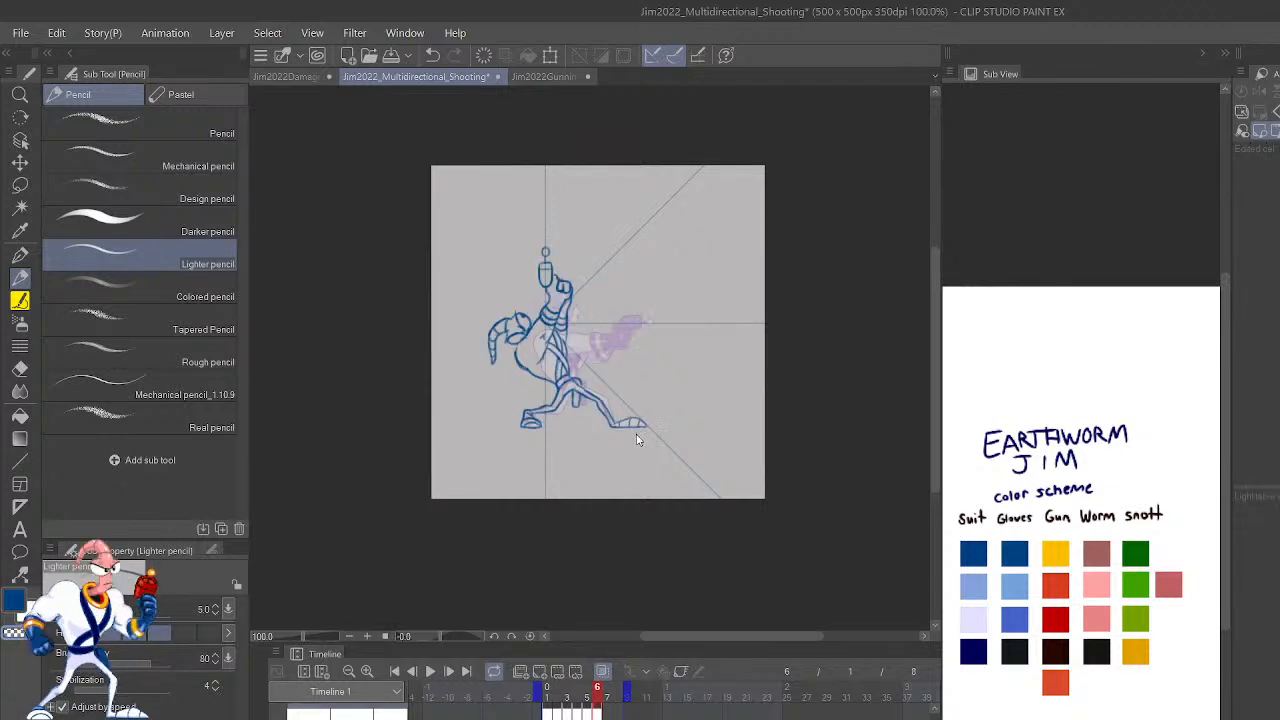
key(Delete)
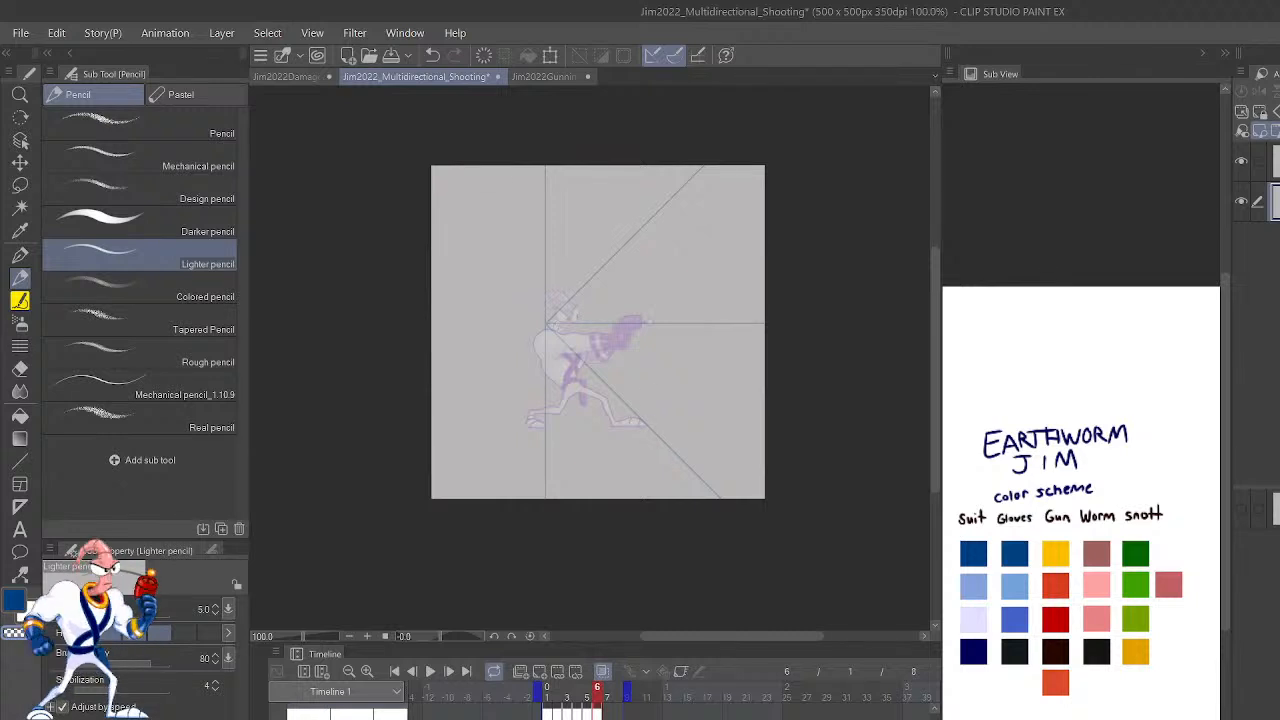
key(ctrl+z)
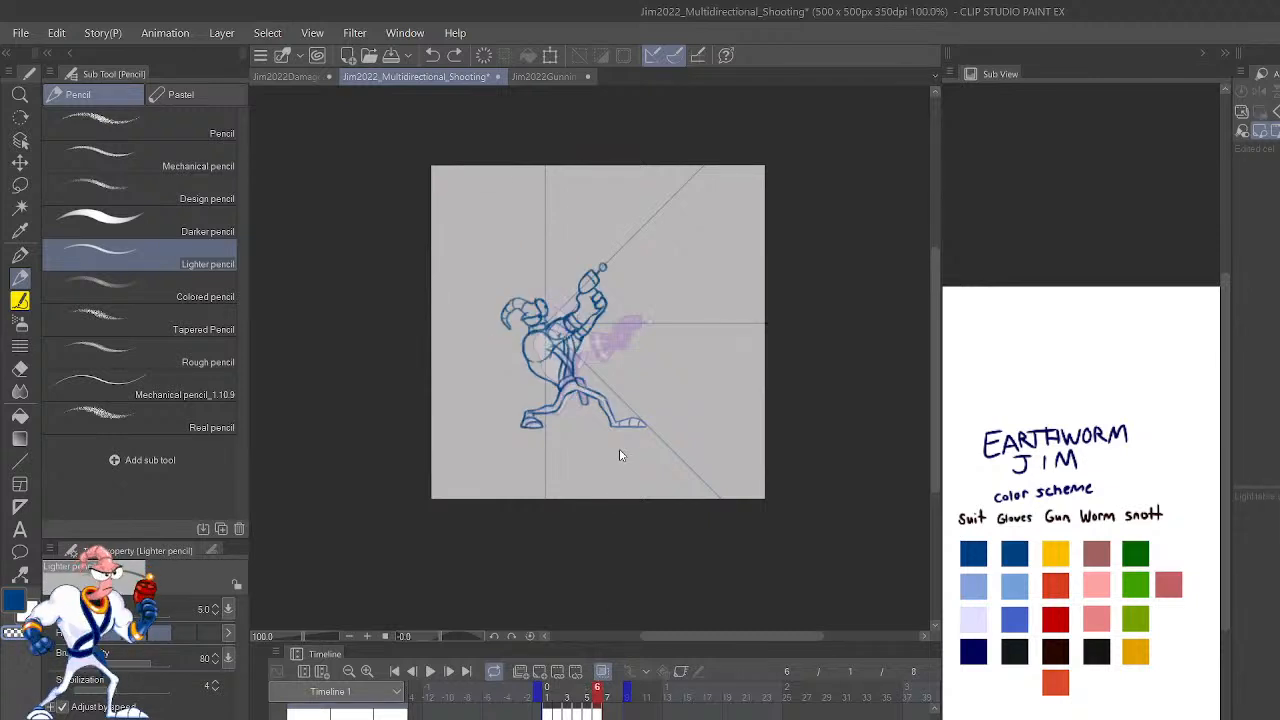
key(ctrl+y)
key(ctrl+z)
key(ctrl+z)
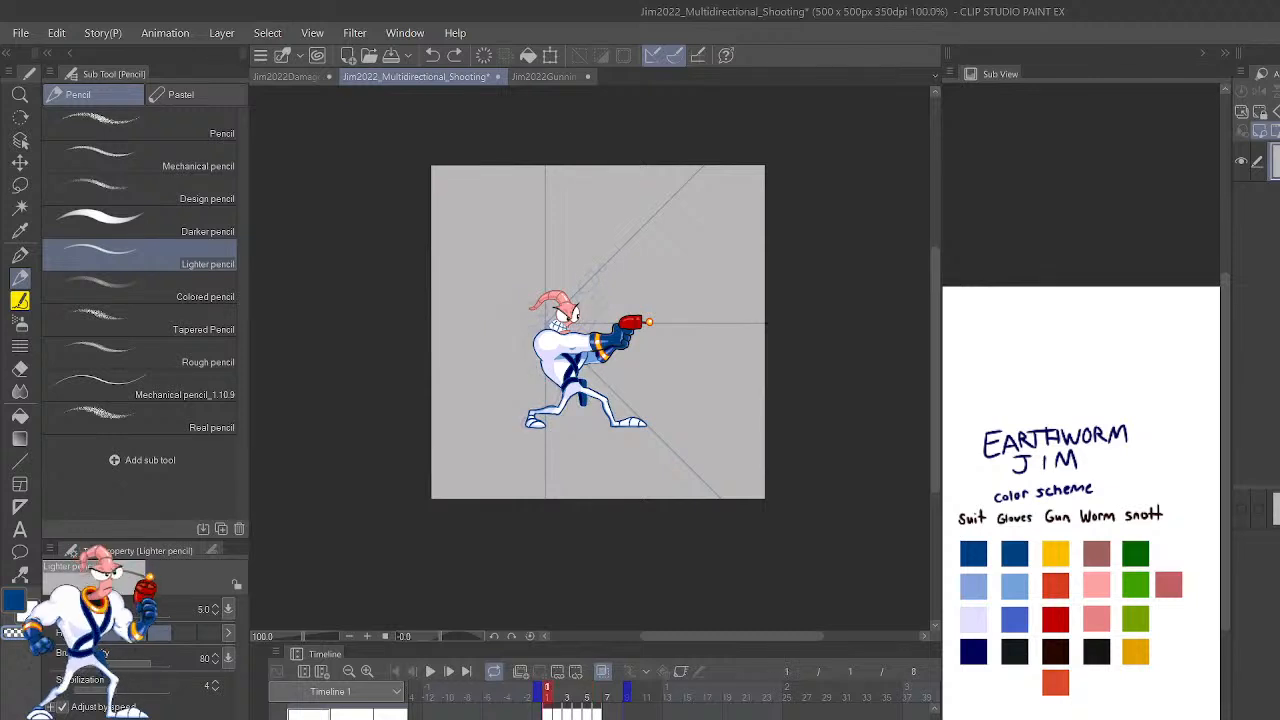
Step back and forth through frames 1 to 7, checking how the raised poses return to the straight-ahead pose.
key(period)
key(period)
key(period)
key(period)
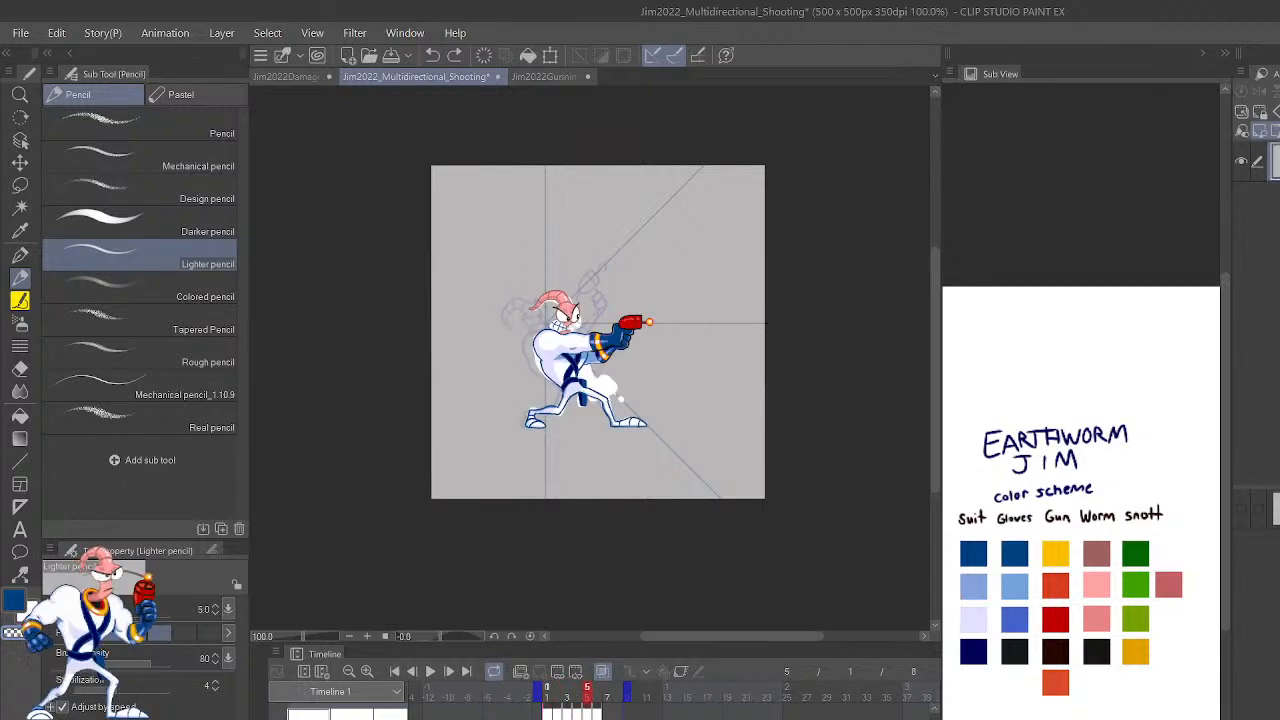
key(comma)
key(comma)
key(comma)
key(period)
key(period)
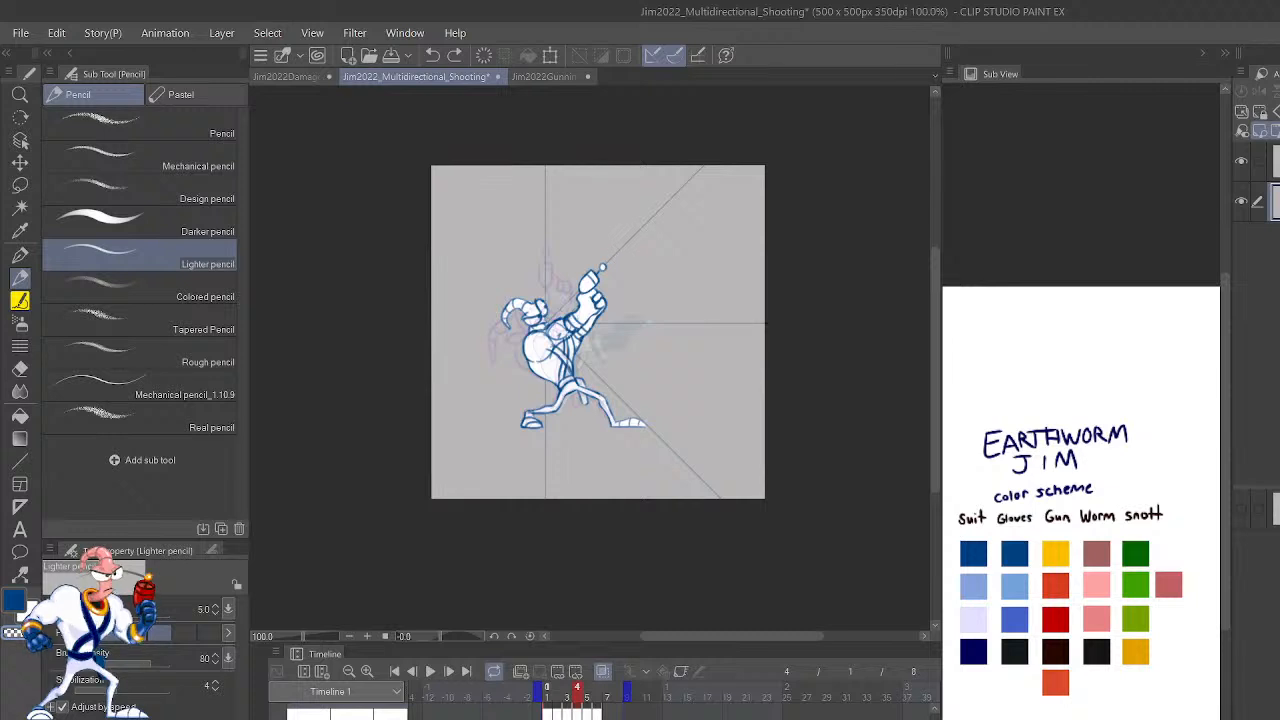
key(period)
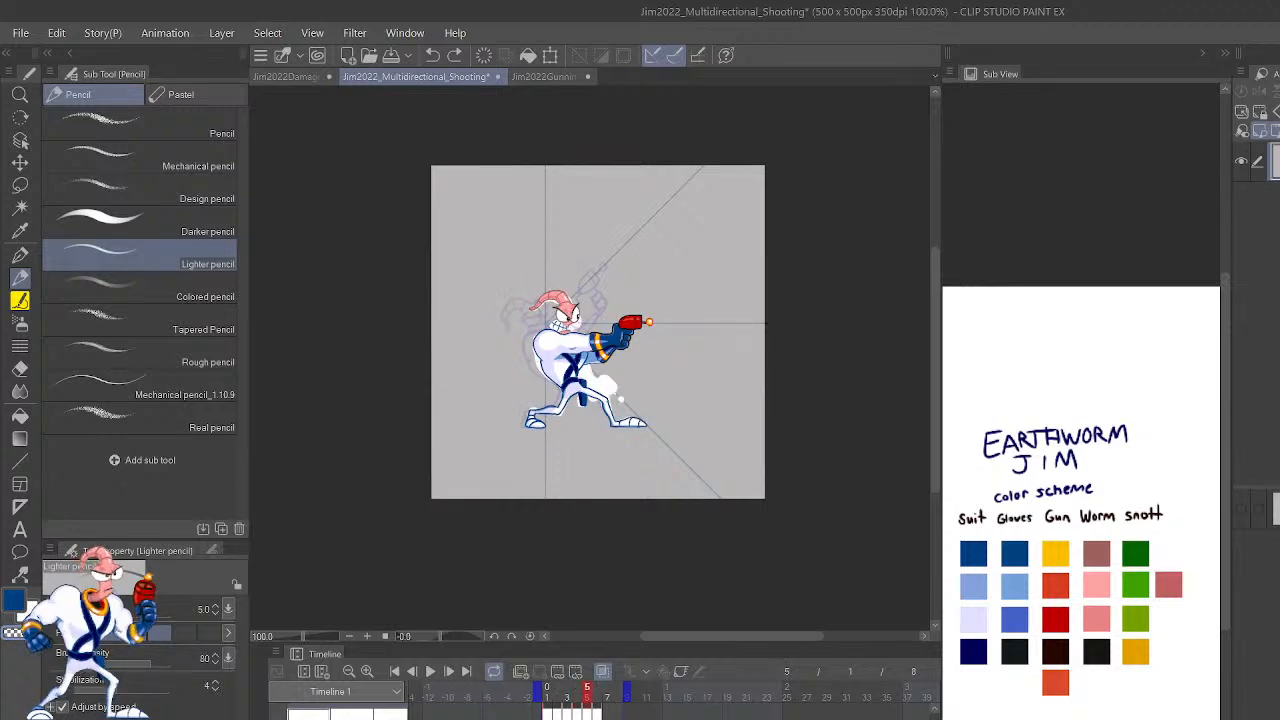
key(comma)
key(comma)
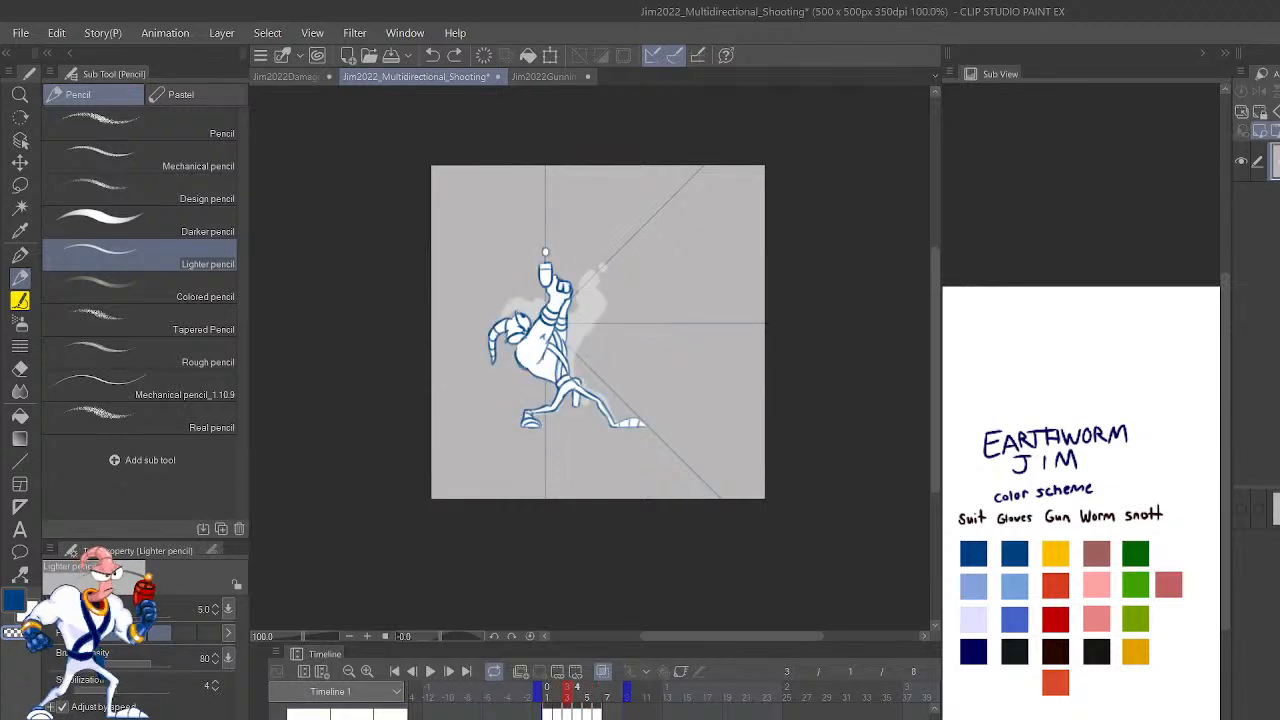
key(period)
key(period)
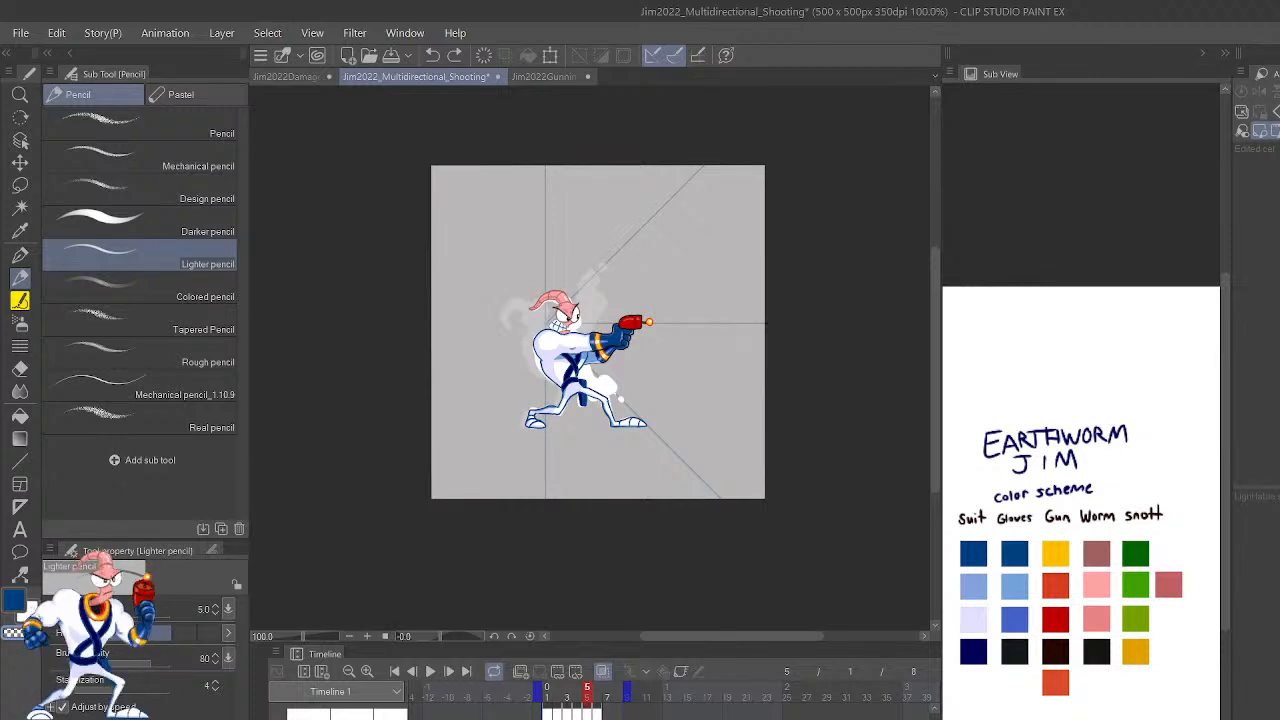
click(597, 709)
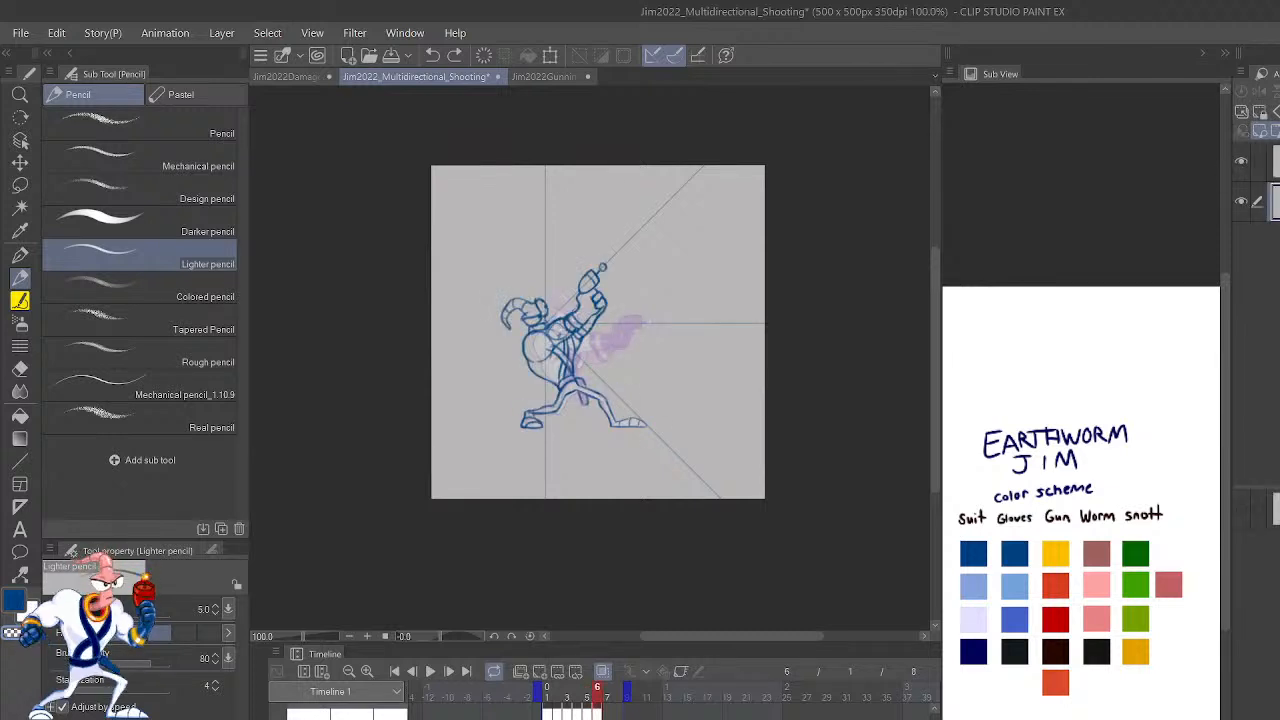
click(607, 709)
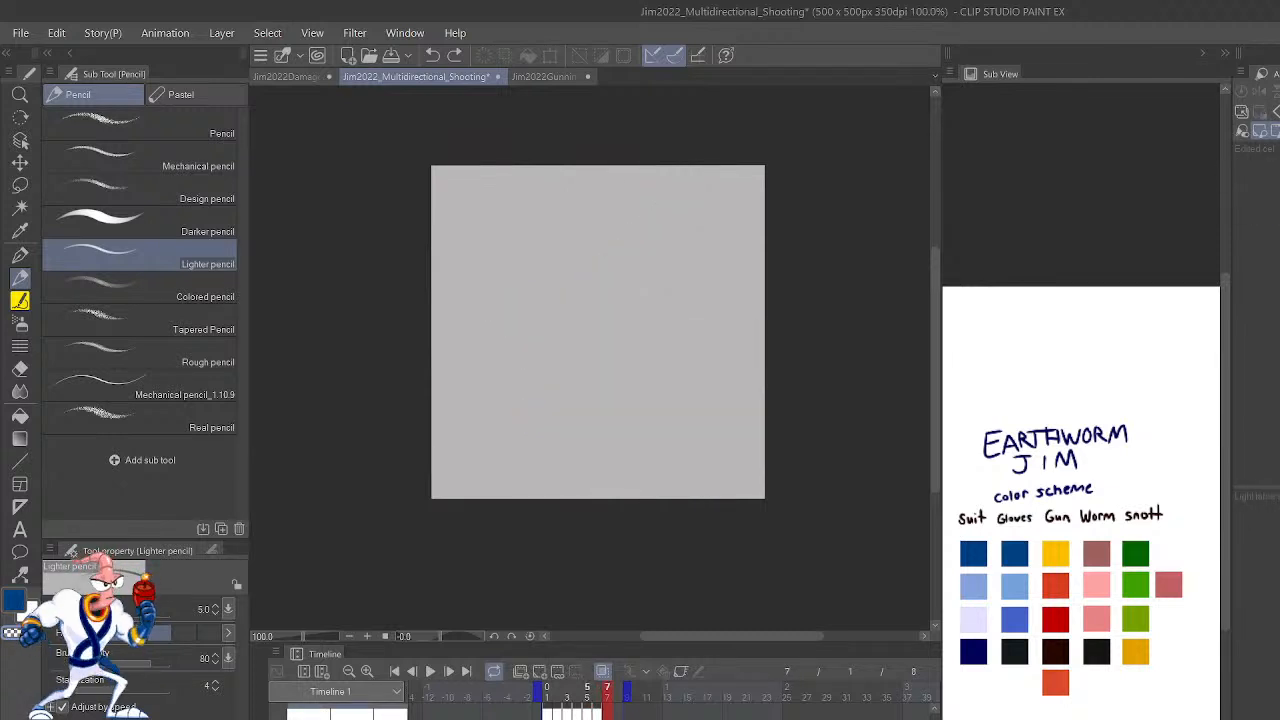
click(597, 709)
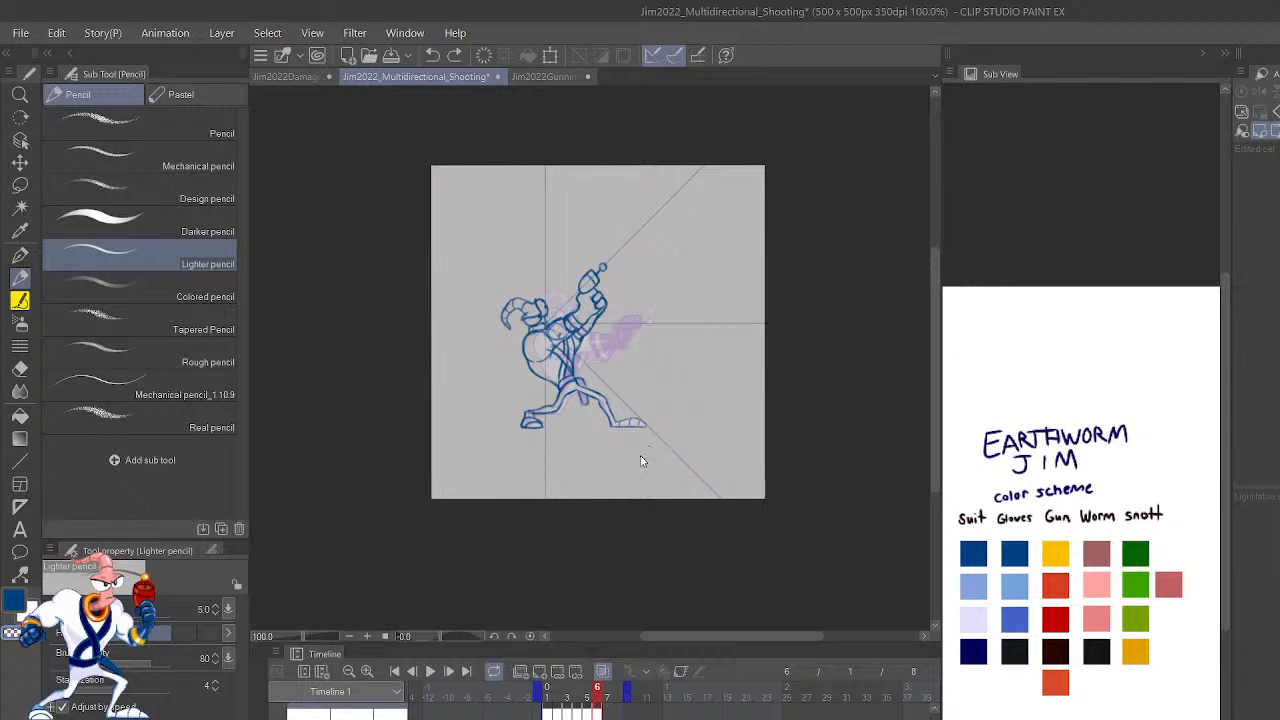
key(Delete)
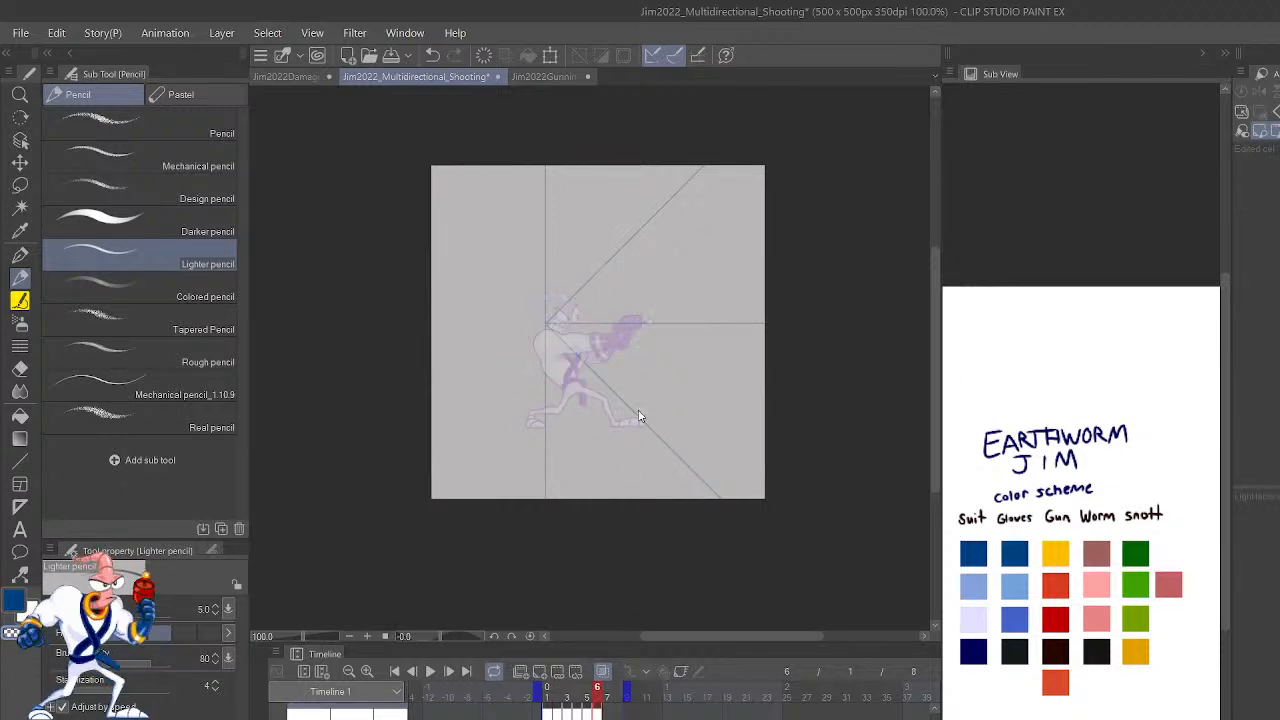
key(ctrl+z)
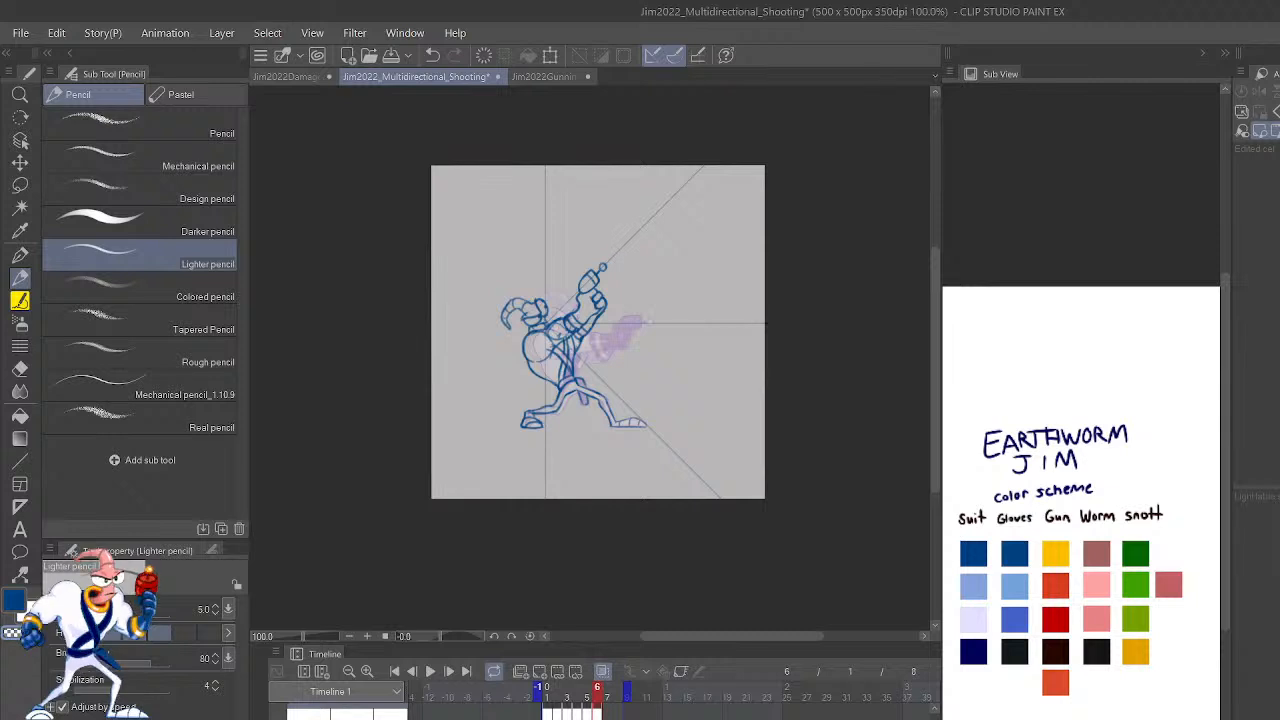
Step through the animation from frame 1 and replace frame 6's diagonal-up pose with the diagonal-down line drawing.
click(547, 692)
key(period)
key(period)
key(period)
key(period)
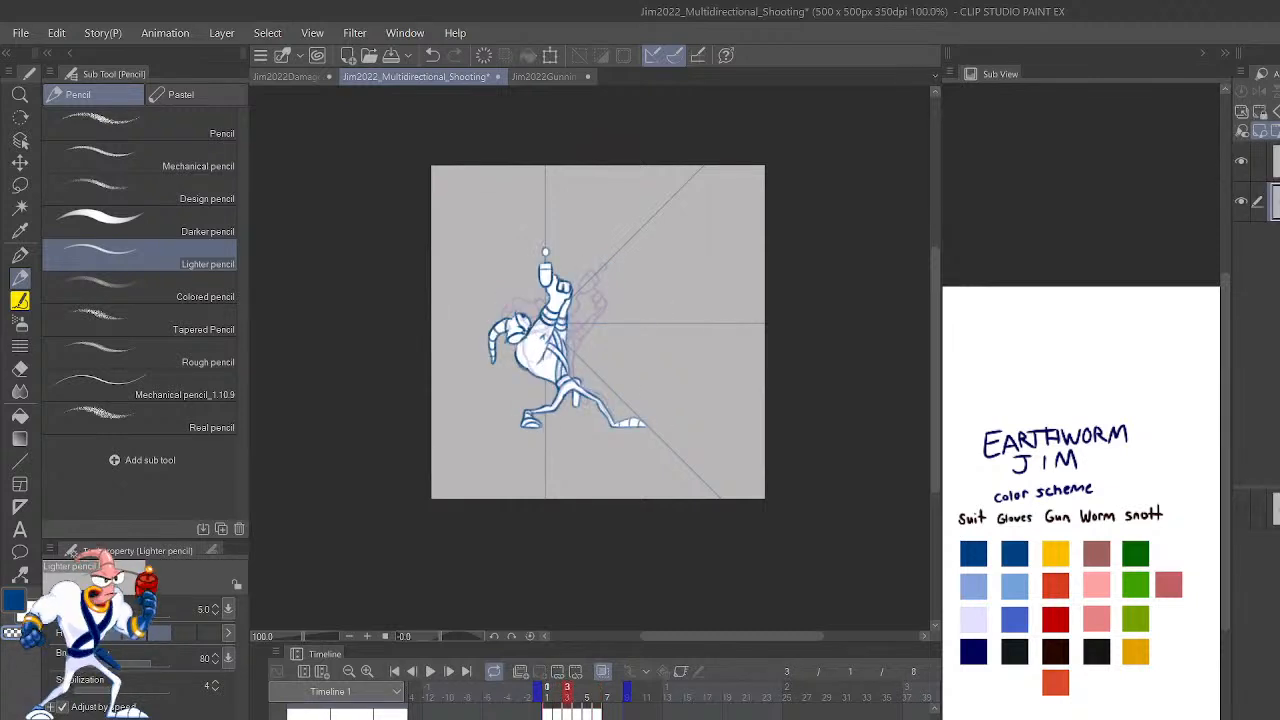
key(period)
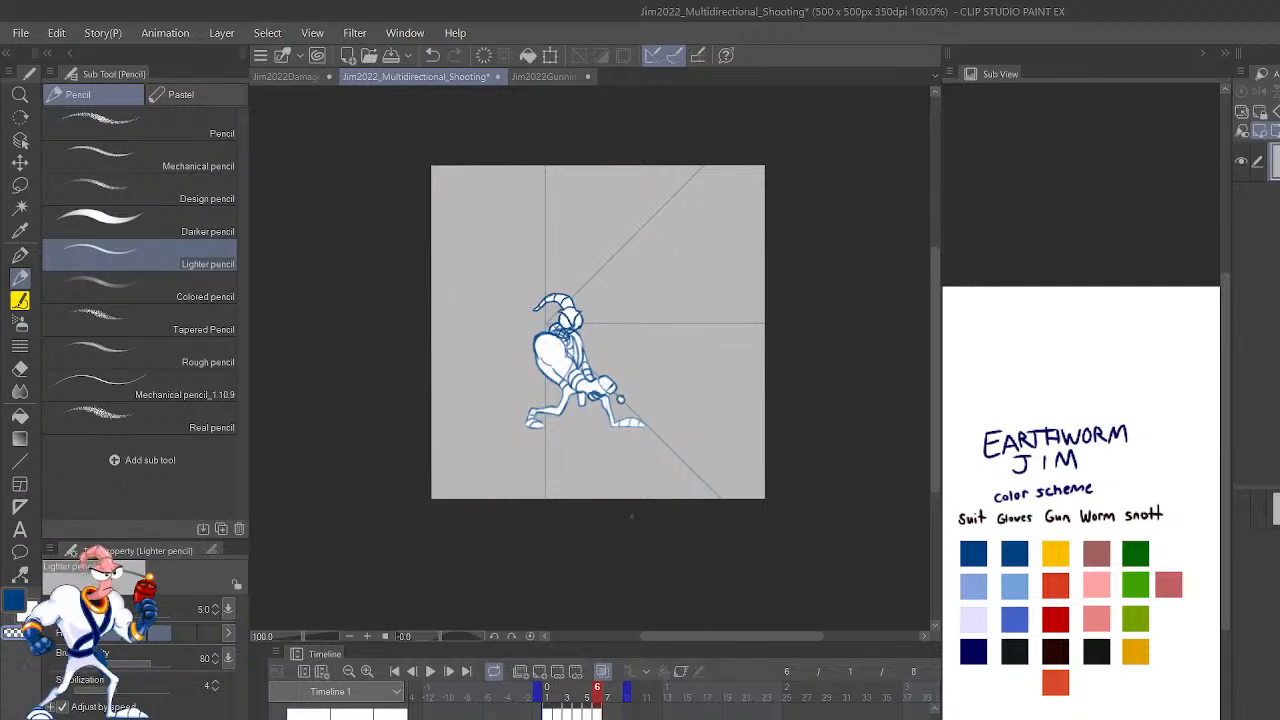
Compare the poses on frames 4, 5 and 6, then scrub the timeline back to frame 1.
key(Left)
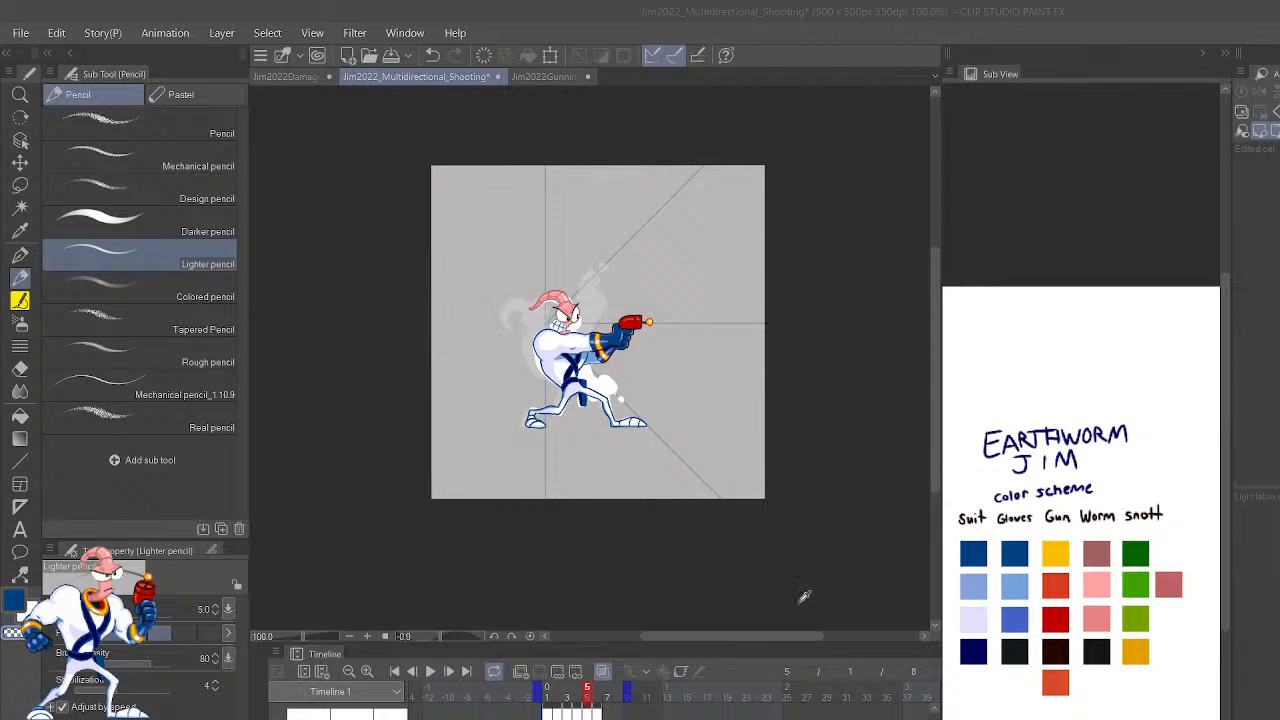
click(578, 688)
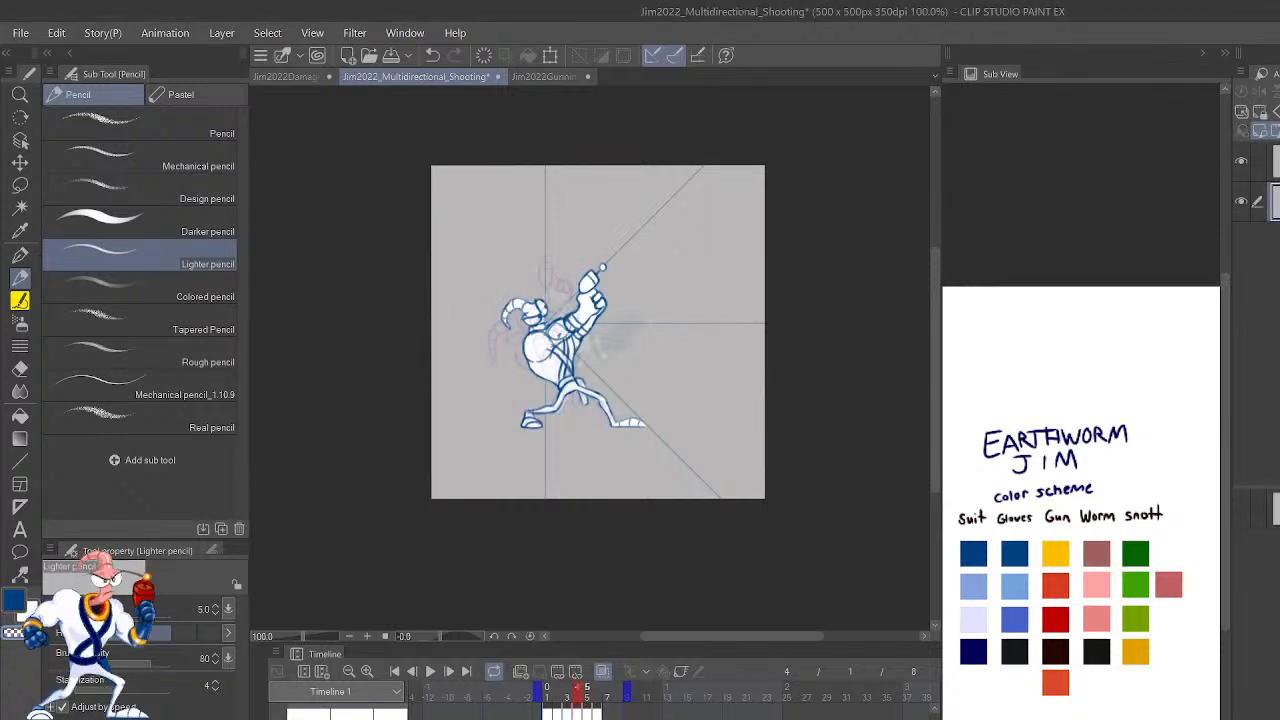
click(588, 689)
click(598, 689)
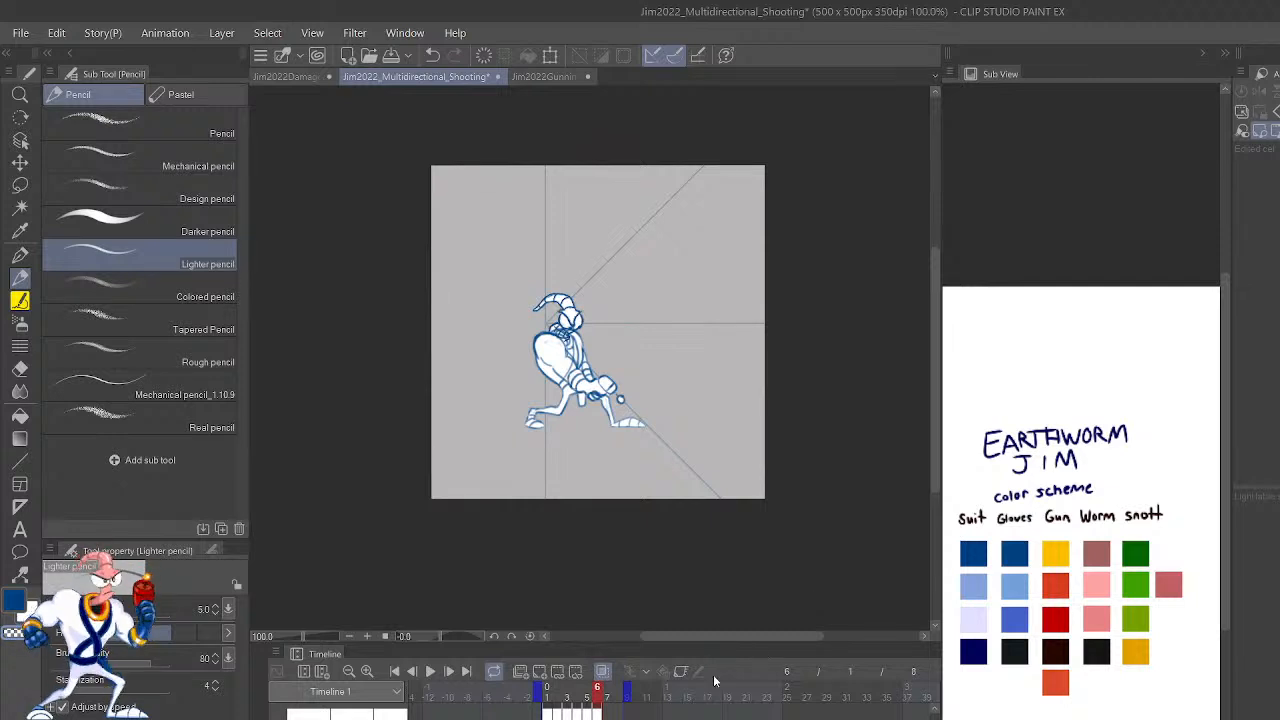
click(588, 689)
click(598, 689)
drag(599, 698, 547, 698)
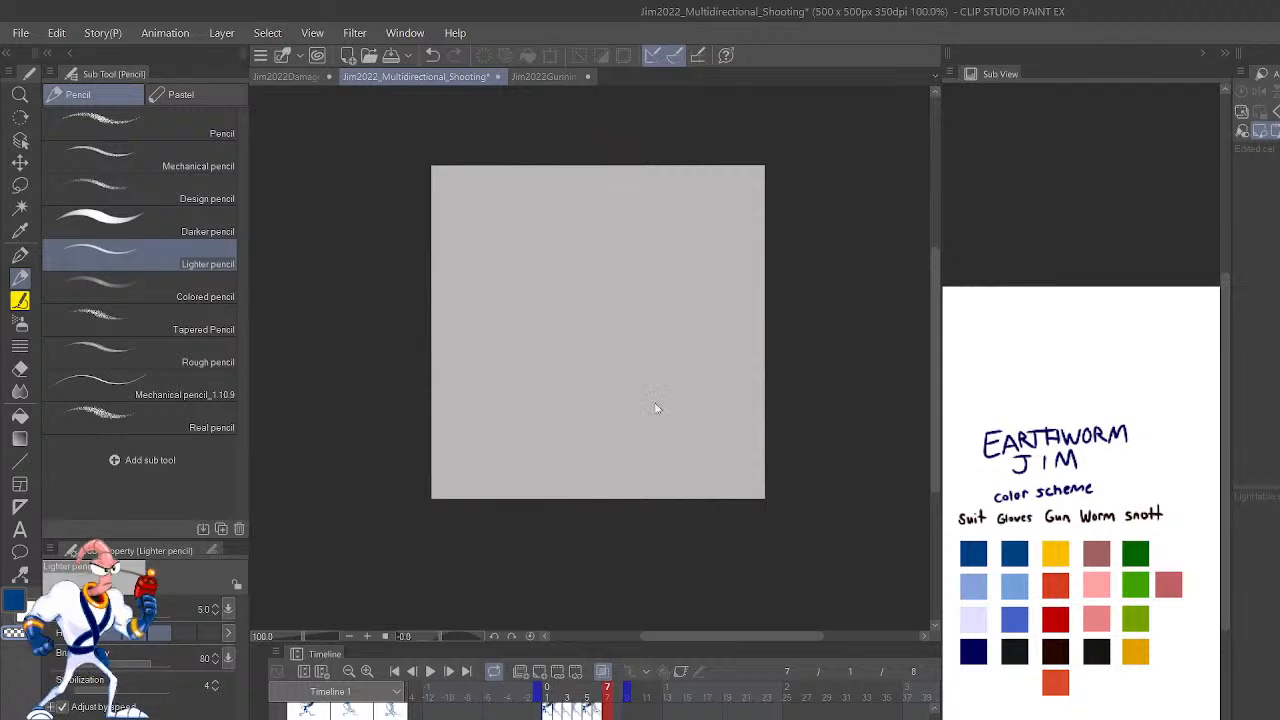
Place the straight-down shooting line drawing on the empty frame 7.
key(Right)
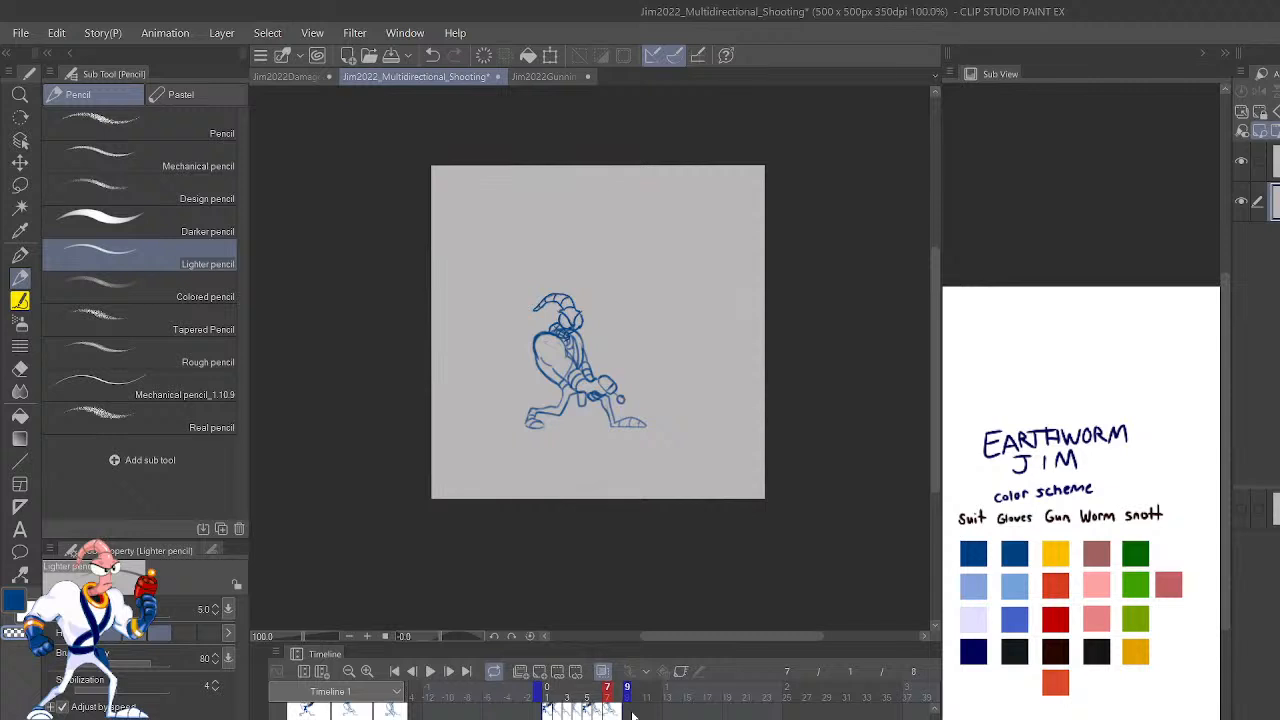
key(ctrl+z)
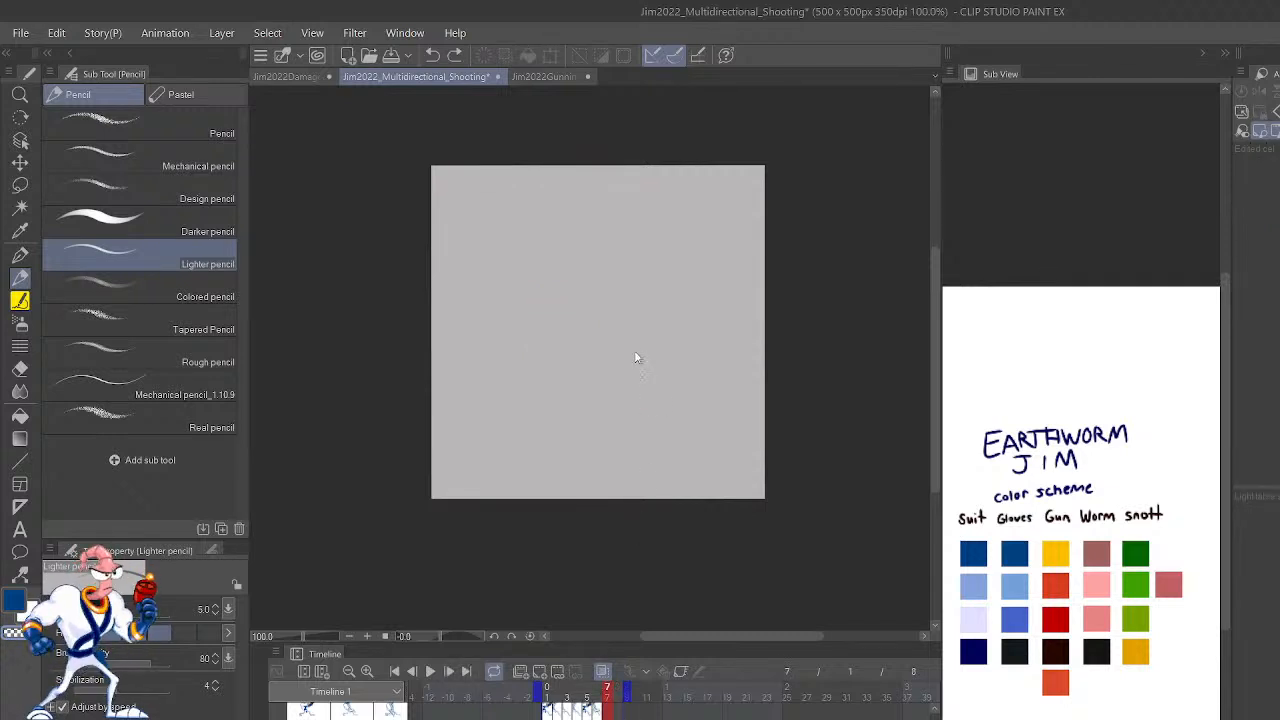
key(ctrl+y)
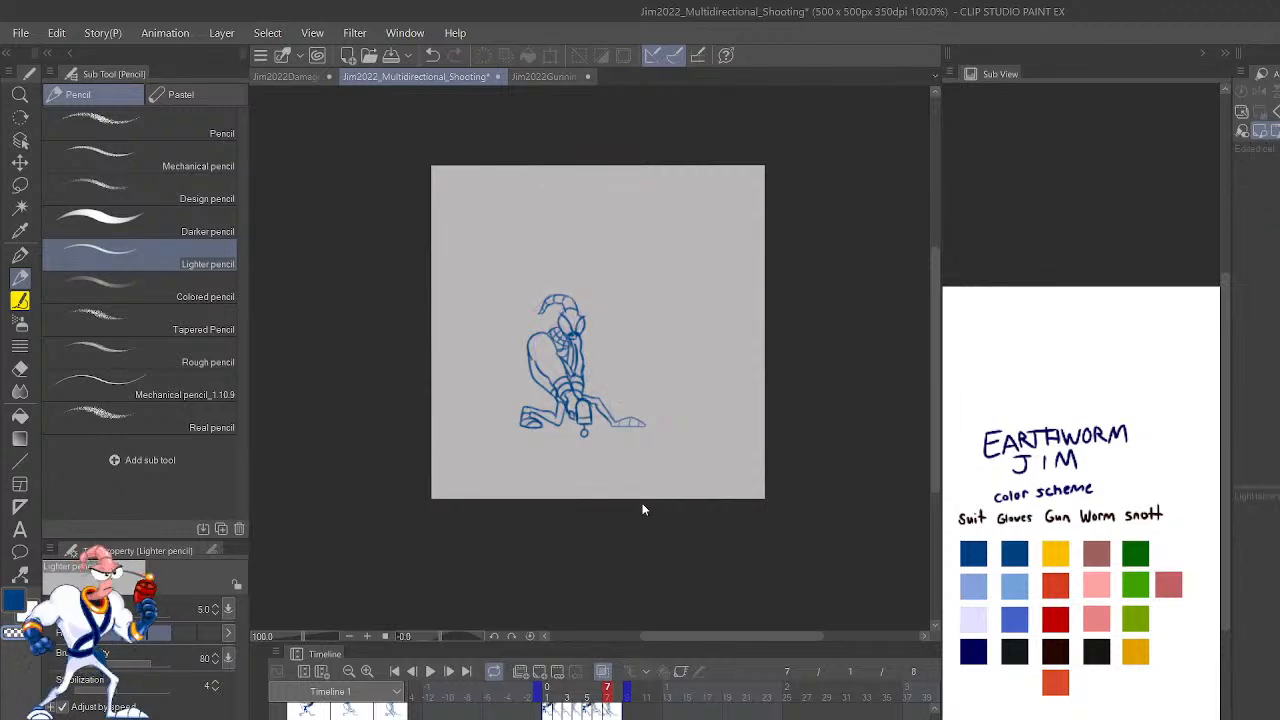
Undo and redo the latest change repeatedly while checking the straight-down pose on frame 7.
key(ctrl+z)
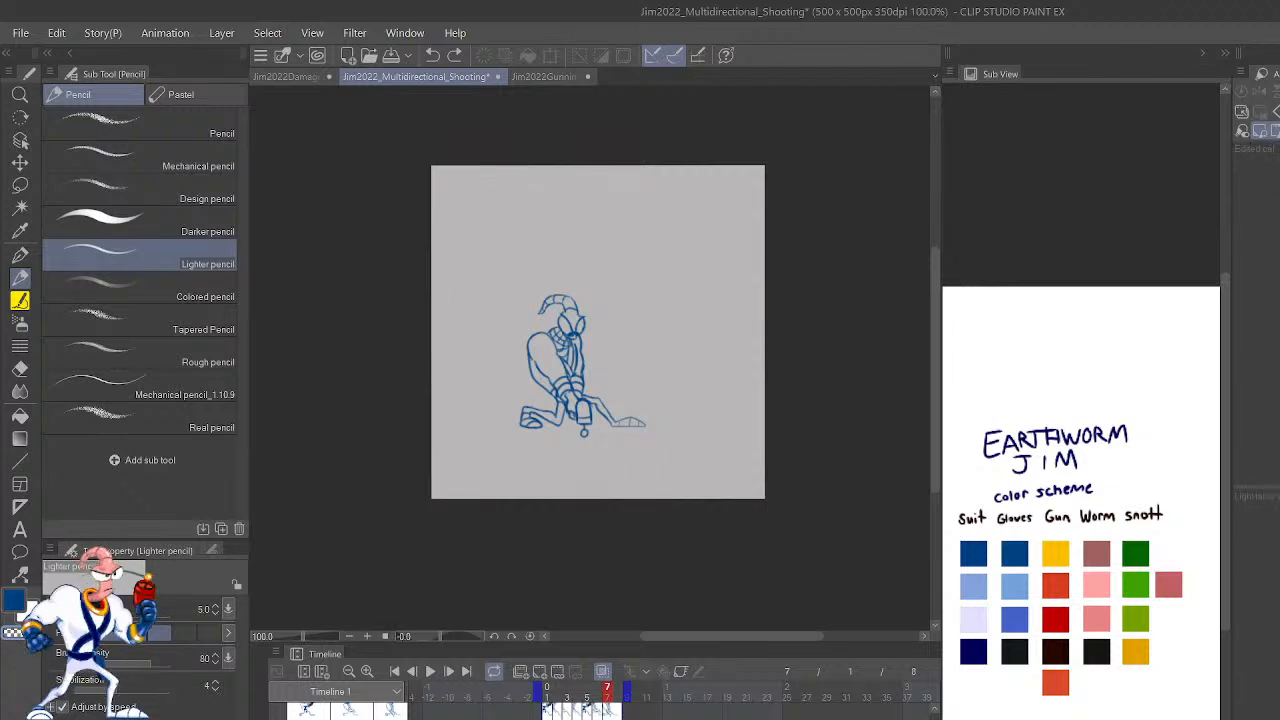
key(ctrl+y)
key(ctrl+z)
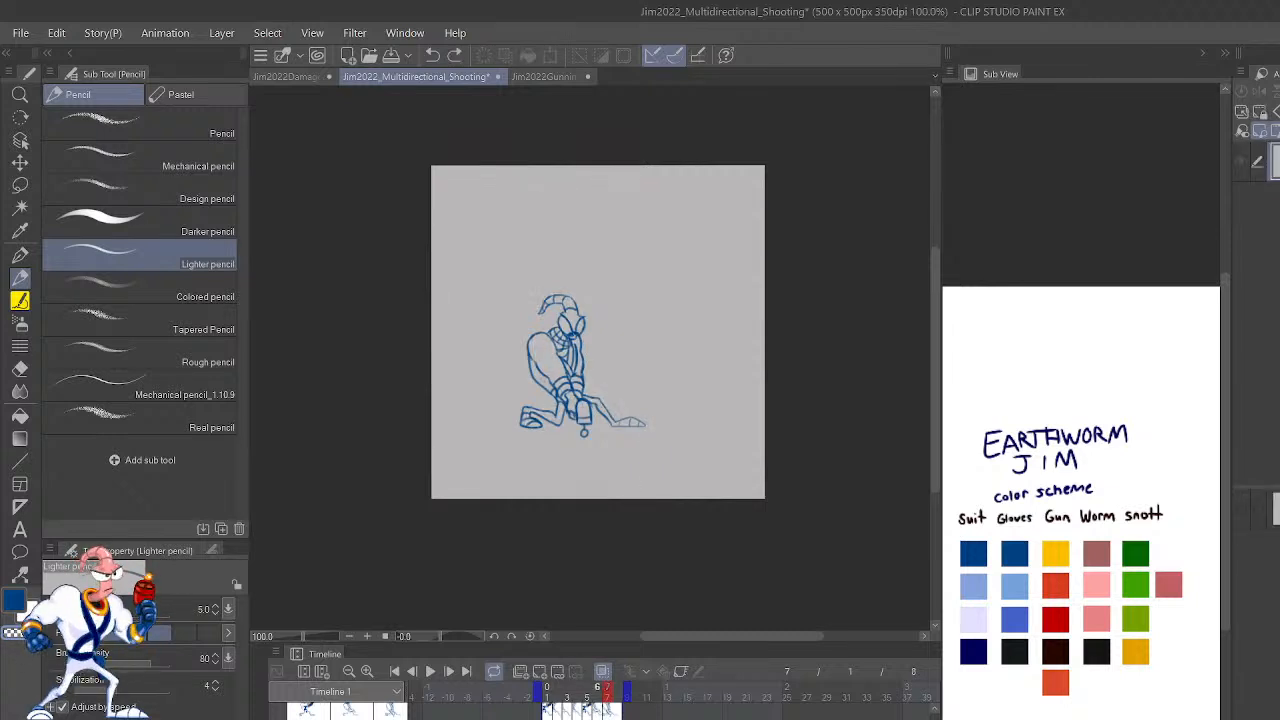
key(ctrl+y)
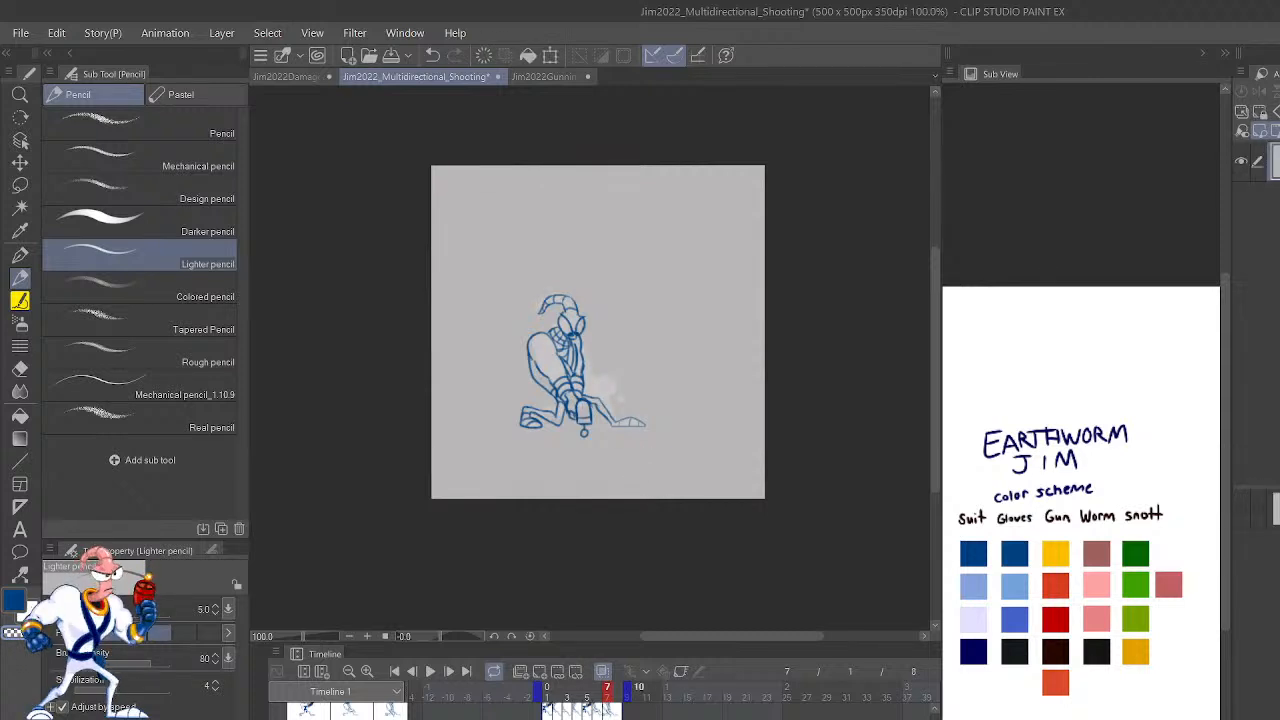
key(ctrl+z)
key(ctrl+y)
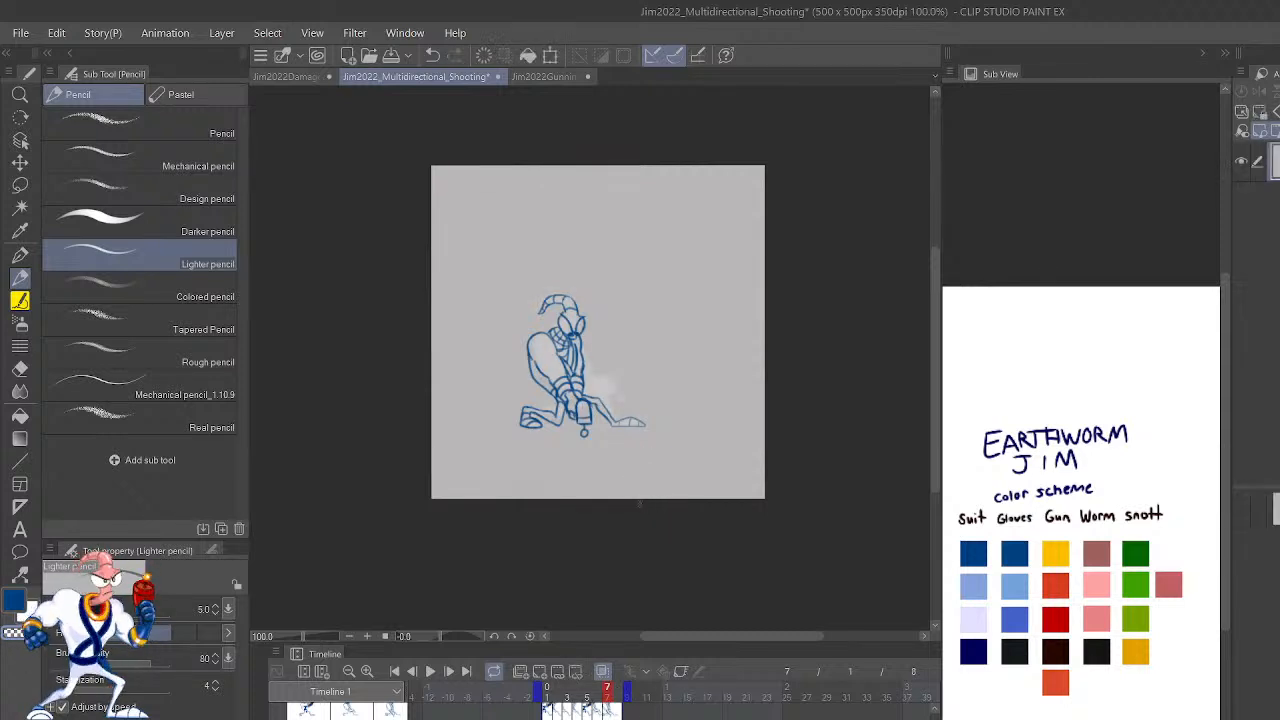
key(ctrl+z)
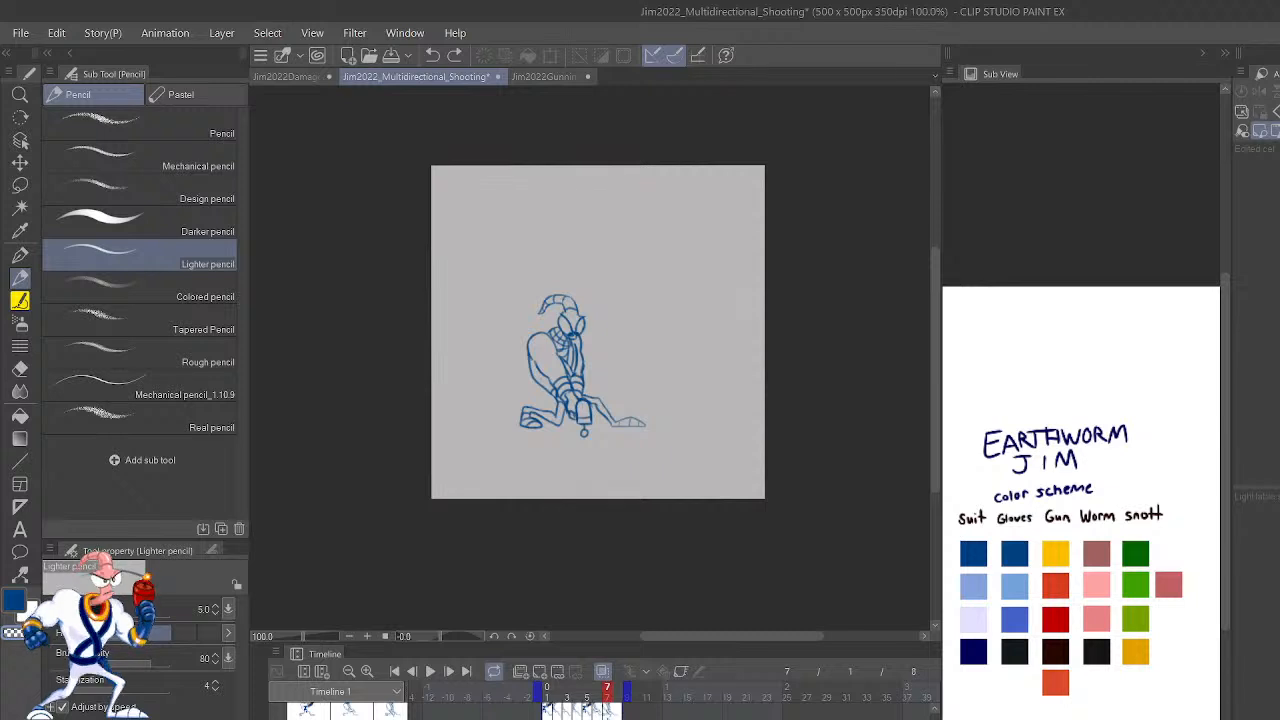
key(ctrl+y)
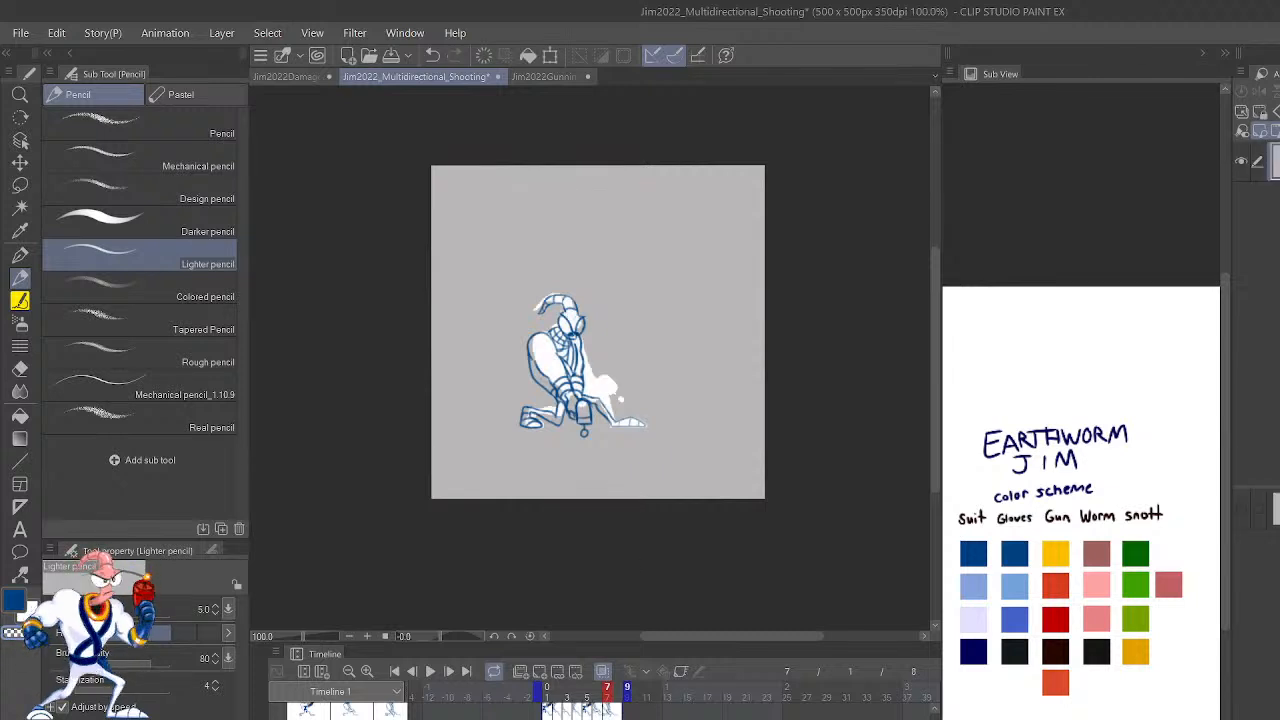
key(ctrl+z)
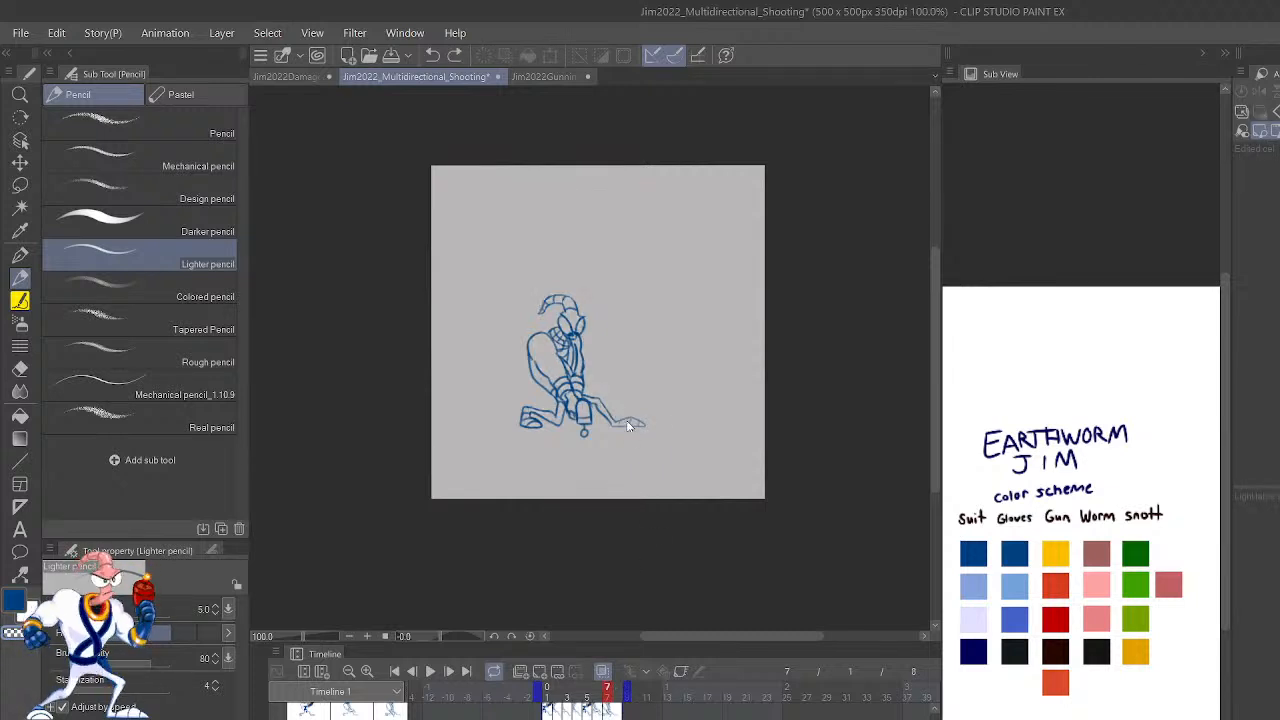
Redo and undo the last change on frame 7, and compare its straight-down pose with frame 5.
key(ctrl+y)
key(ctrl+z)
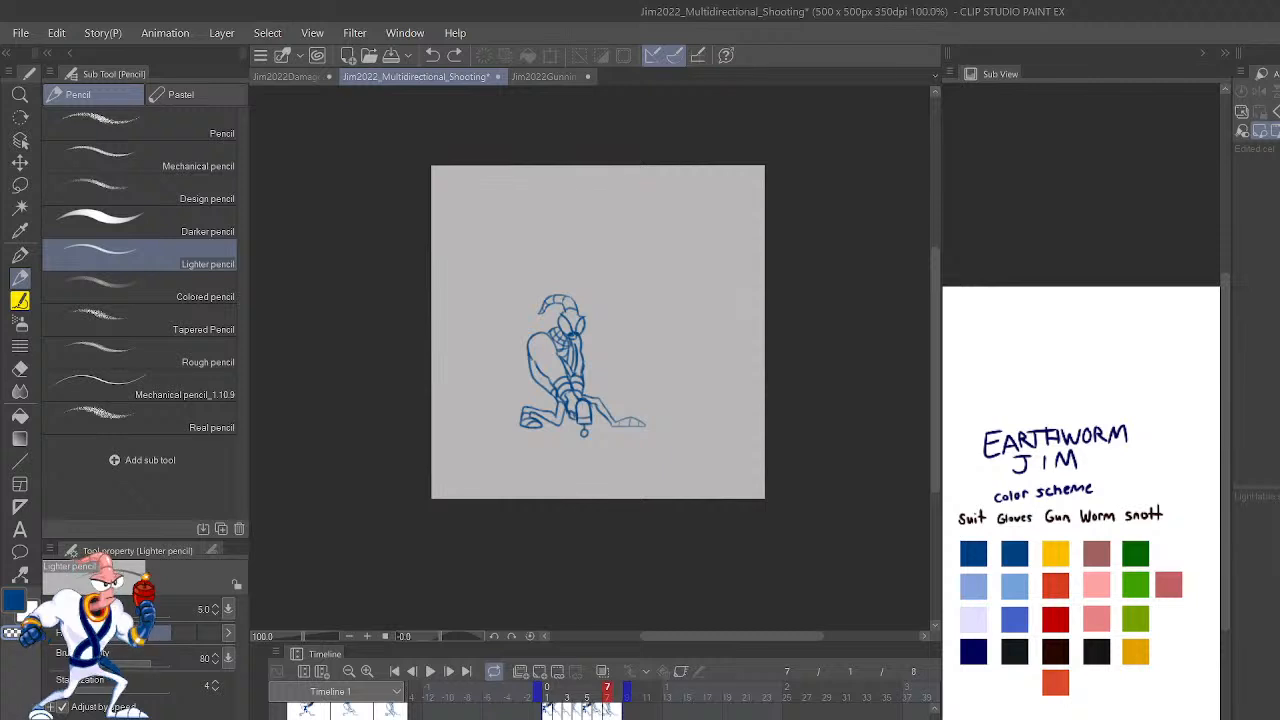
click(587, 688)
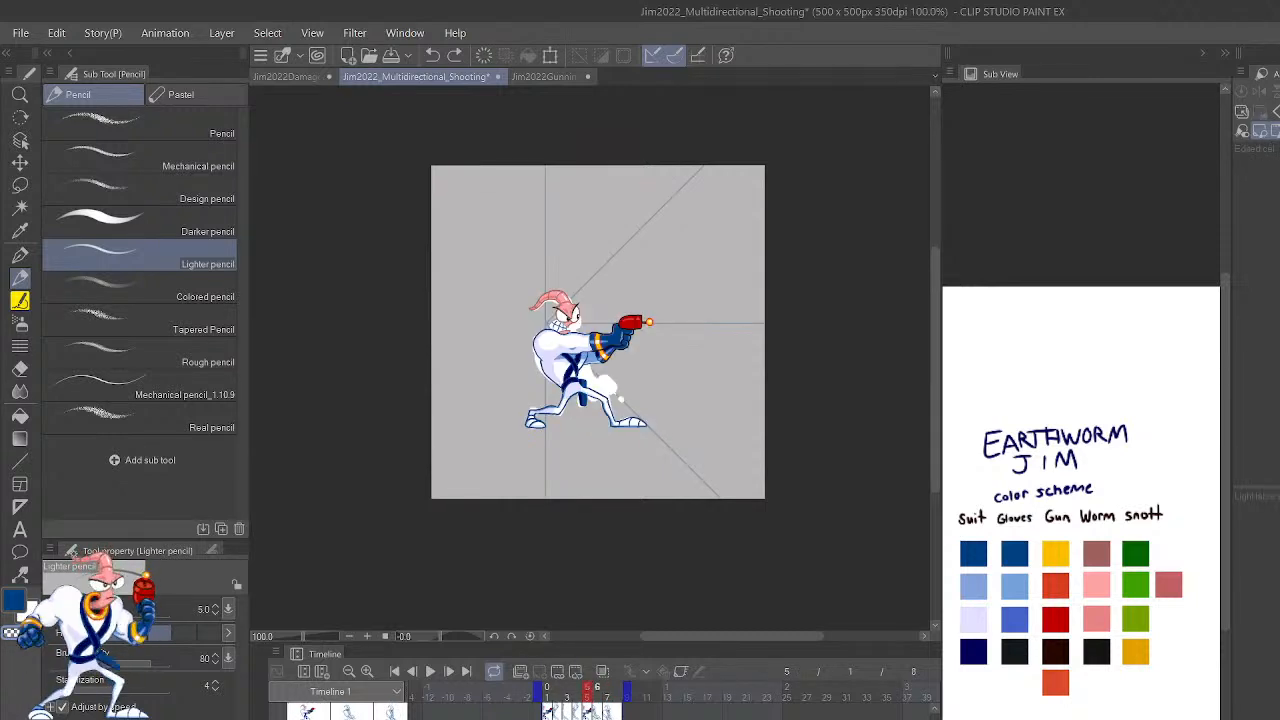
click(607, 688)
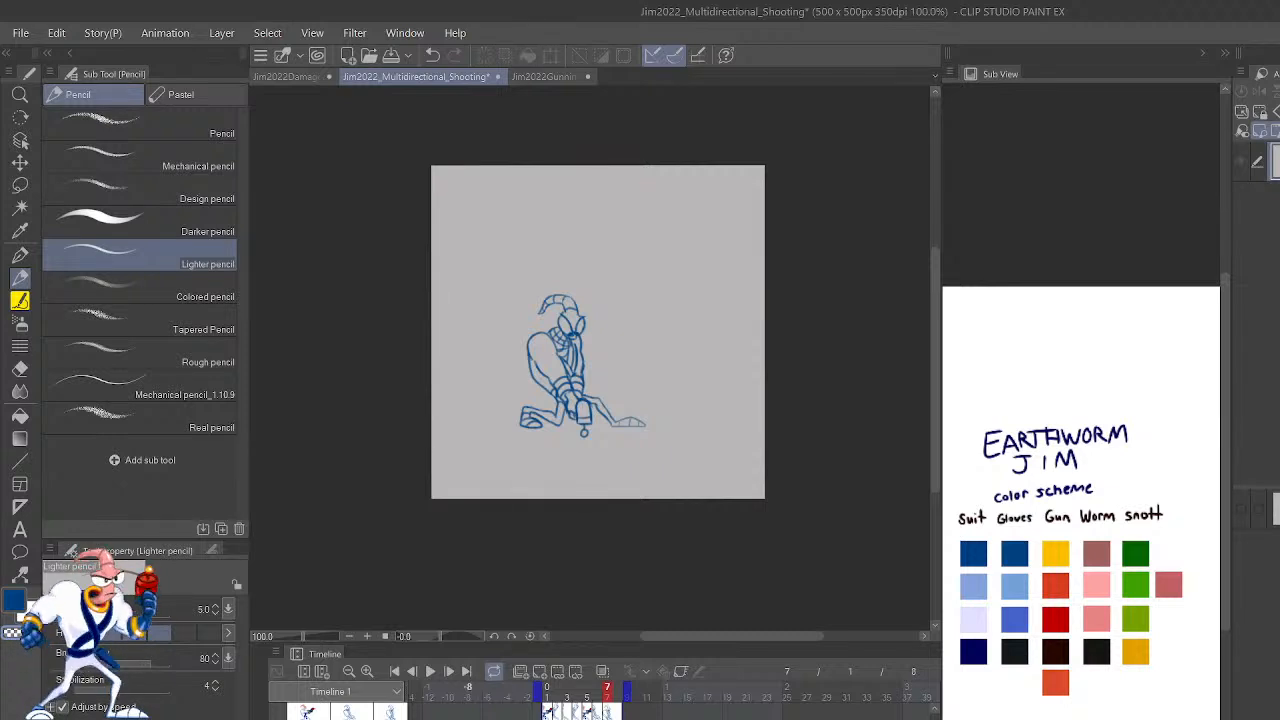
Step through the animation from frame 1 to frame 7 to review the sequence of shooting poses.
click(547, 690)
click(557, 690)
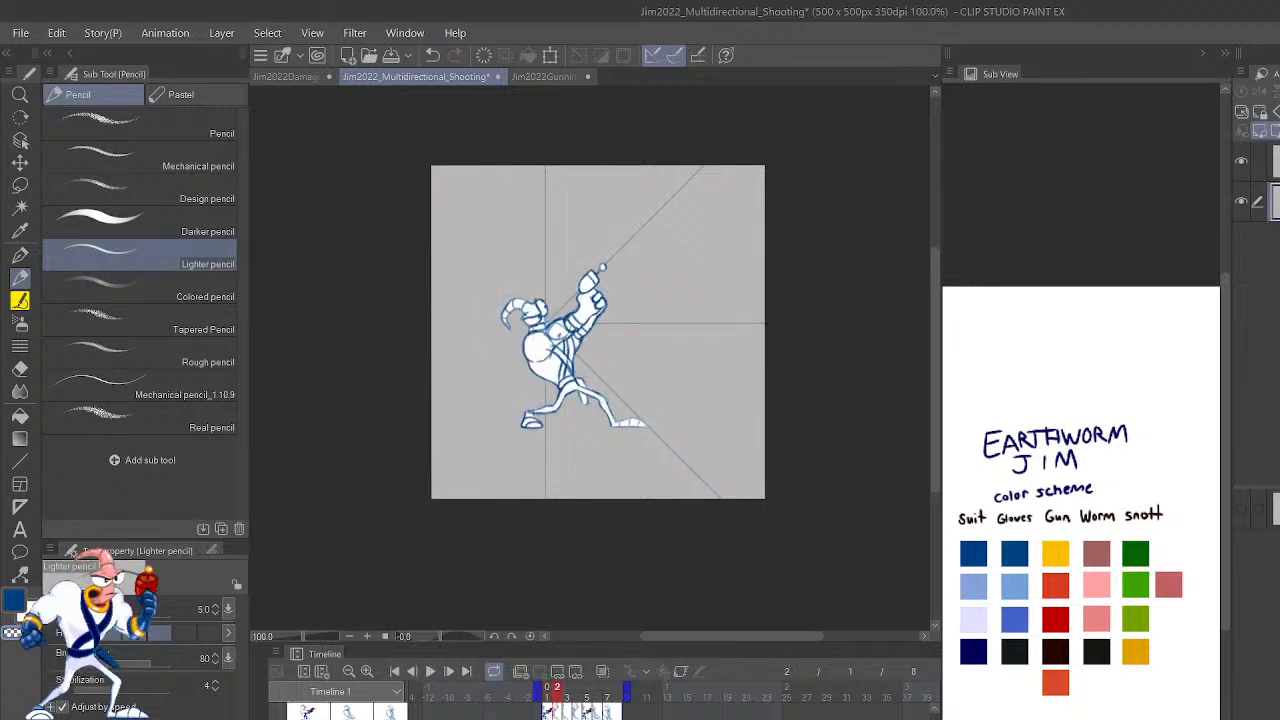
click(567, 690)
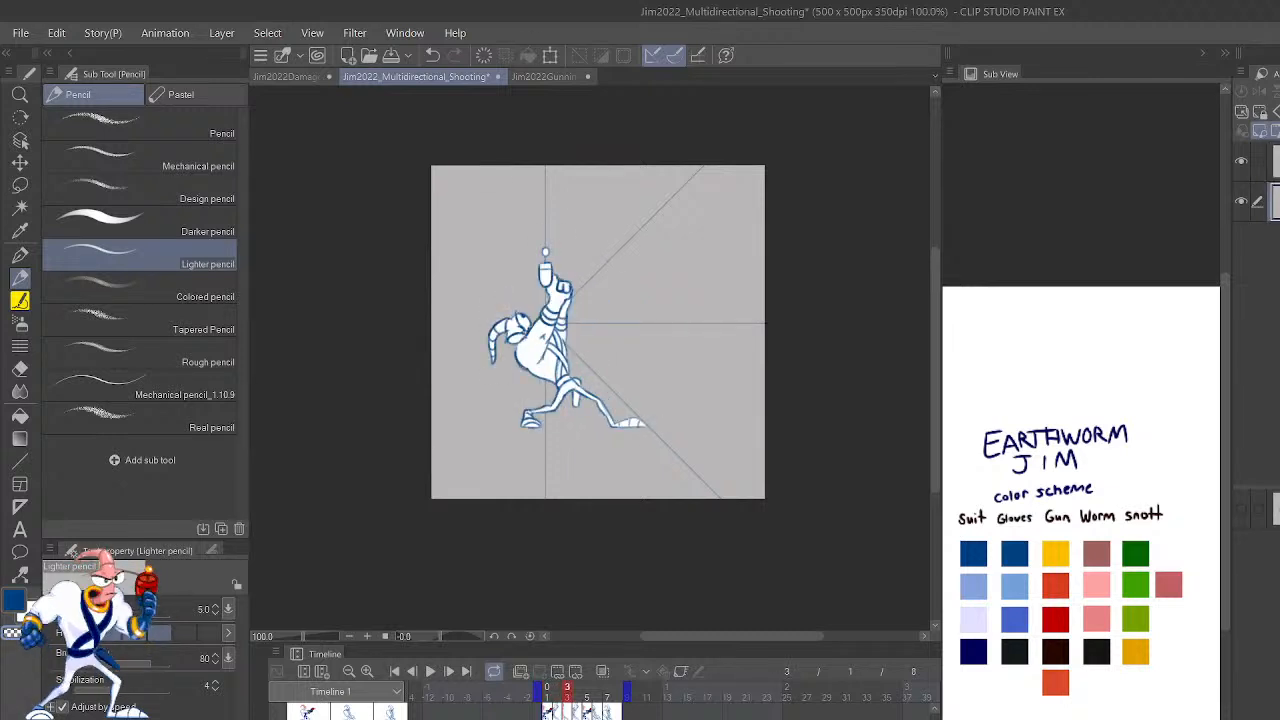
click(557, 690)
click(547, 690)
click(557, 690)
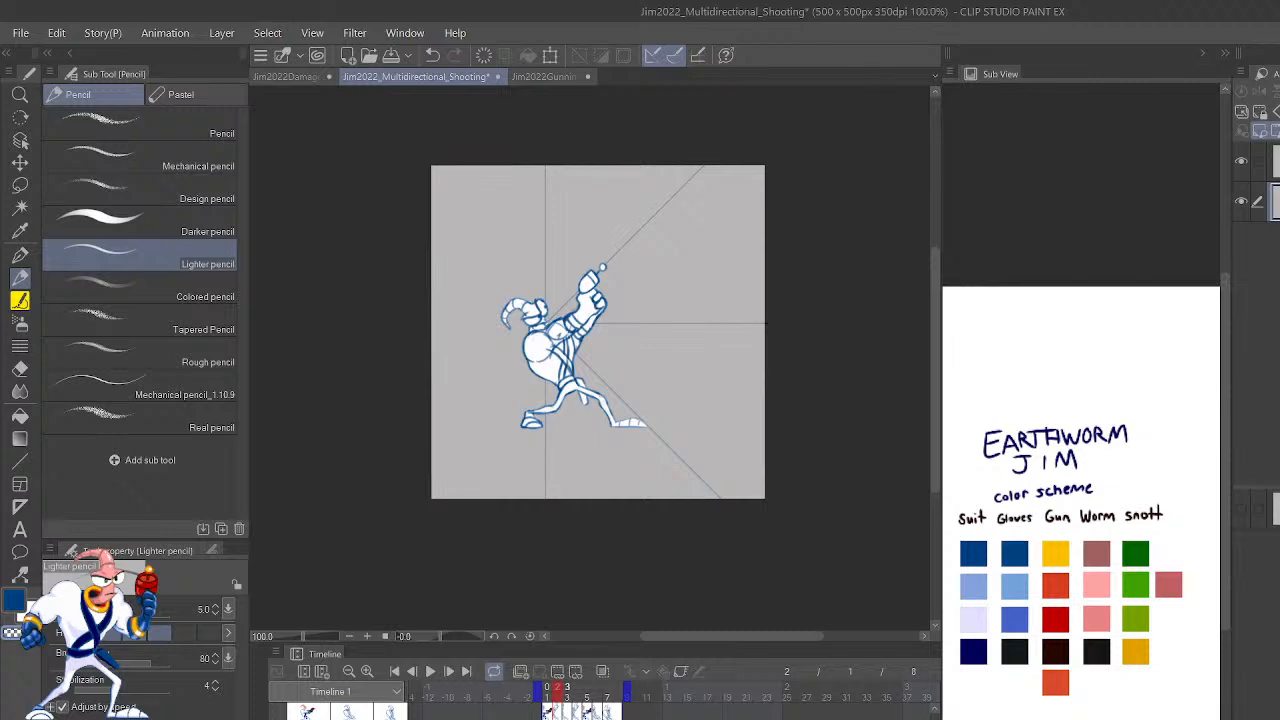
key(Right)
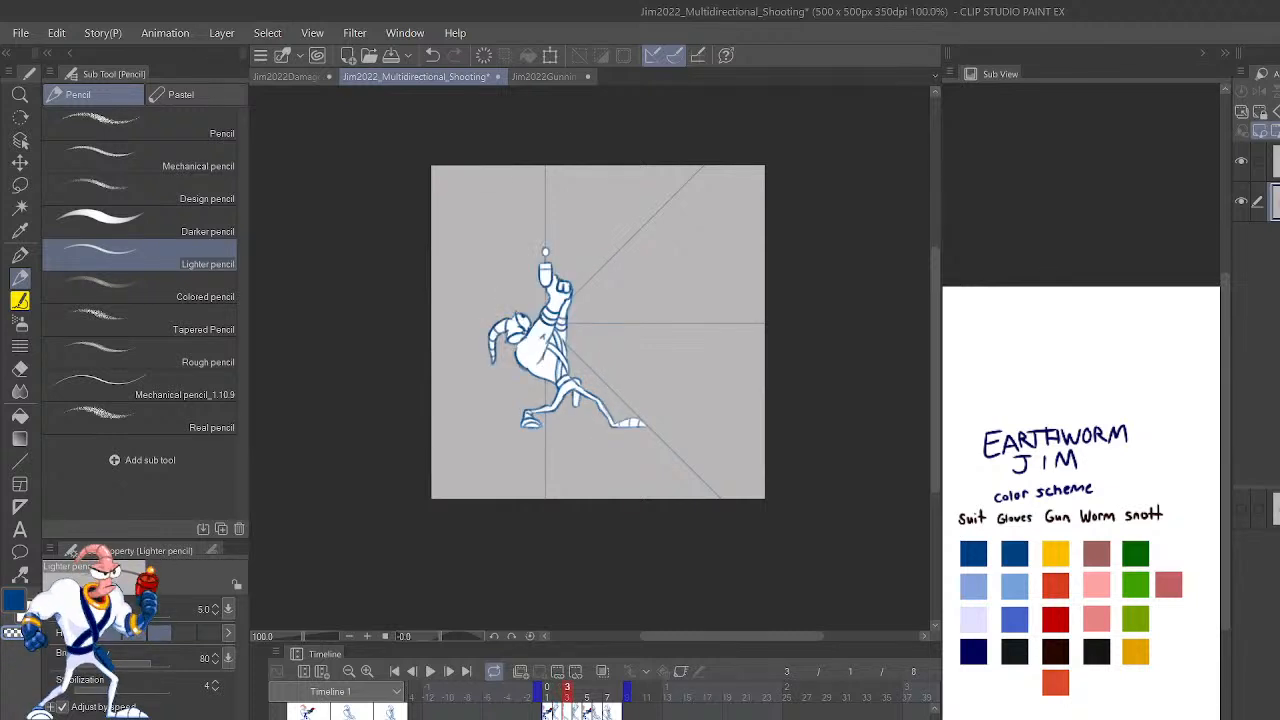
key(Right)
key(Right)
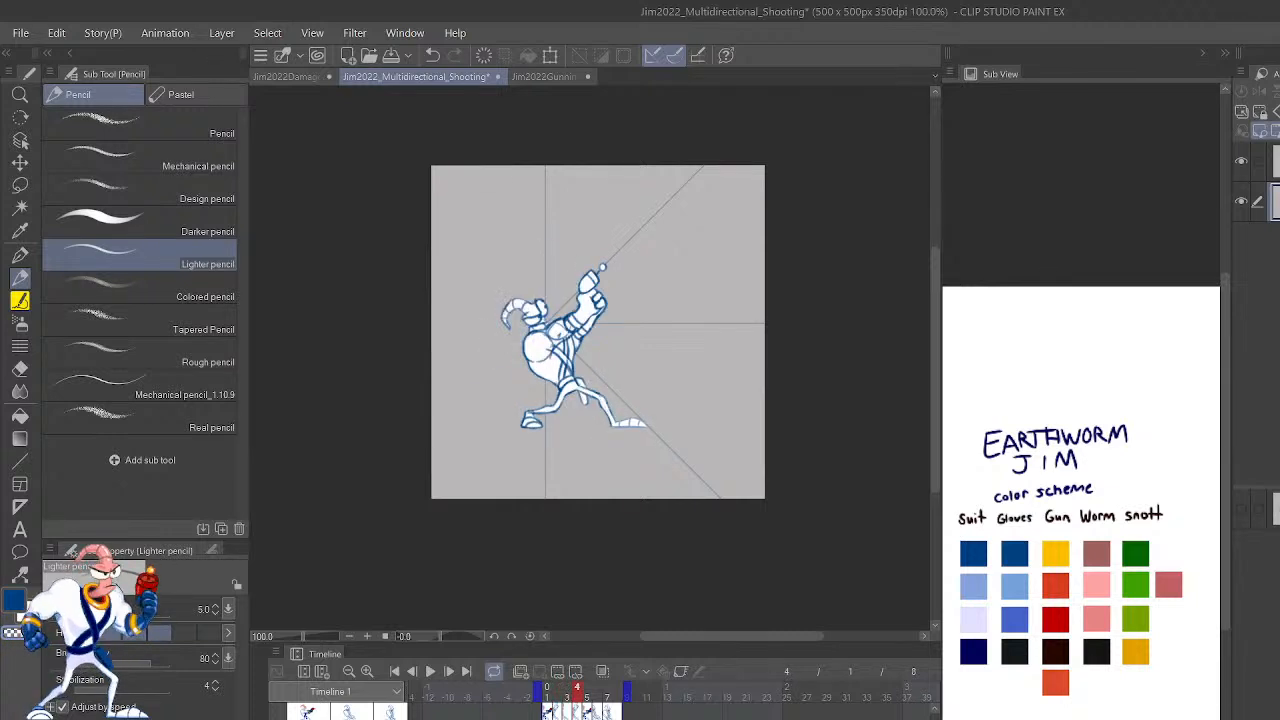
key(Right)
key(Right)
key(Right)
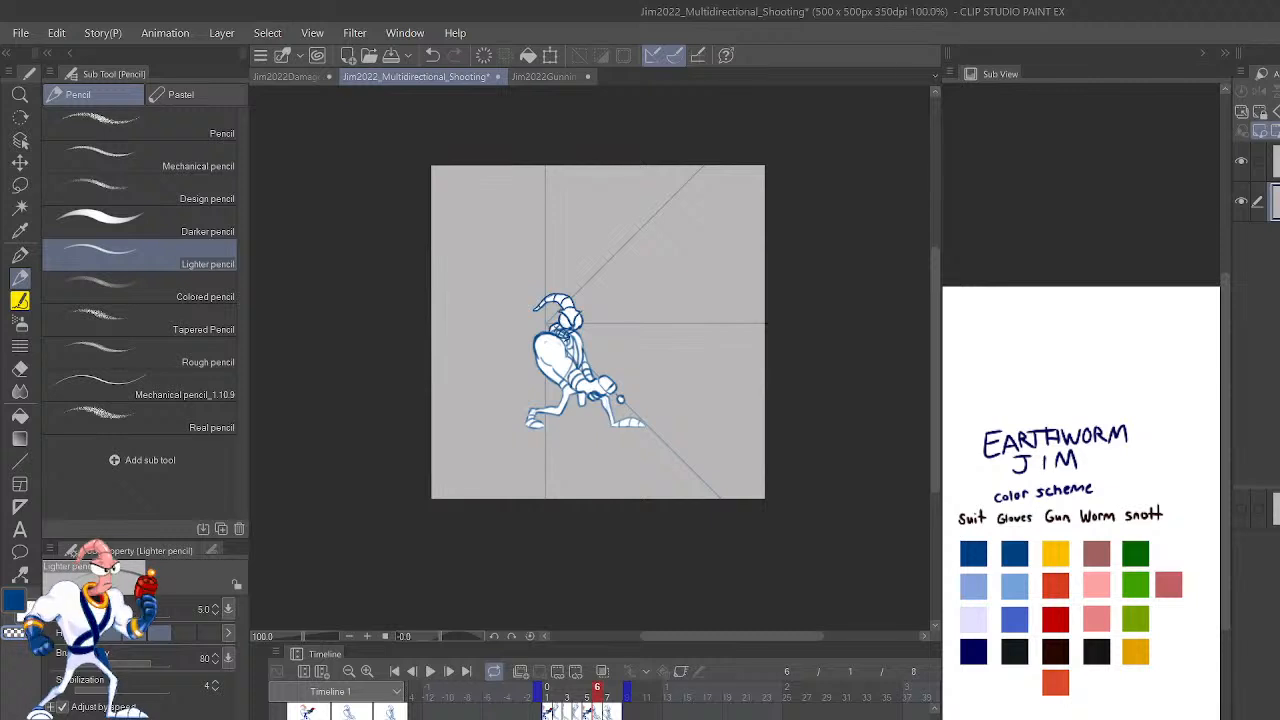
key(Right)
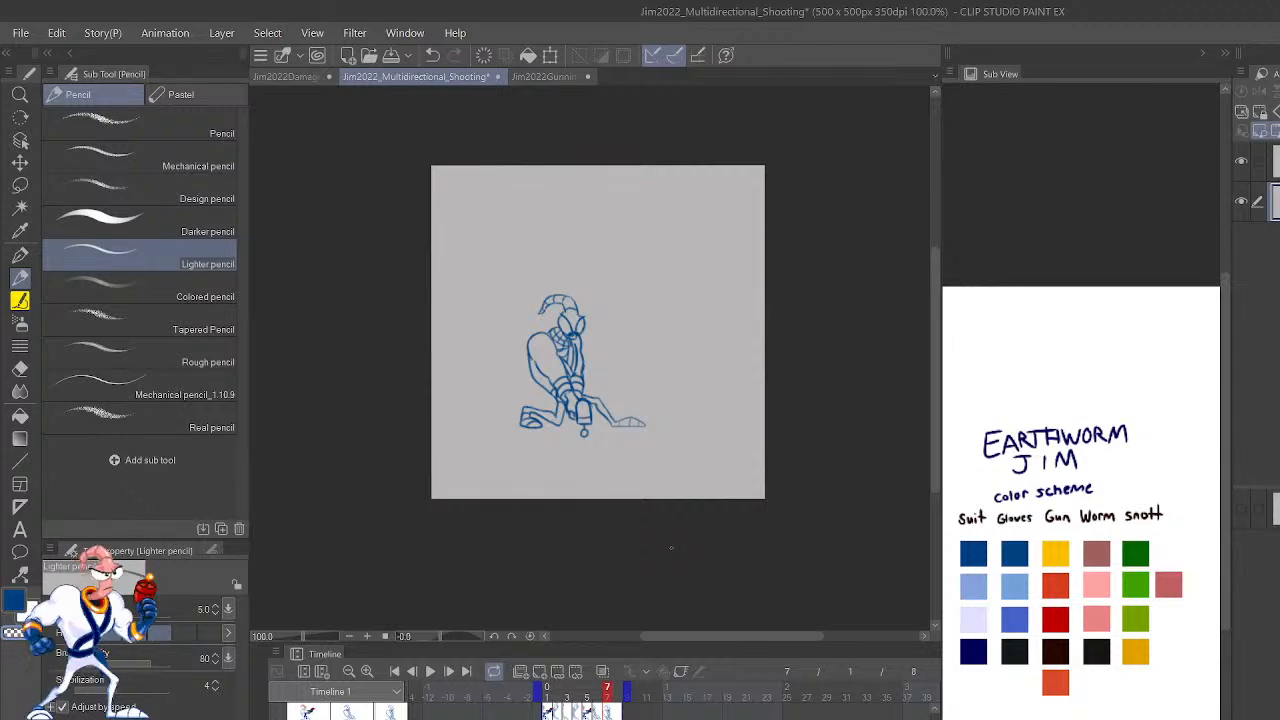
Delete the stray white fill behind the straight-ahead pose on frame 5, check the neighbouring frames, and return to frame 7.
scroll(671, 547, up, 2)
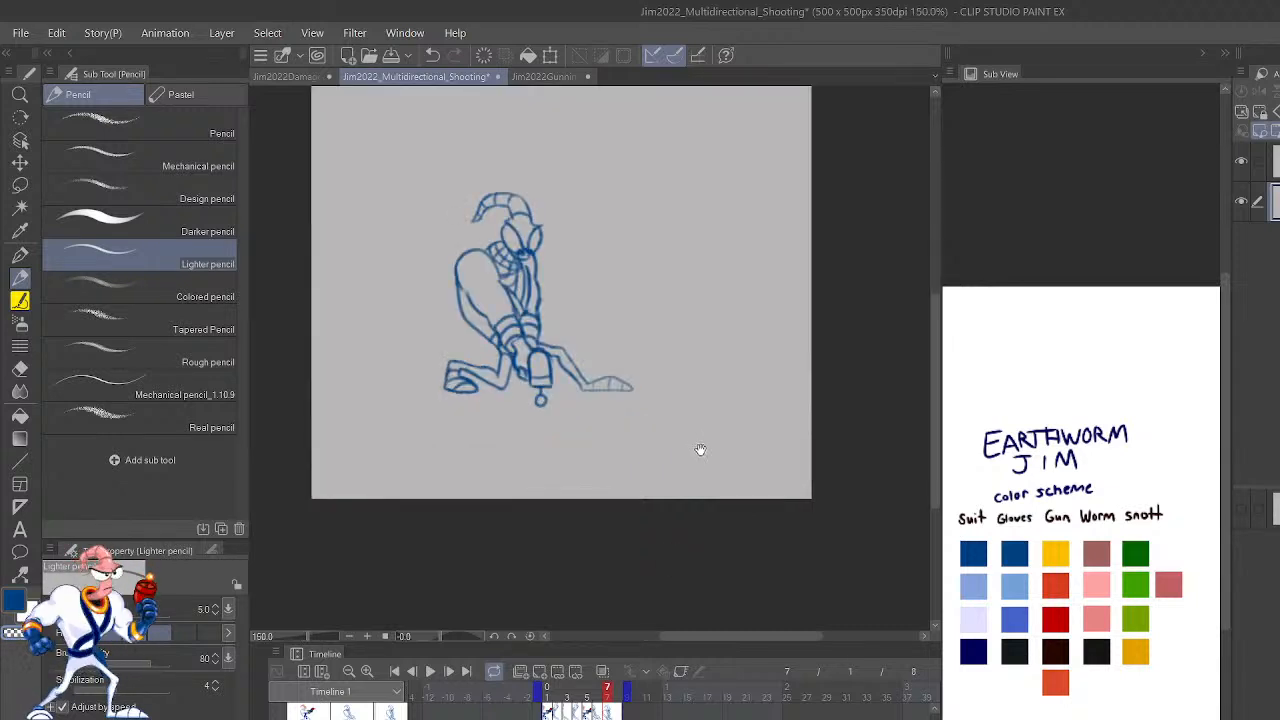
scroll(797, 606, left, 3)
scroll(794, 589, up, 2)
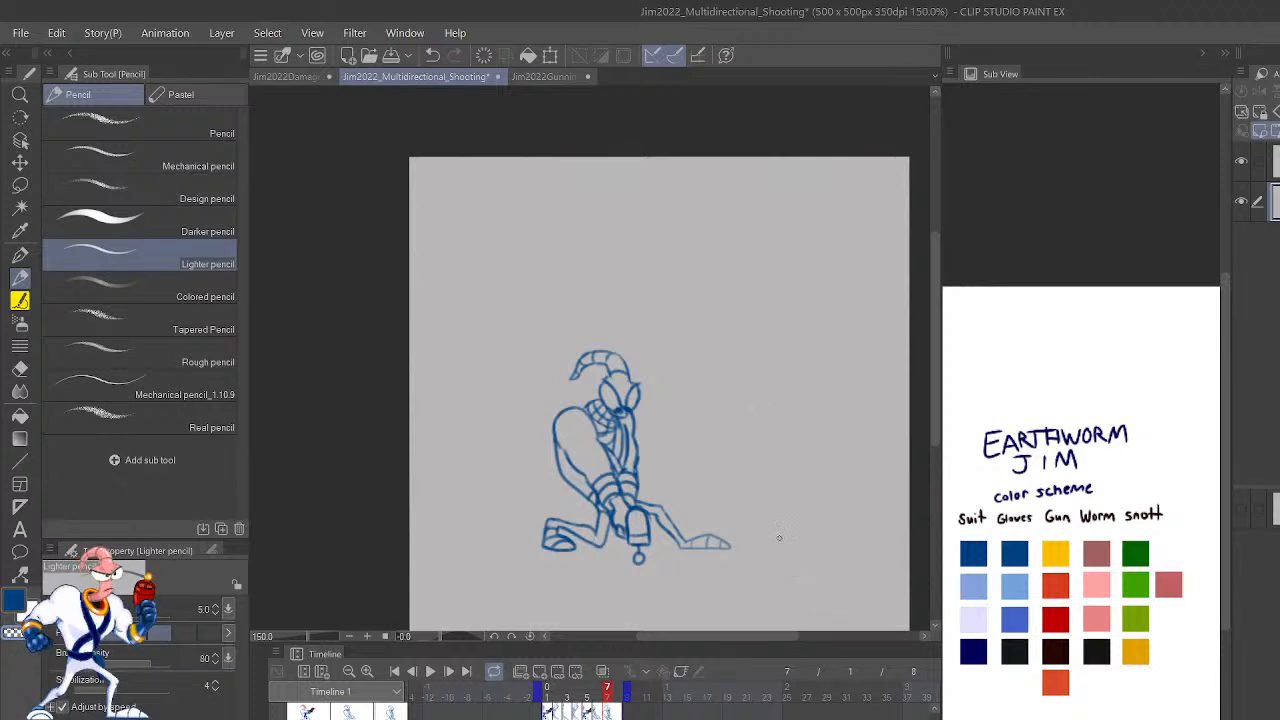
key(w)
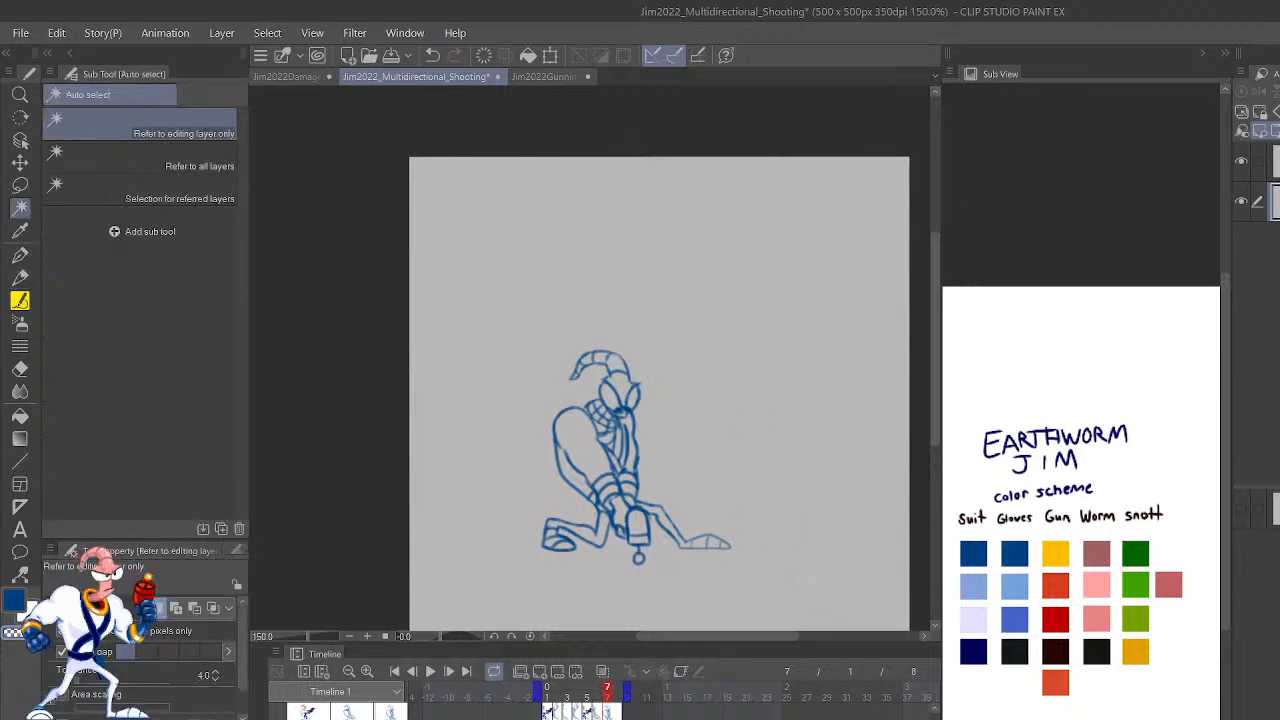
key(Left)
key(Left)
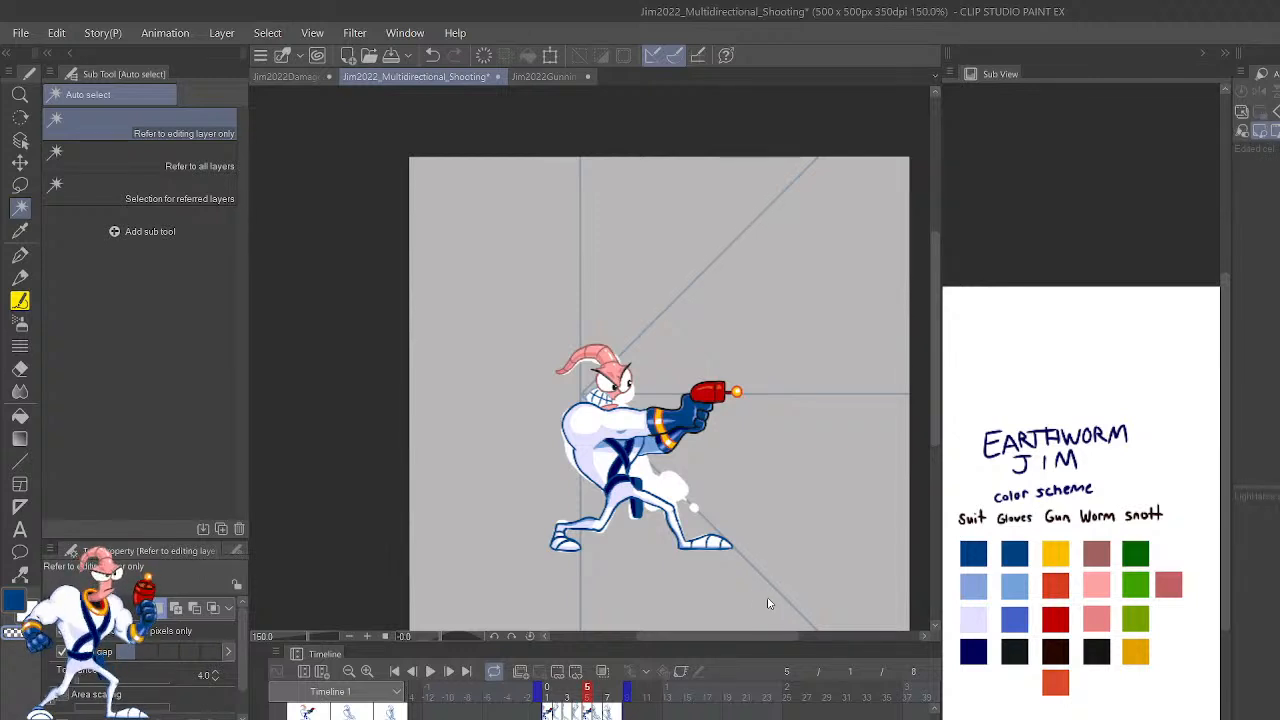
key(Delete)
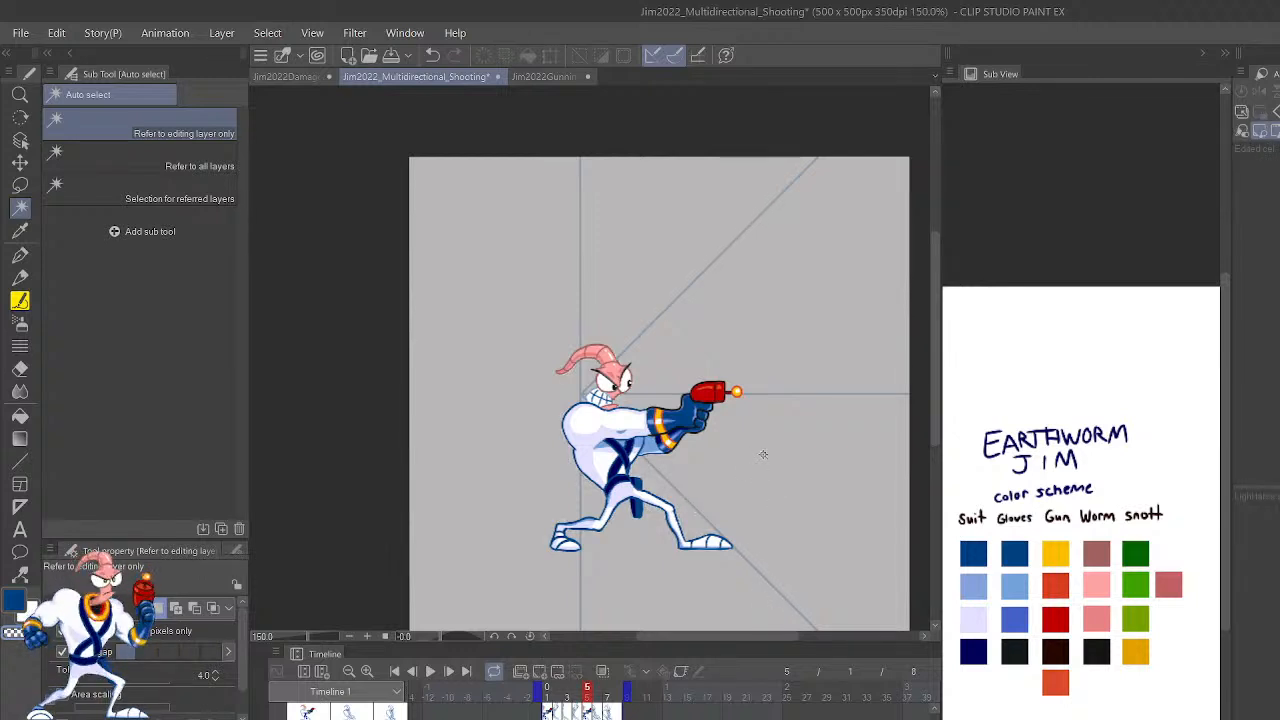
key(Right)
key(Left)
key(Left)
key(Right)
key(Right)
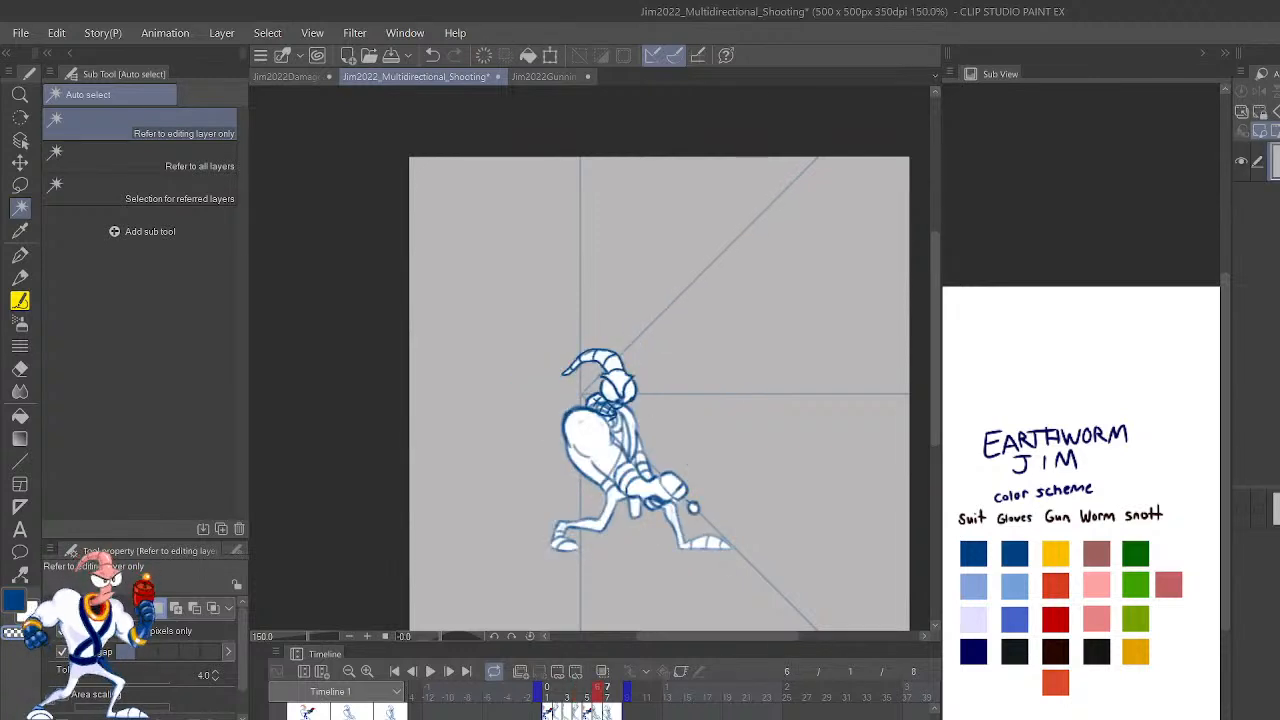
key(Right)
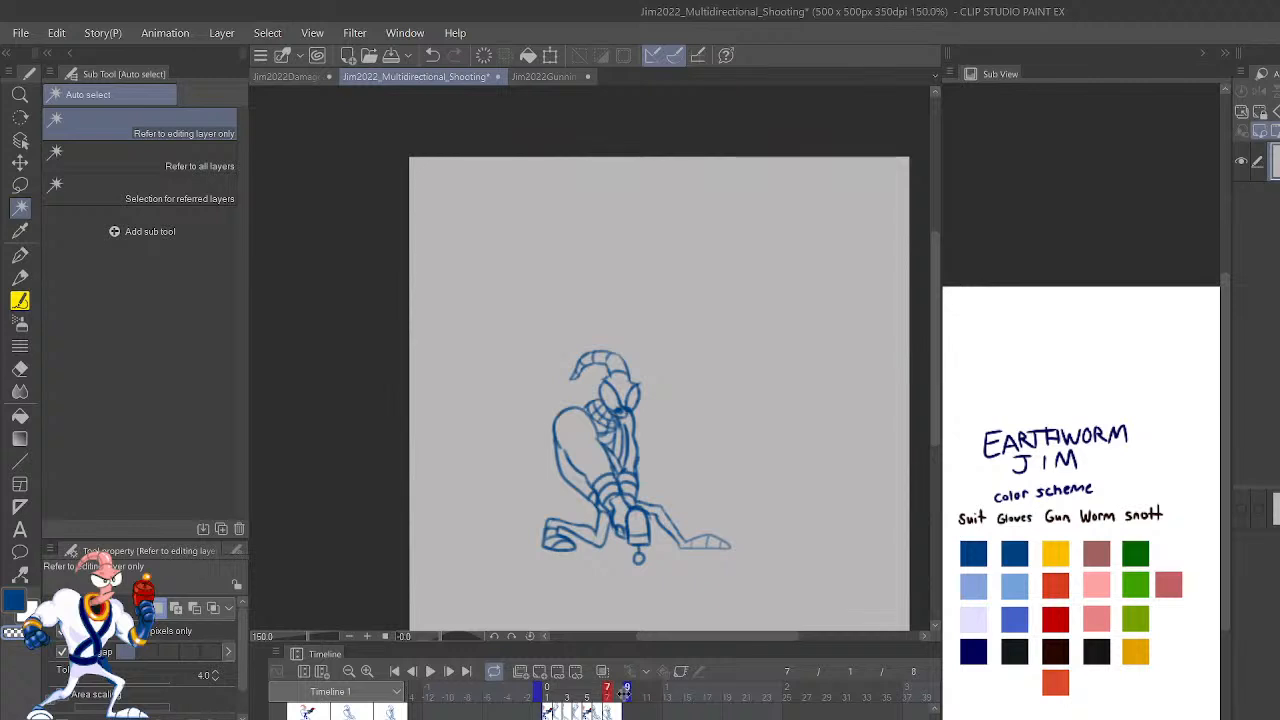
Try to fill the straight-down pose on frame 7 with white using an inverted selection of its outlines.
click(690, 446)
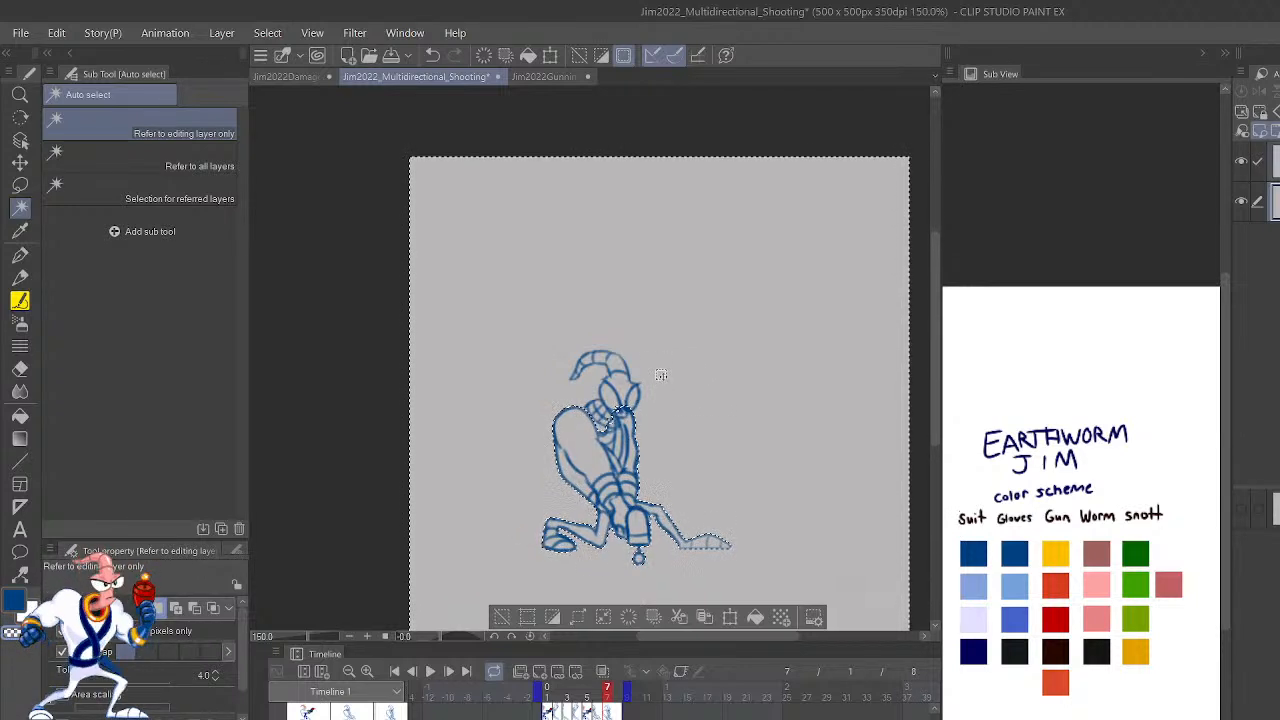
click(577, 372)
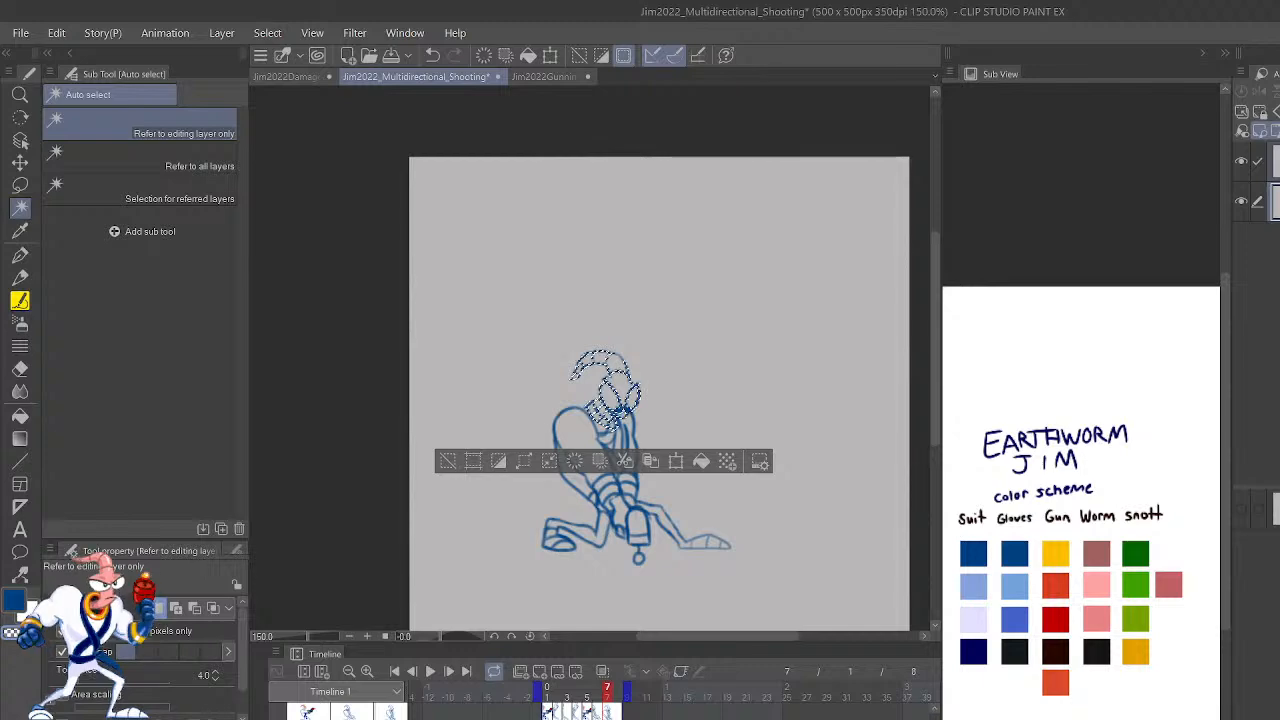
shift+click(563, 411)
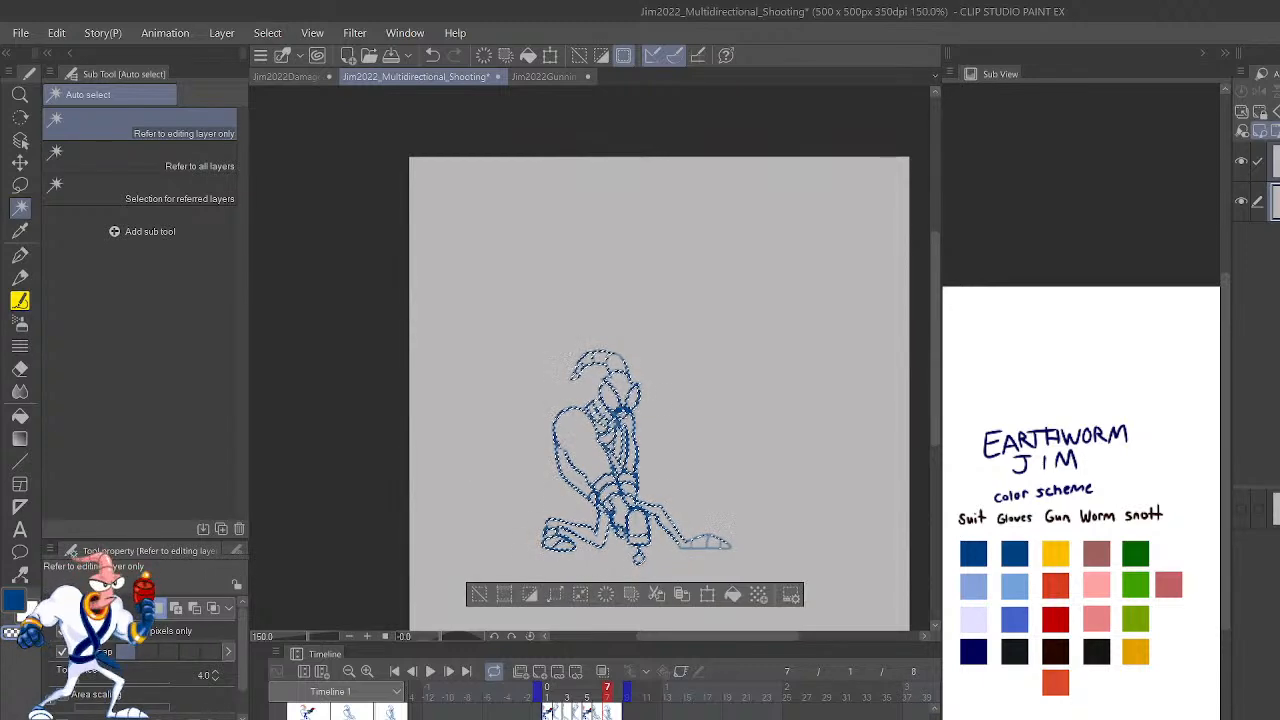
click(529, 595)
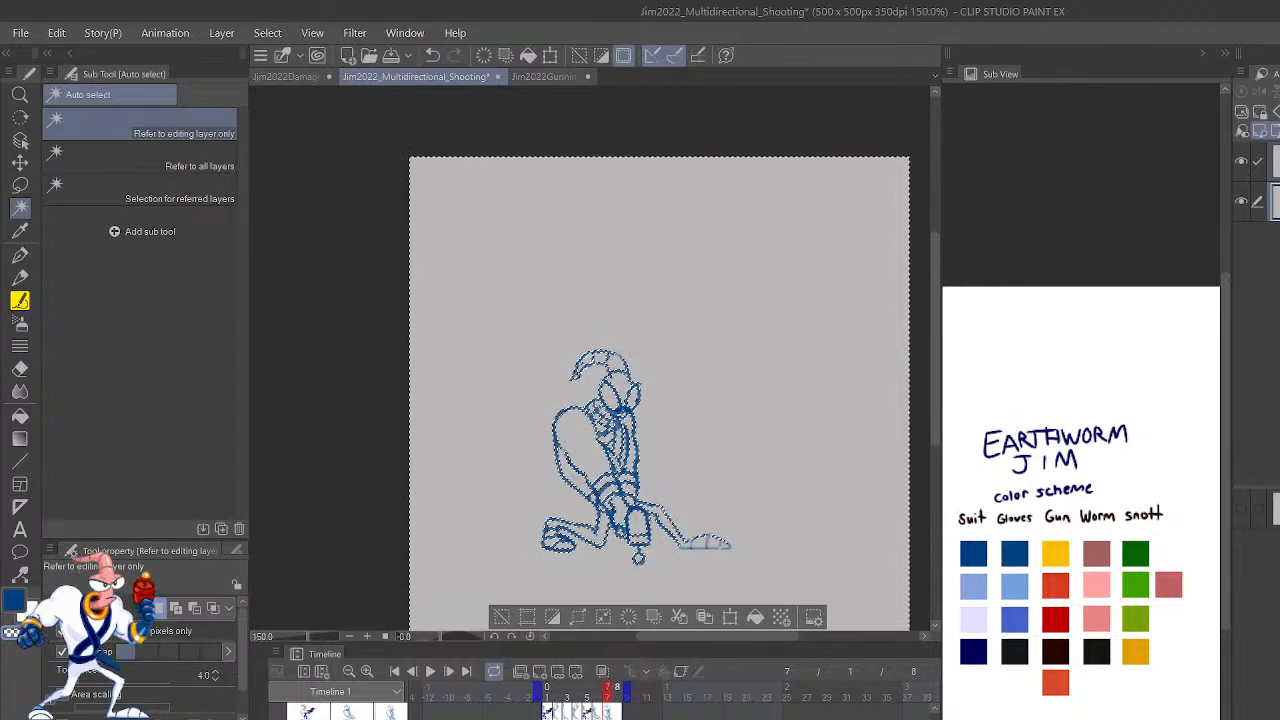
key(g)
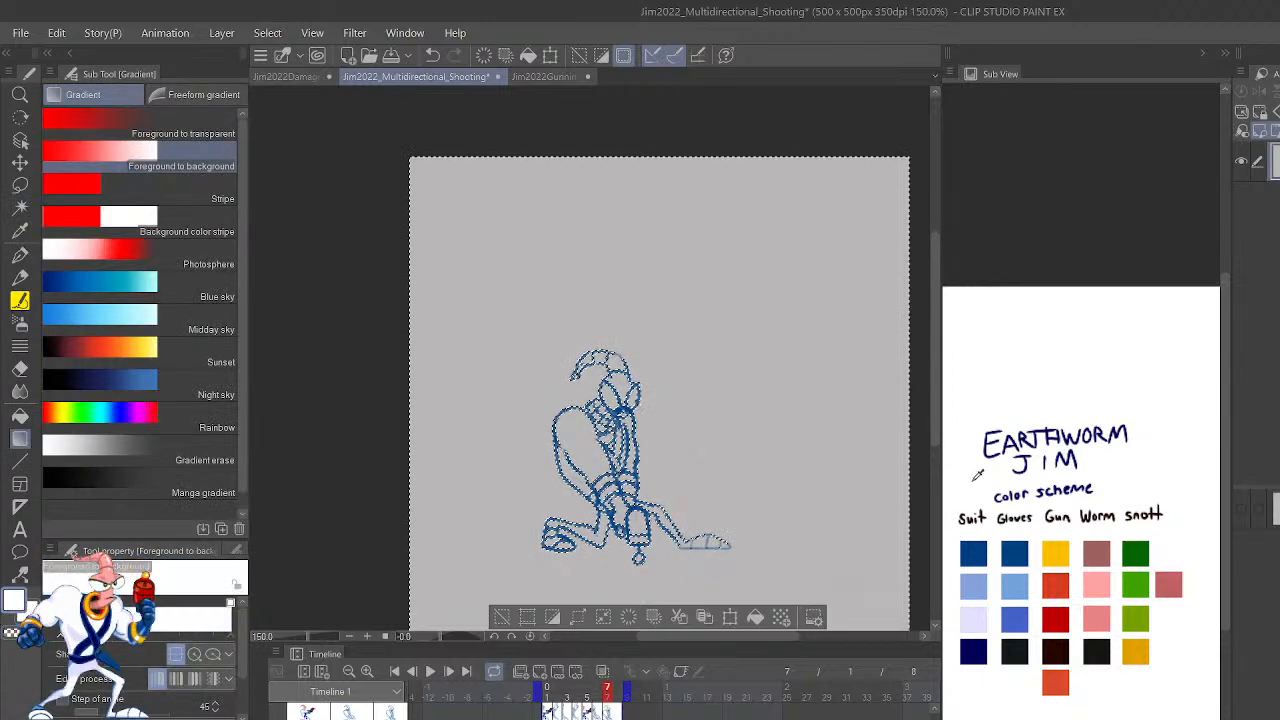
key(g)
click(618, 458)
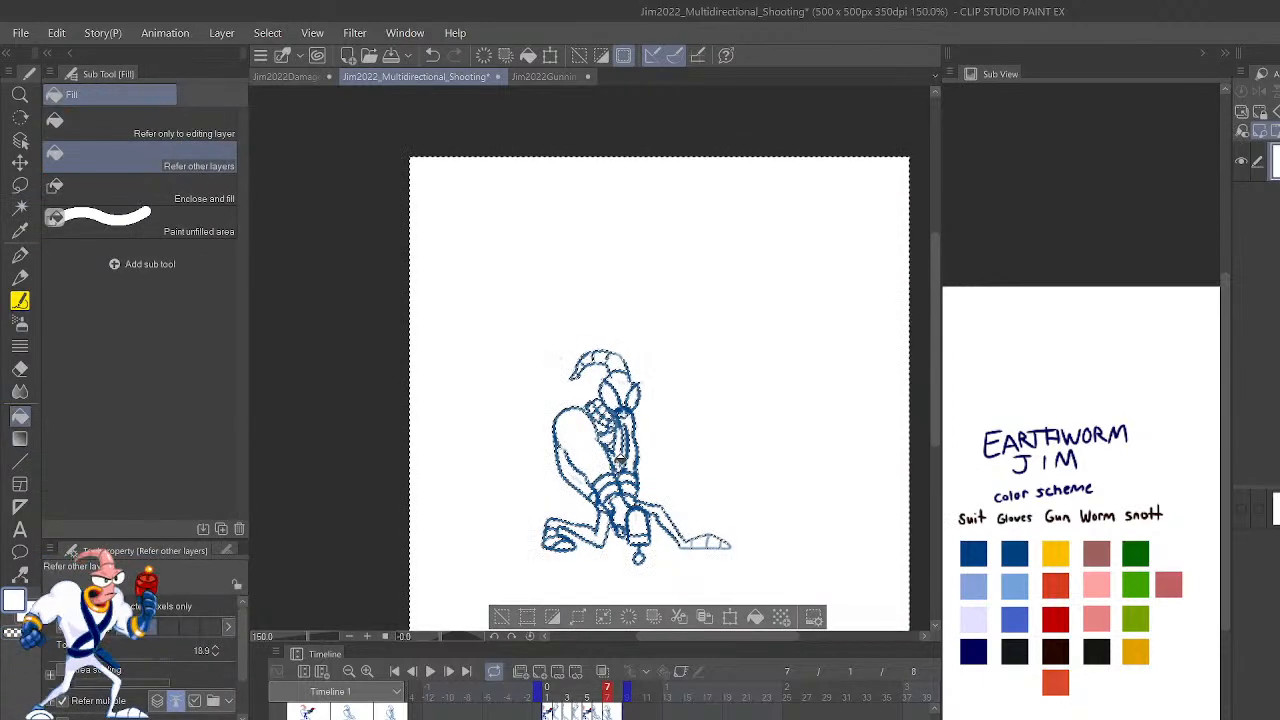
click(666, 587)
click(213, 130)
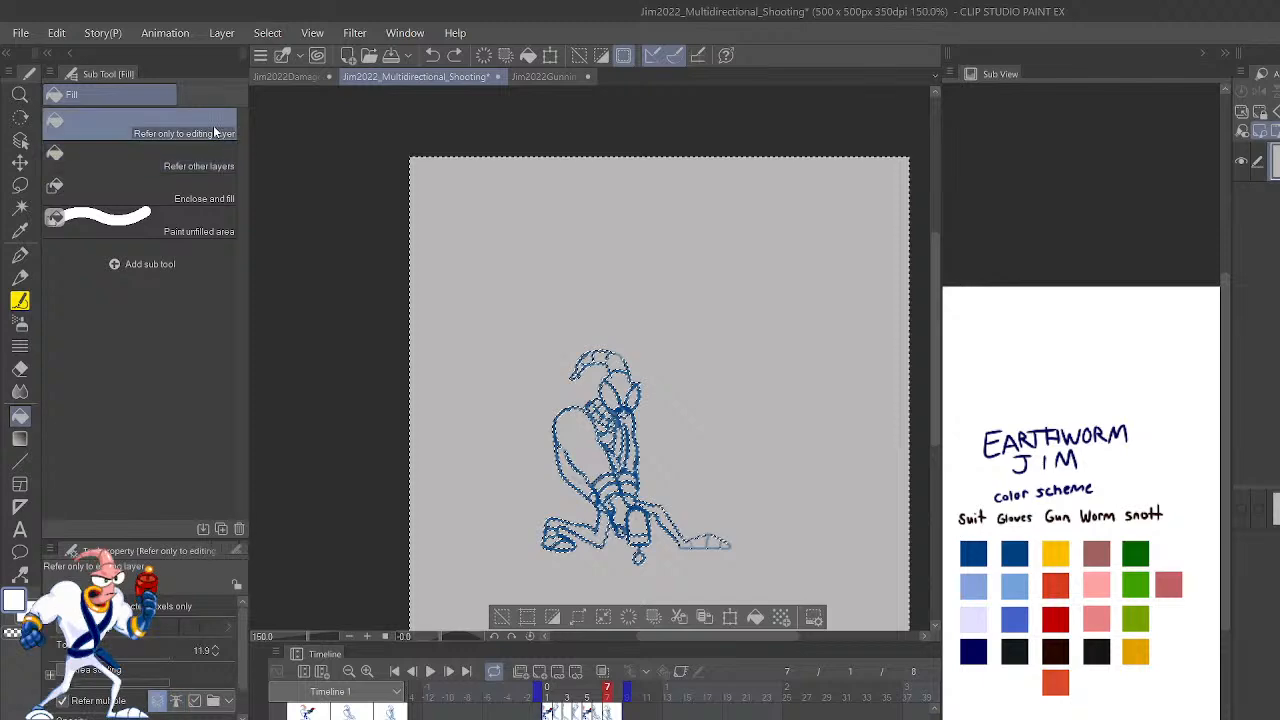
click(584, 441)
key(ctrl+z)
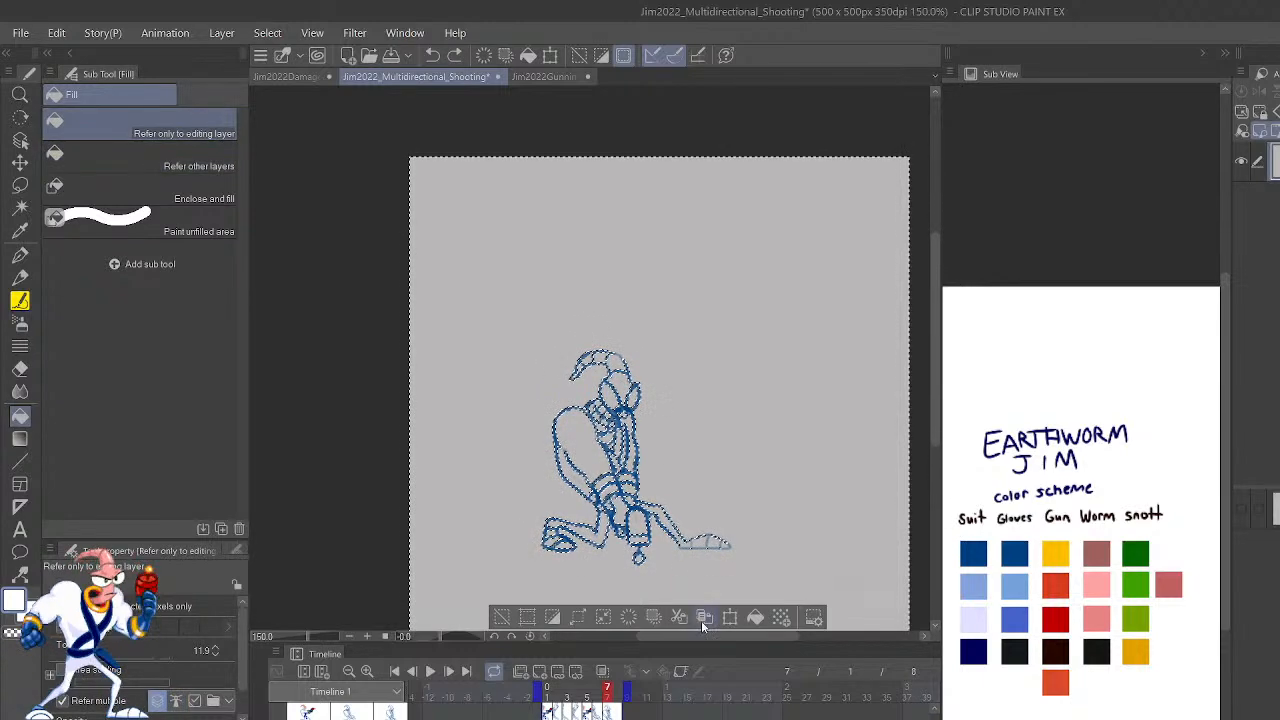
click(502, 617)
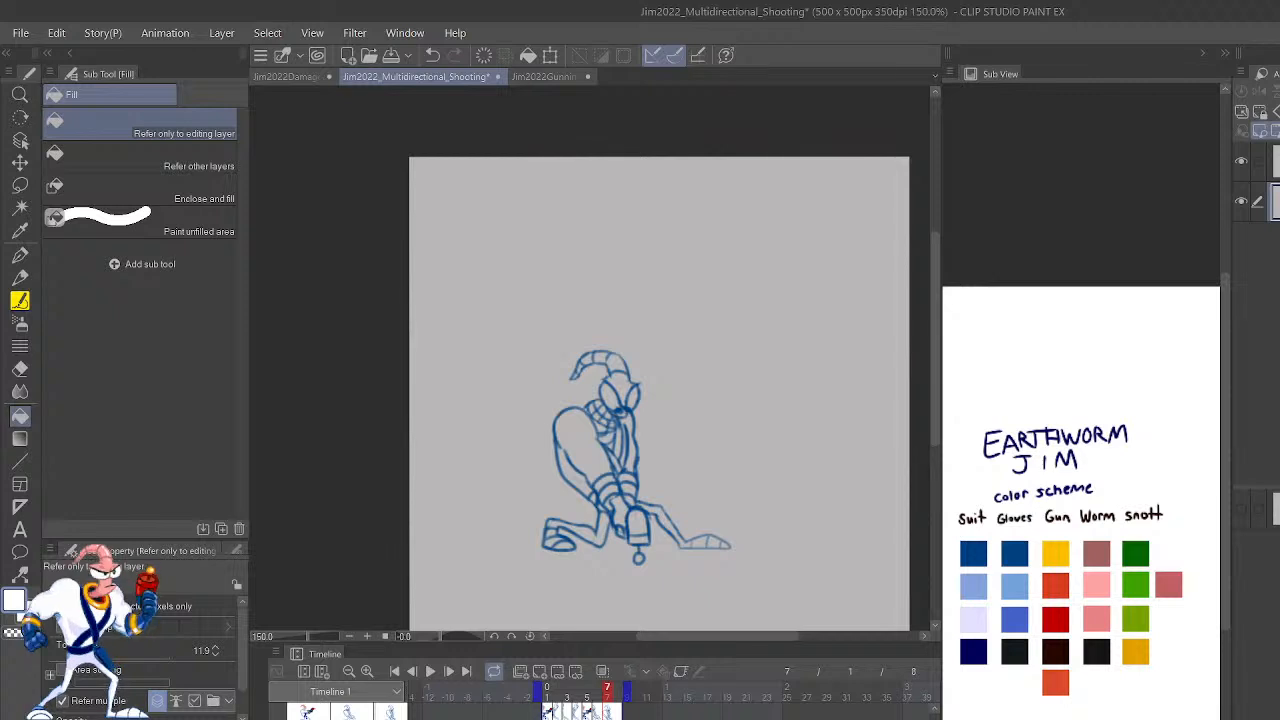
Auto-select the area around the straight-down pose on frame 7, invert the selection, fill the body with white, and deselect.
key(w)
click(784, 502)
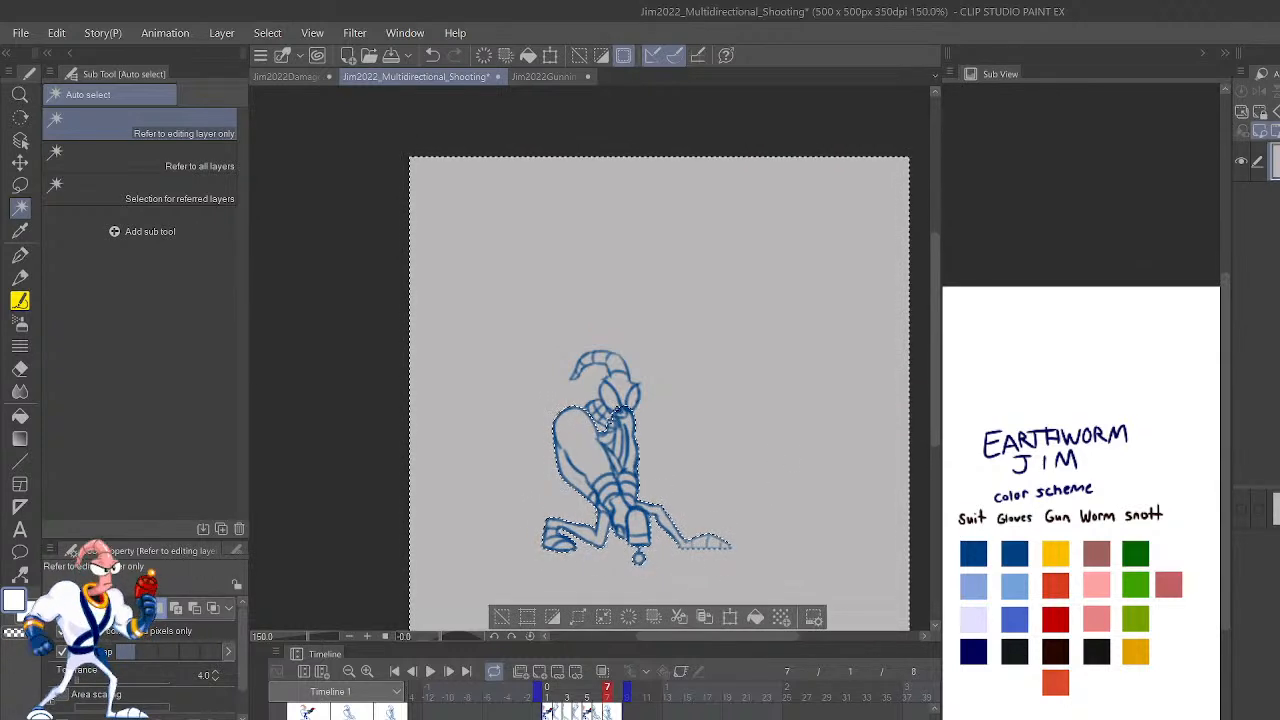
key(g)
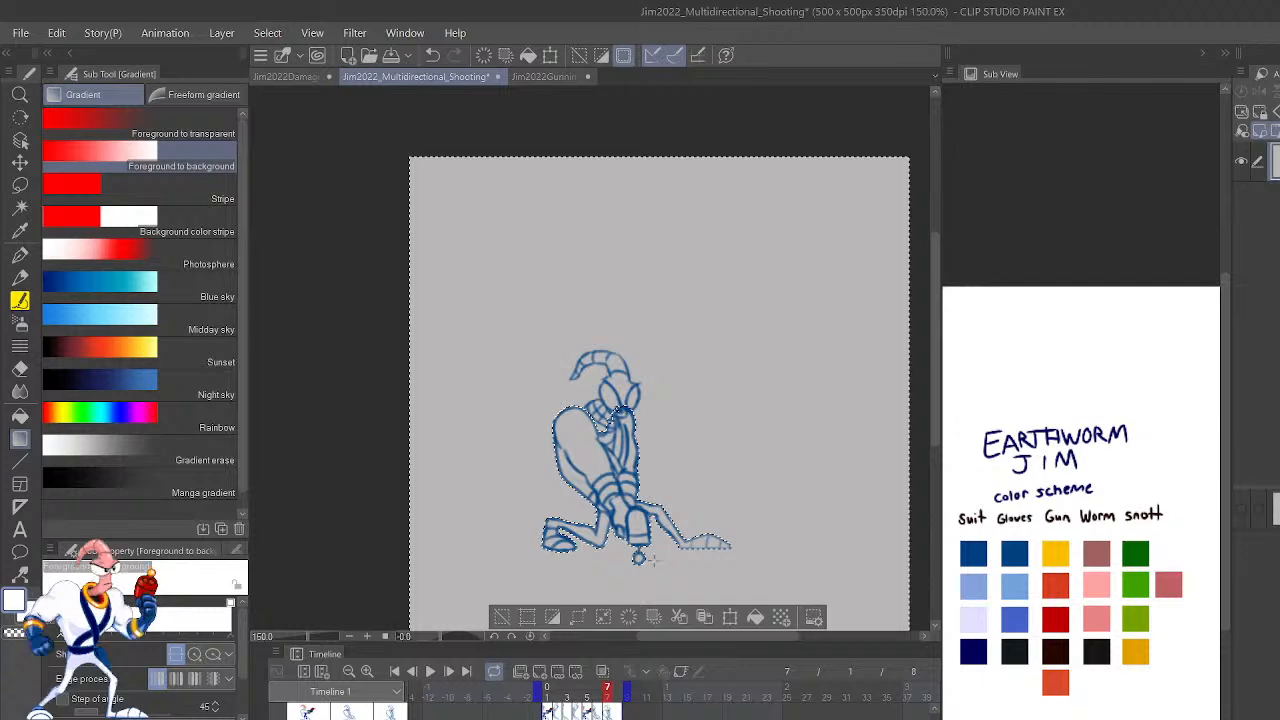
key(g)
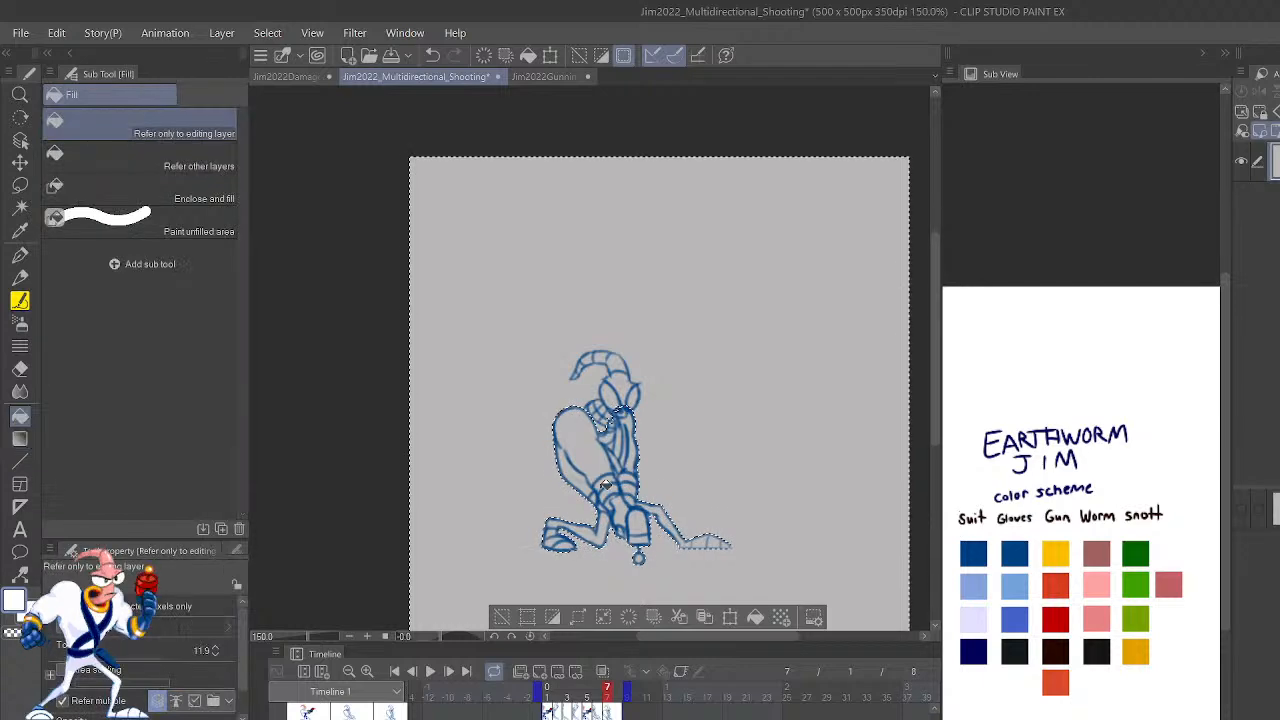
click(230, 166)
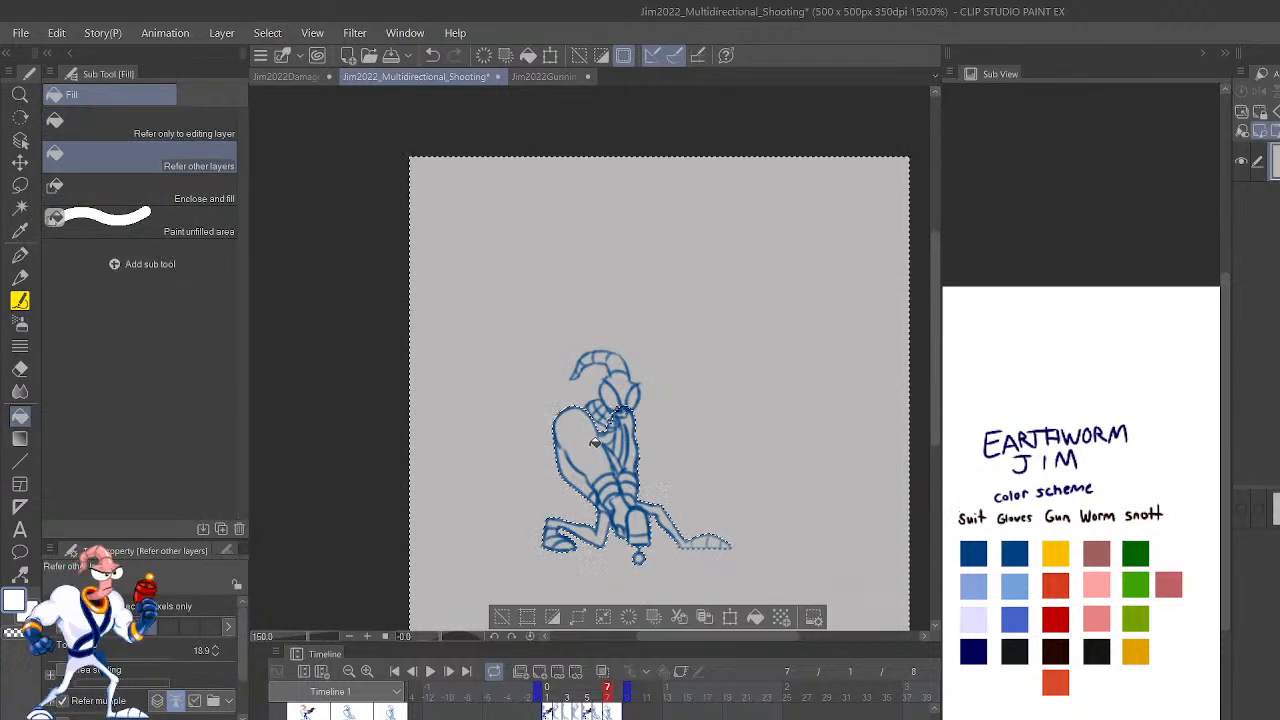
click(553, 617)
click(590, 438)
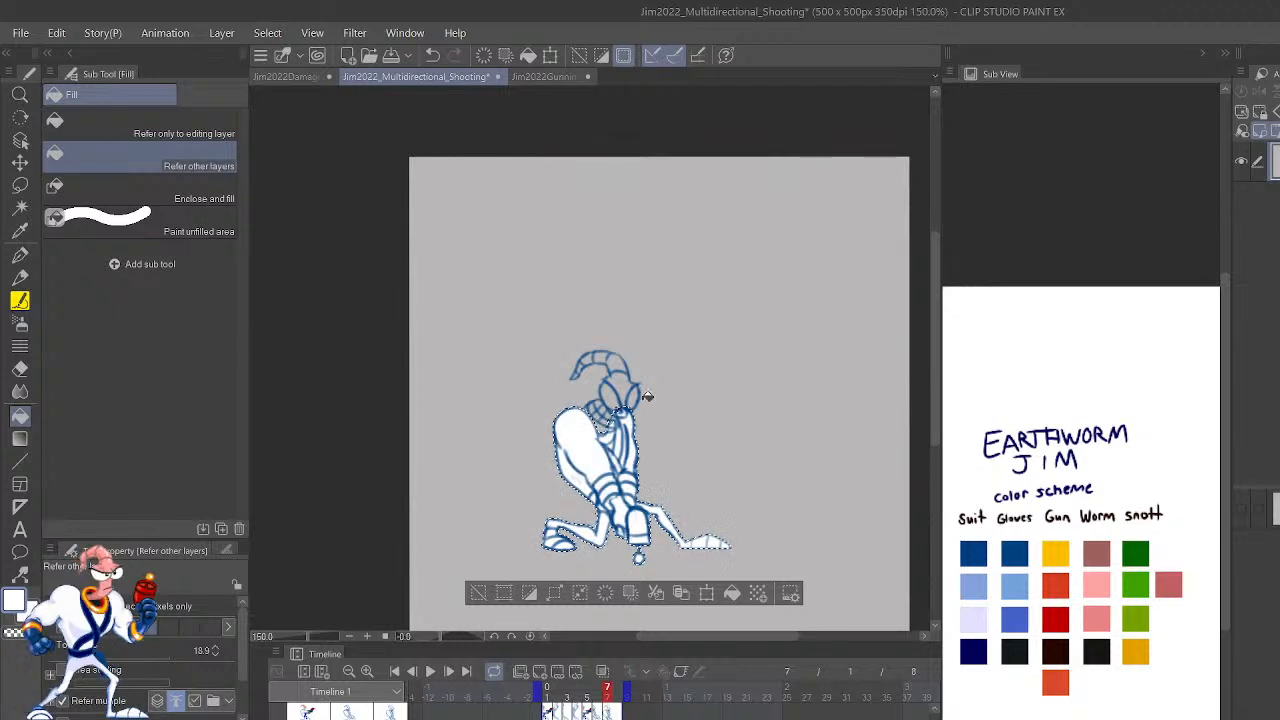
click(479, 594)
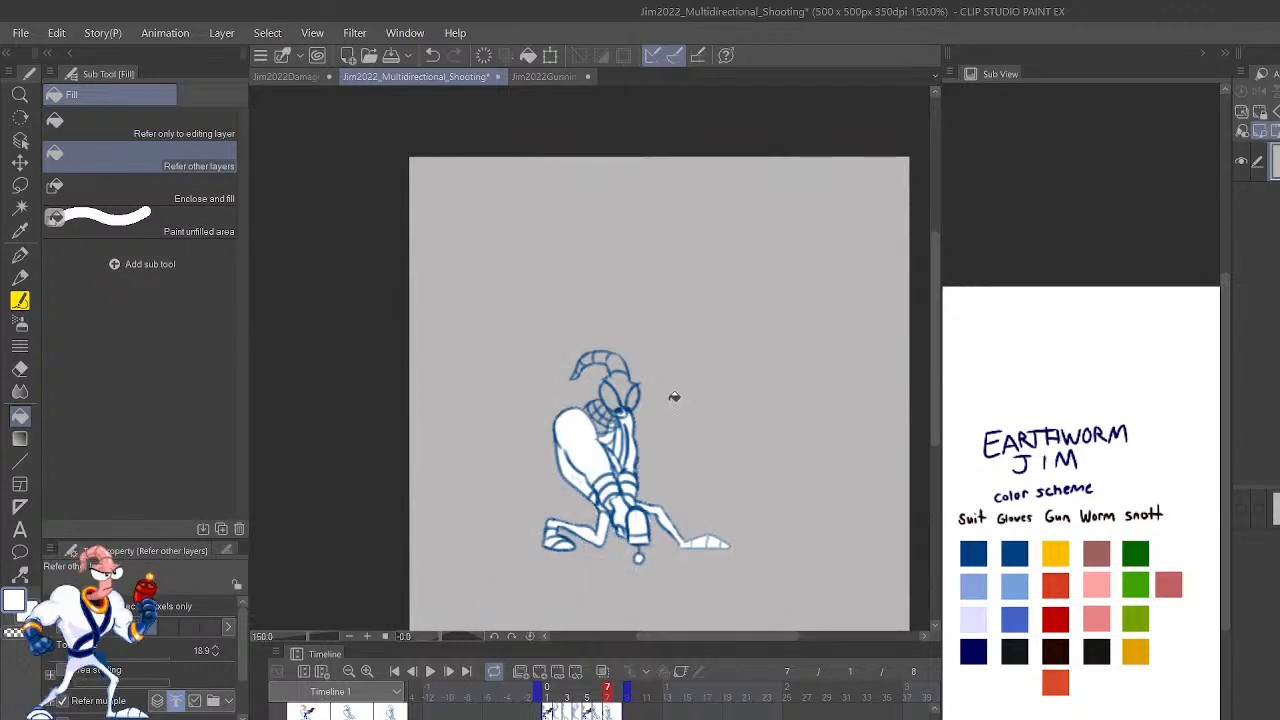
Paint the unfilled head of the straight-down pose white with the size 7 Fine Pen, and move to frame 8.
key(p)
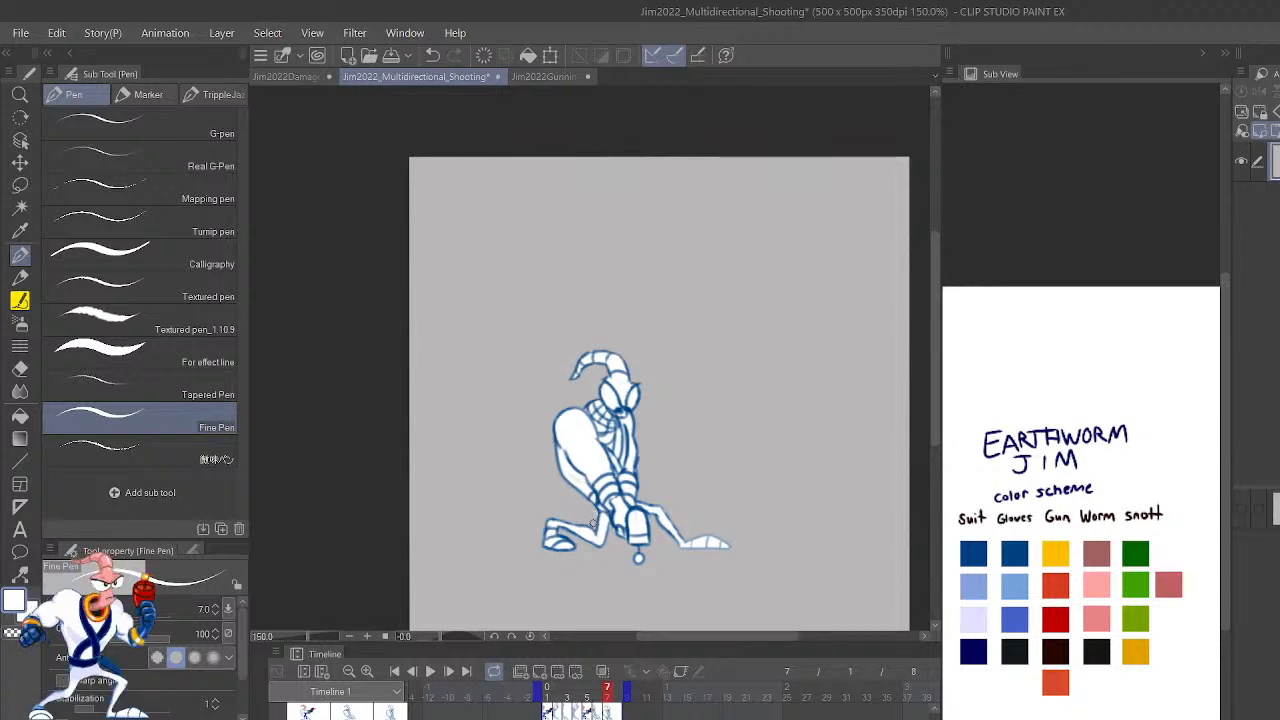
key(ctrl+z)
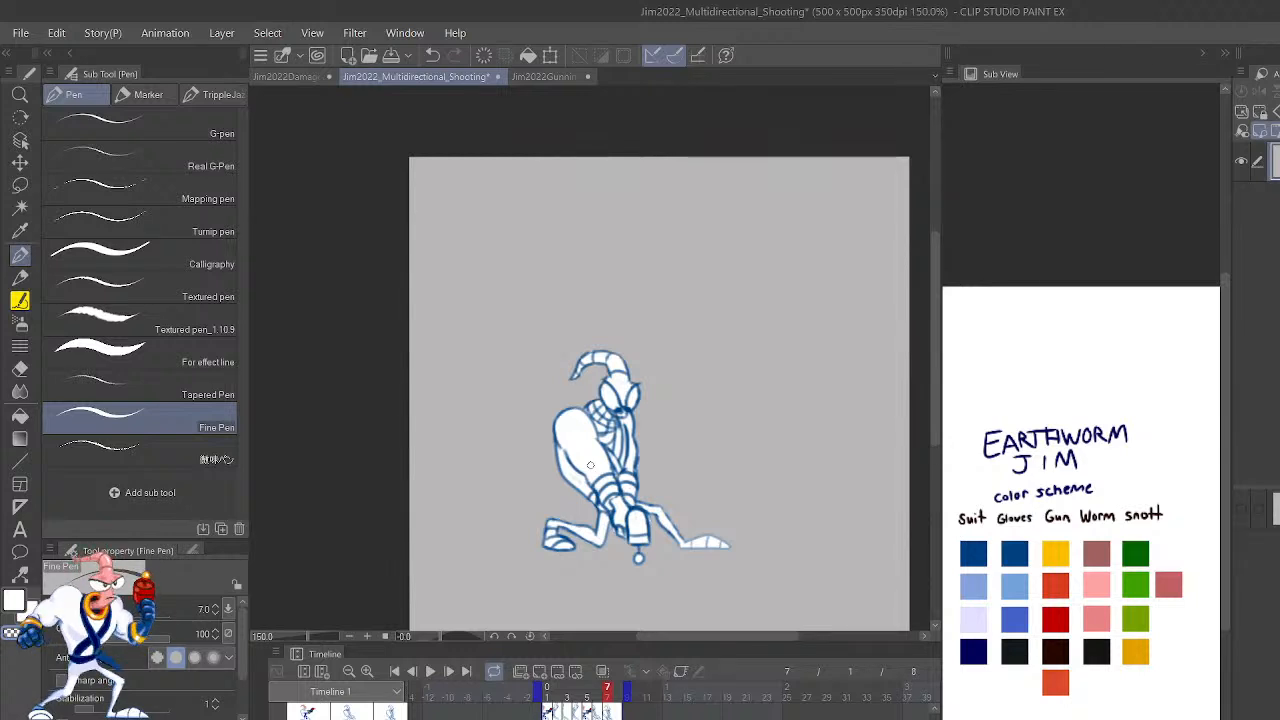
click(617, 692)
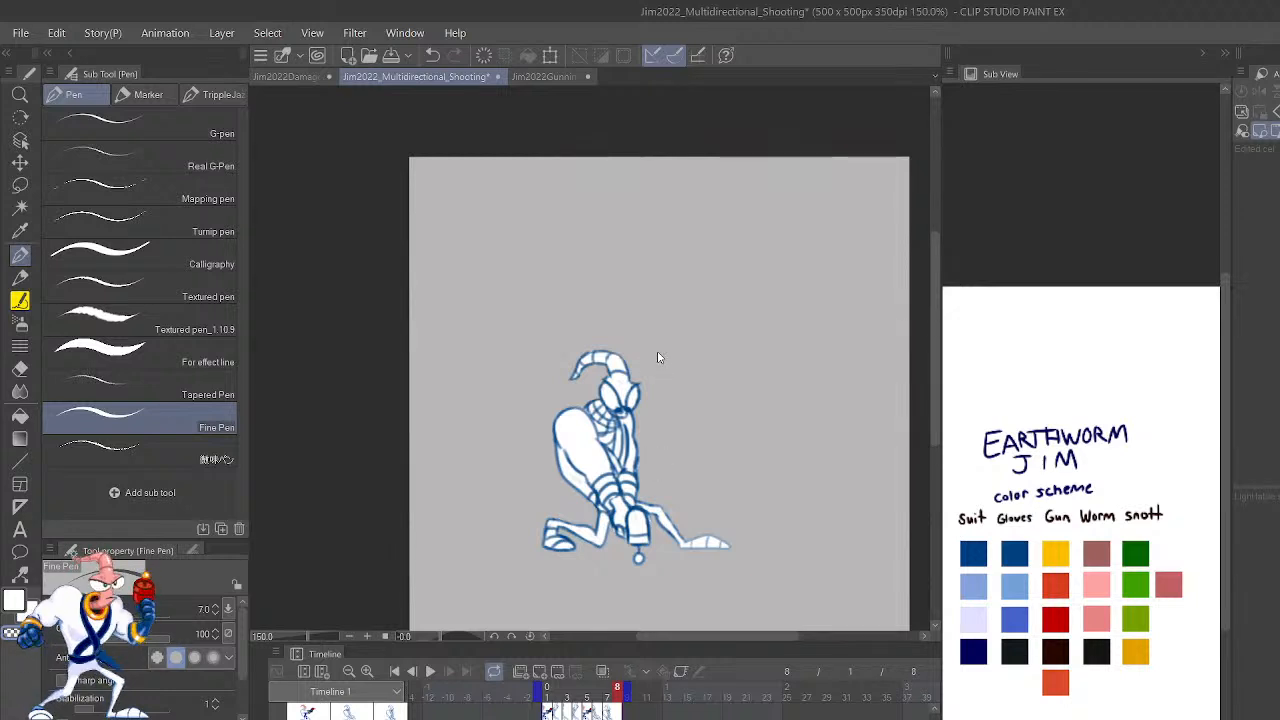
Replace the mismatched white fill on frame 8 with the one matching the diagonal-down pose, after comparing it with frame 7.
click(668, 317)
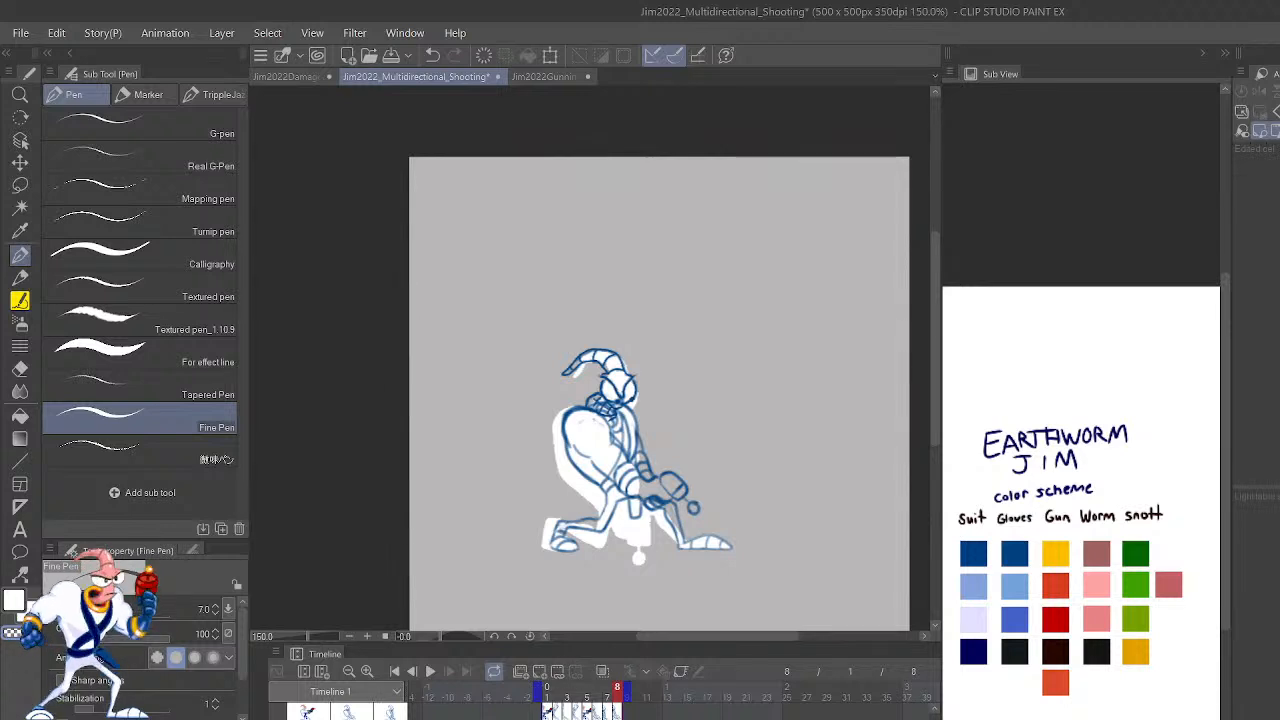
key(Left)
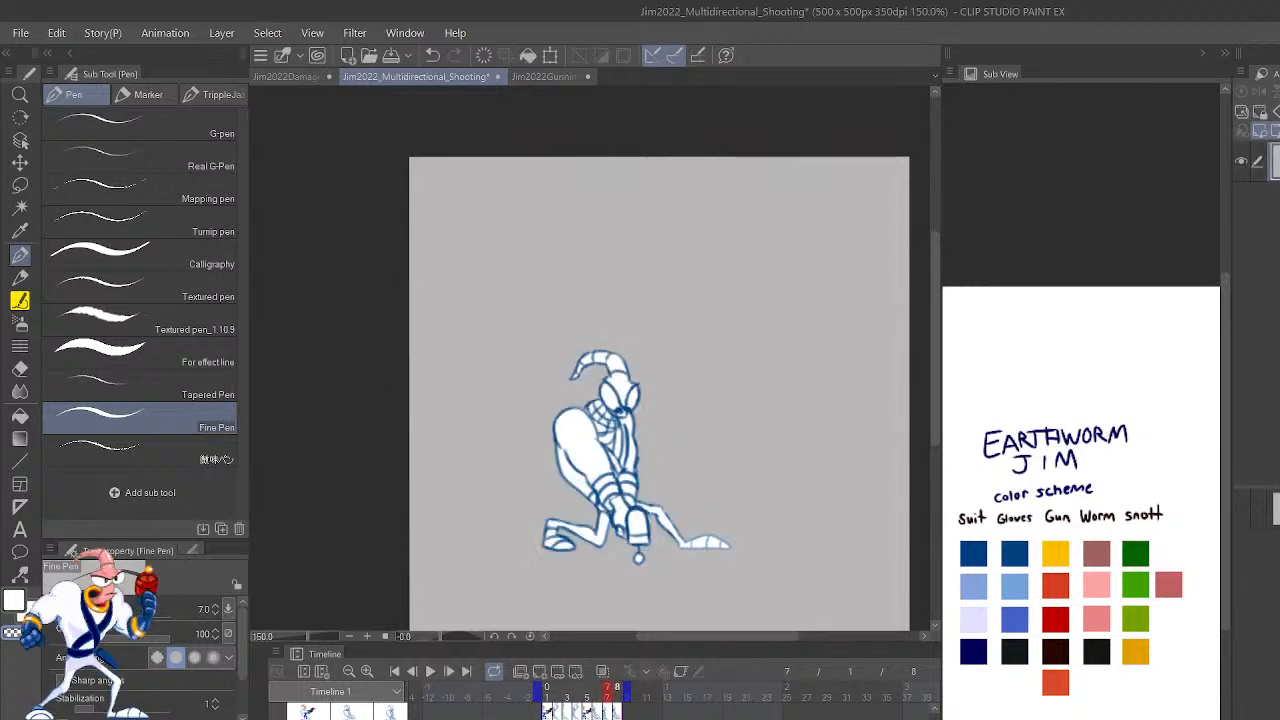
key(Right)
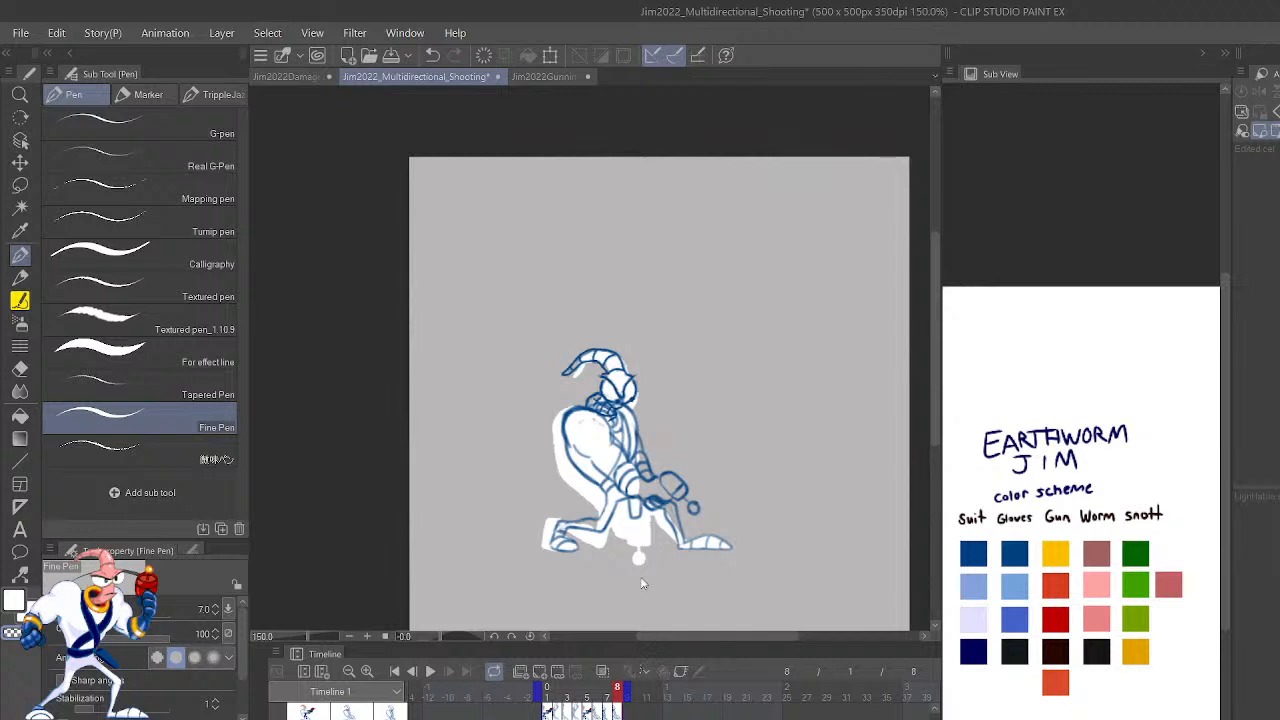
key(ctrl+shift+n)
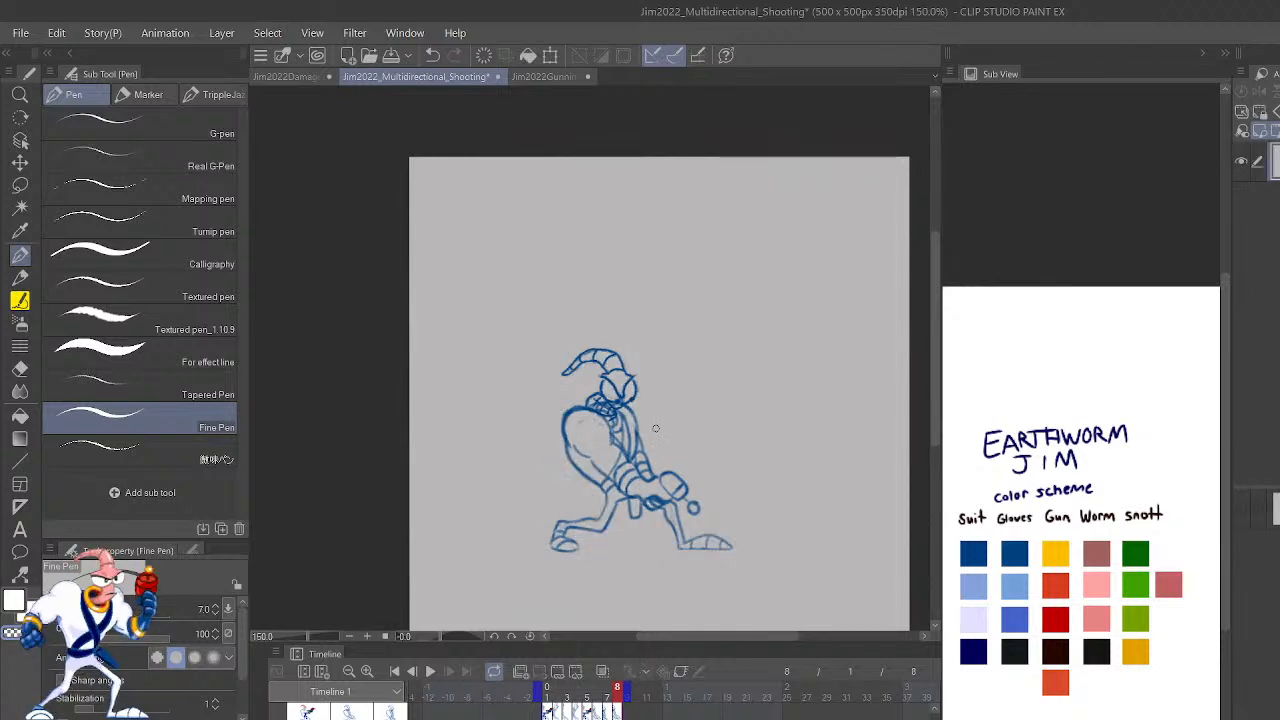
key(ctrl+v)
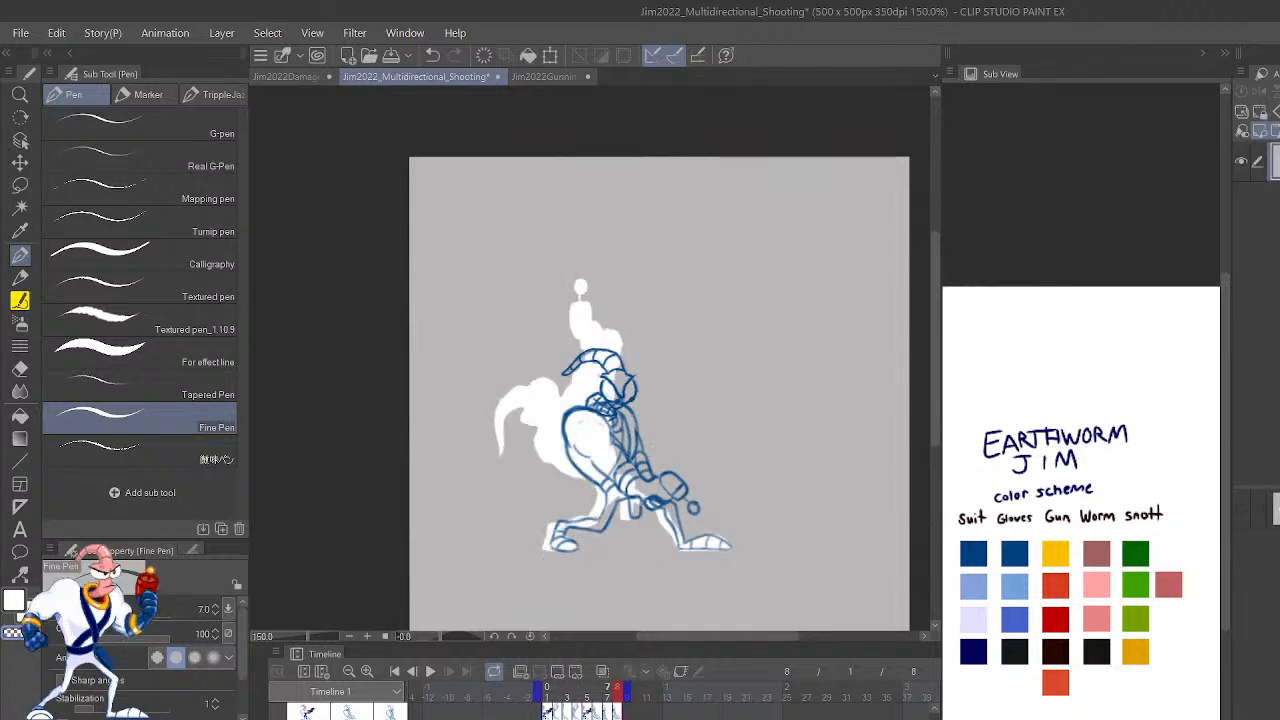
key(ctrl+z)
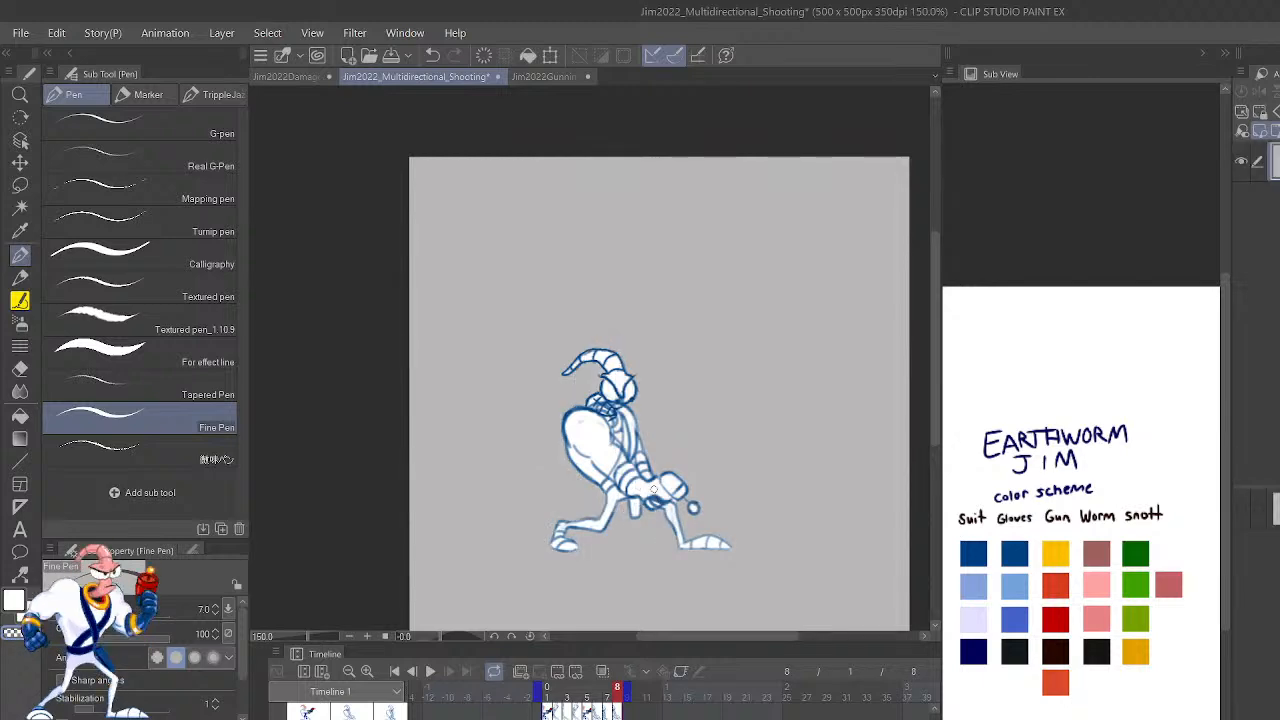
Play back the shooting animation at 100% zoom to check the poses and their white fills.
click(430, 672)
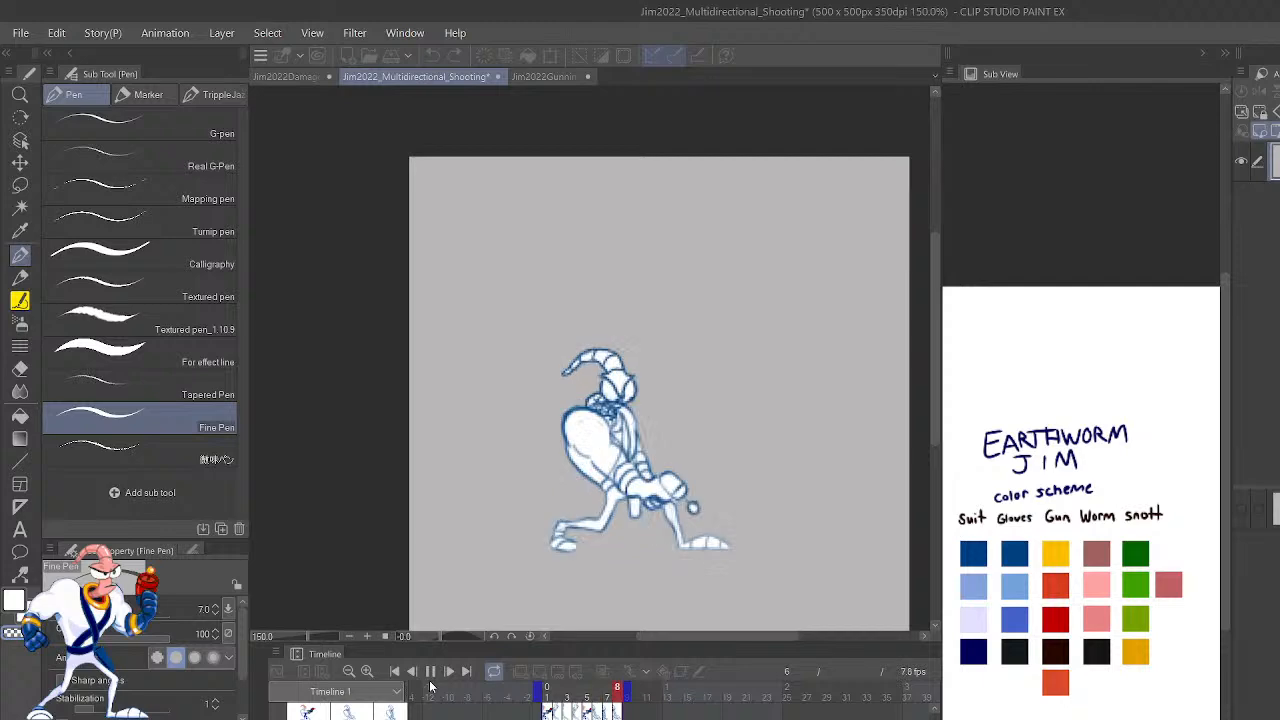
key(ctrl+alt+0)
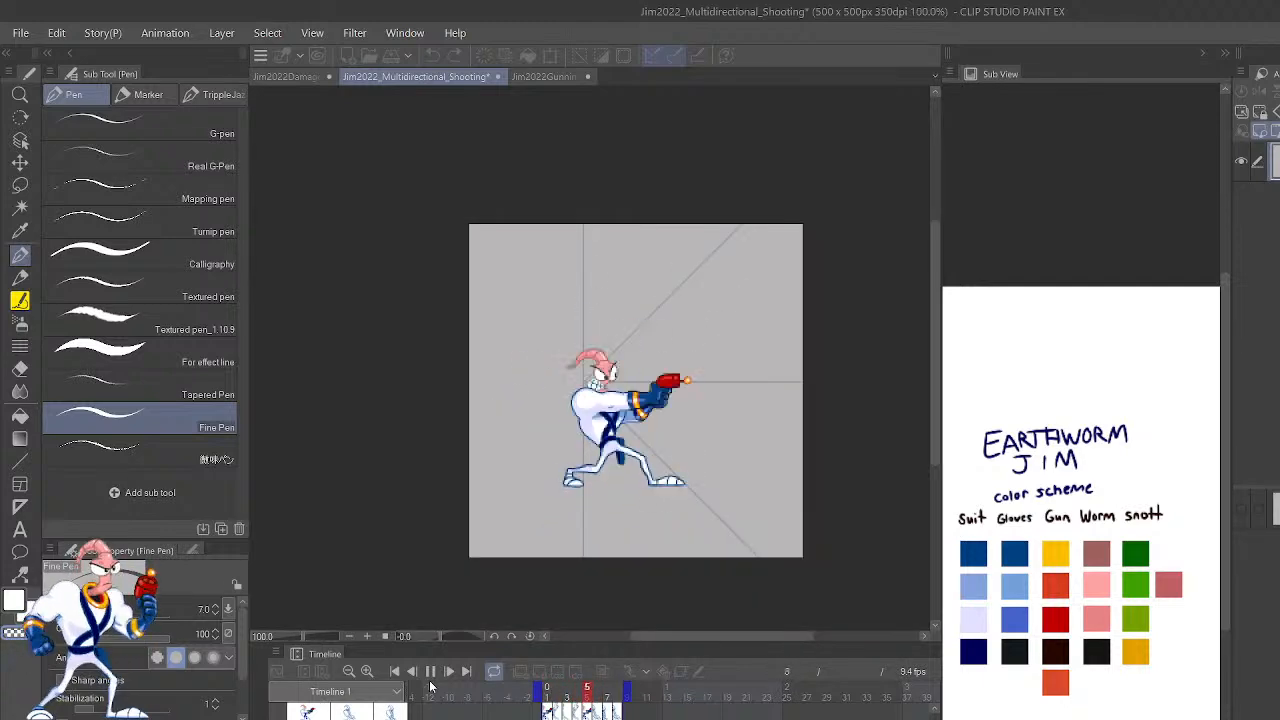
click(430, 672)
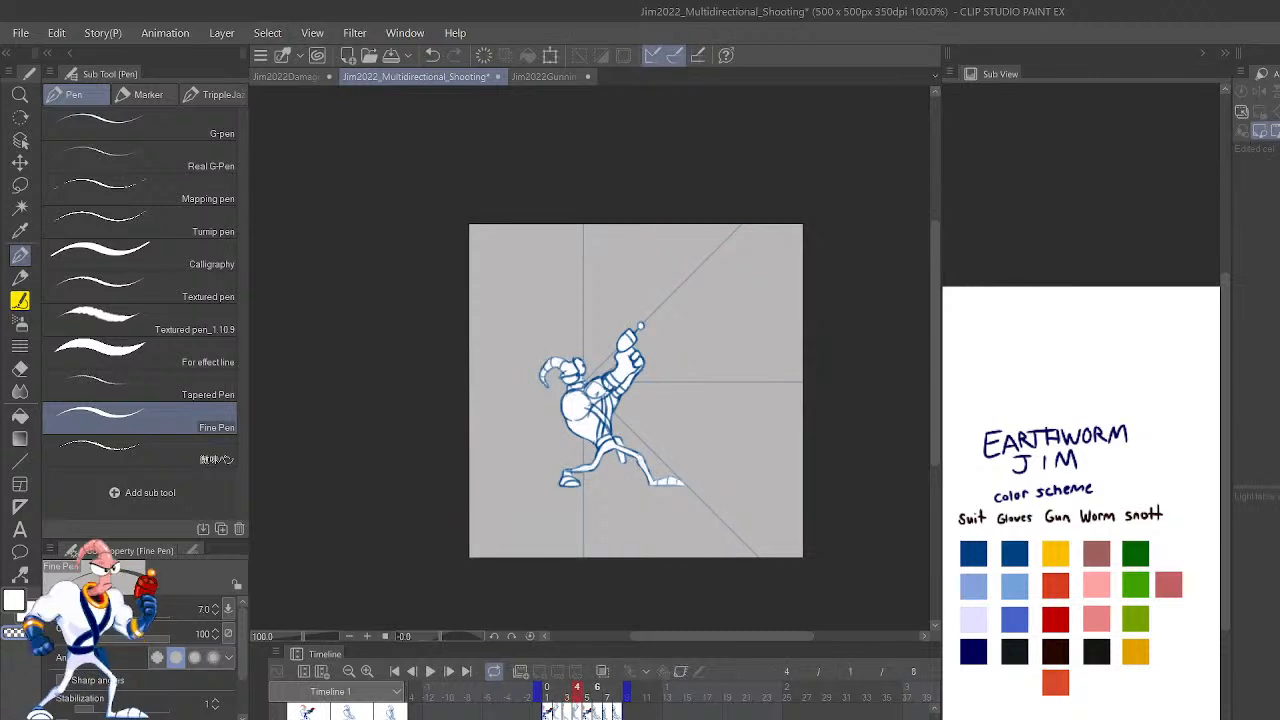
click(430, 672)
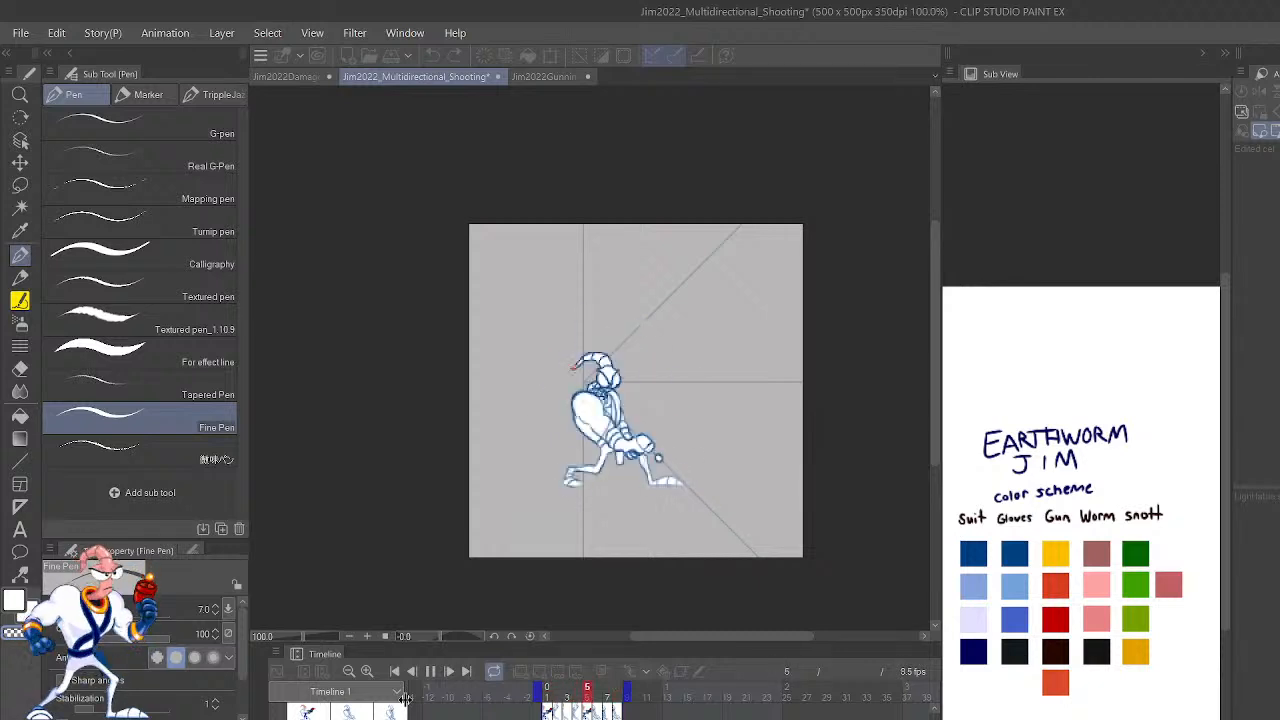
key(space)
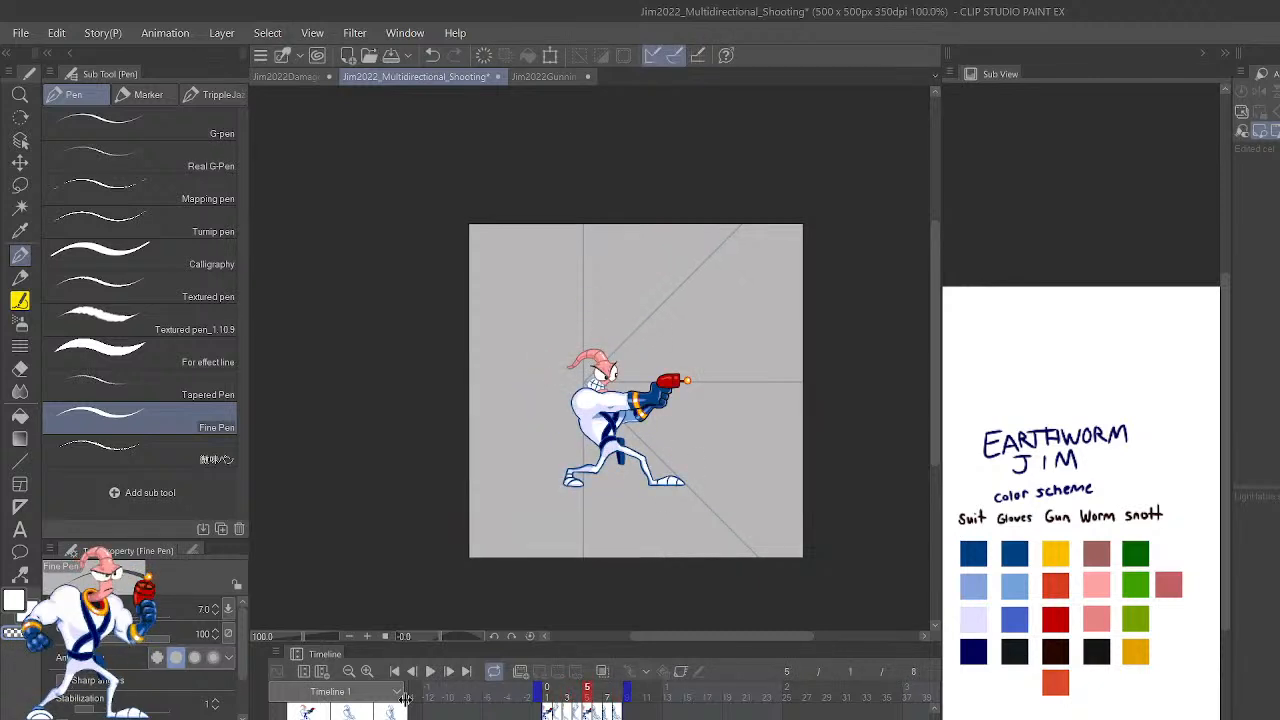
Step through frames 1 to 3 and examine the holster of the straight-up pose at 400% zoom.
click(547, 691)
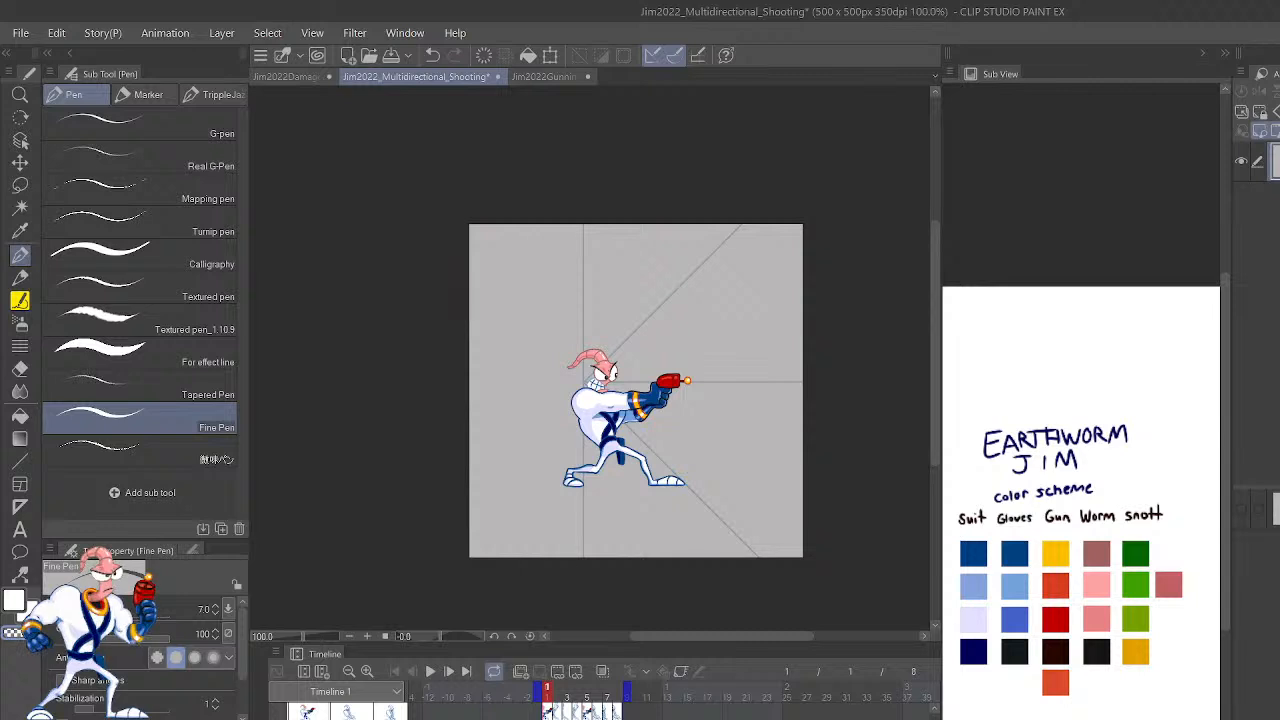
key(Right)
key(Left)
key(Right)
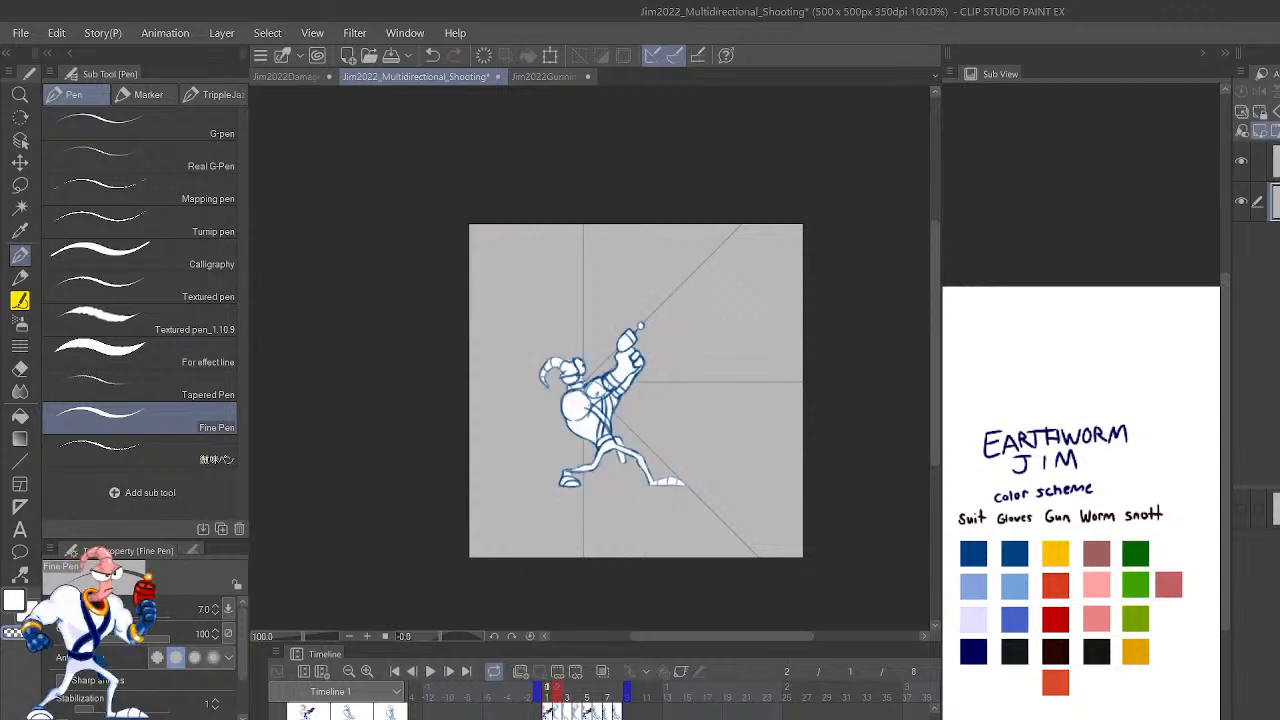
key(Right)
key(ctrl+plus)
key(ctrl+plus)
key(ctrl+plus)
key(ctrl+plus)
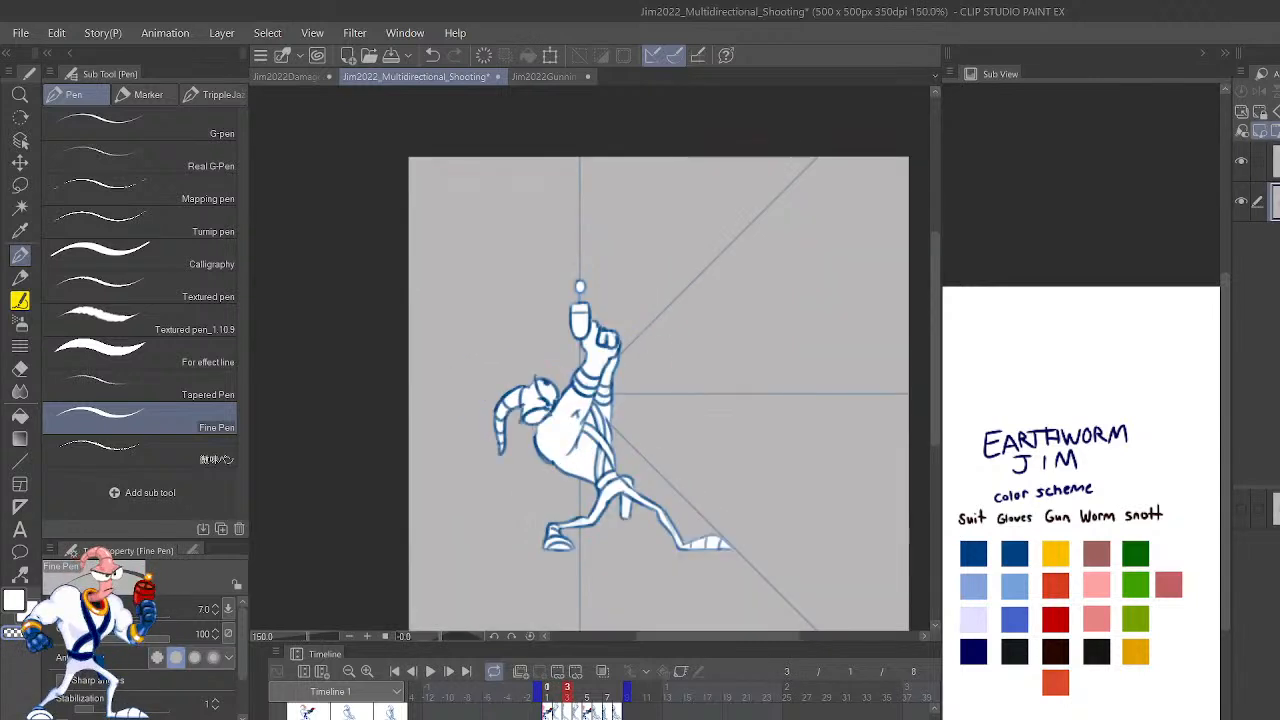
drag(720, 481, 740, 147)
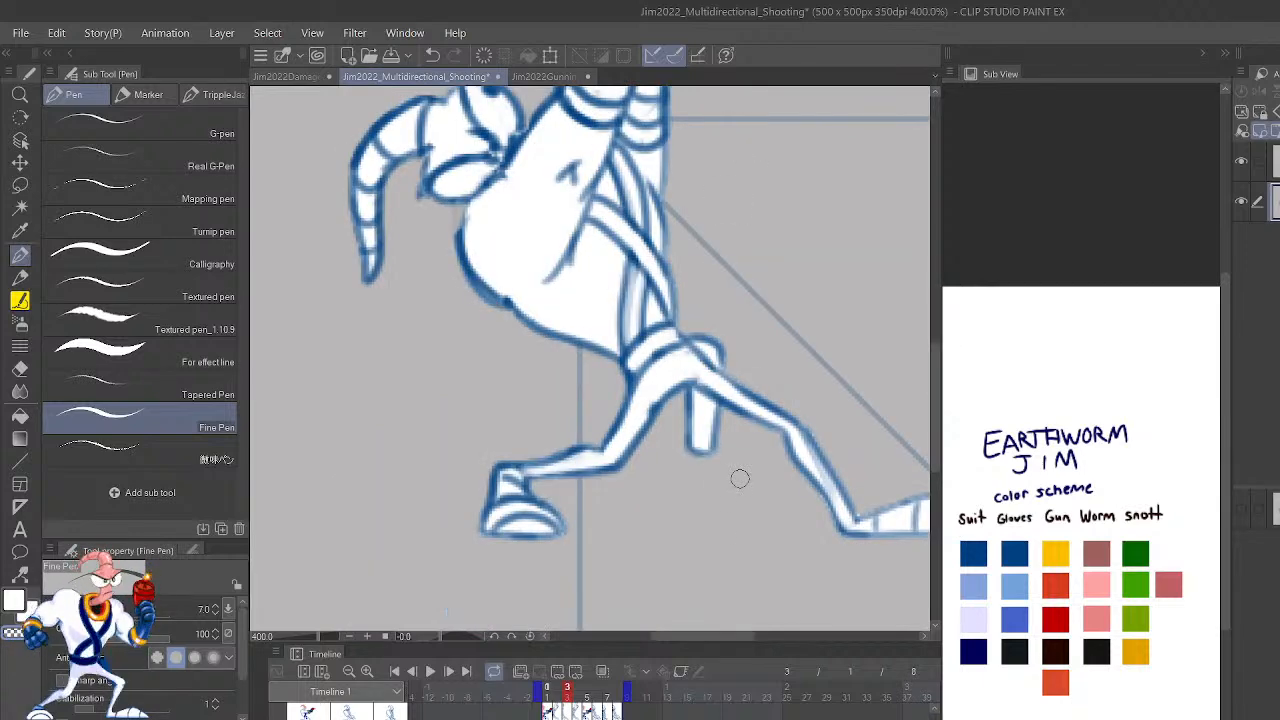
Try to erase the holster outline of the straight-up pose on frame 3 with the Lighter pencil in transparent color.
key(p)
key(c)
mouse_move(691, 418)
mouse_down()
mouse_move(692, 456)
mouse_move(691, 421)
mouse_up()
key(ctrl+z)
key(ctrl+z)
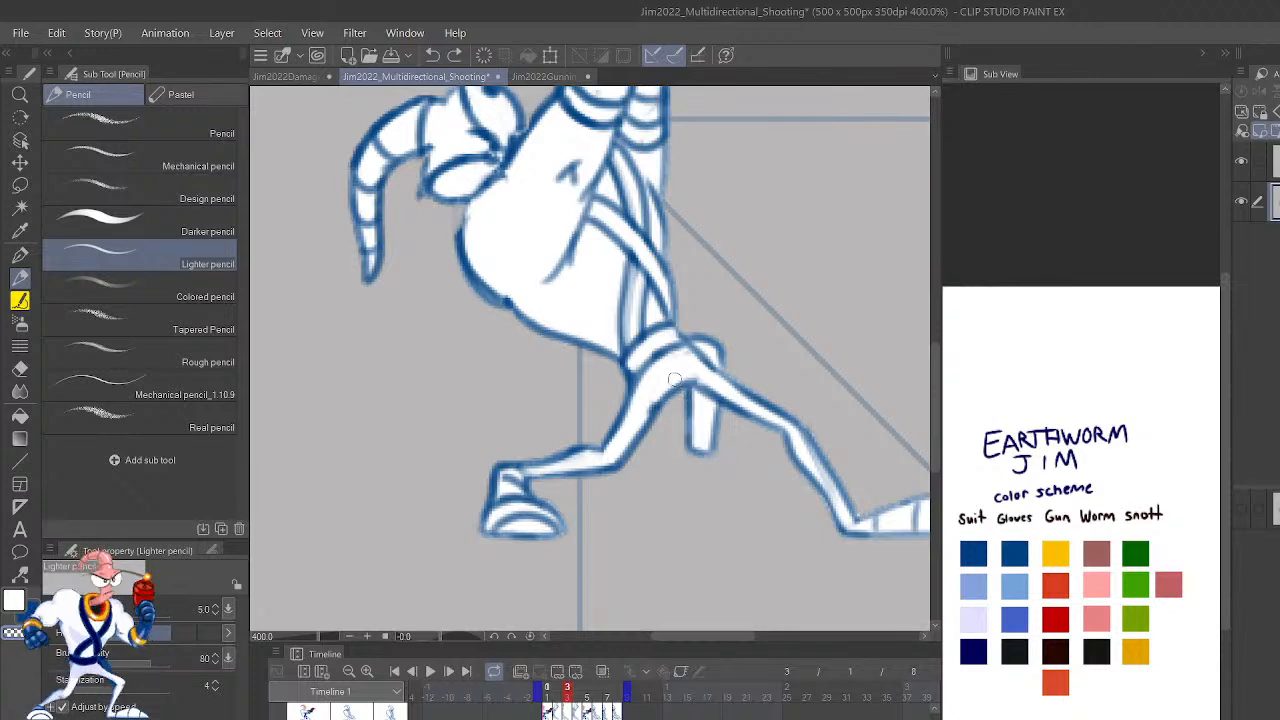
mouse_move(686, 408)
mouse_down()
mouse_move(712, 461)
mouse_move(704, 429)
mouse_move(717, 447)
mouse_move(694, 412)
mouse_up()
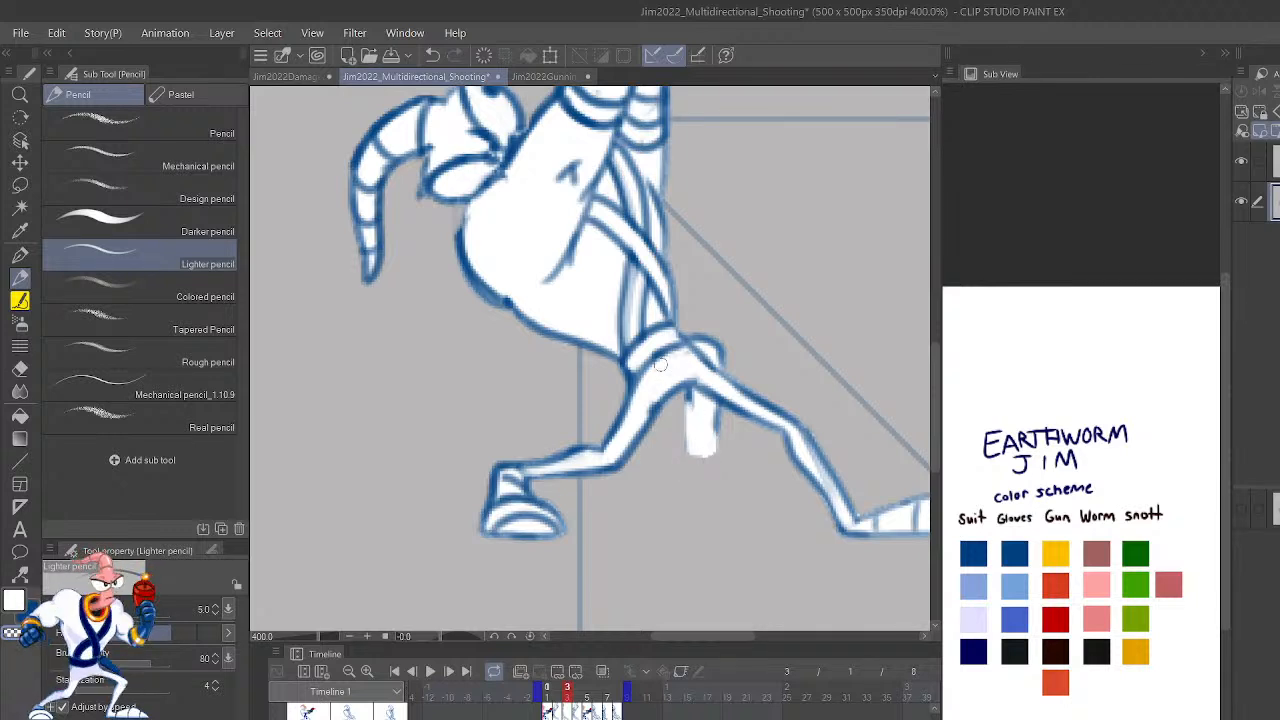
key(ctrl+z)
key(ctrl+z)
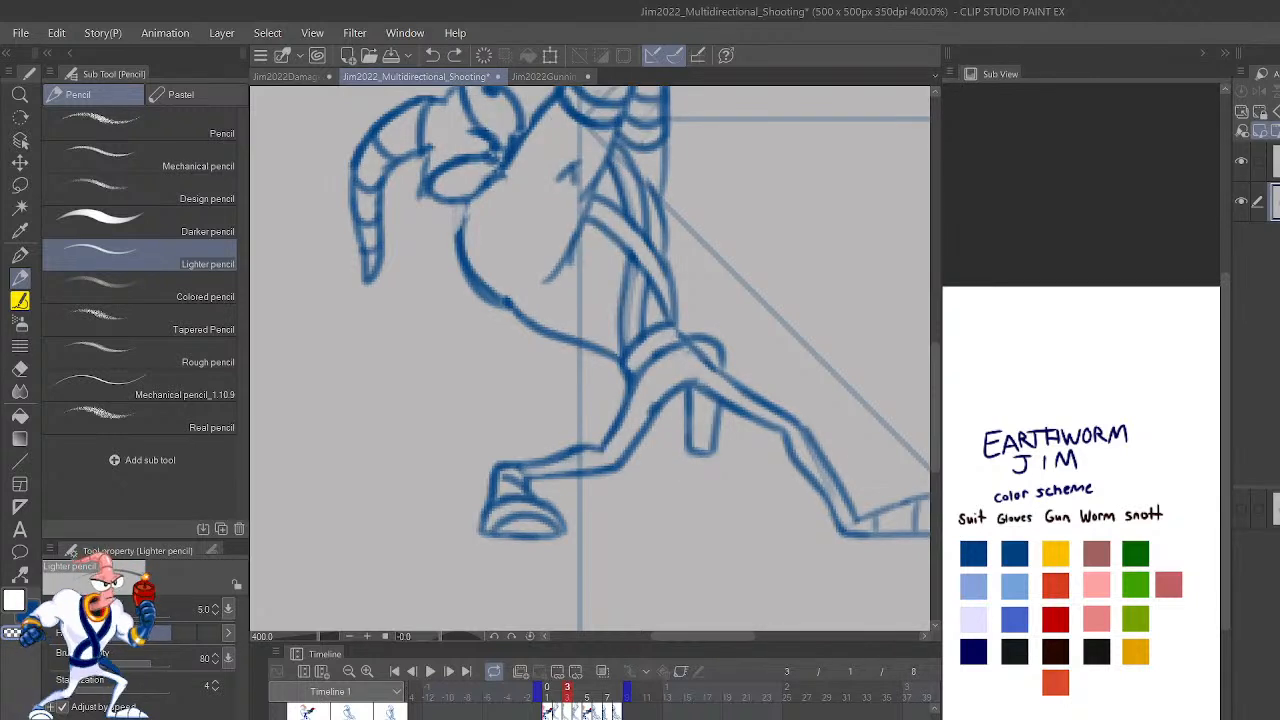
Erase the holster outline below the leg on frame 3, check frames 1 and 2, and turn on onion skin.
mouse_move(692, 408)
mouse_down()
mouse_move(692, 443)
mouse_move(717, 452)
mouse_move(696, 456)
mouse_move(716, 451)
mouse_move(714, 408)
mouse_up()
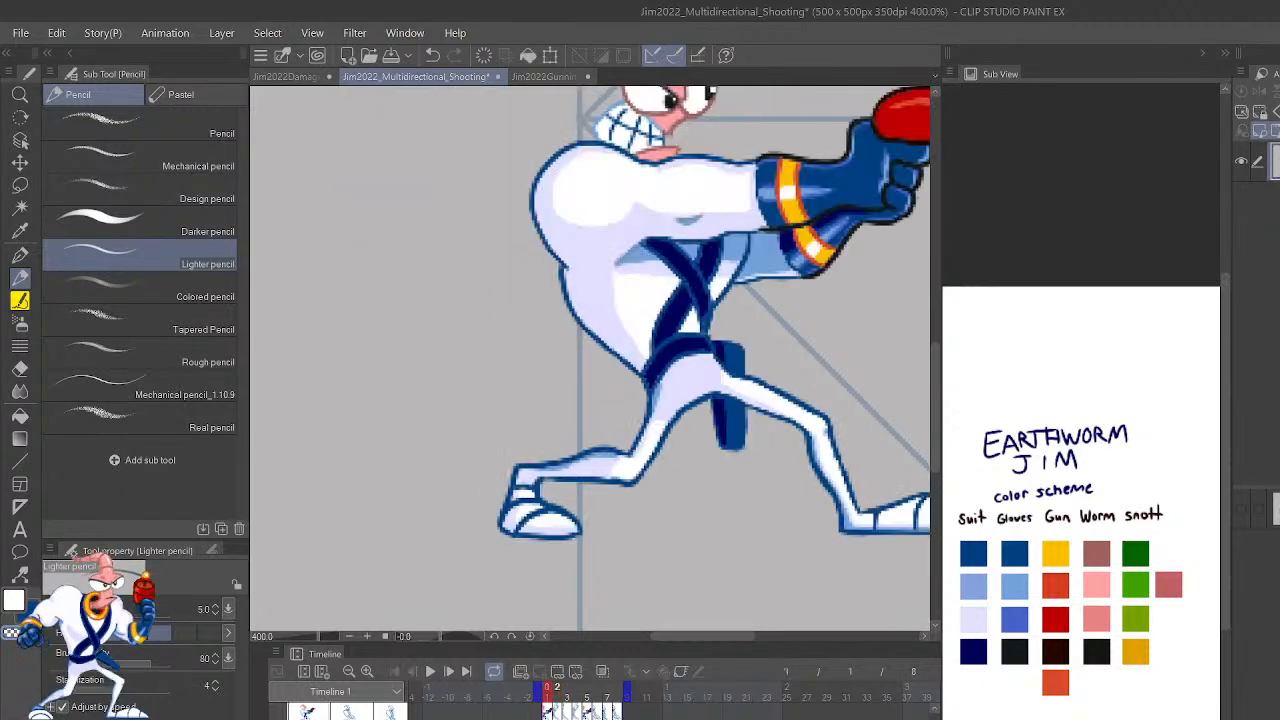
key(Right)
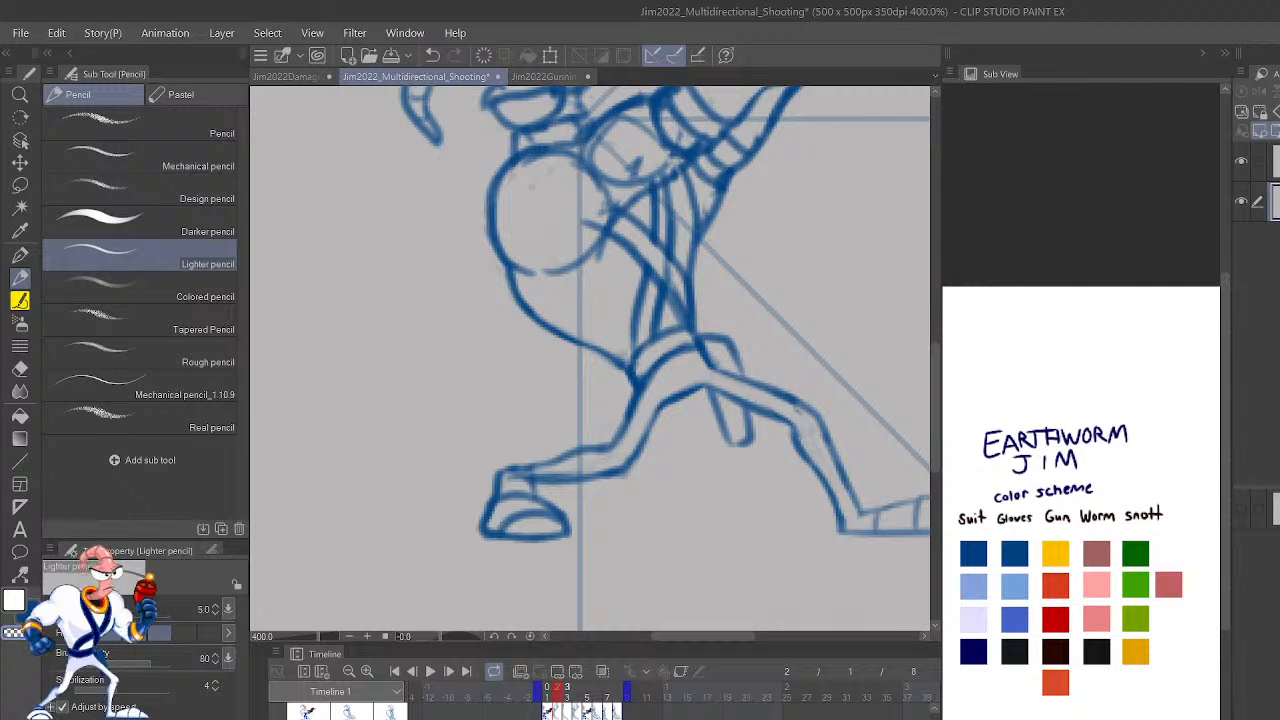
click(602, 671)
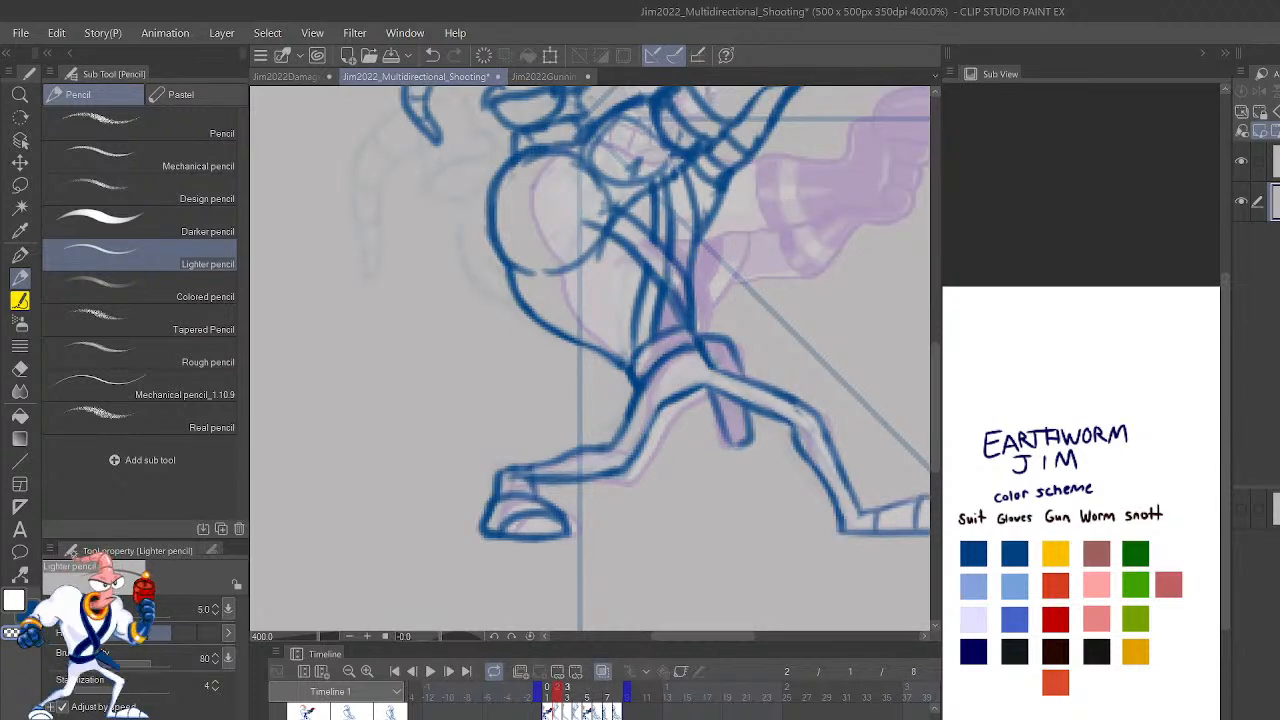
key(Right)
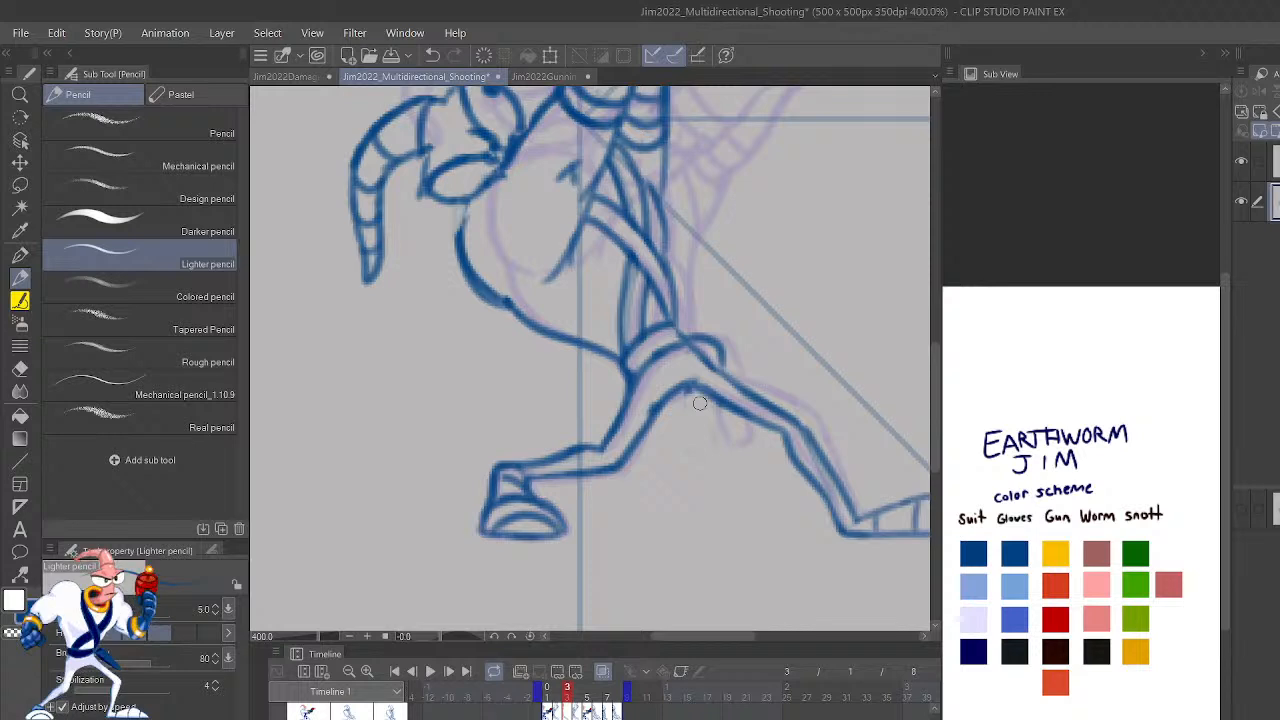
Redraw the straight-up pose's holster on frame 3 at an angle following frame 2, and trim its white fill to the new outline.
mouse_move(690, 386)
mouse_down()
mouse_move(715, 462)
mouse_move(732, 455)
mouse_move(730, 367)
mouse_move(705, 430)
mouse_move(715, 456)
mouse_move(730, 448)
mouse_move(718, 342)
mouse_up()
key(ctrl+z)
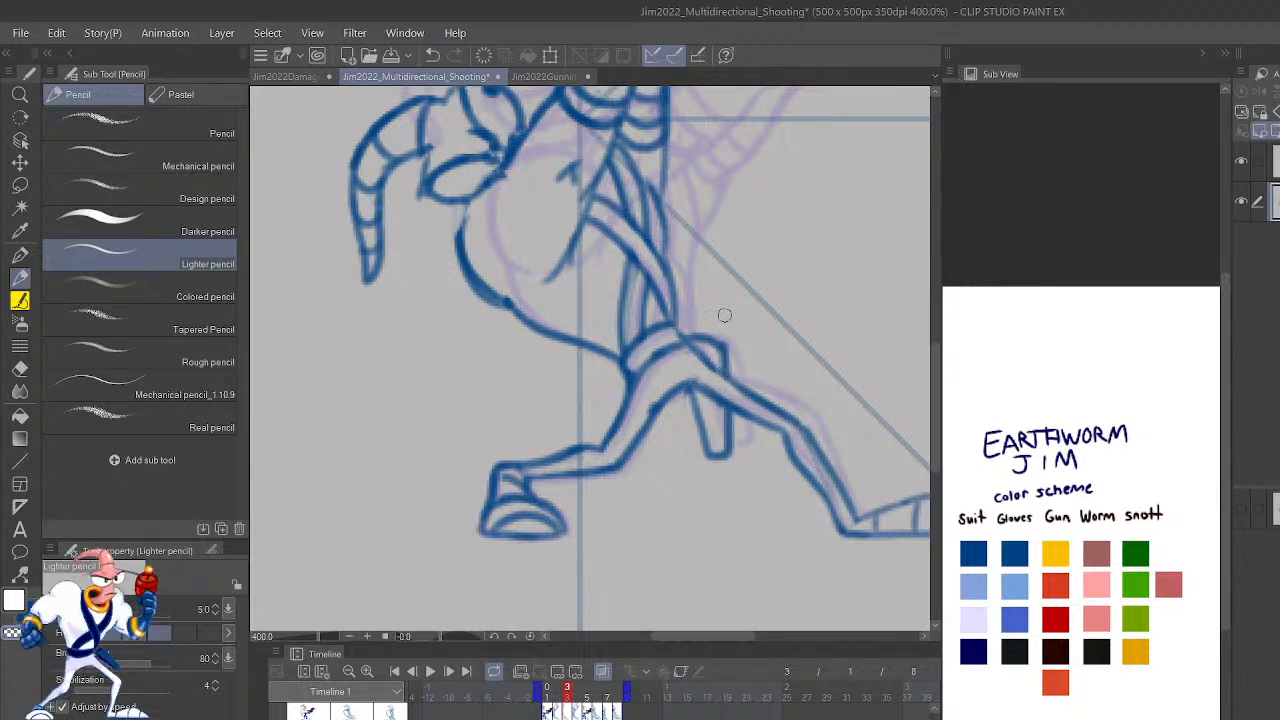
key(shift+Left)
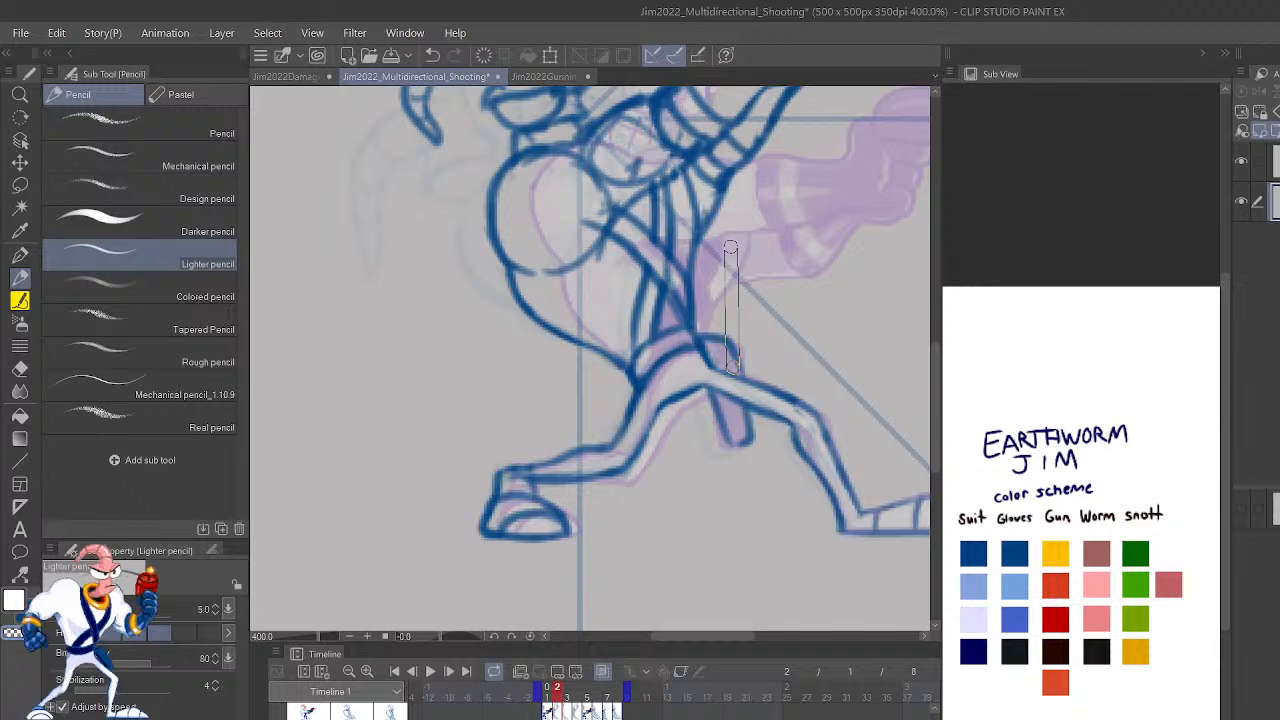
key(shift+Right)
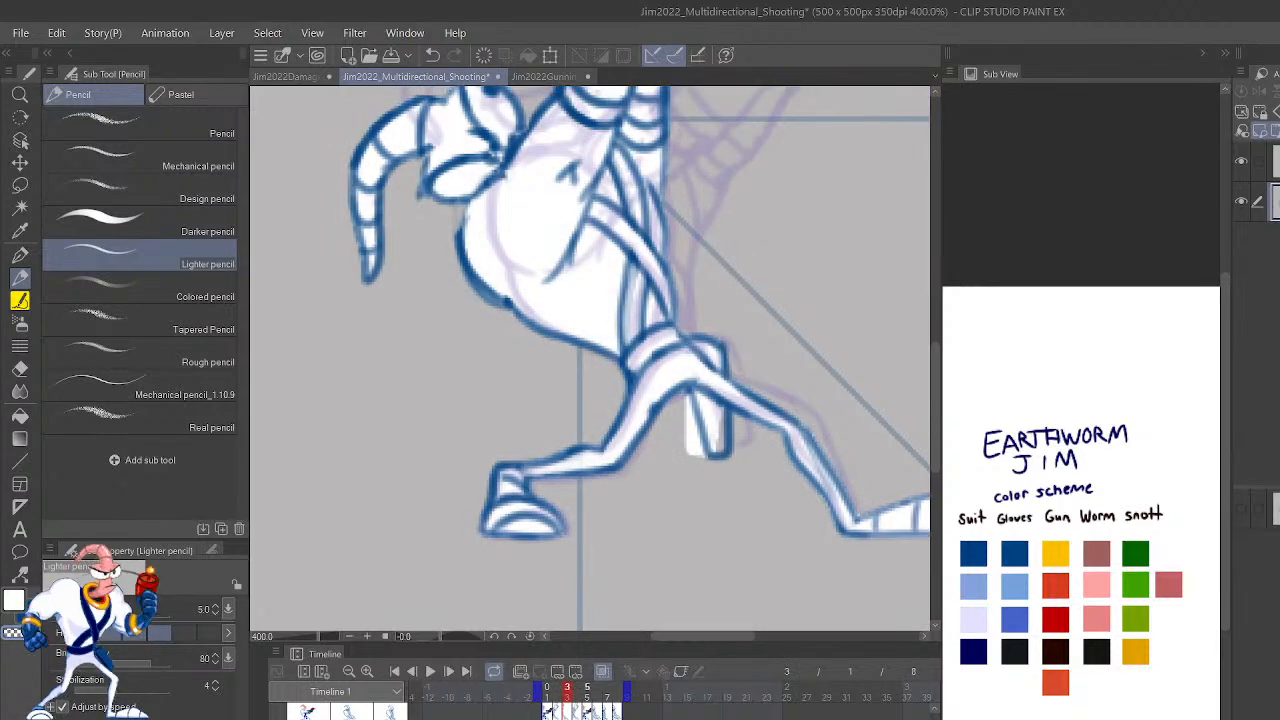
mouse_move(686, 426)
mouse_down()
mouse_move(689, 458)
mouse_move(697, 420)
mouse_up()
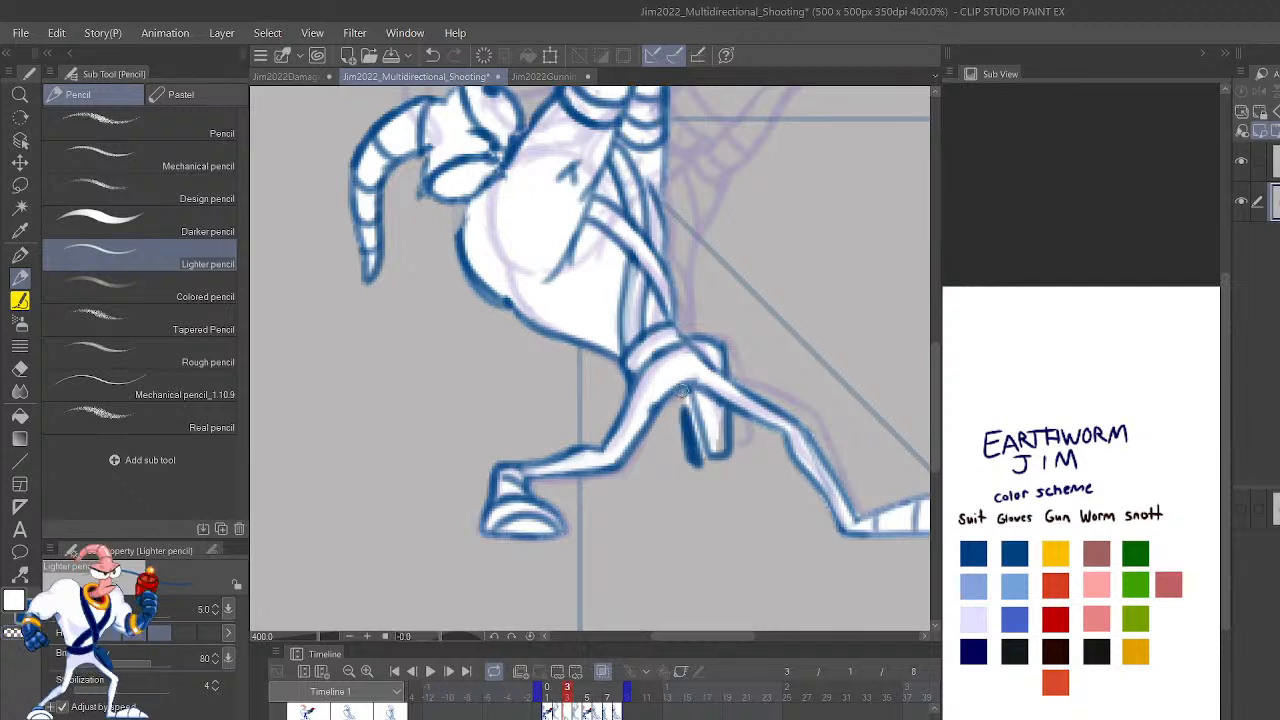
key(ctrl+z)
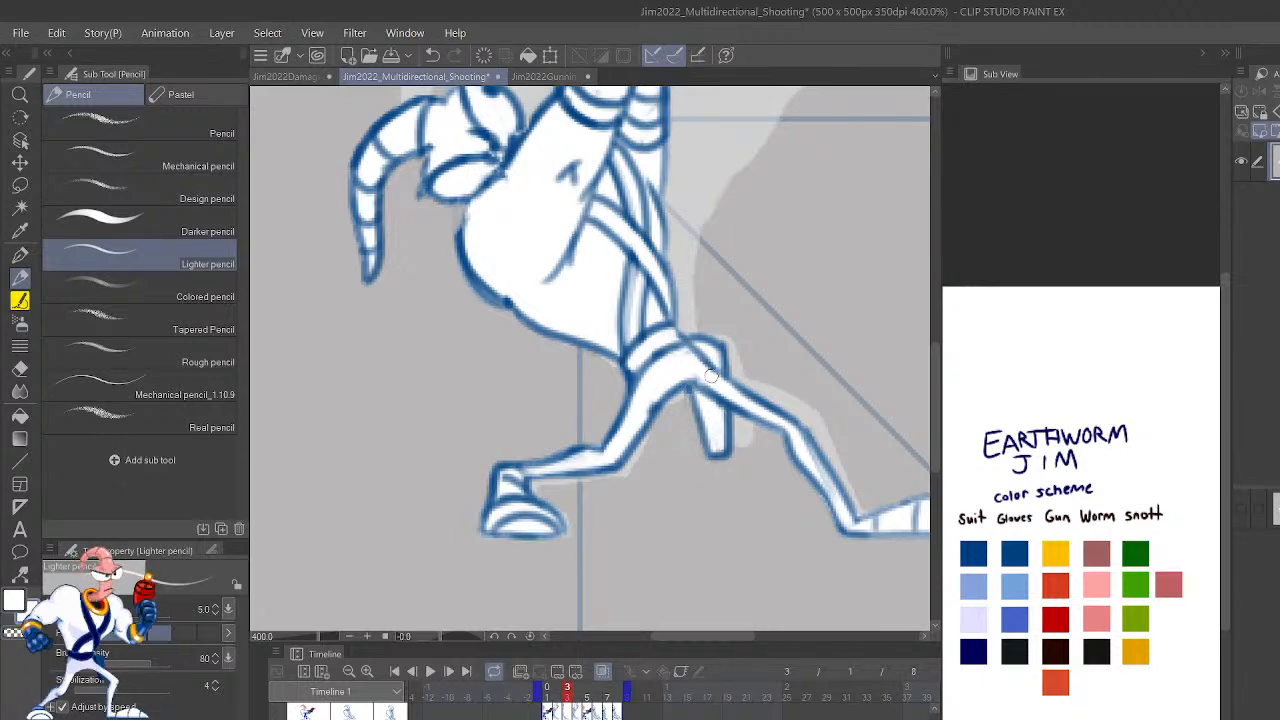
Play back the animation at 200% zoom to check the redrawn holster, and stop on frame 6.
click(430, 672)
key(ctrl+minus)
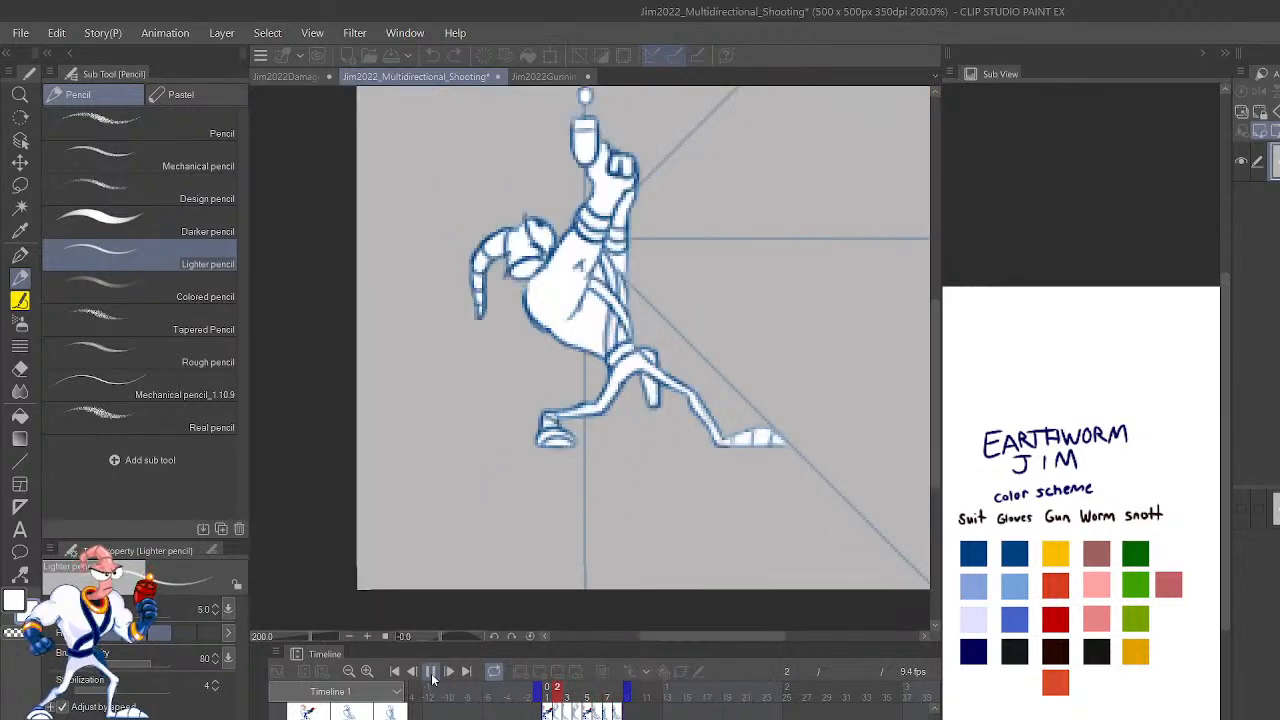
click(432, 677)
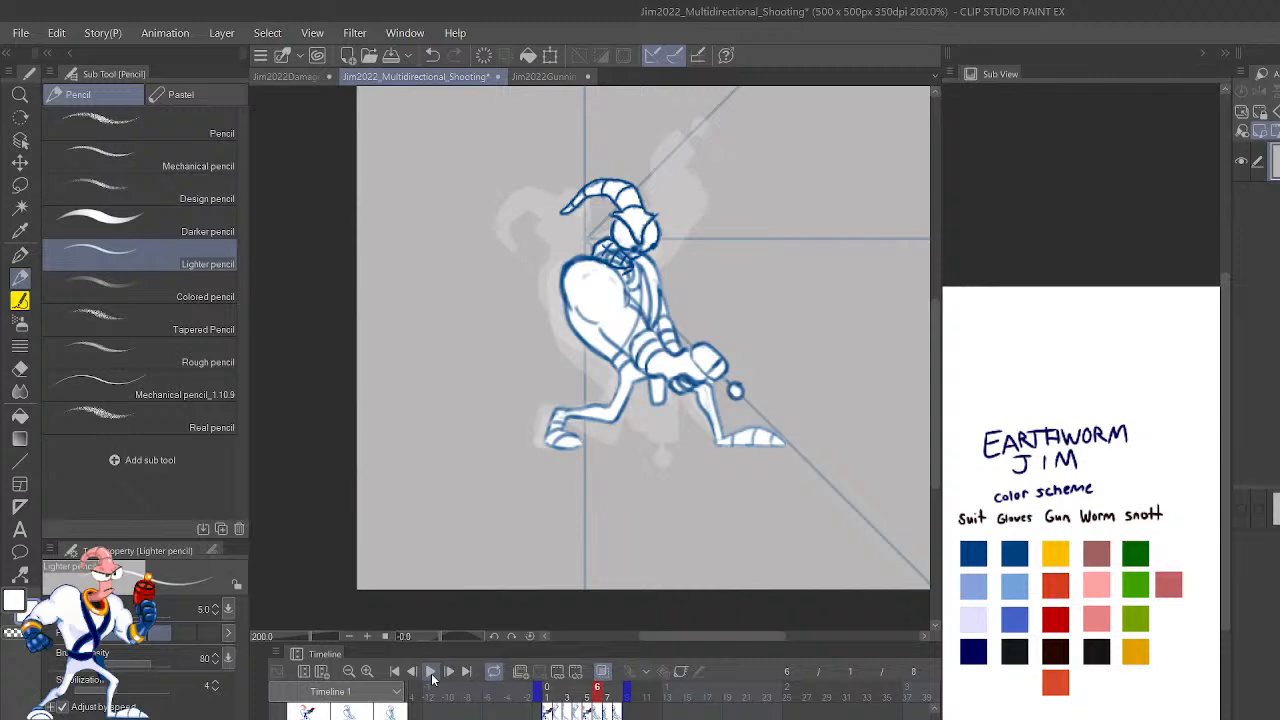
Erase the diagonal-down pose's holster on frame 6, removing both its white fill and its outline.
key(ctrl+plus)
key(ctrl+plus)
drag(848, 488, 765, 476)
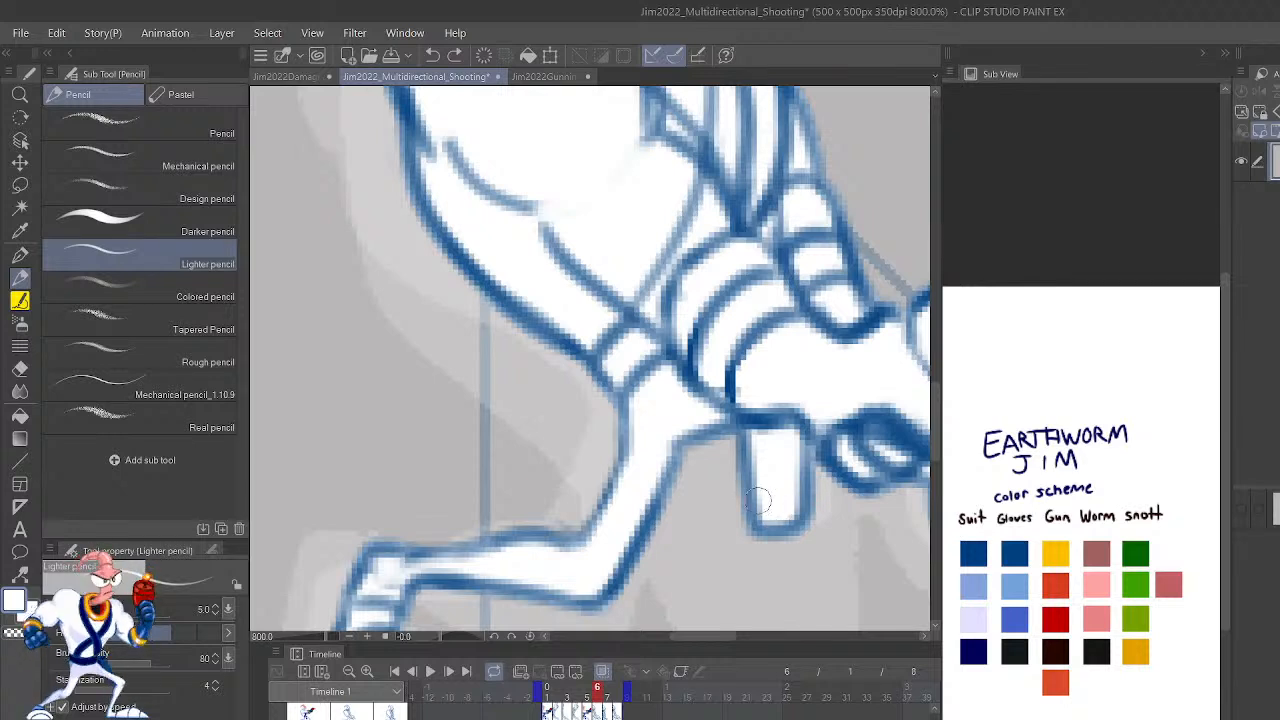
click(762, 544)
mouse_move(762, 510)
mouse_down()
mouse_move(750, 495)
mouse_move(763, 463)
mouse_move(778, 522)
mouse_move(786, 457)
mouse_move(763, 437)
mouse_move(778, 441)
mouse_move(755, 492)
mouse_move(760, 532)
mouse_up()
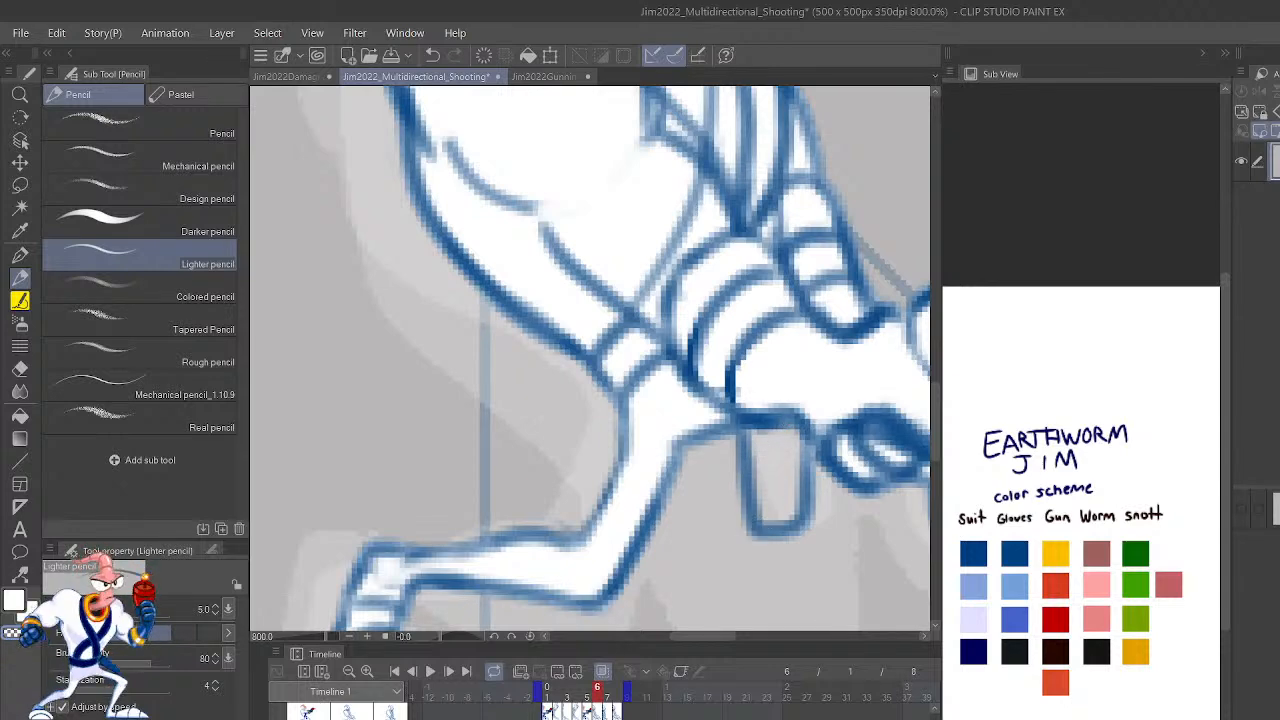
click(1241, 200)
mouse_move(752, 448)
mouse_down()
mouse_move(754, 518)
mouse_move(741, 469)
mouse_move(743, 491)
mouse_move(776, 507)
mouse_move(816, 504)
mouse_move(810, 478)
mouse_move(741, 443)
mouse_move(788, 445)
mouse_move(799, 470)
mouse_move(764, 515)
mouse_move(749, 466)
mouse_move(752, 523)
mouse_move(751, 505)
mouse_move(772, 502)
mouse_move(809, 518)
mouse_move(800, 453)
mouse_move(760, 441)
mouse_move(742, 459)
mouse_move(744, 505)
mouse_up()
click(1241, 200)
key(ctrl+z)
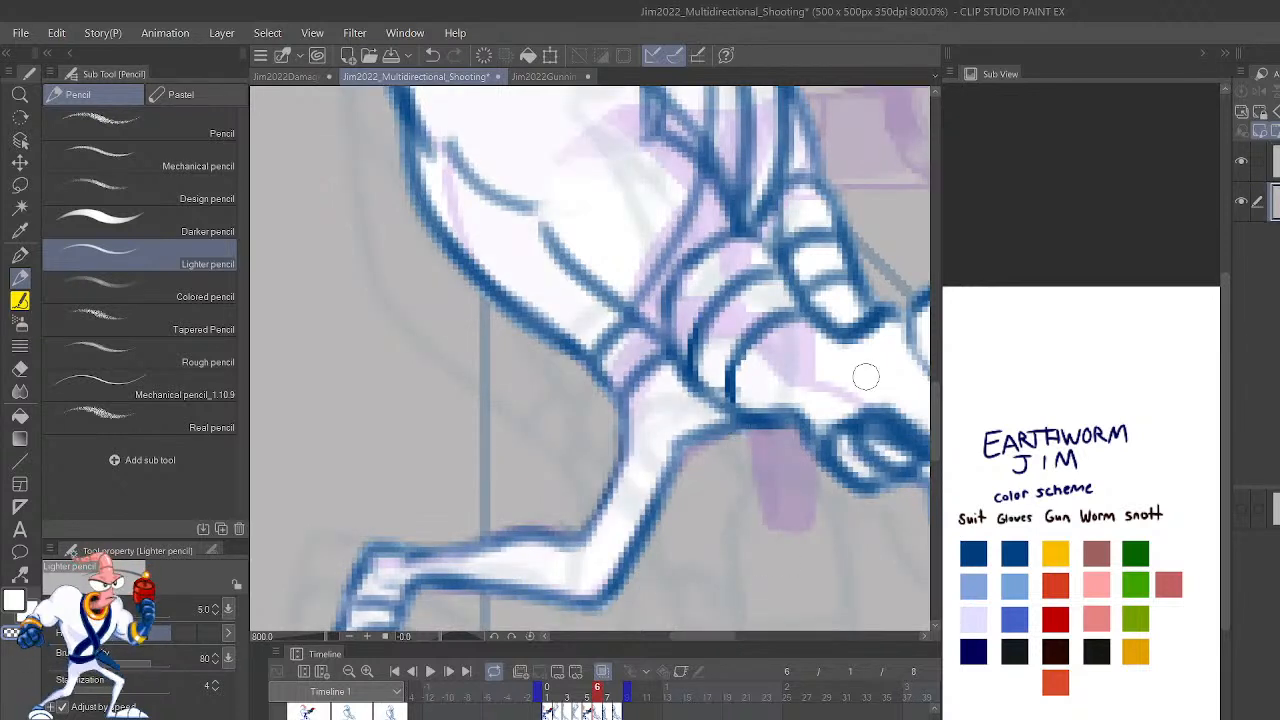
Compare frames 5 to 7 around the legs to judge where the holster should sit on frame 6.
scroll(866, 376, down, 2)
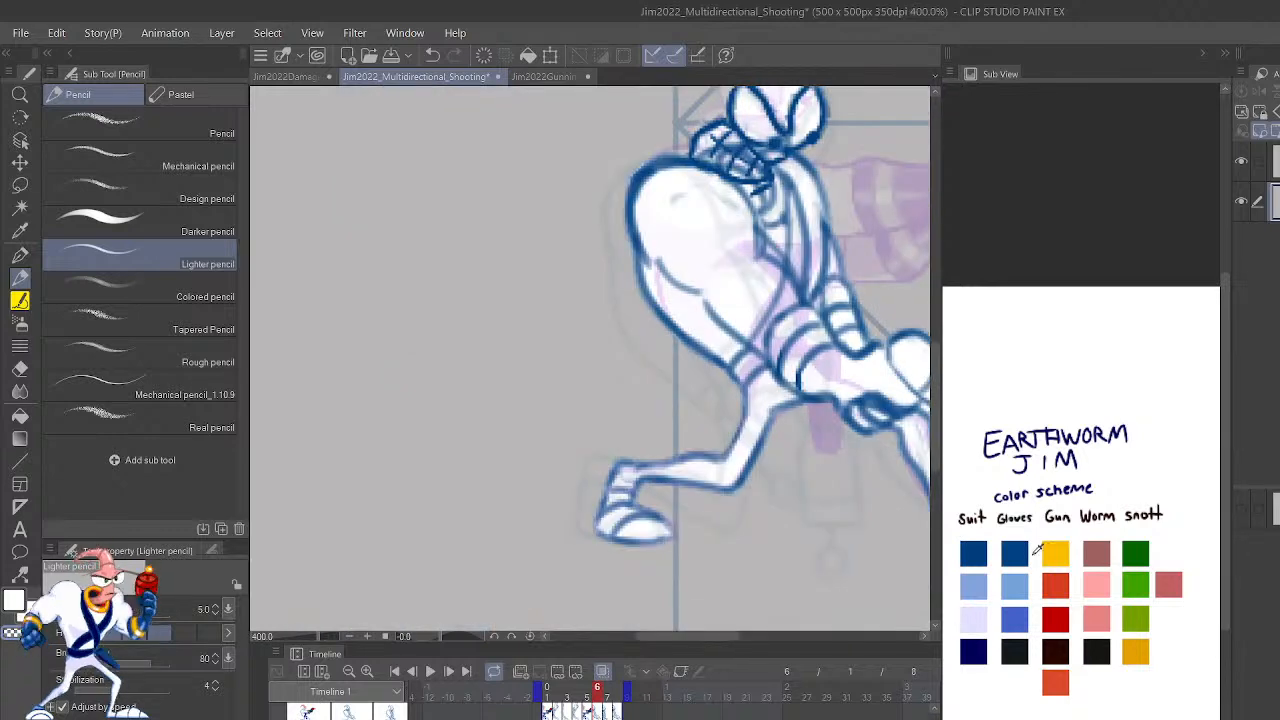
drag(808, 417, 763, 443)
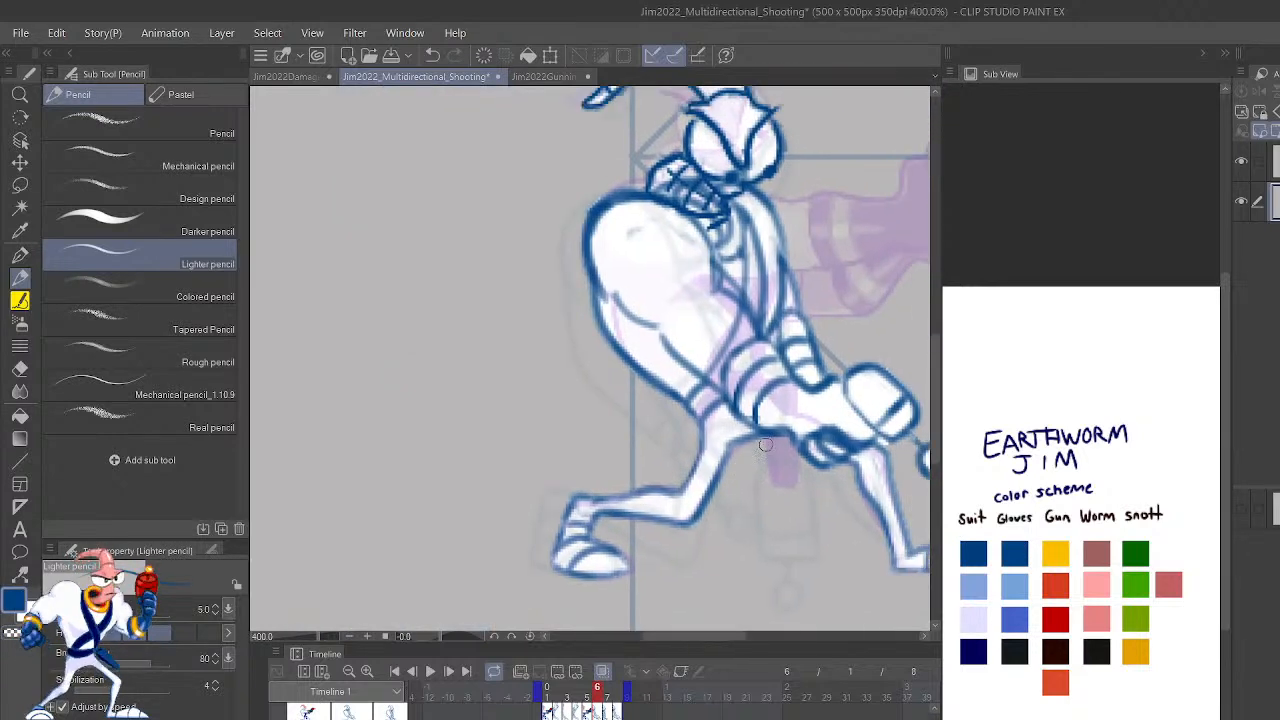
key(Left)
key(Right)
key(Right)
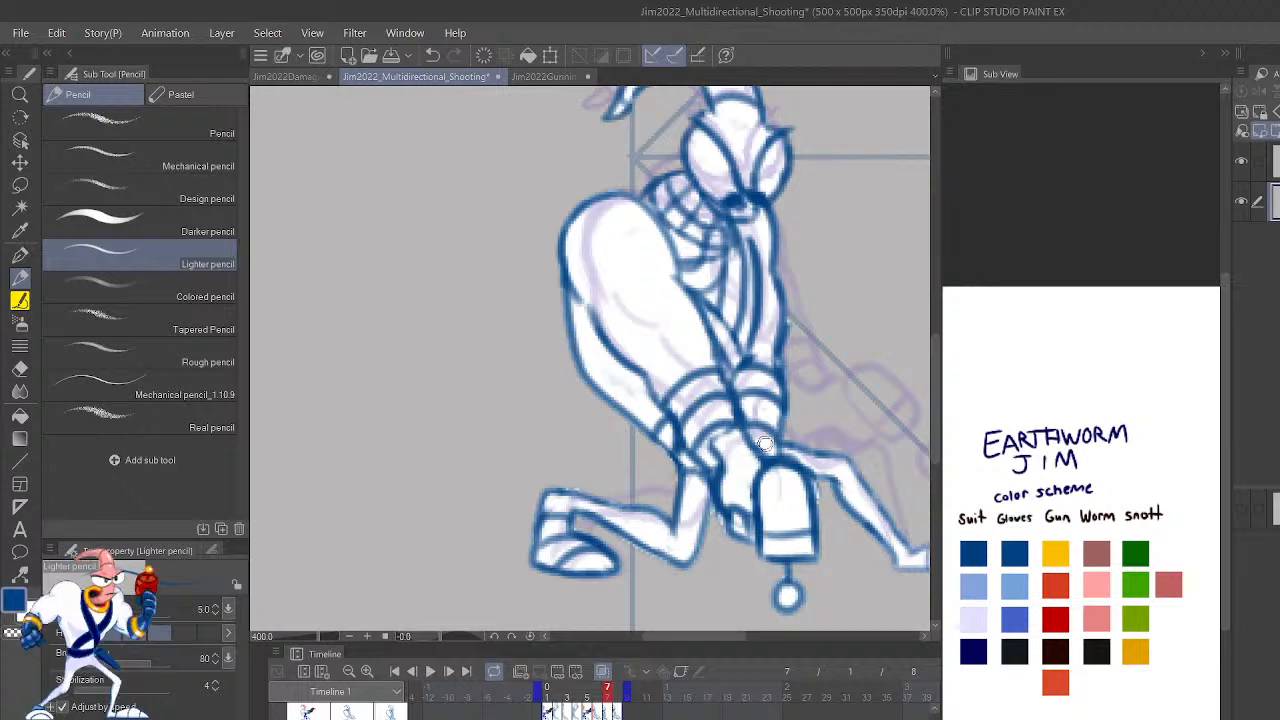
key(Left)
key(Left)
key(Right)
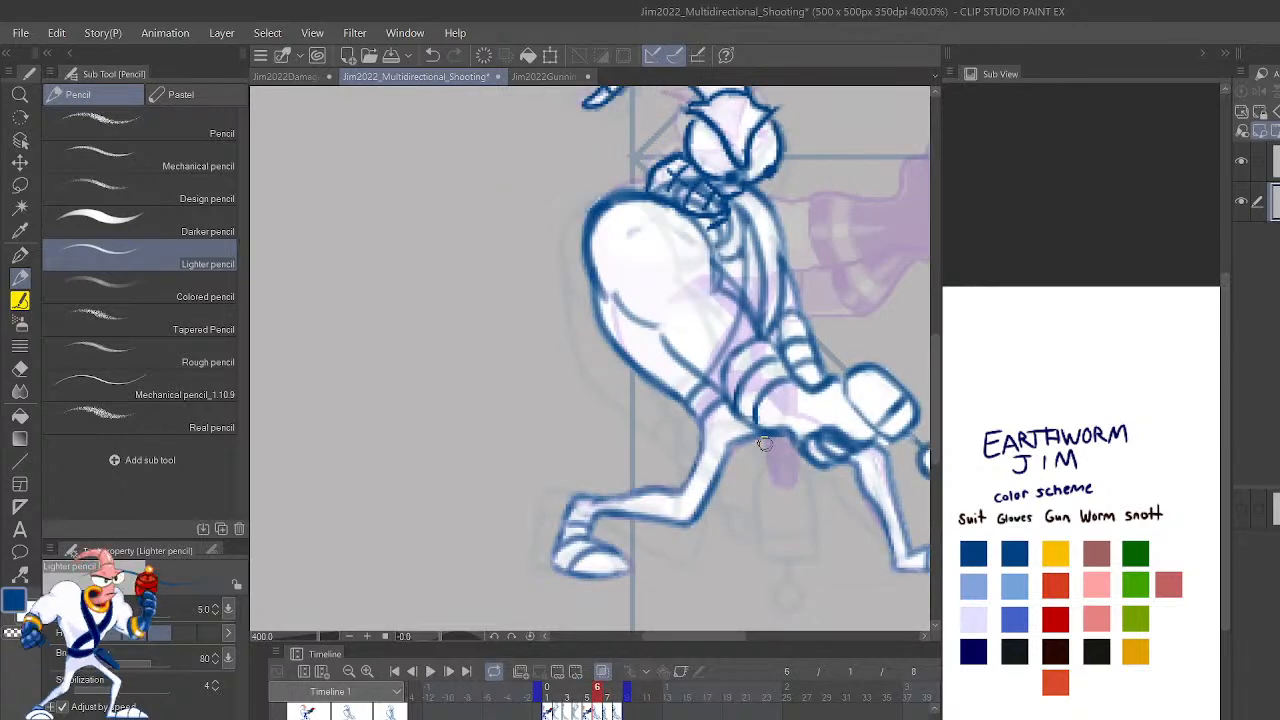
key(Right)
key(Left)
mouse_move(765, 444)
mouse_down()
mouse_move(752, 460)
mouse_move(762, 496)
mouse_move(780, 476)
mouse_move(778, 430)
mouse_up()
key(x)
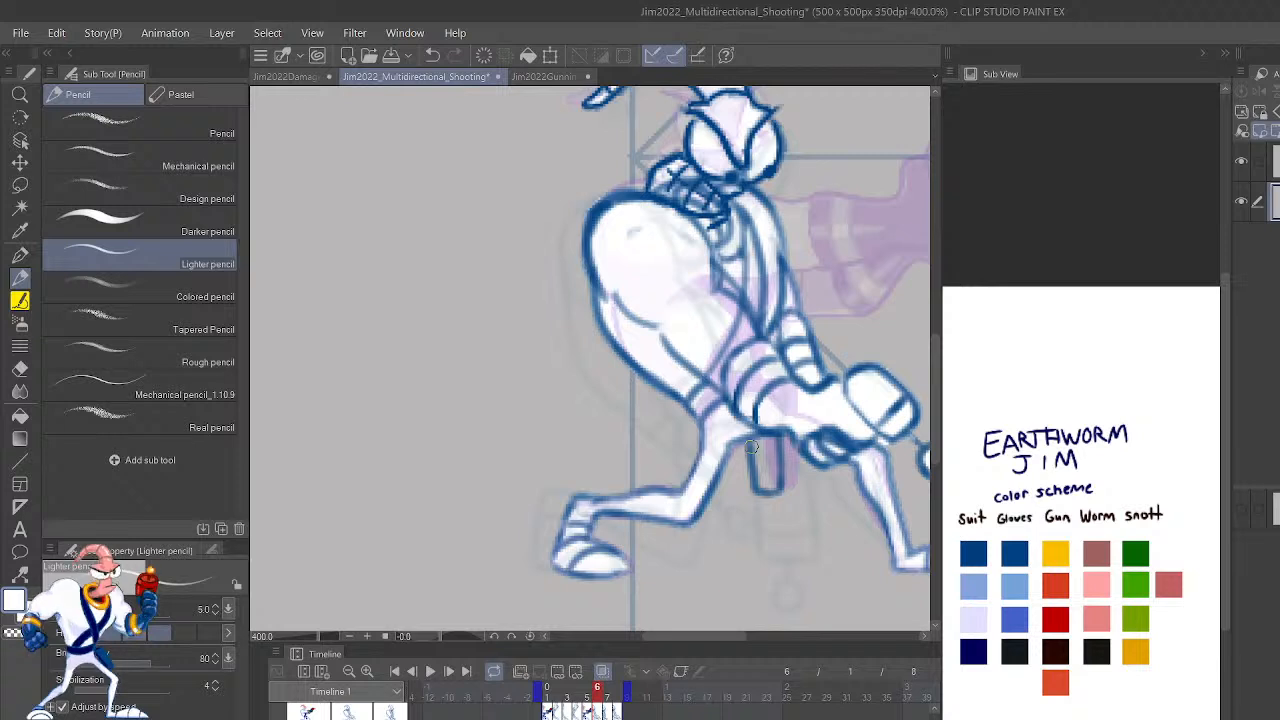
key(ctrl+z)
key(ctrl+z)
key(ctrl+z)
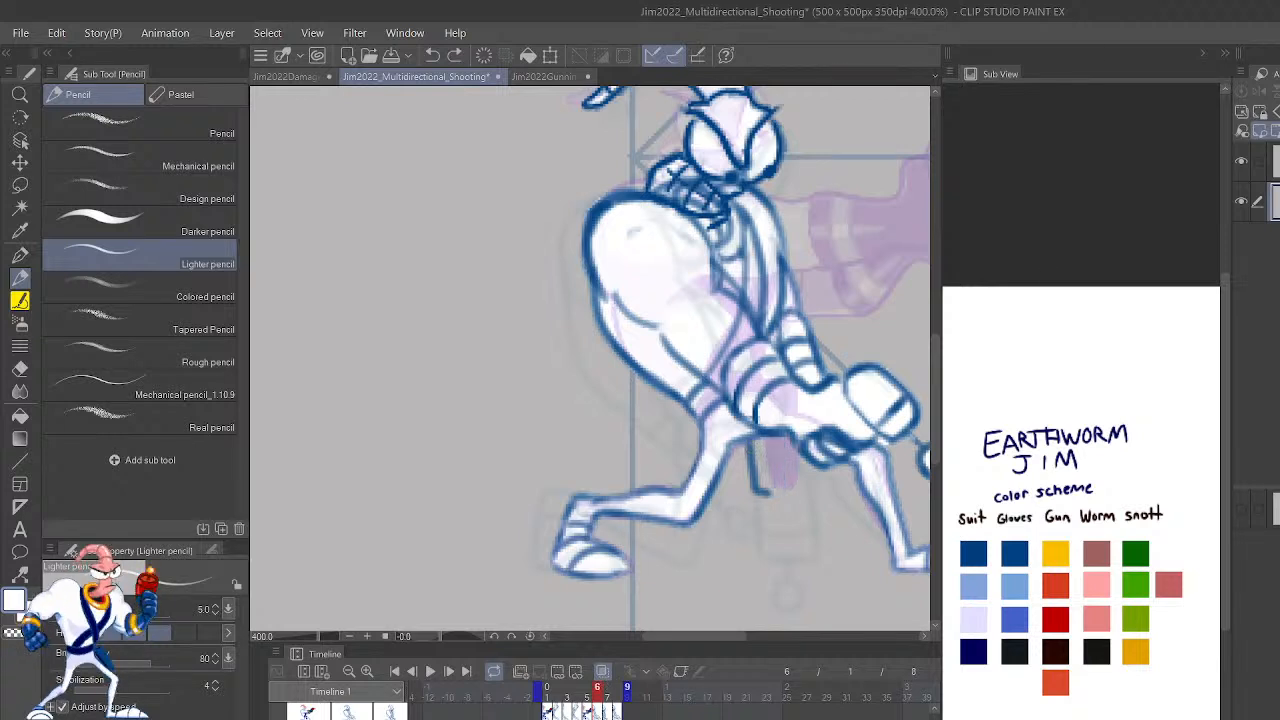
Redraw the diagonal-down pose's holster below the hip on frame 6 in the palette's dark glove blue, and fill it white.
click(1009, 547)
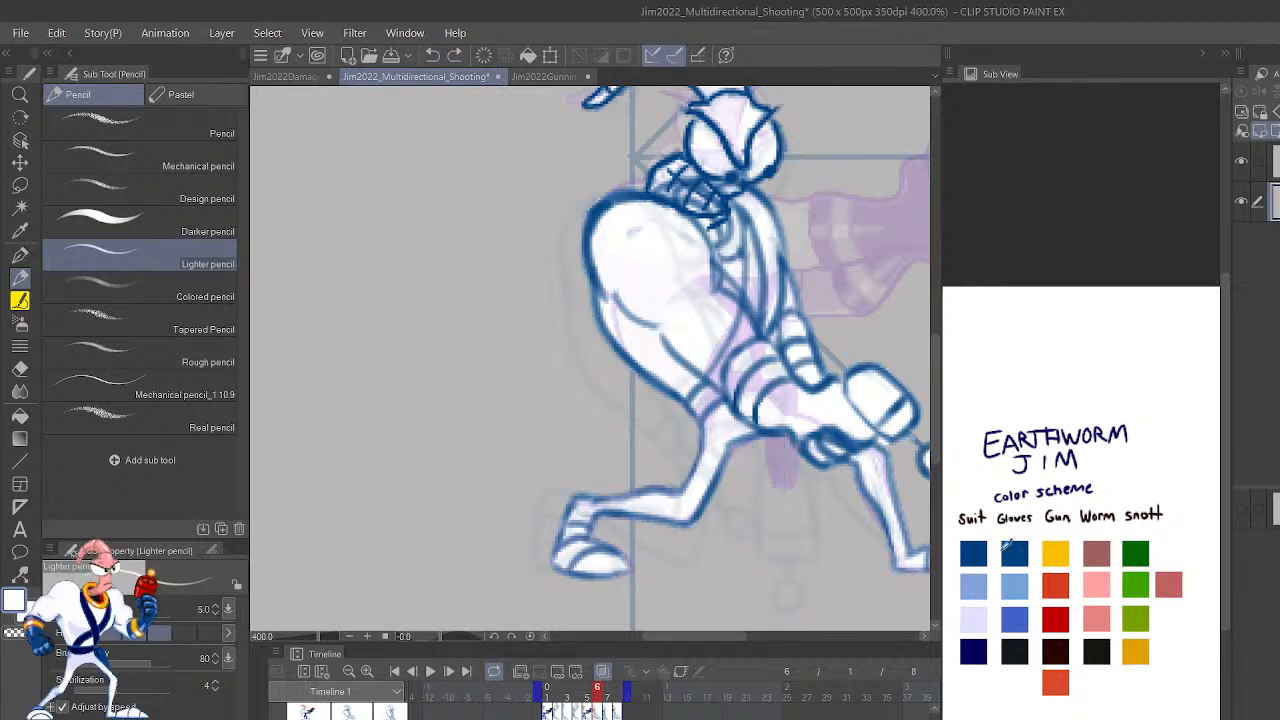
mouse_move(749, 440)
mouse_down()
mouse_move(754, 493)
mouse_move(779, 500)
mouse_move(775, 436)
mouse_move(762, 482)
mouse_move(768, 496)
mouse_move(767, 443)
mouse_up()
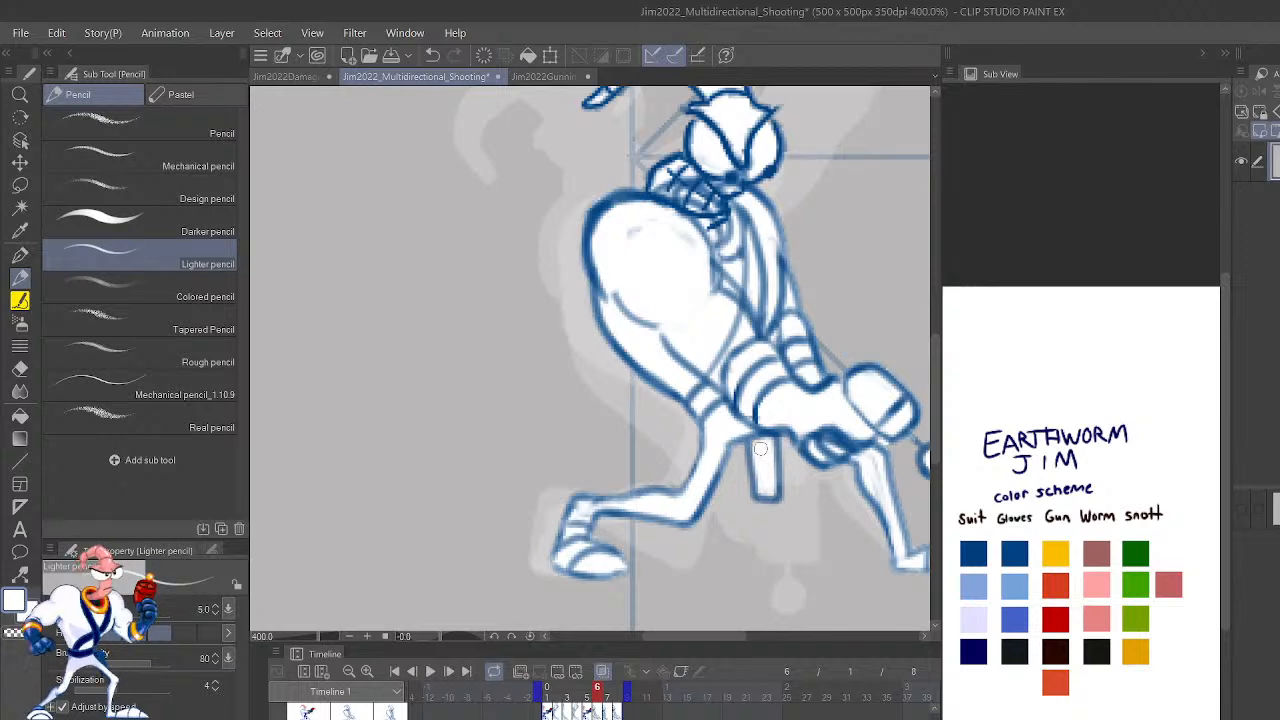
Play back the animation at 150% zoom and step through frames 5 to 7 to check the redrawn holster.
click(430, 672)
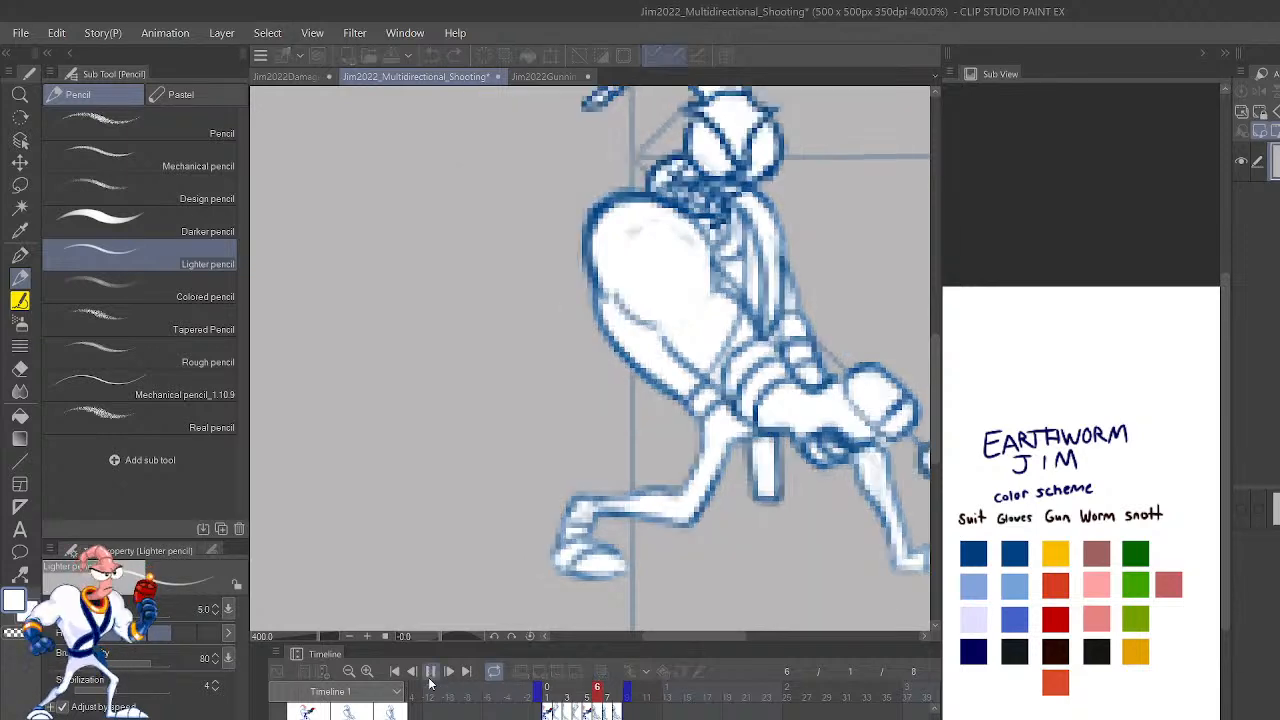
key(ctrl+minus)
key(ctrl+minus)
key(ctrl+minus)
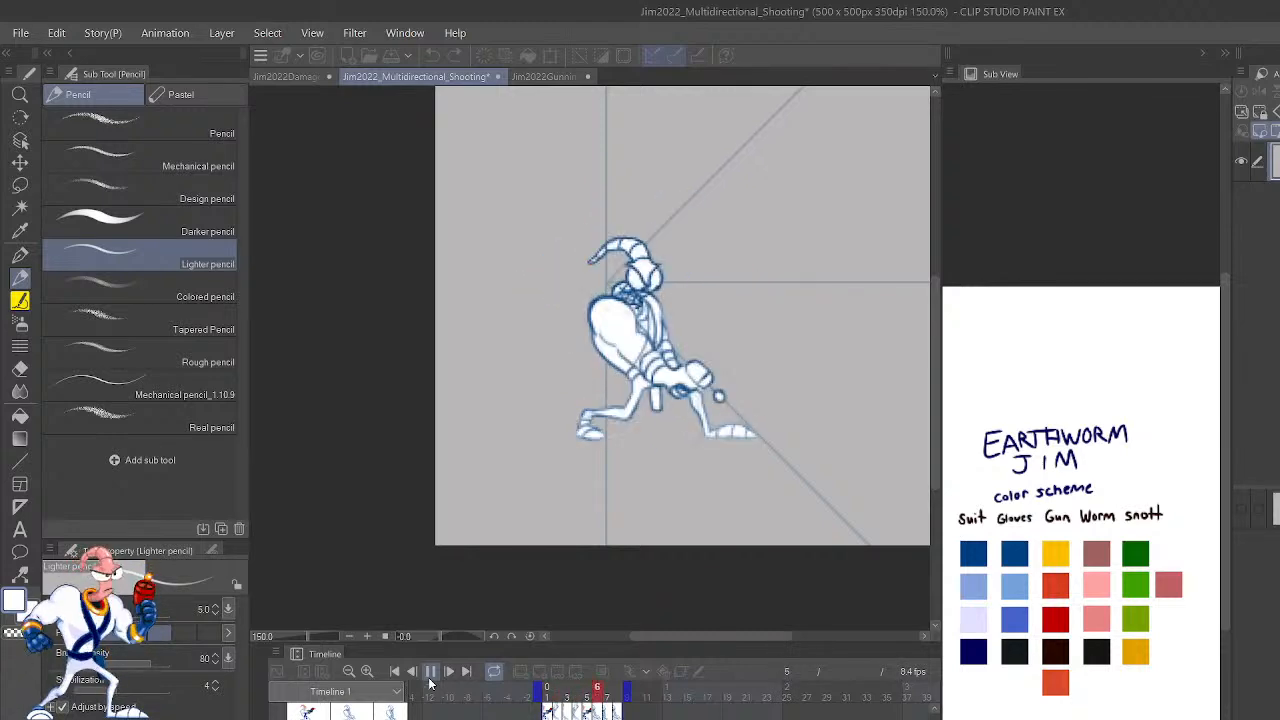
click(435, 671)
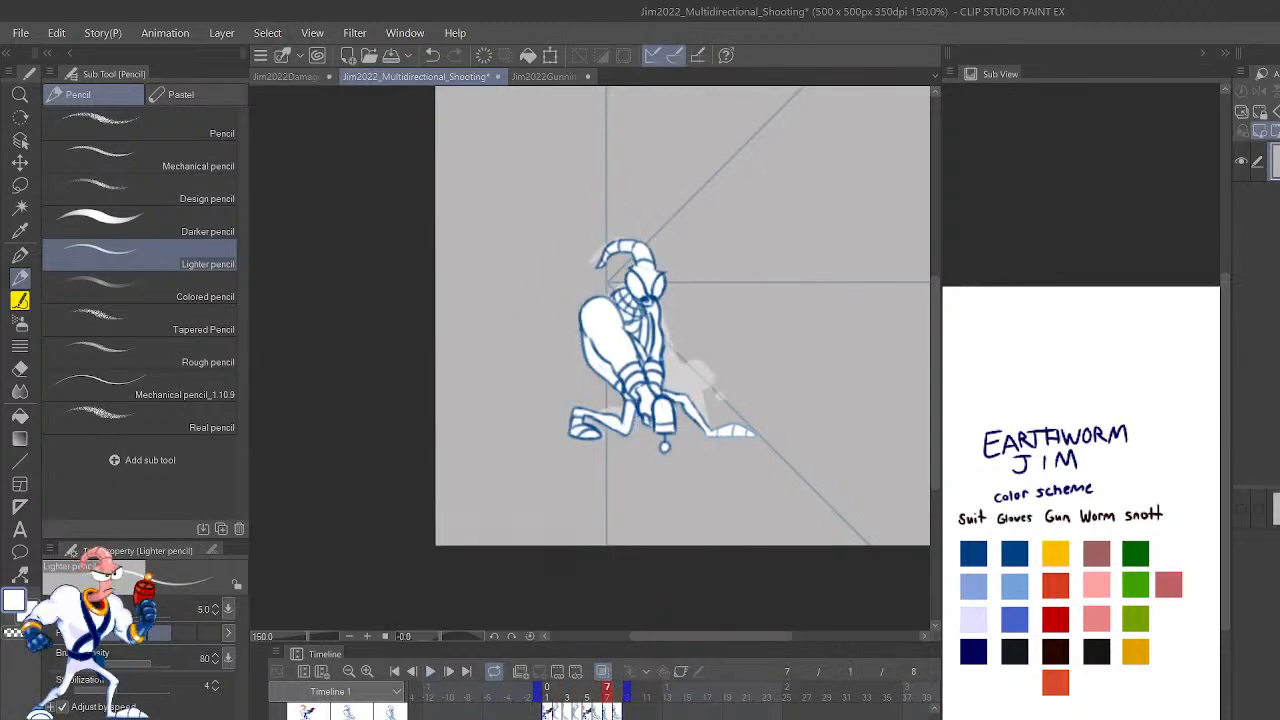
key(Right)
key(Left)
key(Left)
key(Left)
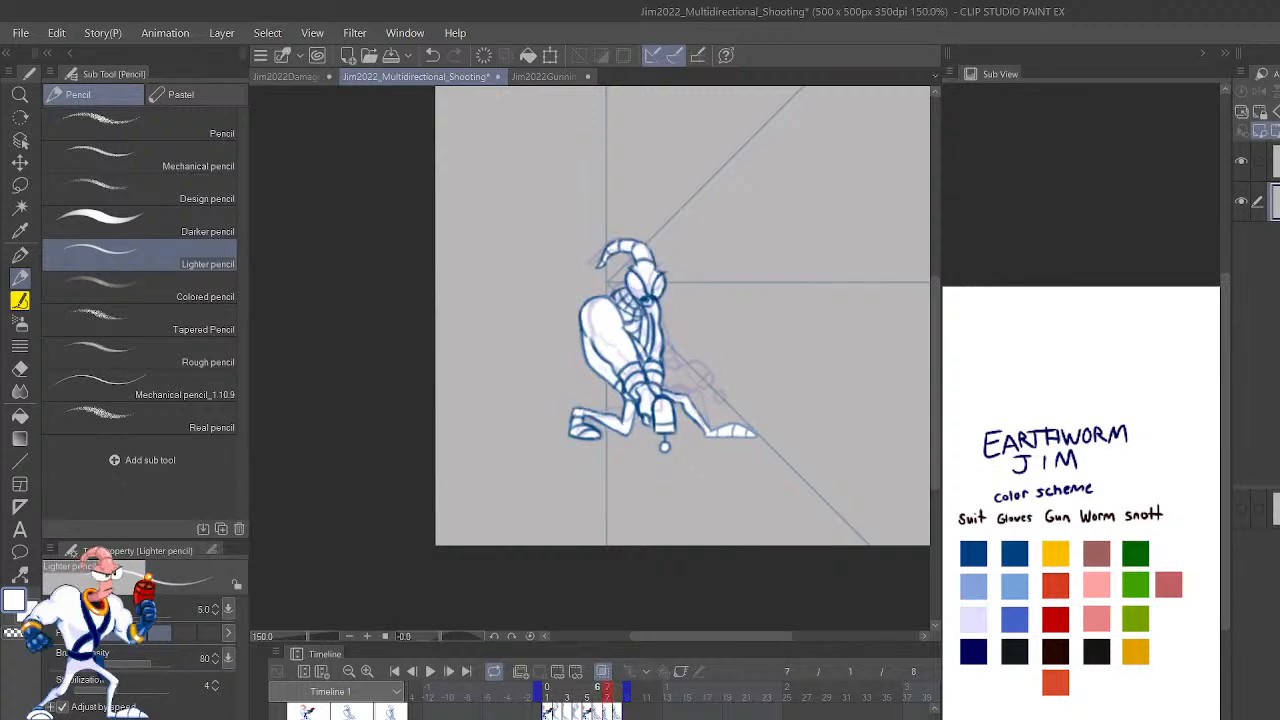
key(Right)
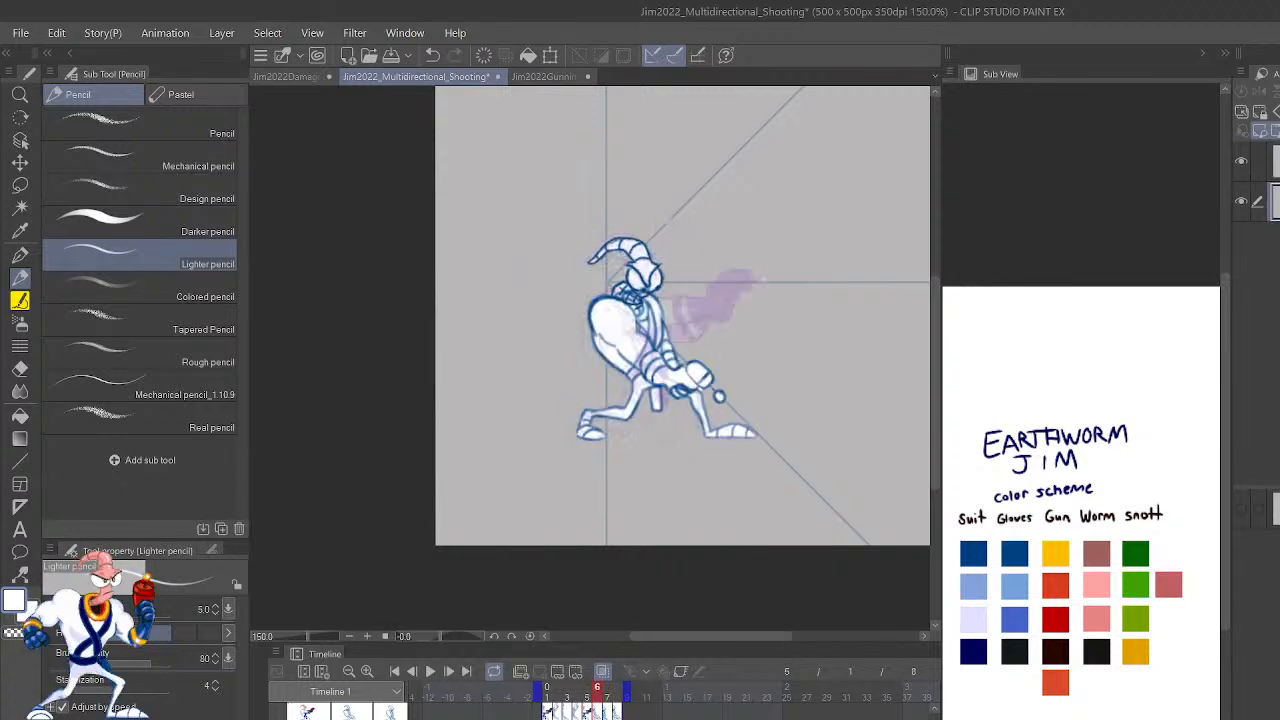
key(Right)
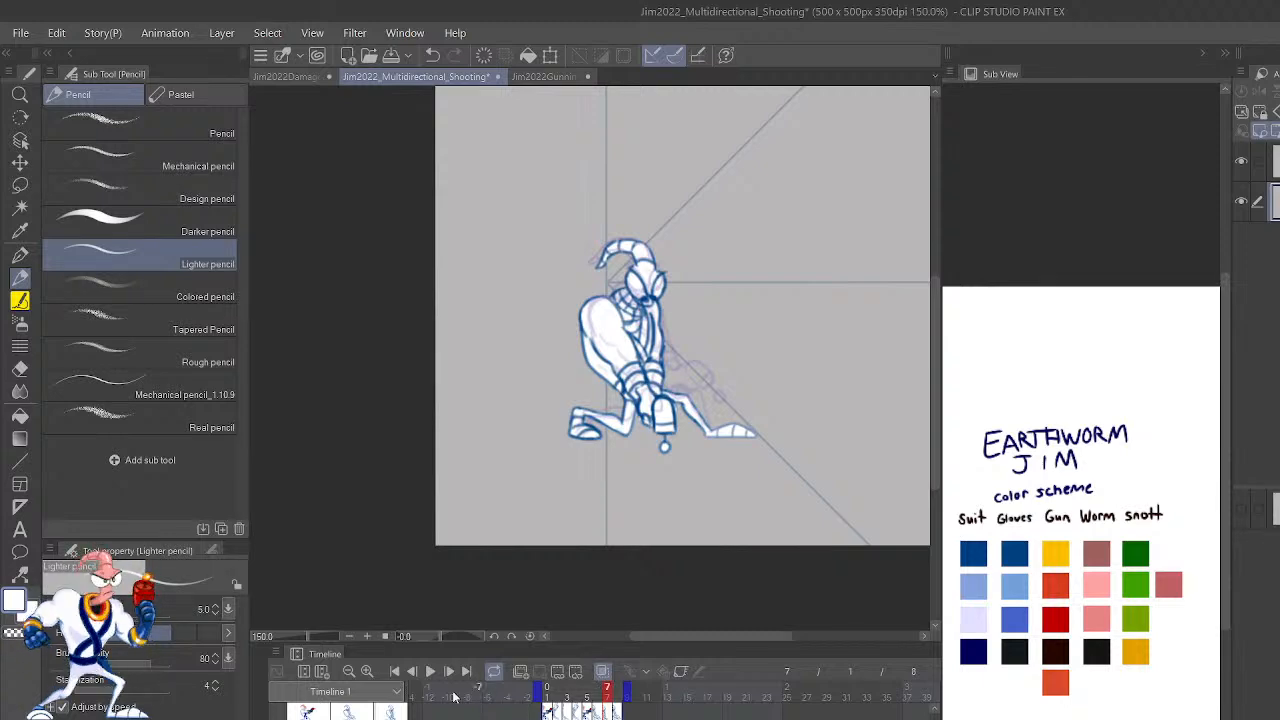
Replay the animation to recheck the holster's motion, and return to frame 6.
click(431, 673)
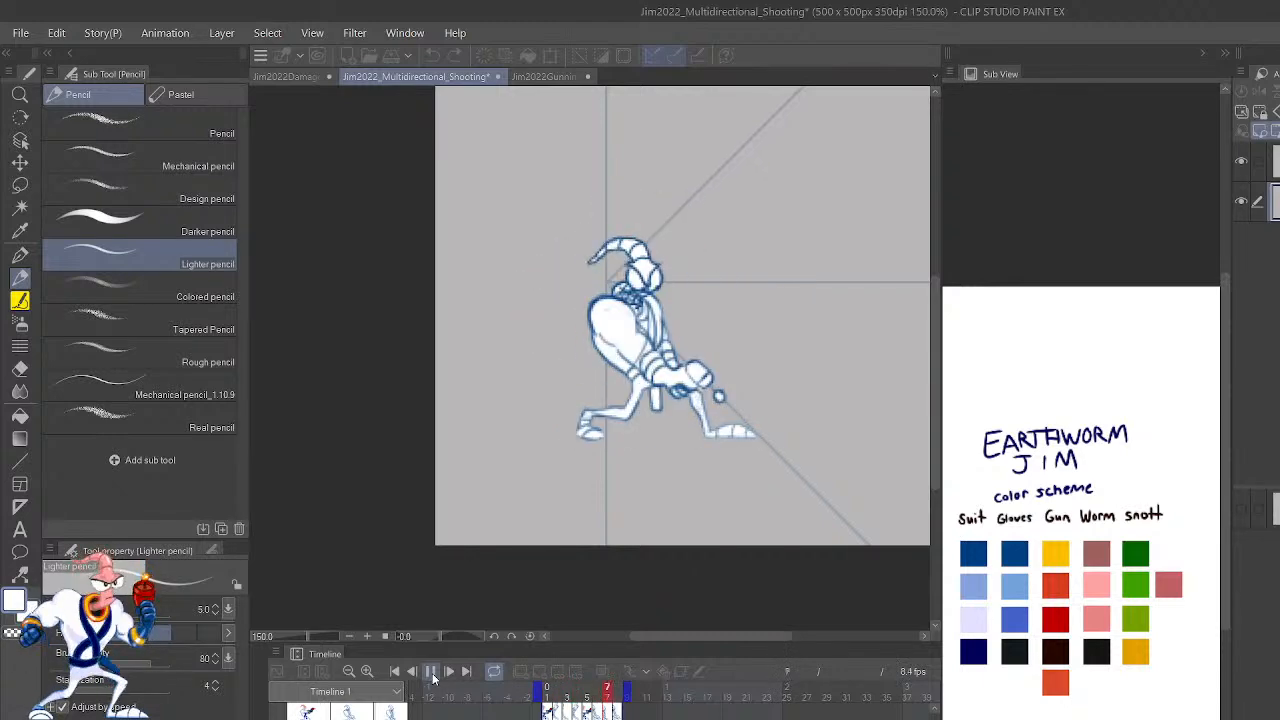
click(432, 673)
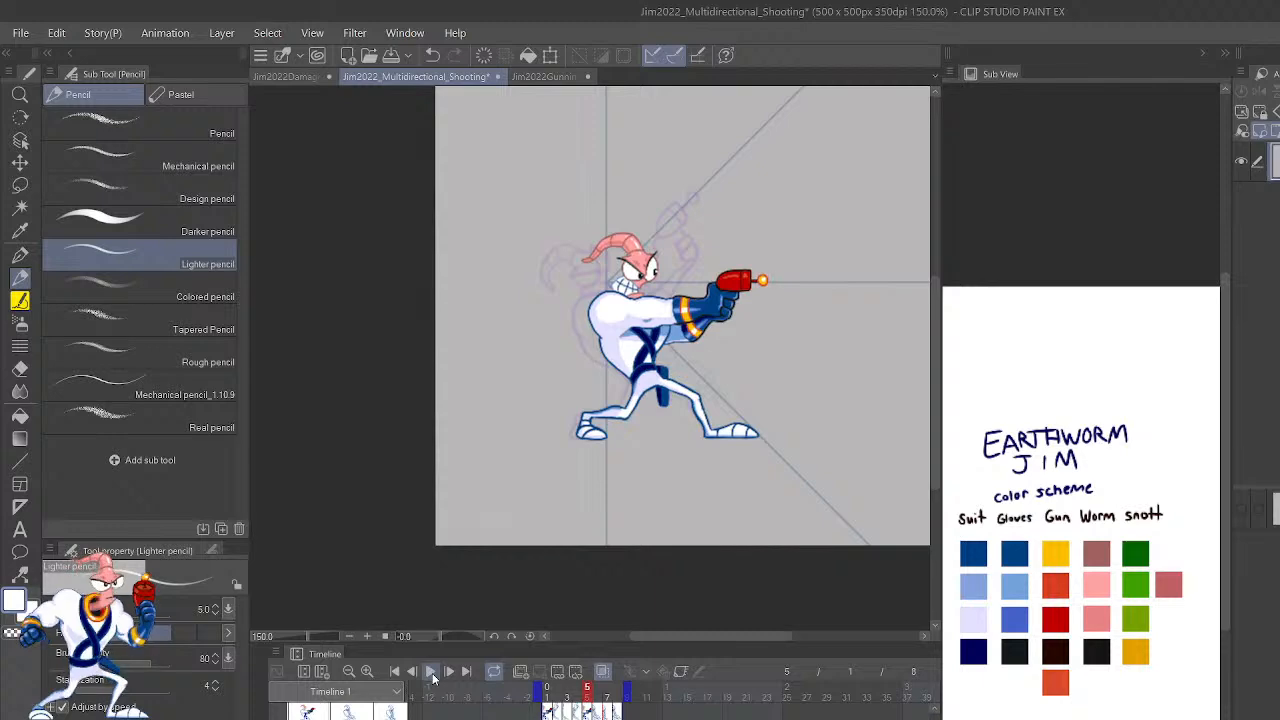
key(Left)
key(Right)
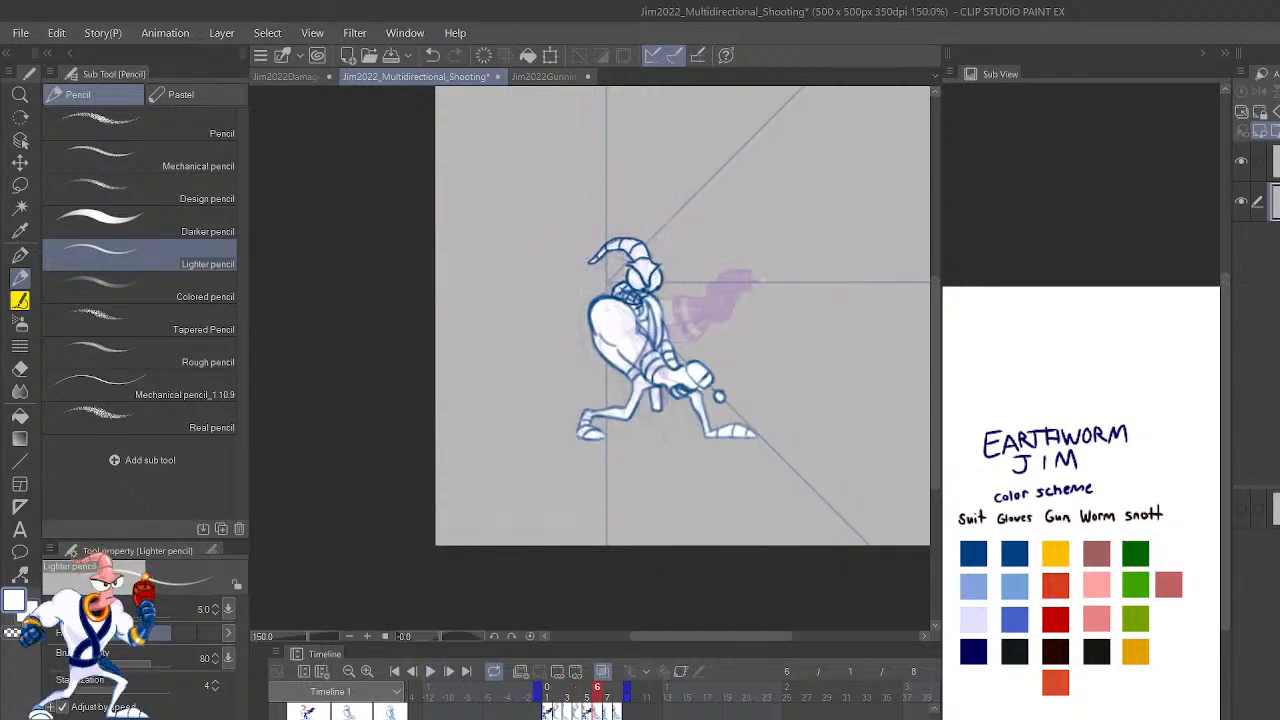
Flip the canvas view horizontally and compare frame 6's holster position with the neighbouring frames at 800% zoom.
scroll(592, 325, up, 5)
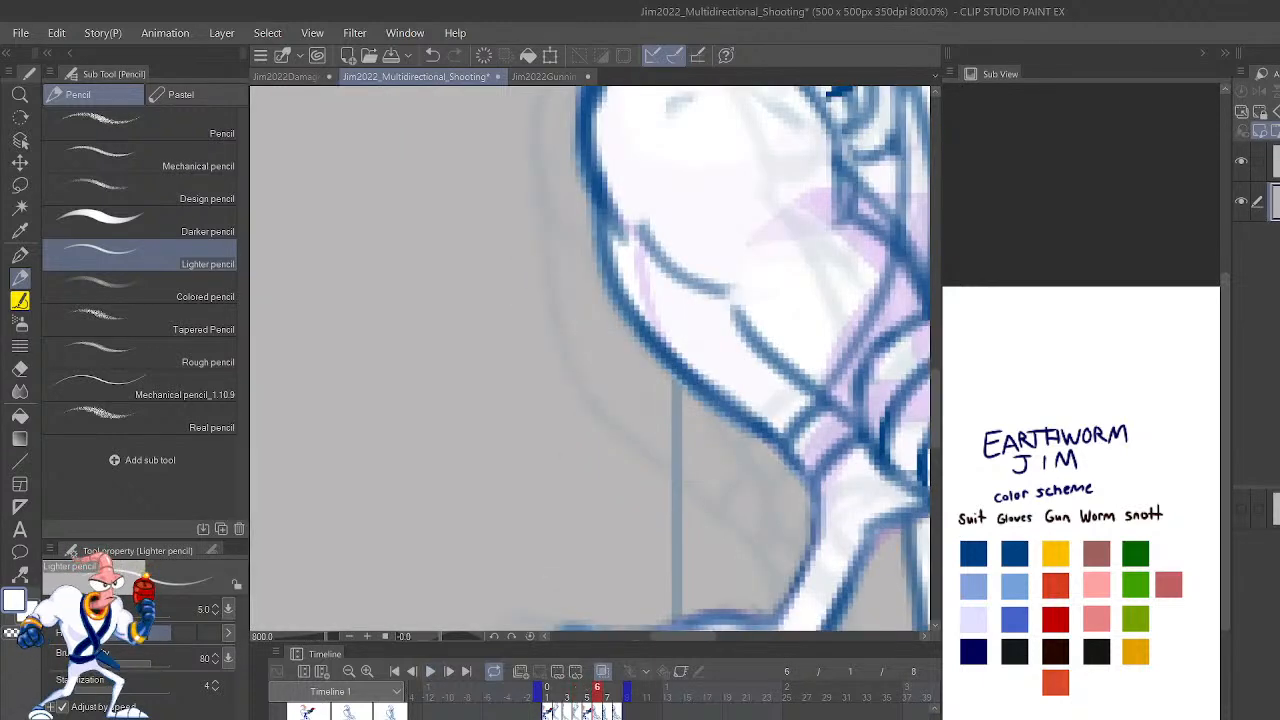
key(h)
drag(552, 501, 1030, 338)
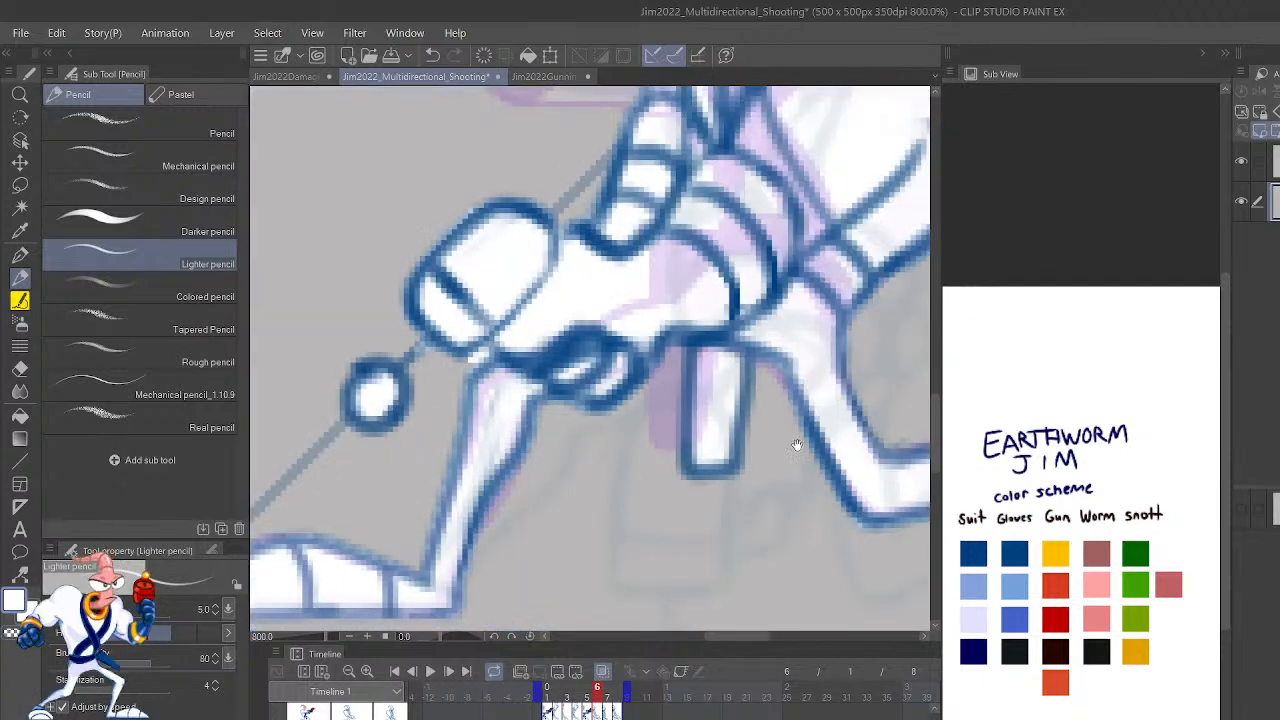
drag(814, 464, 809, 525)
key(shift+Left)
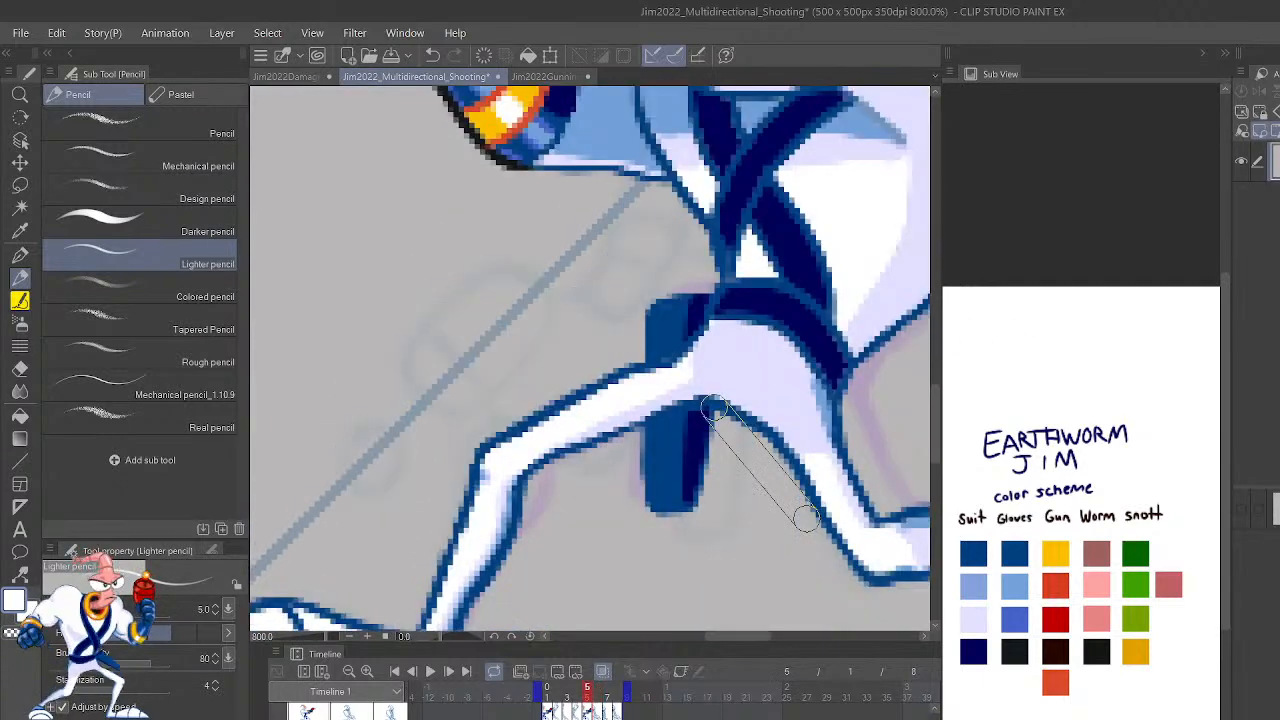
key(shift+Right)
key(shift+Left)
key(shift+Right)
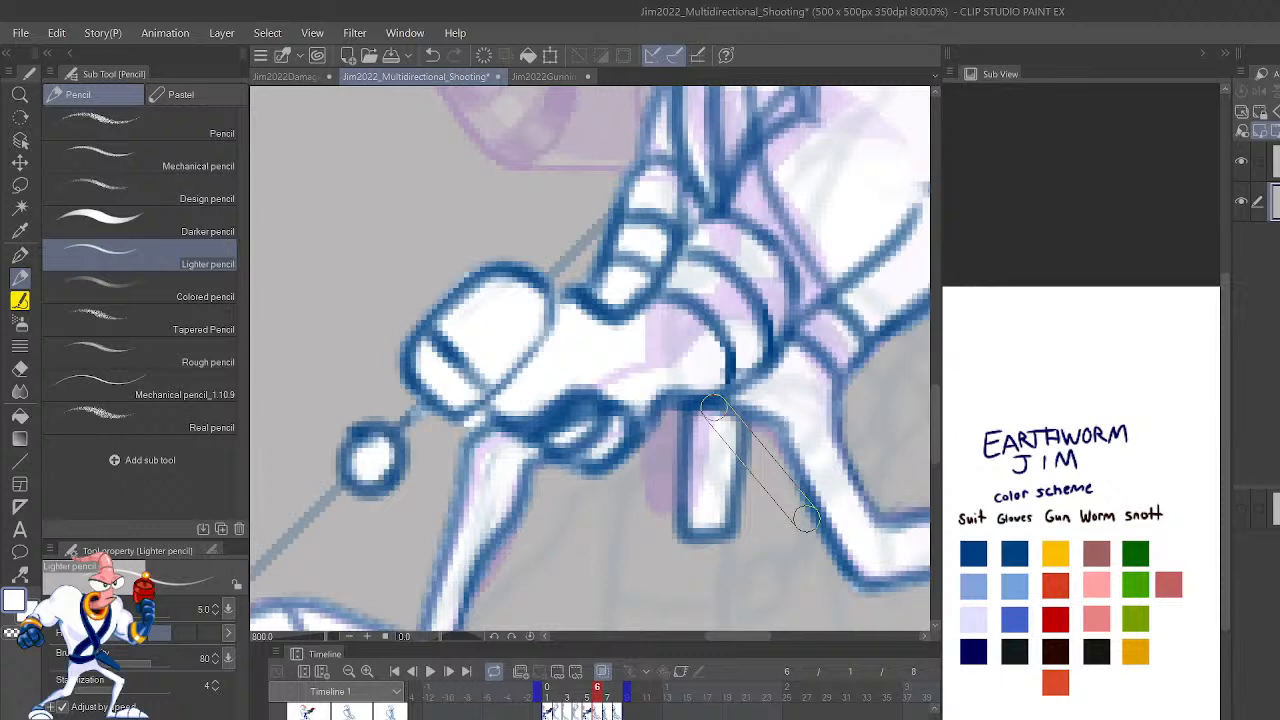
key(shift+Right)
key(shift+Left)
key(shift+Right)
key(shift+Left)
key(shift+Left)
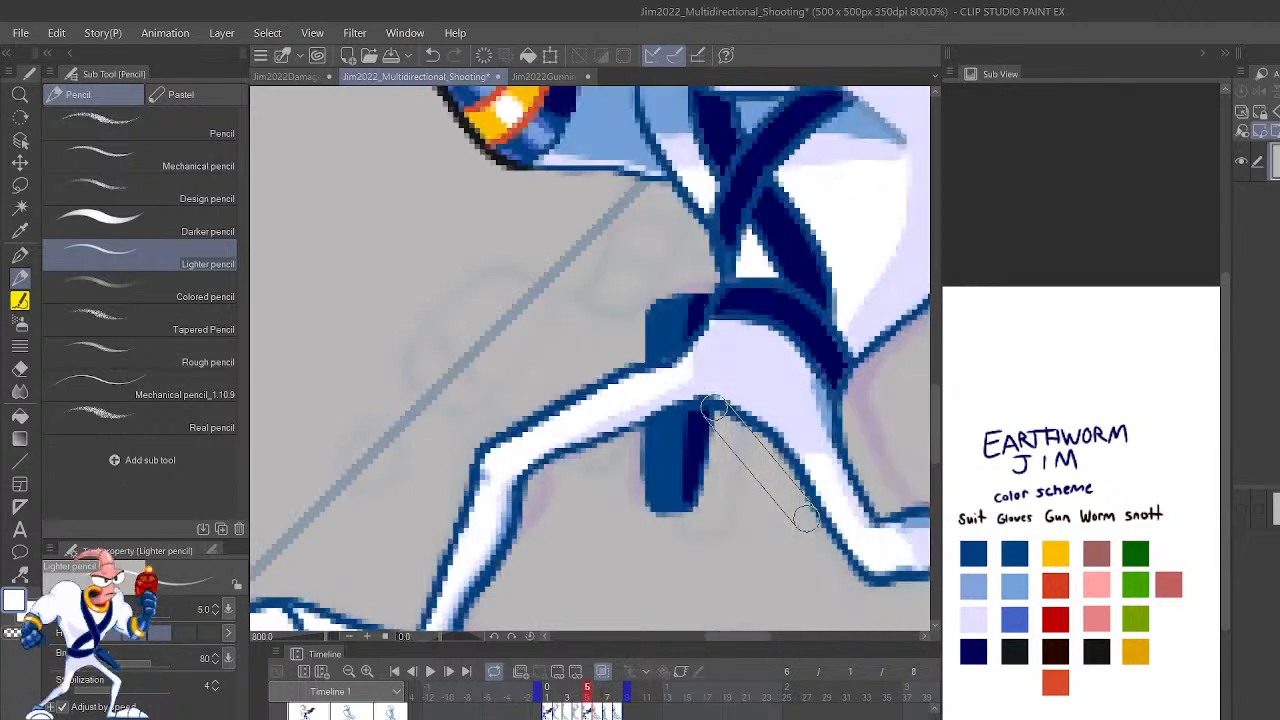
key(shift+Right)
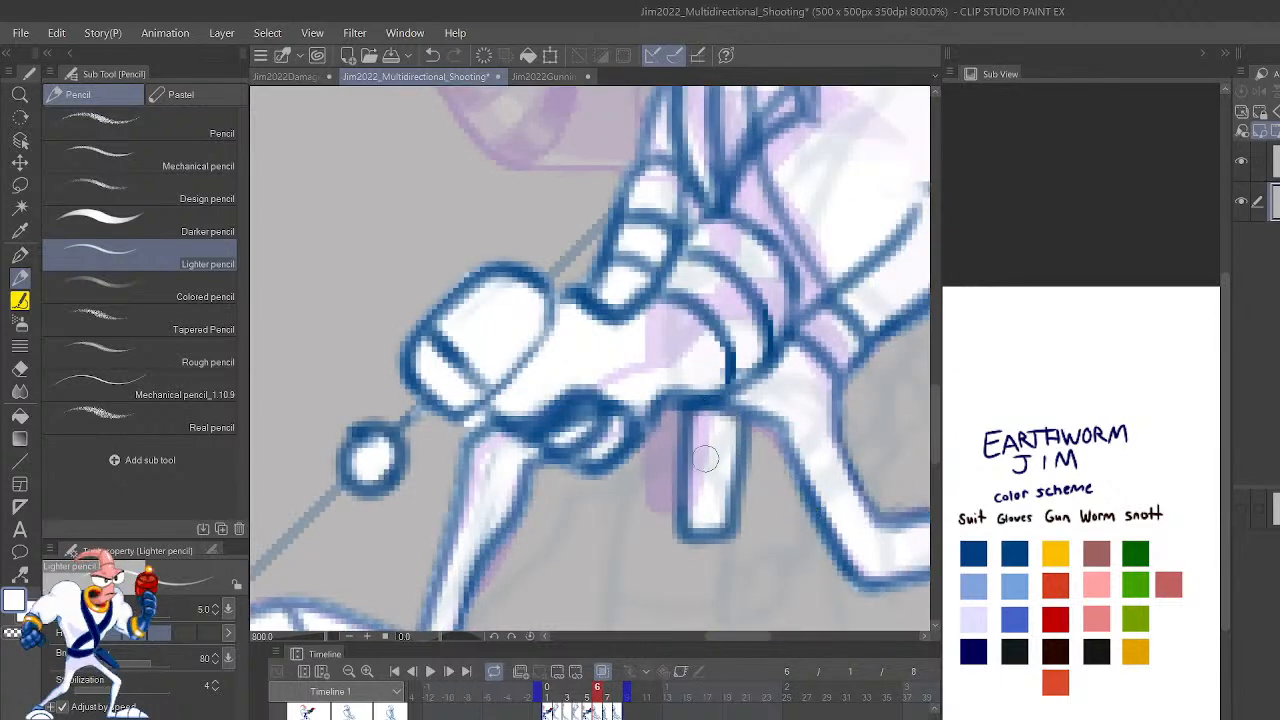
Lasso the holster on frame 6, nudge it slightly toward frame 5's holster position, and deselect it.
key(m)
mouse_move(742, 556)
mouse_down()
mouse_move(765, 428)
mouse_move(737, 402)
mouse_move(698, 400)
mouse_move(664, 434)
mouse_move(725, 588)
mouse_up()
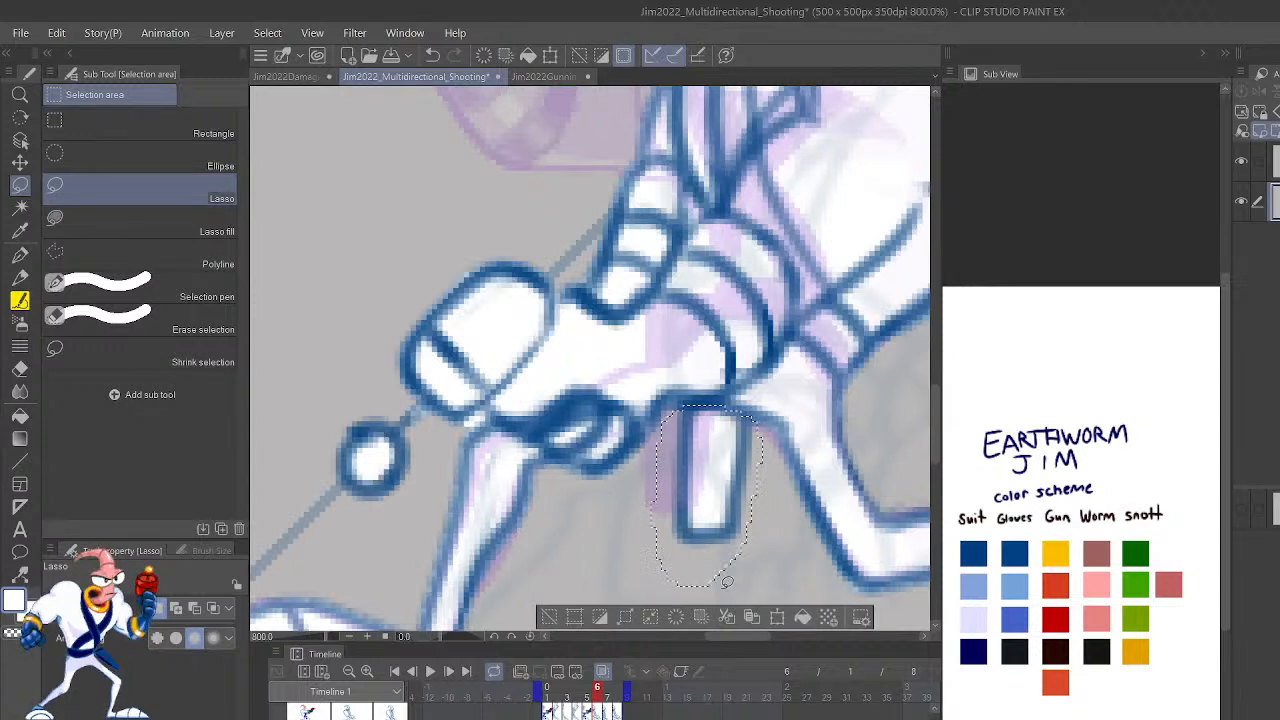
key(k)
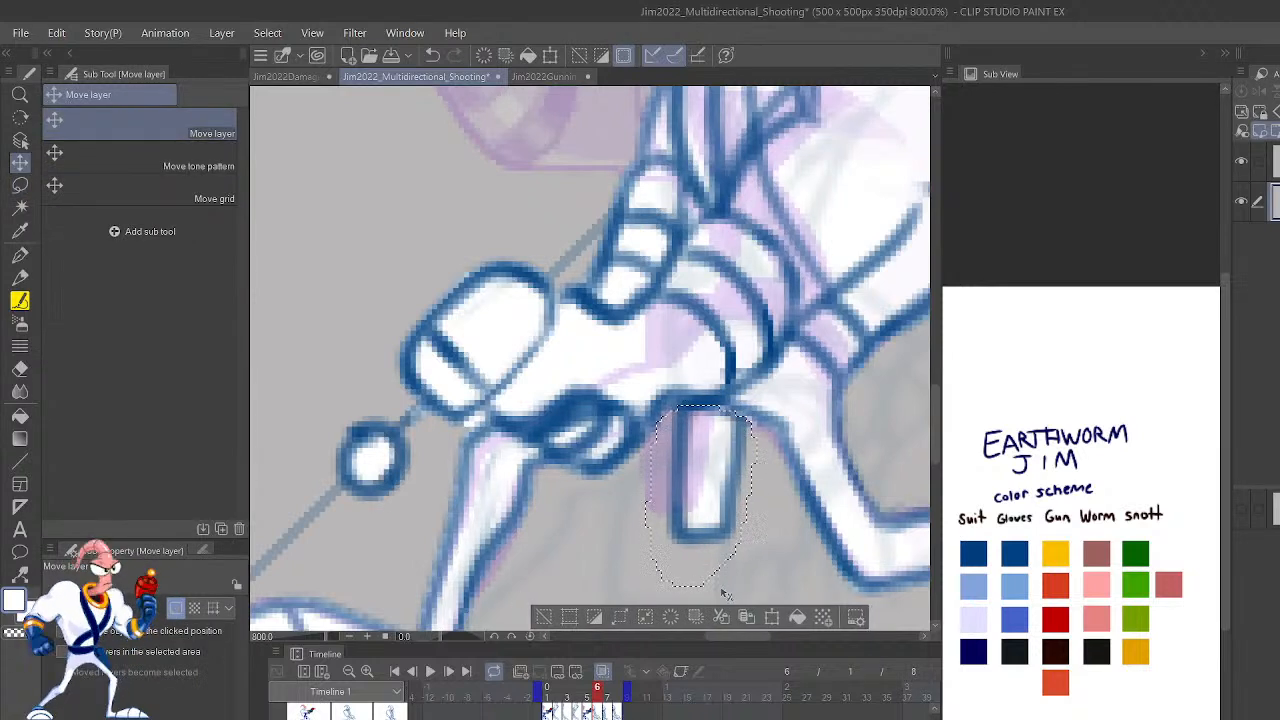
click(545, 619)
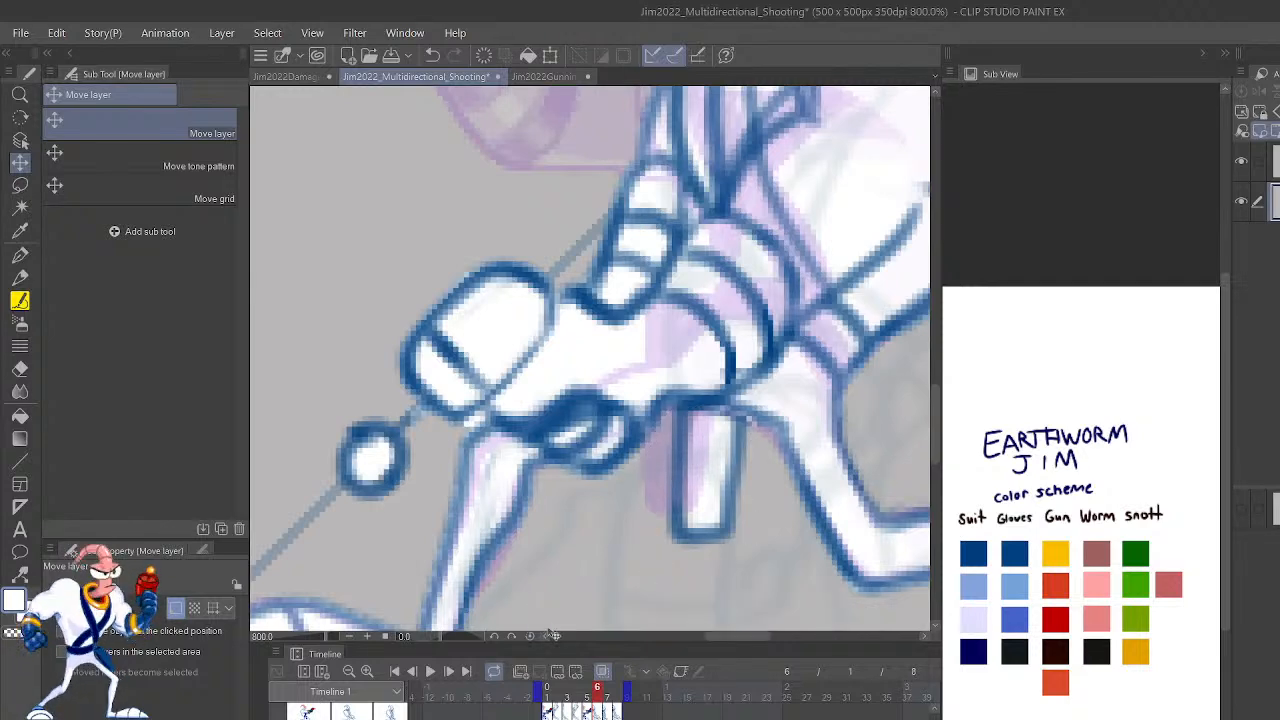
Switch to the Lighter pencil and pick the dark blue swatch from the Gloves colours of the reference palette.
key(p)
key(p)
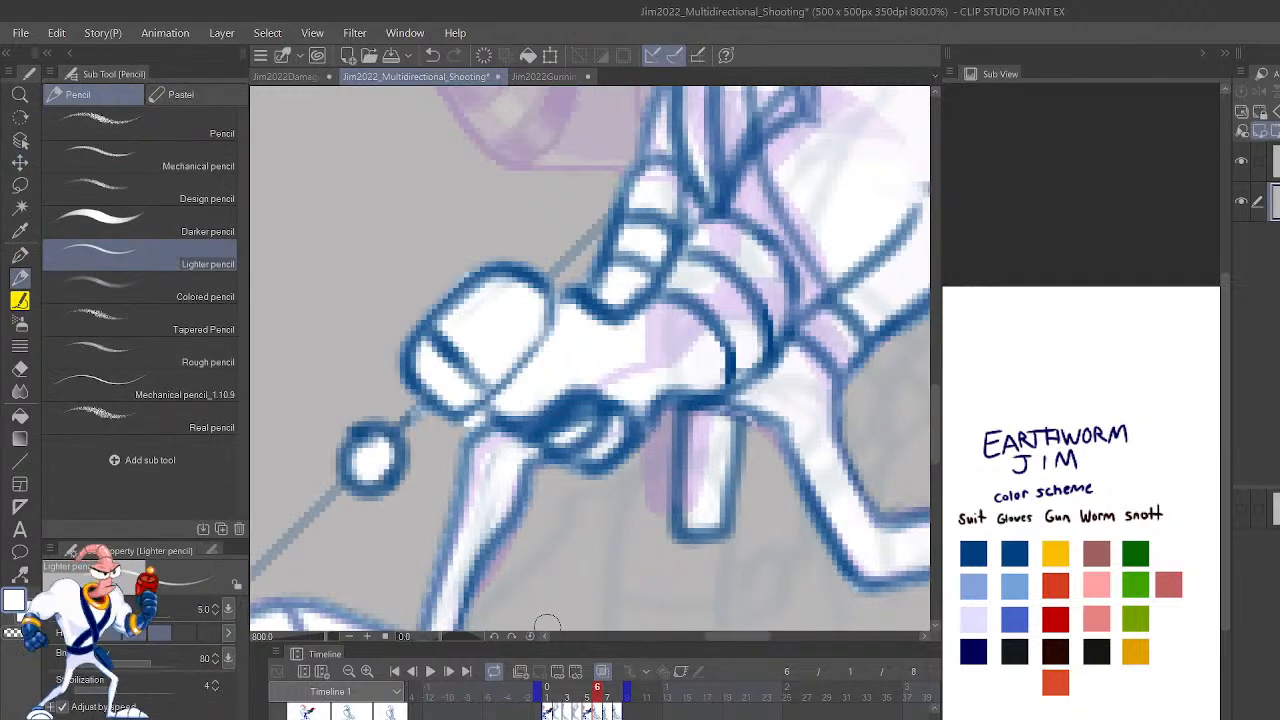
click(1008, 546)
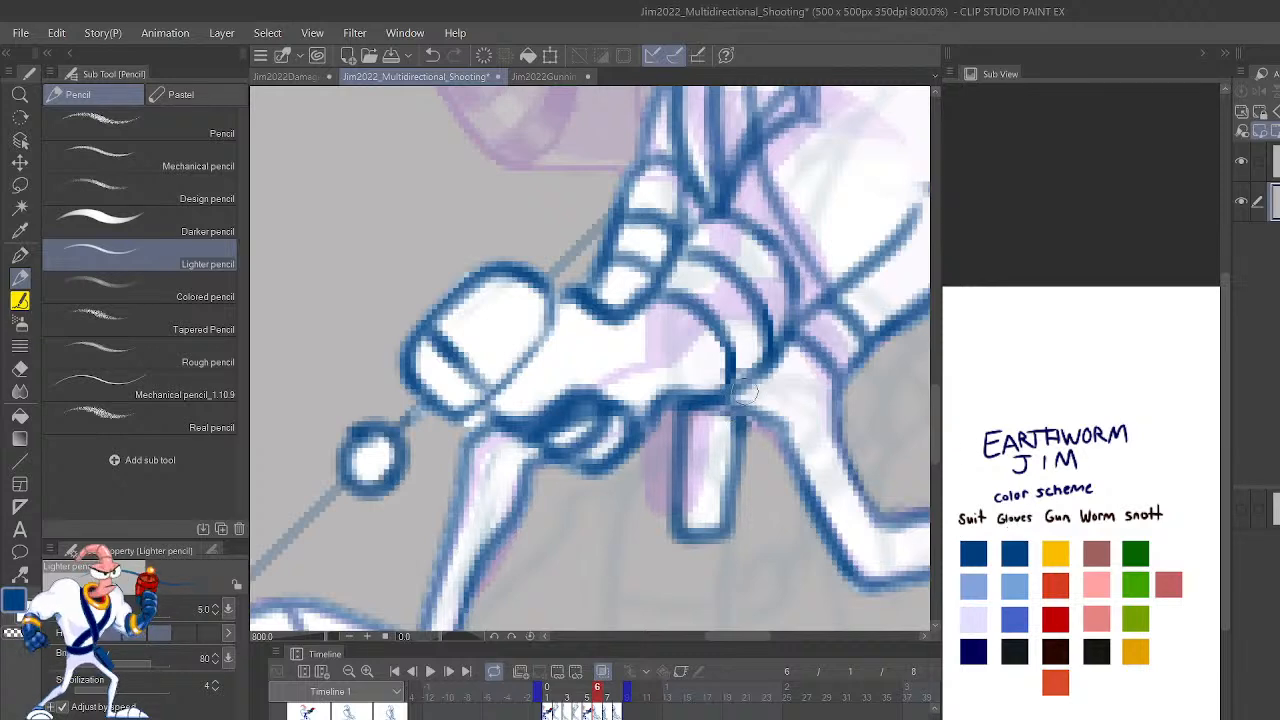
Play back the shooting animation and review its motion at reduced and enlarged view sizes.
scroll(757, 355, down, 4)
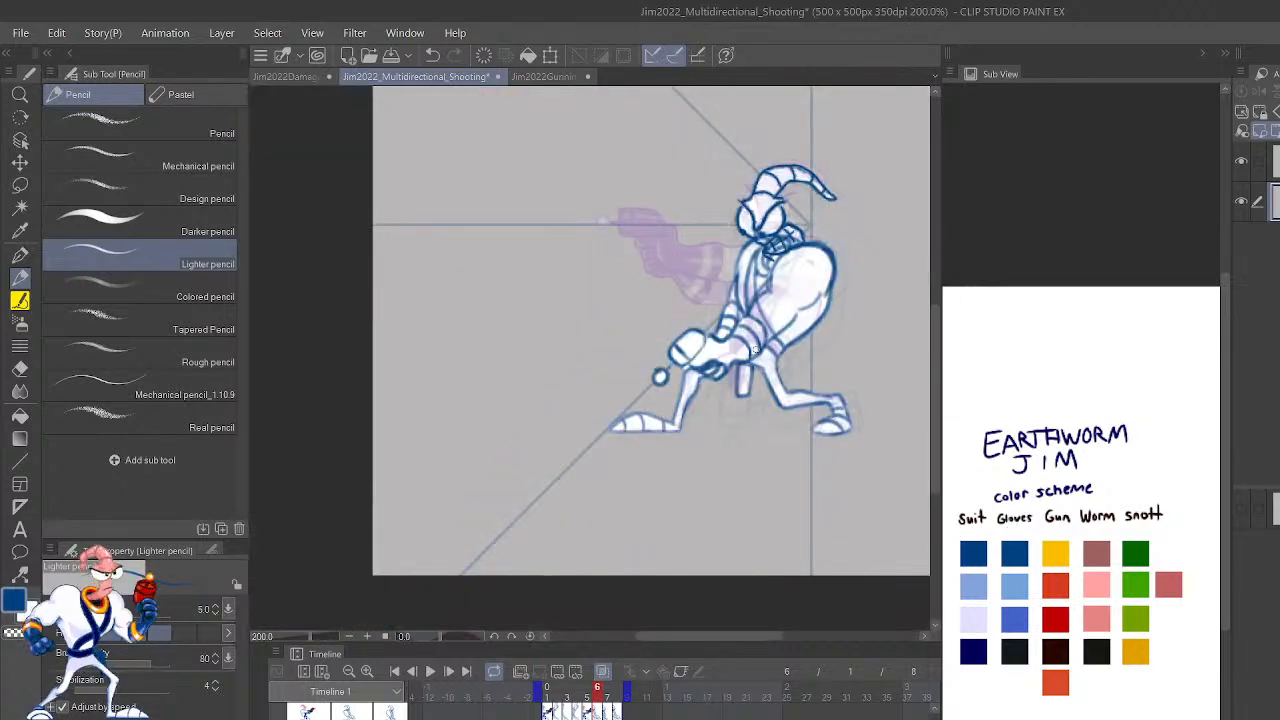
click(430, 671)
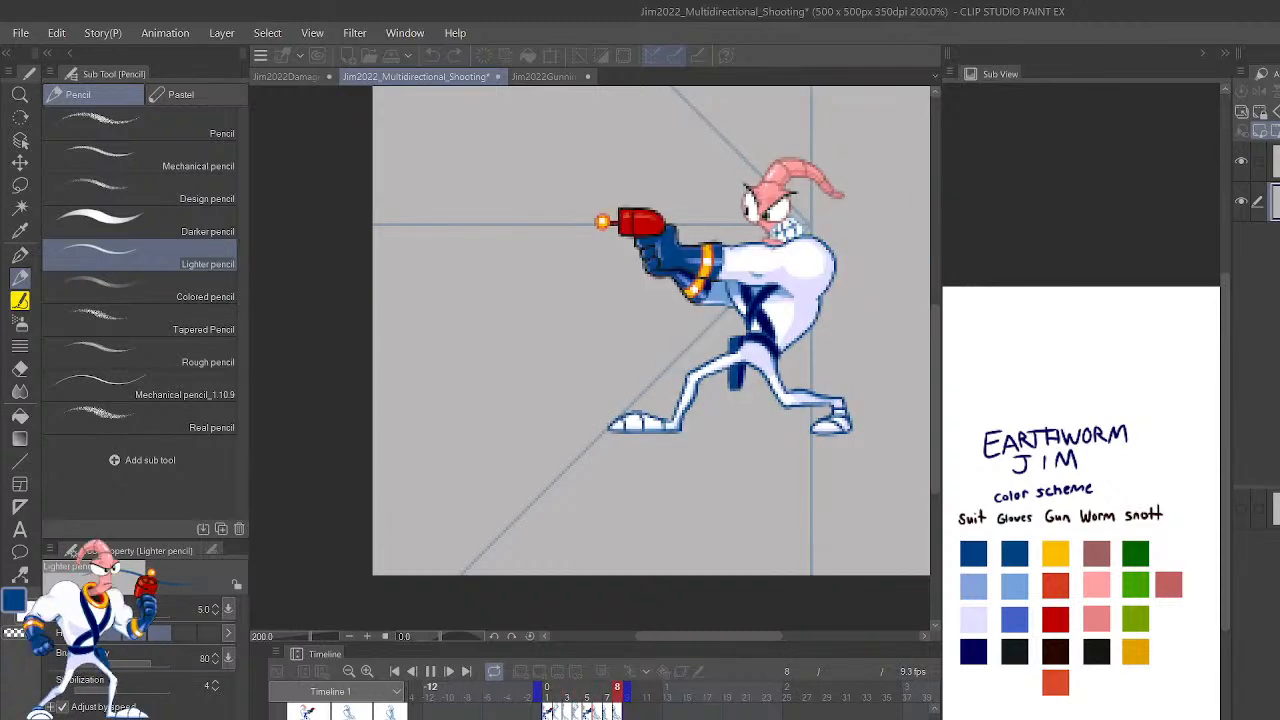
key(ctrl+minus)
key(ctrl+minus)
key(ctrl+minus)
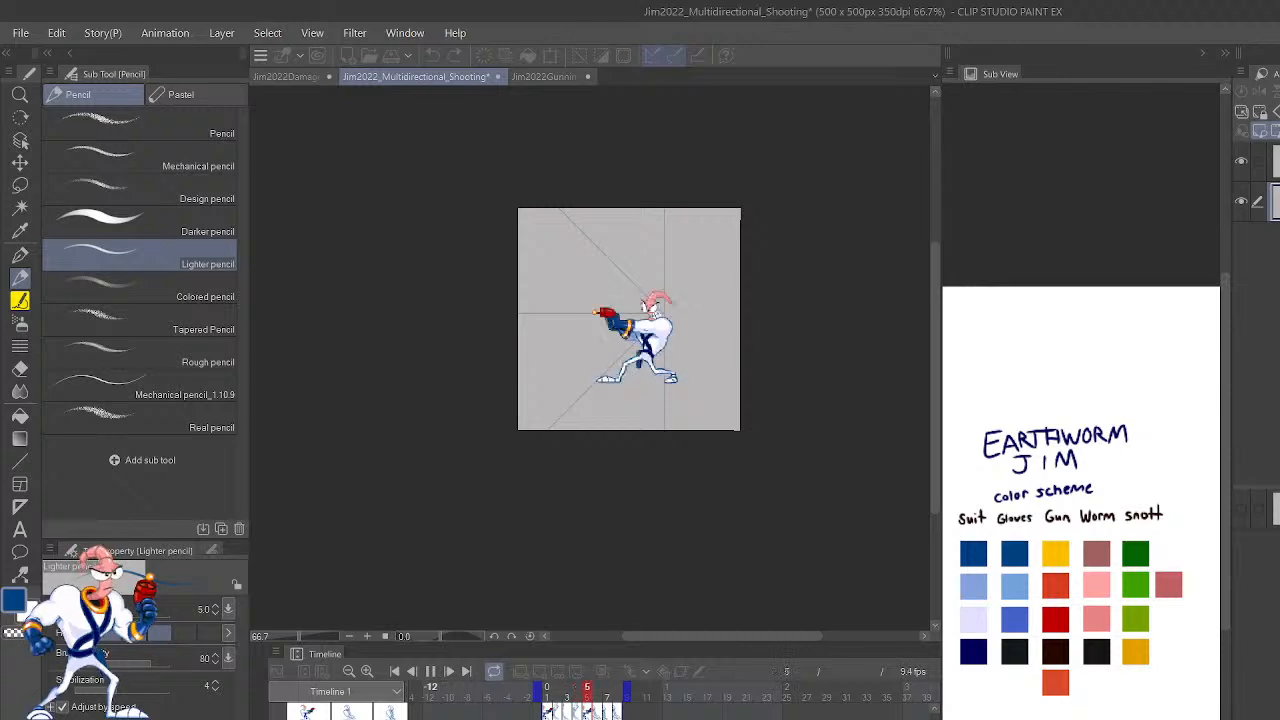
key(ctrl+plus)
key(ctrl+plus)
key(ctrl+plus)
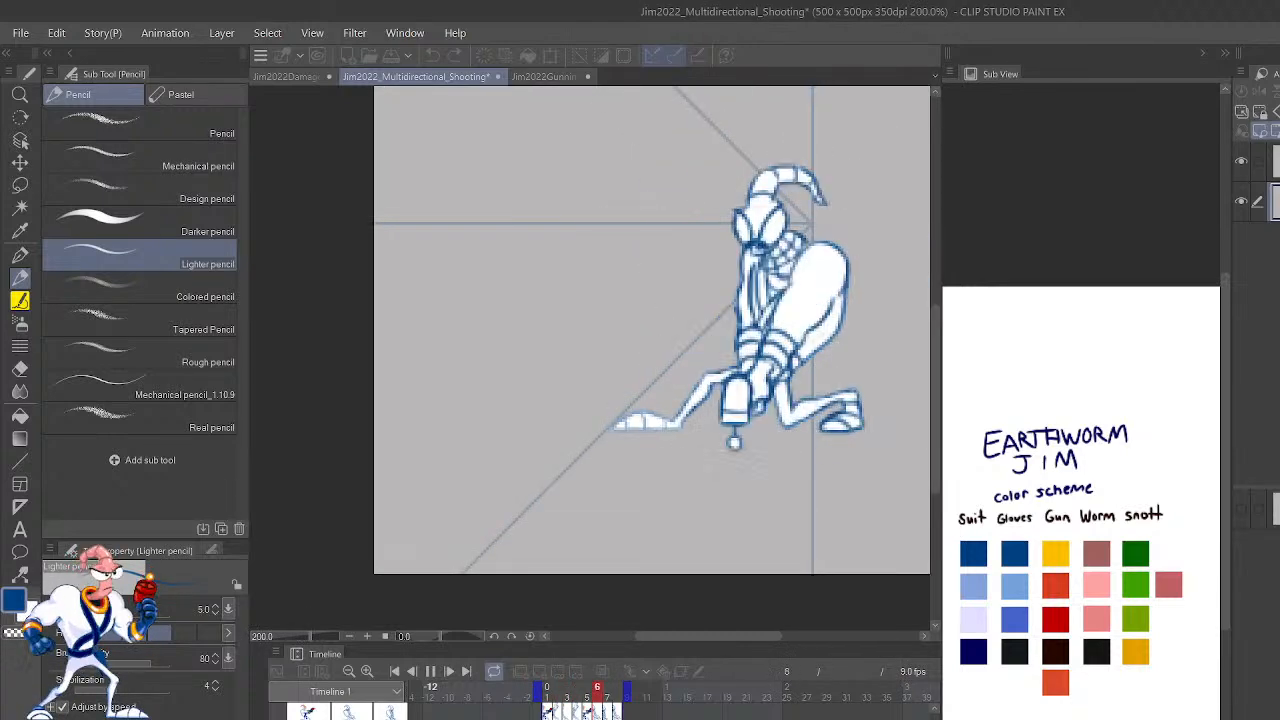
click(430, 672)
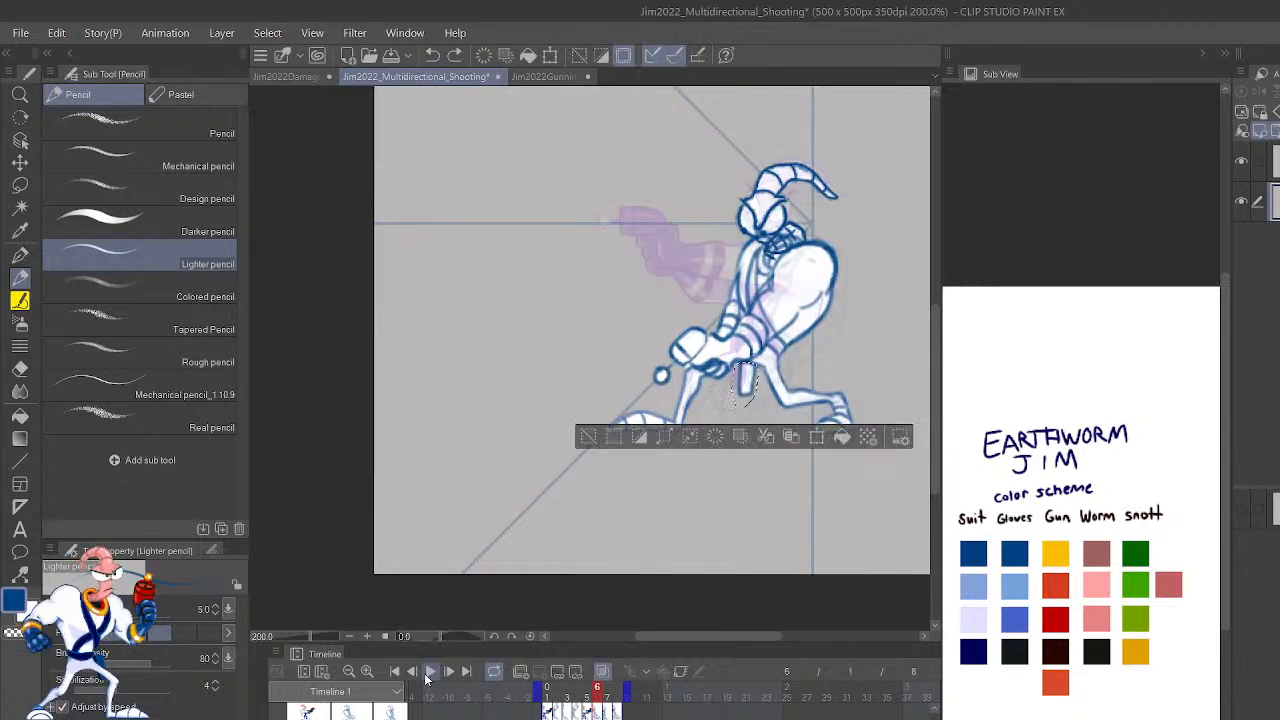
Replay the animation loop and examine the whole figure up close.
click(431, 673)
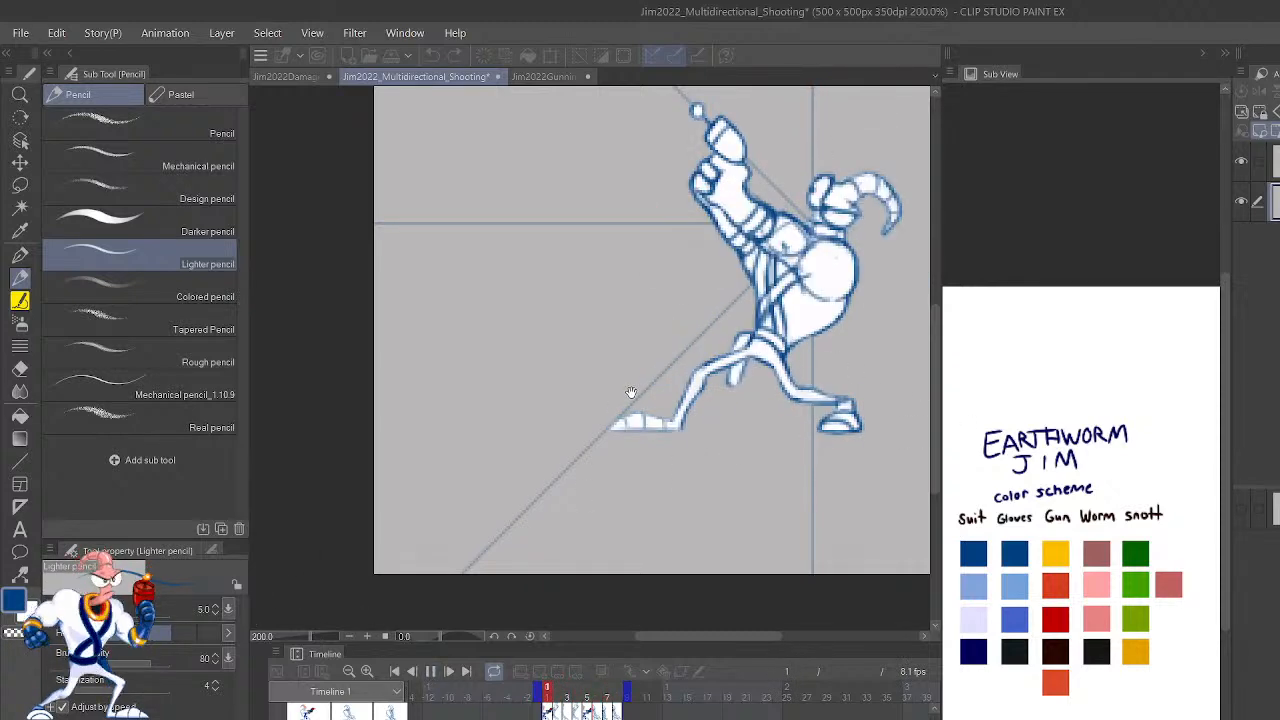
scroll(603, 397, down, 3)
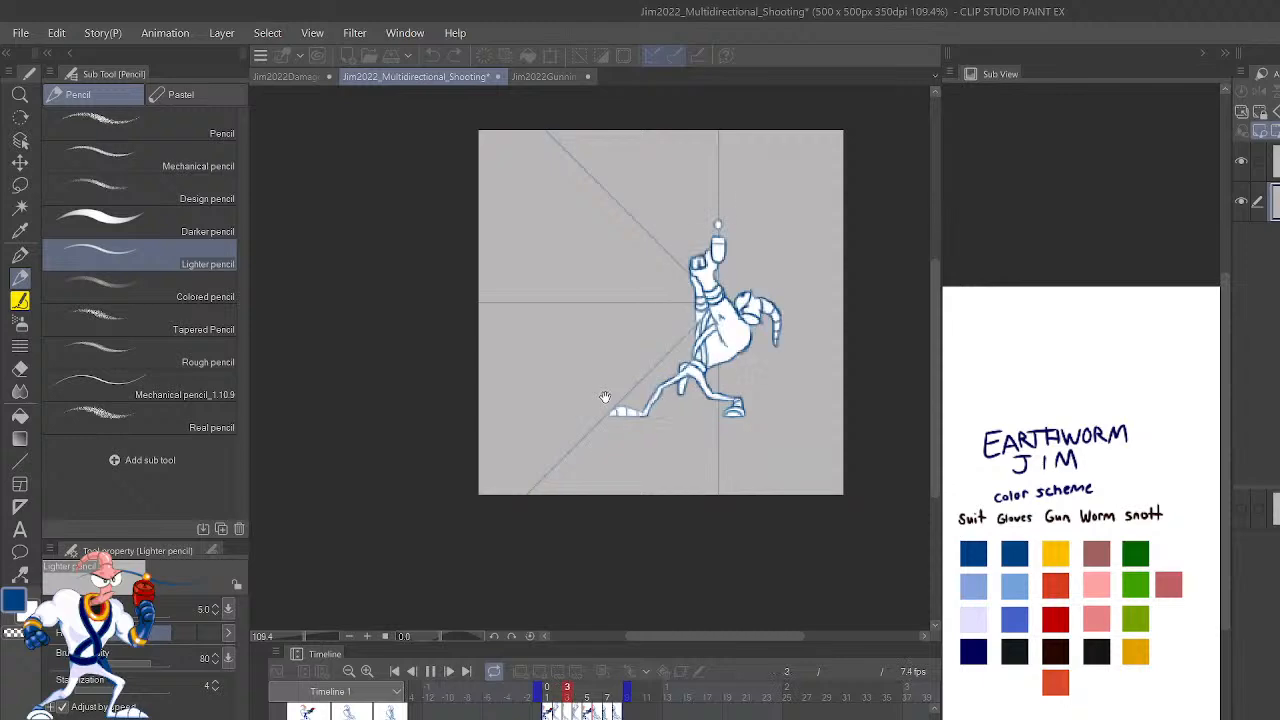
scroll(604, 400, up, 4)
scroll(604, 409, up, 1)
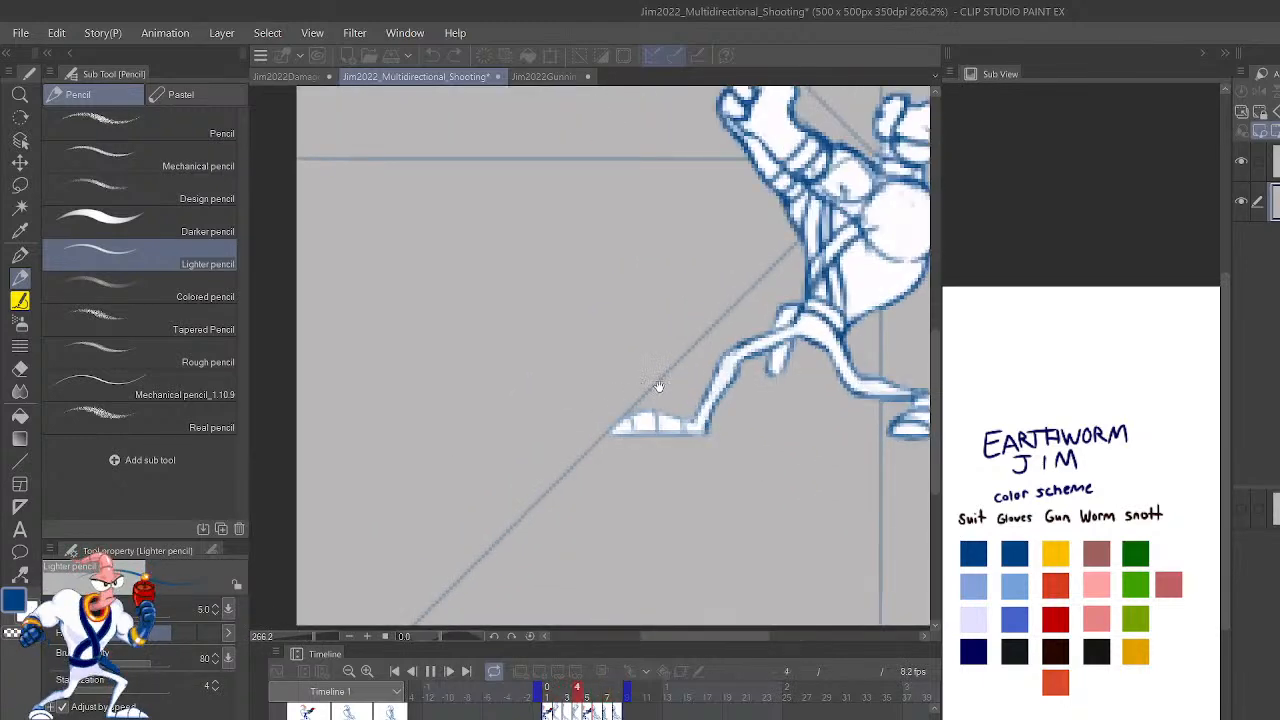
drag(787, 363, 597, 418)
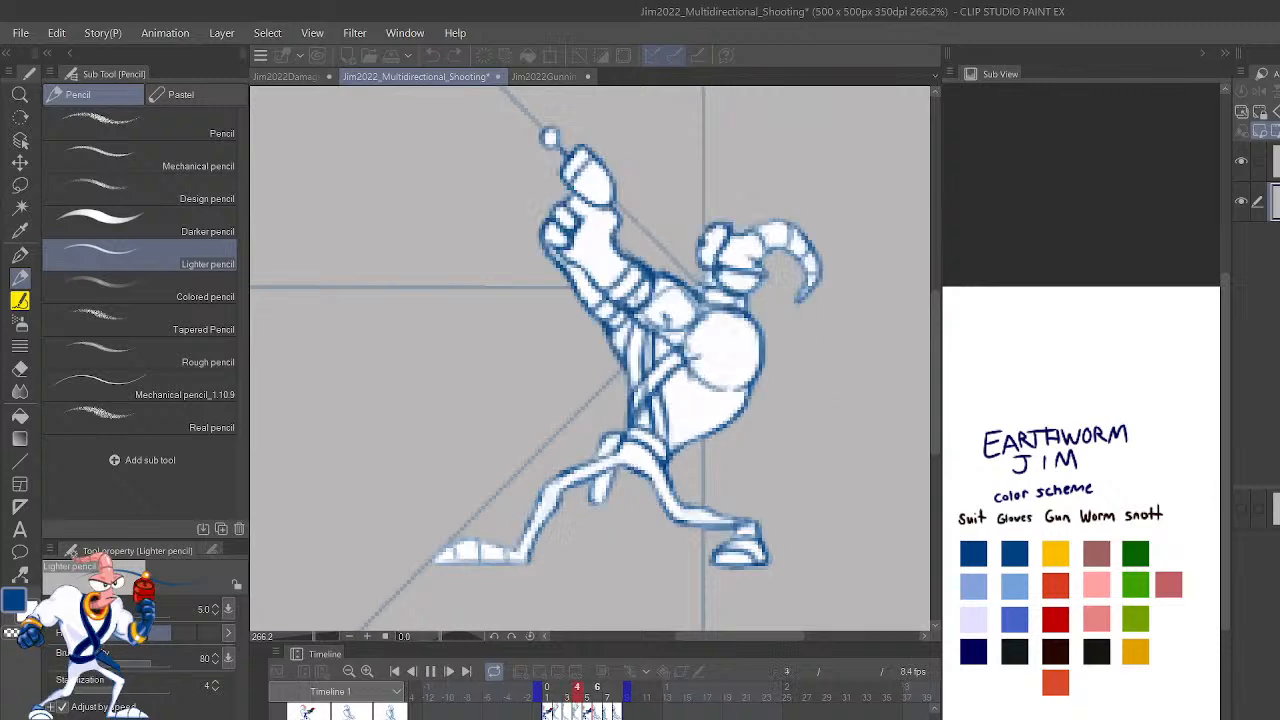
key(space)
On frame 7, transform the head layer, scaling it down slightly from its upper-left corner.
key(Right)
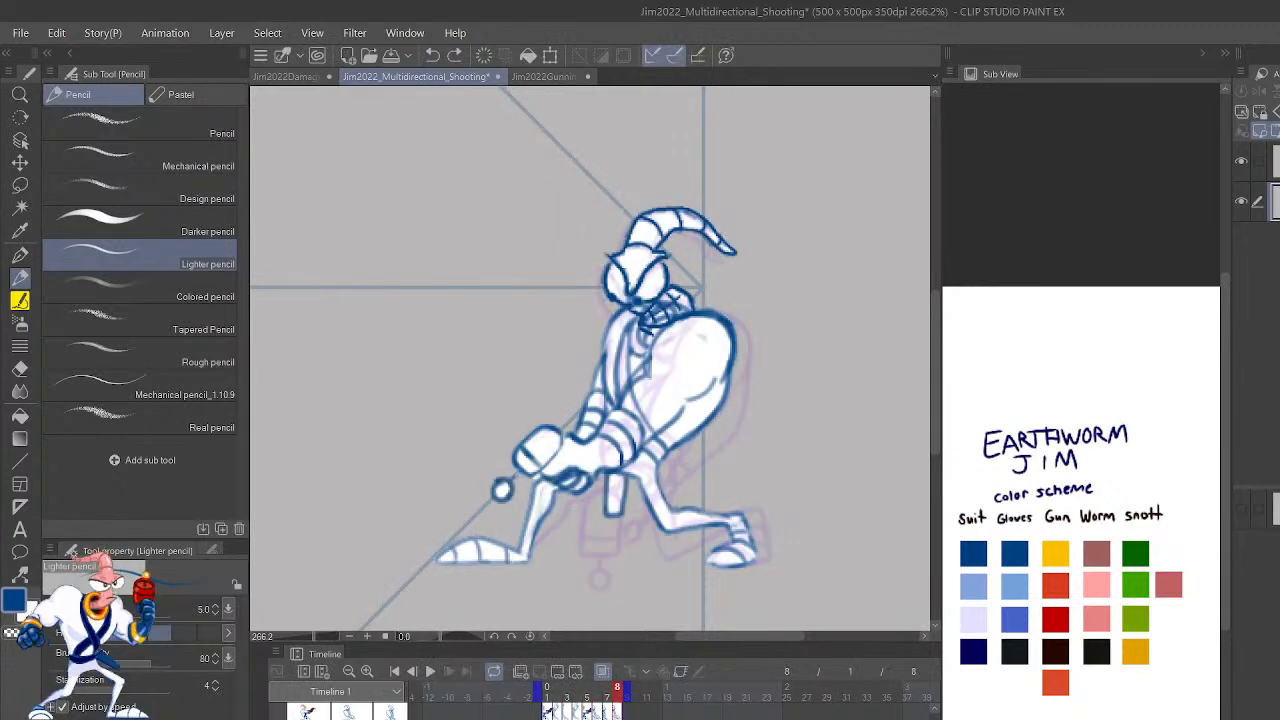
key(Left)
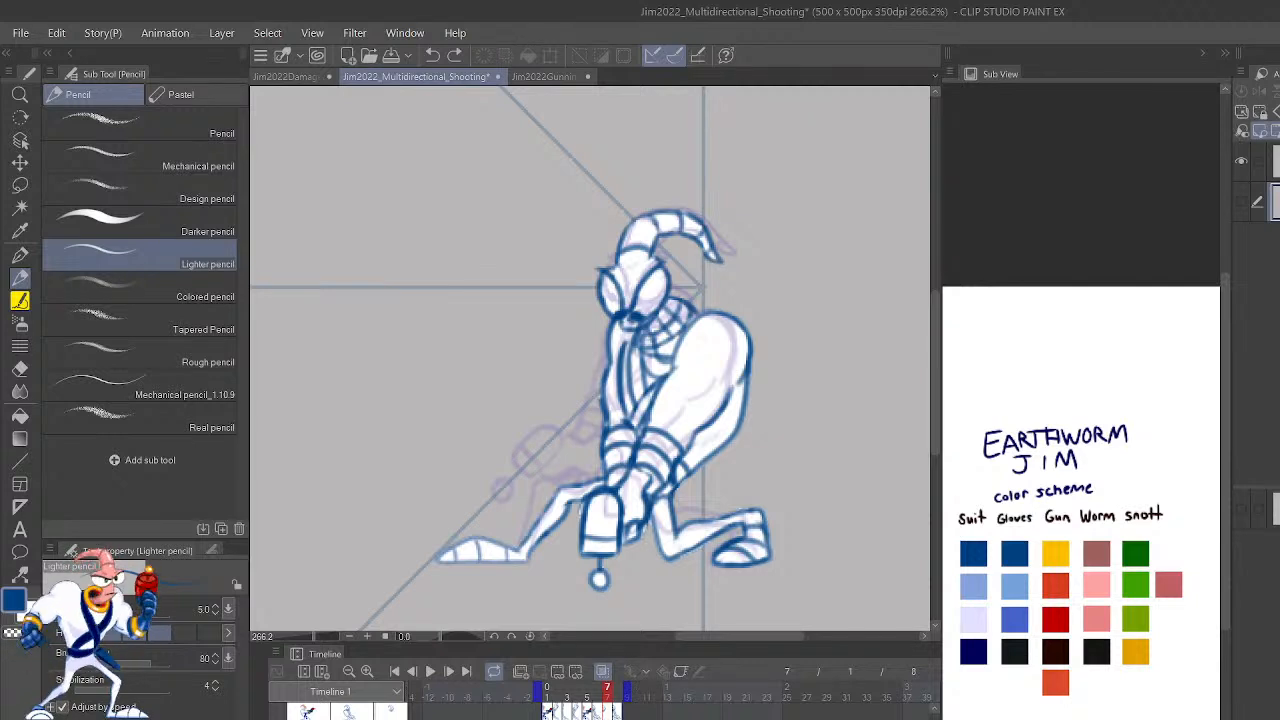
click(1241, 202)
click(1241, 202)
click(1241, 161)
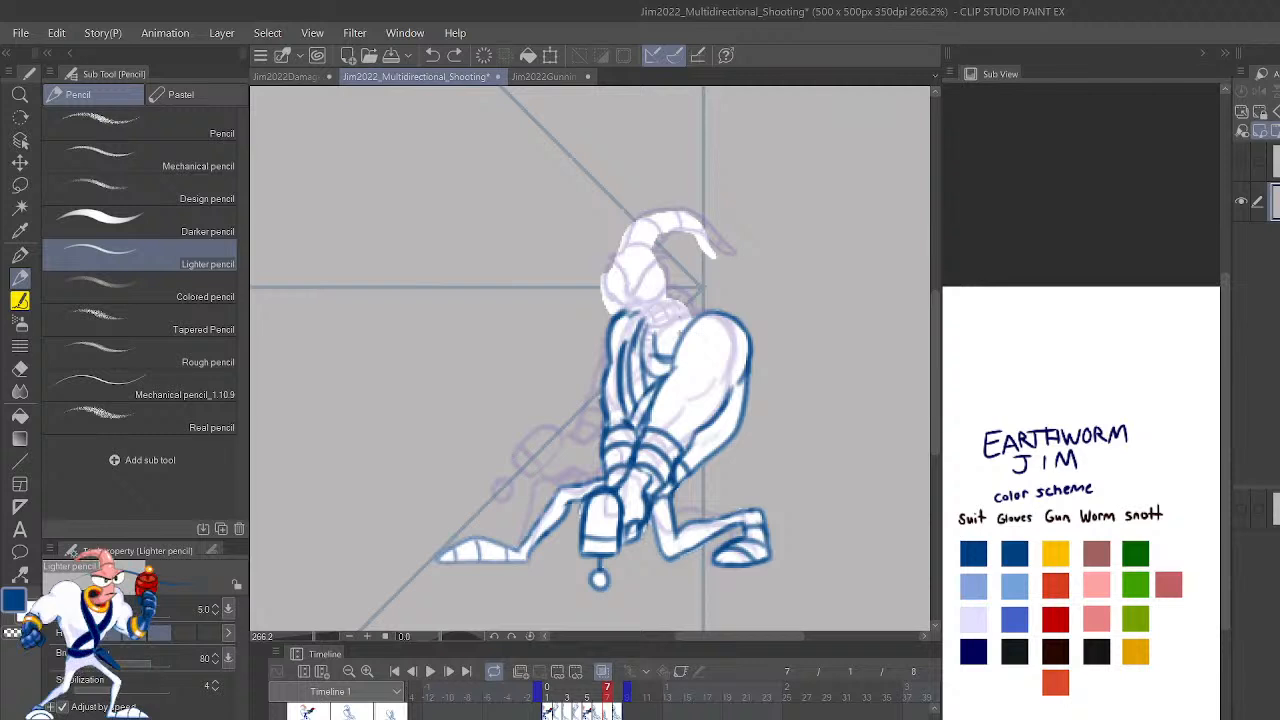
click(1241, 161)
key(ctrl+t)
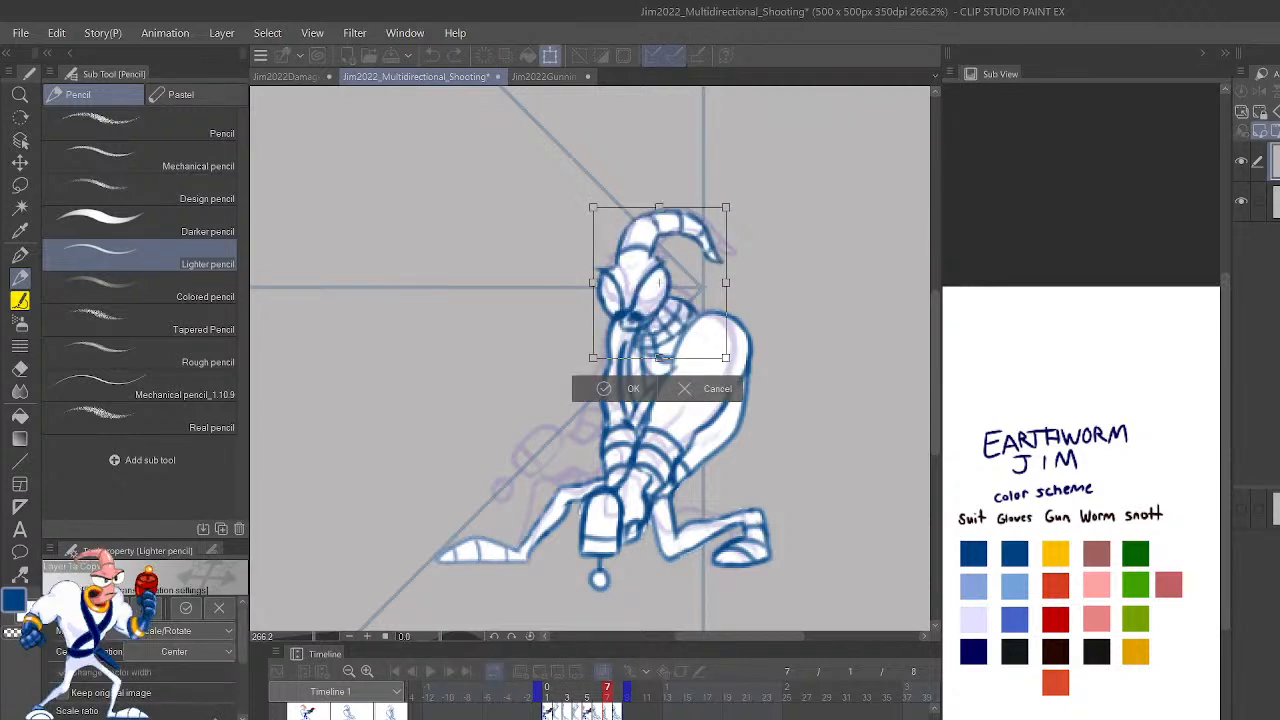
drag(601, 203, 604, 198)
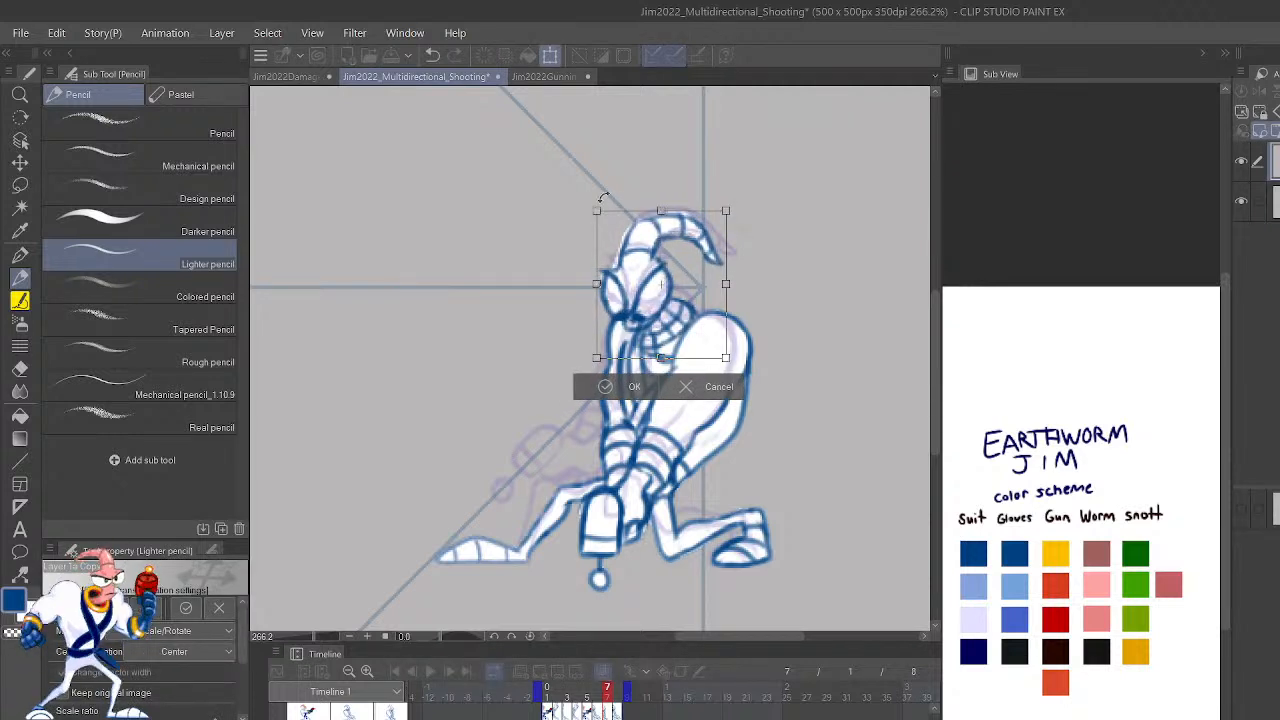
click(620, 386)
Play the animation to check the head's motion at both small and large view sizes.
click(429, 672)
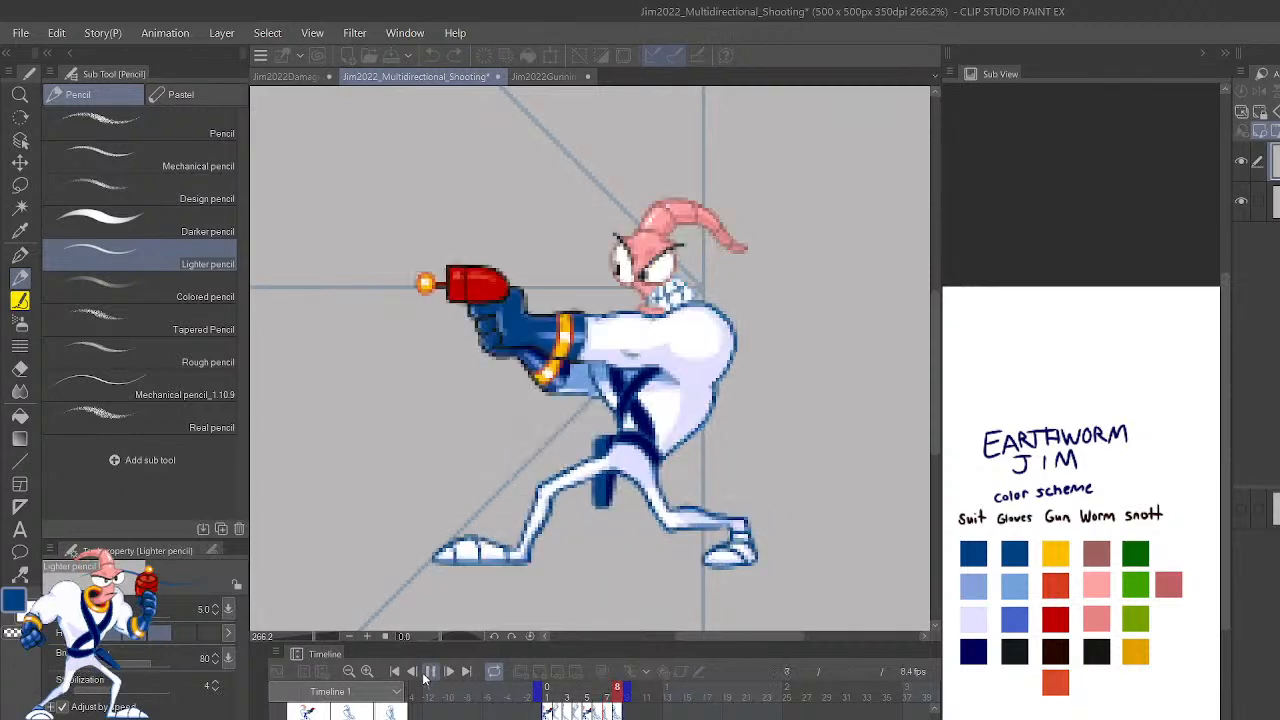
key(ctrl+minus)
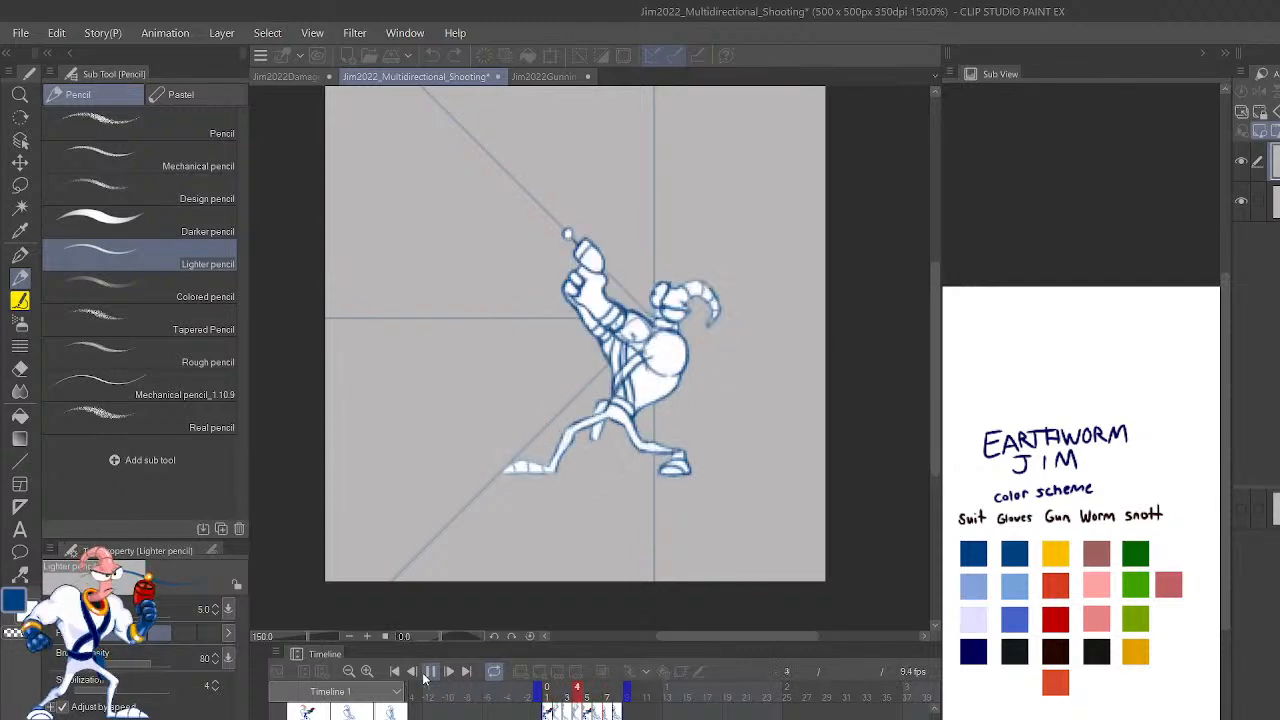
key(ctrl+minus)
key(ctrl+minus)
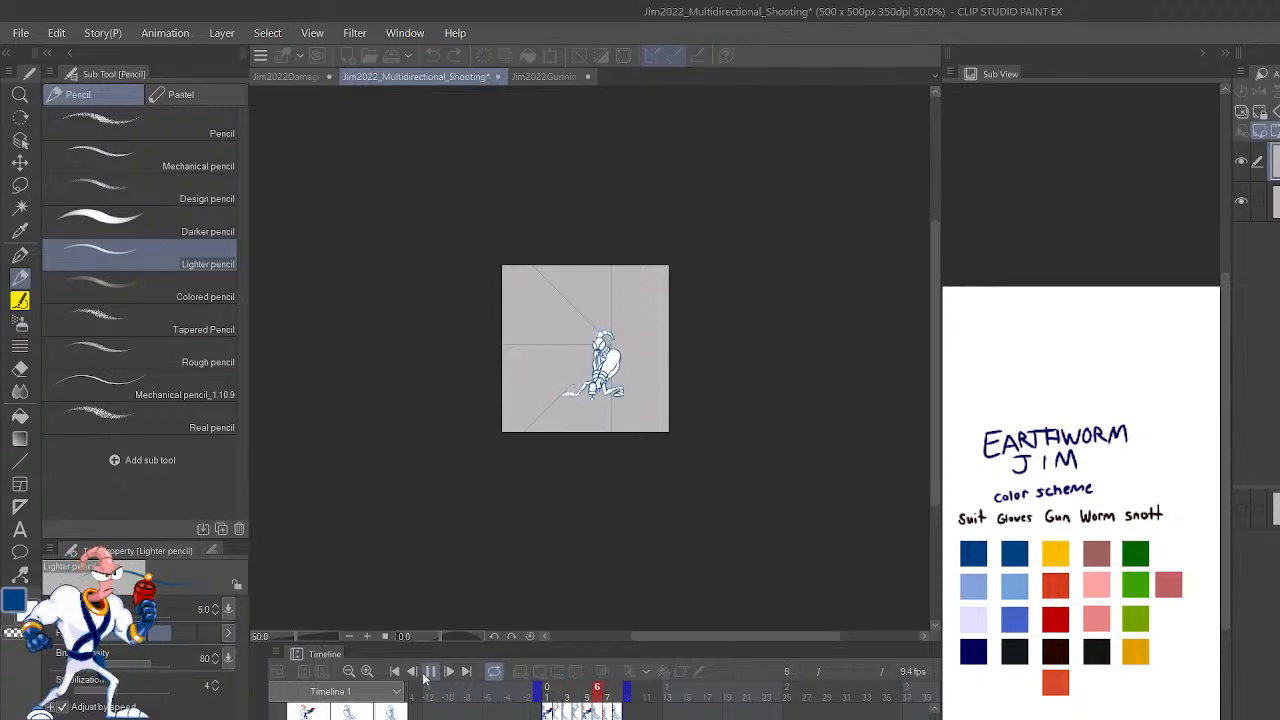
key(ctrl+plus)
key(ctrl+plus)
key(ctrl+plus)
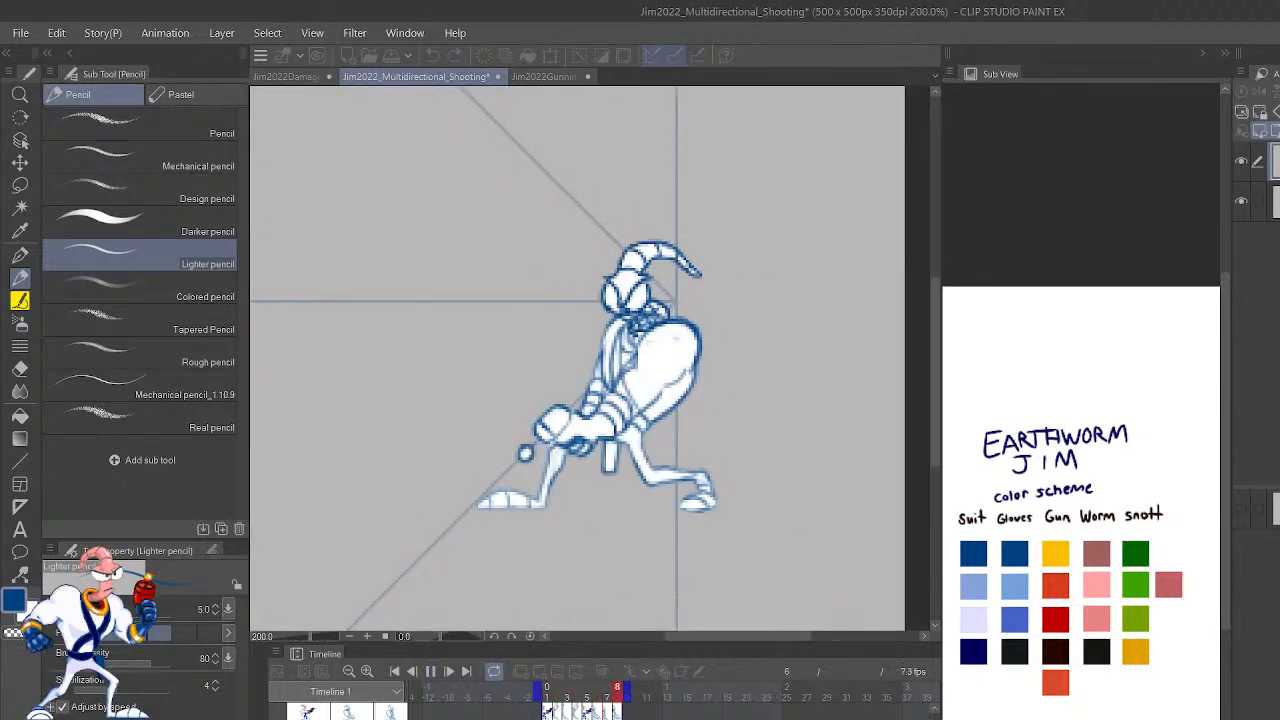
Mirror the canvas view horizontally, stop playback and step forward to examine the pose on frame 7.
key(h)
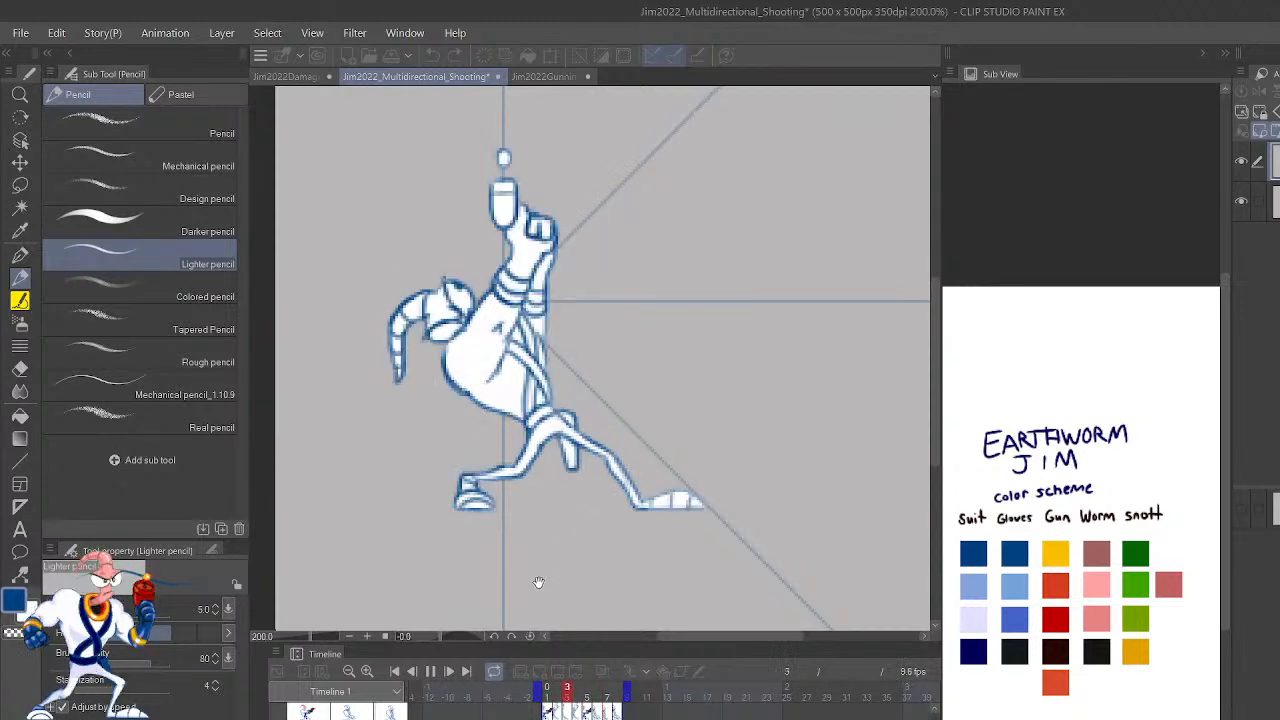
click(432, 670)
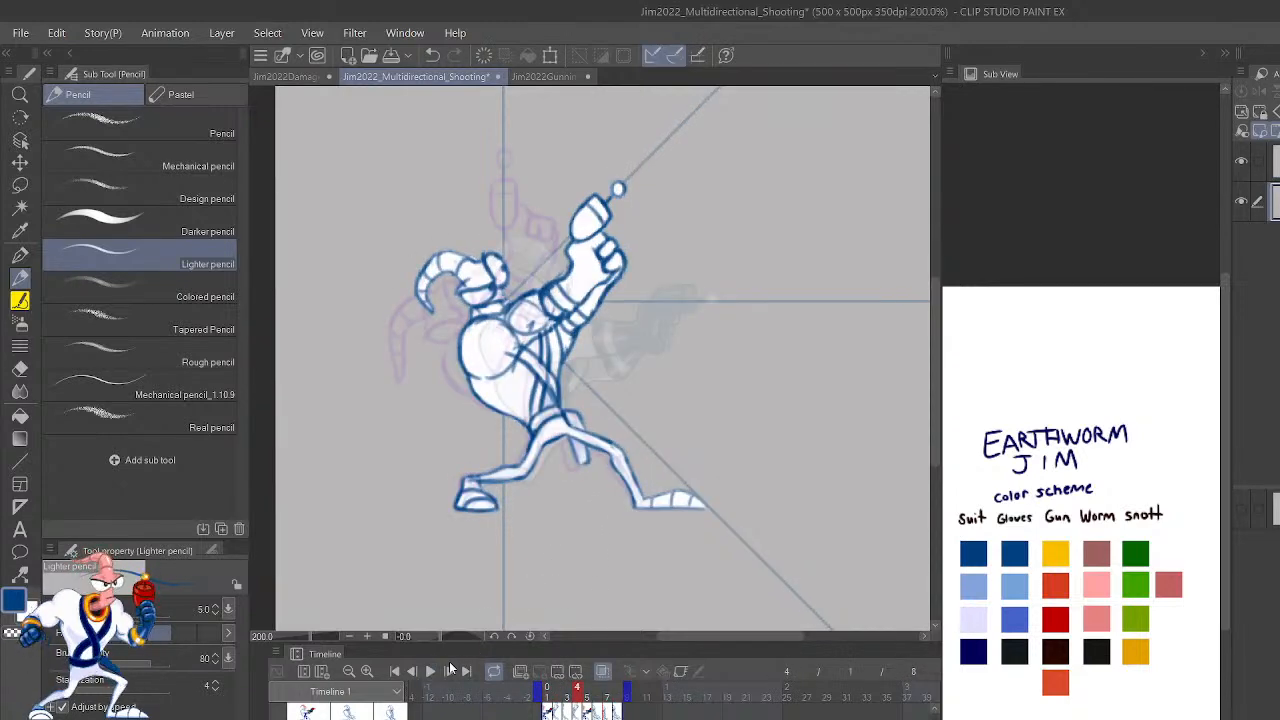
click(449, 661)
click(449, 661)
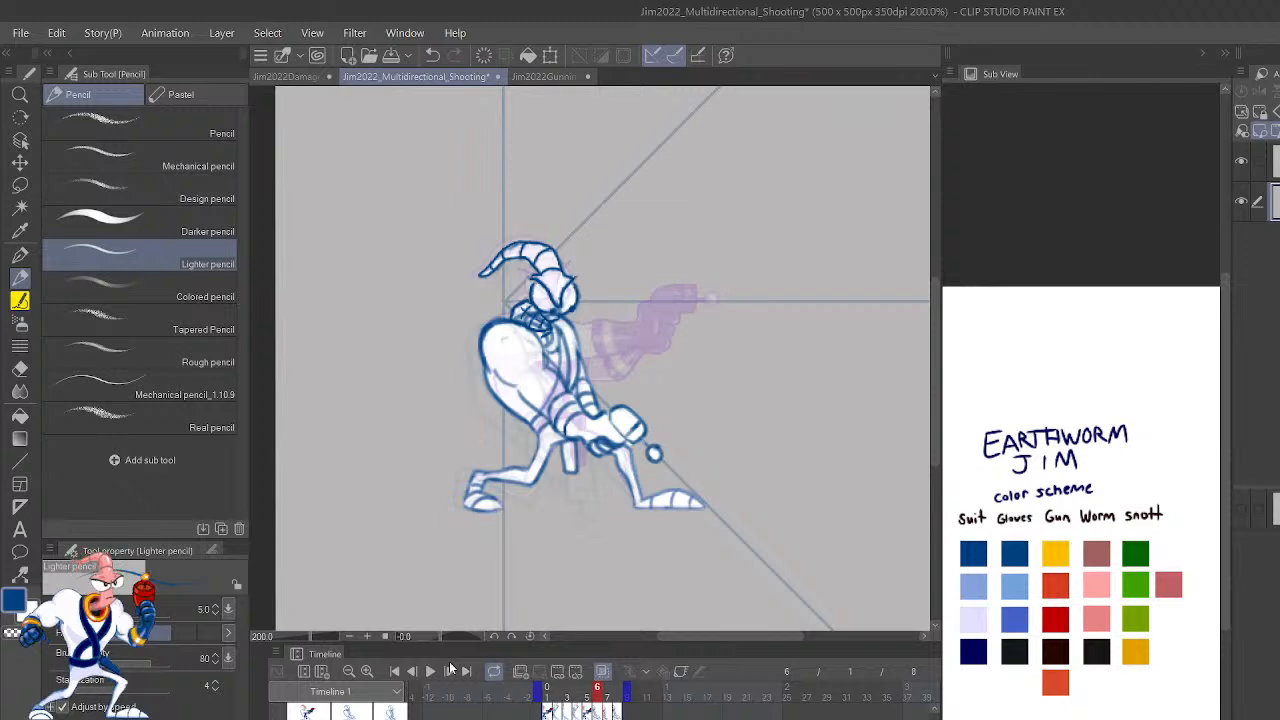
click(449, 661)
drag(689, 377, 749, 494)
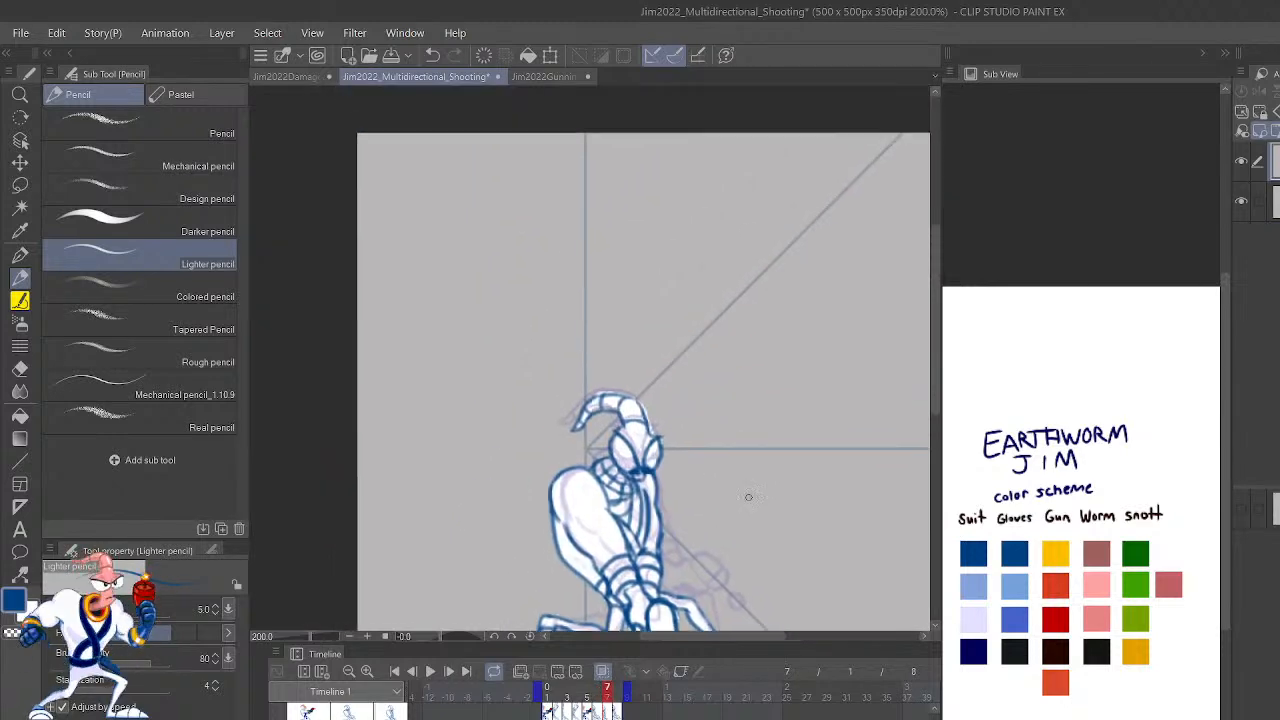
Switch to the Fine Pen and make white the drawing colour.
key(p)
scroll(749, 503, up, 3)
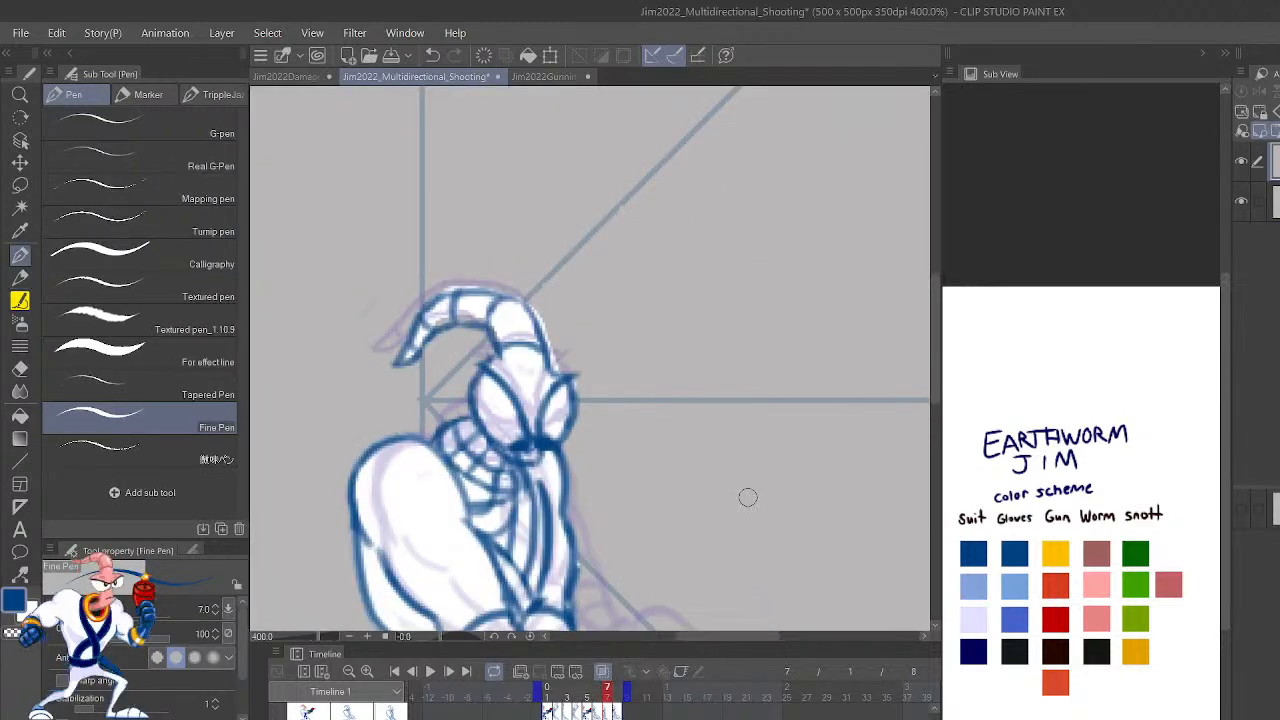
click(1241, 200)
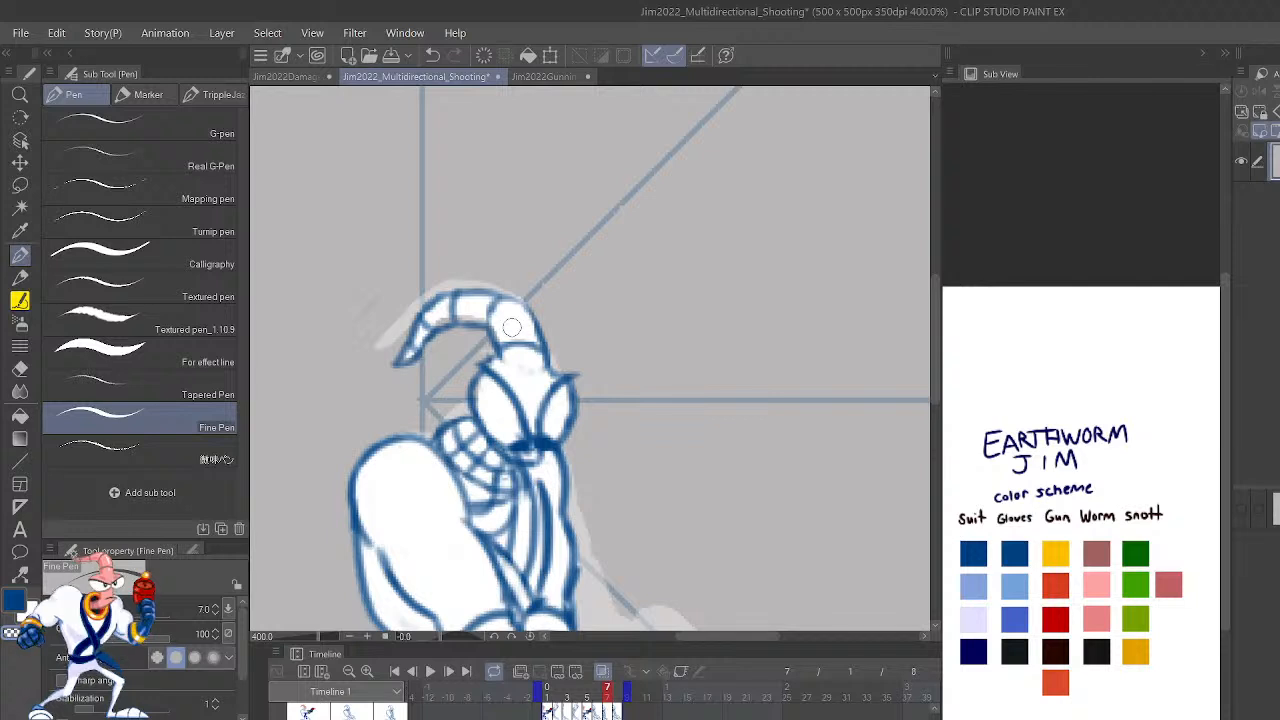
key(x)
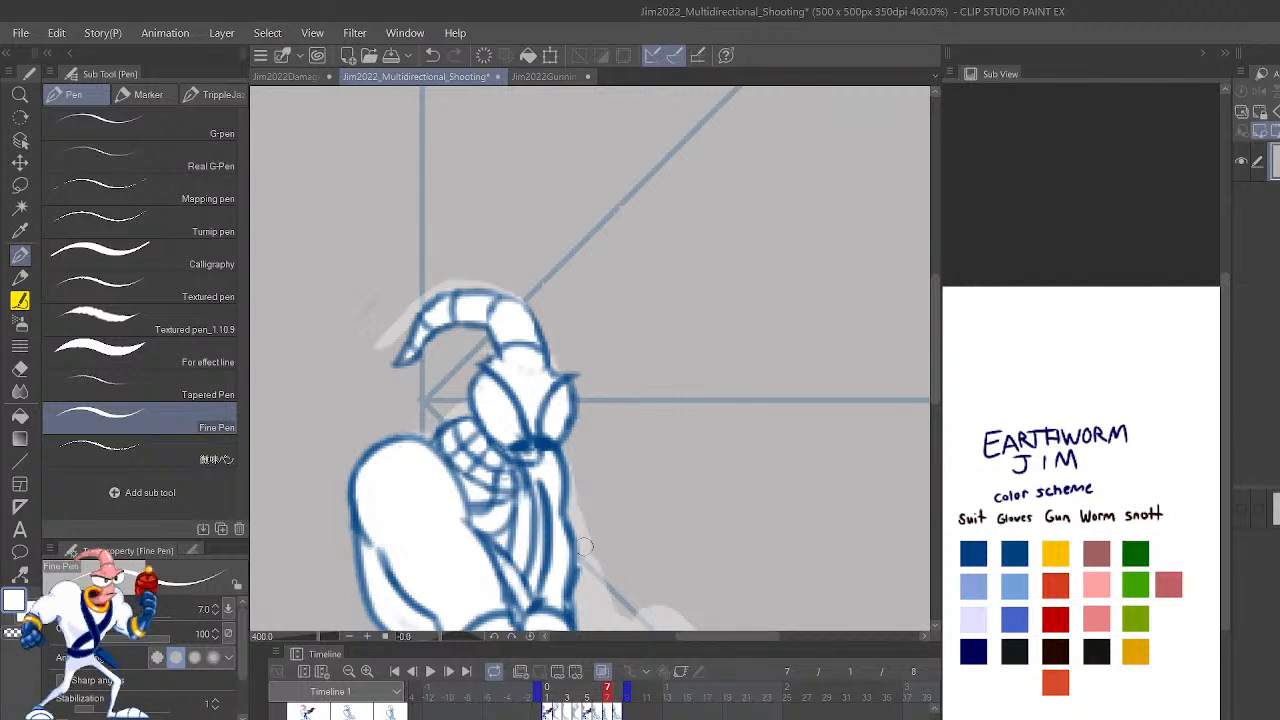
Compare the crouching poses on frames 6 and 7, examining the head and gun arm up close and from afar.
scroll(585, 550, down, 3)
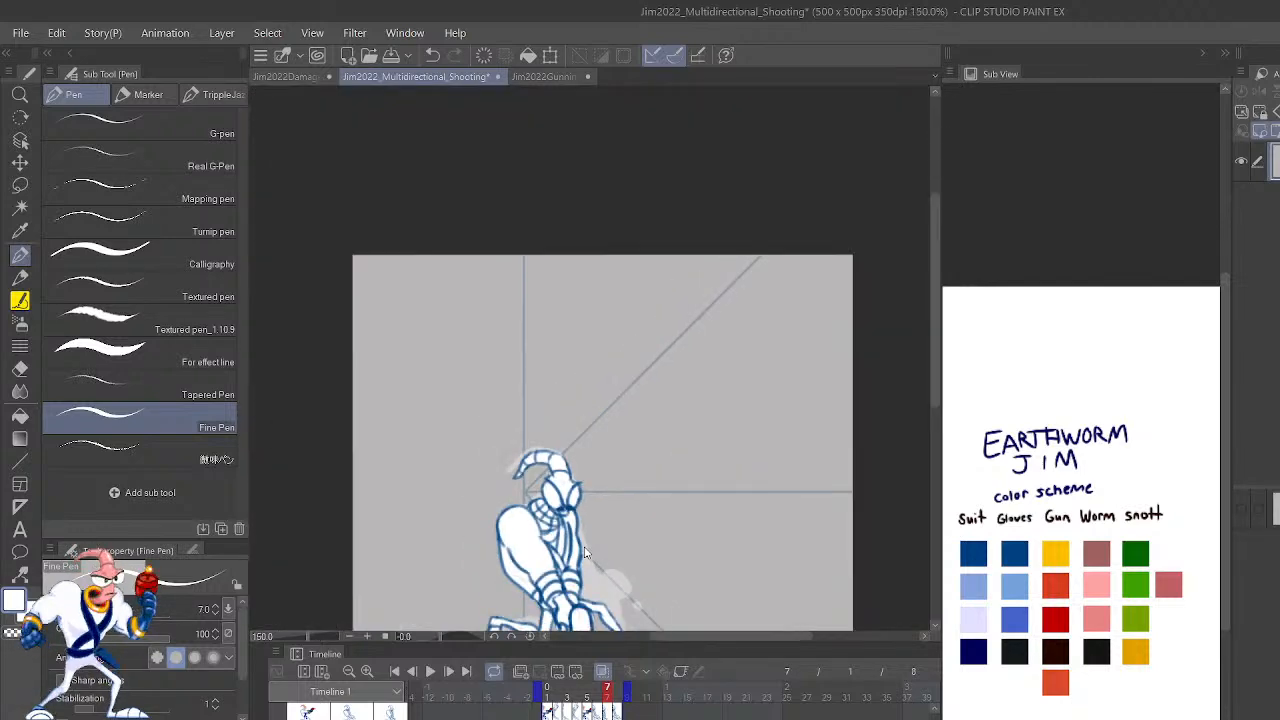
scroll(585, 553, down, 1)
scroll(585, 553, up, 4)
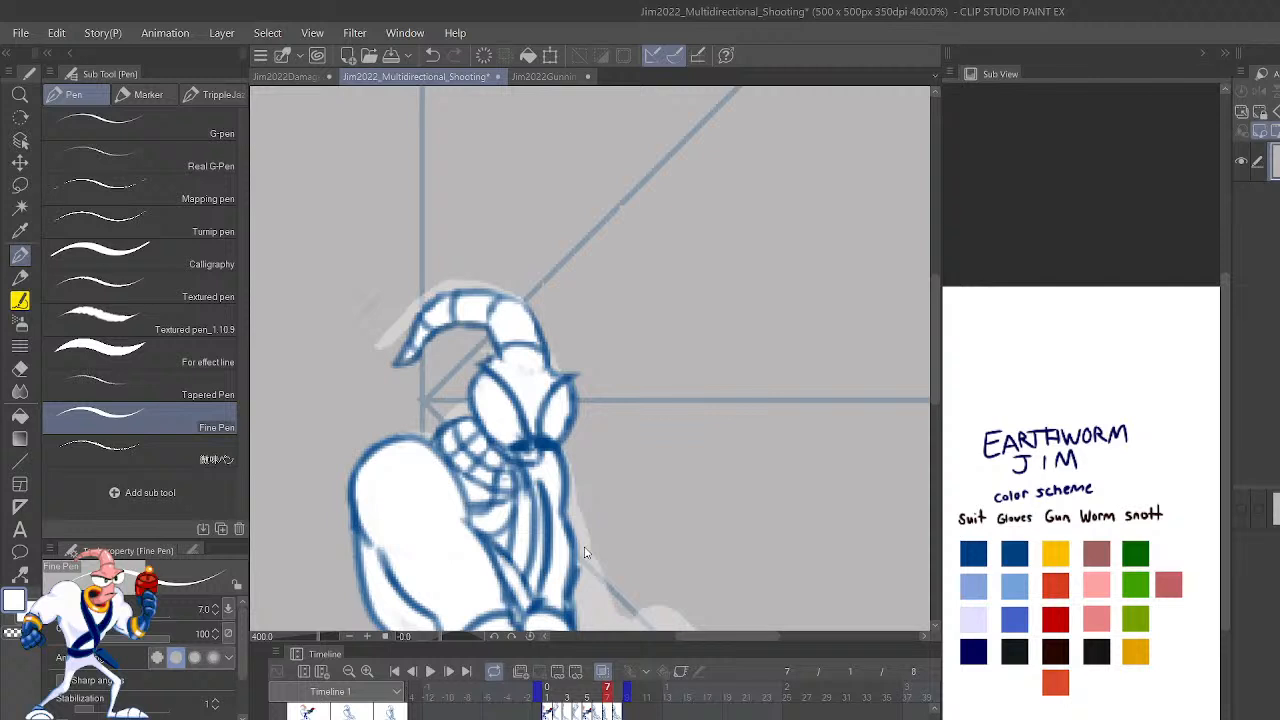
scroll(585, 553, down, 2)
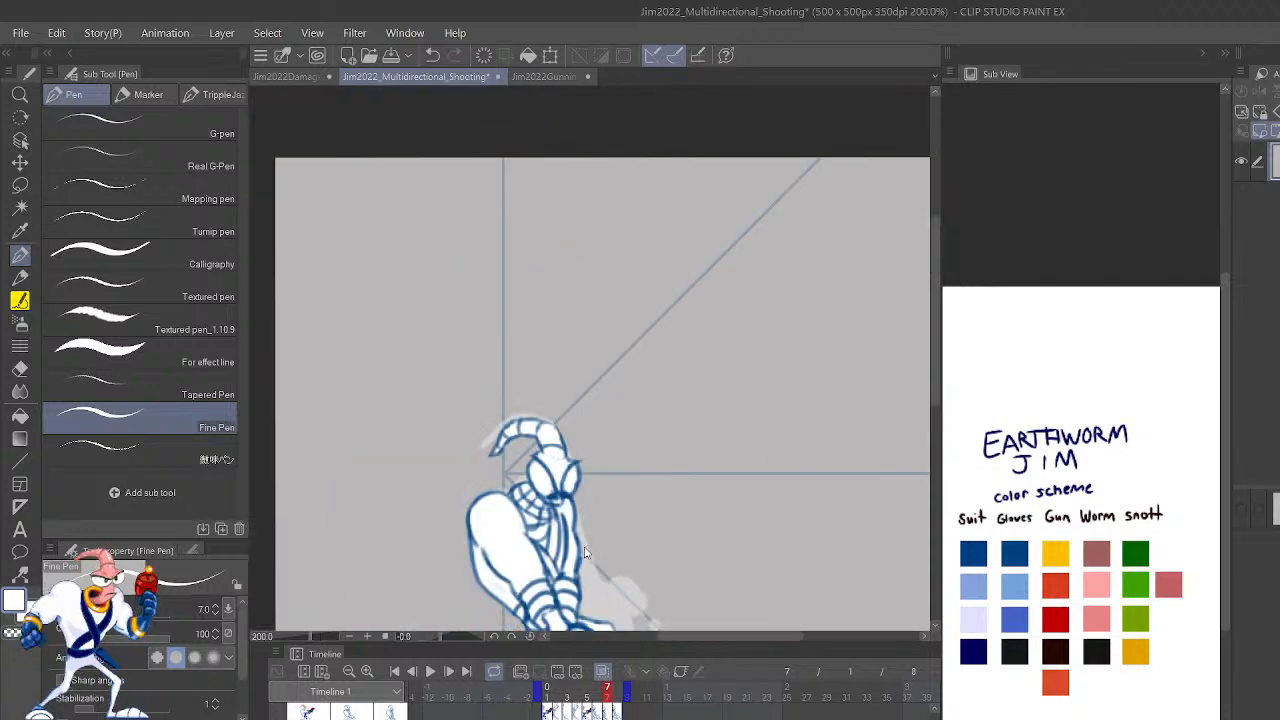
scroll(585, 553, down, 1)
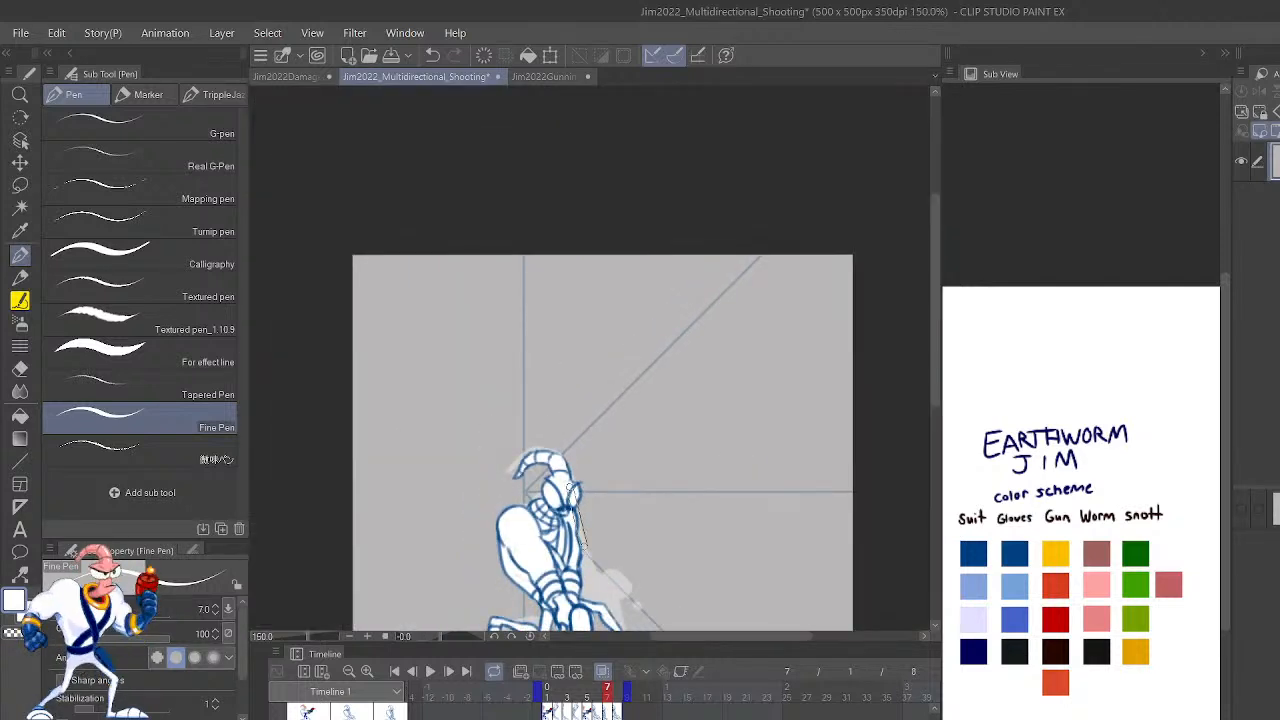
key(Left)
key(Right)
key(Left)
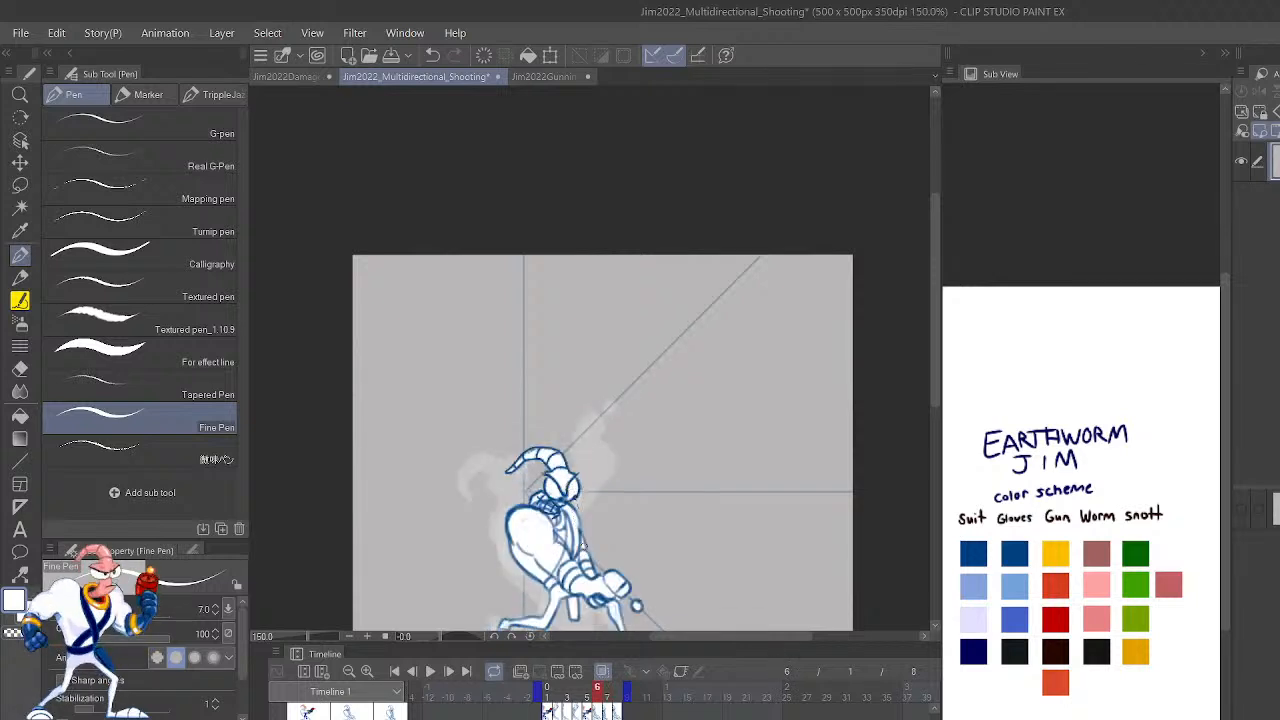
scroll(585, 553, up, 3)
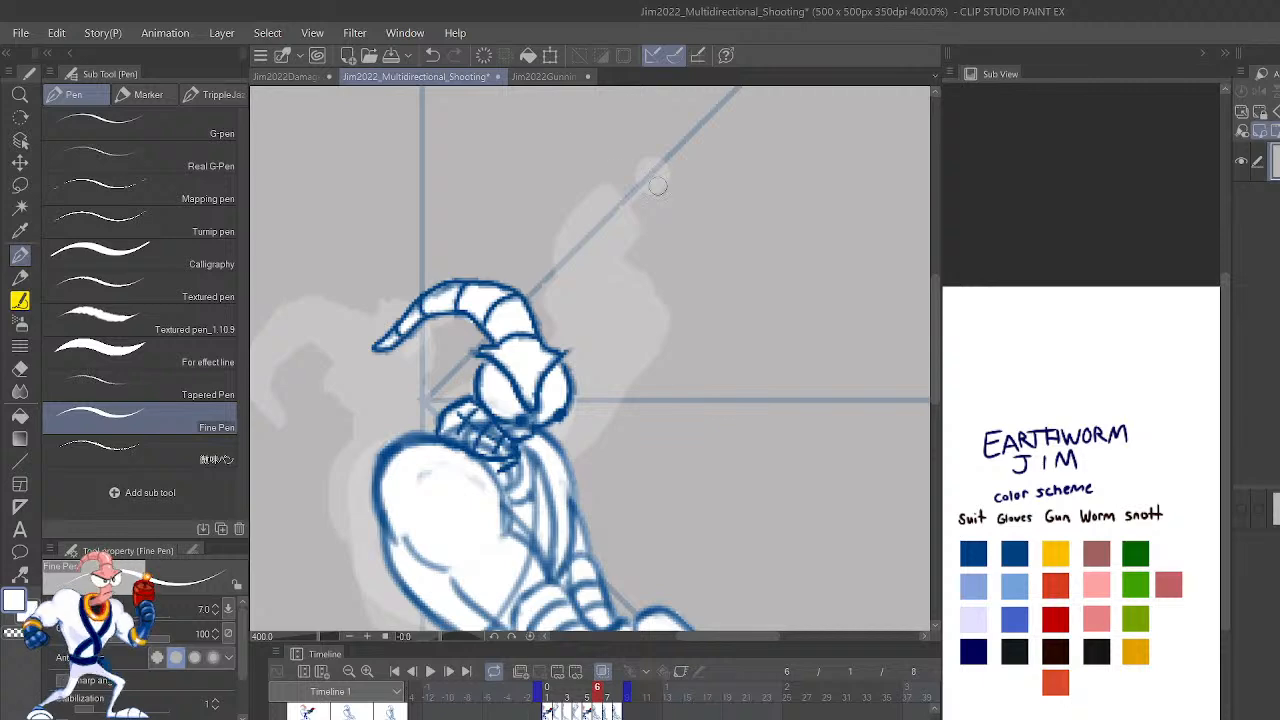
scroll(657, 185, down, 5)
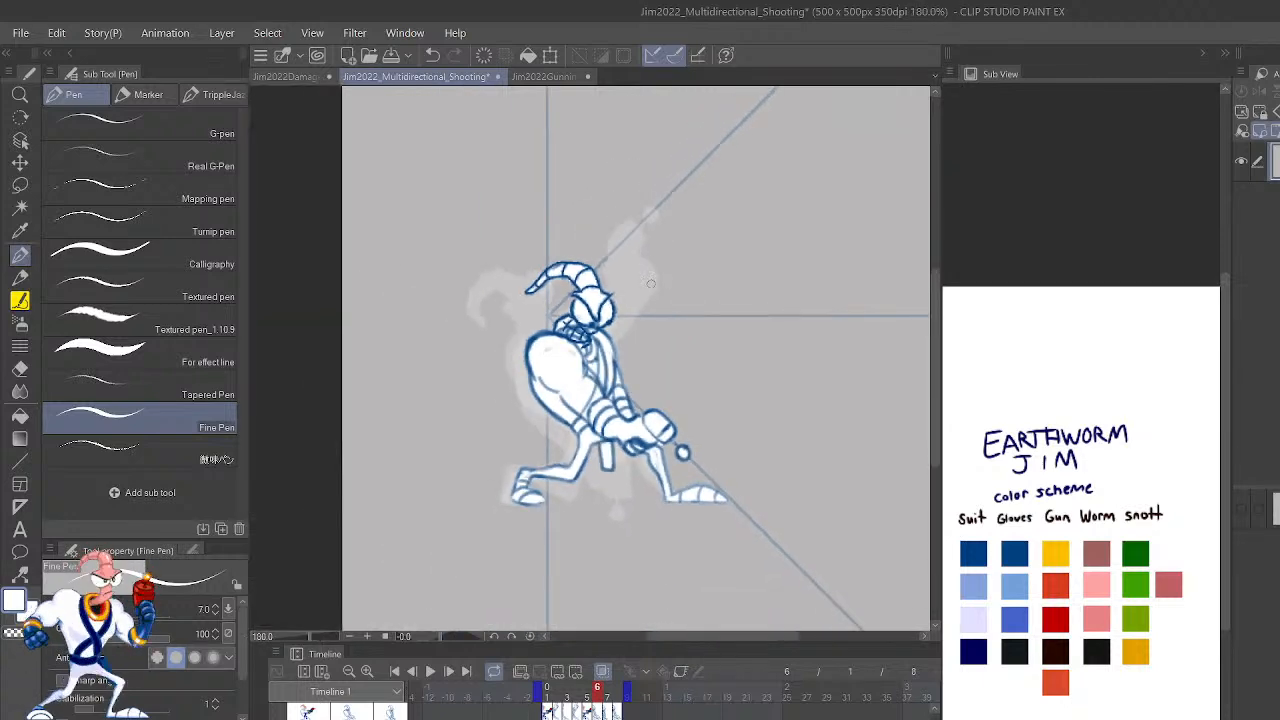
Flip forward through the animation frames to check the pose changes, stopping on frame 8.
key(shift+Right)
key(shift+Right)
key(shift+Right)
key(shift+Right)
key(shift+Right)
key(shift+Right)
key(shift+Right)
key(shift+Right)
key(shift+Right)
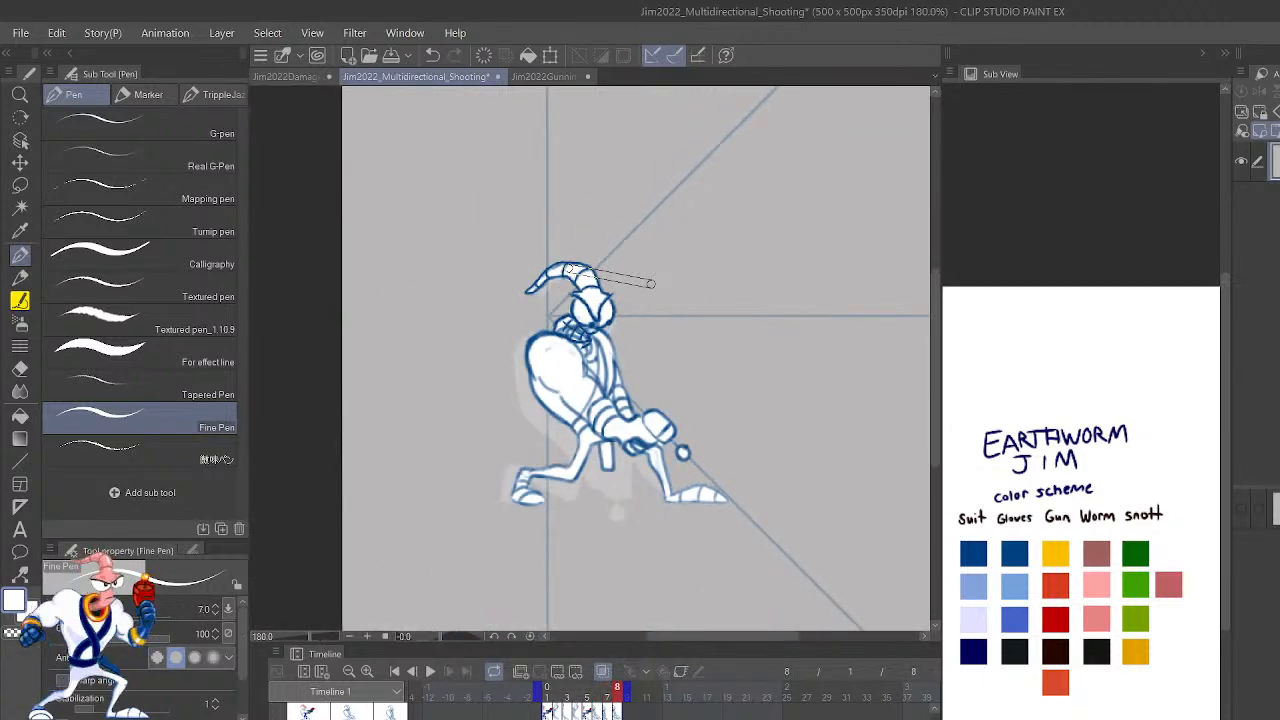
Flip back to frame 4 and forward to frame 7 to compare the upward-aiming and crouching poses.
key(shift+Right)
key(shift+Left)
key(shift+Left)
key(shift+Left)
key(shift+Left)
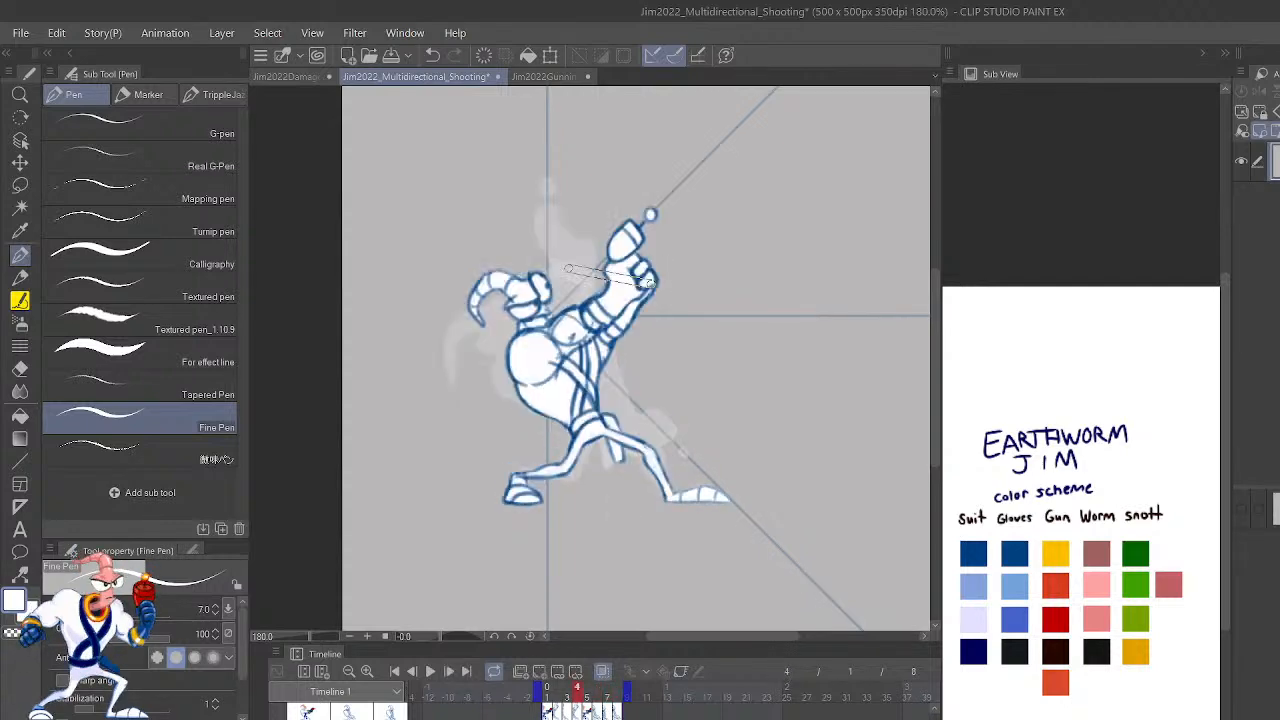
key(shift+Right)
key(shift+Right)
key(shift+Right)
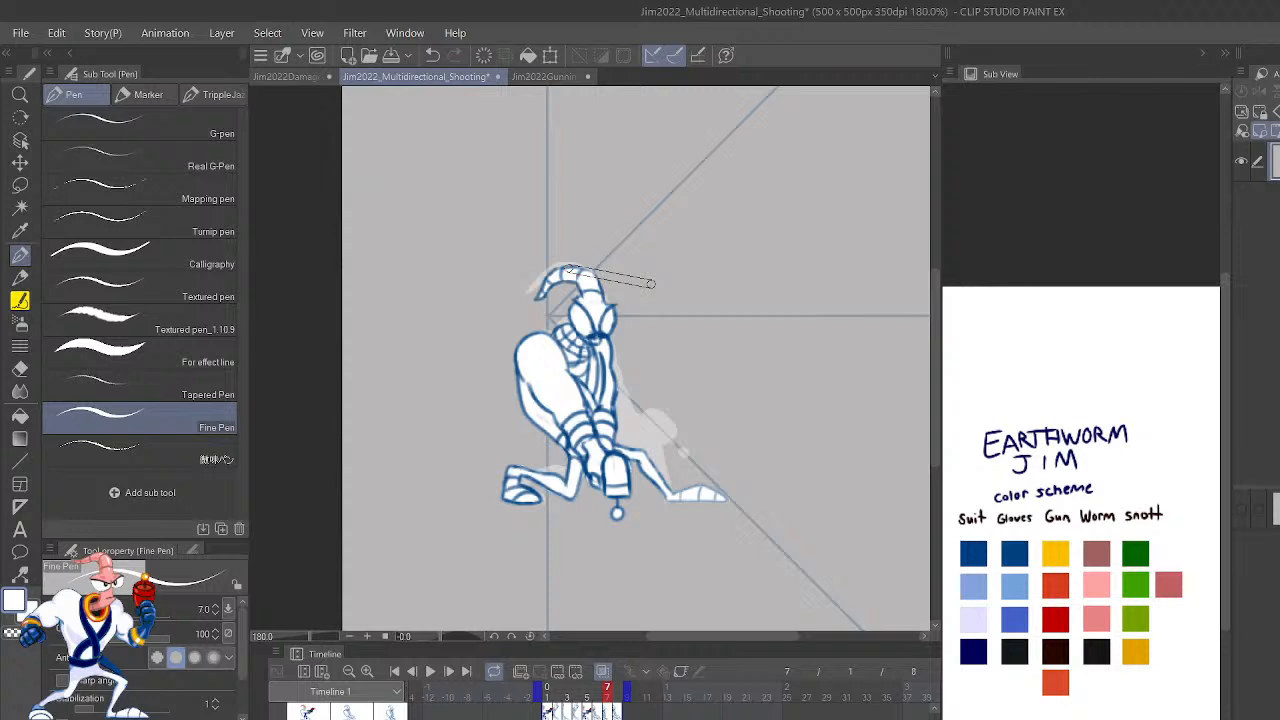
Inspect the head and torso on frame 7 up close, hiding the white fill and showing it again.
key(shift+Left)
key(ctrl+z)
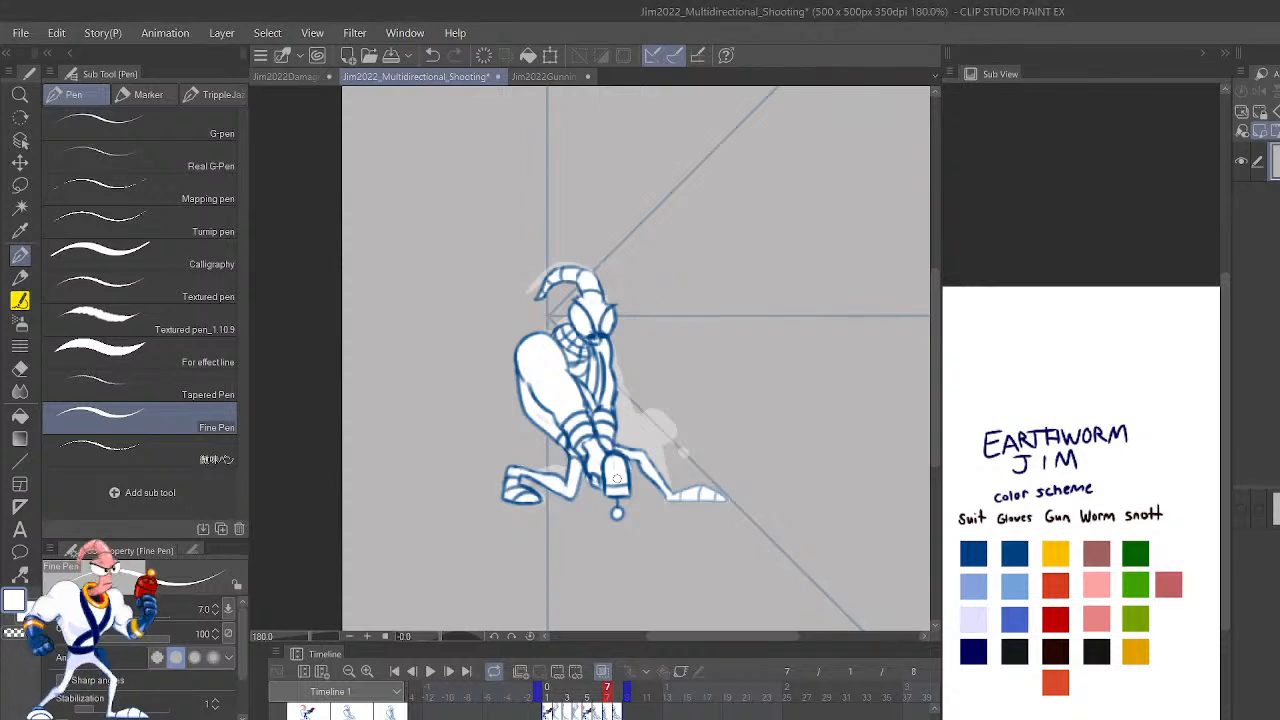
scroll(617, 479, up, 4)
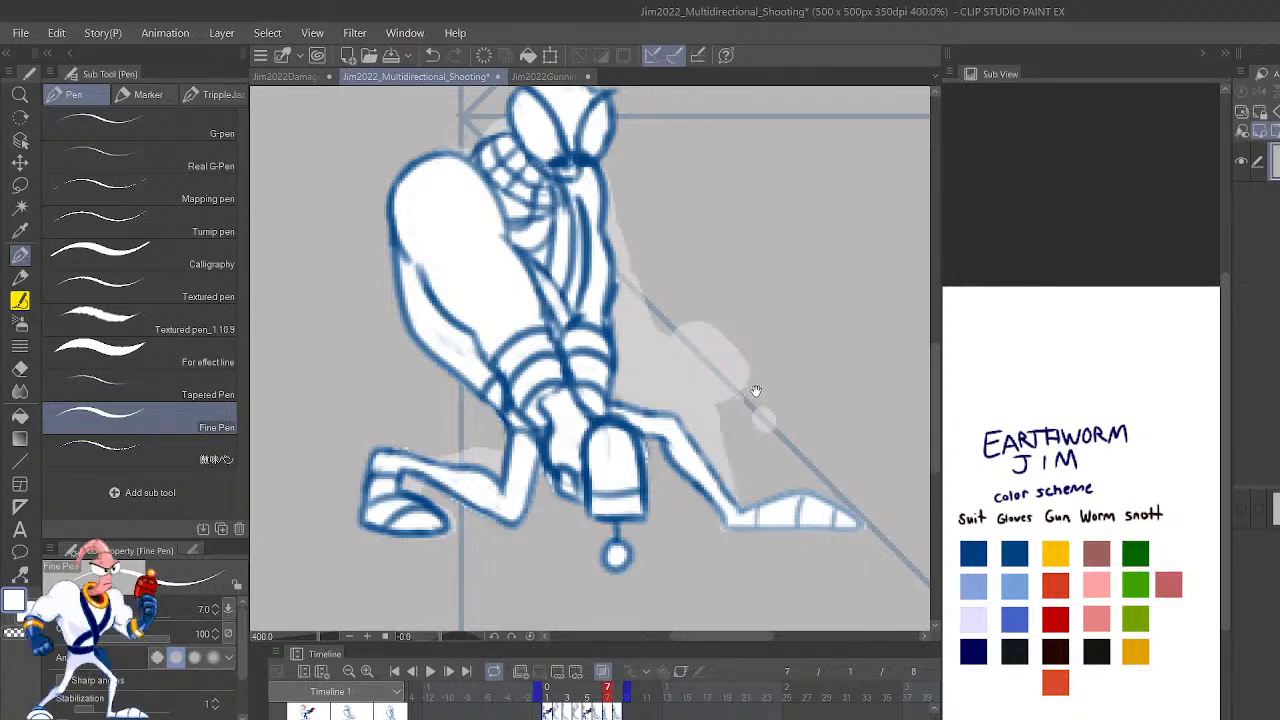
drag(755, 390, 775, 510)
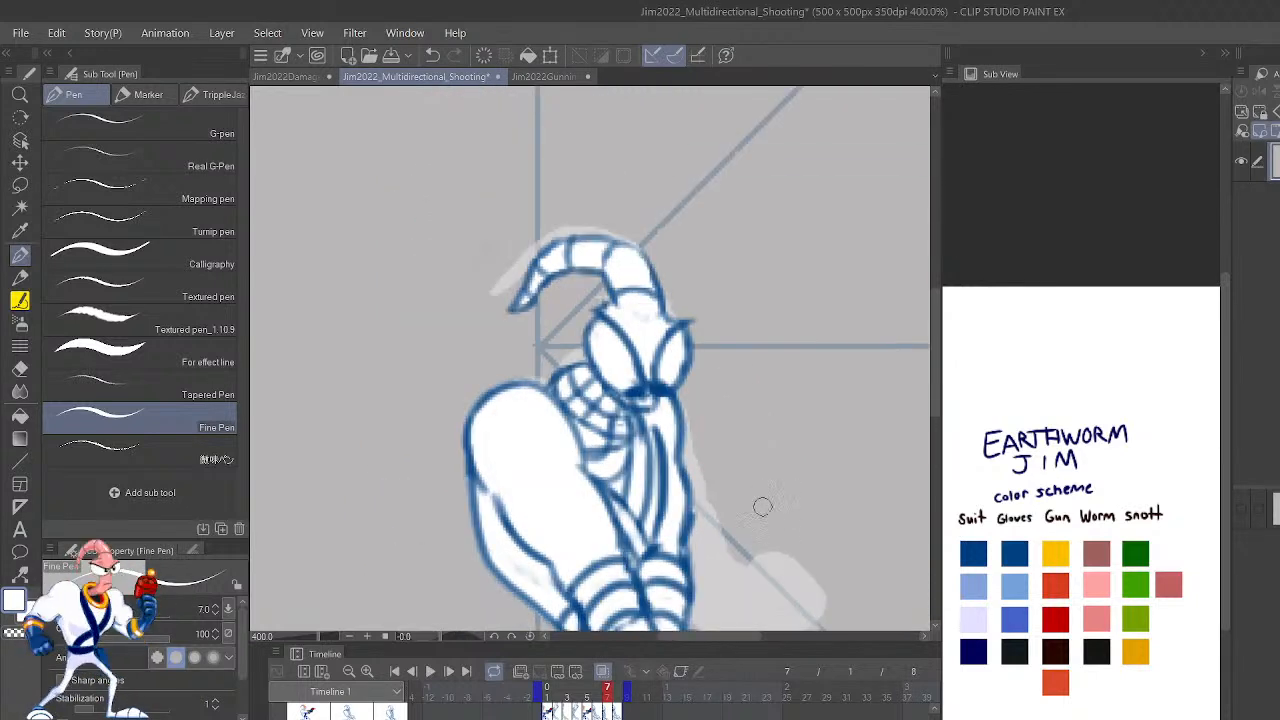
click(1241, 161)
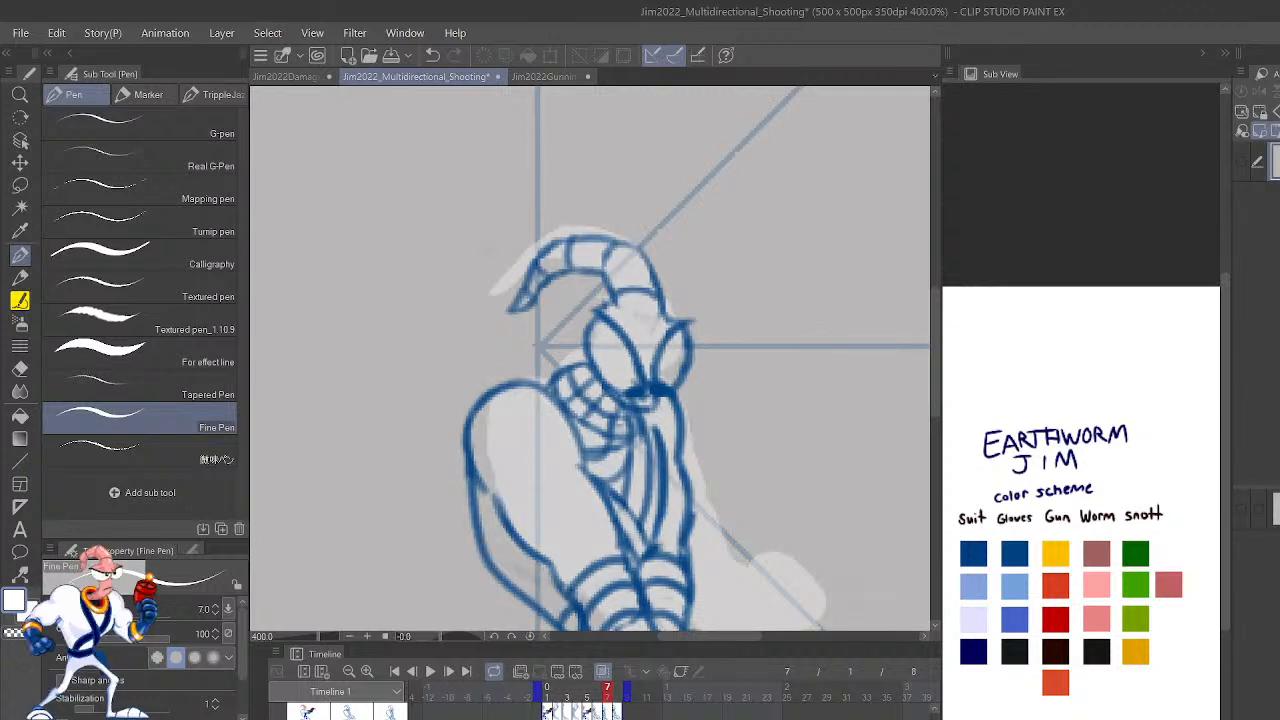
click(1241, 161)
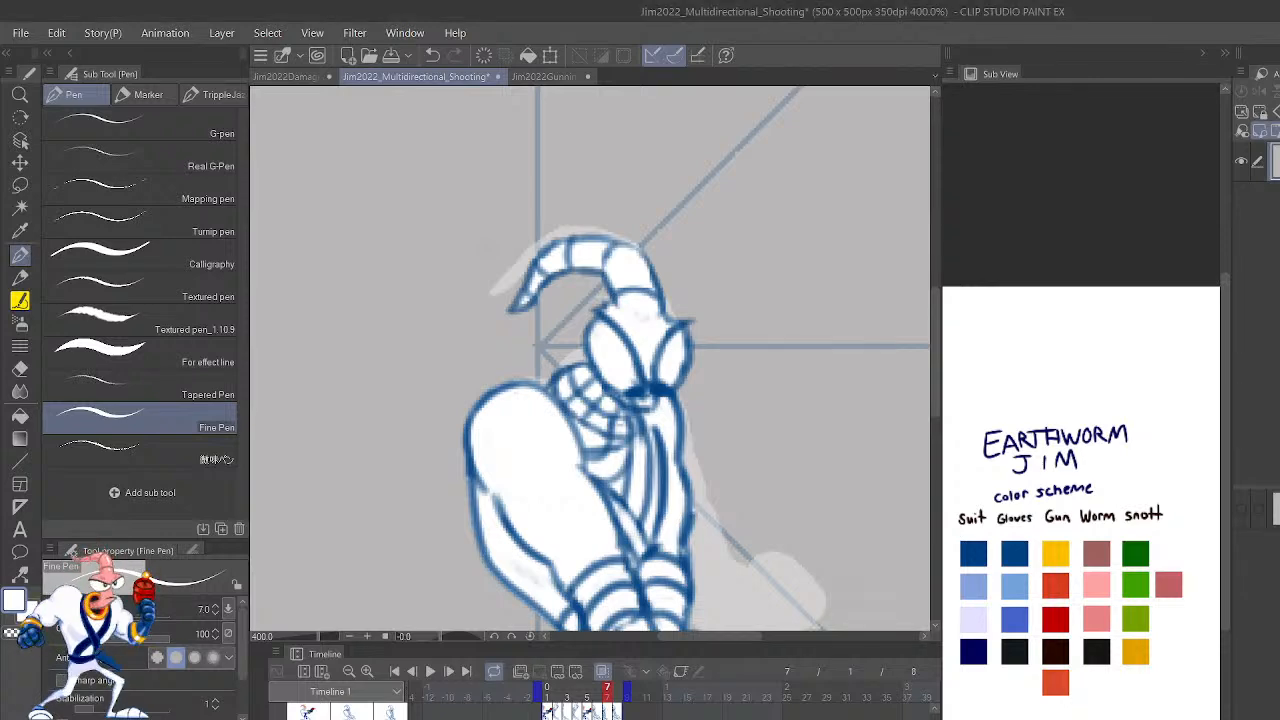
Play the looping animation with the whole canvas in view and stop it on frame 7.
click(430, 672)
key(ctrl+0)
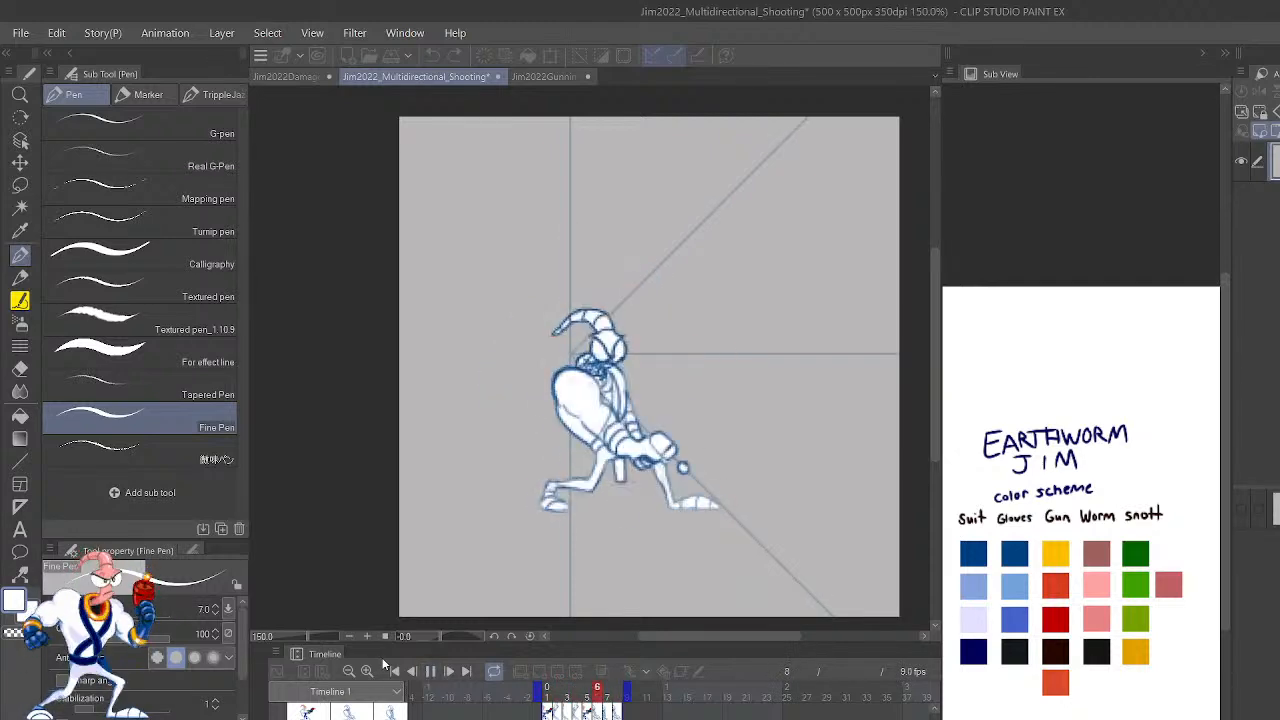
click(430, 671)
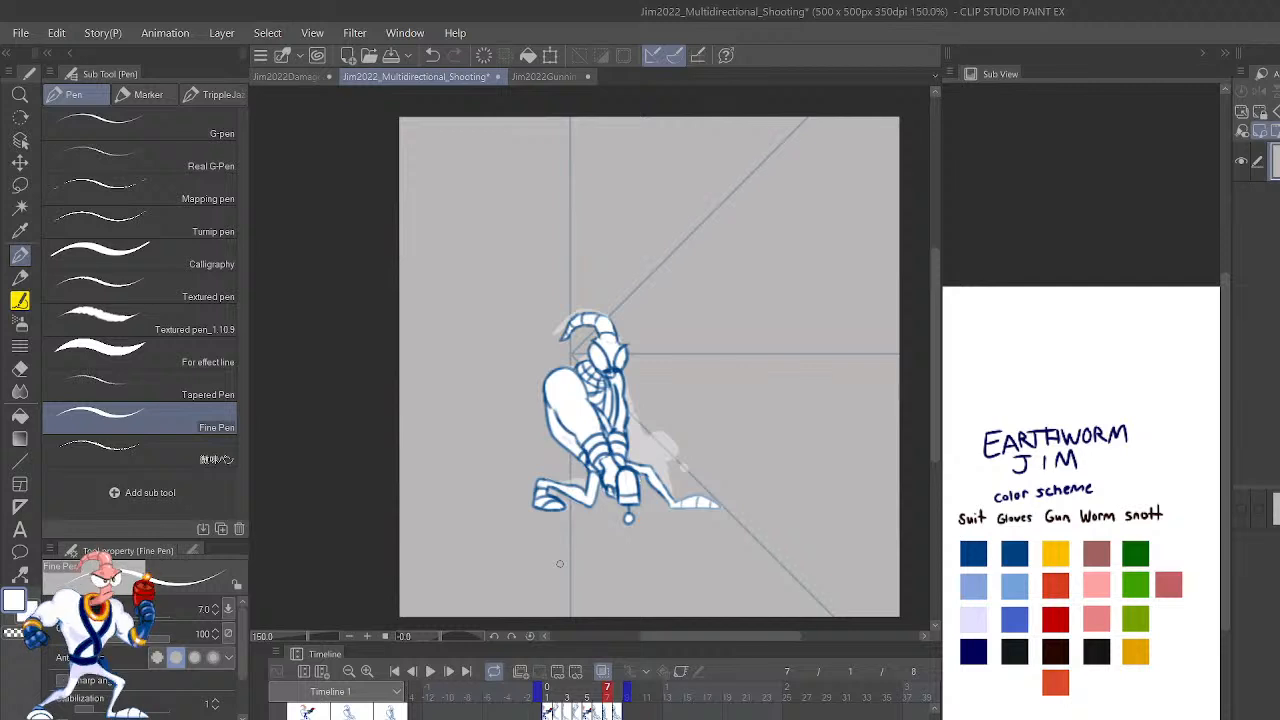
Step through the frames to check the full-figure motion, ending on the straight-up aiming pose on frame 3.
drag(560, 563, 587, 318)
key(Right)
key(Right)
key(Right)
key(Right)
key(Right)
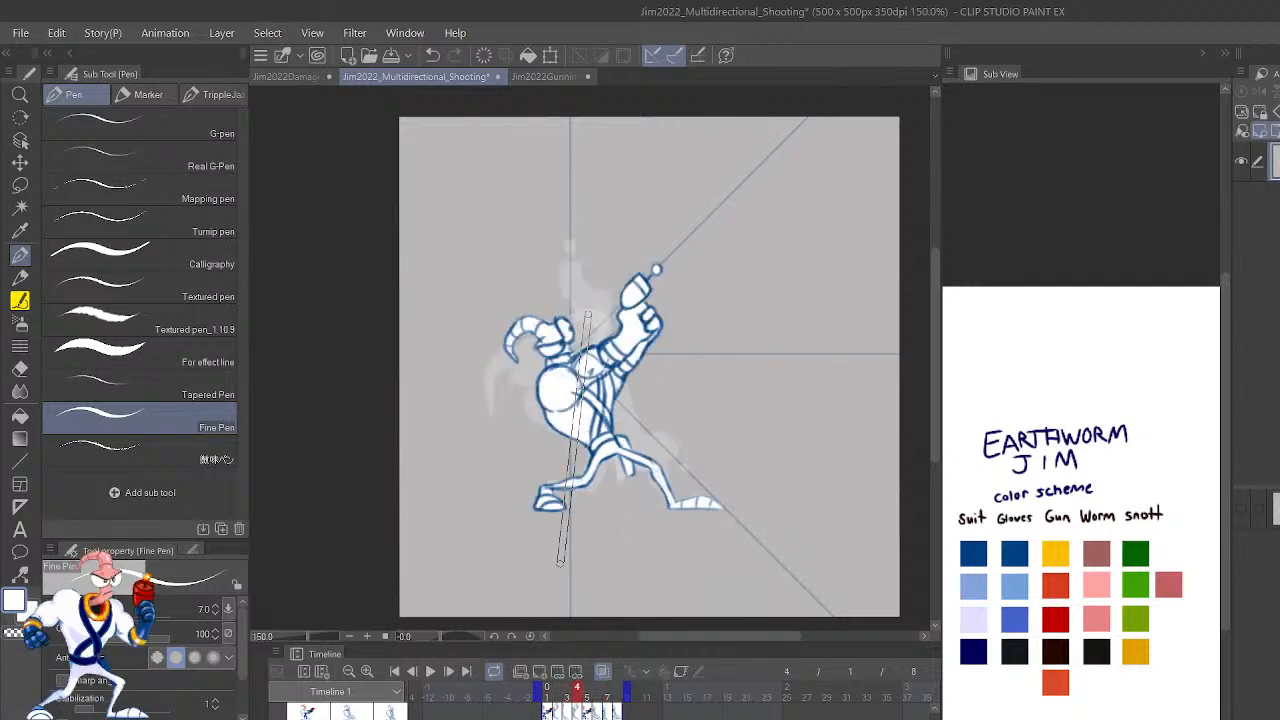
key(Right)
key(Right)
key(Right)
key(Right)
key(Right)
key(Right)
key(Right)
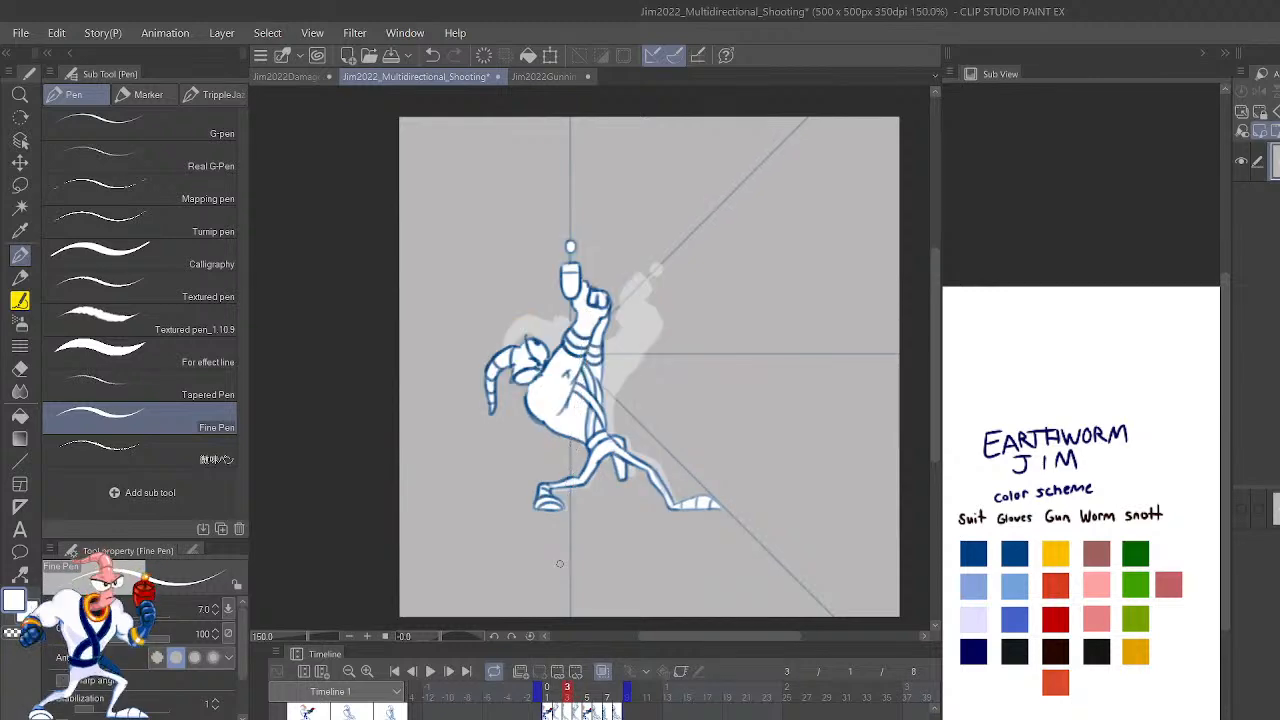
Compare the legs and torso of frame 3 with frame 2 up close.
scroll(560, 563, up, 4)
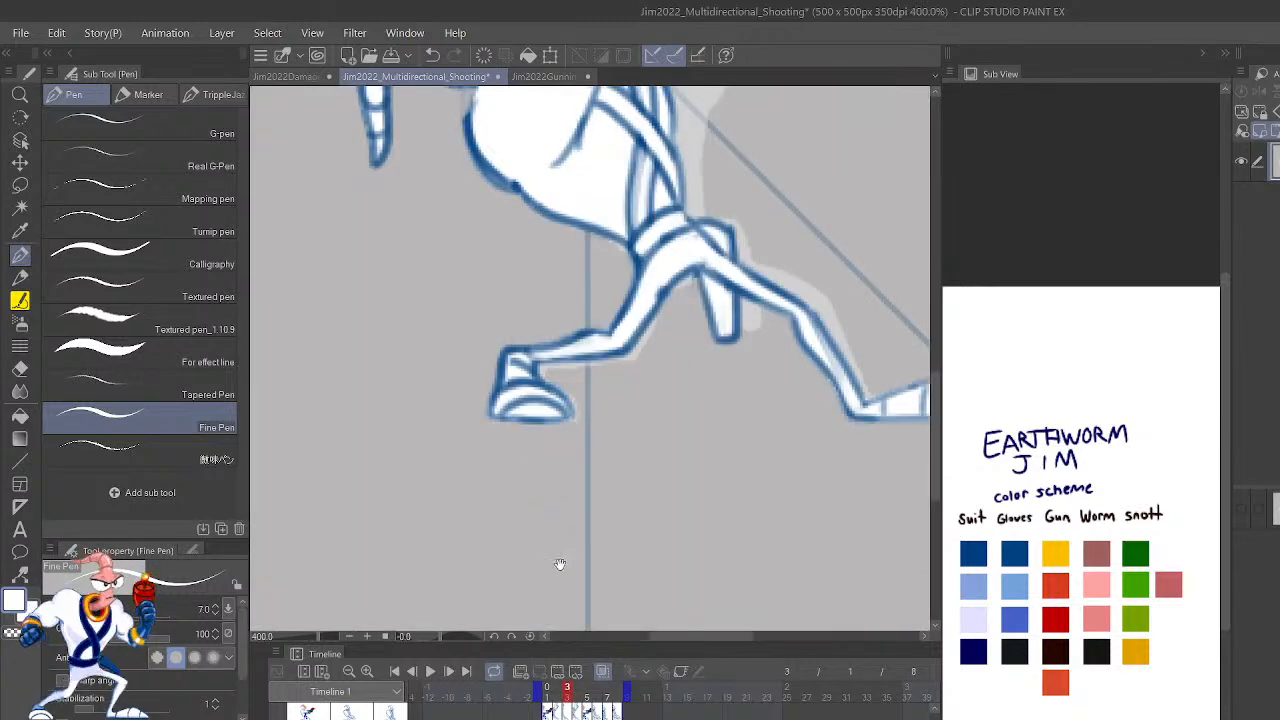
drag(858, 444, 803, 594)
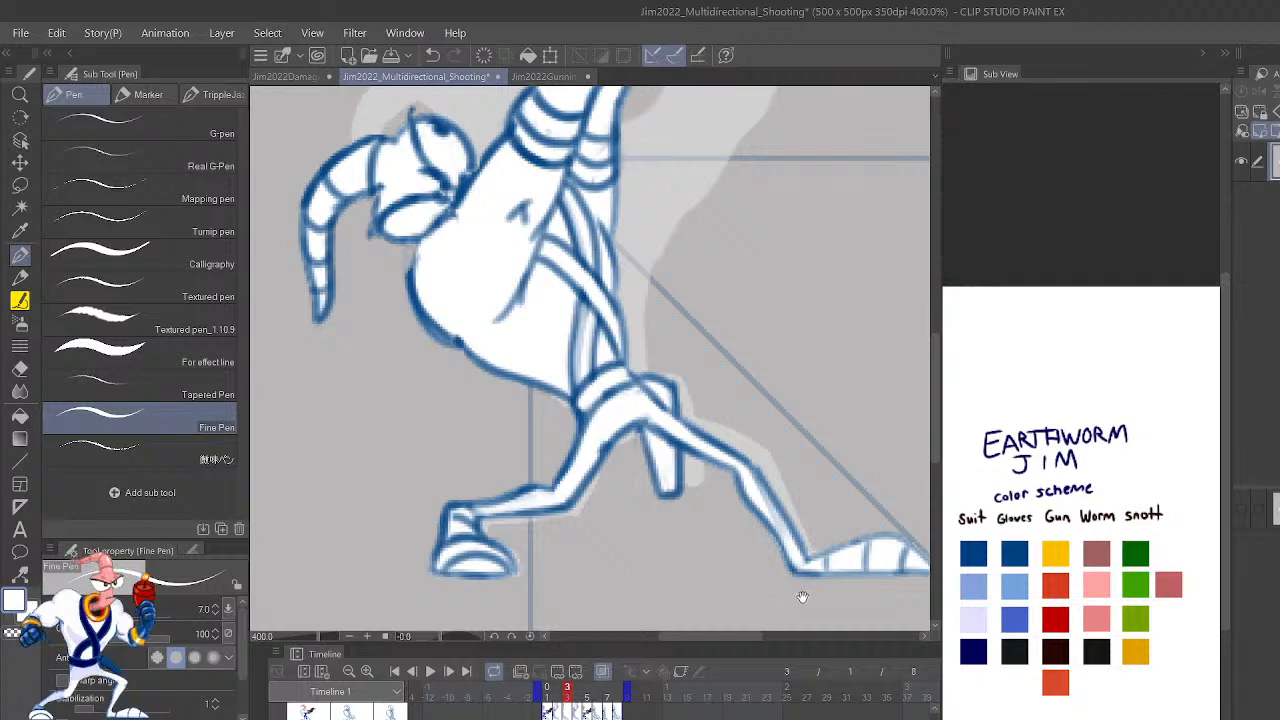
key(shift+Left)
key(shift+Right)
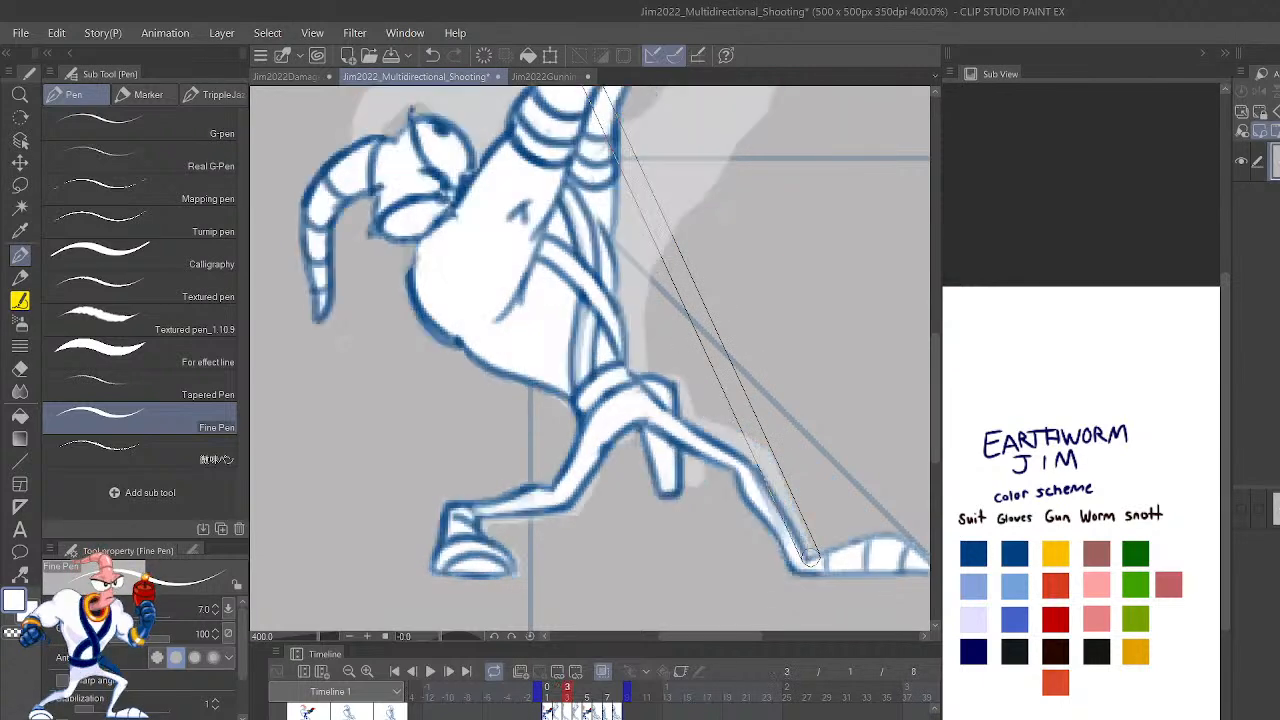
key(shift+Left)
key(shift+Left)
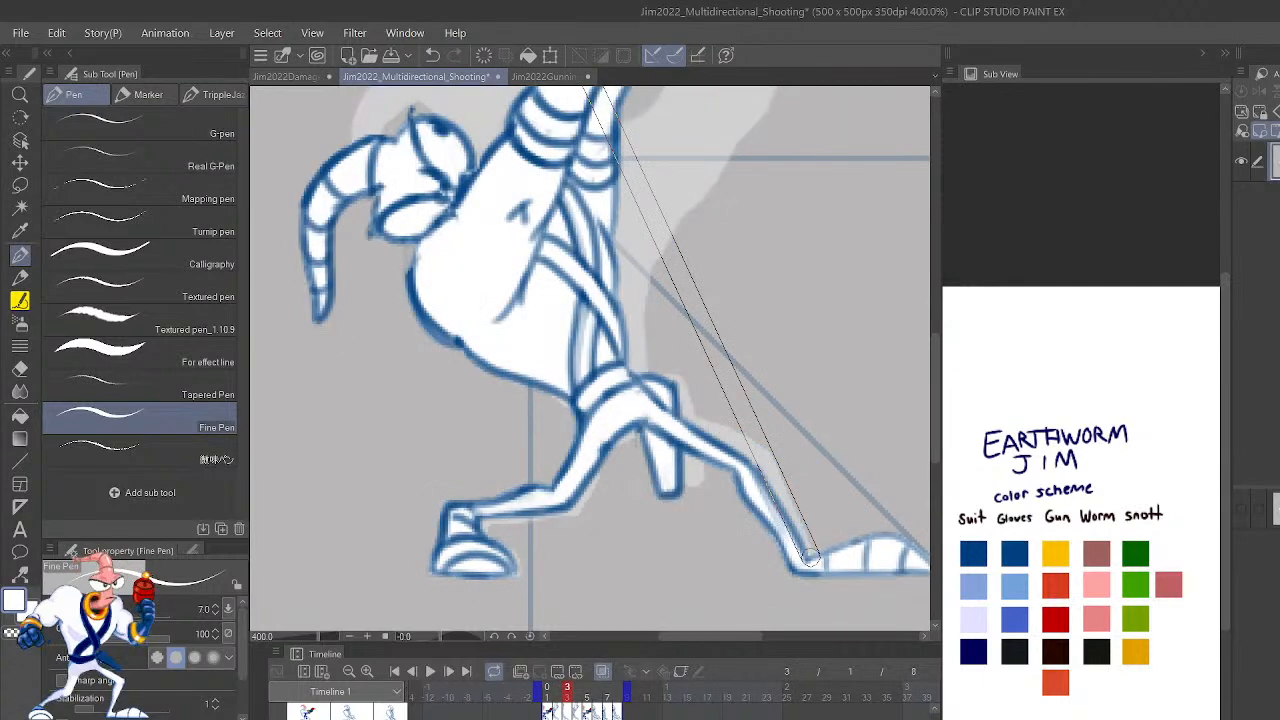
key(shift+Right)
key(shift+Right)
key(shift+Left)
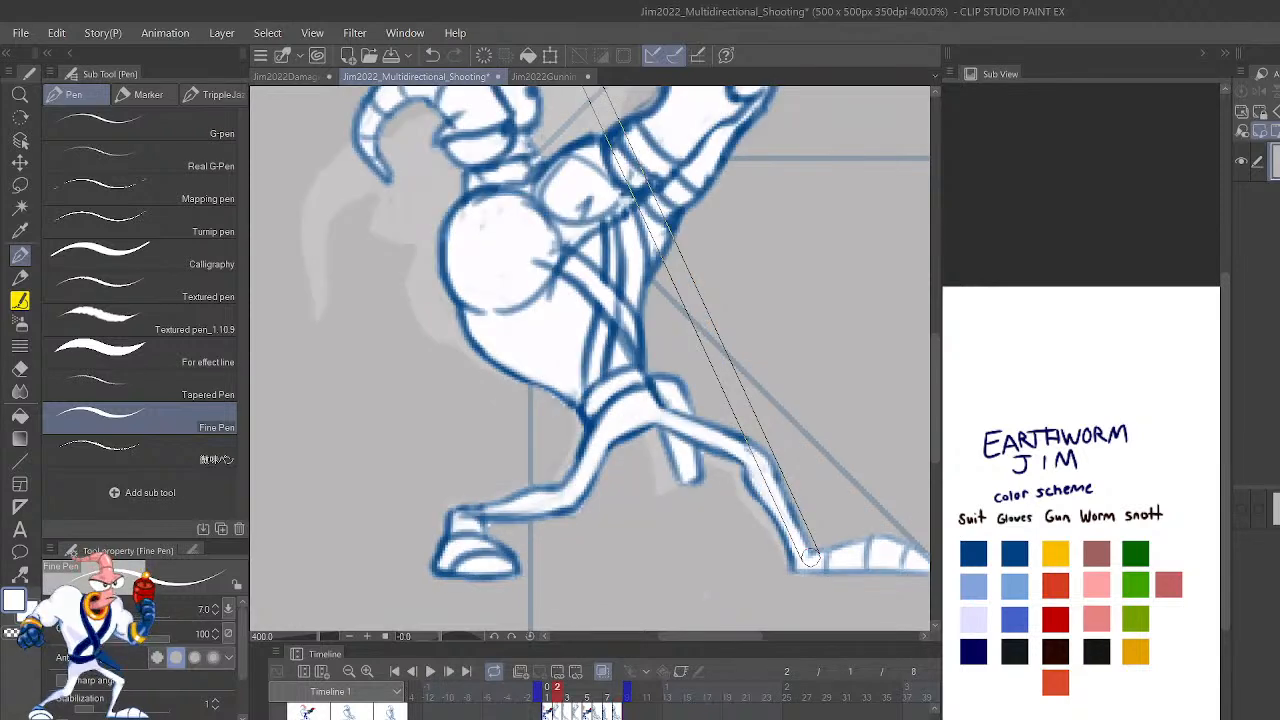
Flip through the neighbouring frames and return to the coloured pose on frame 1 to compare the leg stance.
key(shift+Right)
key(shift+Right)
key(shift+Right)
key(shift+Left)
key(shift+Left)
key(shift+Left)
key(shift+Left)
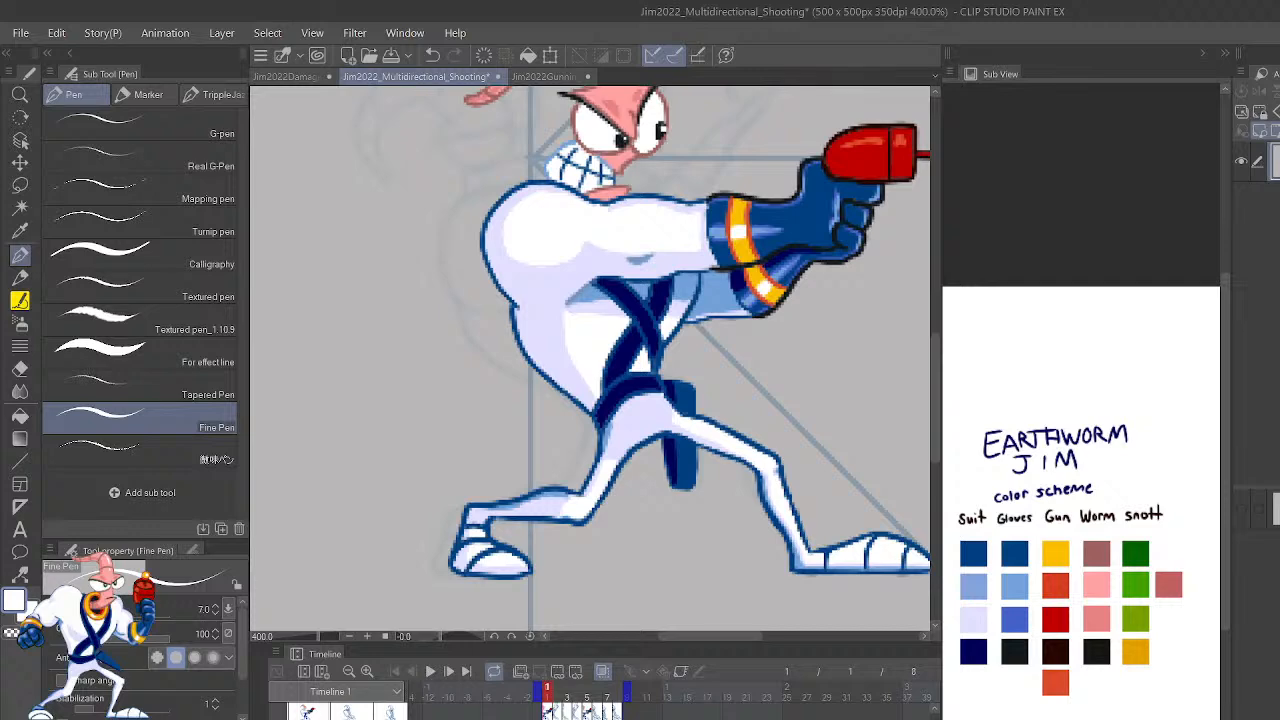
Check the legs on frames 2 and 3 against the onion skin, and advance to the crouching pose on frame 7.
key(shift+Right)
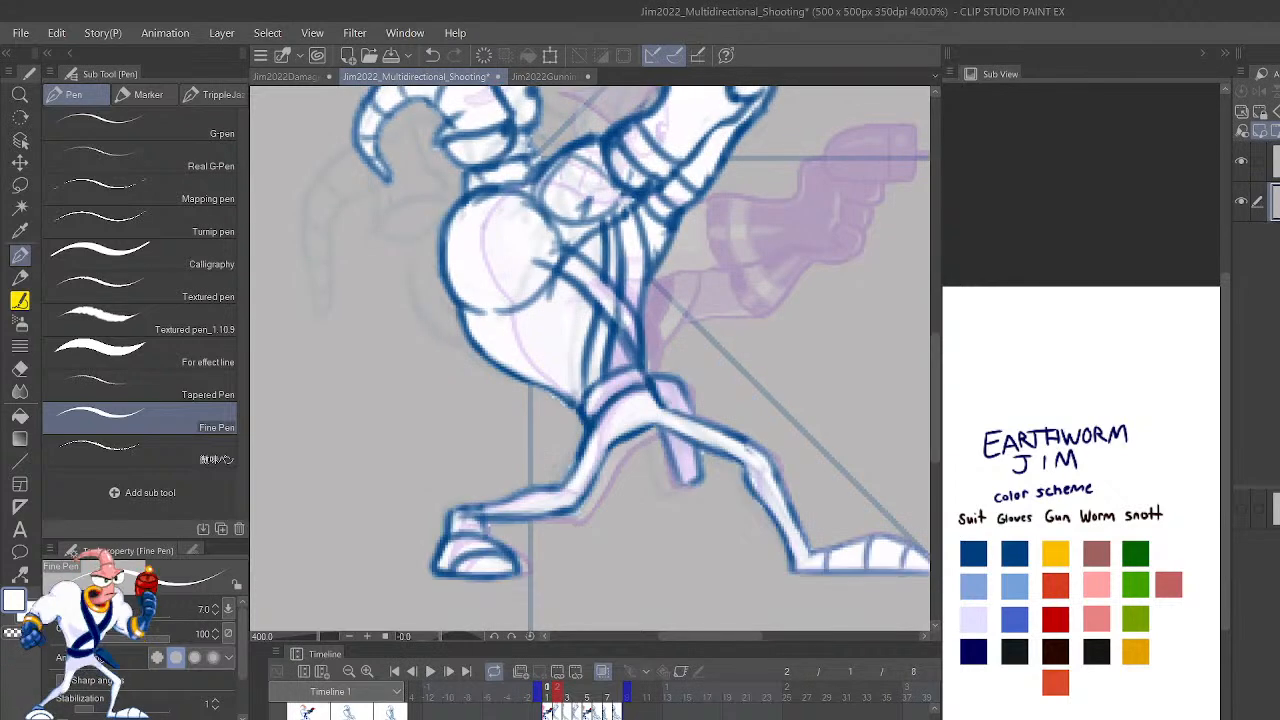
key(shift+Left)
key(shift+Right)
key(shift+Right)
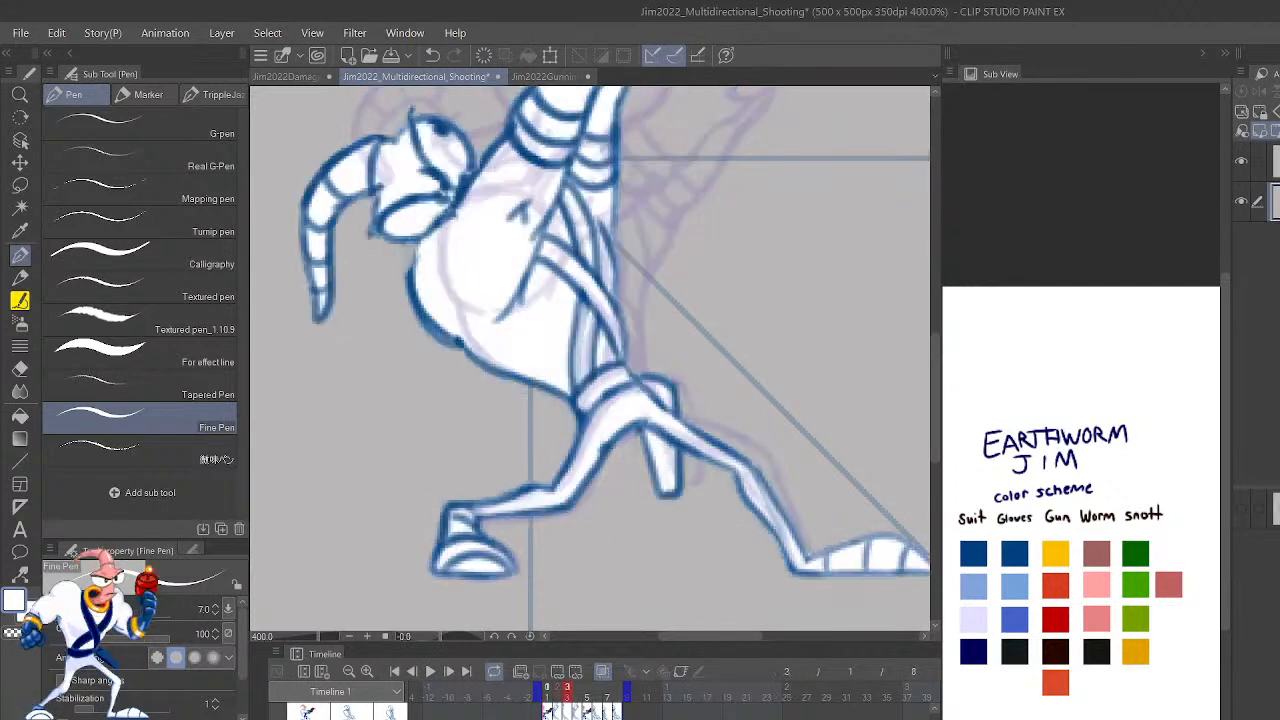
key(shift+Left)
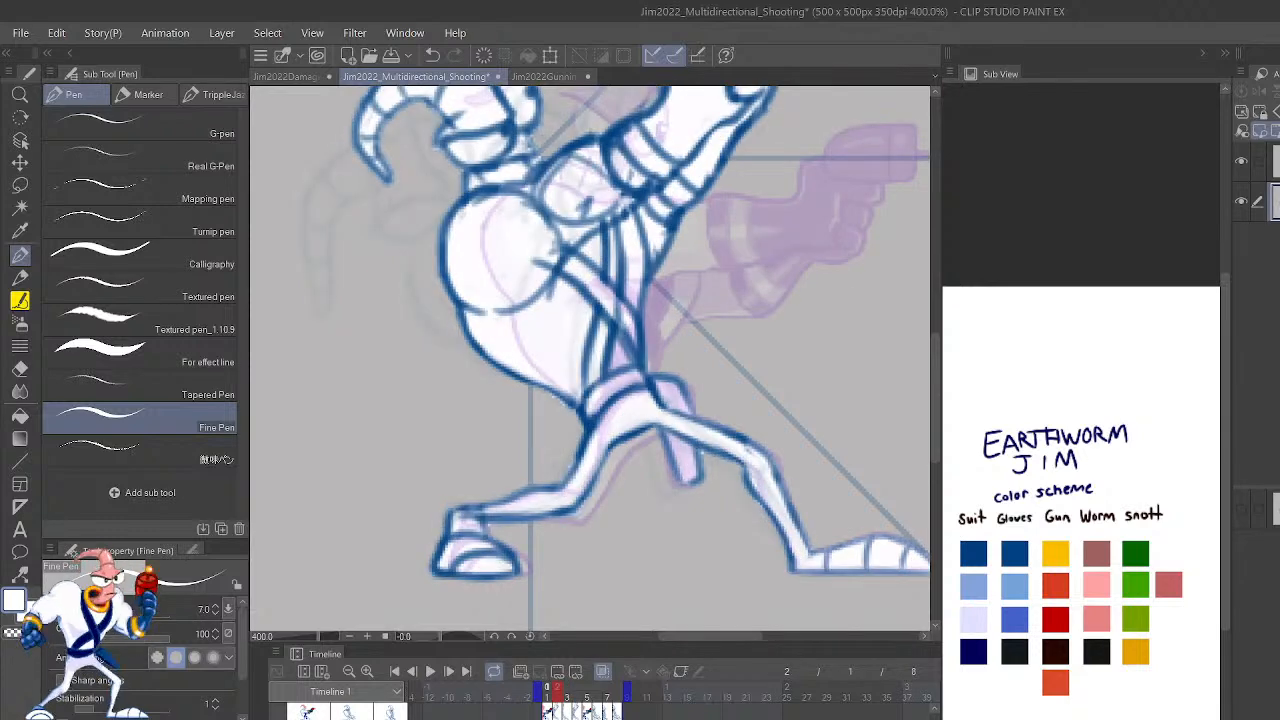
key(shift+Right)
key(shift+Right)
key(shift+Right)
key(shift+Right)
key(shift+Right)
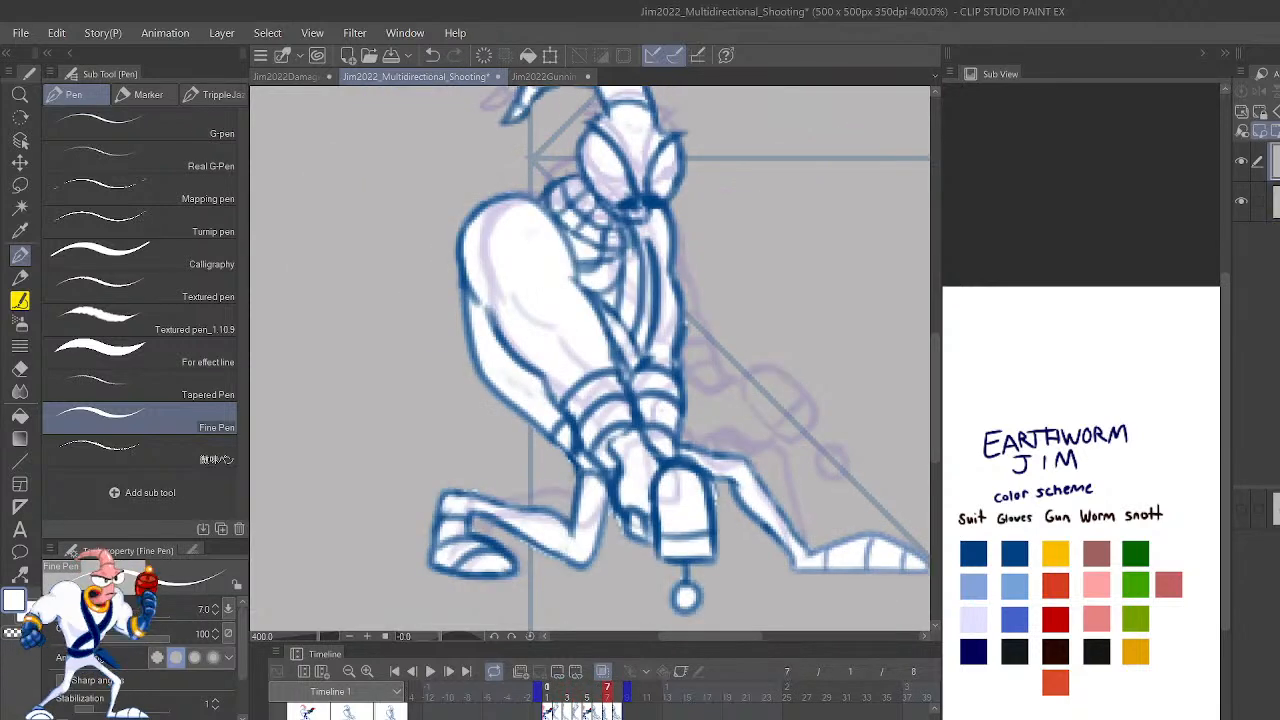
Flip between frames 4 and 3 to compare the leg positions, and go back to frame 1.
key(shift+Left)
key(shift+Left)
key(shift+Left)
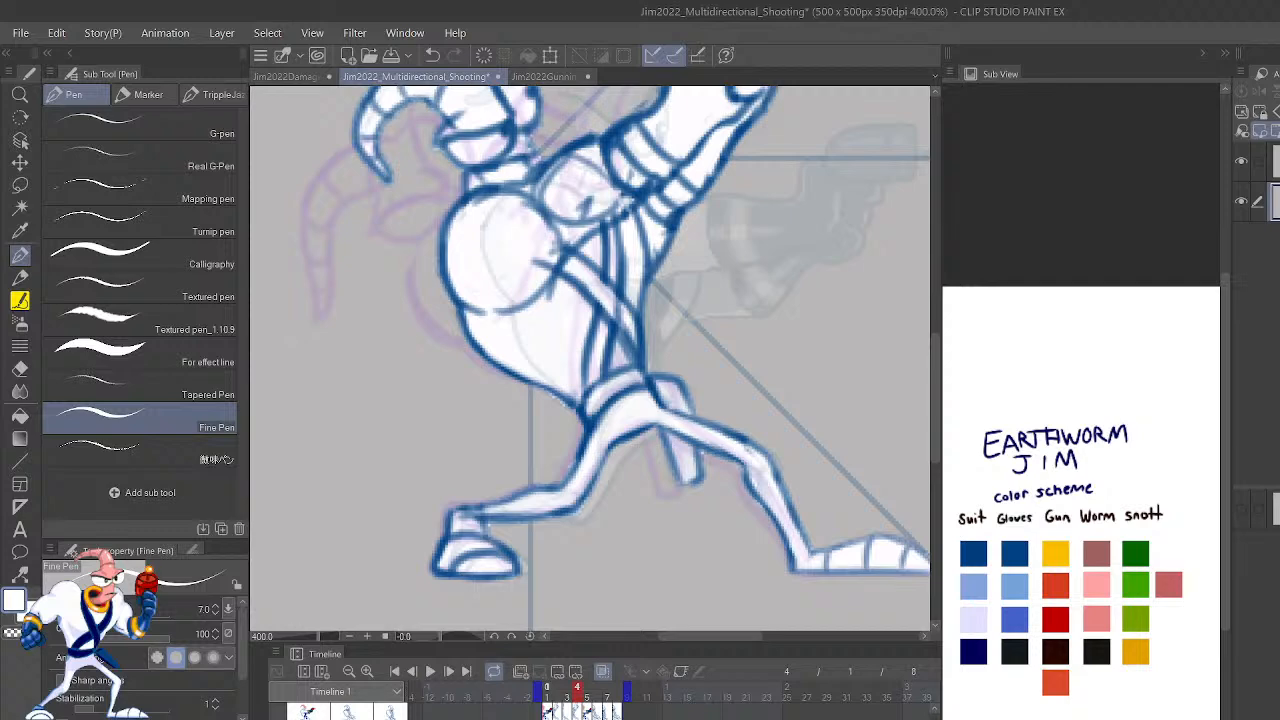
key(shift+Left)
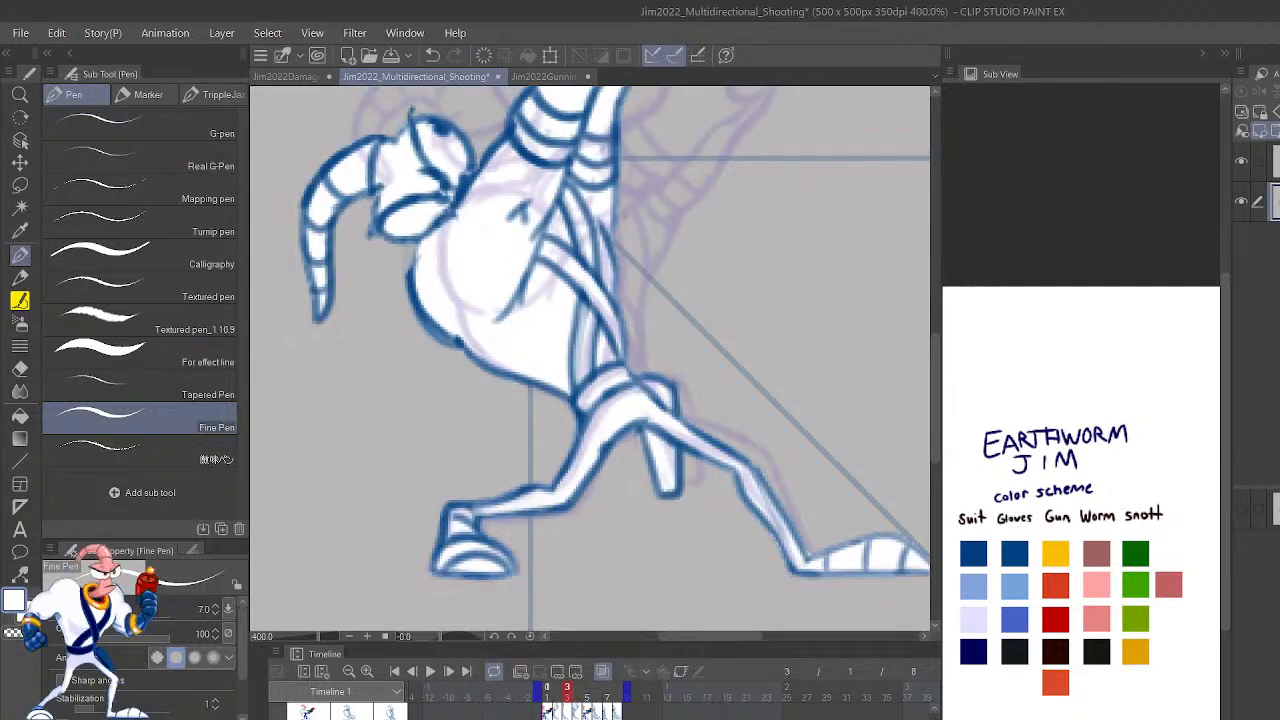
key(shift+Right)
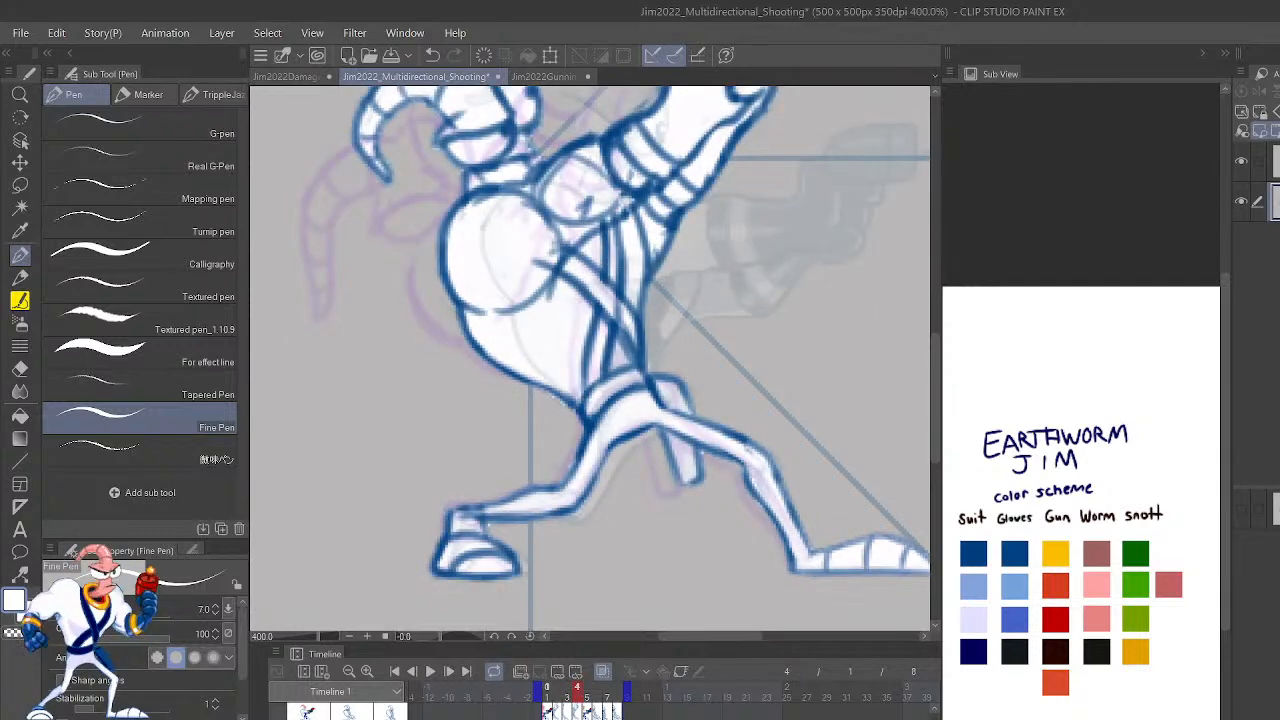
key(shift+Left)
key(shift+Right)
key(shift+Left)
key(shift+Left)
key(shift+Left)
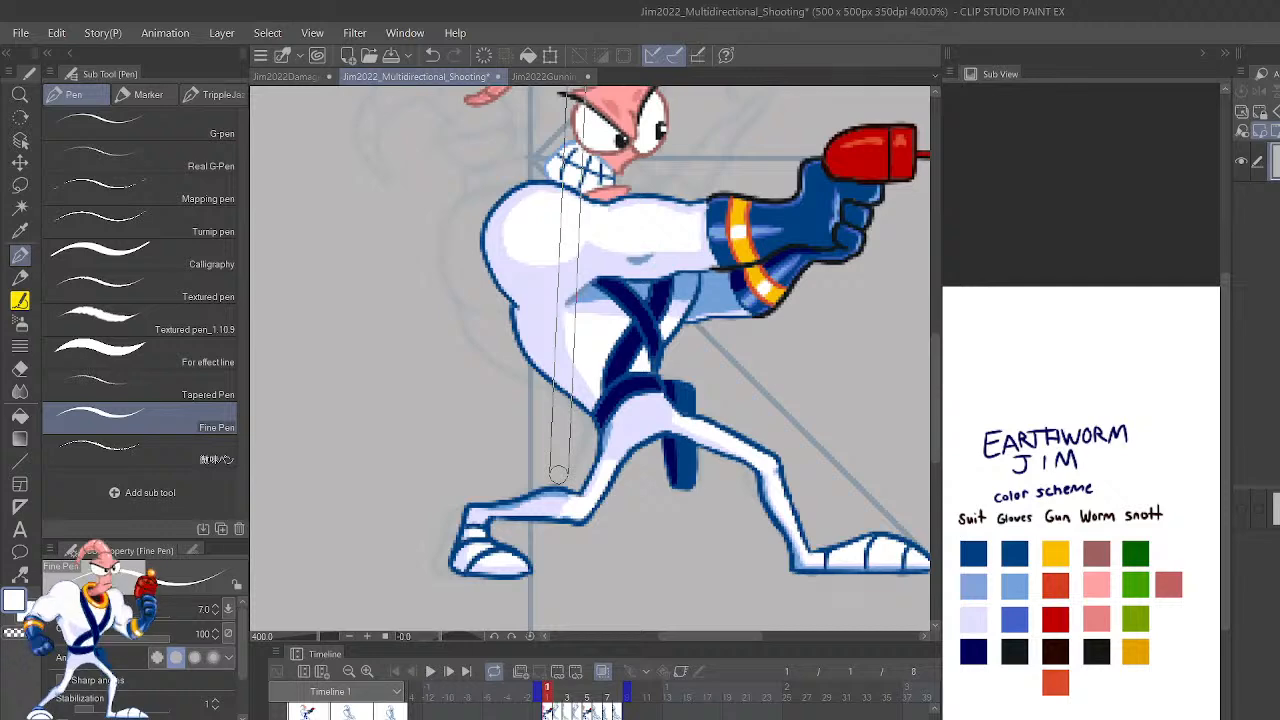
Alternate between frames 1, 2 and 3 to examine how the back leg and foot shift.
key(shift+Right)
key(shift+Left)
key(shift+Right)
key(shift+Left)
key(shift+Right)
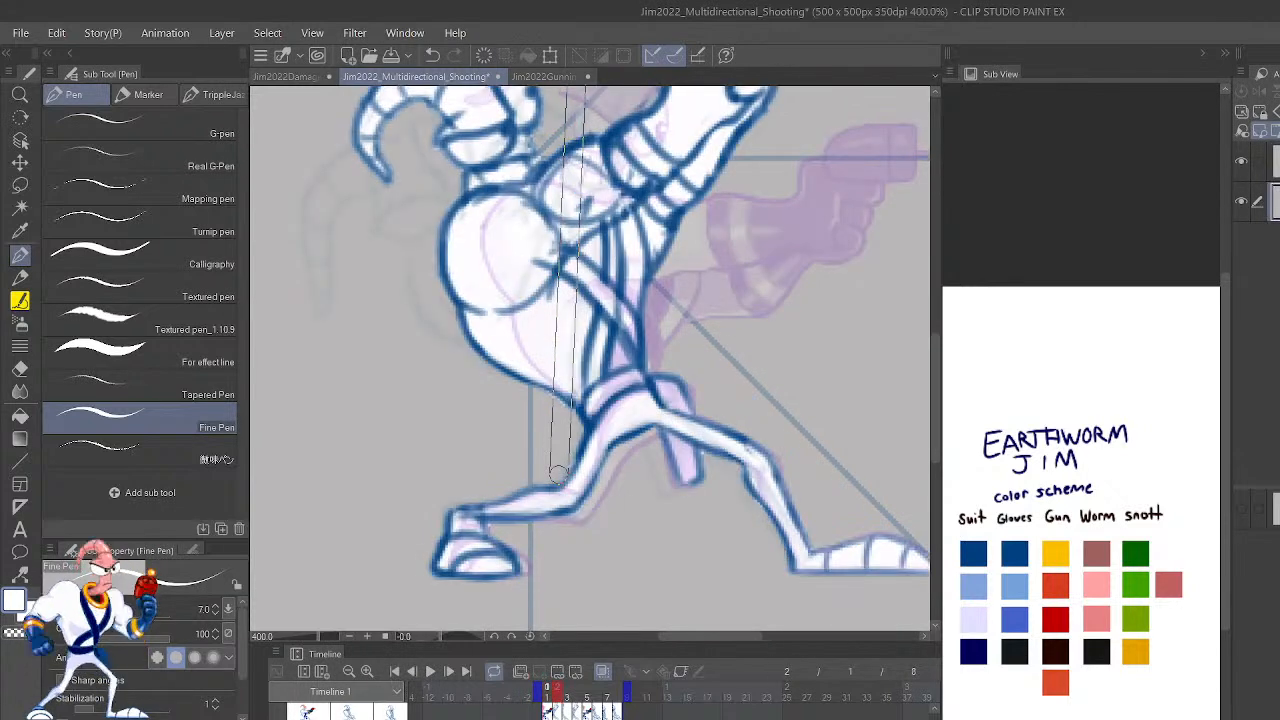
key(shift+Left)
key(shift+Right)
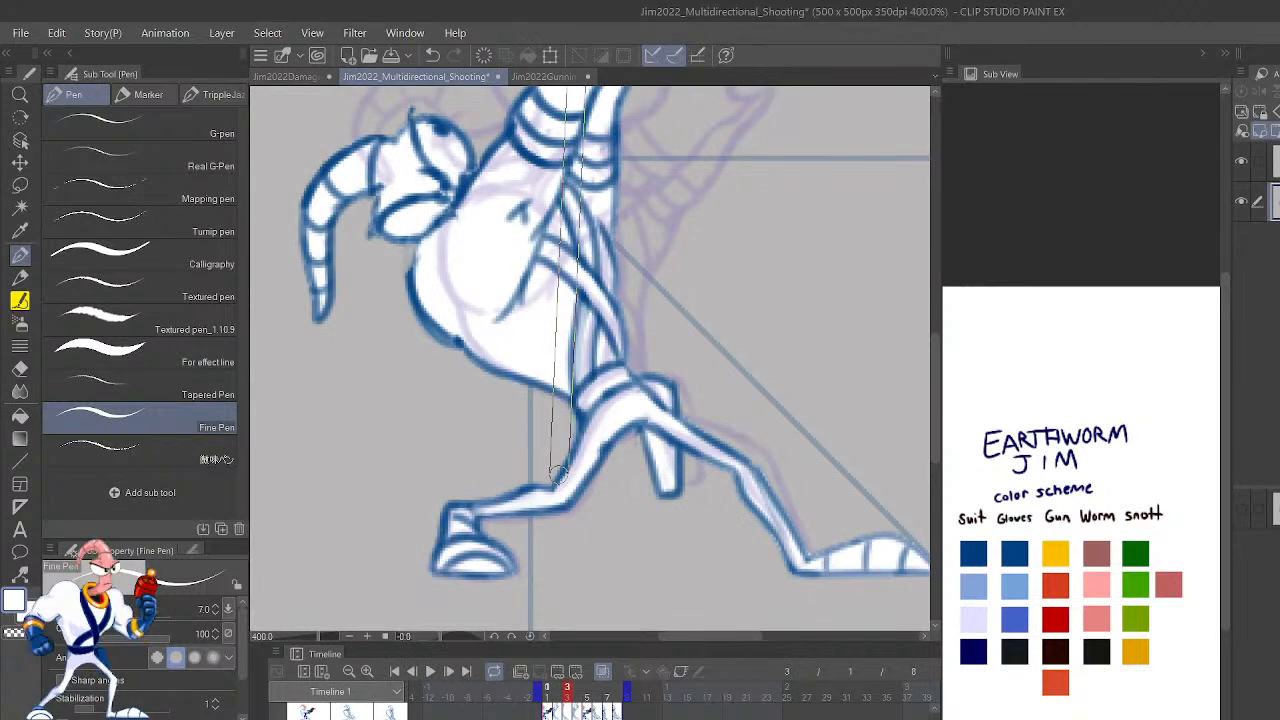
key(shift+Left)
key(shift+Right)
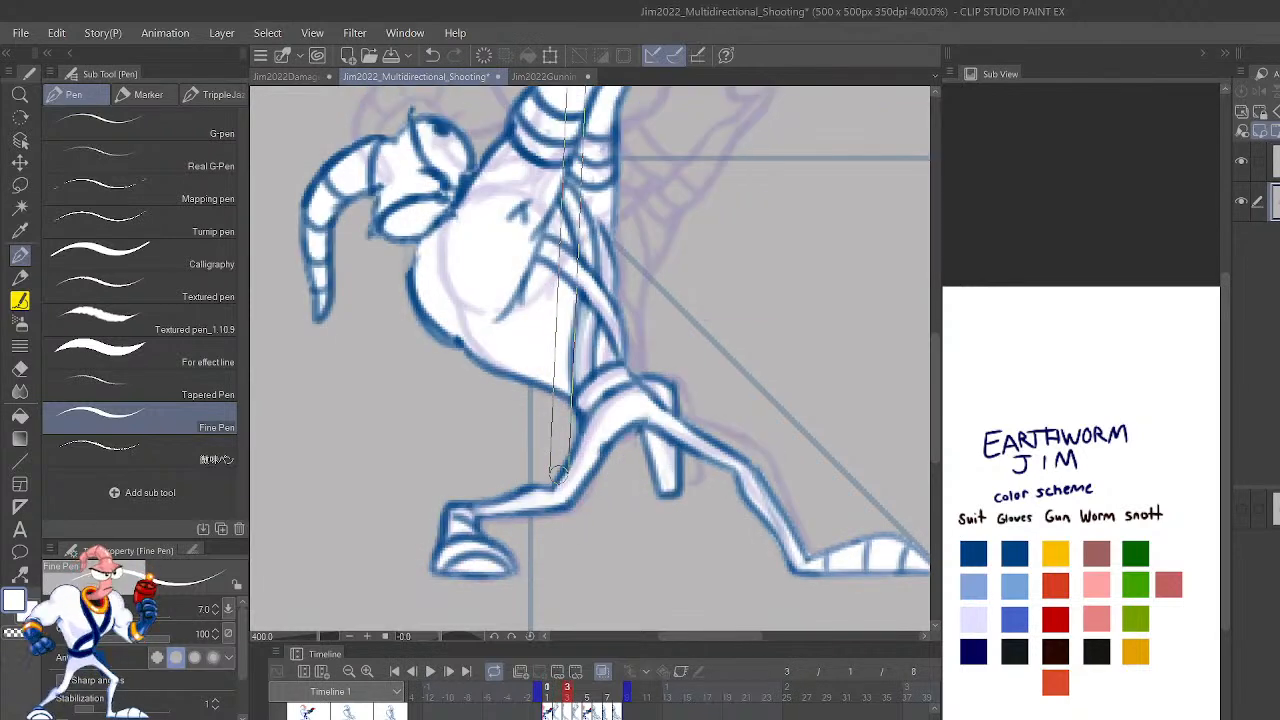
key(shift+Left)
key(shift+Left)
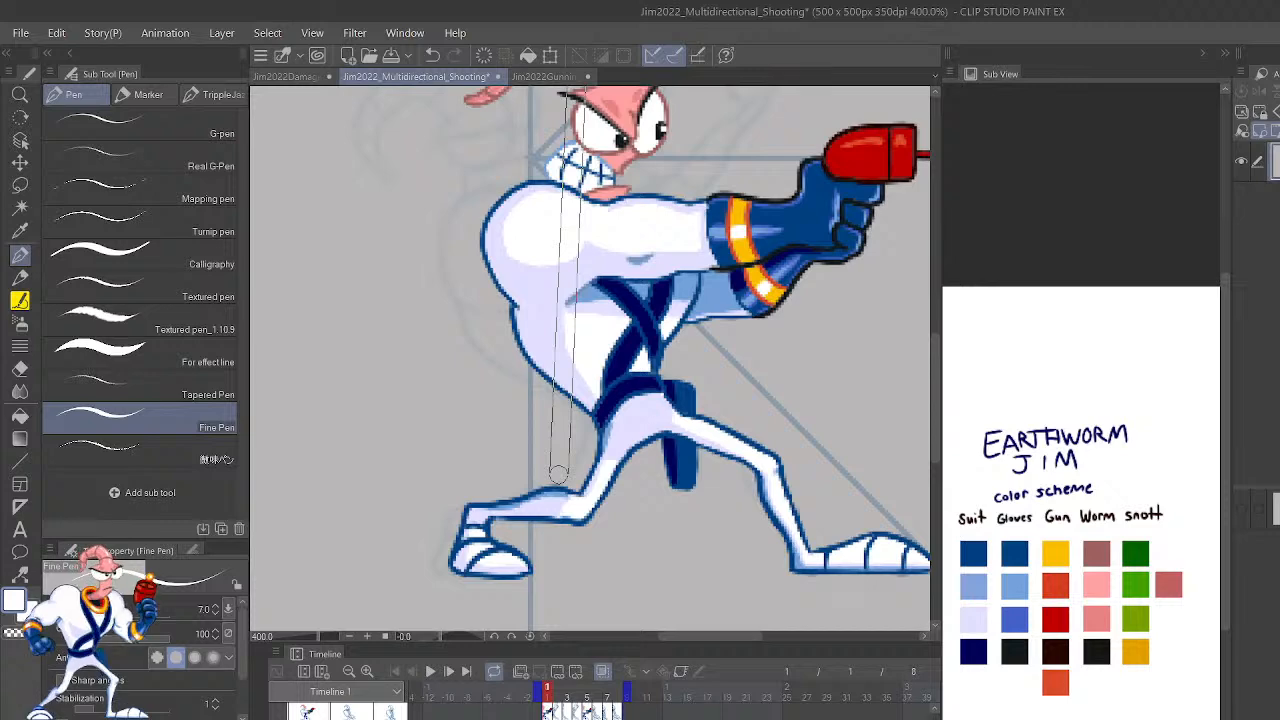
Retouch the back ankle on frame 2 with the Lighter pencil in the palette's dark blue, and compare it with frame 1.
key(shift+Right)
key(p)
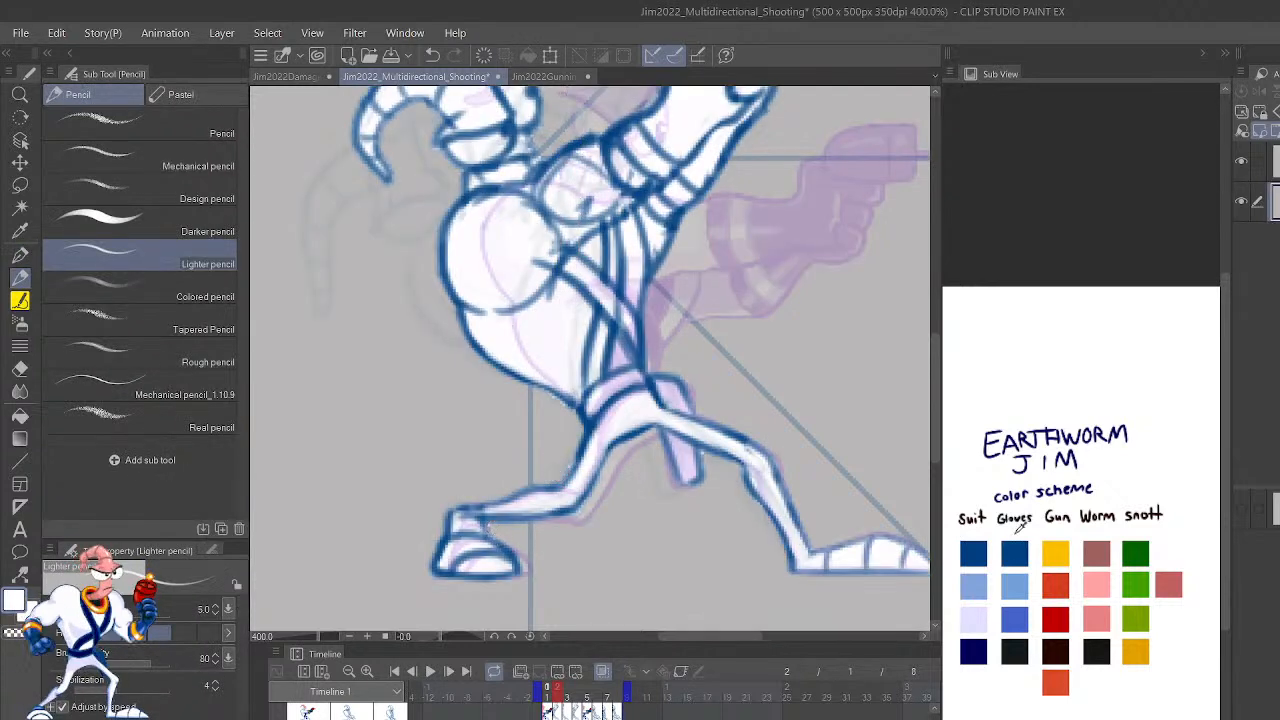
alt+click(1022, 545)
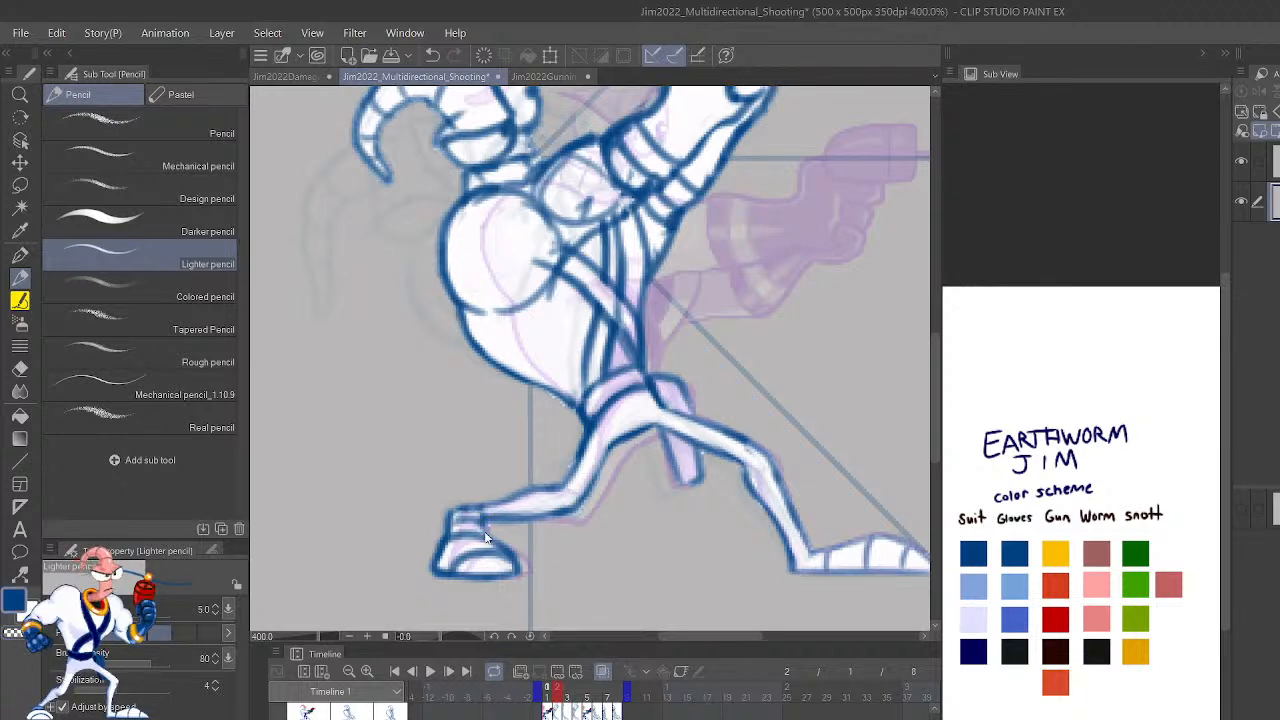
drag(486, 517, 453, 523)
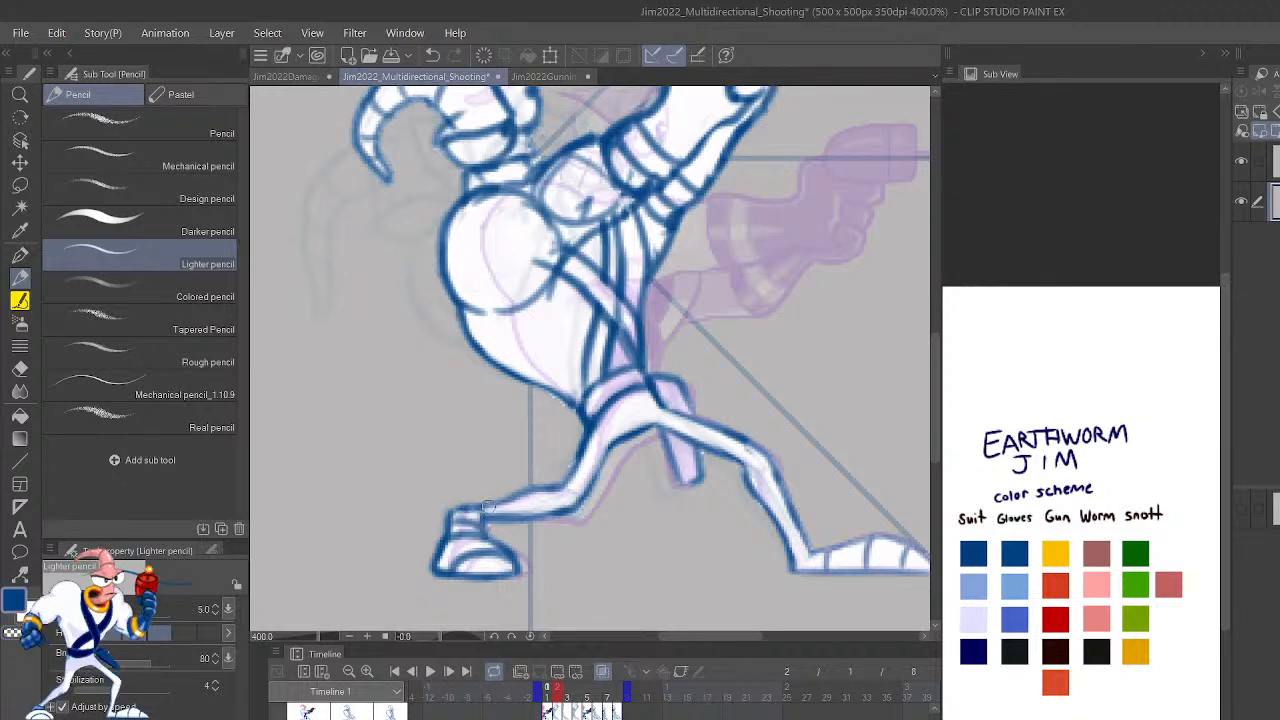
shift+click(540, 486)
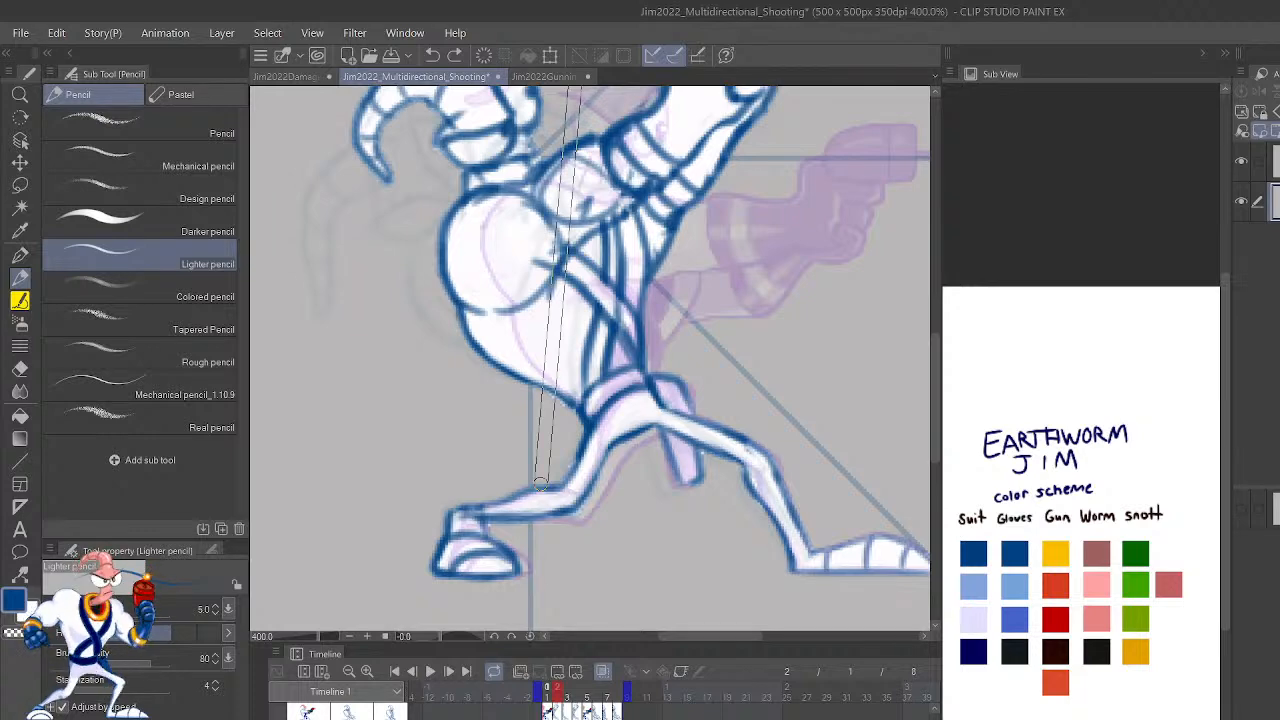
scroll(540, 484, down, 4)
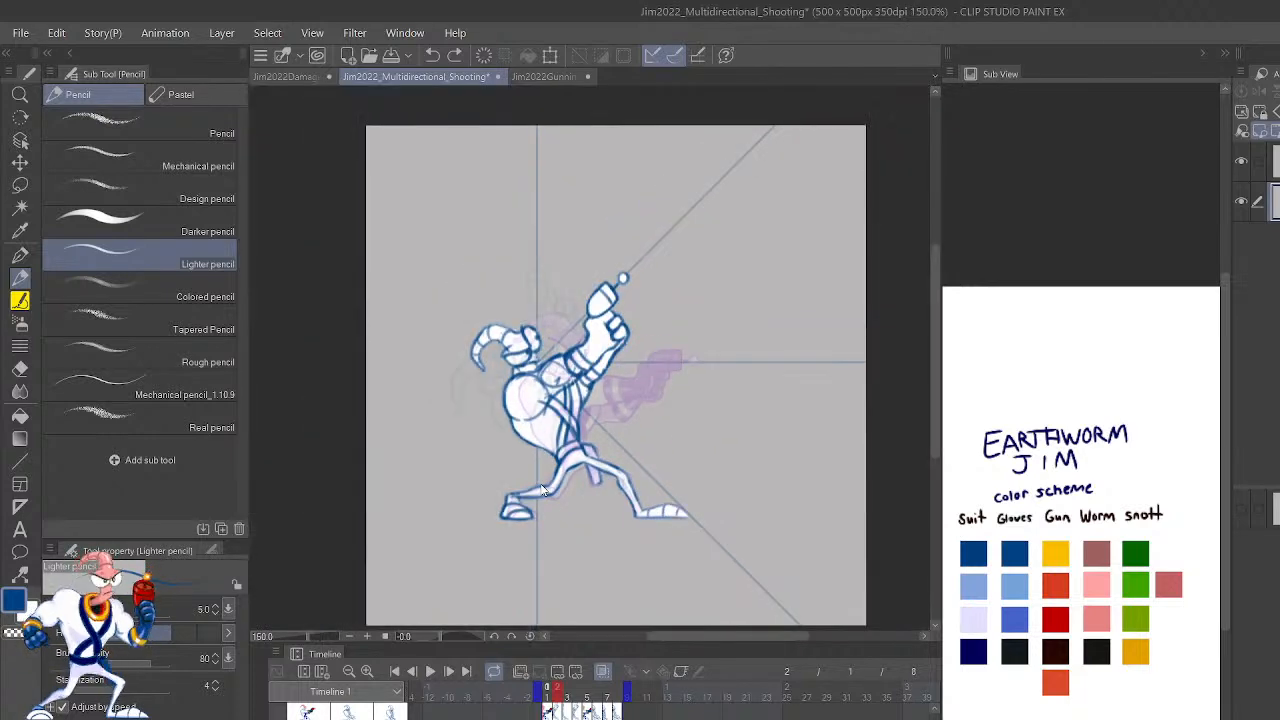
key(Left)
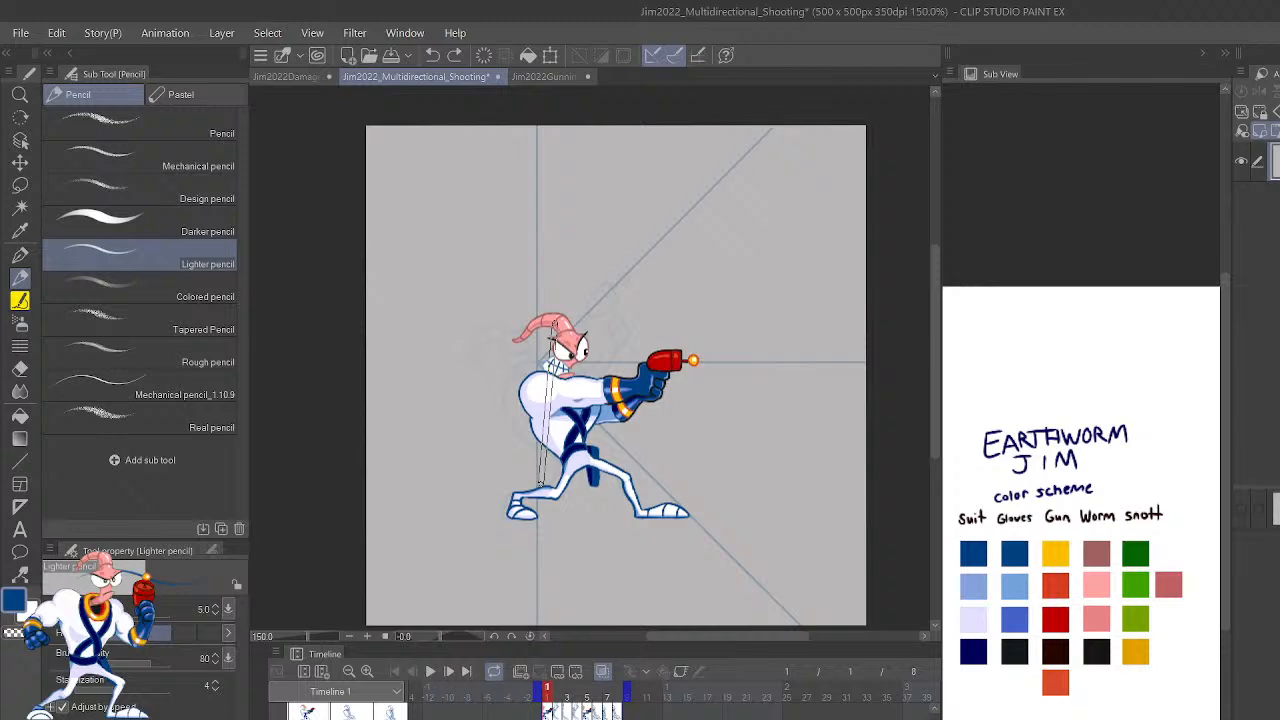
Redraw the upper back outline just below the head on frame 3 with the Lighter pencil.
key(Right)
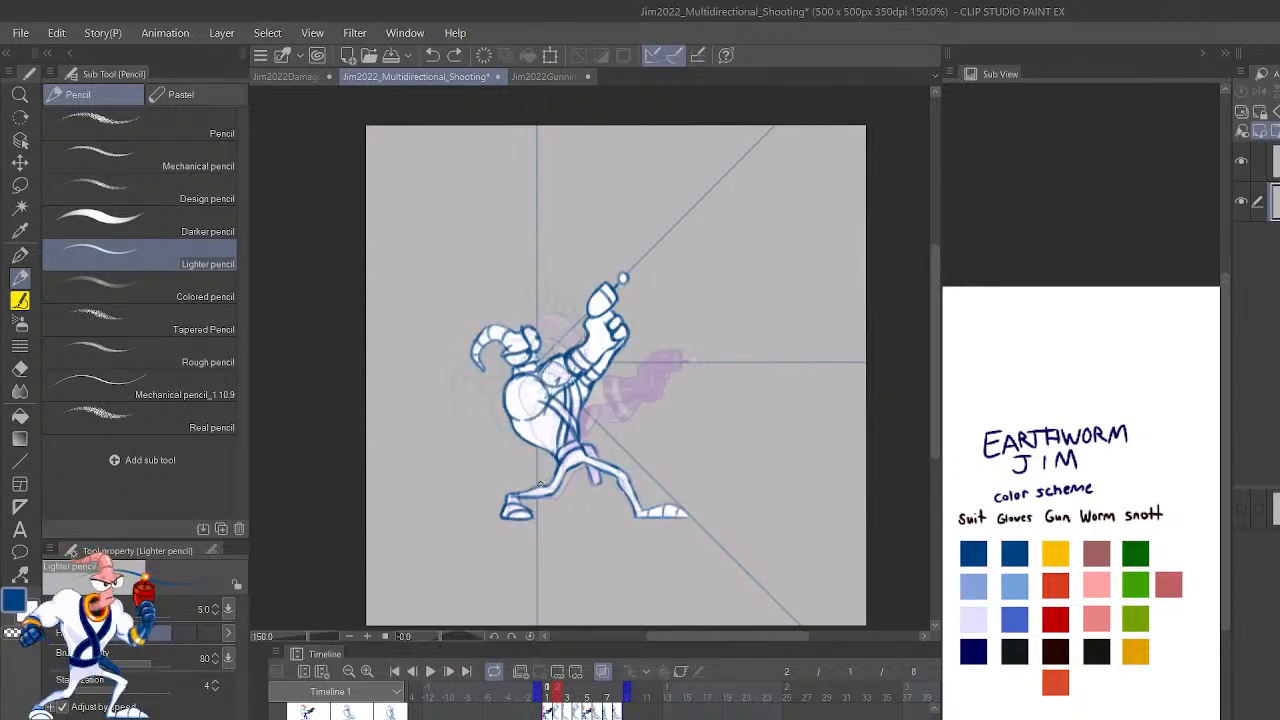
scroll(540, 484, up, 4)
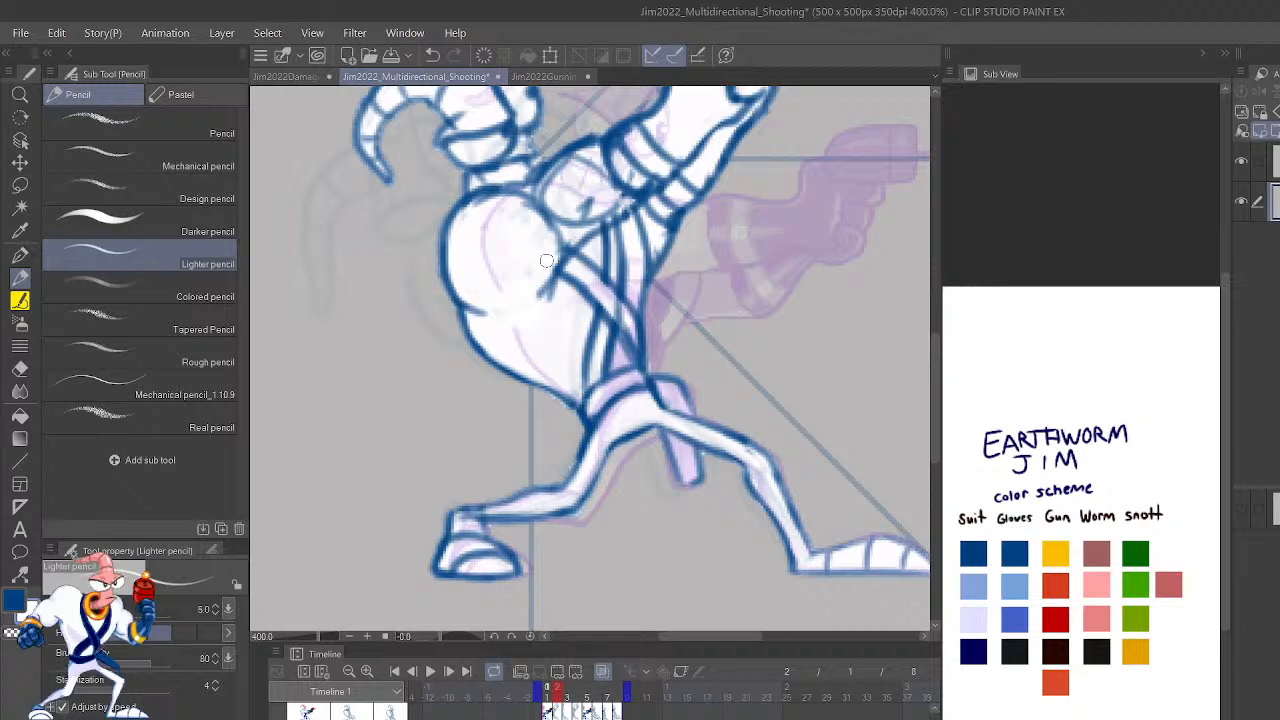
key(Right)
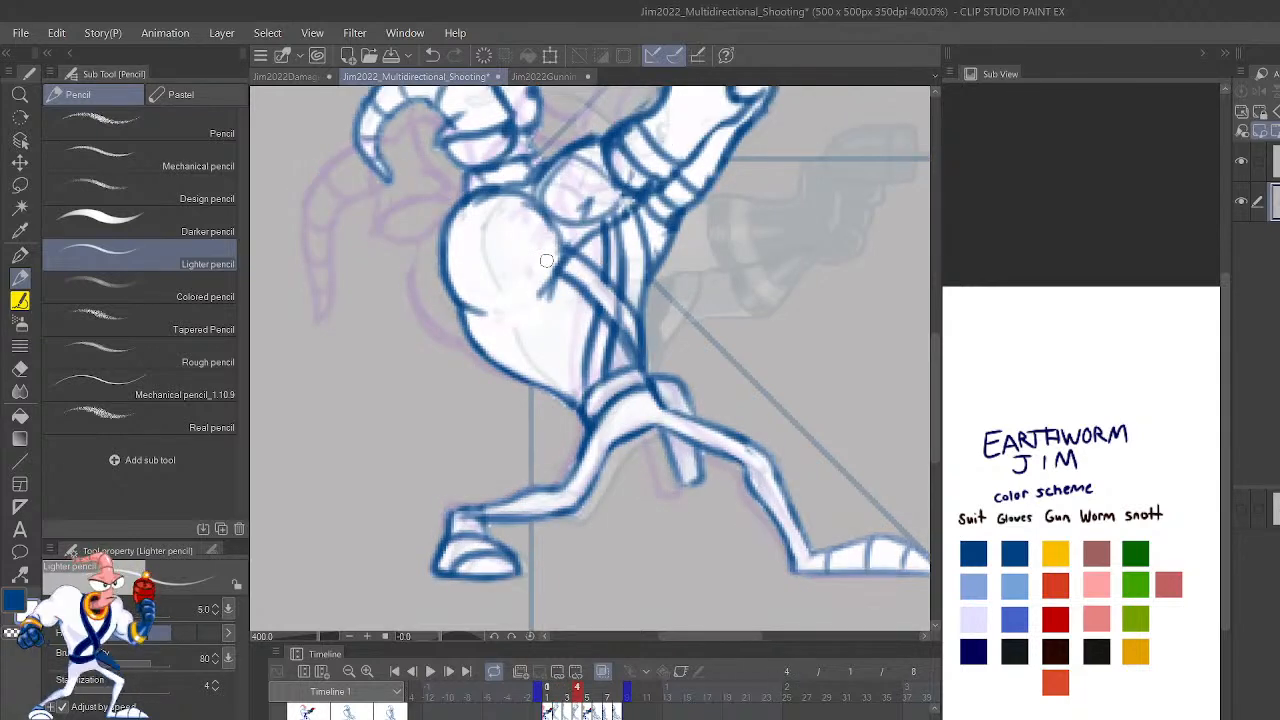
key(ctrl+Left)
key(c)
drag(411, 280, 428, 238)
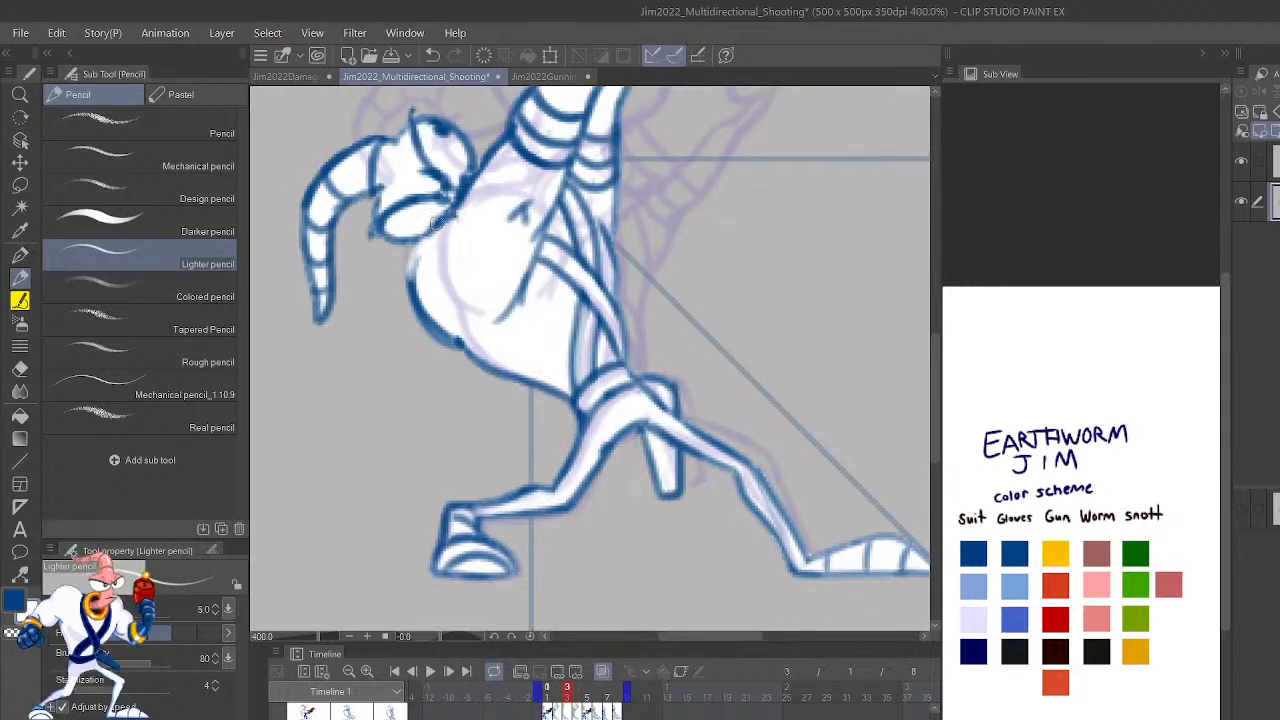
key(ctrl+z)
drag(412, 292, 427, 240)
key(ctrl+z)
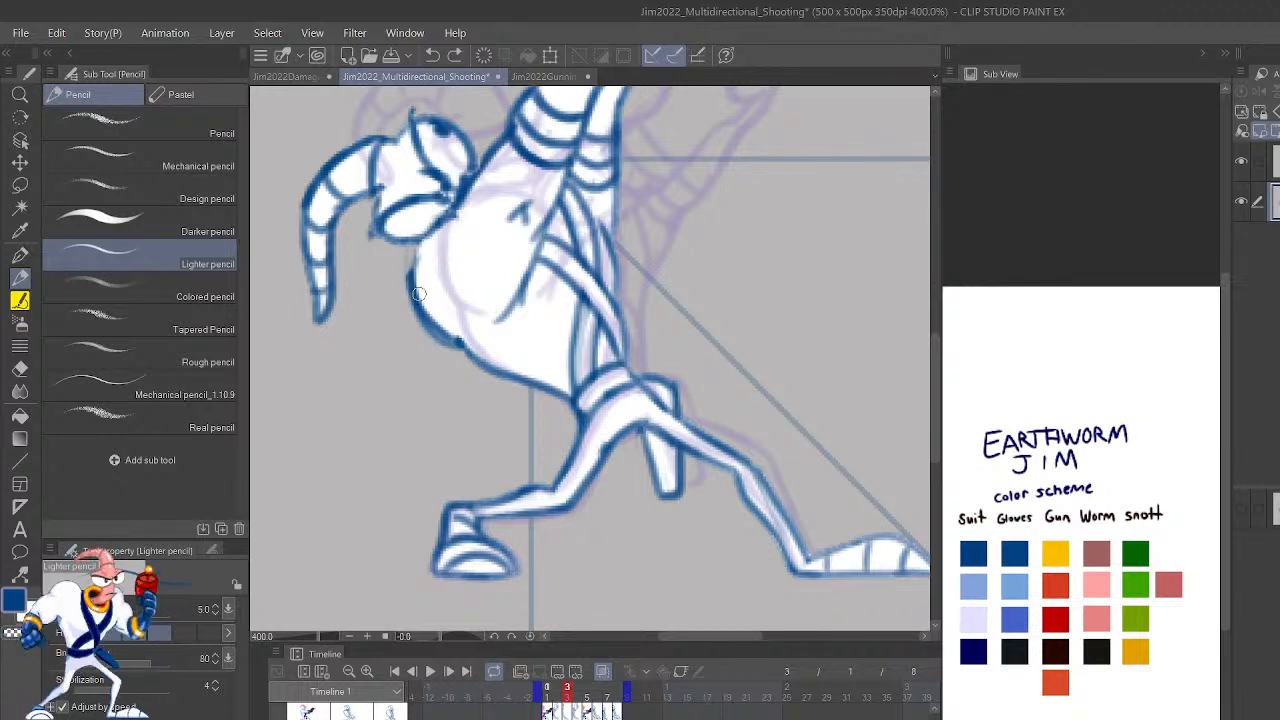
drag(414, 292, 438, 231)
Mirror the canvas view horizontally to check frame 3's upward-aiming pose from the opposite side.
key(h)
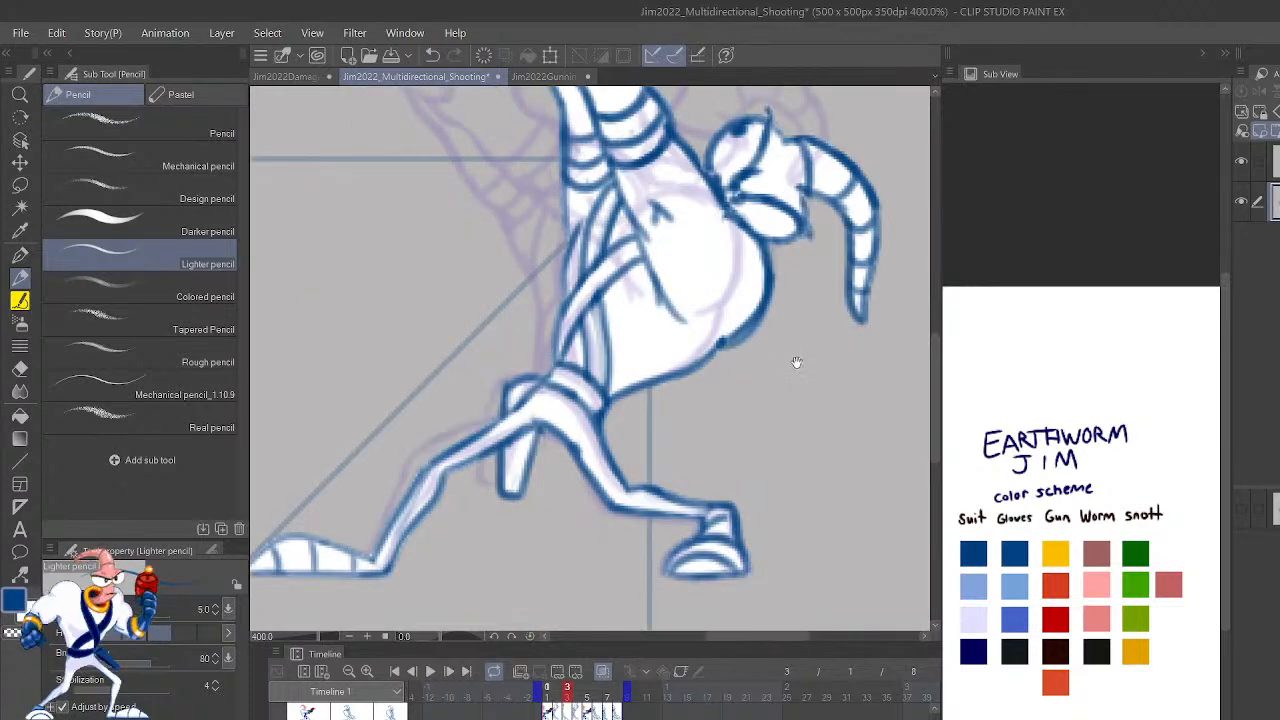
drag(796, 363, 748, 541)
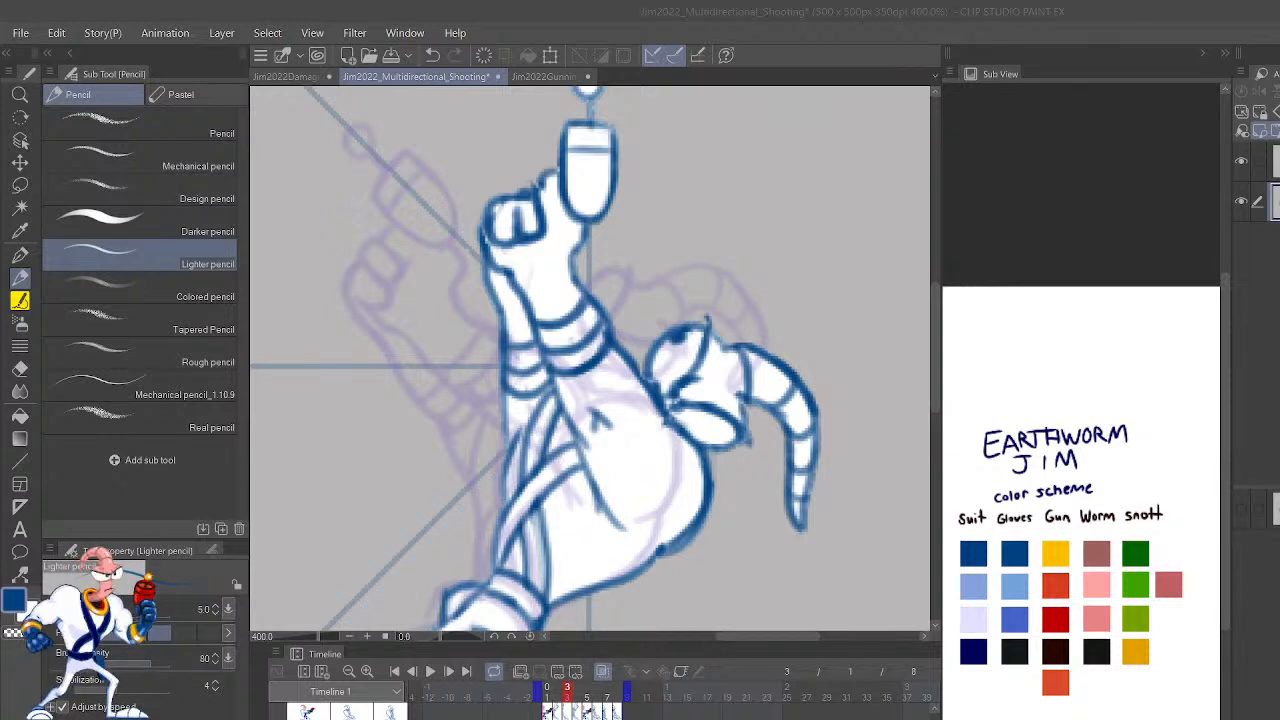
scroll(600, 200, down, 5)
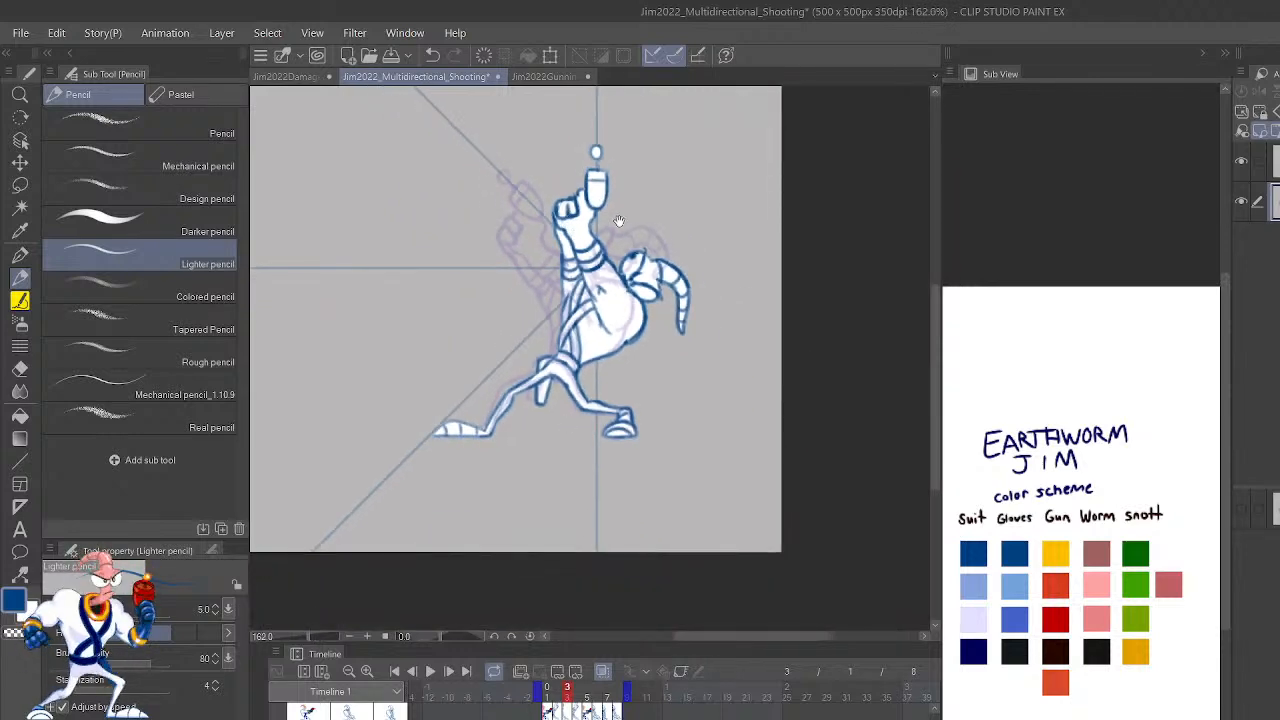
mouse_move(640, 303)
mouse_down()
mouse_move(685, 400)
mouse_move(700, 398)
mouse_up()
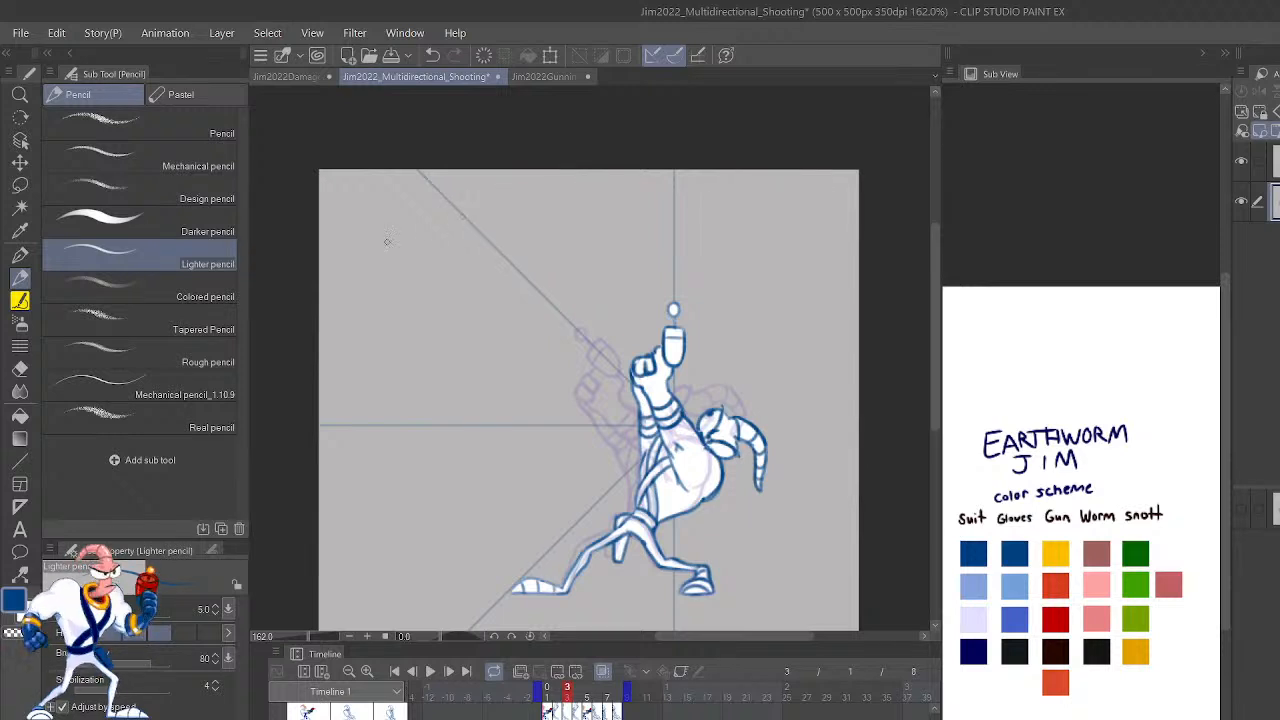
scroll(664, 286, up, 2)
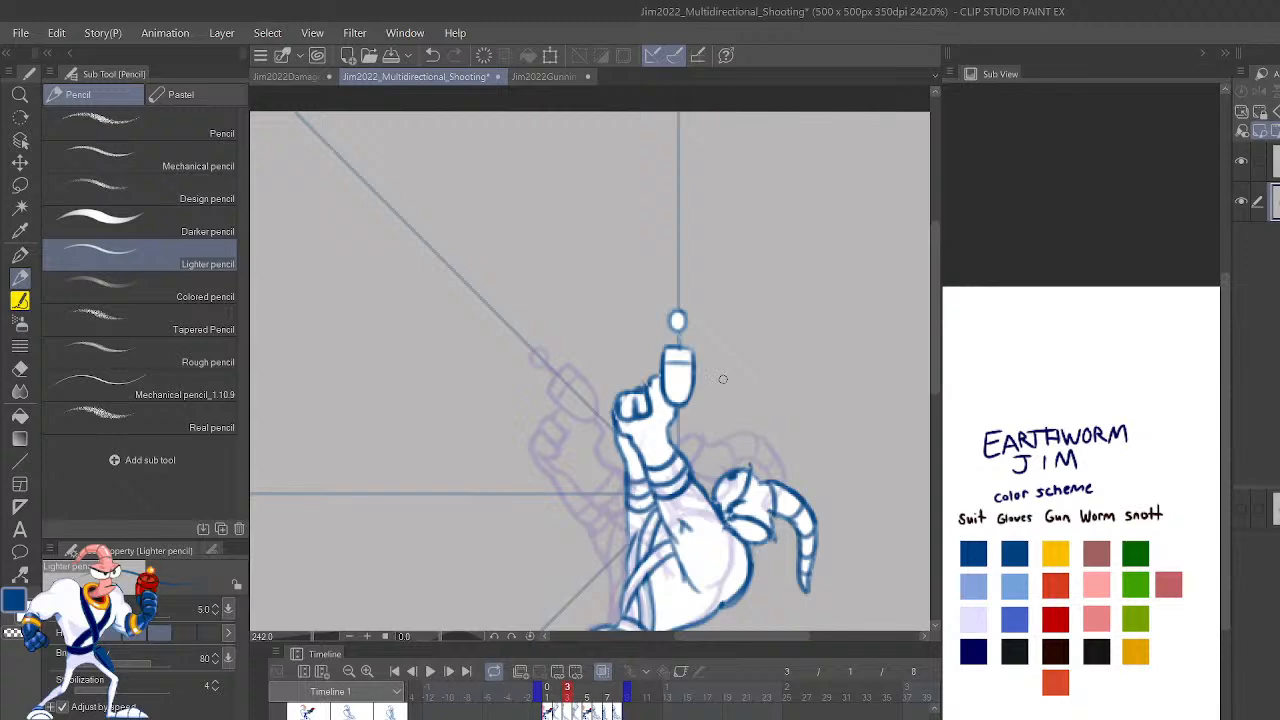
Alternate between frames 2 and 3 in the mirrored view to compare the arms, head and upper body.
drag(711, 360, 729, 534)
key(Left)
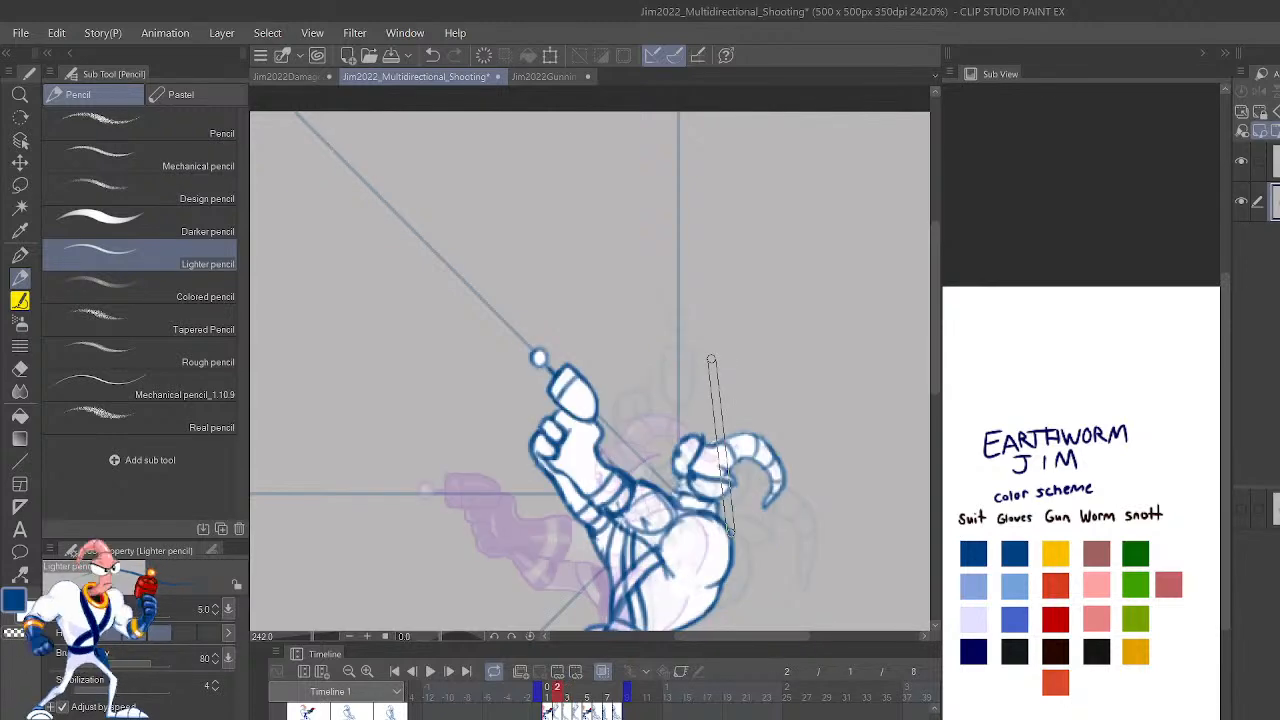
key(Right)
key(Left)
key(Right)
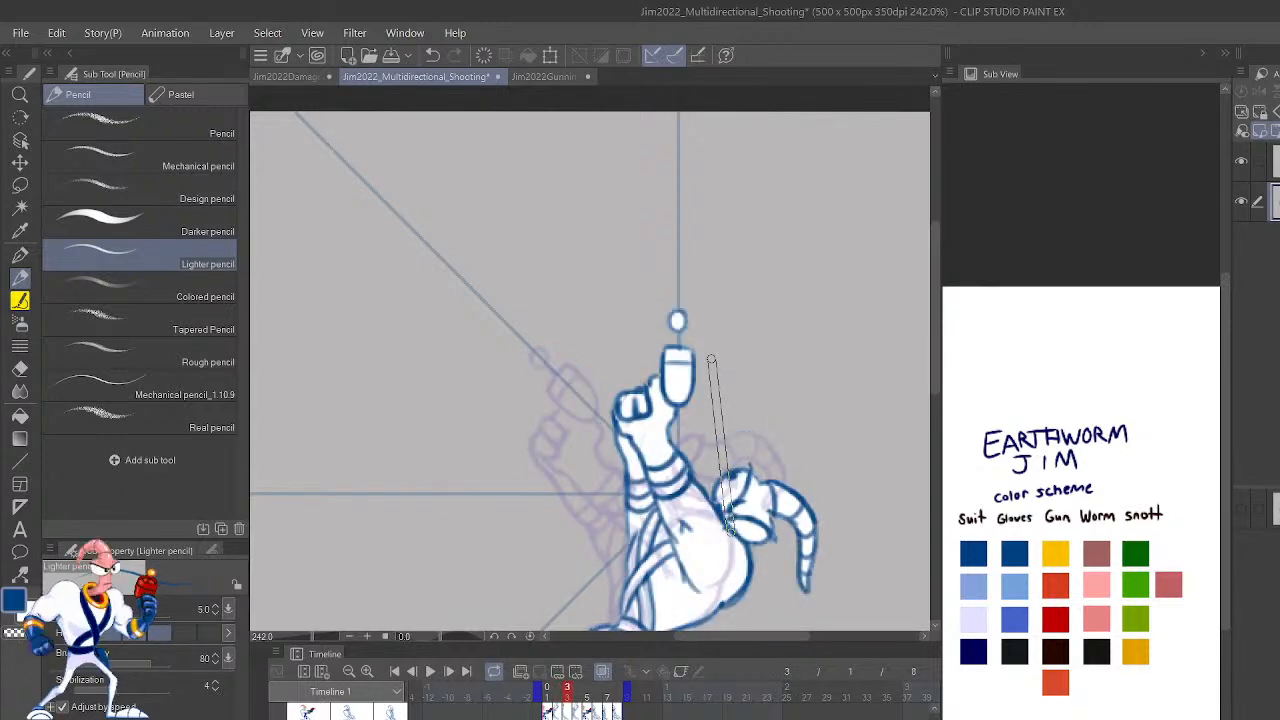
key(Left)
key(Right)
key(ctrl+z)
Step forward from frame 3 to frame 8 to review how the legs and feet carry through.
mouse_move(710, 358)
mouse_down()
mouse_move(651, 271)
mouse_move(663, 246)
mouse_move(703, 277)
mouse_move(716, 259)
mouse_up()
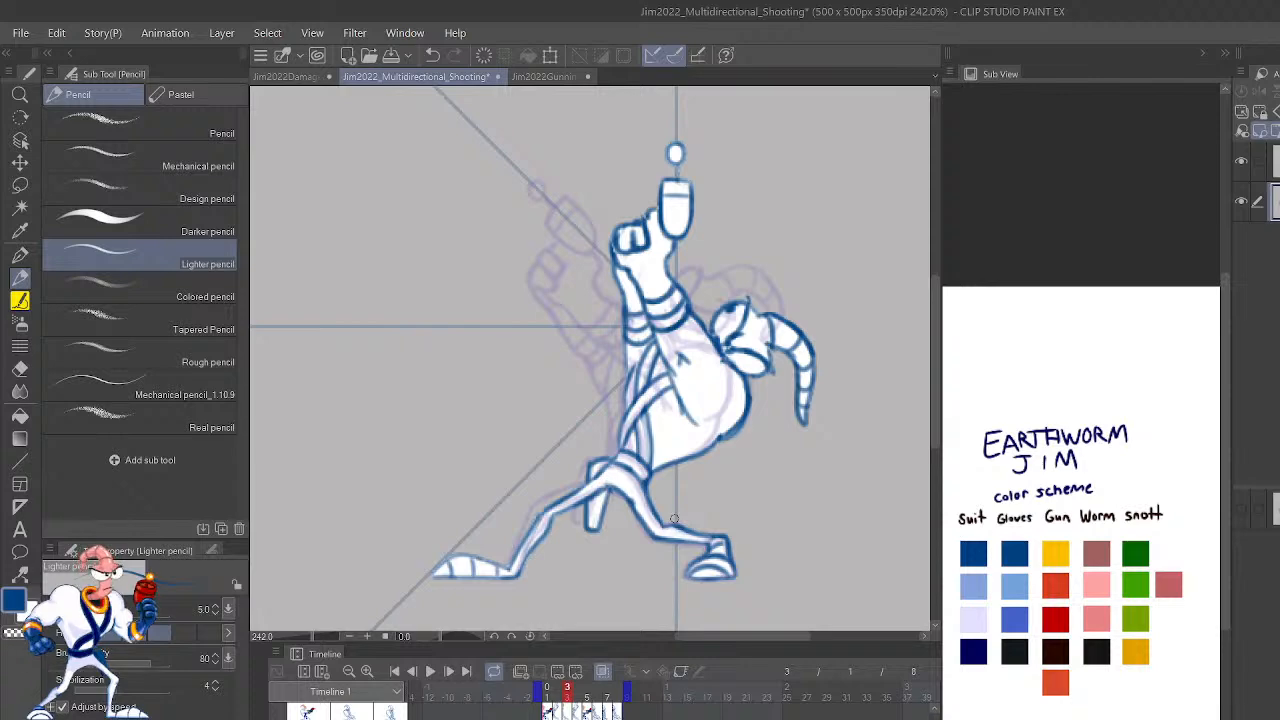
drag(674, 518, 675, 517)
key(Right)
key(Right)
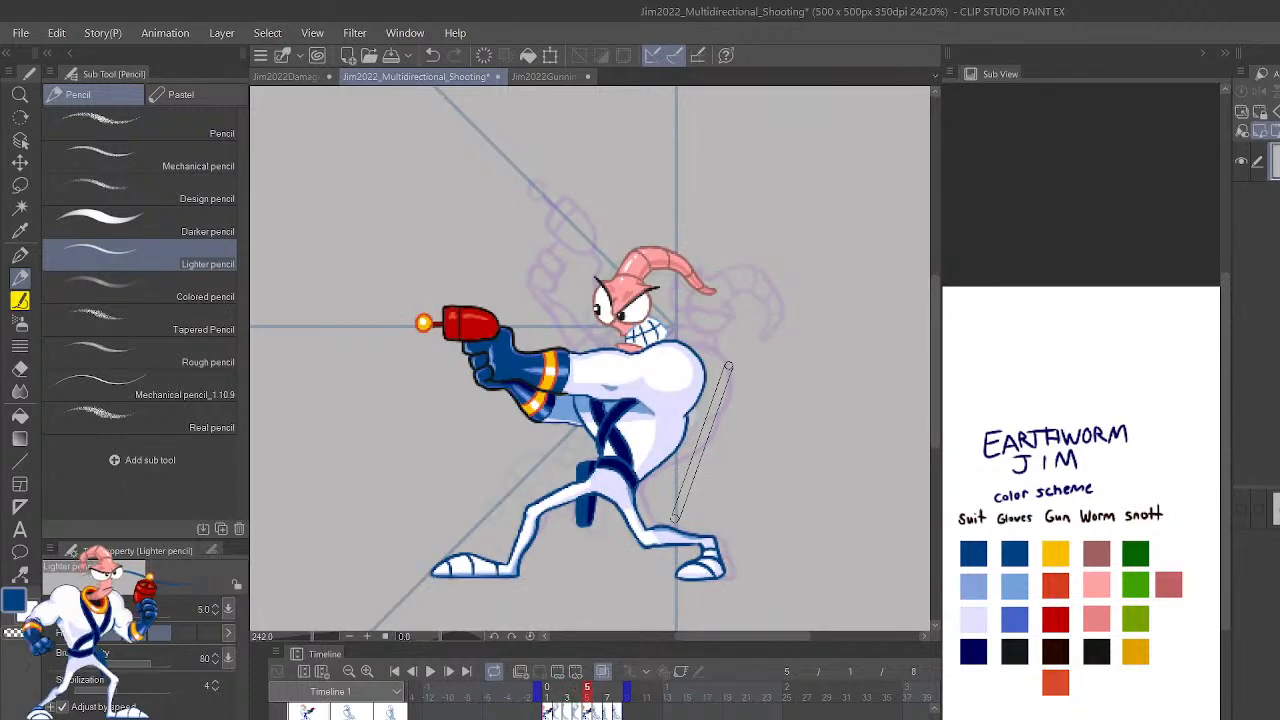
key(Right)
key(Right)
key(Right)
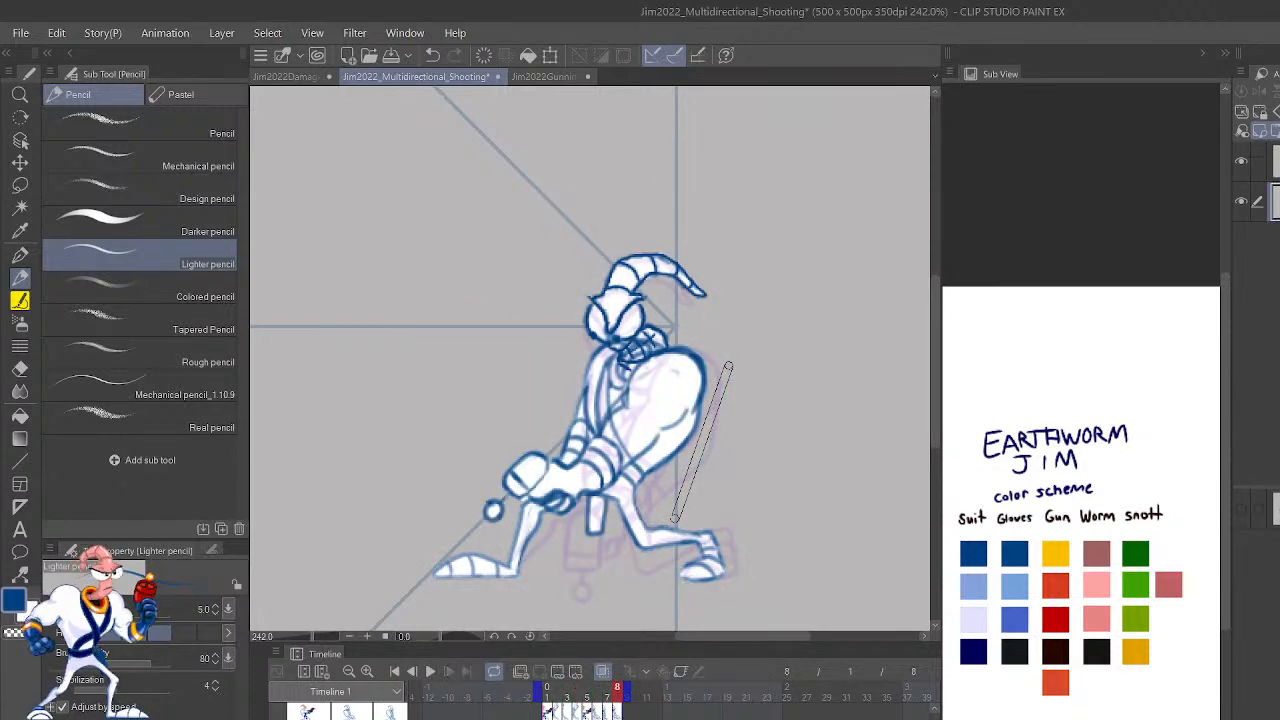
Compare the crouching pose on frame 7 with neighbouring frames 8 and 6, and stay on frame 7.
key(Left)
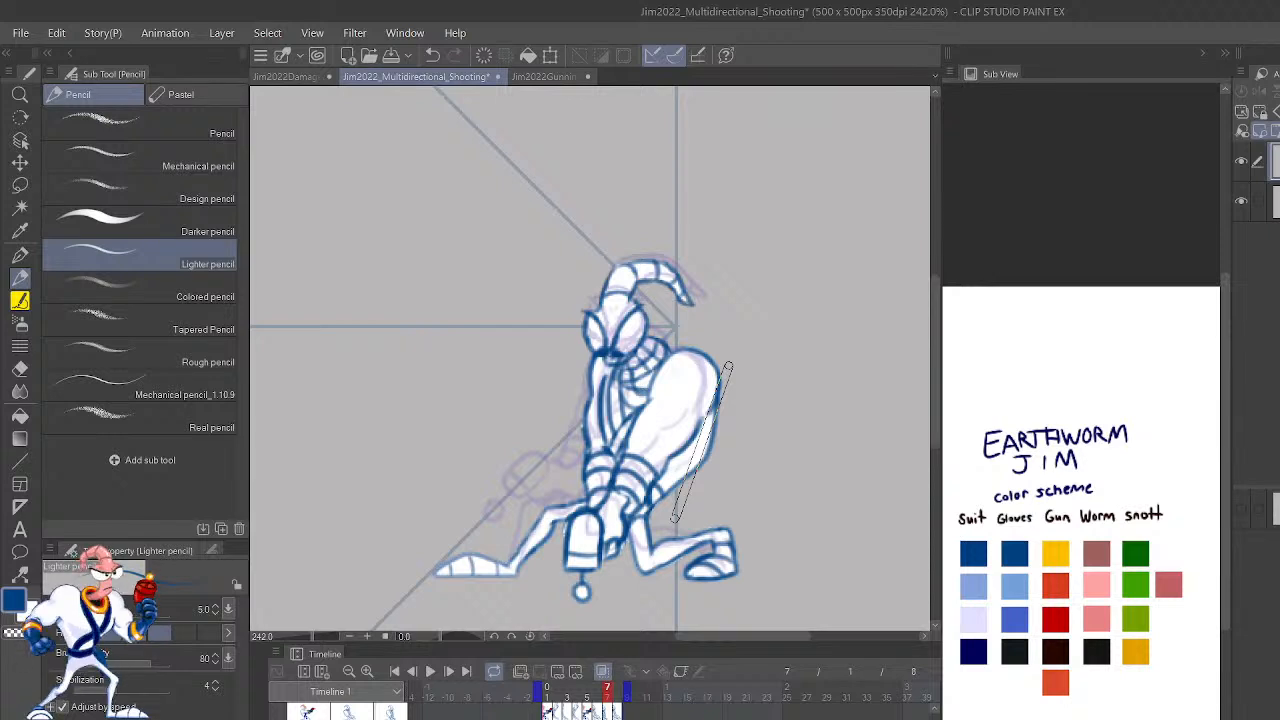
key(Right)
key(Left)
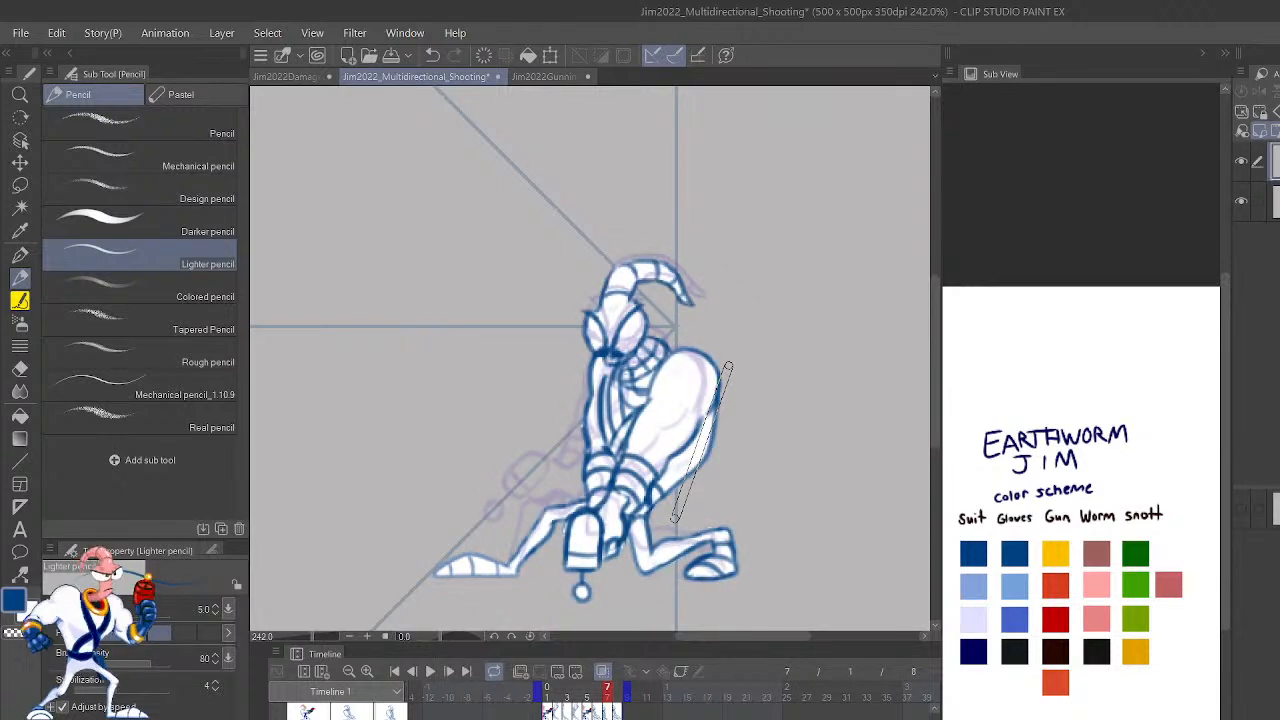
key(ctrl+z)
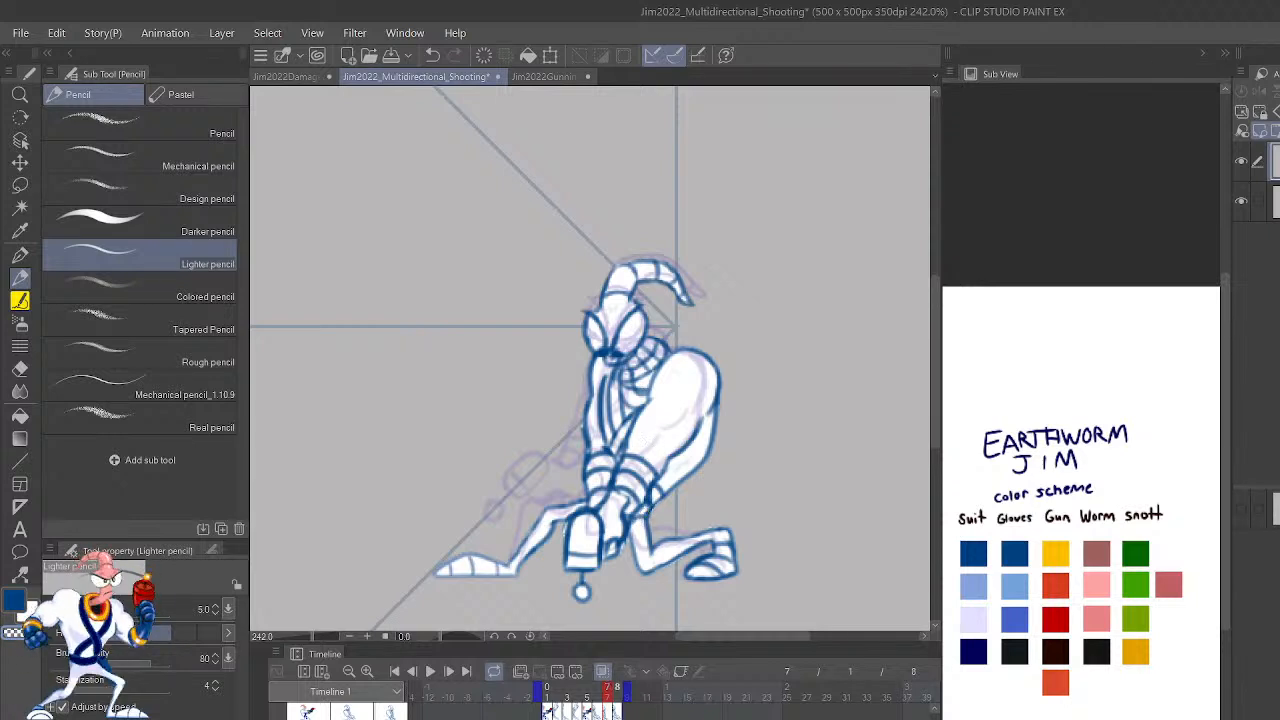
click(617, 690)
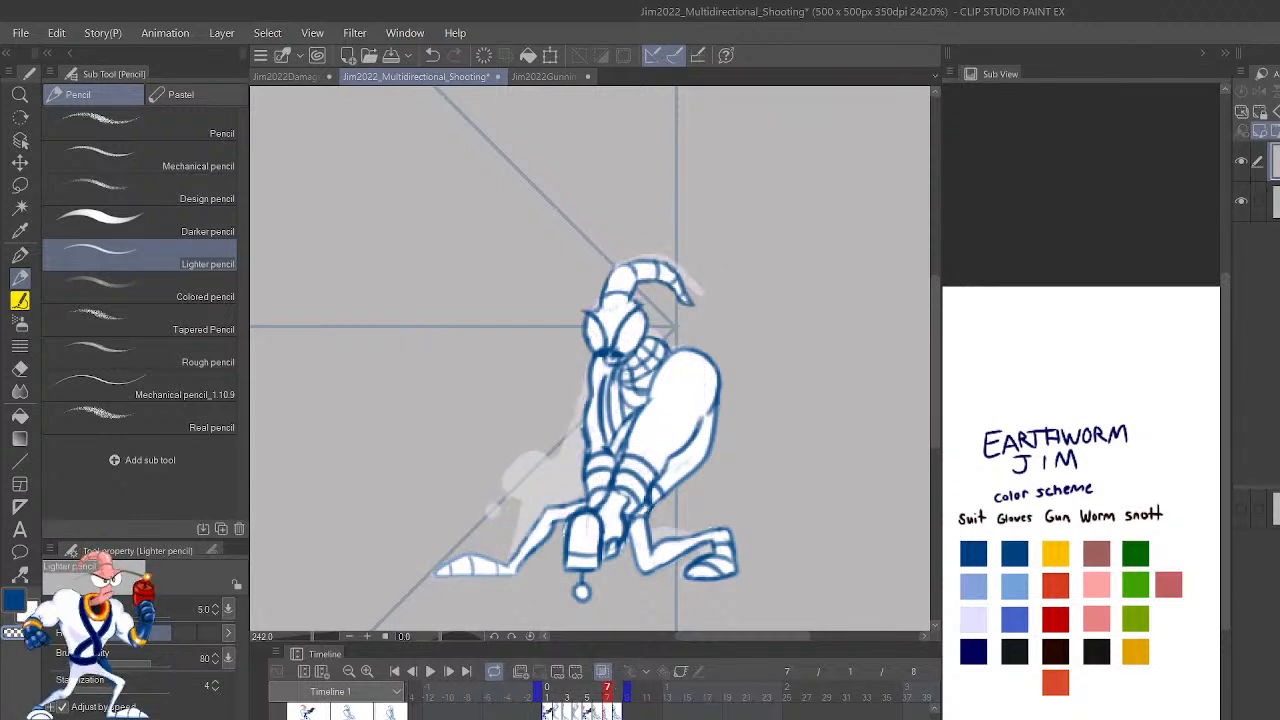
click(607, 690)
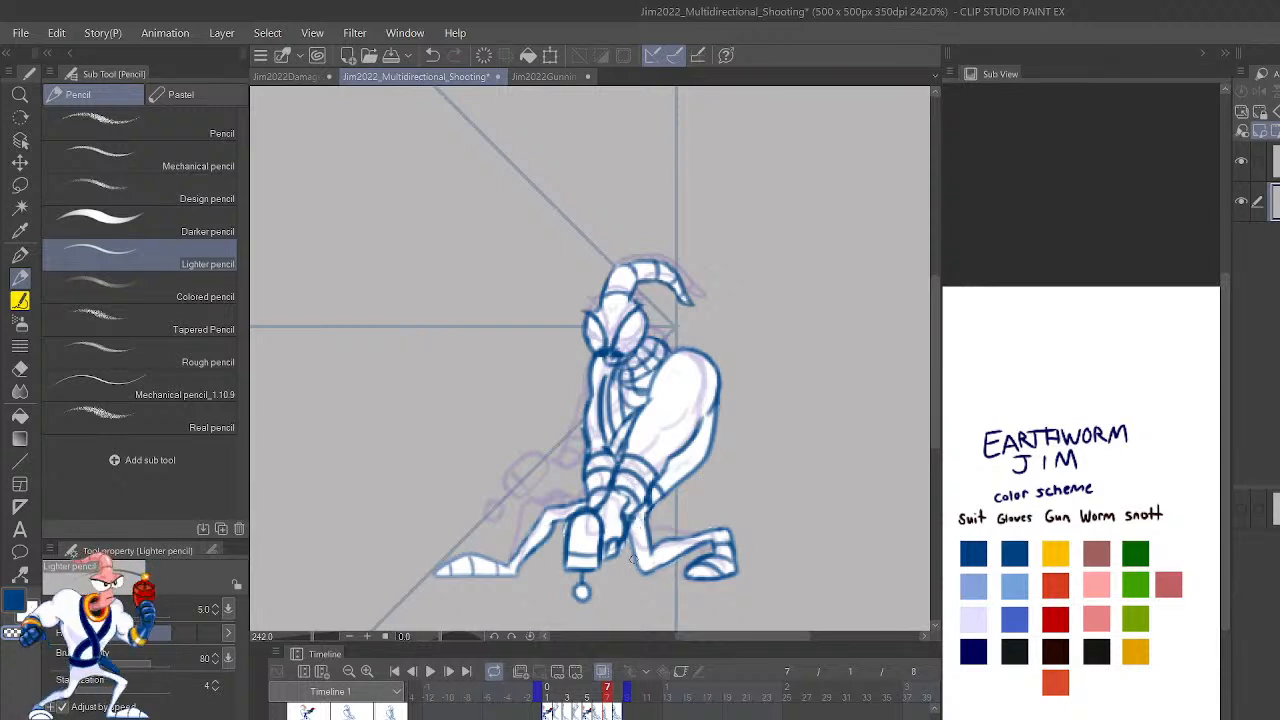
key(Left)
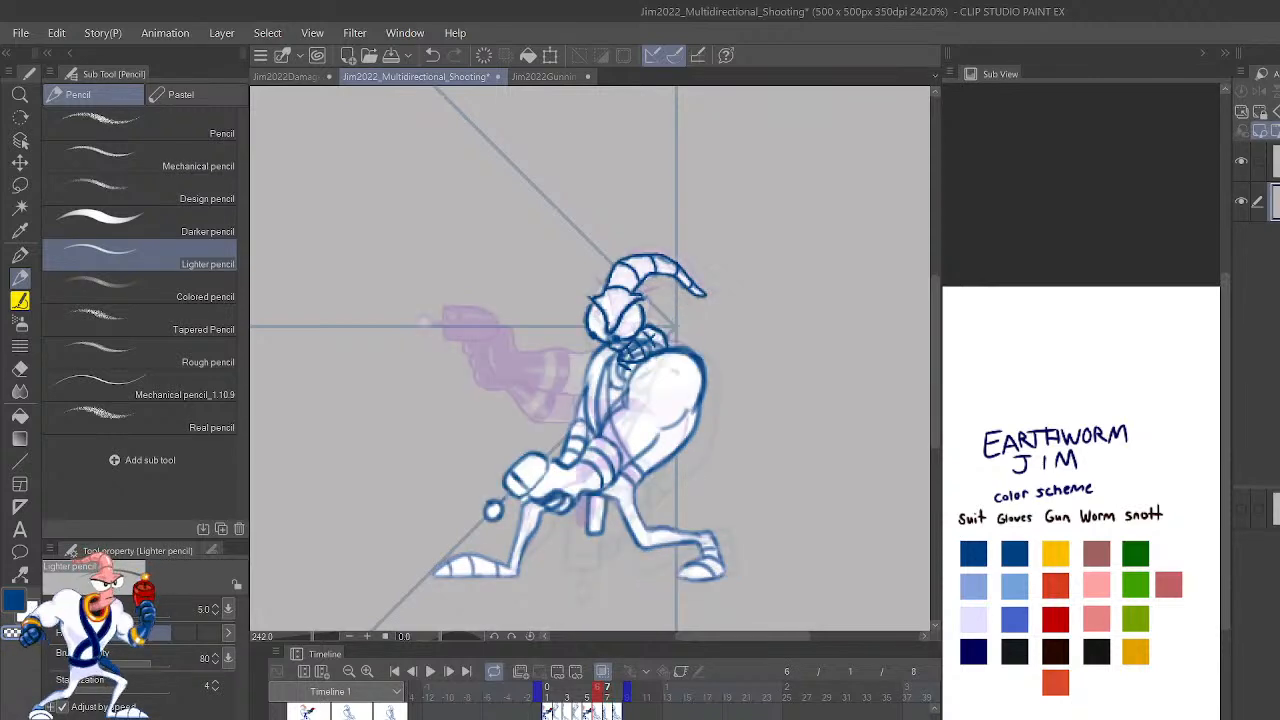
key(Right)
Try to redraw the fingers of the hand behind the gun on frame 7.
scroll(589, 356, up, 2)
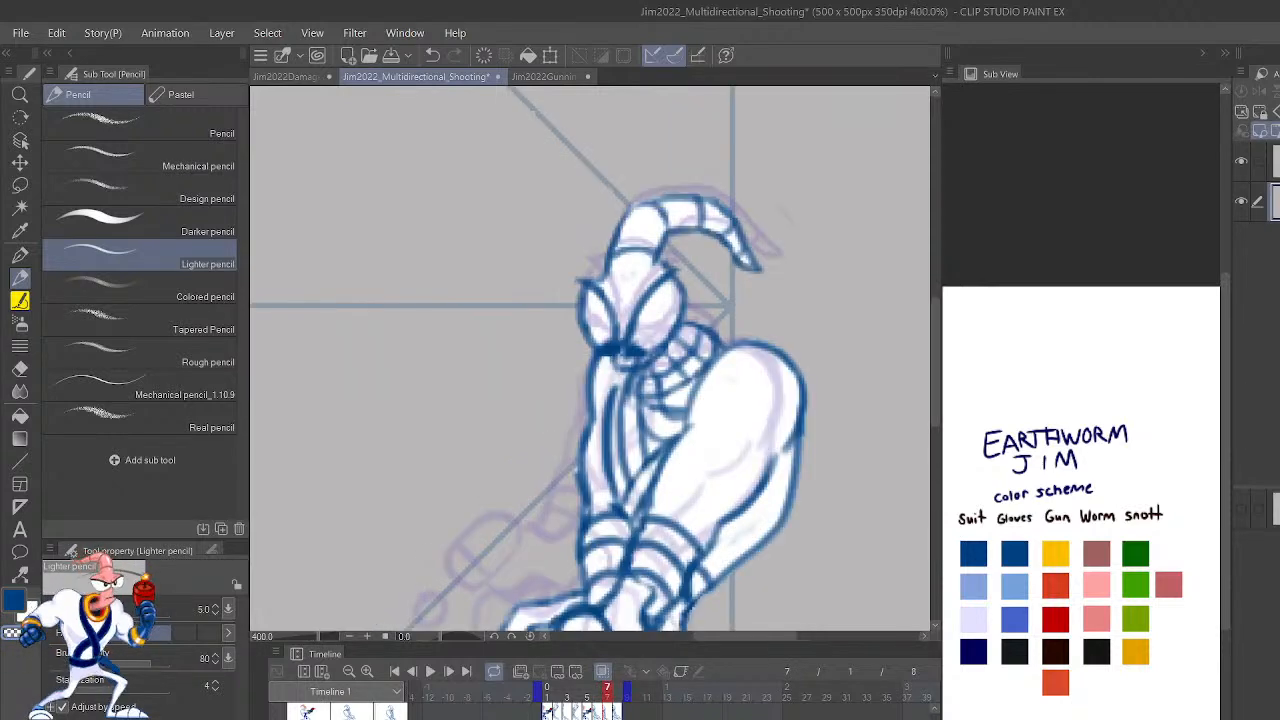
drag(796, 541, 873, 430)
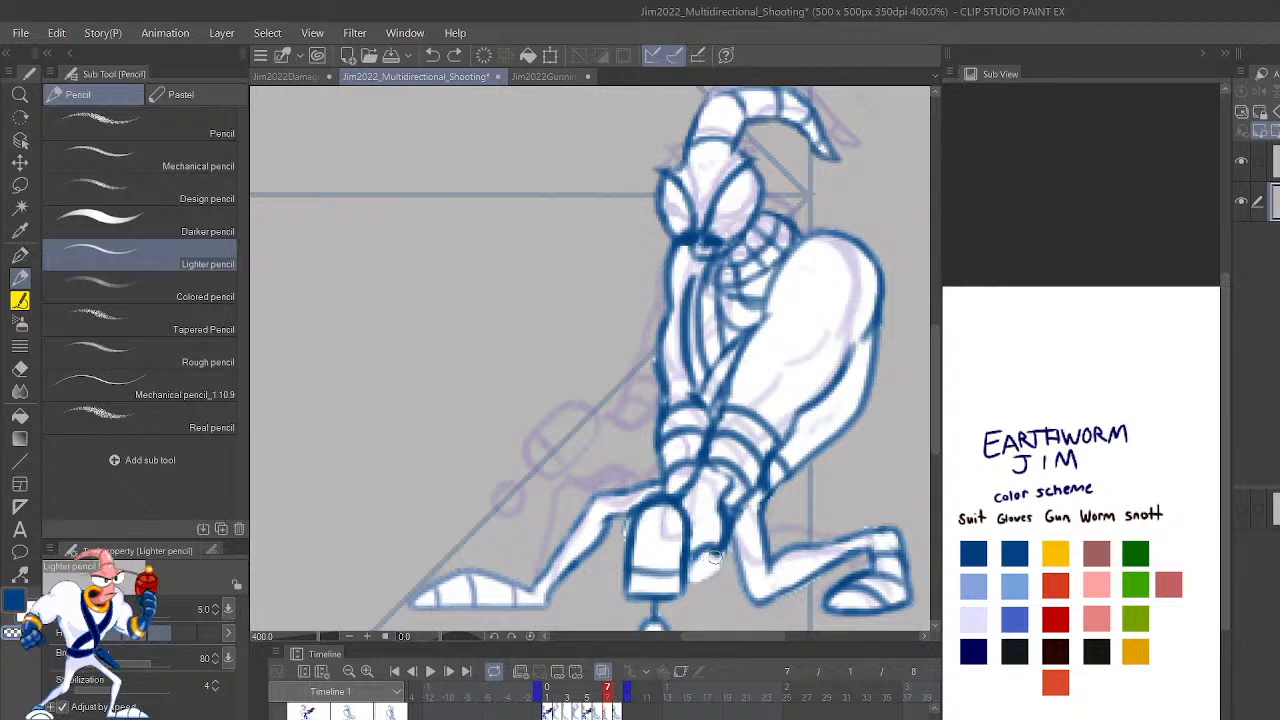
key(ctrl+z)
mouse_move(690, 575)
mouse_down()
mouse_move(715, 538)
mouse_move(693, 579)
mouse_move(717, 558)
mouse_move(699, 561)
mouse_move(699, 578)
mouse_move(679, 471)
mouse_move(689, 572)
mouse_move(709, 558)
mouse_move(686, 562)
mouse_move(725, 547)
mouse_up()
key(ctrl+z)
key(c)
mouse_move(725, 547)
mouse_down()
mouse_move(704, 549)
mouse_move(700, 567)
mouse_up()
key(c)
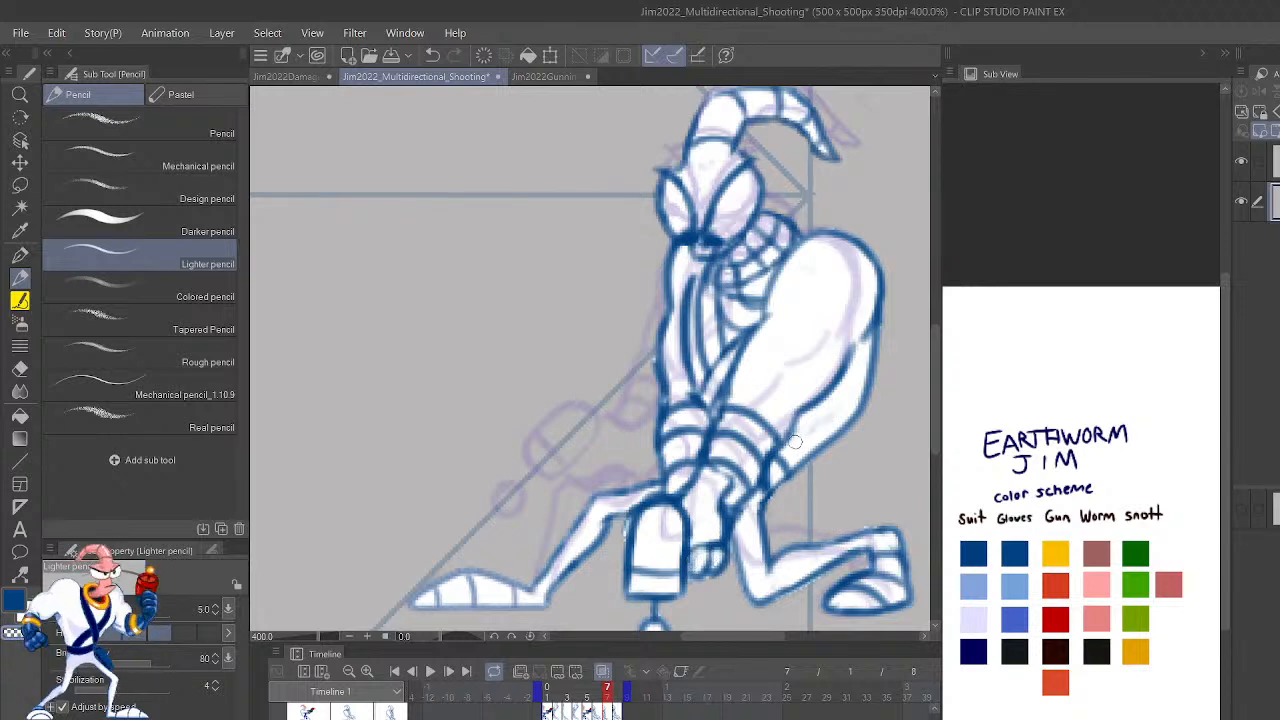
Flip between frames 6 and 7 at a wider view to check the hand behind the gun.
scroll(815, 437, down, 2)
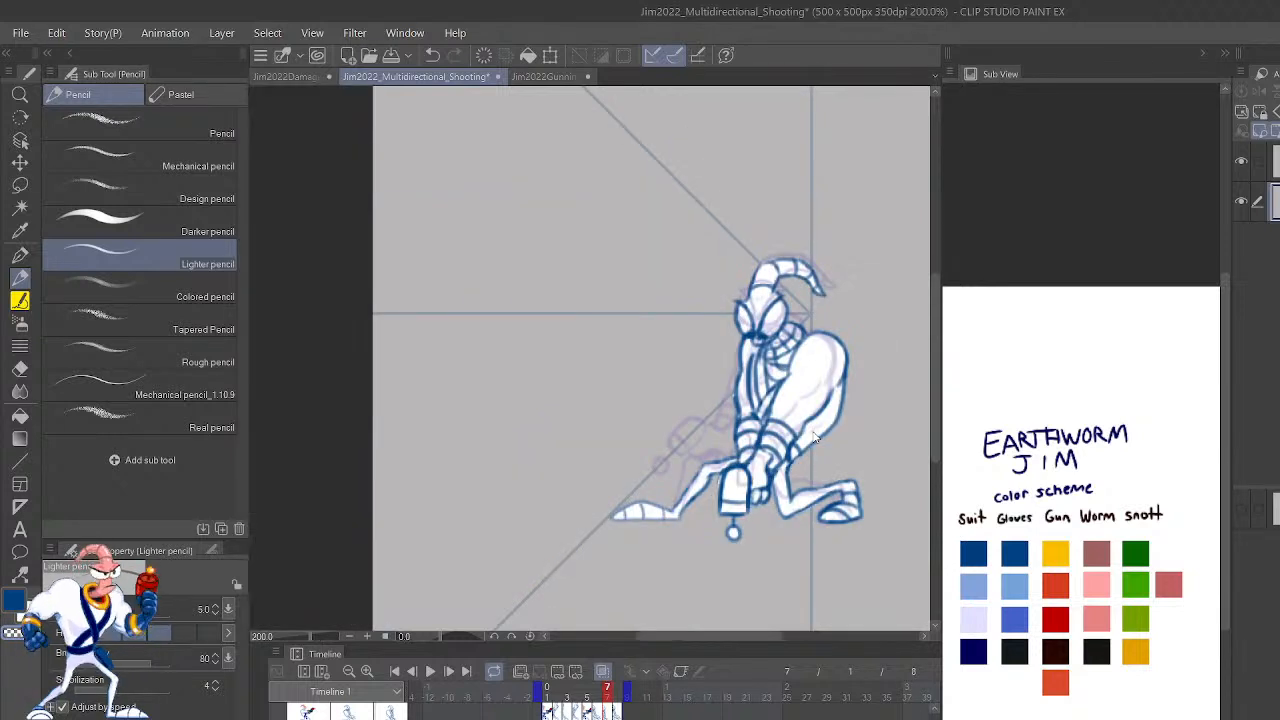
key(shift+Left)
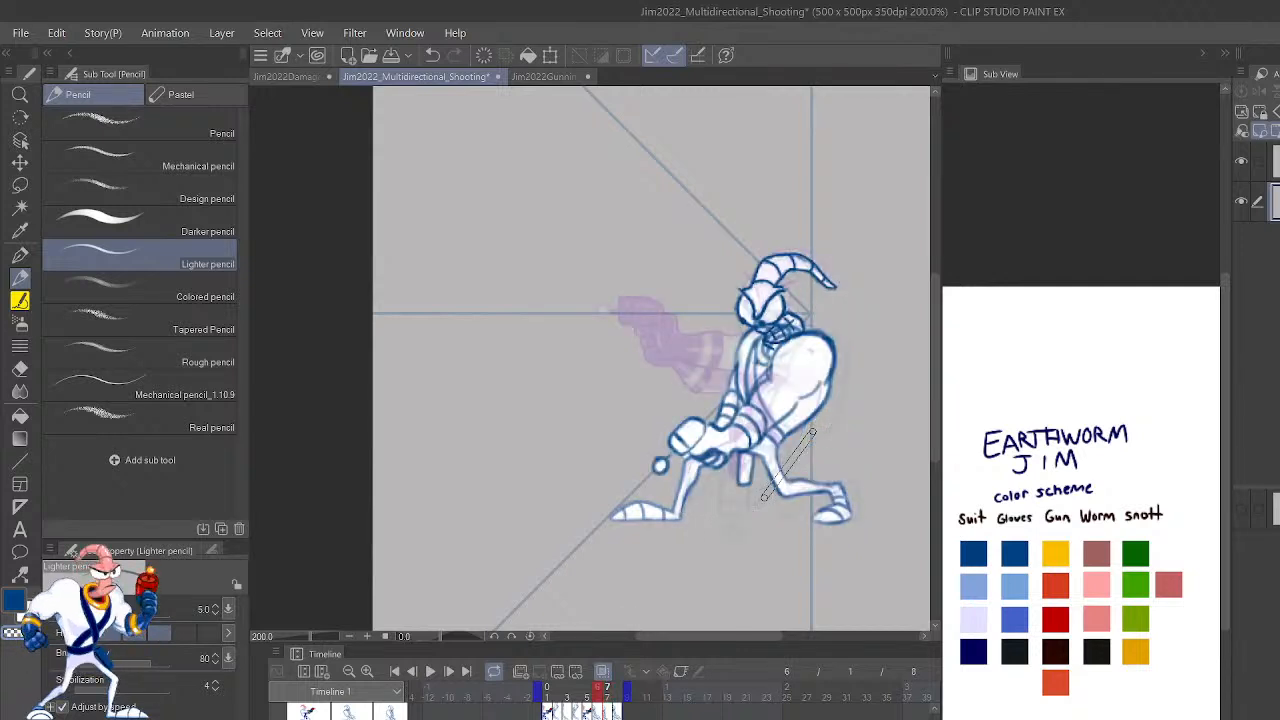
key(shift+Right)
key(shift+Left)
key(shift+Right)
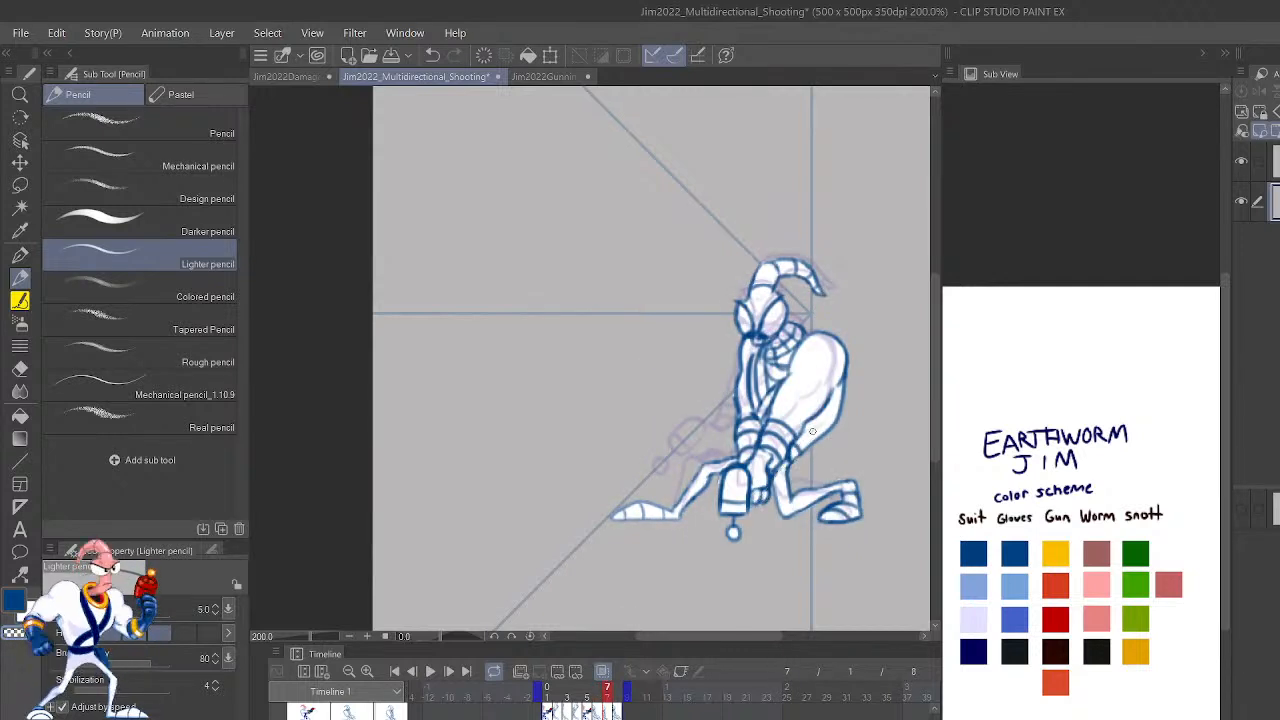
Undo the recent finger strokes on frame 7.
key(ctrl+z)
key(ctrl+z)
key(ctrl+z)
key(ctrl+z)
key(ctrl+z)
key(ctrl+z)
key(ctrl+z)
key(ctrl+z)
Switch between frames 6 and 7 up close to examine the change in hands and legs.
scroll(812, 432, up, 5)
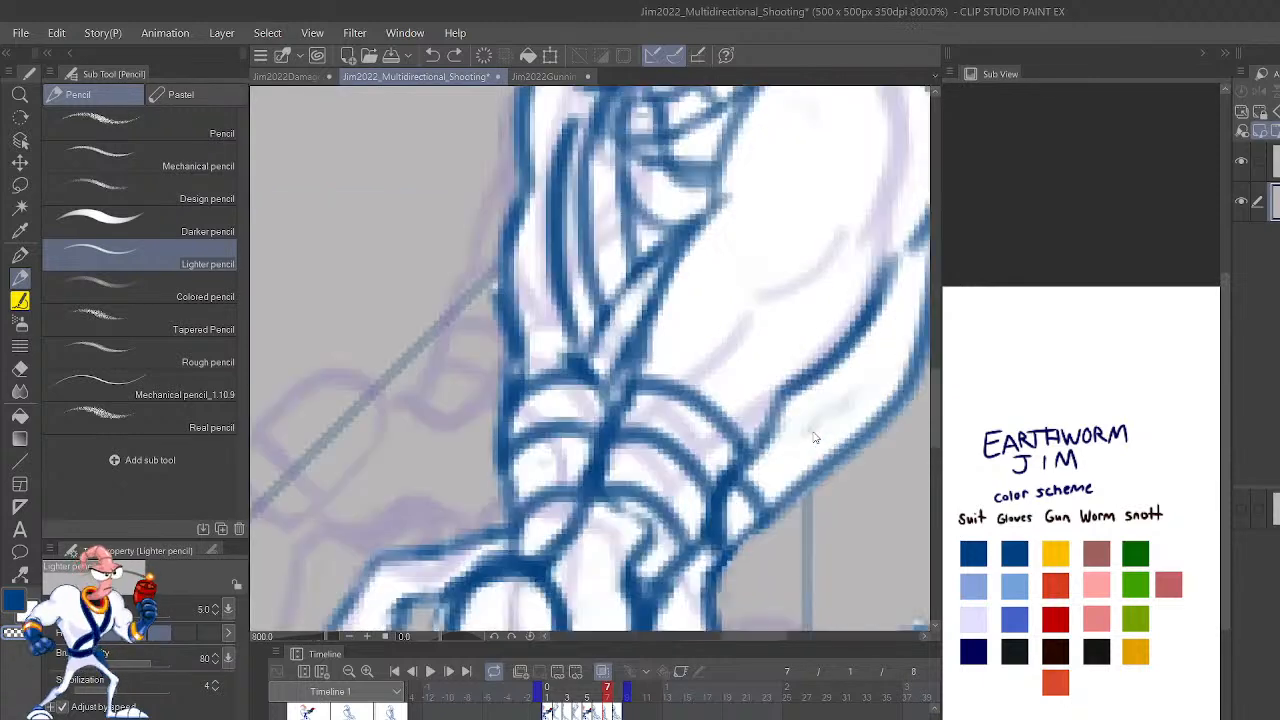
scroll(812, 432, down, 3)
drag(812, 432, 742, 532)
key(Left)
key(Left)
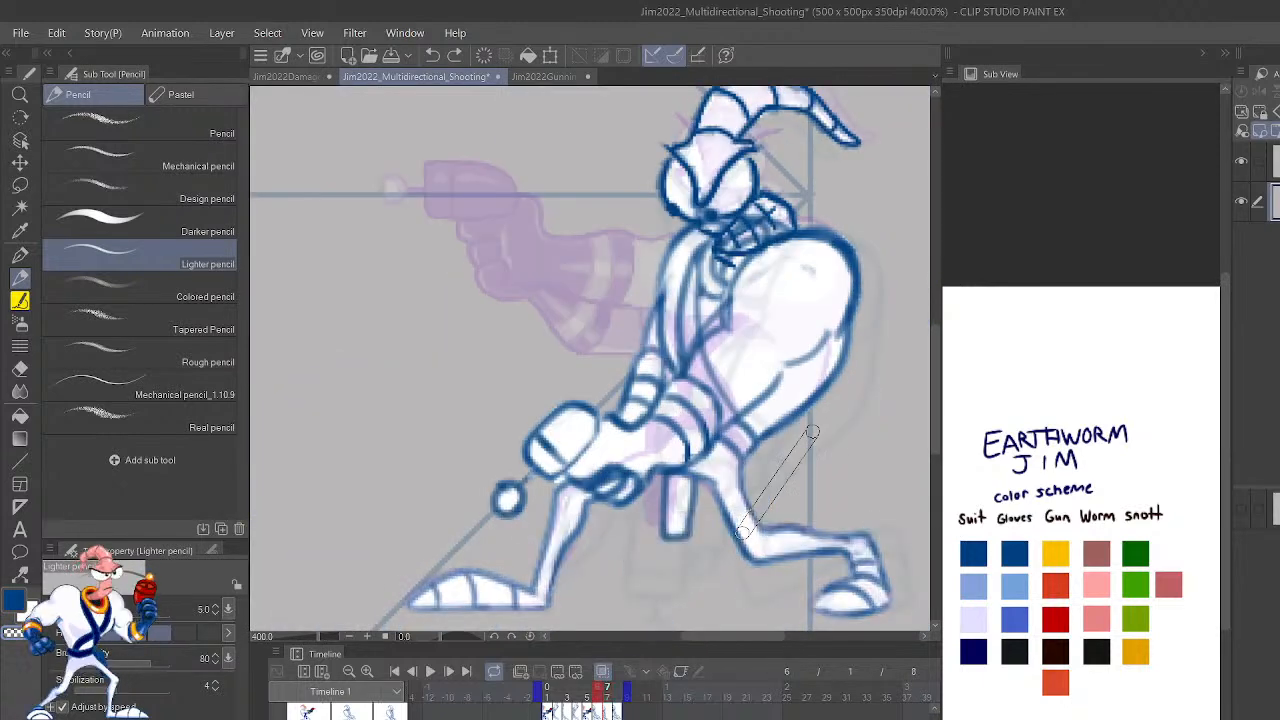
key(Right)
key(Right)
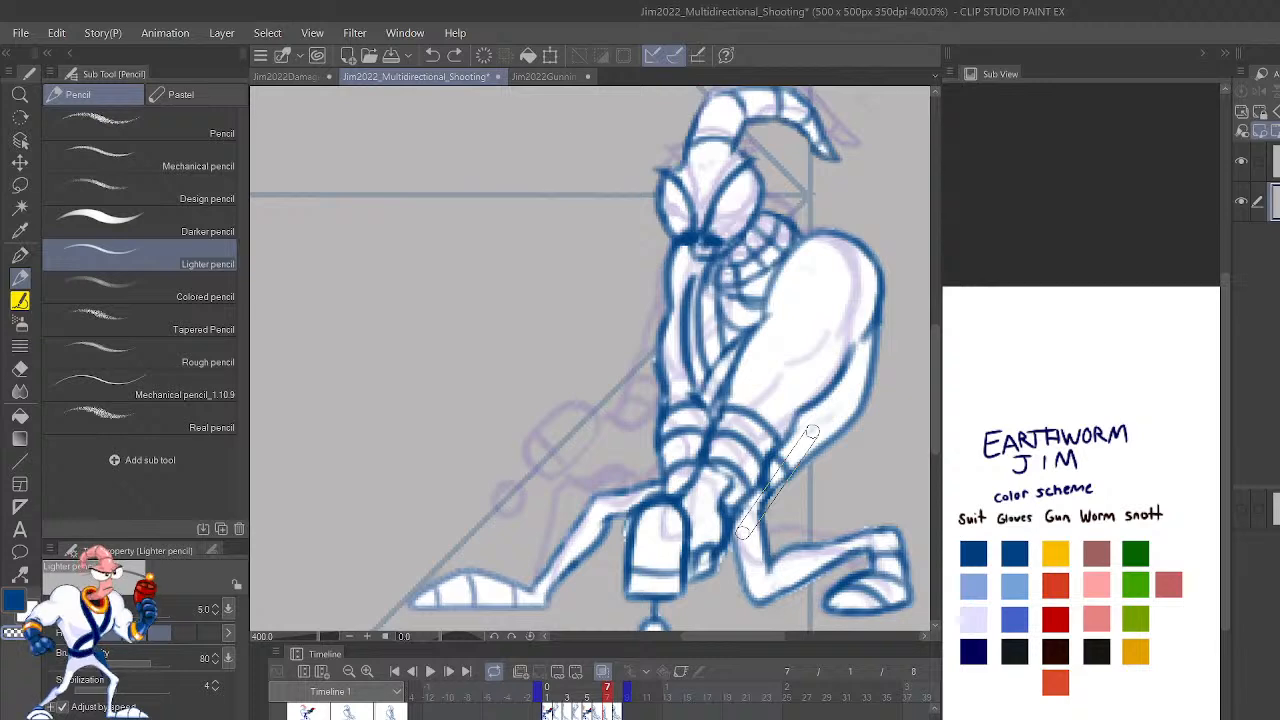
key(Left)
key(Left)
key(Right)
key(Right)
Retouch the underside and top edge of the front thigh beside the gun on frame 7.
scroll(812, 432, up, 1)
drag(822, 547, 957, 440)
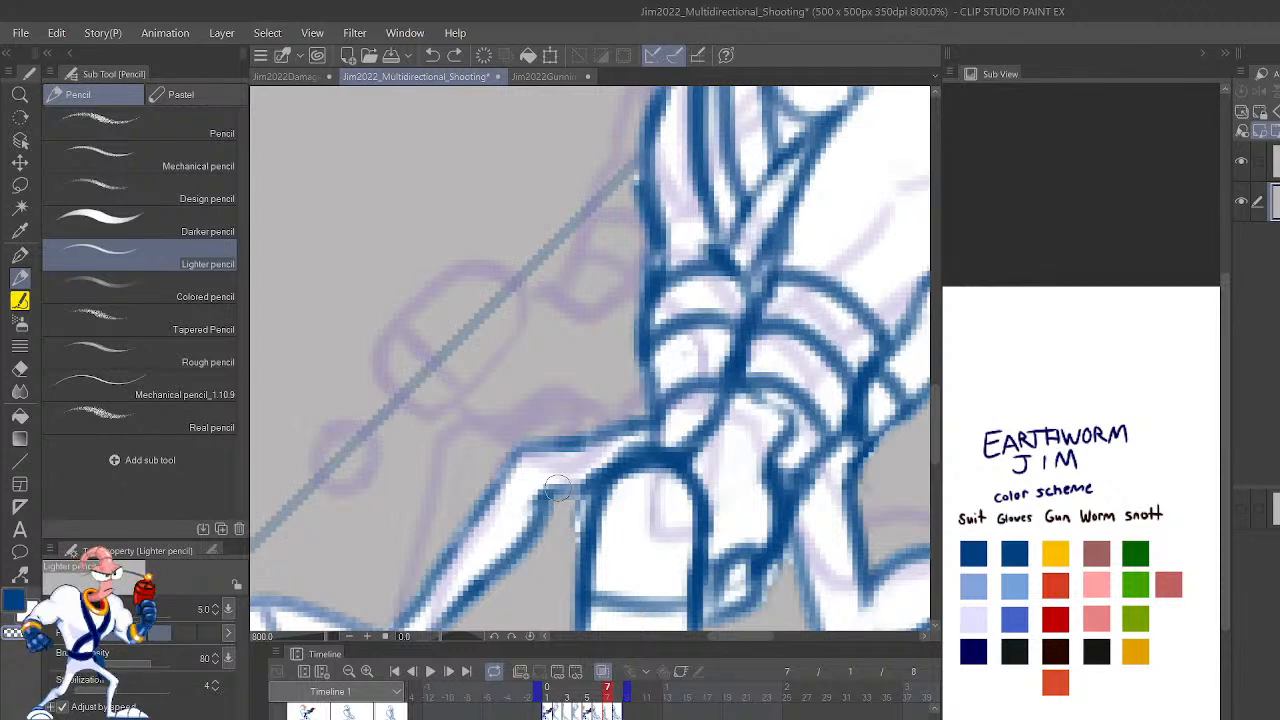
drag(546, 492, 588, 498)
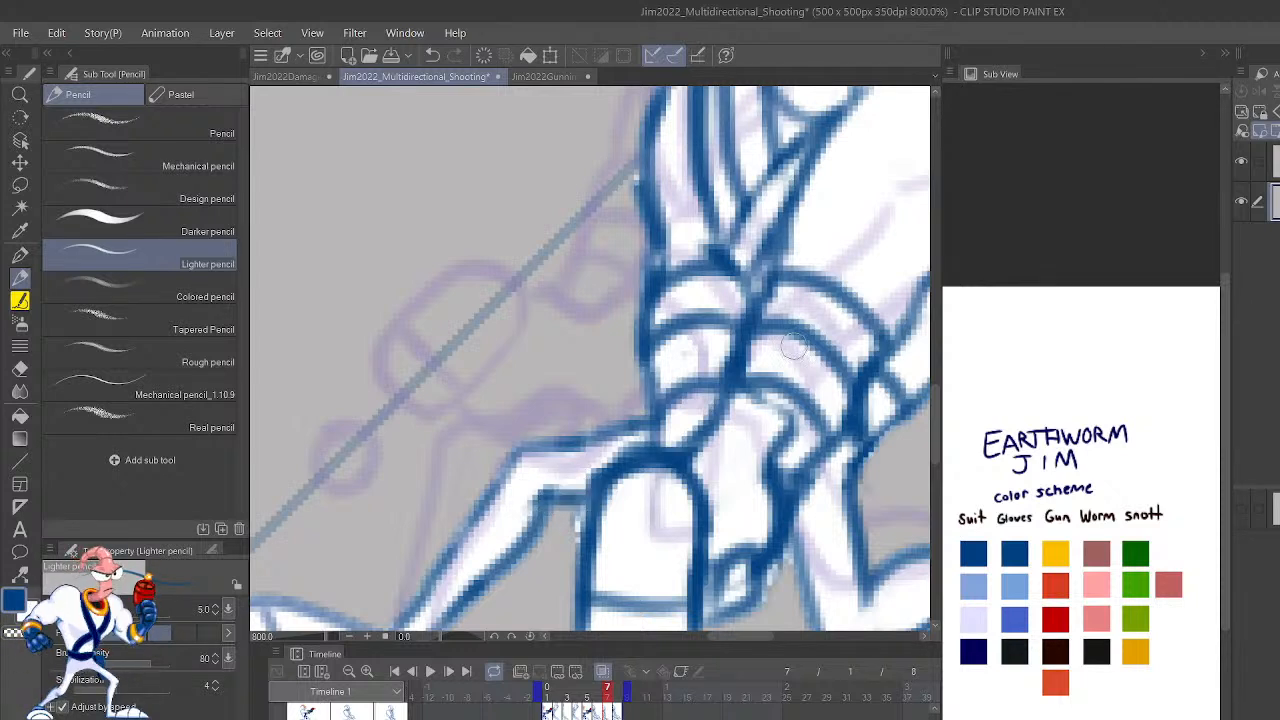
mouse_move(590, 432)
mouse_down()
mouse_move(640, 422)
mouse_move(655, 434)
mouse_up()
key(ctrl+z)
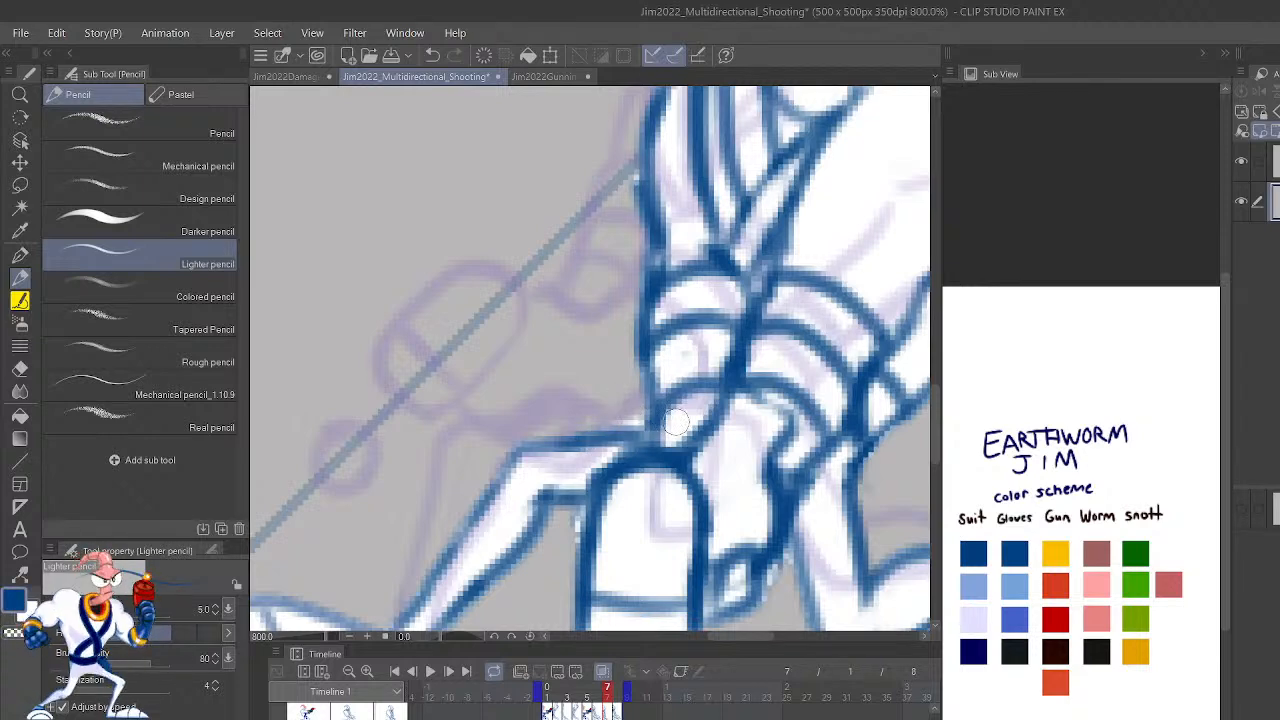
scroll(700, 393, down, 8)
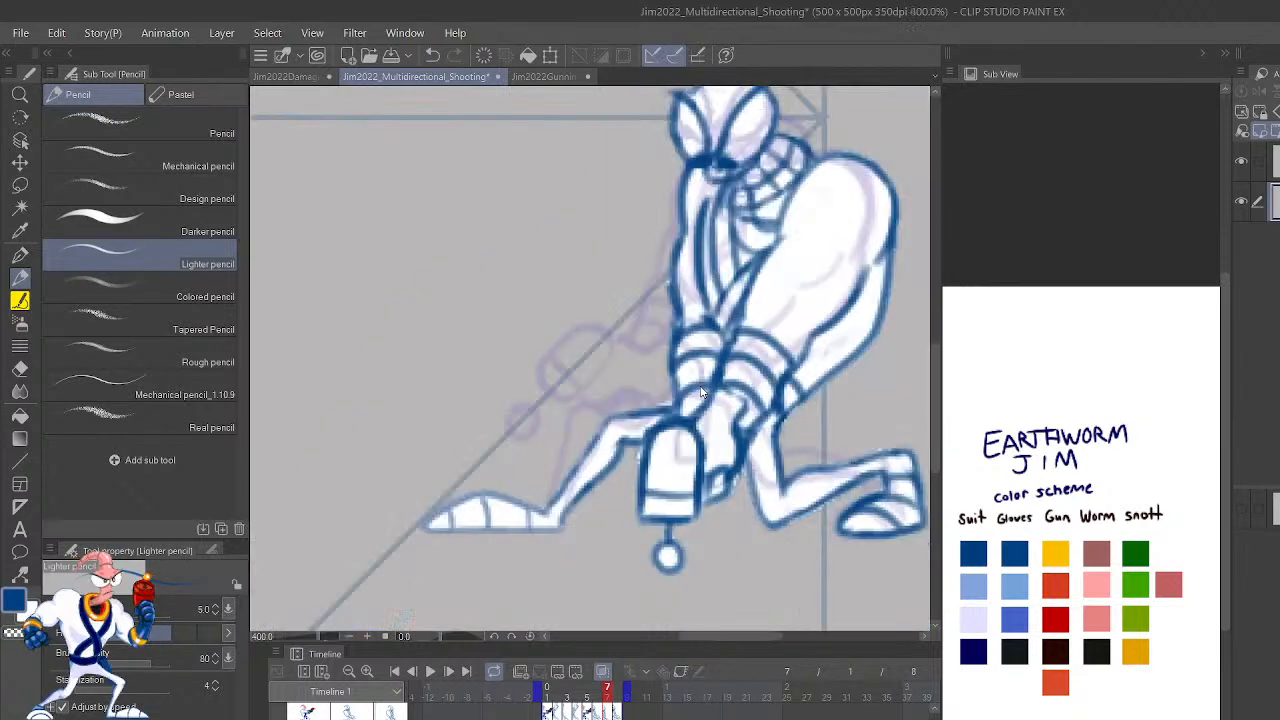
scroll(700, 390, up, 8)
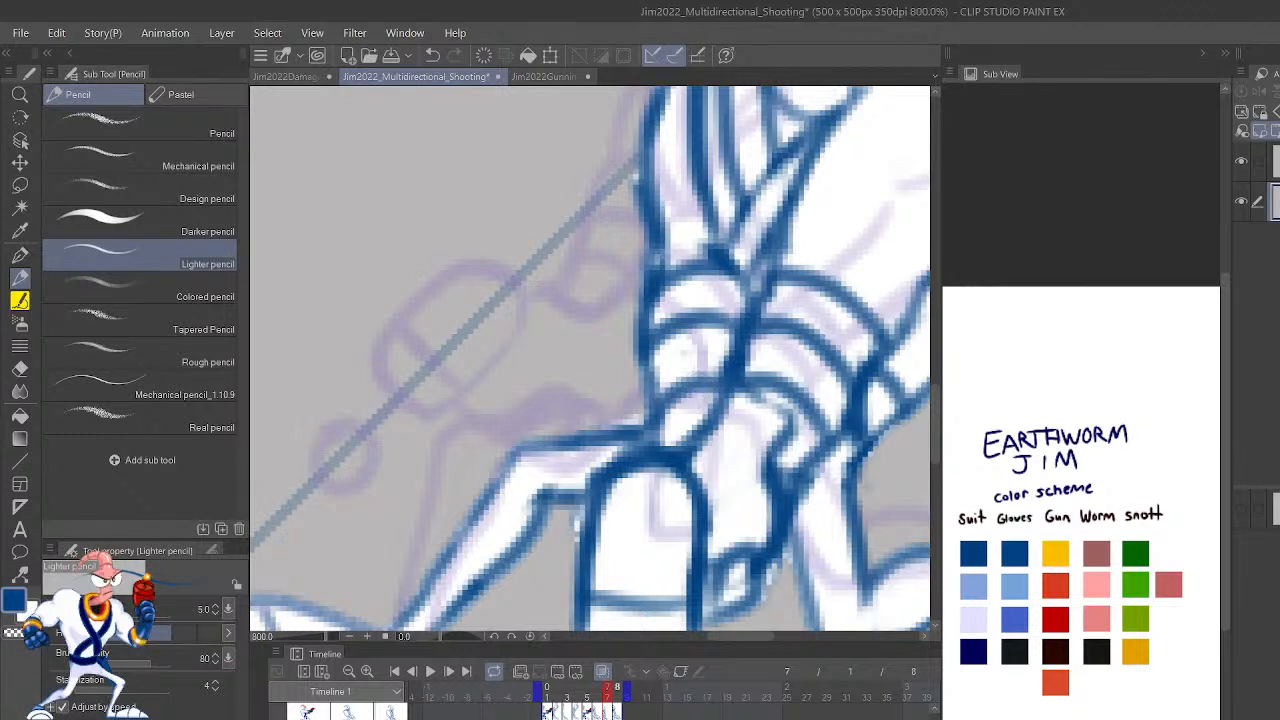
Erase the stray white and line remnants along the front thigh and around the gun and hand on frame 7.
click(607, 717)
key(x)
drag(623, 415, 595, 417)
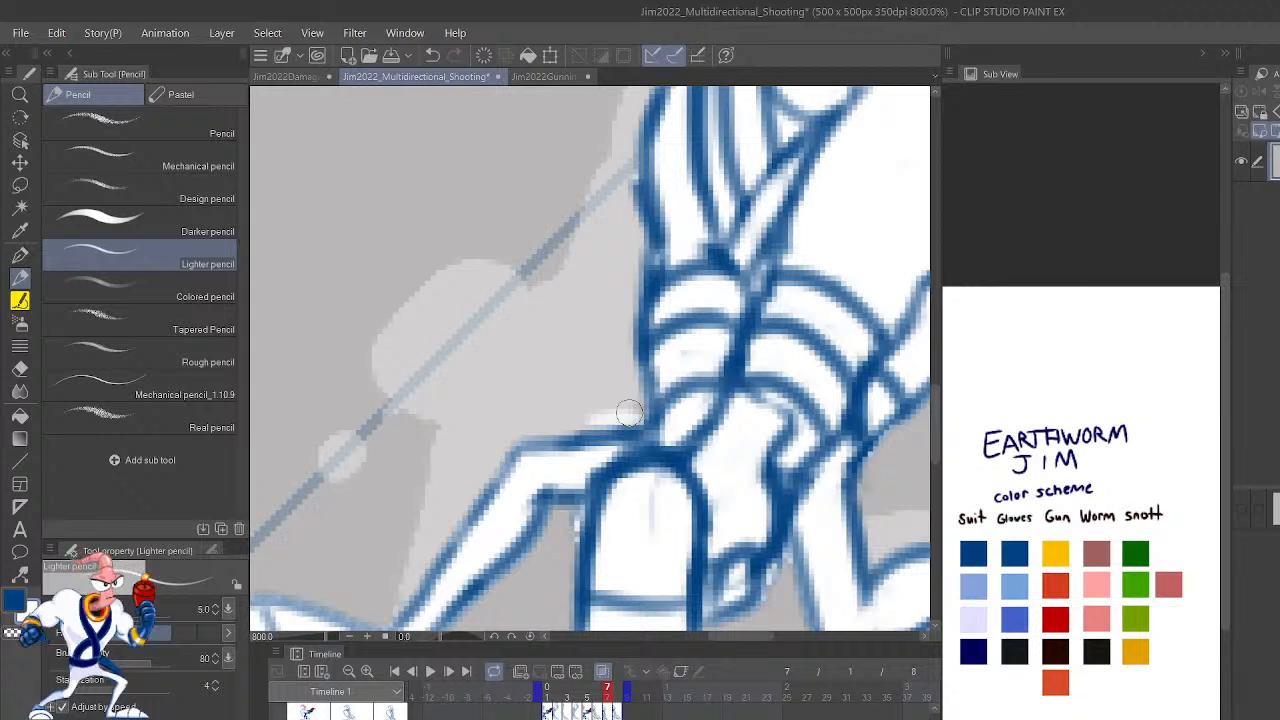
key(ctrl+z)
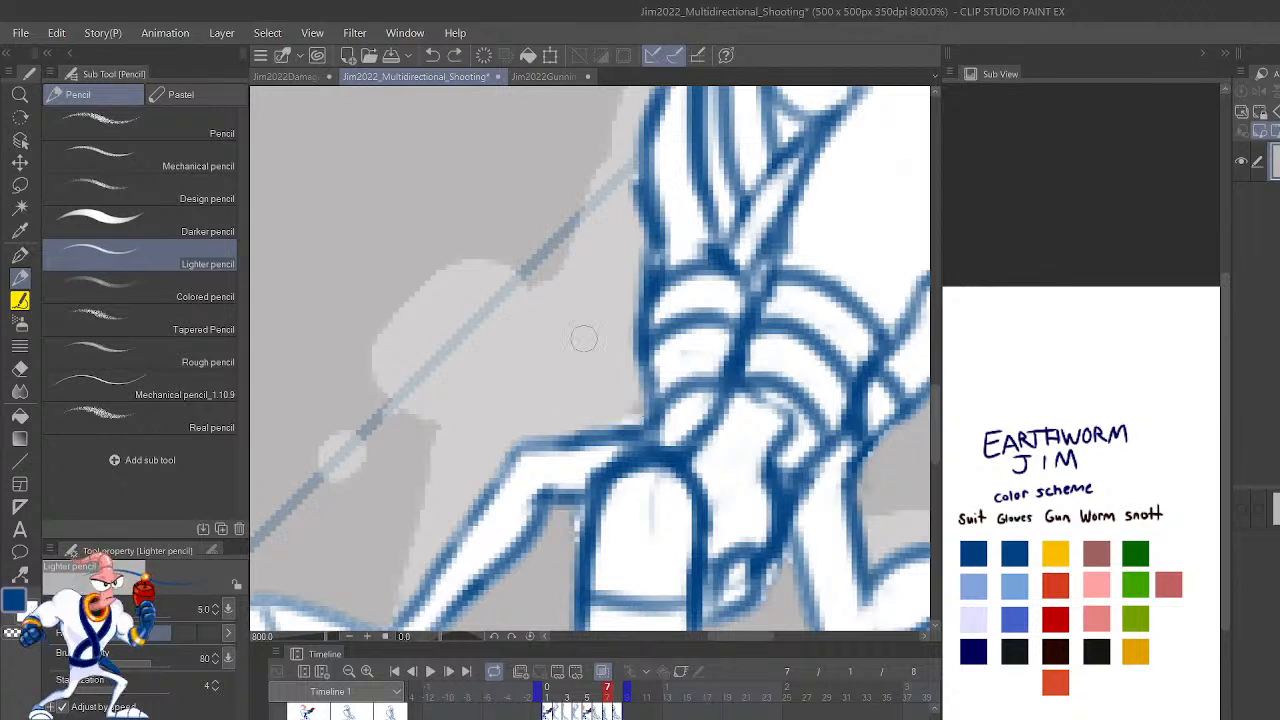
mouse_move(604, 427)
mouse_down()
mouse_move(639, 416)
mouse_move(616, 417)
mouse_up()
drag(572, 530, 580, 572)
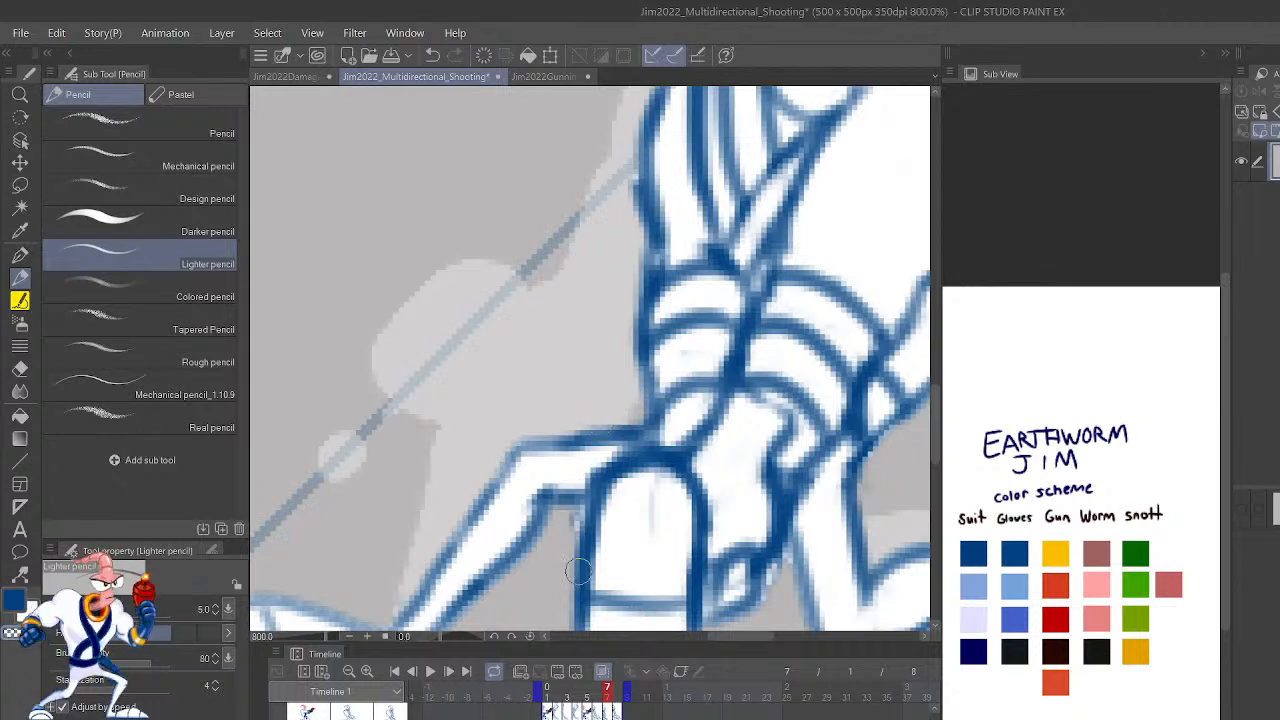
drag(776, 580, 774, 606)
Toggle the visibility of frame 7's head layer to check the body drawing underneath.
scroll(792, 548, down, 4)
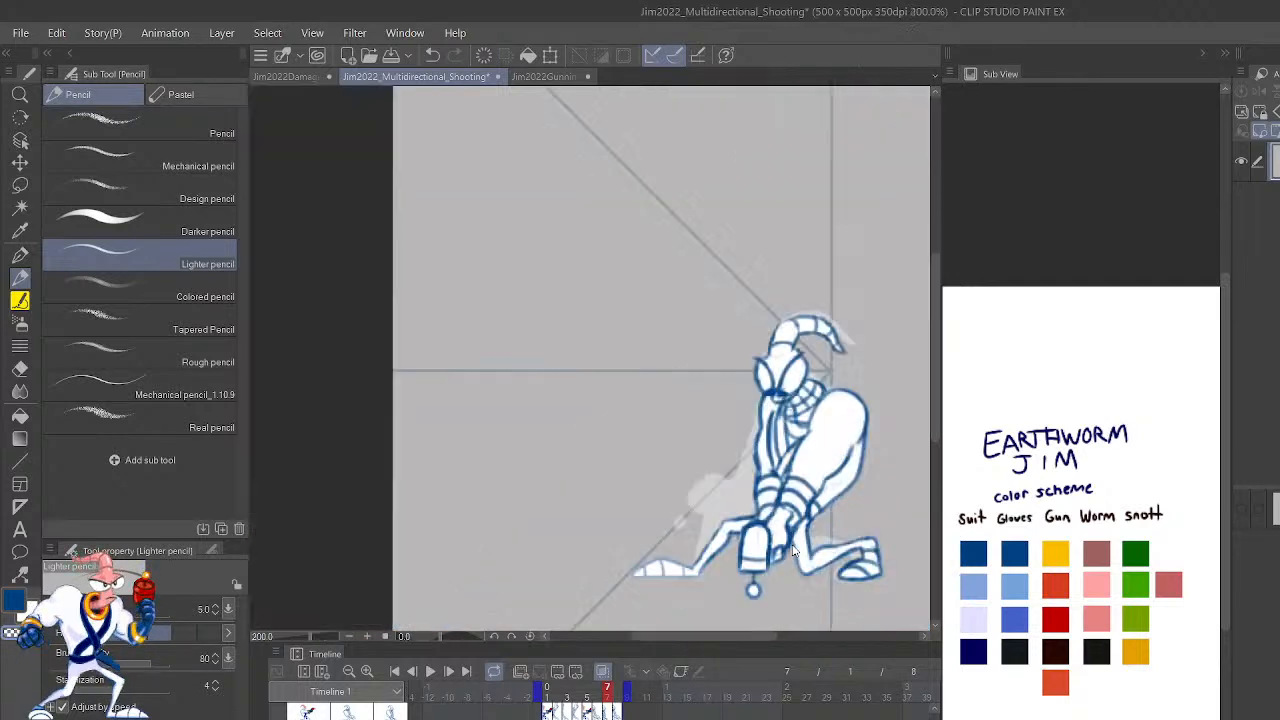
scroll(792, 548, up, 2)
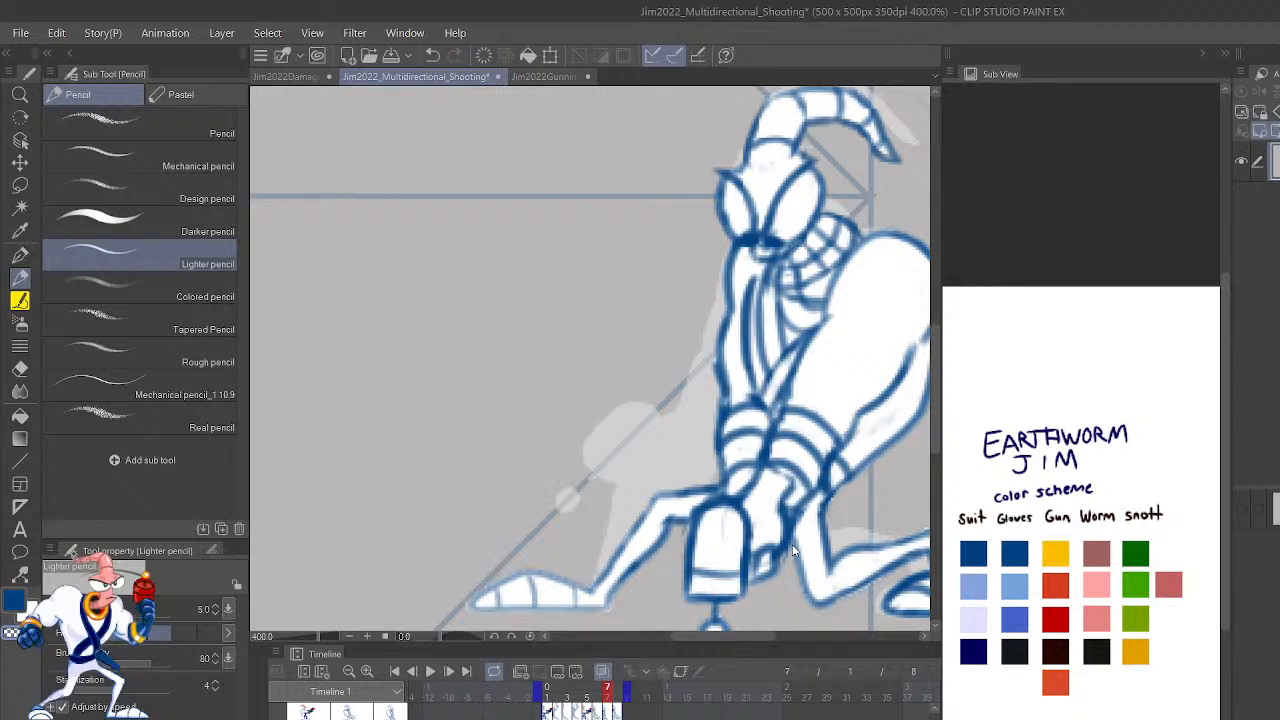
drag(857, 437, 851, 454)
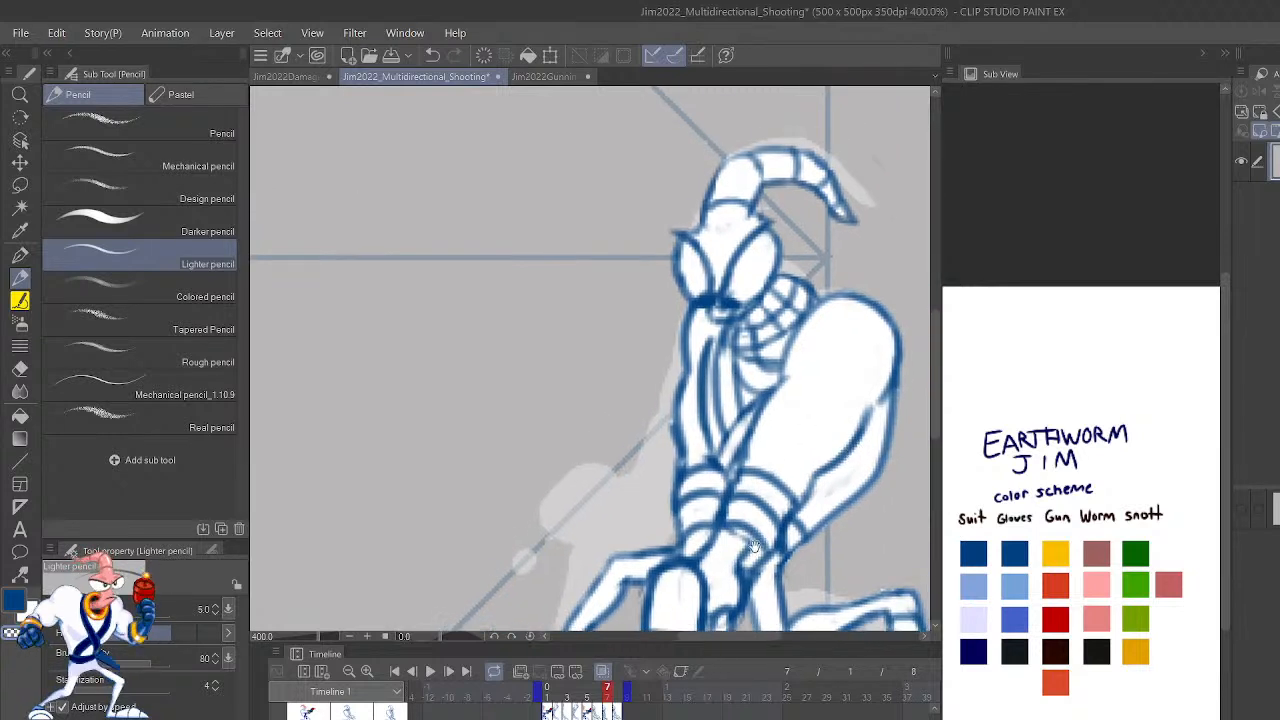
click(1274, 202)
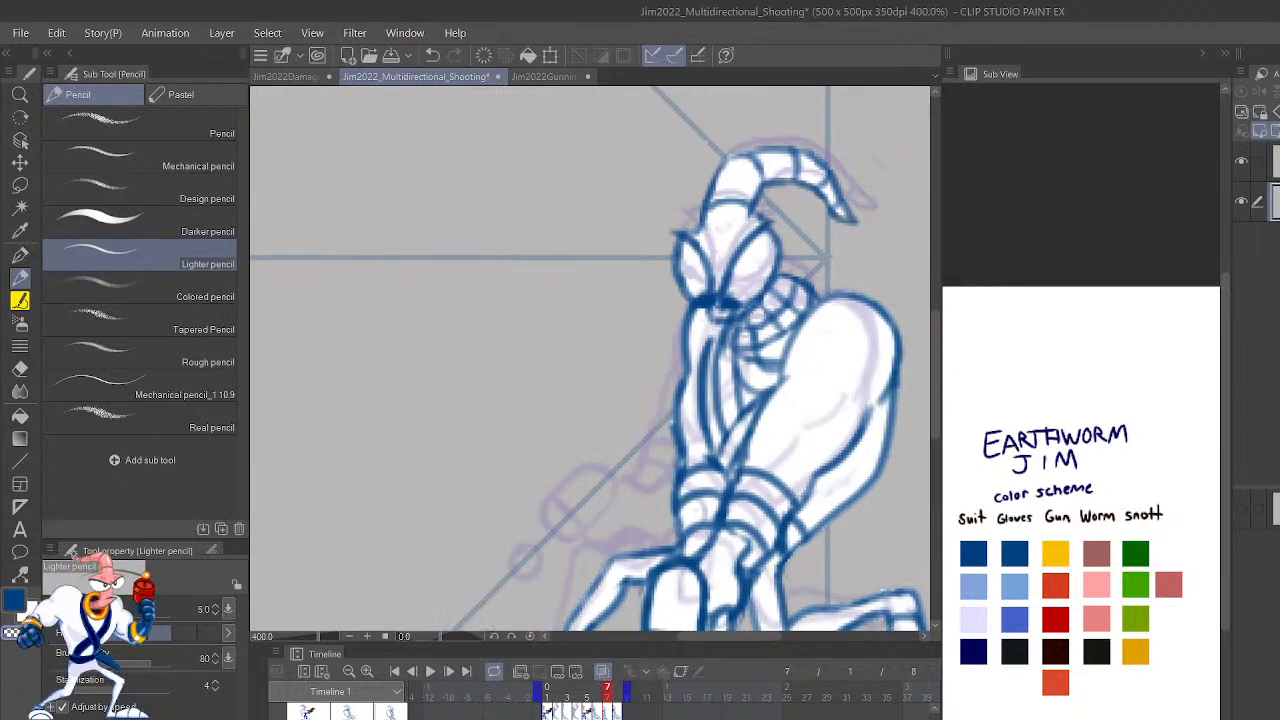
click(1241, 161)
click(1241, 161)
click(1241, 161)
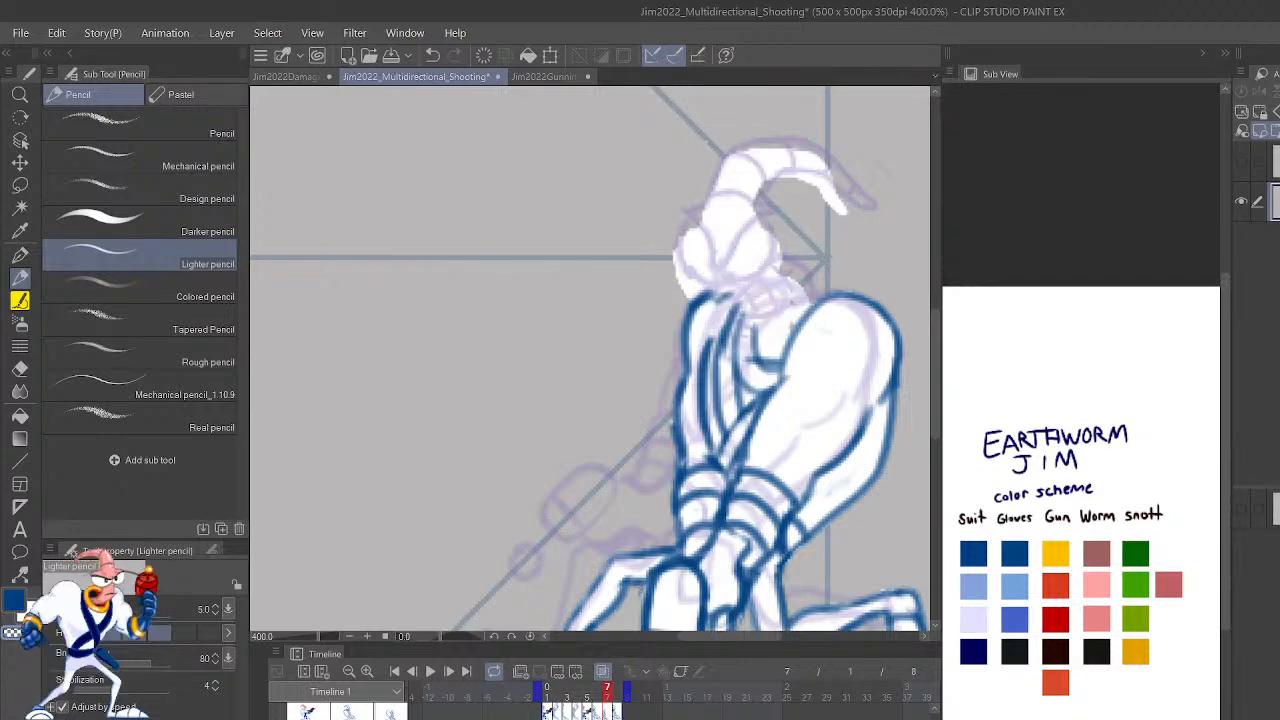
click(1241, 161)
Flip between frames 6 and 7 to compare the head, shoulder and arm poses.
key(Left)
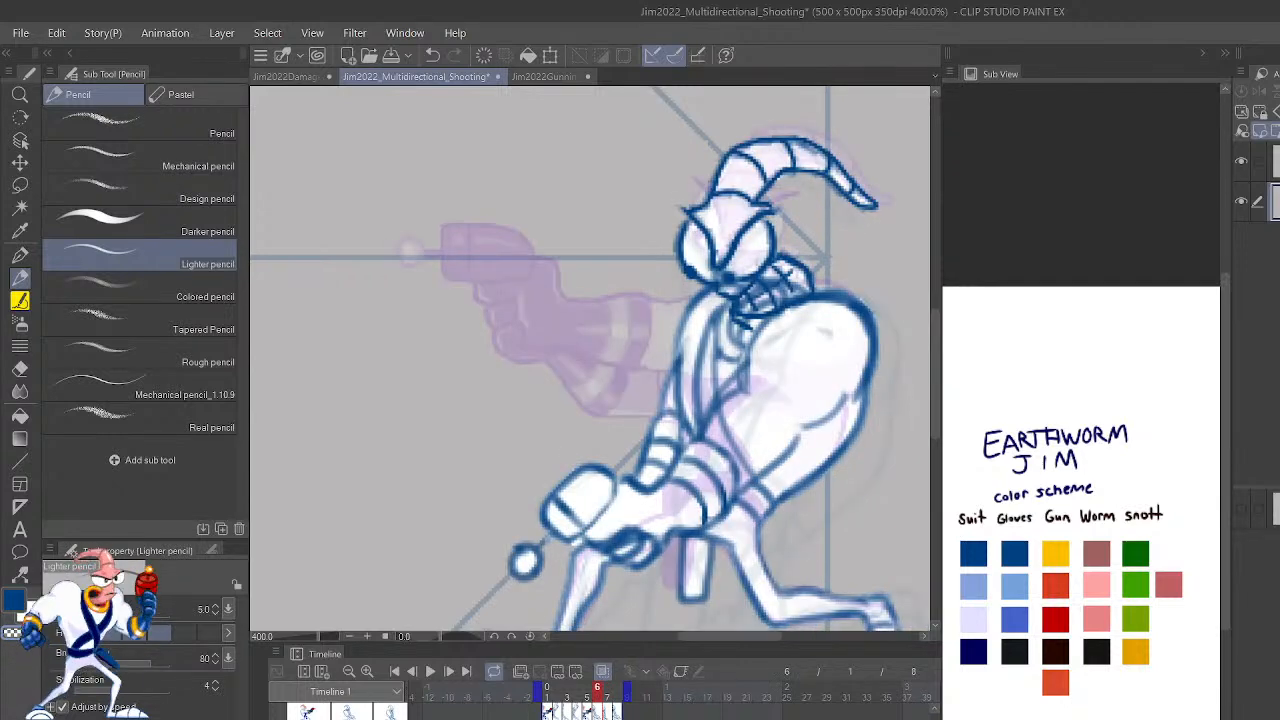
key(Right)
key(Left)
key(Right)
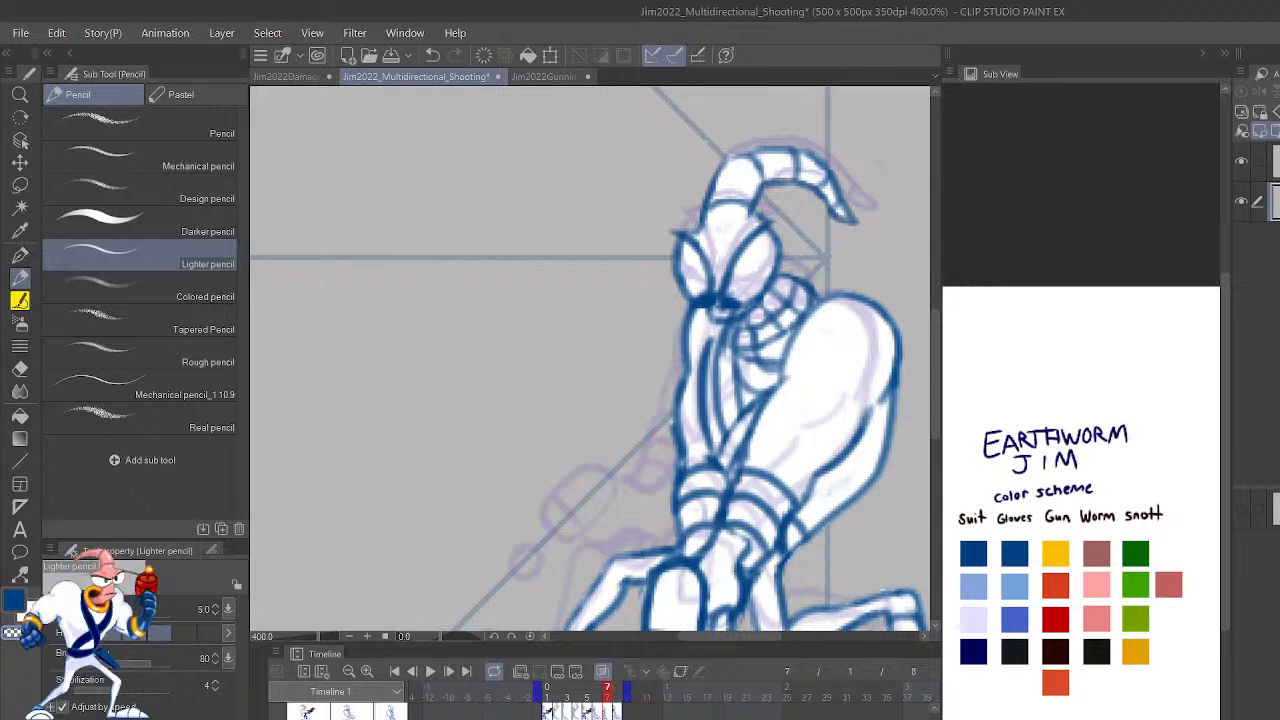
key(Left)
key(Right)
Play back the whole shooting animation at a wider view to review the motion, and stop it.
key(ctrl+minus)
key(ctrl+minus)
key(ctrl+minus)
click(429, 672)
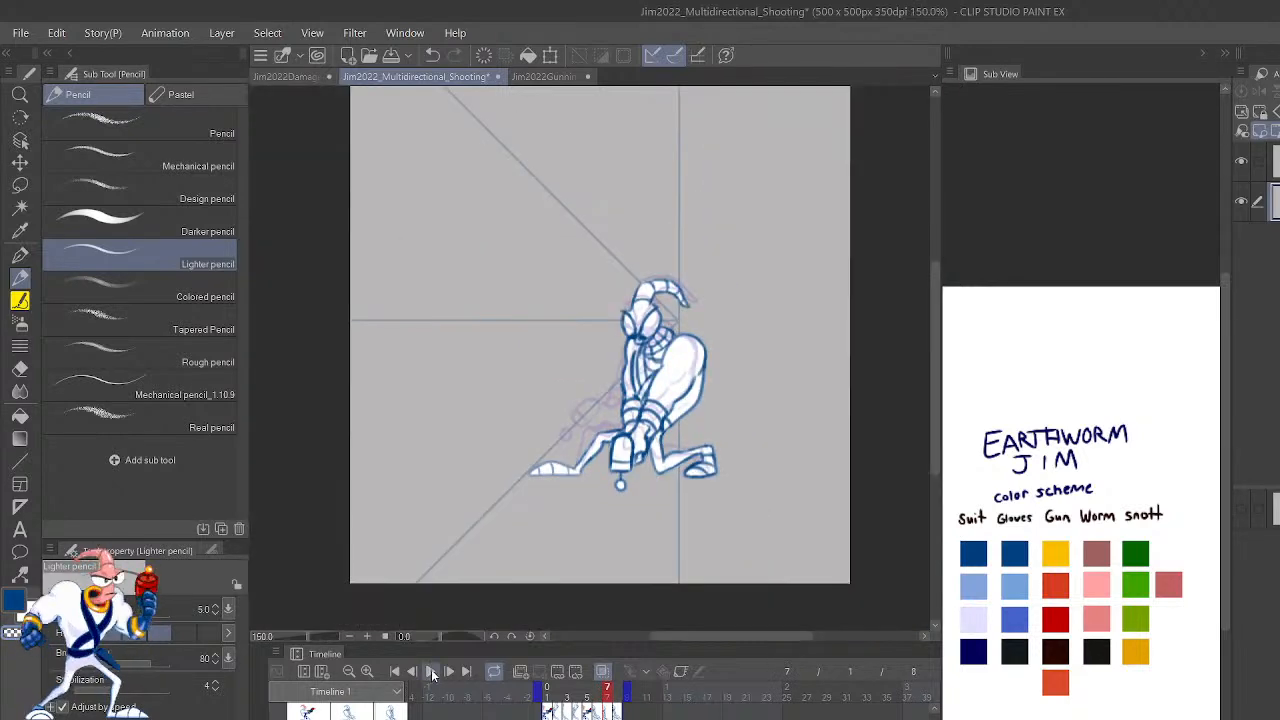
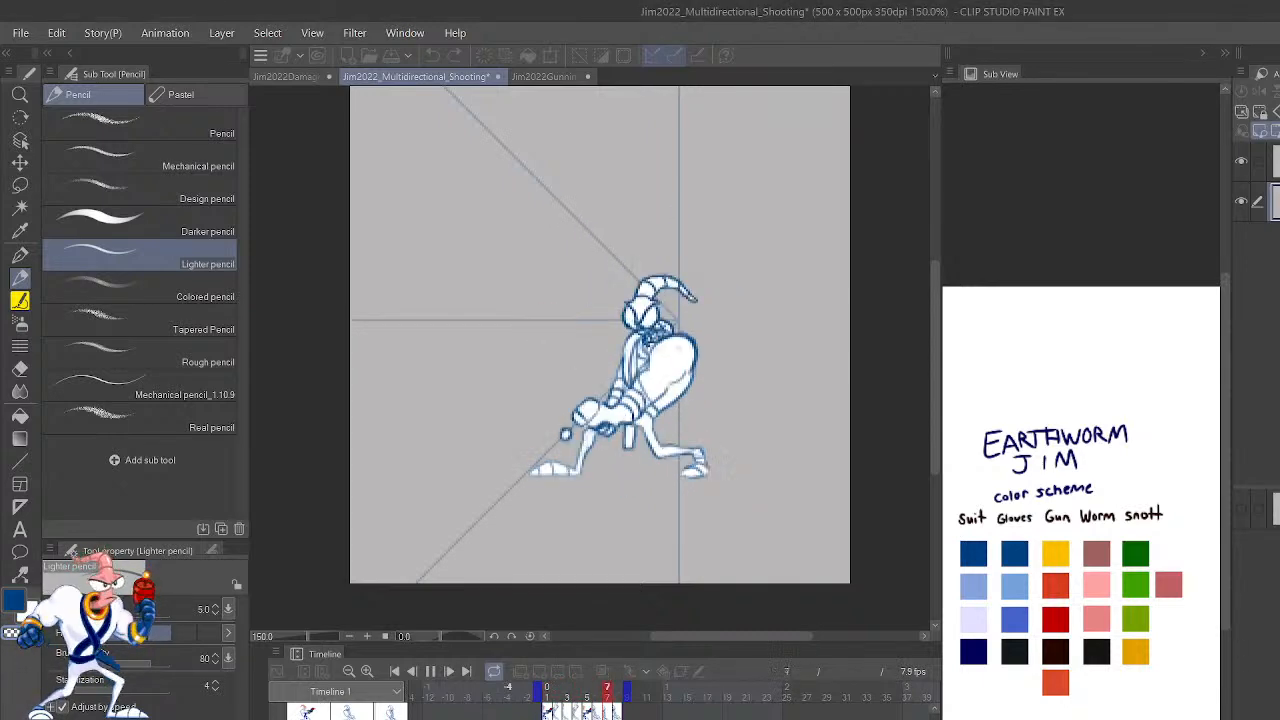
key(space)
Flip between frames 1 and 2 to compare the coloured pose with the upward-aiming rough.
click(547, 690)
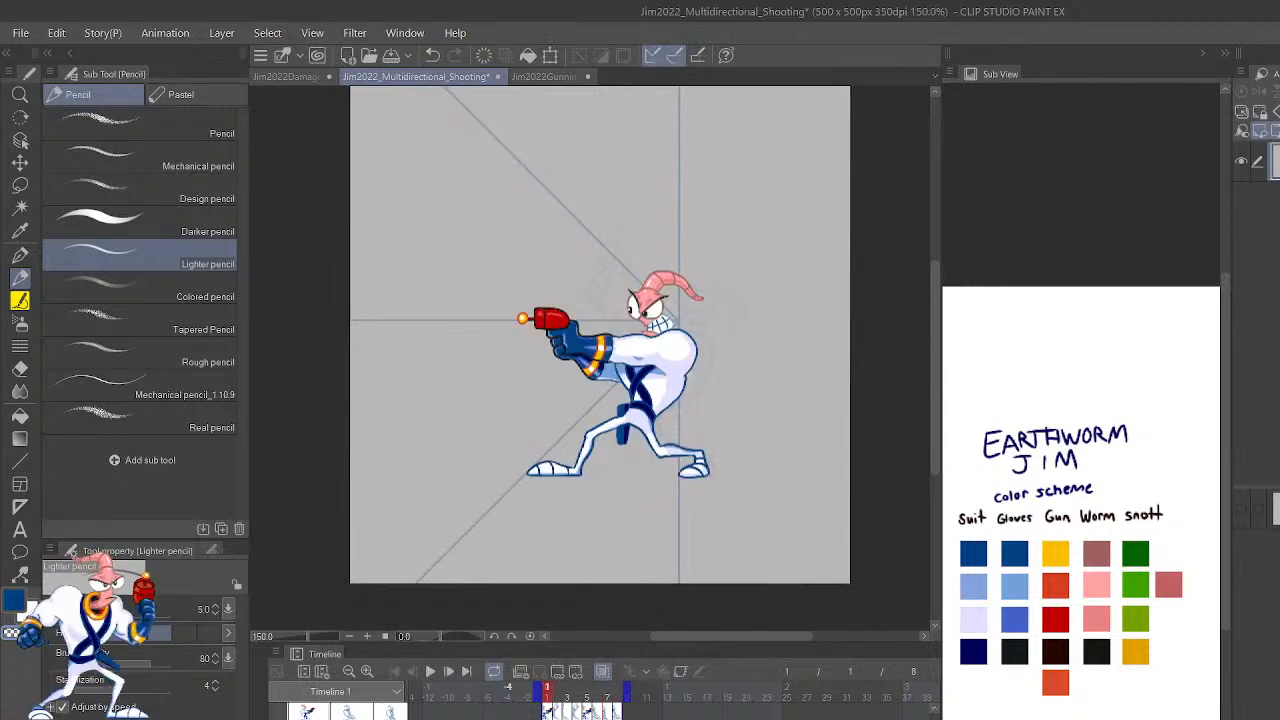
key(Right)
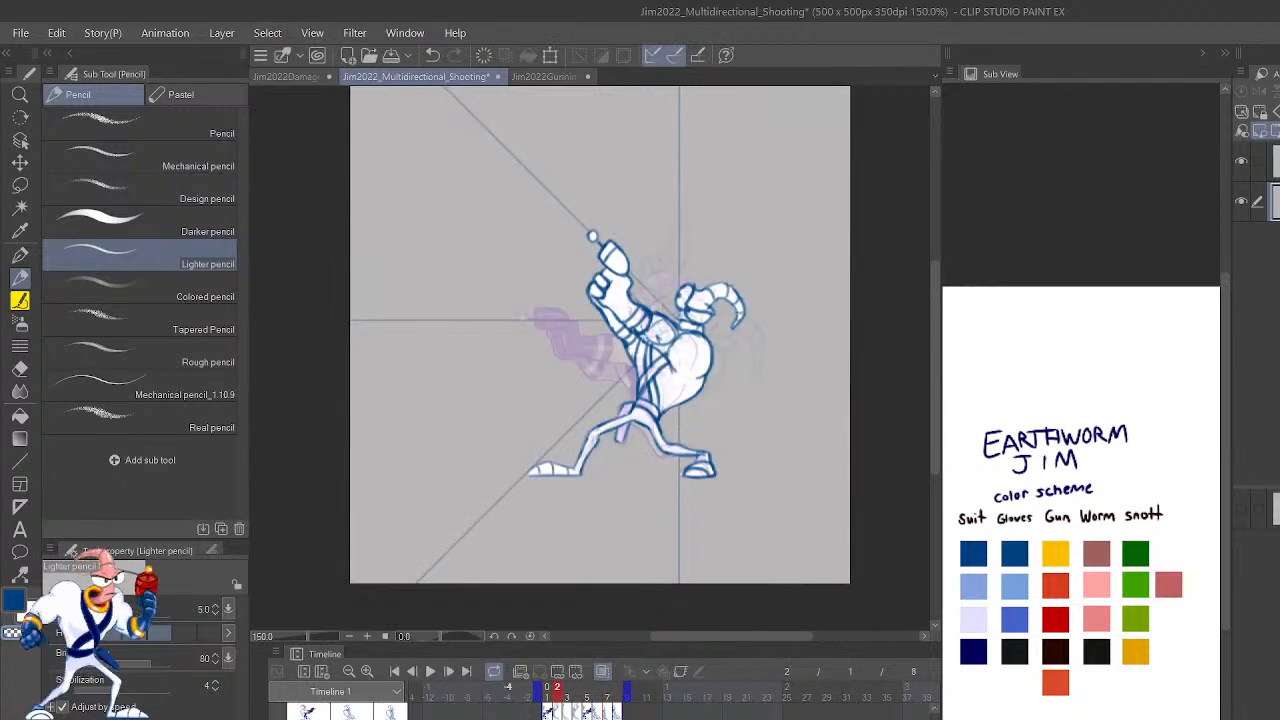
key(Left)
key(Right)
Erase the hanging belt strap's outline above and below the front thigh on frame 2.
key(ctrl+plus)
key(ctrl+plus)
key(ctrl+plus)
key(ctrl+plus)
key(ctrl+plus)
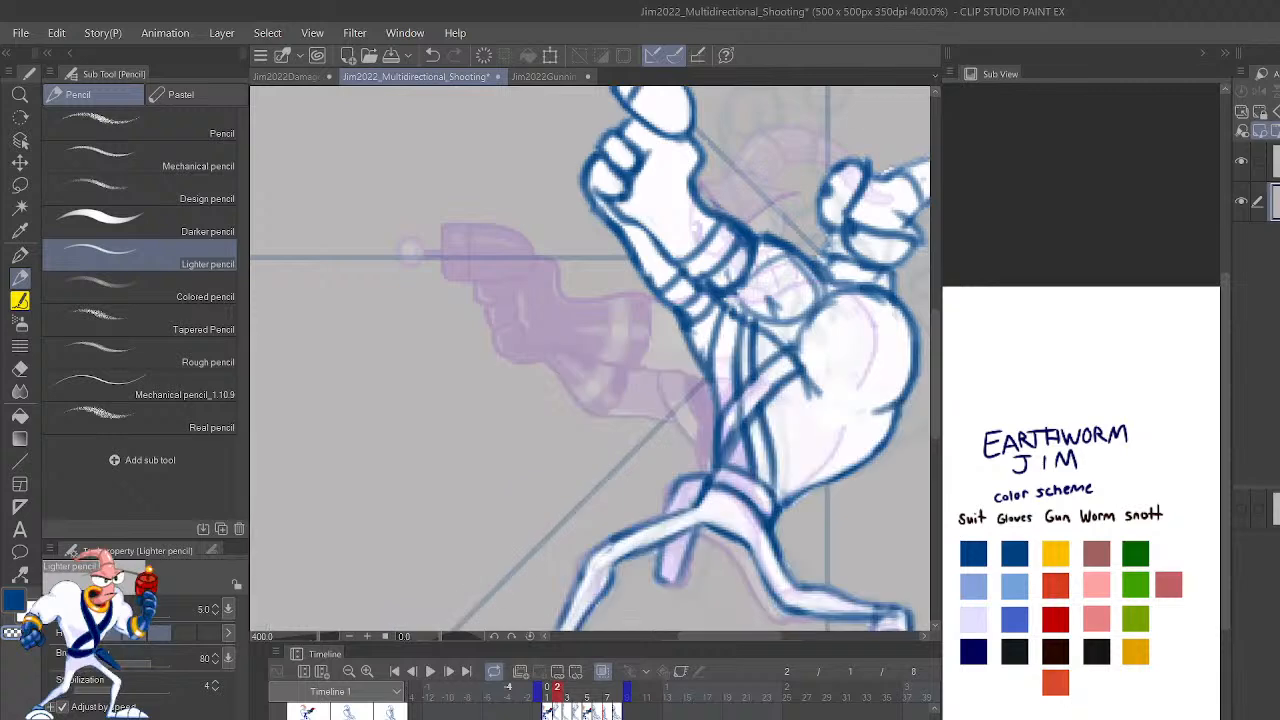
drag(786, 526, 704, 248)
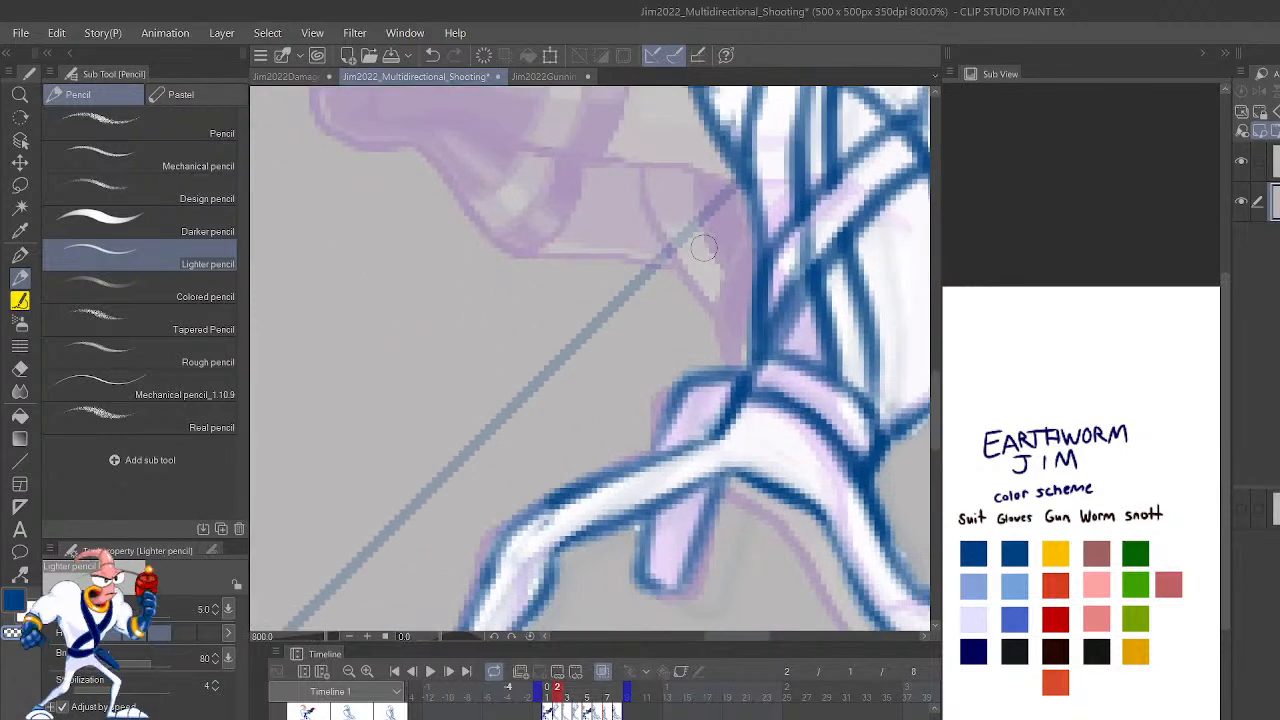
key(p)
mouse_move(655, 440)
mouse_down()
mouse_move(681, 395)
mouse_move(654, 433)
mouse_move(728, 375)
mouse_up()
key(ctrl+z)
key(p)
mouse_move(648, 537)
mouse_down()
mouse_move(651, 587)
mouse_move(675, 589)
mouse_move(638, 547)
mouse_move(716, 546)
mouse_move(703, 507)
mouse_up()
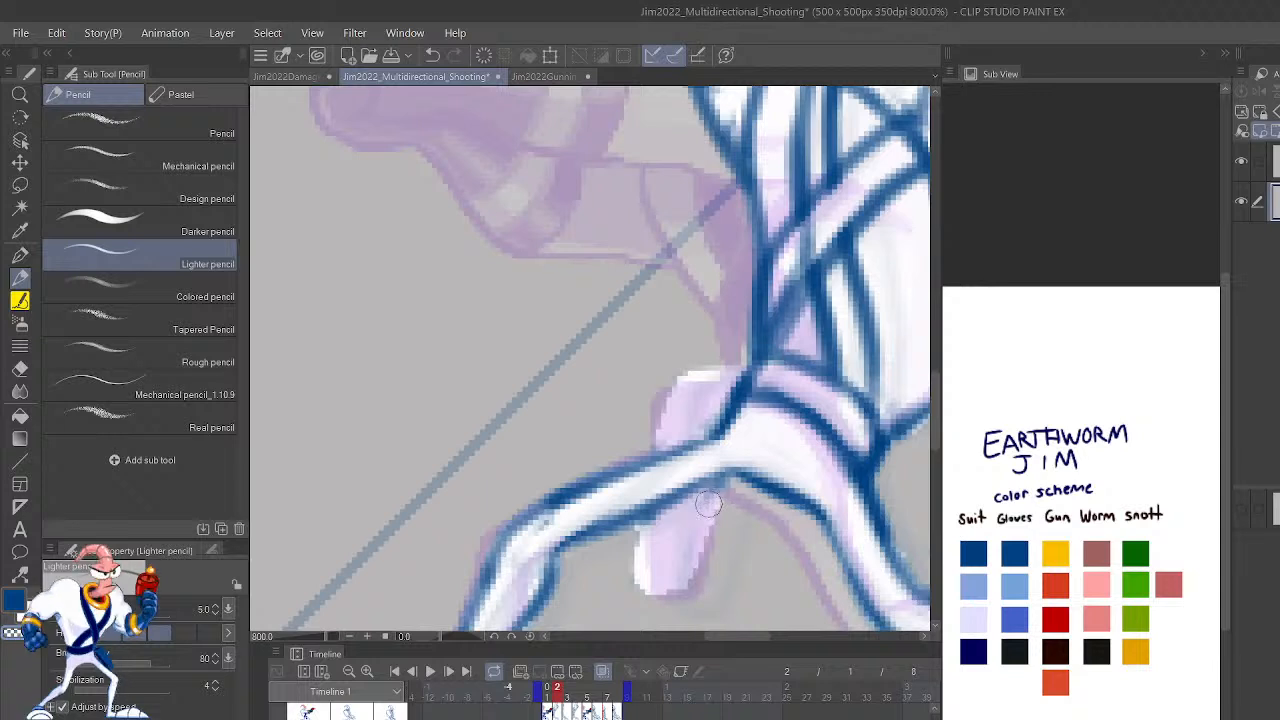
Redraw the belt strap's outline above and below the front thigh on frame 2, following the onion skin of frame 1.
key(c)
mouse_move(746, 375)
mouse_down()
mouse_move(677, 393)
mouse_move(672, 448)
mouse_up()
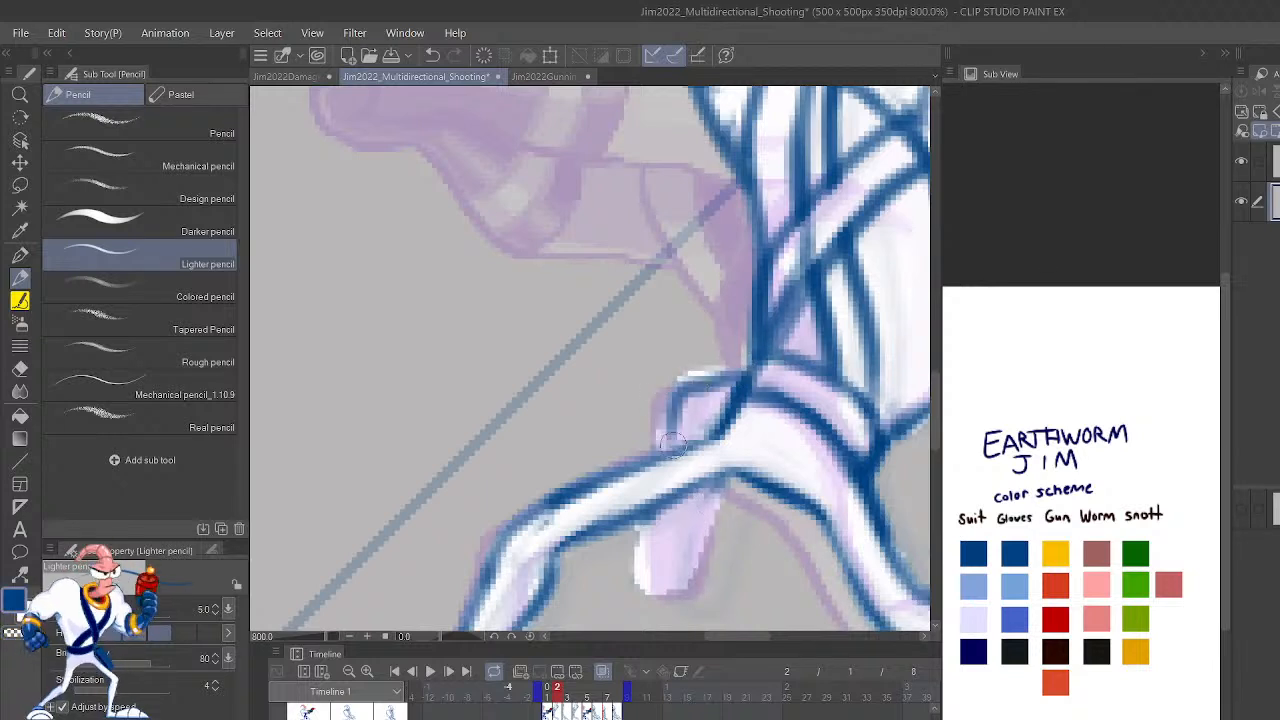
key(ctrl+z)
mouse_move(749, 375)
mouse_down()
mouse_move(679, 383)
mouse_move(670, 455)
mouse_up()
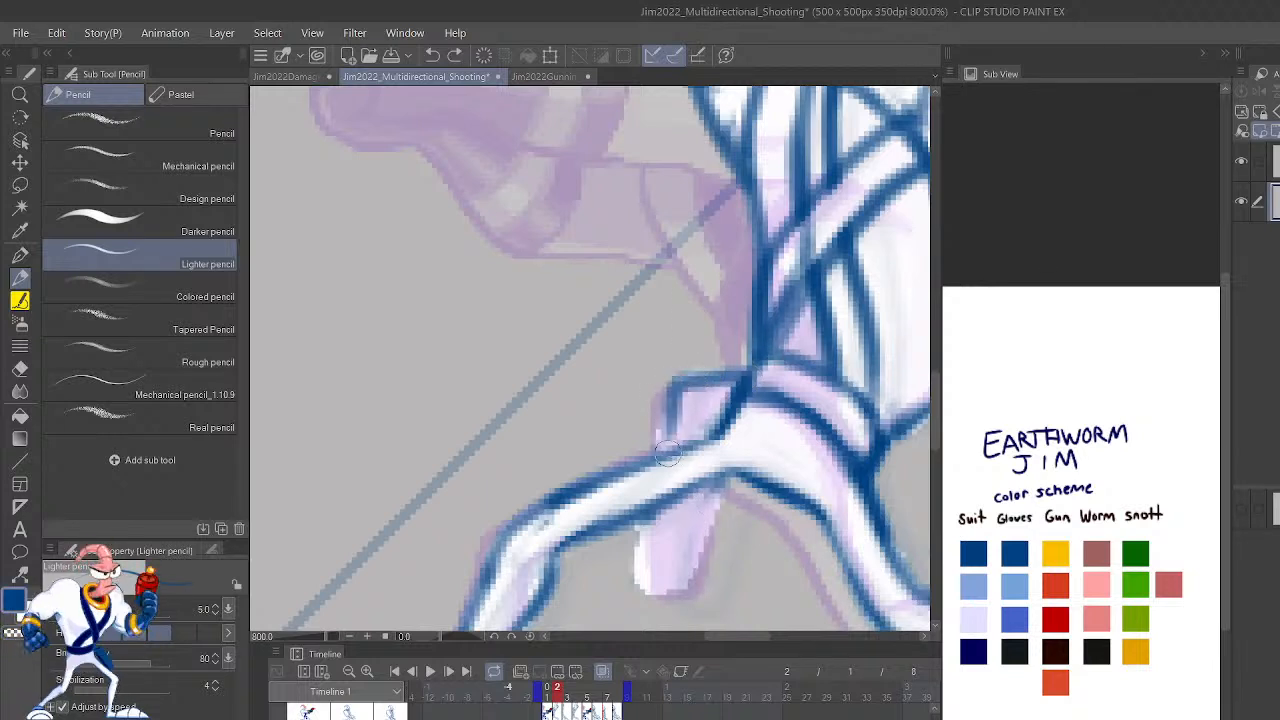
key(ctrl+z)
mouse_move(750, 372)
mouse_down()
mouse_move(697, 378)
mouse_move(667, 396)
mouse_move(660, 445)
mouse_up()
drag(668, 505, 662, 592)
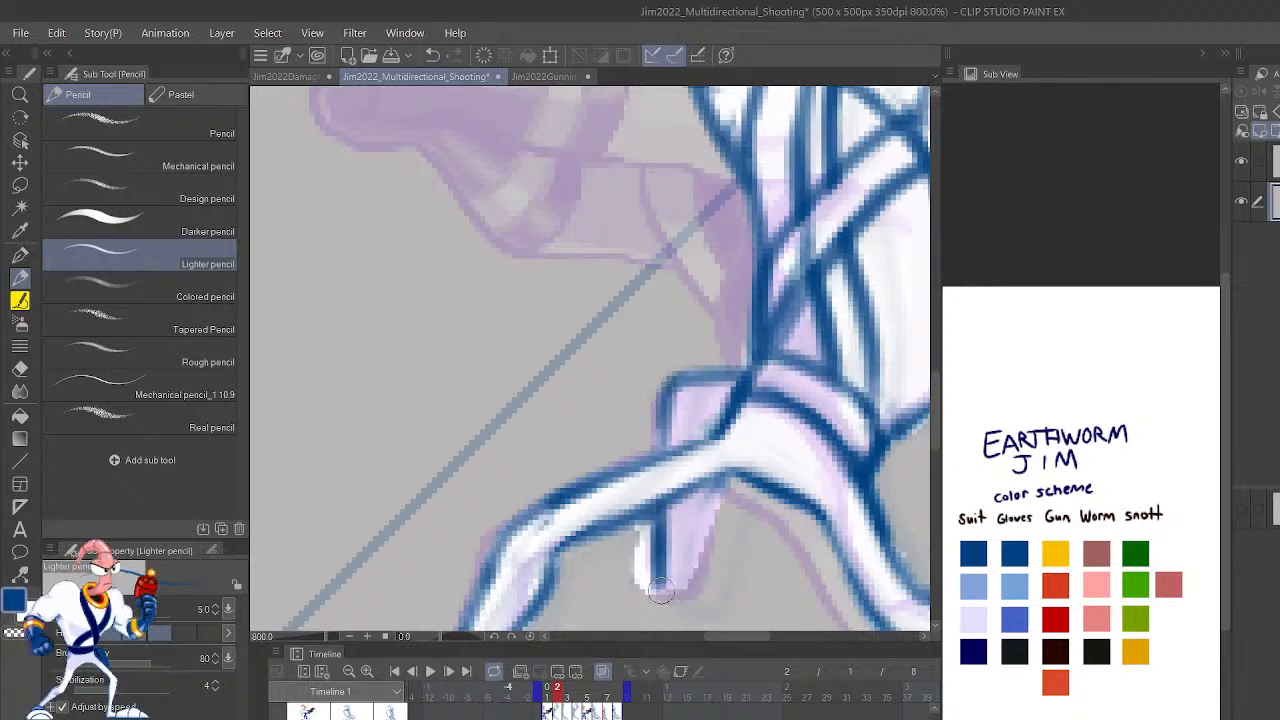
mouse_move(659, 546)
mouse_down()
mouse_move(695, 601)
mouse_move(710, 597)
mouse_move(731, 473)
mouse_up()
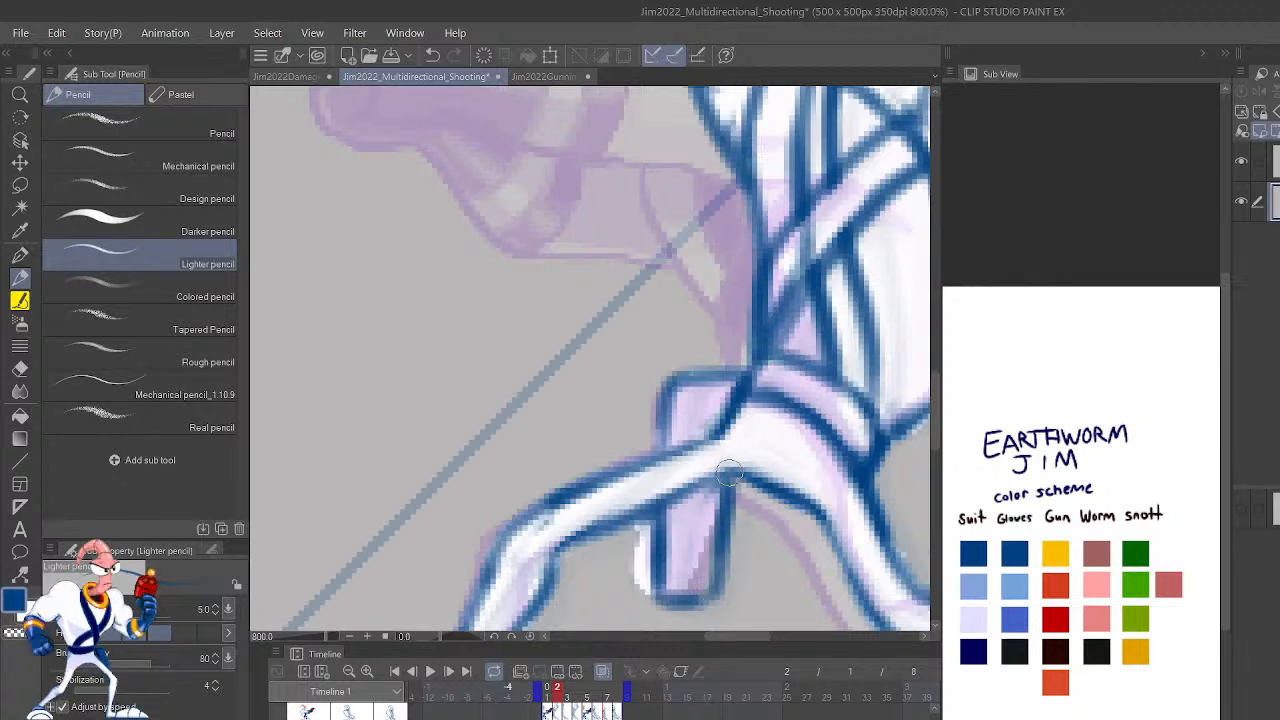
Trim and refine the back edge of the belt strap below the thigh on frame 2.
mouse_move(717, 590)
mouse_down()
mouse_move(730, 478)
mouse_move(729, 590)
mouse_up()
key(x)
key(ctrl+z)
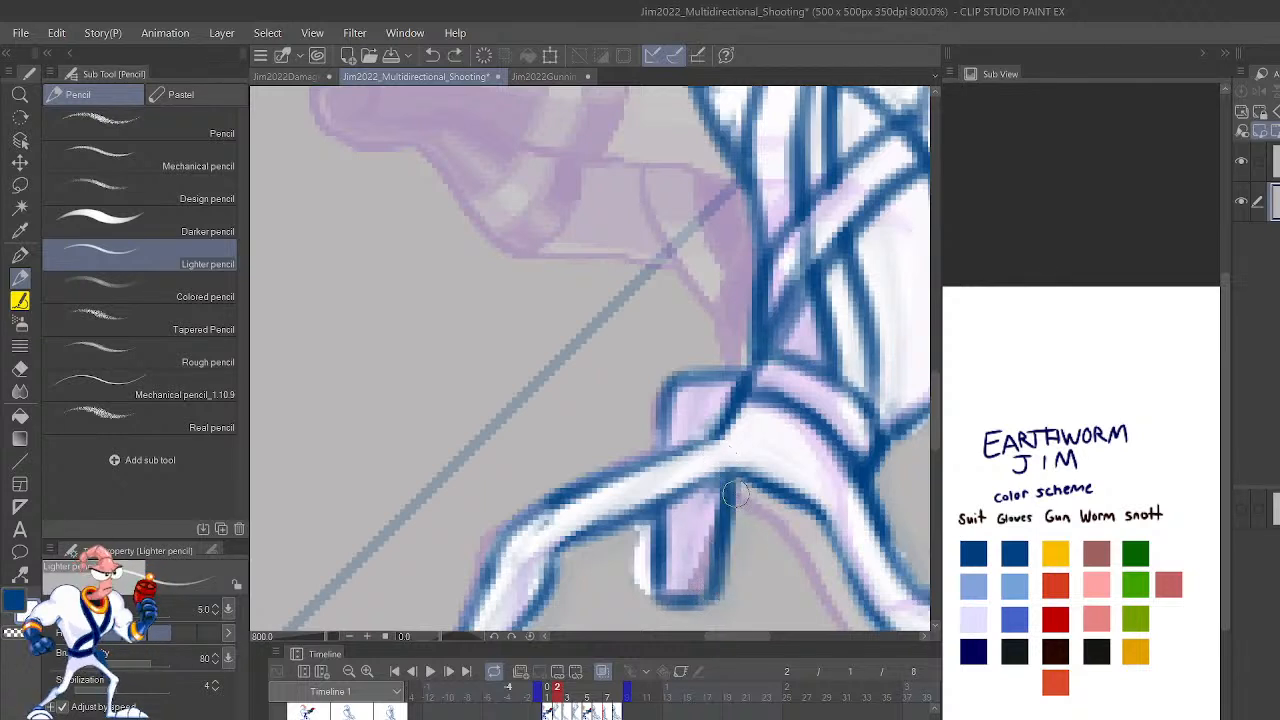
key(x)
drag(739, 488, 727, 606)
key(ctrl+z)
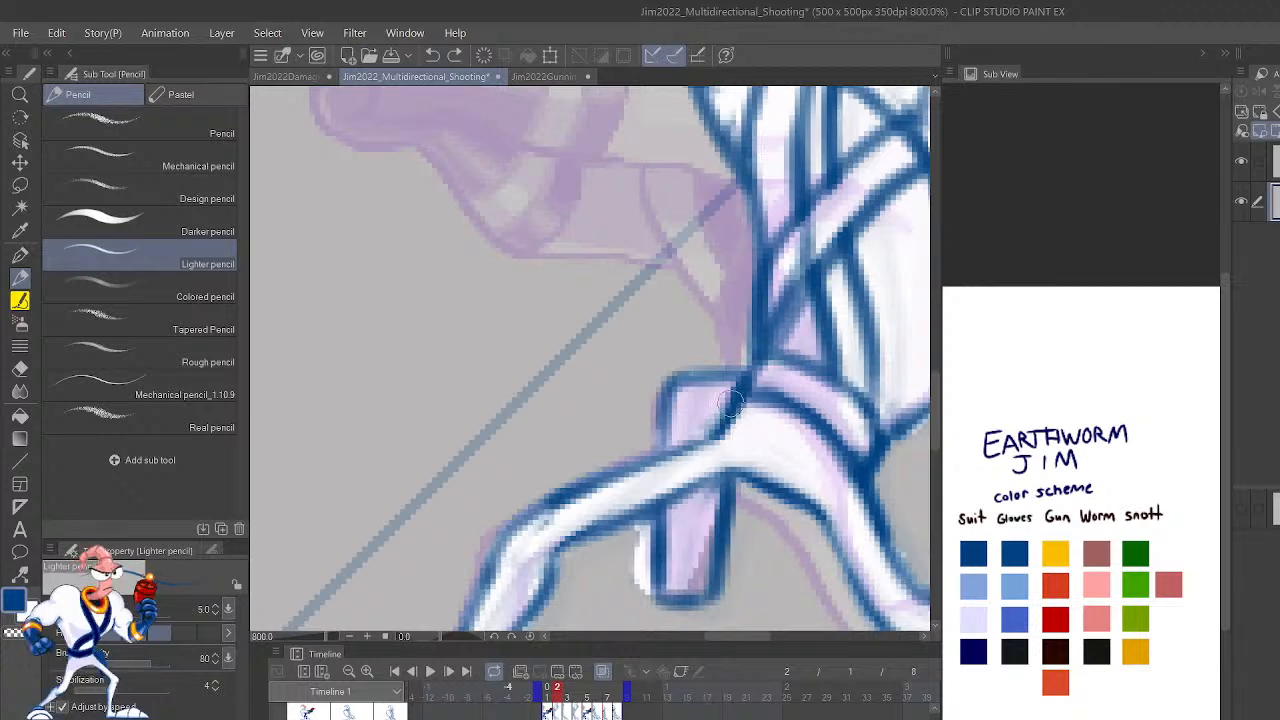
key(c)
mouse_move(740, 488)
mouse_down()
mouse_move(722, 600)
mouse_move(728, 434)
mouse_move(709, 588)
mouse_move(730, 474)
mouse_up()
key(c)
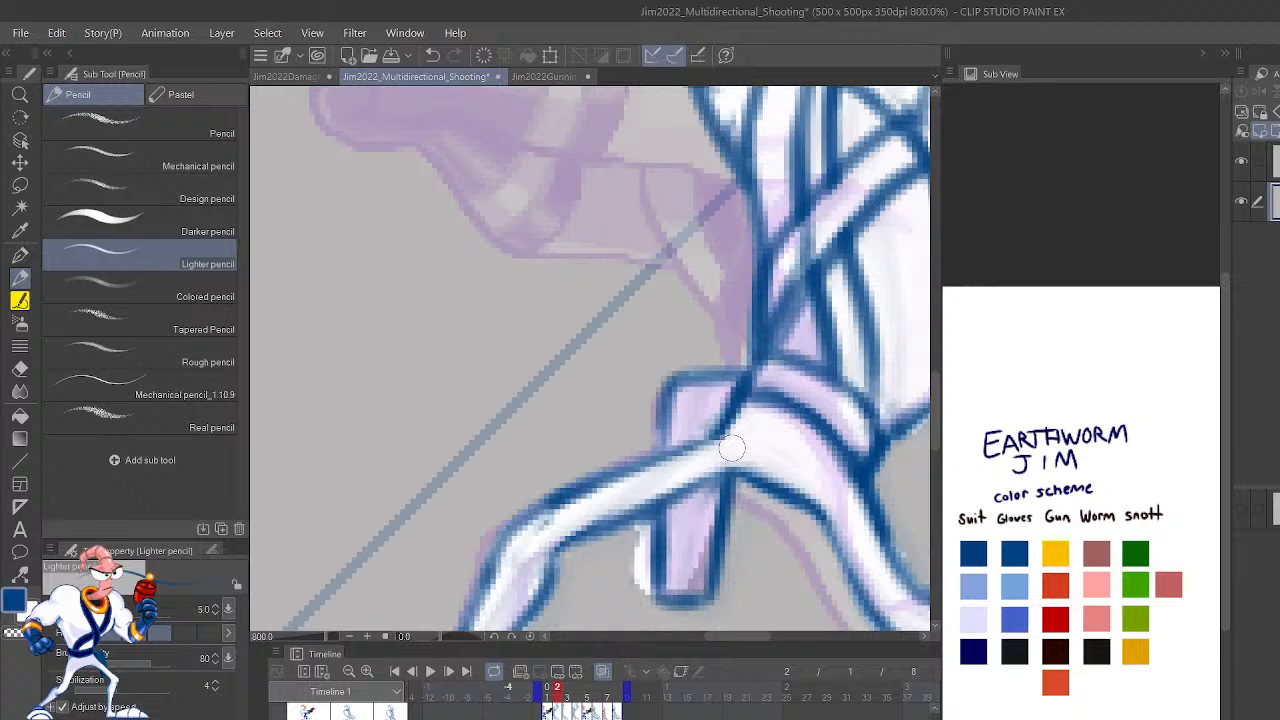
Clean up the leftover white beside the lower belt strap on frame 2 and sample white from the figure.
key(ctrl+e)
key(c)
mouse_move(640, 537)
mouse_down()
mouse_move(644, 593)
mouse_move(640, 538)
mouse_move(642, 583)
mouse_move(688, 578)
mouse_move(682, 589)
mouse_move(708, 503)
mouse_move(685, 558)
mouse_up()
alt+click(812, 462)
Play the animation at a wider view and flip between frames 1 and 2 to check the redrawn belt strap.
scroll(685, 556, down, 5)
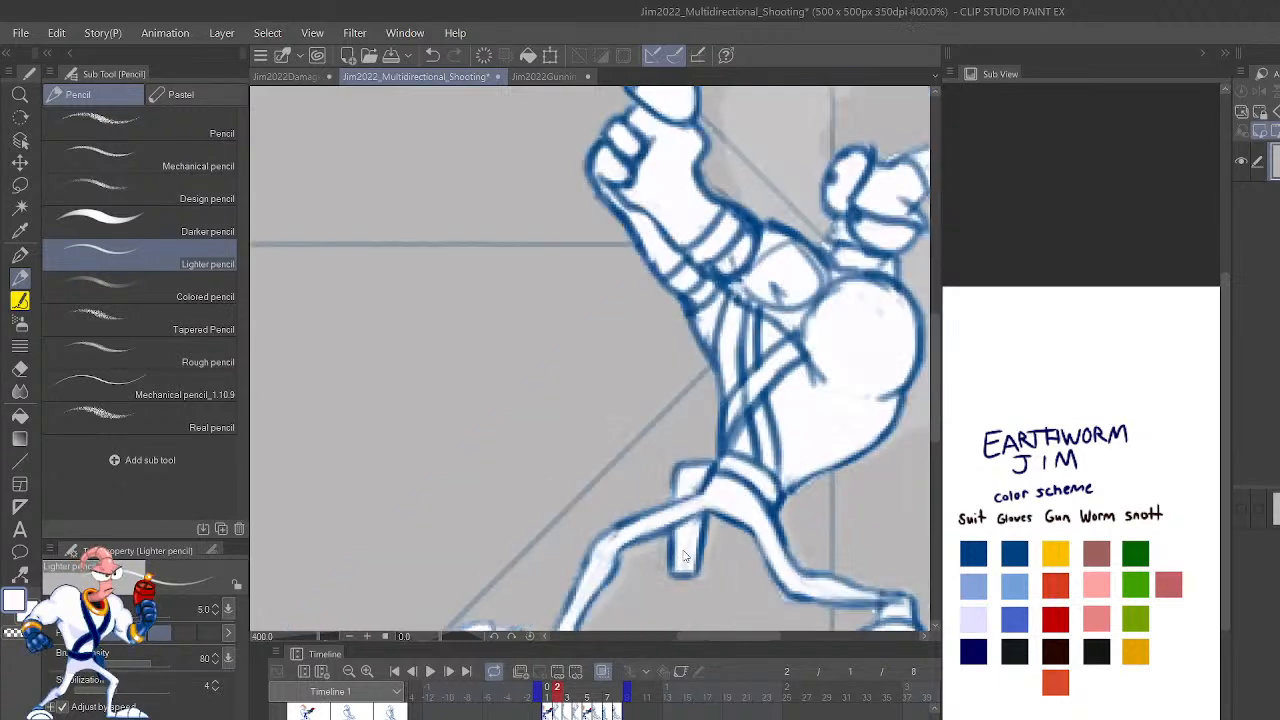
click(431, 672)
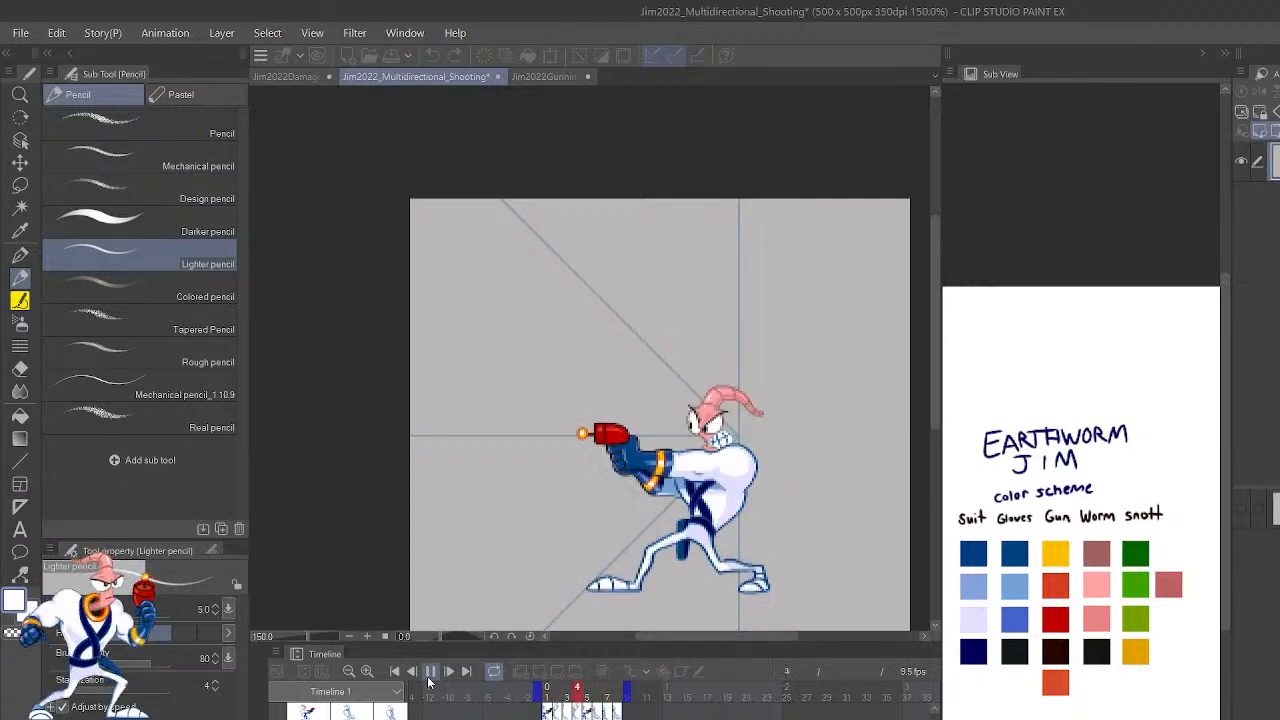
click(428, 680)
key(Left)
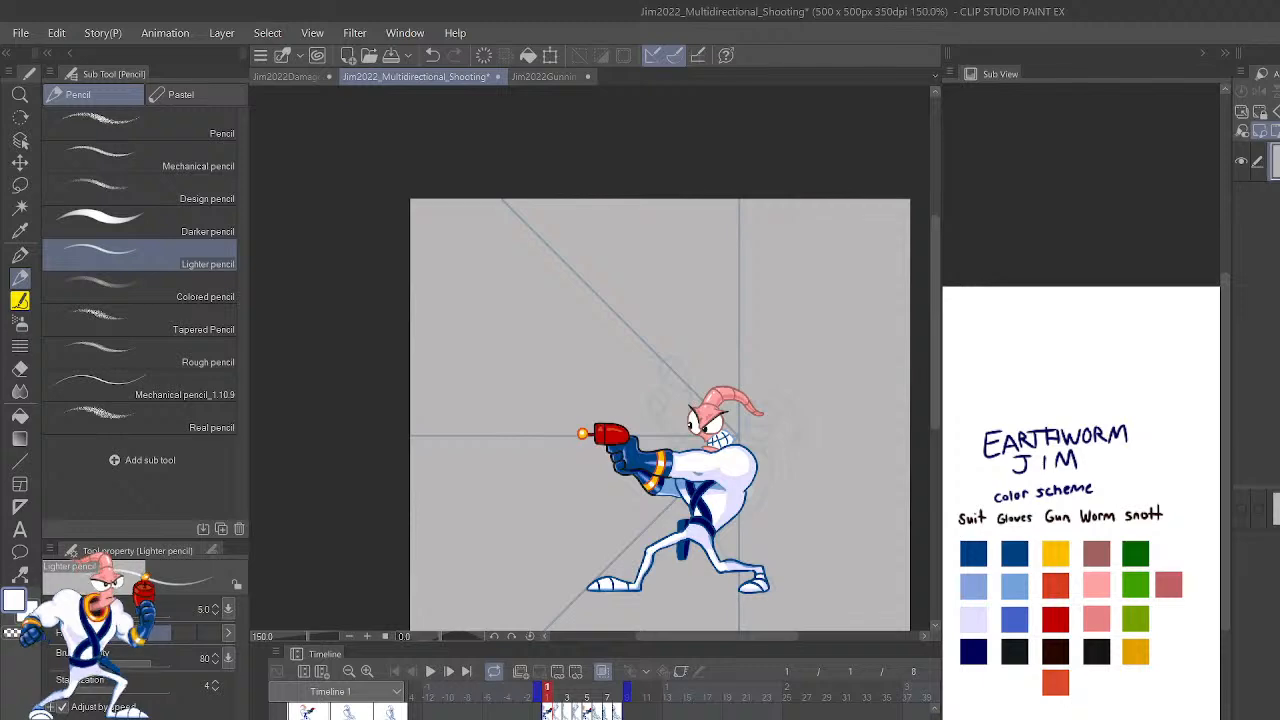
key(Right)
key(Left)
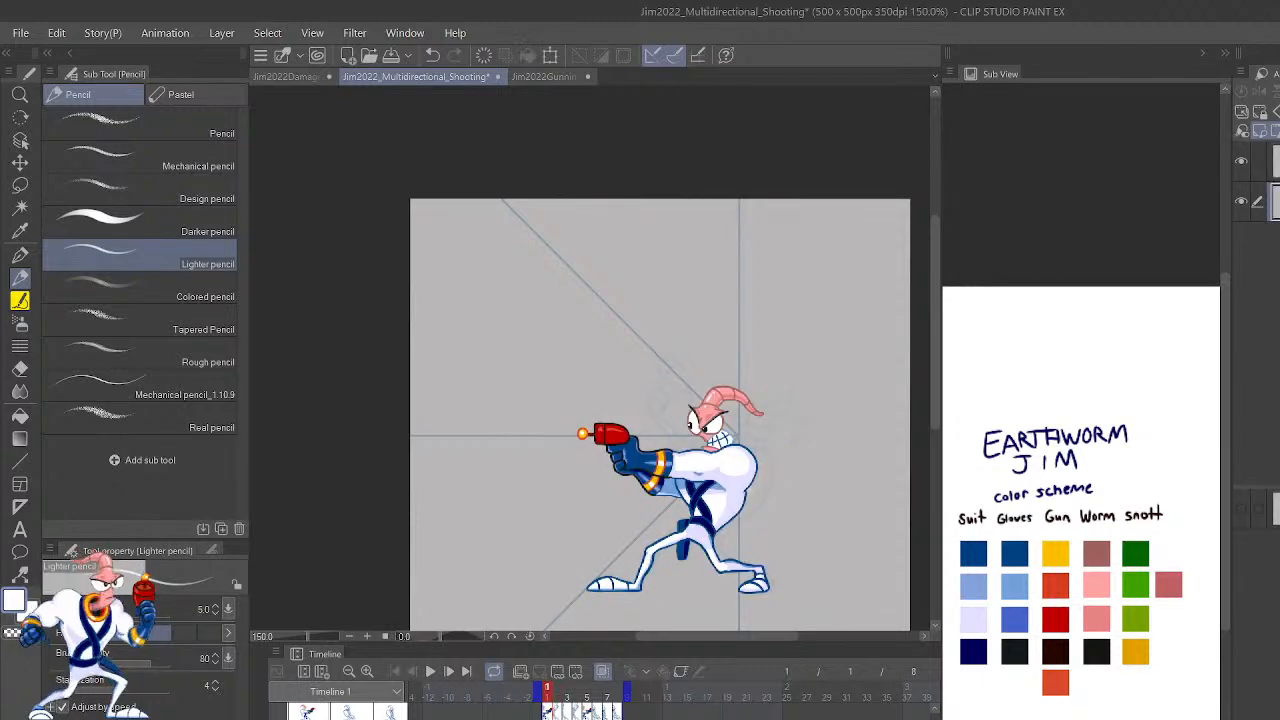
key(Right)
Lasso the lower end of the belt strap on frame 2 and shift it up slightly to shorten the strap.
key(ctrl+plus)
key(ctrl+plus)
key(ctrl+plus)
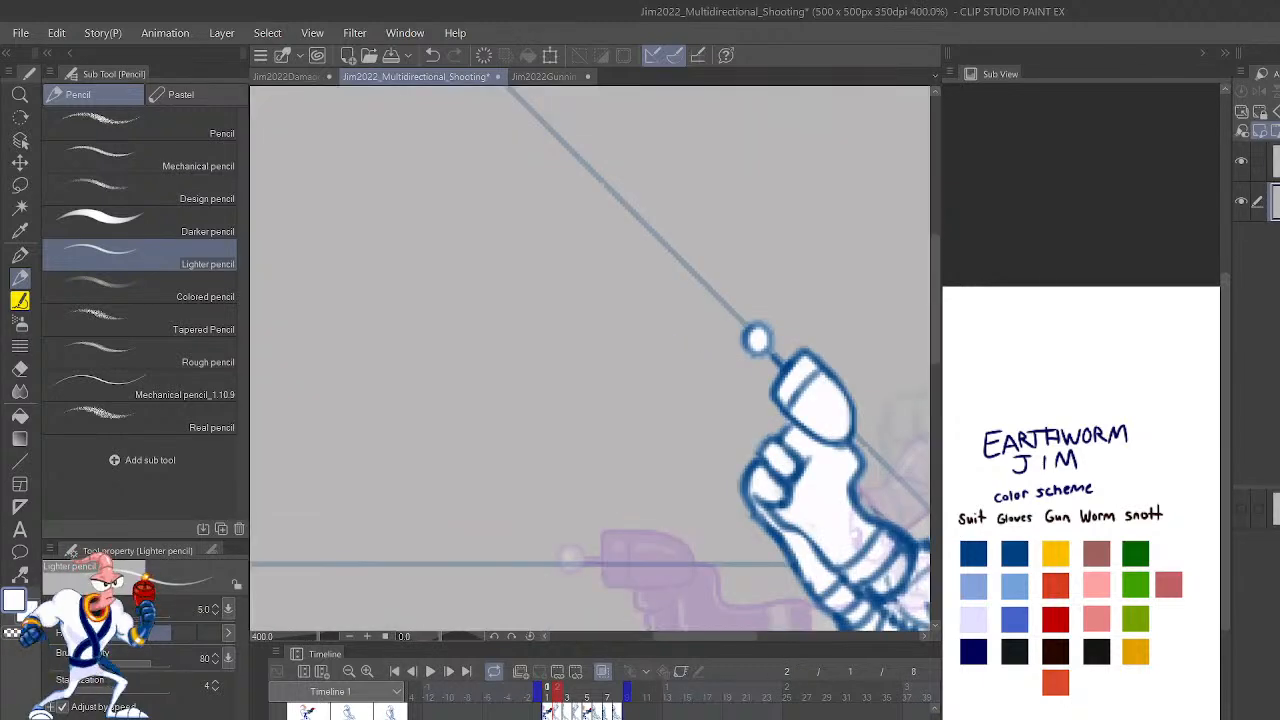
drag(851, 558, 803, 200)
key(m)
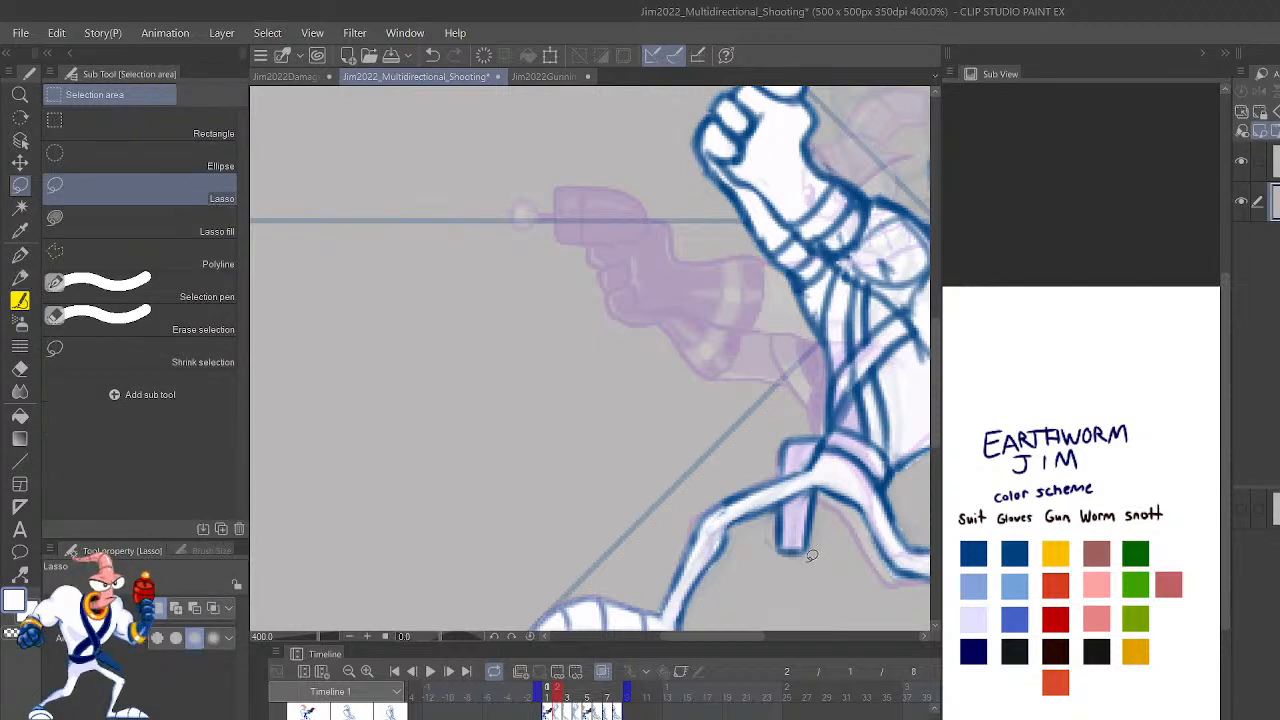
drag(811, 558, 810, 549)
key(k)
click(602, 591)
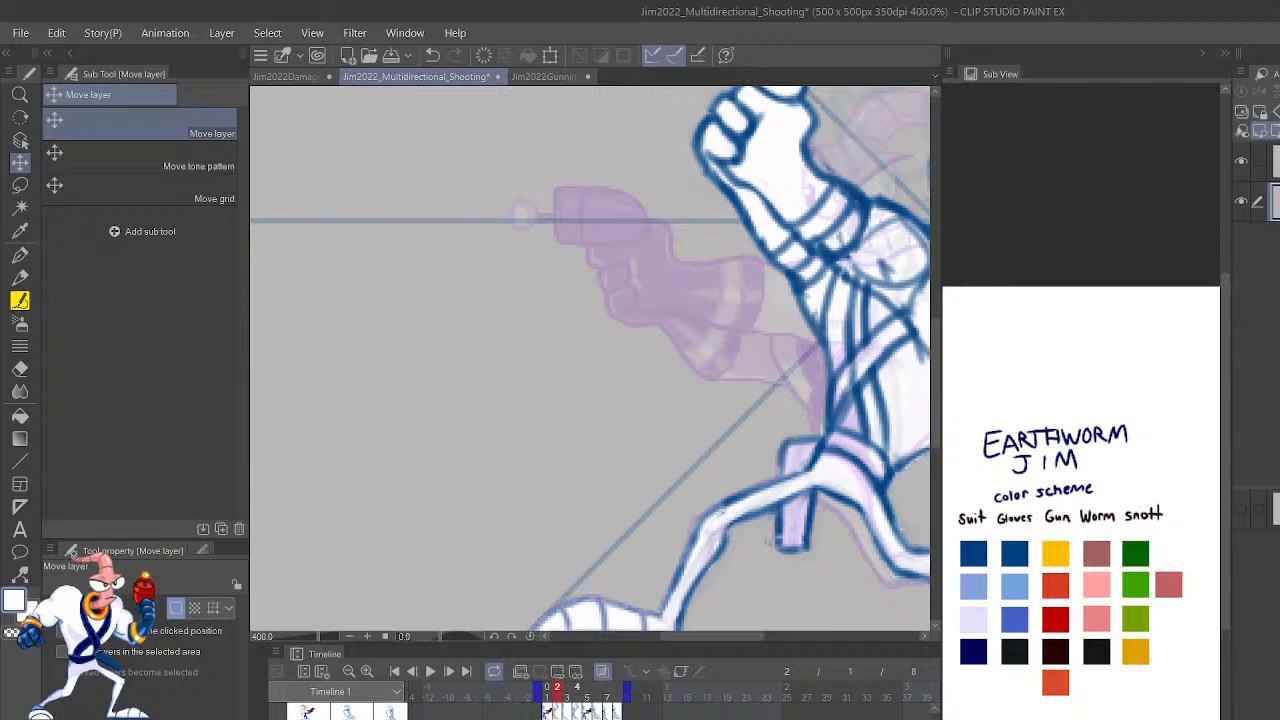
Sample the dark blue from the color scheme and redraw both side edges of the belt strap's lower end on frame 2.
key(p)
click(1014, 551)
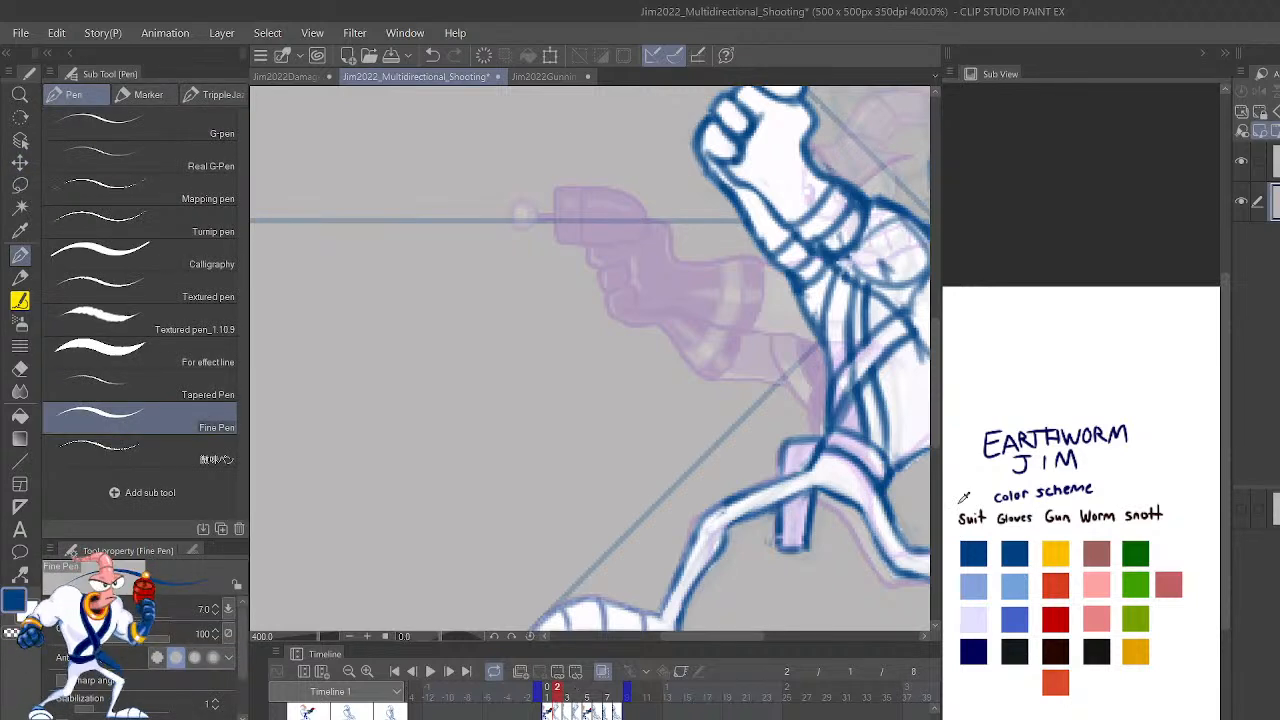
drag(778, 544, 779, 508)
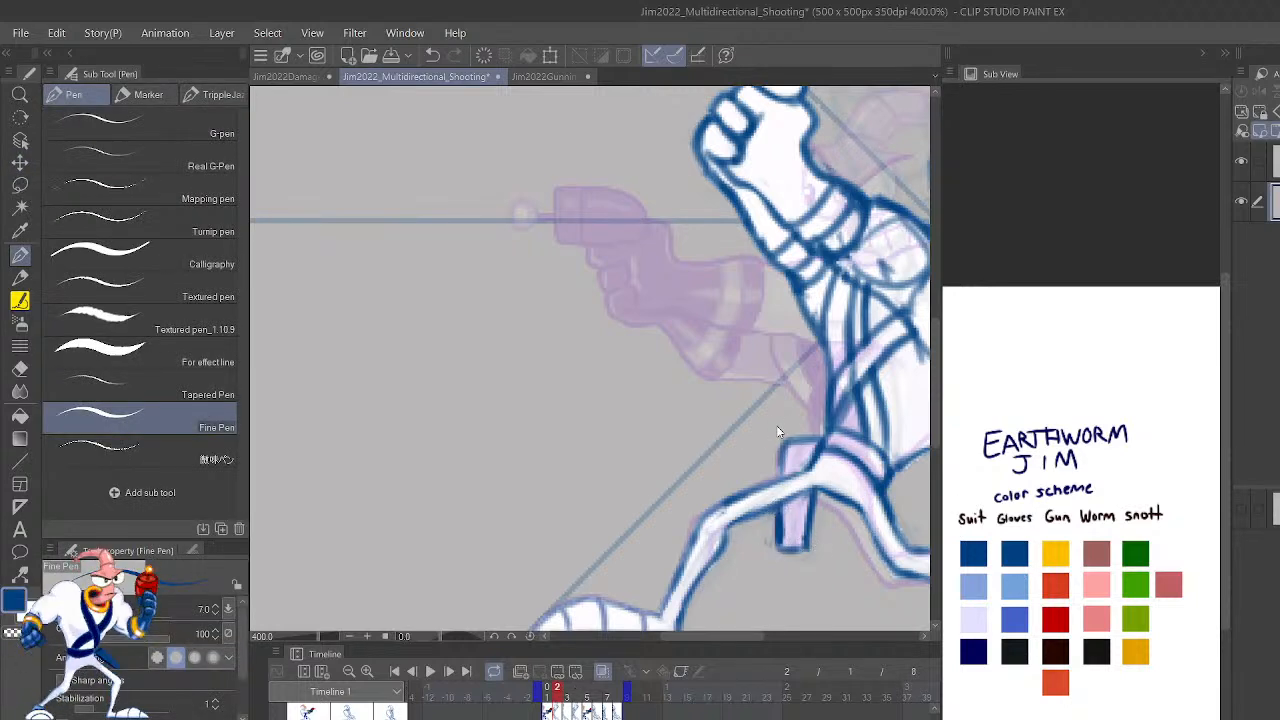
key(p)
drag(803, 545, 811, 484)
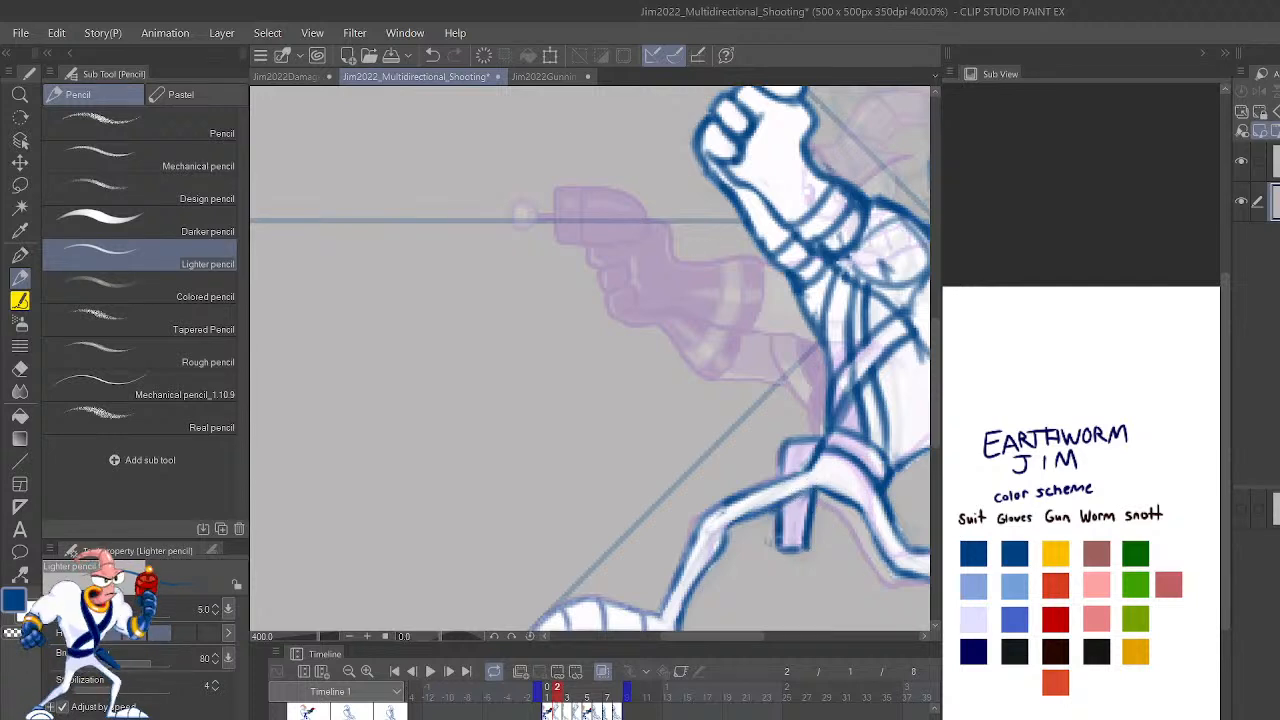
Clean up the upper corner of the belt strap and the stray marks beside its lower end on frame 2.
key(Delete)
key(c)
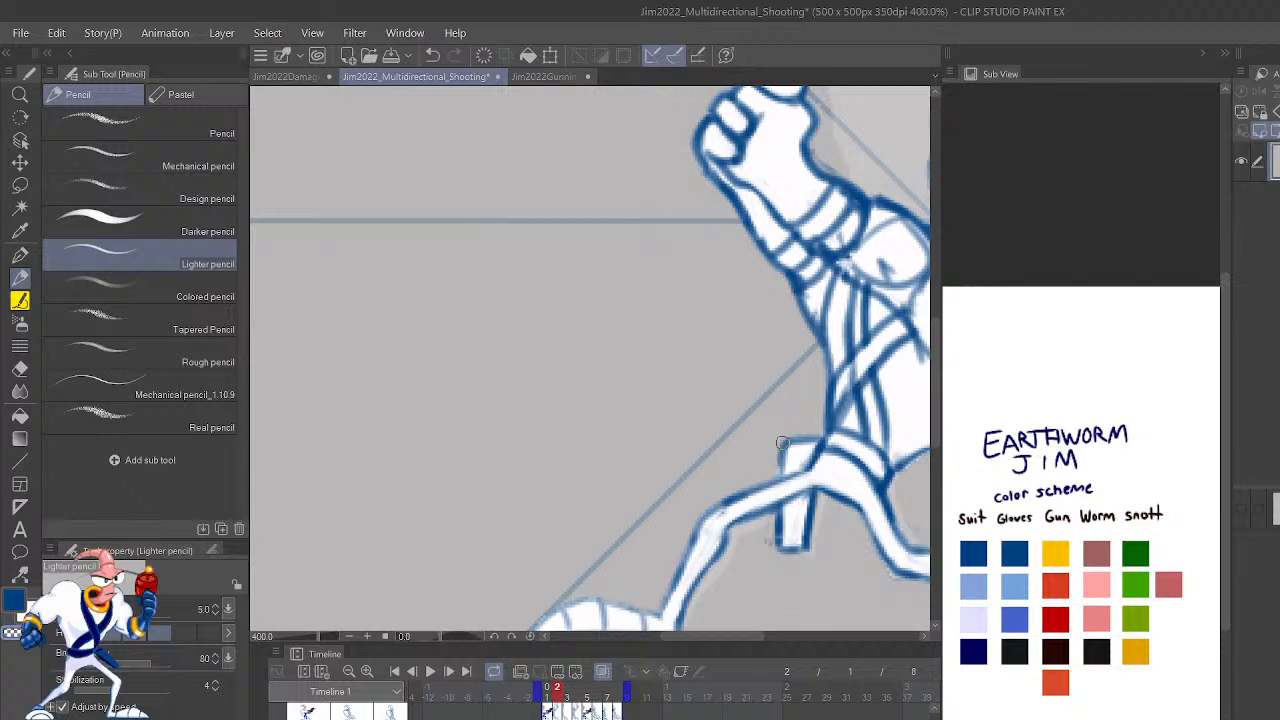
drag(786, 456, 782, 444)
drag(767, 539, 715, 516)
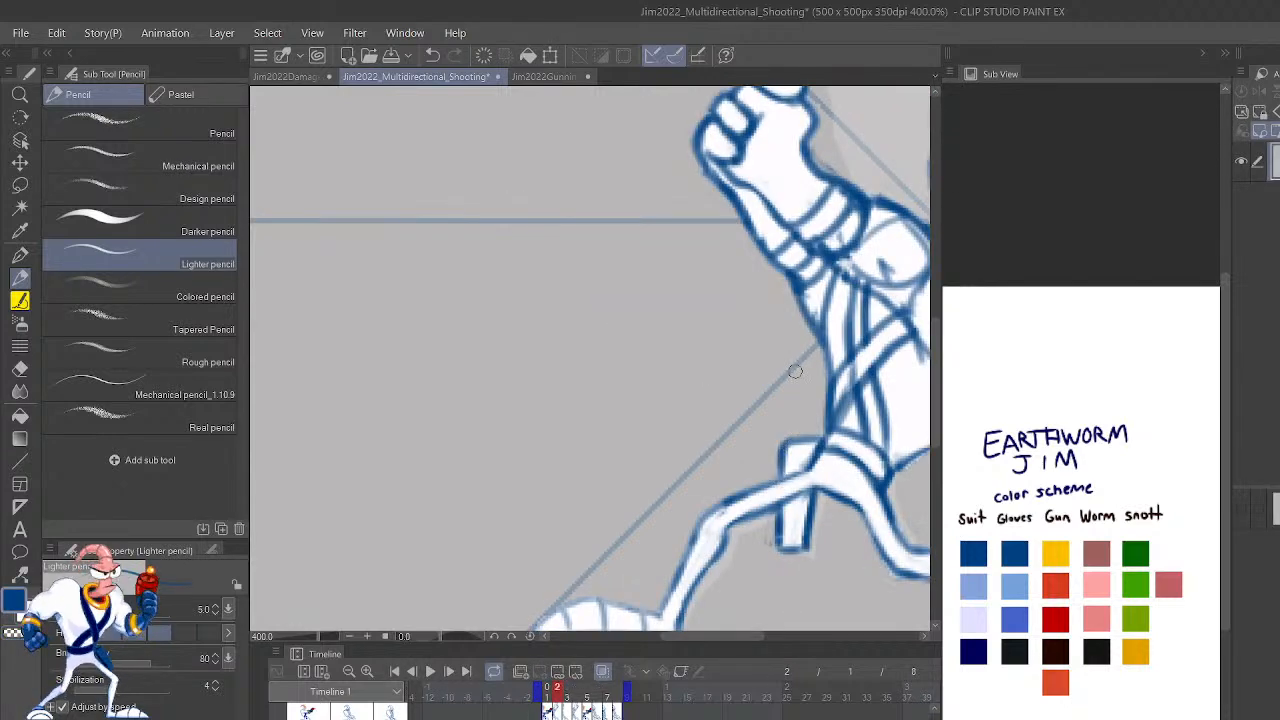
Step through all the frames at a wider view to compare the belt strap from pose to pose.
scroll(795, 371, down, 3)
key(shift+Right)
key(shift+Right)
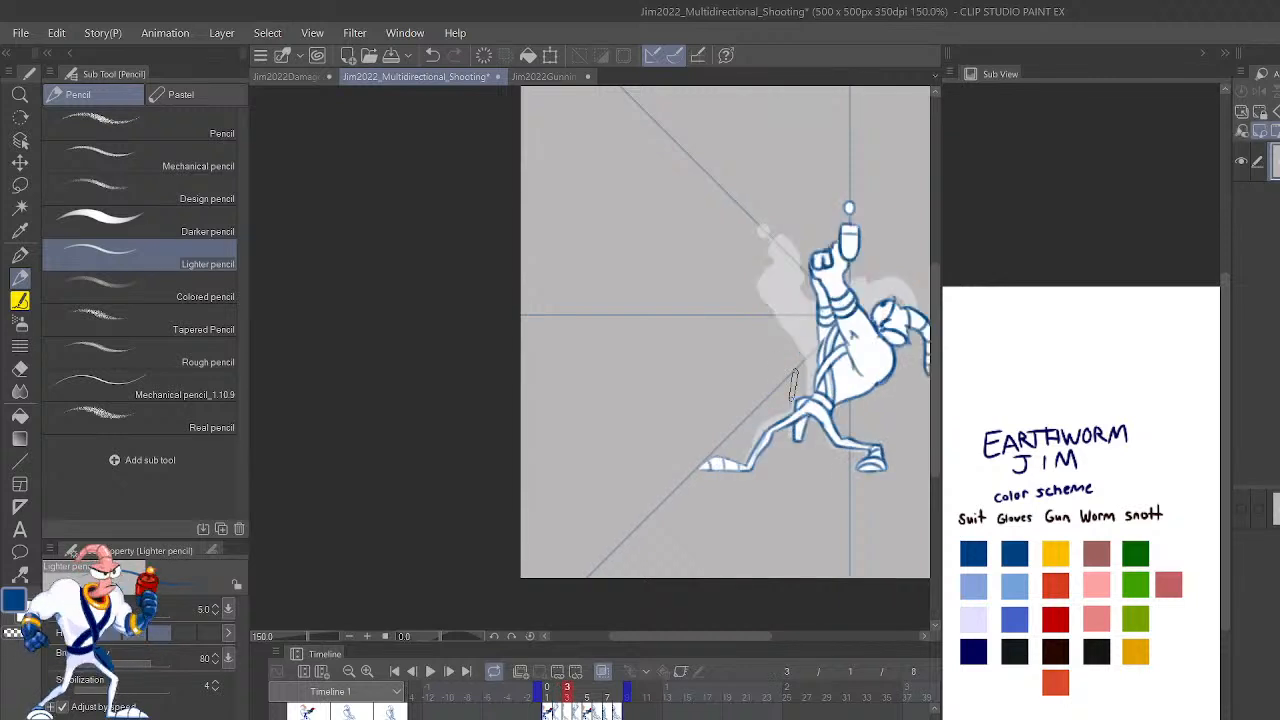
key(shift+Right)
key(shift+Right)
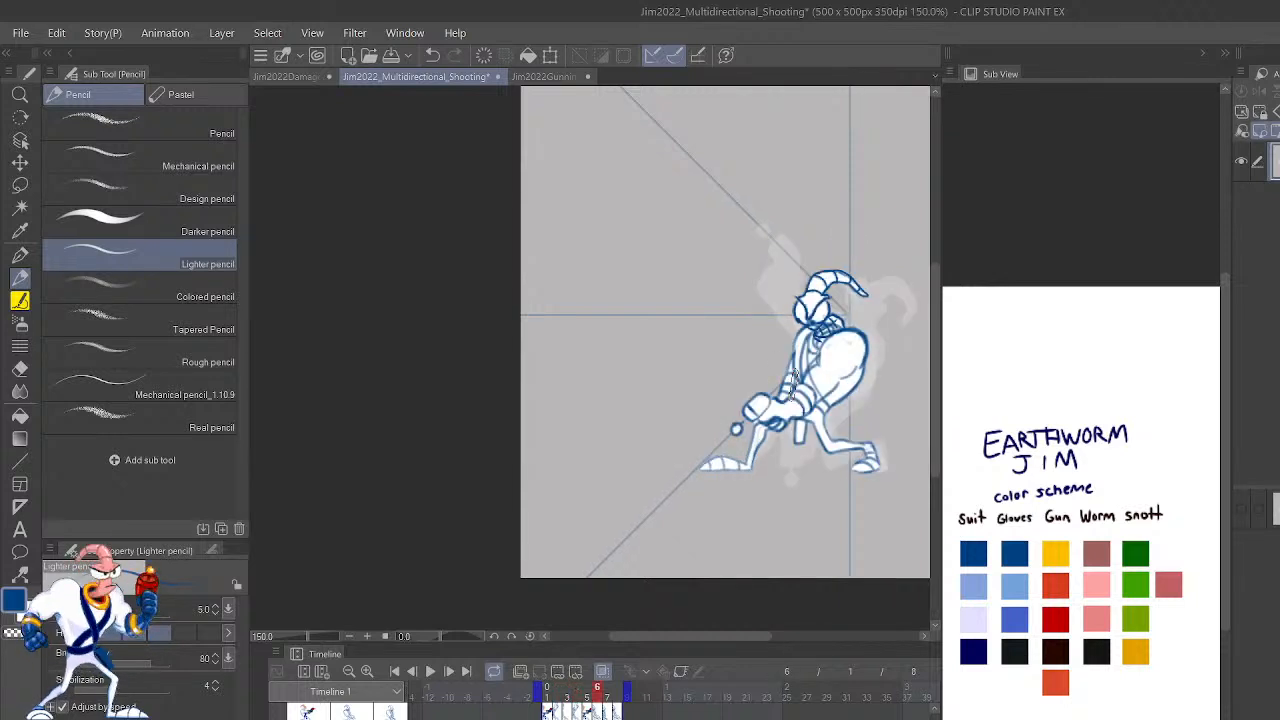
key(shift+Right)
key(shift+Right)
key(shift+Right)
key(shift+Right)
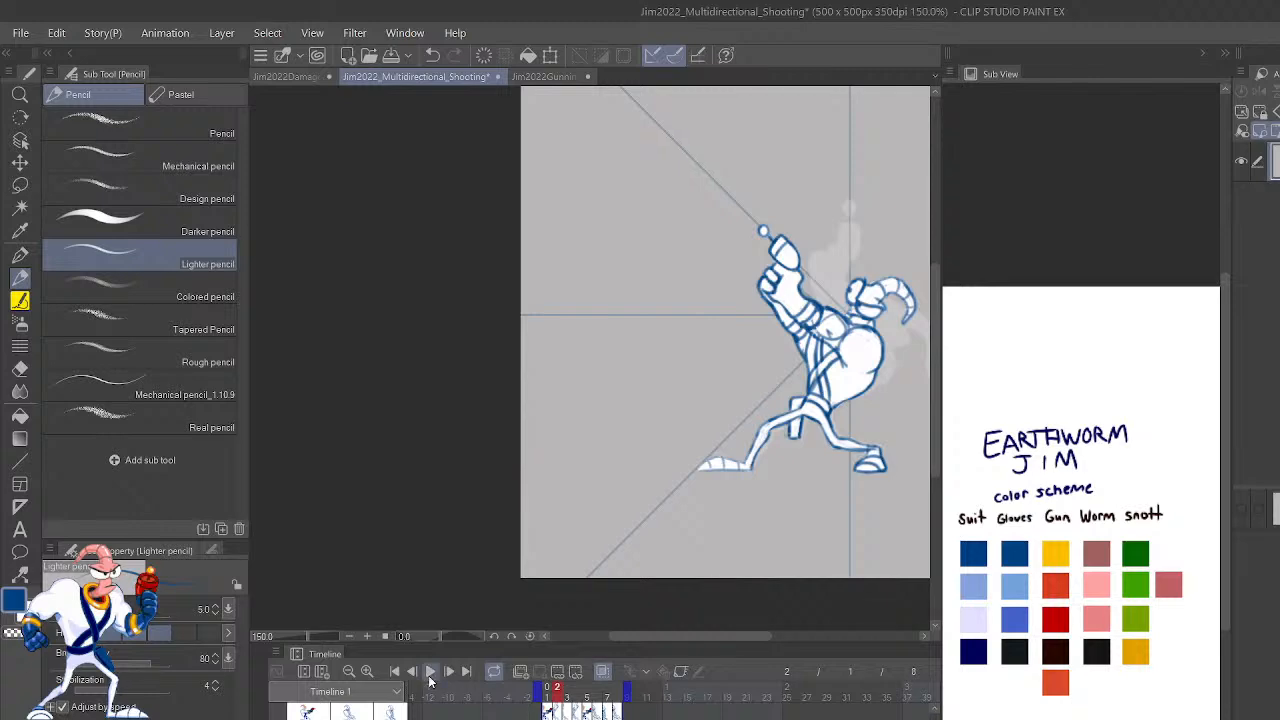
Play the animation at reduced zoom and in a mirrored view to check the overall motion.
click(430, 672)
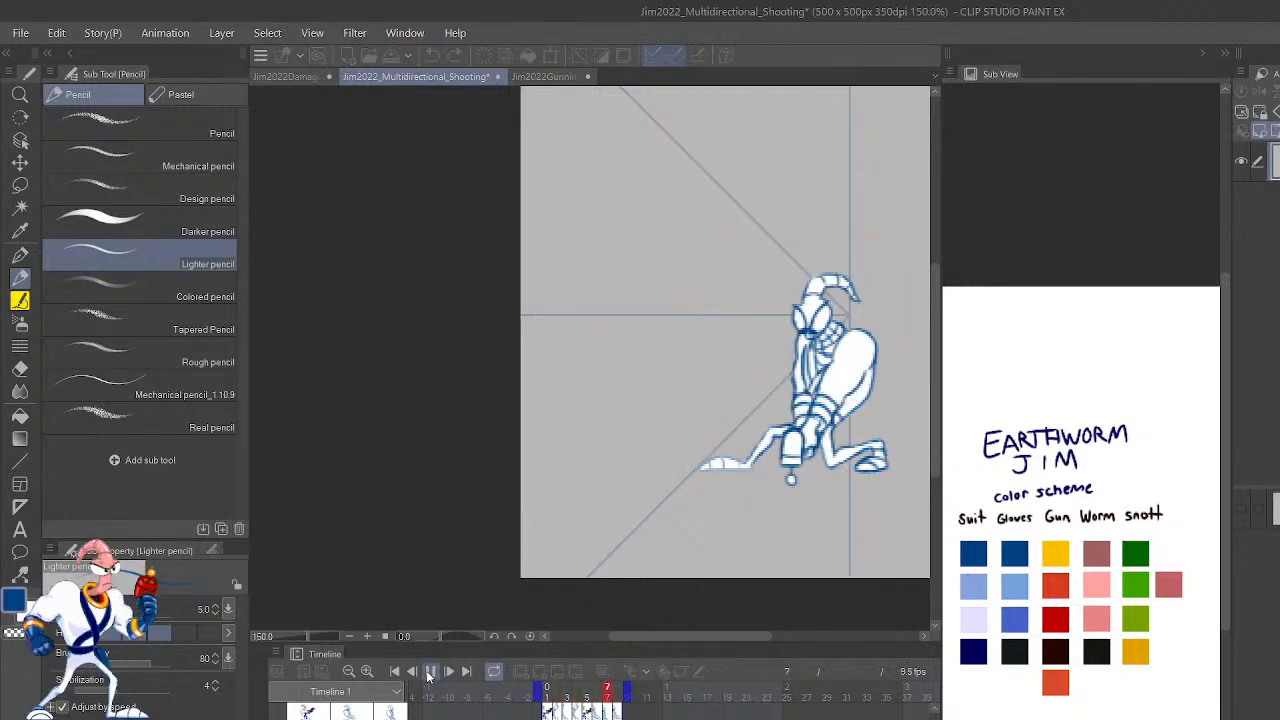
key(ctrl+alt+0)
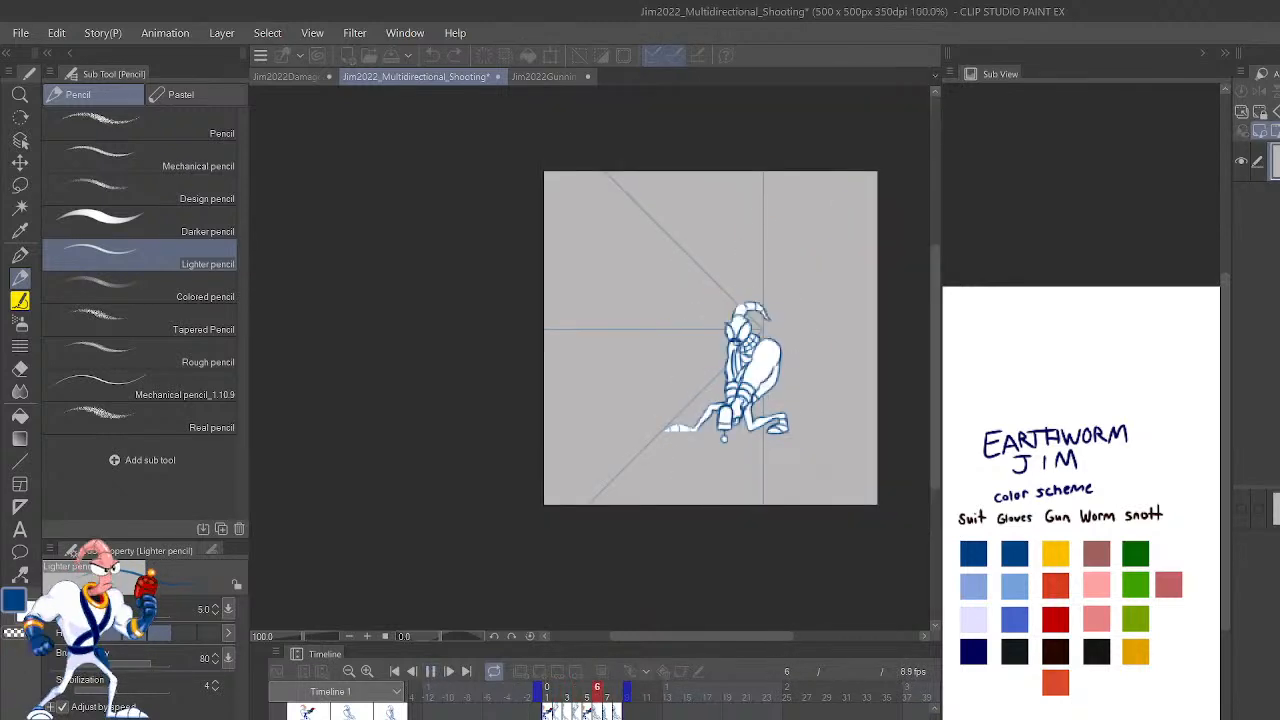
scroll(592, 360, right, 5)
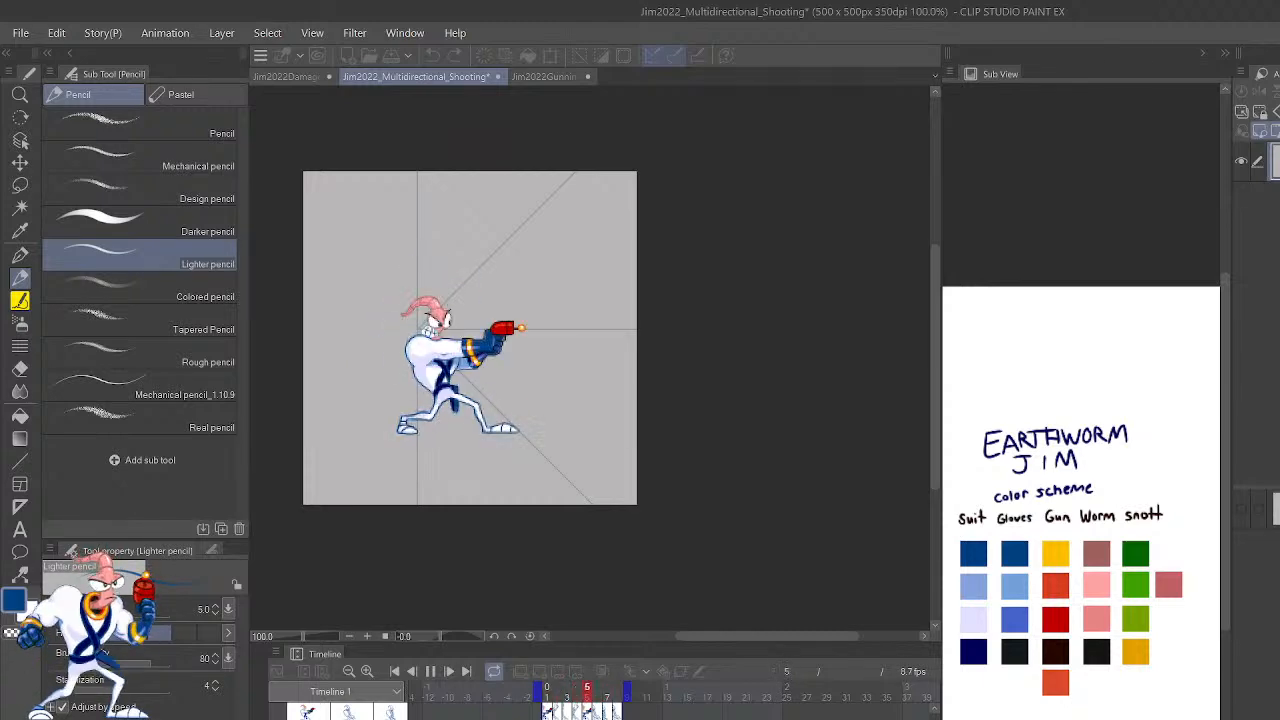
scroll(374, 503, up, 5)
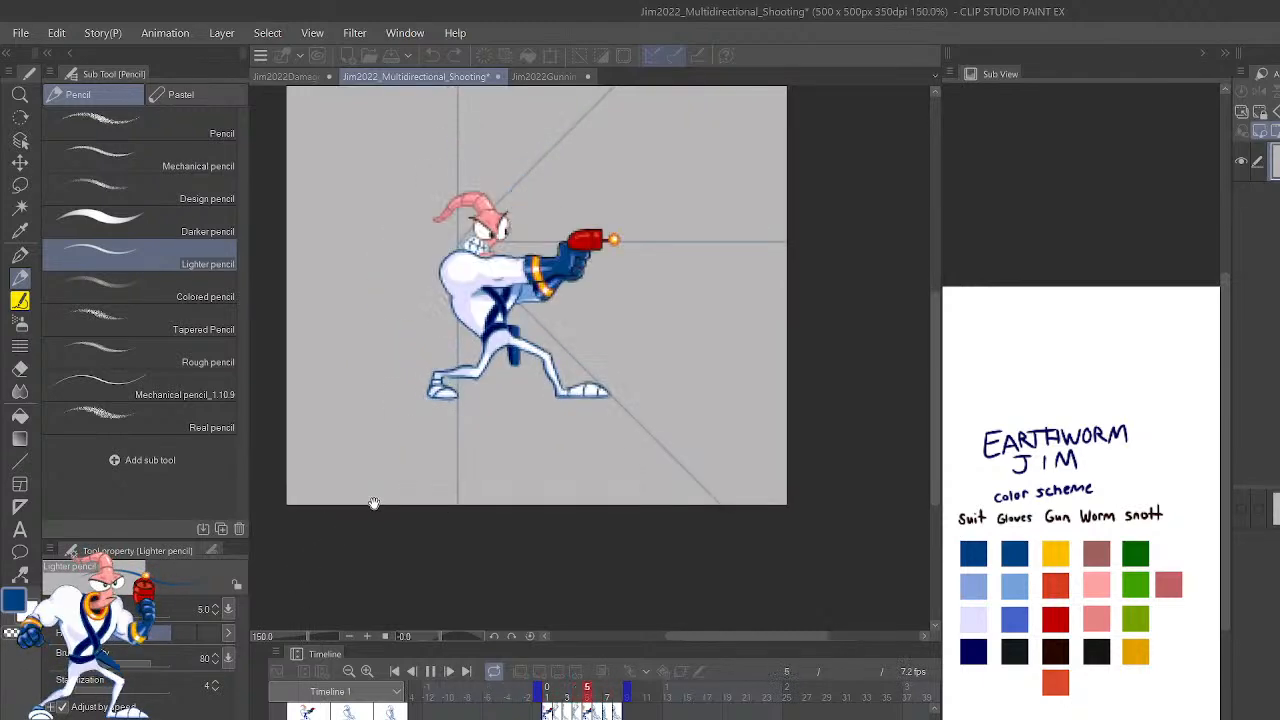
click(430, 671)
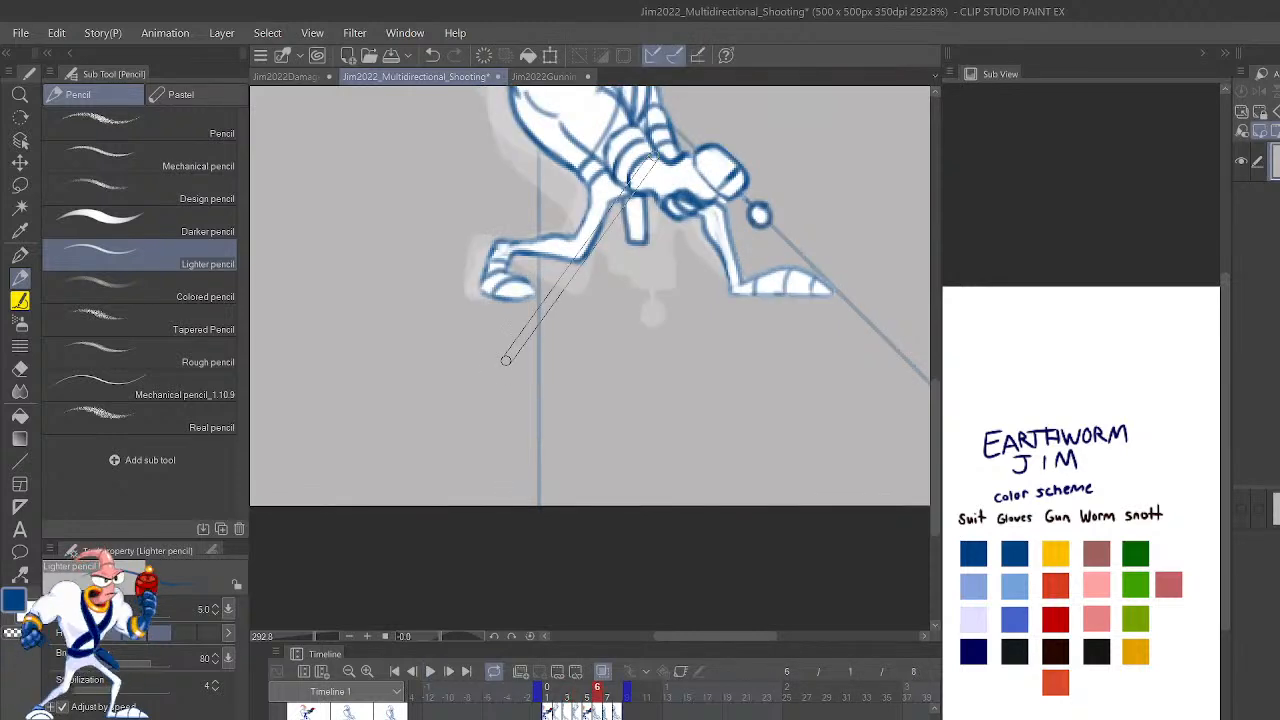
Flip through the frames close up on the legs to compare the feet and belt strap.
key(shift+Right)
key(shift+Right)
key(shift+Right)
key(shift+Right)
key(shift+Right)
key(shift+Left)
key(shift+Left)
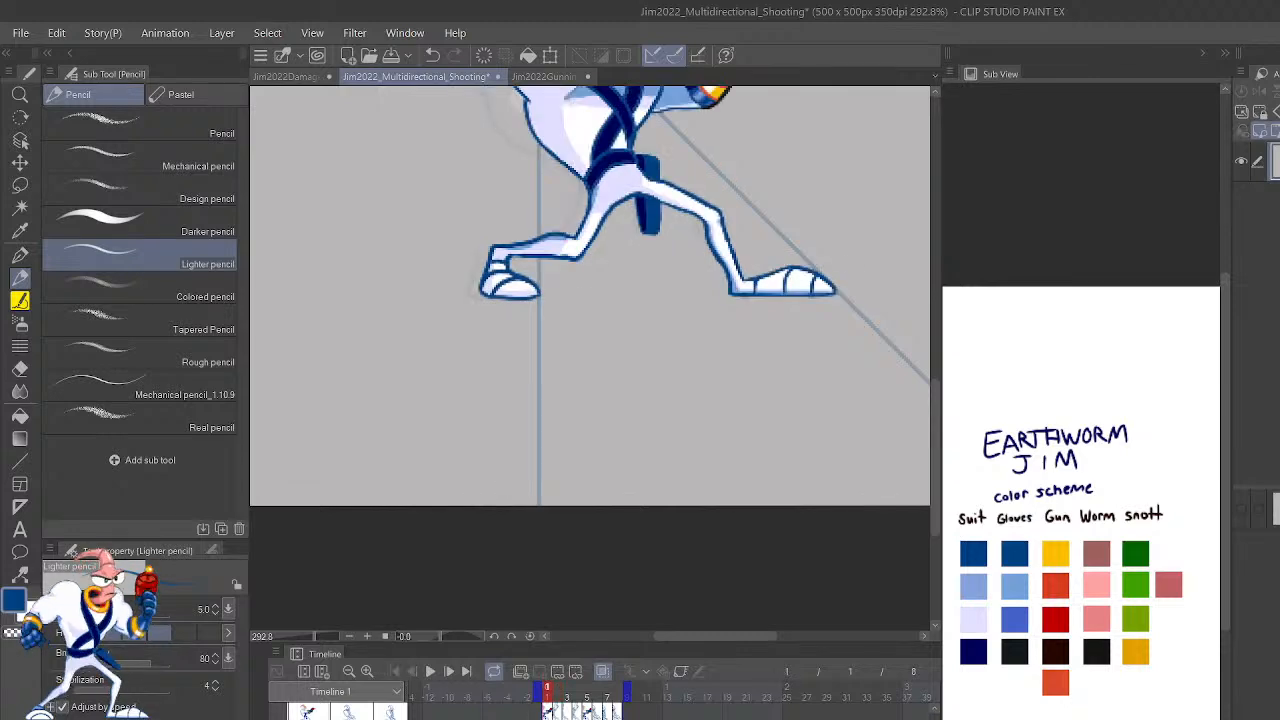
key(shift+Right)
Retouch the upper outline of the back ankle on frame 2 with the Fine Pen.
key(ctrl+plus)
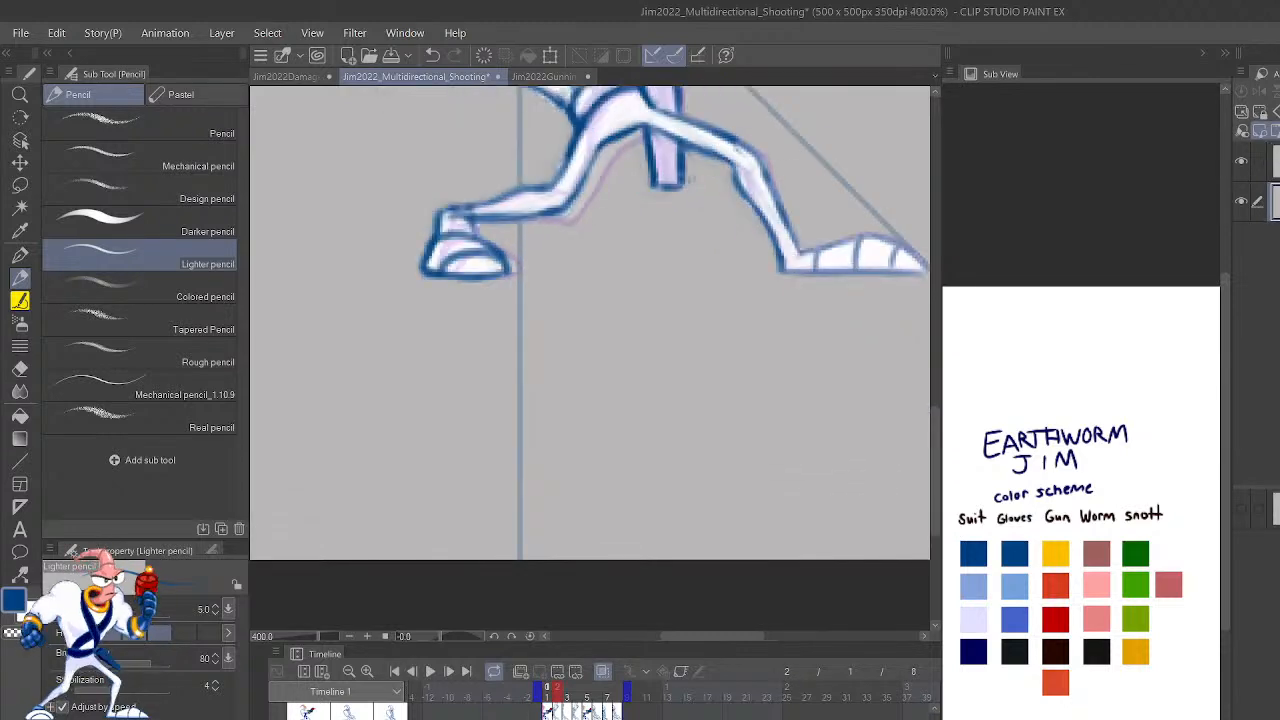
drag(551, 309, 765, 555)
key(p)
key(x)
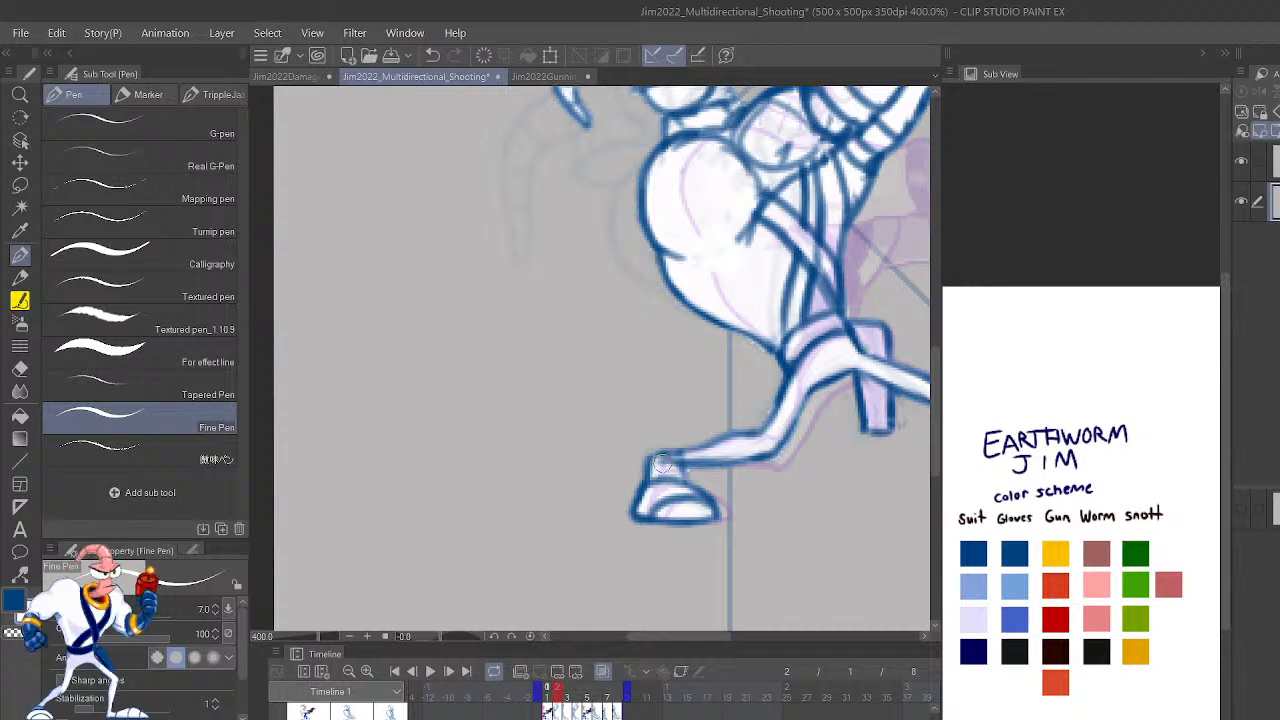
drag(661, 465, 684, 477)
key(ctrl+z)
key(x)
key(x)
key(ctrl+z)
key(x)
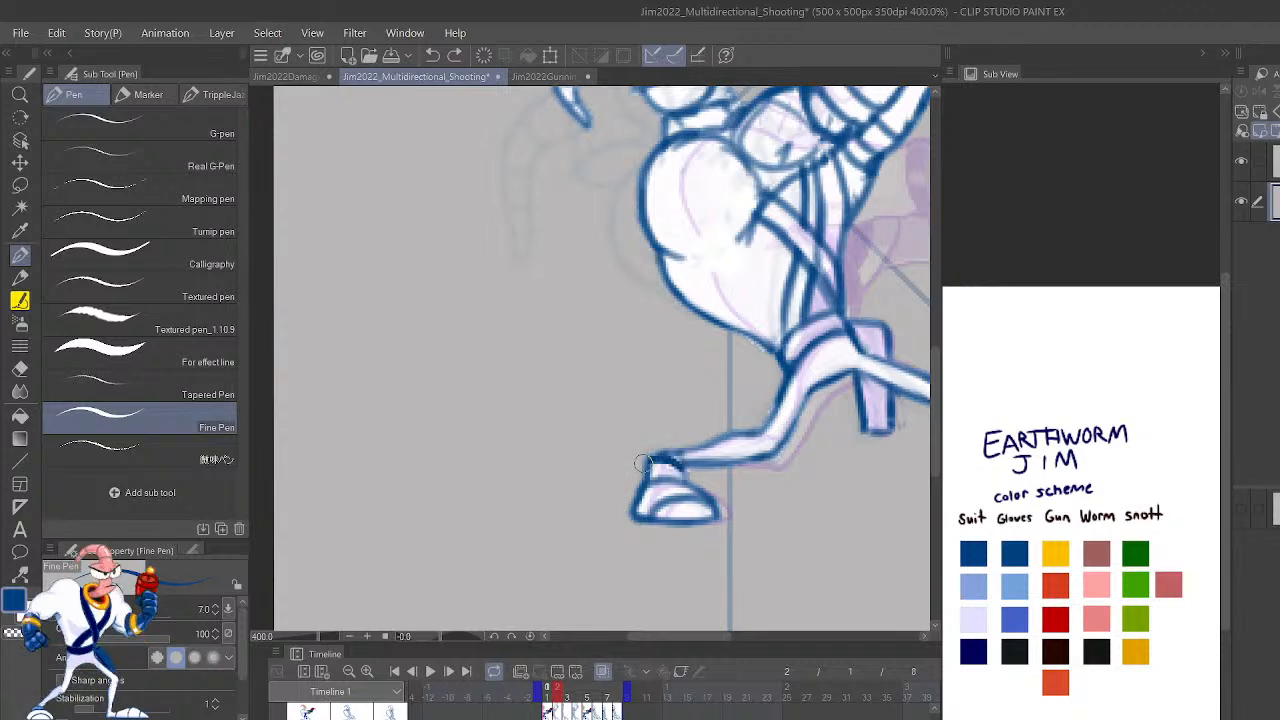
Refine the back ankle's cuff above the foot on frame 2 with the Lighter pencil, checking it against the adjacent frame.
key(p)
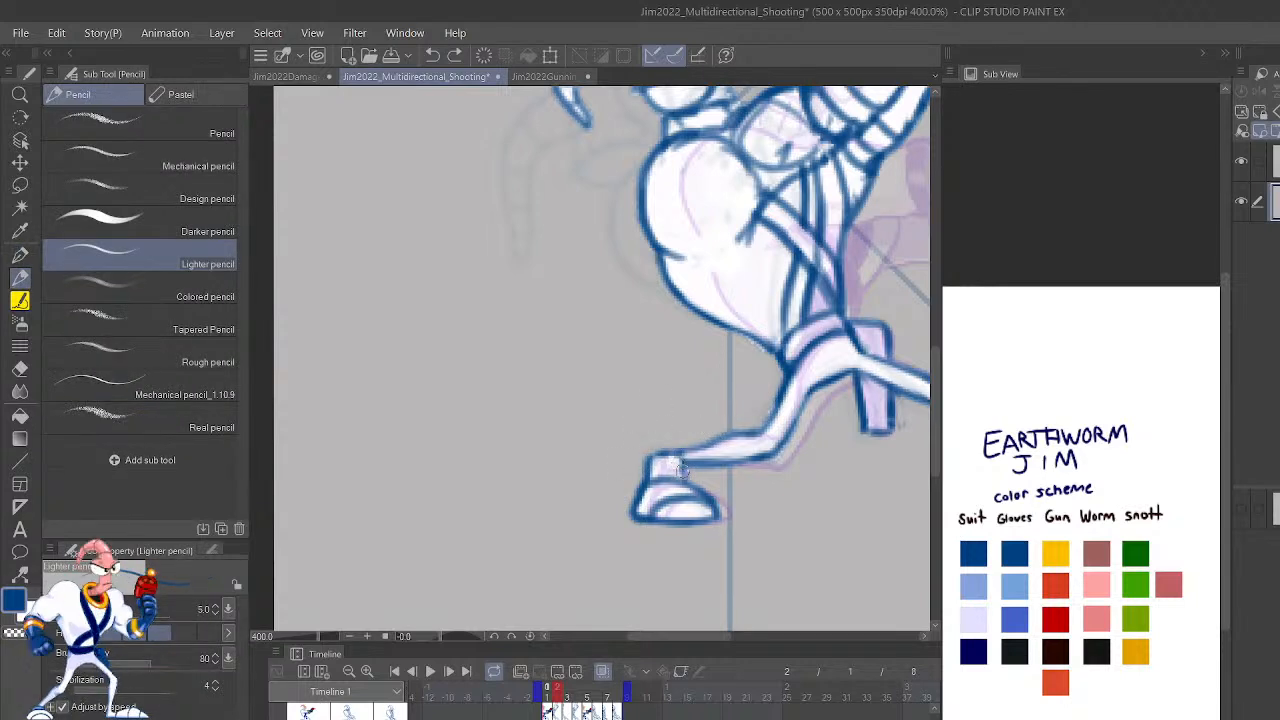
drag(745, 332, 648, 463)
key(ctrl+Right)
key(ctrl+Left)
key(ctrl+z)
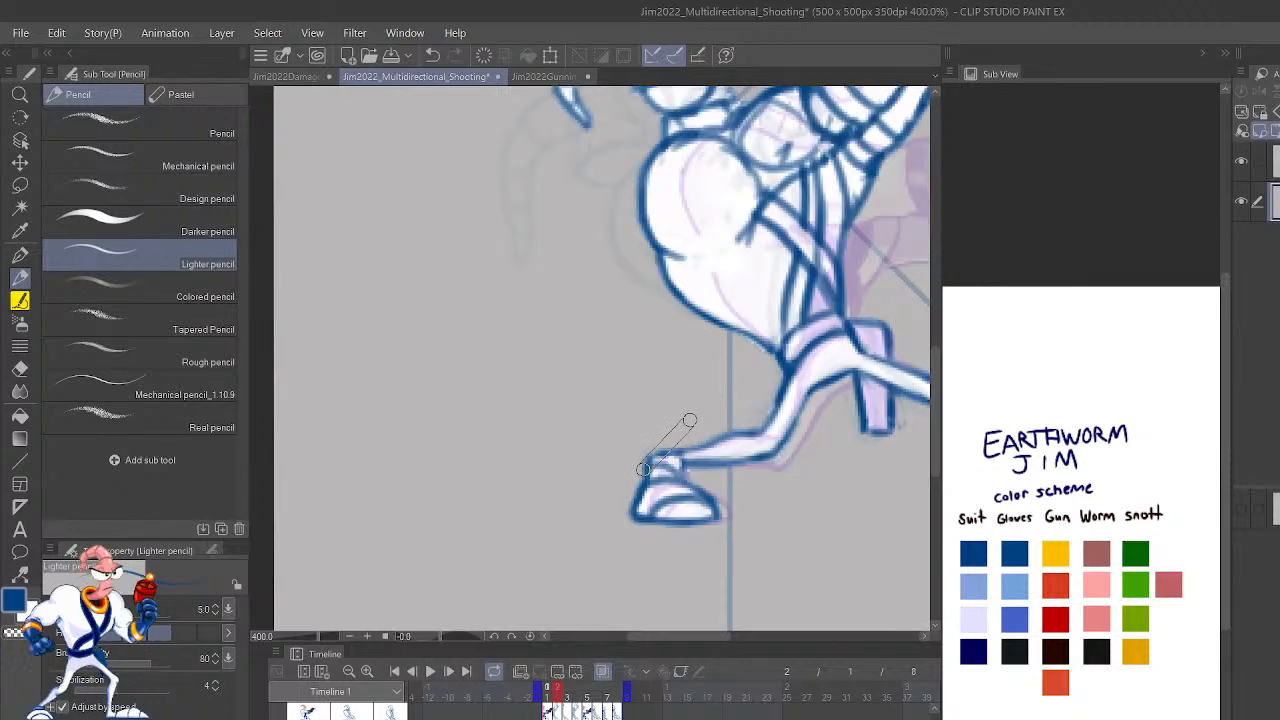
Step through frames 3 to 7 at a wider view to compare the back leg and foot.
key(ctrl+Right)
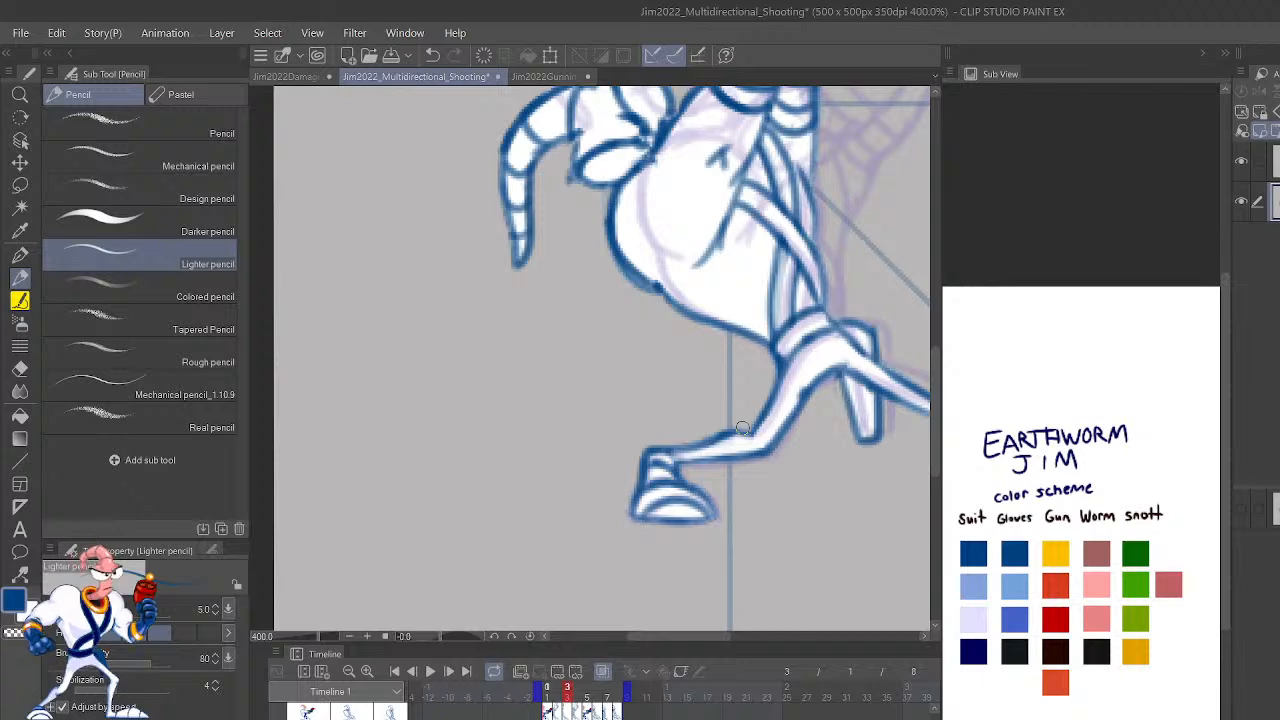
scroll(743, 428, down, 3)
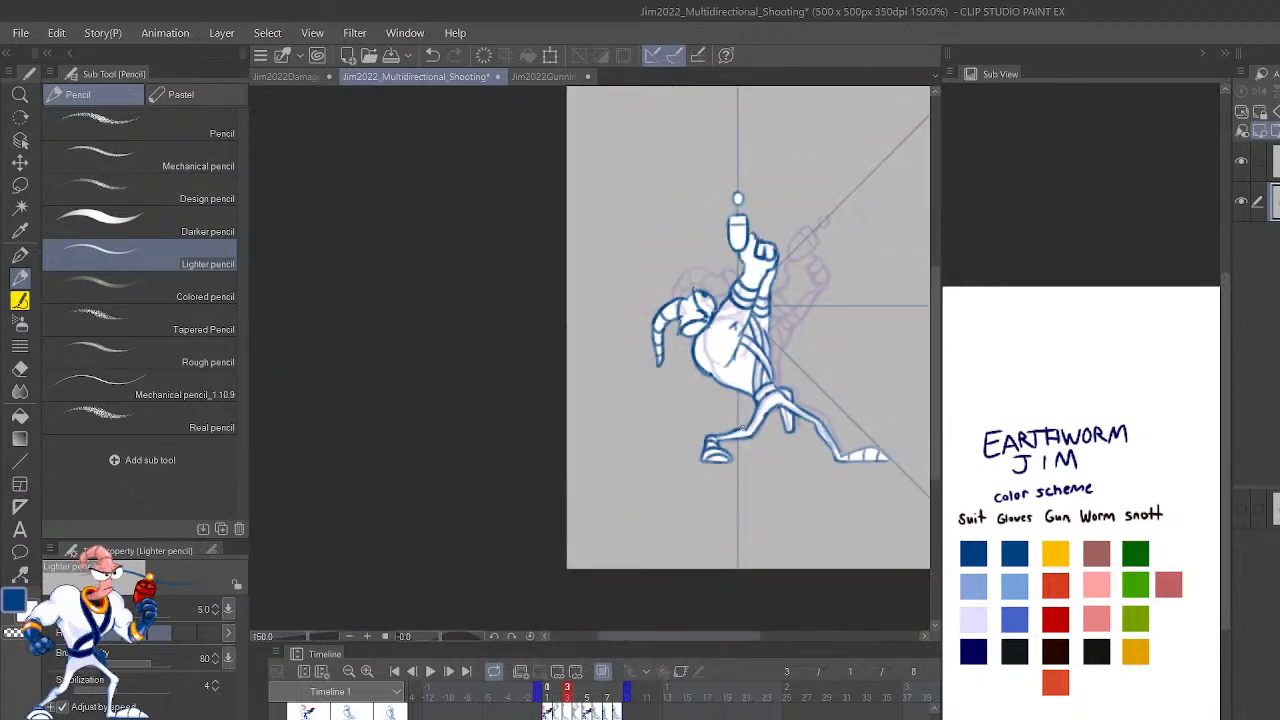
key(ctrl+Right)
key(ctrl+Right)
key(ctrl+Right)
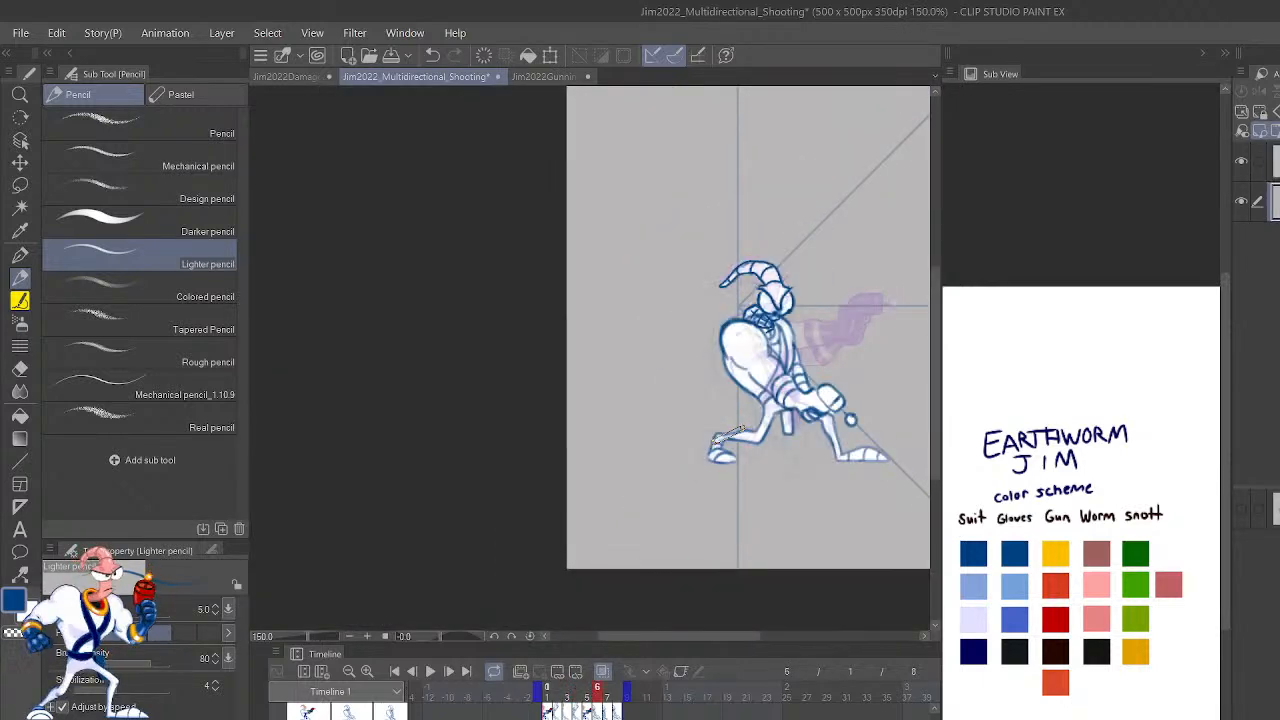
key(ctrl+Left)
key(ctrl+Right)
key(ctrl+Right)
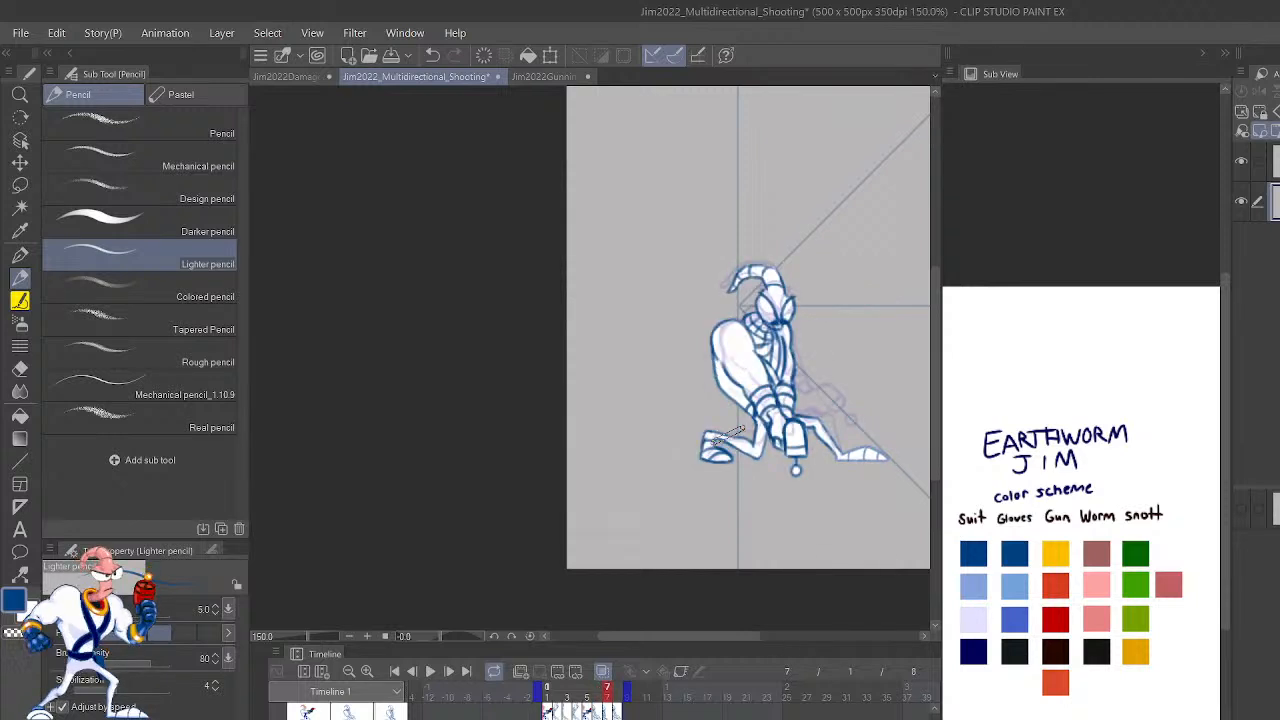
key(ctrl+Left)
key(ctrl+Left)
key(ctrl+Left)
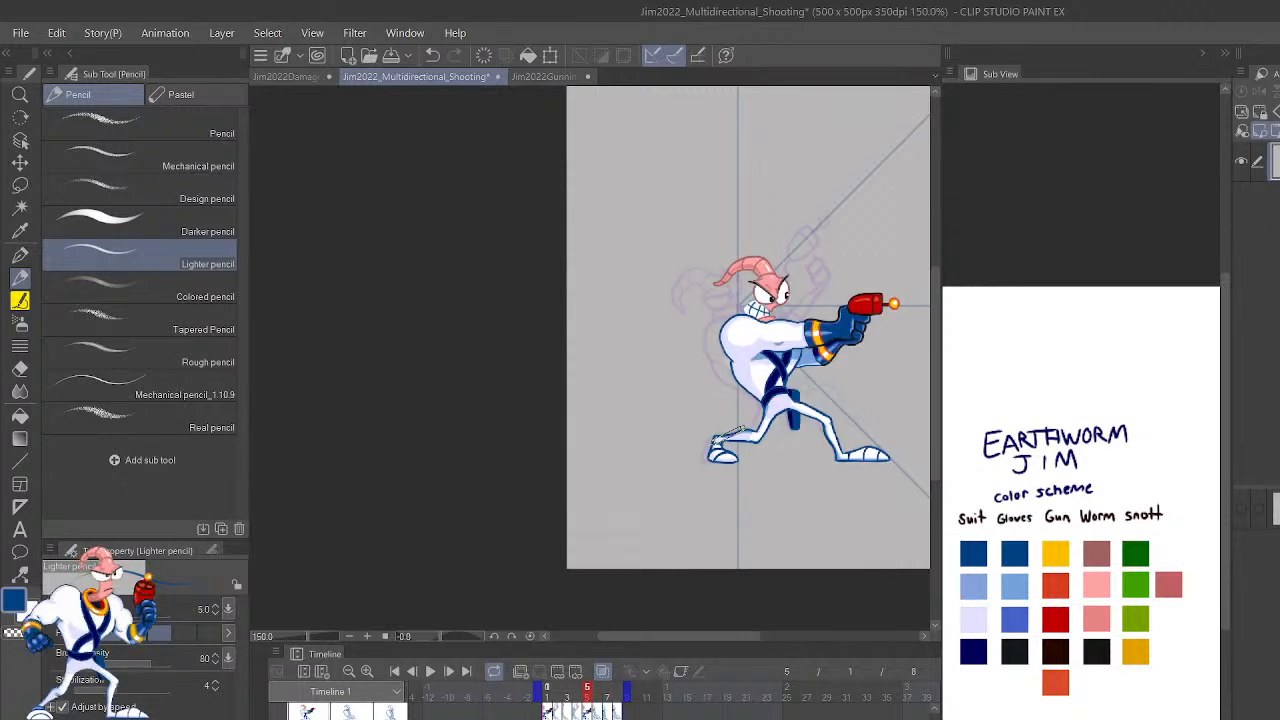
key(ctrl+Right)
key(ctrl+Right)
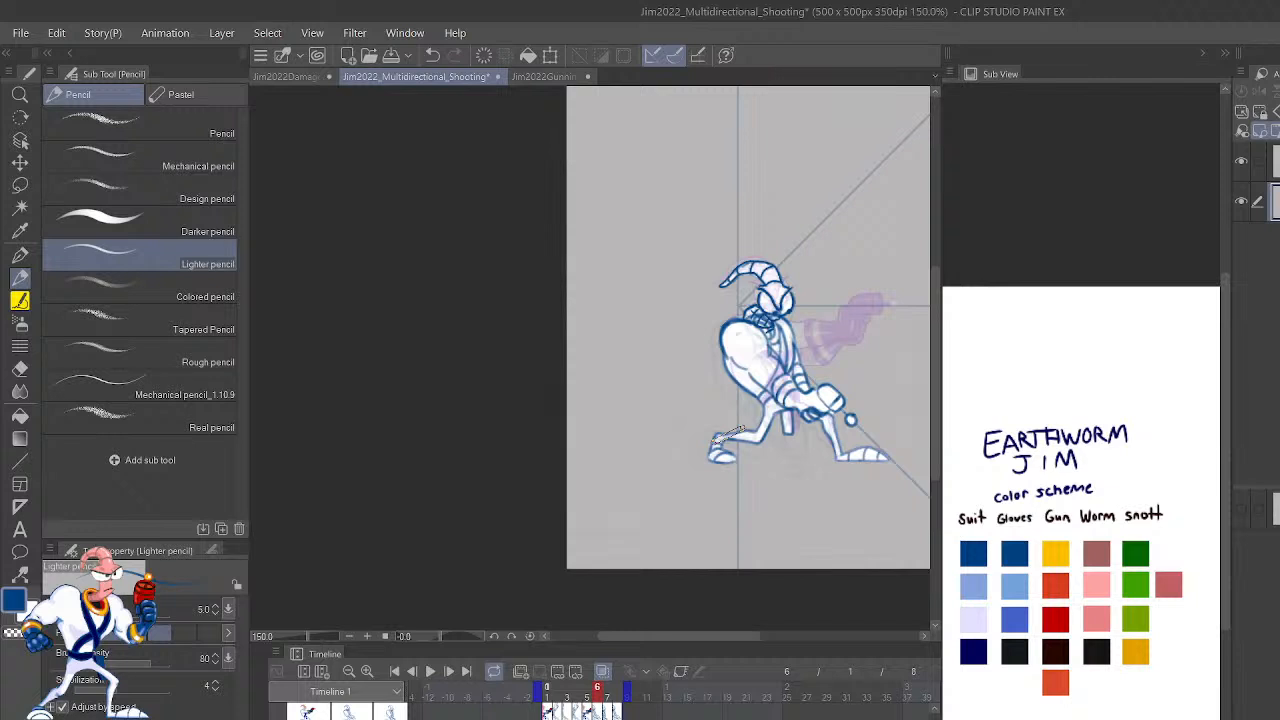
Flip back and forth between frames 5 and 6 to compare the forward aim with the downward diagonal pose.
key(ctrl+Left)
key(ctrl+Right)
key(ctrl+Left)
key(ctrl+Right)
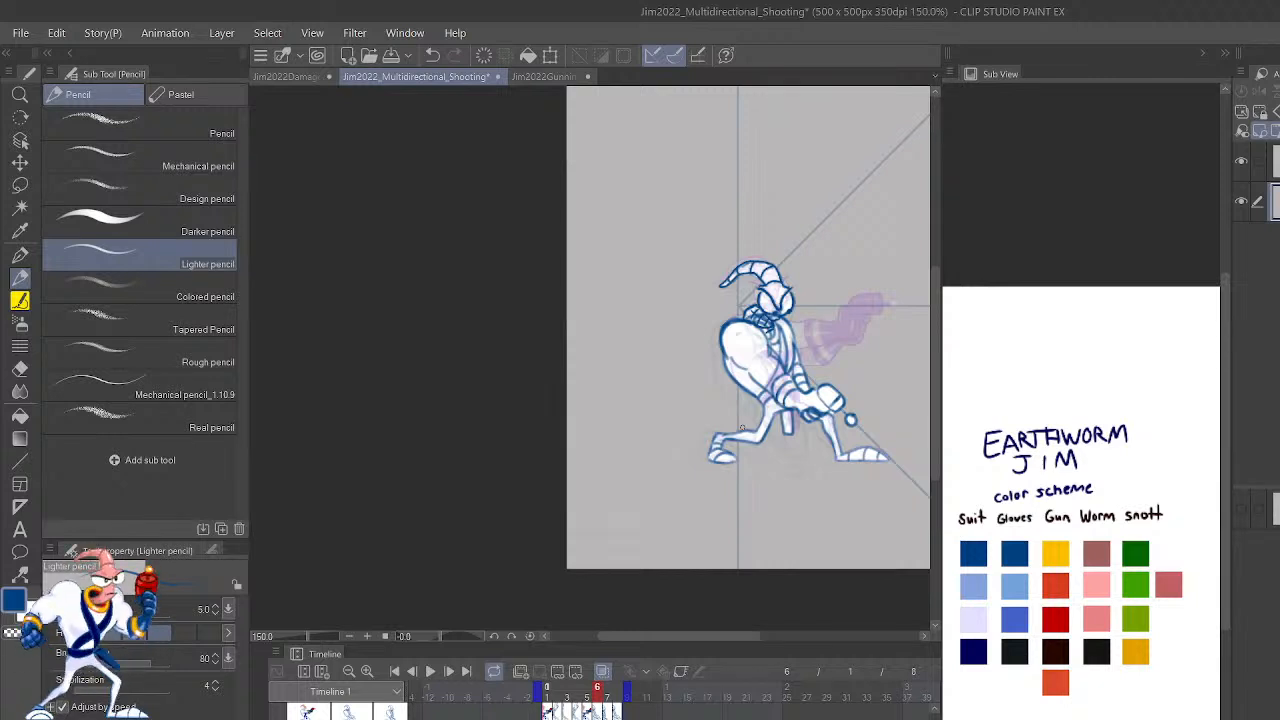
key(Left)
key(Right)
key(Left)
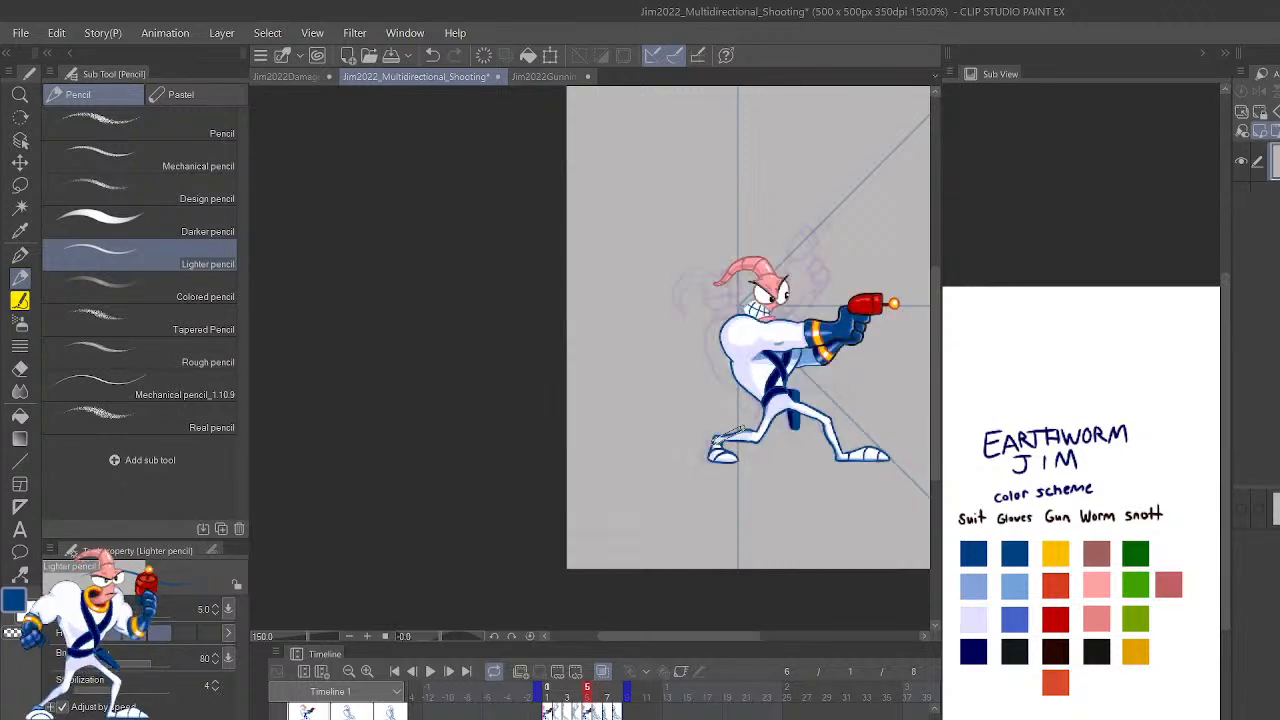
Flip between frames 3, 4 and 5 to compare the upward aiming poses with the forward aim.
key(Left)
key(Right)
key(Left)
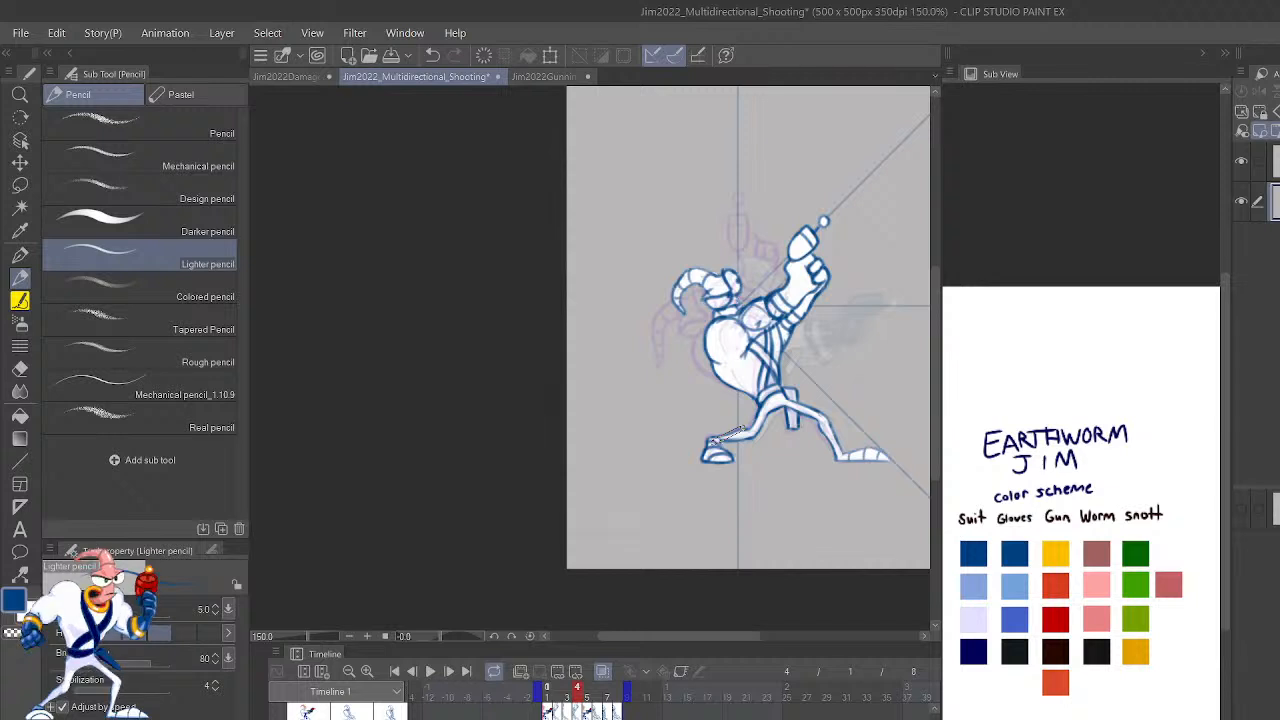
key(Right)
key(Left)
key(Left)
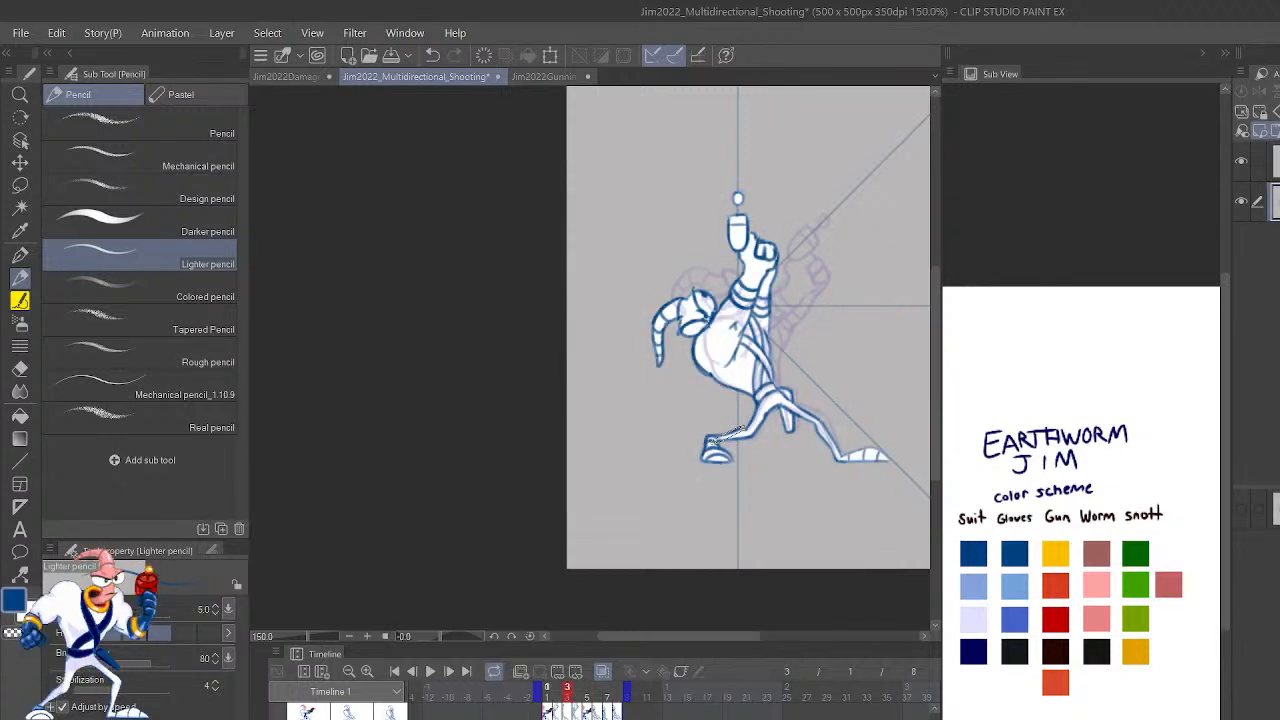
key(Right)
key(Left)
key(Right)
Flip repeatedly between frames 5, 6 and 7 to examine the body and legs in the downward aiming poses.
key(Right)
key(Right)
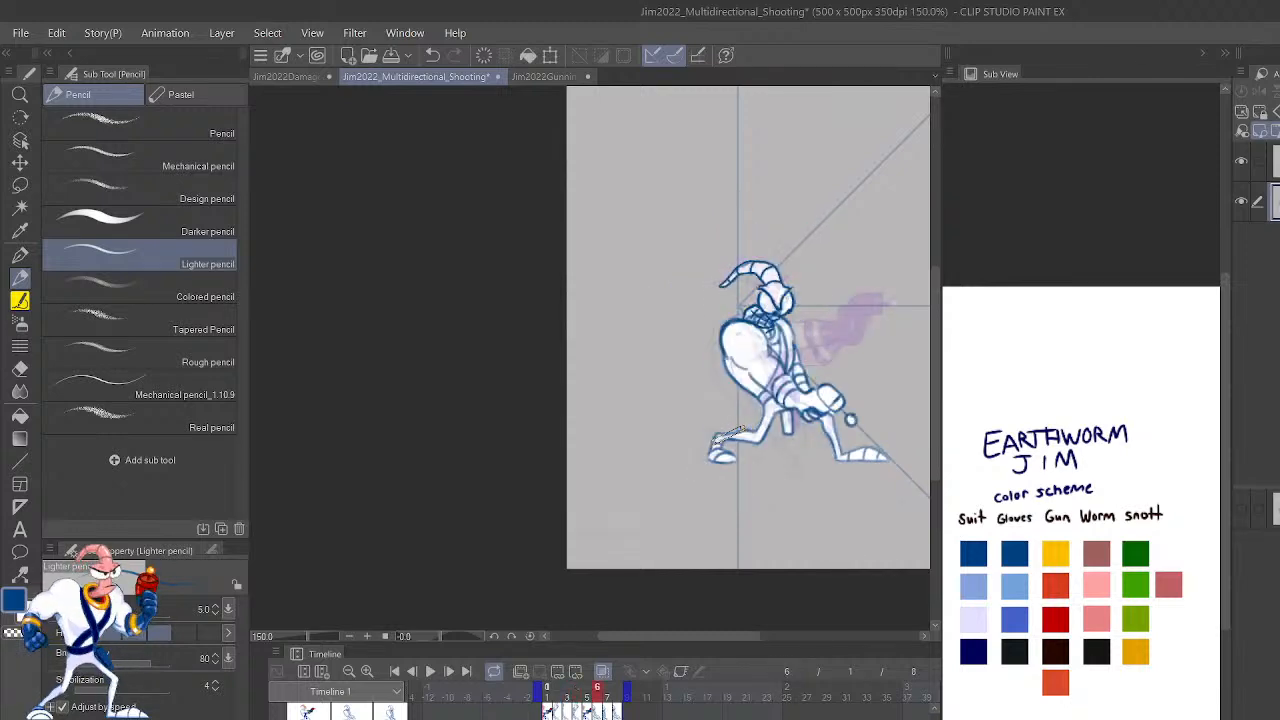
key(Right)
key(Left)
key(Left)
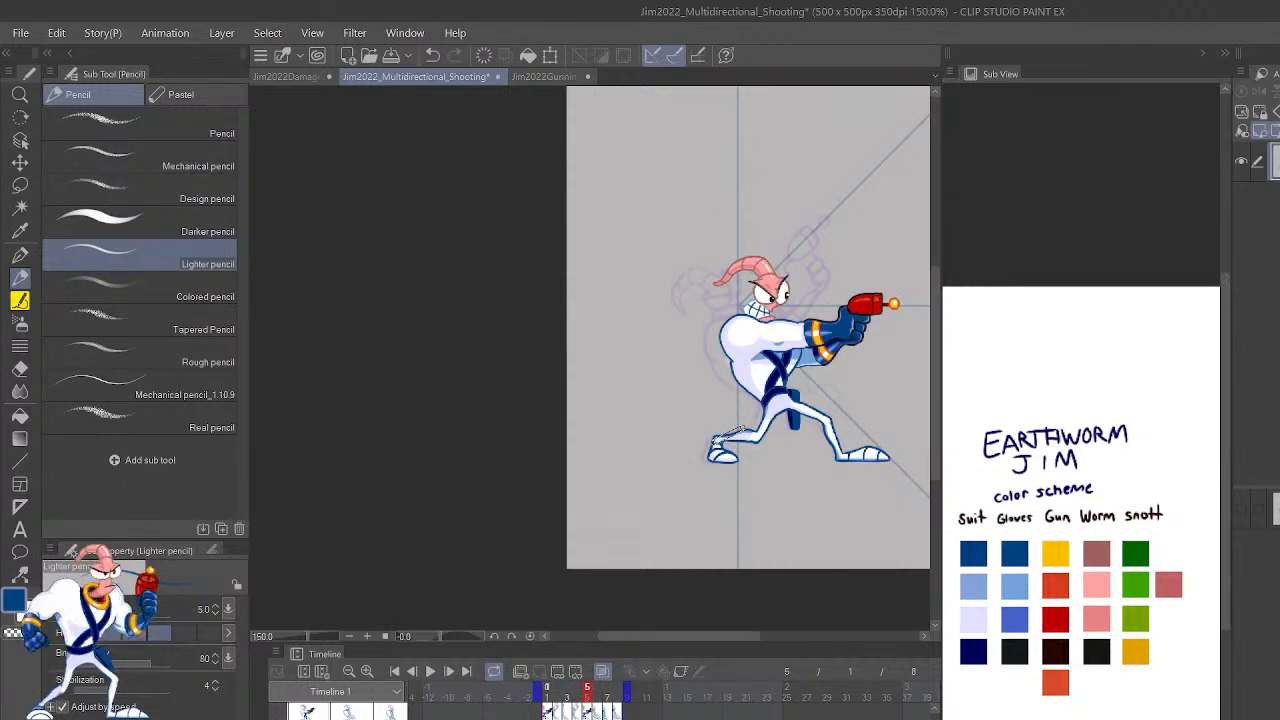
key(Right)
key(Right)
key(Right)
key(Left)
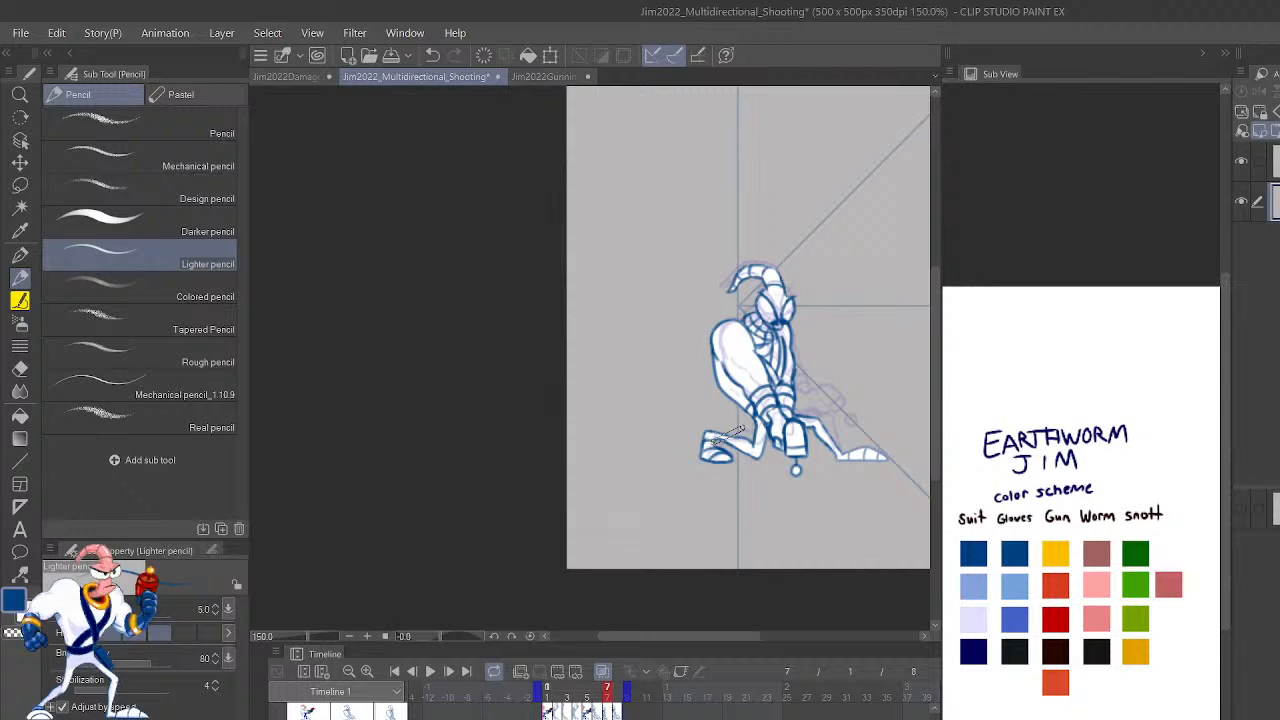
key(Left)
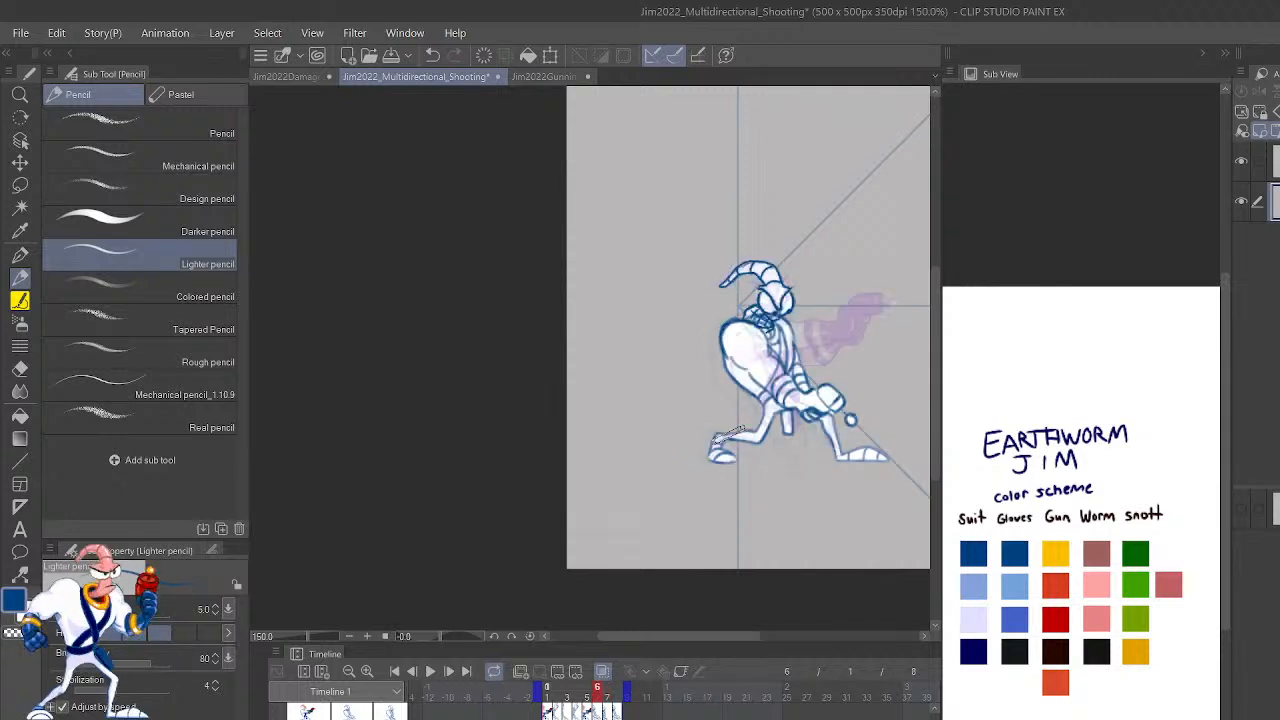
key(Left)
key(Right)
key(Right)
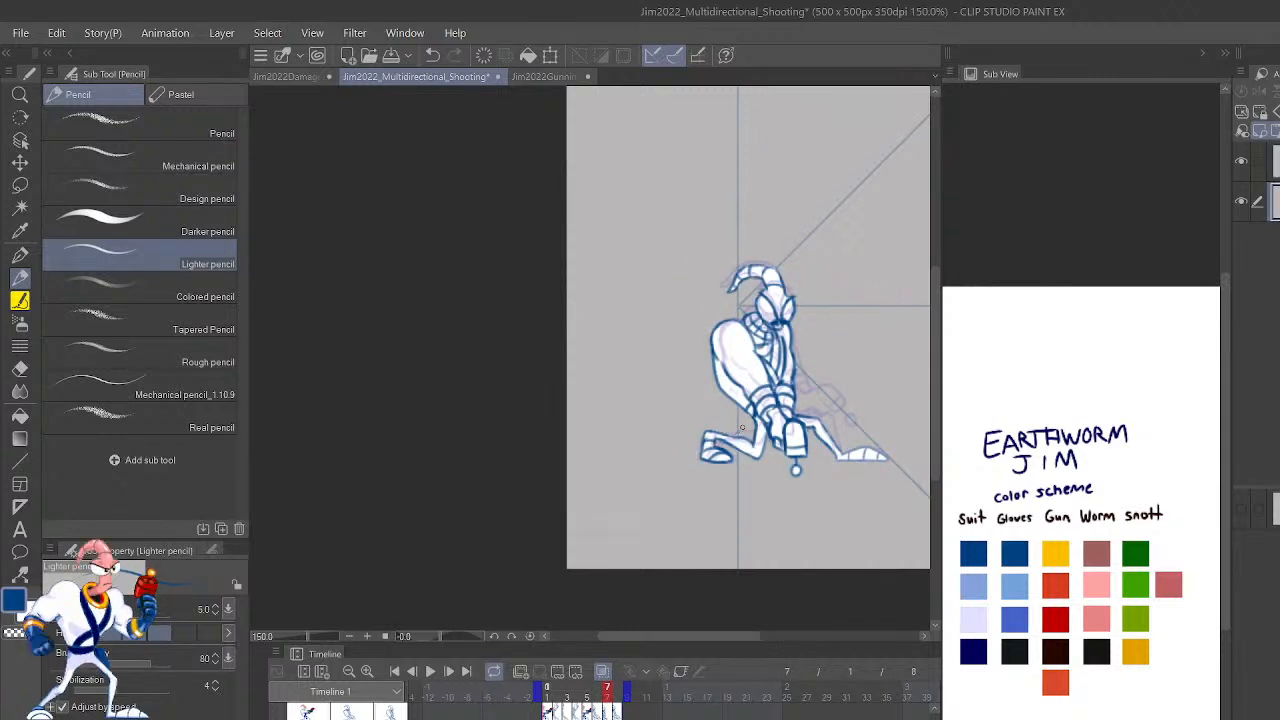
key(Left)
key(Left)
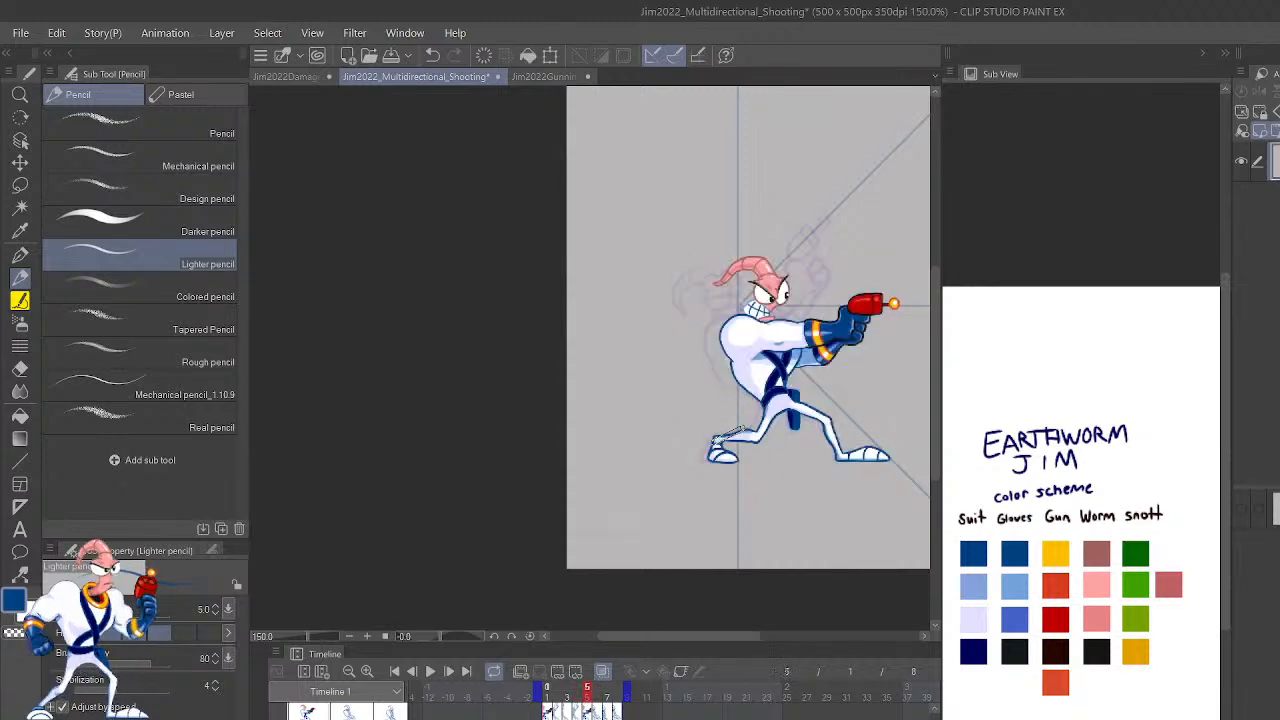
On frame 7, lasso the bent knee section of the back leg and shift it slightly outward toward the back foot.
key(Right)
key(Right)
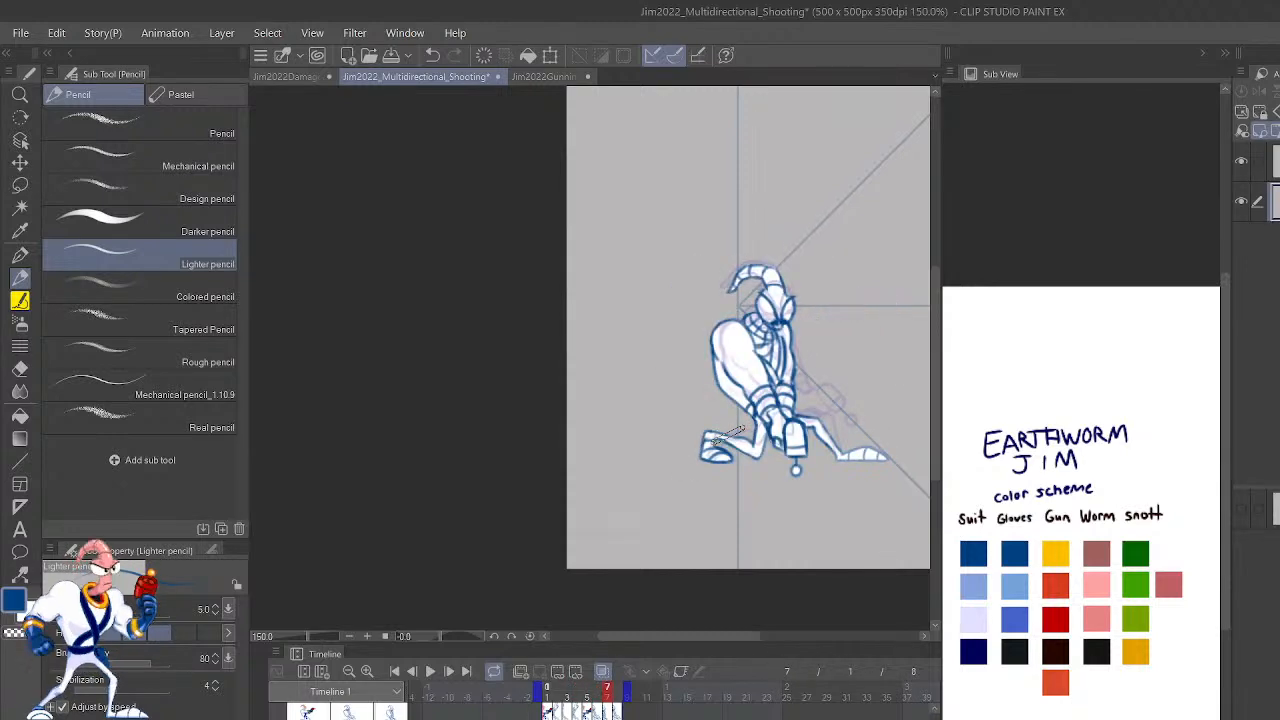
scroll(742, 433, up, 3)
key(Left)
key(Right)
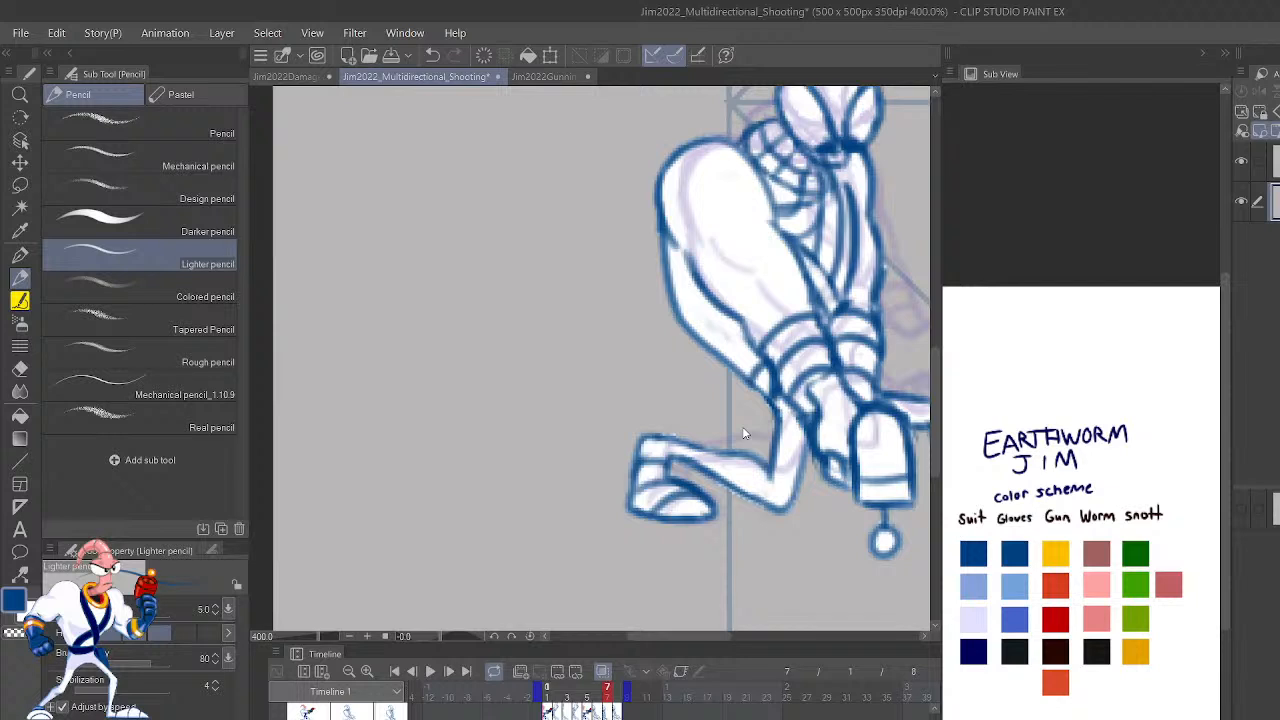
key(m)
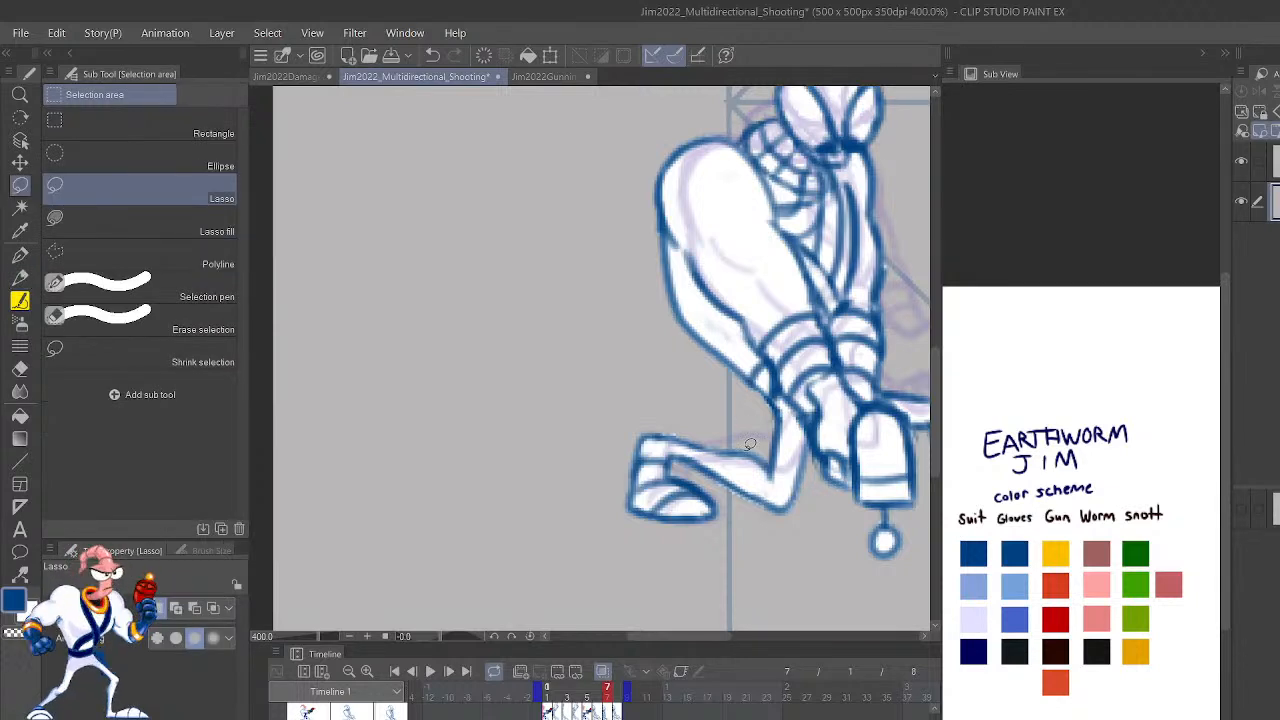
mouse_move(803, 500)
mouse_down()
mouse_move(811, 432)
mouse_move(794, 405)
mouse_move(769, 422)
mouse_move(782, 535)
mouse_up()
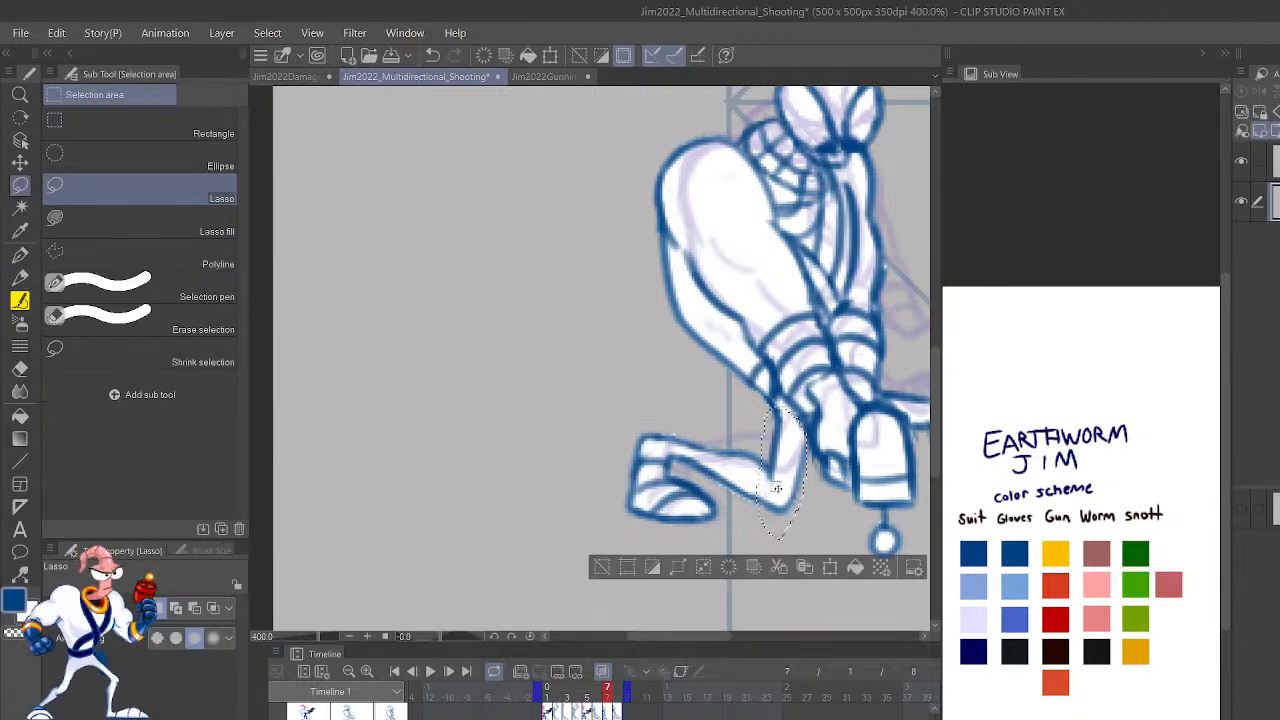
key(k)
drag(804, 476, 796, 470)
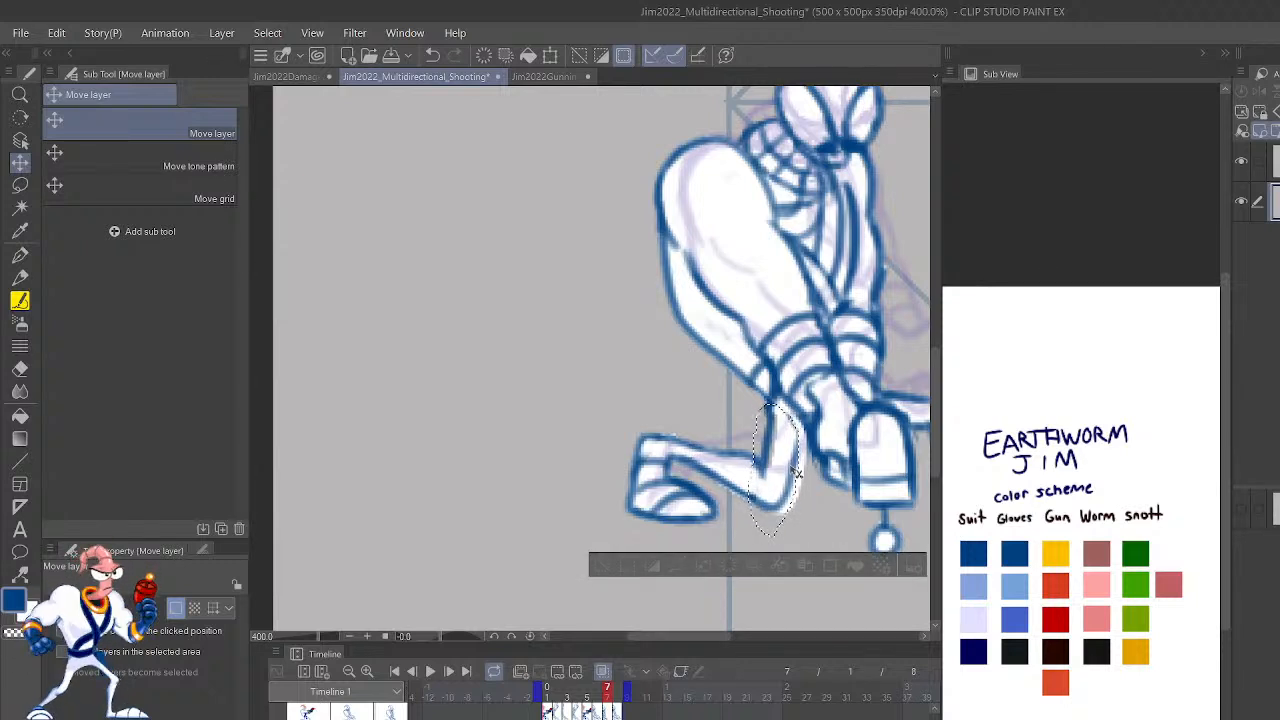
click(622, 565)
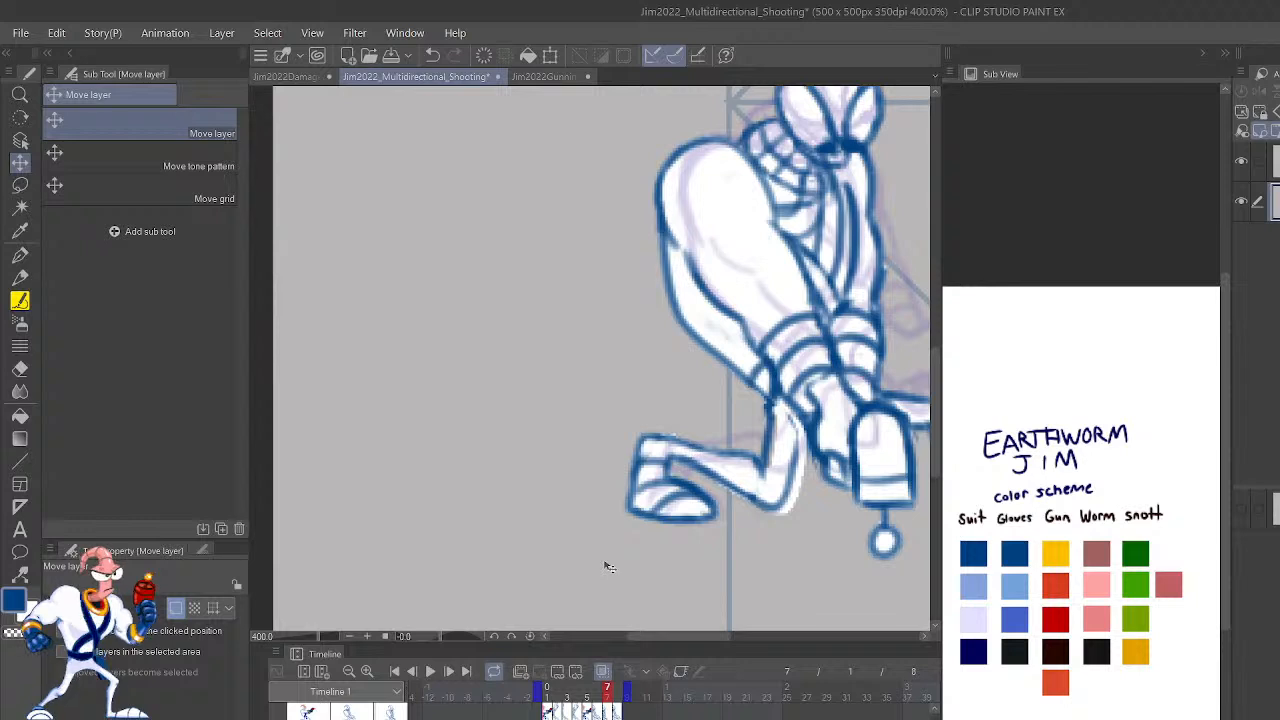
Erase the leftover white beside the shifted knee on frame 7 and clean up the edge of the back leg.
key(p)
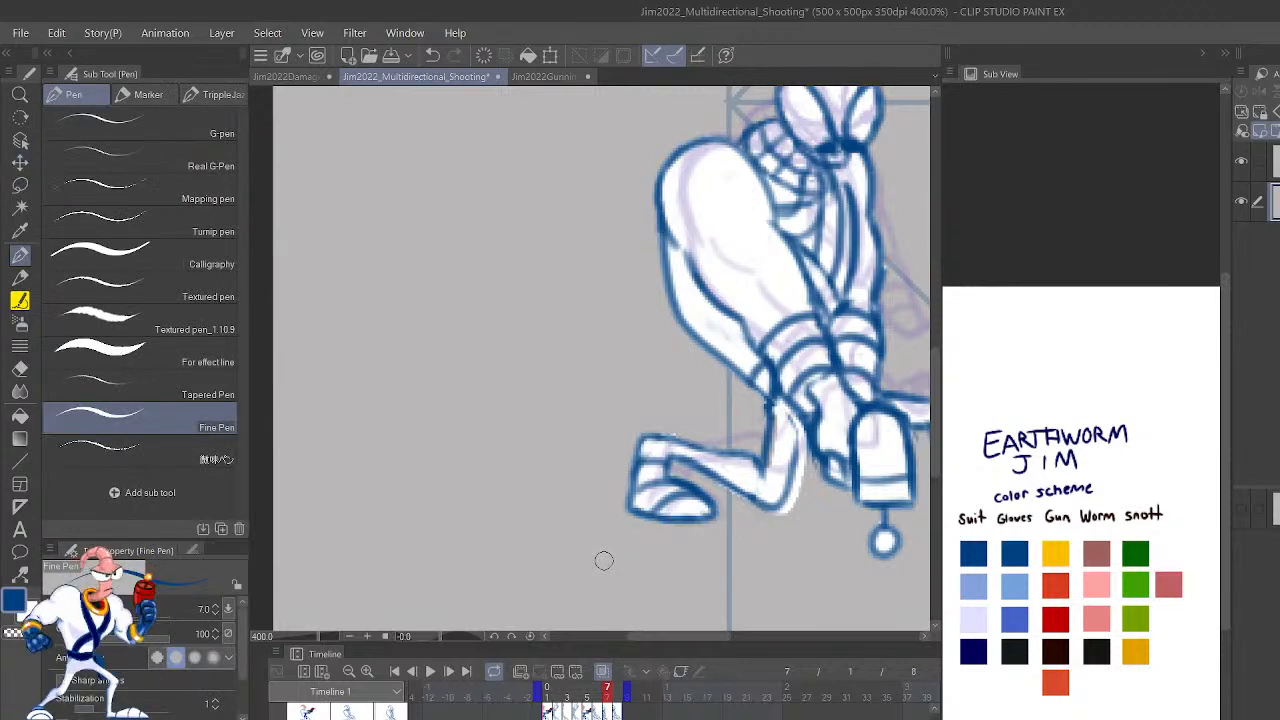
ctrl+shift+click(785, 438)
key(c)
mouse_move(800, 452)
mouse_down()
mouse_move(789, 511)
mouse_move(773, 518)
mouse_up()
mouse_move(801, 425)
mouse_down()
mouse_move(805, 492)
mouse_move(794, 379)
mouse_move(788, 411)
mouse_move(808, 463)
mouse_up()
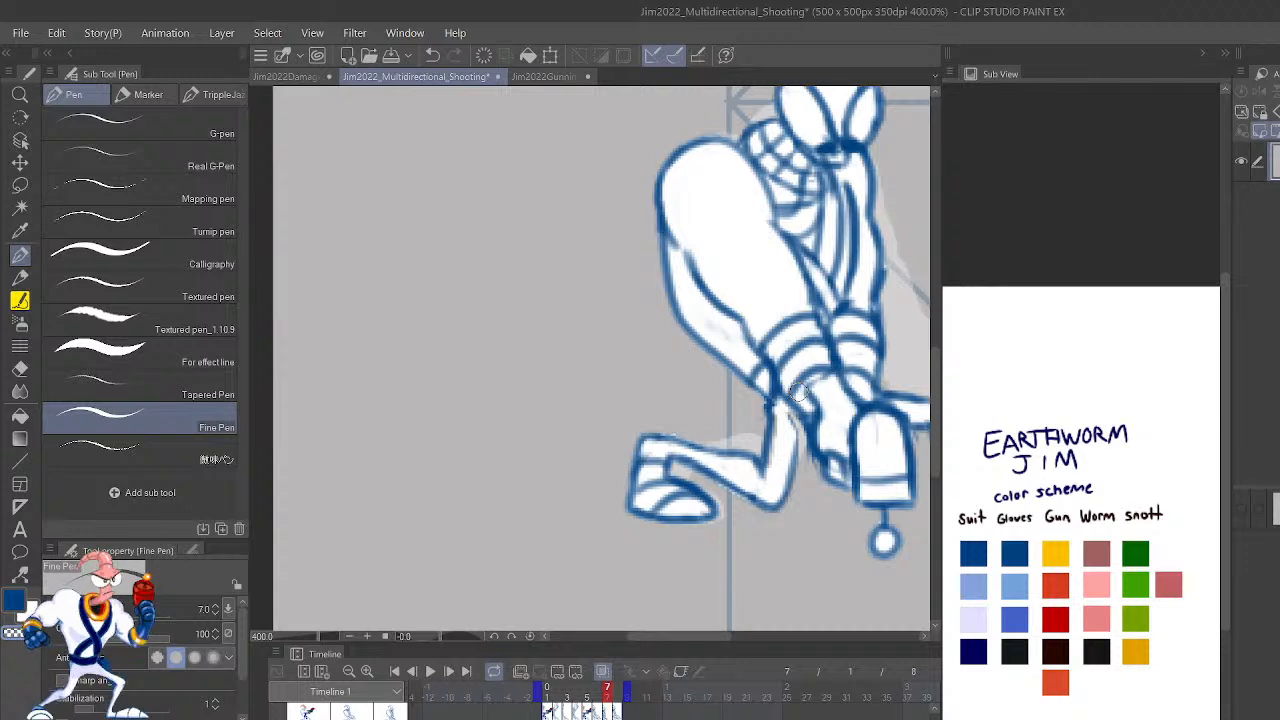
key(p)
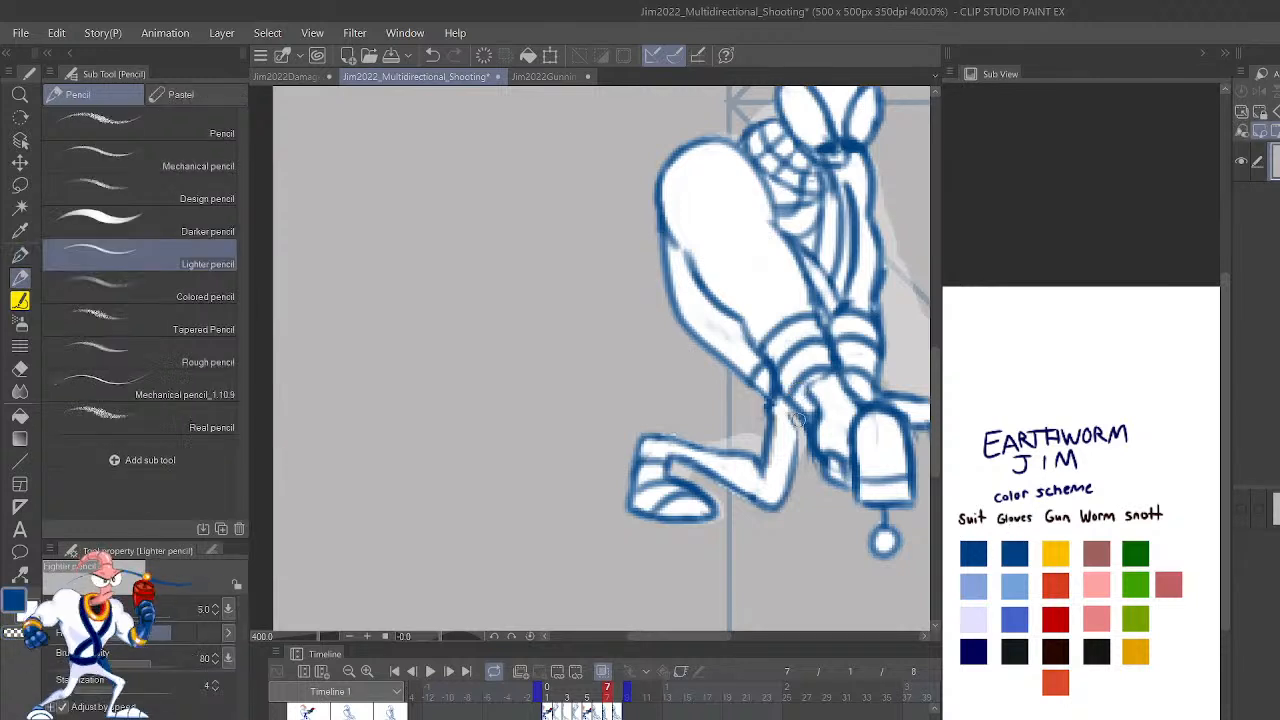
key(ctrl+z)
drag(798, 458, 813, 431)
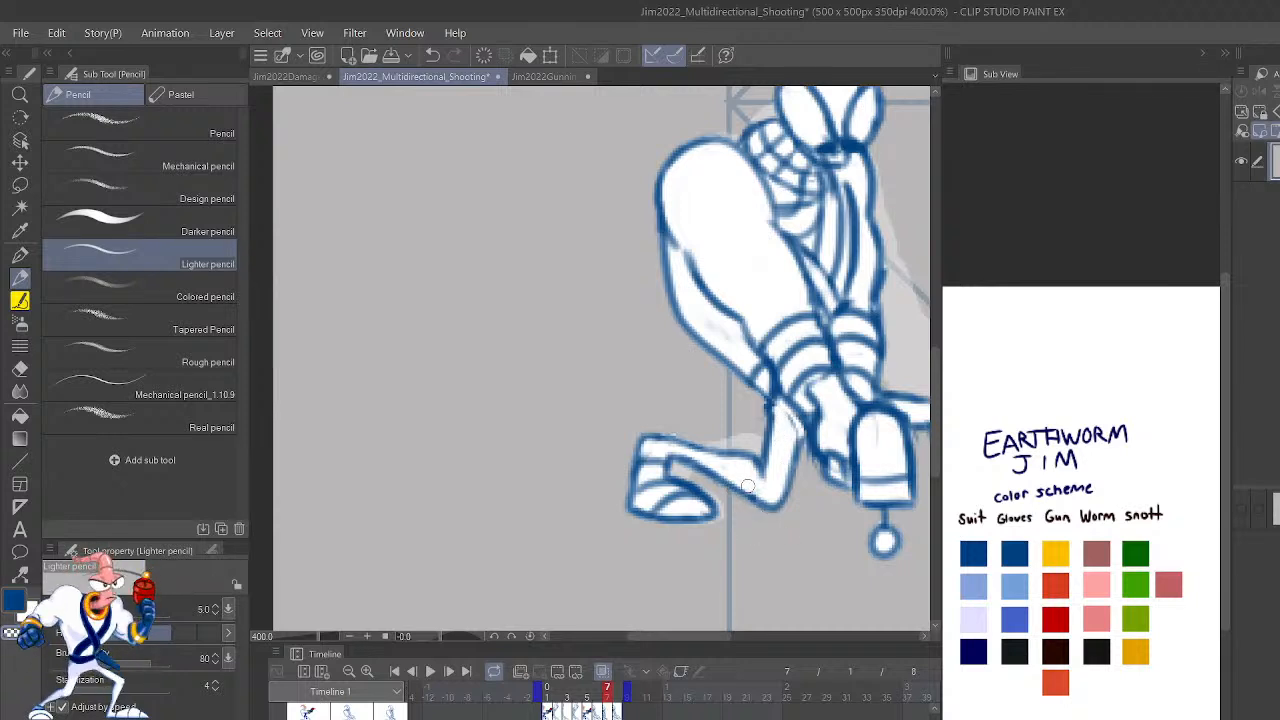
key(Left)
key(Right)
key(ctrl+z)
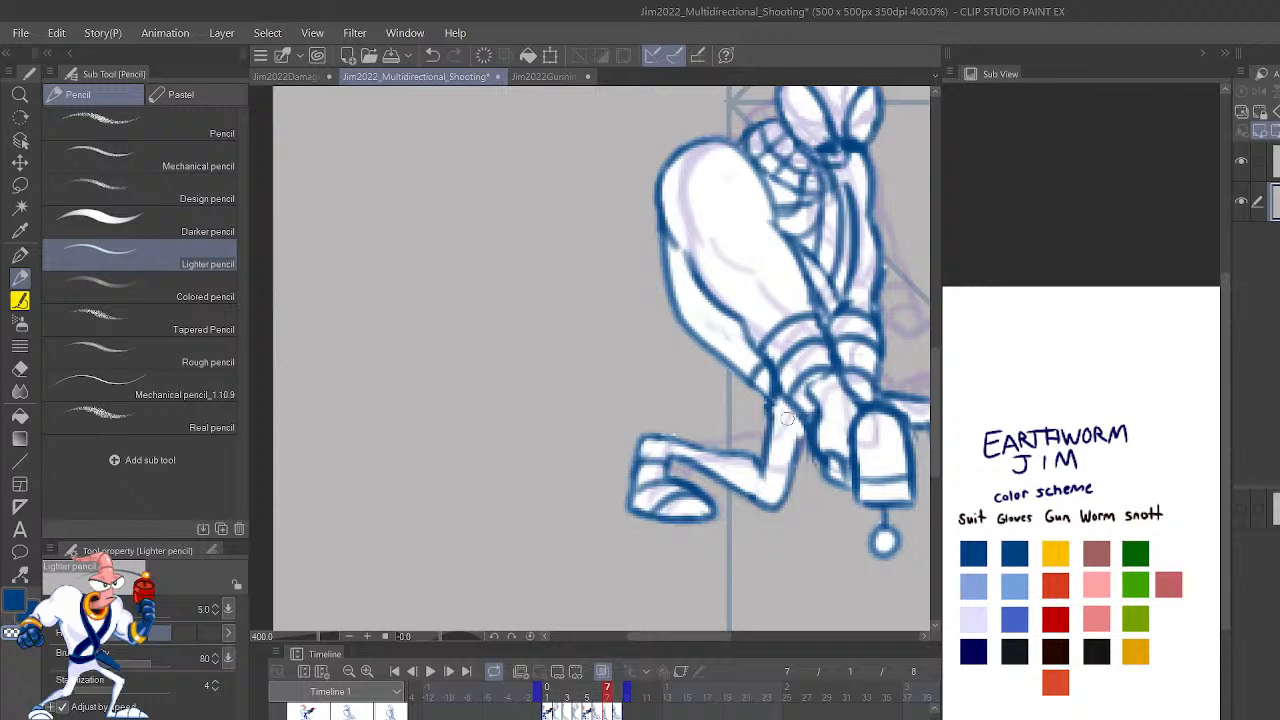
Flip between frames 6 and 7 to compare the back leg in the two downward aiming poses.
scroll(785, 338, up, 2)
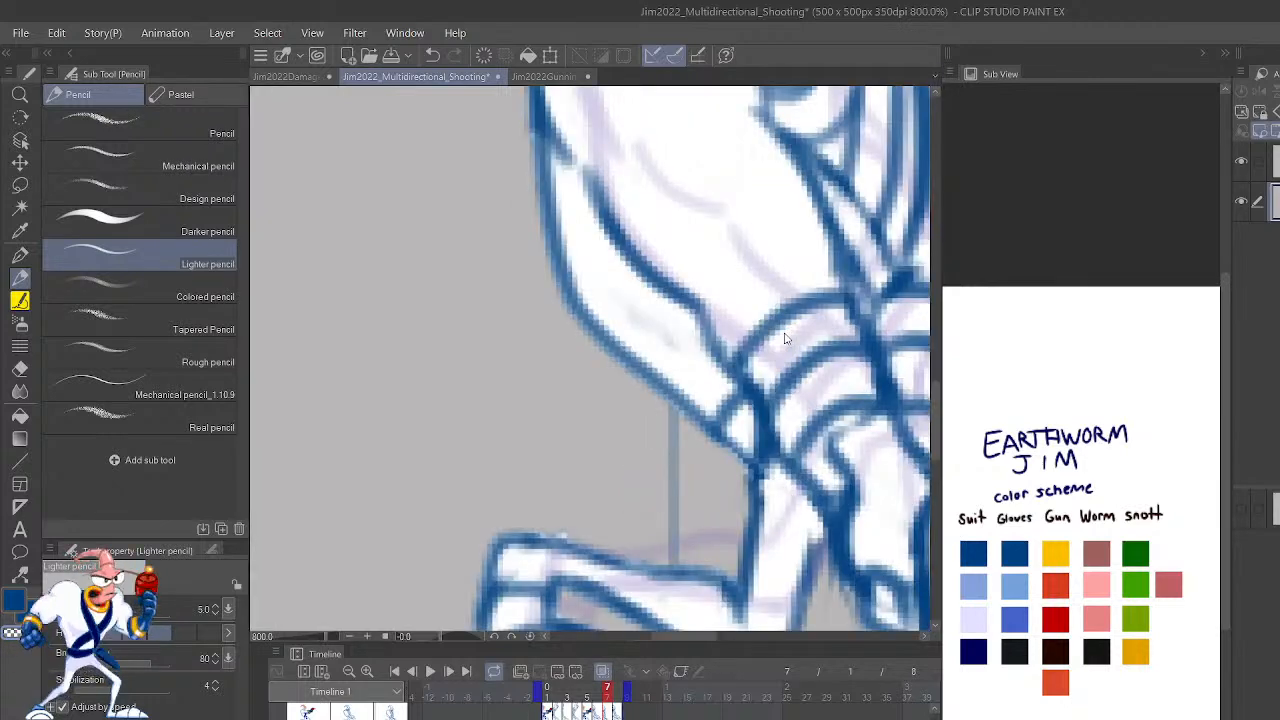
scroll(785, 338, down, 4)
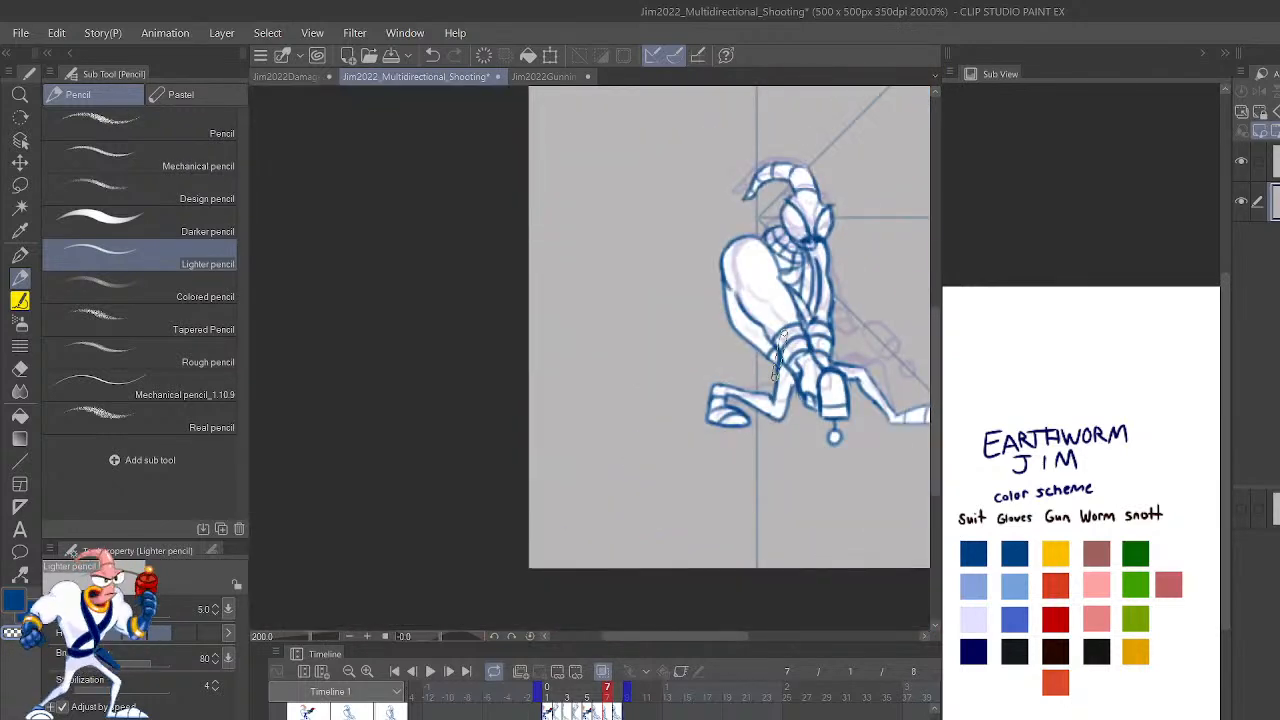
key(Left)
key(Right)
key(Left)
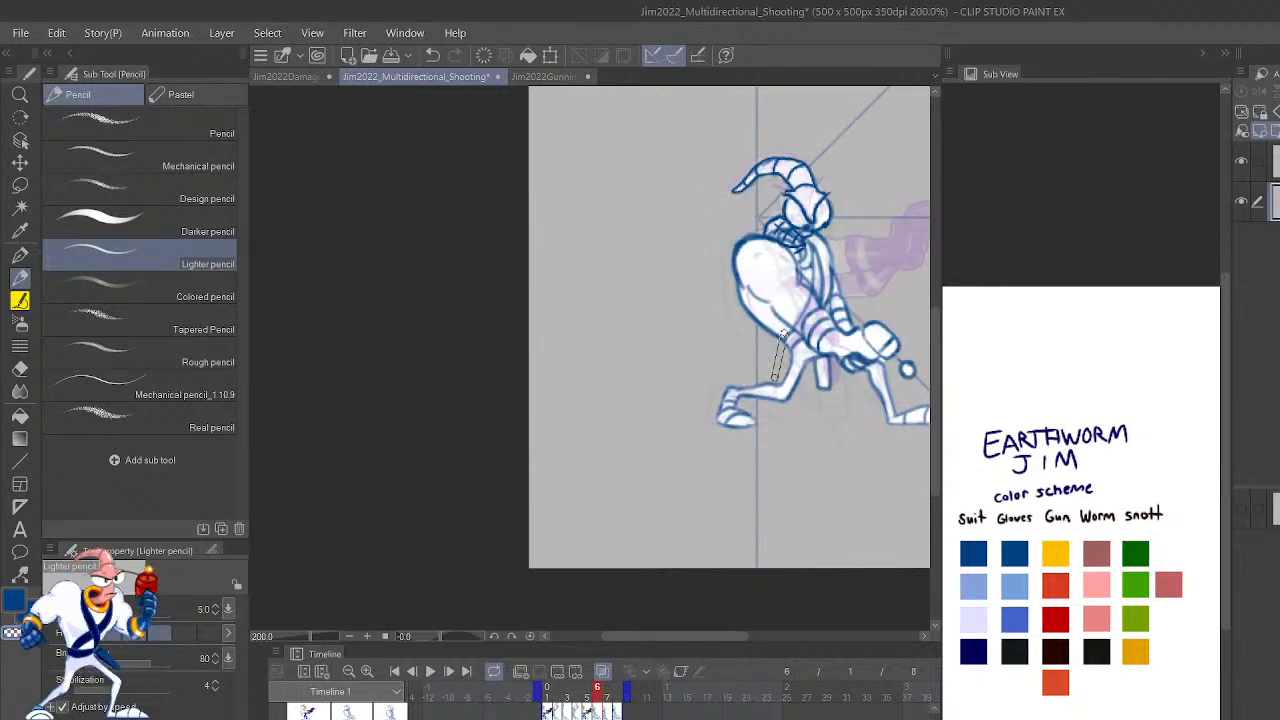
key(Right)
scroll(783, 338, up, 3)
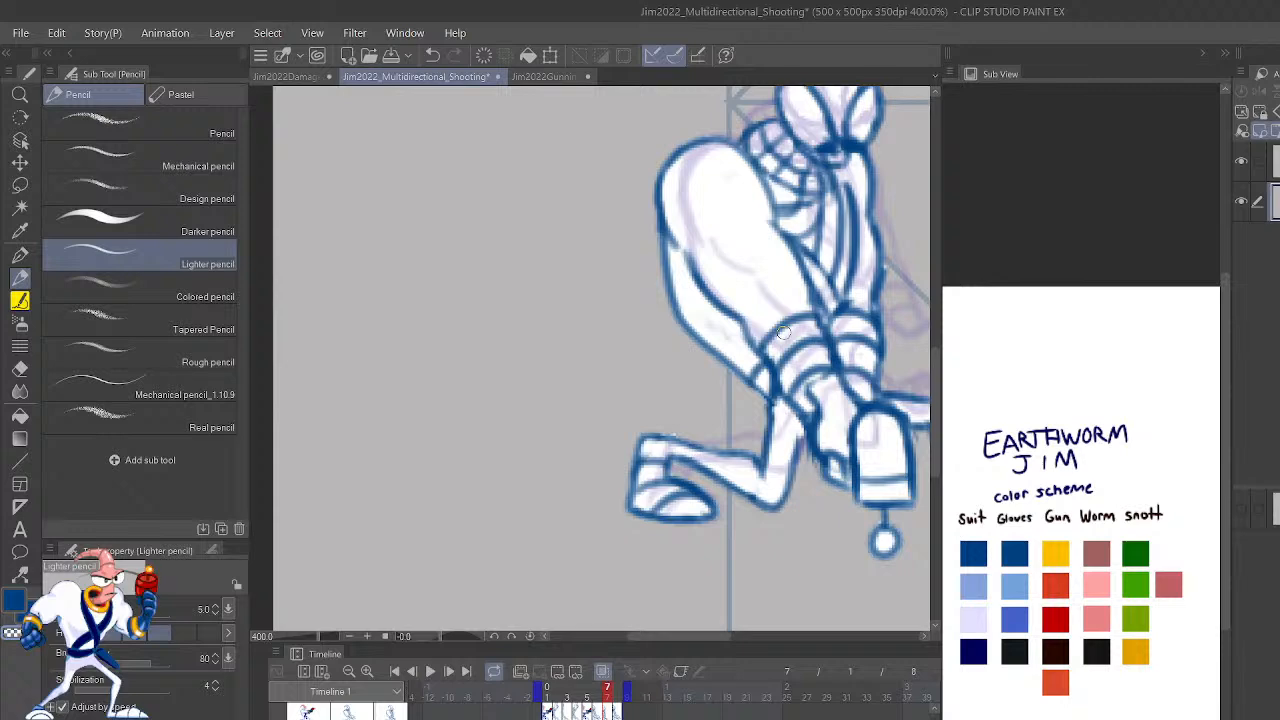
Mirror the canvas view horizontally, play the animation, and scrub through its frames from frame 1.
key(h)
drag(665, 486, 814, 523)
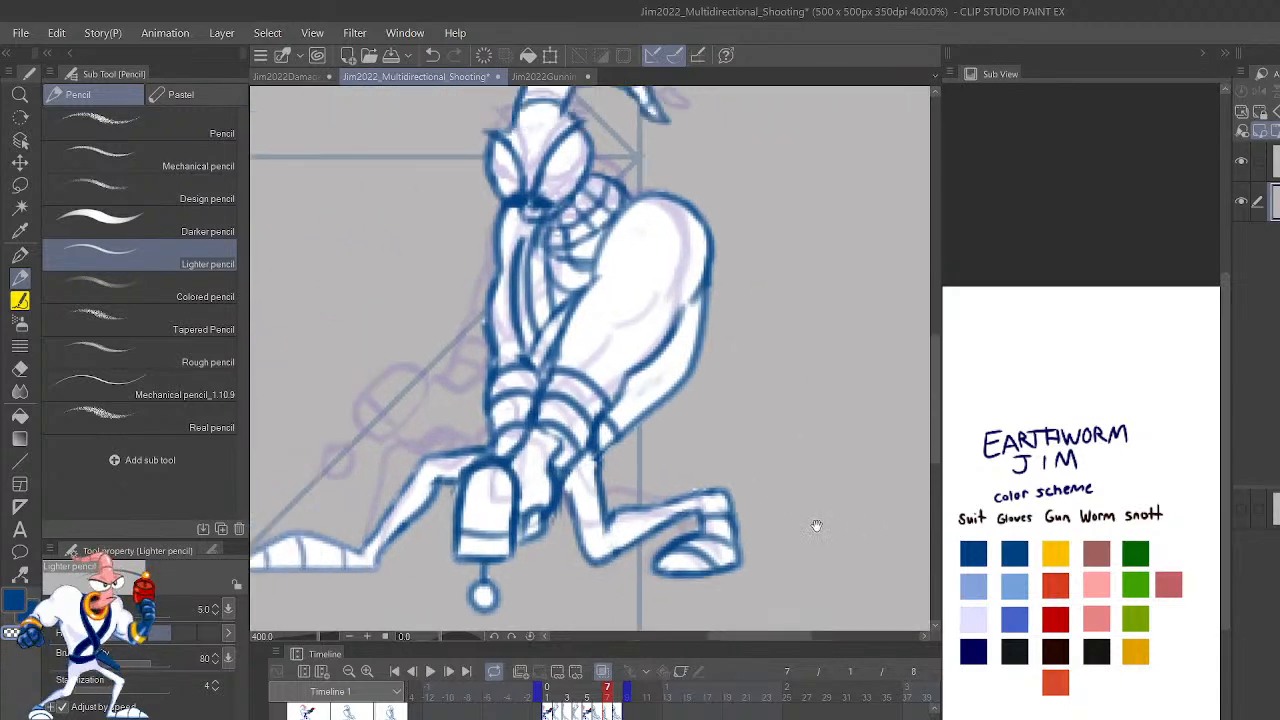
click(431, 673)
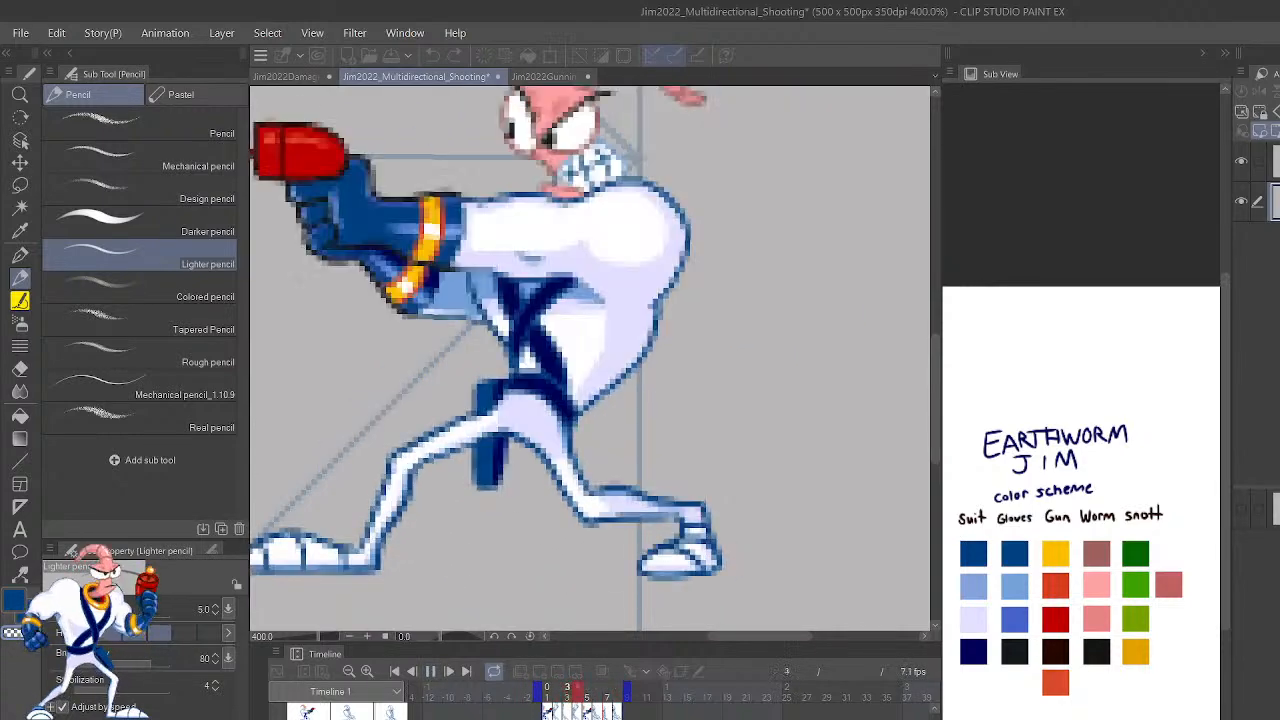
click(431, 672)
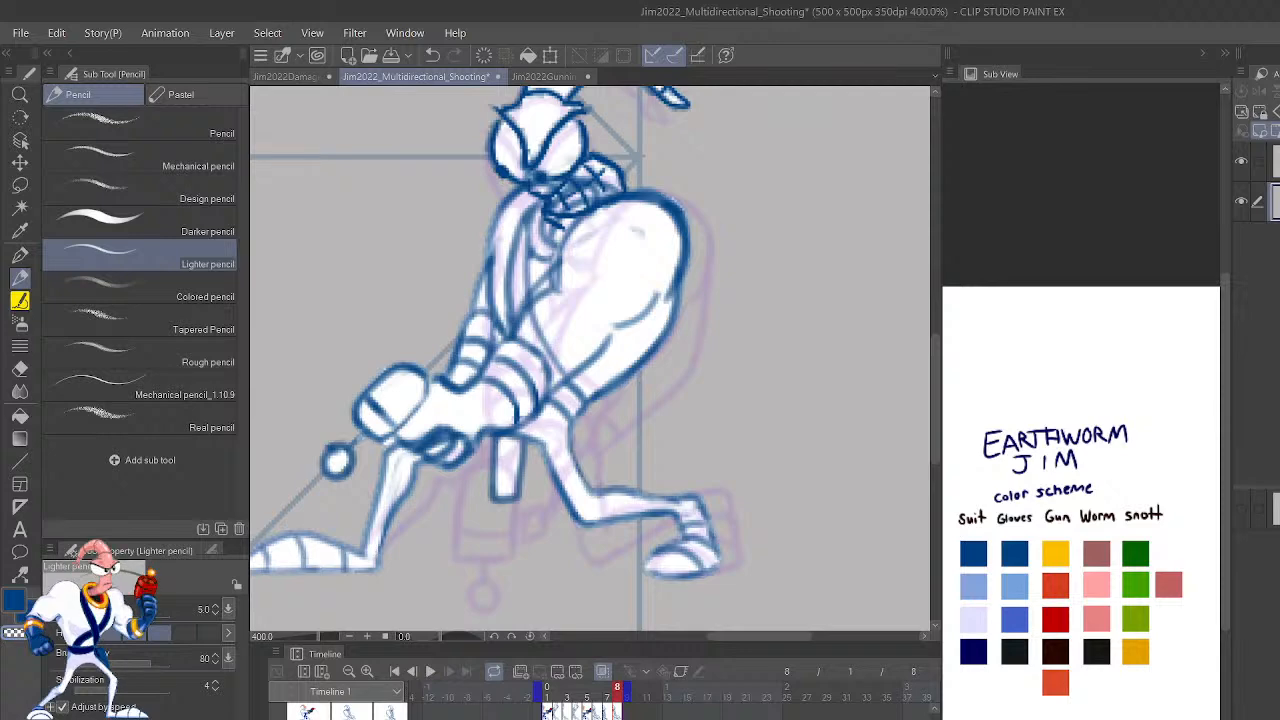
click(547, 691)
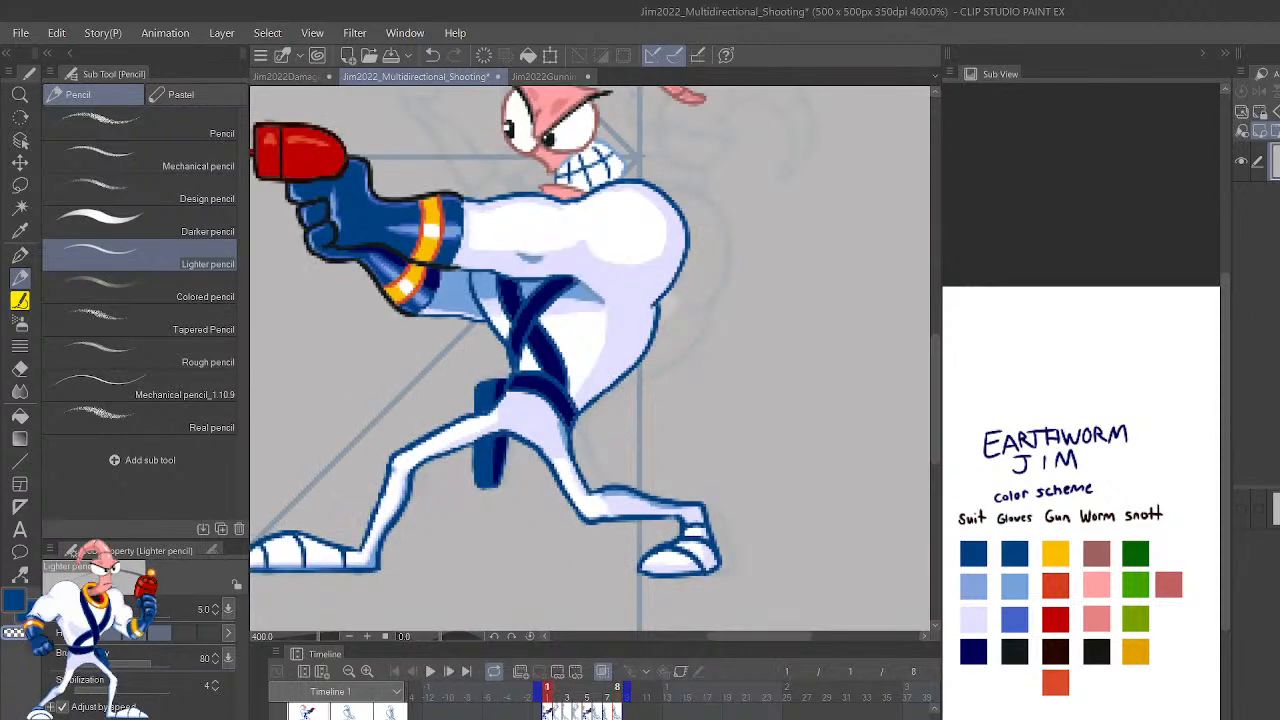
drag(548, 691, 612, 691)
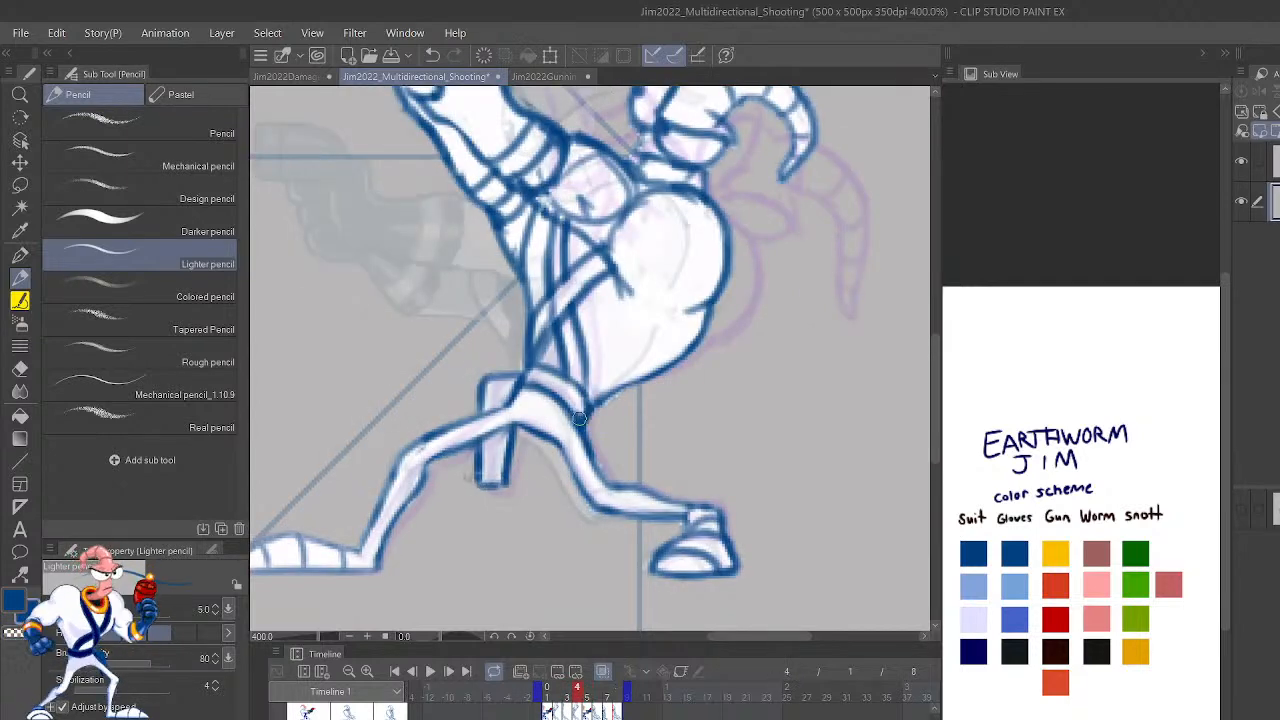
drag(578, 305, 583, 315)
key(ctrl+z)
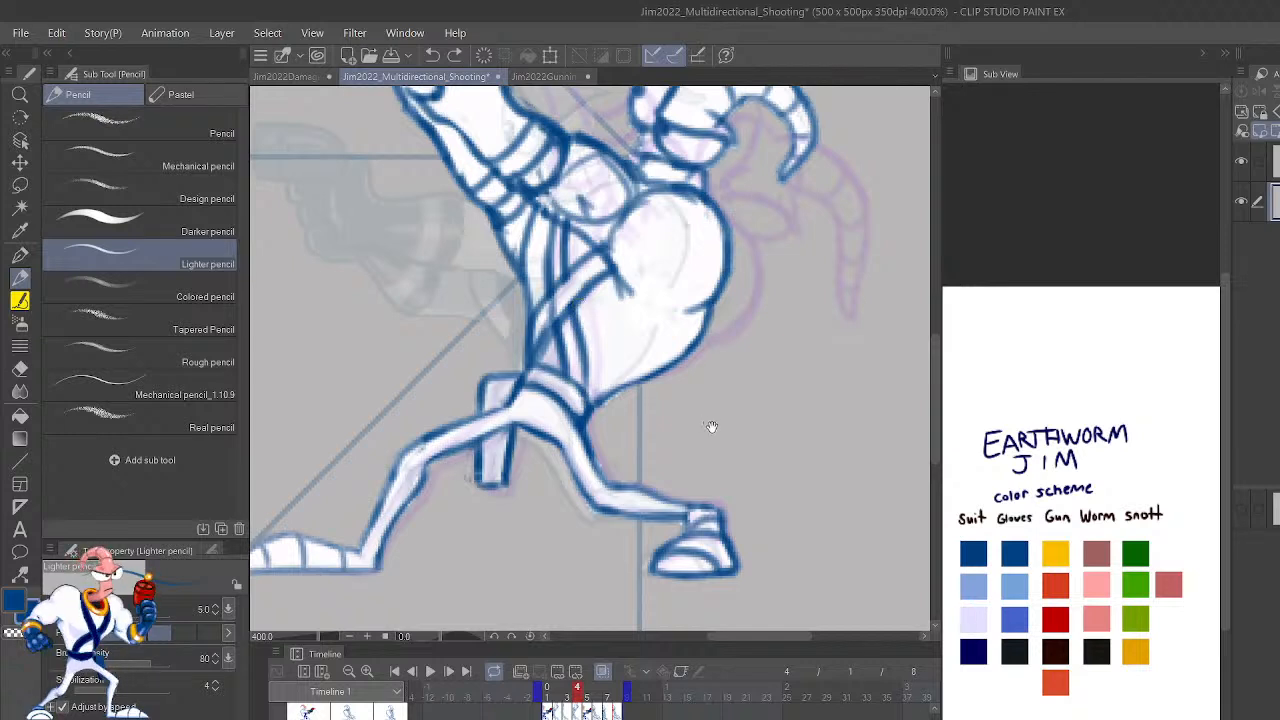
drag(711, 428, 751, 508)
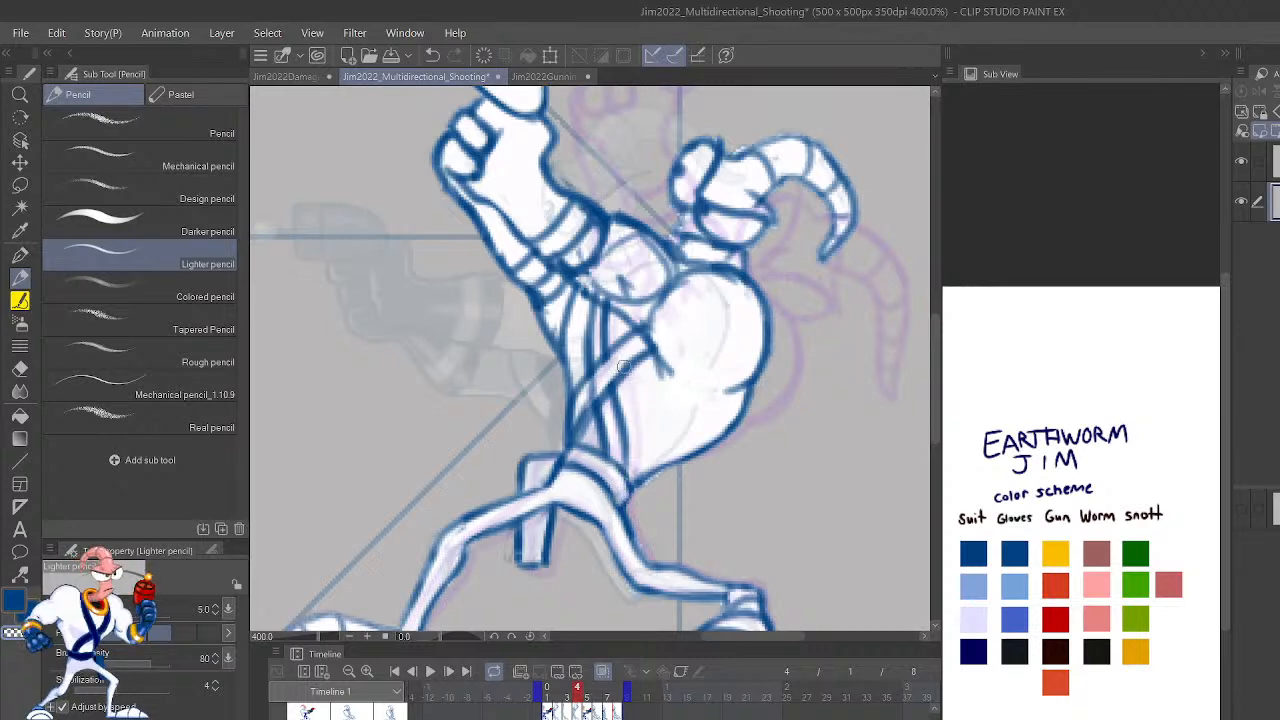
Flip back and forth through frames 1 to 4 to compare the torso, waist and belt straps in the mirrored view.
key(shift+Left)
key(shift+Right)
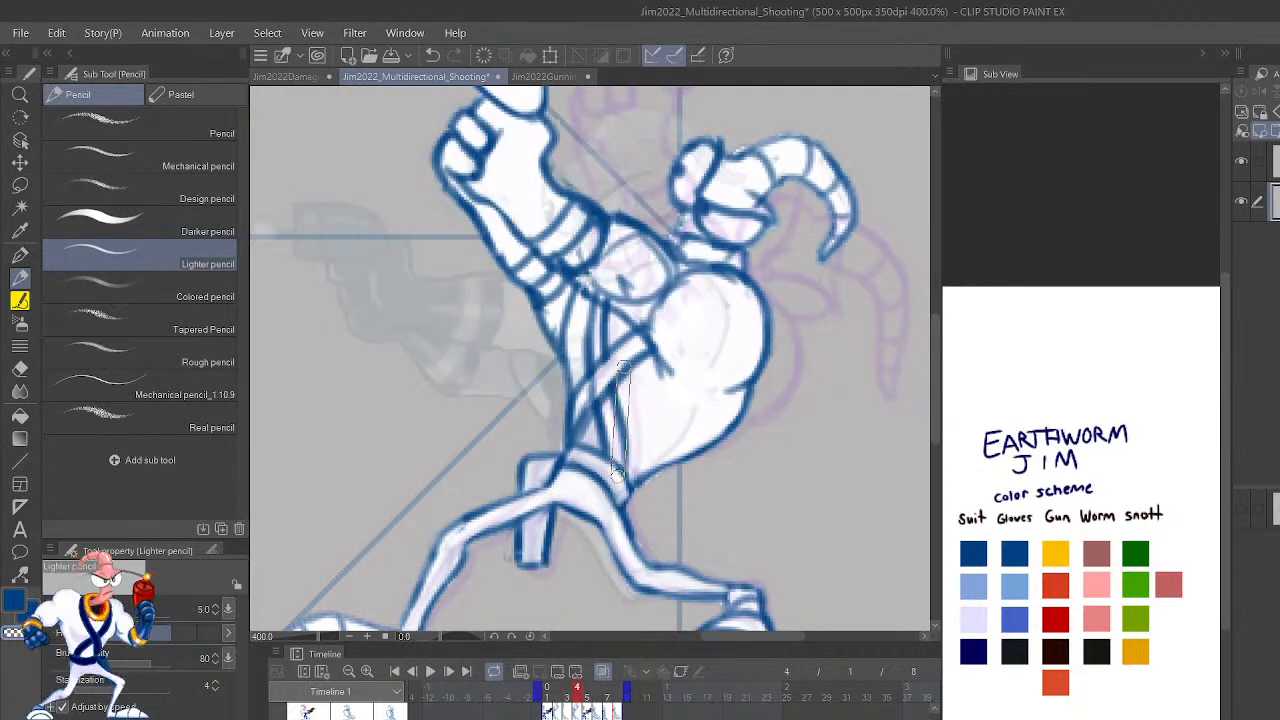
key(shift+Left)
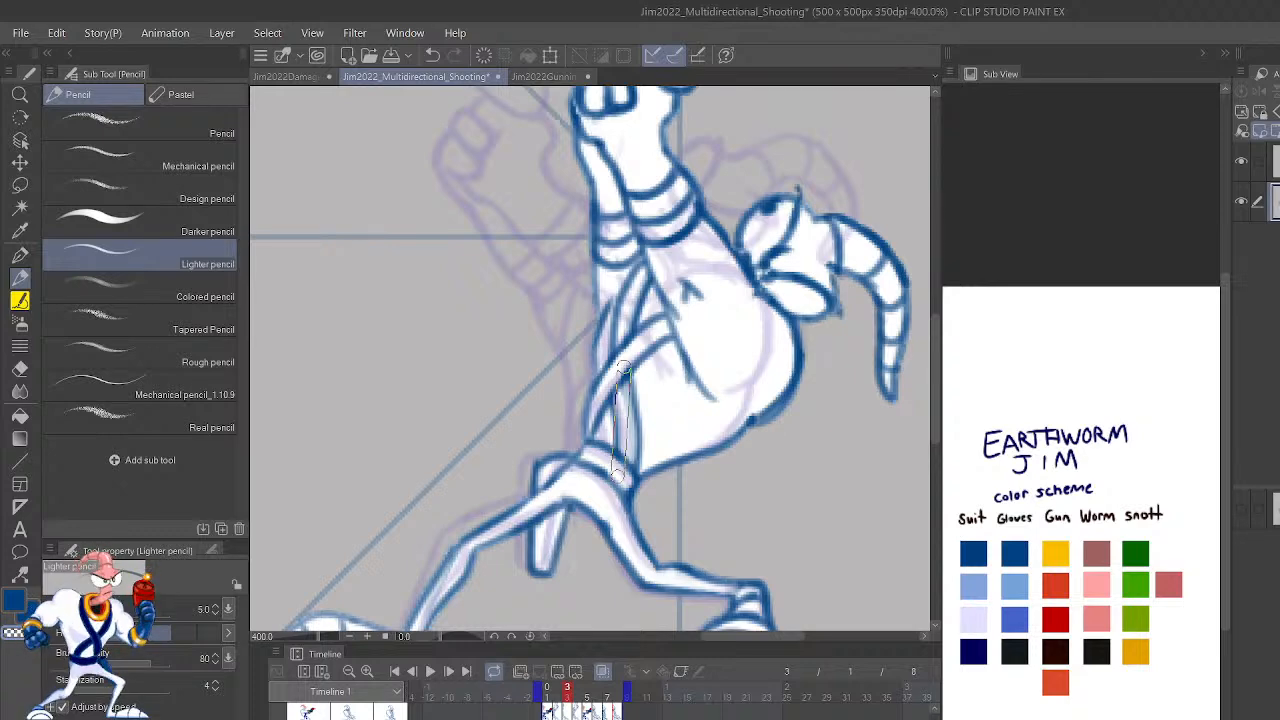
key(shift+Left)
key(shift+Left)
key(shift+Right)
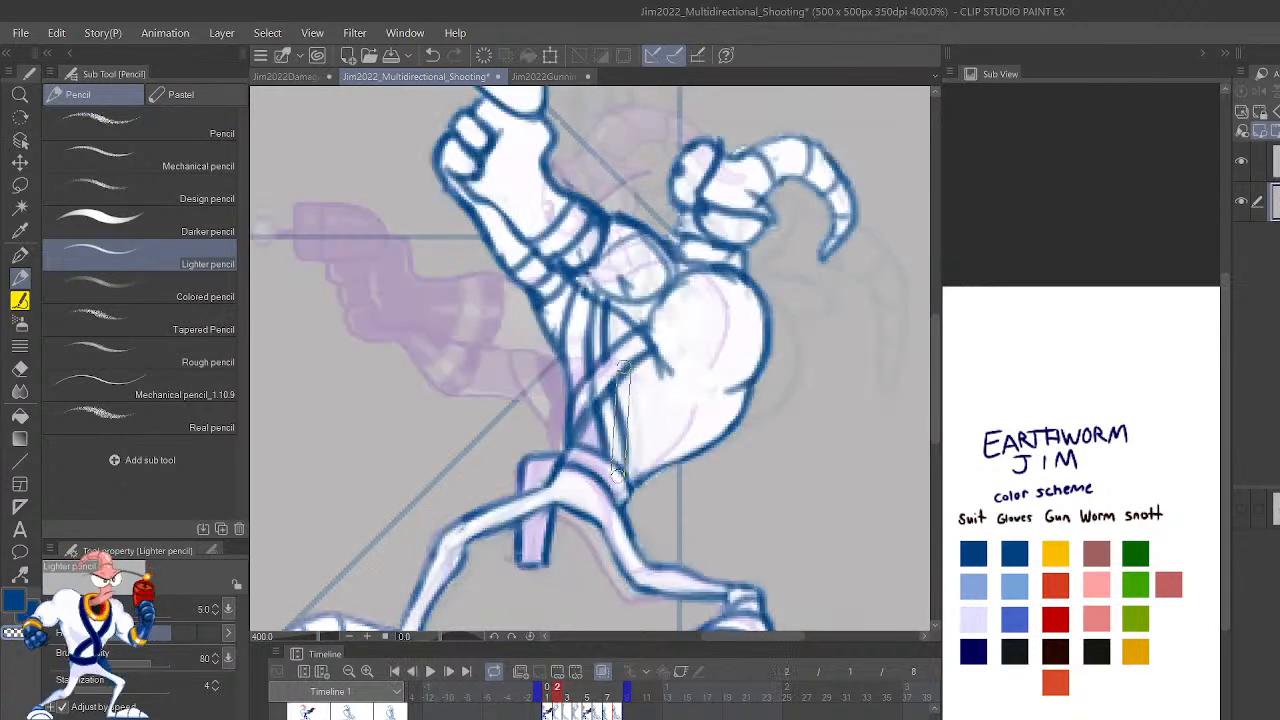
key(shift+Right)
key(shift+Left)
key(shift+Left)
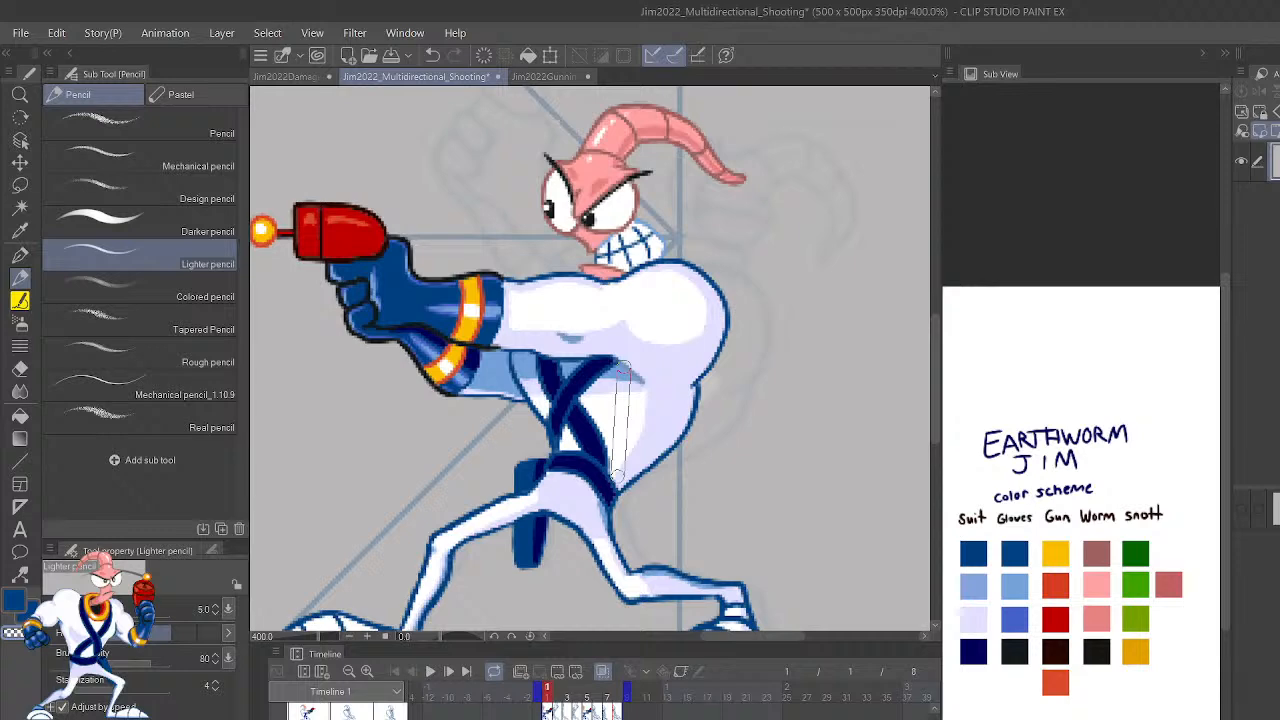
key(shift+Right)
key(shift+Right)
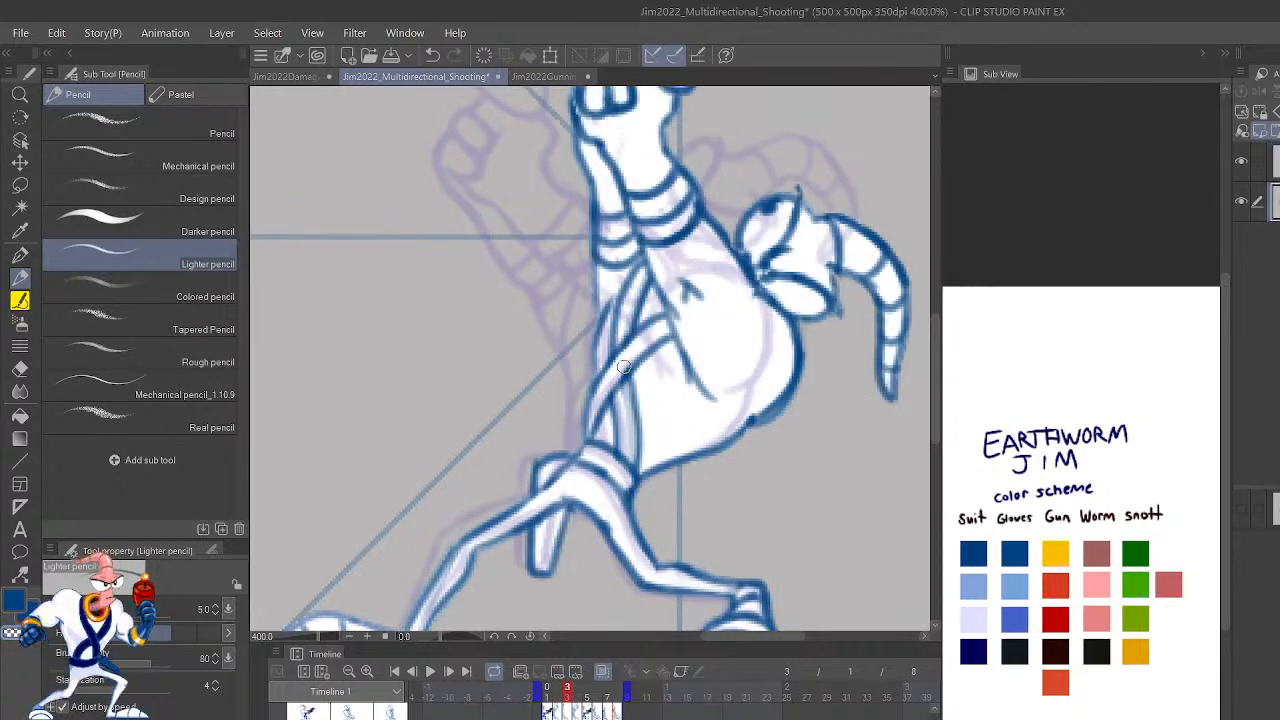
key(shift+Left)
key(shift+Left)
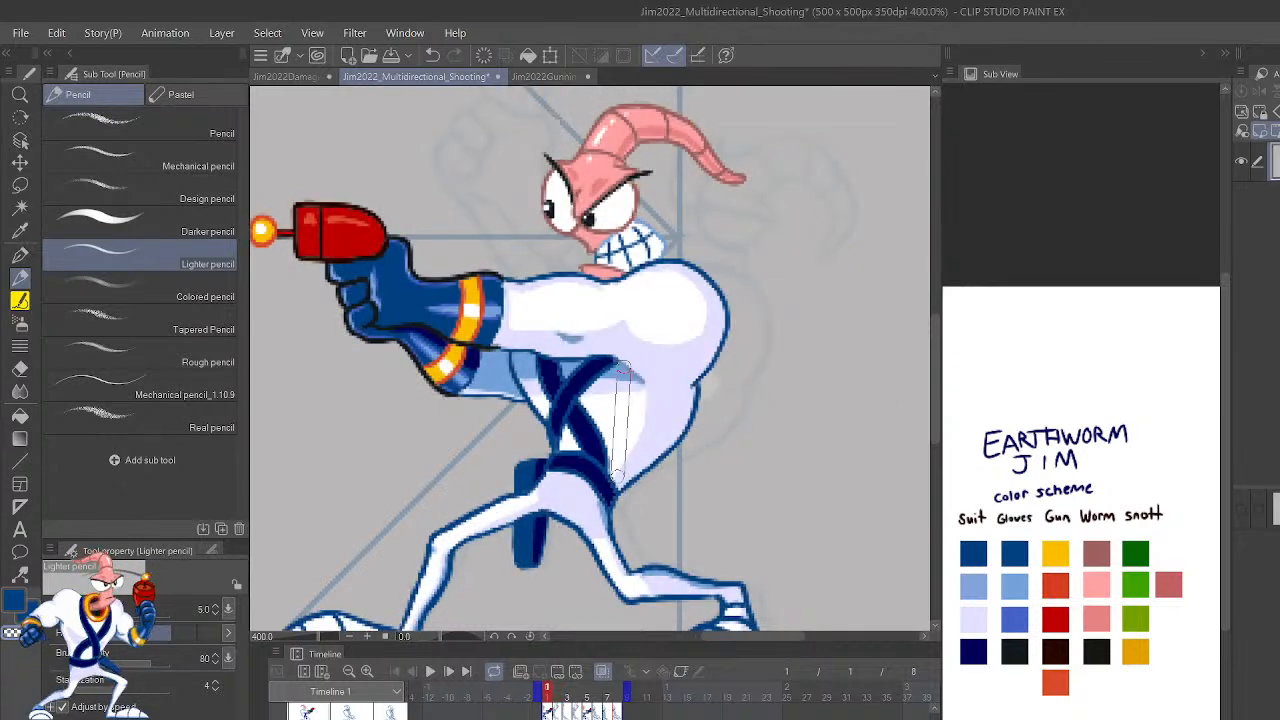
key(shift+Right)
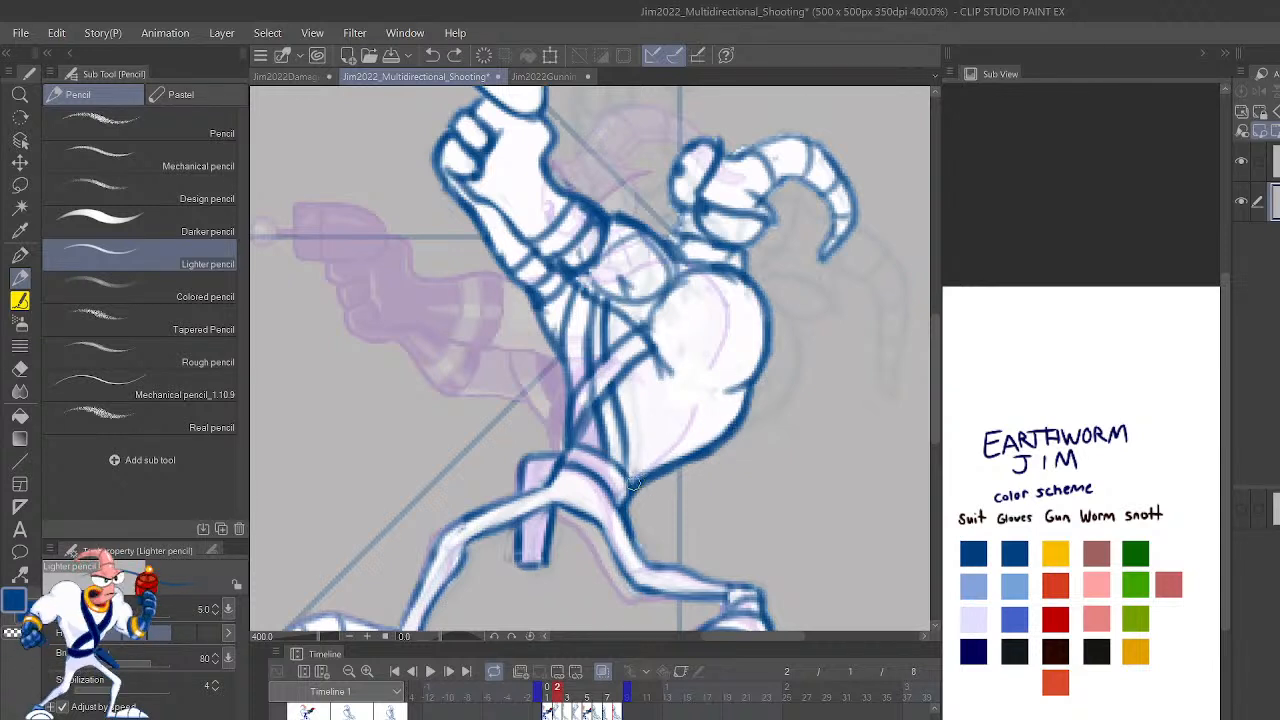
mouse_move(633, 484)
mouse_down()
mouse_move(736, 418)
mouse_move(745, 387)
mouse_up()
key(ctrl+z)
key(c)
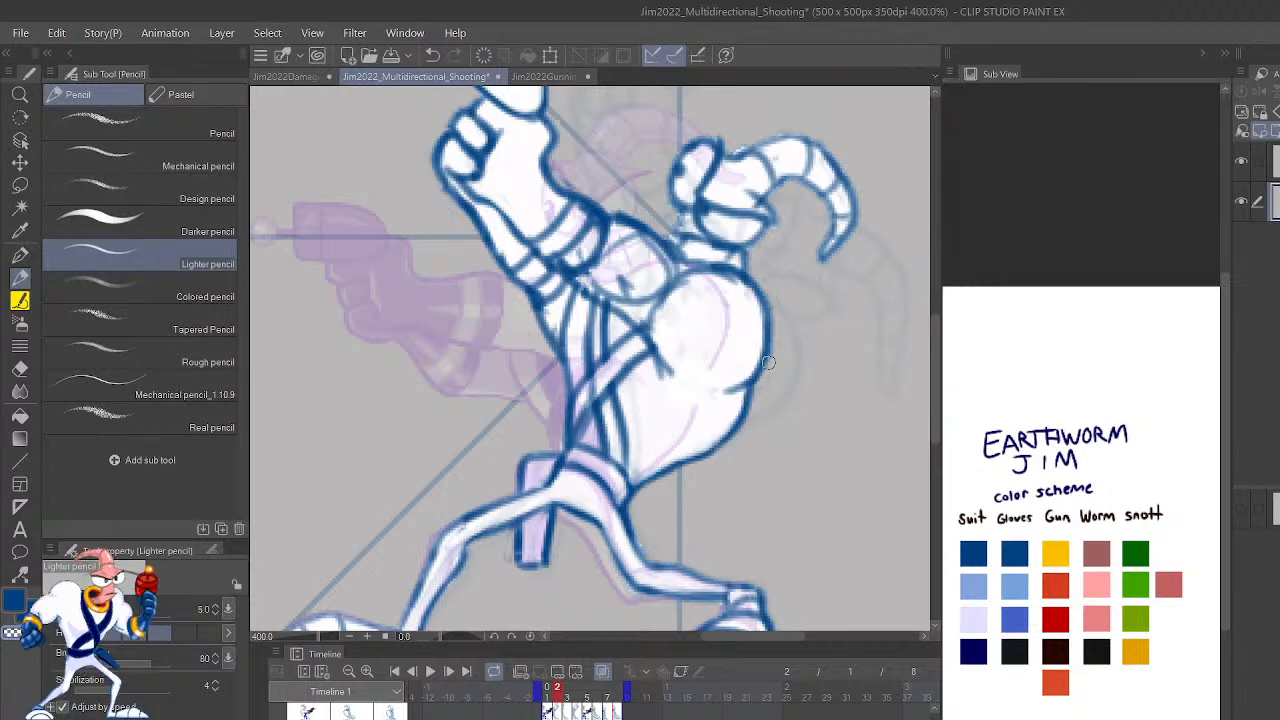
Flip between frames 1, 2 and 3 at a wider view to compare the body outline in the upward aiming poses.
scroll(767, 363, down, 4)
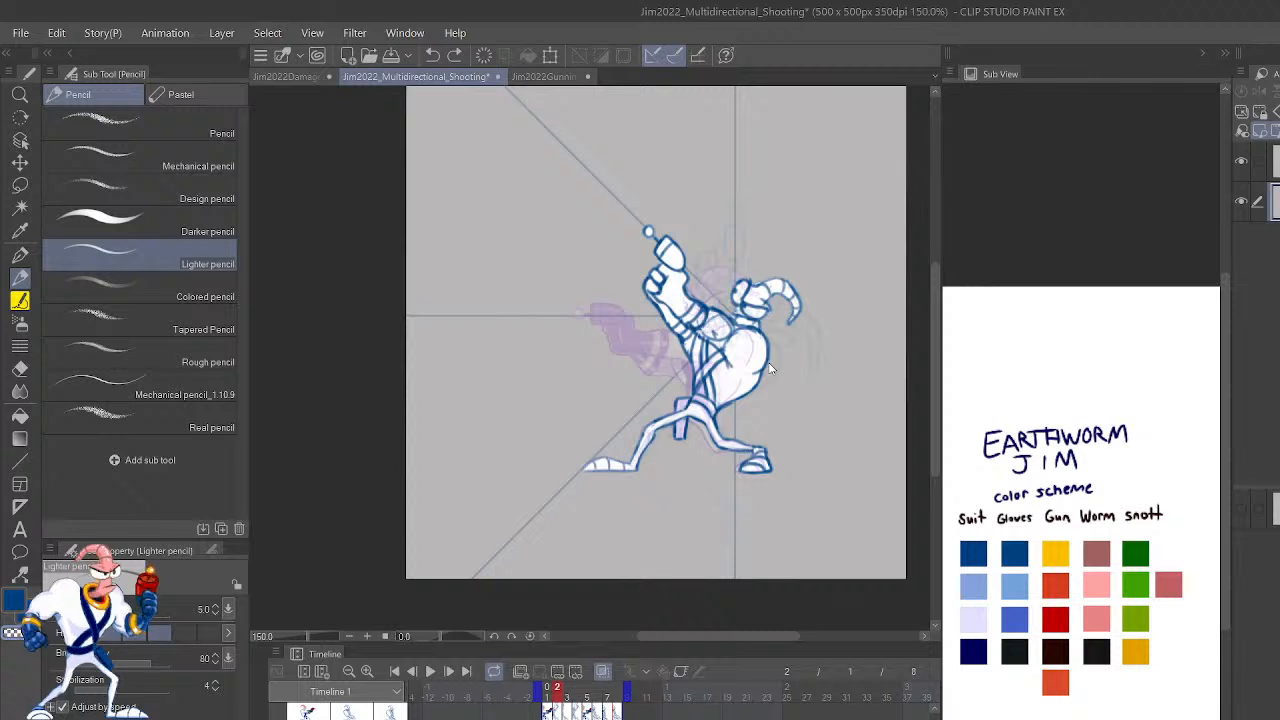
key(shift+Left)
key(shift+Right)
key(shift+Right)
key(shift+Left)
key(shift+Right)
key(shift+Left)
key(shift+Left)
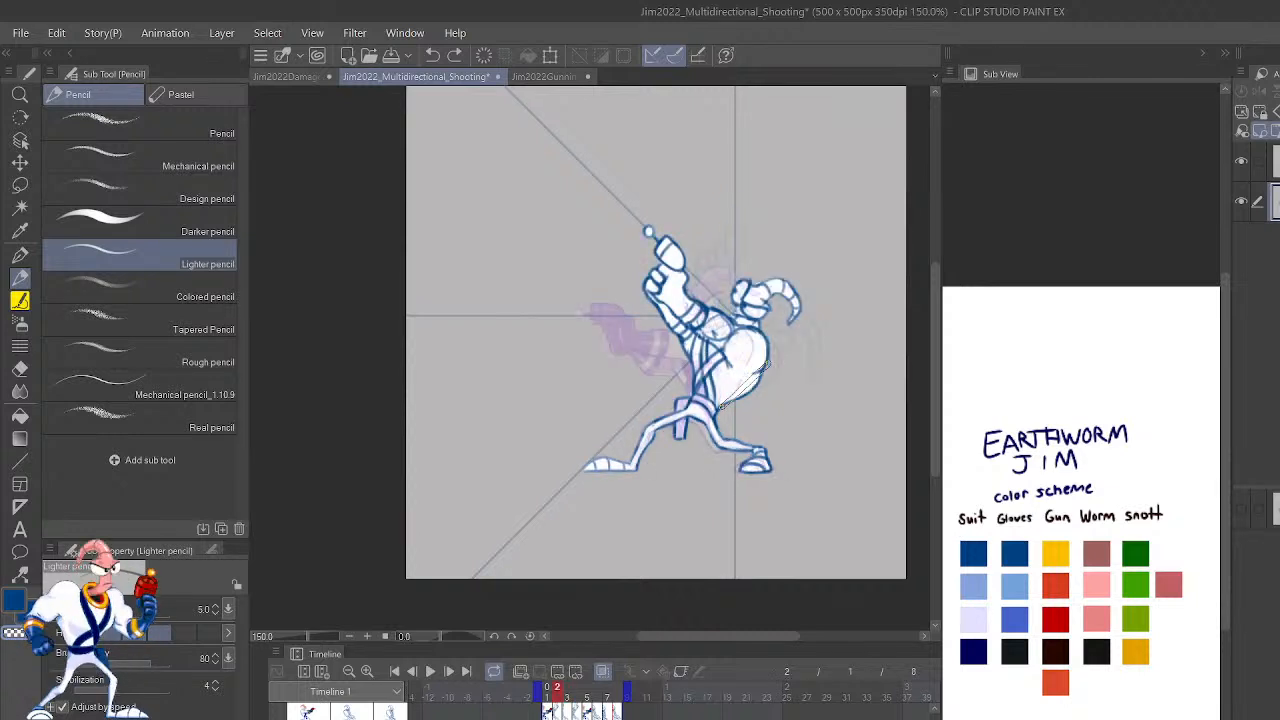
key(shift+Right)
key(shift+Right)
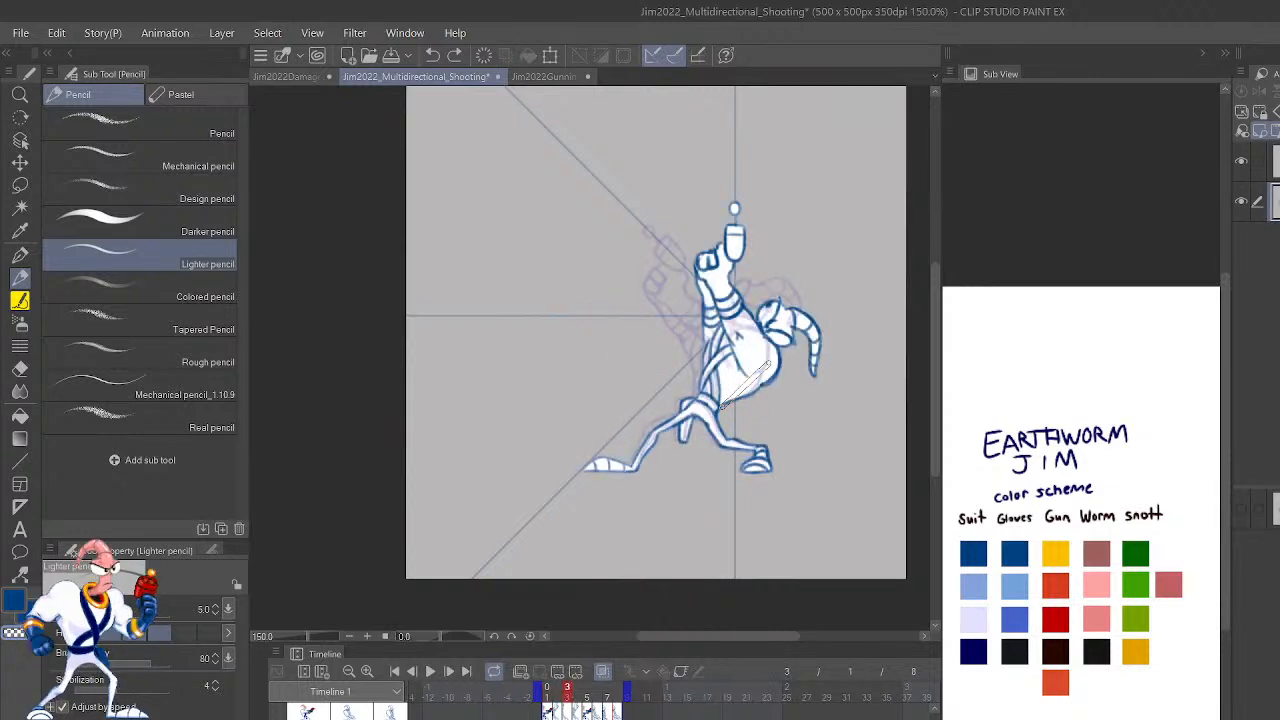
Step back past frame 1 to frames 8 and 7 to compare the forward aim with the downward aiming poses.
key(shift+Left)
key(shift+Left)
key(shift+Left)
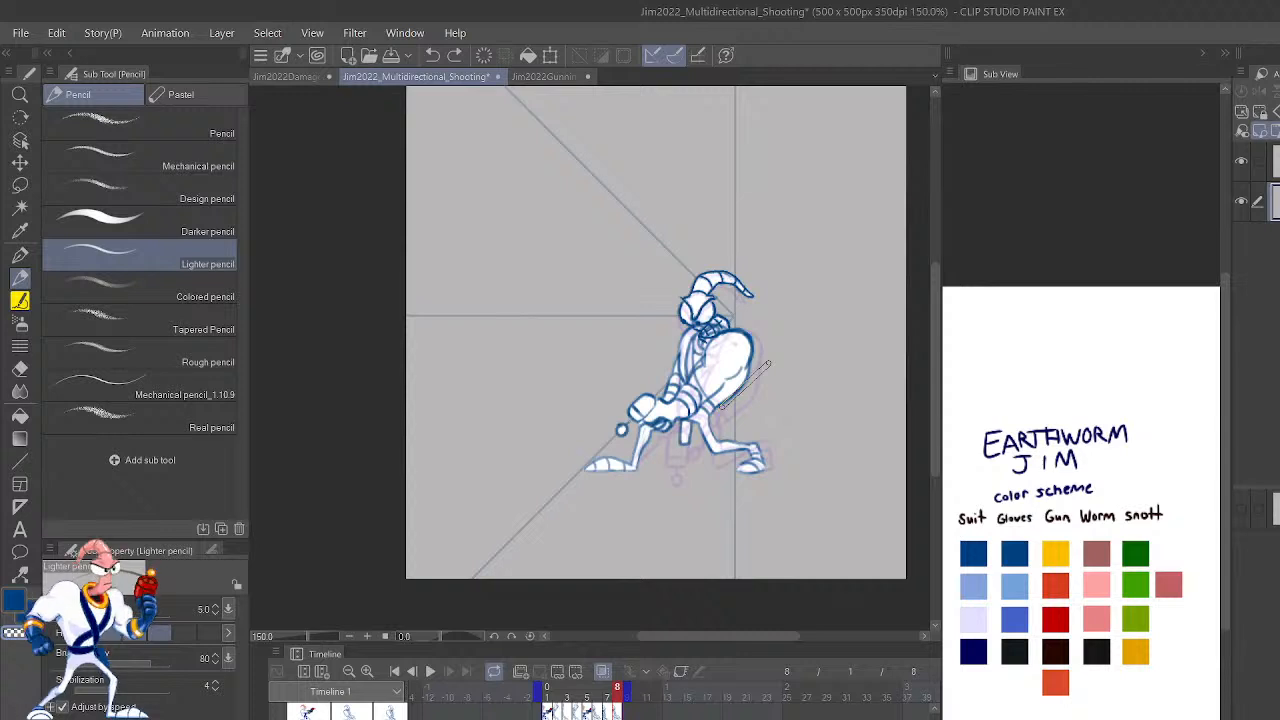
key(shift+Right)
key(shift+Left)
key(shift+Left)
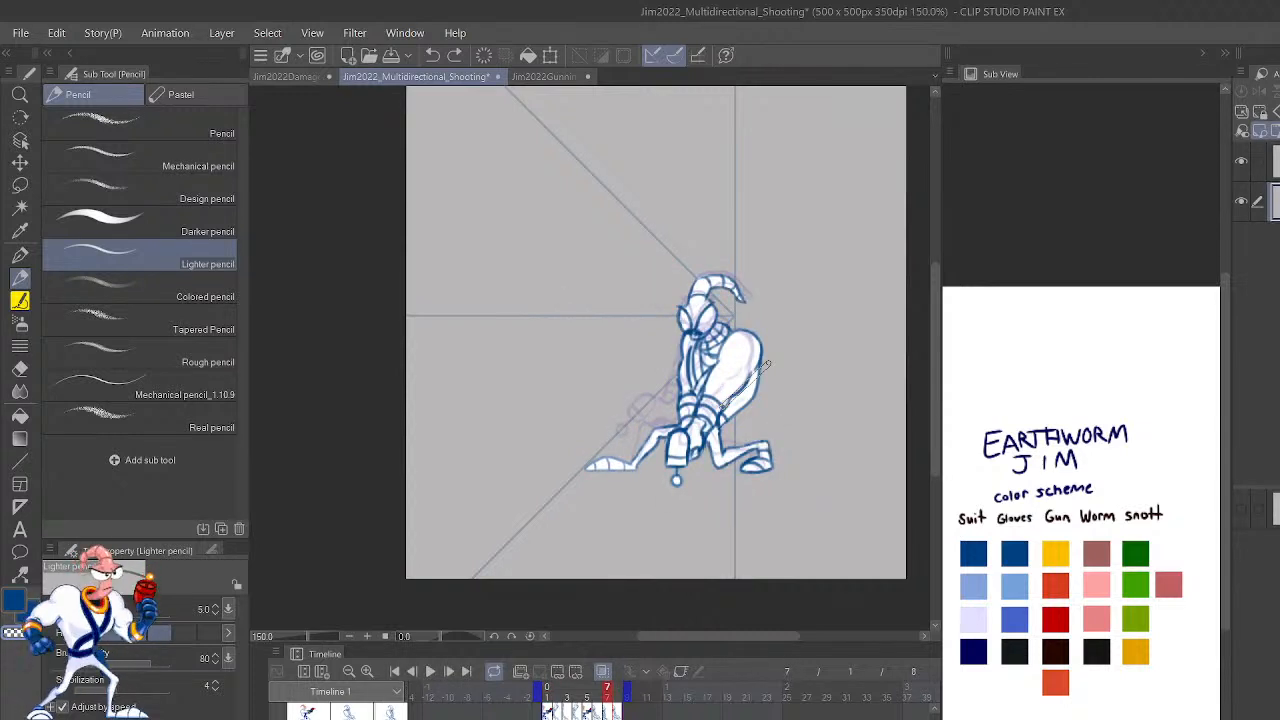
Flip between frames 5 to 8 to compare the downward aiming poses with the forward aim, and play the animation through.
key(shift+Right)
key(shift+Left)
key(shift+Left)
key(shift+Right)
key(shift+Left)
key(shift+Right)
key(shift+Left)
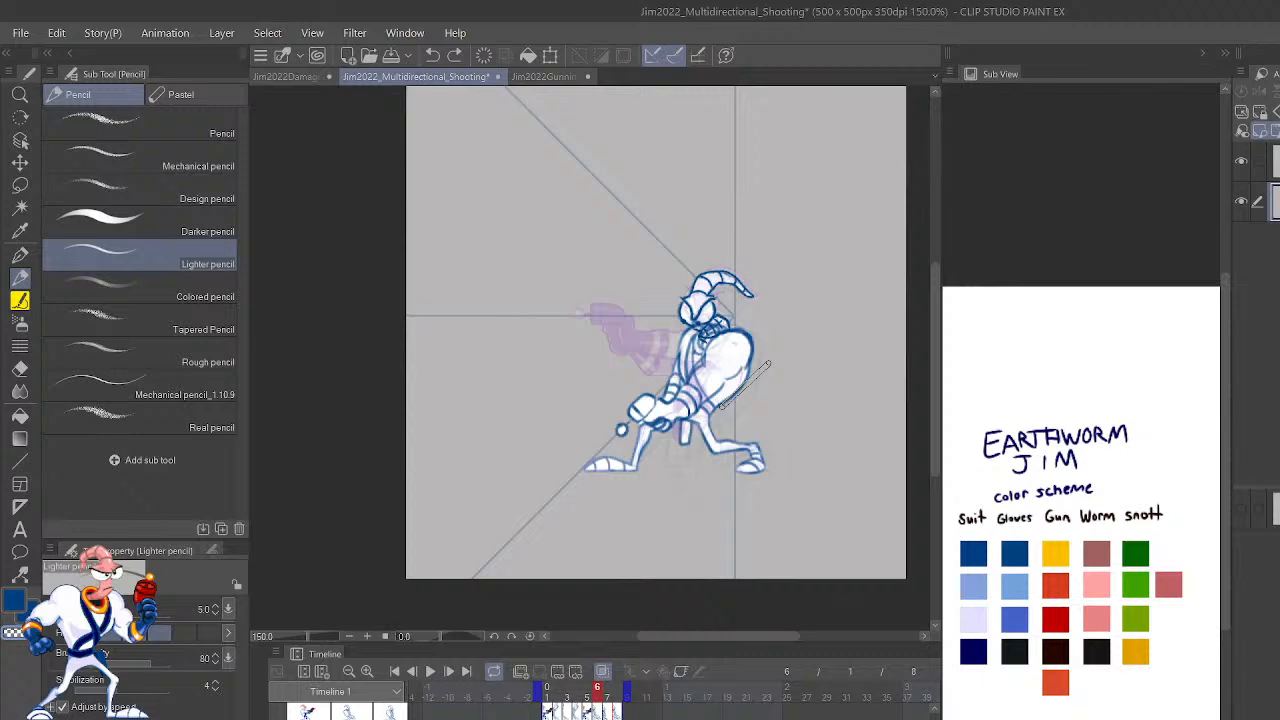
key(shift+Left)
key(shift+Right)
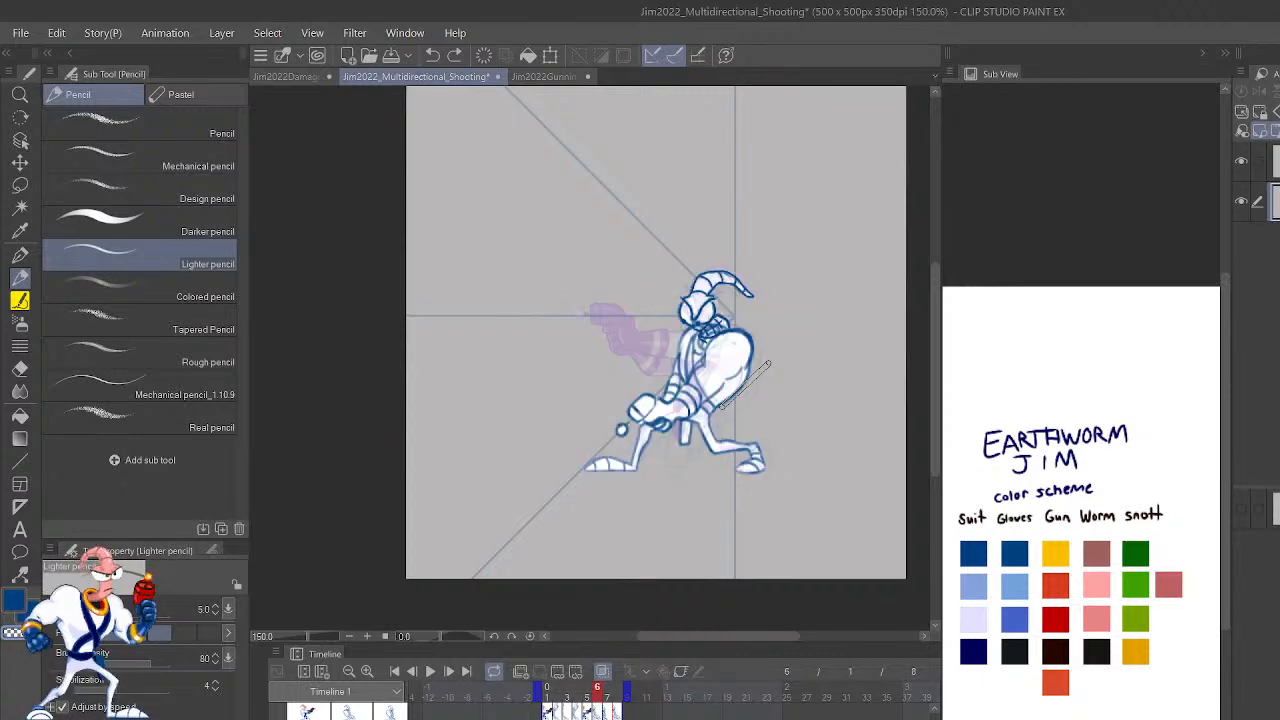
key(shift+Right)
click(429, 672)
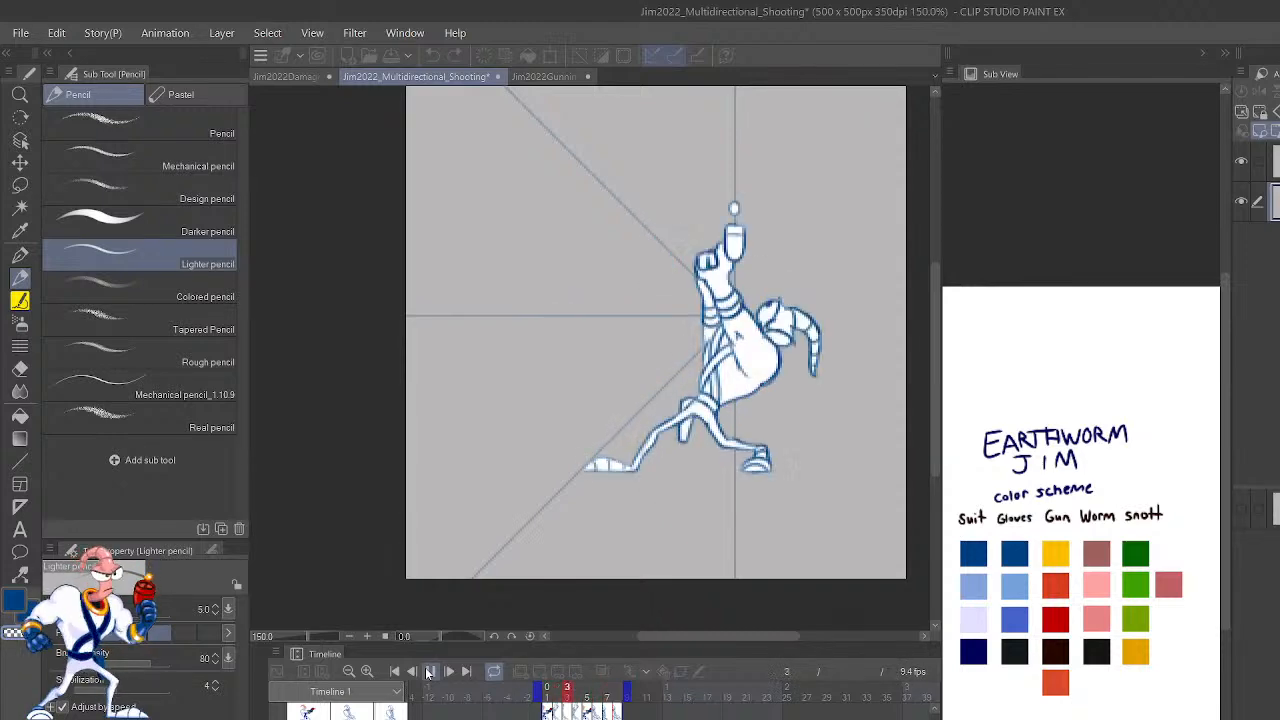
click(429, 672)
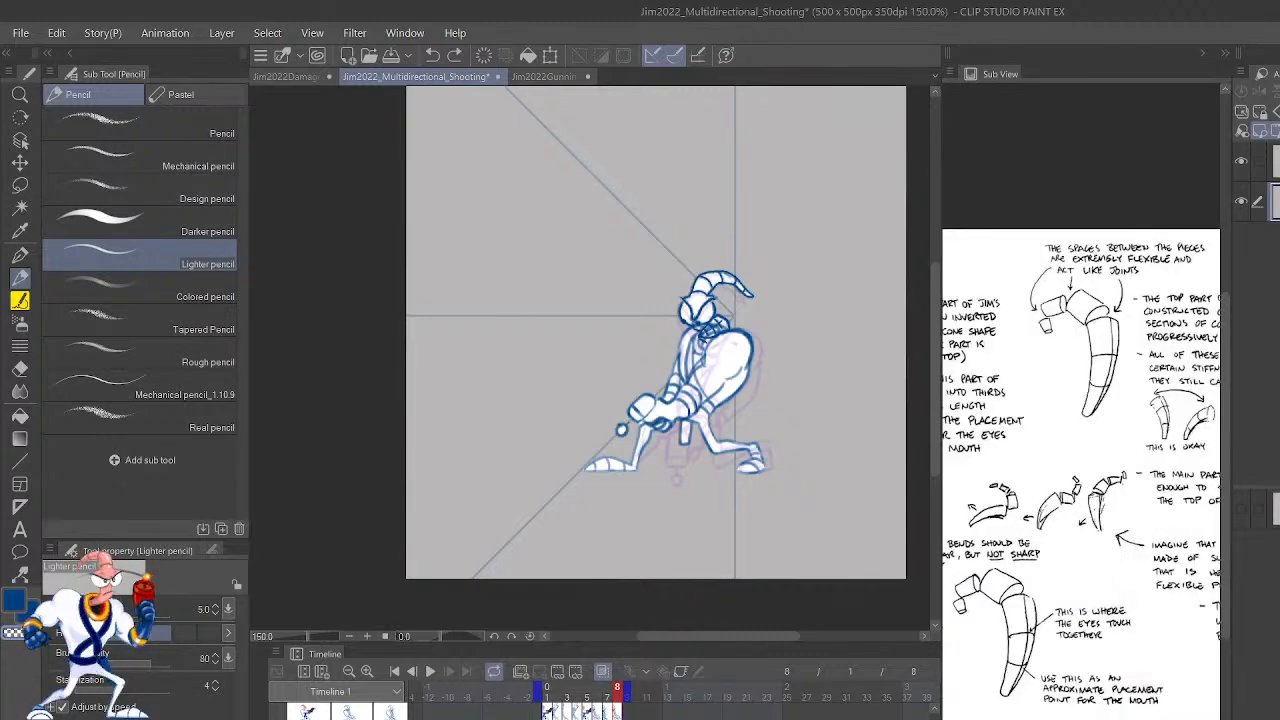
Bring the directional shooting sprites into the reference view and compare them with the downward poses on frames 7 and 8.
drag(1144, 713, 1117, 452)
drag(1106, 650, 1128, 447)
drag(1110, 622, 1120, 467)
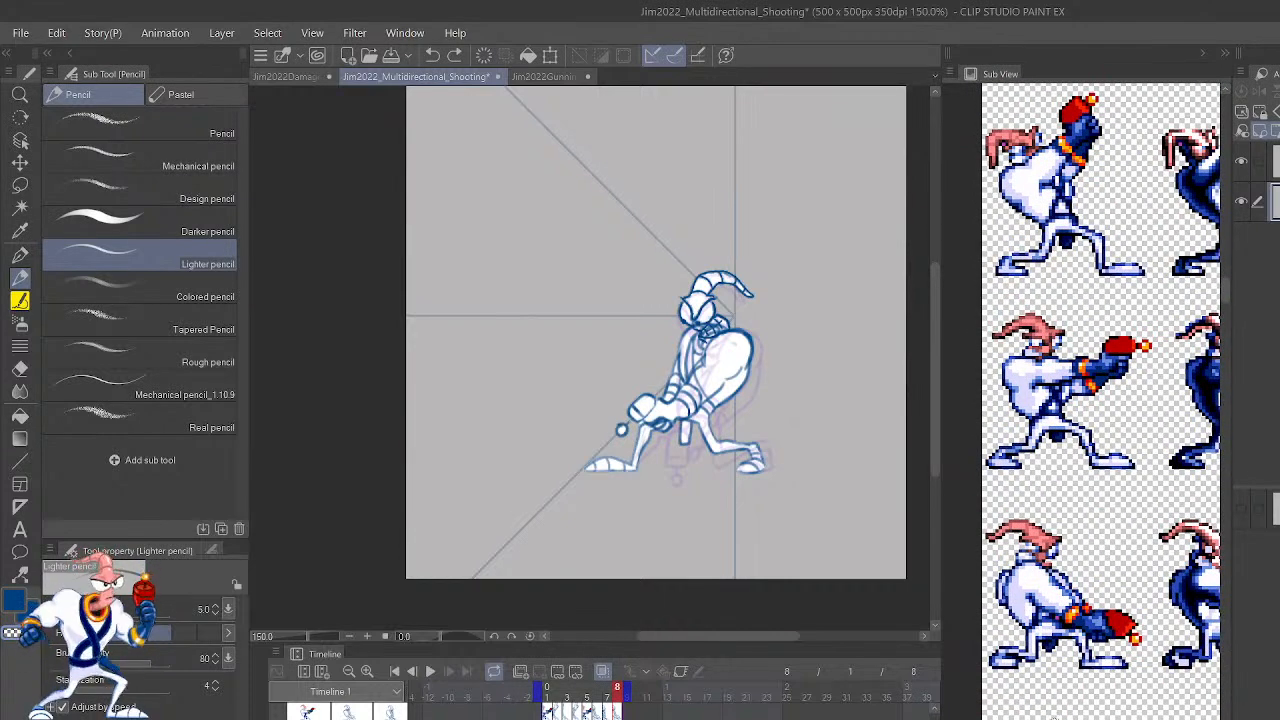
key(Left)
key(Right)
key(Left)
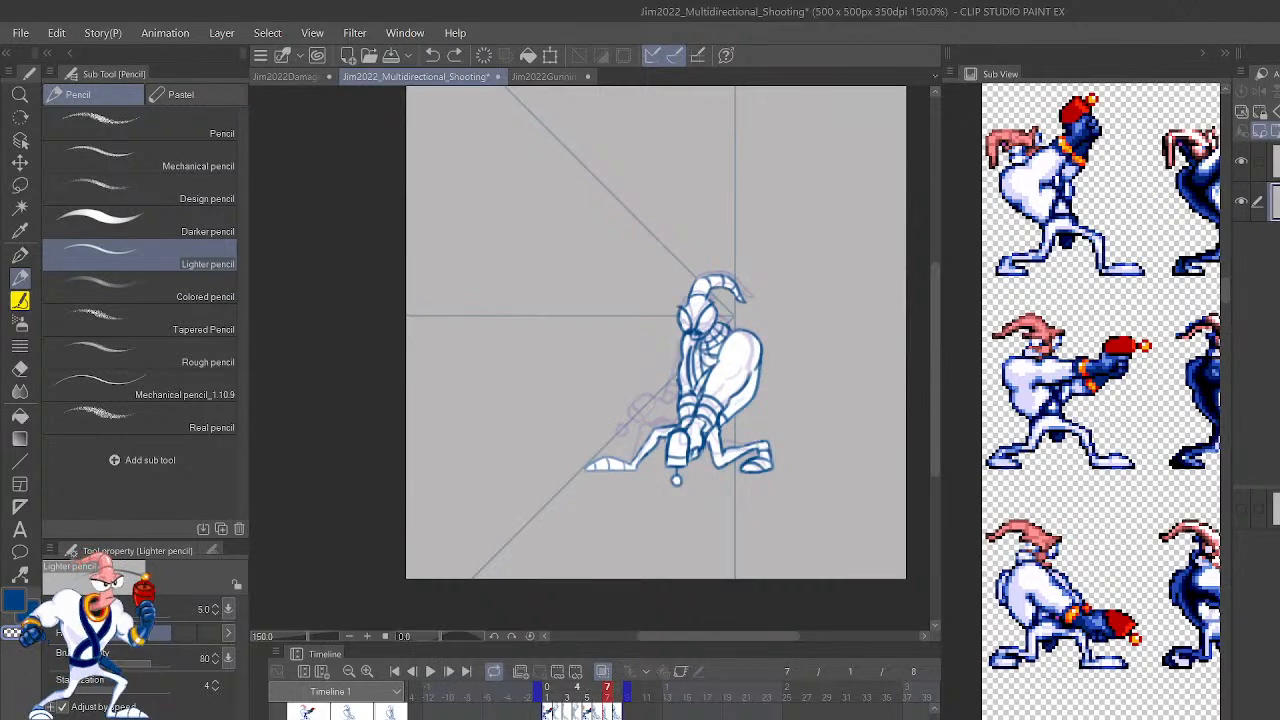
Scrub between frames 5, 6, 7 and 8 to compare the diagonal and straight downward aims against the forward aim.
click(577, 692)
drag(587, 692, 597, 692)
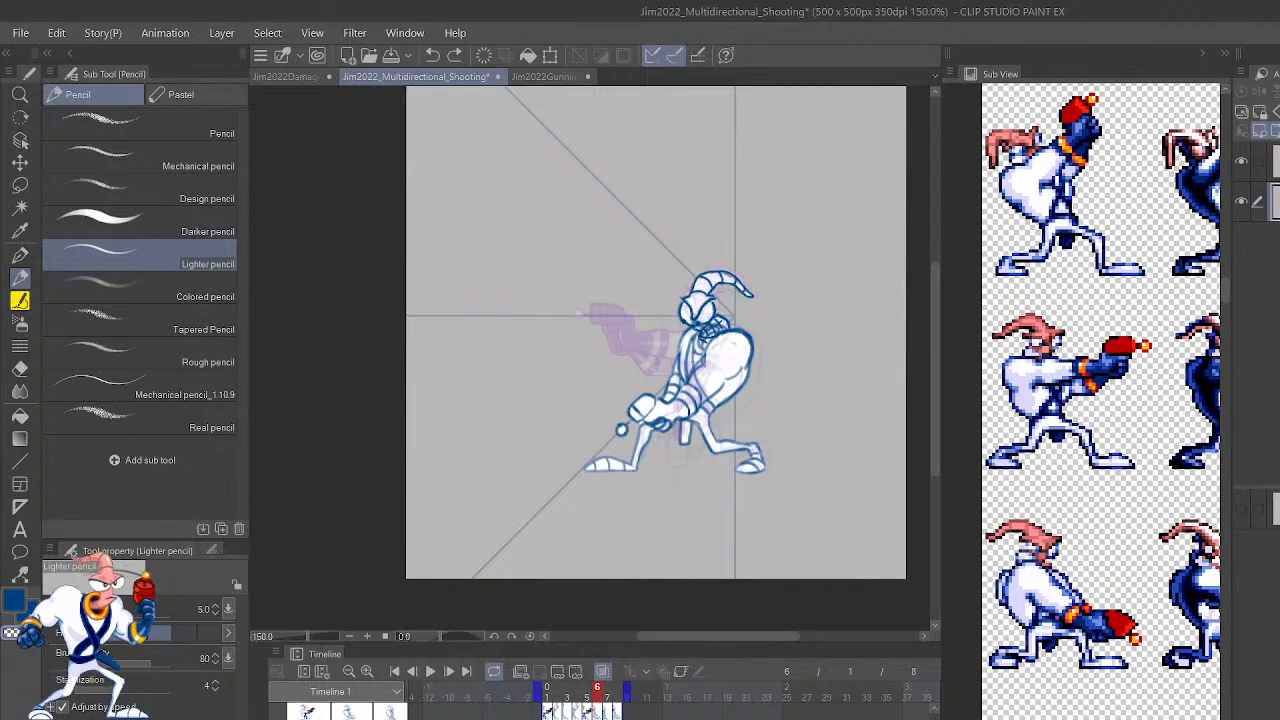
click(607, 692)
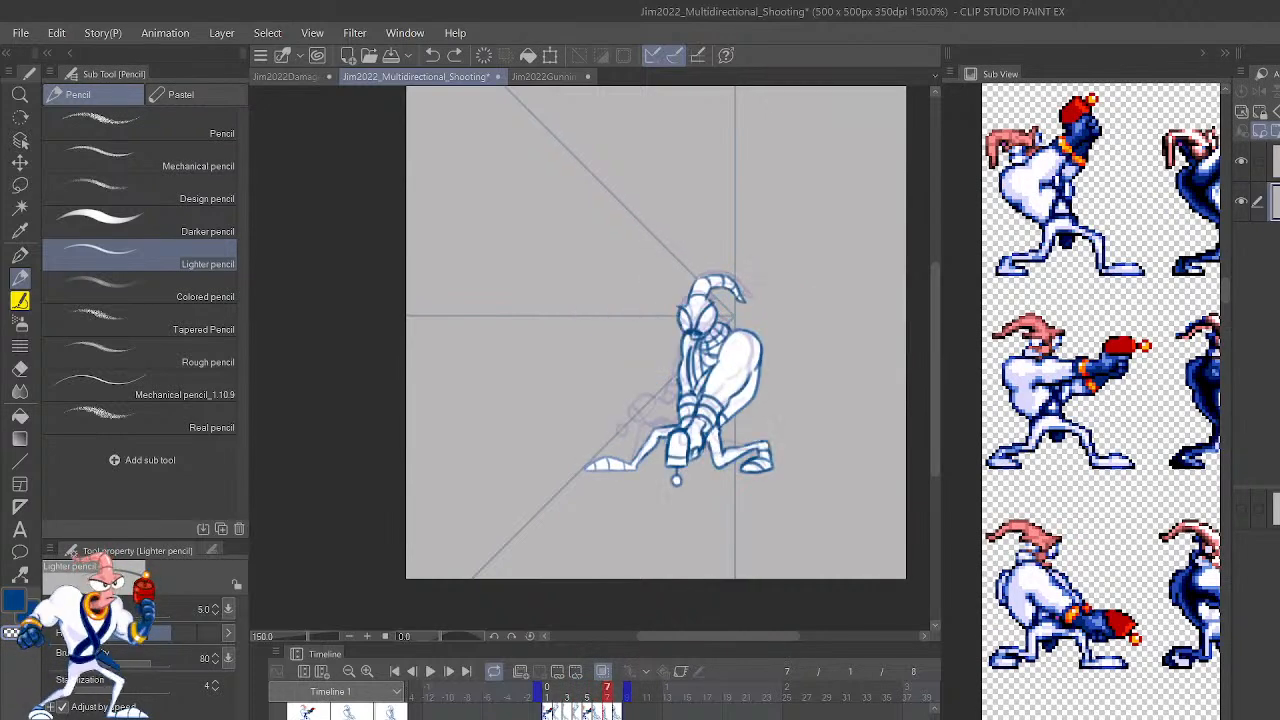
click(617, 692)
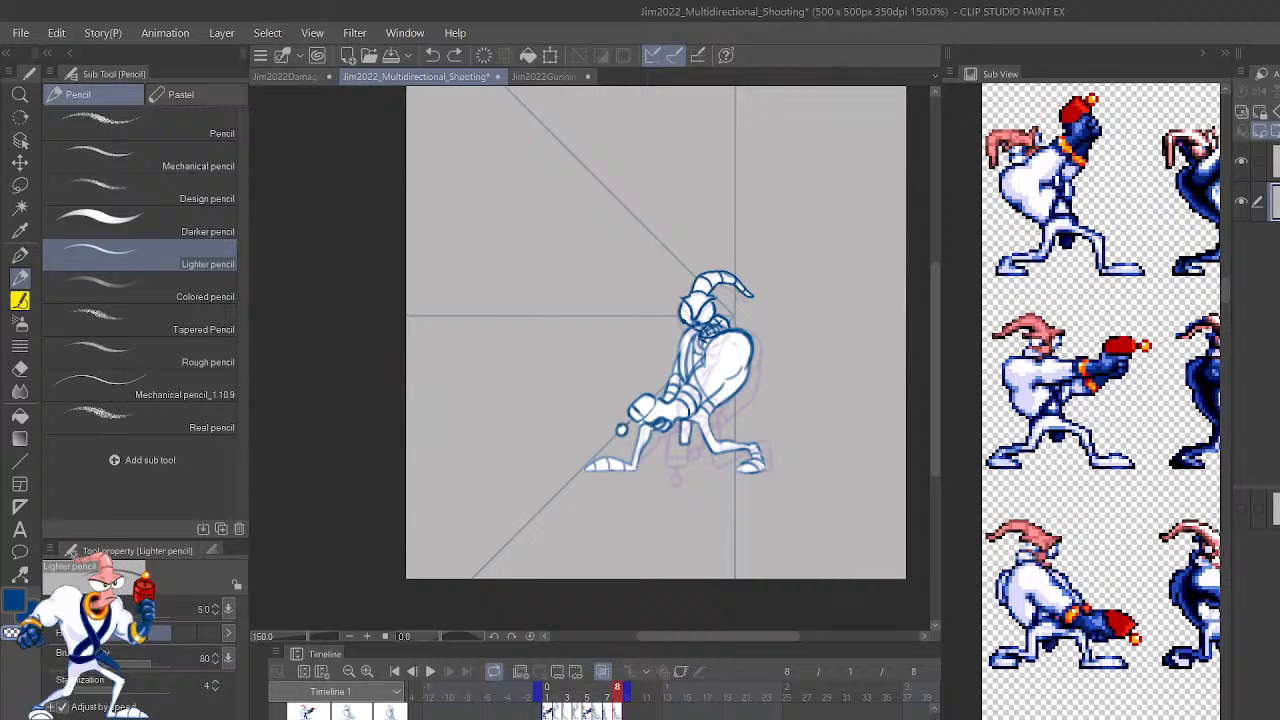
click(597, 692)
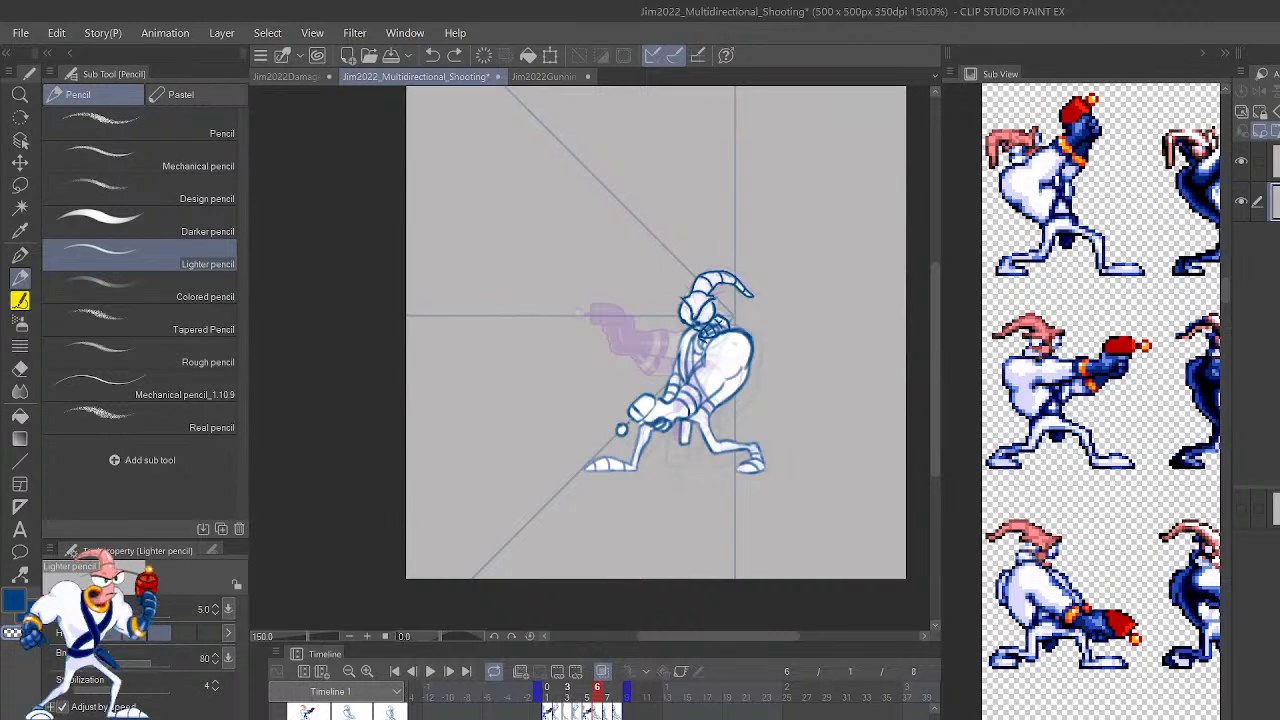
click(617, 692)
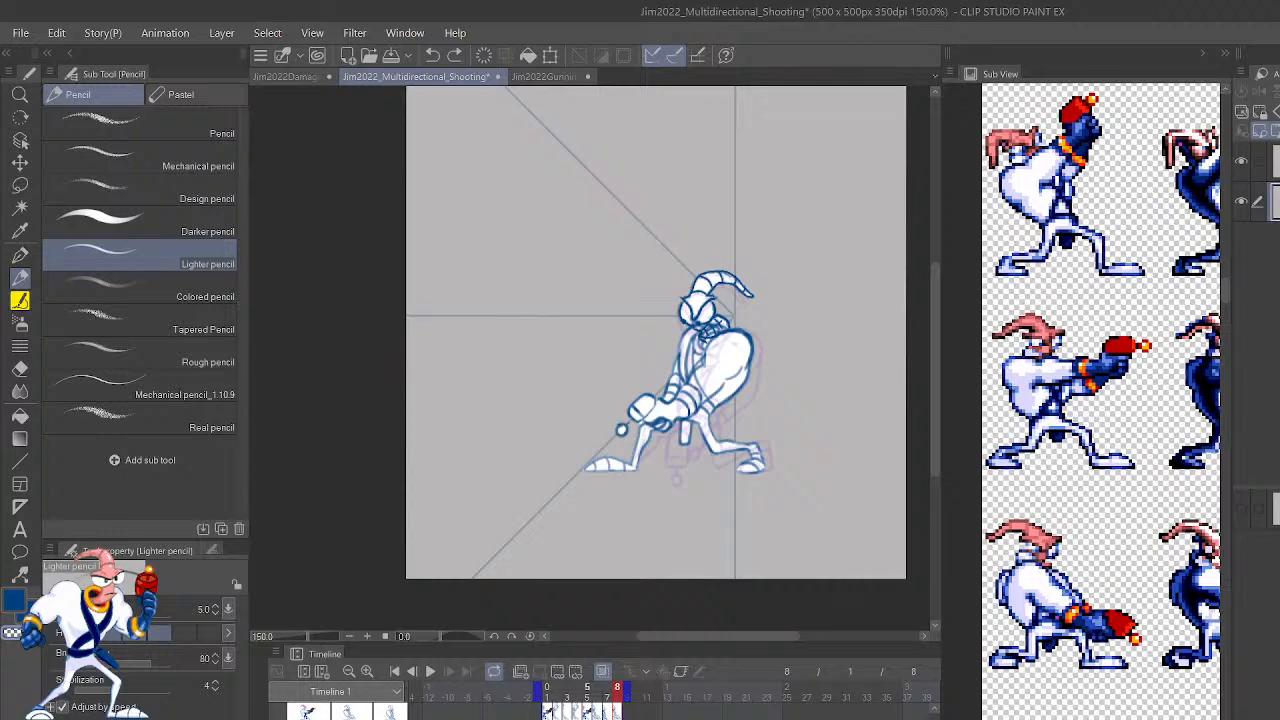
click(607, 692)
key(Left)
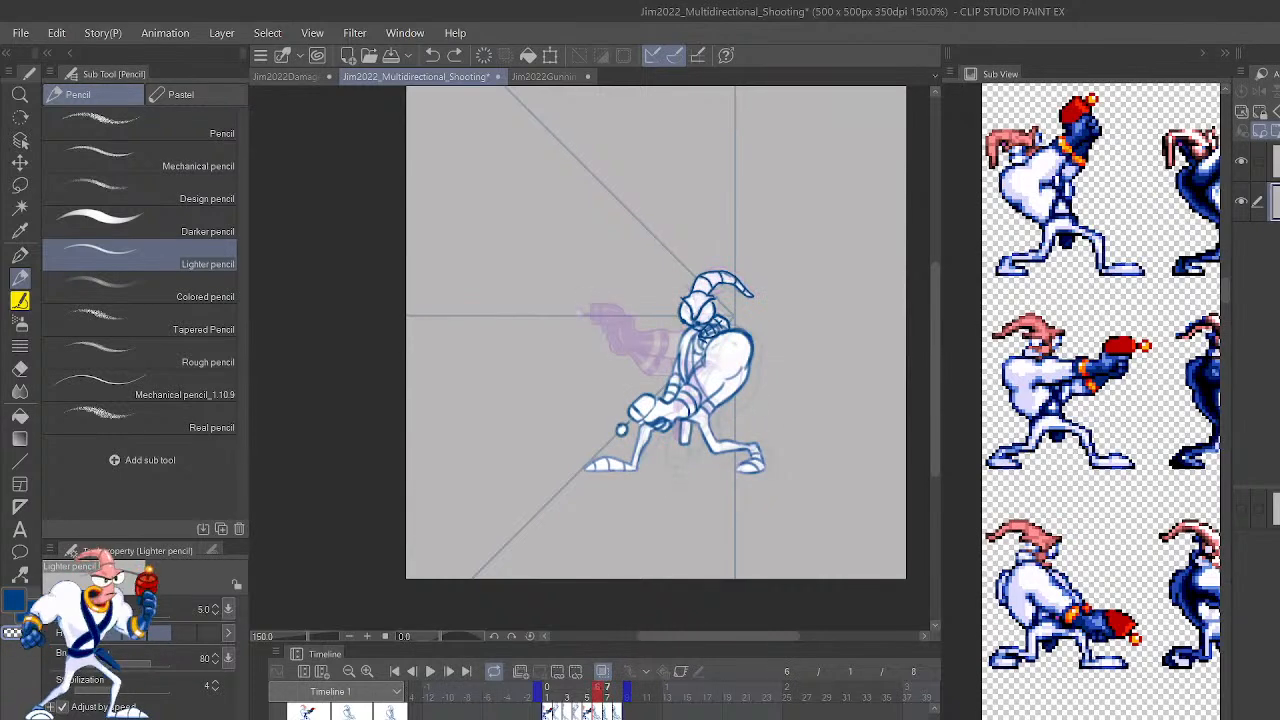
key(Right)
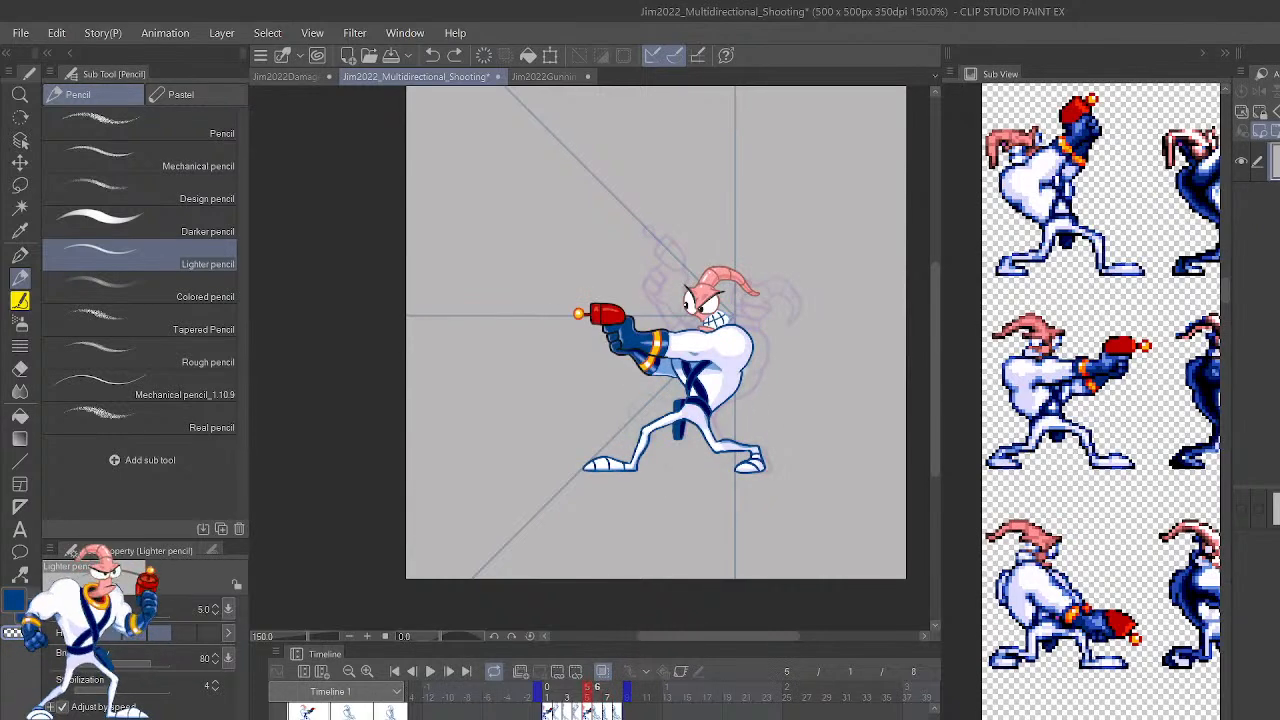
key(Left)
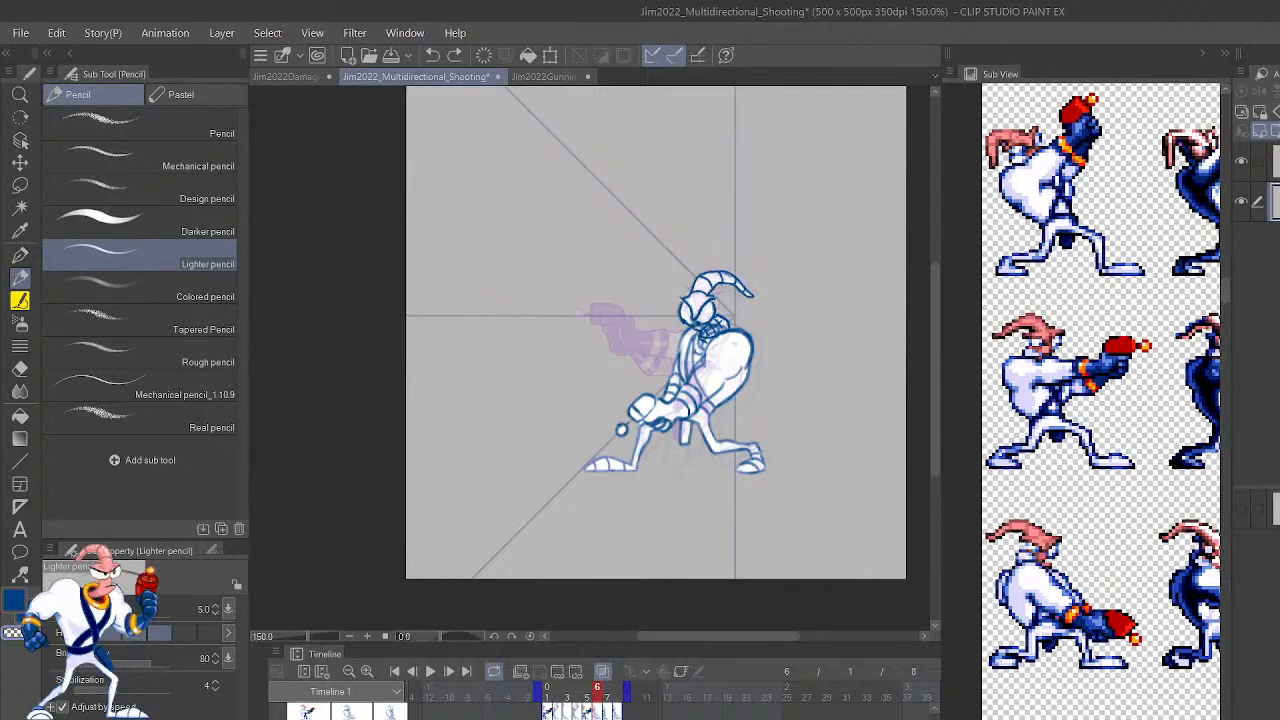
Flip repeatedly between frames 5, 6 and 7 to examine the shift of torso, legs and rear foot.
key(Left)
key(Left)
key(Left)
key(Right)
key(Left)
key(Right)
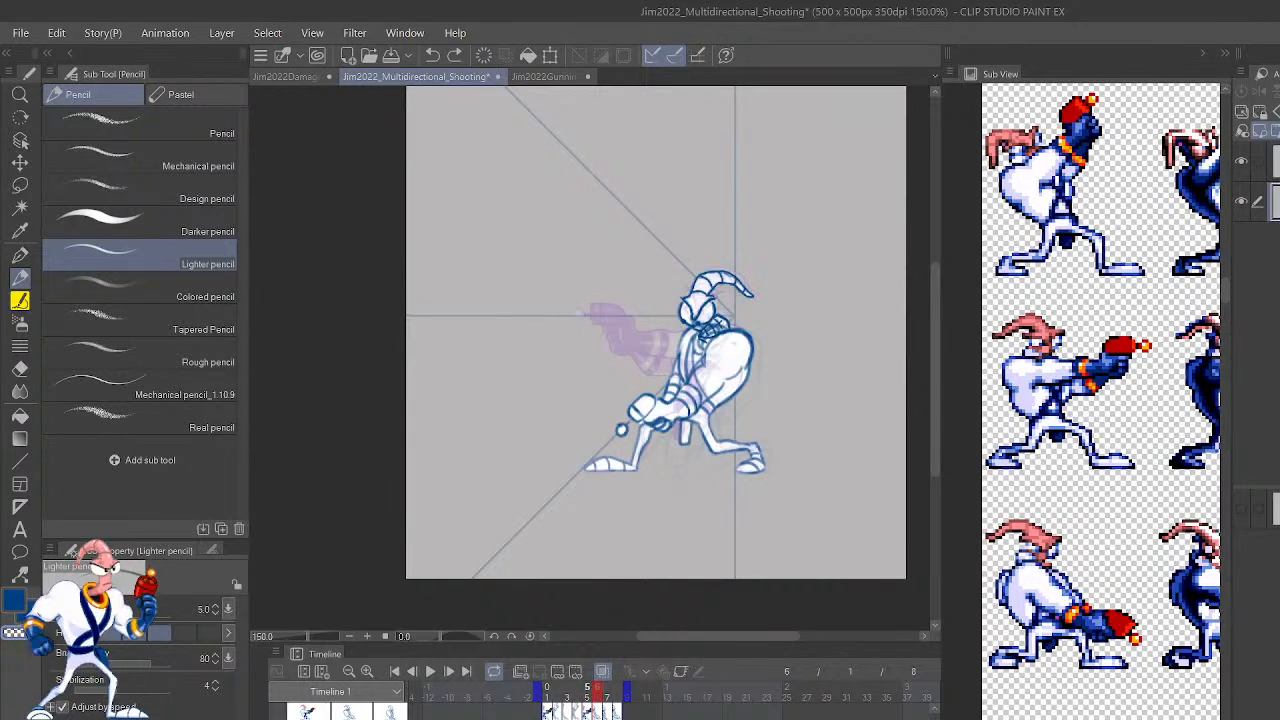
key(Left)
key(Right)
key(Right)
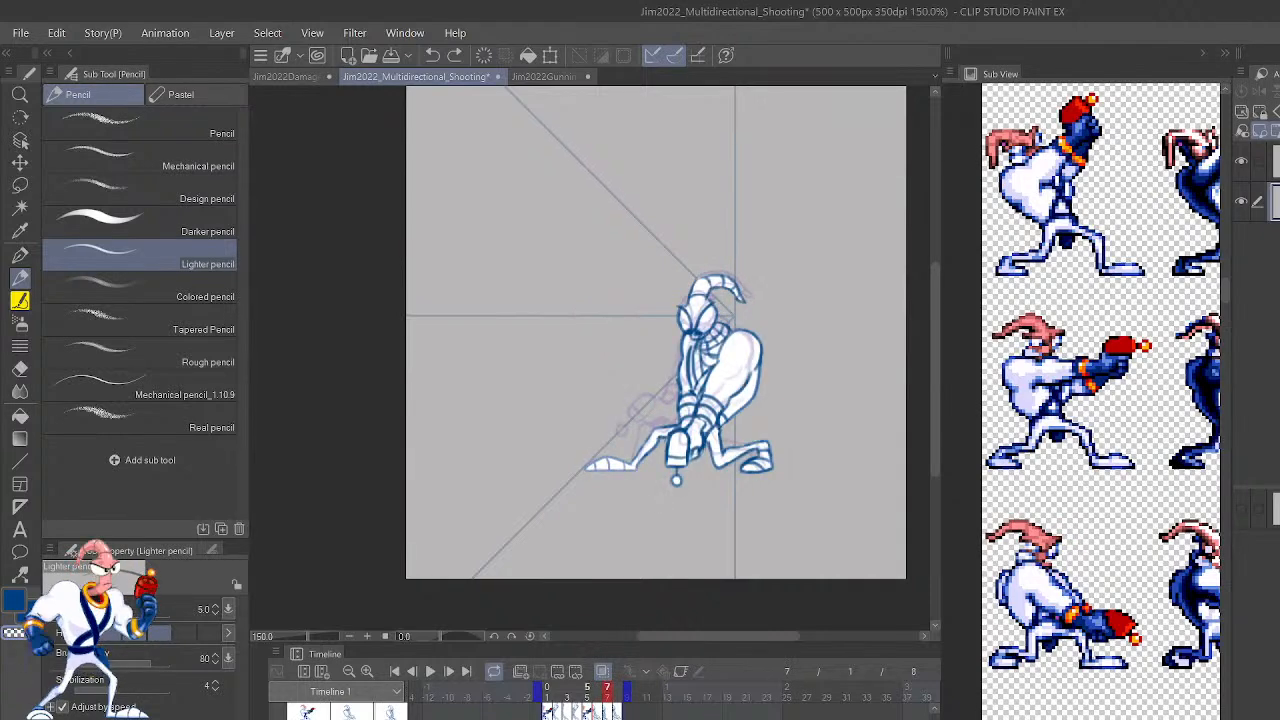
key(Left)
key(Left)
key(Right)
key(Right)
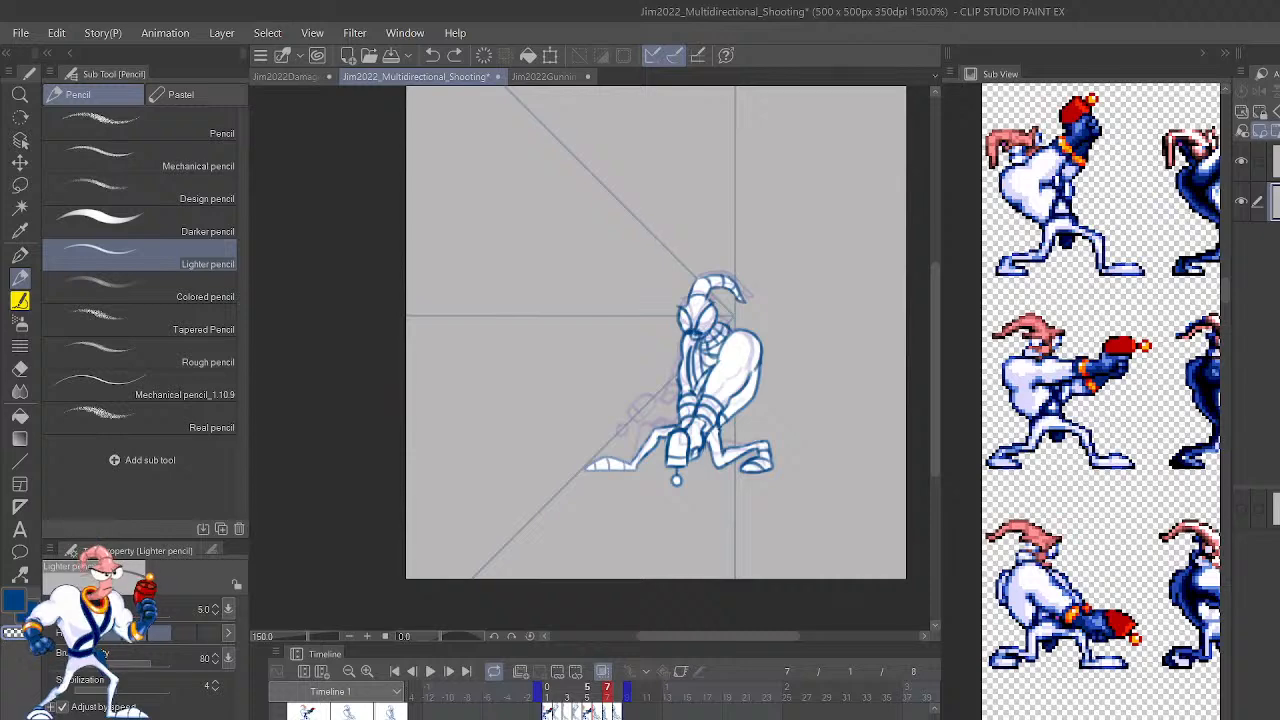
key(Left)
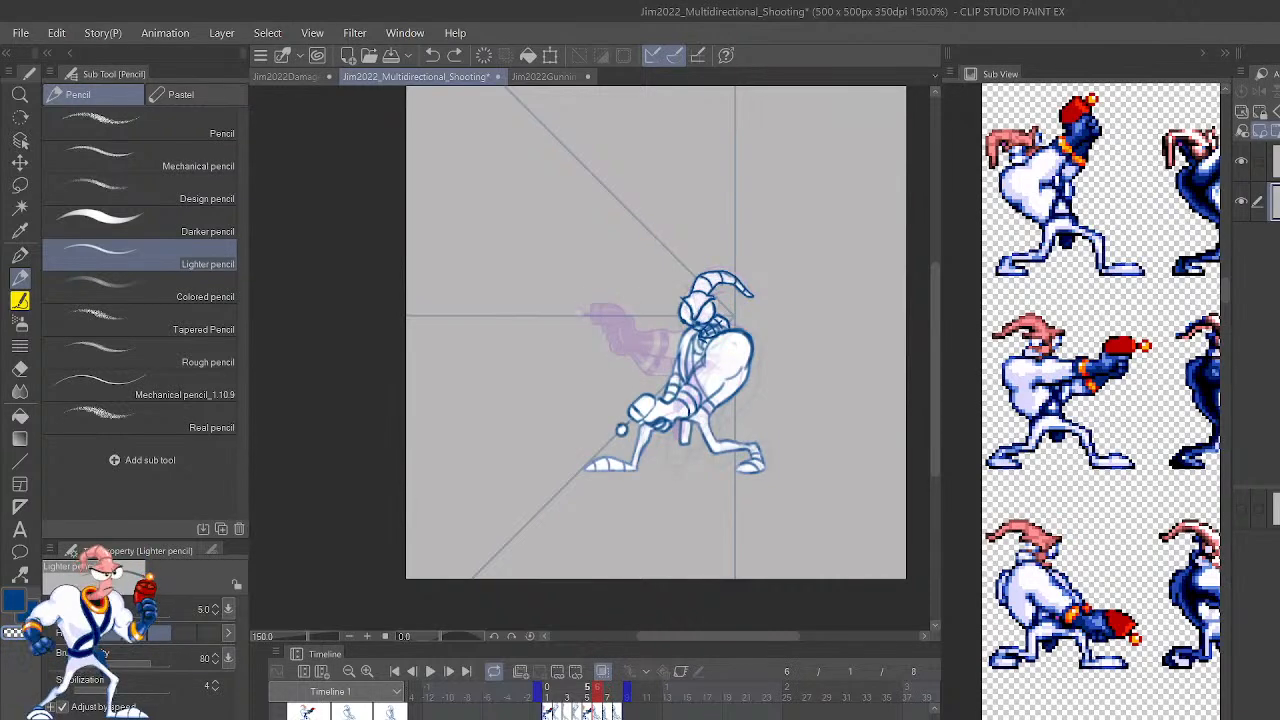
Try to shift the head, torso and arms on frame 6 within a freehand selection, and clear the selection.
scroll(588, 362, up, 1)
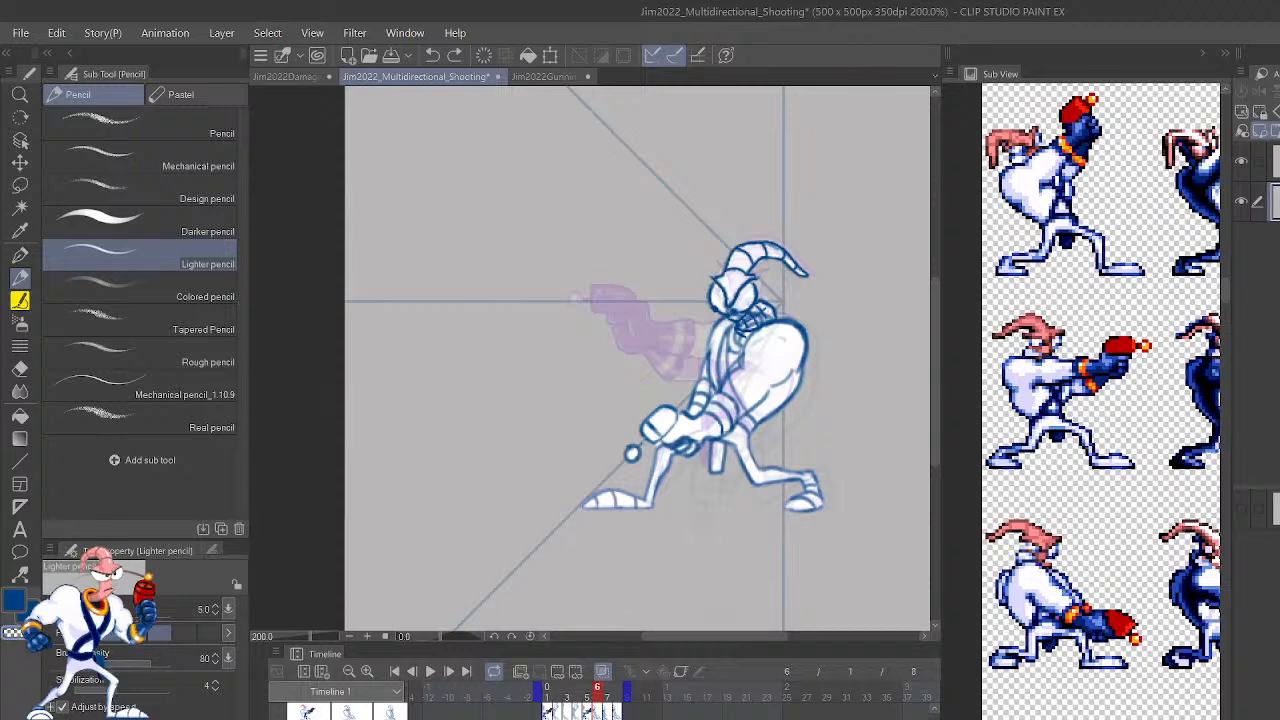
key(m)
mouse_move(780, 422)
mouse_down()
mouse_move(859, 319)
mouse_move(806, 199)
mouse_move(697, 274)
mouse_move(686, 389)
mouse_move(644, 407)
mouse_move(629, 452)
mouse_move(642, 461)
mouse_move(665, 434)
mouse_move(687, 454)
mouse_move(775, 426)
mouse_up()
key(k)
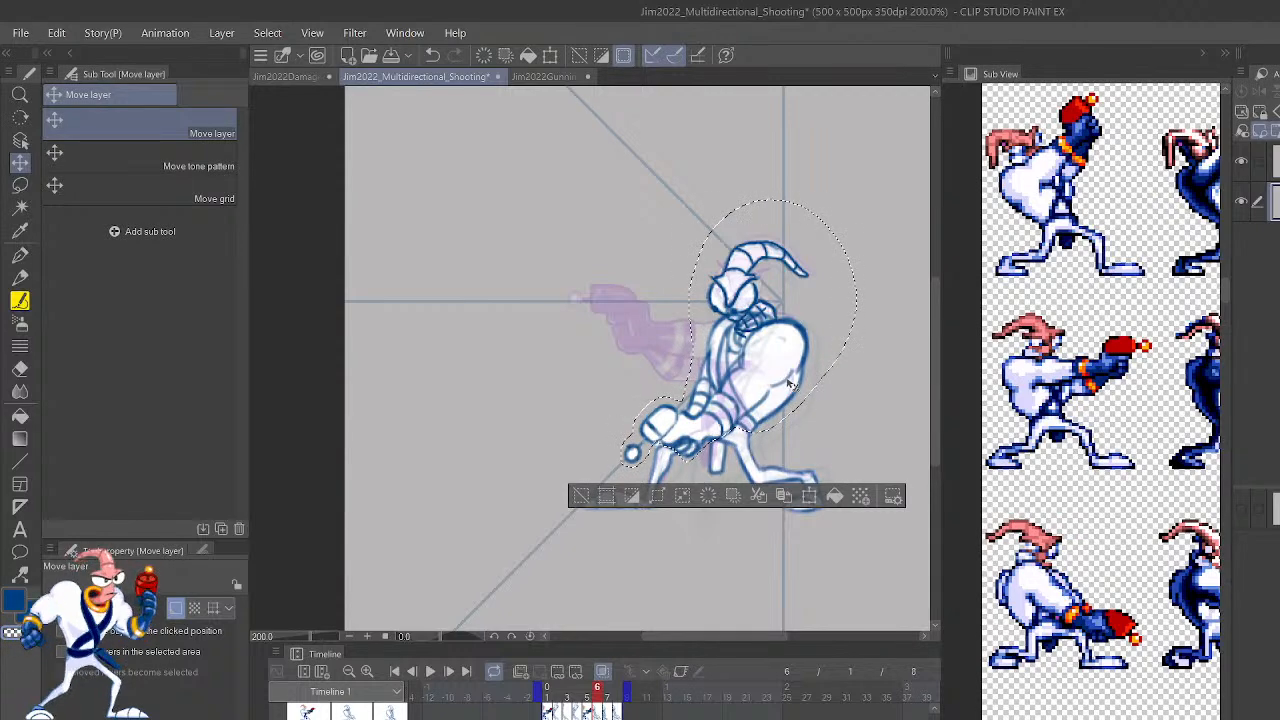
drag(786, 384, 792, 398)
key(ctrl+d)
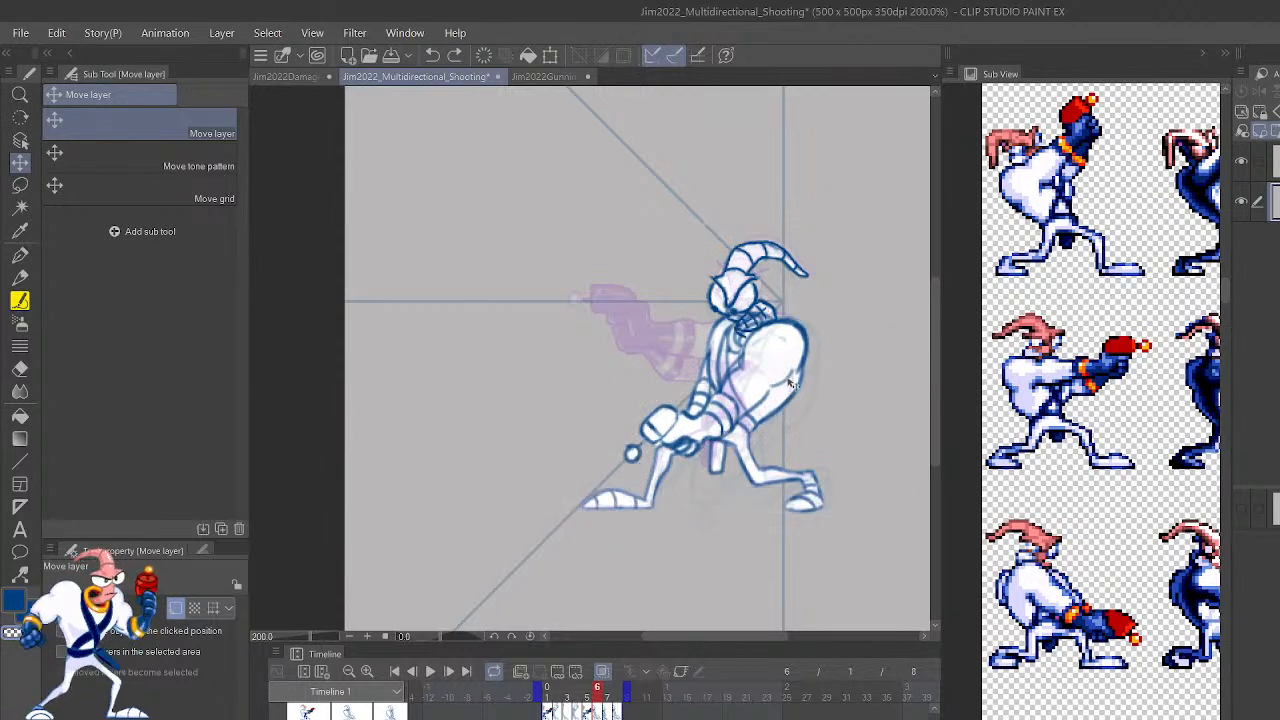
key(p)
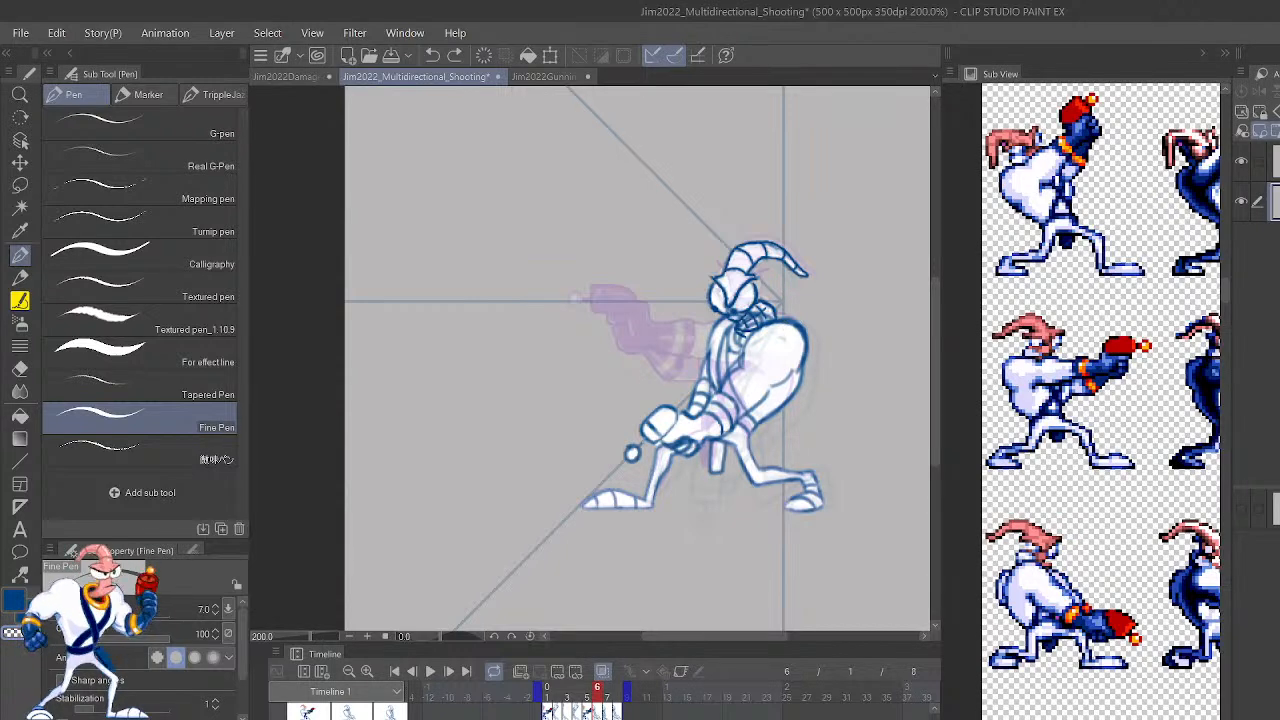
Flip between frames 5 and 6 to compare the torso and back outline at a closer view.
key(Left)
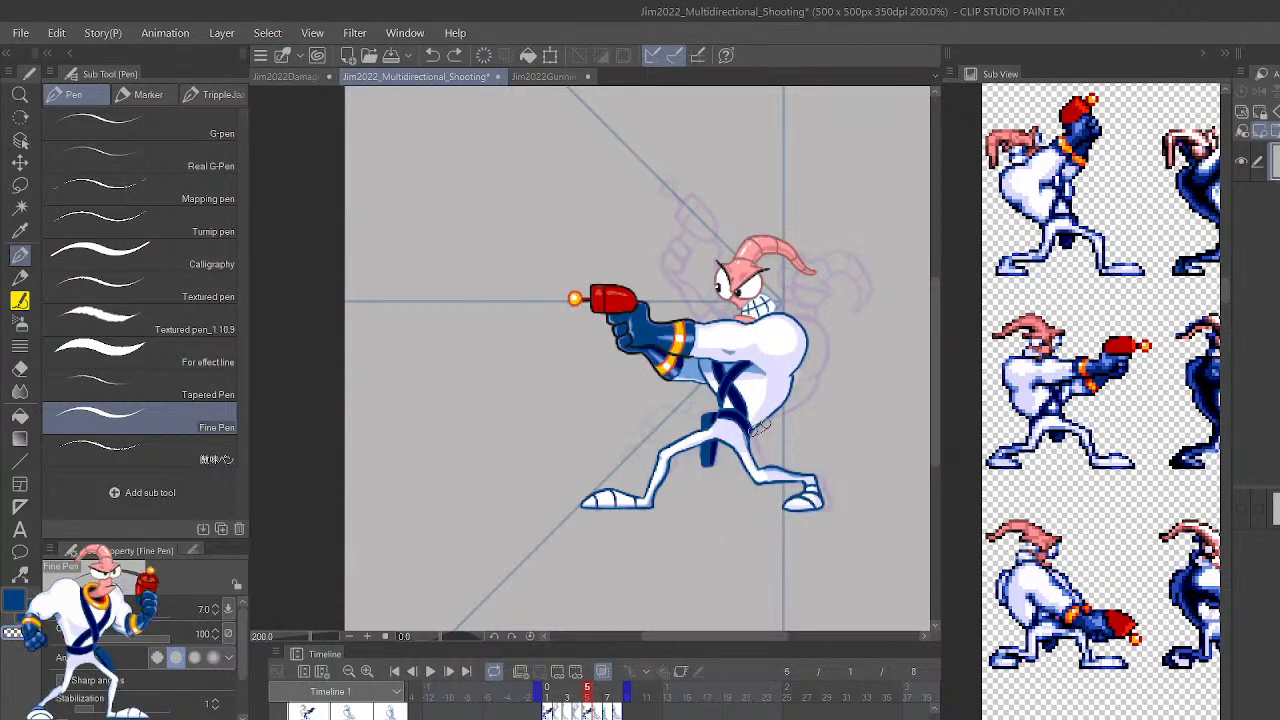
key(Right)
key(Left)
key(Right)
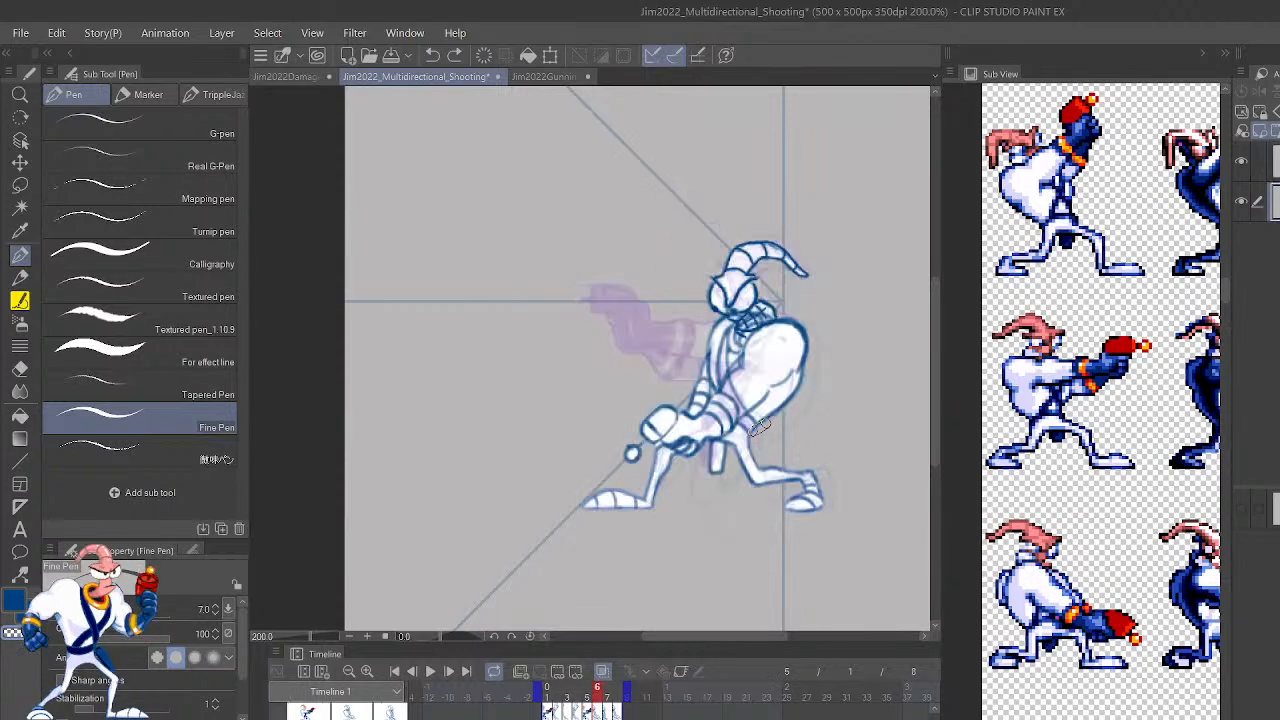
key(Left)
key(Right)
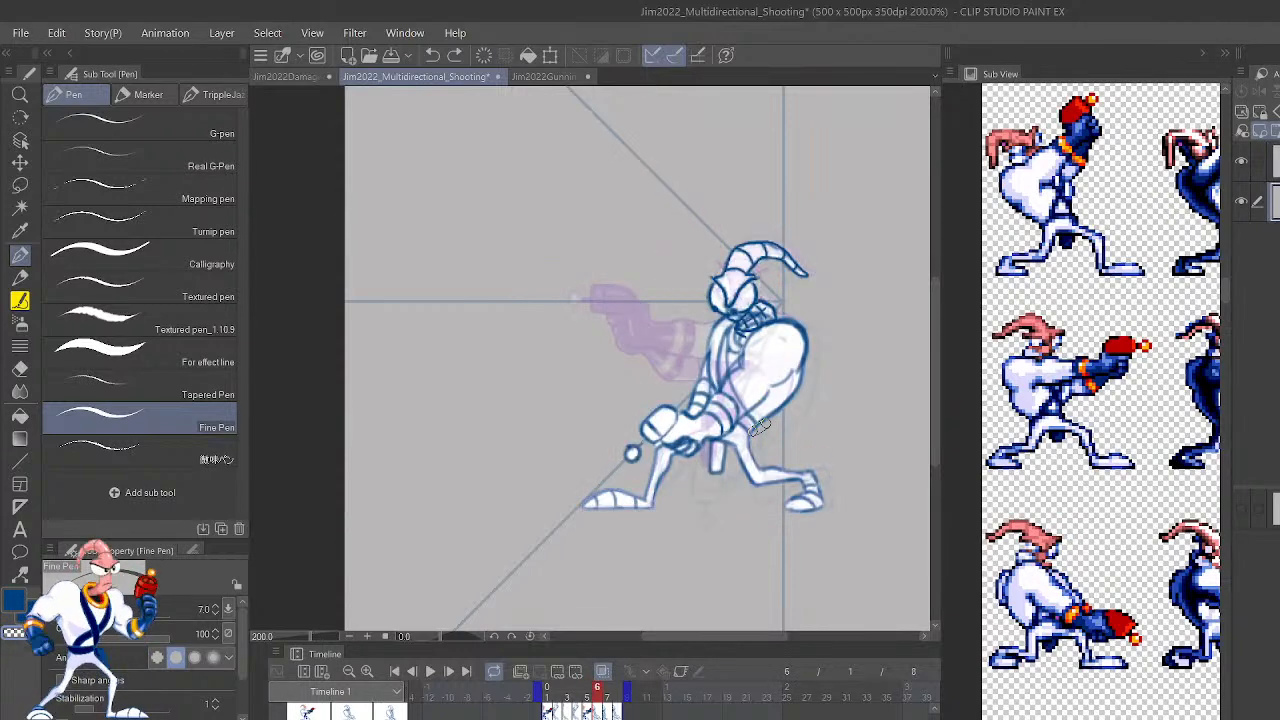
Flip back and forth across frames 5, 6 and 7 to check the motion into the straight downward aim.
key(Right)
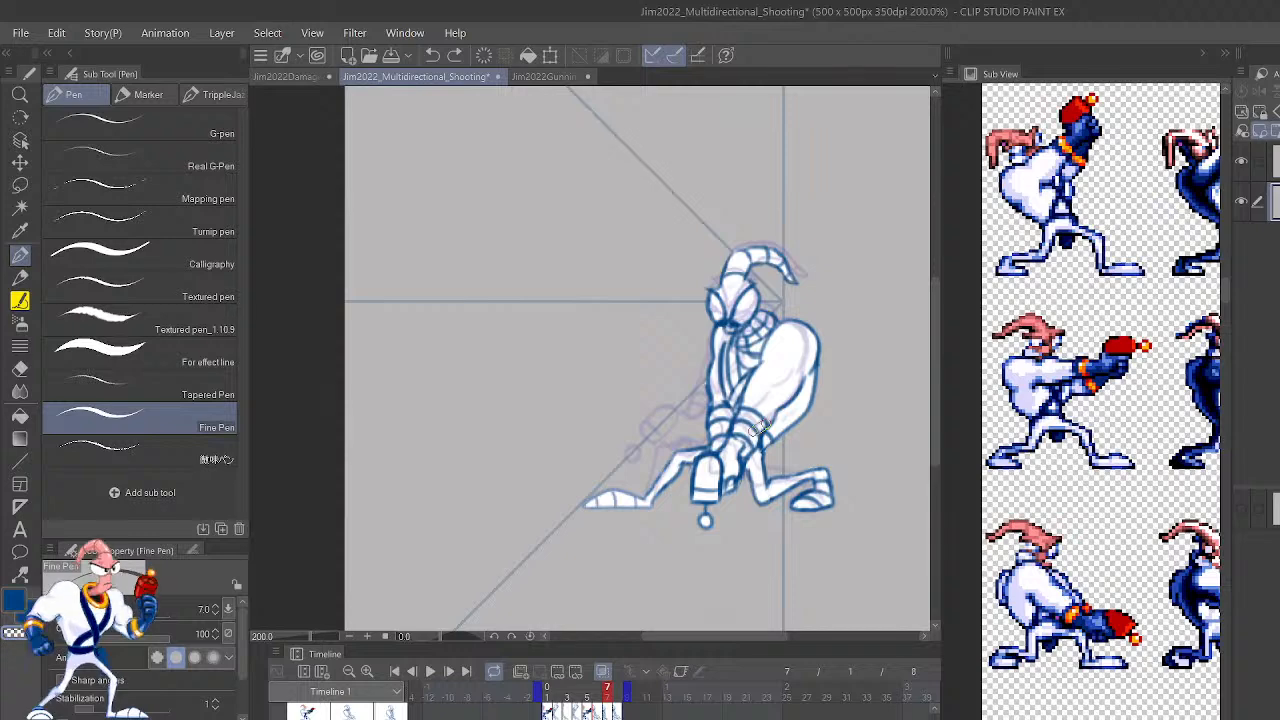
key(Left)
key(Left)
key(Right)
key(Right)
key(Left)
key(Left)
key(Right)
key(Right)
Browse the reference sprite sheet for the downward shooting sprites and the muzzle flash effects.
scroll(1100, 400, down, 5)
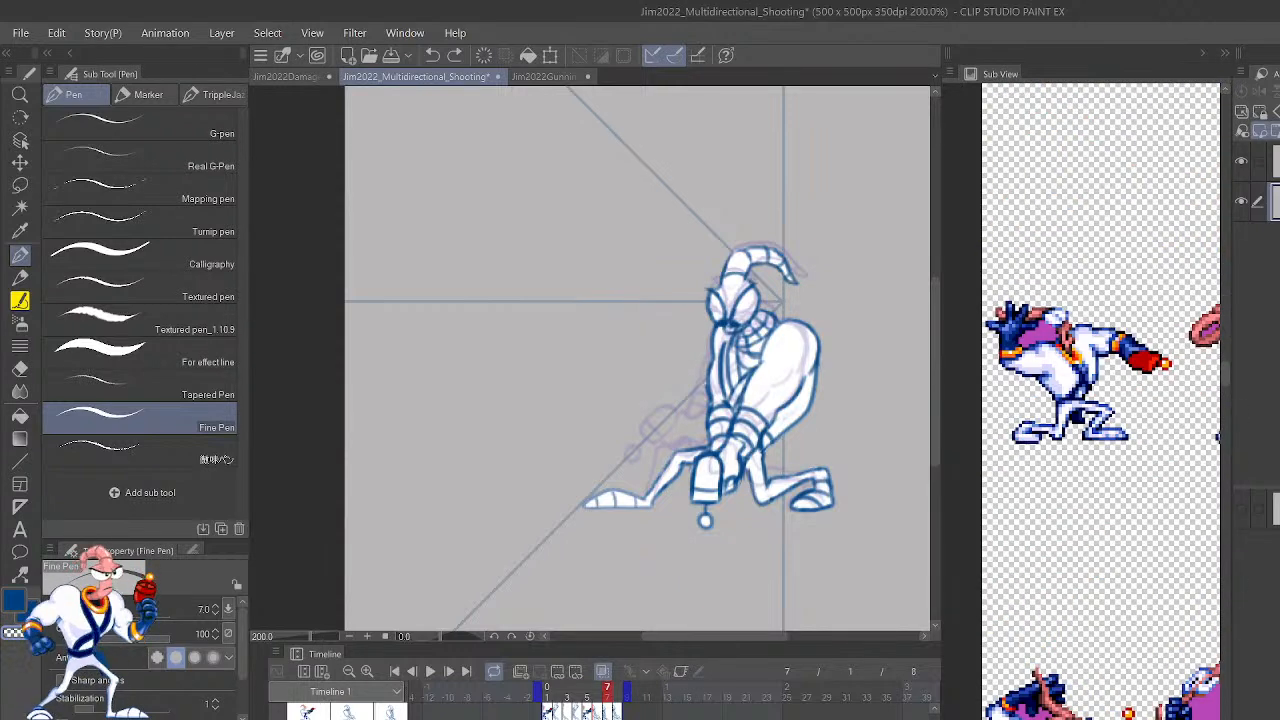
scroll(1108, 568, down, 5)
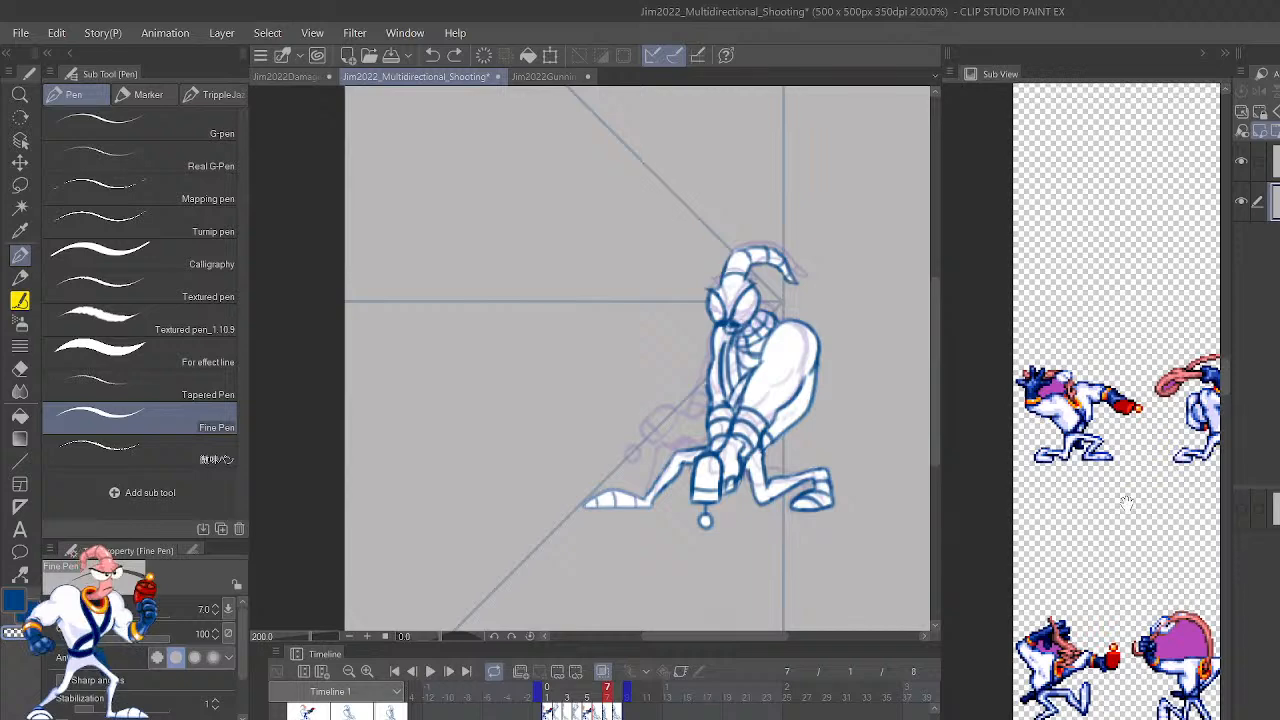
scroll(1108, 568, down, 10)
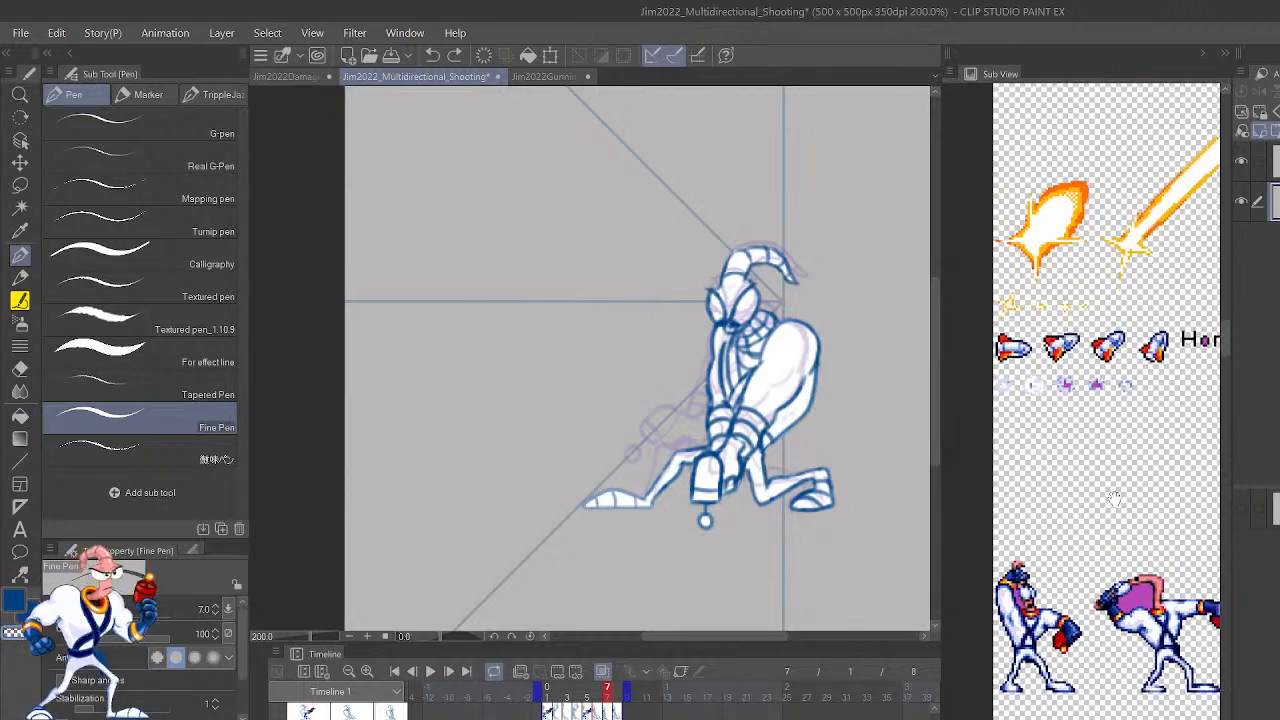
scroll(1106, 540, up, 3)
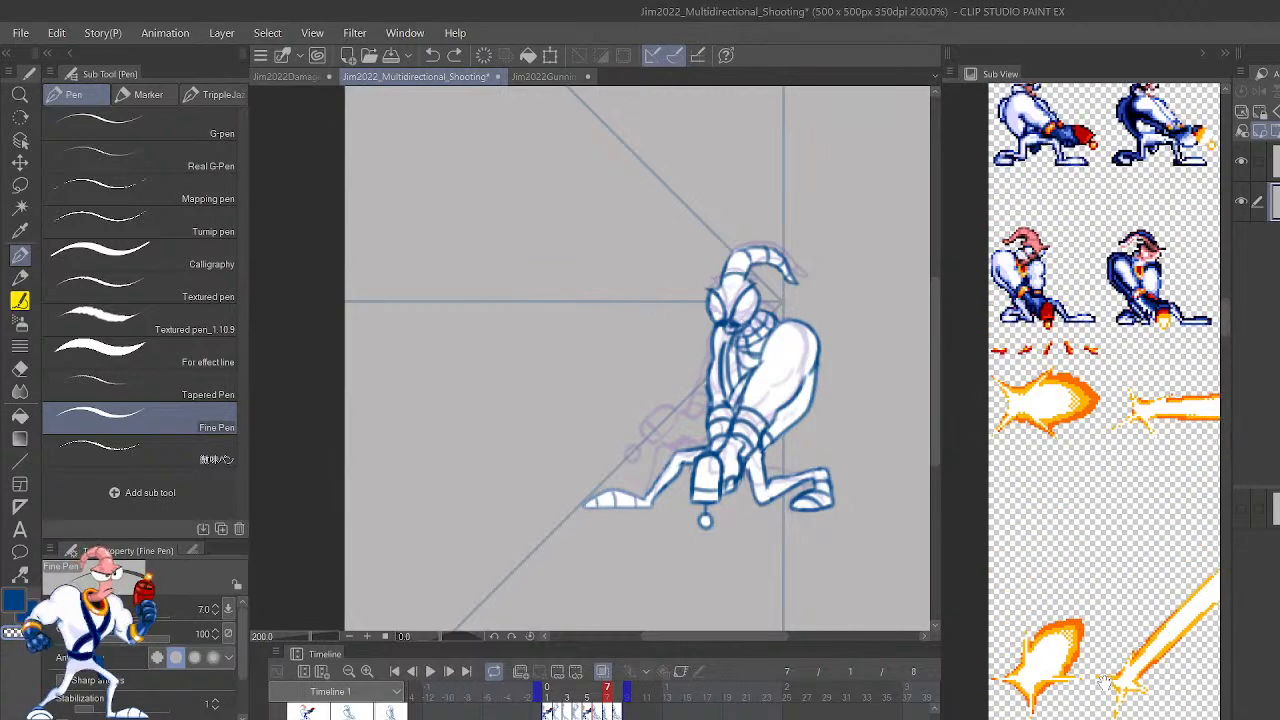
scroll(1118, 540, up, 1)
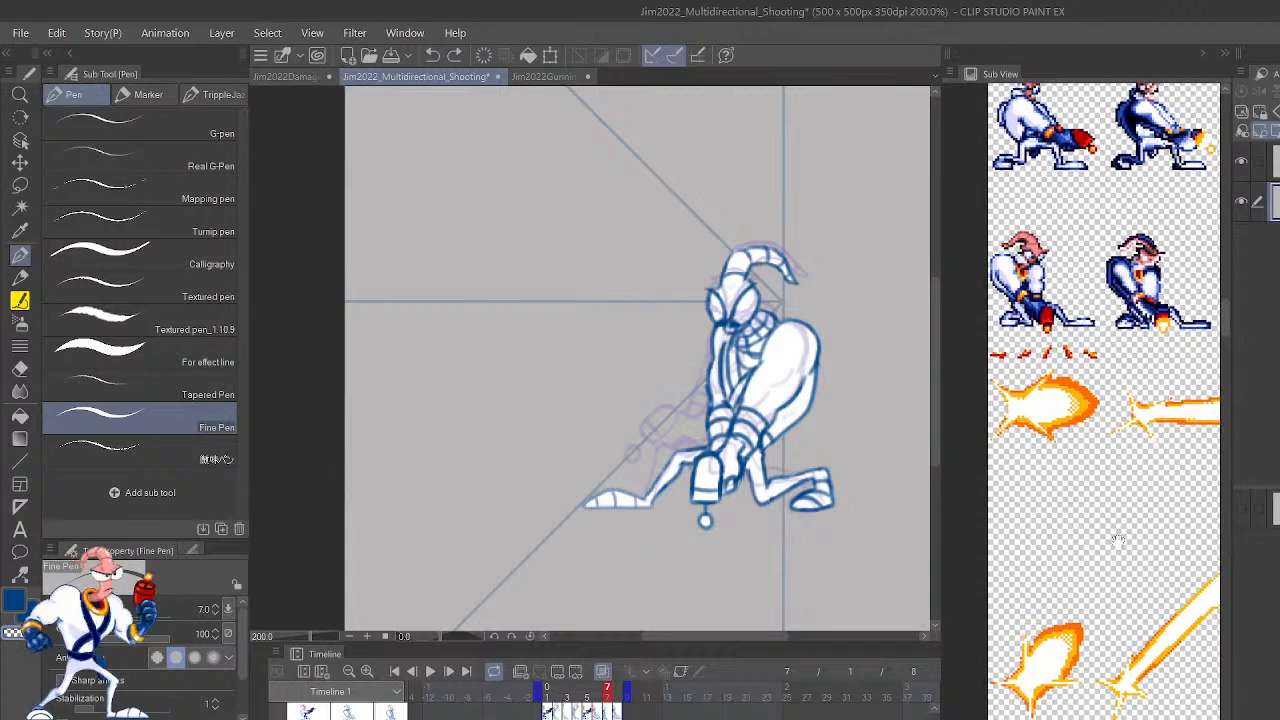
drag(1118, 540, 1128, 648)
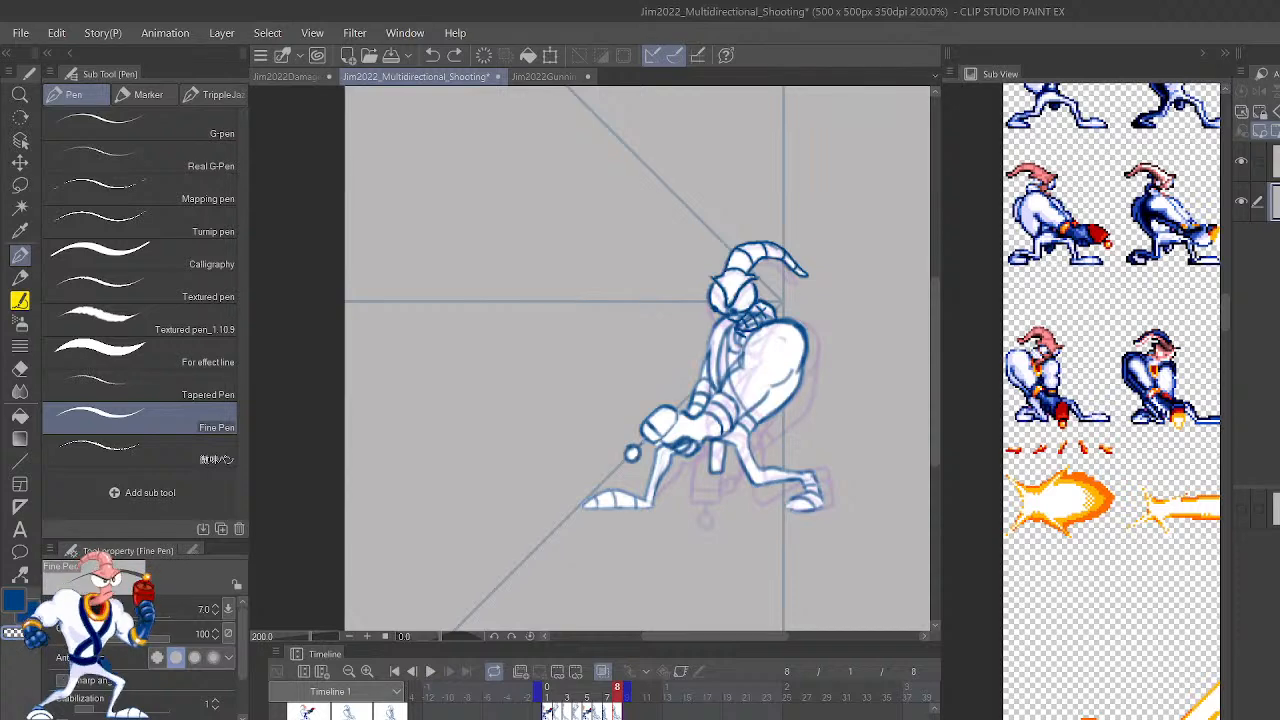
Inspect the hands, waist and holster of the downward aiming pose up close, starting from frame 8.
key(ctrl+plus)
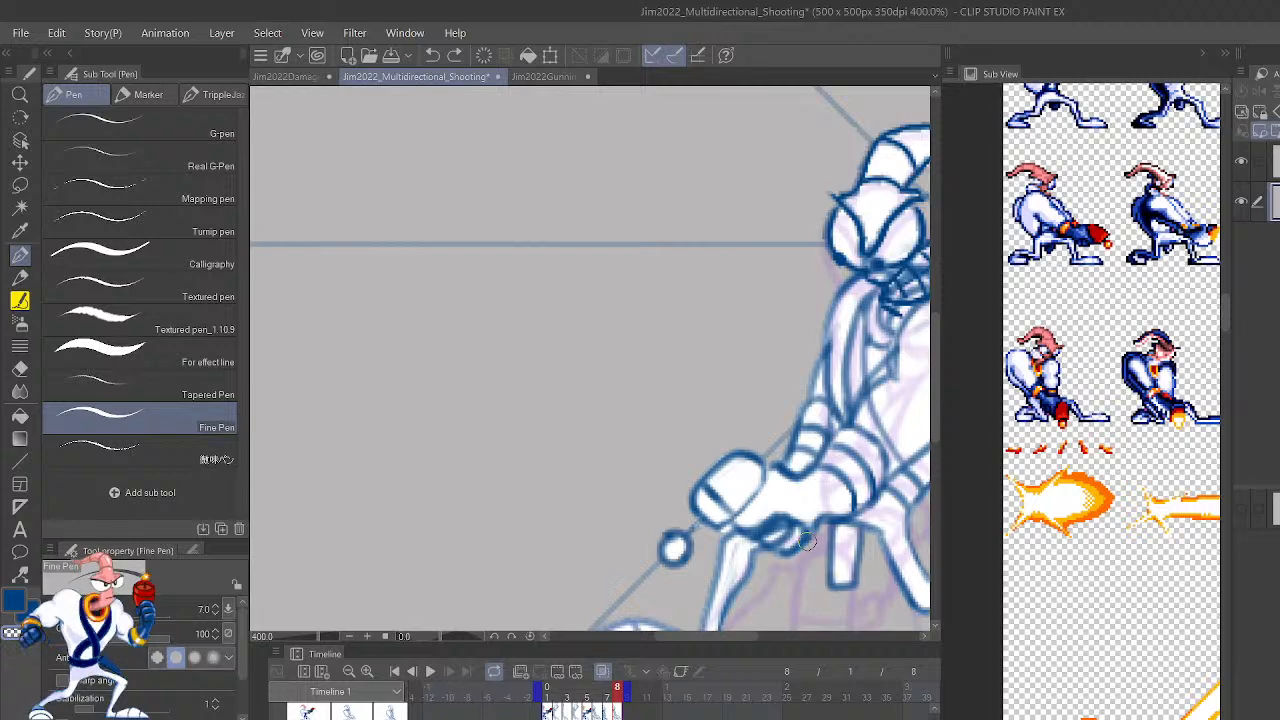
drag(618, 688, 607, 690)
mouse_move(894, 499)
mouse_down()
mouse_move(821, 524)
mouse_move(877, 494)
mouse_move(851, 418)
mouse_up()
drag(856, 551, 845, 562)
drag(889, 461, 847, 538)
Play the animation and view the whole figure at 150% while it loops.
click(432, 672)
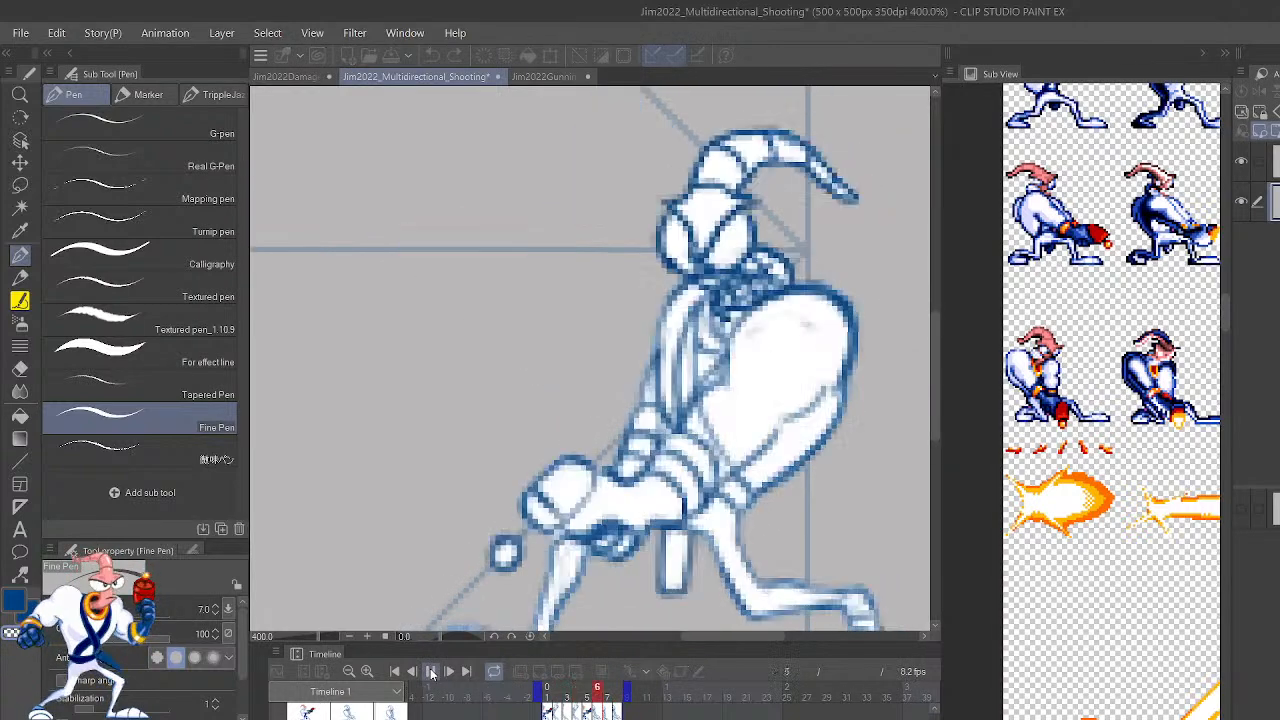
key(ctrl+minus)
key(ctrl+minus)
key(ctrl+minus)
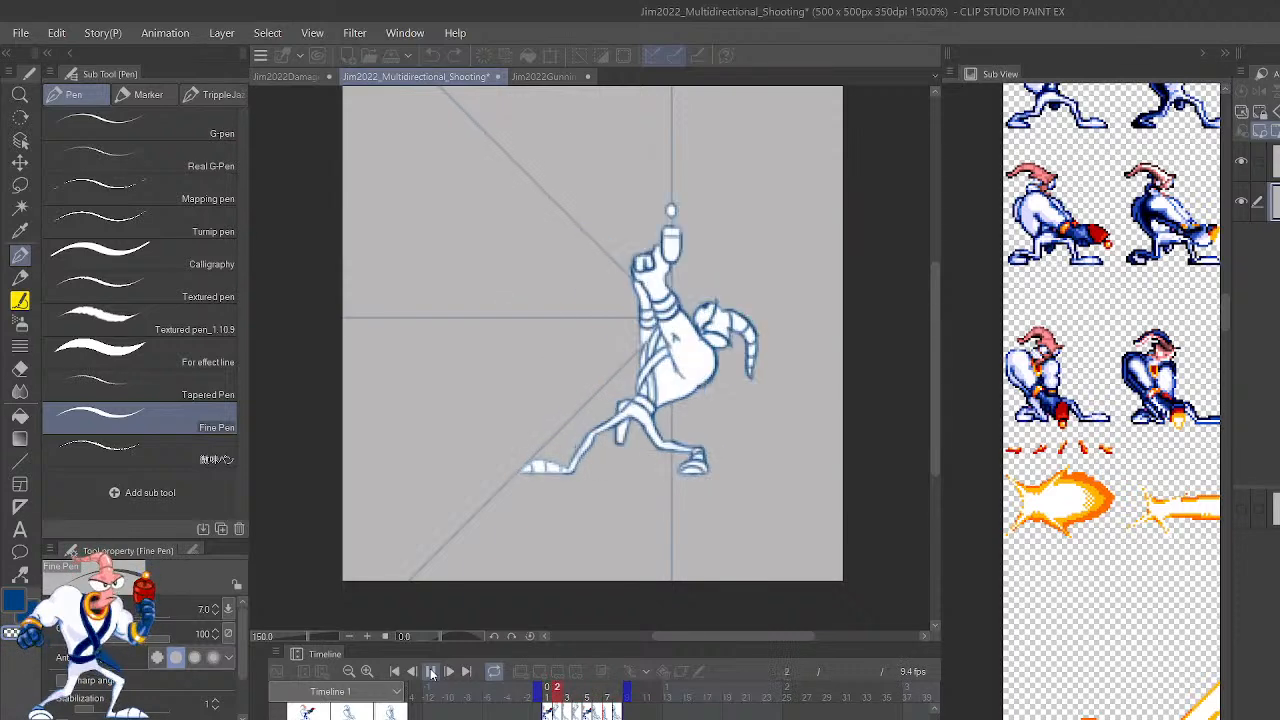
Stop the playback and flip between frames 2 and 3 to compare the upward aiming poses.
click(430, 672)
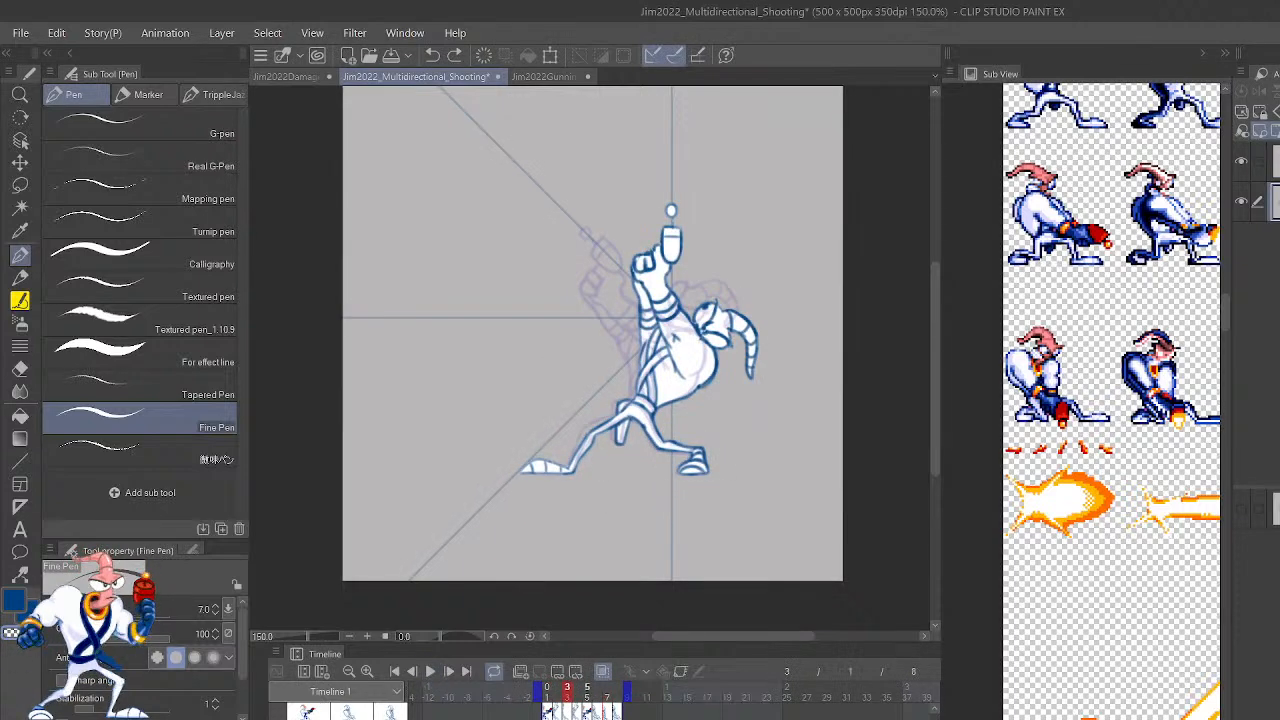
key(Right)
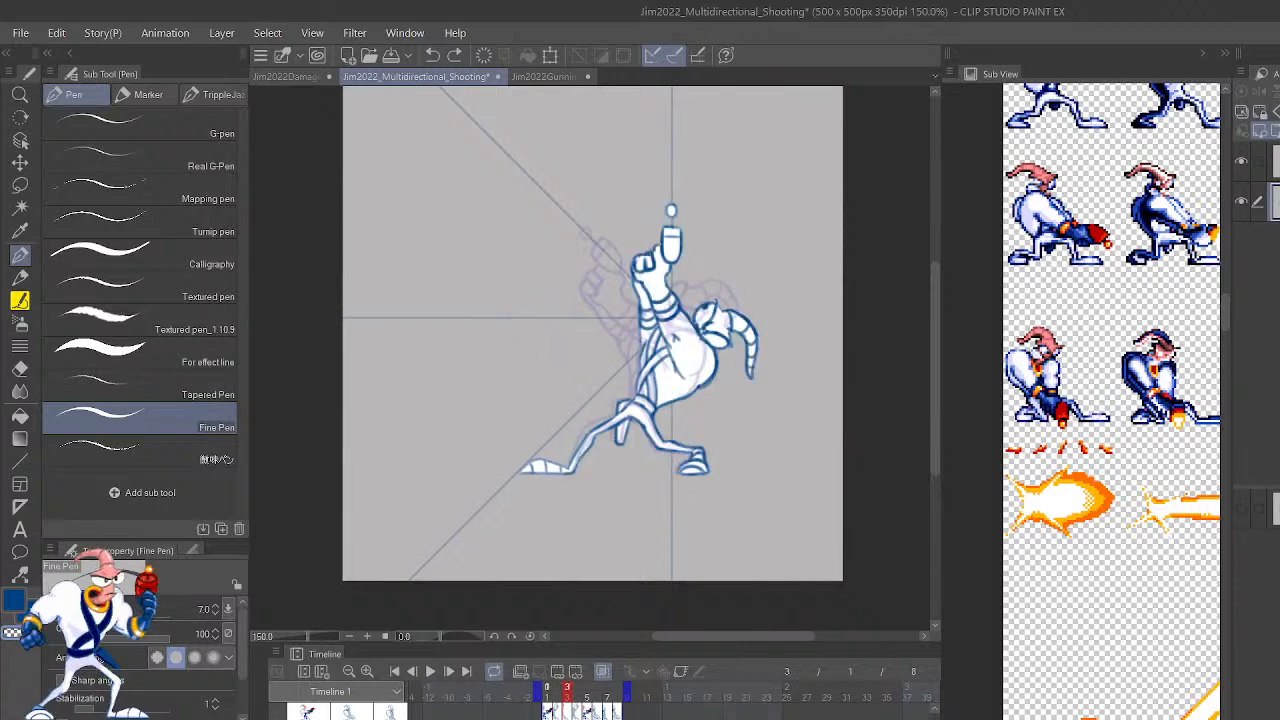
key(Left)
key(Left)
key(Right)
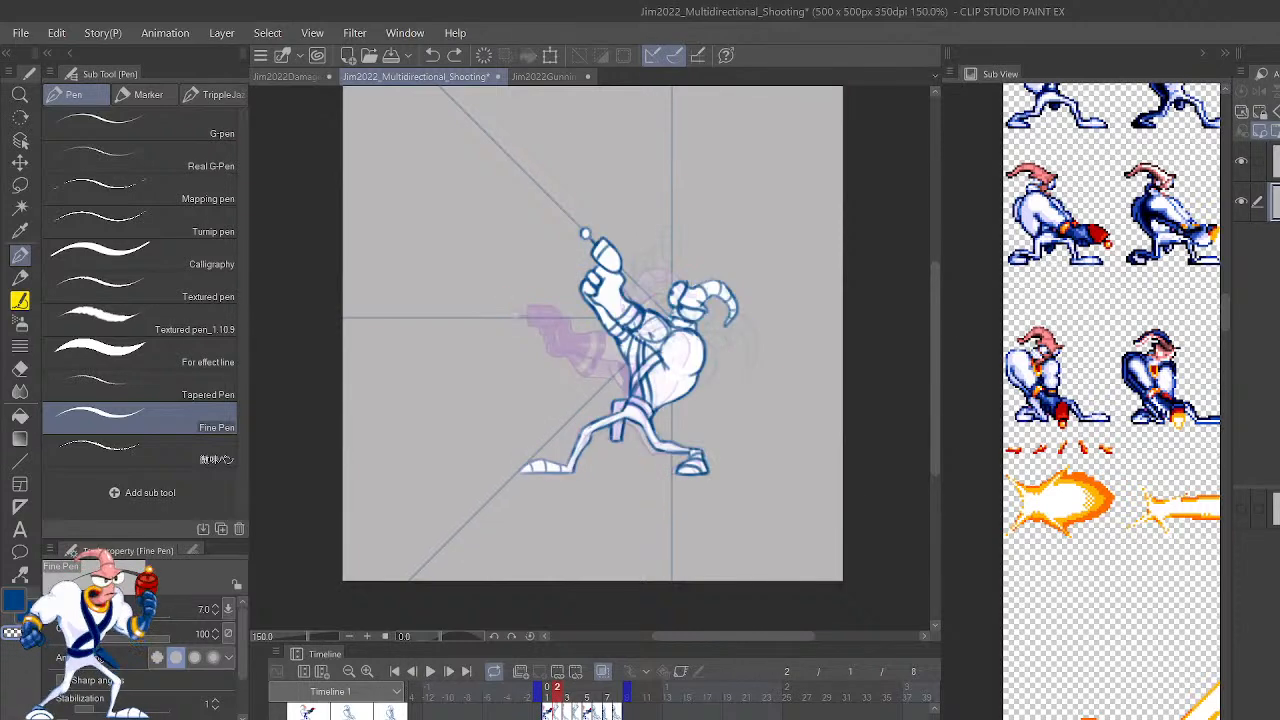
Retrace the sole and upper outline of the front foot in frame 2 with the Lighter pencil.
scroll(570, 370, up, 5)
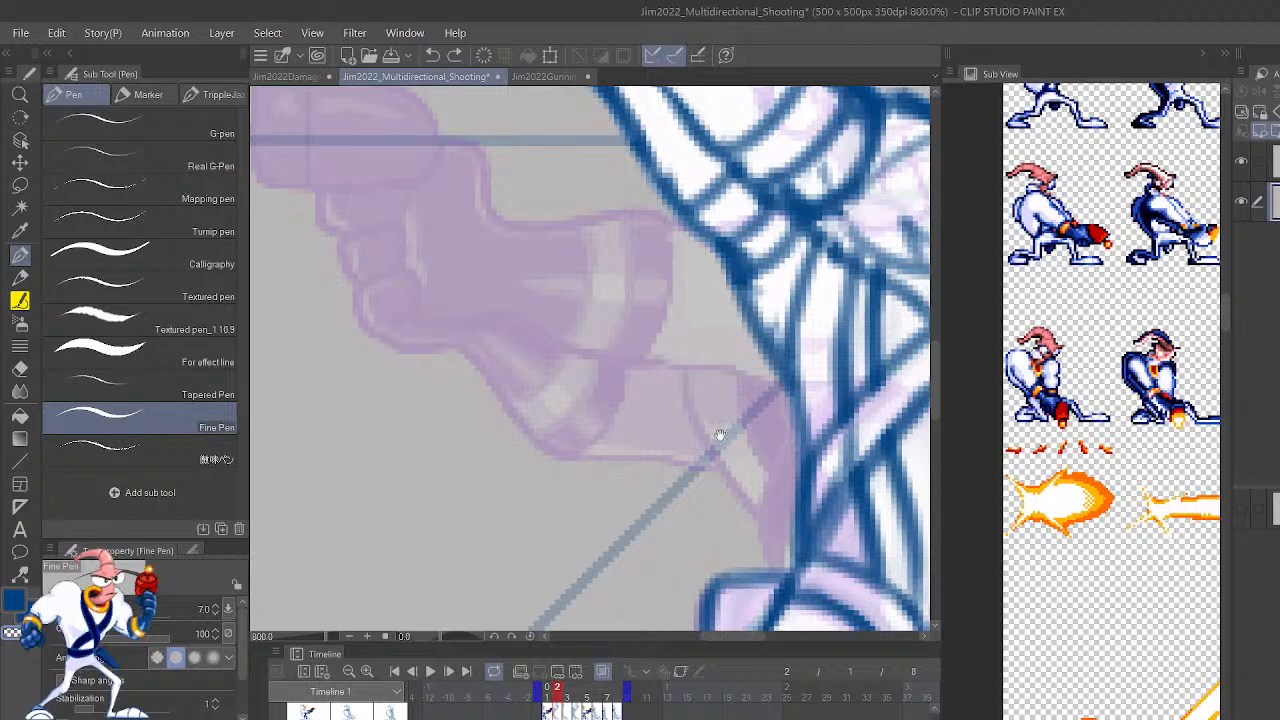
mouse_move(720, 435)
mouse_down()
mouse_move(753, 512)
mouse_move(790, 432)
mouse_up()
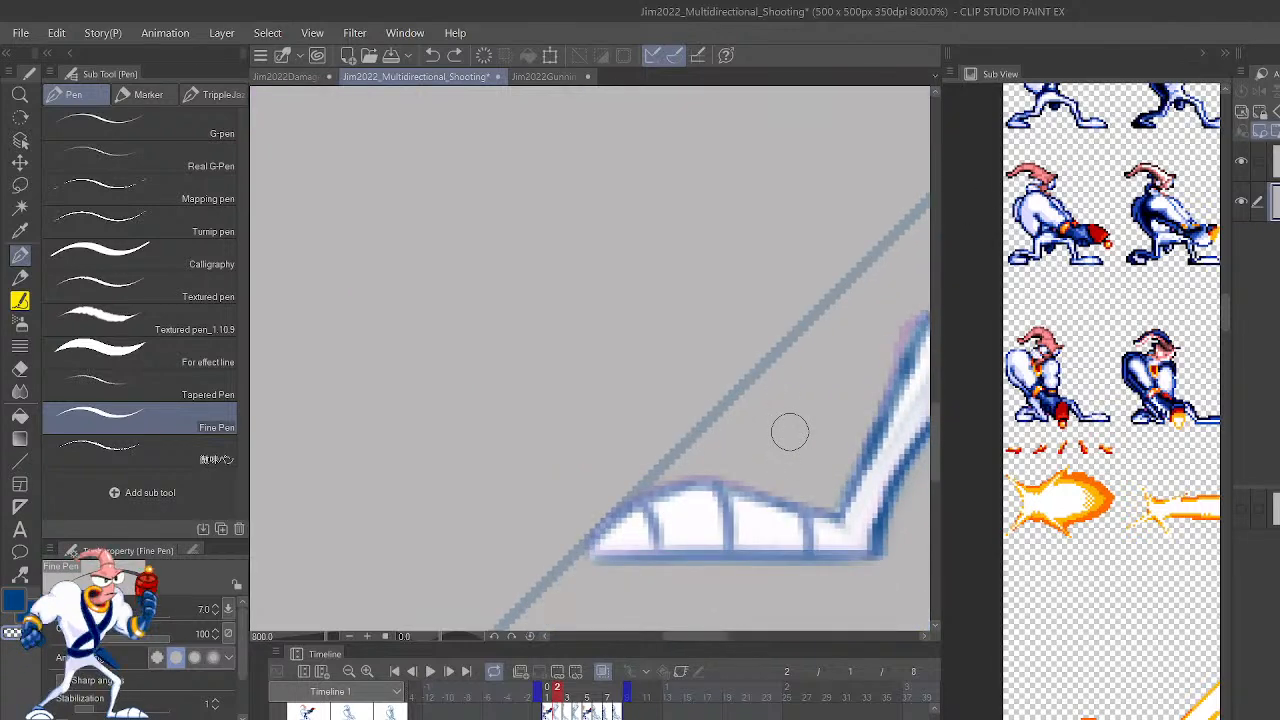
key(p)
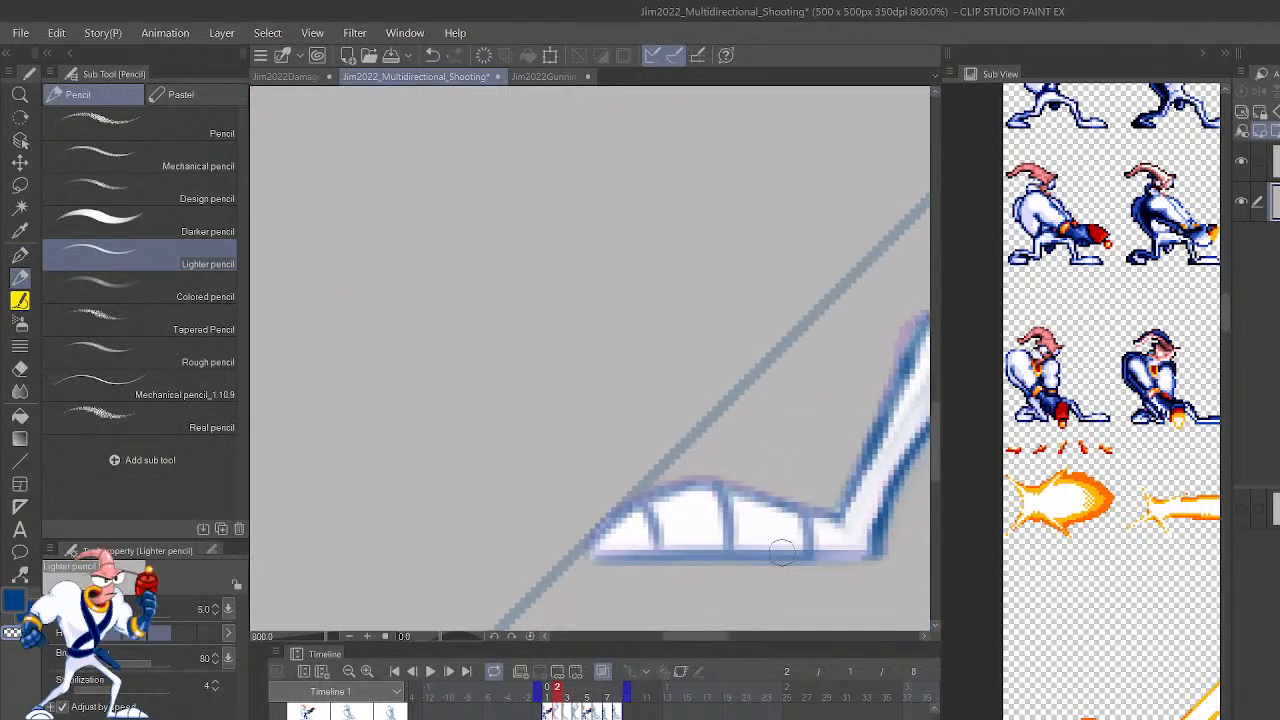
key(ctrl+z)
drag(603, 561, 802, 562)
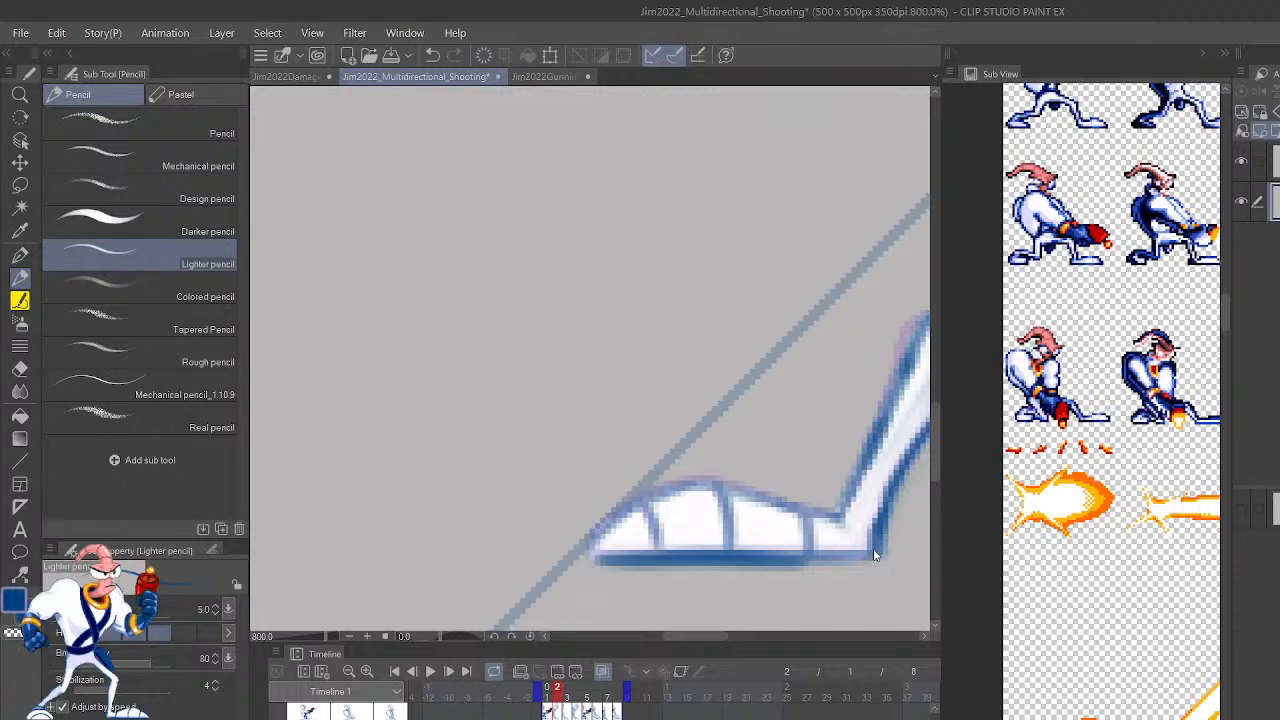
key(ctrl+z)
drag(593, 557, 880, 552)
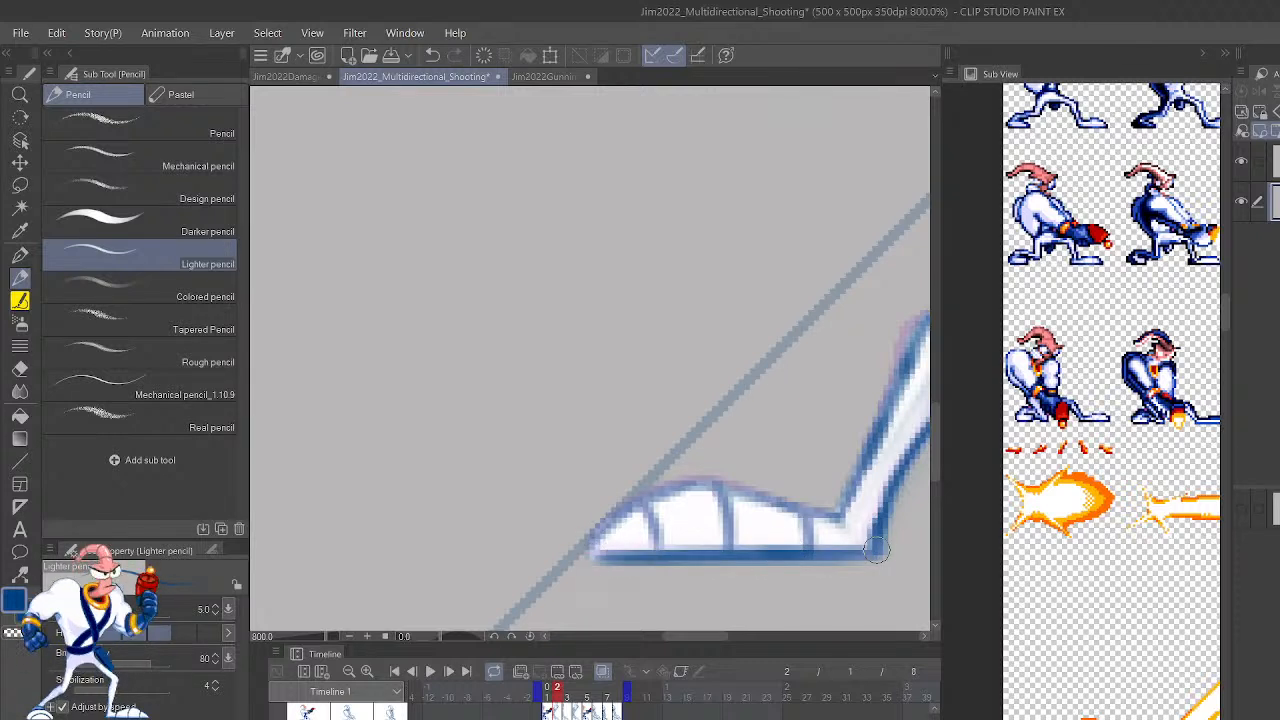
mouse_move(600, 556)
mouse_down()
mouse_move(641, 499)
mouse_move(619, 517)
mouse_move(715, 478)
mouse_move(725, 484)
mouse_move(702, 490)
mouse_move(844, 511)
mouse_move(810, 548)
mouse_up()
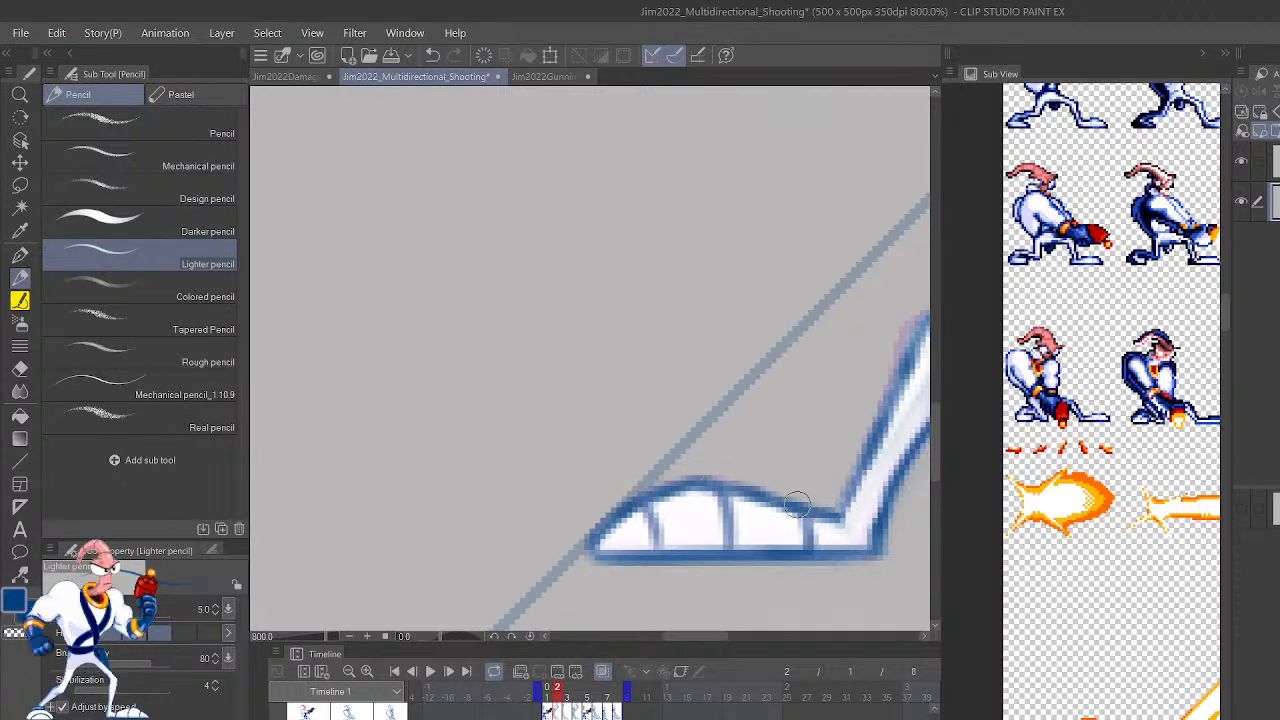
key(ctrl+z)
Compare the front foot across frames 1 to 3 and darken its outline in frame 3 with the Lighter pencil.
key(Right)
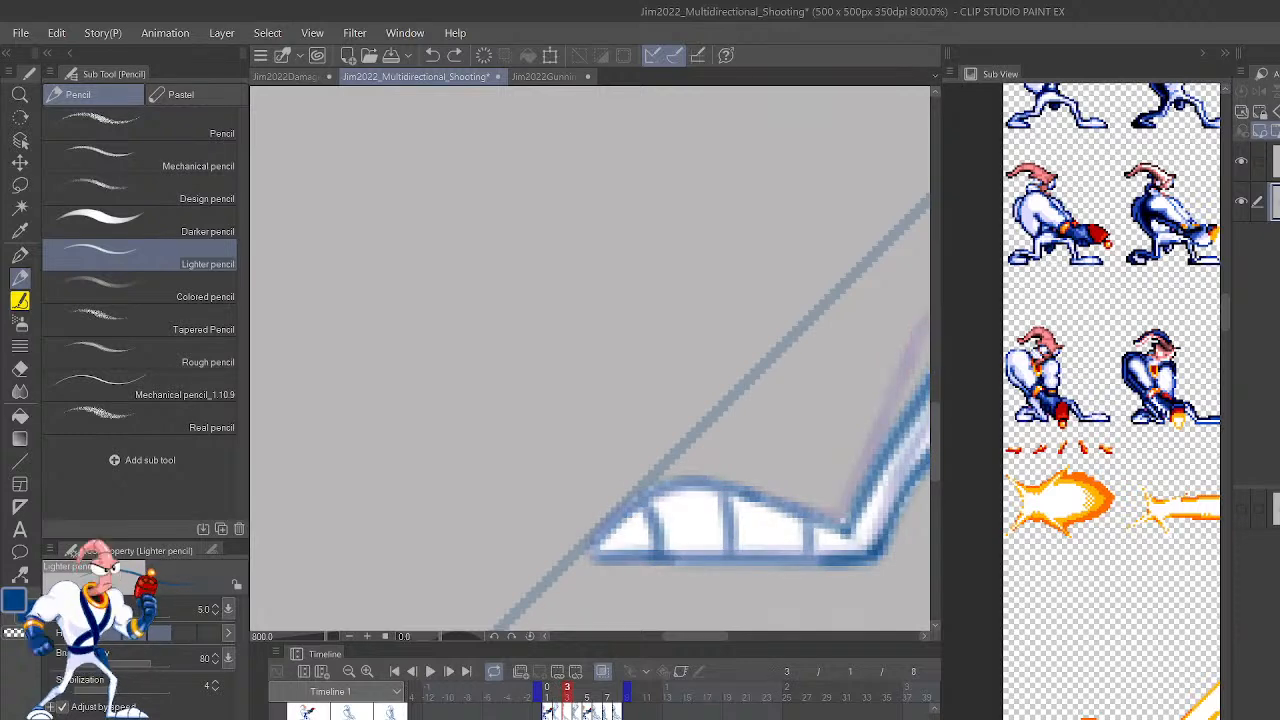
key(shift+Left)
key(shift+Left)
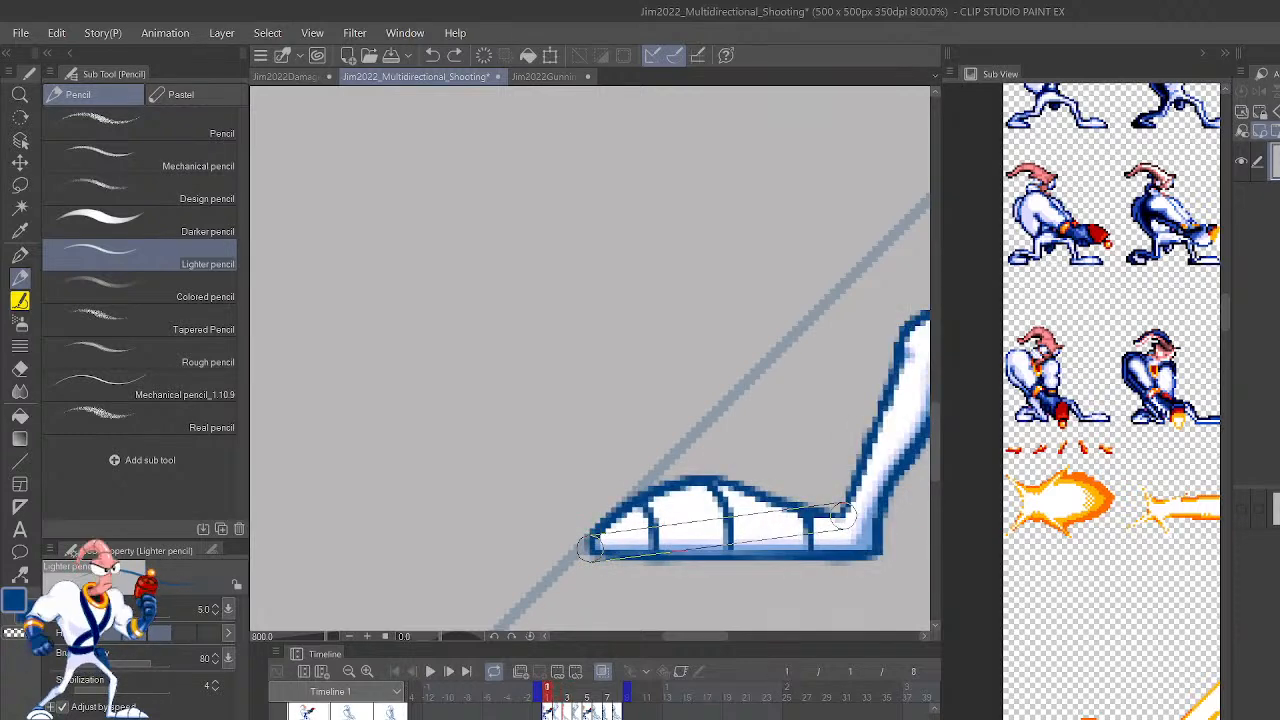
key(shift+Right)
key(shift+Right)
key(shift+Left)
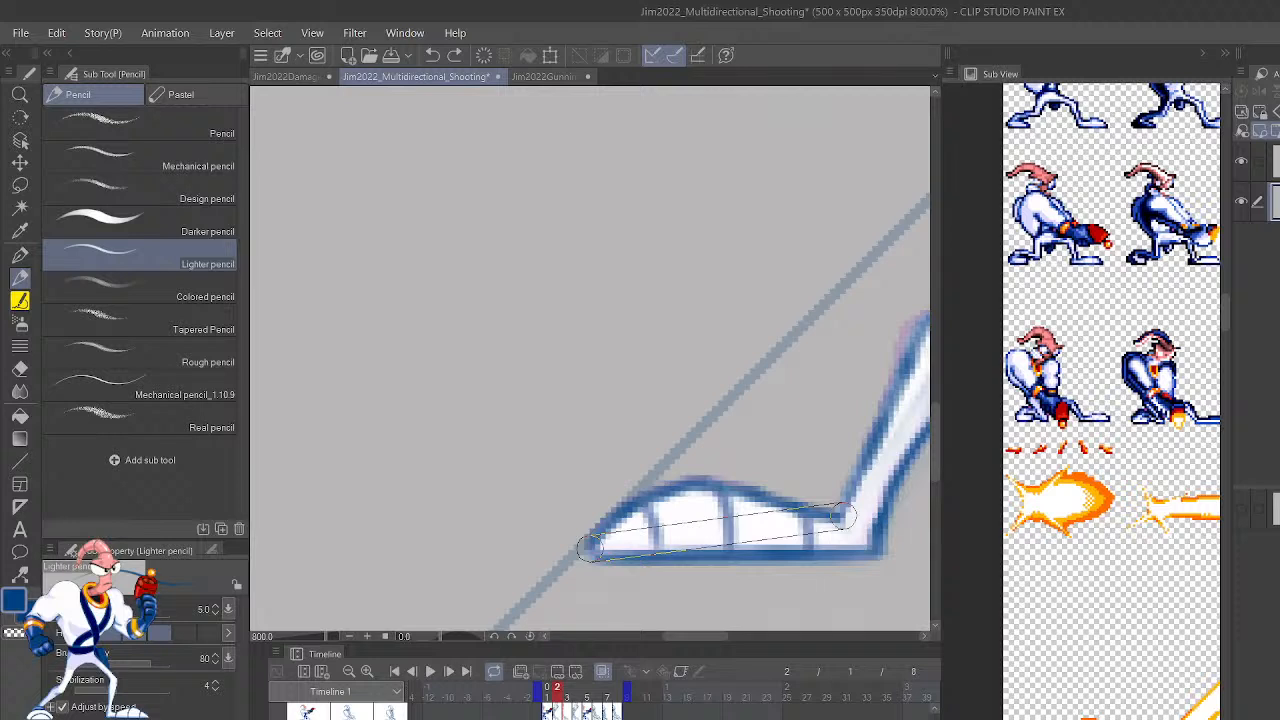
key(shift+Right)
mouse_move(845, 520)
mouse_down()
mouse_move(719, 483)
mouse_move(661, 498)
mouse_move(585, 566)
mouse_up()
key(ctrl+z)
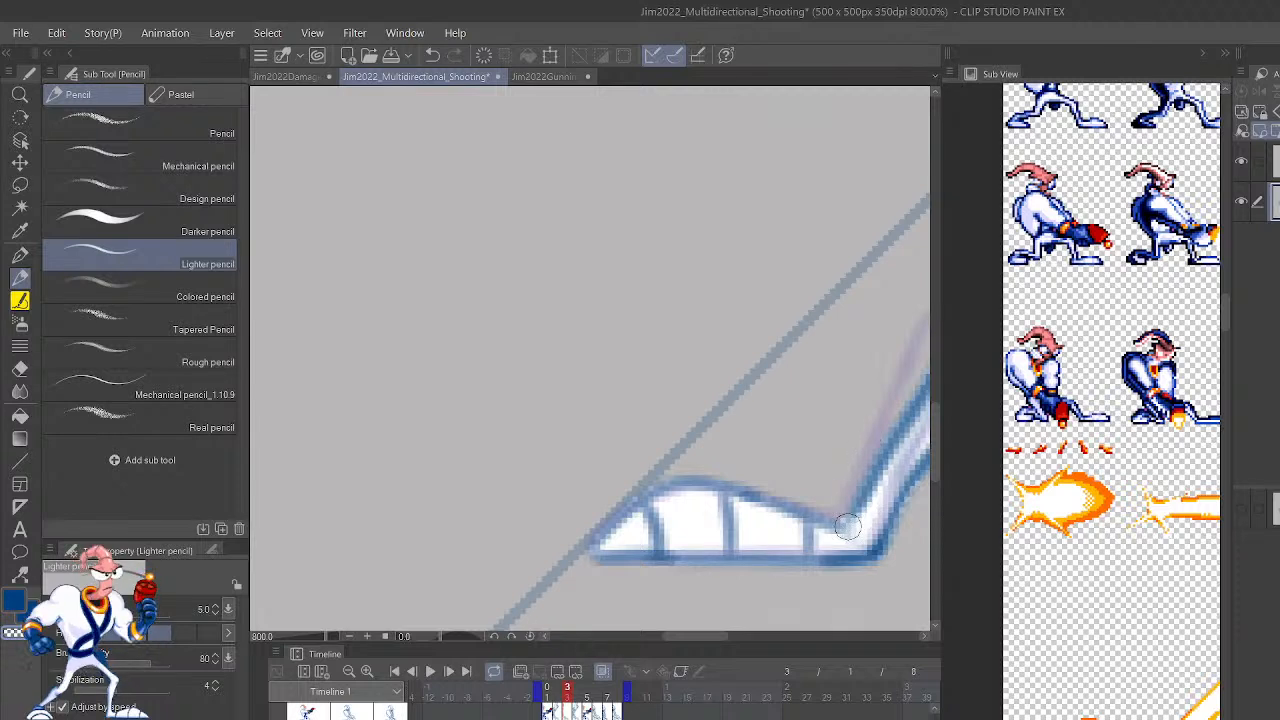
mouse_move(843, 531)
mouse_down()
mouse_move(745, 495)
mouse_move(672, 493)
mouse_move(592, 558)
mouse_move(835, 559)
mouse_up()
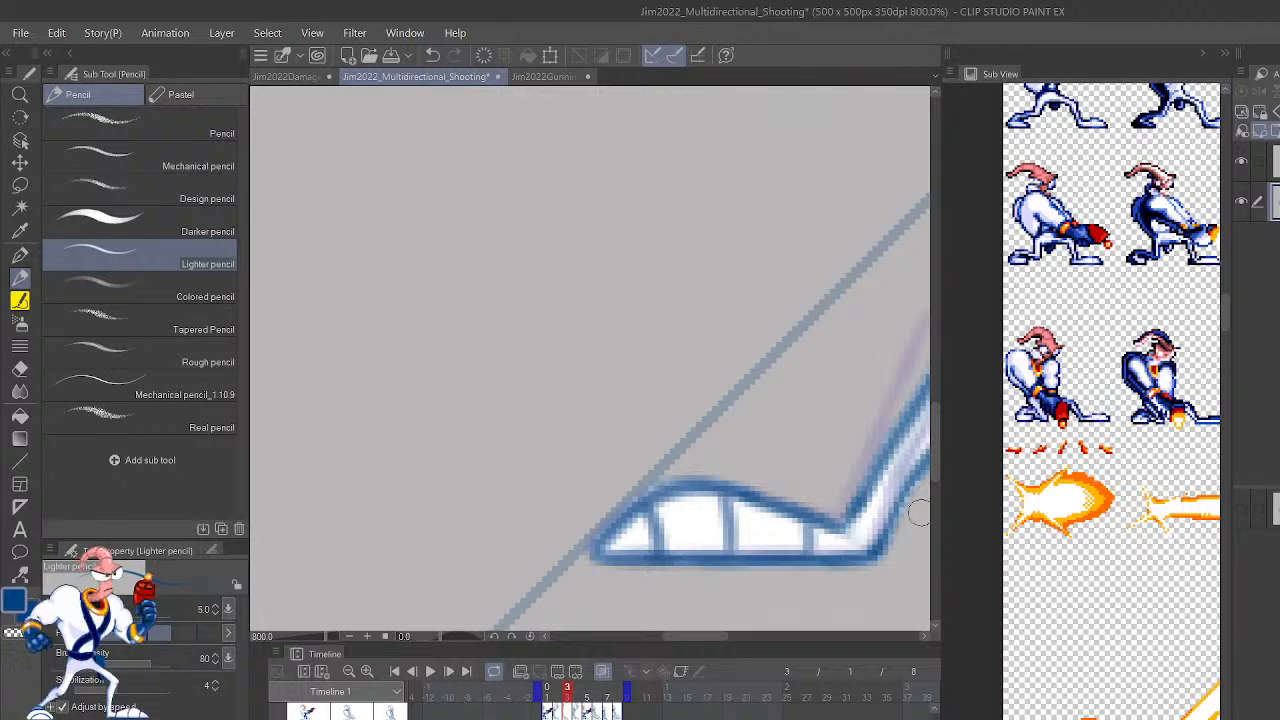
Flip through frames 3 to 8 to check how consistent the front foot is between poses.
scroll(921, 511, down, 4)
scroll(921, 511, up, 2)
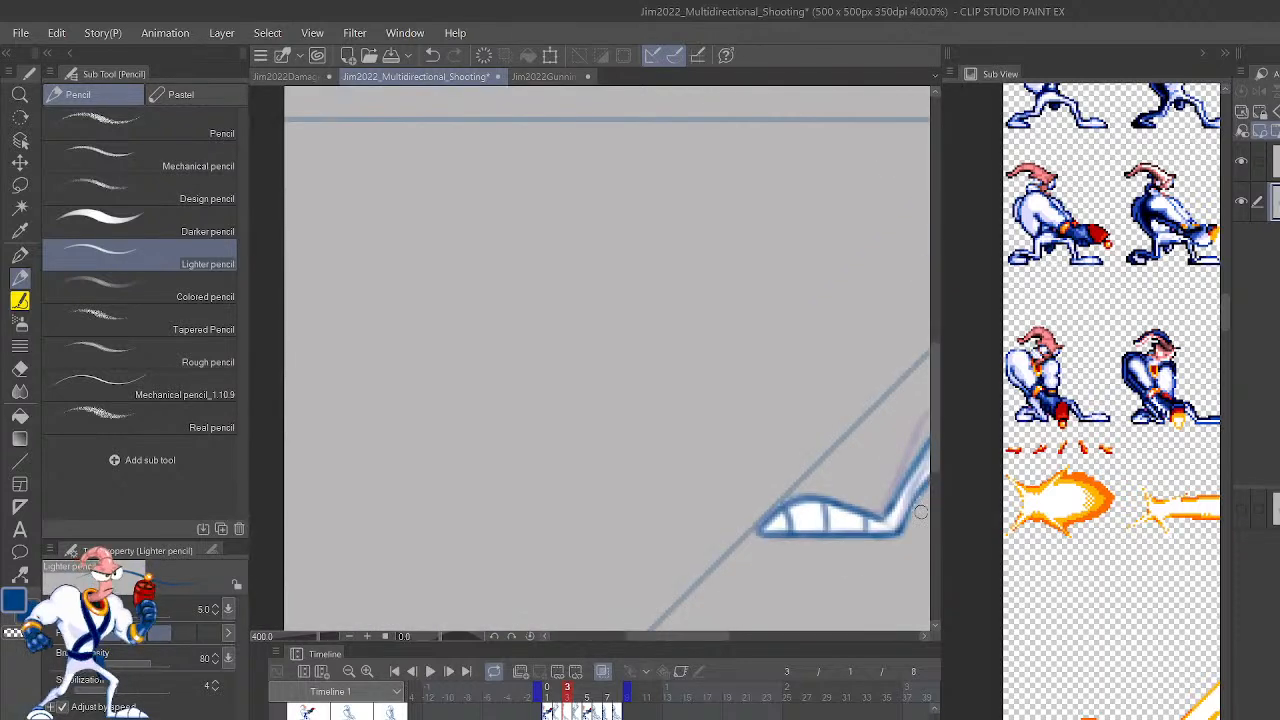
key(Right)
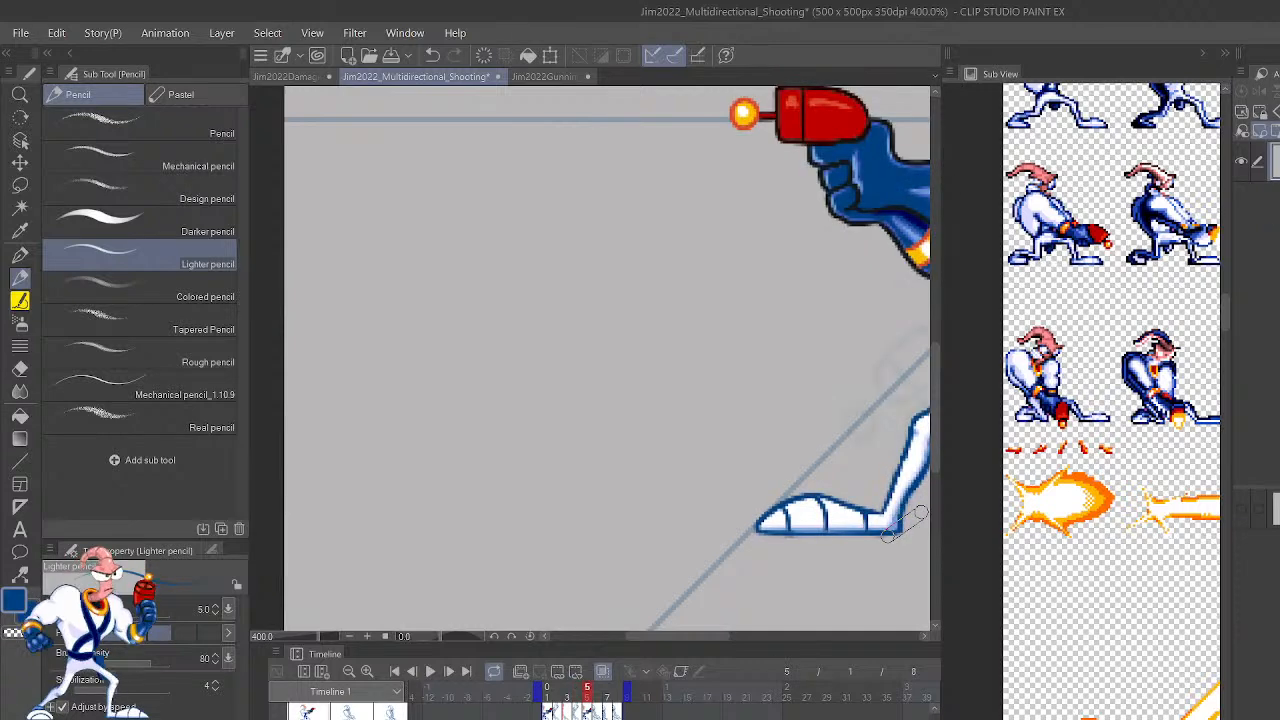
key(Right)
key(Right)
key(Right)
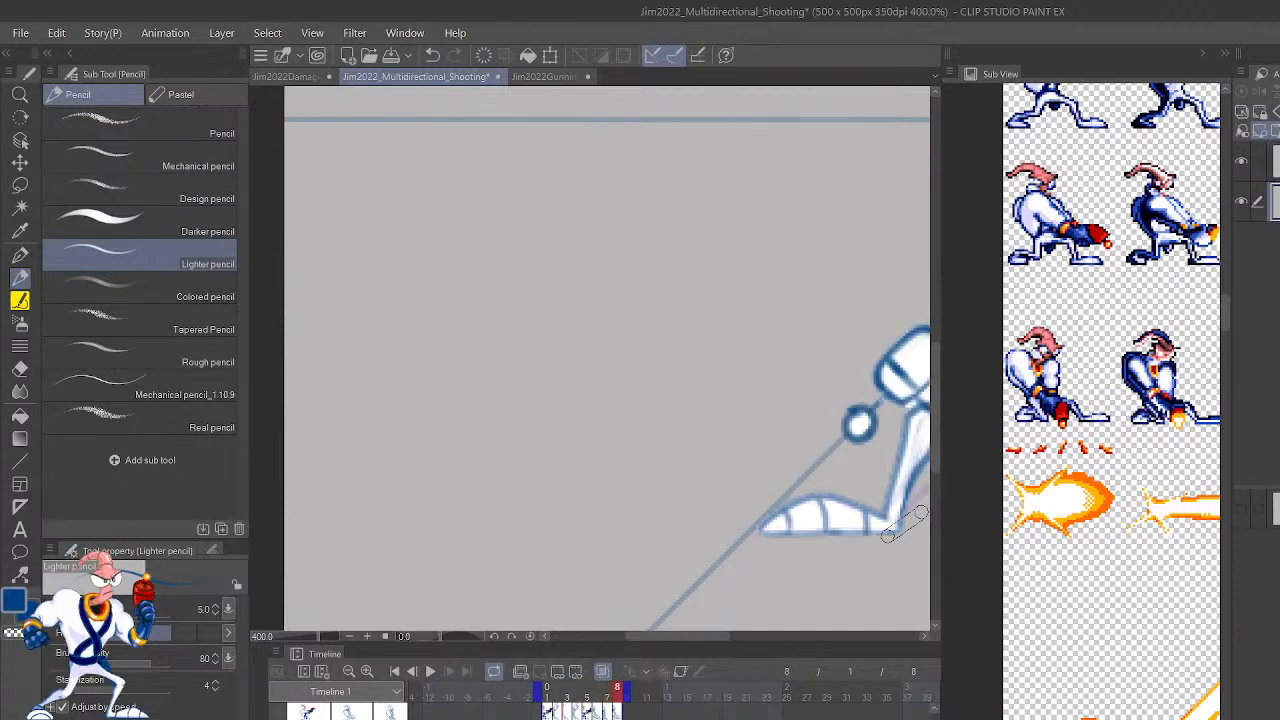
key(Left)
key(Left)
key(Left)
key(Right)
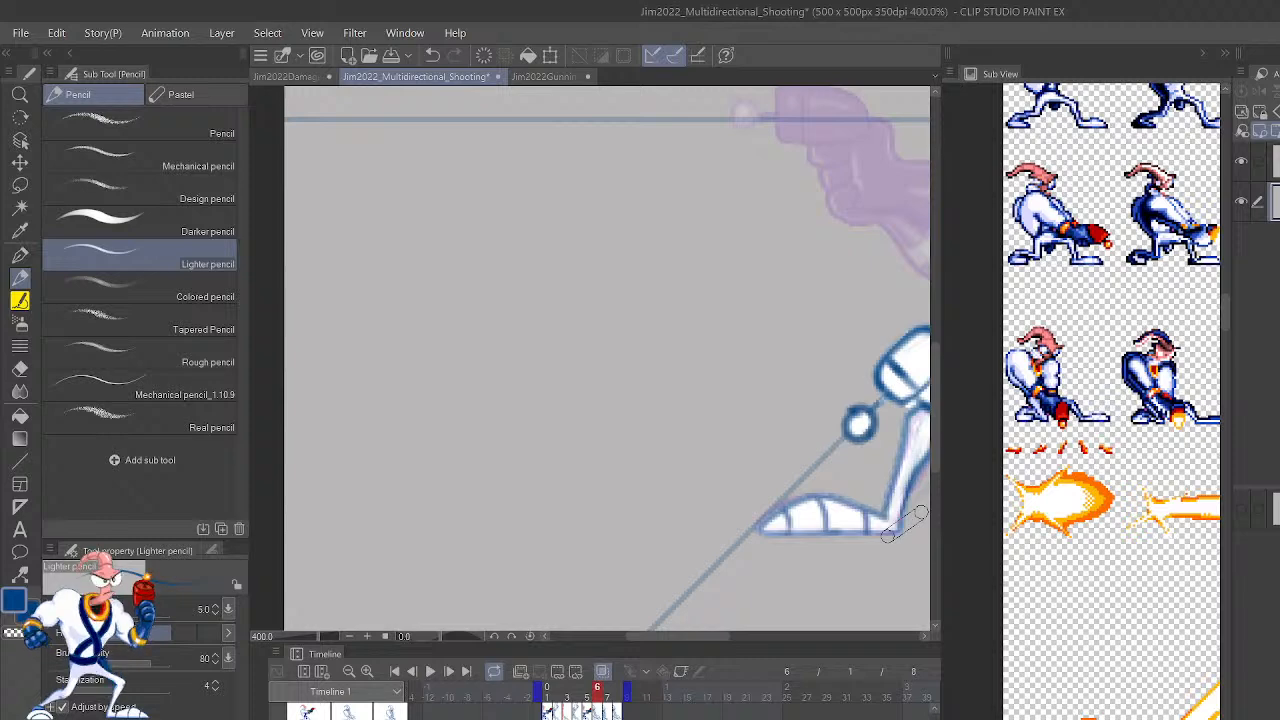
key(Right)
key(Left)
key(Left)
key(Right)
Examine the front foot of frame 6 up close and compare it with frames 1 and 2.
scroll(905, 522, up, 5)
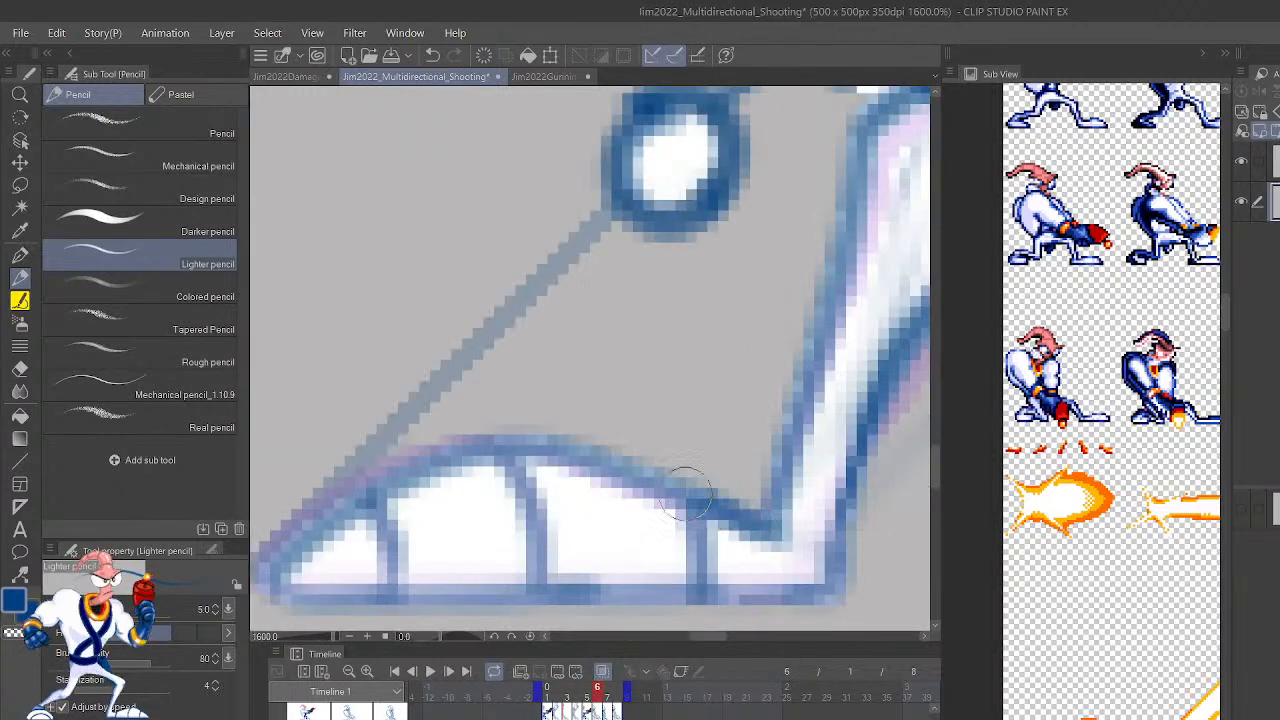
scroll(666, 484, down, 5)
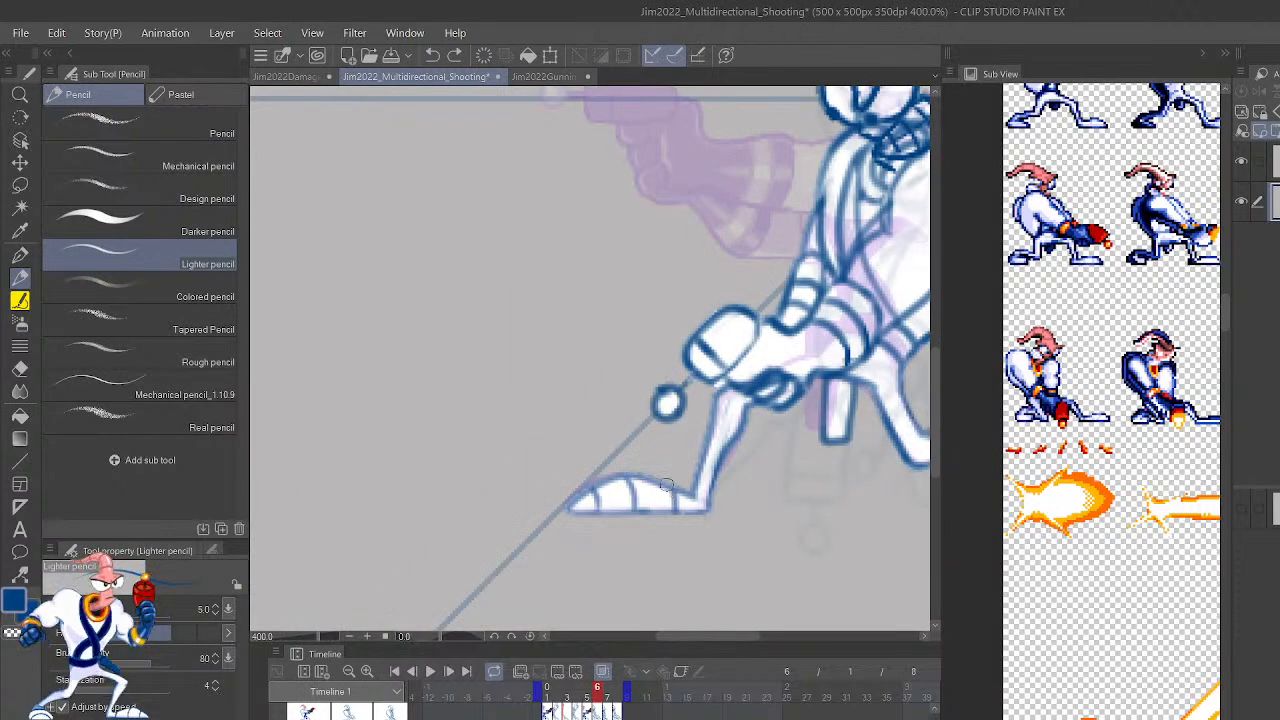
click(557, 688)
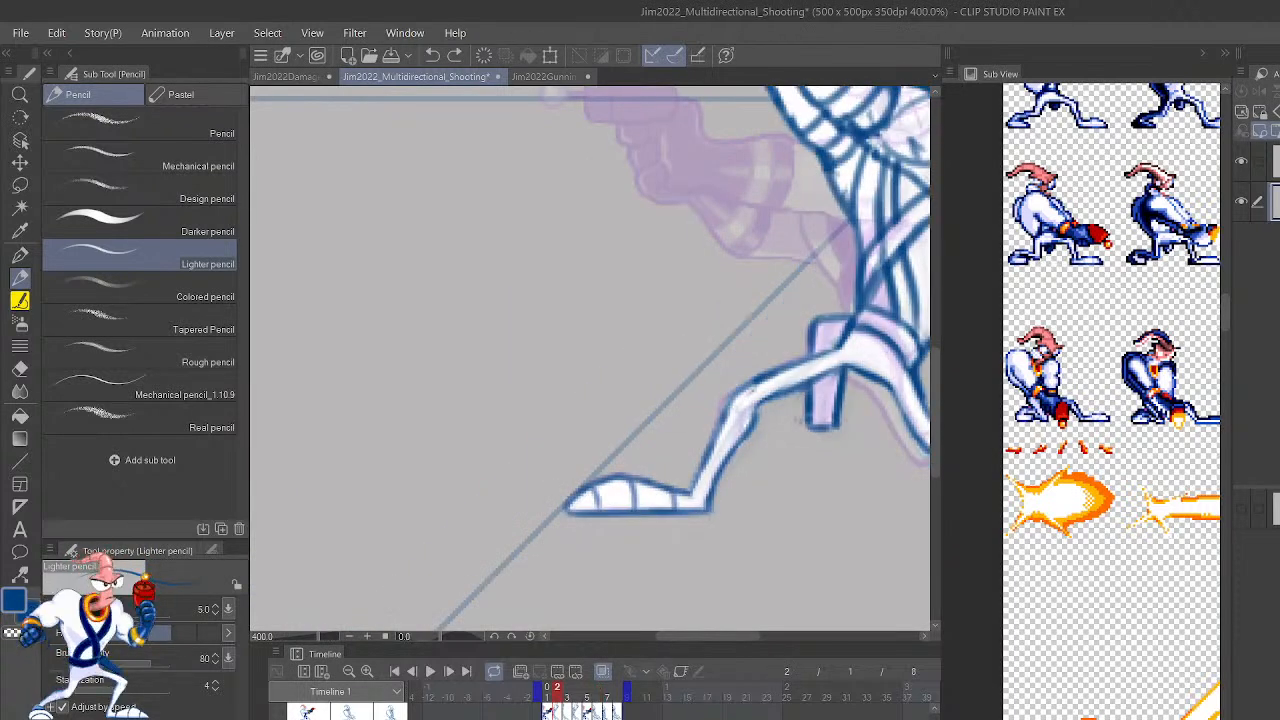
click(547, 688)
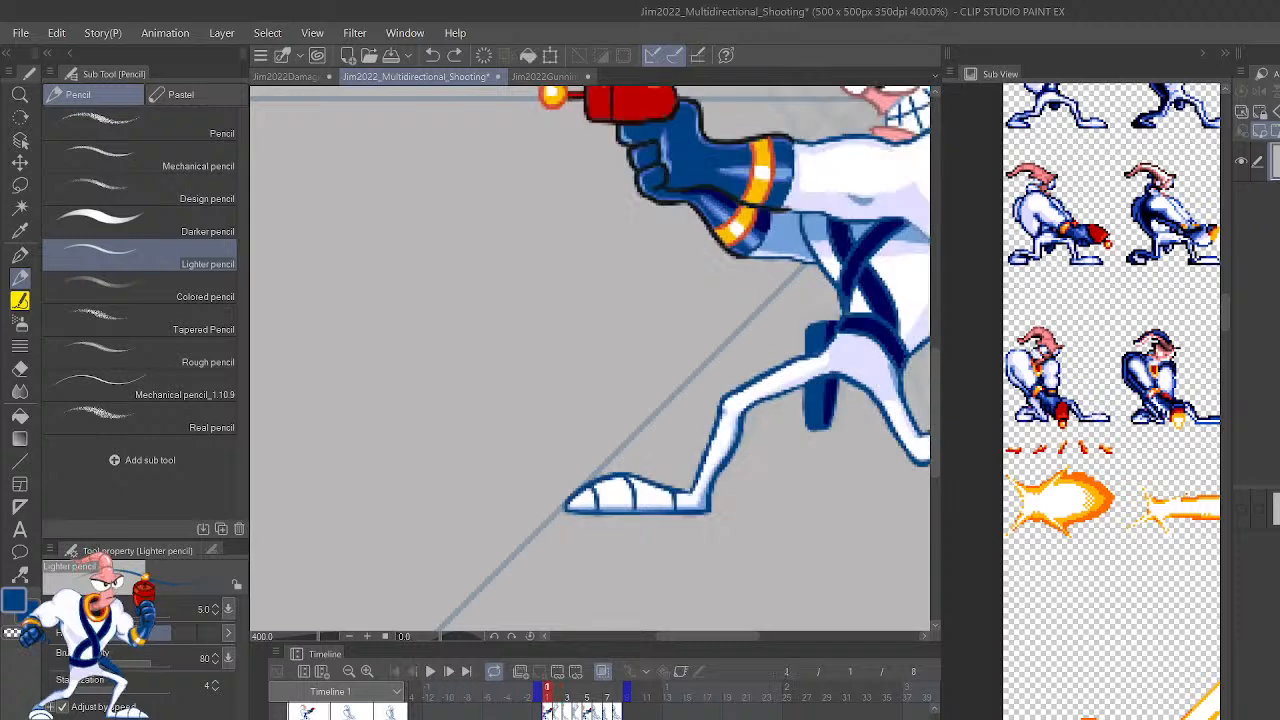
key(Right)
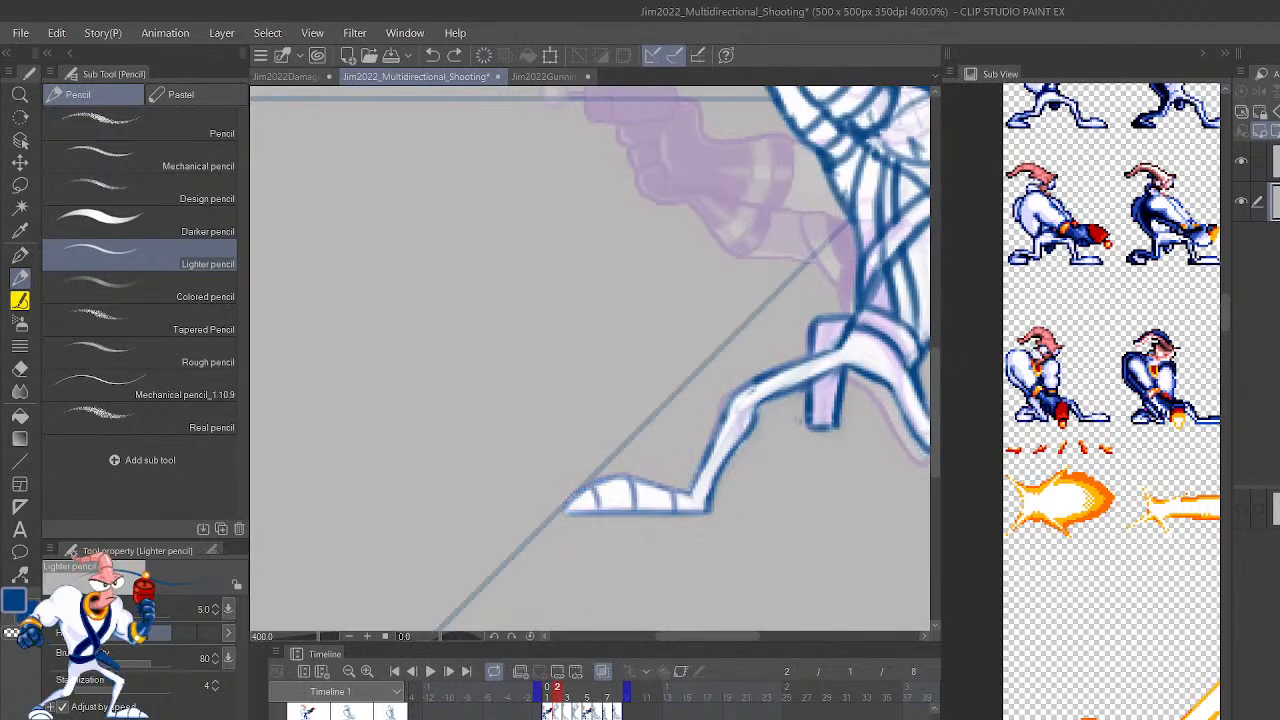
Turn off onion skin and play the animation with the whole figure in view at 150%.
key(ctrl+minus)
key(ctrl+minus)
key(ctrl+minus)
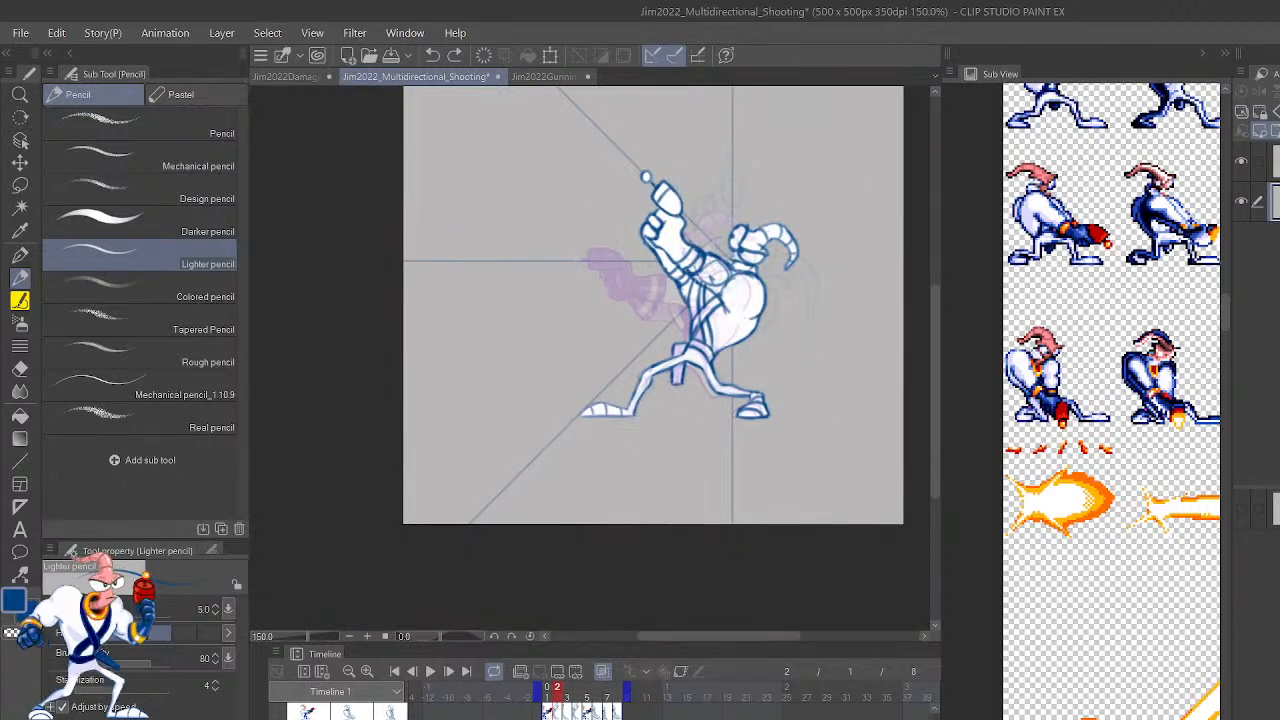
click(602, 671)
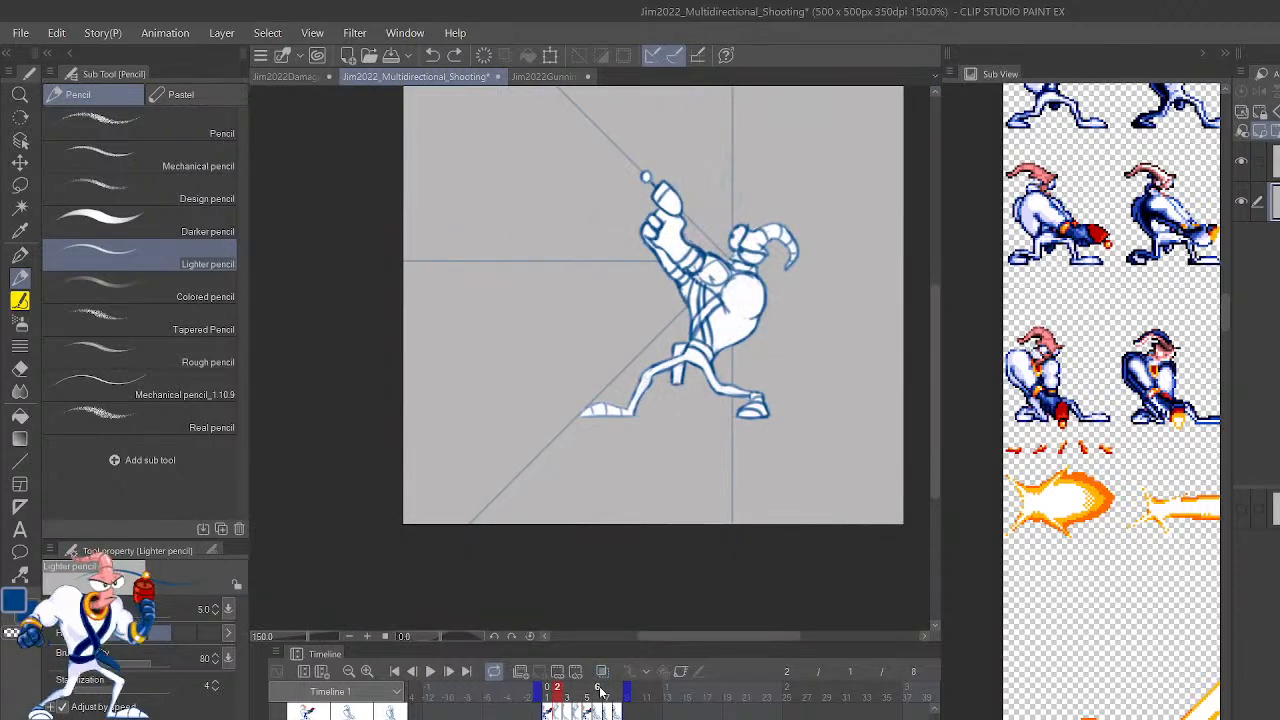
click(429, 672)
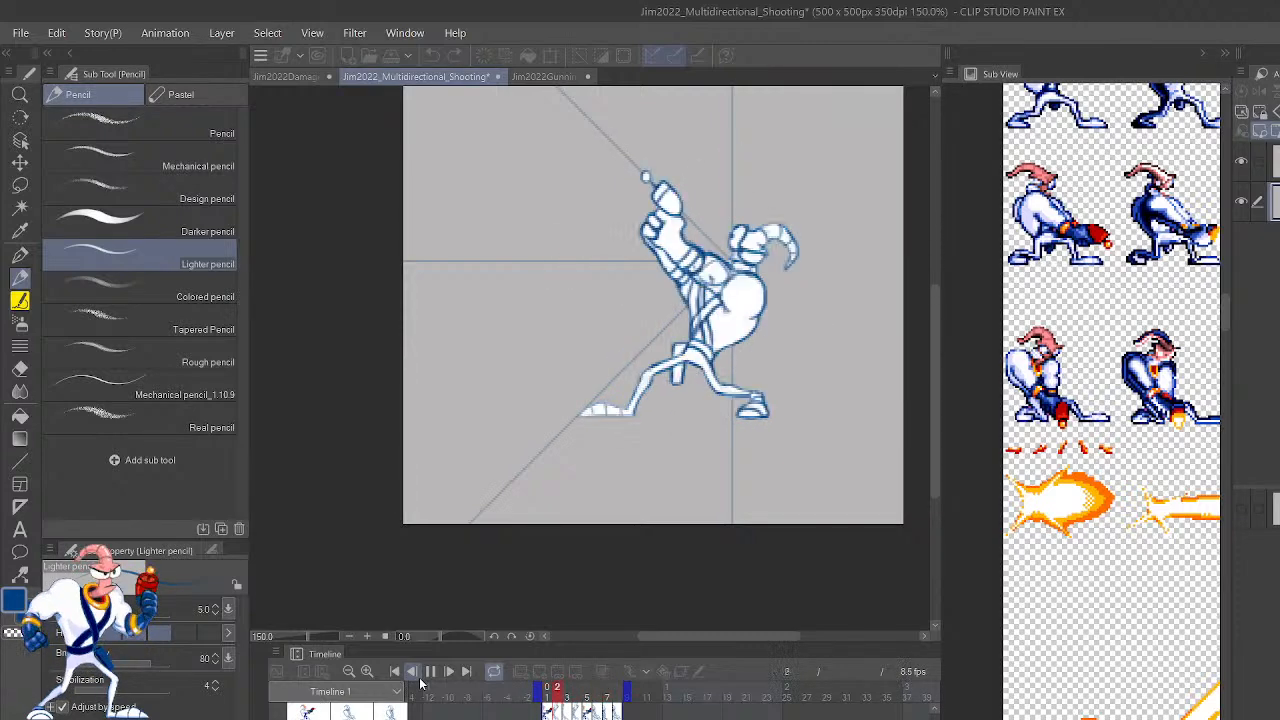
Mirror the canvas view horizontally during playback, and stop the animation.
key(h)
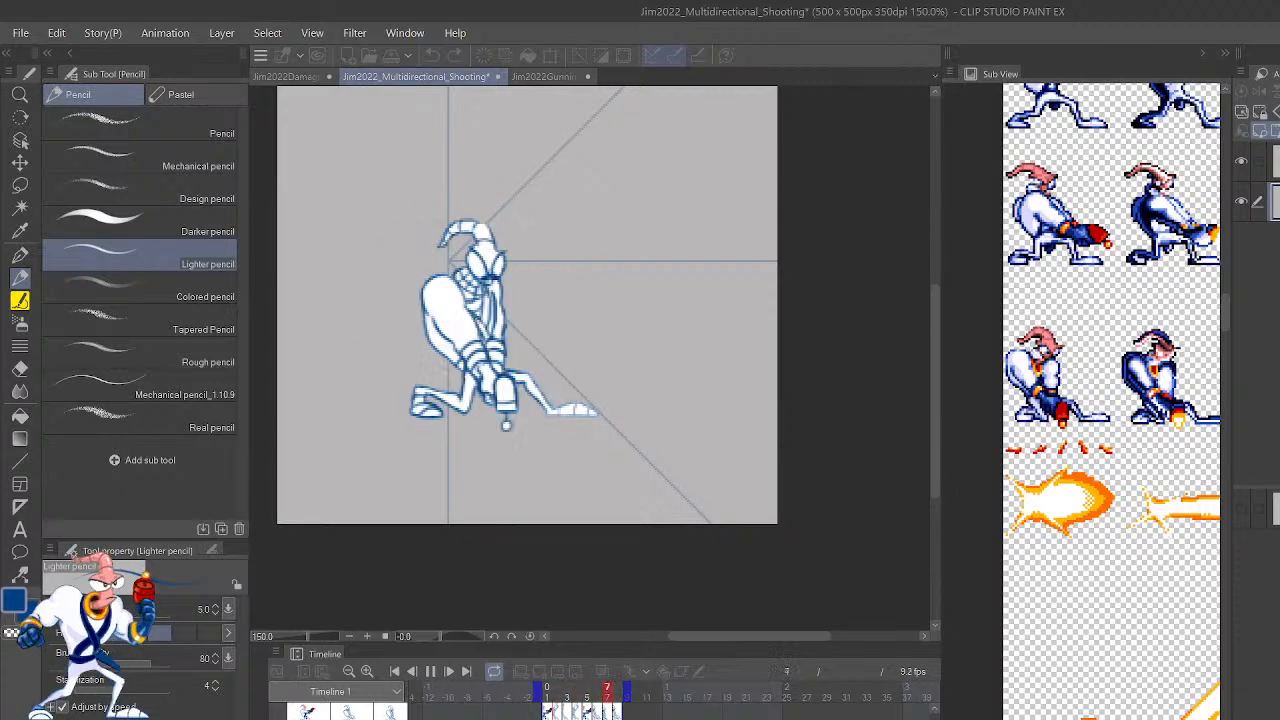
key(space)
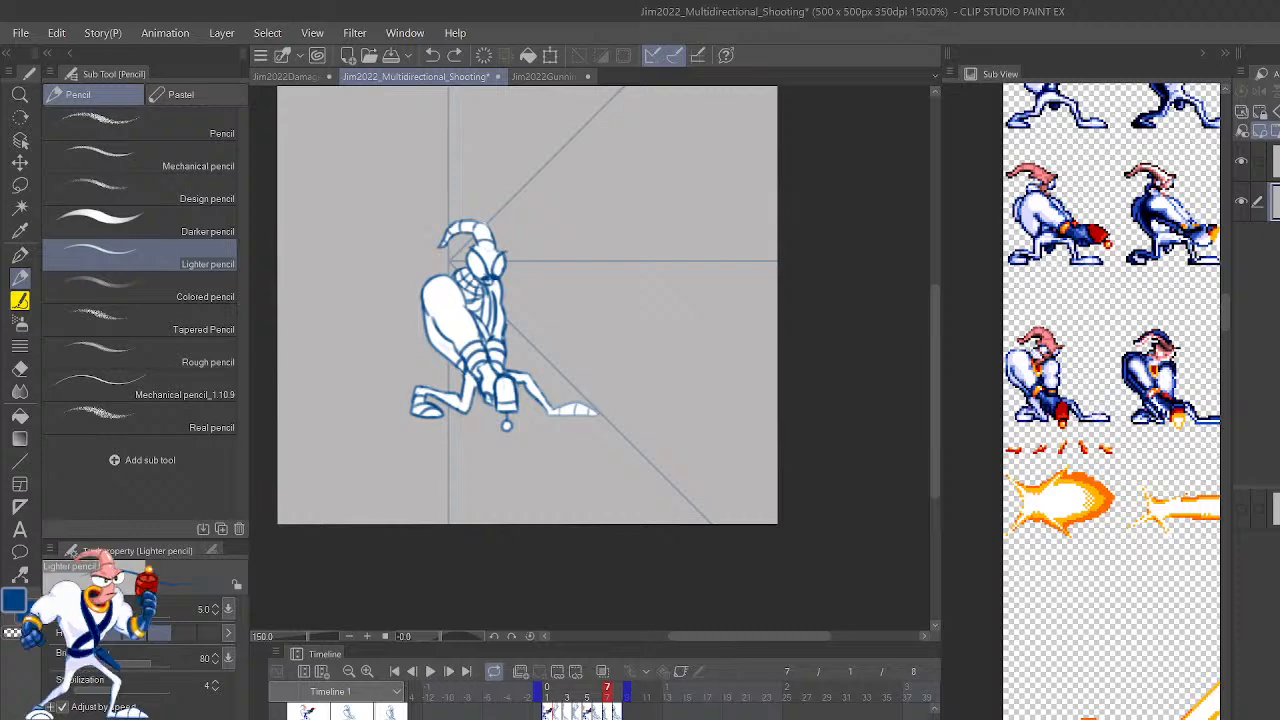
key(comma)
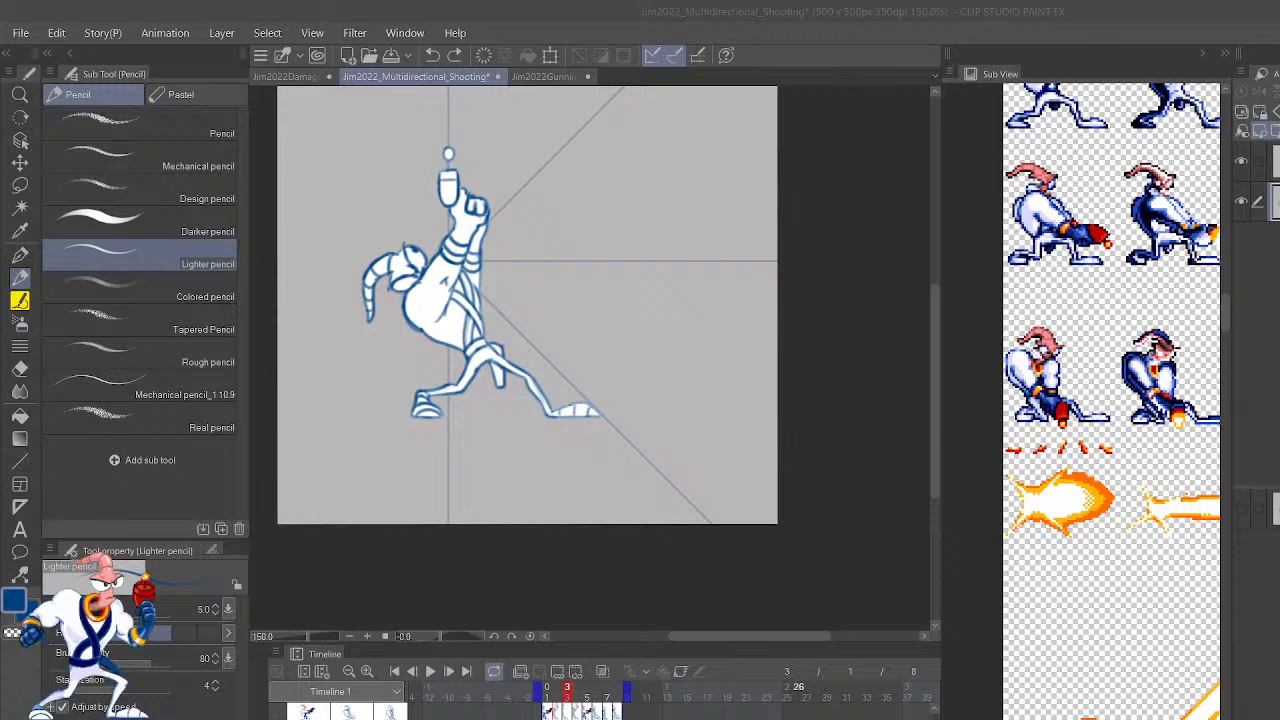
click(340, 571)
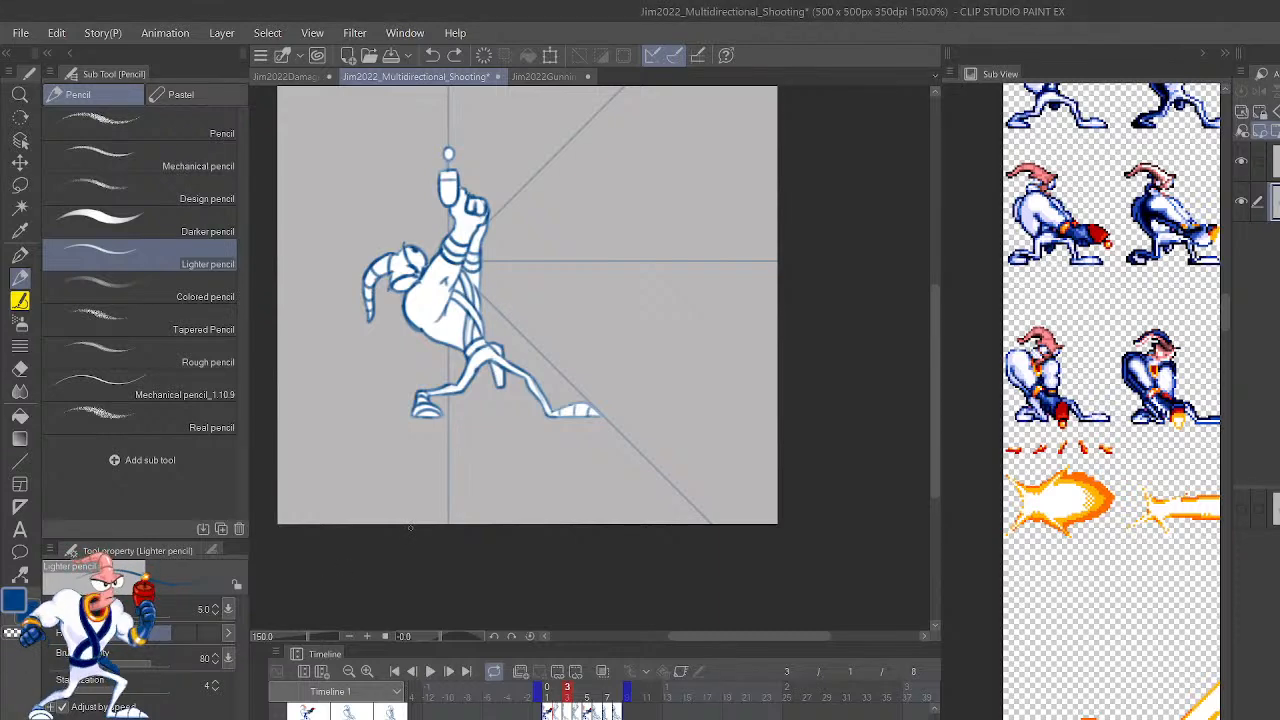
Flip back and forth through frames 3 to 7 in the mirrored view to check the change of aim from up to down.
key(shift+Right)
key(shift+Right)
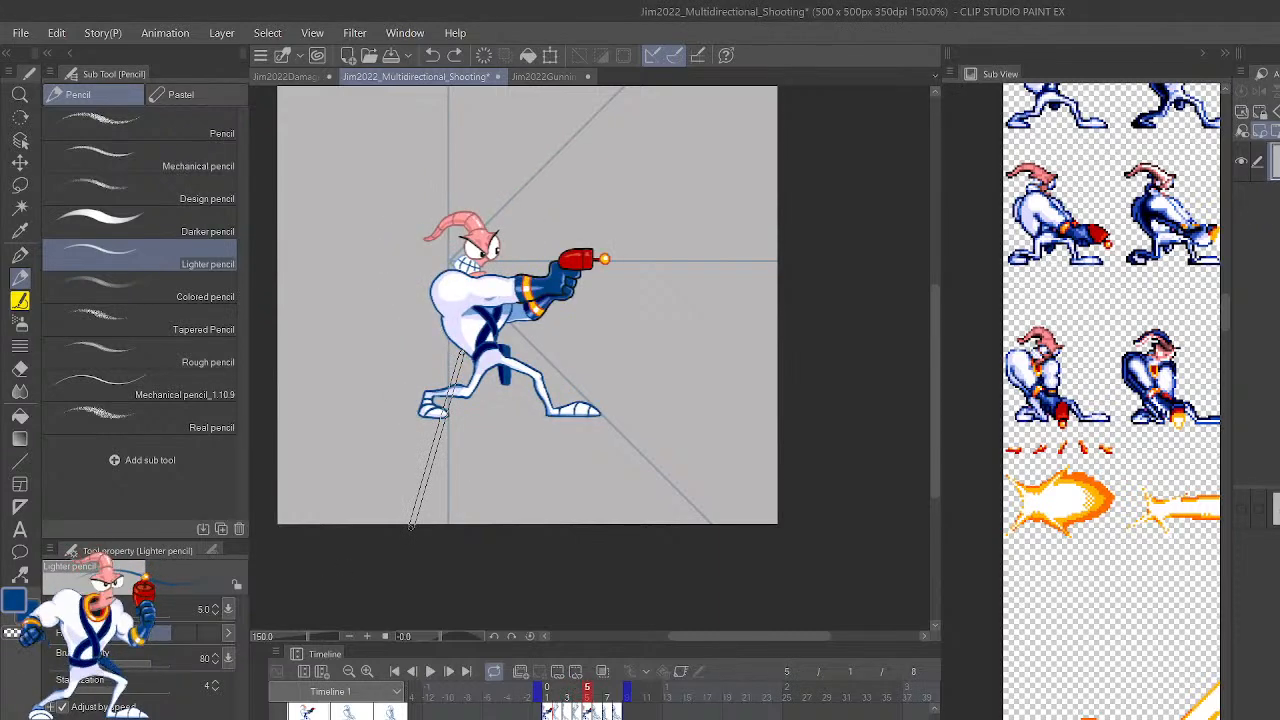
key(shift+Right)
key(shift+Left)
key(shift+Right)
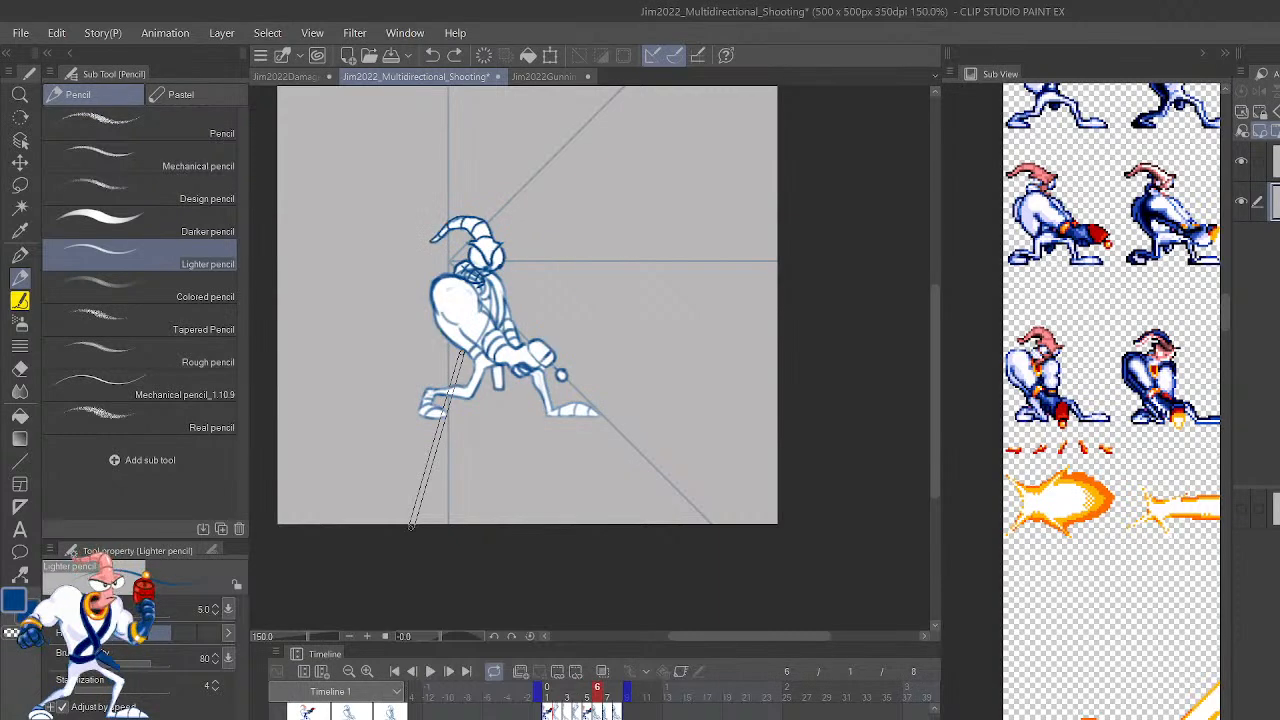
key(shift+Left)
key(shift+Left)
key(shift+Left)
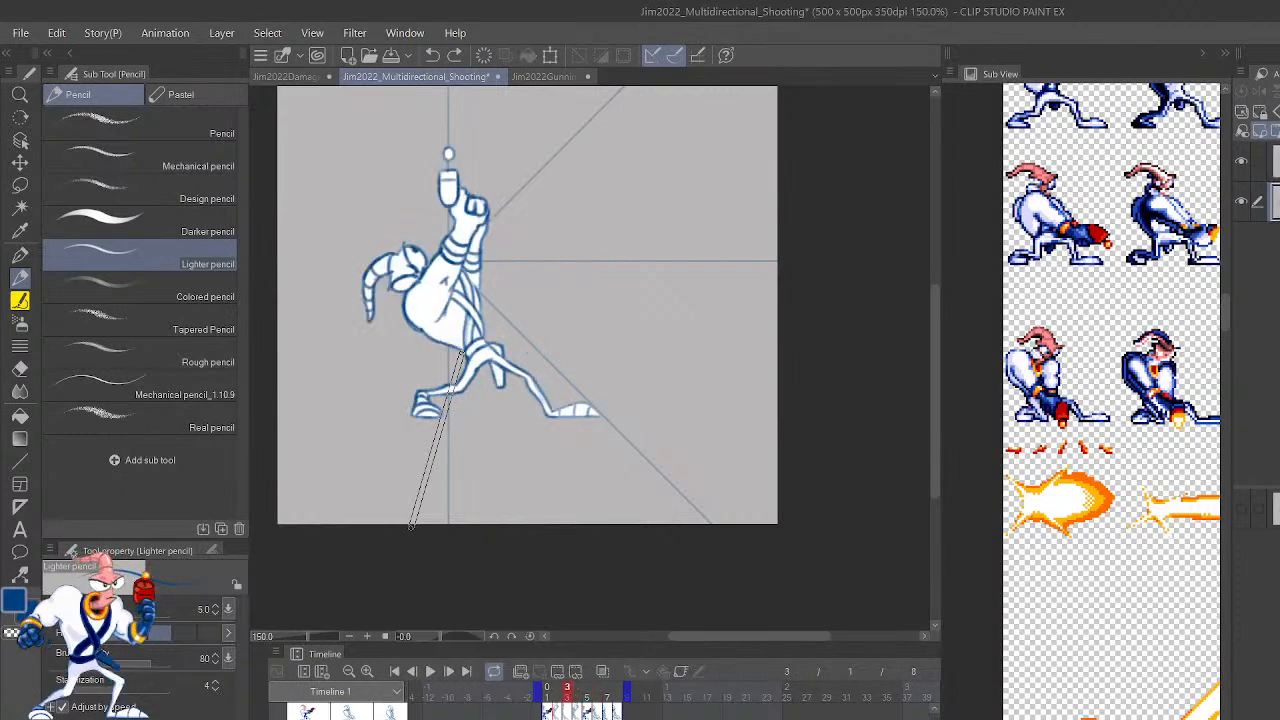
key(shift+Right)
key(shift+Left)
key(shift+Right)
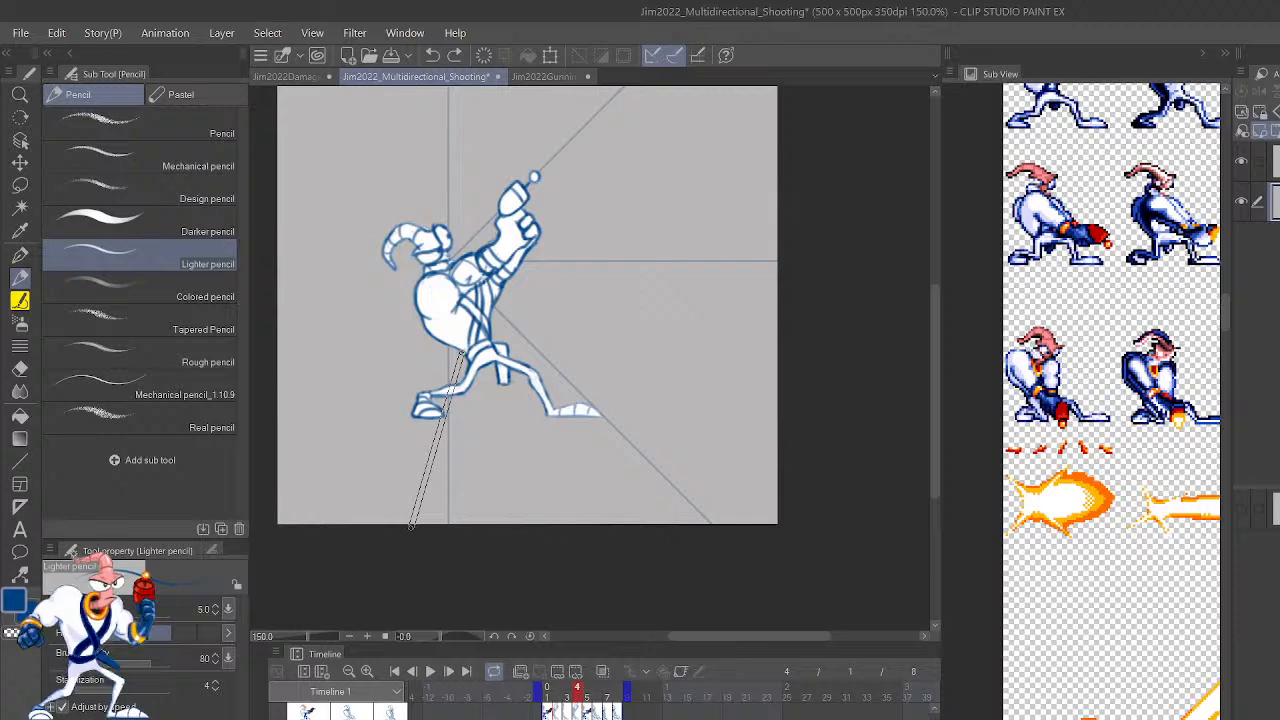
key(shift+Right)
key(shift+Right)
key(shift+Right)
key(shift+Left)
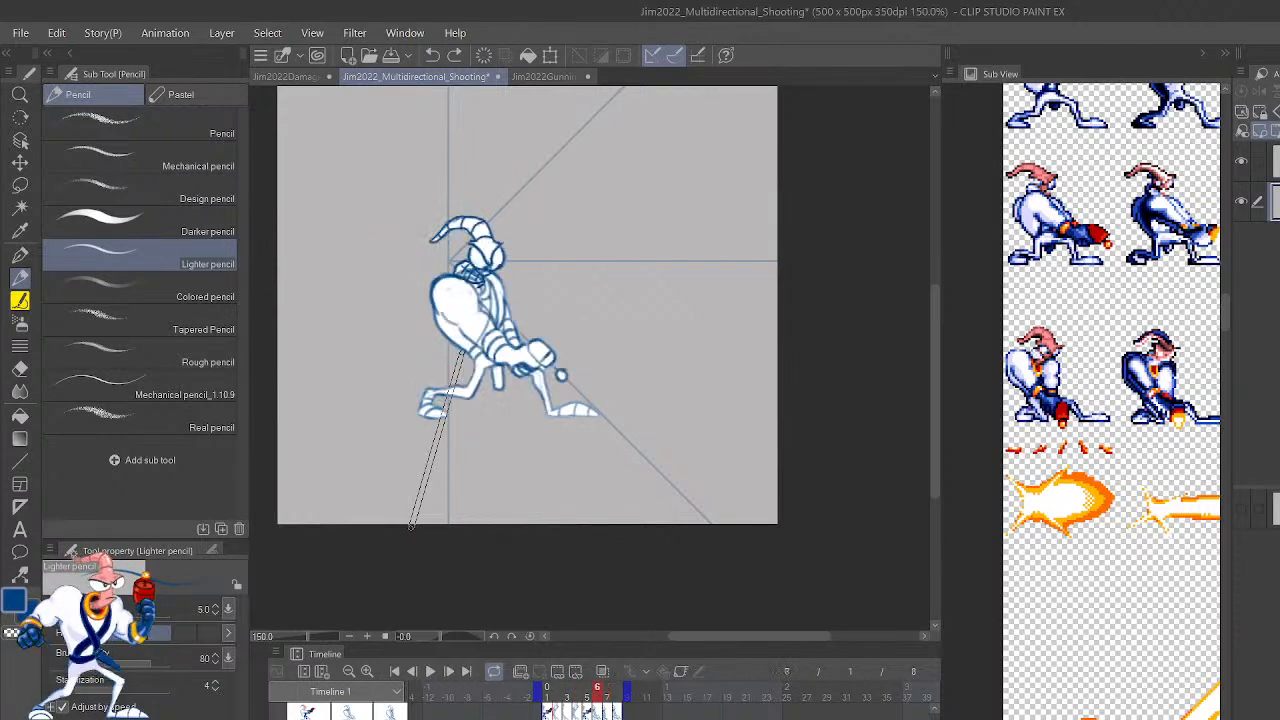
Compare the gun in frames 5 and 6, and redraw its outline in frame 6 slightly larger with the Lighter pencil.
scroll(410, 527, up, 4)
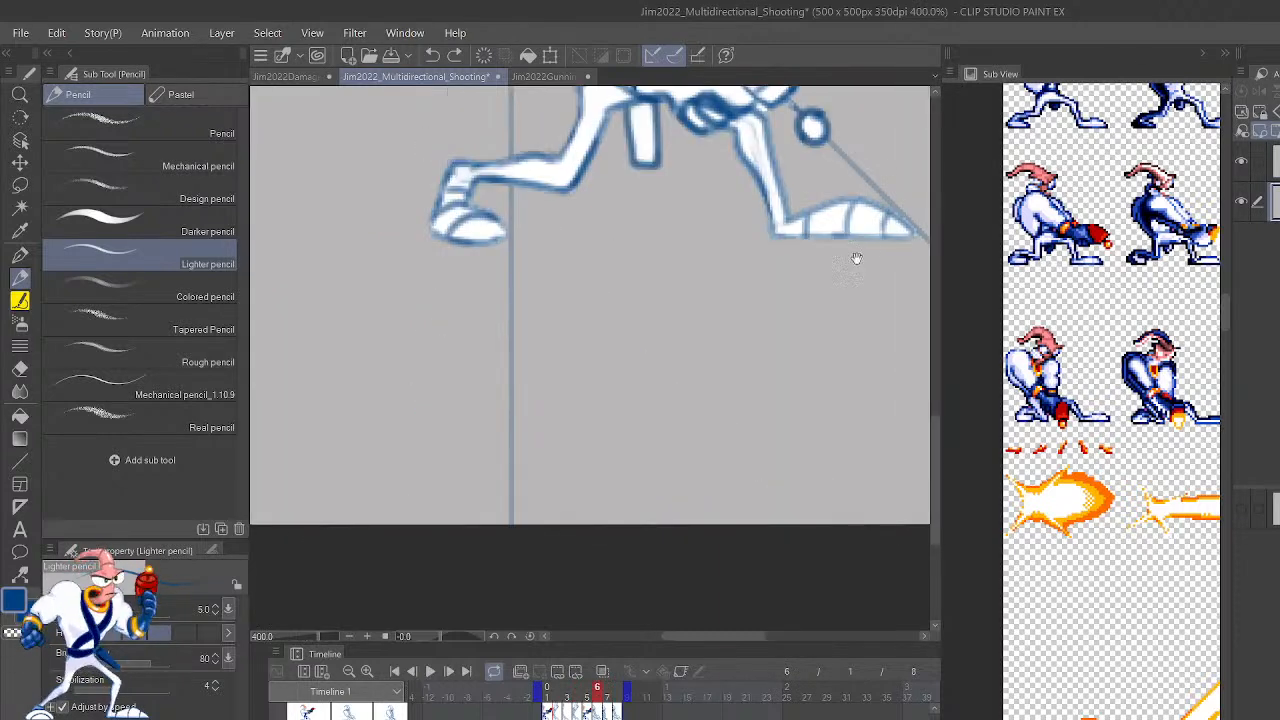
drag(856, 259, 711, 586)
key(shift+Left)
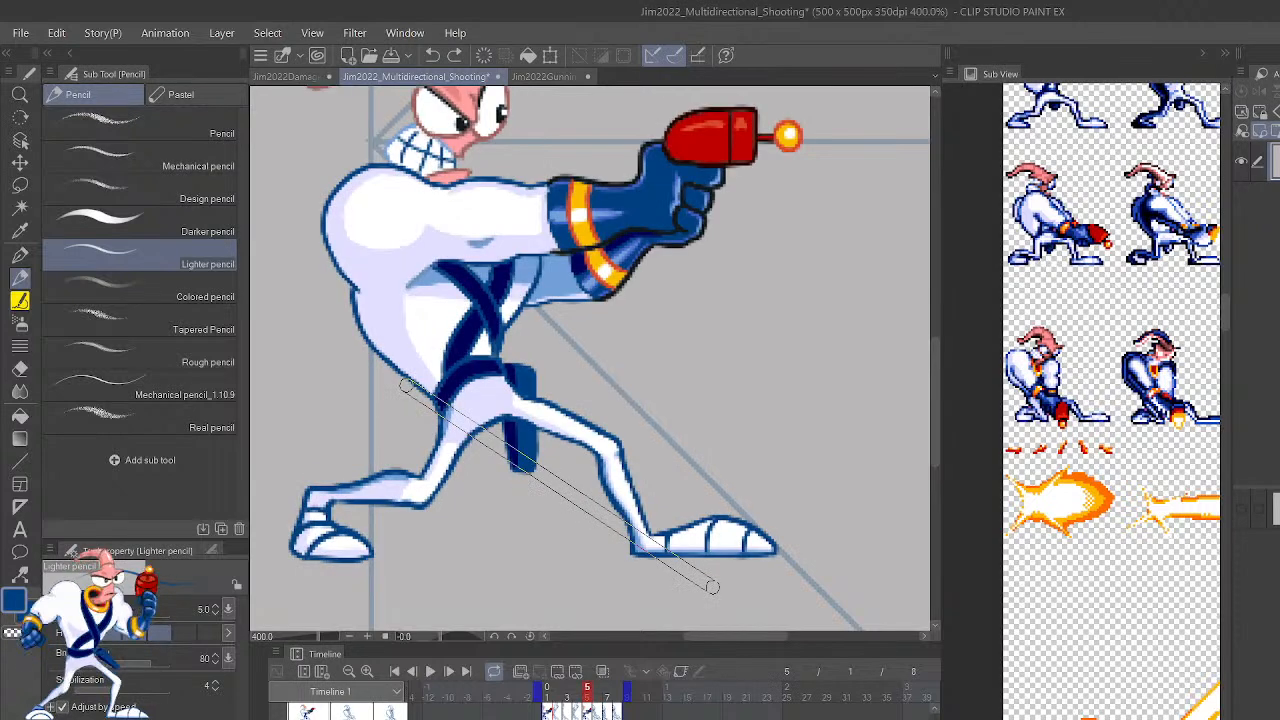
key(shift+Right)
key(shift+Left)
key(shift+Right)
key(p)
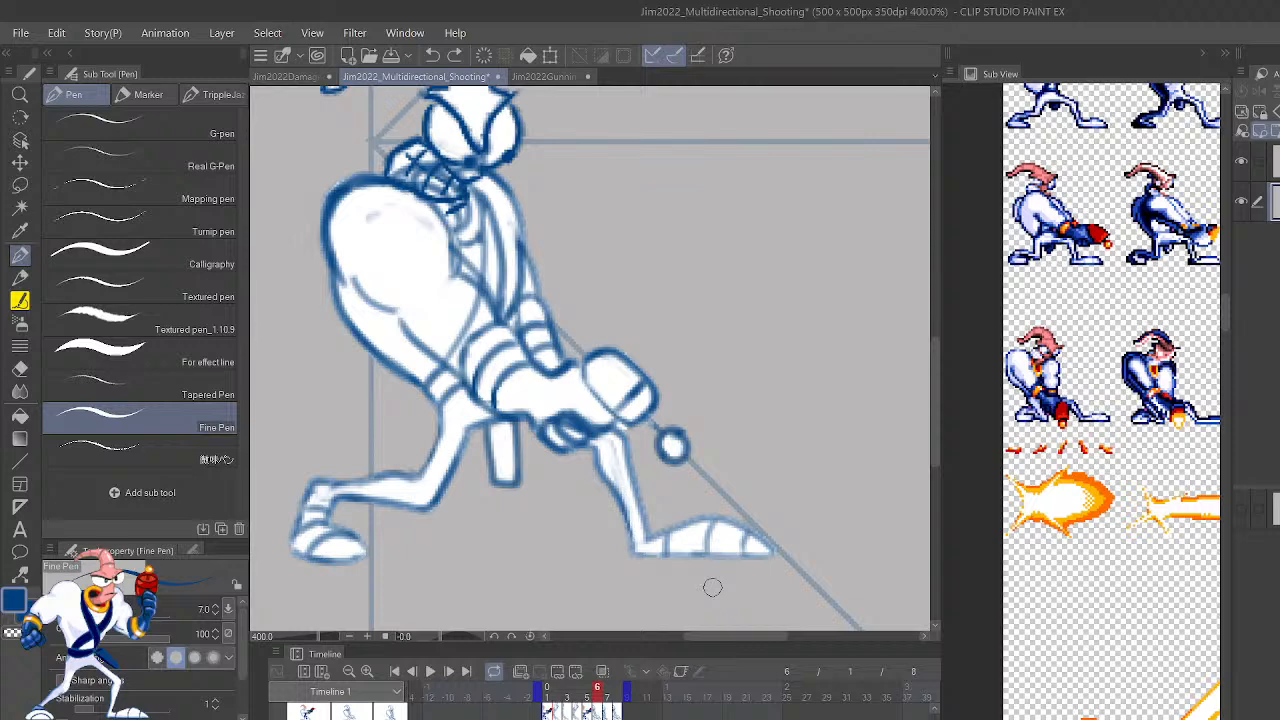
drag(632, 434, 663, 399)
key(ctrl+z)
key(p)
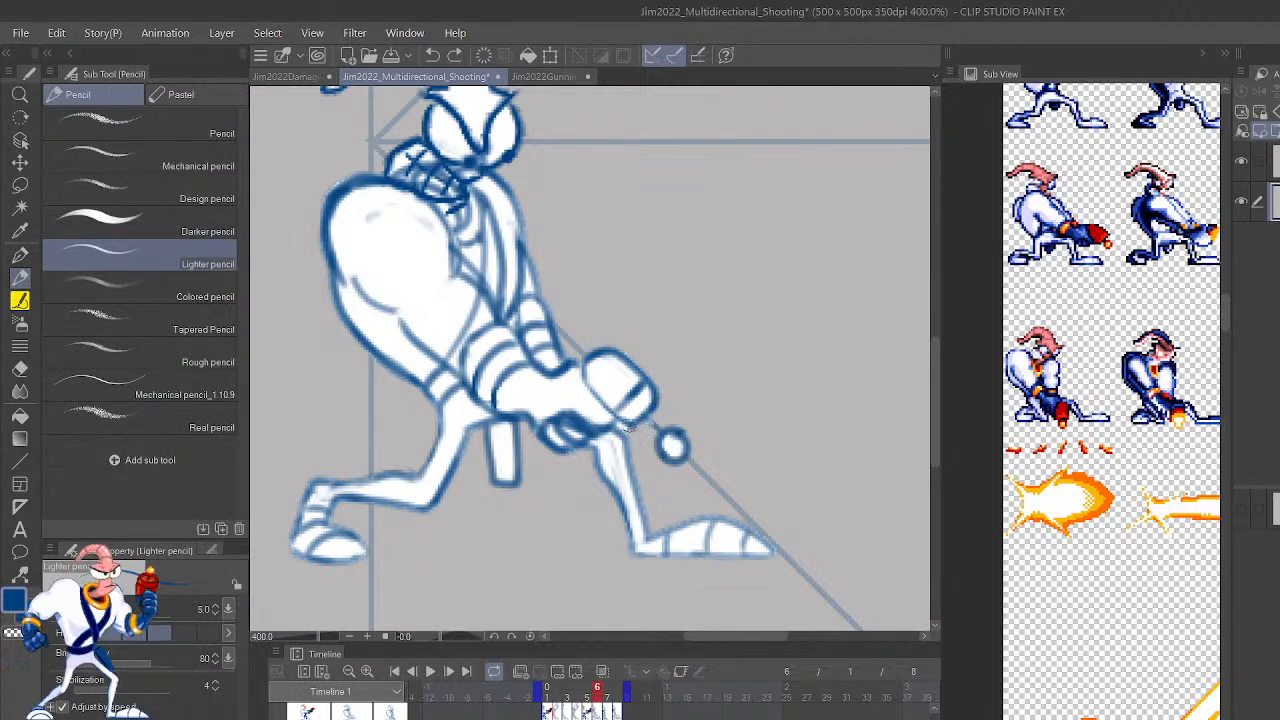
drag(630, 424, 574, 354)
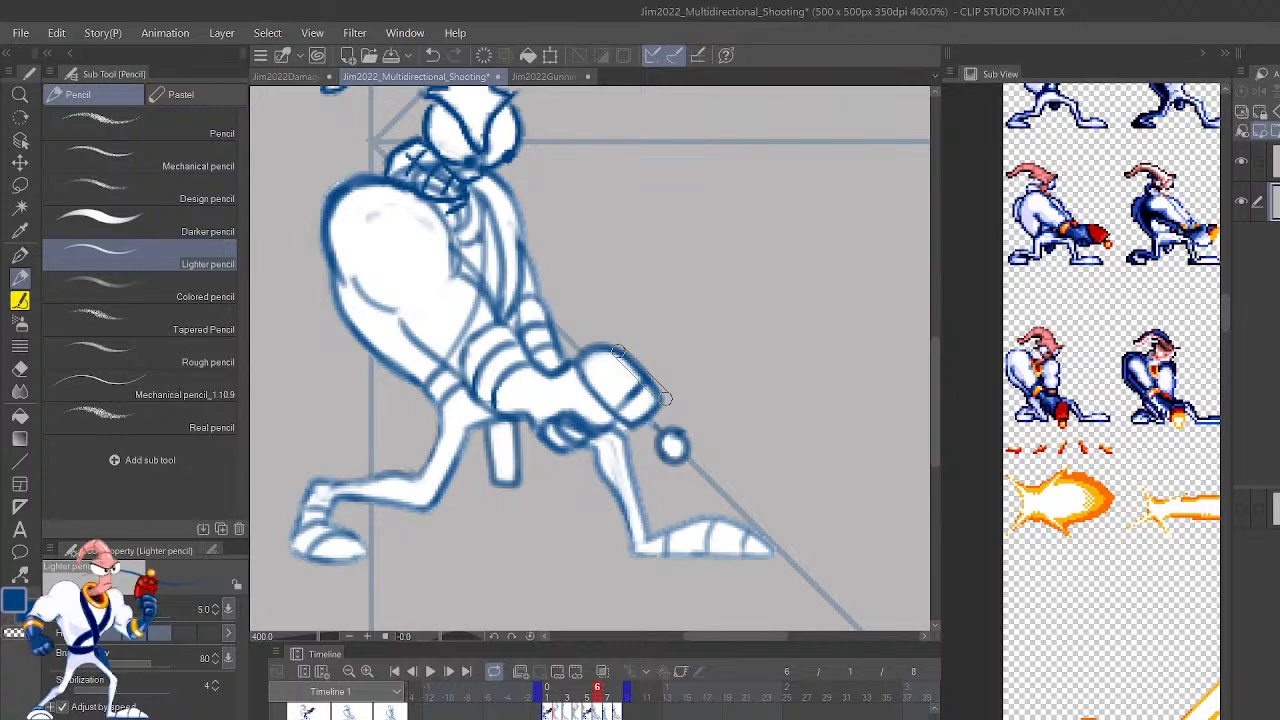
Compare the gun of the diagonal upward pose in frame 4 with the colored gun in frame 5.
key(shift+Right)
key(shift+Left)
key(shift+Left)
key(shift+Left)
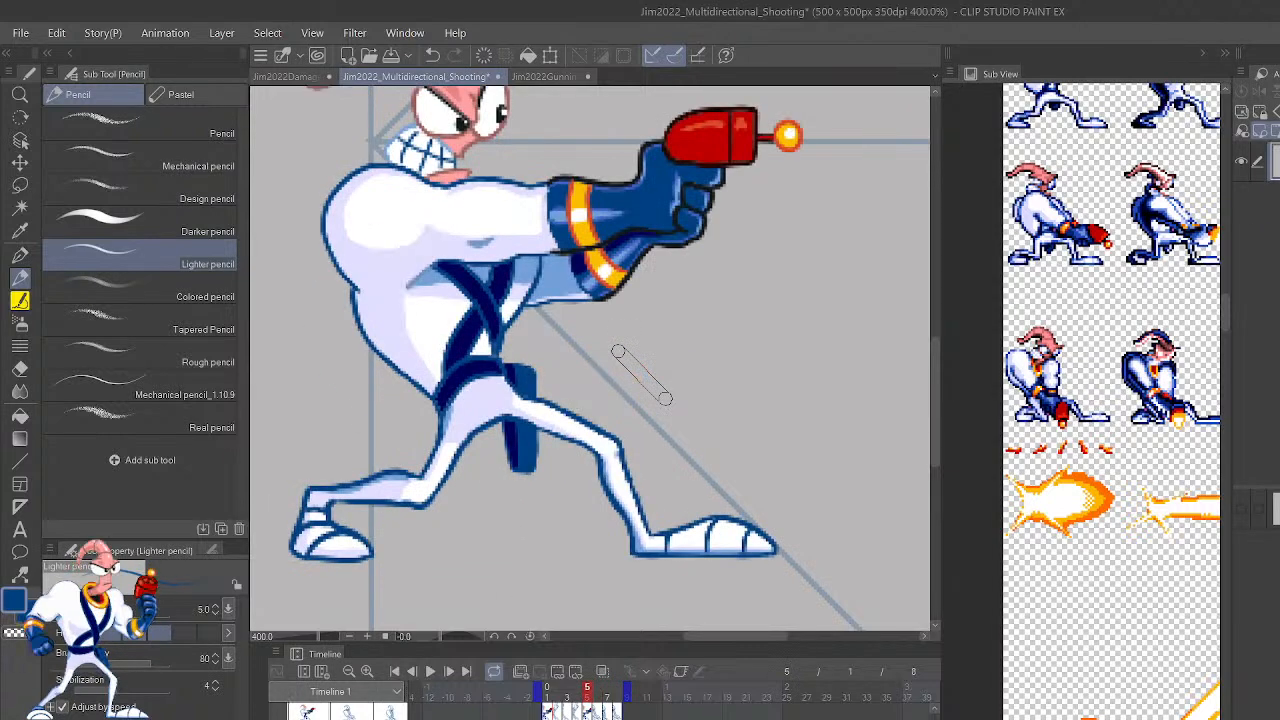
drag(841, 227, 733, 605)
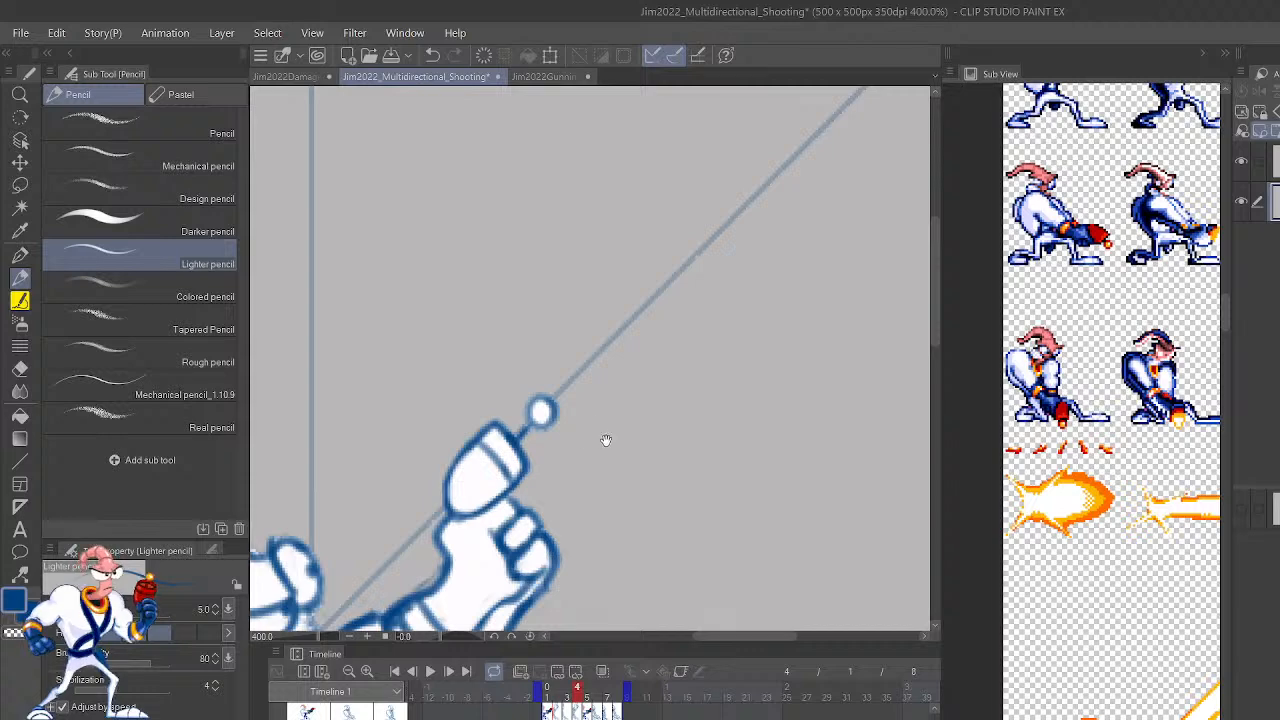
scroll(557, 412, down, 3)
key(shift+Right)
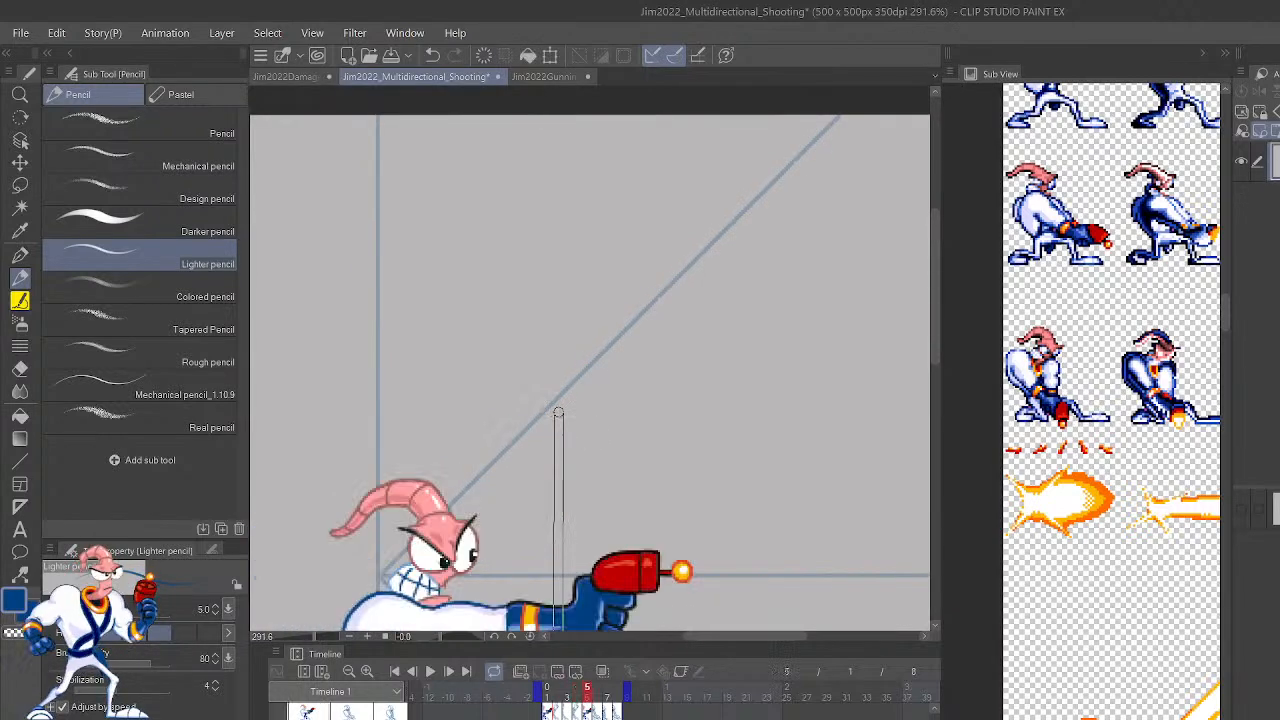
key(shift+Left)
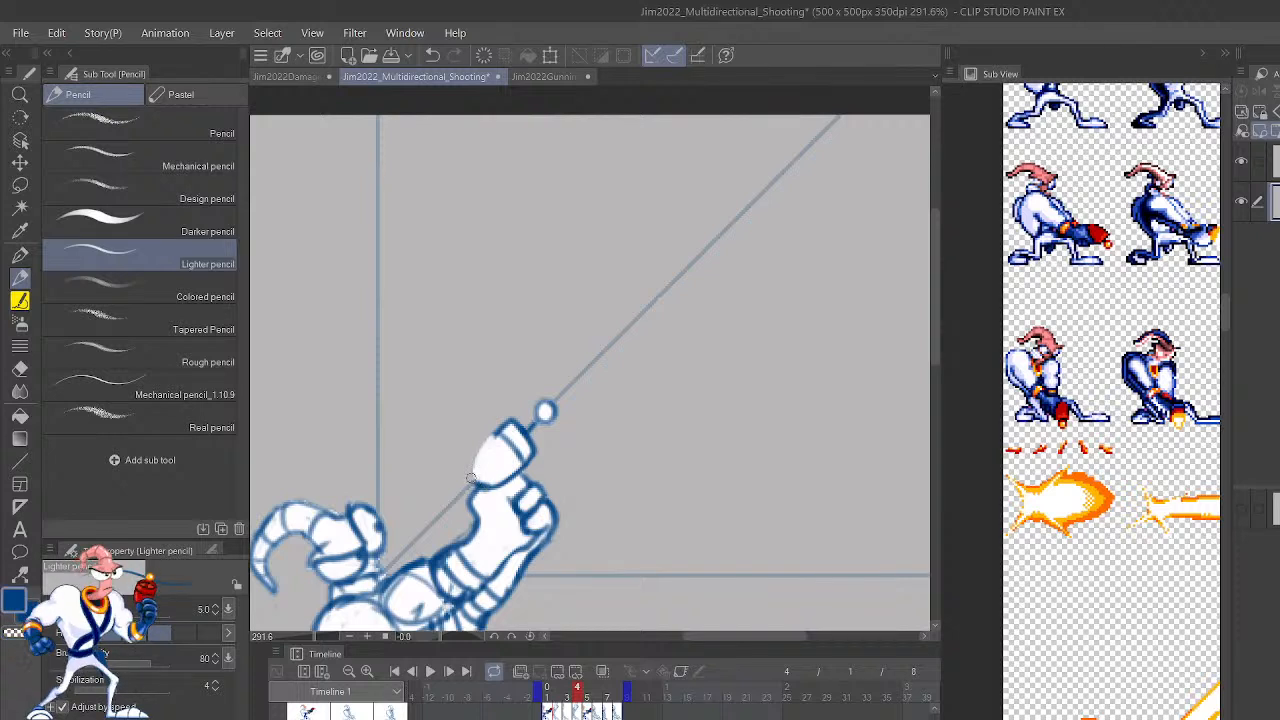
Redraw the rounded rear outline of the gun in frame 4 with the Lighter pencil.
drag(471, 478, 505, 423)
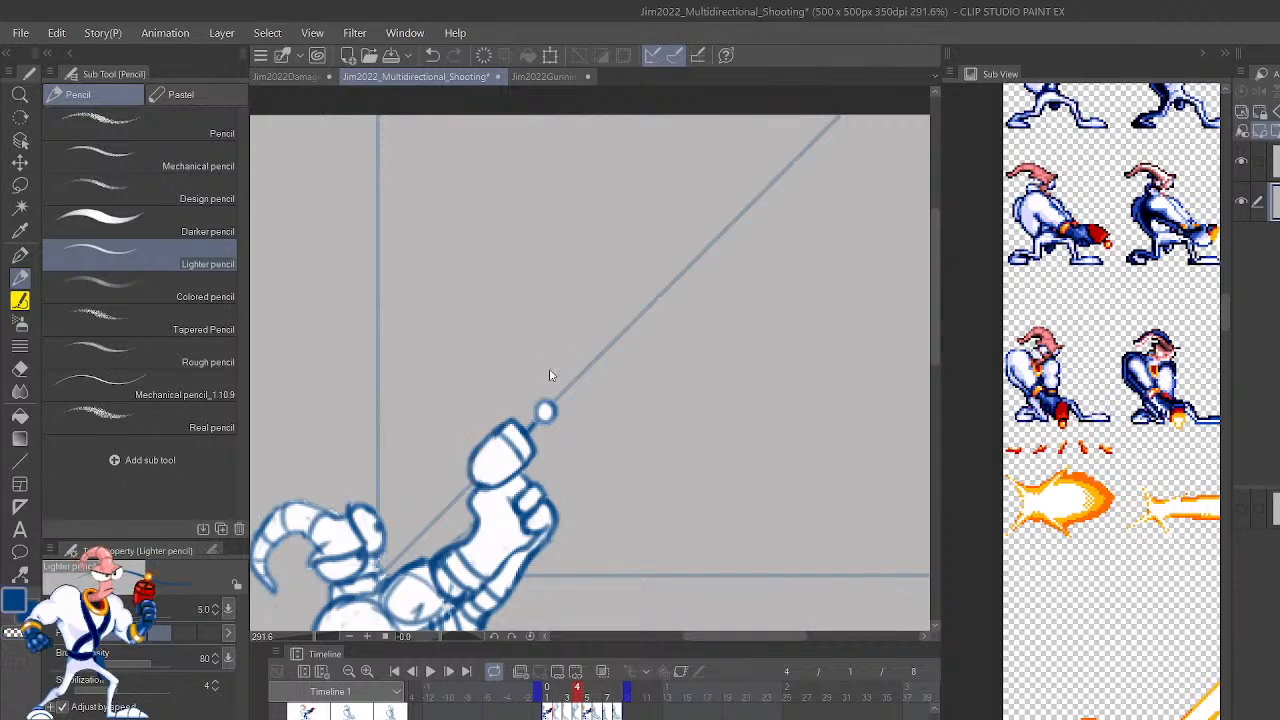
key(ctrl+z)
key(ctrl+z)
key(ctrl+z)
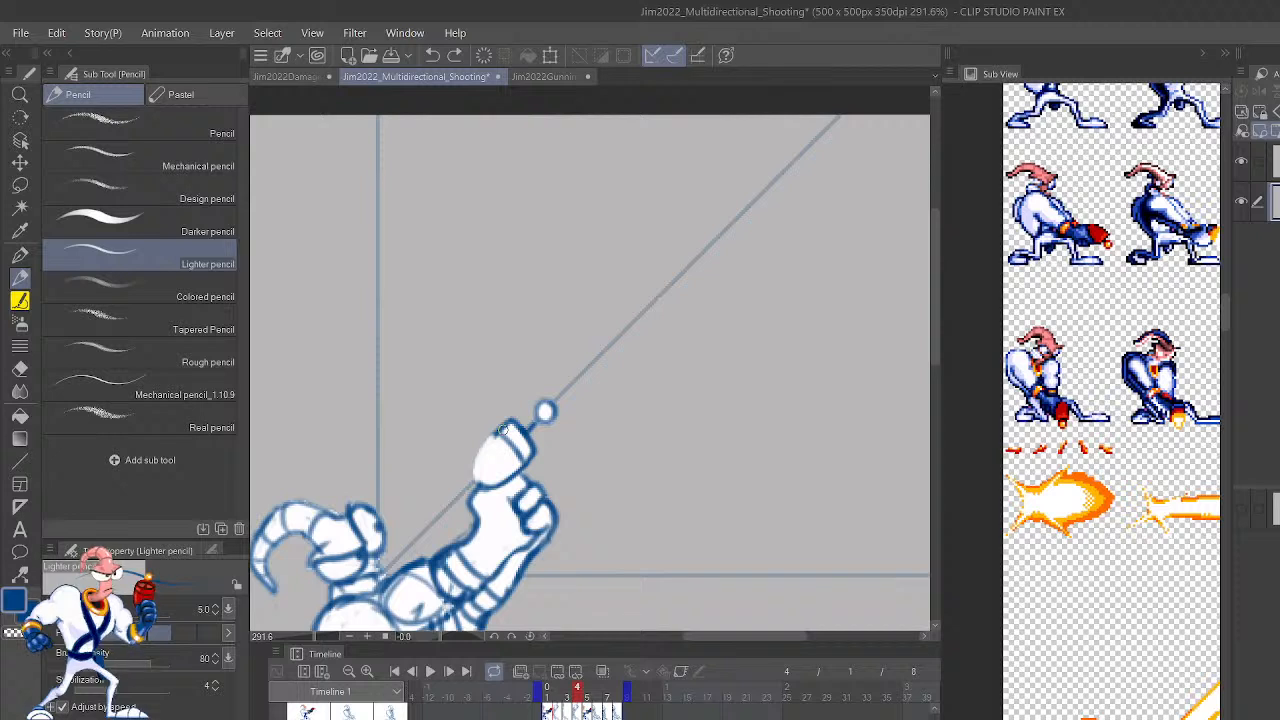
mouse_move(504, 426)
mouse_down()
mouse_move(474, 460)
mouse_move(480, 484)
mouse_move(492, 444)
mouse_move(500, 482)
mouse_move(473, 469)
mouse_move(508, 425)
mouse_up()
key(ctrl+z)
key(ctrl+z)
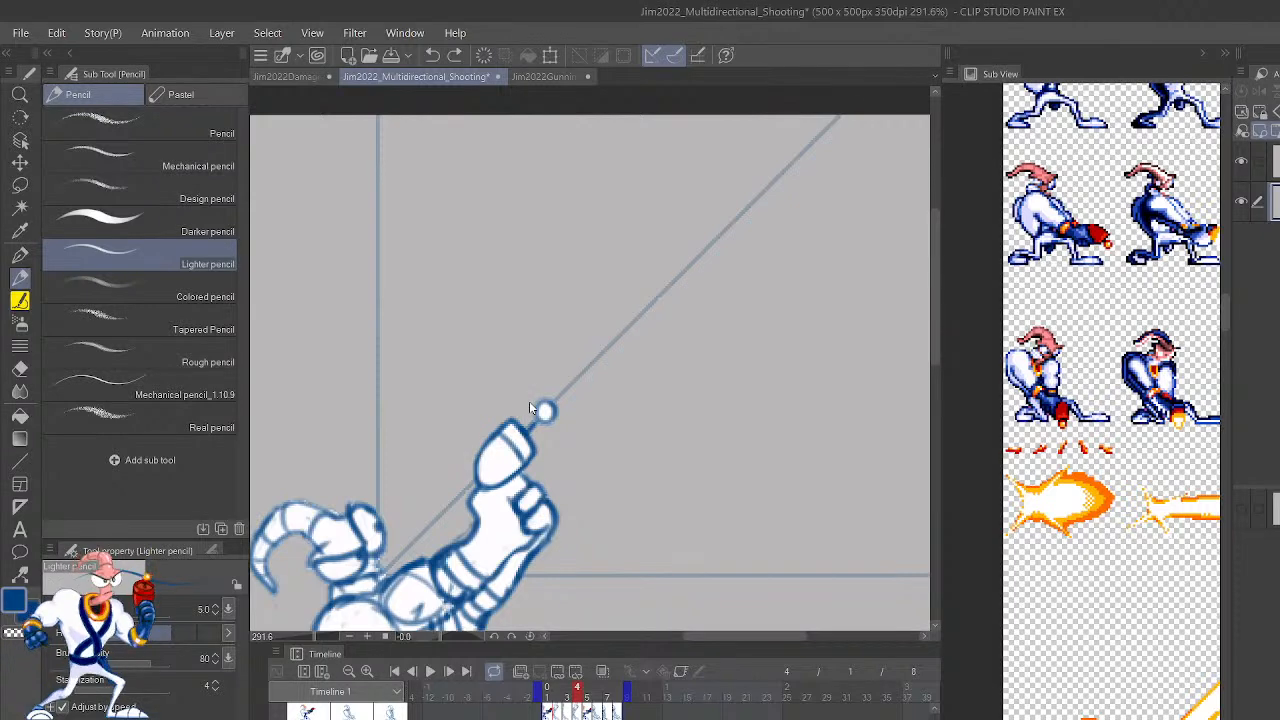
Check frame 4 against frame 5, and move the gun's selected muzzle end outward along the diagonal guide to lengthen the gun.
key(period)
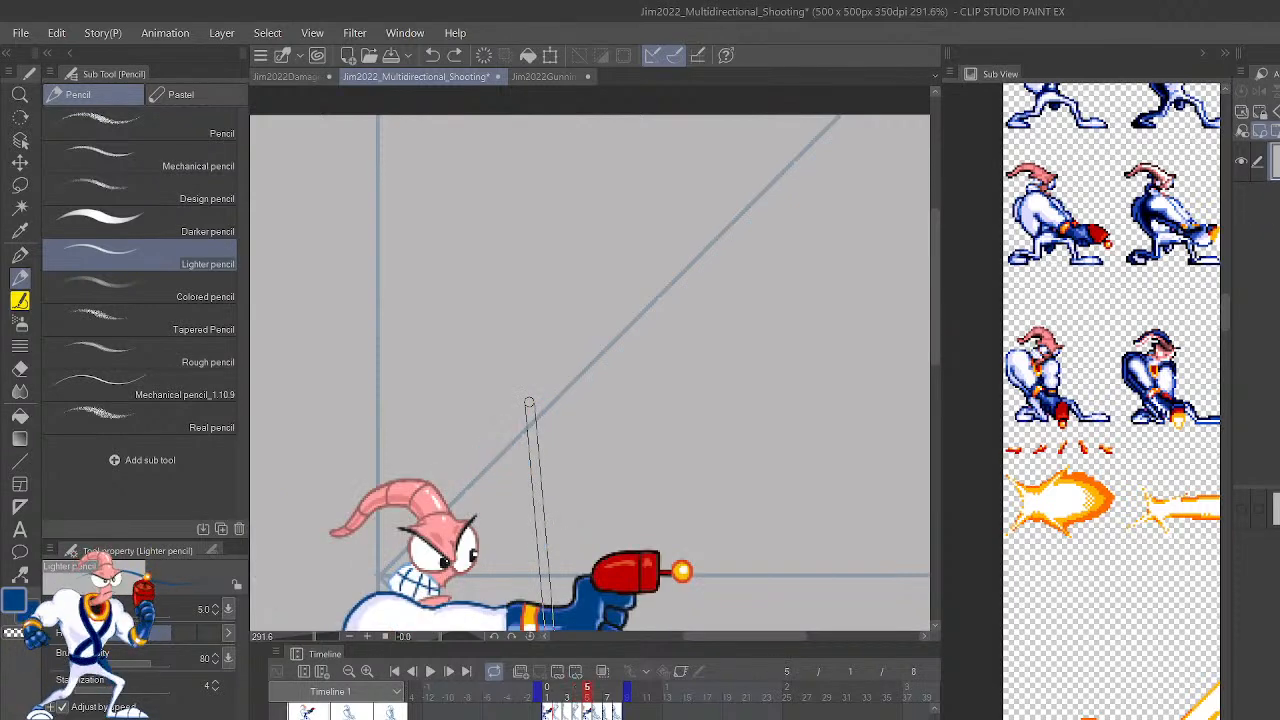
key(comma)
key(period)
key(comma)
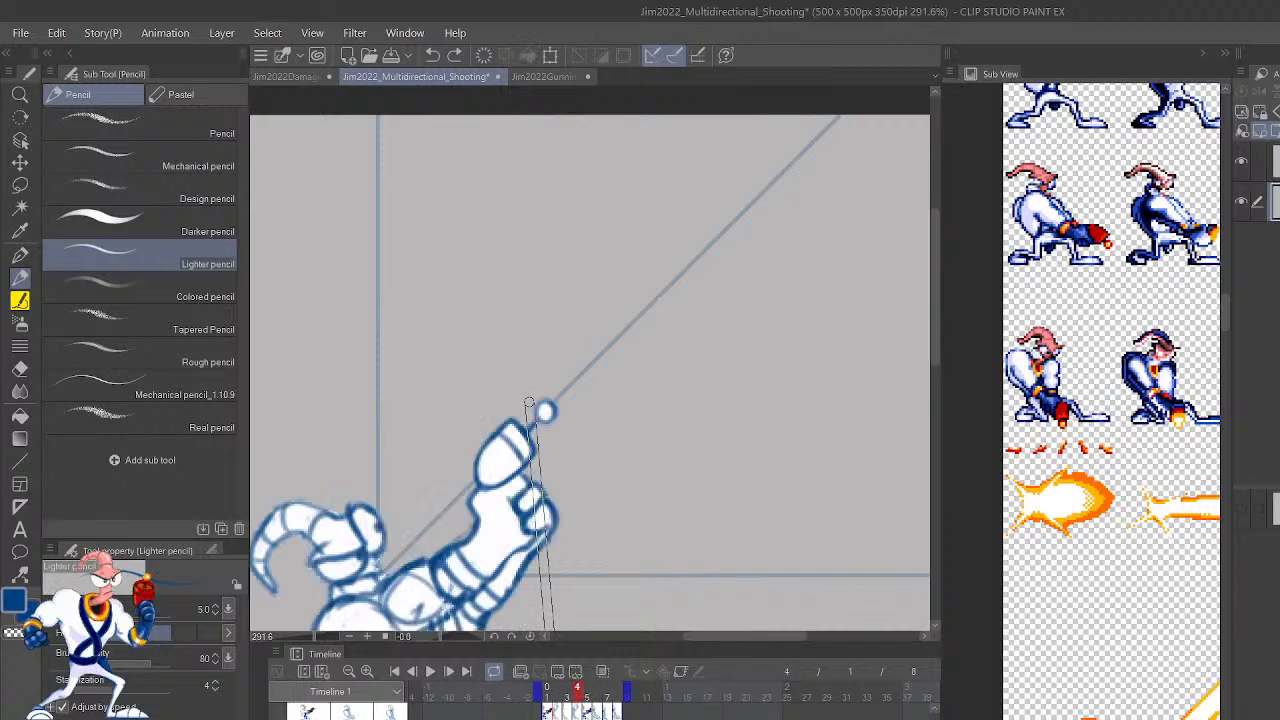
key(ctrl+z)
key(m)
mouse_move(568, 402)
mouse_down()
mouse_move(542, 377)
mouse_move(510, 389)
mouse_move(535, 443)
mouse_move(562, 452)
mouse_move(567, 407)
mouse_up()
key(k)
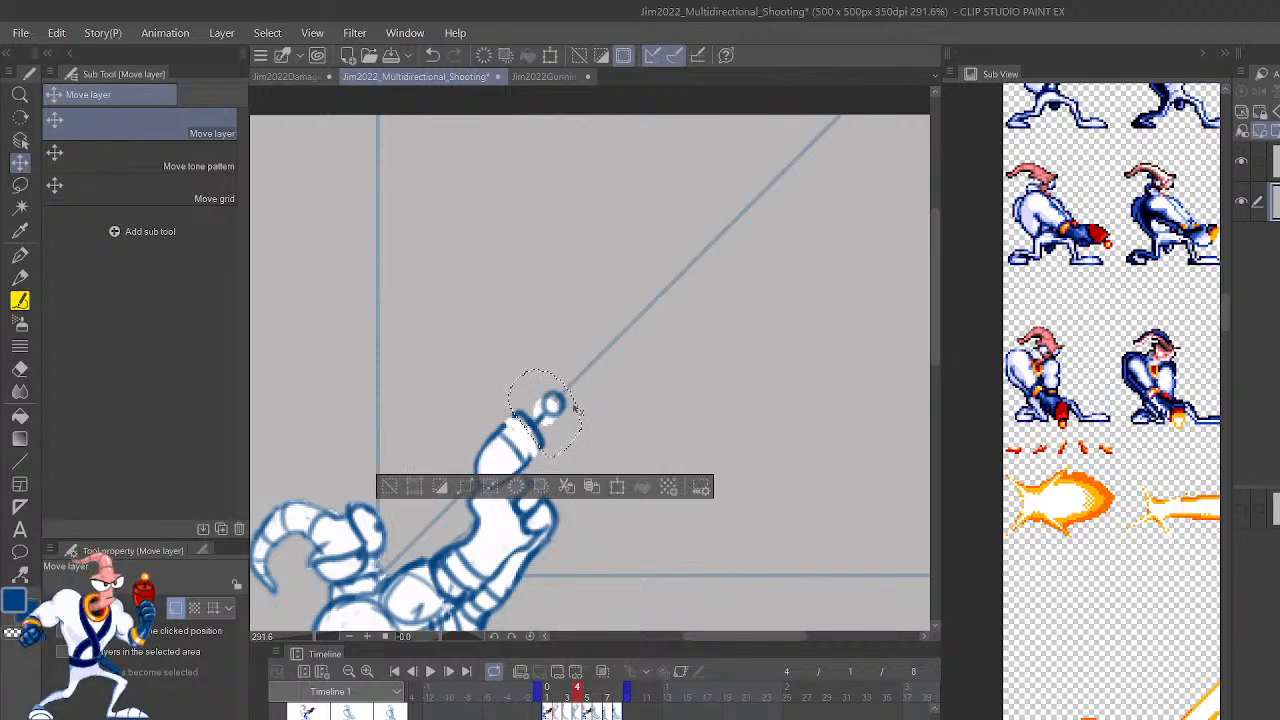
click(391, 487)
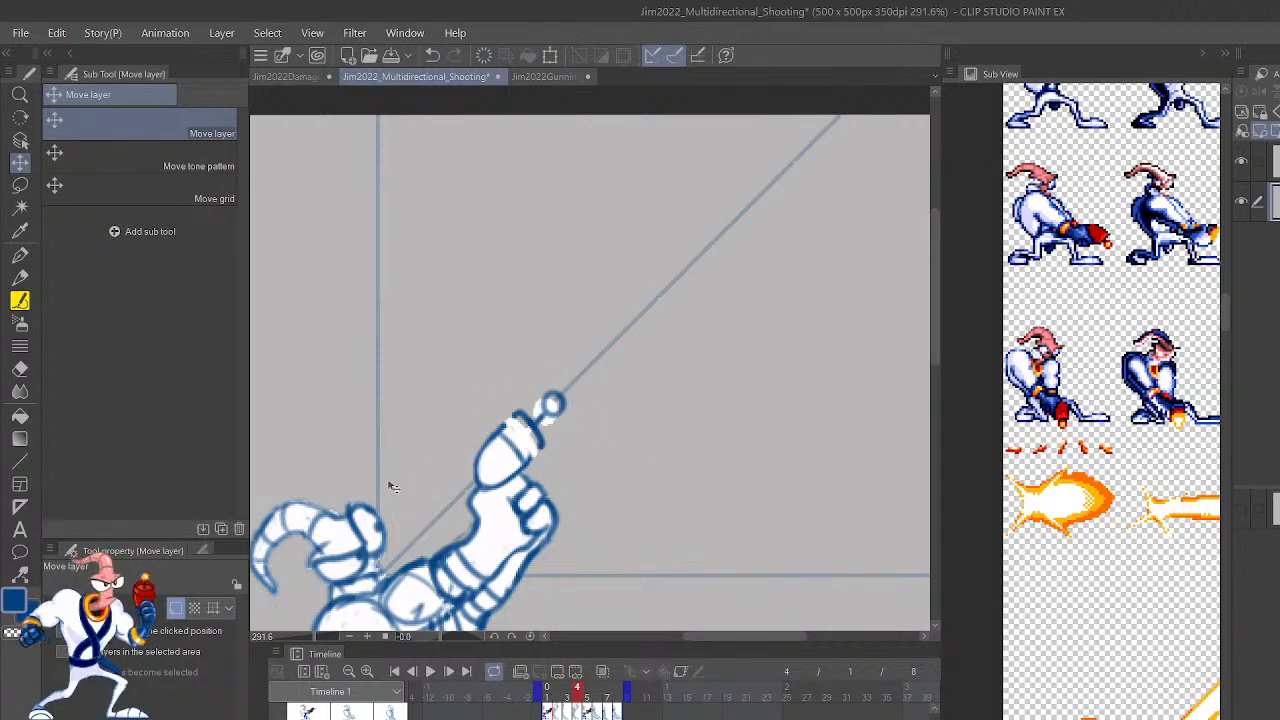
Redraw the lengthened gun's side outlines and the band across its barrel in the diagonal upward pose, using frame 1 as reference.
key(p)
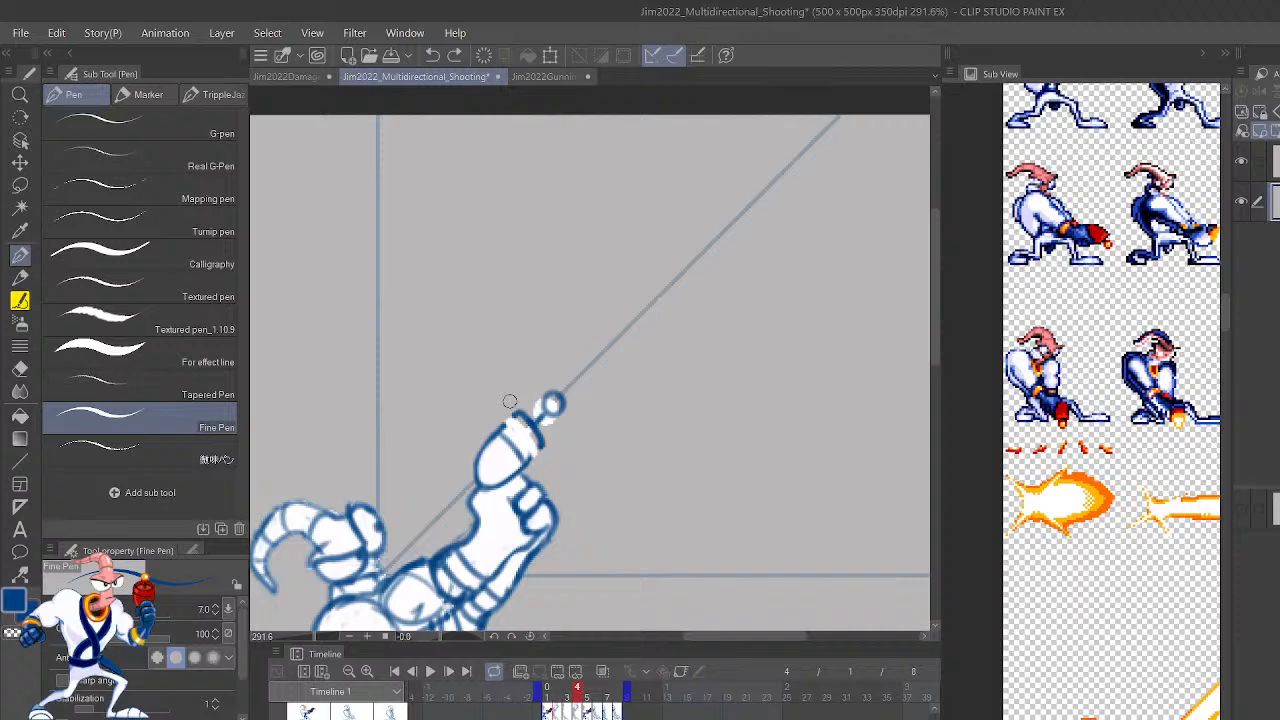
key(p)
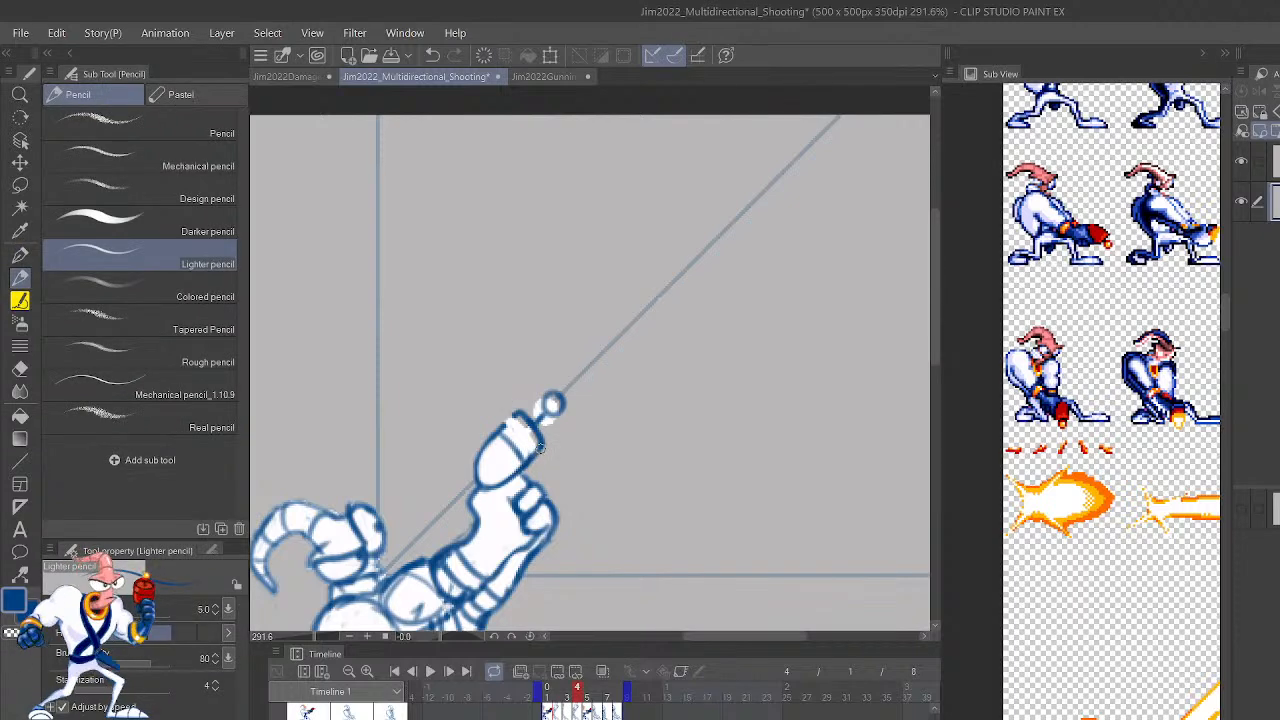
key(ctrl+z)
drag(542, 441, 522, 465)
mouse_move(517, 414)
mouse_down()
mouse_move(490, 441)
mouse_move(516, 411)
mouse_up()
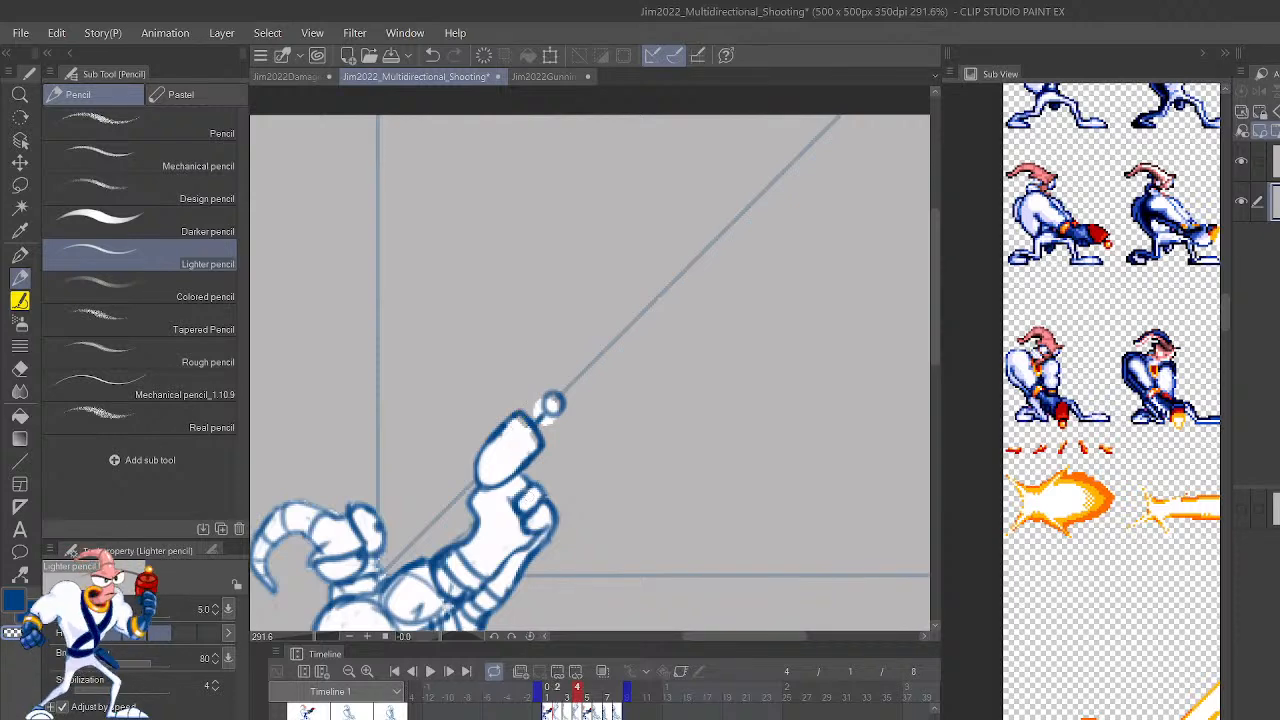
key(comma)
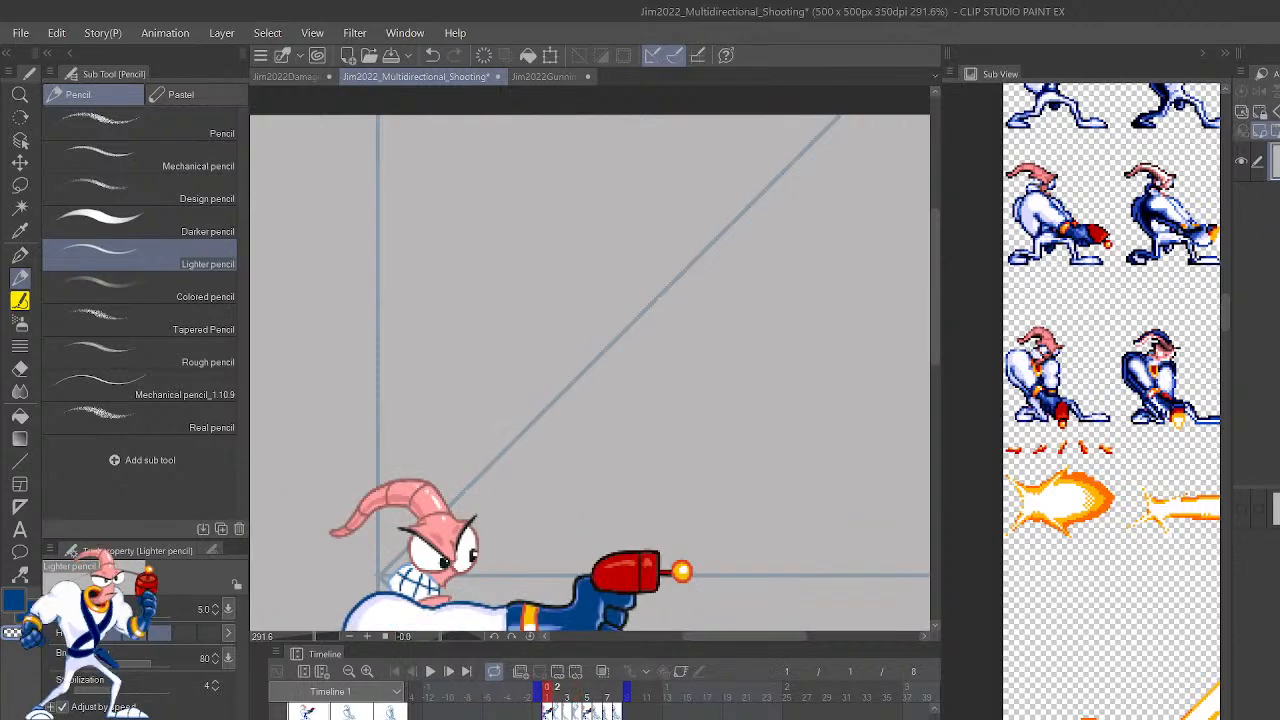
key(period)
drag(508, 427, 528, 458)
key(ctrl+z)
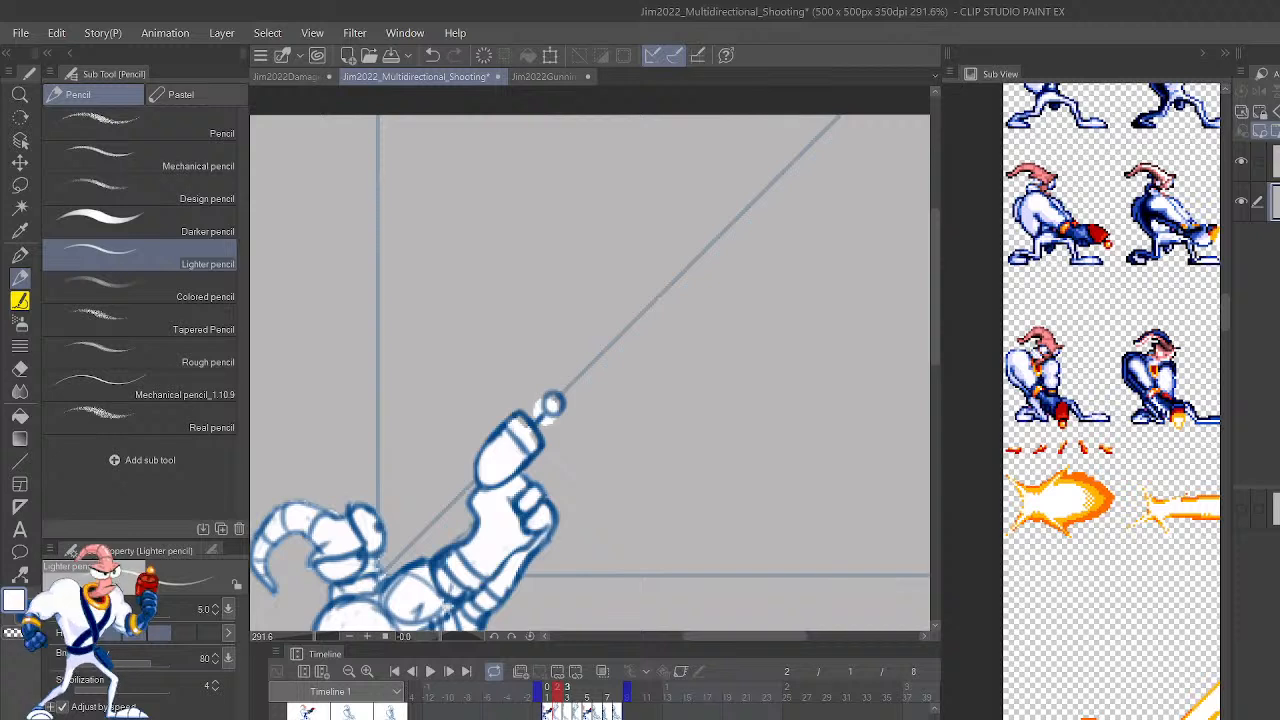
Fill the muzzle ball with white and clear the stray white patches around it.
key(x)
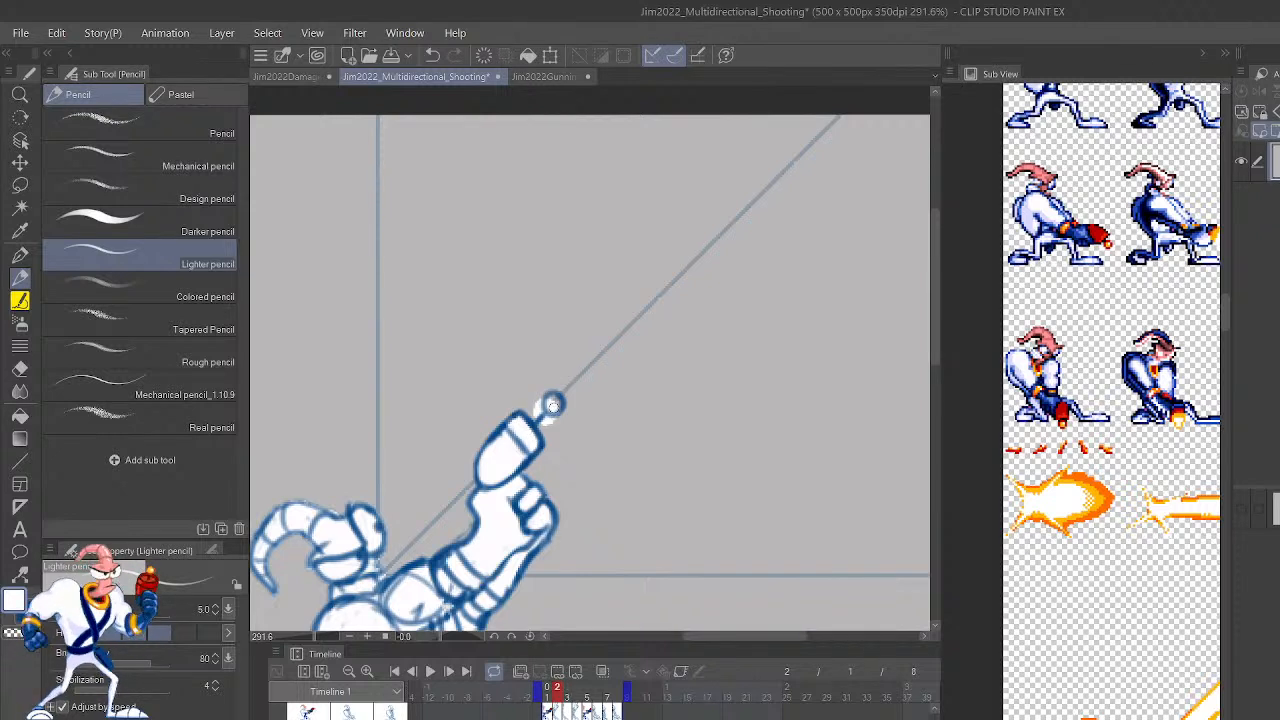
drag(536, 406, 556, 422)
key(ctrl+z)
key(c)
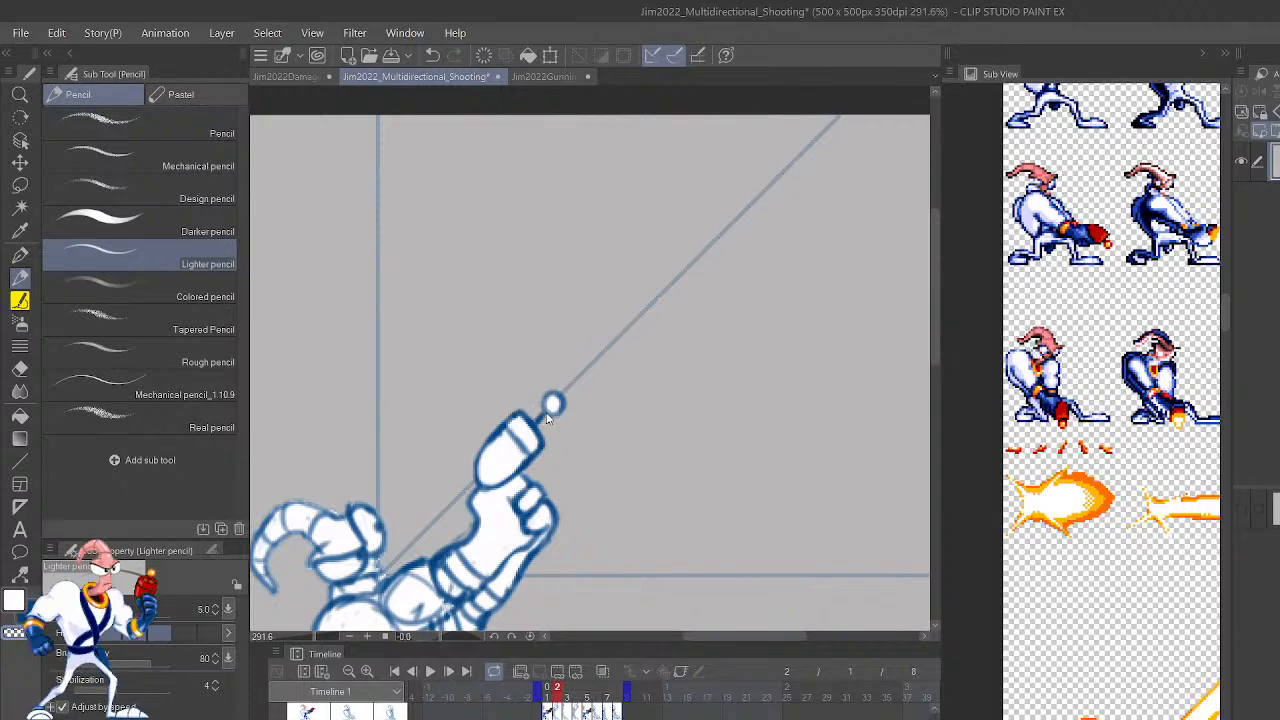
Flip back and forth around frames 8, 1, 2 and 3 at 150% to check the upward aiming poses.
scroll(542, 421, down, 3)
key(Left)
key(Left)
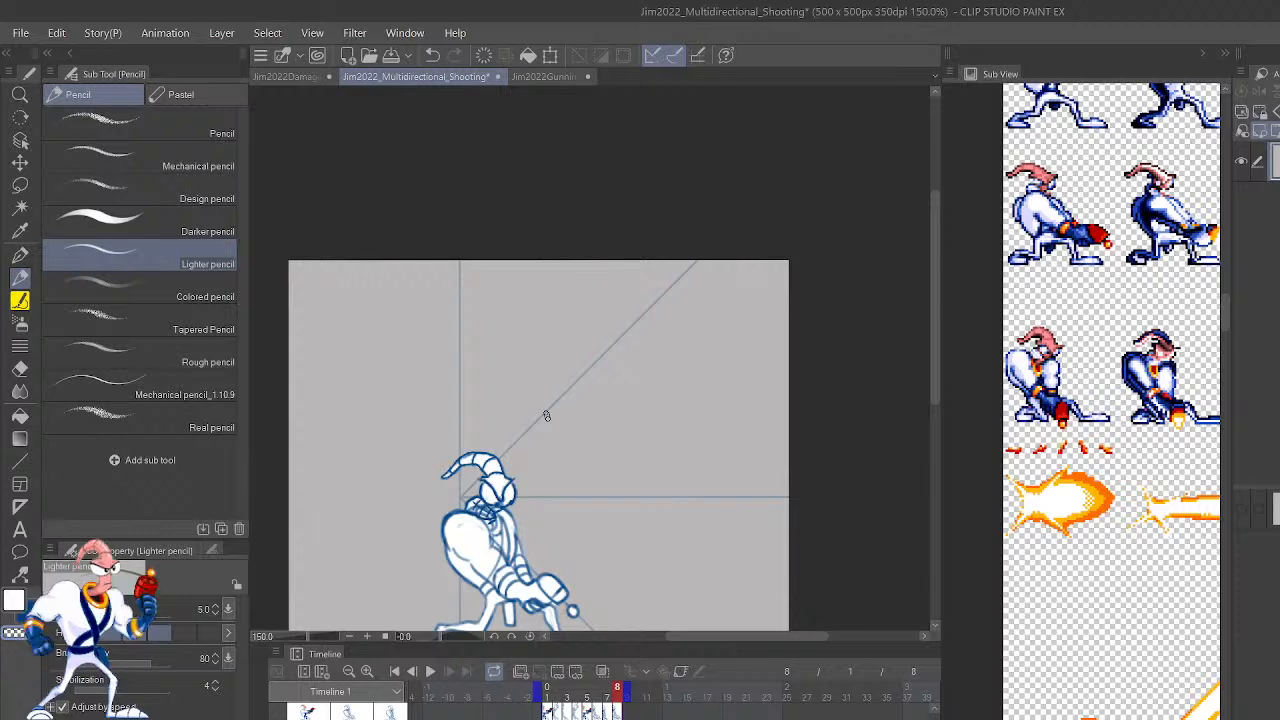
key(Right)
key(Right)
key(Right)
key(Left)
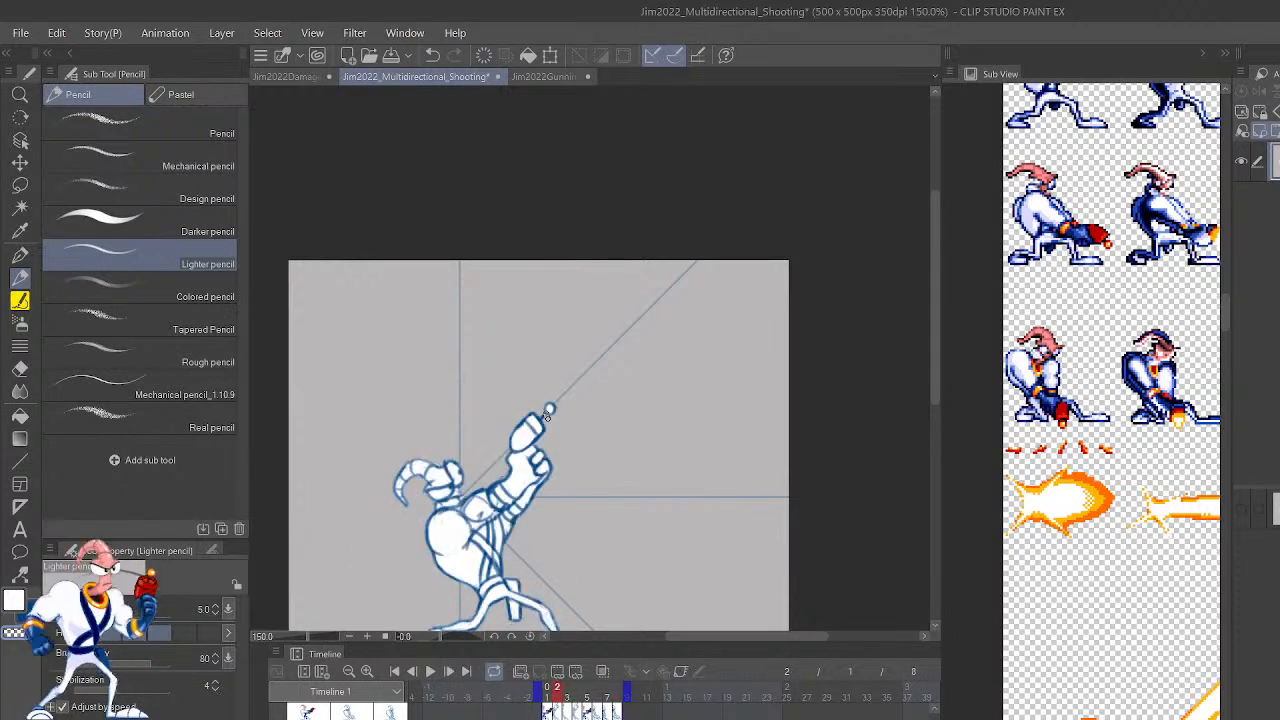
key(Left)
key(Left)
key(Right)
key(Right)
key(Right)
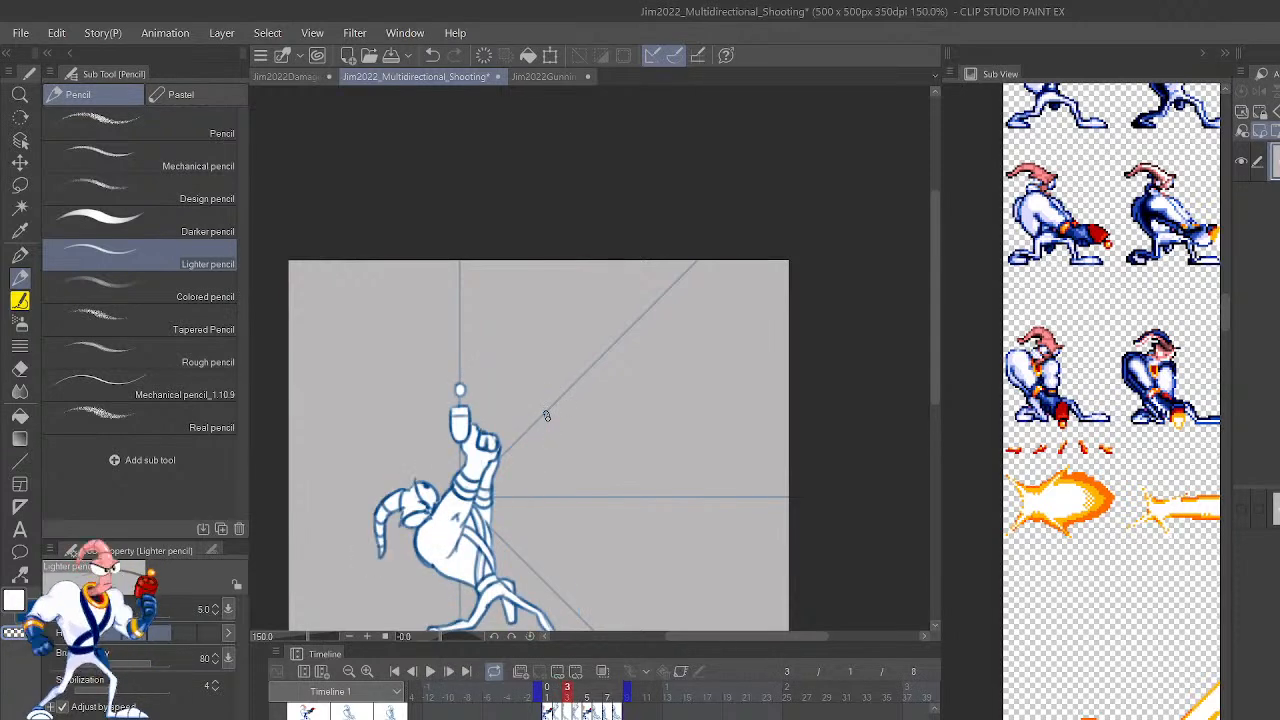
Step forward repeatedly through the whole eight-frame loop to review the sweep of the aim from up to down.
key(Right)
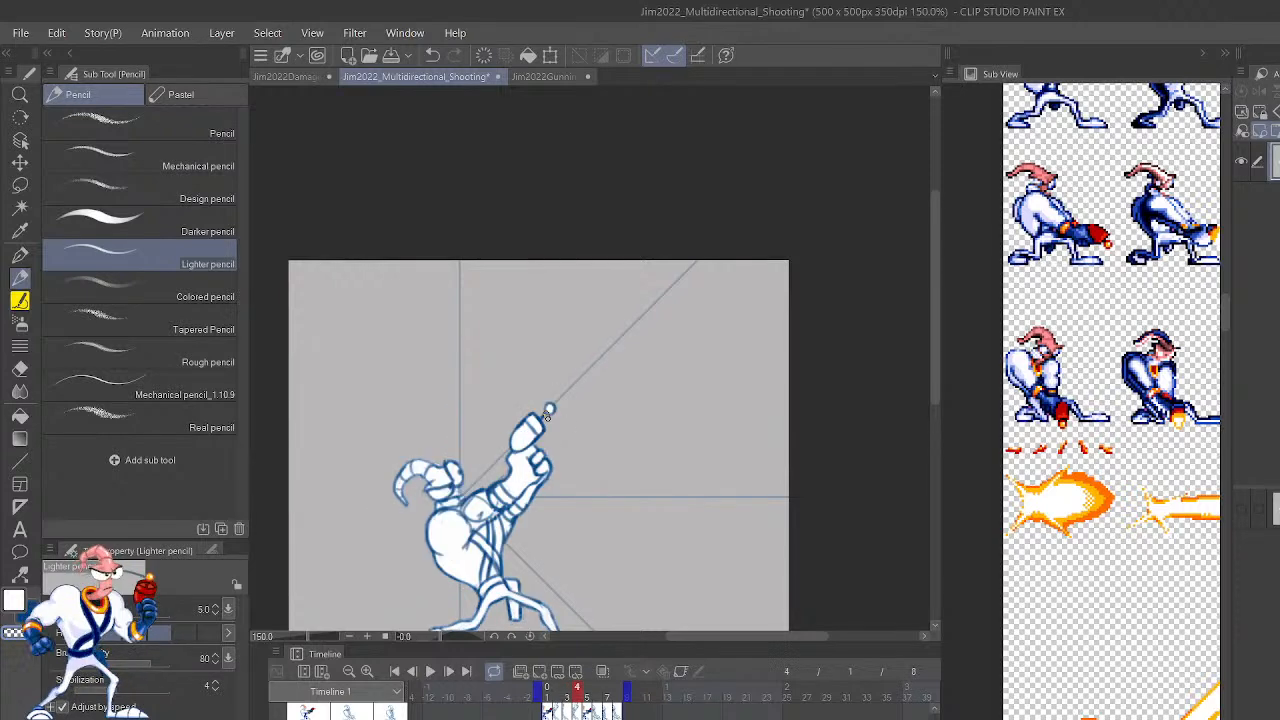
key(Right)
key(Right)
key(Right)
key(Right)
key(Right)
key(Right)
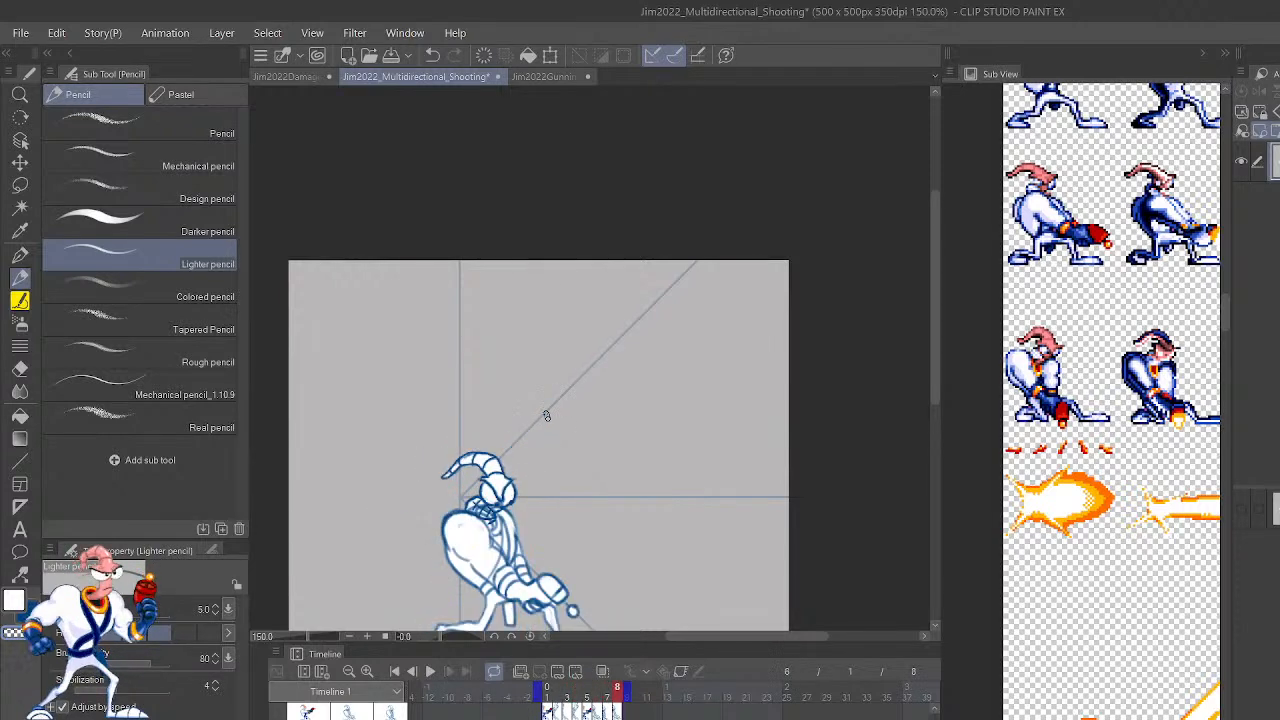
key(Right)
key(Right)
key(Right)
key(Right)
key(Right)
key(Right)
key(Right)
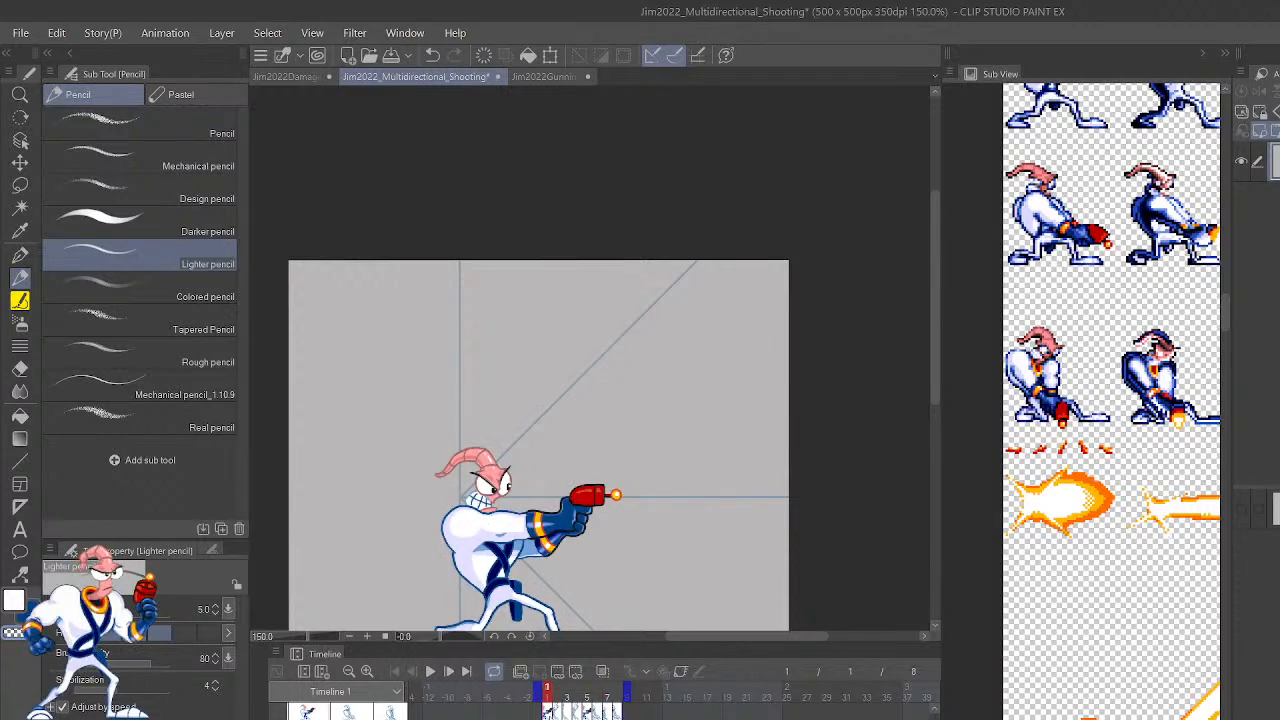
key(Right)
key(Right)
key(Right)
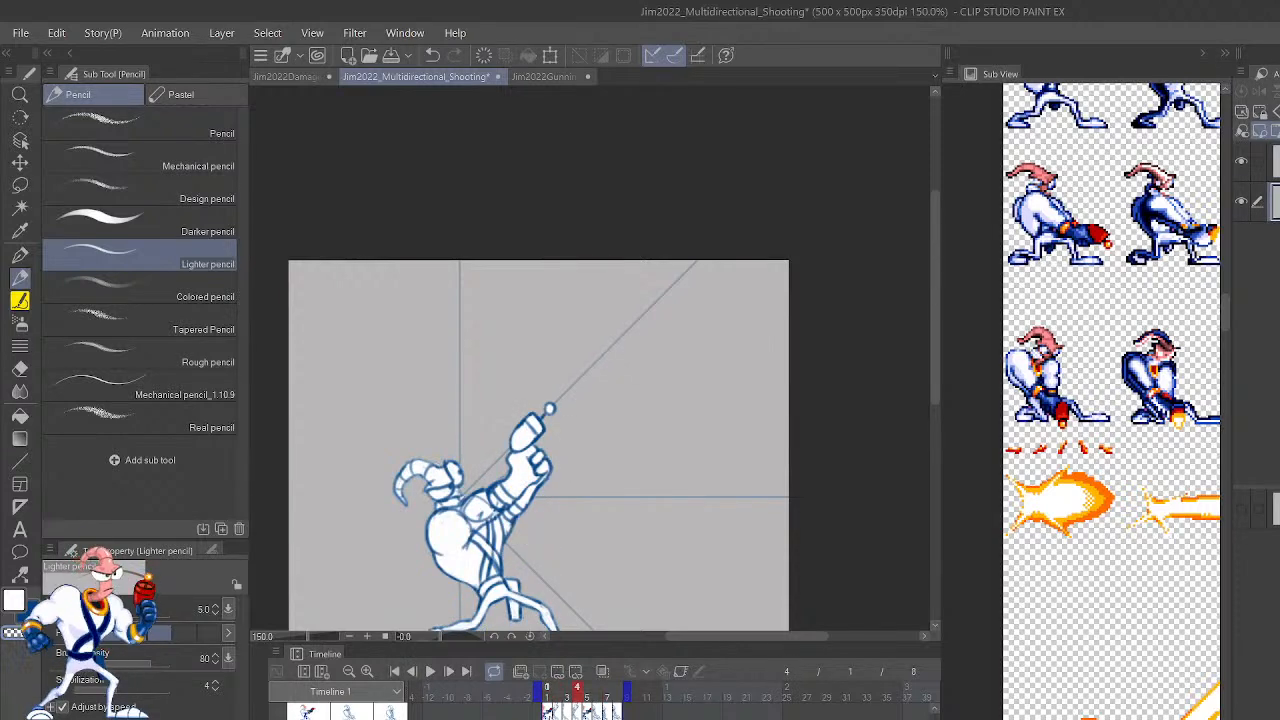
key(Right)
key(Right)
key(Right)
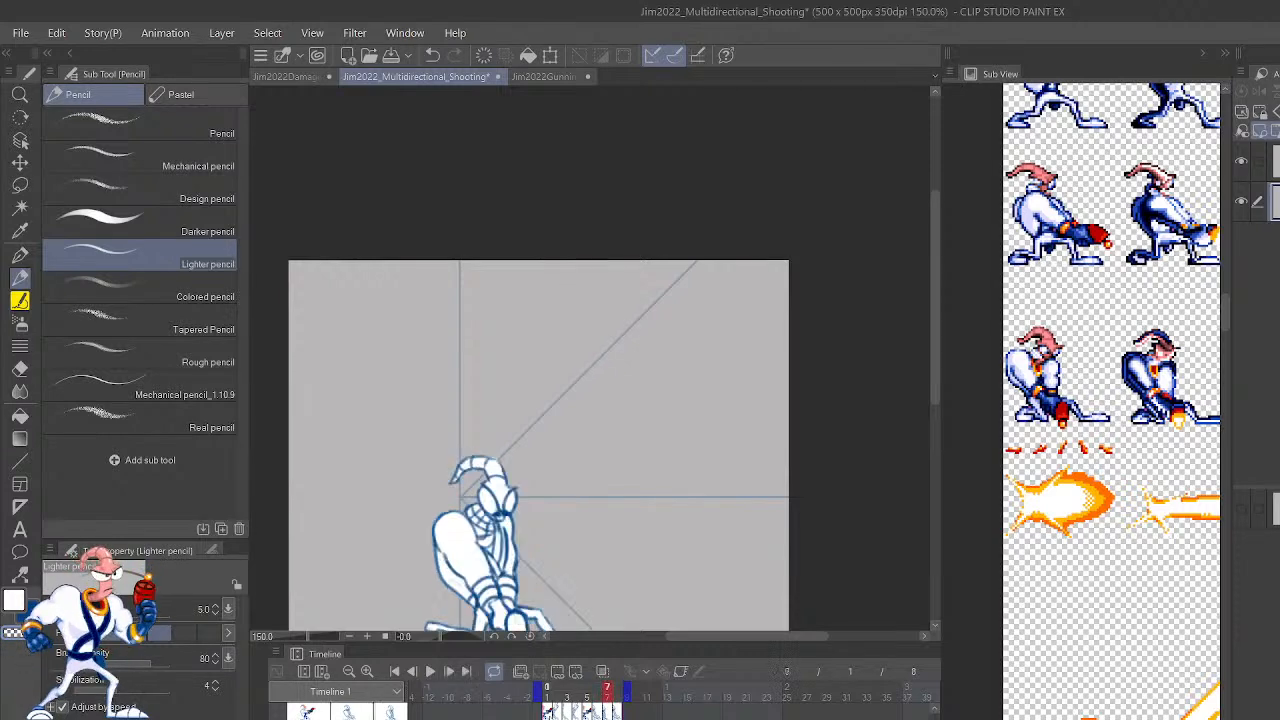
Bring the whole figure into view and flip back from frame 7 to frame 3 to compare the poses.
scroll(818, 560, down, 3)
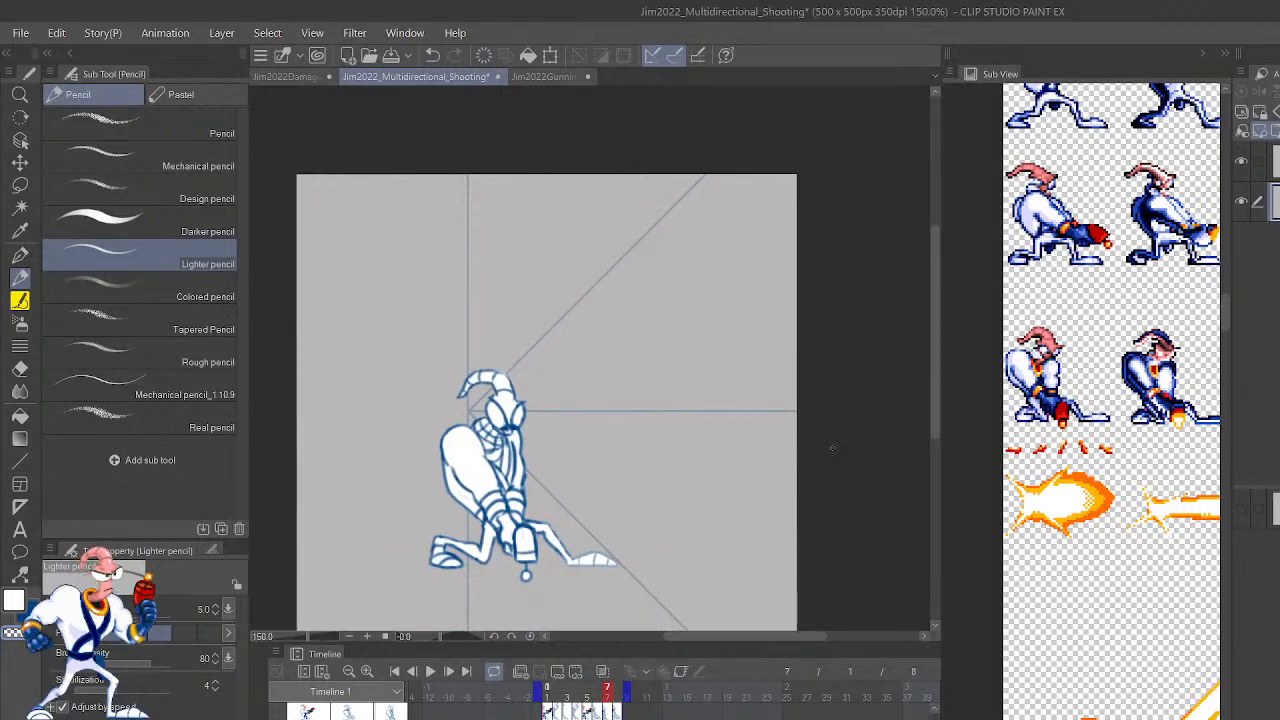
key(Left)
key(Left)
key(Left)
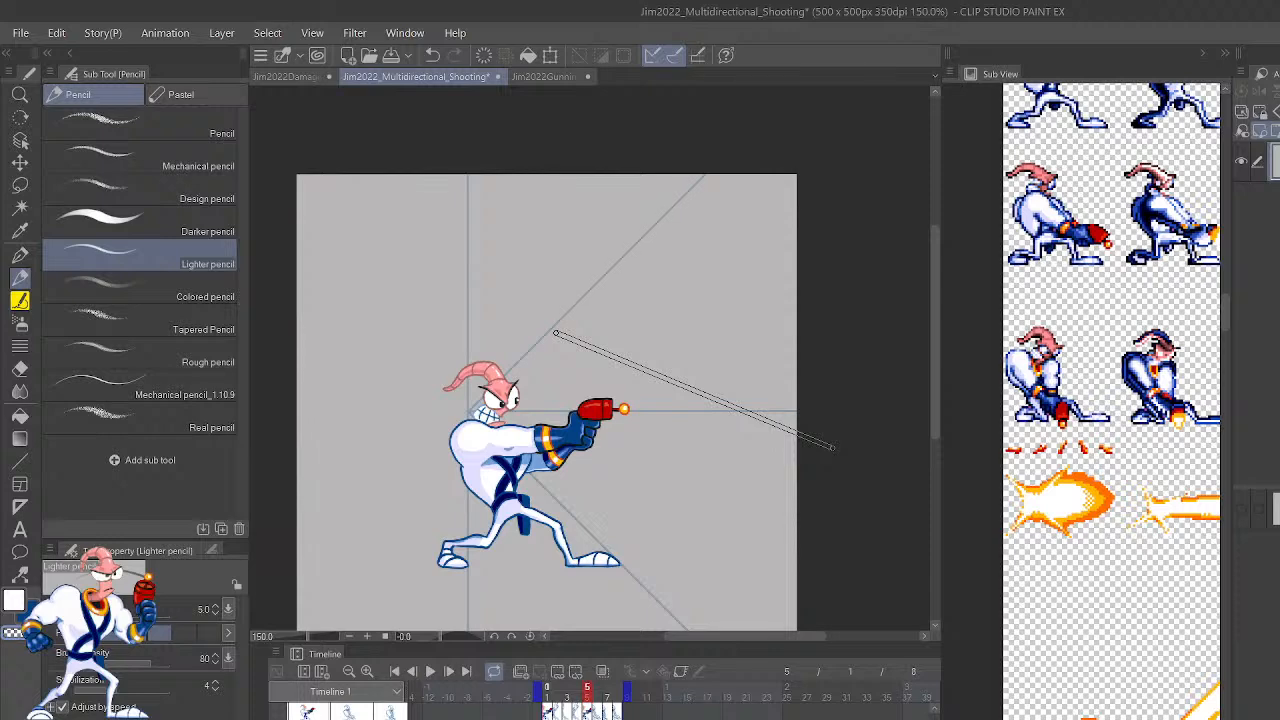
key(Left)
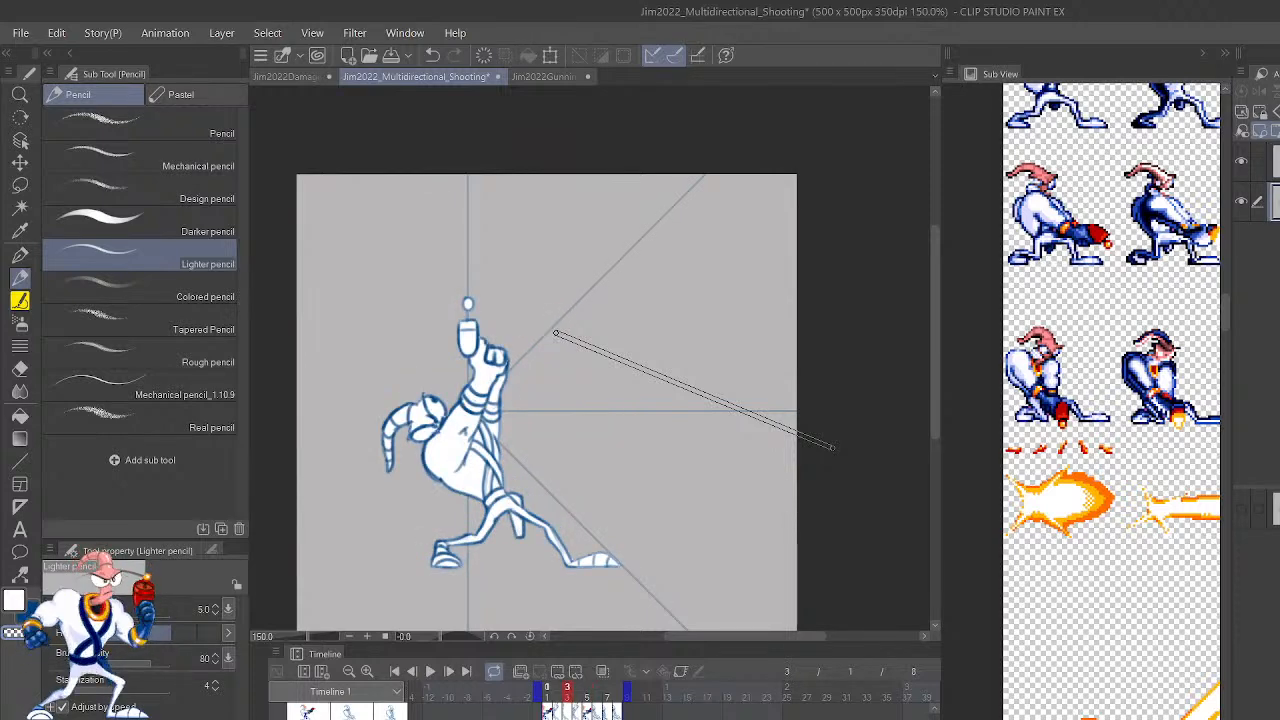
key(Right)
key(Left)
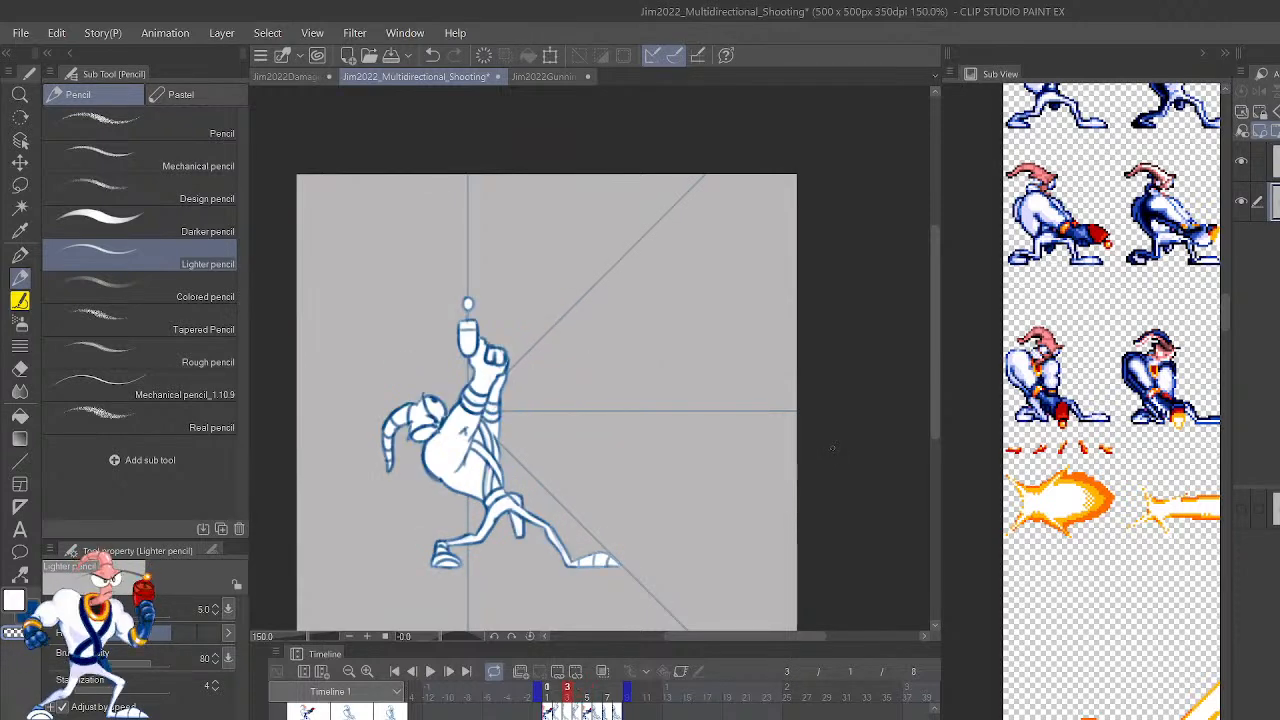
Try to raise the top edge of the upward-pointing gun barrel in frame 3 with new outline strokes.
scroll(832, 447, up, 3)
drag(432, 384, 779, 433)
drag(400, 300, 788, 415)
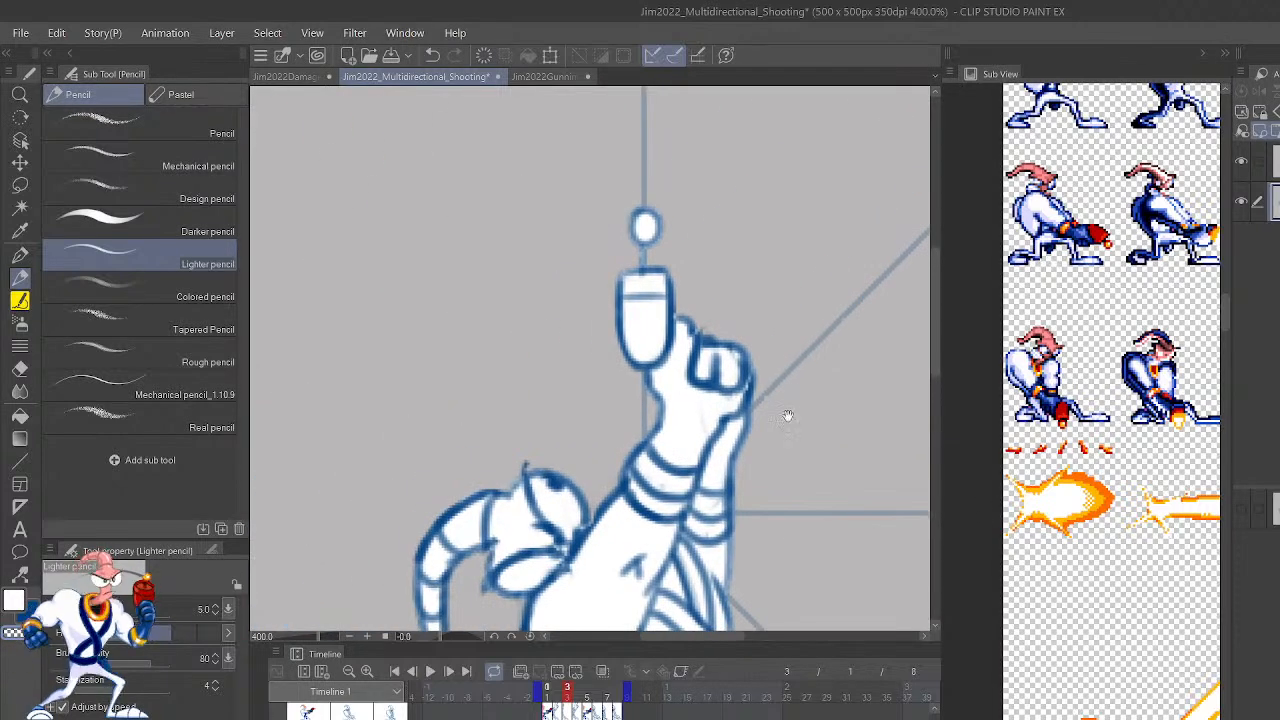
drag(763, 374, 804, 517)
key(p)
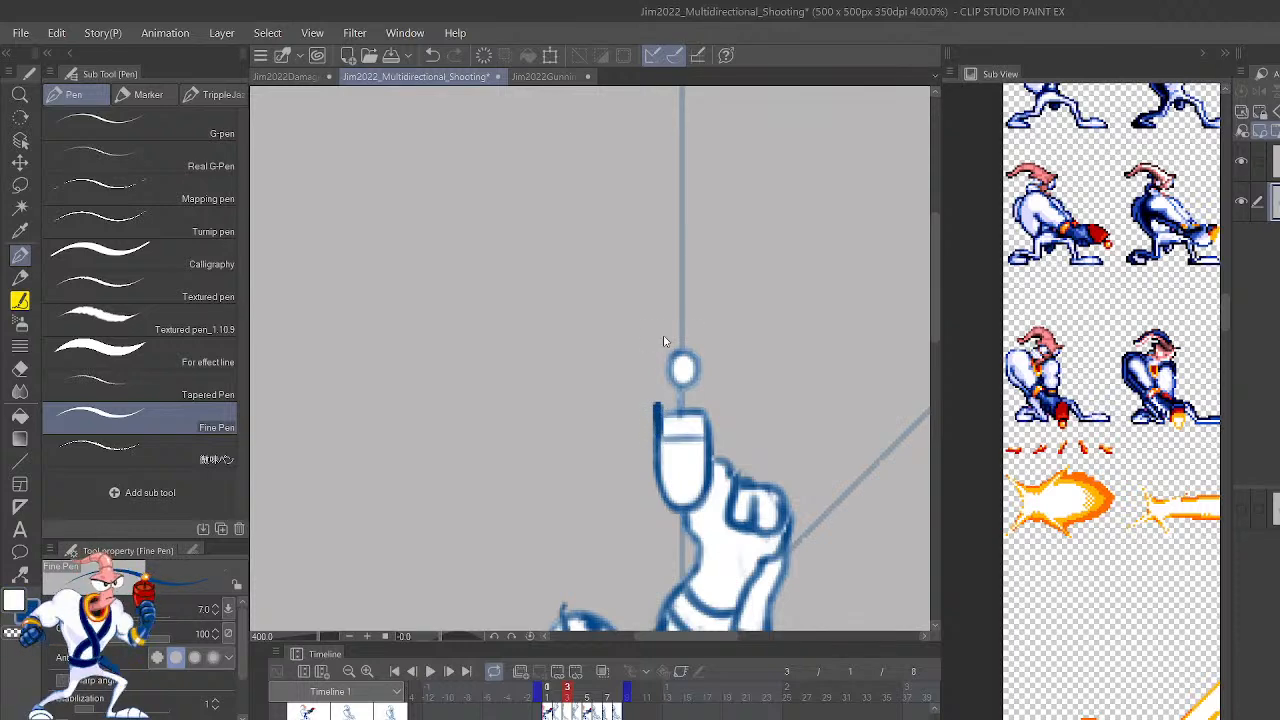
key(p)
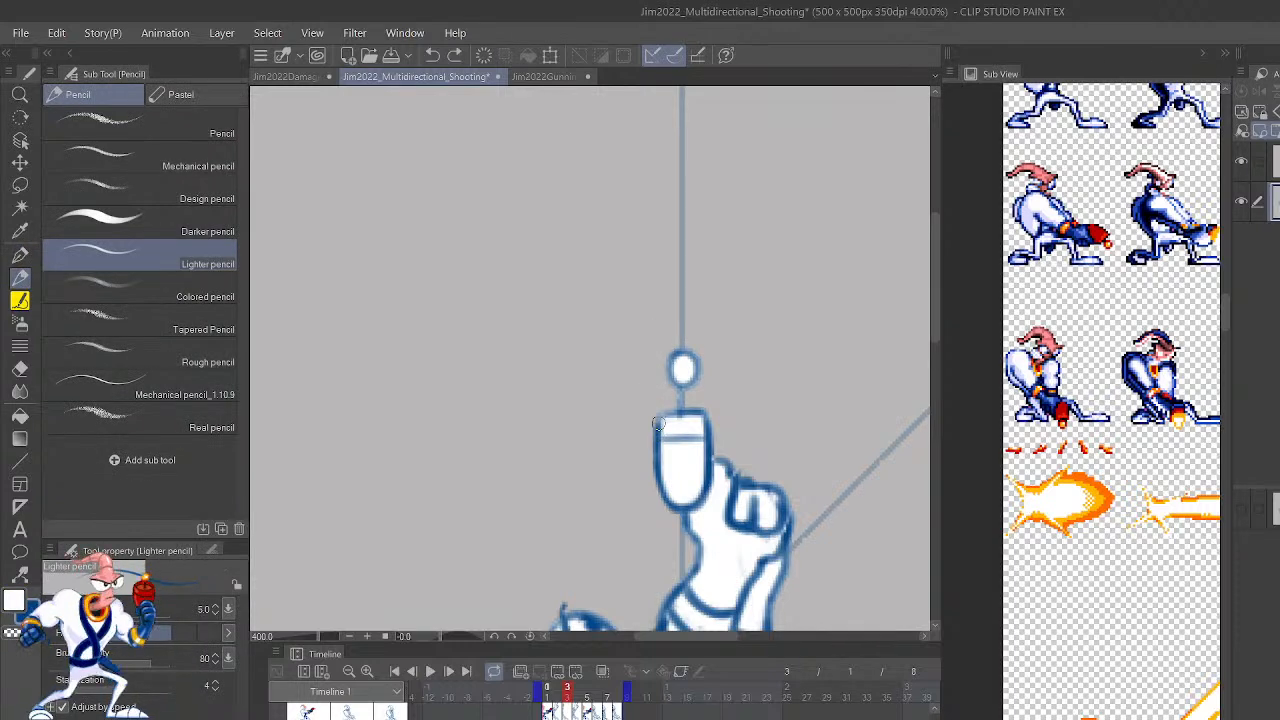
drag(661, 407, 705, 402)
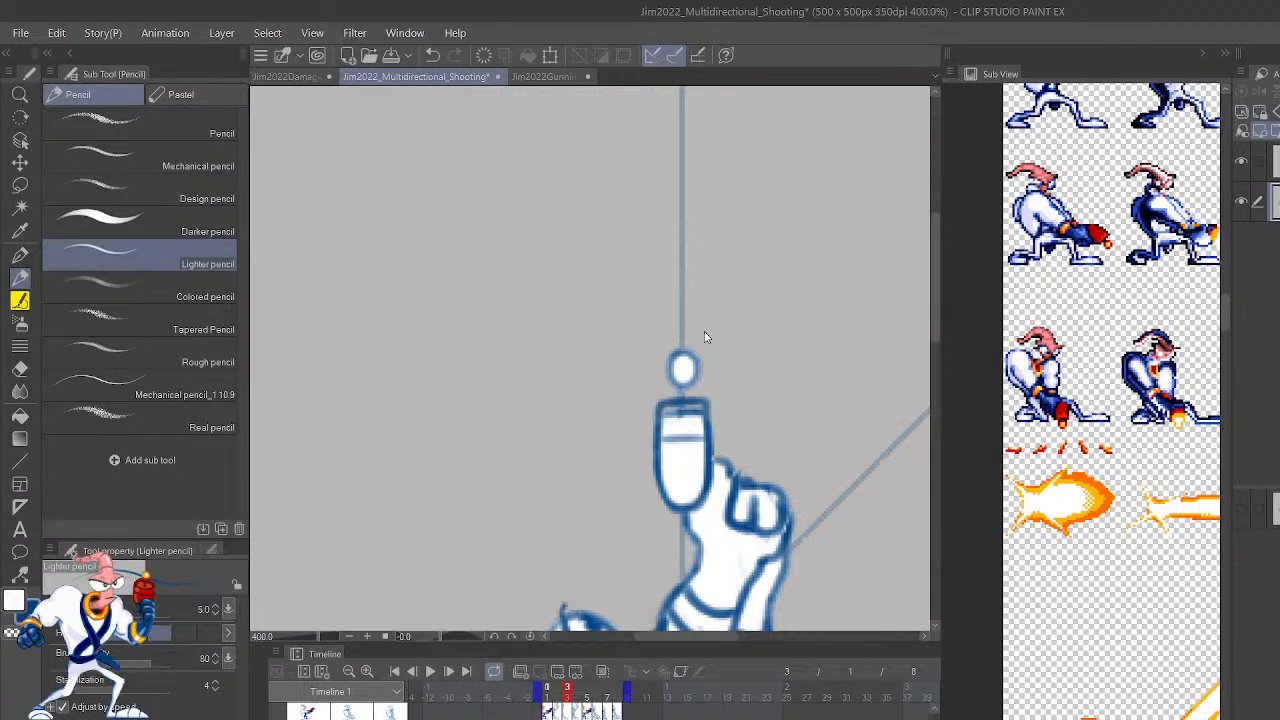
key(ctrl+z)
key(ctrl+z)
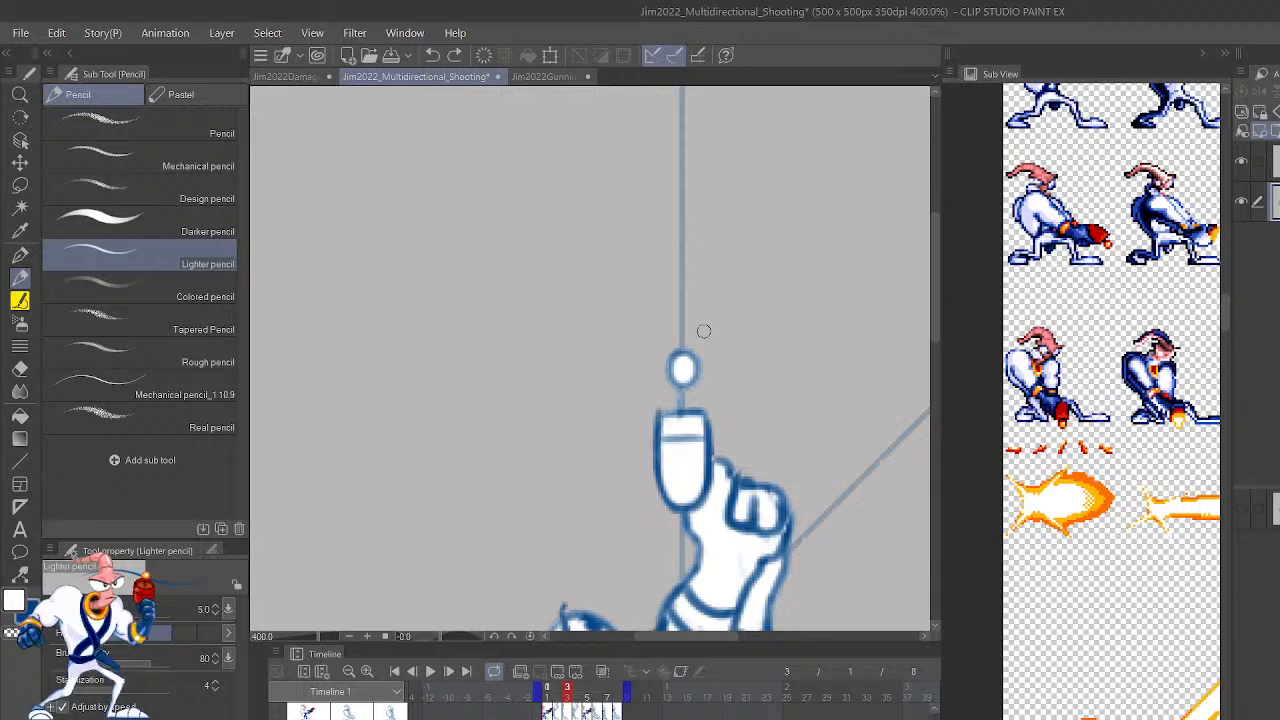
Step from frame 4 to frame 7 and flip between frames 6 and 7 to compare the downward aiming poses.
scroll(703, 331, down, 3)
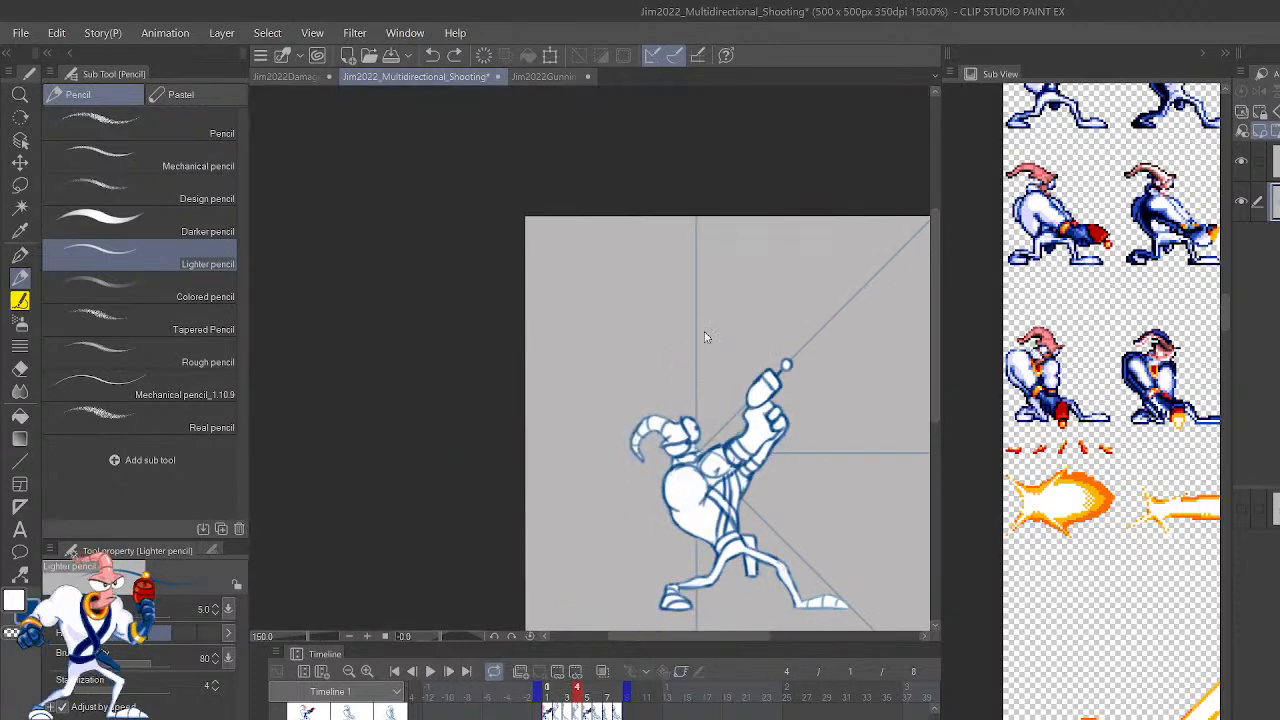
scroll(703, 330, up, 4)
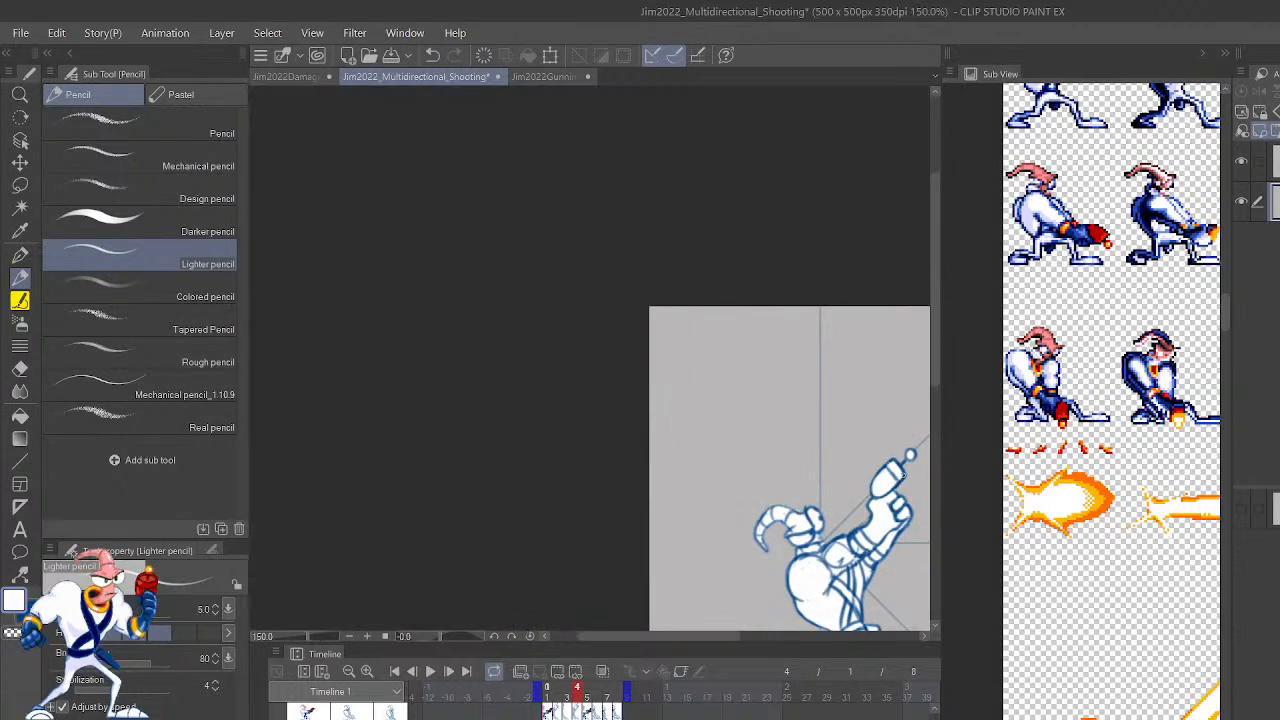
key(Right)
key(Right)
key(Right)
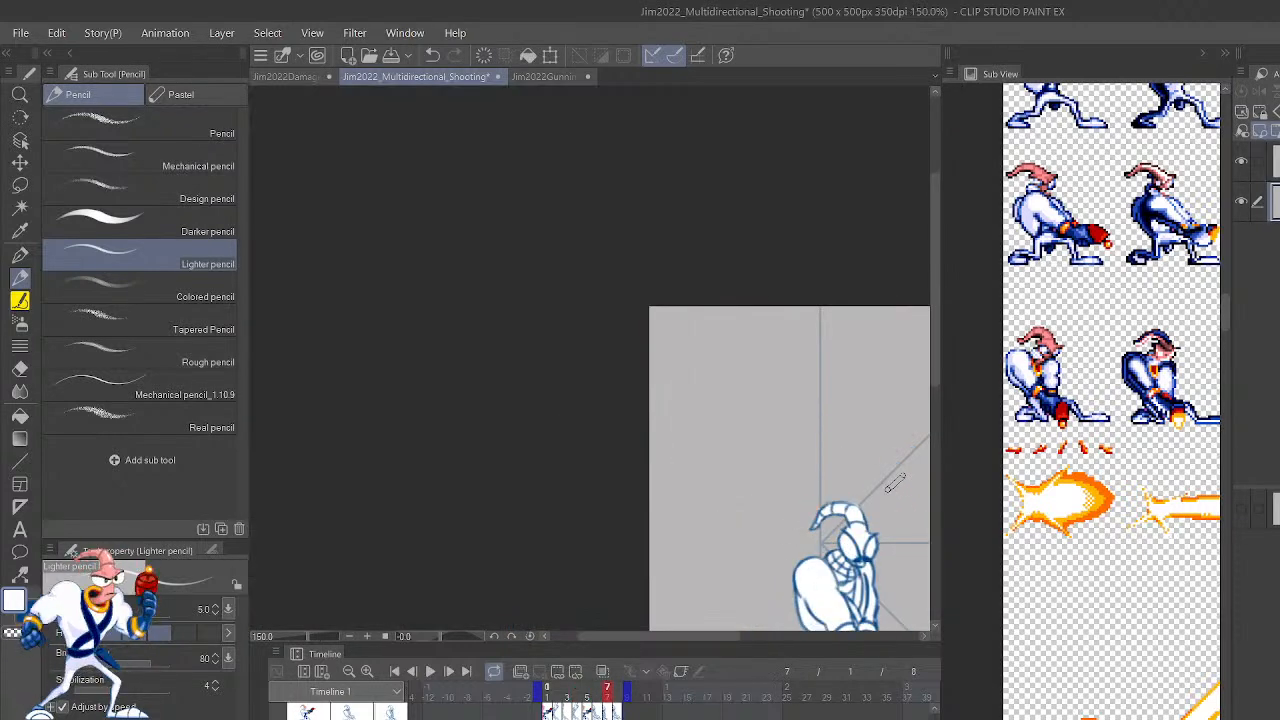
key(Left)
key(Right)
key(Left)
key(Right)
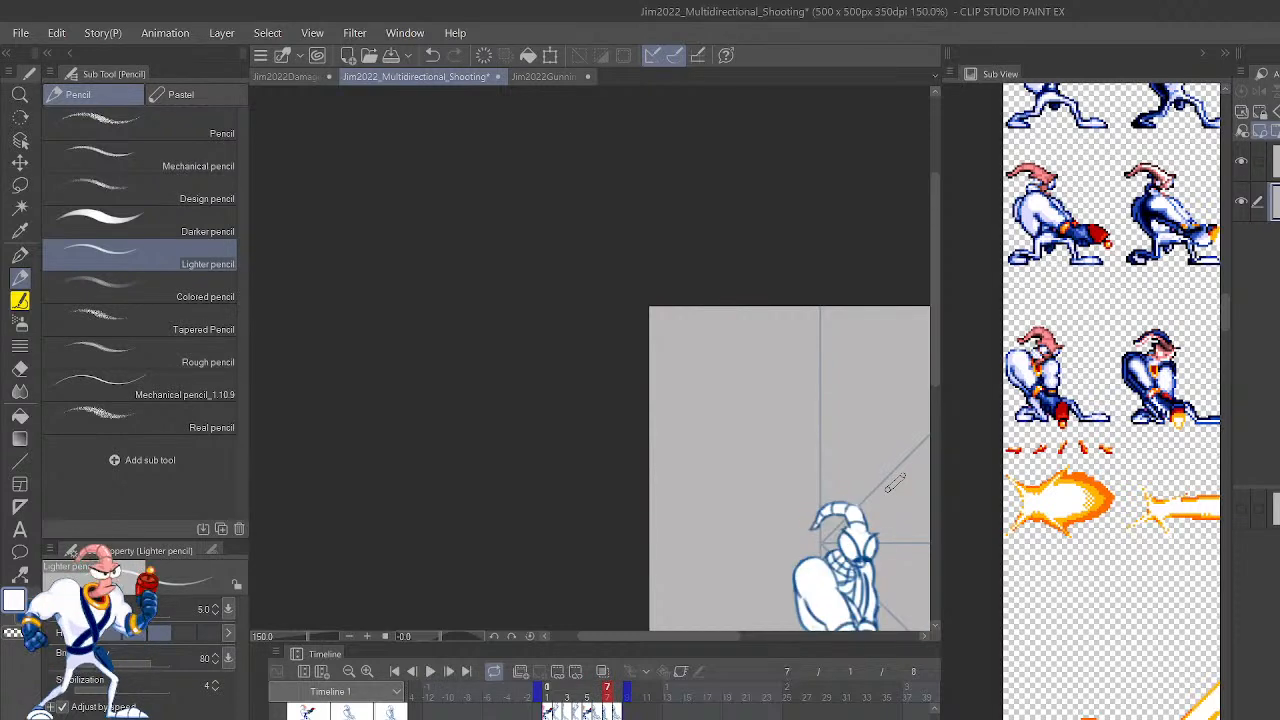
Try to touch up the tip of the curled worm head in frame 7.
scroll(900, 482, up, 3)
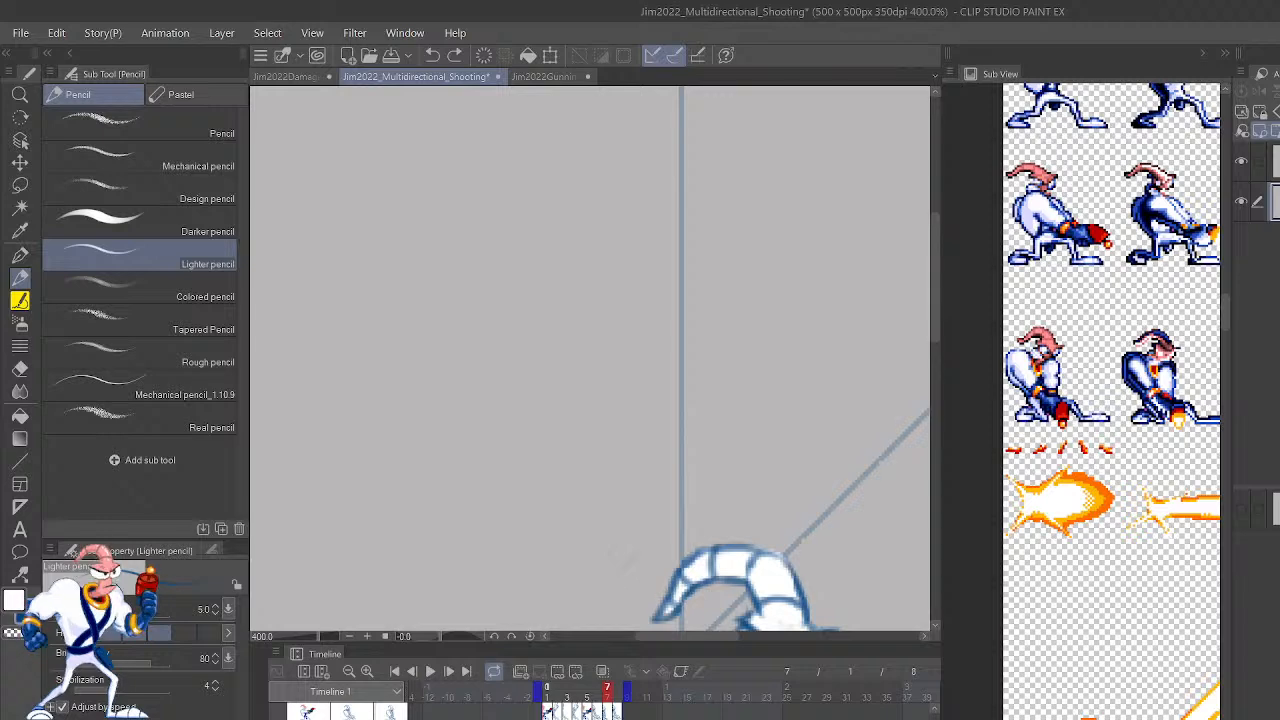
key(ctrl+z)
drag(797, 573, 746, 547)
scroll(801, 444, down, 3)
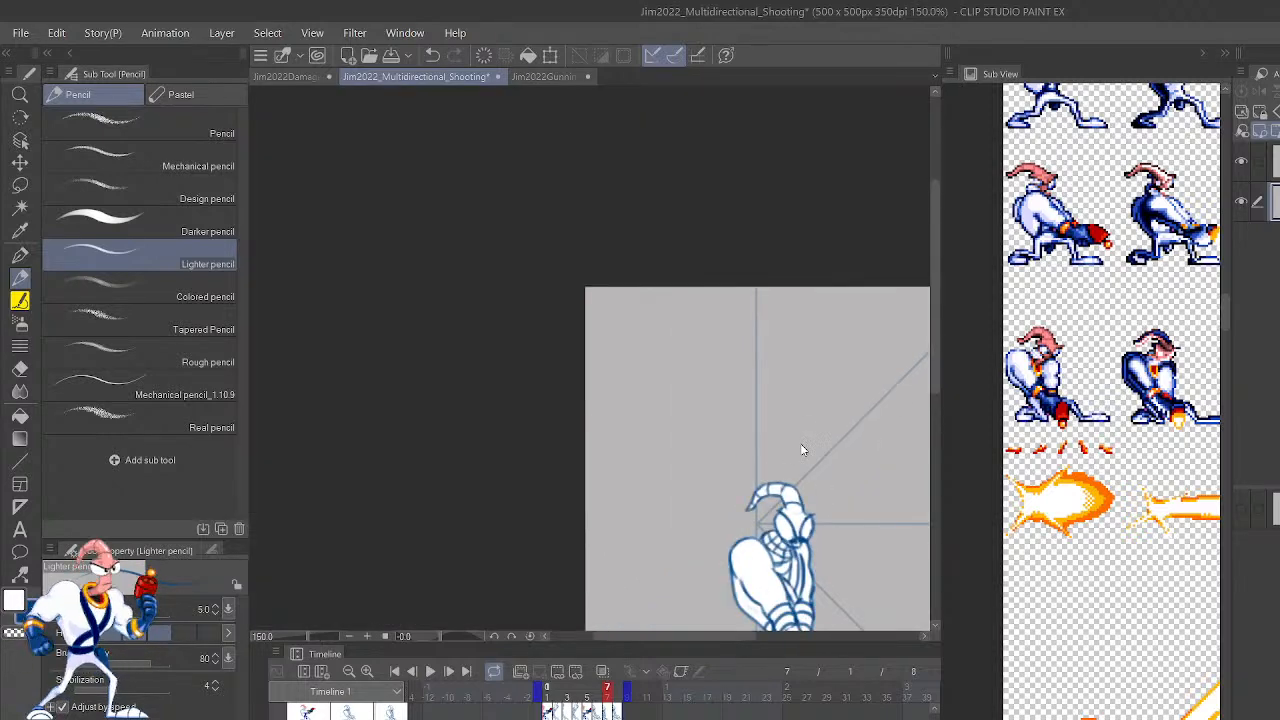
scroll(801, 444, up, 3)
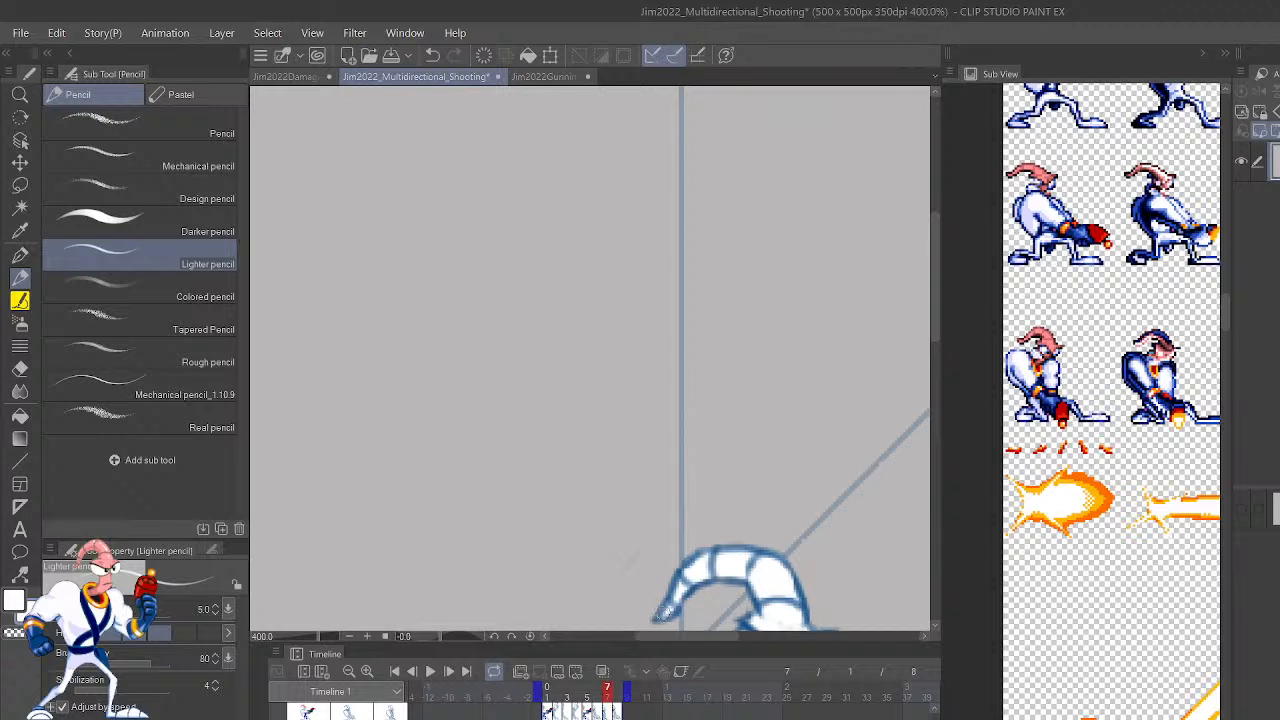
click(1272, 202)
key(c)
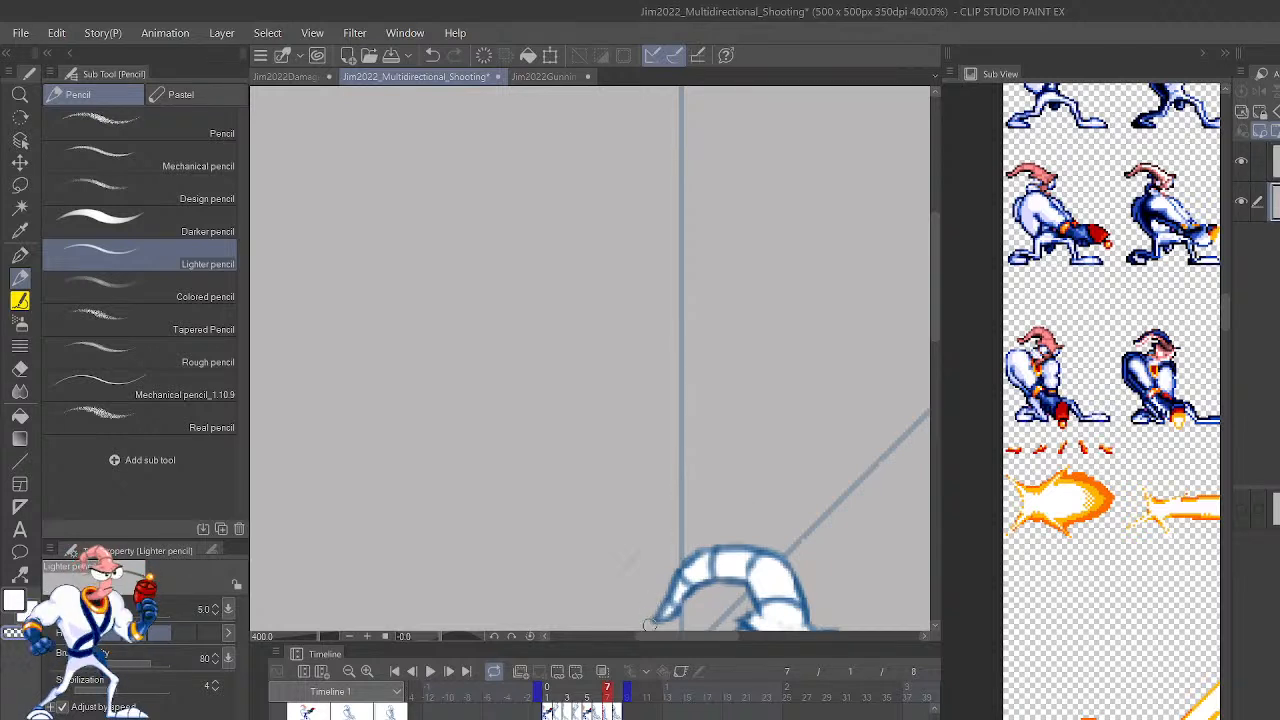
drag(654, 610, 648, 626)
key(ctrl+z)
key(c)
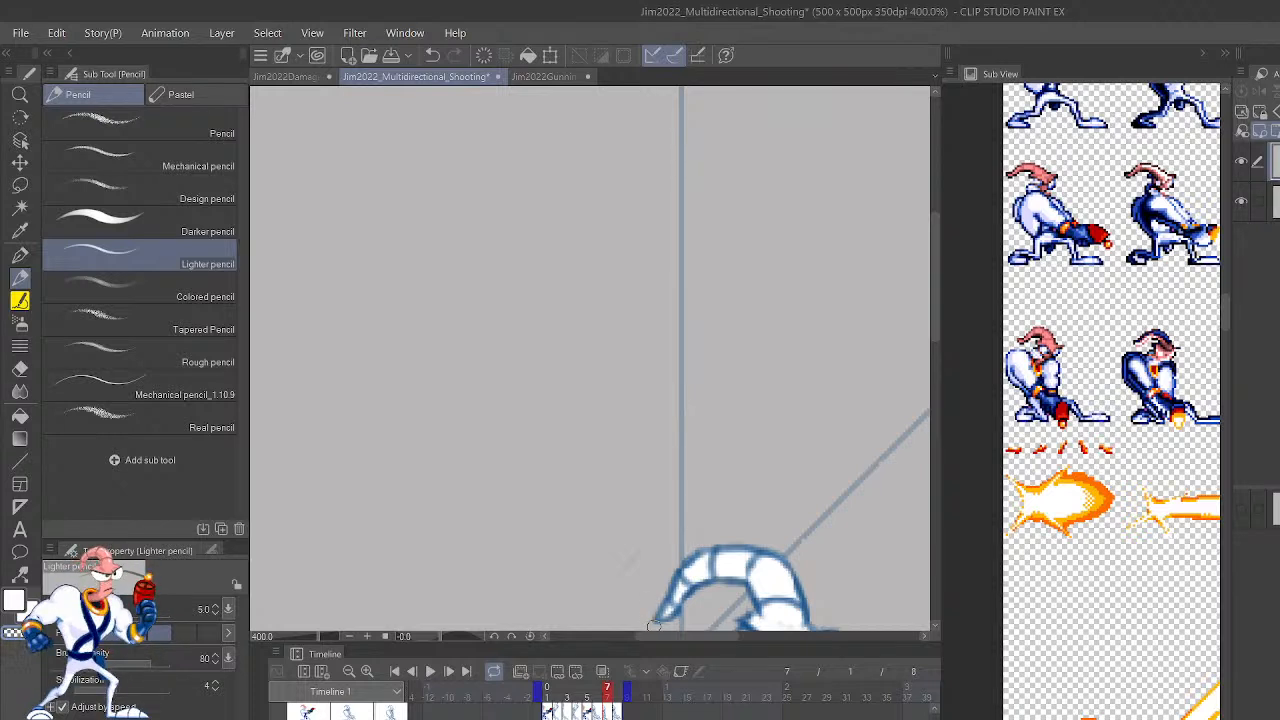
Play the animation loop, stop it, and compare frames 7 and 8 up close.
scroll(703, 537, down, 3)
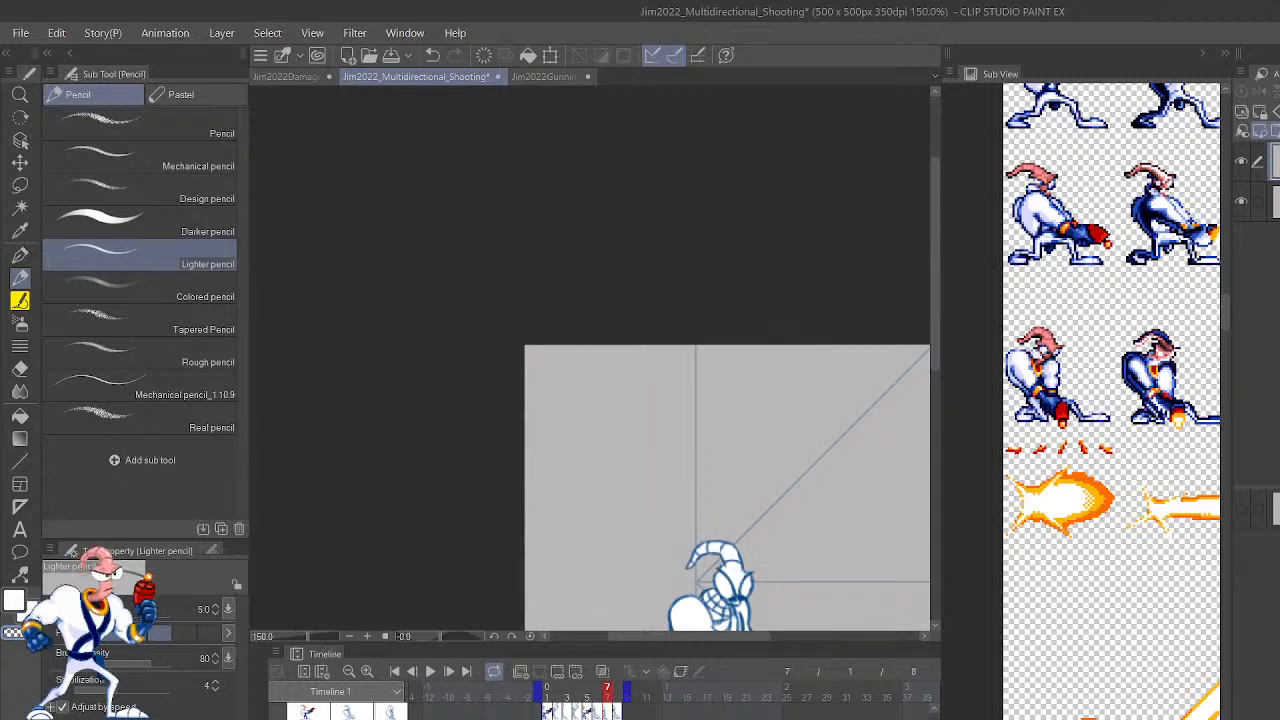
click(430, 671)
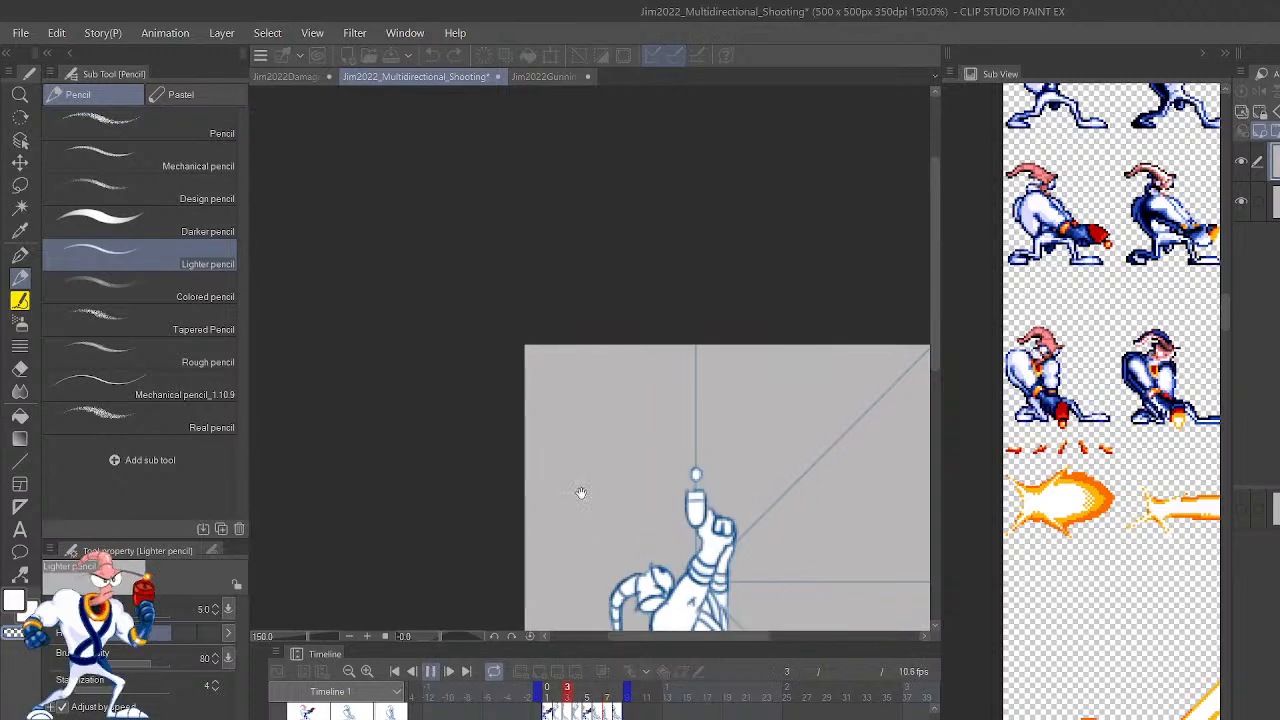
scroll(726, 225, down, 2)
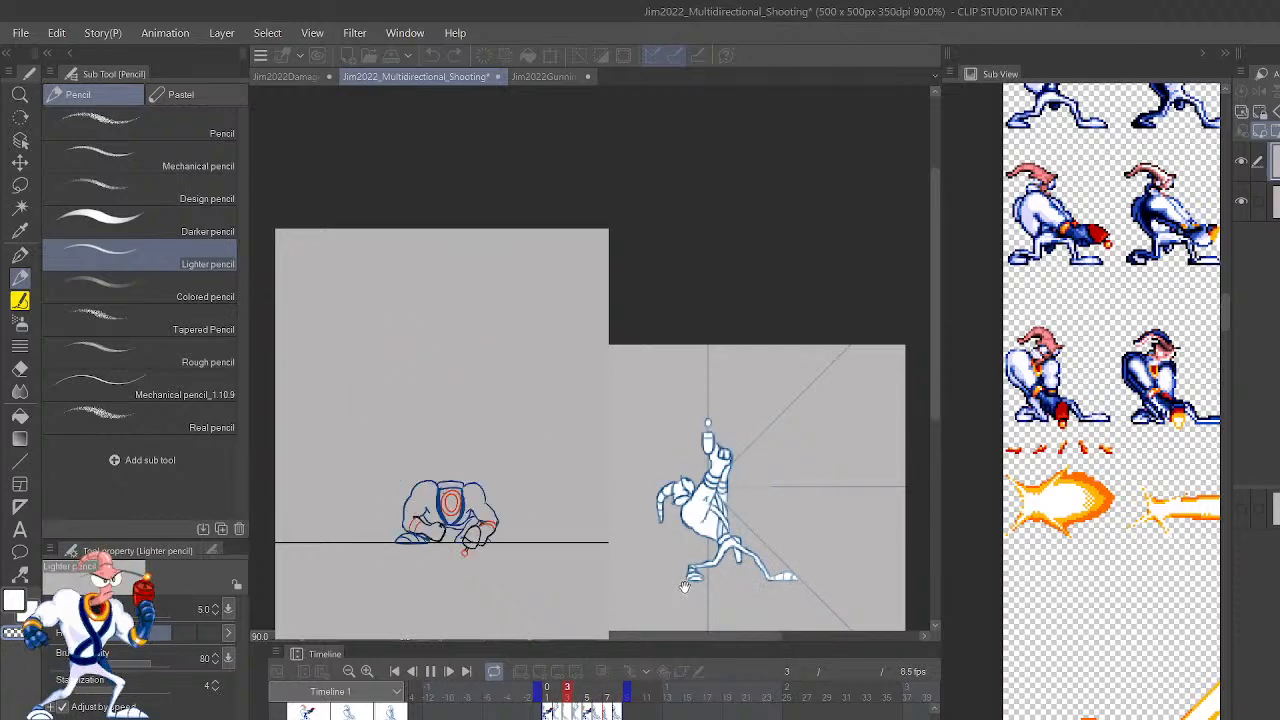
scroll(690, 584, up, 6)
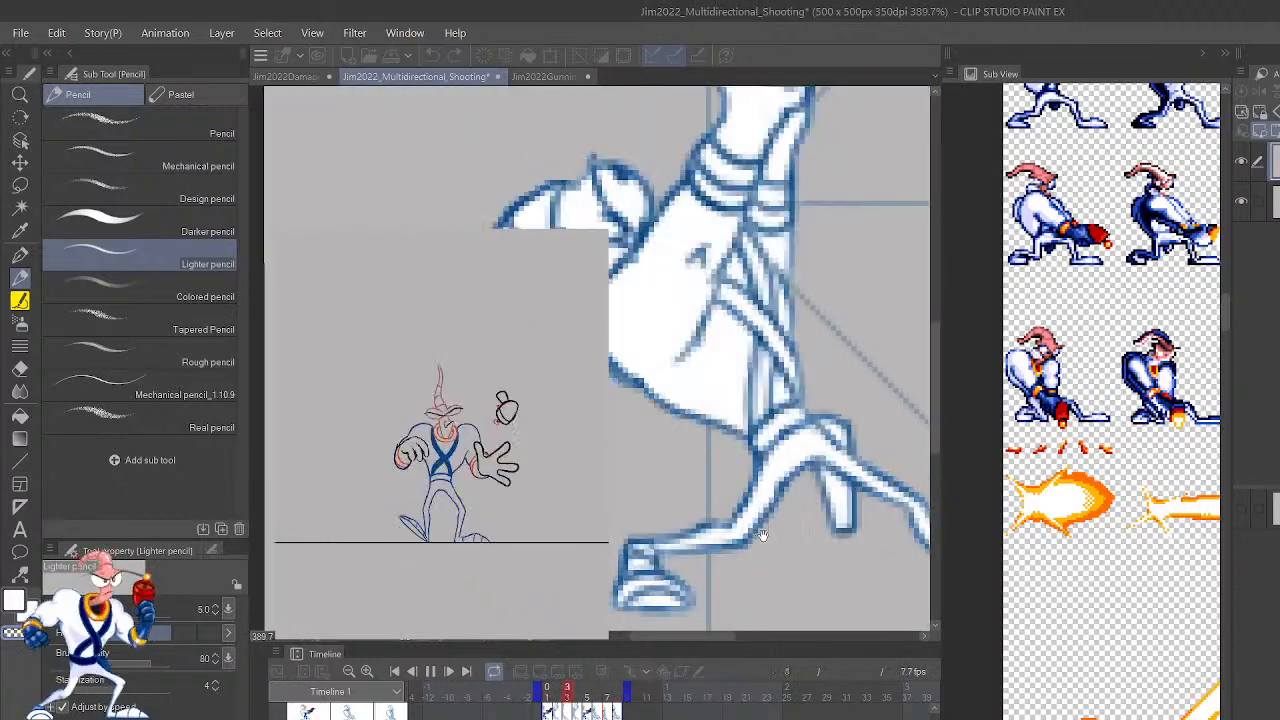
click(413, 672)
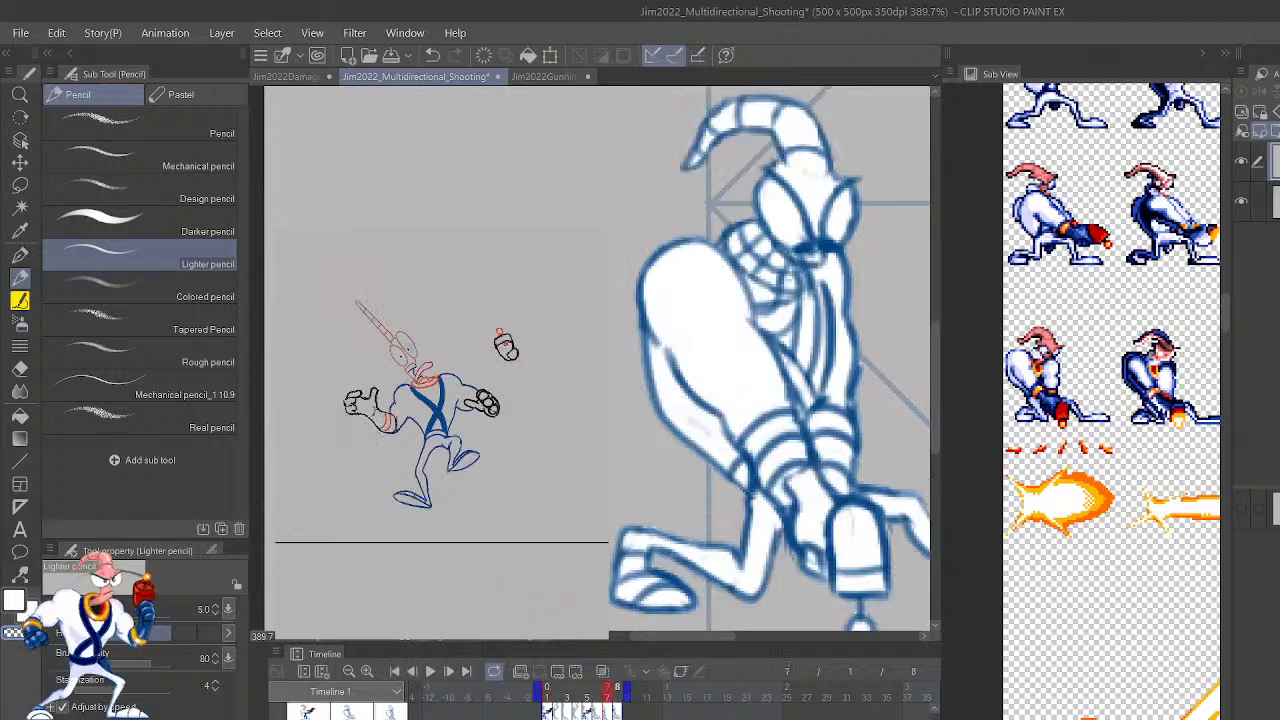
click(449, 671)
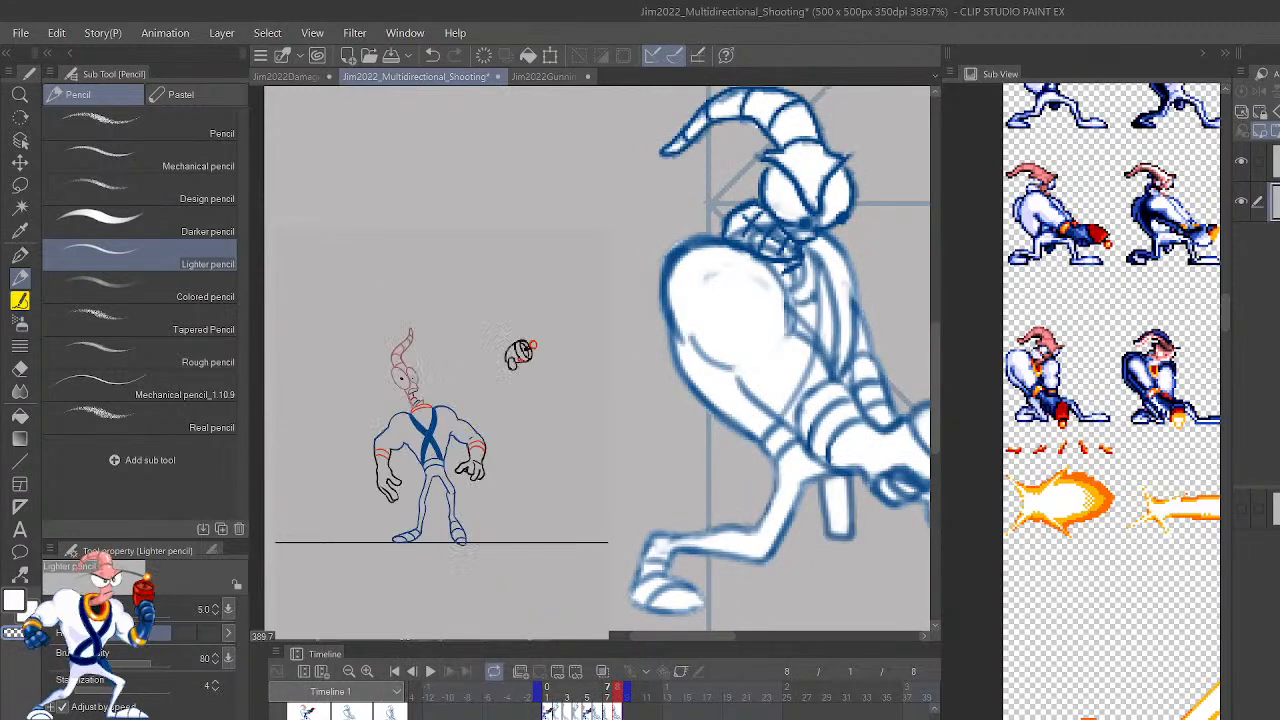
click(607, 688)
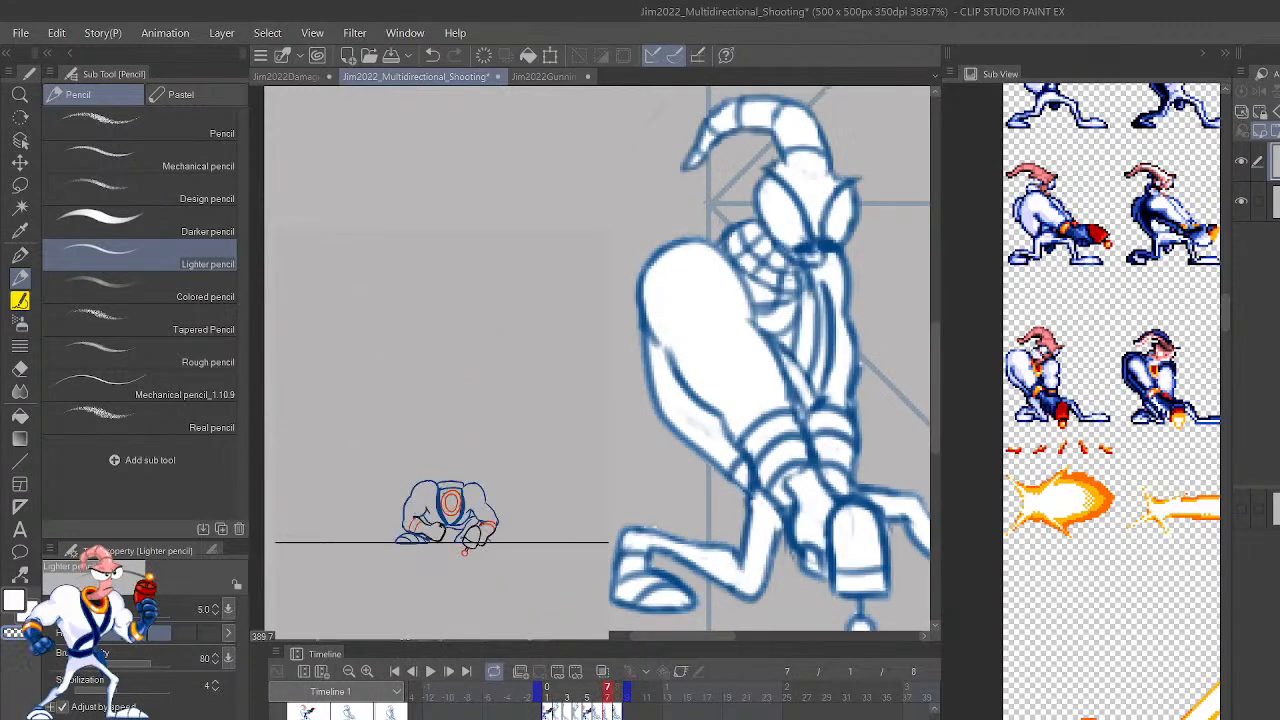
Turn on onion skin for frame 7 and pick the dark blue glove color from the Earthworm Jim color scheme reference.
click(602, 671)
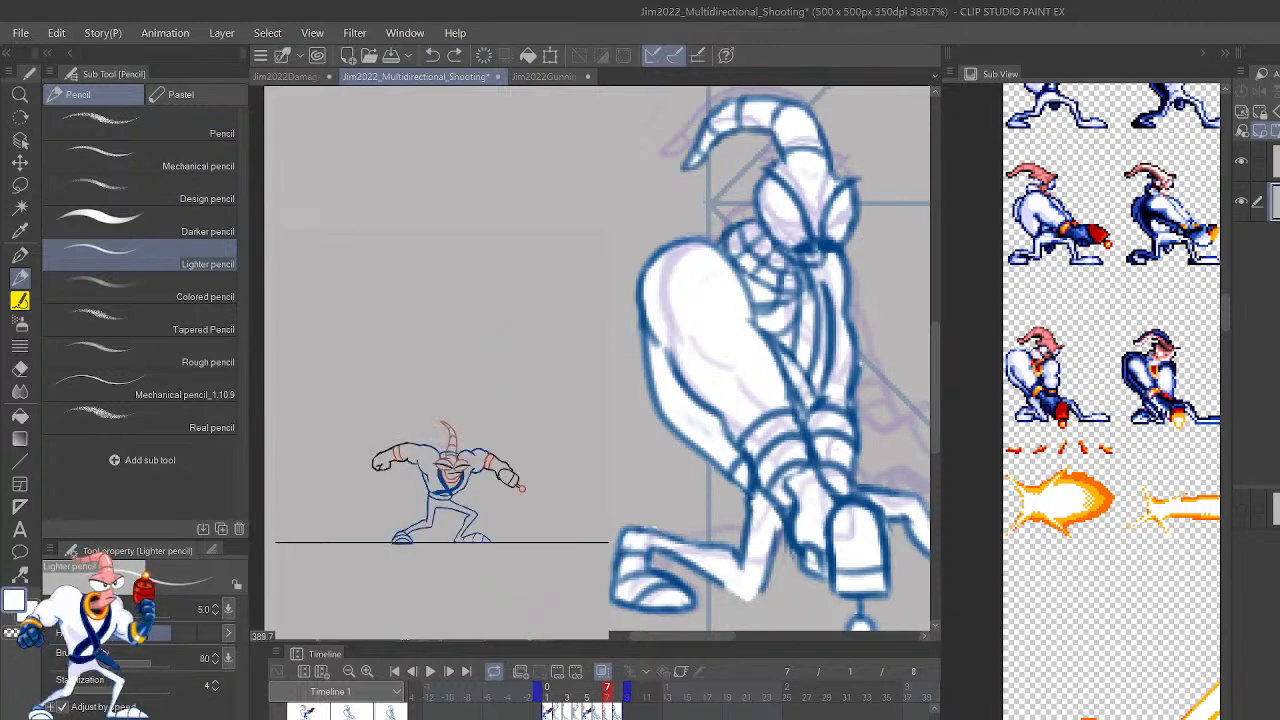
click(1088, 718)
click(1088, 718)
click(1088, 718)
click(1007, 542)
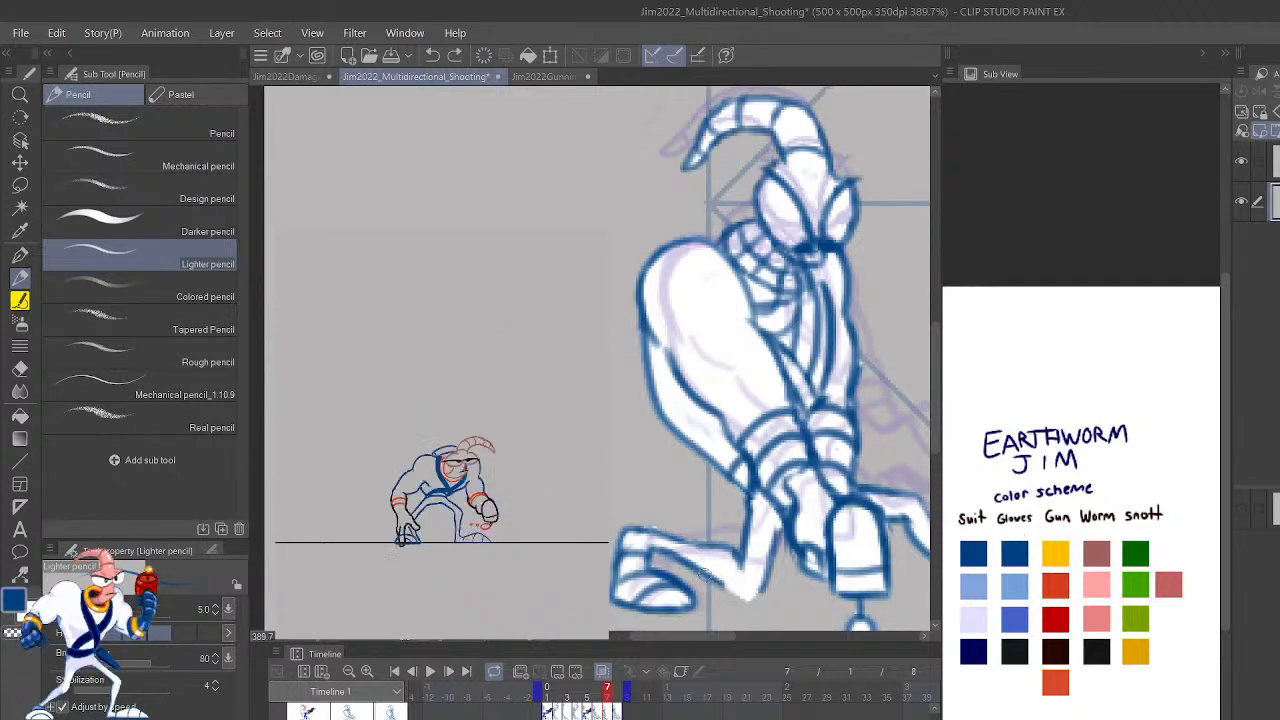
Redraw the underside line of the bent rear leg and knee in frame 7, undoing the first attempt.
mouse_move(705, 574)
mouse_down()
mouse_move(746, 598)
mouse_move(772, 568)
mouse_up()
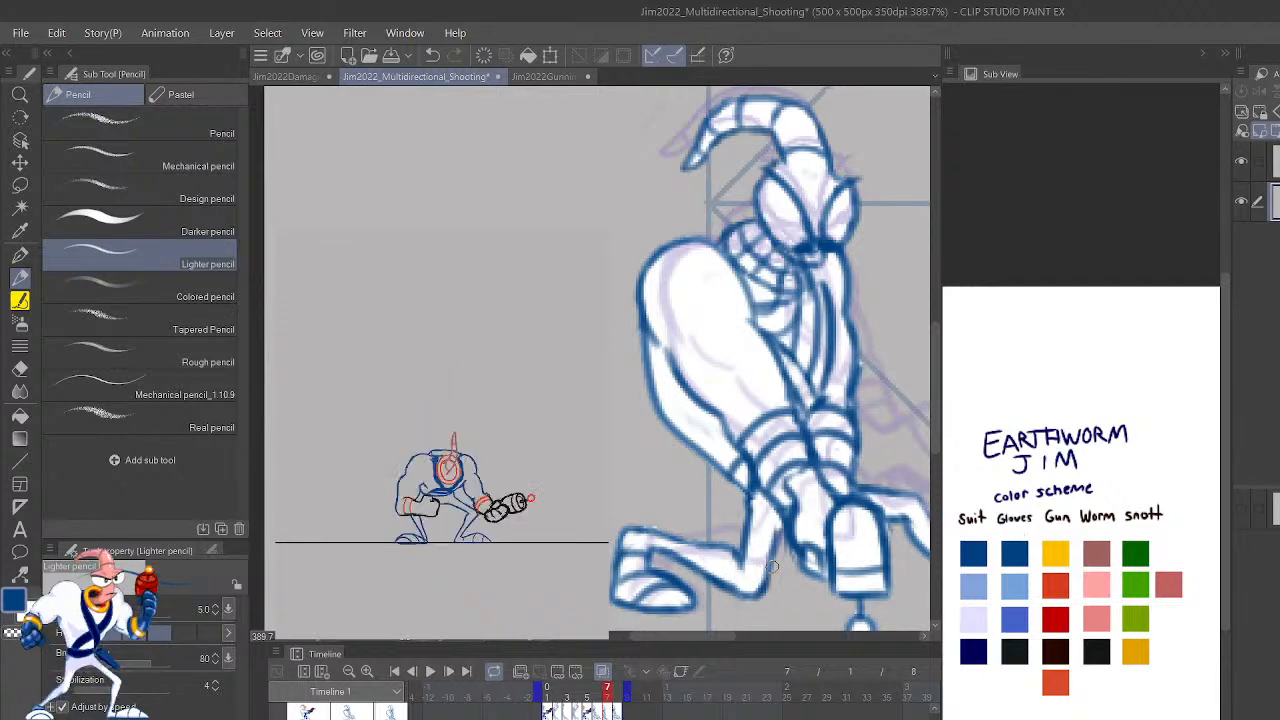
key(ctrl+z)
key(ctrl+z)
key(ctrl+z)
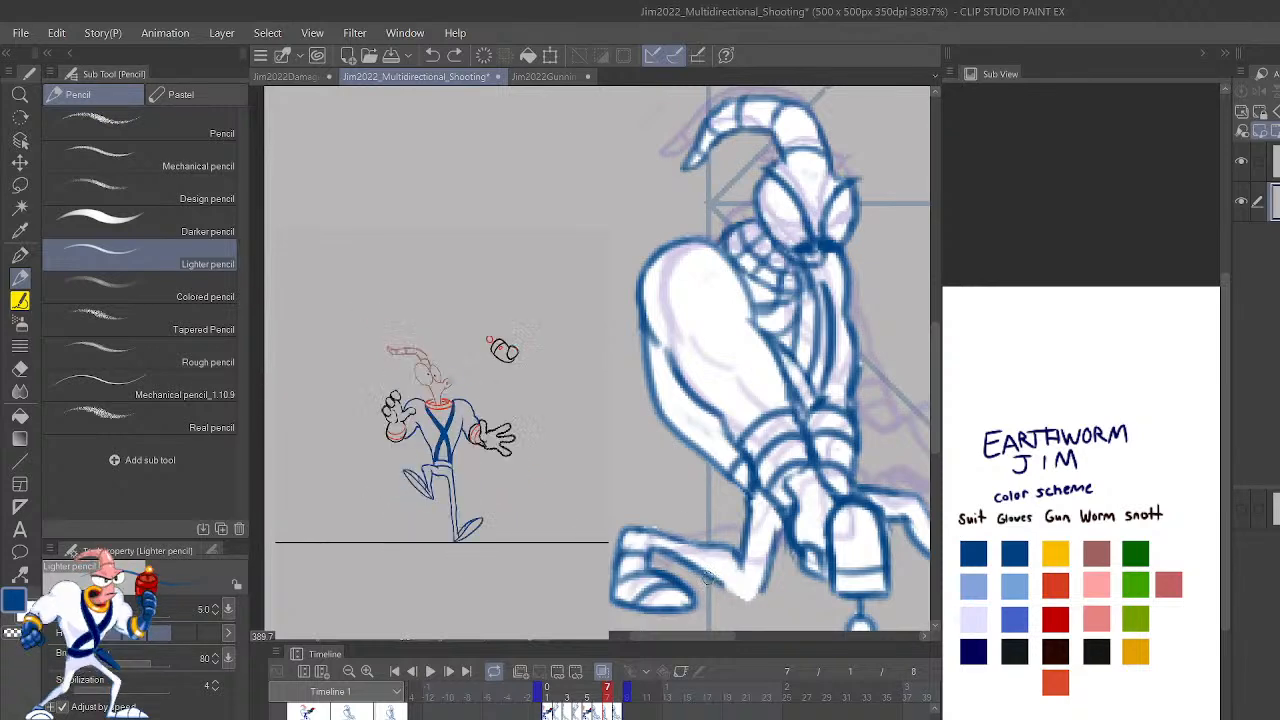
mouse_move(705, 575)
mouse_down()
mouse_move(754, 597)
mouse_move(768, 572)
mouse_up()
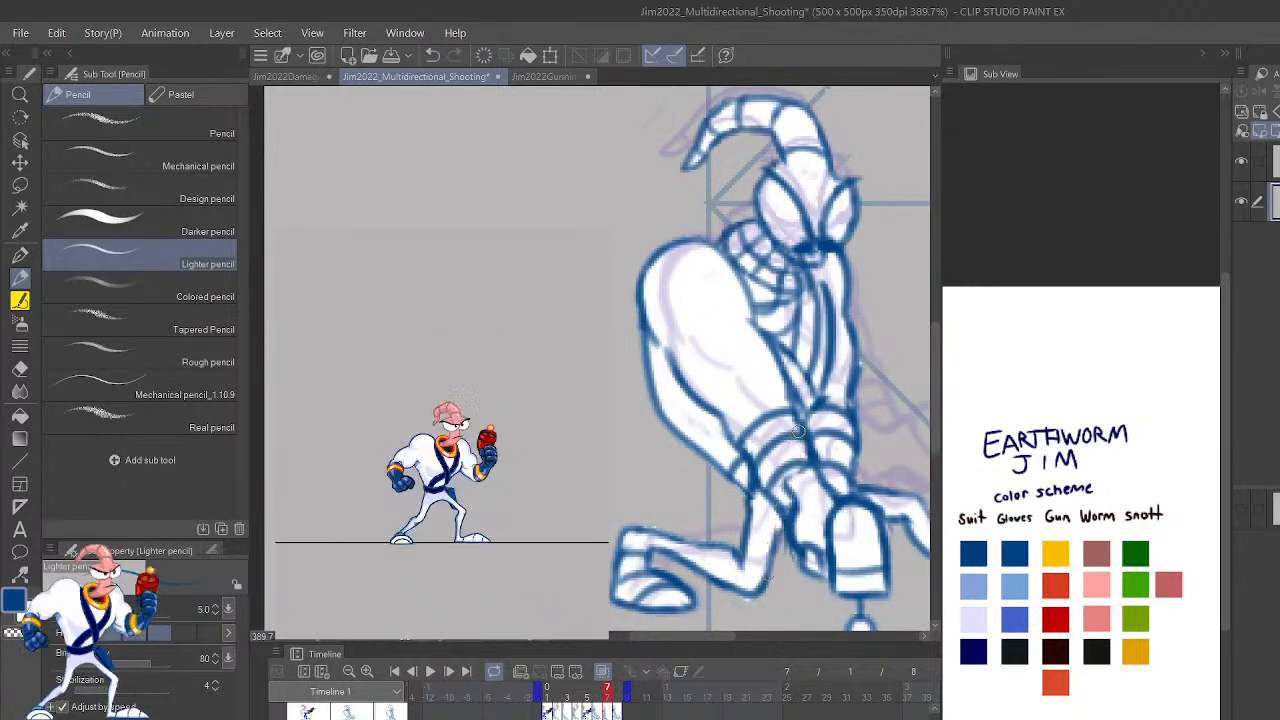
Flip the canvas view horizontally, lasso the rear lower leg in frame 7 and adjust its shape with a scale/rotate transform.
scroll(799, 435, up, 1)
key(h)
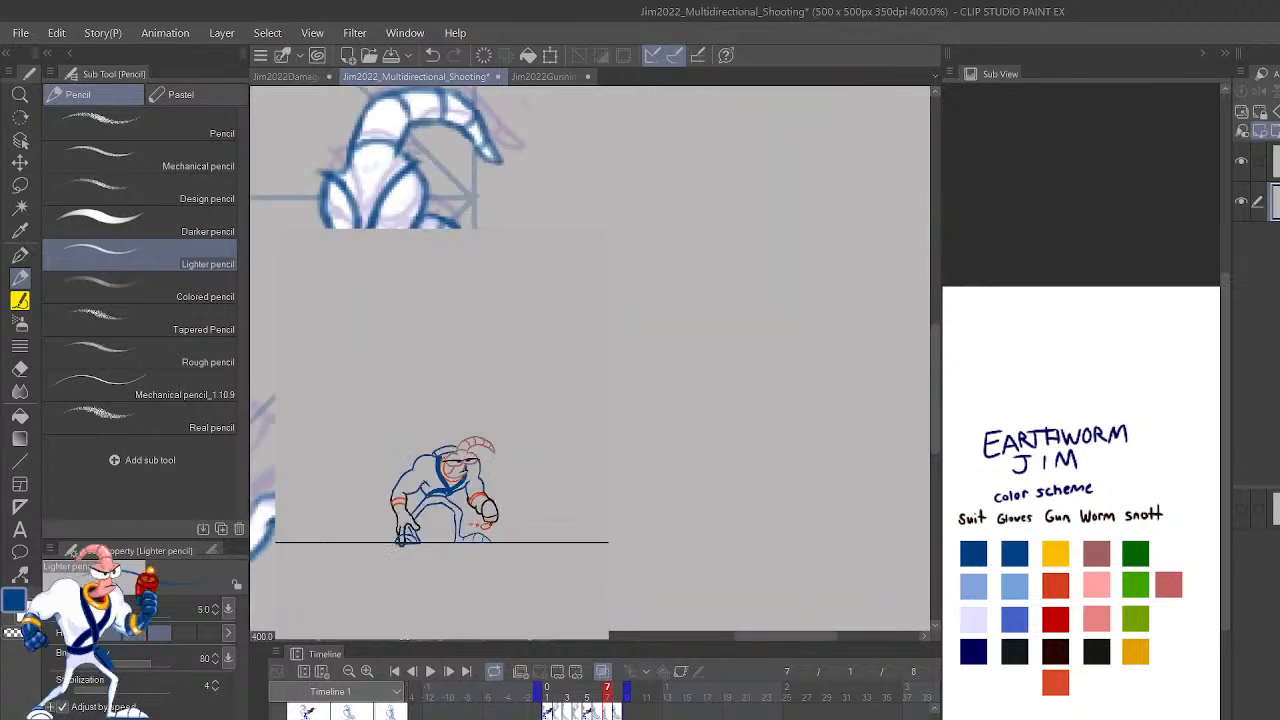
mouse_move(629, 531)
mouse_down()
mouse_move(831, 451)
mouse_move(846, 463)
mouse_up()
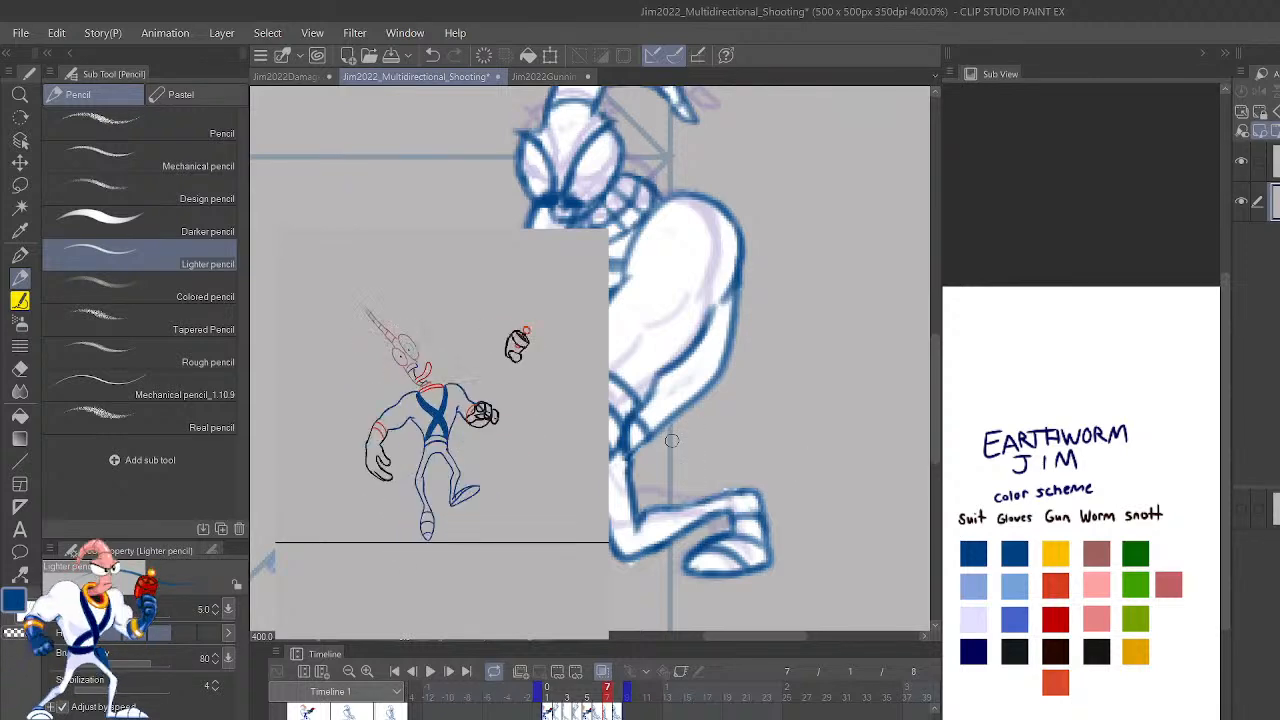
key(m)
mouse_move(730, 512)
mouse_down()
mouse_move(676, 494)
mouse_move(615, 562)
mouse_move(693, 545)
mouse_up()
key(ctrl+t)
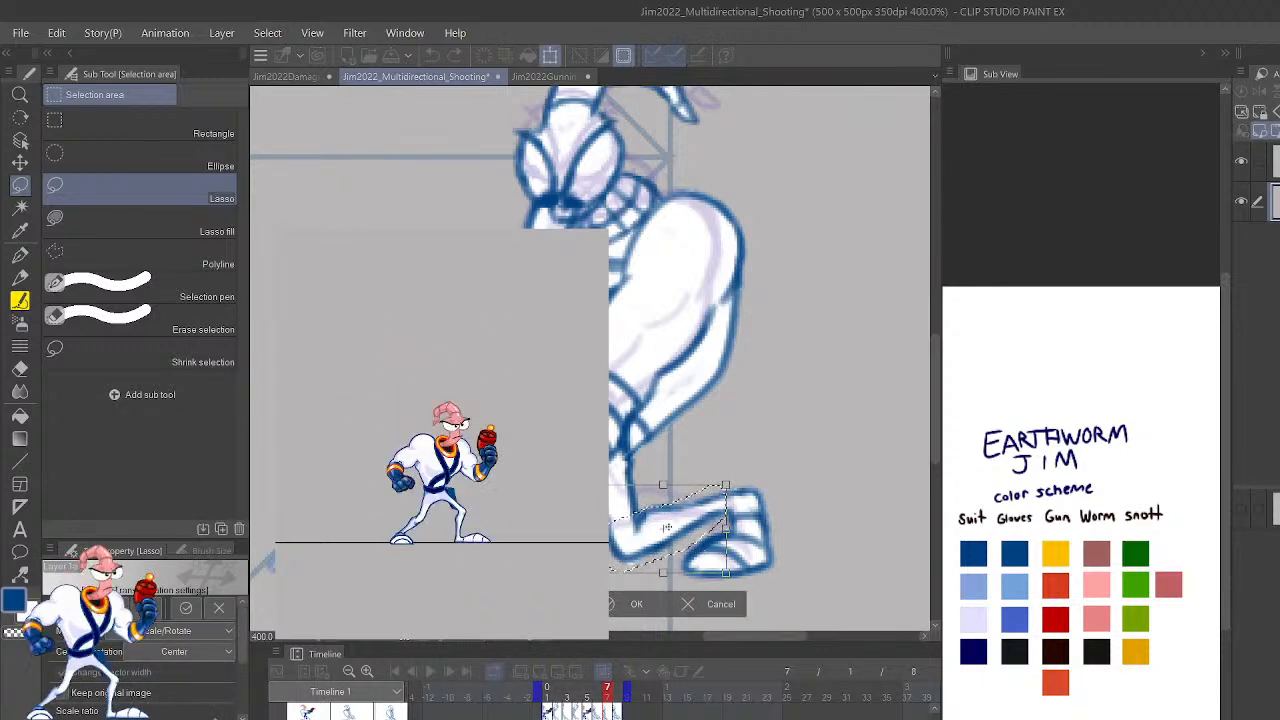
drag(727, 495, 740, 474)
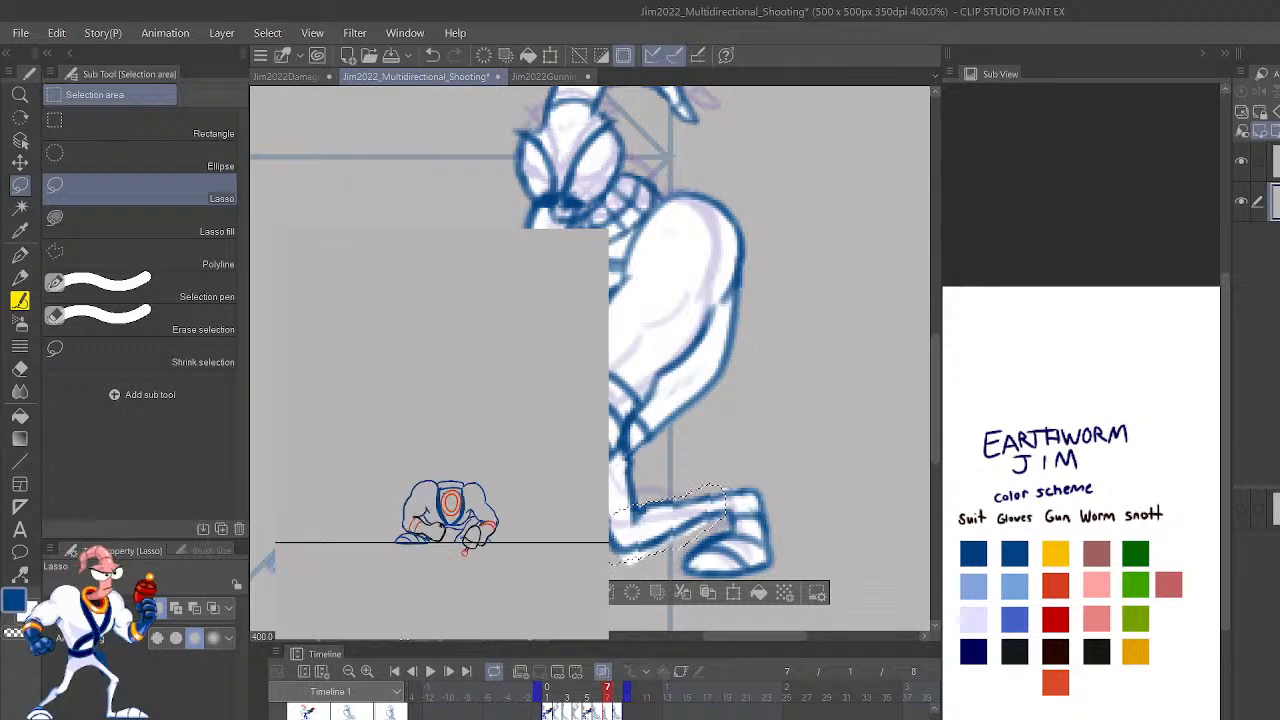
key(Return)
key(p)
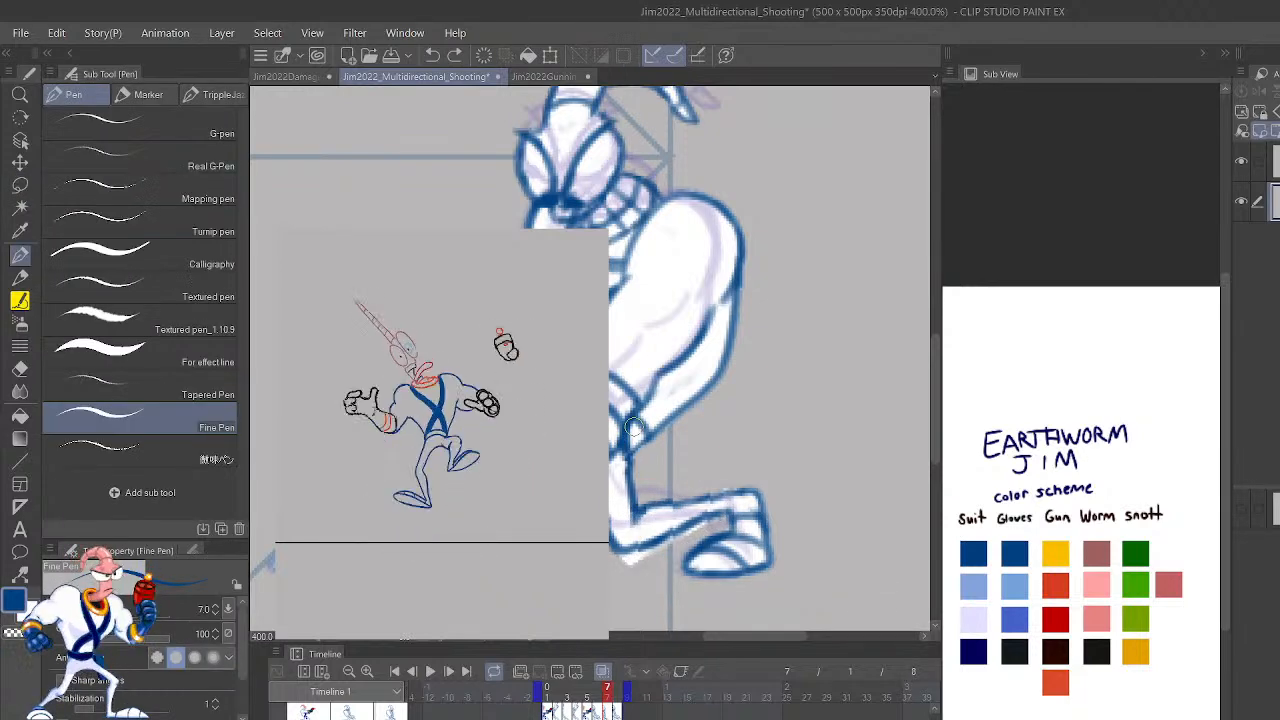
key(p)
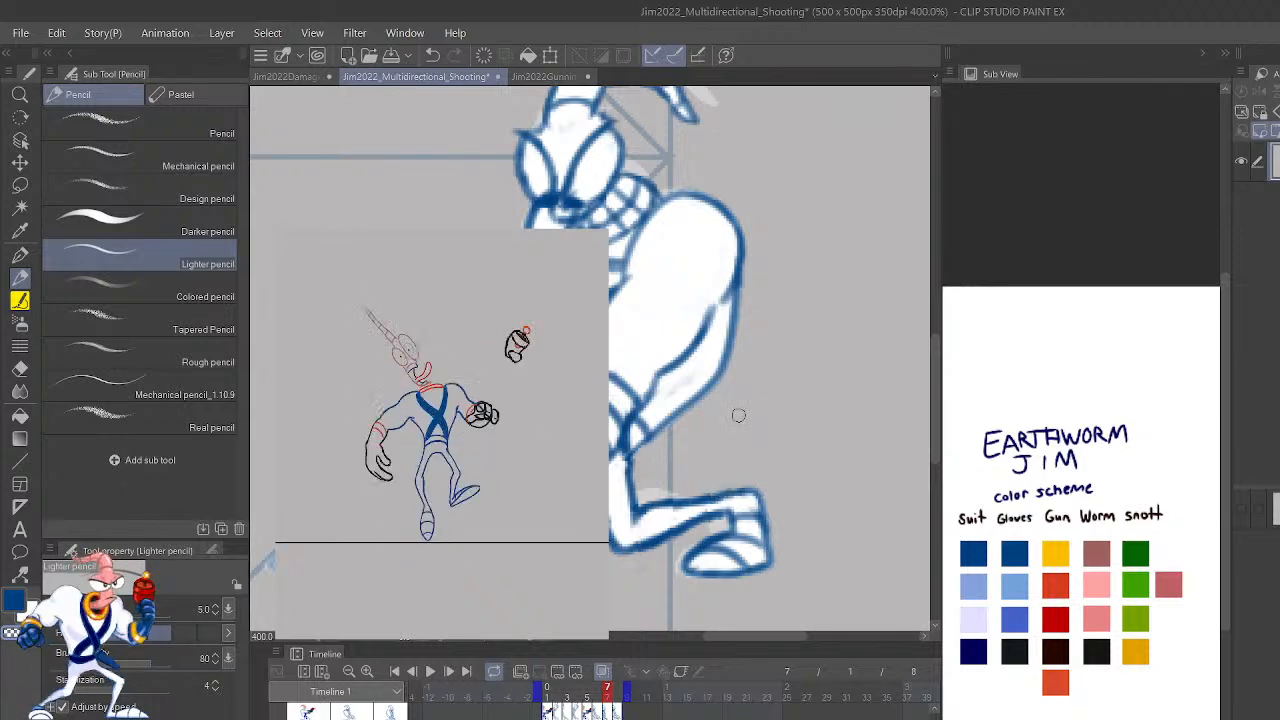
Play the animation loop in the mirrored view at 200% to check the corrected rear leg in motion.
scroll(740, 420, up, 2)
scroll(740, 420, down, 4)
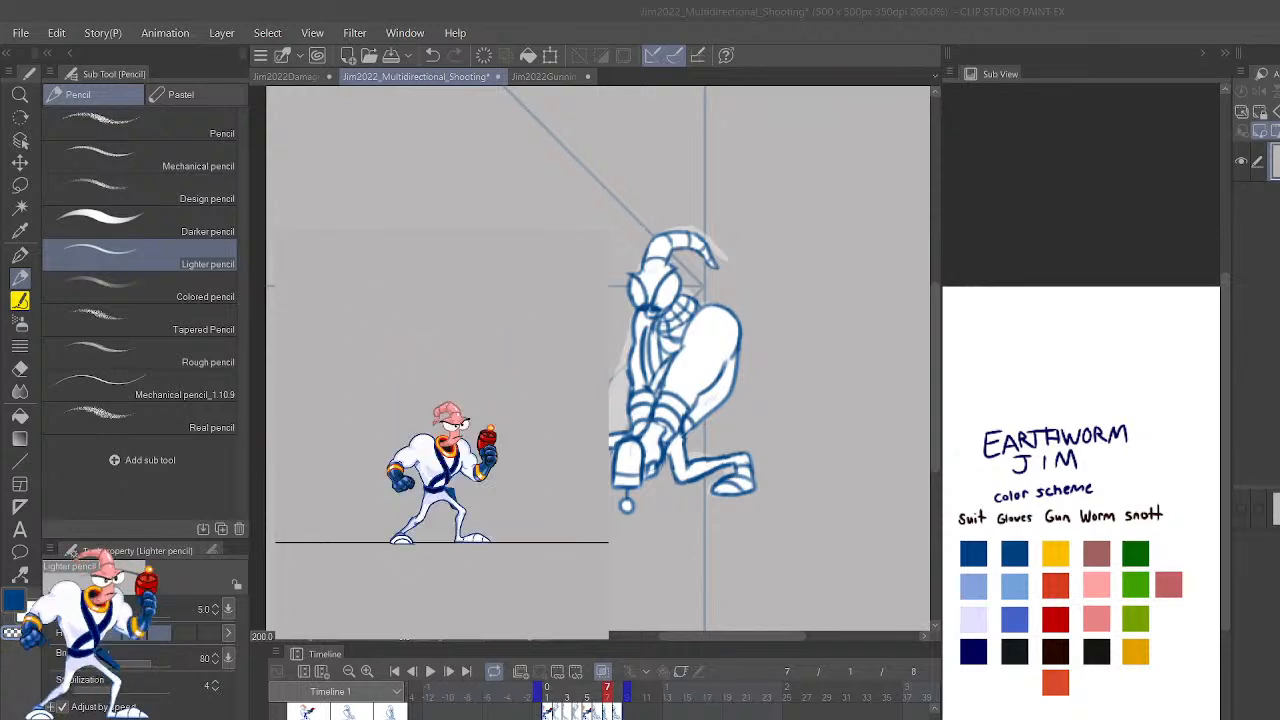
click(664, 541)
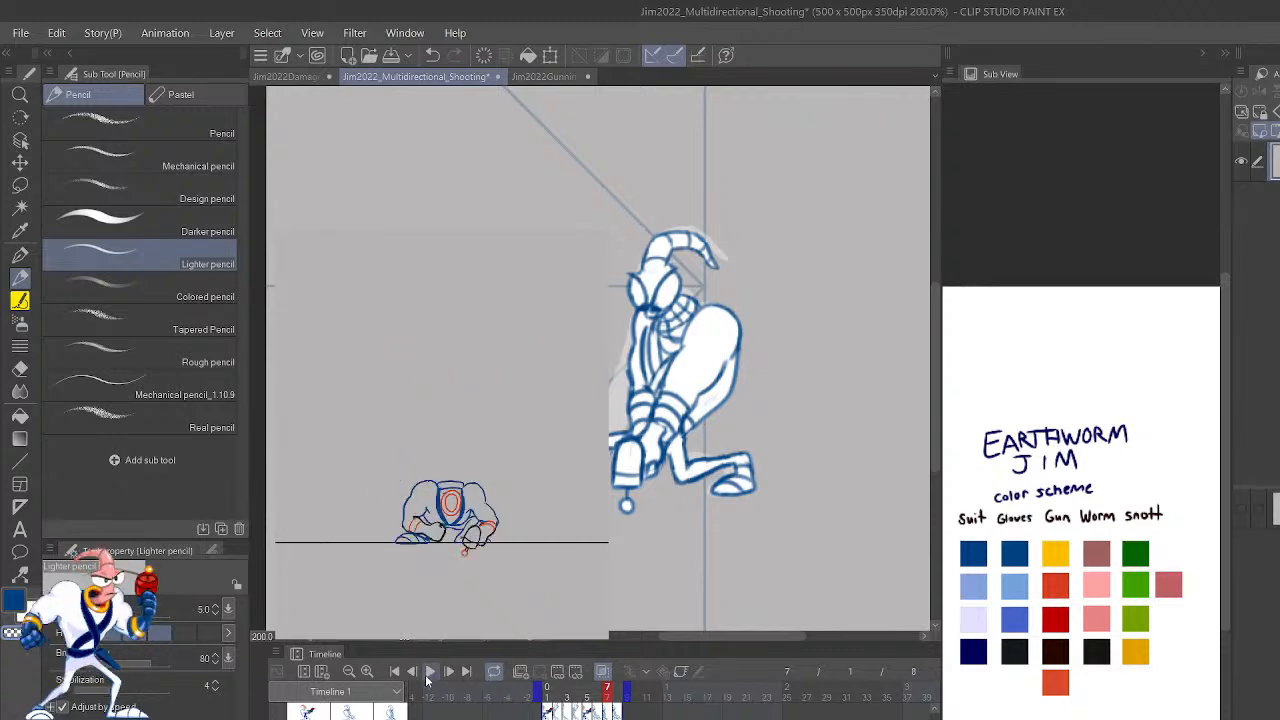
click(429, 673)
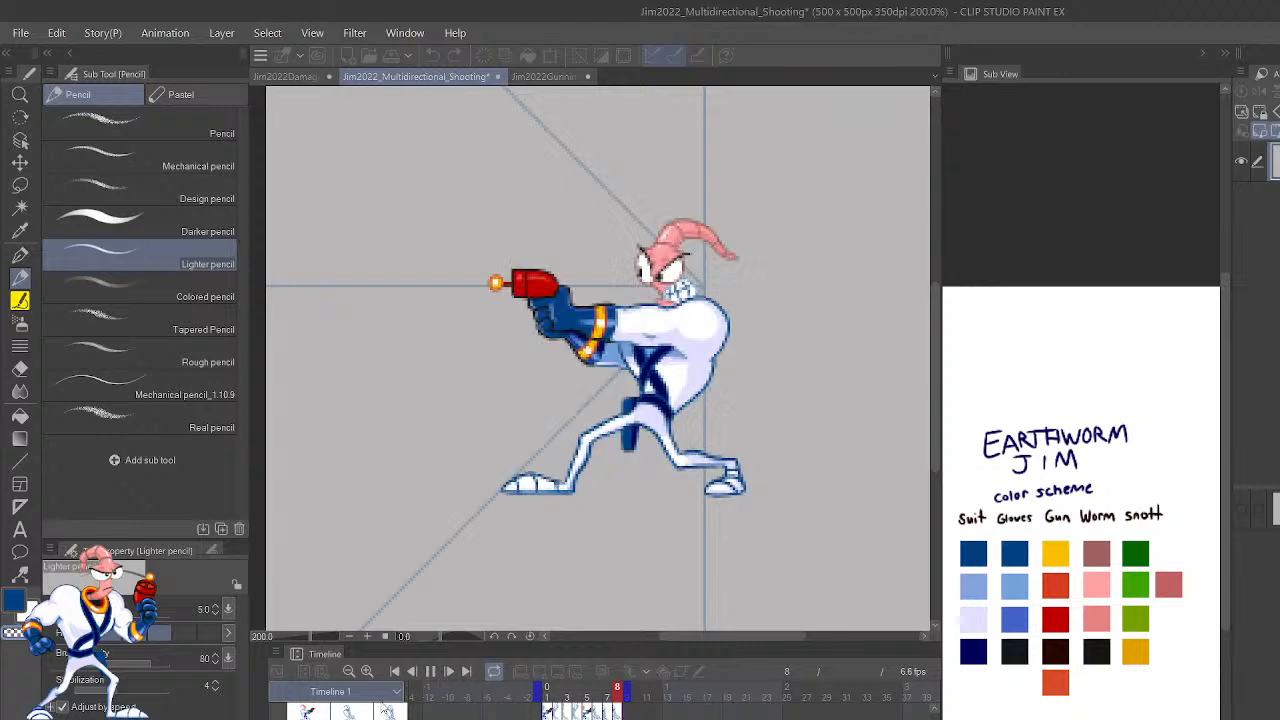
Stop the animation playback and go to frame 7, the downward aiming pose.
click(430, 671)
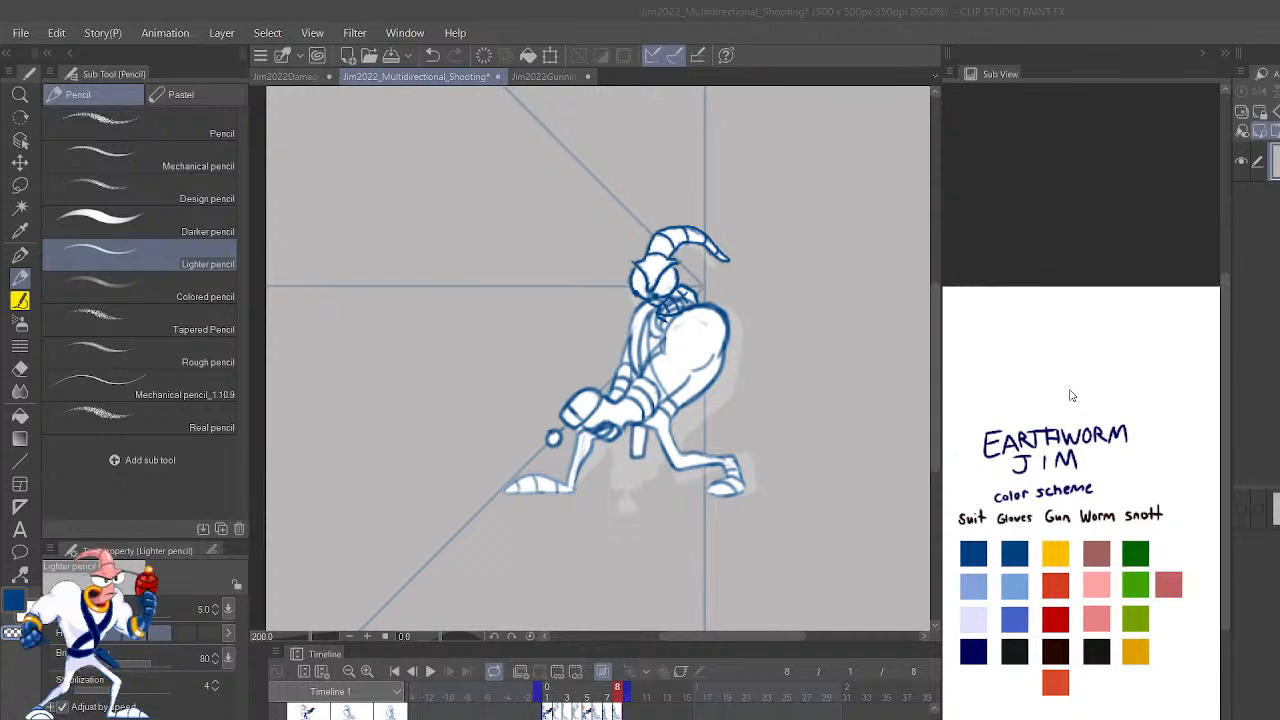
click(984, 356)
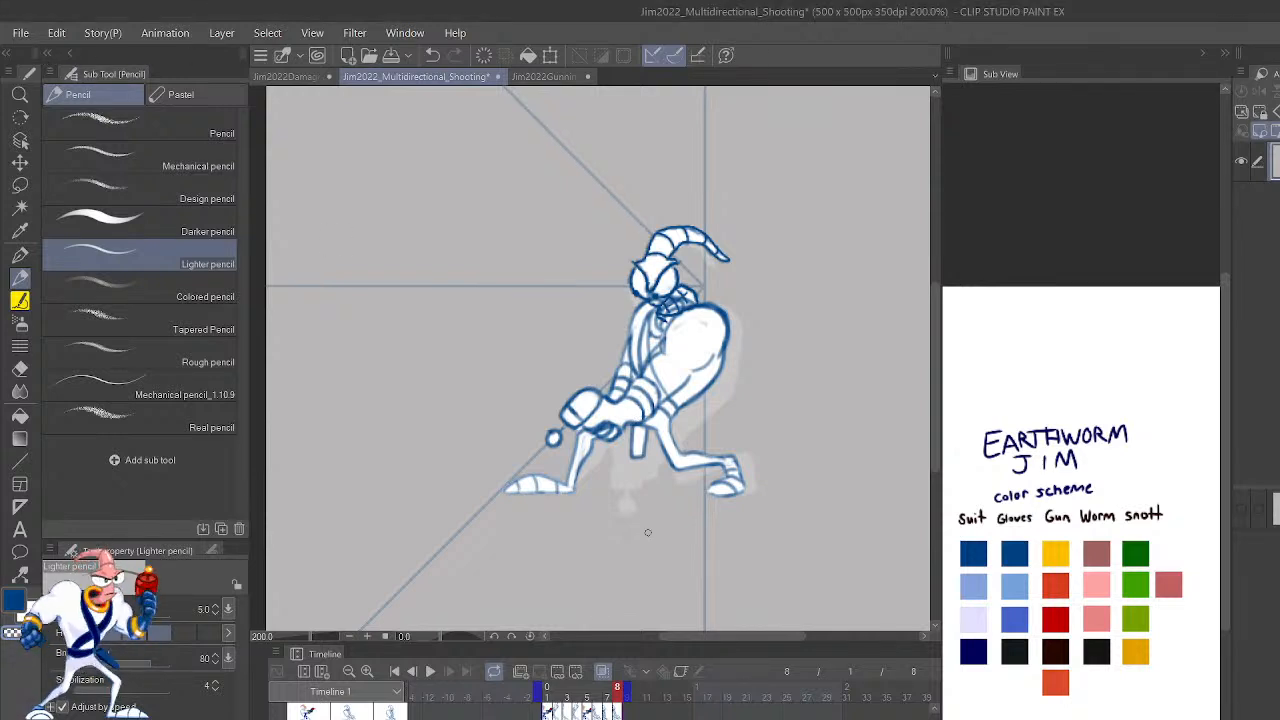
key(shift+space)
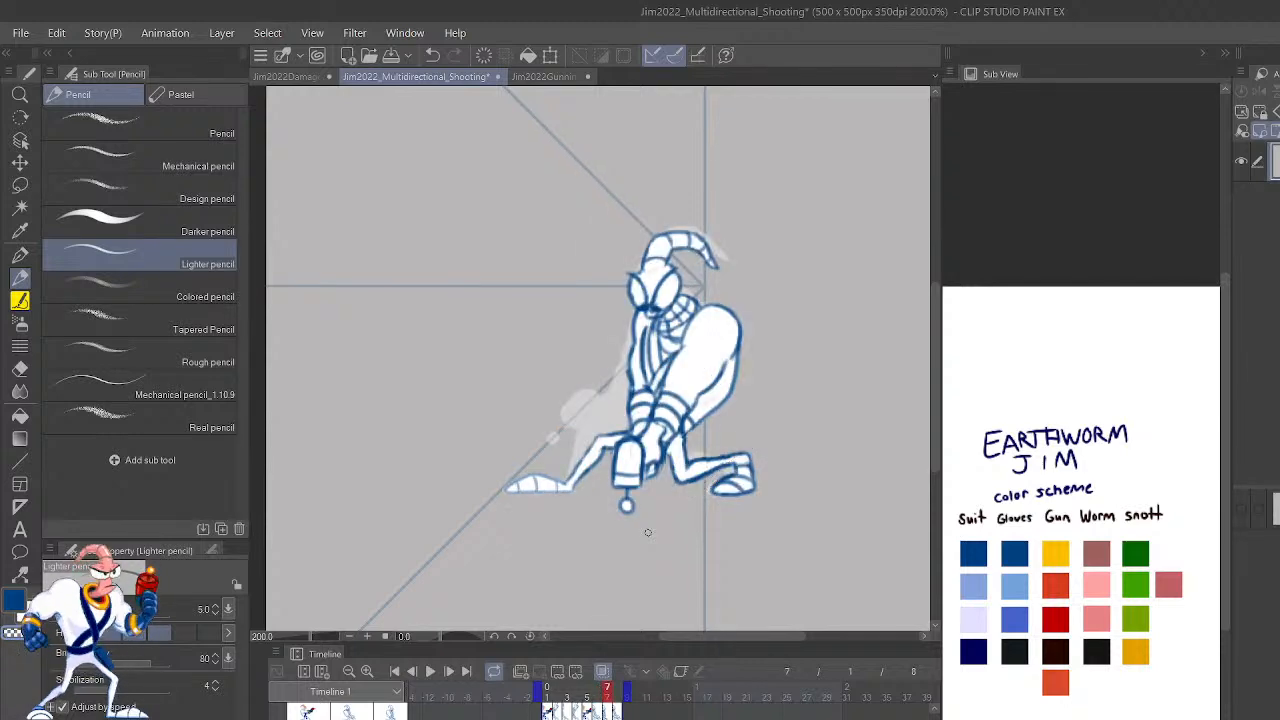
Examine the downward aiming pose in frame 7 up close, from the gun, hands and bent legs to the head.
scroll(648, 532, up, 2)
scroll(648, 538, up, 2)
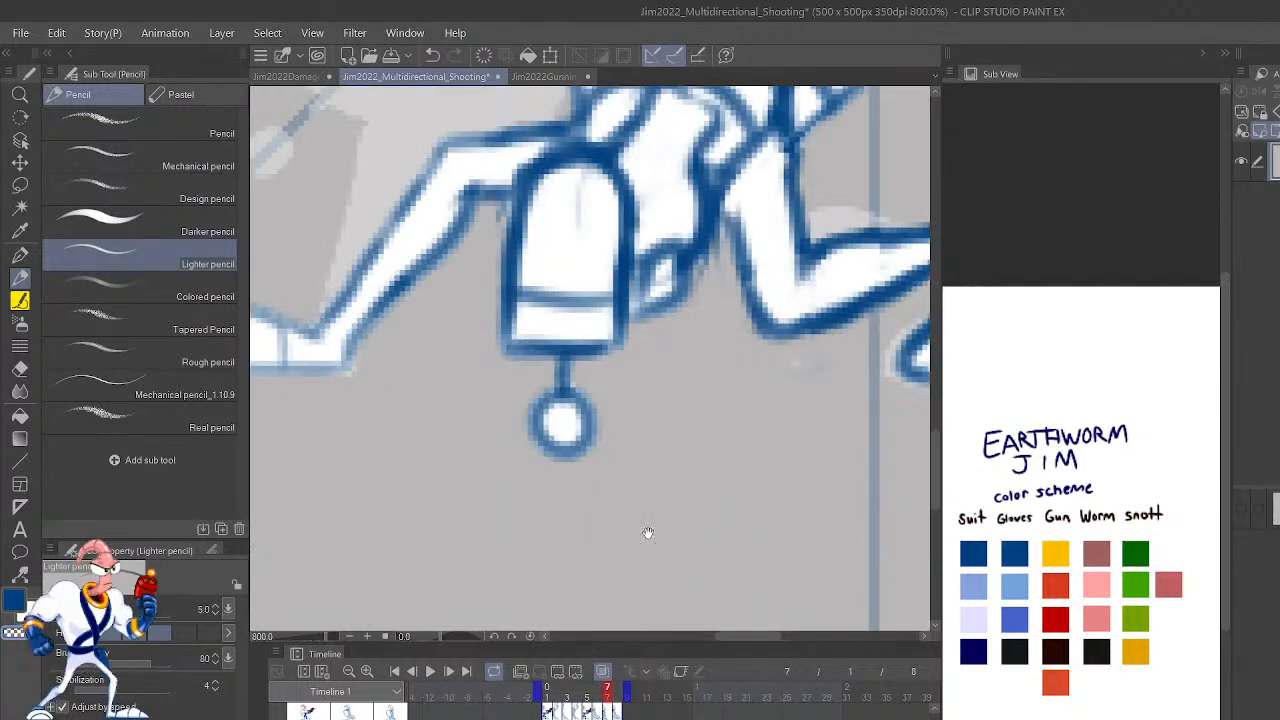
drag(844, 447, 830, 475)
drag(808, 553, 826, 600)
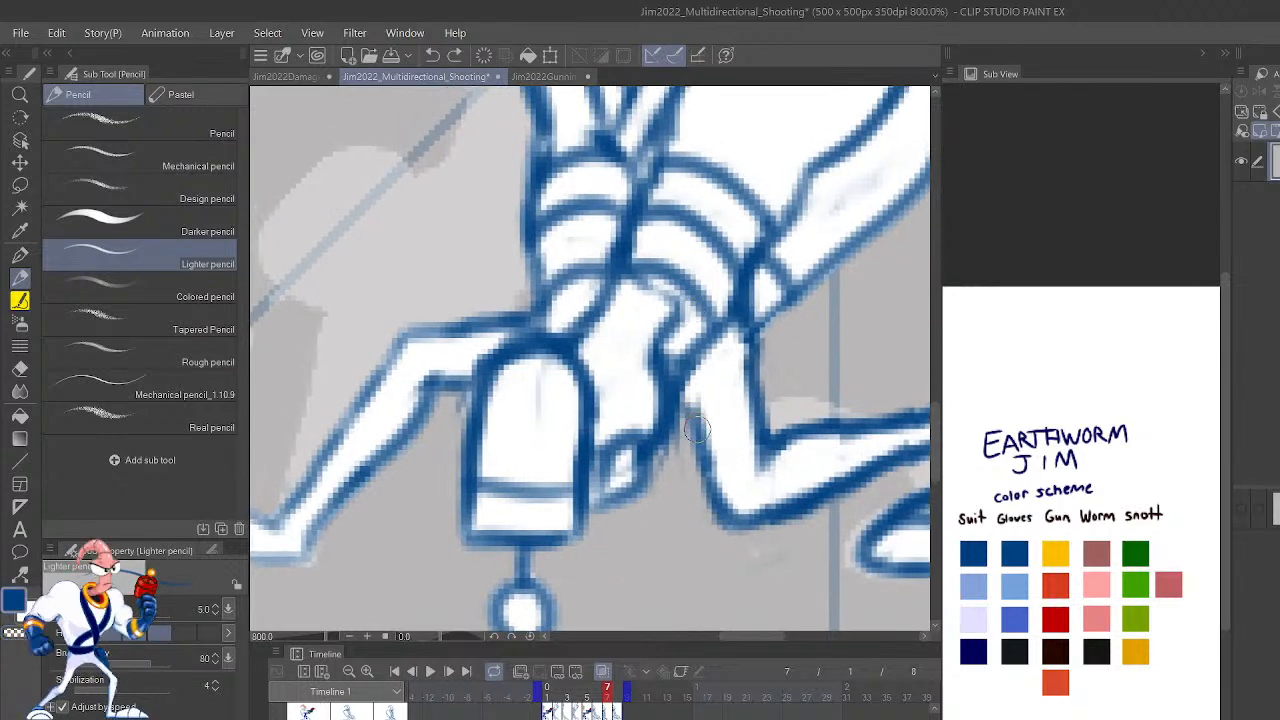
mouse_move(696, 438)
mouse_down()
mouse_move(686, 387)
mouse_move(700, 292)
mouse_up()
scroll(699, 291, down, 5)
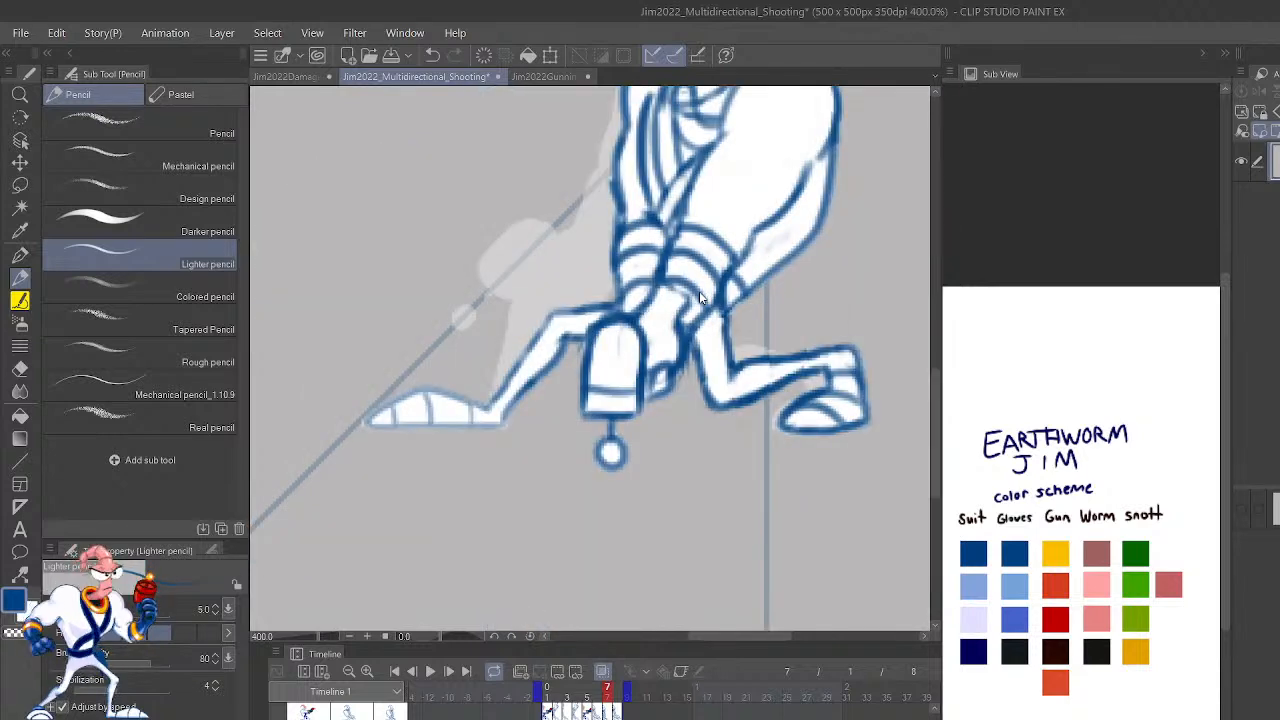
scroll(699, 291, up, 2)
scroll(699, 291, down, 4)
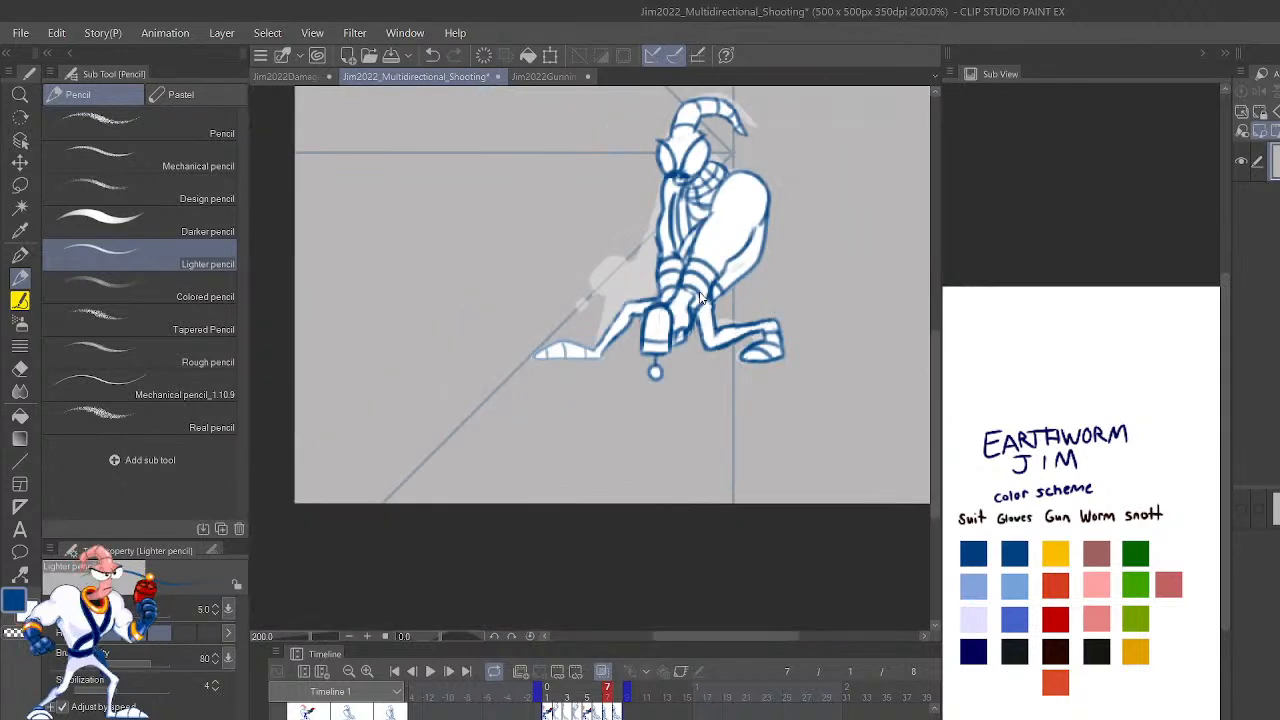
scroll(699, 291, up, 4)
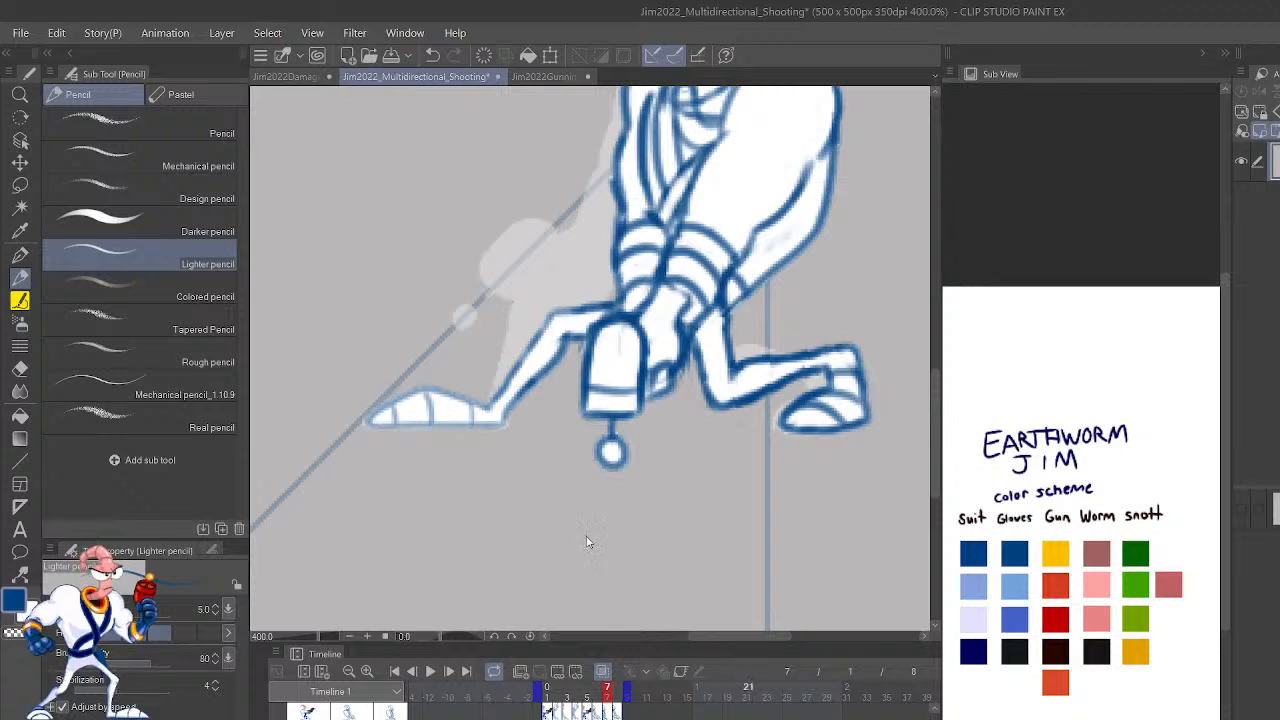
drag(692, 363, 629, 493)
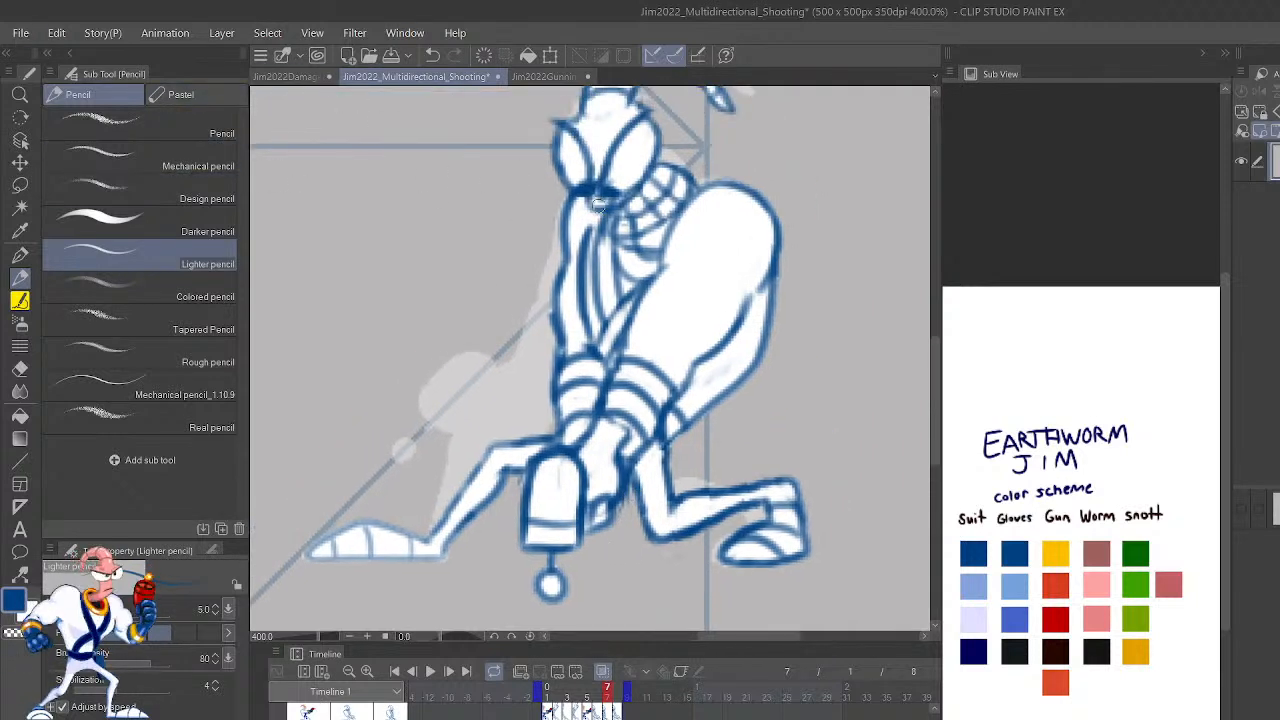
drag(749, 283, 747, 350)
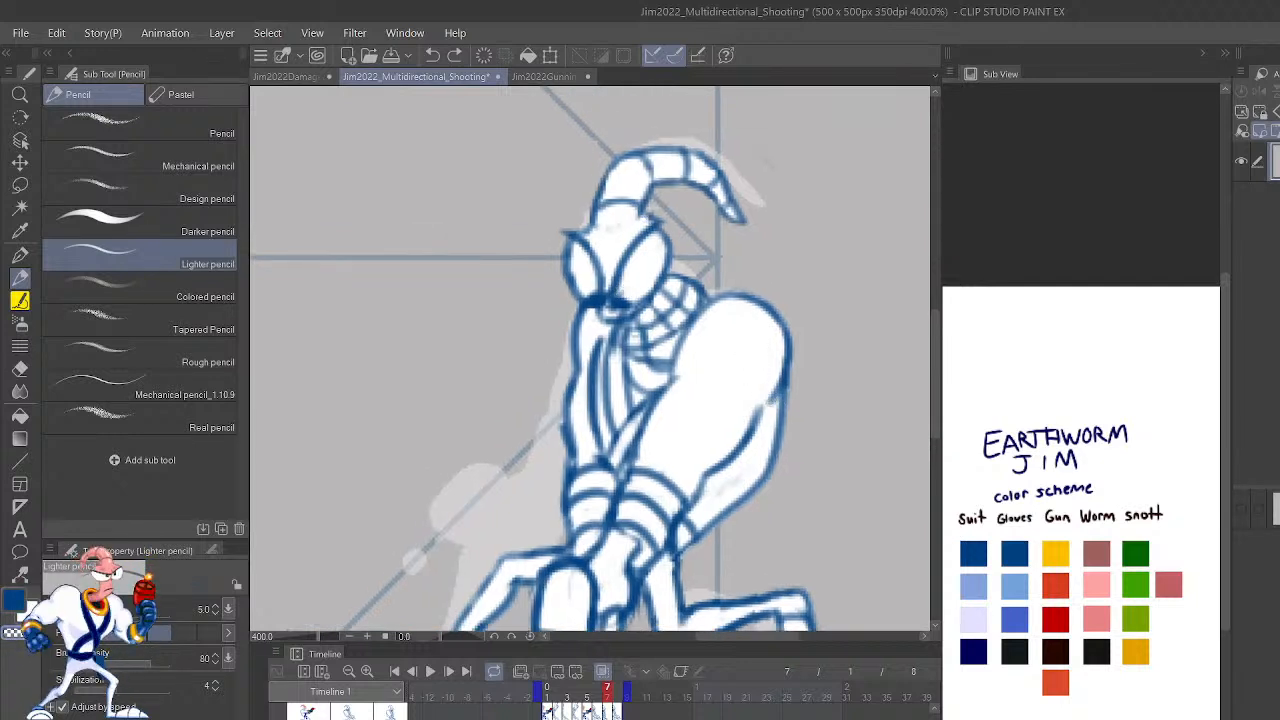
Switch the active layer in frame 7 so the onion skin shows the neighbouring frame's line drawing.
click(1275, 202)
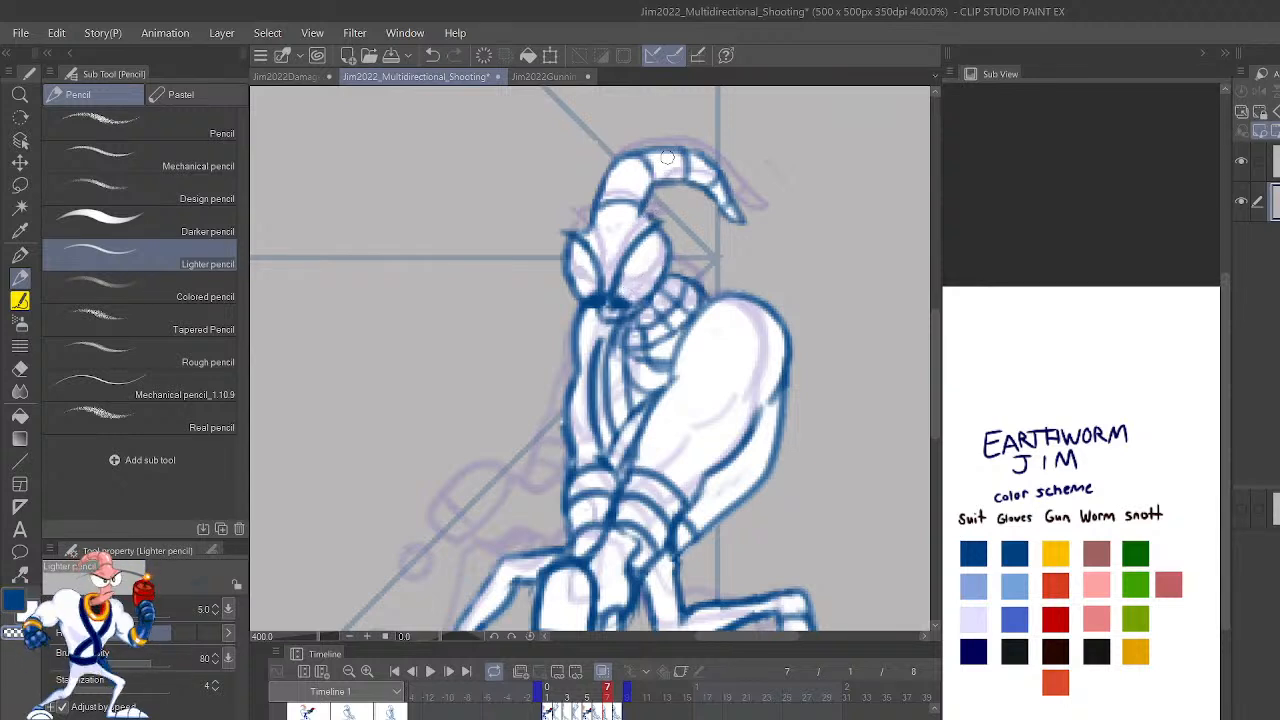
scroll(667, 157, down, 5)
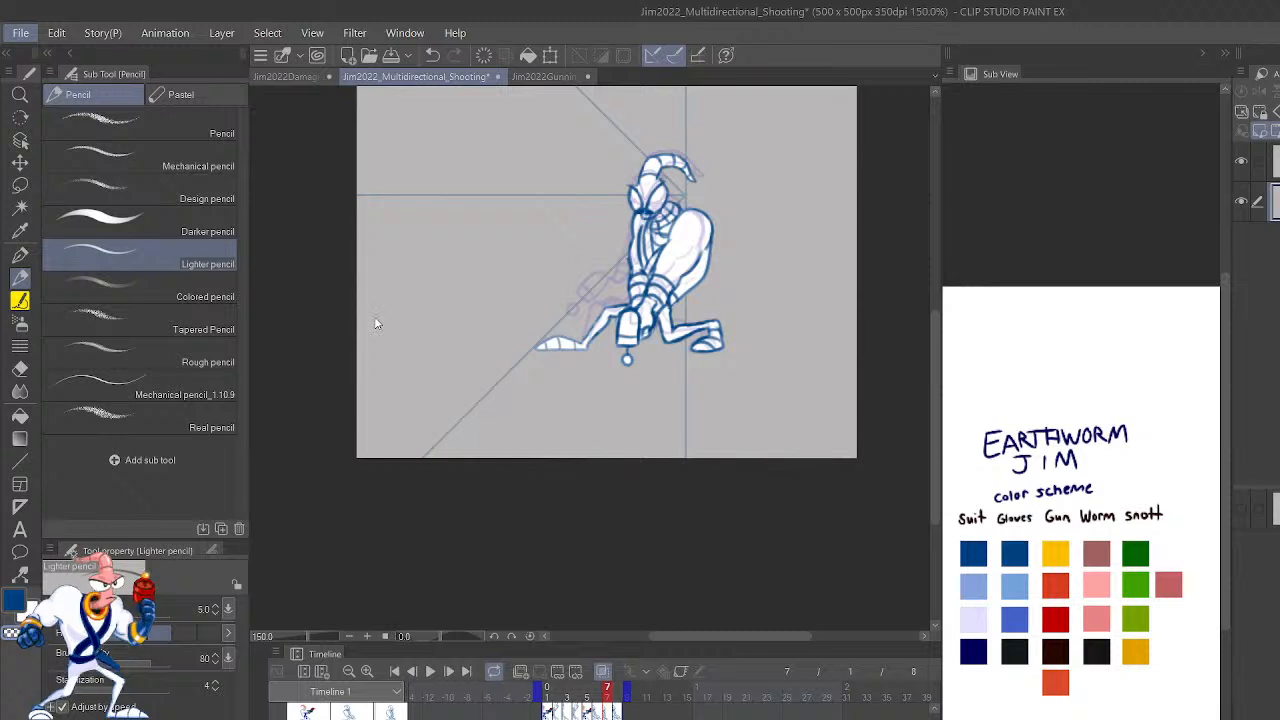
key(alt+Tab)
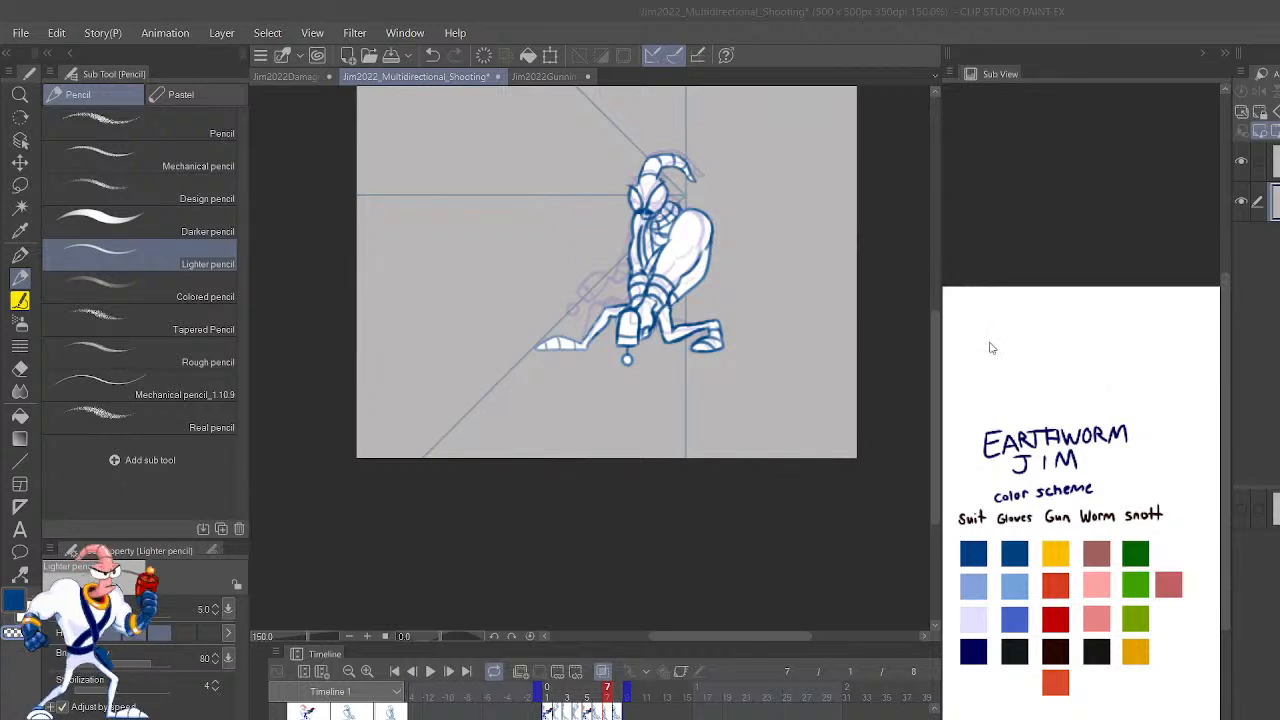
click(477, 687)
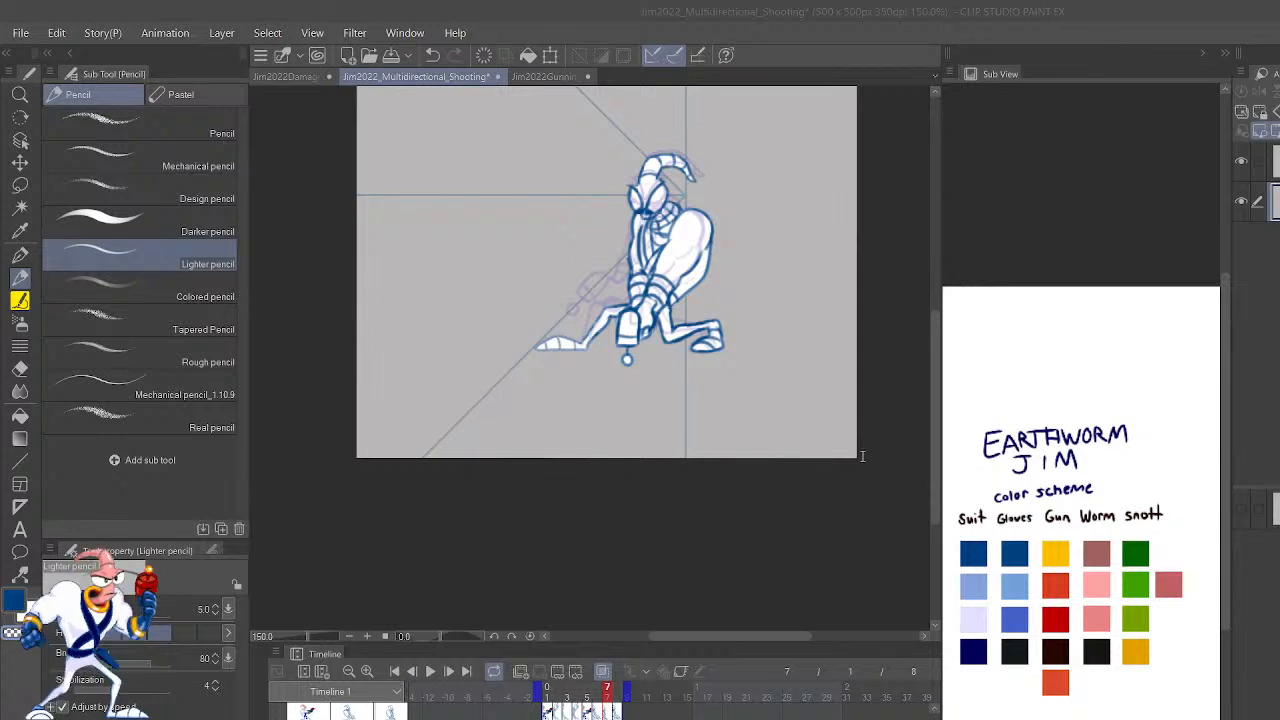
click(921, 457)
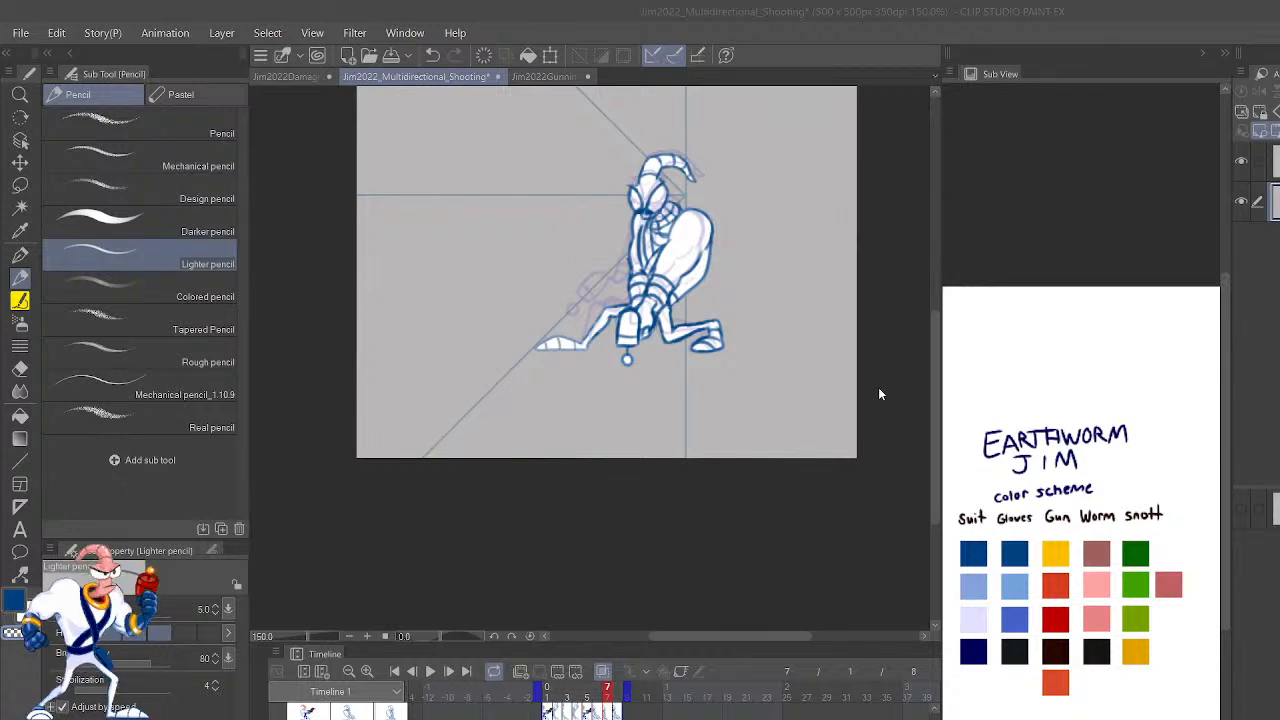
click(398, 372)
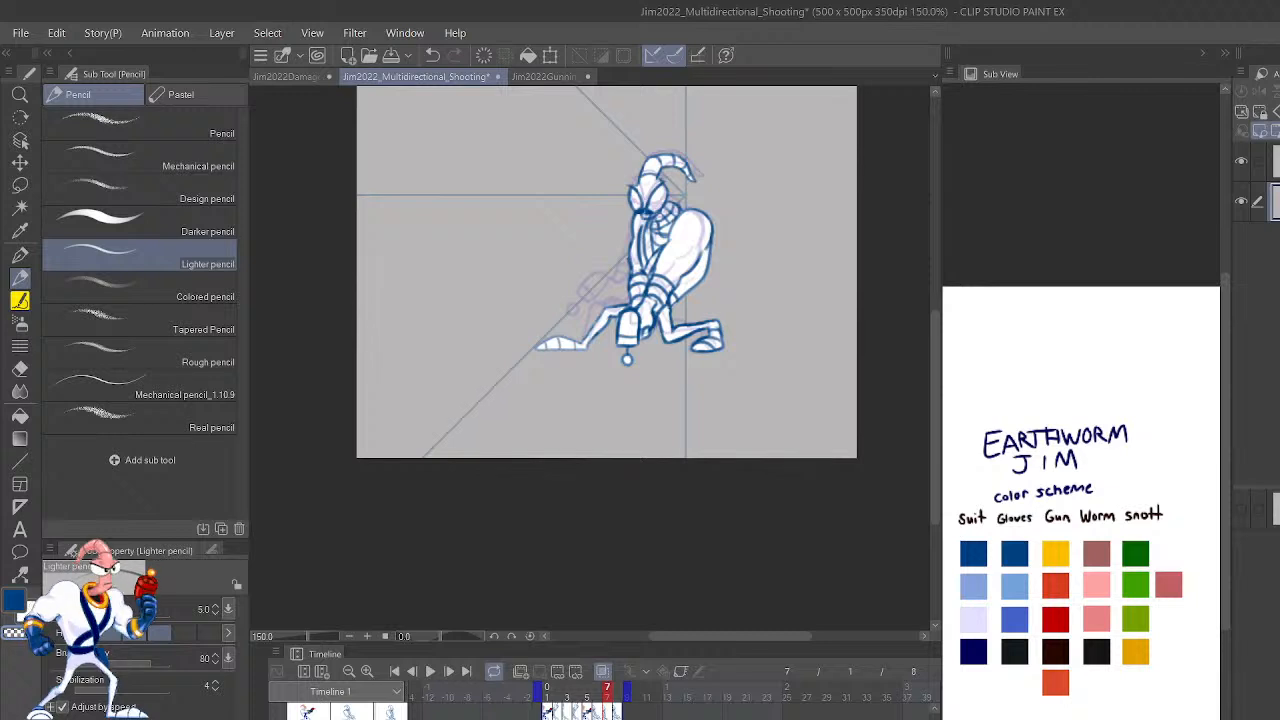
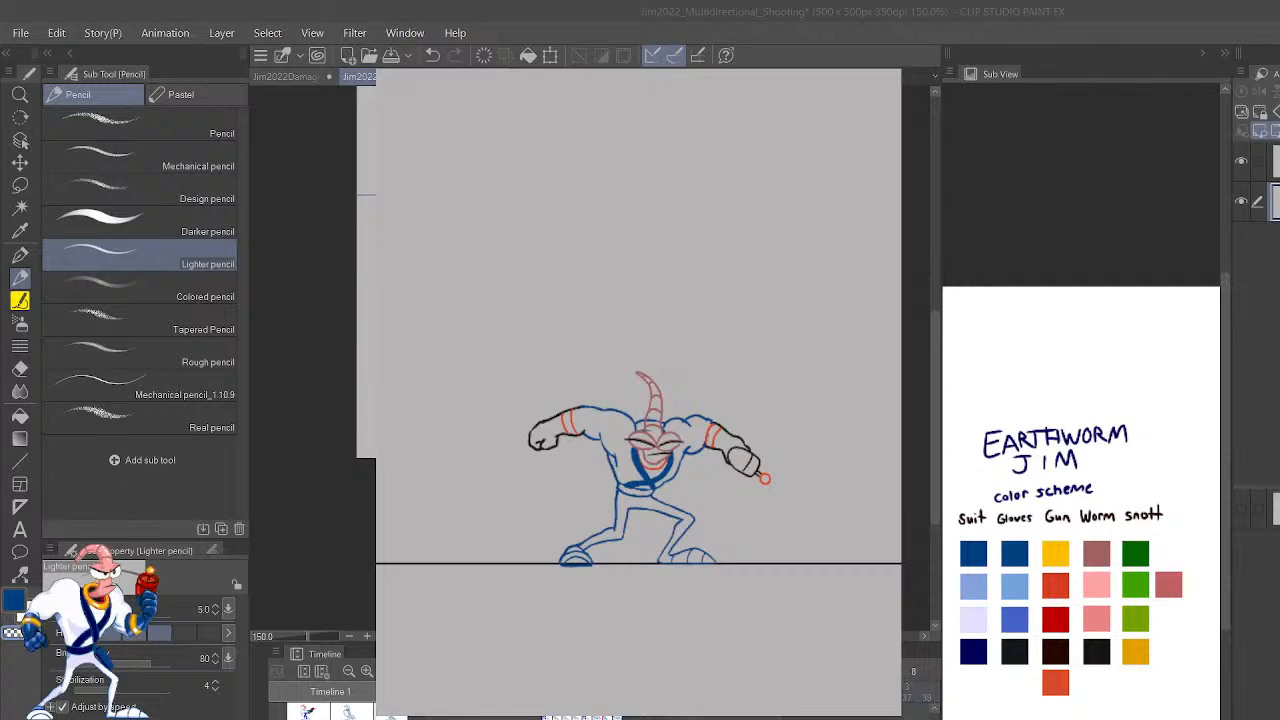
drag(740, 300, 106, 279)
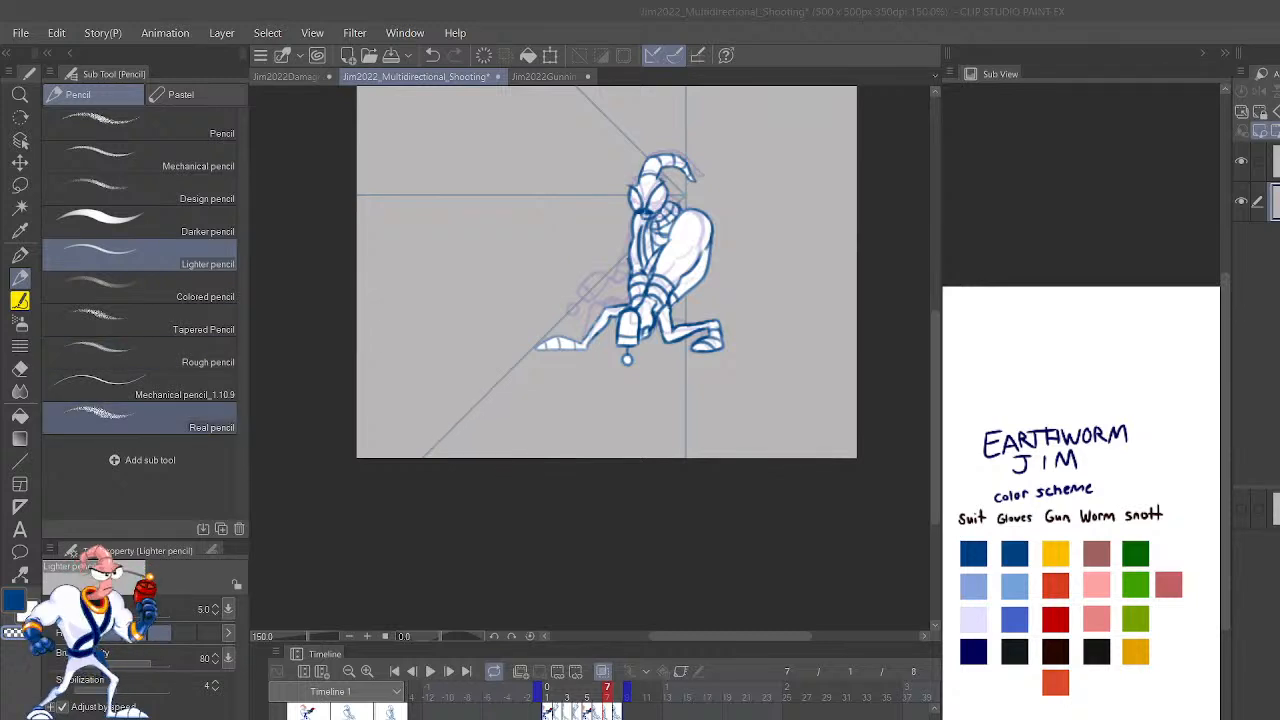
Compare frame 7's head, torso and legs with the purple onion-skin lines of the neighbouring pose, both up close and at full-figure size.
scroll(647, 295, up, 1)
scroll(648, 295, up, 3)
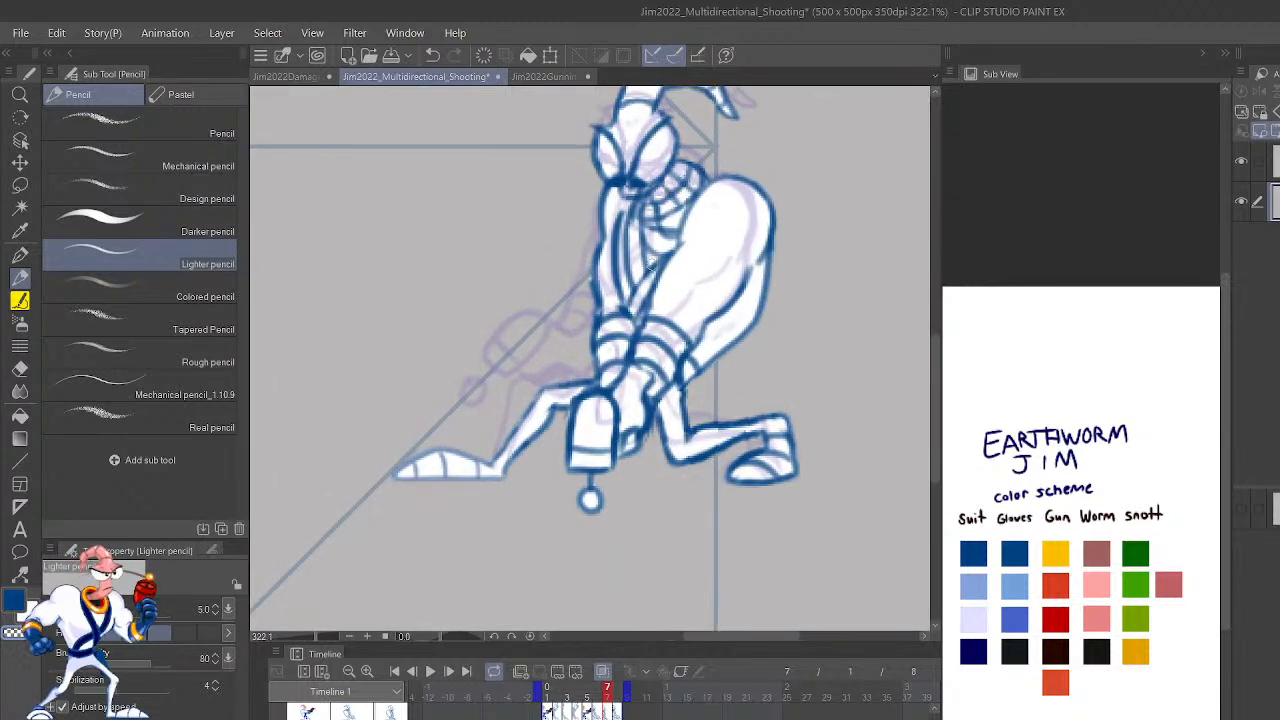
drag(737, 206, 669, 372)
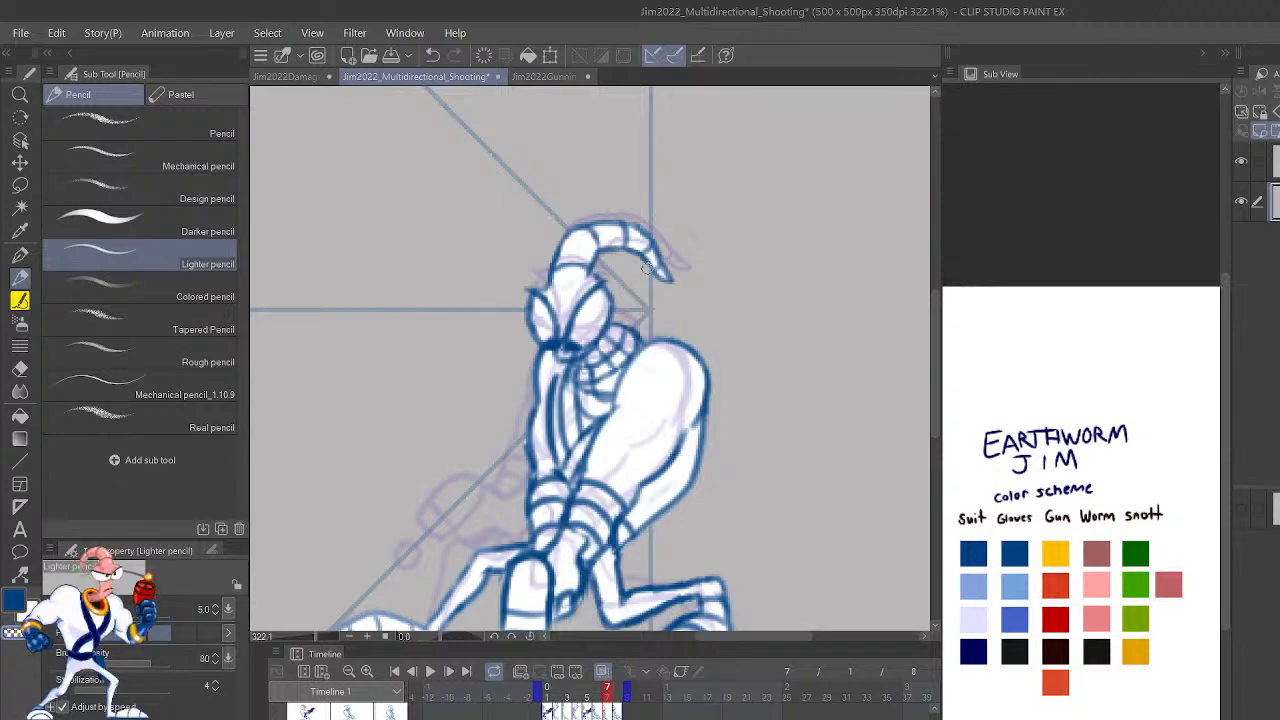
scroll(620, 318, down, 1)
scroll(600, 322, down, 1)
scroll(602, 320, down, 1)
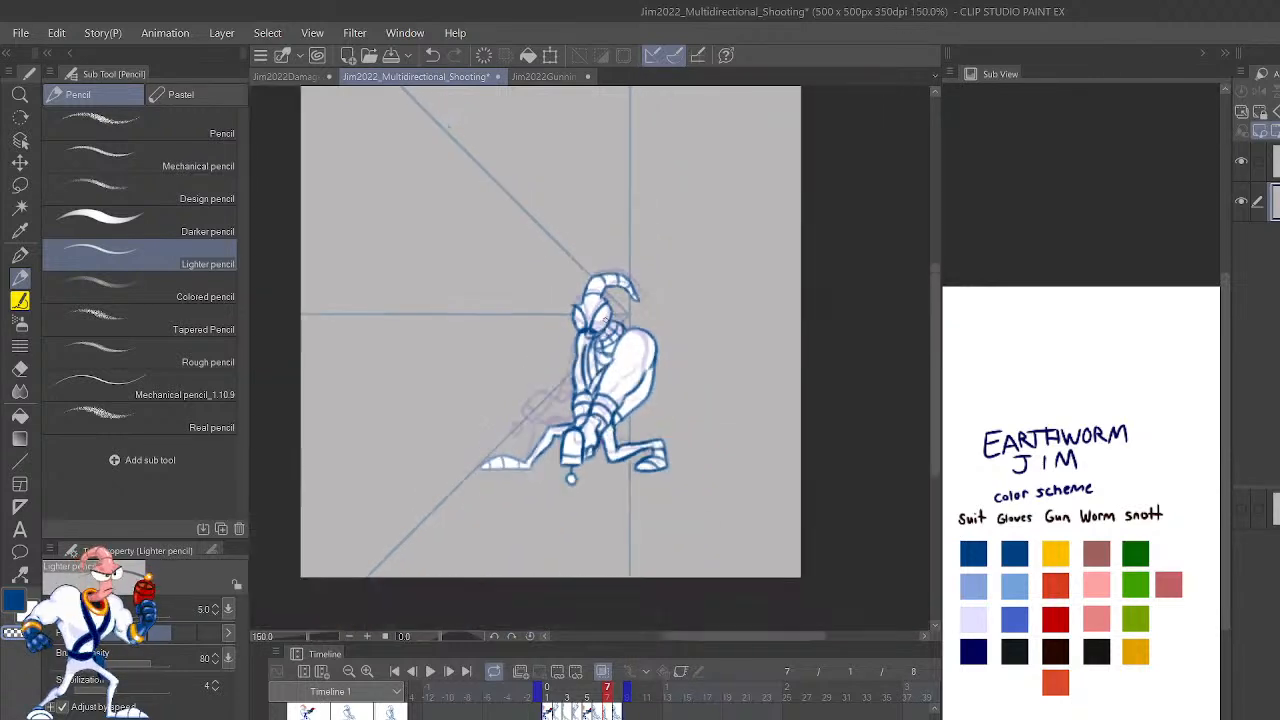
scroll(600, 330, up, 3)
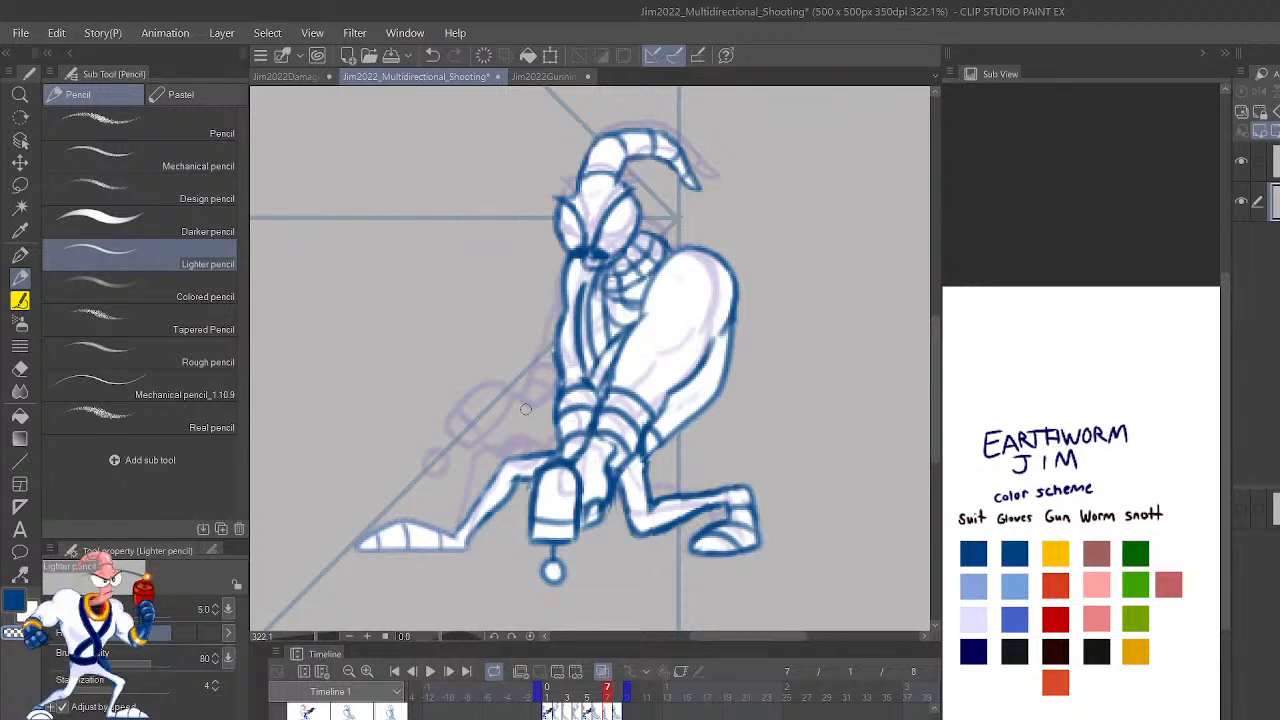
scroll(576, 228, down, 3)
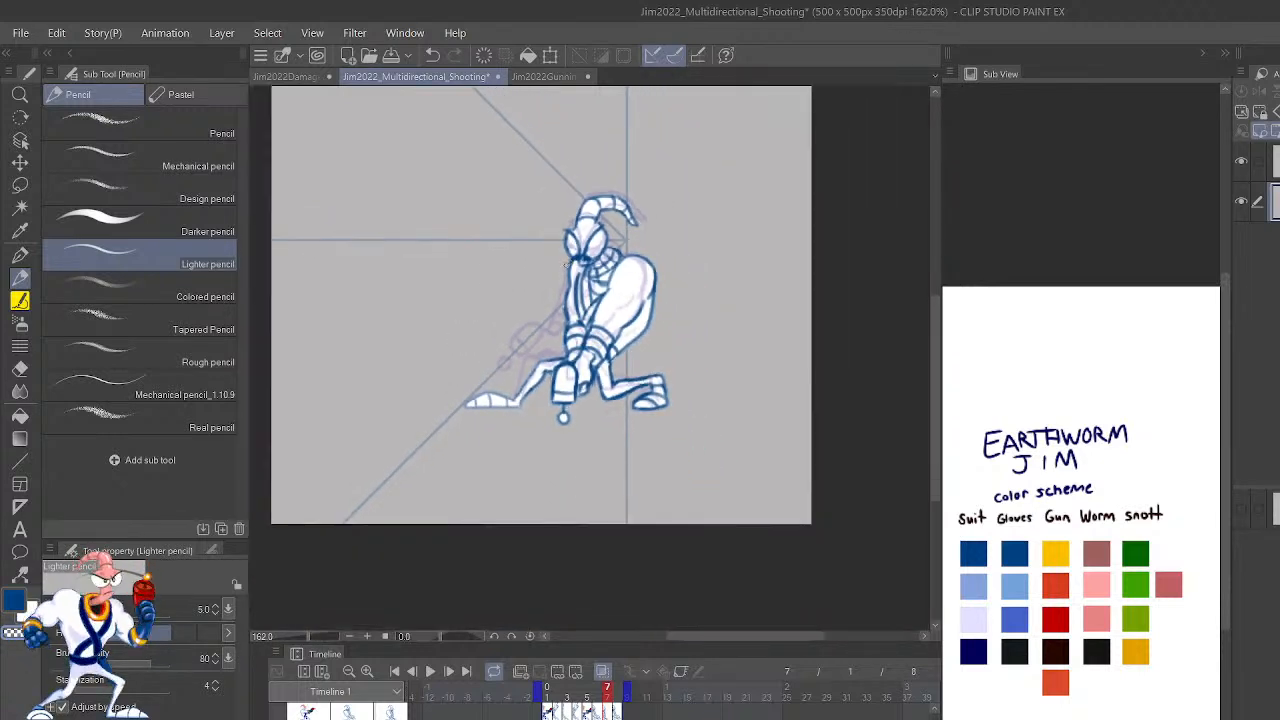